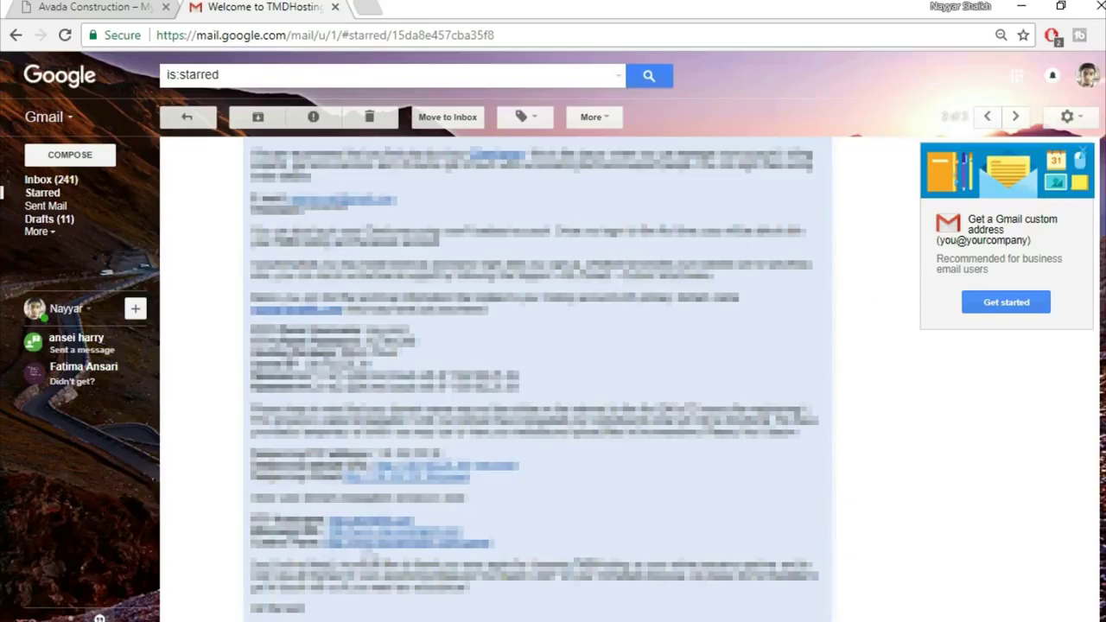
Open the cPanel login link from the hosting welcome email in a new tab, checking the host detail
right_click(403, 545)
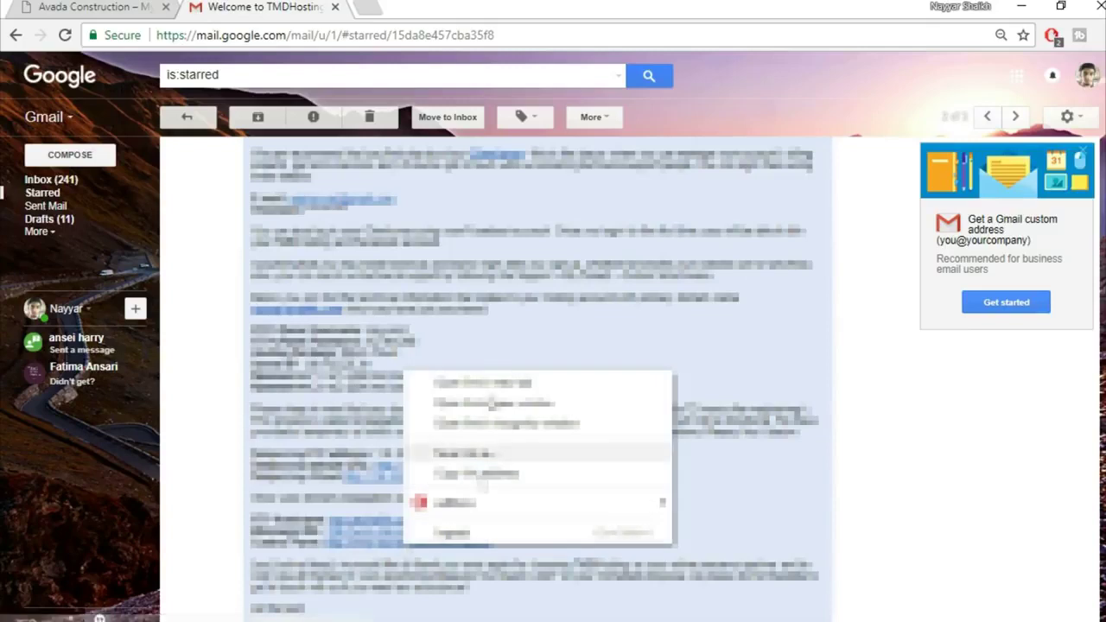
left_click(494, 382)
left_click(406, 7)
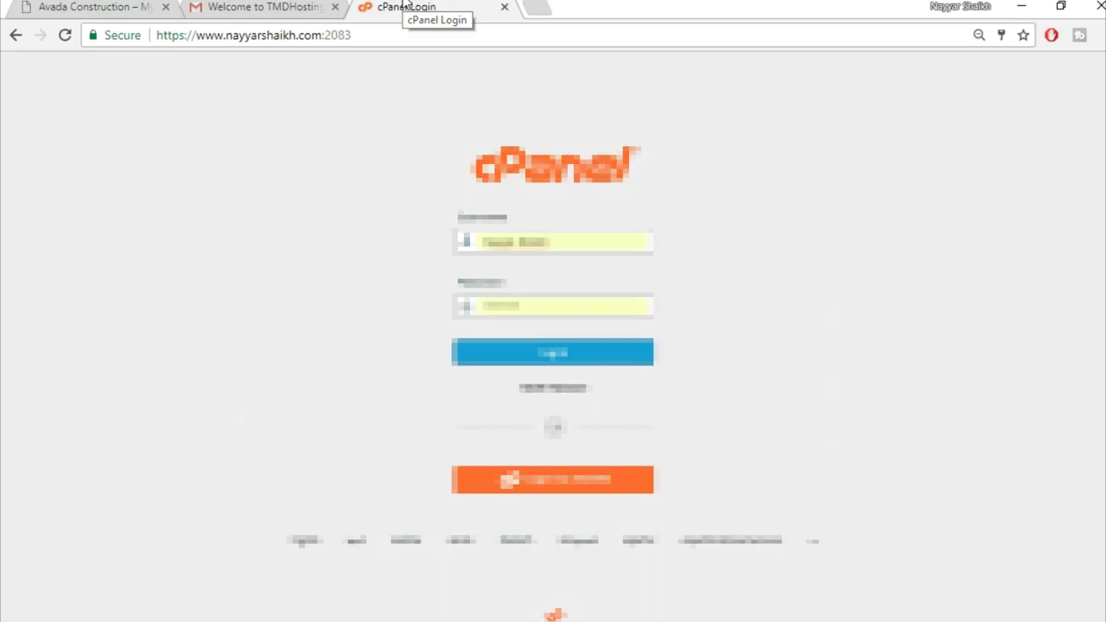
left_click(265, 6)
left_click_drag(409, 332, 371, 332)
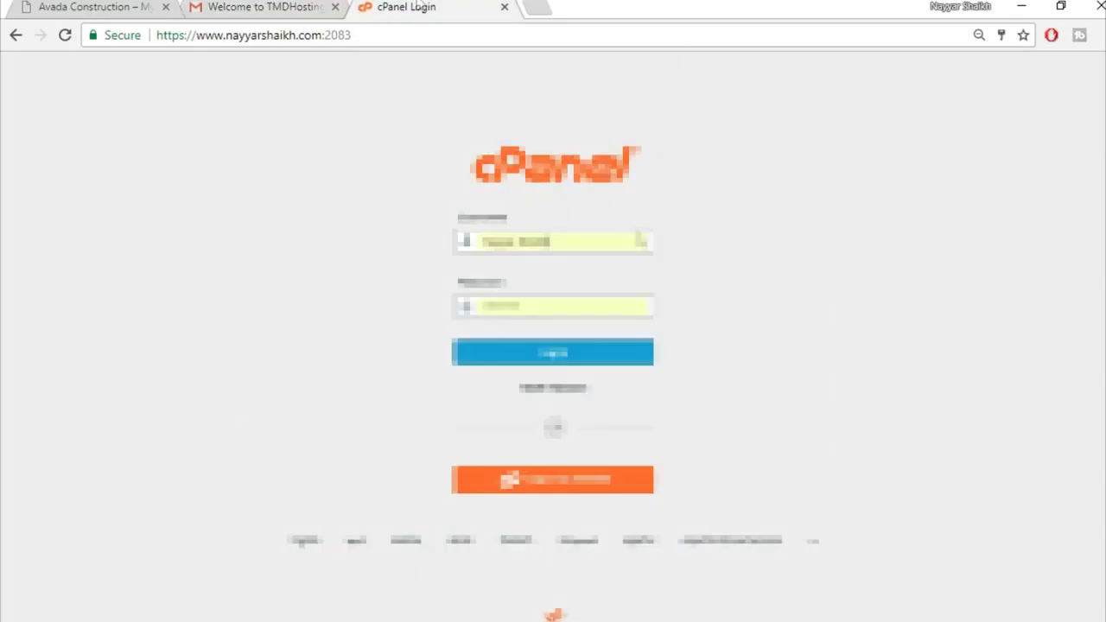
left_click(410, 7)
Fill in the saved cPanel username from autofill and log in
left_click(571, 248)
left_click(489, 275)
left_click_drag(610, 241, 430, 248)
left_click(519, 271)
left_click(553, 354)
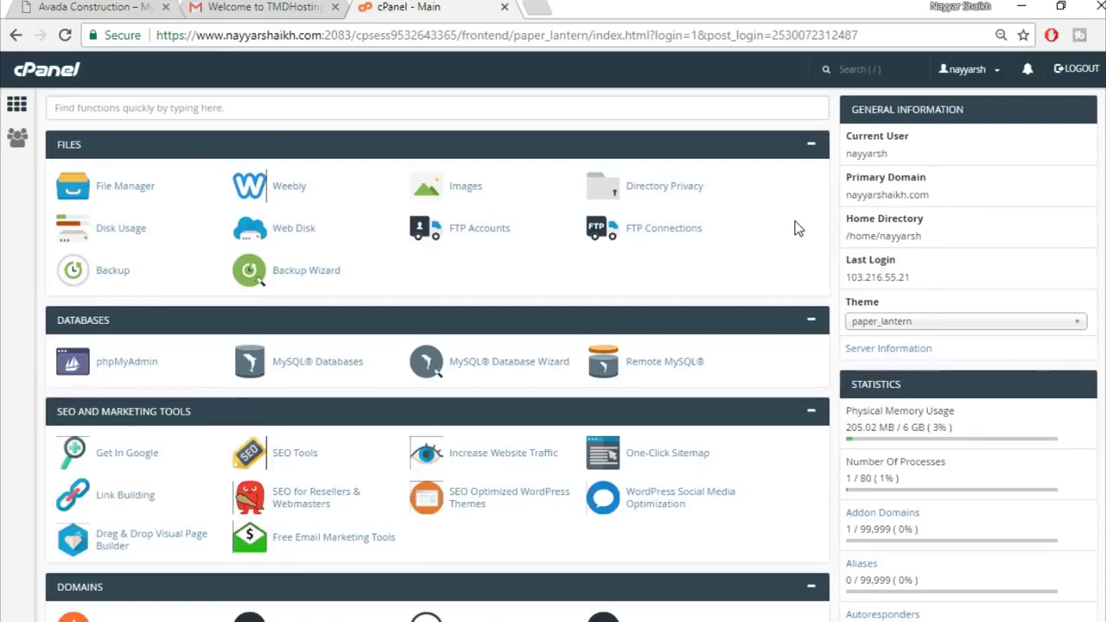
Scroll down to Softaculous Apps Installer and open the WordPress installer
scroll(266, 186, "down", 12)
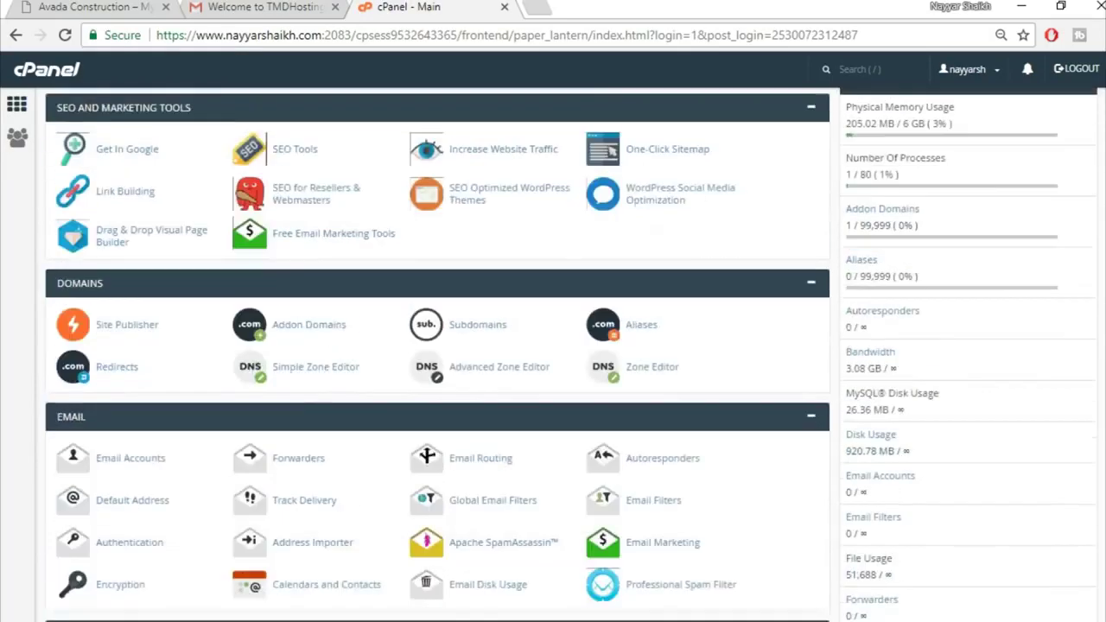
scroll(754, 553, "down", 3)
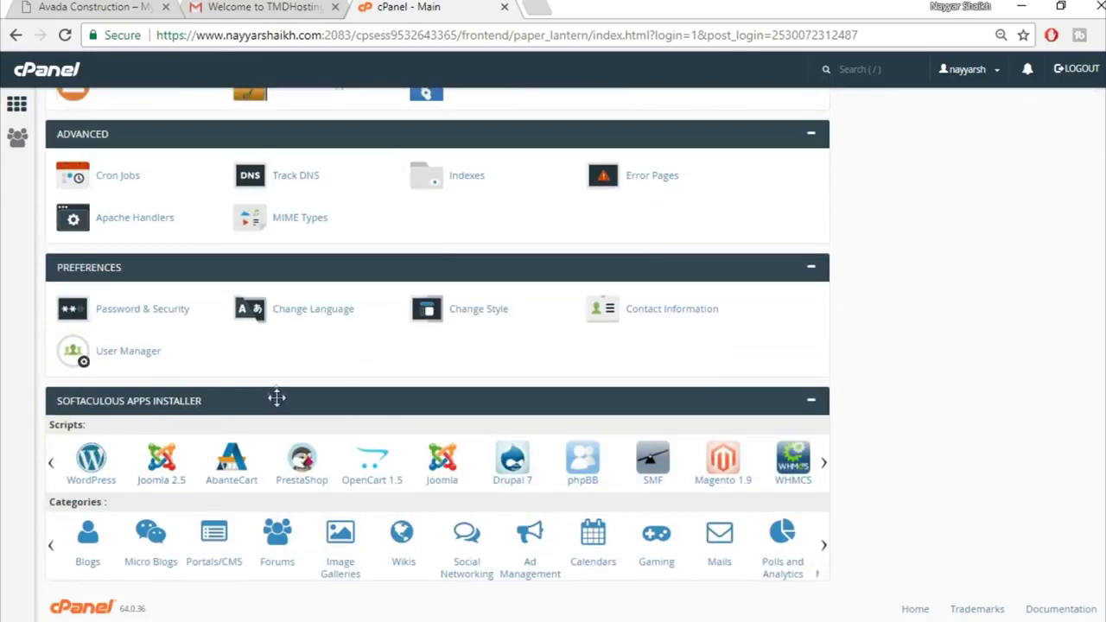
left_click(102, 483)
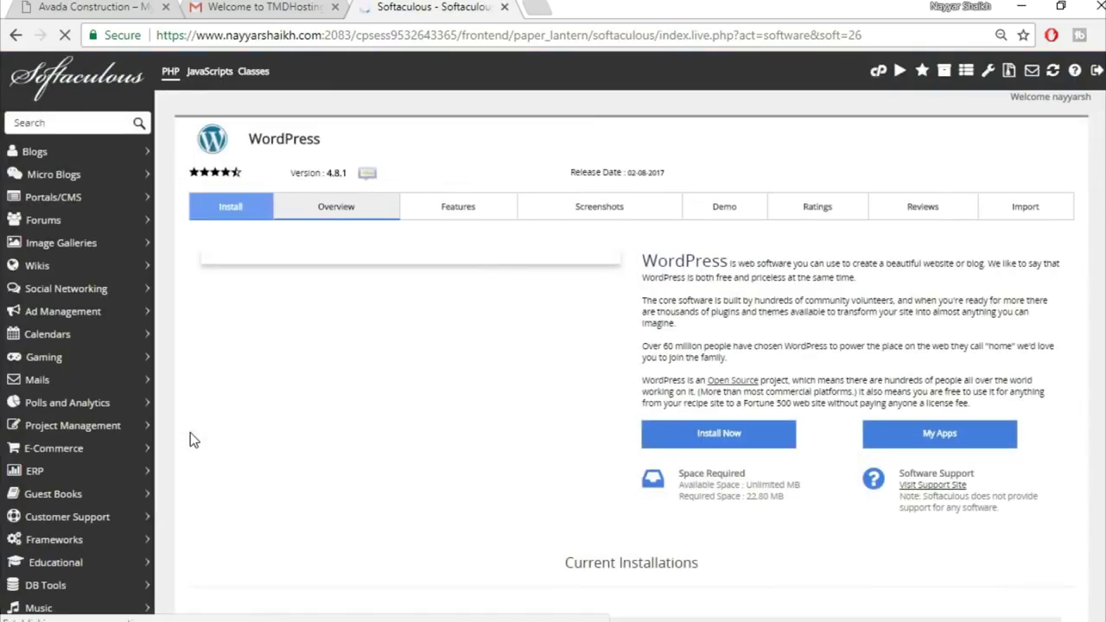
Start a new WordPress install on avada2.nayyarshaikh.com, clearing the default 'wp' directory
left_click(740, 442)
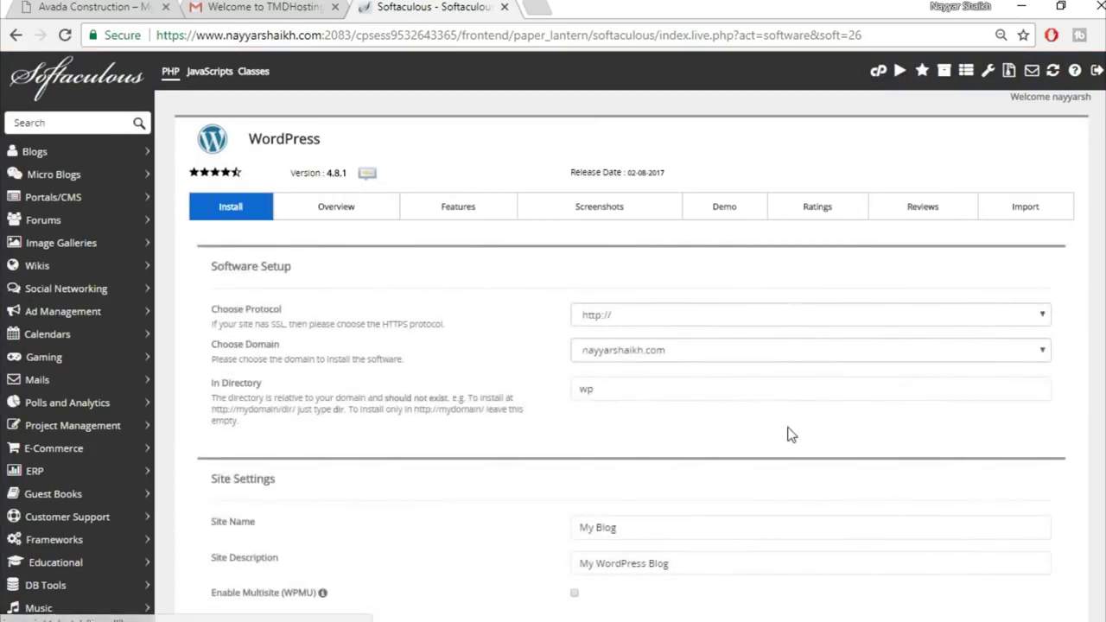
left_click(689, 361)
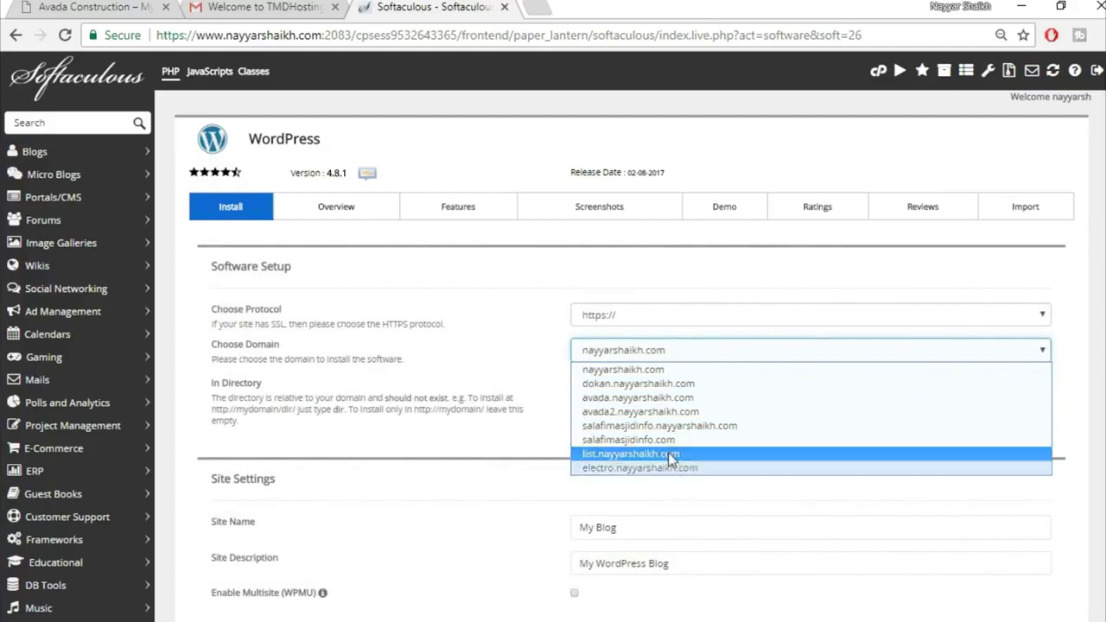
left_click(644, 411)
left_click(626, 389)
double_click(625, 389)
key("BackSpace")
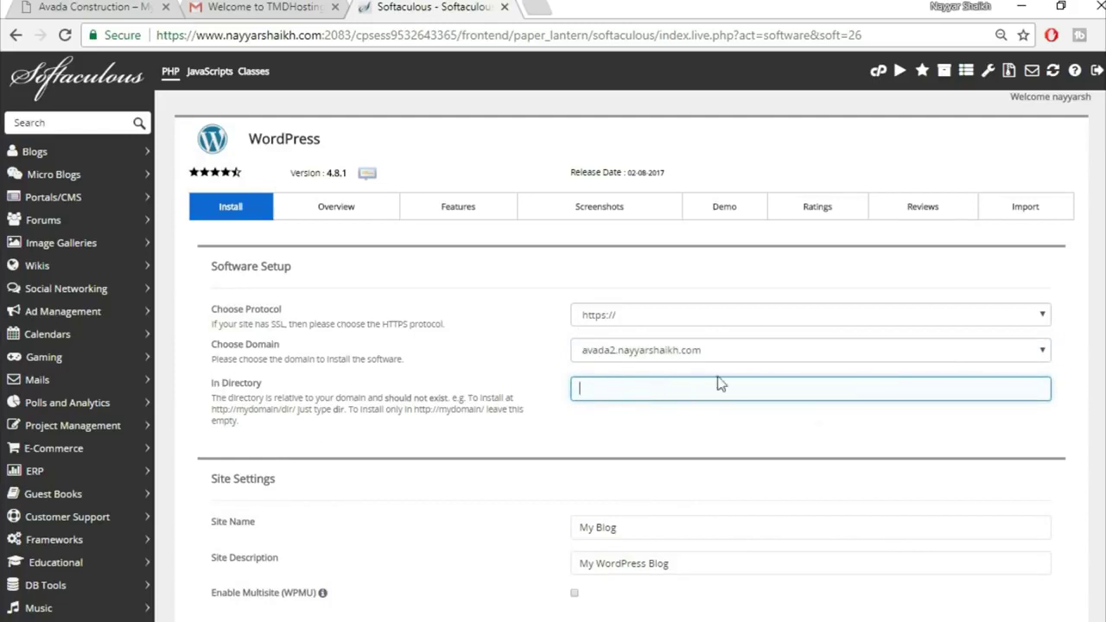
scroll(758, 432, "down", 1)
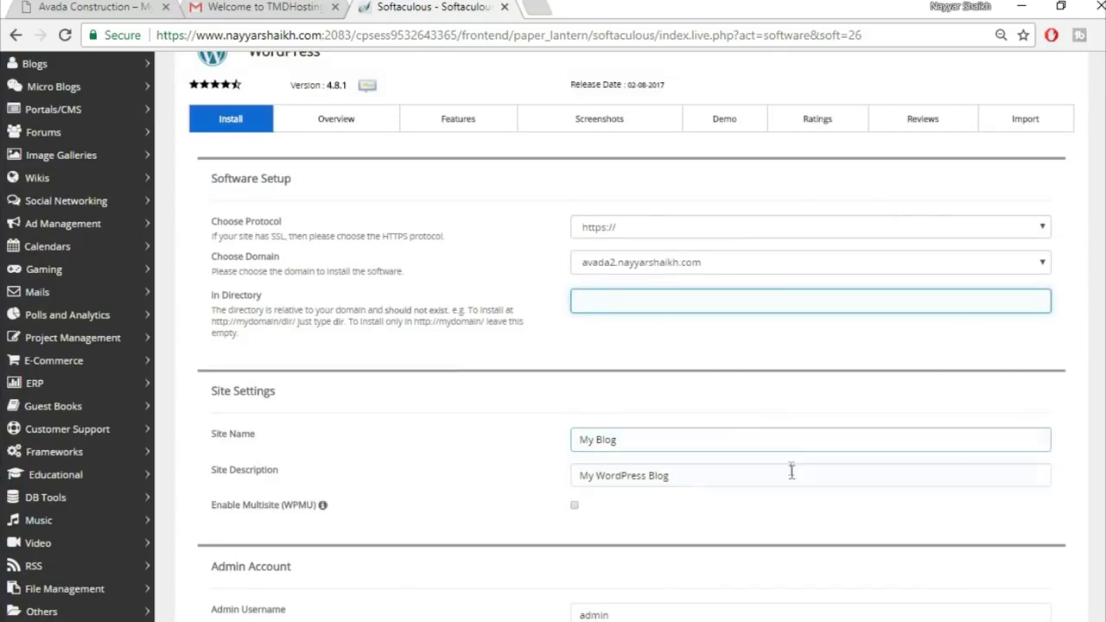
scroll(790, 471, "down", 2)
scroll(791, 473, "down", 1)
Replace the default admin username and password with the saved autofill credentials
left_click(654, 352)
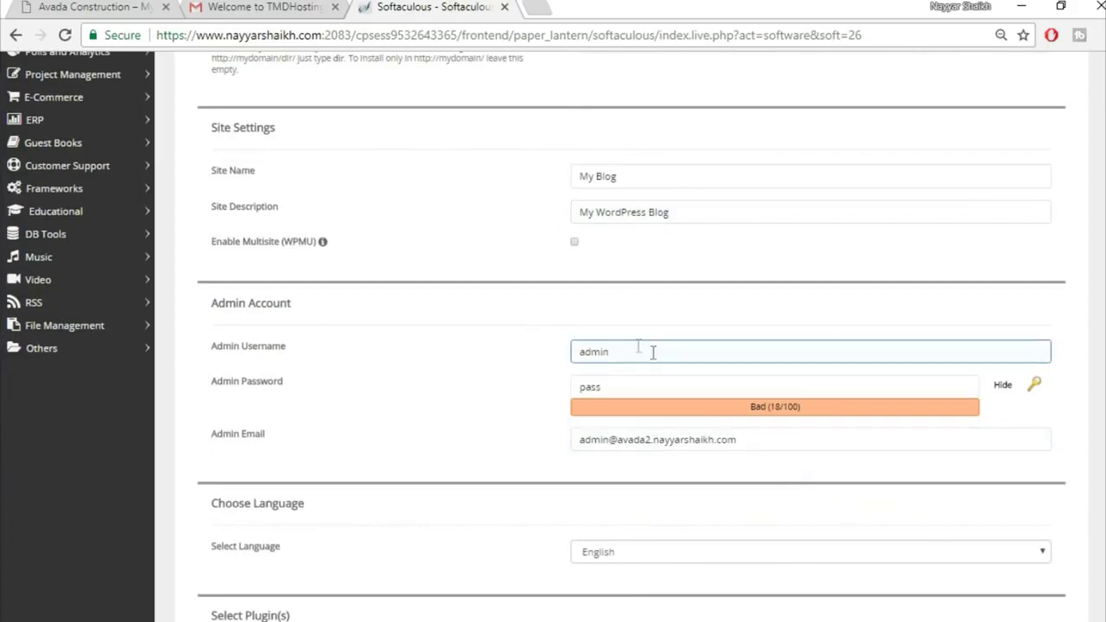
left_click_drag(653, 351, 540, 356)
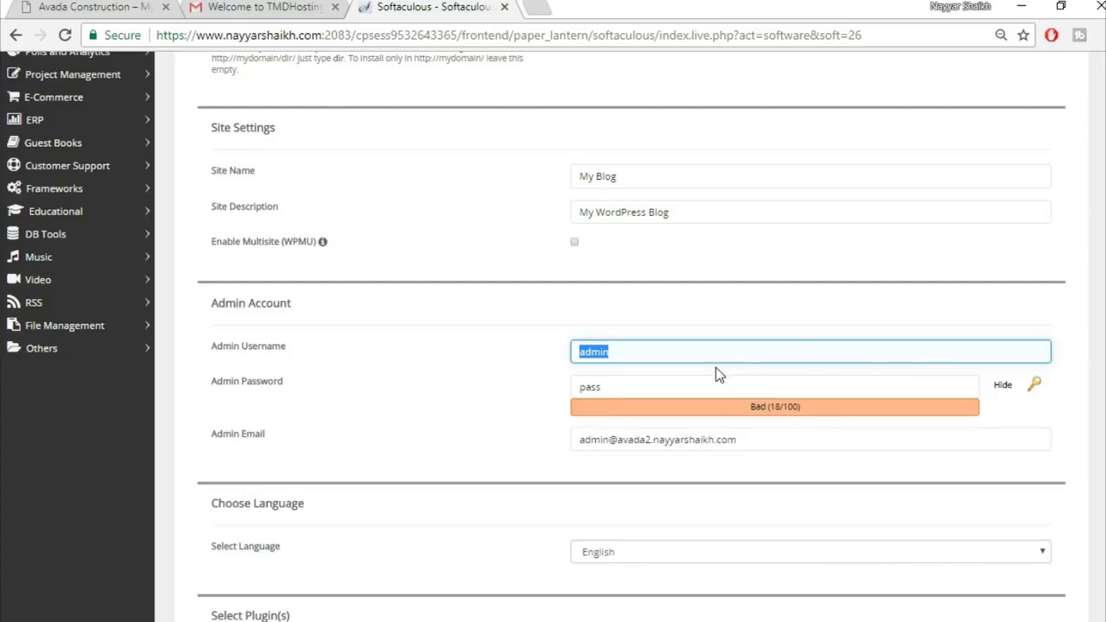
type("Na")
key("Down")
key("Return")
key("Tab")
key("Tab")
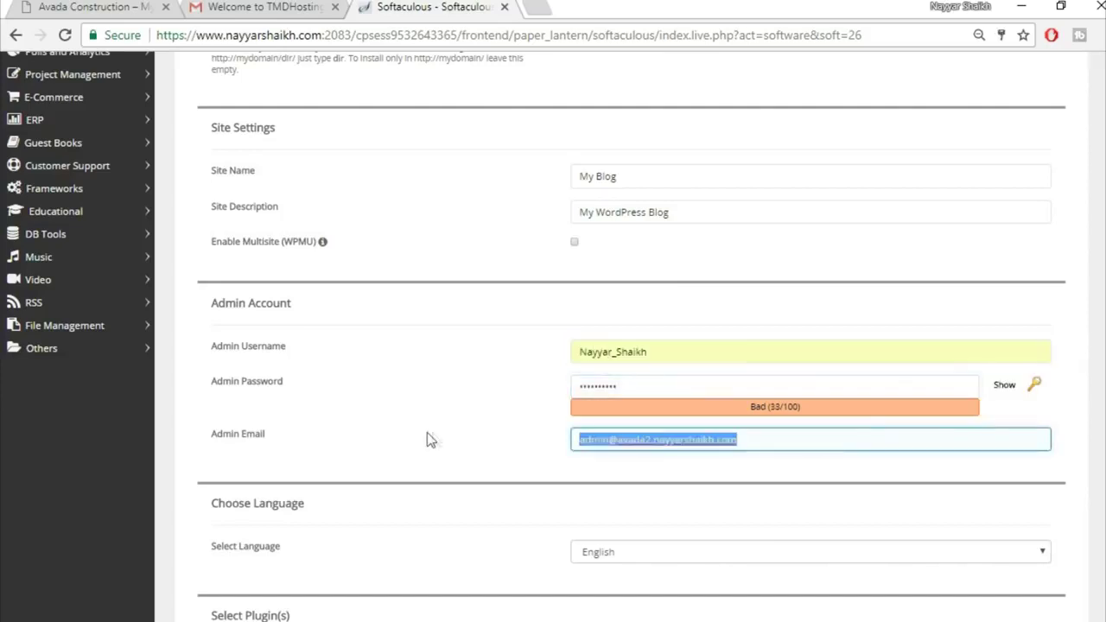
Fill in the admin e-mail from autofill and start the WordPress installation
type("re")
left_click(712, 467)
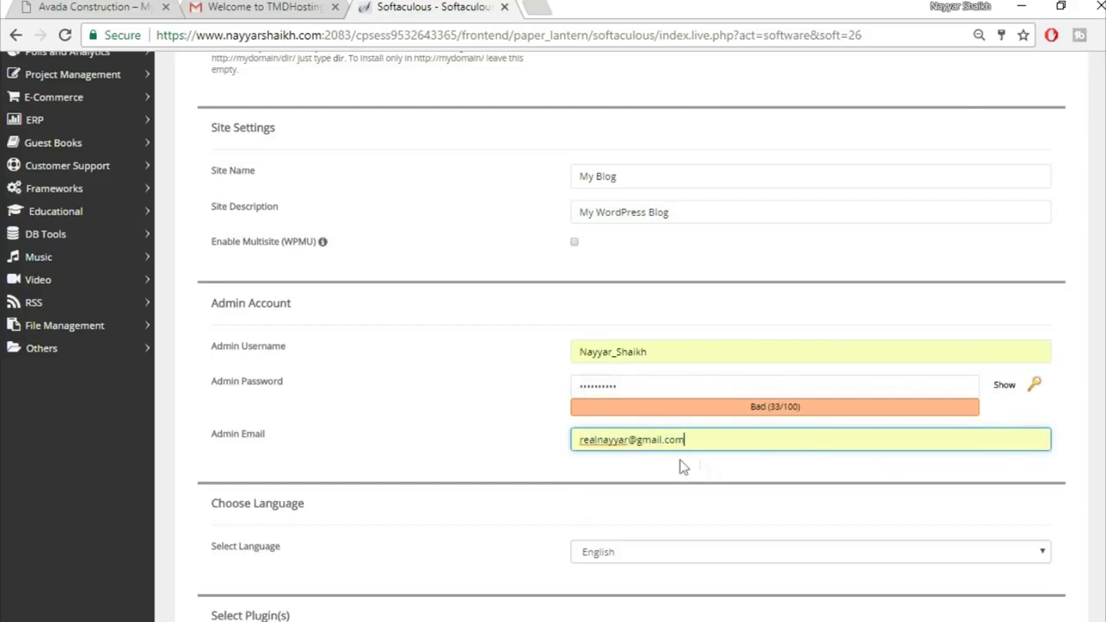
left_click(536, 447)
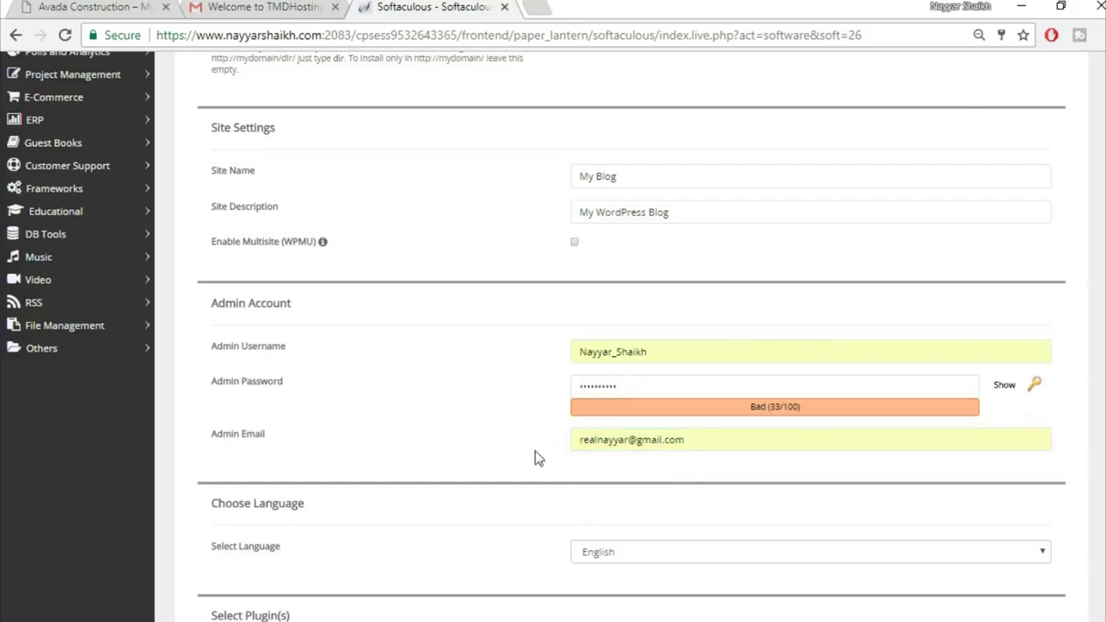
left_click(578, 444)
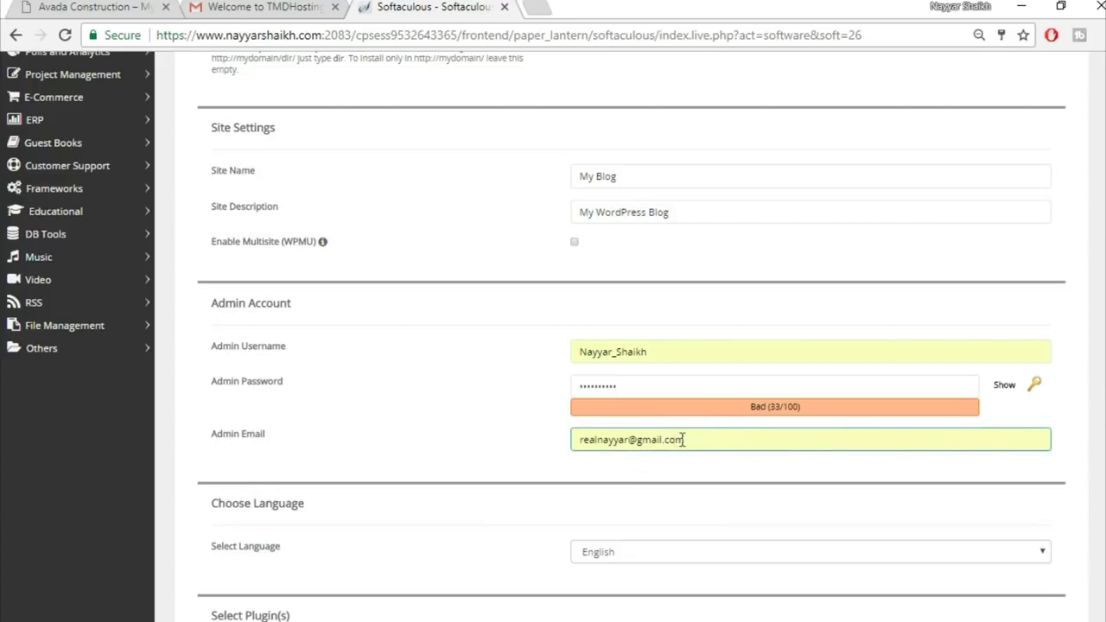
left_click(544, 465)
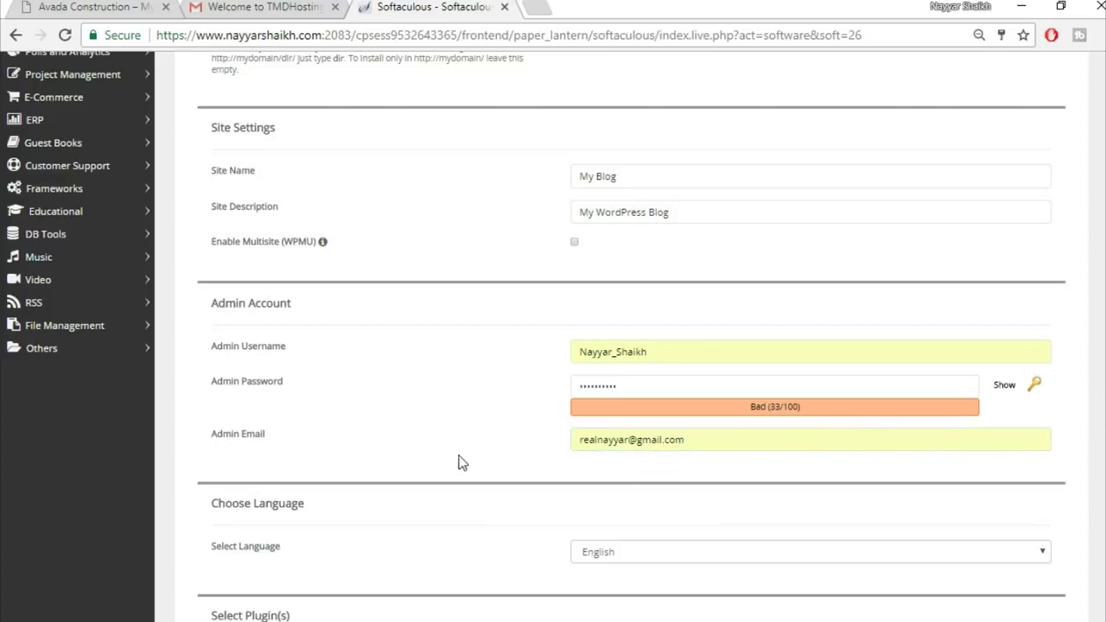
scroll(458, 457, "down", 3)
scroll(459, 462, "down", 5)
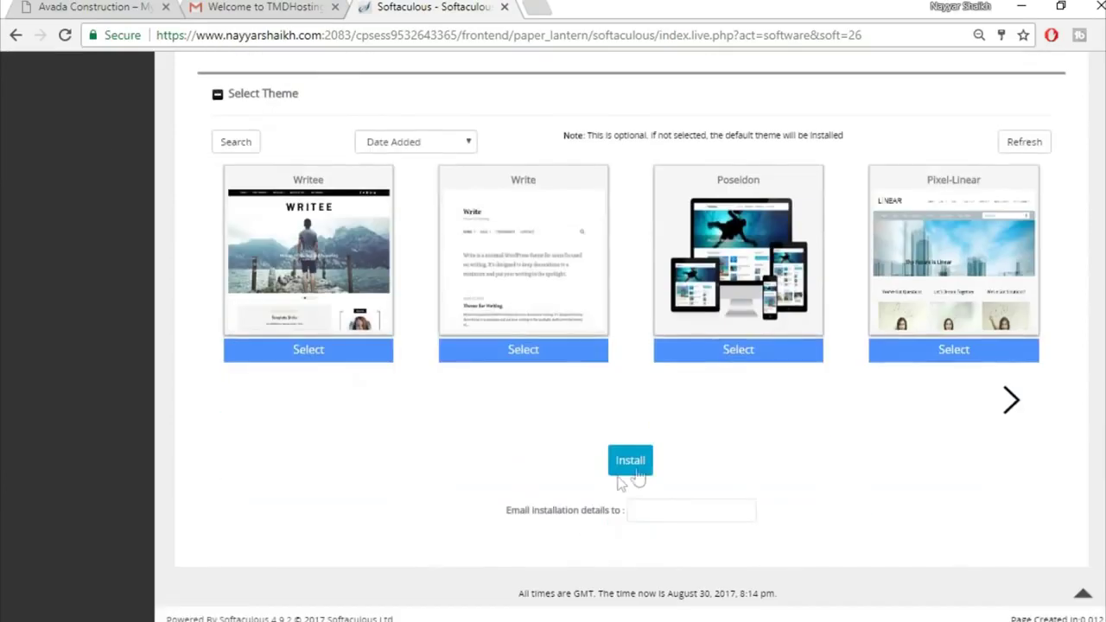
left_click(633, 467)
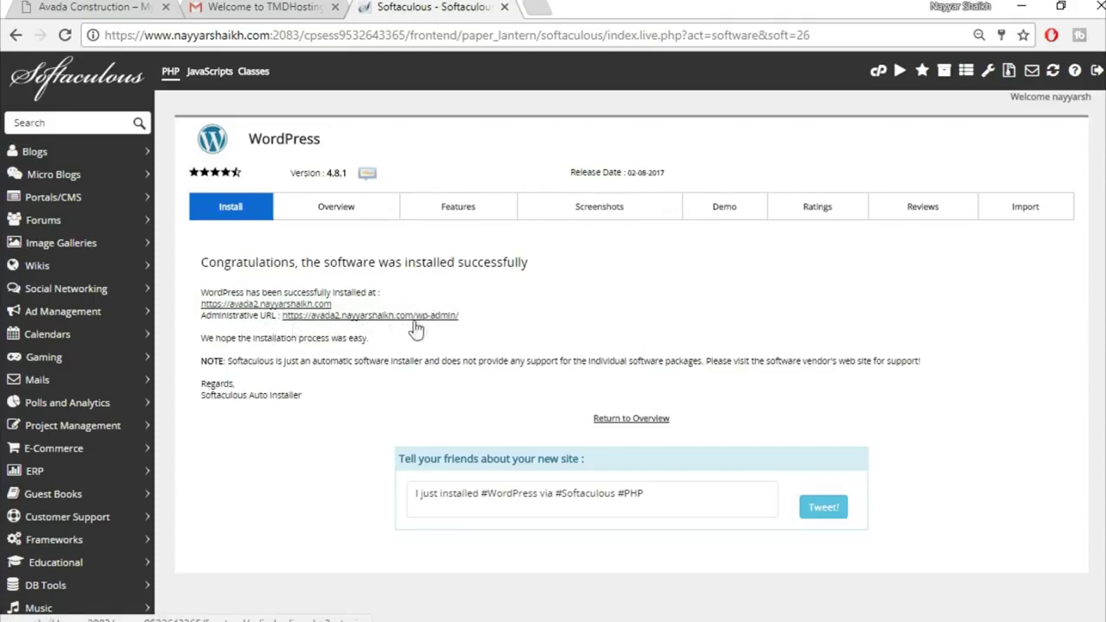
Open the Administrative URL link in a new tab and switch to that tab
right_click(400, 318)
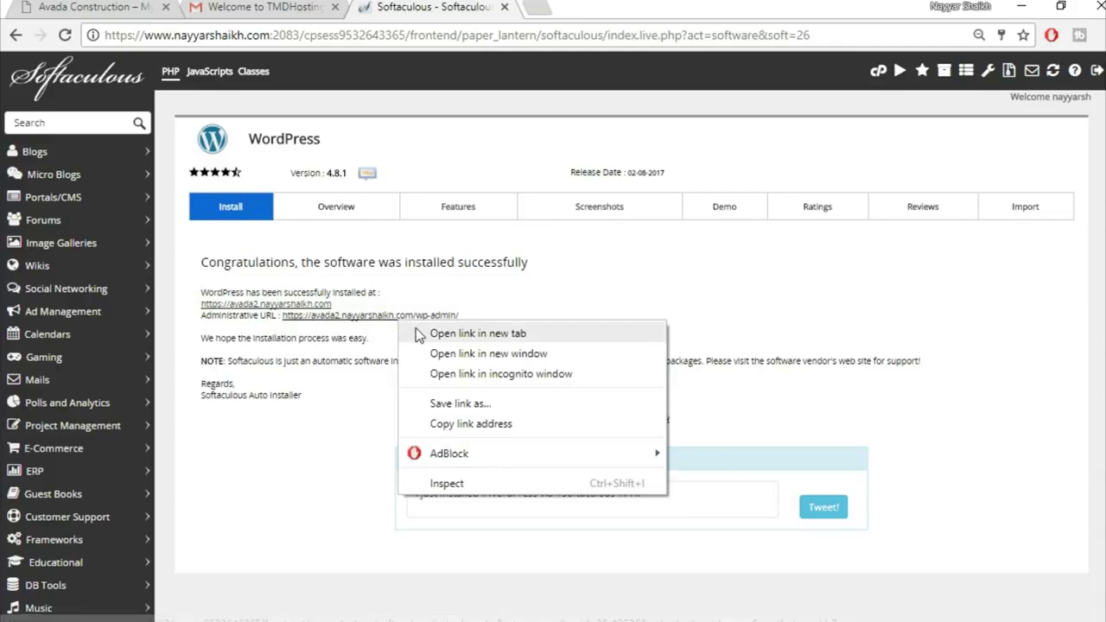
left_click(463, 335)
key("ctrl+Tab")
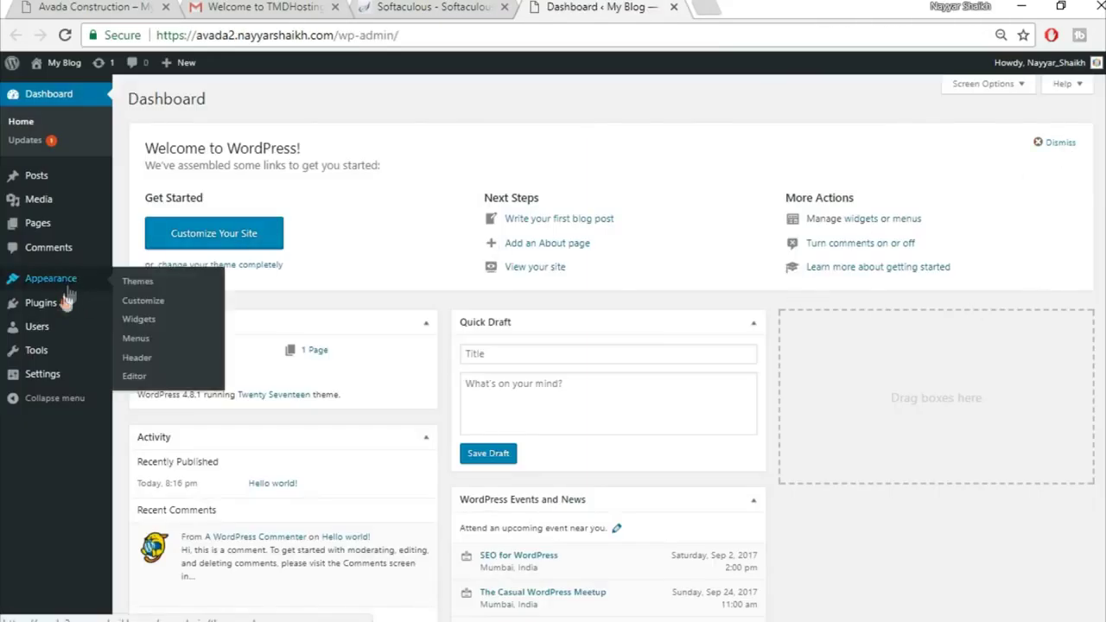
Bulk-deactivate and delete the Akismet Anti-Spam and Hello Dolly plugins, then go to Themes
mouse_move(55, 308)
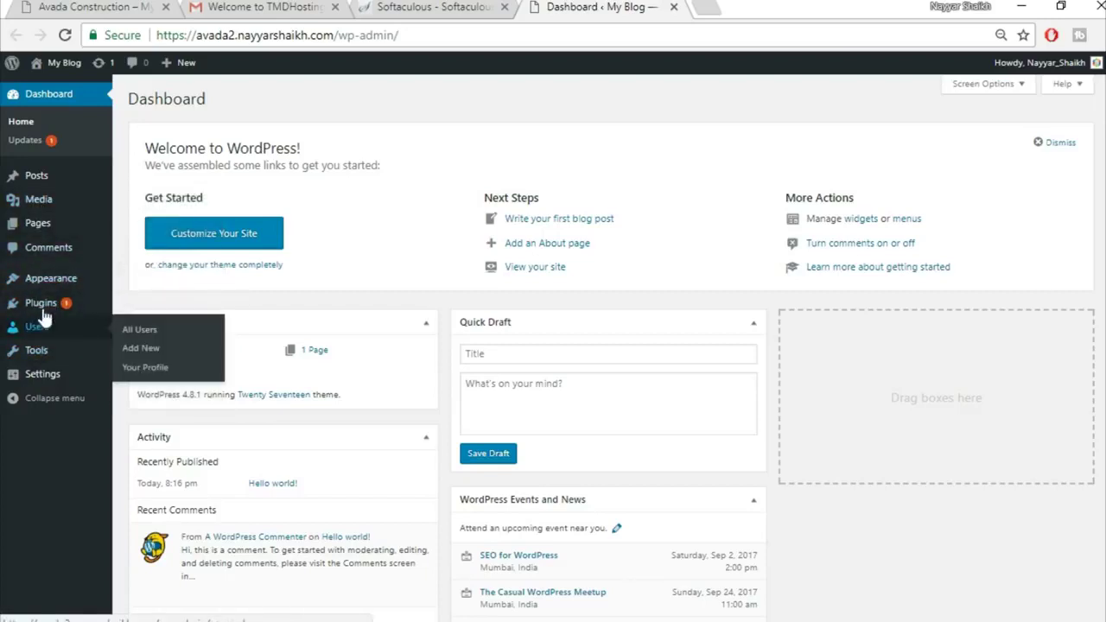
left_click(39, 305)
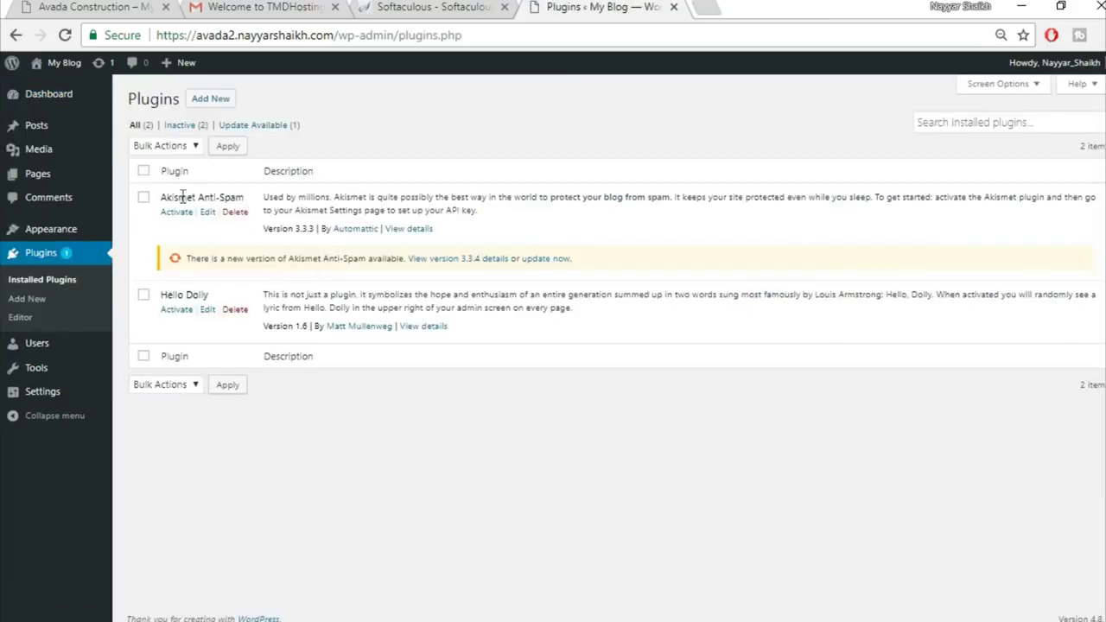
left_click(144, 172)
left_click(166, 145)
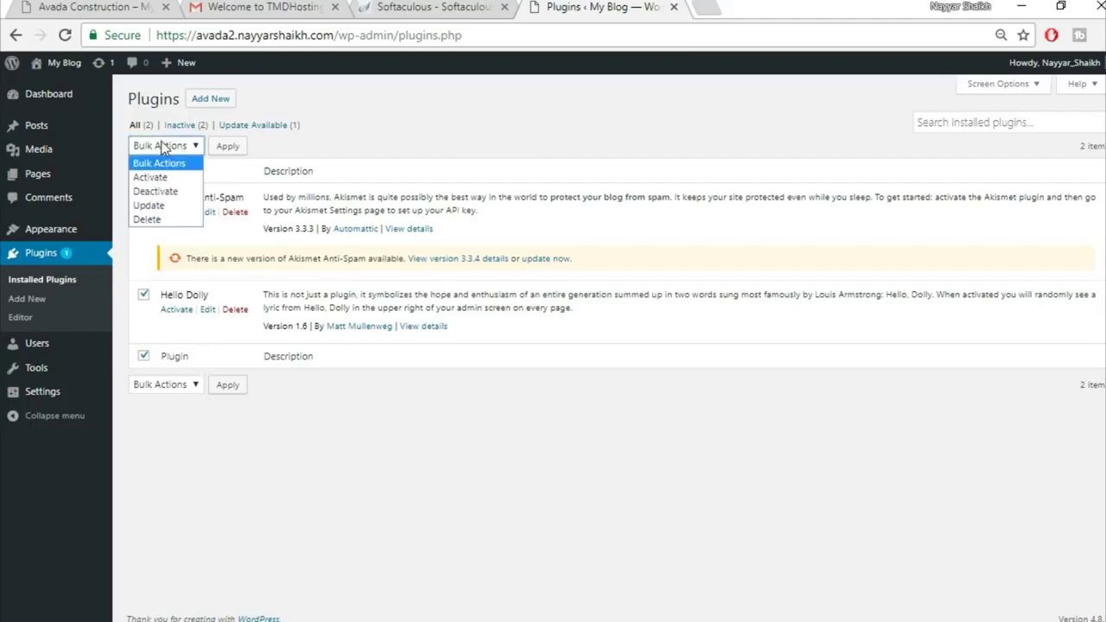
left_click(175, 192)
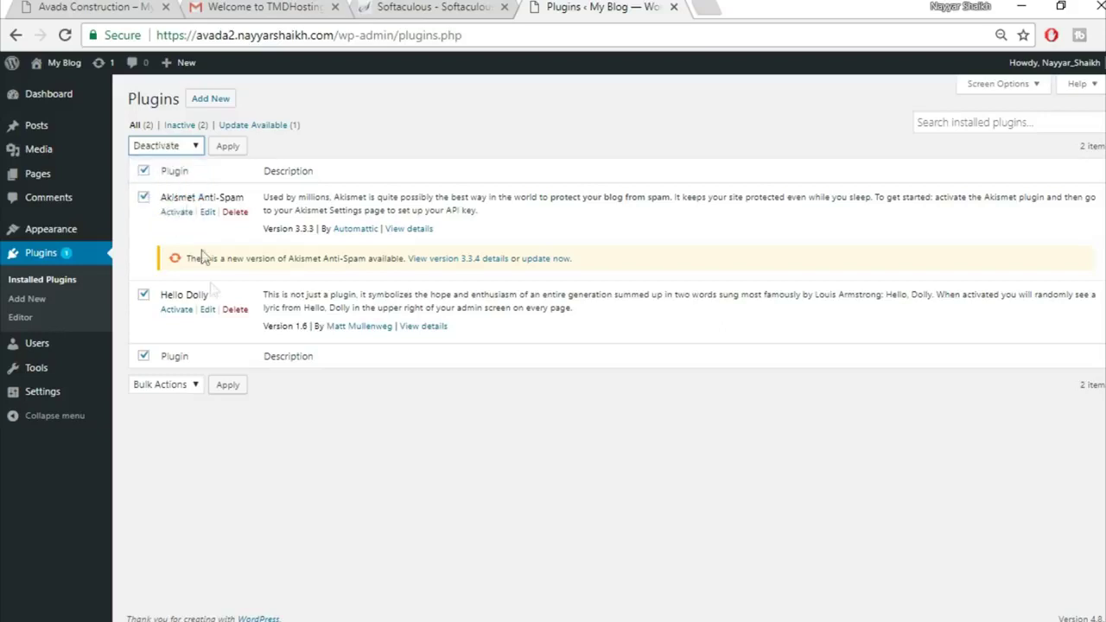
left_click(164, 145)
left_click(149, 220)
left_click(227, 146)
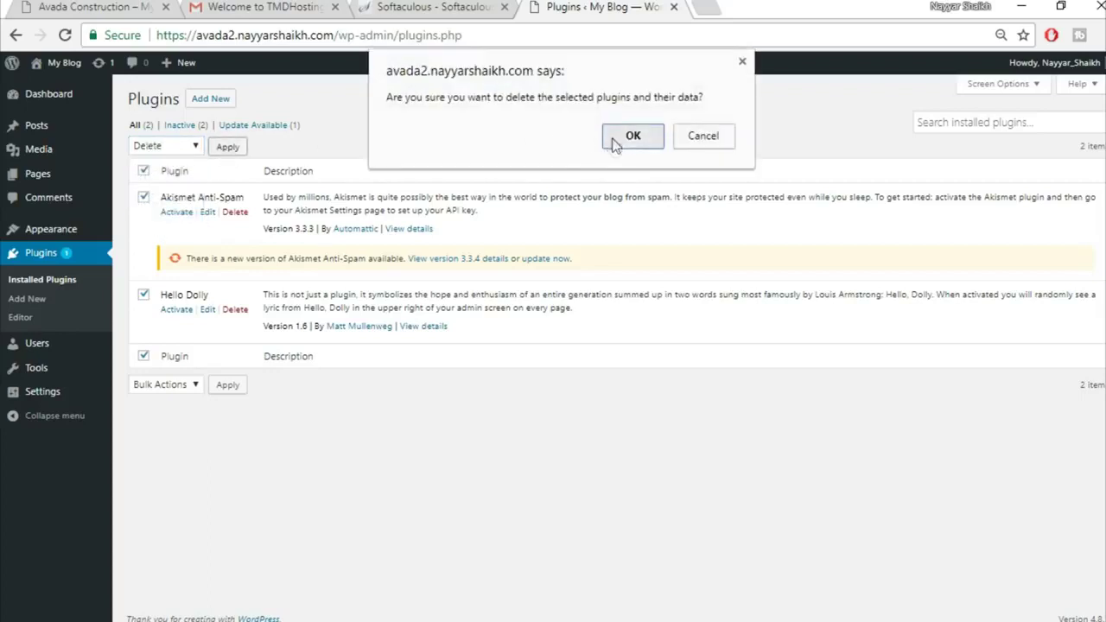
left_click(612, 140)
left_click(35, 231)
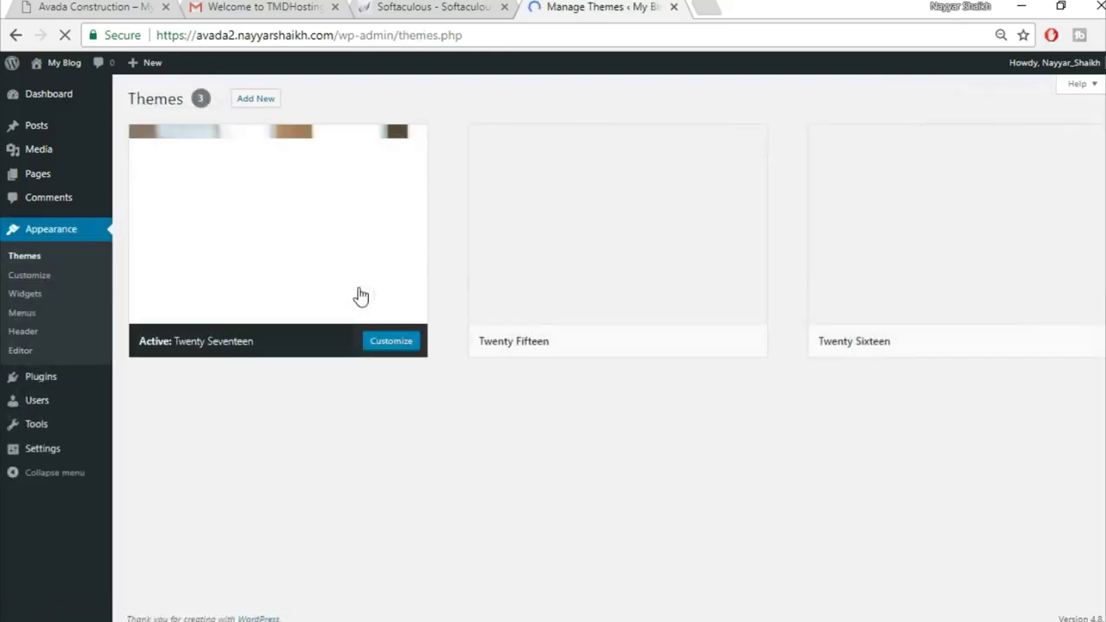
Delete the Twenty Fifteen and Twenty Sixteen themes, confirming each deletion
mouse_move(644, 232)
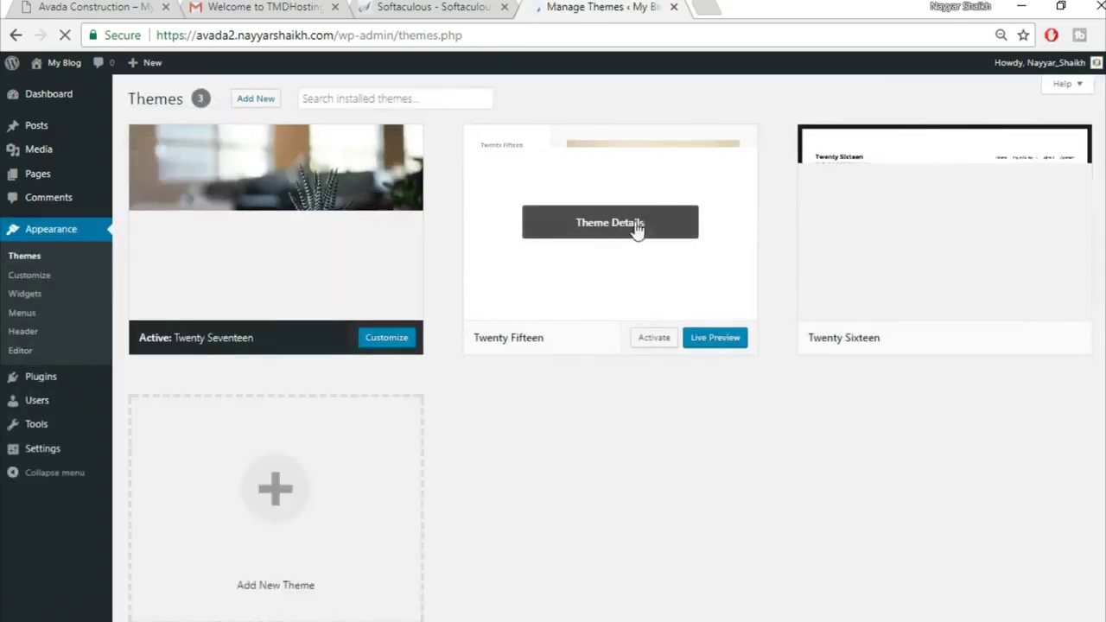
left_click(644, 228)
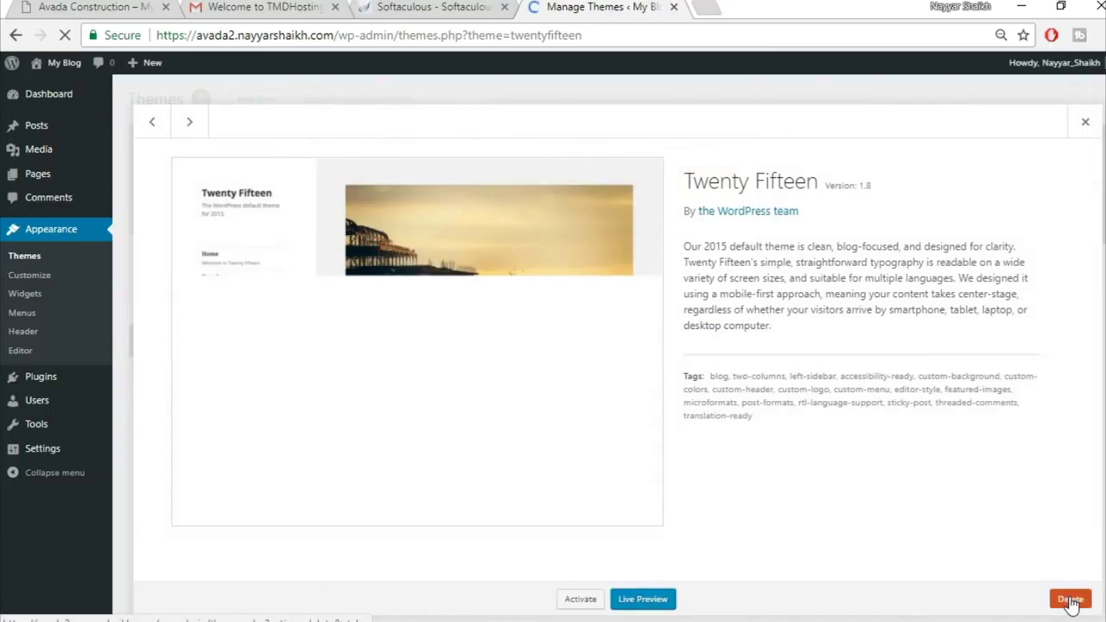
left_click(1070, 599)
left_click(641, 172)
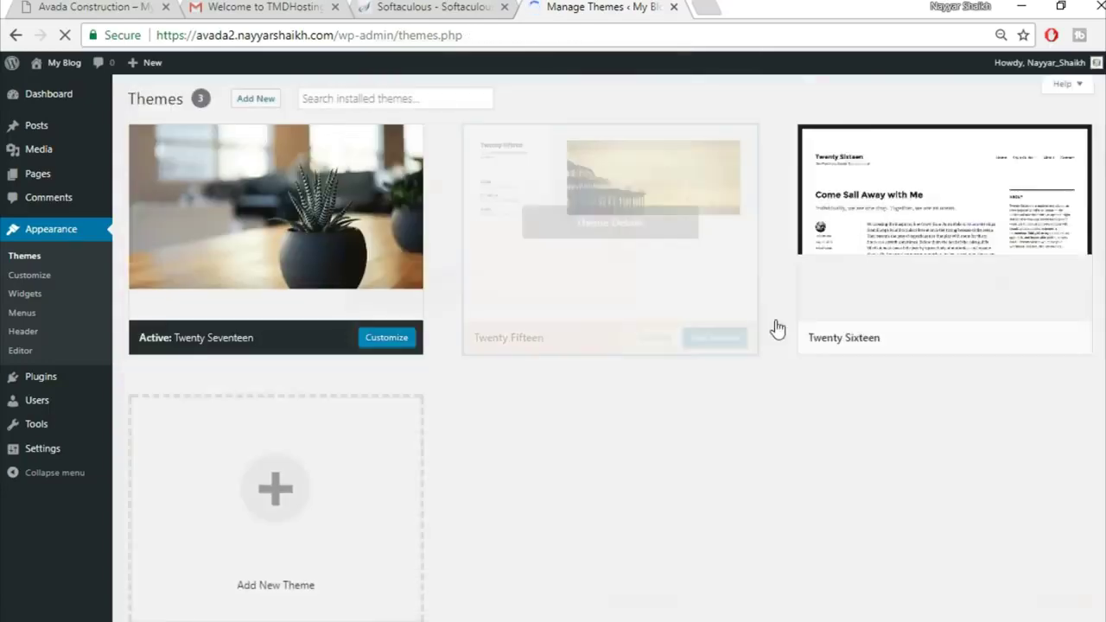
left_click(649, 276)
left_click(1058, 601)
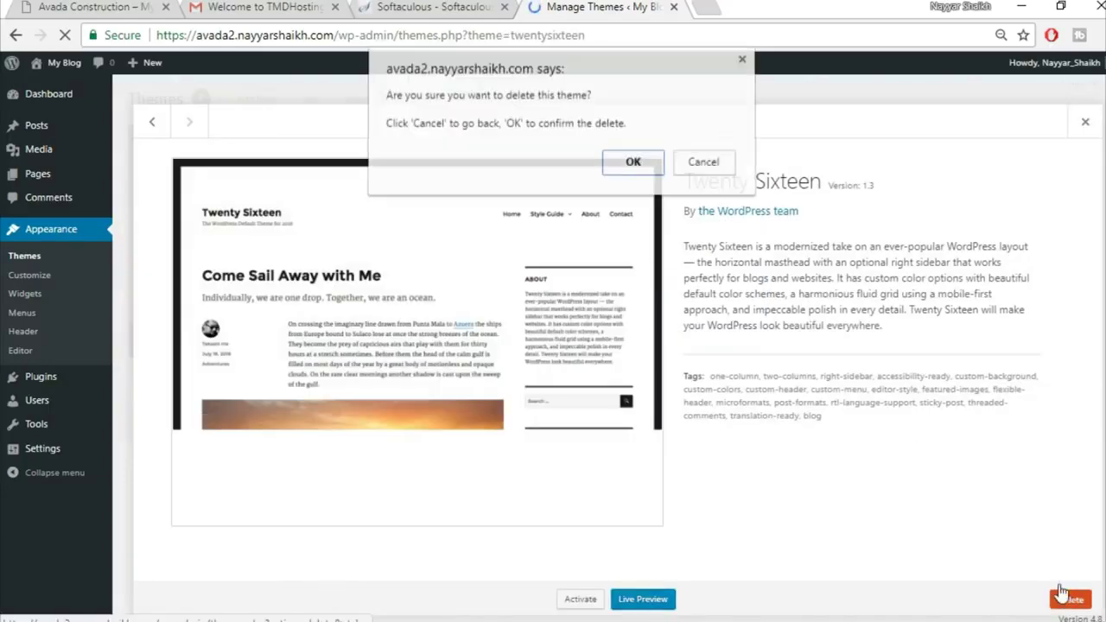
left_click(636, 164)
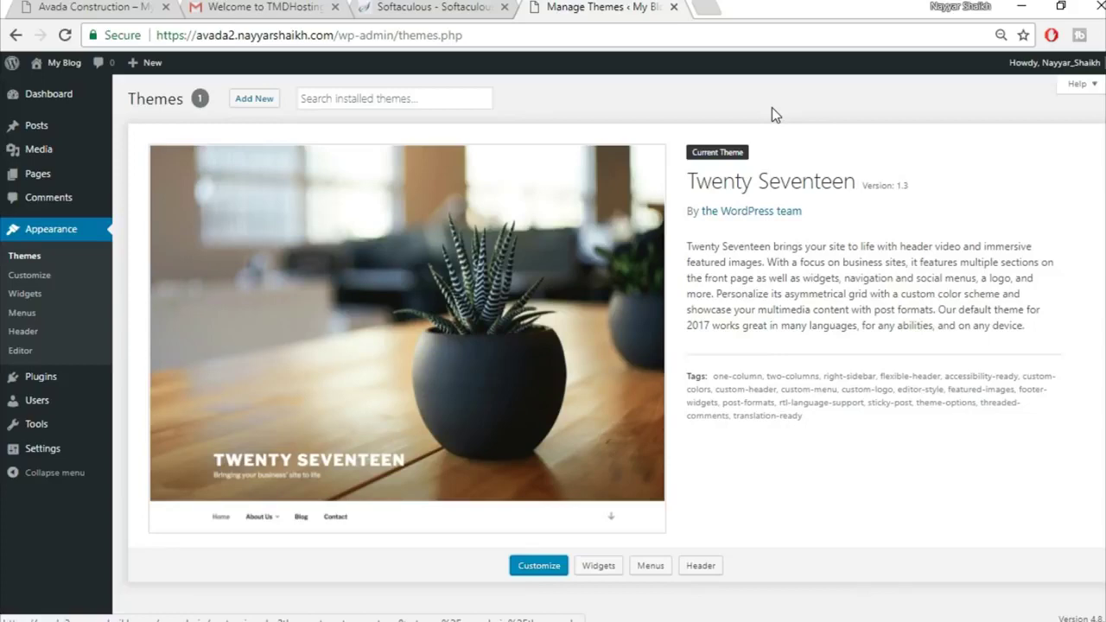
left_click(715, 7)
Go to bloggdude.com/avada and scroll through the Avada ThemeForest page, noting its 4.77 rating
type("bloggdude.com")
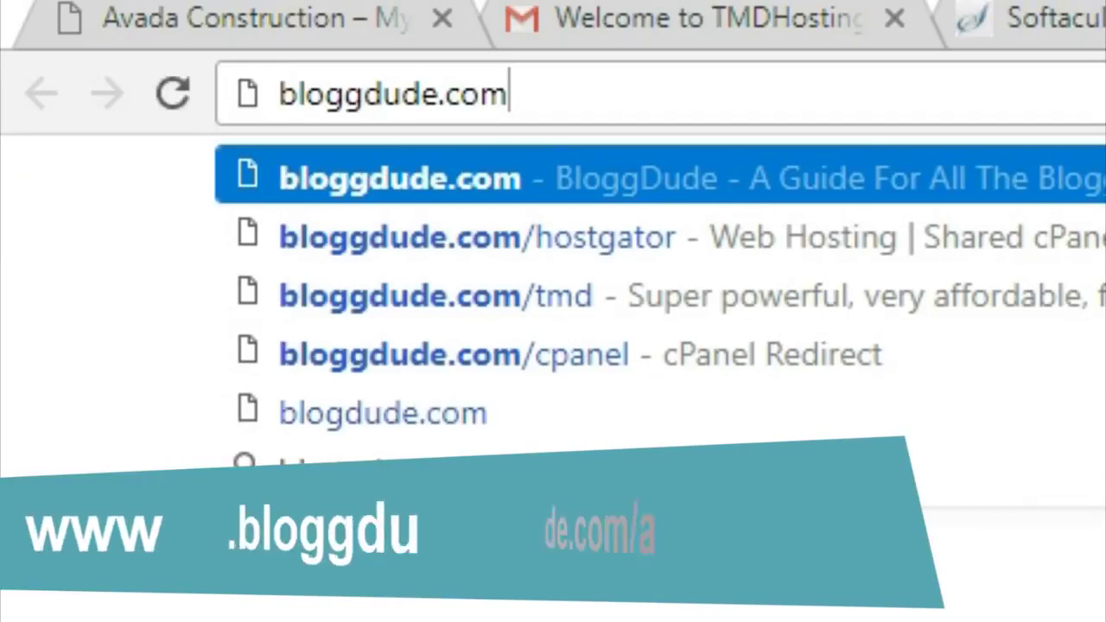
type("/avada")
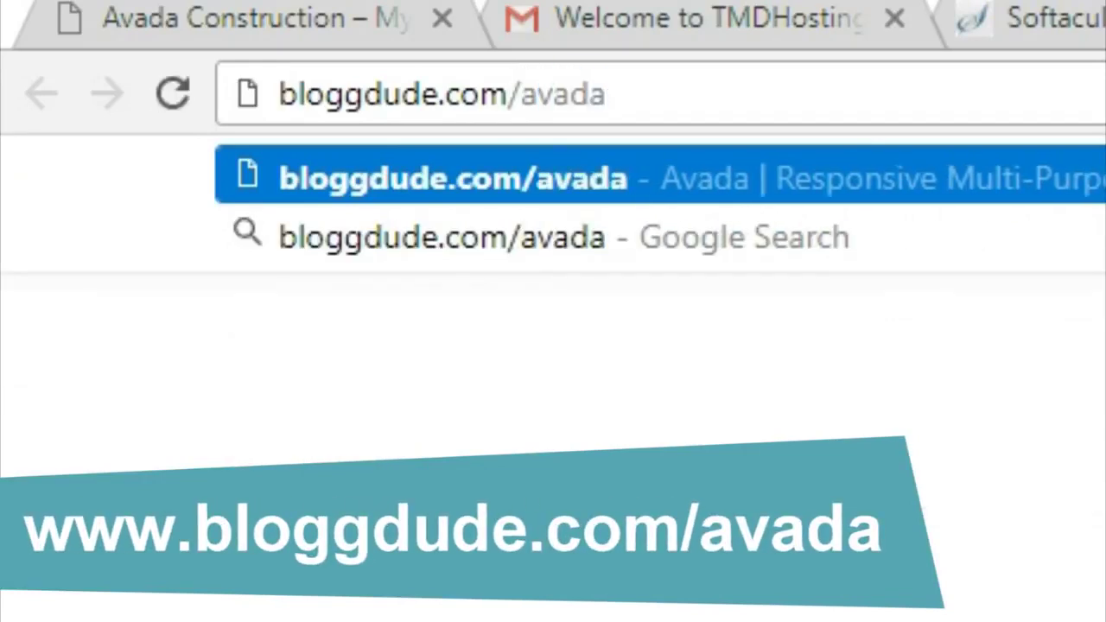
key("Return")
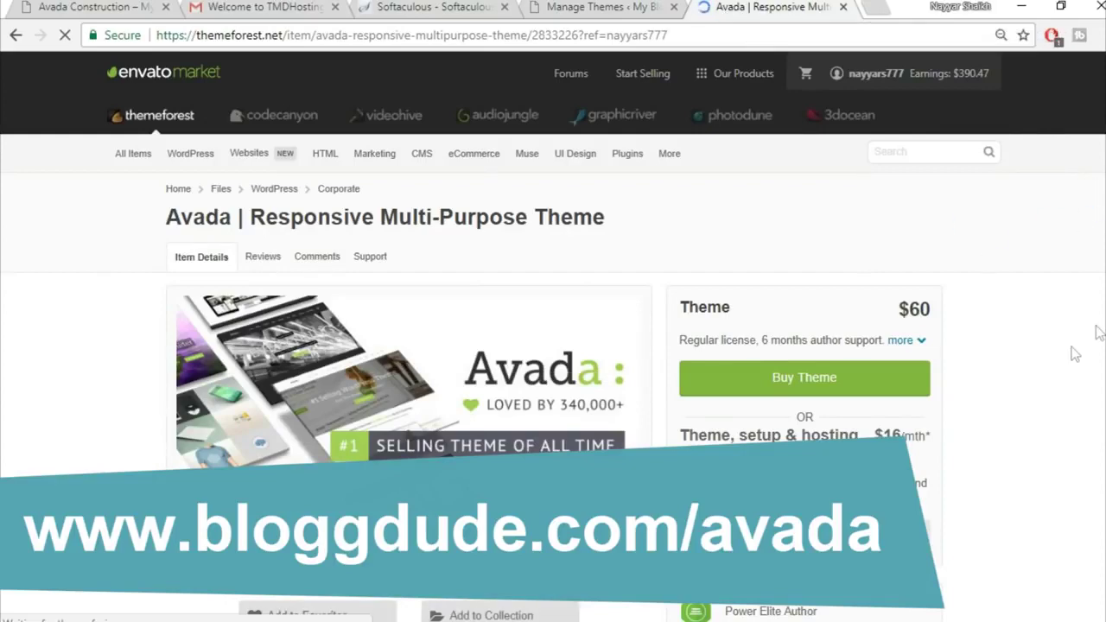
scroll(1072, 352, "down", 1)
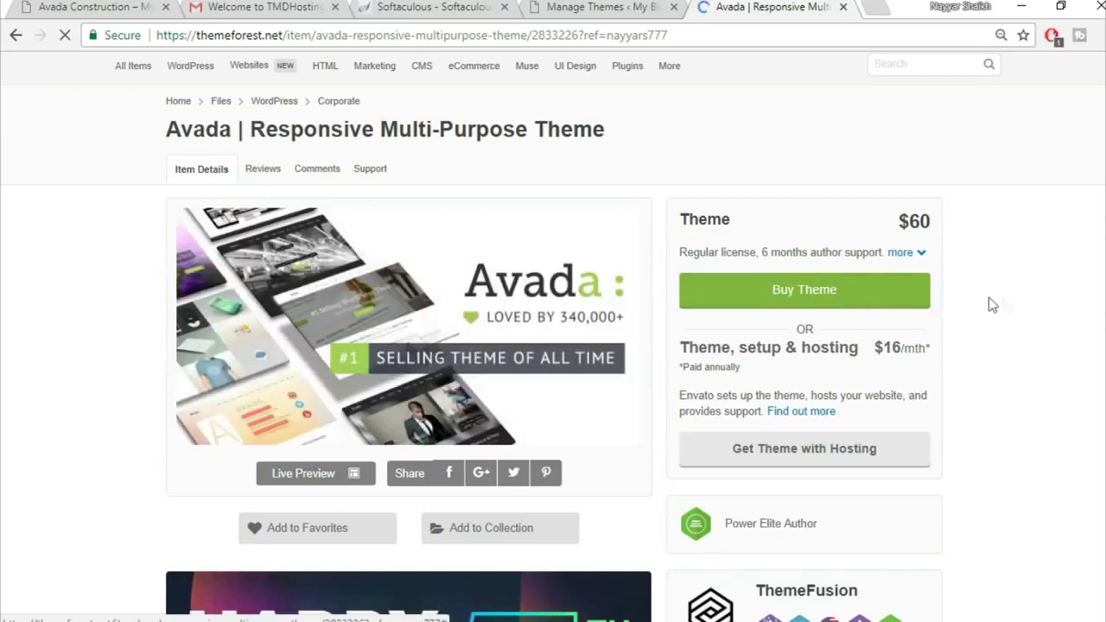
scroll(1087, 298, "down", 4)
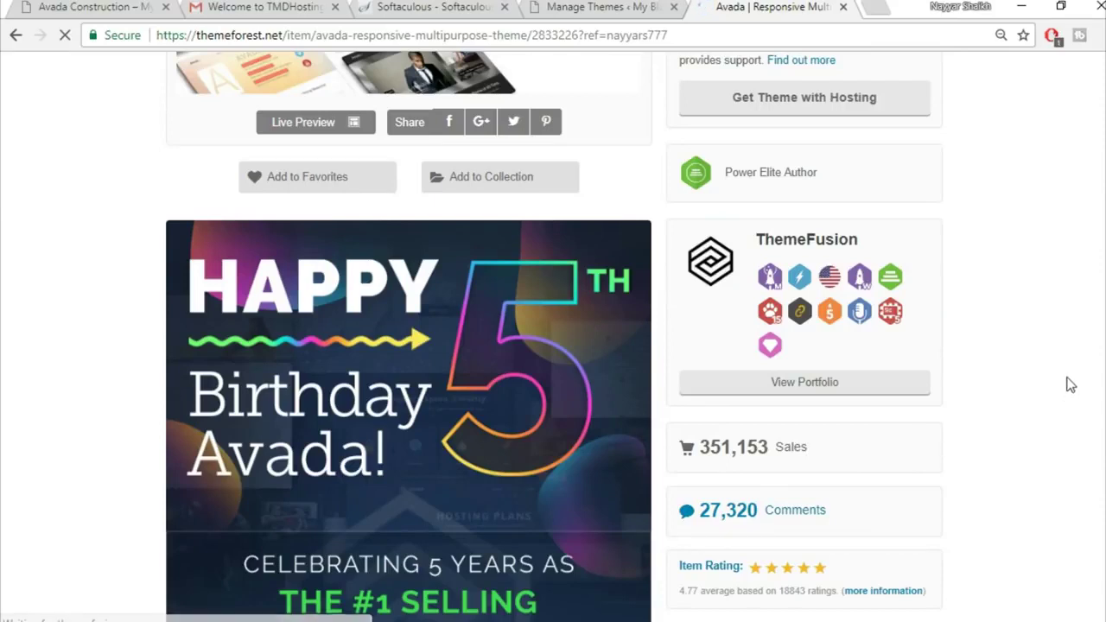
scroll(1094, 380, "down", 2)
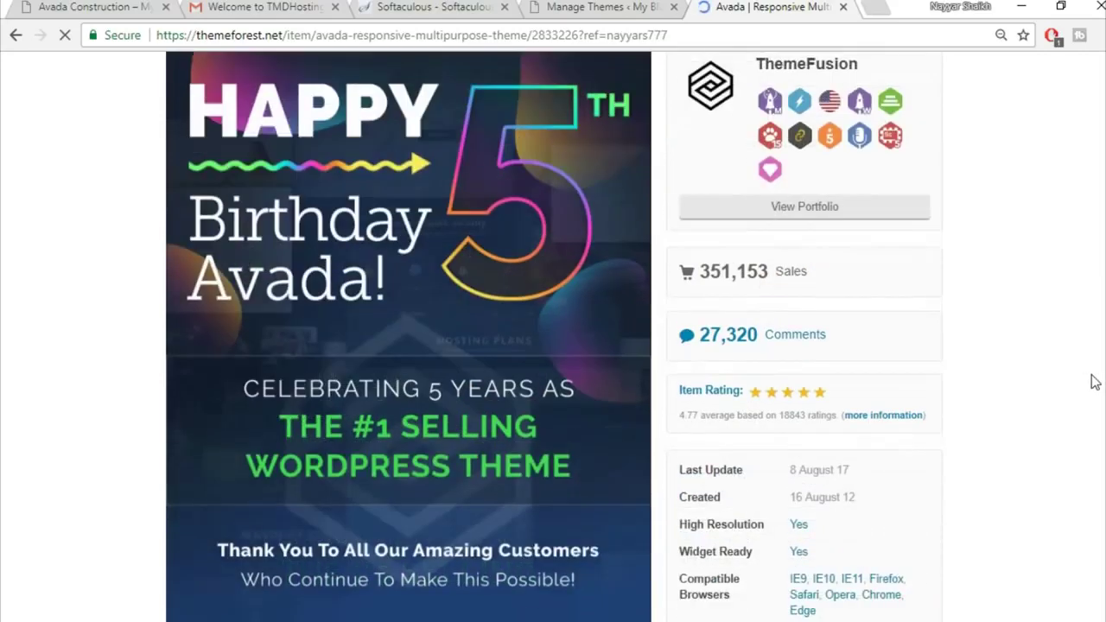
mouse_move(679, 420)
left_mouse_down()
mouse_move(723, 421)
mouse_move(698, 429)
left_mouse_up()
left_click(691, 430)
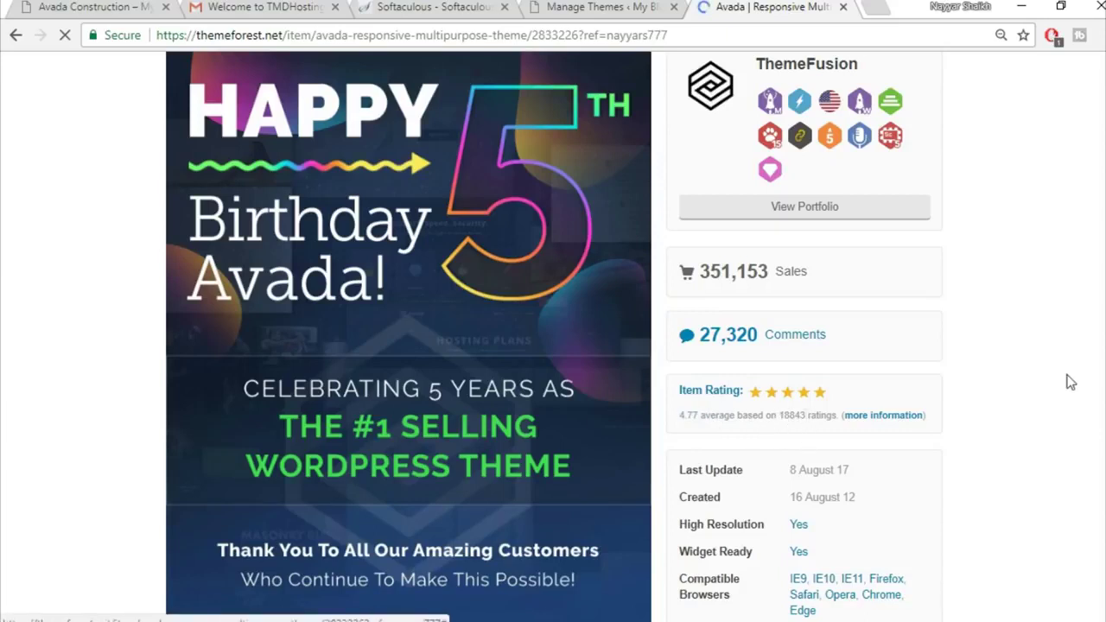
scroll(1070, 382, "up", 4)
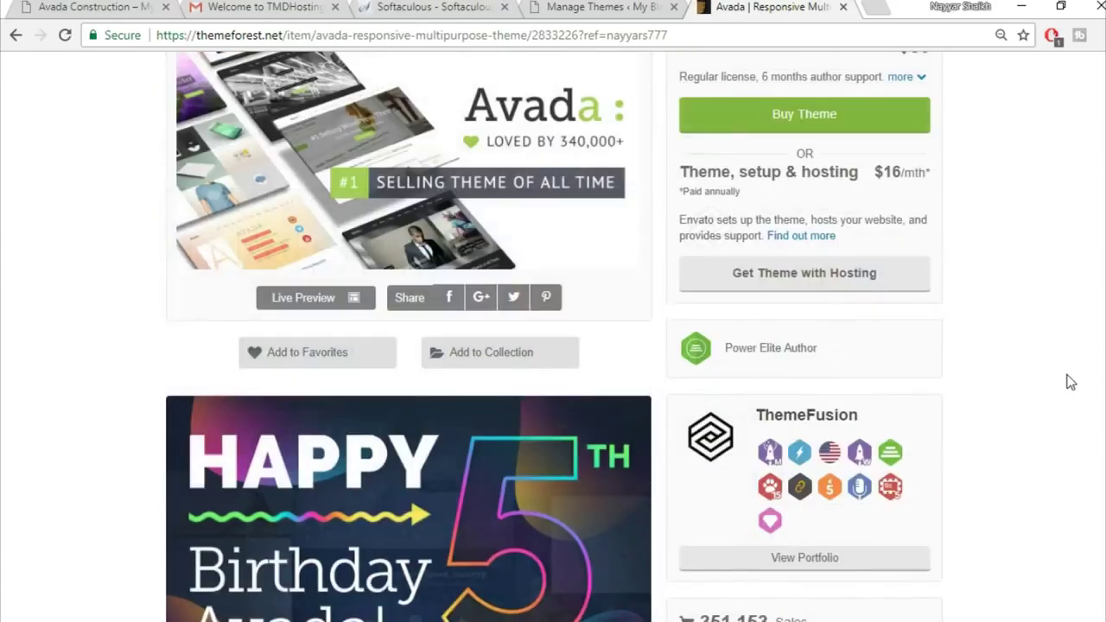
scroll(1069, 382, "up", 3)
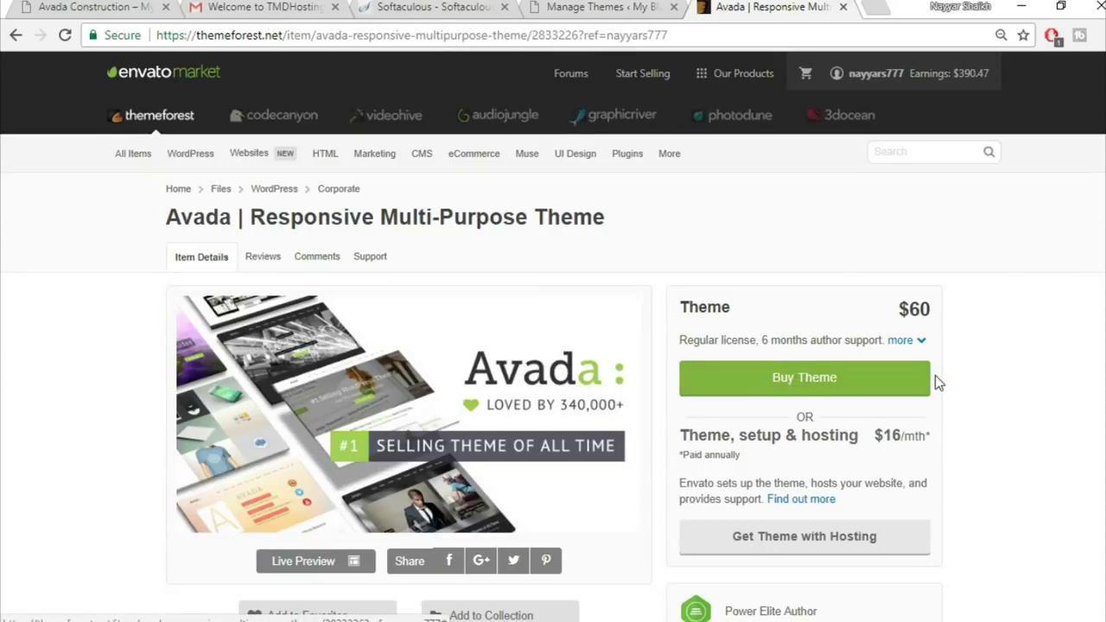
Close the ThemeForest tab and open the Avada v5.1.6 theme zip in WinRAR
left_click(844, 7)
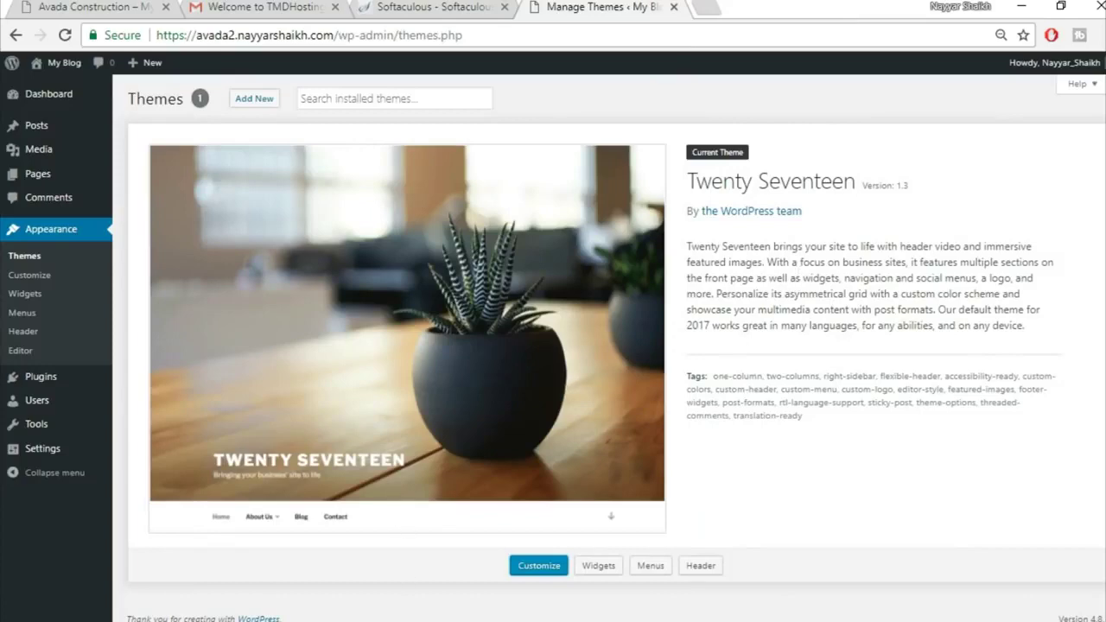
left_click(354, 605)
left_click(238, 124)
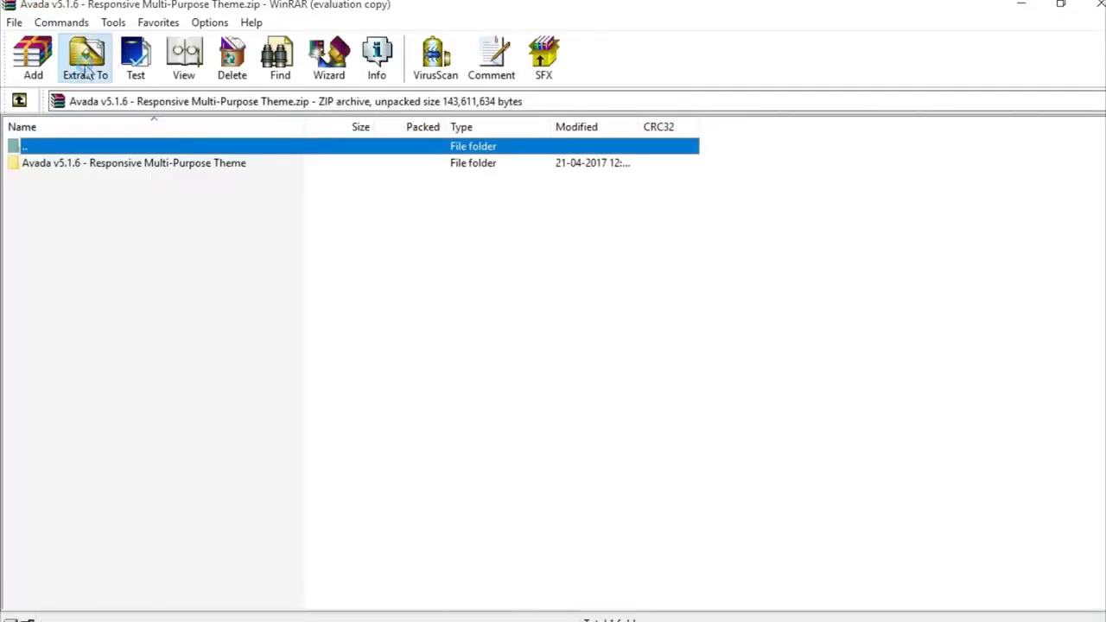
Extract the Avada v5.1.6 archive to its default folder in Avada Course and open it
left_click(86, 74)
left_click(699, 248)
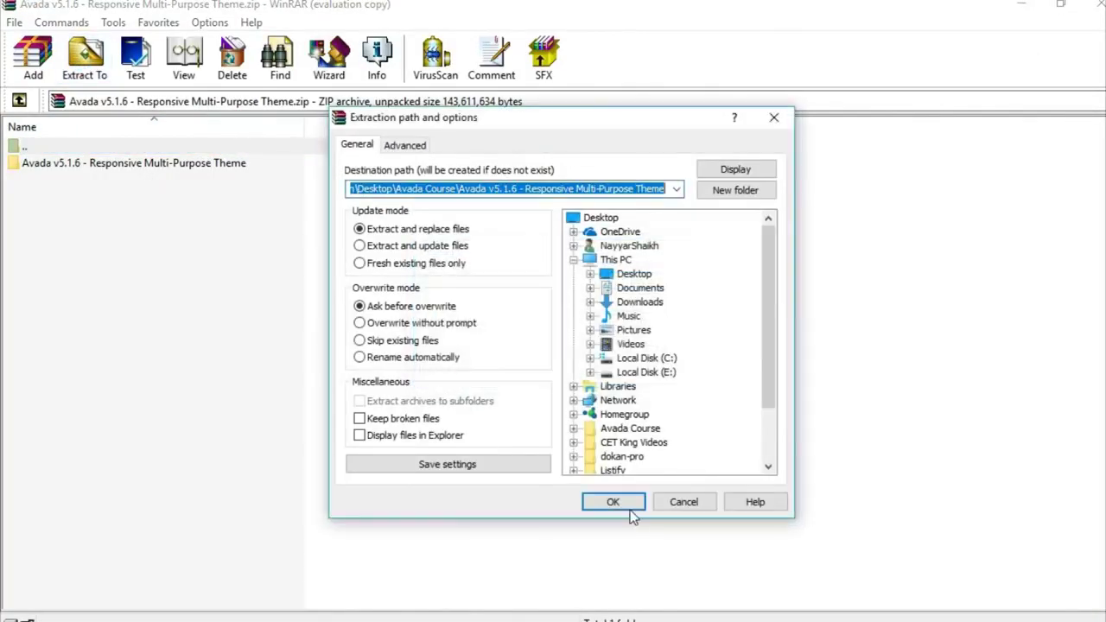
left_click(614, 503)
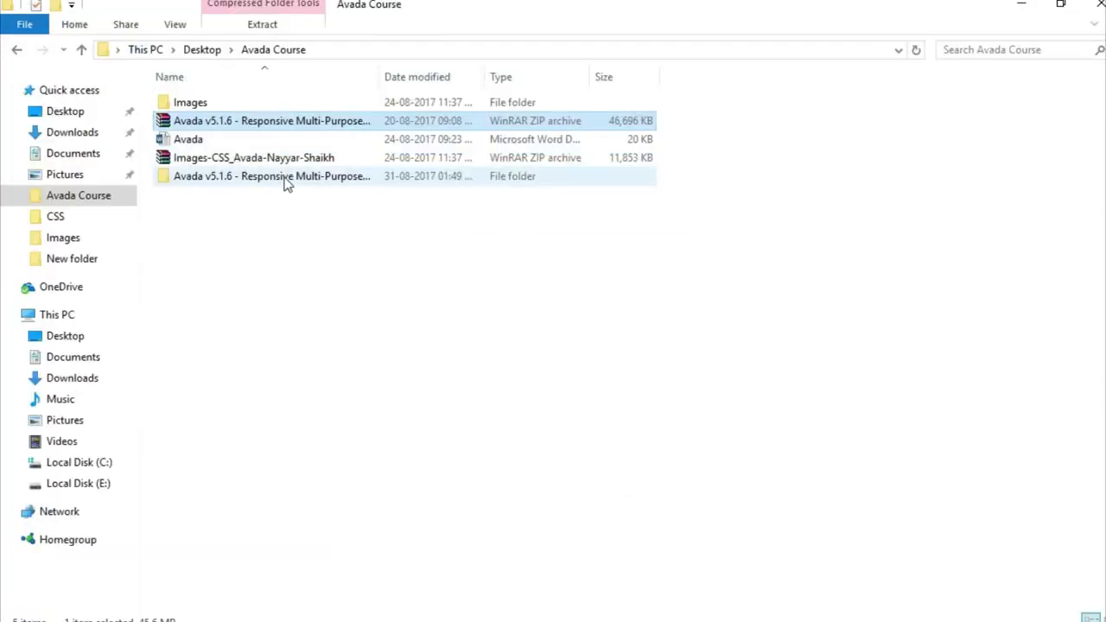
double_click(285, 178)
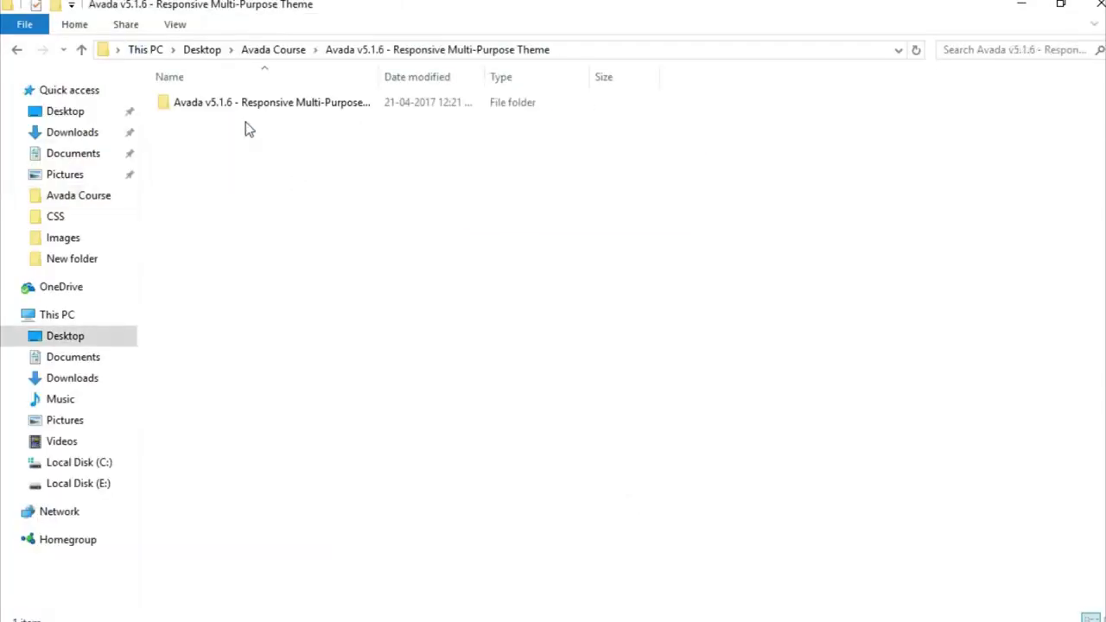
Compress the Avada folder into a ZIP archive, Avada.zip, inside the Avada Theme folder
double_click(254, 104)
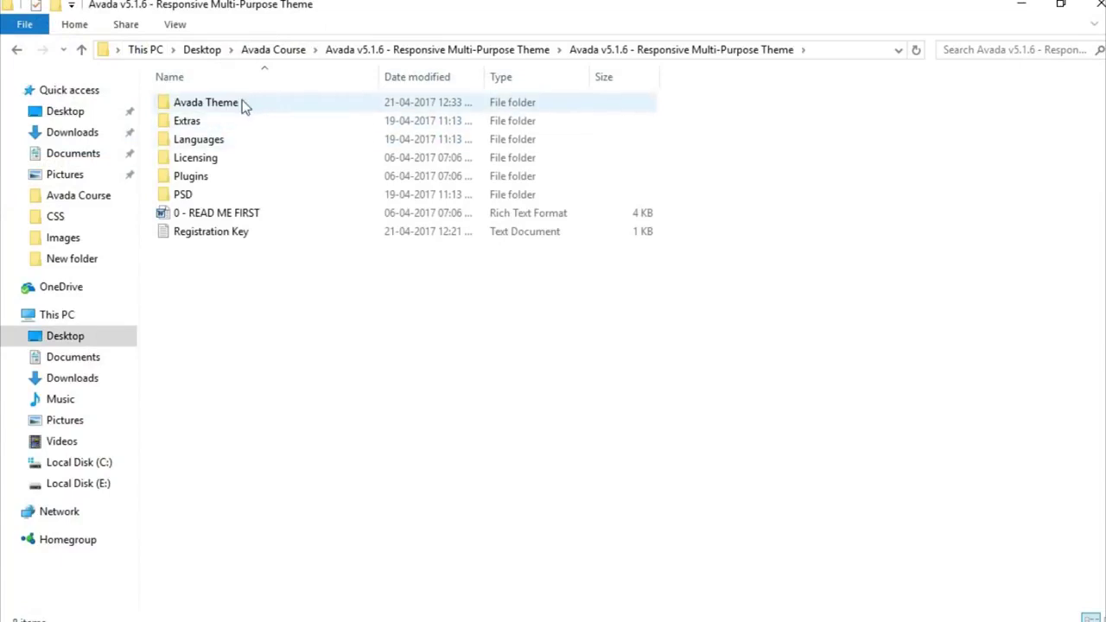
double_click(235, 105)
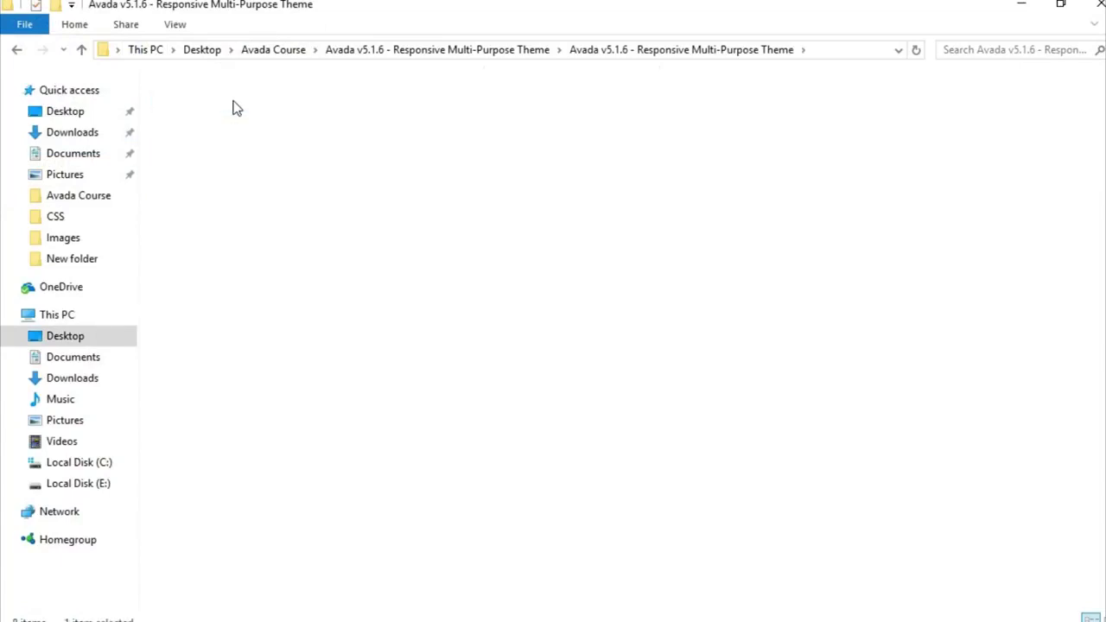
left_click(199, 125)
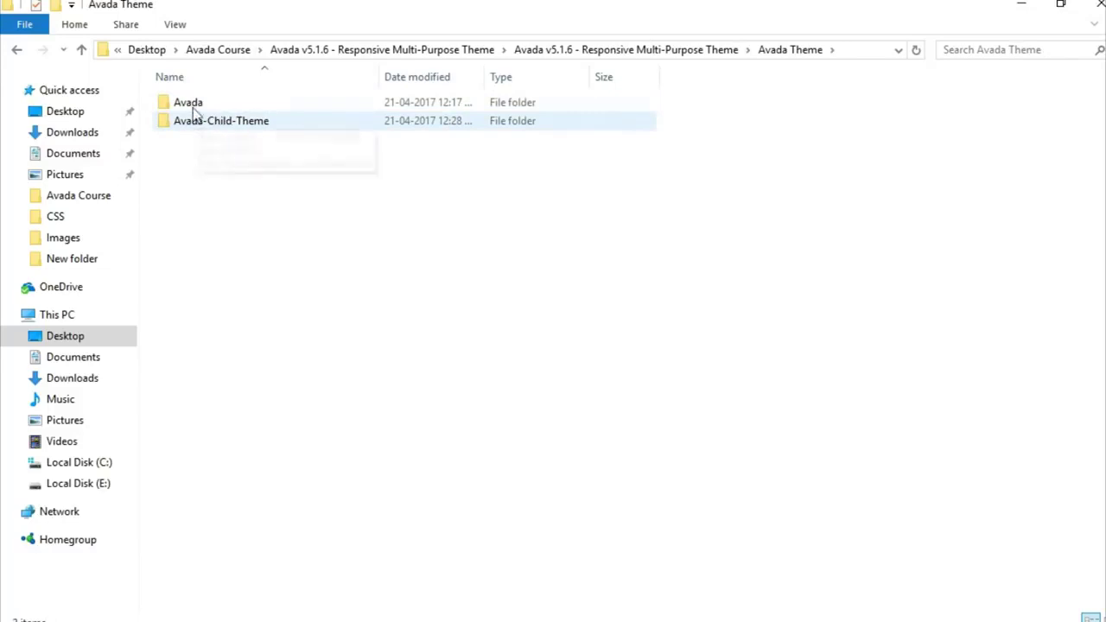
left_click(193, 106)
right_click(192, 106)
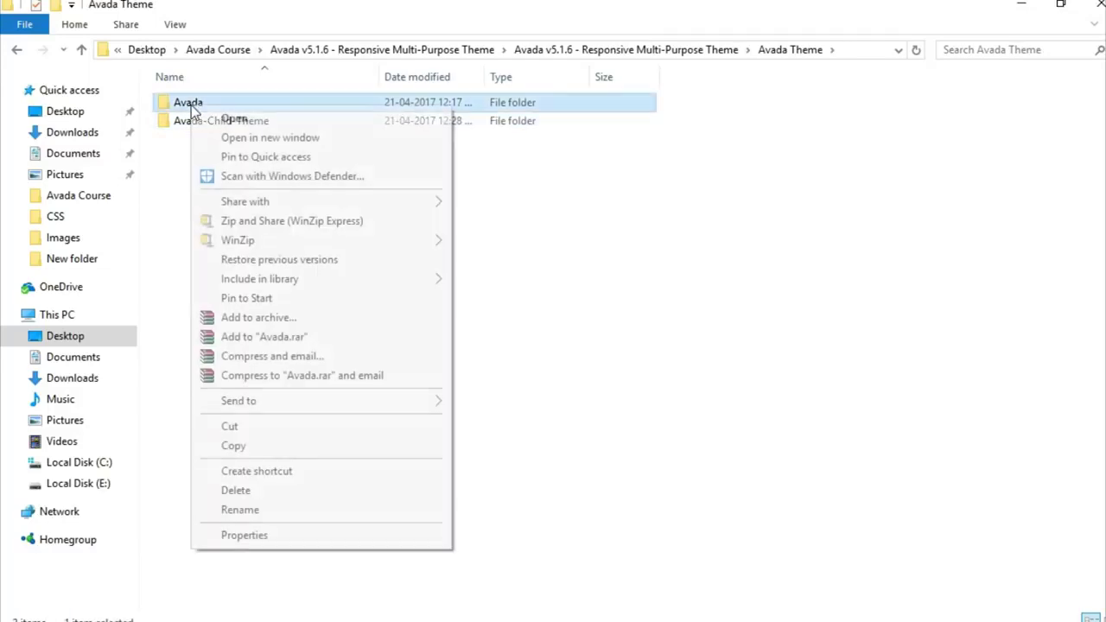
left_click(350, 317)
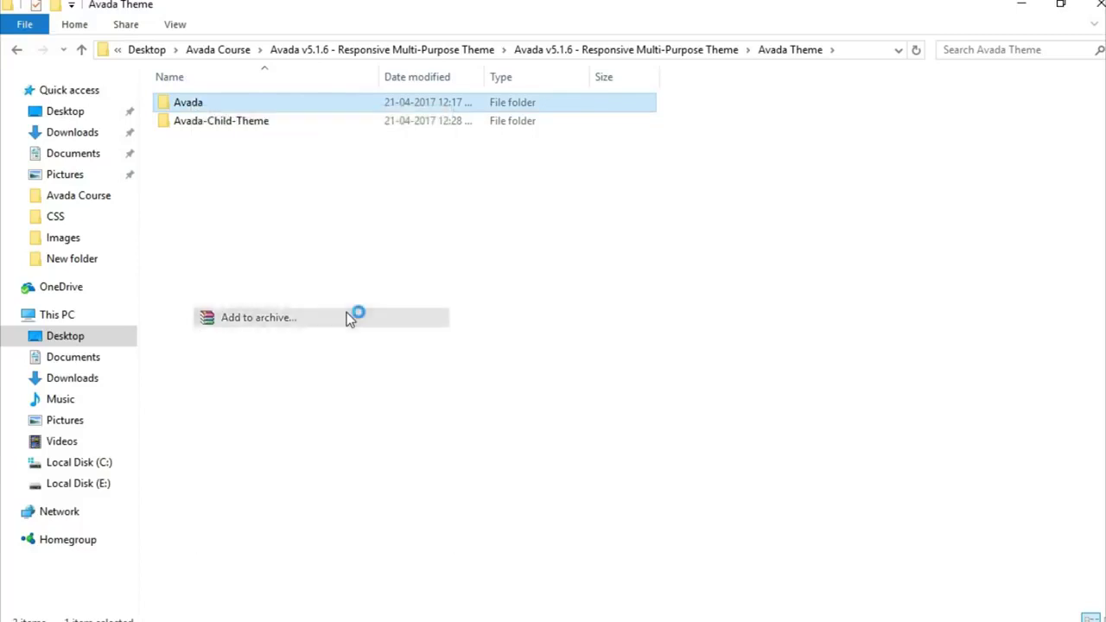
left_click(495, 299)
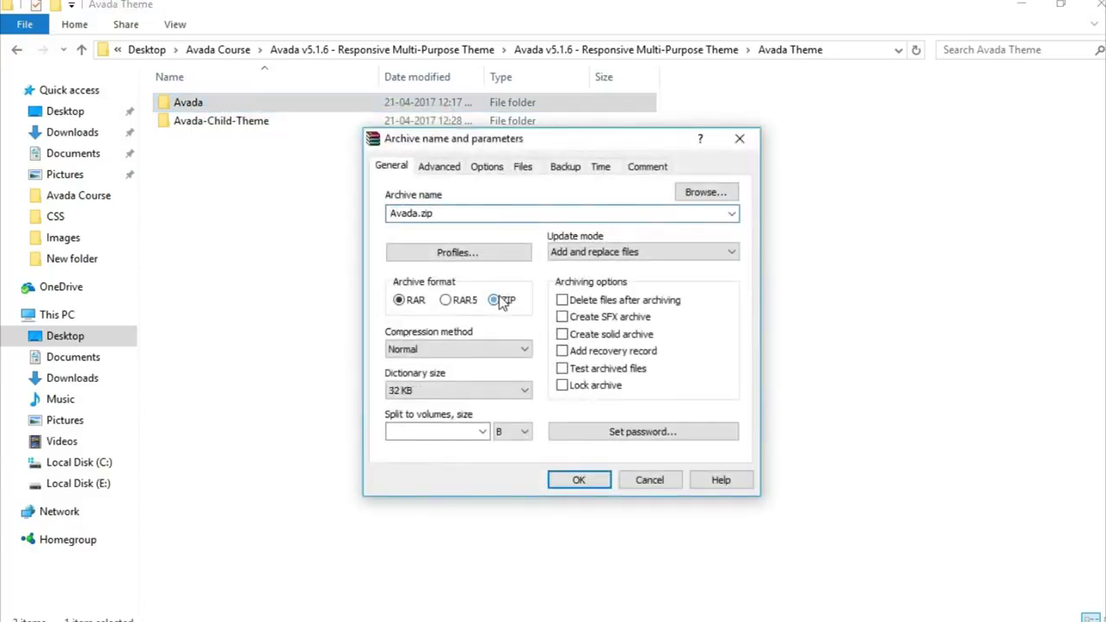
left_click(580, 480)
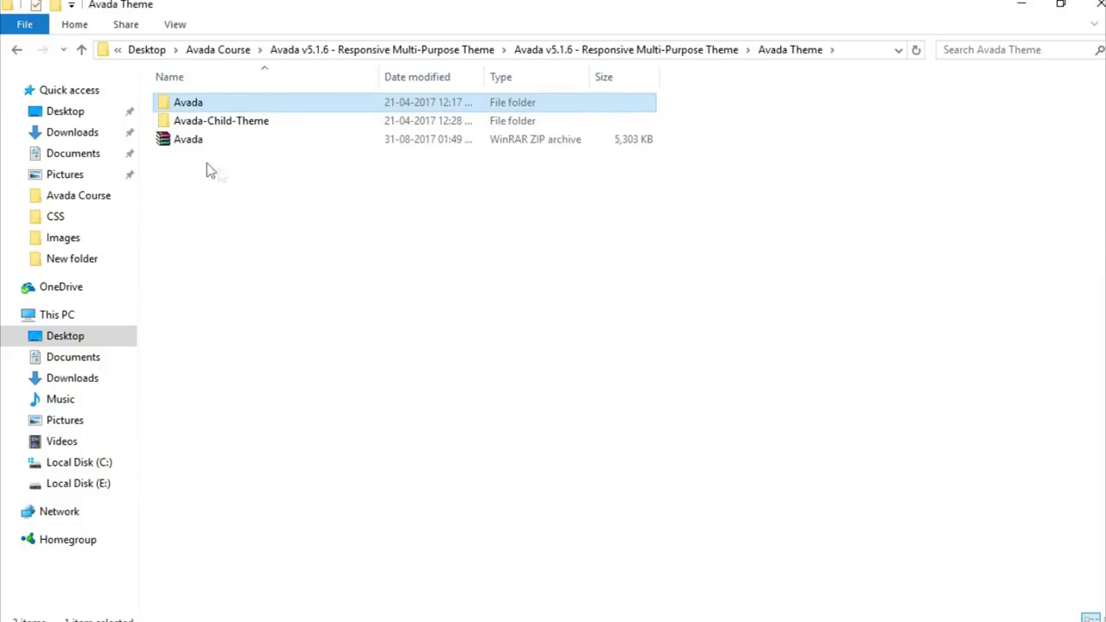
left_click(200, 145)
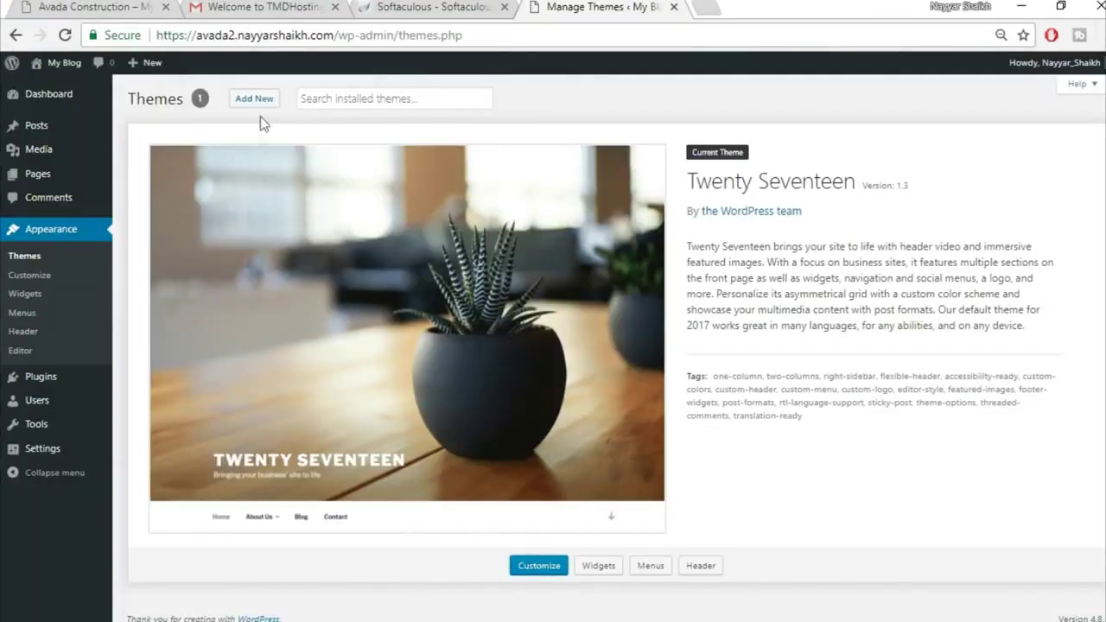
Bring up the Add Themes upload form to choose a theme zip file
left_click(262, 101)
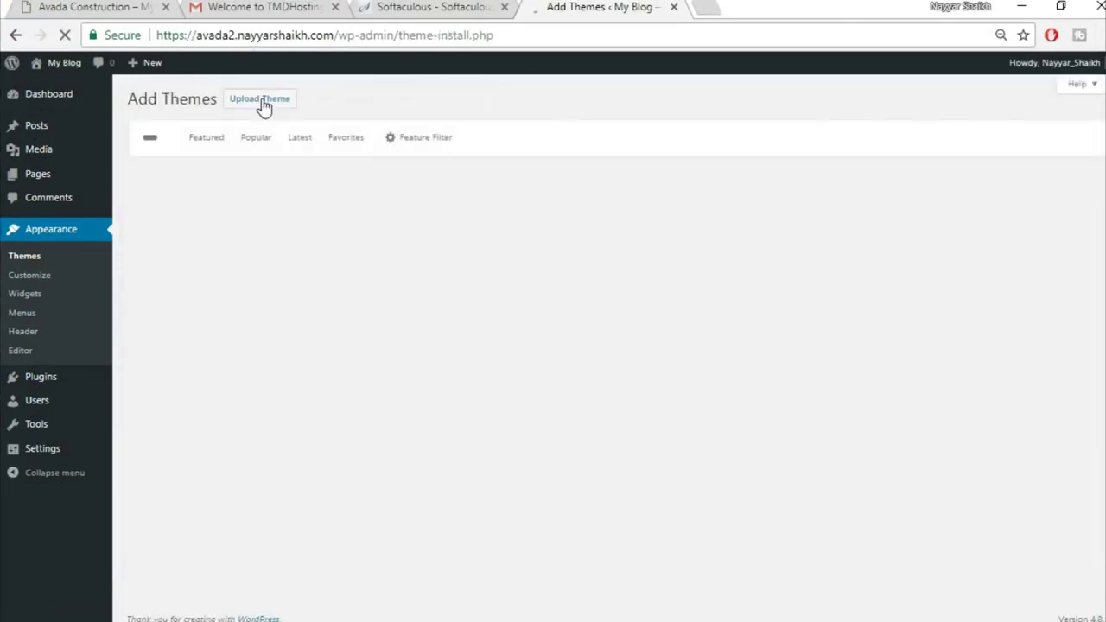
left_click(263, 105)
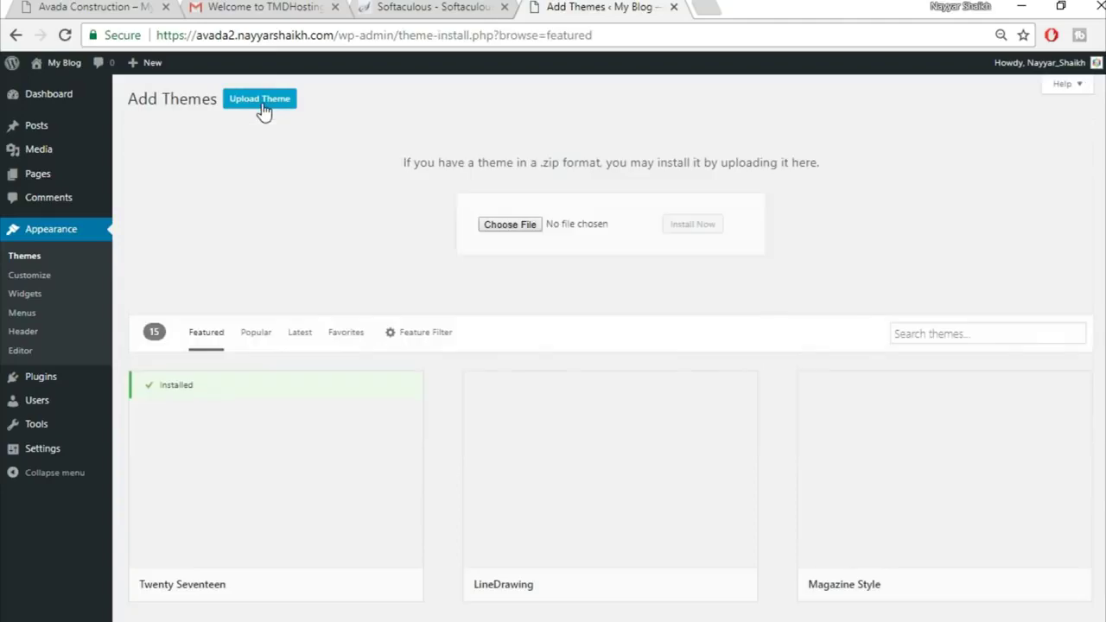
left_click(521, 227)
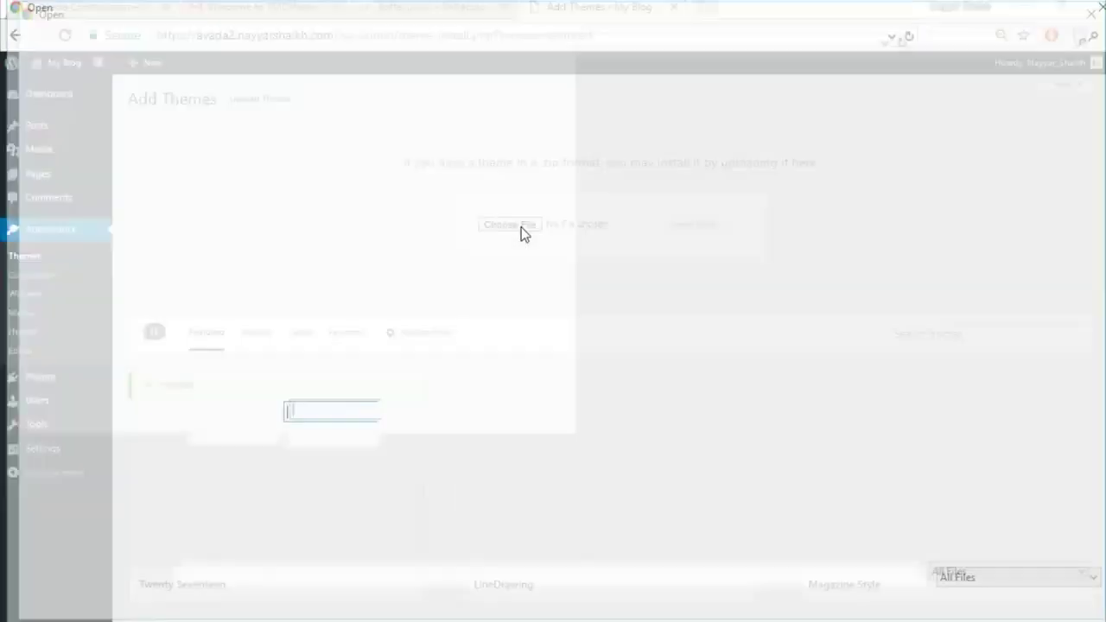
Select Avada Course\Avada v5.1.6\Avada Theme\Avada.zip and install it as a theme
double_click(247, 158)
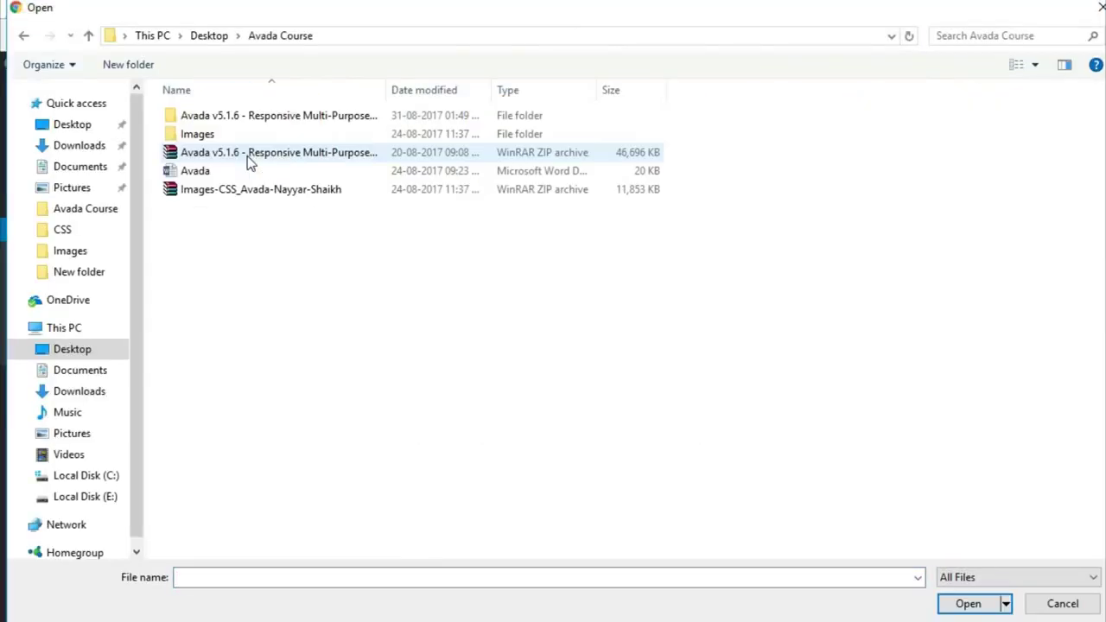
double_click(247, 115)
left_click(242, 123)
double_click(242, 123)
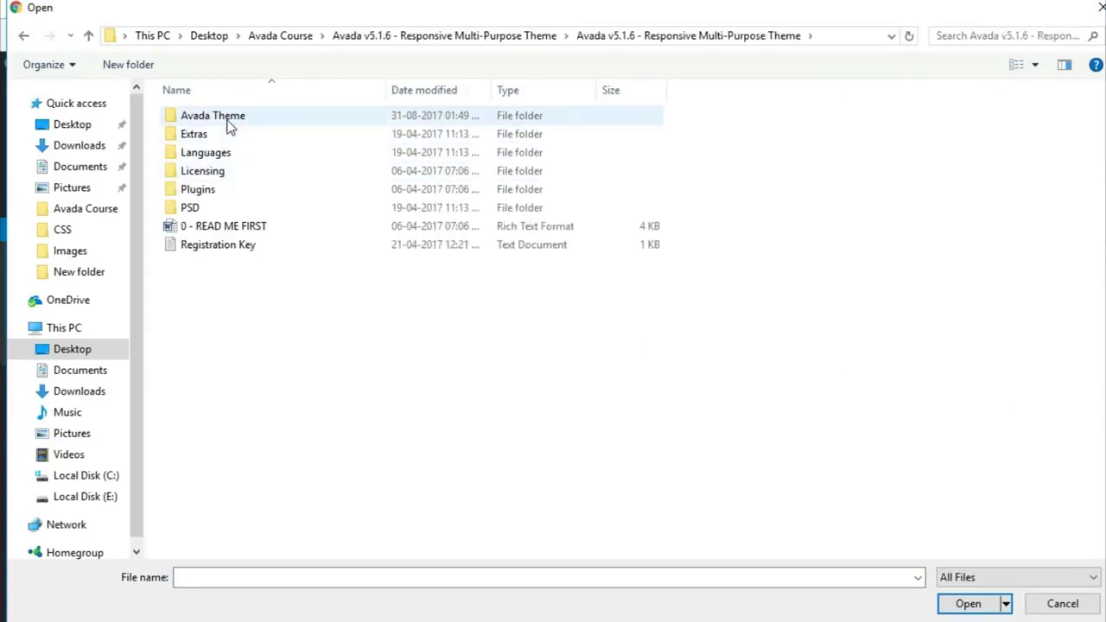
double_click(230, 121)
left_click(226, 154)
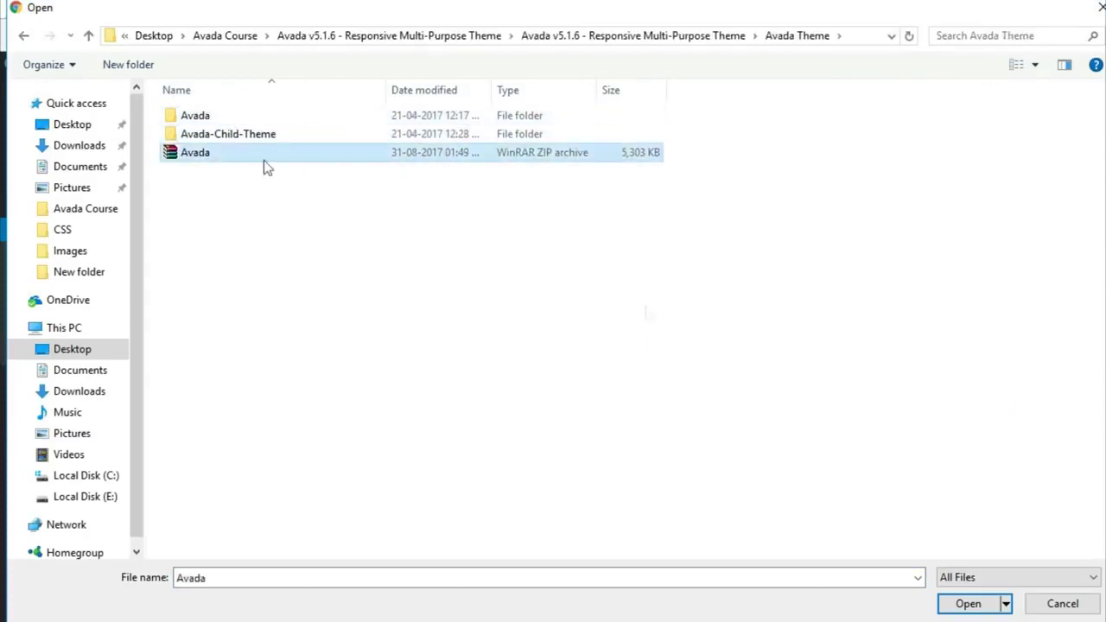
left_click(968, 604)
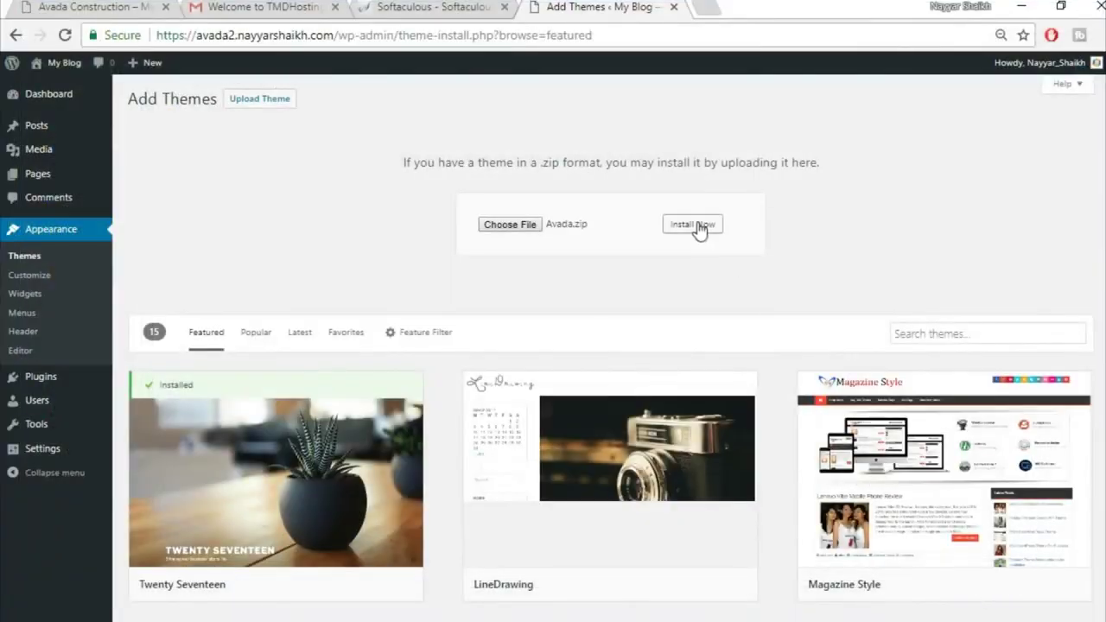
left_click(696, 227)
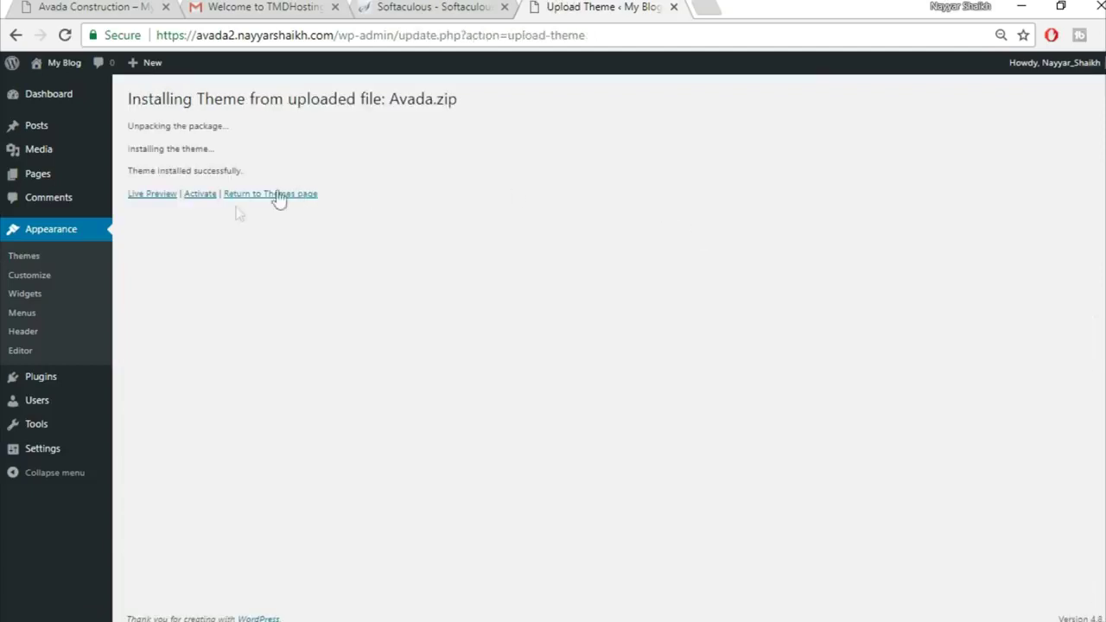
Activate the Avada theme and check its product registration confirmation message
left_click(199, 196)
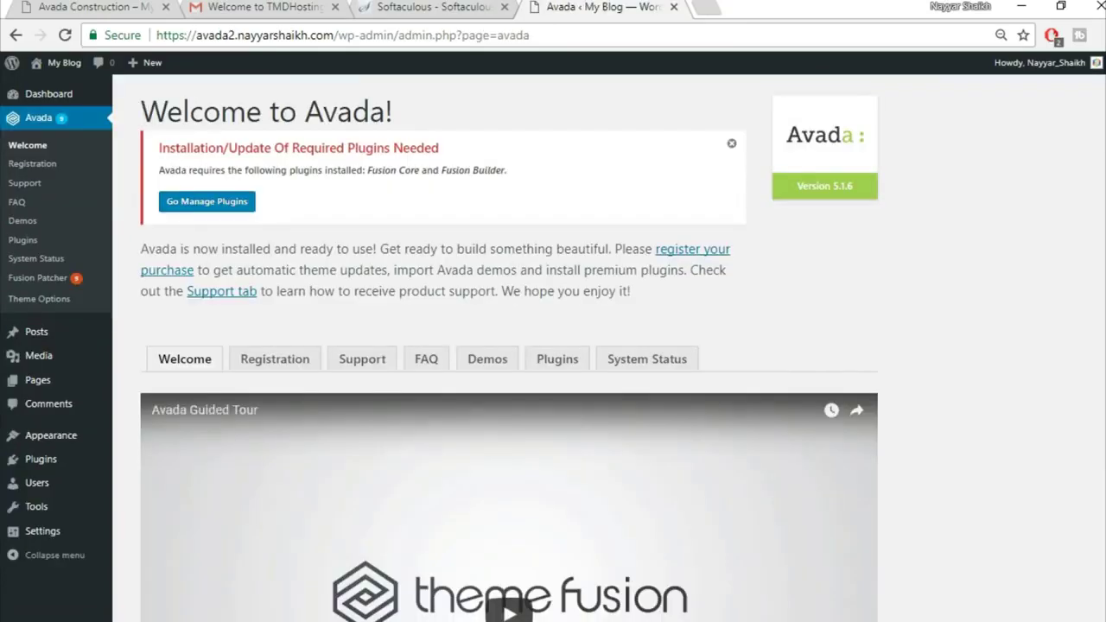
left_click(273, 365)
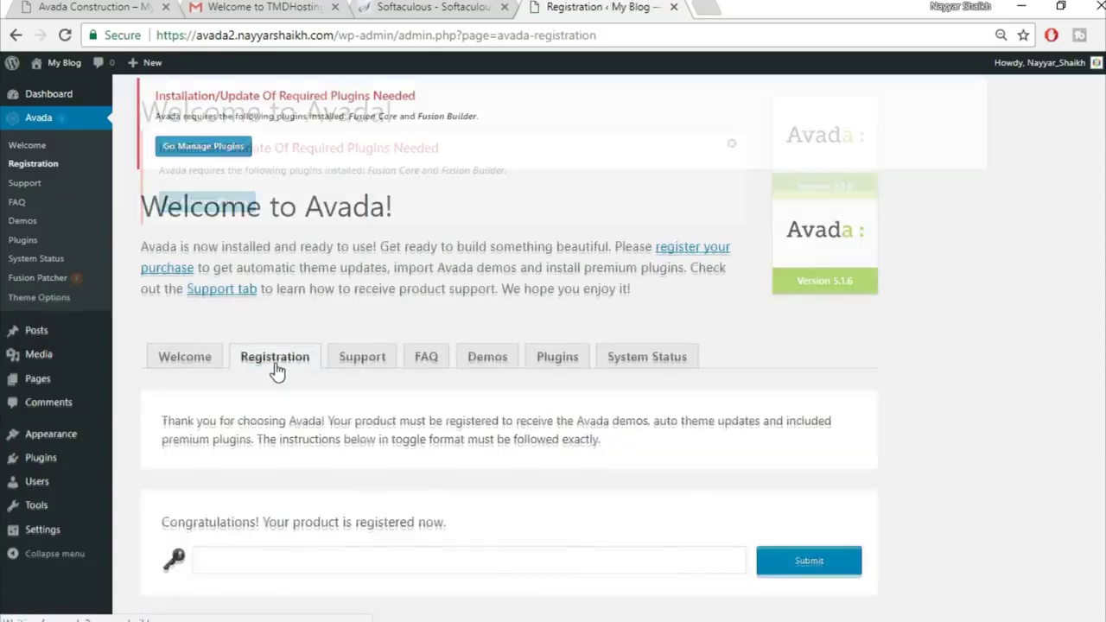
scroll(895, 343, "down", 1)
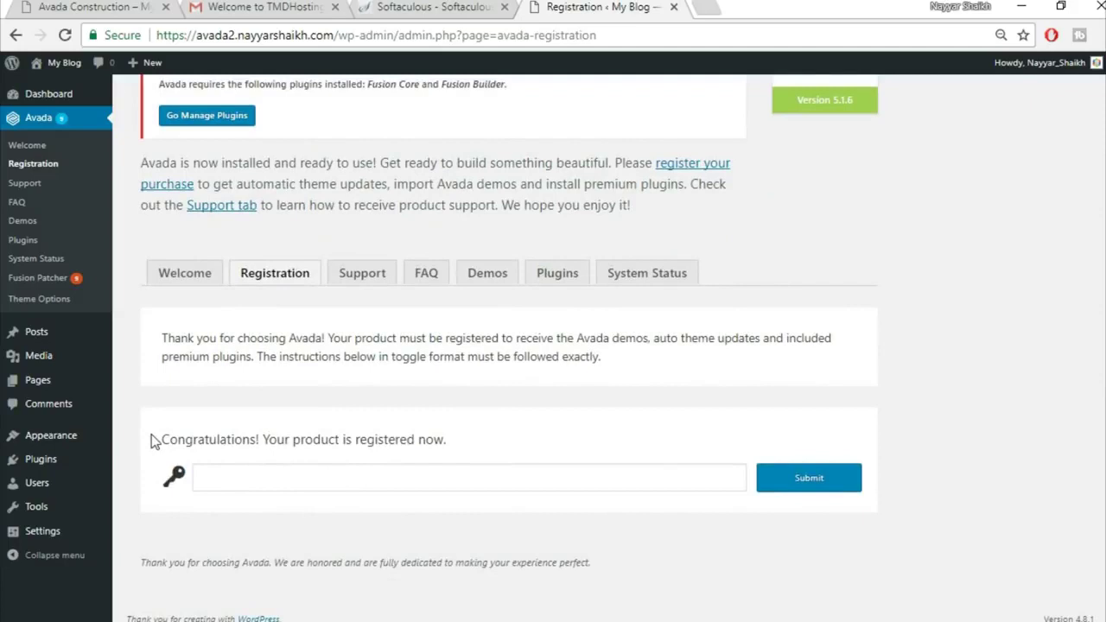
left_click_drag(151, 437, 483, 446)
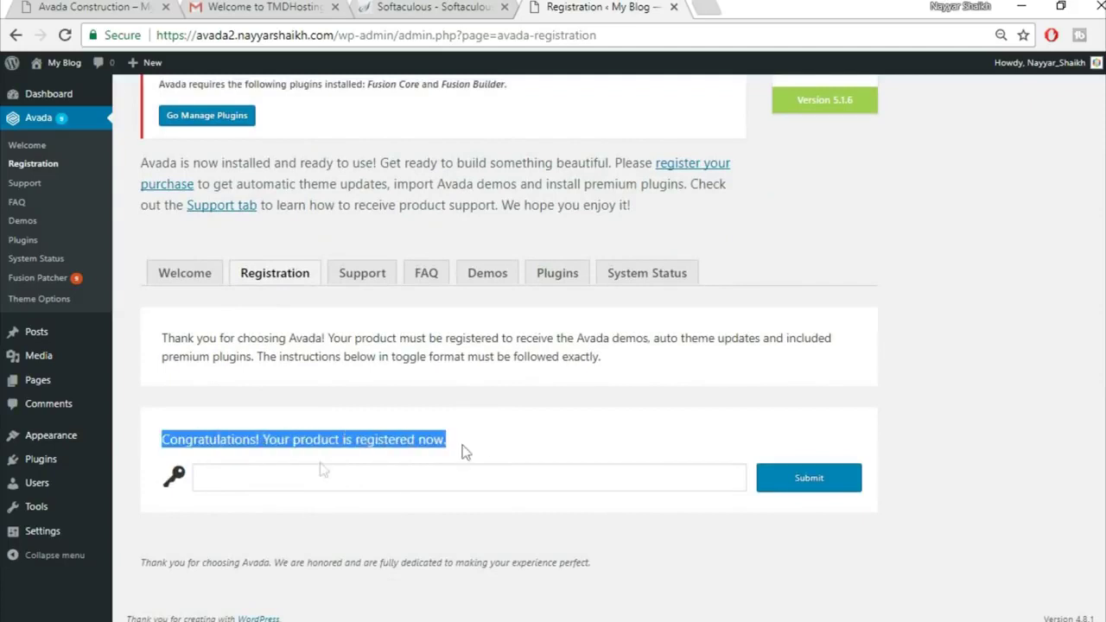
left_click(510, 449)
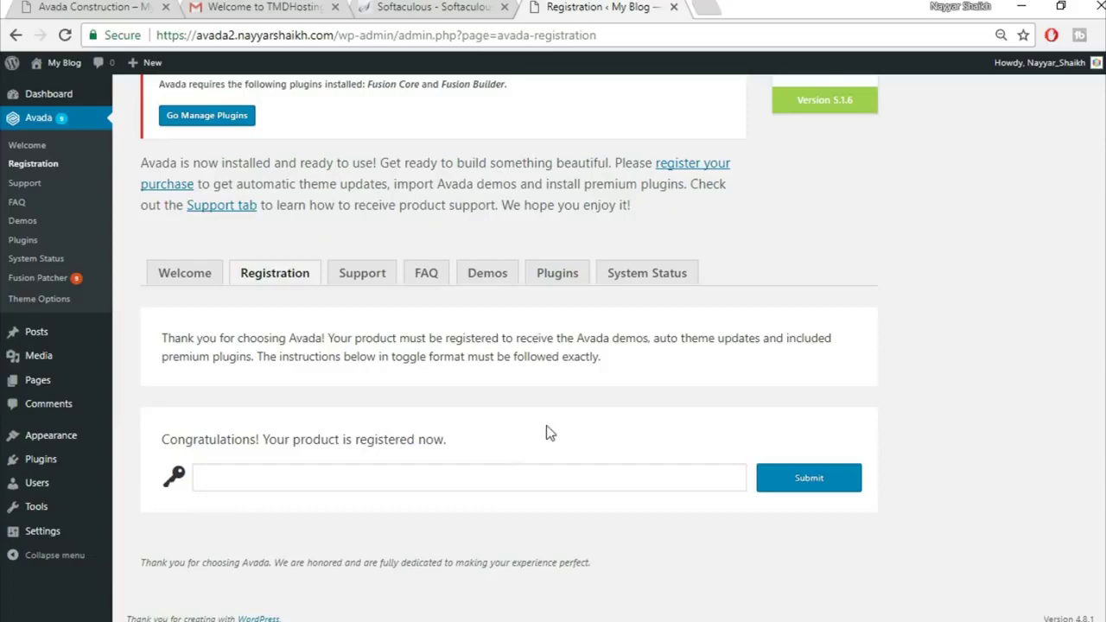
Show Avada's plugins list, with Fusion Core and Fusion Builder marked required
scroll(570, 381, "up", 1)
left_click(561, 362)
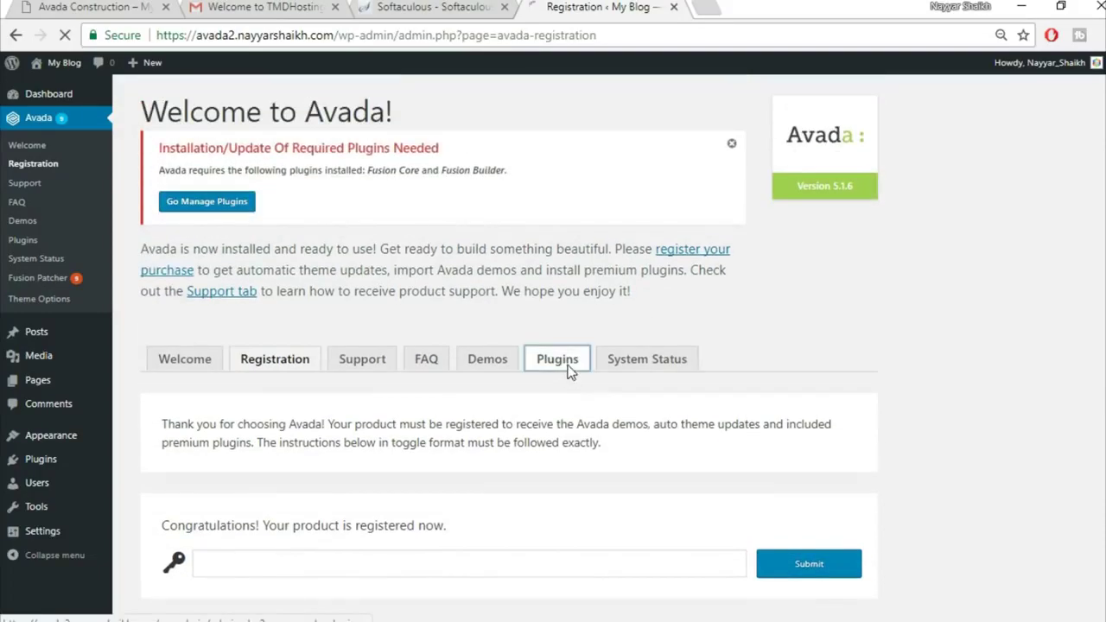
scroll(881, 378, "down", 3)
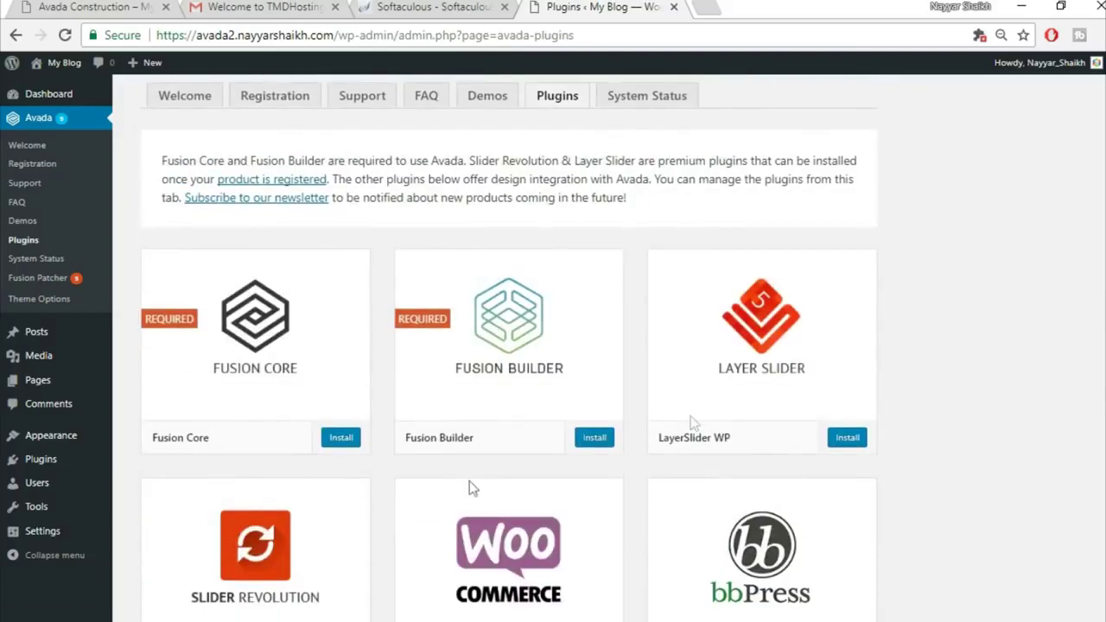
Install the Fusion Core plugin and go back to the required plugins installer
left_click(338, 439)
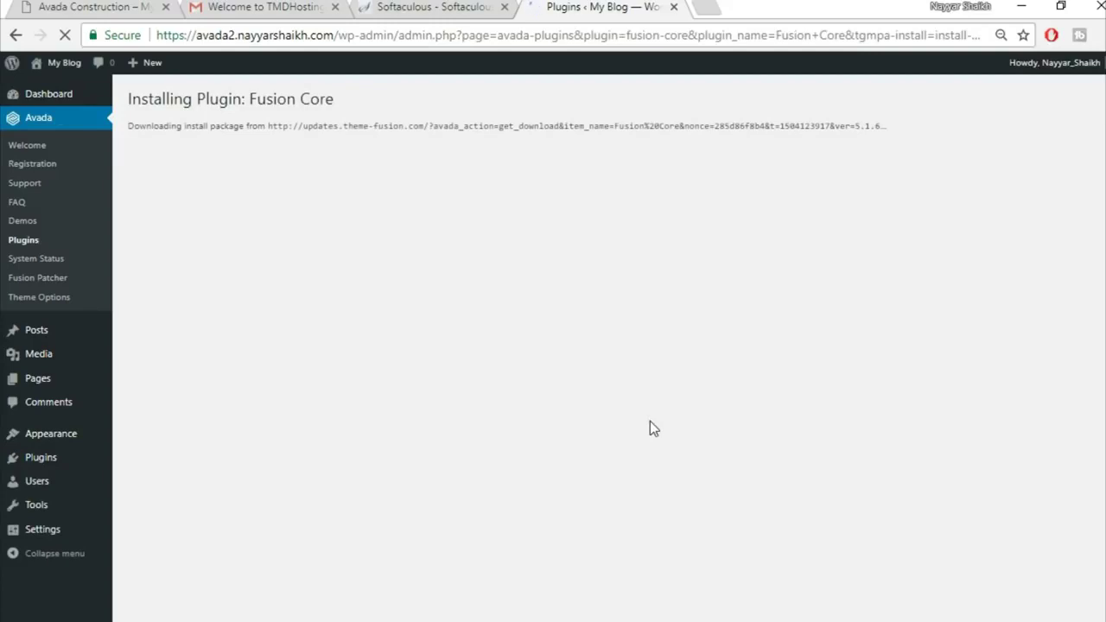
left_click(177, 241)
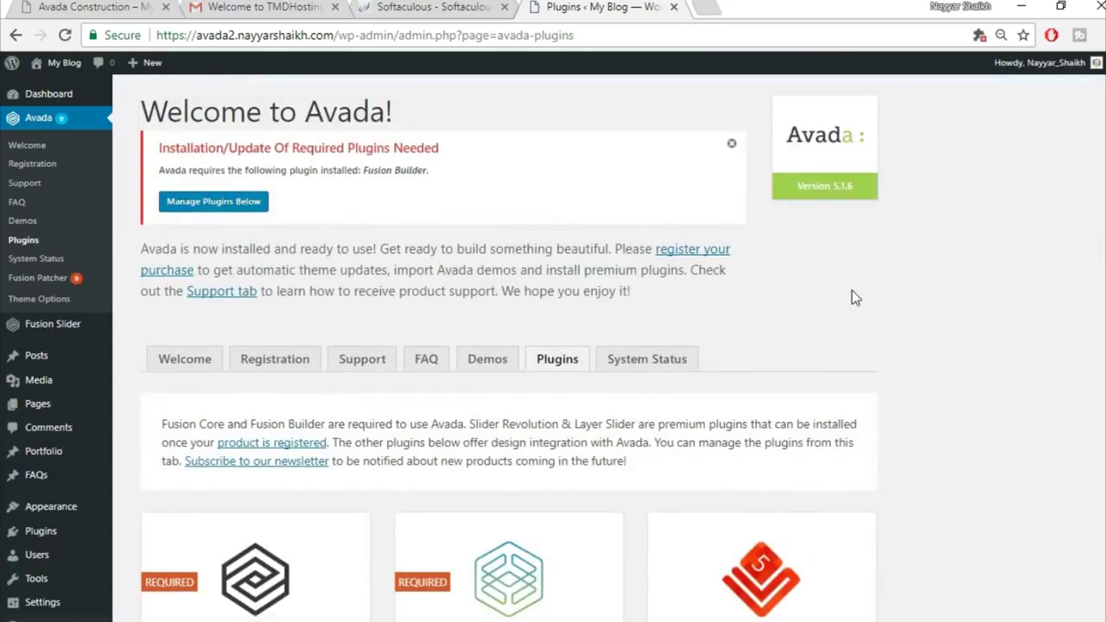
scroll(853, 290, "down", 3)
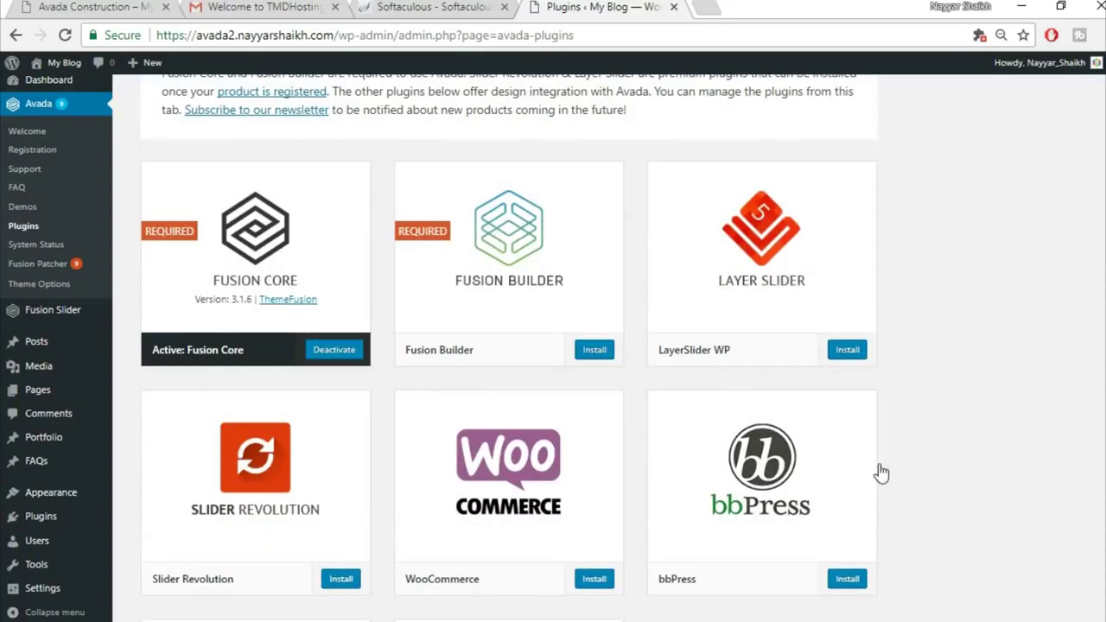
scroll(878, 474, "down", 3)
scroll(879, 467, "up", 3)
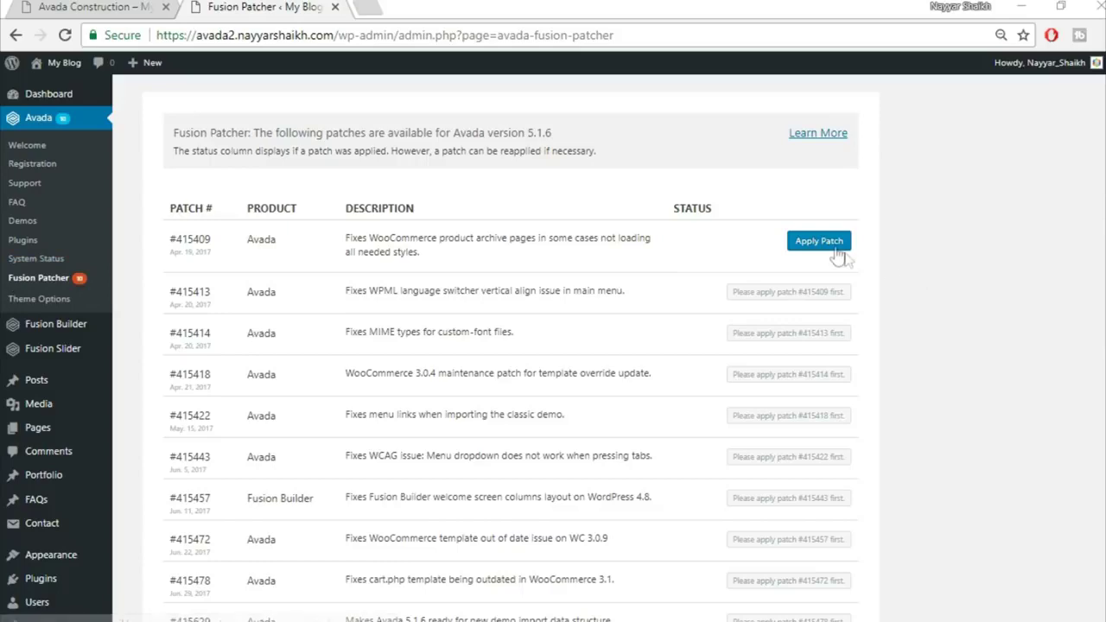
Apply the Avada patches, starting with #415409 and #415413, through #415629
scroll(859, 395, "down", 2)
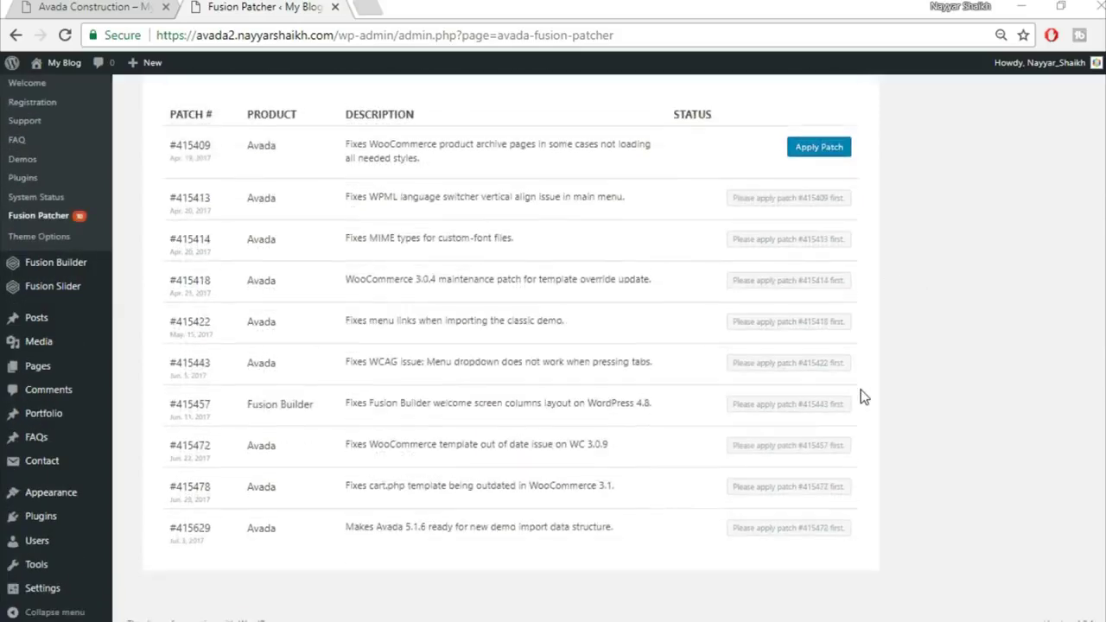
scroll(760, 474, "up", 2)
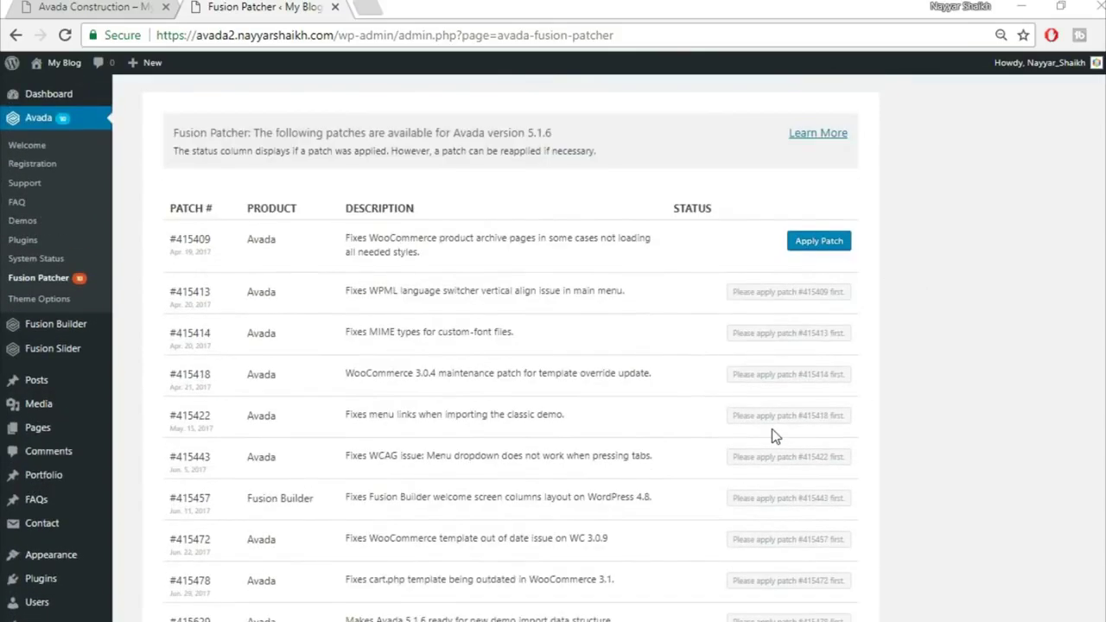
left_click(816, 246)
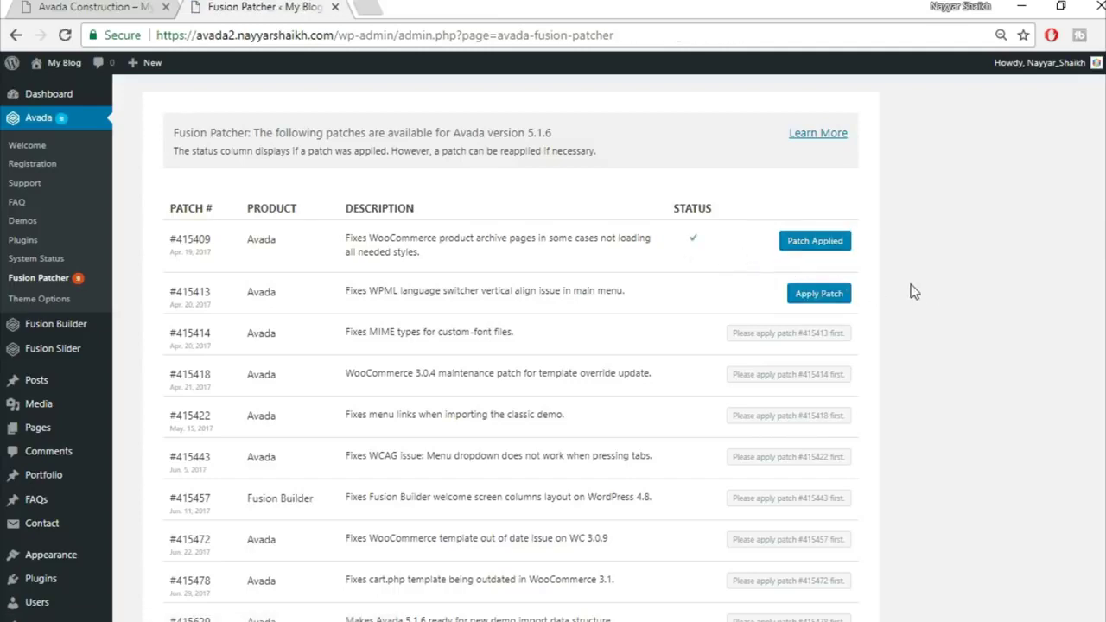
left_click(819, 293)
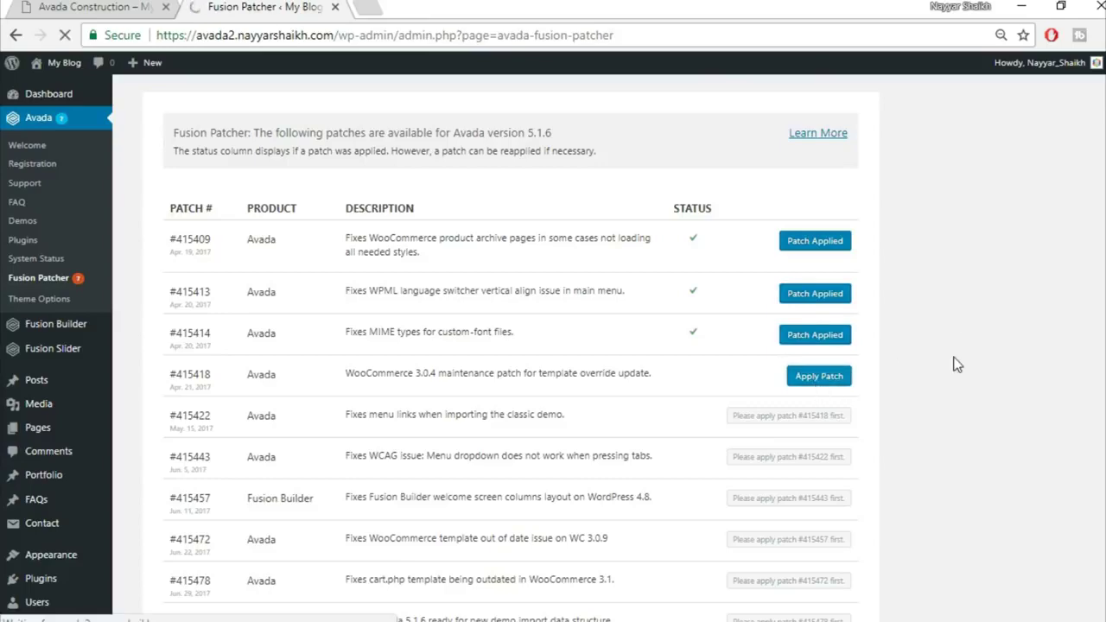
scroll(932, 330, "down", 1)
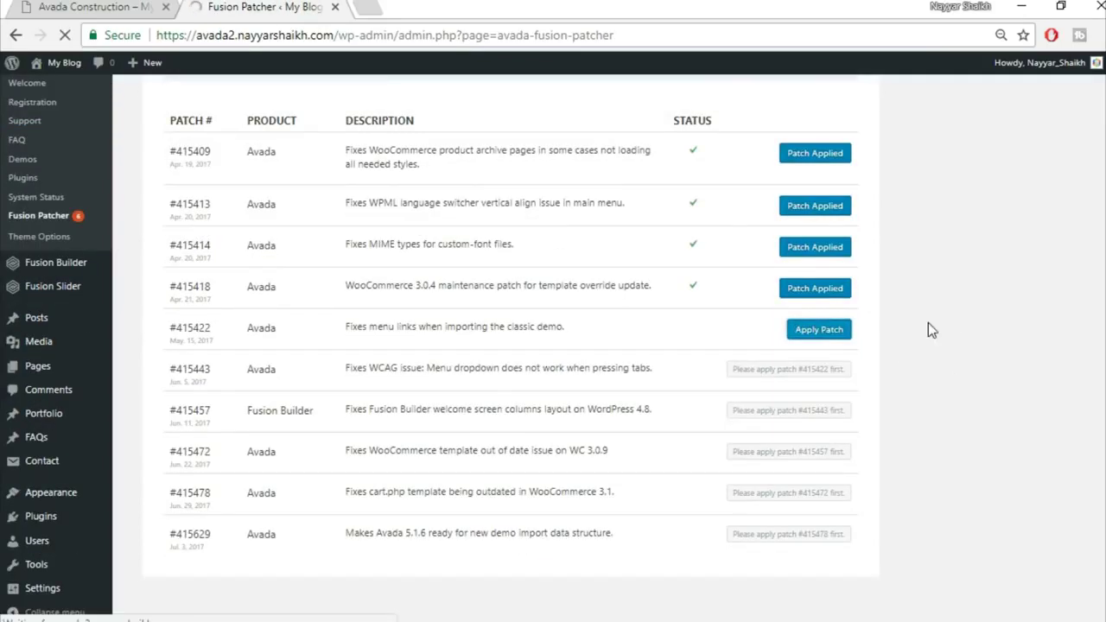
scroll(1014, 417, "down", 5)
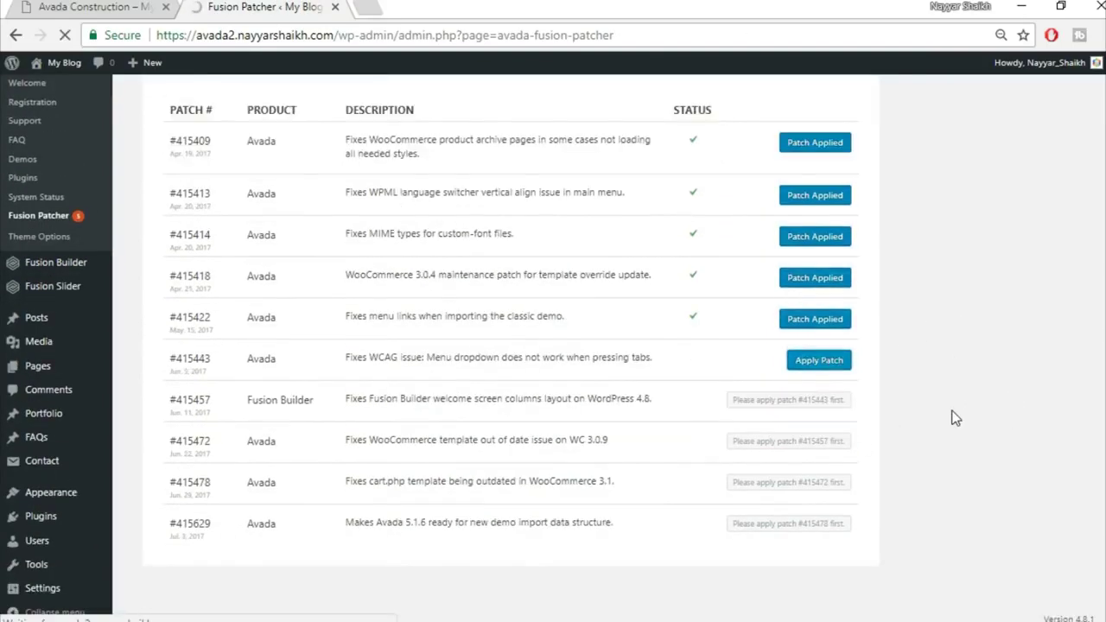
scroll(939, 470, "down", 3)
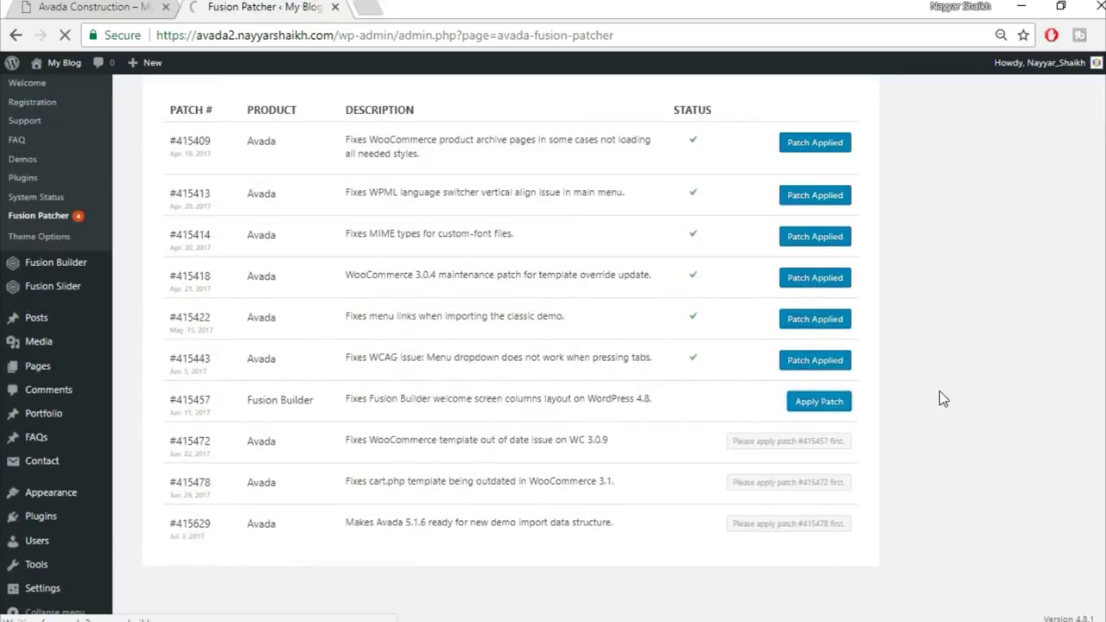
scroll(942, 396, "down", 3)
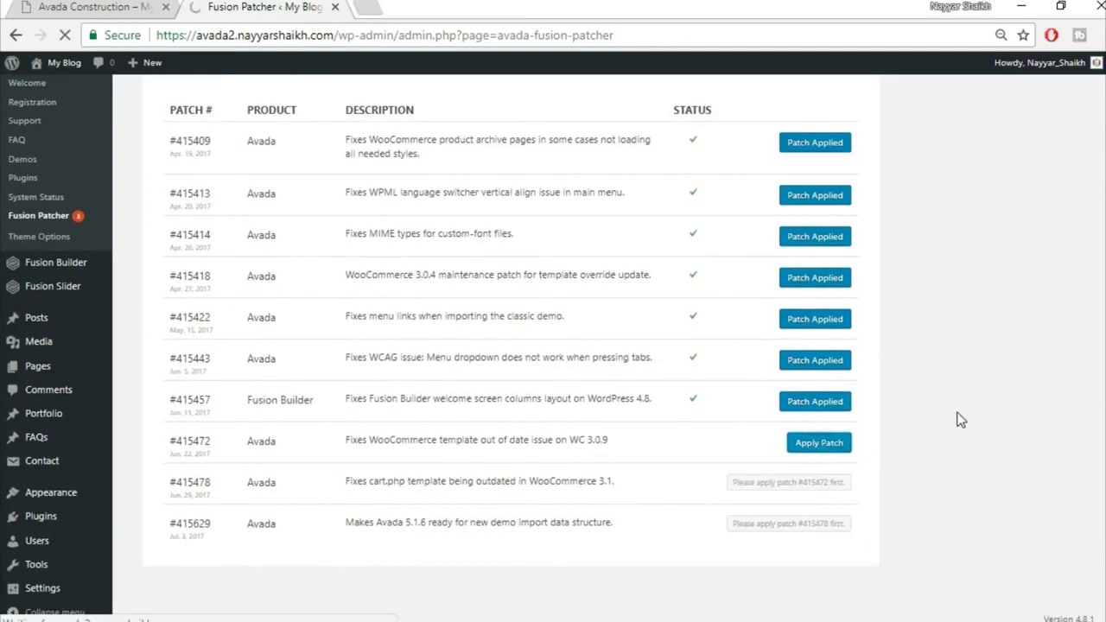
scroll(993, 445, "down", 3)
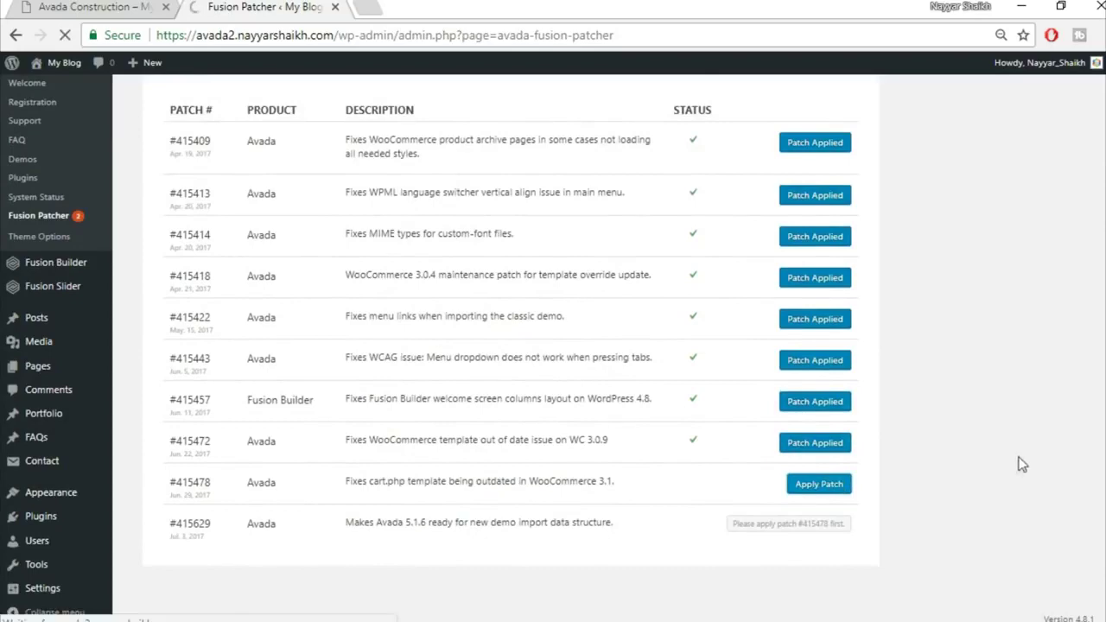
scroll(966, 470, "down", 3)
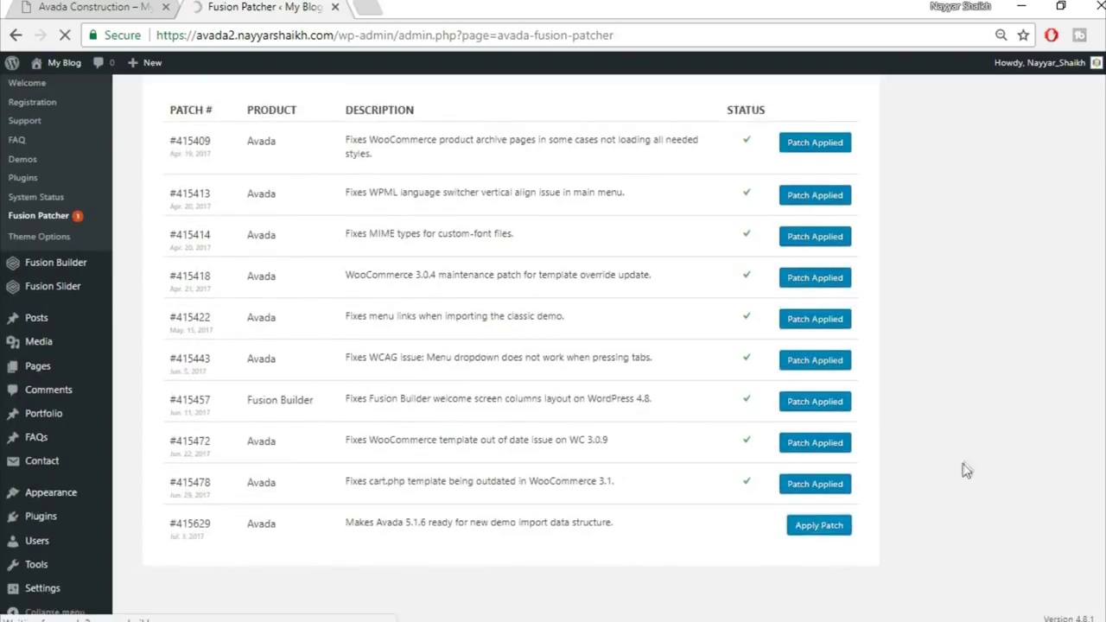
scroll(985, 406, "down", 3)
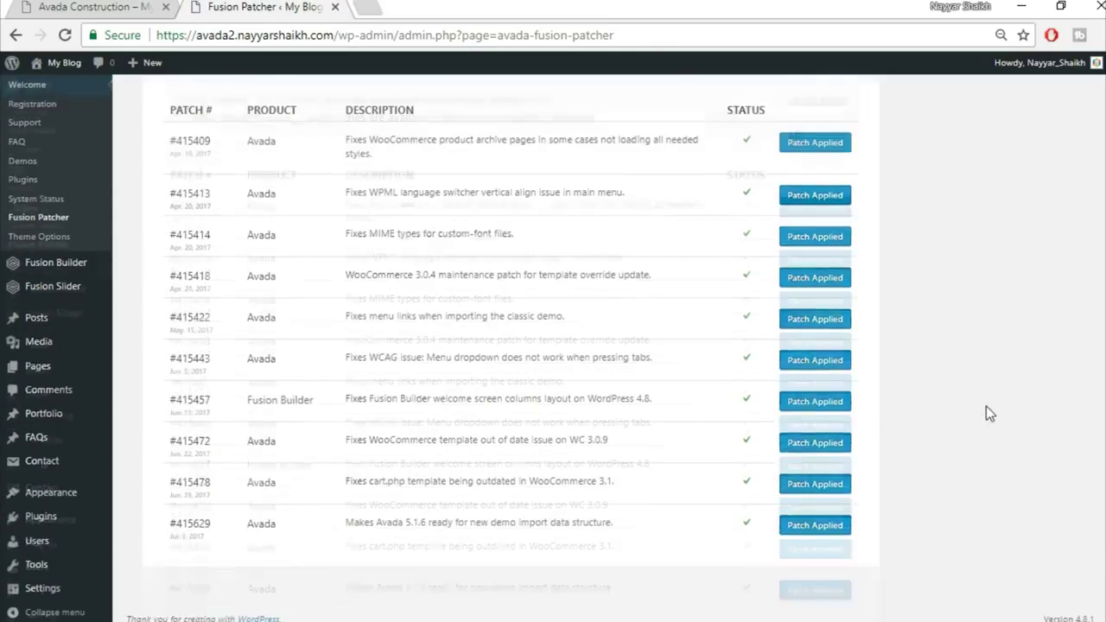
scroll(987, 406, "up", 2)
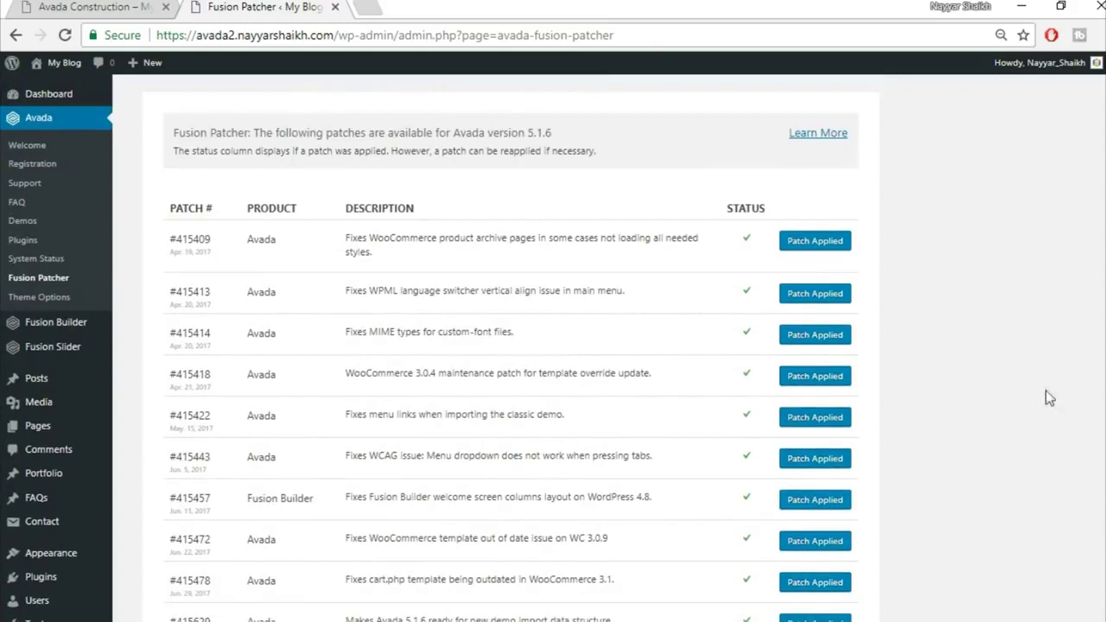
Open the live avada2.nayyarshaikh.com front page in a new tab
mouse_move(62, 72)
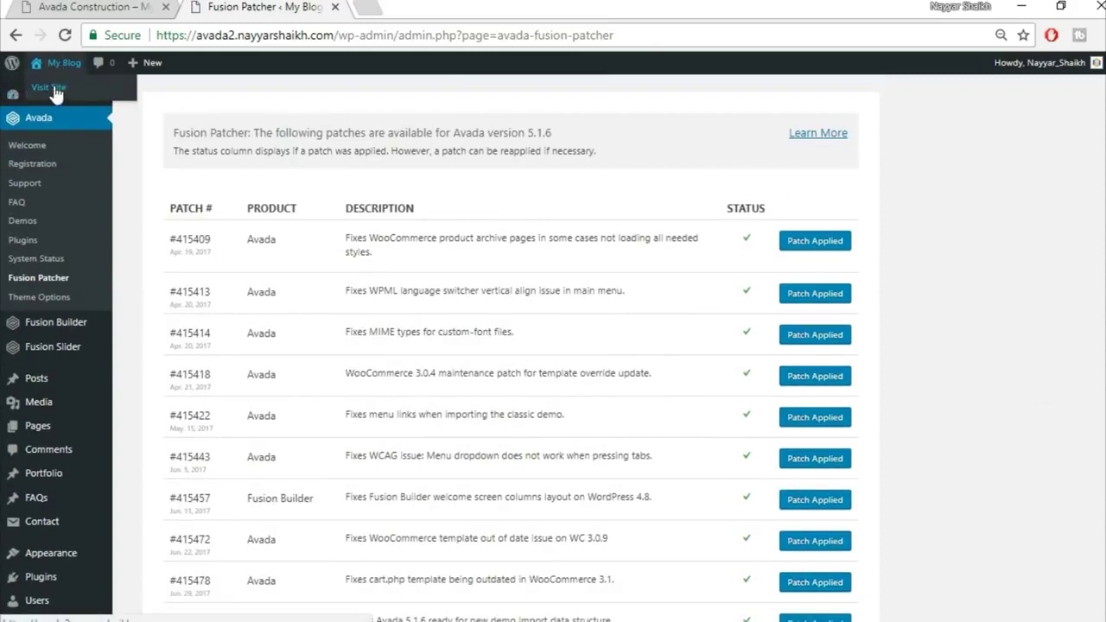
right_click(52, 90)
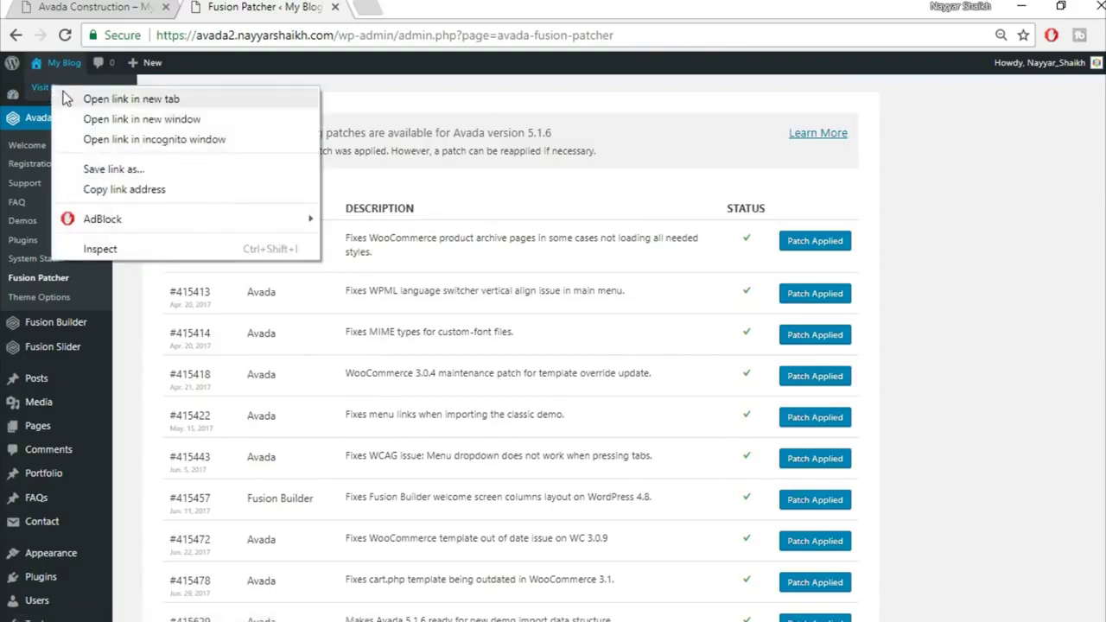
left_click(76, 99)
left_click(391, 6)
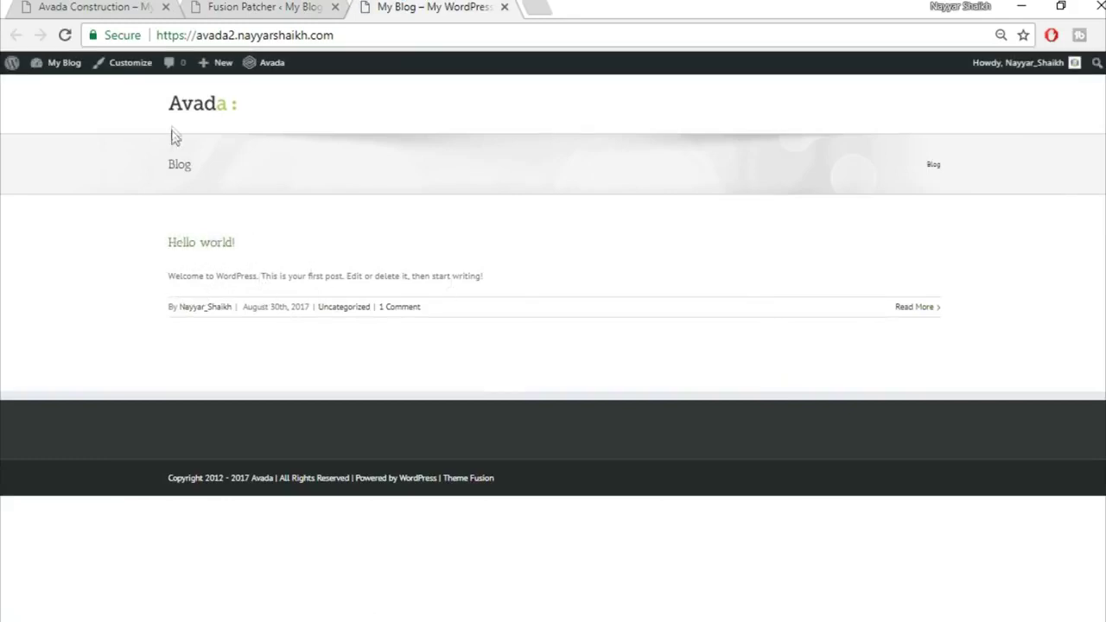
Compare the blog with the Avada Construction demo, then return to Fusion Patcher
left_click(89, 6)
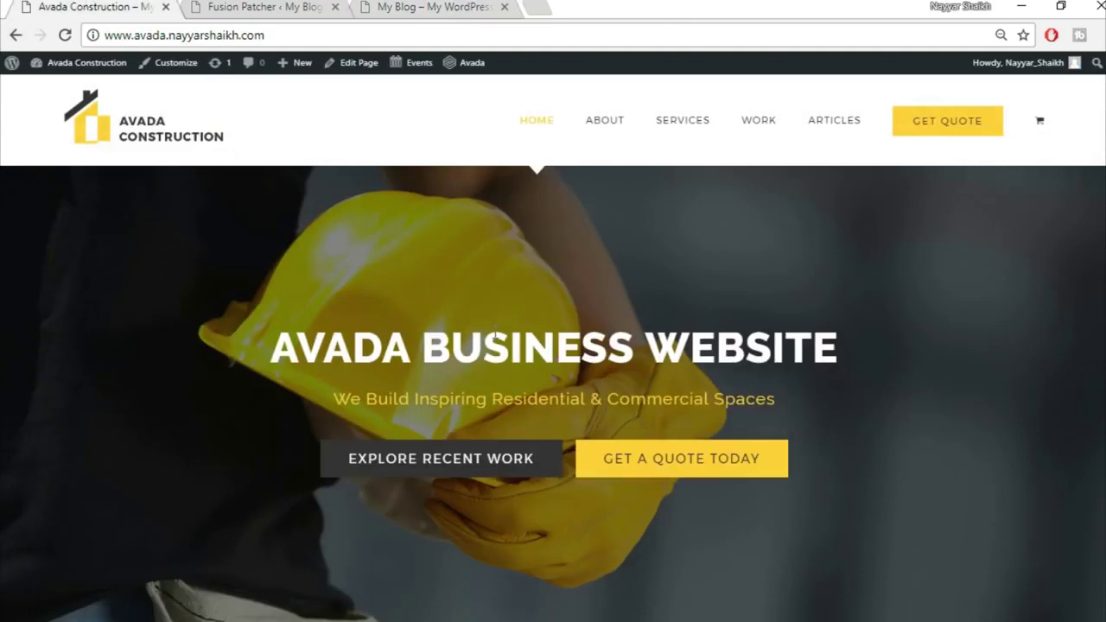
scroll(589, 528, "down", 3)
scroll(591, 558, "up", 3)
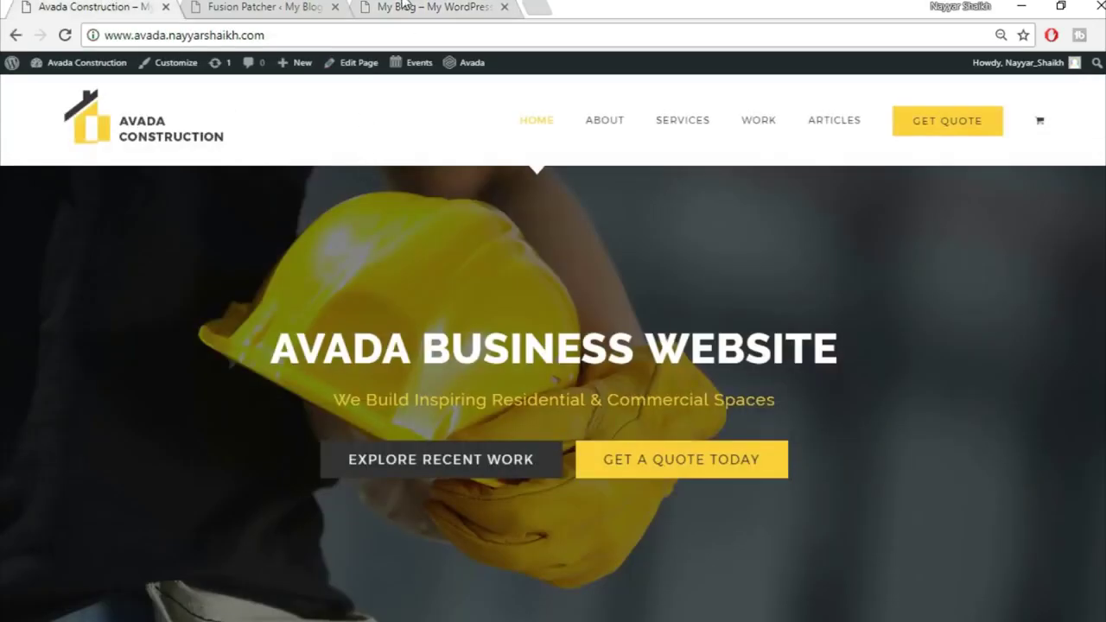
left_click(404, 5)
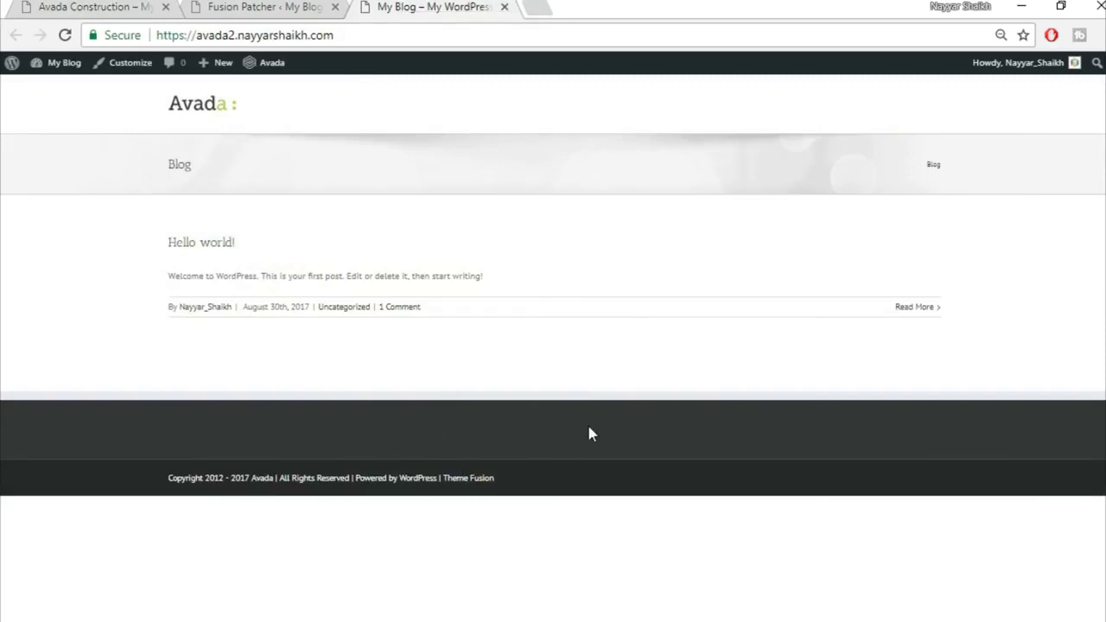
left_click(250, 6)
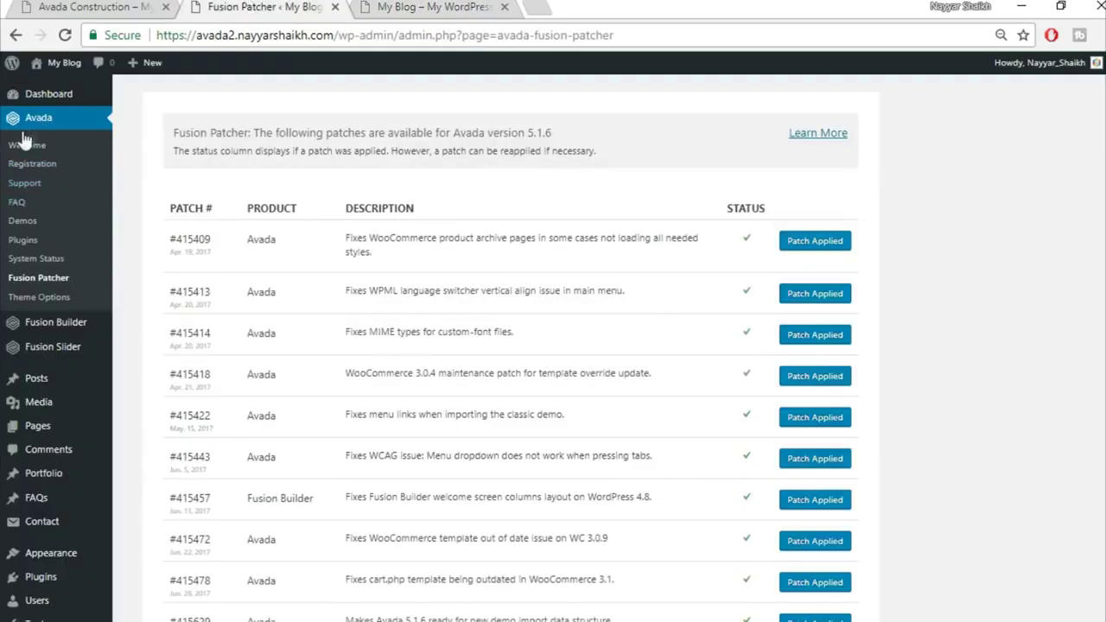
Set the Main Menu Height to 130 and the highlight style to Arrow
left_click(38, 299)
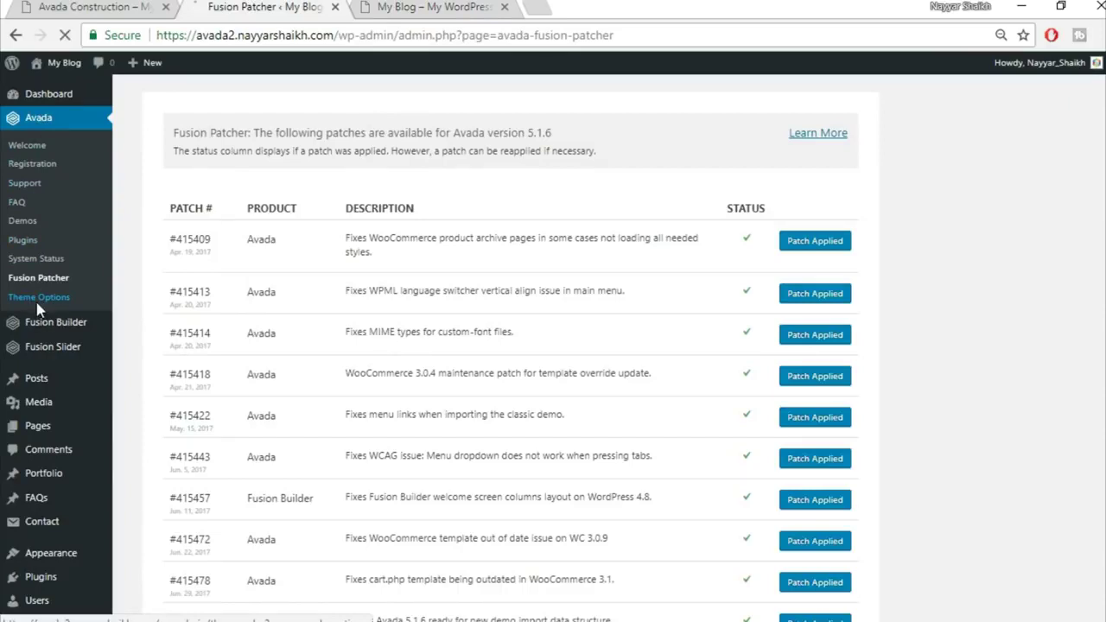
mouse_move(277, 313)
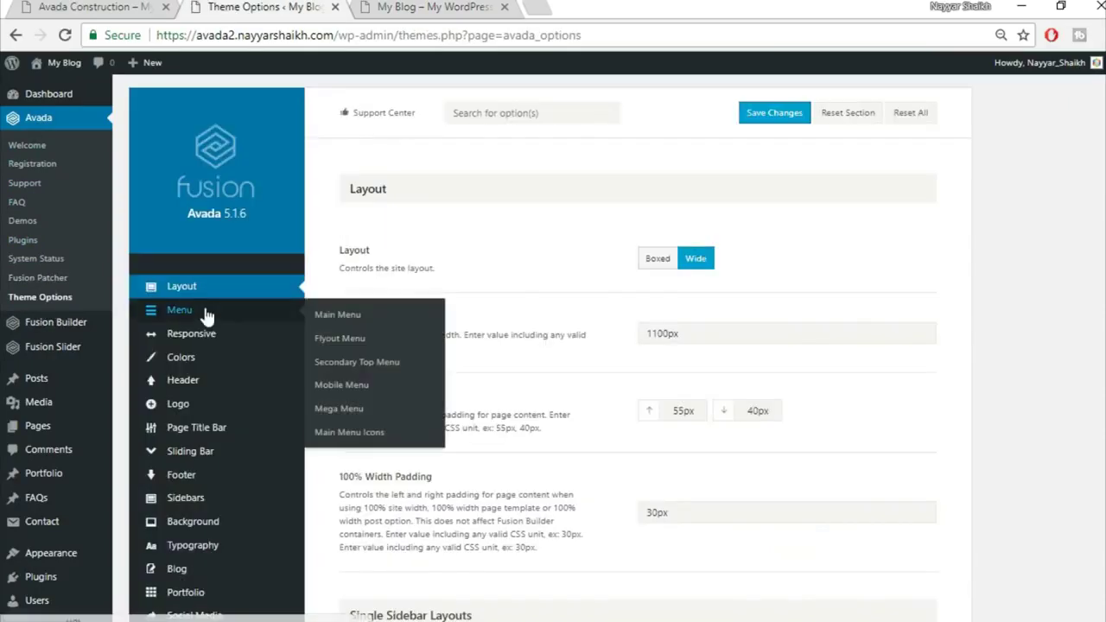
left_click(207, 313)
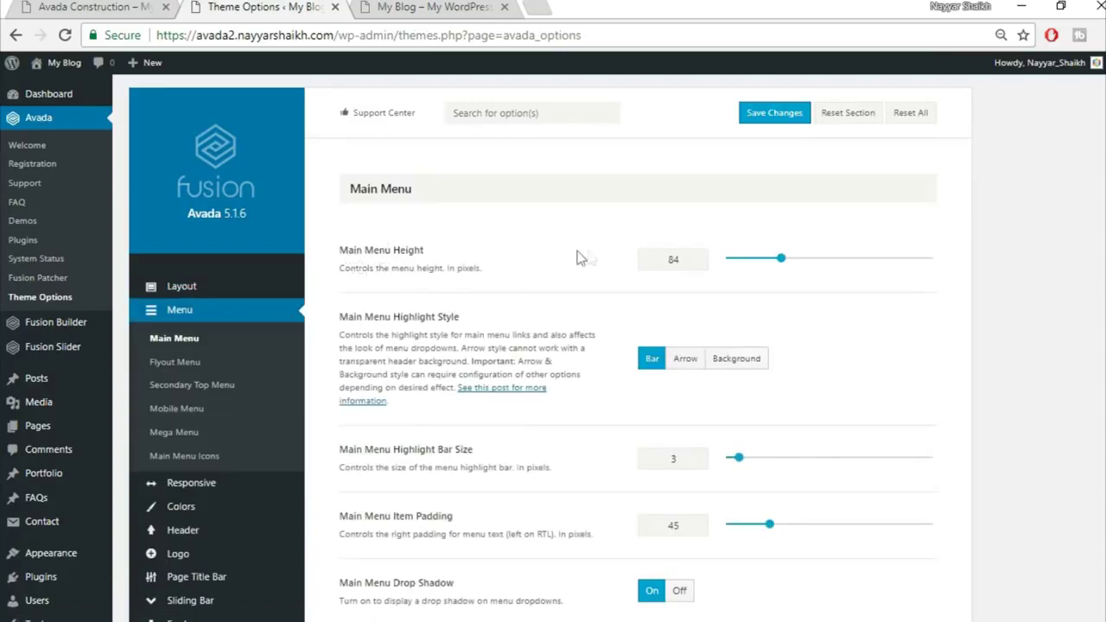
left_click_drag(685, 260, 615, 266)
left_click(685, 372)
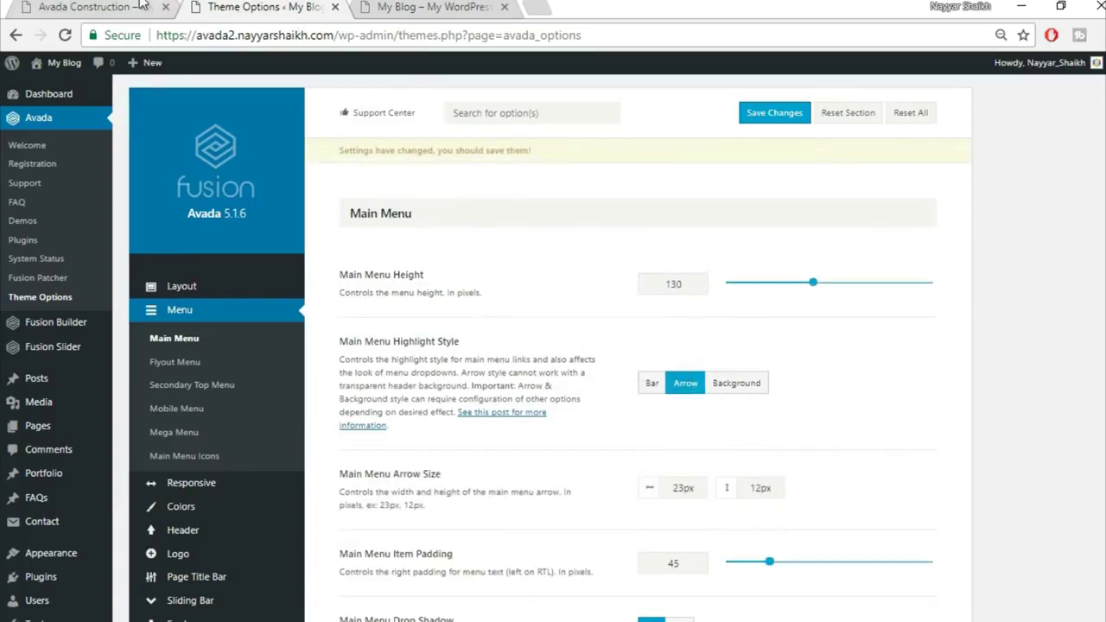
Compare the menus on the demo and blog, then scroll to Main Menu Typography
left_click(130, 6)
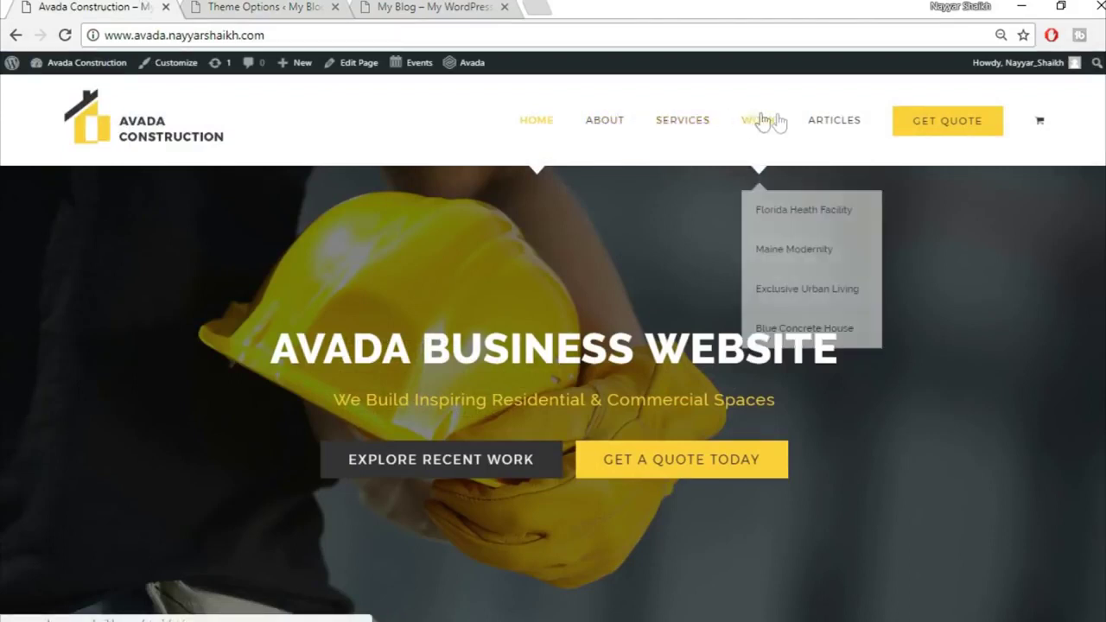
left_click(428, 6)
left_click(284, 7)
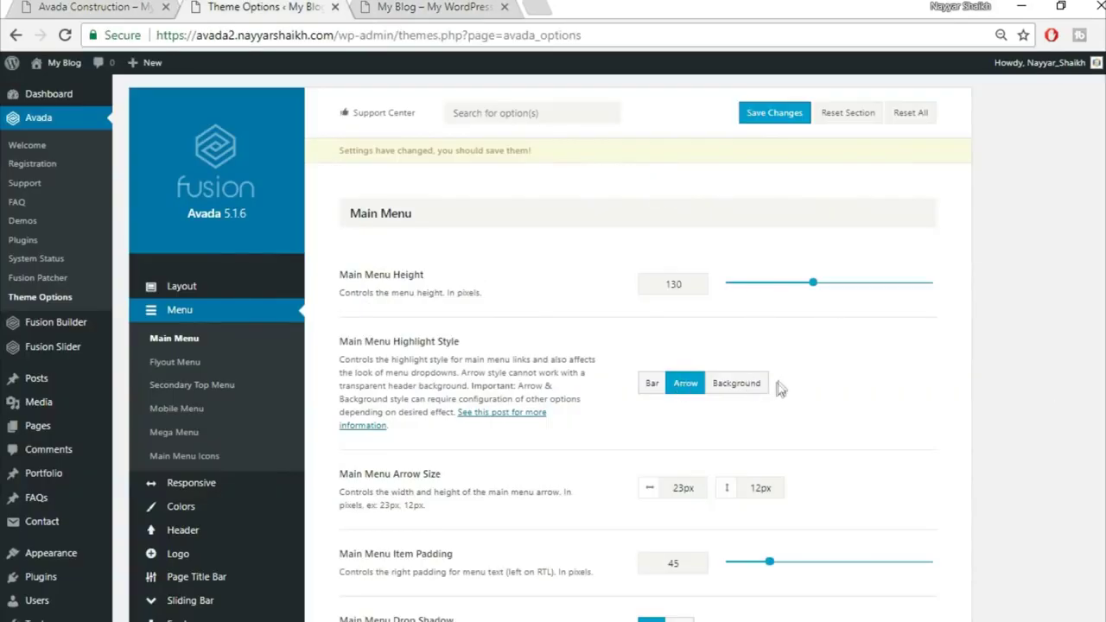
scroll(552, 346, "down", 3)
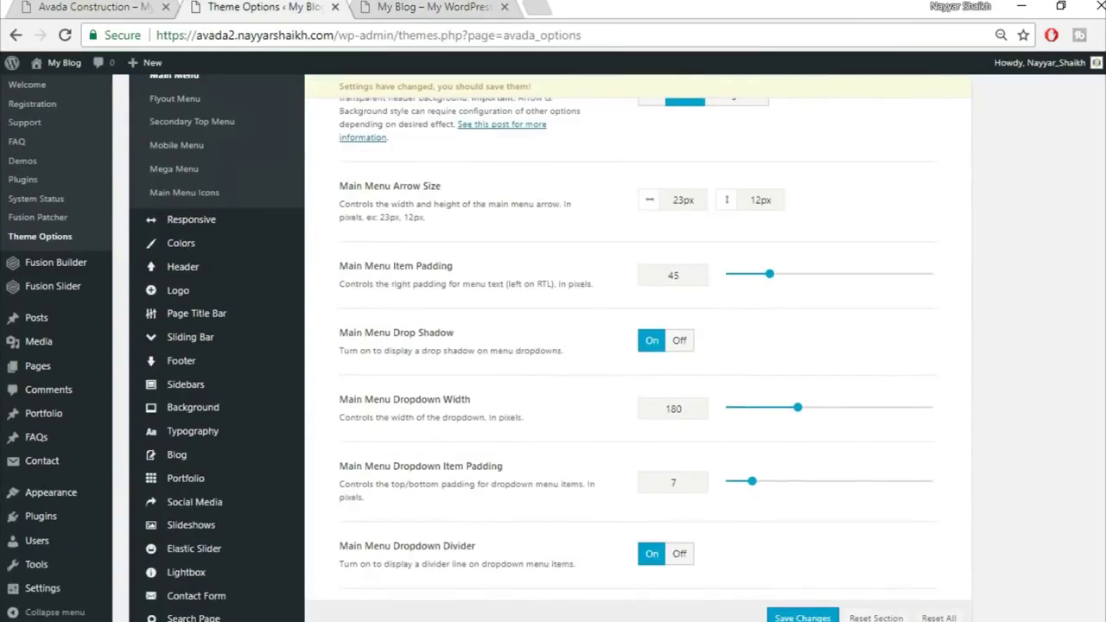
scroll(727, 199, "down", 6)
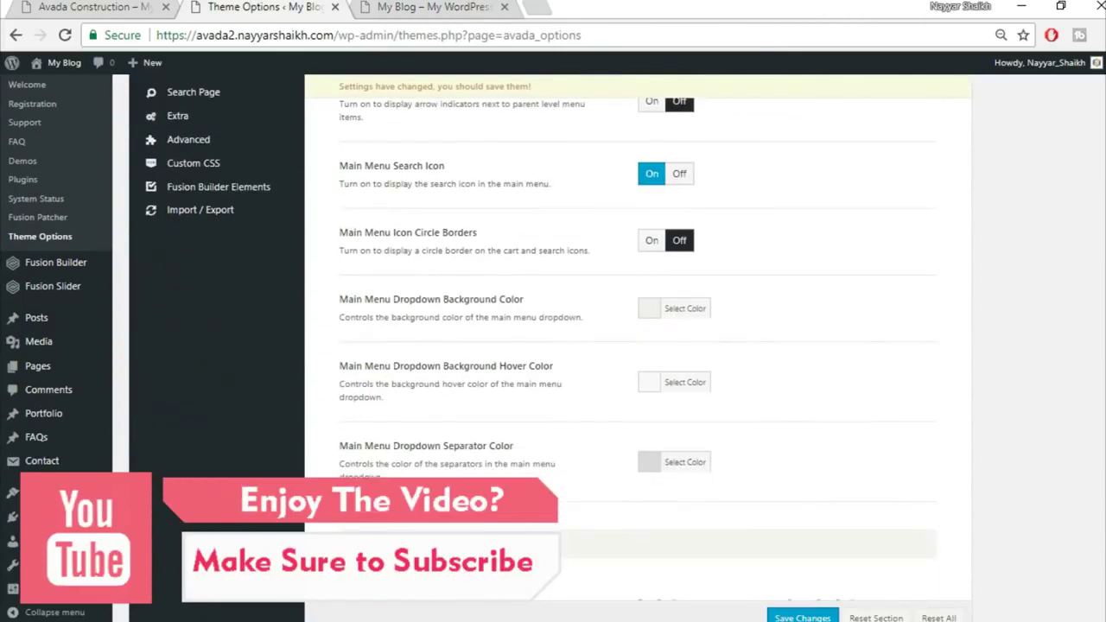
scroll(737, 407, "down", 4)
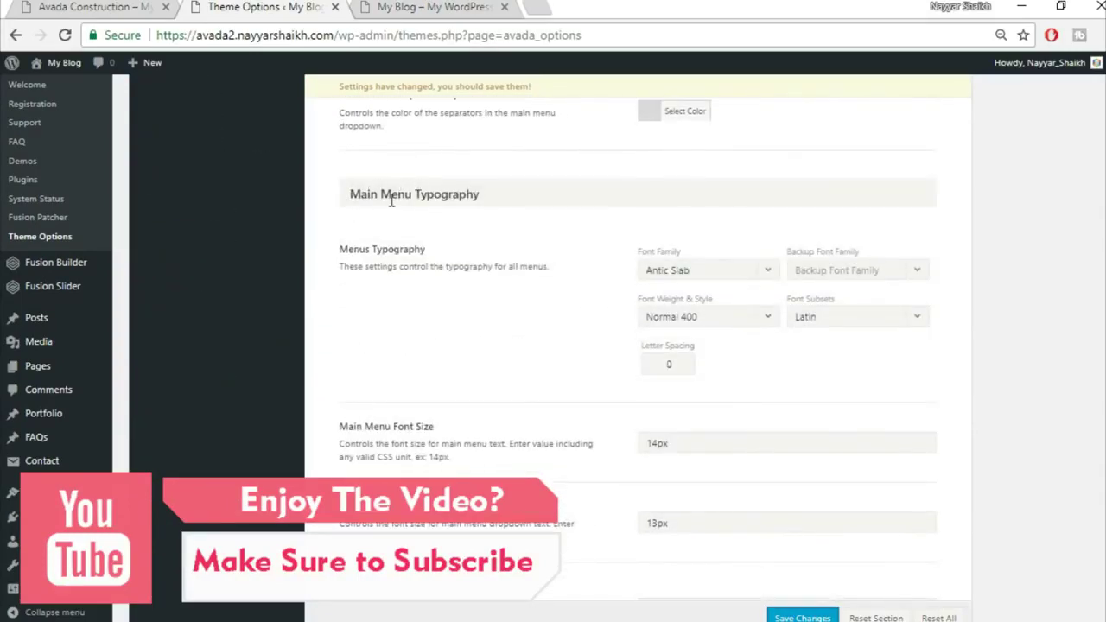
Set the menu font to Montserrat, backup Arial, Helvetica, sans-serif, with 1px letter spacing
left_click(704, 270)
type("mon")
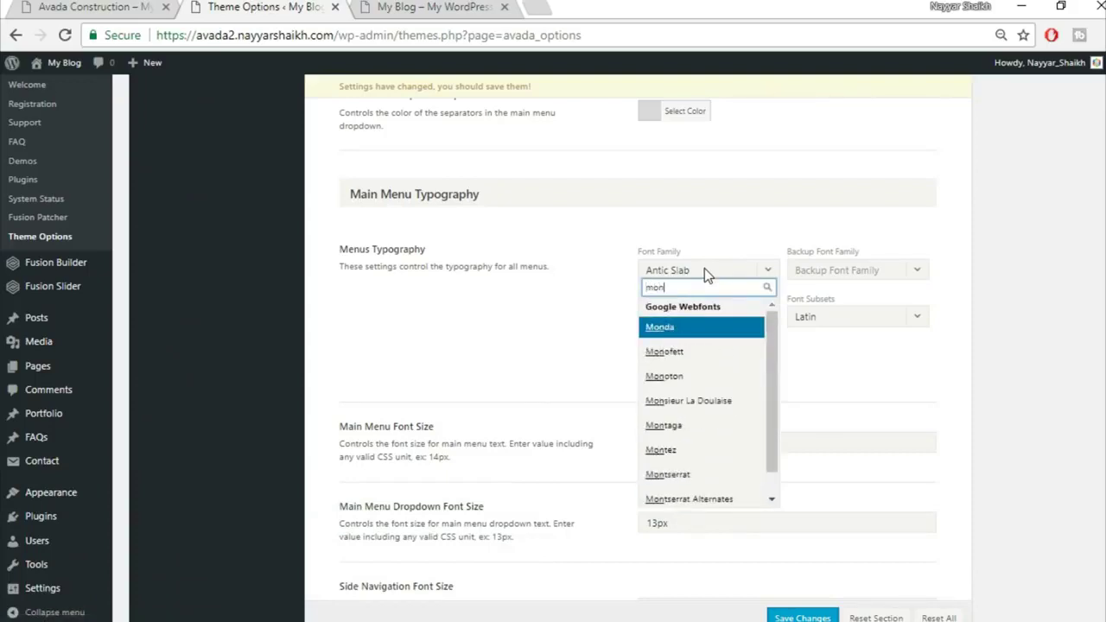
type("ts")
left_click(708, 328)
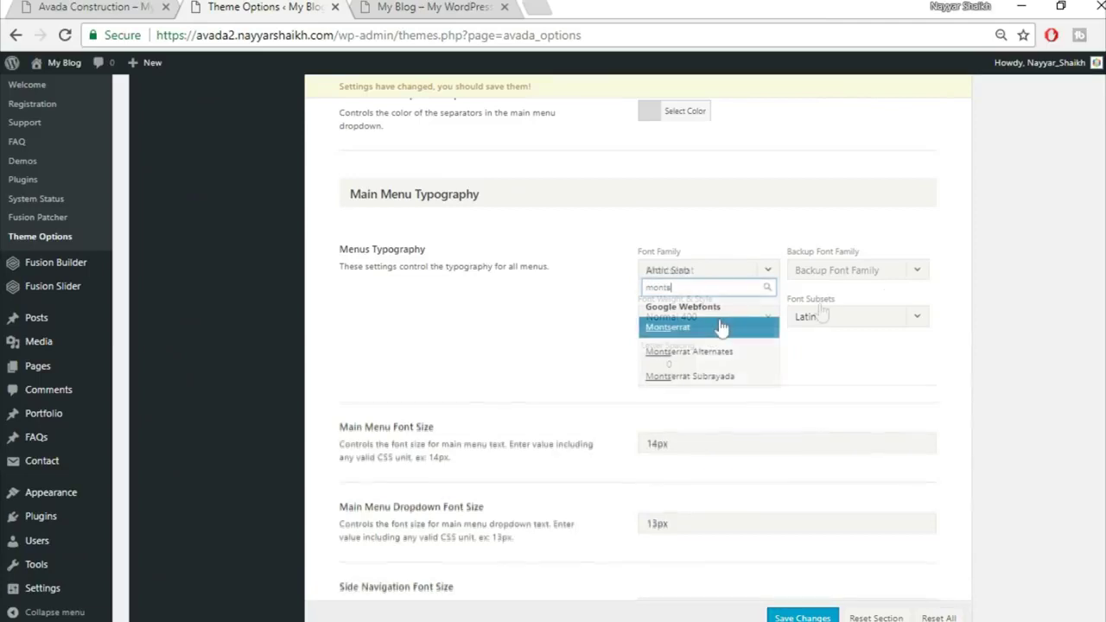
left_click(864, 279)
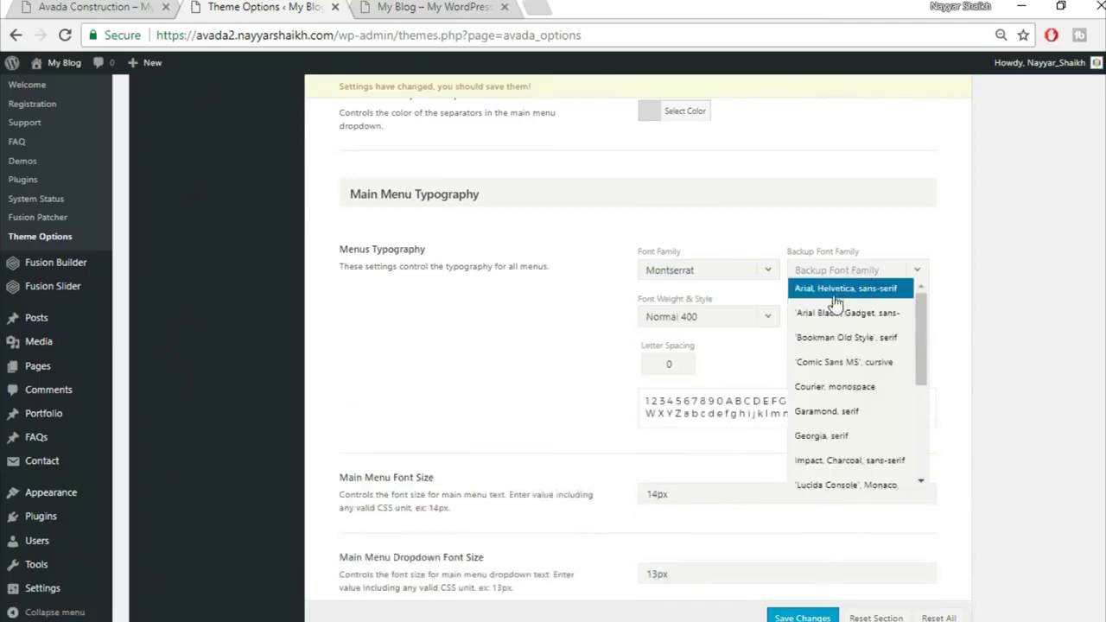
left_click(859, 297)
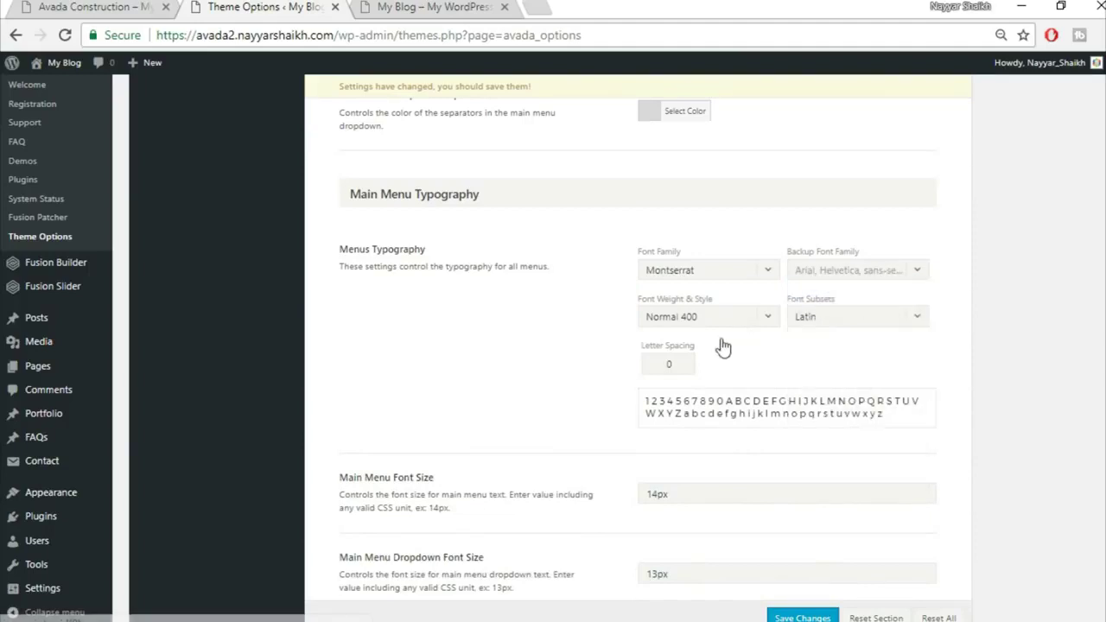
left_click_drag(686, 363, 618, 366)
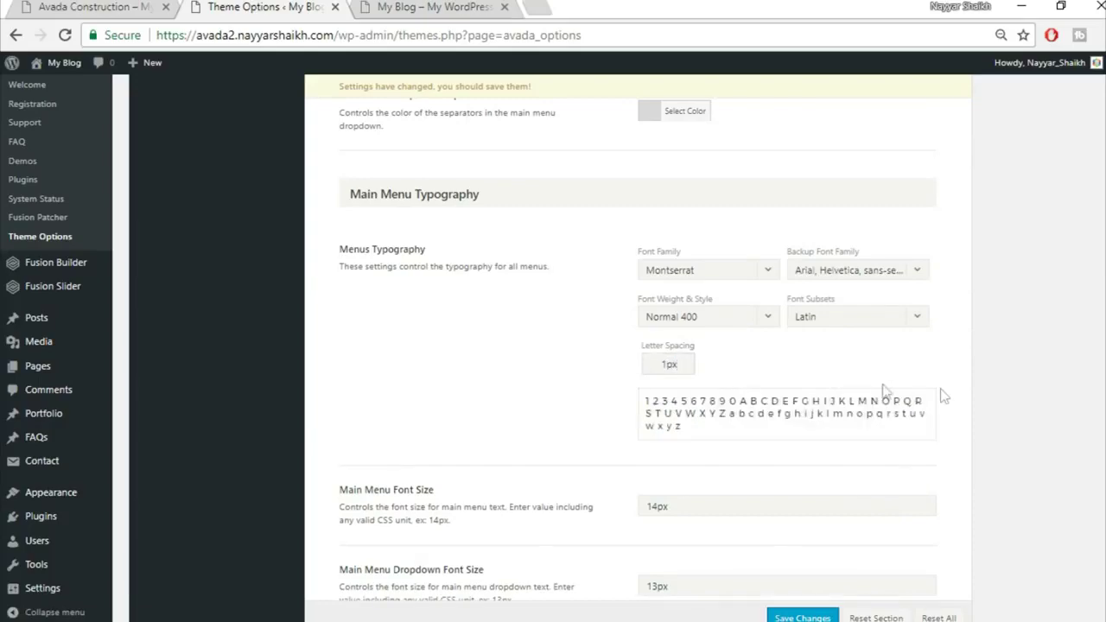
scroll(617, 459, "down", 2)
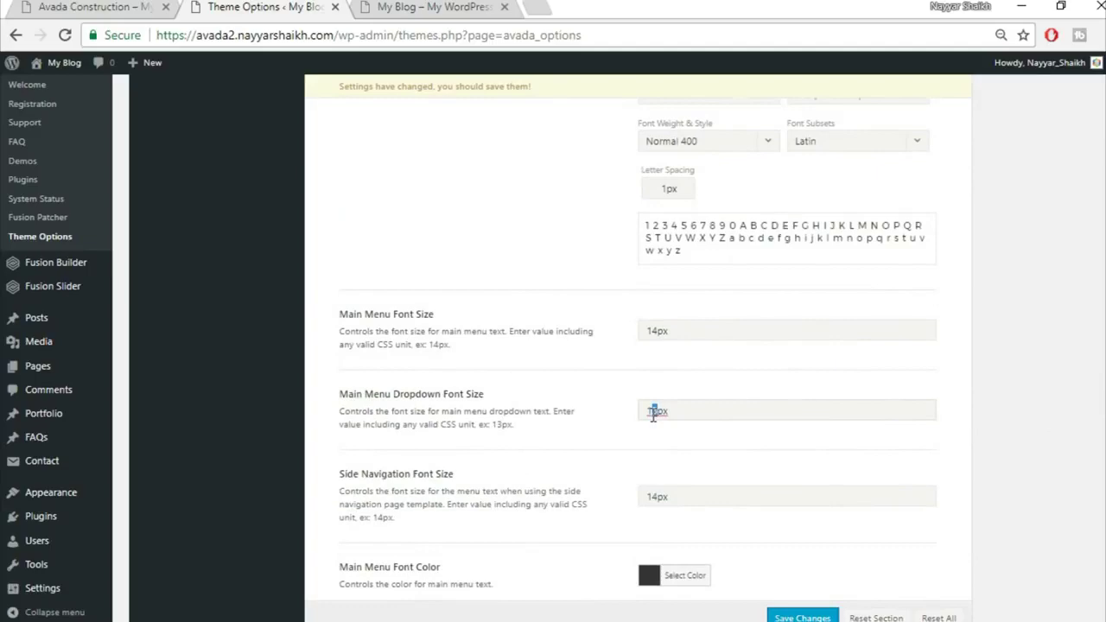
Change the Main Menu Dropdown Font Size to 14px
scroll(697, 442, "down", 2)
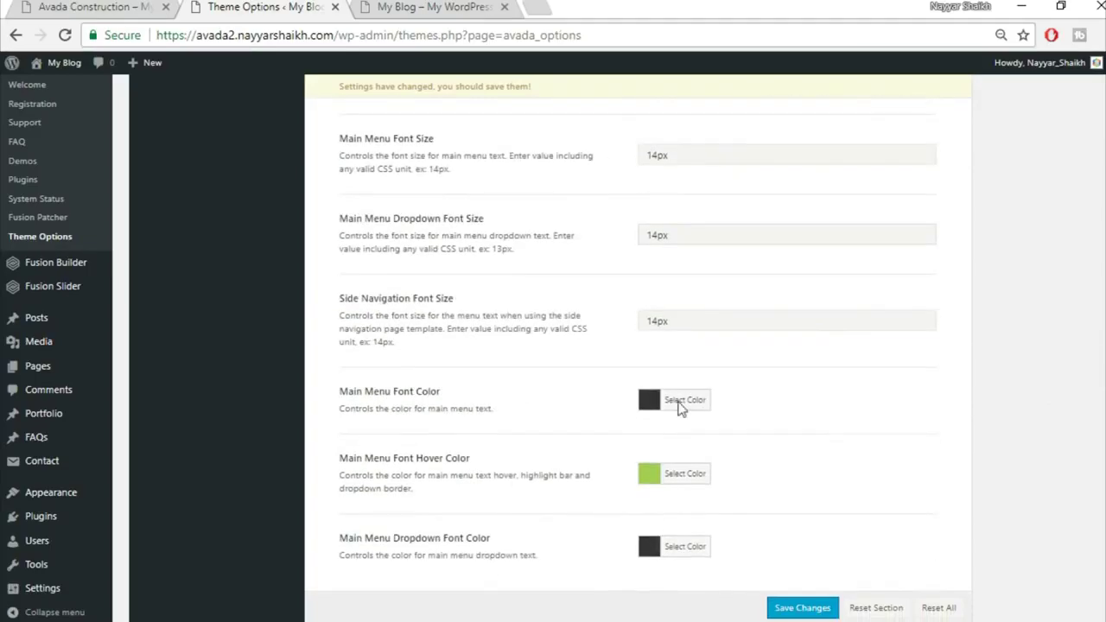
left_click(671, 240)
key("Left")
key("Left")
scroll(816, 338, "down", 1)
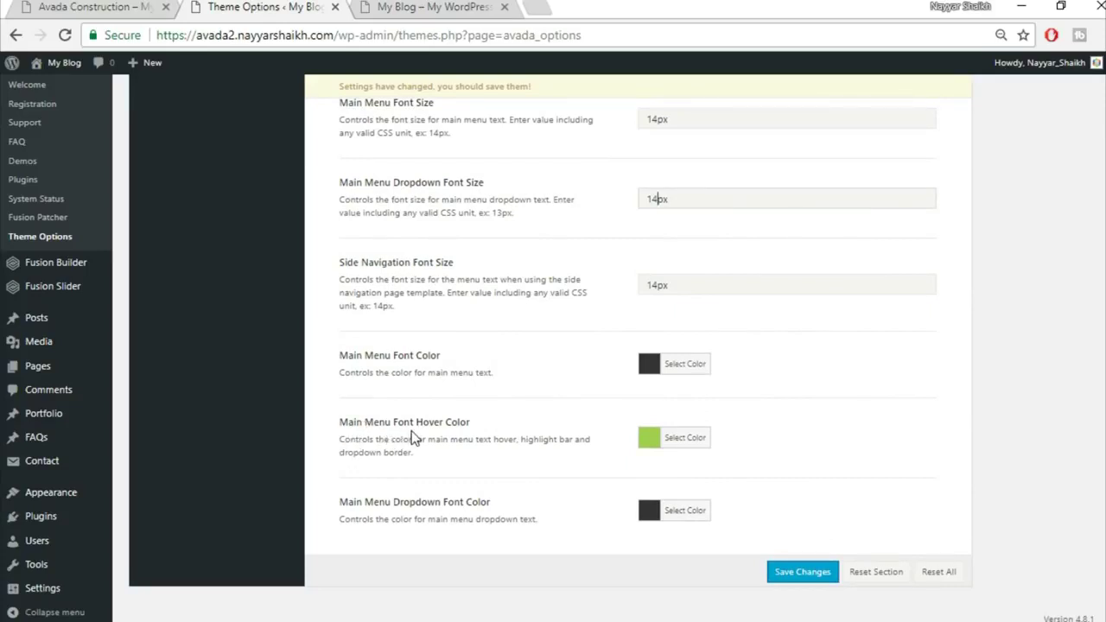
Compare the blog and demo menus, then open the Main Menu Font Hover Color picker
left_click(376, 6)
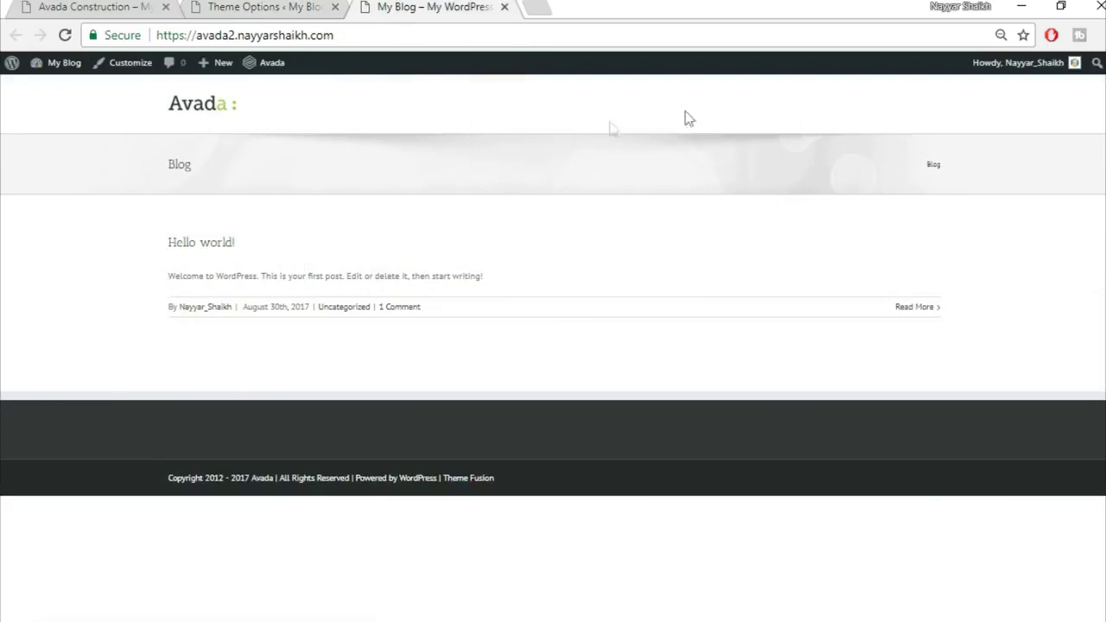
left_click(105, 6)
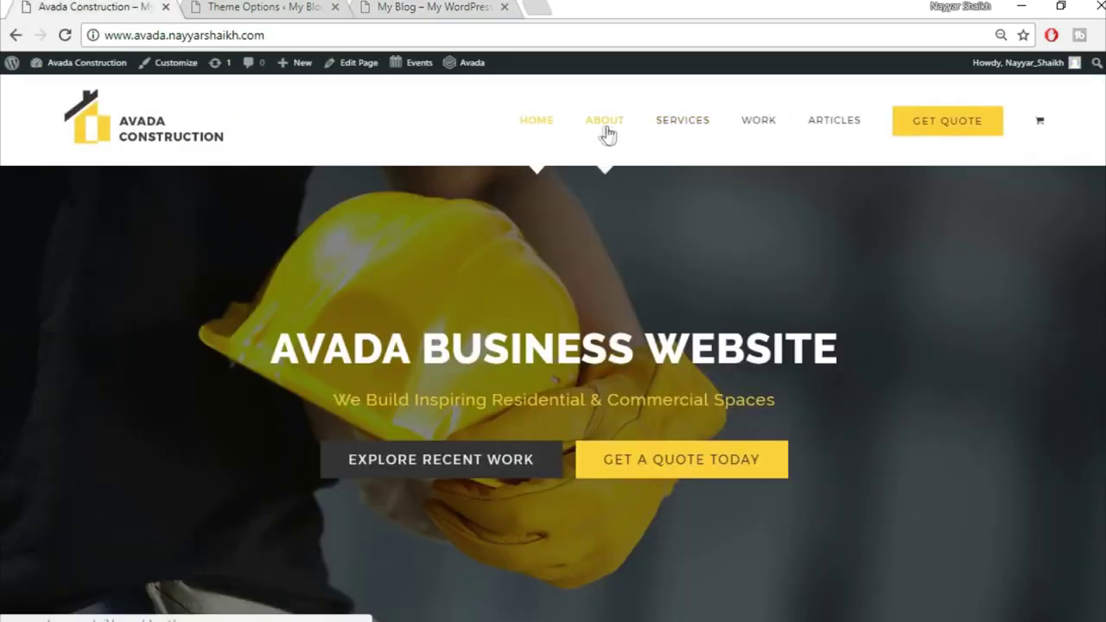
key("ctrl+shift+Tab")
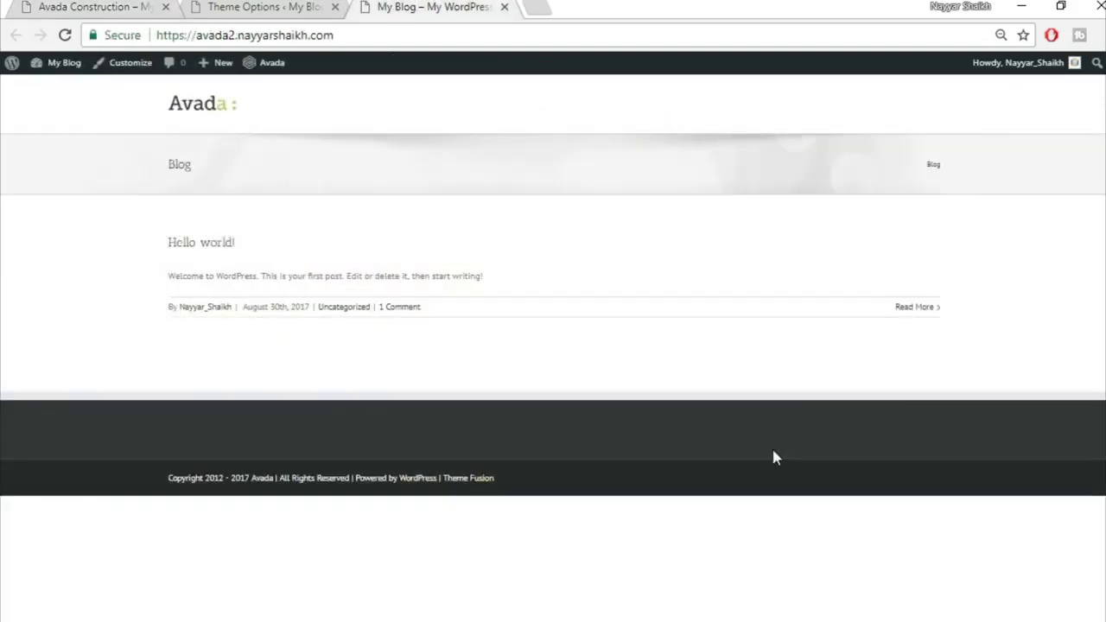
key("ctrl+shift+Tab")
left_click(690, 437)
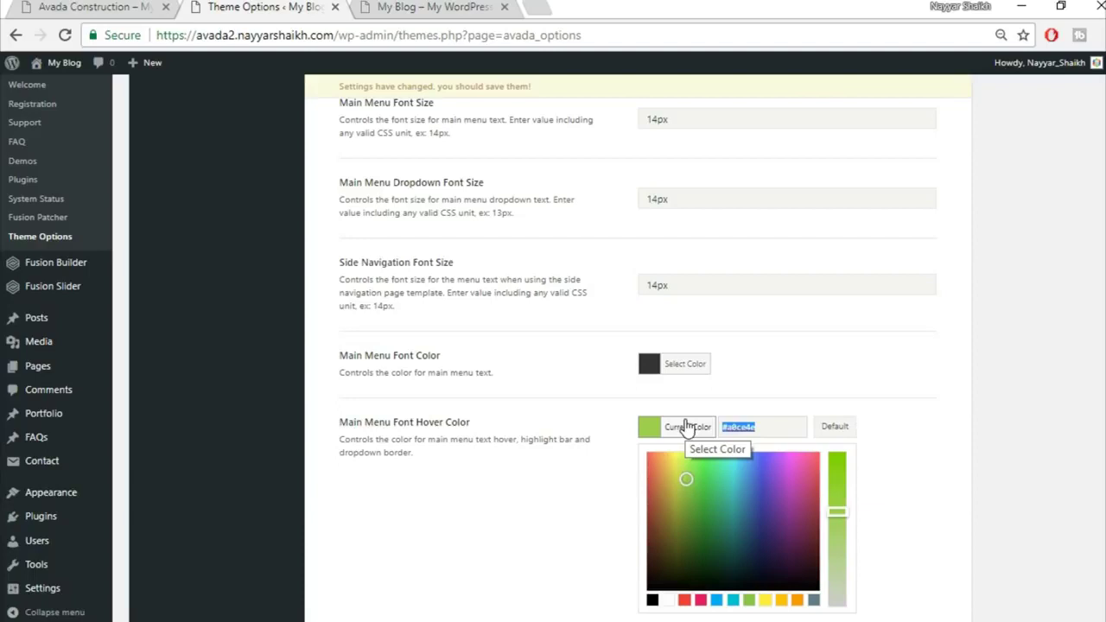
Set the main menu hover colour to yellow #fed833 and save the theme options
type("fed833")
left_click(760, 346)
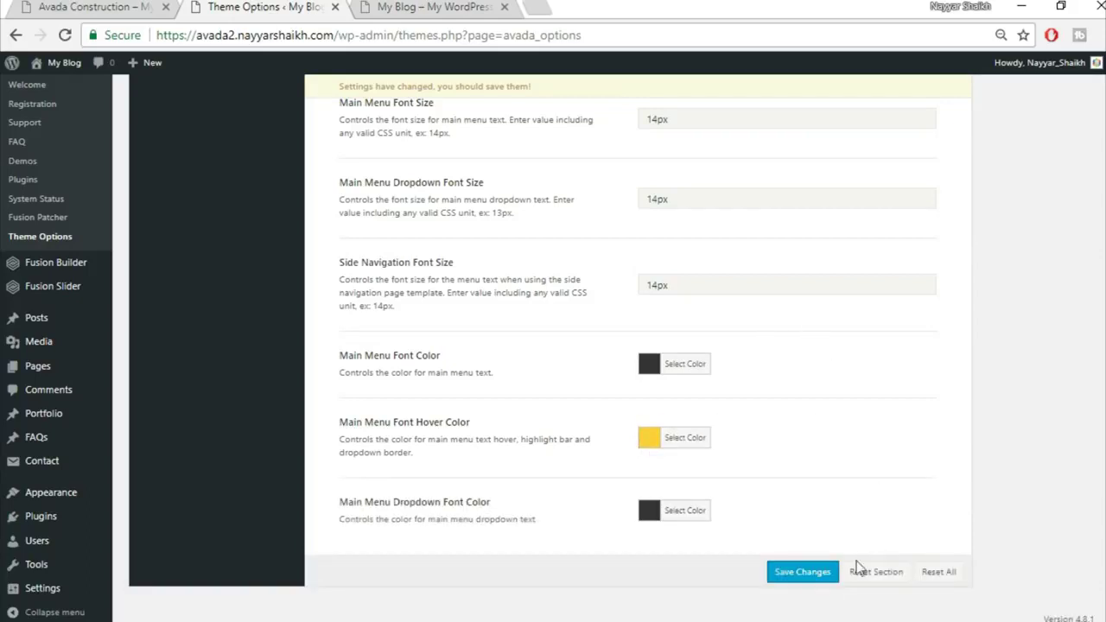
left_click(802, 573)
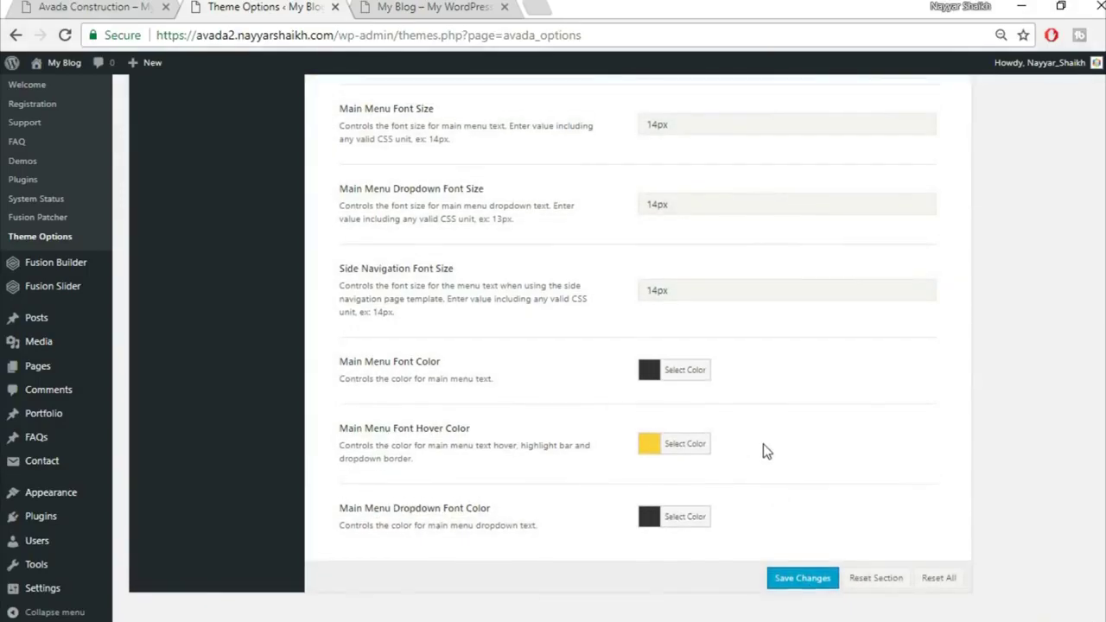
Check the updated menu on the blog front page, then return to Theme Options
scroll(763, 443, "up", 10)
left_click(432, 7)
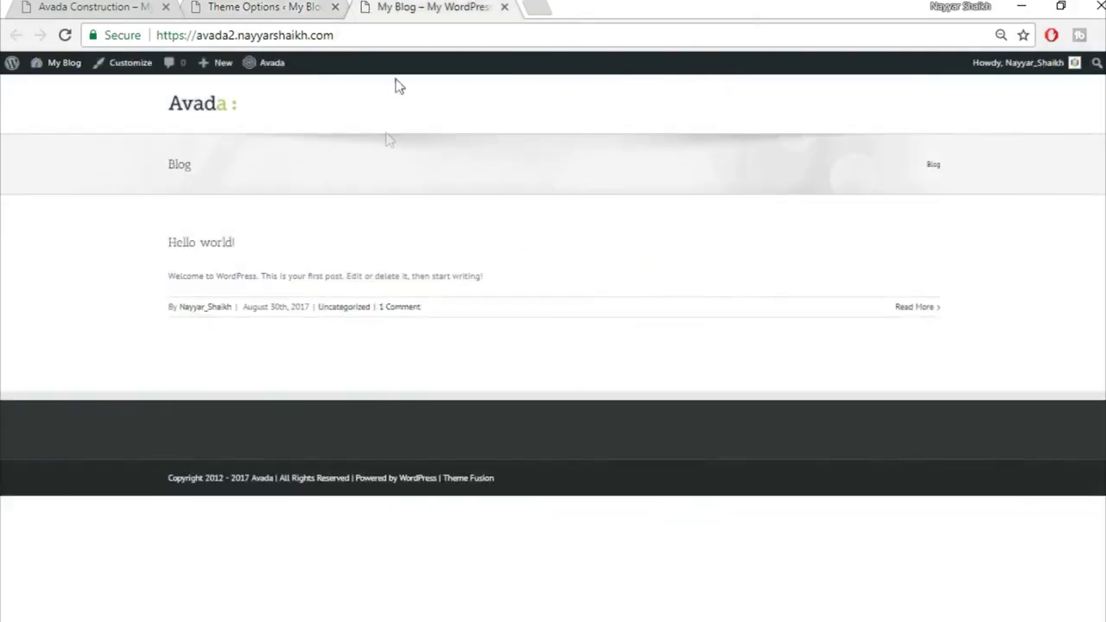
left_click(243, 11)
scroll(323, 330, "up", 2)
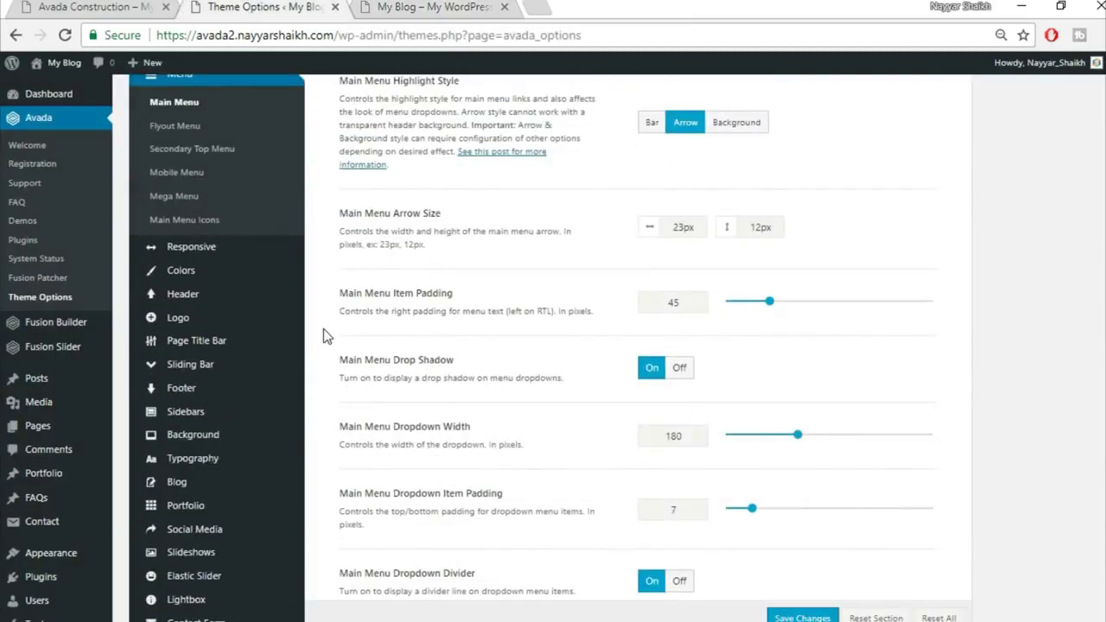
Change the Primary Color from green #a0ce4e to yellow #fed83d and save
left_click(197, 272)
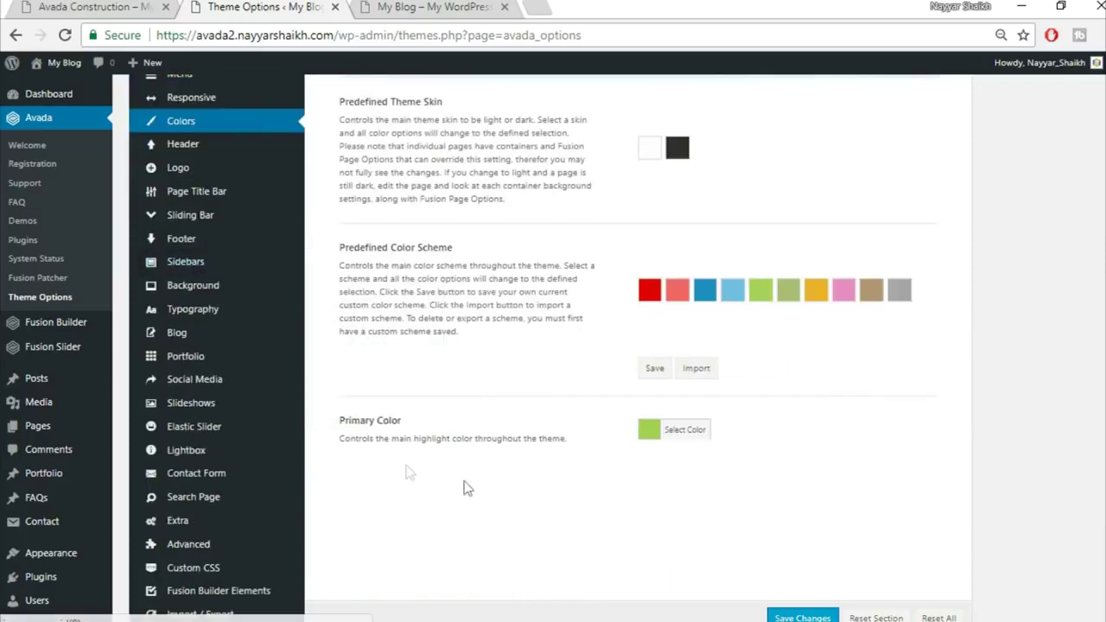
left_click(681, 436)
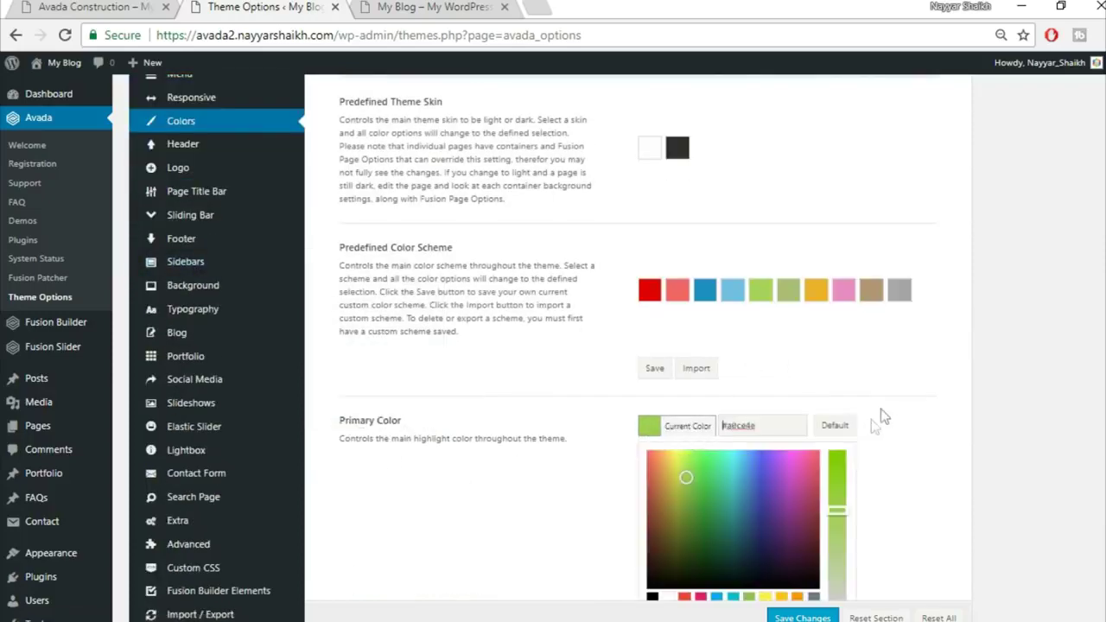
left_click_drag(793, 425, 709, 426)
scroll(1029, 407, "down", 1)
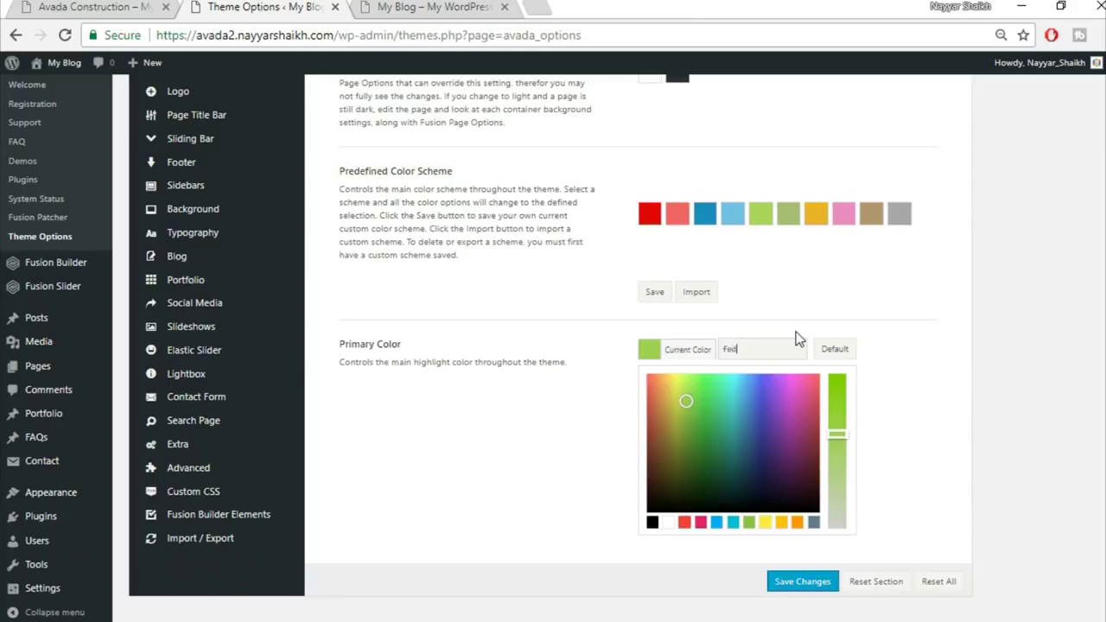
type("fed83d")
left_click(918, 340)
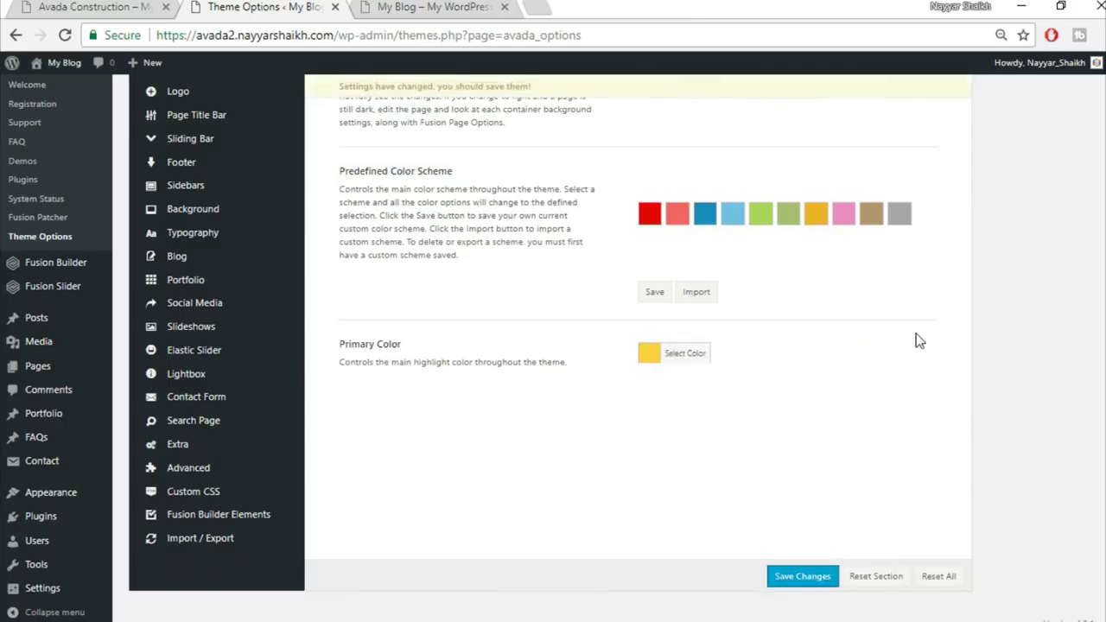
left_click(802, 576)
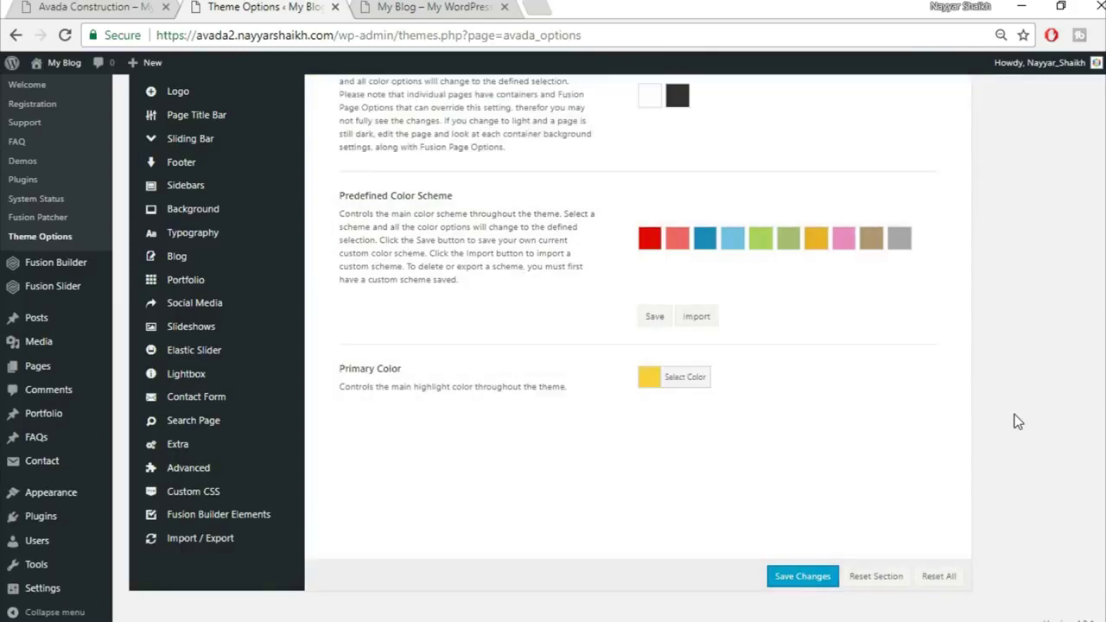
Go to the Header section of Theme Options
scroll(257, 320, "up", 2)
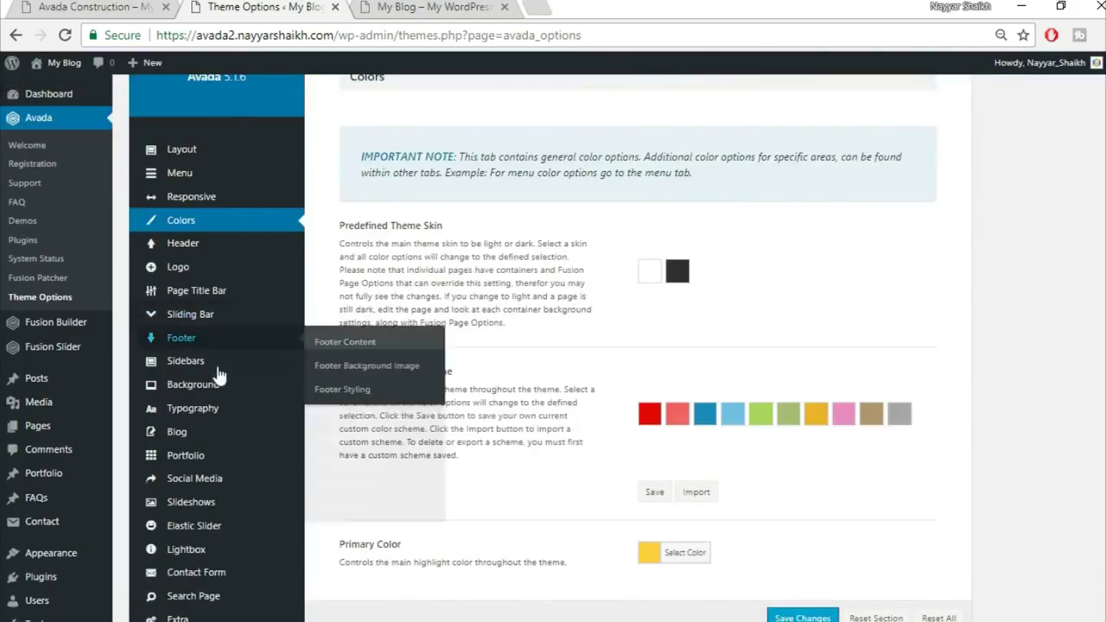
mouse_move(193, 270)
left_click(194, 245)
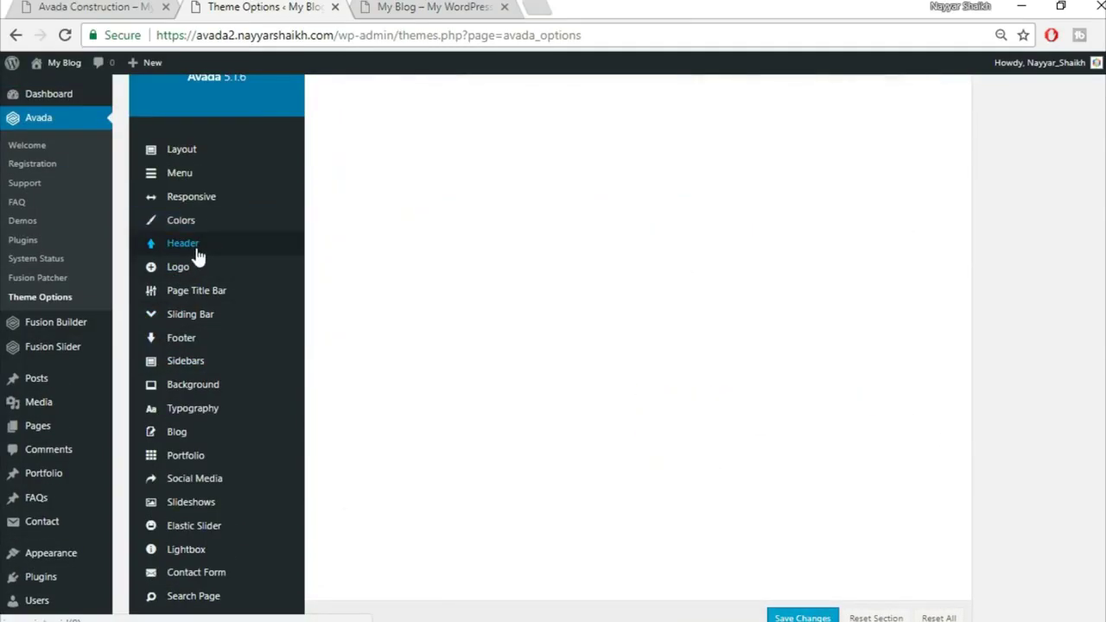
Compare the blog's front page with the Avada Construction demo site
scroll(992, 277, "up", 2)
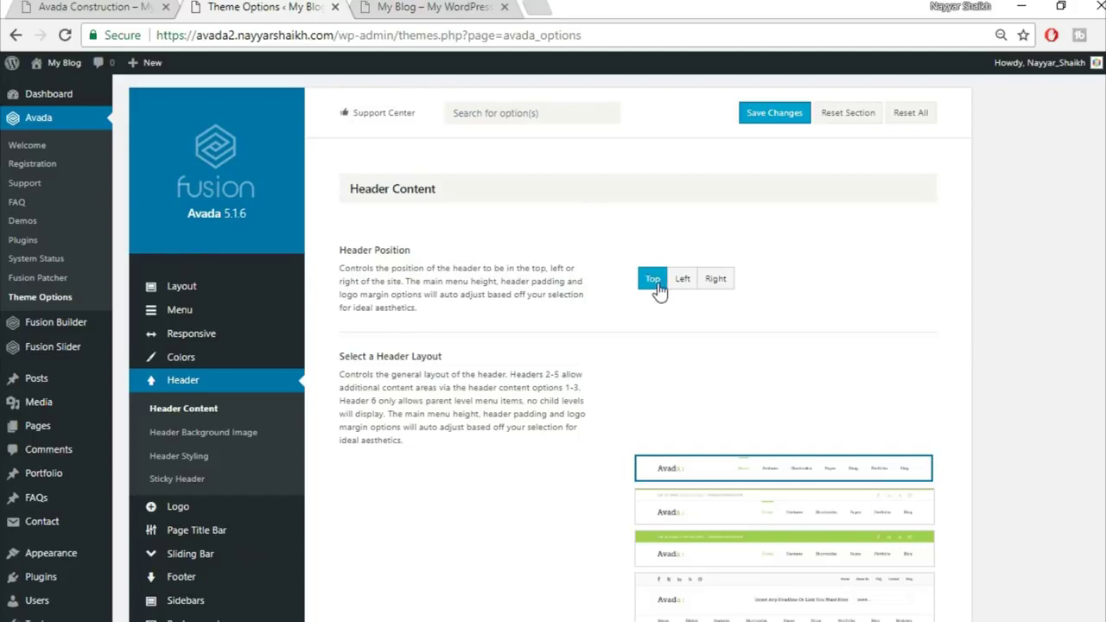
left_click(432, 7)
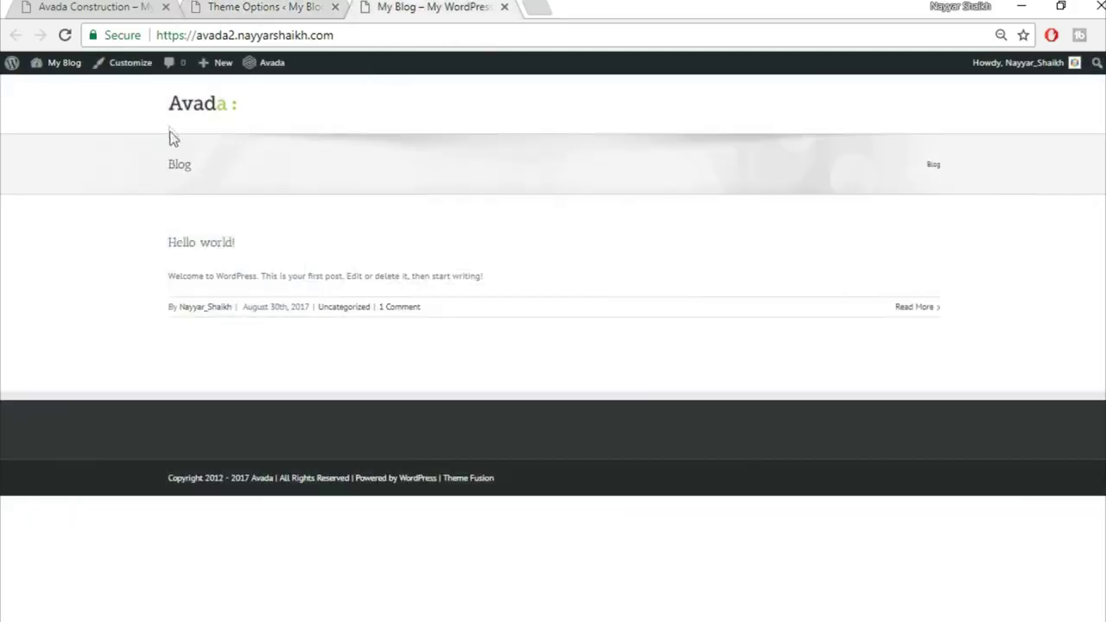
left_click(82, 6)
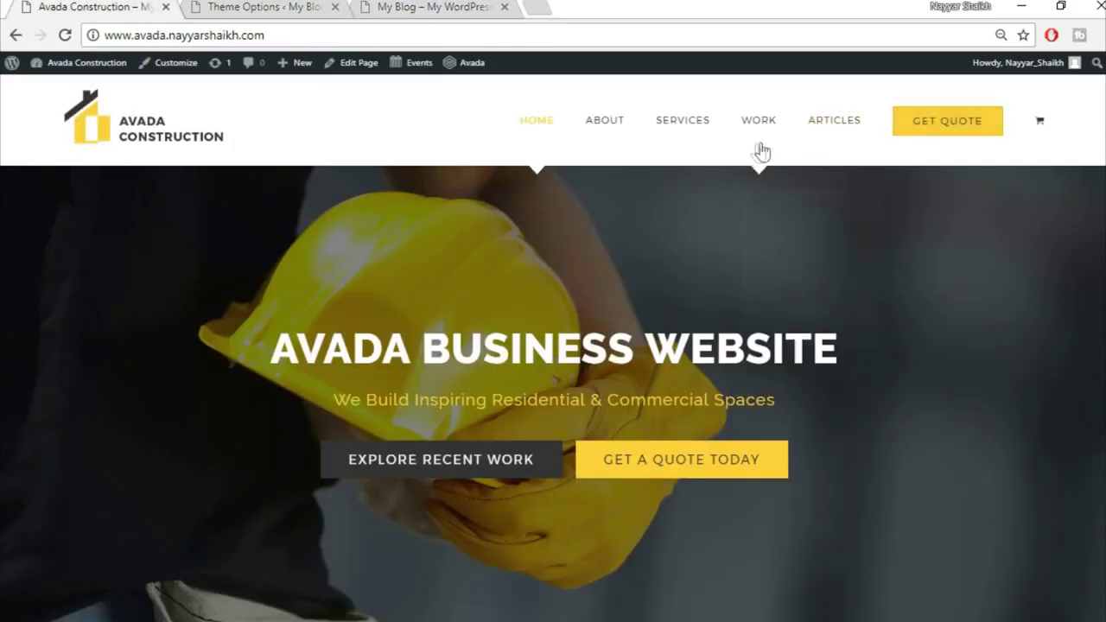
left_click(432, 7)
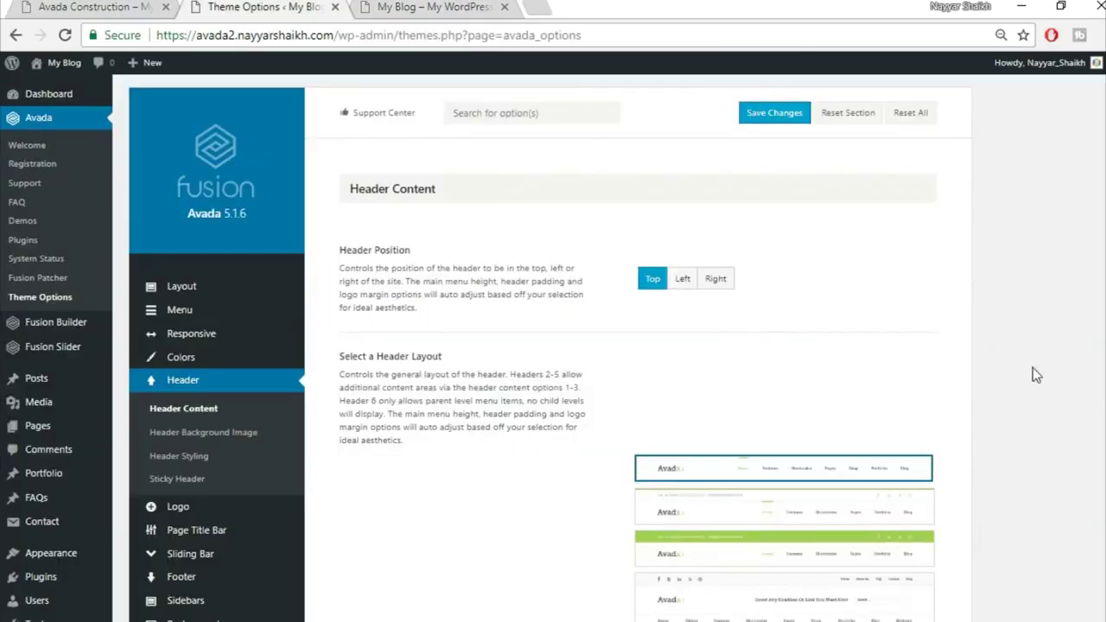
Save the Header Content settings with position Top and header layout 1
scroll(1032, 367, "down", 1)
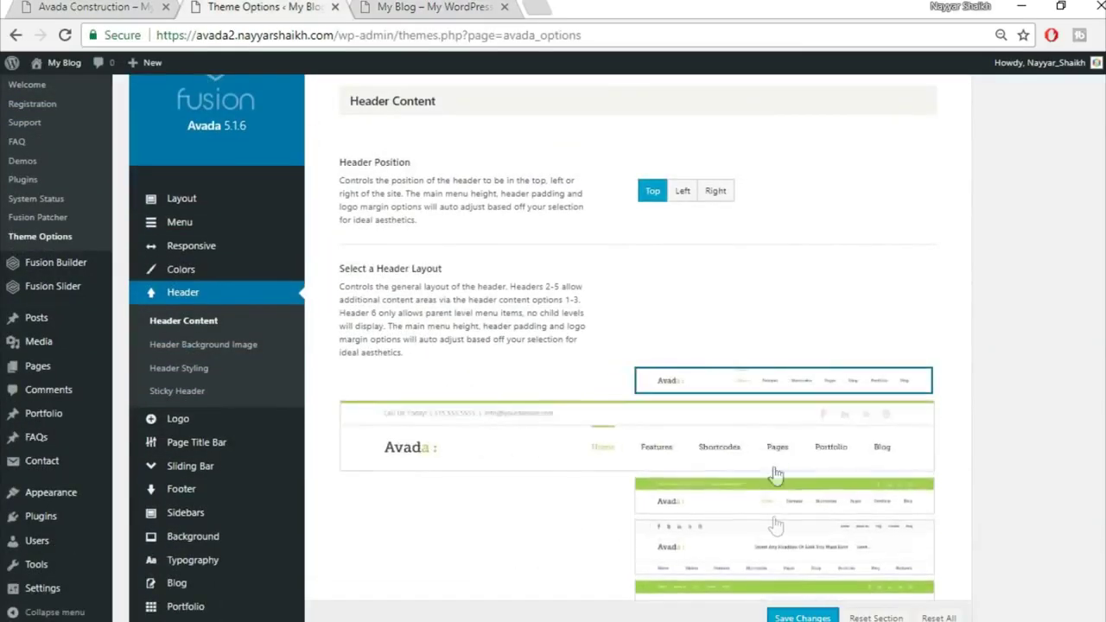
scroll(782, 509, "down", 2)
mouse_move(778, 212)
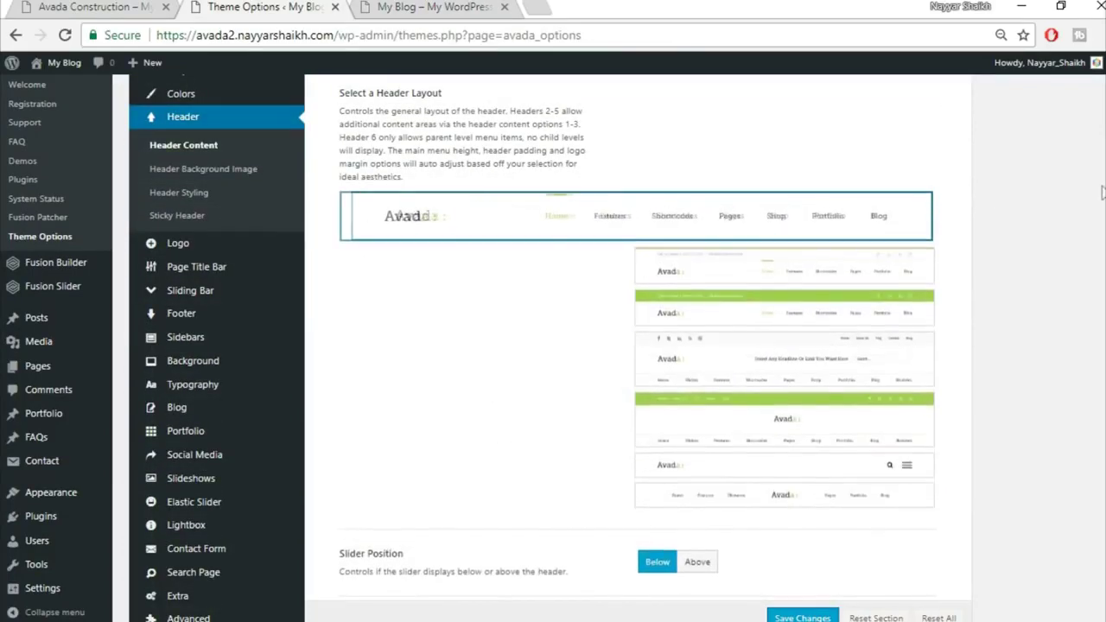
scroll(799, 459, "down", 1)
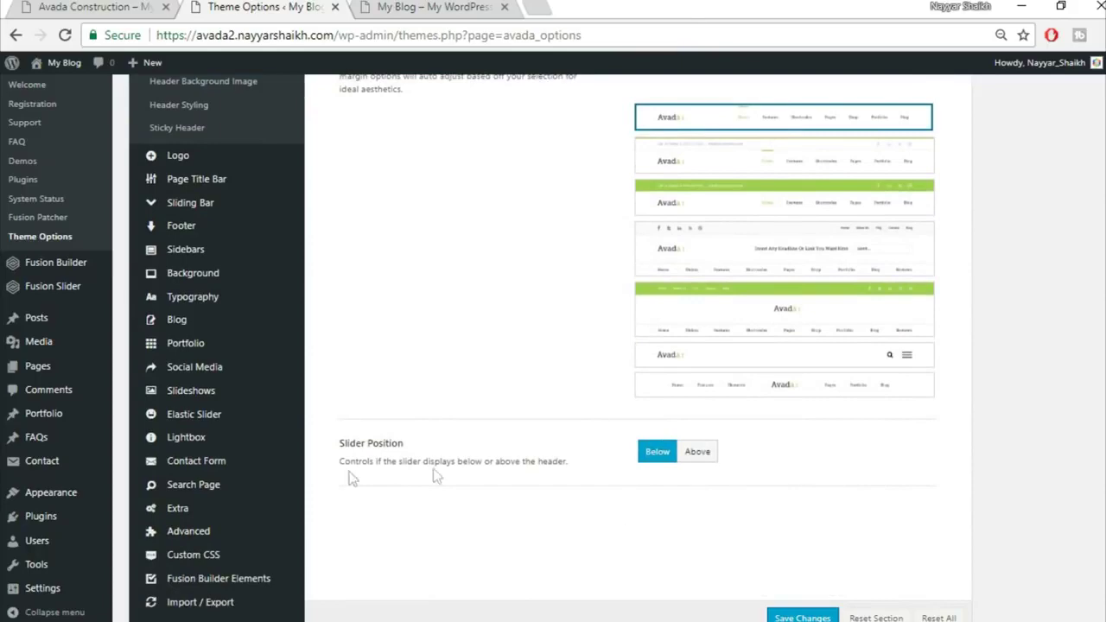
scroll(842, 561, "down", 1)
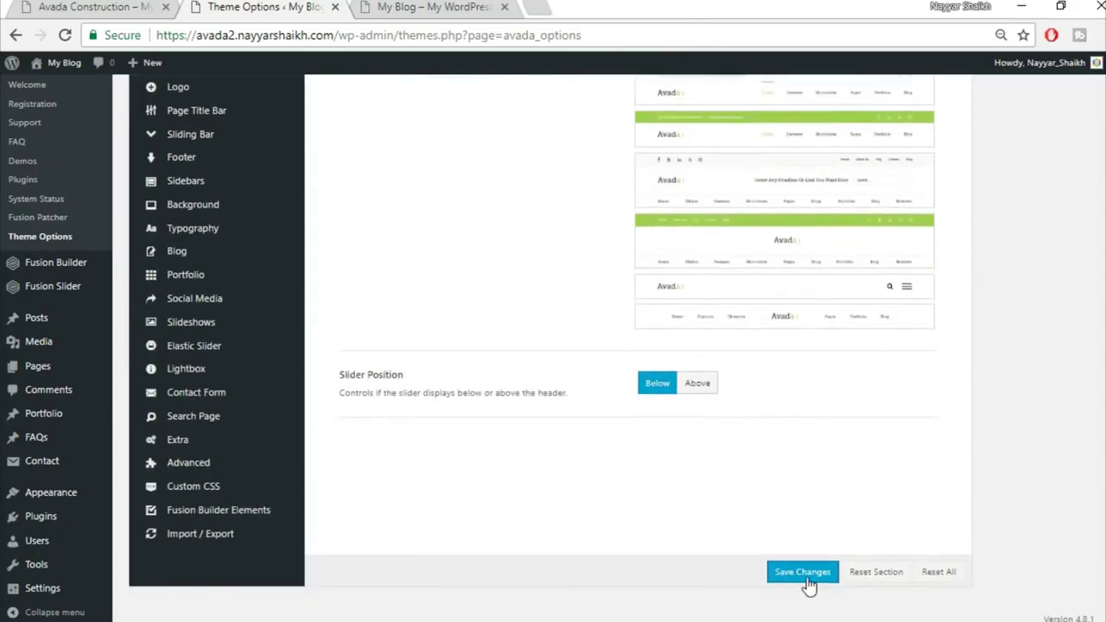
left_click(804, 574)
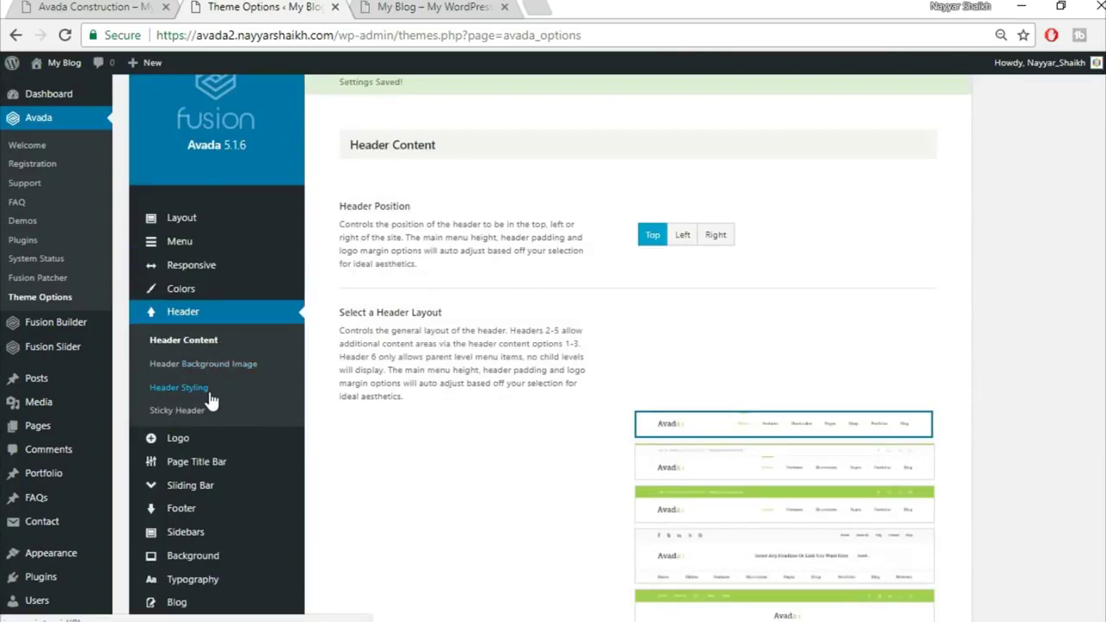
left_click(206, 391)
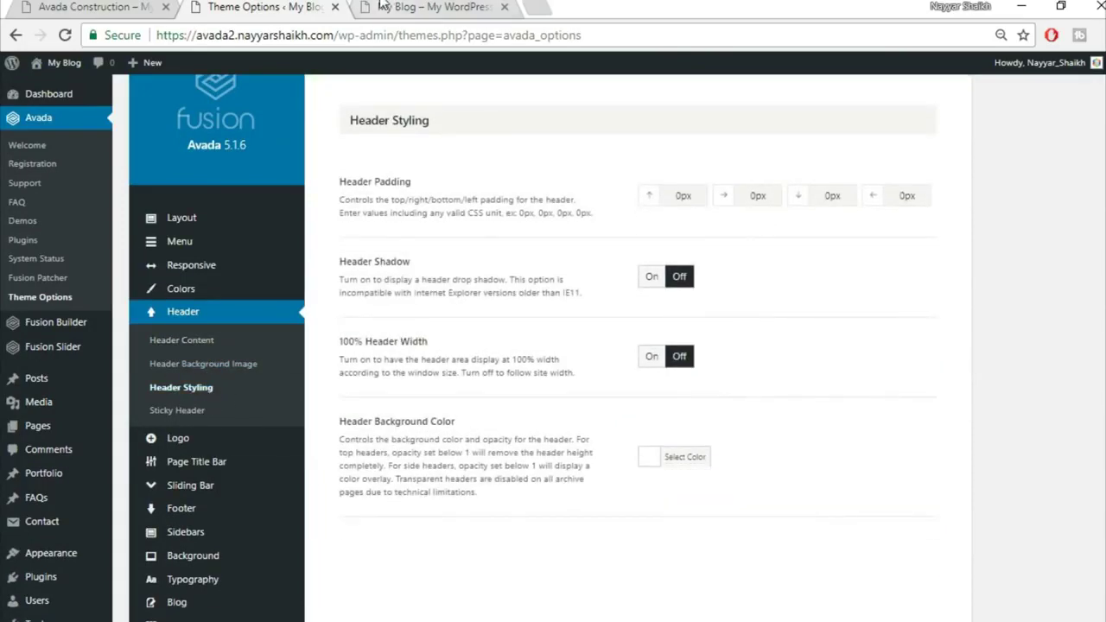
Compare the blog's current header with the Construction demo's header
left_click(384, 6)
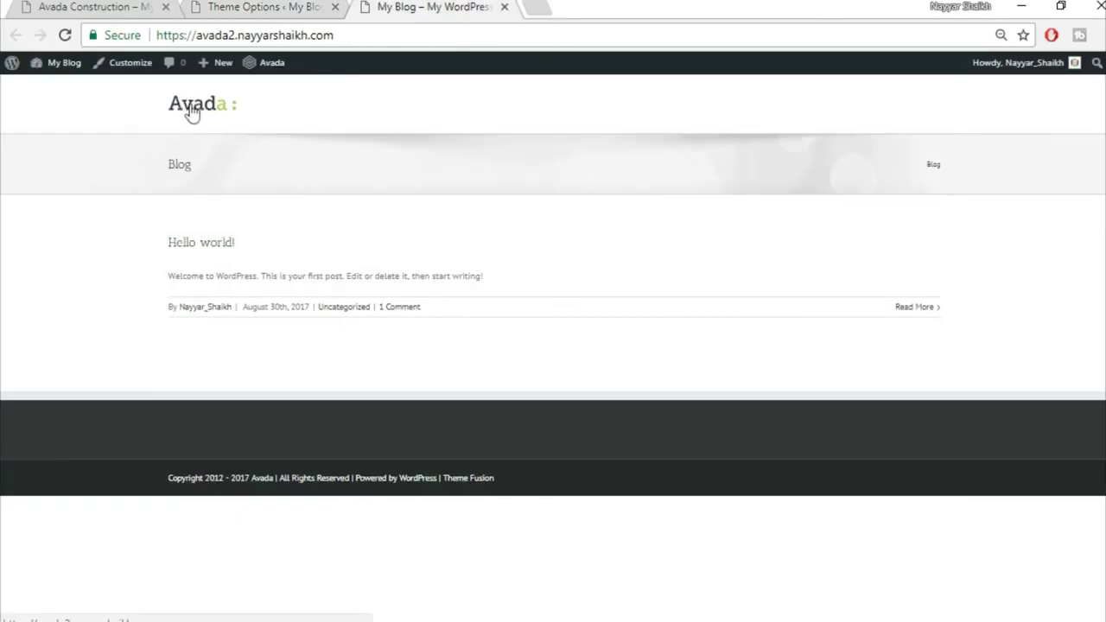
left_click(84, 6)
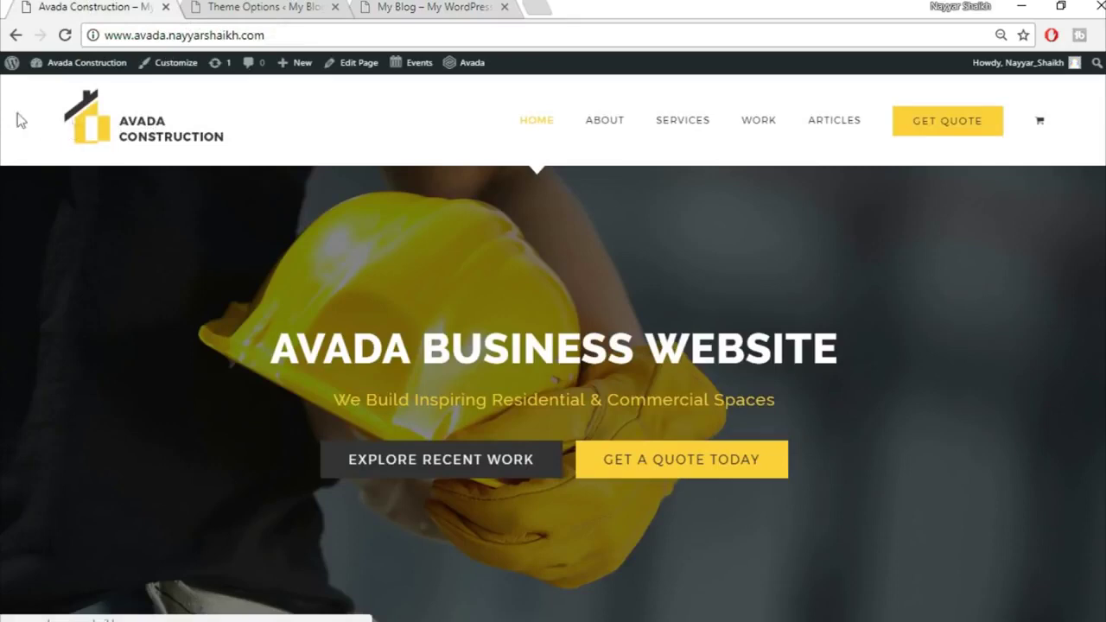
left_click(432, 6)
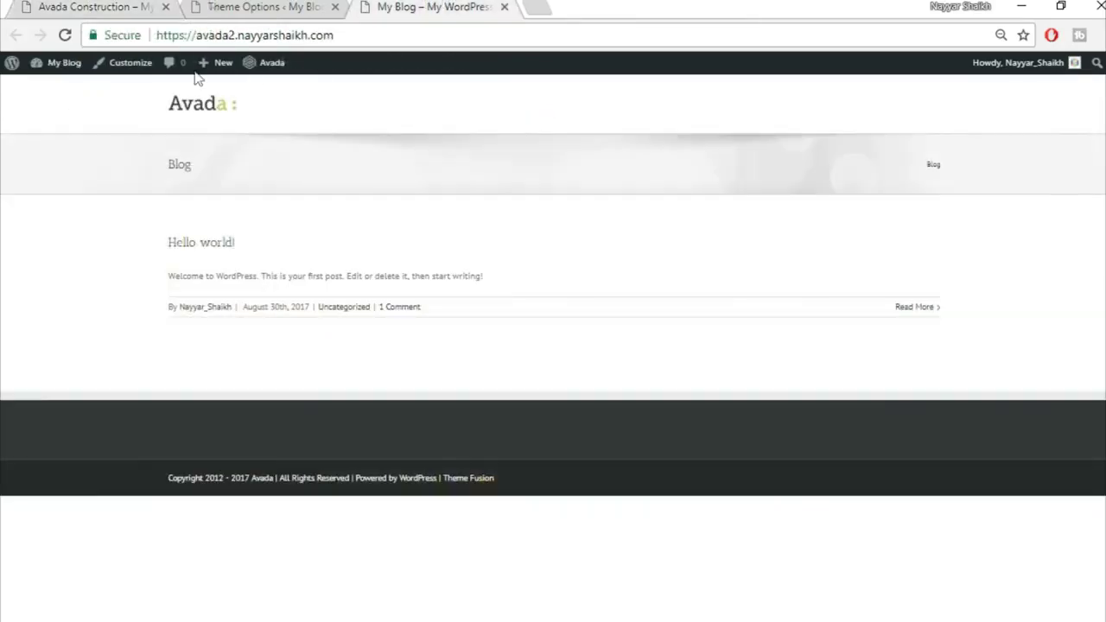
left_click(129, 7)
left_click(260, 6)
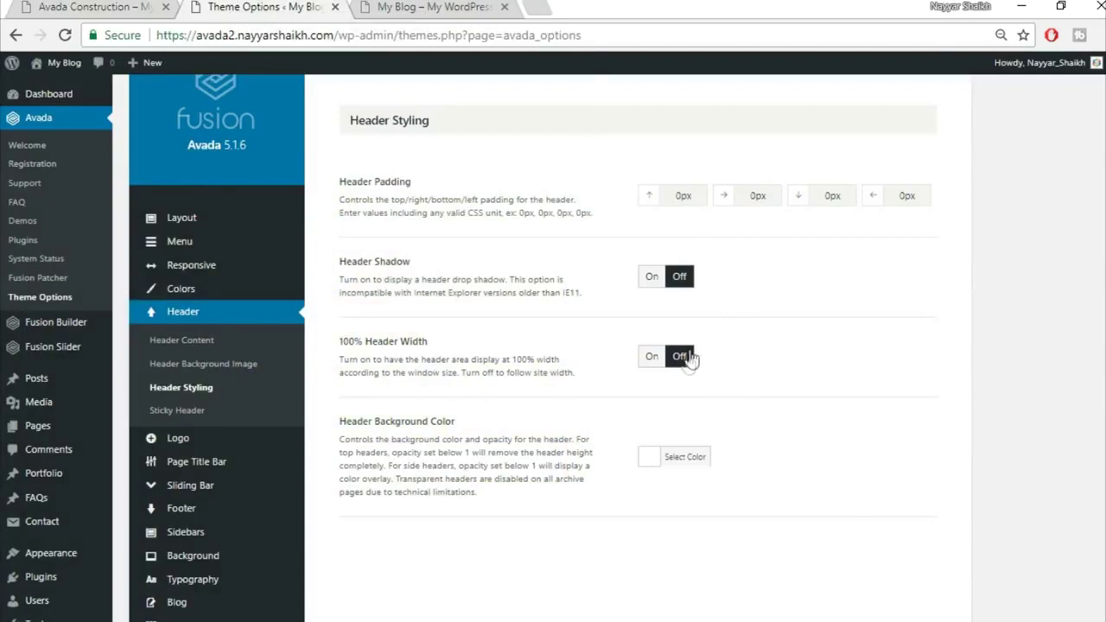
Turn on 100% Header Width and check it on the blog
left_click(652, 357)
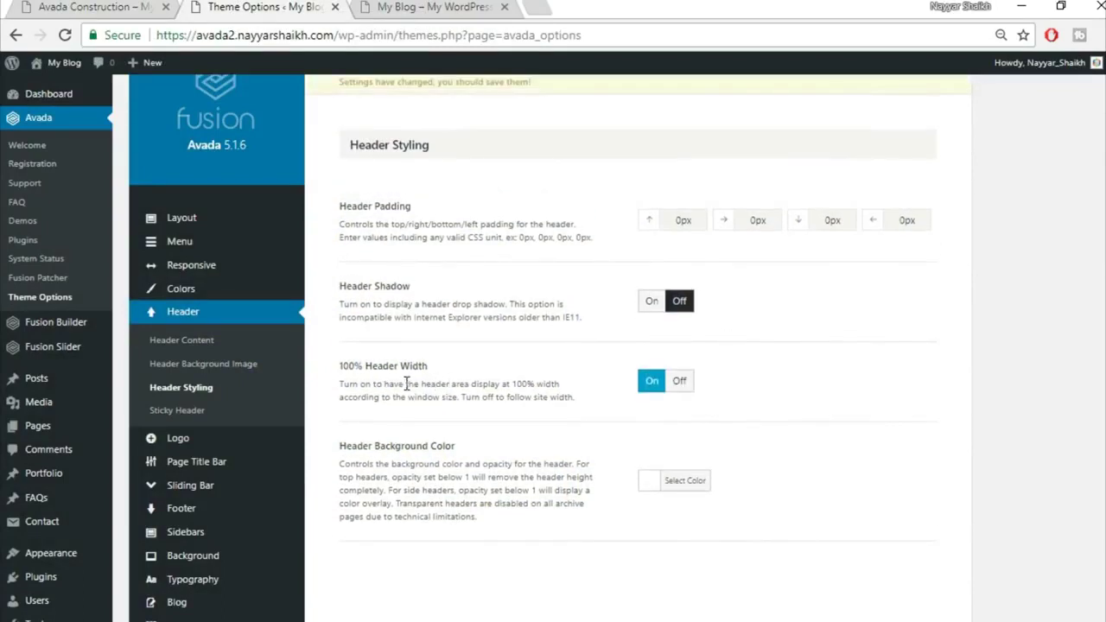
left_click(417, 6)
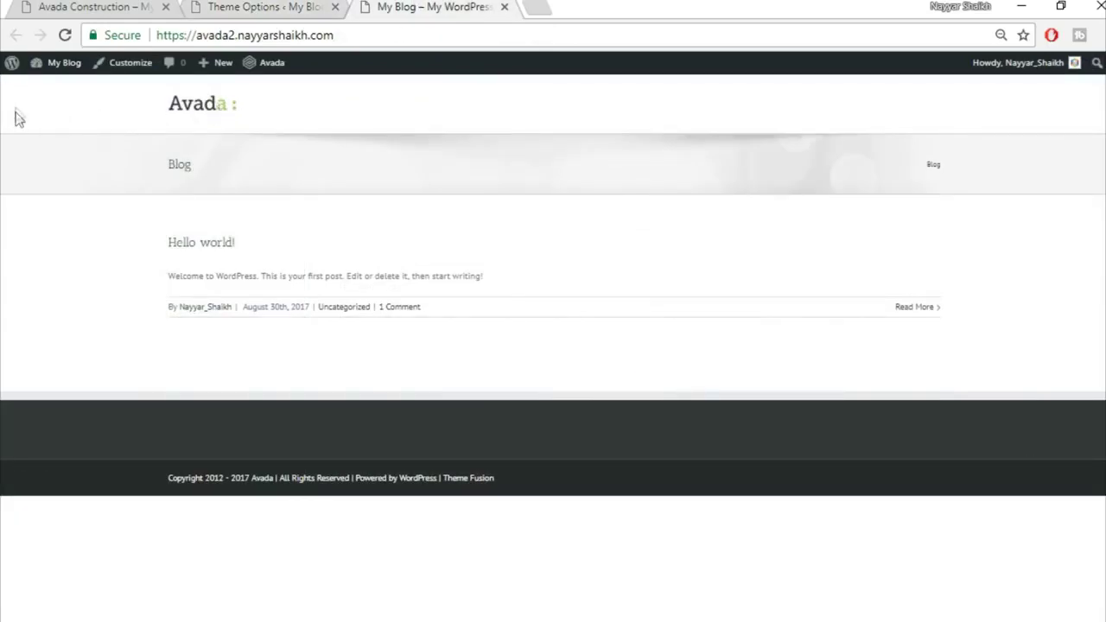
left_click(271, 6)
Set the left and right header padding to 4%, checking against the demo
left_click_drag(775, 225, 704, 221)
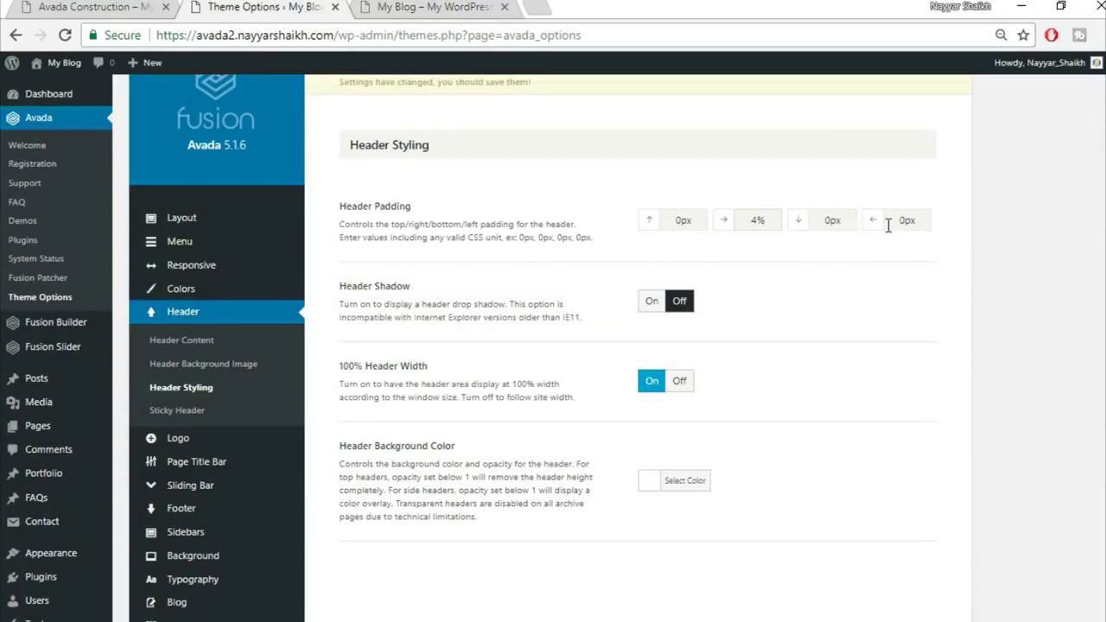
left_click_drag(921, 221, 884, 221)
left_click(109, 7)
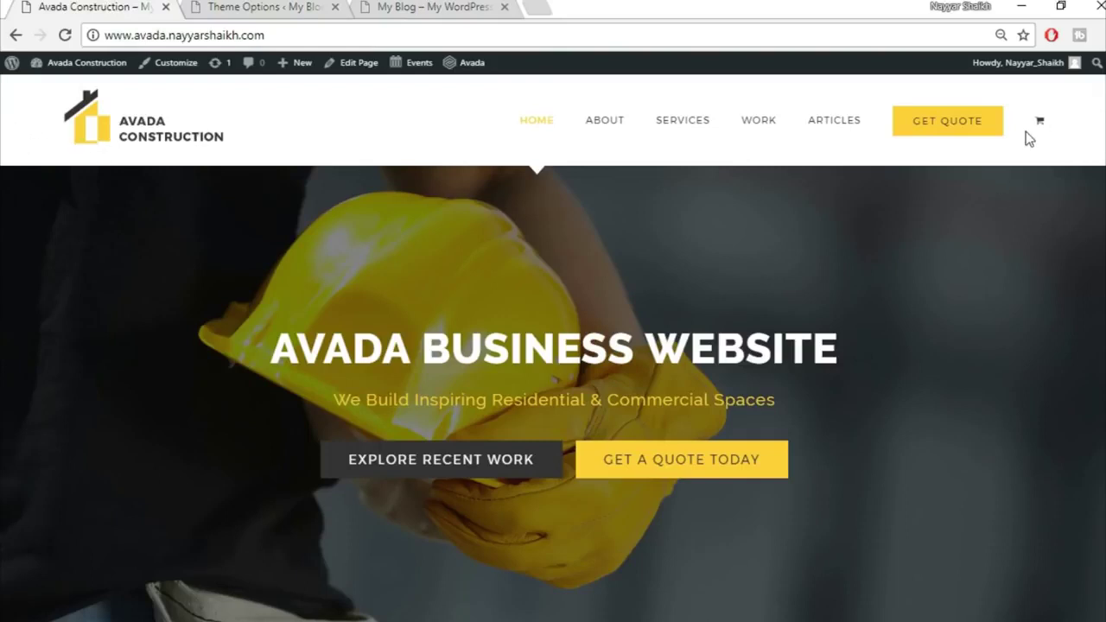
left_click(430, 6)
left_click(236, 6)
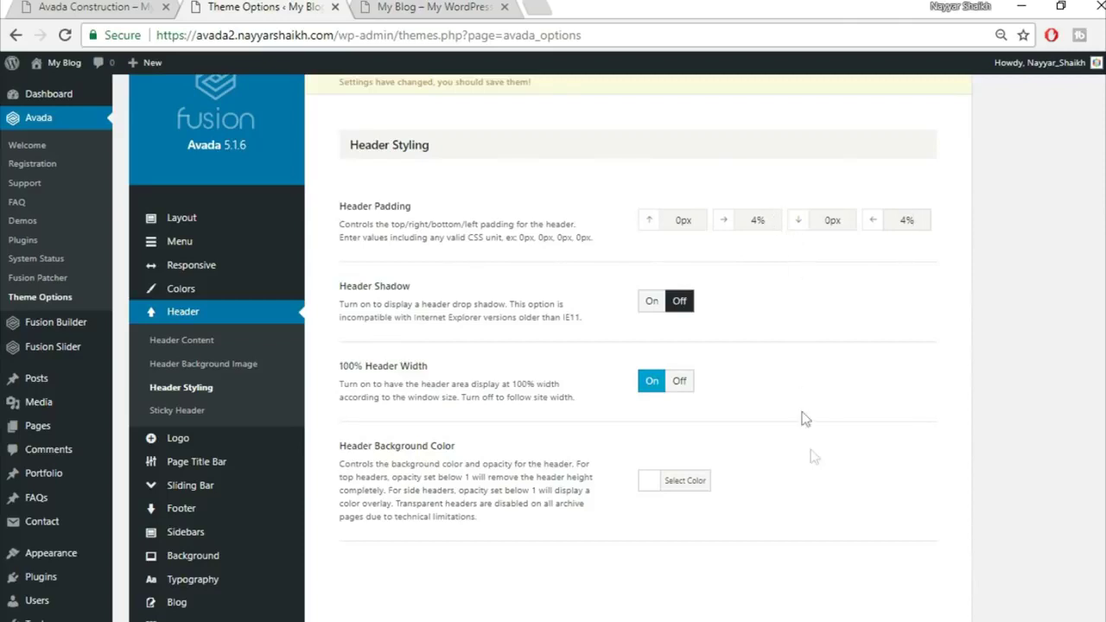
Save the Header Styling changes and review the updated blog front page
scroll(812, 458, "down", 3)
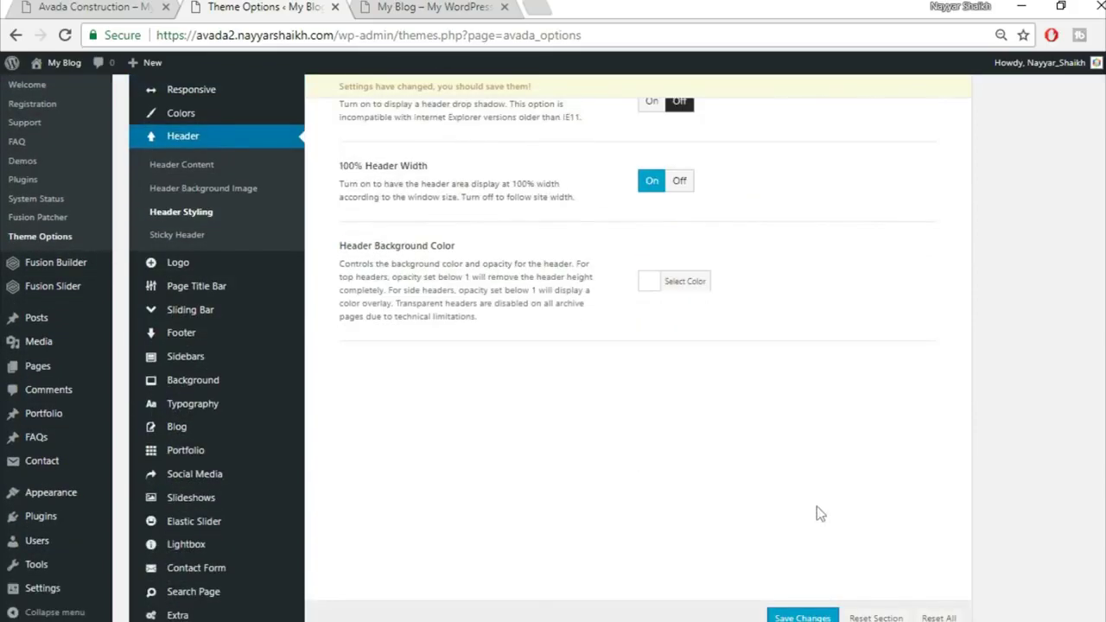
left_click(803, 617)
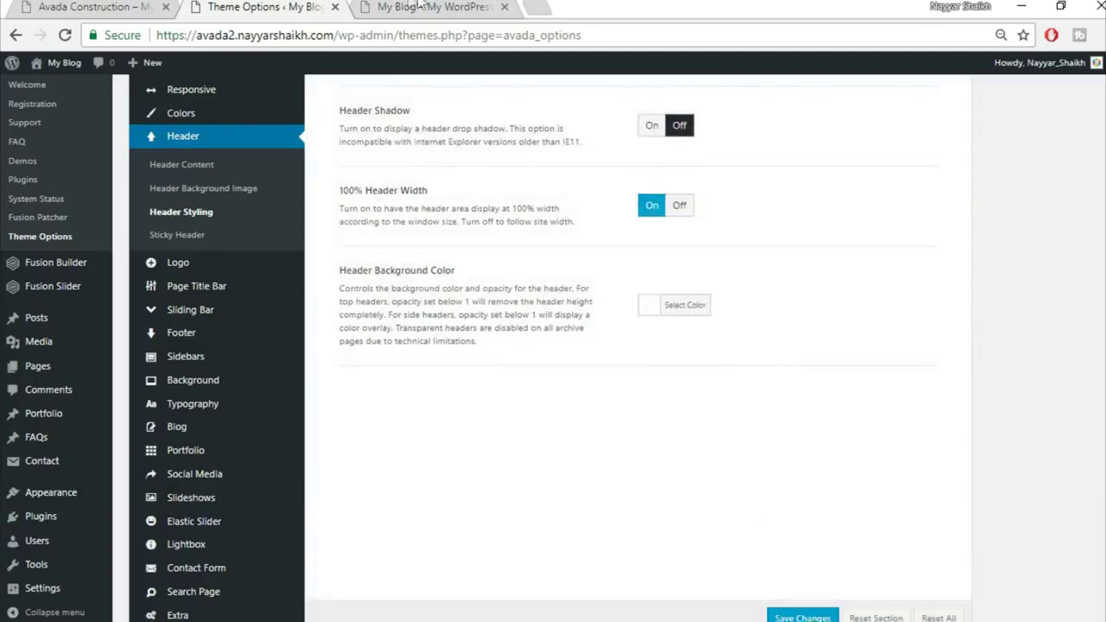
left_click(428, 7)
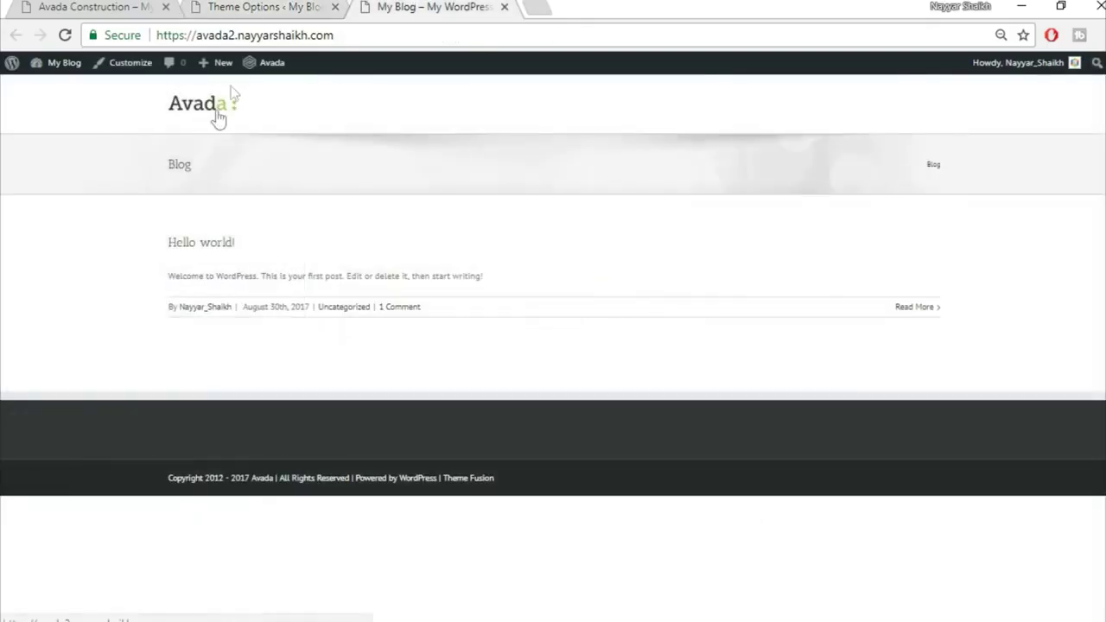
left_click(245, 7)
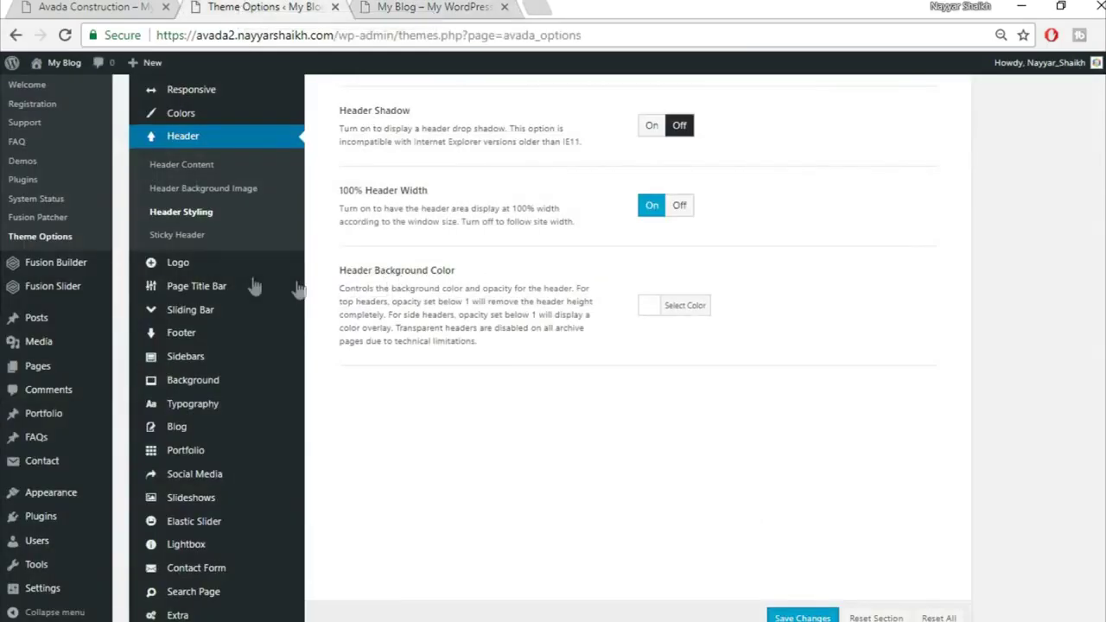
scroll(255, 372, "down", 2)
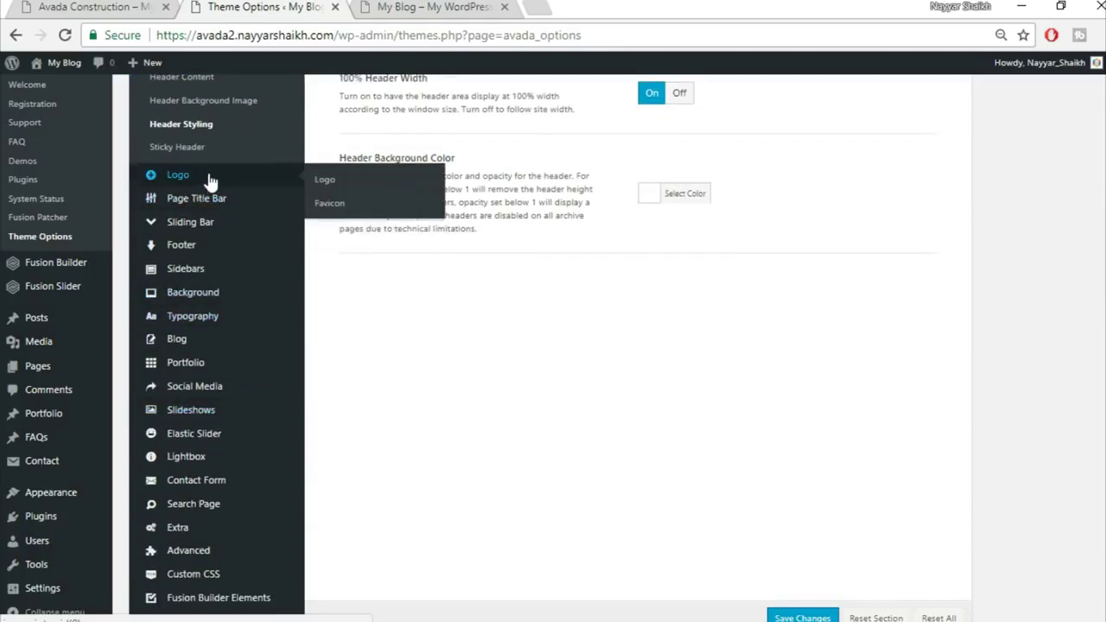
Set the bottom Logo Margin to 20px in the Logo settings
left_click(208, 173)
scroll(945, 321, "up", 3)
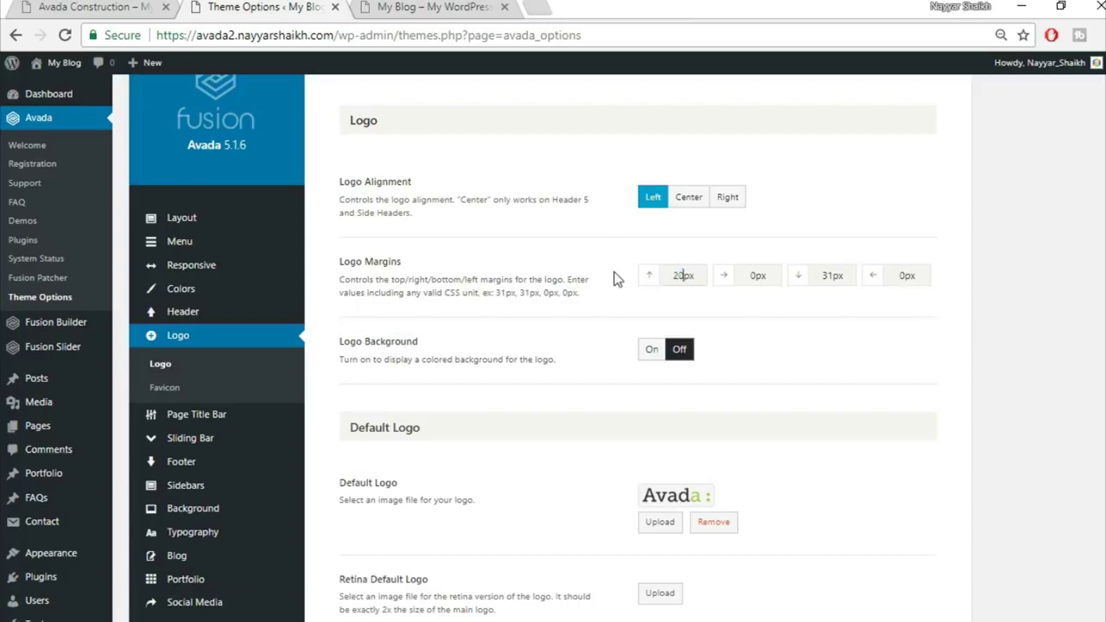
double_click(829, 276)
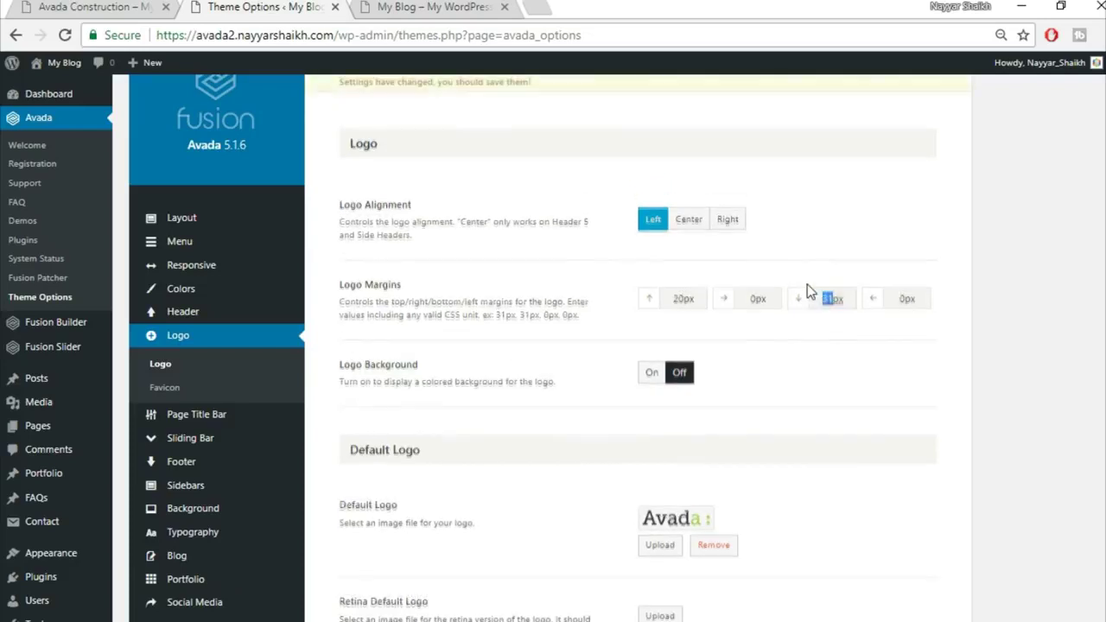
type("20")
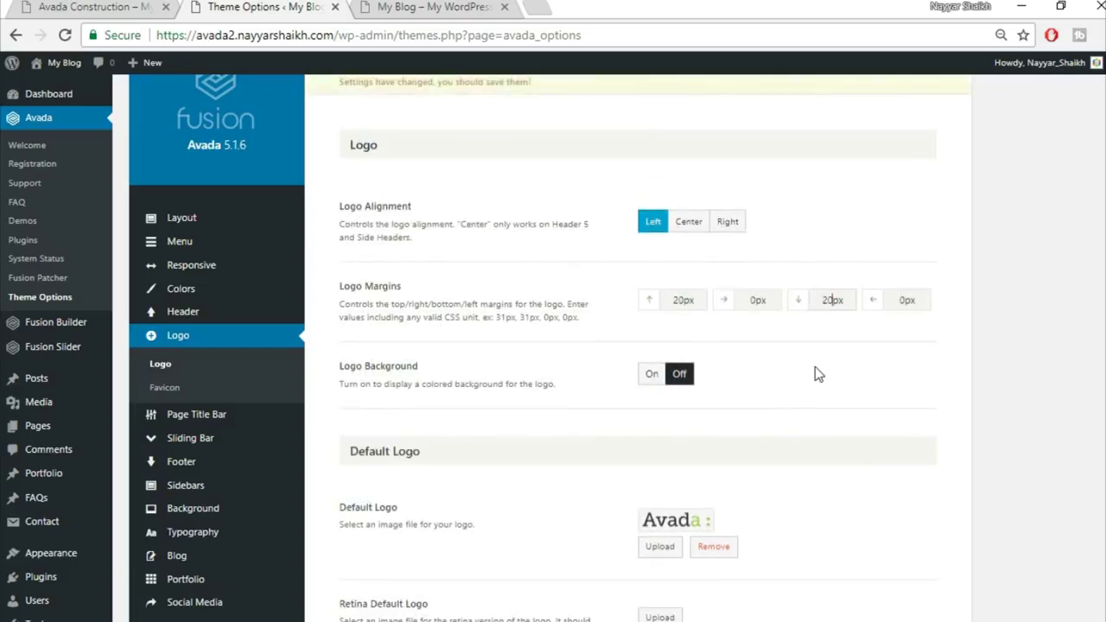
scroll(847, 370, "down", 3)
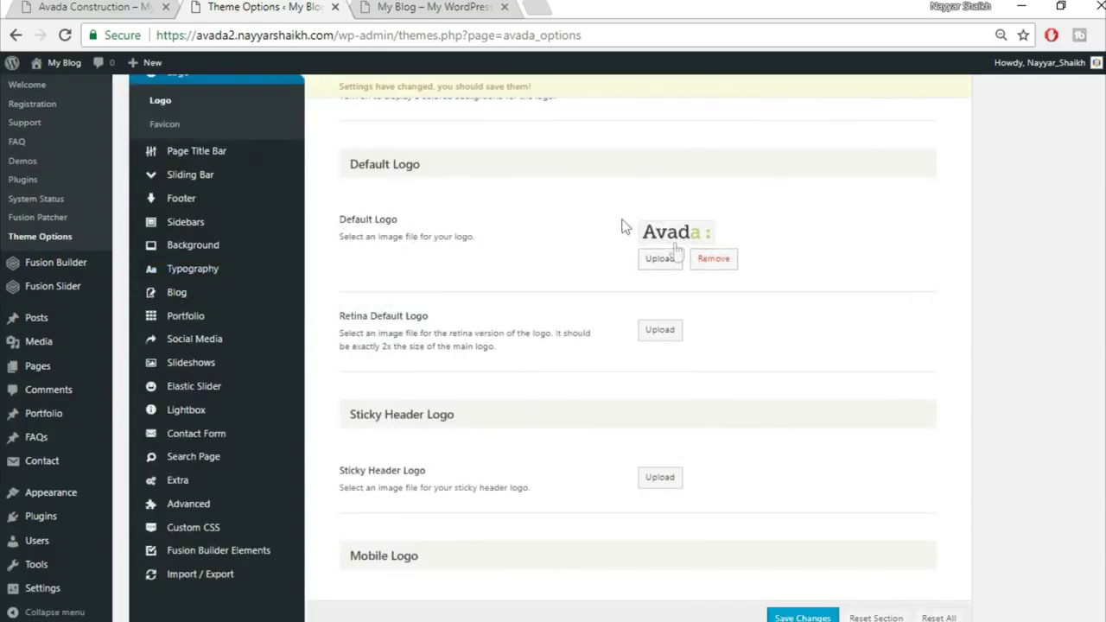
Check the current logo on the blog, then start replacing the Default Logo
left_click(393, 6)
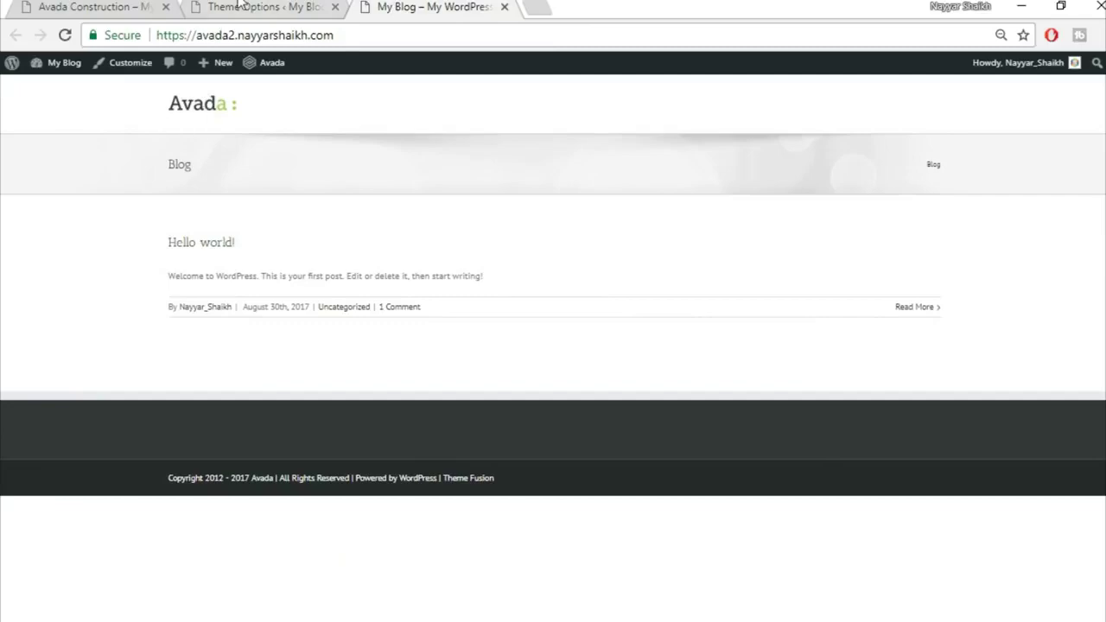
left_click(240, 6)
scroll(724, 270, "down", 4)
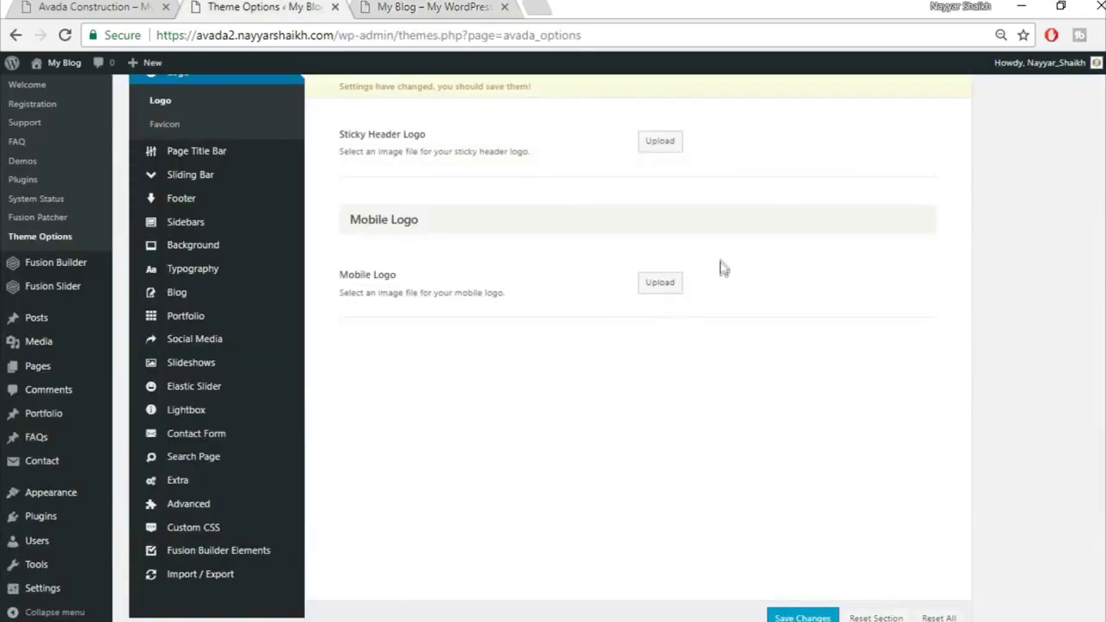
scroll(714, 247, "up", 4)
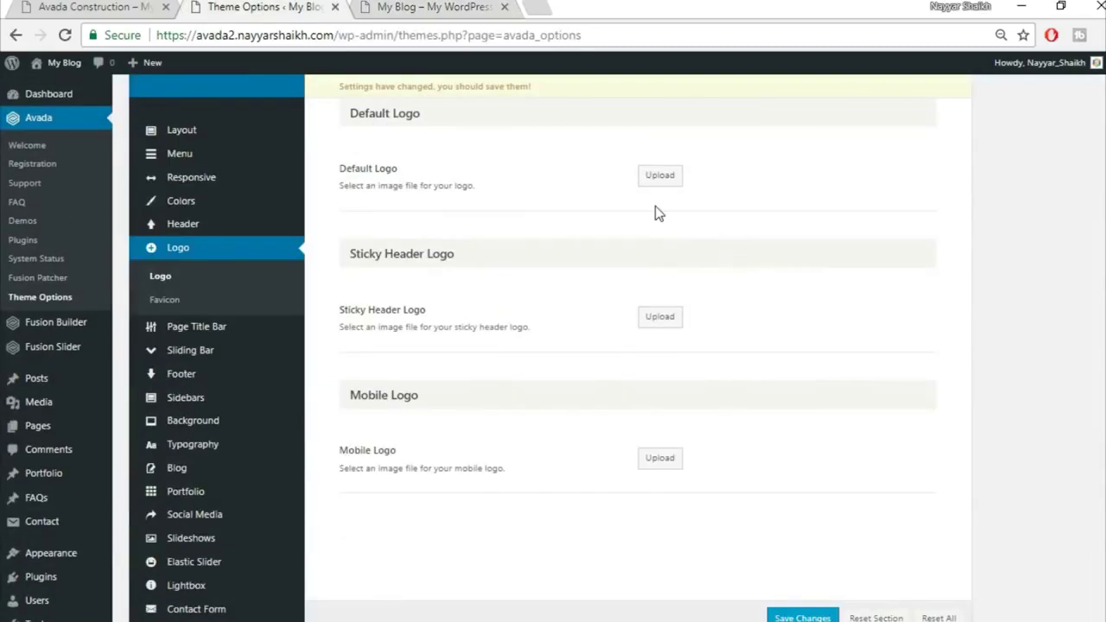
left_click(662, 291)
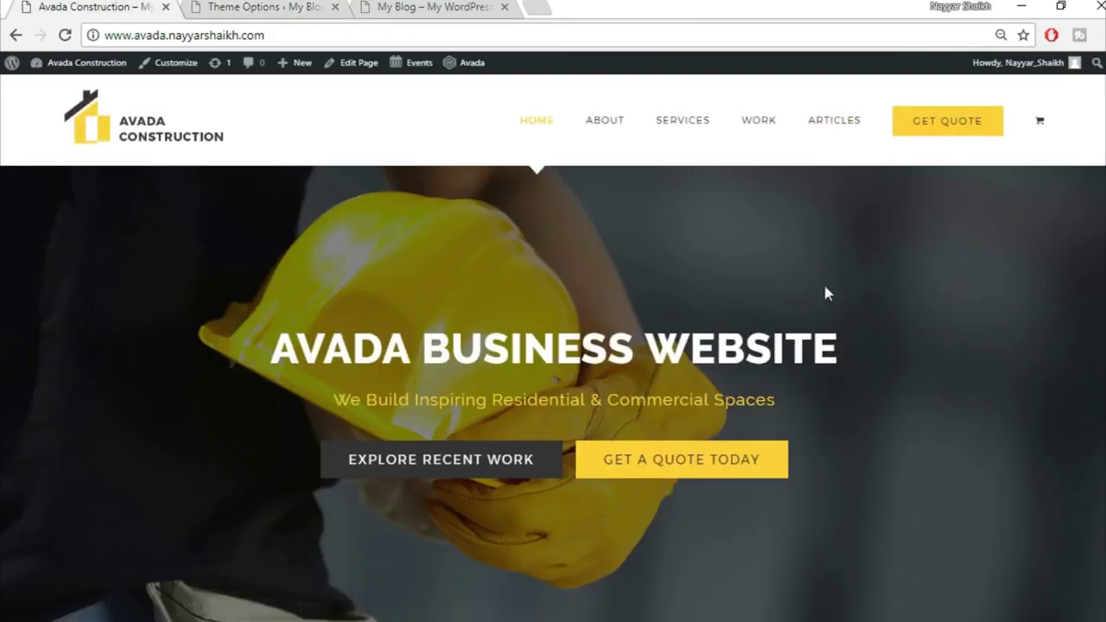
Scroll through the Avada Construction demo page and return to its top
scroll(857, 445, "down", 15)
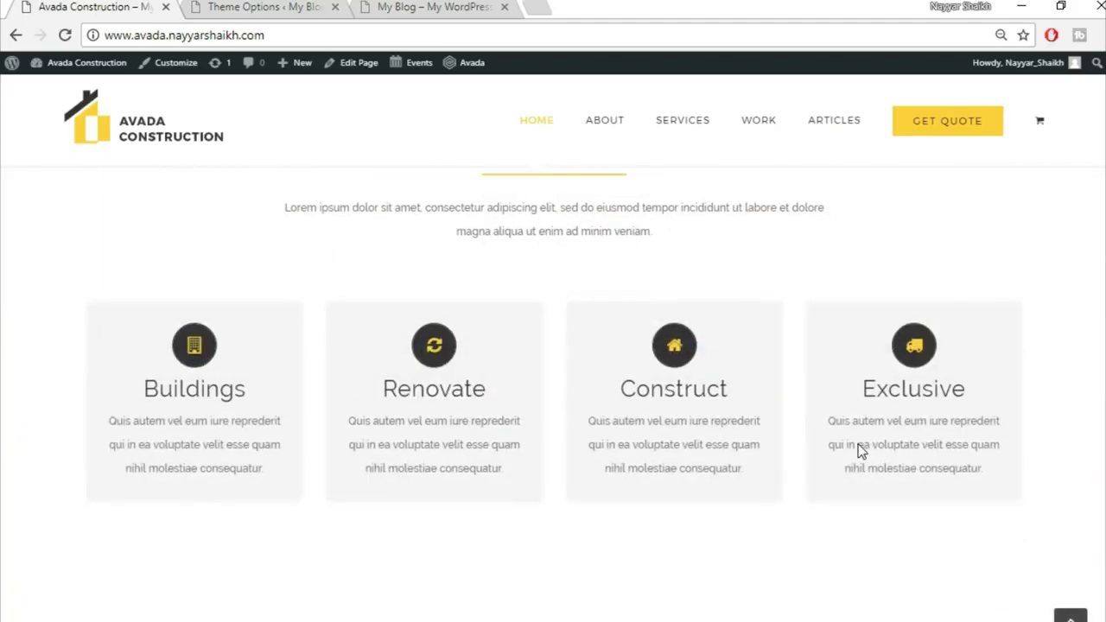
scroll(860, 445, "down", 3)
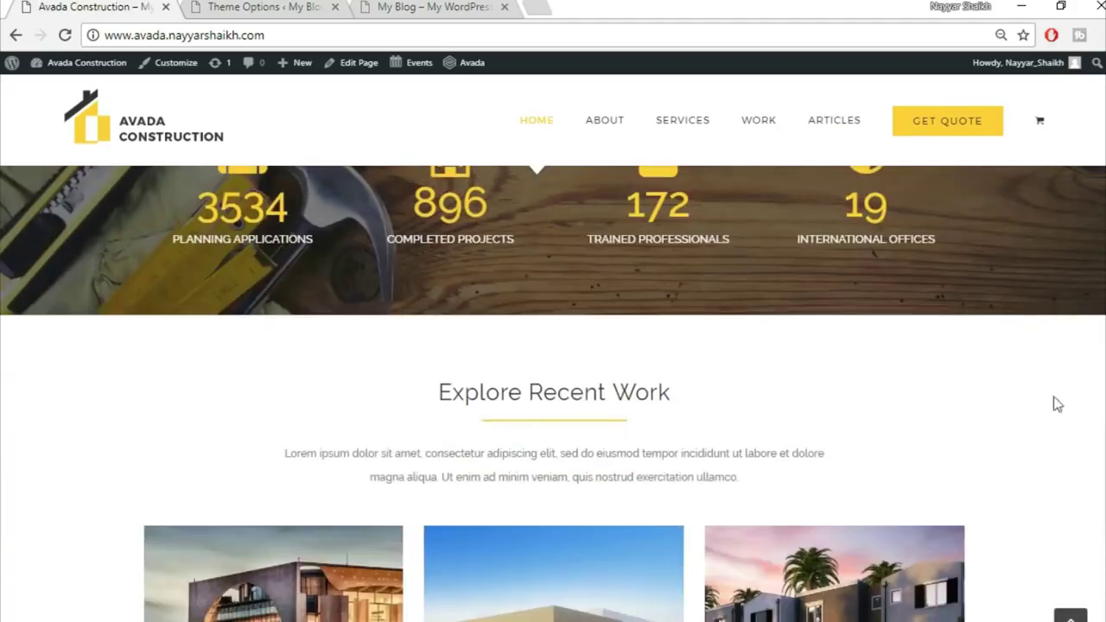
left_click(1070, 615)
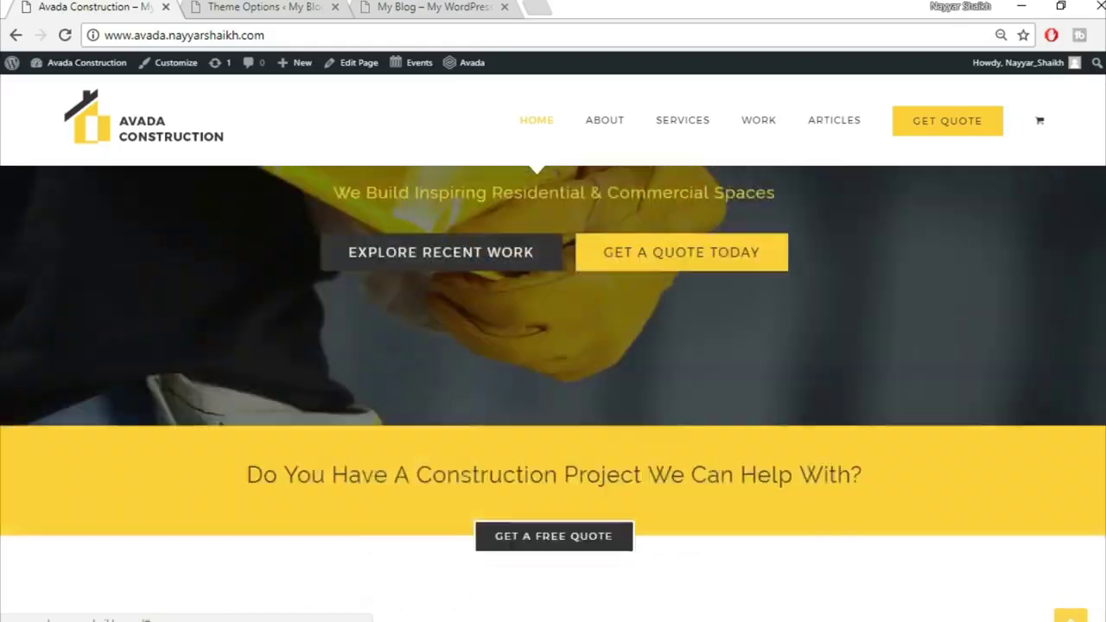
Open the Avada theme tutorial post on bloggdude.com in a new tab
left_click(533, 5)
type("bloggdude.com")
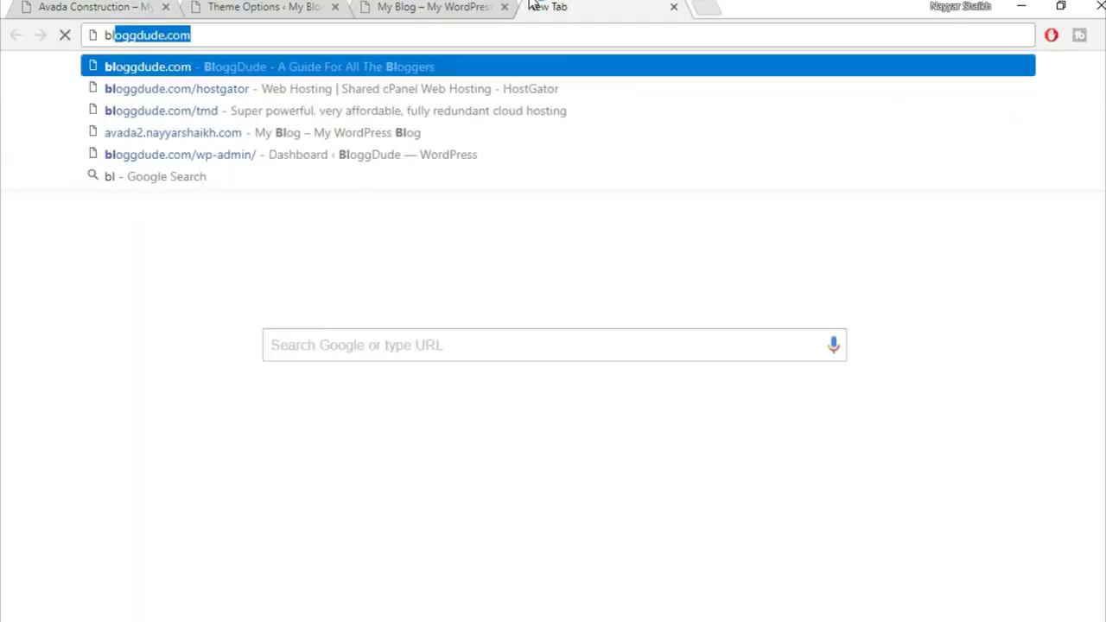
key("Return")
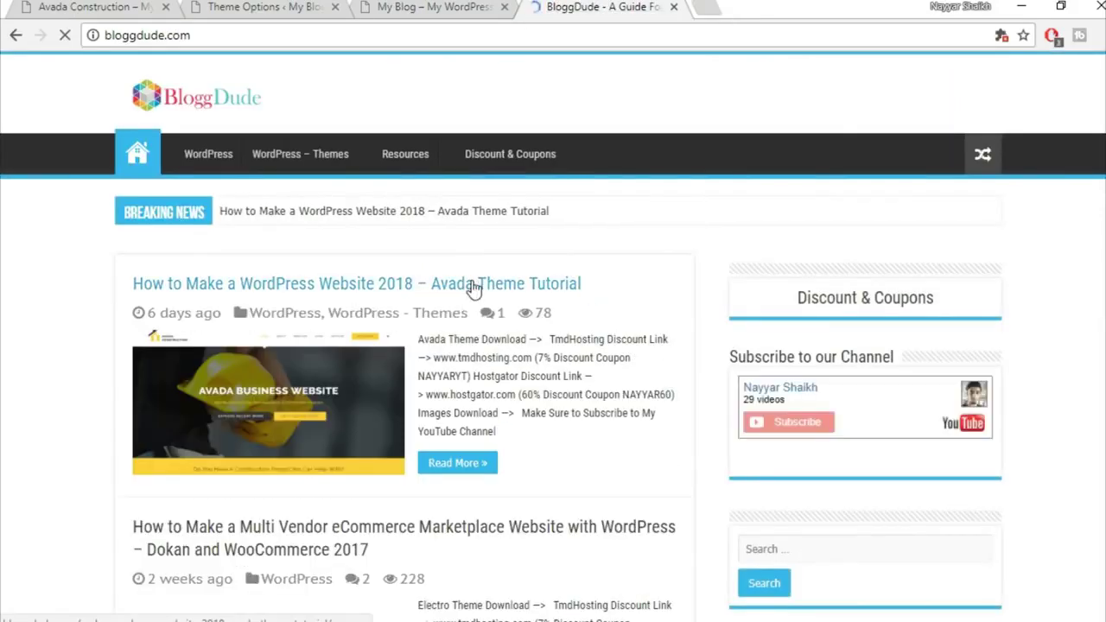
left_click(526, 288)
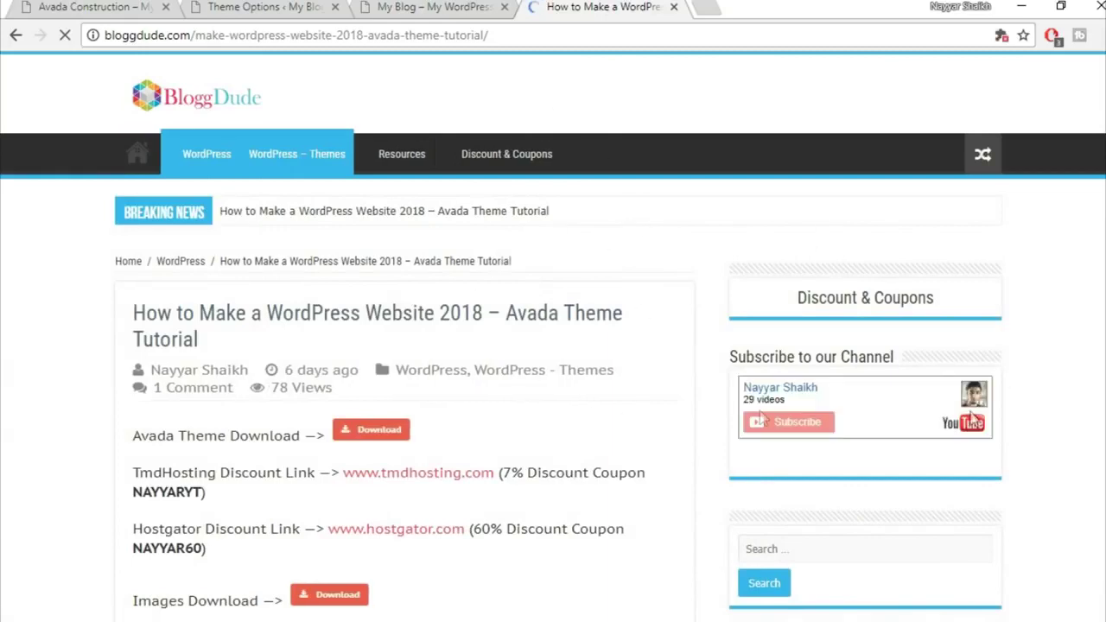
scroll(597, 341, "down", 4)
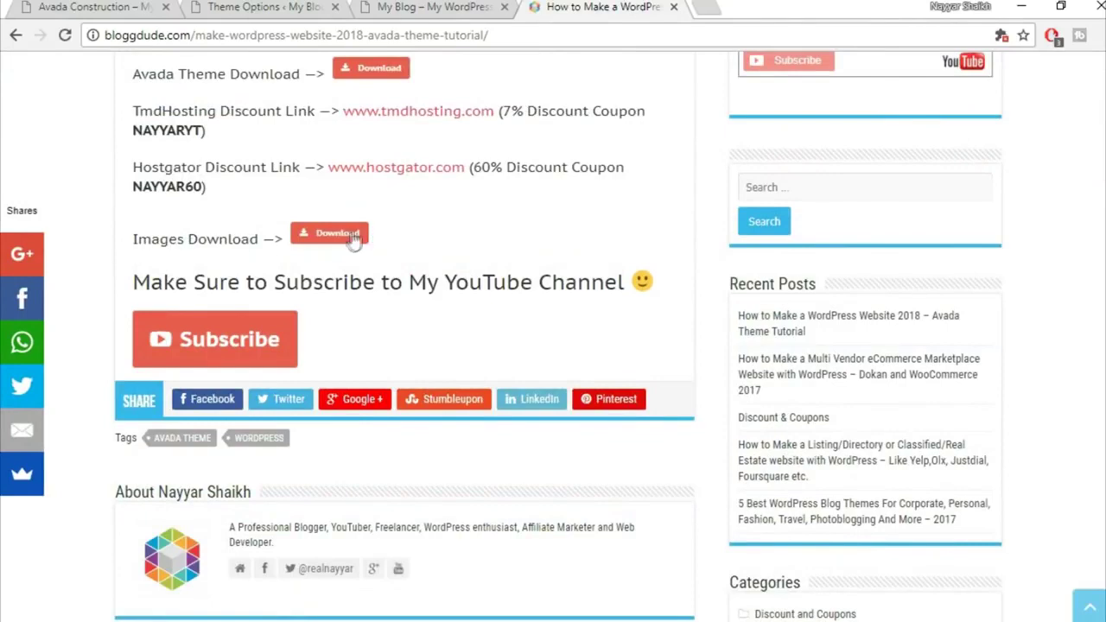
mouse_move(412, 615)
left_click(422, 575)
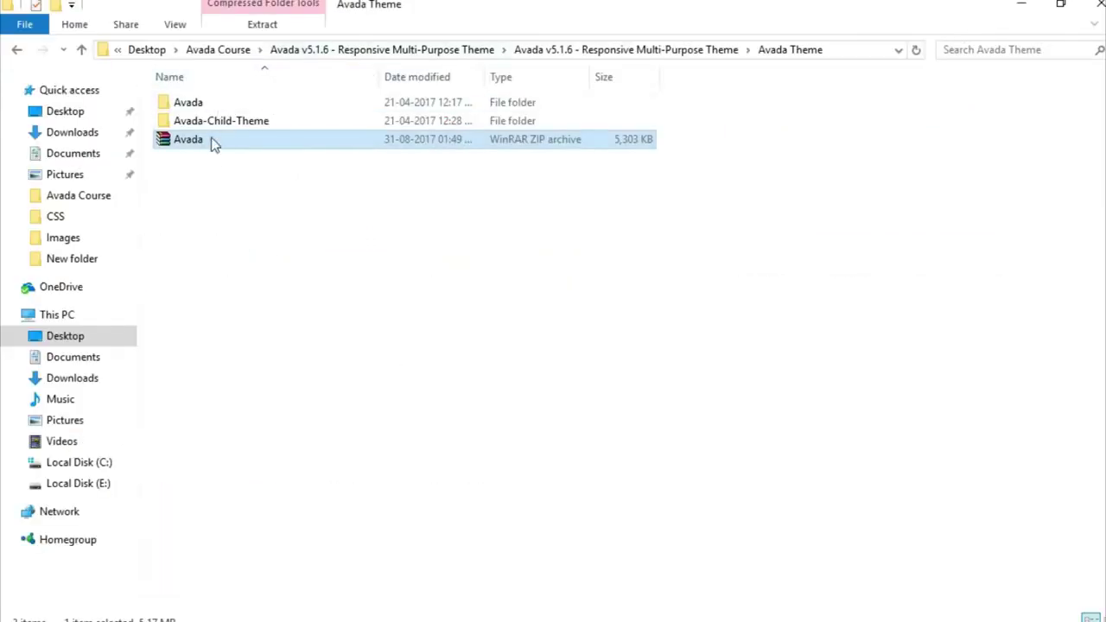
Go up to the Avada Course folder and open its Images folder
left_click(218, 50)
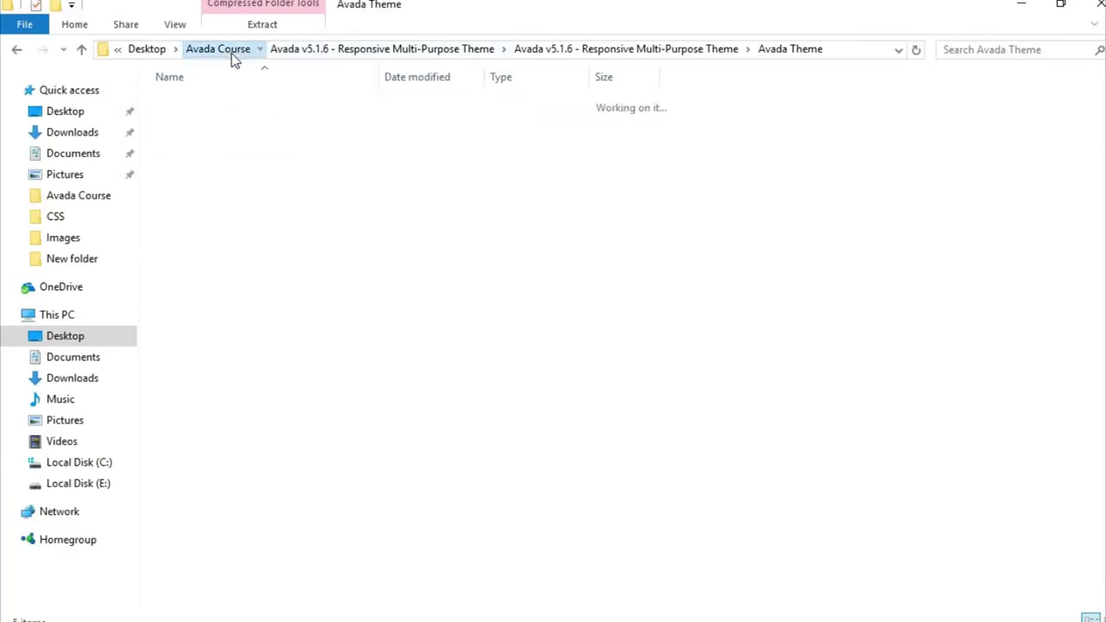
left_click(257, 180)
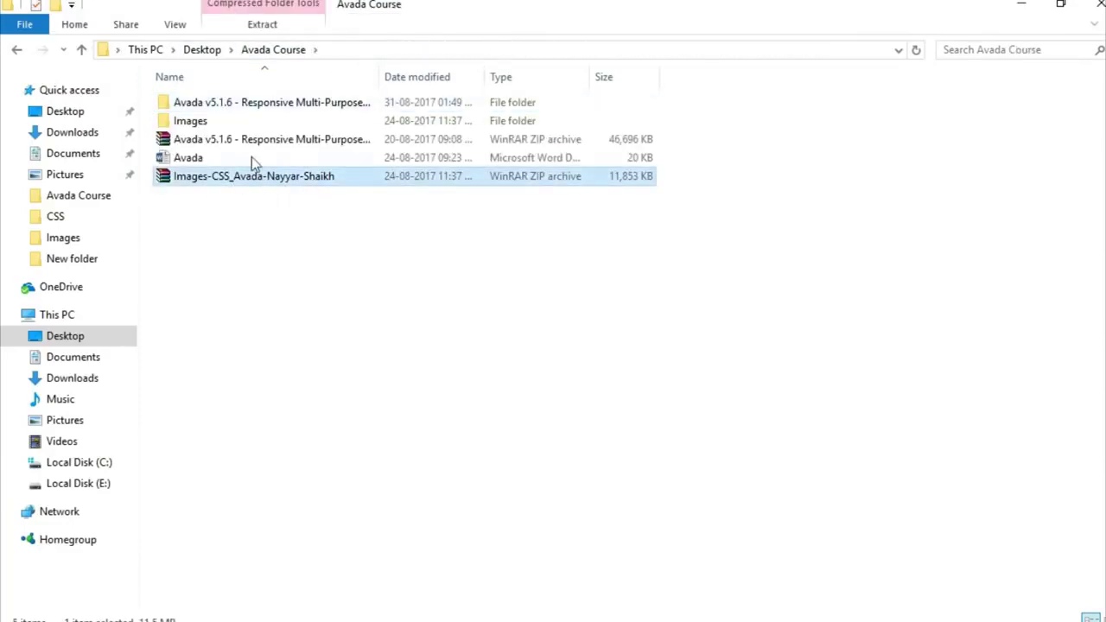
double_click(226, 130)
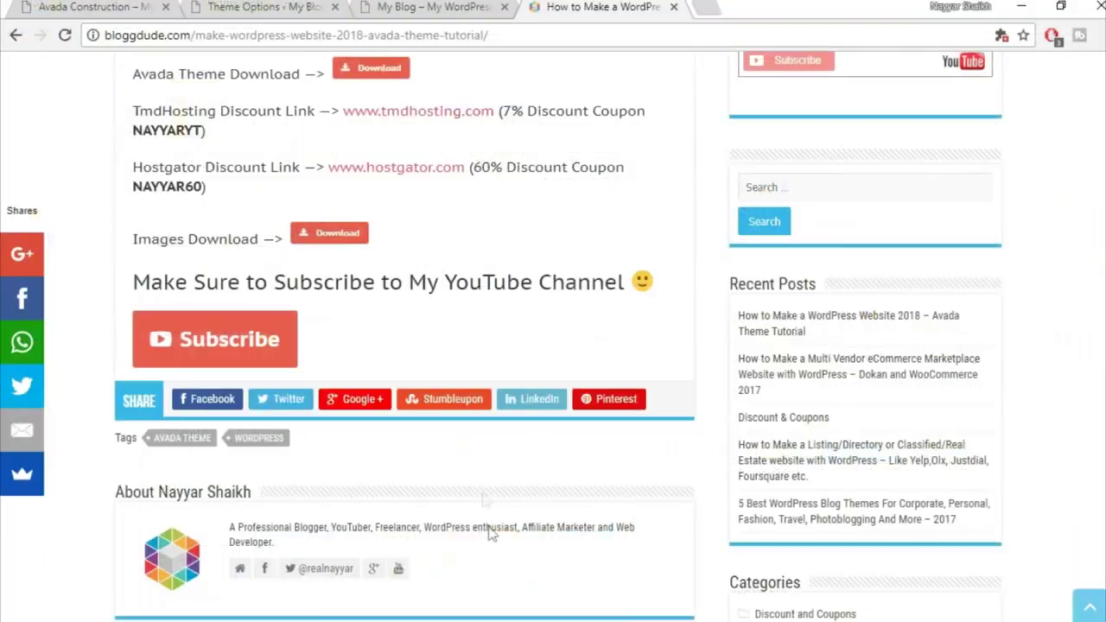
Scroll up the tutorial post and briefly highlight the hosting discount coupon code
scroll(302, 268, "up", 1)
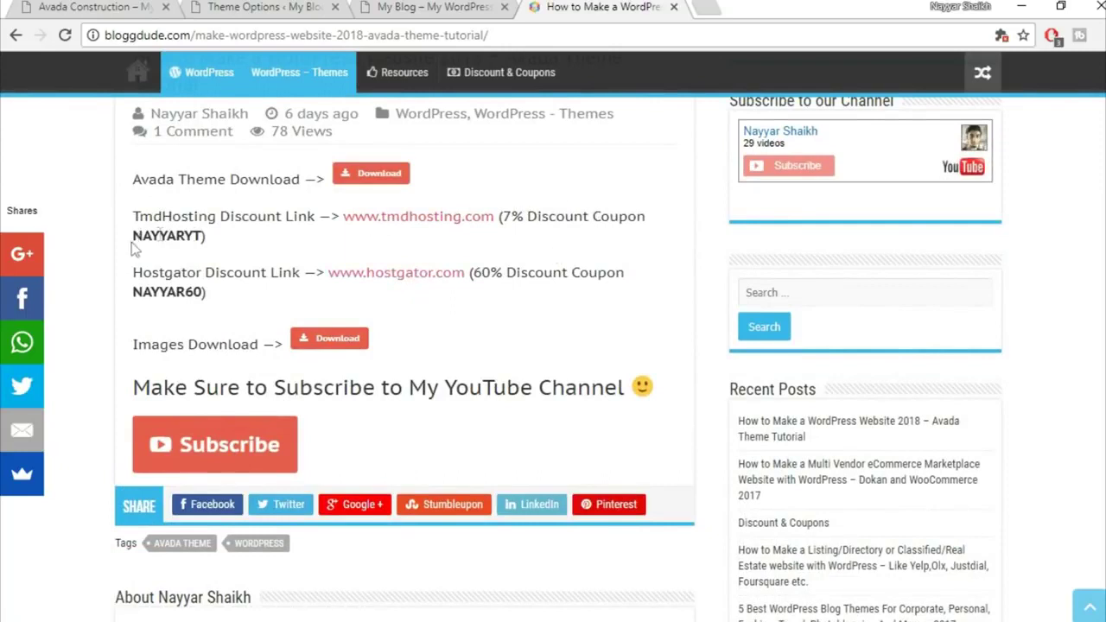
left_click_drag(133, 235, 212, 238)
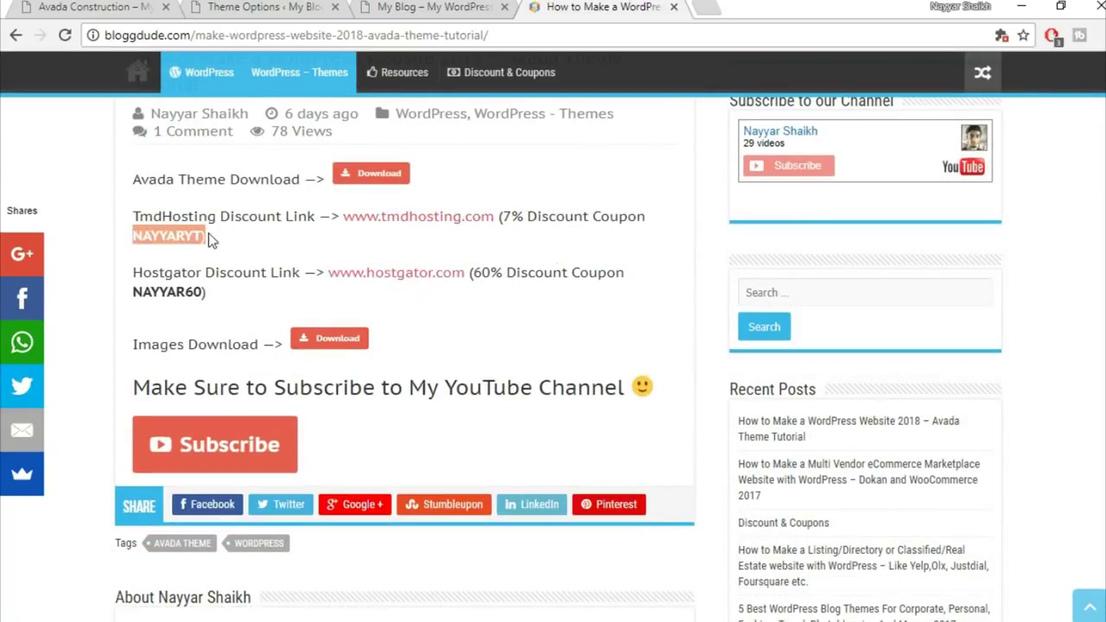
left_click(270, 200)
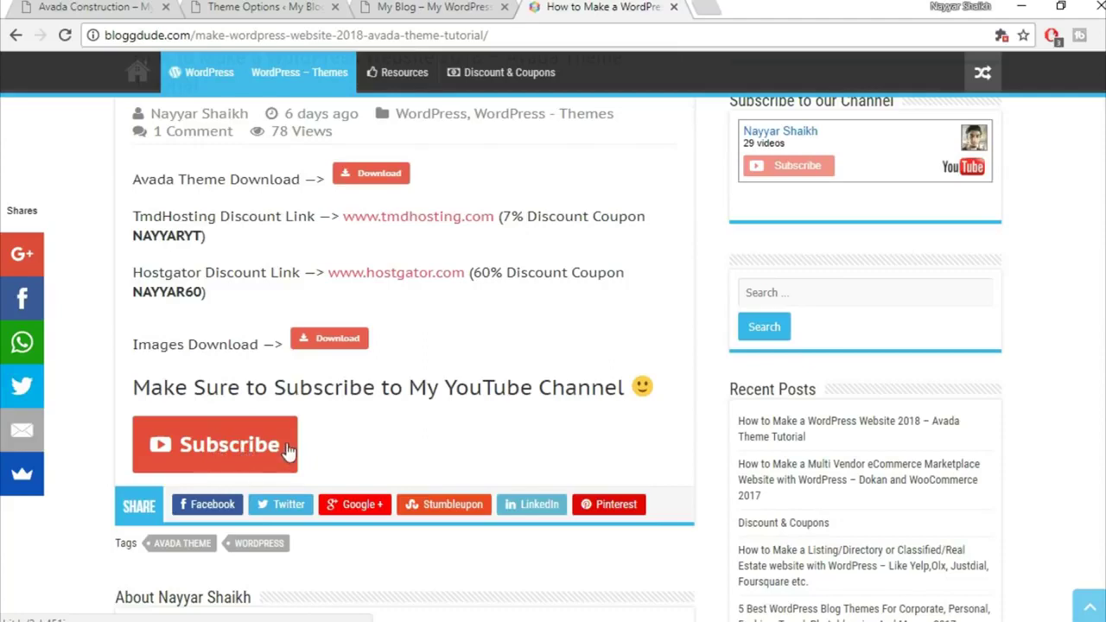
Begin a media upload and browse to the Avada Course Images folder
left_click(394, 6)
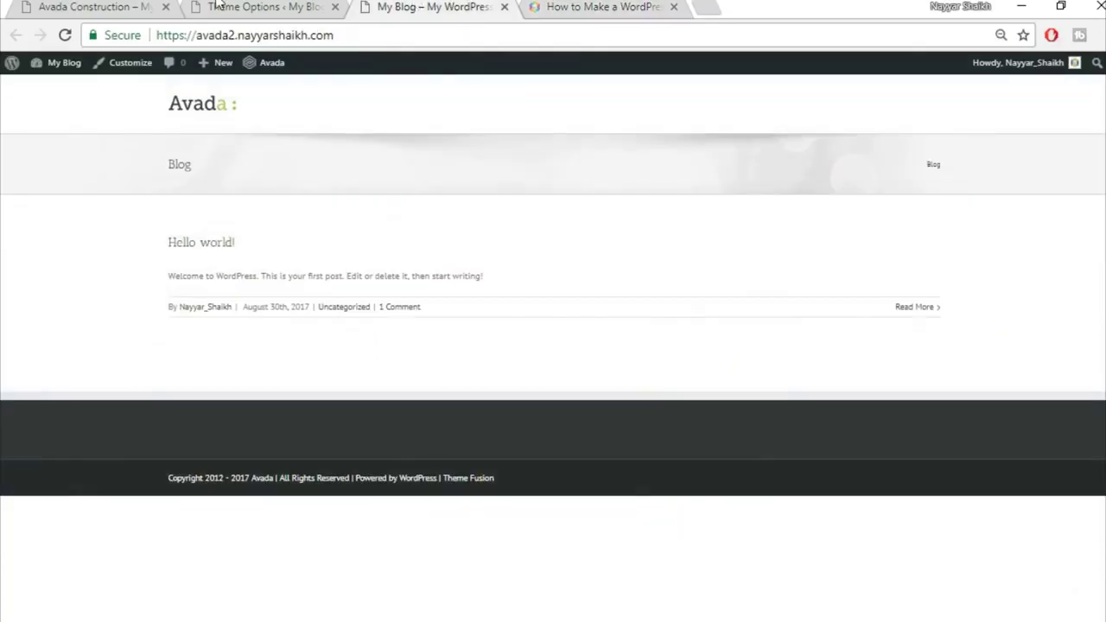
left_click(221, 6)
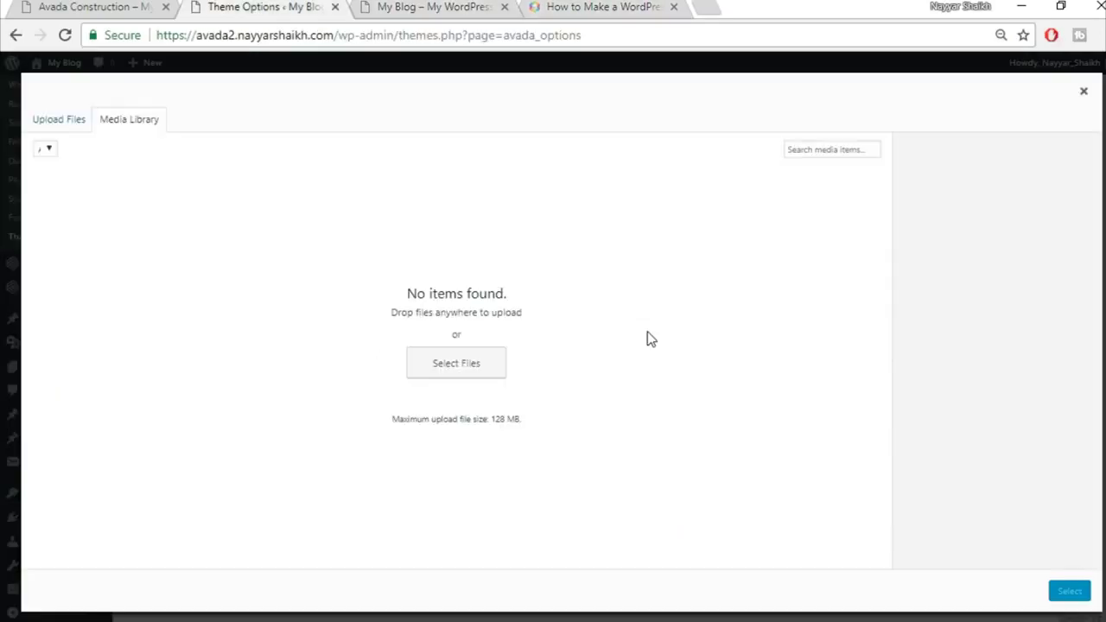
left_click(82, 126)
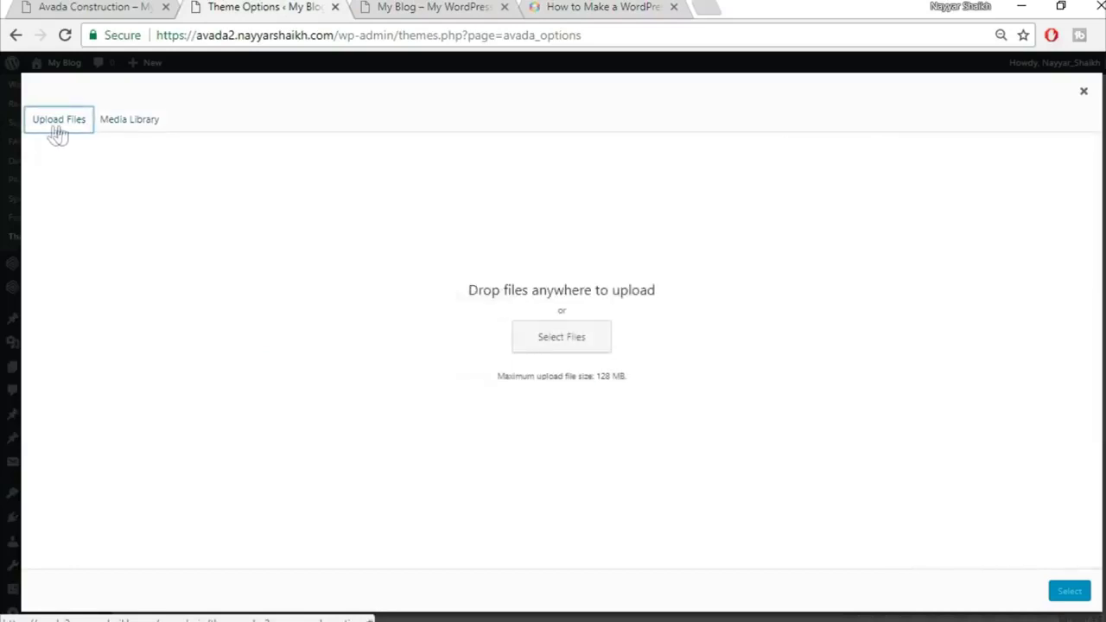
left_click(556, 337)
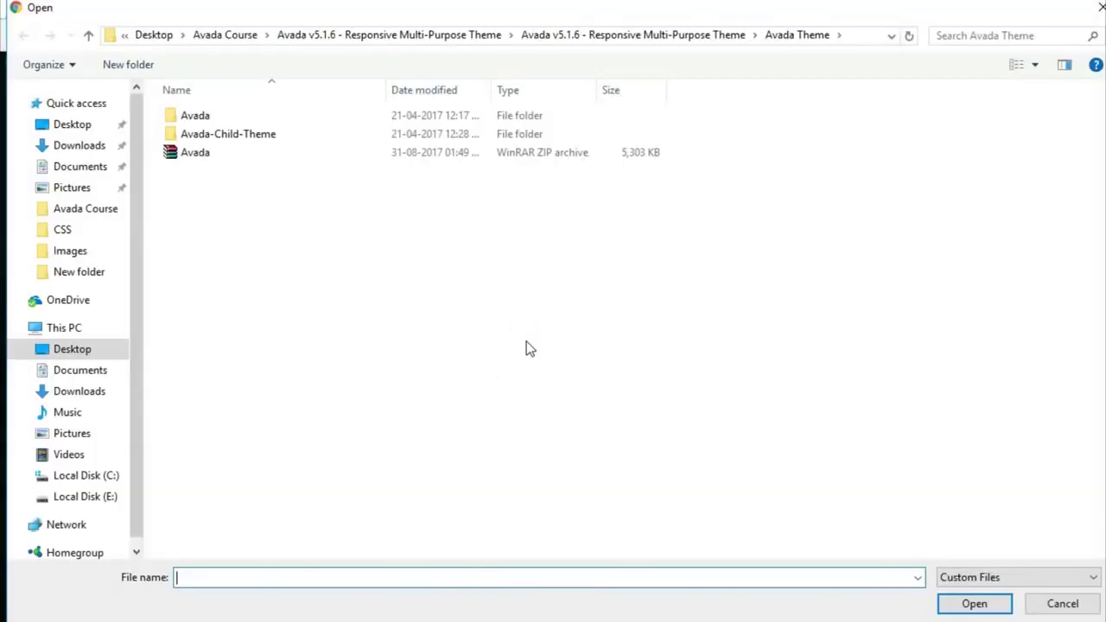
left_click(231, 36)
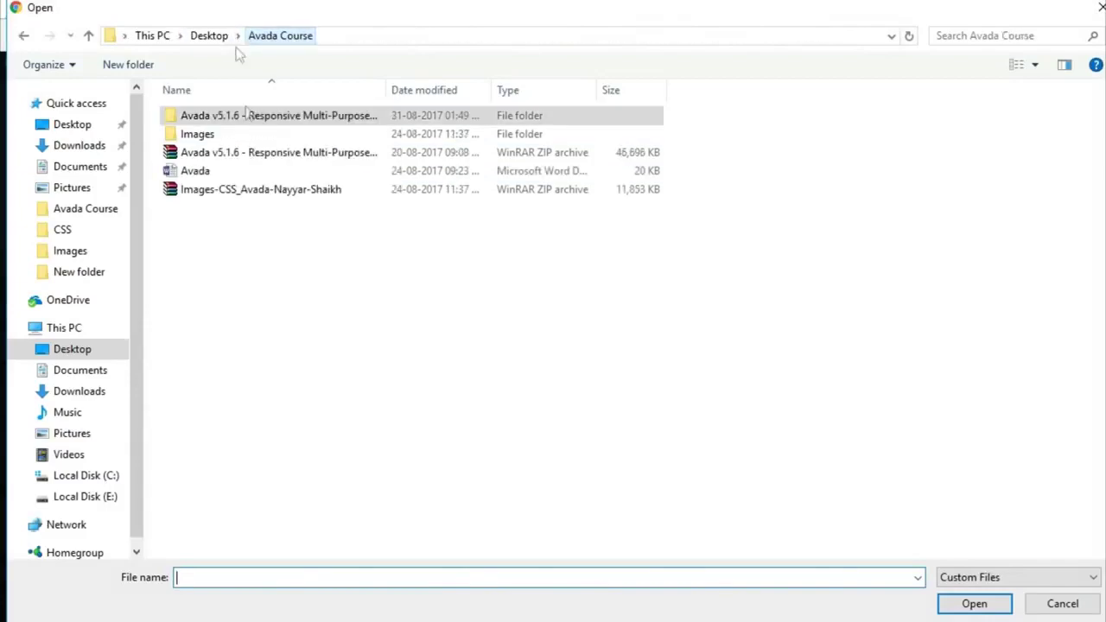
double_click(237, 136)
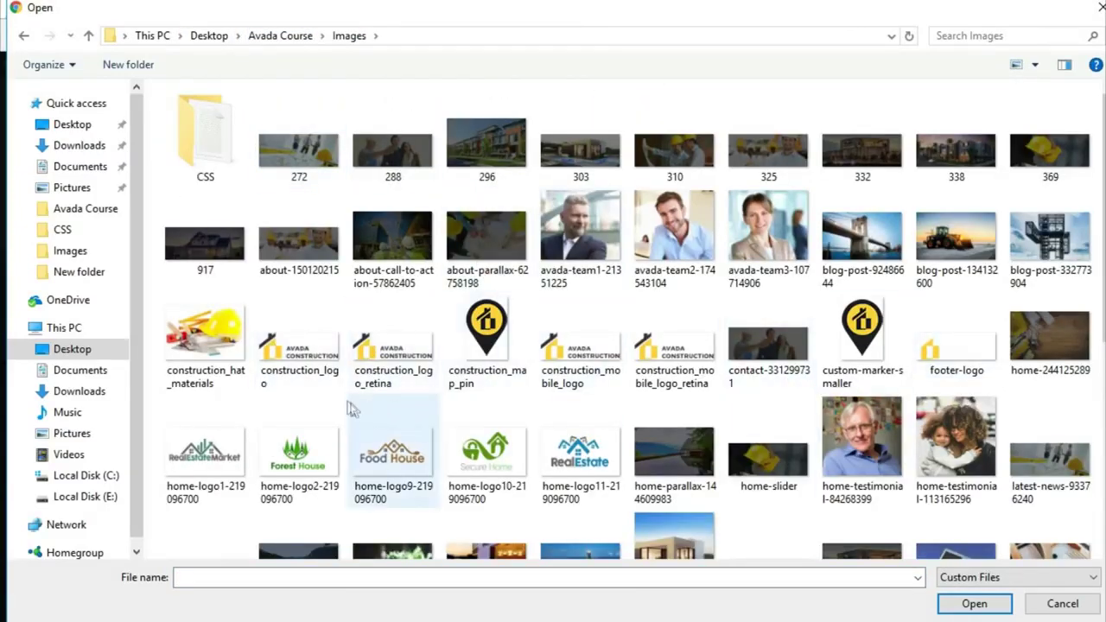
Upload construction_logo.png, set it as the Default Logo, and save
left_click(301, 391)
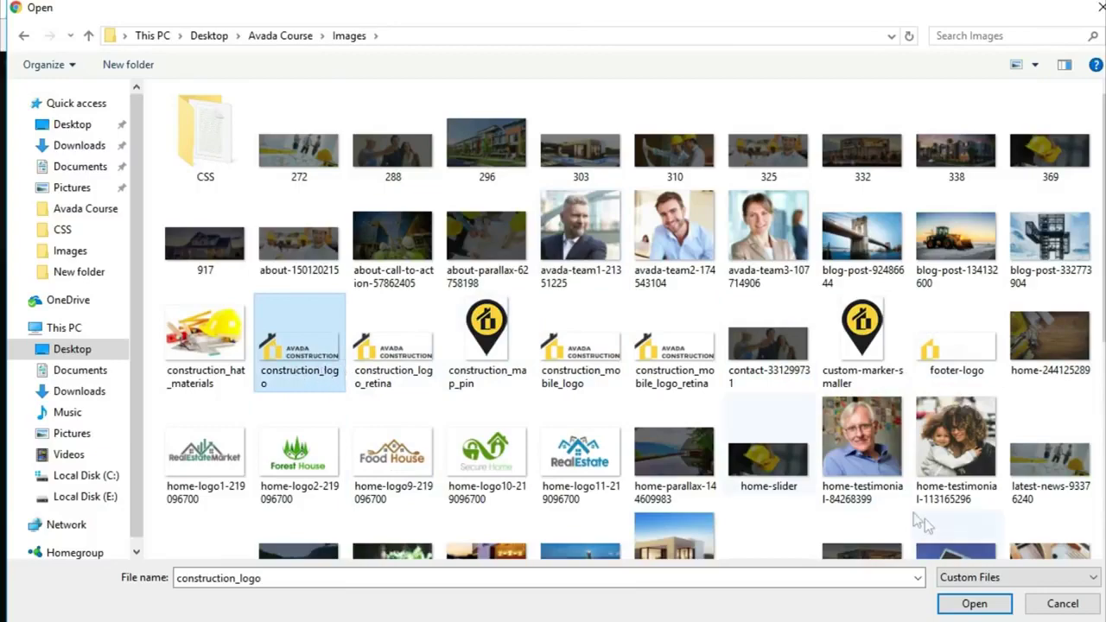
left_click(976, 601)
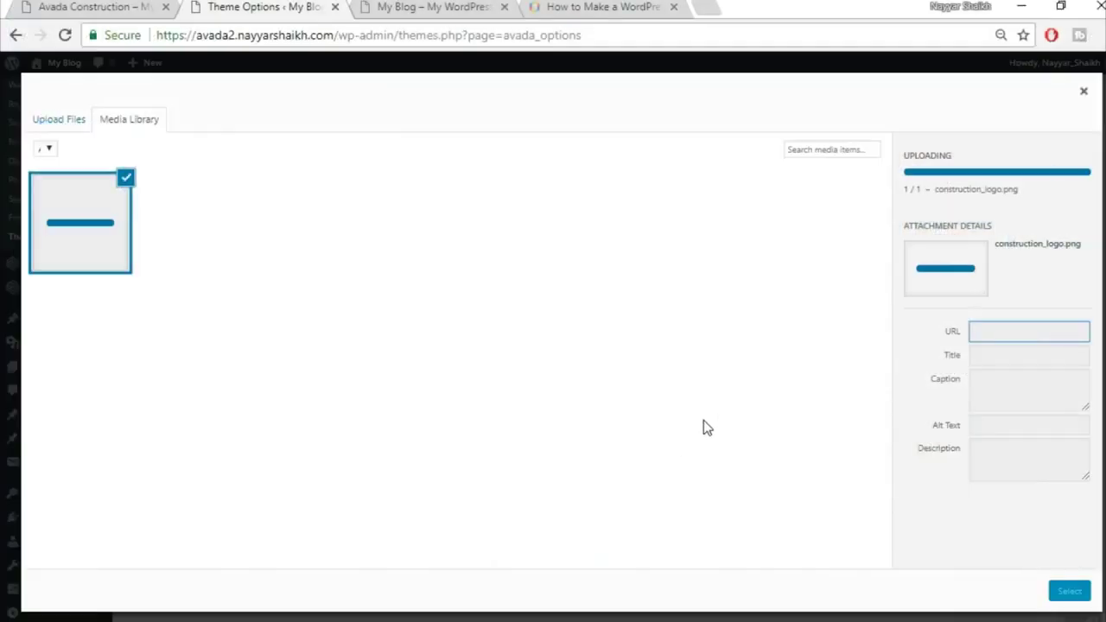
left_click(1069, 593)
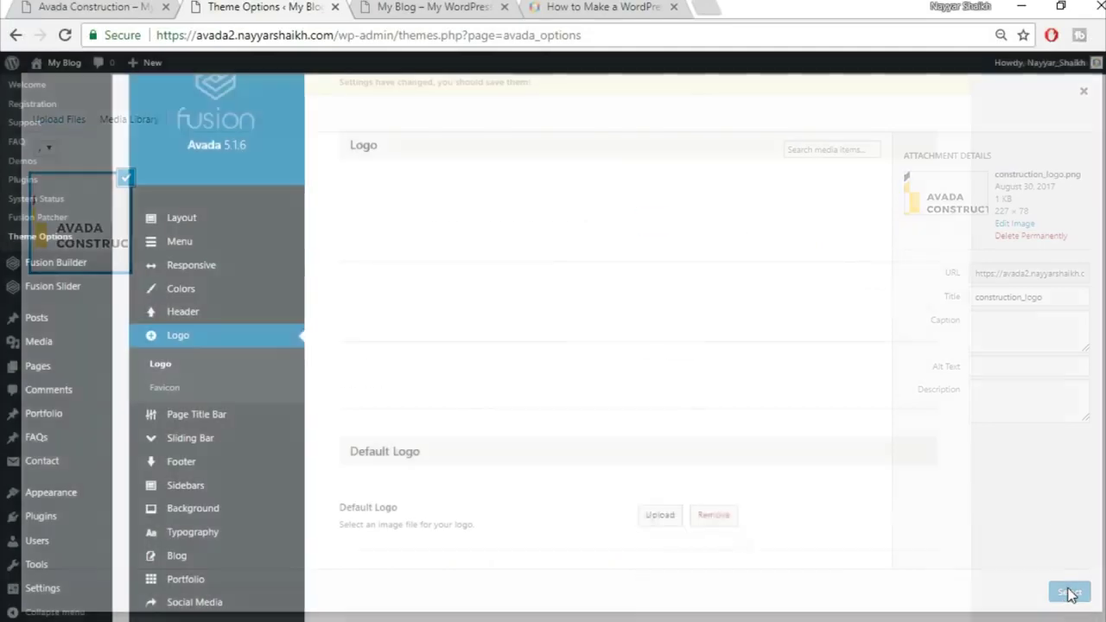
scroll(1025, 484, "down", 4)
scroll(1026, 484, "down", 3)
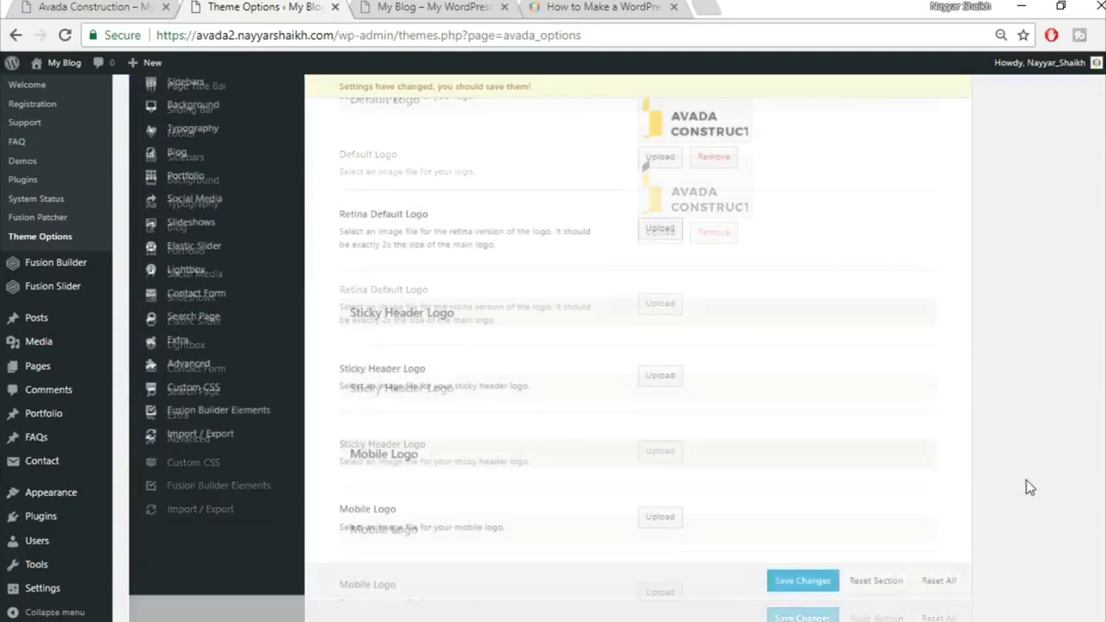
left_click(801, 573)
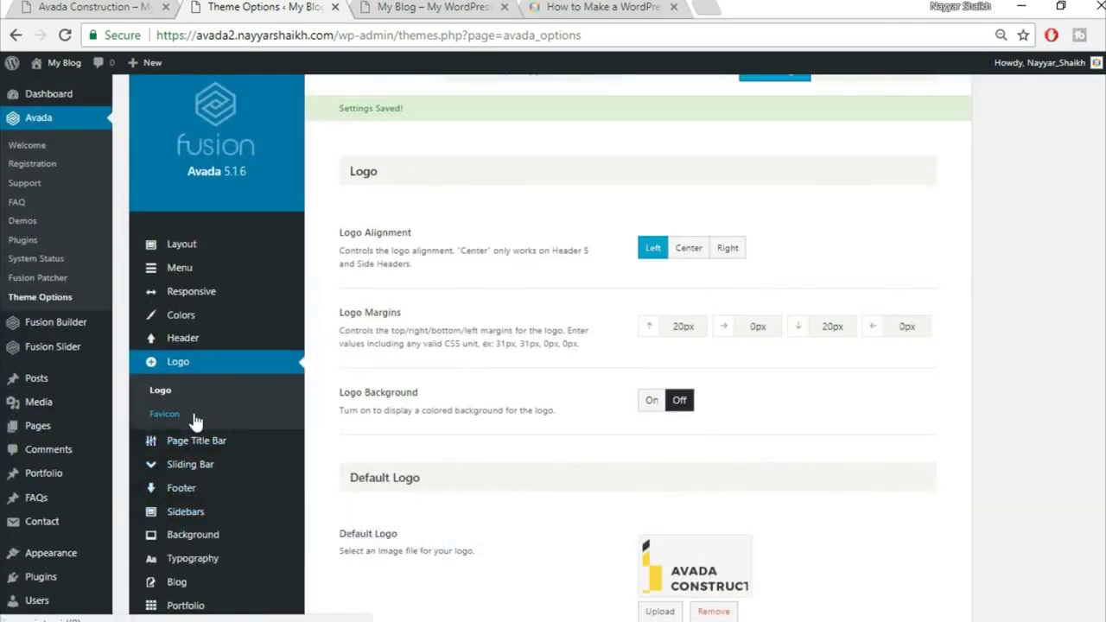
Open the Favicon settings while consulting the tutorial article
left_click(192, 416)
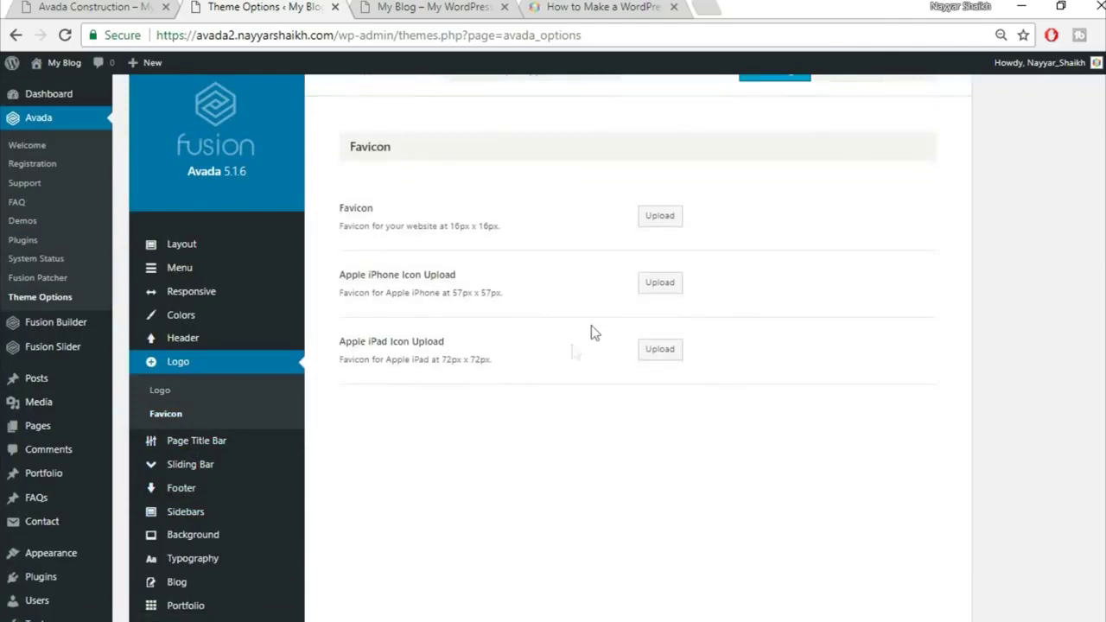
left_click(611, 6)
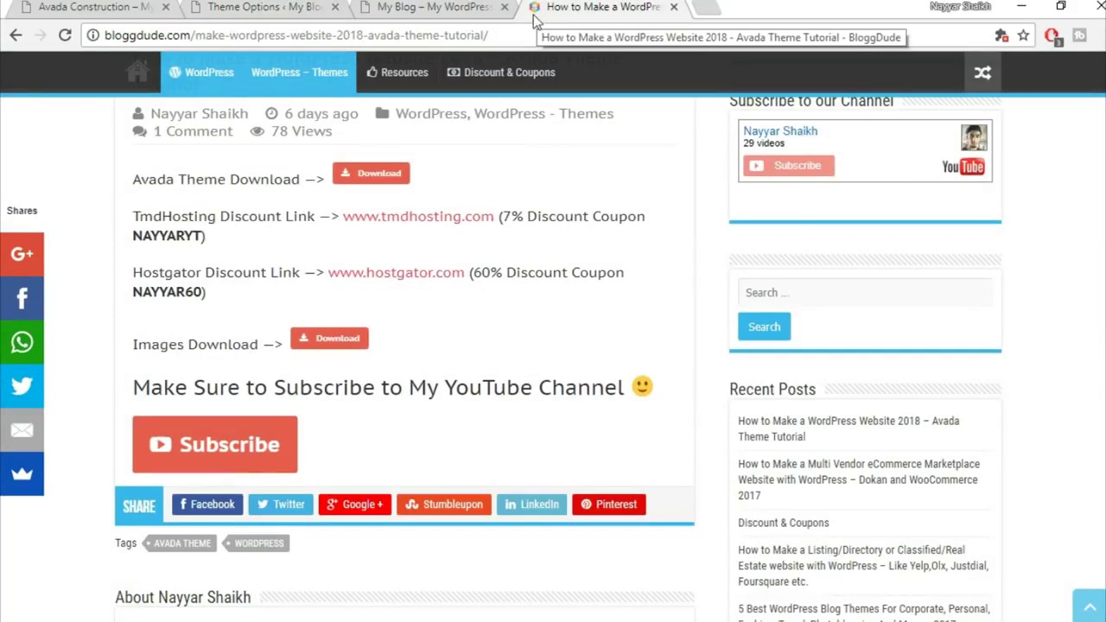
left_click(260, 9)
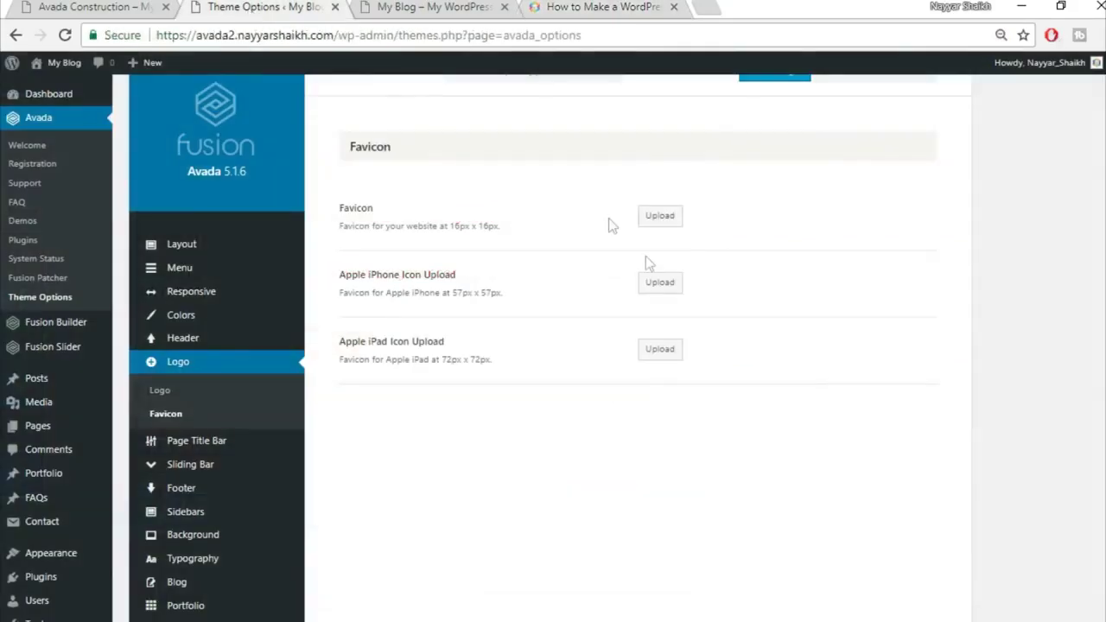
left_click(628, 6)
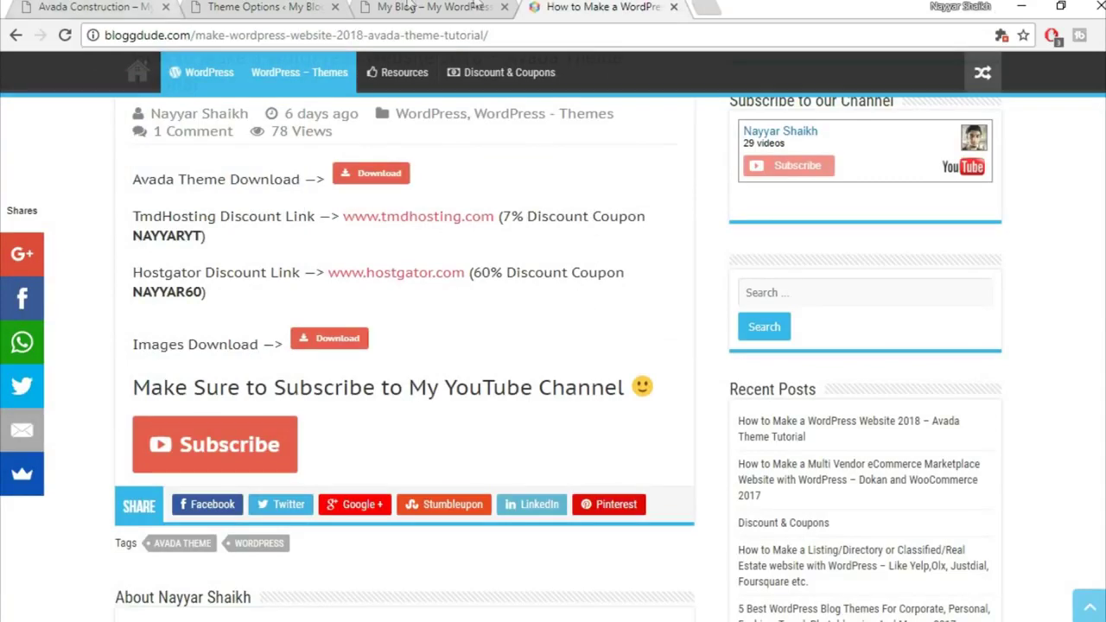
left_click(263, 7)
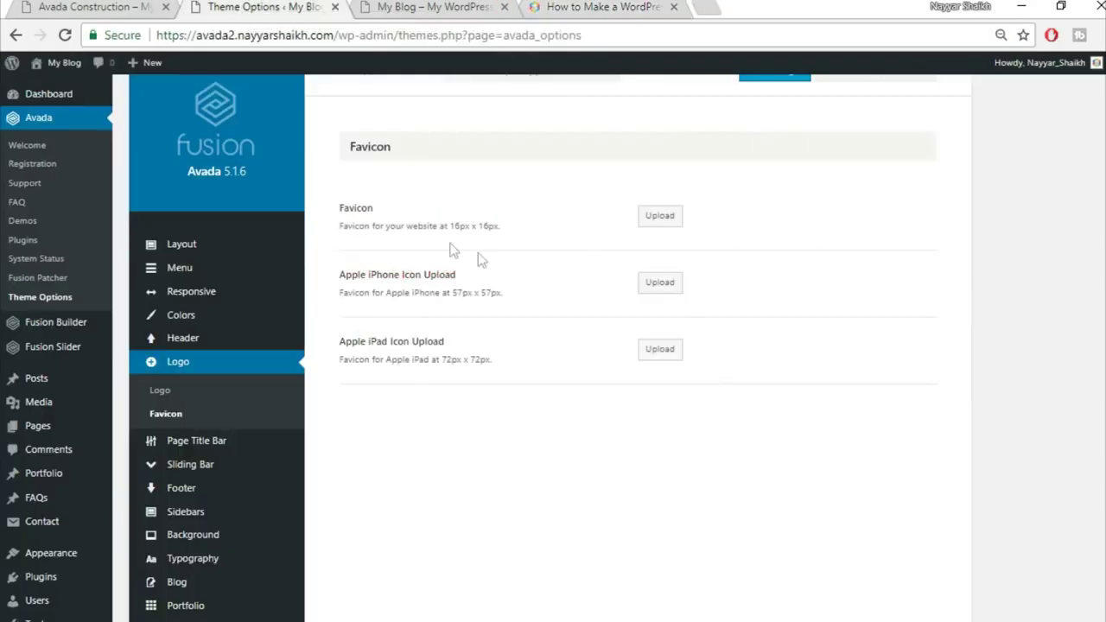
Upload construction_map_pin and select it as the favicon
left_click(657, 218)
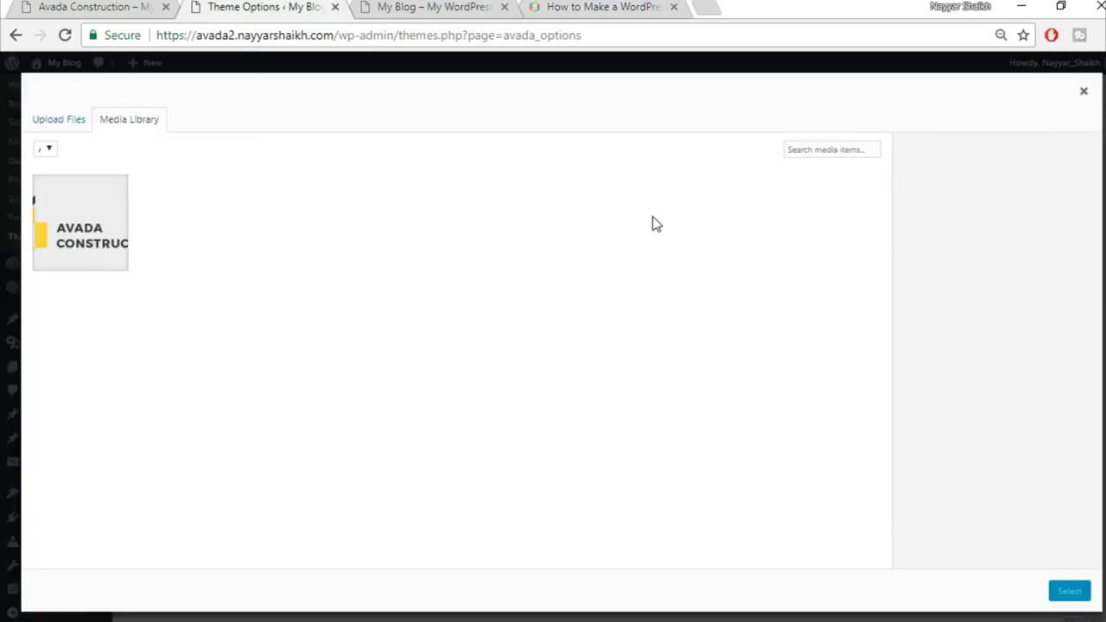
left_click(74, 118)
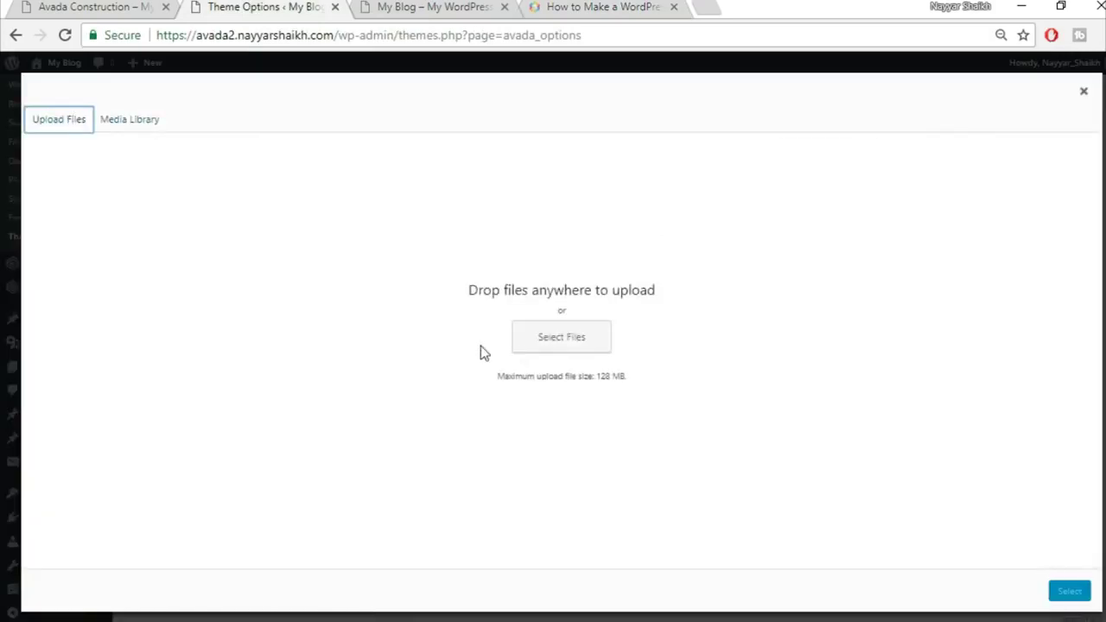
left_click(558, 346)
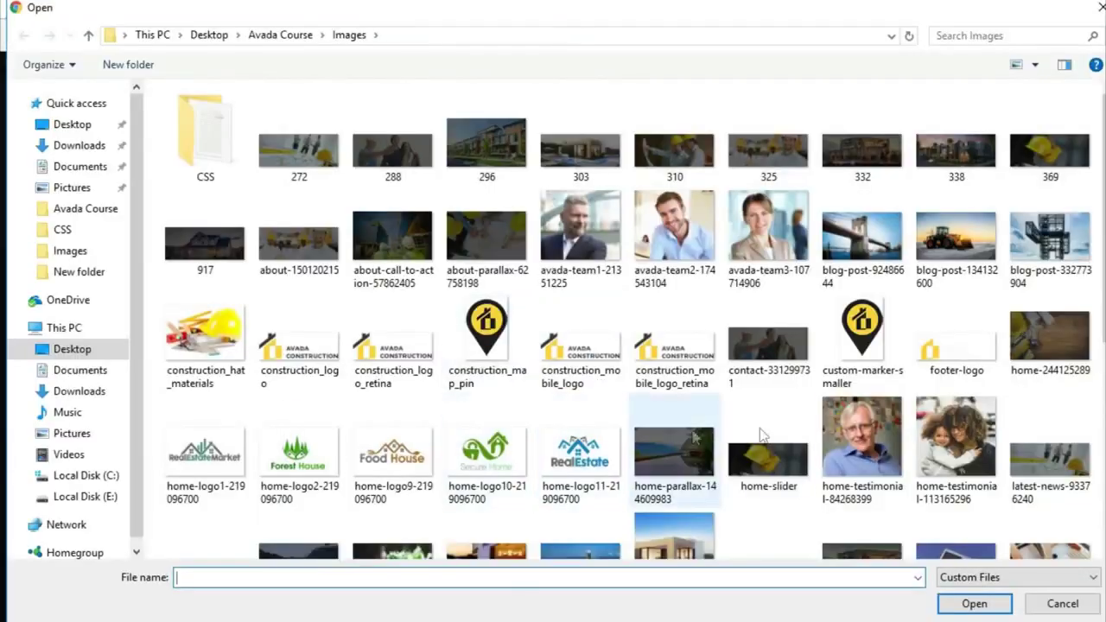
left_click(495, 386)
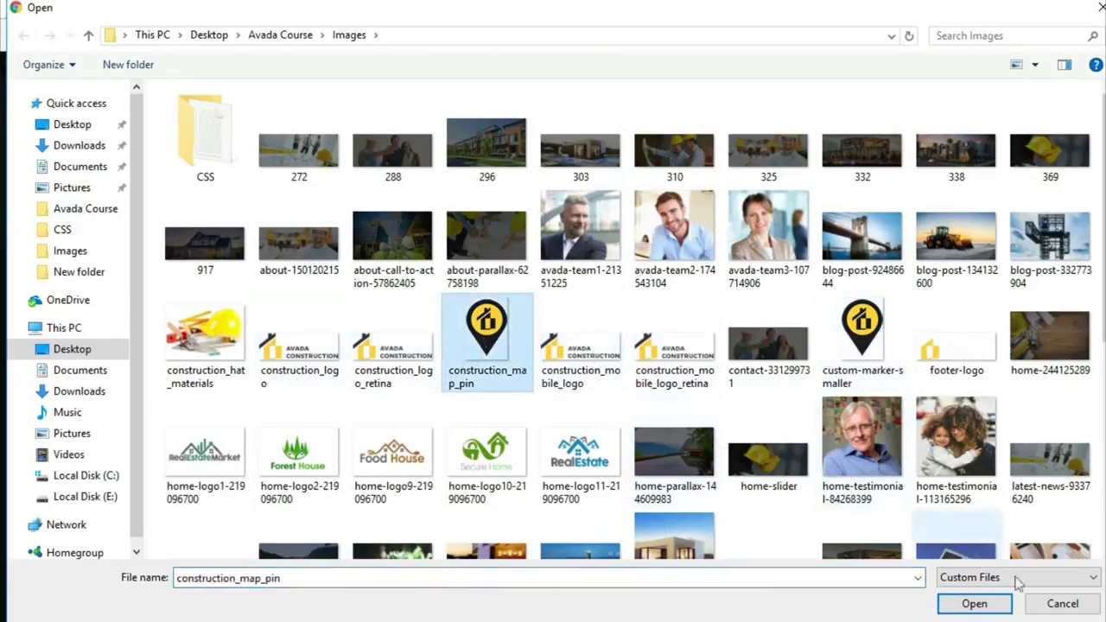
left_click(986, 610)
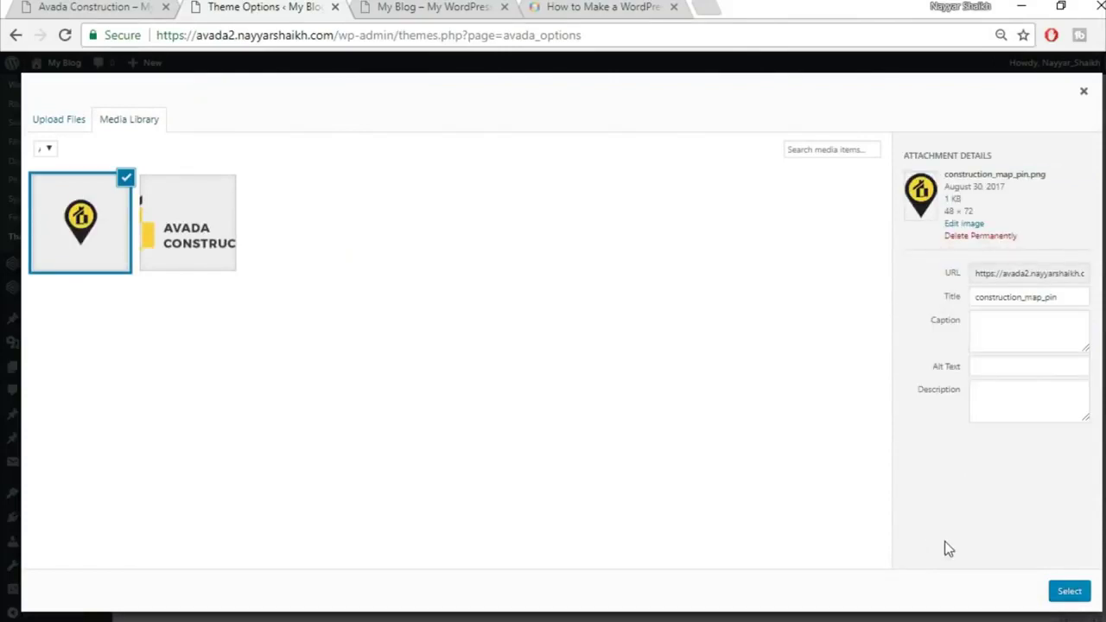
left_click(1070, 593)
Save the favicon setting and view the blog's front page
scroll(861, 413, "up", 1)
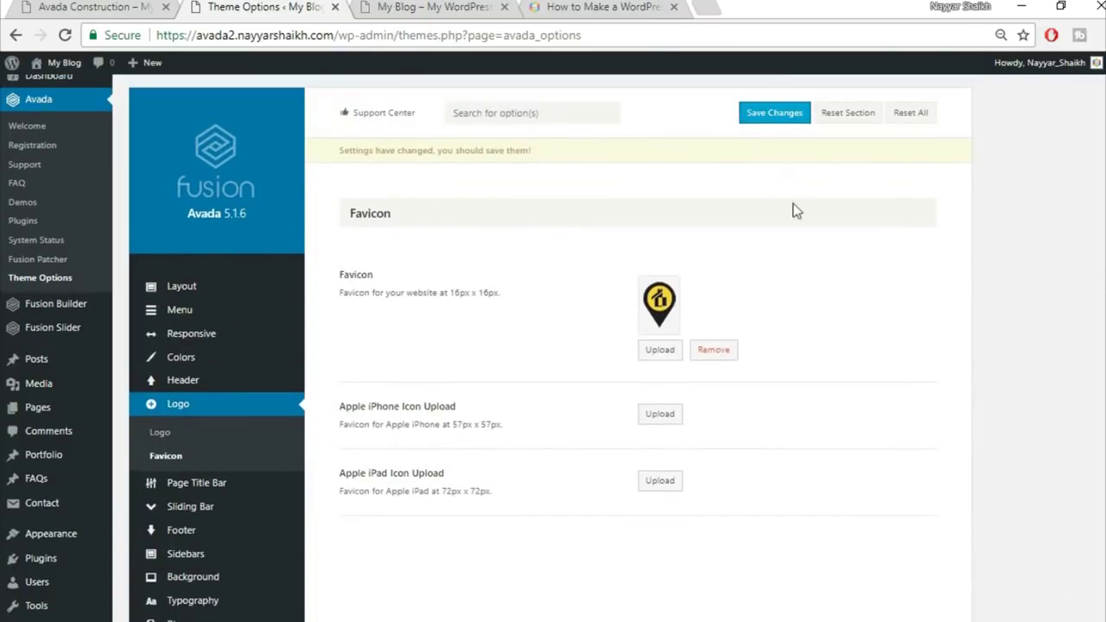
left_click(781, 121)
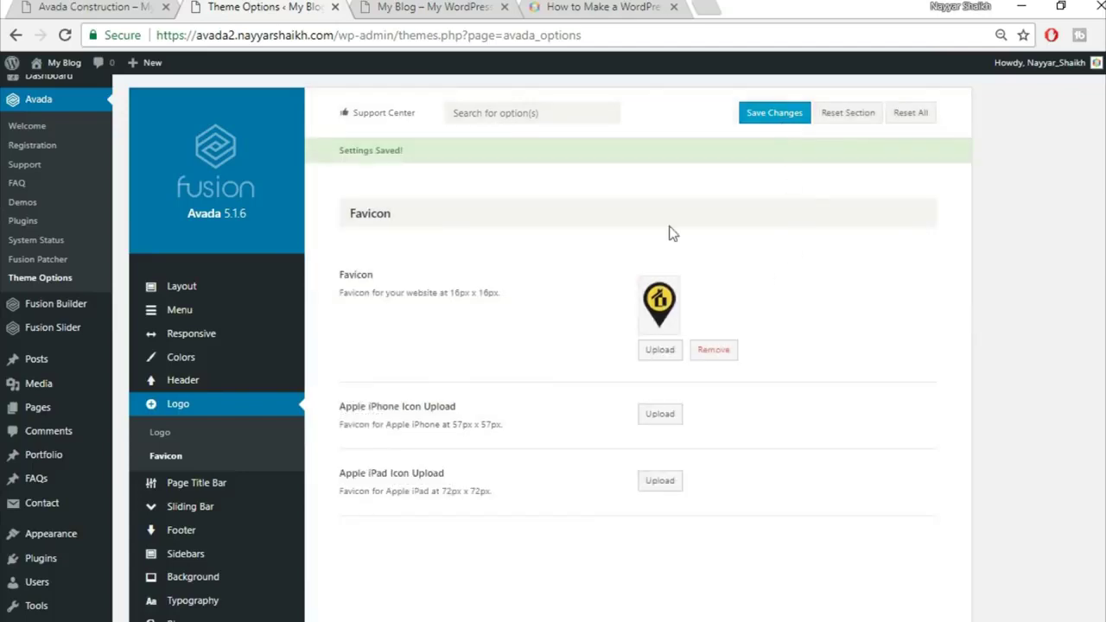
left_click(449, 6)
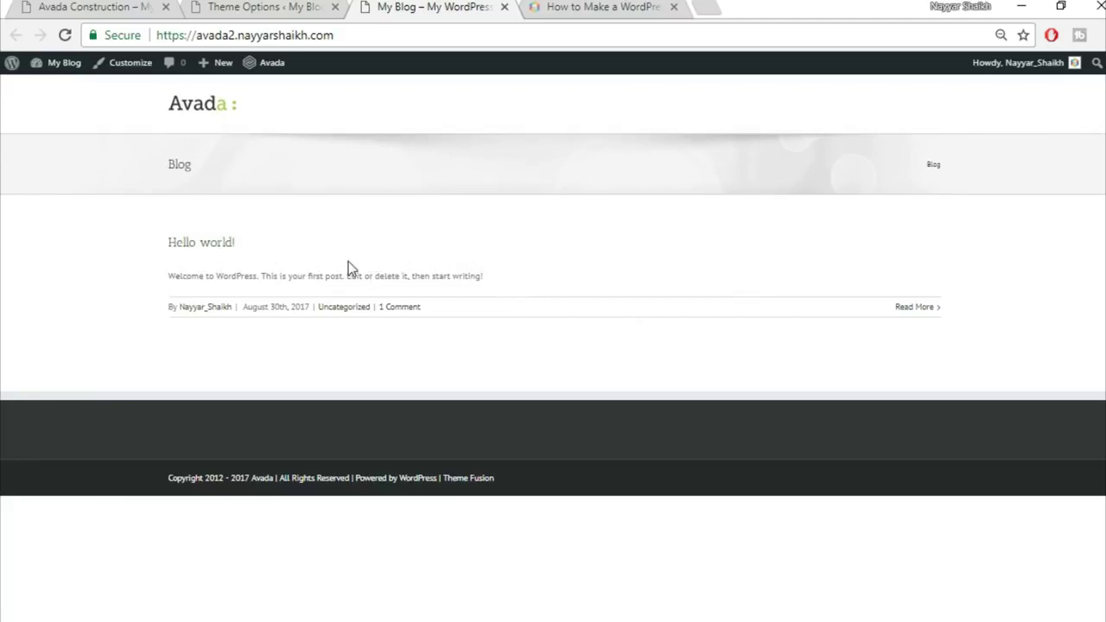
Scroll through the Avada Construction demo homepage, comparing it with the blog
left_click(98, 6)
scroll(433, 315, "down", 5)
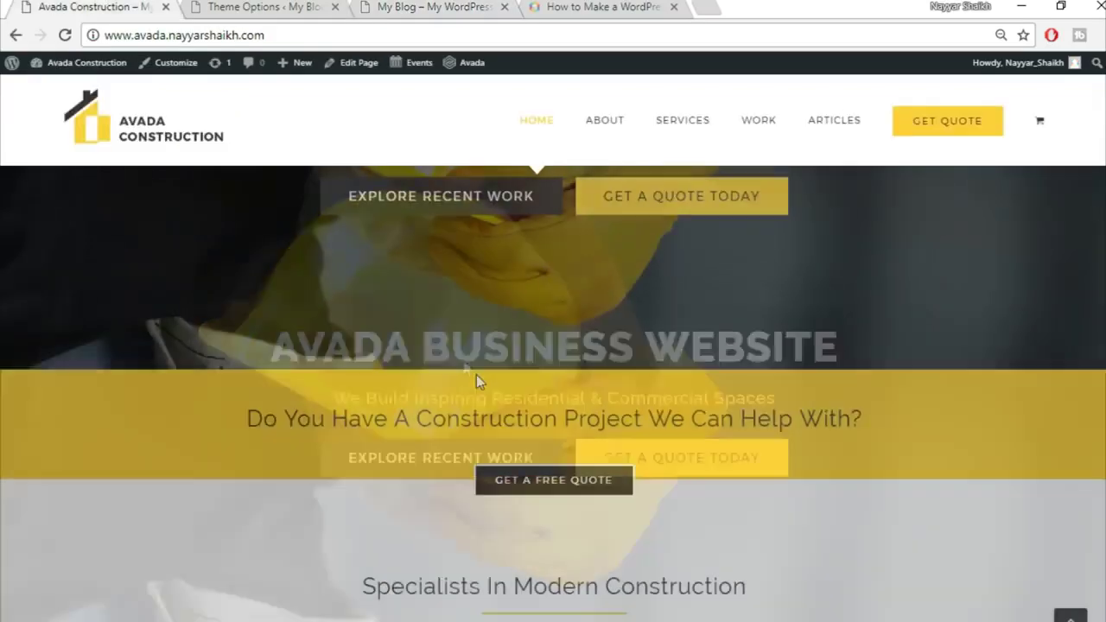
left_click(388, 6)
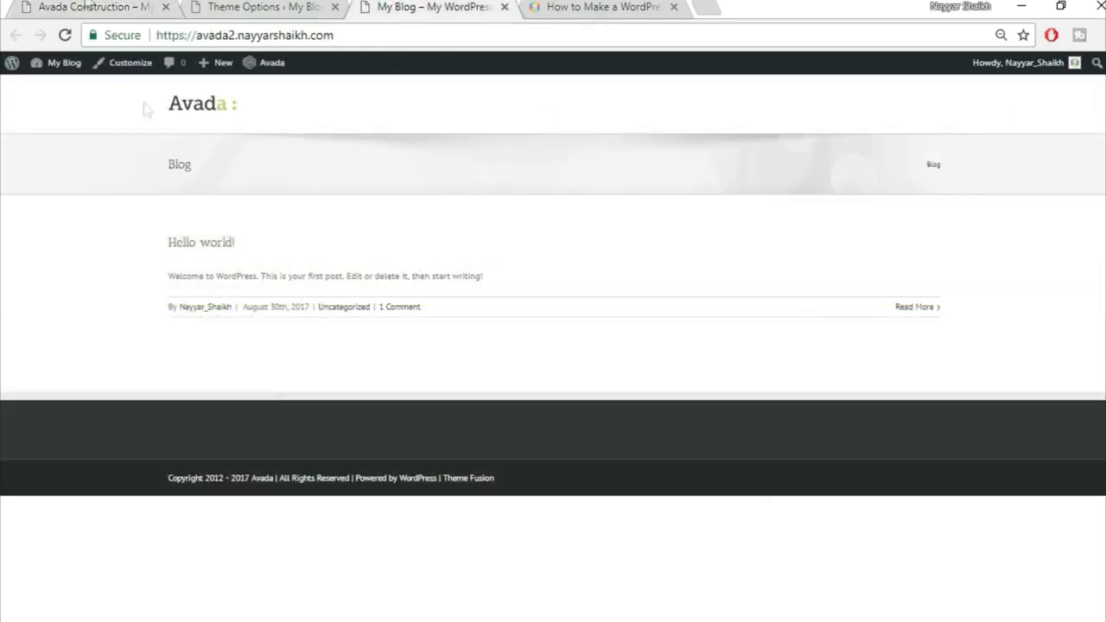
left_click(89, 6)
scroll(519, 454, "down", 3)
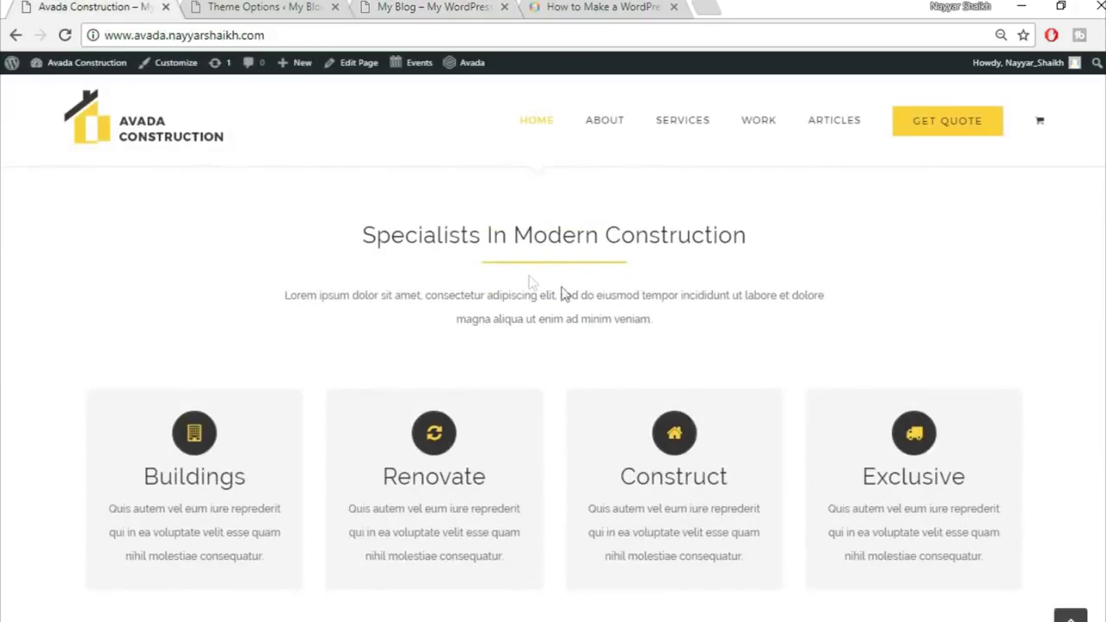
scroll(562, 383, "down", 1)
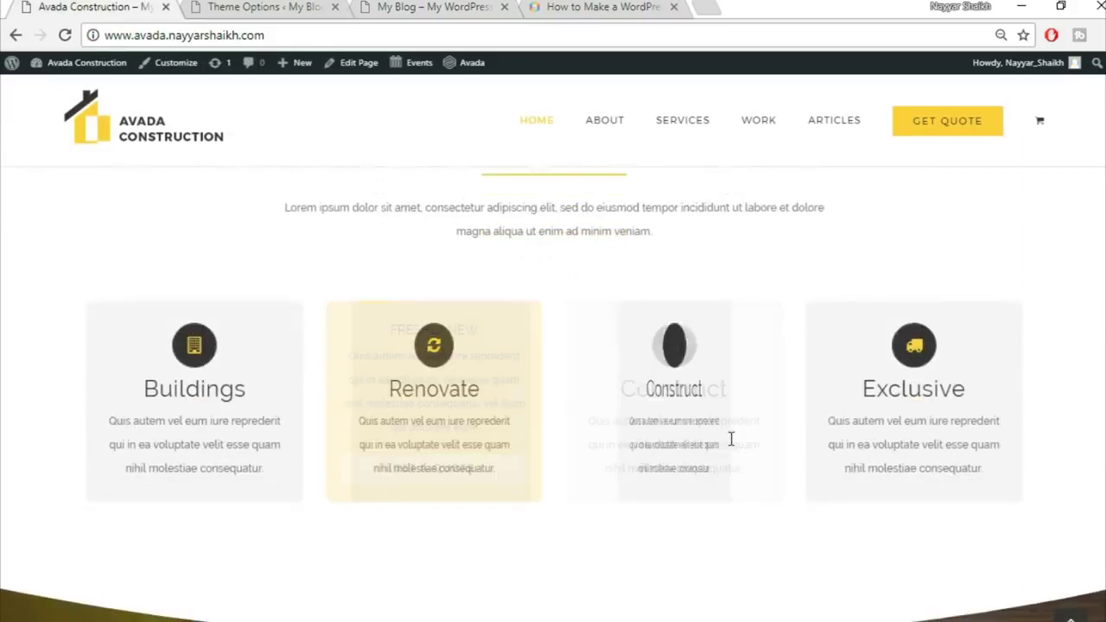
scroll(1026, 423, "up", 5)
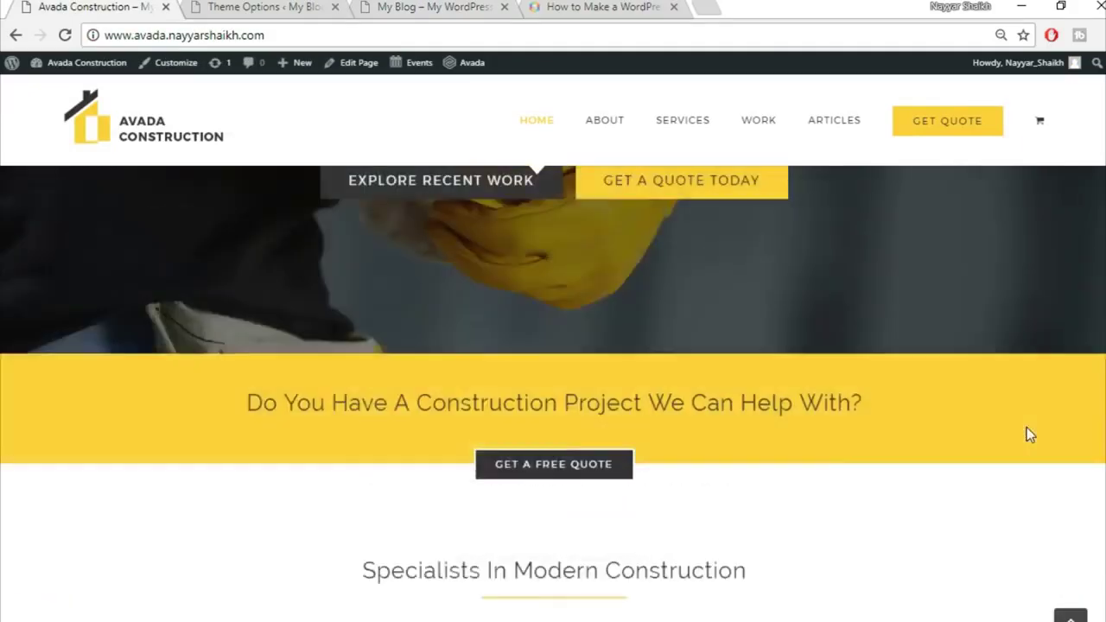
scroll(1026, 427, "up", 3)
left_click(462, 6)
In Theme Options Typography, set the body font to Raleway with an Arial, Helvetica, sans-serif backup
left_click(238, 7)
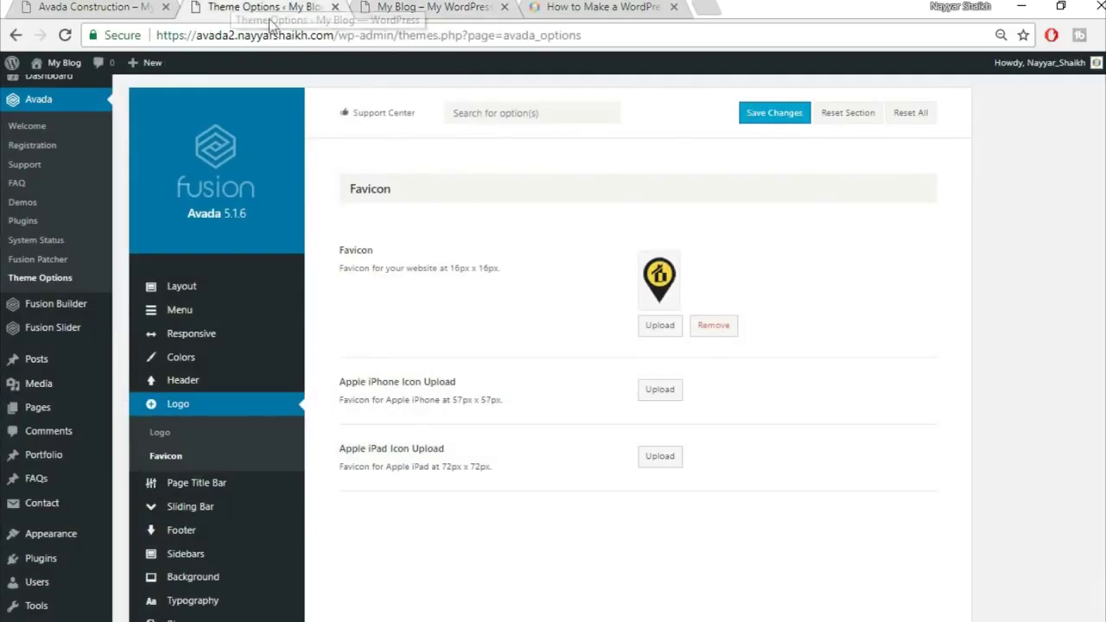
scroll(1087, 365, "down", 2)
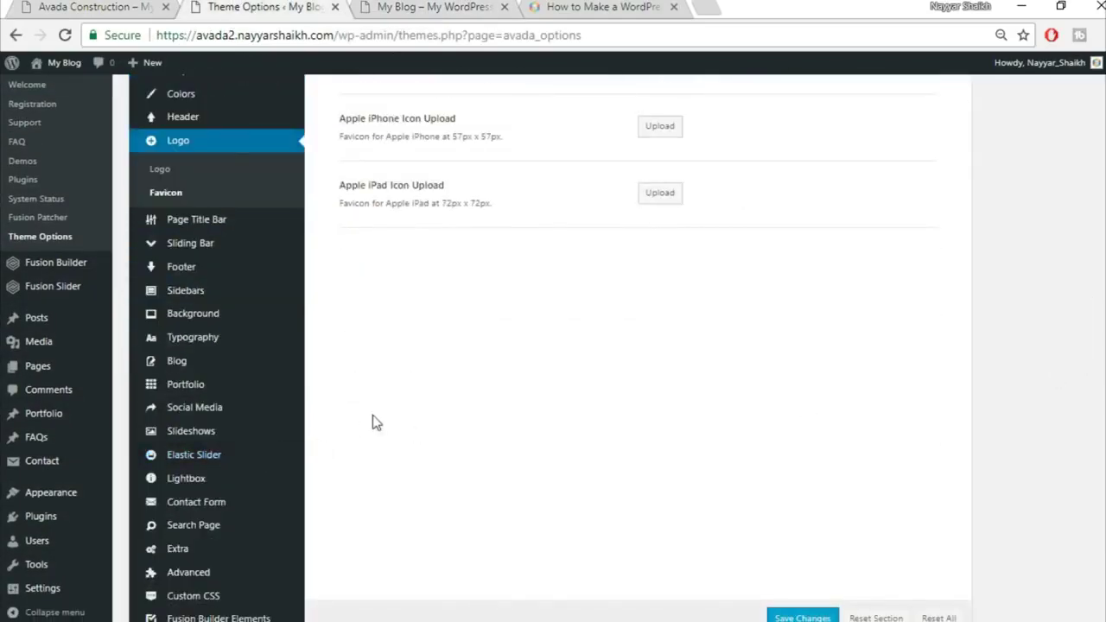
left_click(216, 346)
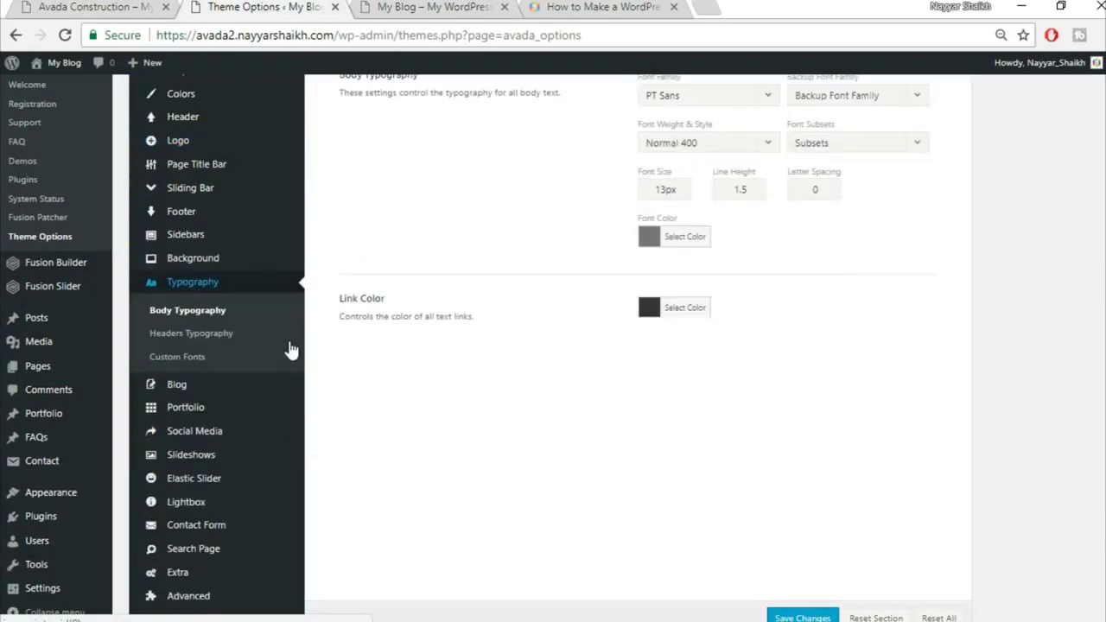
scroll(993, 378, "up", 2)
scroll(992, 377, "up", 1)
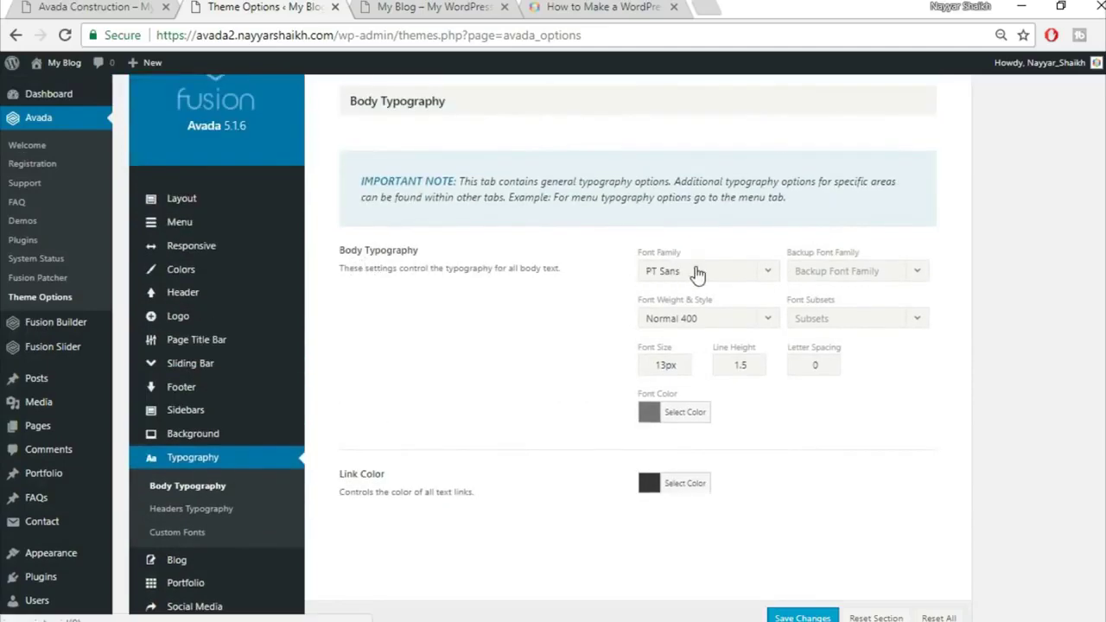
left_click(733, 275)
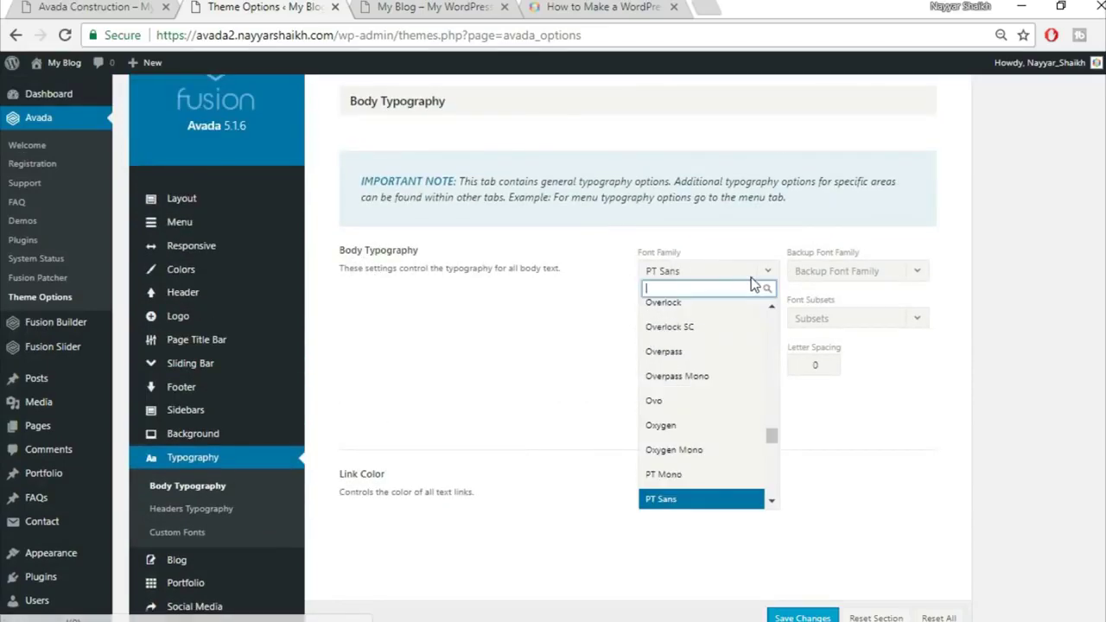
type("rale")
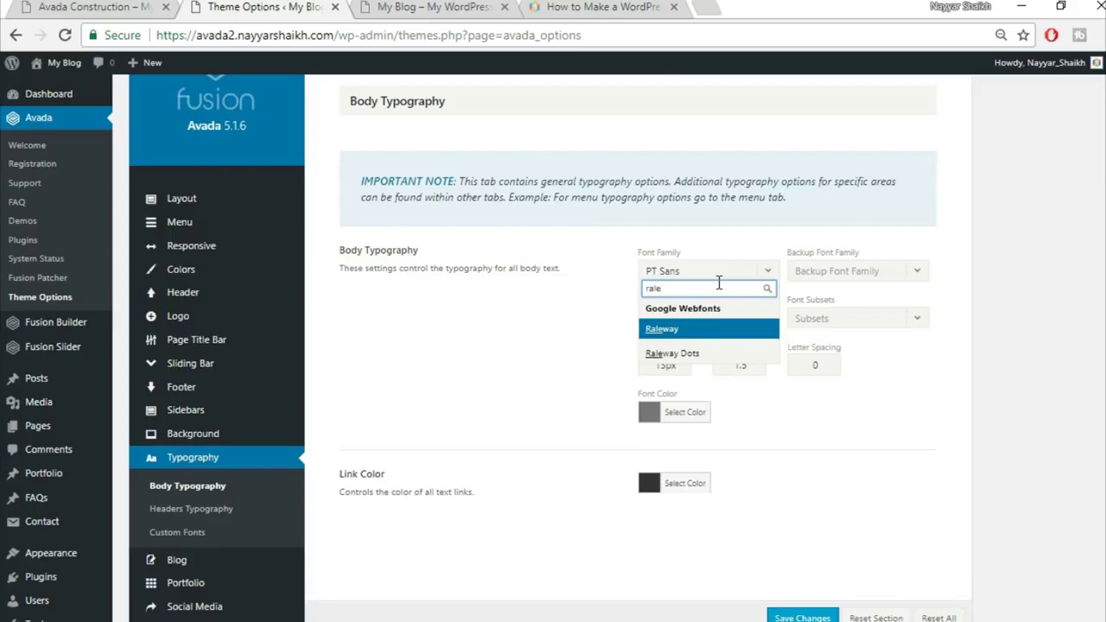
left_click(704, 332)
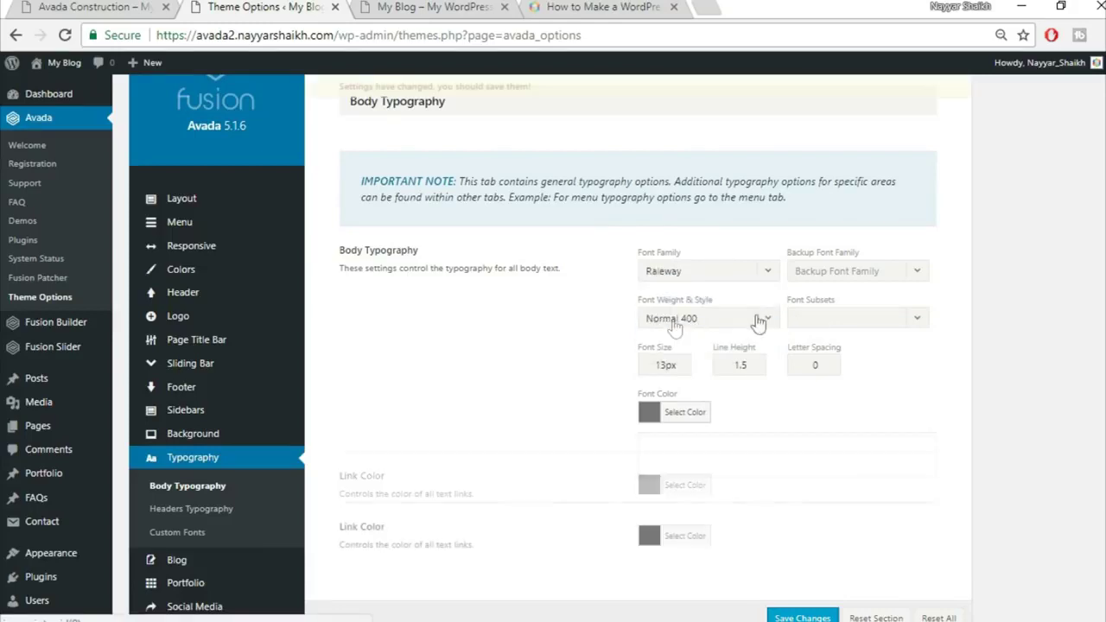
left_click(839, 275)
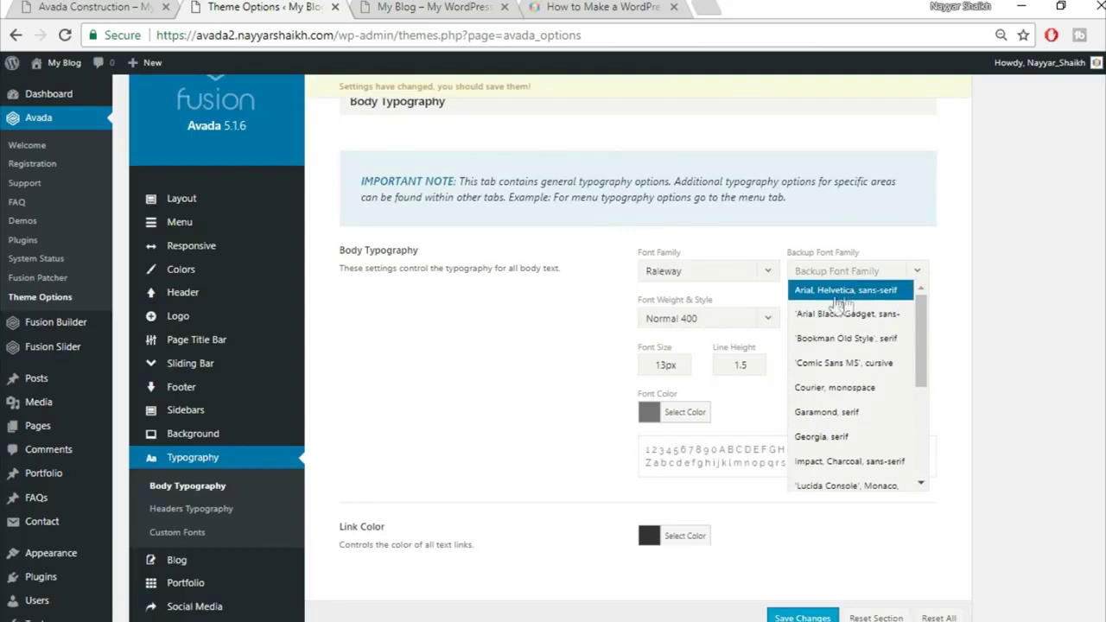
left_click(858, 295)
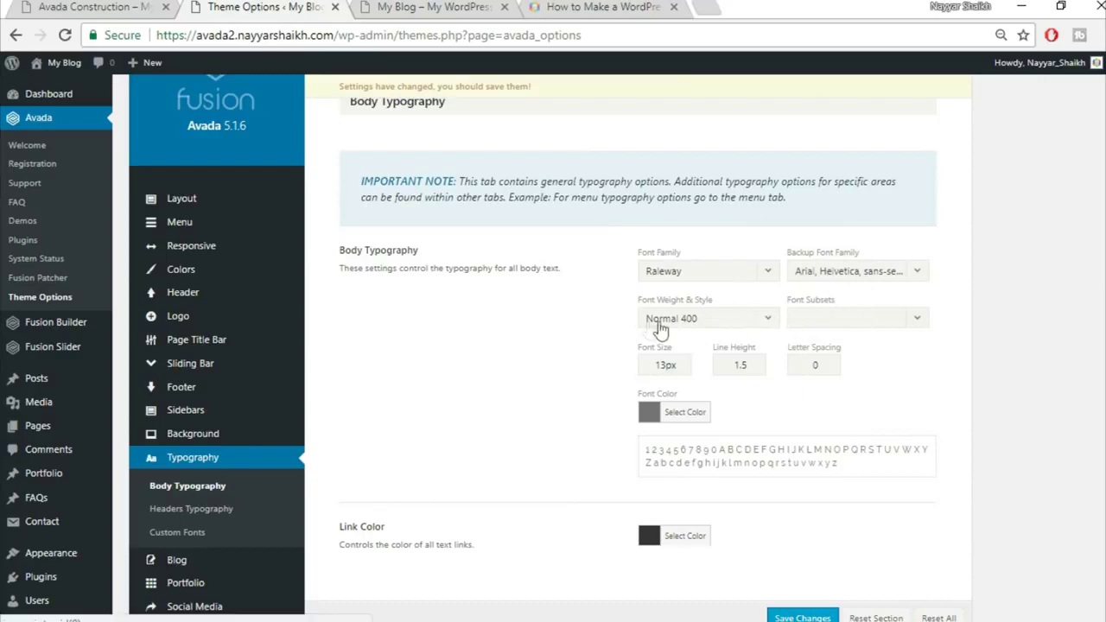
Make body text Medium 500, 15px with 2.27 line height, then view the Construction demo
left_click(722, 327)
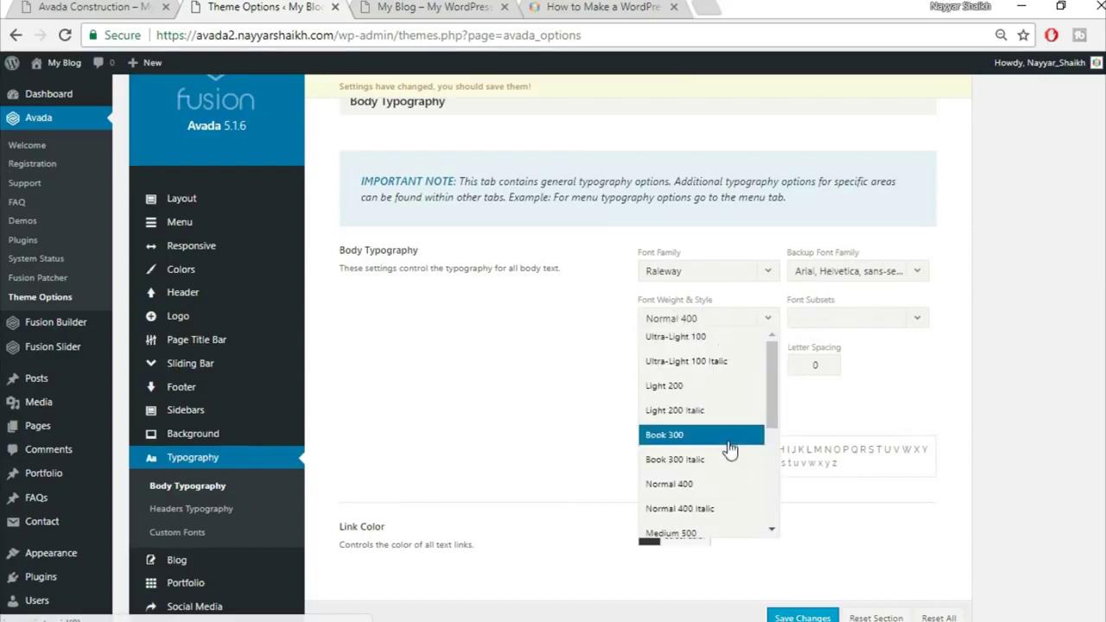
scroll(734, 452, "down", 2)
left_click(705, 445)
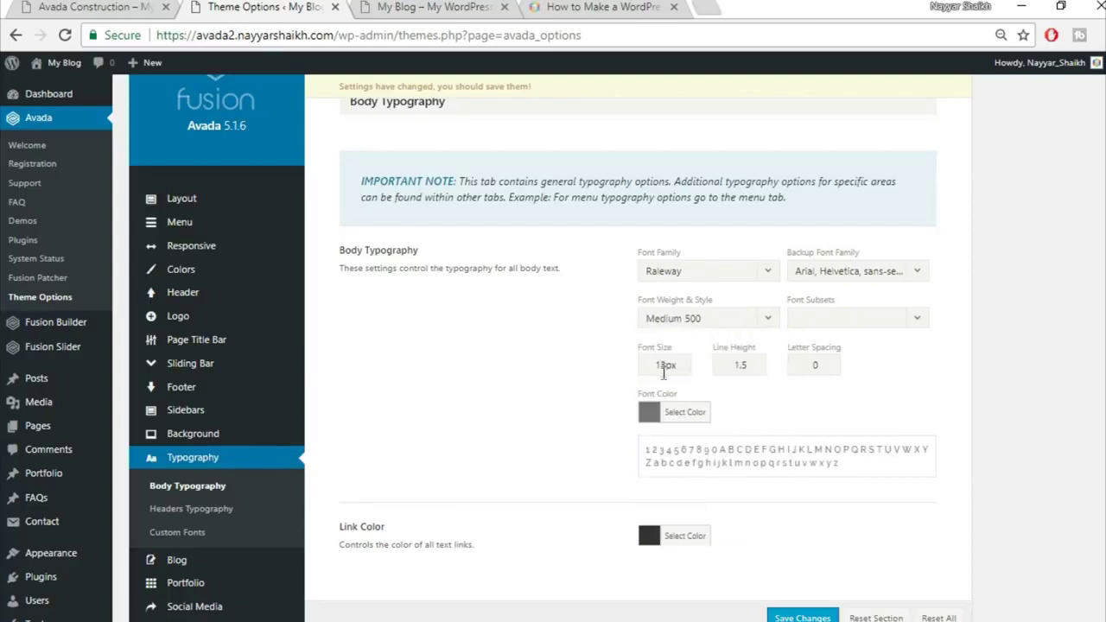
left_click_drag(667, 365, 552, 372)
type("15")
double_click(737, 365)
type("2")
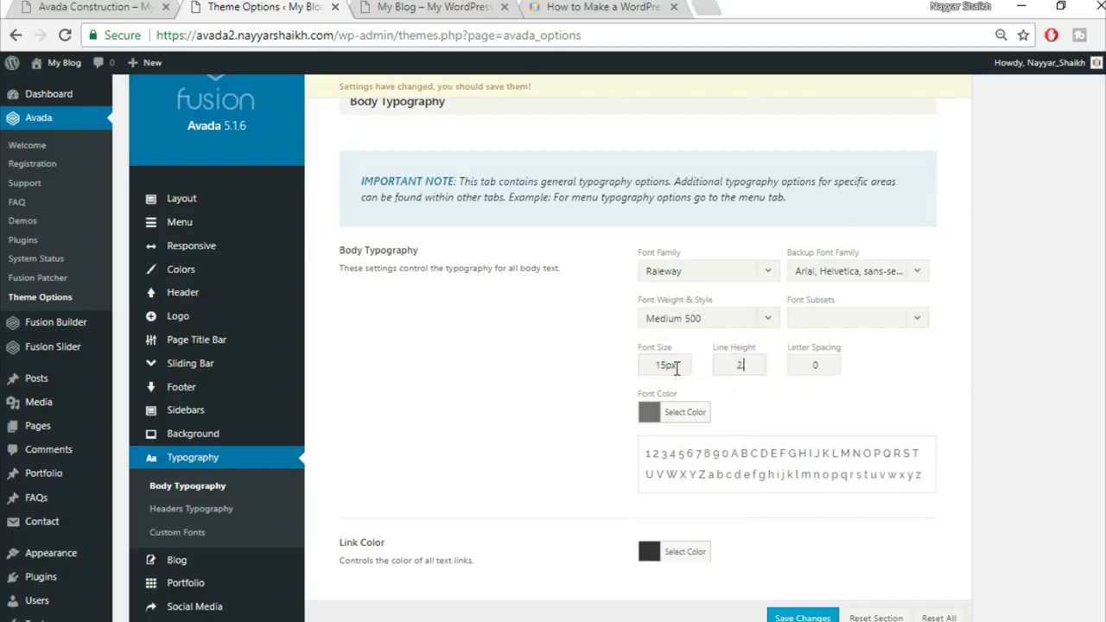
type(".27")
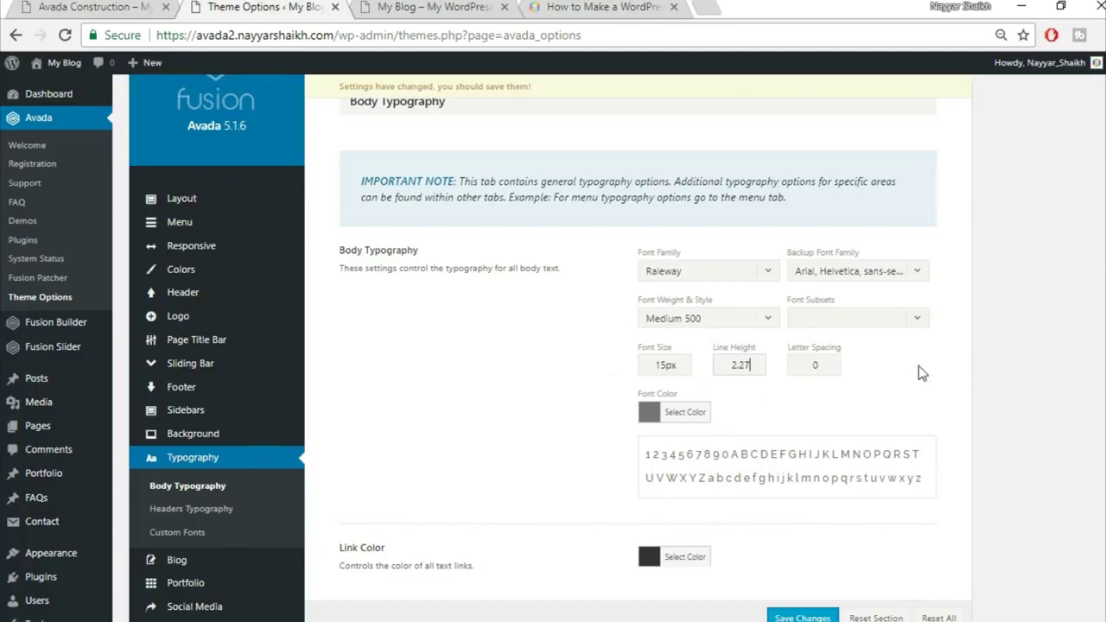
left_click(99, 7)
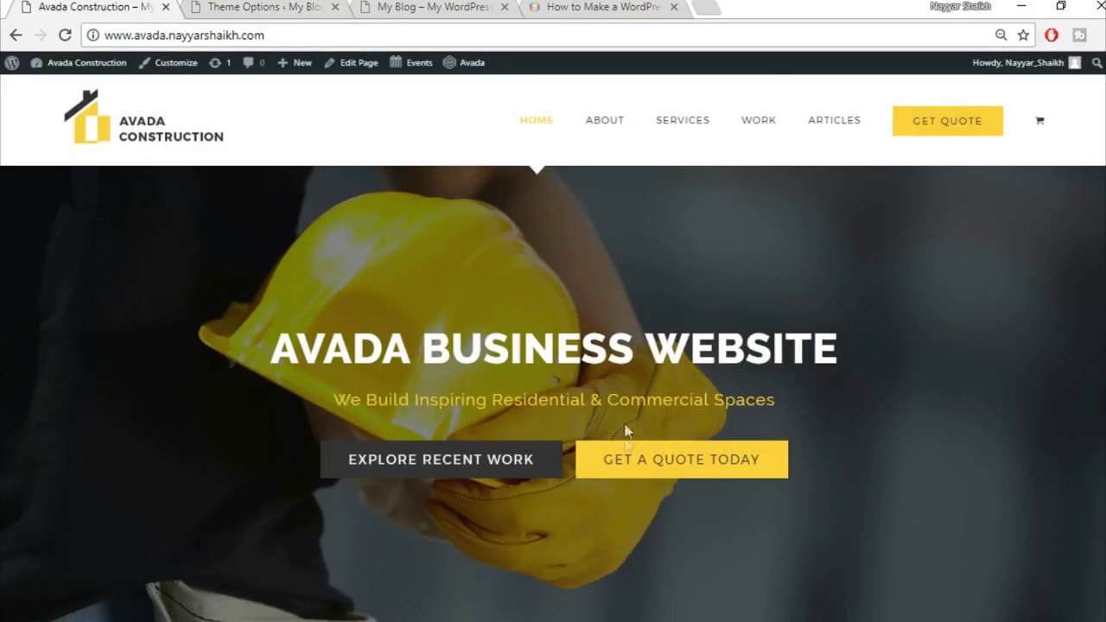
Scroll the Avada Construction homepage to compare its text, then return to Body Typography options
scroll(626, 464, "down", 8)
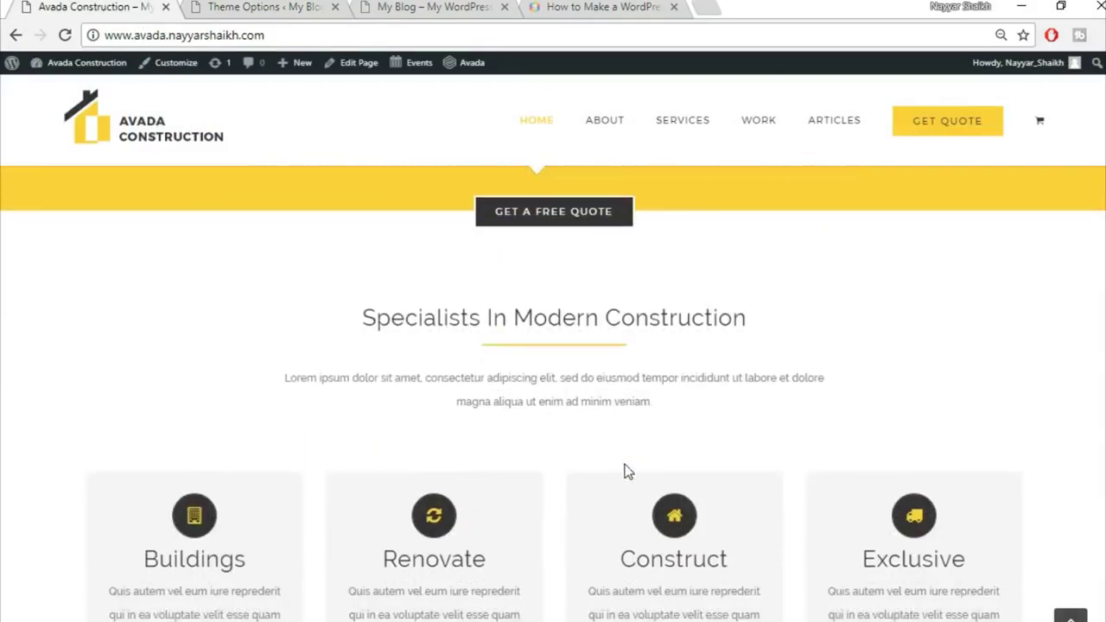
scroll(627, 469, "up", 3)
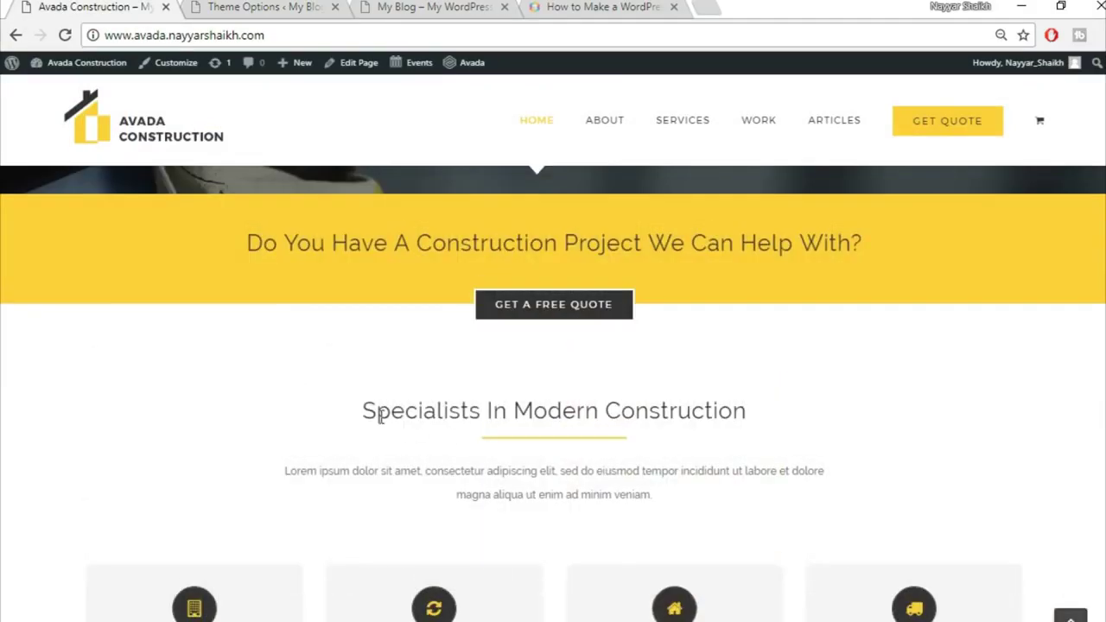
scroll(740, 424, "down", 2)
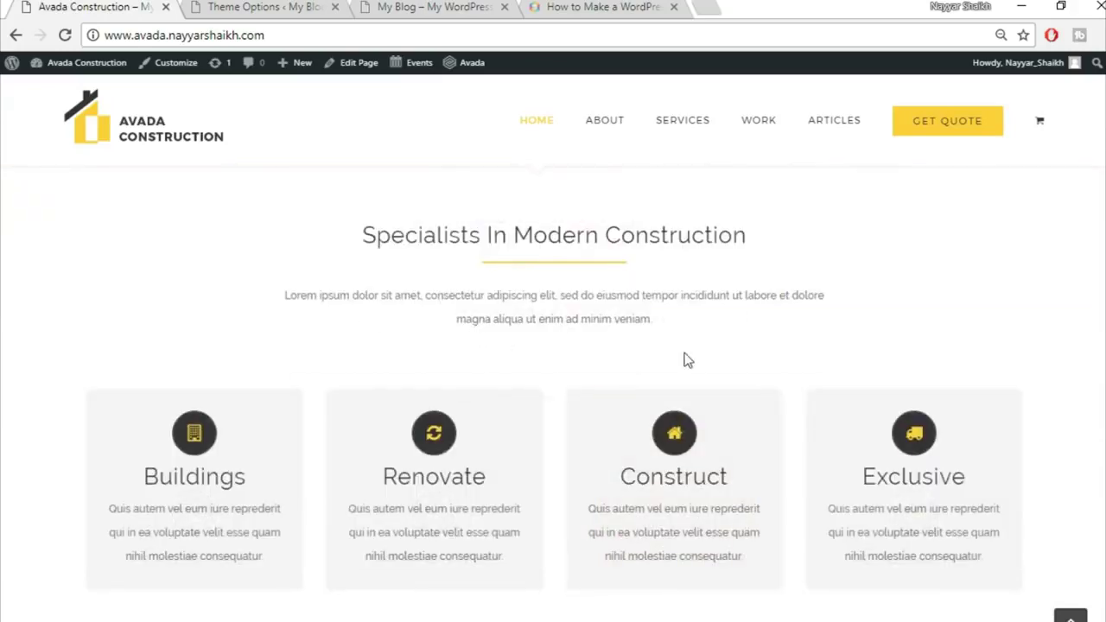
scroll(686, 360, "up", 2)
left_click(436, 7)
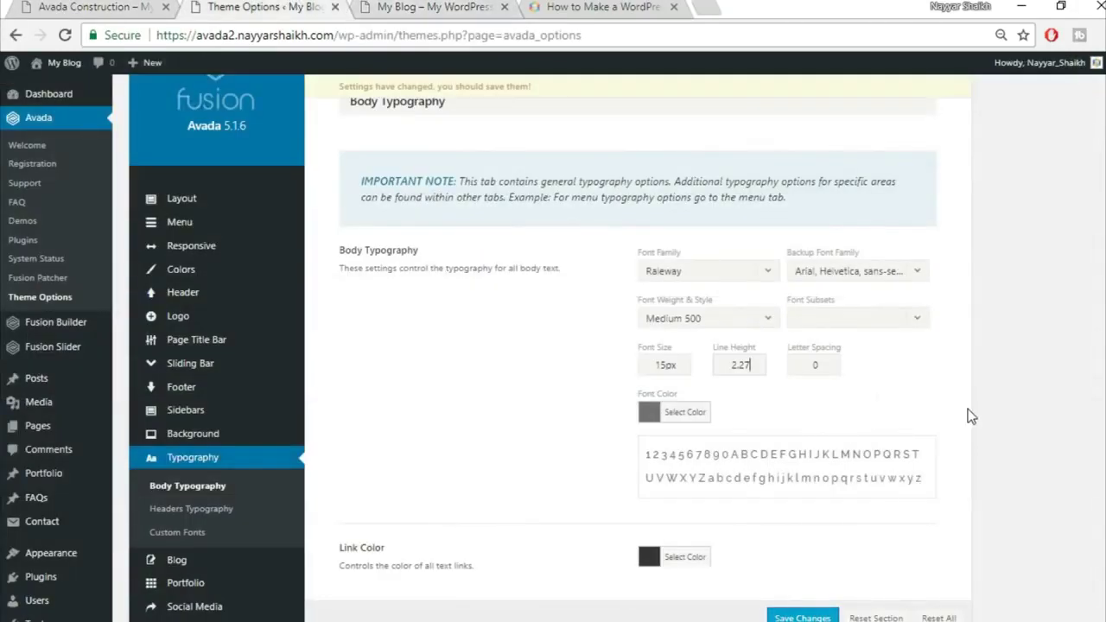
scroll(882, 587, "down", 3)
Save the body typography, then set H1 headers to Raleway with an Arial, Helvetica, sans-serif backup
left_click(829, 617)
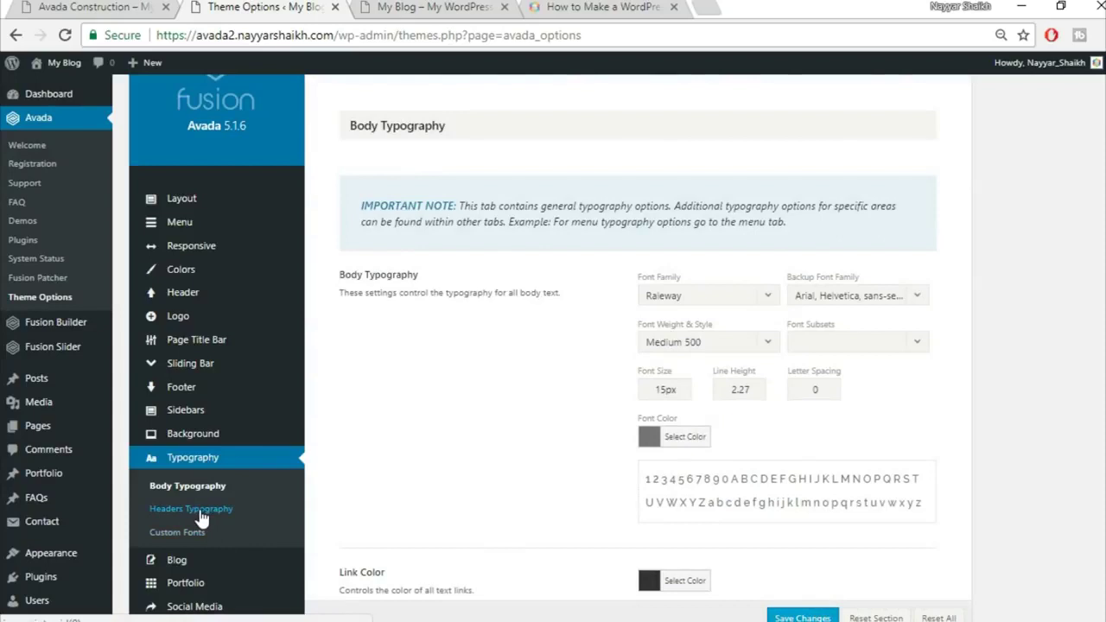
left_click(199, 515)
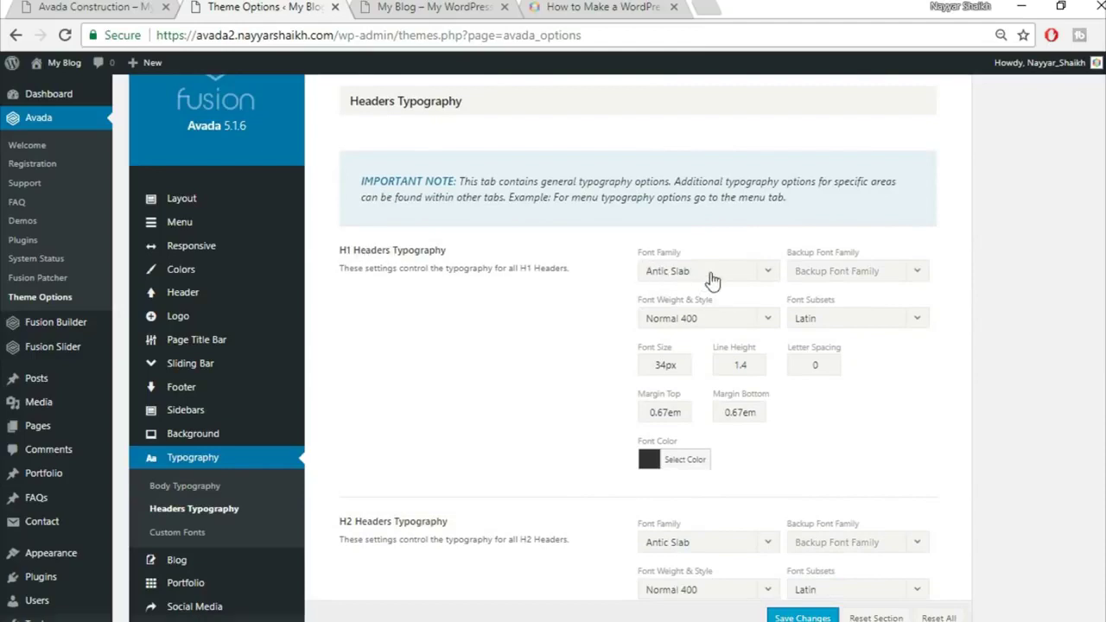
left_click(710, 272)
type("rale")
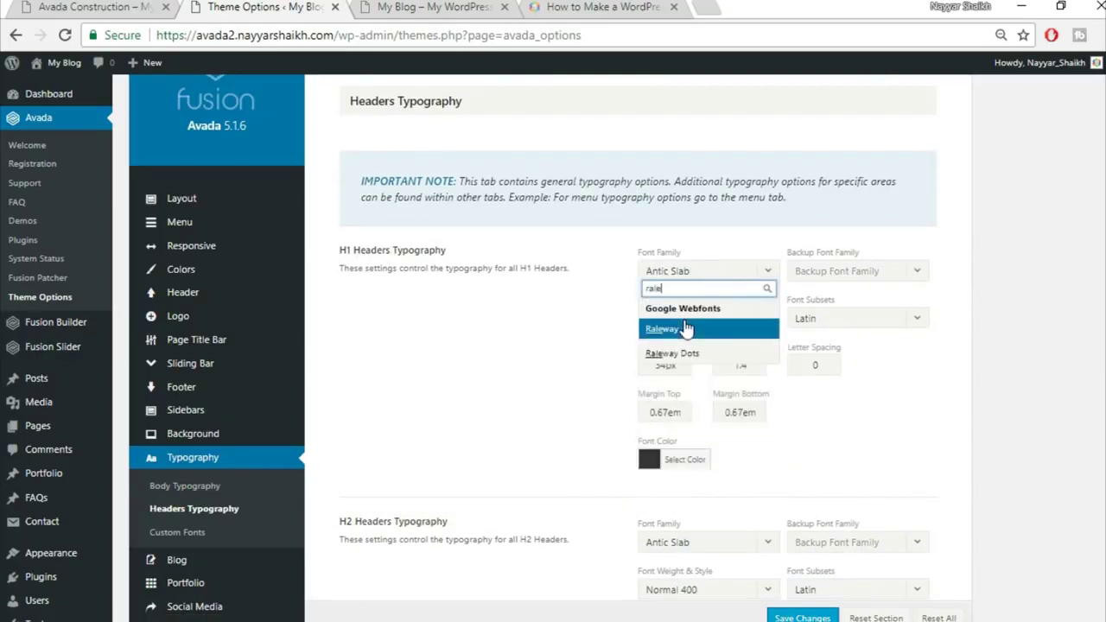
key("Return")
left_click(841, 273)
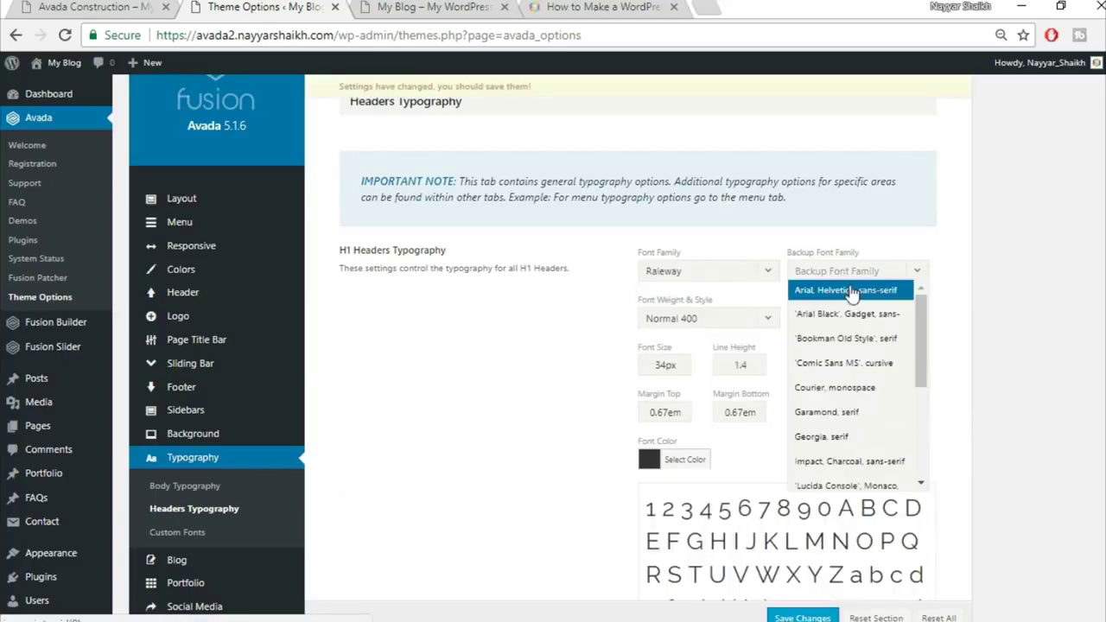
left_click(855, 296)
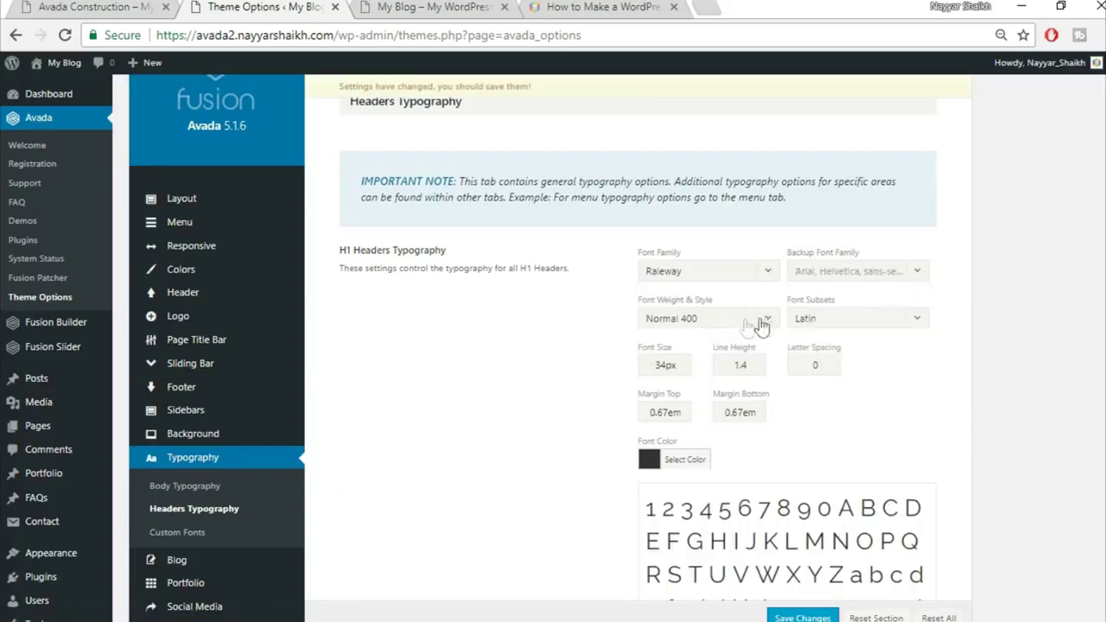
Give H1 headers Extra-Bold 800 weight and 2px letter spacing
left_click(715, 322)
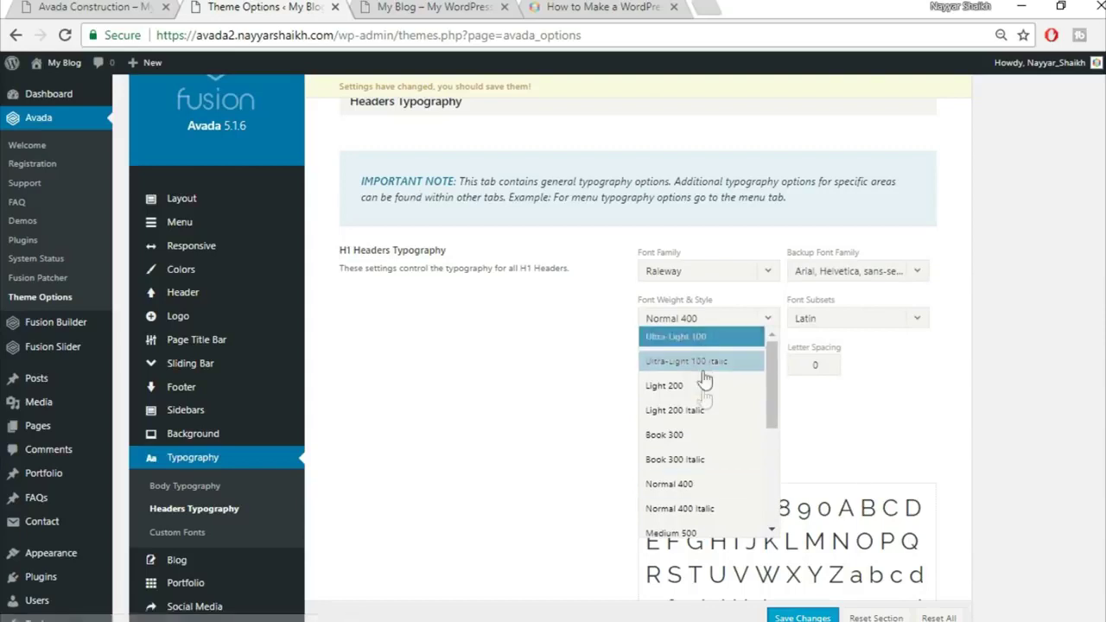
scroll(717, 393, "down", 1)
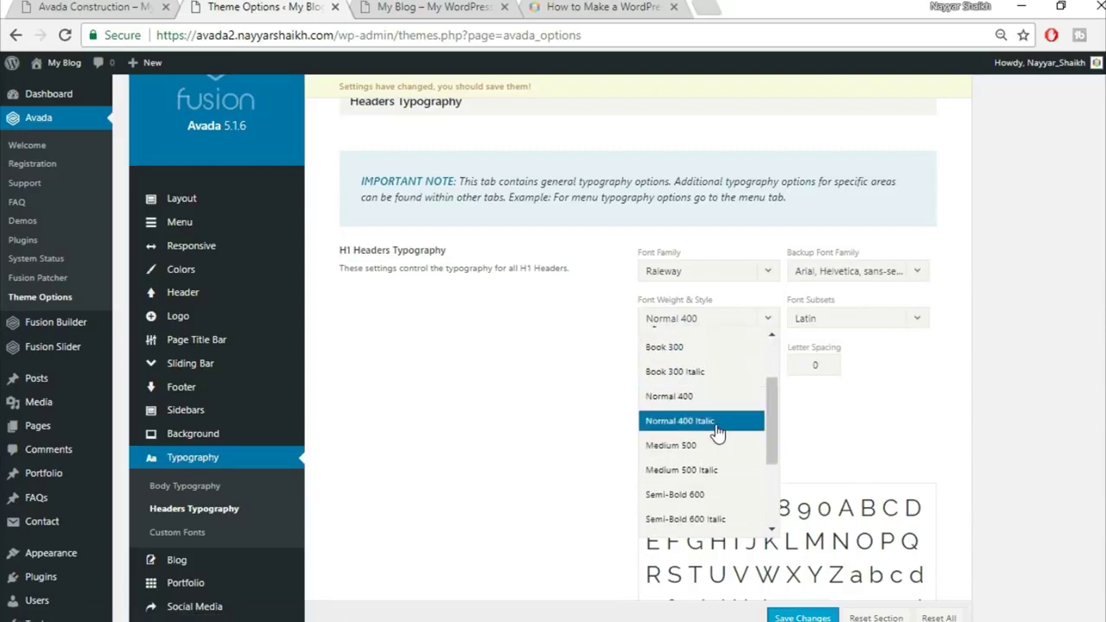
scroll(719, 422, "down", 2)
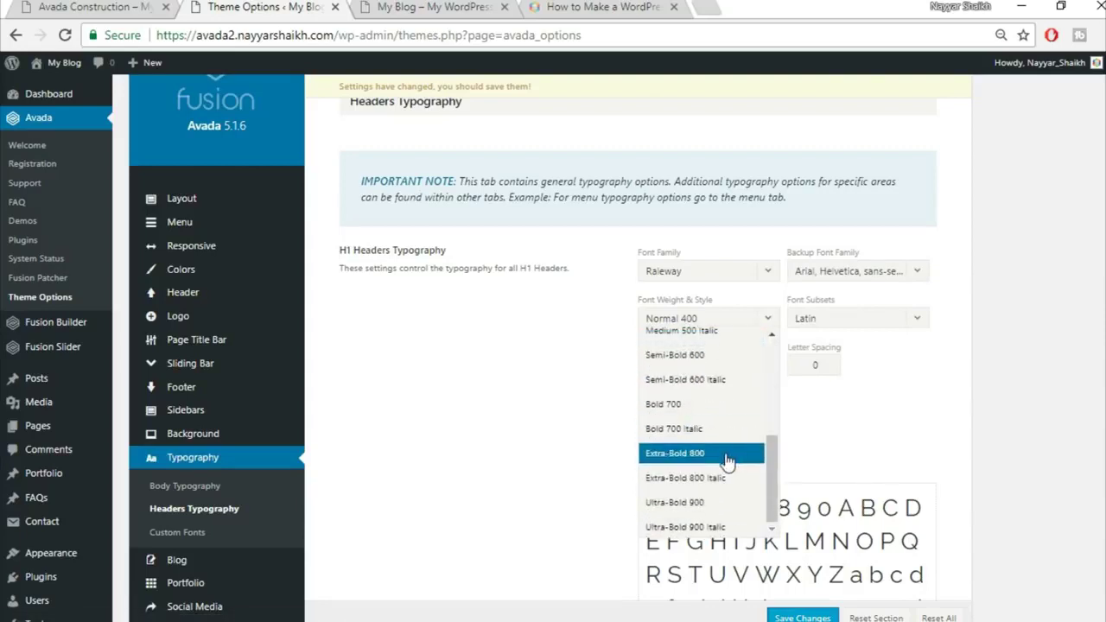
left_click(728, 458)
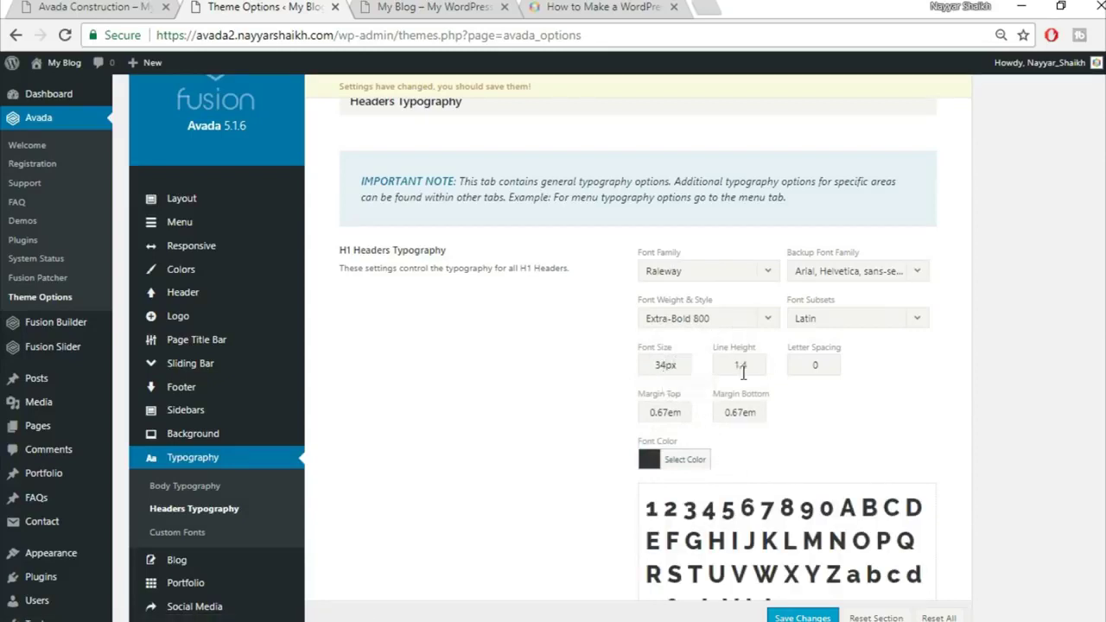
double_click(823, 364)
type("2px")
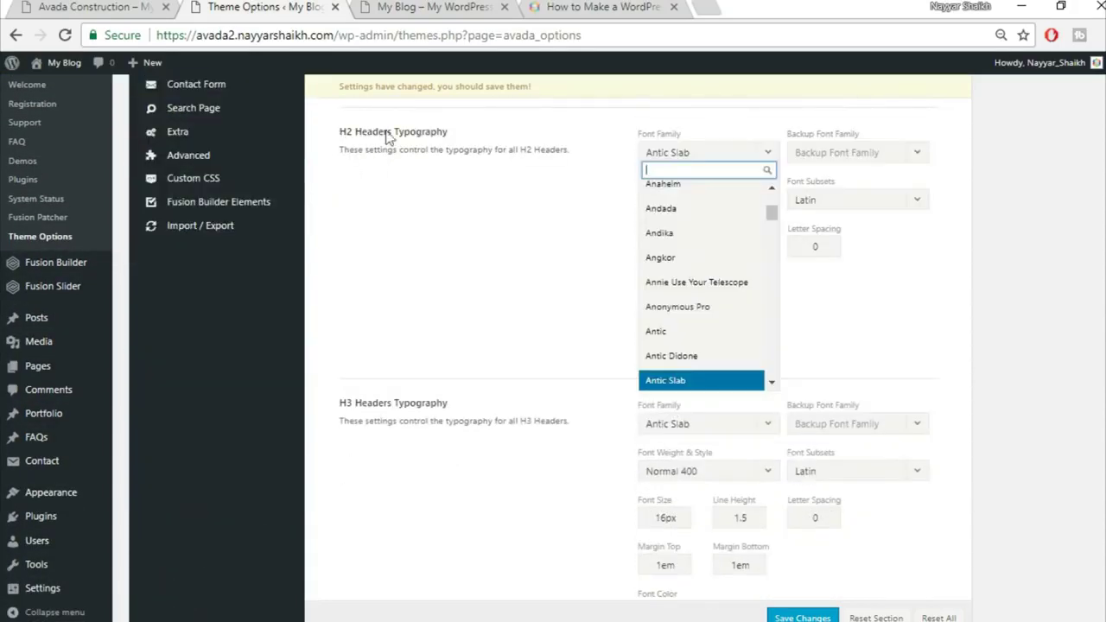
Choose Raleway for H2 headers, backed up by Arial, Helvetica, sans-serif
type("r")
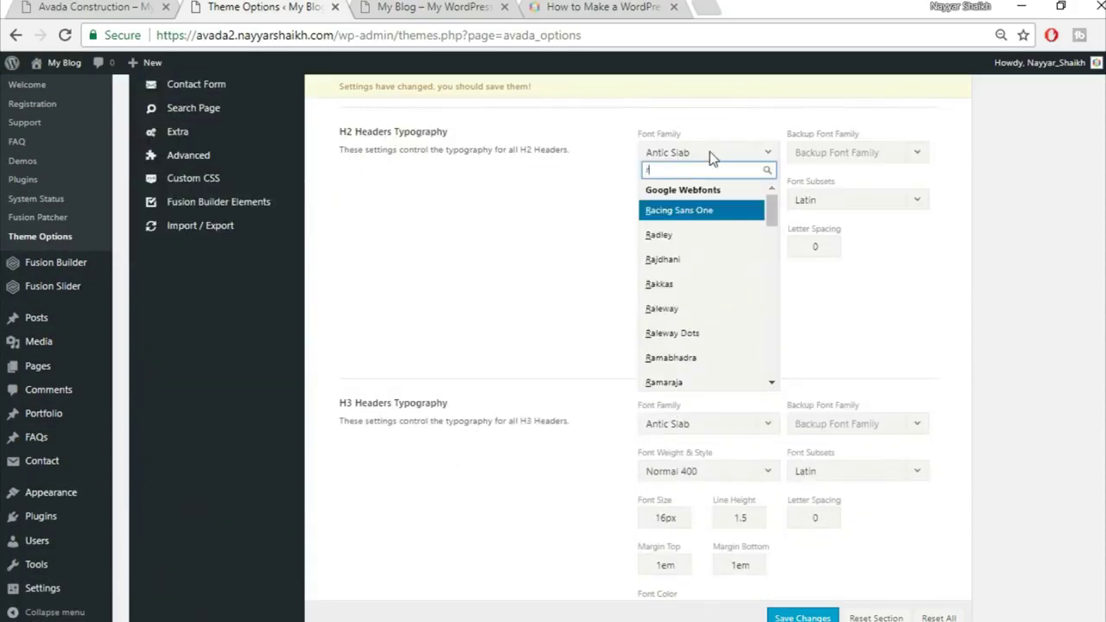
type("ale")
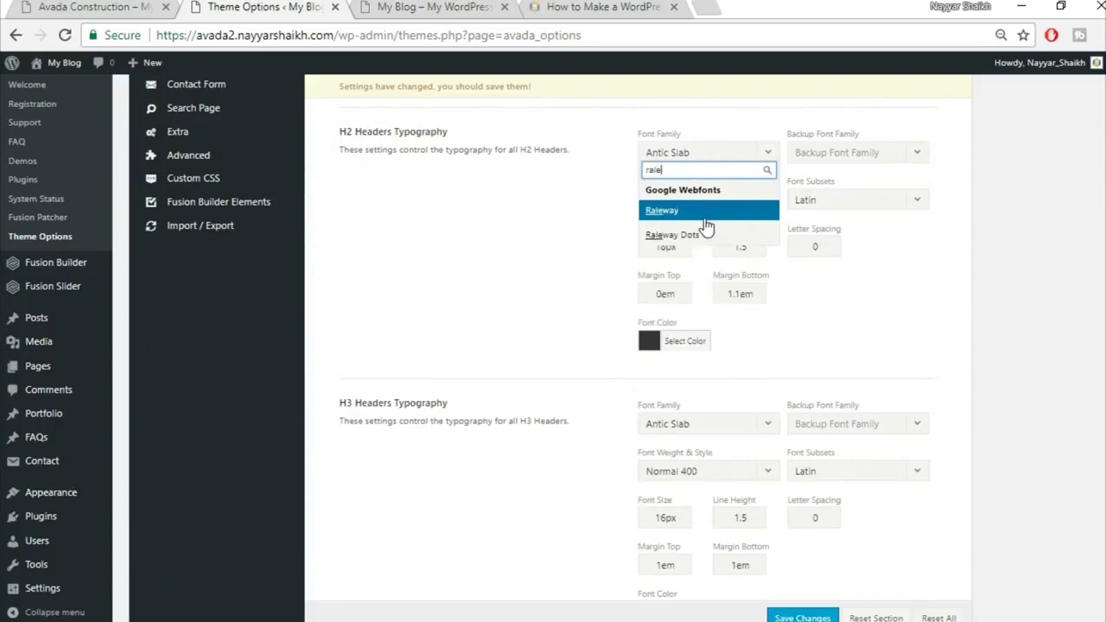
key("Return")
left_click(866, 153)
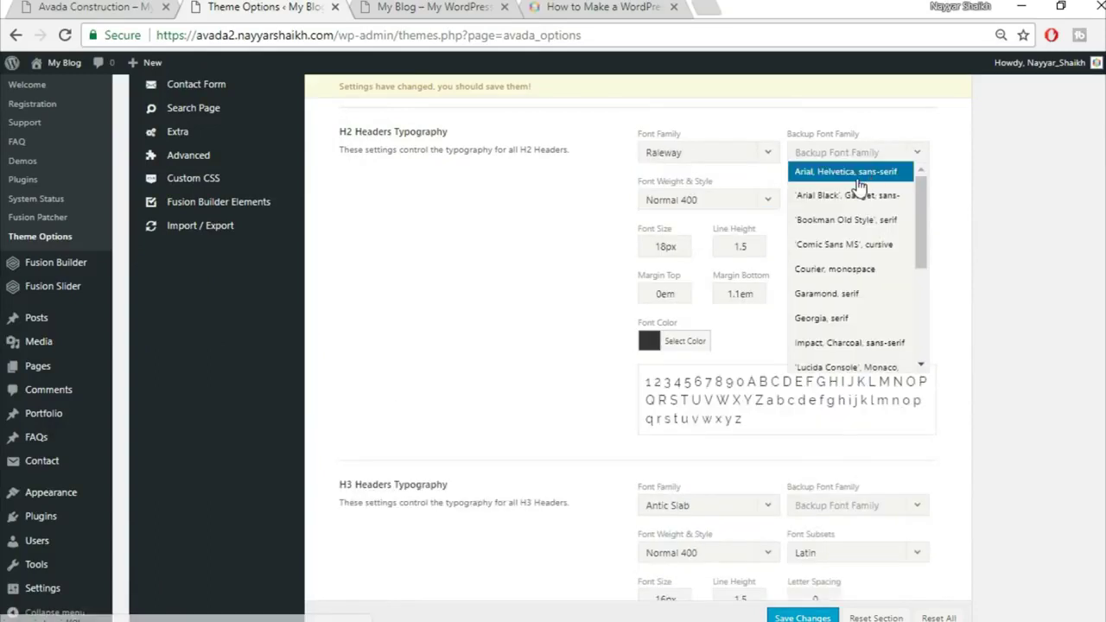
left_click(847, 172)
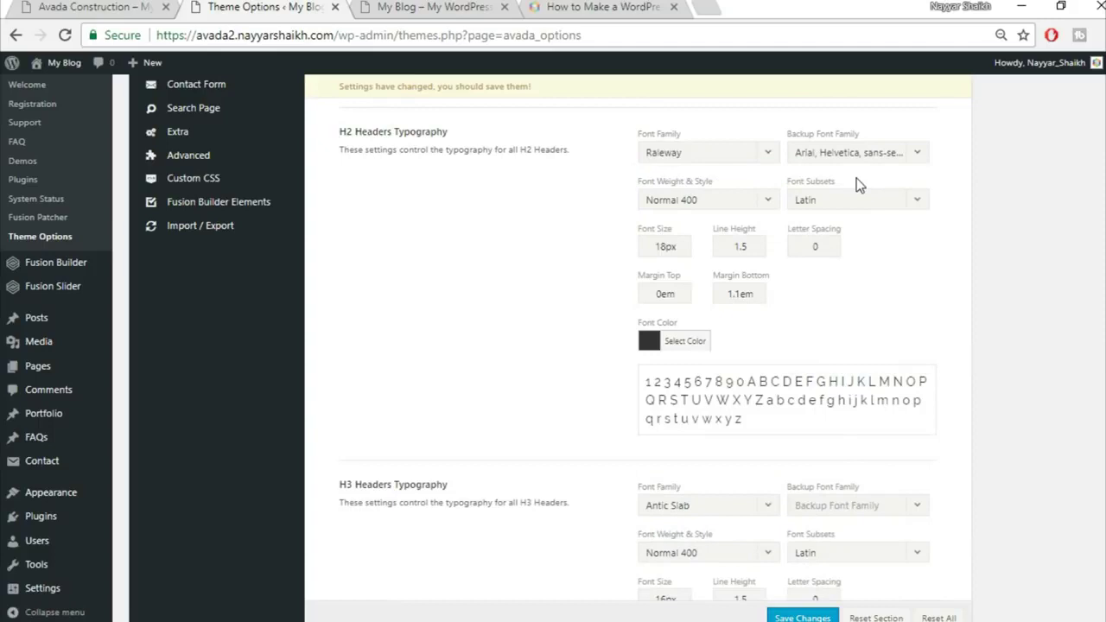
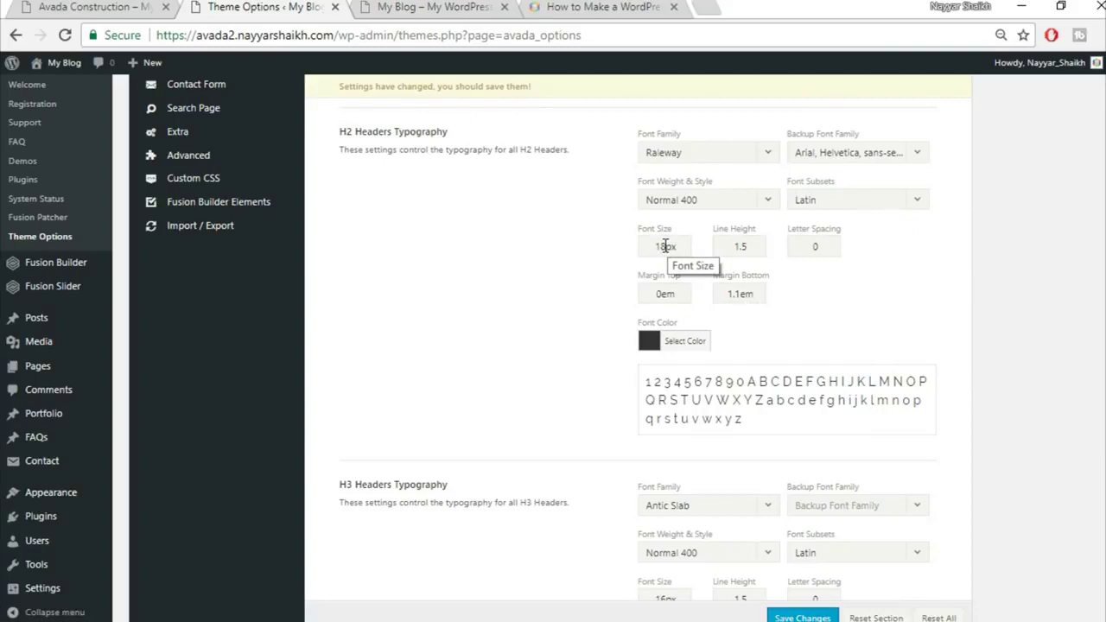
Give H2 headers a 32px font size, 1.3 line height and 0.5 bottom margin
left_click_drag(669, 246, 609, 246)
key("BackSpace")
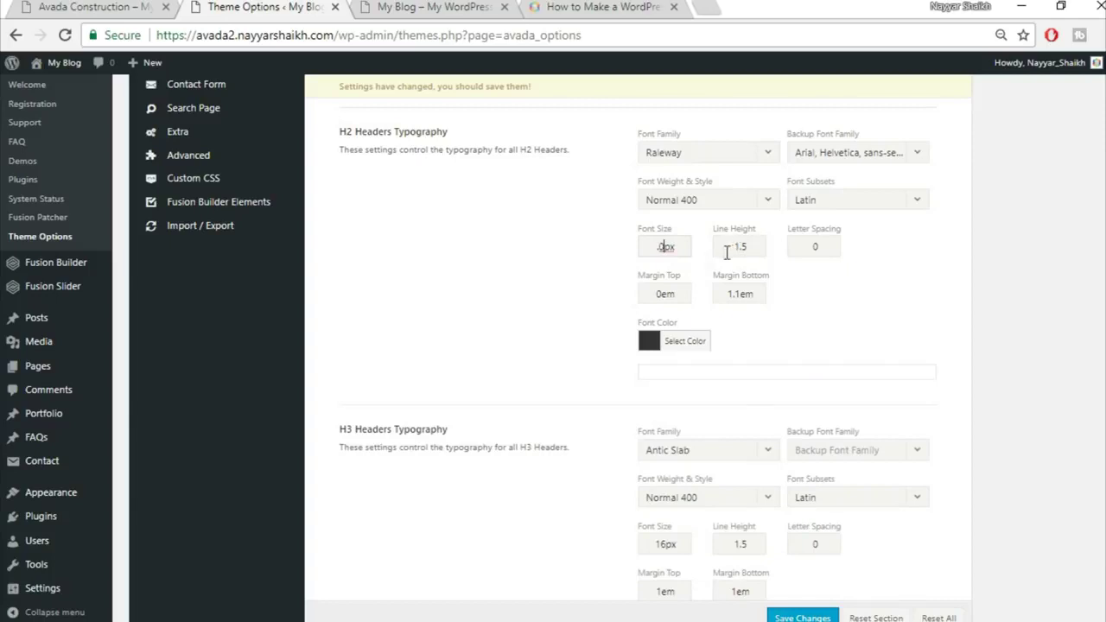
type("32")
left_click_drag(748, 249, 702, 246)
type("1")
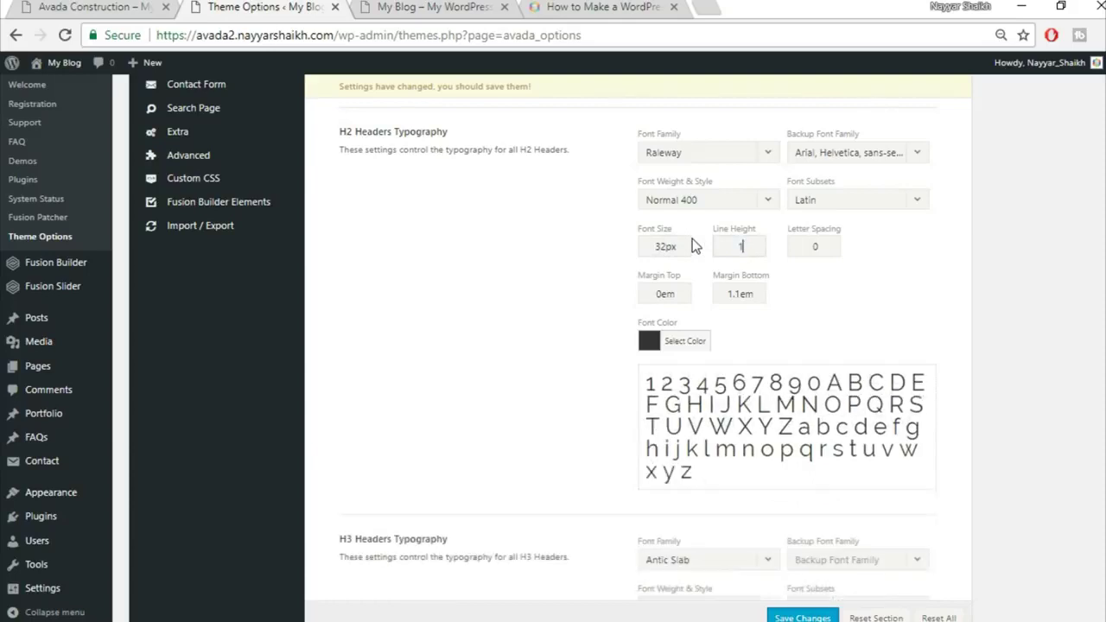
type(".3")
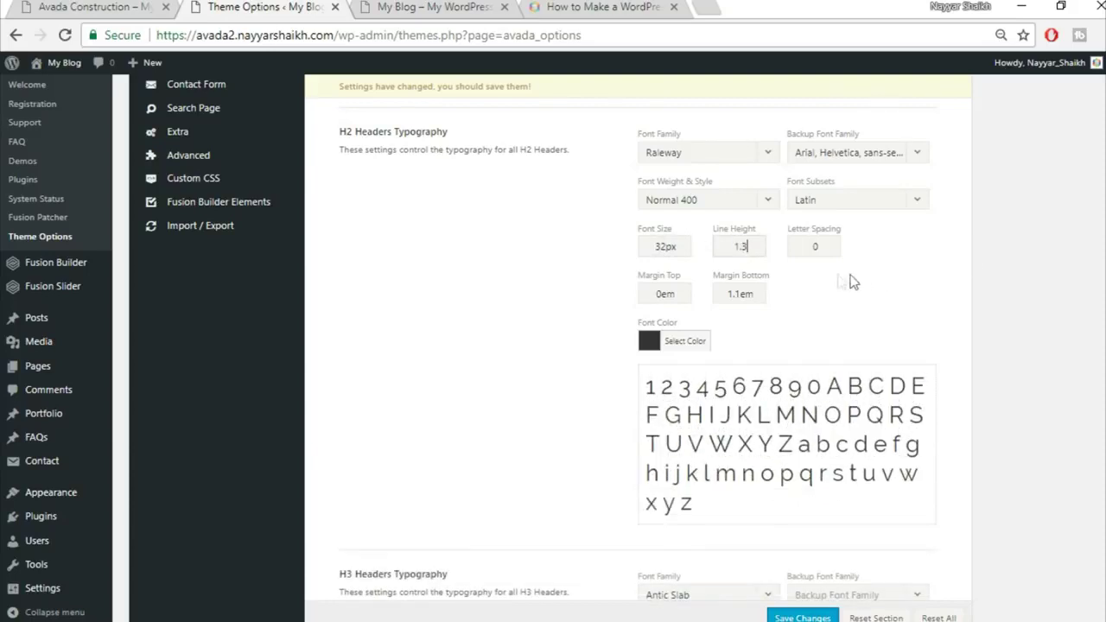
type("1px")
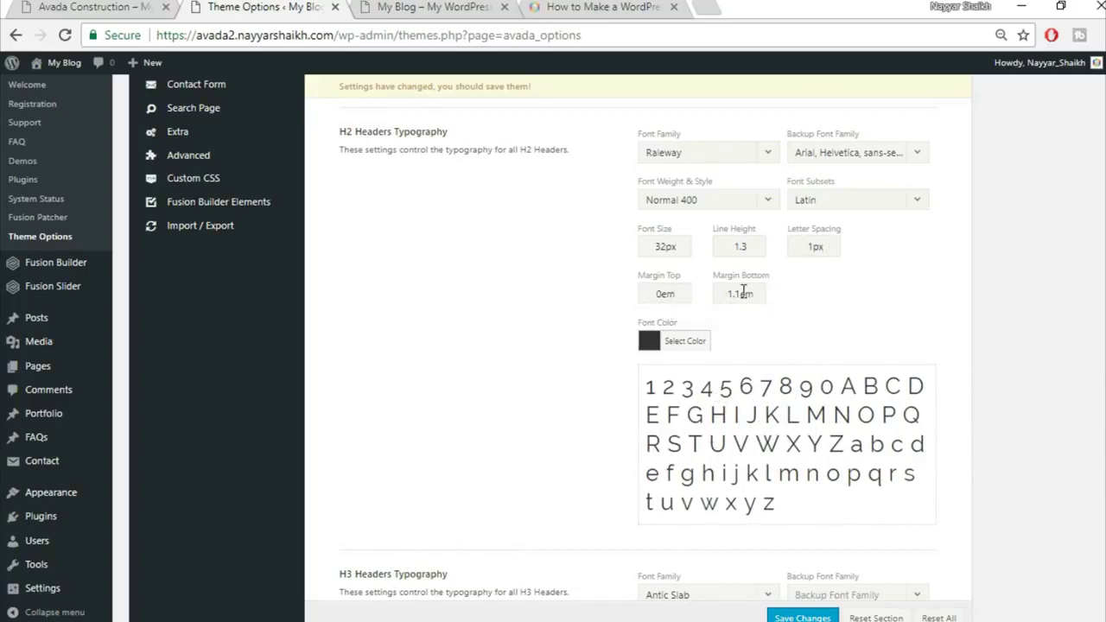
left_click_drag(743, 293, 726, 294)
type("0.5")
scroll(865, 313, "down", 1)
scroll(863, 307, "down", 3)
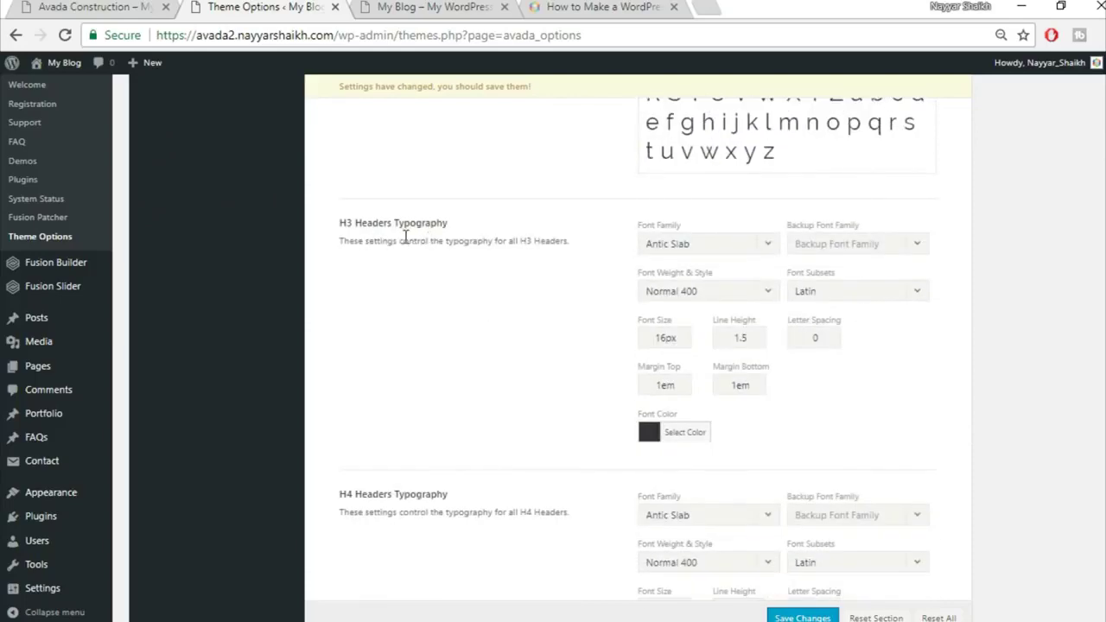
Set the H3 font to Raleway with an Arial, Helvetica, sans-serif backup
scroll(747, 168, "down", 1)
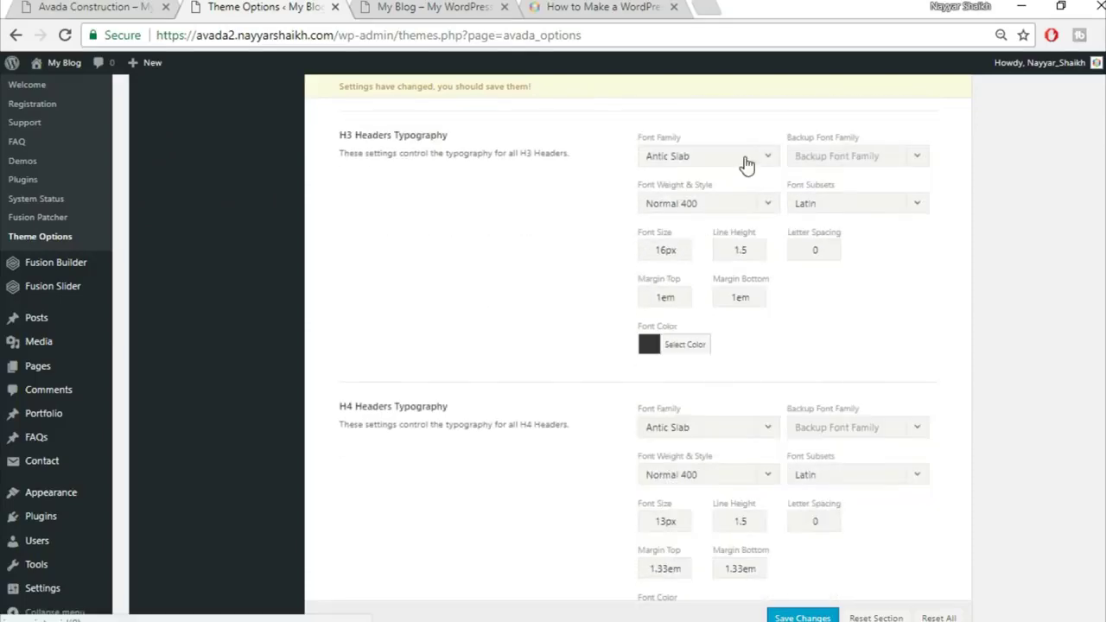
left_click(710, 163)
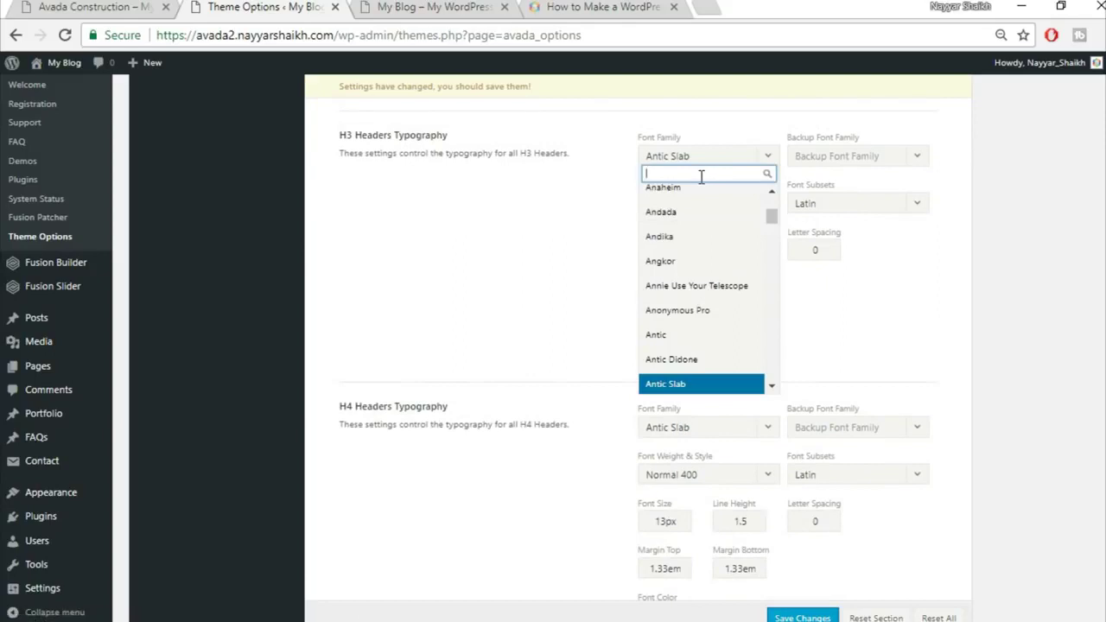
type("rale")
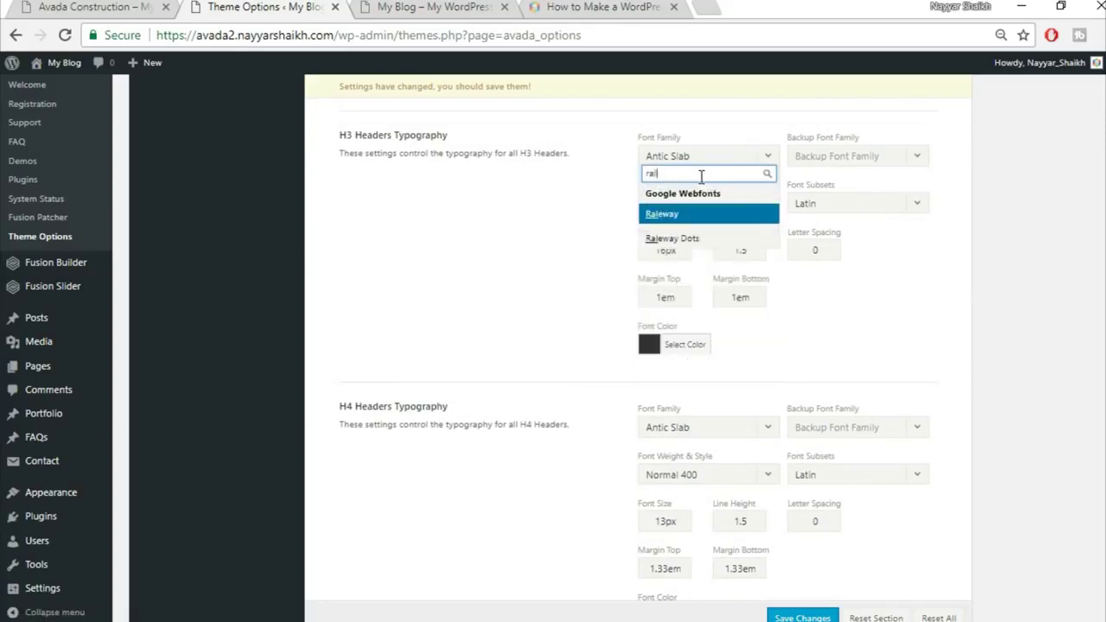
key("Return")
left_click(883, 161)
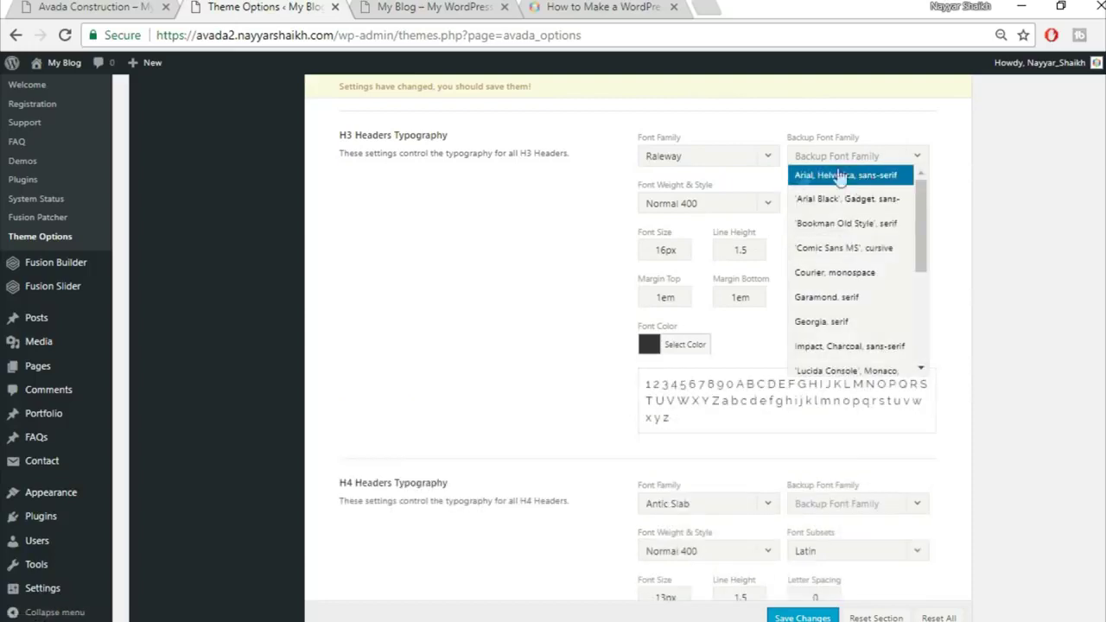
left_click(773, 175)
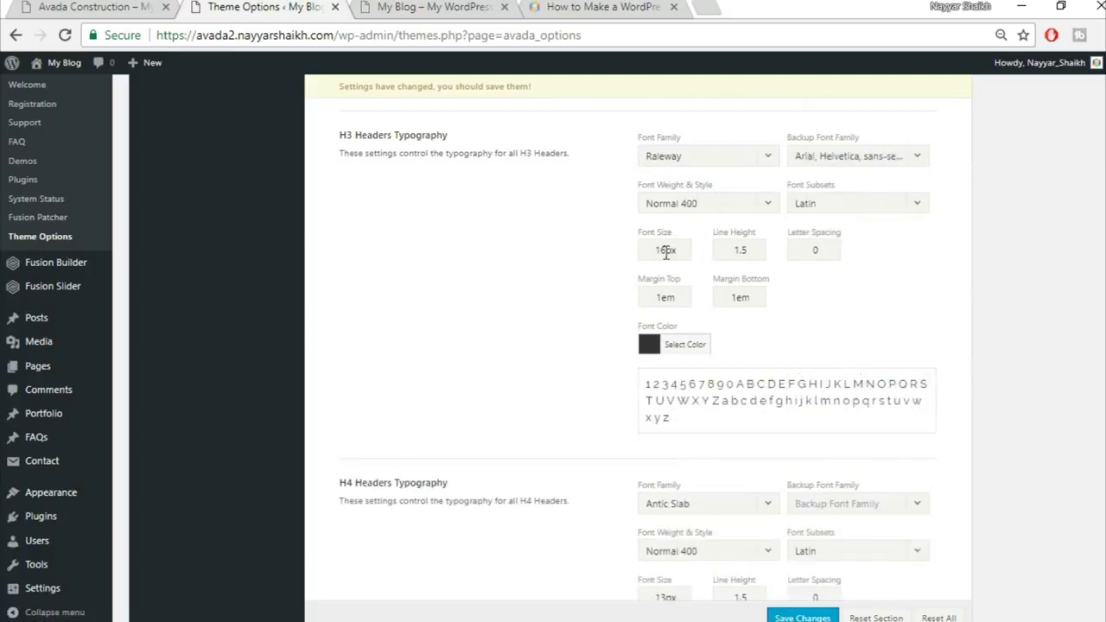
Set the H3 font size to 20 and letter spacing to 1px
left_click_drag(664, 250, 617, 252)
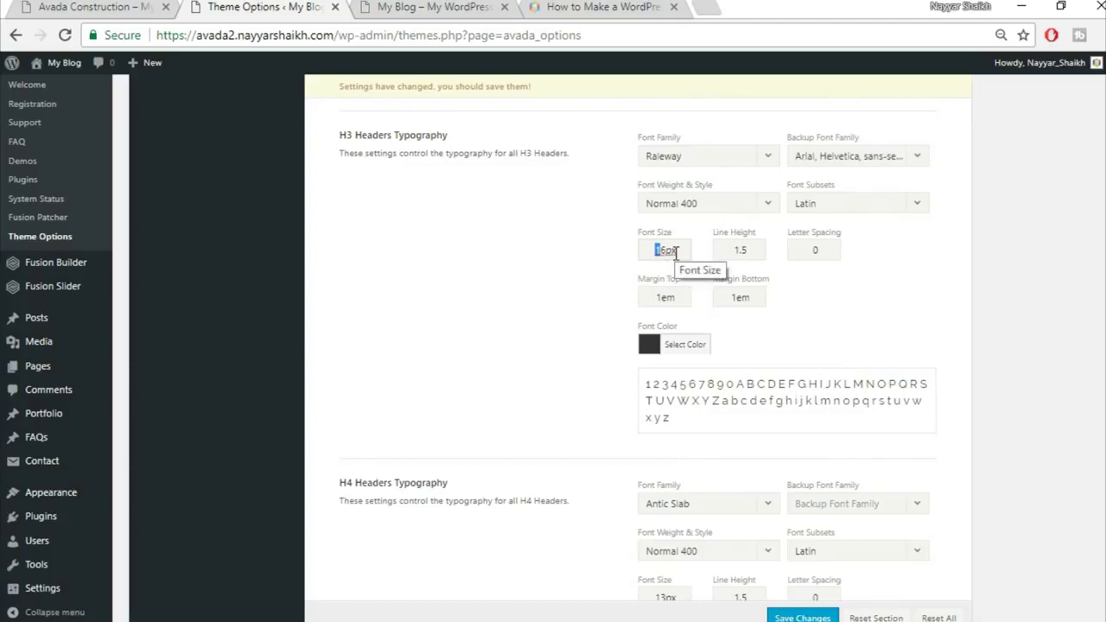
key("BackSpace")
key("Delete")
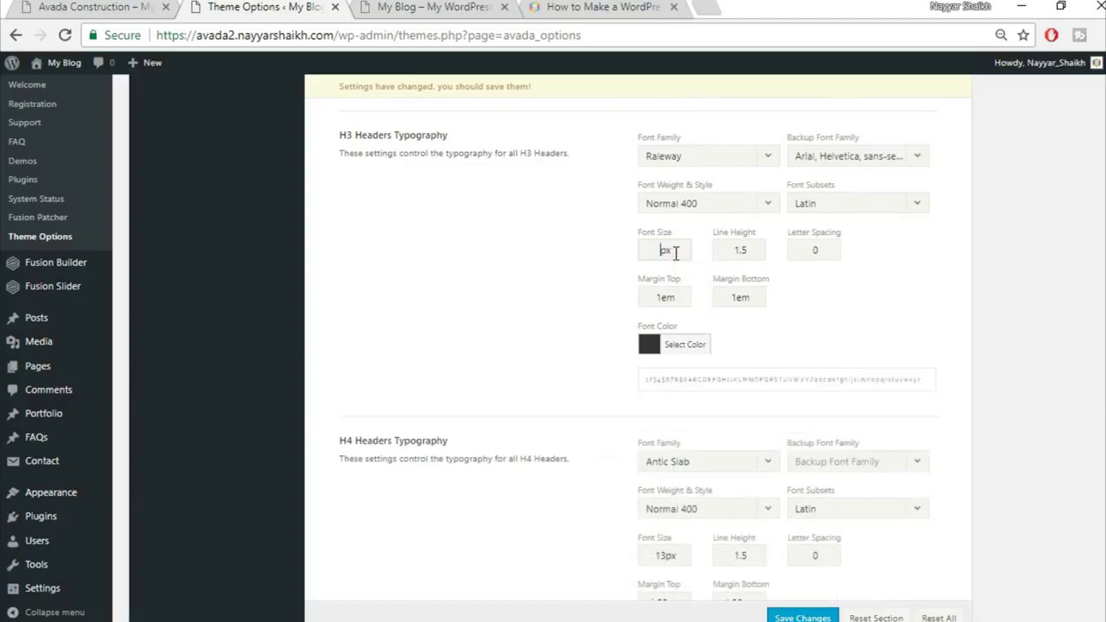
type("20")
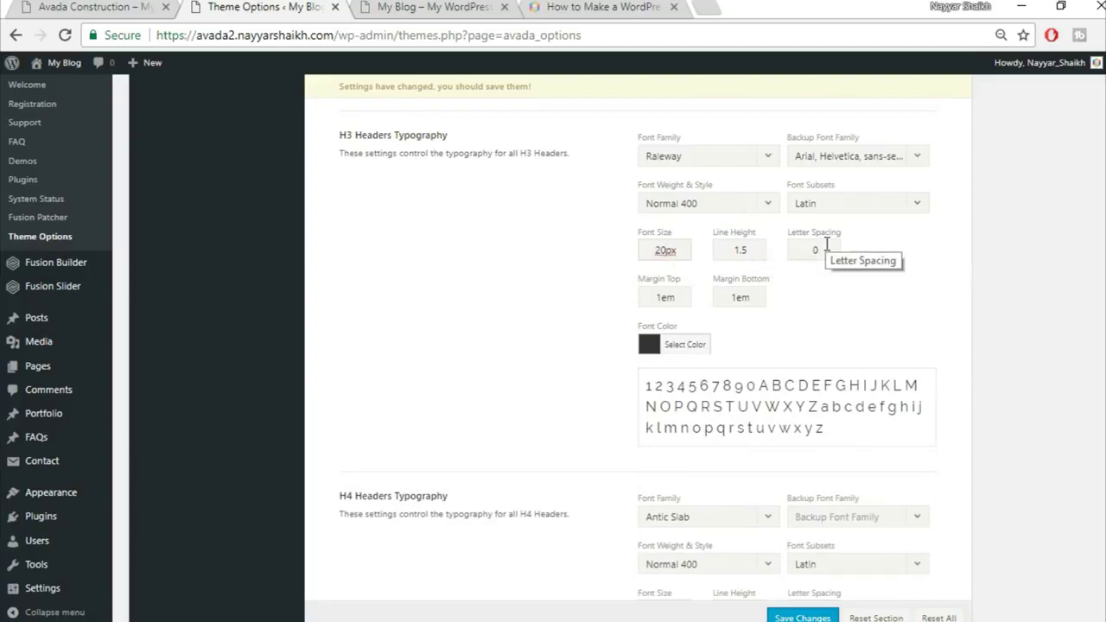
double_click(826, 246)
type("1px")
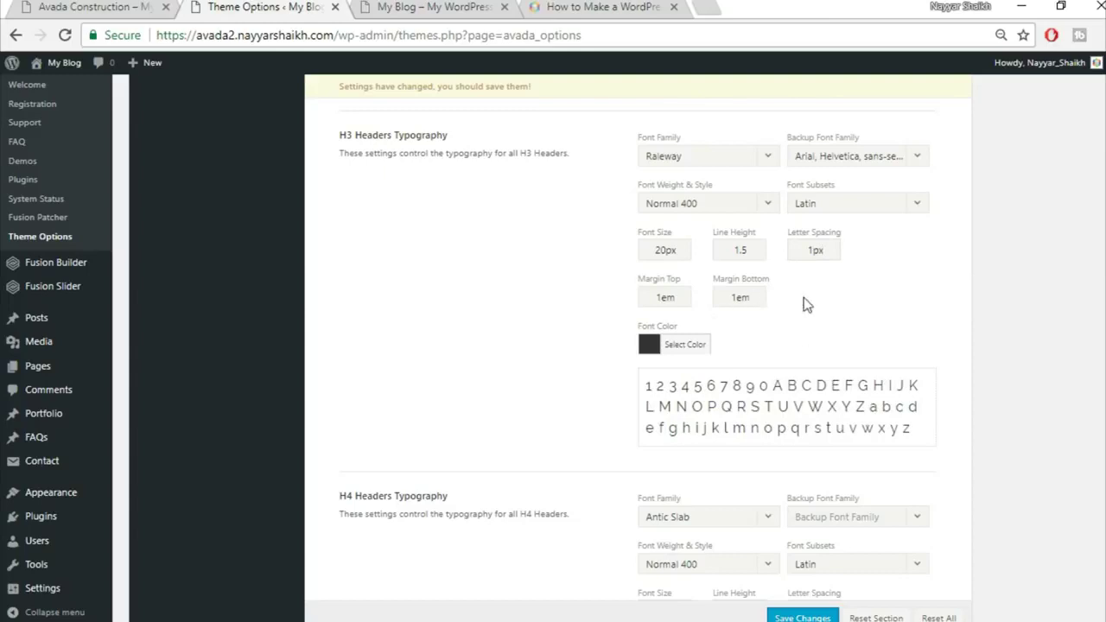
scroll(936, 334, "down", 1)
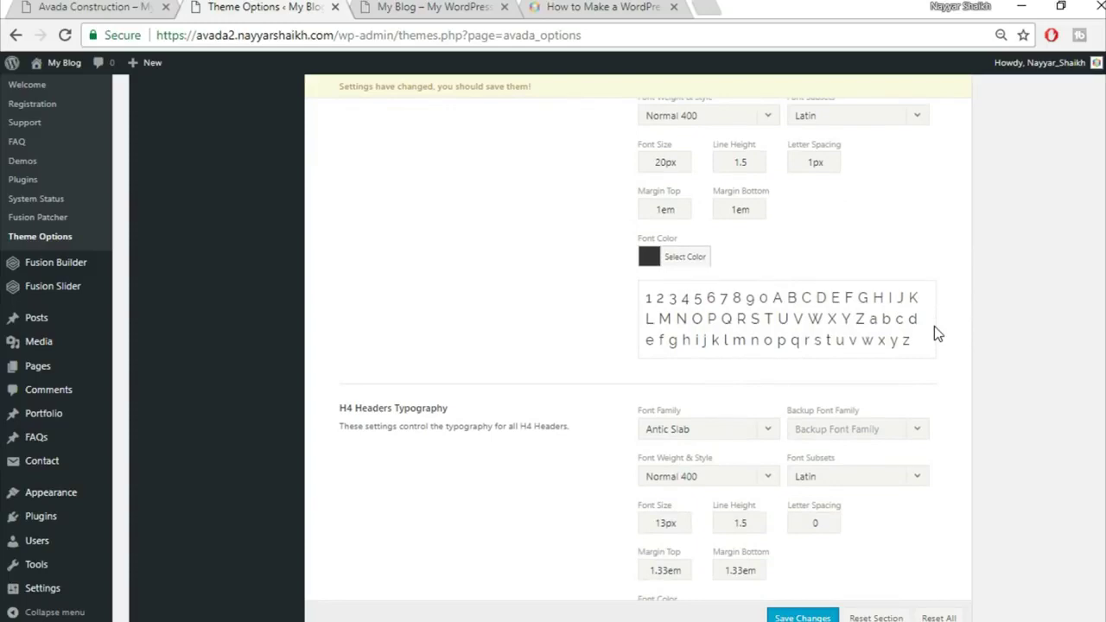
Make H4 headers Raleway with an Arial, Helvetica, sans-serif backup at 18px
scroll(937, 335, "down", 2)
left_click(718, 252)
type("rale")
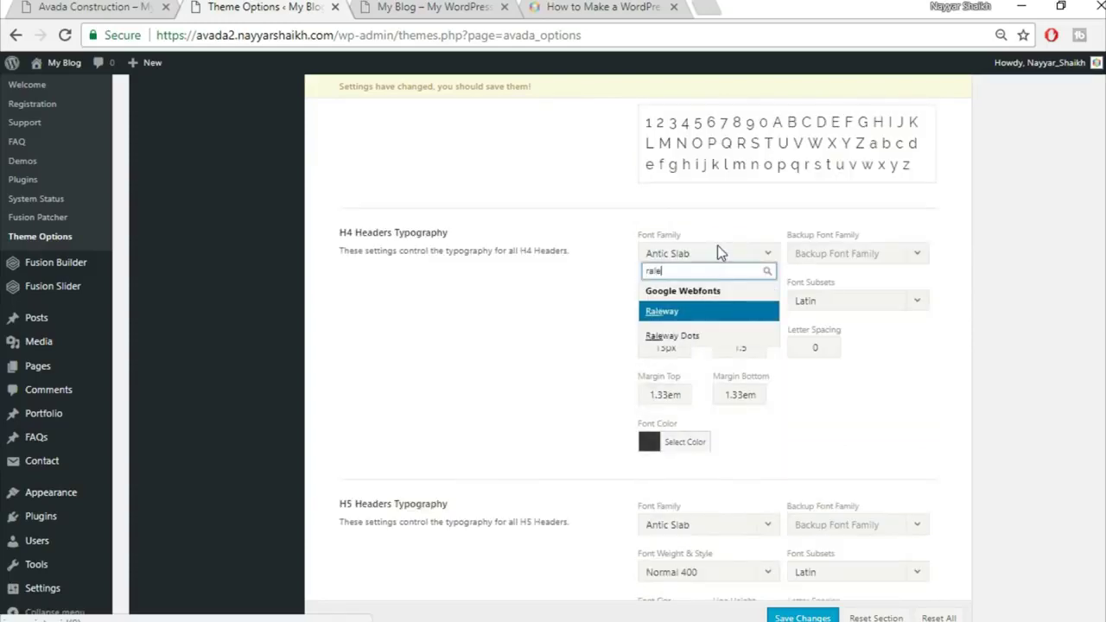
key("Return")
left_click(879, 258)
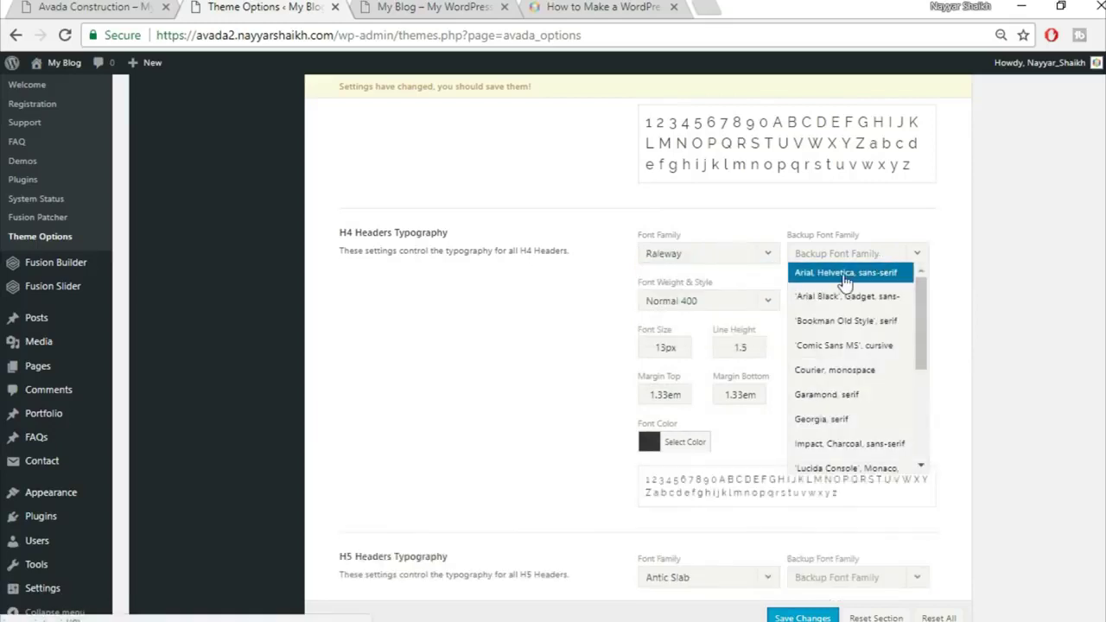
left_click(799, 274)
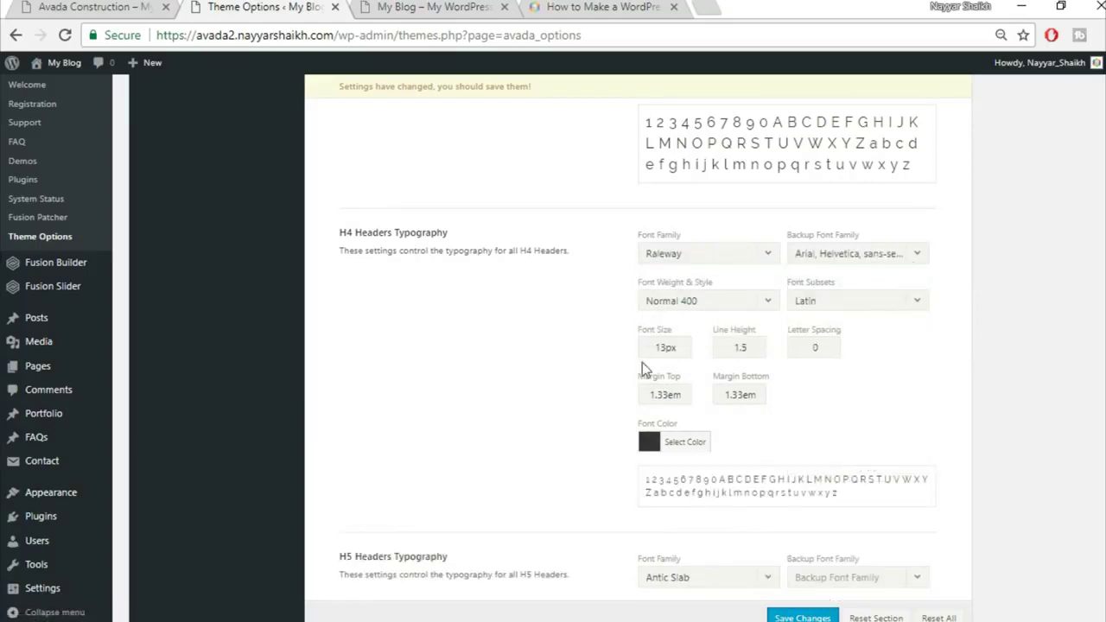
left_click_drag(665, 350, 600, 338)
type("18")
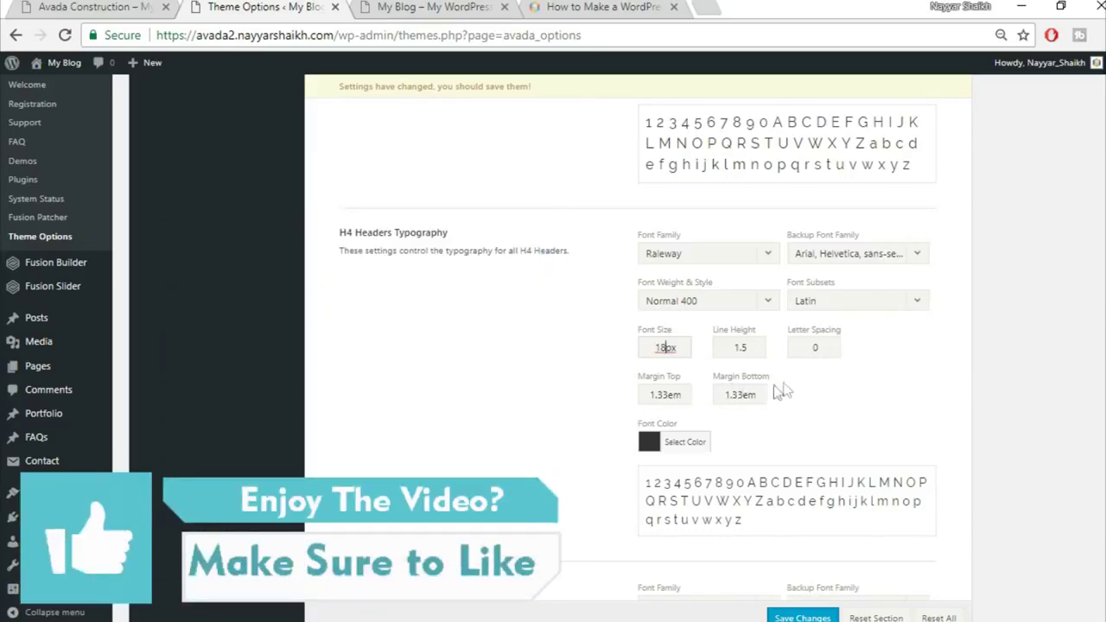
Make H5 headers Raleway with an Arial backup, 16px size and 1.4 line height
scroll(811, 375, "down", 4)
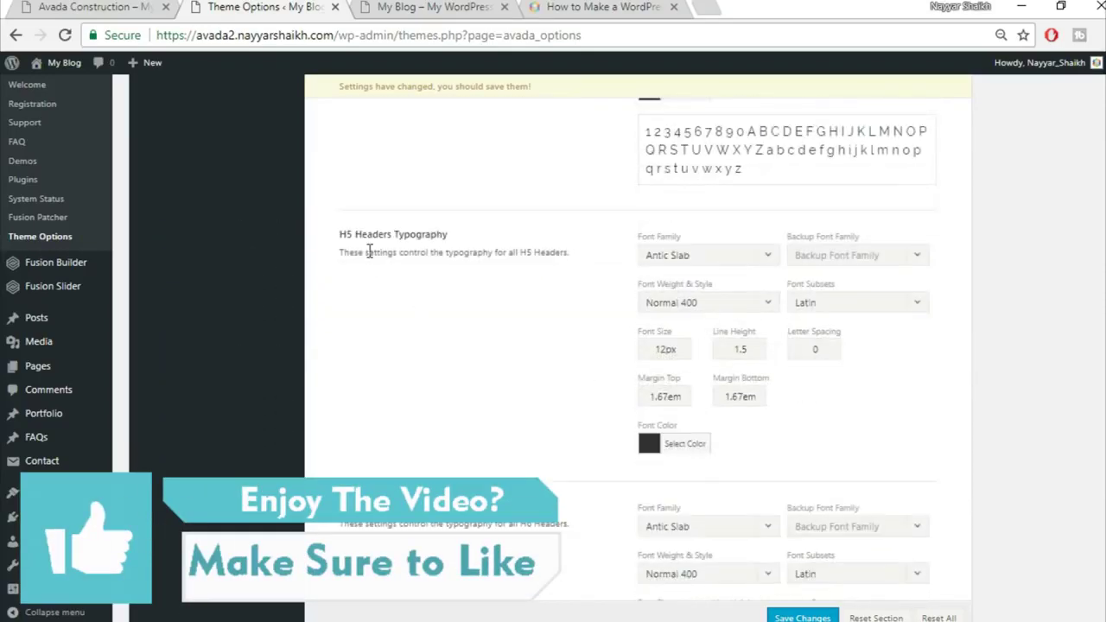
left_click(689, 256)
type("rale")
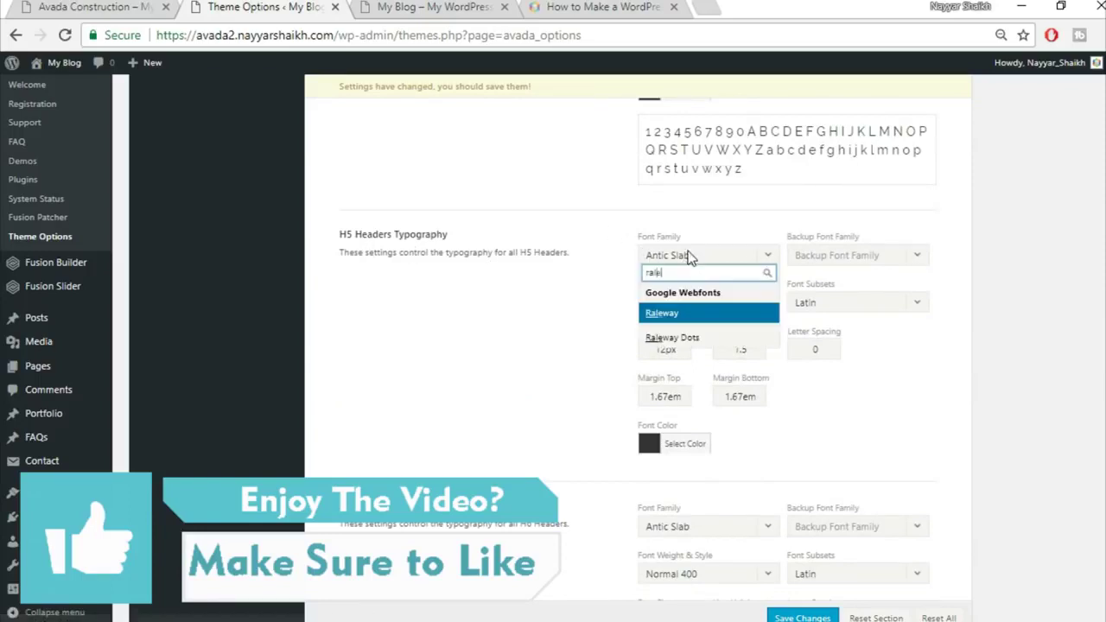
left_click(697, 314)
left_click(890, 258)
left_click(845, 275)
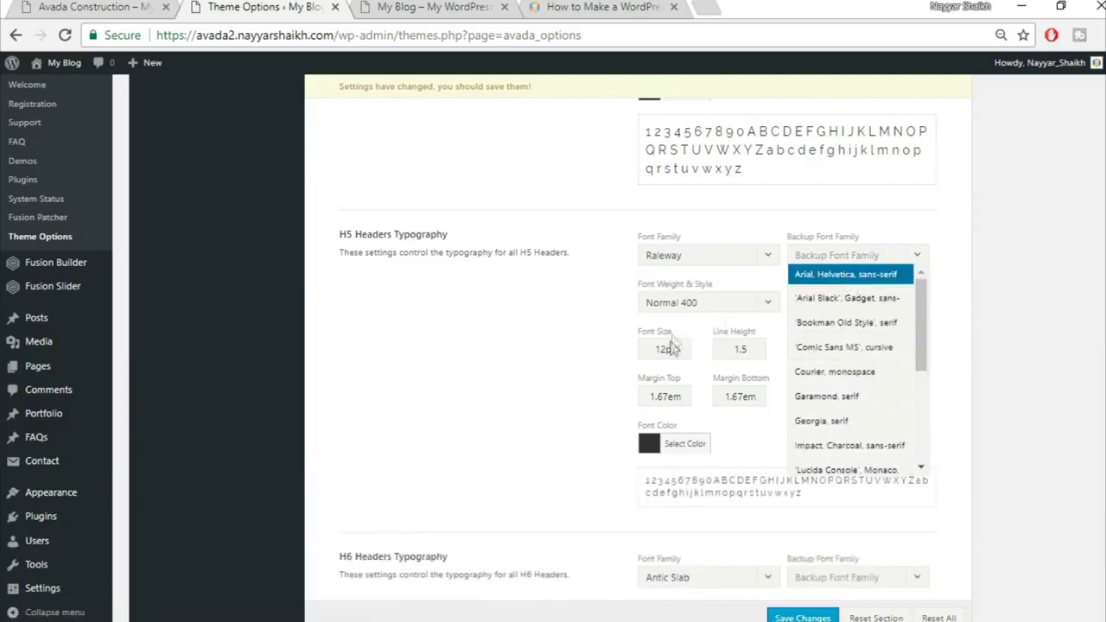
left_click_drag(665, 349, 608, 356)
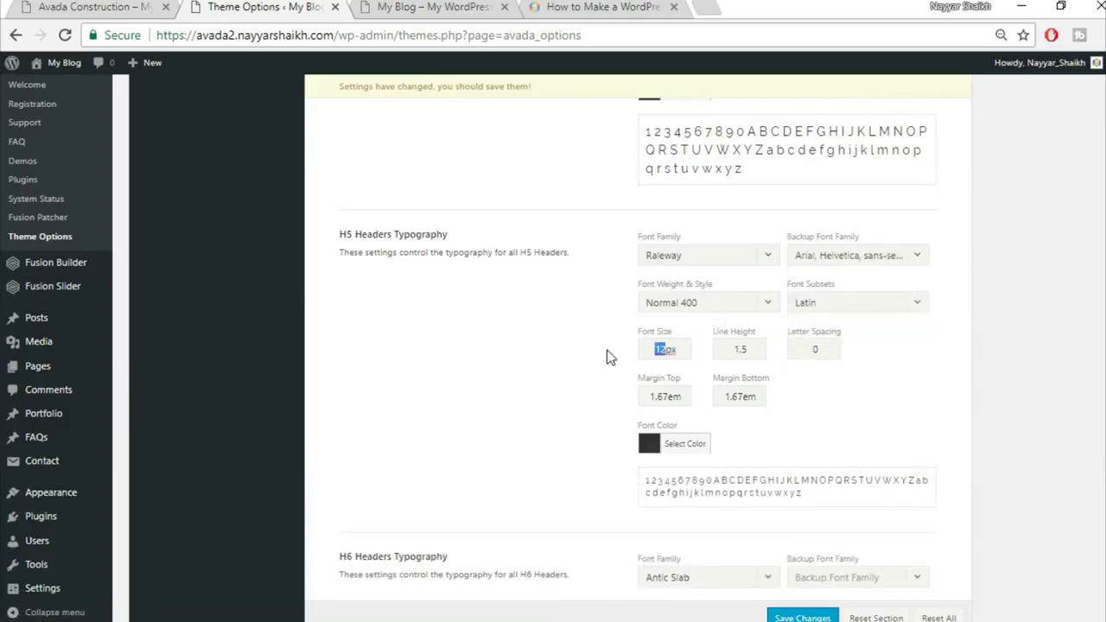
type("16")
left_click(750, 349)
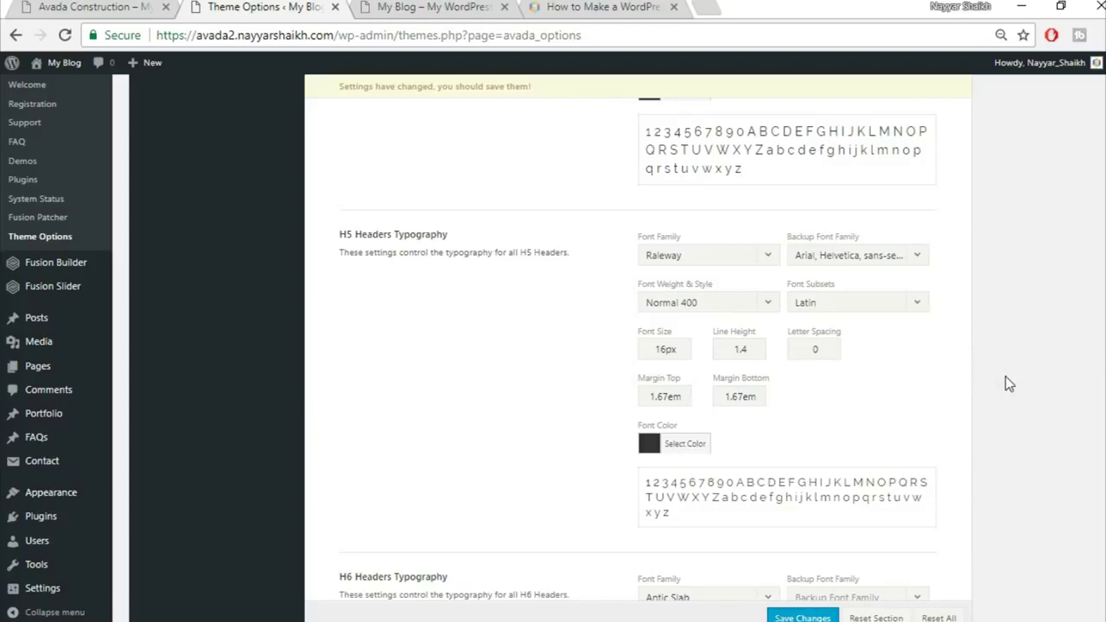
scroll(1008, 384, "down", 4)
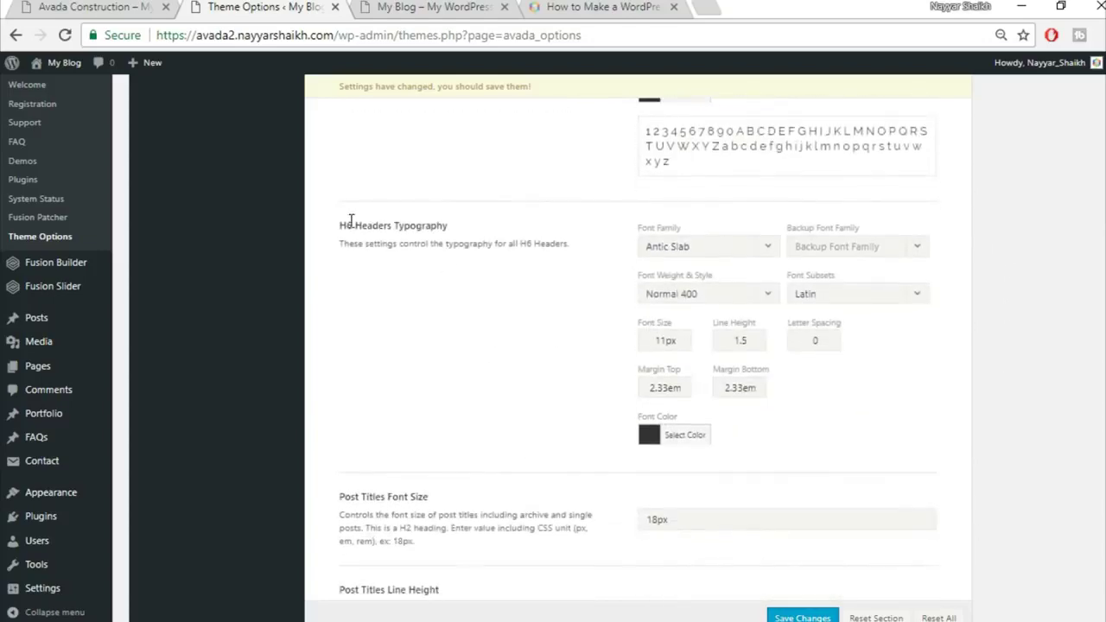
Set H6 headers to Raleway with an Arial backup, 12px size and 1.2 line height
left_click(701, 248)
type("rale")
left_click(671, 307)
left_click(805, 250)
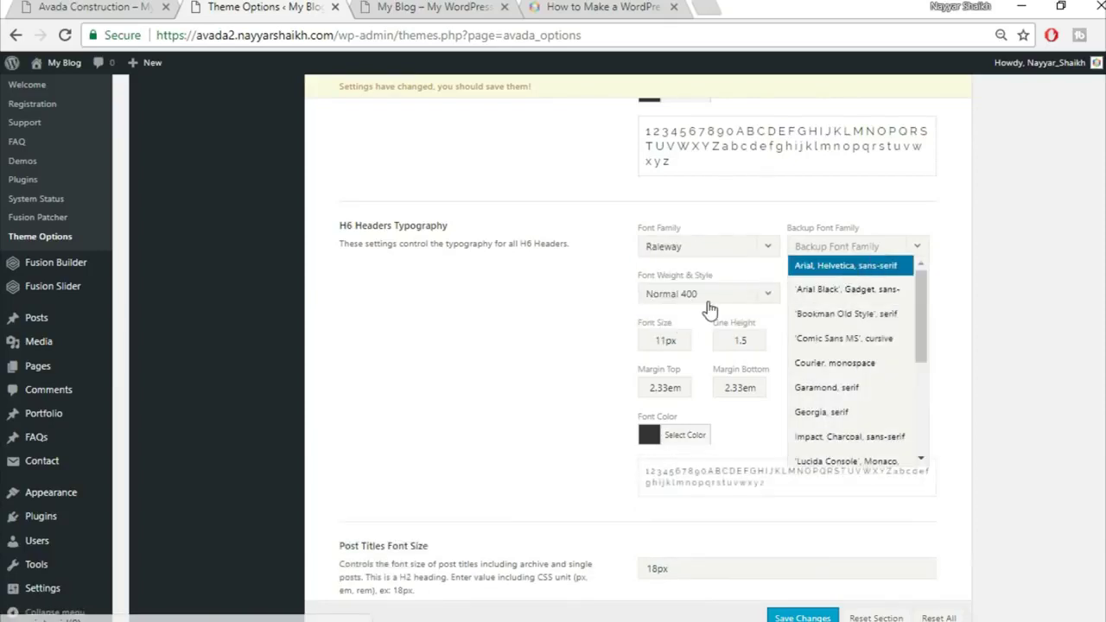
key("Return")
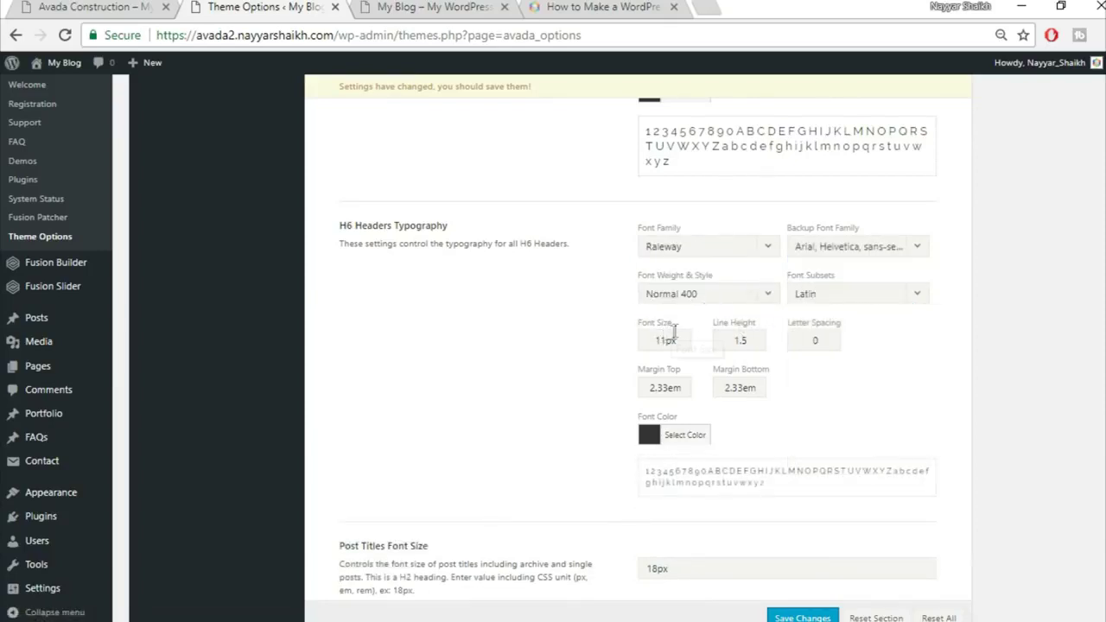
left_click_drag(666, 340, 562, 346)
type("12")
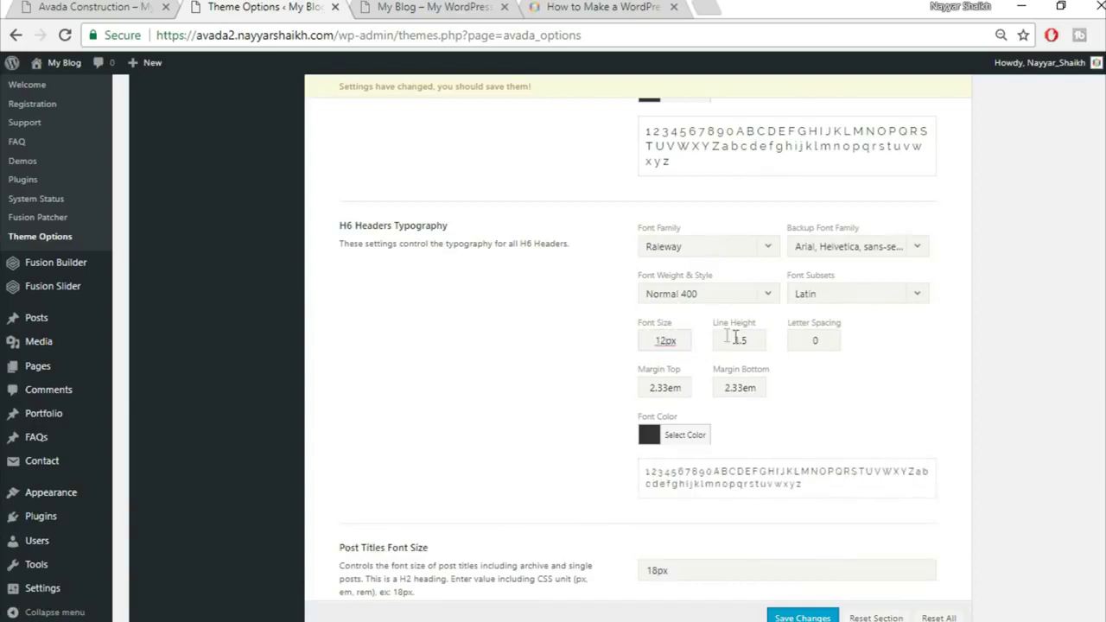
left_click_drag(750, 341, 742, 343)
type("2")
Give H6 headers 1px letter spacing, a 0.4 top margin and a 0em bottom margin
key("Tab")
type("1")
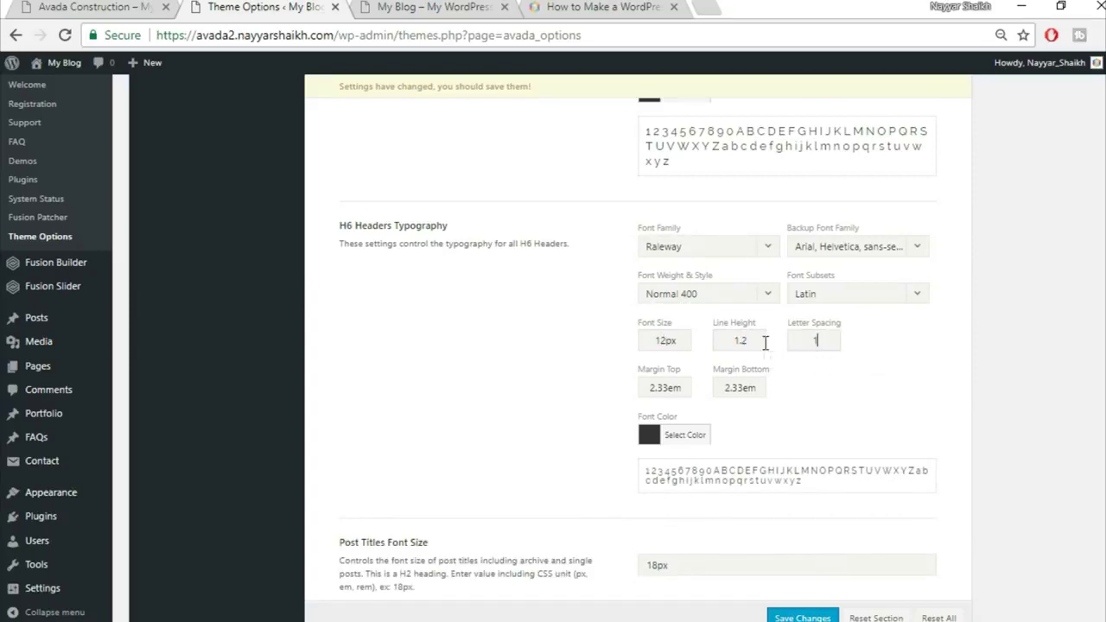
type("px")
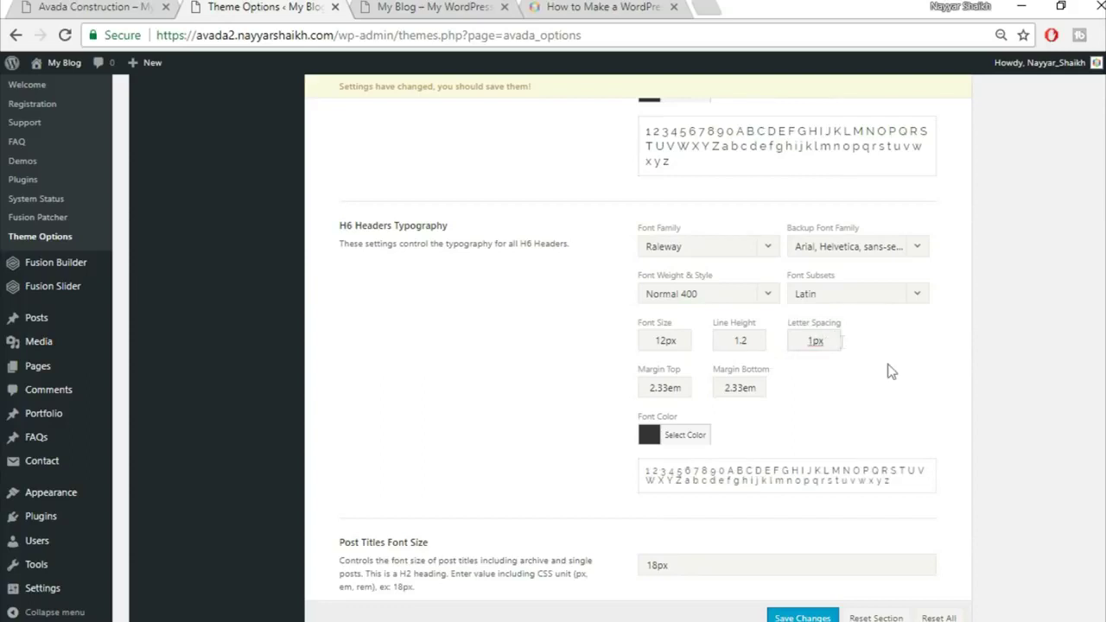
left_click(668, 388)
key("shift+Home")
type("0.4")
key("Tab")
type("0em")
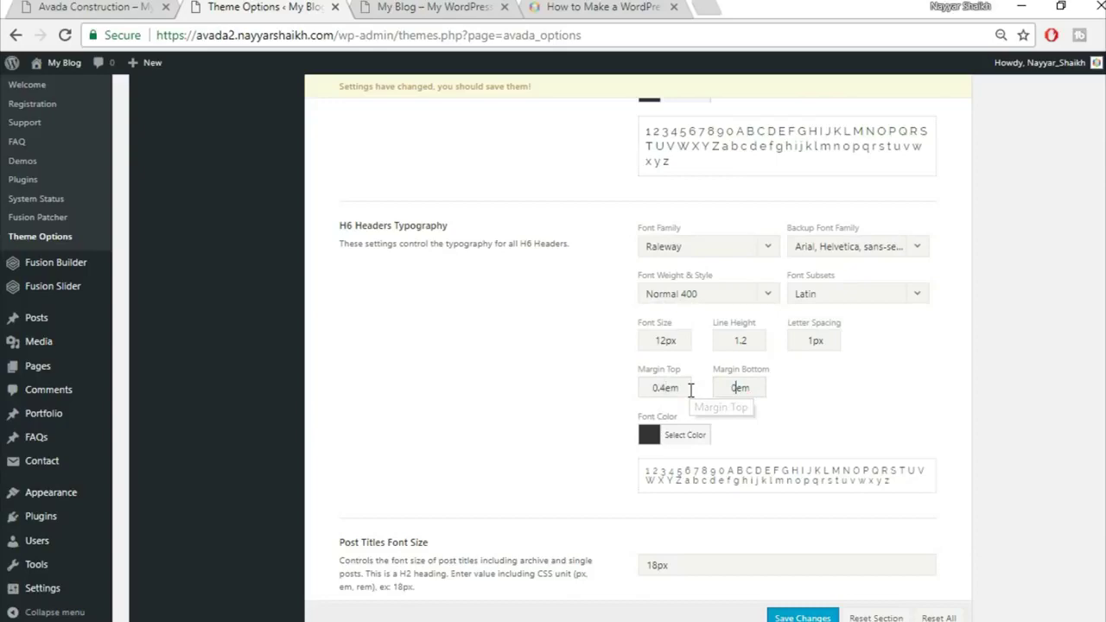
key("ctrl+1")
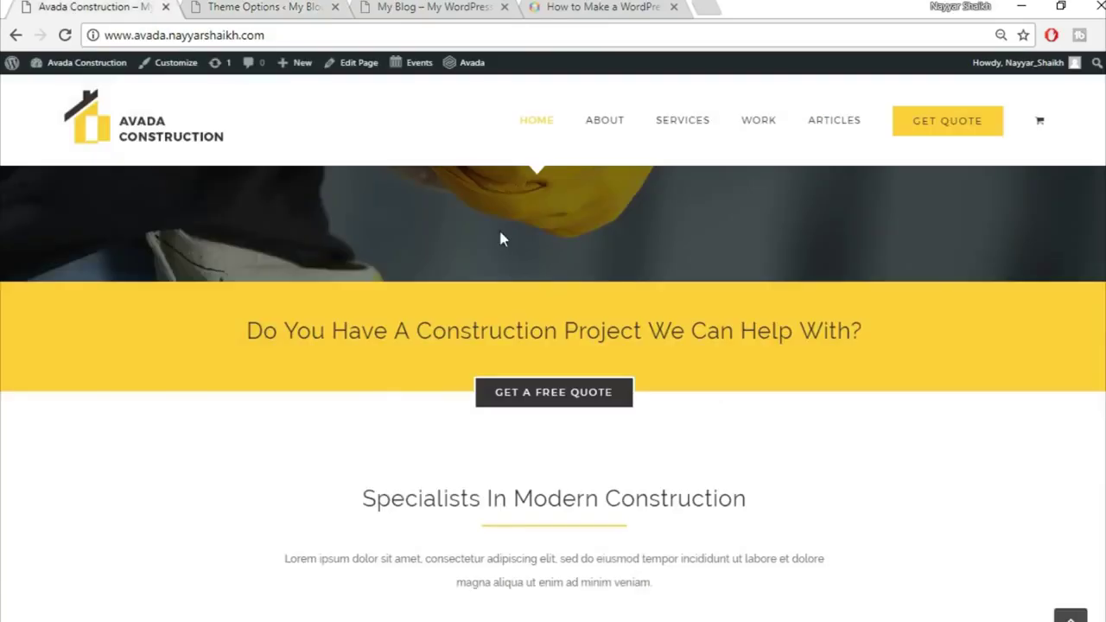
scroll(629, 403, "up", 5)
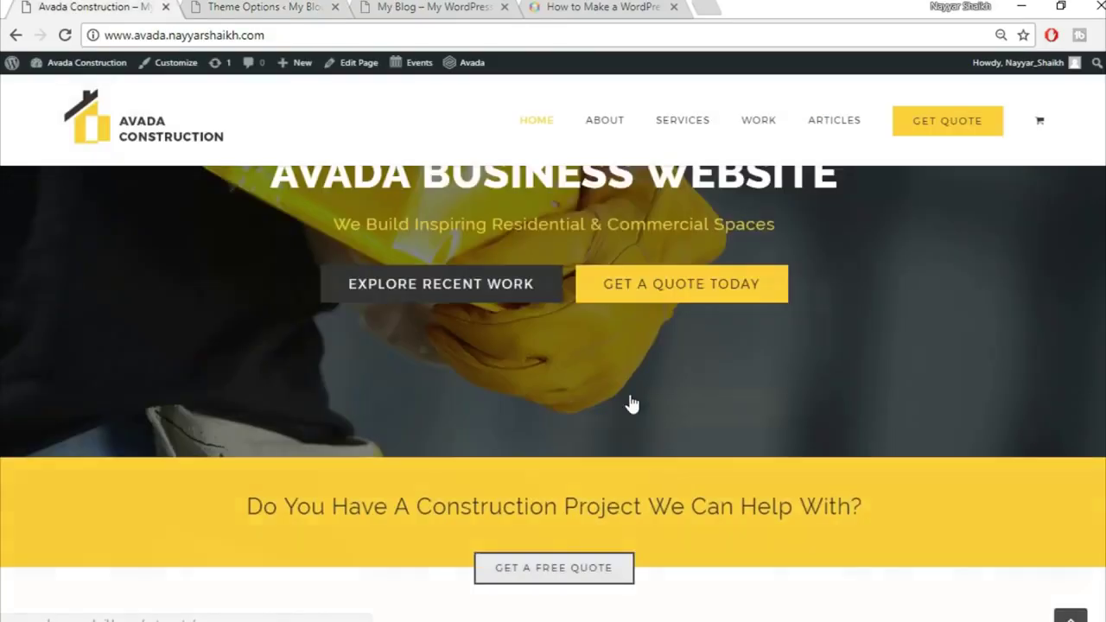
scroll(864, 393, "down", 10)
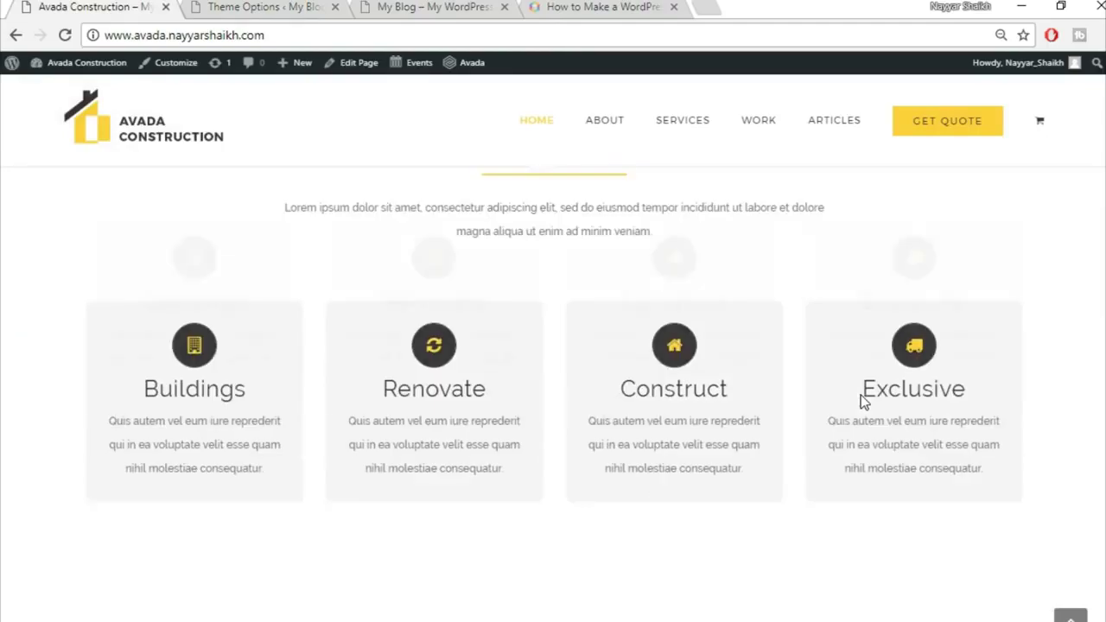
scroll(860, 395, "up", 10)
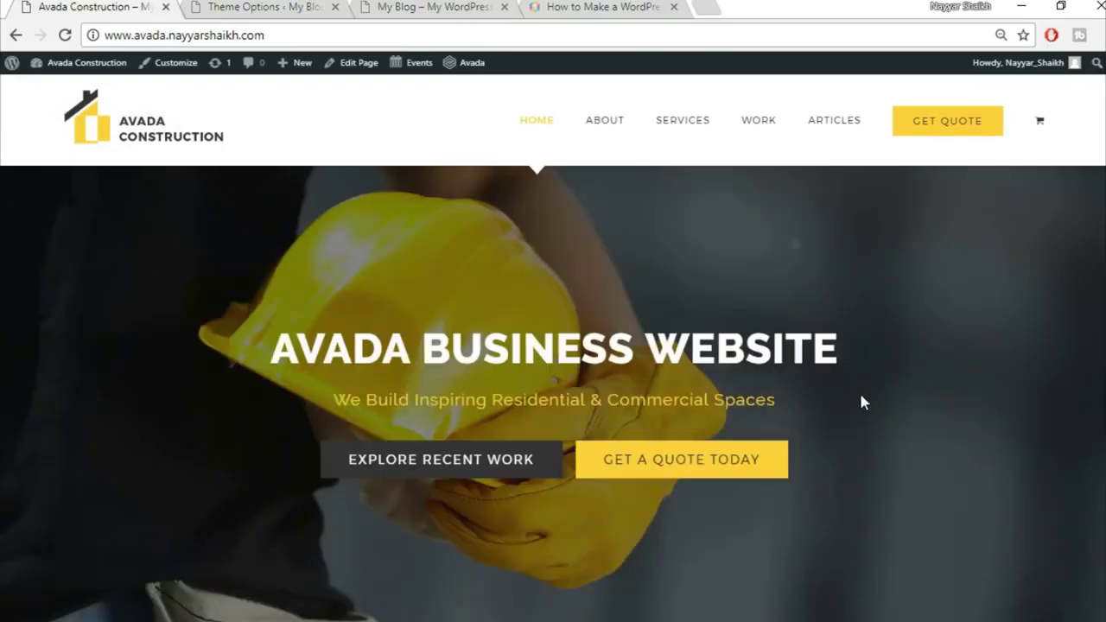
left_click(417, 6)
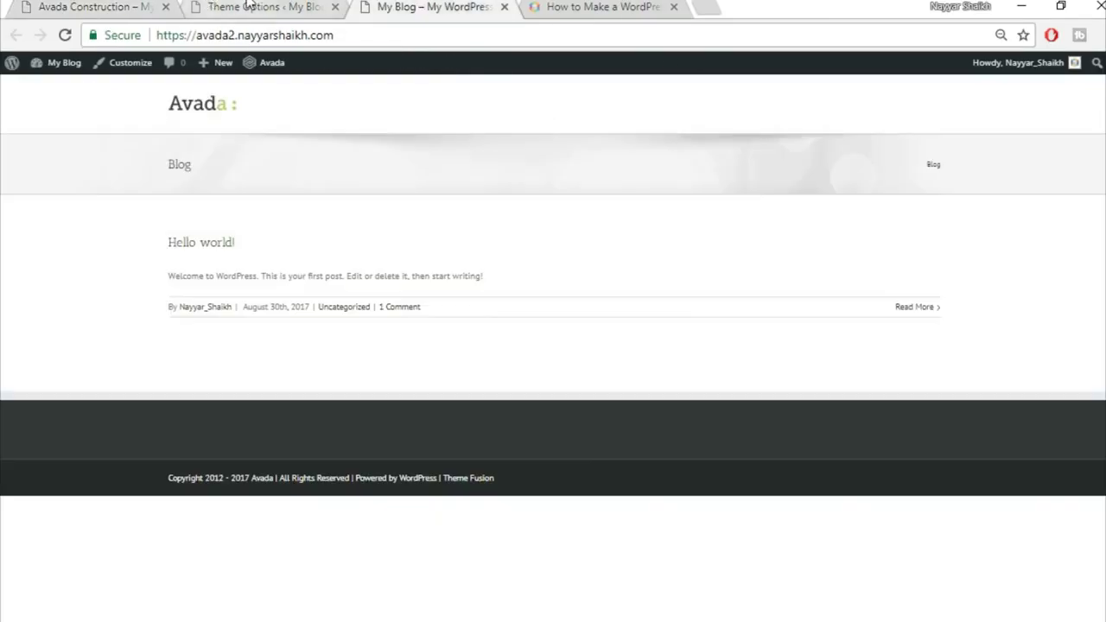
left_click(259, 7)
scroll(782, 420, "down", 3)
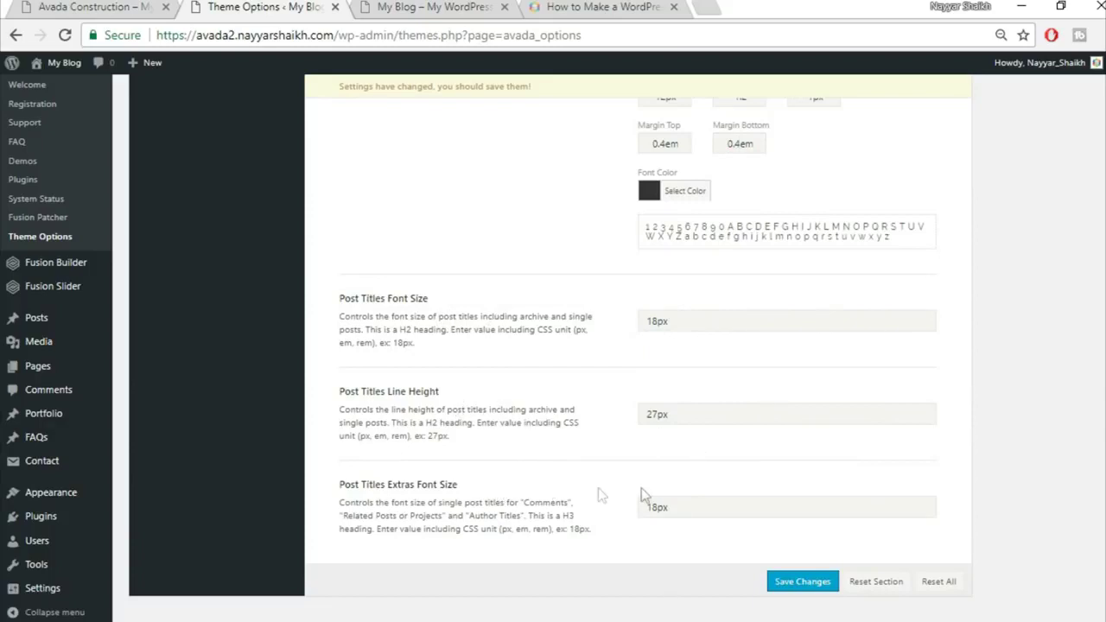
Set post titles to 24px, trim their line height, and set post title extras to 30px
left_click_drag(663, 322, 595, 317)
type("24")
left_click_drag(657, 414, 618, 414)
key("Delete")
key("Delete")
left_click_drag(658, 508, 543, 499)
type("30")
Save the Theme Options changes and compare against the demo homepage
left_click(817, 591)
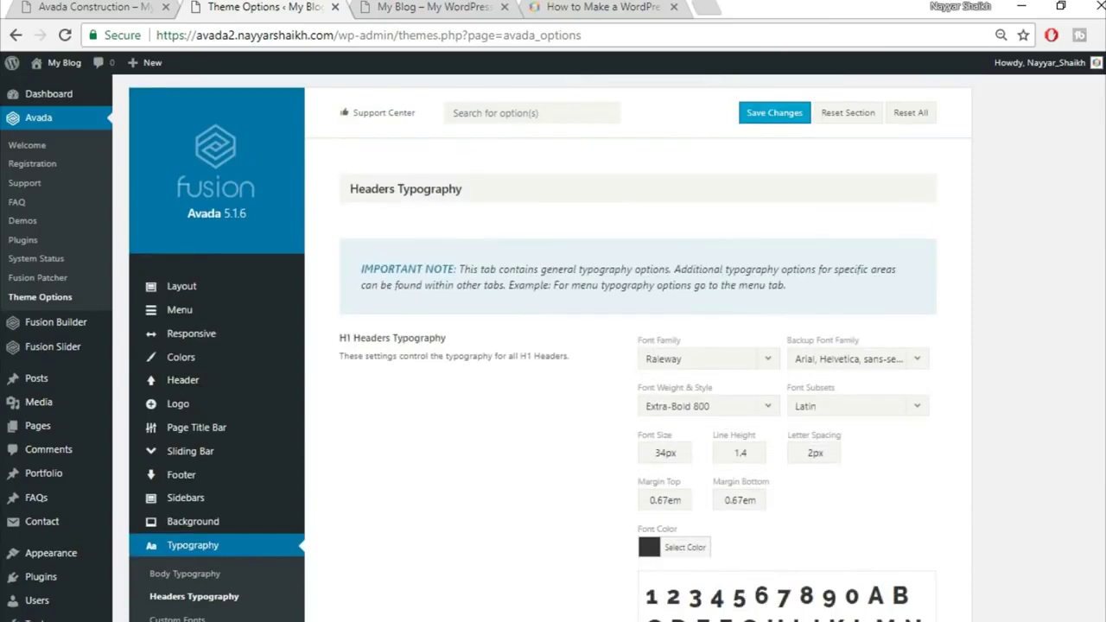
left_click(90, 10)
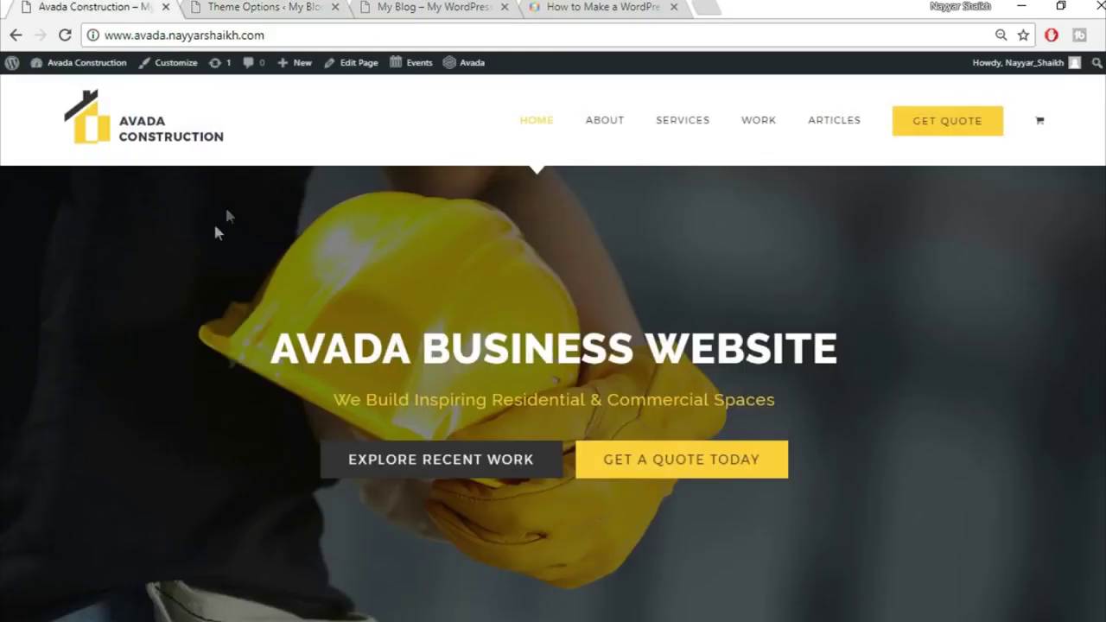
left_click(311, 7)
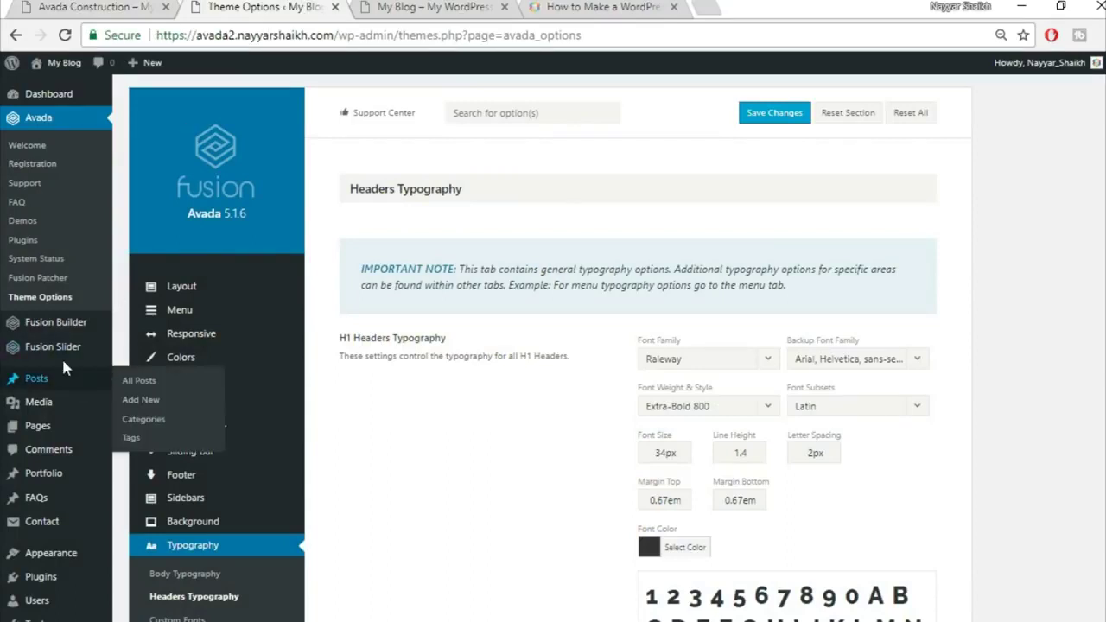
mouse_move(60, 351)
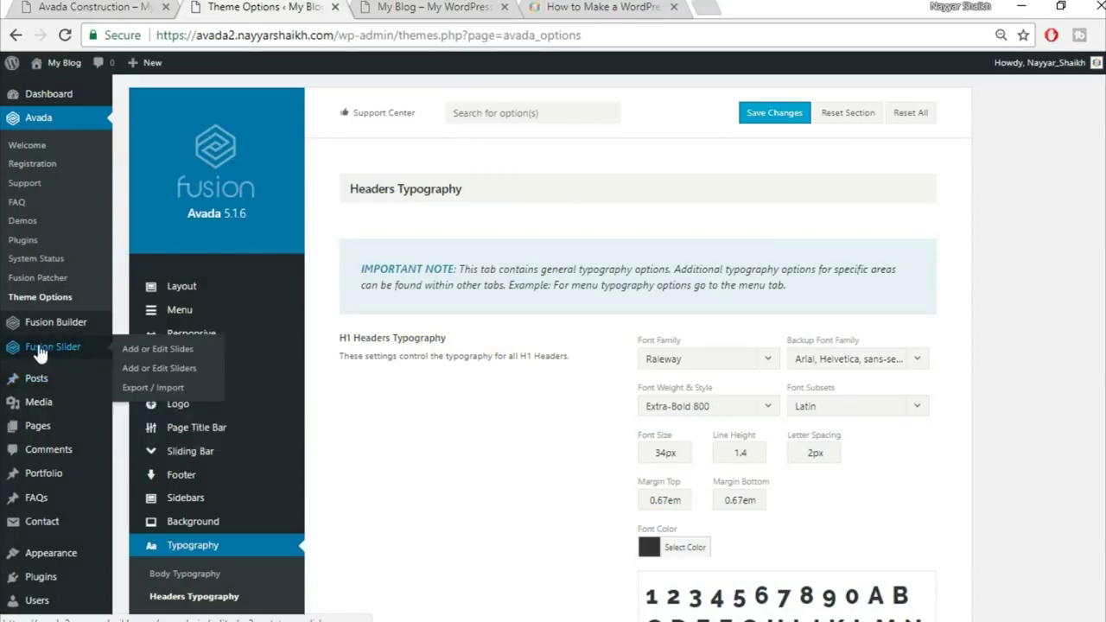
Add a new Fusion Slider named 'Slider' with its height value changed from 400
left_click(167, 379)
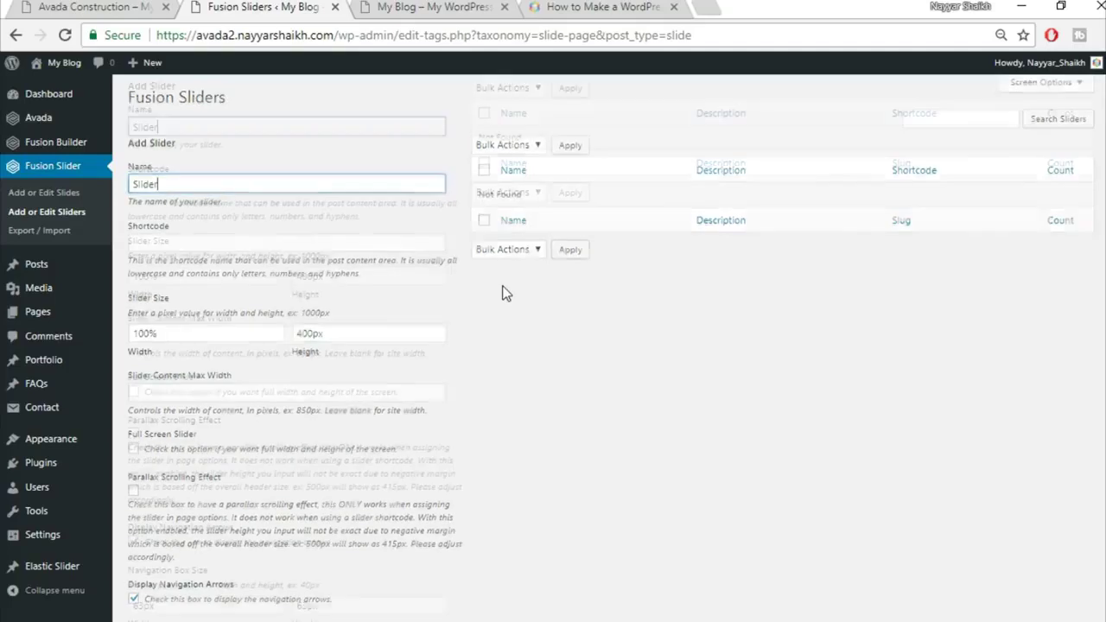
scroll(504, 294, "down", 1)
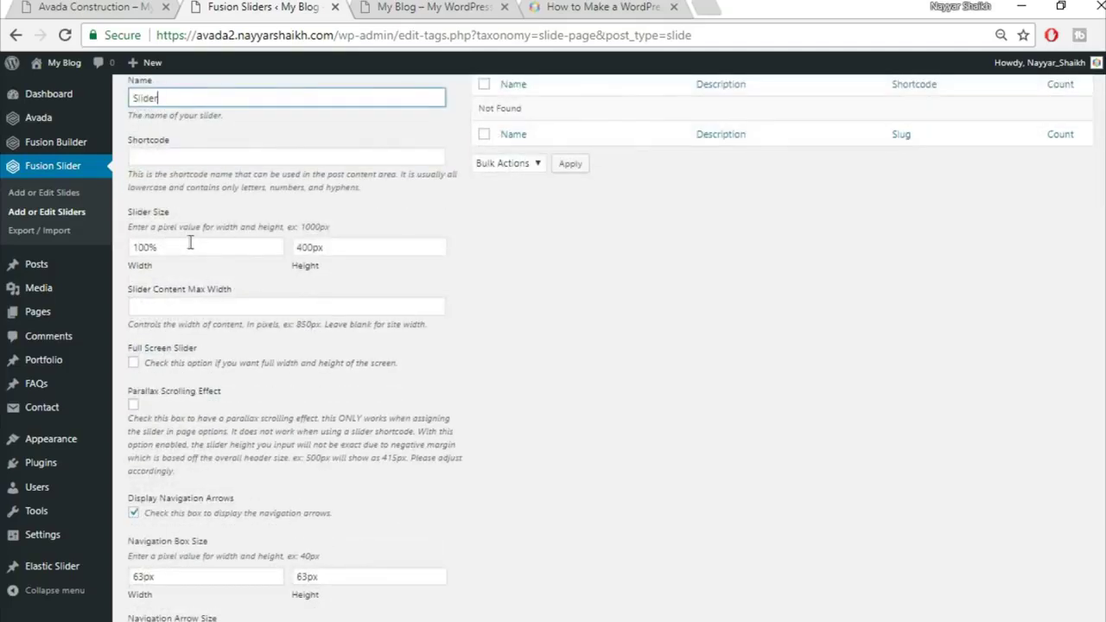
left_click_drag(309, 248, 251, 241)
type("5")
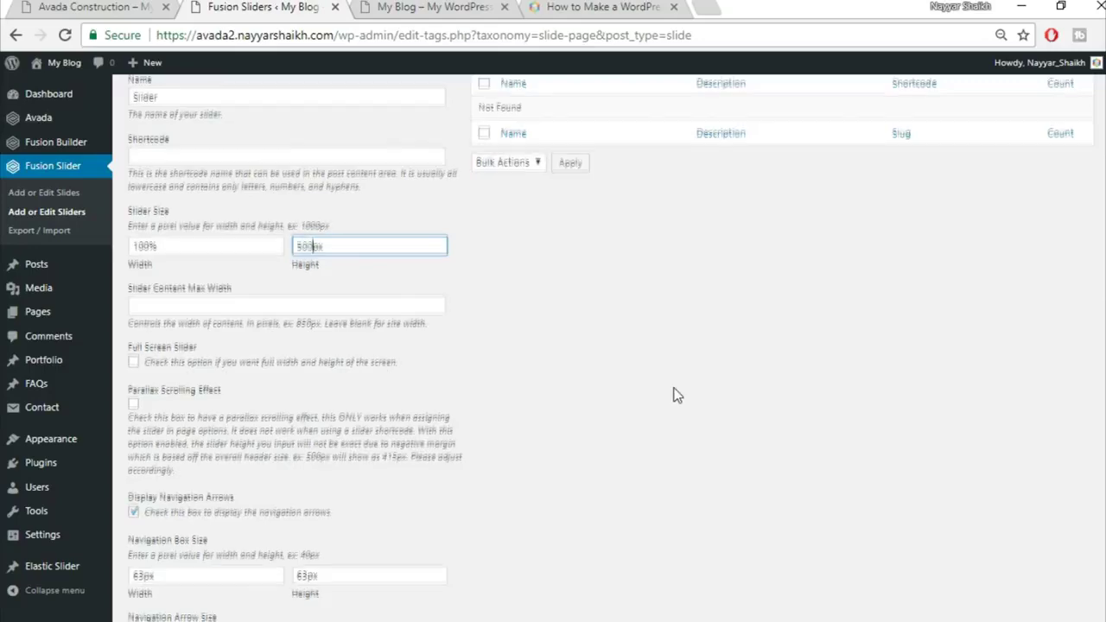
scroll(677, 394, "down", 6)
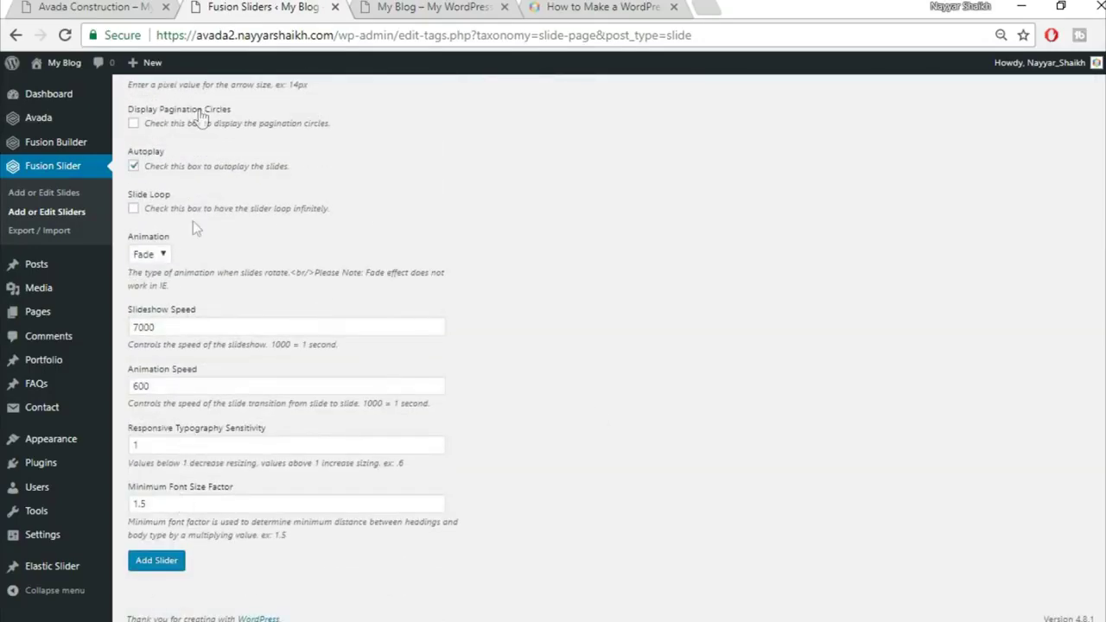
left_click(159, 568)
scroll(469, 534, "up", 7)
mouse_move(533, 199)
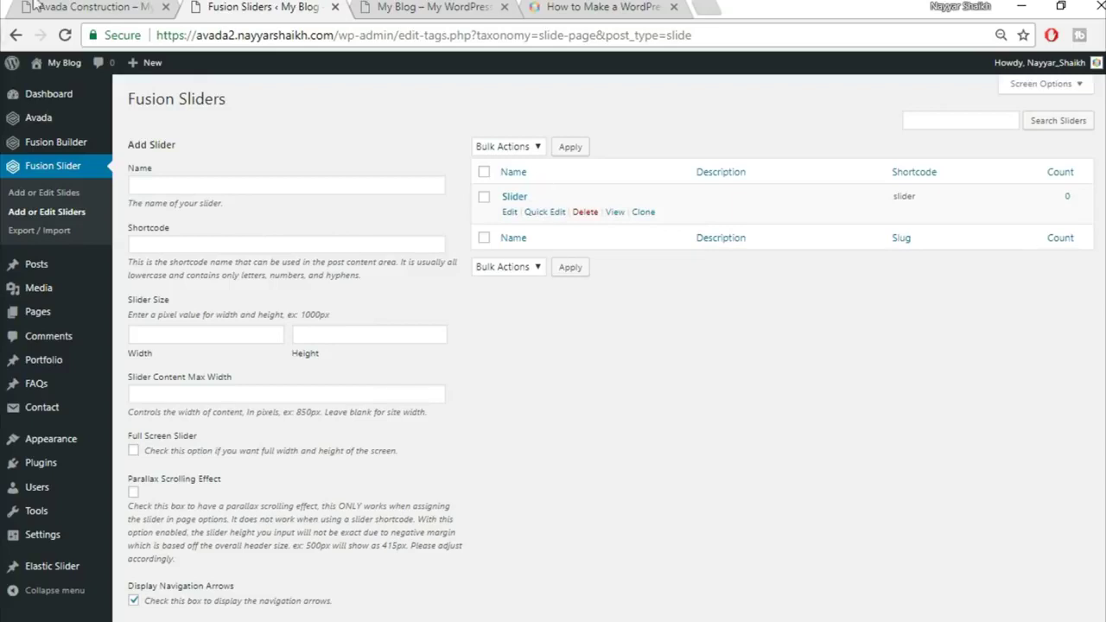
Start a new Fusion slide and title it Slide1, referring to the demo homepage
left_click(71, 198)
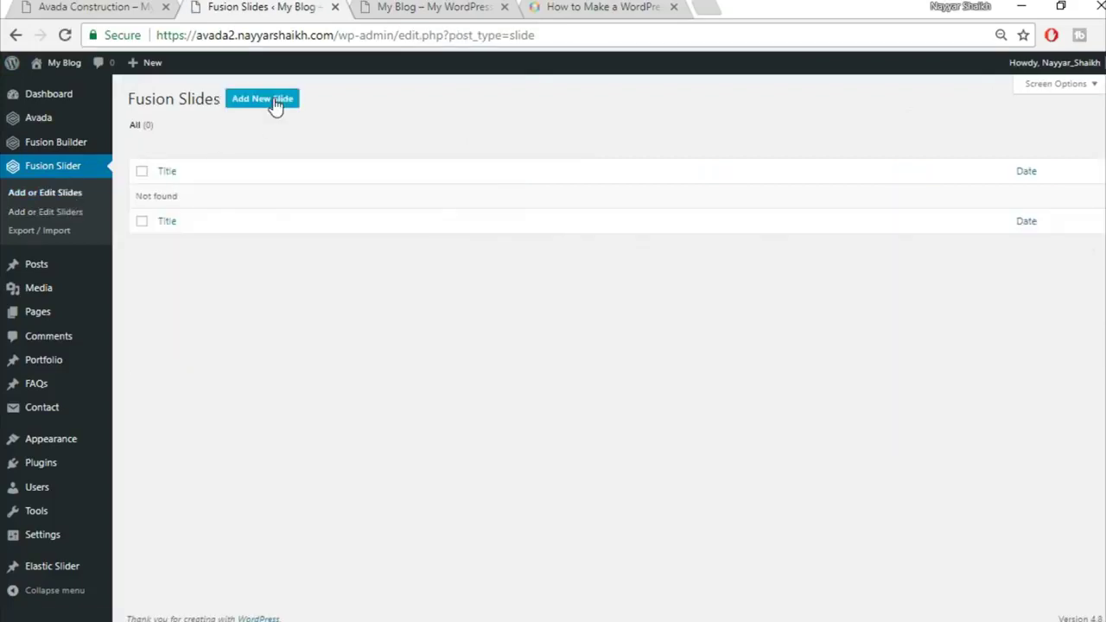
left_click(271, 105)
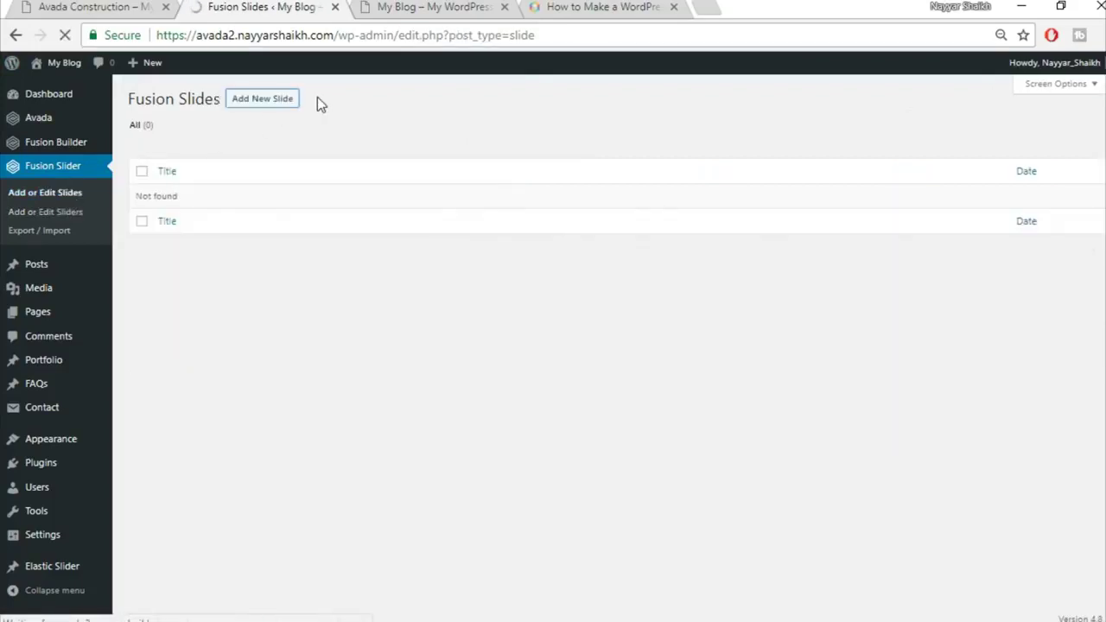
left_click(17, 6)
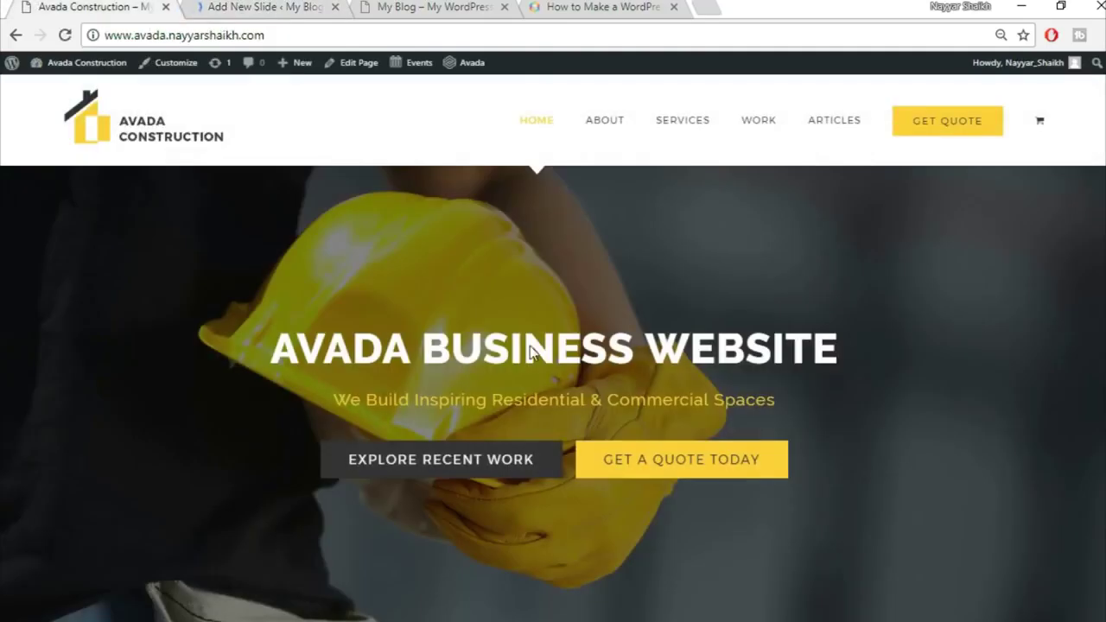
left_click(248, 6)
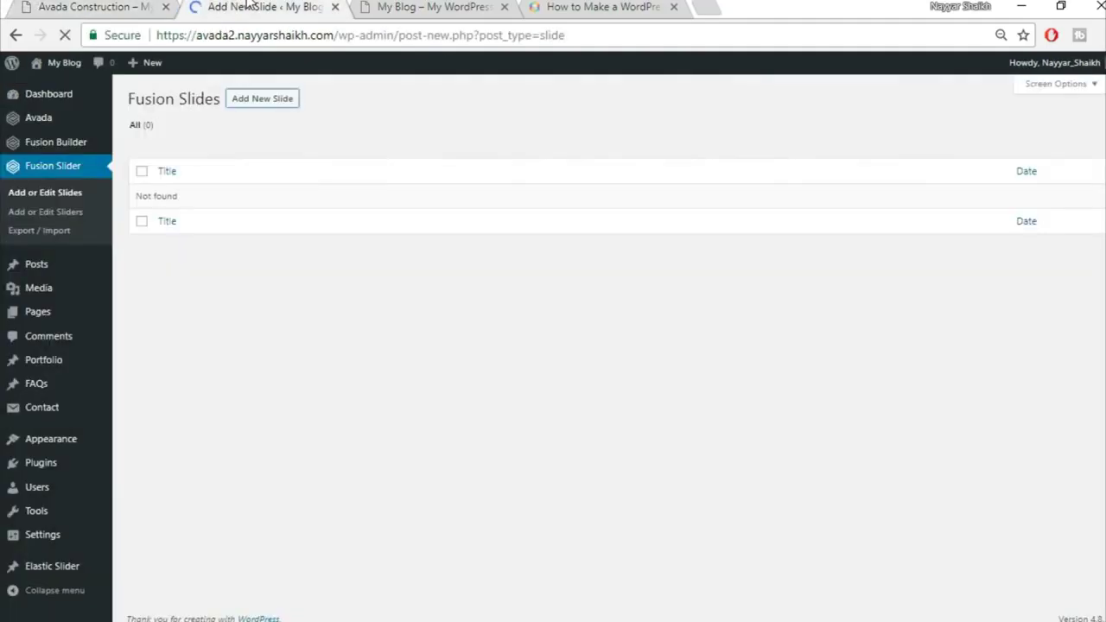
type("Slide1")
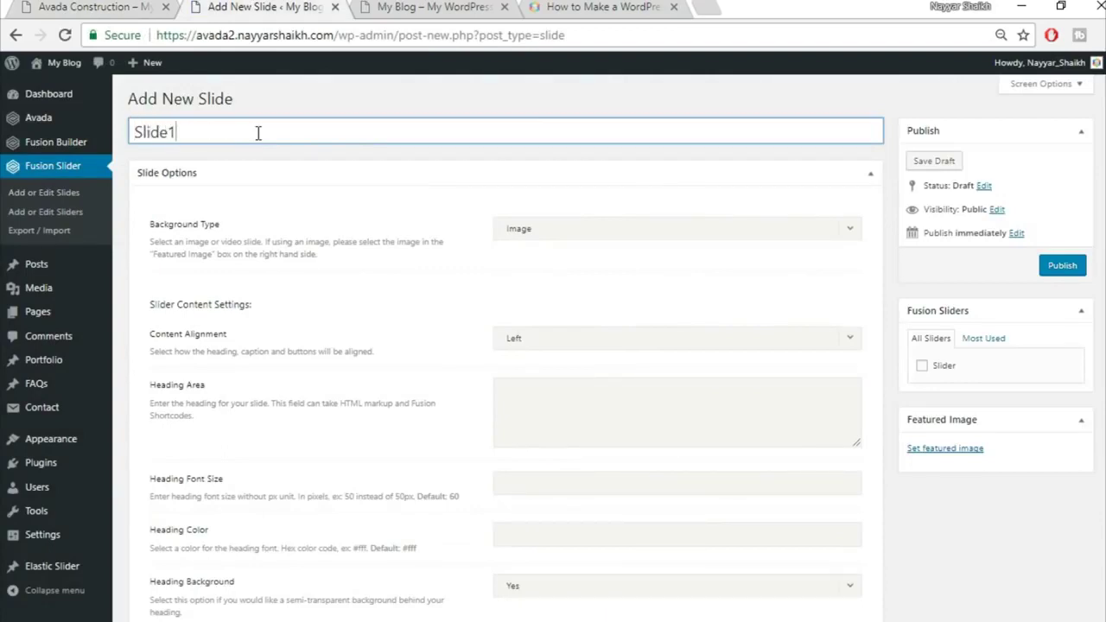
left_click(24, 6)
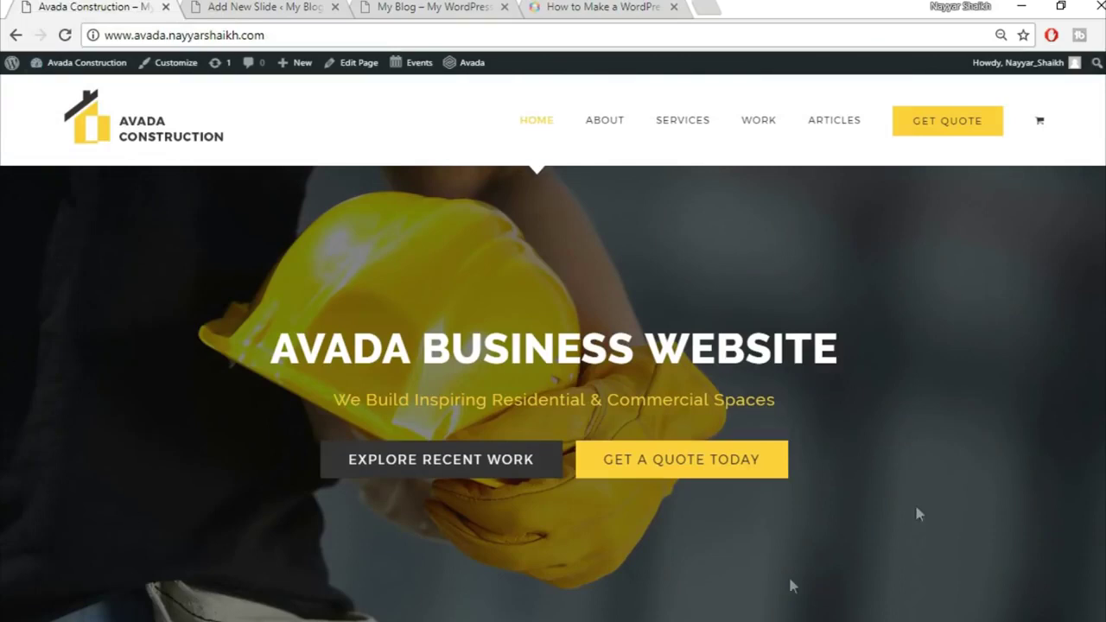
left_click(298, 7)
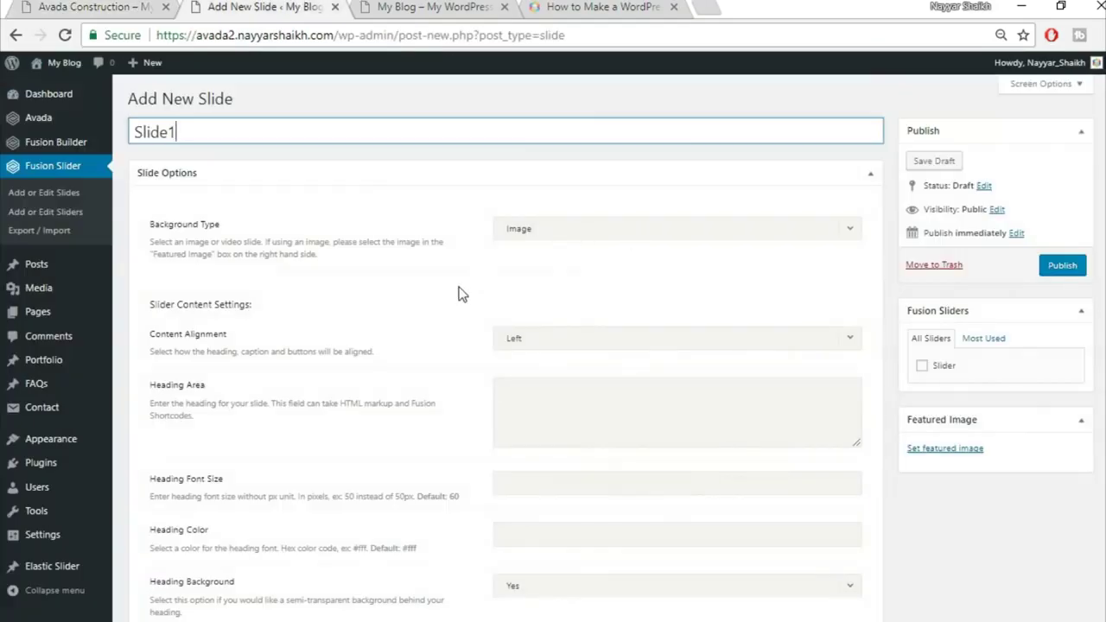
Set content alignment to Center and copy the demo's 'AVADA BUSINESS WEBSITE' heading
scroll(254, 252, "down", 1)
left_click(100, 6)
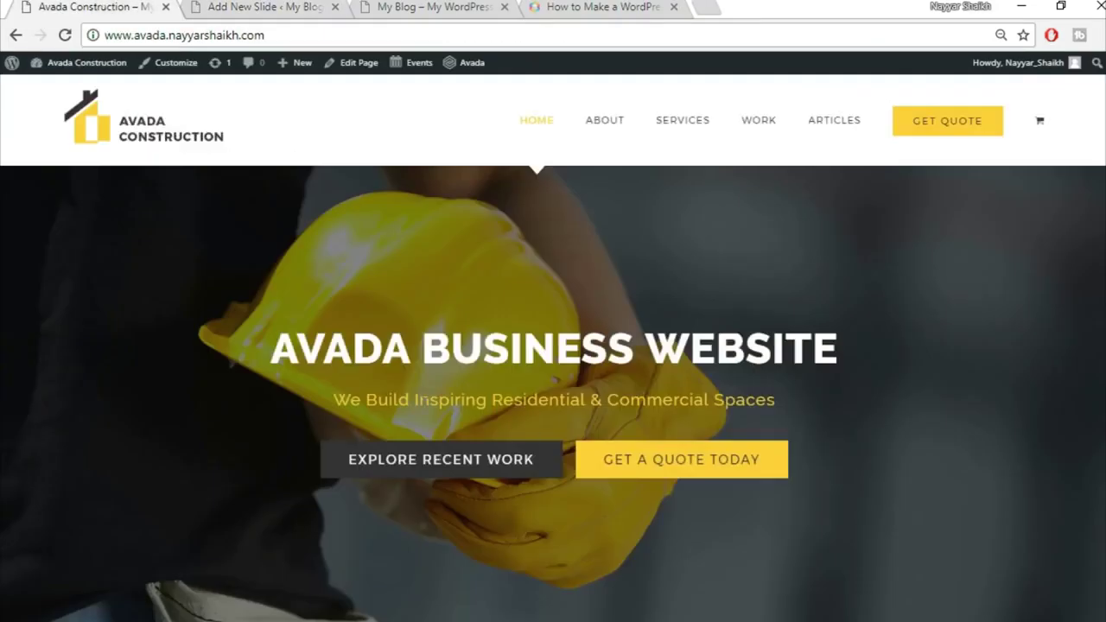
left_click_drag(269, 348, 852, 346)
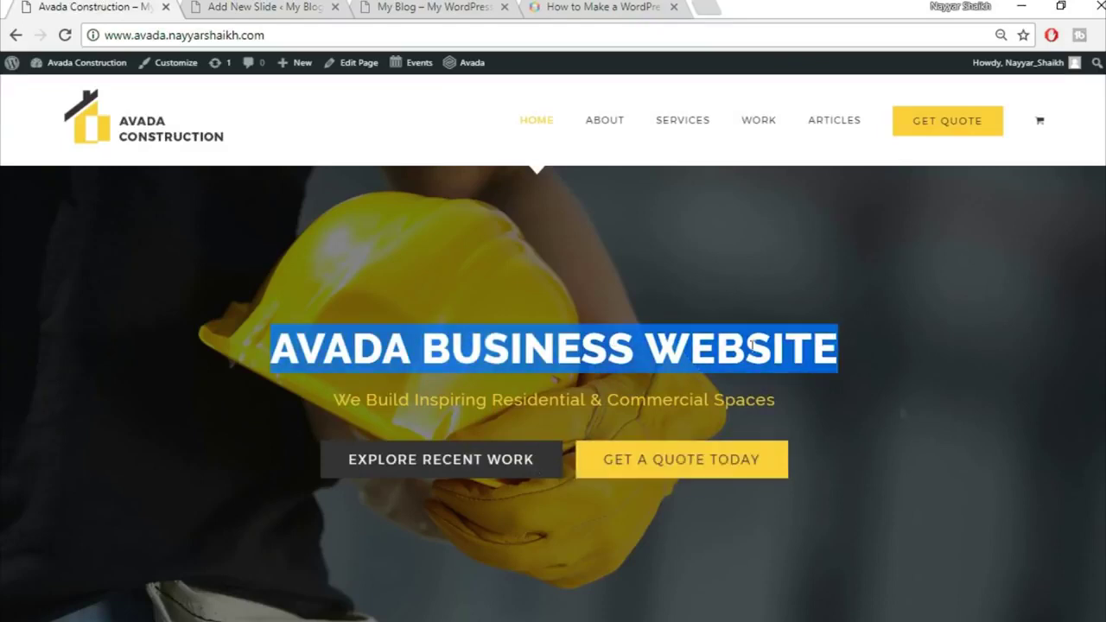
left_click(259, 7)
left_click(601, 250)
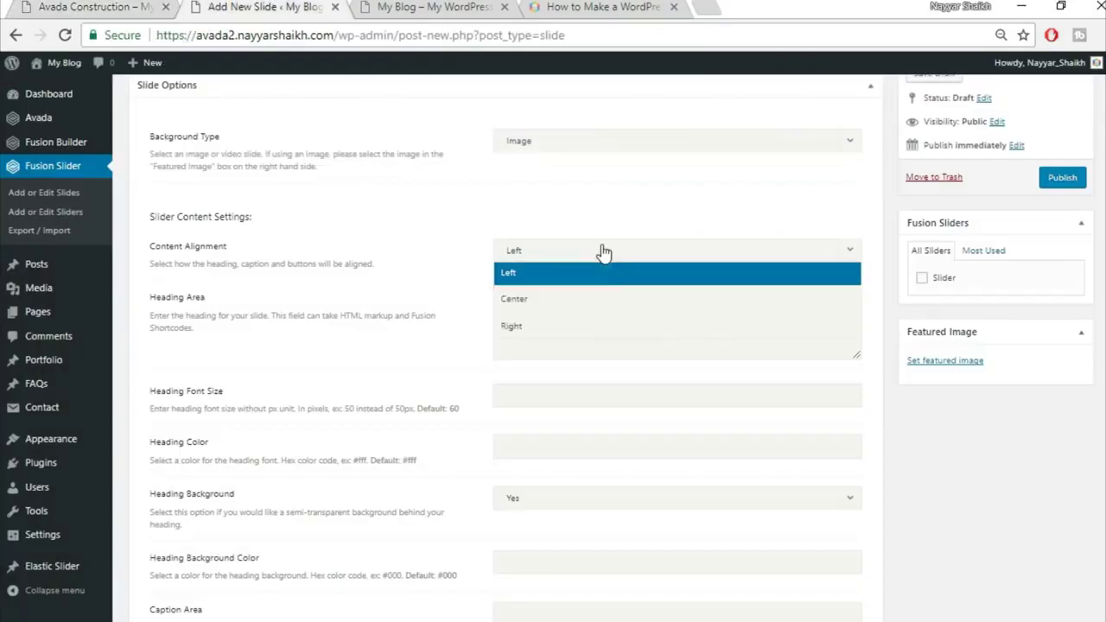
left_click(591, 300)
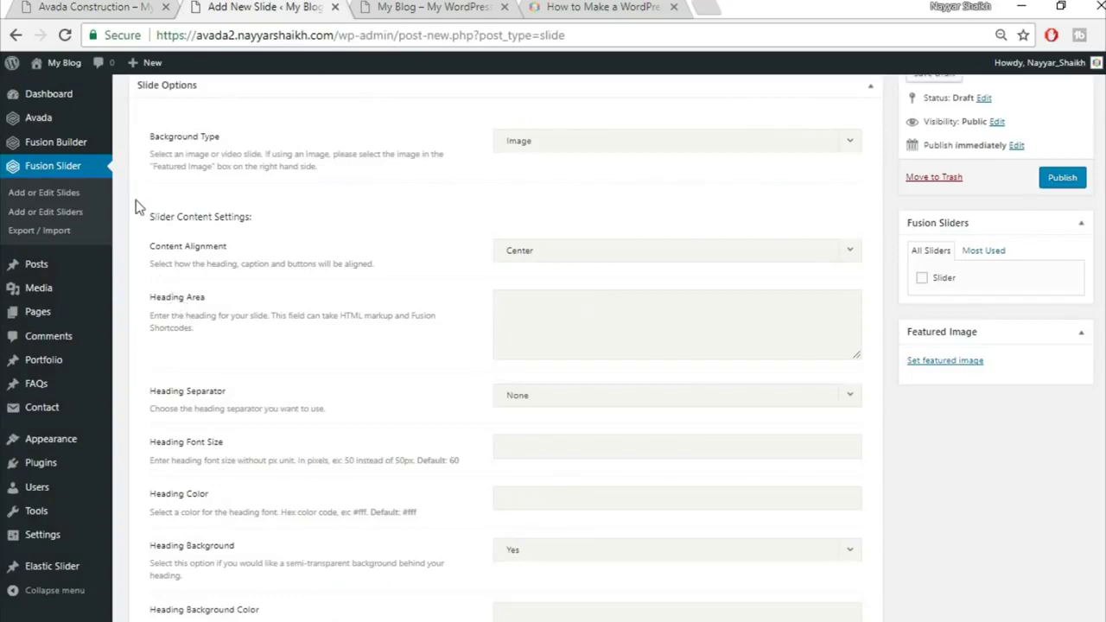
left_click(52, 6)
left_click_drag(269, 347, 856, 330)
key("ctrl+c")
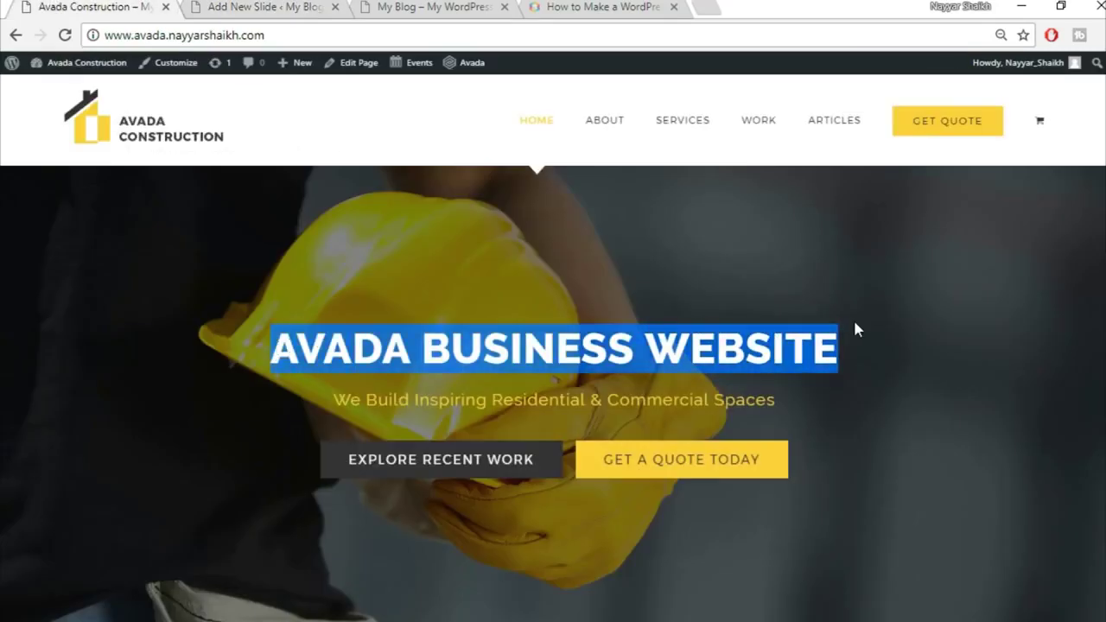
left_click(264, 7)
Paste 'AVADA BUSINESS WEBSITE' as the slide heading wrapped in strong tags
left_click(578, 309)
key("ctrl+v")
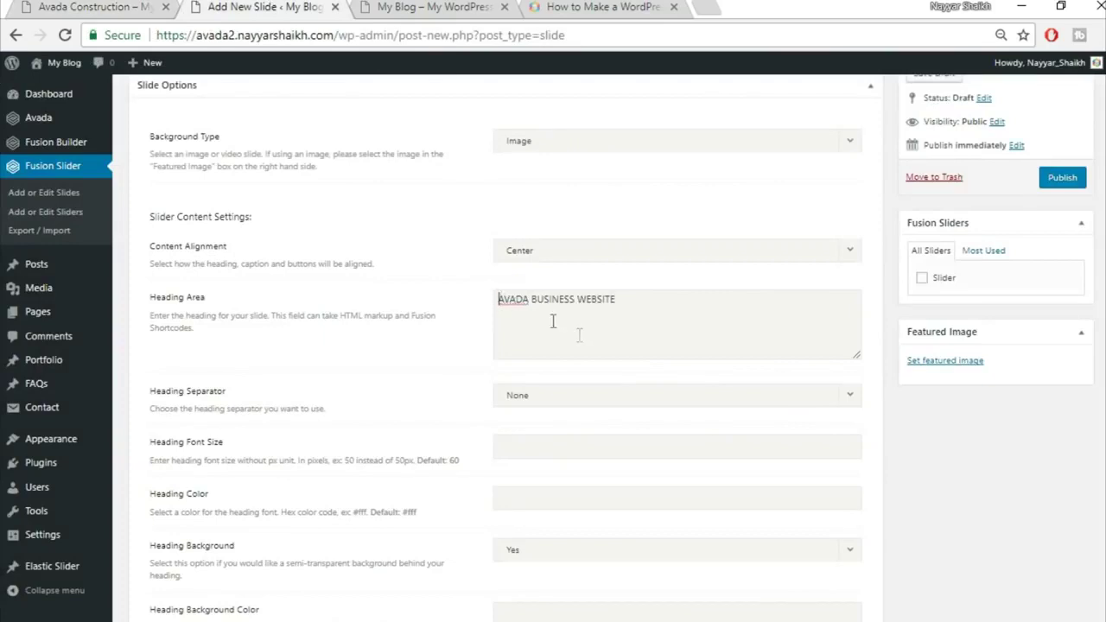
type("<s")
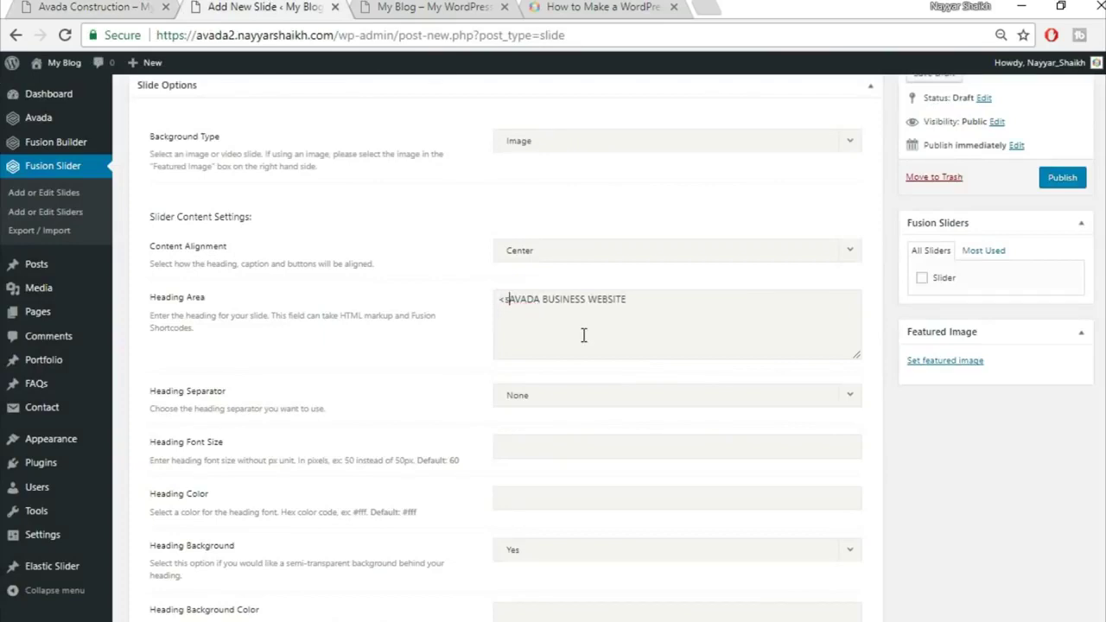
type("tron")
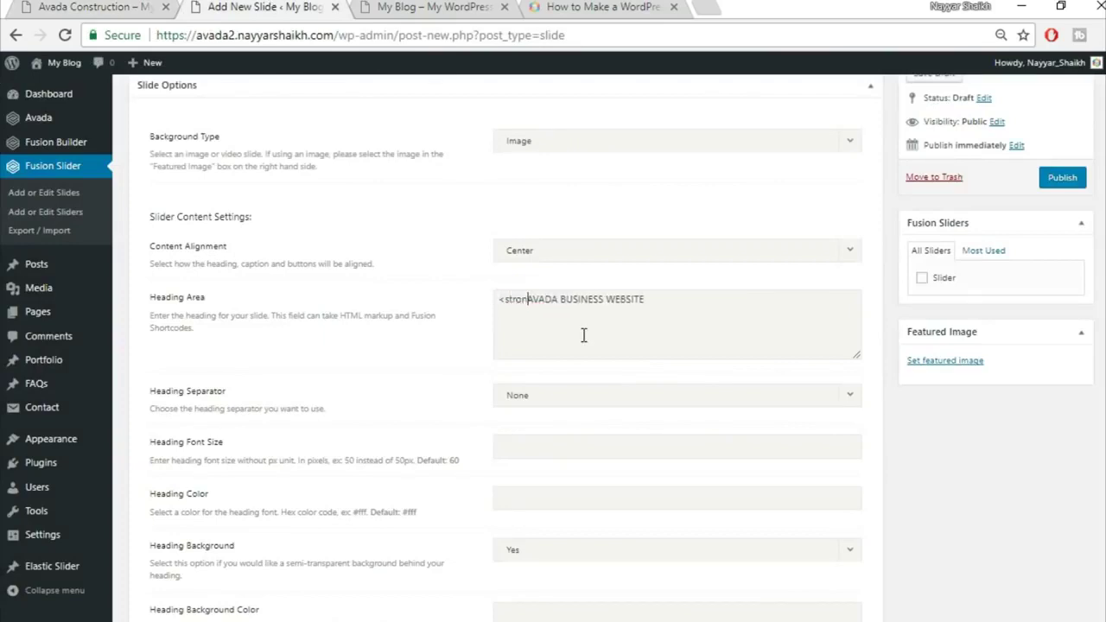
type("g>")
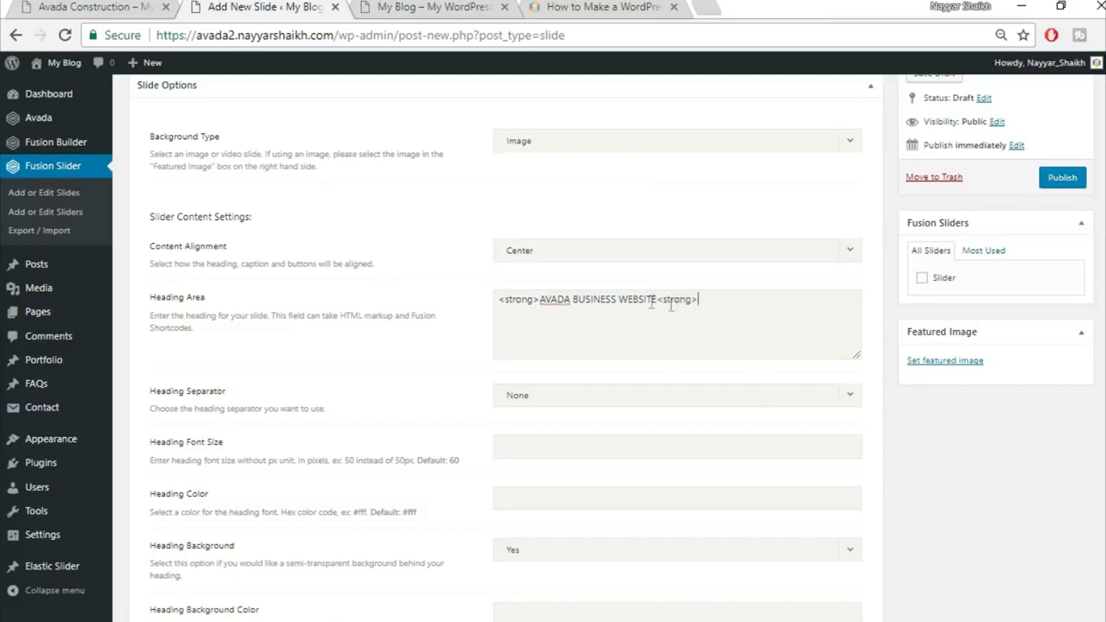
type("/")
Set the slide heading colour to #fff, matching the live demo
left_click(133, 6)
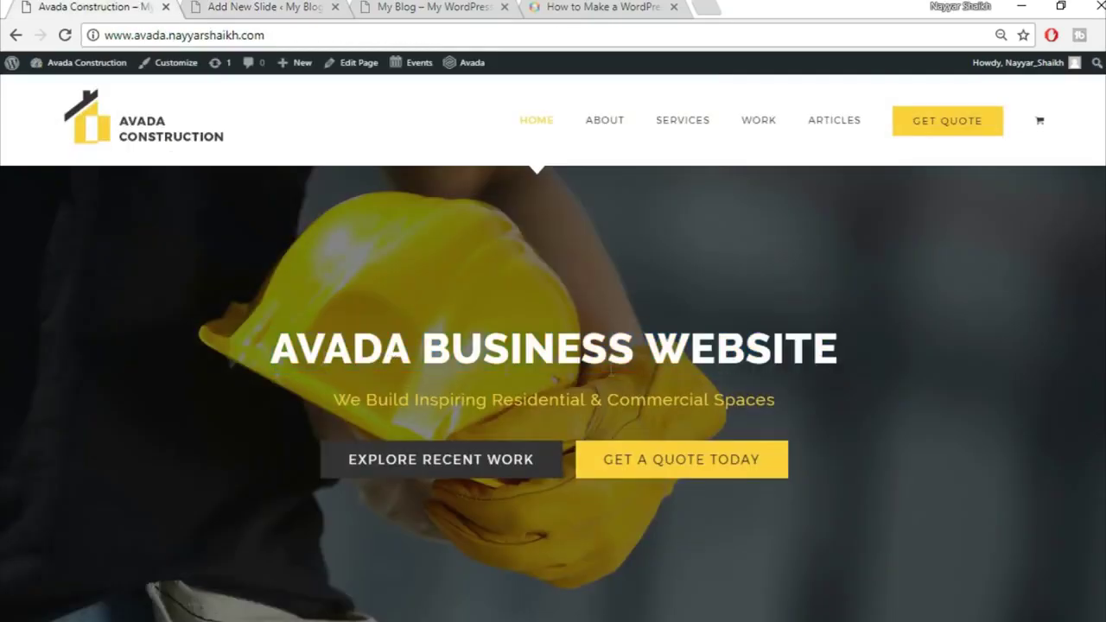
left_click_drag(273, 349, 896, 350)
left_click(300, 6)
scroll(699, 407, "down", 1)
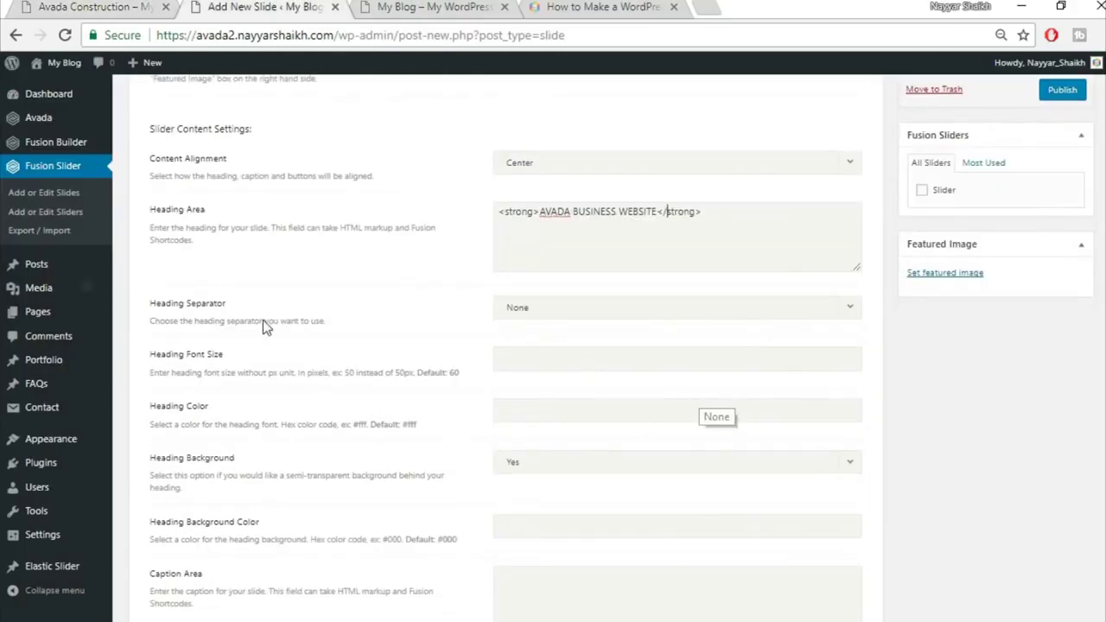
scroll(738, 340, "down", 1)
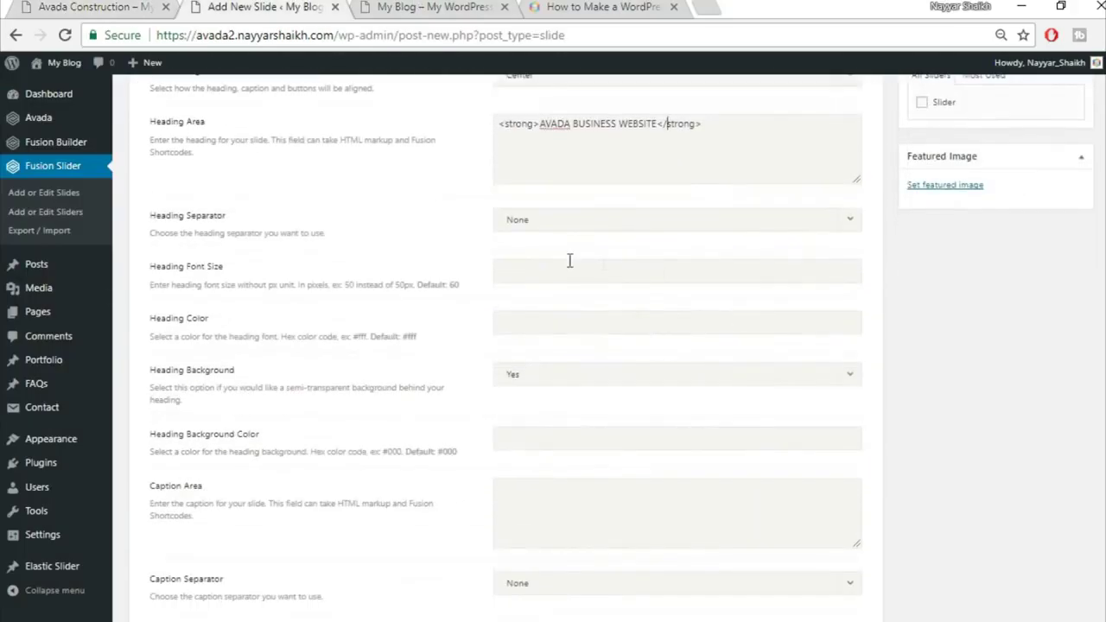
key("ctrl+shift+Tab")
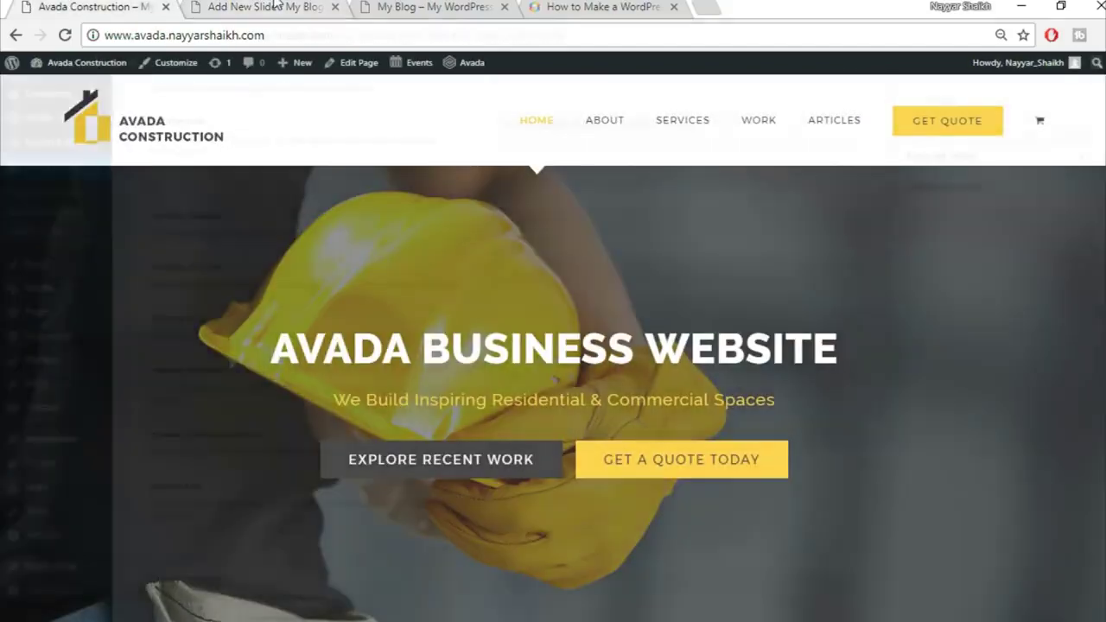
key("ctrl+Tab")
left_click(560, 327)
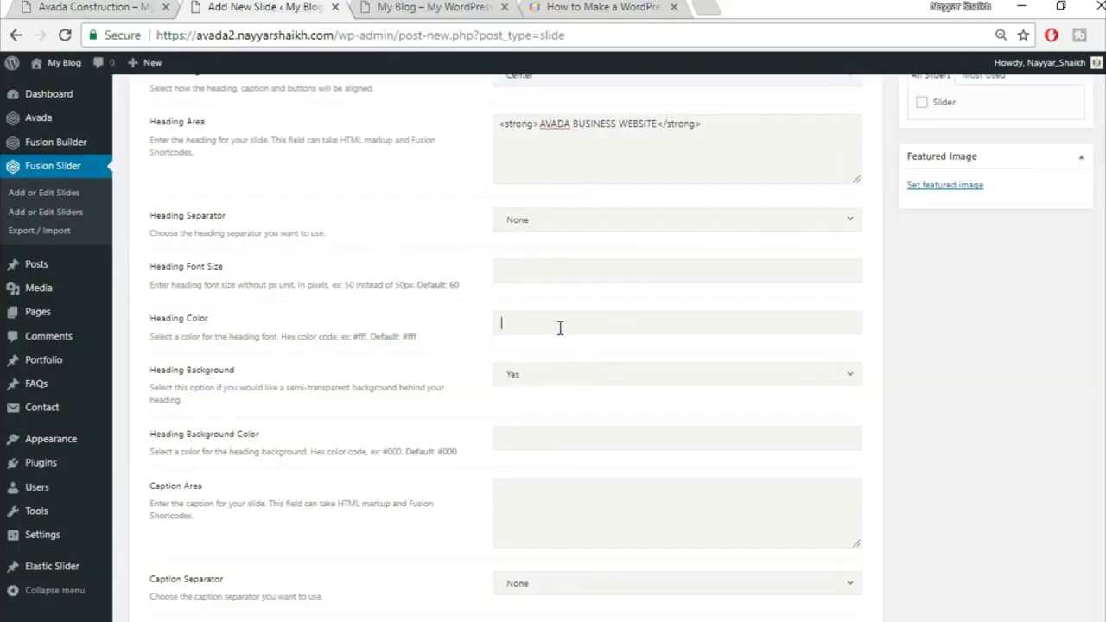
type("#")
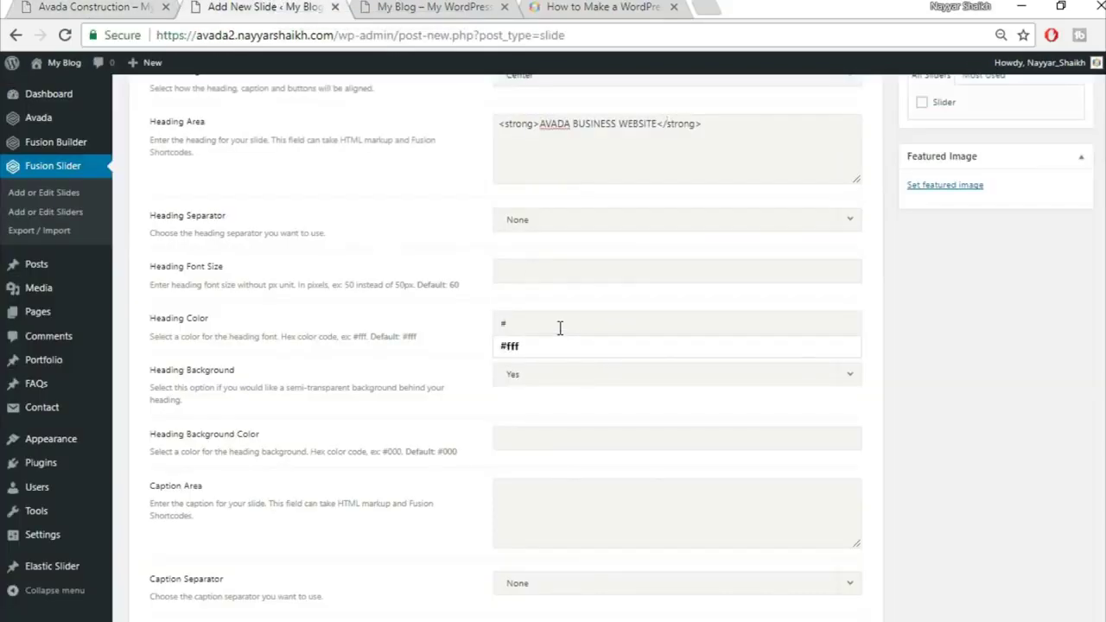
type("fff")
left_click(582, 290)
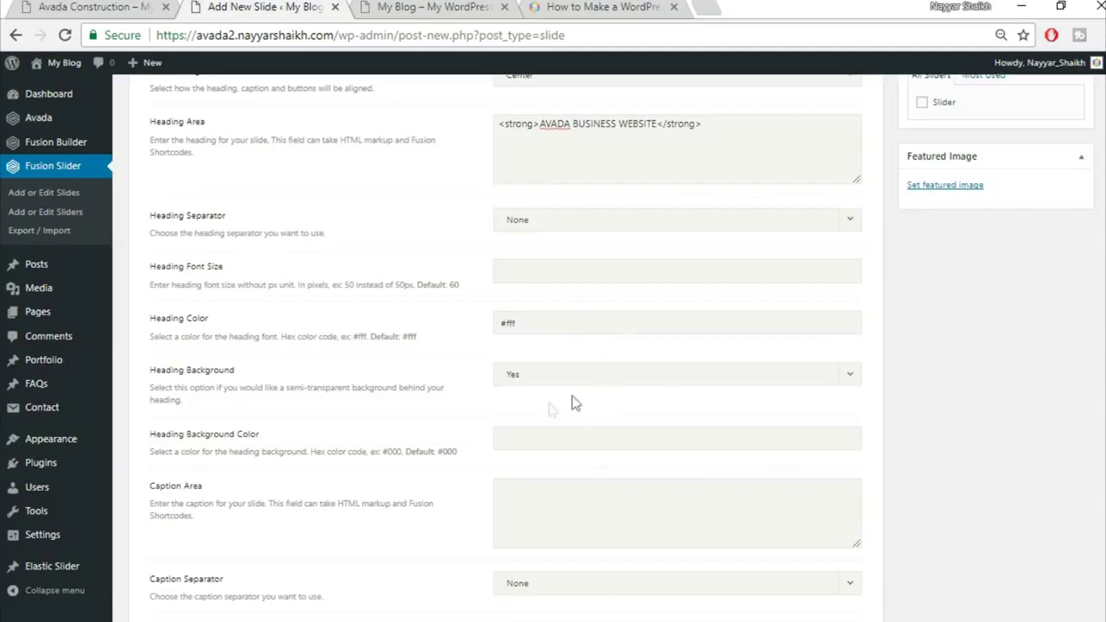
Turn off the heading background and paste 'We Build Inspiring Residential & Commercial Spaces' as caption
scroll(394, 444, "down", 3)
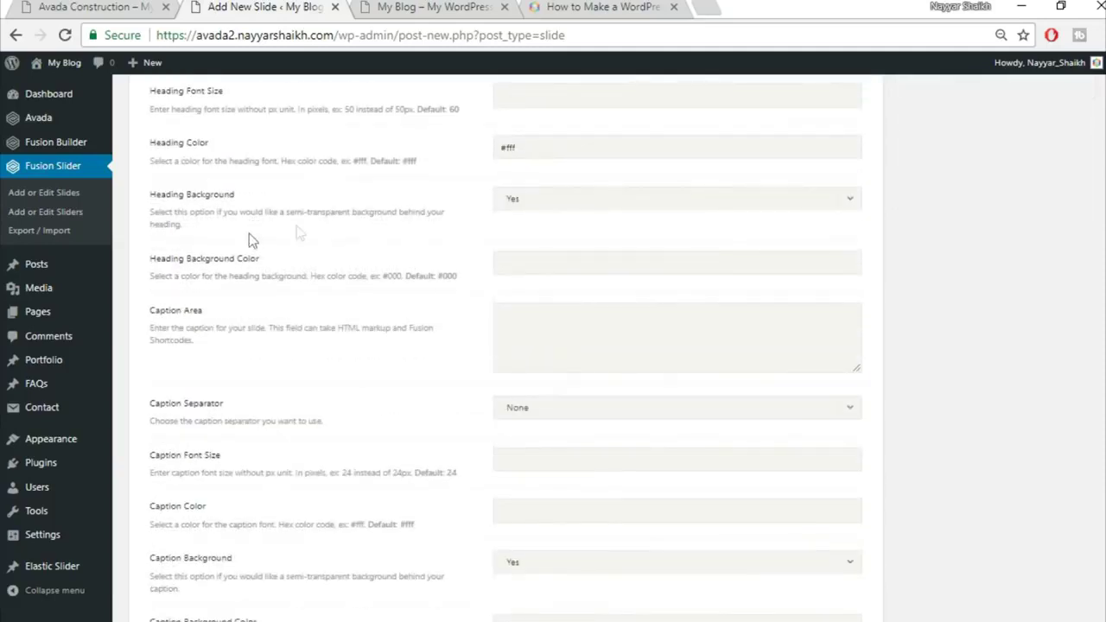
left_click(595, 204)
left_click(586, 250)
left_click(134, 6)
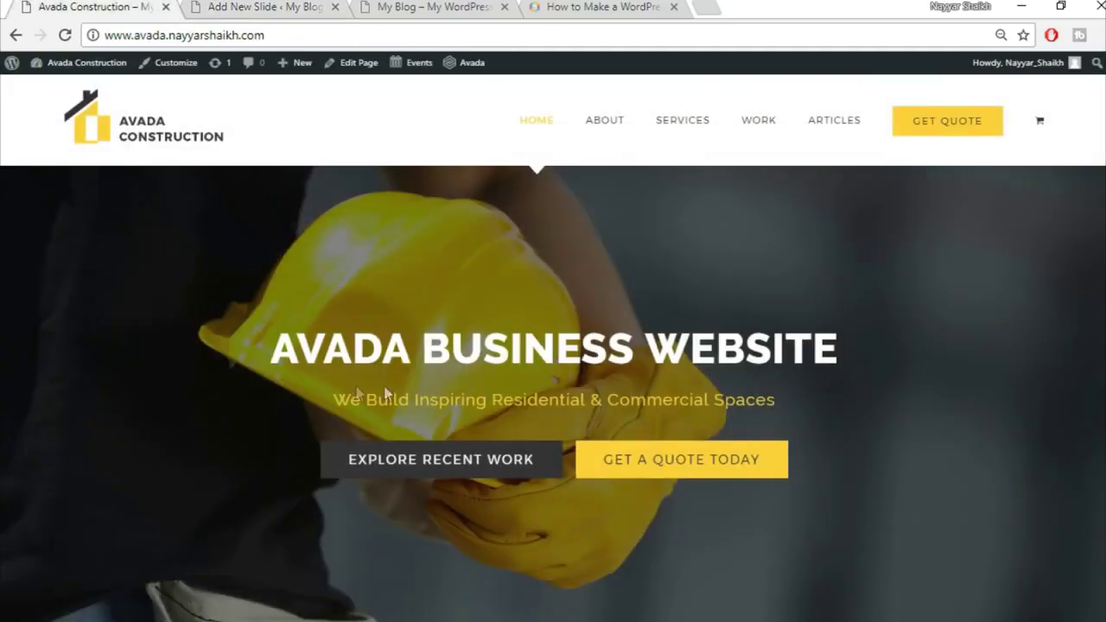
left_click_drag(333, 399, 777, 395)
key("ctrl+c")
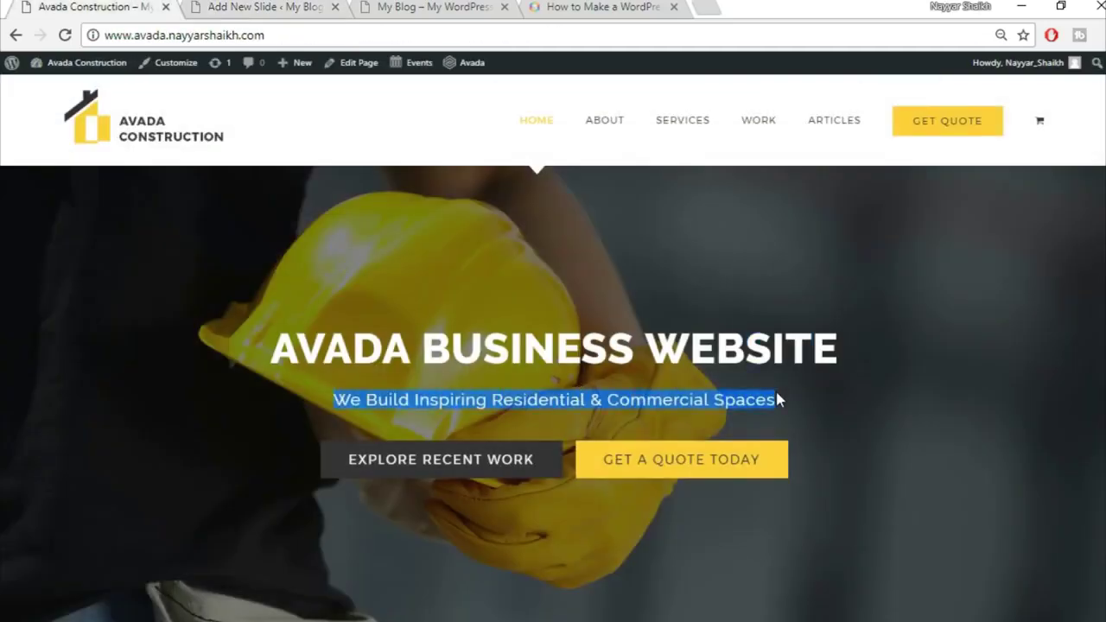
left_click(244, 6)
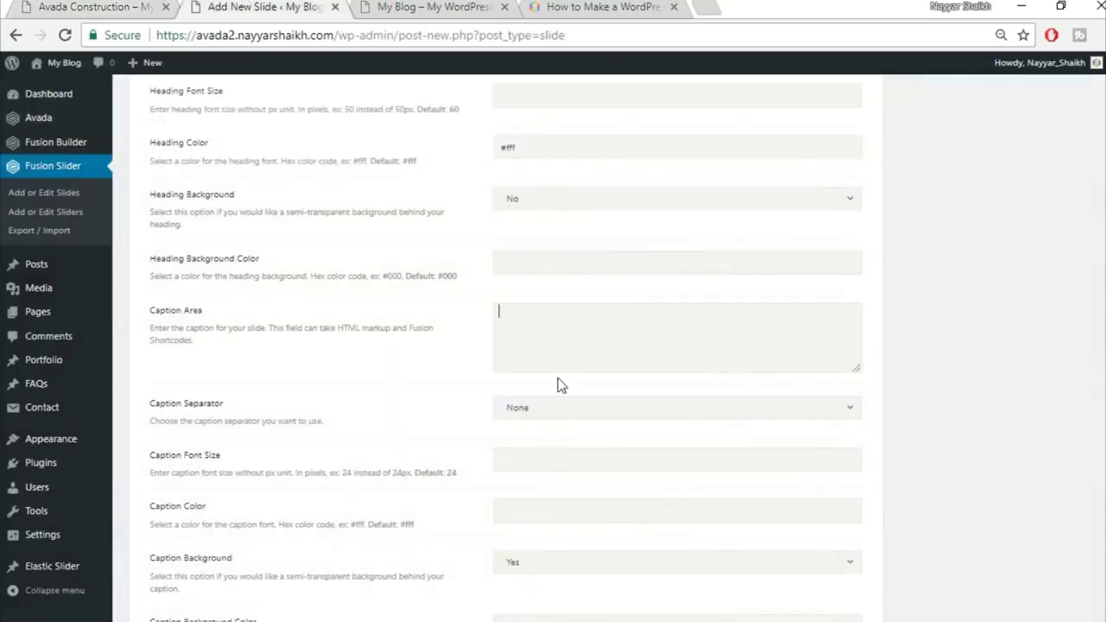
left_click(559, 332)
key("ctrl+v")
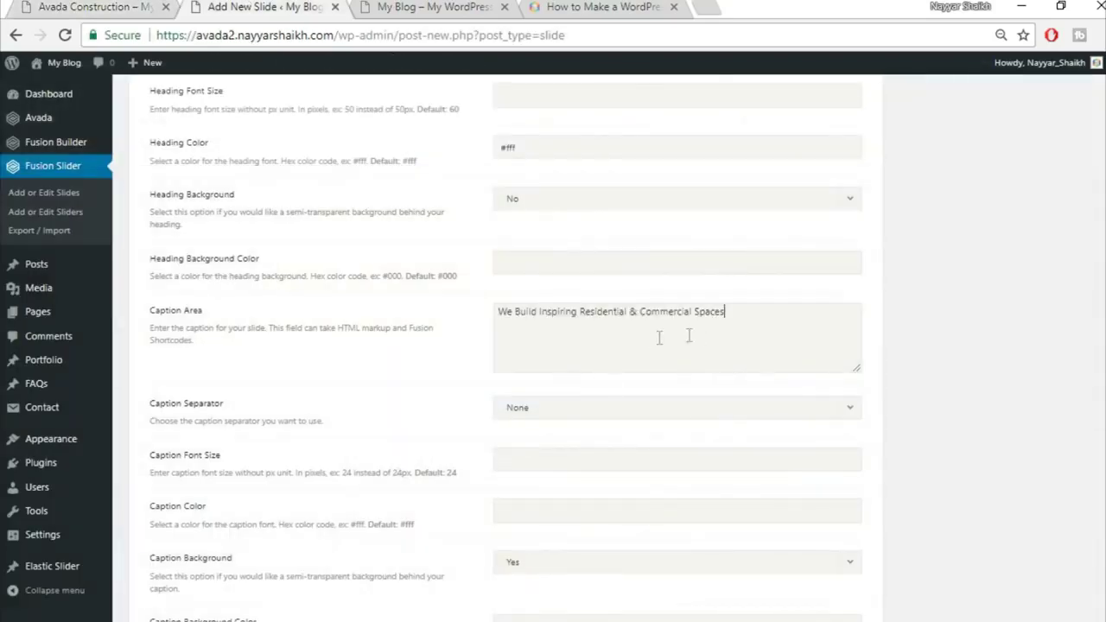
Give the caption colour #fed03d with no background, then check the demo's slider buttons
scroll(979, 401, "down", 2)
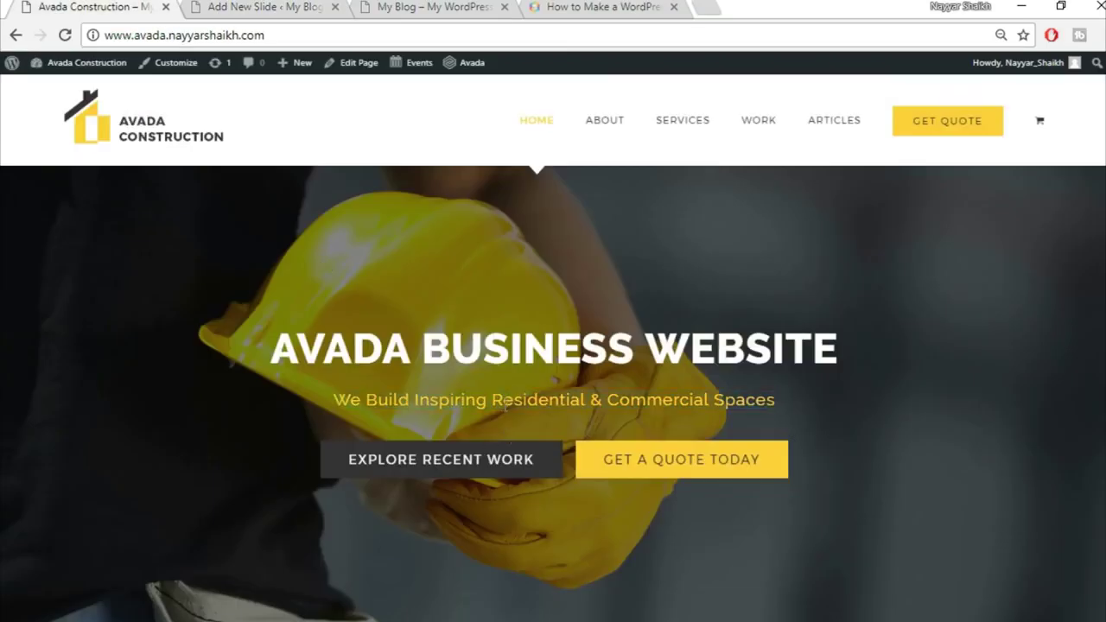
left_click(257, 6)
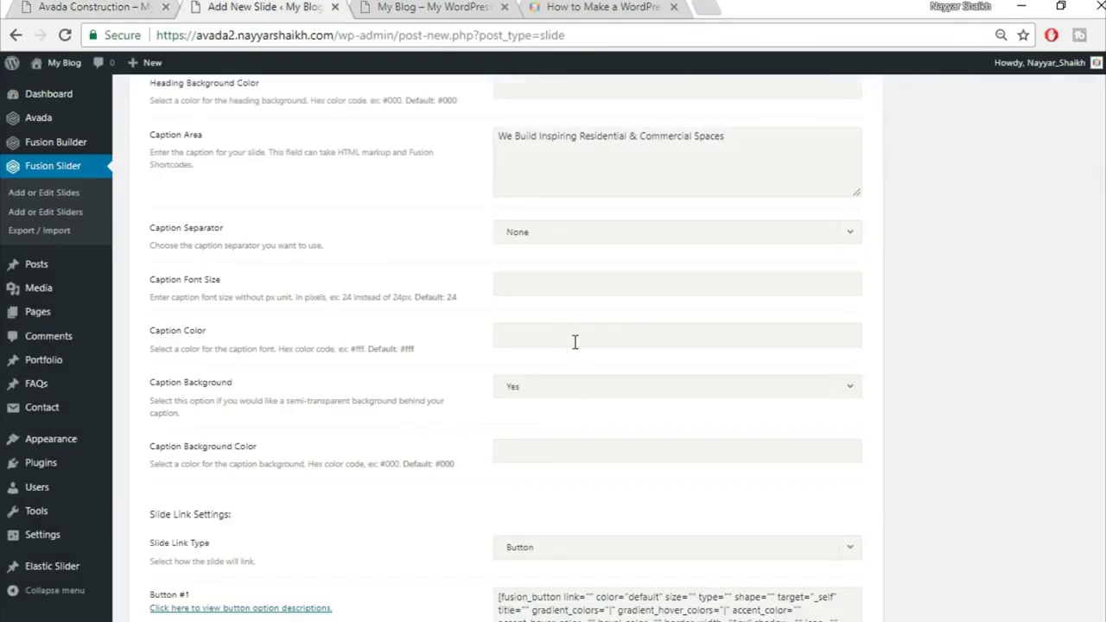
type("#")
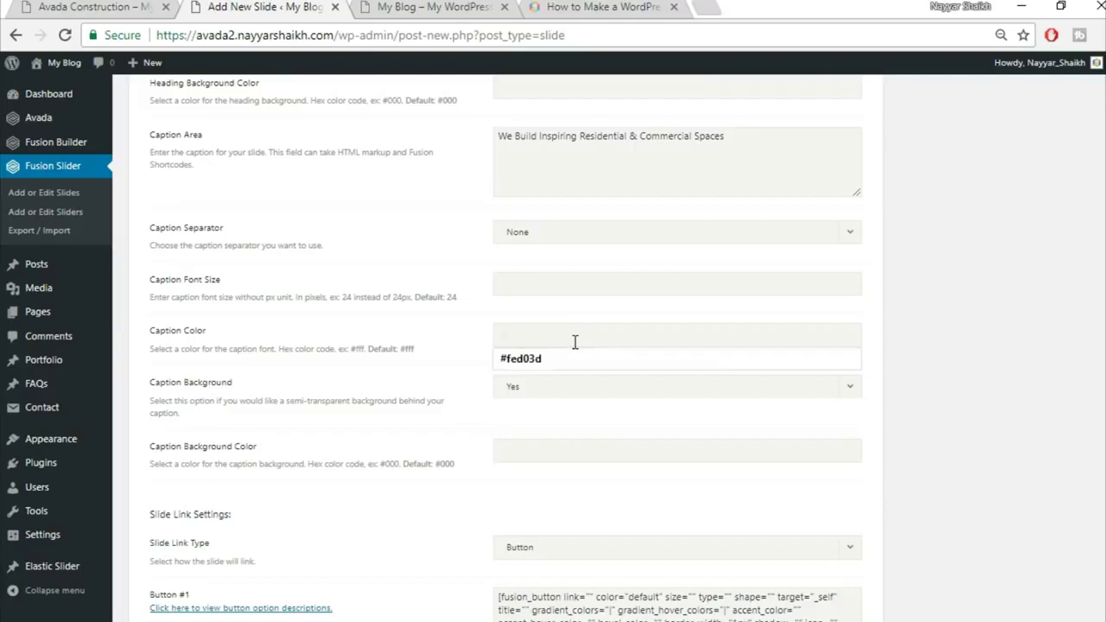
type("fed03d")
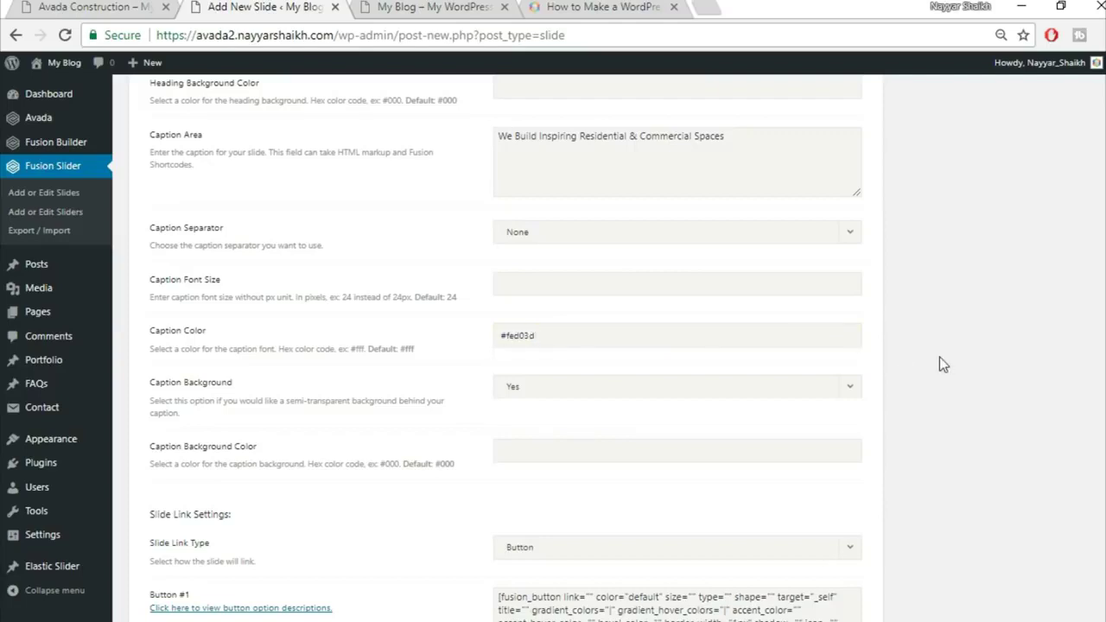
scroll(959, 371, "down", 1)
left_click(598, 300)
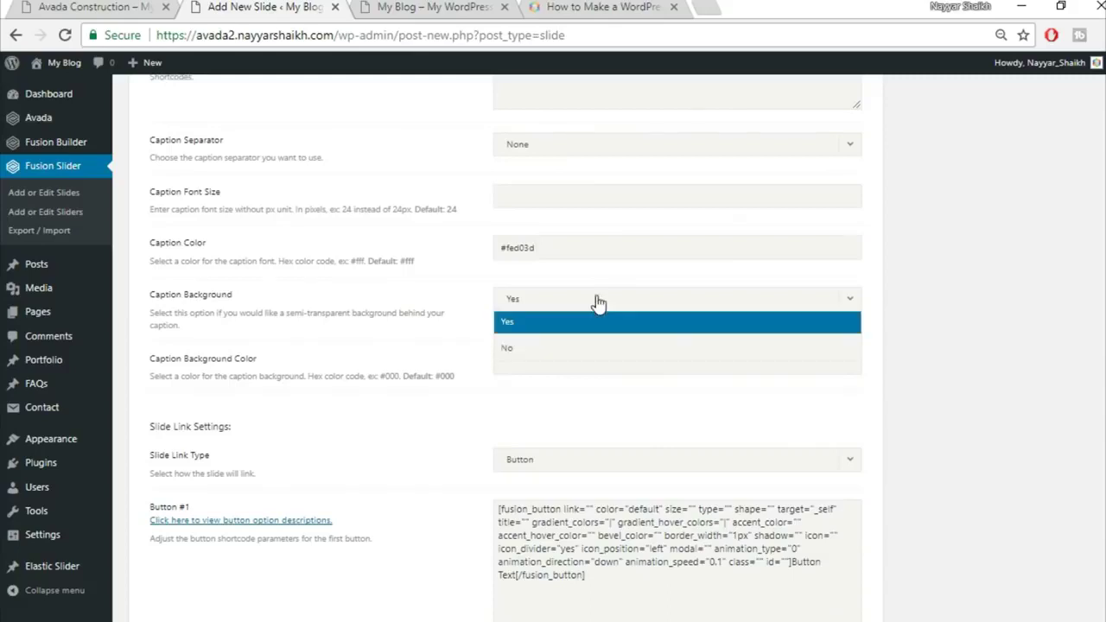
left_click(578, 349)
scroll(1046, 362, "down", 1)
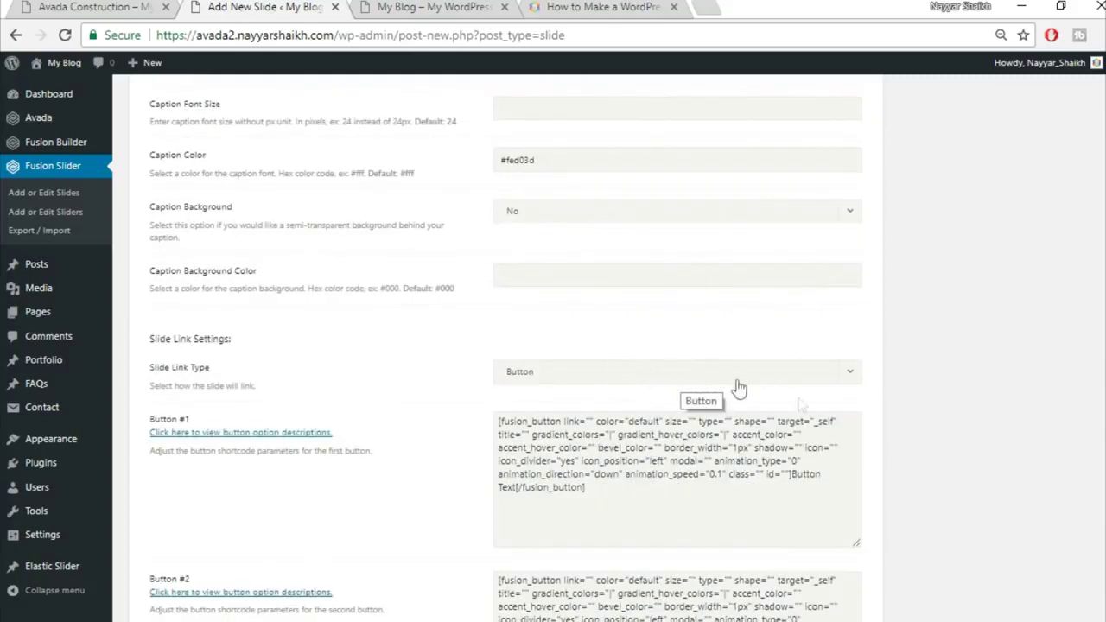
scroll(969, 407, "down", 3)
left_click(95, 7)
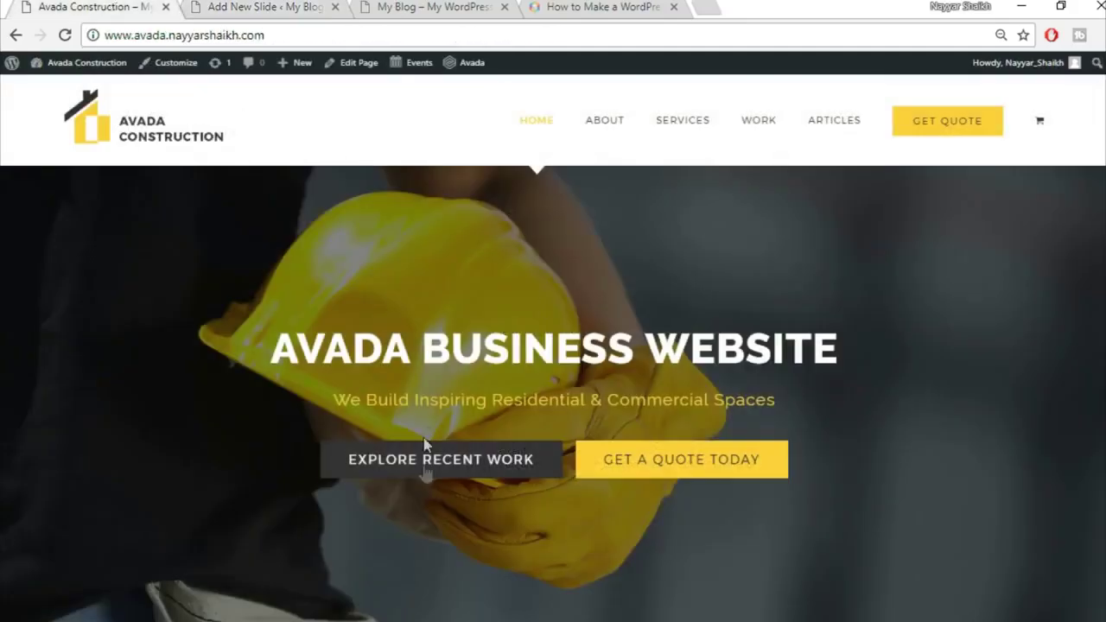
left_click(264, 7)
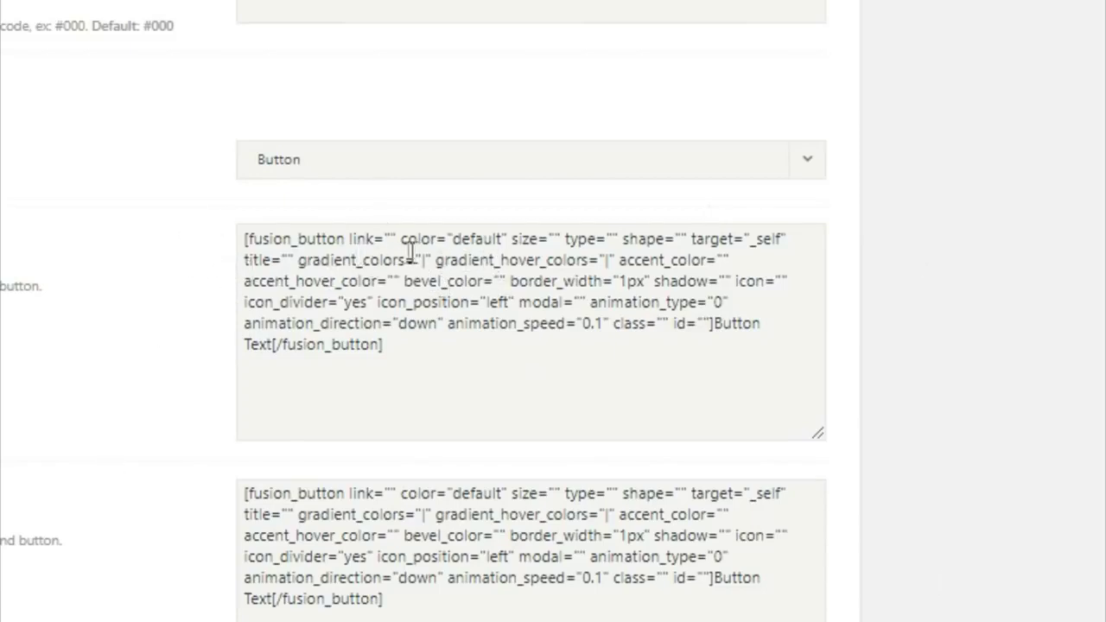
In the Button #1 shortcode, set link to '#' and color to 'custom'
left_click(279, 253)
type("#")
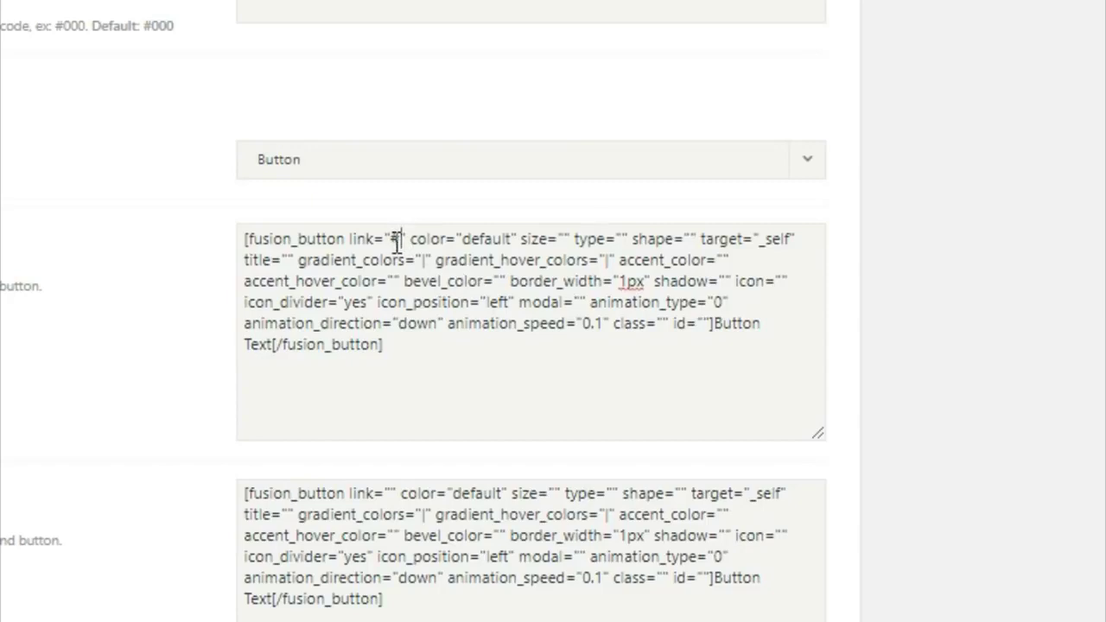
double_click(394, 240)
left_click(465, 240)
double_click(476, 240)
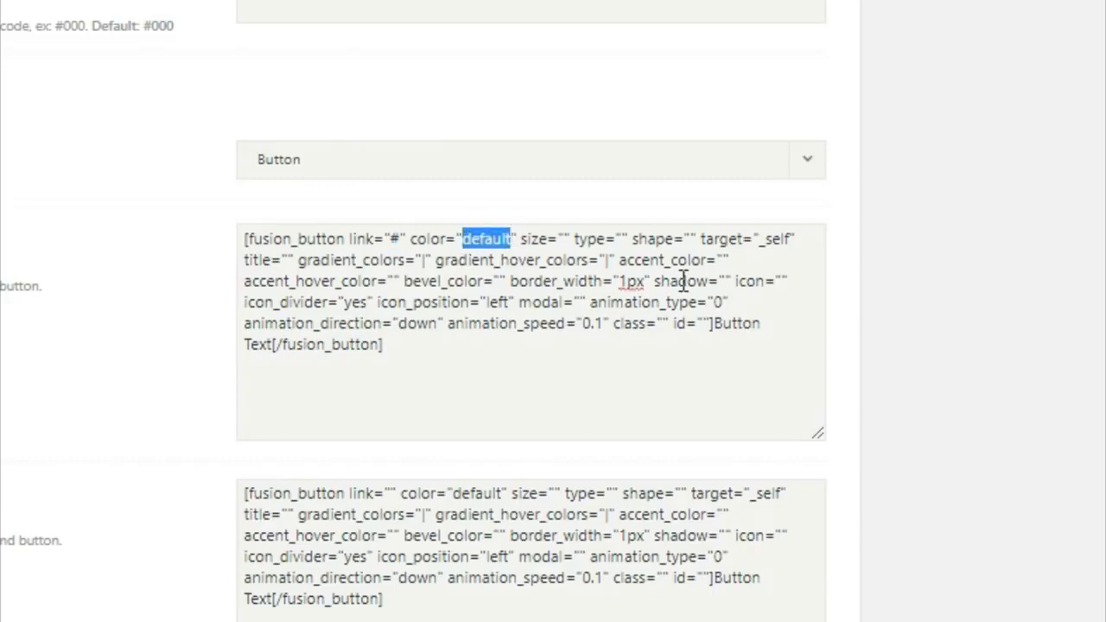
key("BackSpace")
type("custo")
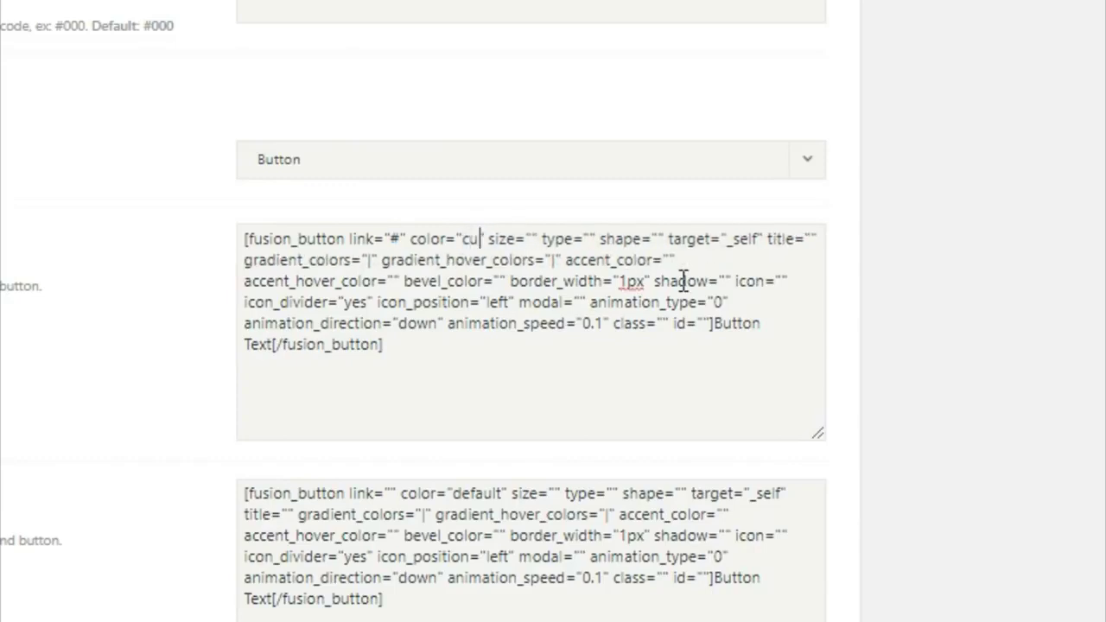
type("m")
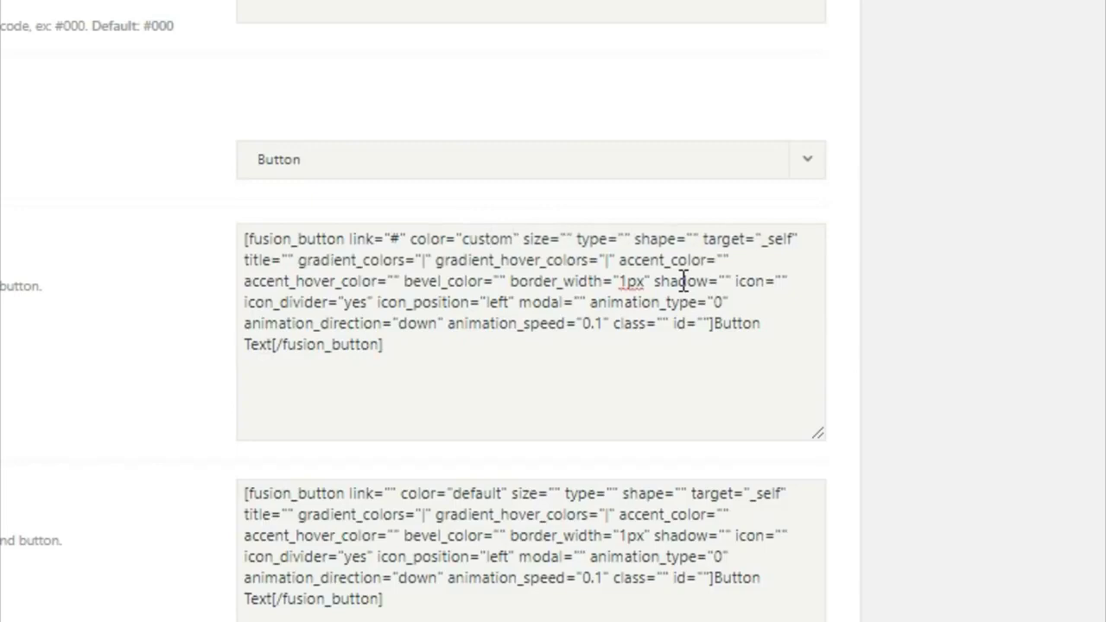
Set the button size to 'xlarge' and delete the | separator in gradient_colors
left_click(564, 240)
type("xlarge")
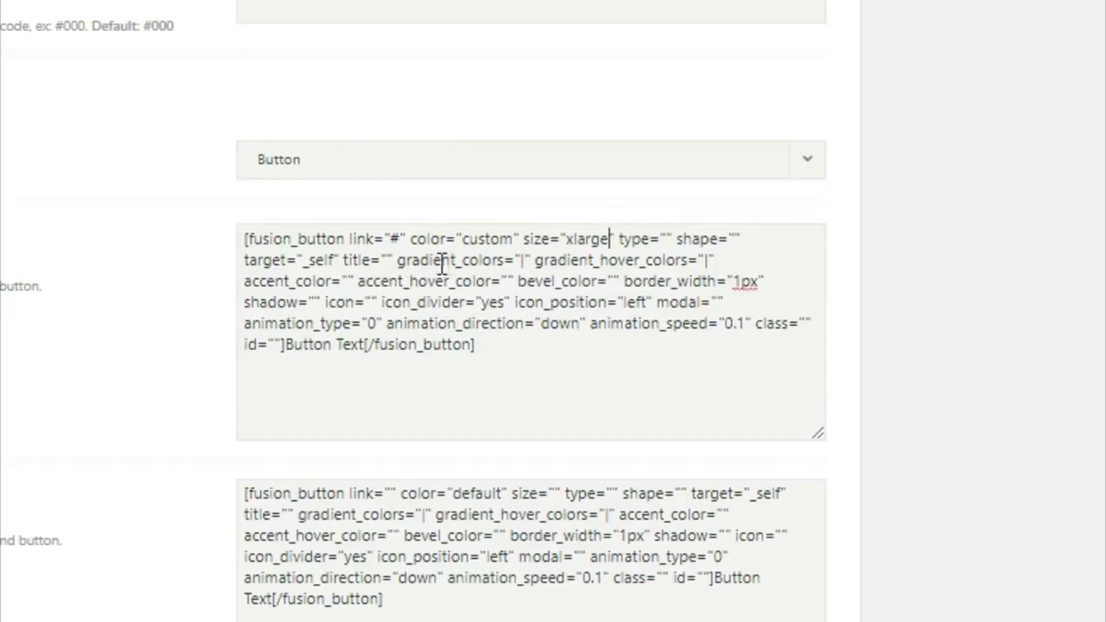
left_click(524, 261)
double_click(522, 260)
key("BackSpace")
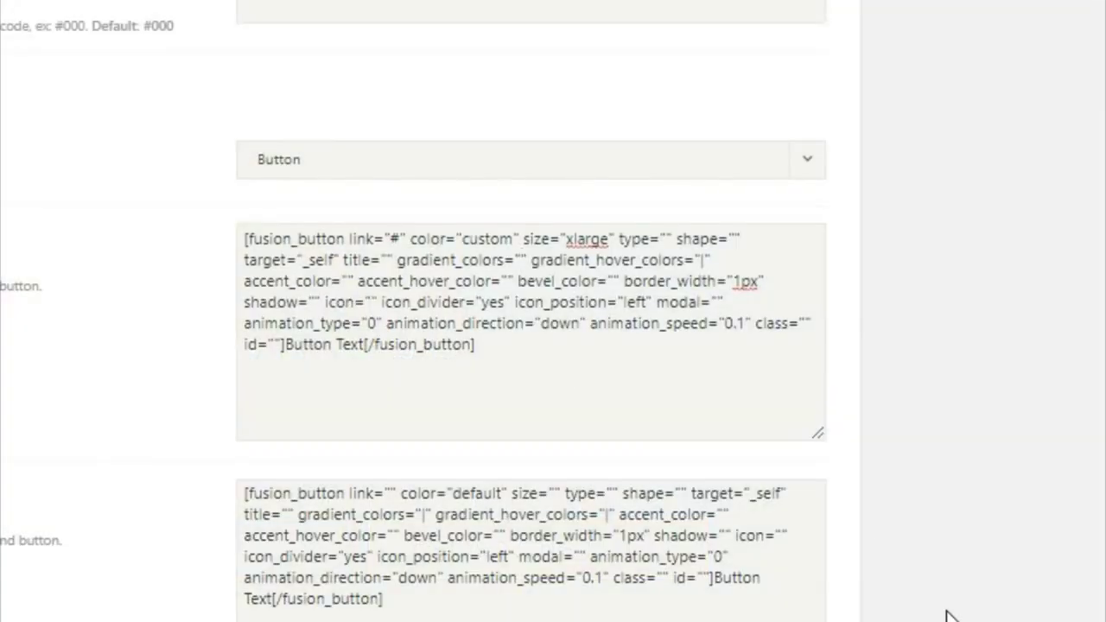
Enter #333 as the first slide button's gradient colour, matching the demo button
type("#333\" gradient_hover_colors=\"#fed03d")
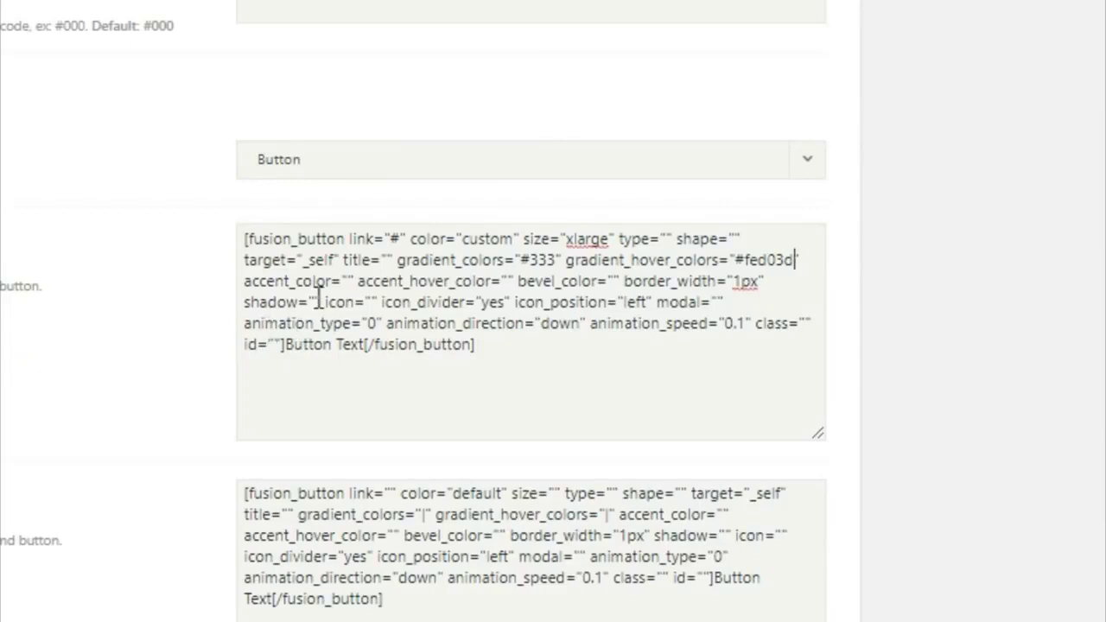
Give the first button accent #fff, accent hover #333, border width 0, and text EXPLORE RECENT WORK
left_click(353, 281)
type("#fff")
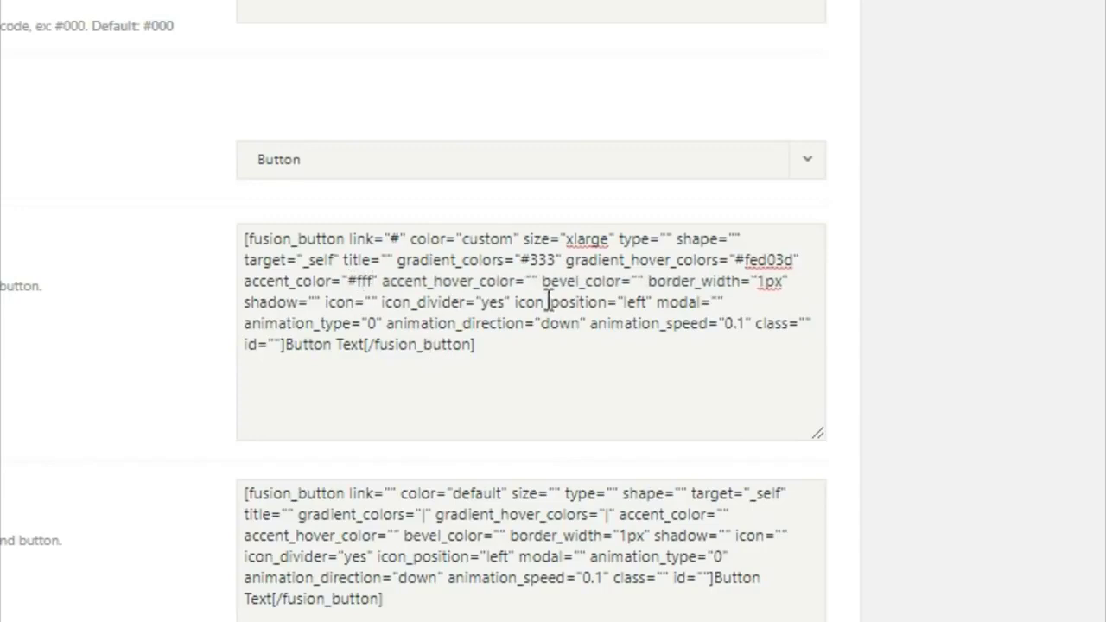
left_click(534, 279)
type("#333")
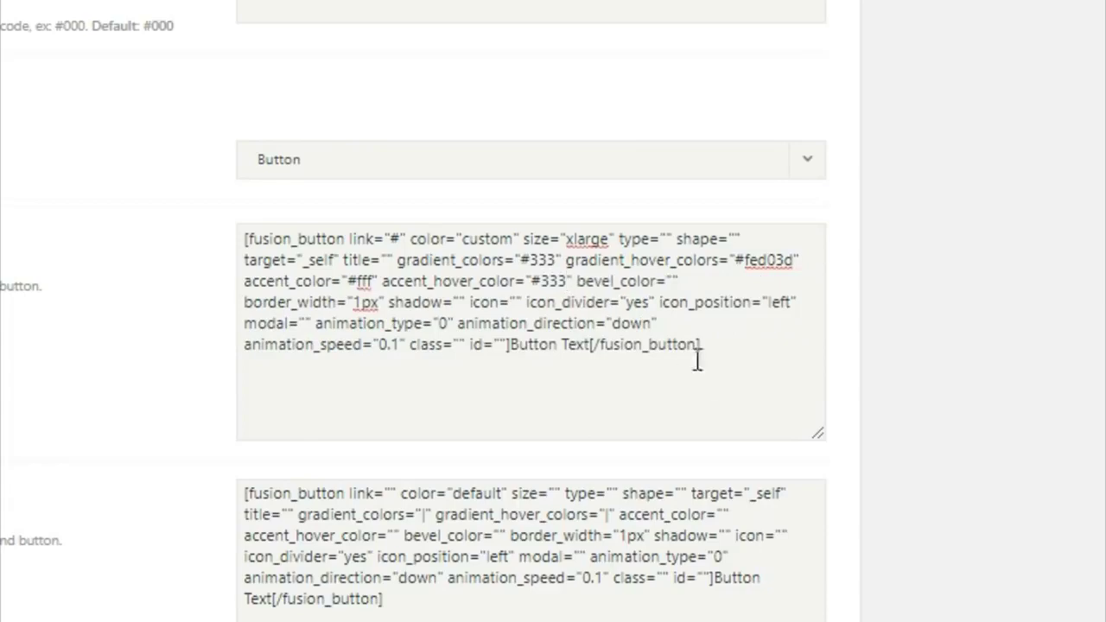
left_click(355, 302)
type("0")
left_click_drag(510, 345, 591, 352)
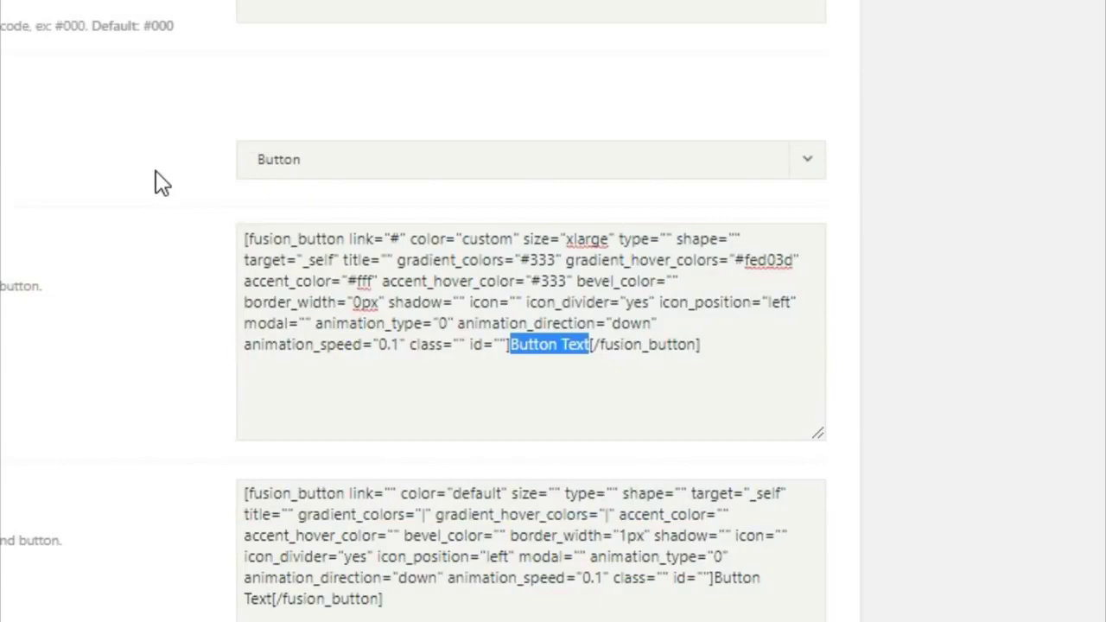
type("EXPLORE ")
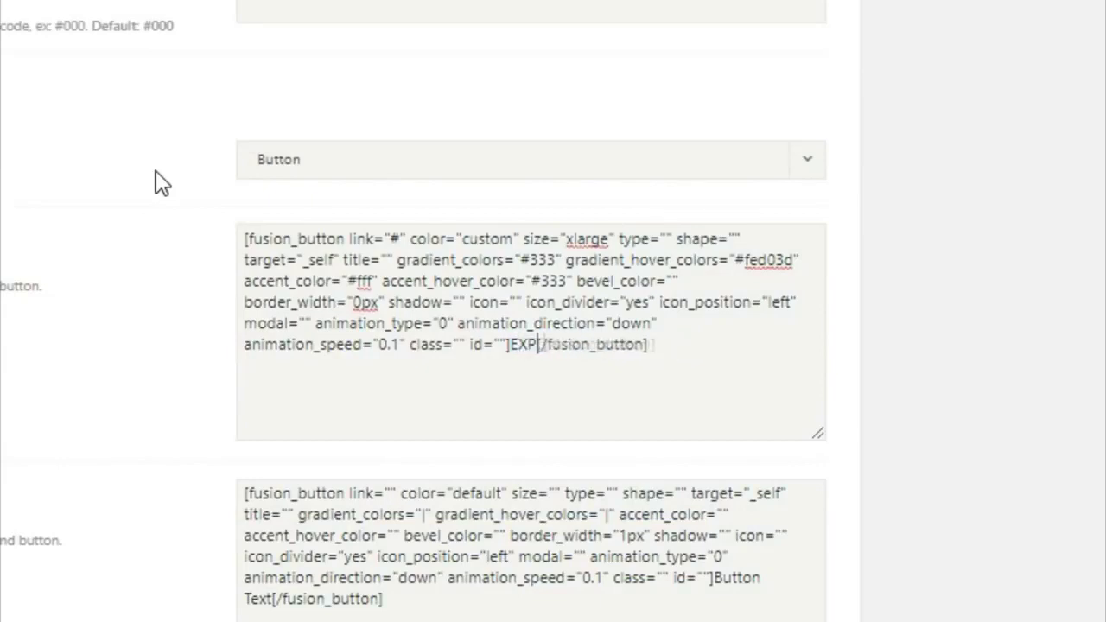
type("RECENT WOR")
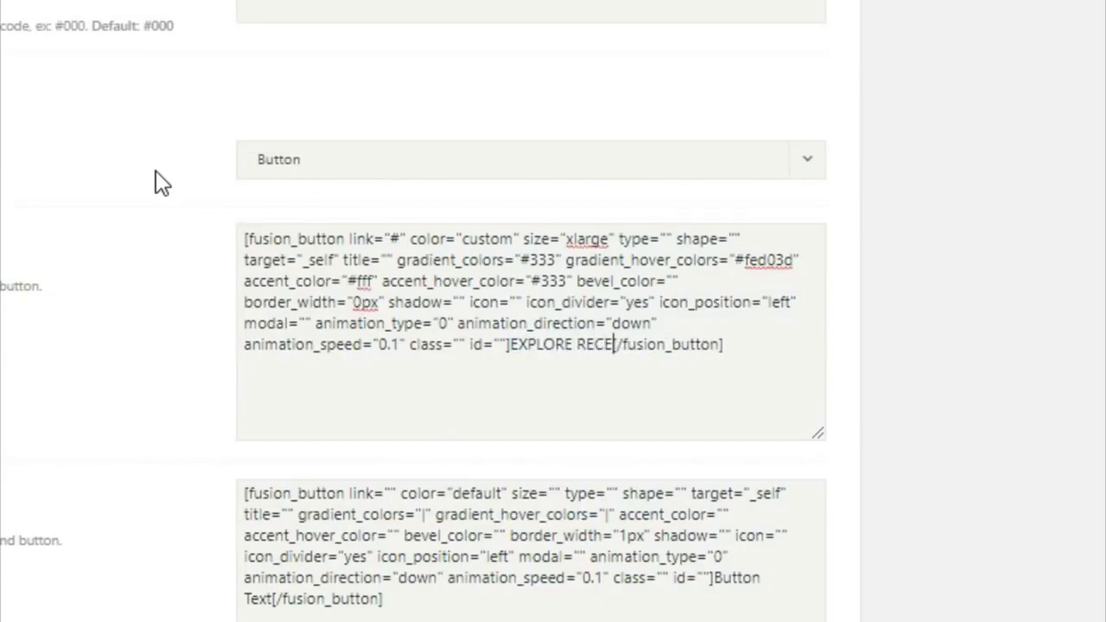
type("K")
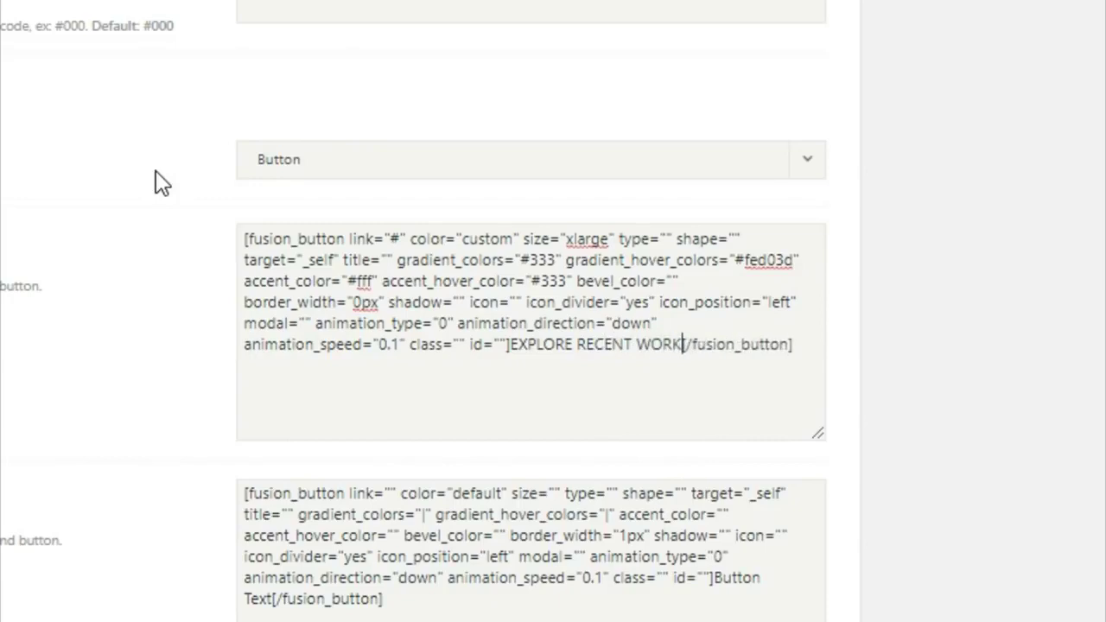
Set the second button's link to #, colour to custom and size to xlarge
left_click(390, 493)
type("#")
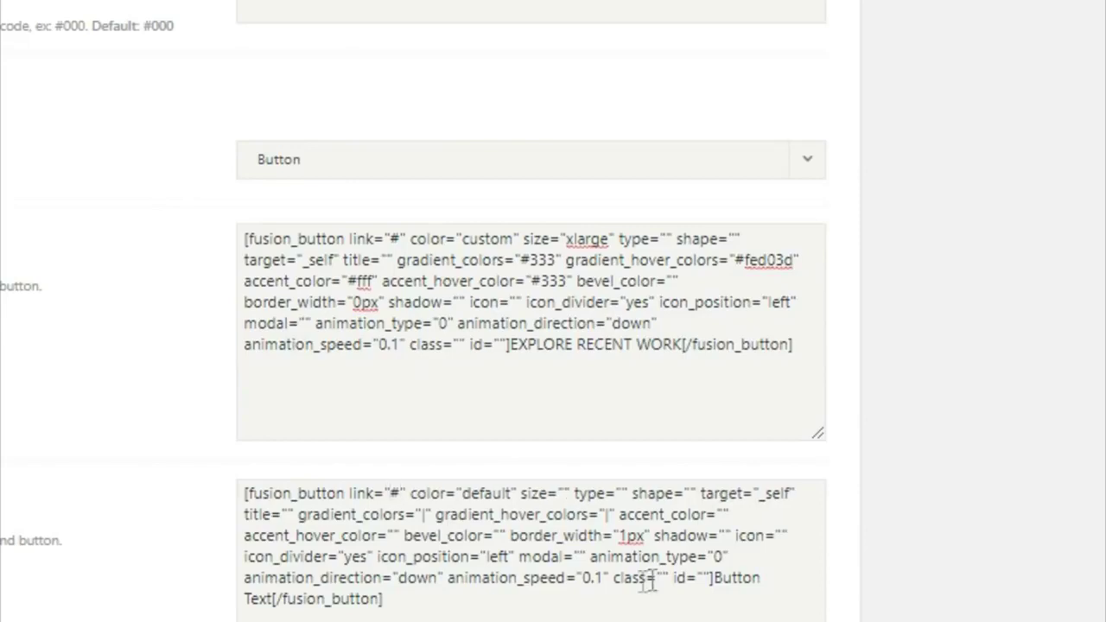
left_click_drag(507, 493, 474, 506)
key("BackSpace")
key("BackSpace")
type("custo")
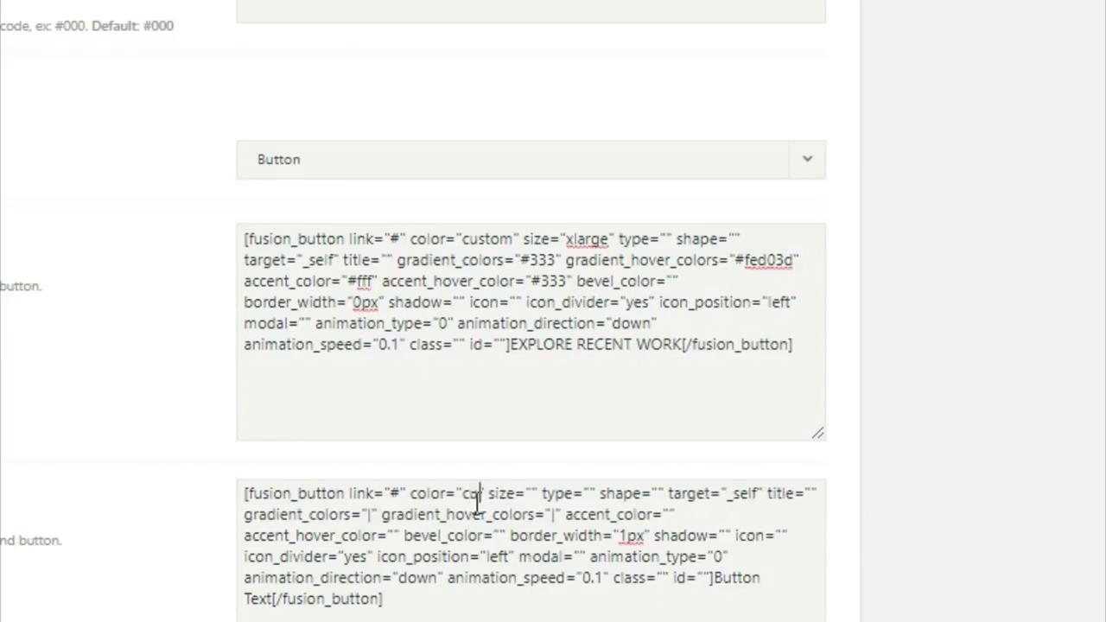
type("m")
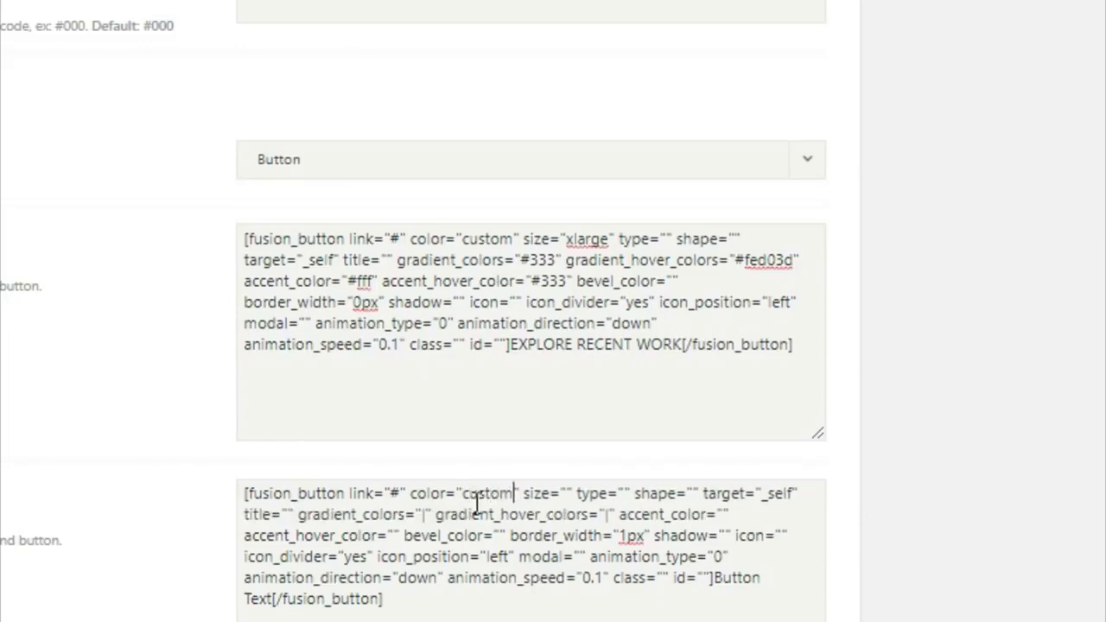
left_click(566, 494)
type("xlarge")
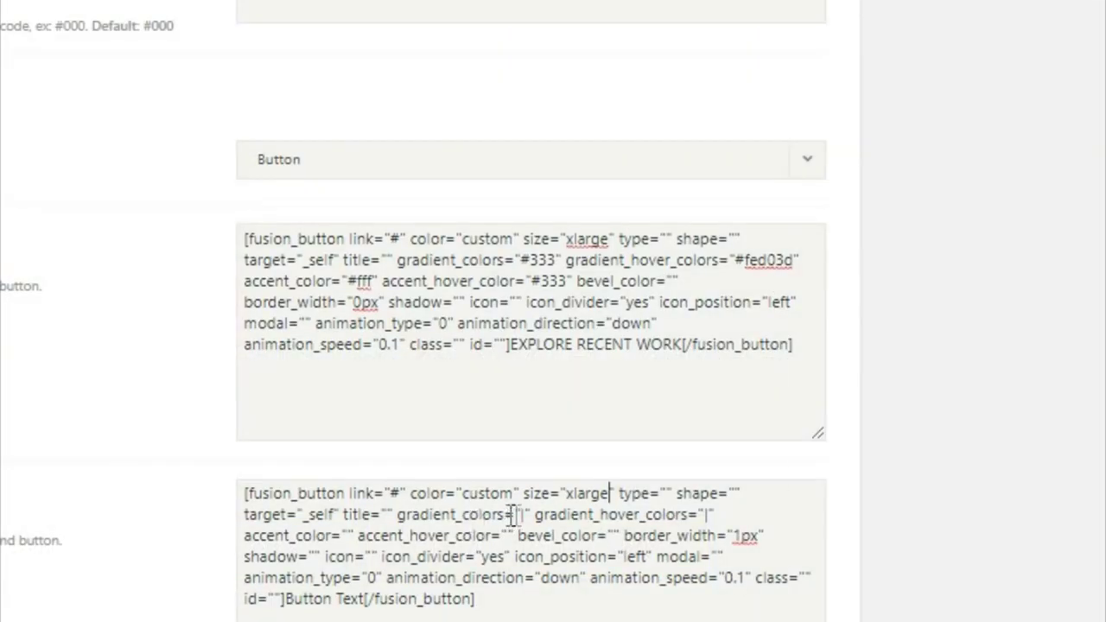
Give it gradient #fed03d, hover gradient #333, accent hover #fff and border width 0
left_click_drag(518, 515, 529, 515)
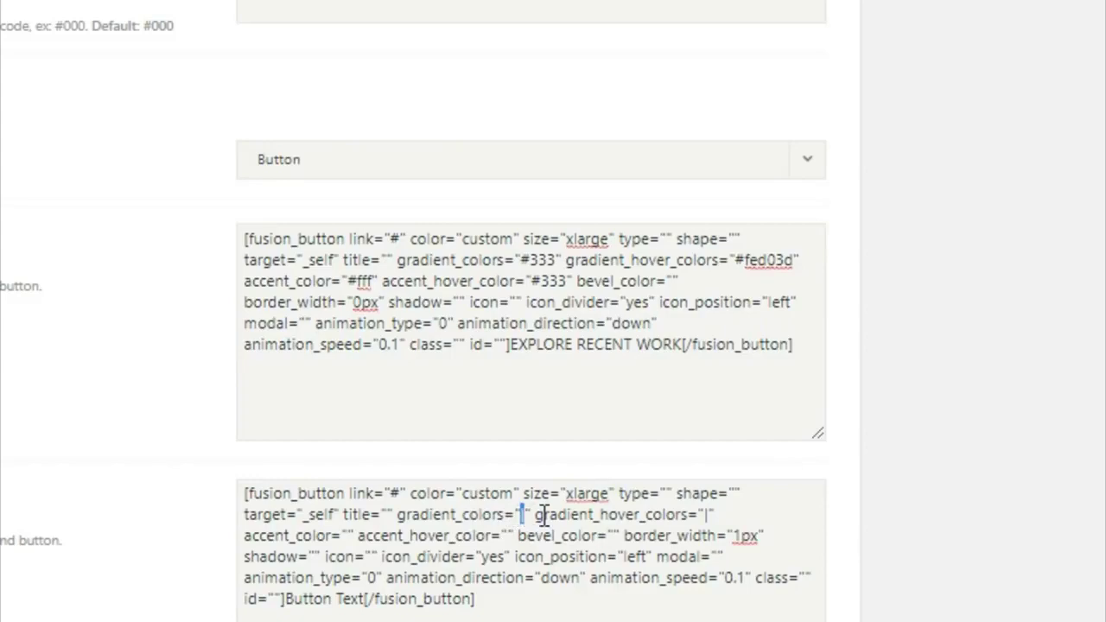
type("F")
key("BackSpace")
type("#fed03d")
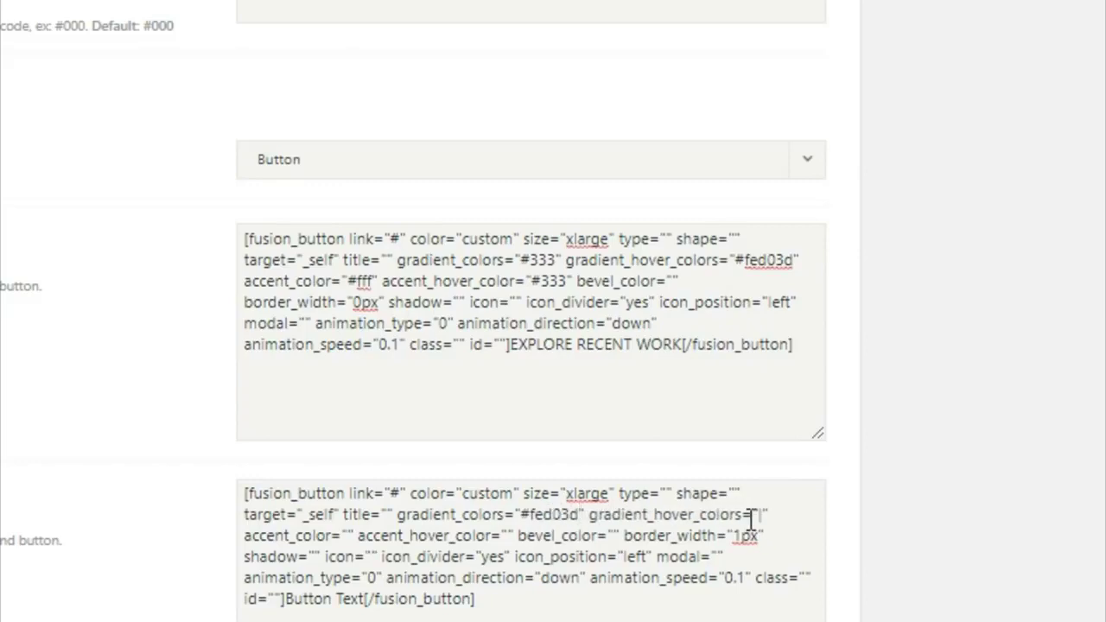
left_click(760, 515)
type("#333")
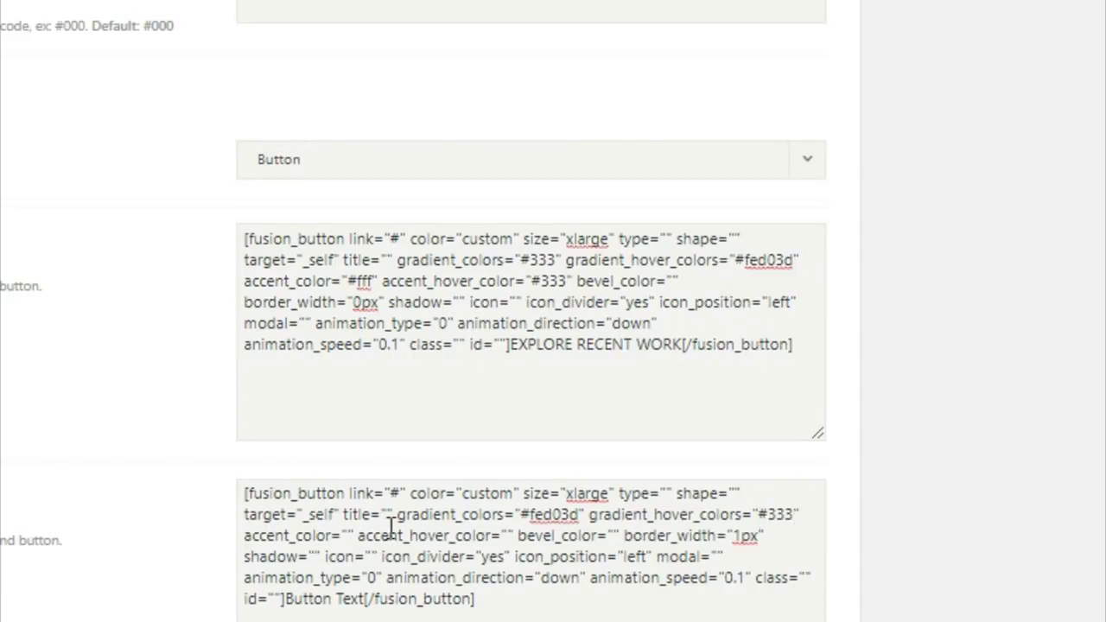
type("#333")
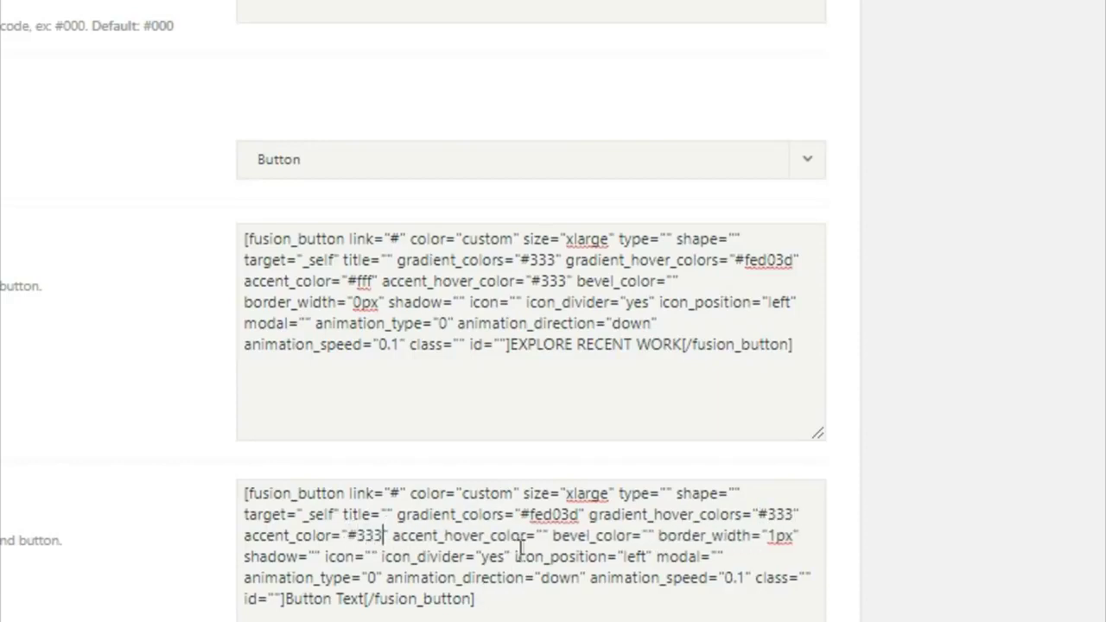
left_click(538, 535)
type("#fff")
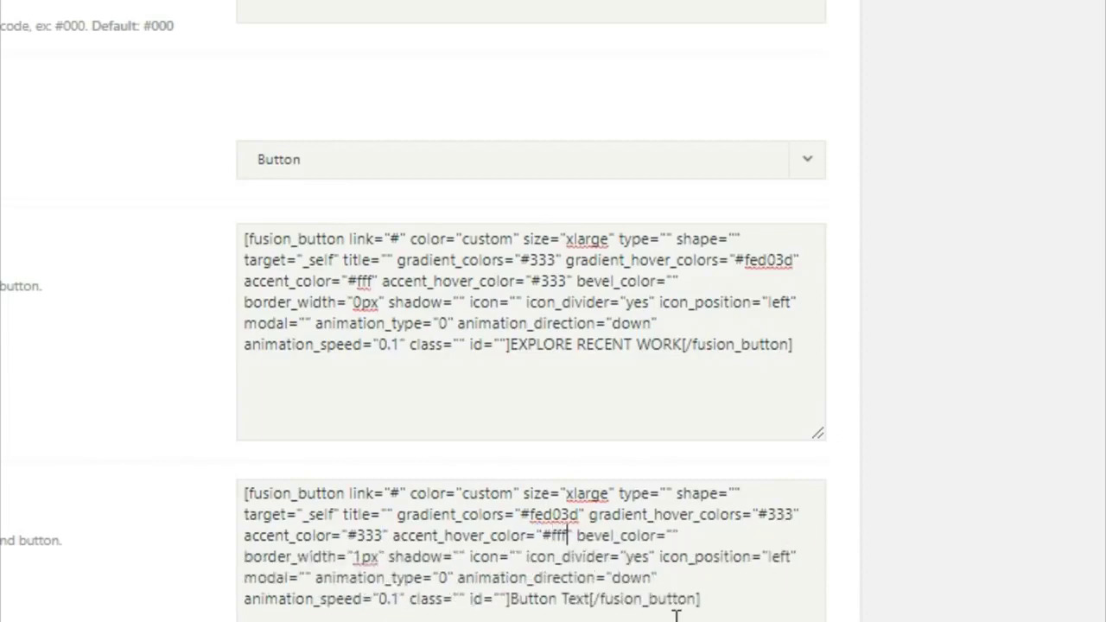
left_click_drag(360, 558, 378, 557)
key("BackSpace")
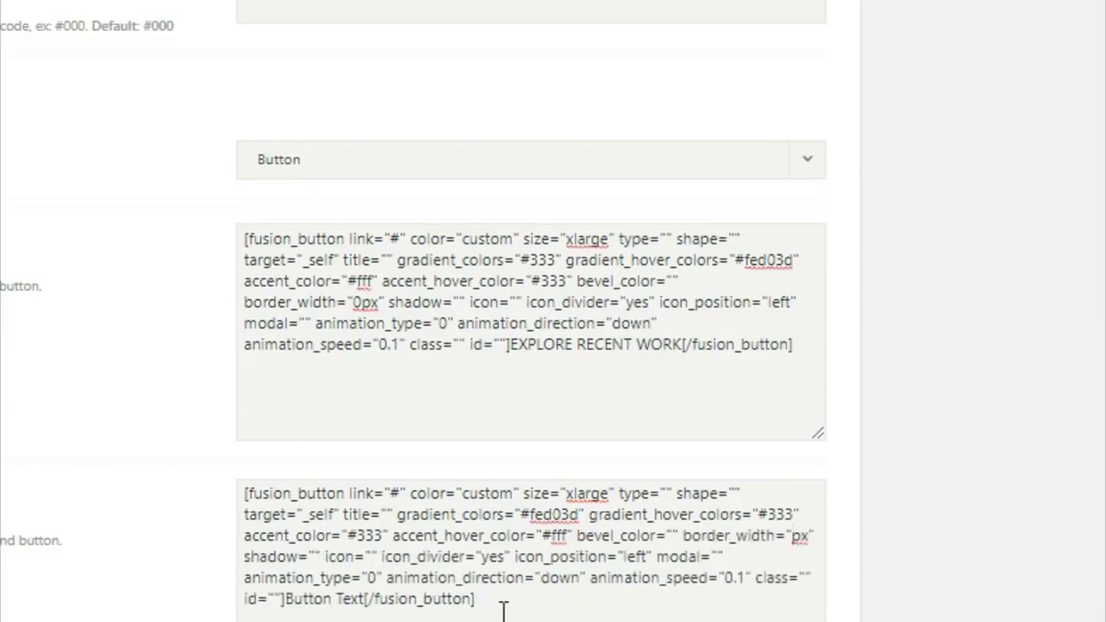
type("0")
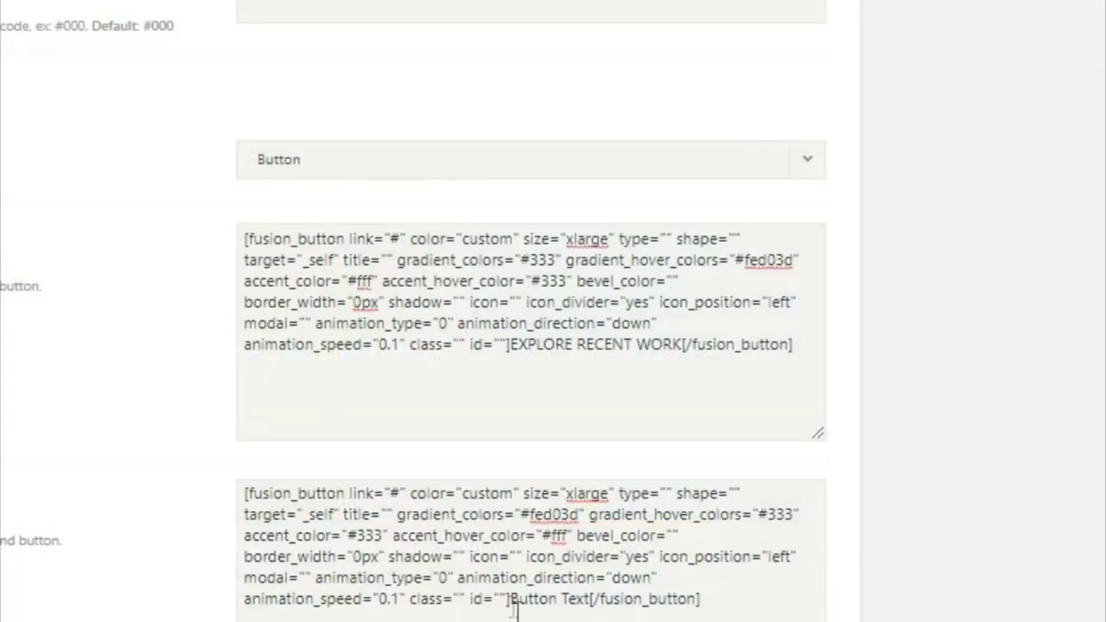
Change the second button's text to GET A QUOTE TODAY
left_click_drag(511, 600, 593, 606)
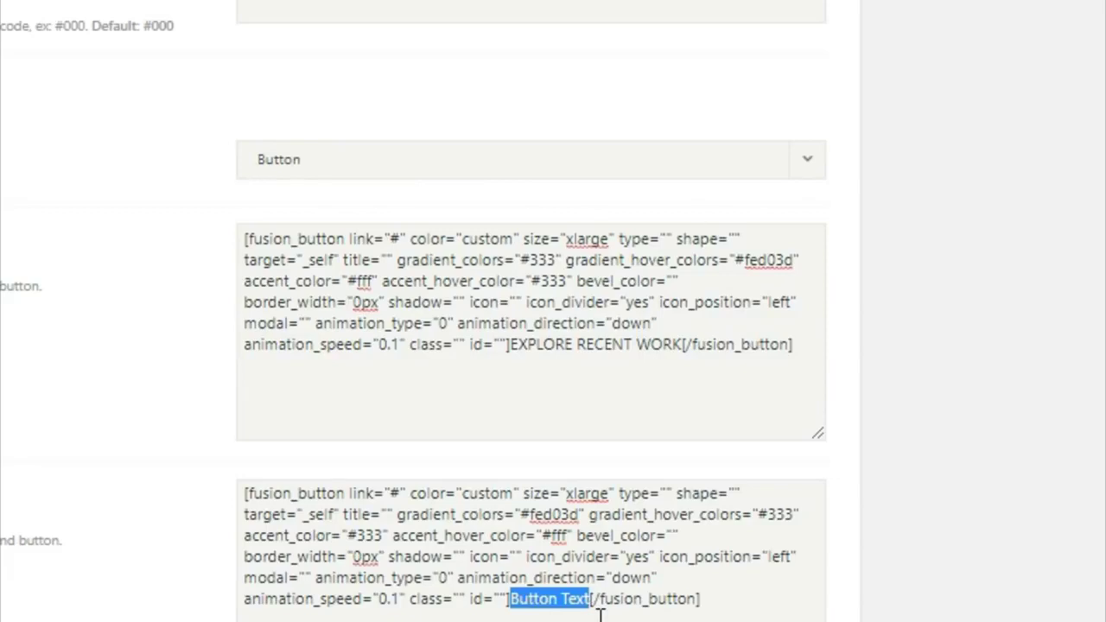
type("GET A")
type(" Q")
type("UOTE TDA")
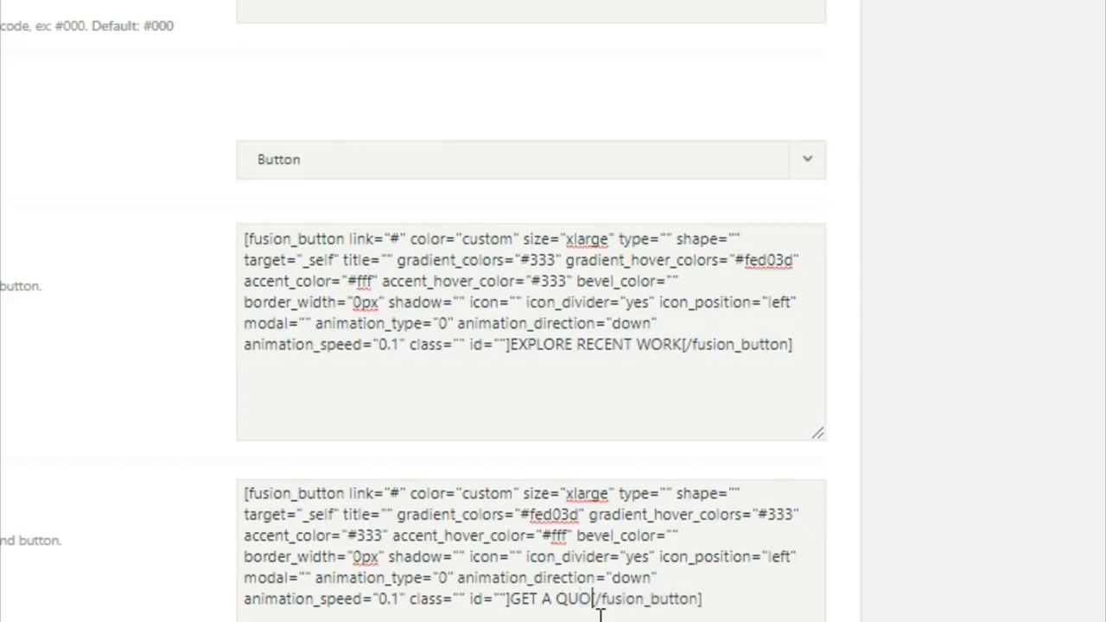
type("Y")
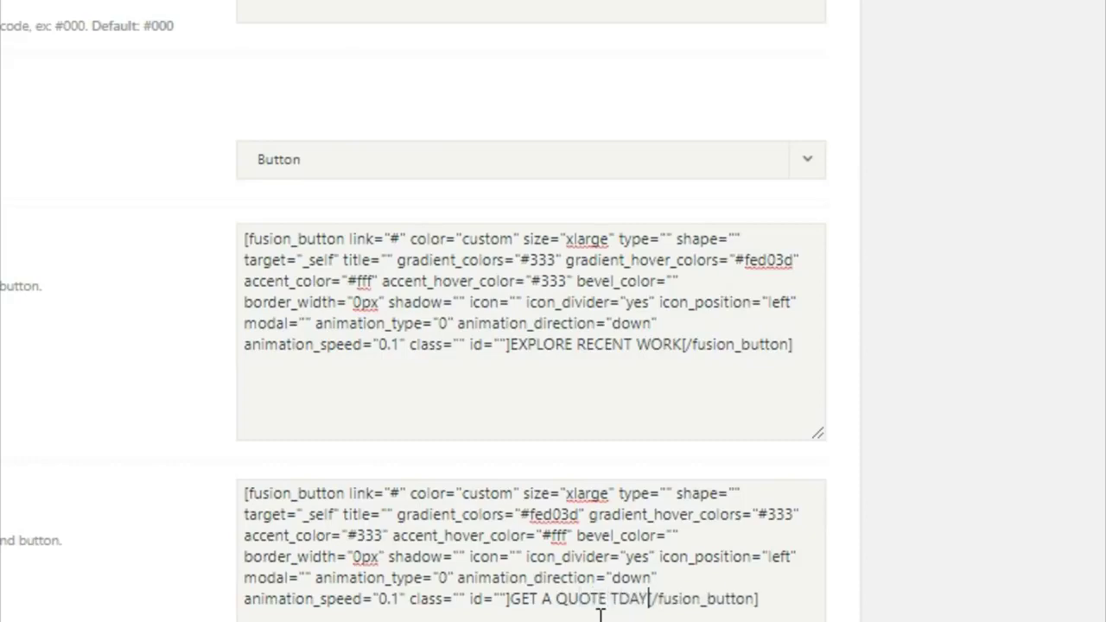
left_click(614, 608)
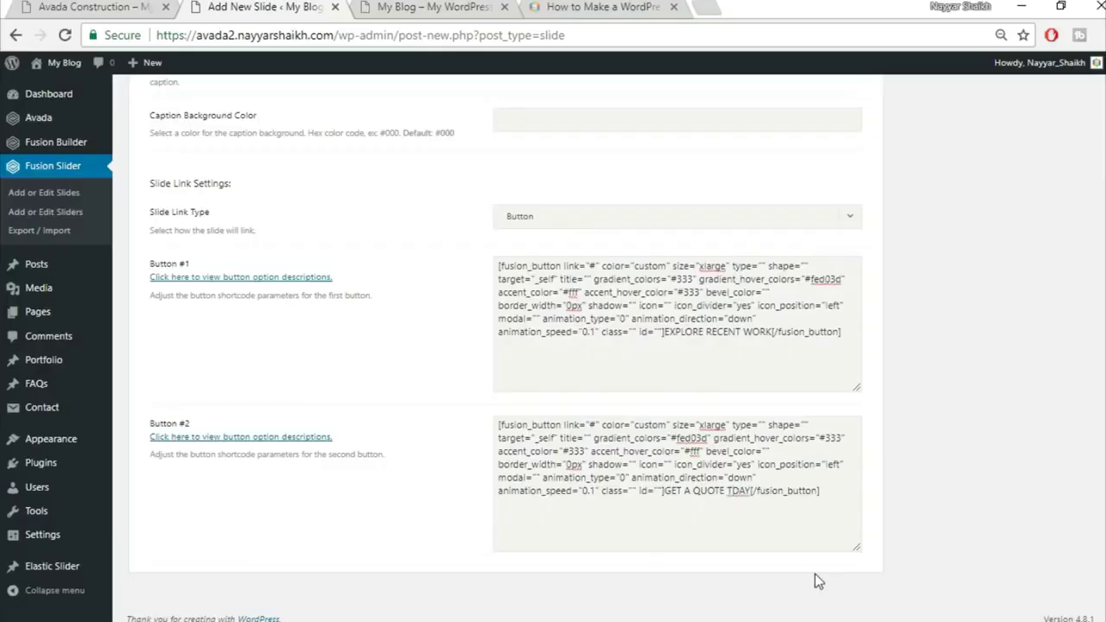
type("O")
scroll(931, 465, "up", 15)
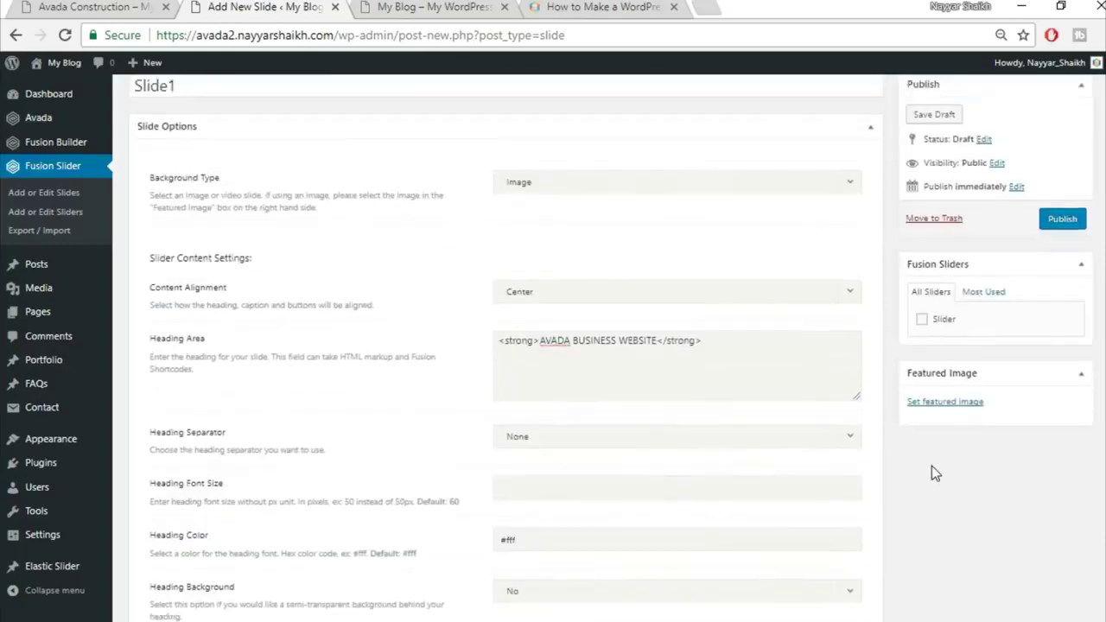
Assign the slide to the Slider slider and upload home-slider.jpg as its featured image
left_click(940, 368)
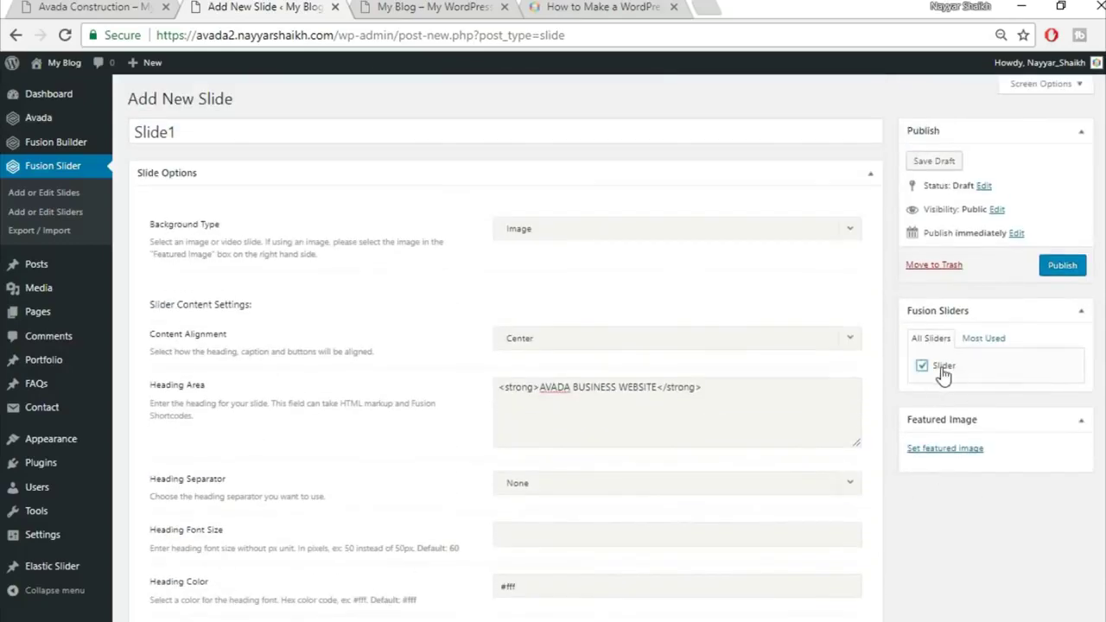
left_click(943, 451)
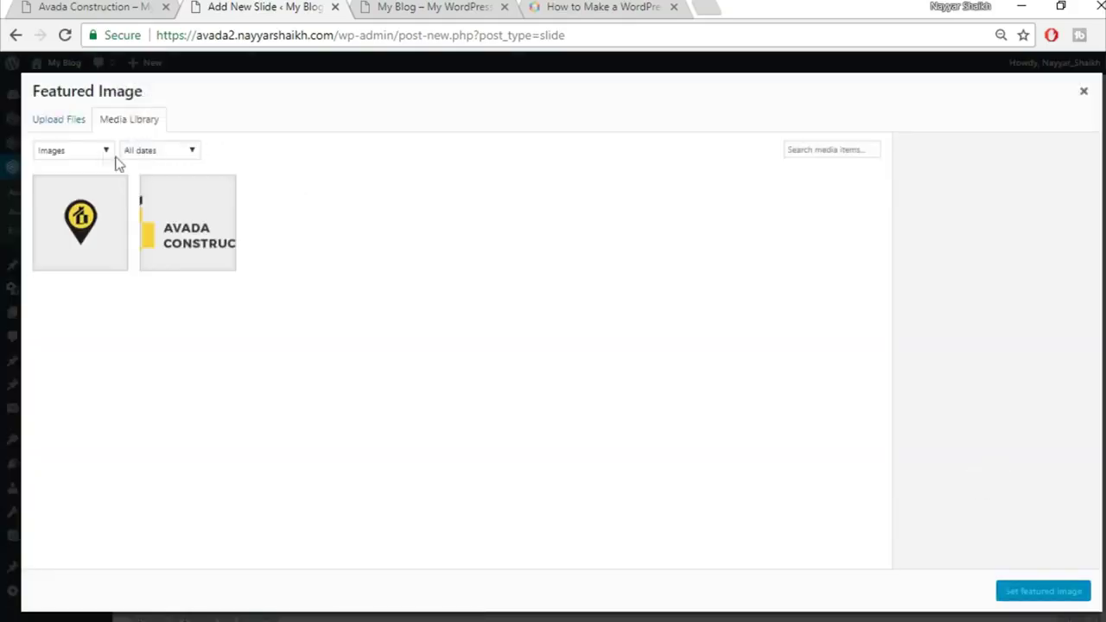
left_click(57, 121)
left_click(557, 337)
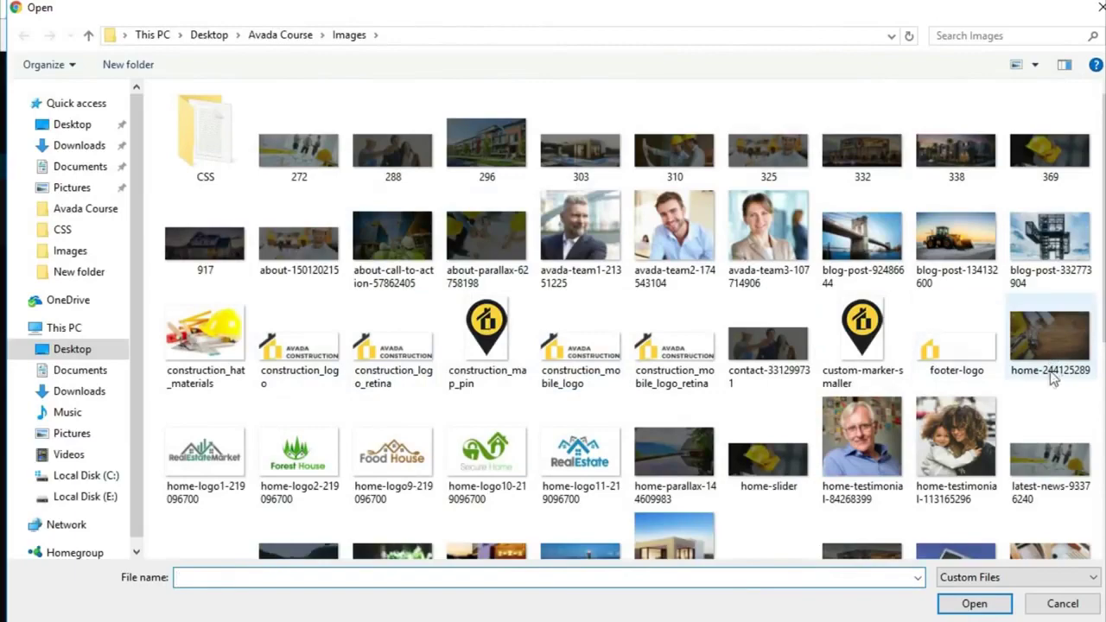
scroll(1047, 379, "down", 4)
scroll(567, 354, "down", 1)
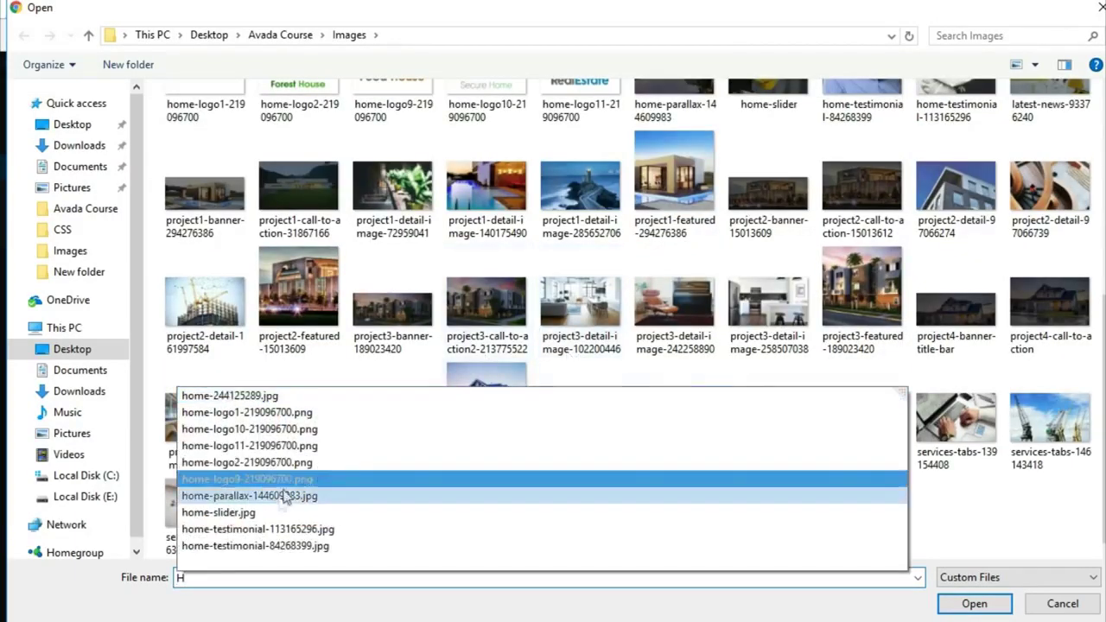
left_click(265, 515)
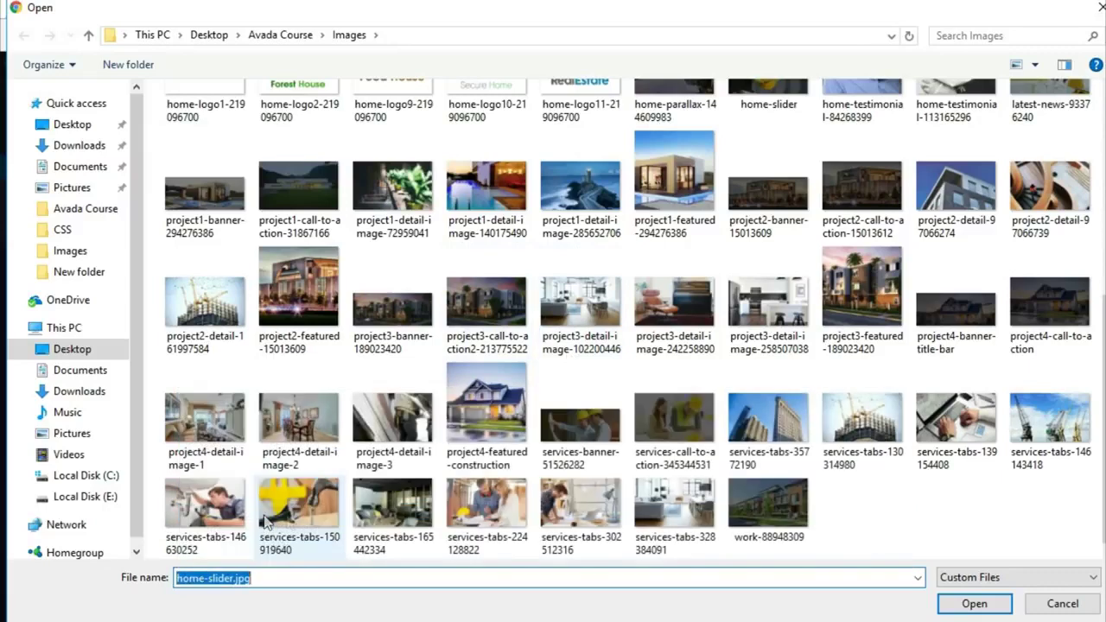
left_click(984, 605)
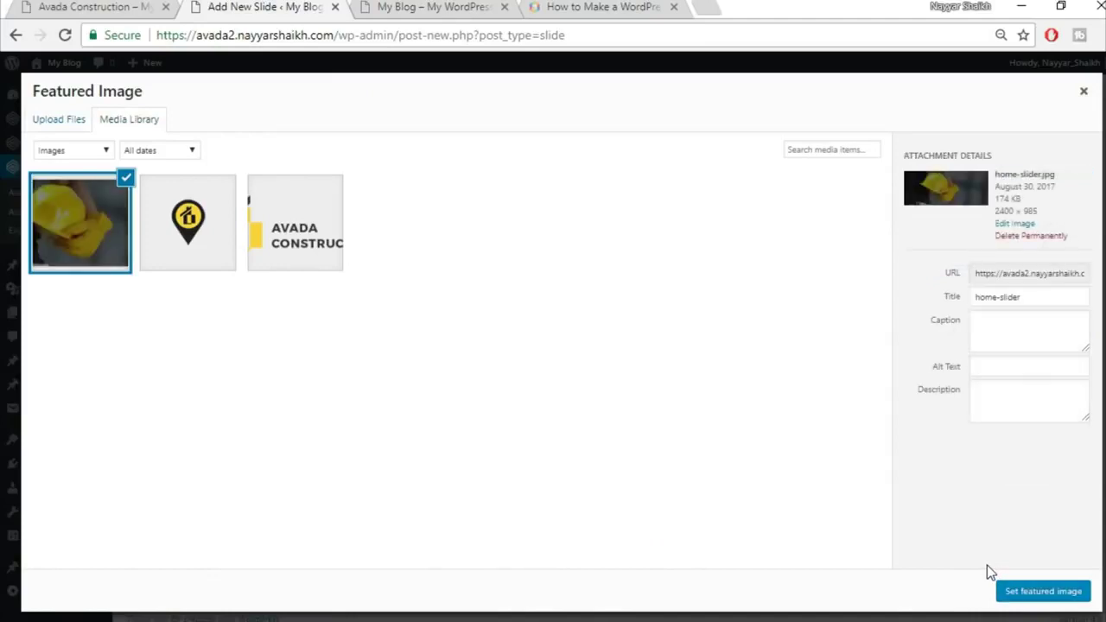
left_click(1046, 592)
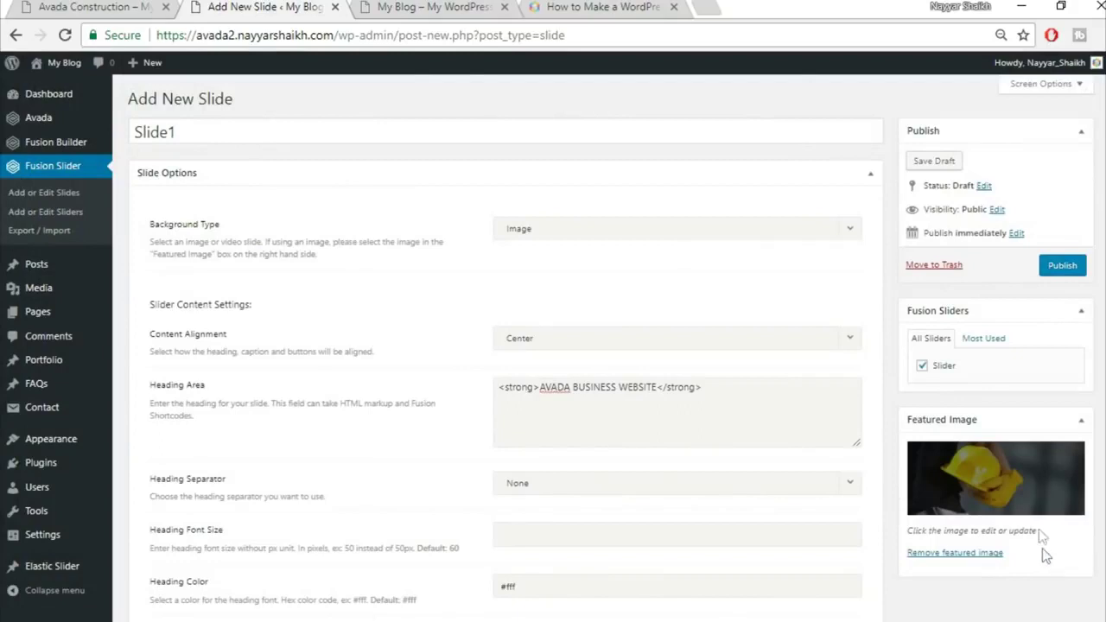
Publish Slide1, check the home page hero slider, then go back to the Edit Slide page
left_click(1060, 275)
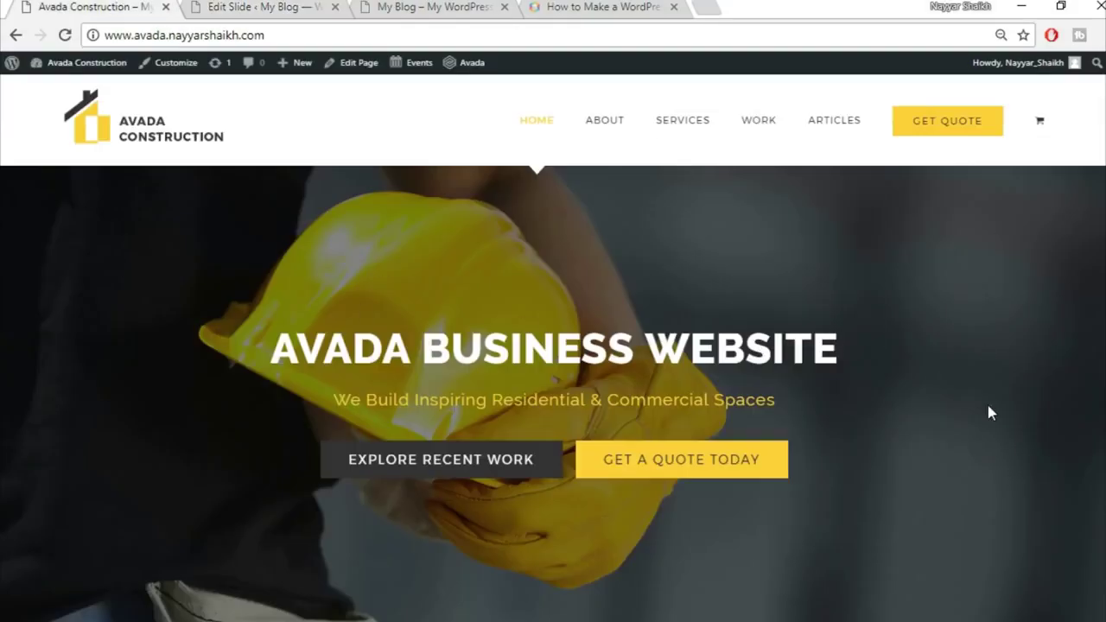
scroll(591, 380, "down", 3)
scroll(591, 381, "down", 1)
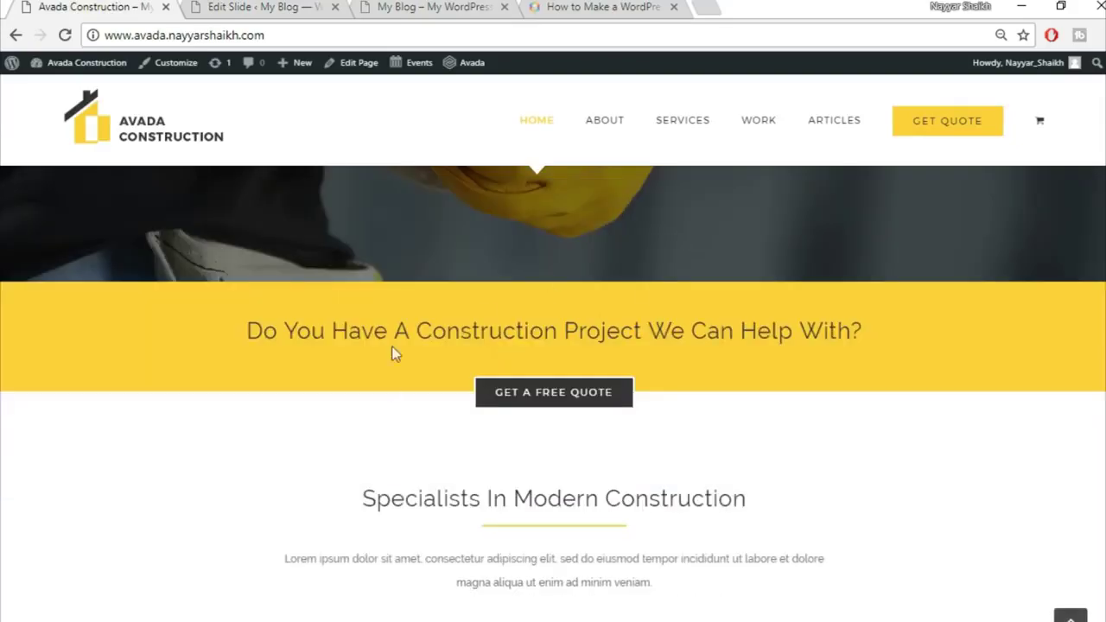
scroll(760, 521, "down", 3)
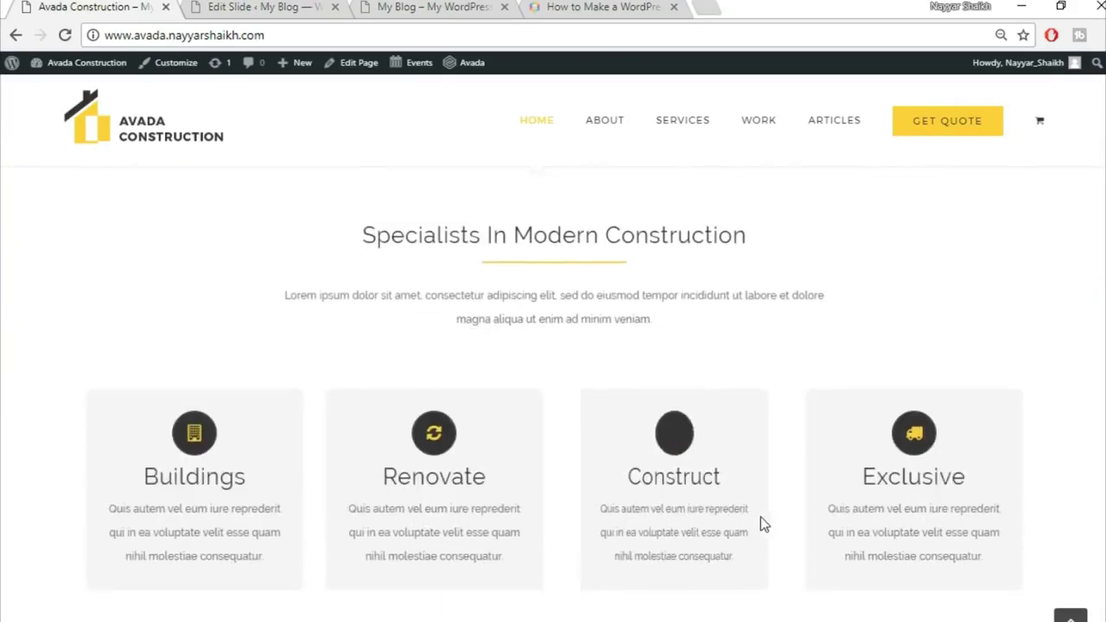
scroll(761, 524, "up", 7)
left_click(233, 6)
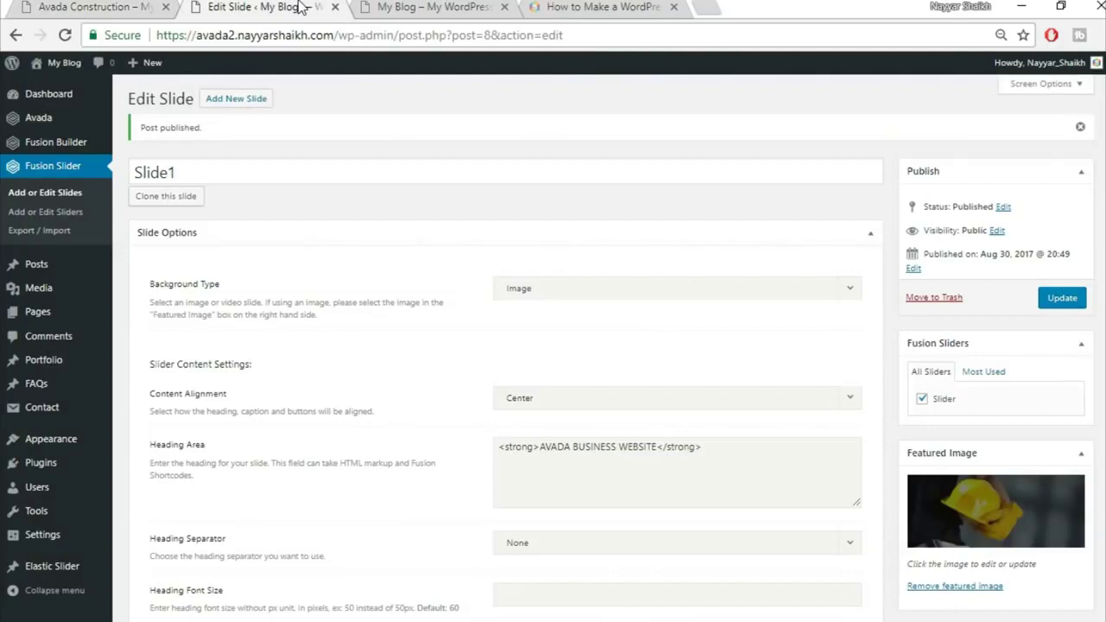
Remove a stray title character and choose the 100% Width page template
mouse_move(57, 313)
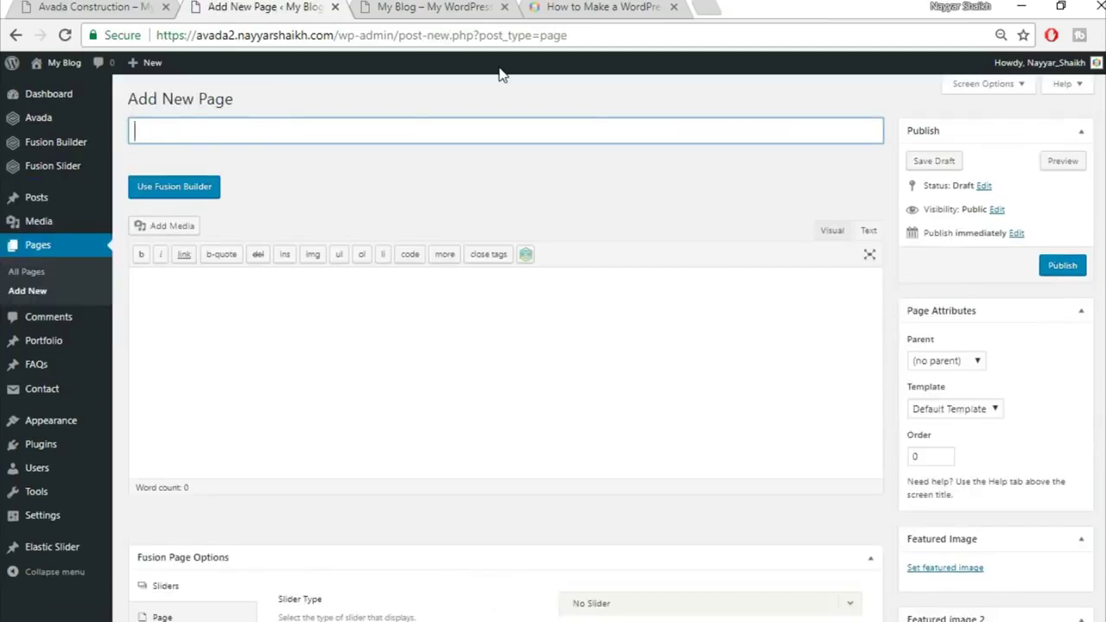
type("E")
key("BackSpace")
key("BackSpace")
key("BackSpace")
key("BackSpace")
key("BackSpace")
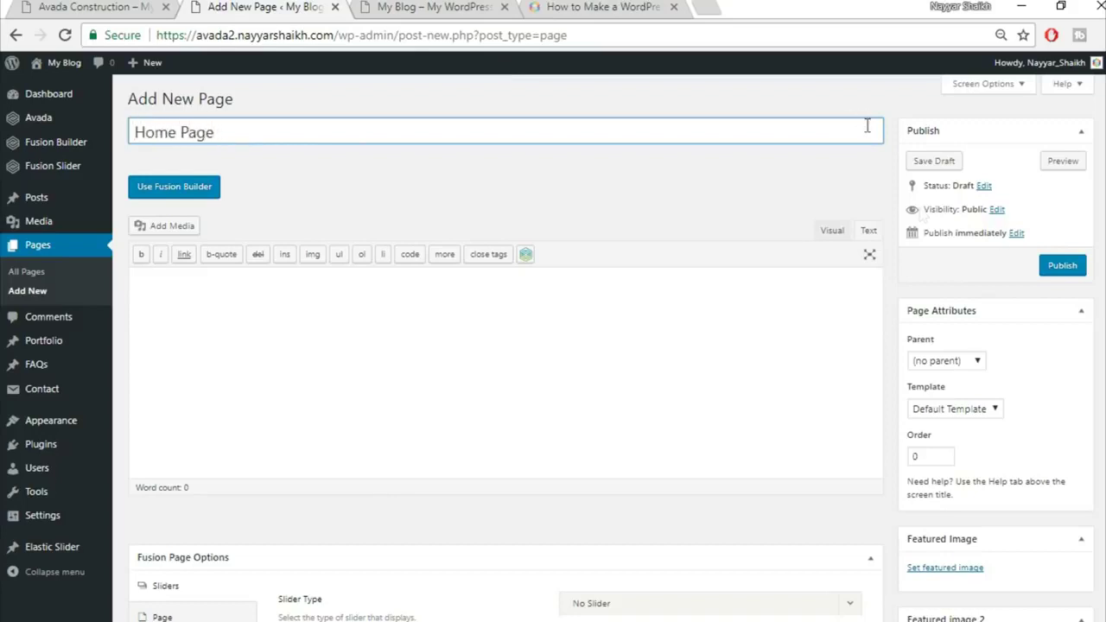
left_click(939, 412)
left_click(946, 439)
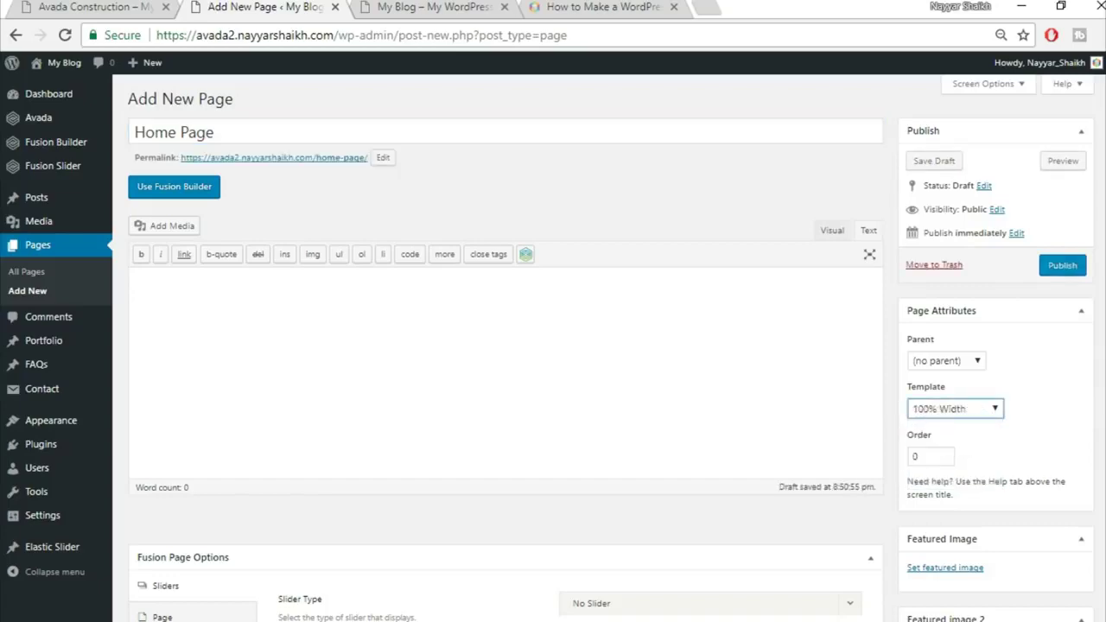
scroll(939, 470, "down", 4)
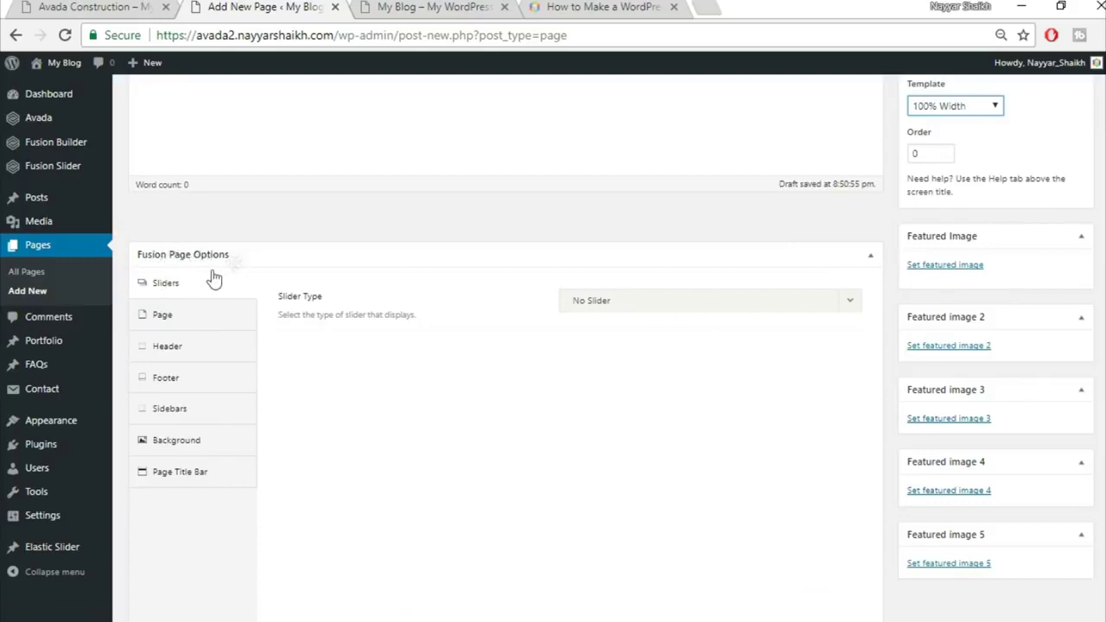
Set the slider type to Fusion Slider and select the slider named Slider
left_click(631, 303)
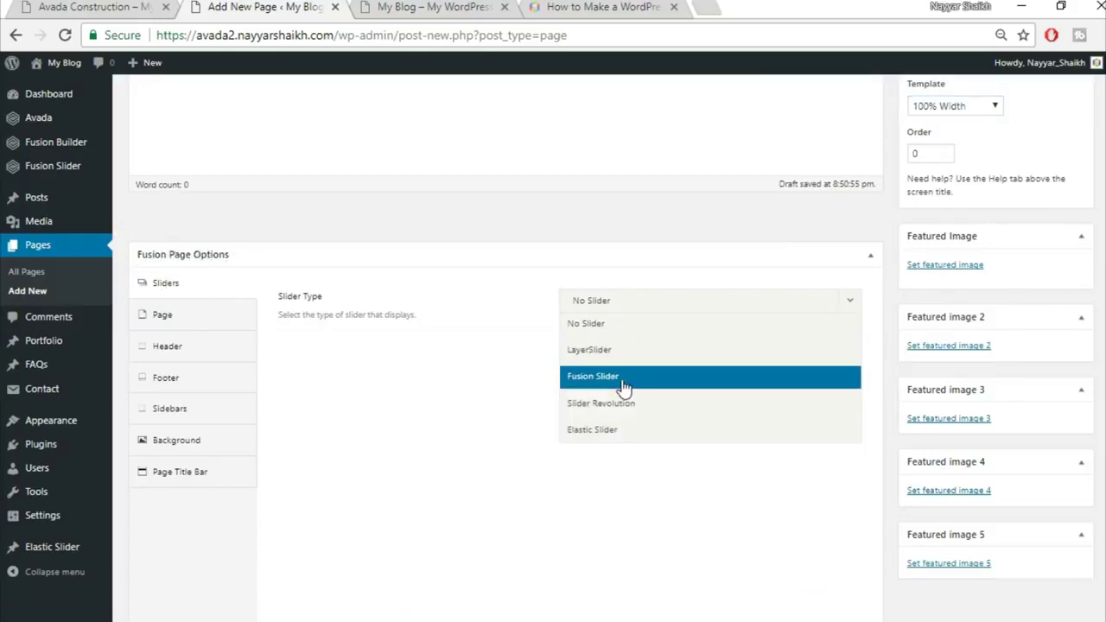
left_click(655, 377)
left_click(663, 367)
left_click(647, 403)
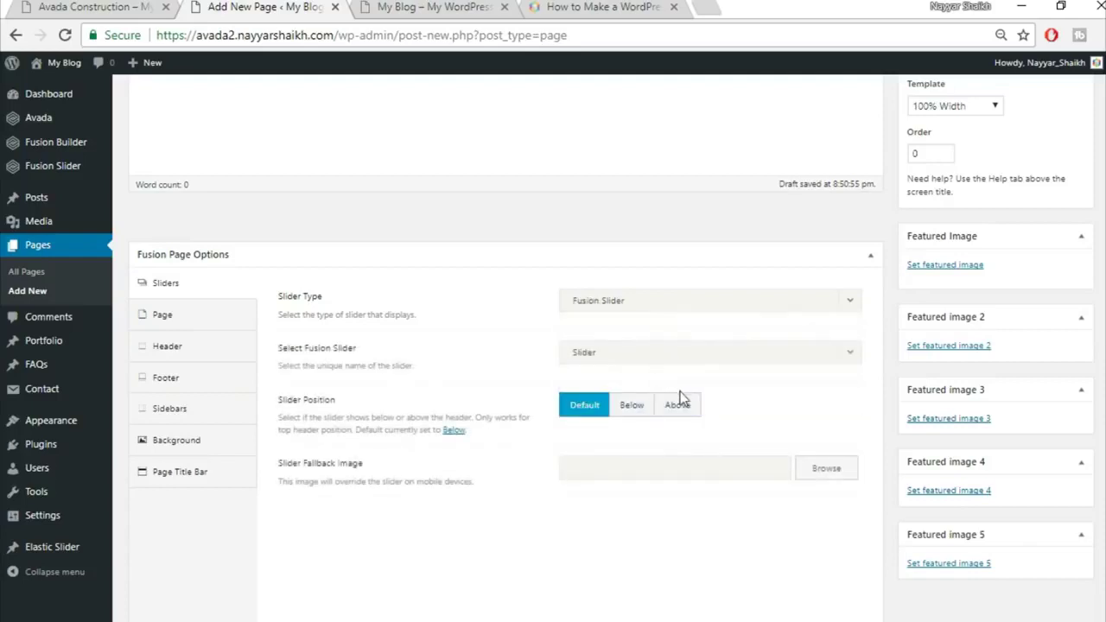
Set the page's top and bottom content padding to 0
left_click(182, 330)
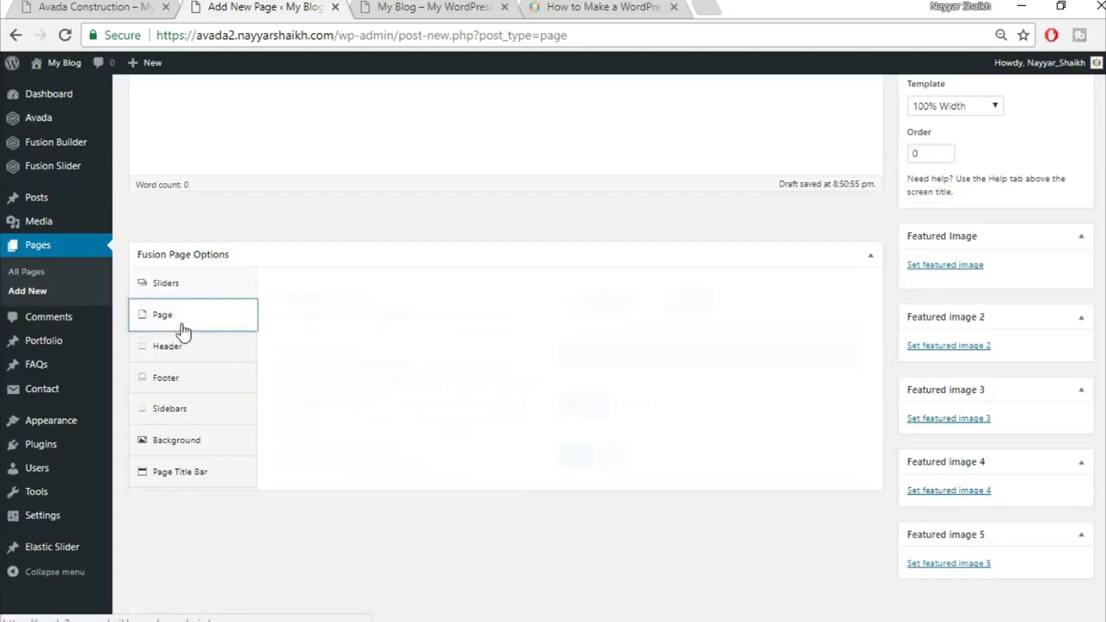
left_click(620, 298)
type("0")
key("Tab")
type("0")
left_click(624, 330)
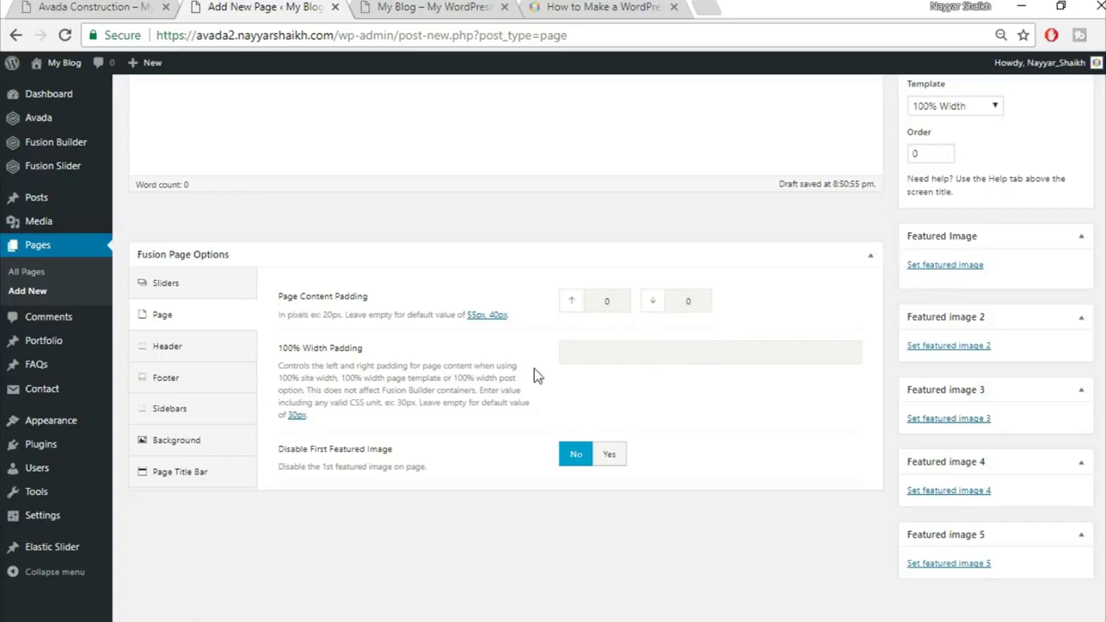
Hide the page title bar
left_click(183, 481)
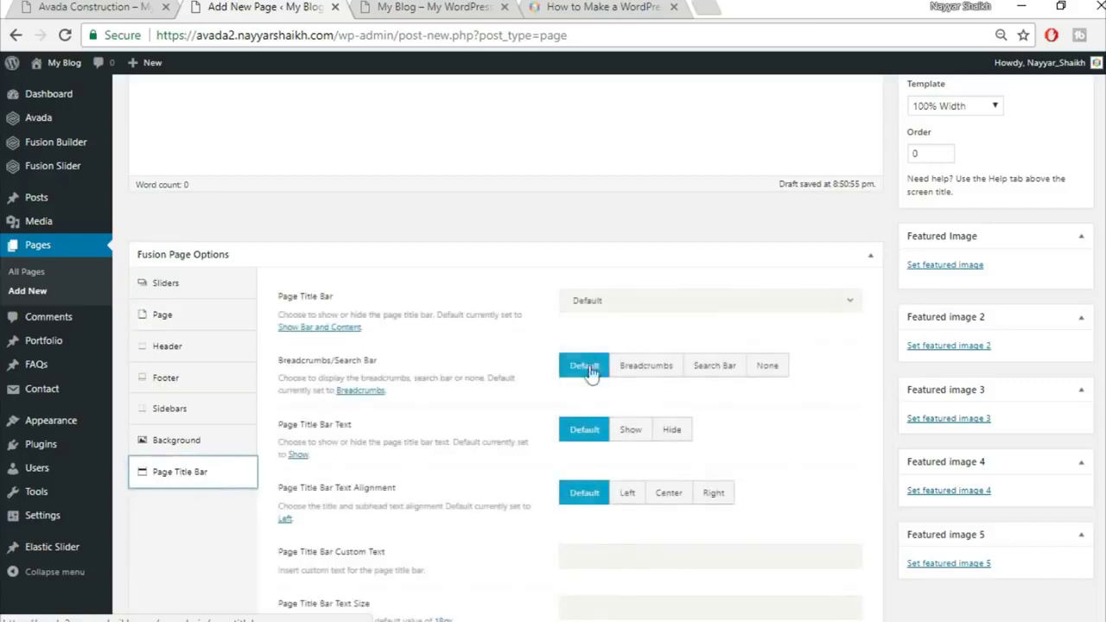
left_click(608, 304)
left_click(610, 405)
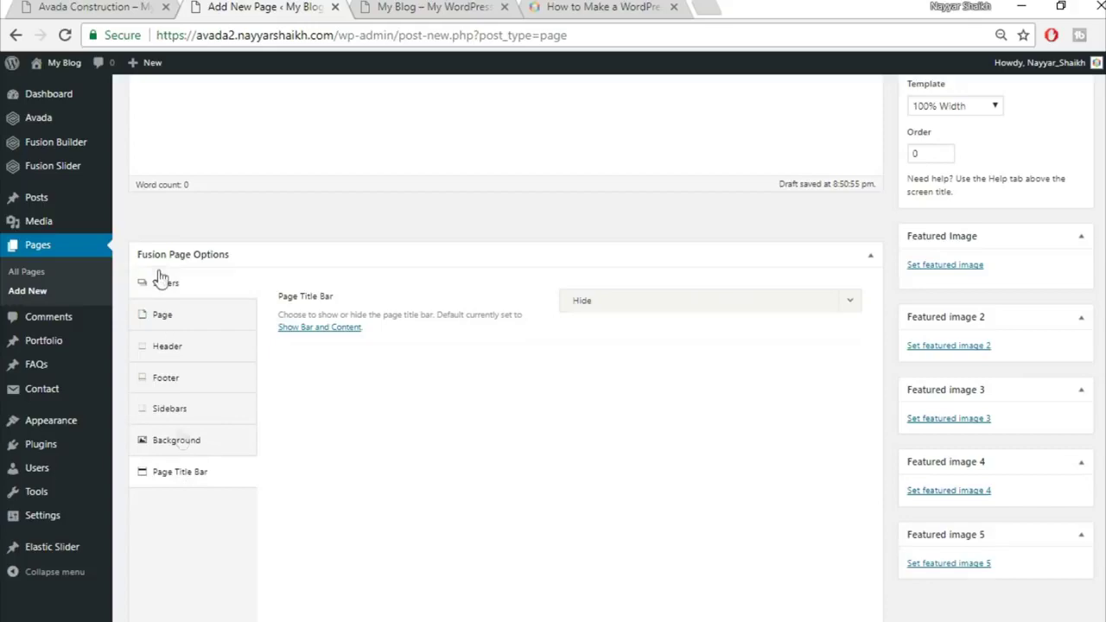
left_click(187, 292)
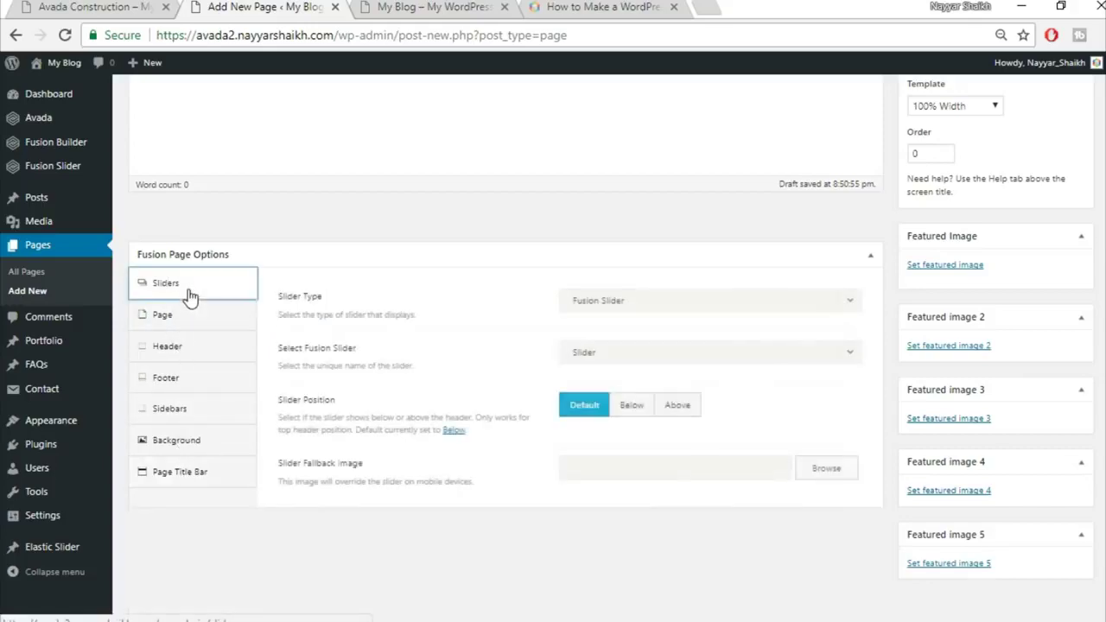
key("ctrl+shift+Tab")
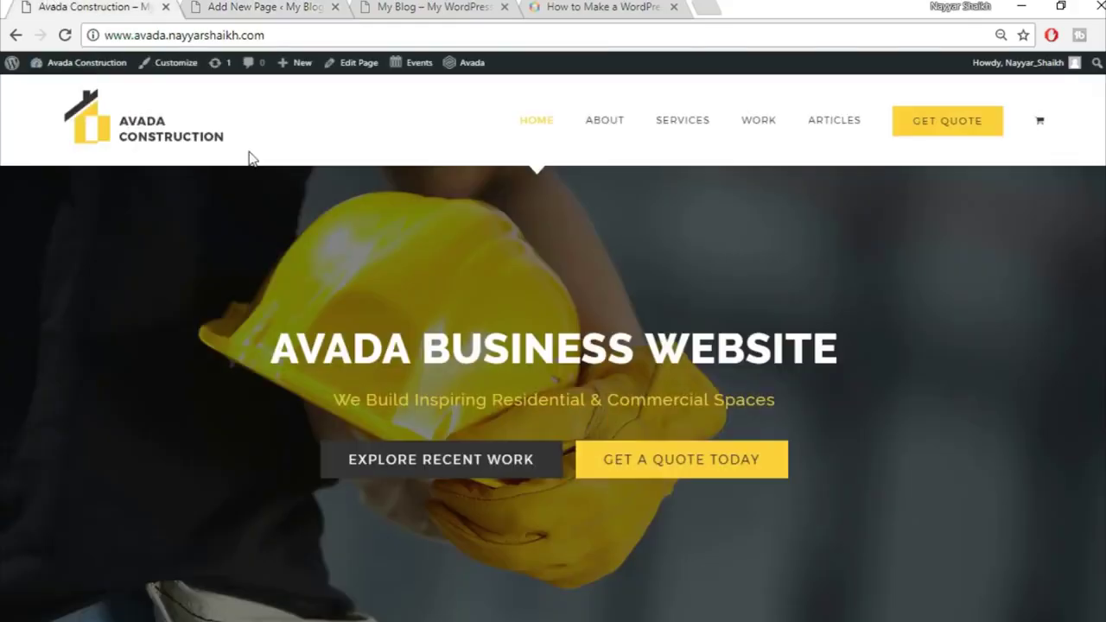
left_click(259, 7)
left_click(196, 324)
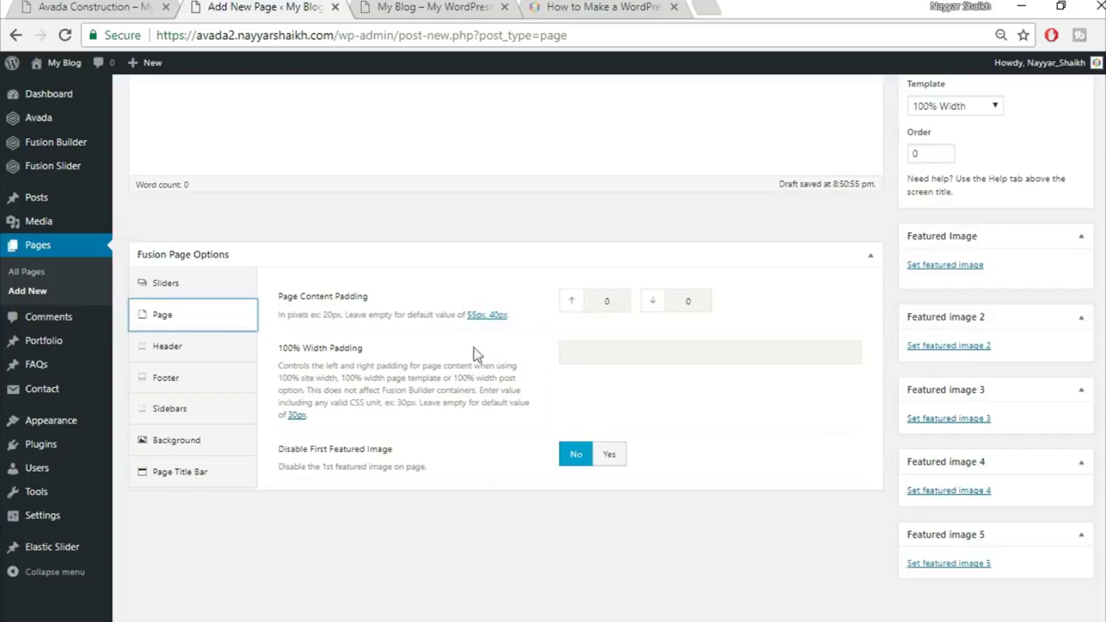
left_click(107, 6)
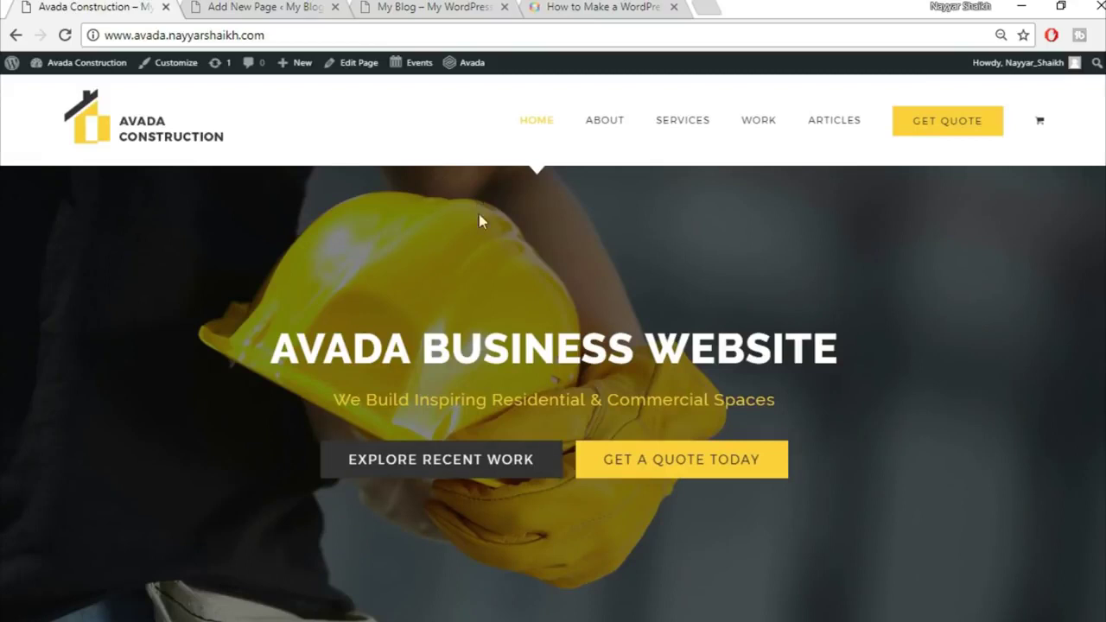
key("ctrl+Tab")
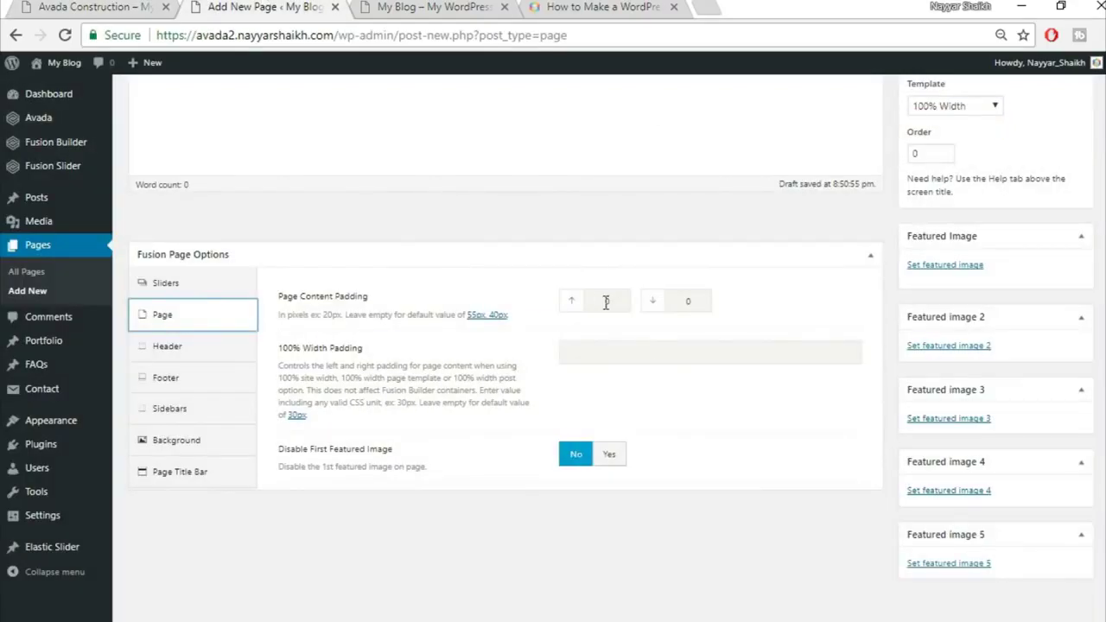
left_click(195, 475)
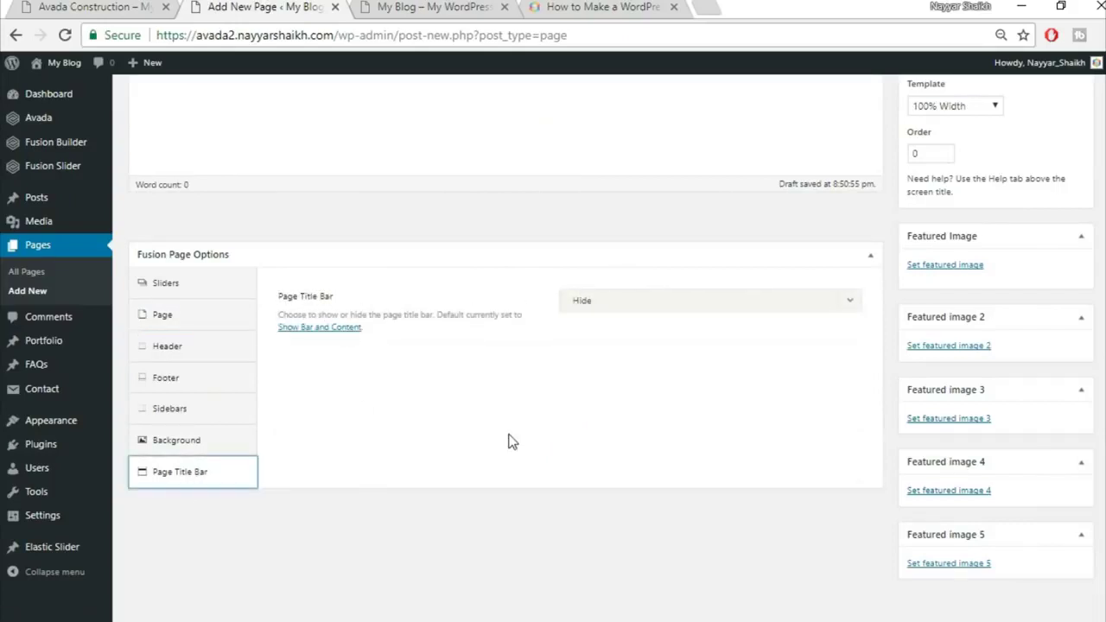
scroll(881, 89, "up", 4)
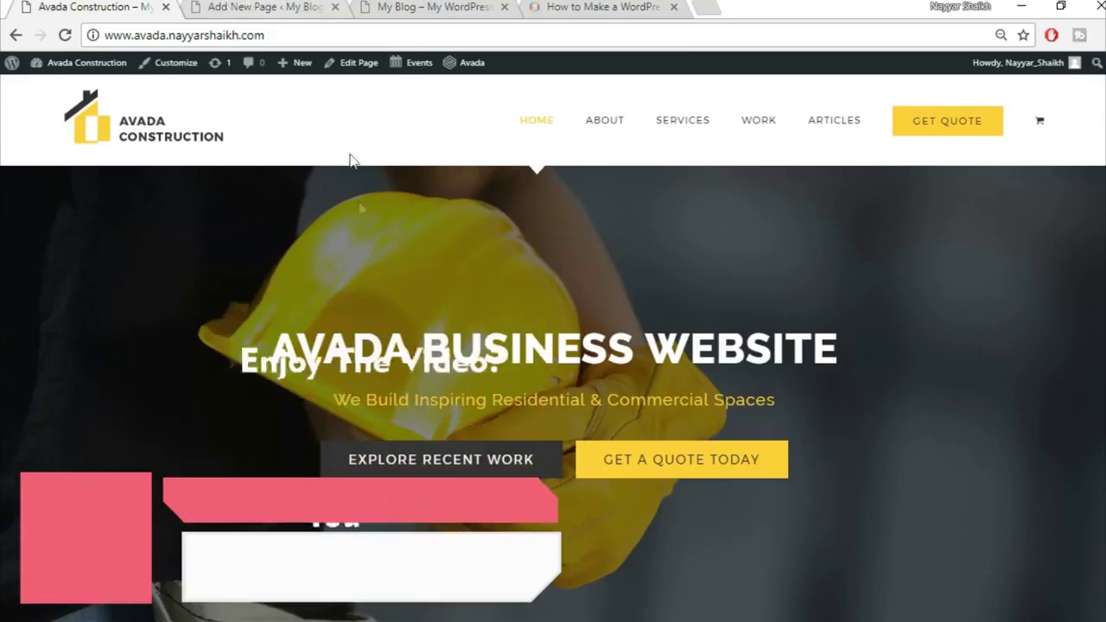
left_click(257, 7)
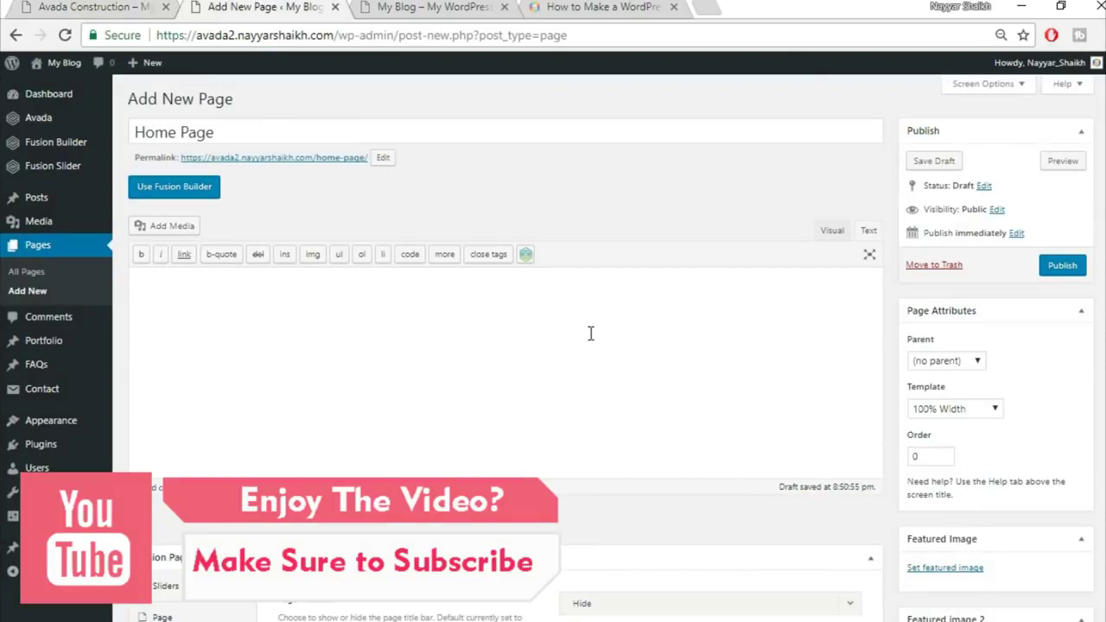
Switch the Home Page to Fusion Builder and glance at the demo homepage
left_click(196, 196)
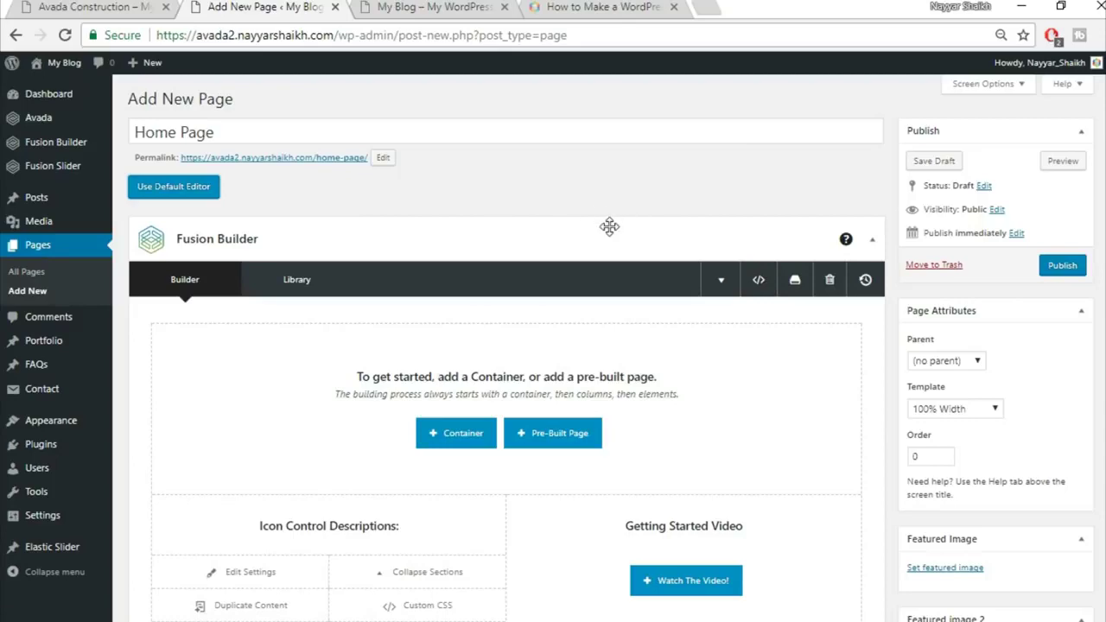
scroll(690, 273, "down", 1)
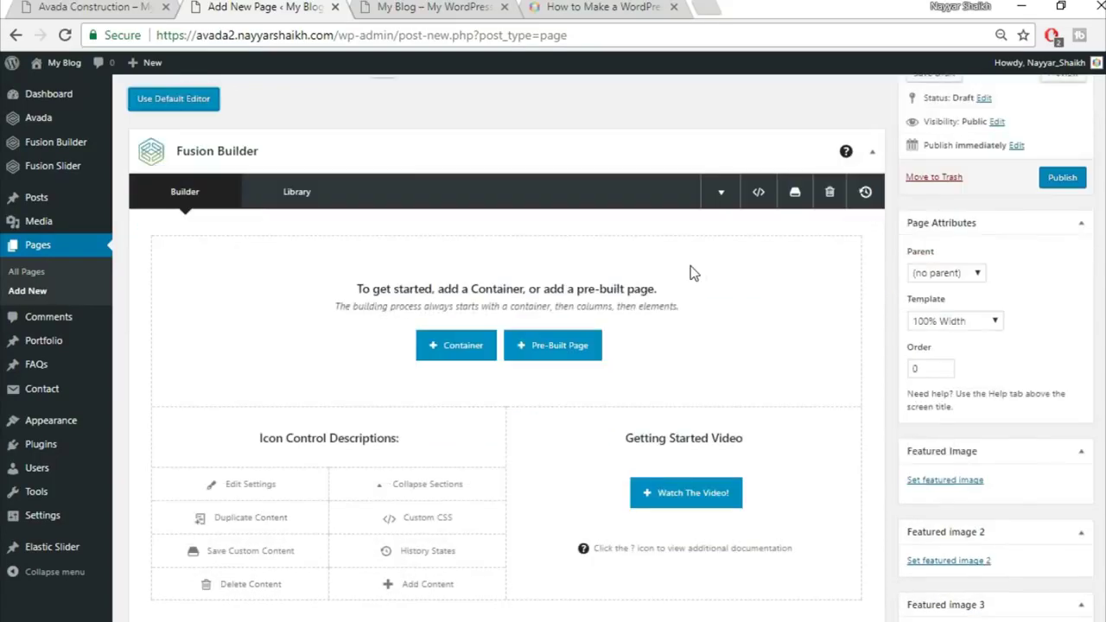
left_click(104, 7)
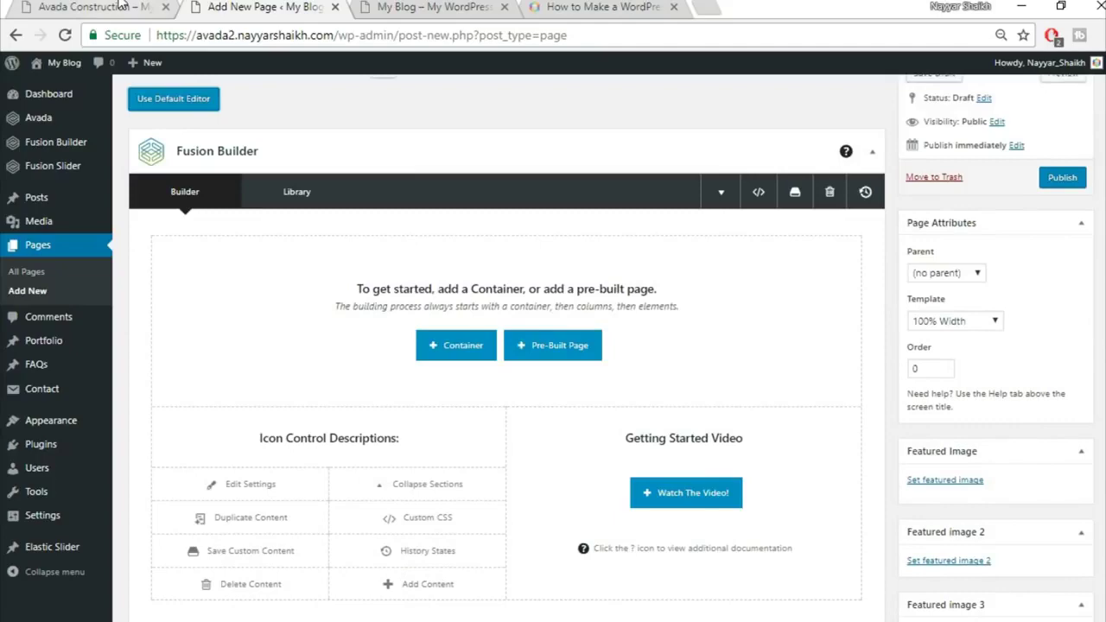
scroll(892, 265, "down", 4)
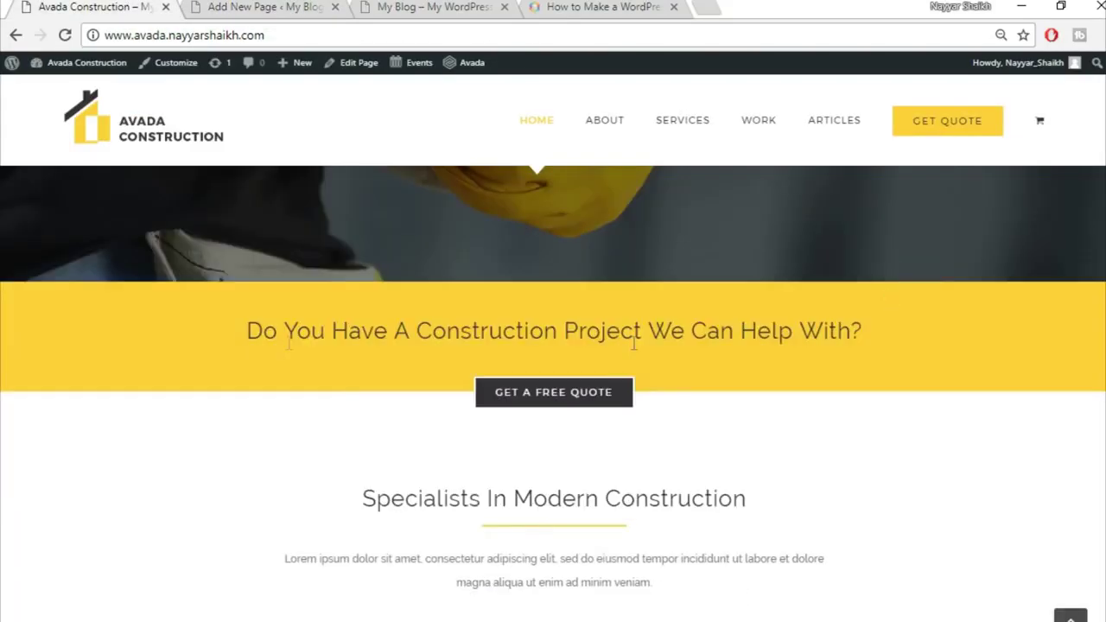
left_click(248, 6)
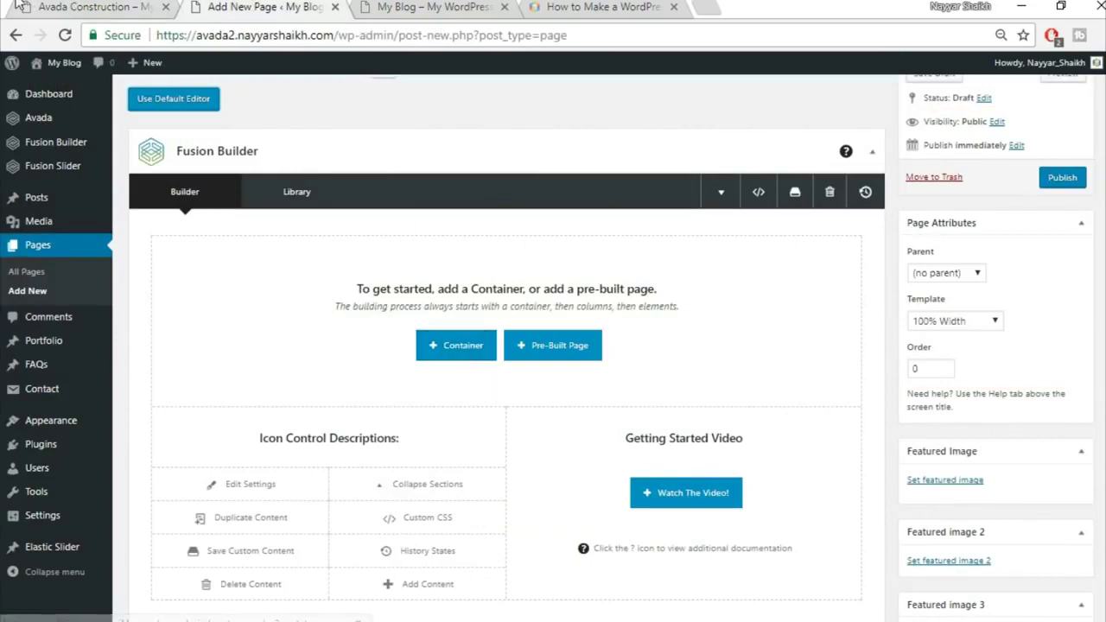
Review the demo homepage sections, then return to the Fusion Builder editor
left_click(94, 6)
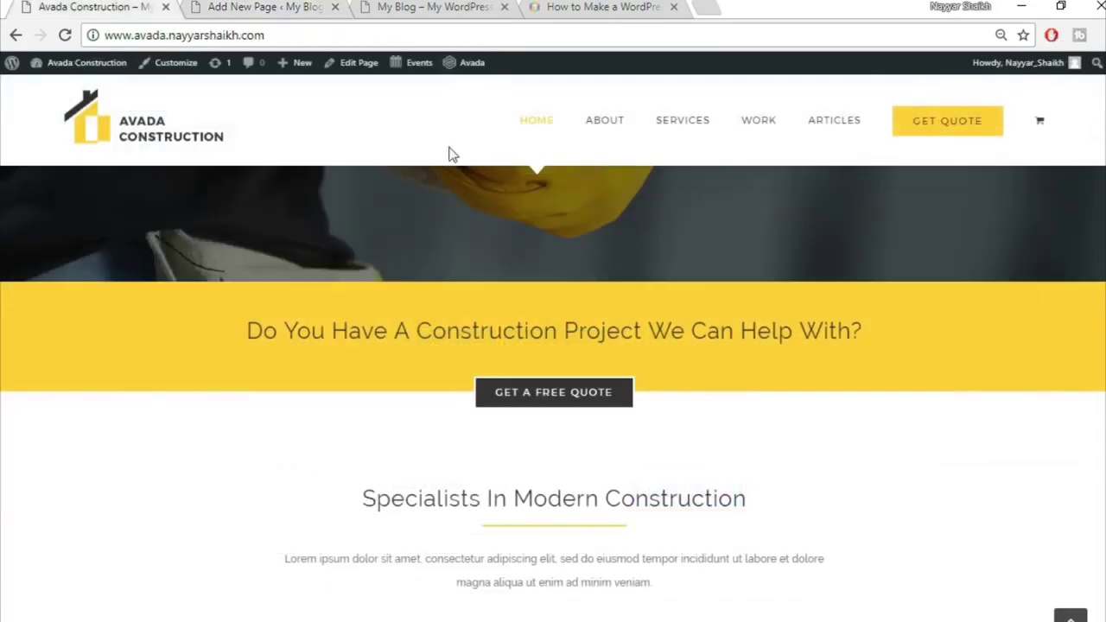
left_click(257, 6)
left_click(94, 6)
scroll(100, 375, "up", 5)
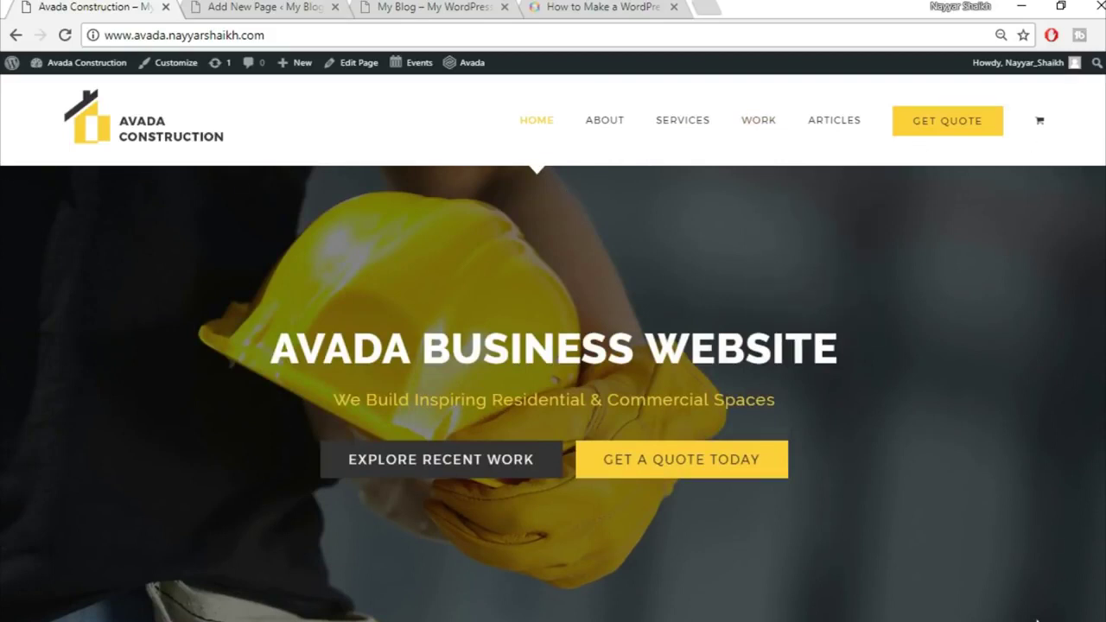
left_click_drag(2, 174, 778, 484)
left_click(717, 264)
scroll(860, 411, "down", 10)
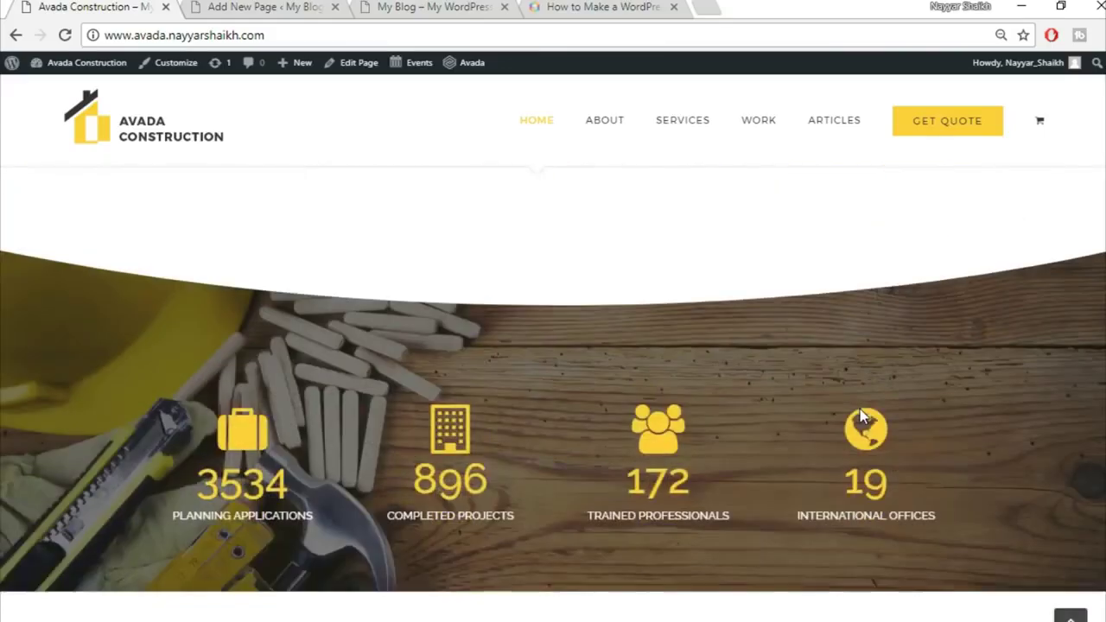
scroll(859, 408, "up", 3)
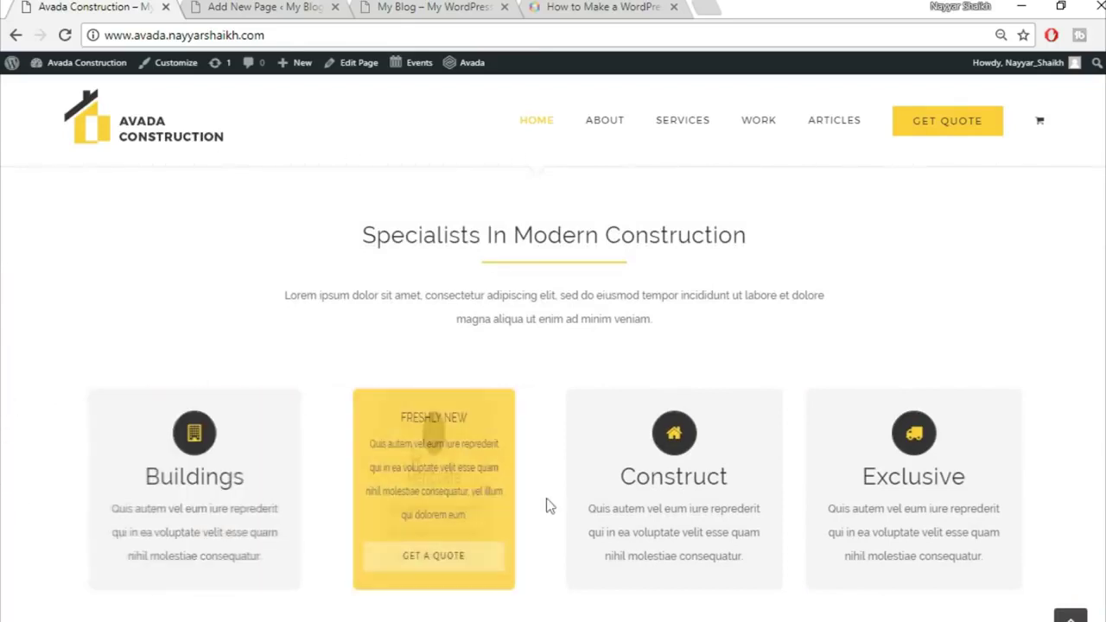
scroll(876, 353, "up", 1)
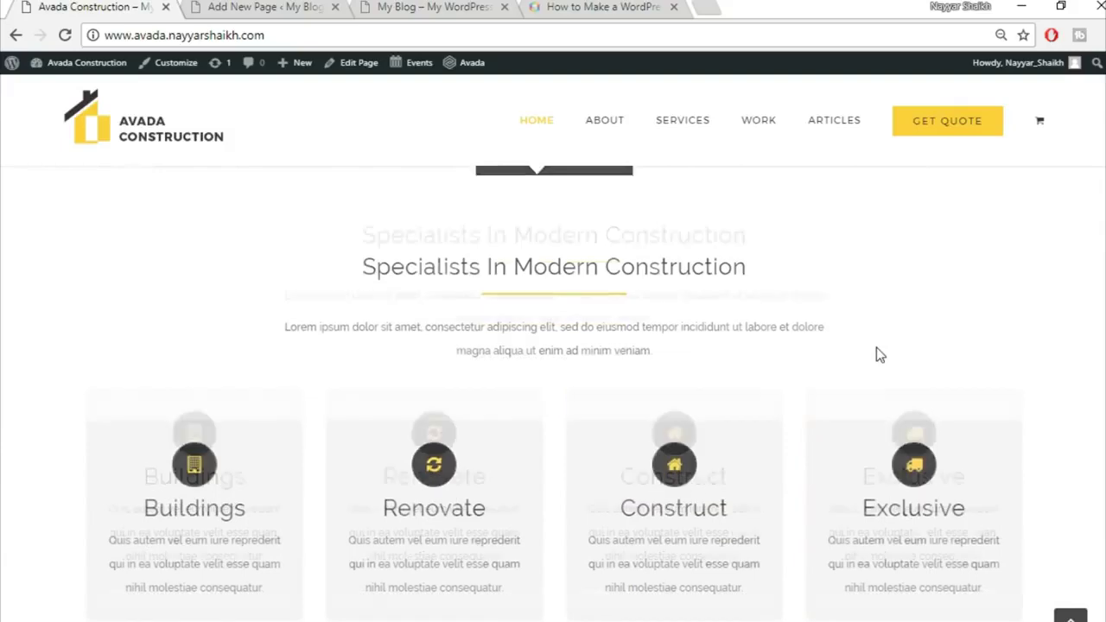
scroll(879, 354, "up", 10)
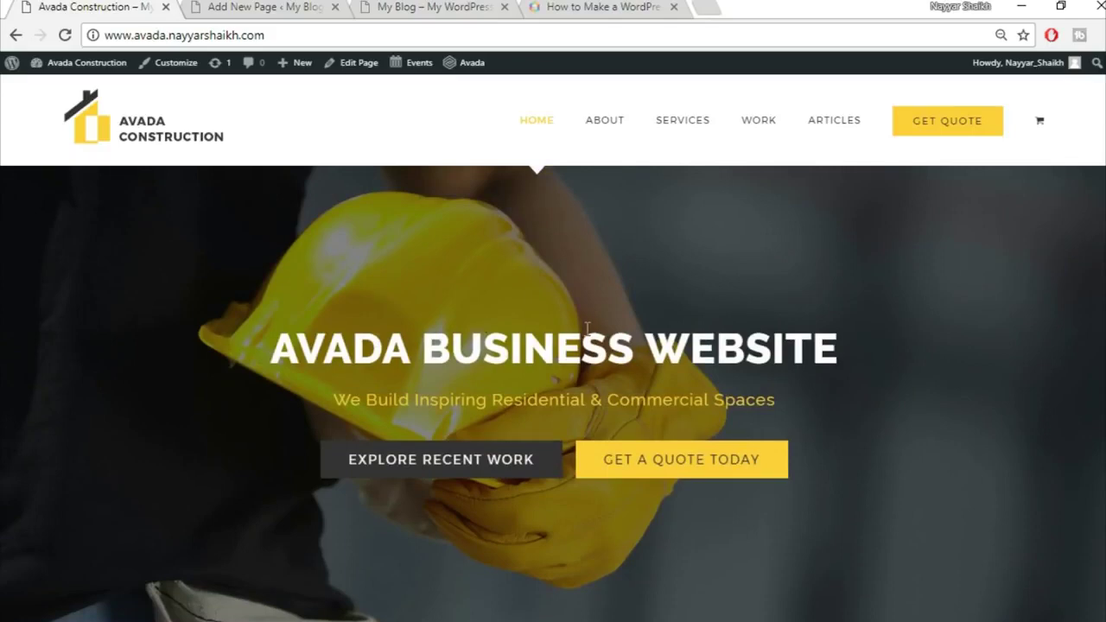
left_click(318, 9)
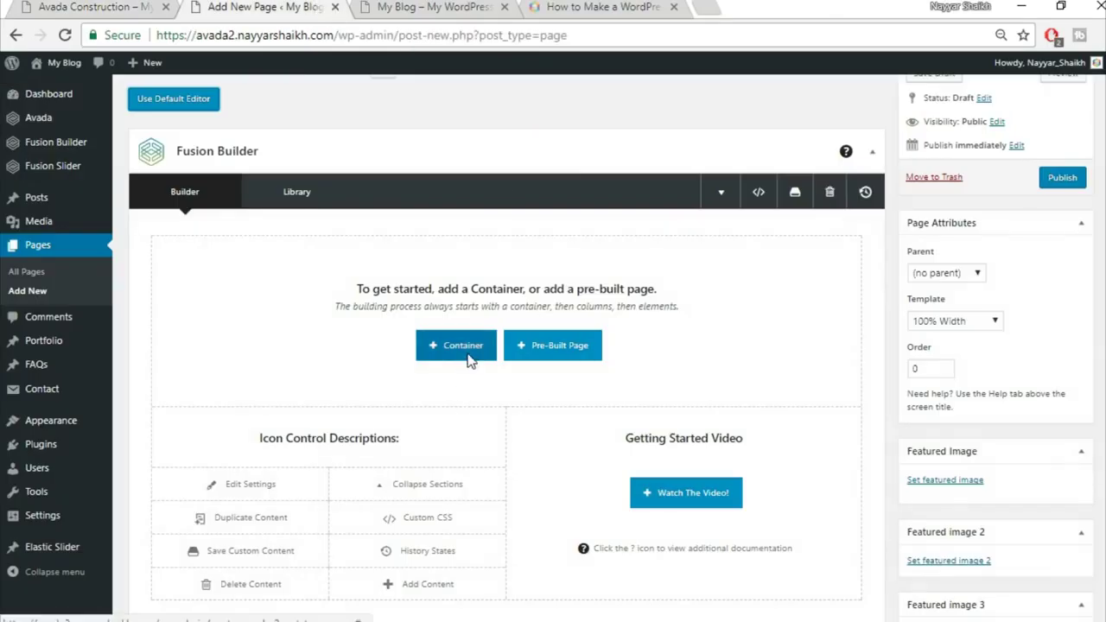
Add a full-width 1/1 container and copy the demo's yellow-band heading text
left_click(467, 356)
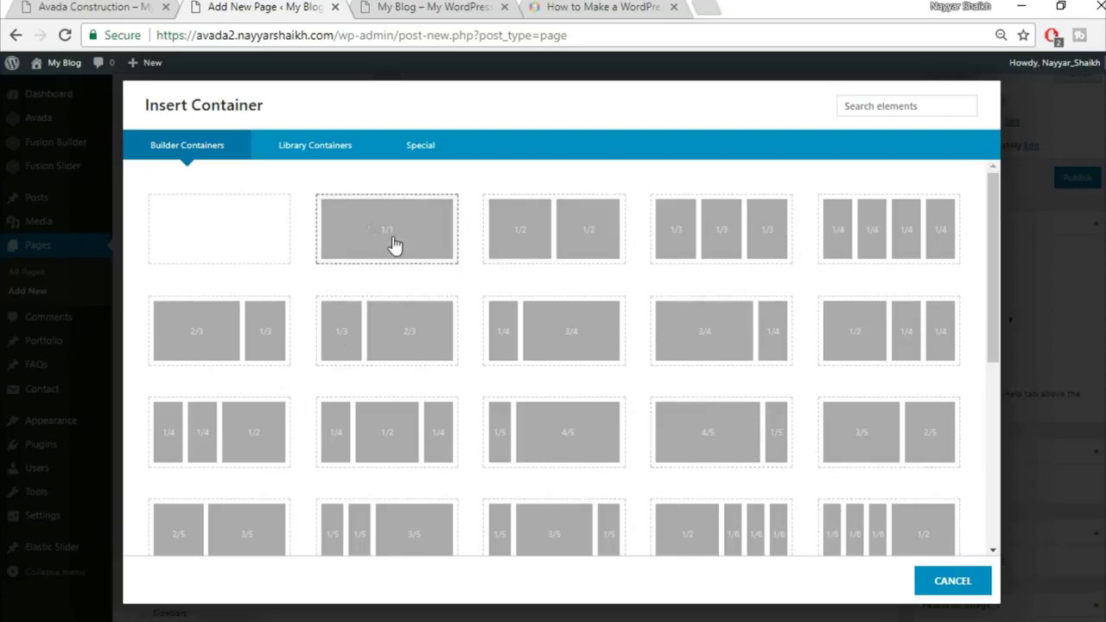
left_click(387, 230)
key("ctrl+1")
scroll(329, 354, "down", 4)
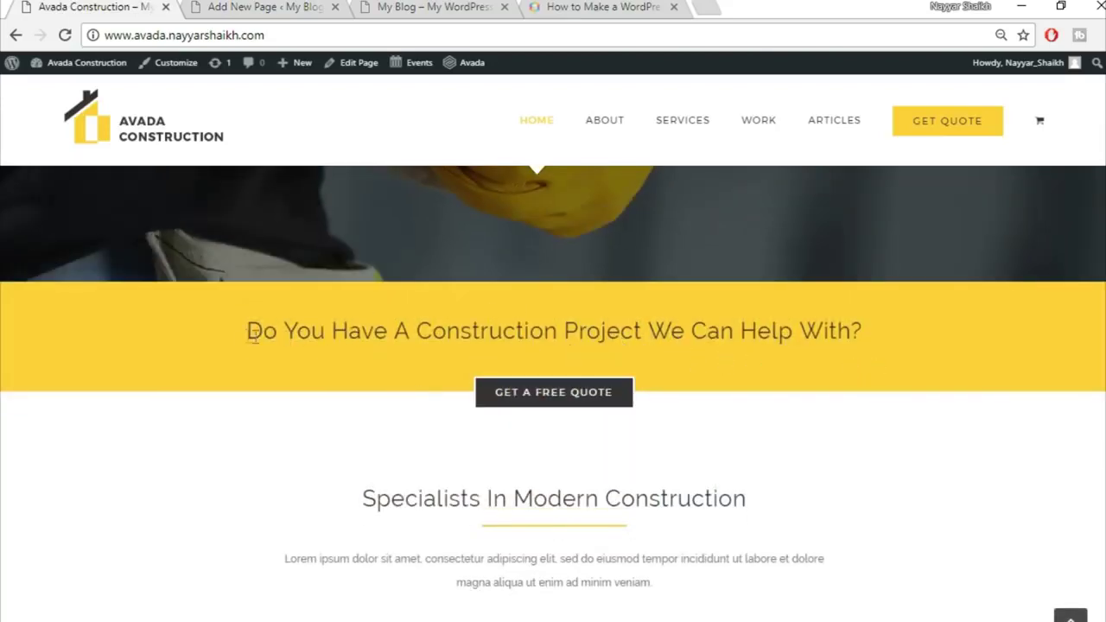
left_click_drag(247, 331, 870, 330)
key("ctrl+c")
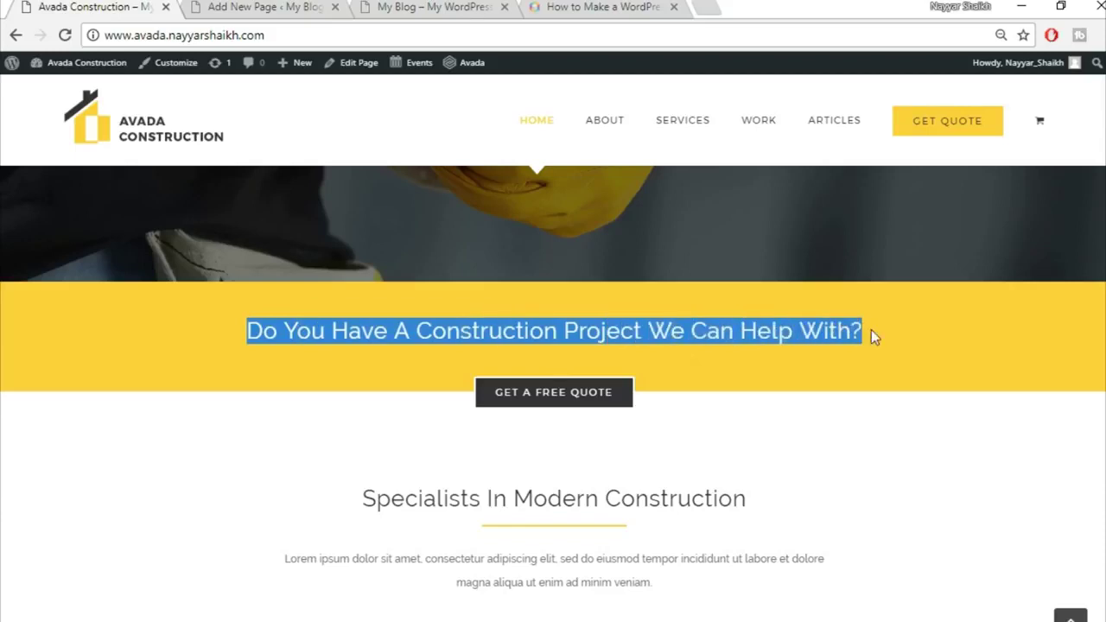
left_click(864, 357)
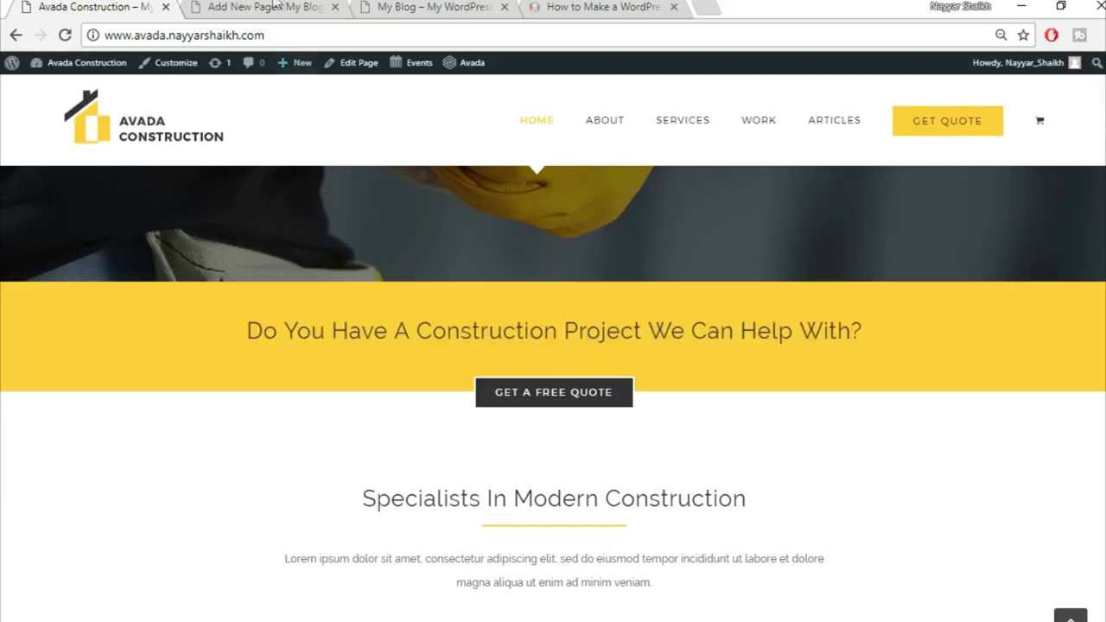
left_click(277, 6)
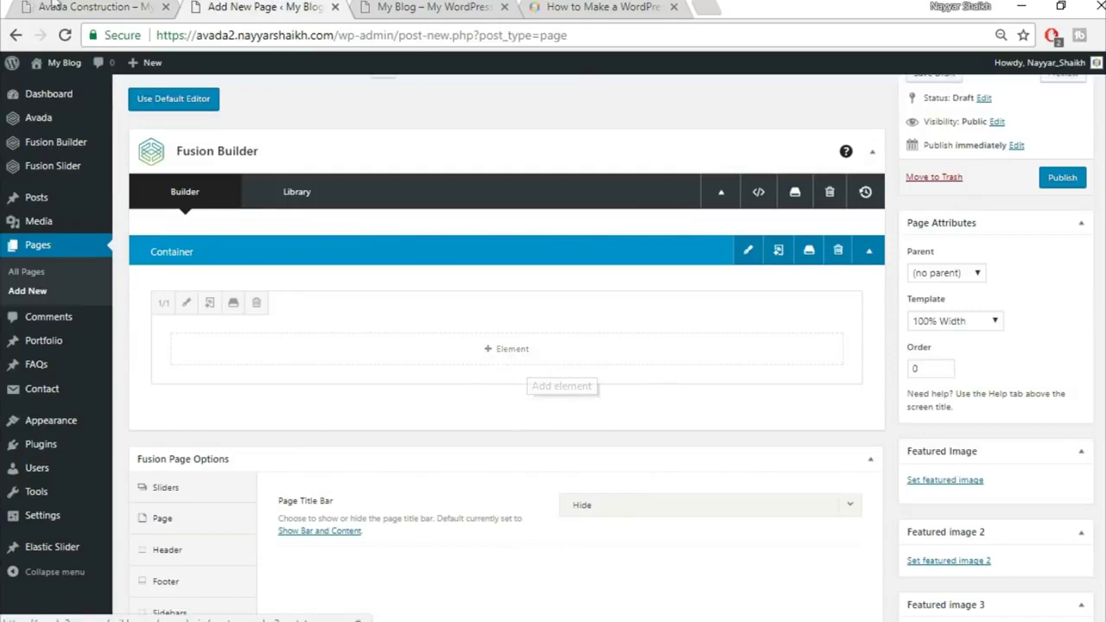
key("ctrl+shift+Tab")
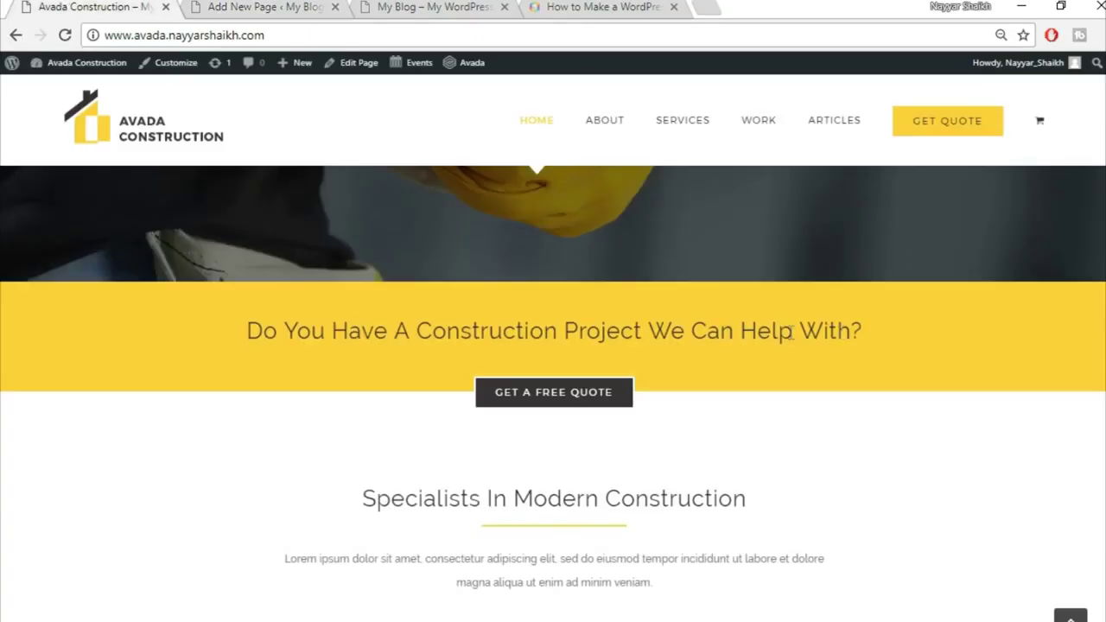
left_click(244, 8)
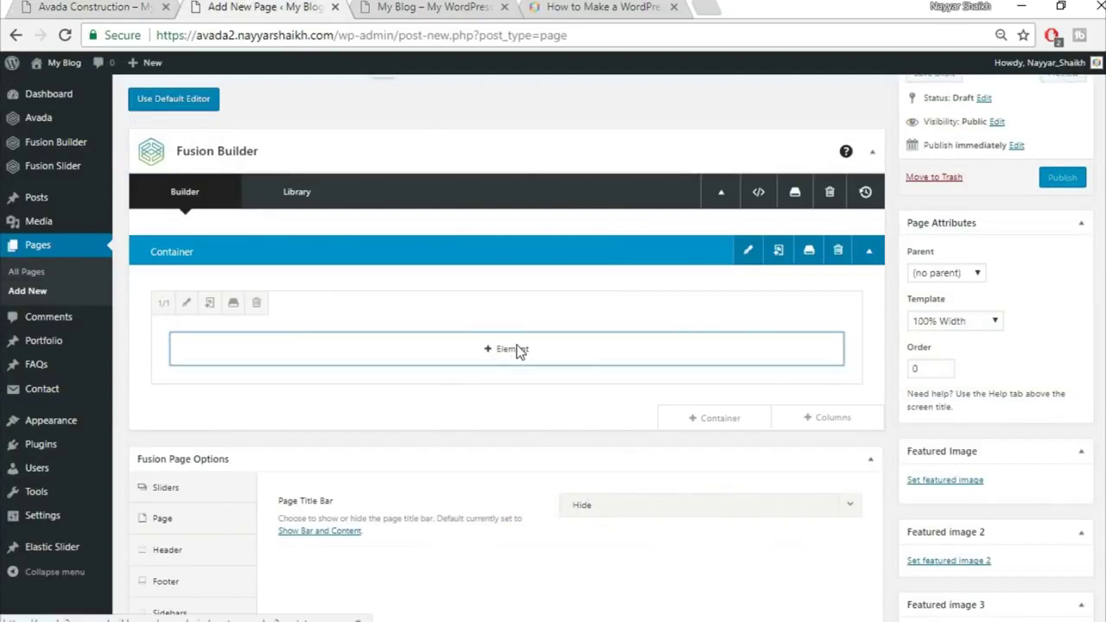
Add a Text Block to the column and paste in the copied heading
left_click(517, 349)
left_click(877, 105)
type("text")
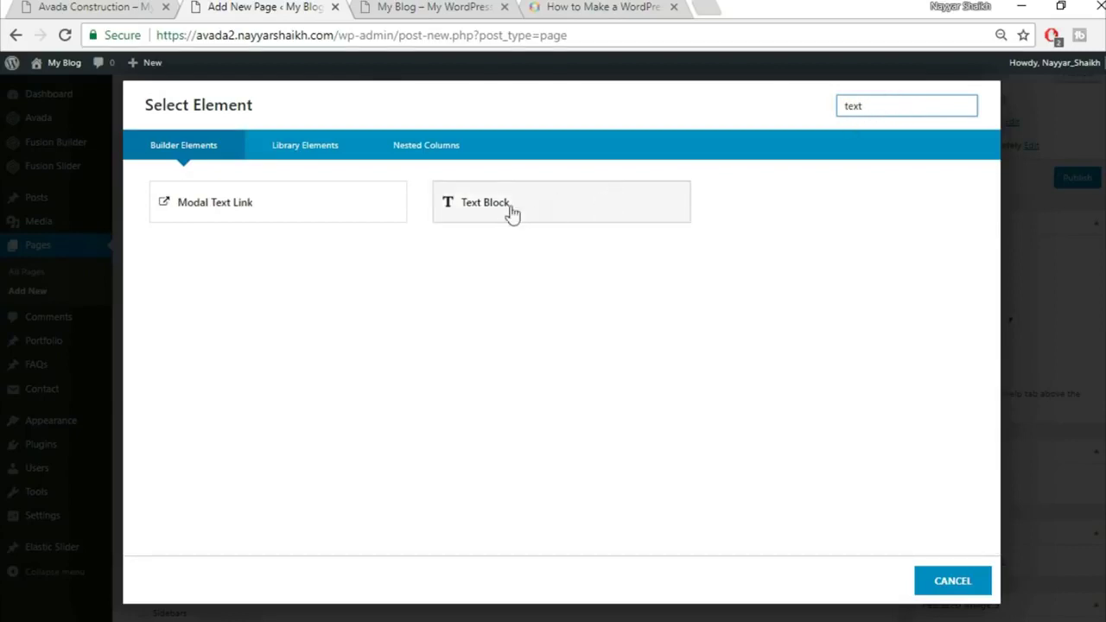
left_click(554, 205)
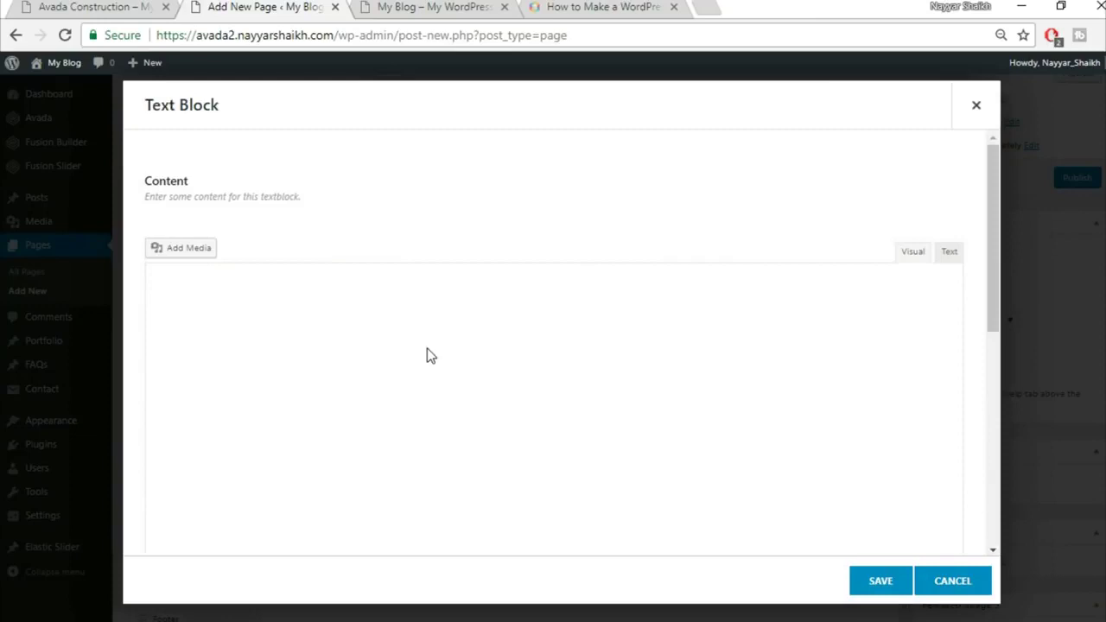
key("ctrl+a")
key("ctrl+v")
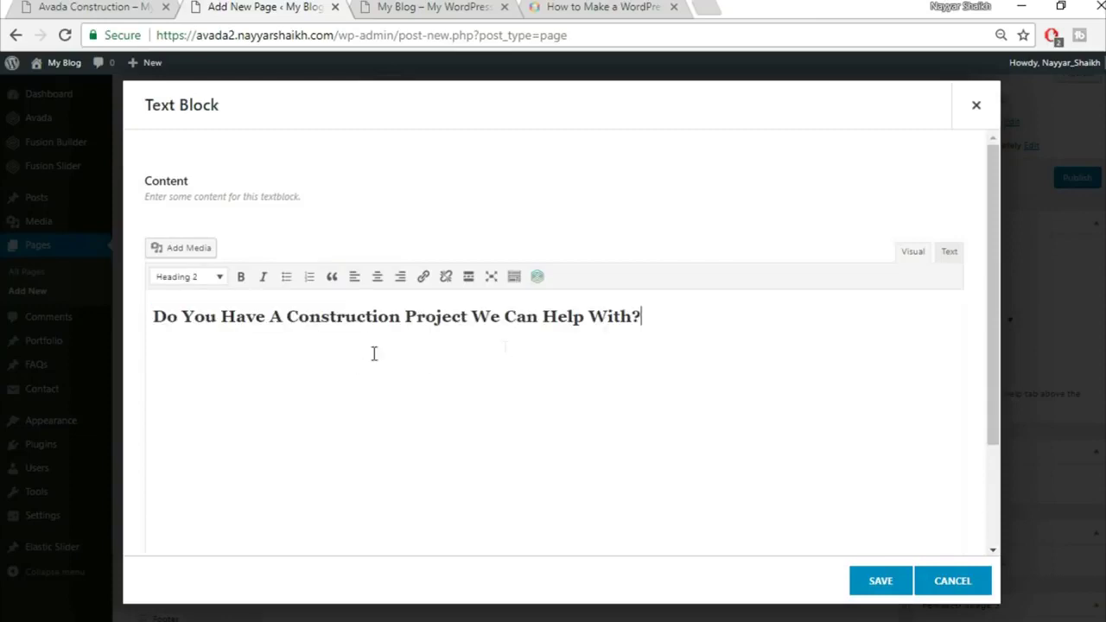
Centre the heading text and save the text block after comparing with the demo
key("ctrl+a")
left_click(378, 278)
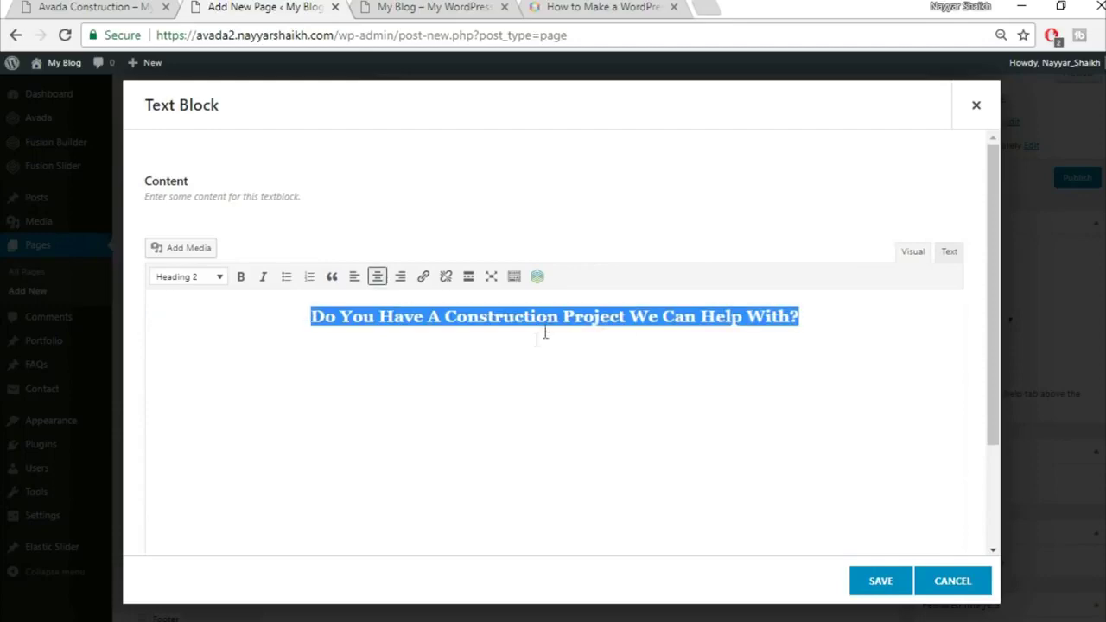
left_click(134, 6)
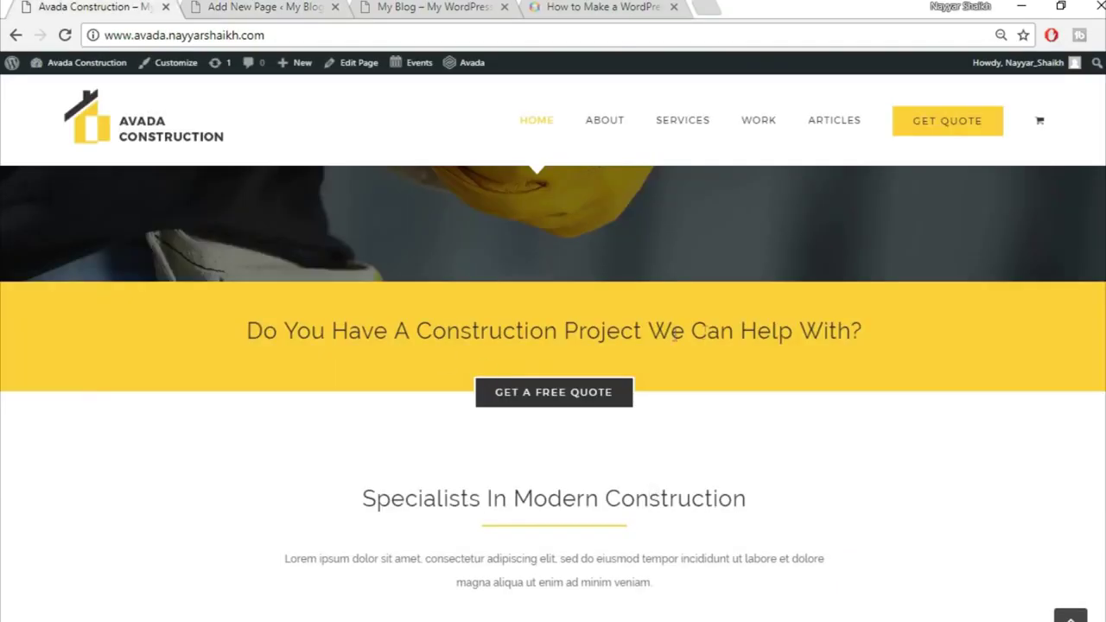
left_click(246, 6)
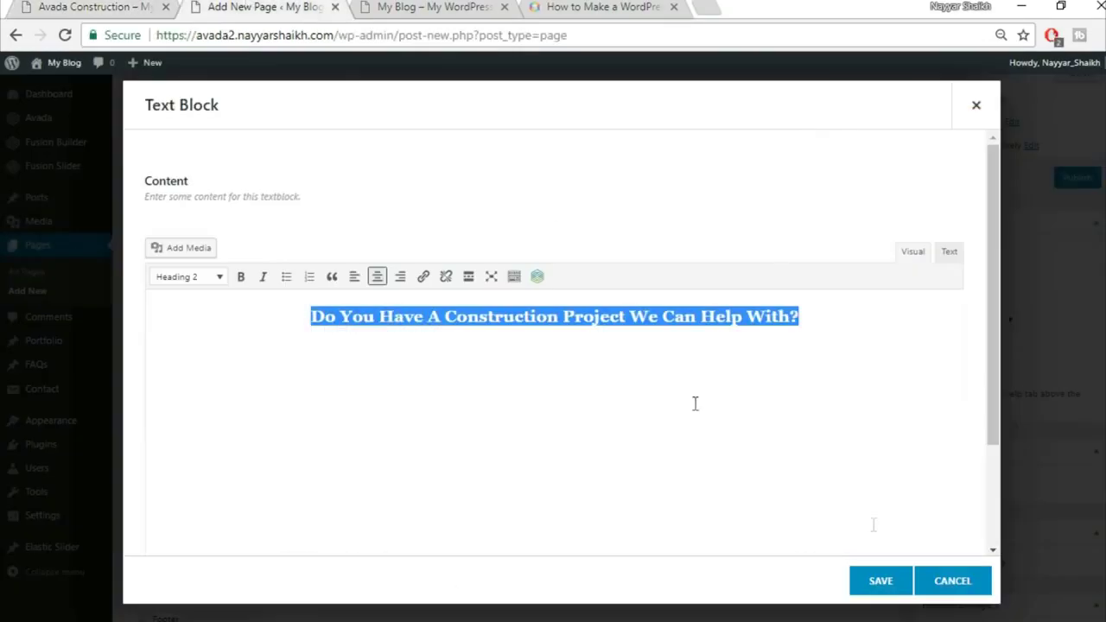
left_click(884, 587)
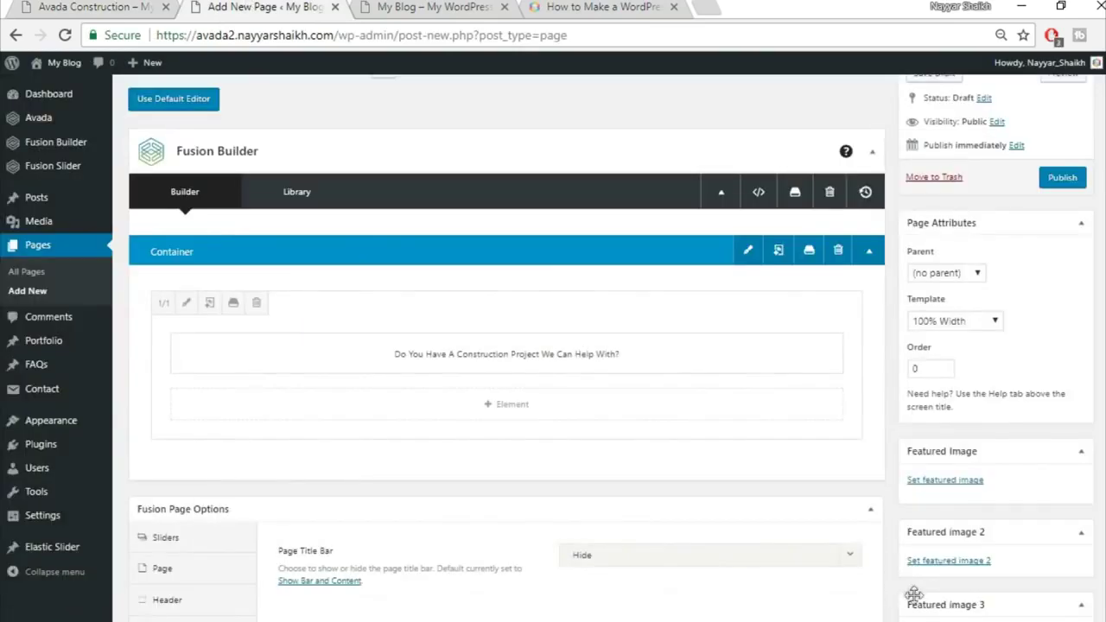
key("ctrl+1")
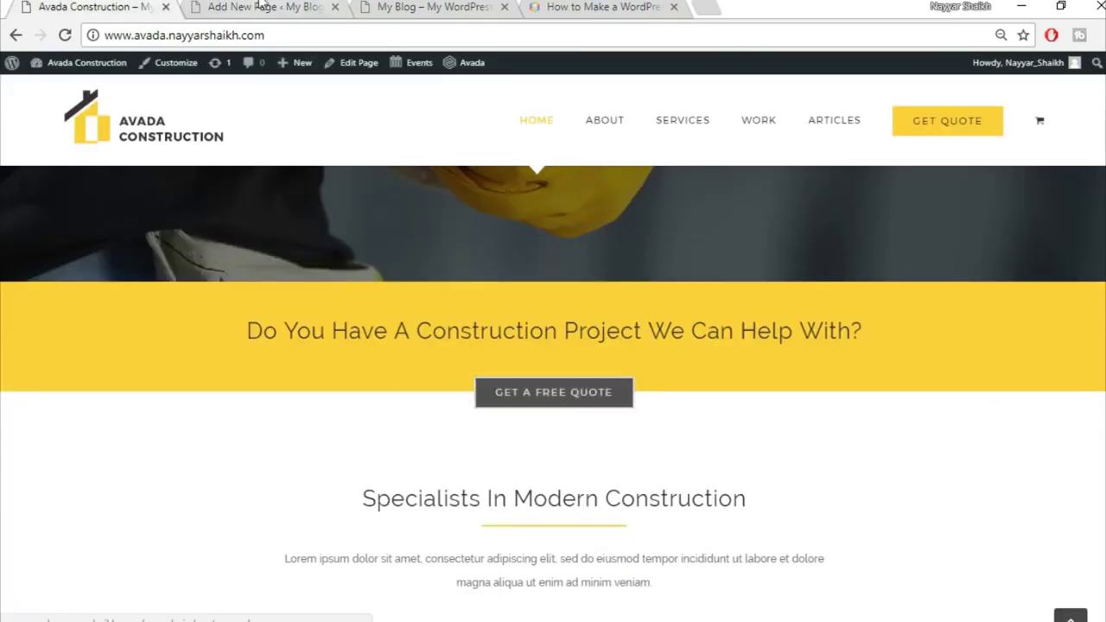
key("ctrl+2")
left_click(732, 476)
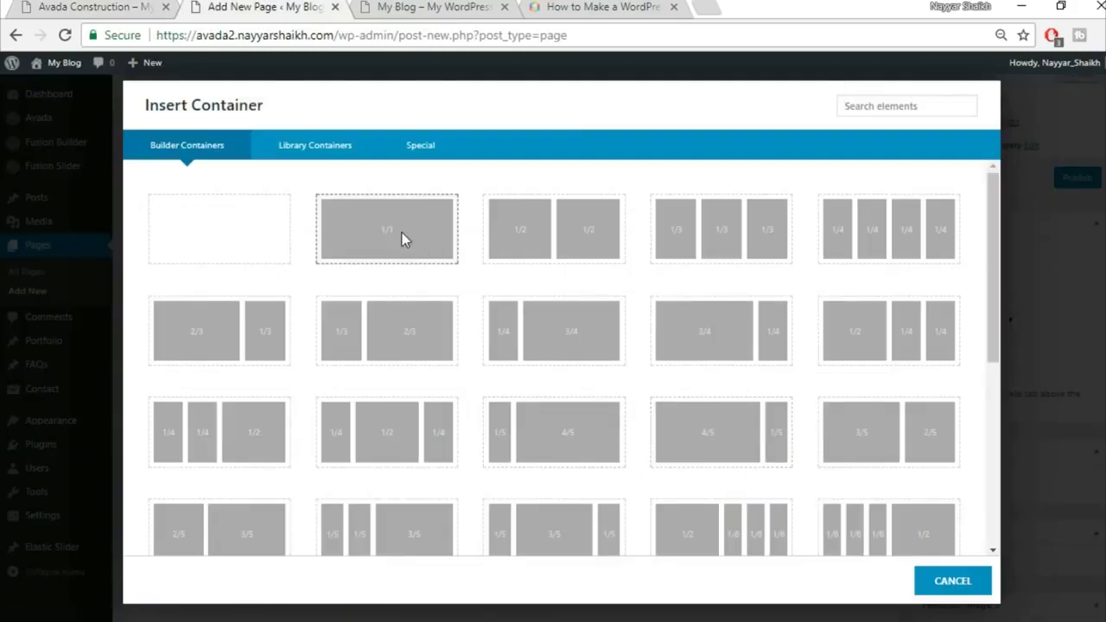
Add a 1/1 full-width container and insert a Button element into it
left_click(402, 233)
scroll(610, 466, "down", 2)
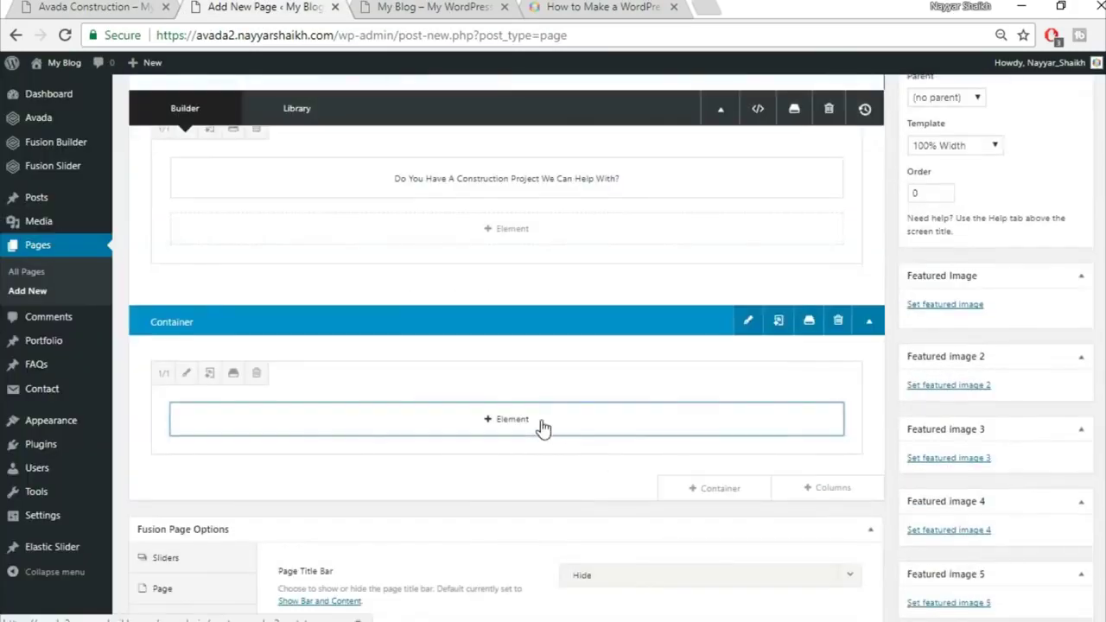
left_click(541, 423)
left_click(897, 109)
type("butt")
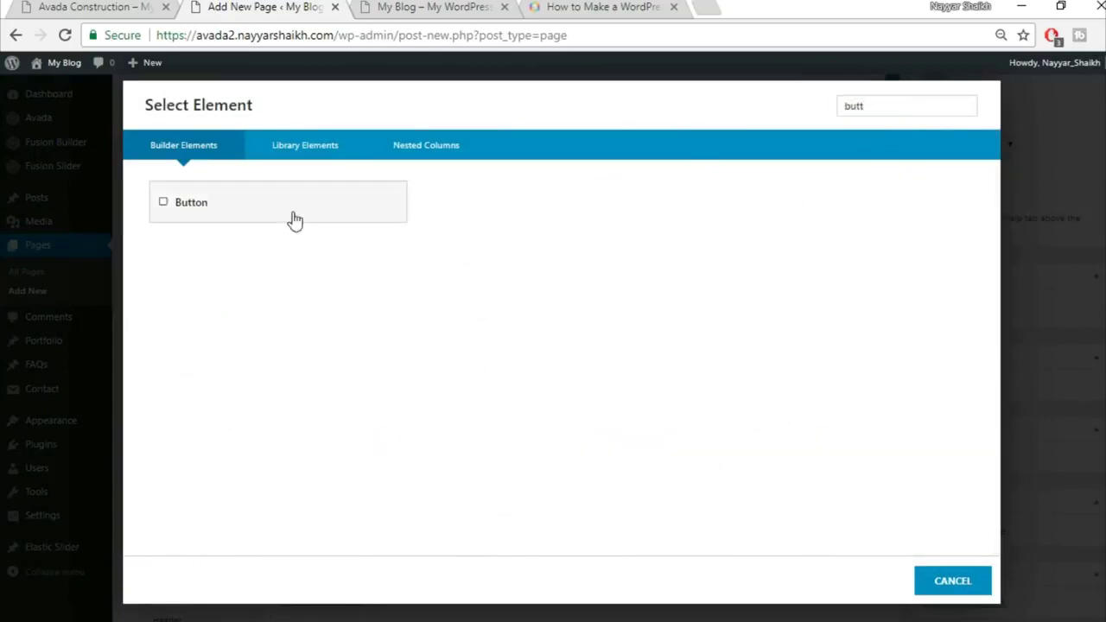
left_click(292, 218)
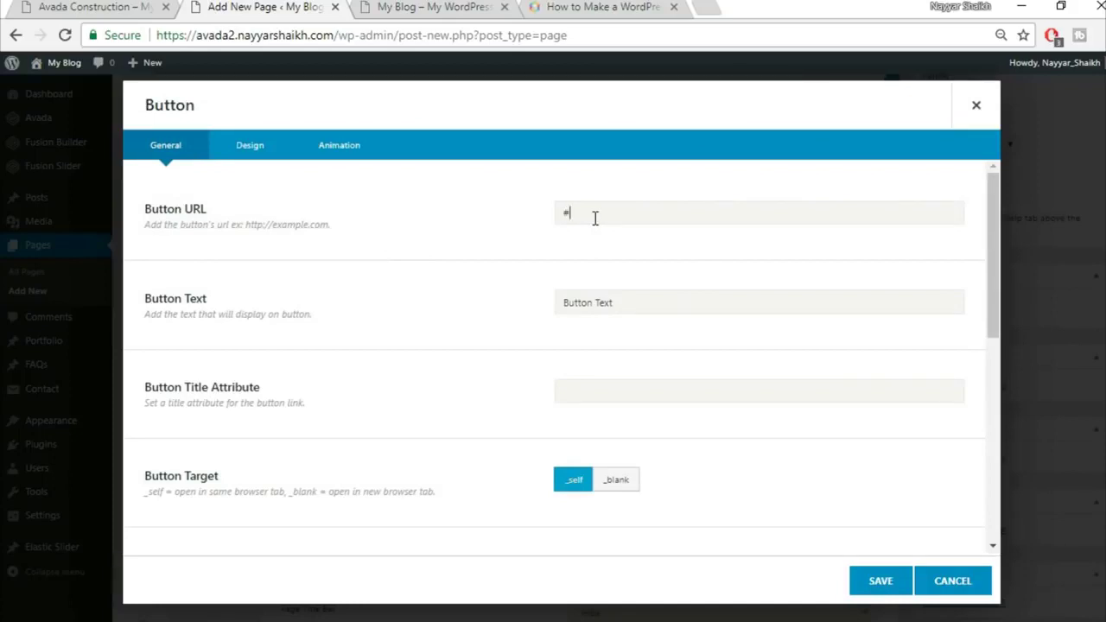
Label the button GET A FREE QUOTE and centre-align it, checking the demo button for reference
right_click(112, 4)
left_click(95, 7)
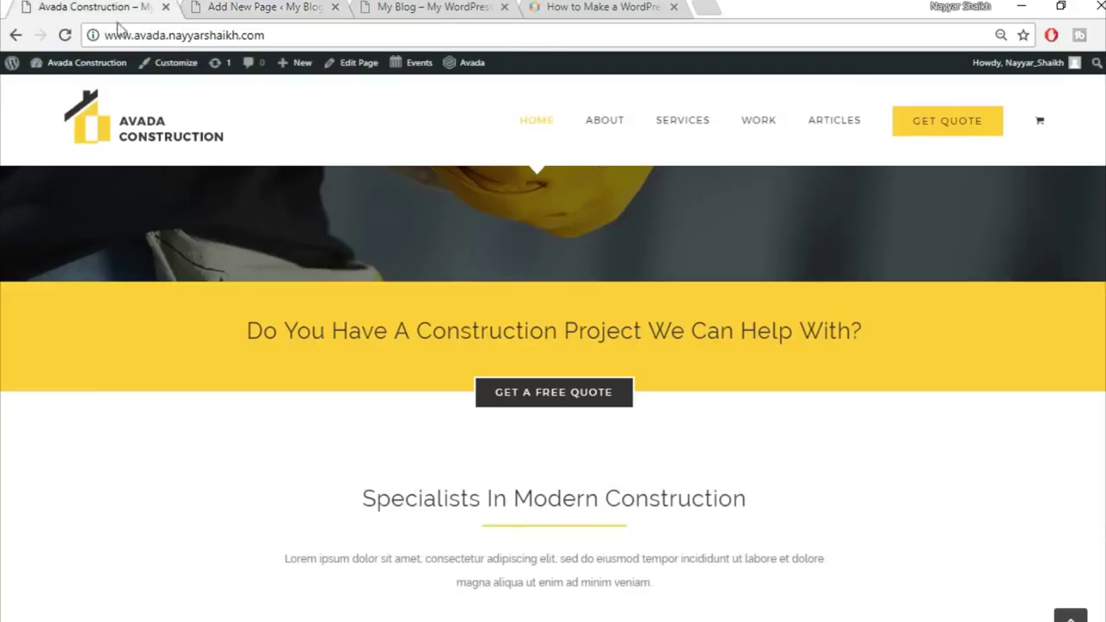
left_click(276, 7)
left_click_drag(643, 302, 518, 320)
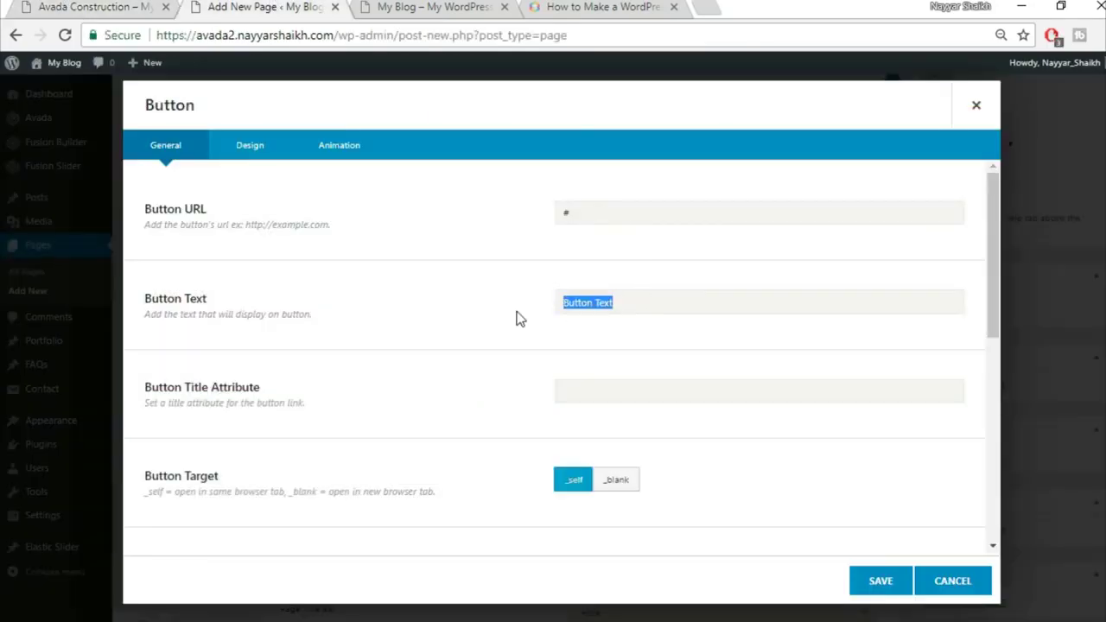
type("GET A FREE QUOTE")
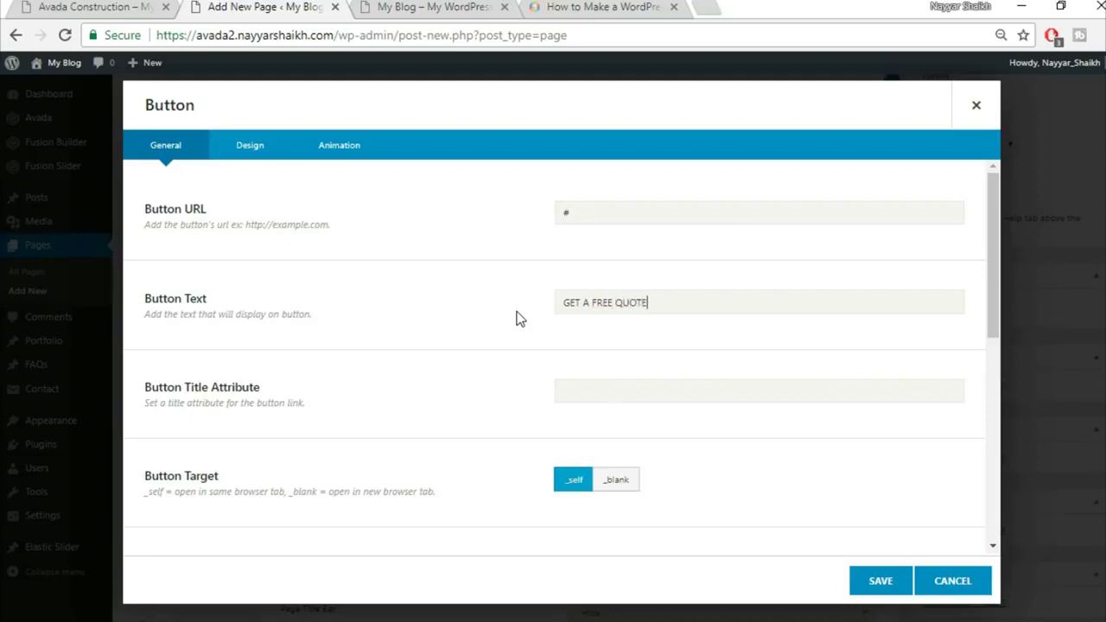
scroll(746, 383, "down", 2)
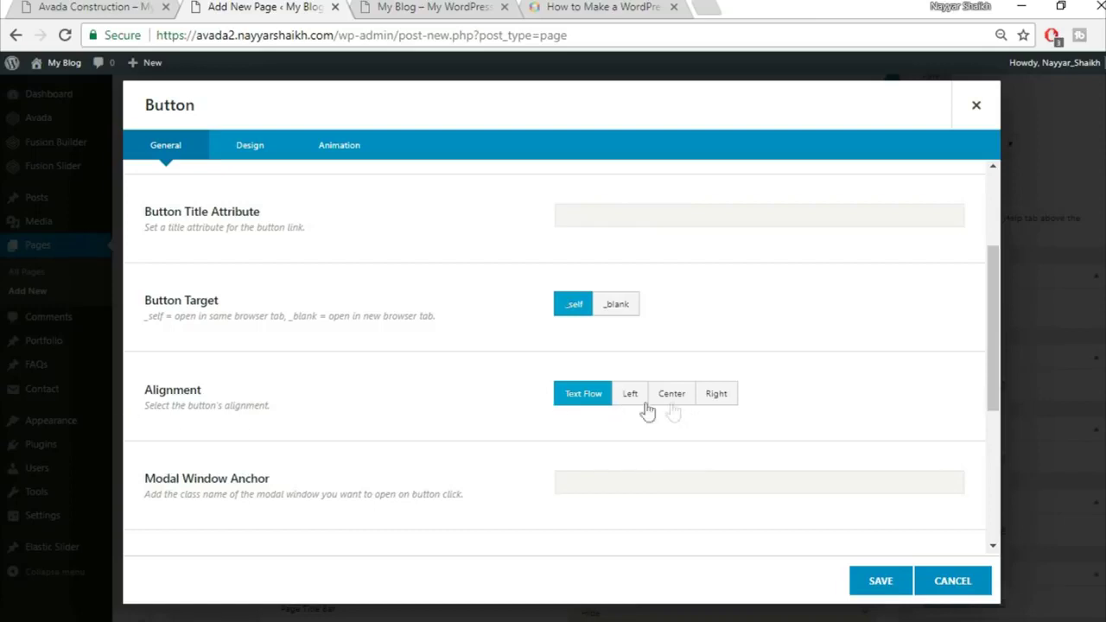
left_click(686, 404)
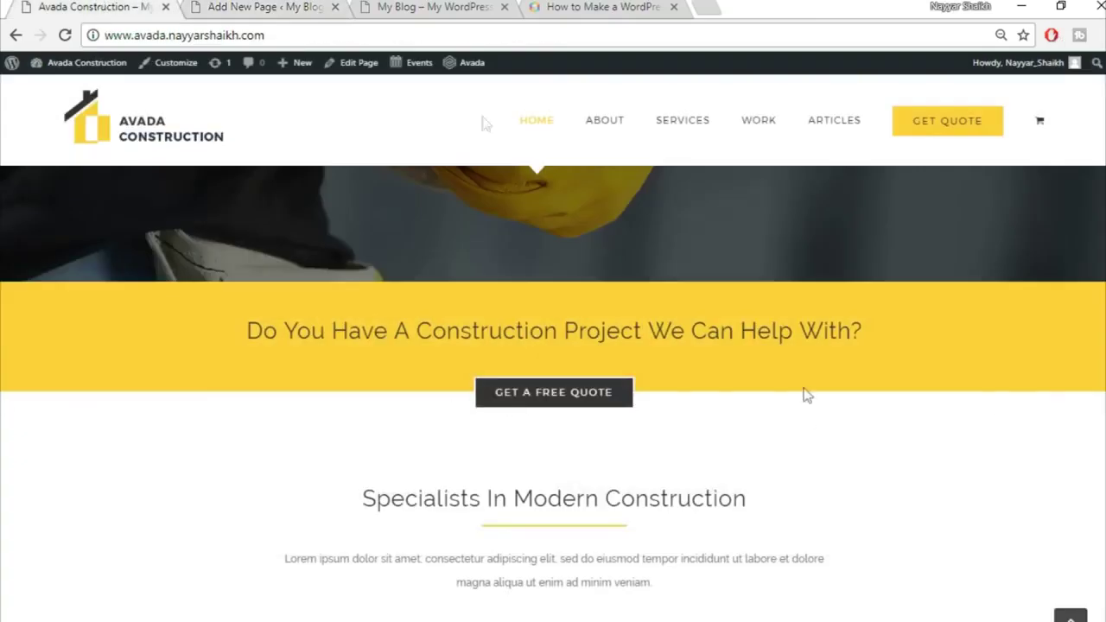
left_click(257, 7)
scroll(807, 338, "down", 4)
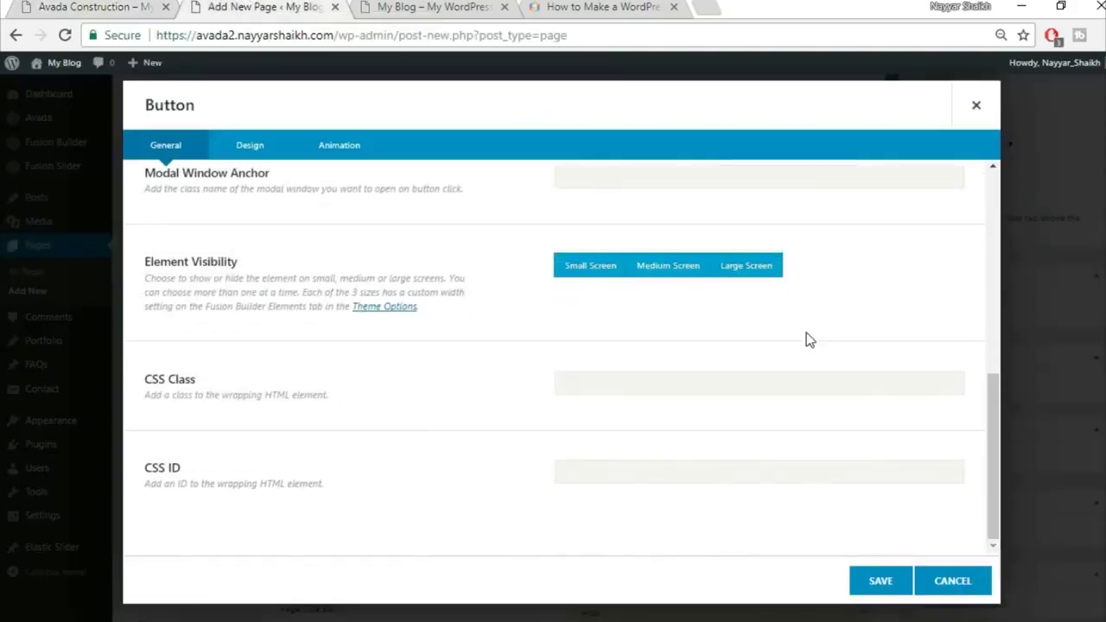
scroll(798, 354, "up", 5)
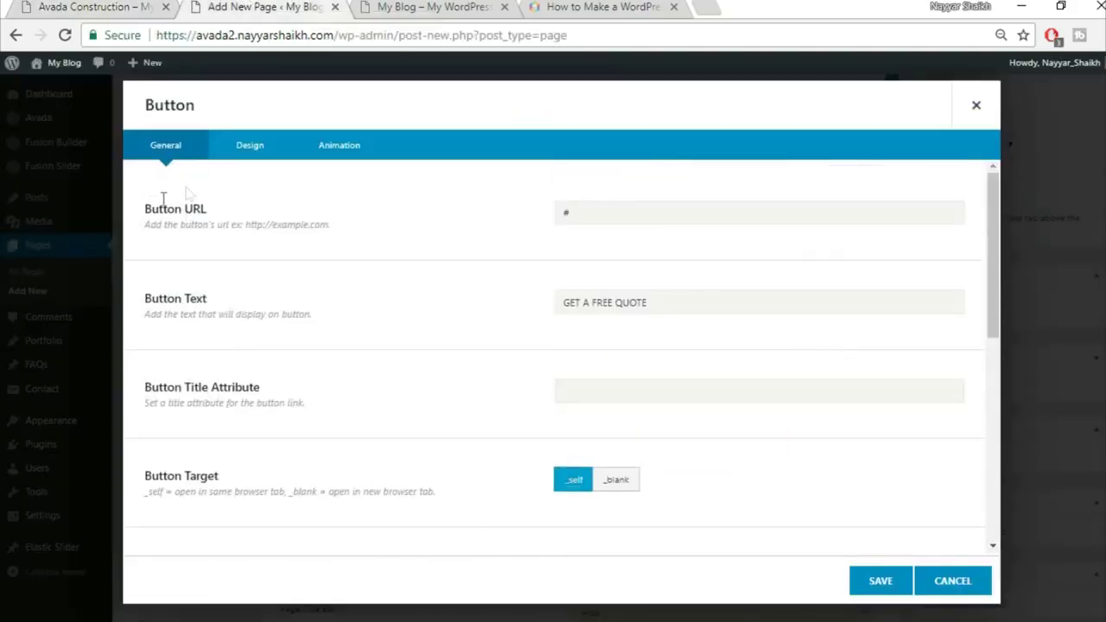
Switch the button to a custom style with #333333 gradient top and bottom colours
left_click(257, 151)
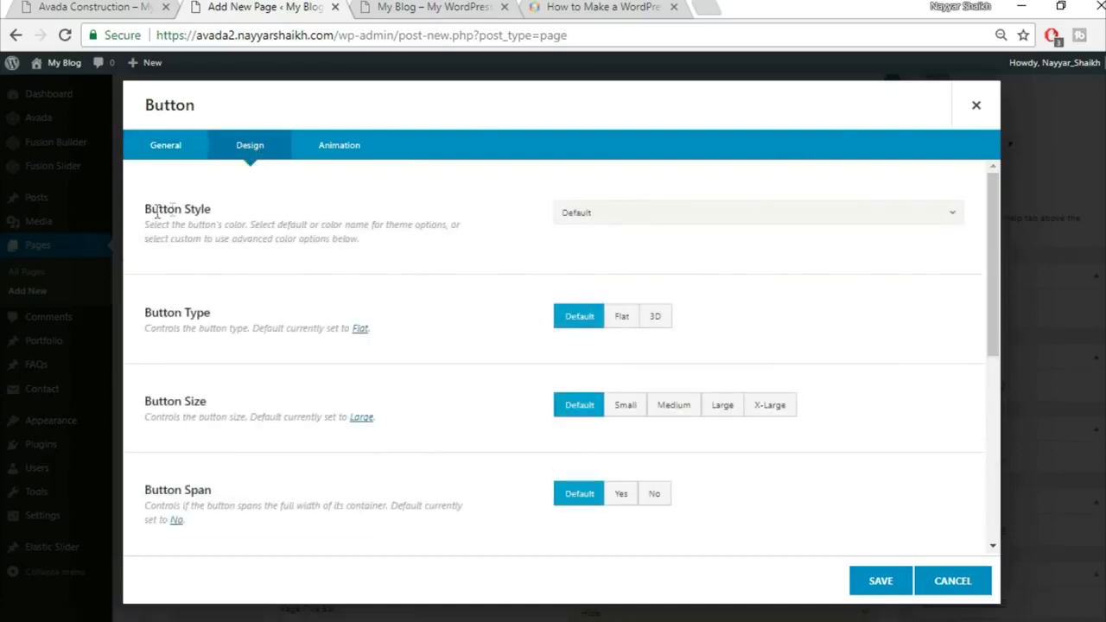
left_click(593, 216)
left_click(636, 260)
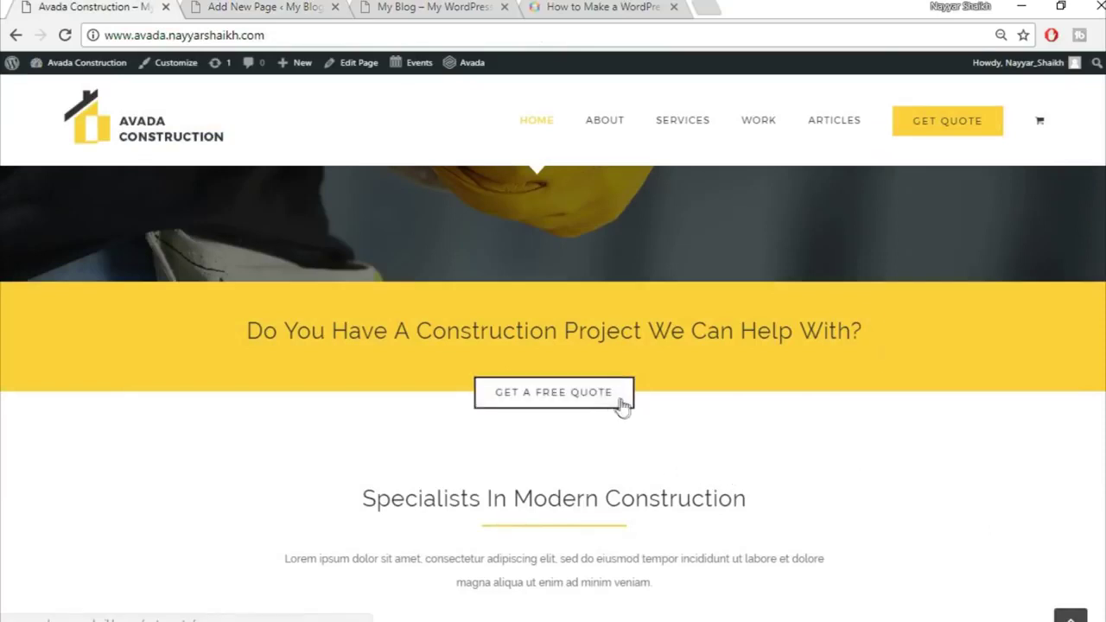
left_click(201, 6)
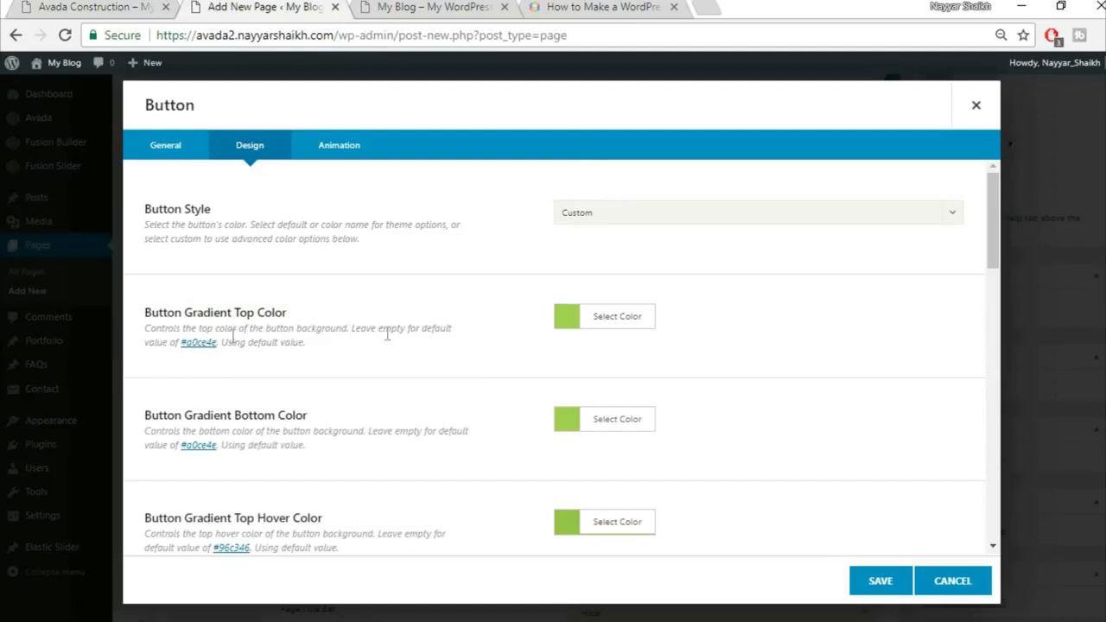
left_click(624, 322)
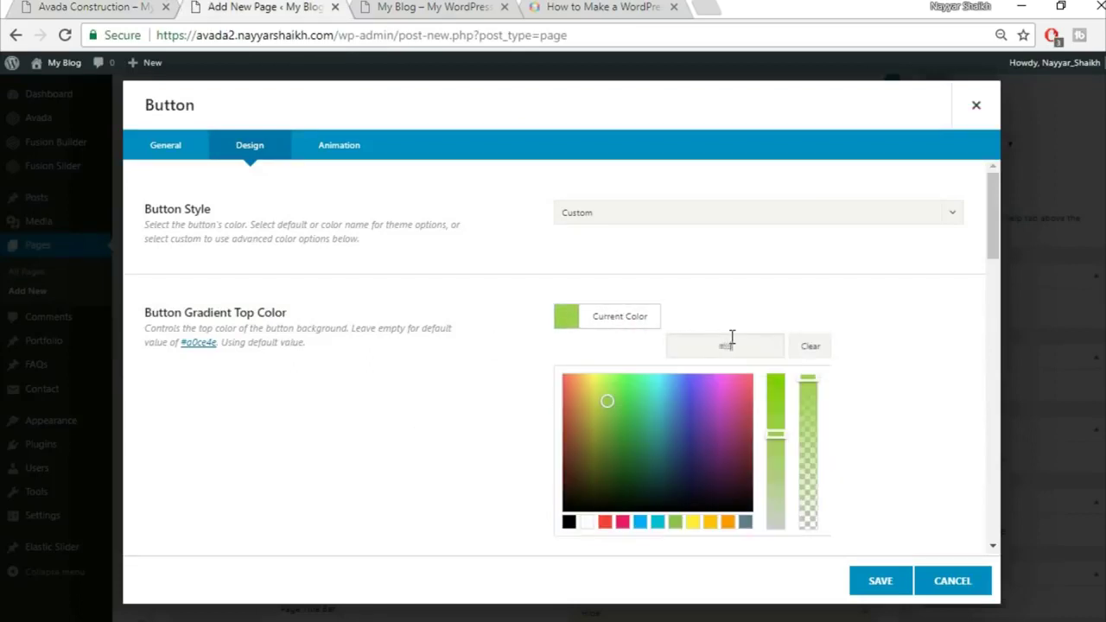
type("333333")
left_click(876, 299)
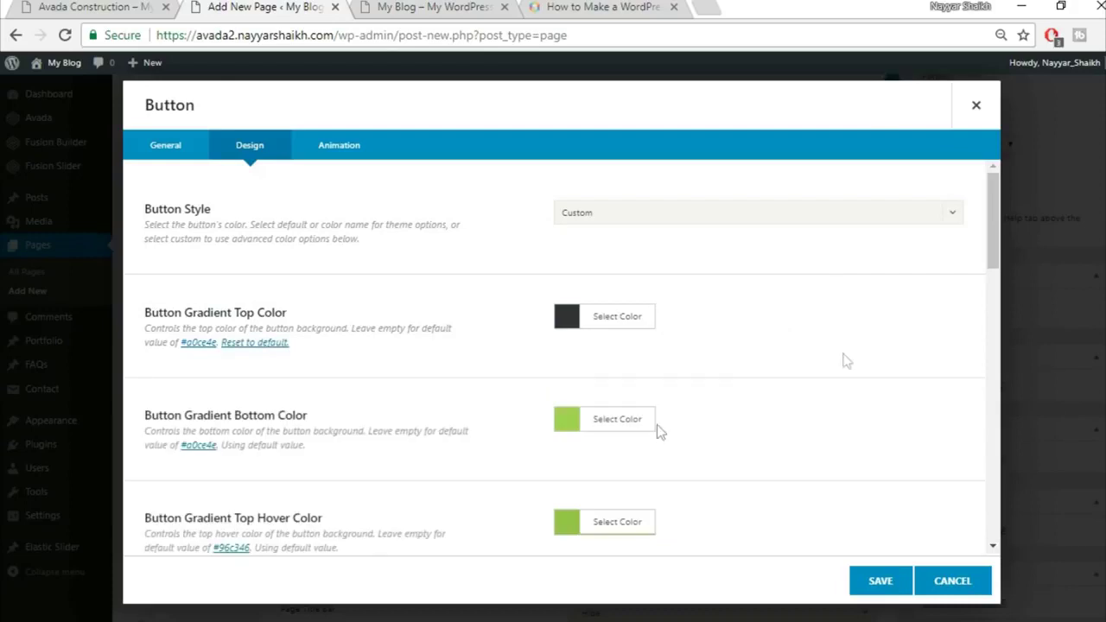
left_click(605, 421)
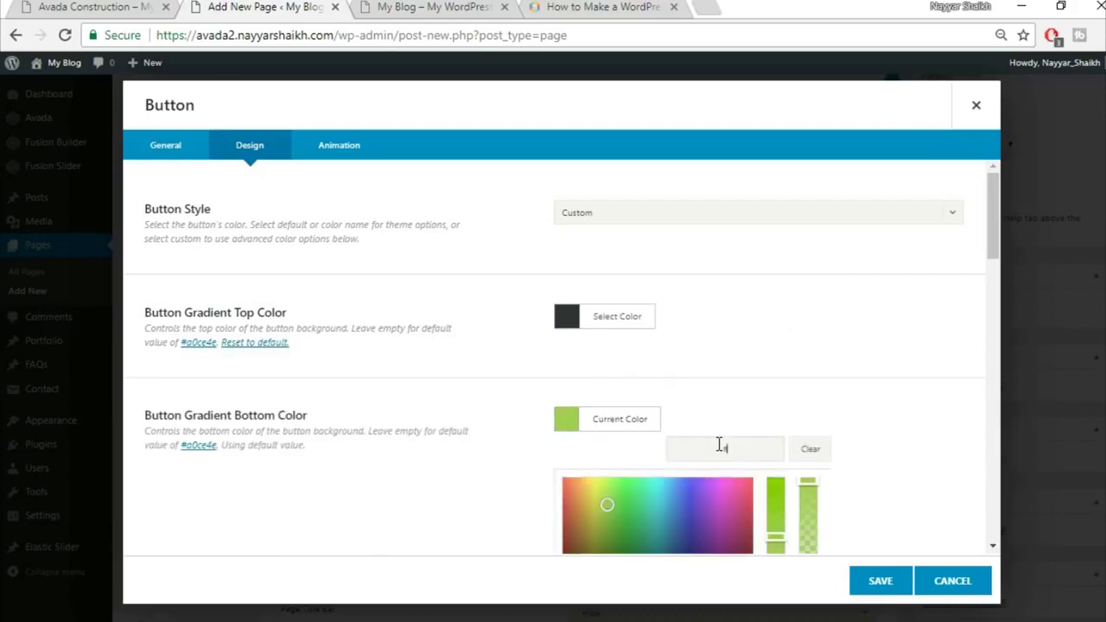
type("333333")
left_click(849, 388)
scroll(851, 388, "down", 1)
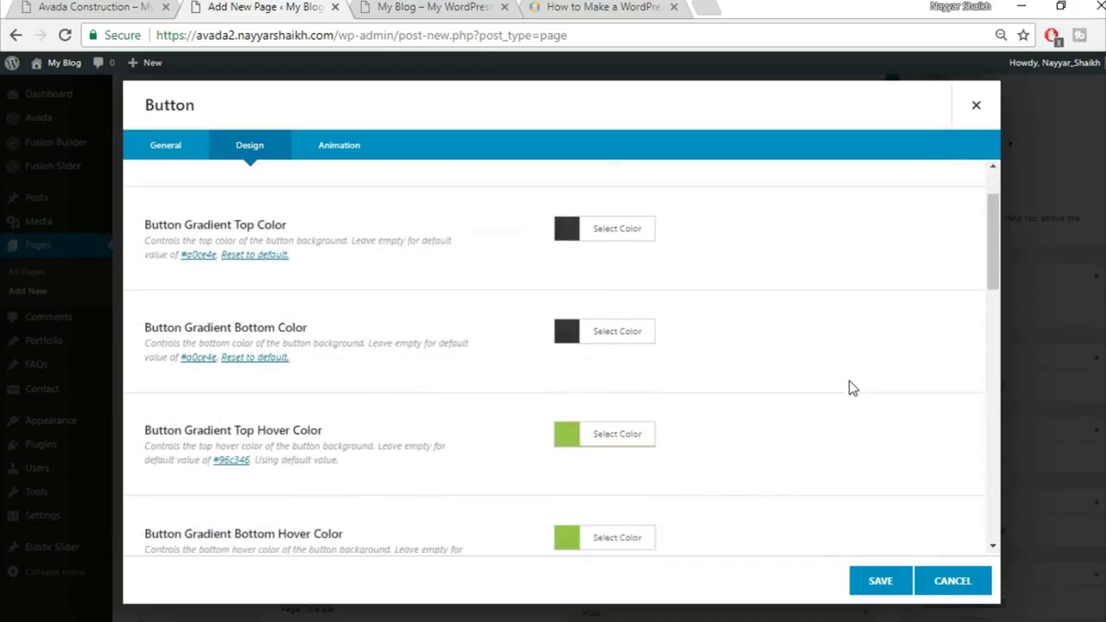
scroll(230, 452, "down", 2)
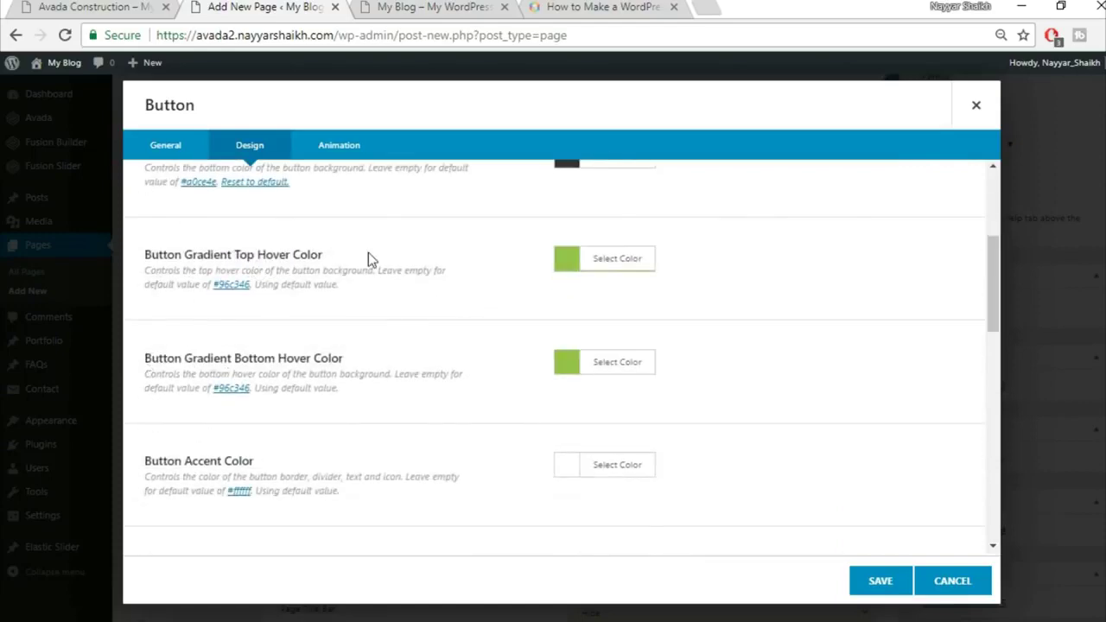
Set both gradient top and bottom hover colours to white, matching the demo button
left_click(89, 9)
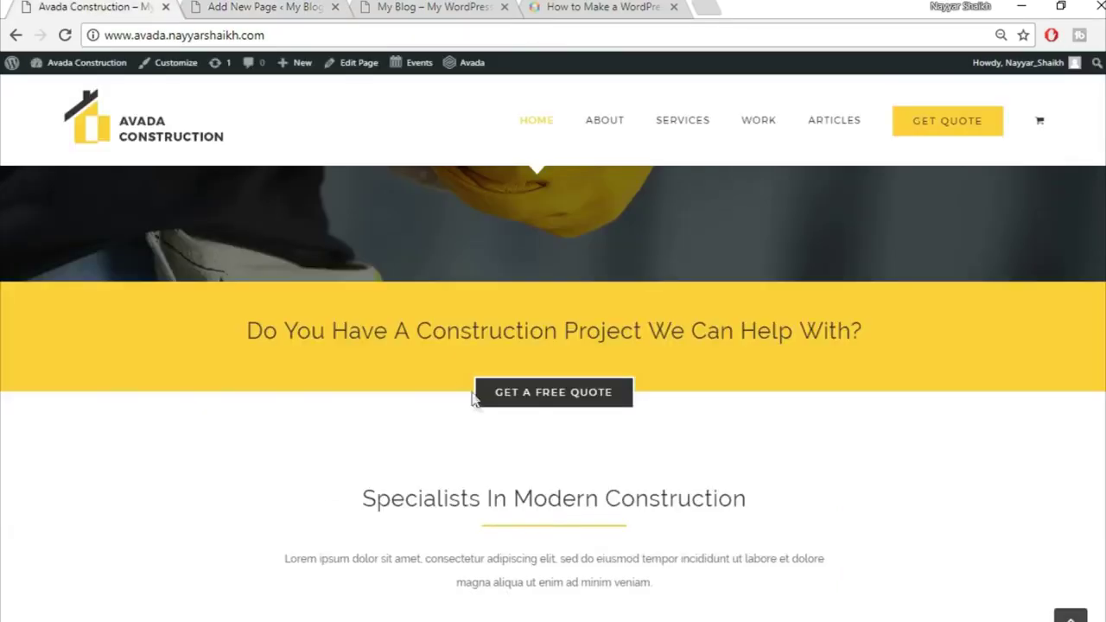
left_click(263, 7)
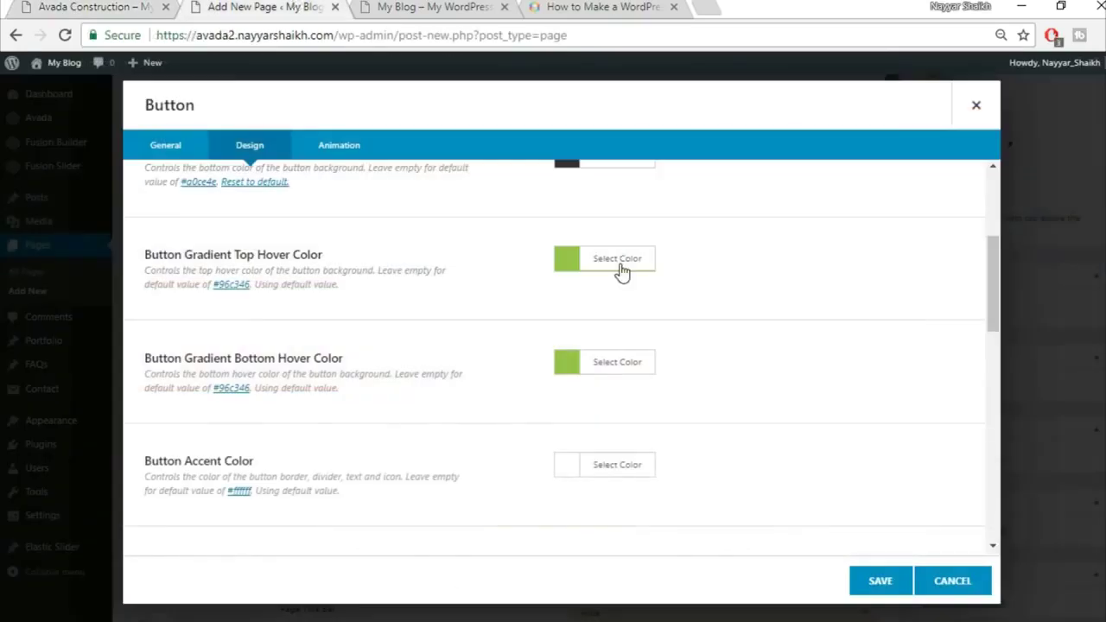
left_click(619, 259)
left_click(586, 465)
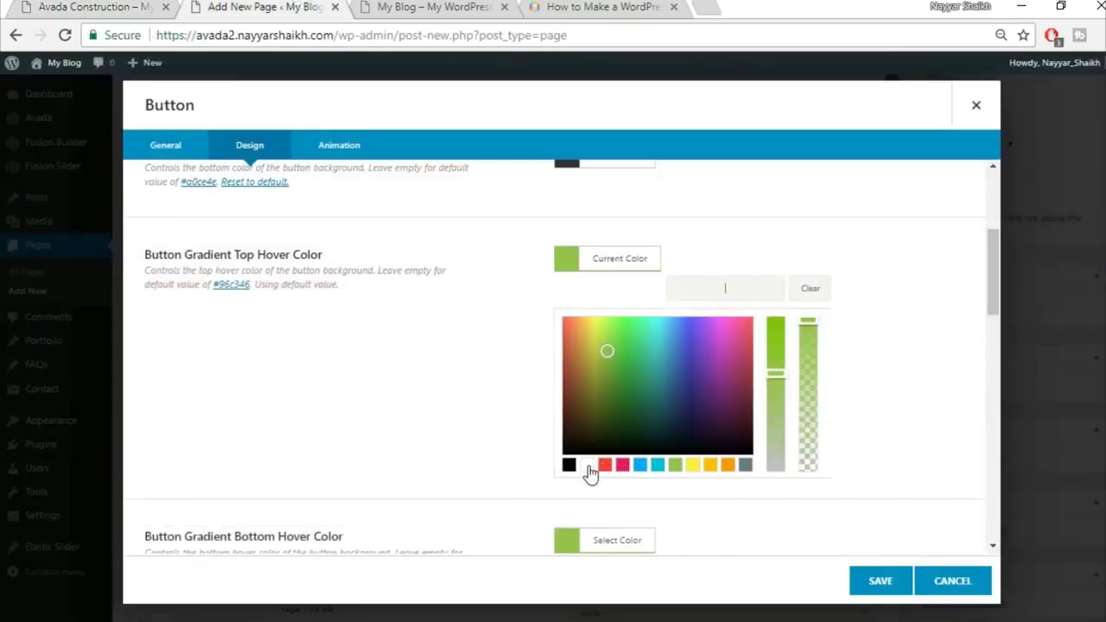
left_click(879, 398)
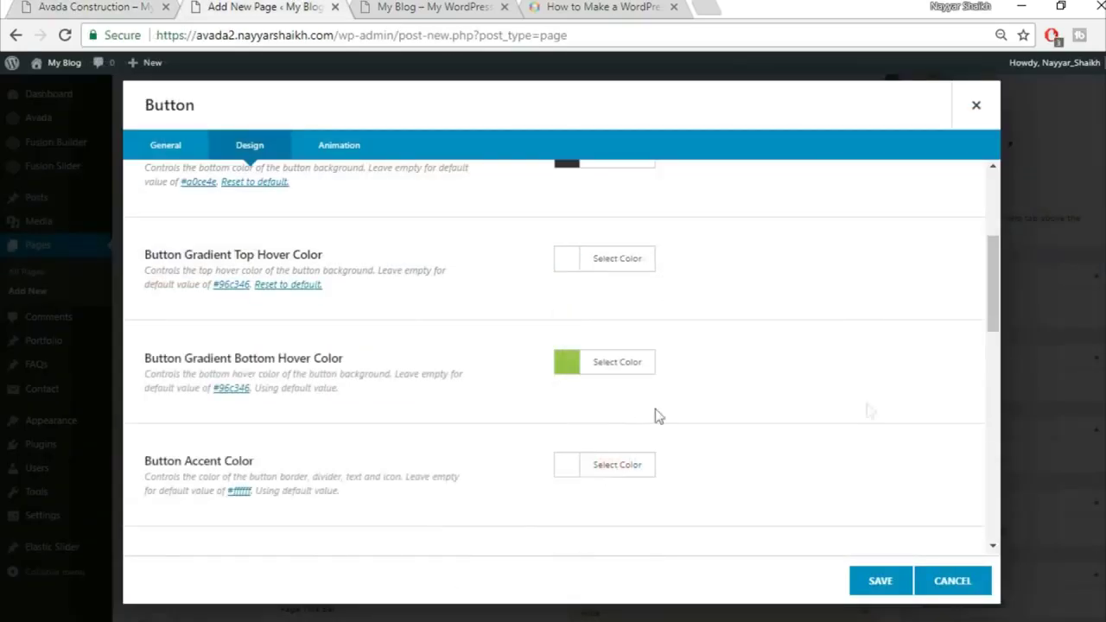
left_click(635, 366)
scroll(921, 397, "down", 1)
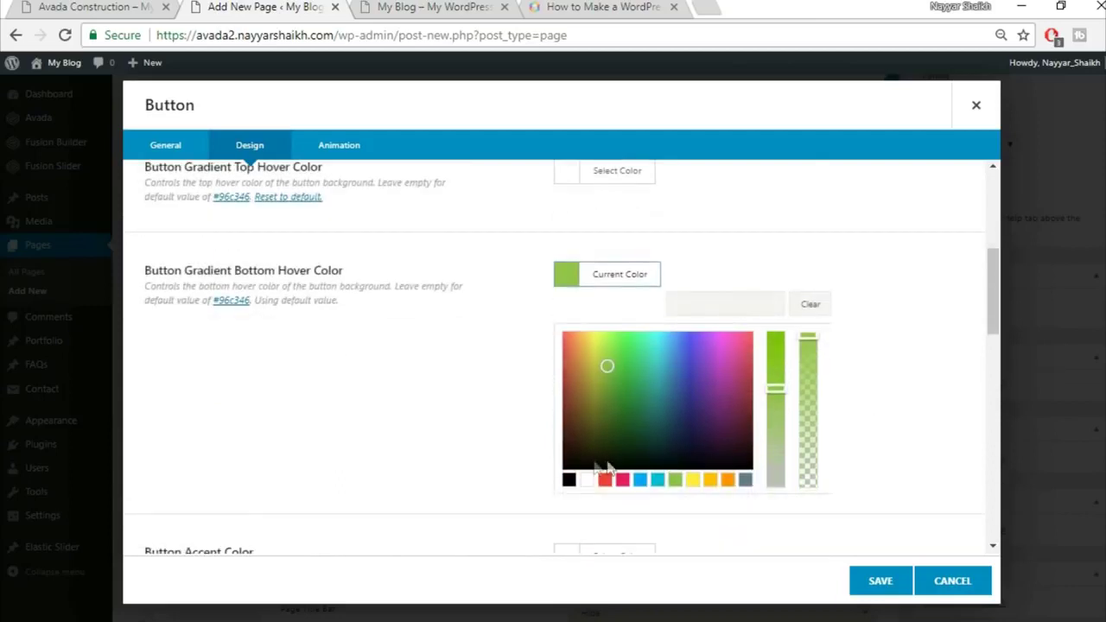
left_click(587, 479)
left_click(938, 307)
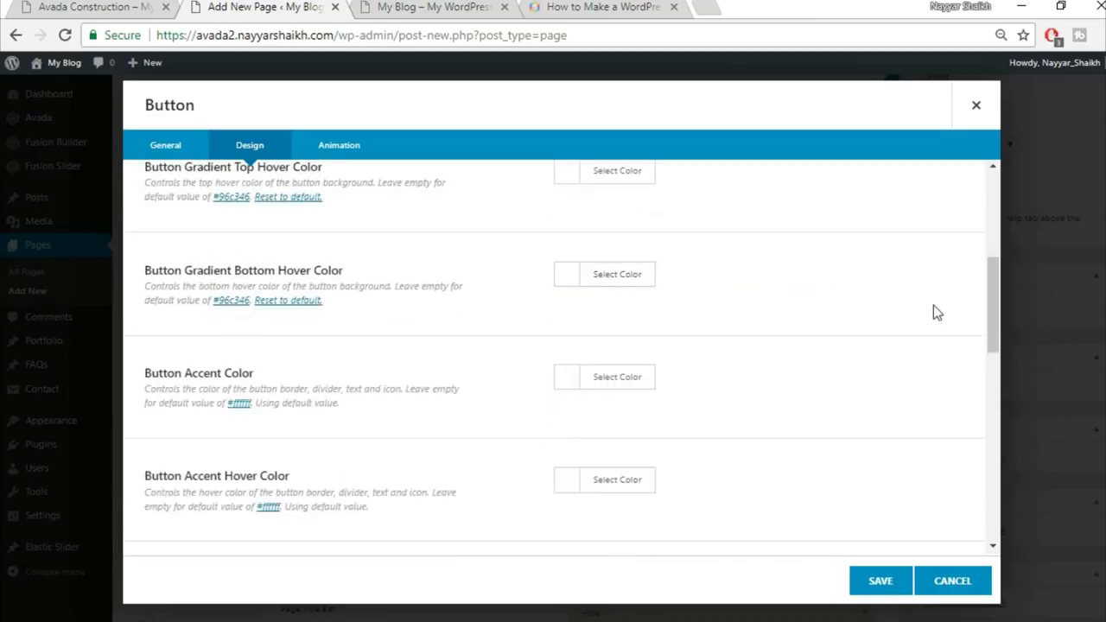
scroll(928, 313, "down", 1)
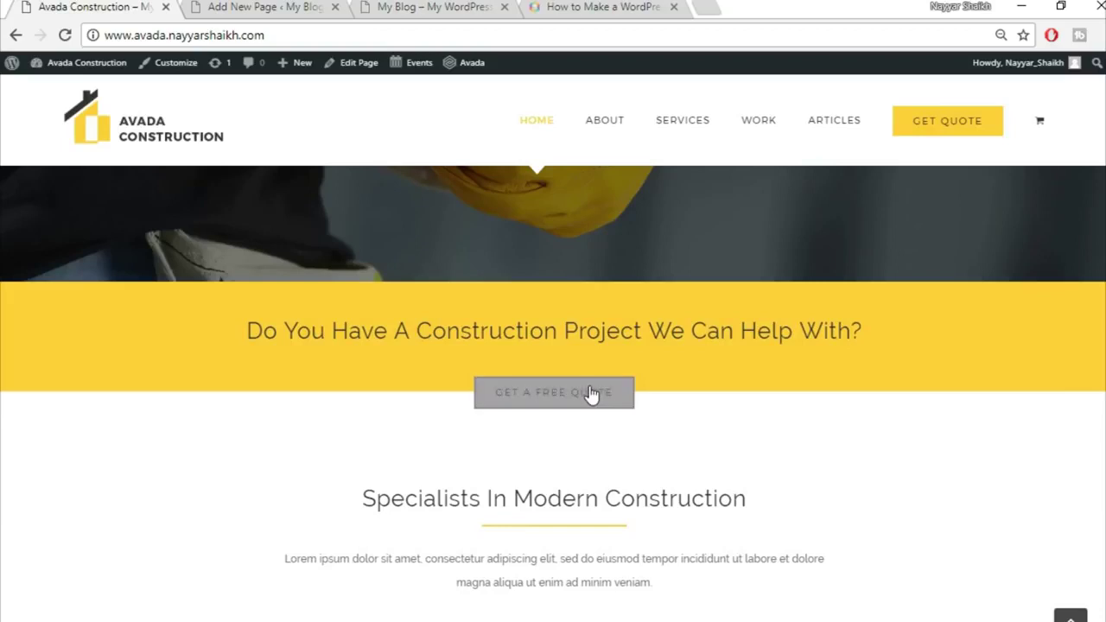
Set the button accent colour to white and the accent hover colour to black
left_click(285, 6)
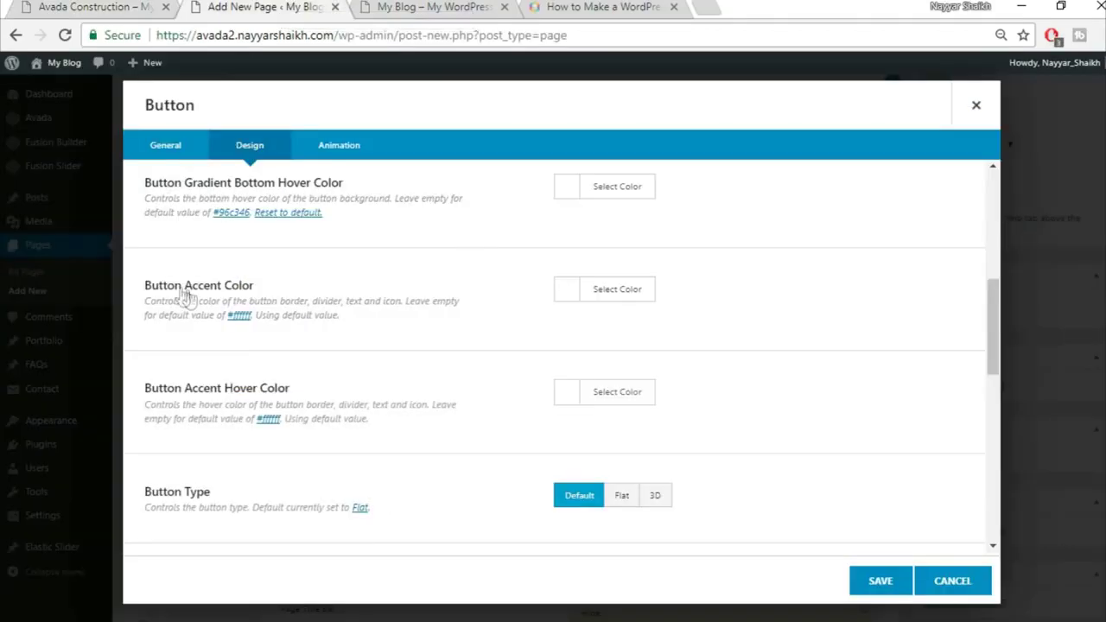
left_click(604, 288)
left_click(586, 495)
left_click(877, 317)
left_click(643, 394)
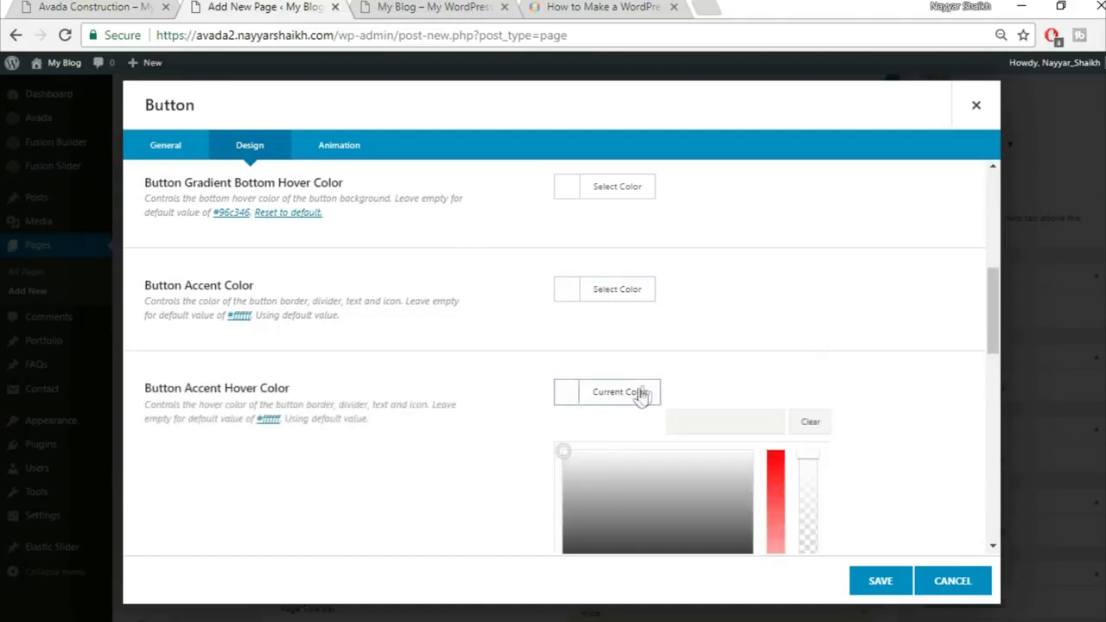
scroll(622, 473, "down", 2)
left_click(568, 423)
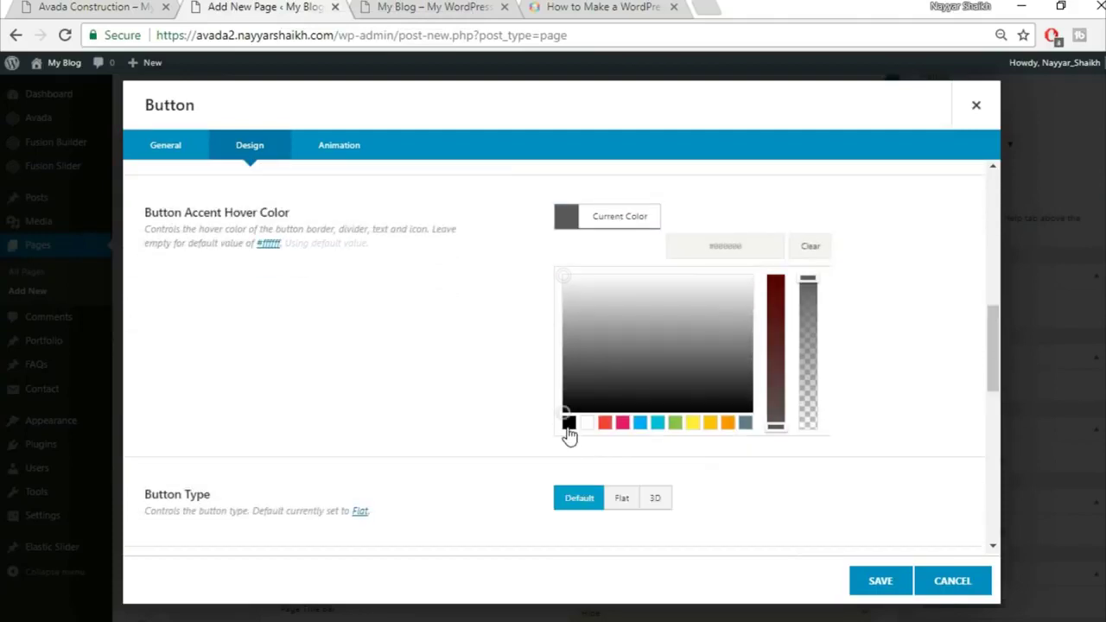
left_click(870, 300)
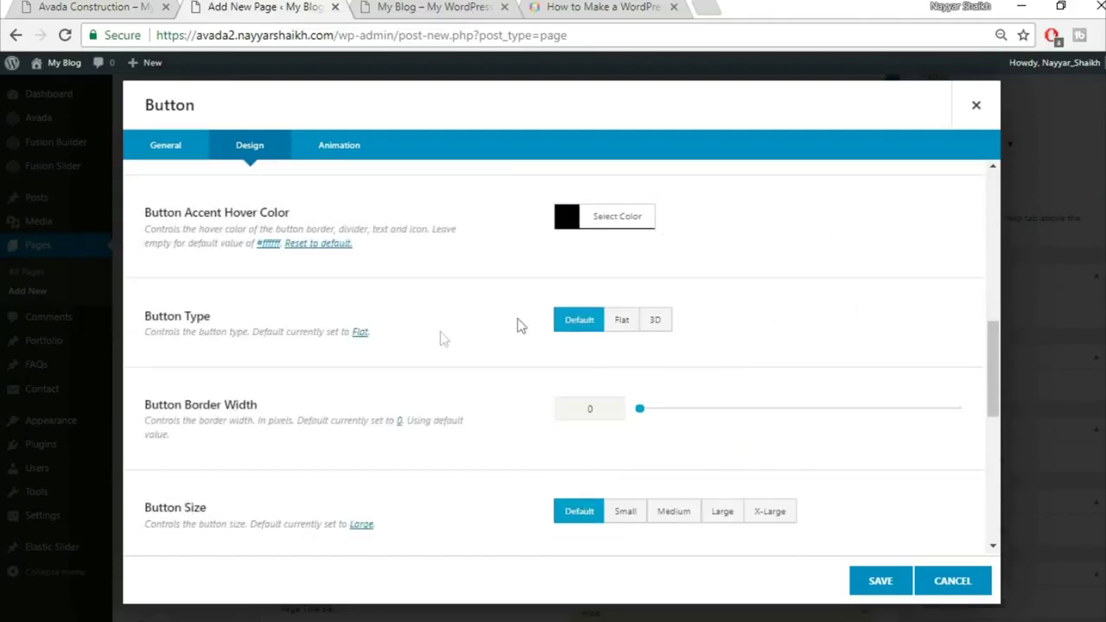
Give the button a 2 px border width and X-Large size
scroll(166, 393, "down", 1)
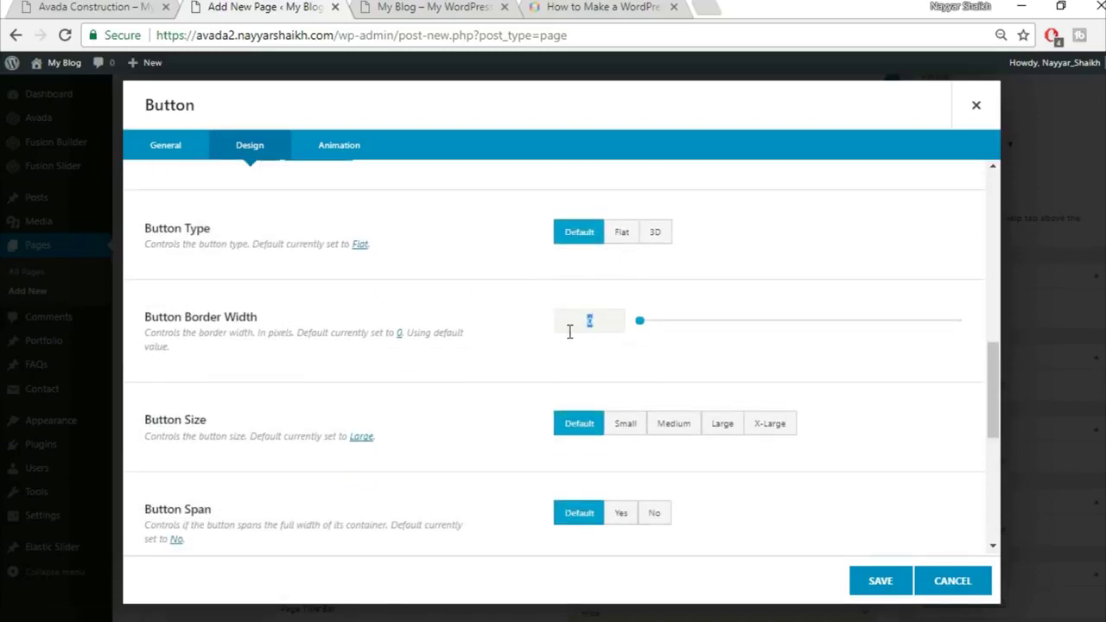
type("2")
left_click(146, 6)
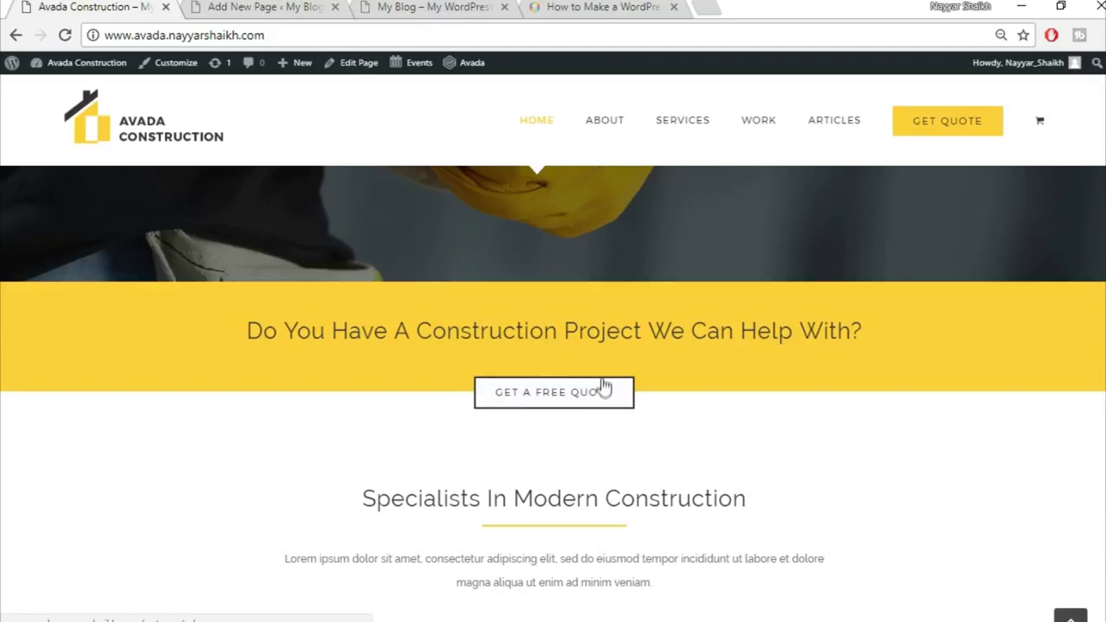
key("ctrl+Tab")
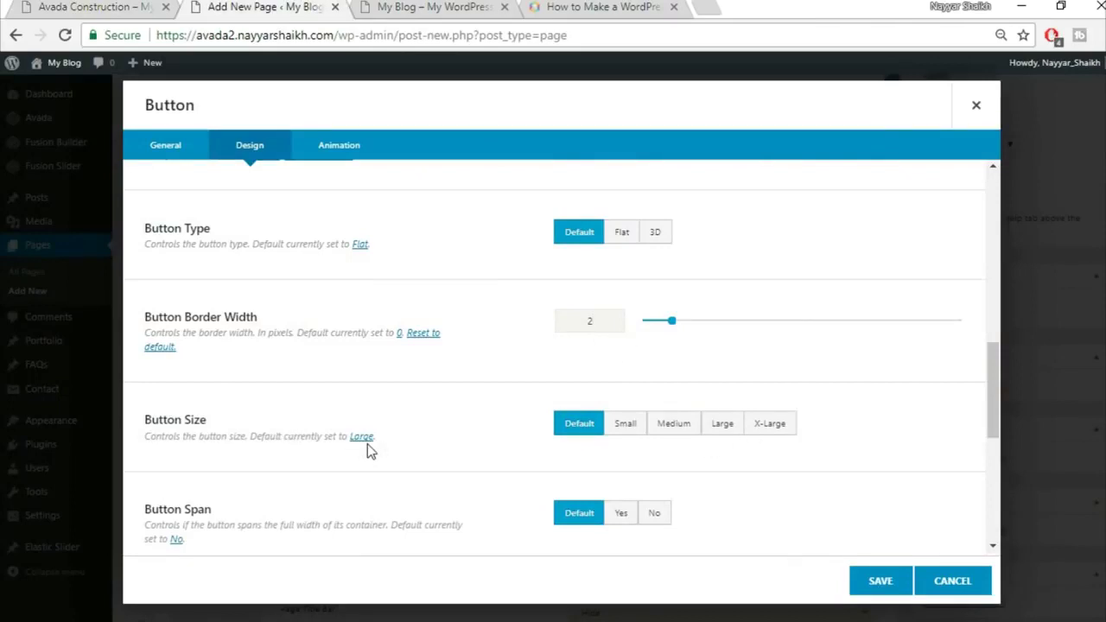
left_click(781, 431)
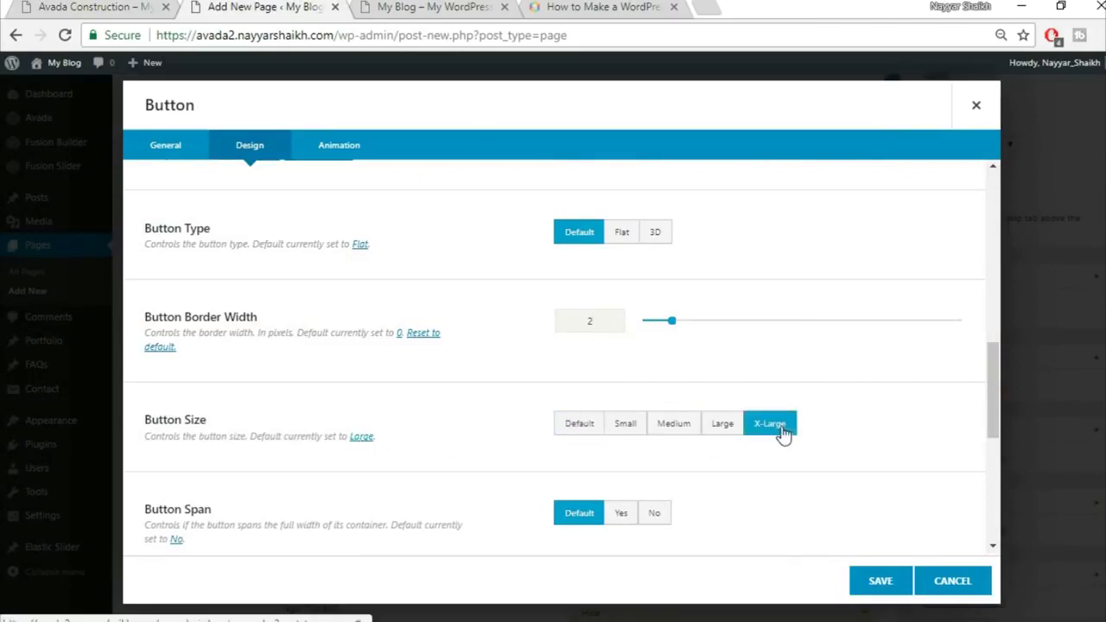
scroll(634, 457, "down", 3)
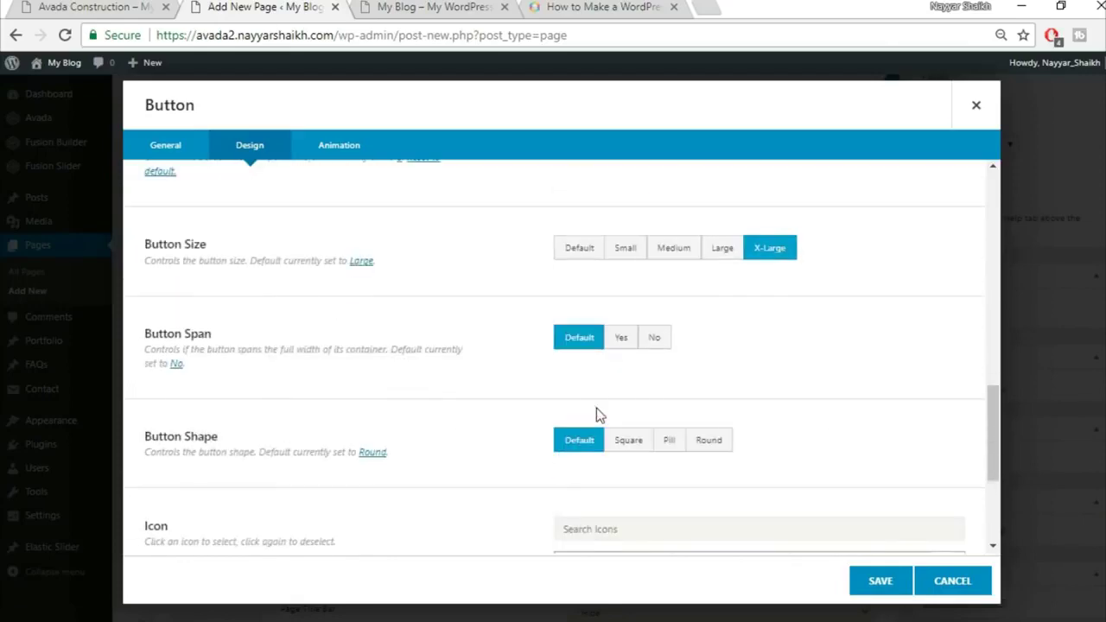
scroll(601, 416, "down", 3)
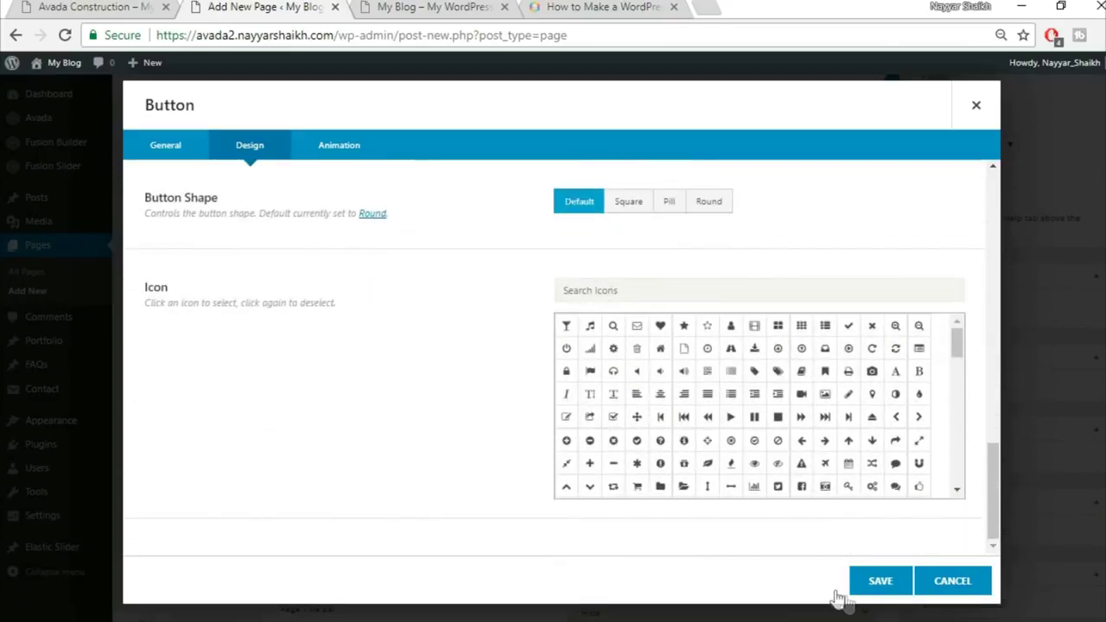
Set the button's animation to Fade from the left, then save the button into the container
left_click(342, 156)
left_click(629, 213)
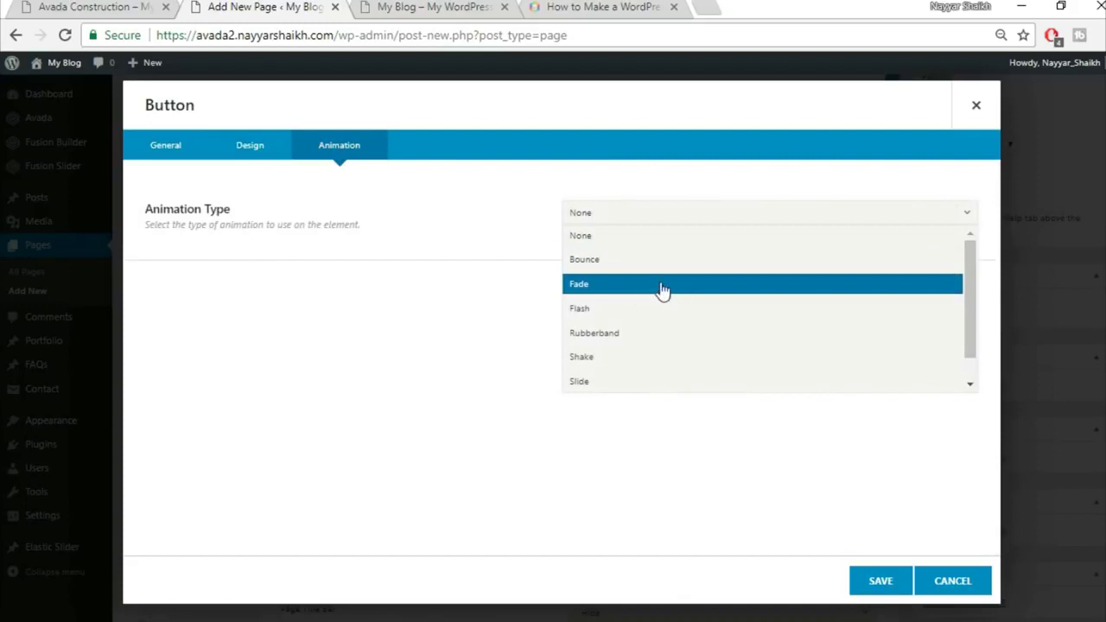
left_click(662, 287)
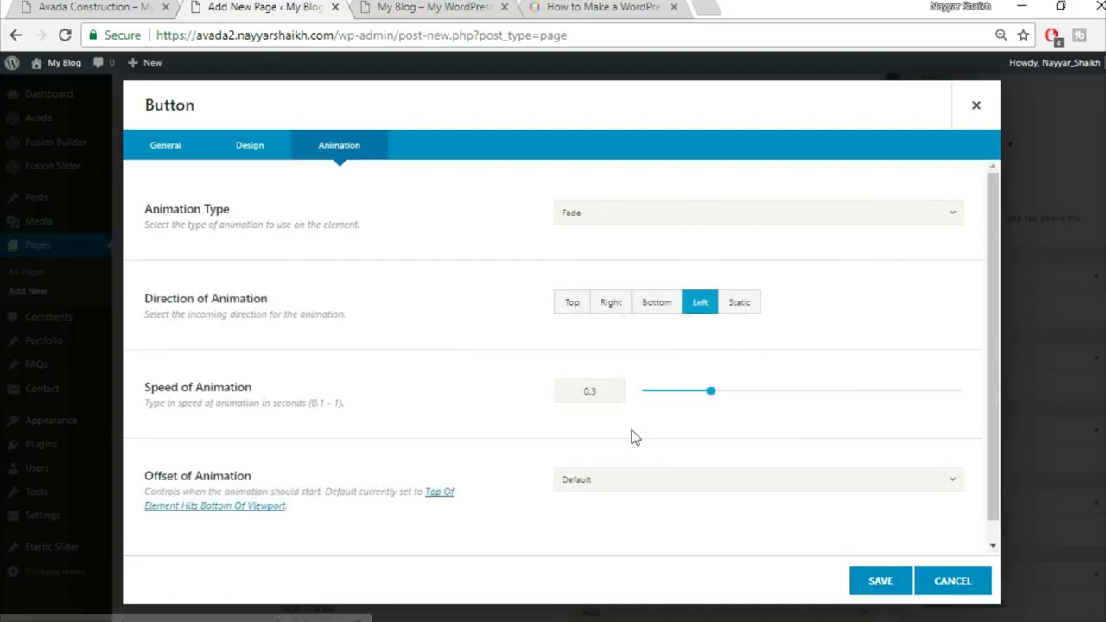
scroll(633, 438, "down", 1)
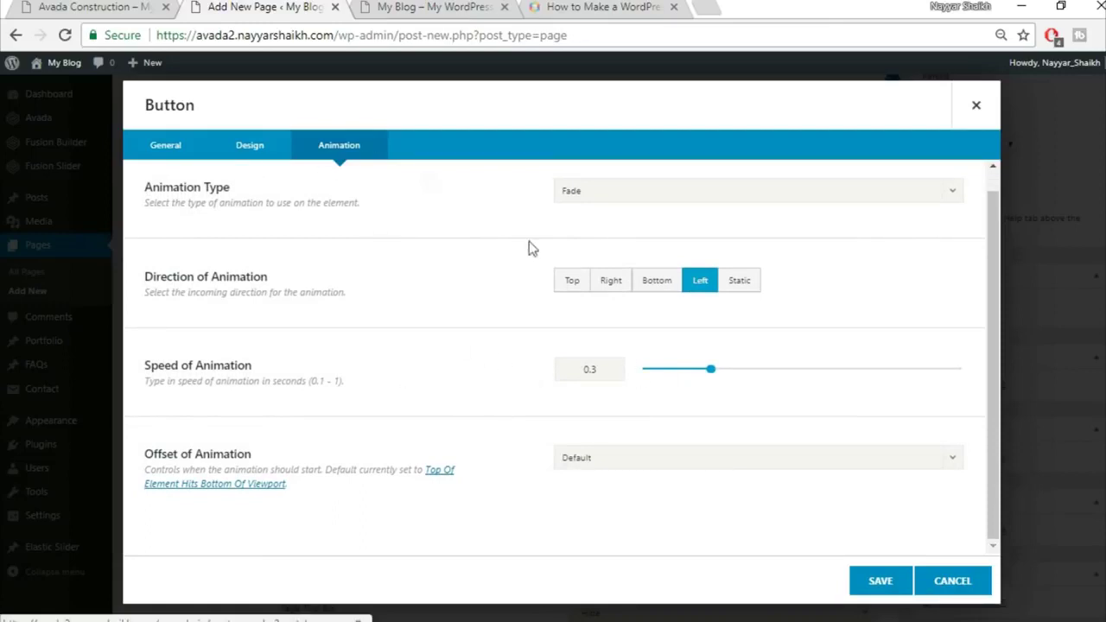
scroll(250, 165, "up", 1)
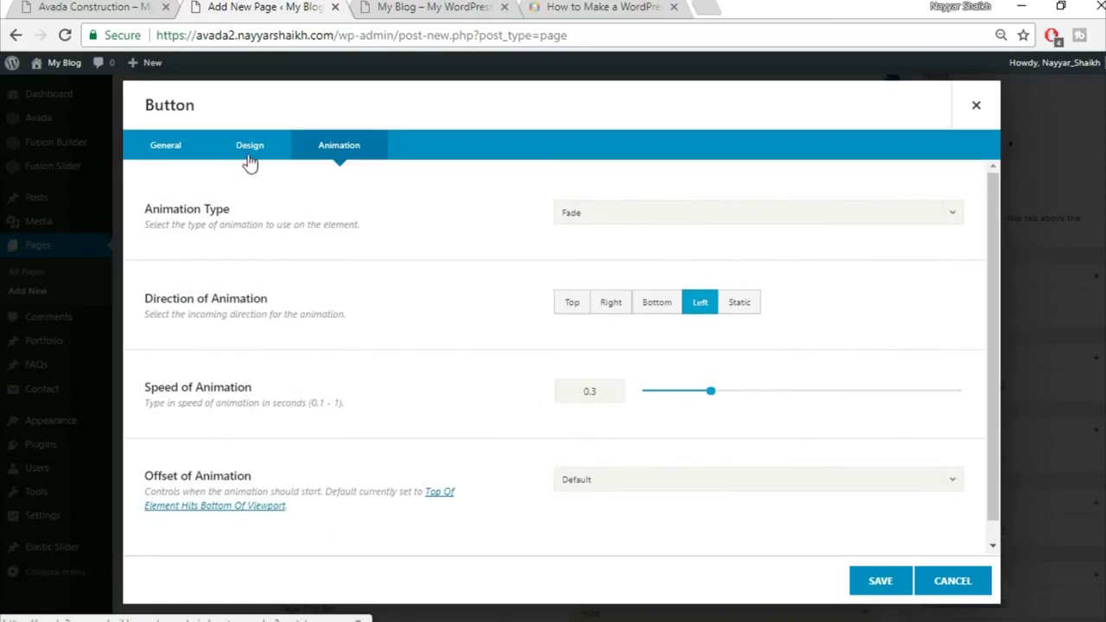
left_click(249, 164)
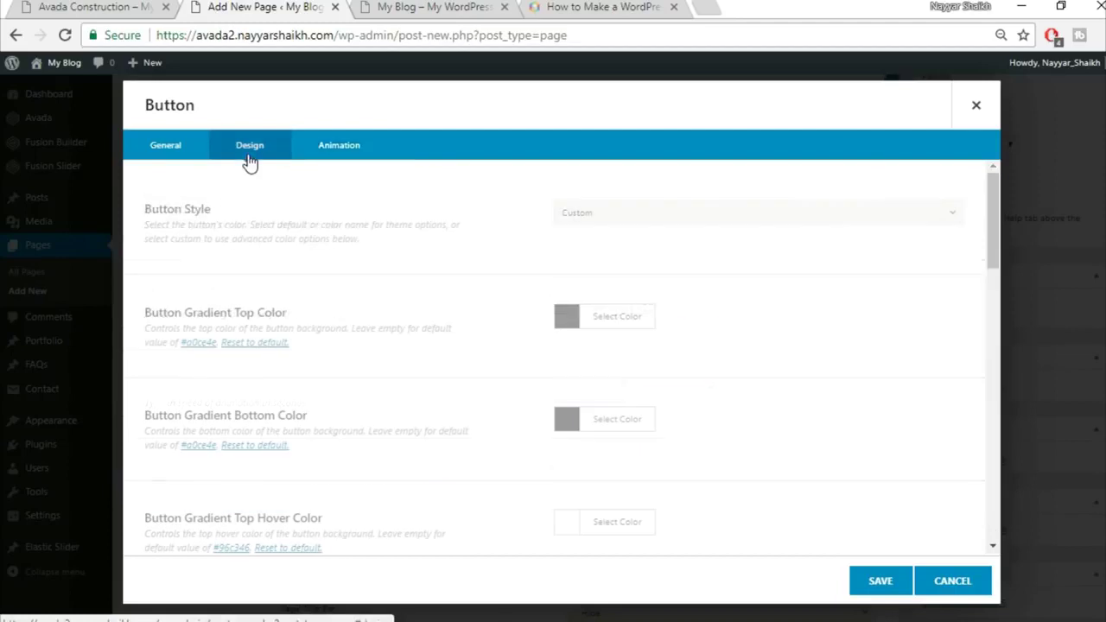
left_click(881, 581)
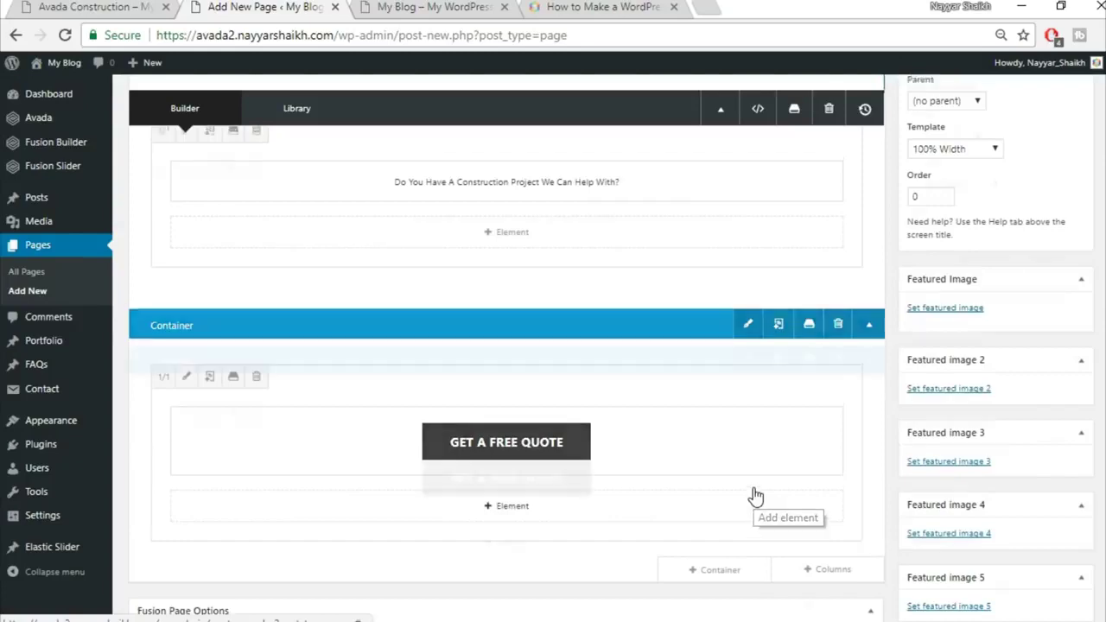
scroll(753, 492, "up", 1)
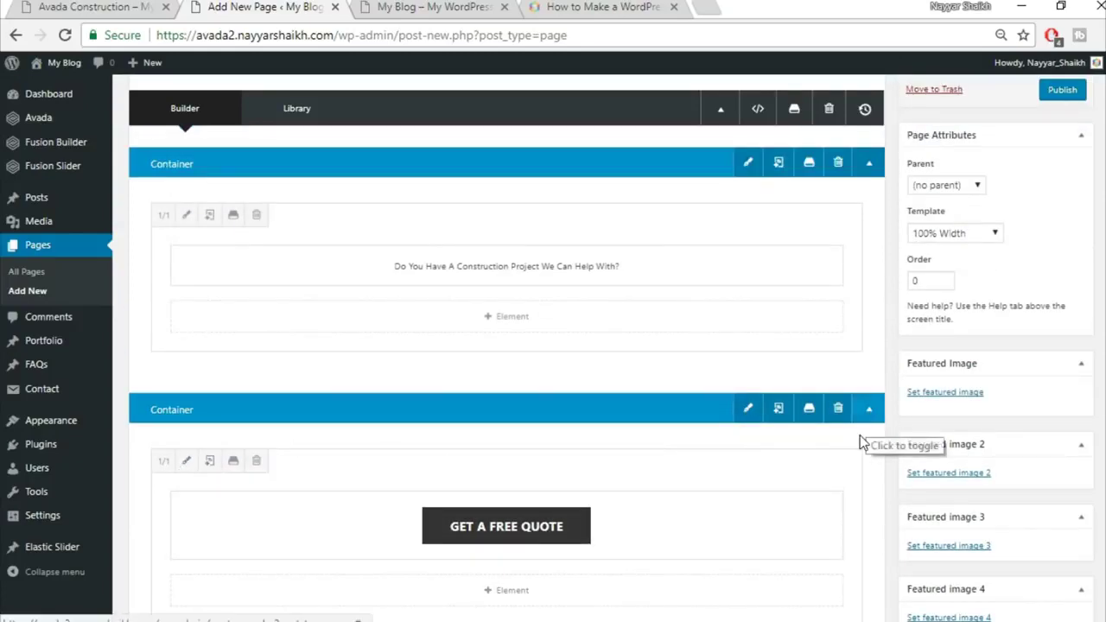
scroll(862, 438, "up", 2)
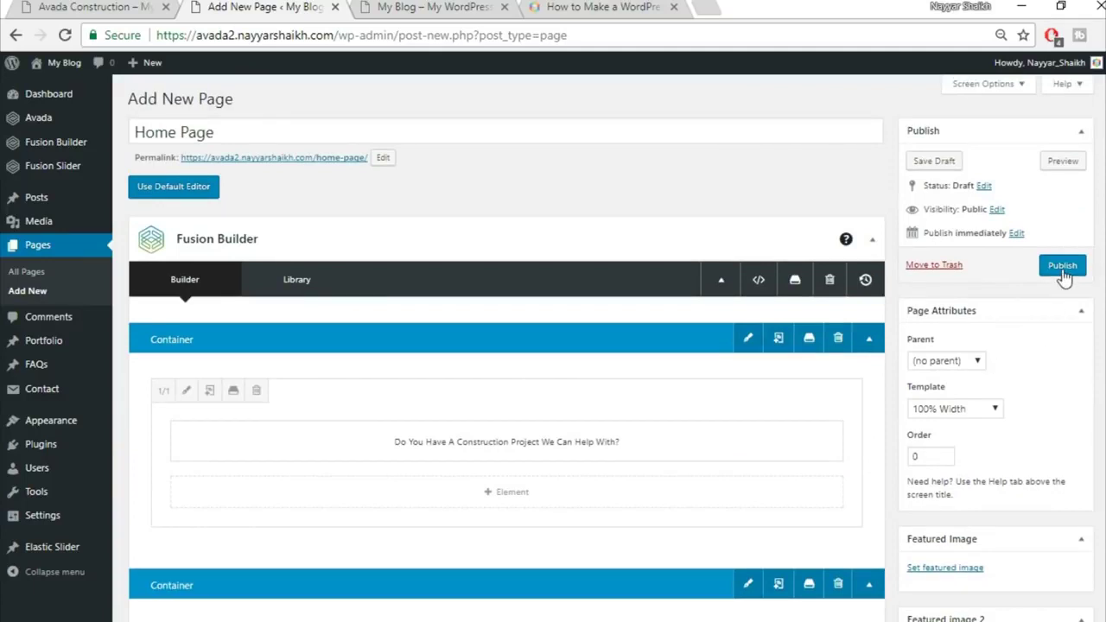
Publish the Home Page and view the published page in a new tab
left_click(1063, 267)
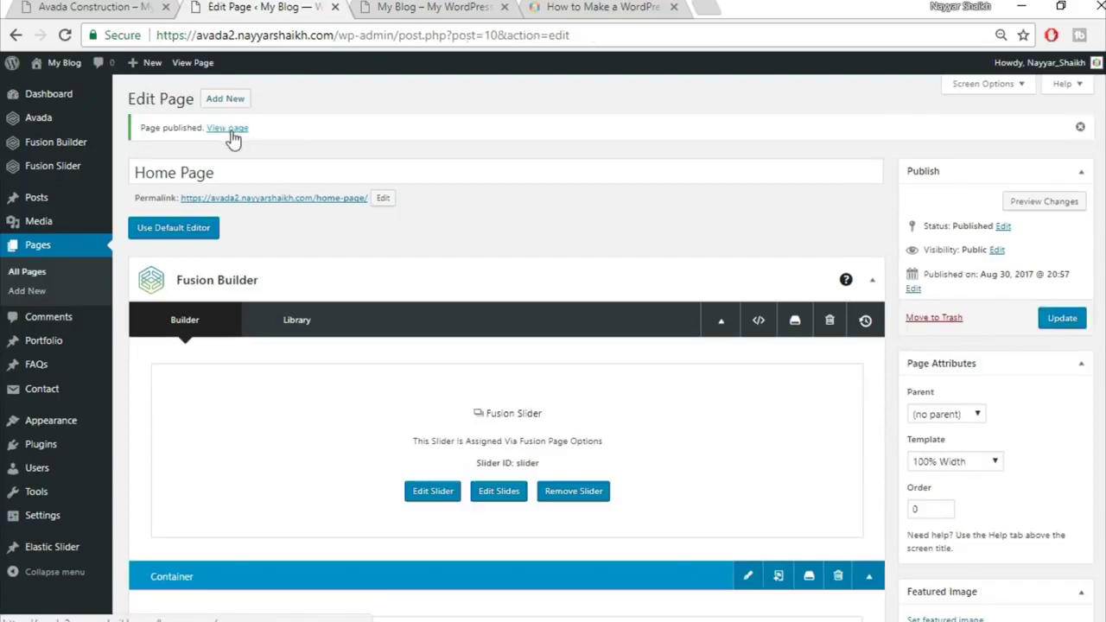
right_click(231, 130)
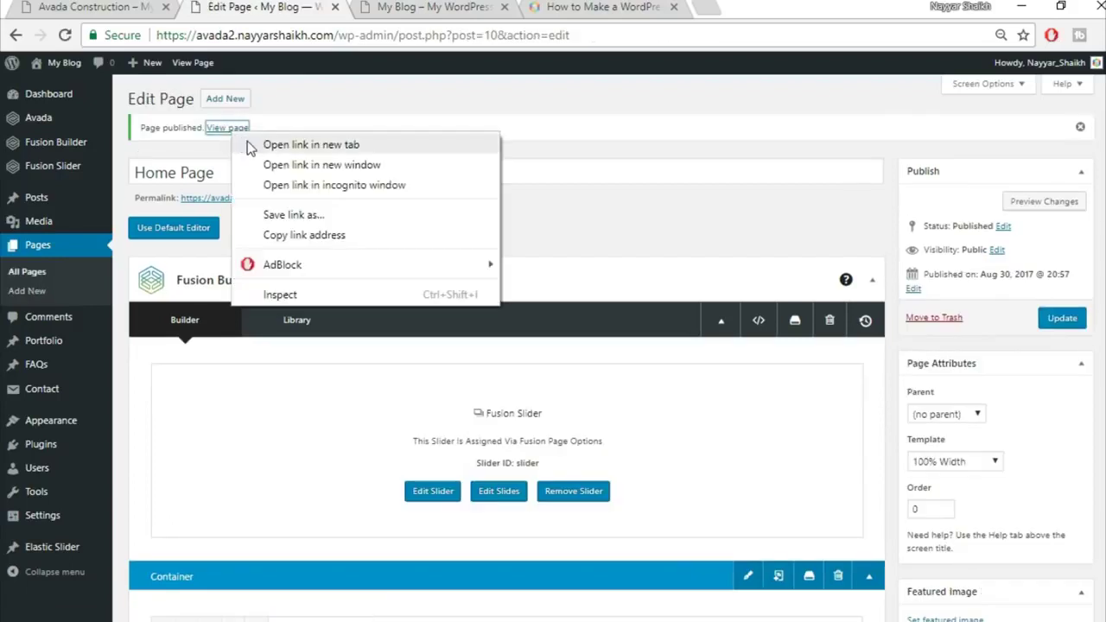
left_click(311, 145)
key("ctrl+Tab")
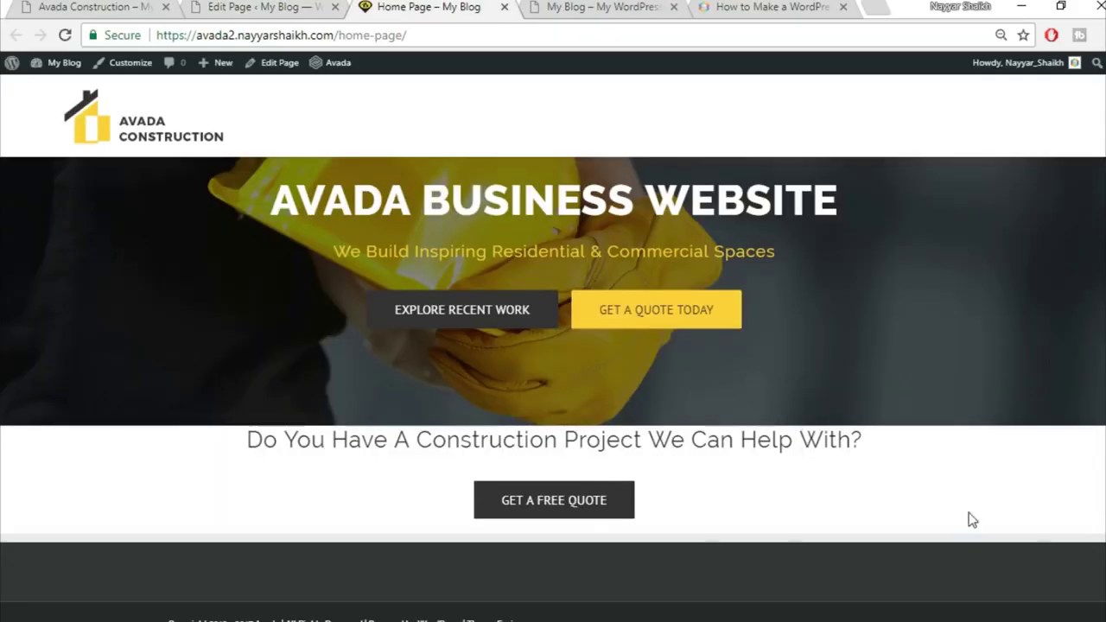
Compare the published page with the Avada demo, then return to the Home Page editor
left_click(93, 12)
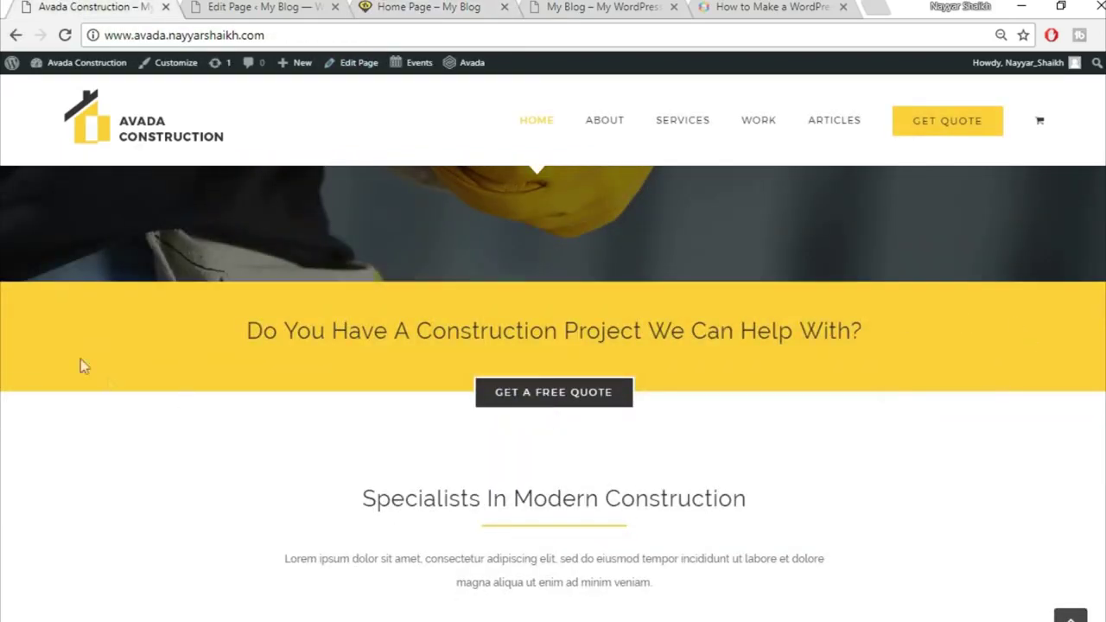
left_click(259, 6)
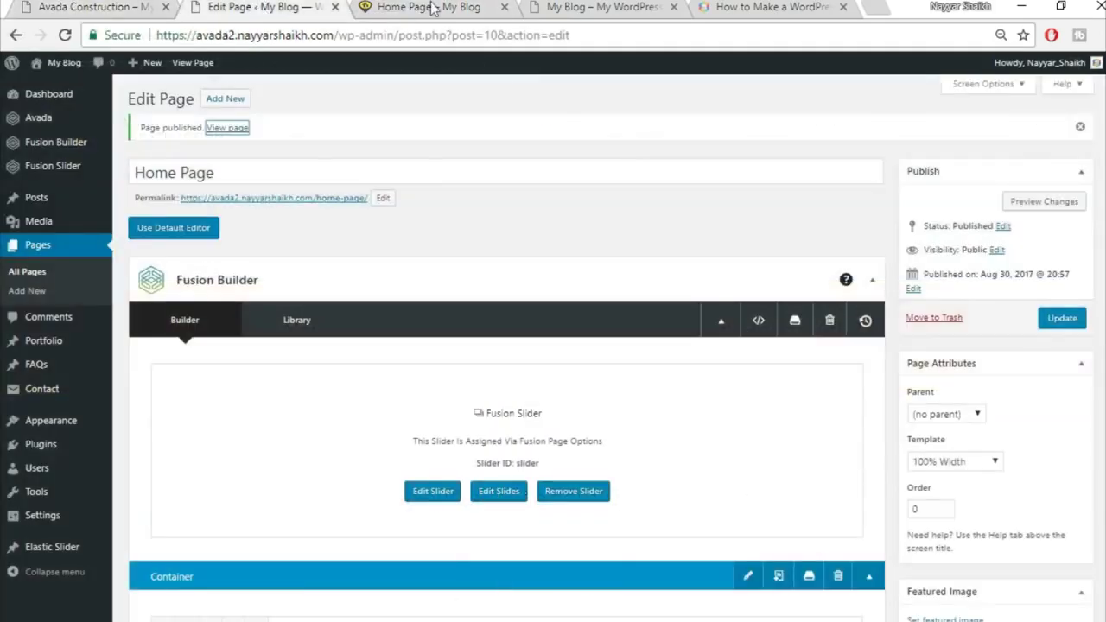
left_click(429, 7)
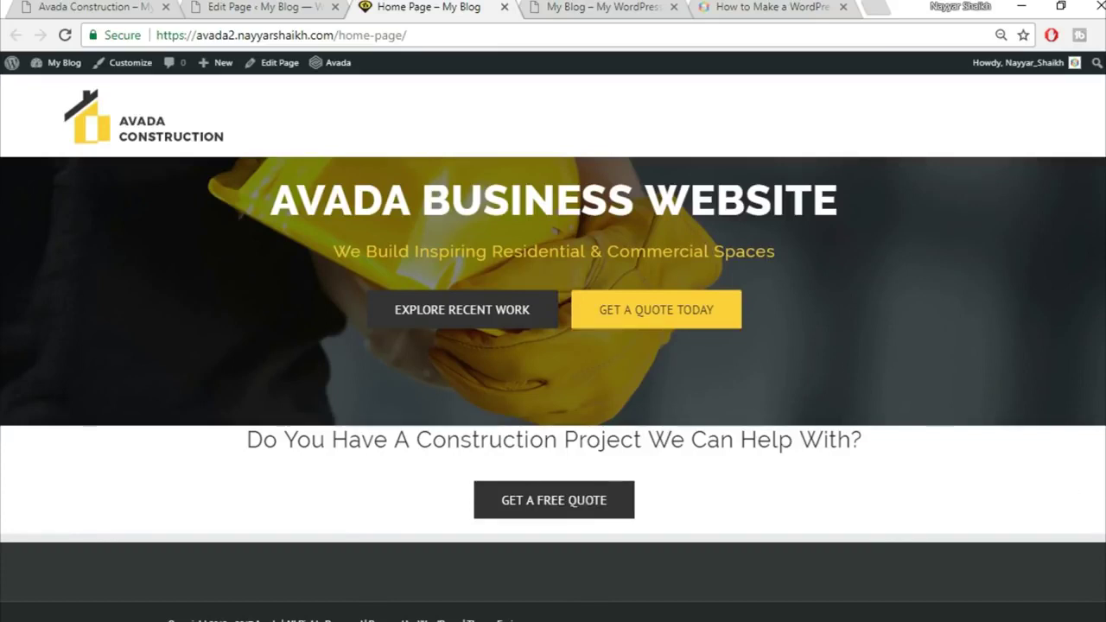
left_click(272, 7)
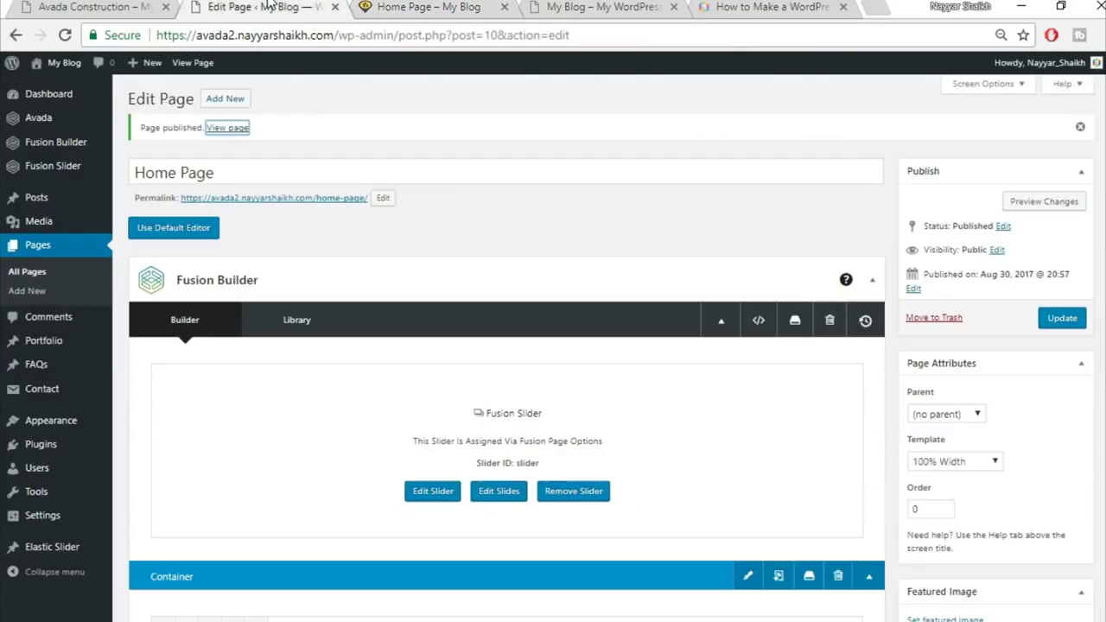
scroll(759, 414, "down", 2)
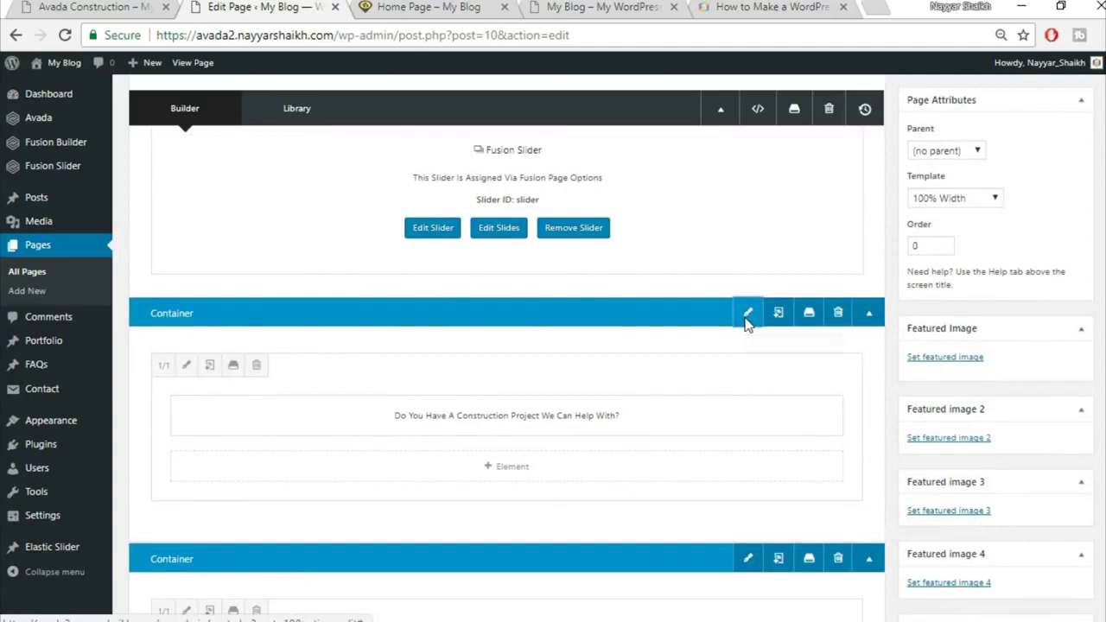
Give the heading container a #fed83d background, save it, and update the Home Page
left_click(747, 316)
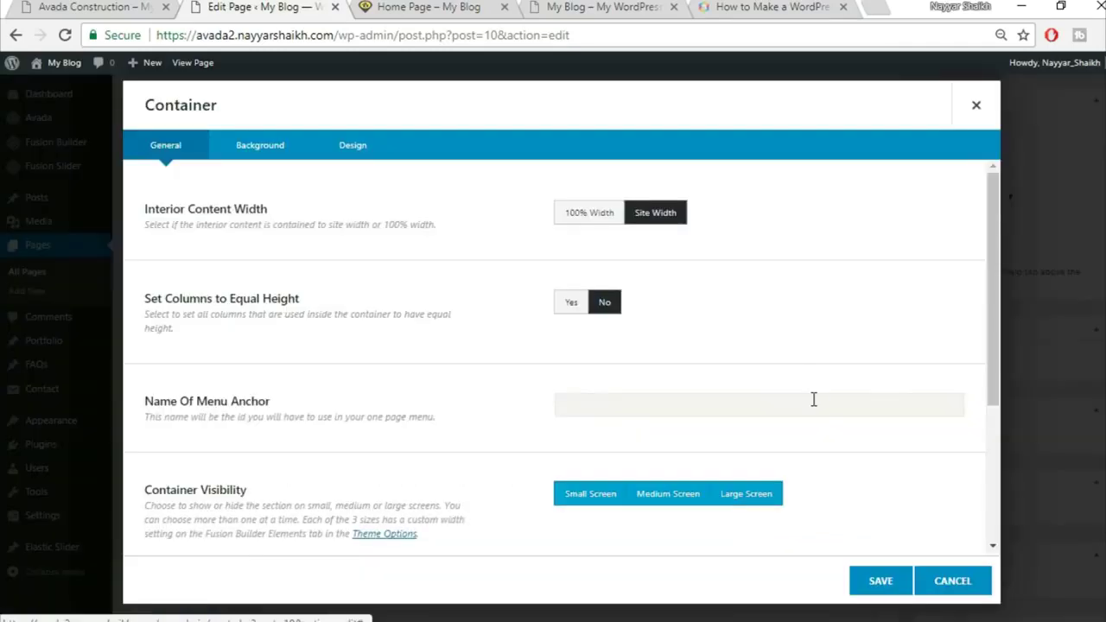
left_click(265, 151)
left_click(619, 216)
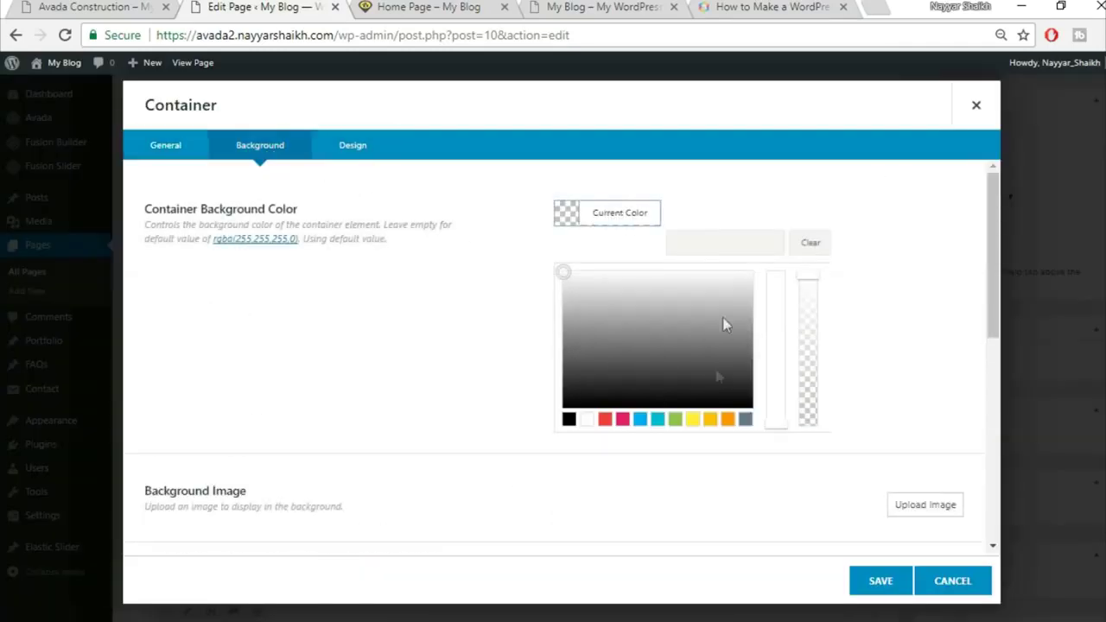
left_click(726, 243)
type("fed83d")
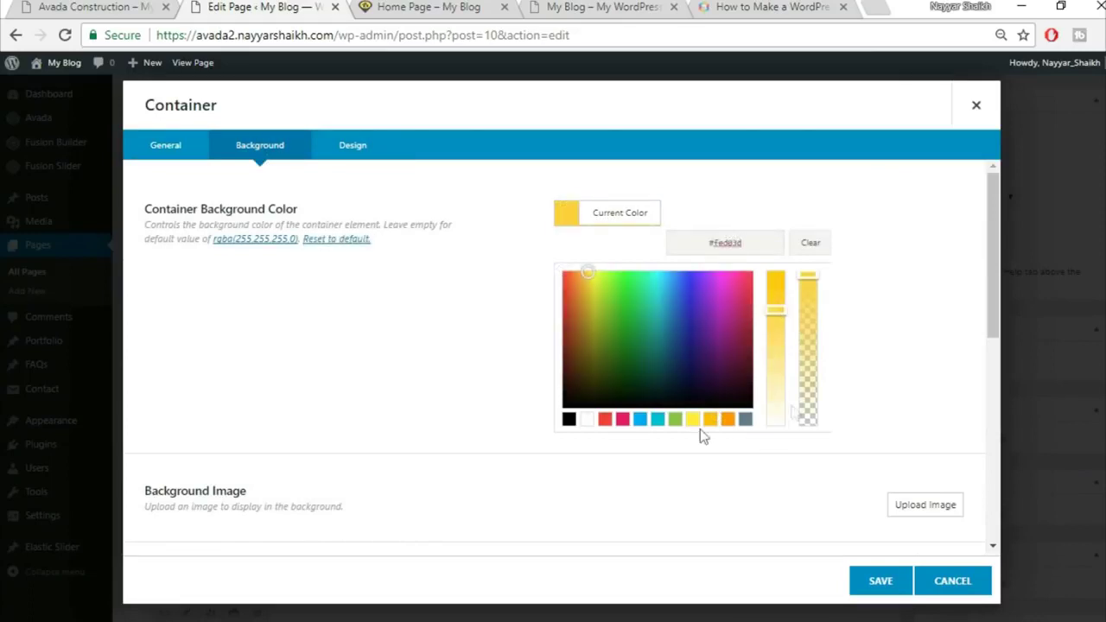
left_click(673, 480)
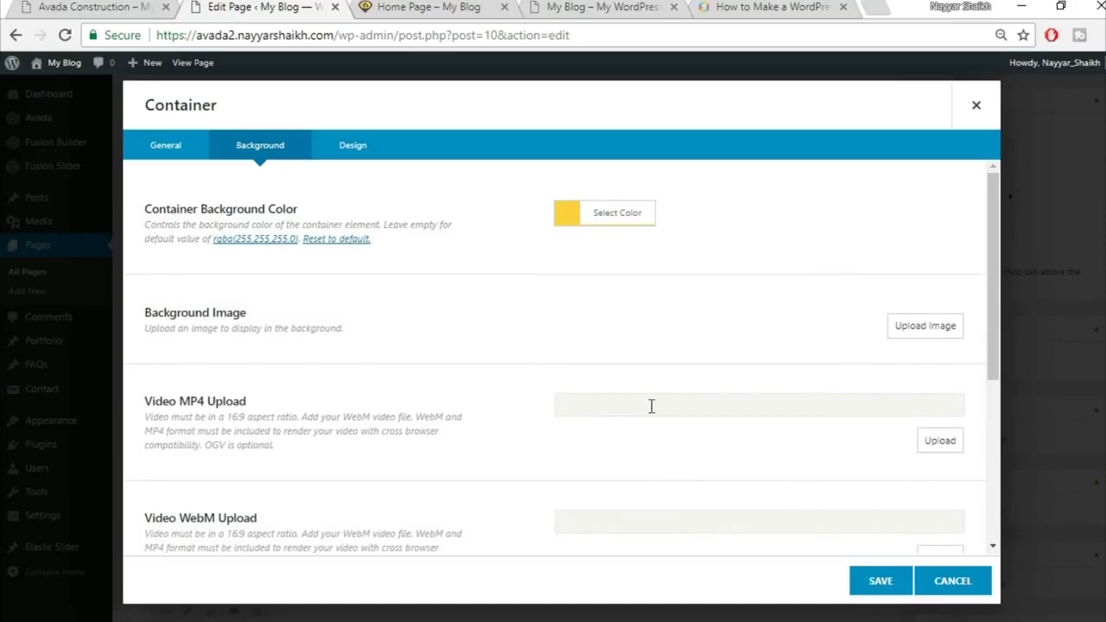
scroll(775, 511, "down", 4)
left_click(879, 581)
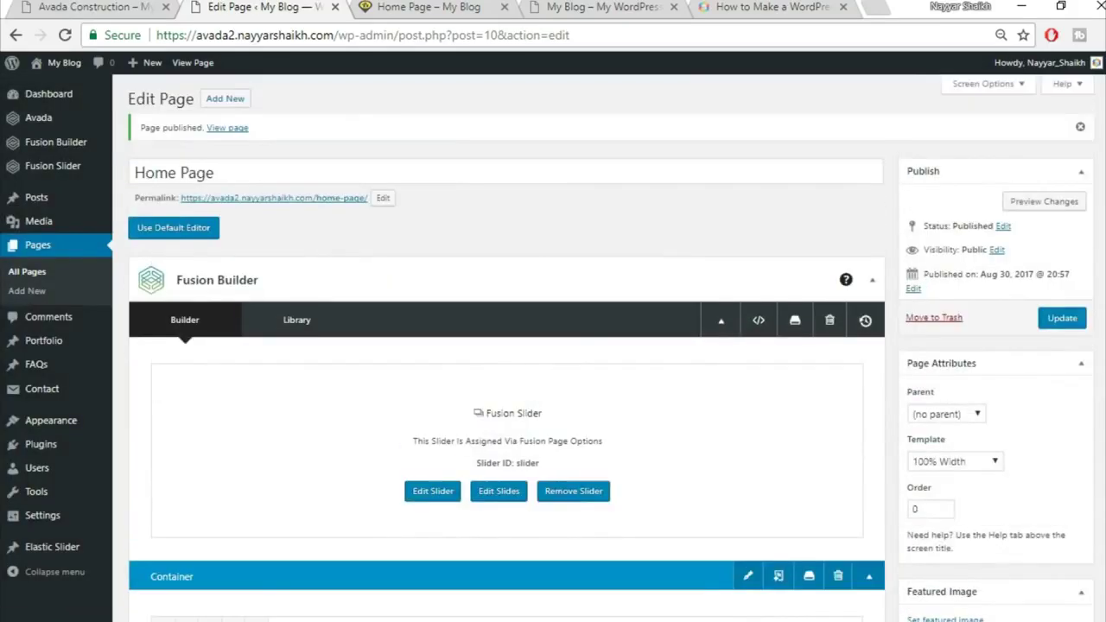
left_click(1074, 326)
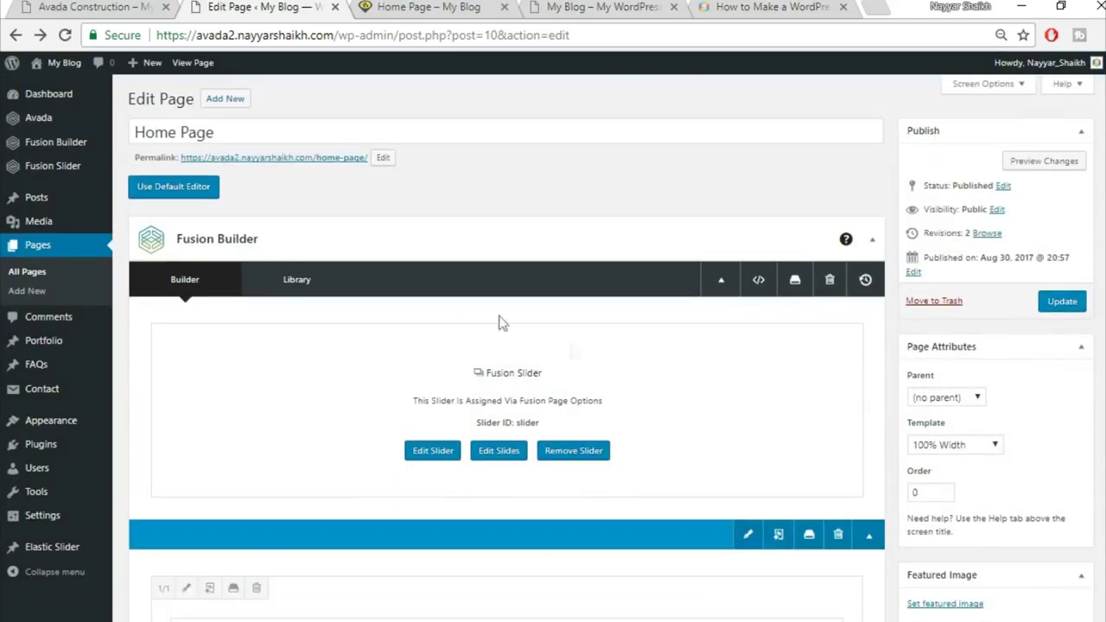
mouse_move(26, 171)
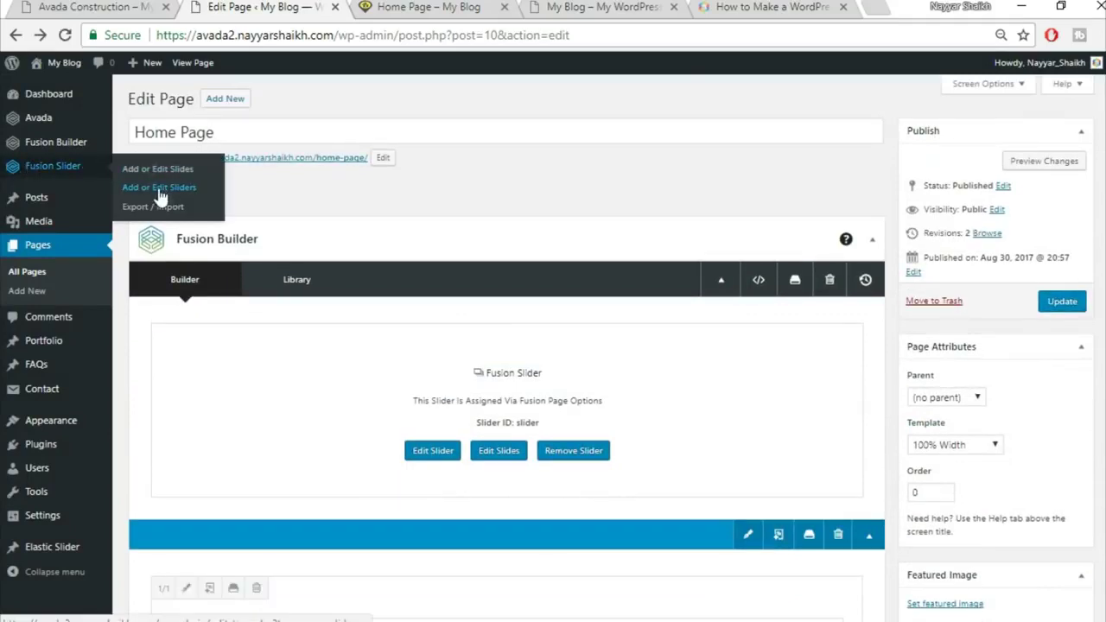
Turn on Full Screen Slider for the Fusion 'Slider', update it, and return to the Home Page tab
left_click(178, 187)
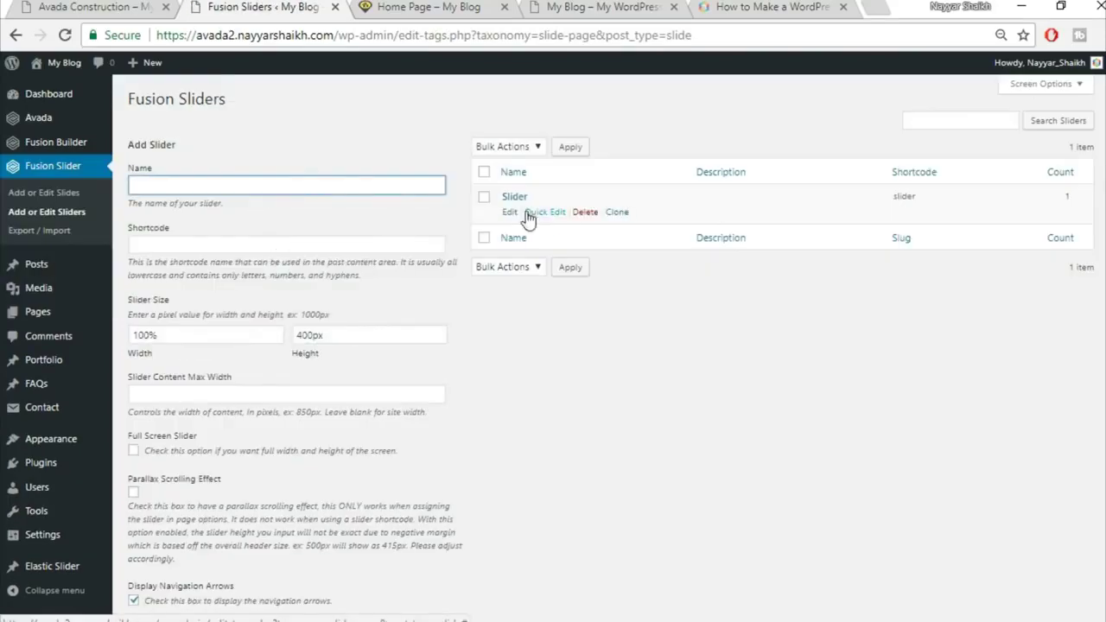
left_click(511, 213)
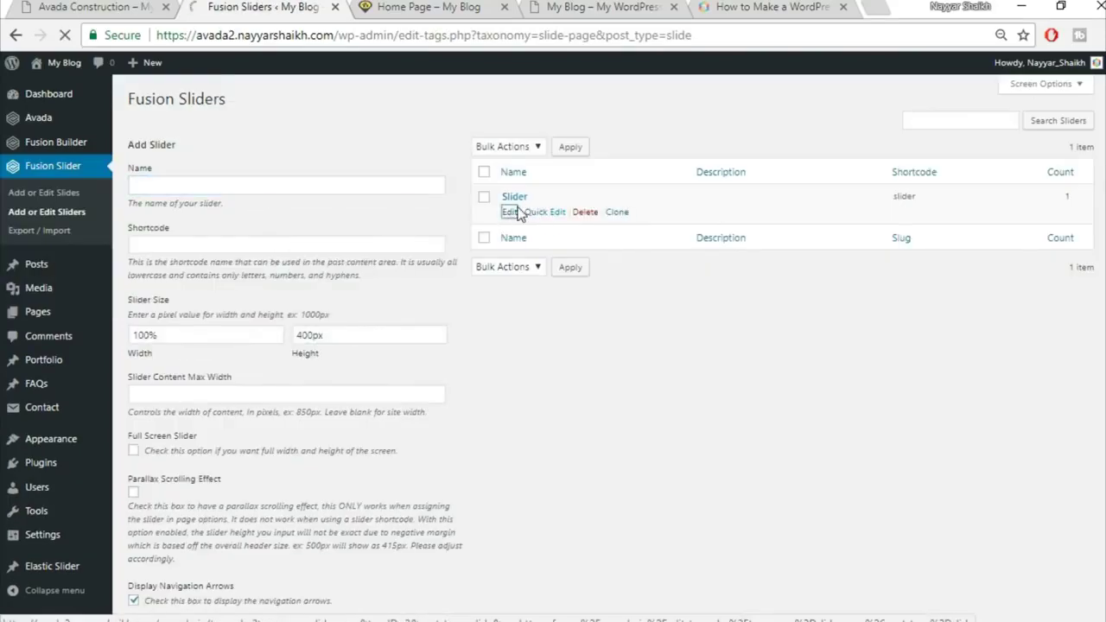
scroll(699, 335, "down", 1)
scroll(698, 328, "down", 4)
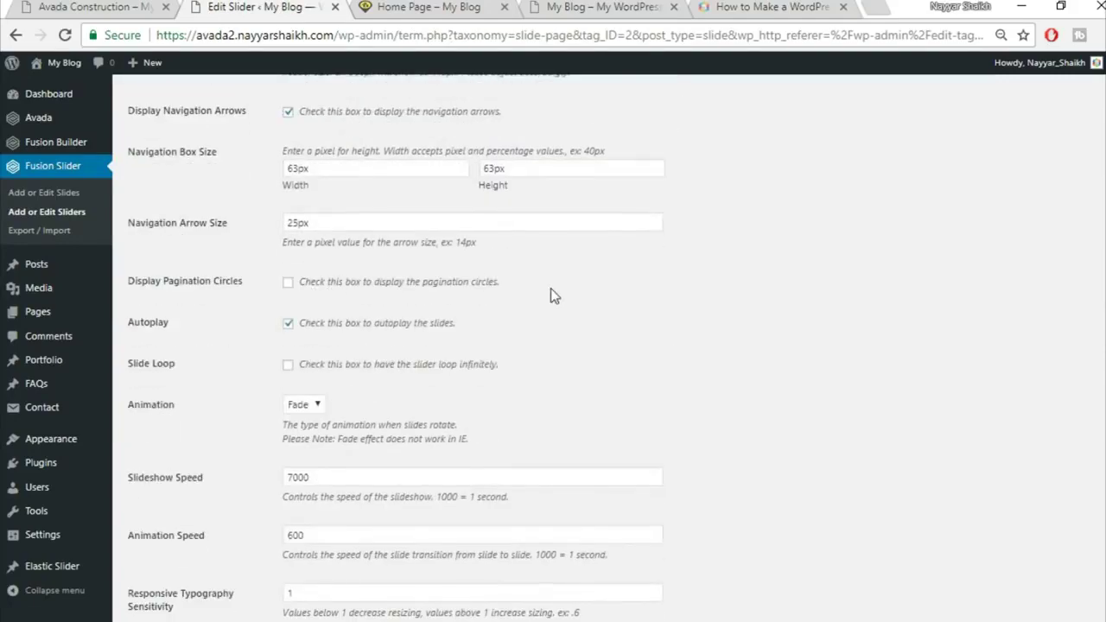
scroll(550, 287, "down", 1)
scroll(544, 298, "up", 1)
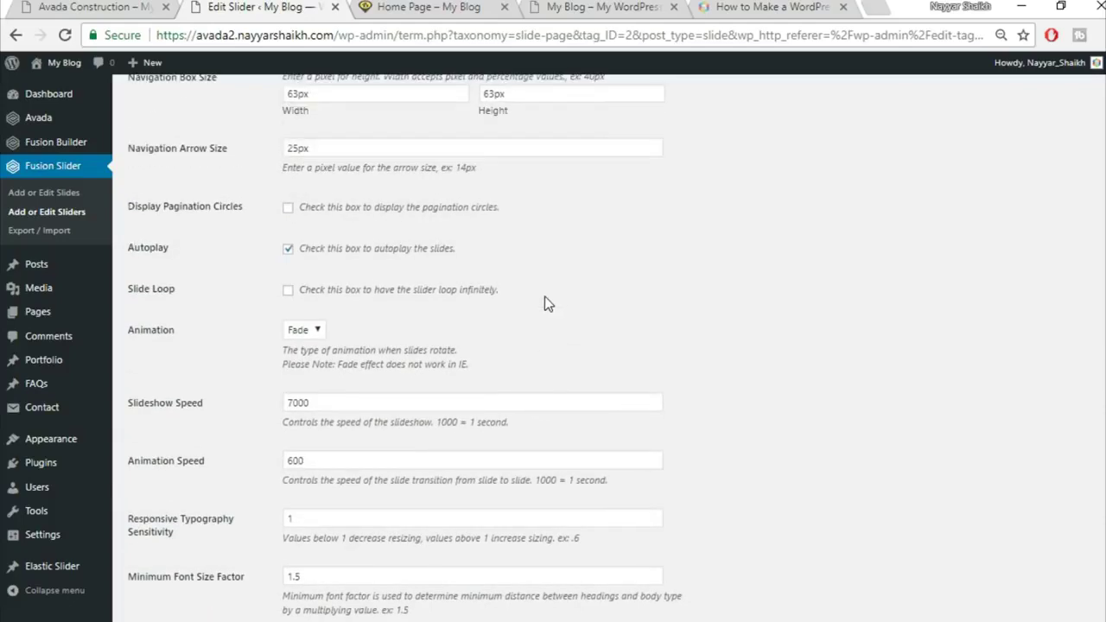
scroll(544, 298, "up", 4)
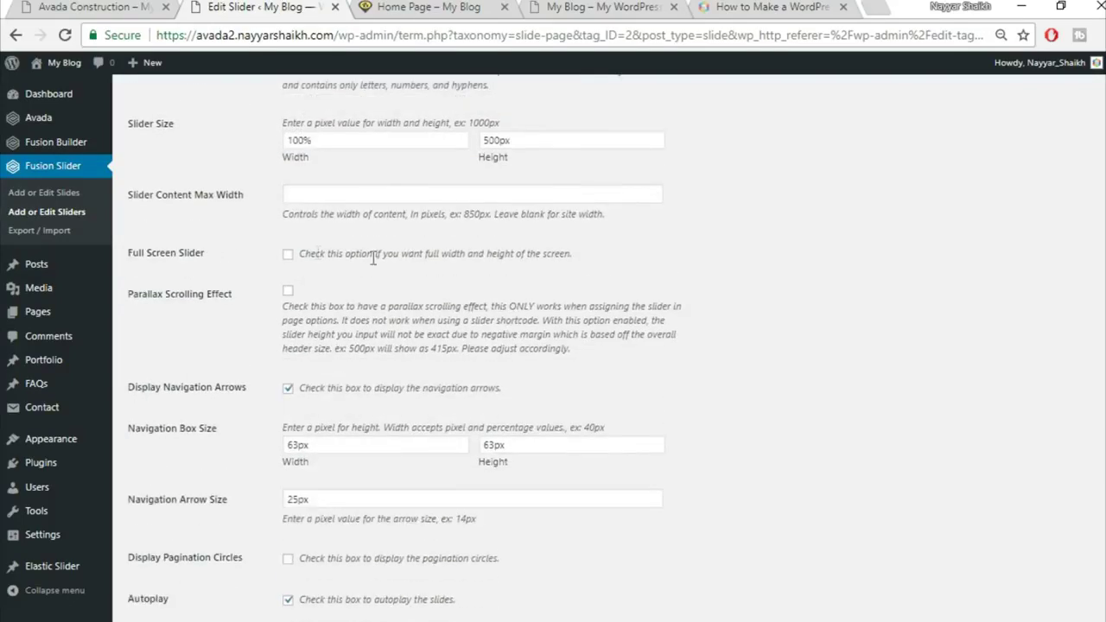
left_click(287, 254)
scroll(657, 277, "down", 5)
left_click(154, 573)
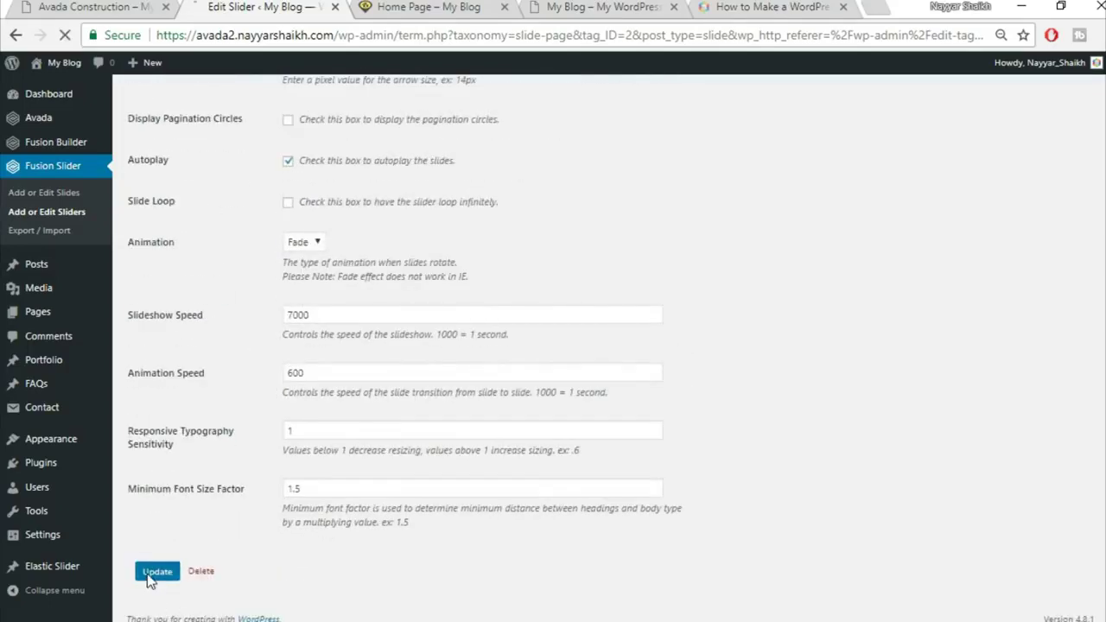
left_click(428, 13)
Reload the live Home Page to show the full-screen slider and yellow heading band
left_click(432, 29)
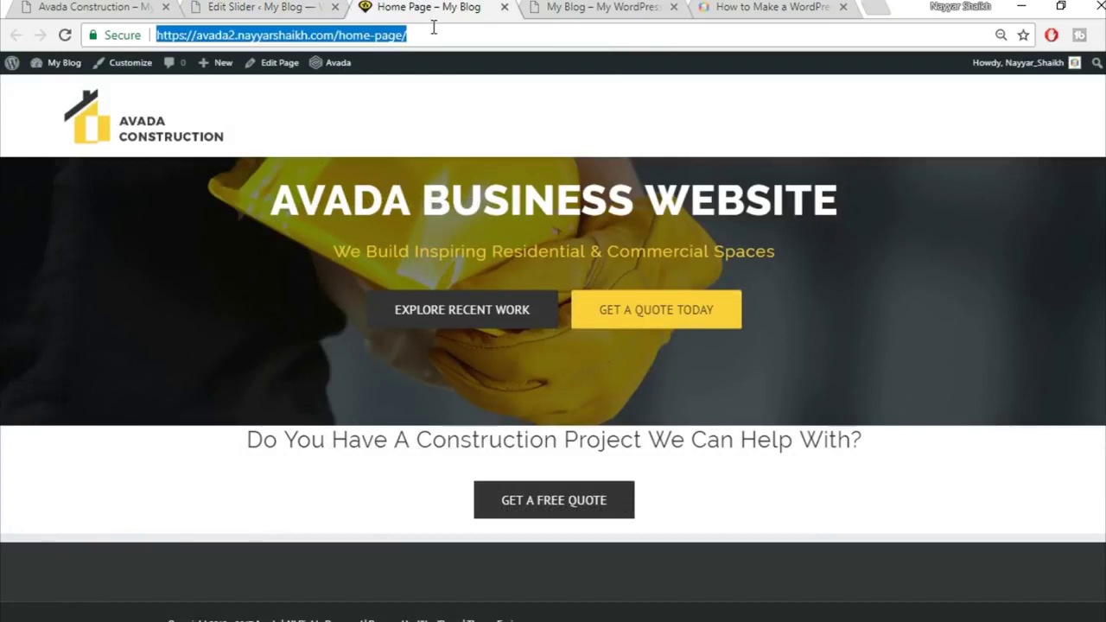
key("Return")
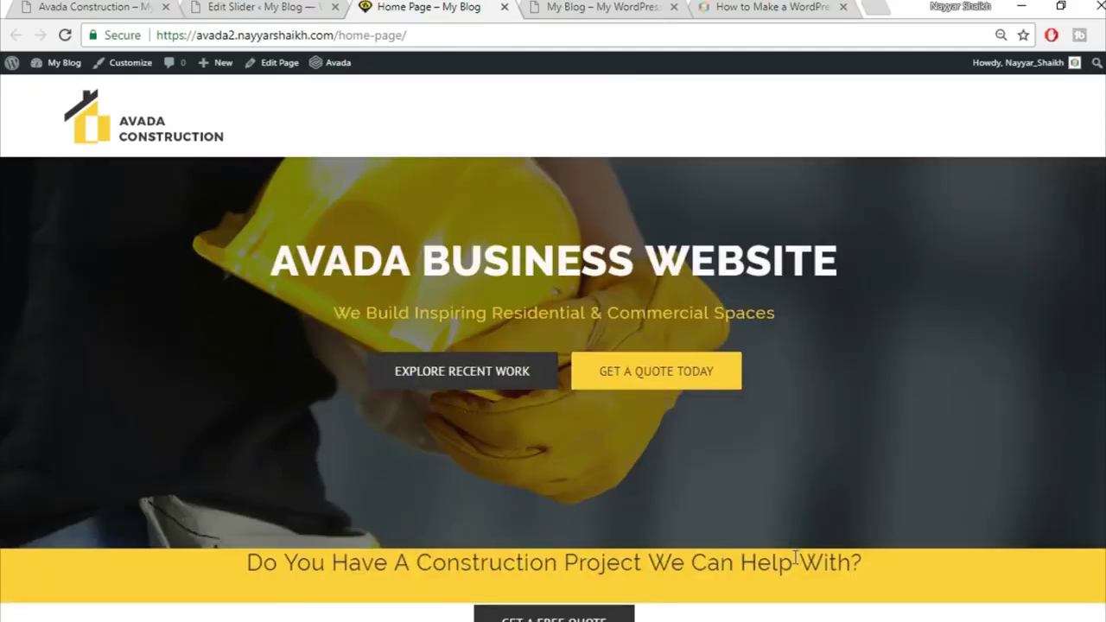
scroll(553, 459, "down", 2)
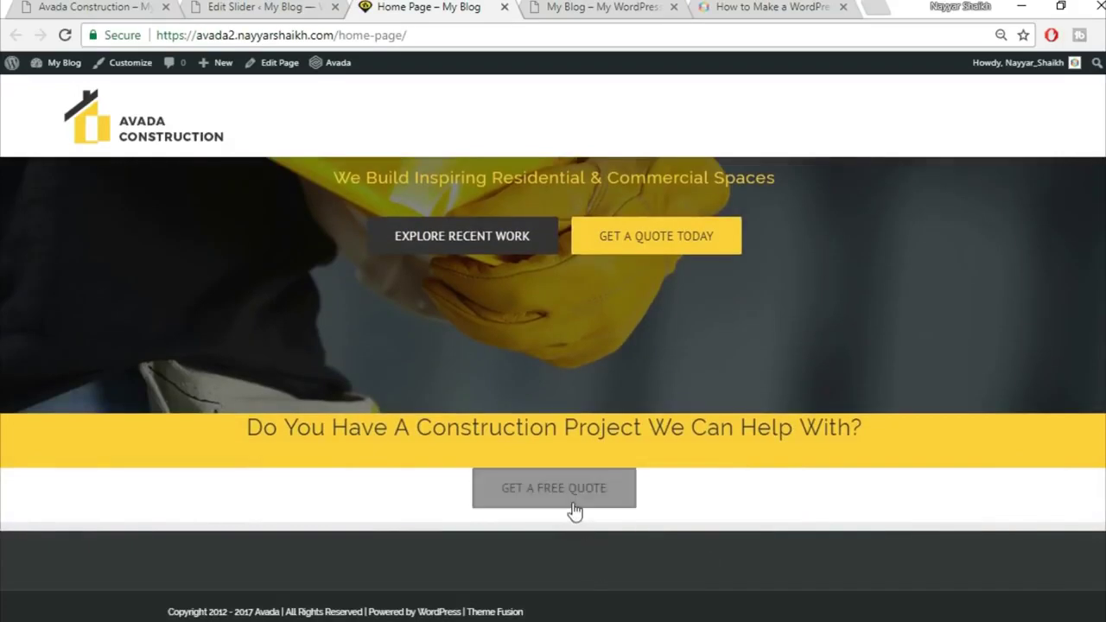
Compare the live Home Page against the Avada Construction demo and the slider settings tab
left_click(129, 7)
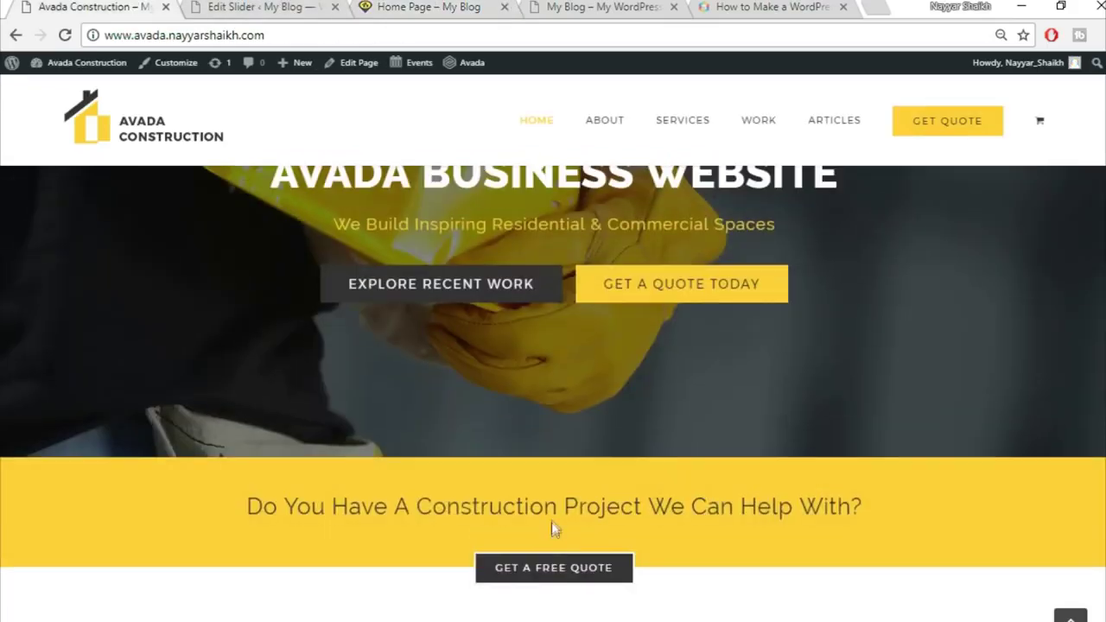
left_click(406, 6)
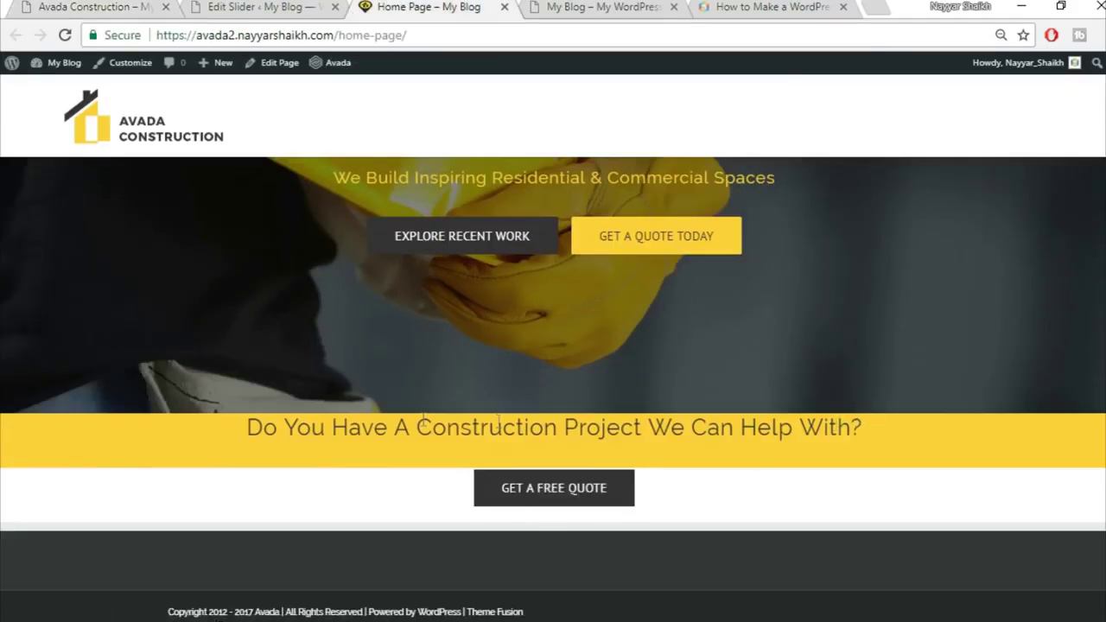
left_click(292, 6)
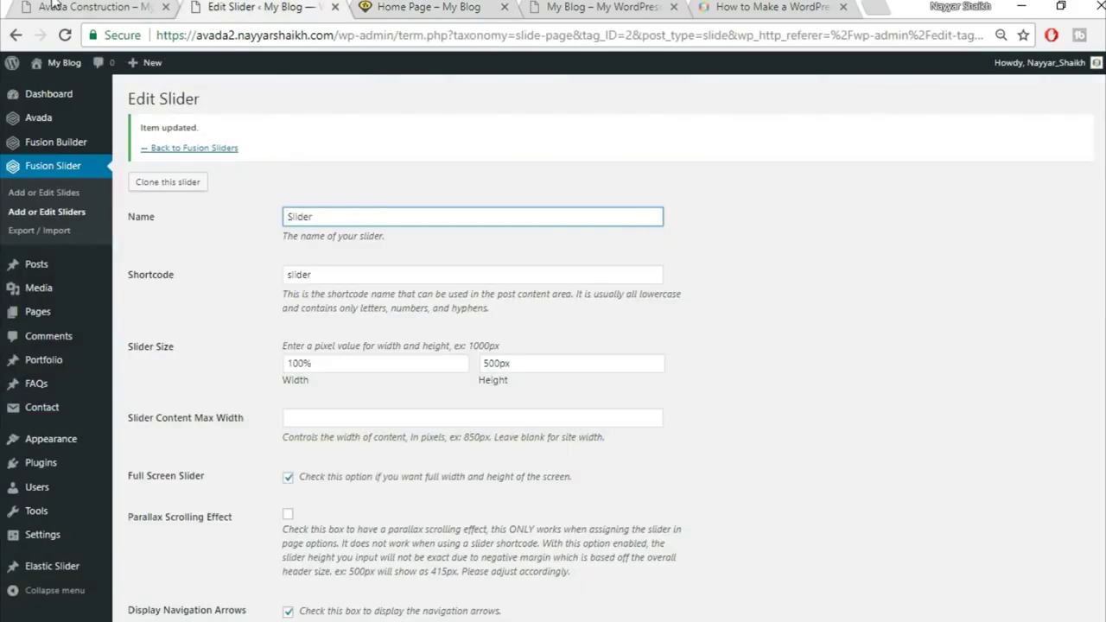
key("ctrl+Page_Up")
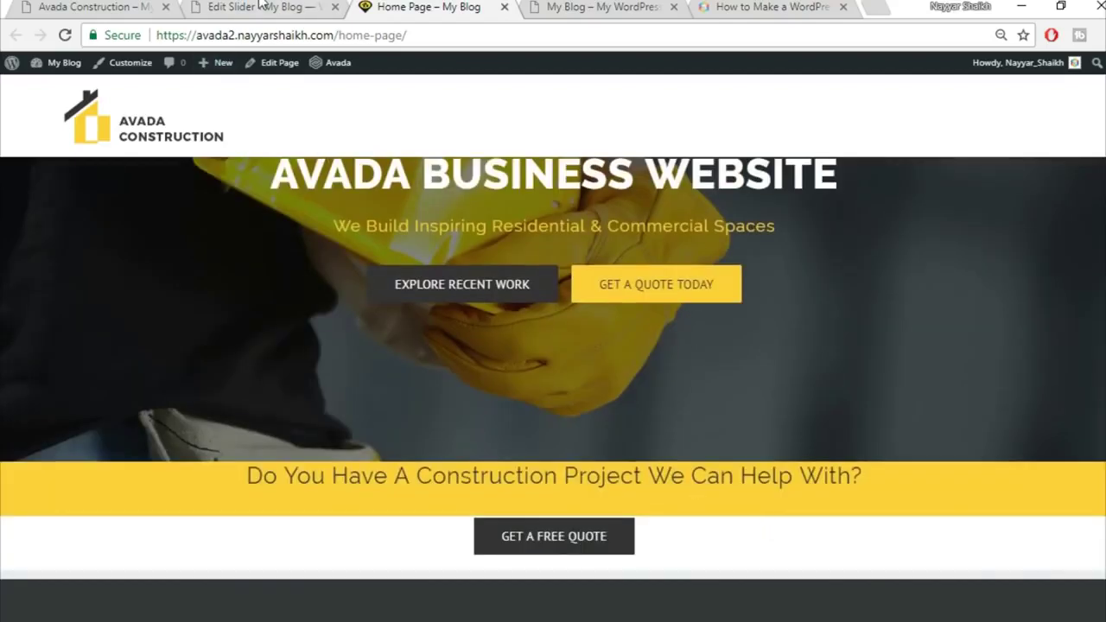
left_click(259, 6)
left_click(383, 6)
key("ctrl+1")
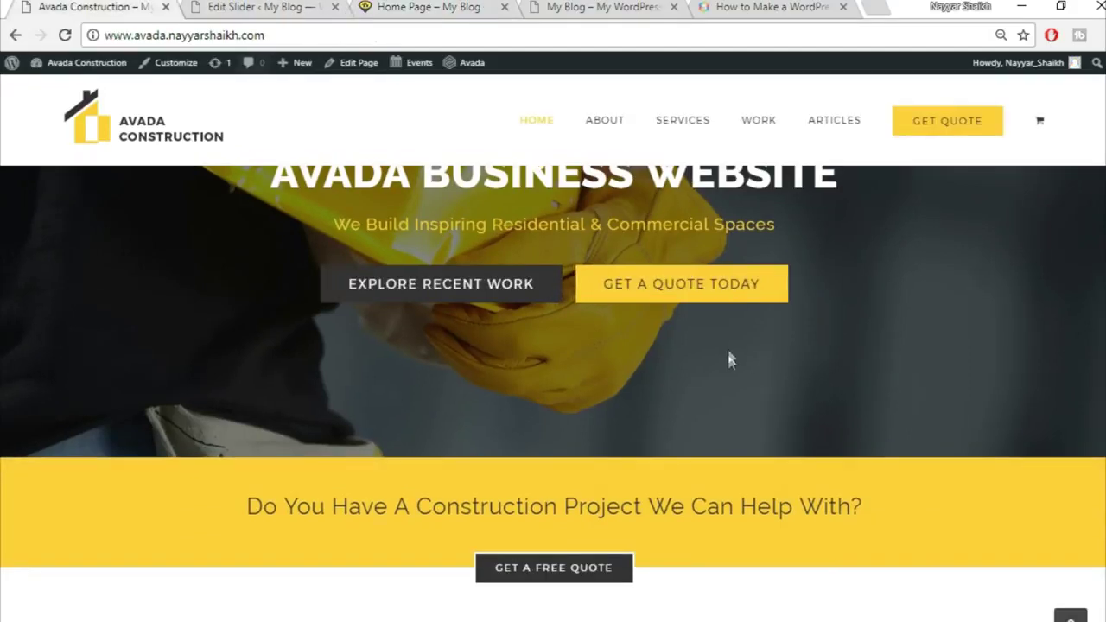
scroll(730, 374, "down", 1)
scroll(728, 420, "down", 6)
scroll(729, 444, "up", 7)
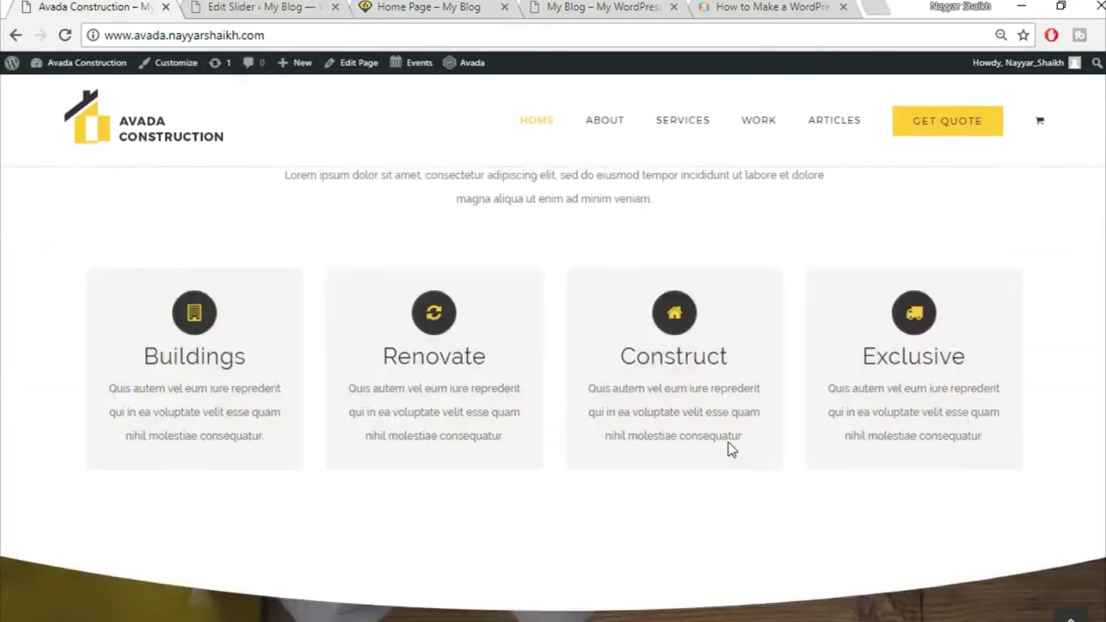
key("ctrl+Tab")
key("ctrl+Tab")
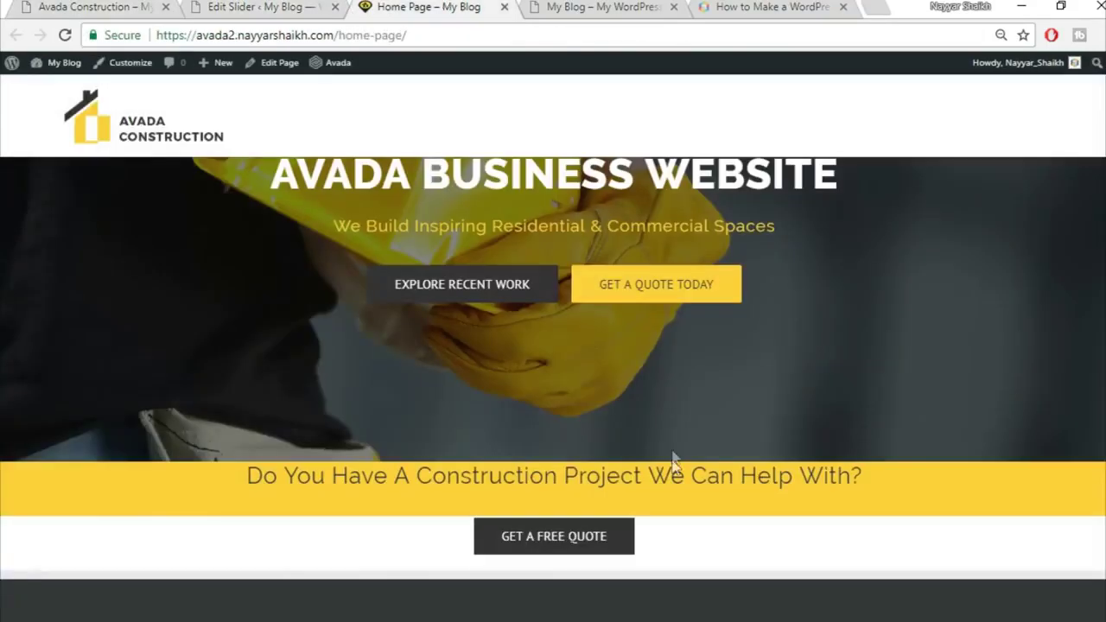
scroll(677, 457, "up", 1)
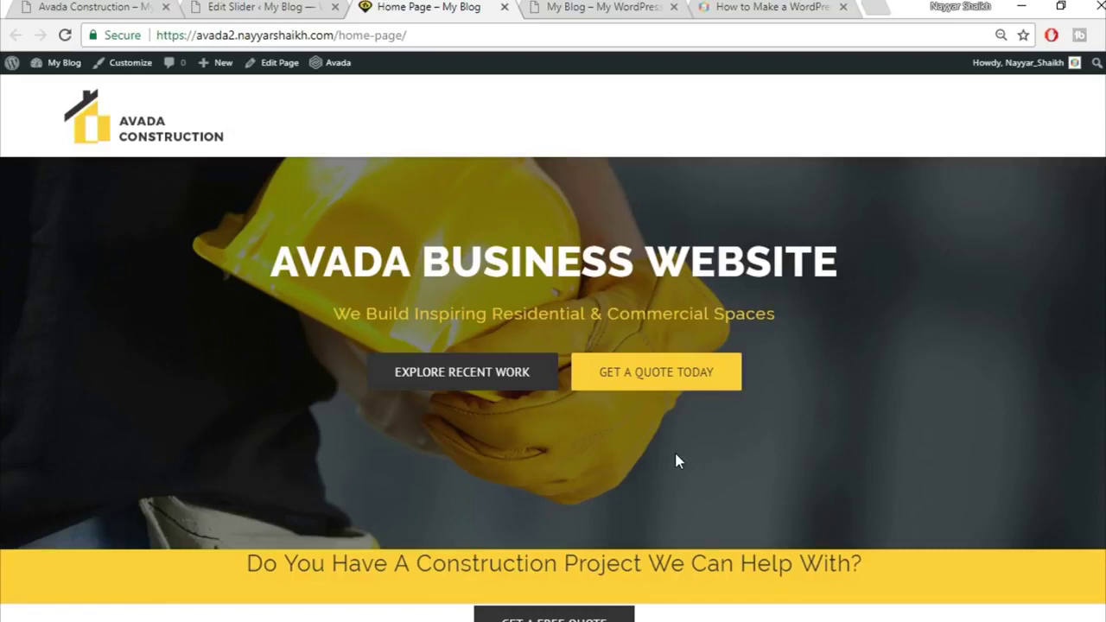
Open the page editor in a new tab and close the Edit Slider tab
scroll(682, 518, "down", 1)
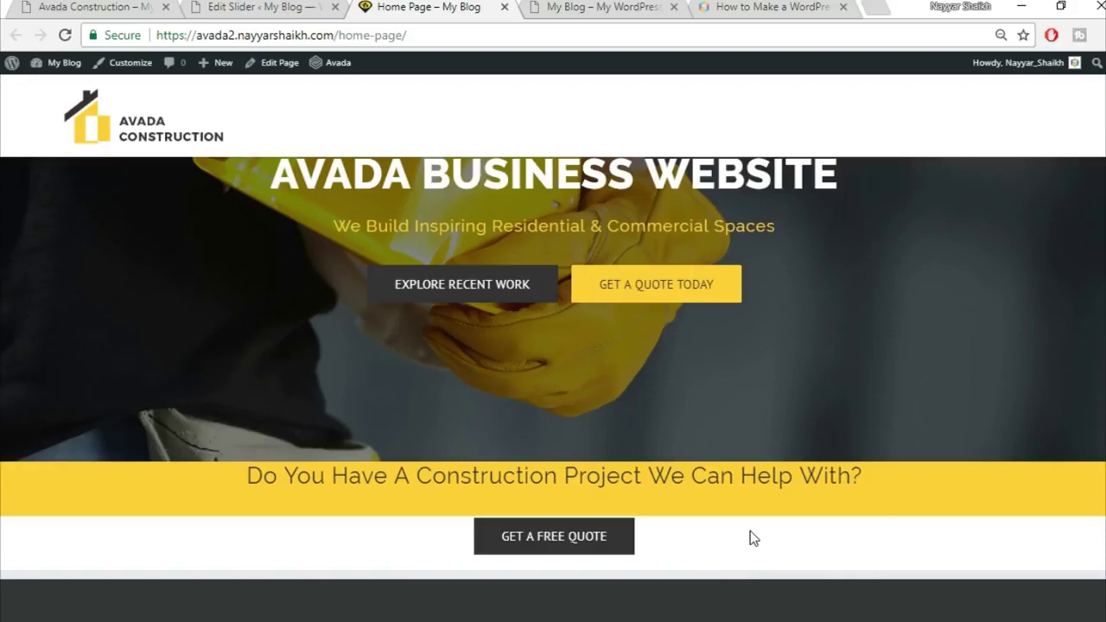
right_click(279, 77)
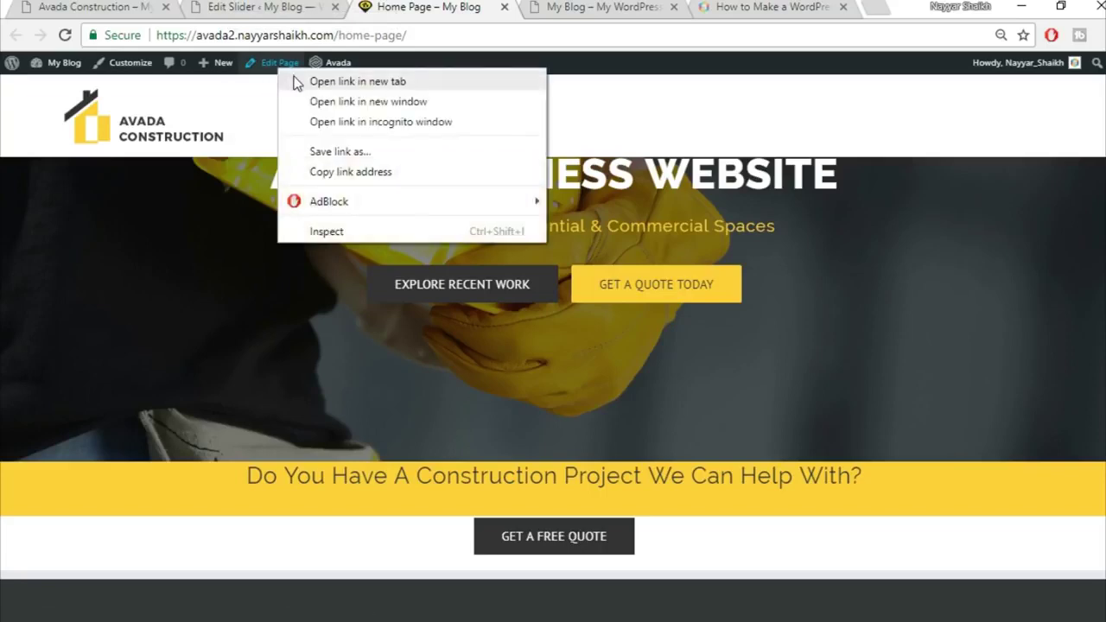
left_click(345, 81)
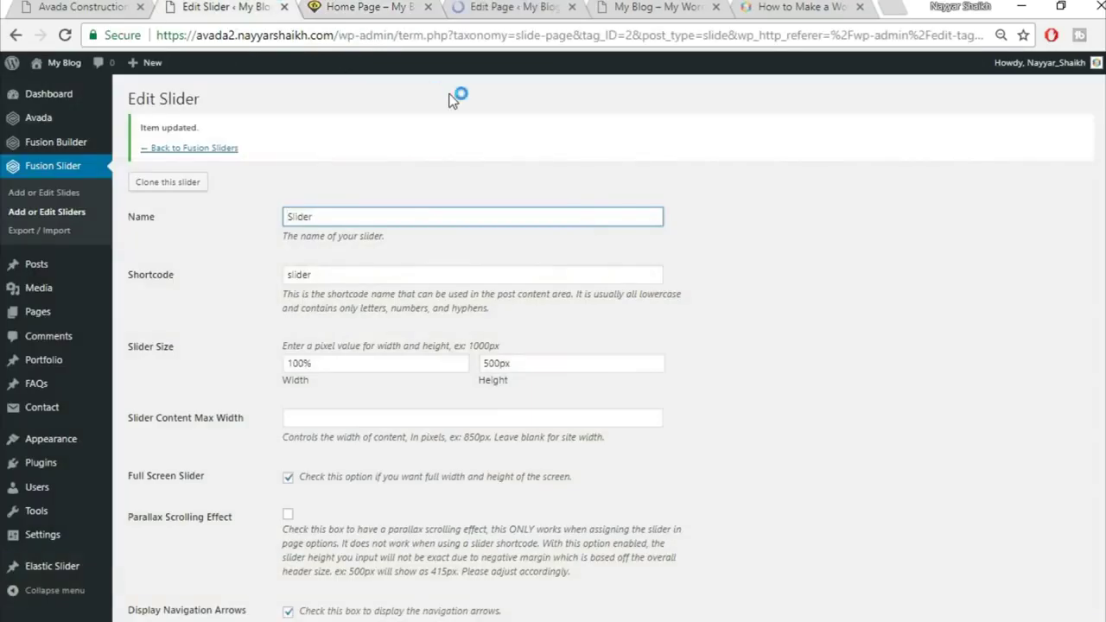
left_click(284, 7)
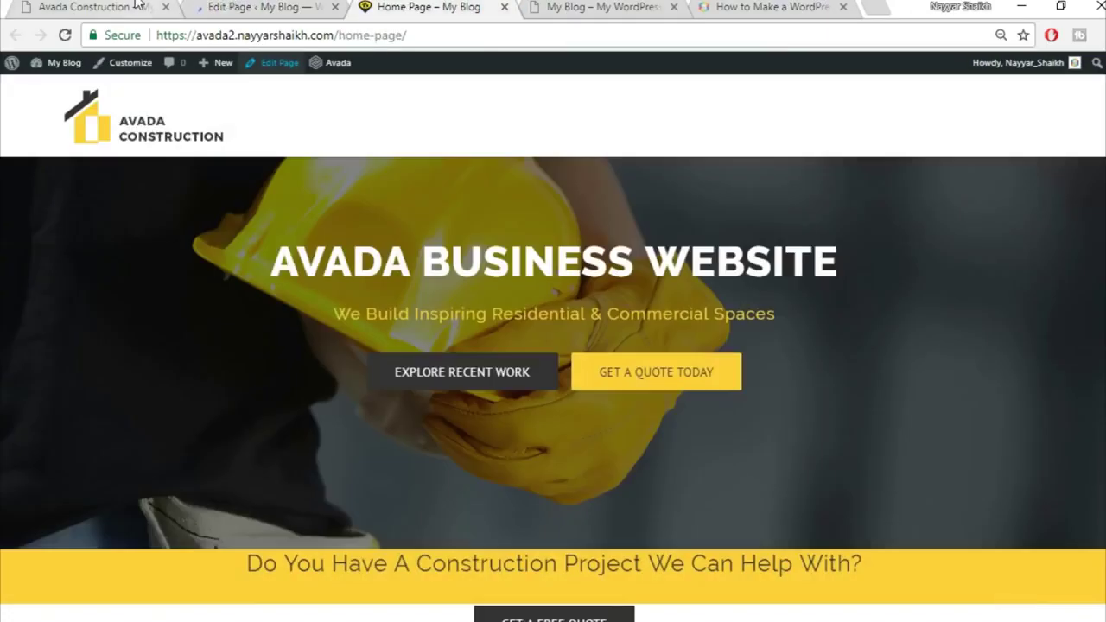
Scroll the Avada Construction demo down to its four service cards
left_click(136, 5)
scroll(749, 443, "down", 3)
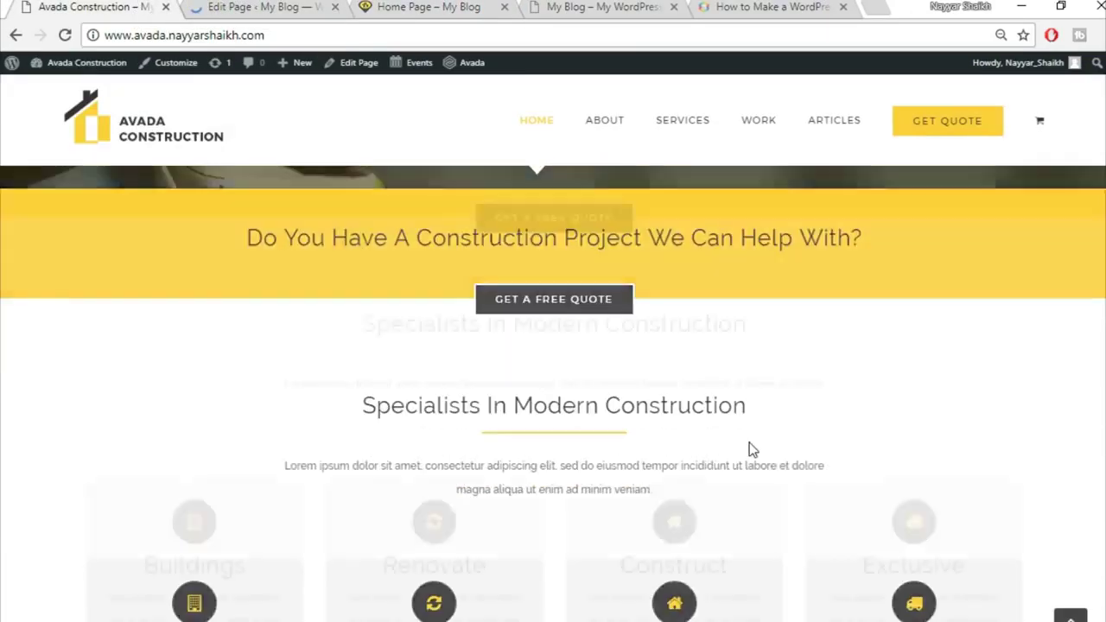
scroll(346, 466, "down", 2)
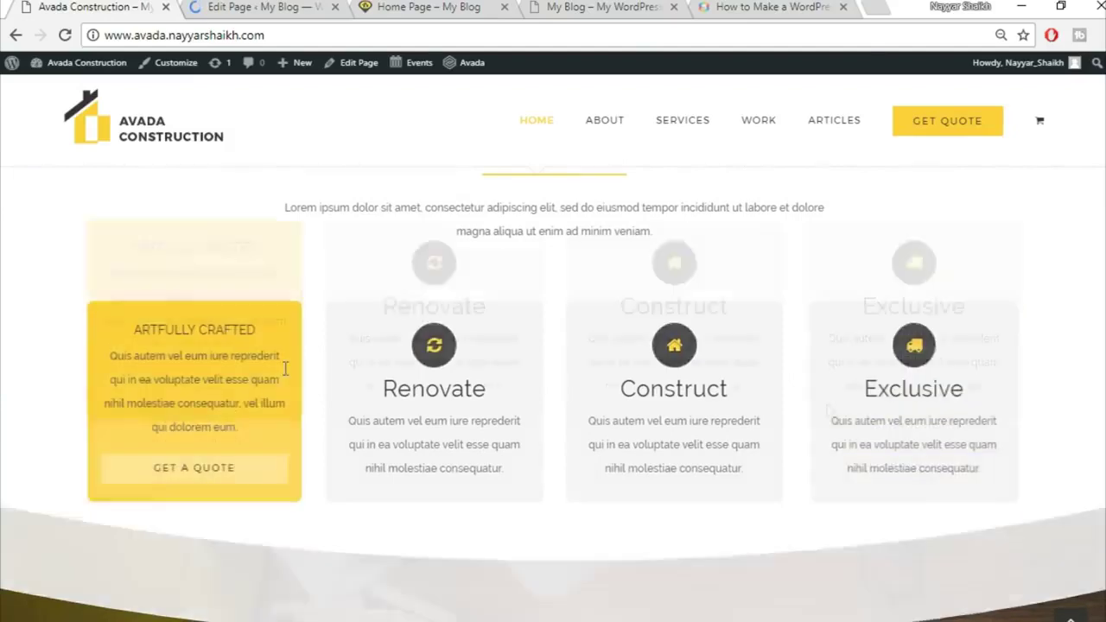
scroll(666, 361, "up", 2)
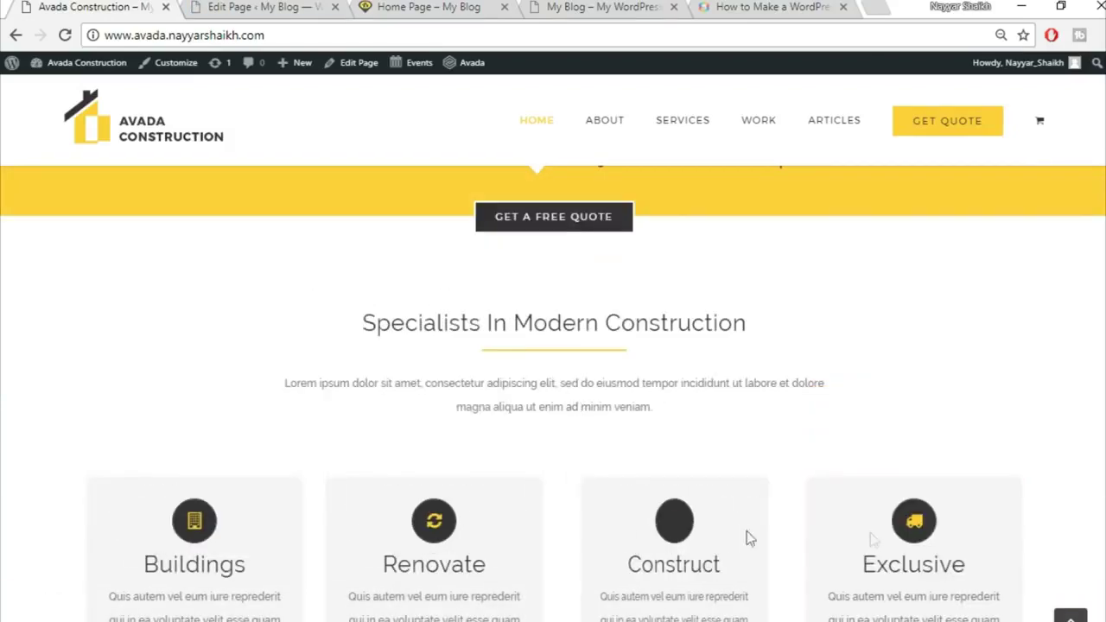
scroll(979, 544, "down", 2)
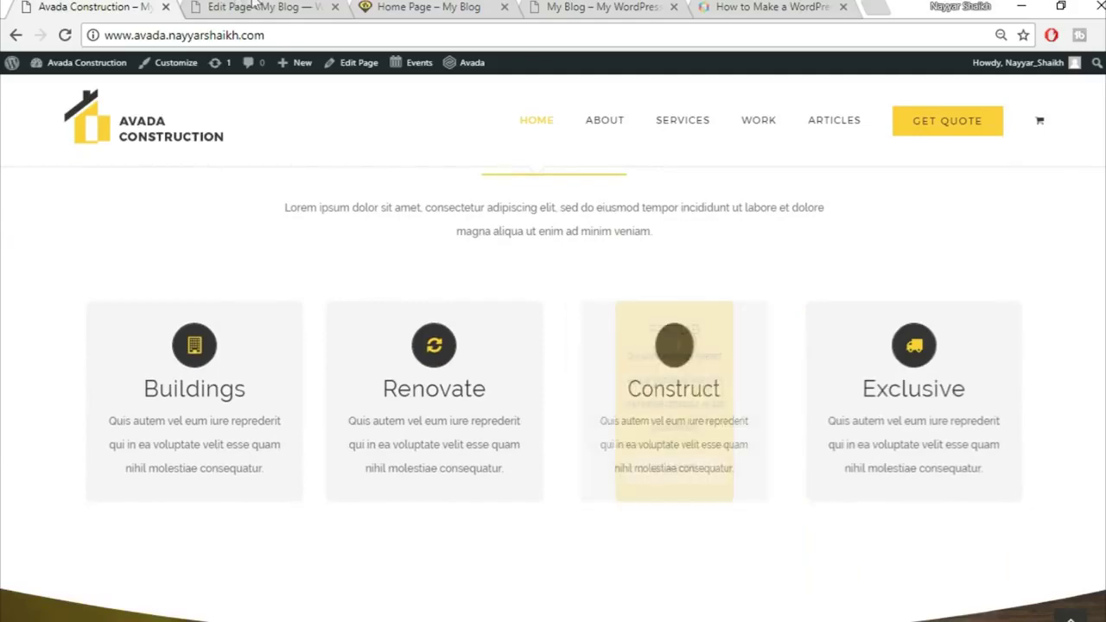
Save the call-to-action container to the library as Top1
left_click(304, 5)
scroll(758, 471, "down", 5)
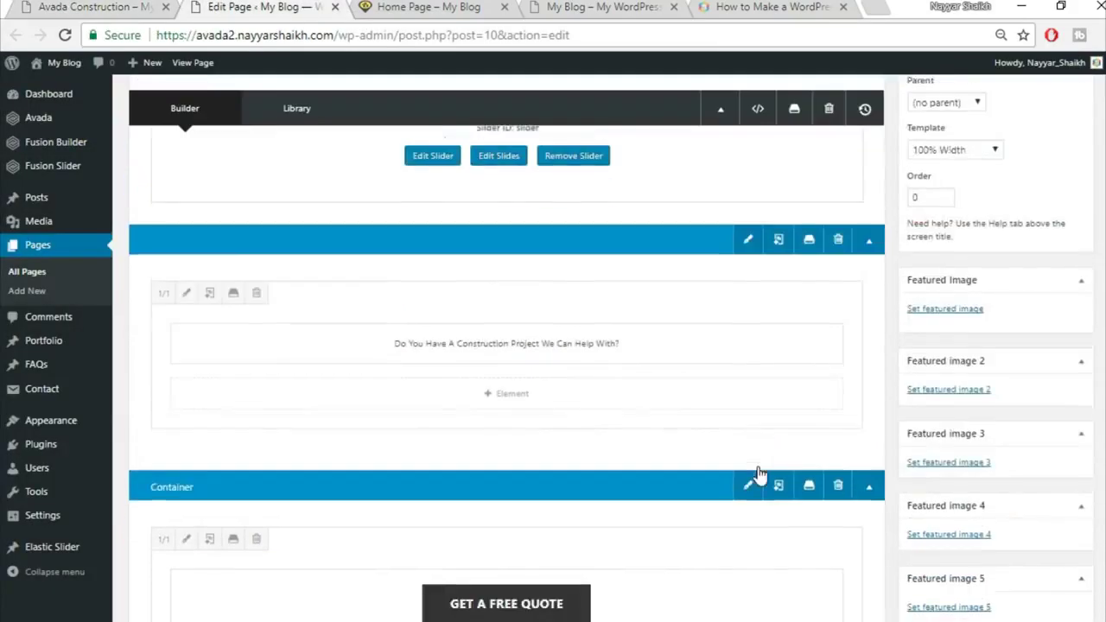
scroll(758, 468, "up", 2)
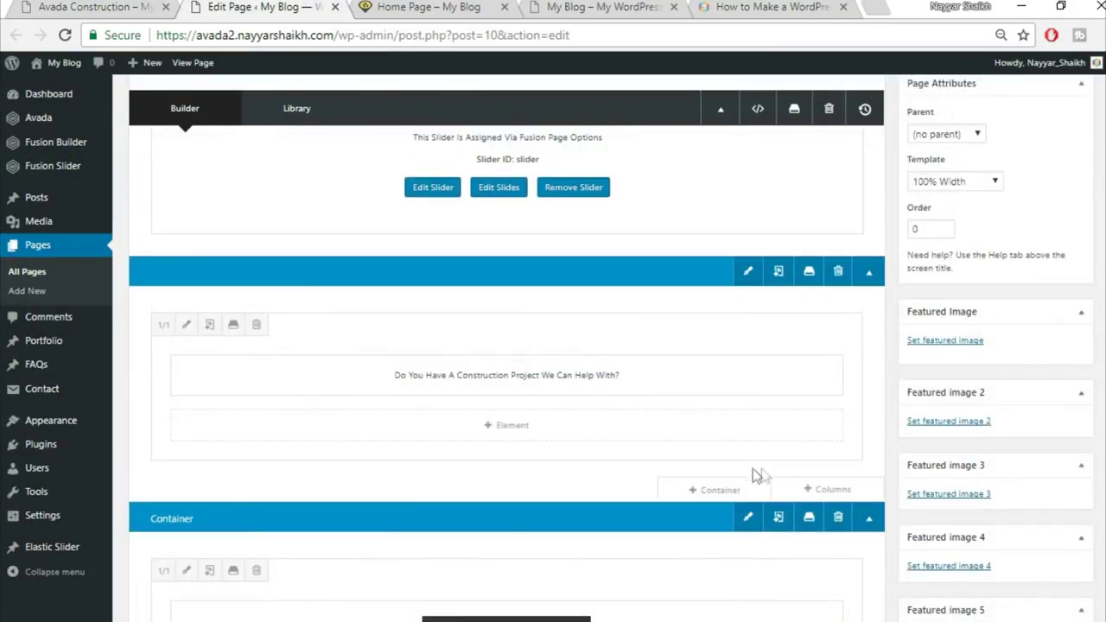
scroll(770, 455, "up", 1)
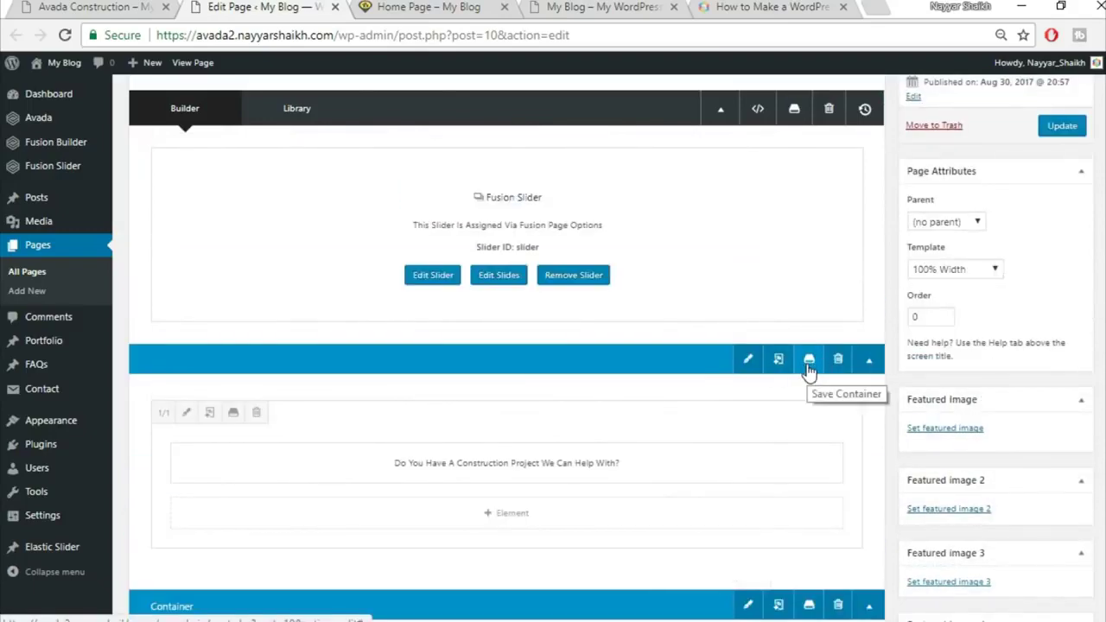
left_click(809, 360)
left_click(373, 201)
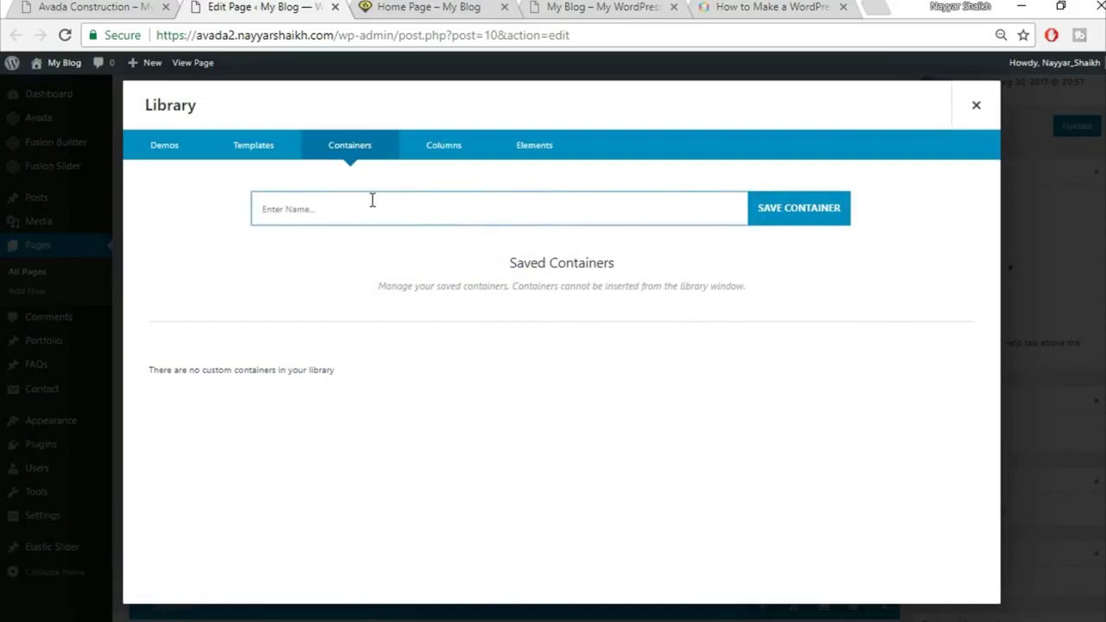
type("Th")
left_click(827, 210)
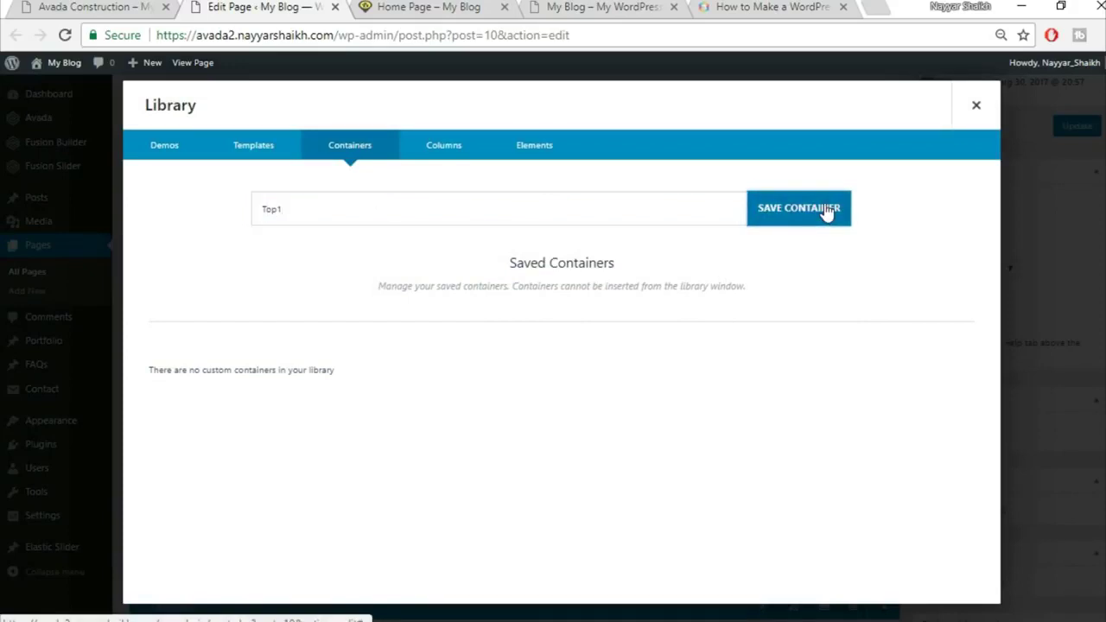
left_click(976, 105)
Save the Get a Free Quote container to the library as Top2
scroll(852, 338, "down", 2)
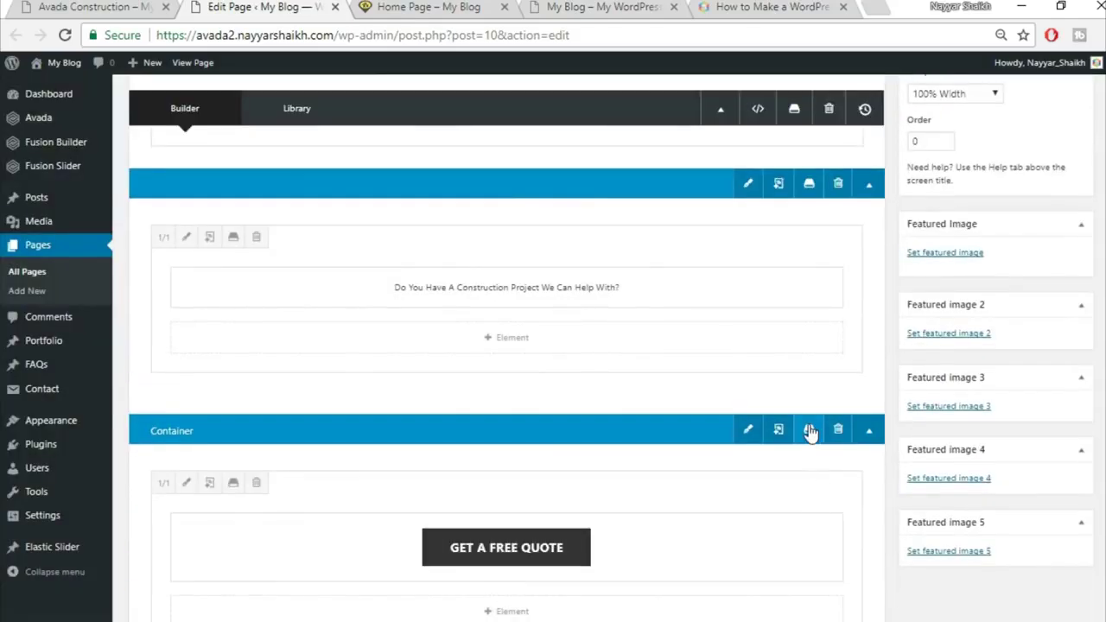
left_click(808, 427)
left_click(558, 211)
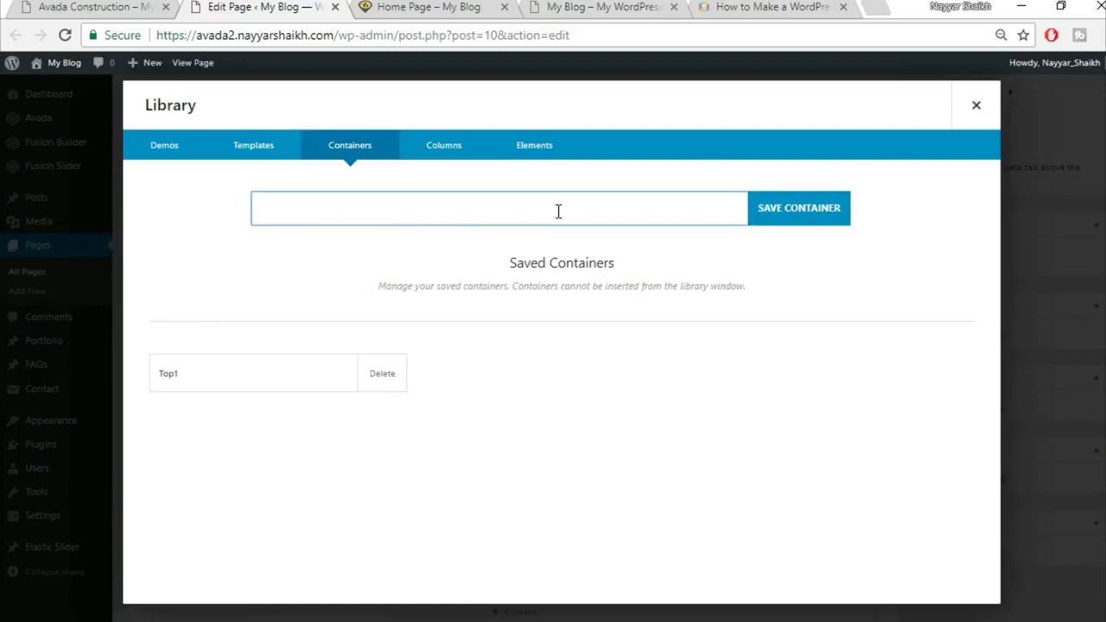
left_click(974, 108)
left_click(811, 437)
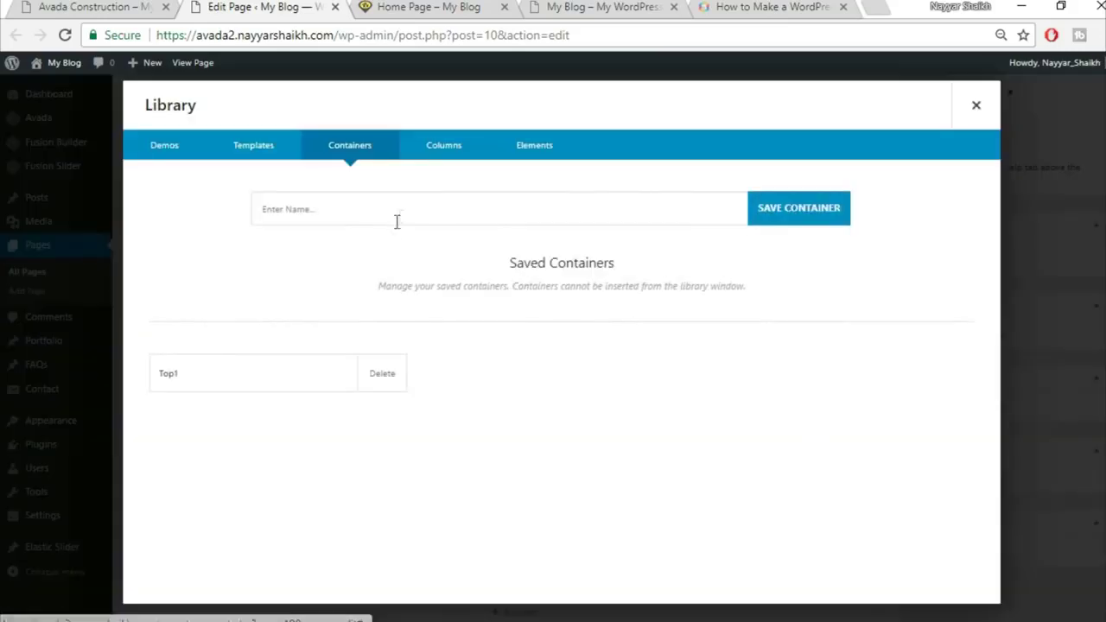
type("Top2")
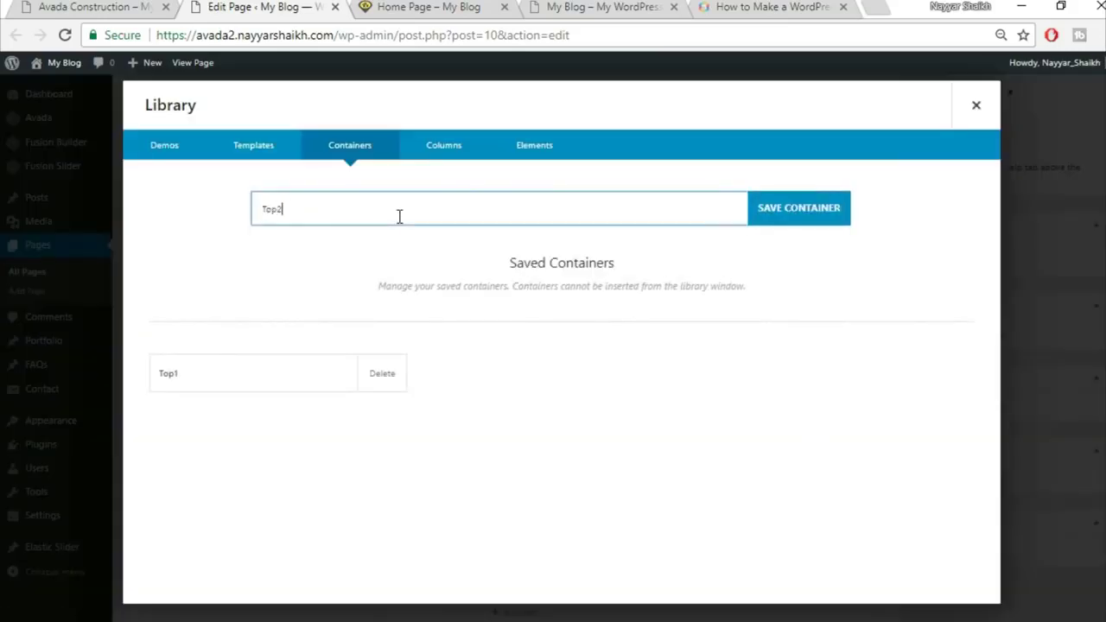
left_click(799, 212)
left_click(800, 226)
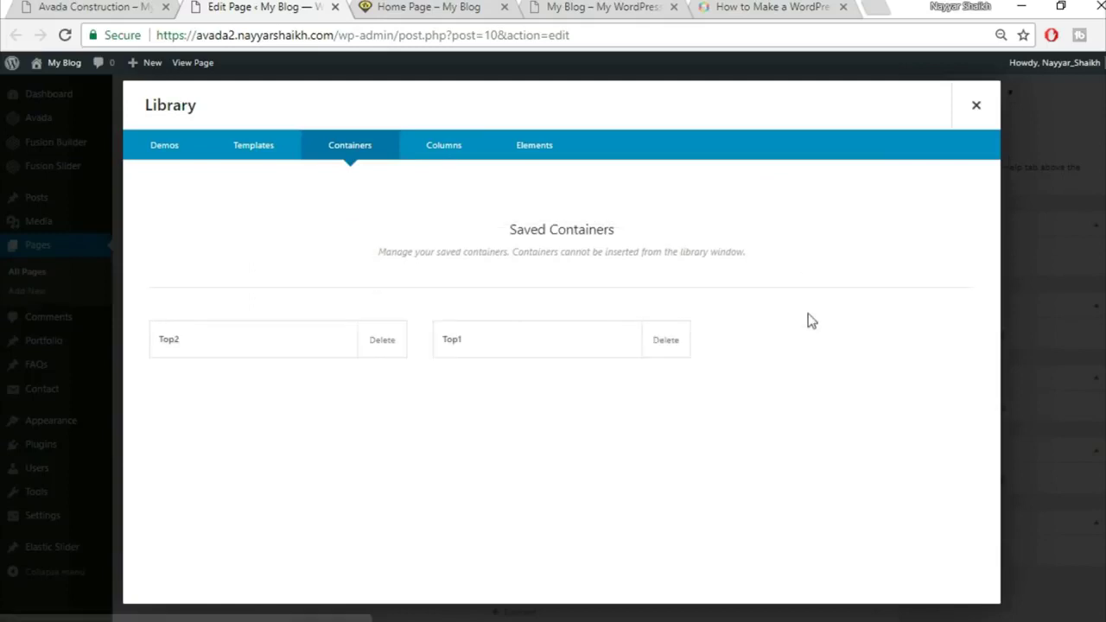
left_click(976, 109)
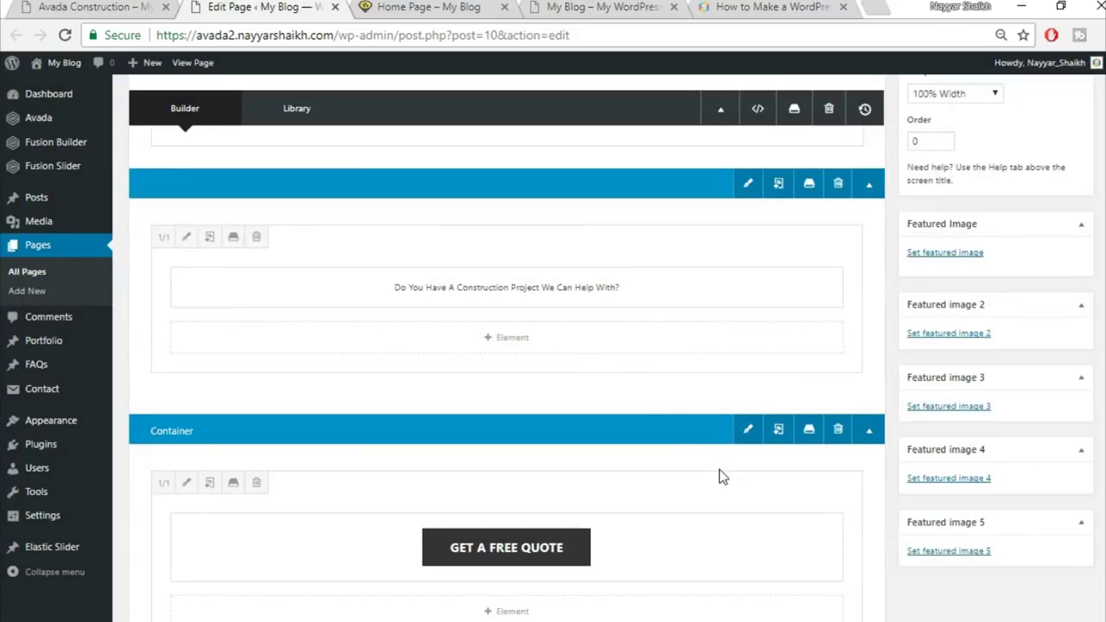
Compare the editor with the demo's Specialists heading and intro paragraph
key("ctrl+1")
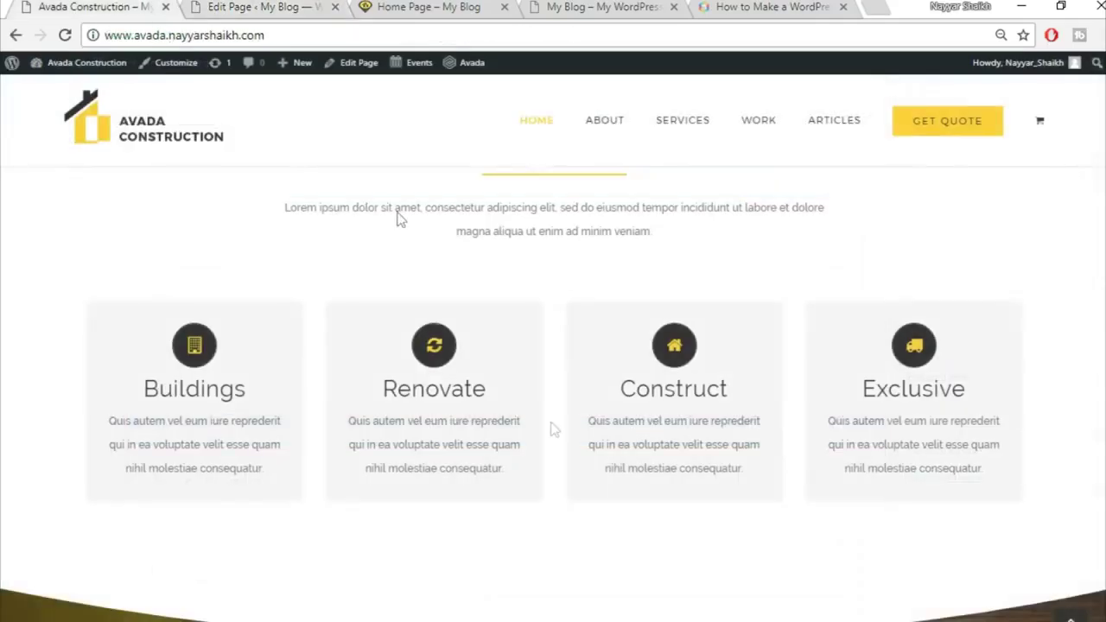
scroll(571, 460, "down", 3)
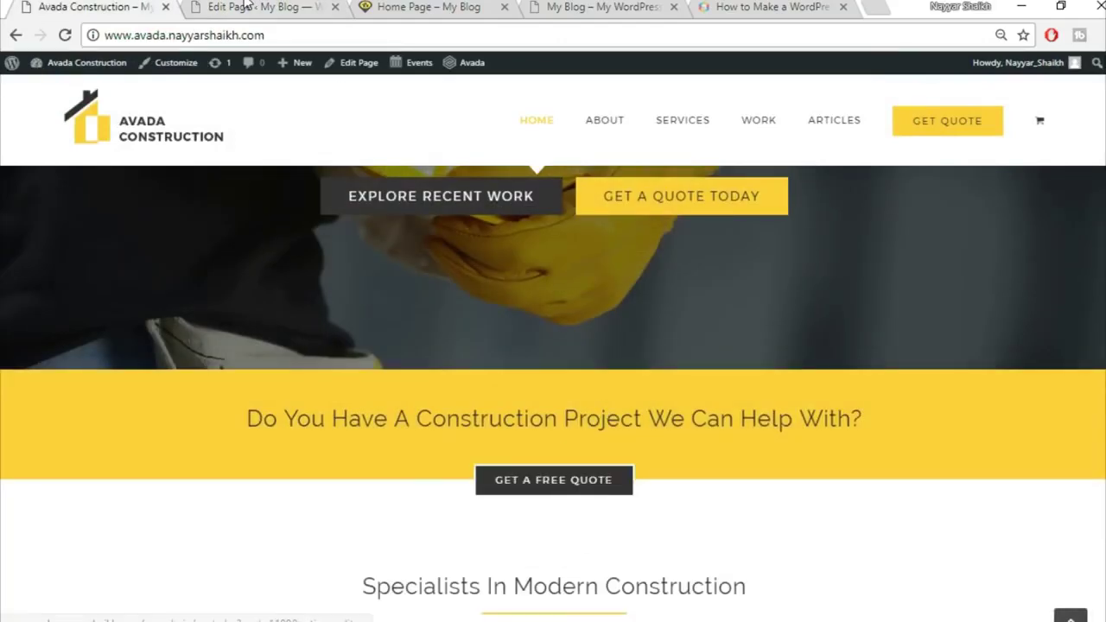
key("ctrl+2")
left_click(110, 6)
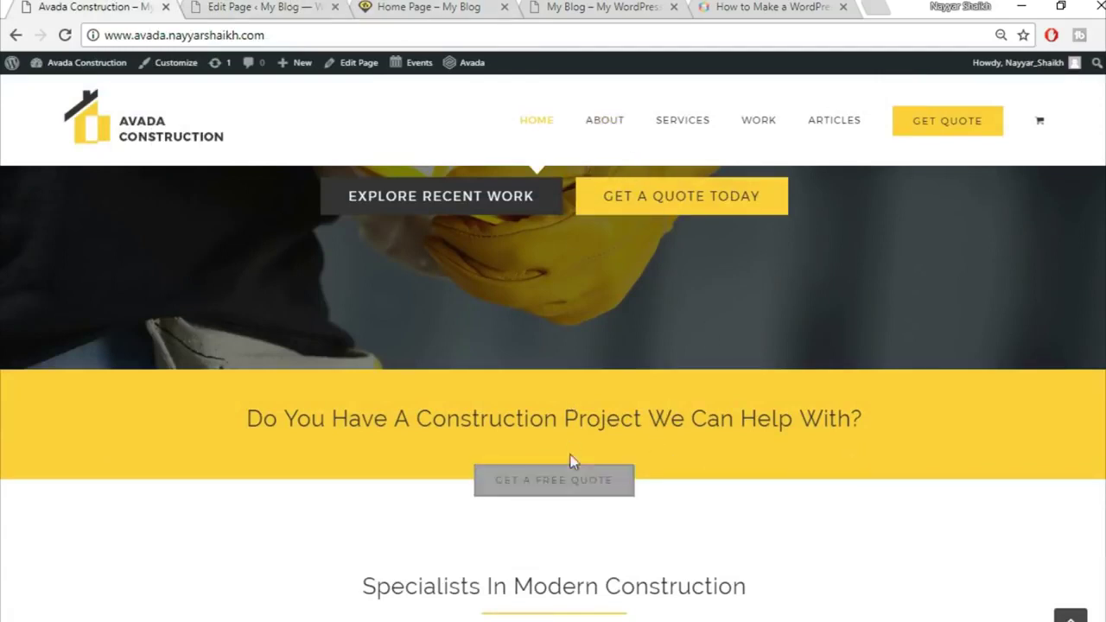
left_click(340, 16)
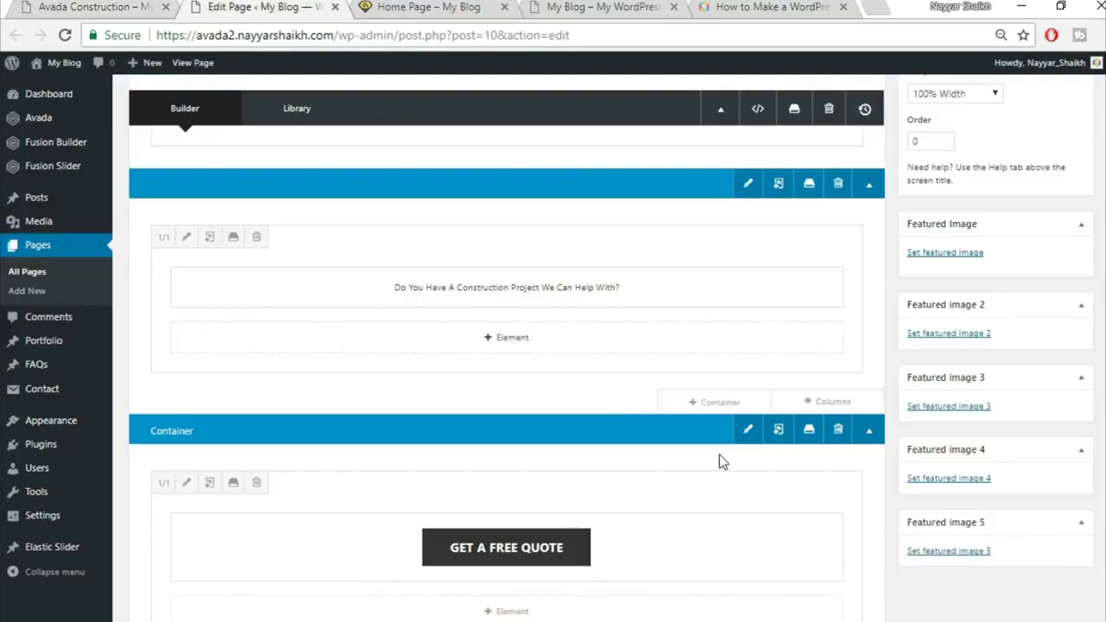
scroll(718, 459, "up", 2)
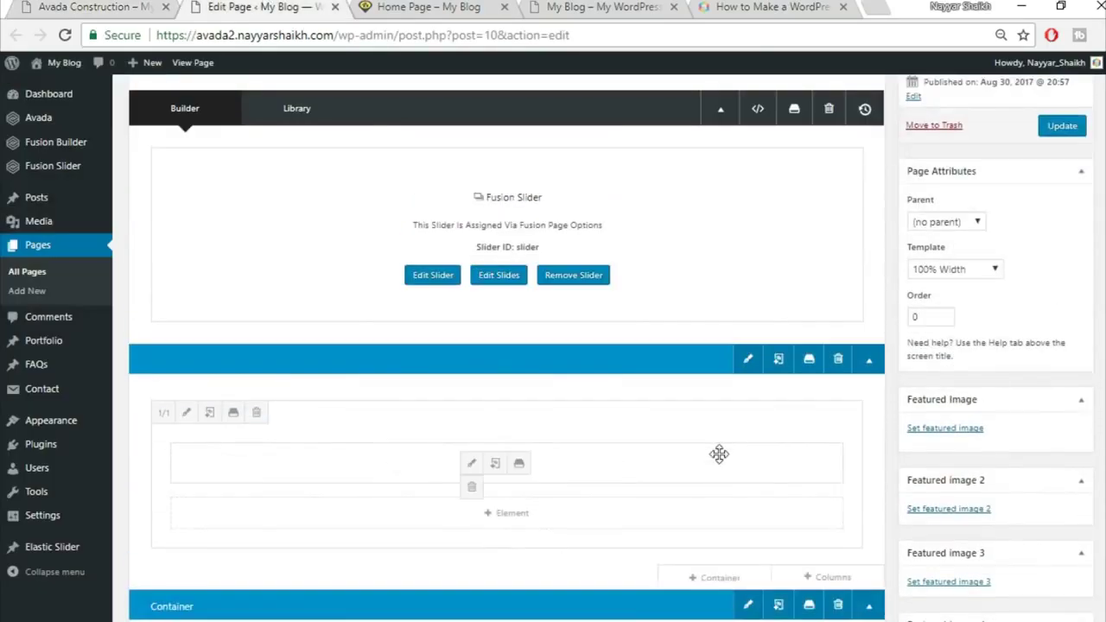
scroll(718, 459, "down", 5)
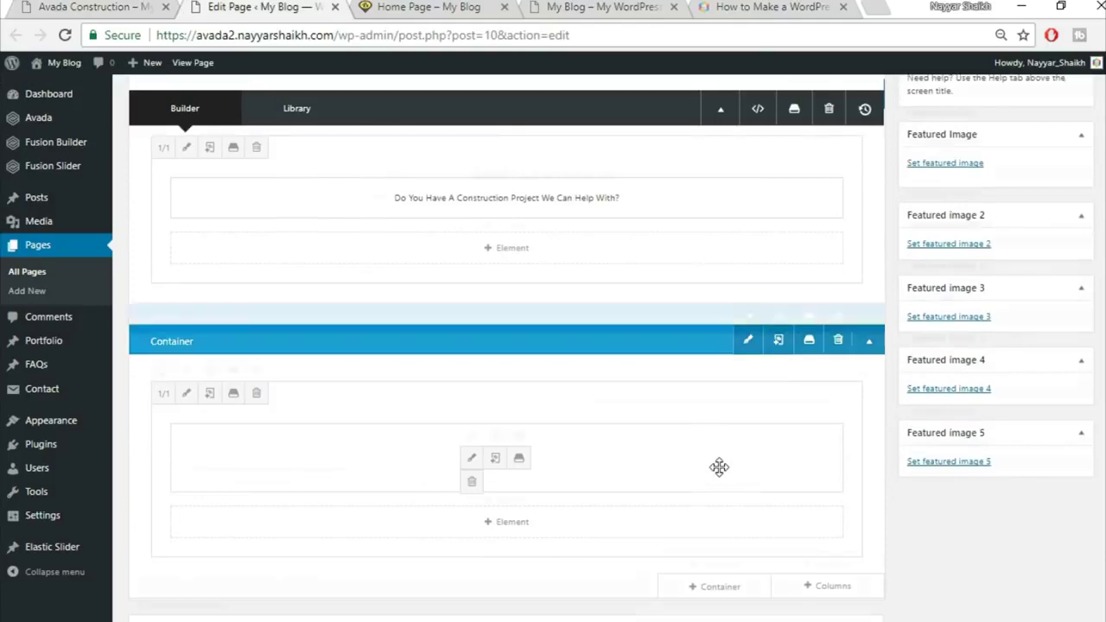
key("ctrl+shift+Tab")
left_click_drag(434, 321, 785, 420)
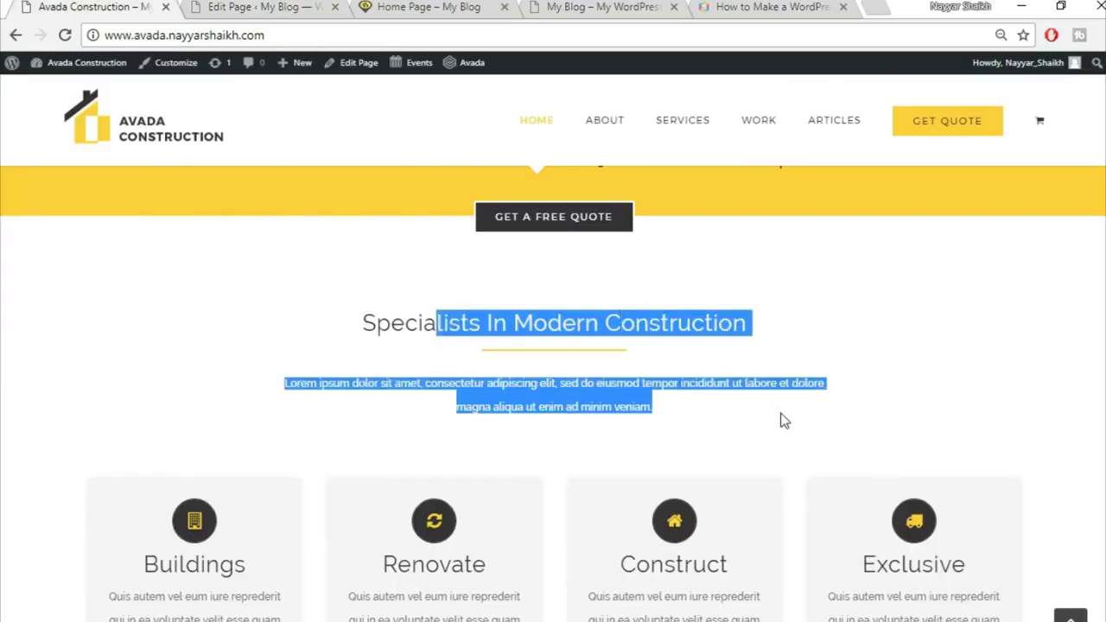
left_click(785, 420)
left_click(223, 7)
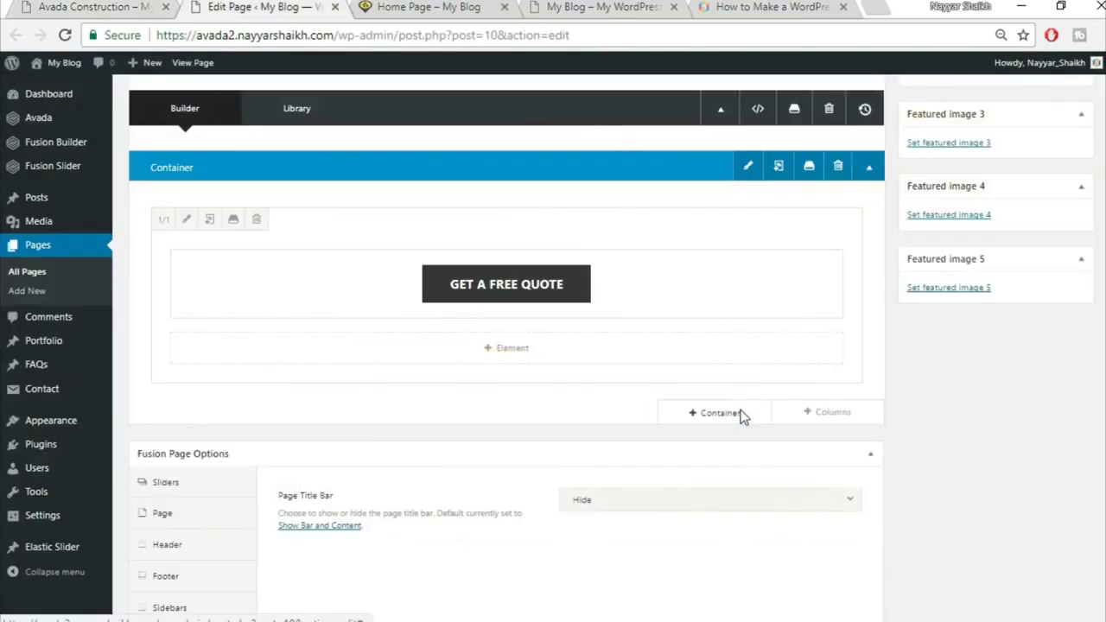
Add a container with a 1/1 column layout below Get a Free Quote
left_click(739, 411)
left_click(55, 6)
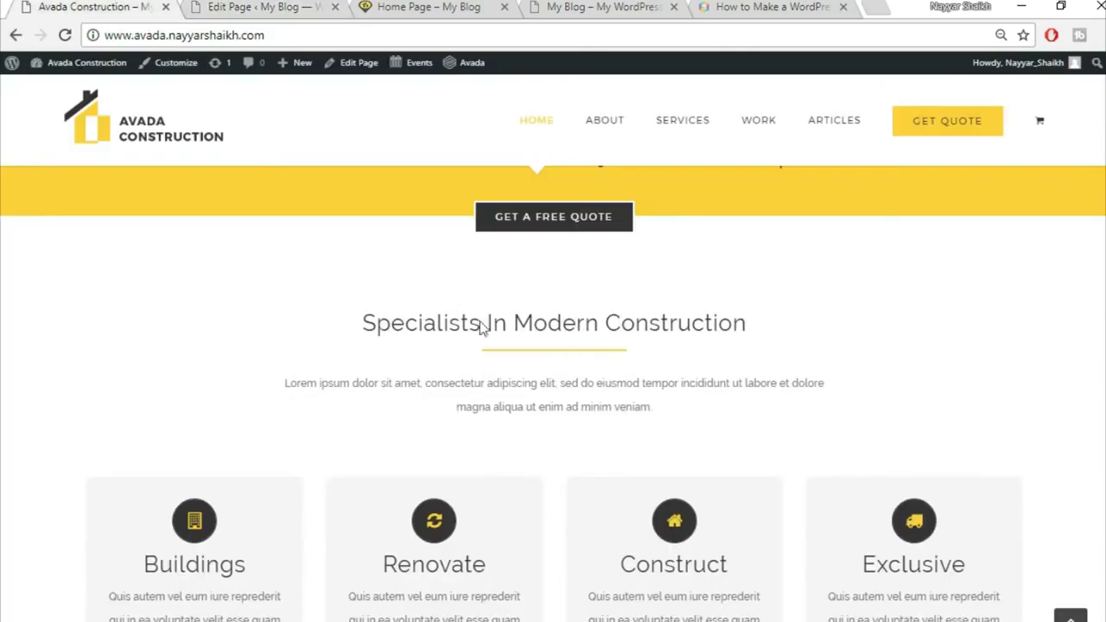
key("ctrl+Tab")
left_click(415, 251)
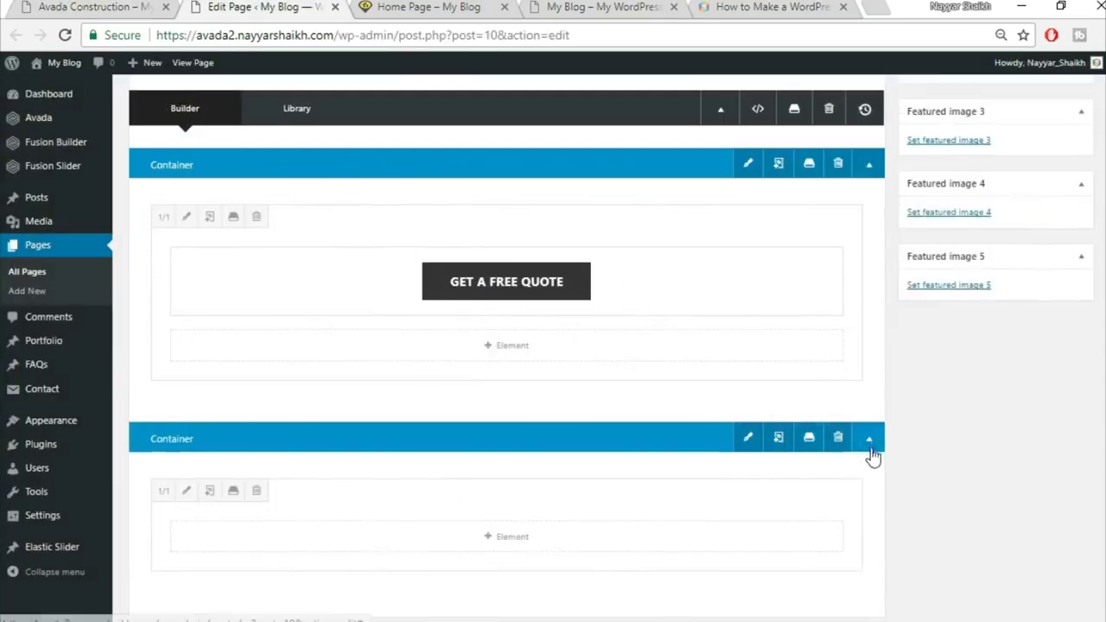
scroll(536, 378, "down", 2)
Copy the demo's 'Specialists In Modern Construction' heading and insert a Text Block element
left_click(519, 362)
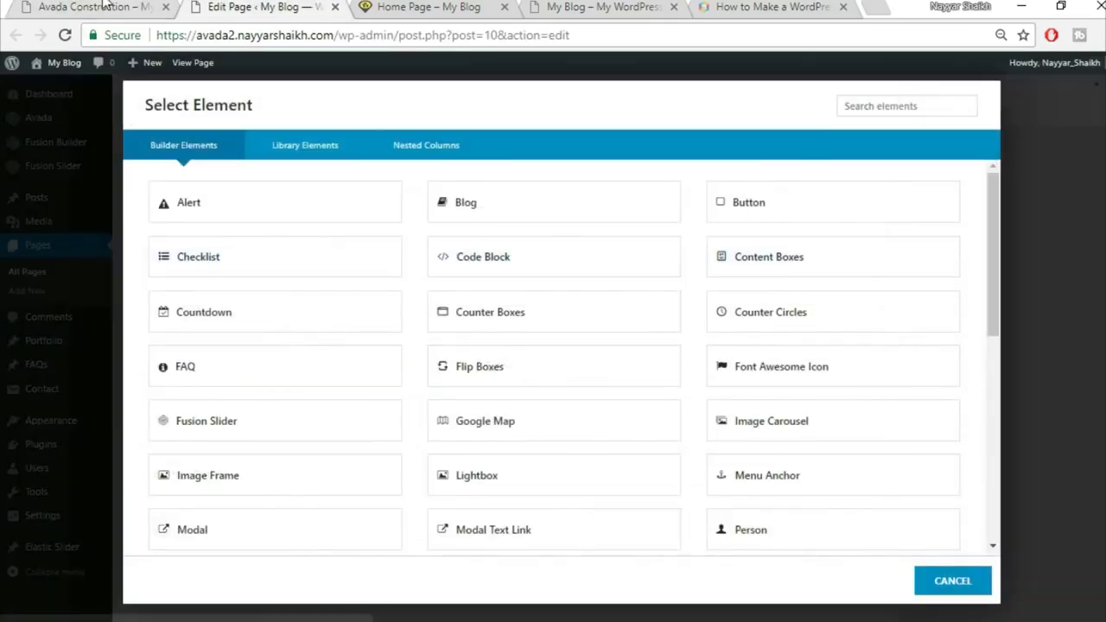
left_click(102, 6)
left_click_drag(355, 327, 803, 327)
key("ctrl+c")
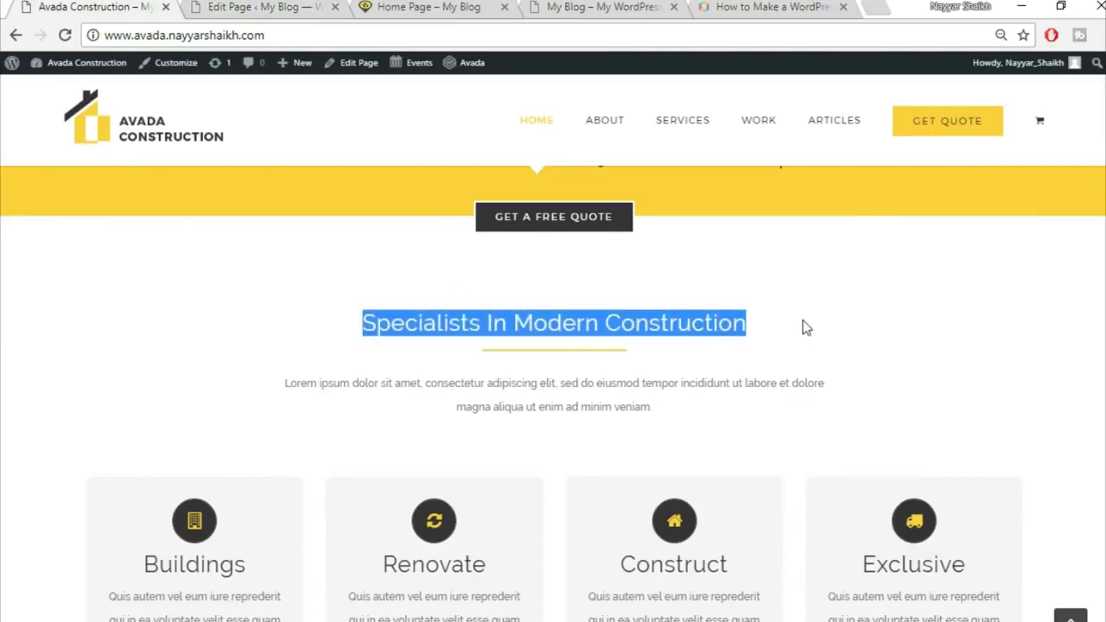
key("ctrl+Tab")
left_click(896, 109)
type("tex")
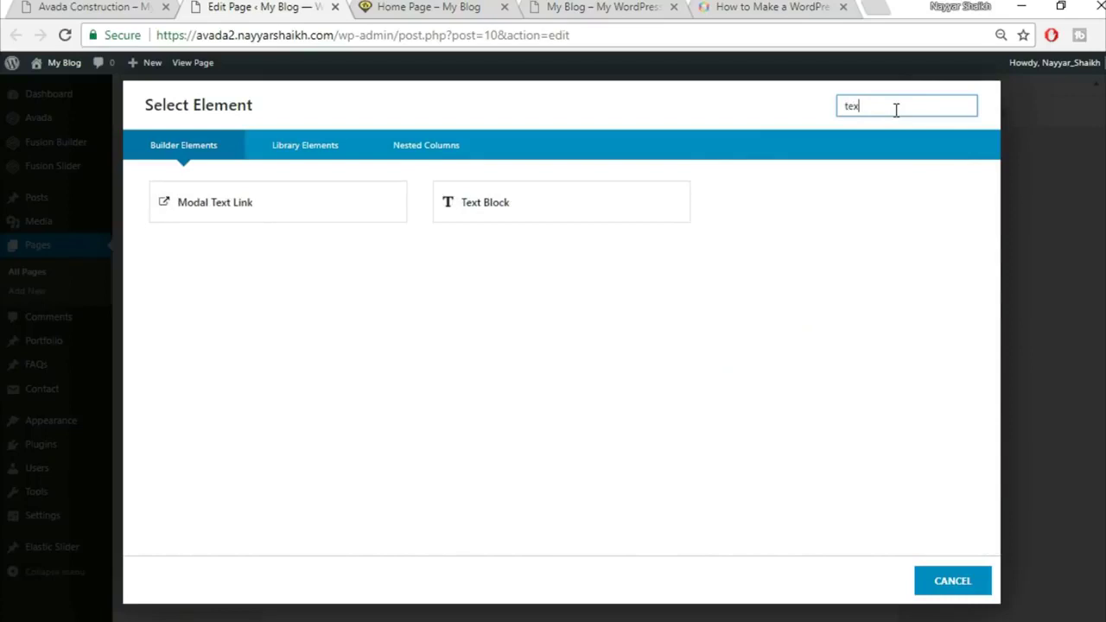
left_click(531, 214)
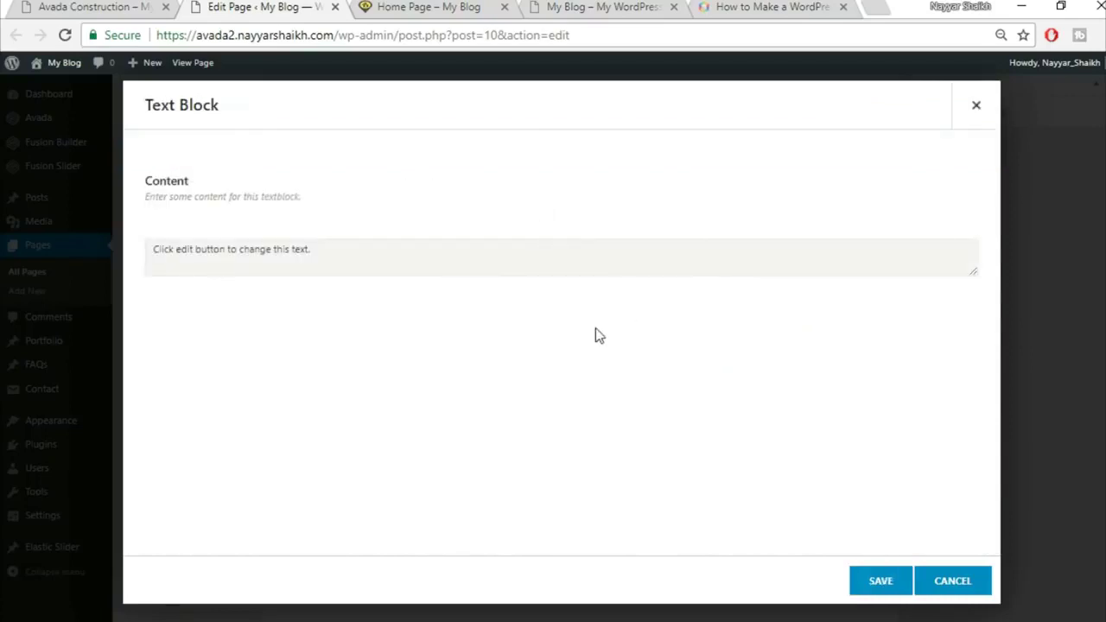
Replace the placeholder with the pasted heading, centre it as Heading 2, and save
key("ctrl+a")
key("Delete")
key("ctrl+v")
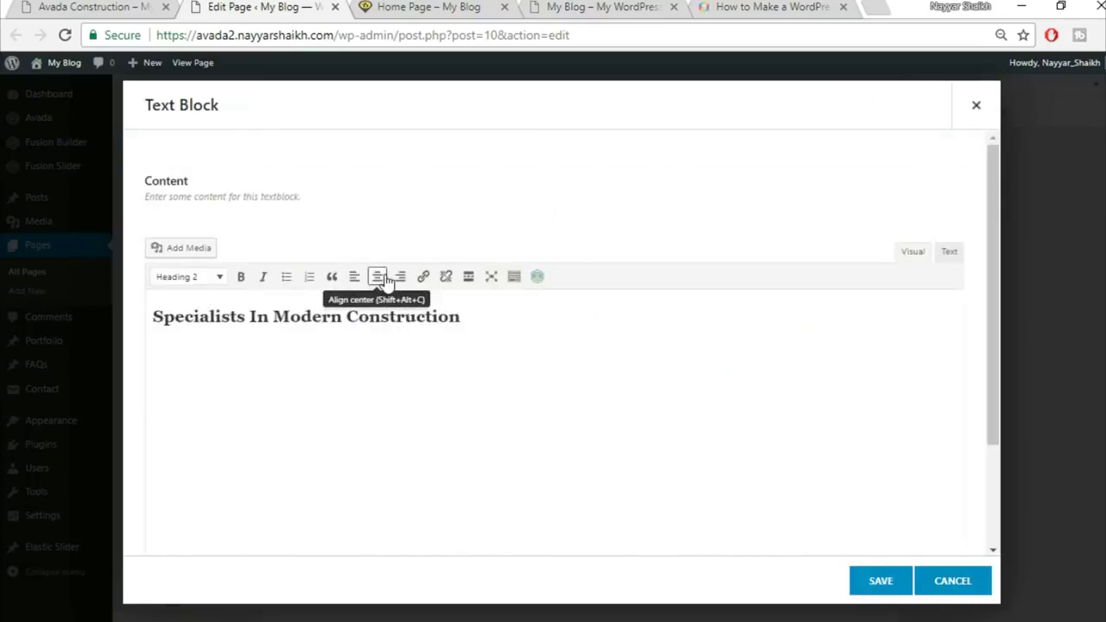
key("ctrl+a")
left_click(381, 282)
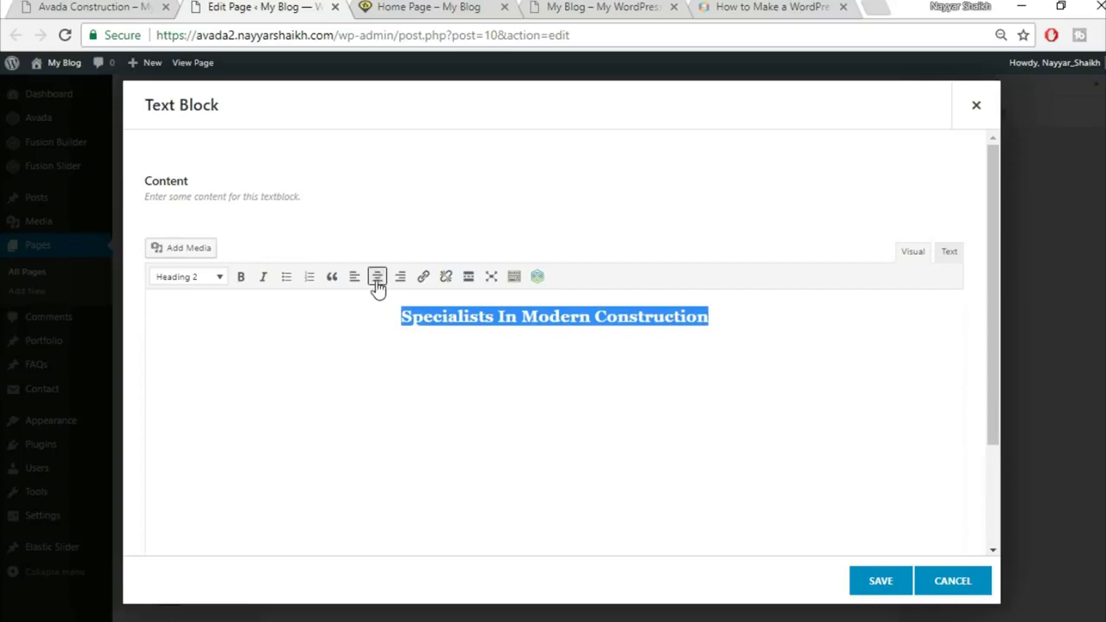
left_click(878, 586)
left_click(139, 7)
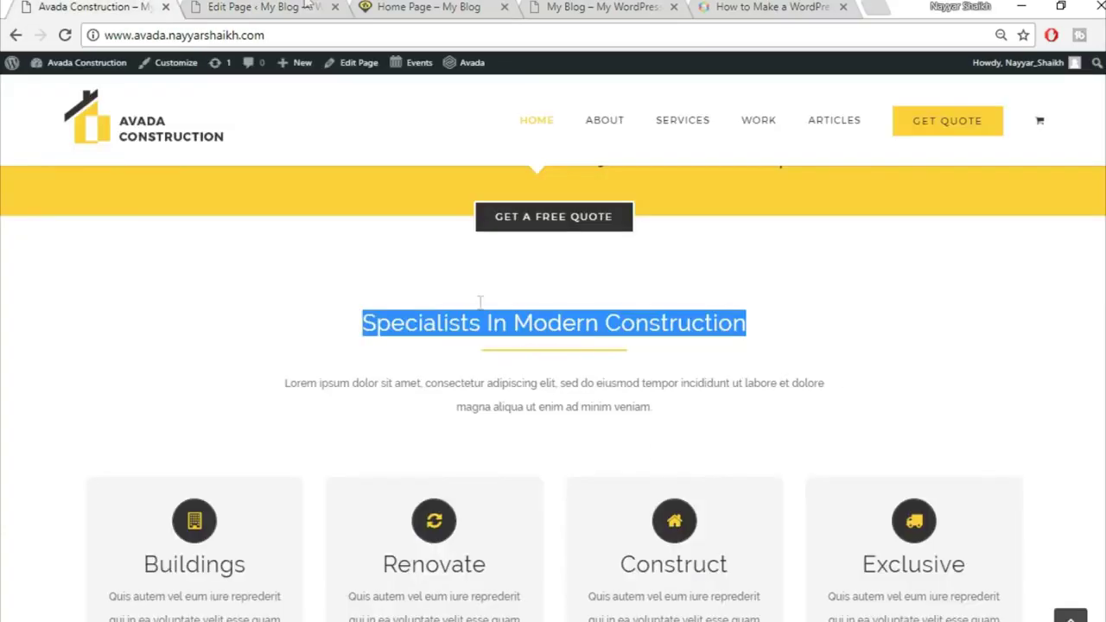
left_click(307, 5)
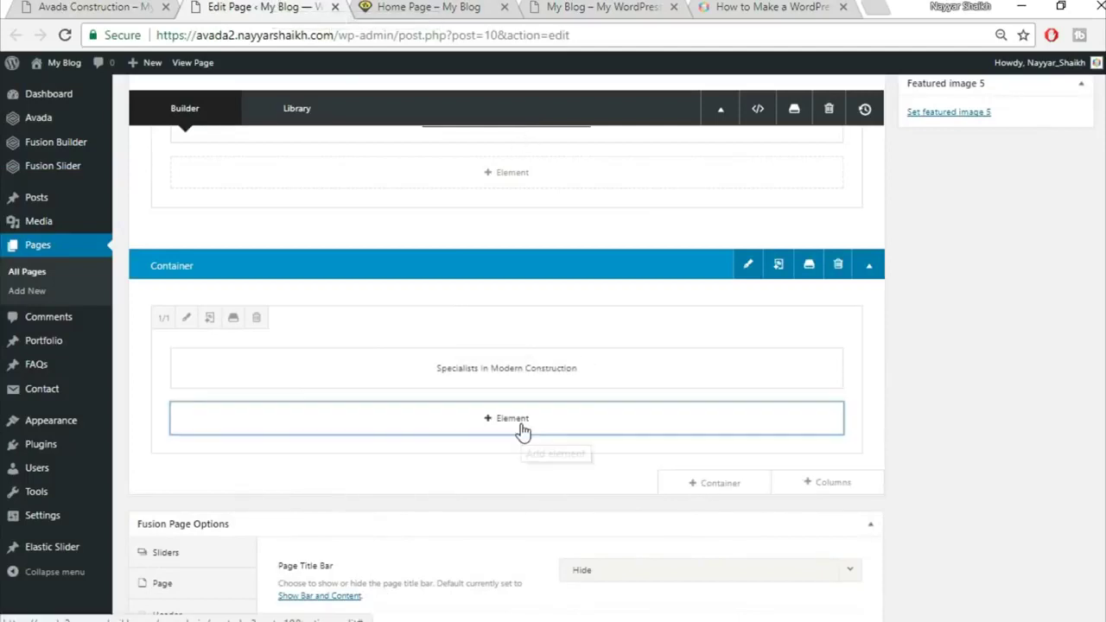
Add a Separator element with the Single Border Solid style
left_click(522, 432)
left_click(893, 109)
type("se")
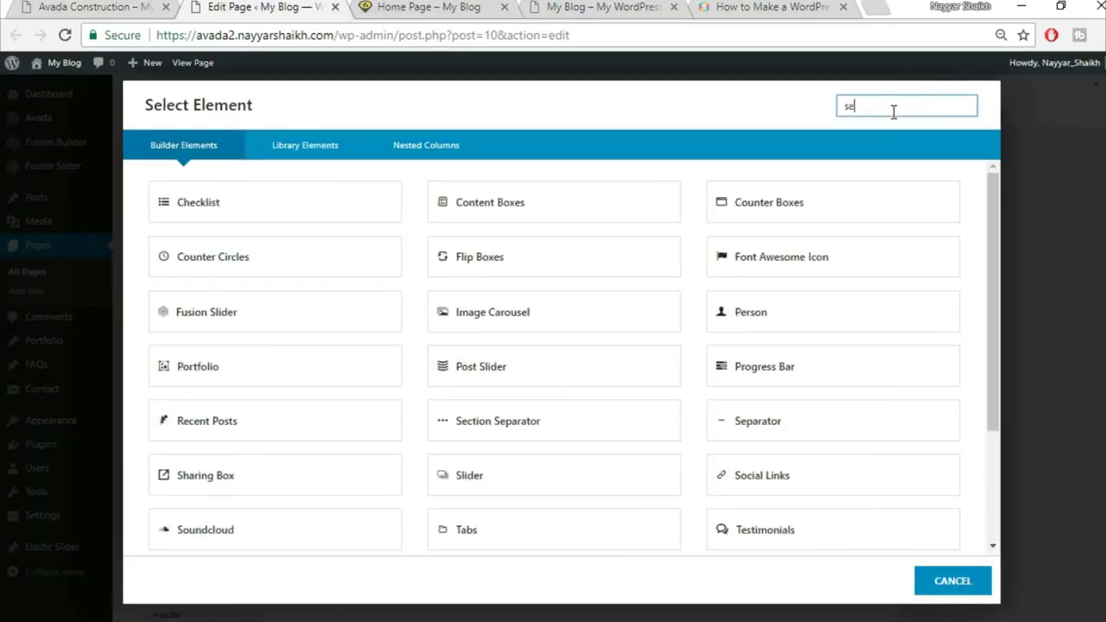
type("pa")
left_click(626, 197)
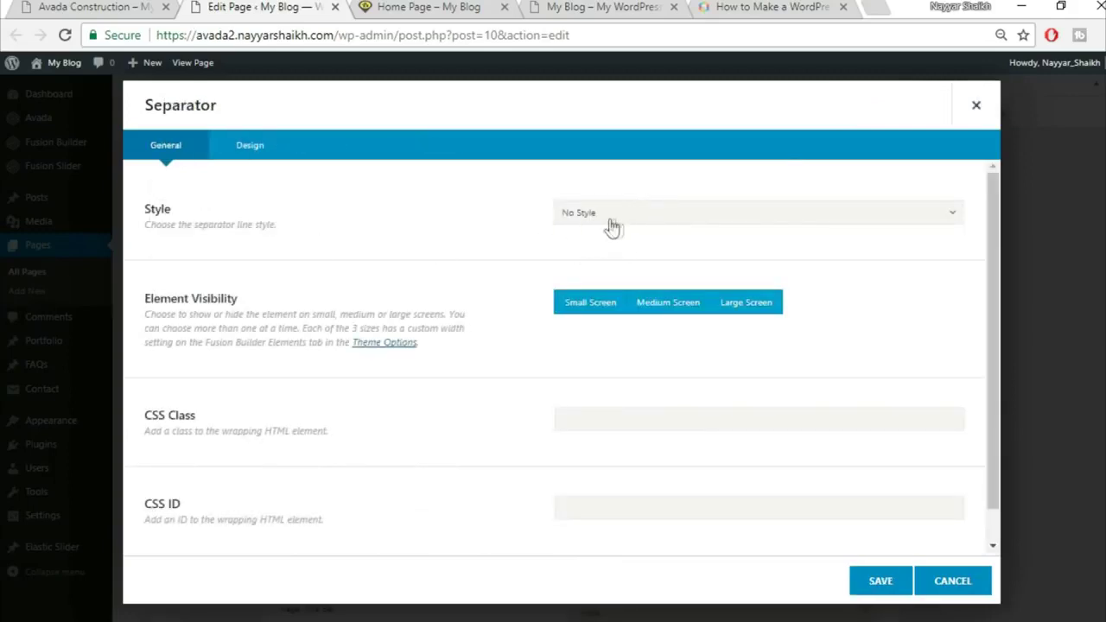
left_click(633, 218)
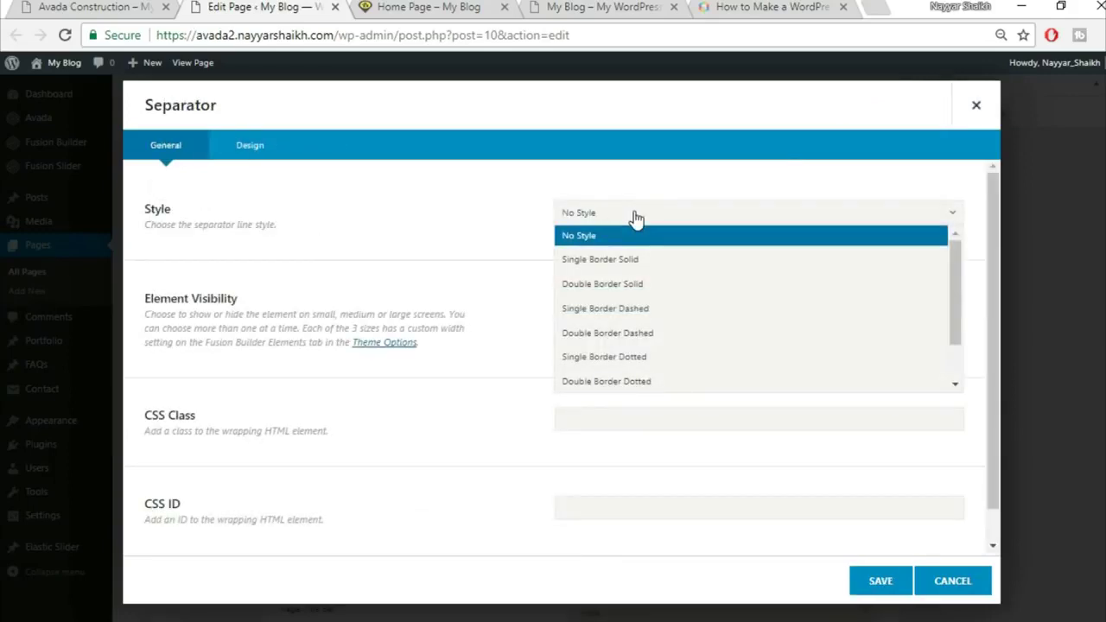
left_click(642, 261)
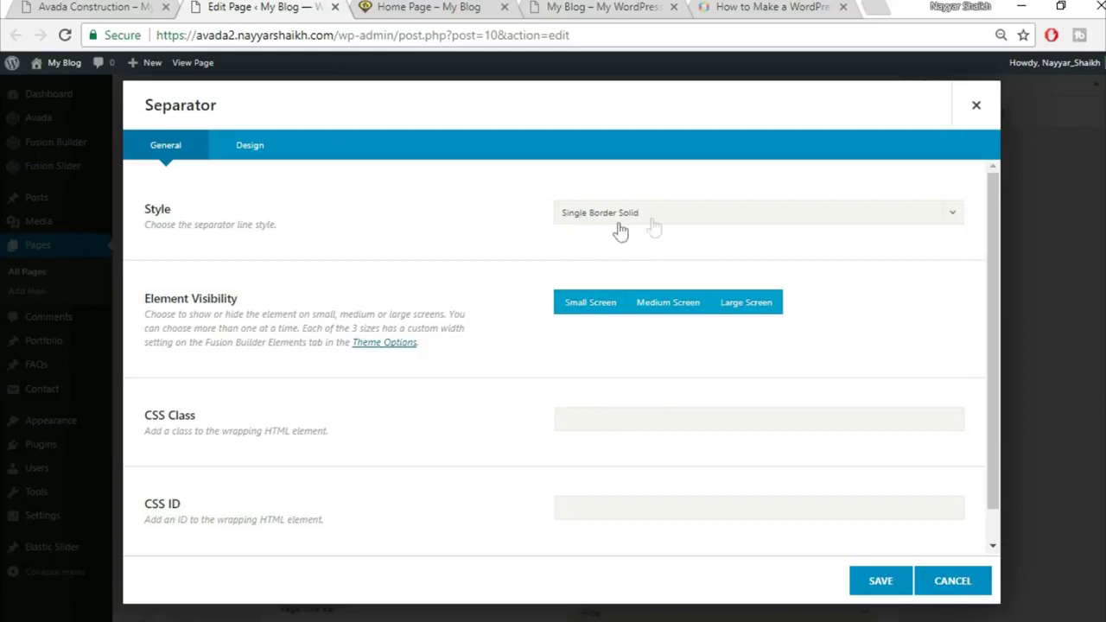
In the separator's Design settings, pick a yellow colour and set margins 0/30
left_click(100, 7)
left_click(483, 358)
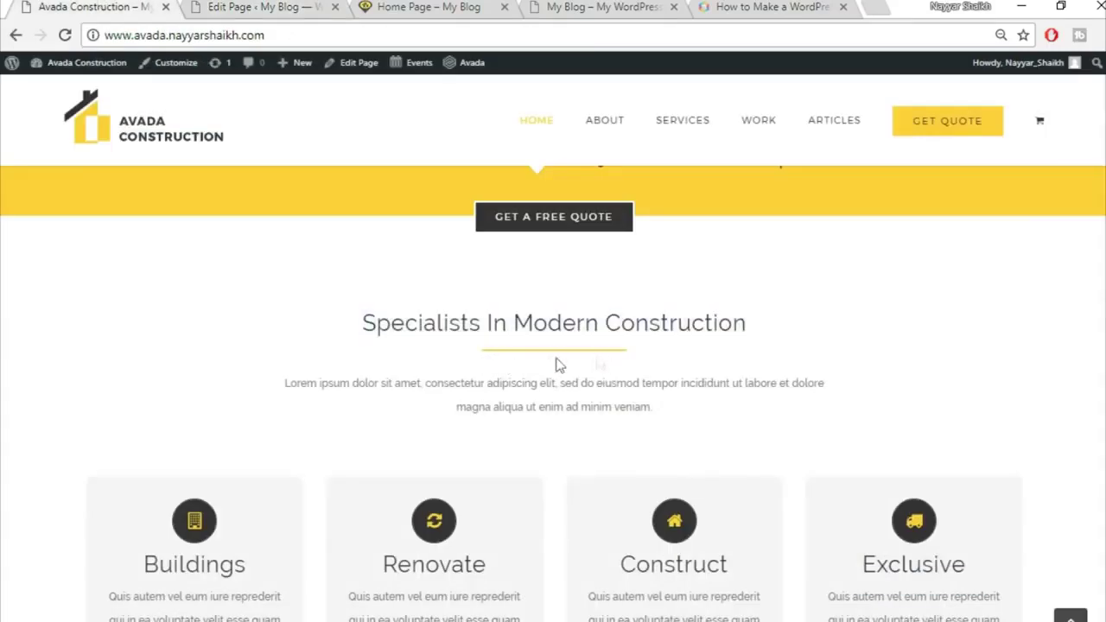
left_click(234, 6)
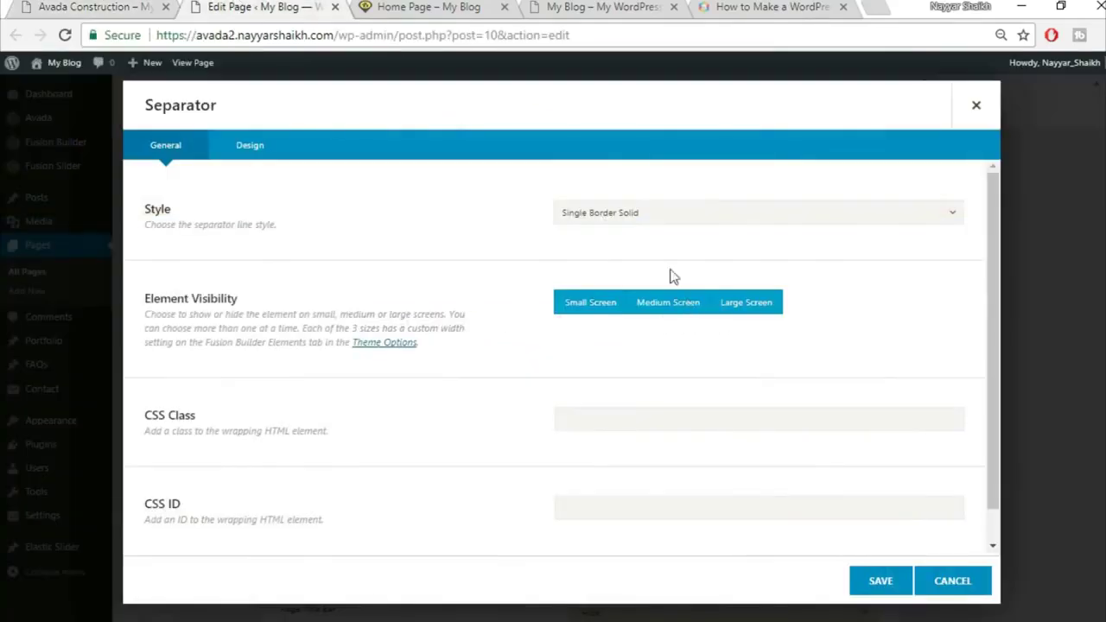
scroll(395, 437, "down", 1)
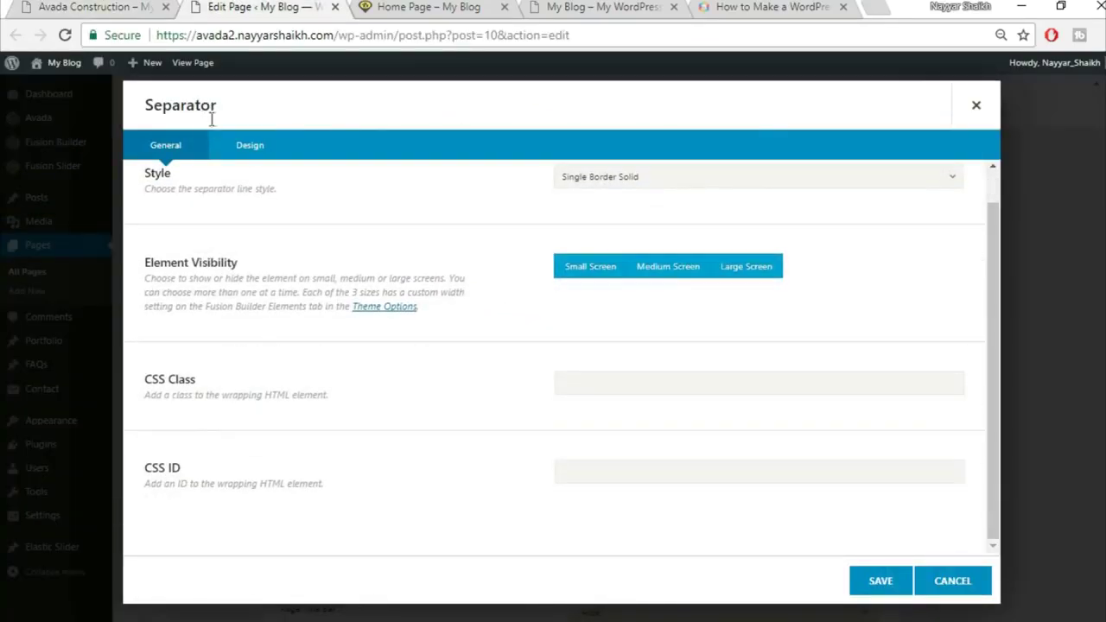
left_click(262, 162)
scroll(519, 246, "up", 1)
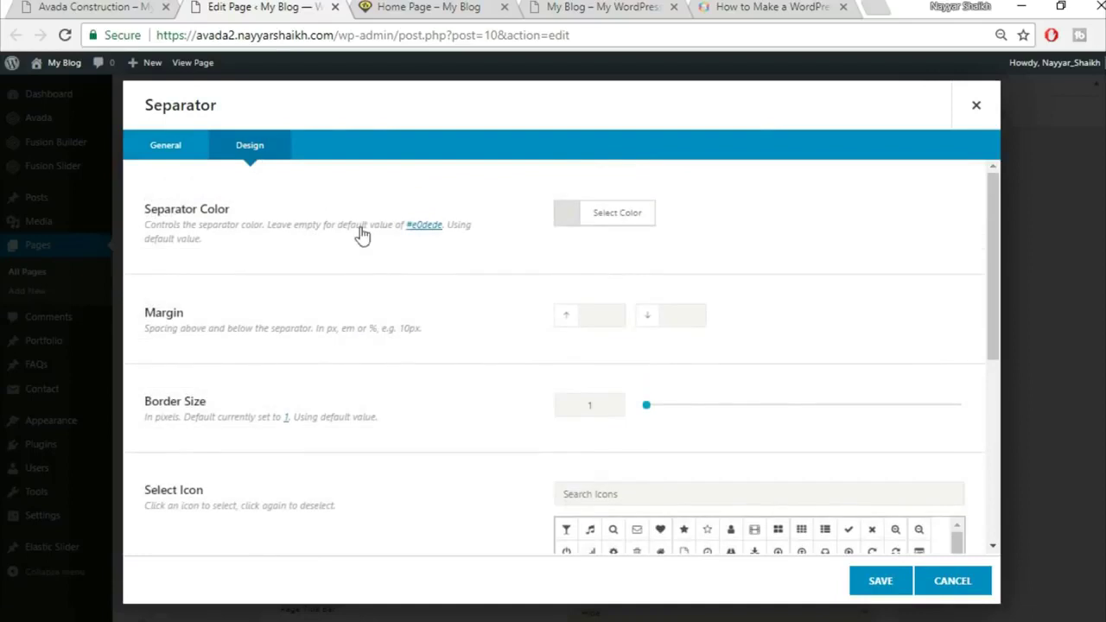
left_click(651, 223)
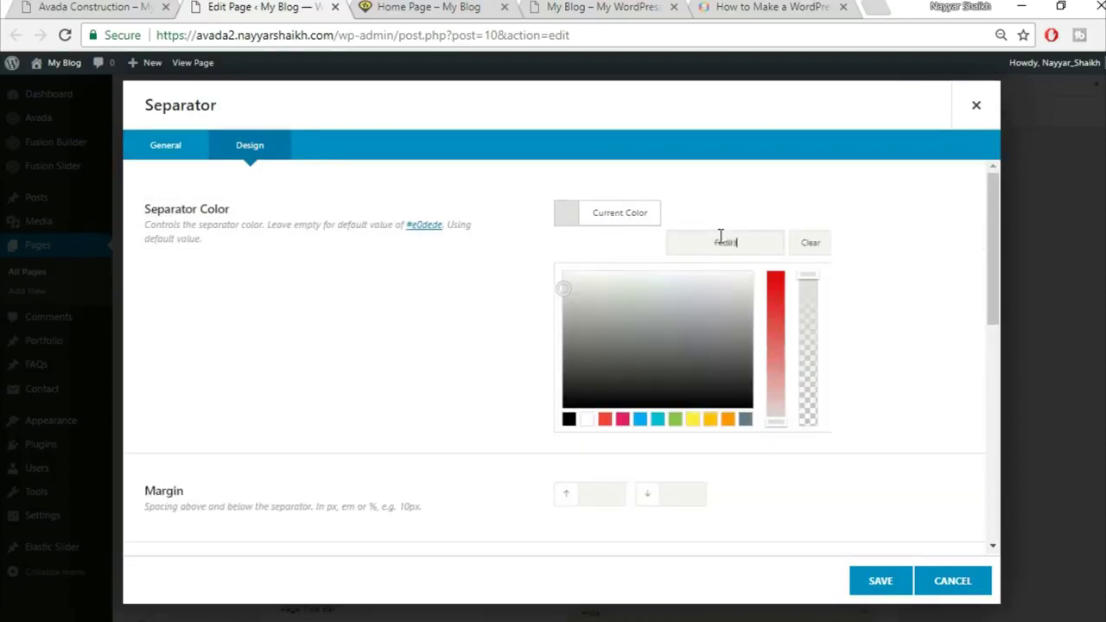
type("0")
scroll(912, 275, "down", 2)
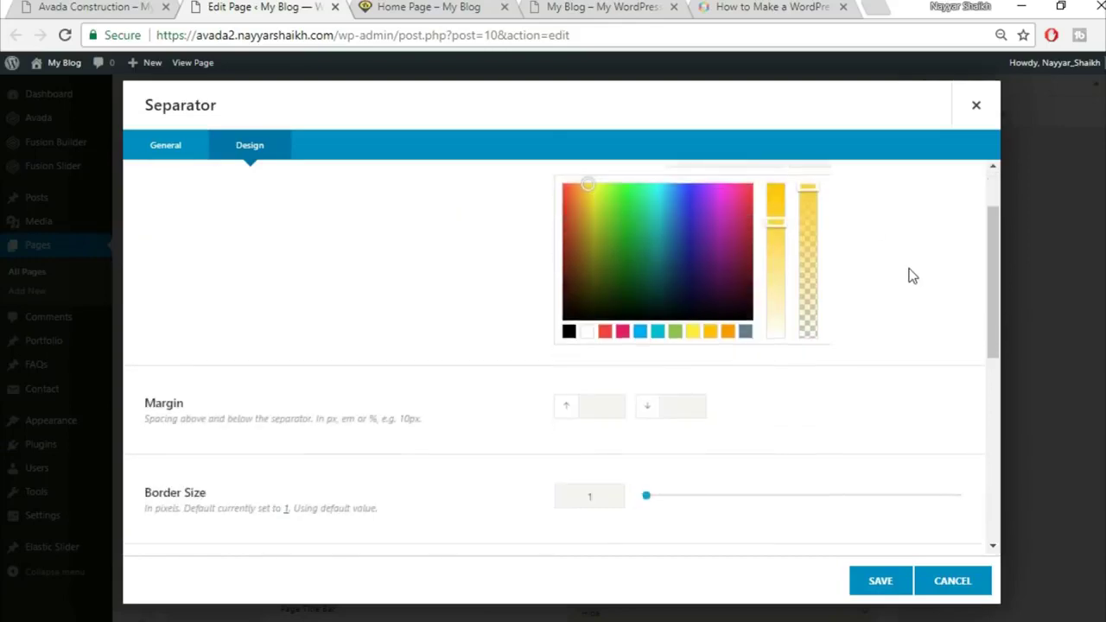
scroll(910, 275, "down", 3)
scroll(910, 274, "up", 1)
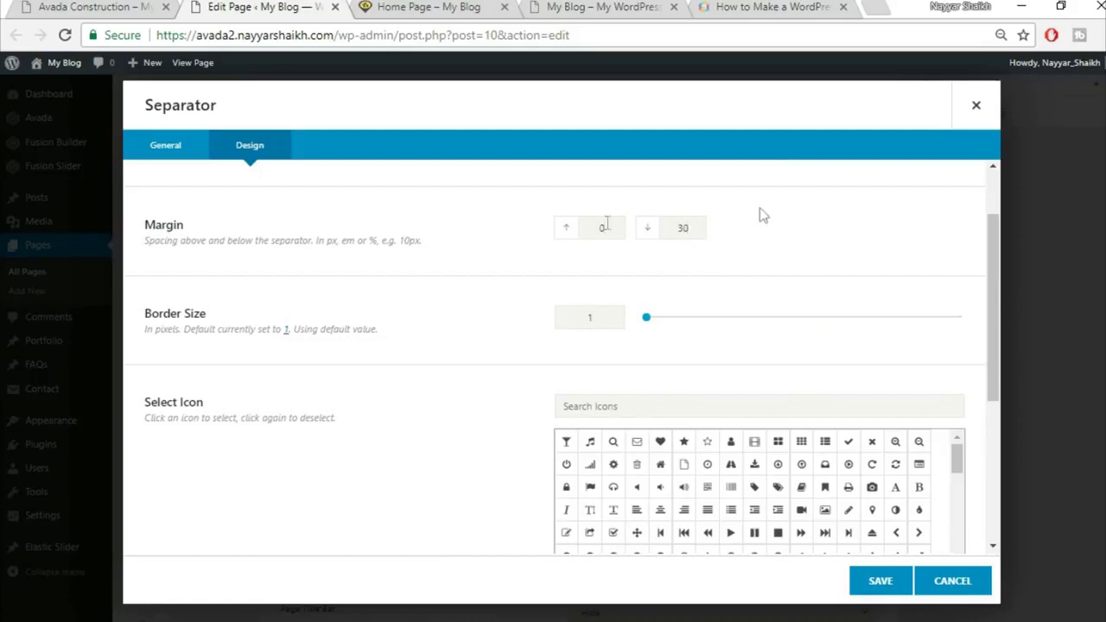
Set the separator border size to 2, matching the demo's thickness
left_click(159, 5)
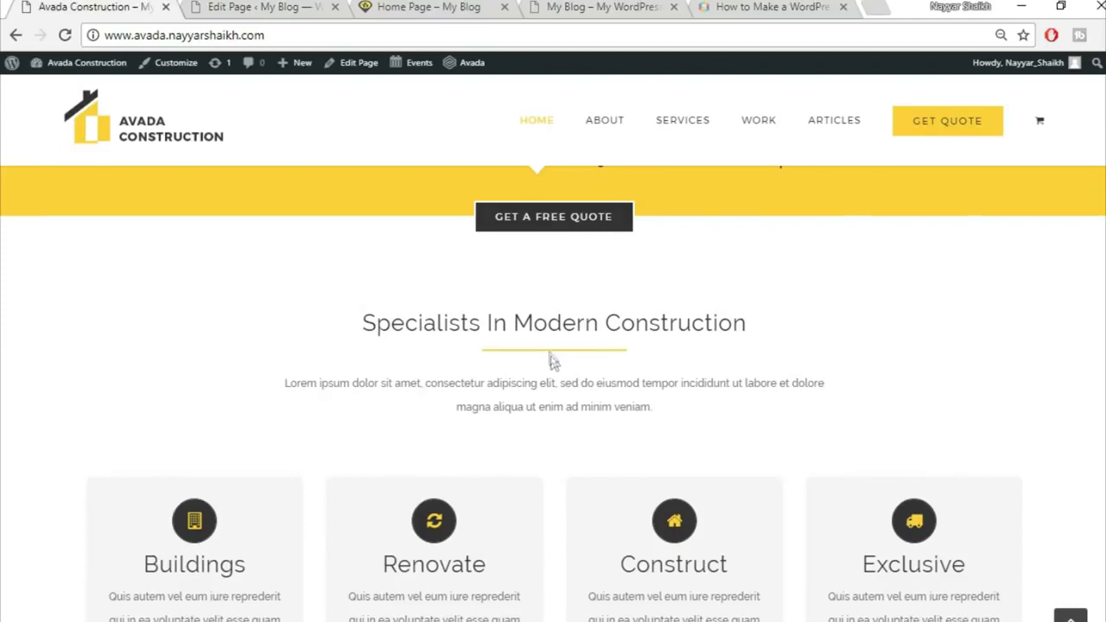
left_click(212, 7)
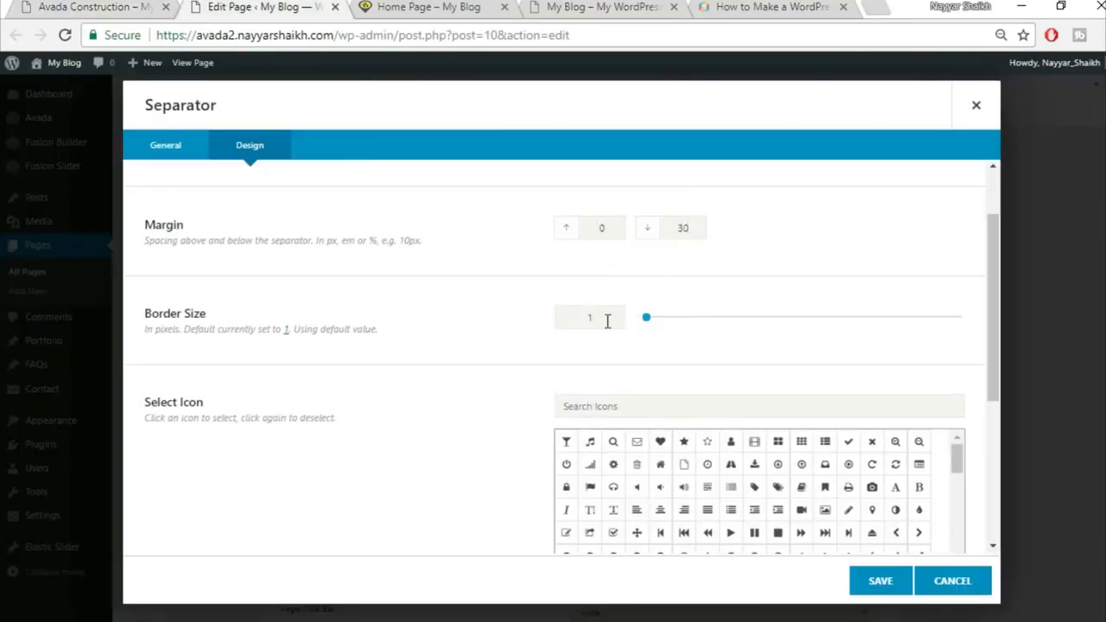
type("2")
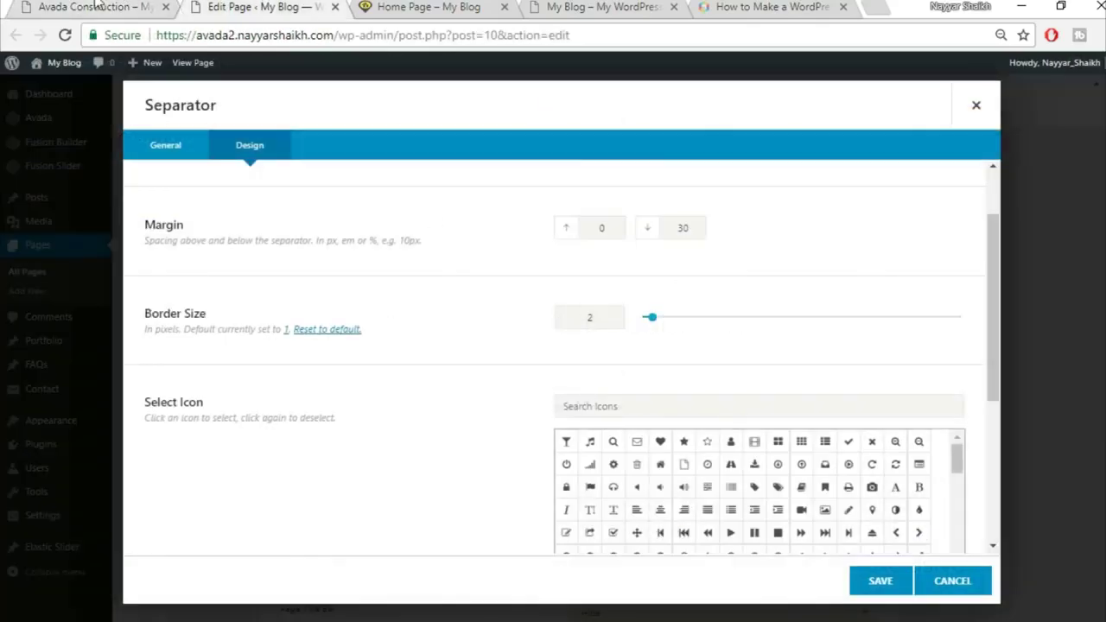
left_click(98, 6)
left_click(264, 6)
scroll(436, 415, "down", 4)
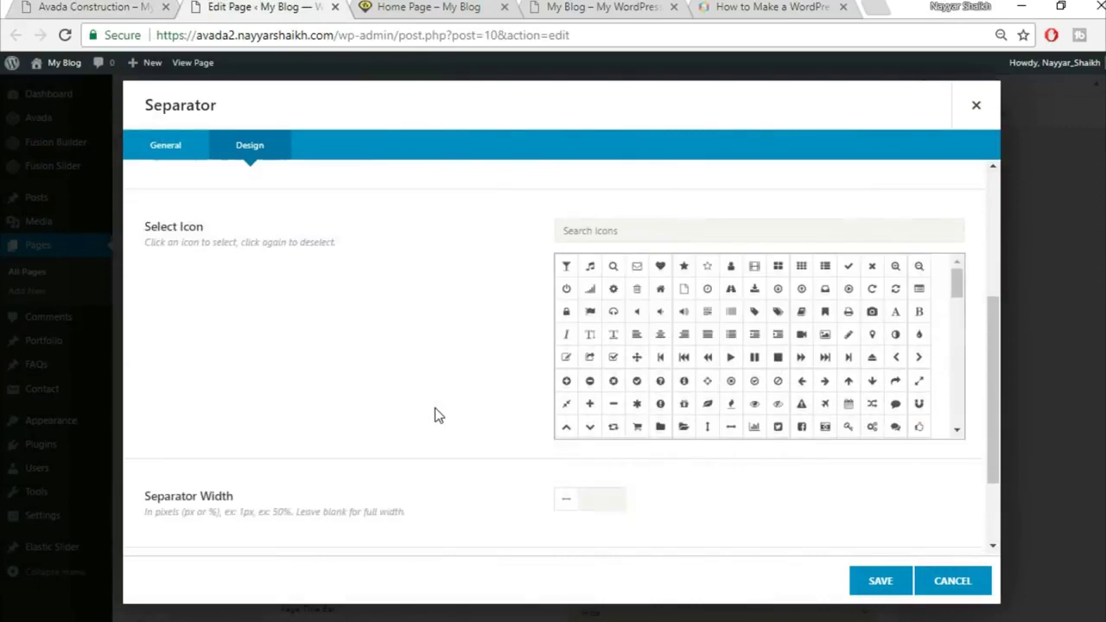
left_click(112, 6)
left_click(250, 7)
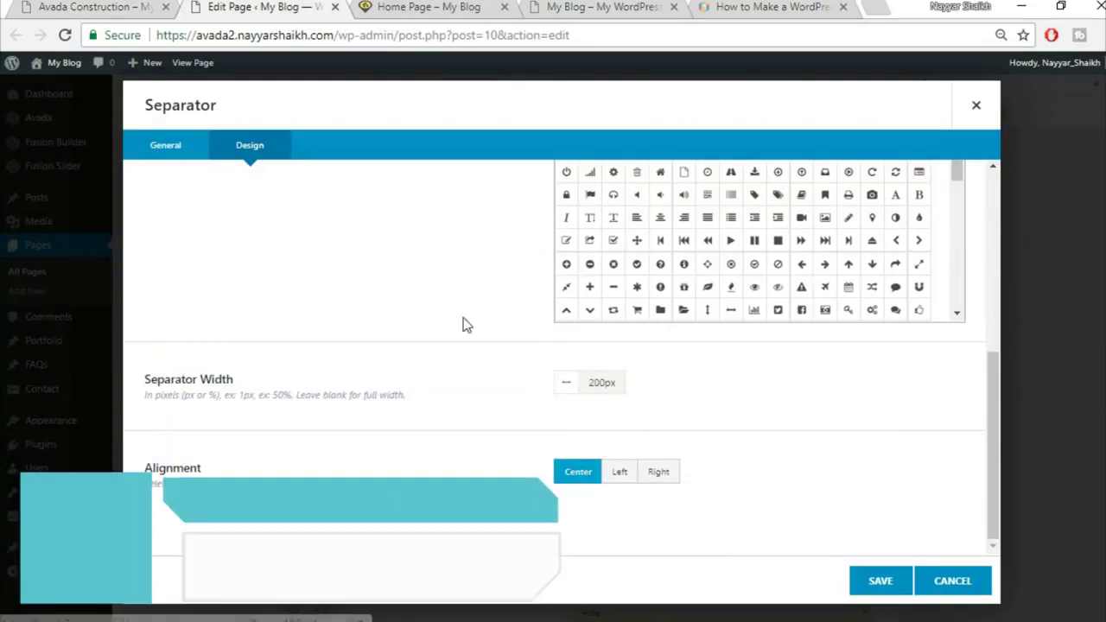
Set 200px width with centre alignment, save, and select the demo's Lorem ipsum paragraph
left_click(104, 7)
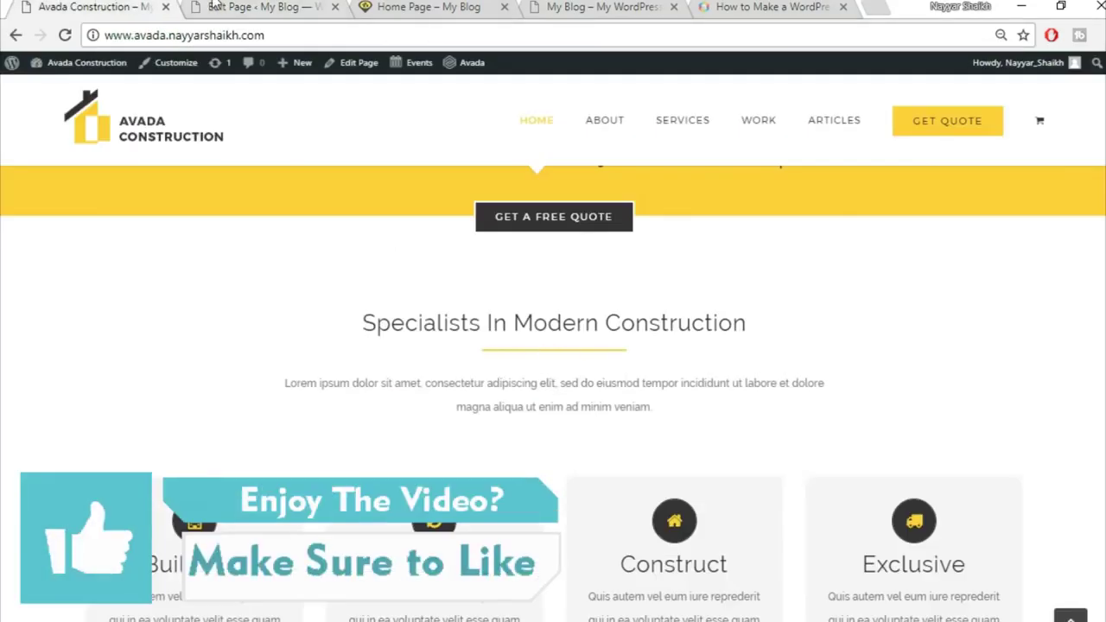
left_click(215, 6)
left_click(879, 581)
left_click(58, 6)
left_click_drag(288, 384, 795, 411)
key("ctrl+c")
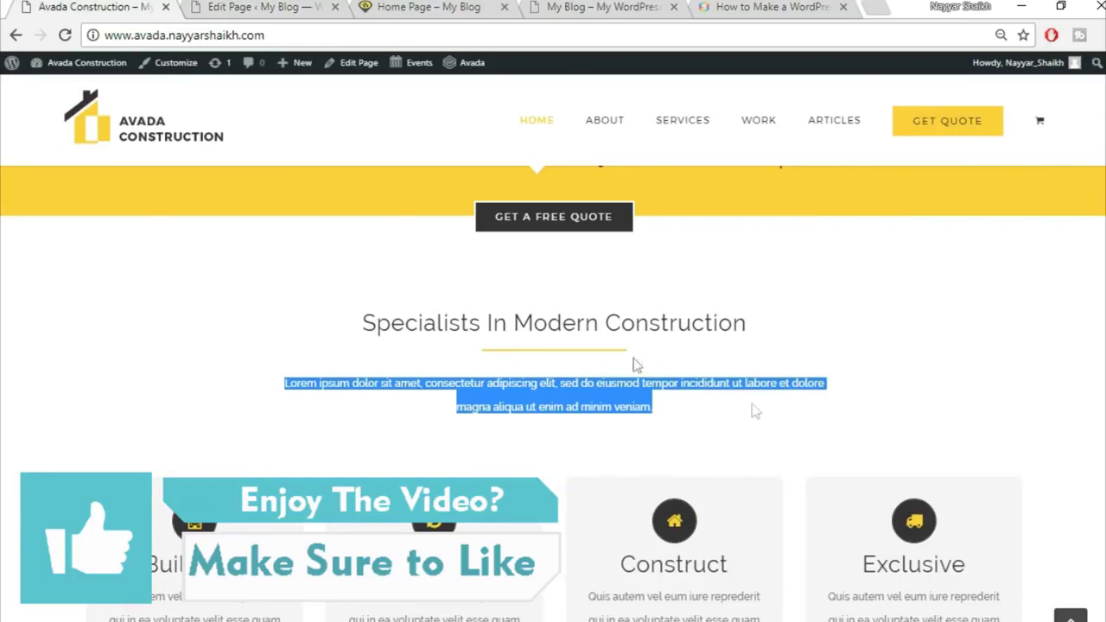
Add a centred Text Block containing the pasted Lorem ipsum paragraph below the separator
left_click(259, 6)
left_click(533, 474)
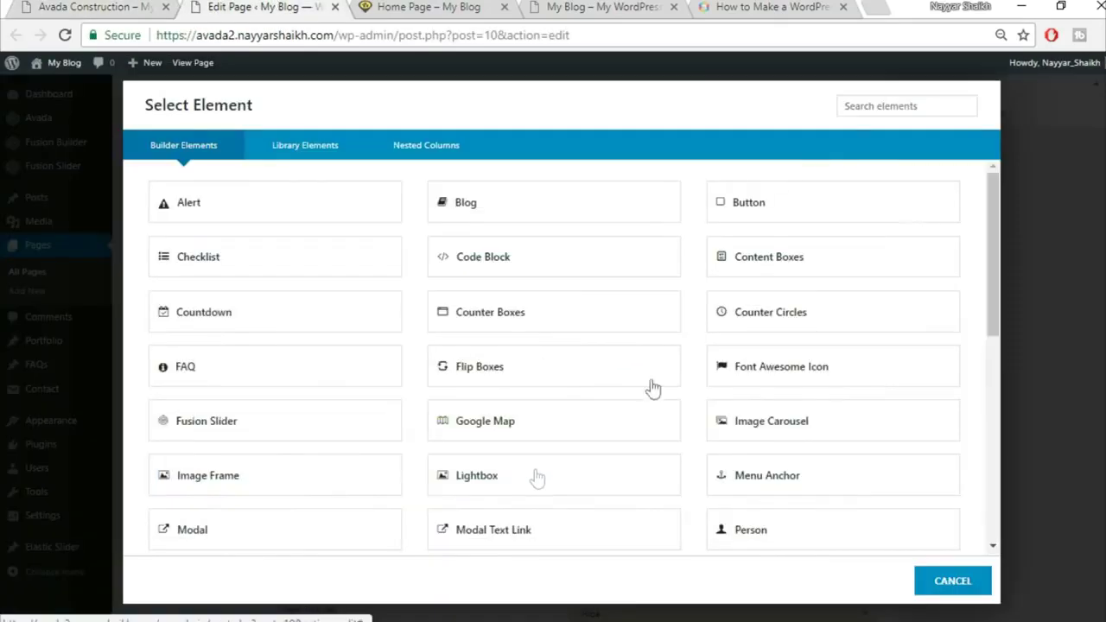
left_click(888, 102)
type("tex")
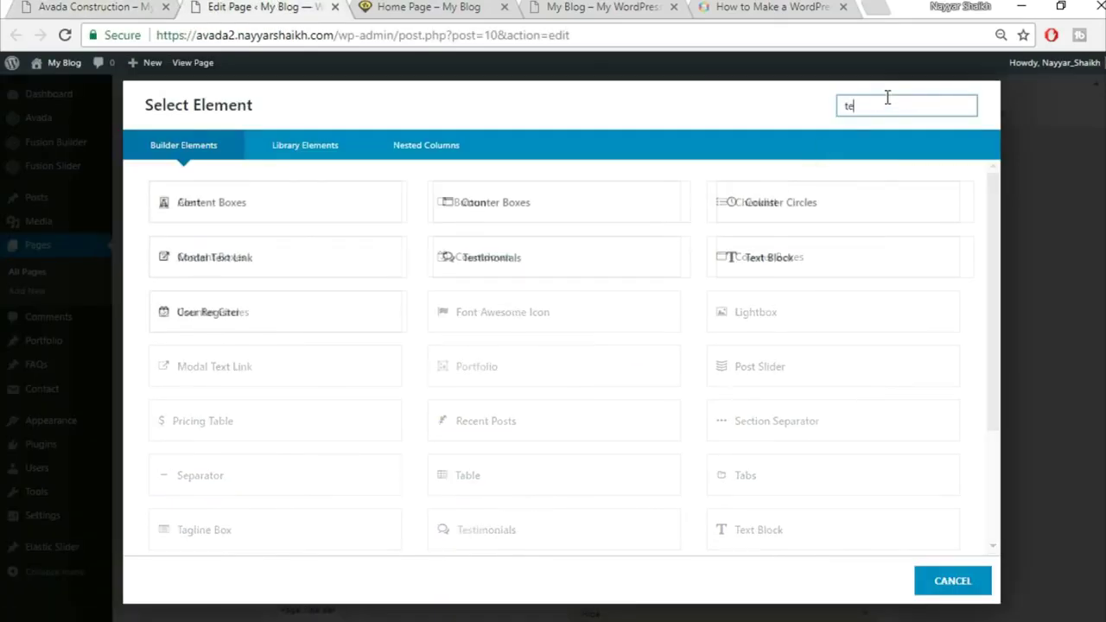
left_click(640, 215)
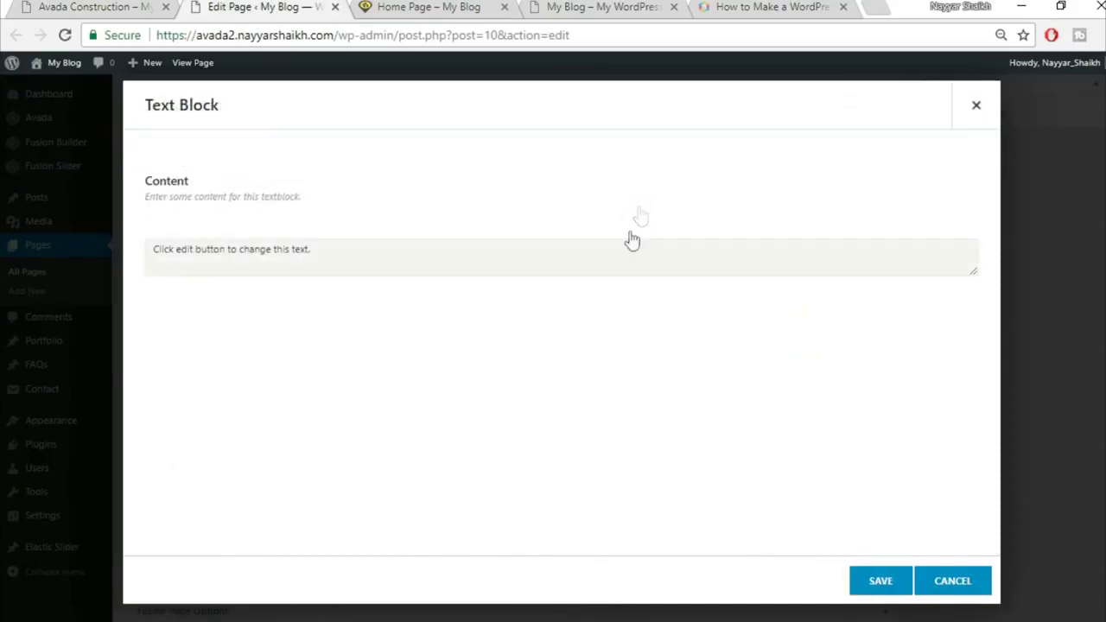
left_click(948, 251)
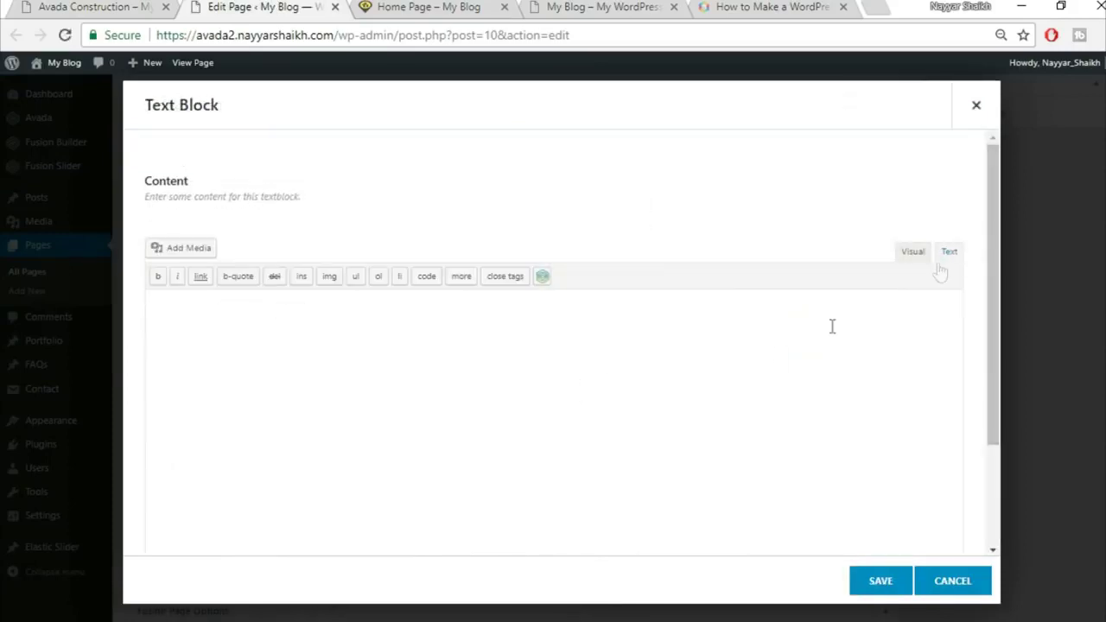
key("ctrl+v")
left_click(914, 259)
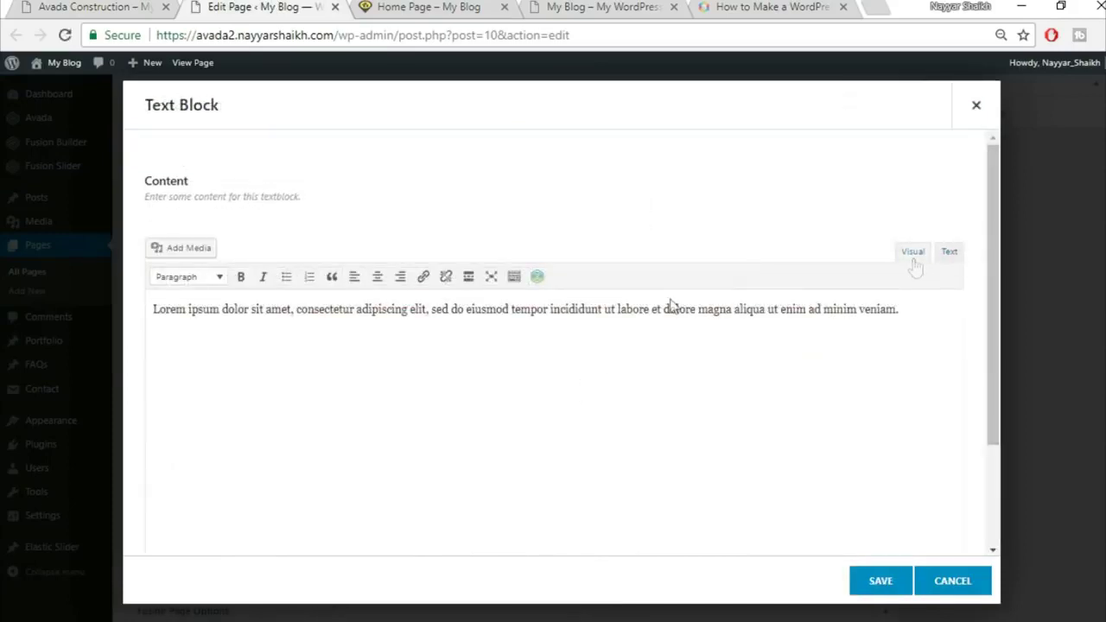
left_click(377, 283)
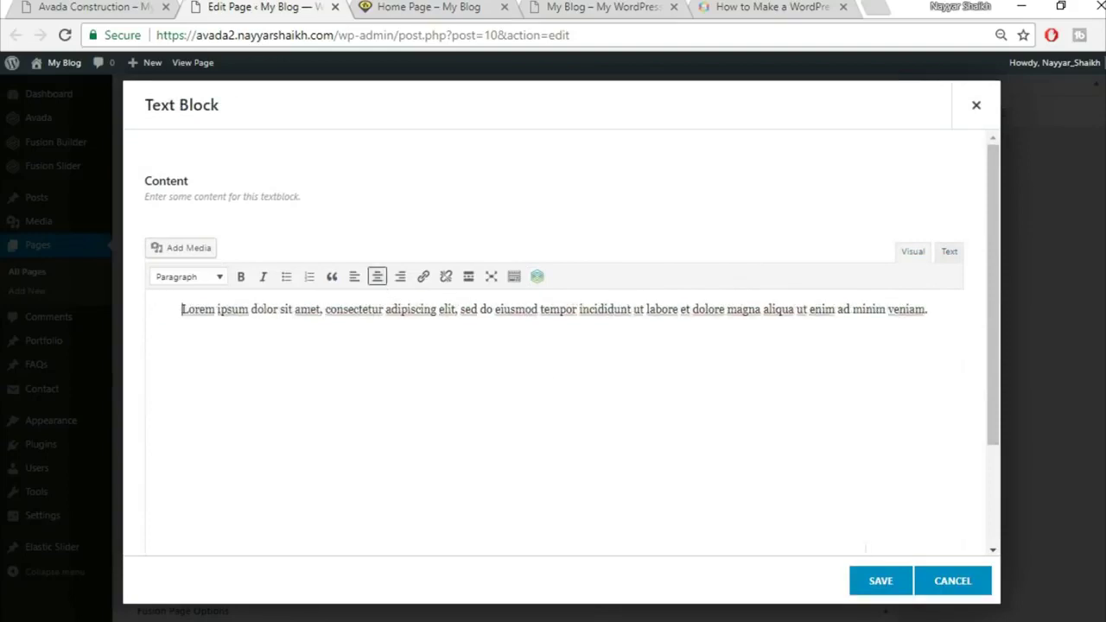
left_click(876, 583)
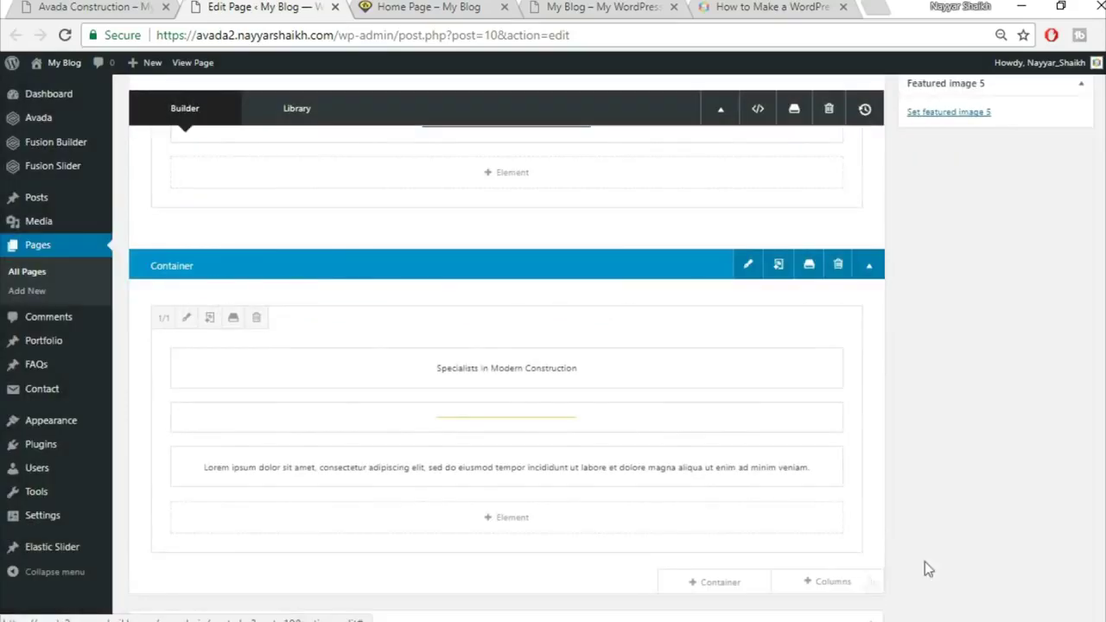
Compare the section with the demo and Update the page to publish it
left_click(95, 7)
left_click(190, 6)
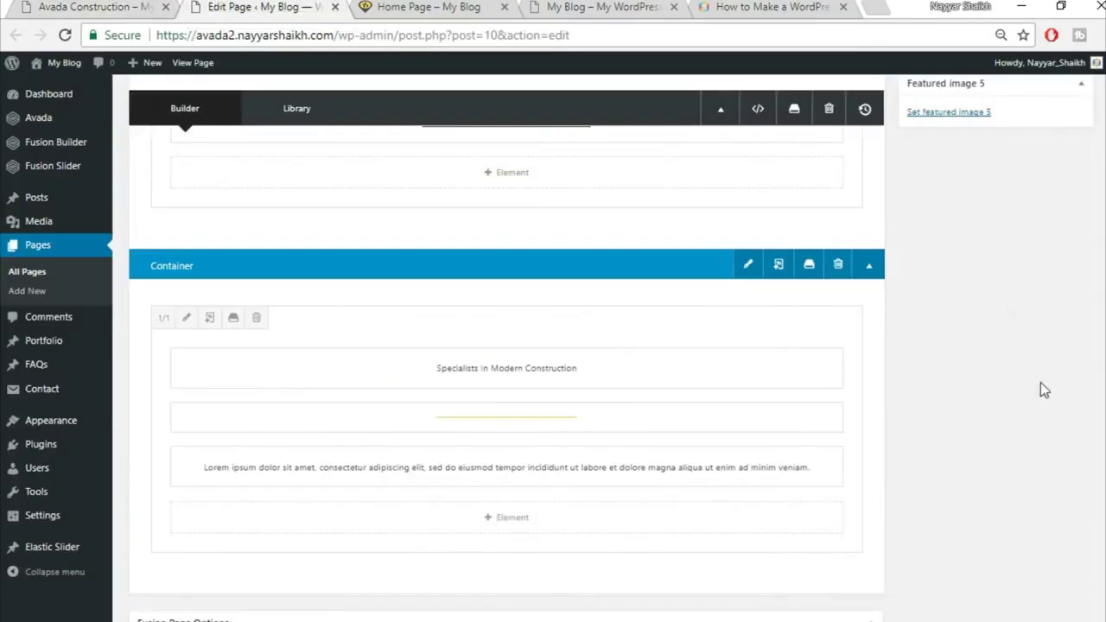
scroll(1062, 432, "up", 10)
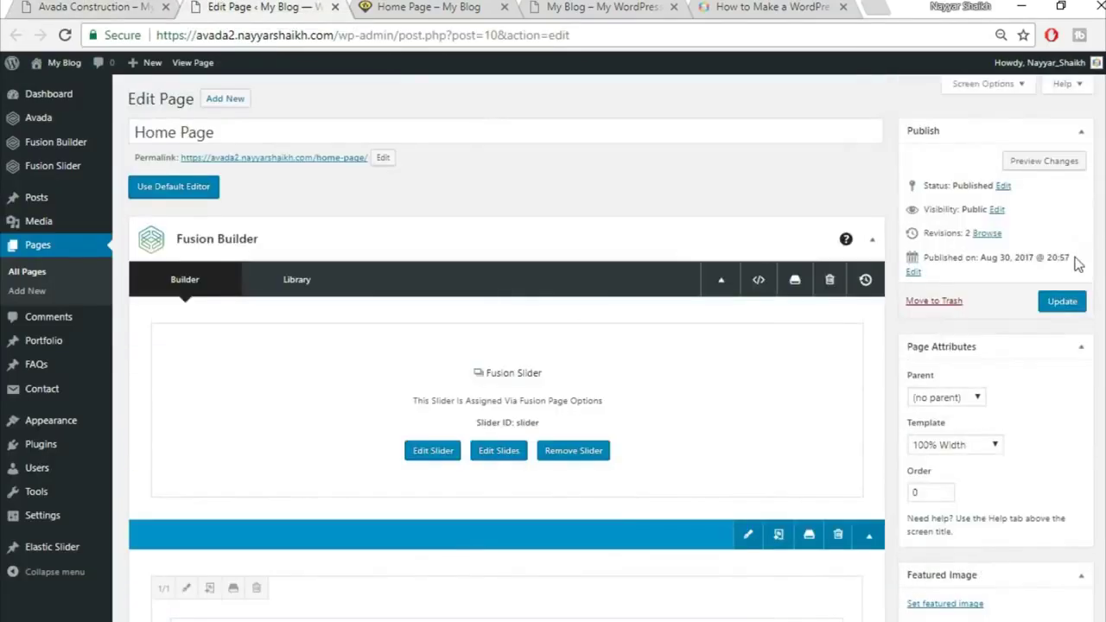
left_click(1062, 300)
left_click(424, 7)
Reload the rebuilt home page and scroll to the Specialists section
left_click(433, 32)
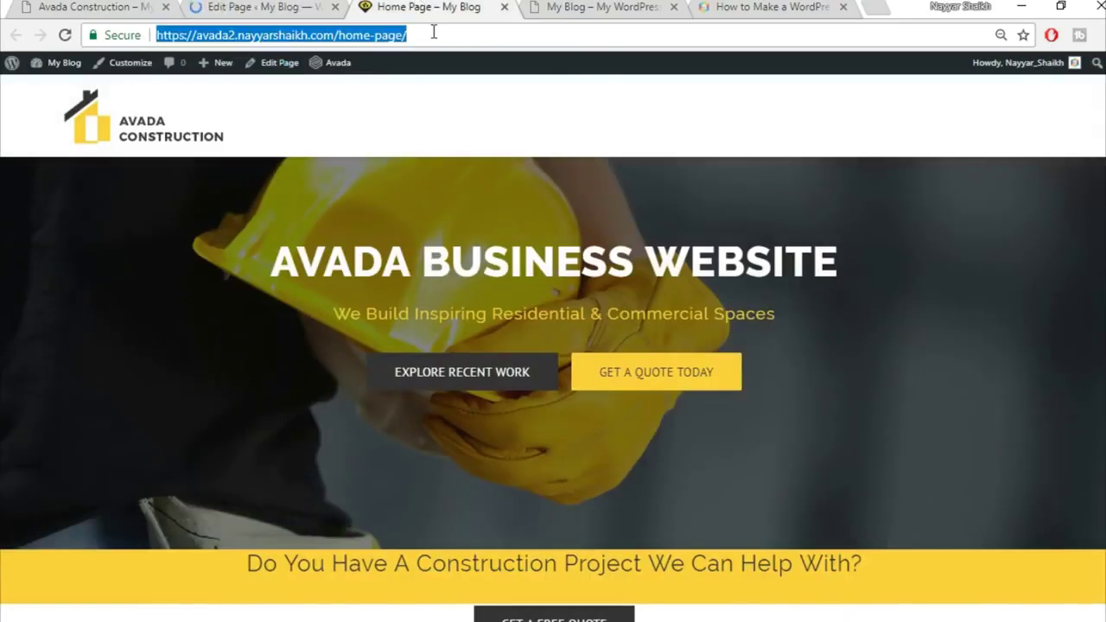
key("Return")
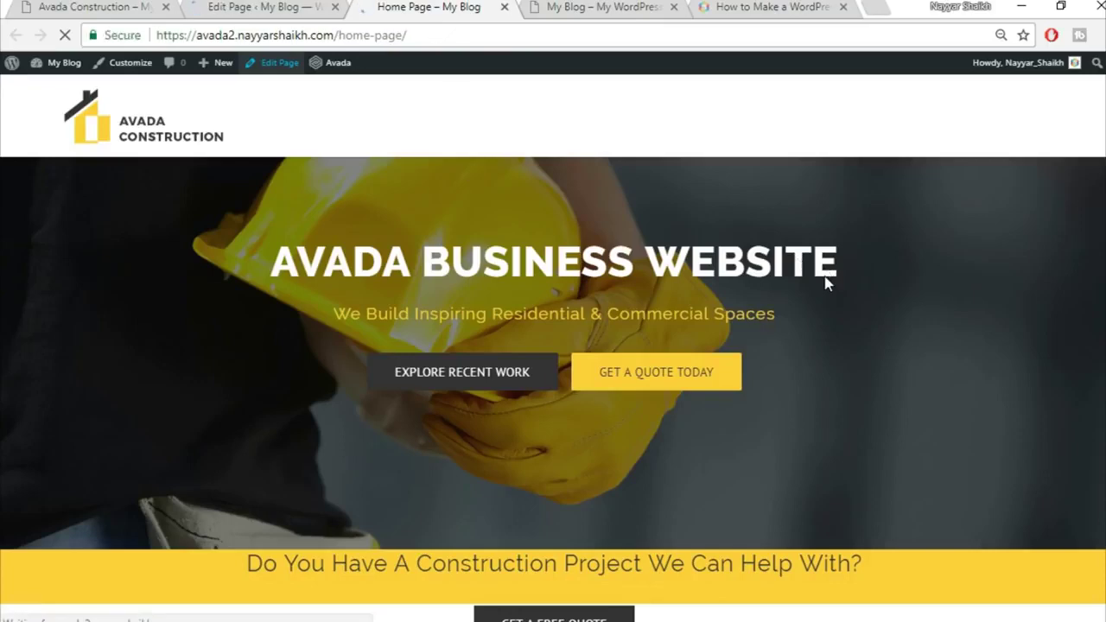
scroll(852, 395, "down", 3)
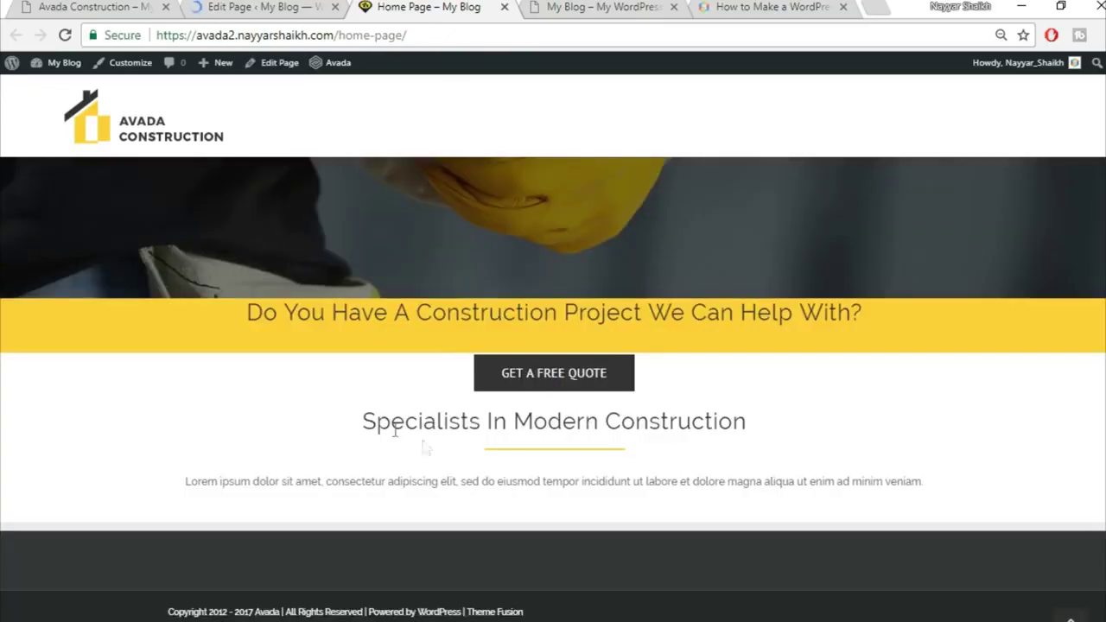
scroll(829, 467, "up", 3)
scroll(803, 489, "down", 3)
Compare the Specialists paragraph on the rebuilt page with the demo's paragraph
left_click(96, 6)
left_click_drag(288, 386, 658, 413)
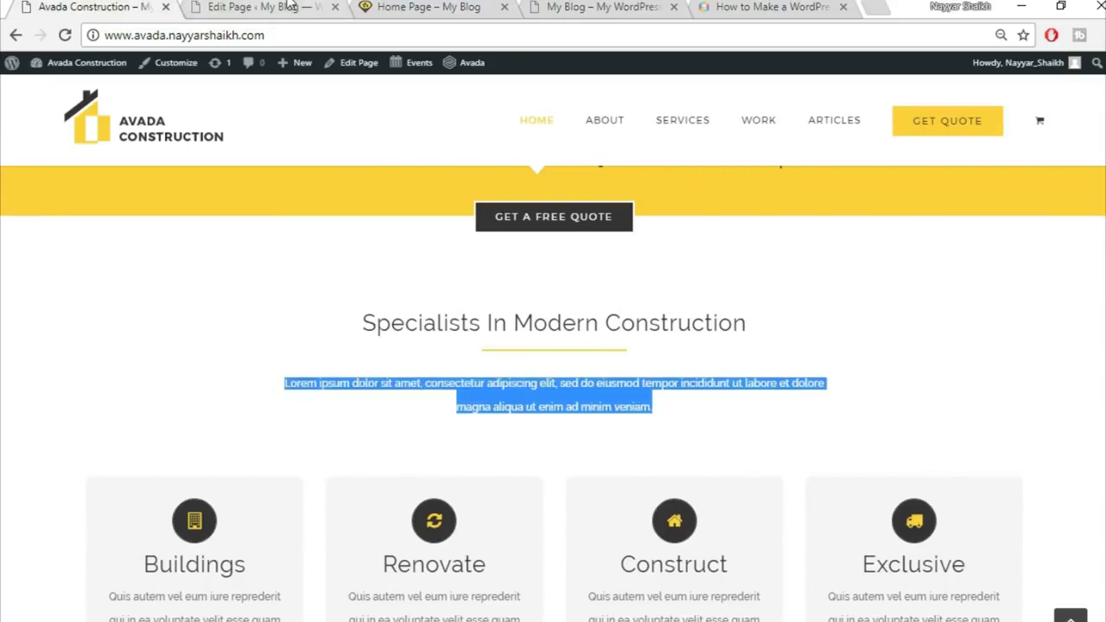
left_click(290, 6)
key("ctrl+Tab")
left_click_drag(200, 481, 883, 484)
left_click(111, 6)
left_click(322, 391)
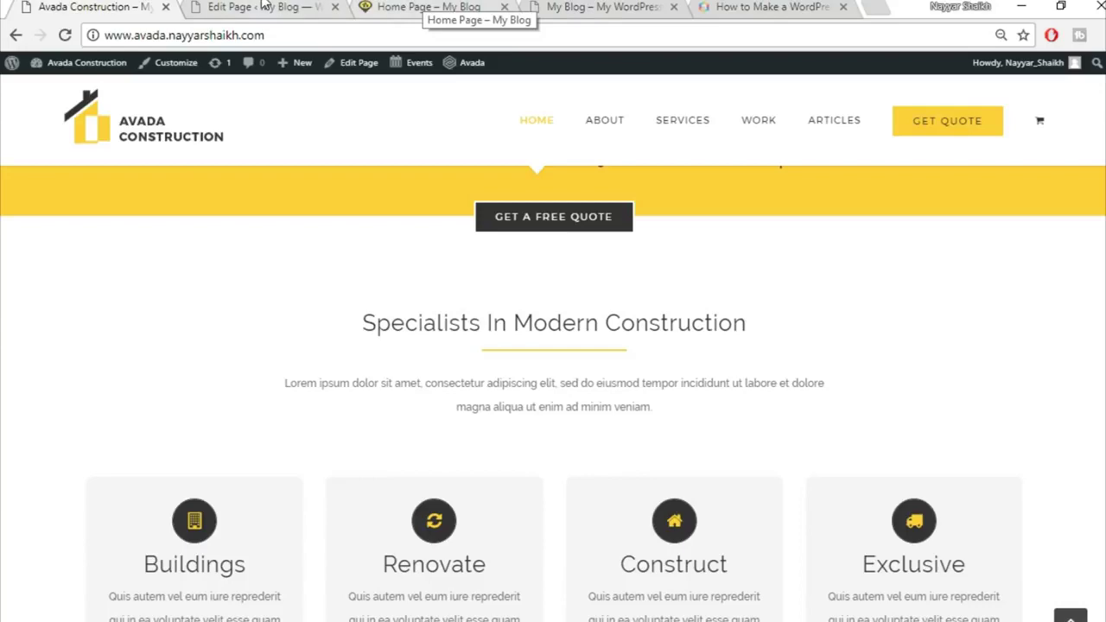
left_click(264, 6)
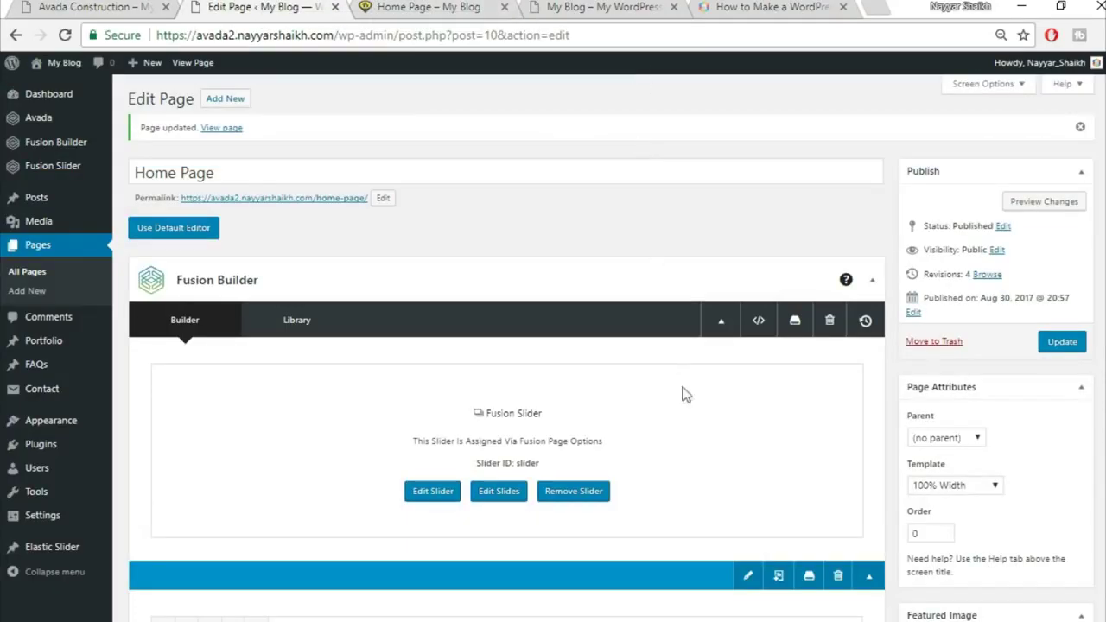
Scroll down to the demo's four flip boxes row for reference
scroll(683, 380, "down", 4)
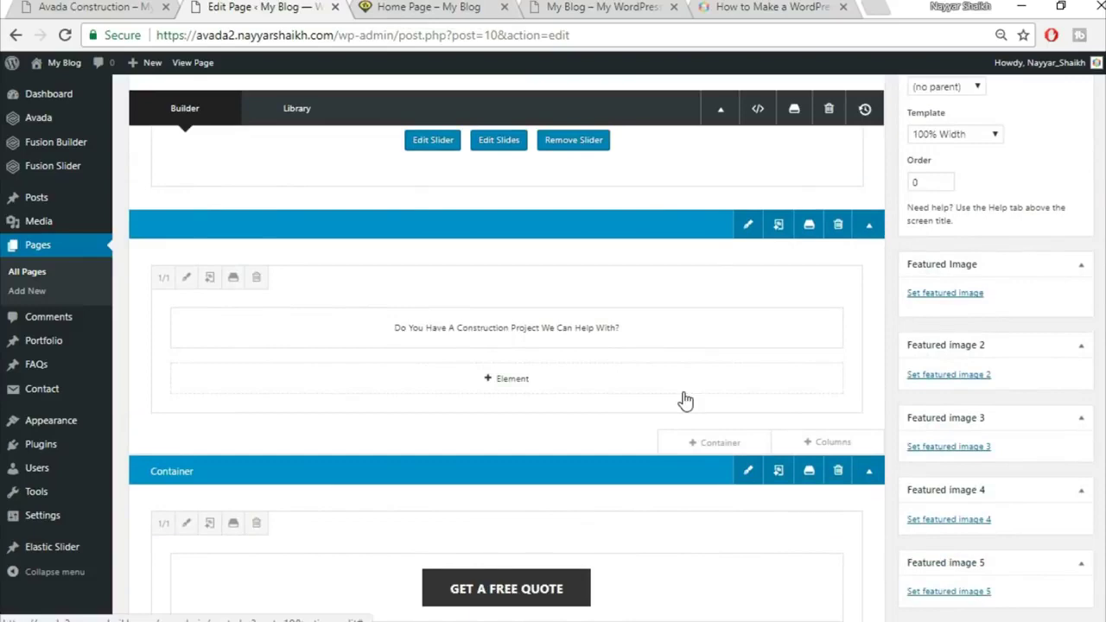
scroll(684, 400, "down", 4)
scroll(683, 392, "down", 1)
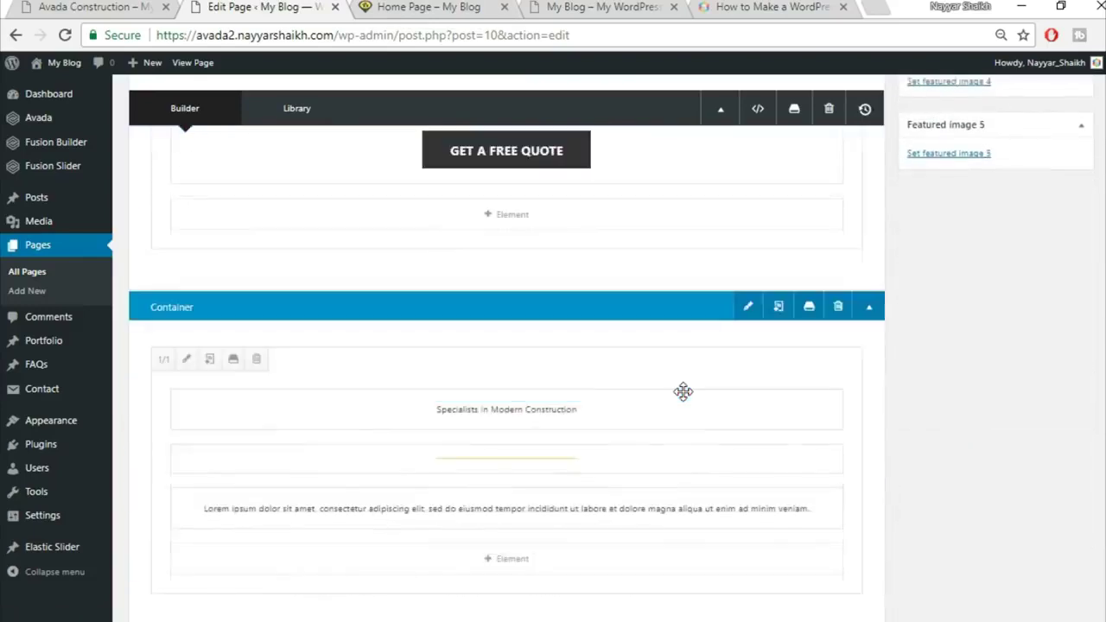
scroll(683, 392, "down", 3)
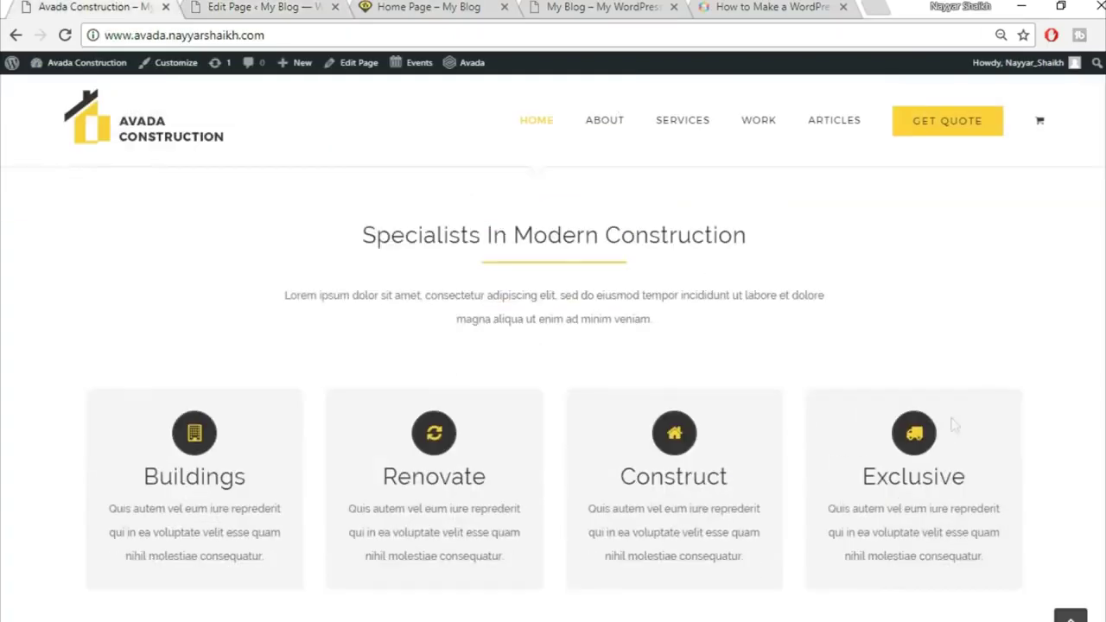
mouse_move(497, 487)
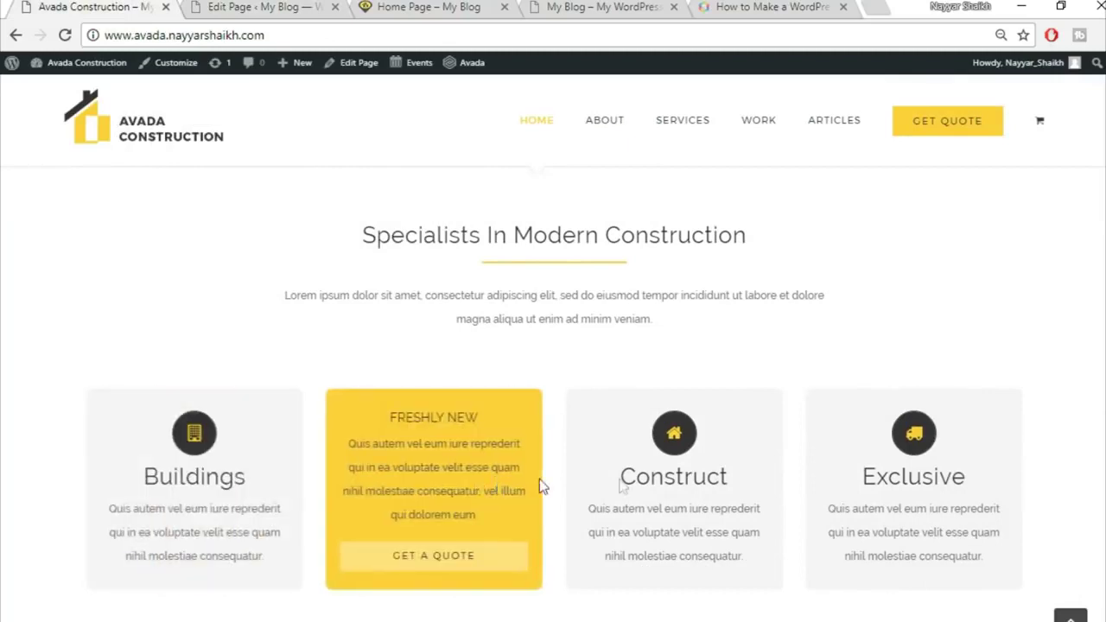
left_click(259, 5)
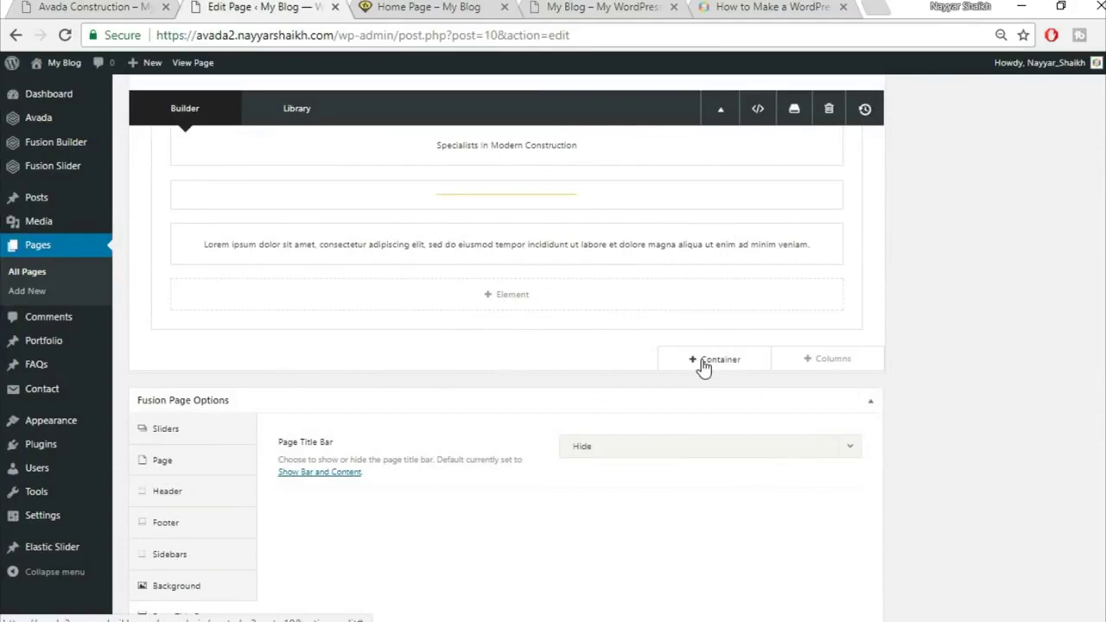
Add a one-column container below the Specialists section
left_click(703, 362)
left_click(369, 232)
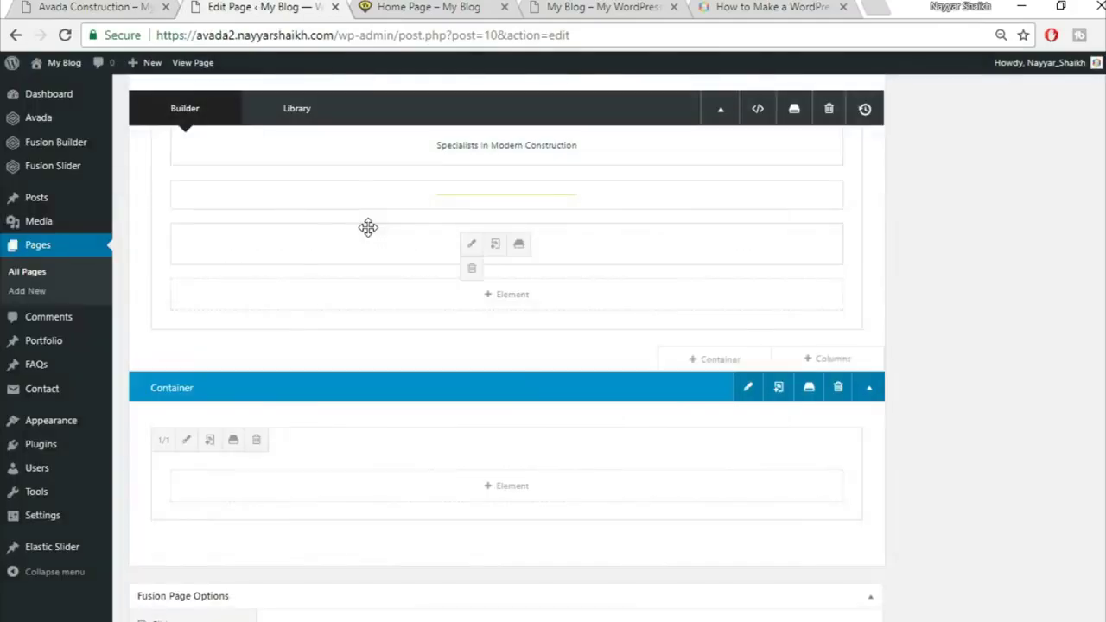
scroll(518, 466, "down", 1)
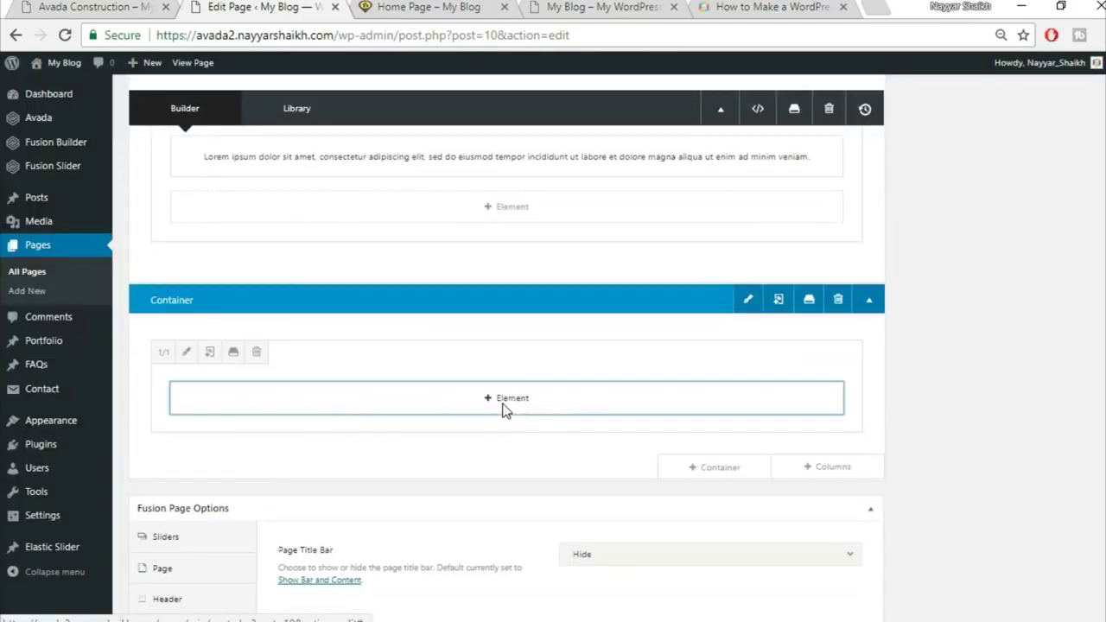
Insert a Flip Boxes element, found by searching 'fli', into the new column
left_click(507, 399)
left_click(908, 113)
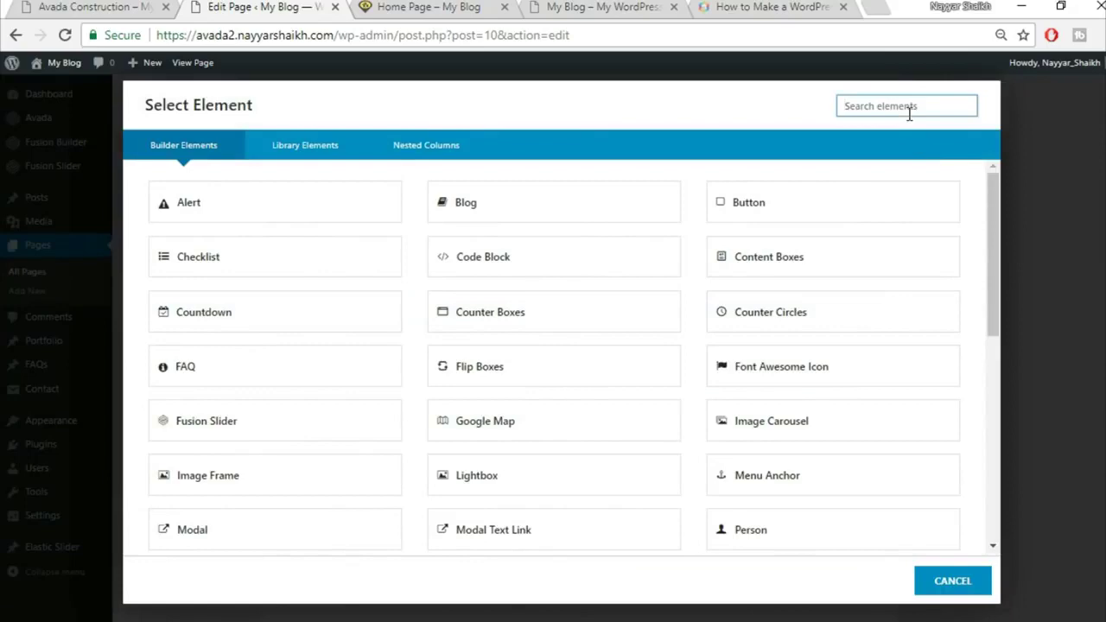
type("fli")
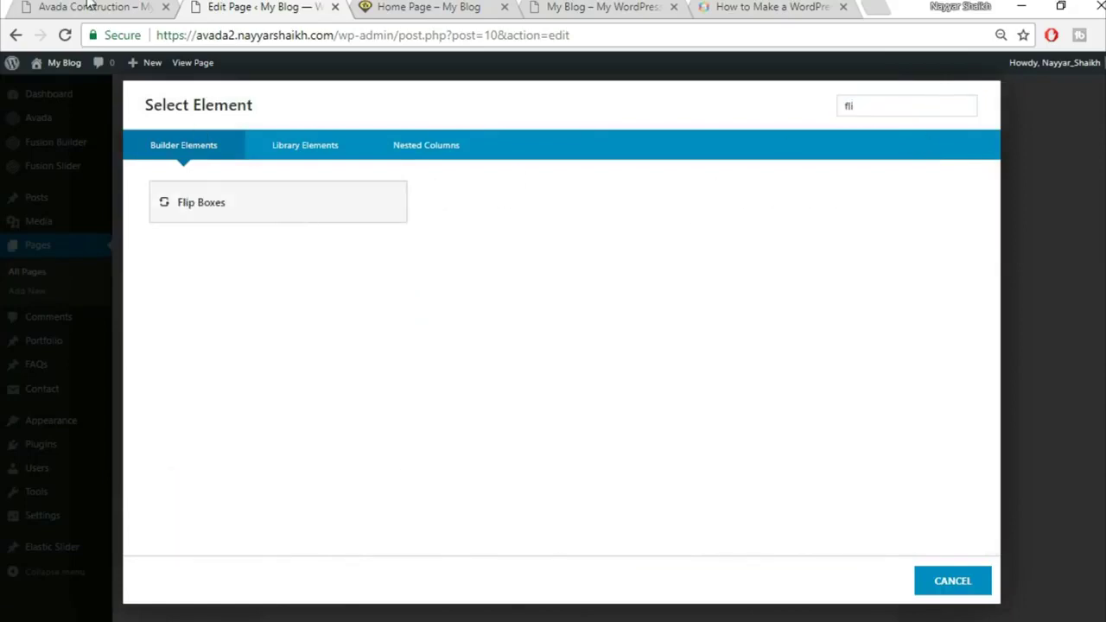
left_click(96, 7)
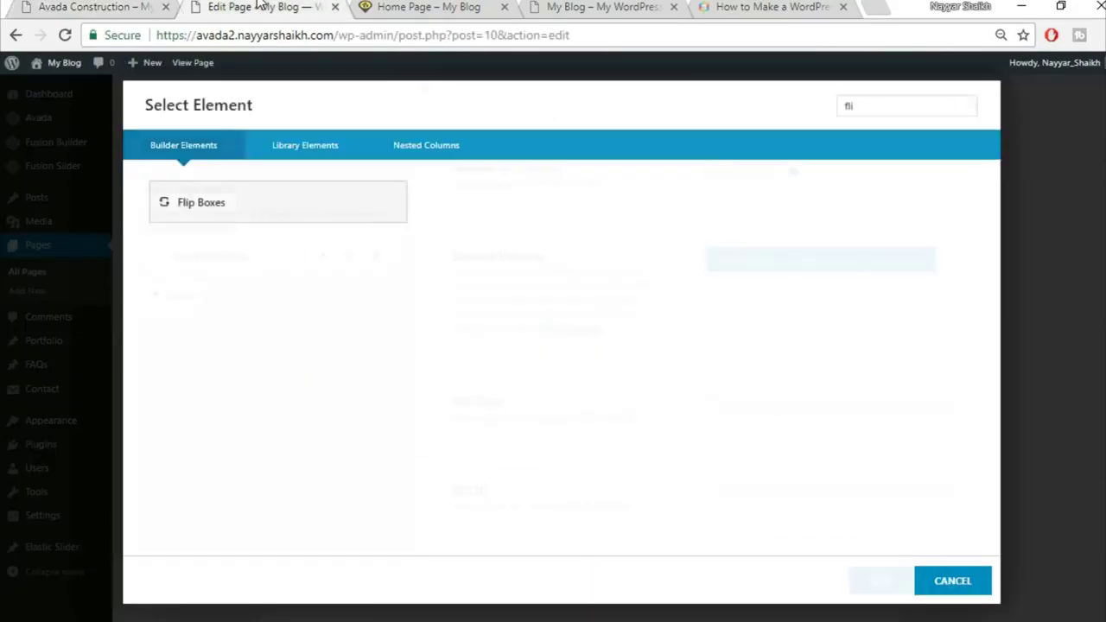
left_click(199, 200)
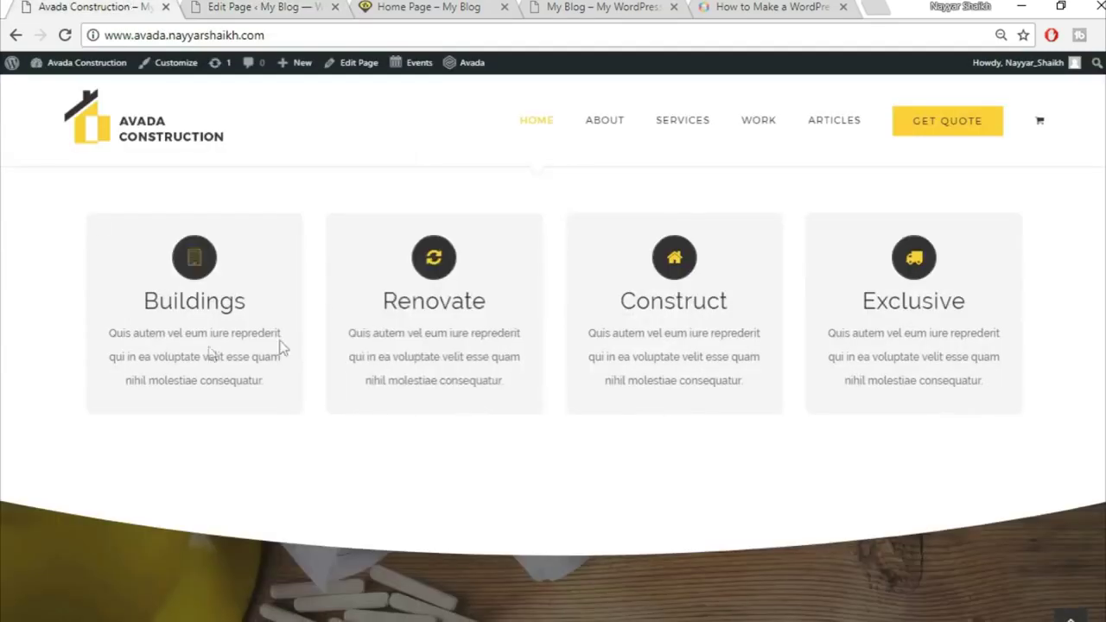
key("ctrl+Tab")
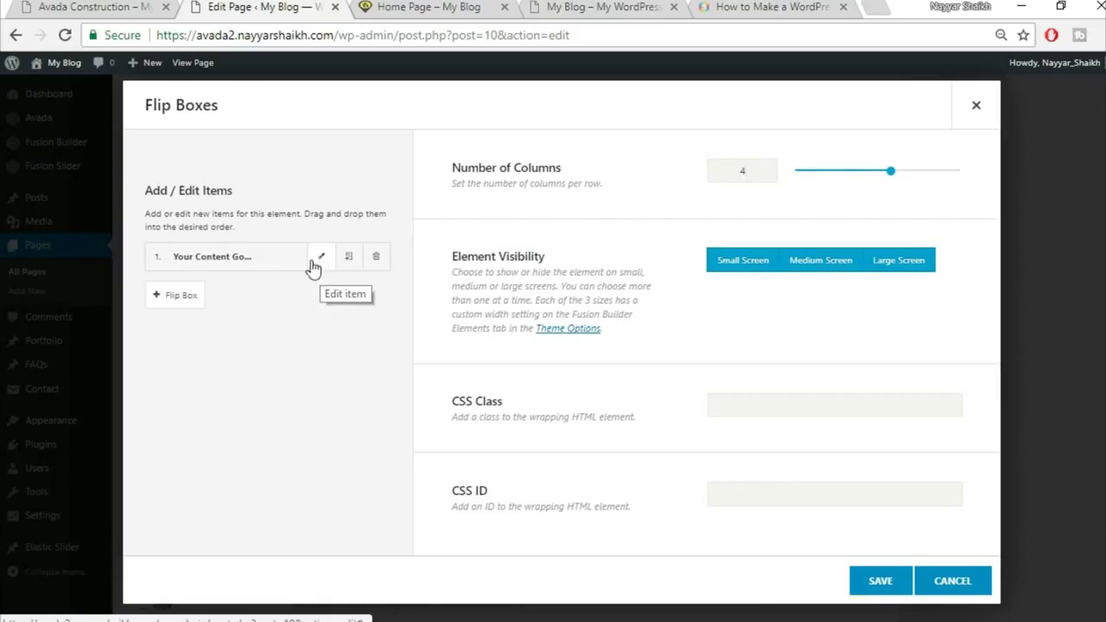
key("ctrl+shift+Tab")
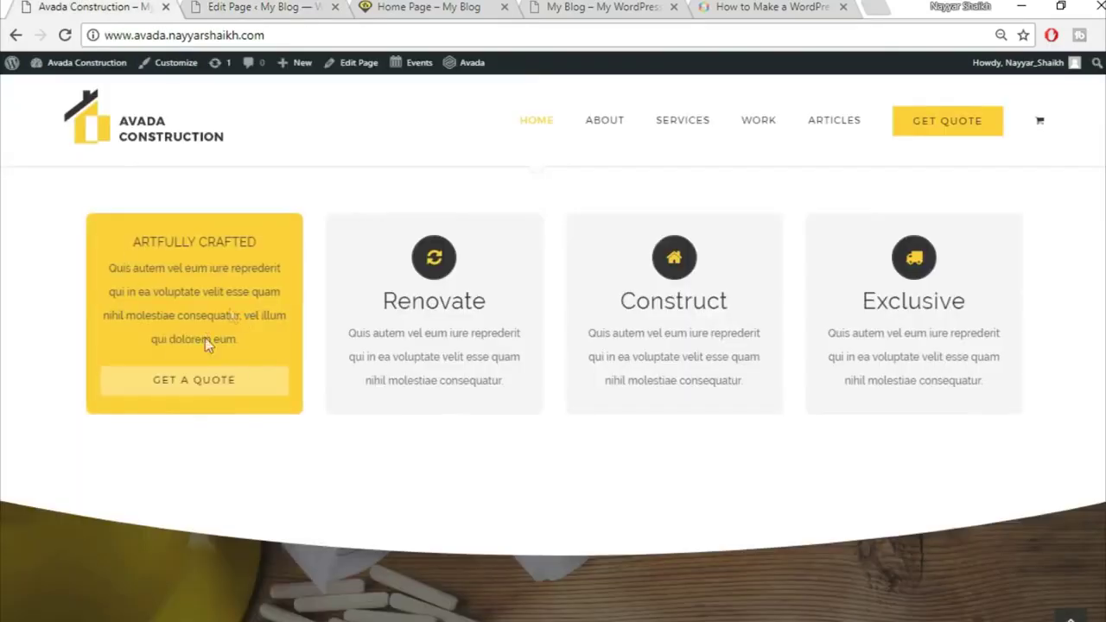
key("ctrl+Tab")
Open the first flip box item and clear its front heading placeholder for Buildings
left_click(319, 259)
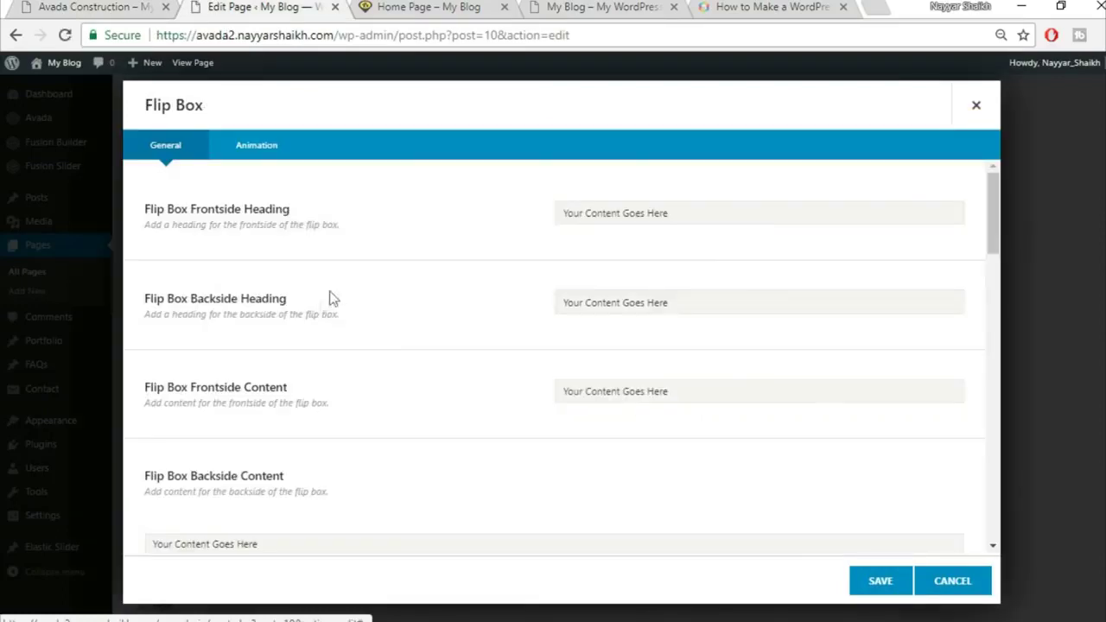
left_click(119, 7)
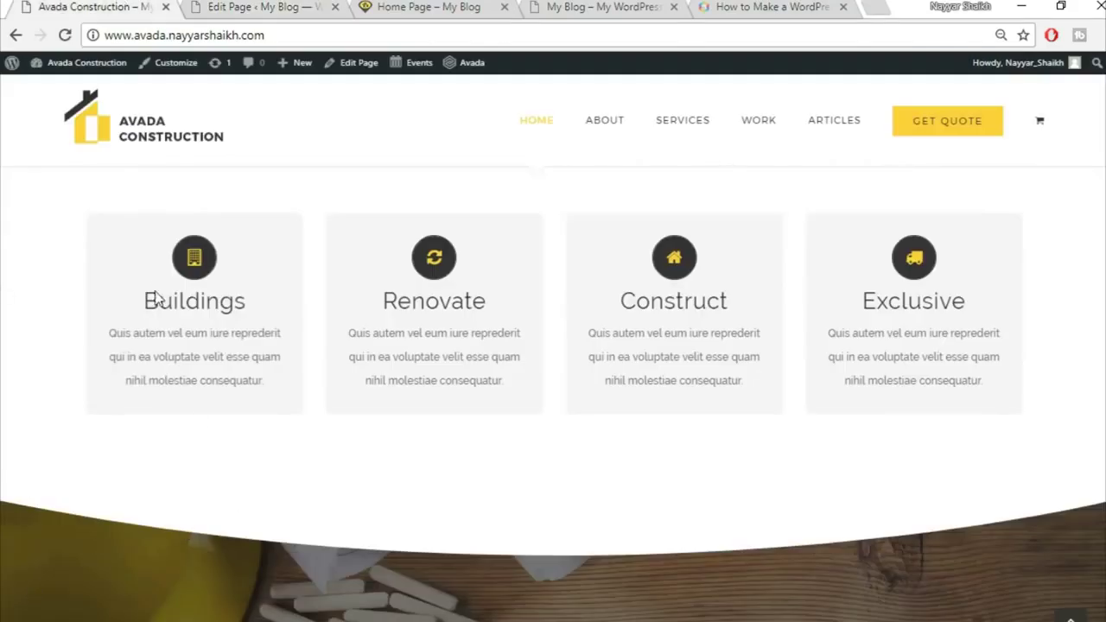
mouse_move(156, 297)
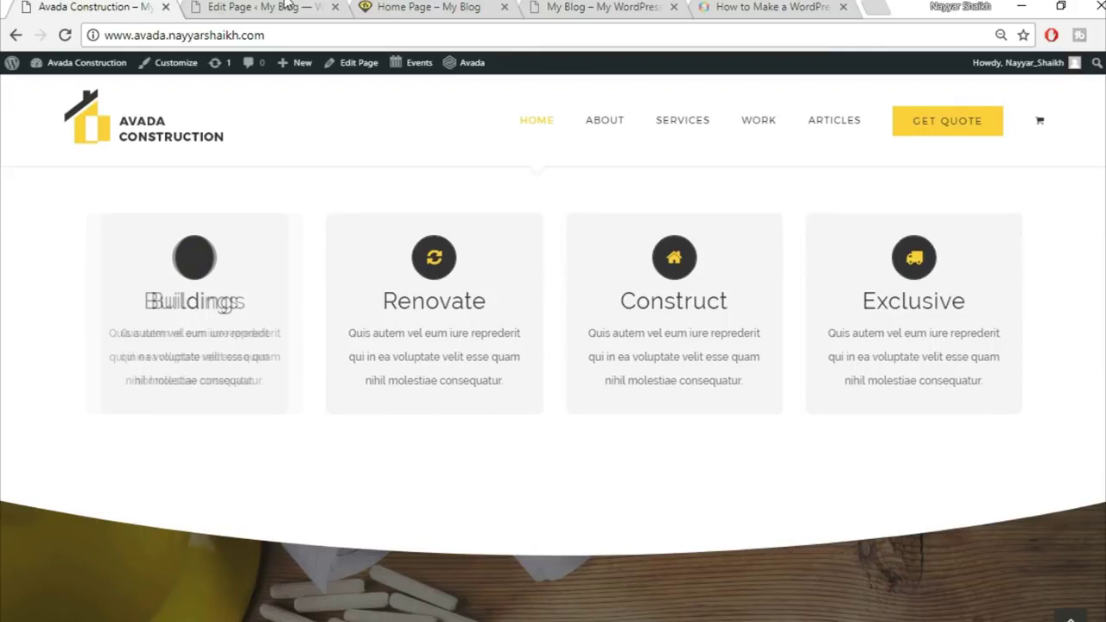
key("ctrl+Tab")
triple_click(666, 213)
key("BackSpace")
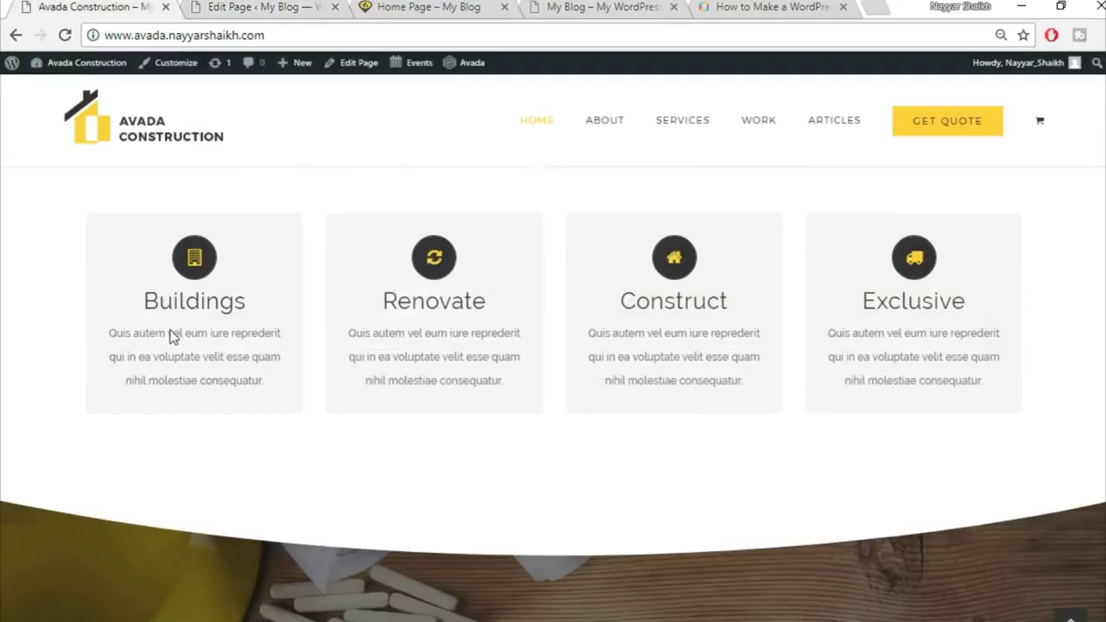
Copy ARTFULLY CRAFTED from the demo card and paste it as the back heading
mouse_move(173, 337)
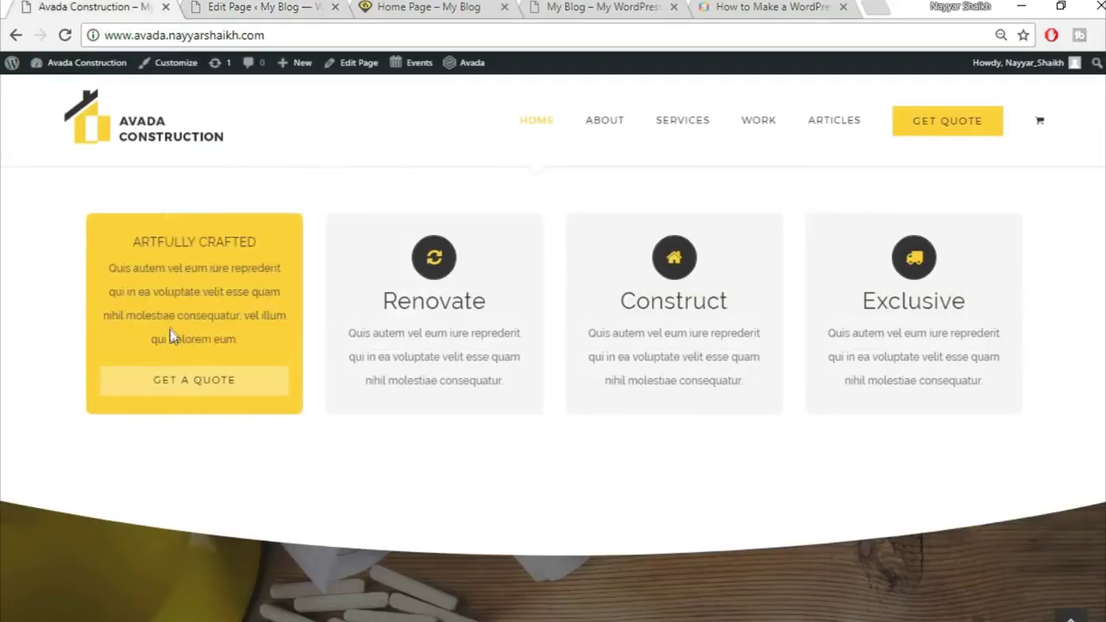
left_click_drag(132, 244, 261, 233)
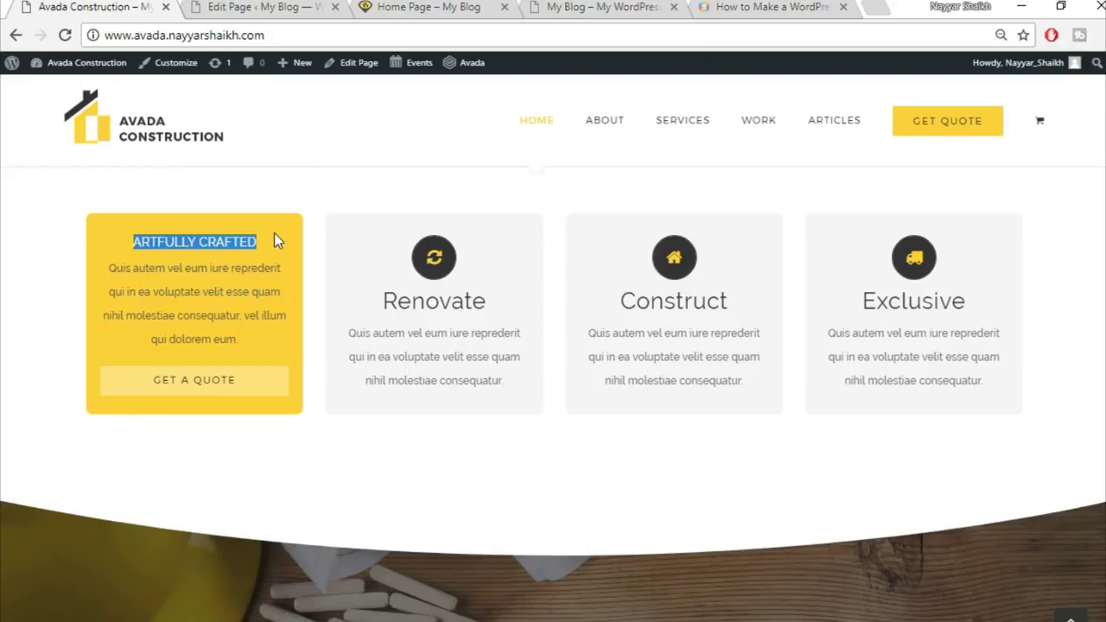
left_click(251, 7)
triple_click(666, 300)
key("BackSpace")
type("ARTFULLY CRAFTED")
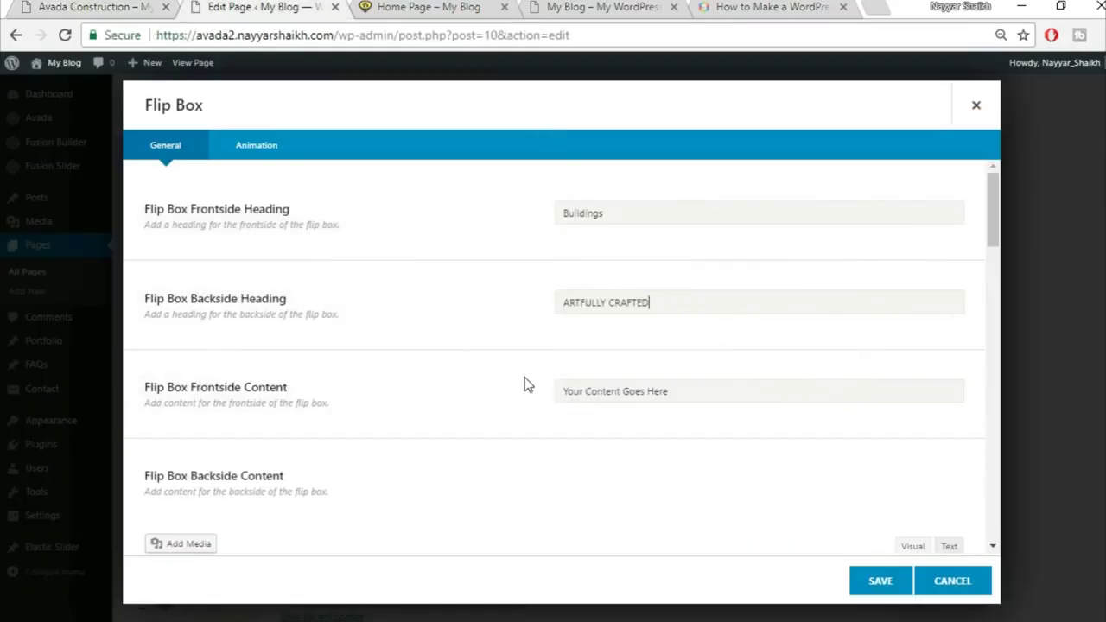
scroll(524, 383, "down", 1)
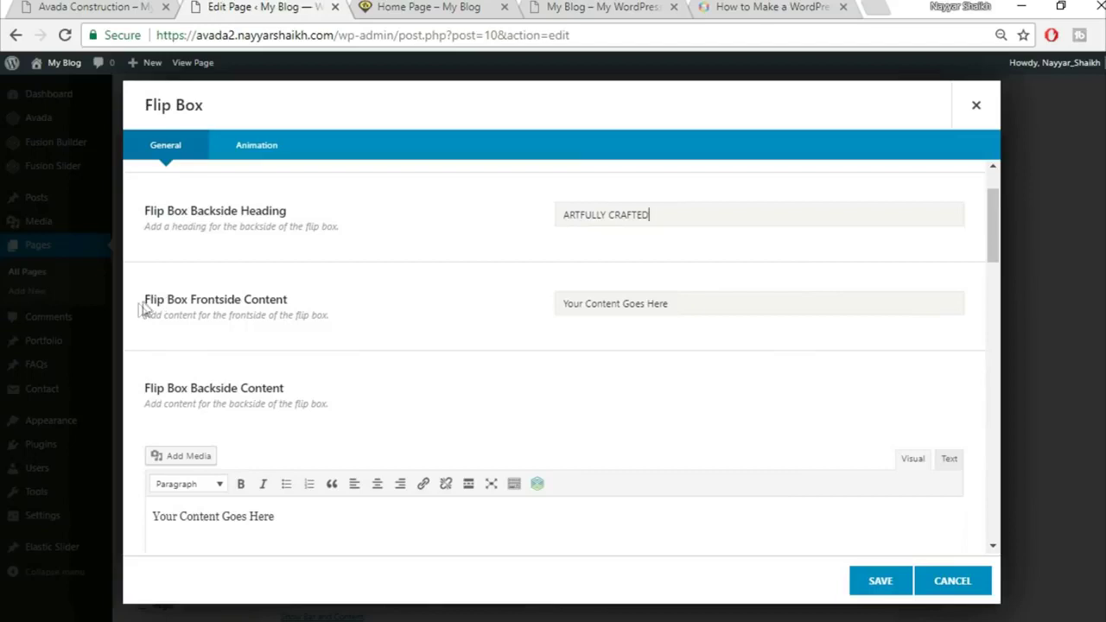
Copy the demo card's lorem ipsum paragraph and paste it as the front content
left_click(76, 6)
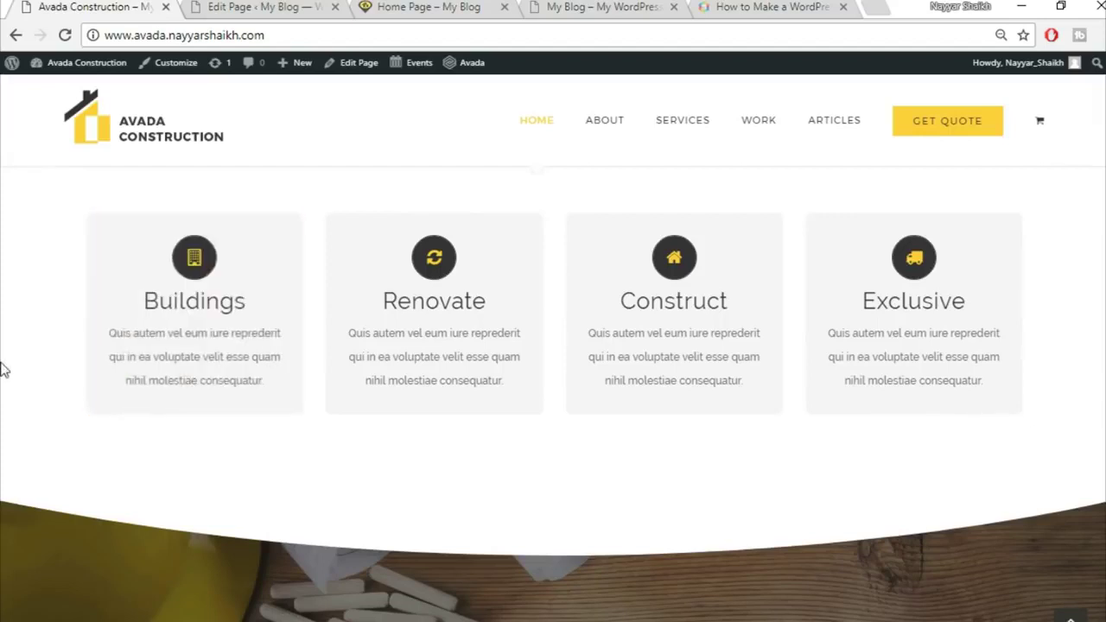
mouse_move(158, 361)
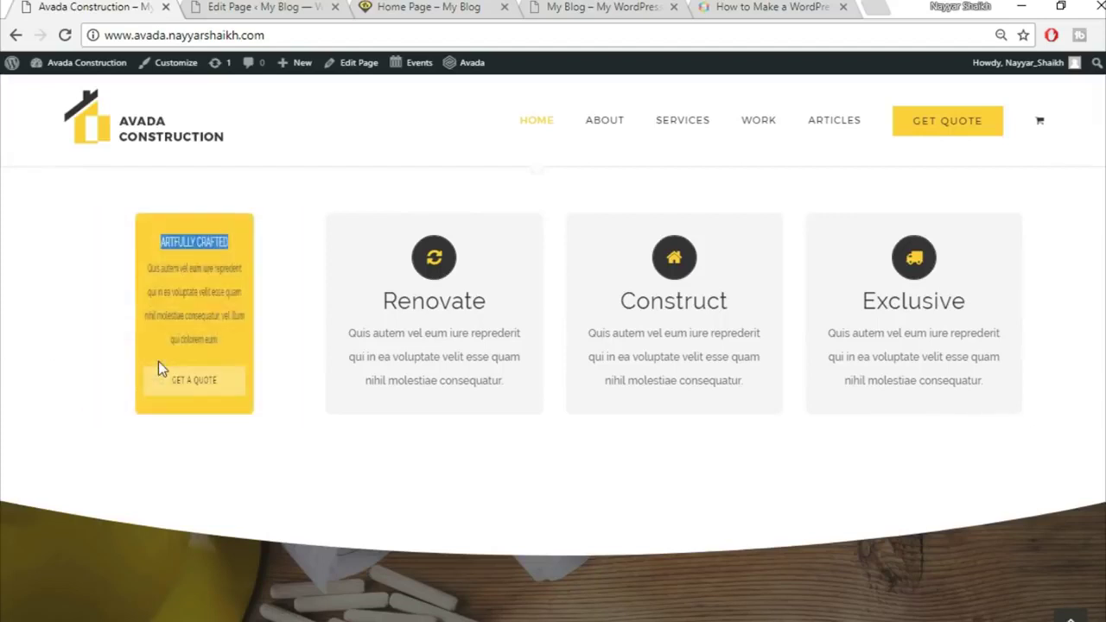
left_click_drag(107, 268, 277, 339)
key("ctrl+c")
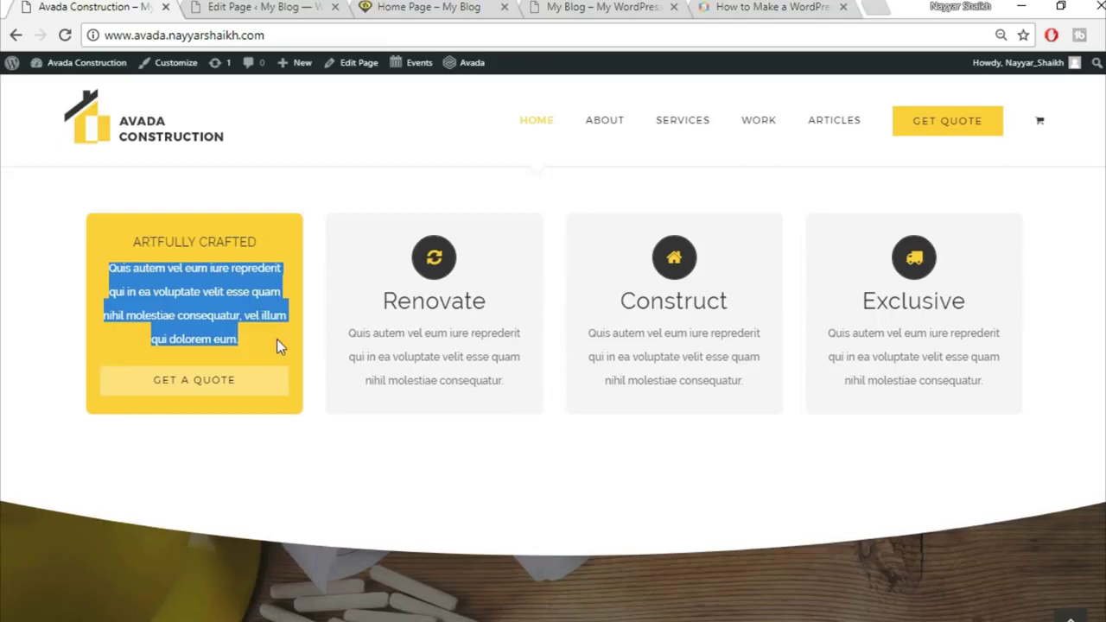
left_click(227, 7)
triple_click(639, 296)
key("BackSpace")
key("ctrl+v")
Replace the backside content placeholder with the lorem text, using the Text tab
scroll(654, 459, "down", 2)
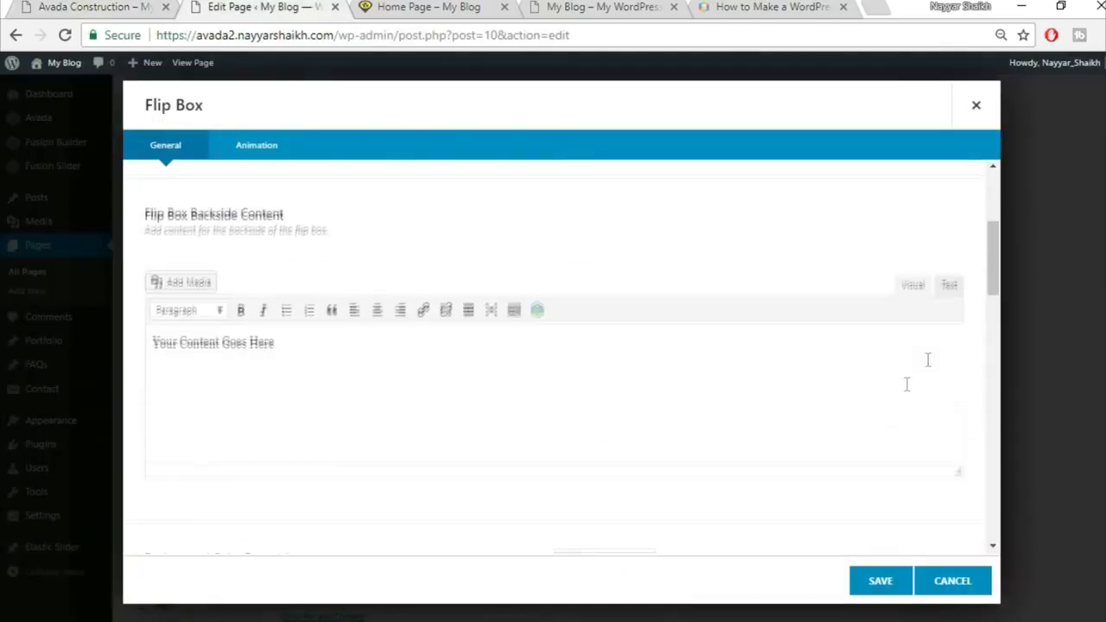
left_click(950, 326)
key("BackSpace")
key("BackSpace")
key("BackSpace")
key("BackSpace")
key("BackSpace")
key("BackSpace")
key("BackSpace")
key("BackSpace")
key("BackSpace")
key("BackSpace")
key("BackSpace")
key("BackSpace")
key("BackSpace")
key("BackSpace")
key("BackSpace")
key("BackSpace")
key("BackSpace")
key("BackSpace")
key("BackSpace")
key("BackSpace")
left_click(948, 284)
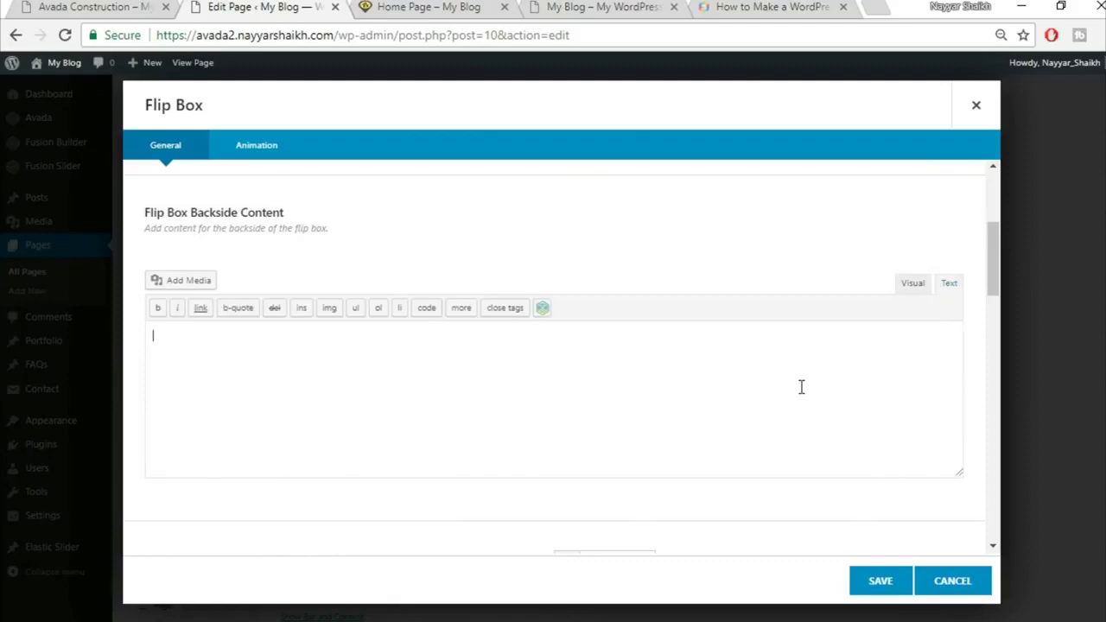
key("ctrl+v")
left_click(896, 290)
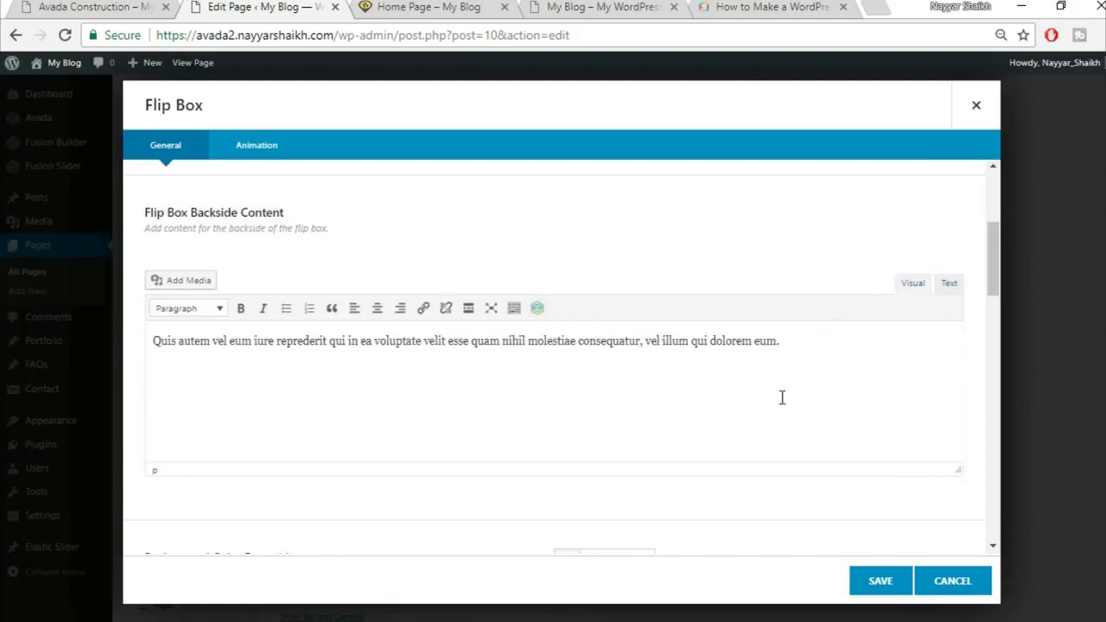
Compare the flip box settings with the back side of the demo's Buildings card
scroll(781, 397, "down", 3)
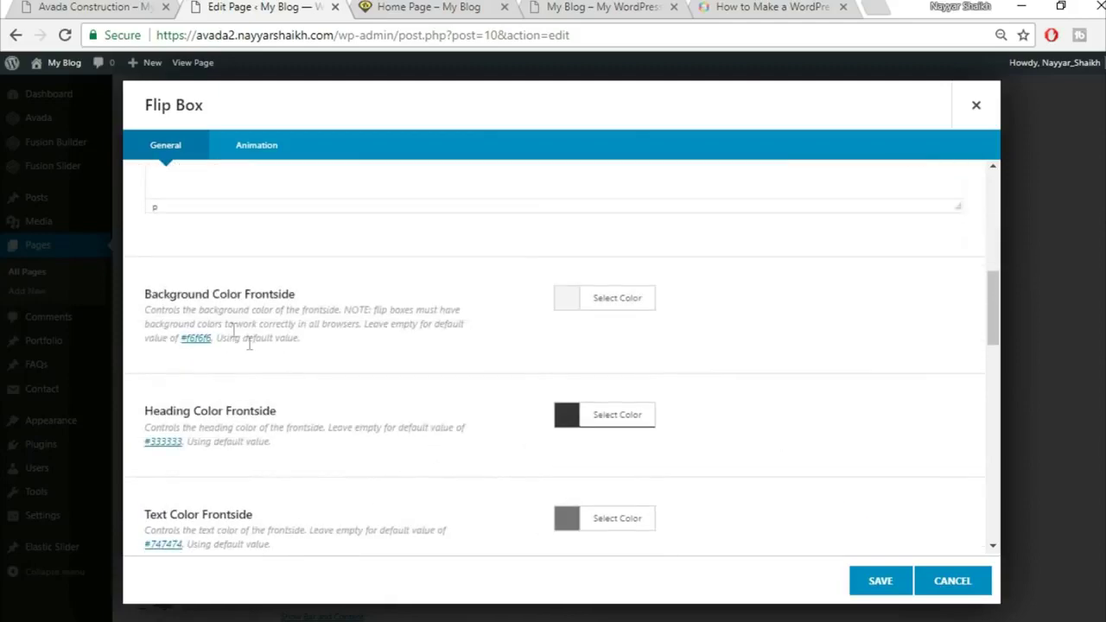
left_click(76, 7)
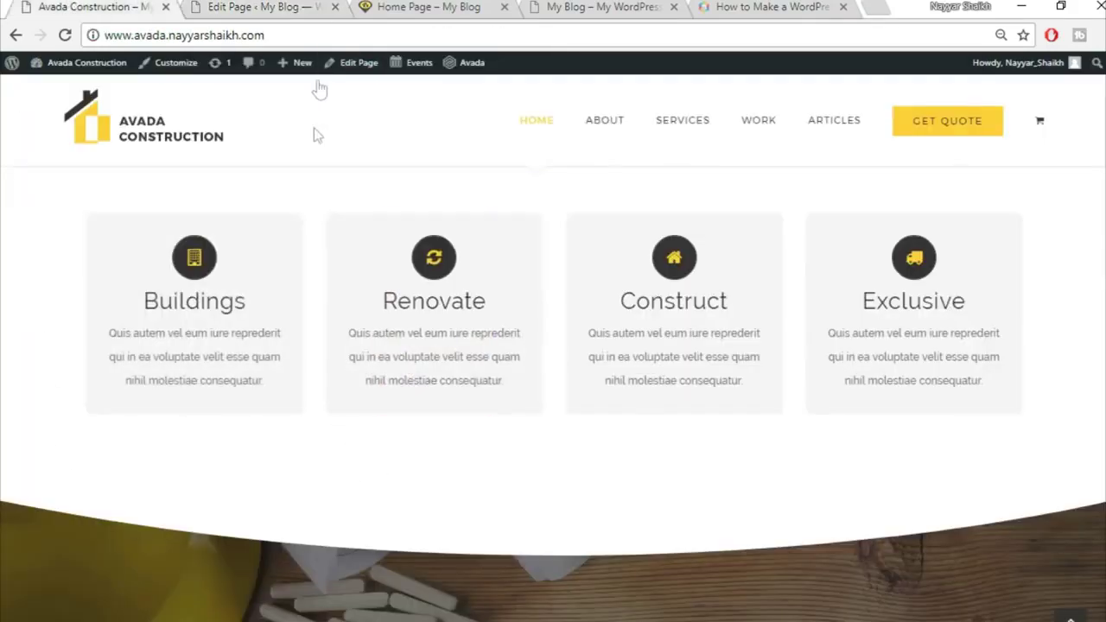
left_click(251, 7)
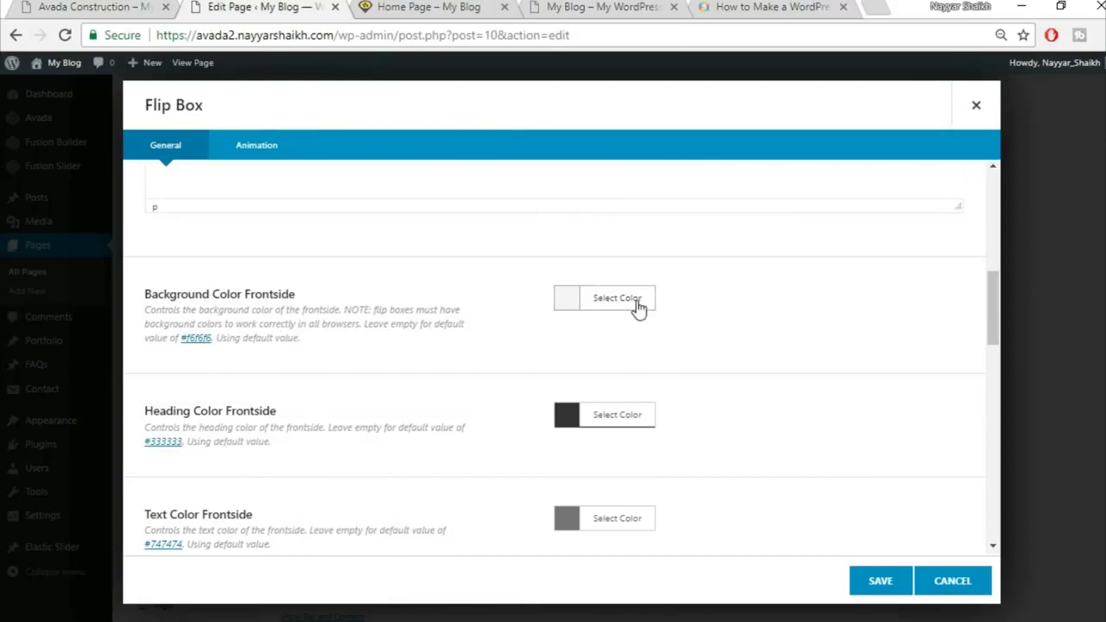
scroll(864, 414, "down", 1)
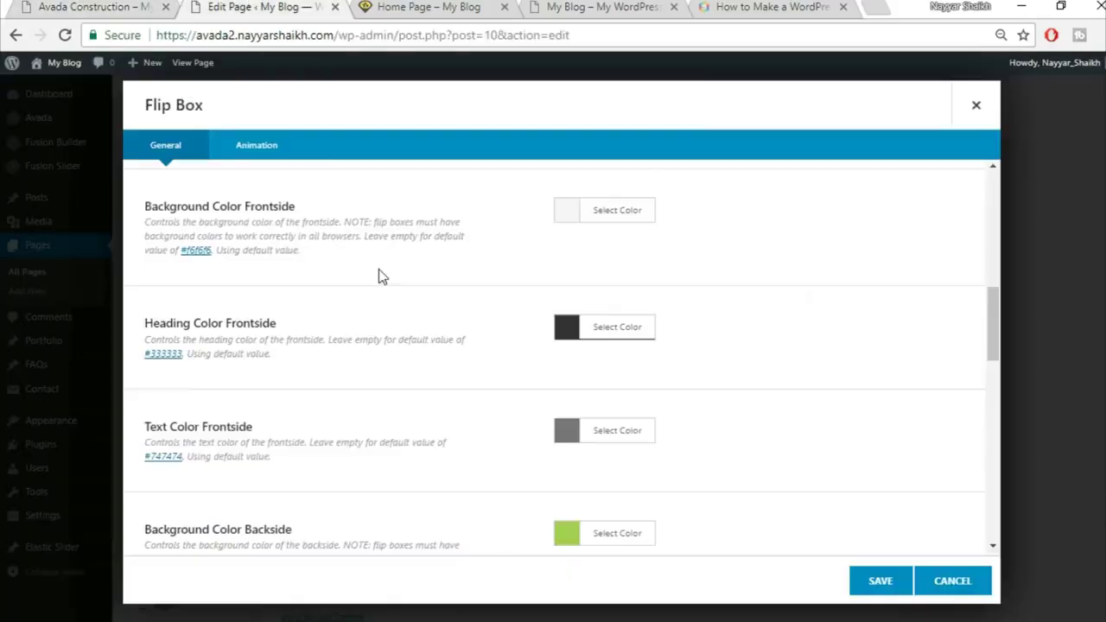
scroll(276, 328, "down", 2)
scroll(338, 325, "up", 1)
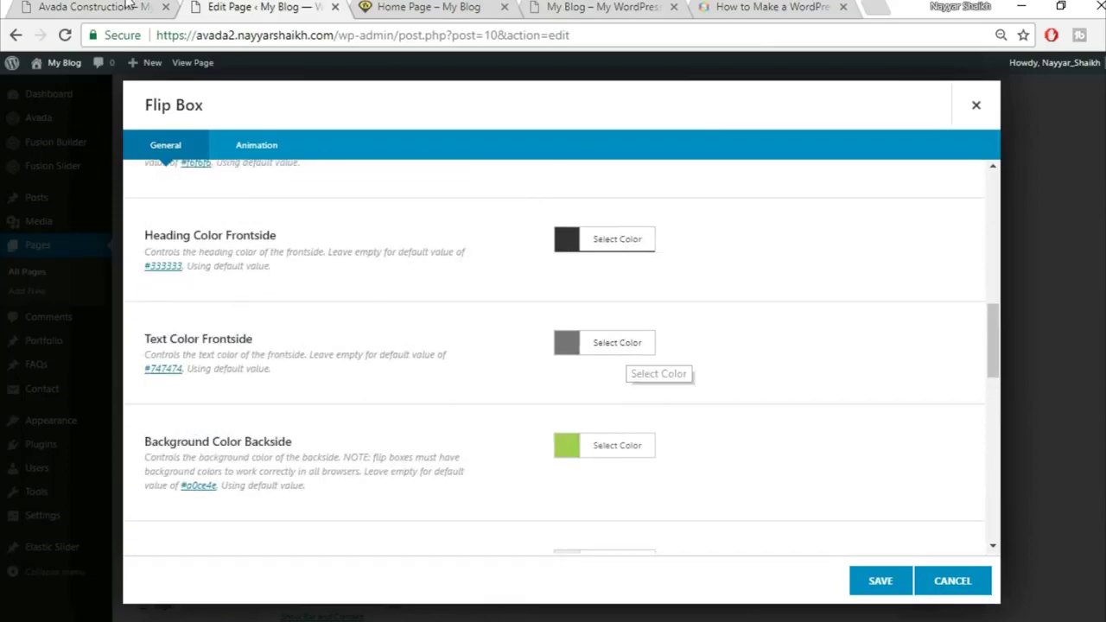
key("ctrl+Page_Up")
left_click(223, 6)
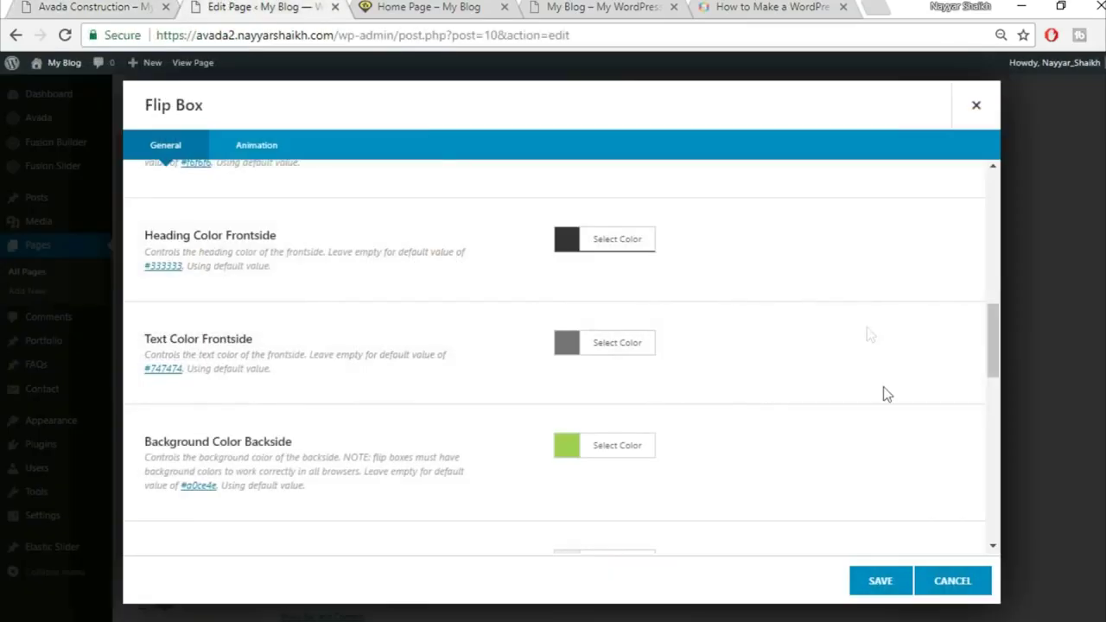
scroll(446, 454, "down", 1)
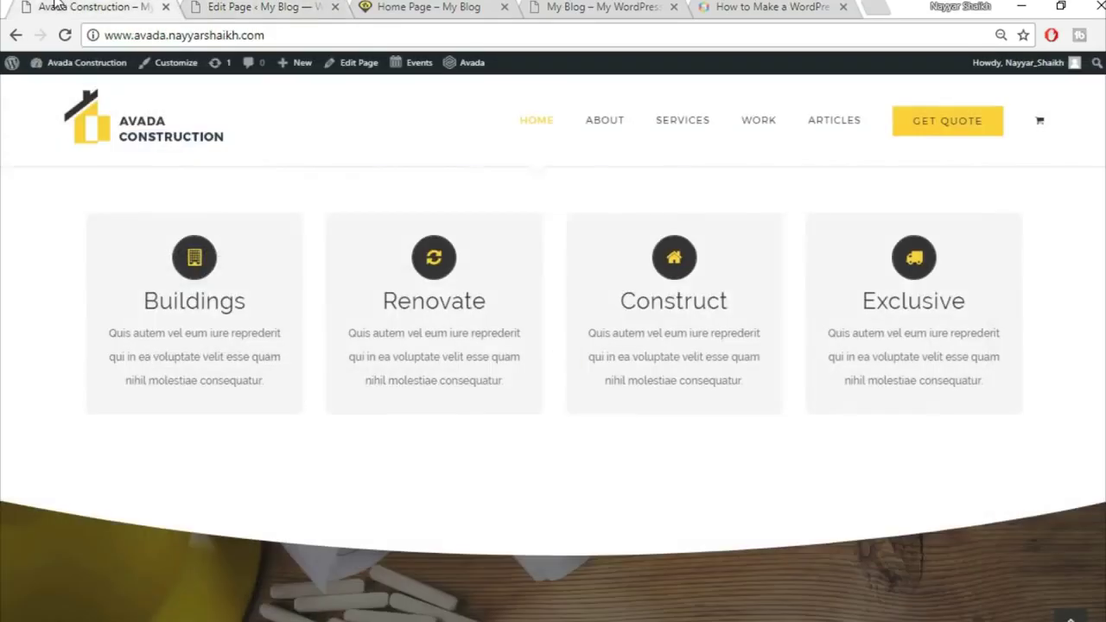
left_click(60, 6)
left_click_drag(264, 360, 138, 259)
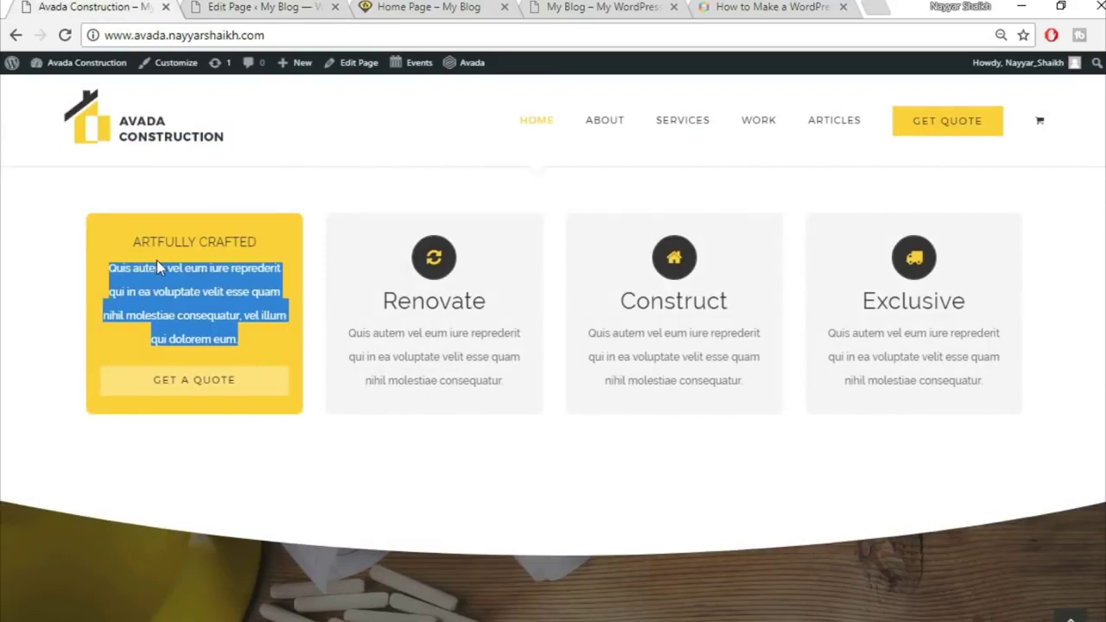
left_click(156, 260)
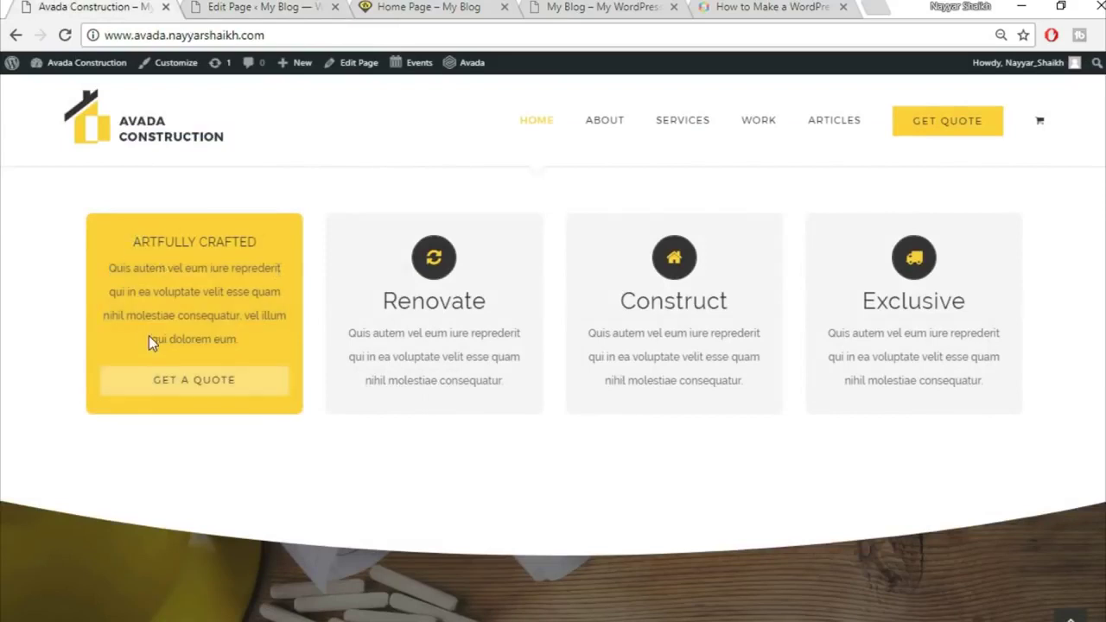
left_click(223, 6)
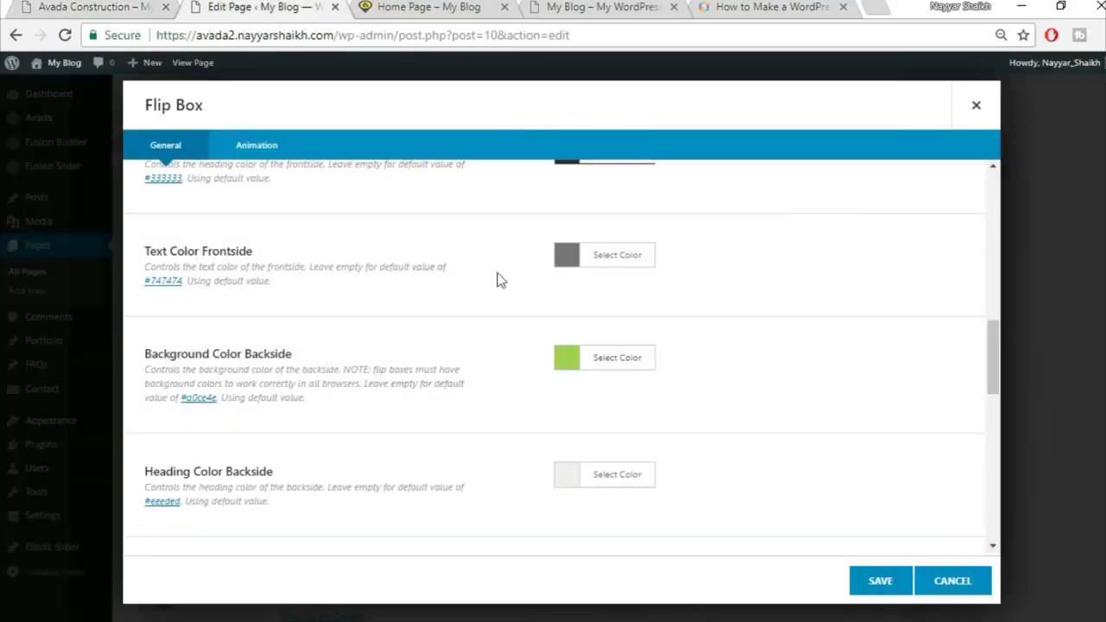
Set Background Color Backside to yellow #fed136
left_click(619, 363)
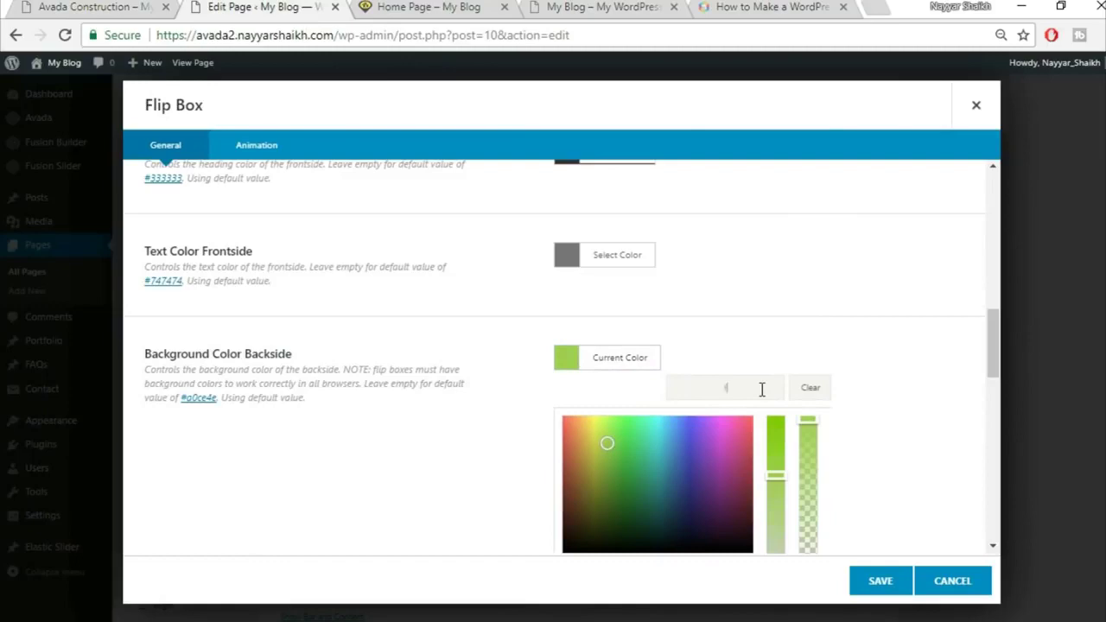
type("36")
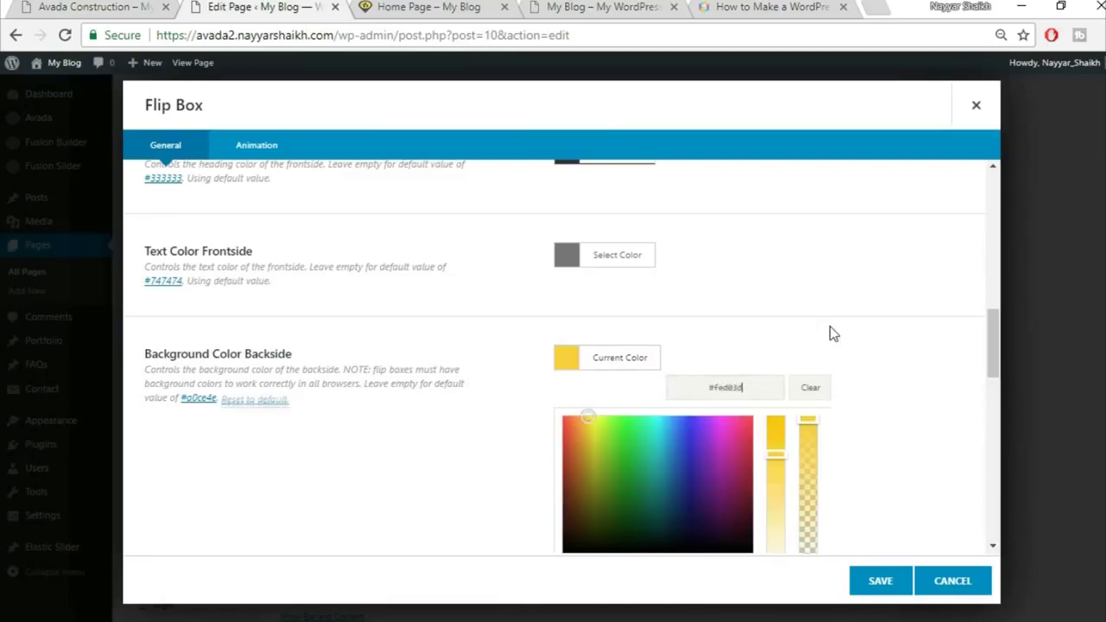
left_click(832, 331)
scroll(835, 331, "down", 2)
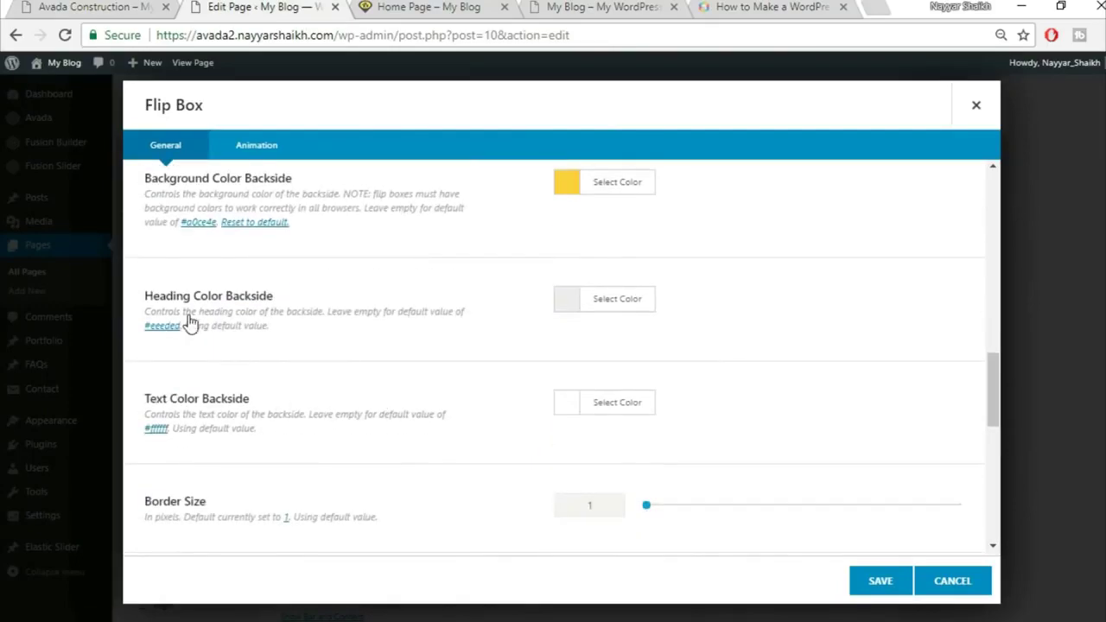
Set Heading Color Backside to the black swatch
left_click(76, 7)
mouse_move(184, 375)
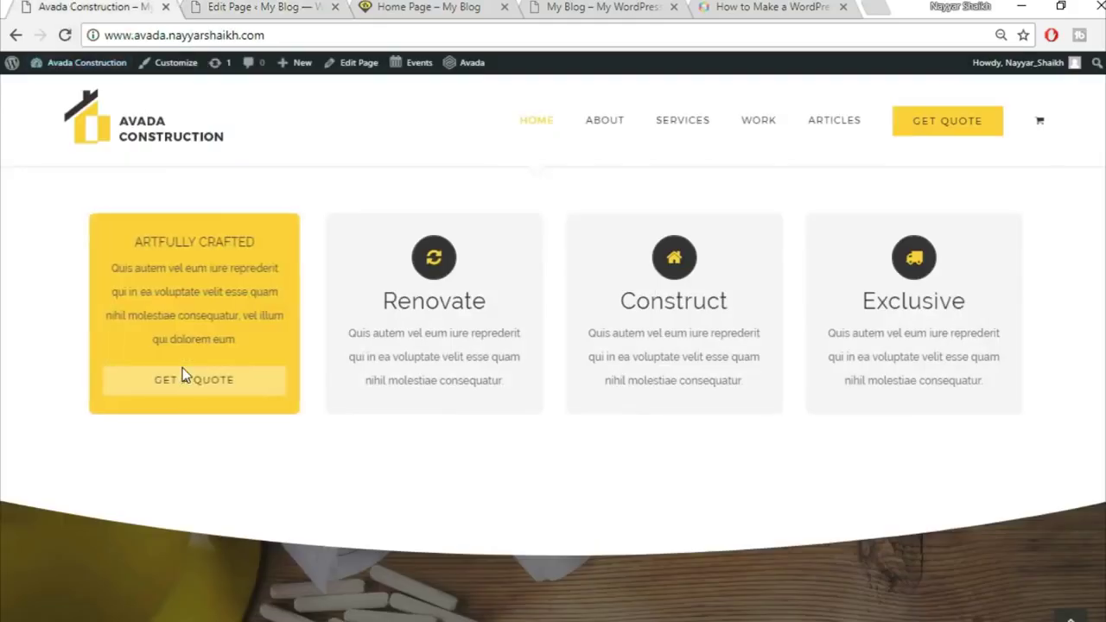
left_click(223, 6)
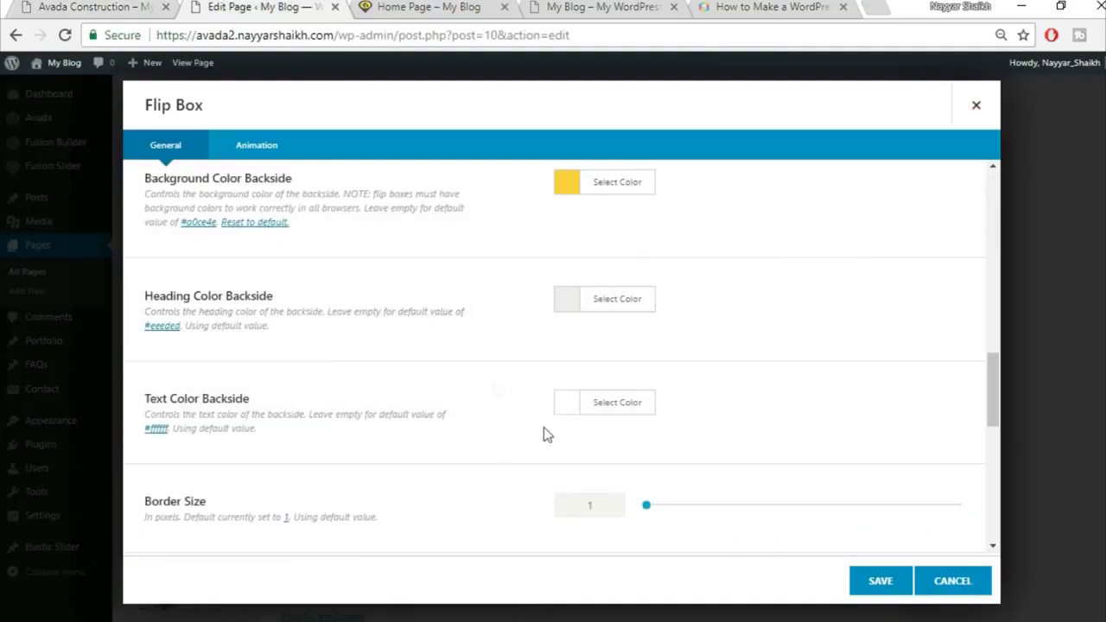
left_click(604, 316)
left_click(569, 507)
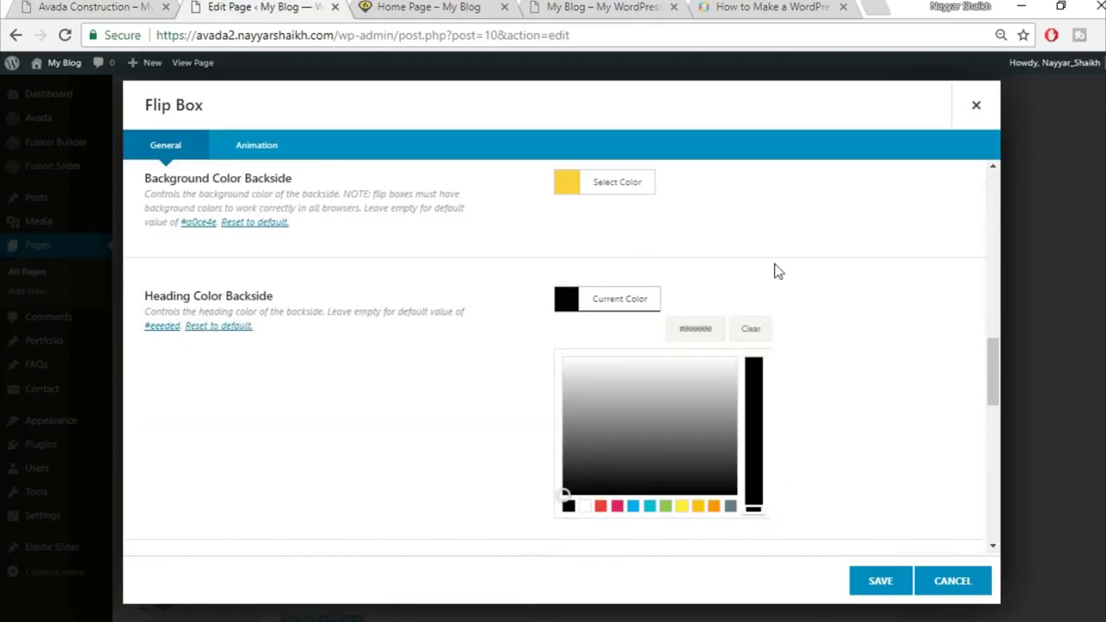
left_click(622, 205)
Set Text Color Backside to dark grey #333333
left_click(54, 6)
left_click(338, 5)
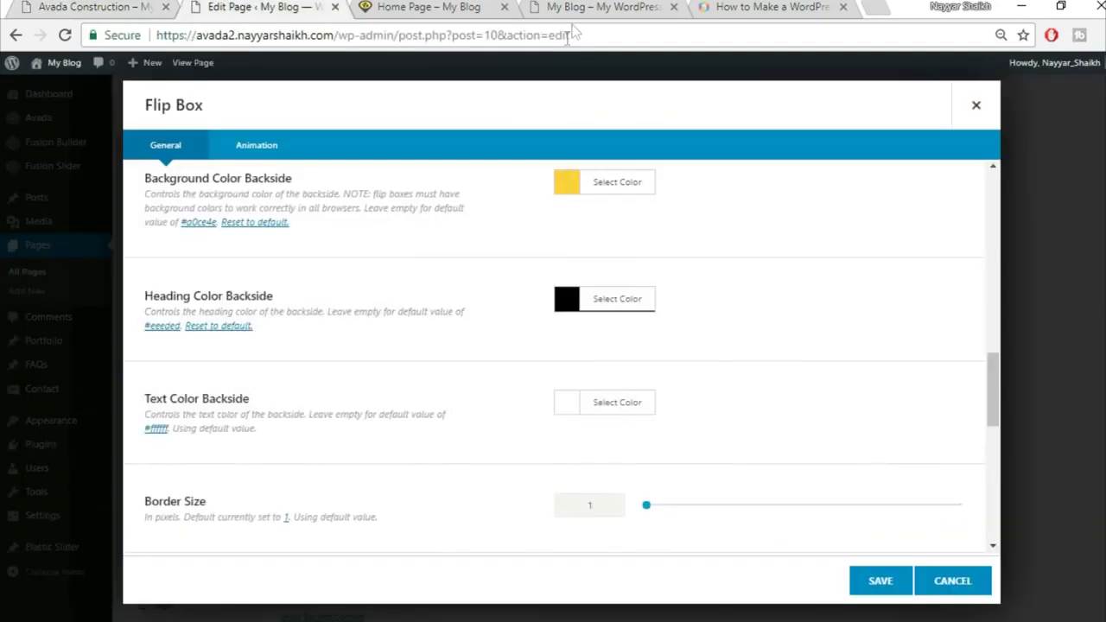
scroll(397, 306, "down", 1)
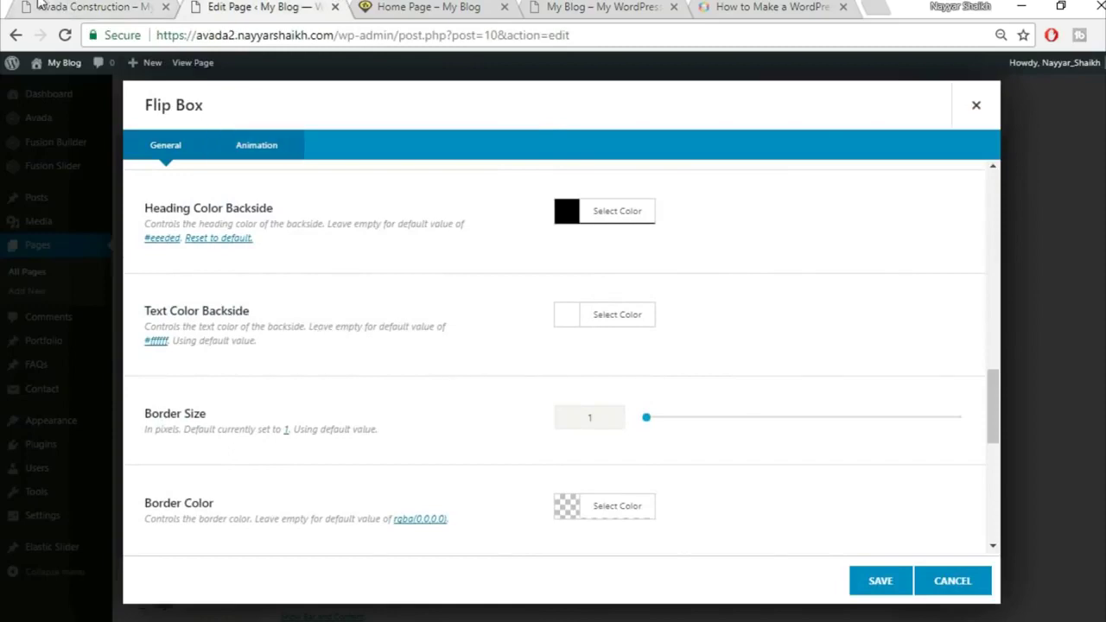
left_click(48, 6)
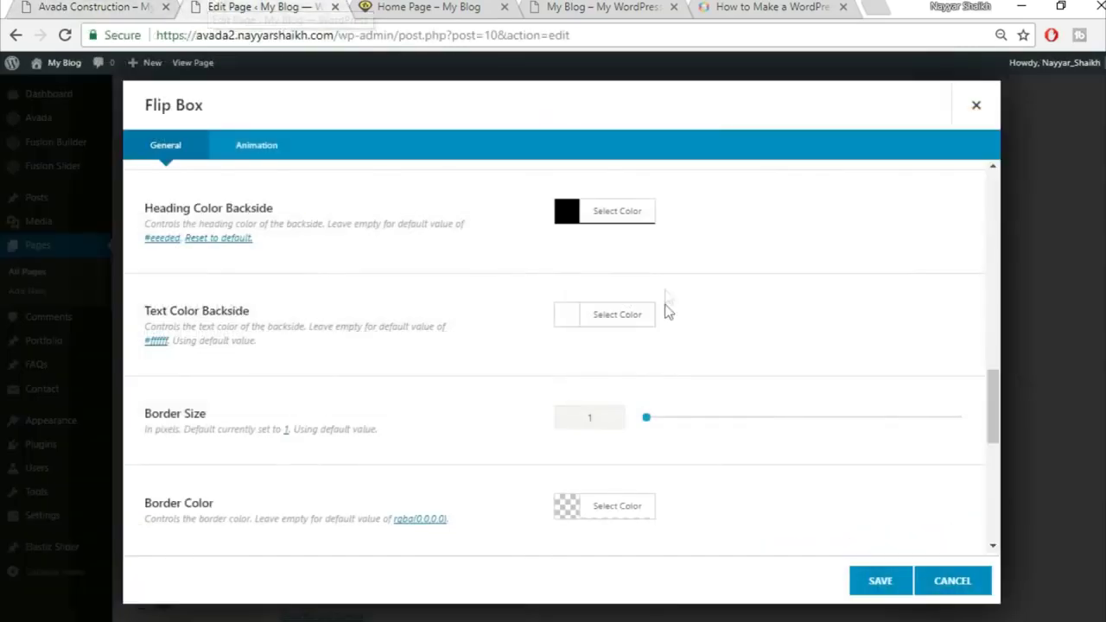
left_click(259, 6)
left_click(647, 318)
left_click(566, 448)
left_click_drag(583, 470, 575, 482)
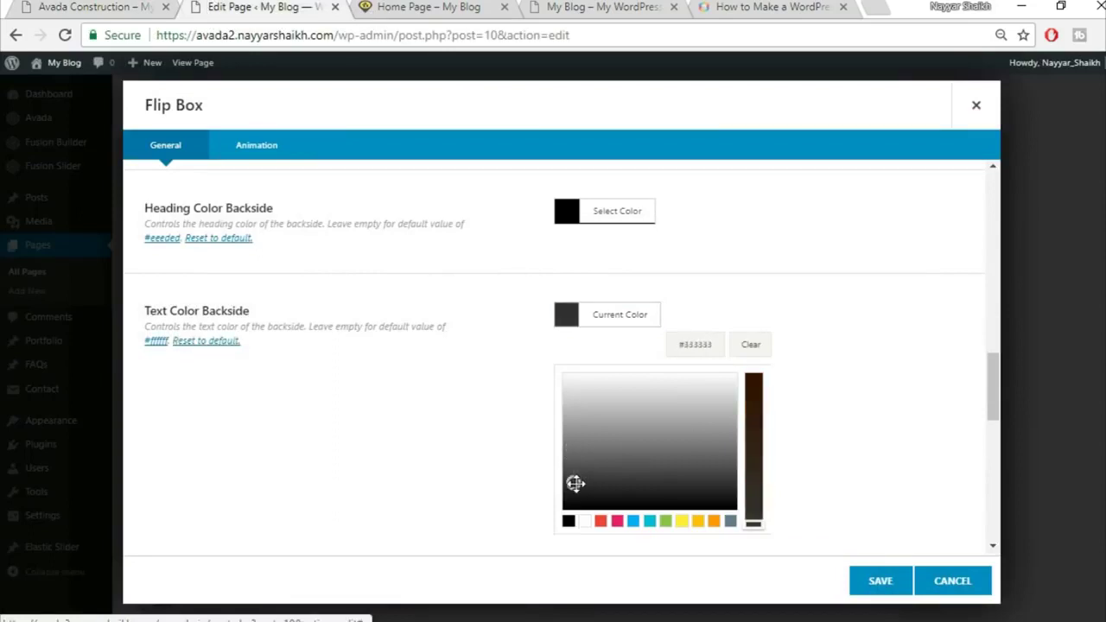
left_click(804, 421)
scroll(805, 417, "down", 1)
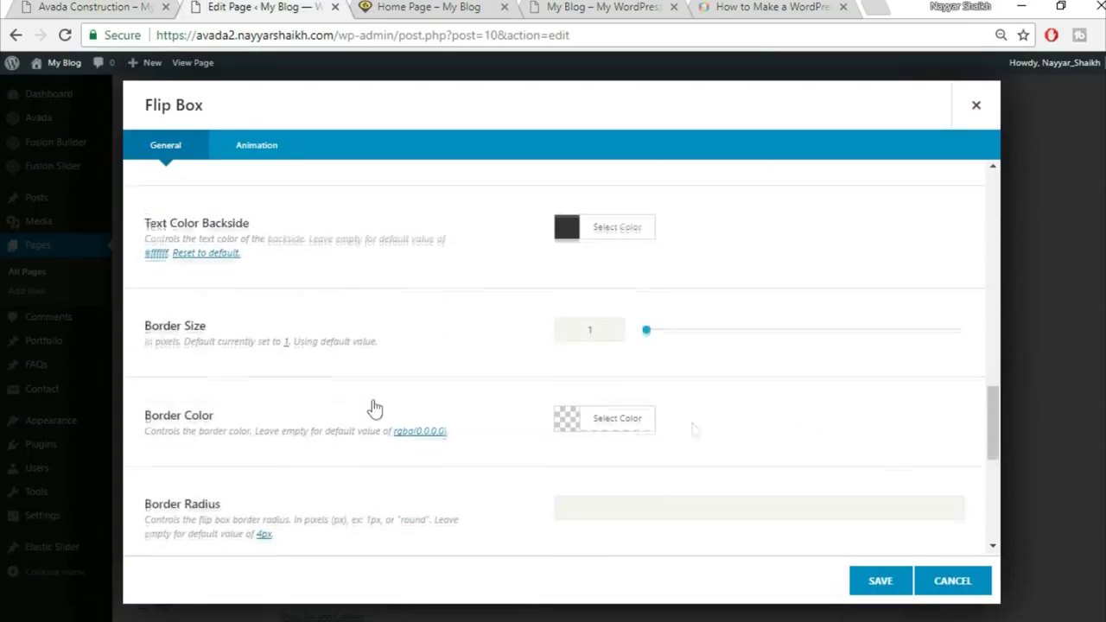
left_click(95, 6)
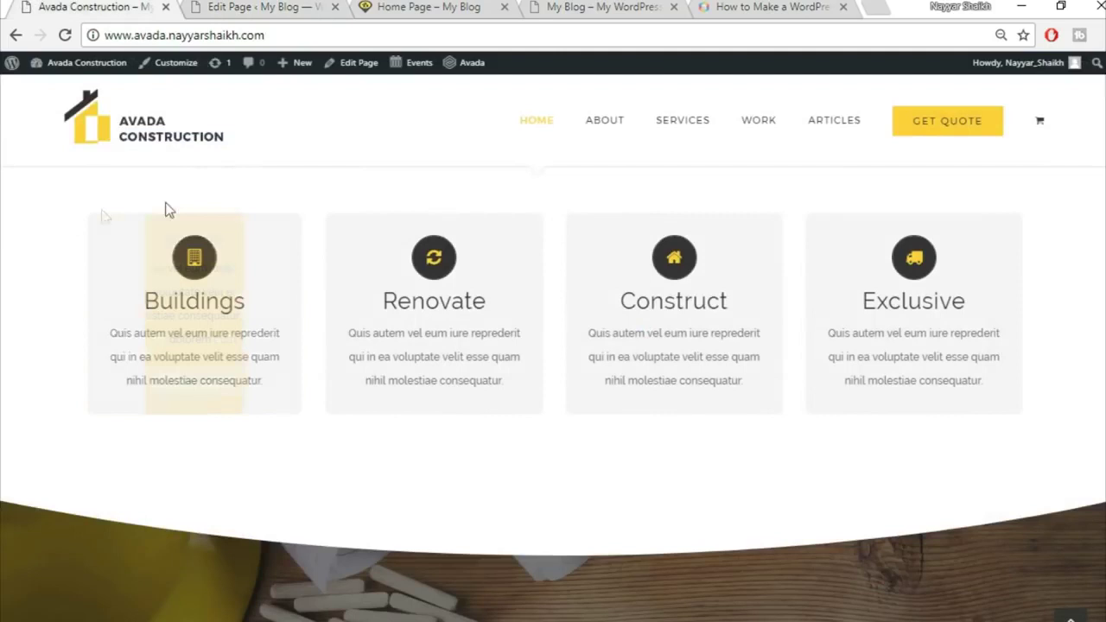
mouse_move(265, 357)
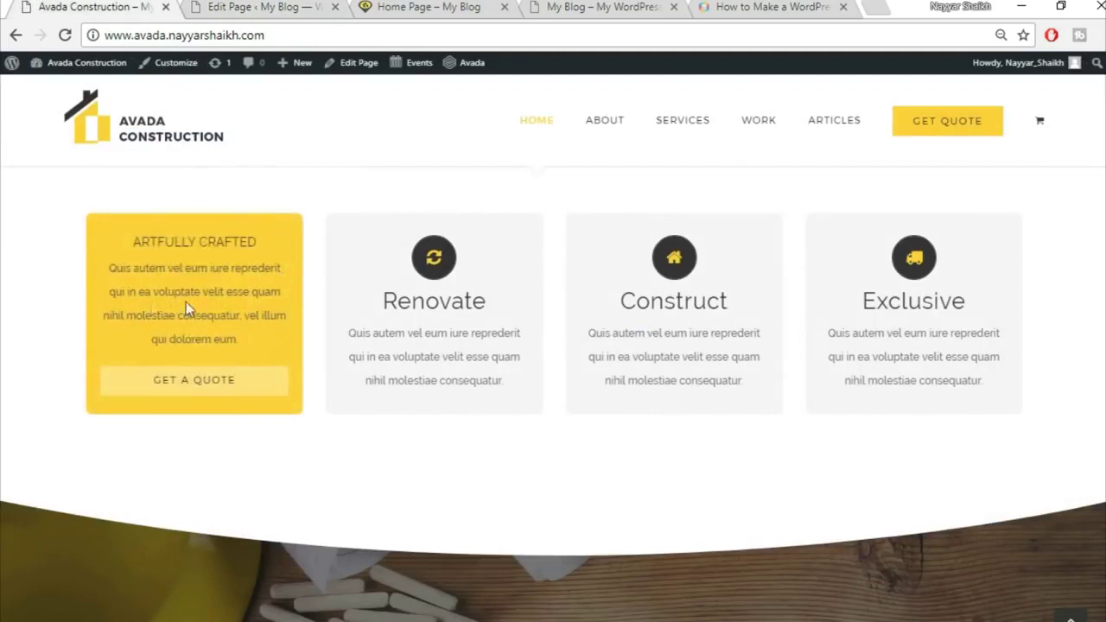
left_click(285, 6)
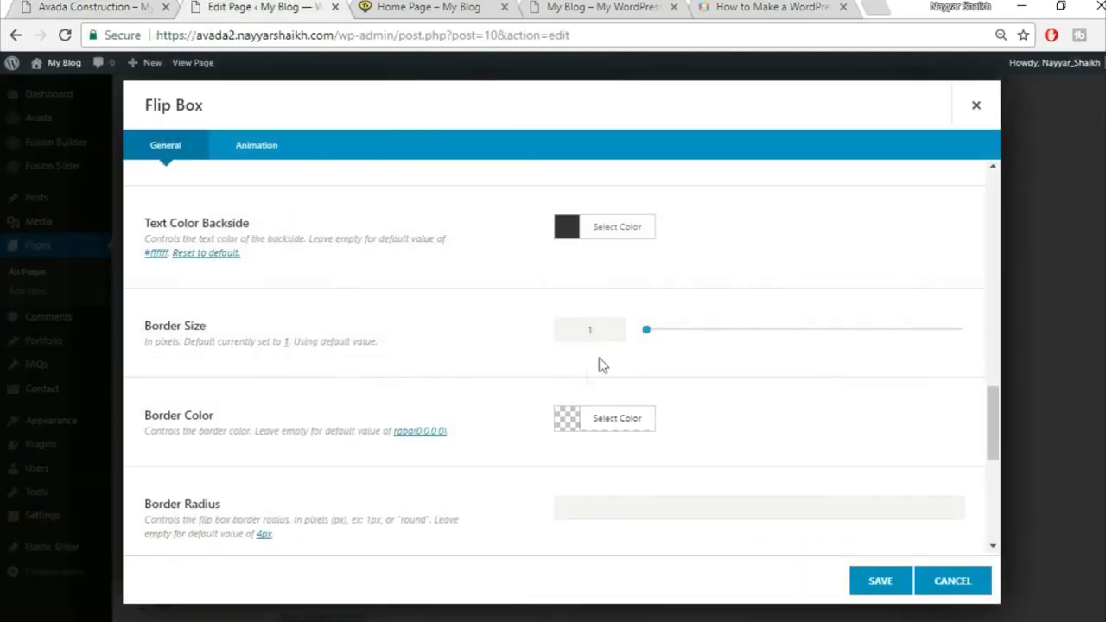
Change Border Size from 1 to 0 and set Border Radius to round
left_click_drag(602, 332, 527, 339)
type("0")
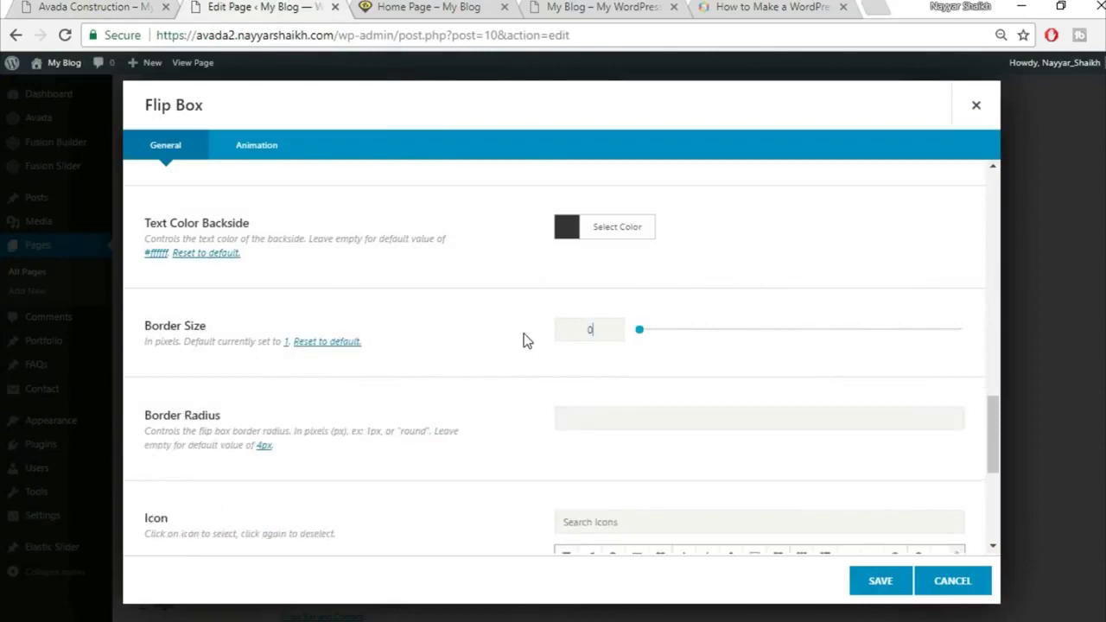
scroll(524, 341, "down", 3)
left_click(566, 403)
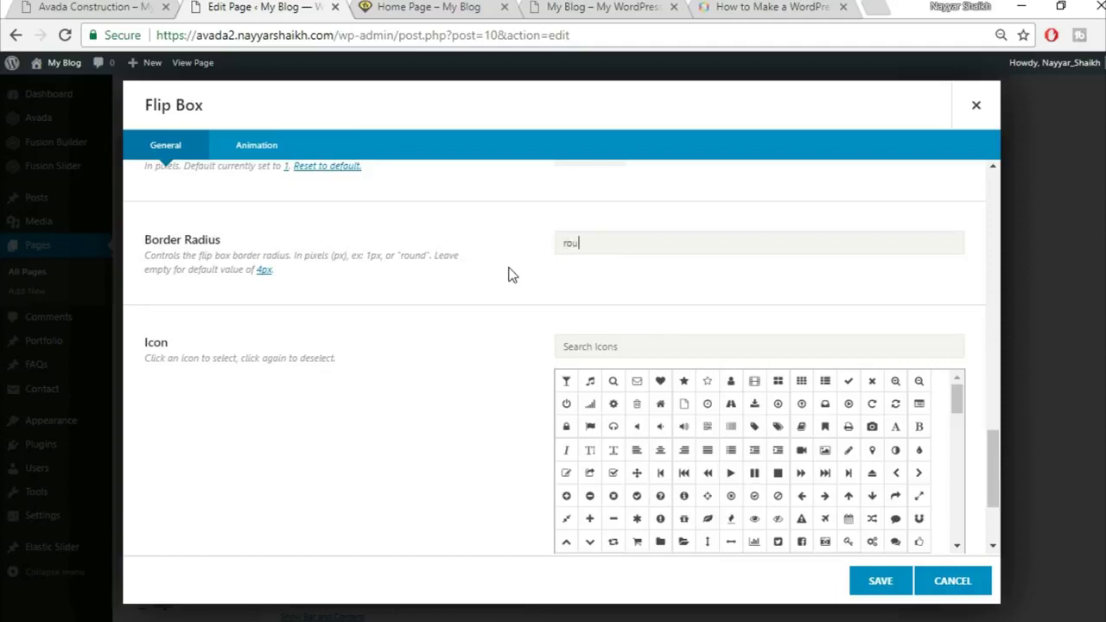
Check the demo site again and begin searching for a building icon
left_click(86, 6)
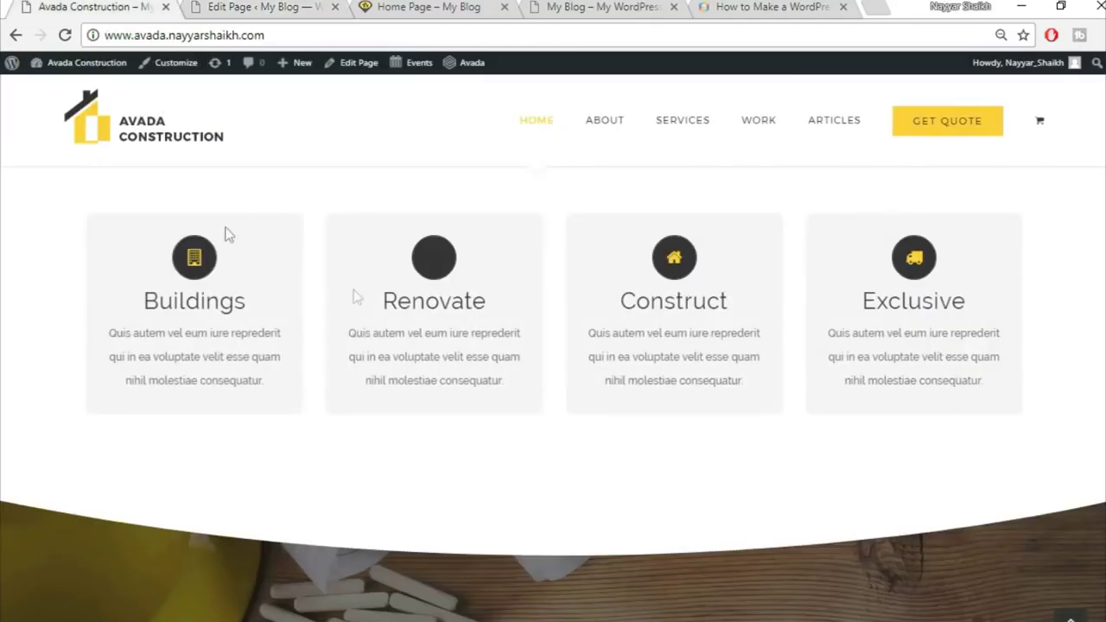
left_click(229, 6)
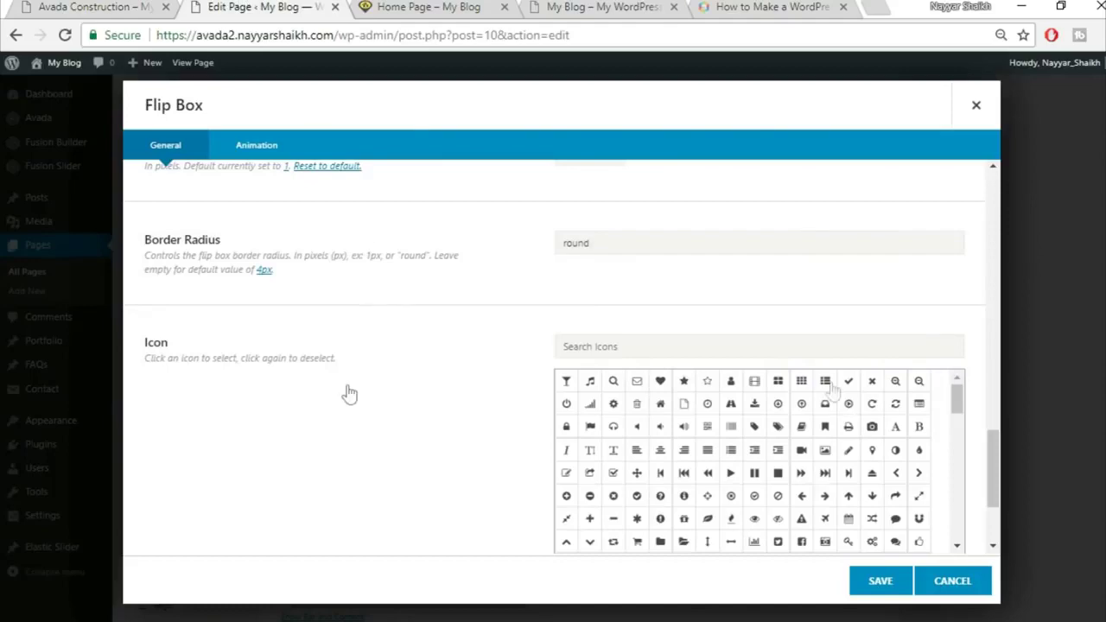
left_click(136, 6)
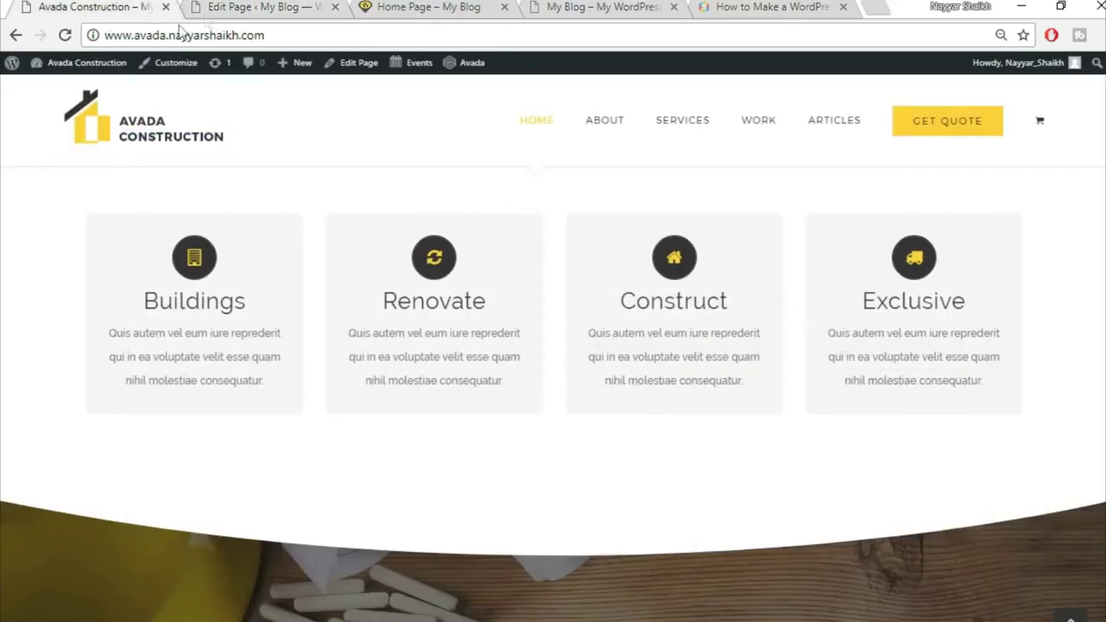
left_click(226, 7)
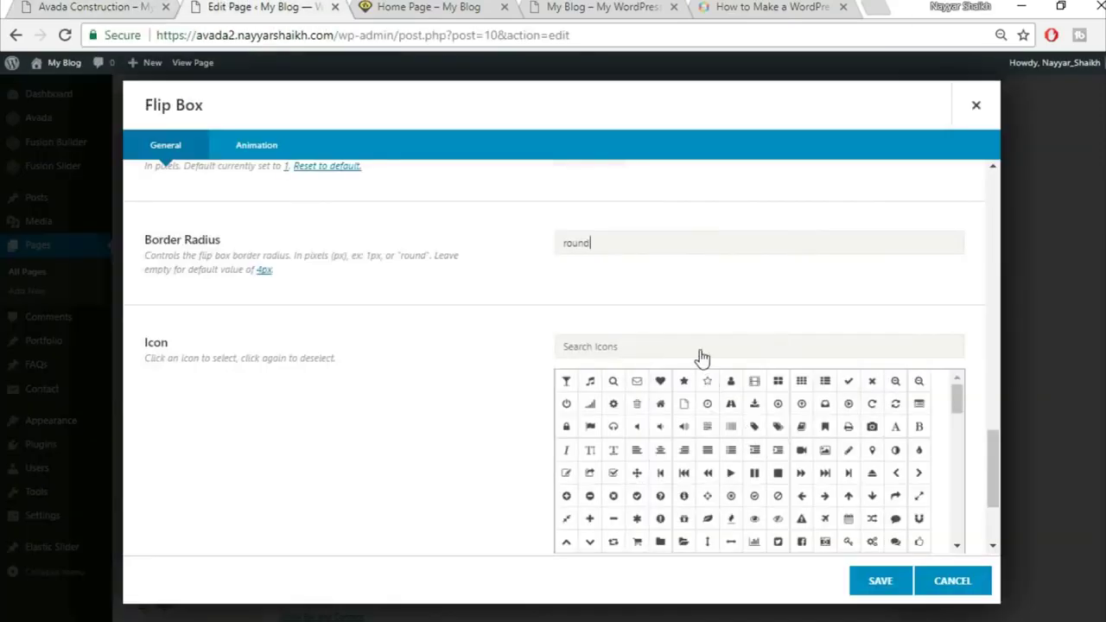
left_click(700, 349)
Search icons for 'buil' and choose the first building icon
type("buil")
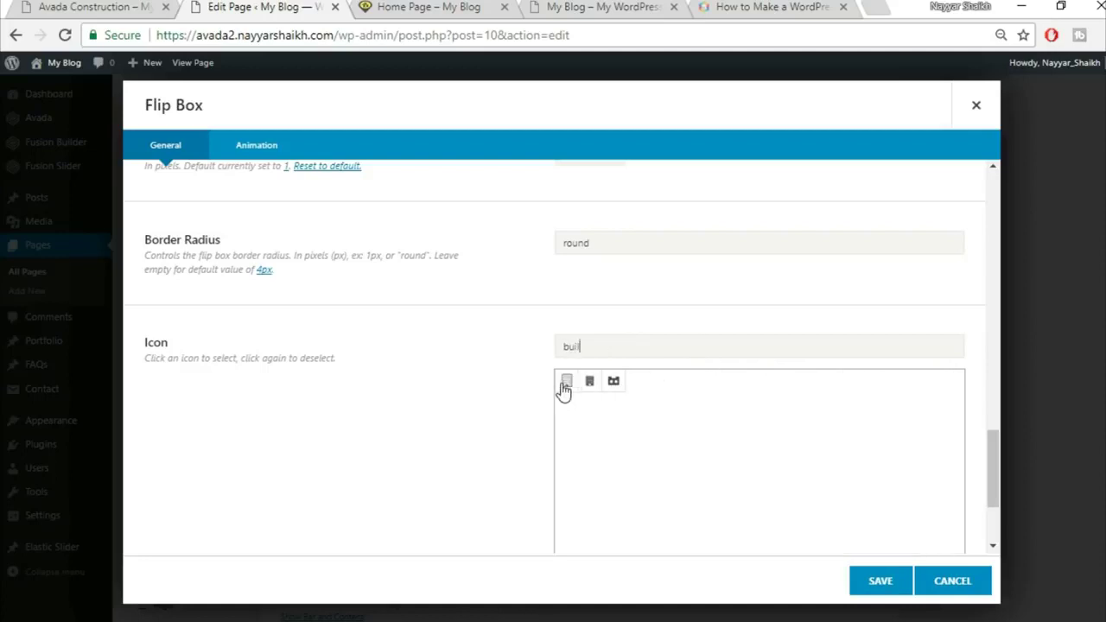
left_click(566, 382)
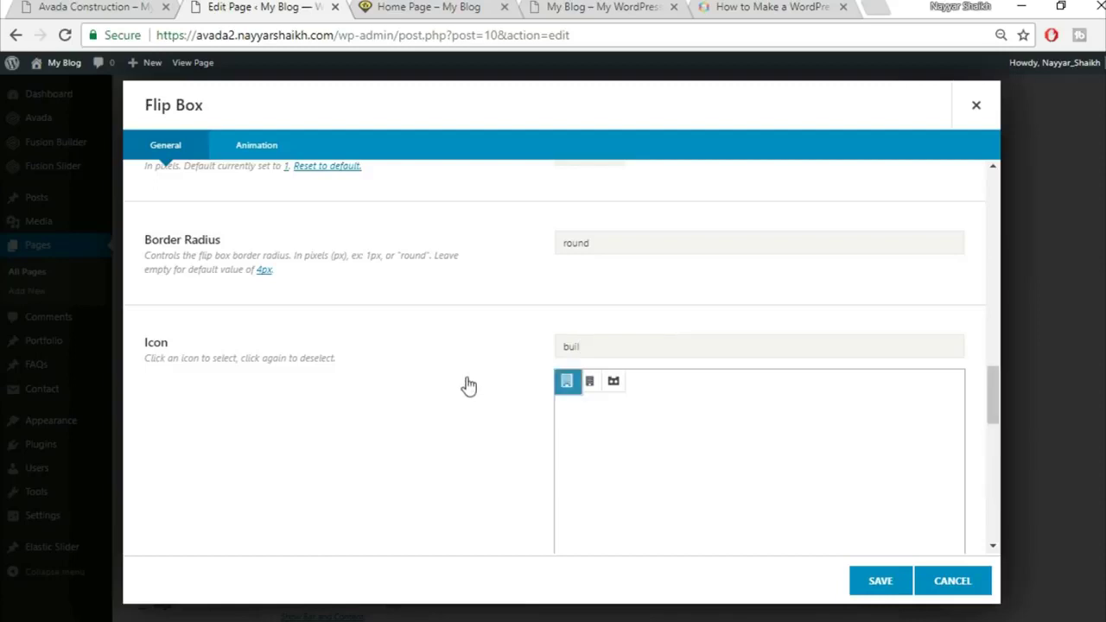
scroll(467, 385, "down", 8)
scroll(467, 385, "up", 3)
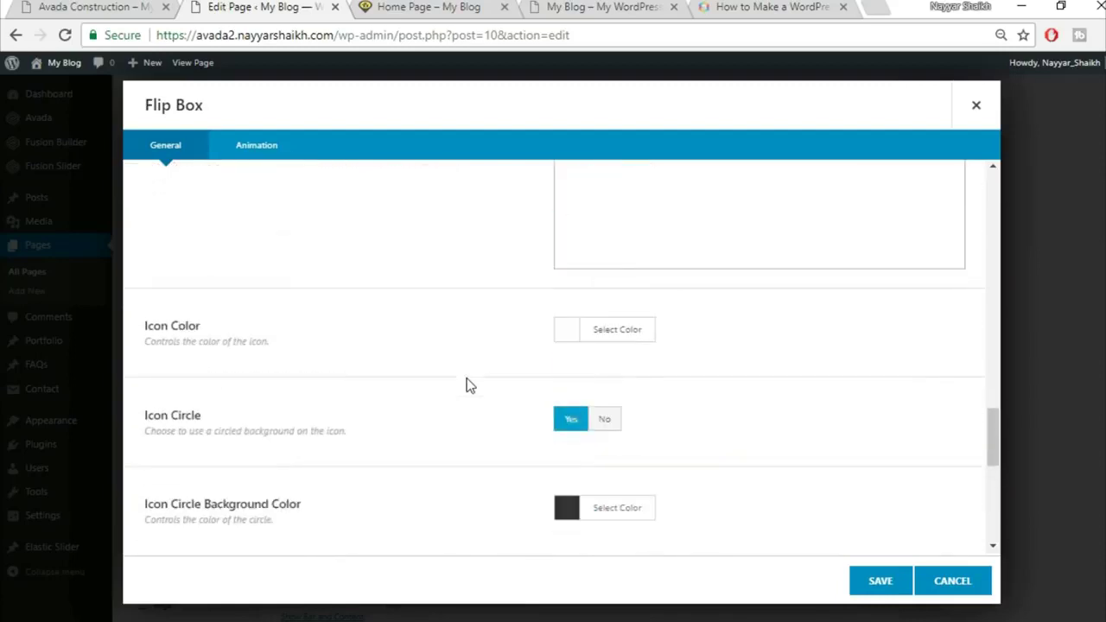
scroll(467, 385, "up", 1)
left_click(154, 7)
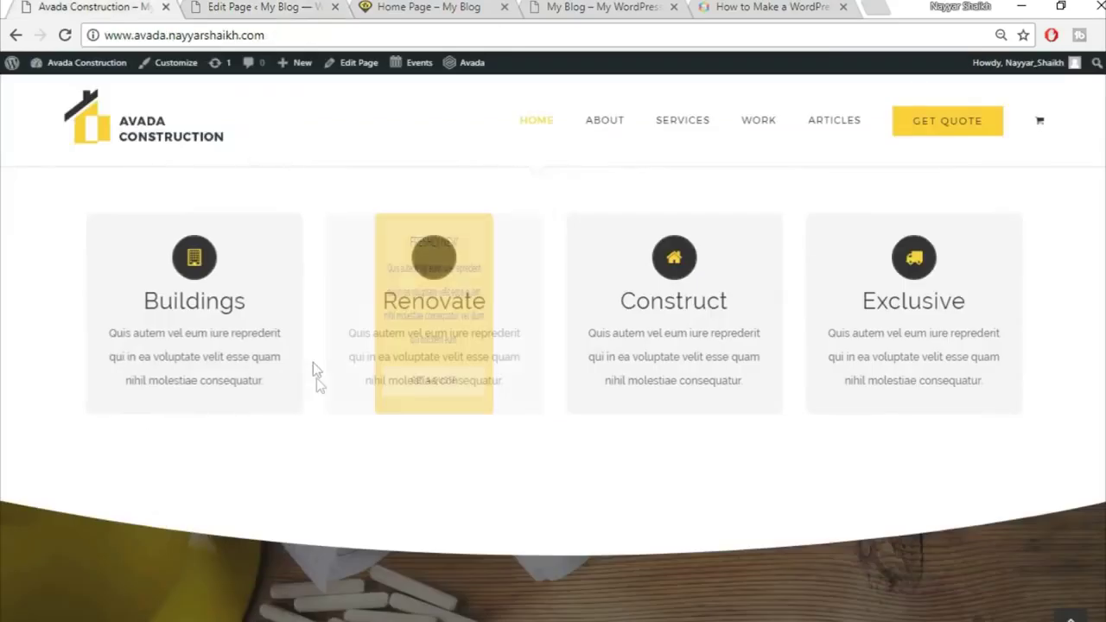
left_click(234, 7)
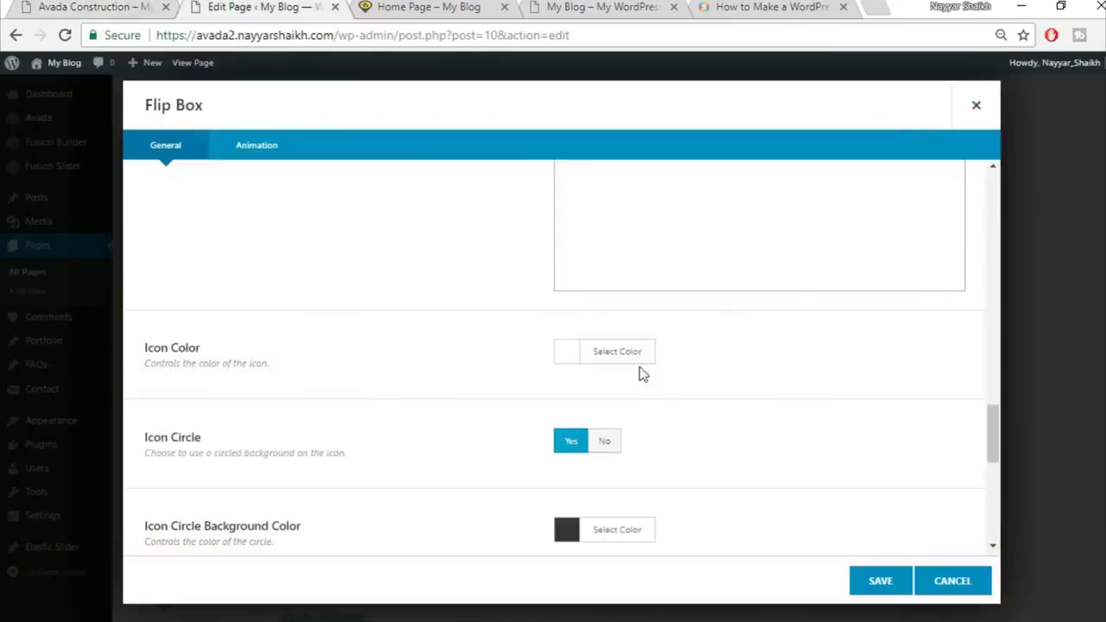
Set the Icon Color to yellow #fed136
left_click(640, 351)
left_click(713, 386)
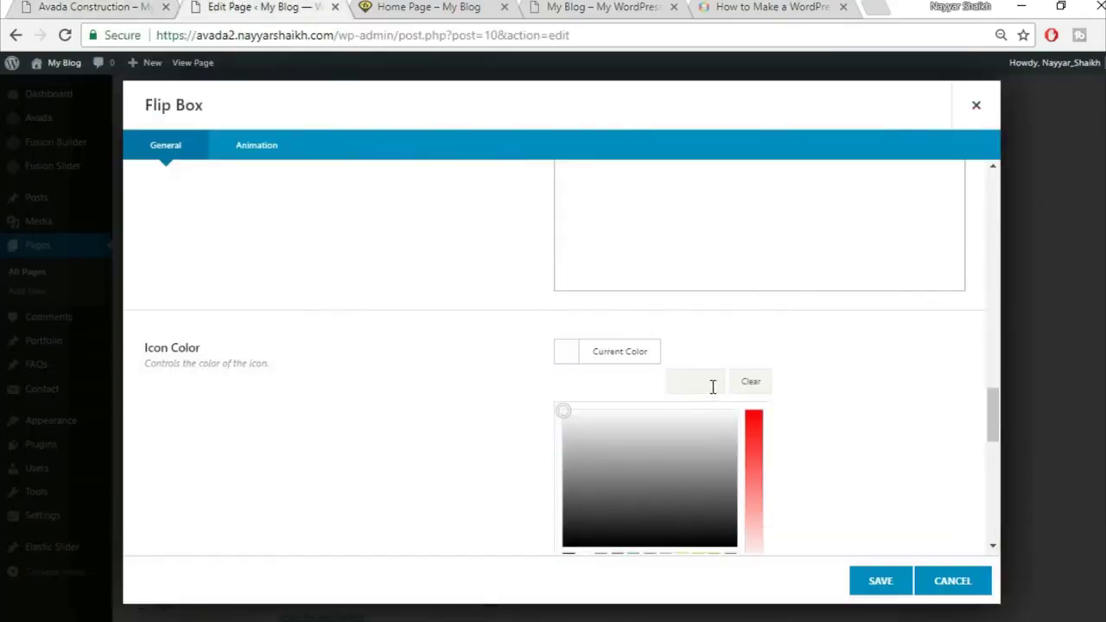
type("fed136")
left_click(844, 378)
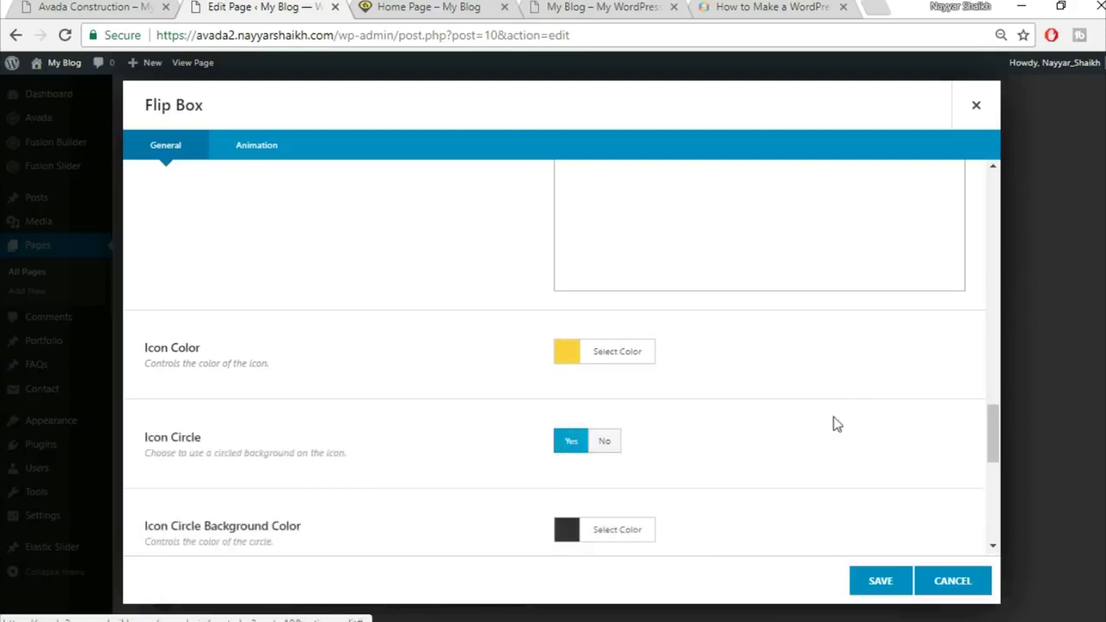
scroll(831, 423, "down", 2)
scroll(827, 421, "up", 3)
scroll(826, 421, "up", 3)
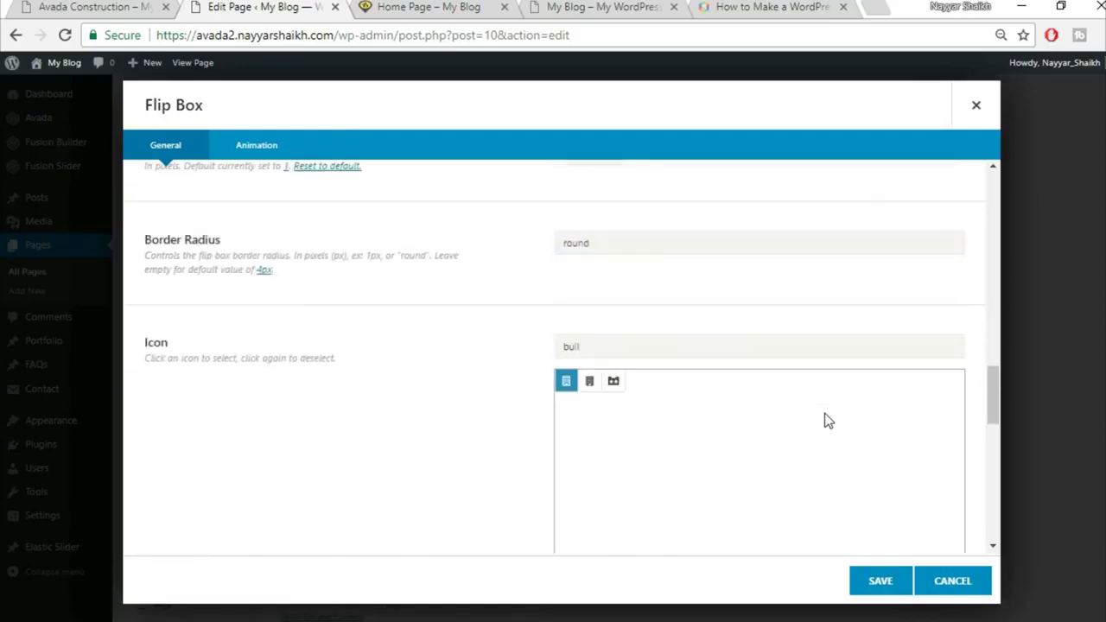
Delete 'round' from the Border Radius field
left_click_drag(619, 335, 521, 346)
key("BackSpace")
scroll(484, 376, "down", 6)
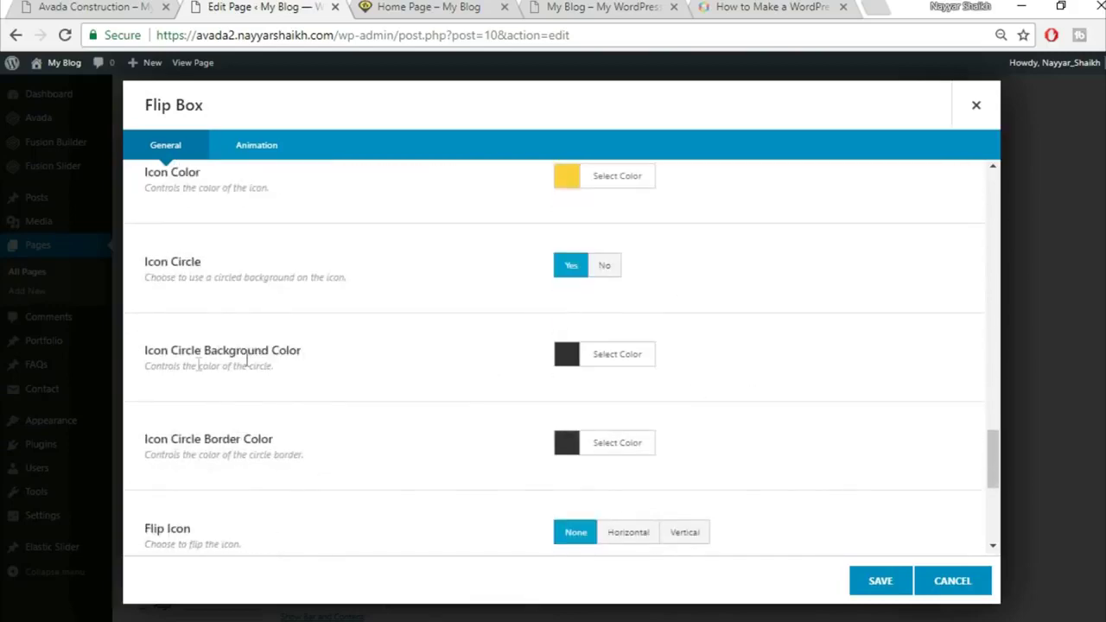
left_click(96, 7)
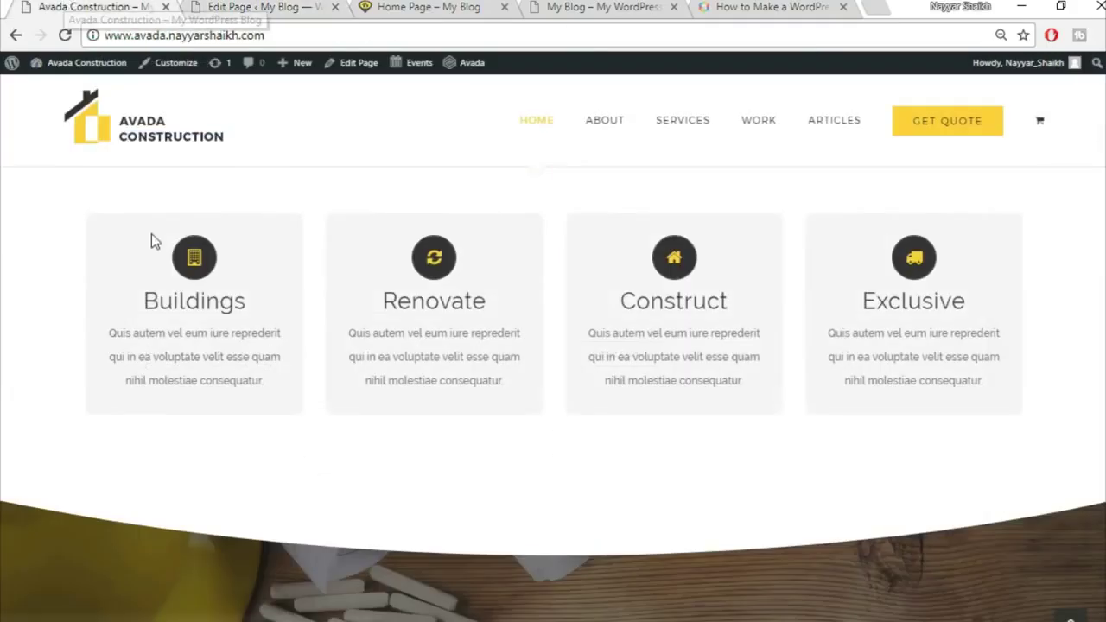
left_click(256, 7)
Review the flip box animation settings and save the Buildings flip box
scroll(743, 363, "down", 2)
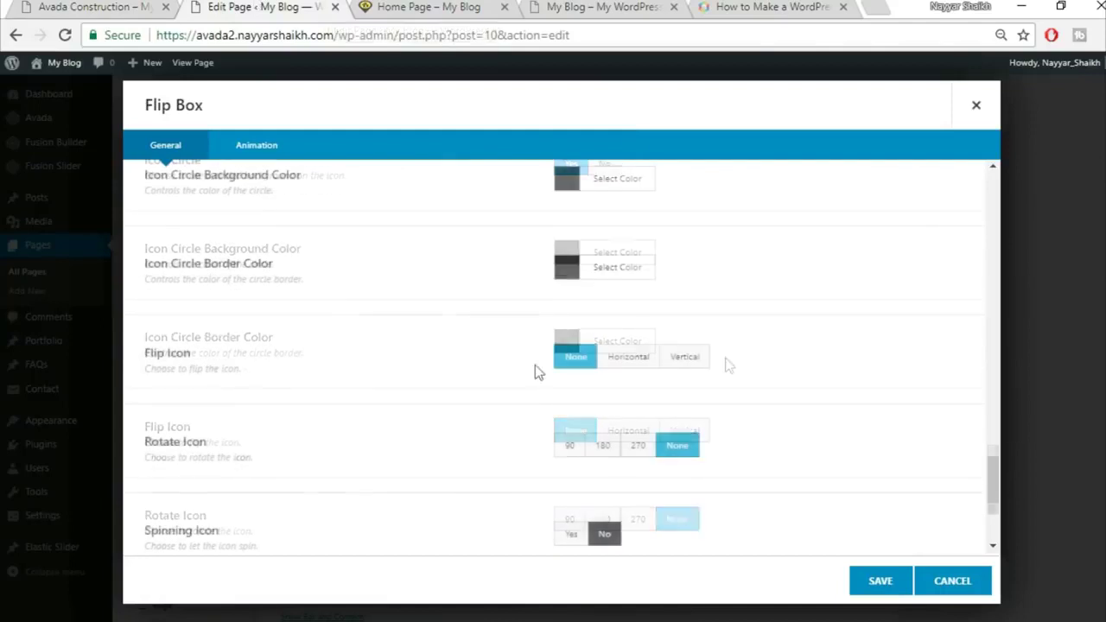
scroll(785, 314, "down", 1)
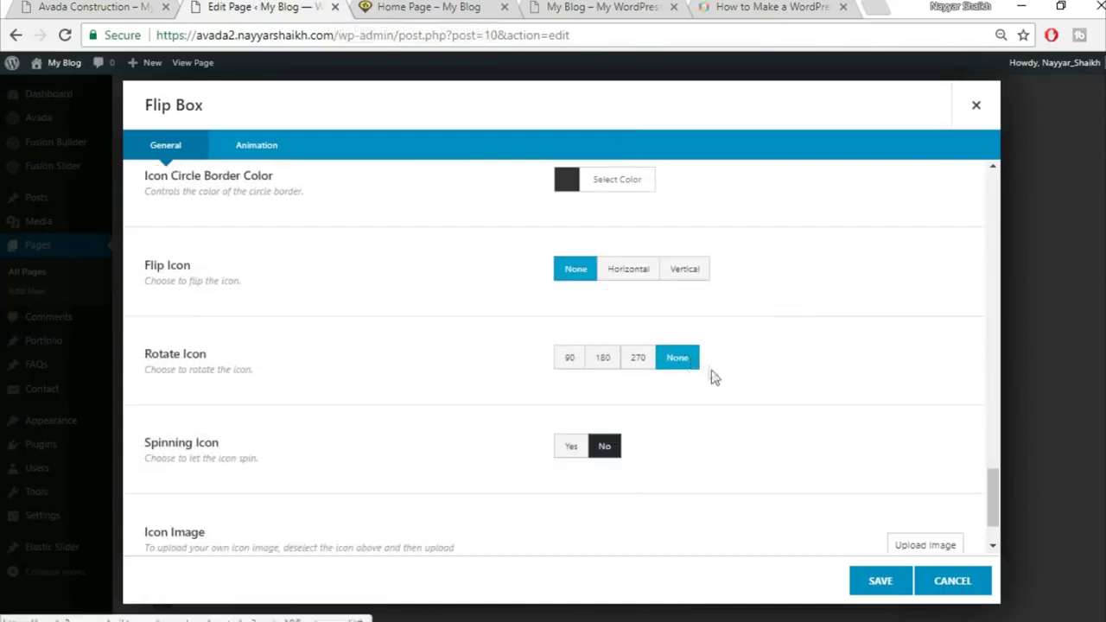
scroll(748, 450, "down", 1)
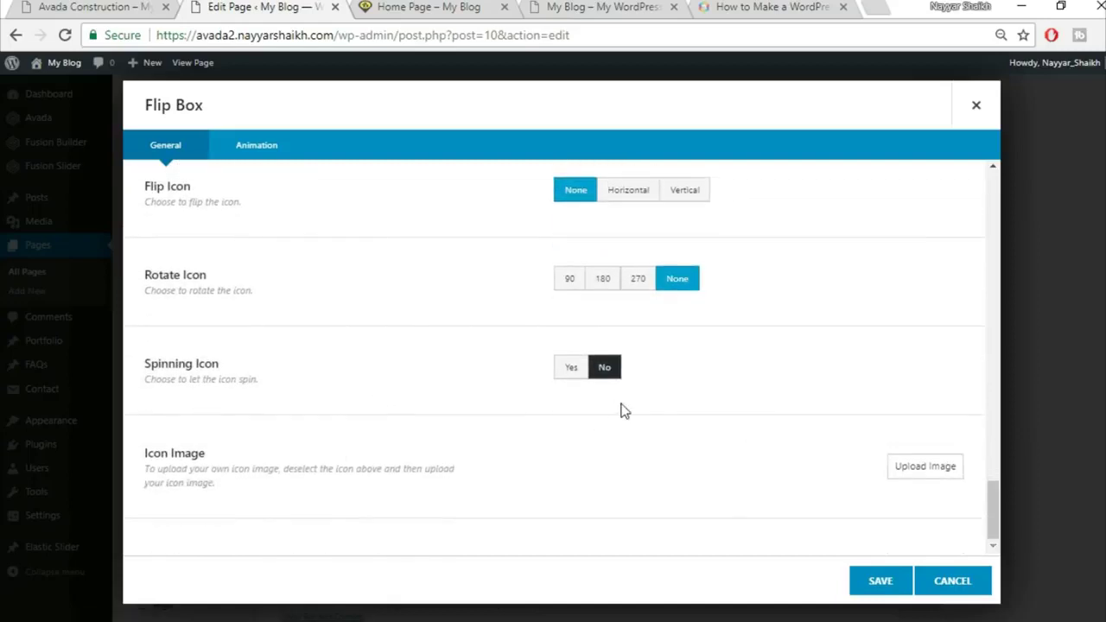
left_click(285, 164)
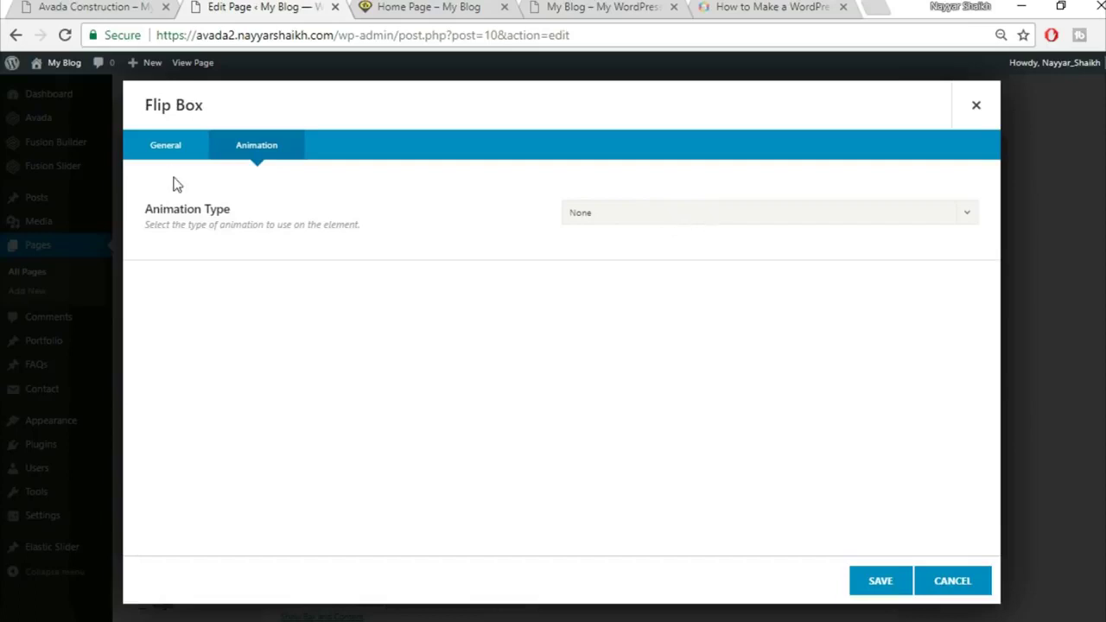
left_click(880, 580)
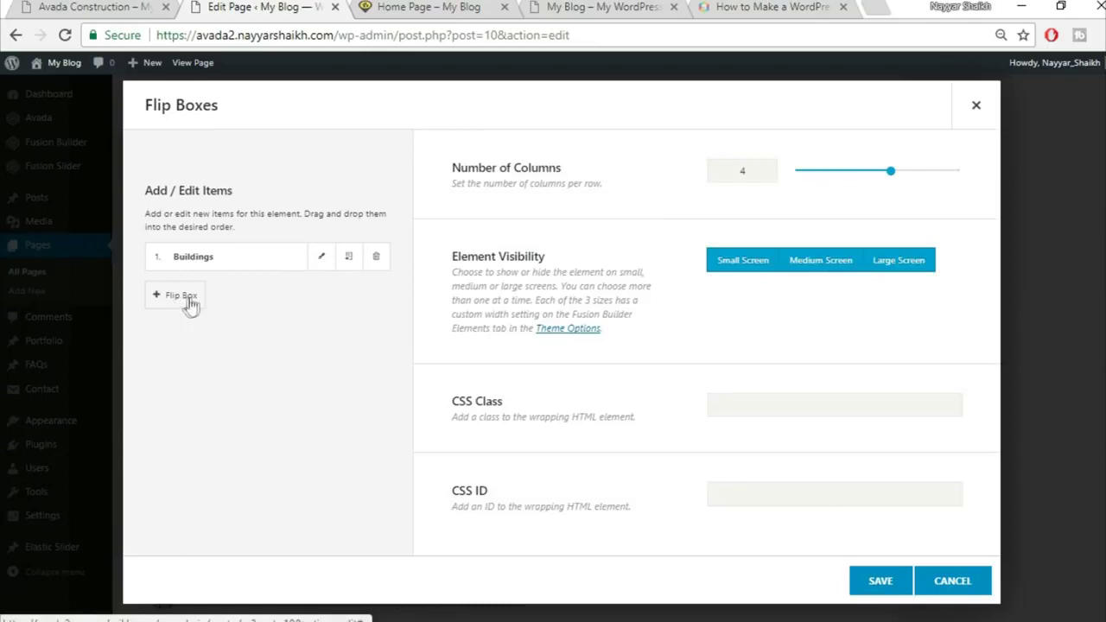
Clone the Buildings item three times to get four flip boxes, then save the element
left_click(109, 7)
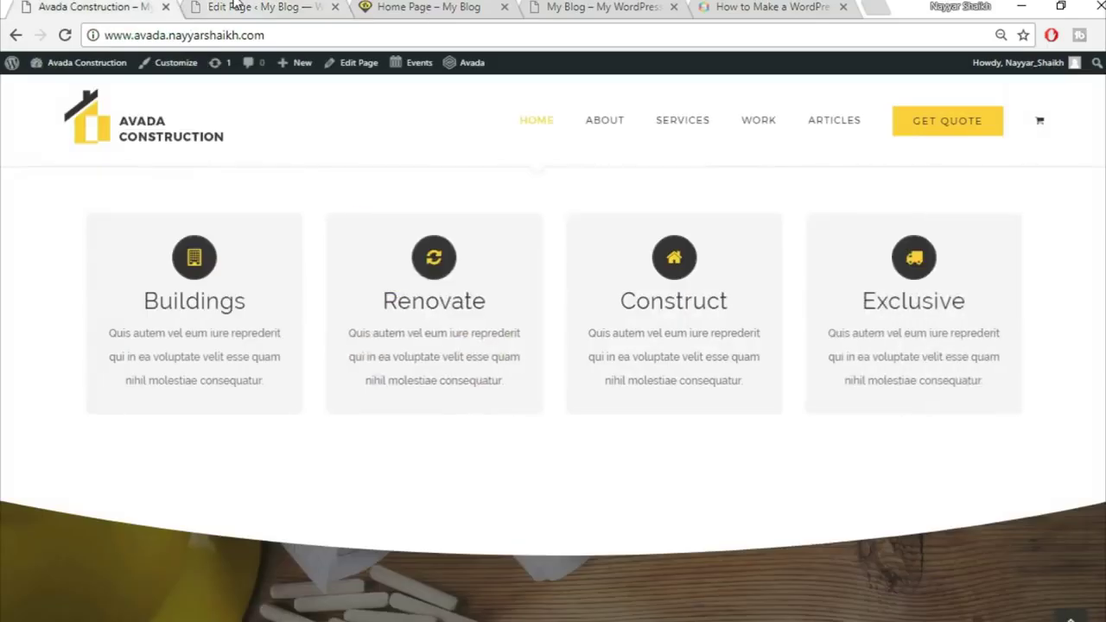
left_click(234, 7)
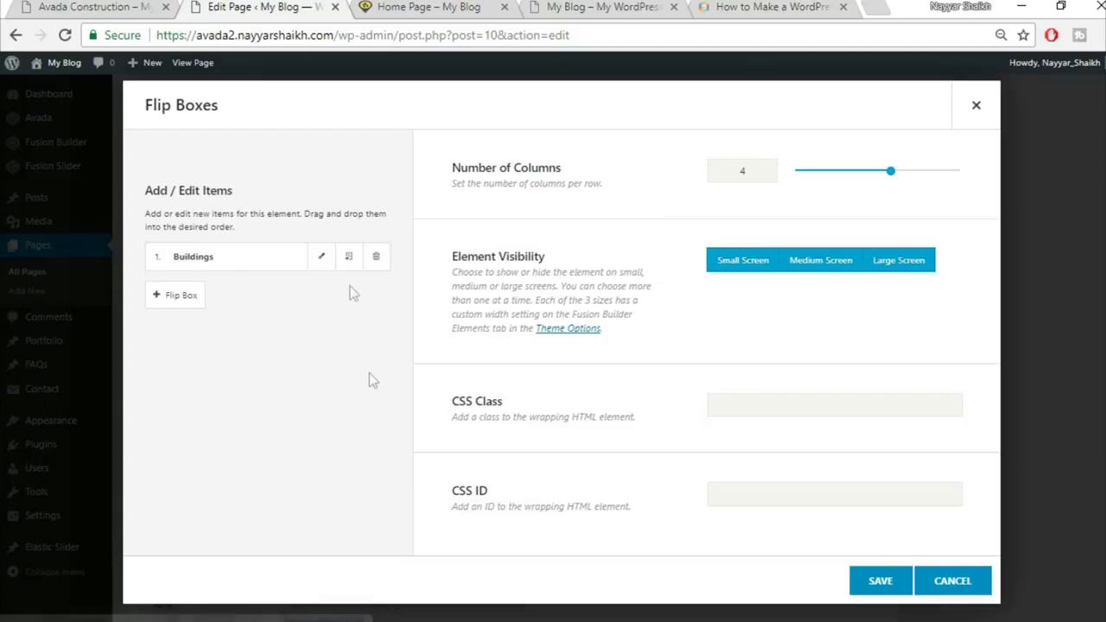
left_click(348, 259)
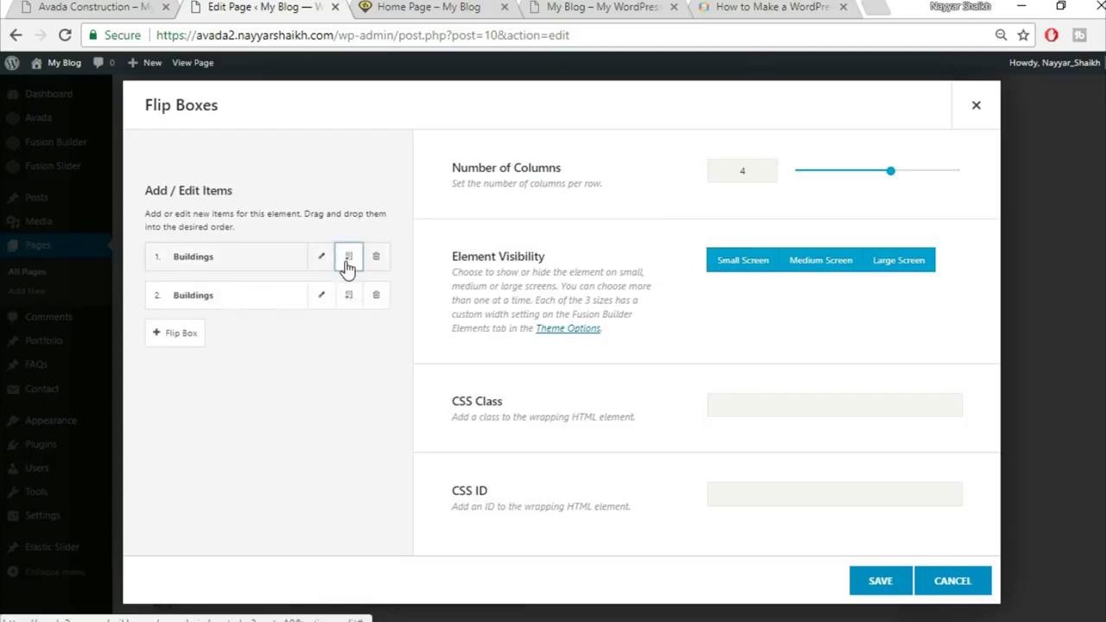
left_click(347, 259)
left_click(348, 257)
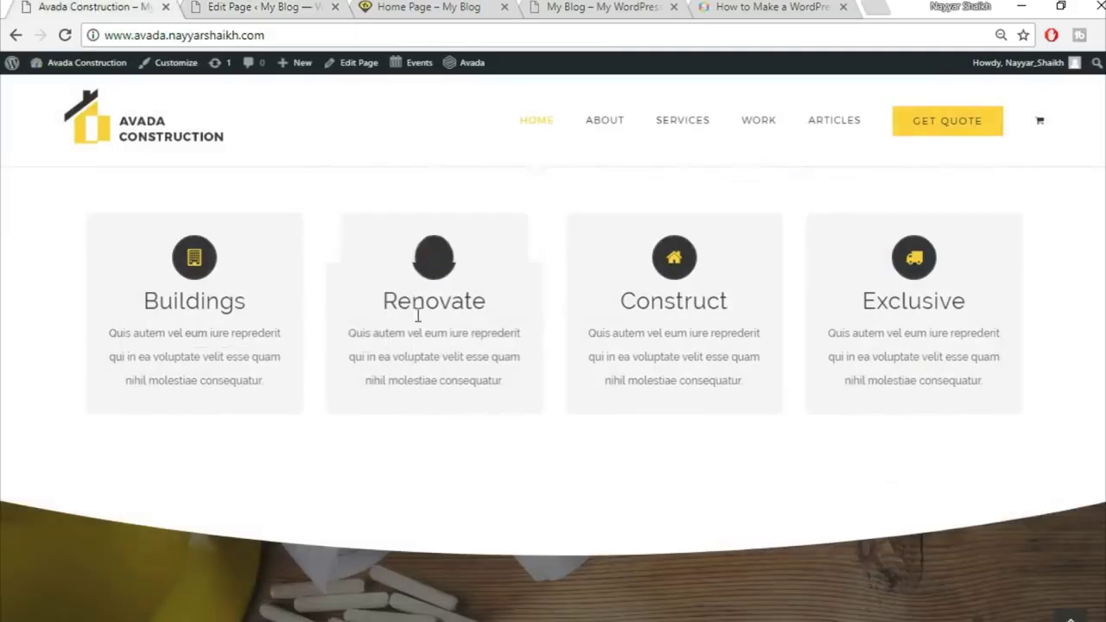
mouse_move(420, 314)
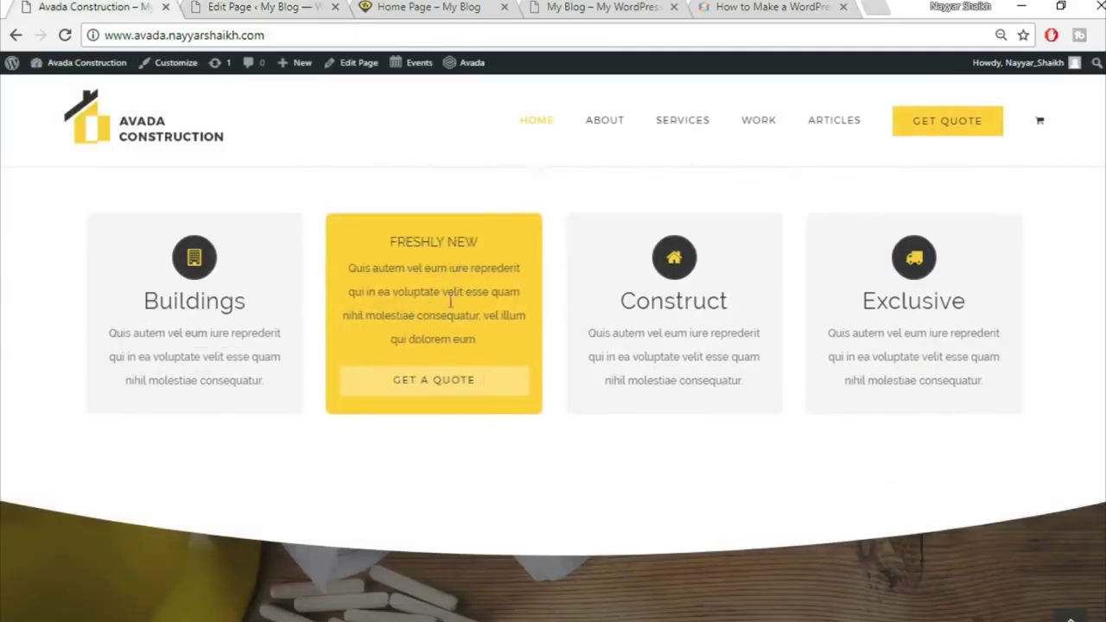
left_click(259, 7)
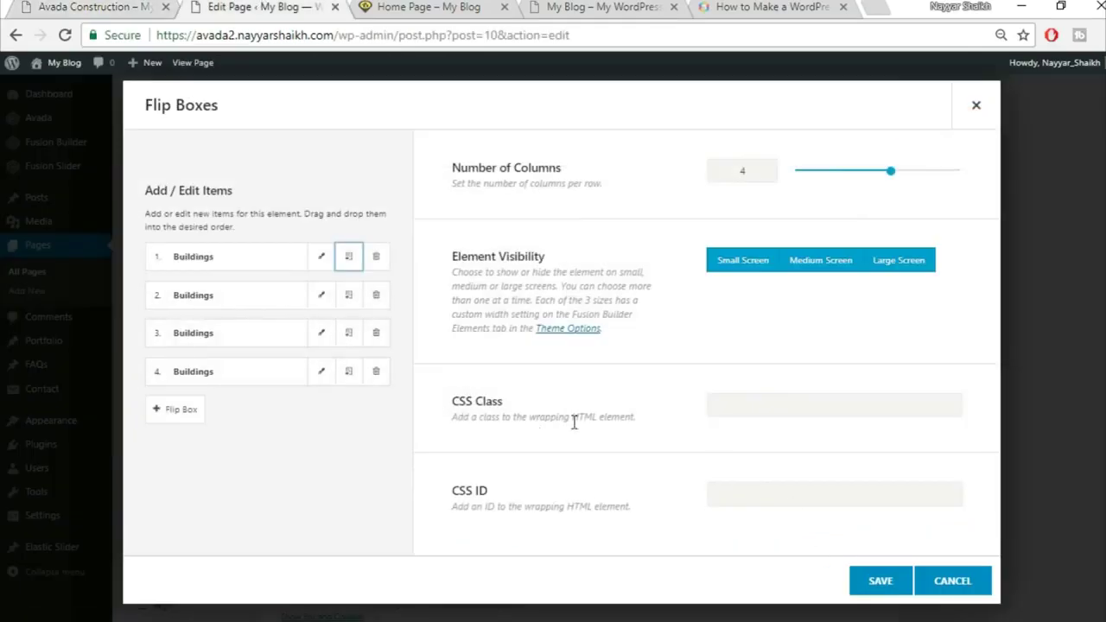
left_click(880, 580)
Publish the page changes with Update
scroll(921, 570, "up", 3)
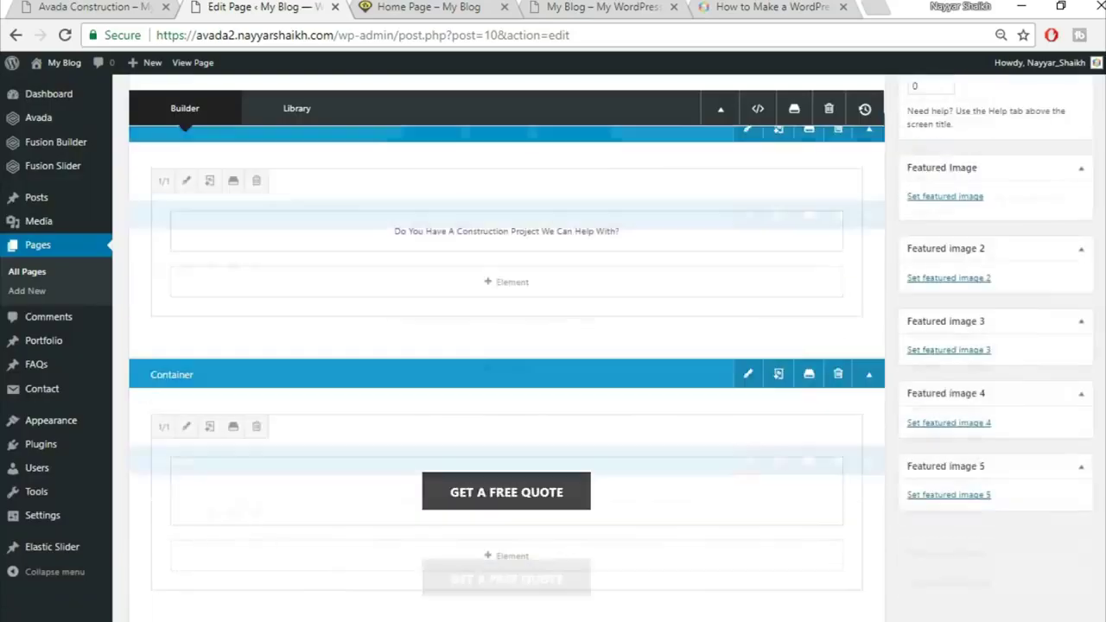
scroll(1097, 259, "up", 5)
left_click(1062, 161)
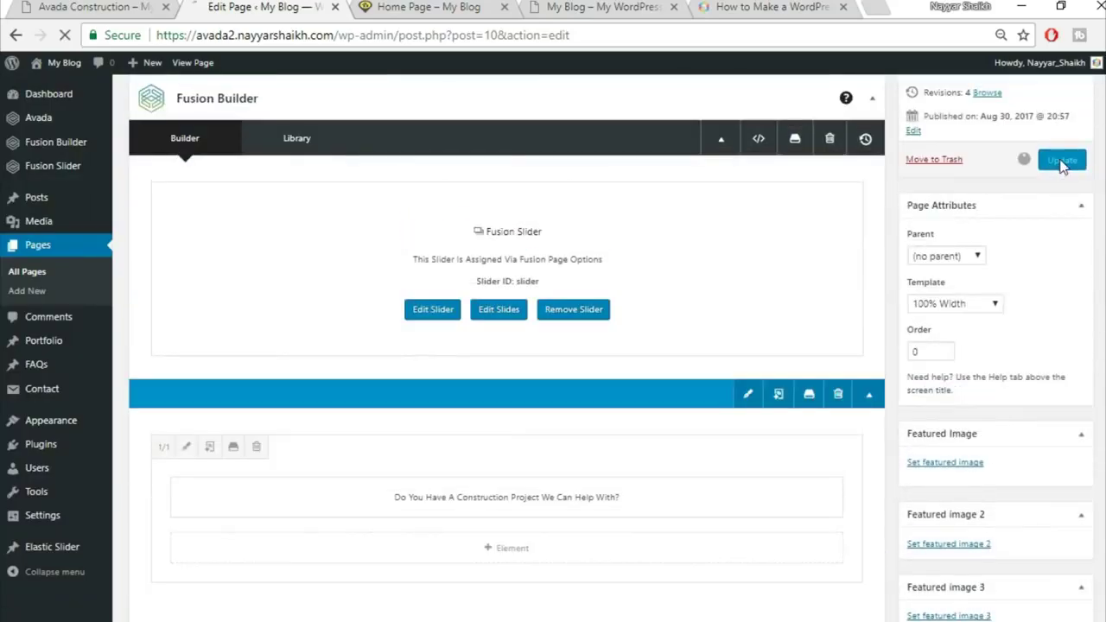
Check that four Buildings flip boxes appear on the live home page
left_click(427, 7)
left_click(443, 27)
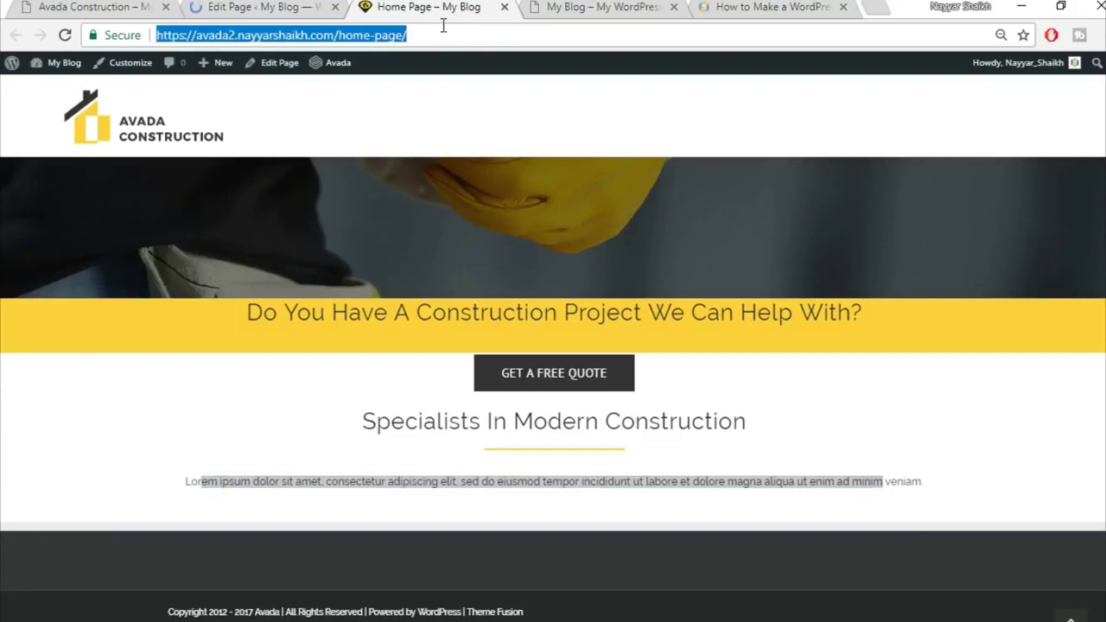
left_click(444, 22)
scroll(577, 310, "down", 3)
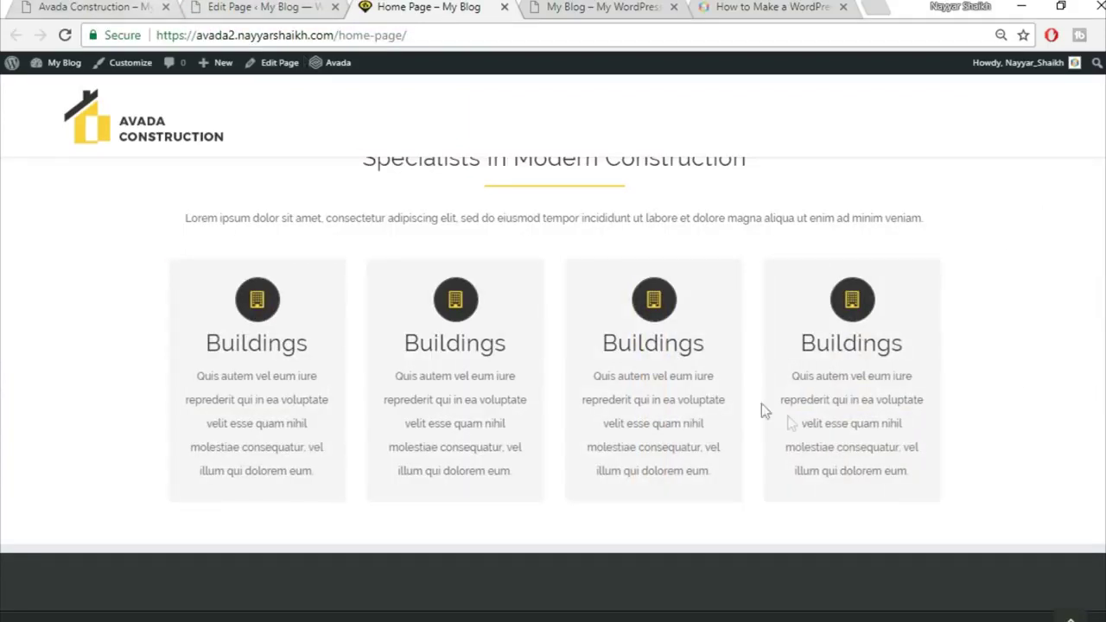
scroll(777, 411, "up", 2)
scroll(795, 420, "down", 2)
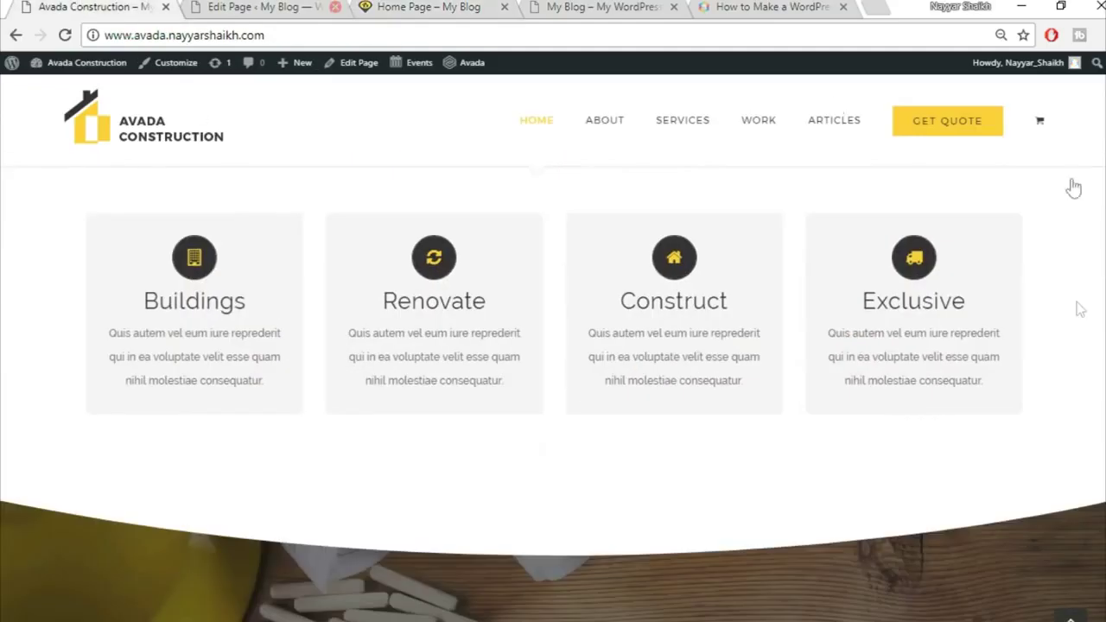
scroll(1079, 318, "down", 3)
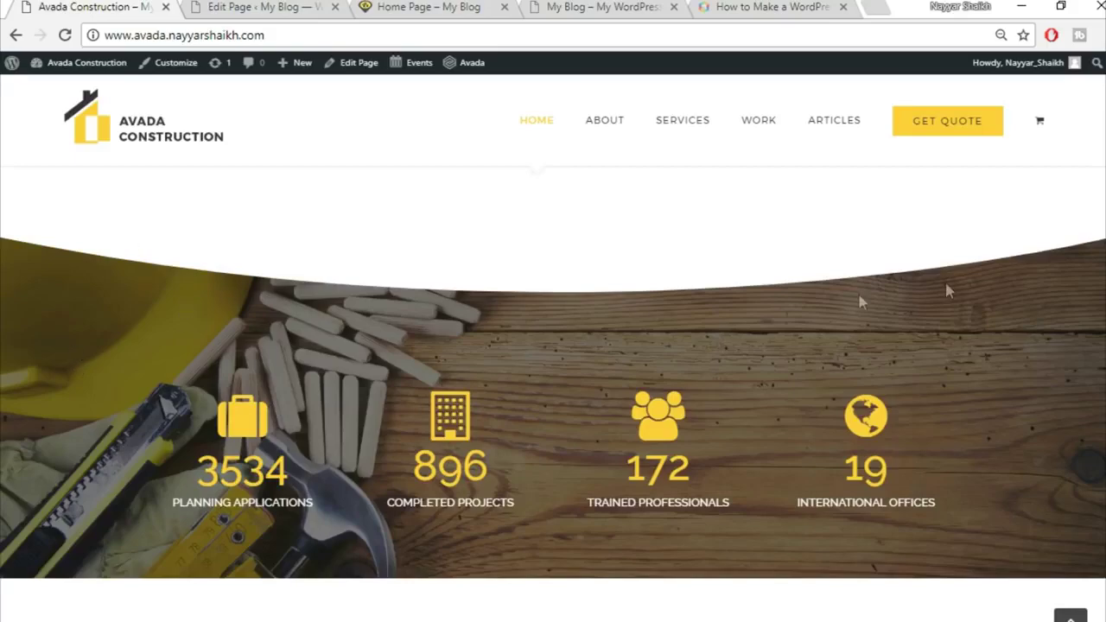
Return to the page editor and scroll down to the Flip Boxes container
left_click(226, 6)
scroll(717, 363, "down", 8)
scroll(781, 512, "down", 6)
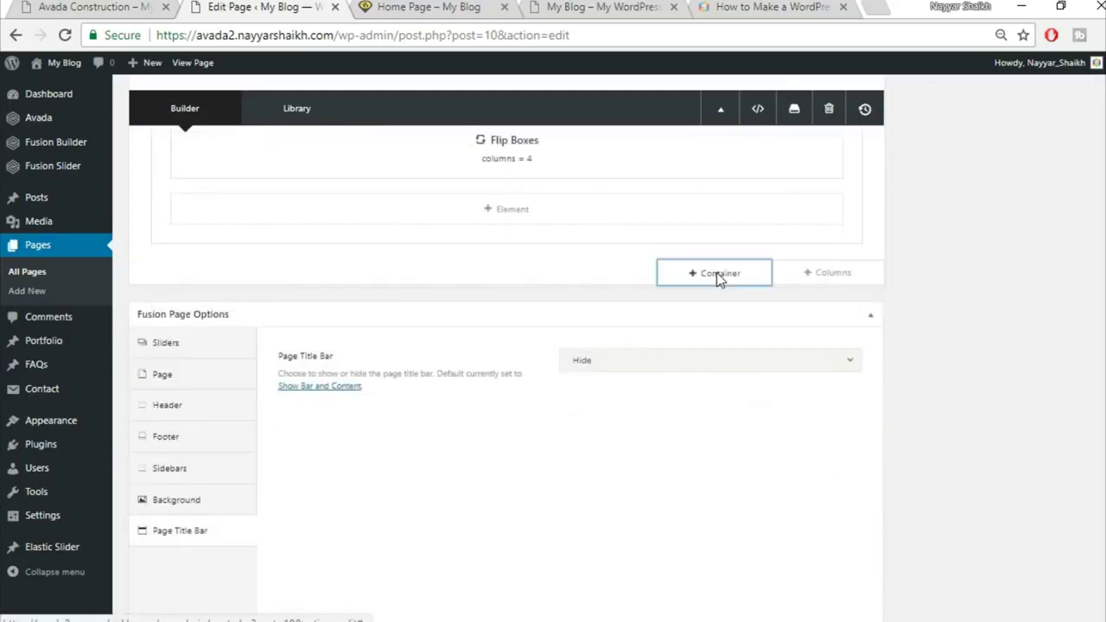
Add a one-column container below the flip boxes and insert a Section Separator element
left_click(719, 275)
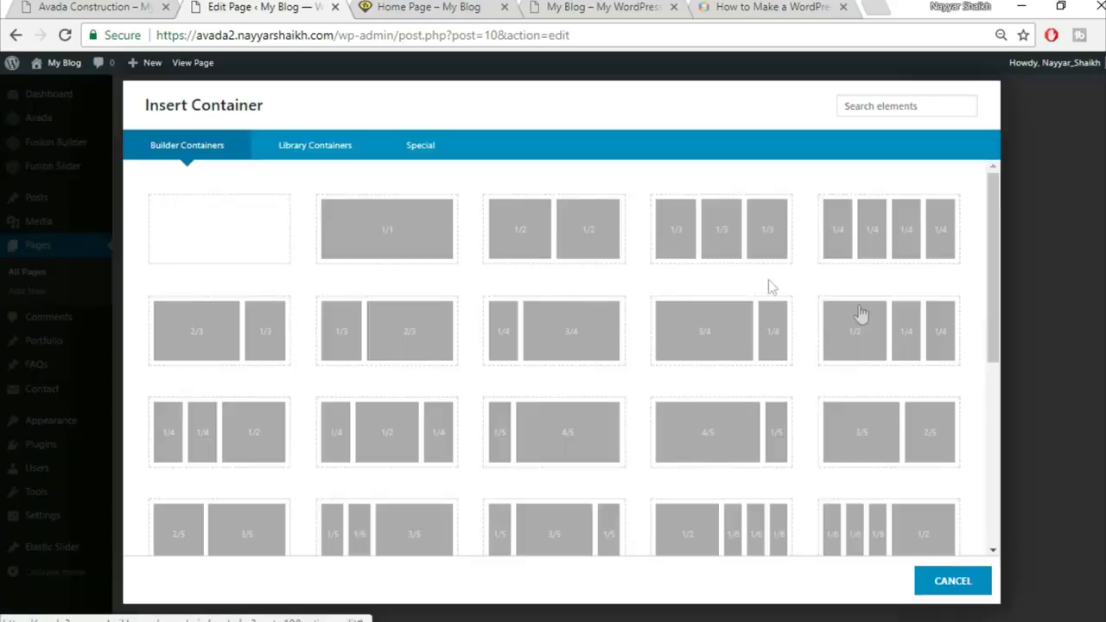
left_click(413, 248)
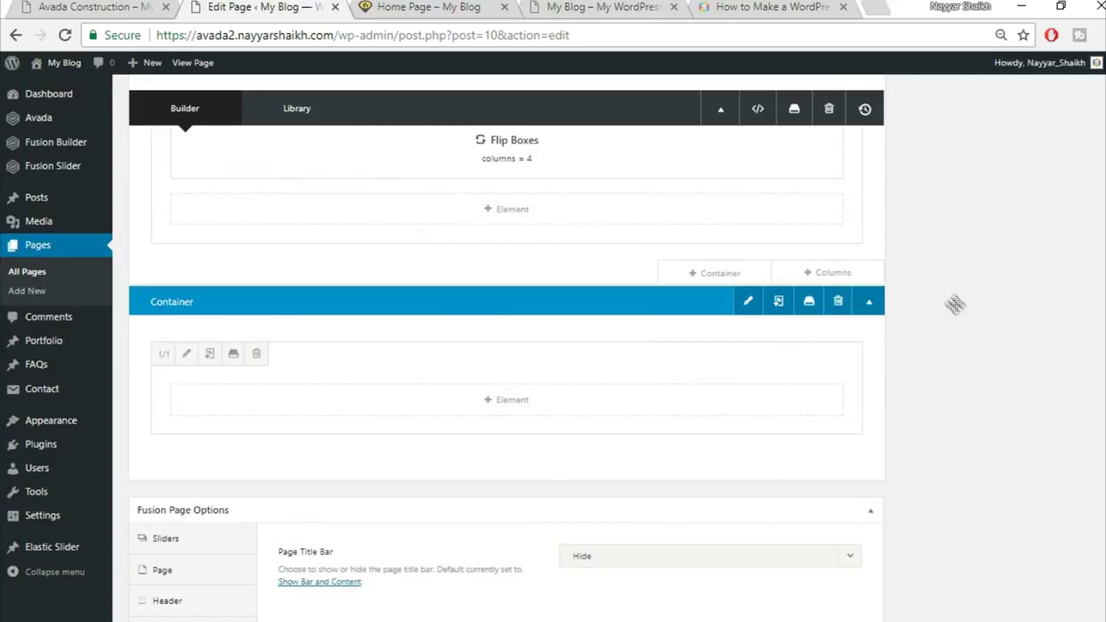
left_click(540, 408)
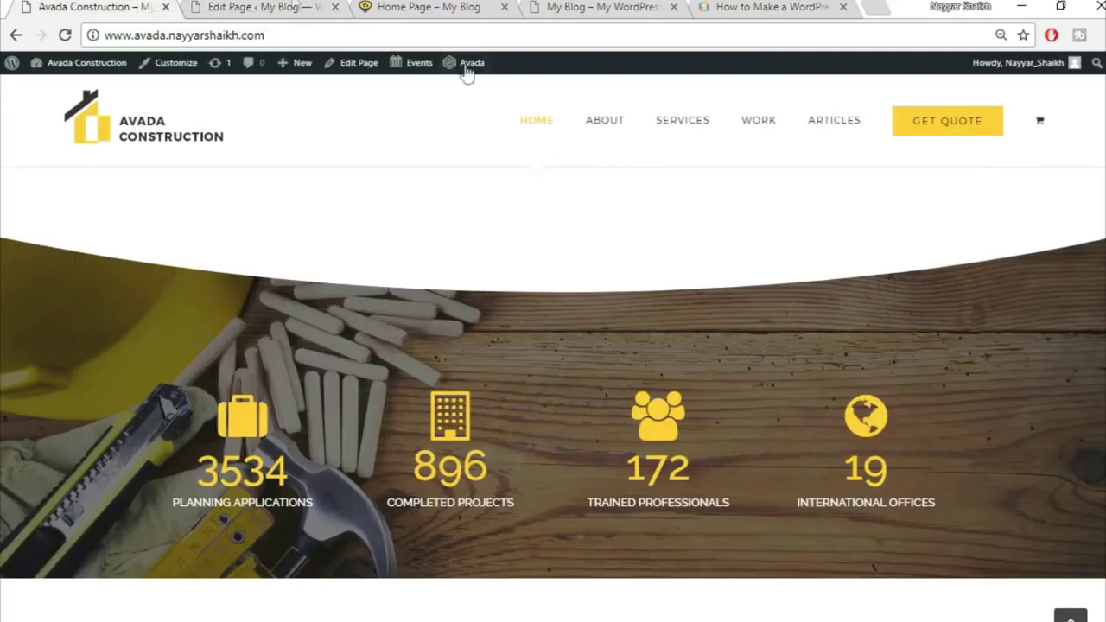
left_click(260, 7)
left_click(902, 107)
type("sec")
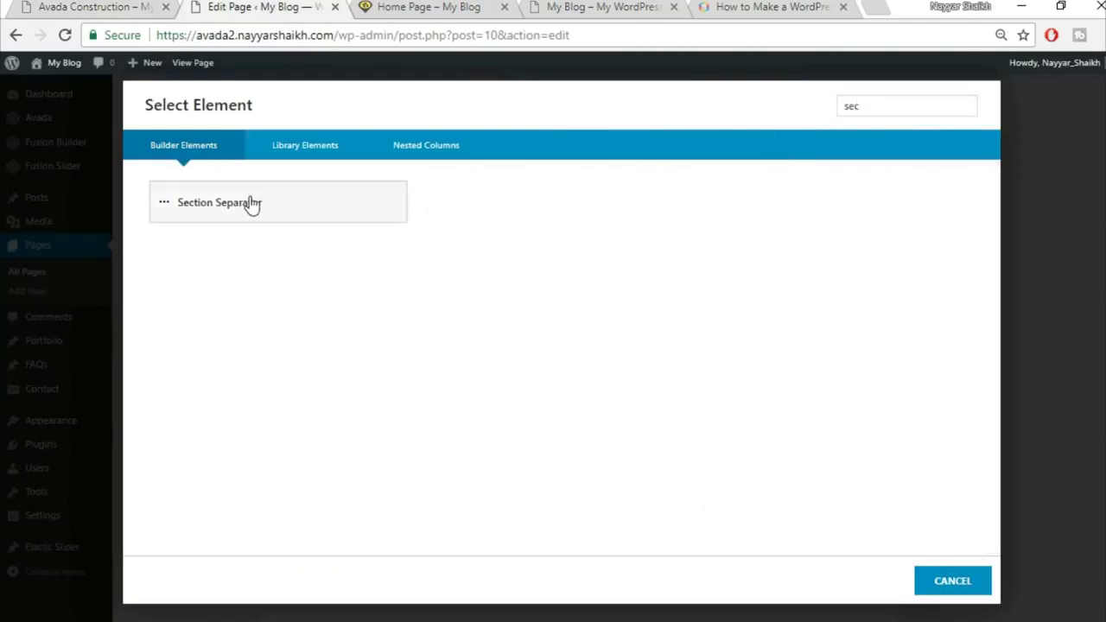
left_click(250, 202)
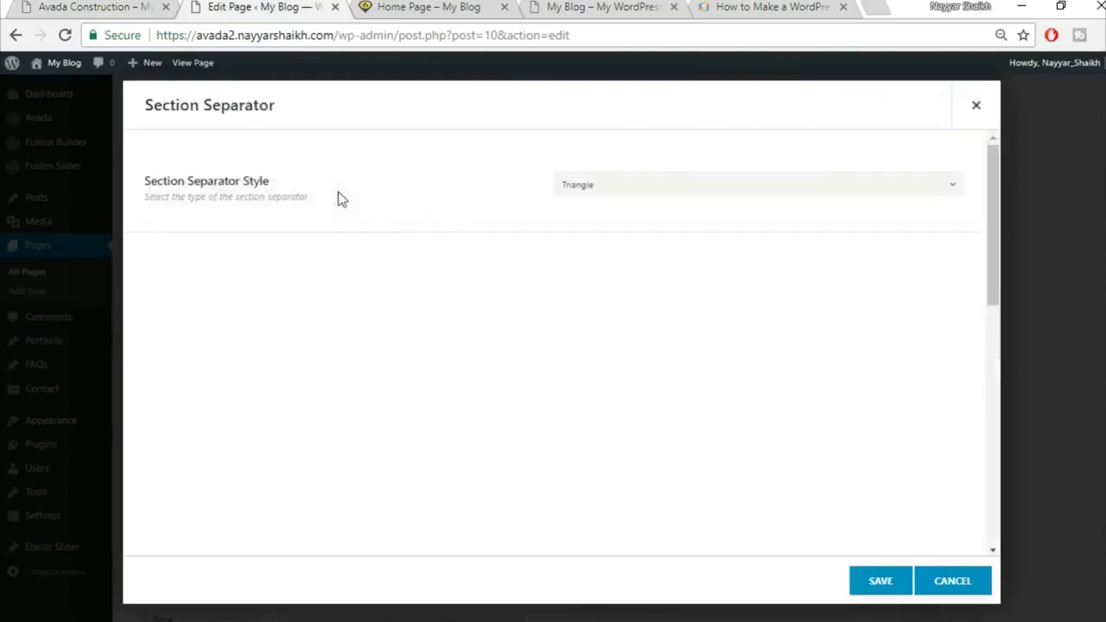
Set the separator style to Big Half Circle with Bottom vertical position
left_click(661, 186)
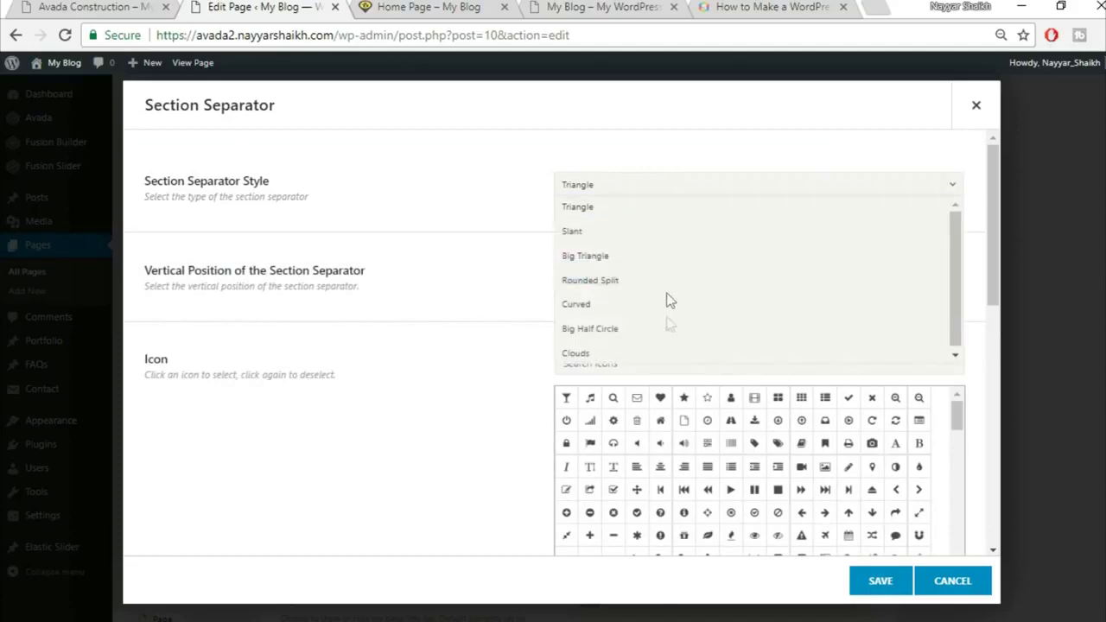
left_click(668, 330)
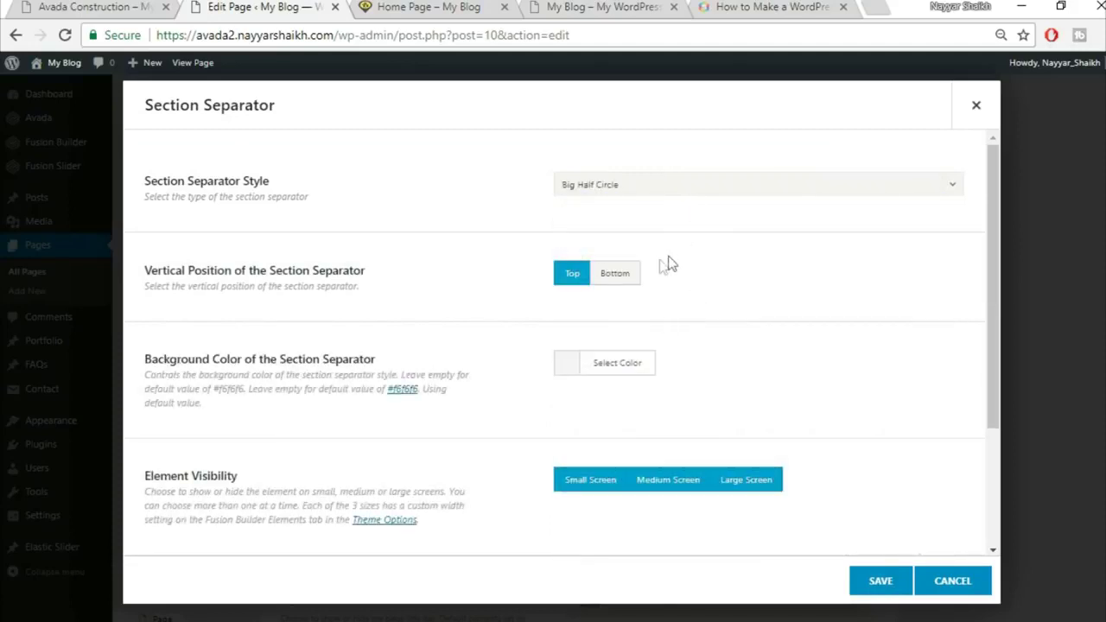
left_click(617, 276)
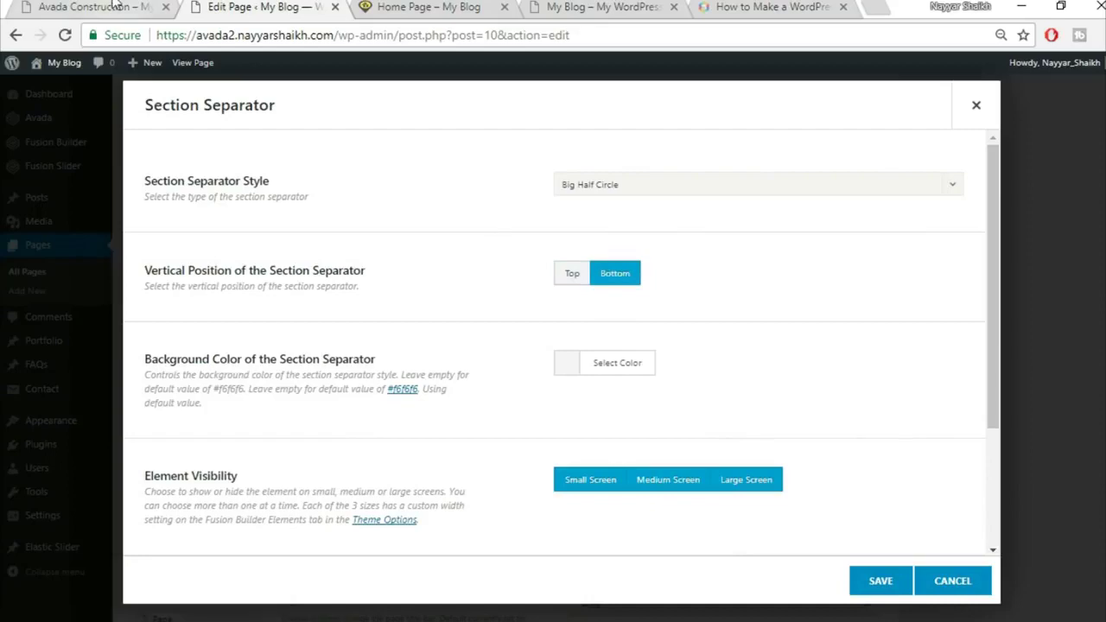
left_click(107, 6)
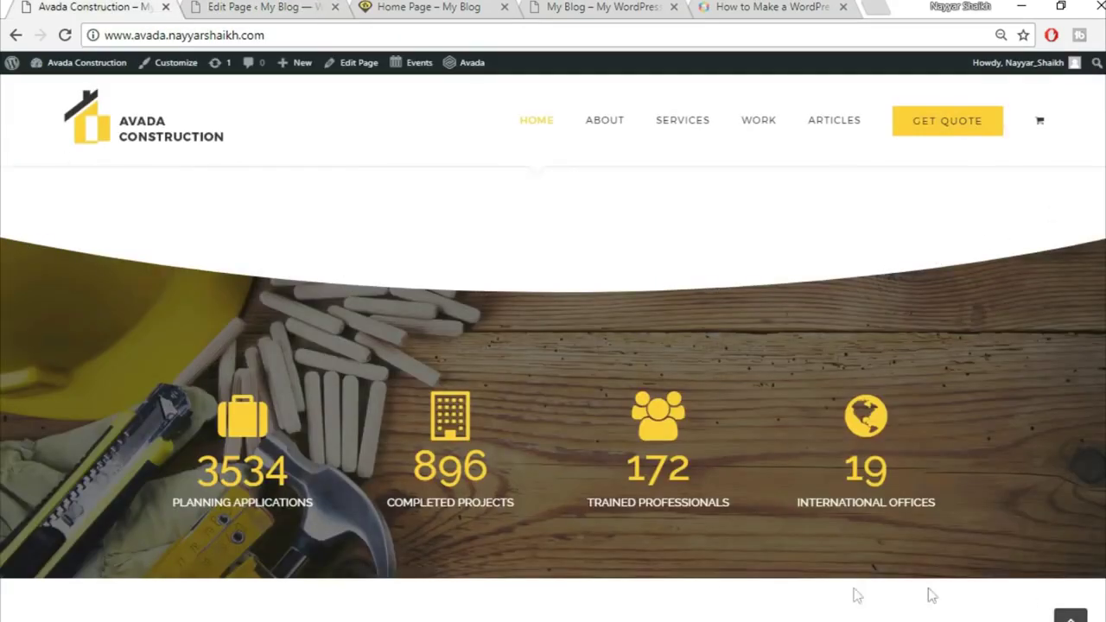
left_click(251, 6)
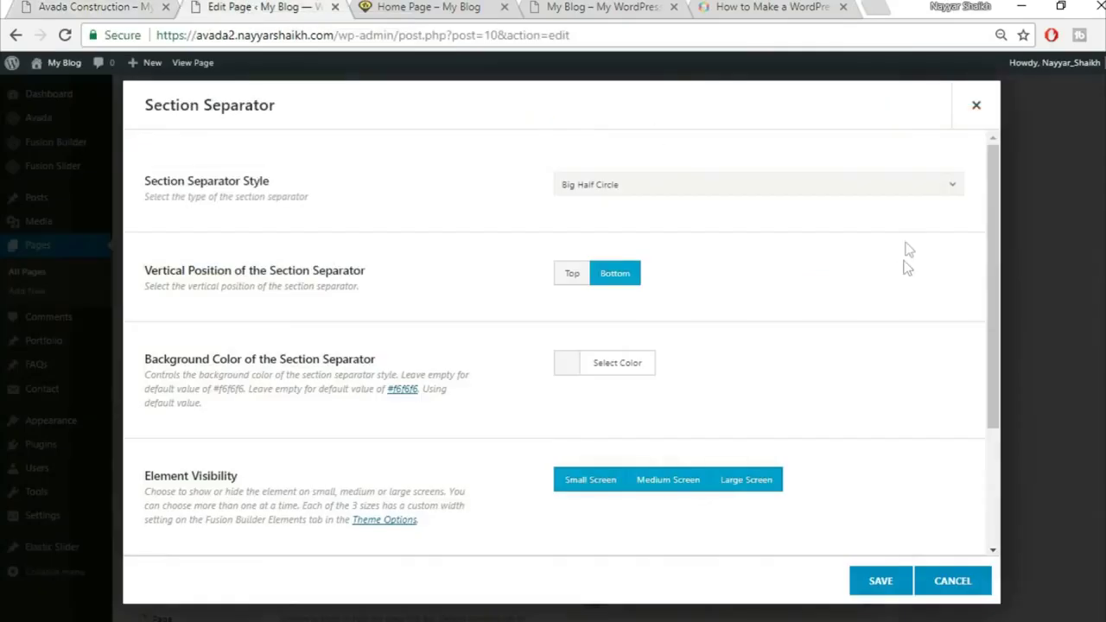
scroll(874, 295, "down", 1)
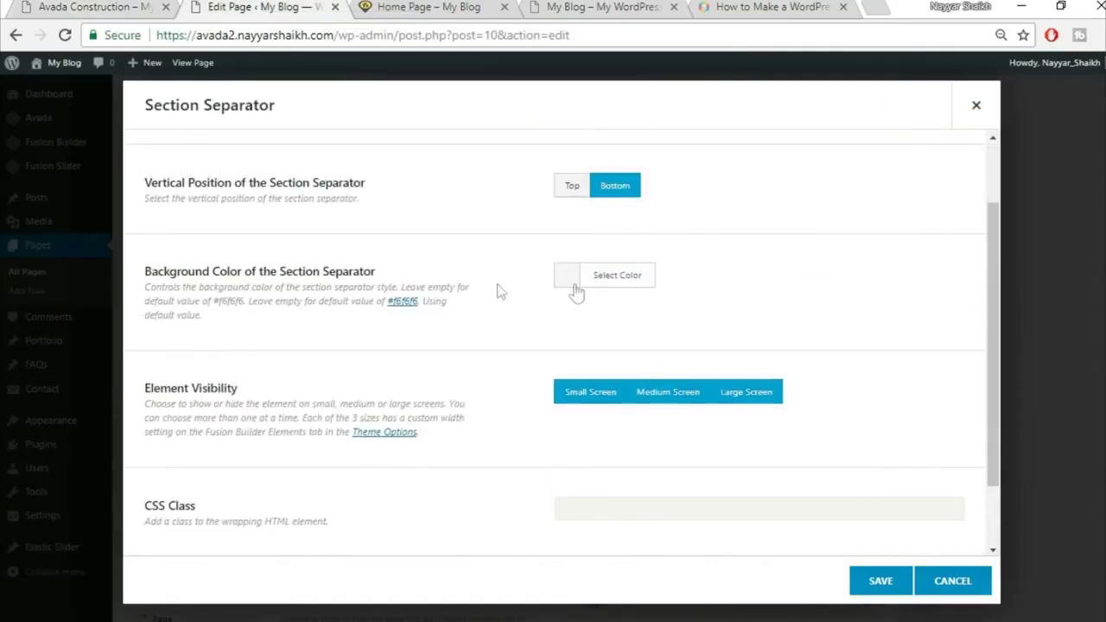
Give the separator a white background colour and save it
left_click(620, 276)
left_click(586, 482)
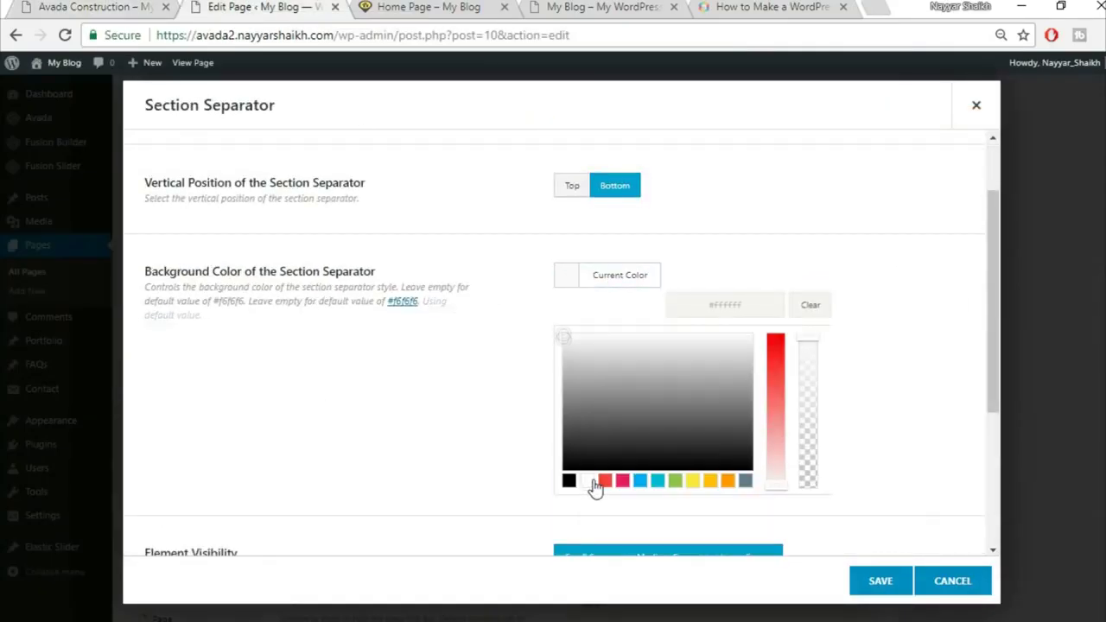
left_click(927, 185)
left_click(95, 7)
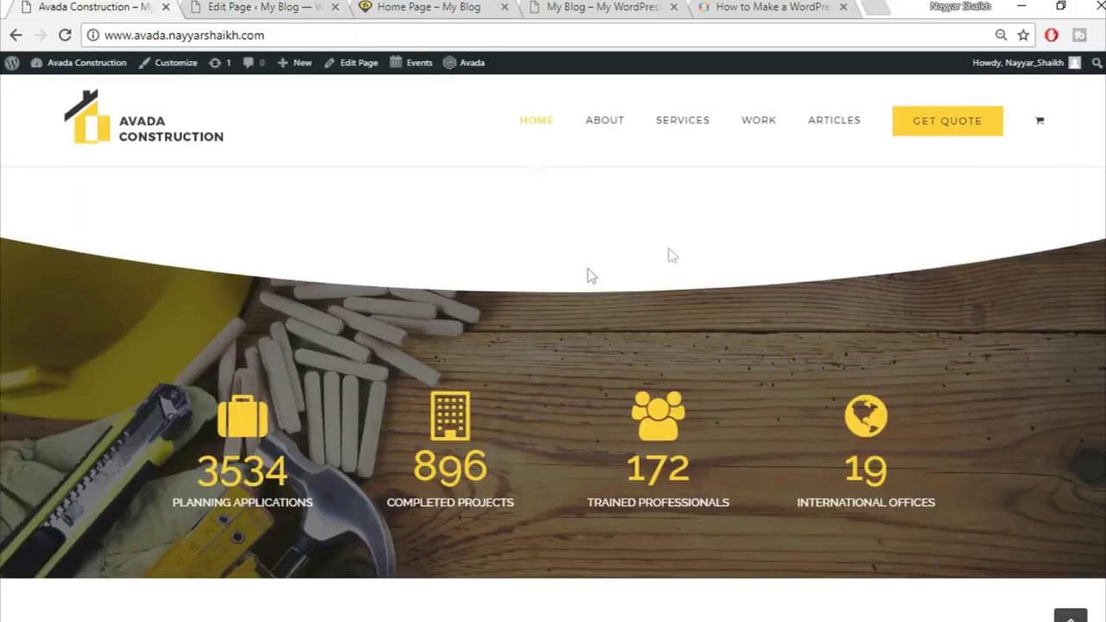
left_click(259, 6)
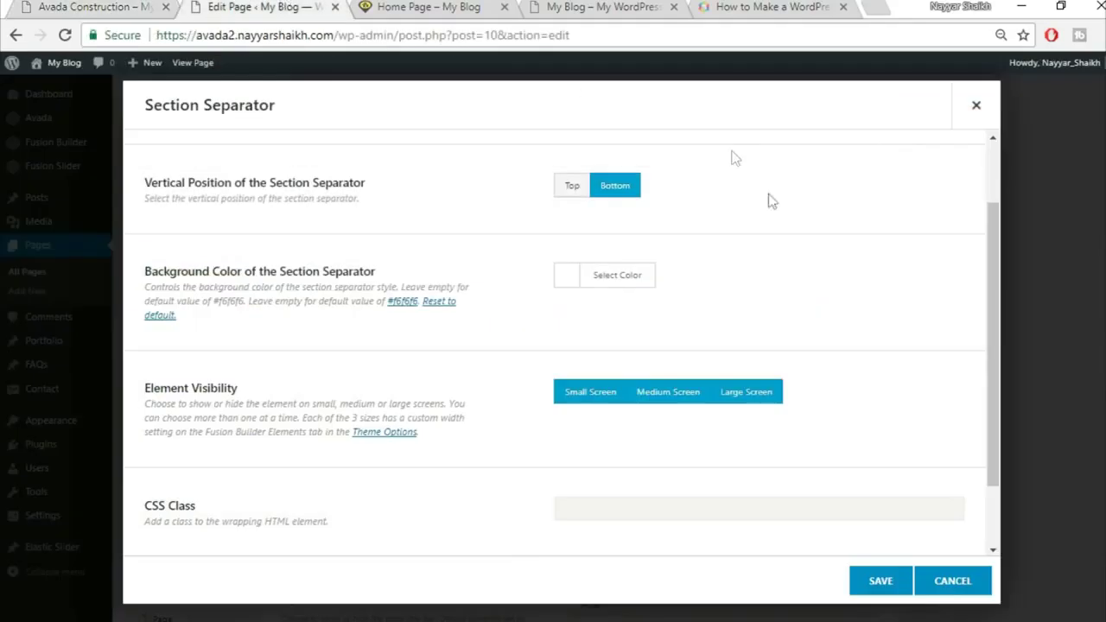
scroll(850, 367, "down", 1)
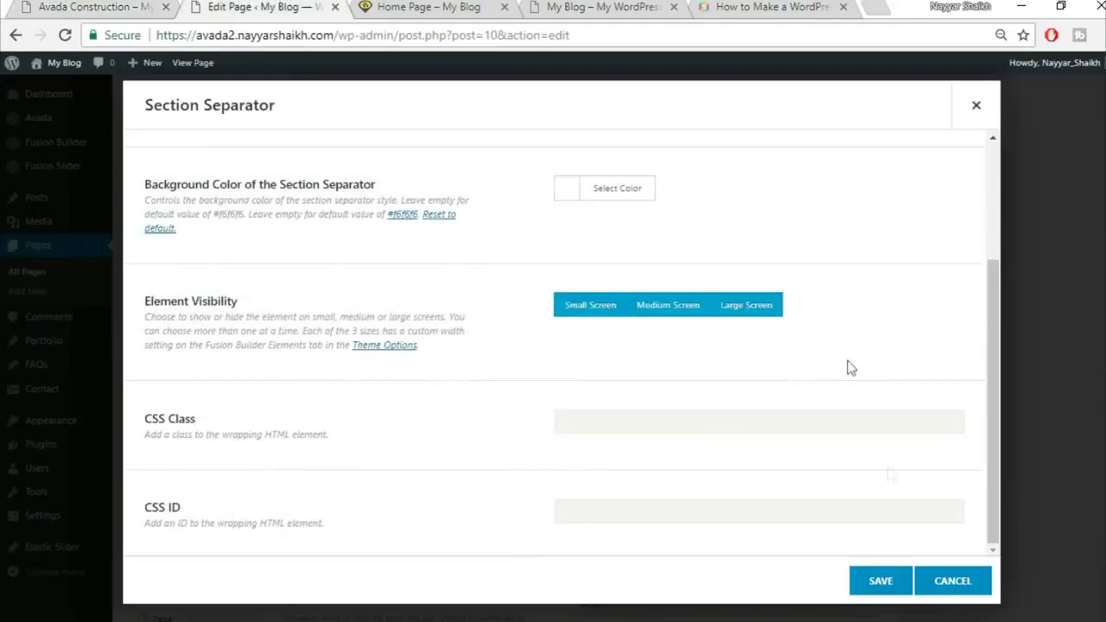
scroll(868, 553, "up", 2)
left_click(878, 583)
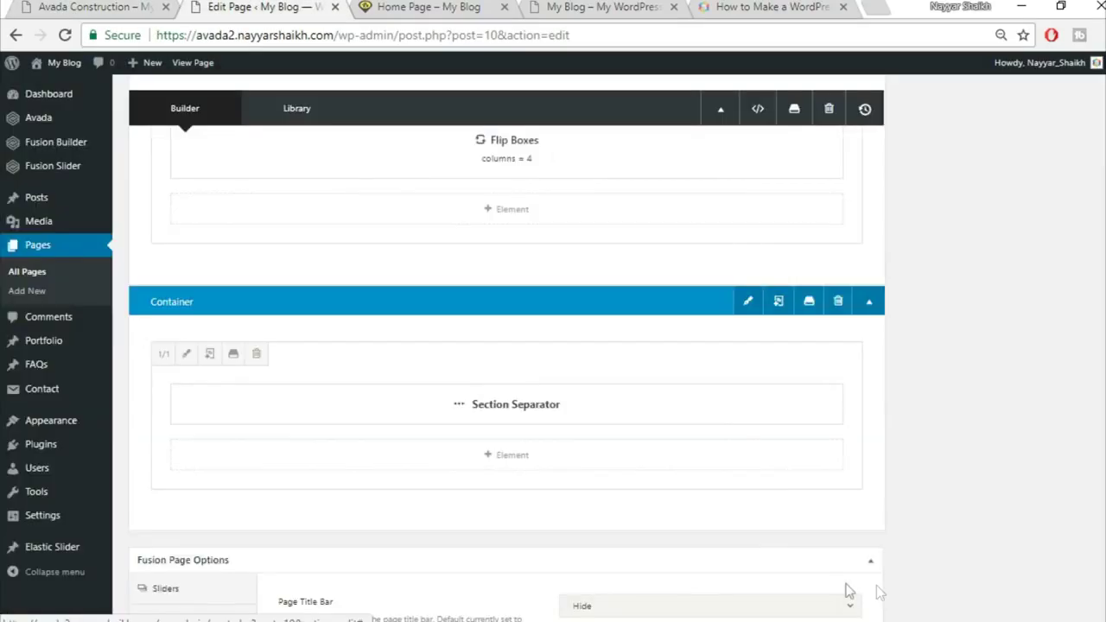
Add a new 1/1 full-width column row below the separator column
key("ctrl+1")
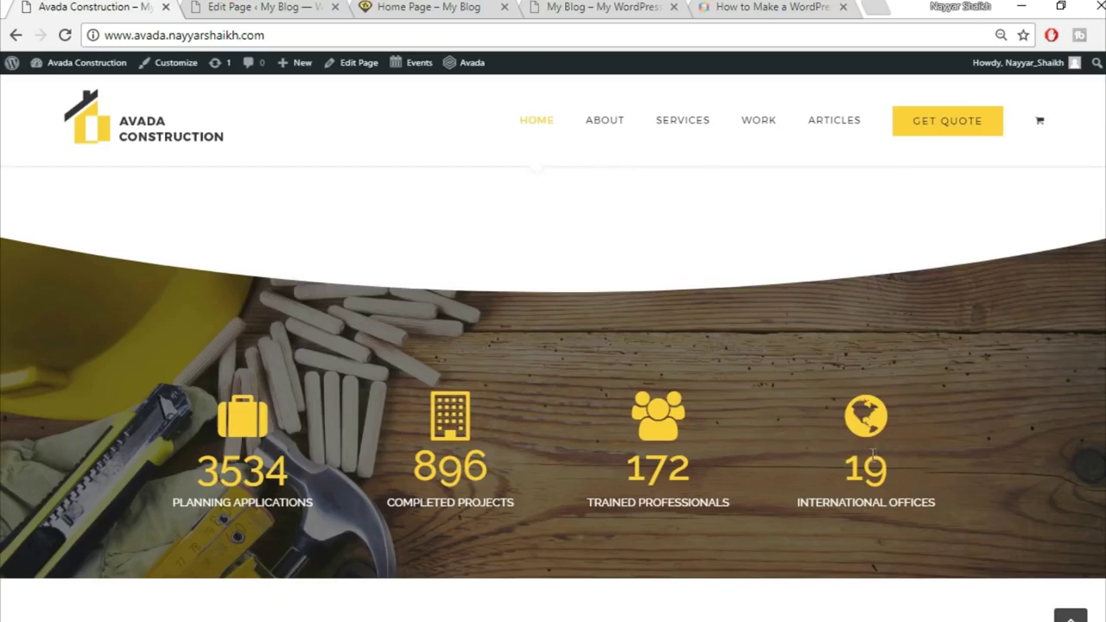
left_click(283, 6)
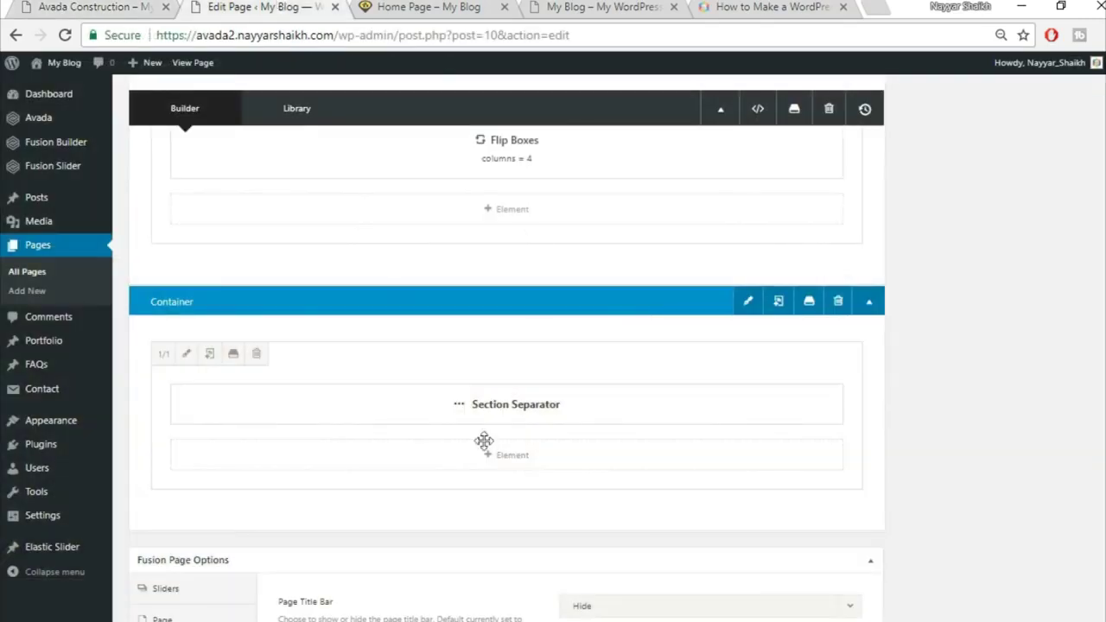
scroll(815, 526, "down", 1)
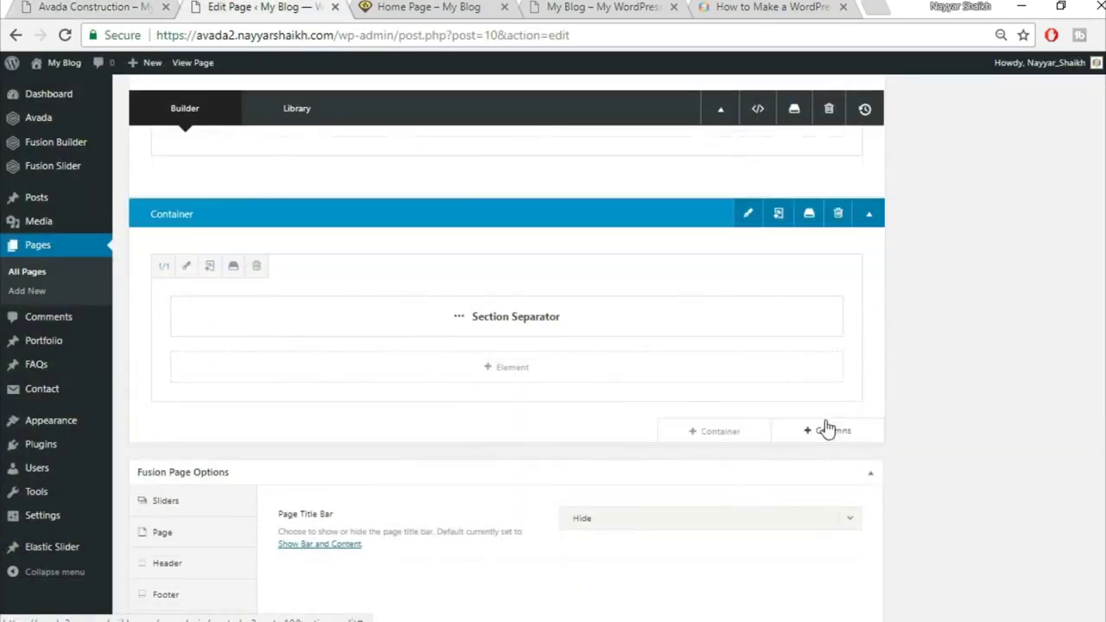
left_click(832, 433)
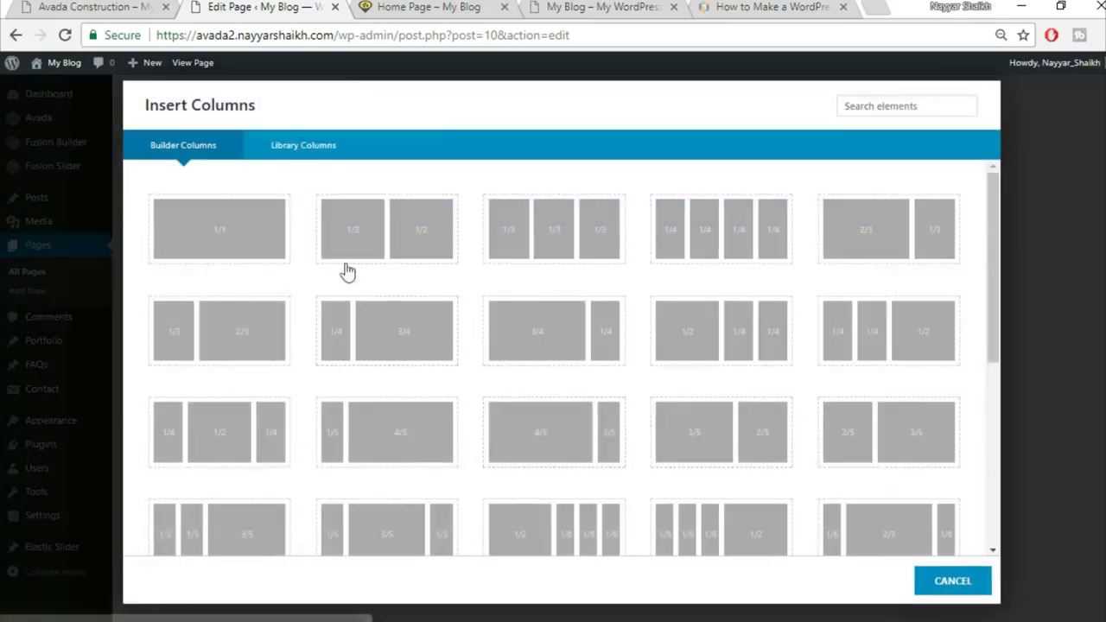
left_click(225, 243)
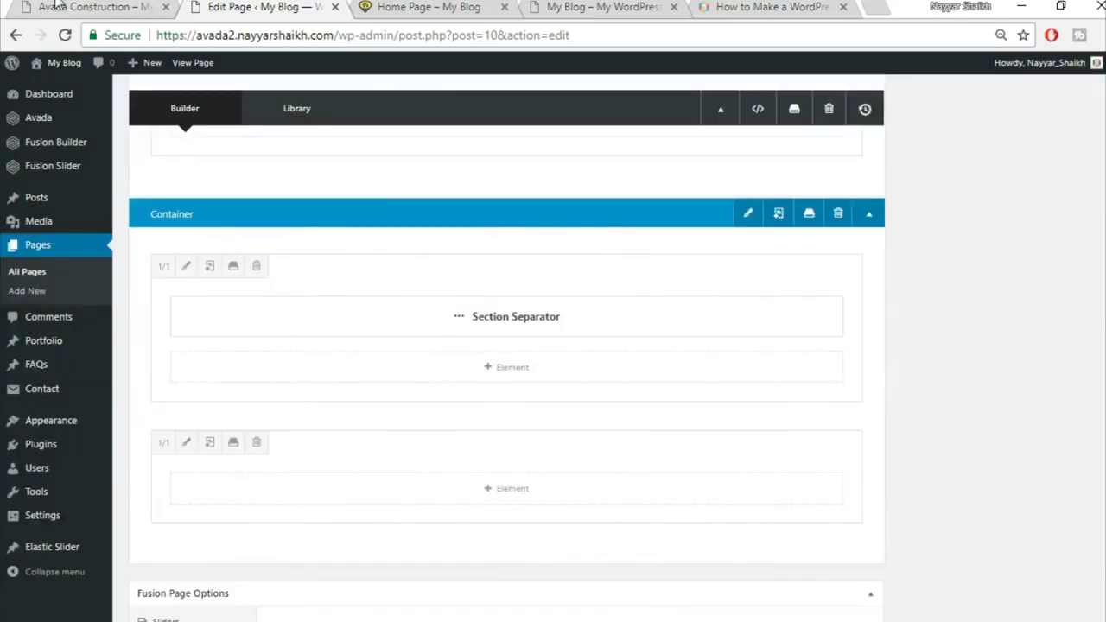
Search the new column's element list for 'cou' to show the counter elements
left_click(59, 7)
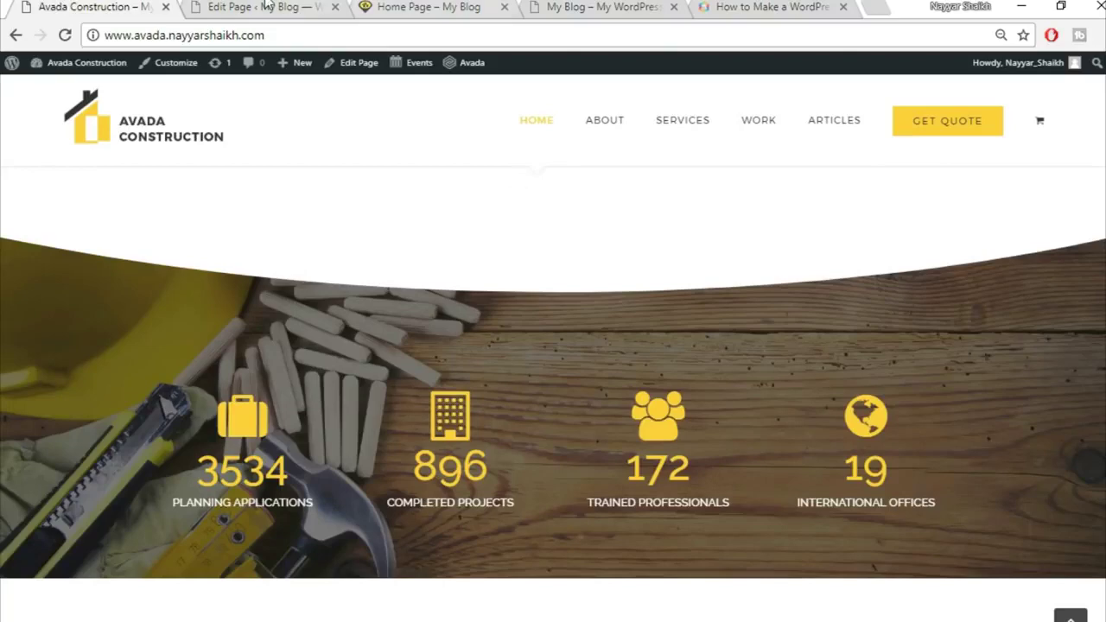
left_click(266, 7)
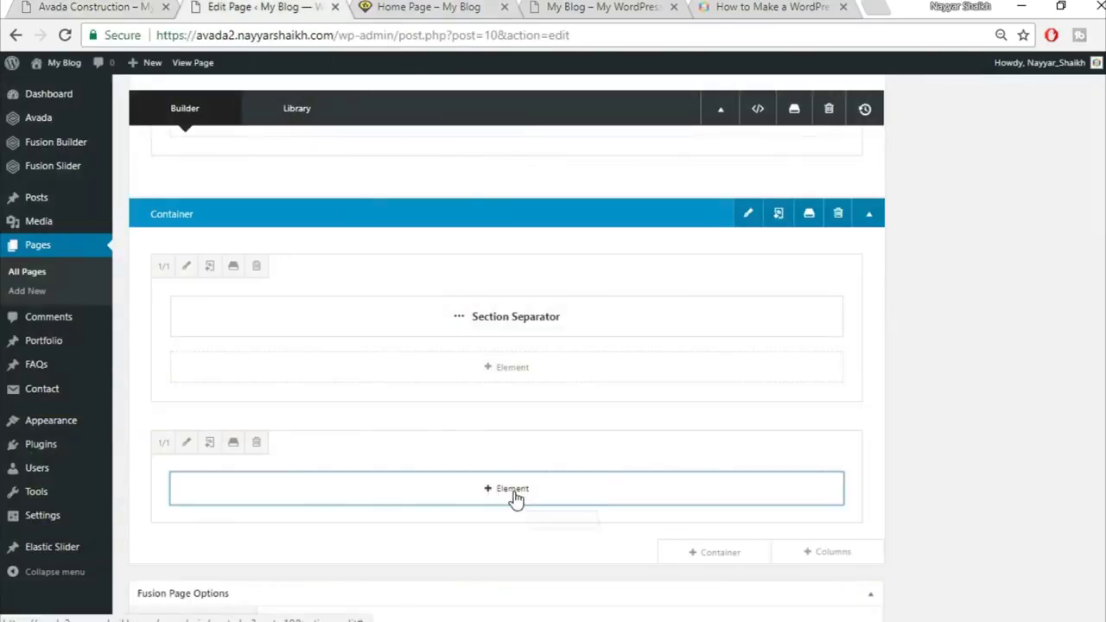
left_click(512, 489)
left_click(883, 111)
type("cou")
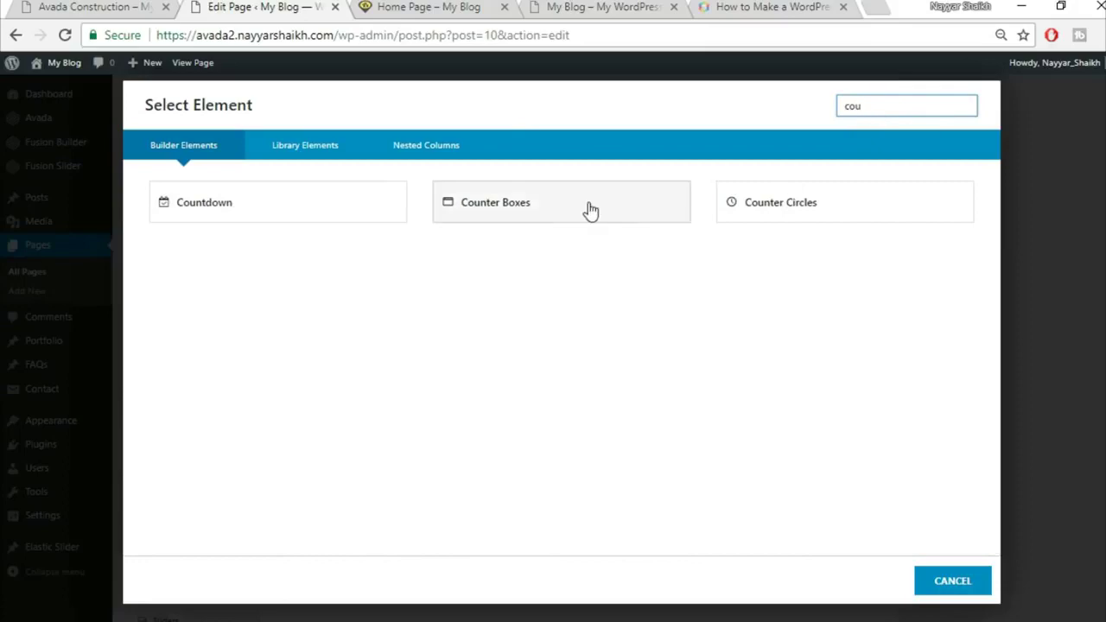
Insert a Counter Boxes element and paste the yellow colour into its counter title colour
left_click(589, 208)
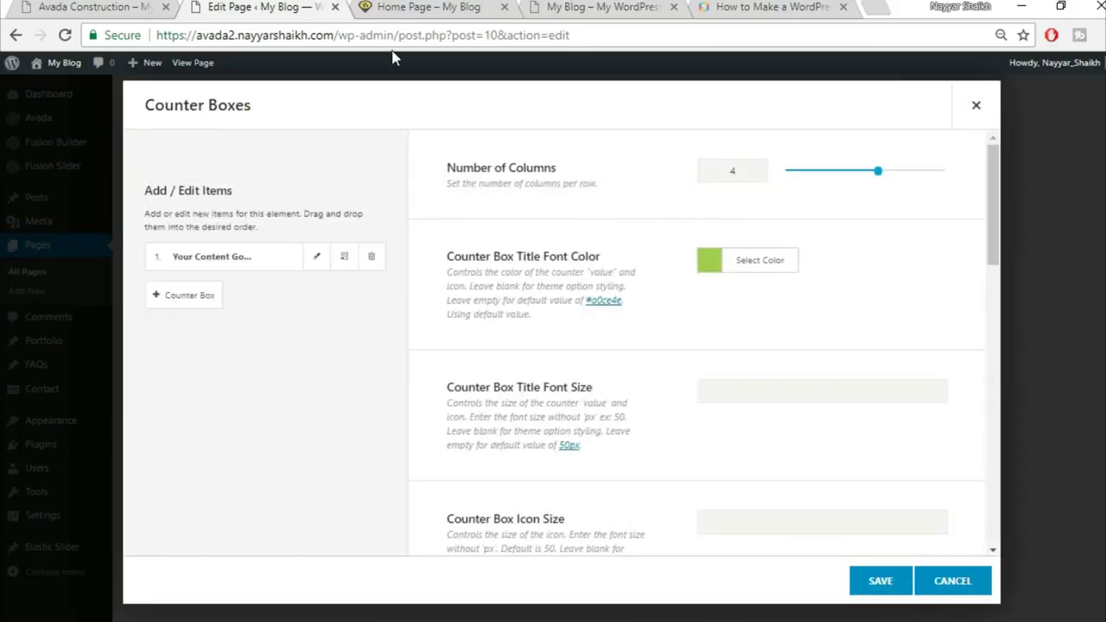
left_click(89, 6)
left_click(257, 6)
left_click(143, 7)
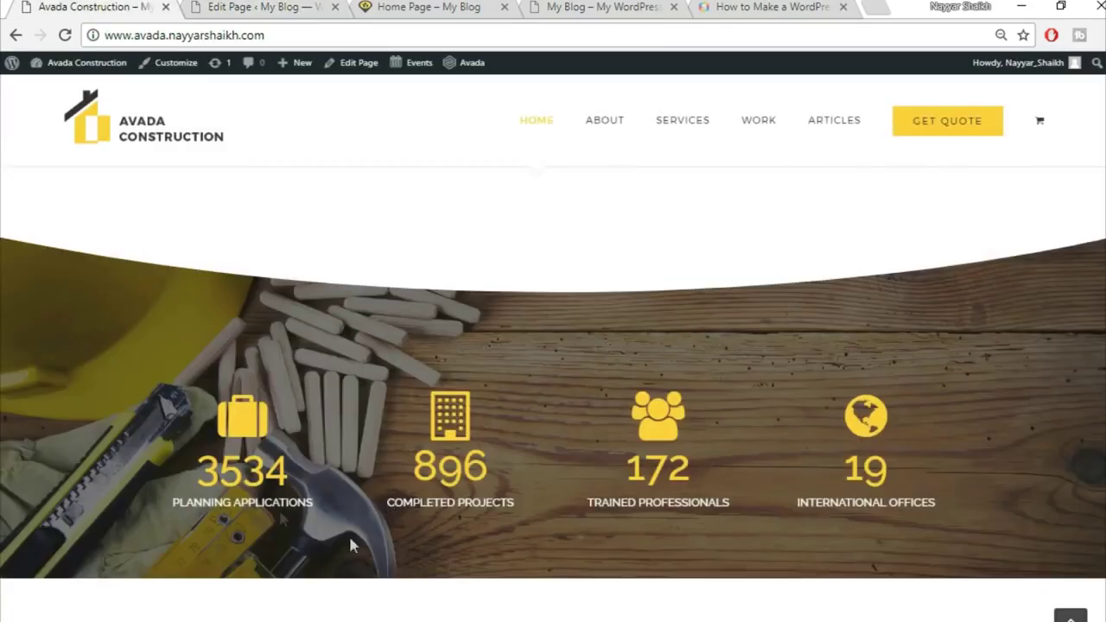
left_click(269, 6)
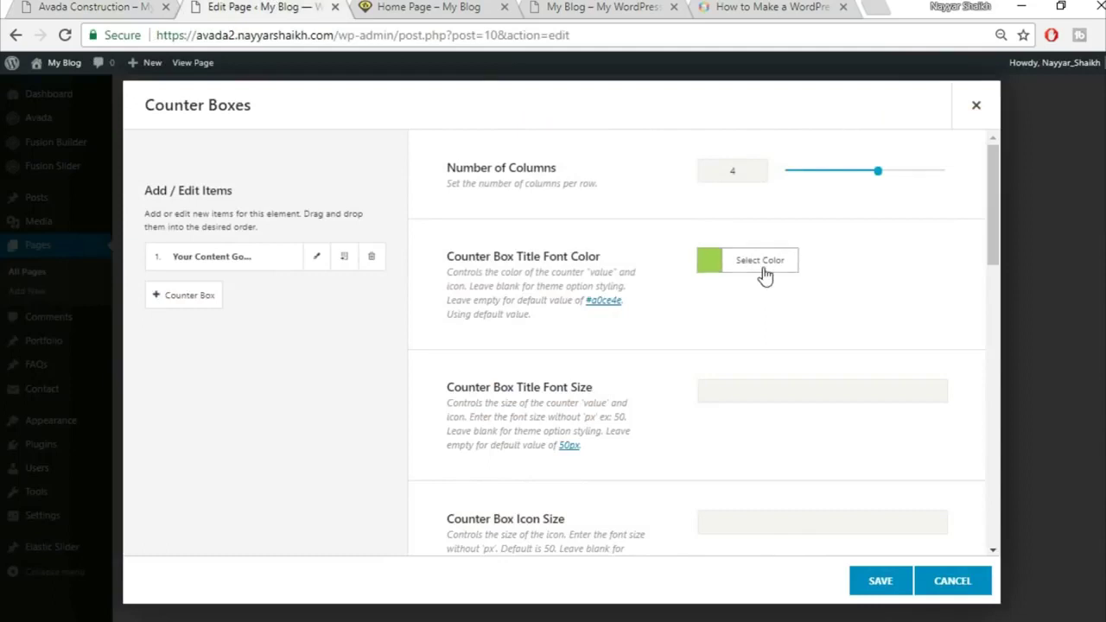
left_click(762, 262)
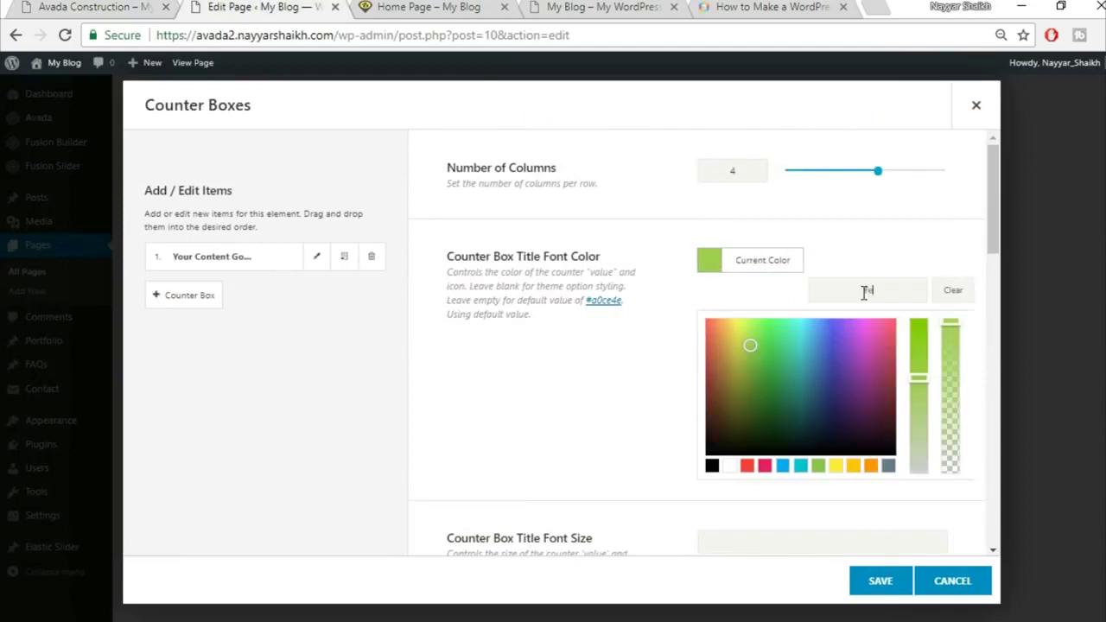
key("ctrl+v")
left_click(883, 240)
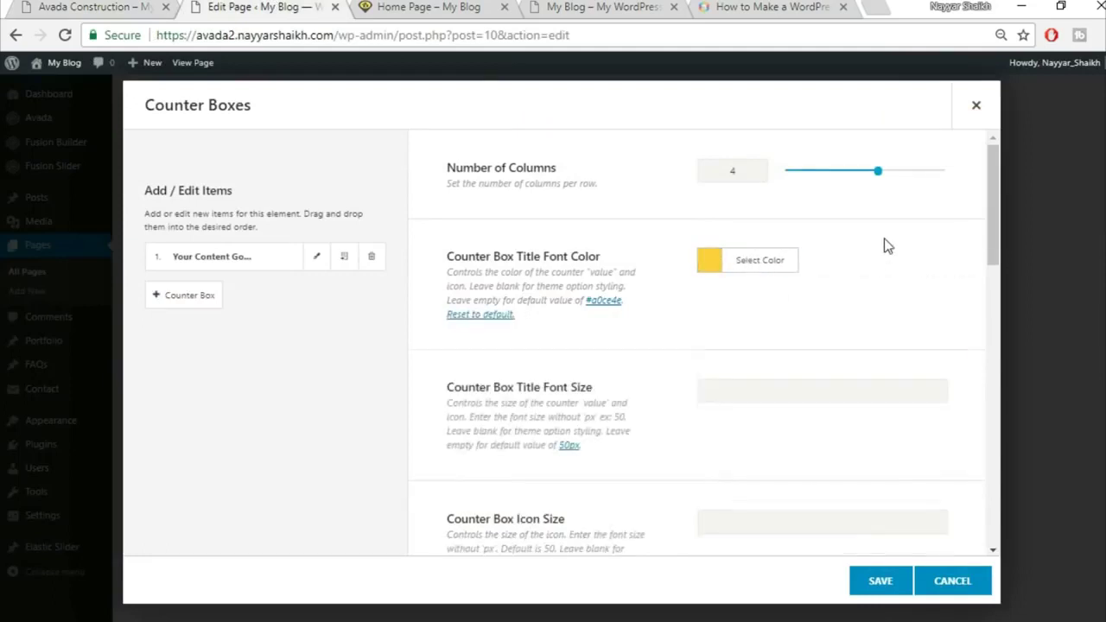
scroll(780, 309, "down", 4)
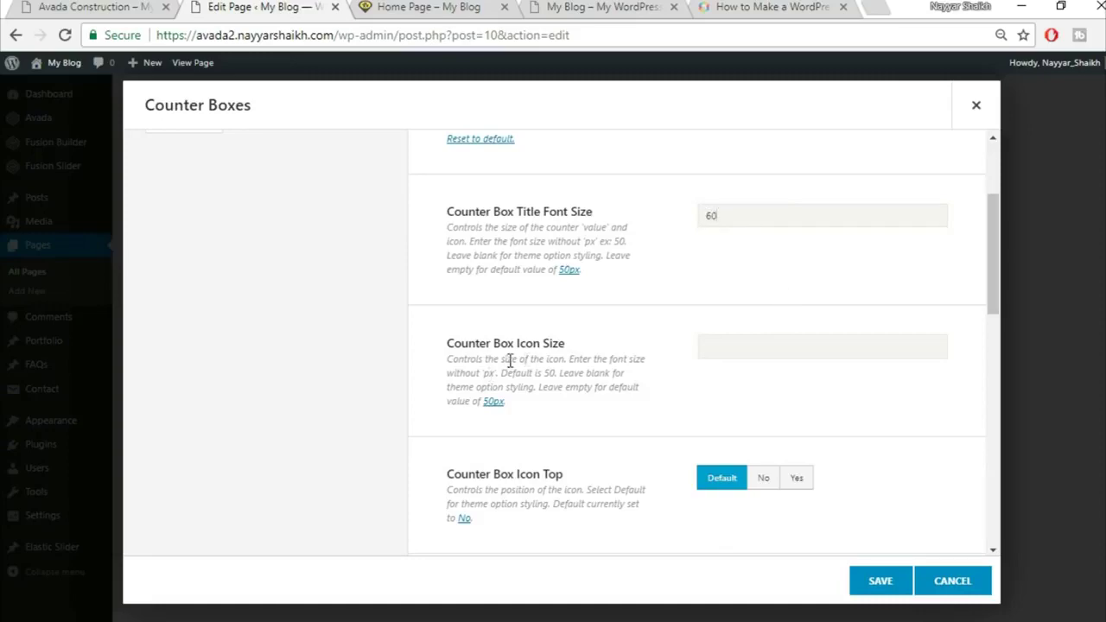
Match the demo's counter sizing and place the counter icons above the numbers
left_click(130, 7)
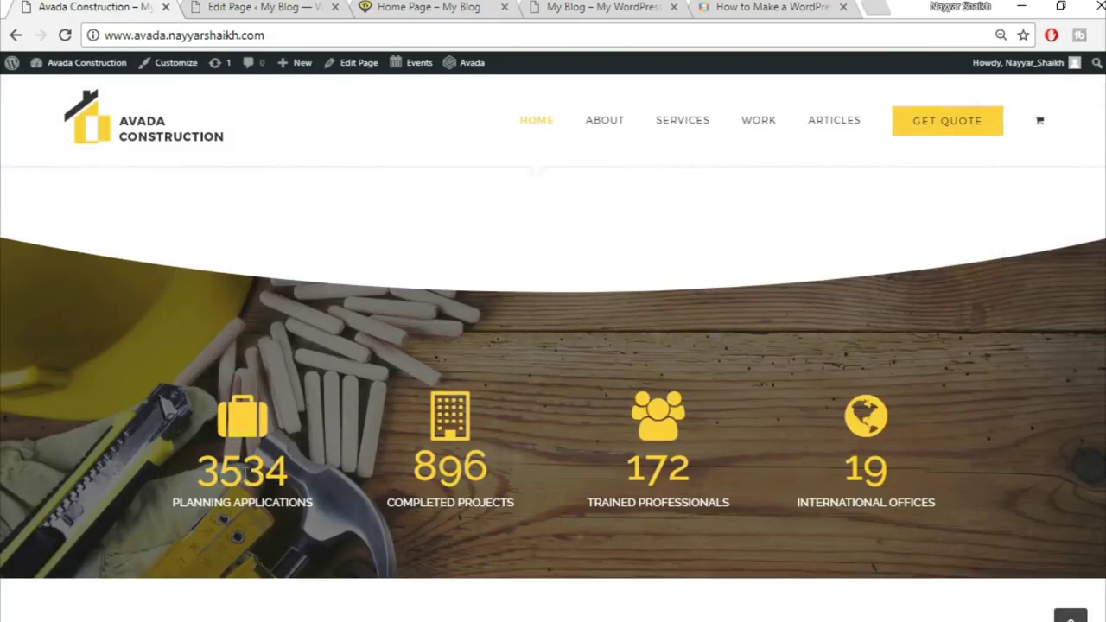
left_click(264, 6)
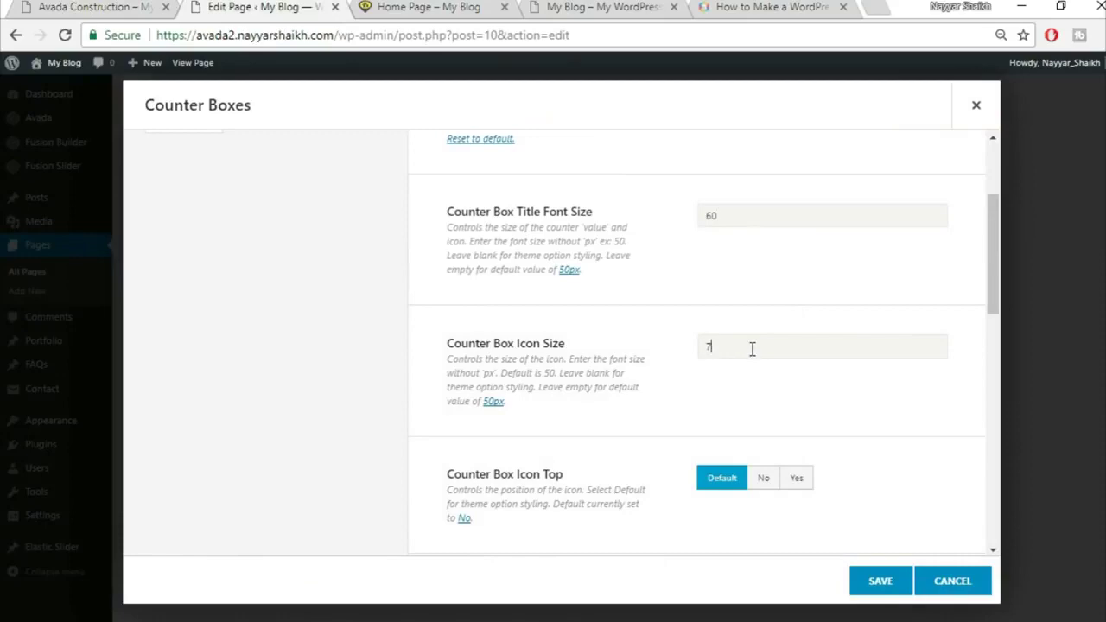
scroll(881, 417, "down", 1)
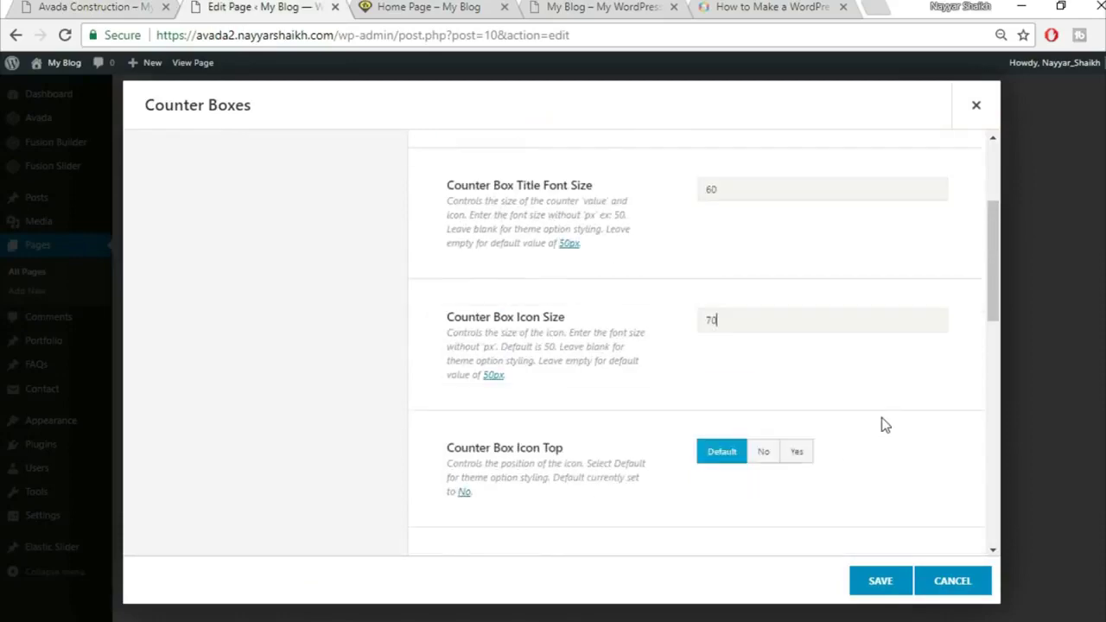
left_click(41, 6)
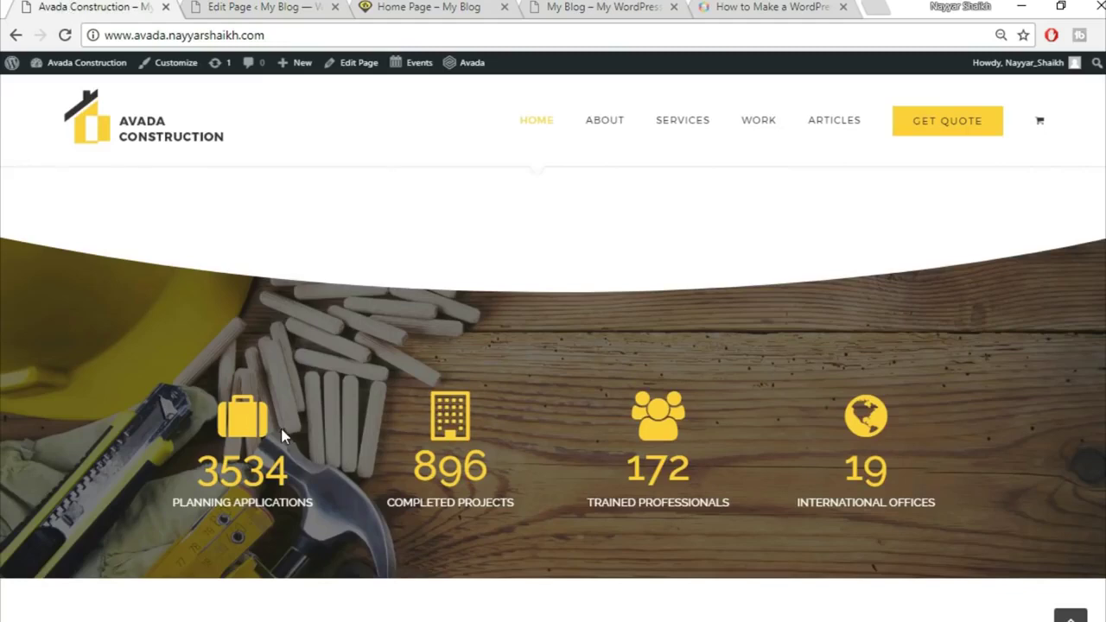
left_click(285, 7)
left_click(796, 390)
scroll(894, 393, "down", 1)
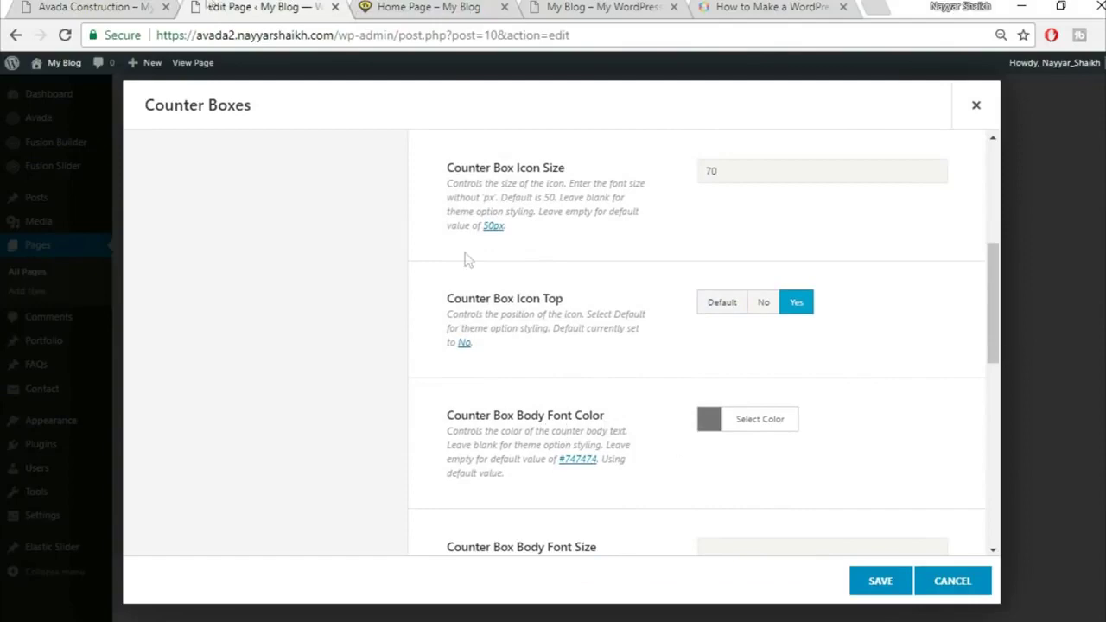
Make the counter body text white, matching the demo's labels
left_click(139, 7)
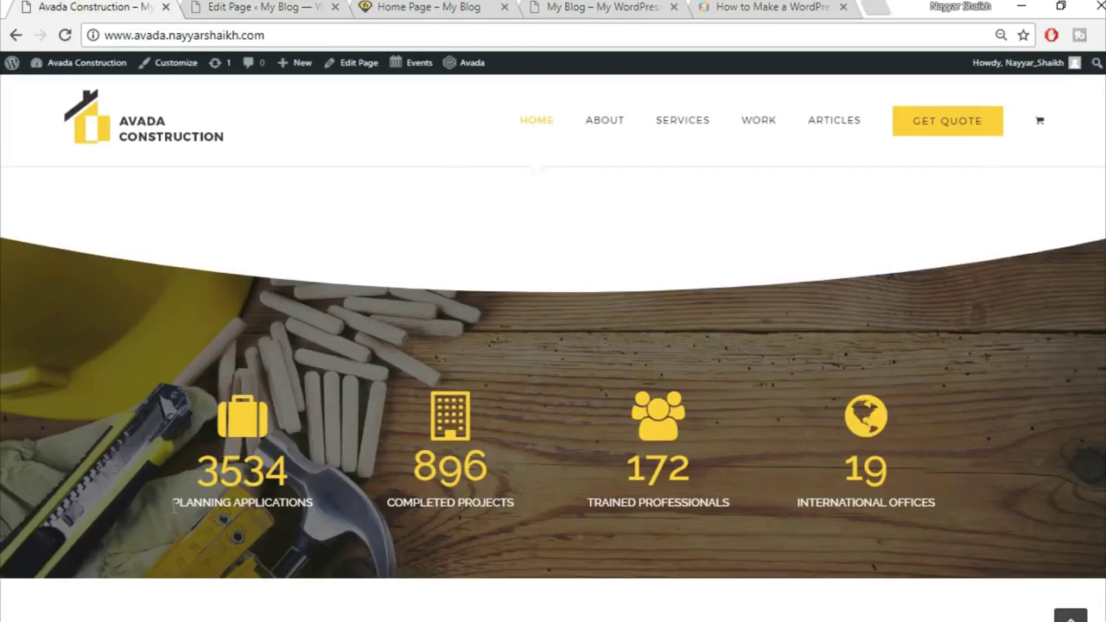
left_click_drag(298, 510, 328, 518)
left_click(321, 515)
left_click(245, 7)
left_click(773, 435)
scroll(868, 411, "down", 3)
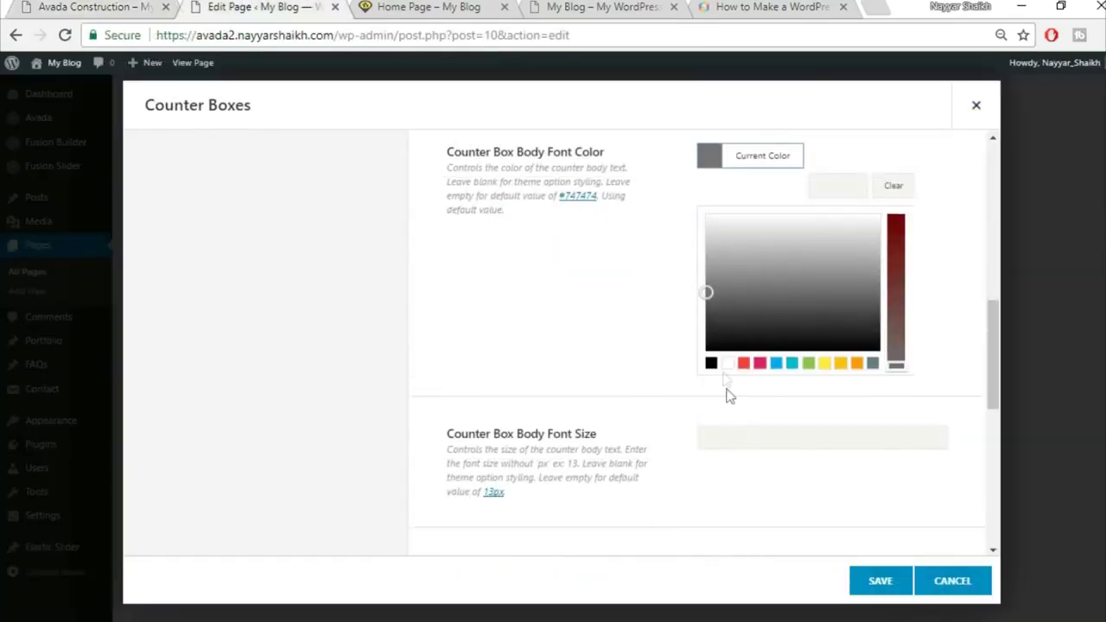
left_click(727, 363)
left_click(573, 309)
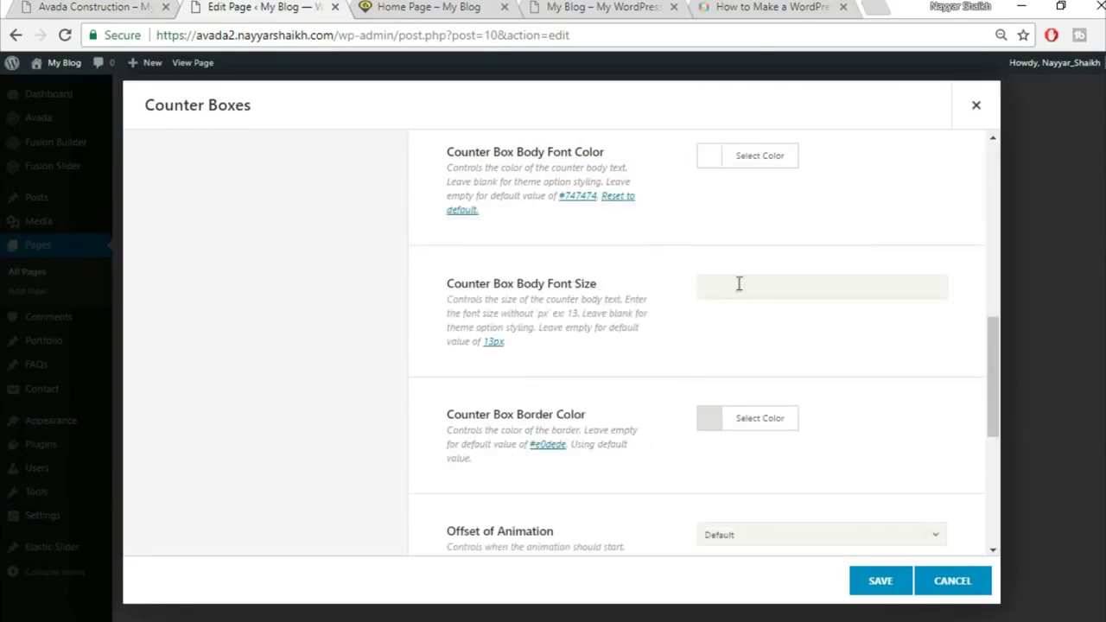
Set the Counter Box Border Color's alpha to zero so the border is transparent
scroll(937, 387, "down", 1)
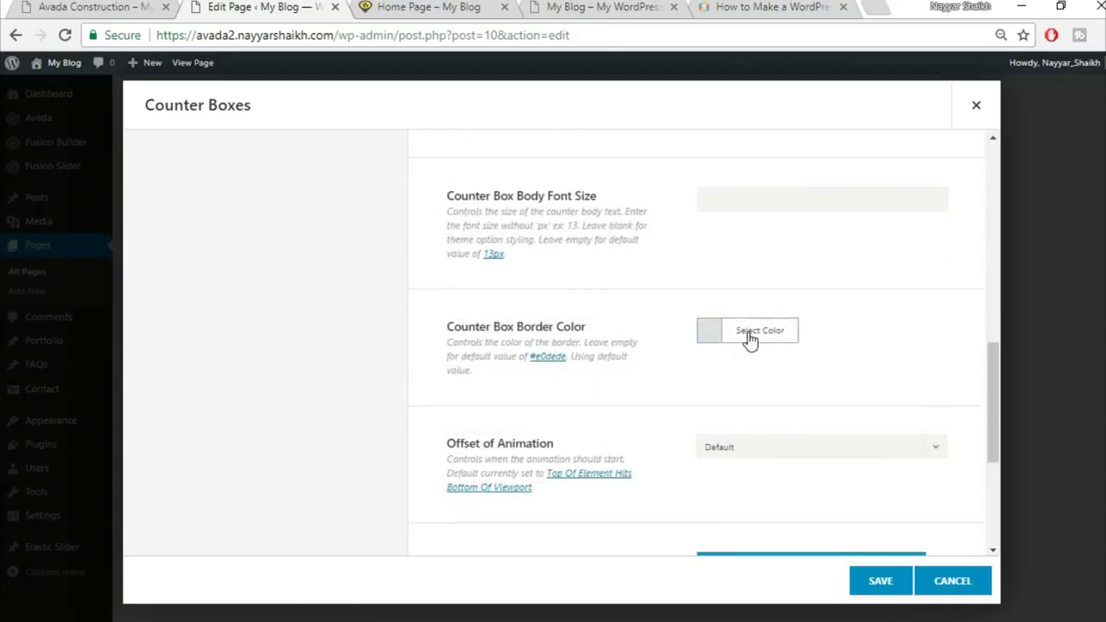
left_click(750, 337)
scroll(868, 302, "down", 1)
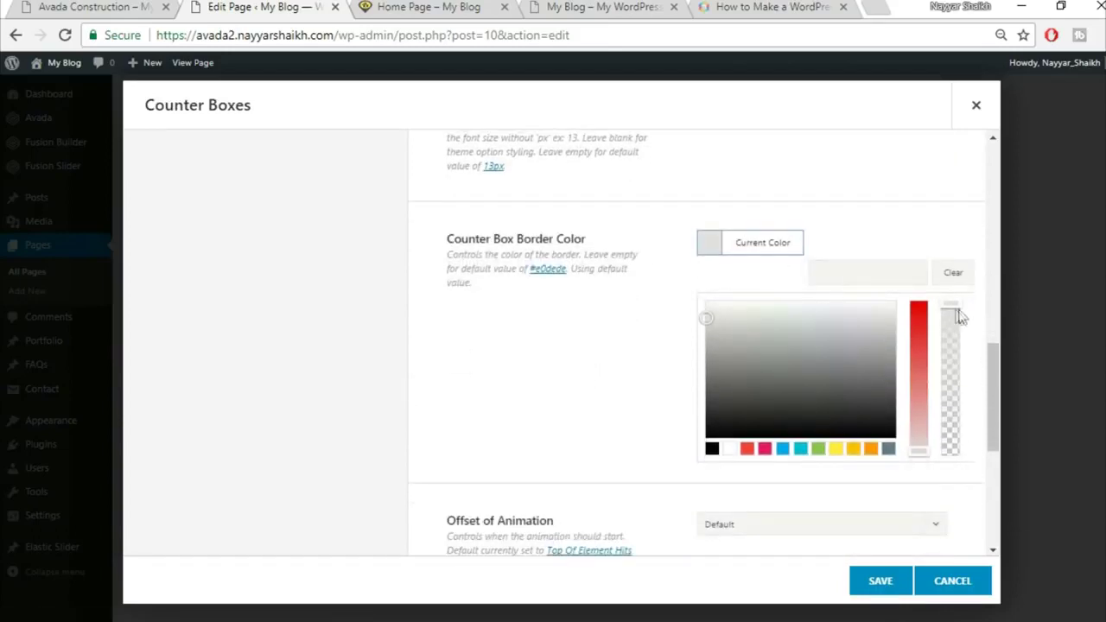
left_click_drag(951, 307, 954, 467)
left_click(939, 488)
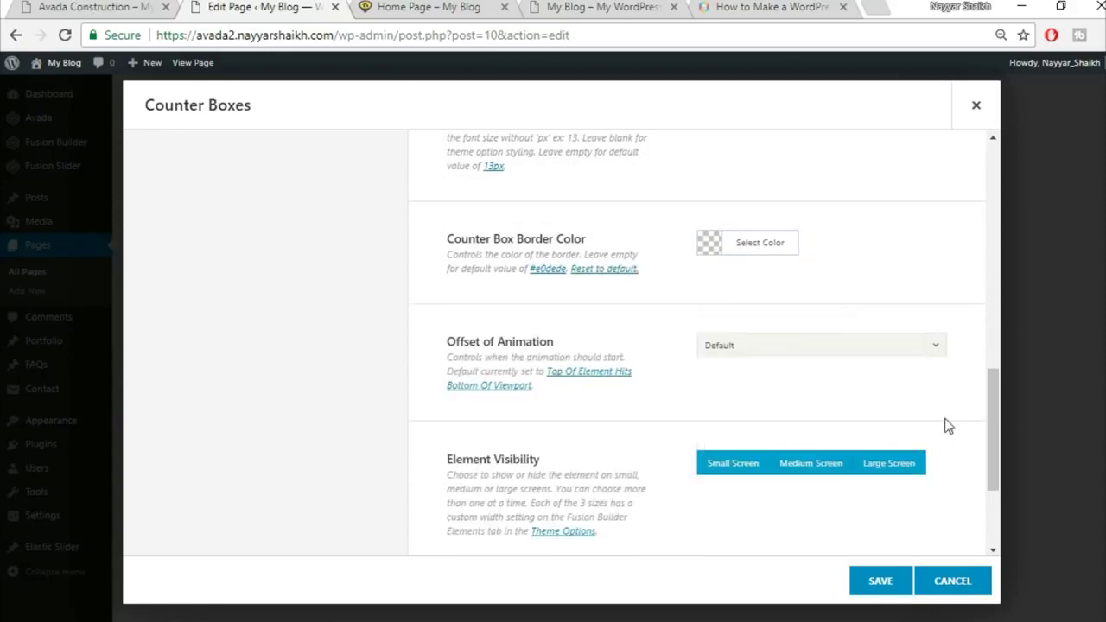
scroll(864, 397, "down", 1)
scroll(614, 367, "down", 1)
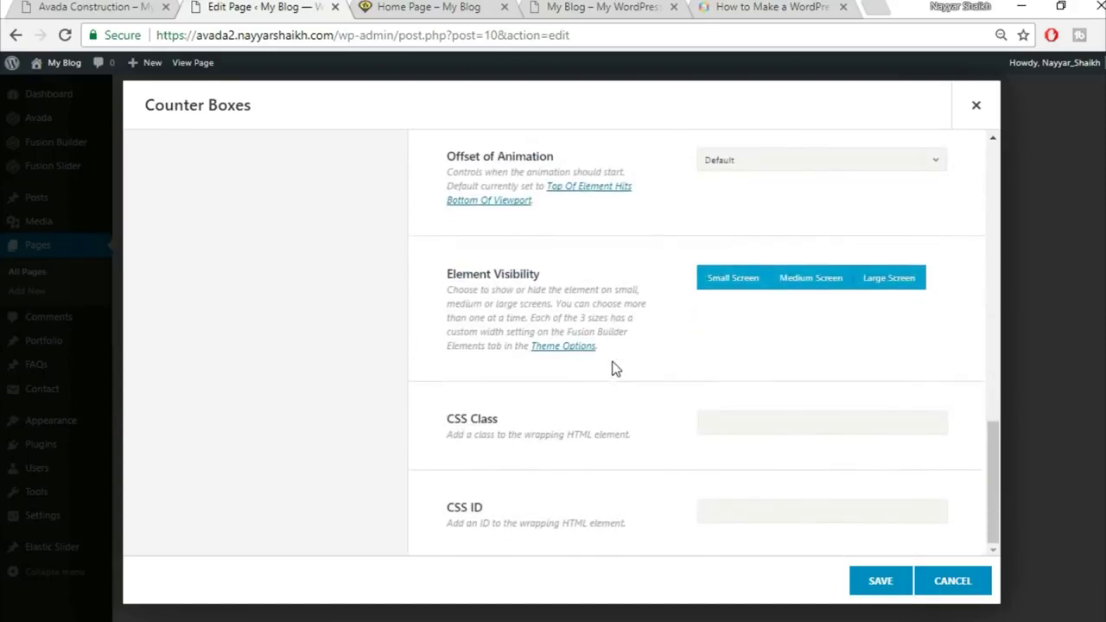
scroll(626, 377, "up", 4)
scroll(624, 375, "up", 7)
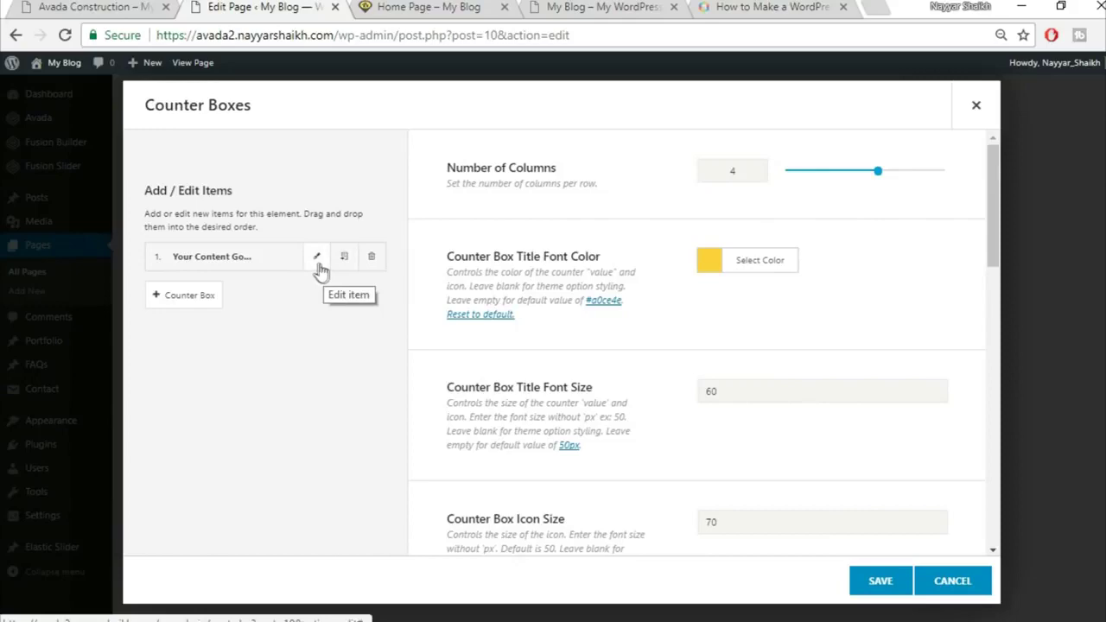
Replace the first counter box's value 20 with 3534 copied from the demo
left_click(317, 258)
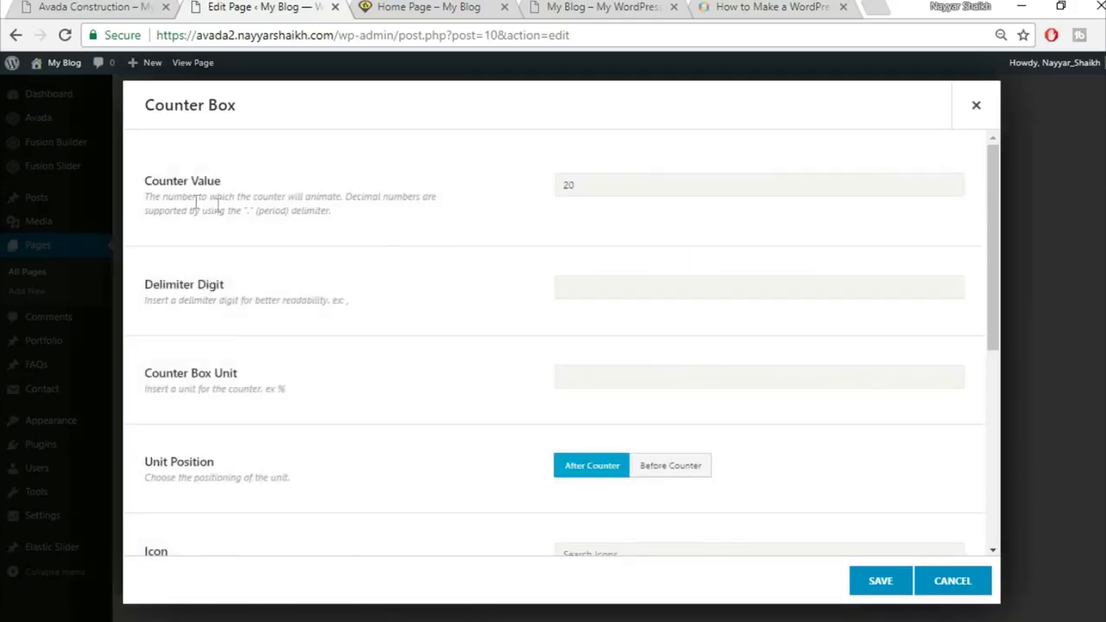
left_click(97, 9)
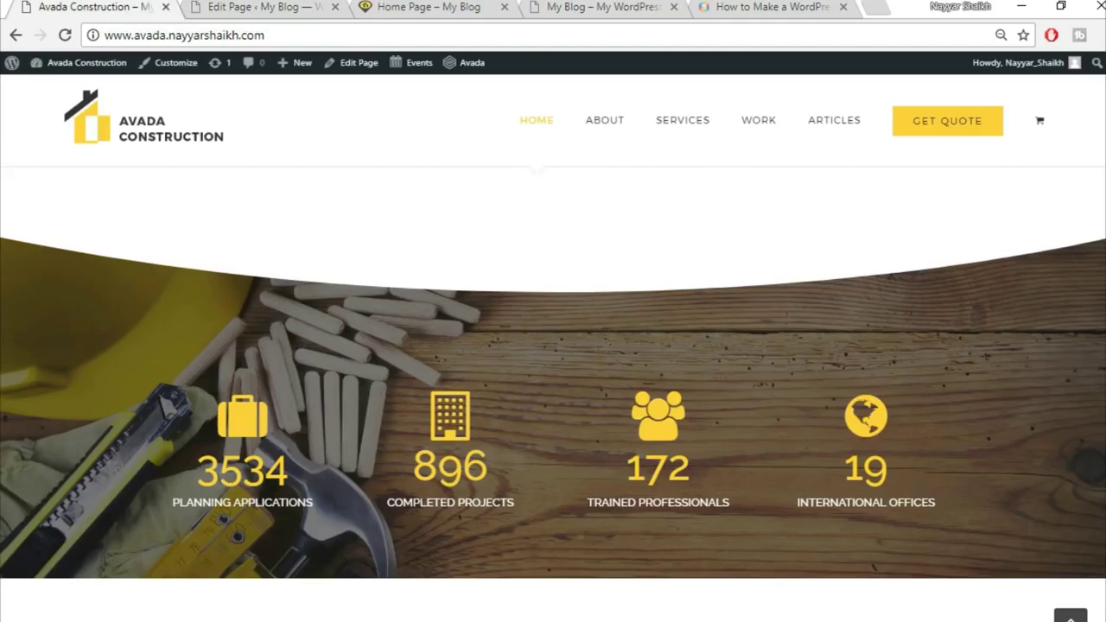
left_click_drag(197, 471, 340, 475)
key("ctrl+c")
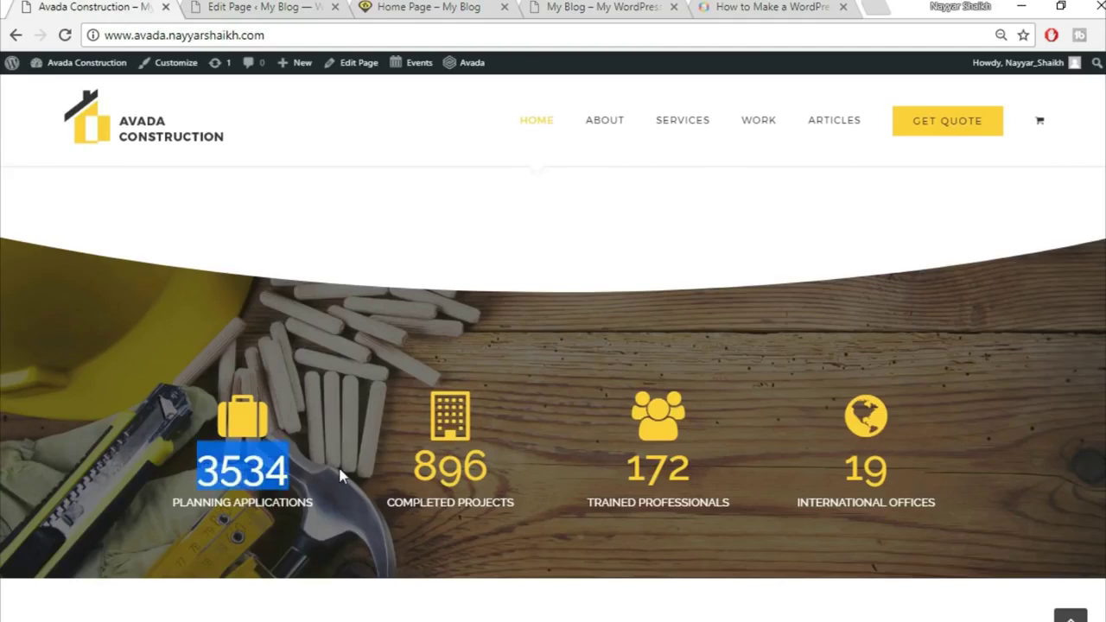
left_click(263, 7)
left_click_drag(630, 179, 521, 190)
key("ctrl+v")
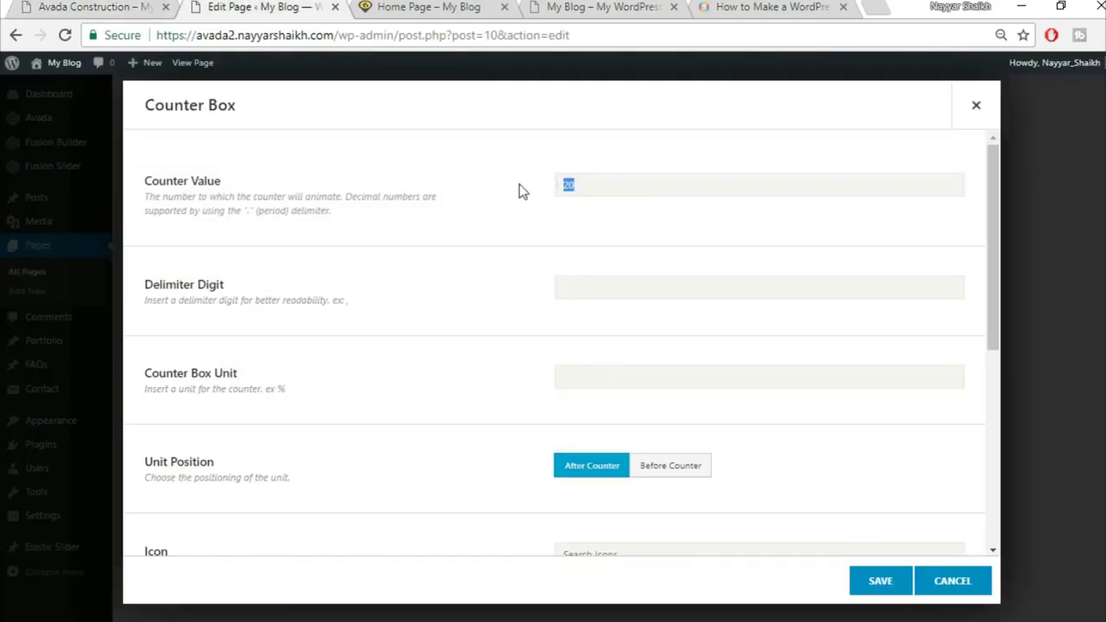
scroll(533, 396, "down", 2)
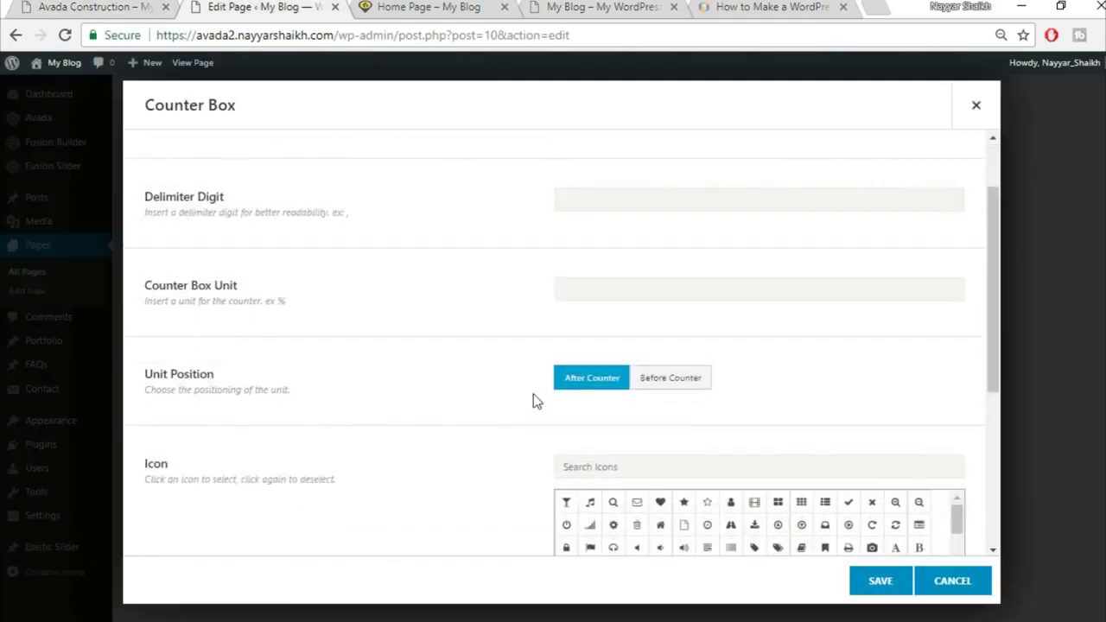
scroll(533, 395, "up", 2)
scroll(533, 395, "down", 4)
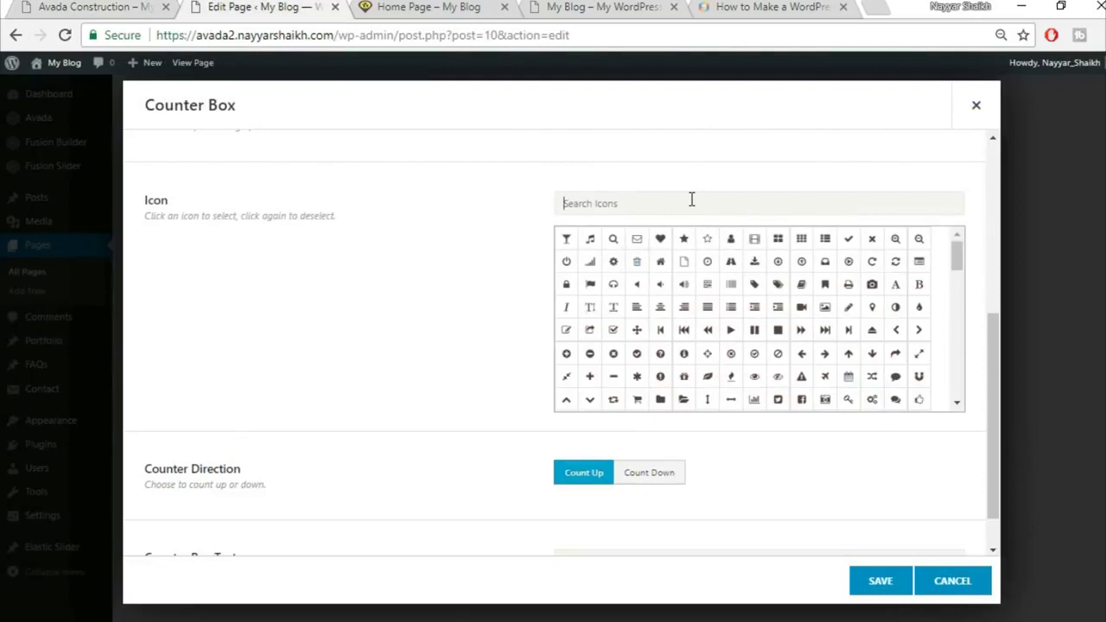
Search 'br' and choose the briefcase icon for the counter
type("brie")
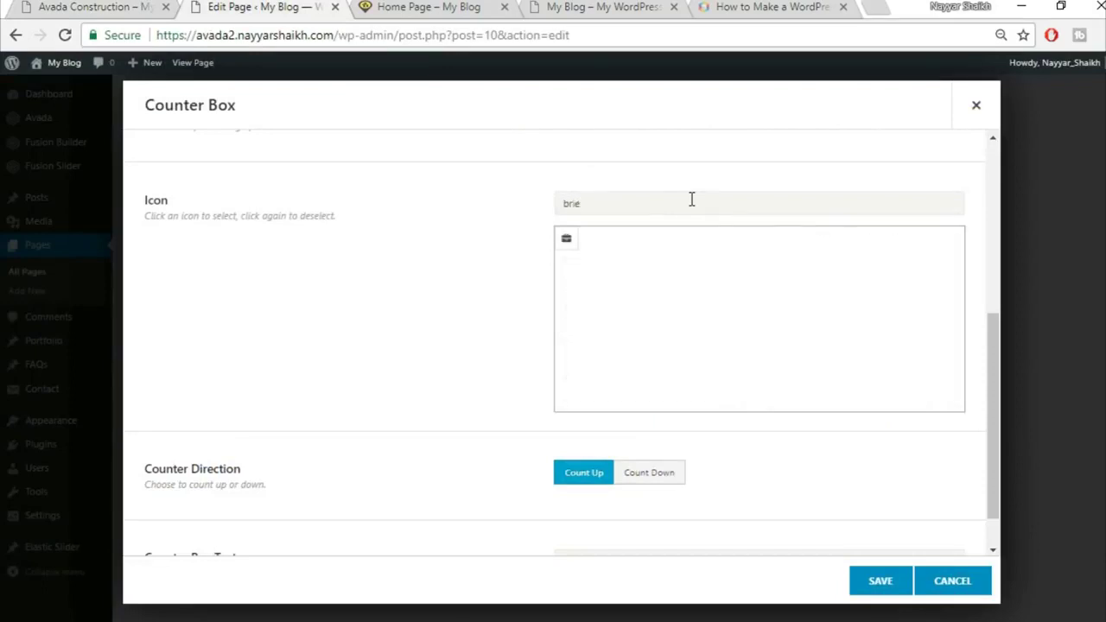
left_click(567, 242)
scroll(447, 306, "down", 1)
scroll(447, 306, "up", 2)
left_click(572, 368)
scroll(459, 374, "down", 2)
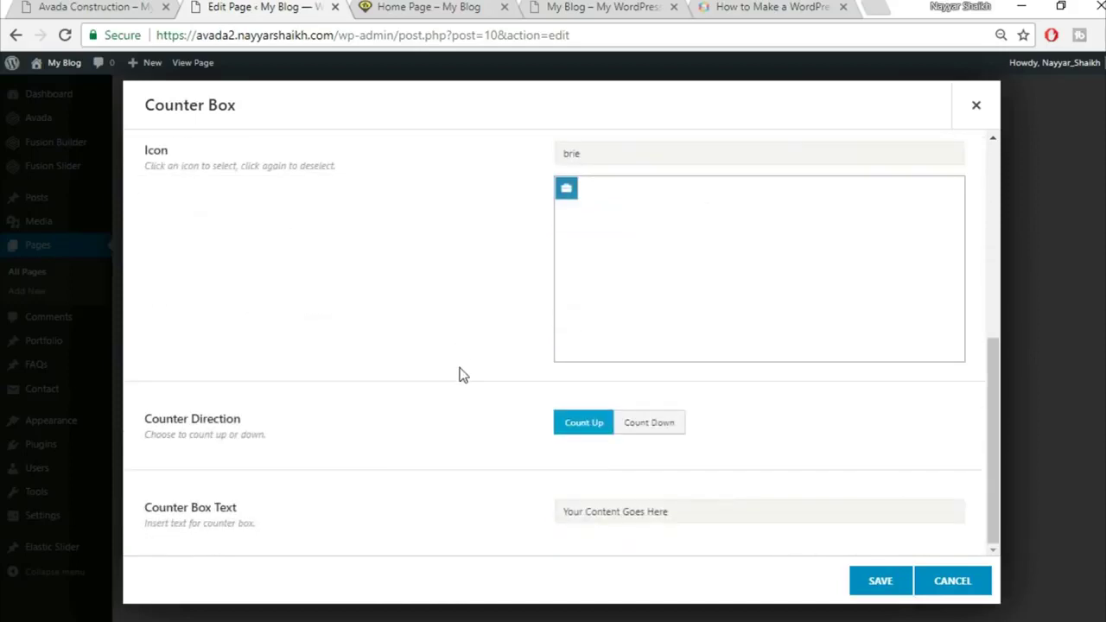
Set the Counter Box Text to PLANNING APPLICATIONS, copied from the demo, and save
left_click(26, 7)
left_click(254, 563)
left_click_drag(213, 501, 326, 500)
key("ctrl+c")
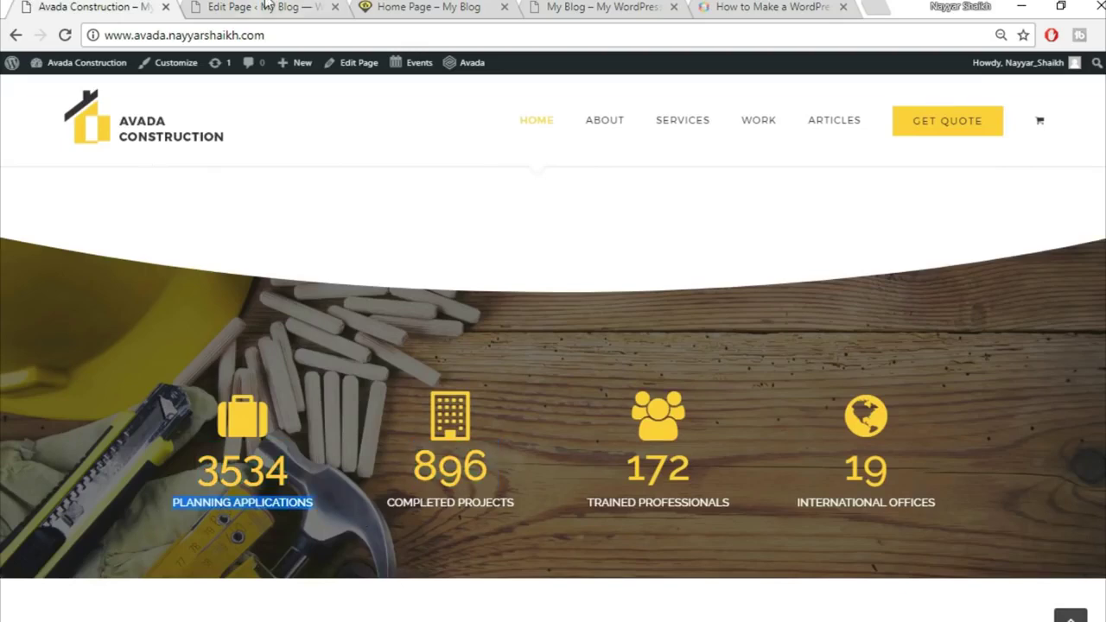
left_click(266, 5)
triple_click(691, 513)
key("BackSpace")
key("ctrl+v")
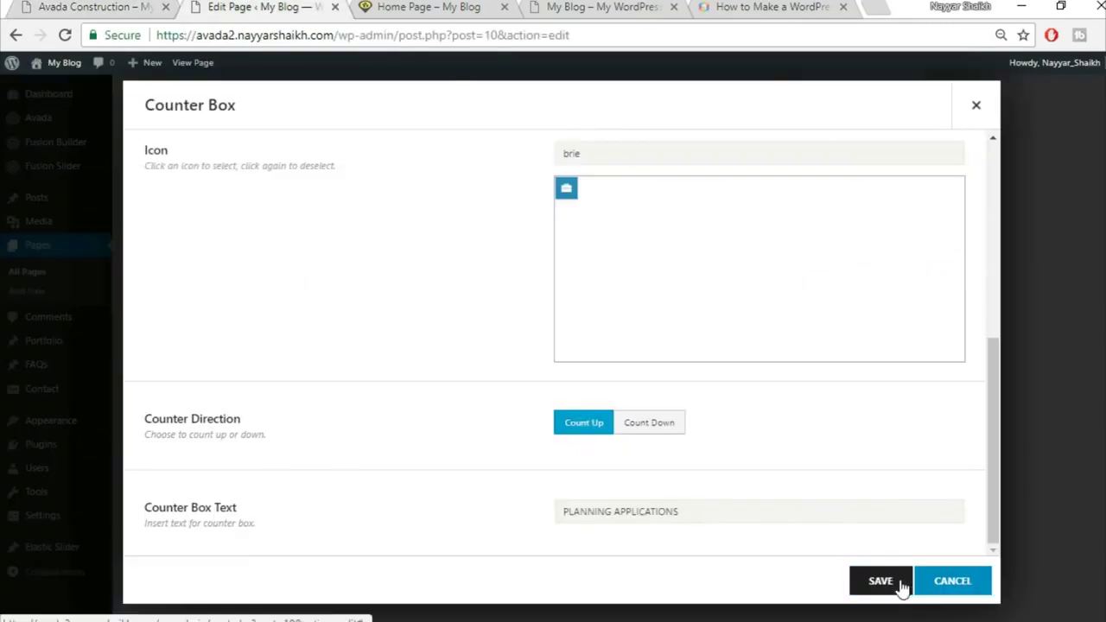
left_click(901, 588)
Clone the first counter box three times to make four
left_click(345, 260)
left_click(344, 261)
left_click(345, 261)
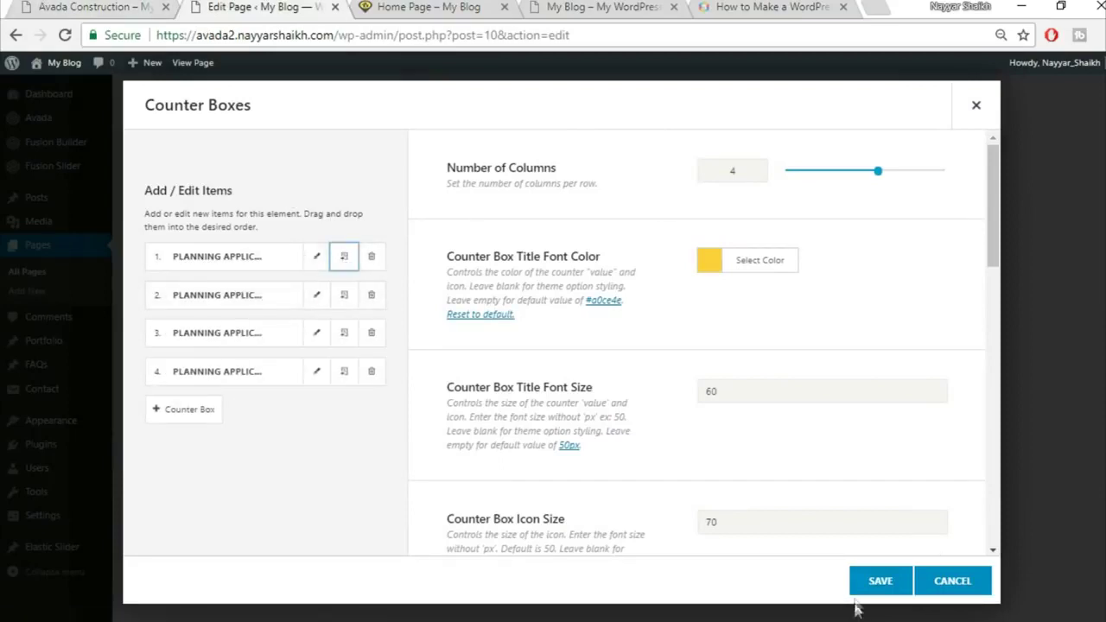
Save the Counter Boxes element and glance at the demo for reference
left_click(880, 580)
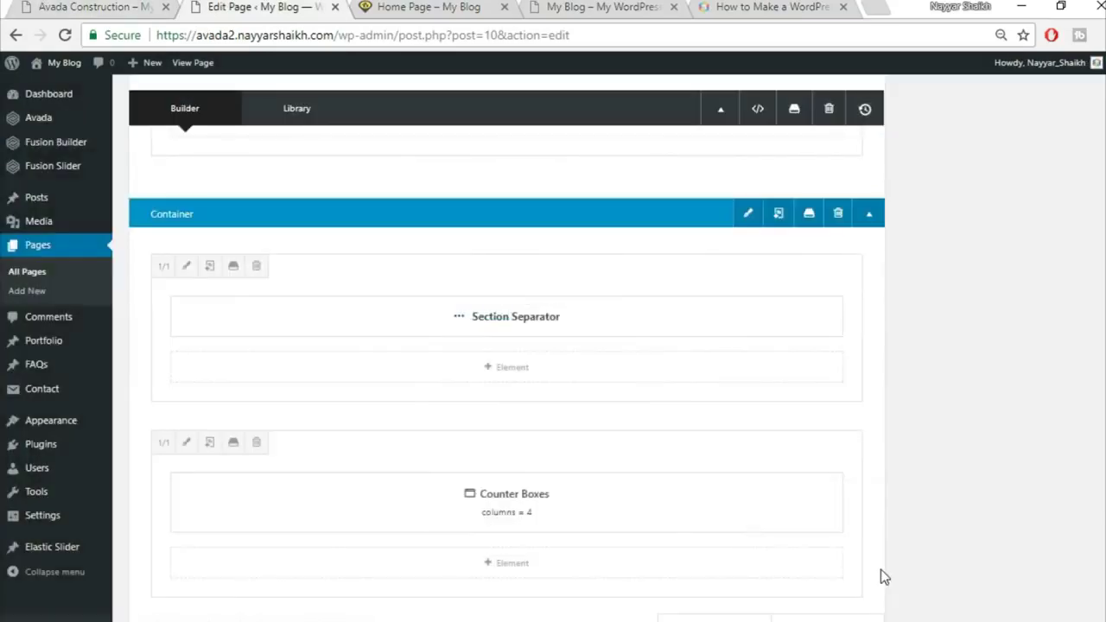
left_click(122, 6)
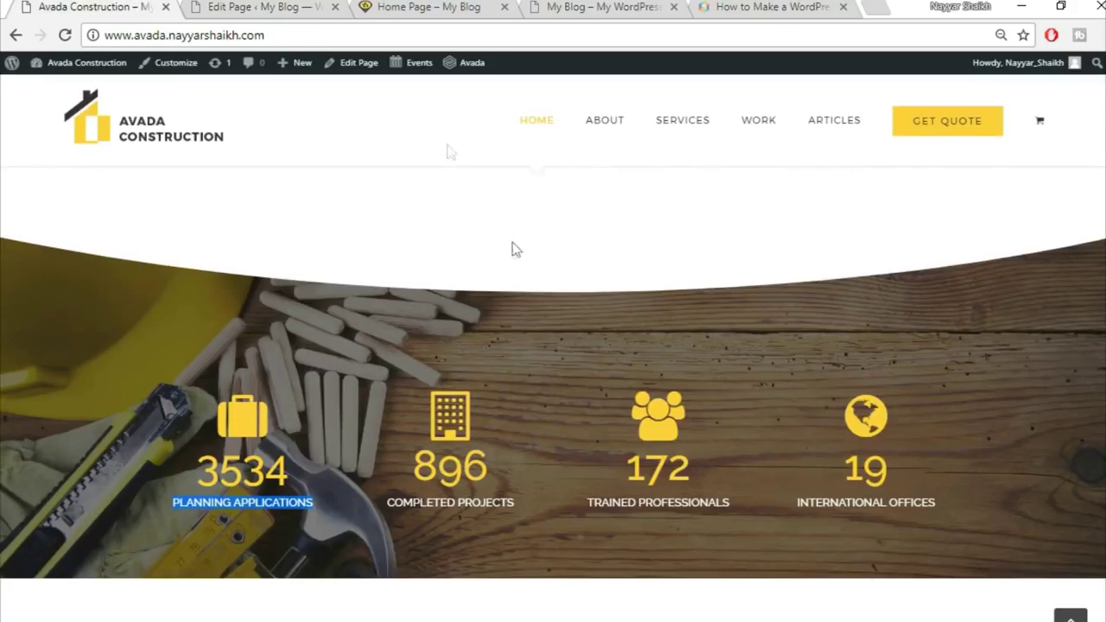
left_click(271, 7)
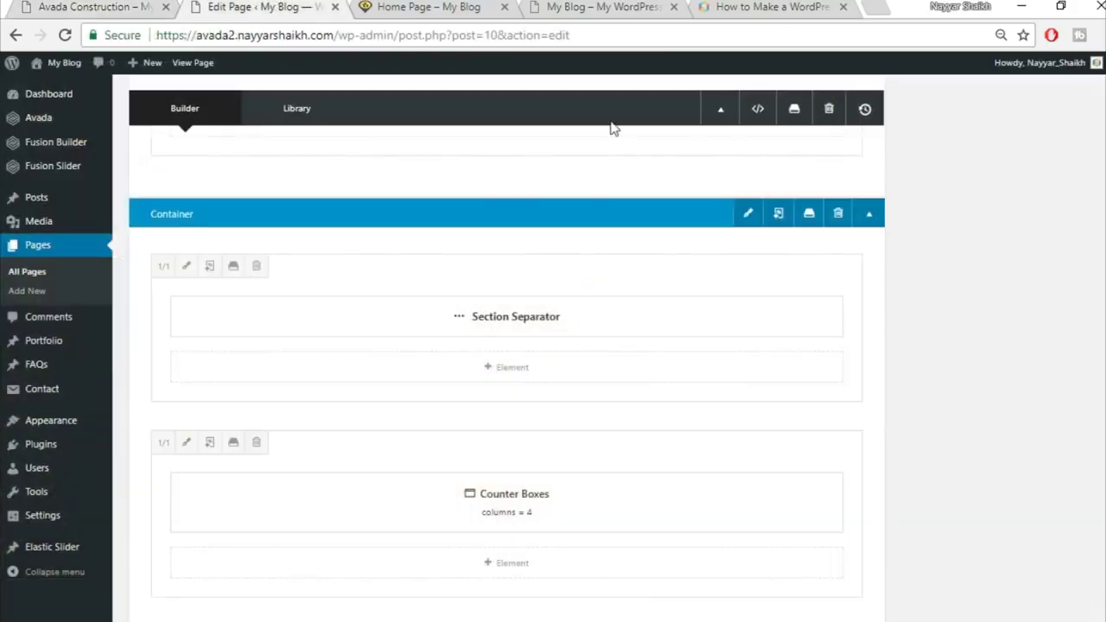
Upload home-244125289 as the container's background image and save the container
left_click(749, 215)
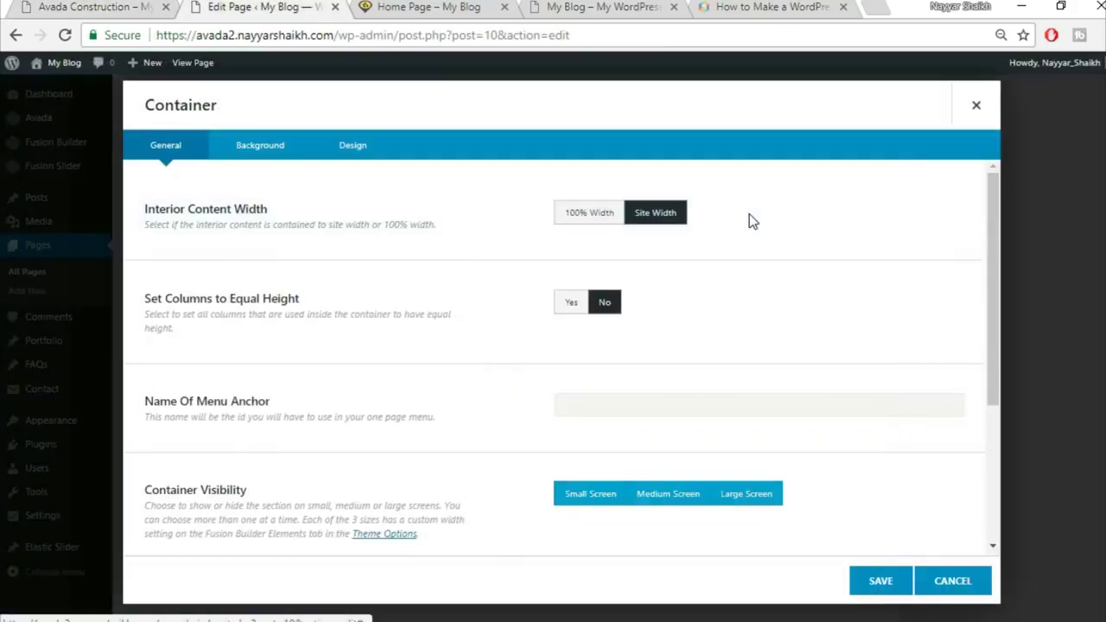
left_click(250, 145)
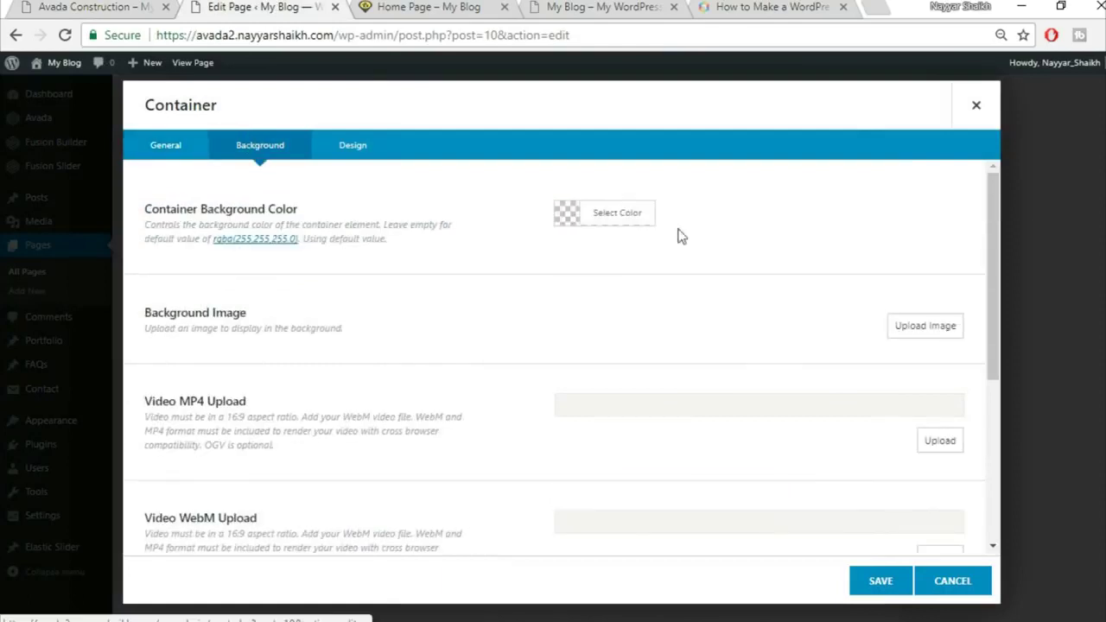
left_click(921, 327)
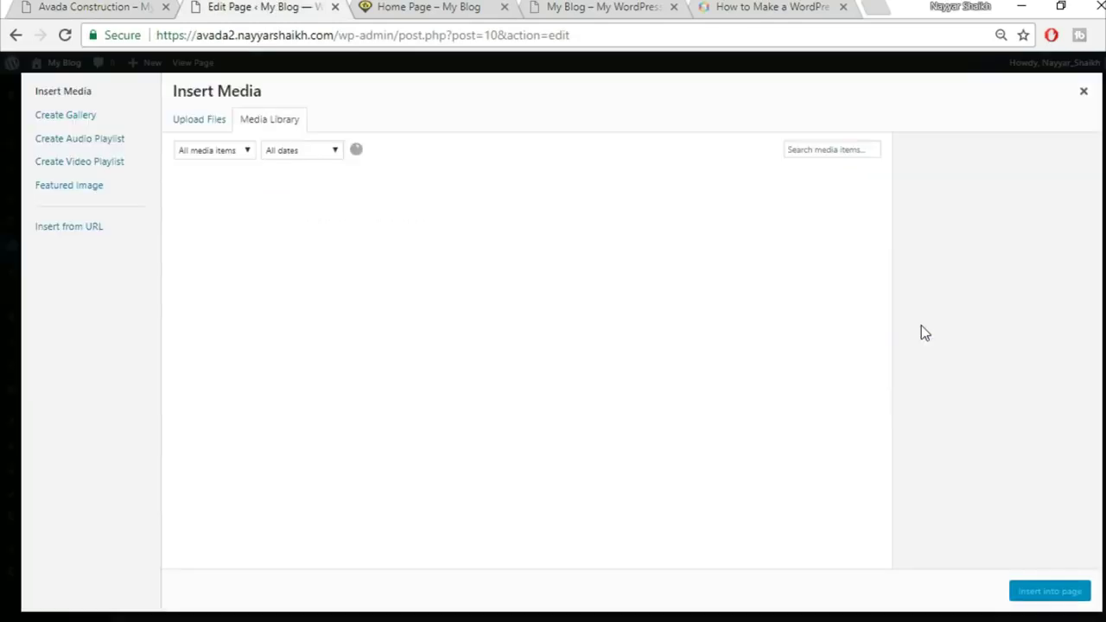
left_click(218, 121)
left_click(649, 336)
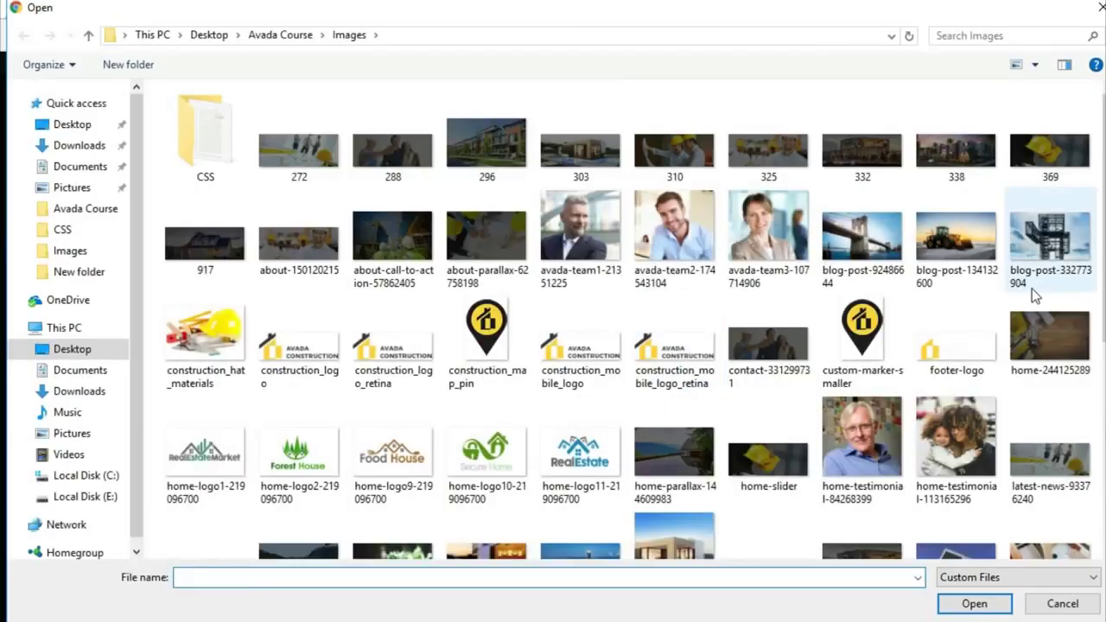
left_click(1056, 359)
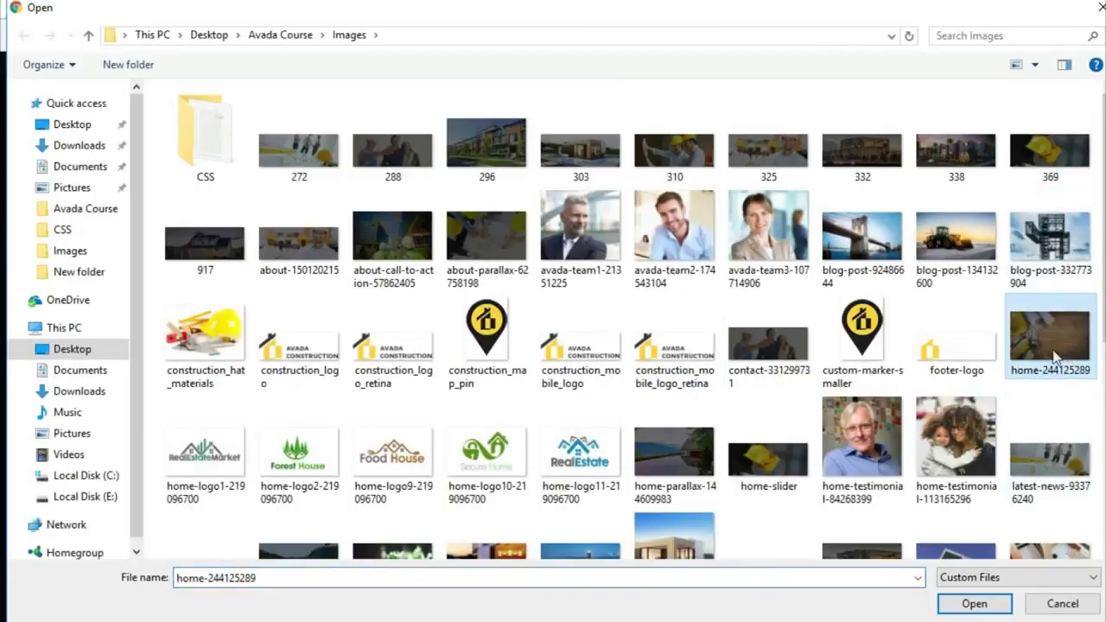
left_click(974, 603)
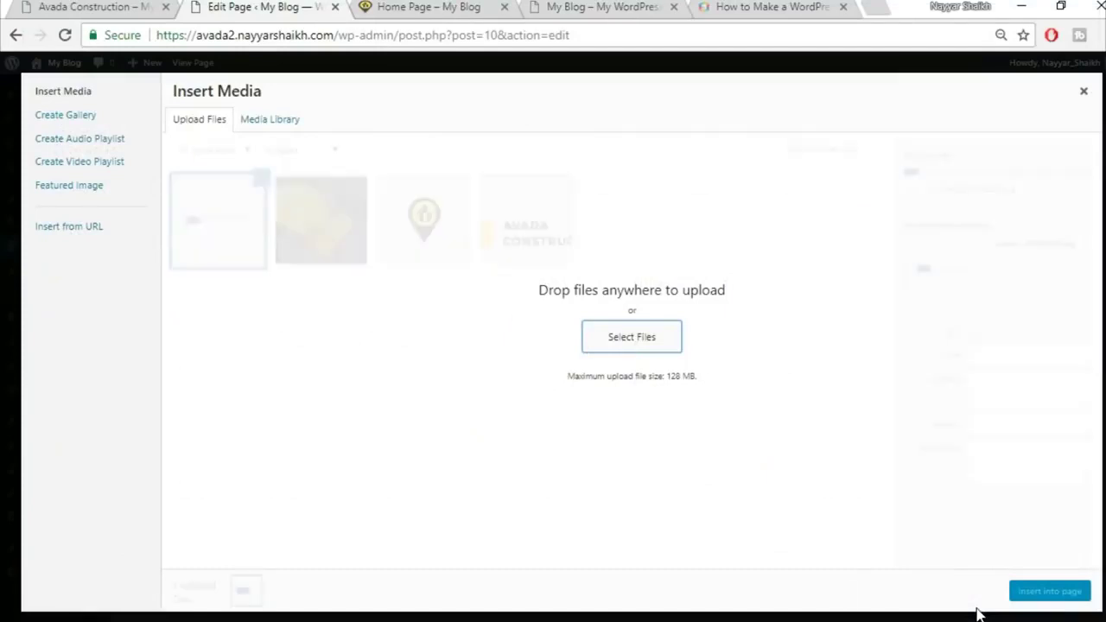
left_click(1054, 594)
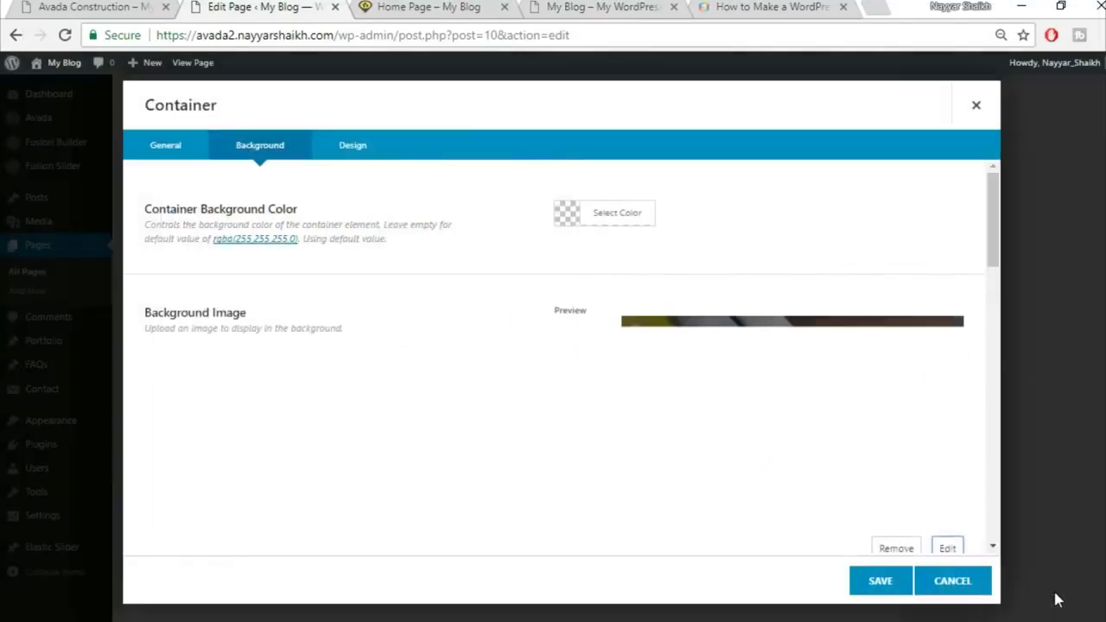
scroll(457, 441, "down", 3)
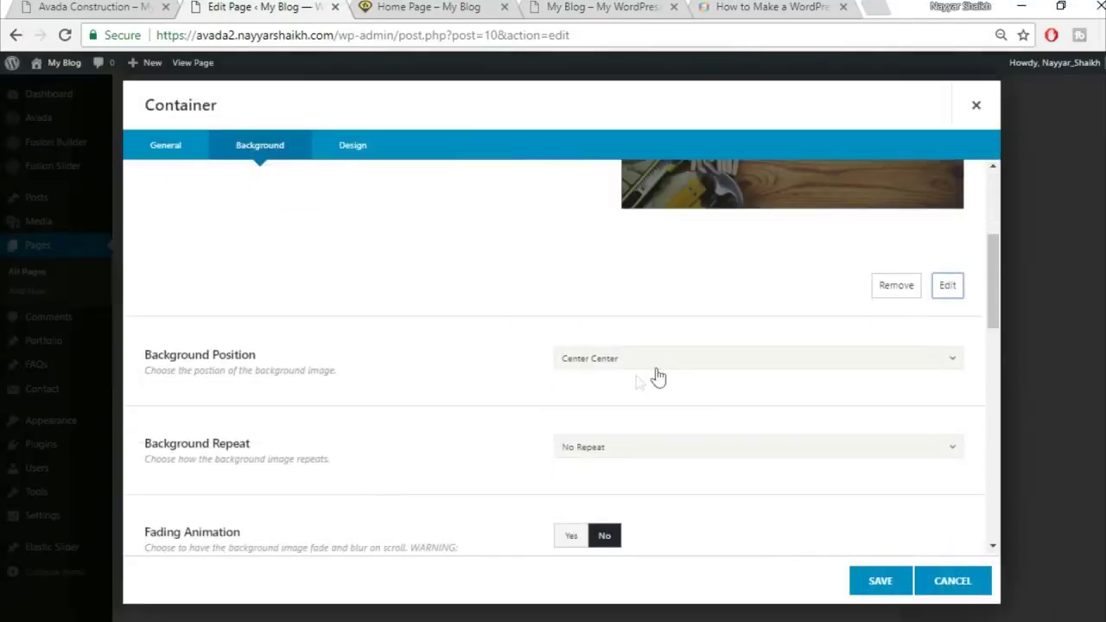
scroll(717, 377, "down", 2)
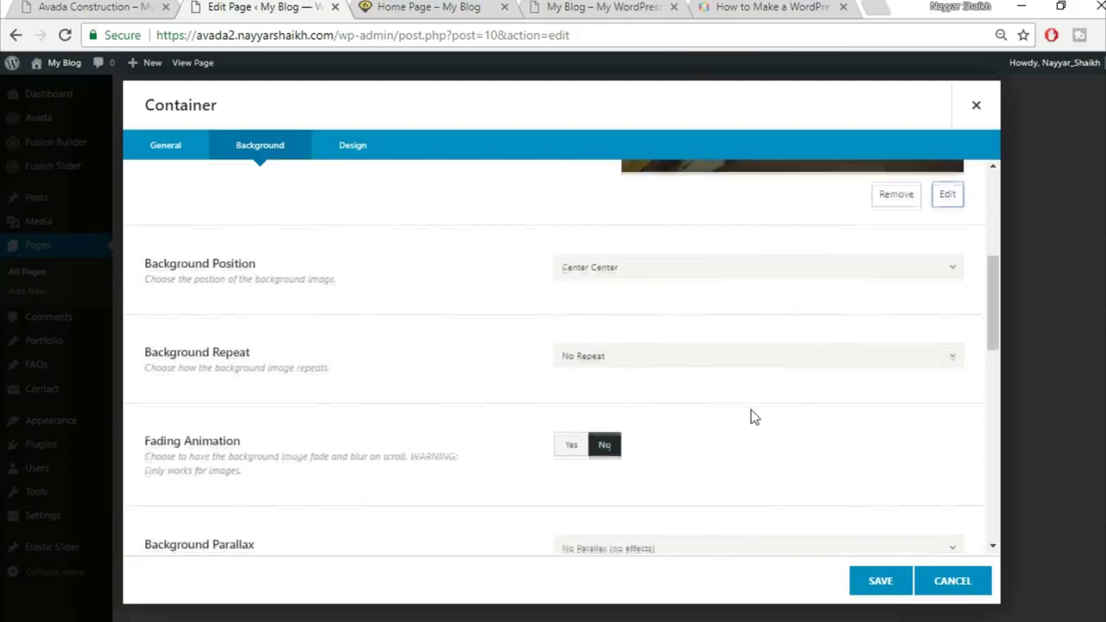
scroll(751, 411, "down", 2)
scroll(751, 410, "down", 5)
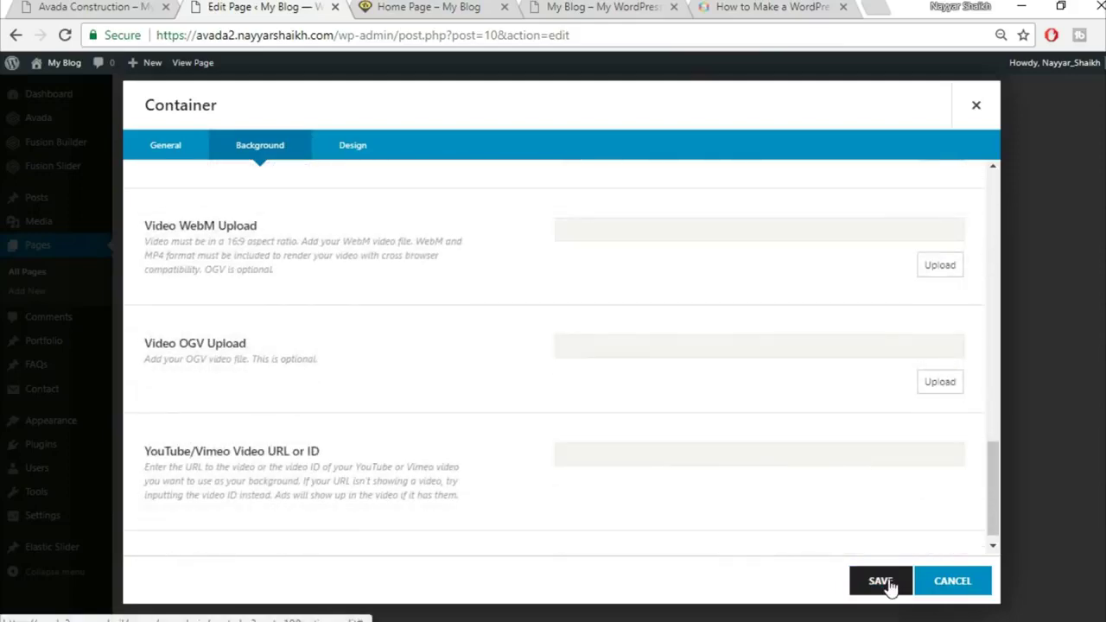
left_click(885, 584)
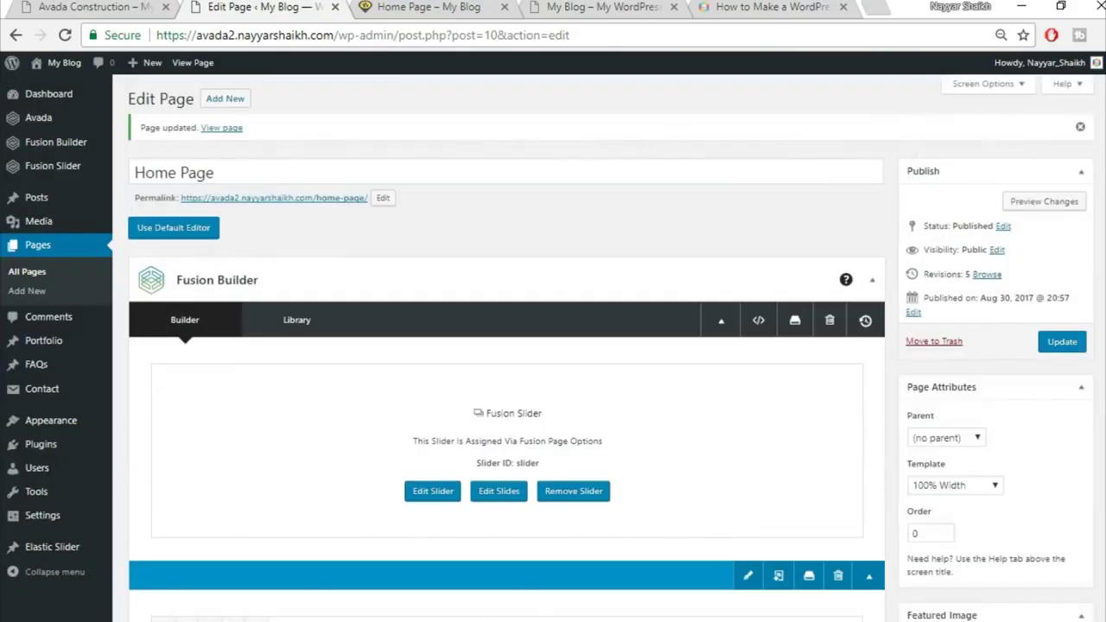
Update the page and reload the live Home Page to view the new counters
left_click(1065, 344)
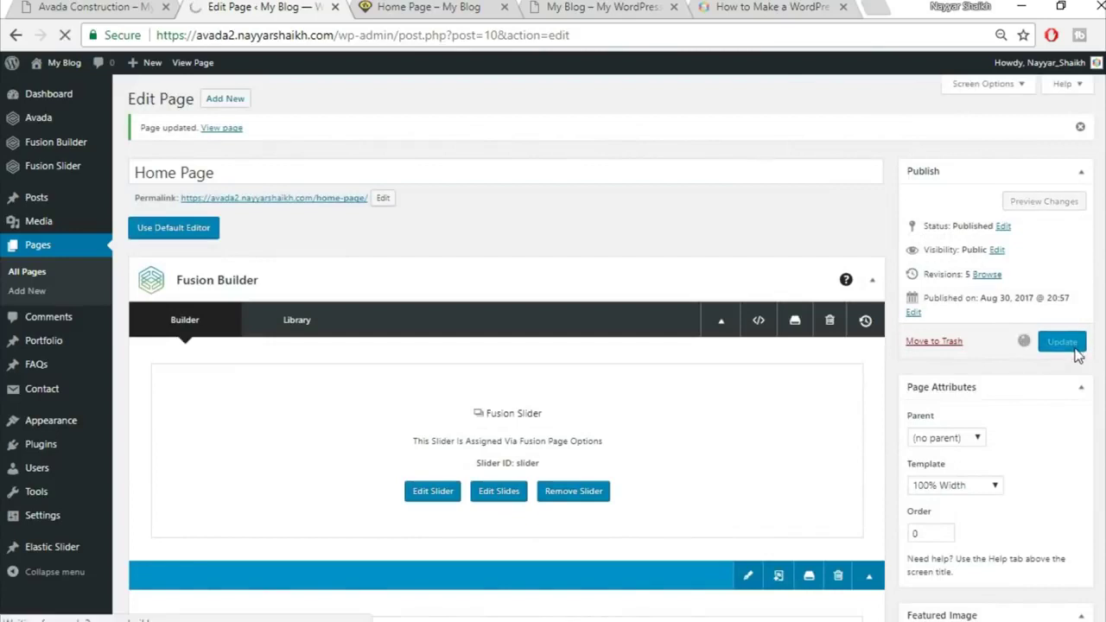
left_click(415, 6)
key("F5")
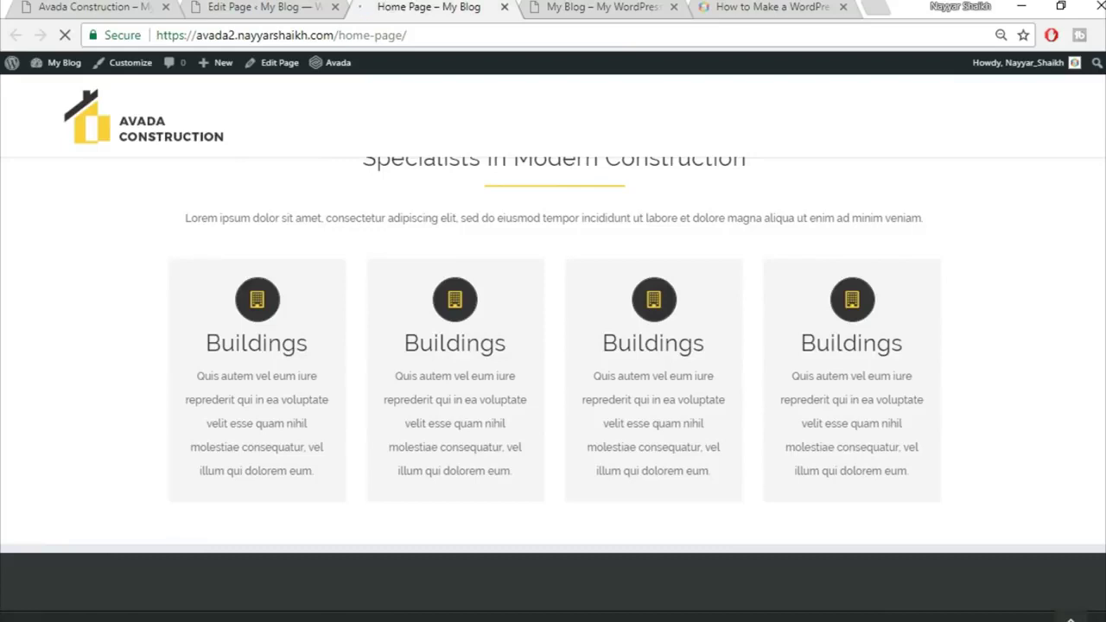
scroll(345, 346, "down", 3)
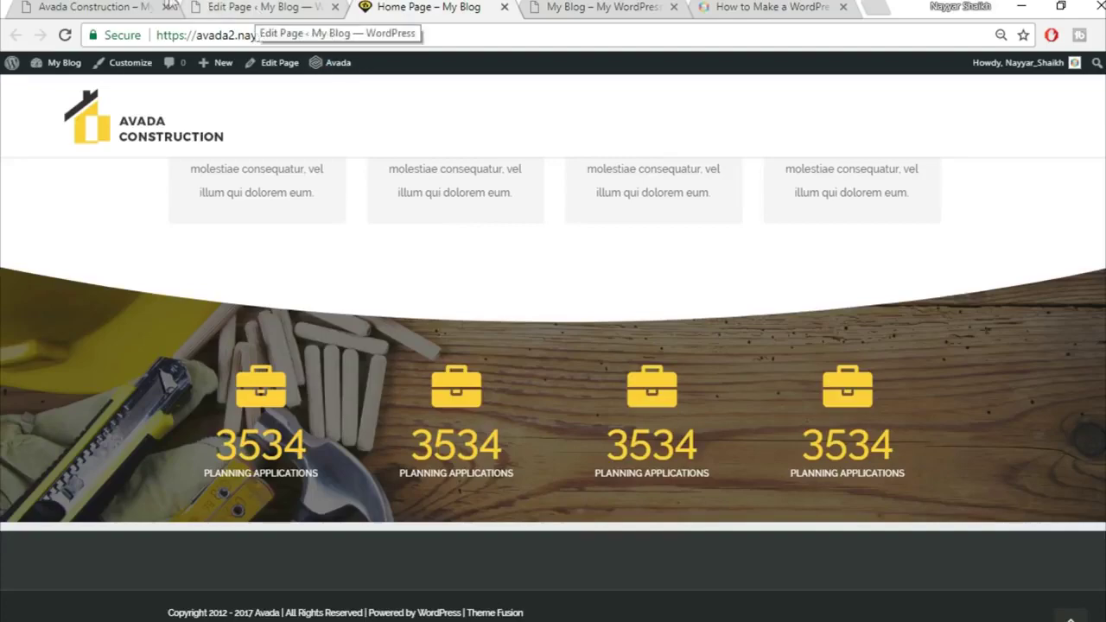
Scroll the Avada Construction demo and compare it with the live Home Page
left_click(129, 6)
scroll(723, 343, "down", 5)
scroll(722, 346, "down", 1)
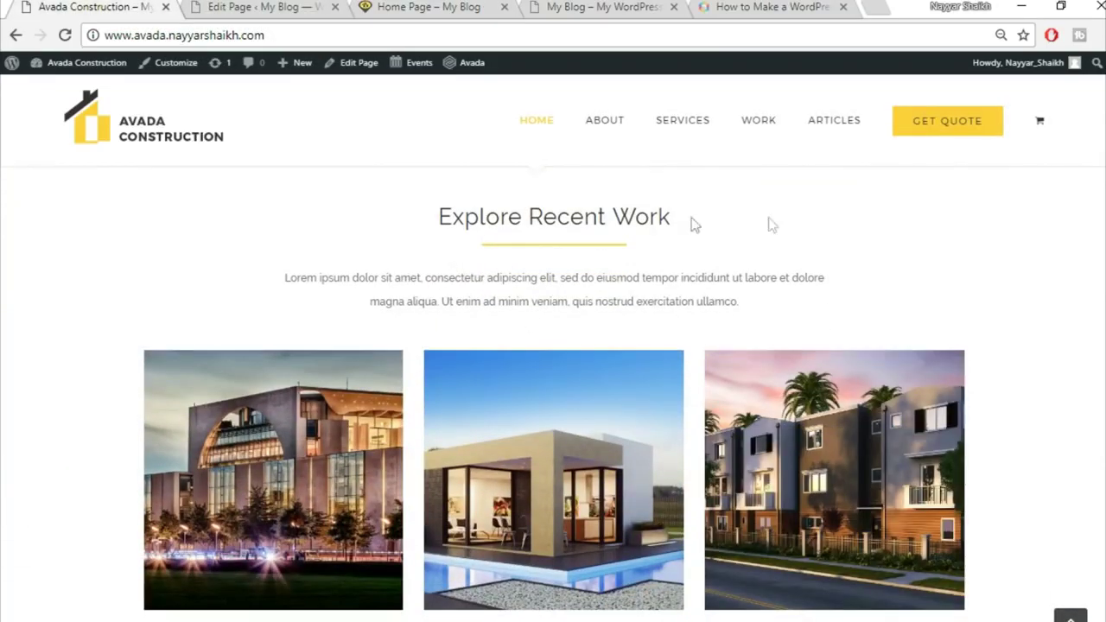
scroll(757, 284, "down", 2)
scroll(583, 403, "up", 2)
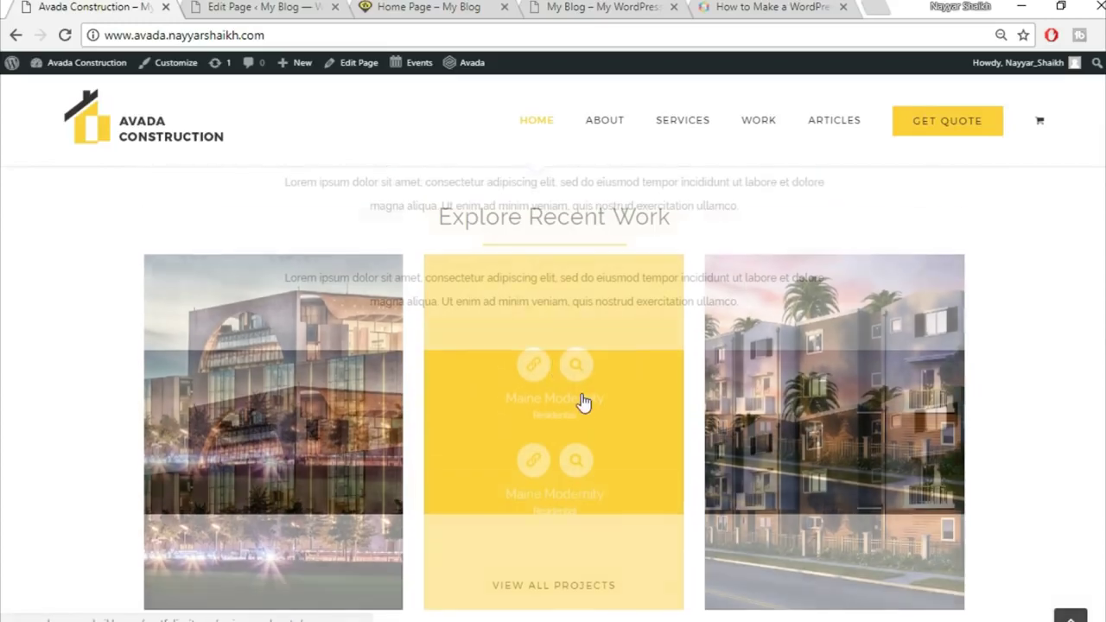
scroll(768, 318, "down", 1)
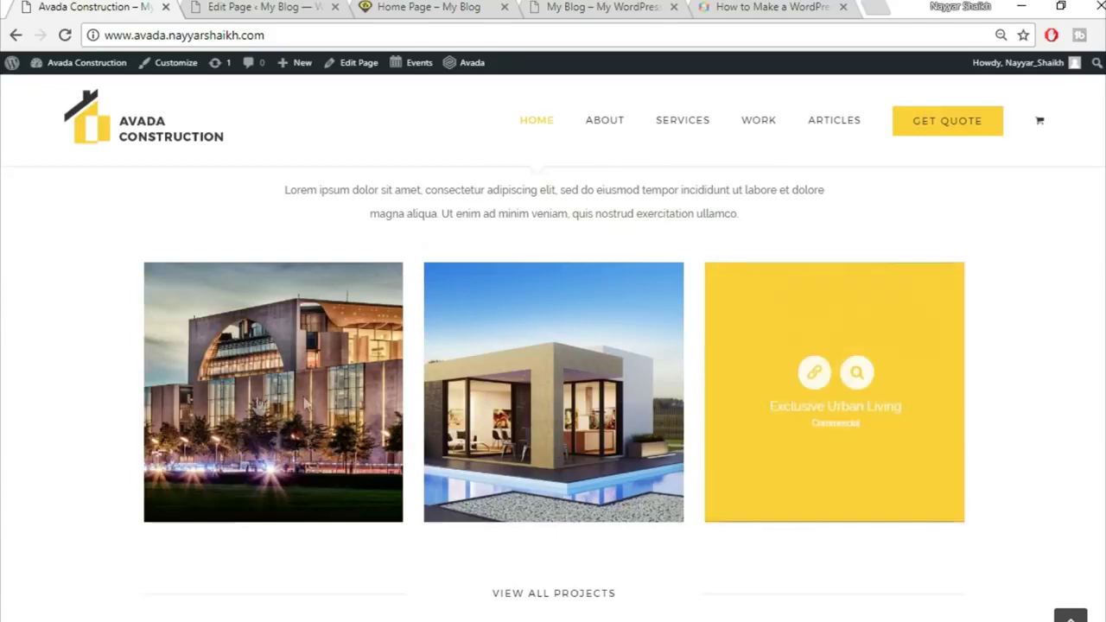
left_click(271, 10)
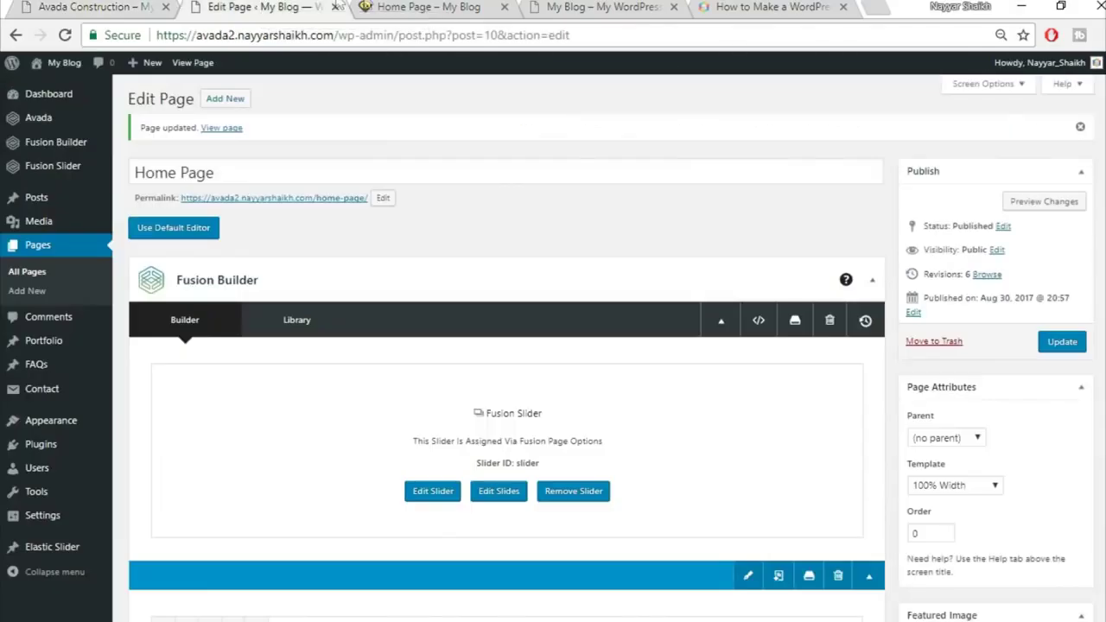
left_click(396, 7)
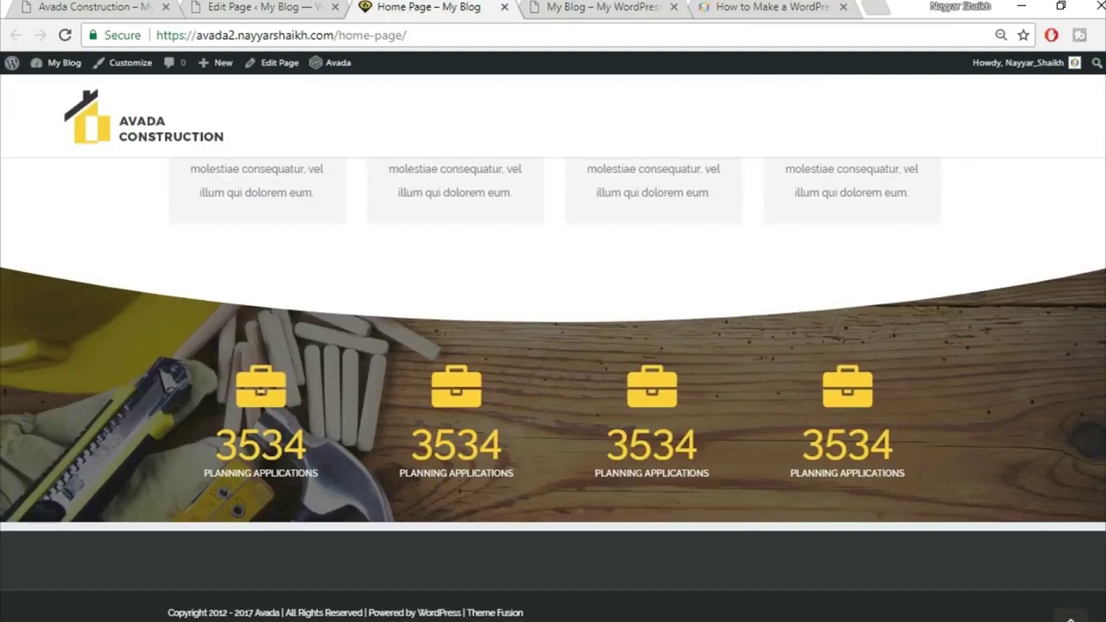
scroll(553, 389, "up", 8)
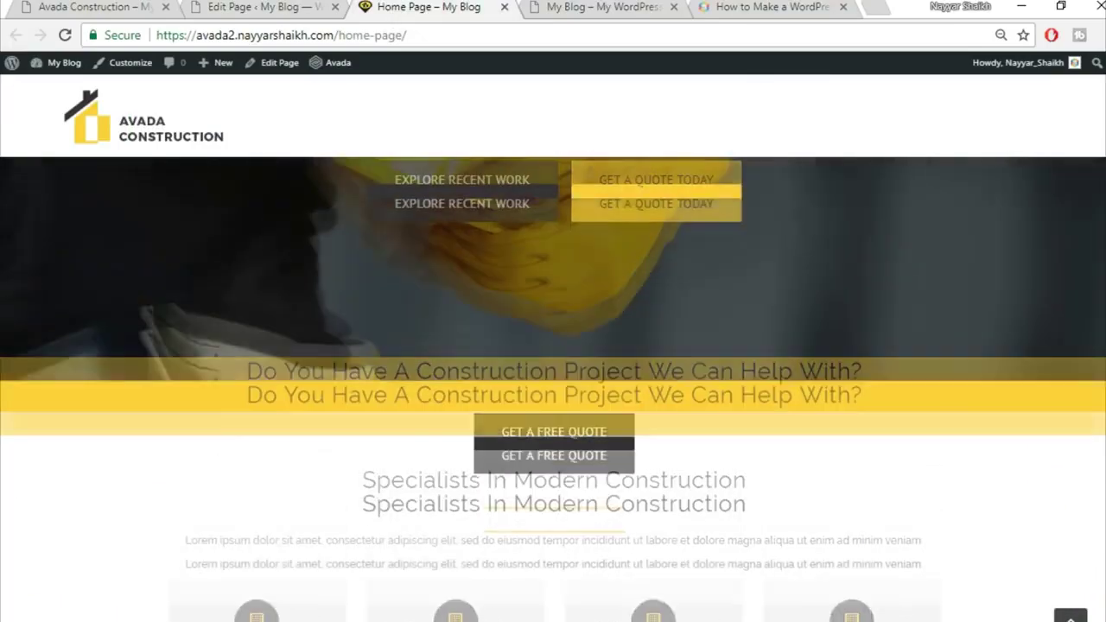
scroll(1061, 211, "up", 3)
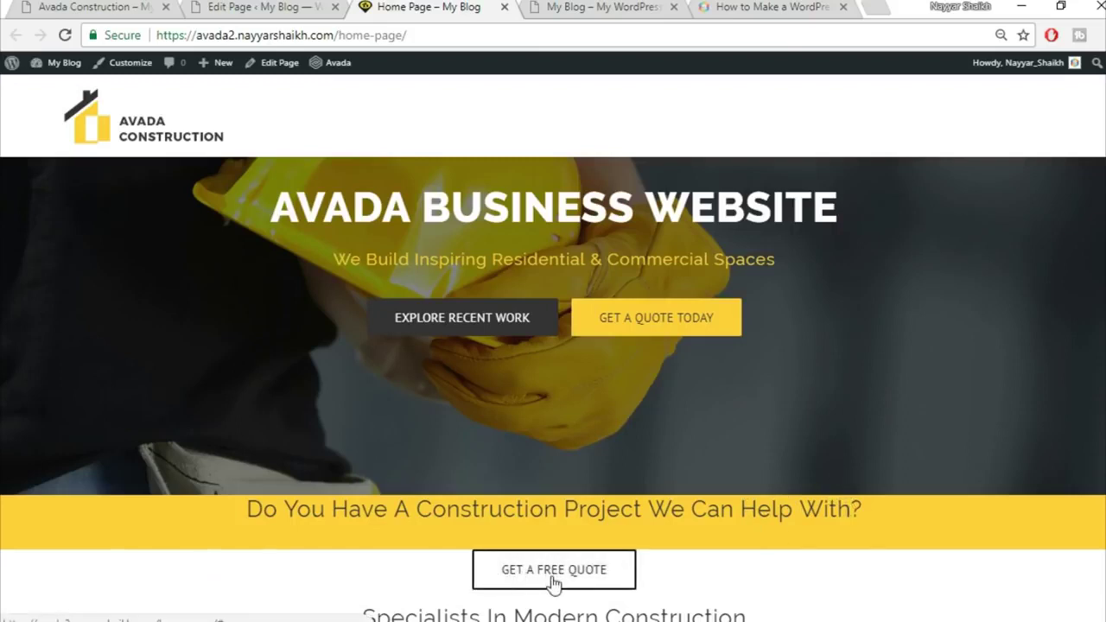
scroll(904, 578, "down", 2)
scroll(913, 494, "up", 1)
Give the yellow banner heading's column 50 px top padding, then check the live banner
left_click(253, 6)
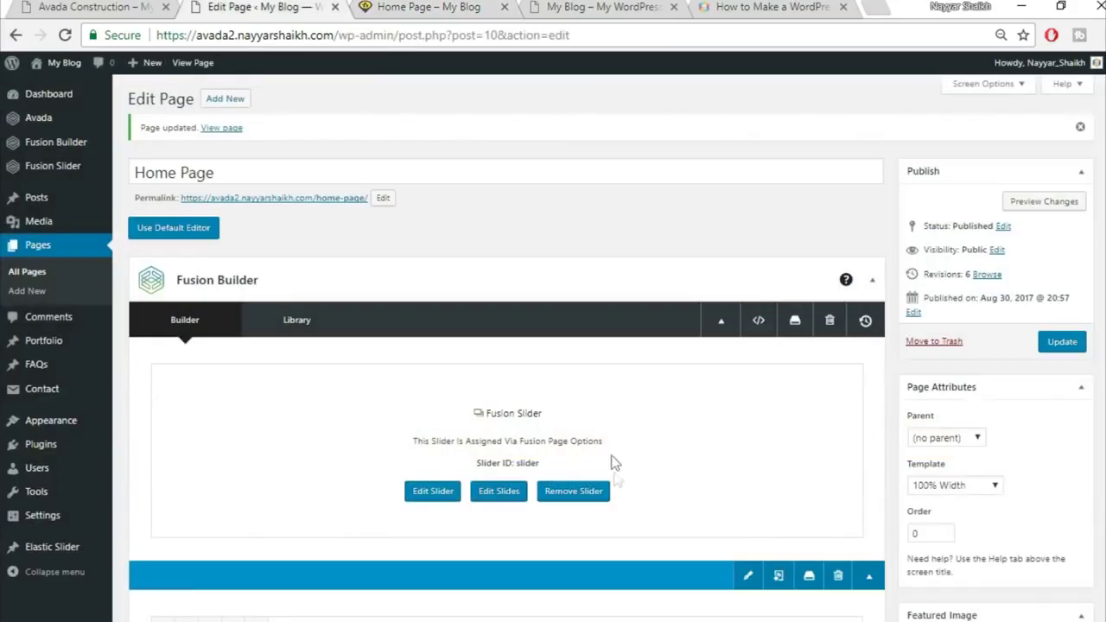
scroll(622, 490, "down", 5)
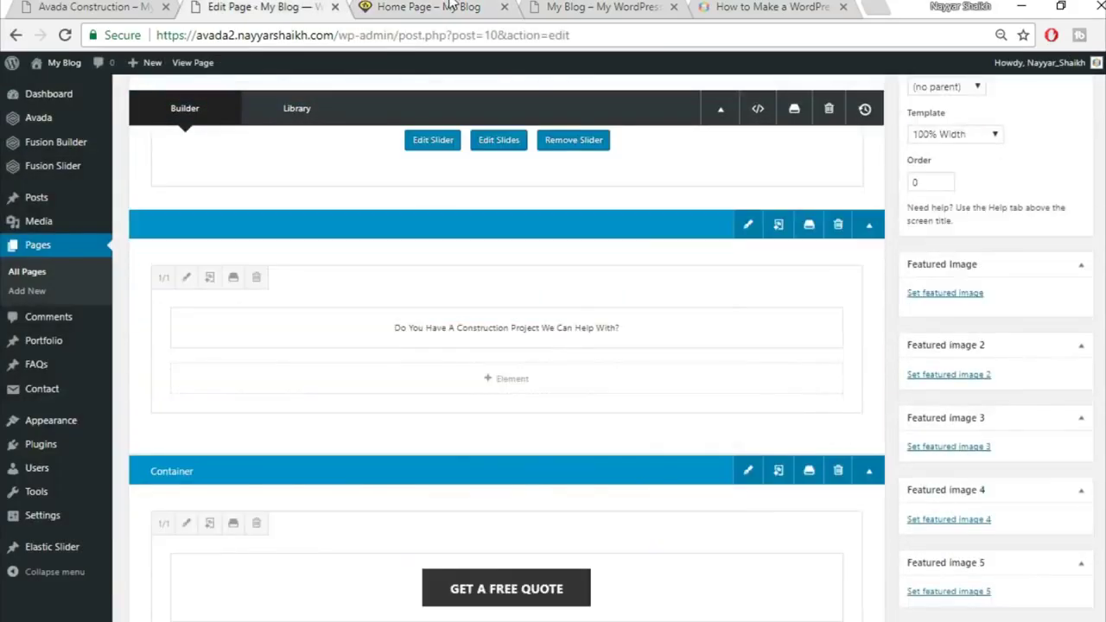
key("ctrl+Tab")
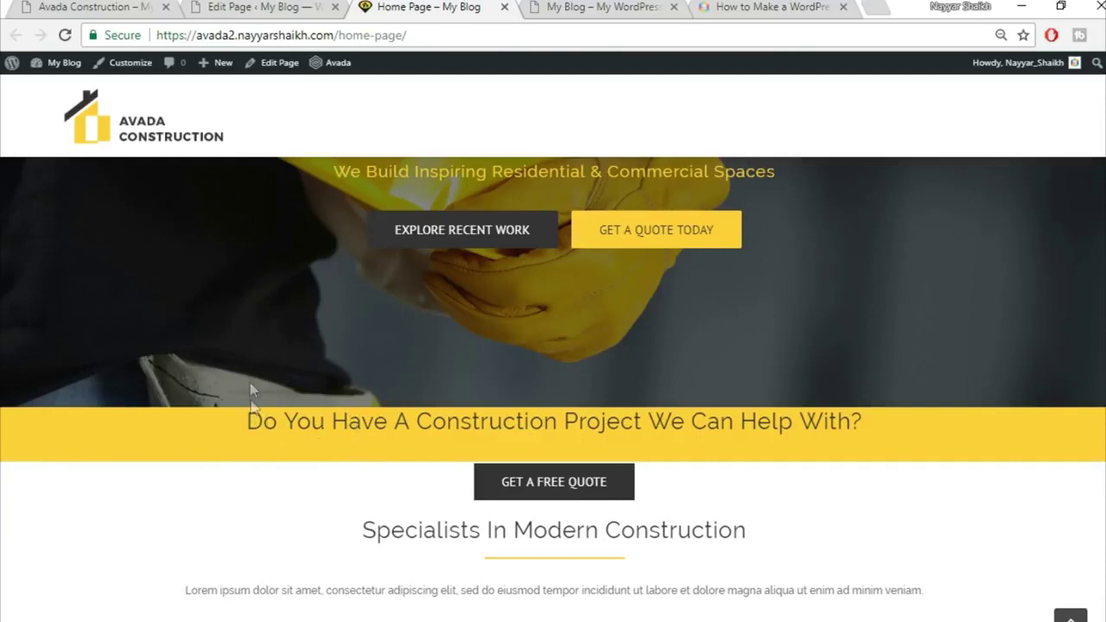
left_click(232, 6)
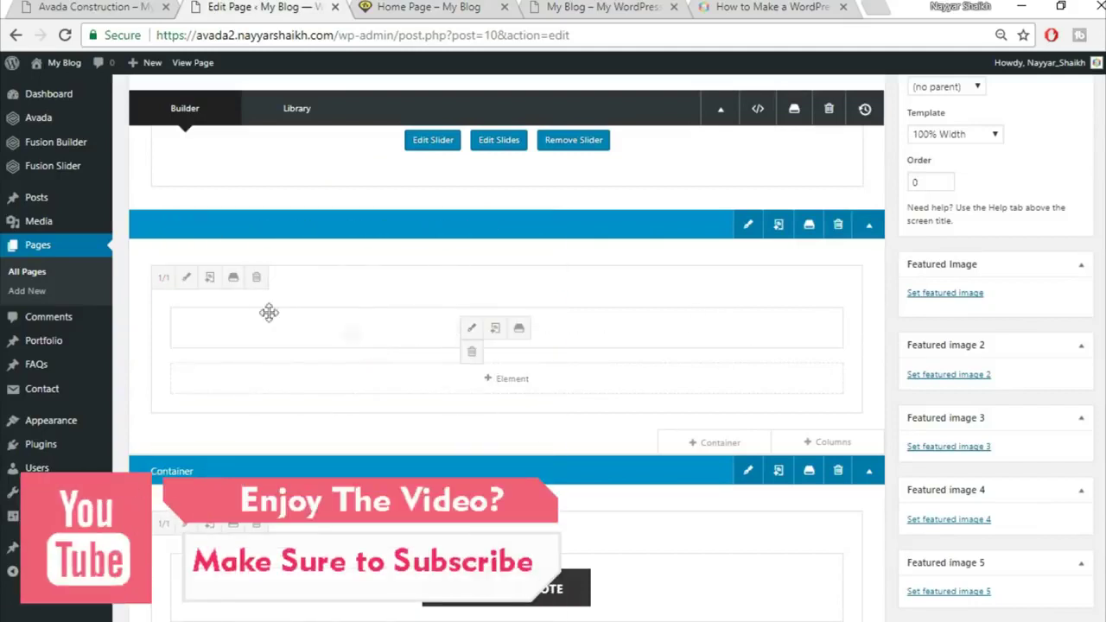
left_click(187, 278)
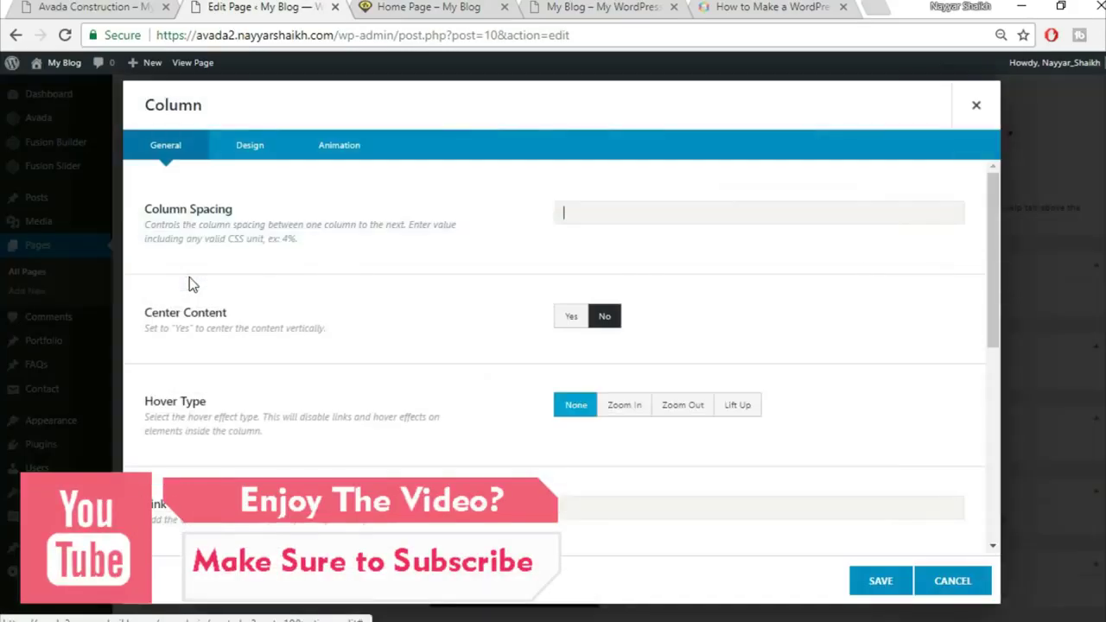
left_click(250, 144)
scroll(708, 435, "down", 2)
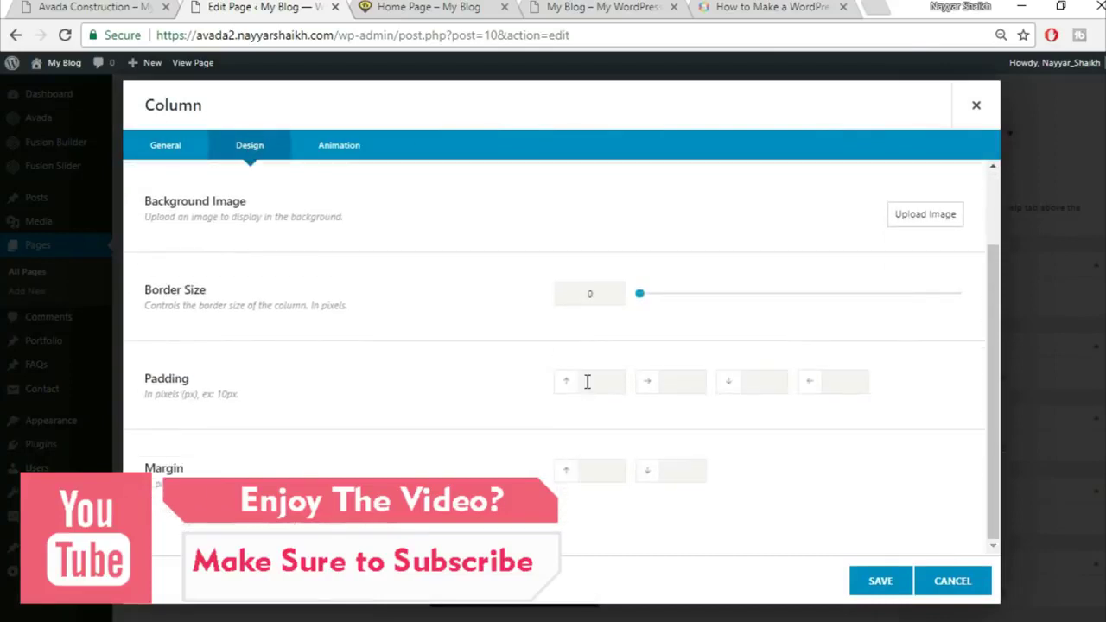
type("50")
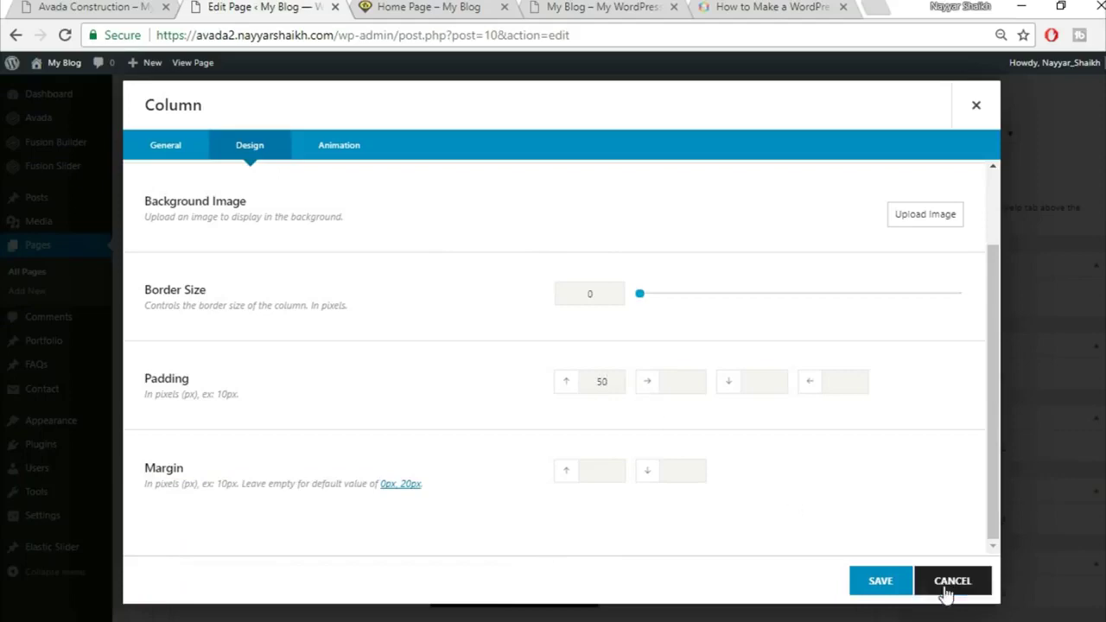
left_click(878, 581)
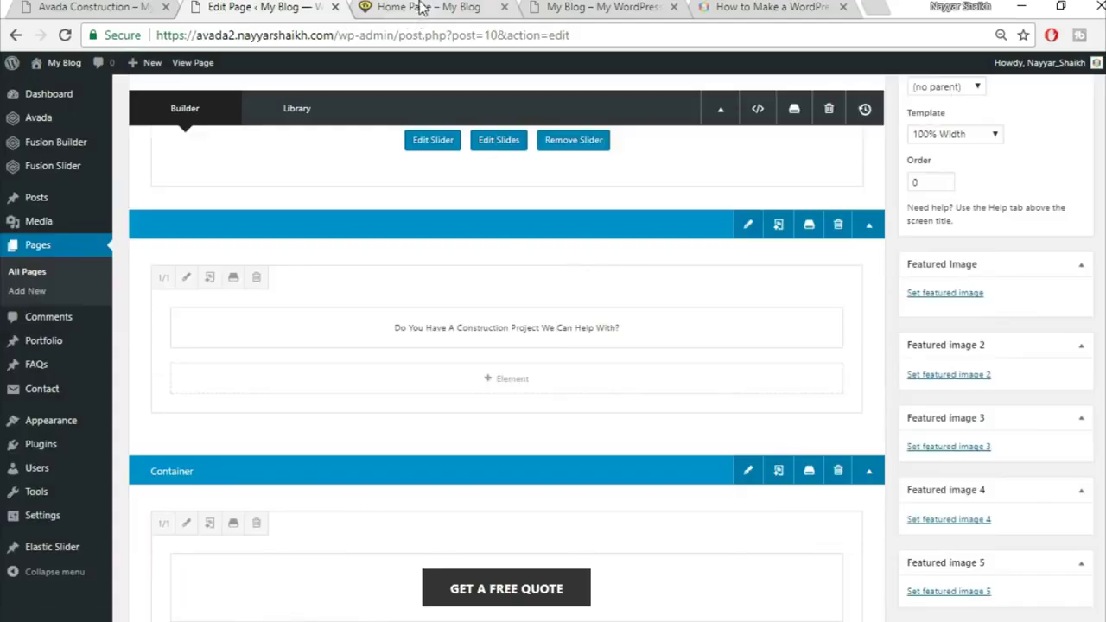
left_click(421, 7)
left_click_drag(250, 421, 851, 454)
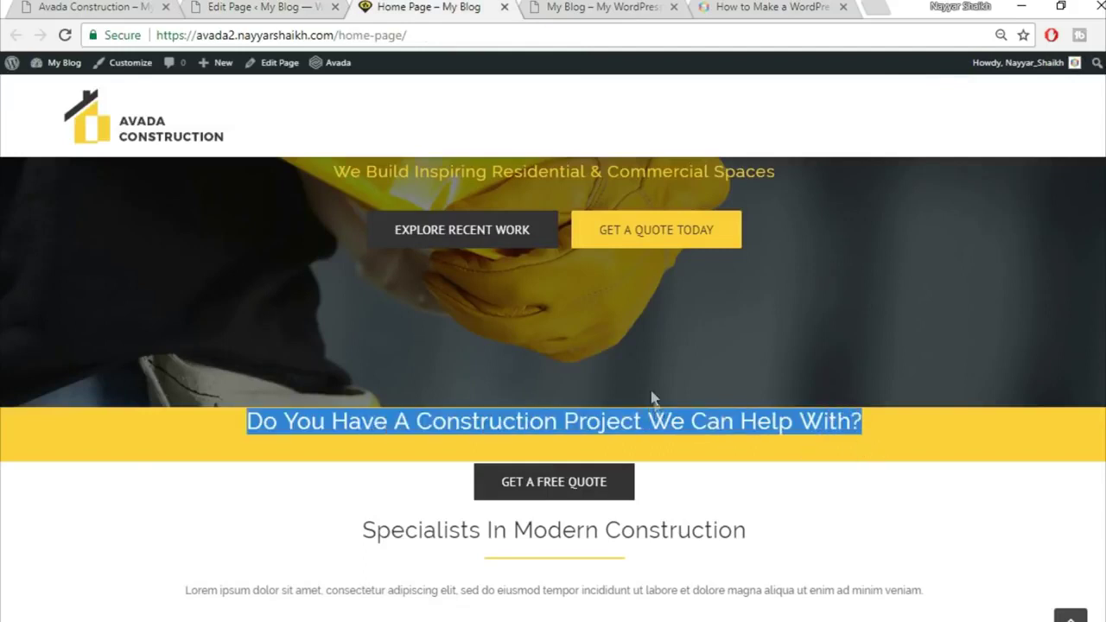
Update the page and reload the live Home Page to see the taller yellow banner
left_click(694, 450)
left_click(304, 5)
scroll(994, 259, "up", 4)
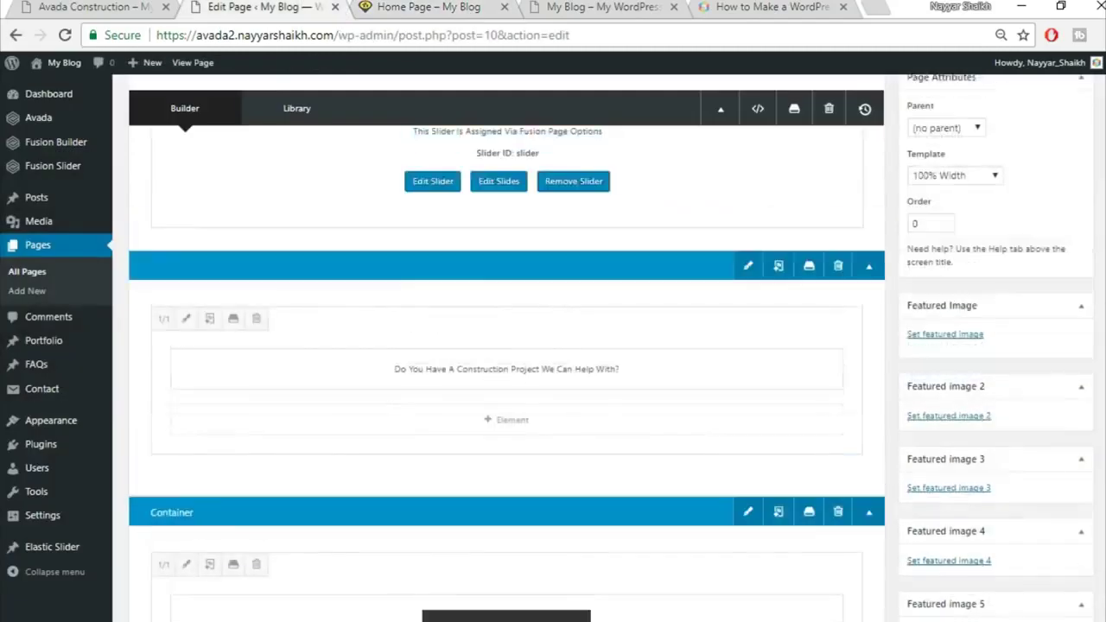
left_click(1062, 254)
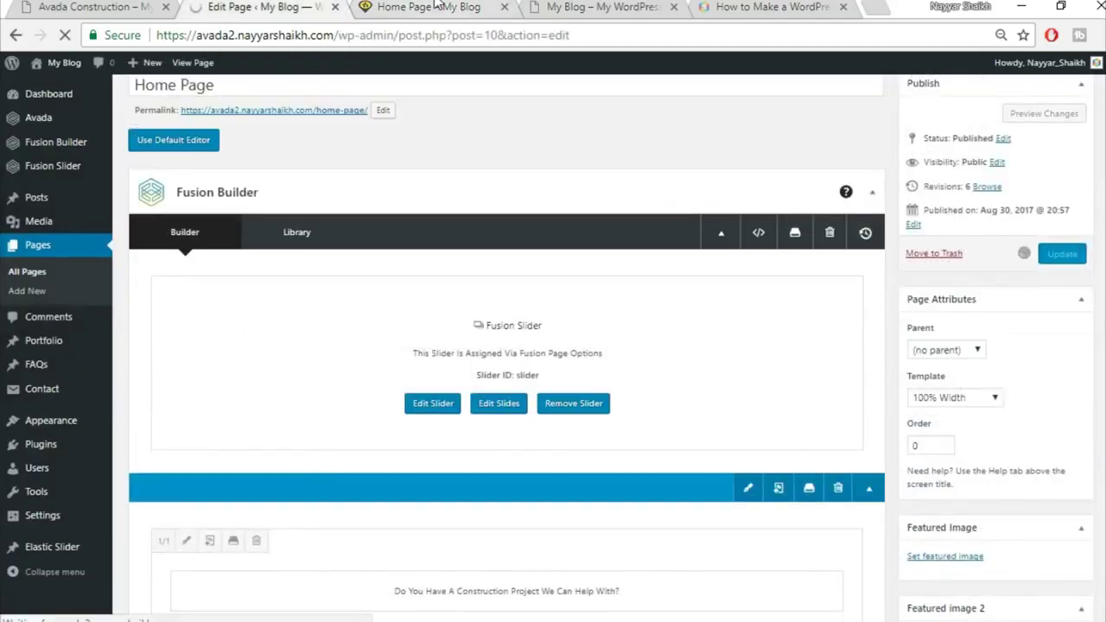
left_click(437, 6)
left_click(438, 33)
key("Return")
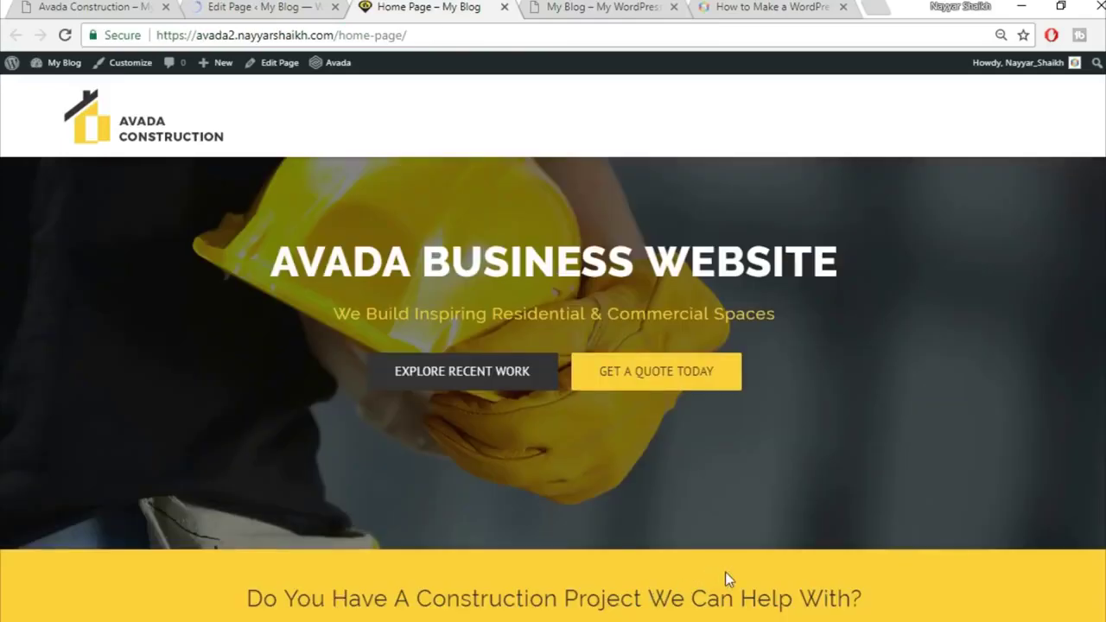
scroll(789, 551, "down", 1)
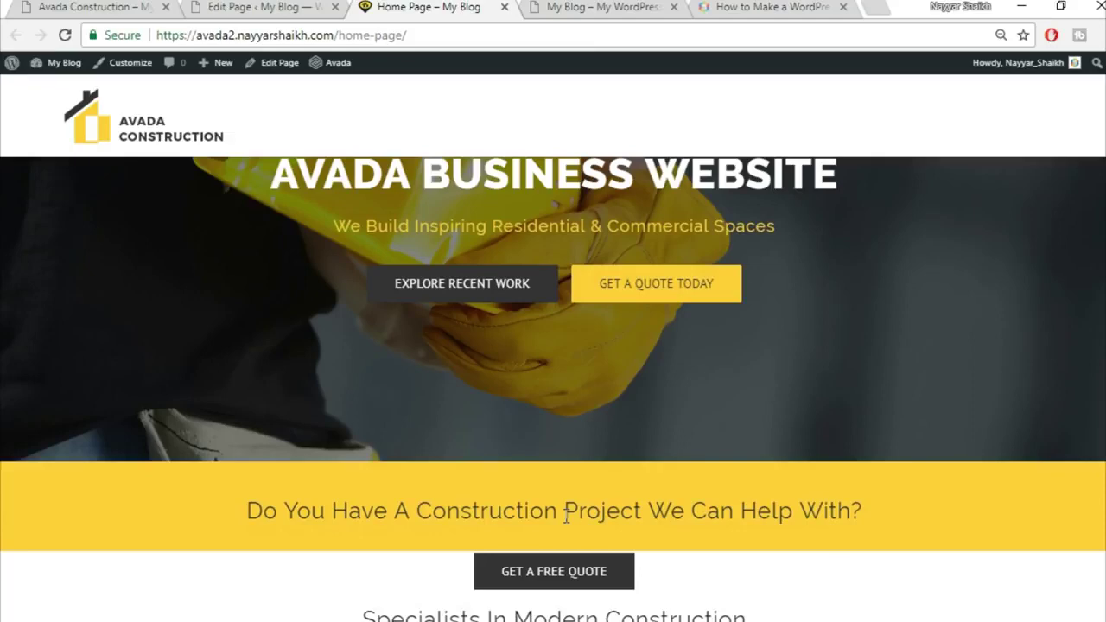
scroll(565, 516, "down", 2)
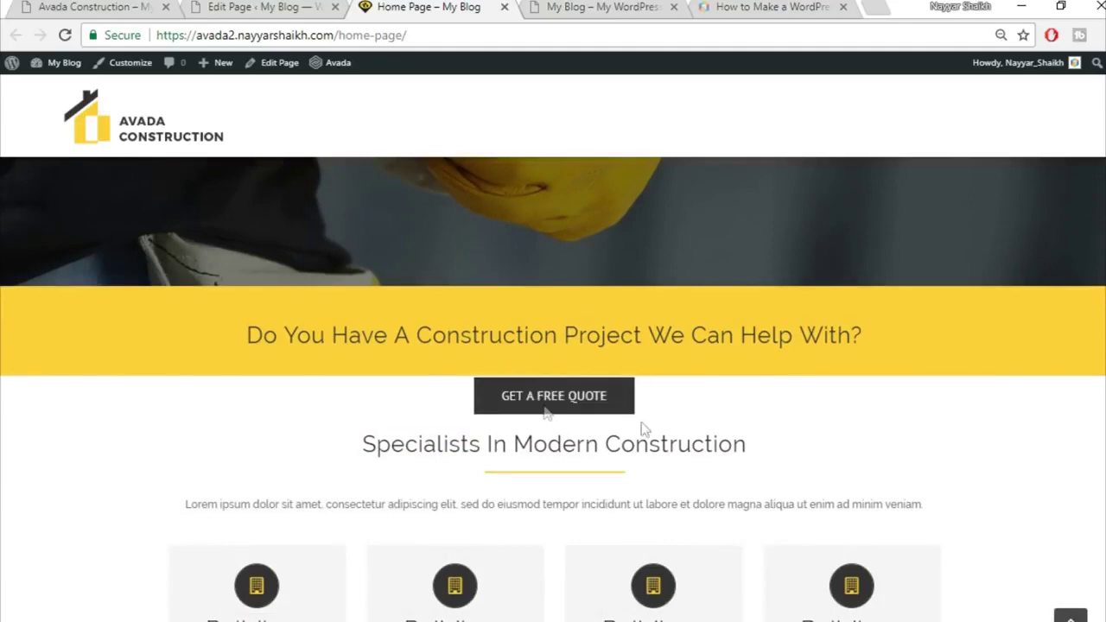
Back in the builder, scroll down to the GET A FREE QUOTE button's column
left_click(239, 7)
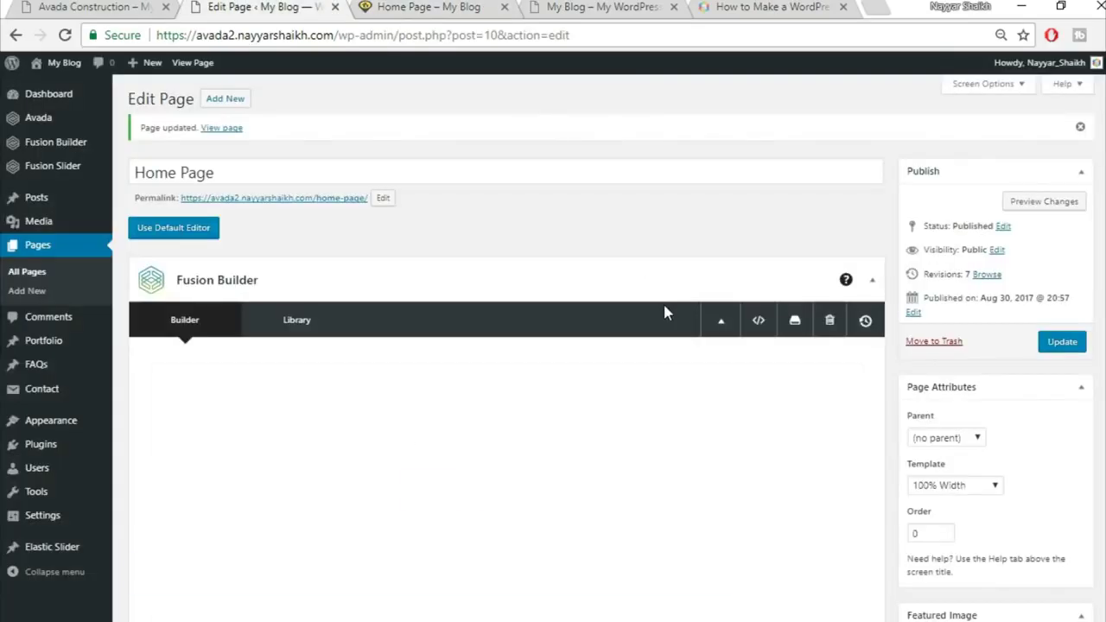
scroll(663, 301, "down", 3)
scroll(663, 307, "down", 3)
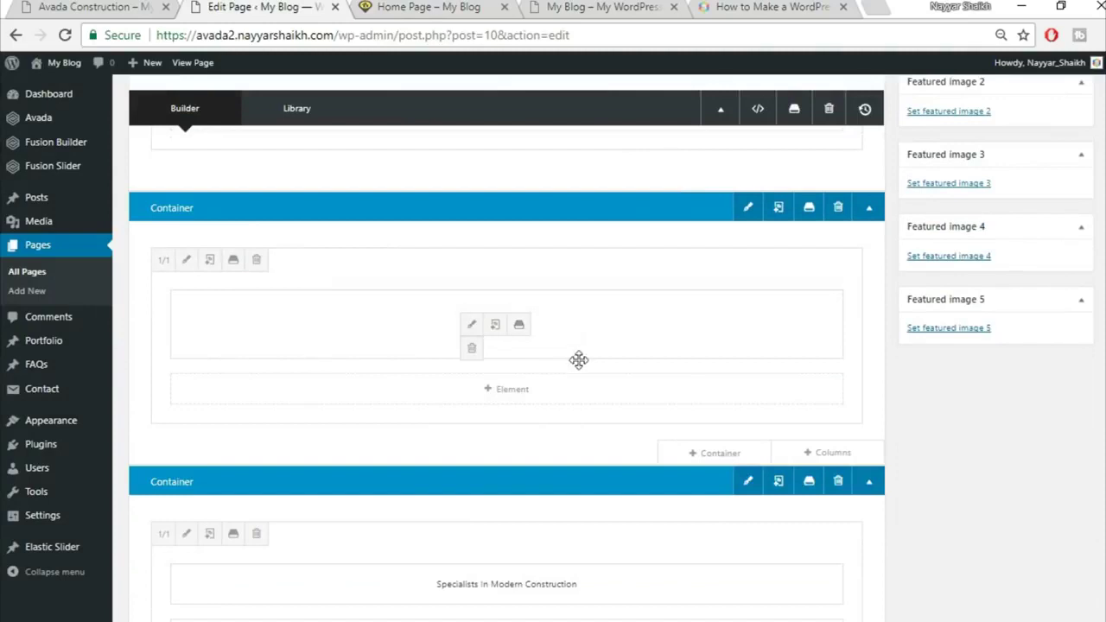
left_click(185, 260)
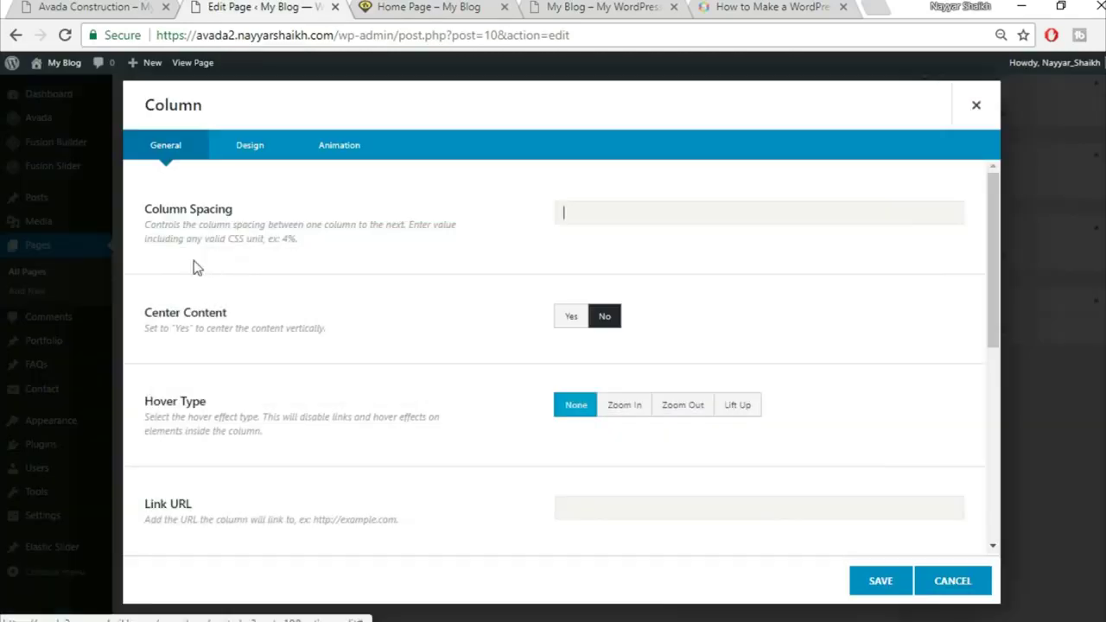
left_click(249, 147)
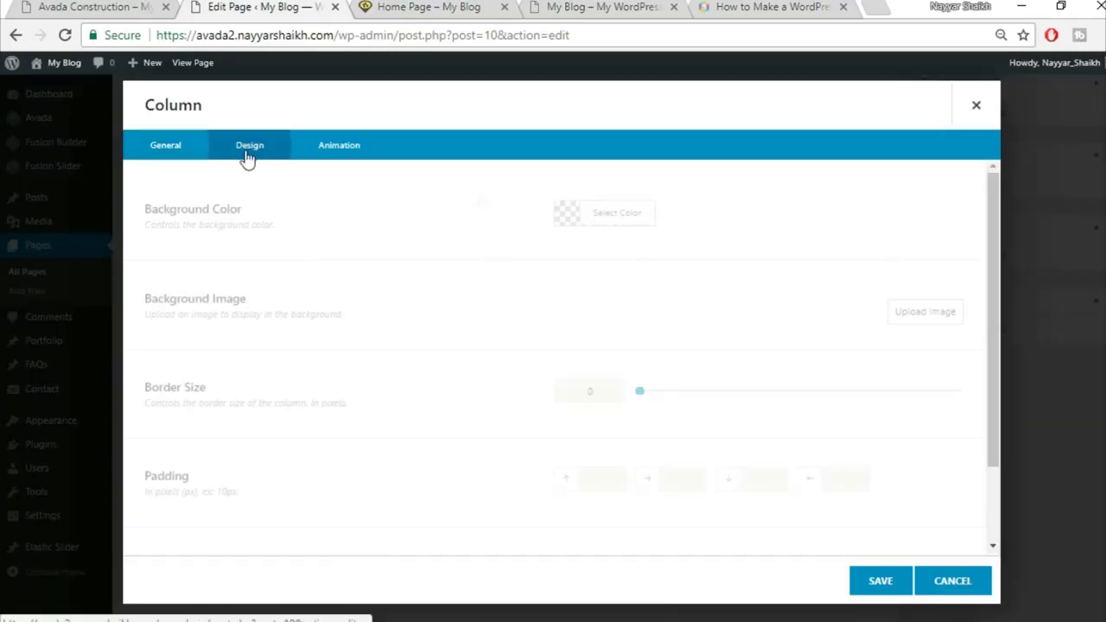
scroll(631, 383, "down", 3)
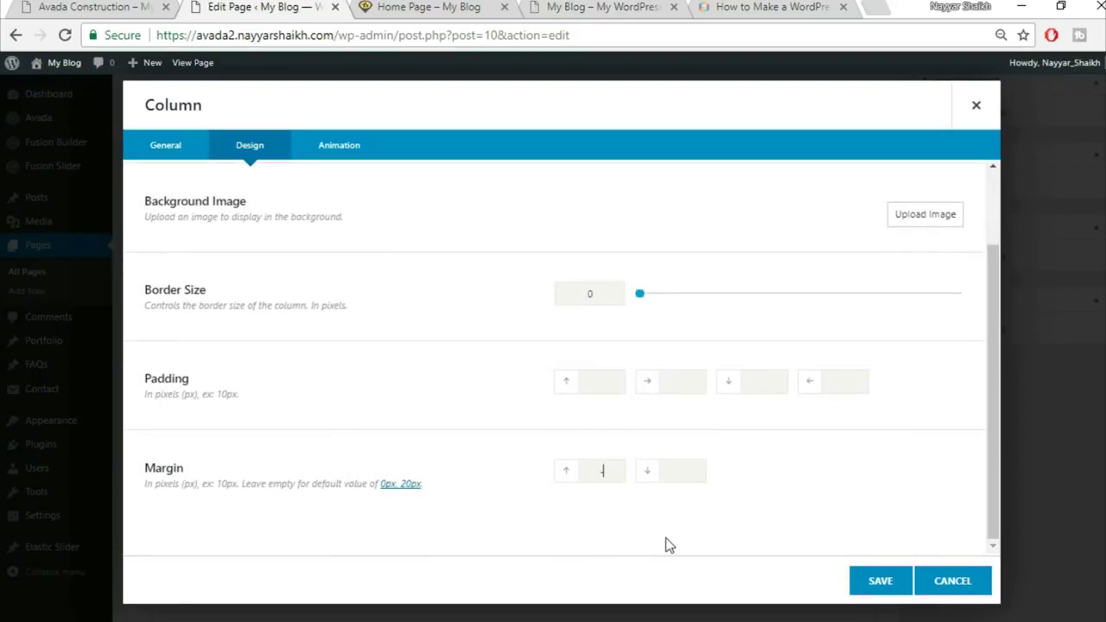
left_click(438, 11)
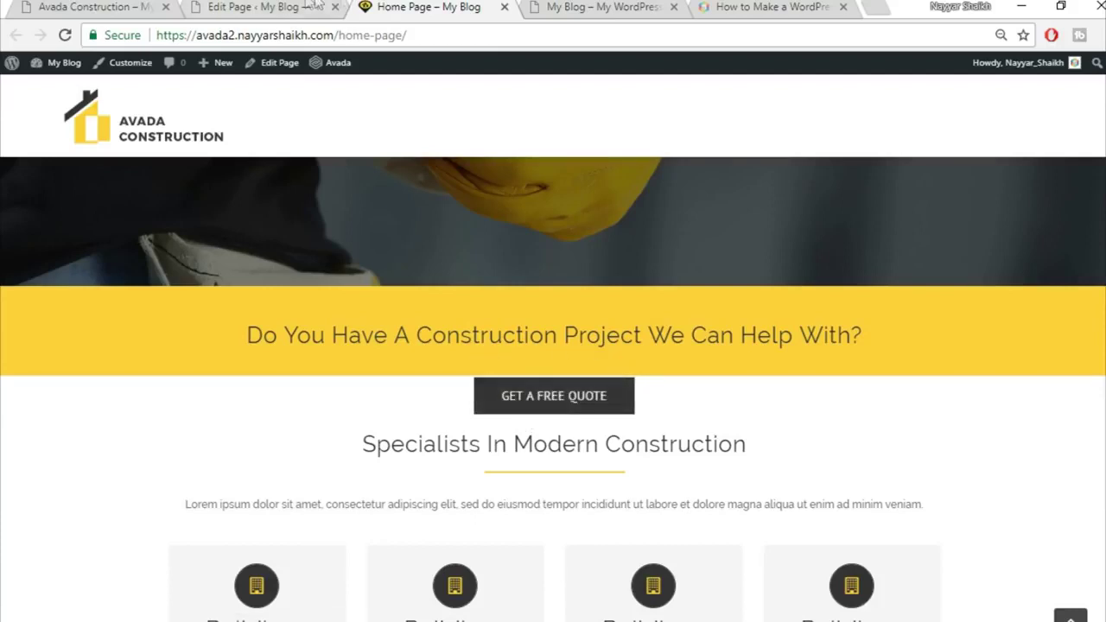
left_click(286, 7)
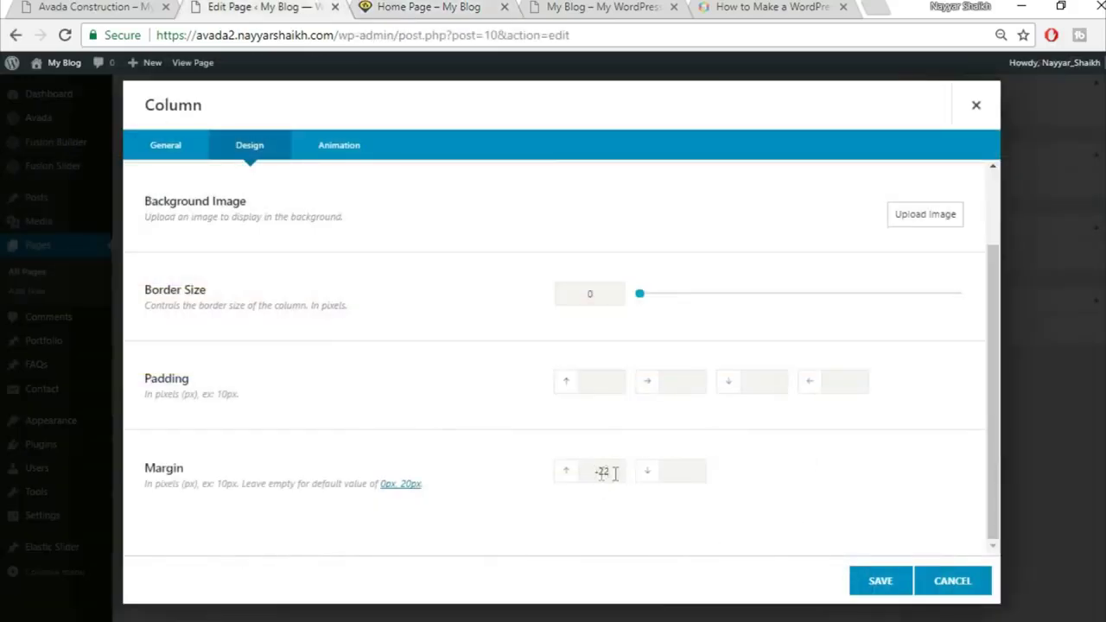
left_click(887, 584)
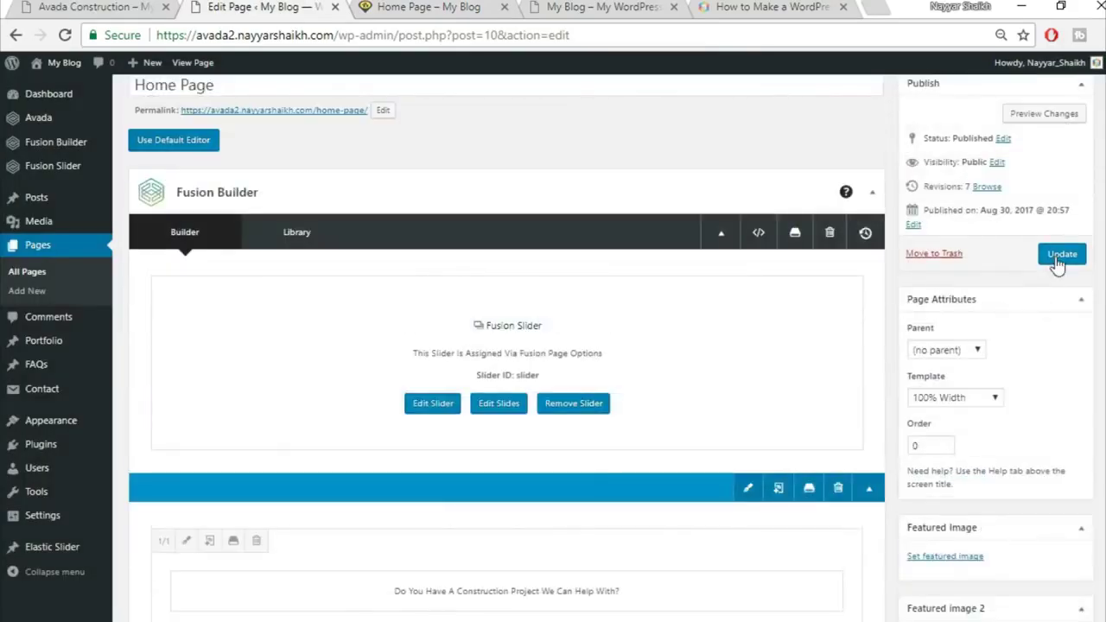
left_click(1061, 257)
left_click(449, 6)
key("F5")
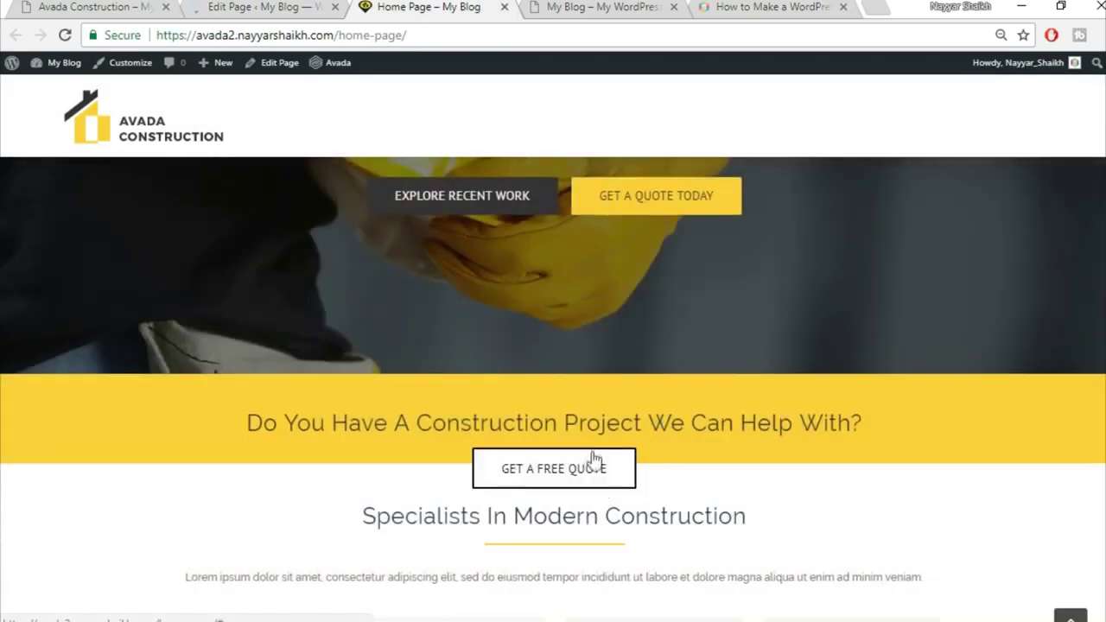
scroll(703, 384, "down", 2)
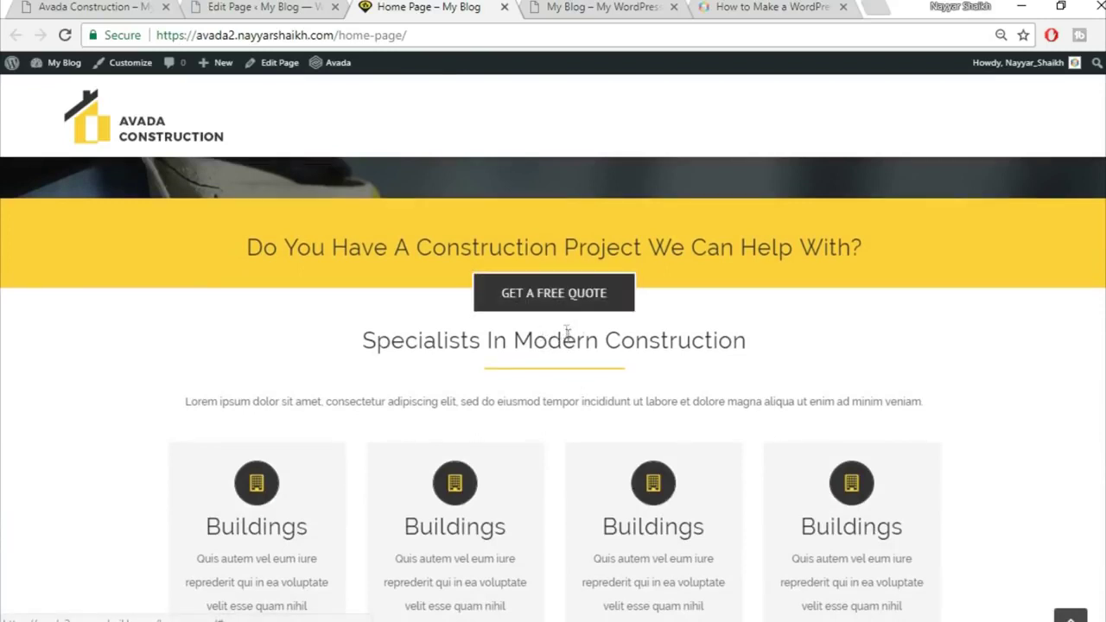
left_click(288, 6)
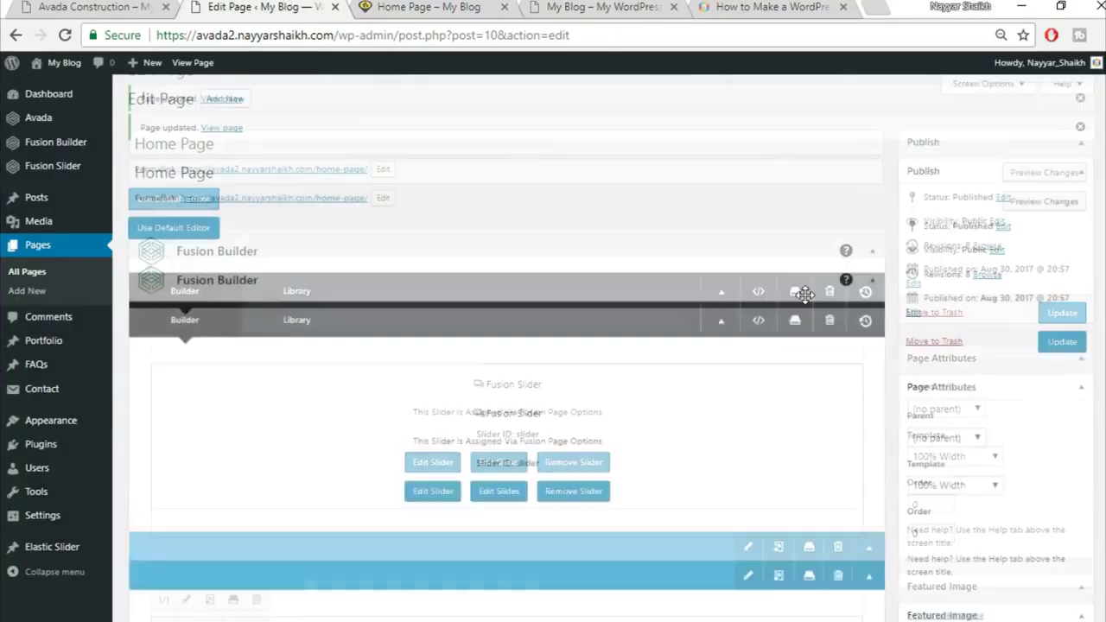
scroll(812, 320, "down", 3)
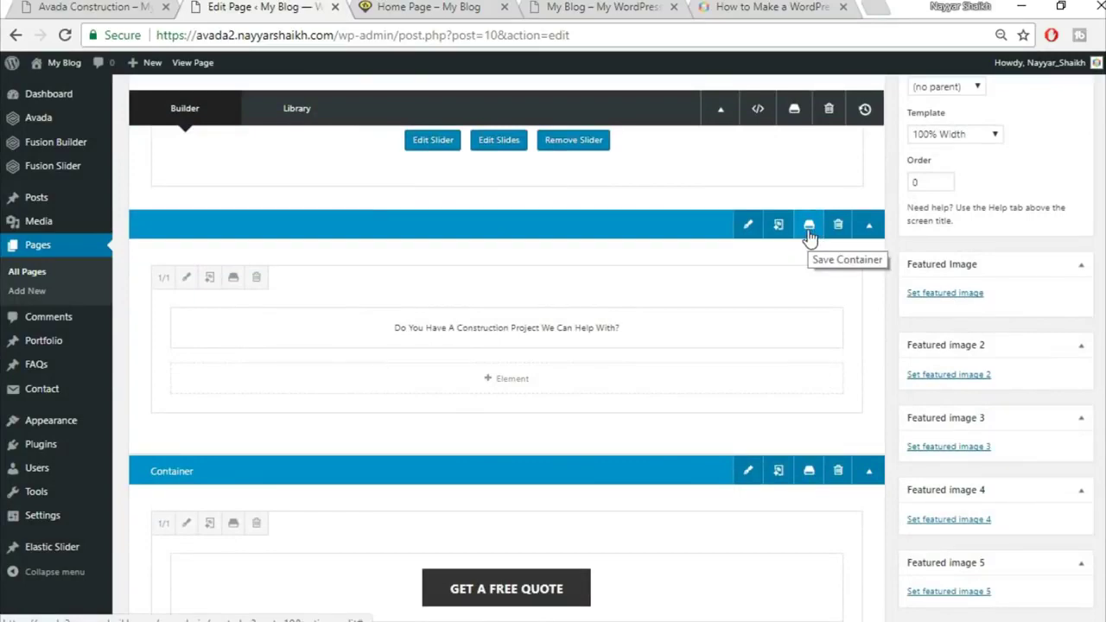
left_click(444, 8)
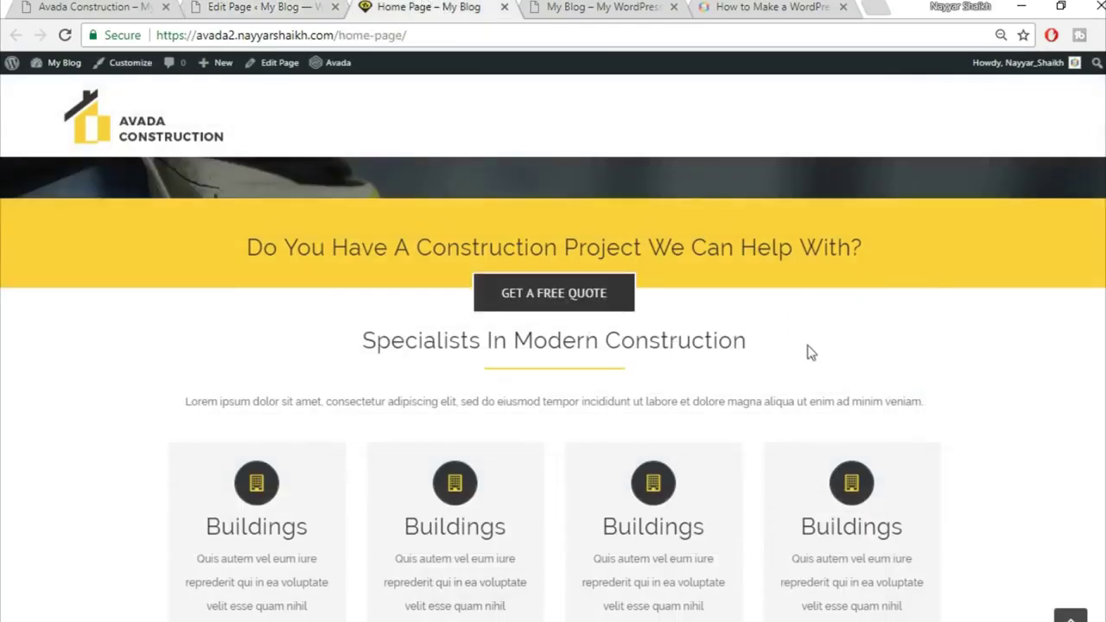
scroll(807, 346, "up", 2)
left_click(286, 6)
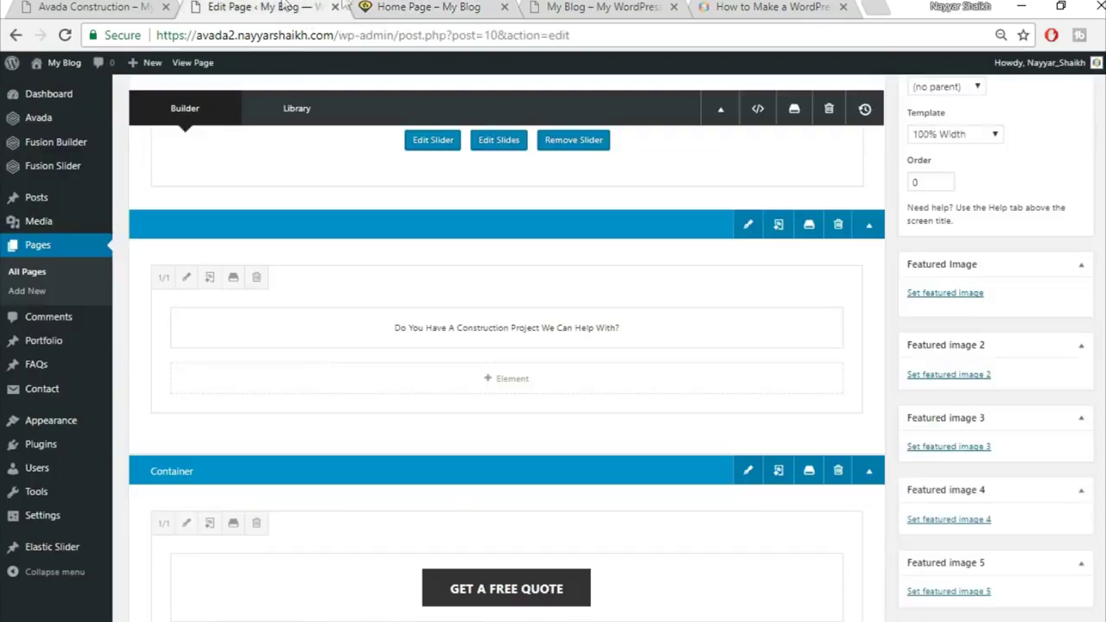
left_click(400, 6)
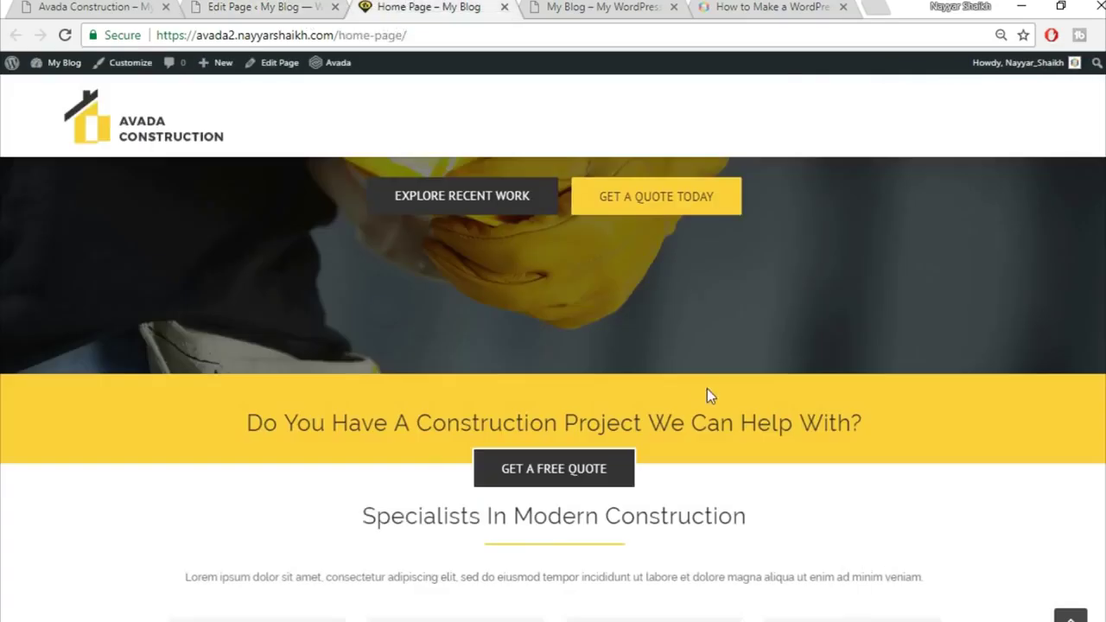
scroll(775, 424, "down", 2)
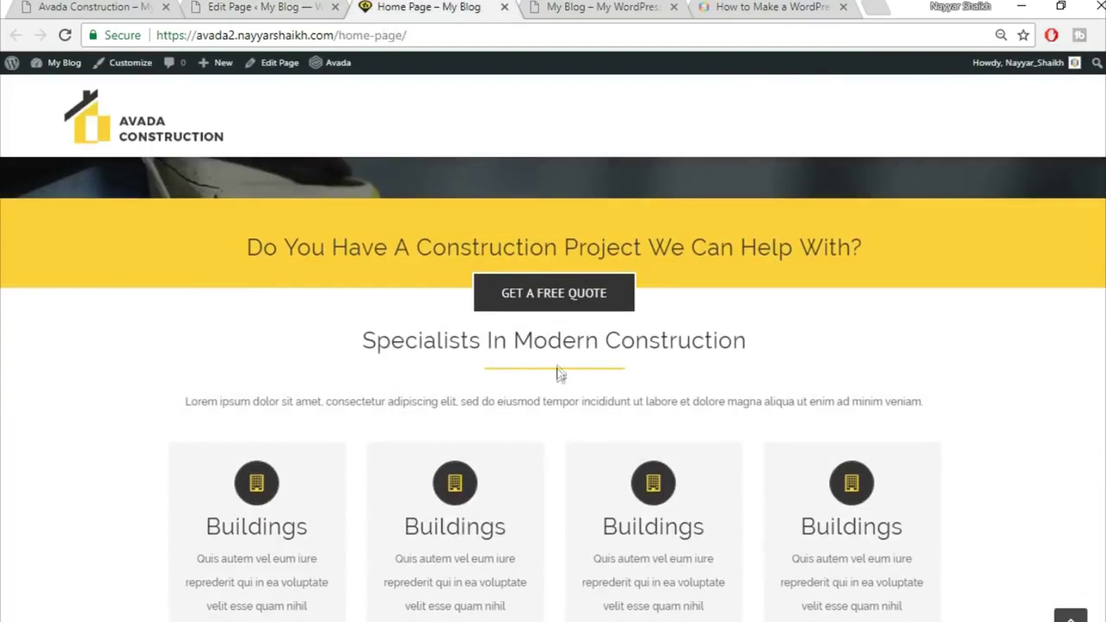
left_click_drag(386, 341, 747, 341)
left_click(573, 335)
left_click(302, 6)
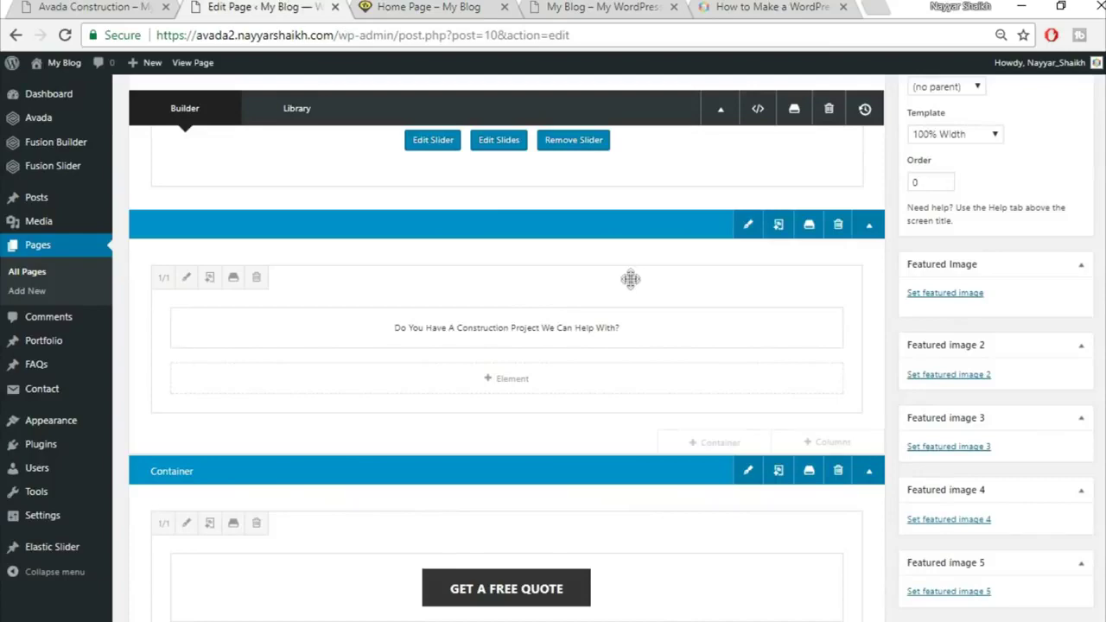
scroll(664, 307, "down", 3)
scroll(664, 307, "down", 2)
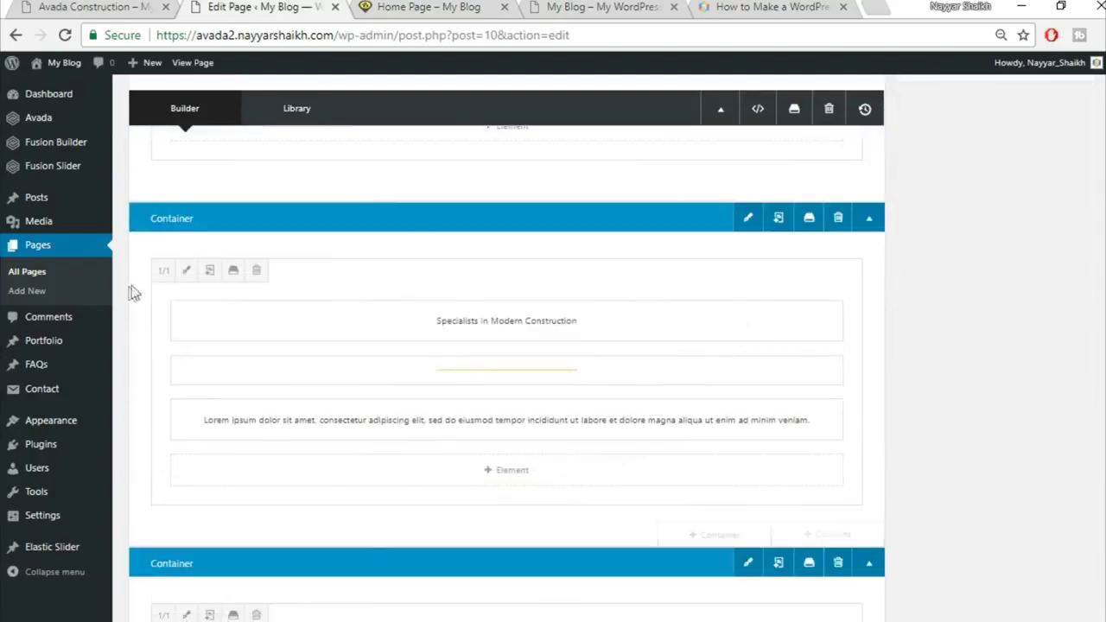
Give the Specialists column 50 px top padding and save the column settings
left_click(186, 271)
left_click(255, 147)
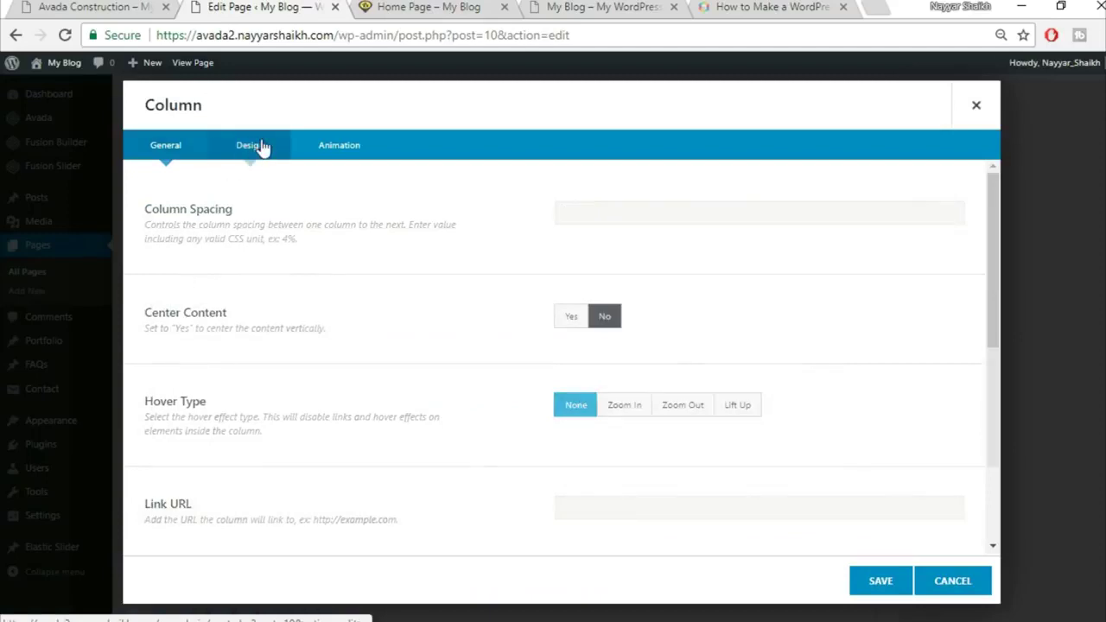
scroll(790, 323, "down", 2)
left_click(616, 381)
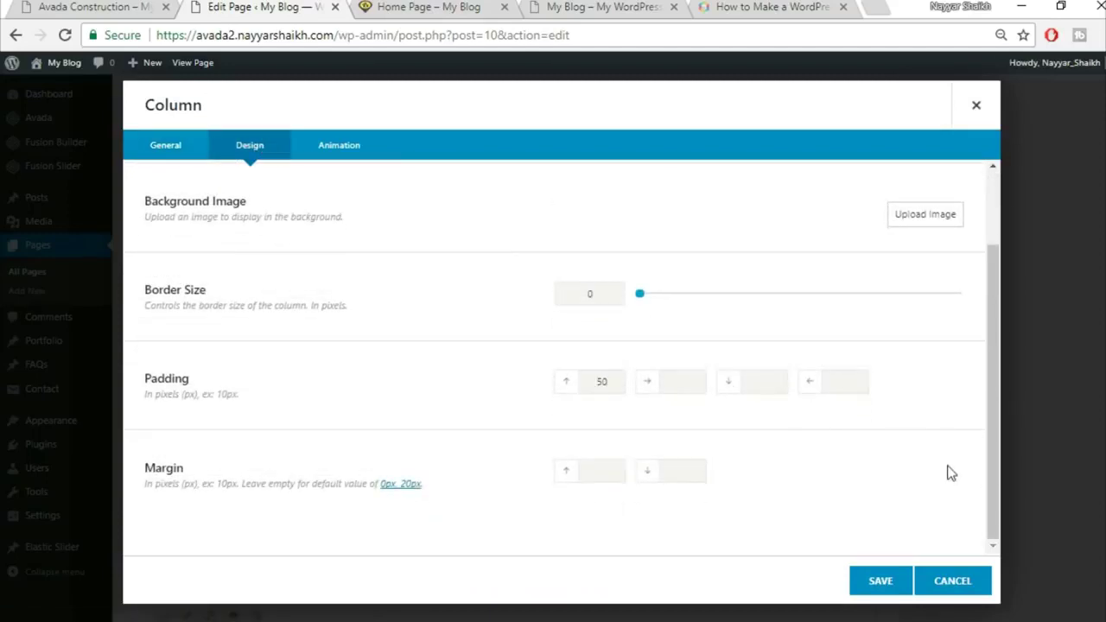
left_click(880, 582)
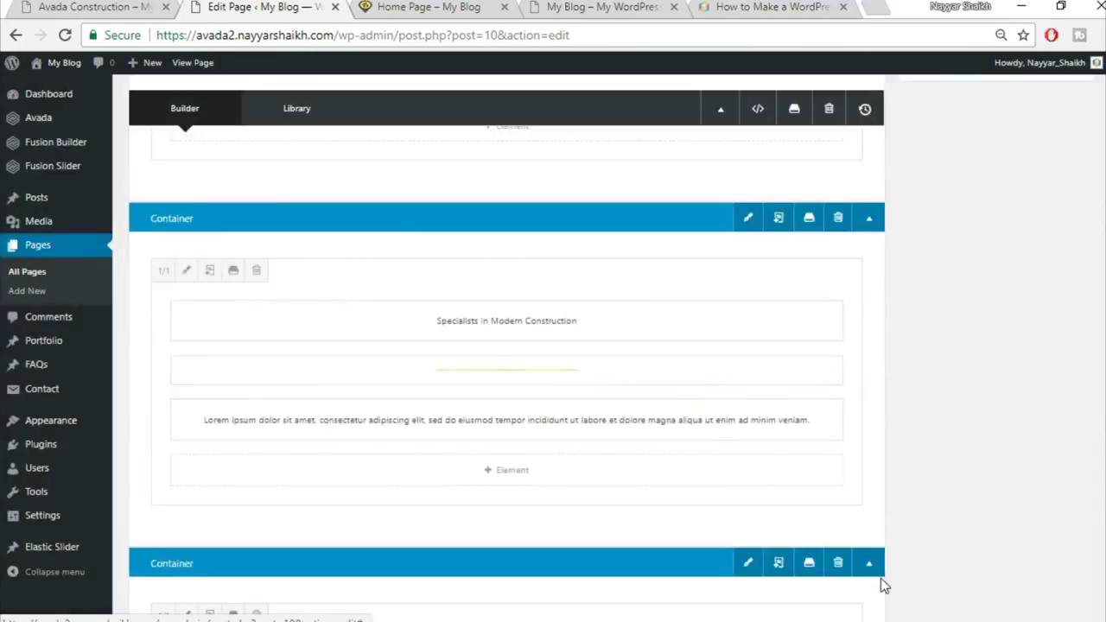
Update the page and reload the live Home Page to check the lowered heading
scroll(864, 575, "up", 10)
left_click(1061, 343)
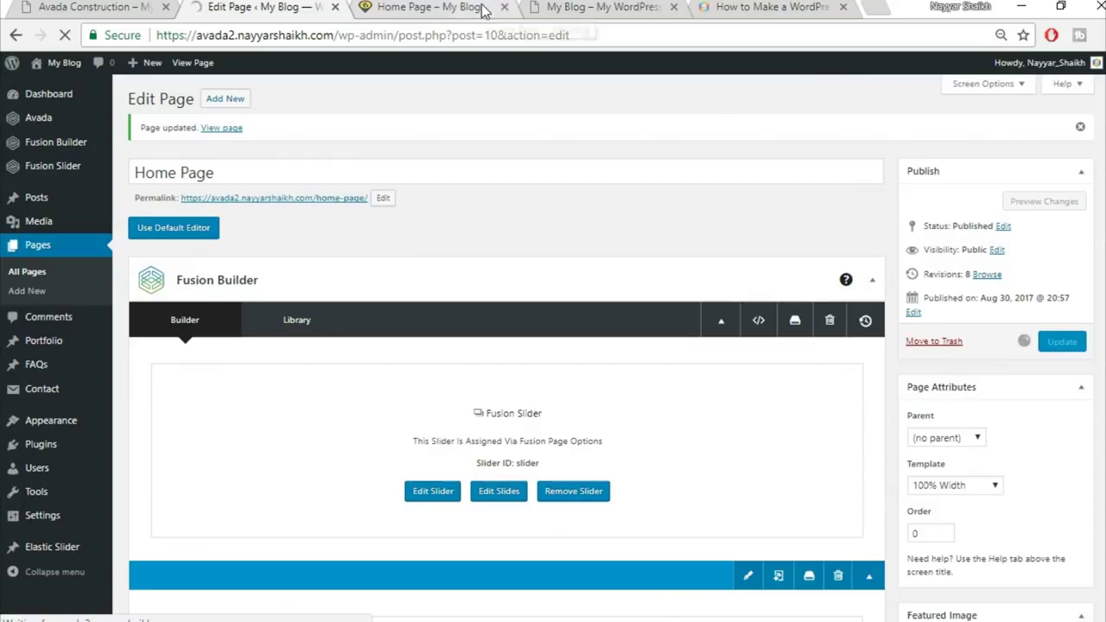
left_click(451, 12)
left_click(456, 38)
key("Return")
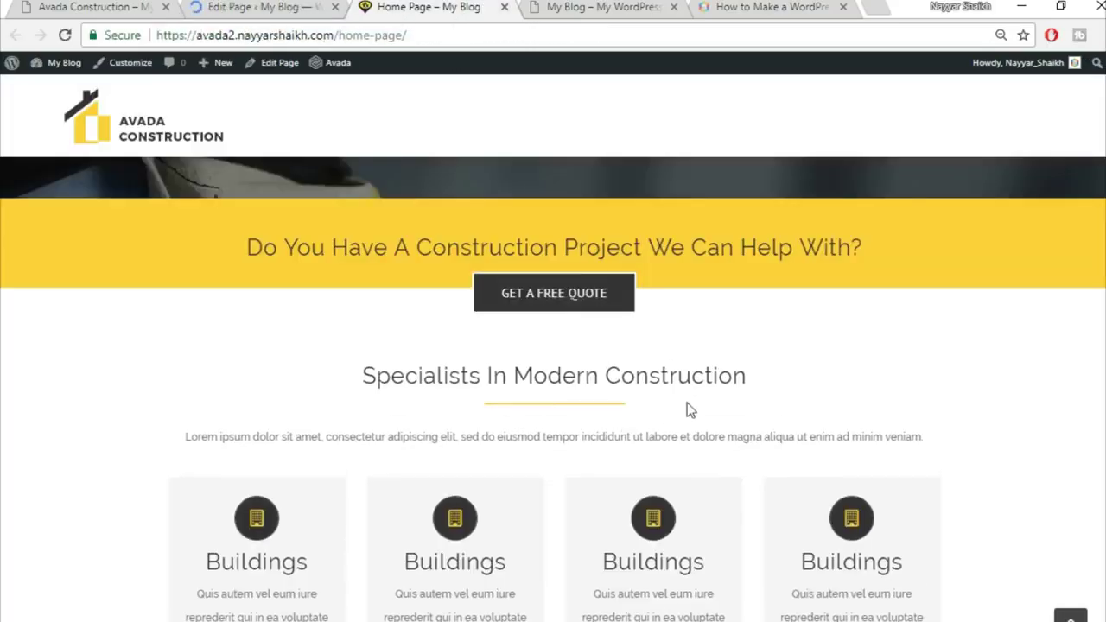
scroll(688, 404, "down", 2)
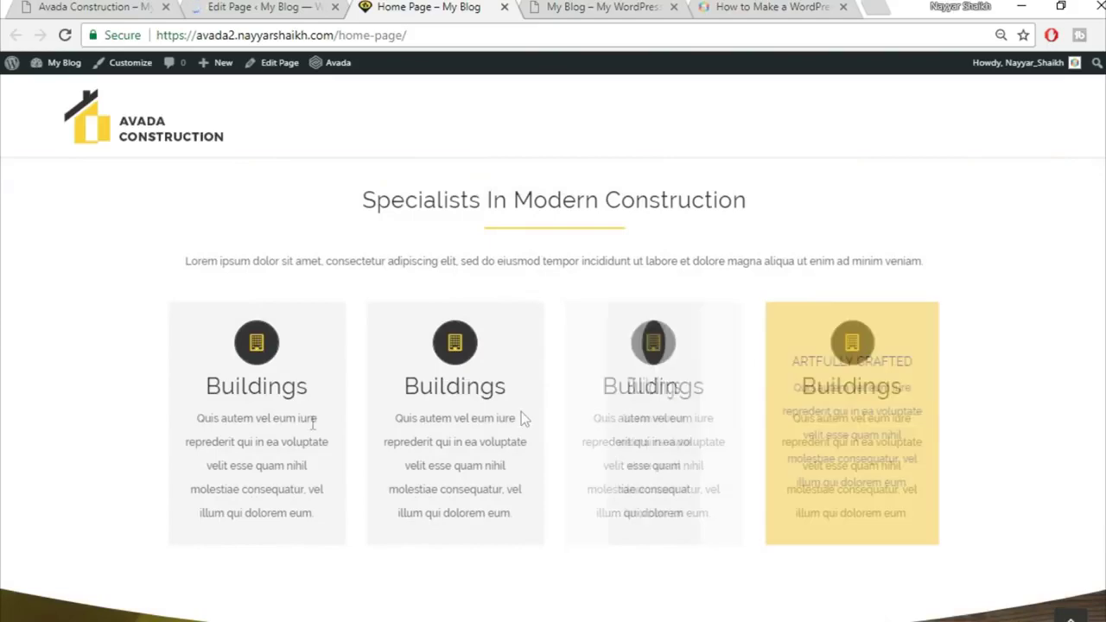
Compare the result with the Avada Construction demo, then return to the page editor
left_click(104, 4)
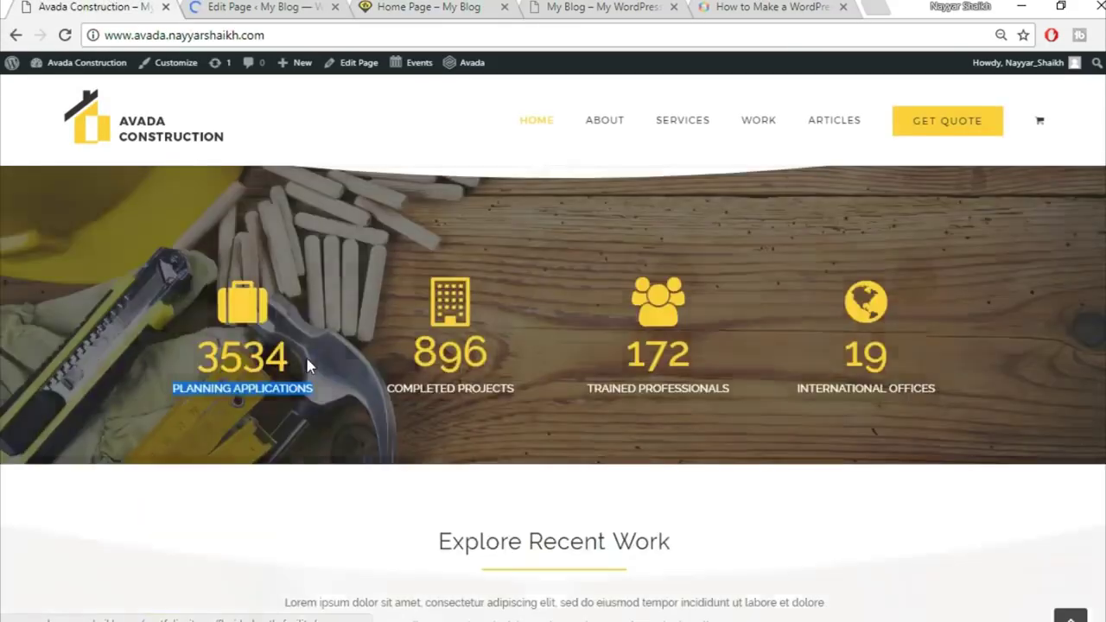
scroll(306, 367, "up", 5)
scroll(258, 425, "down", 1)
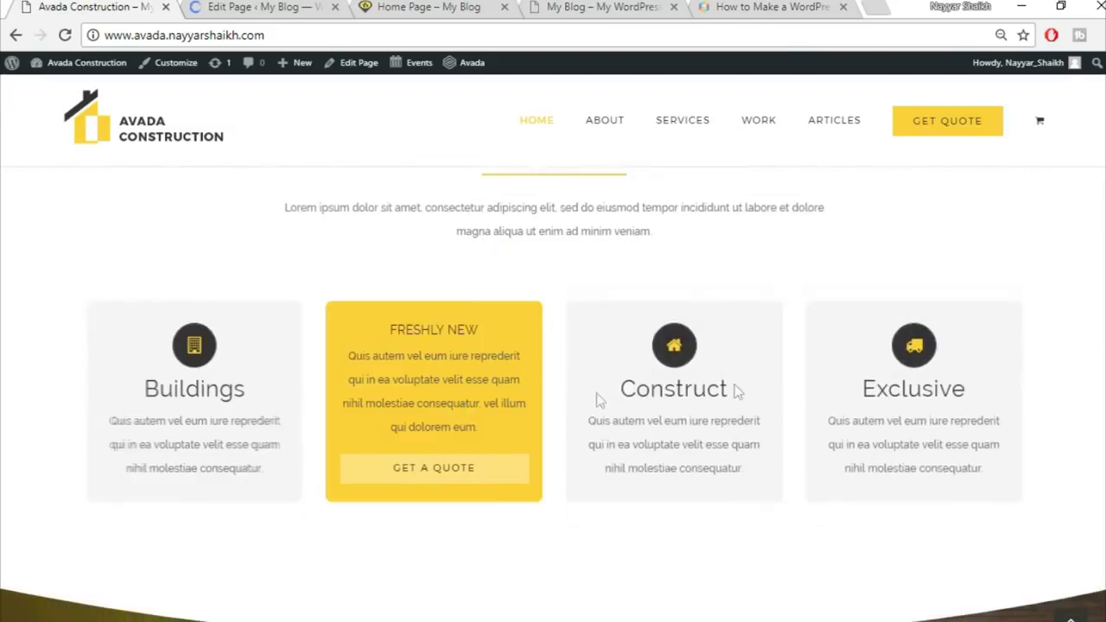
left_click(263, 6)
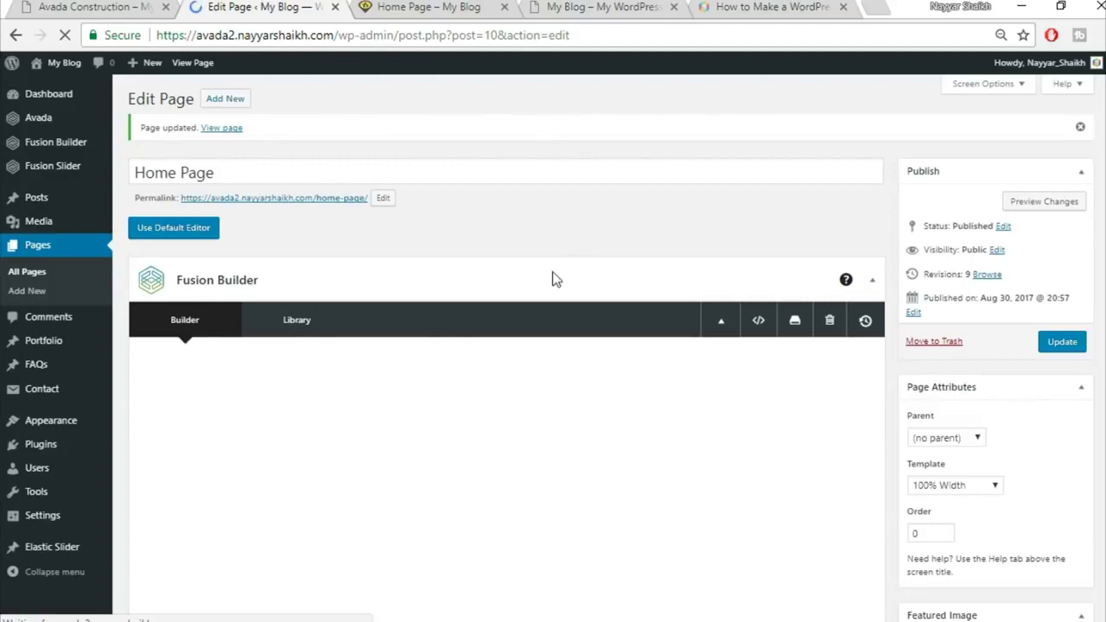
scroll(635, 265, "down", 2)
scroll(639, 267, "down", 15)
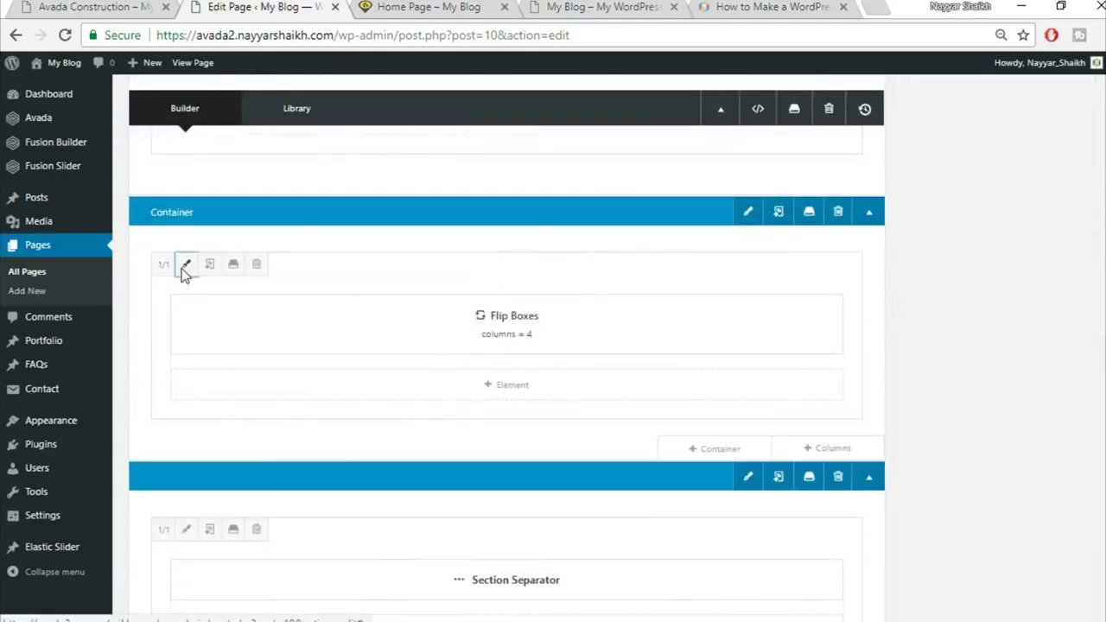
Give the Flip Boxes column 8% right and left padding and save it
left_click(186, 264)
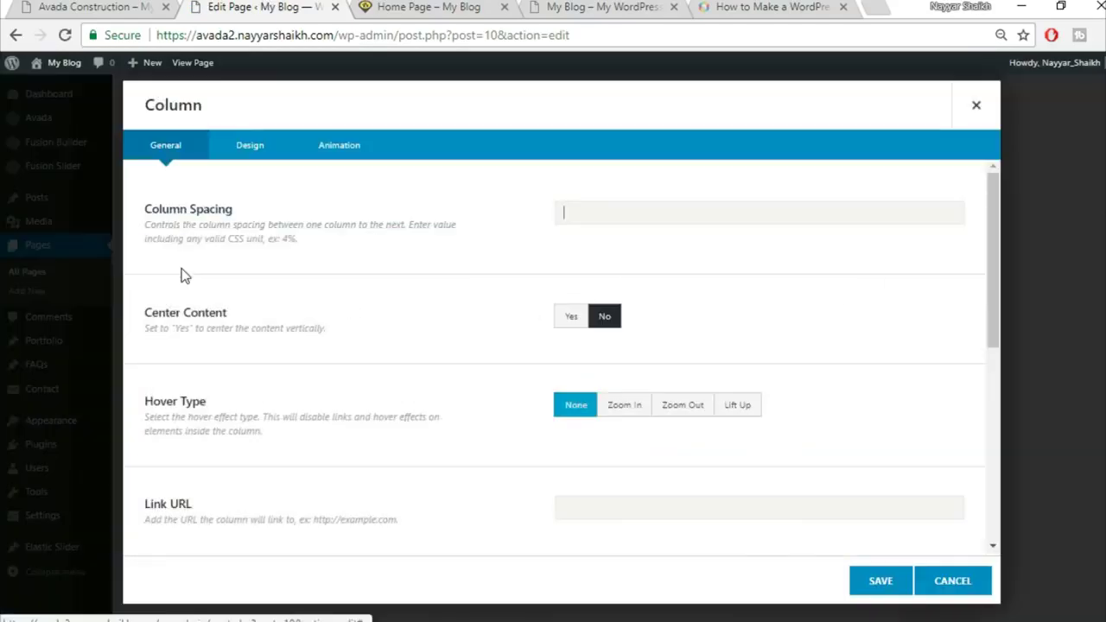
left_click(249, 156)
scroll(780, 450, "down", 2)
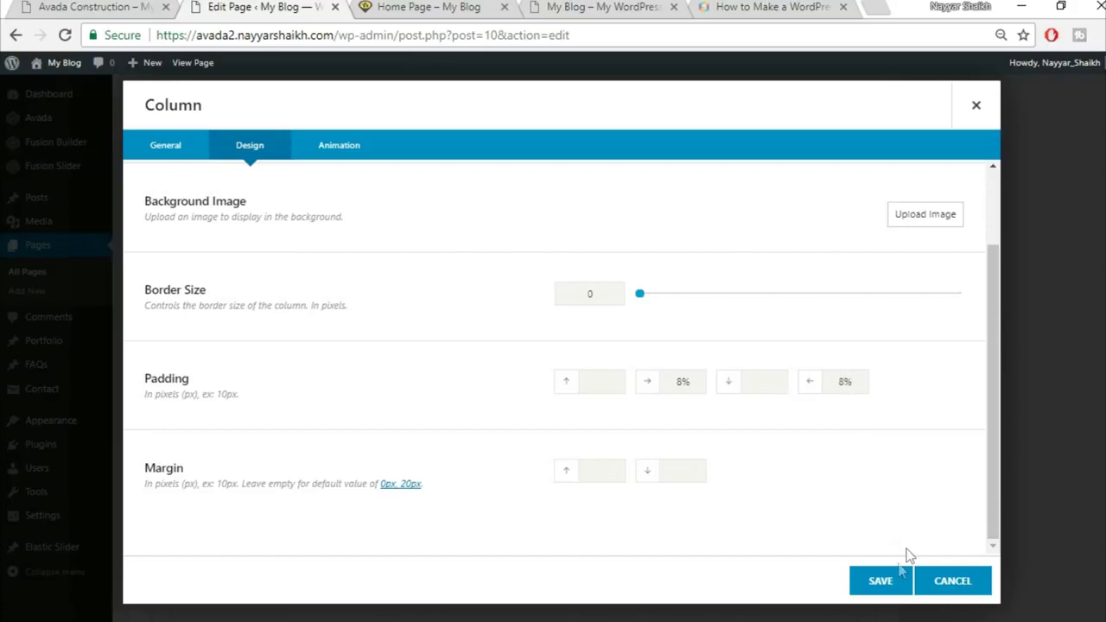
left_click(877, 591)
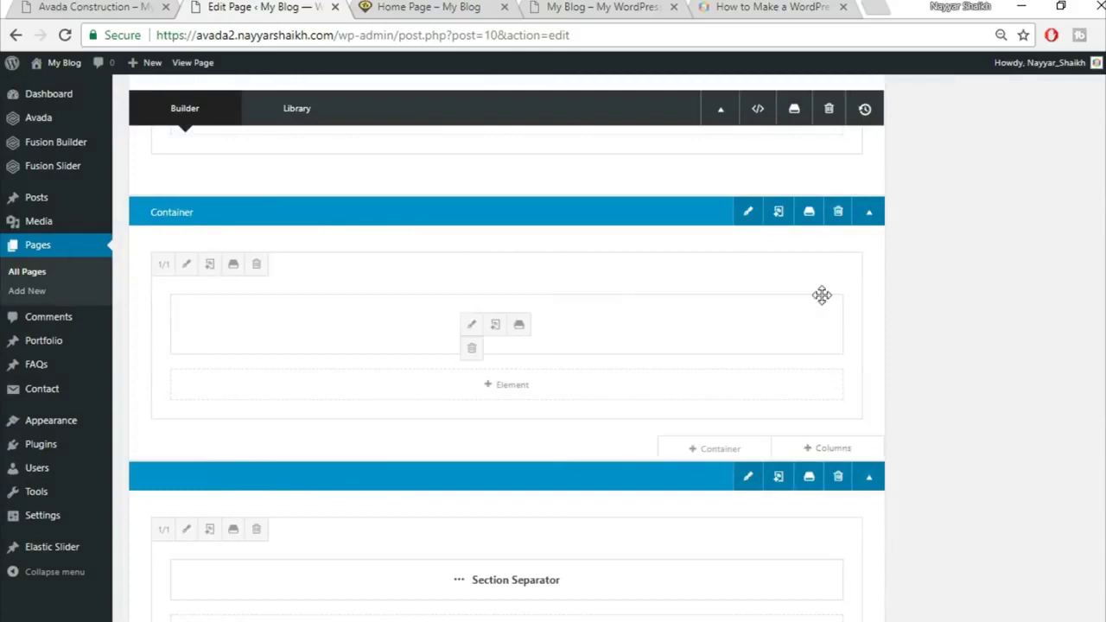
Set the Flip Boxes container to 100% width with equal-height columns and save
left_click(745, 212)
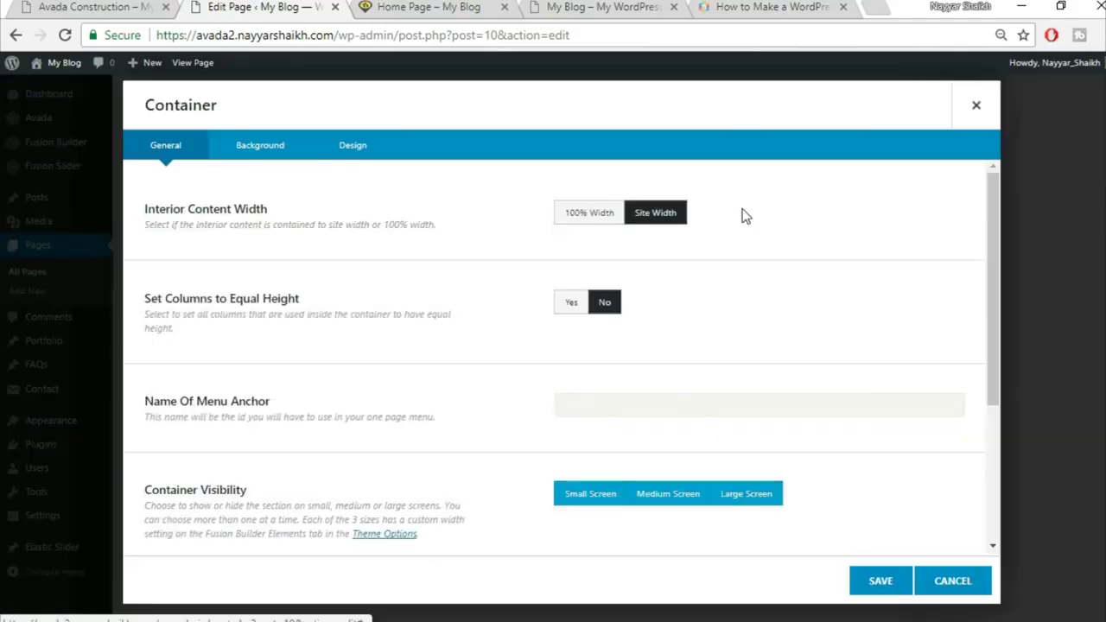
left_click(583, 218)
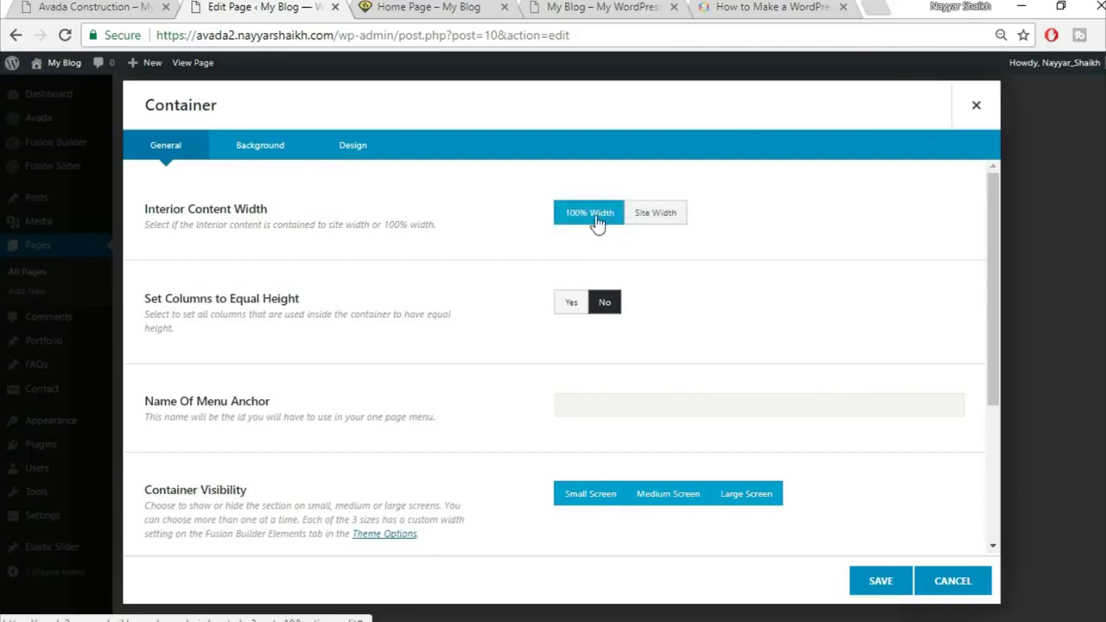
left_click(569, 303)
left_click(886, 584)
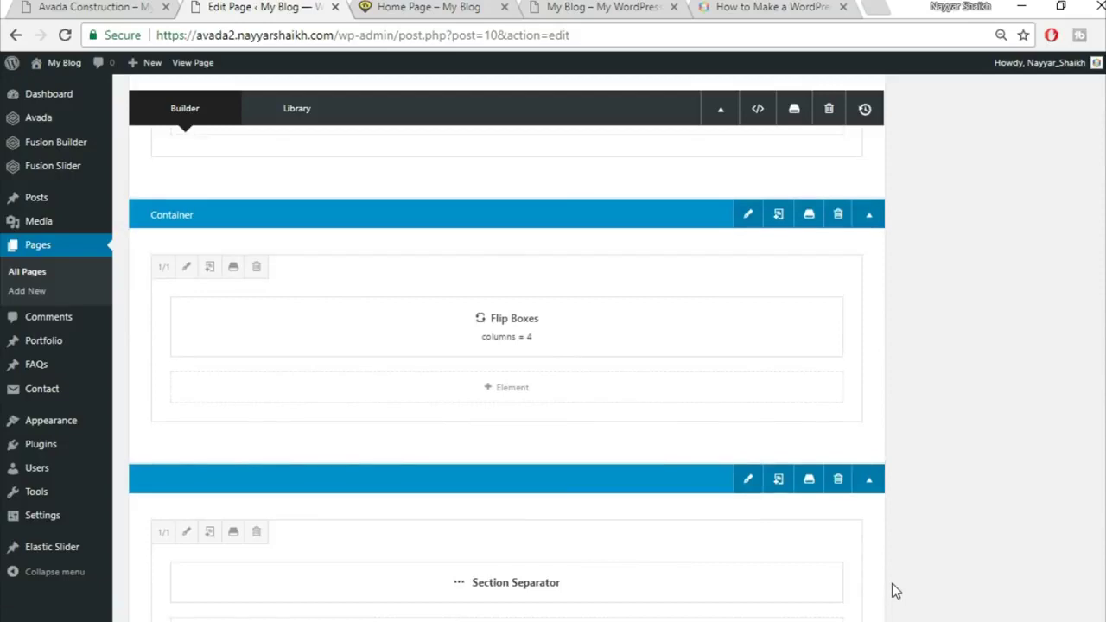
Update the page and view the live Home Page with four Buildings flip boxes
scroll(896, 591, "up", 10)
left_click(1062, 79)
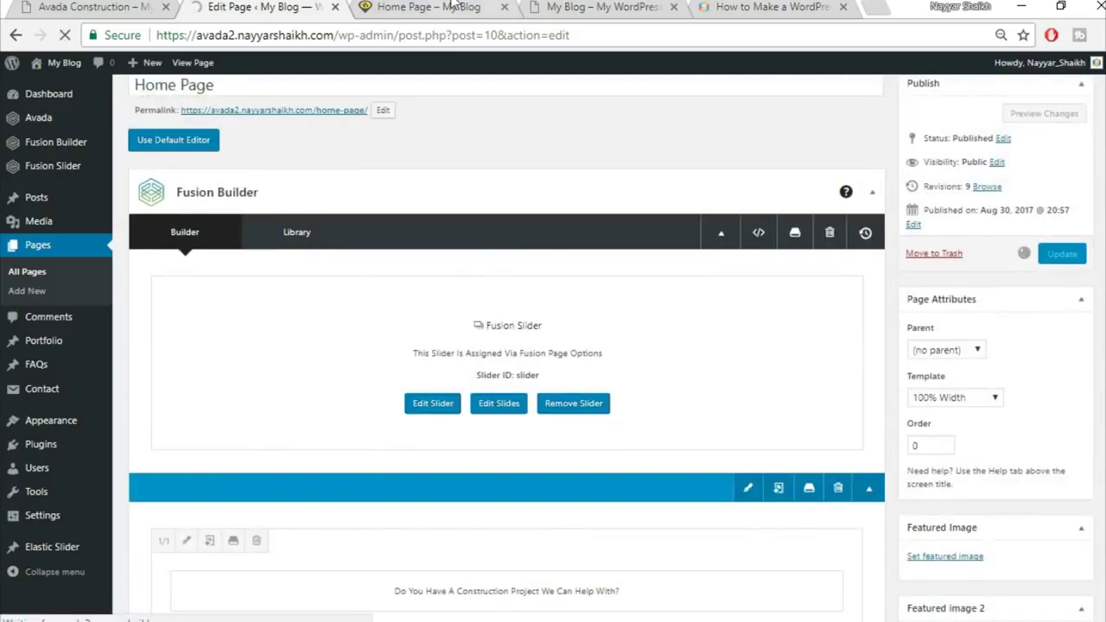
left_click(430, 8)
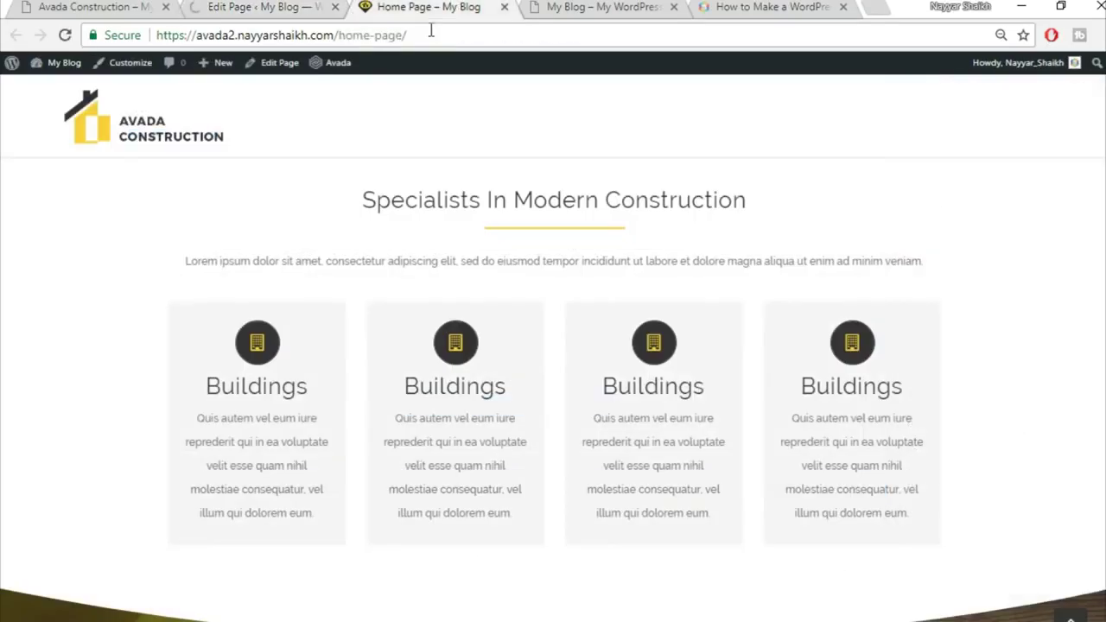
mouse_move(178, 395)
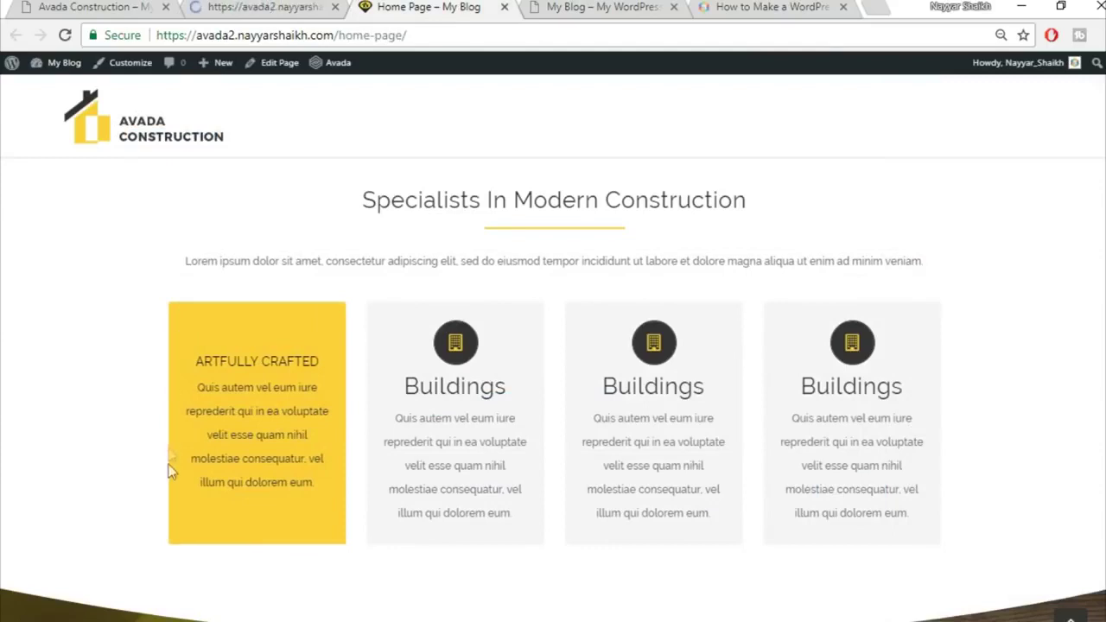
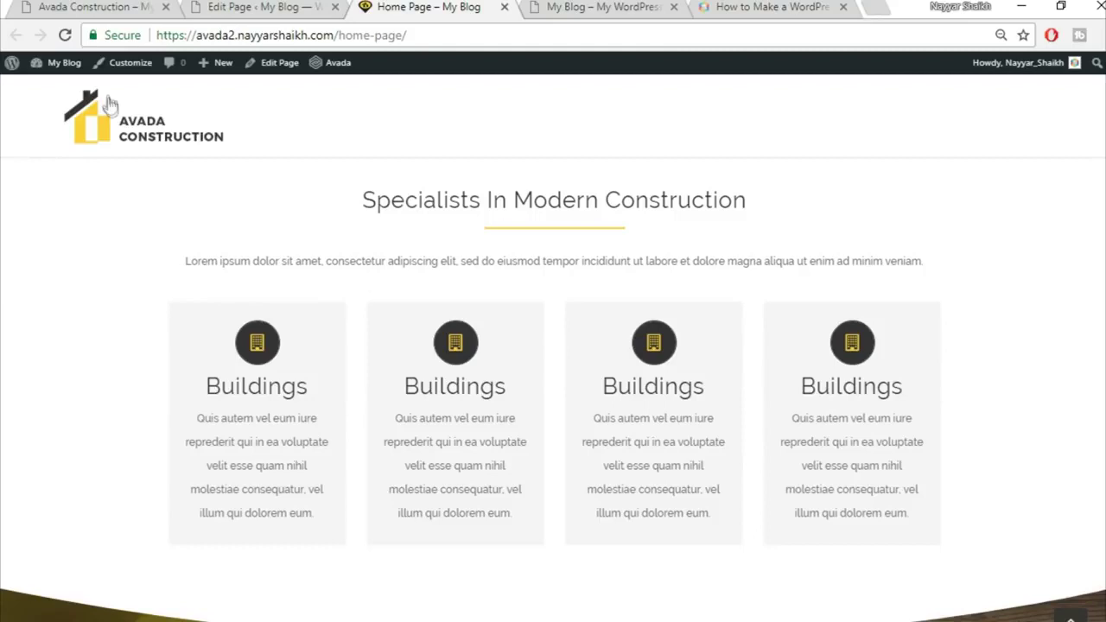
Reload the live home page, then open the Counter Boxes column's settings in the Home Page editor
left_click(66, 36)
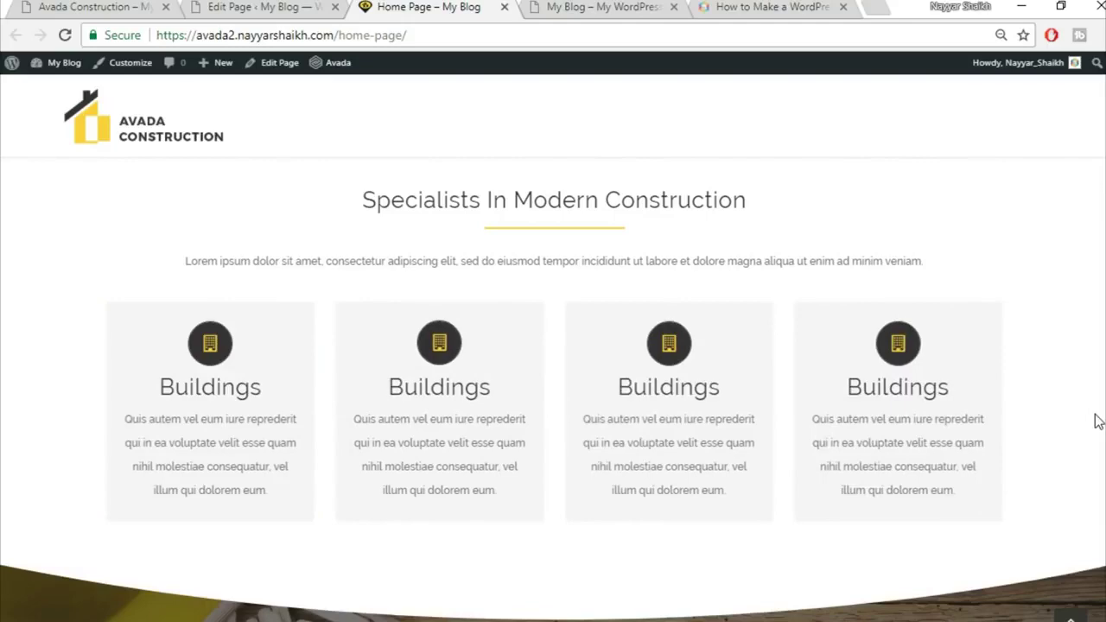
scroll(1097, 421, "down", 3)
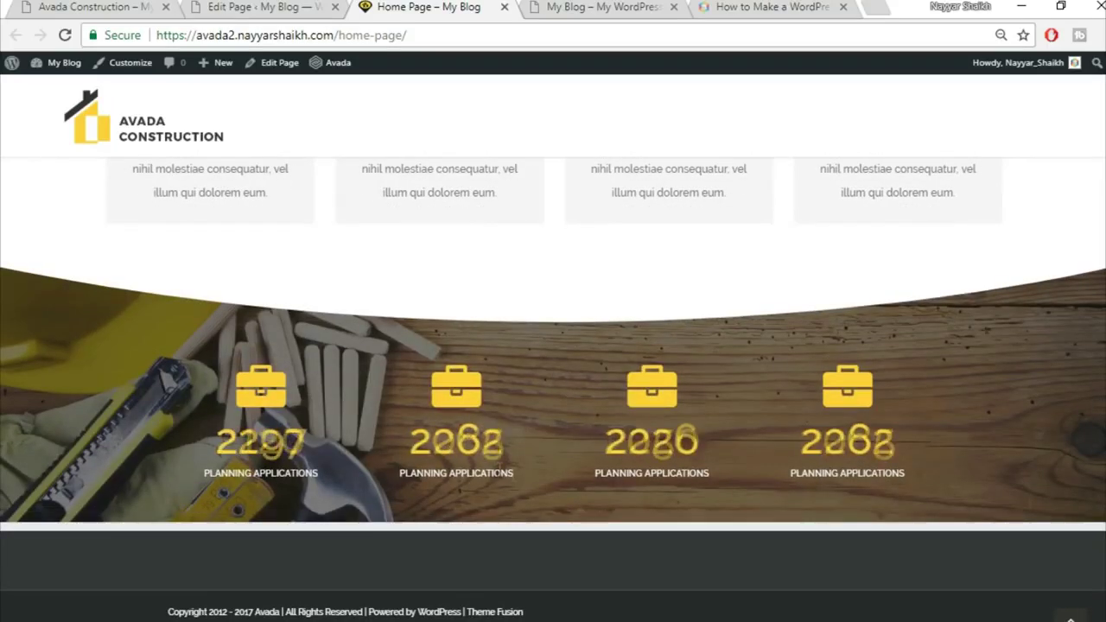
left_click(221, 5)
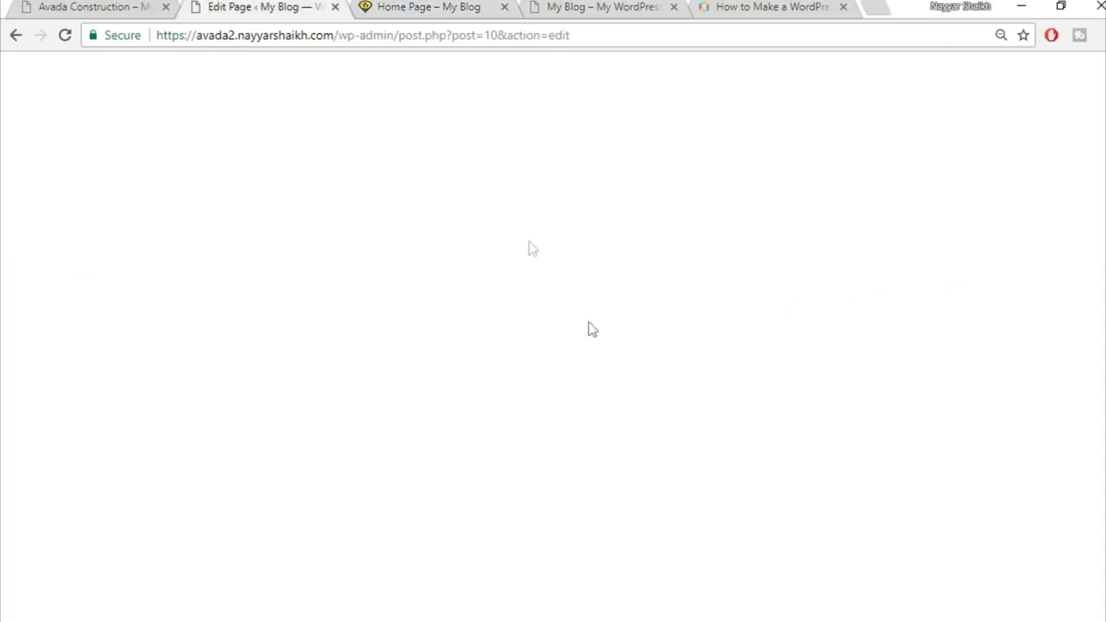
scroll(623, 391, "down", 3)
scroll(624, 393, "down", 10)
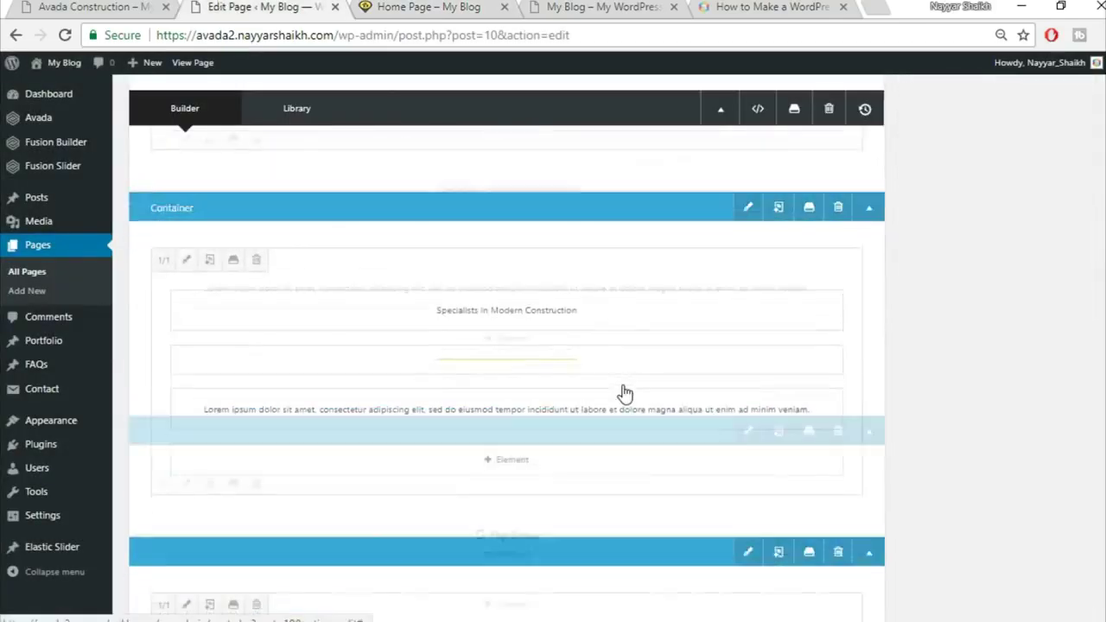
scroll(623, 384, "down", 1)
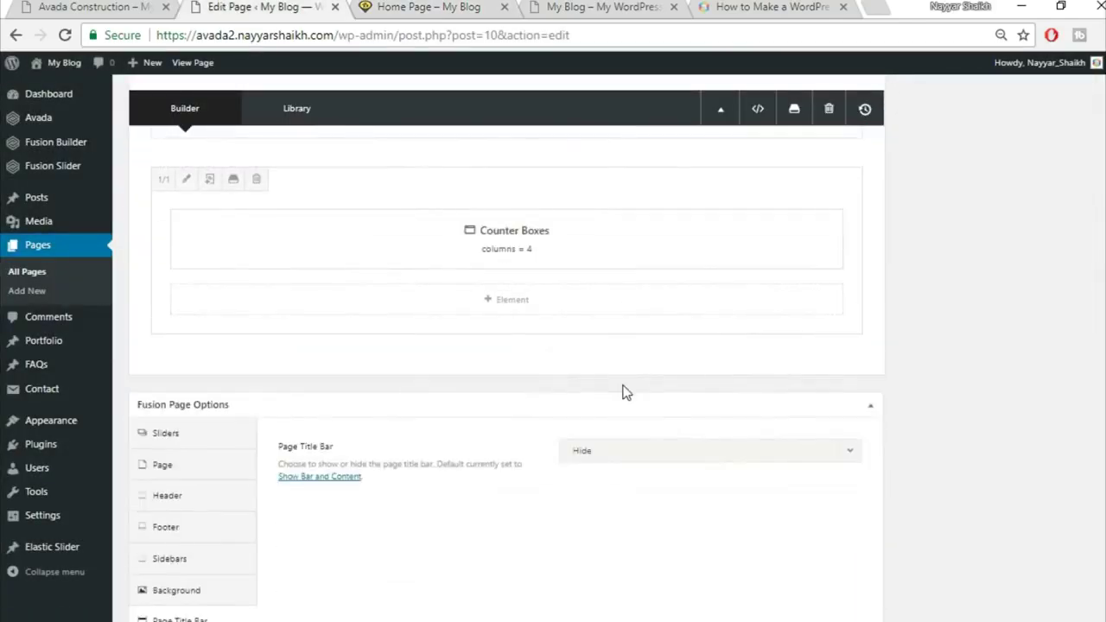
scroll(605, 380, "up", 3)
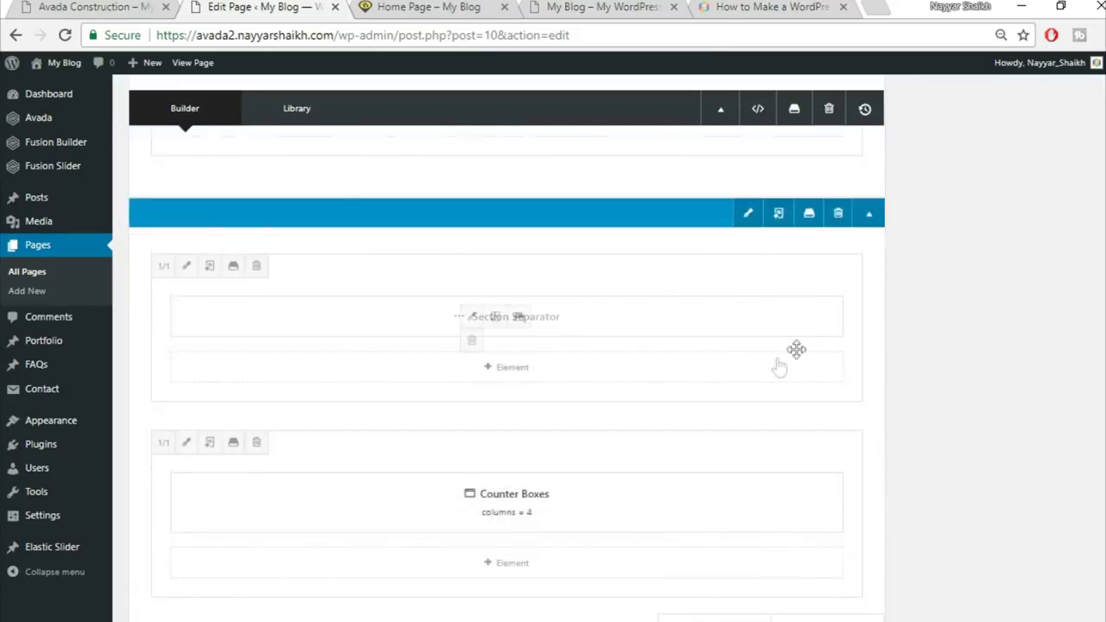
left_click(186, 444)
left_click(354, 7)
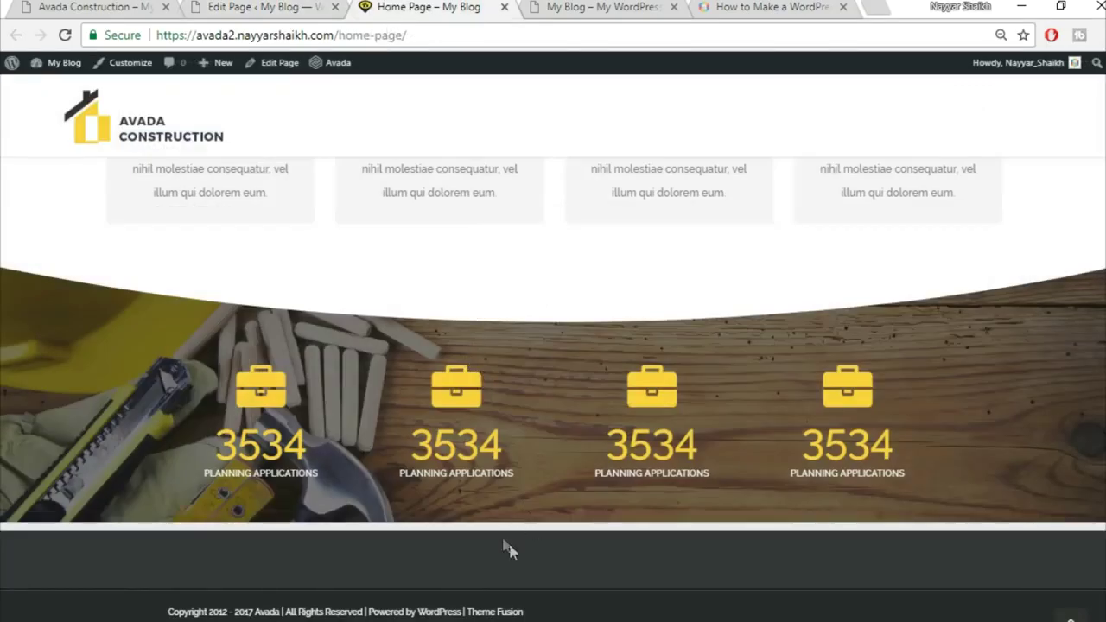
left_click(304, 6)
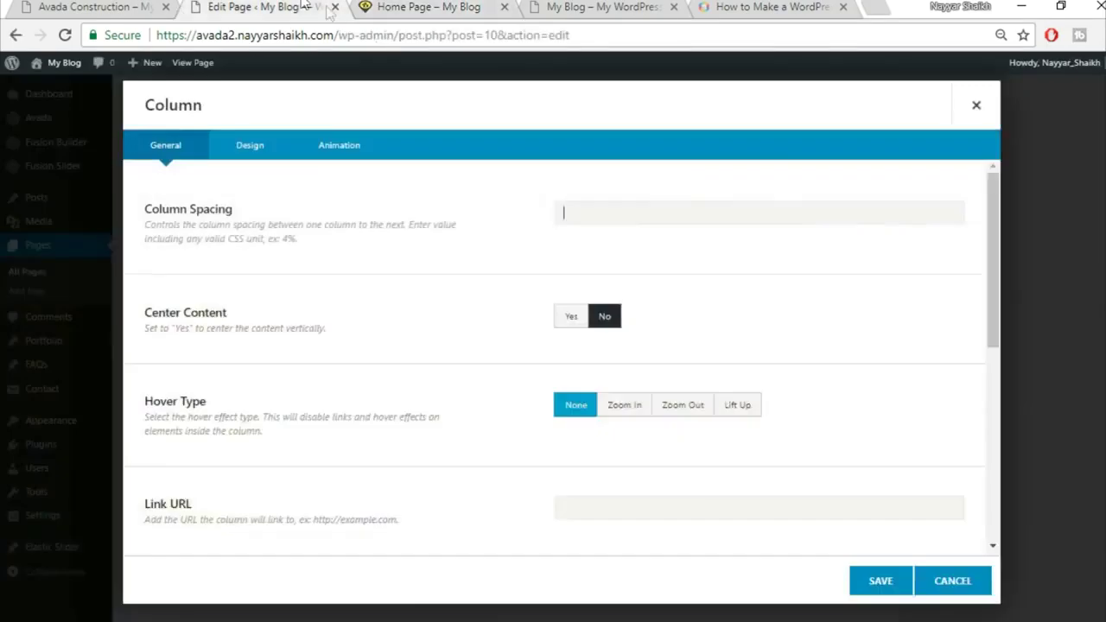
Pad the Counter Boxes column 90 px top and 50 px bottom, save, and update the Home Page
left_click(246, 145)
scroll(578, 471, "down", 1)
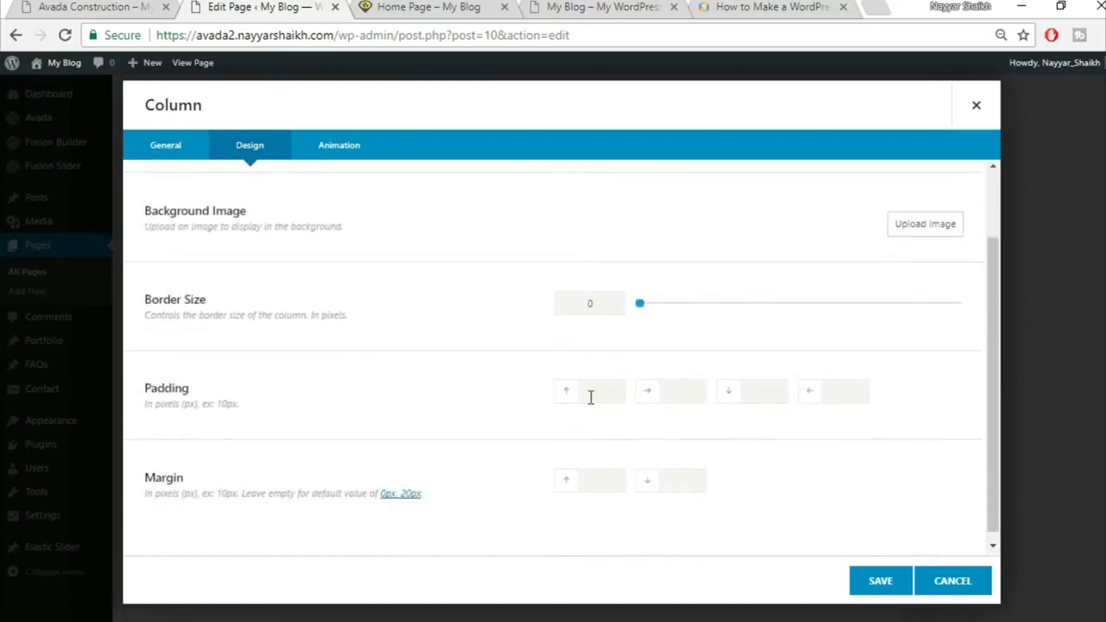
type("90")
left_click(871, 590)
scroll(942, 542, "up", 10)
left_click(1063, 349)
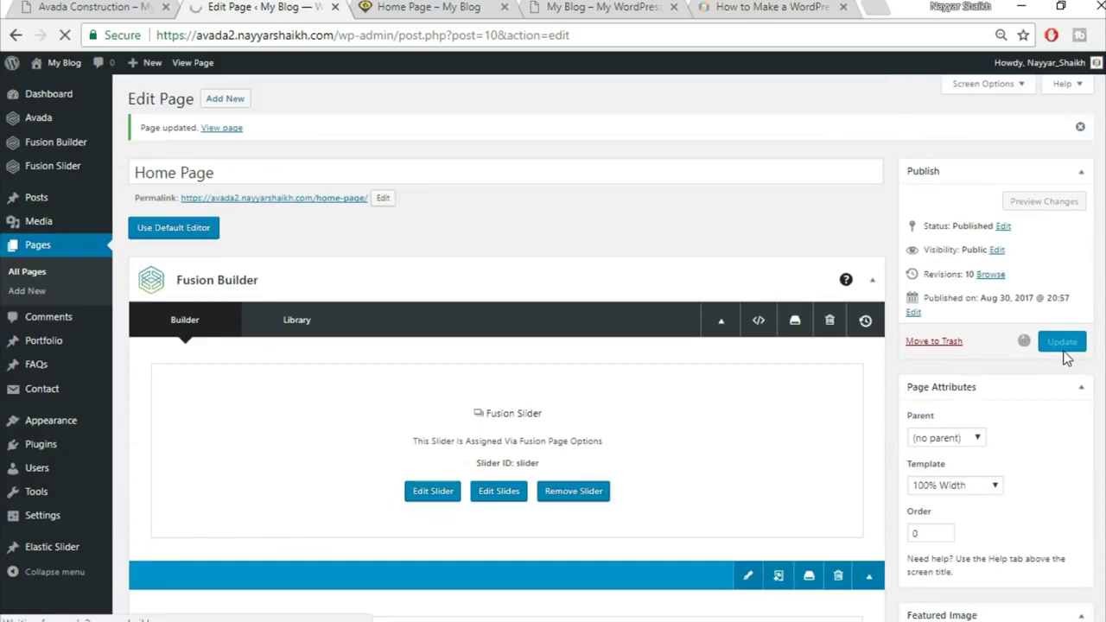
left_click(432, 6)
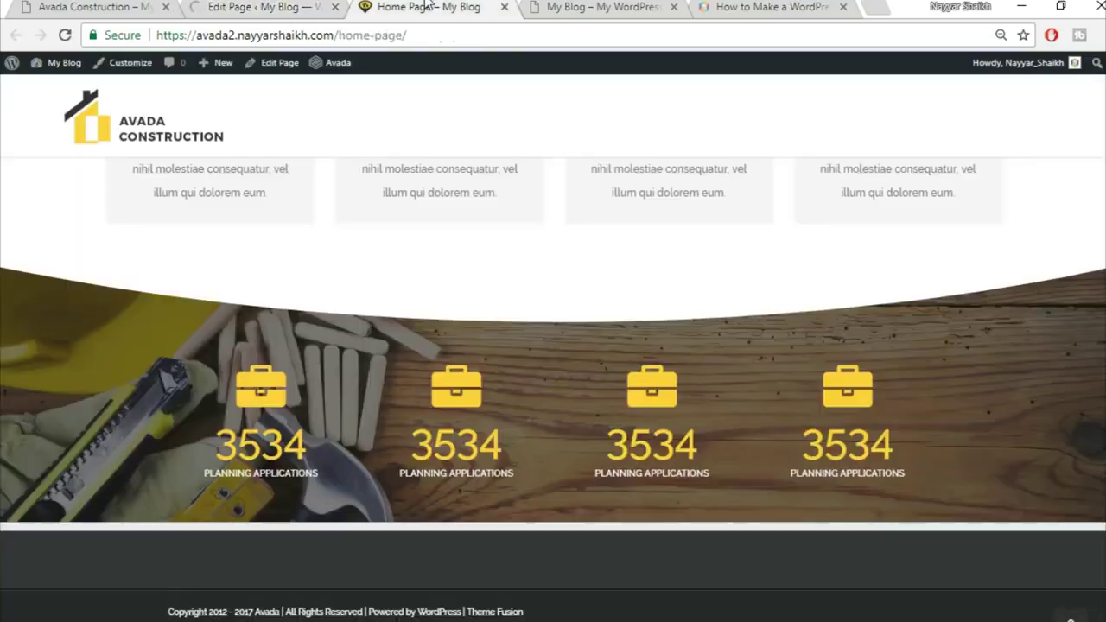
Reload the live home page and check the refreshed counters
left_click(456, 38)
key("Return")
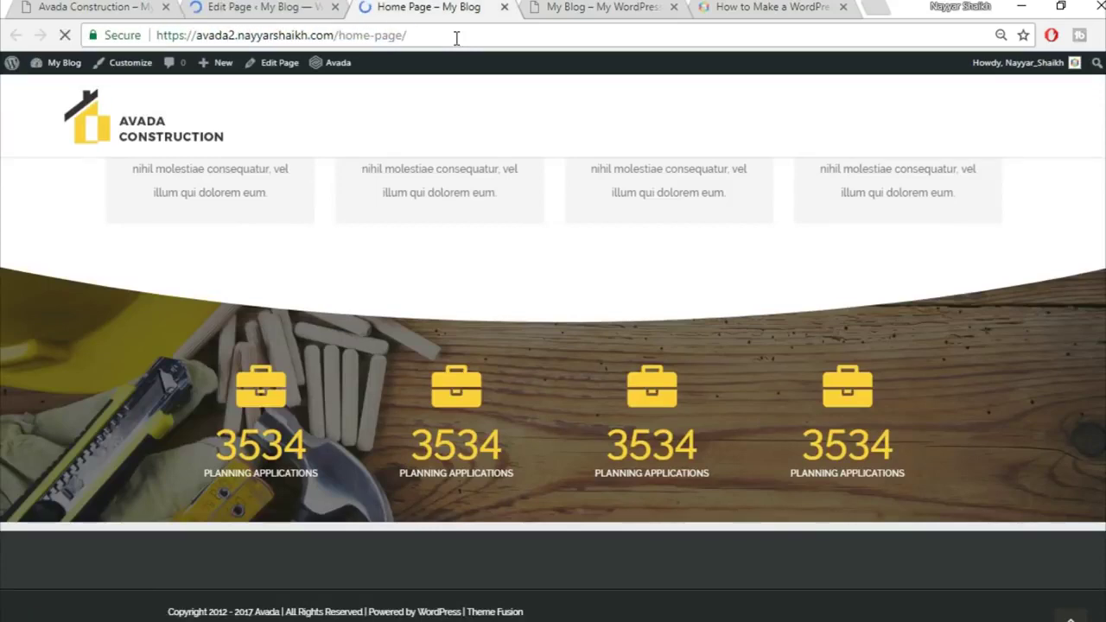
scroll(547, 350, "down", 1)
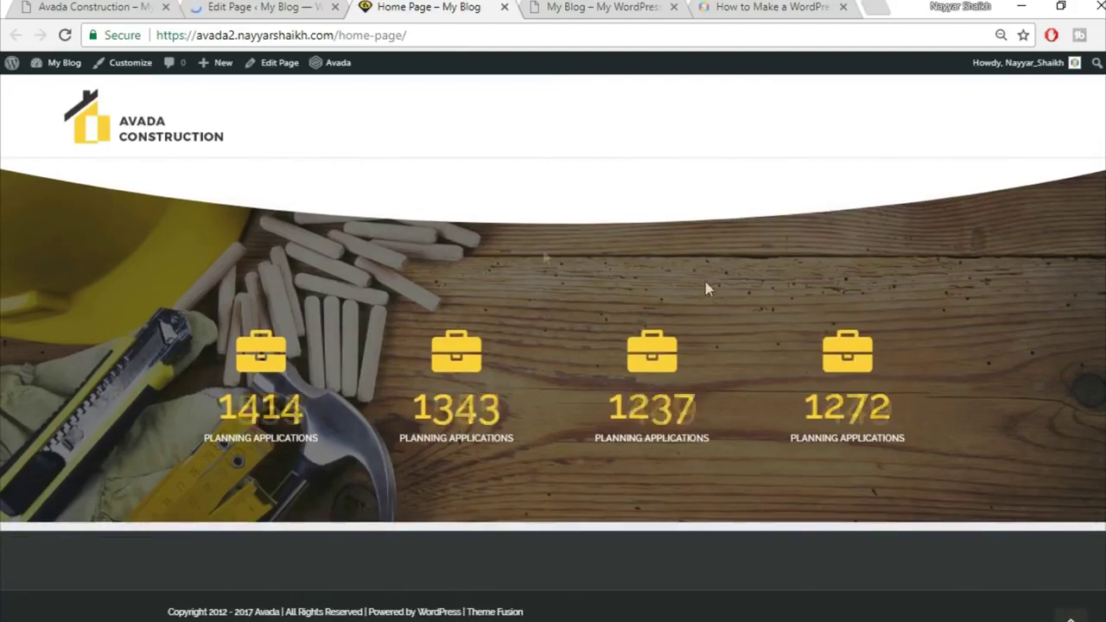
scroll(651, 371, "up", 8)
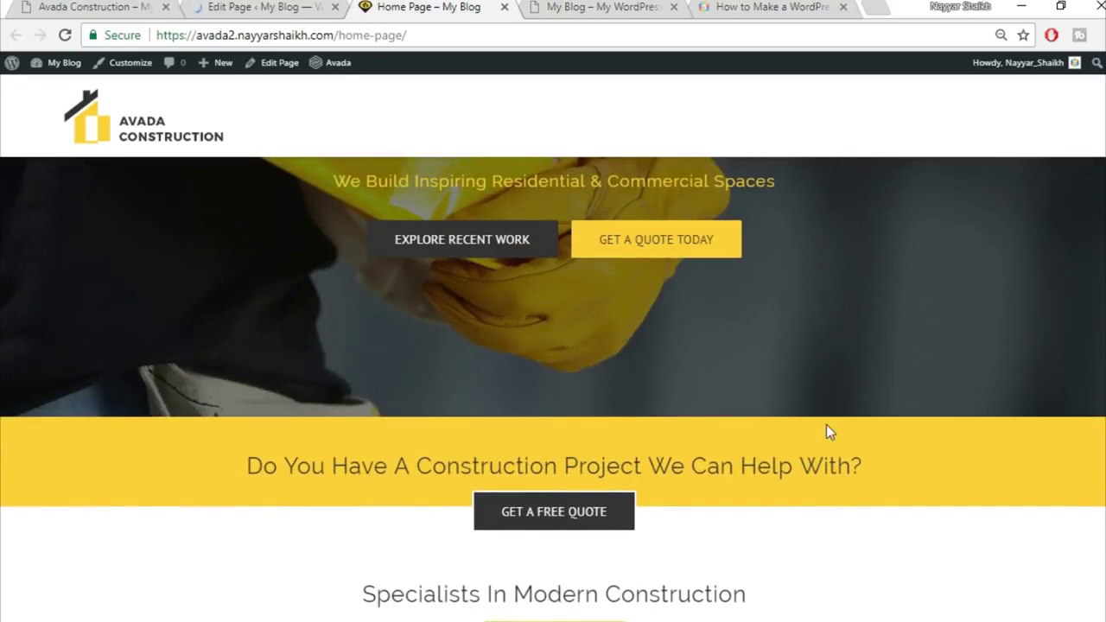
scroll(826, 425, "up", 2)
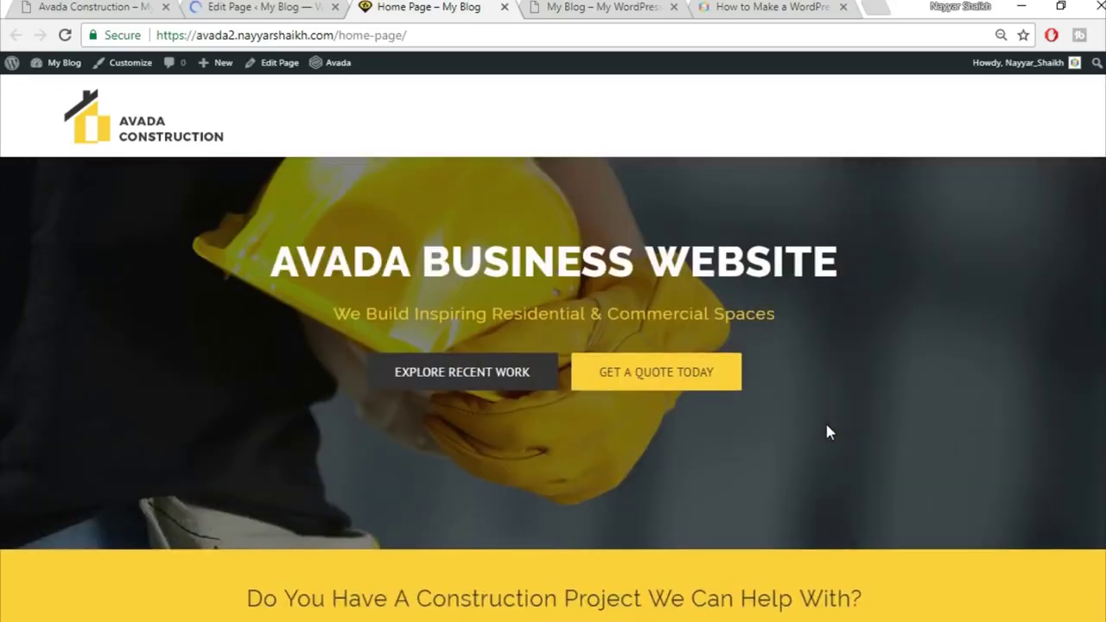
Look over the Avada Construction demo's project images, then return to the Home Page editor
left_click(95, 6)
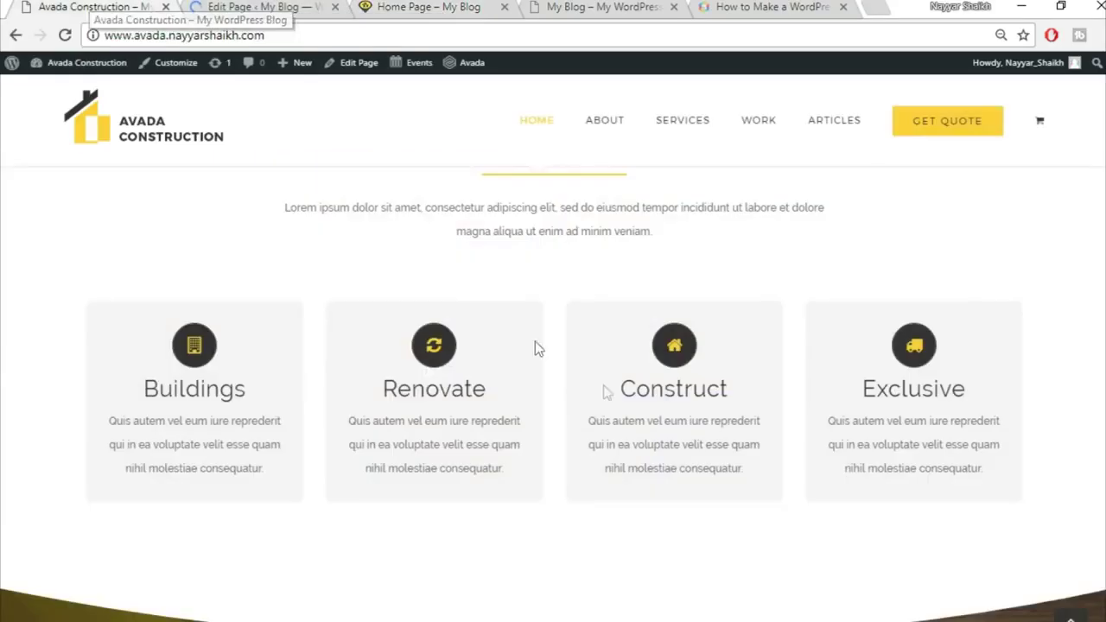
scroll(606, 389, "down", 2)
scroll(607, 389, "down", 8)
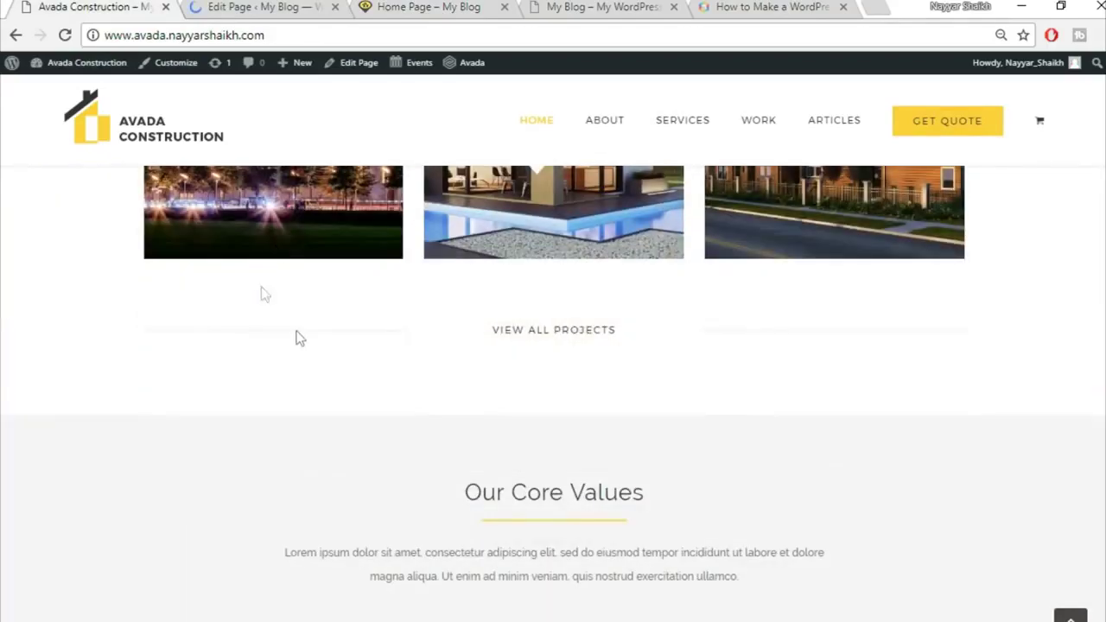
scroll(367, 309, "up", 3)
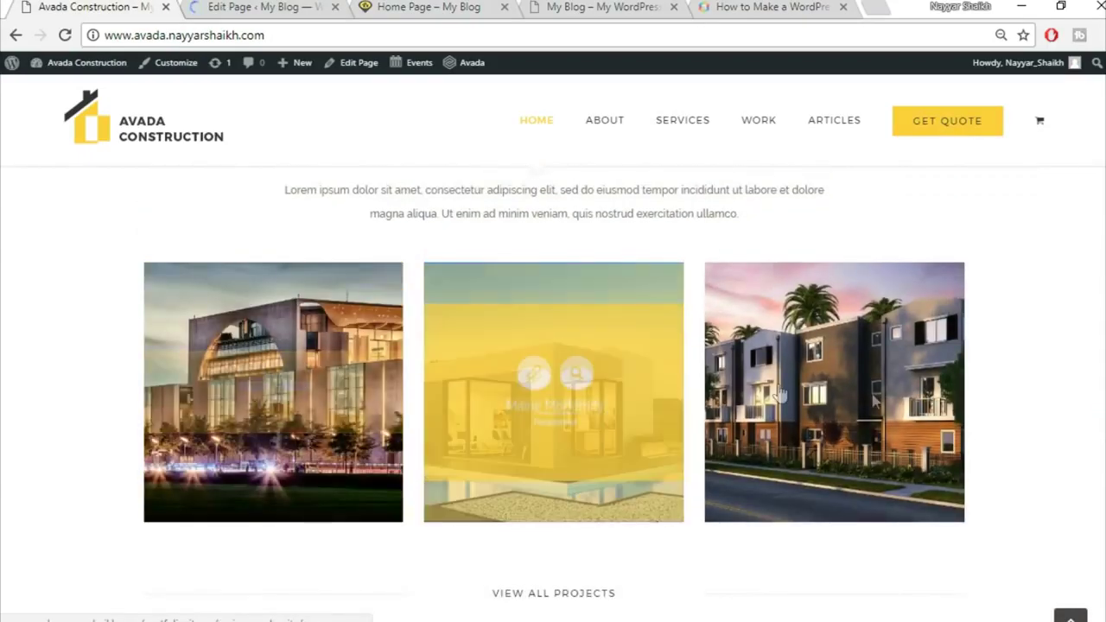
left_click(265, 6)
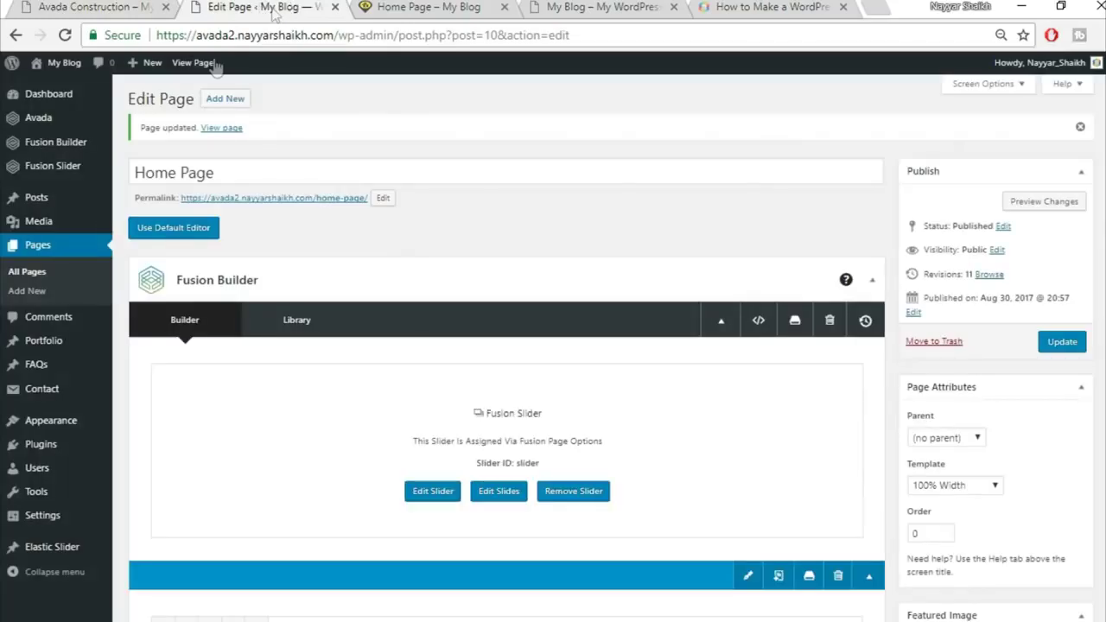
Add a 'Commercial' portfolio category and start a new portfolio post
mouse_move(43, 346)
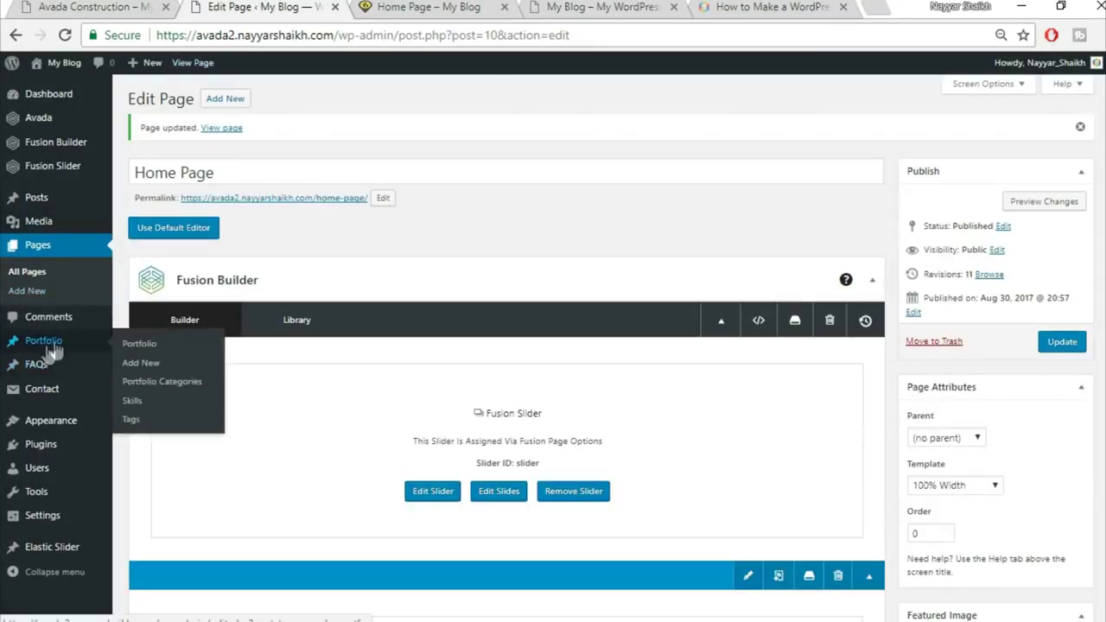
left_click(174, 387)
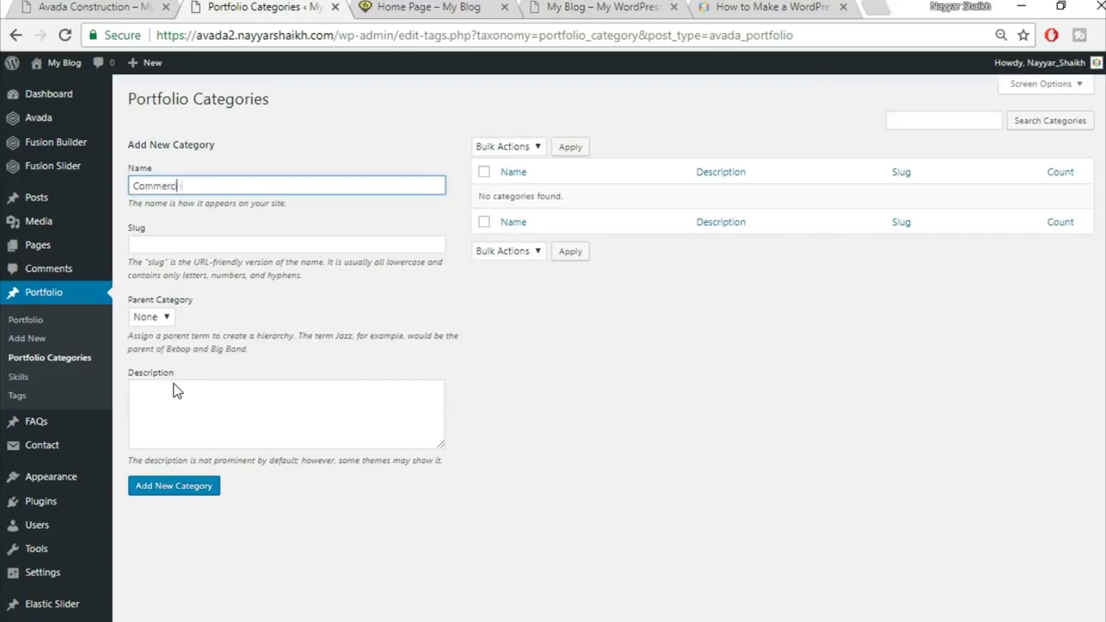
left_click(201, 498)
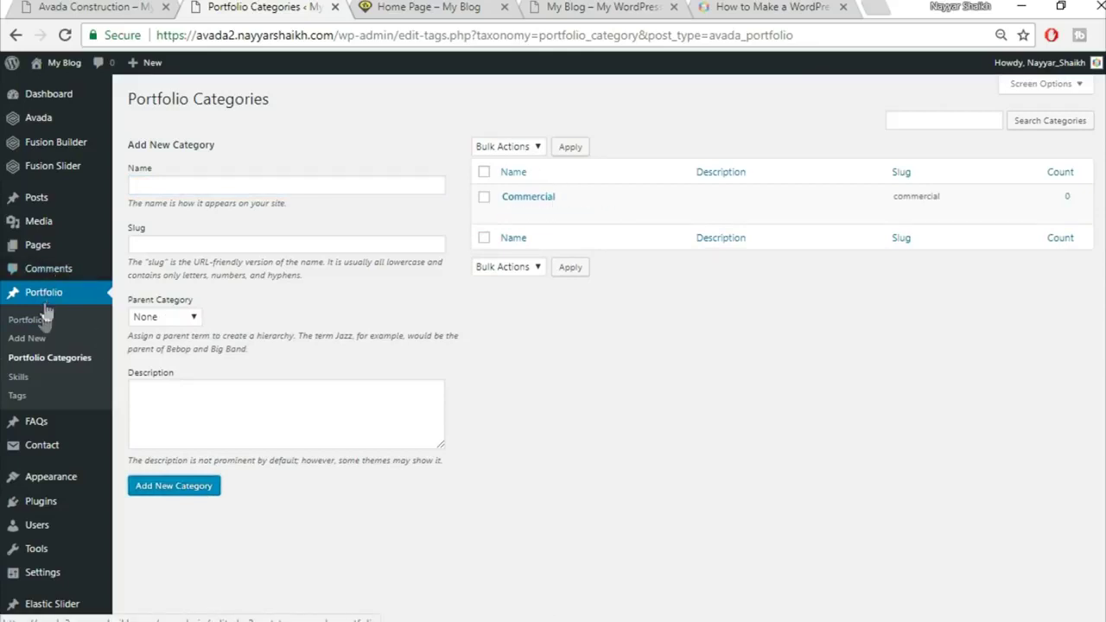
left_click(29, 342)
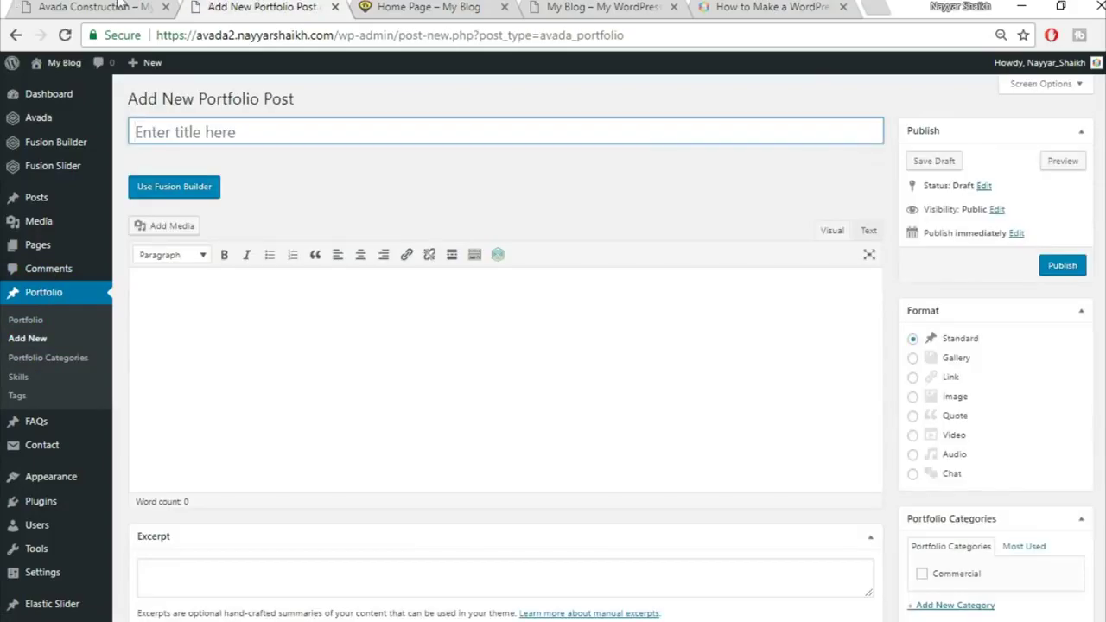
left_click(121, 6)
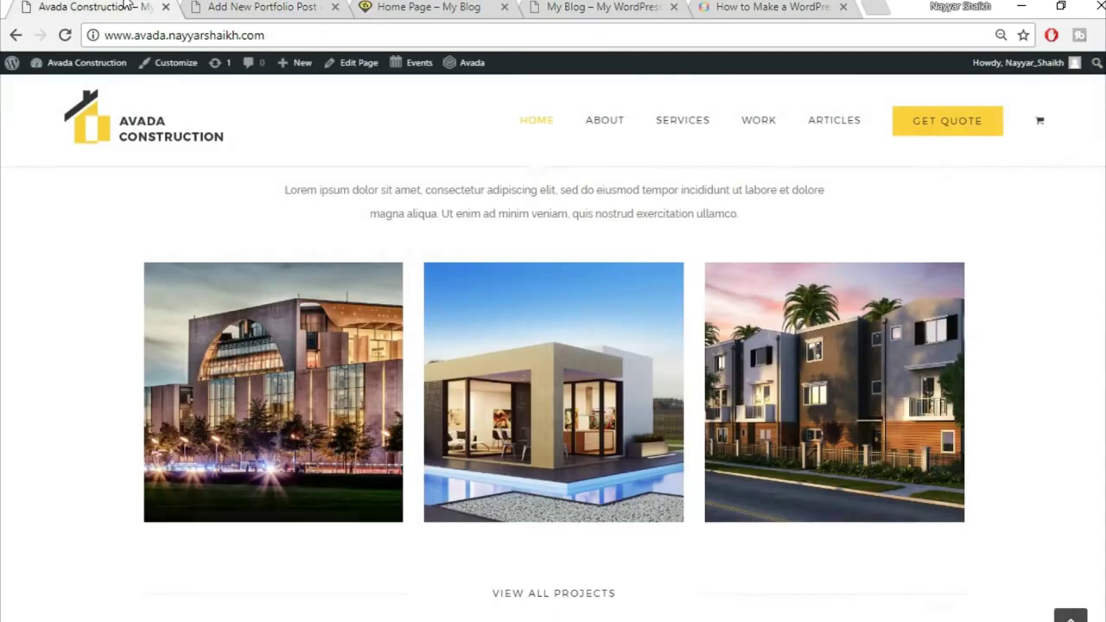
left_click(314, 305)
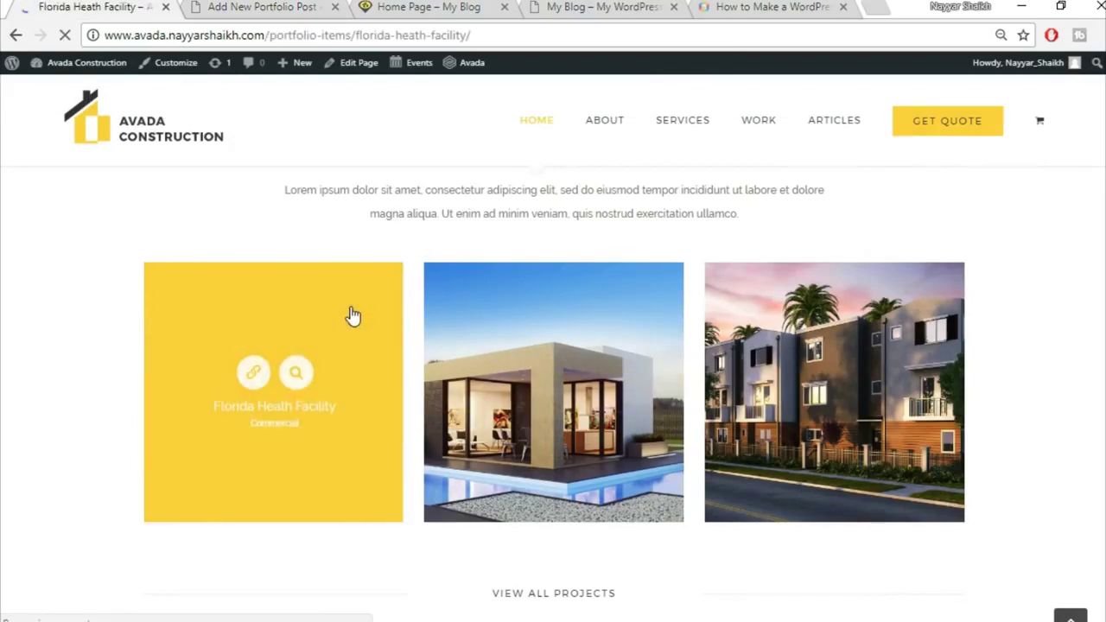
scroll(766, 334, "down", 3)
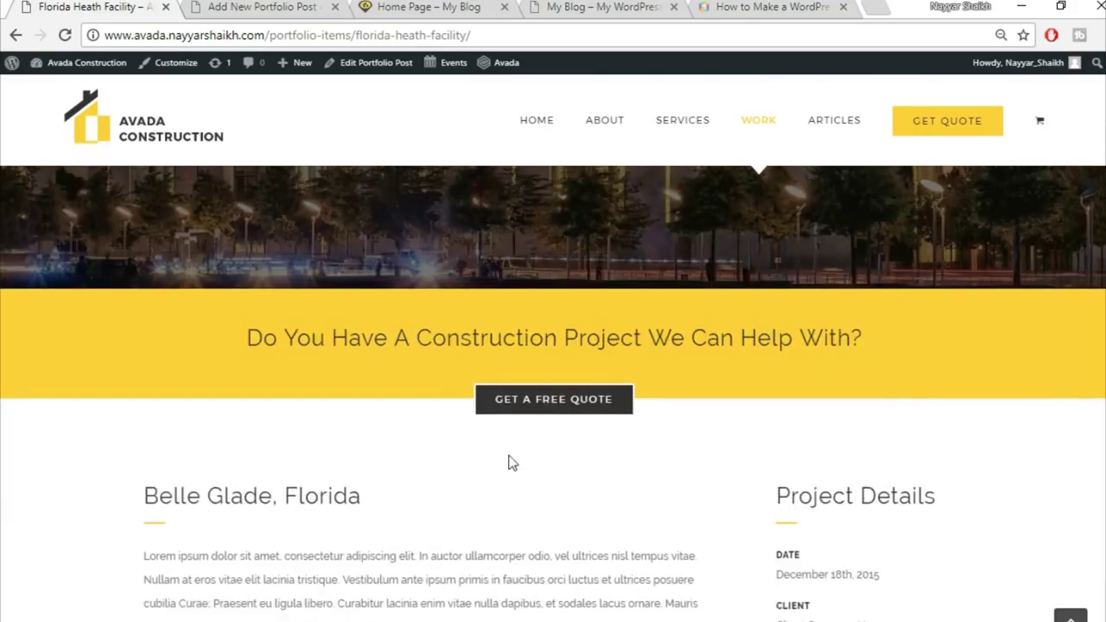
scroll(510, 463, "down", 5)
scroll(760, 418, "down", 6)
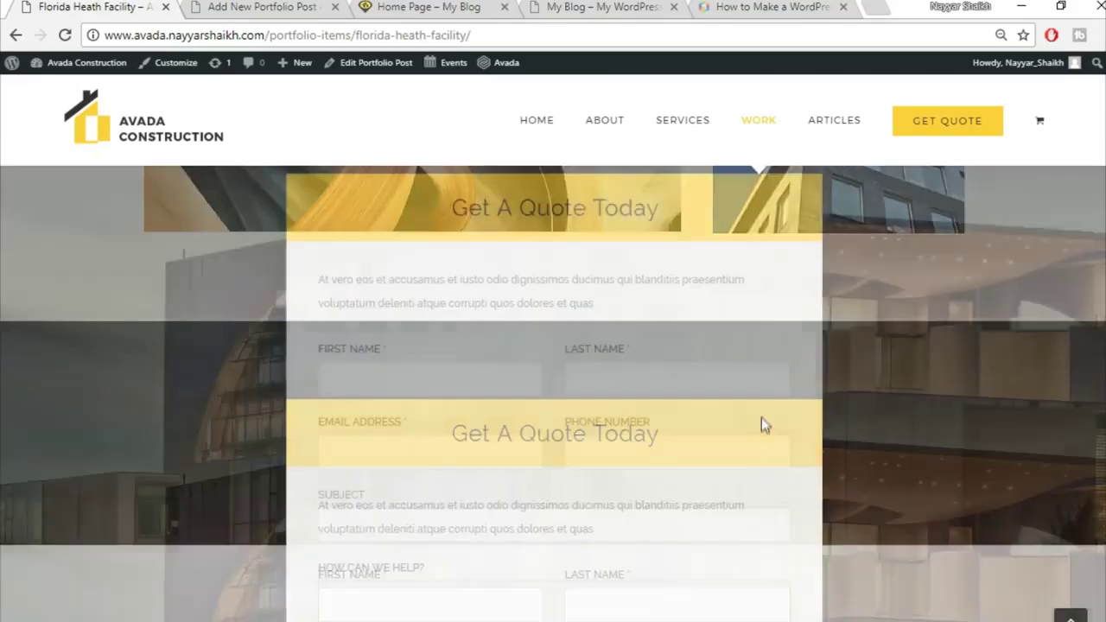
scroll(761, 423, "up", 10)
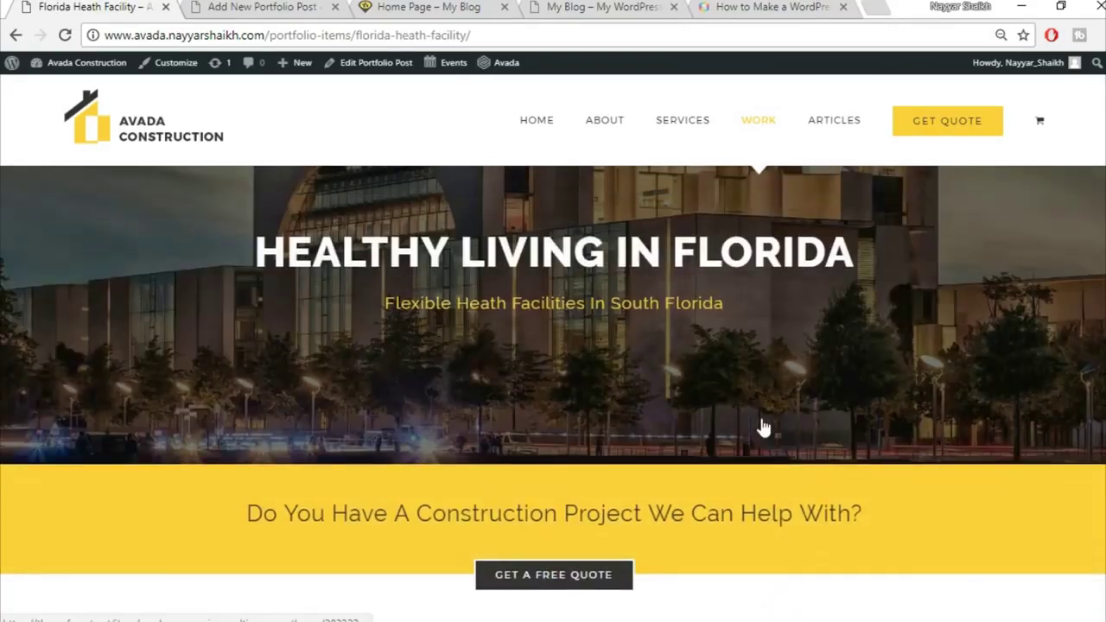
scroll(763, 427, "down", 2)
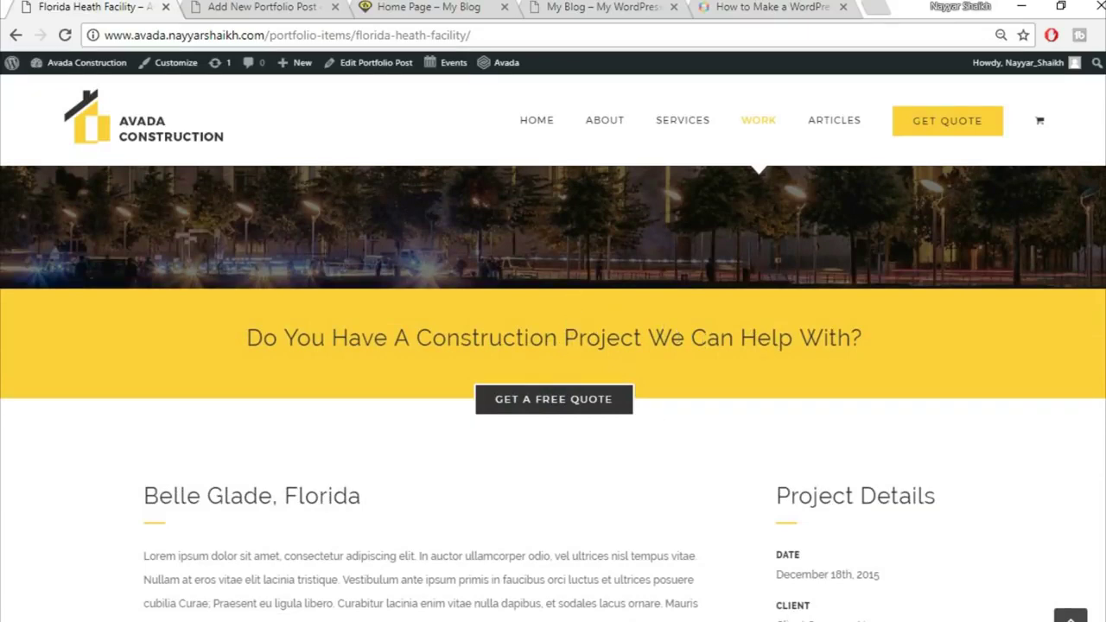
scroll(566, 369, "up", 3)
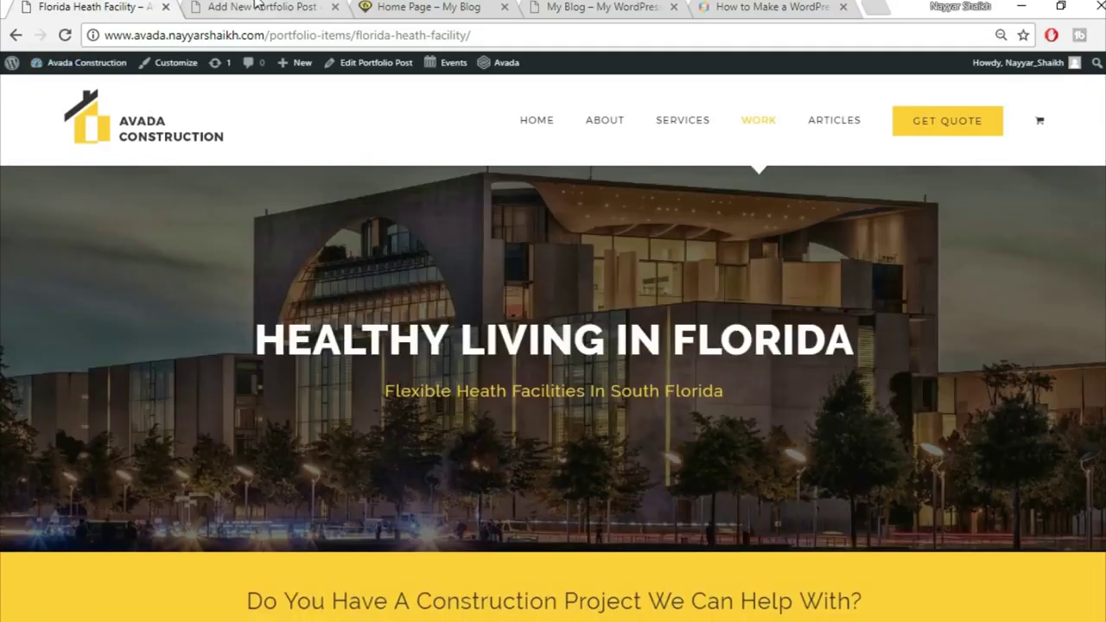
left_click(255, 7)
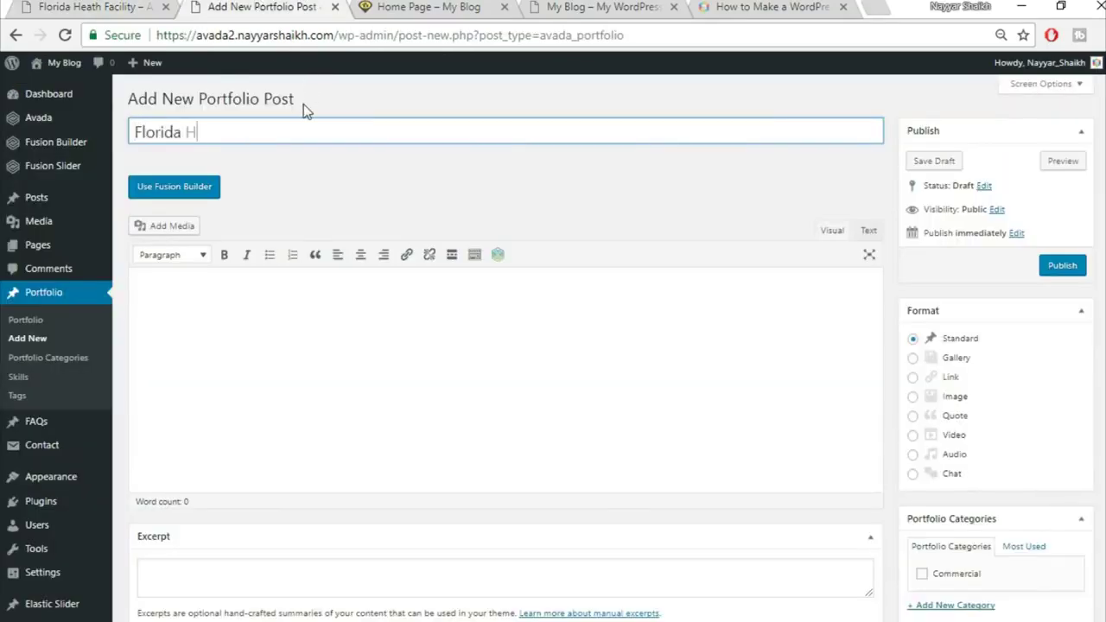
Title the post 'Florida Health Facility' and file it under the Commercial category
type("Florida Health Facility")
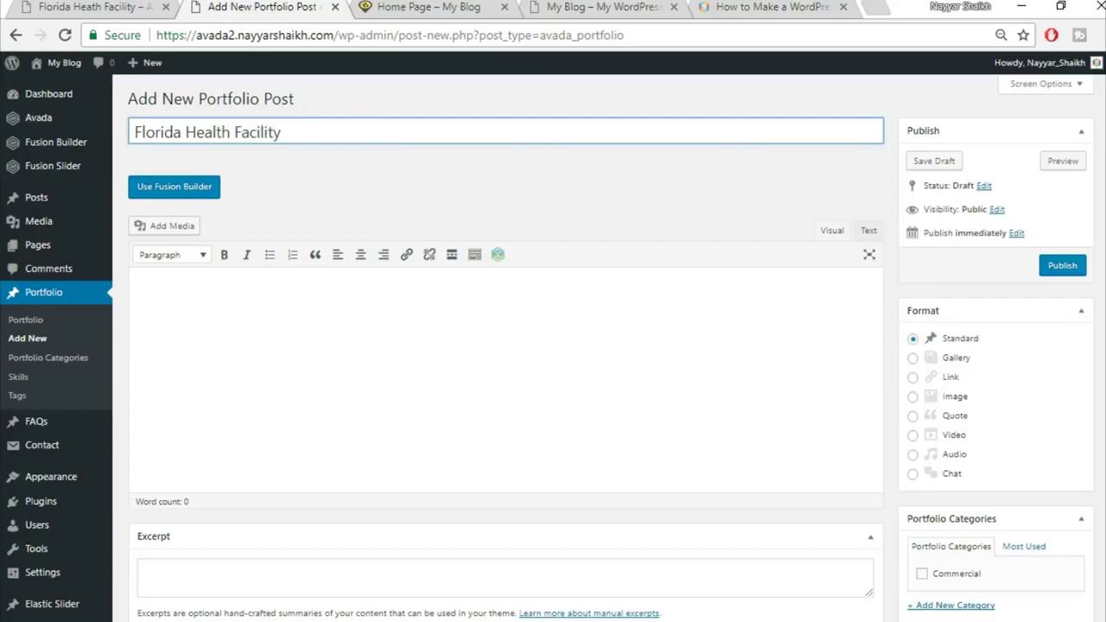
scroll(954, 409, "down", 2)
left_click(954, 403)
scroll(965, 399, "down", 2)
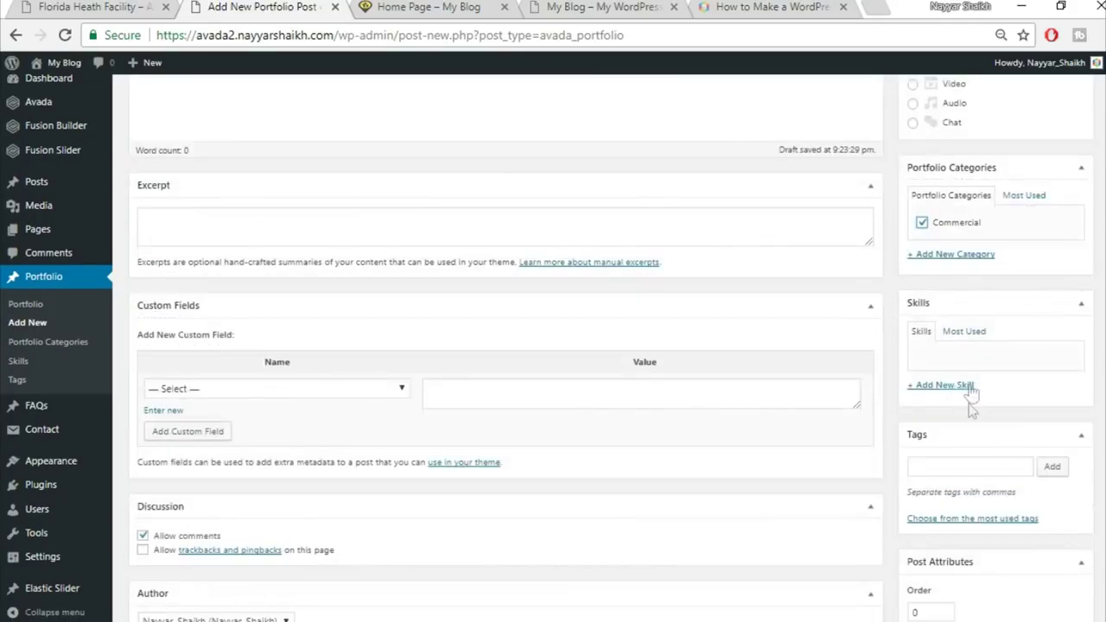
scroll(1059, 466, "down", 5)
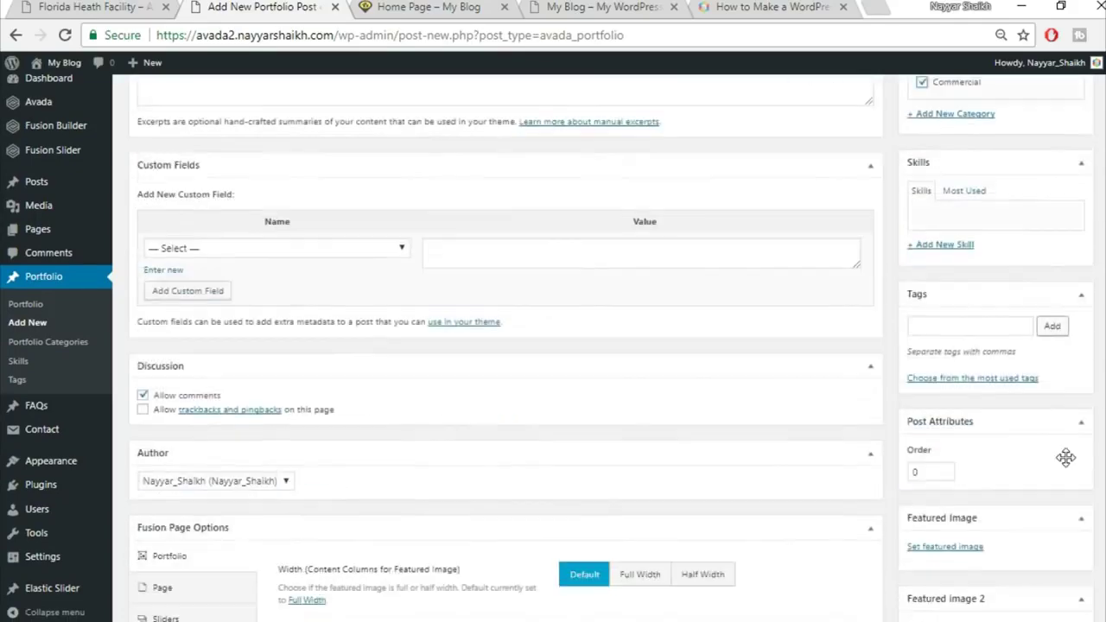
scroll(1061, 451, "up", 1)
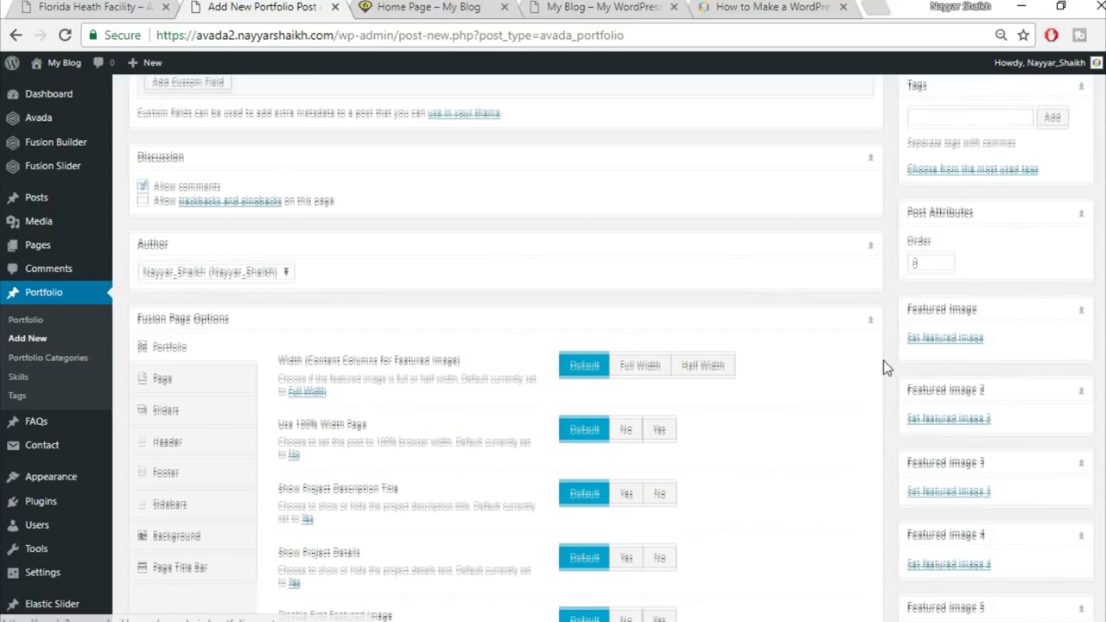
scroll(883, 363, "up", 5)
scroll(883, 363, "down", 7)
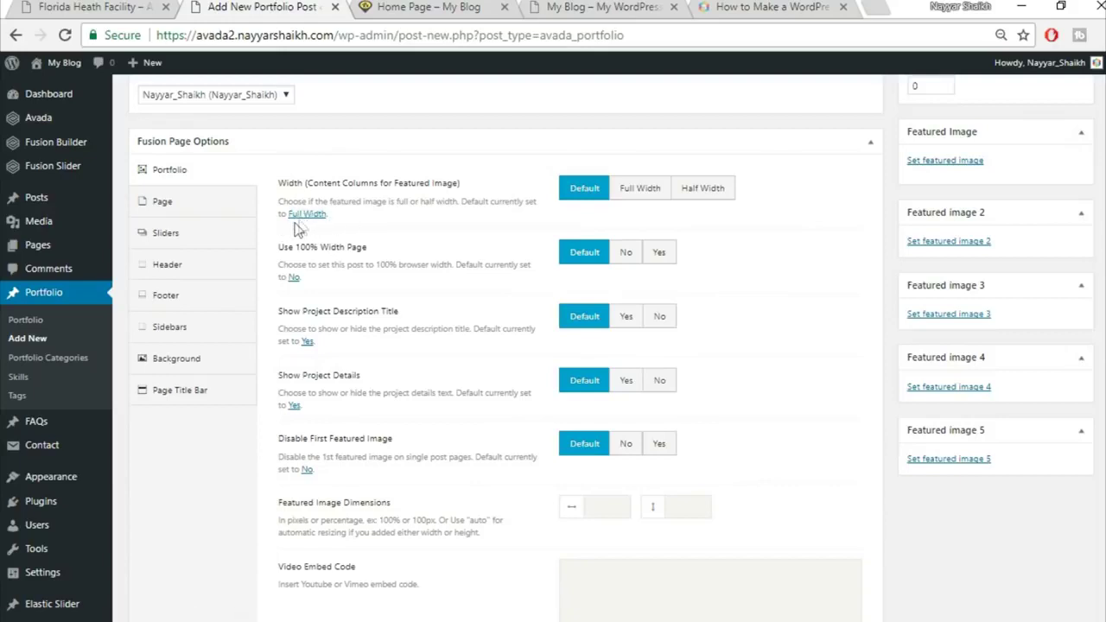
Set full-width featured image and 100% page width, and hide the project description title and details
left_click(644, 195)
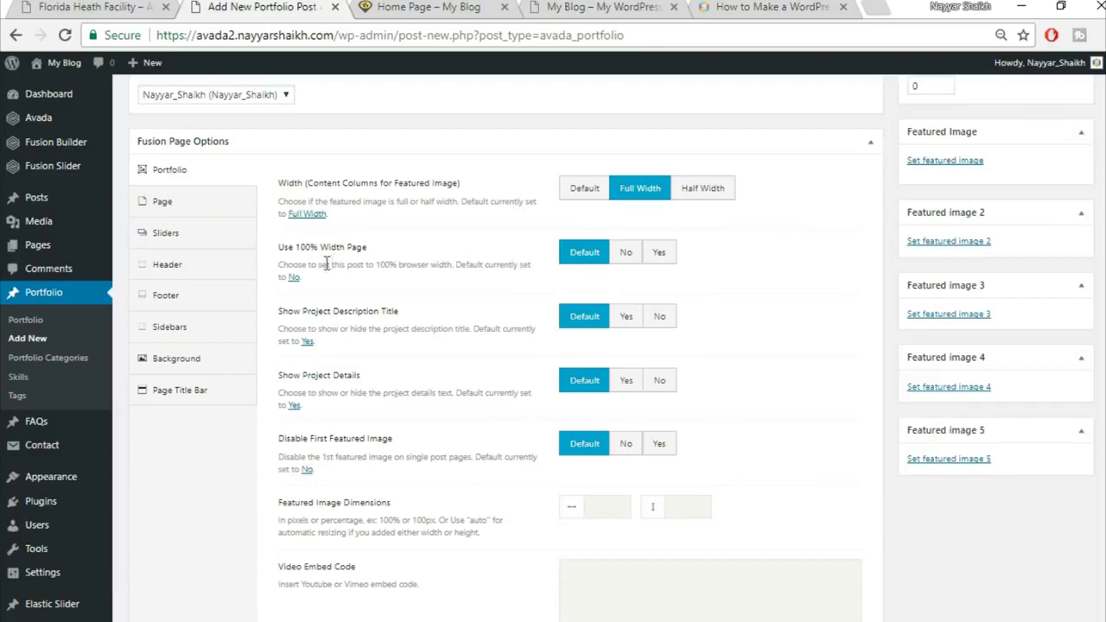
left_click(661, 253)
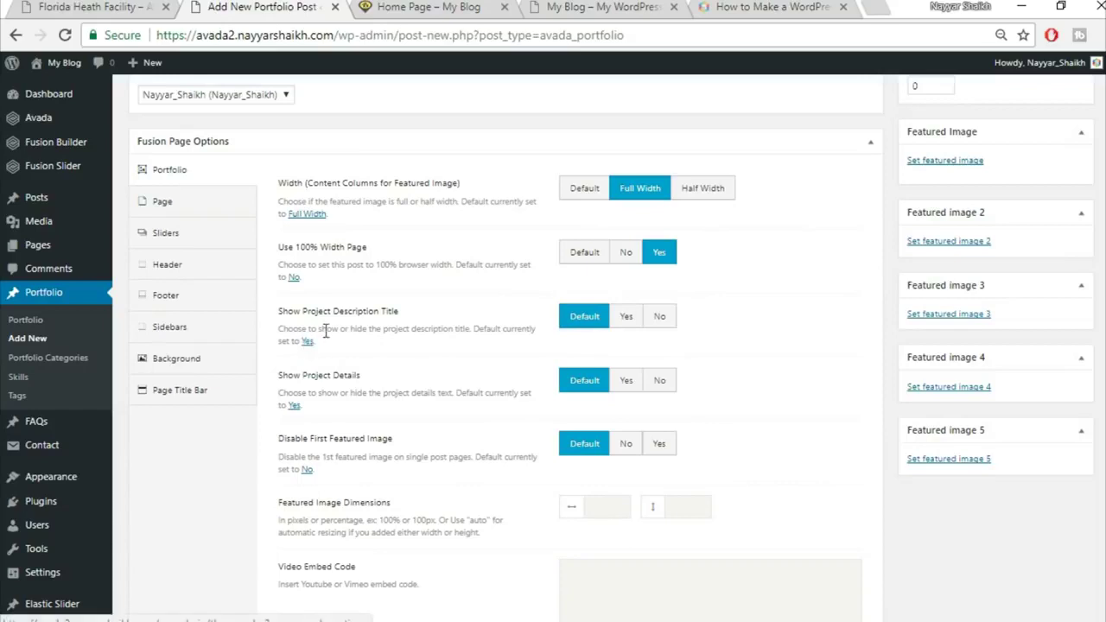
left_click(661, 319)
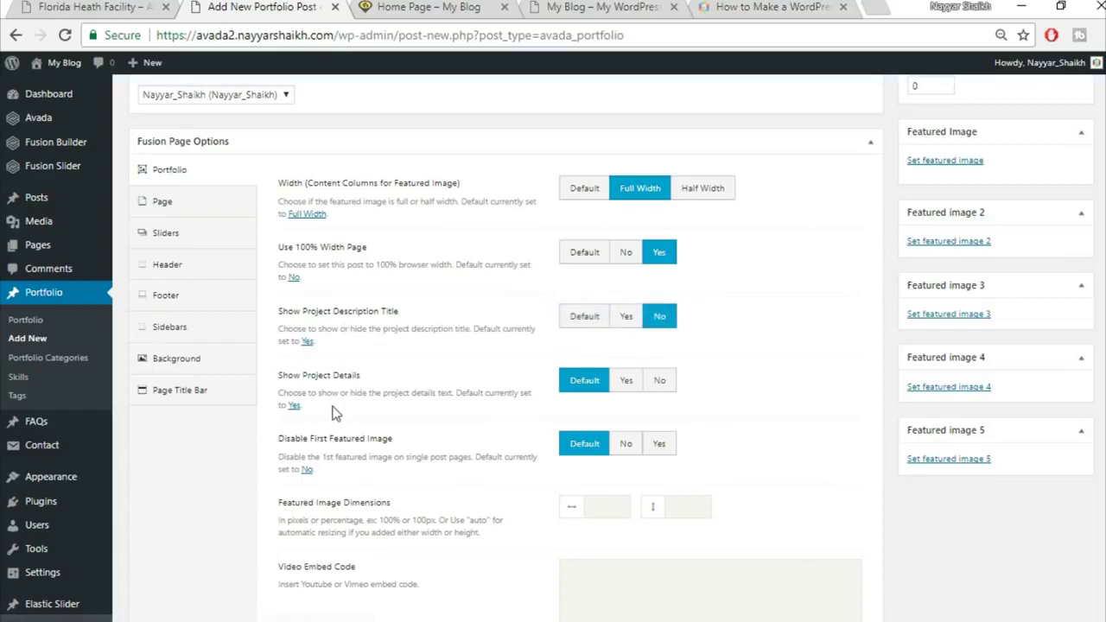
left_click(661, 384)
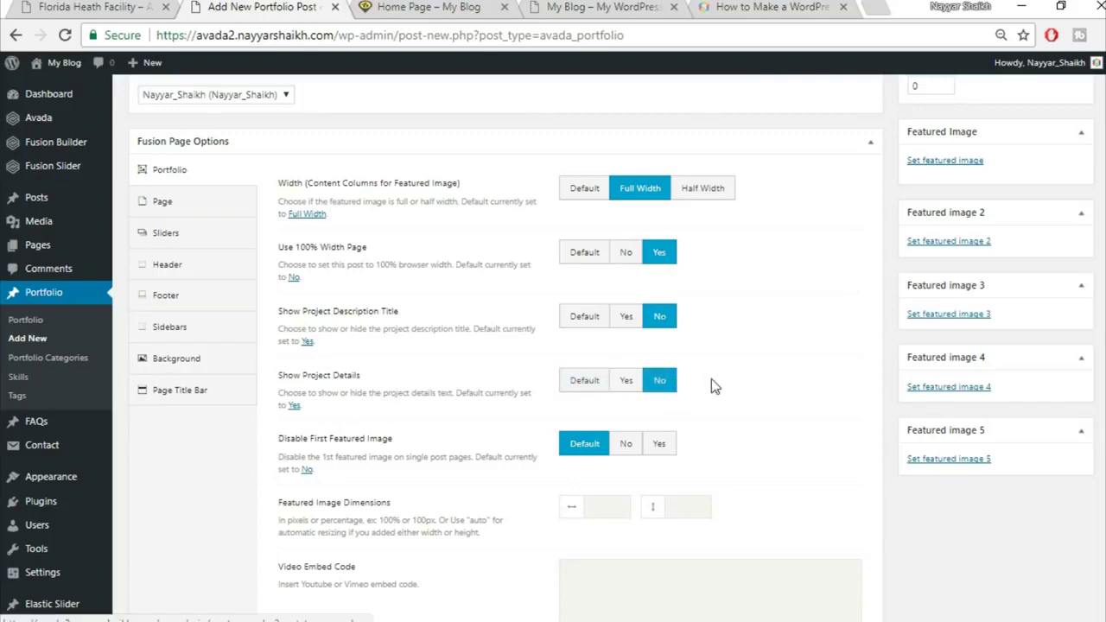
left_click(52, 5)
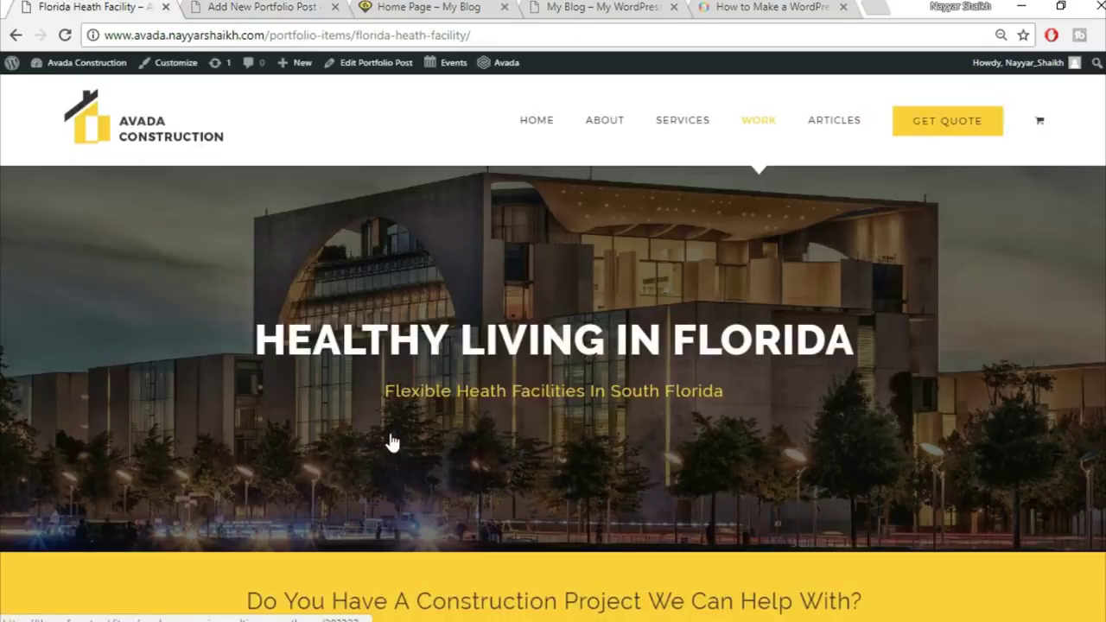
scroll(388, 444, "down", 5)
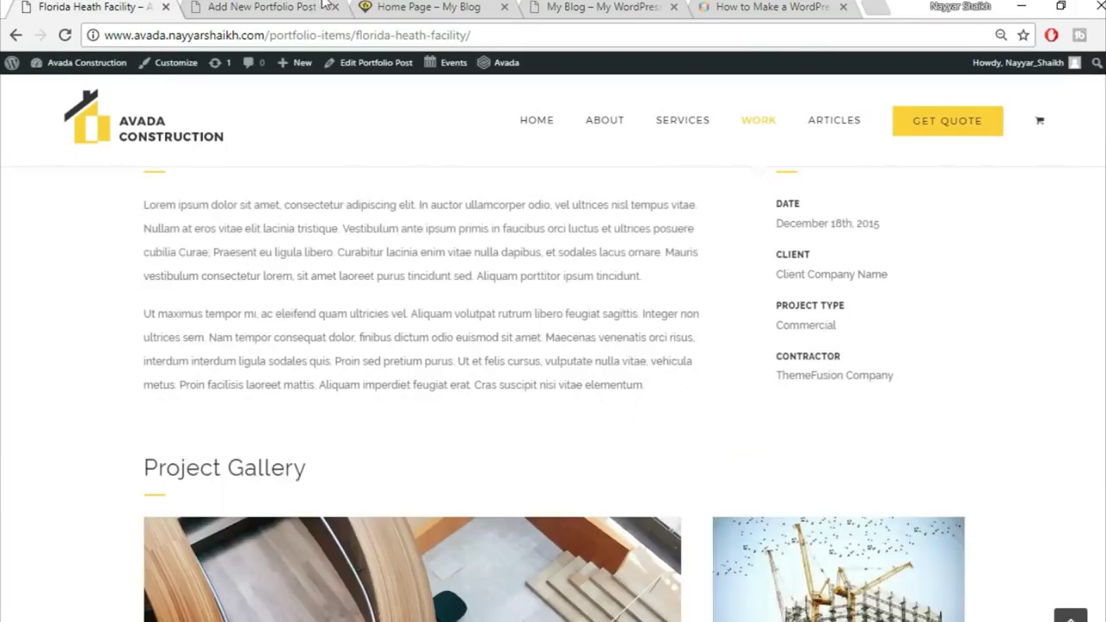
left_click(318, 7)
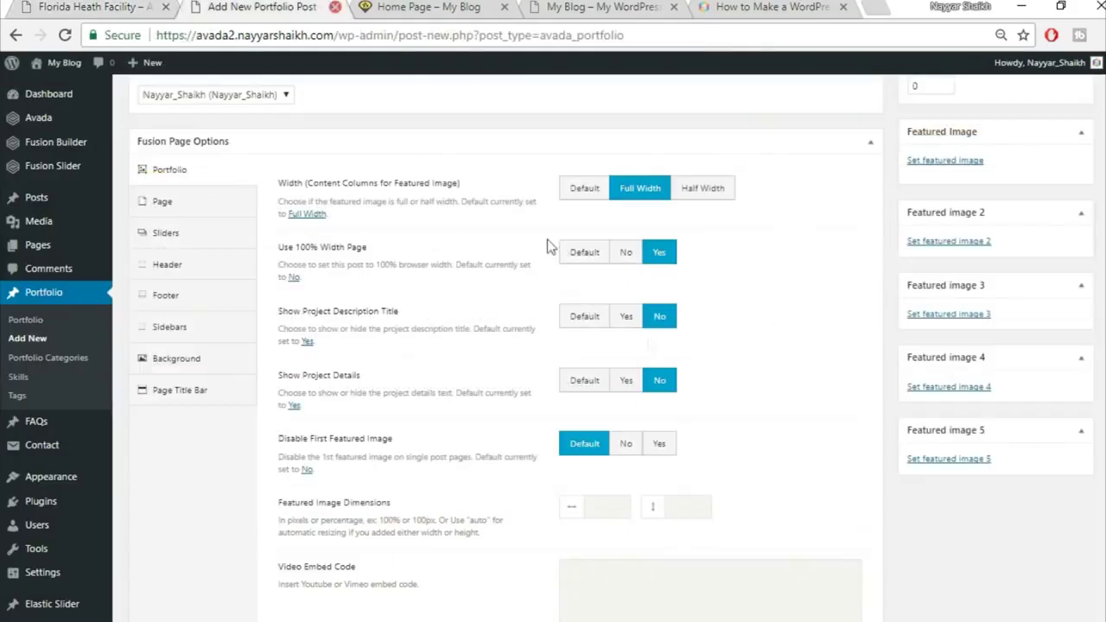
scroll(857, 422, "down", 1)
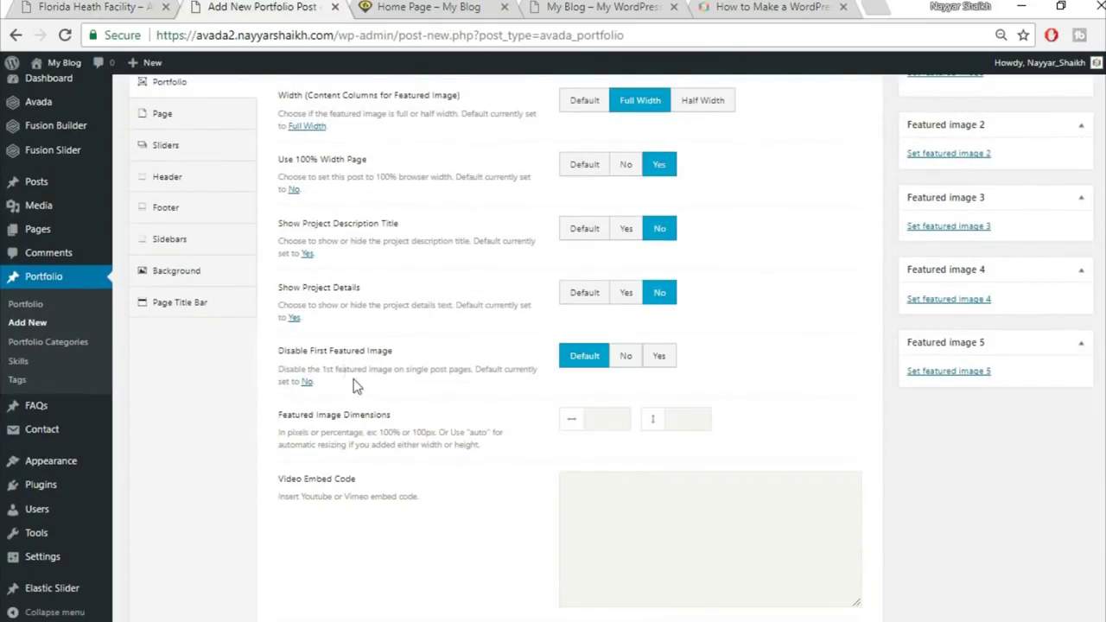
Disable the first featured image, open links in a new window, and hide related projects, share box and pagination
left_click(671, 364)
scroll(779, 391, "down", 3)
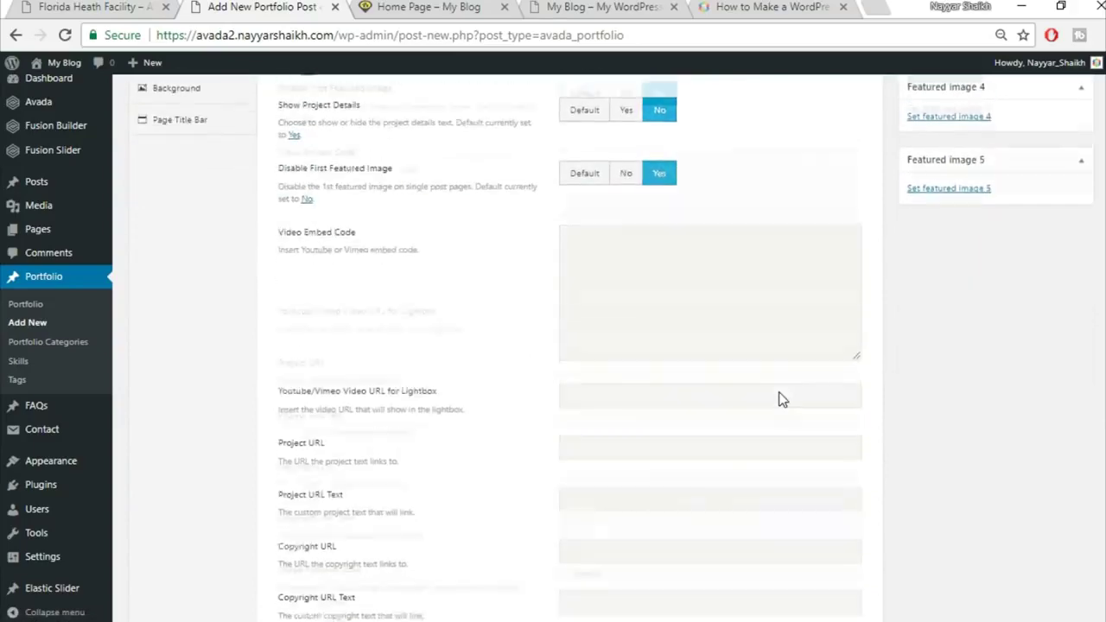
scroll(780, 399, "down", 4)
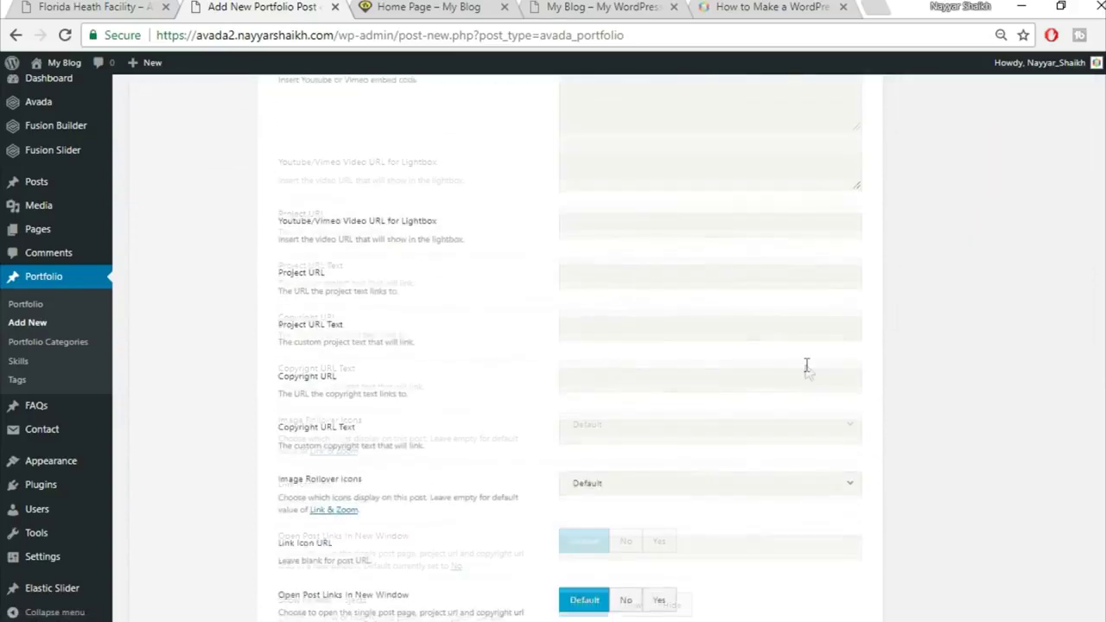
scroll(808, 371, "down", 1)
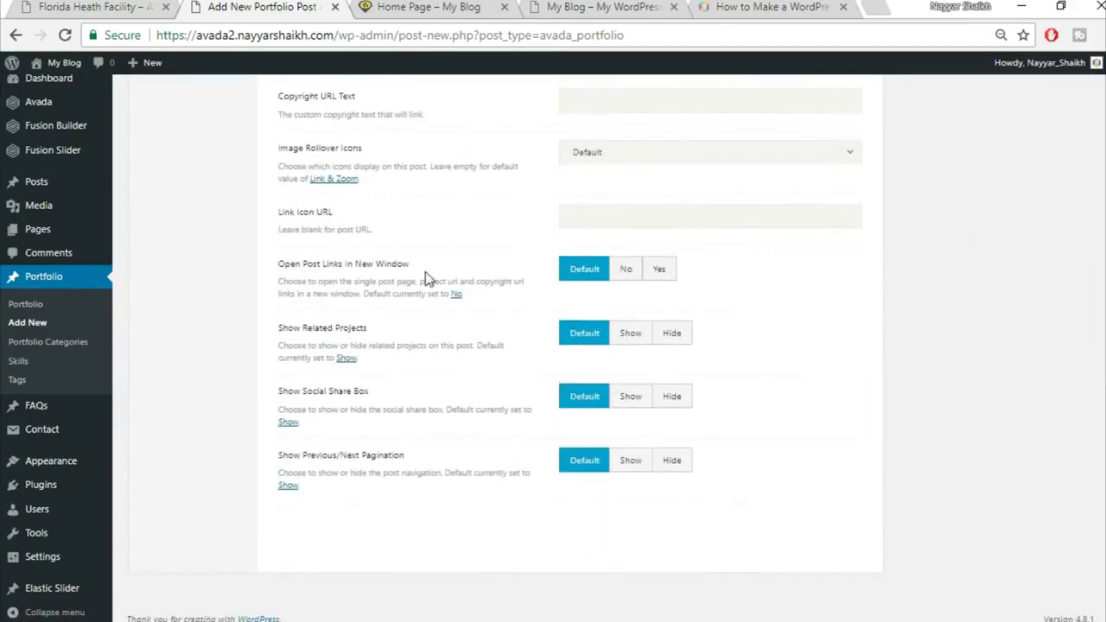
left_click(657, 273)
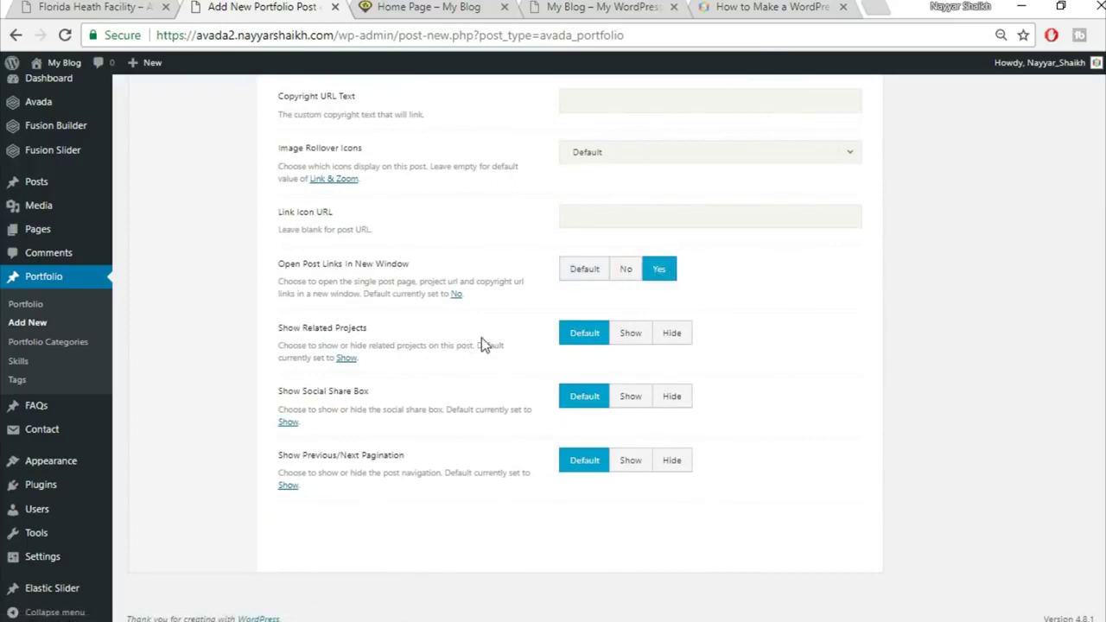
left_click(682, 341)
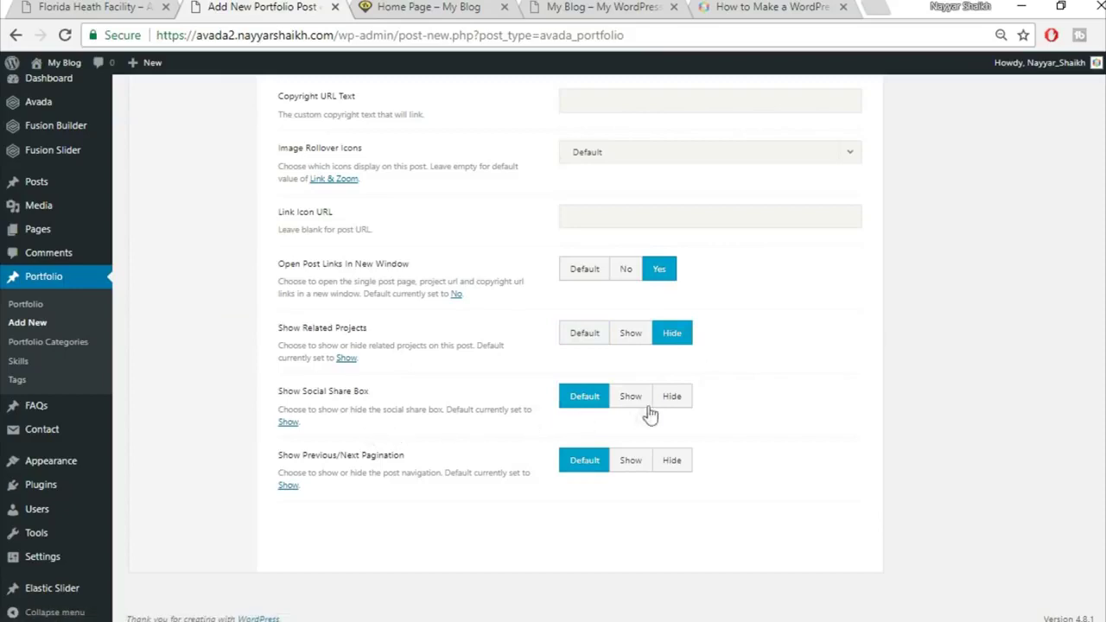
left_click(675, 401)
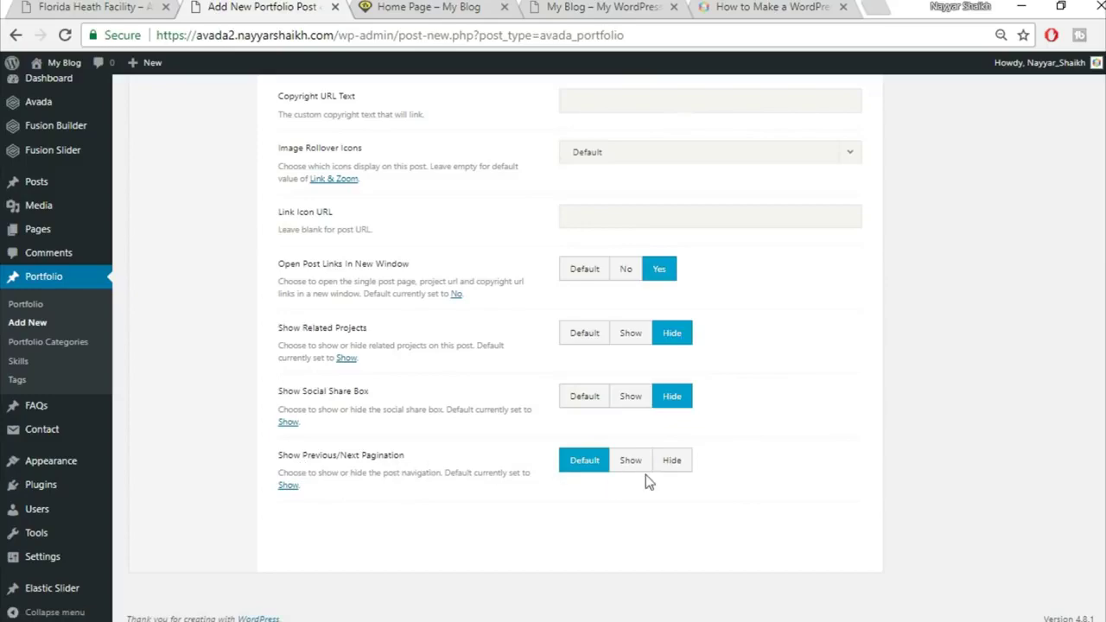
left_click(679, 467)
scroll(778, 479, "up", 3)
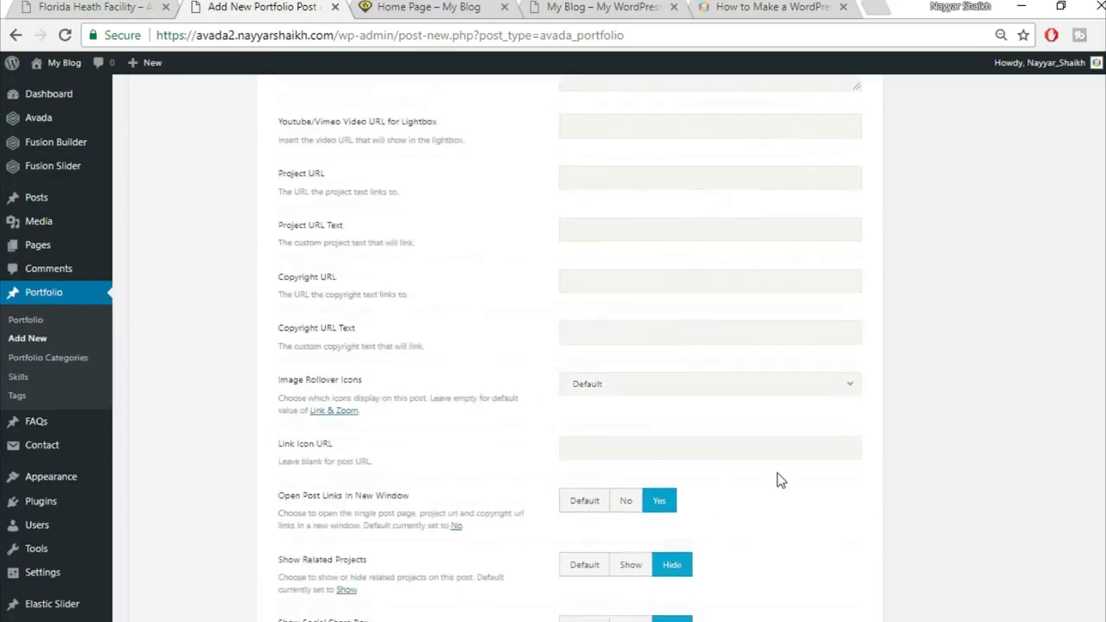
scroll(778, 477, "up", 10)
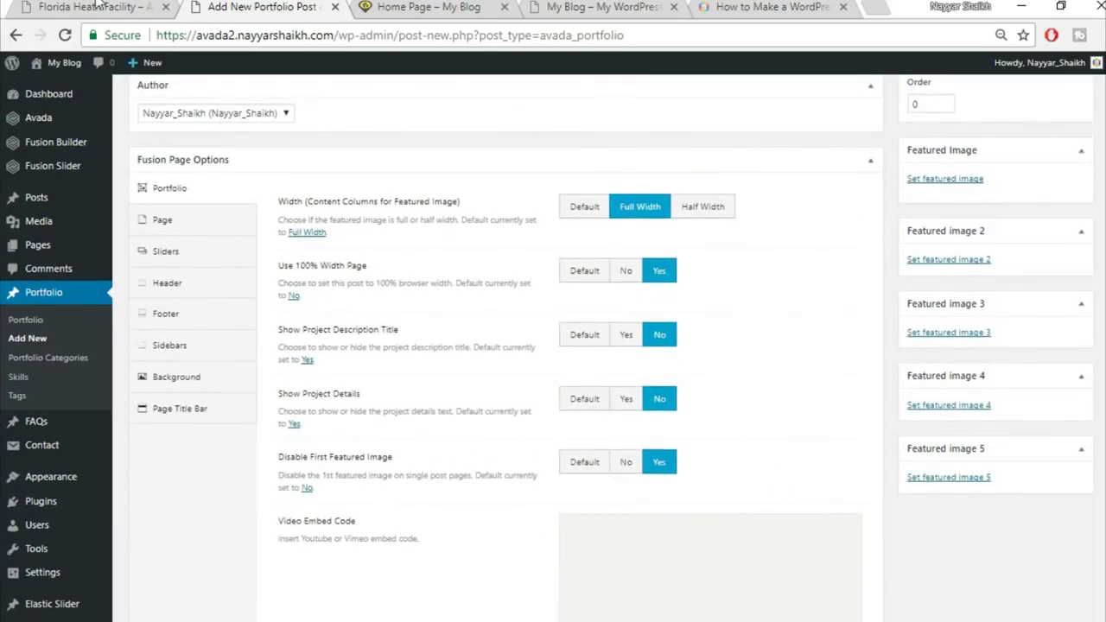
left_click(97, 6)
scroll(576, 329, "up", 2)
Set the post's page content padding to 0
left_click(255, 7)
left_click(164, 223)
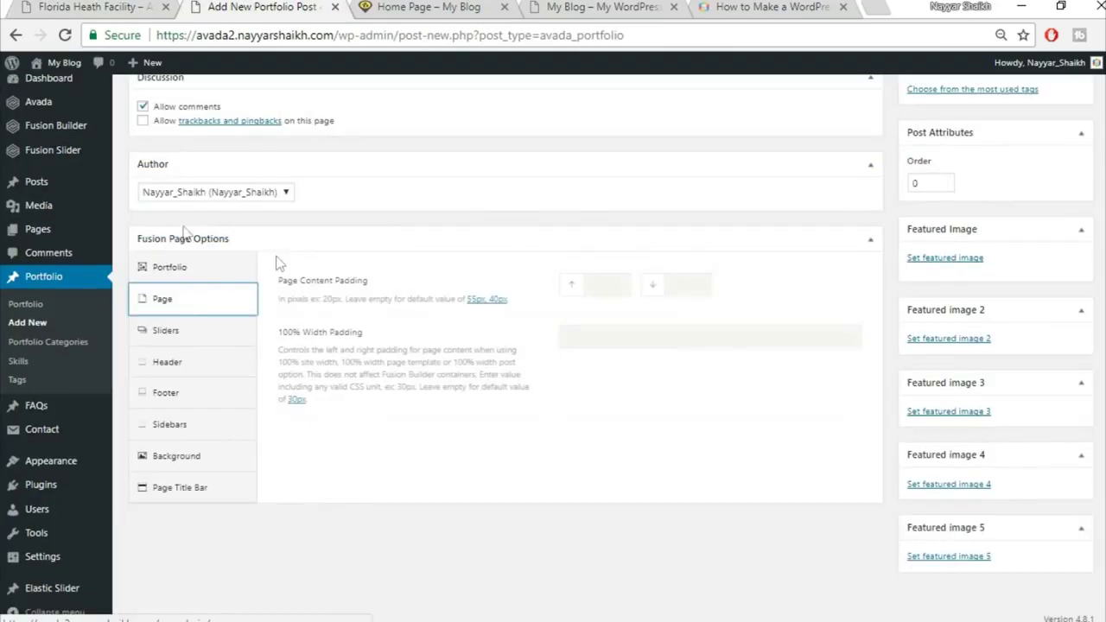
left_click(609, 282)
type("0")
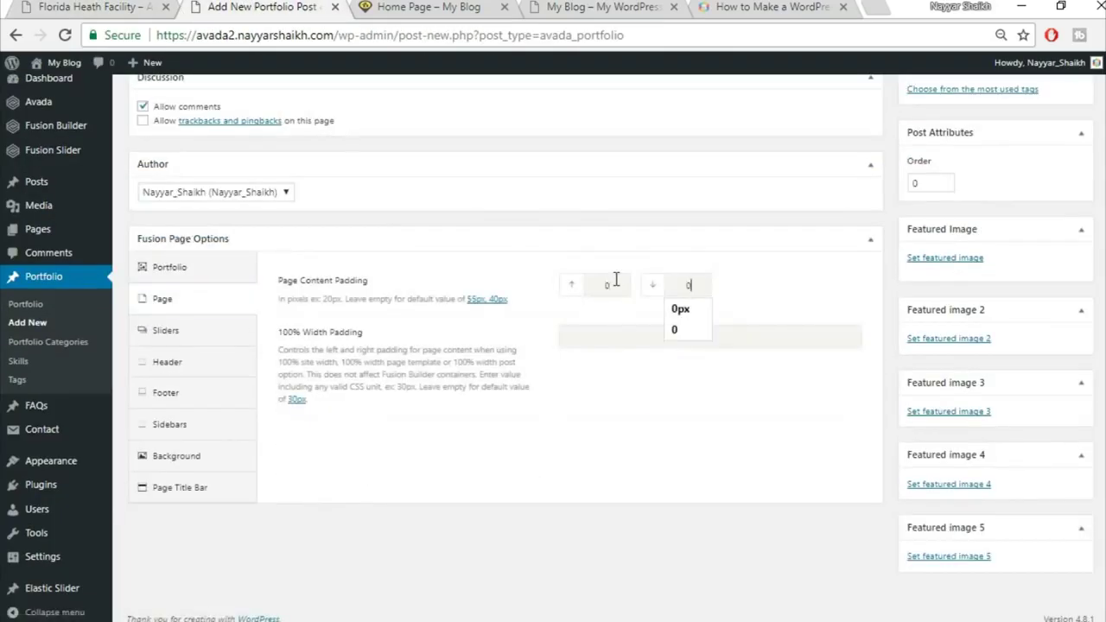
Hide the page title bar and publish the Florida Health Facility post
left_click(223, 489)
left_click(741, 208)
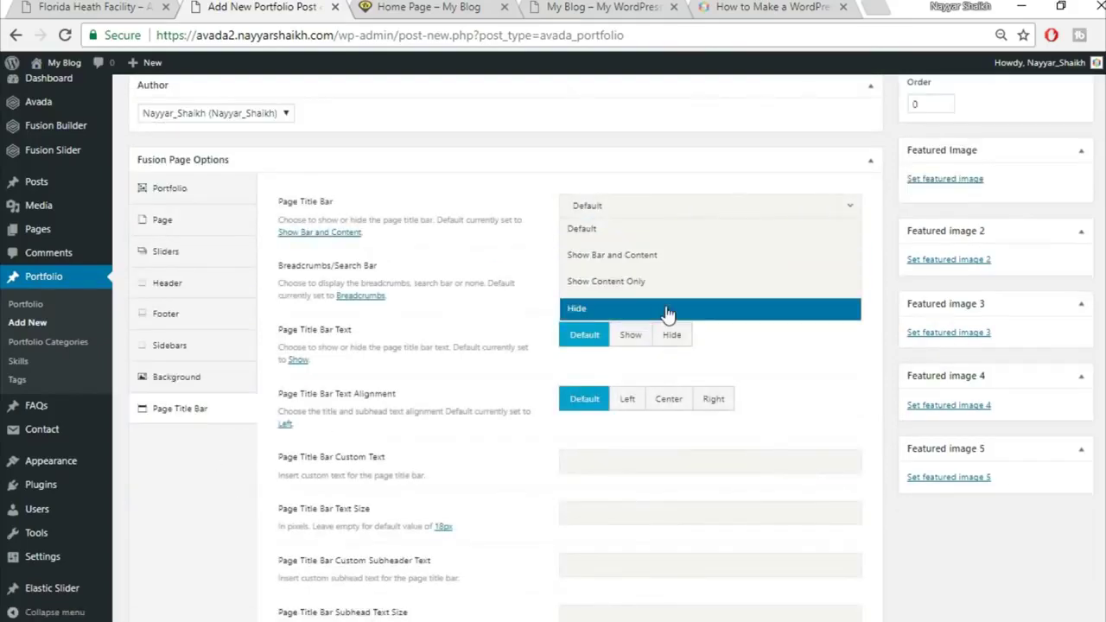
left_click(666, 309)
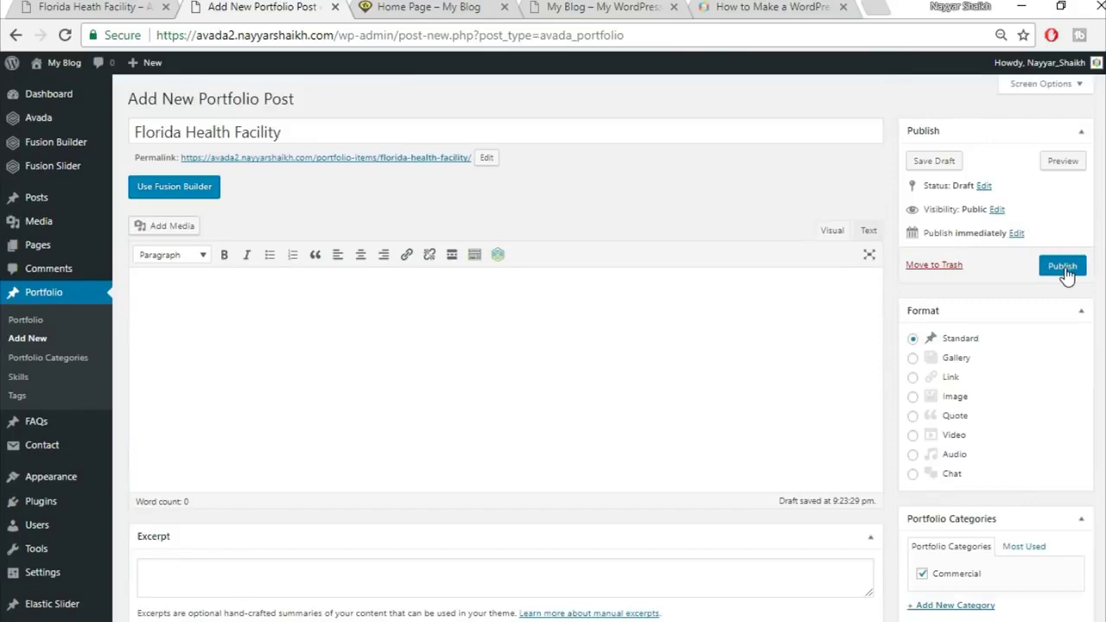
left_click(1065, 268)
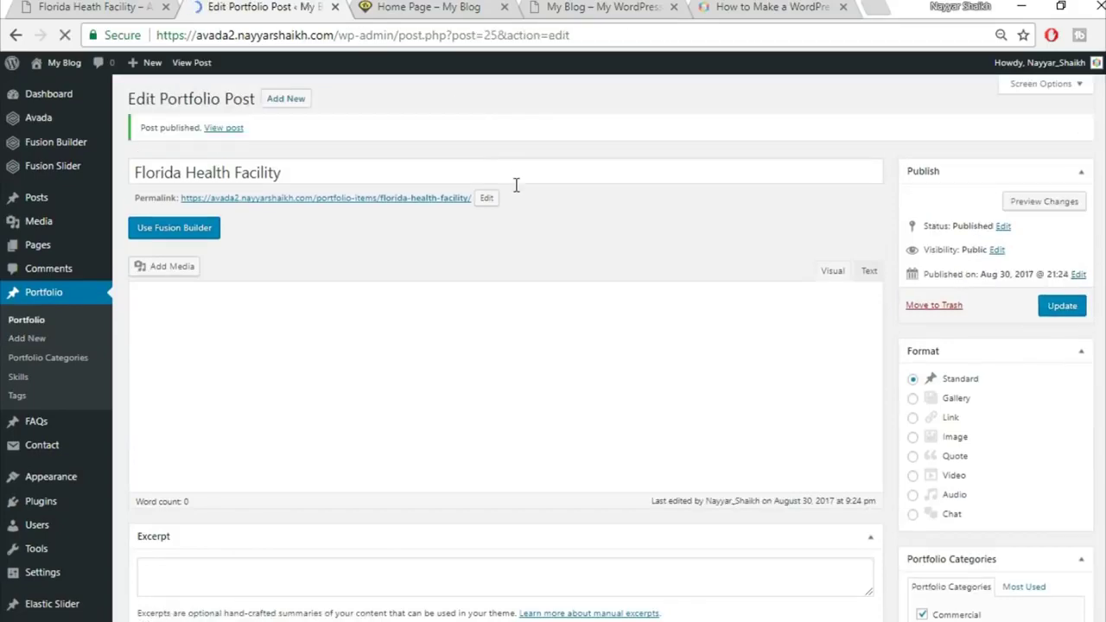
left_click(423, 7)
Move the Sample Page to the trash from All Pages
scroll(685, 393, "down", 2)
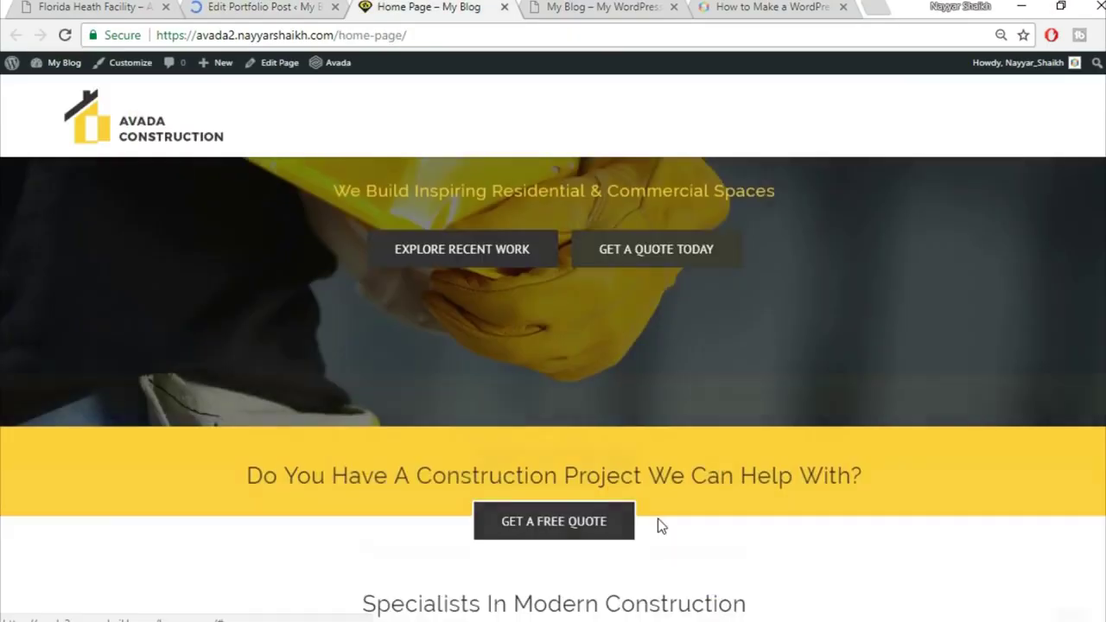
scroll(757, 462, "down", 3)
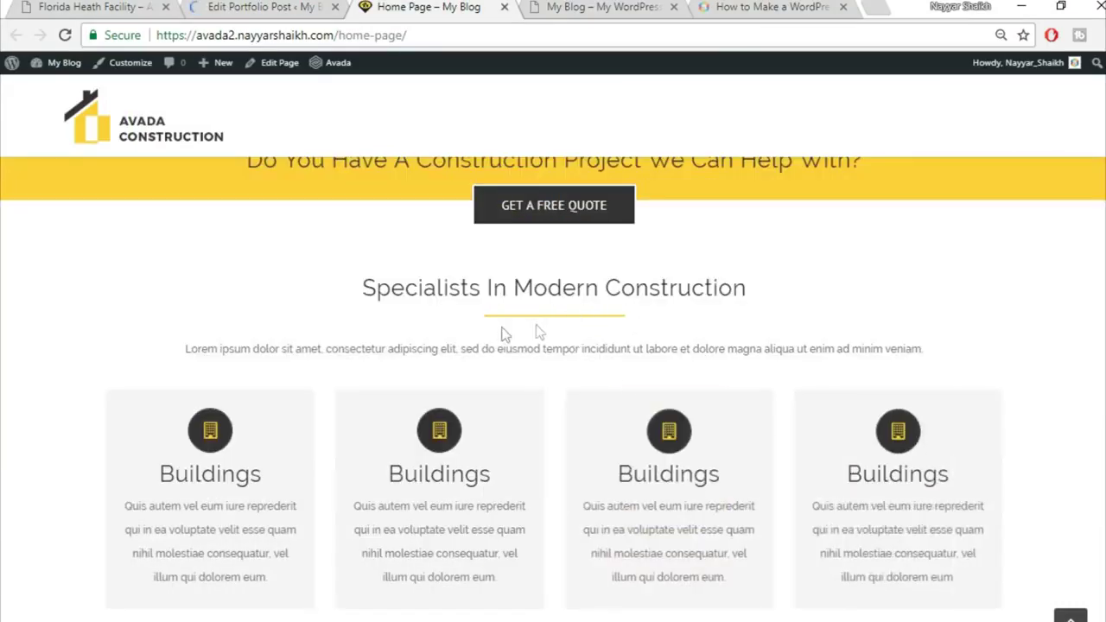
left_click(269, 7)
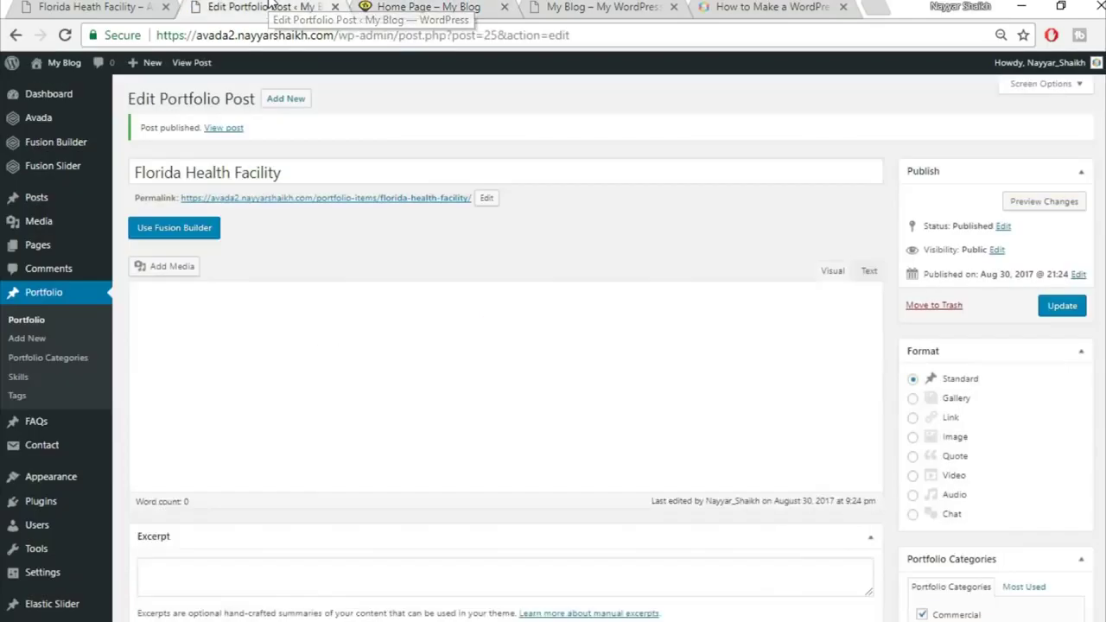
mouse_move(49, 251)
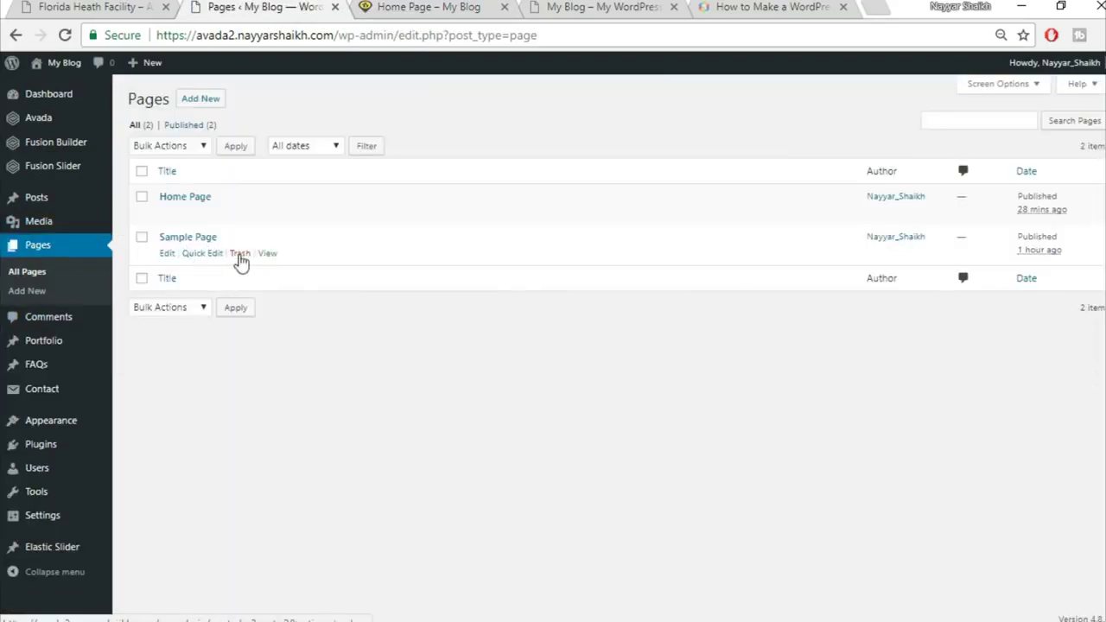
left_click(239, 254)
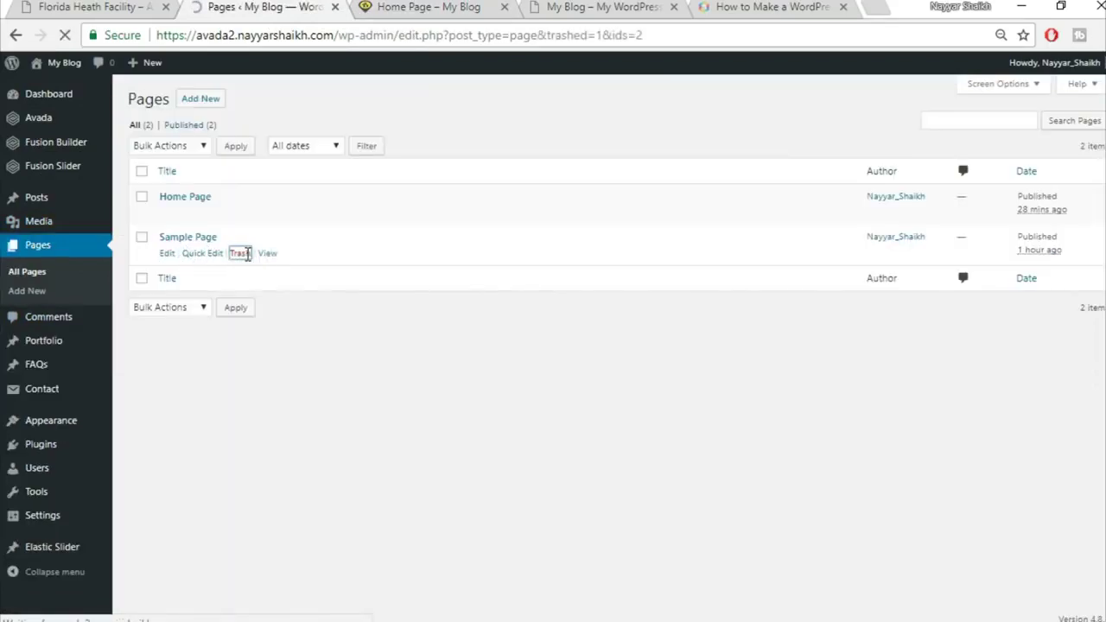
Open the Home Page in the Fusion Builder editor
mouse_move(167, 250)
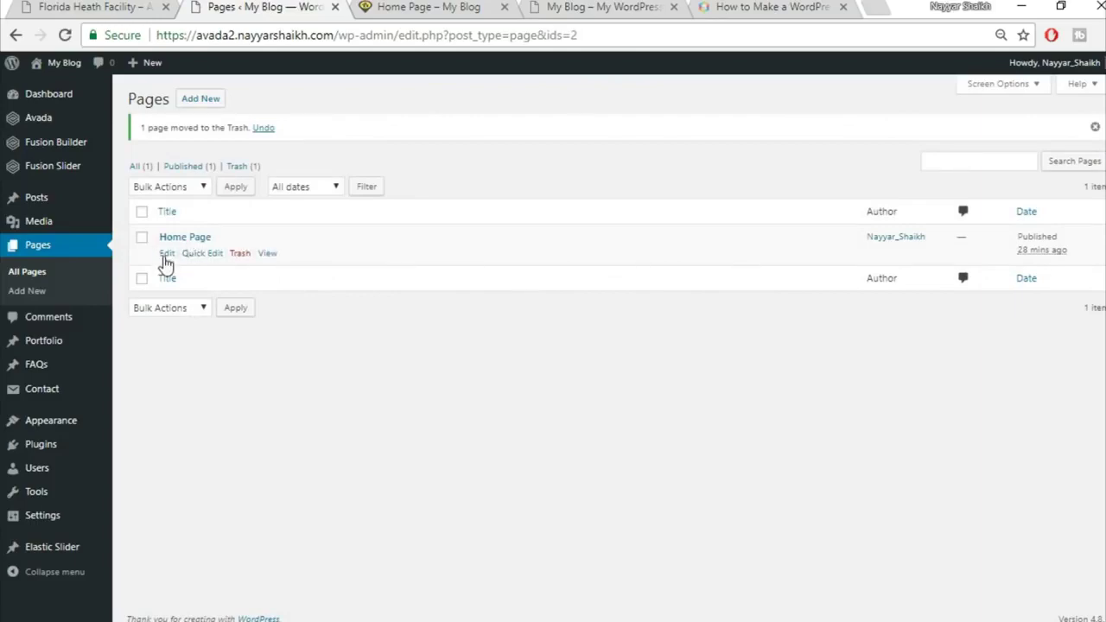
left_click(167, 254)
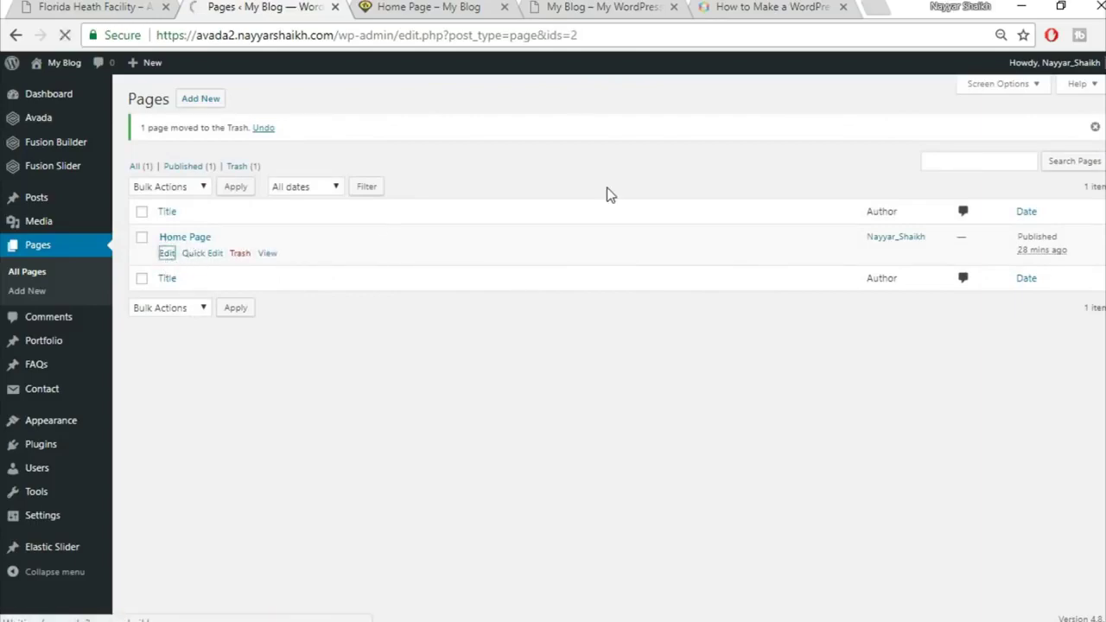
scroll(658, 177, "down", 1)
scroll(658, 177, "down", 5)
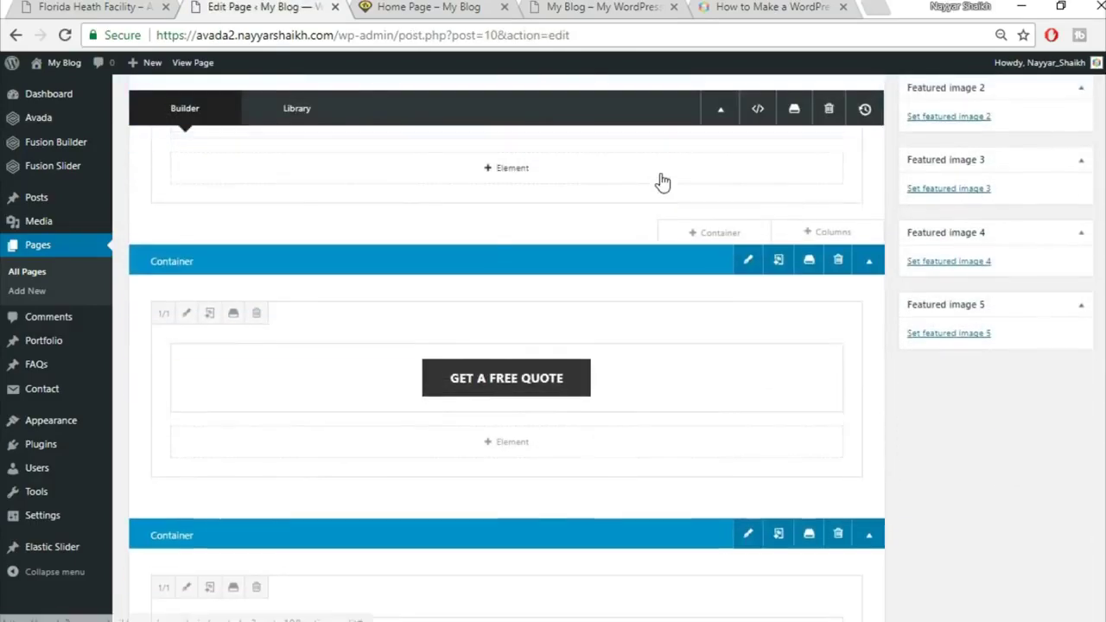
Delete the old saved Top2 and Top1 containers from the library
scroll(662, 181, "up", 2)
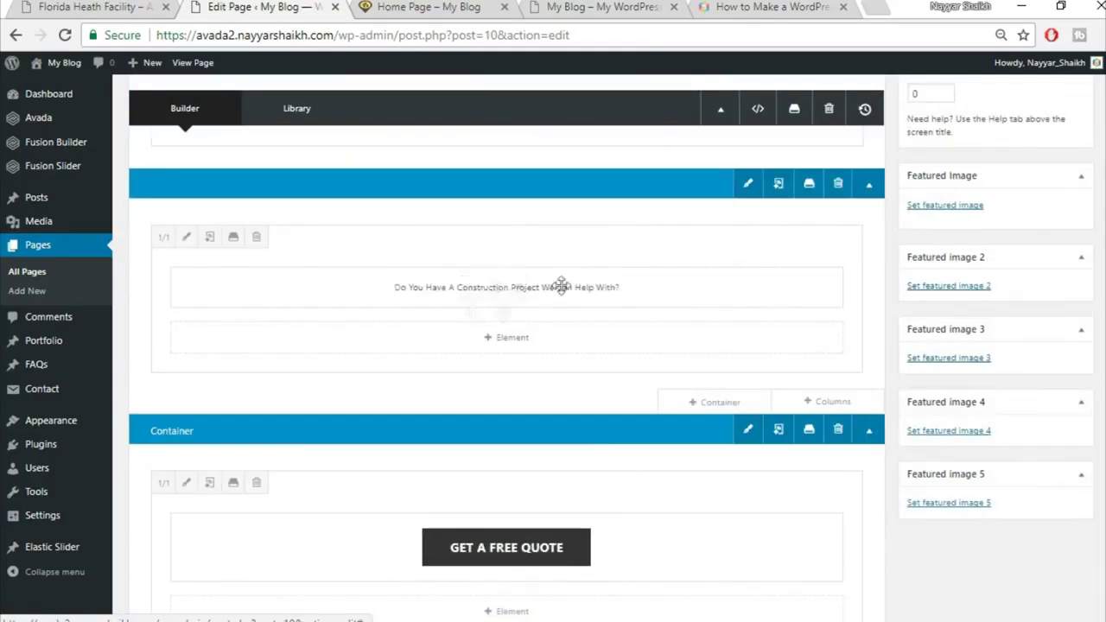
left_click(810, 184)
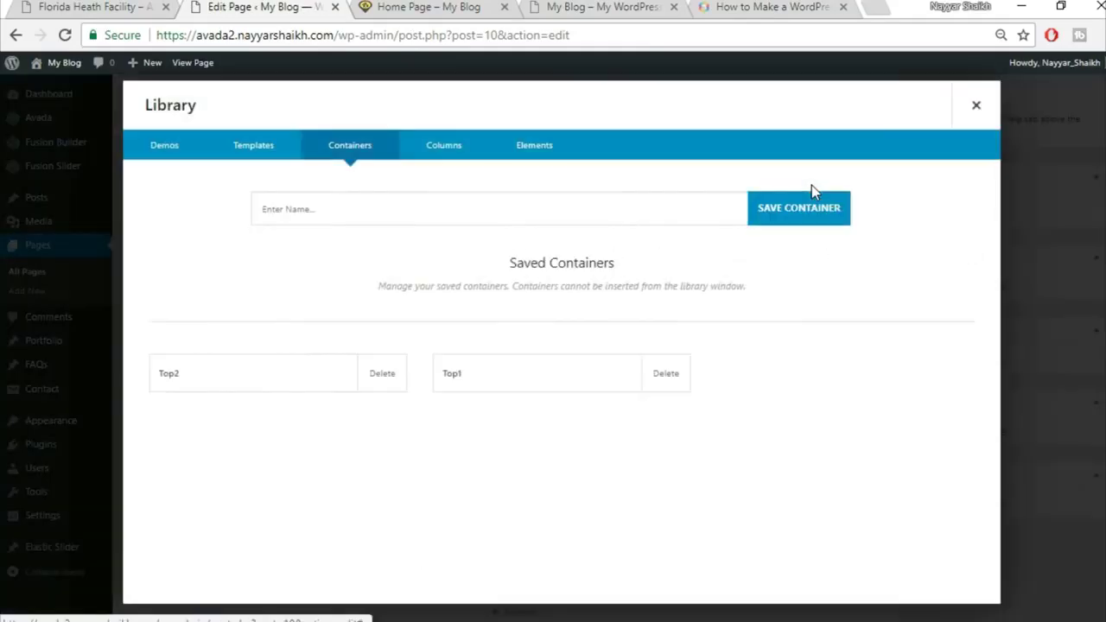
left_click(384, 380)
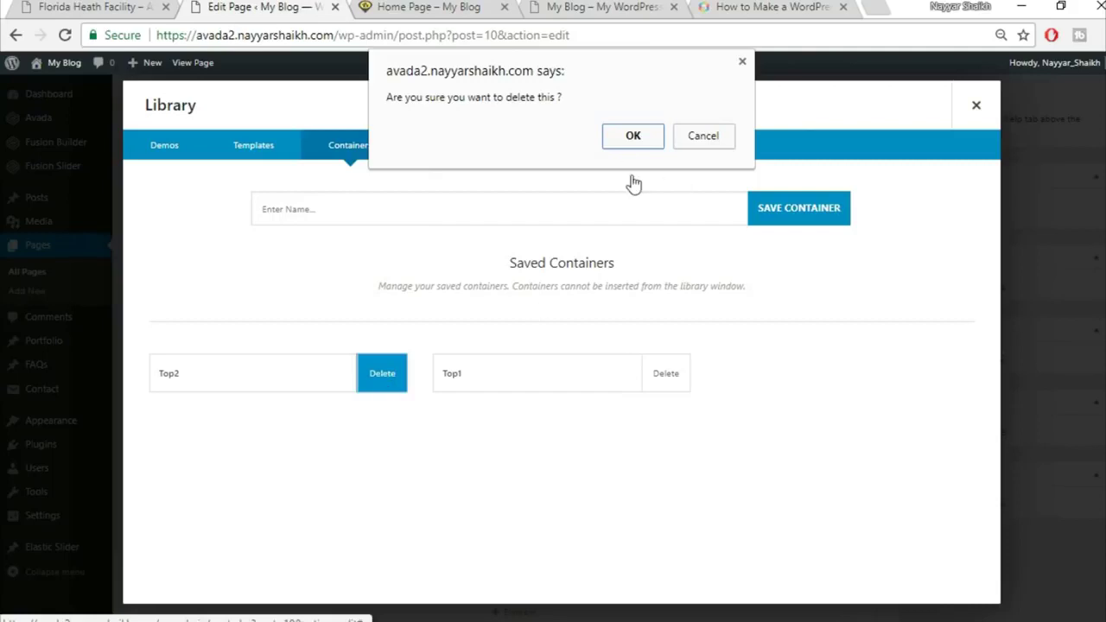
left_click(633, 137)
left_click(384, 391)
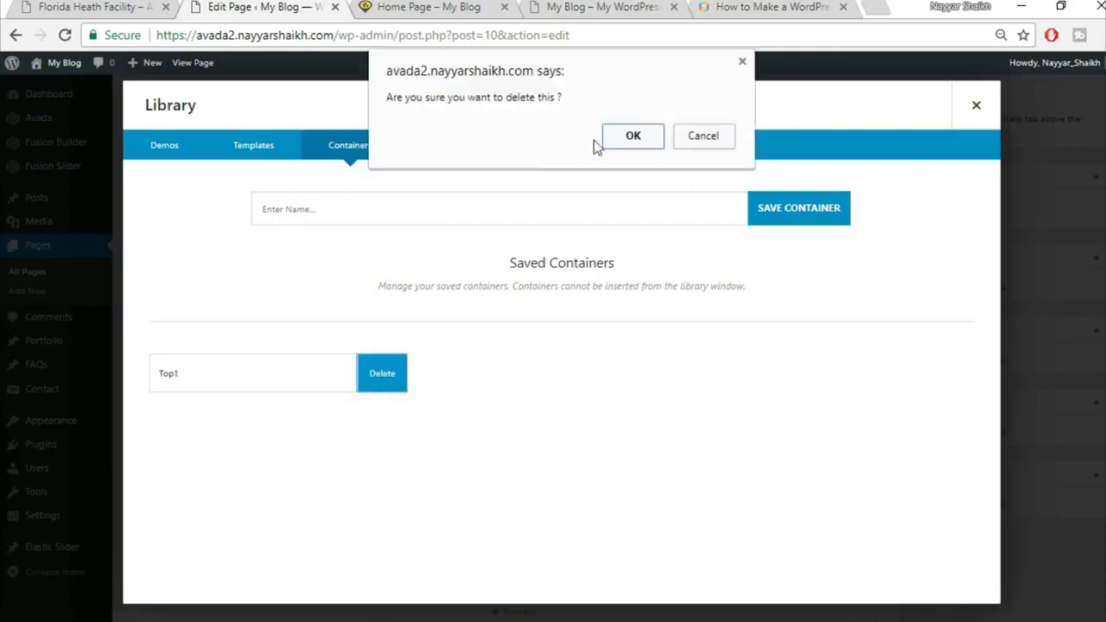
left_click(637, 141)
Save the construction-project banner as container Top1 and the free-quote section as Top2
left_click(459, 216)
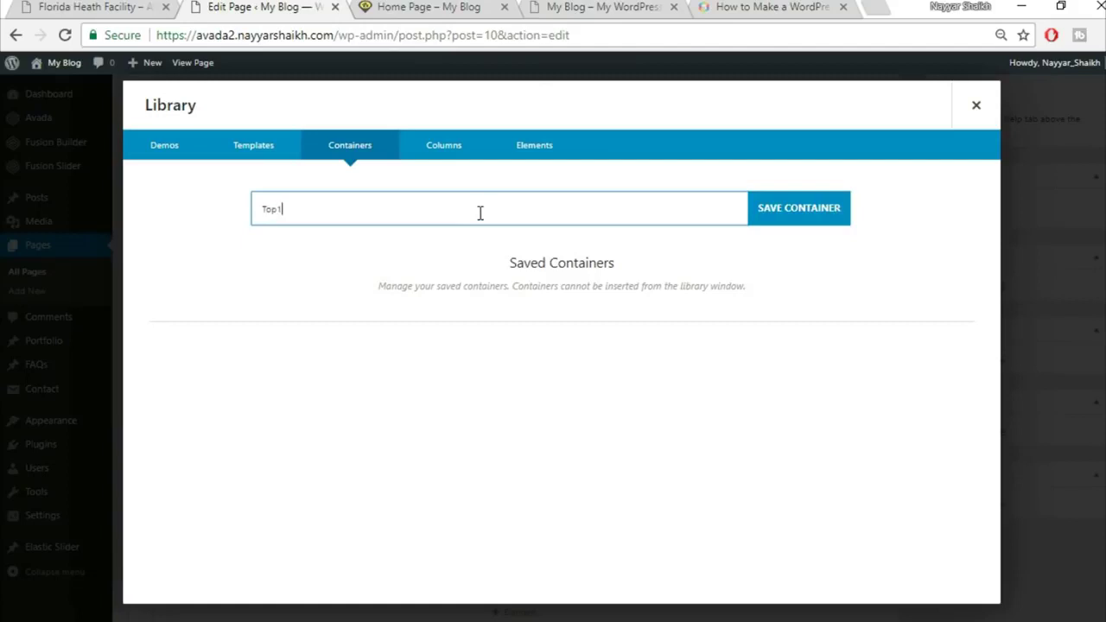
left_click(812, 206)
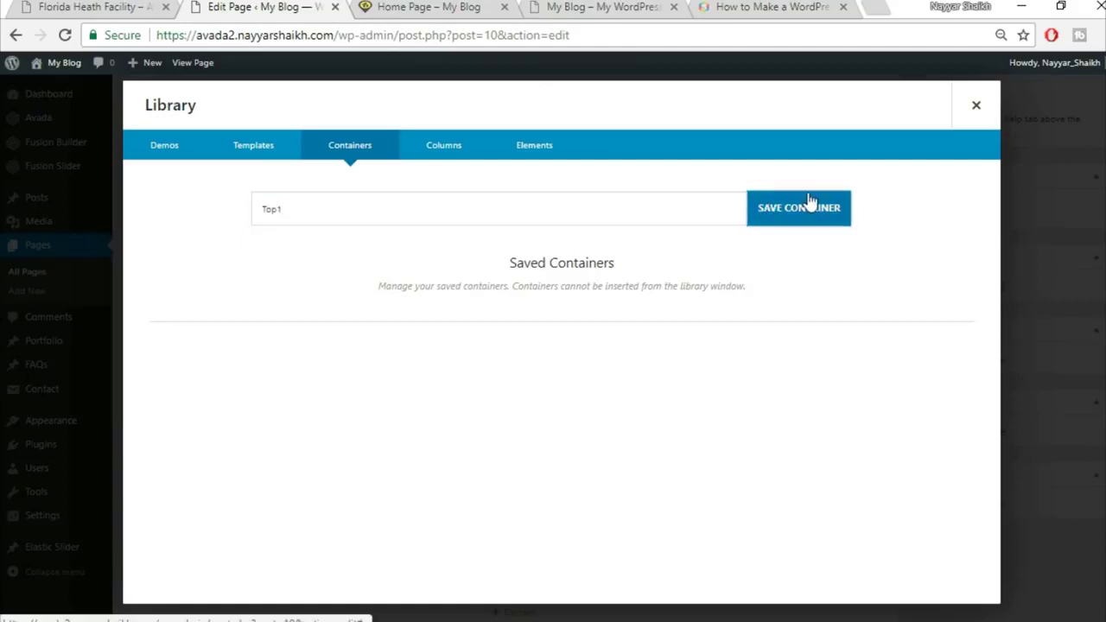
left_click(976, 105)
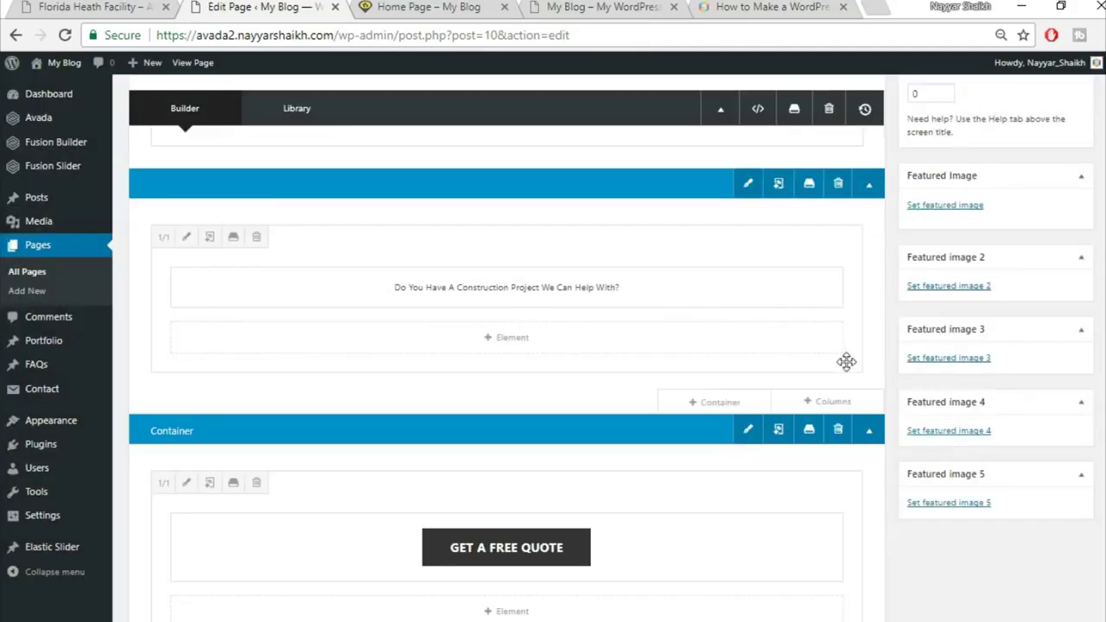
scroll(846, 361, "down", 1)
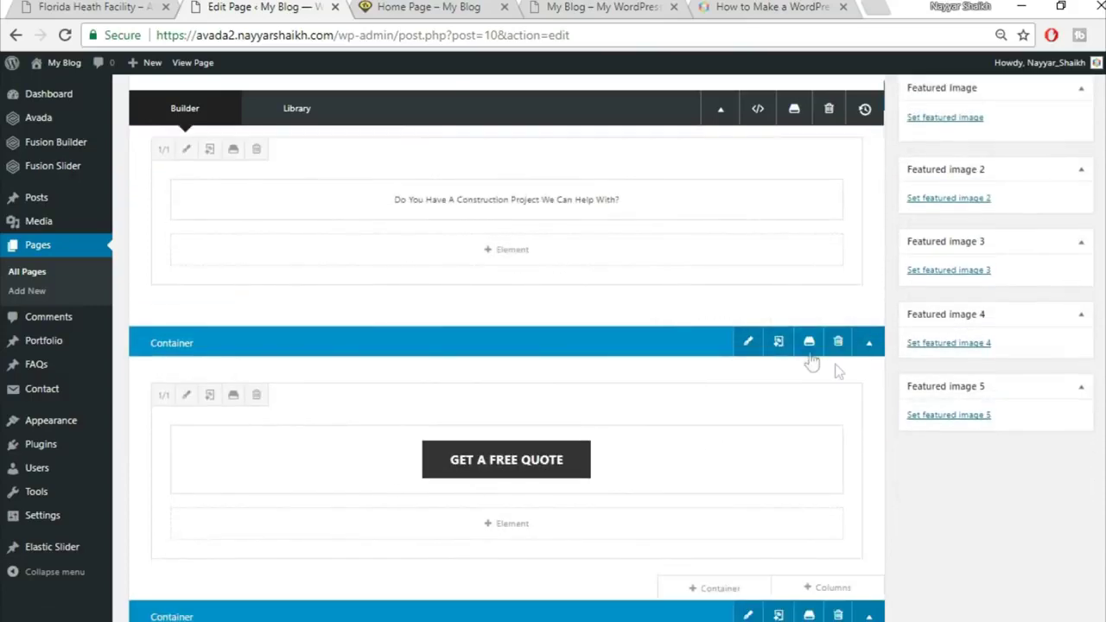
left_click(807, 343)
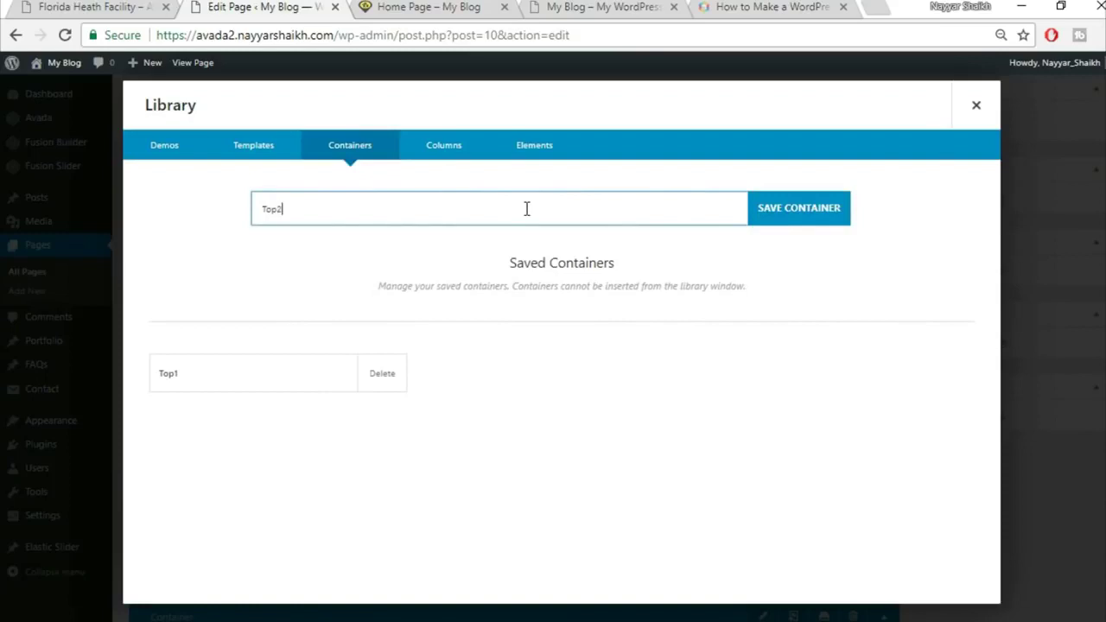
left_click(819, 210)
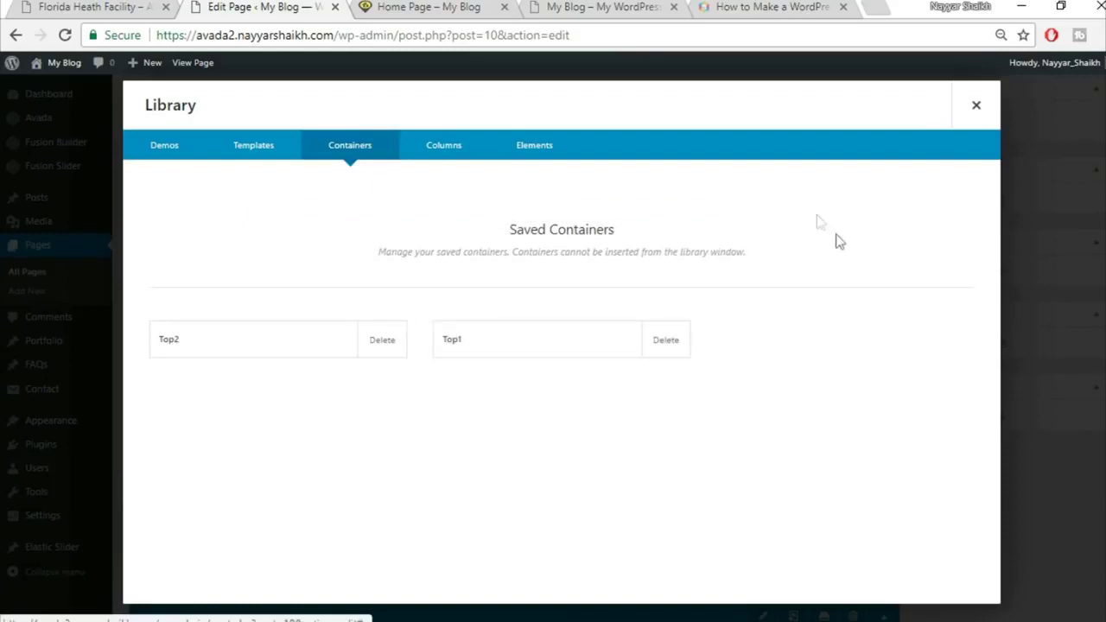
left_click(976, 104)
Save the Specialists in Modern Construction section as container Title
scroll(765, 331, "down", 1)
scroll(765, 331, "up", 3)
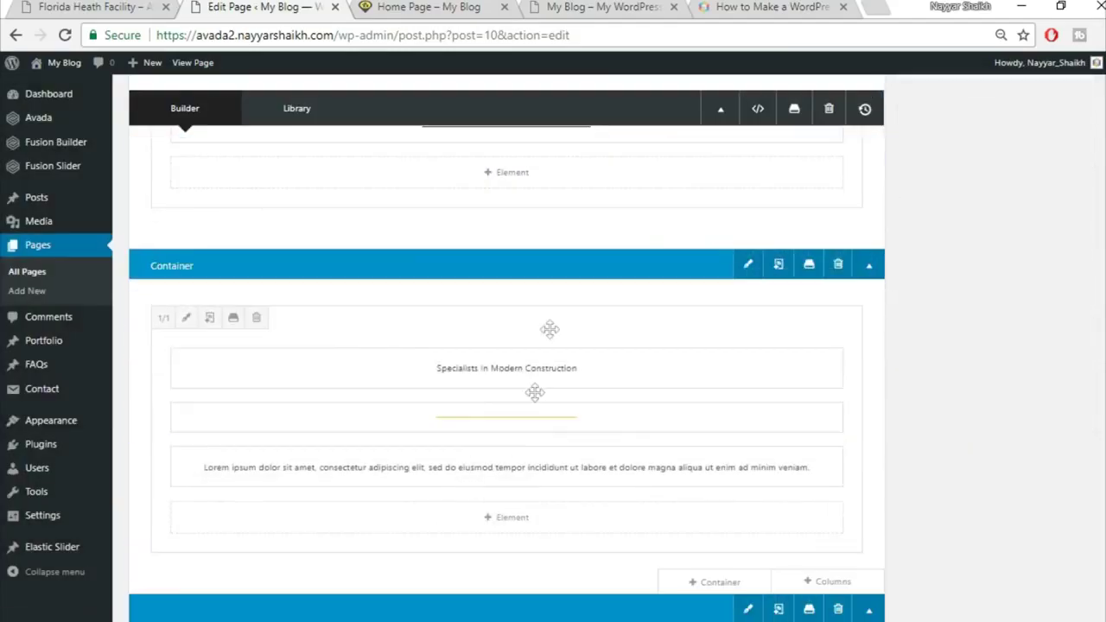
left_click(810, 264)
left_click(493, 208)
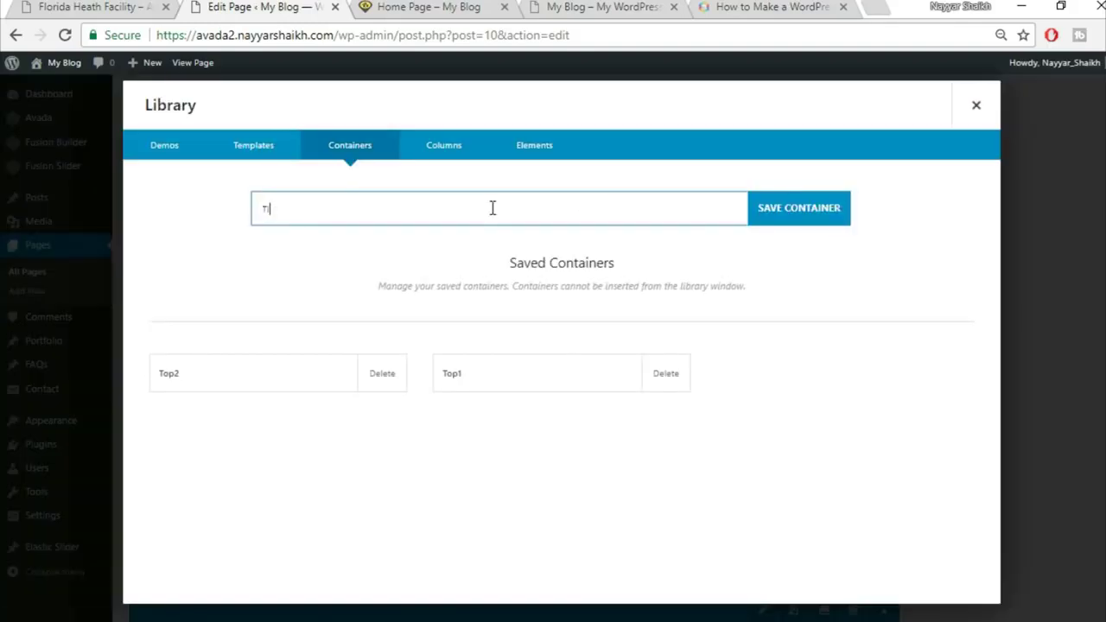
type("Top3")
left_click(832, 215)
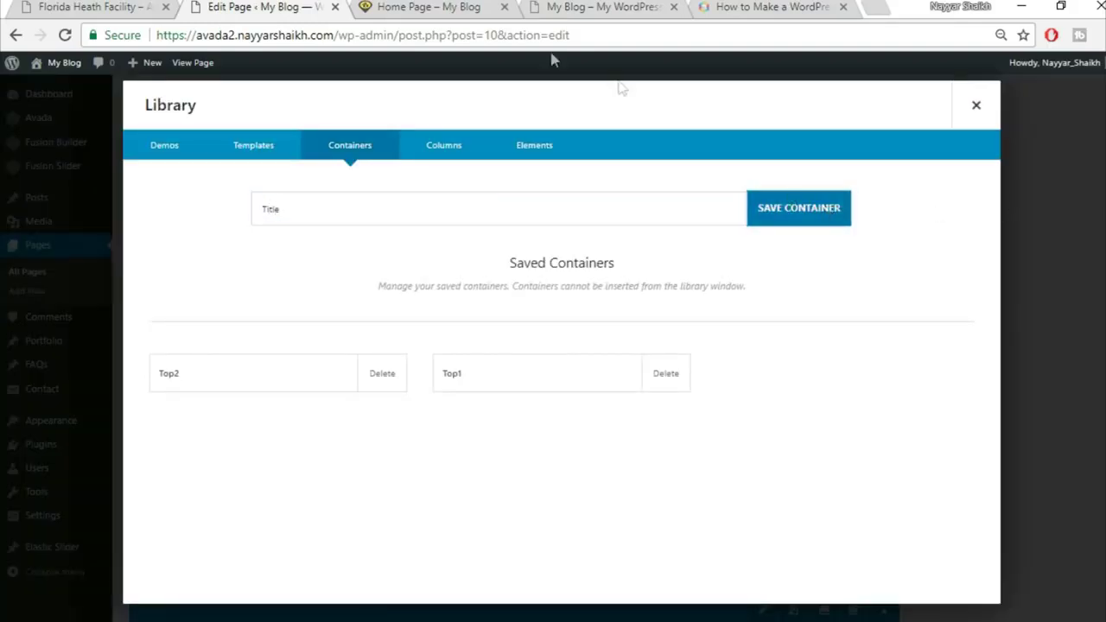
left_click(462, 7)
scroll(467, 324, "down", 1)
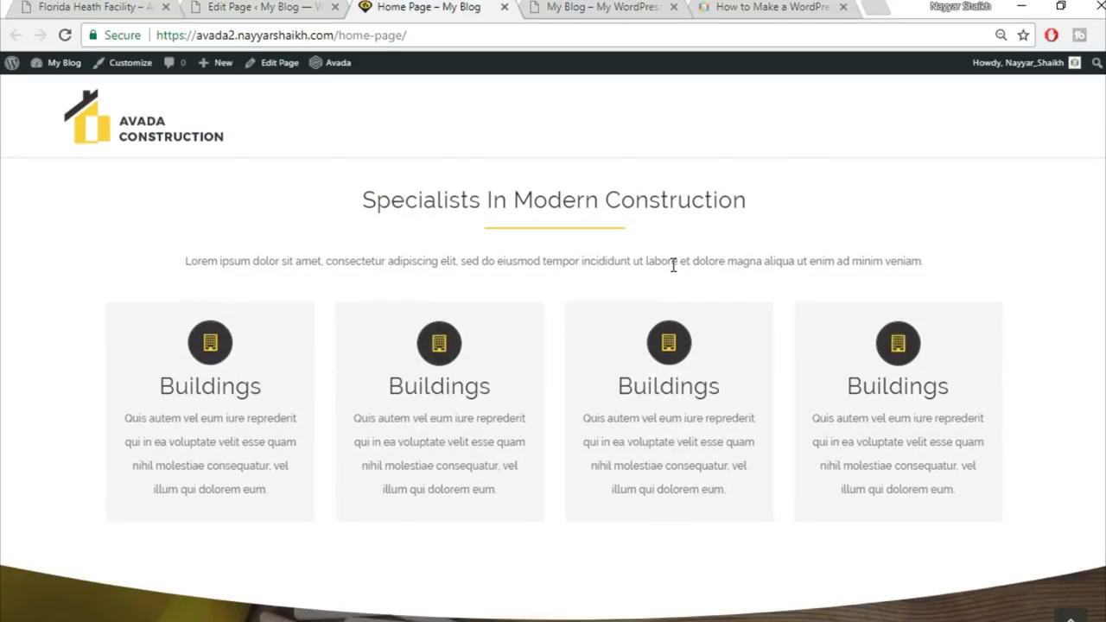
Review the Specialists text on the live Florida Heath Facility page, then request deleting the saved Title container
left_click(145, 6)
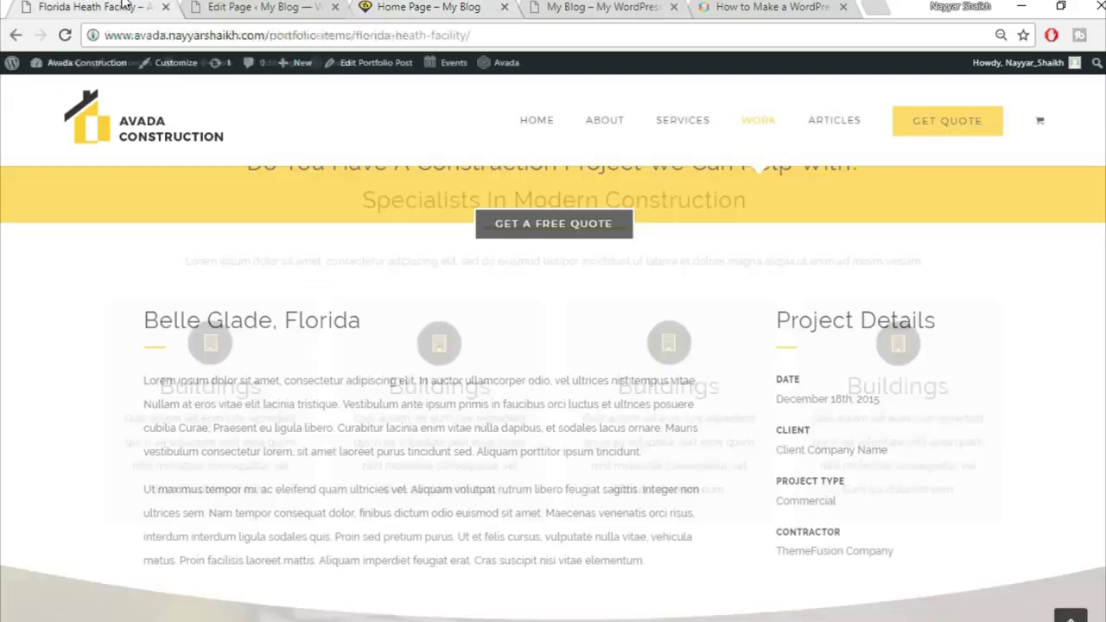
scroll(784, 358, "down", 8)
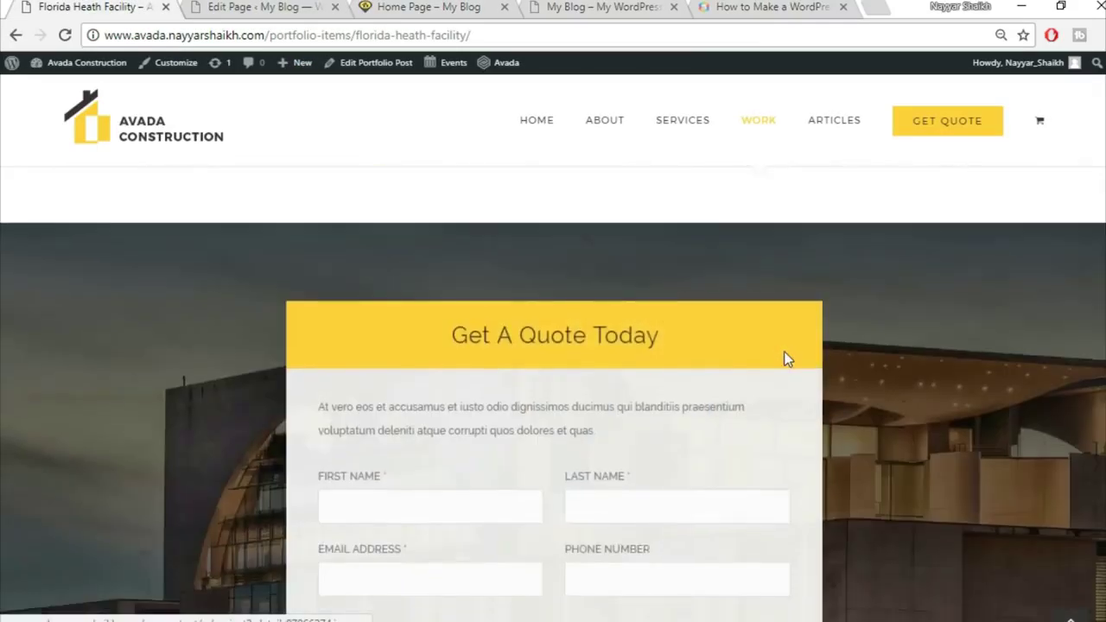
scroll(788, 406, "up", 10)
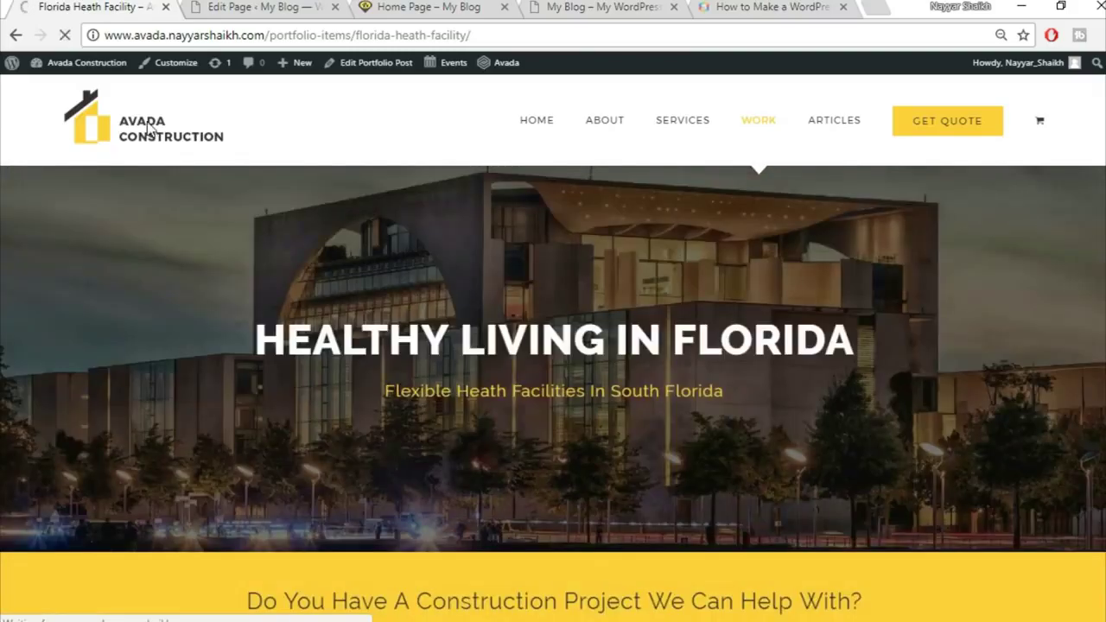
scroll(308, 213, "down", 6)
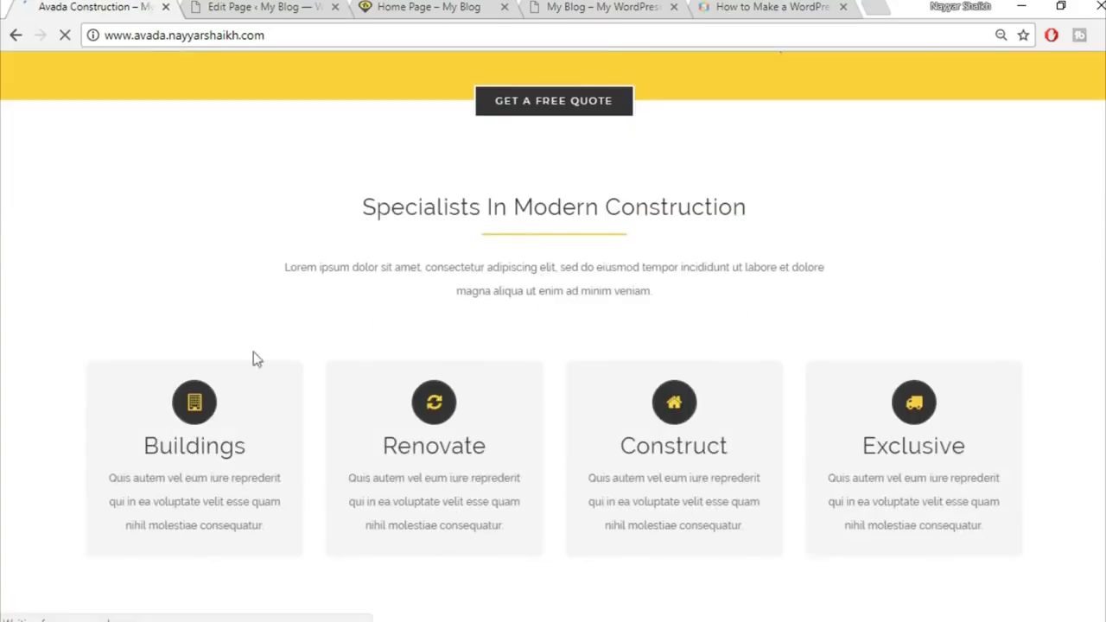
left_click_drag(284, 267, 169, 308)
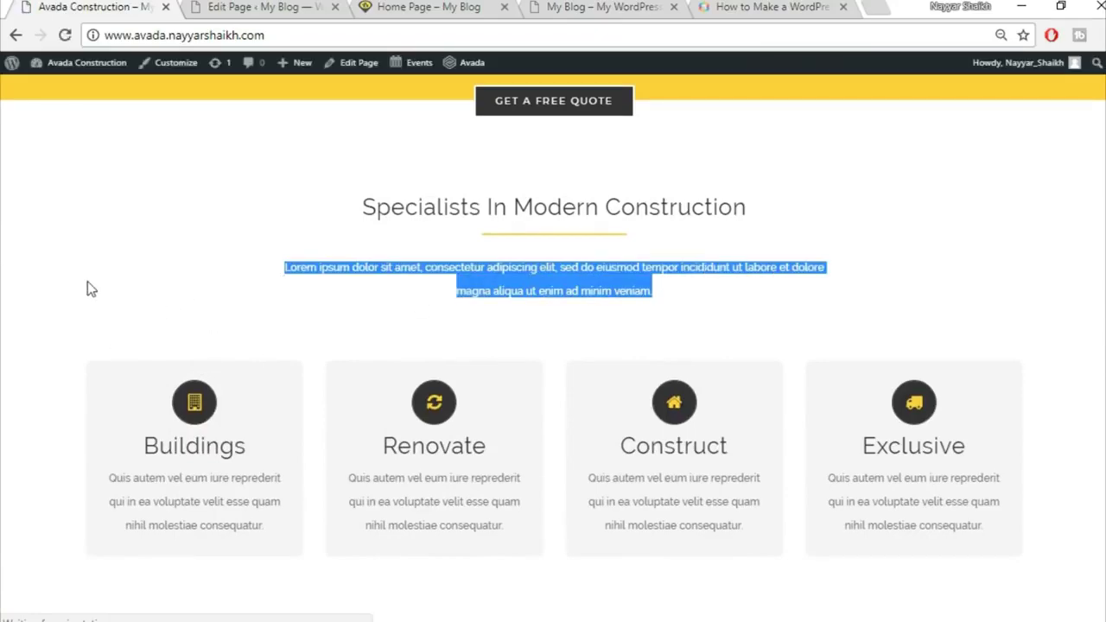
left_click(89, 286)
scroll(91, 260, "up", 1)
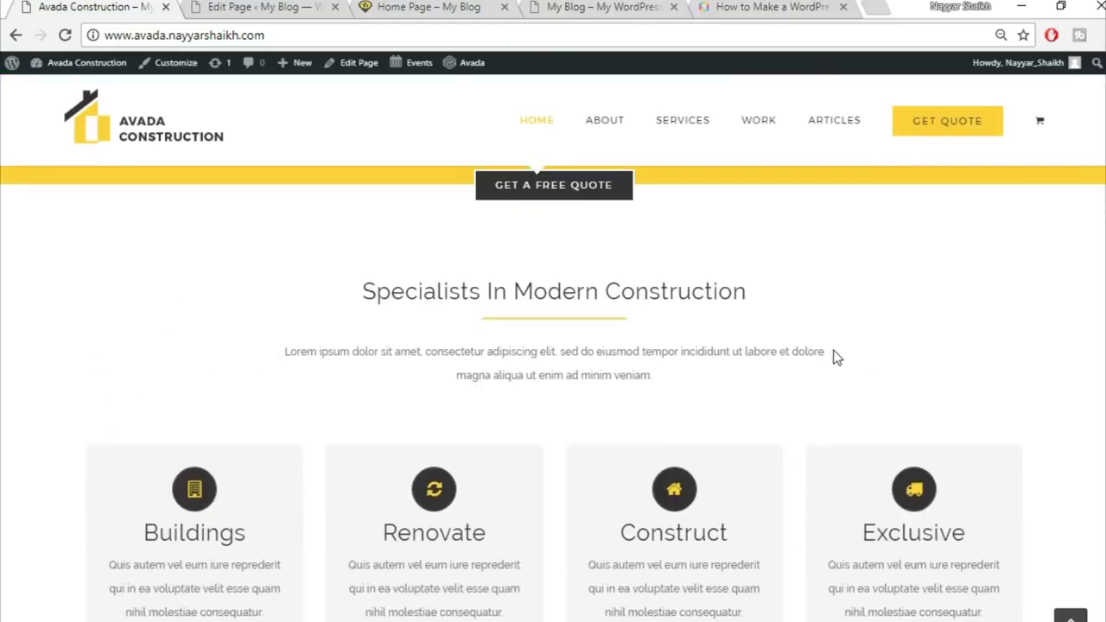
left_click_drag(358, 285, 736, 406)
left_click(719, 383)
left_click(466, 7)
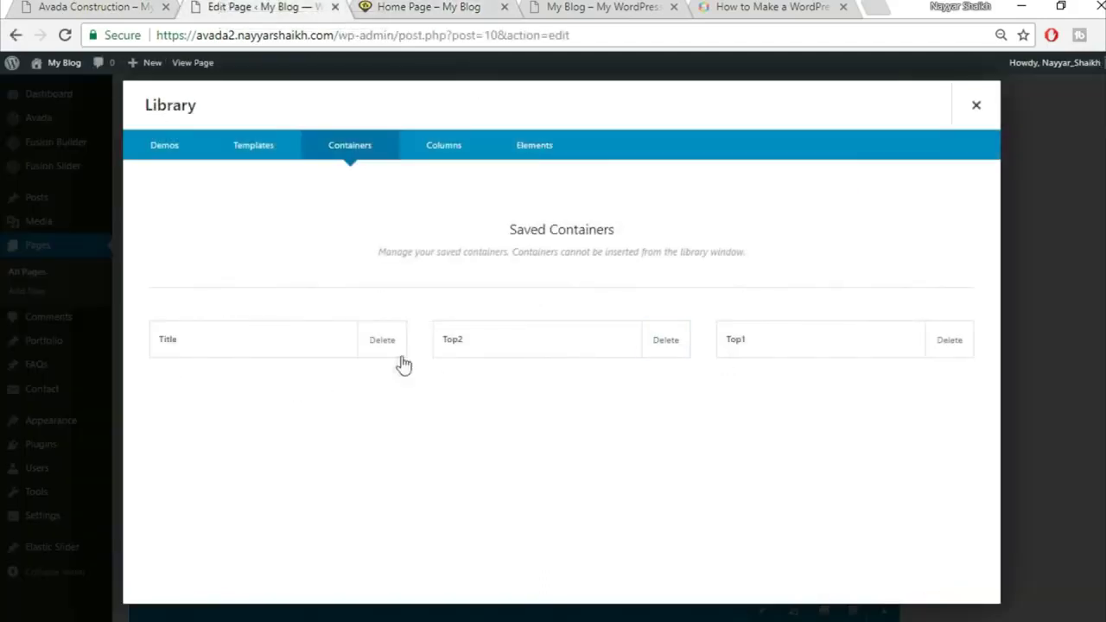
left_click(385, 353)
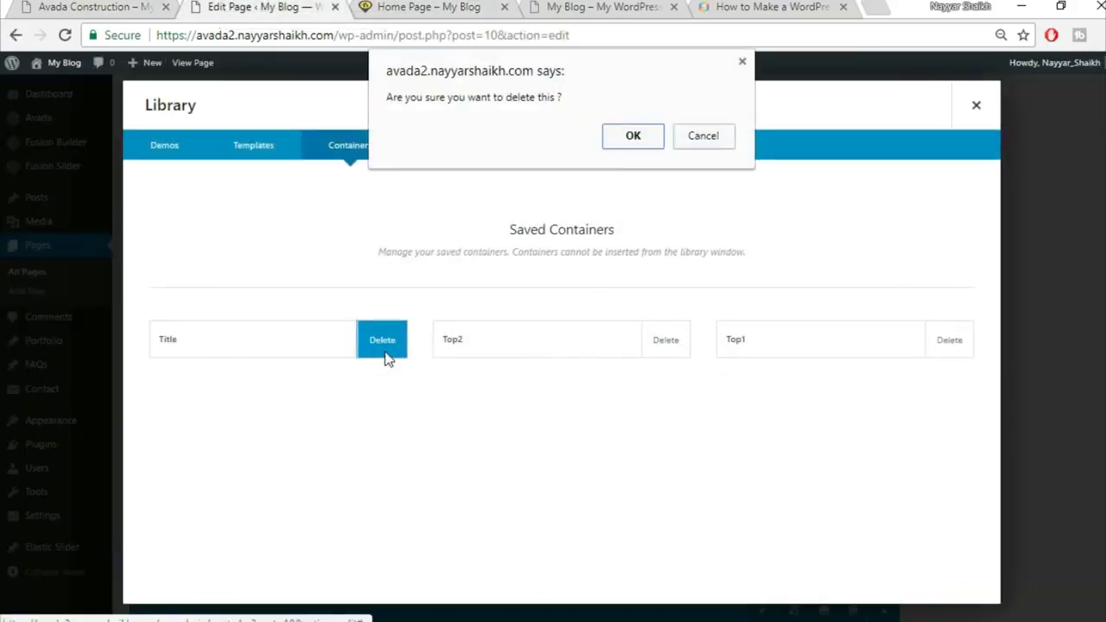
Confirm deleting the Title container, then save the Specialists column with 50 top and 15% side padding
left_click(635, 140)
left_click(974, 106)
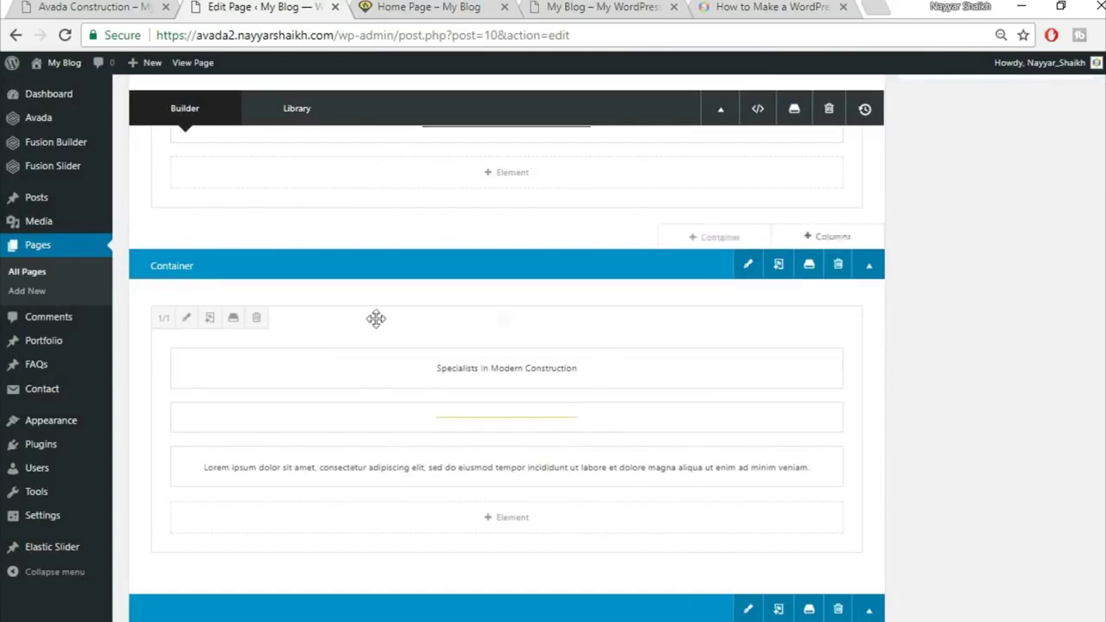
left_click(188, 317)
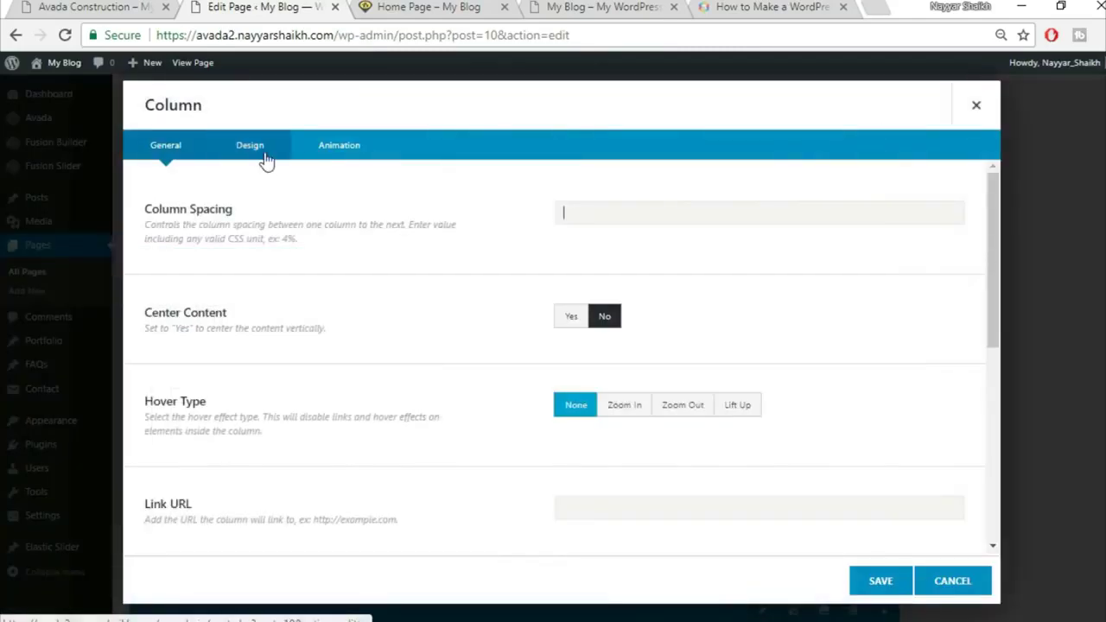
left_click(260, 148)
scroll(825, 355, "down", 1)
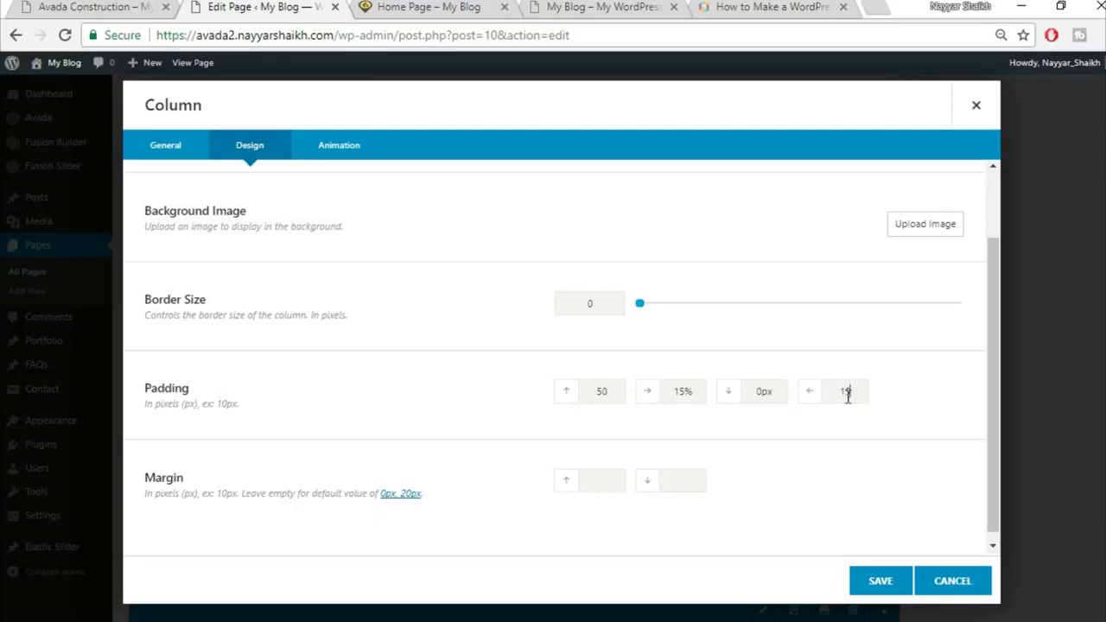
left_click(883, 586)
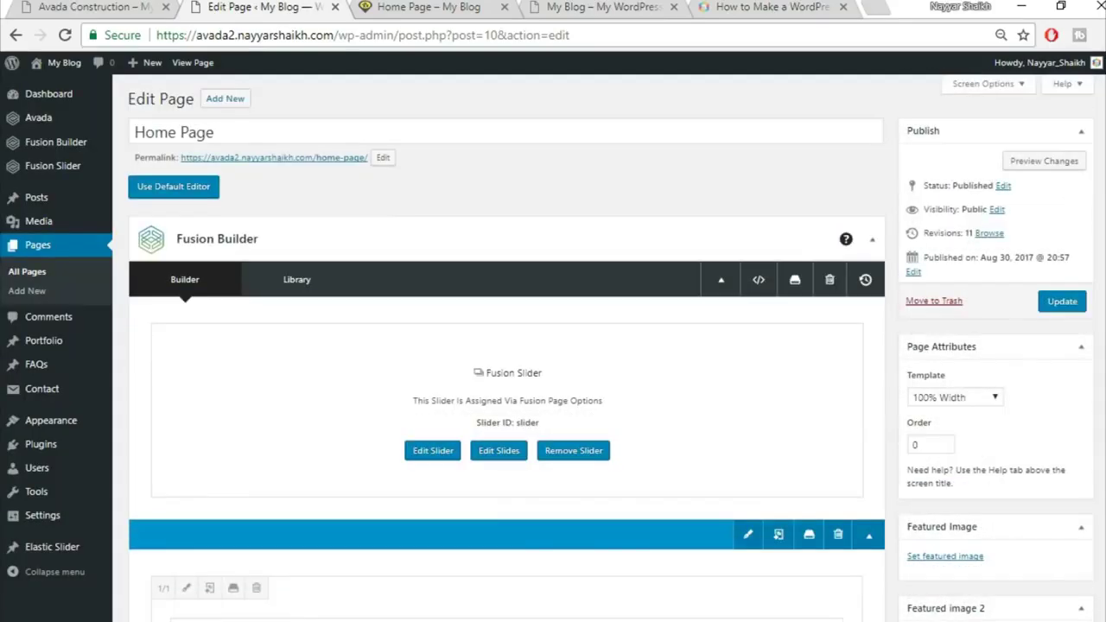
Update the Home Page and reload the live home page to check the narrowed Specialists paragraph
left_click(1075, 304)
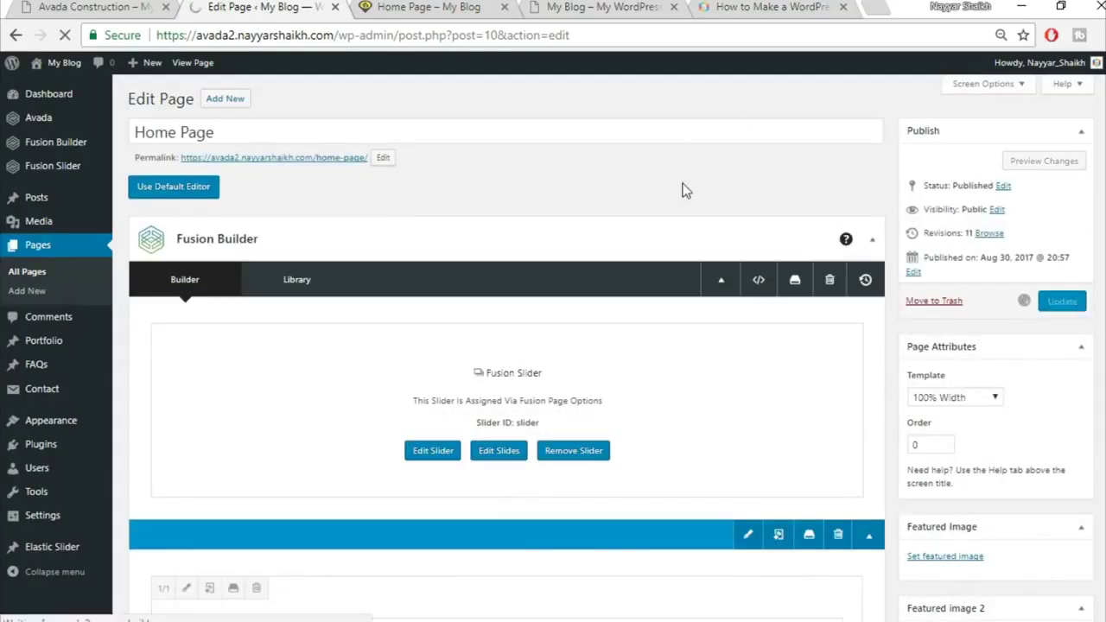
left_click(419, 8)
left_click(415, 33)
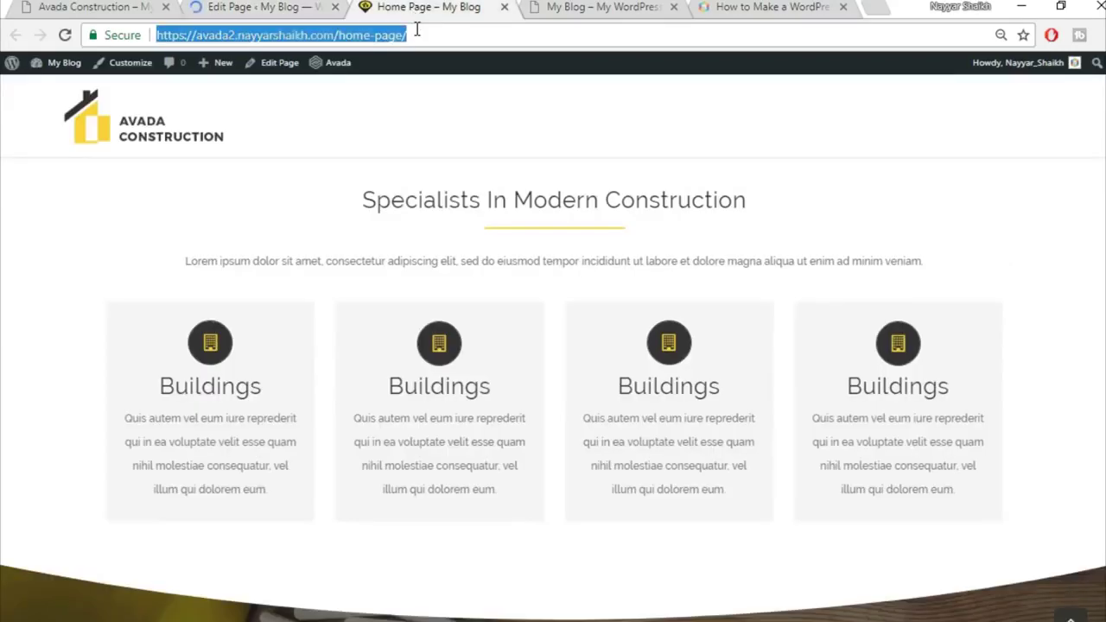
key("Return")
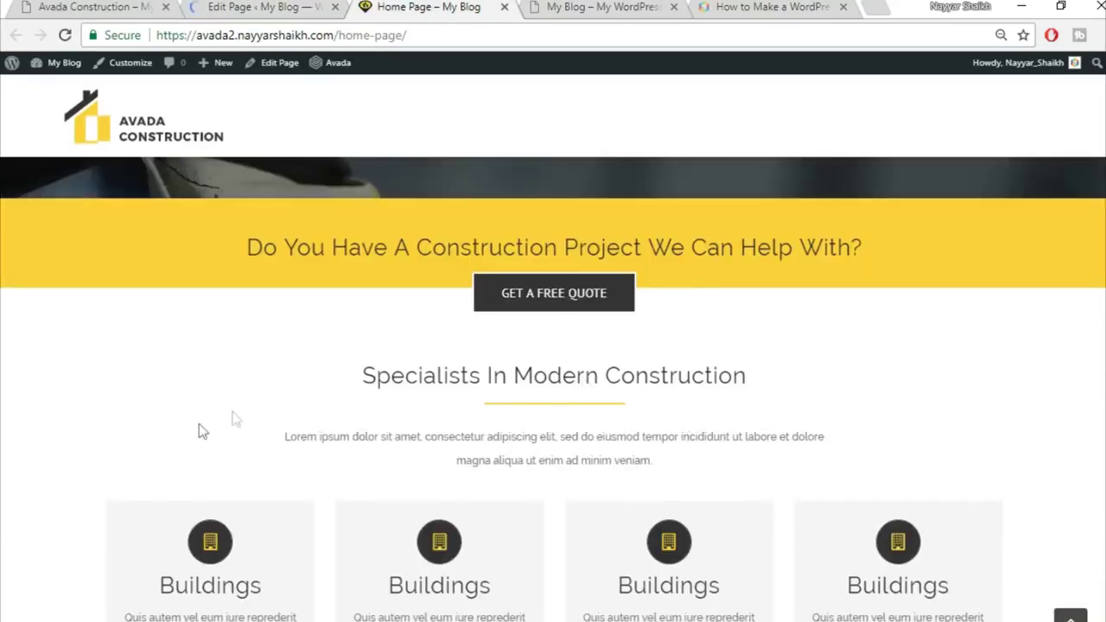
scroll(923, 337, "down", 1)
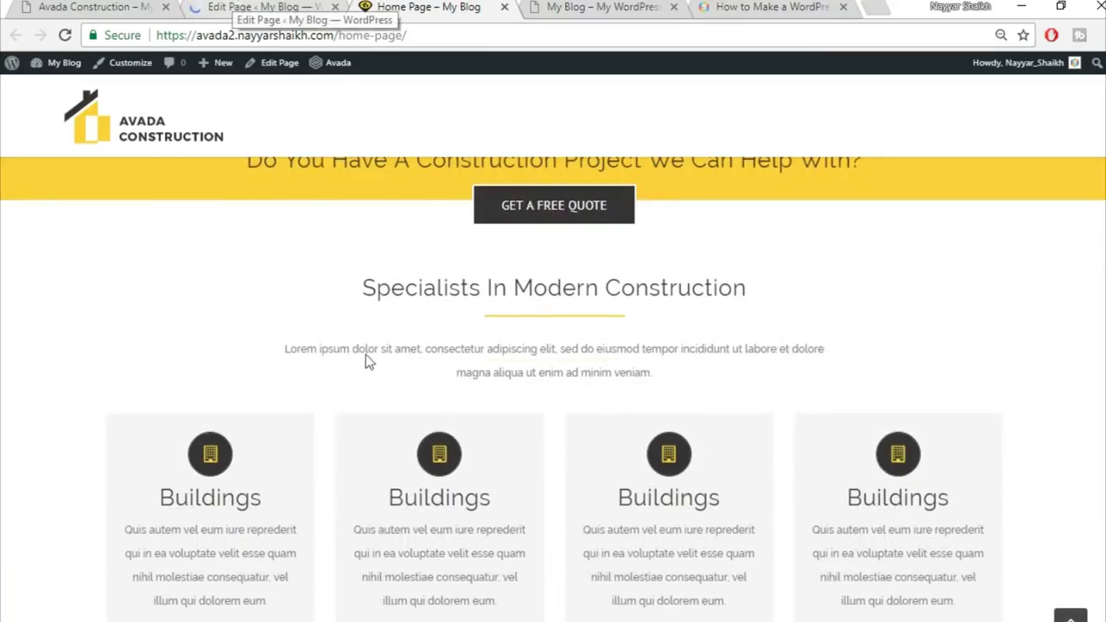
left_click(255, 6)
Re-save the Specialists in Modern Construction container to the library as 'Title', then go to Portfolio posts
scroll(410, 284, "down", 10)
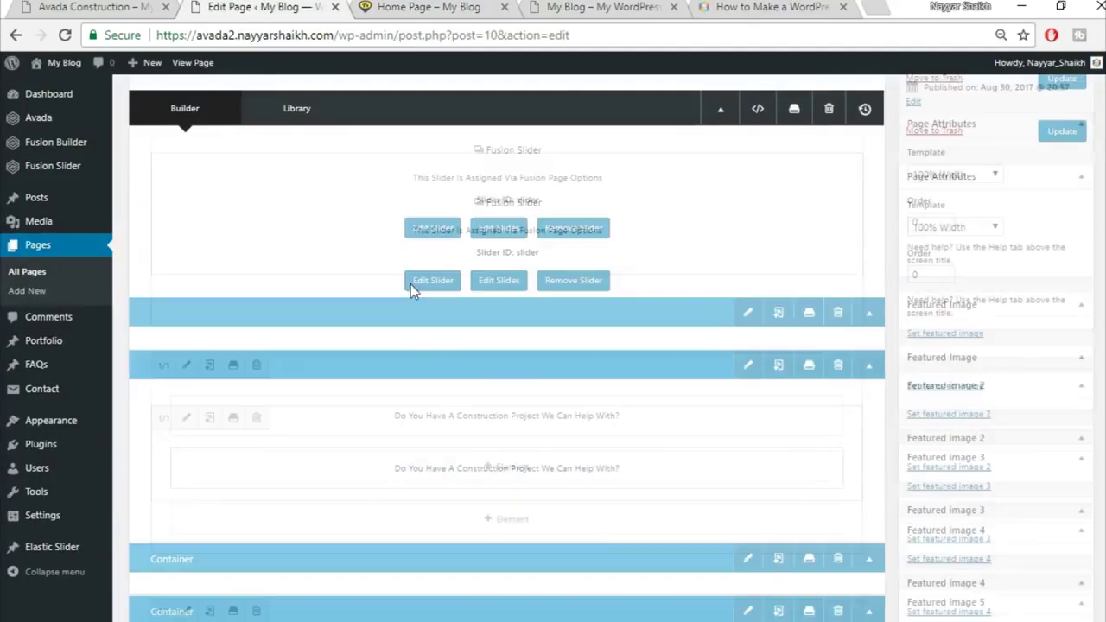
scroll(691, 294, "up", 1)
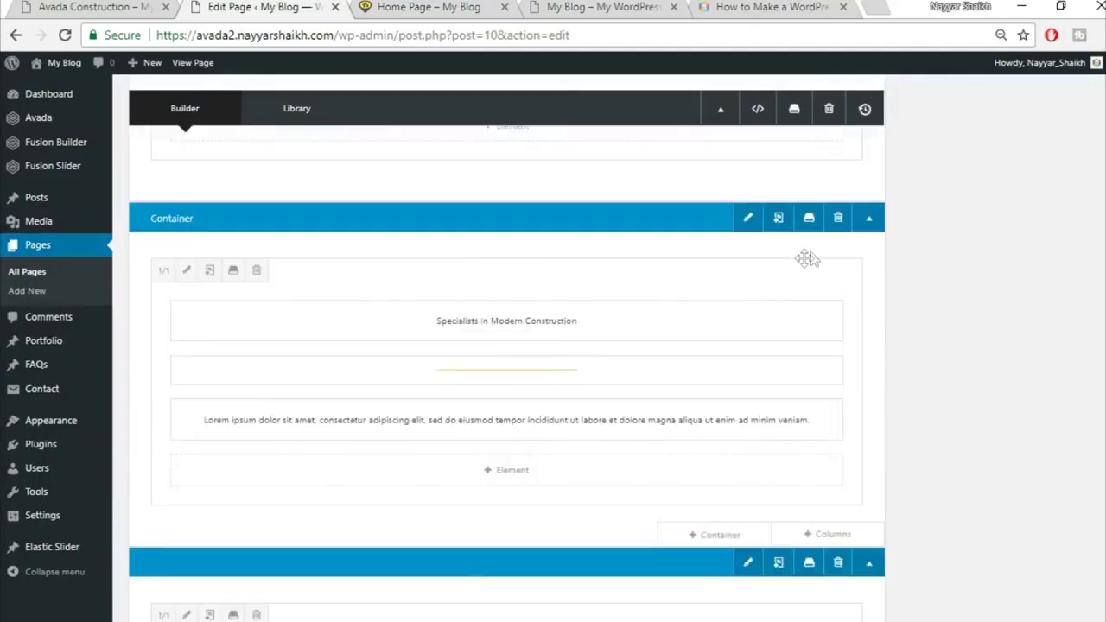
left_click(809, 220)
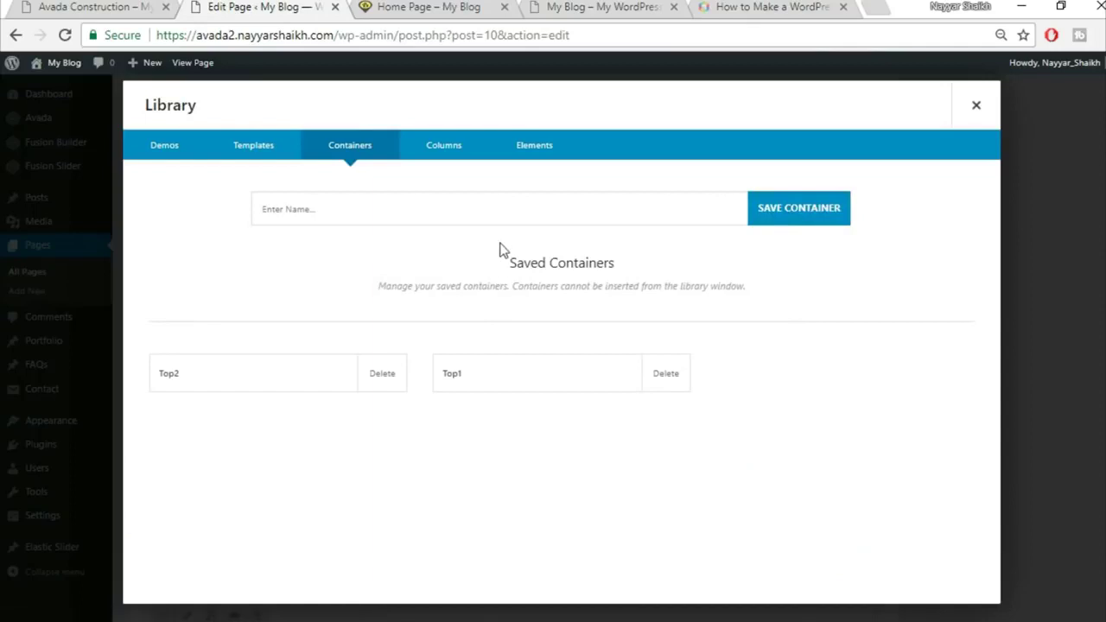
left_click(510, 212)
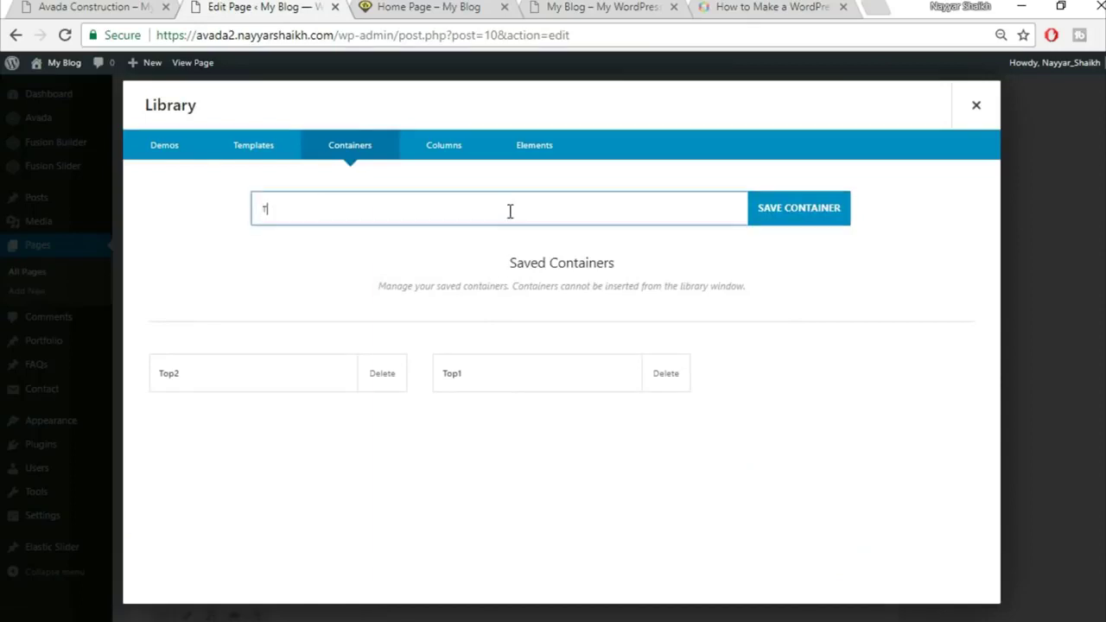
left_click(790, 227)
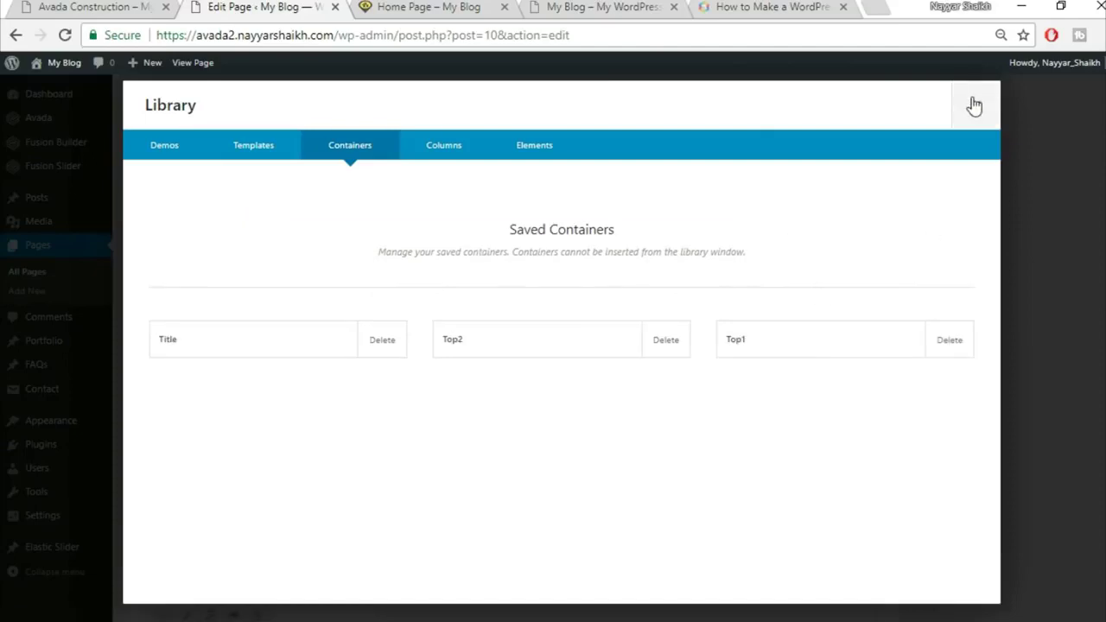
left_click(976, 105)
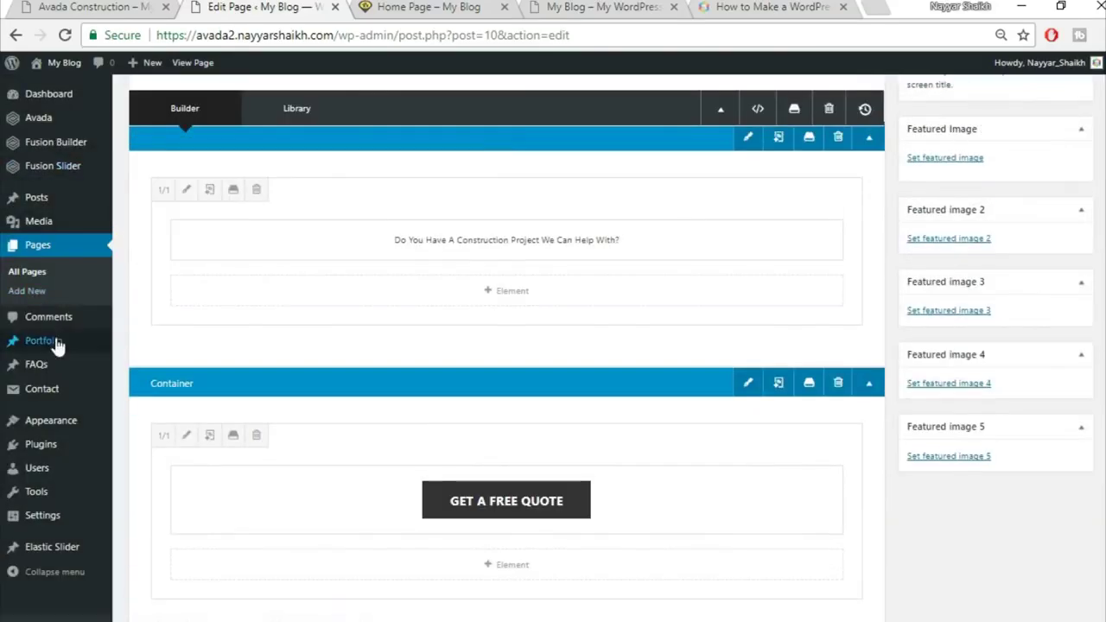
left_click(50, 343)
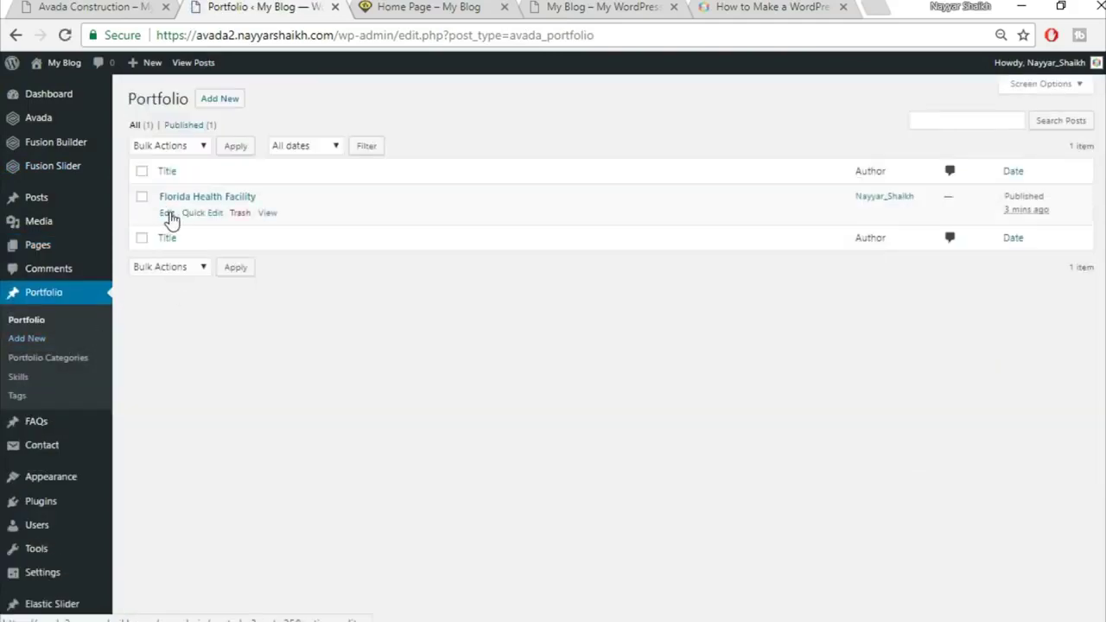
Edit the Florida Health Facility post, glance at its live page, and enable Fusion Builder
left_click(169, 214)
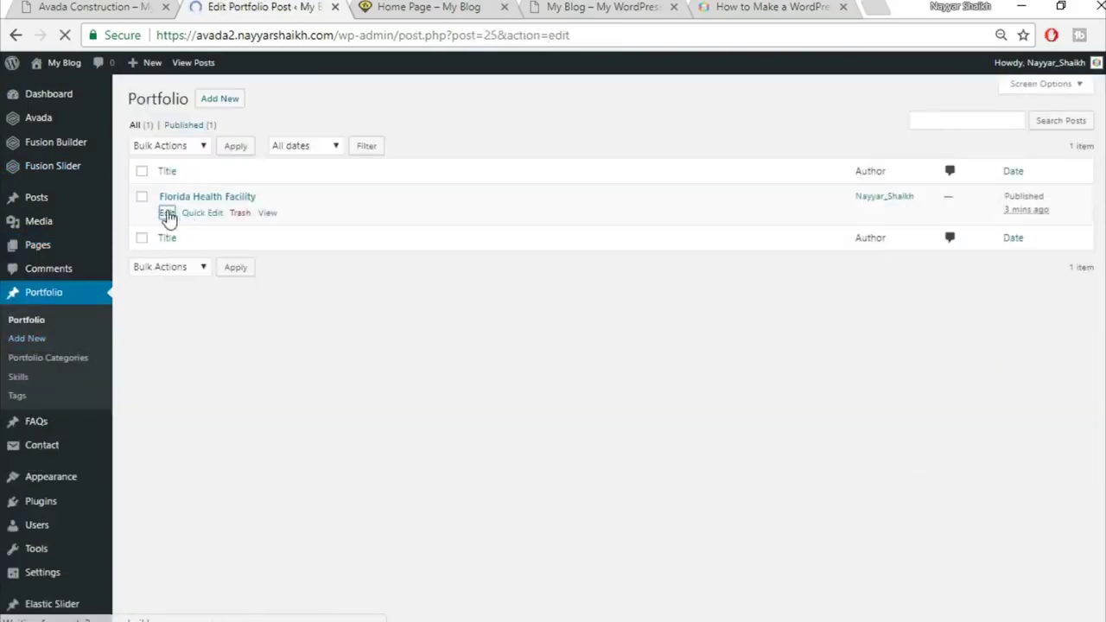
left_click(69, 6)
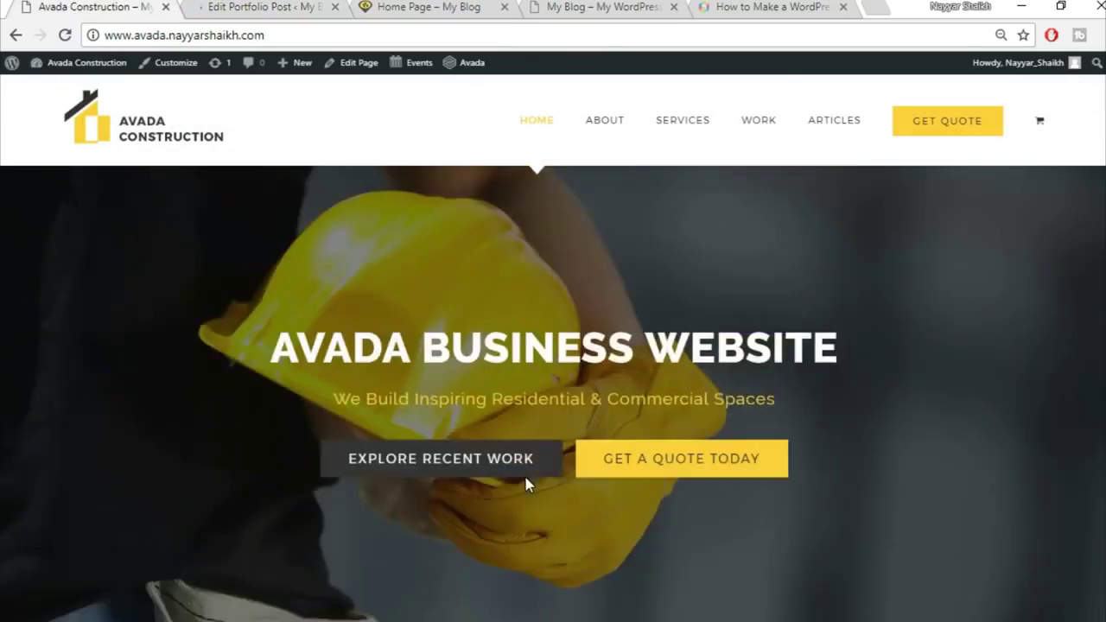
left_click(275, 6)
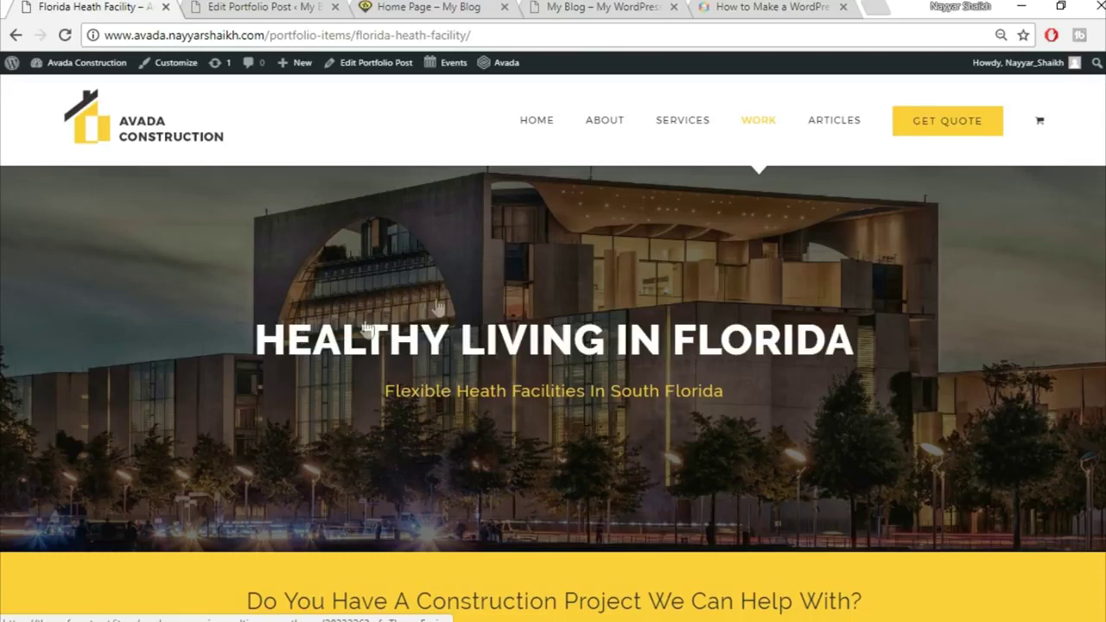
left_click(230, 6)
left_click(181, 199)
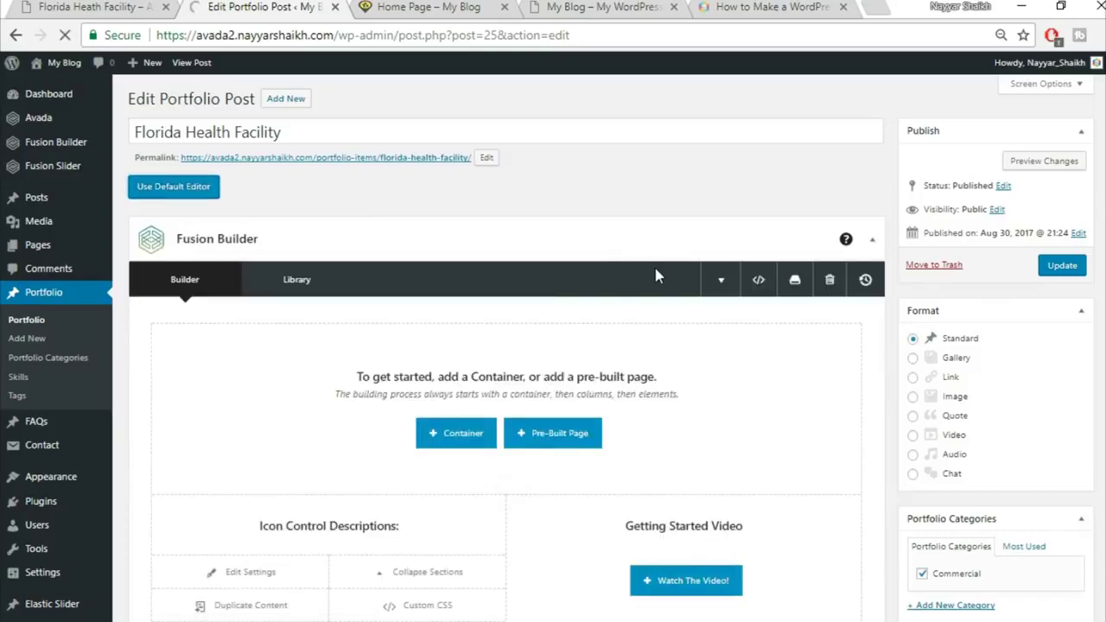
Collapse the Custom Fields, Excerpt, Comments and Discussion boxes
mouse_move(883, 317)
scroll(883, 314, "down", 10)
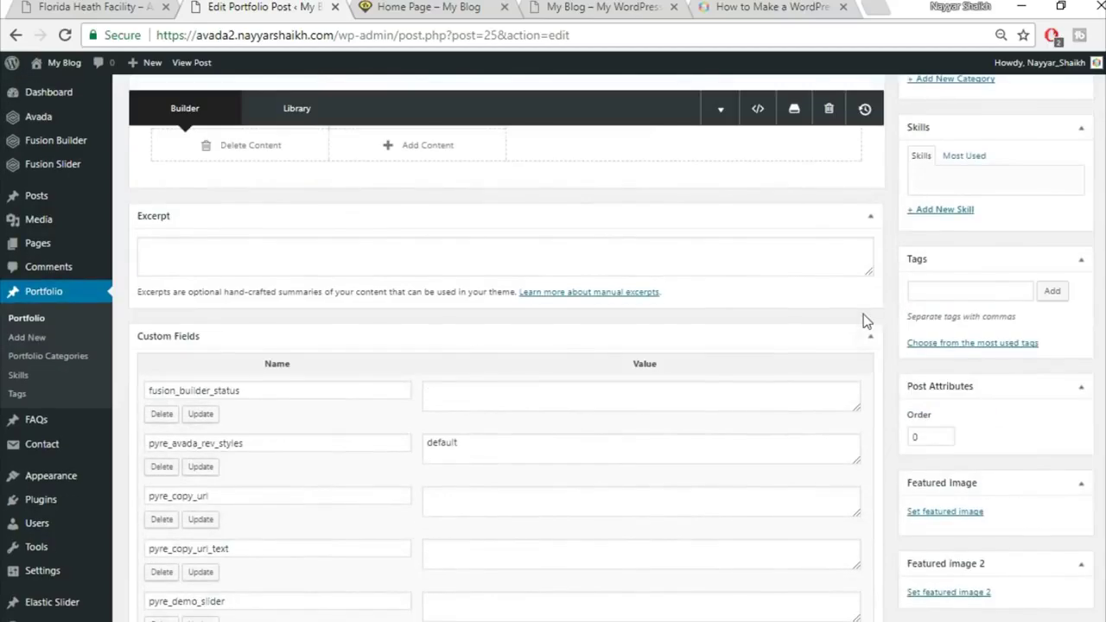
left_click(867, 337)
left_click(869, 219)
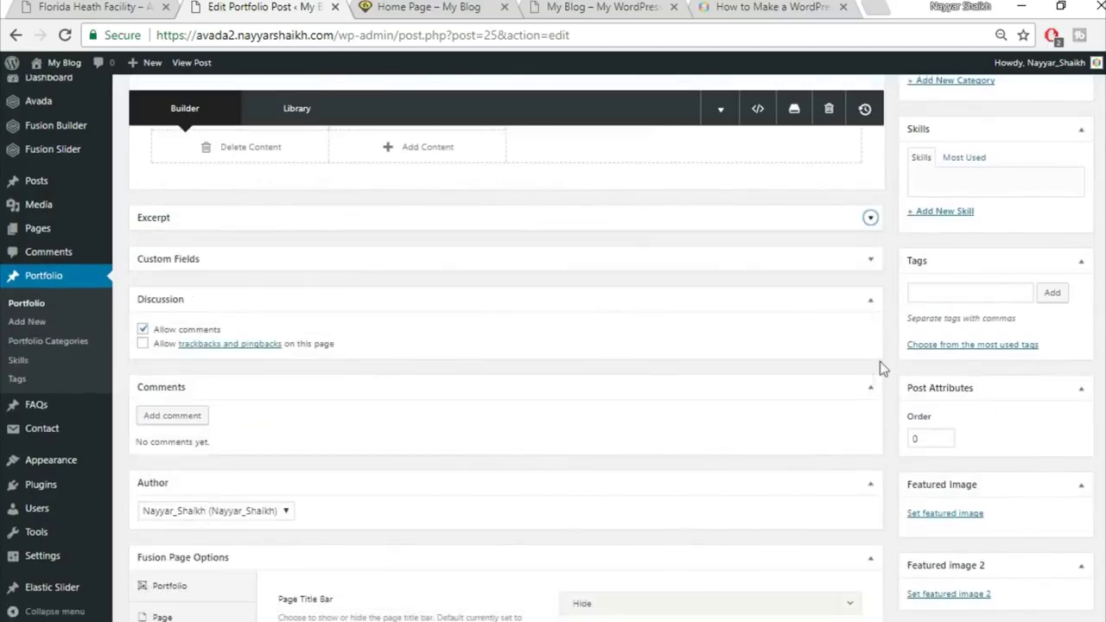
left_click(870, 388)
left_click(858, 302)
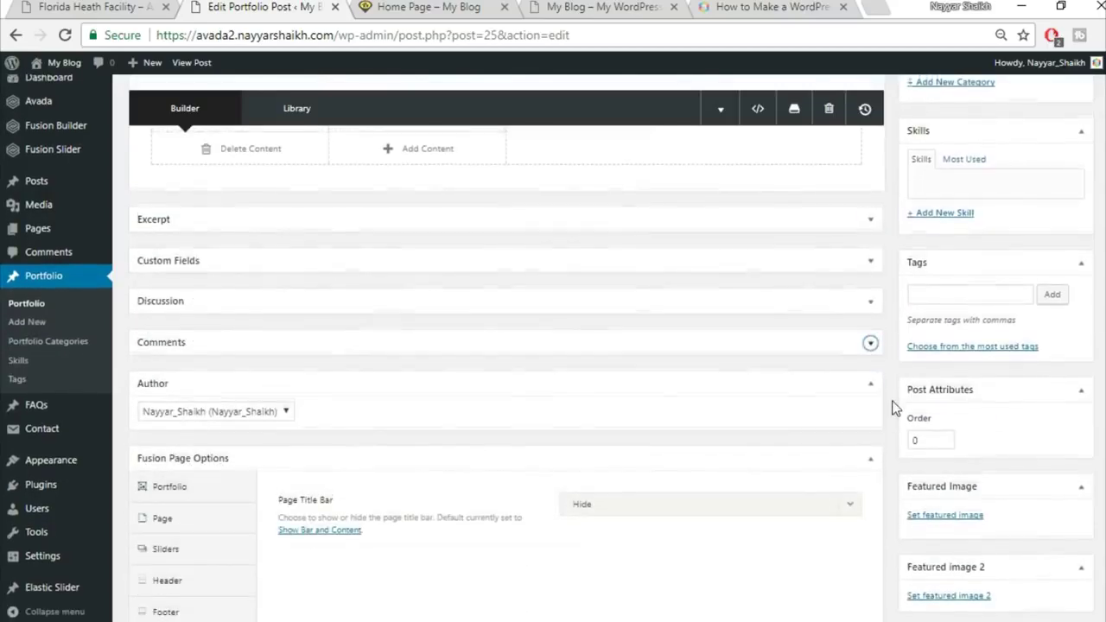
scroll(242, 488, "down", 1)
In Fusion Page Options Sliders, set Slider Type to Fusion Slider and choose 'Slider'
left_click(185, 464)
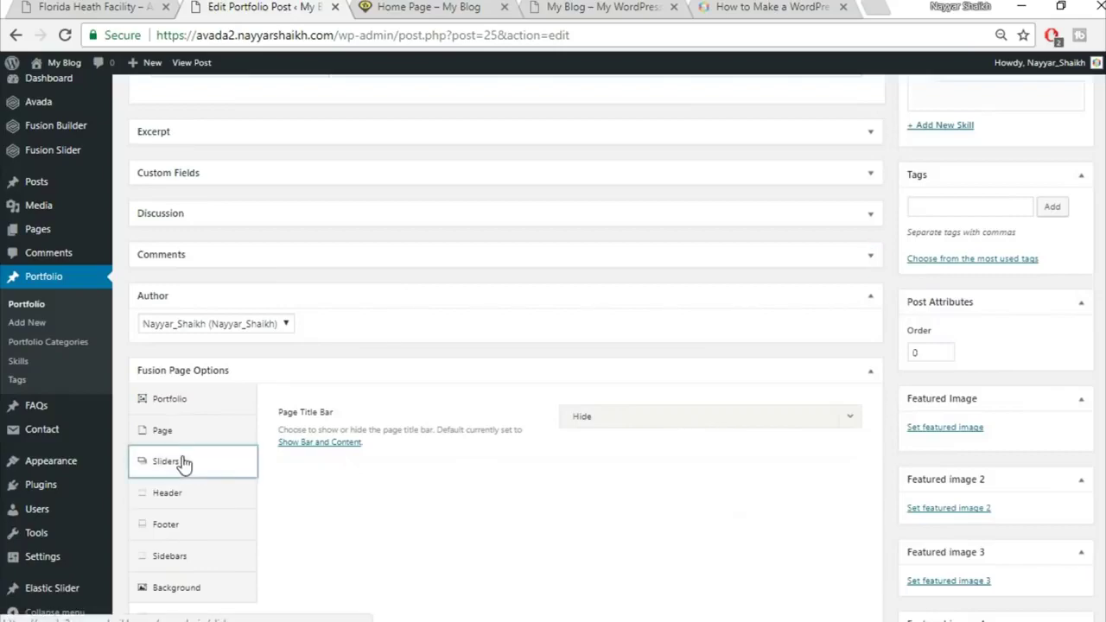
left_click(681, 424)
left_click(637, 492)
left_click(641, 471)
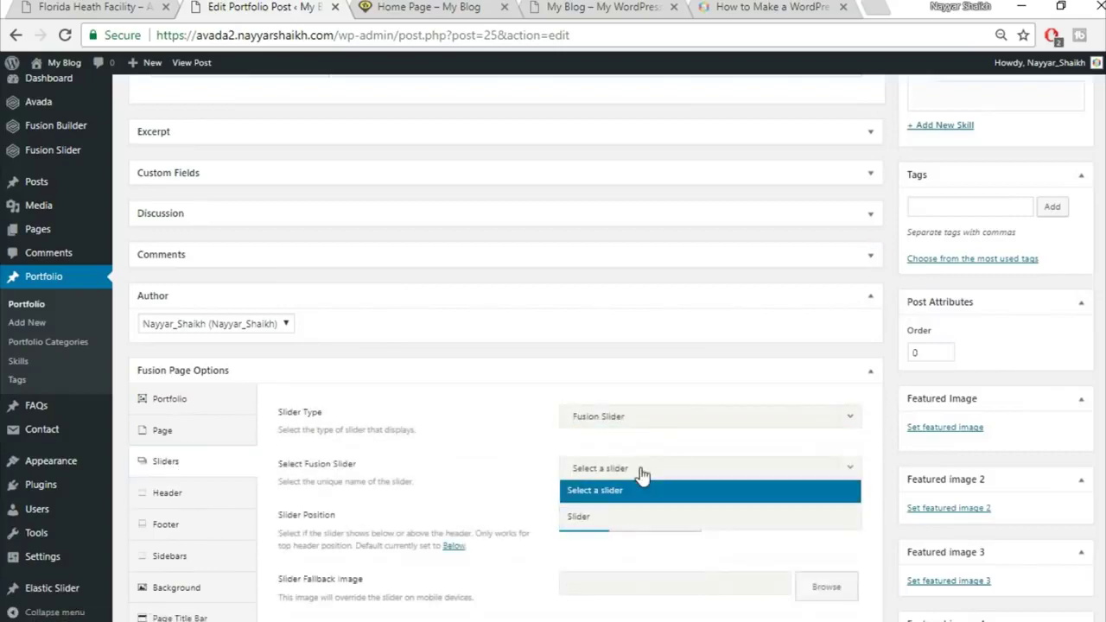
left_click(629, 515)
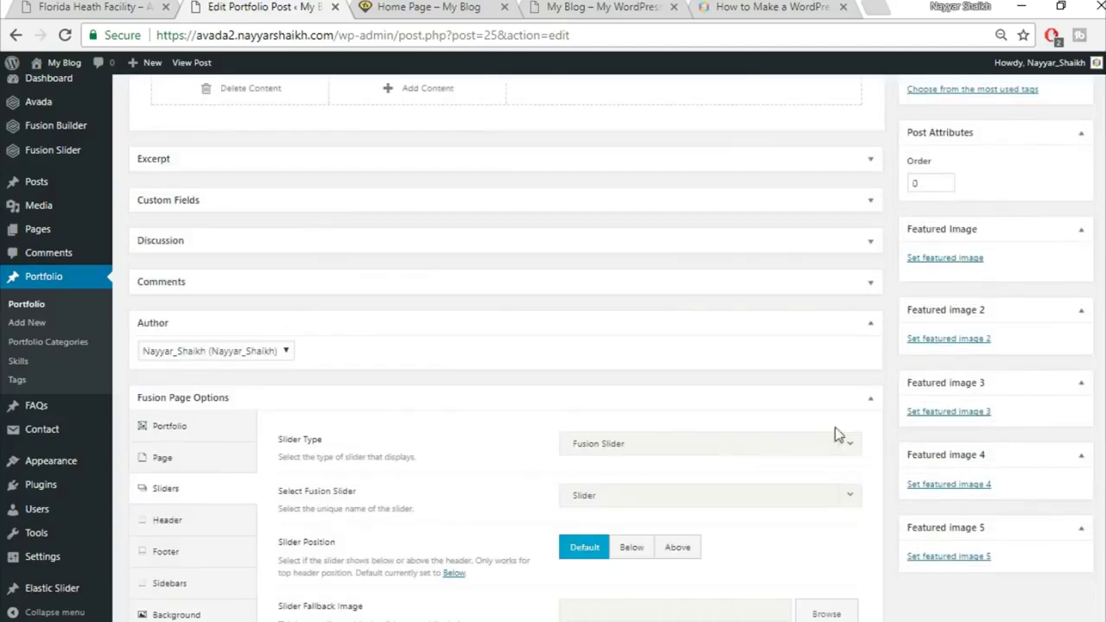
Look over the live Florida Heath Facility demo page
scroll(834, 464, "up", 5)
scroll(724, 328, "up", 2)
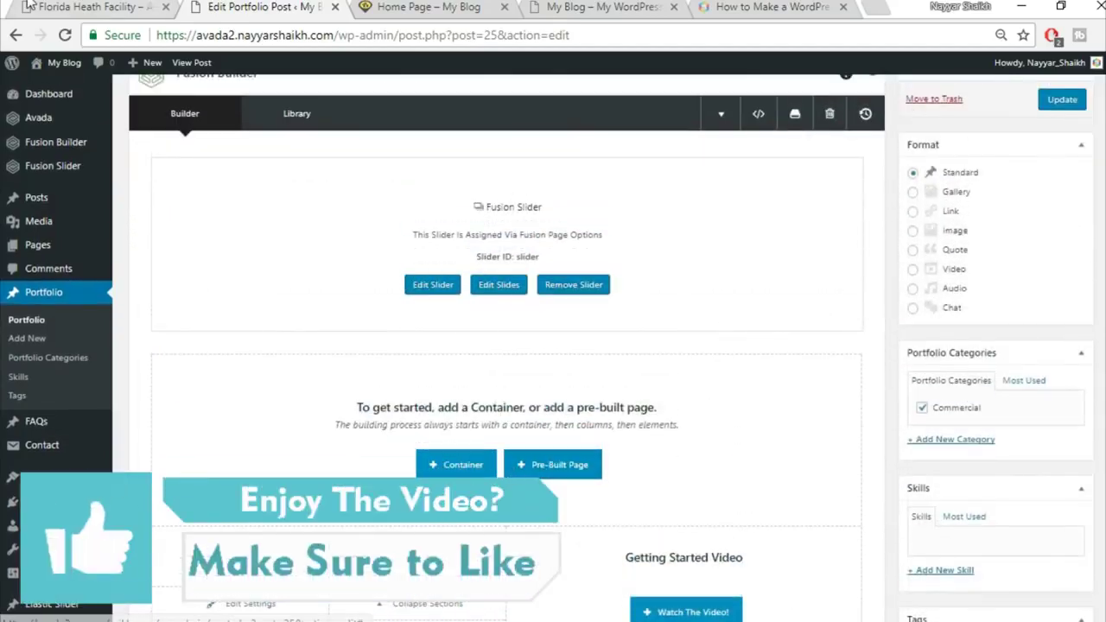
left_click(30, 6)
scroll(607, 383, "down", 4)
scroll(581, 361, "up", 1)
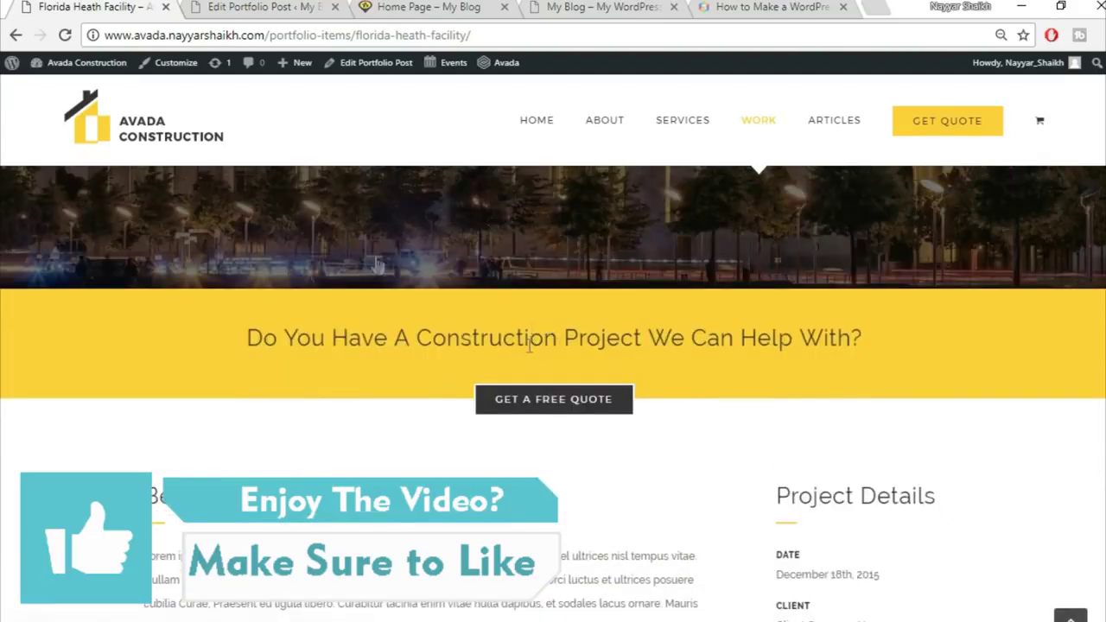
Insert the saved Top1 and Top2 library containers below the slider and update the post
left_click(256, 6)
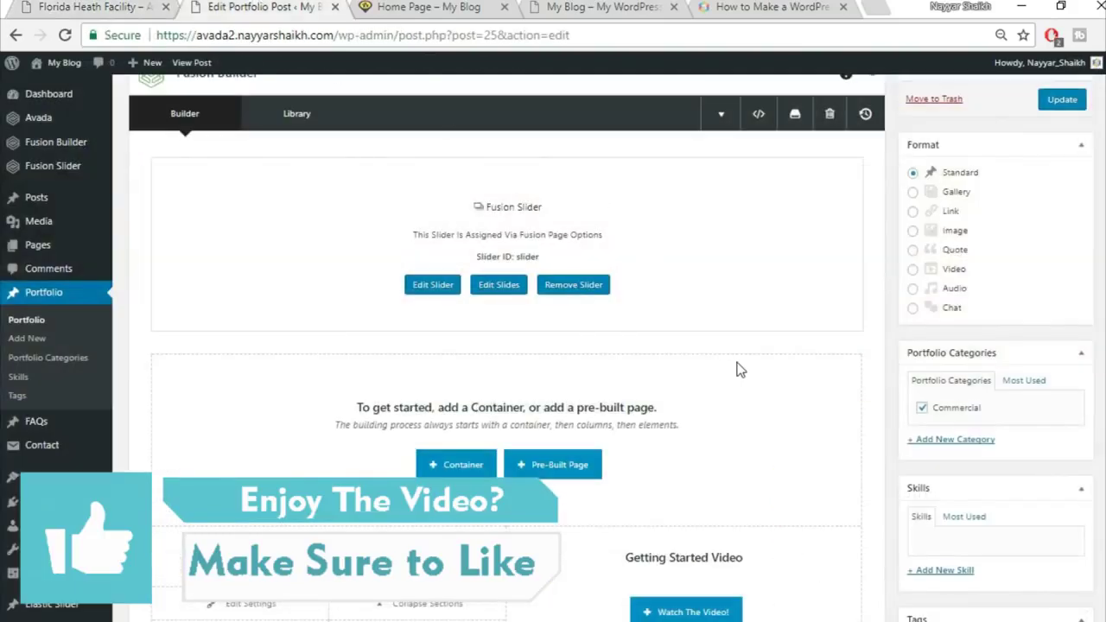
left_click(456, 470)
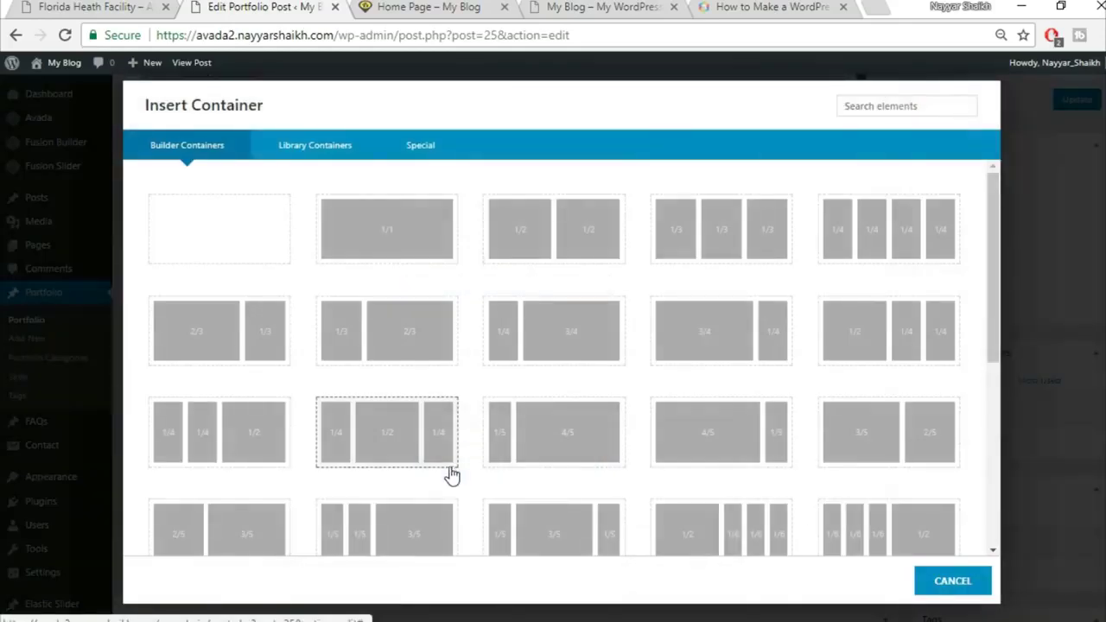
left_click(311, 155)
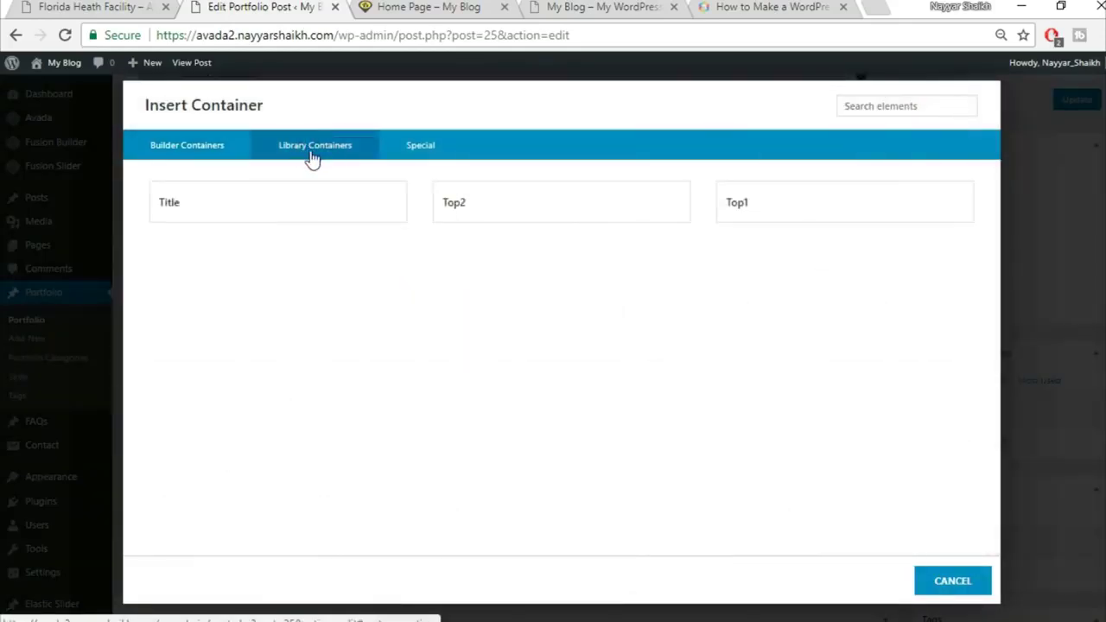
left_click(785, 201)
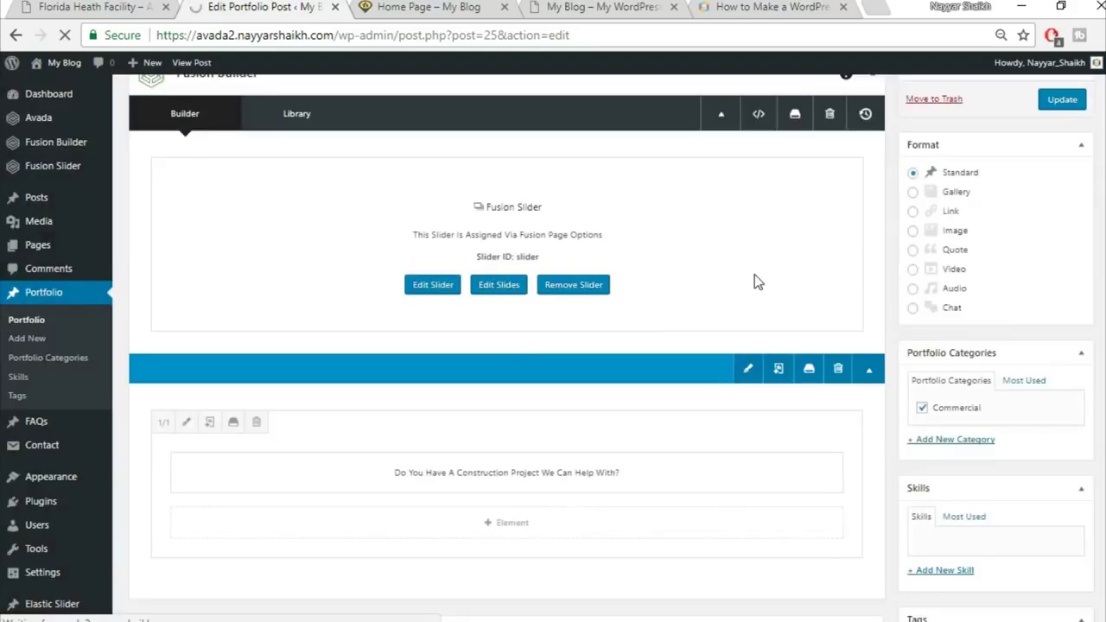
scroll(754, 274, "down", 3)
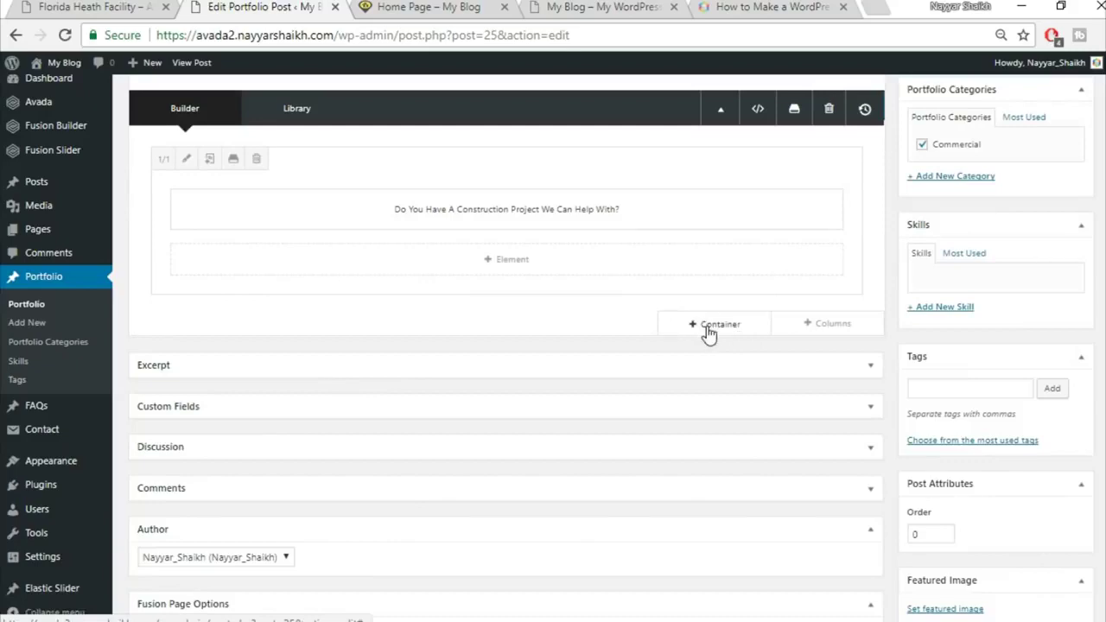
left_click(708, 334)
left_click(318, 145)
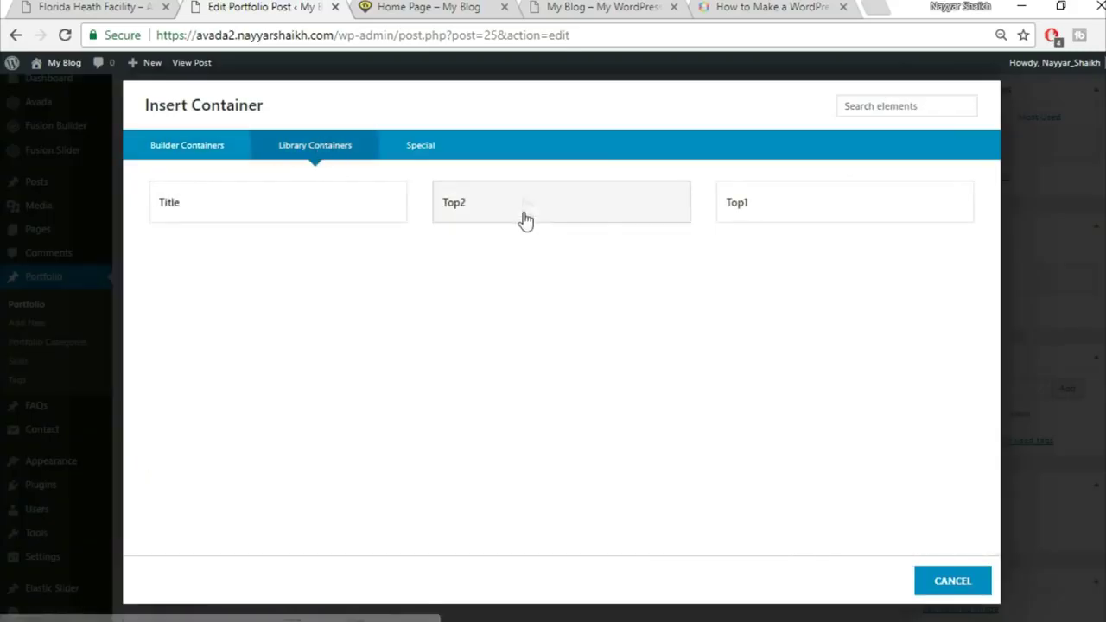
left_click(524, 202)
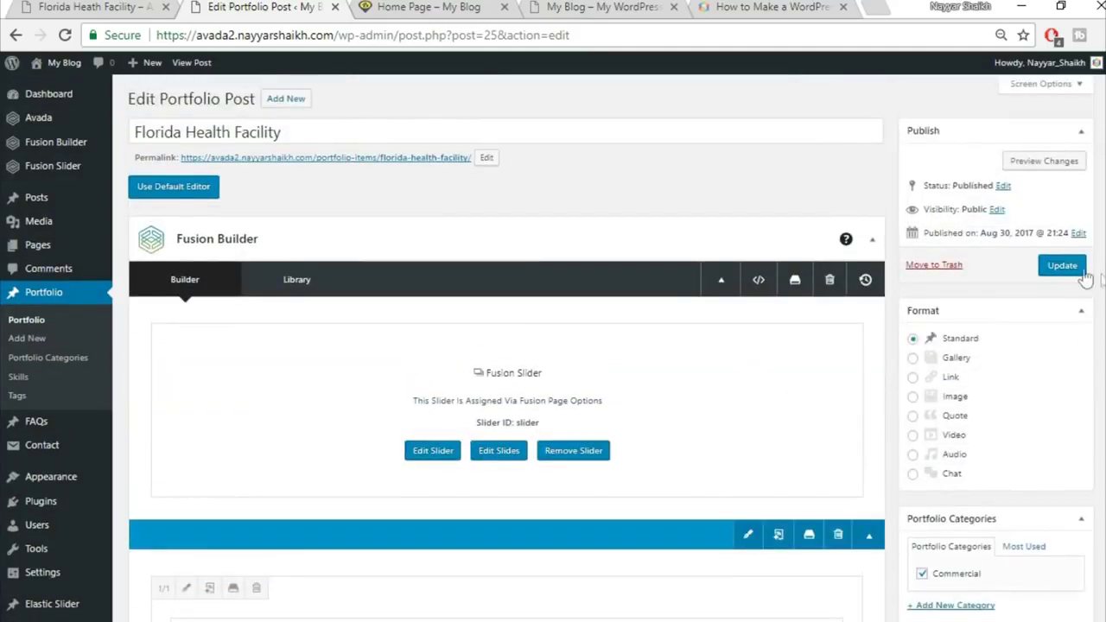
left_click(1065, 266)
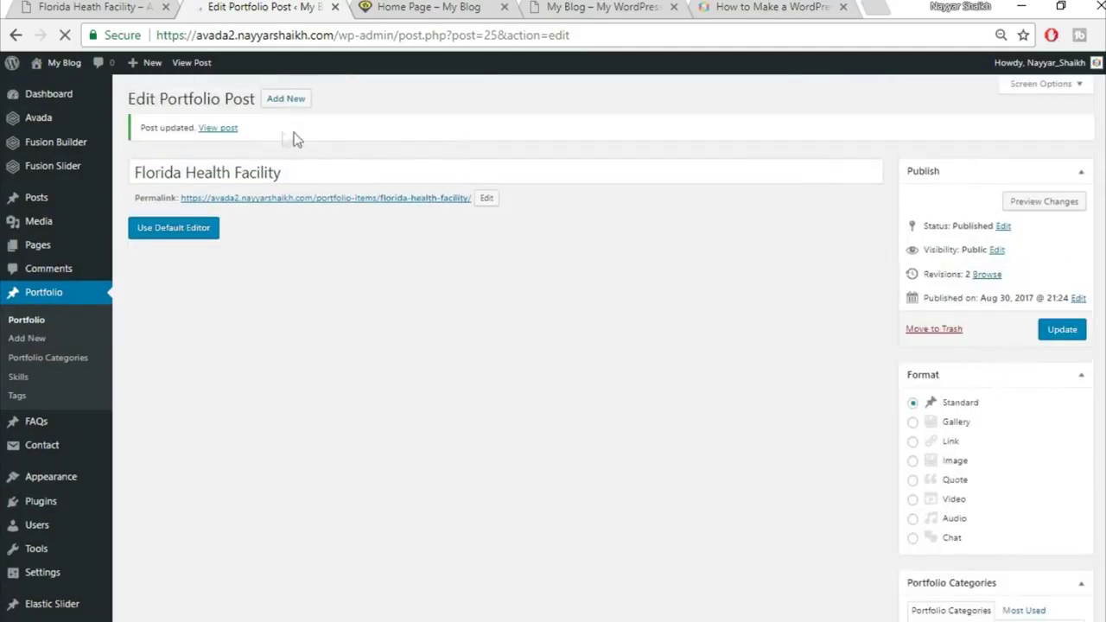
Open the live Florida Health Facility post in a new tab, which returns a 404 error
right_click(219, 129)
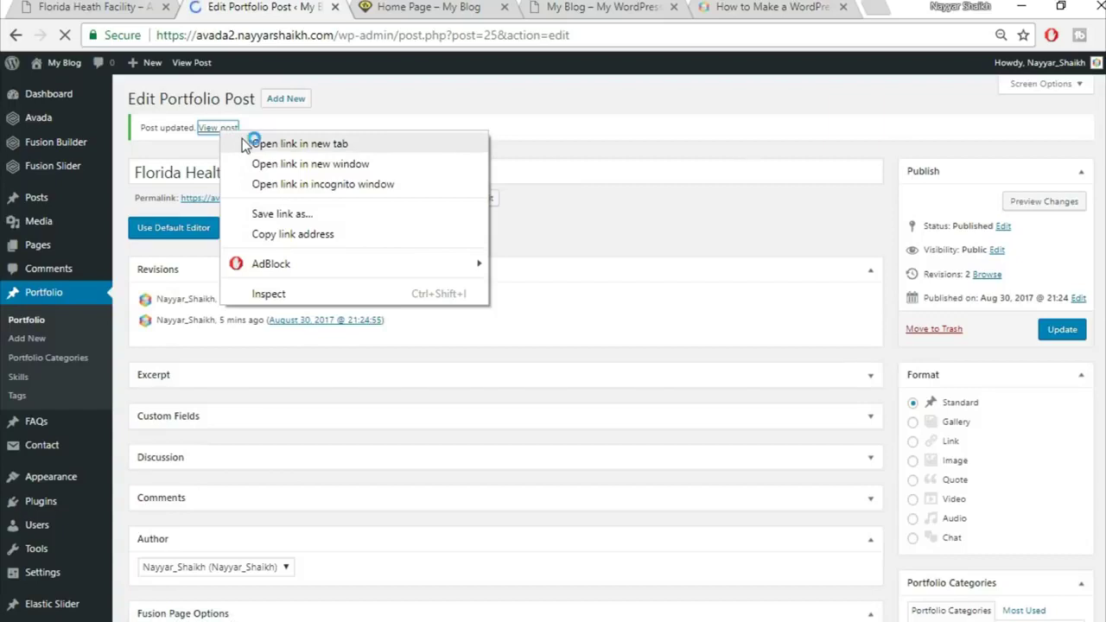
left_click(247, 144)
left_click(380, 9)
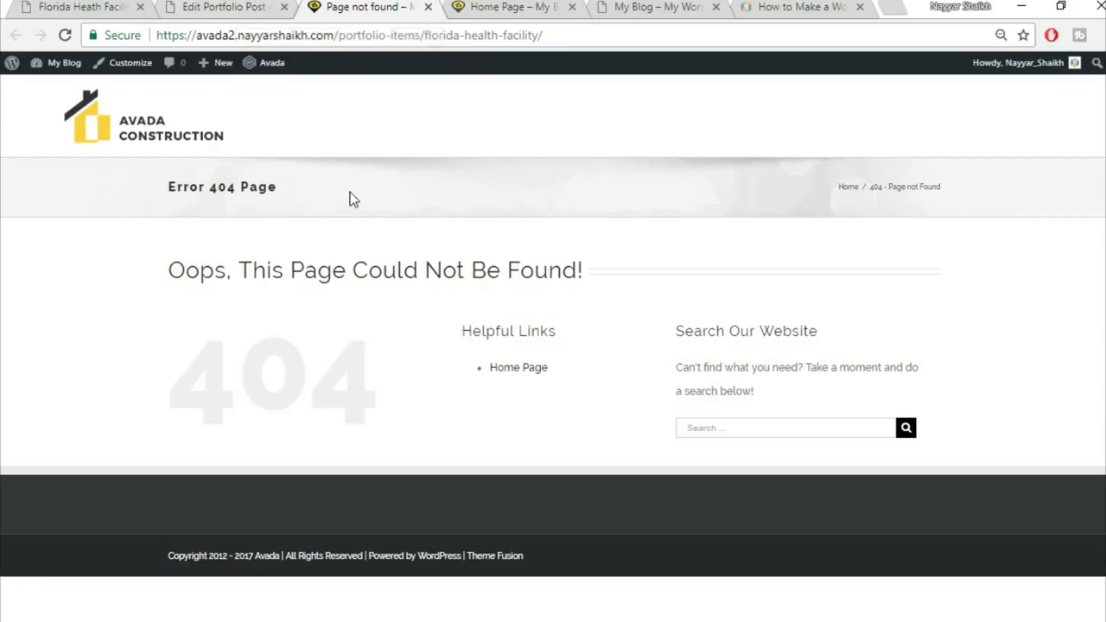
mouse_move(59, 62)
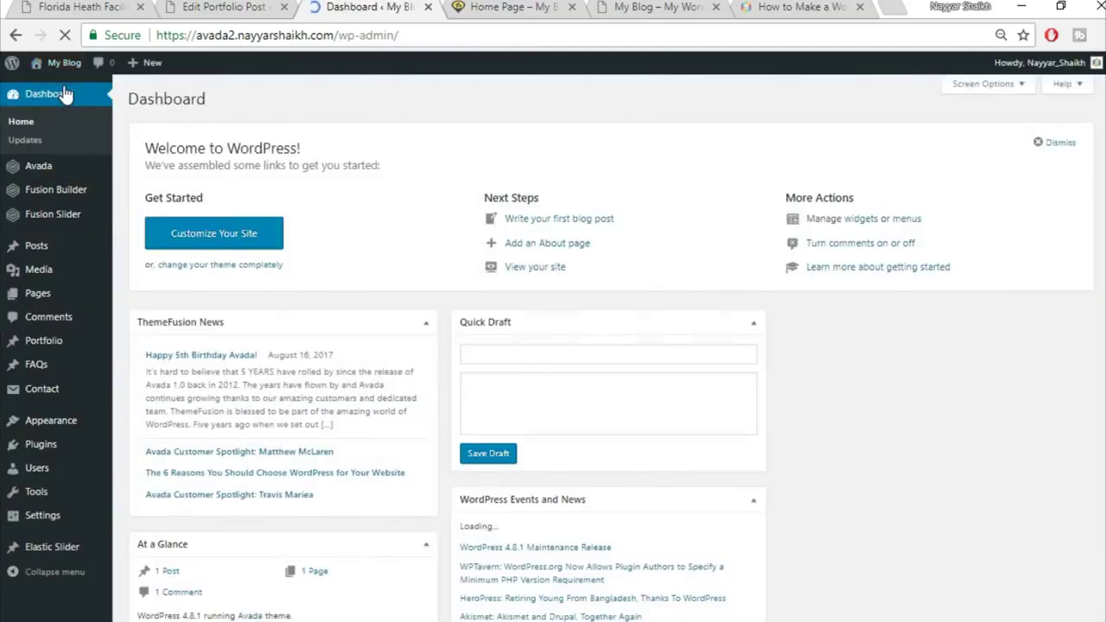
Switch the permalink structure to Post name and save the settings
mouse_move(48, 527)
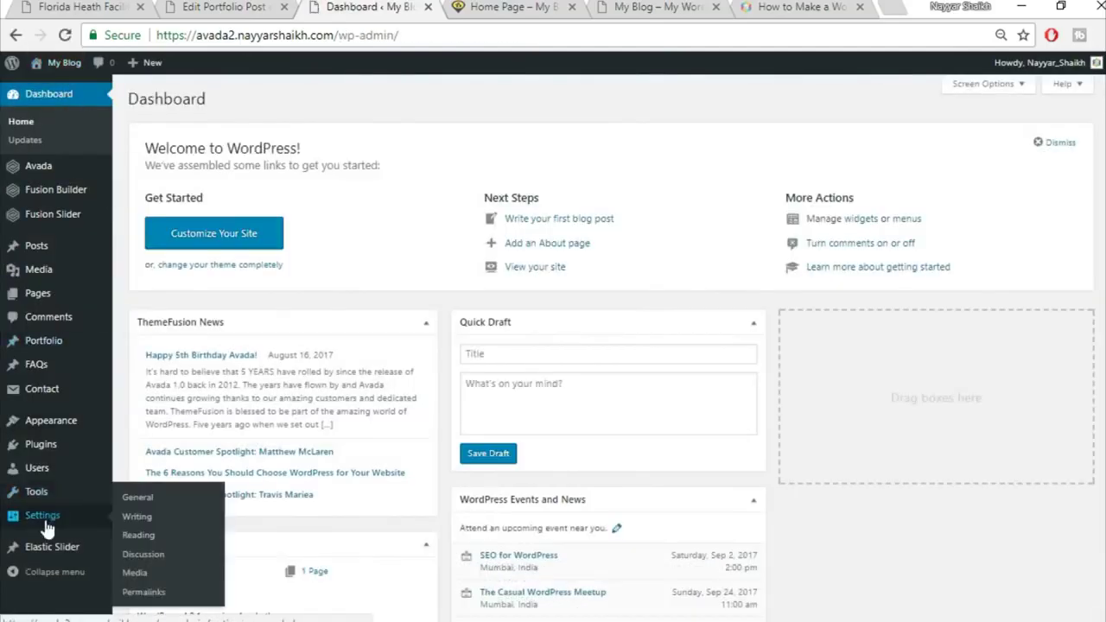
scroll(163, 516, "down", 1)
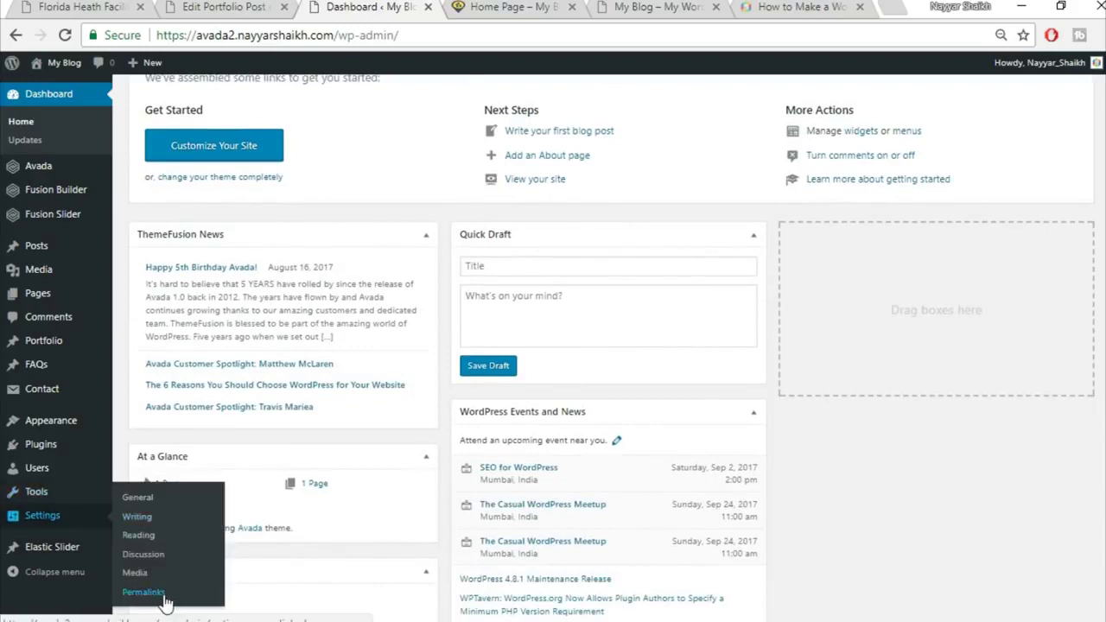
left_click(151, 595)
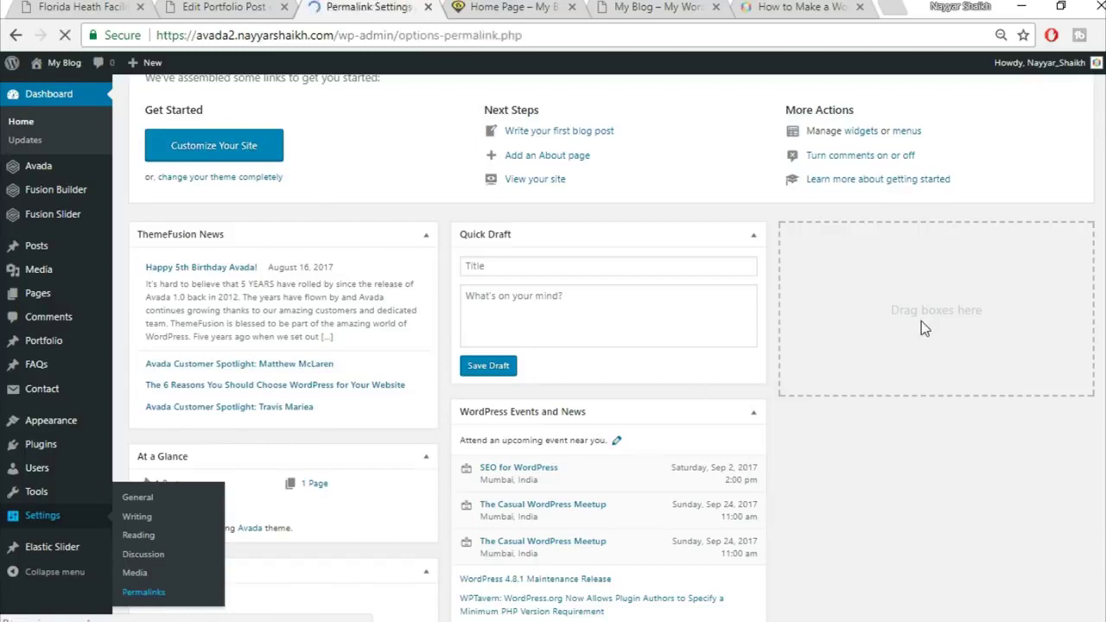
scroll(921, 320, "down", 1)
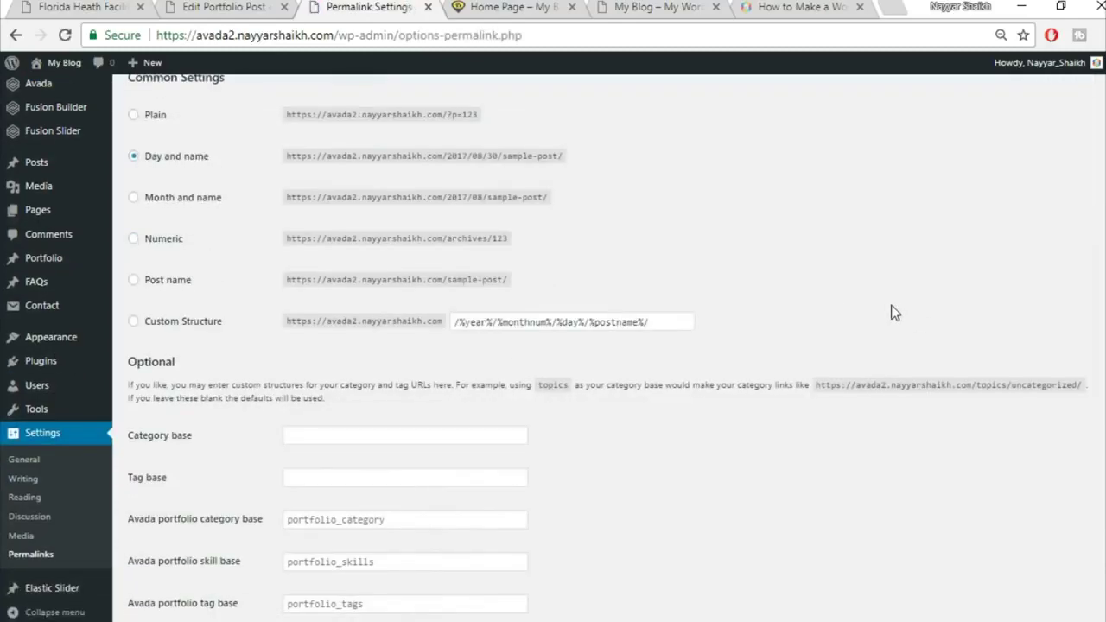
left_click(171, 286)
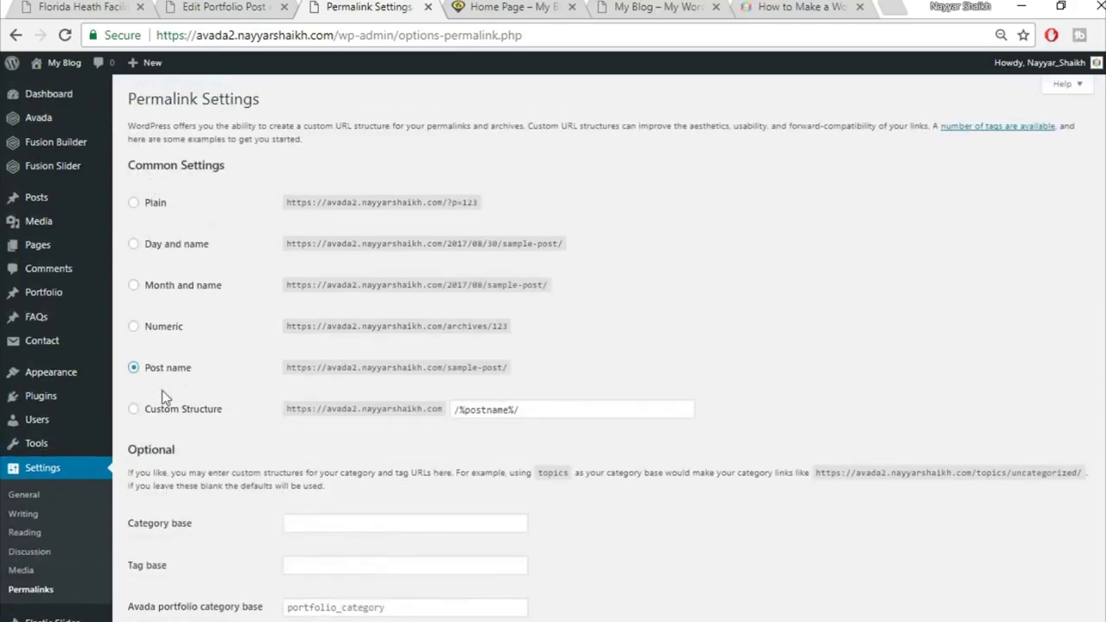
scroll(696, 387, "down", 2)
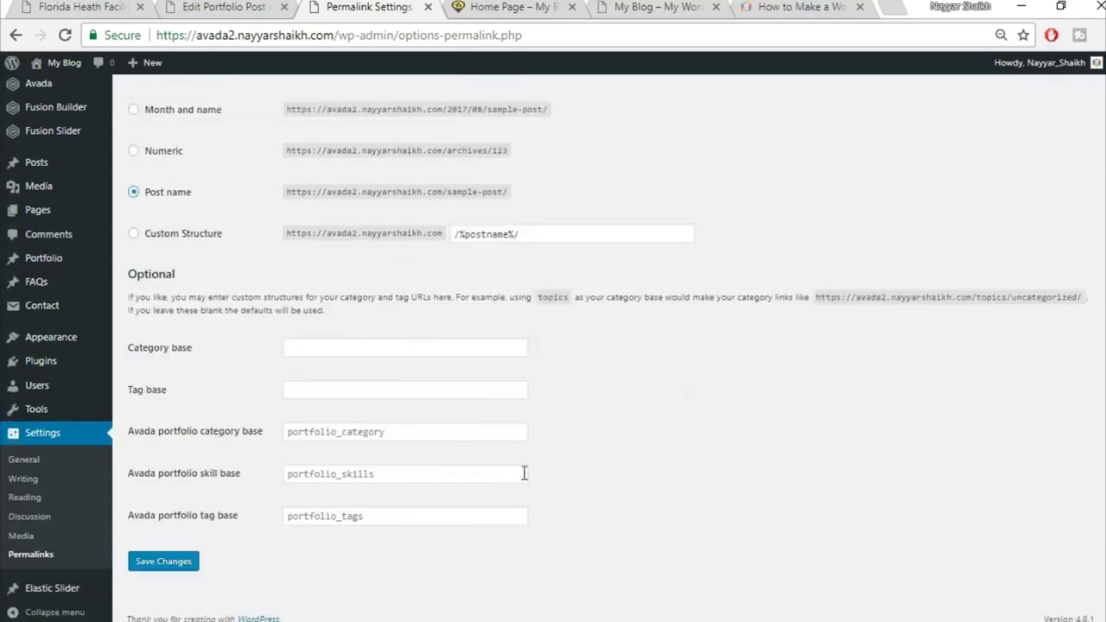
left_click(161, 566)
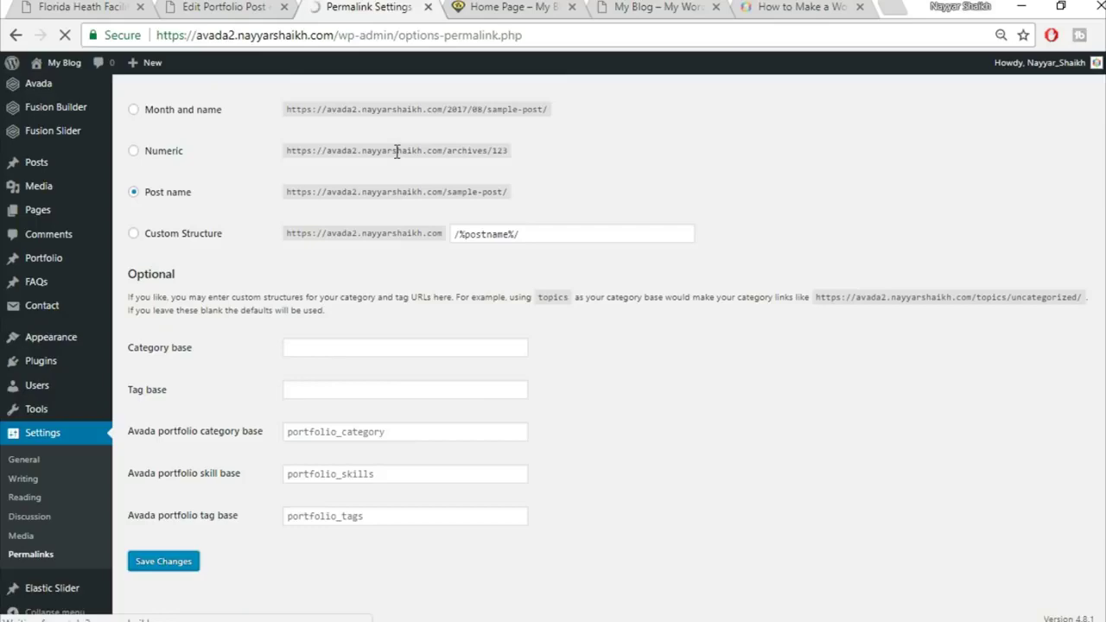
left_click(428, 7)
Reopen the live Florida Health Facility post in a new tab
right_click(210, 129)
left_click(226, 140)
left_click(371, 7)
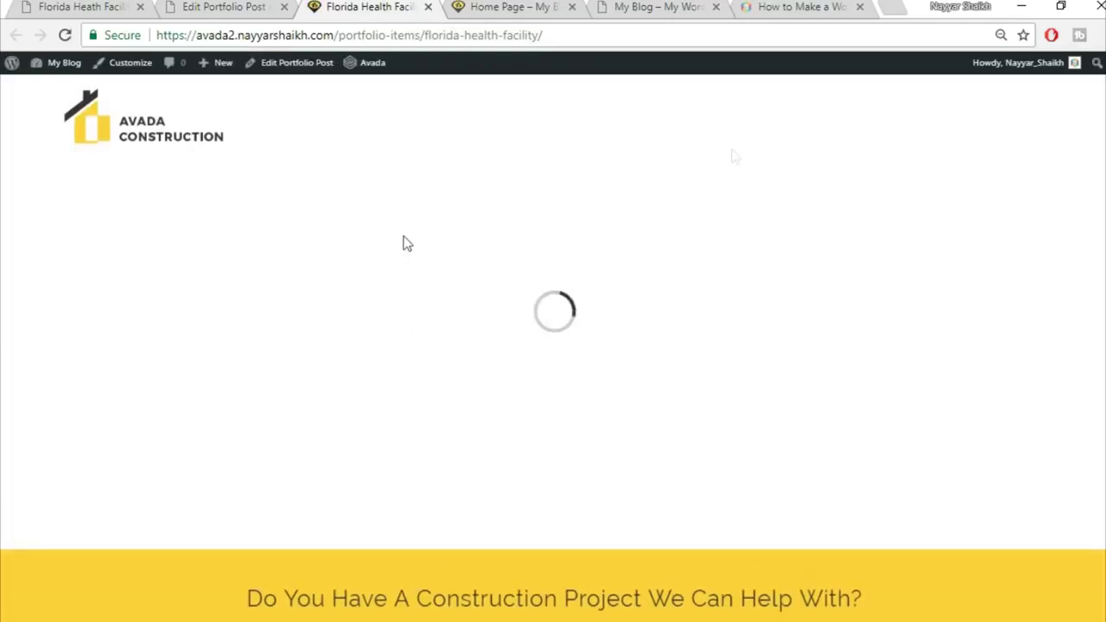
Compare the working live portfolio page with the reference demo project page, then return to the editor
scroll(657, 444, "down", 2)
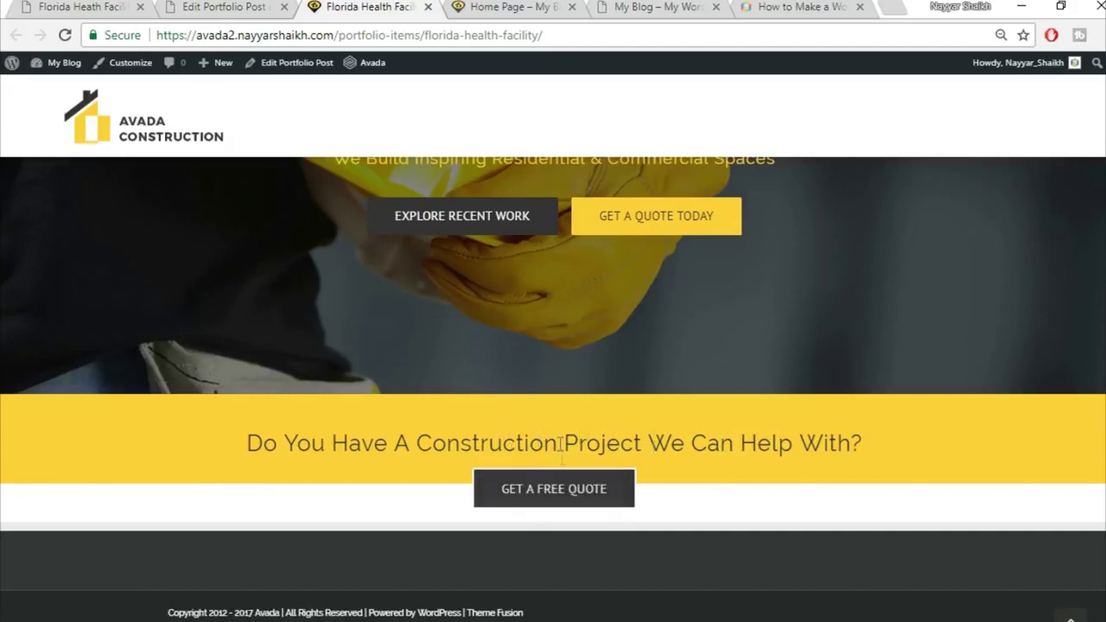
left_click(220, 7)
left_click(82, 7)
scroll(567, 267, "down", 2)
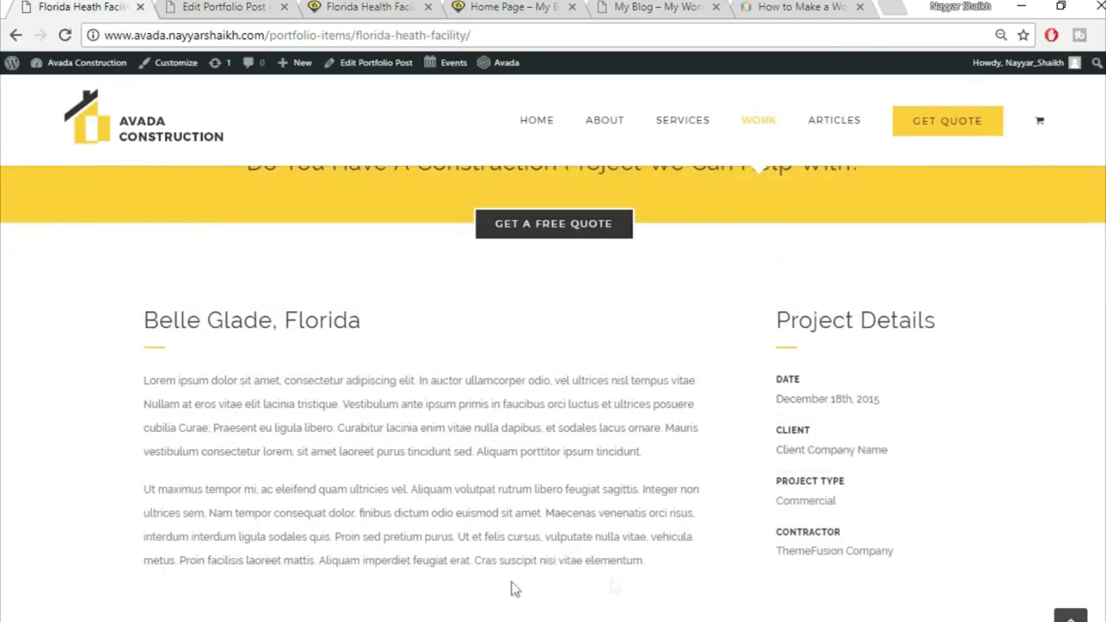
scroll(717, 346, "up", 1)
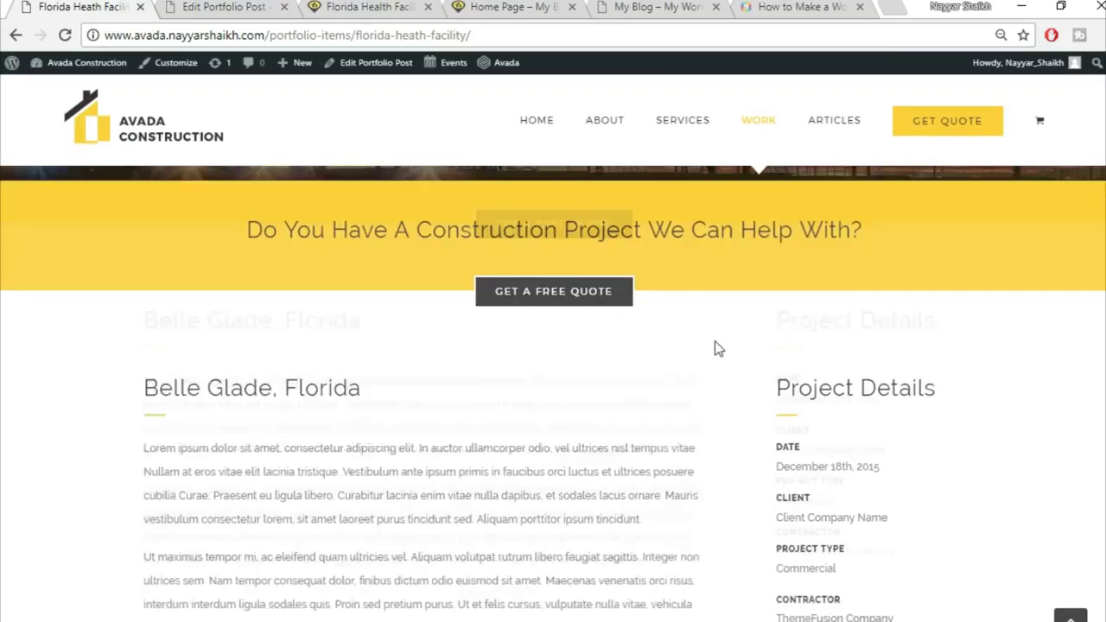
scroll(723, 363, "down", 1)
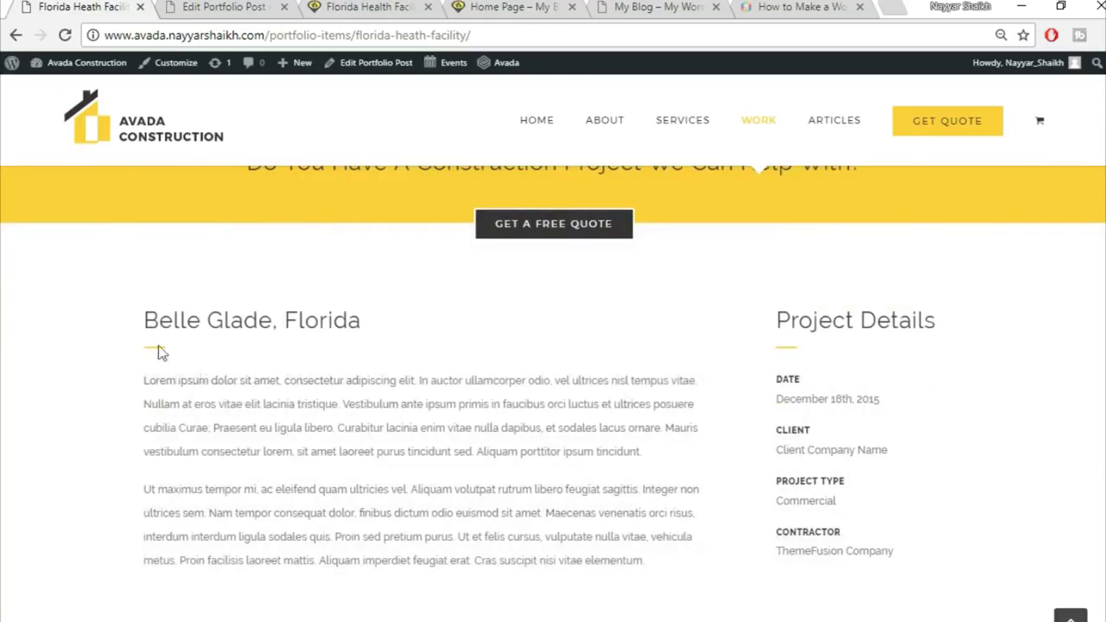
left_click(188, 5)
scroll(648, 314, "down", 8)
mouse_move(759, 289)
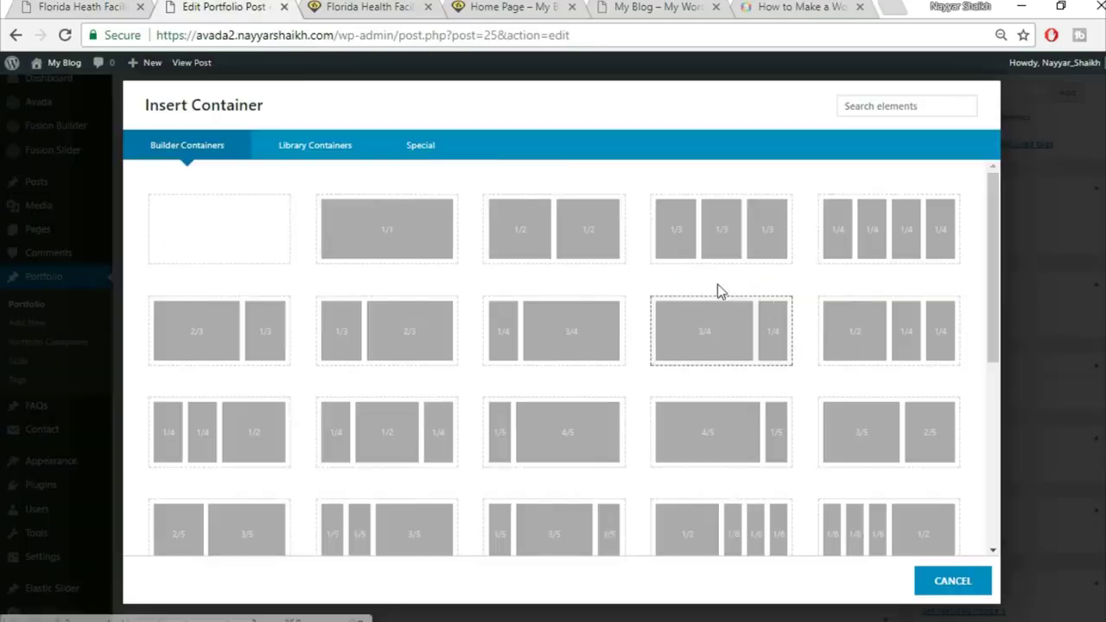
Insert a container with 3/4 and 1/4 columns into the post
left_click(54, 6)
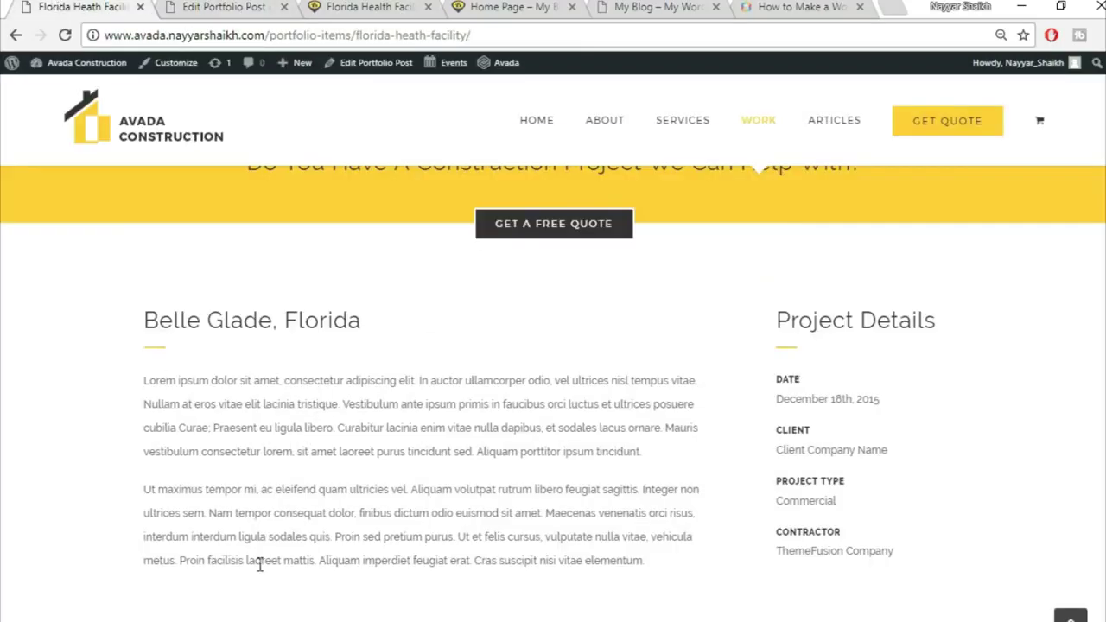
left_click(234, 7)
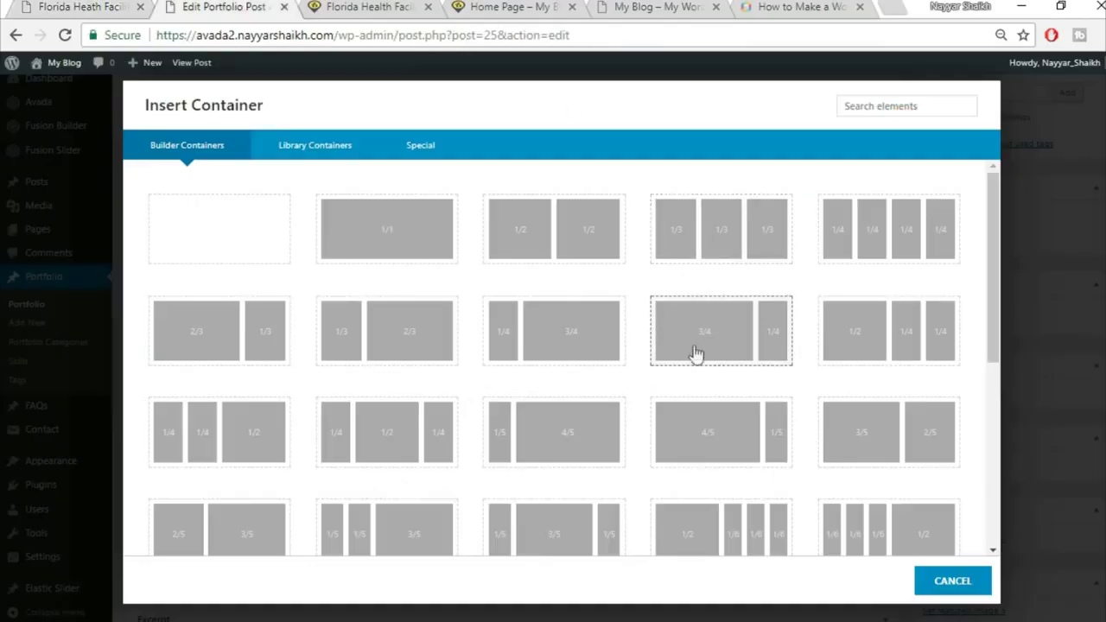
left_click(711, 347)
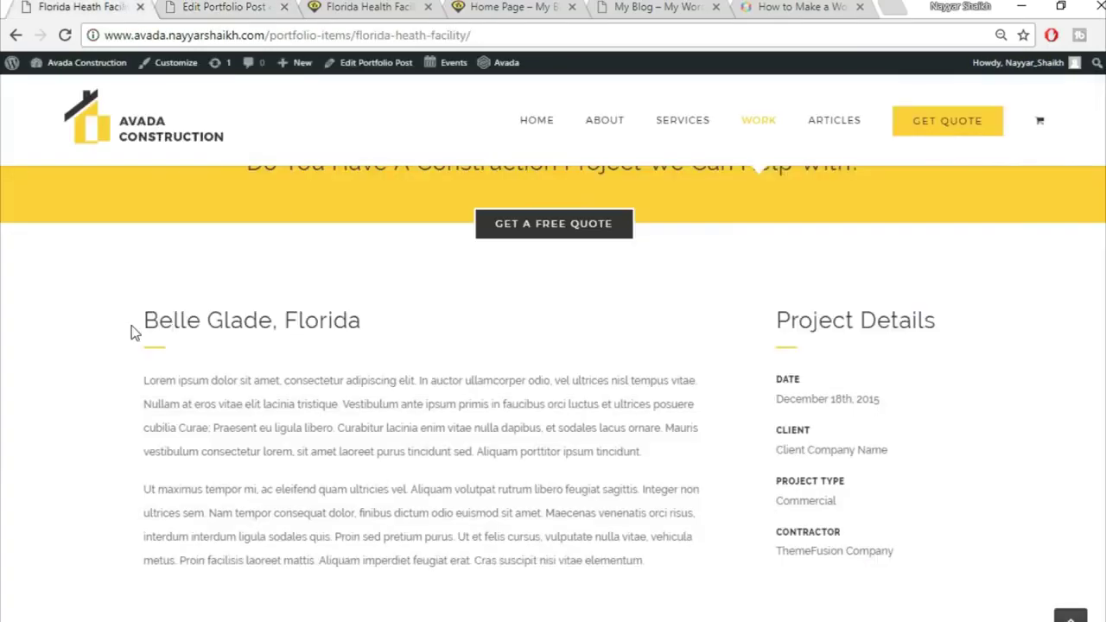
Copy the 'Belle Glade, Florida' heading from the demo into a Text Block in the wide column and save it
left_click_drag(134, 332, 426, 322)
key("ctrl+c")
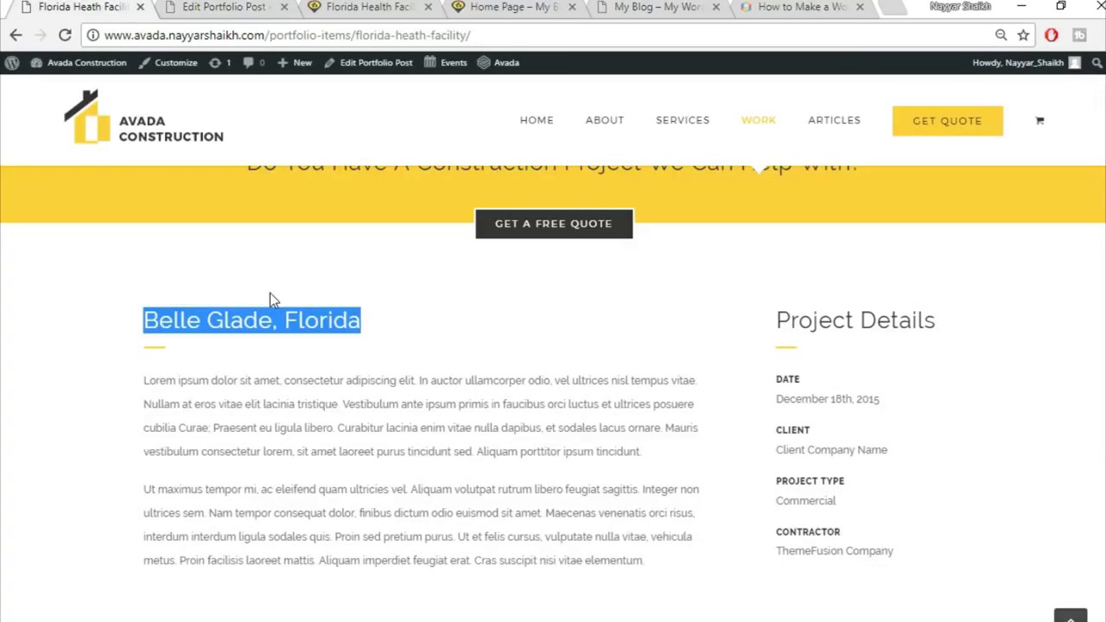
left_click(225, 6)
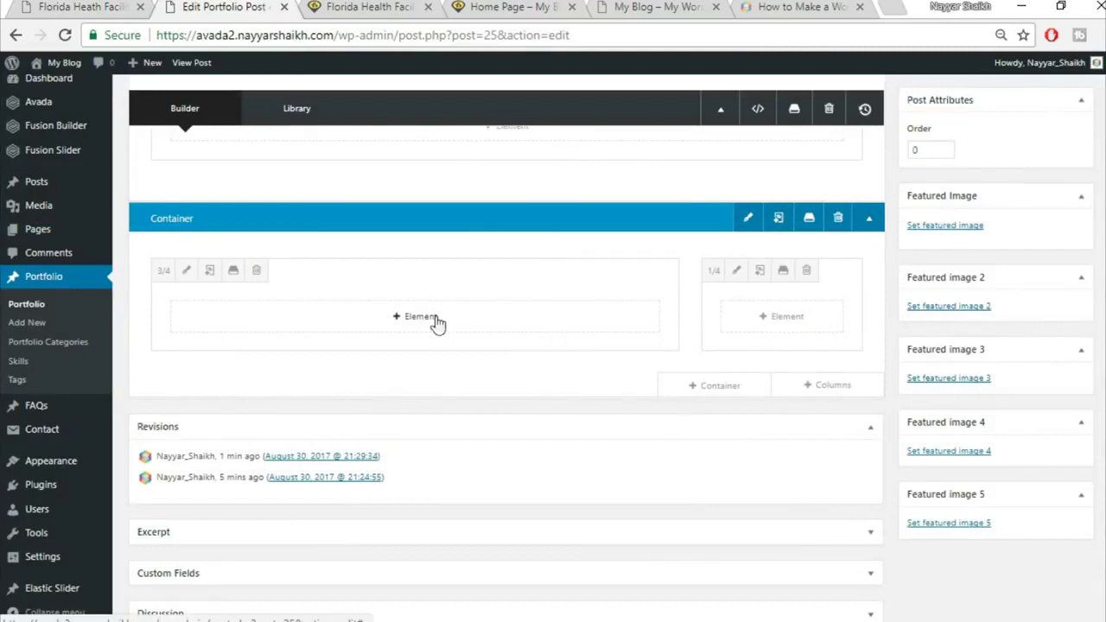
left_click(437, 320)
left_click(872, 110)
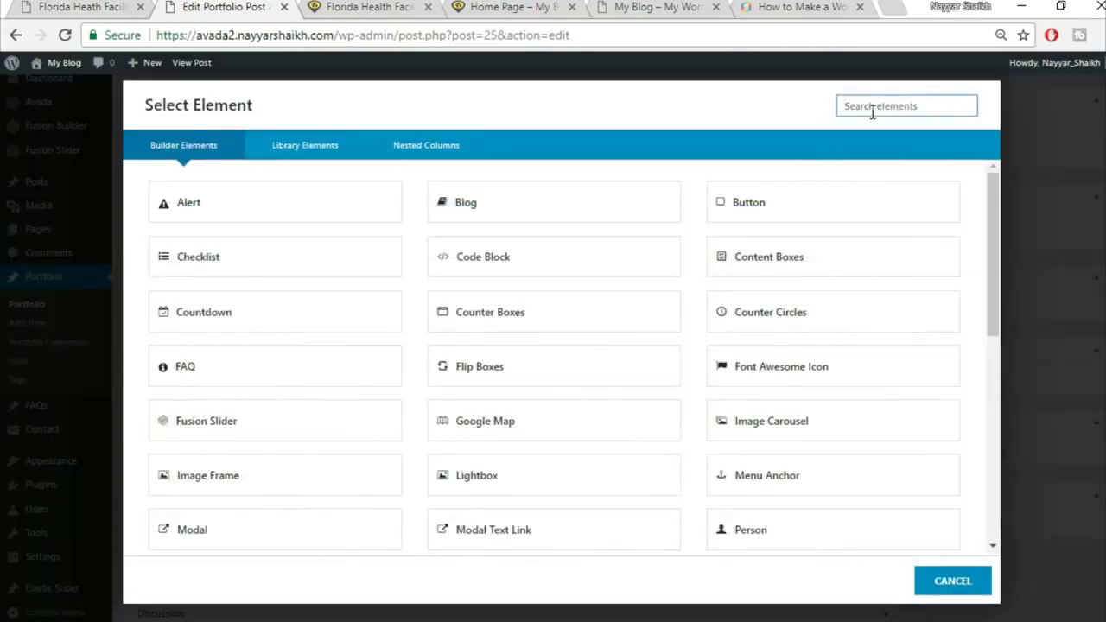
type("tex")
left_click(616, 198)
key("ctrl+v")
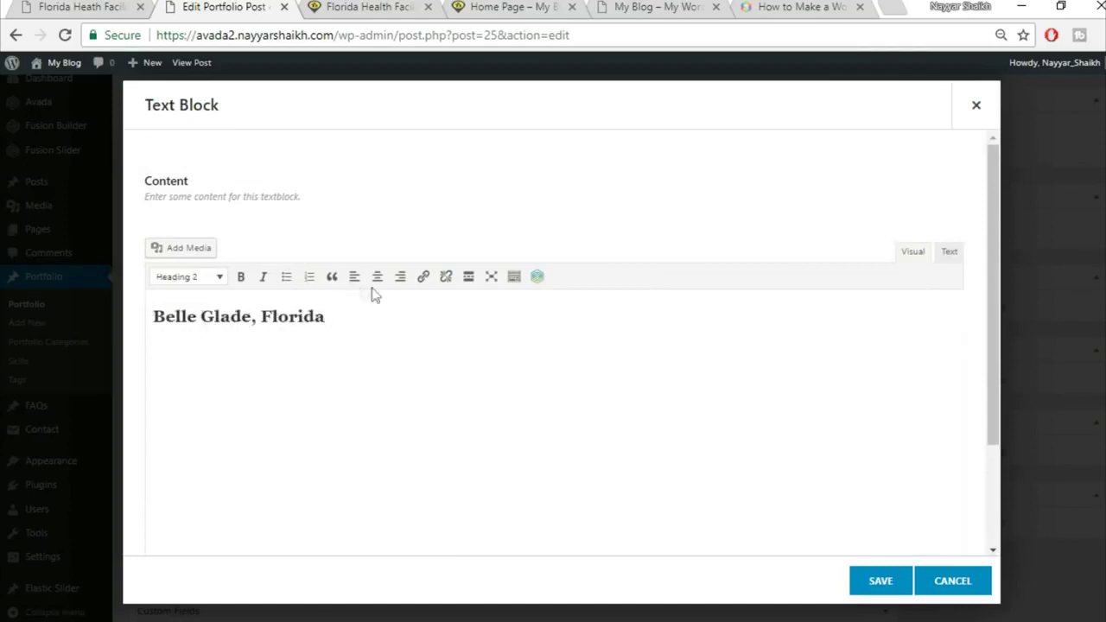
left_click(881, 582)
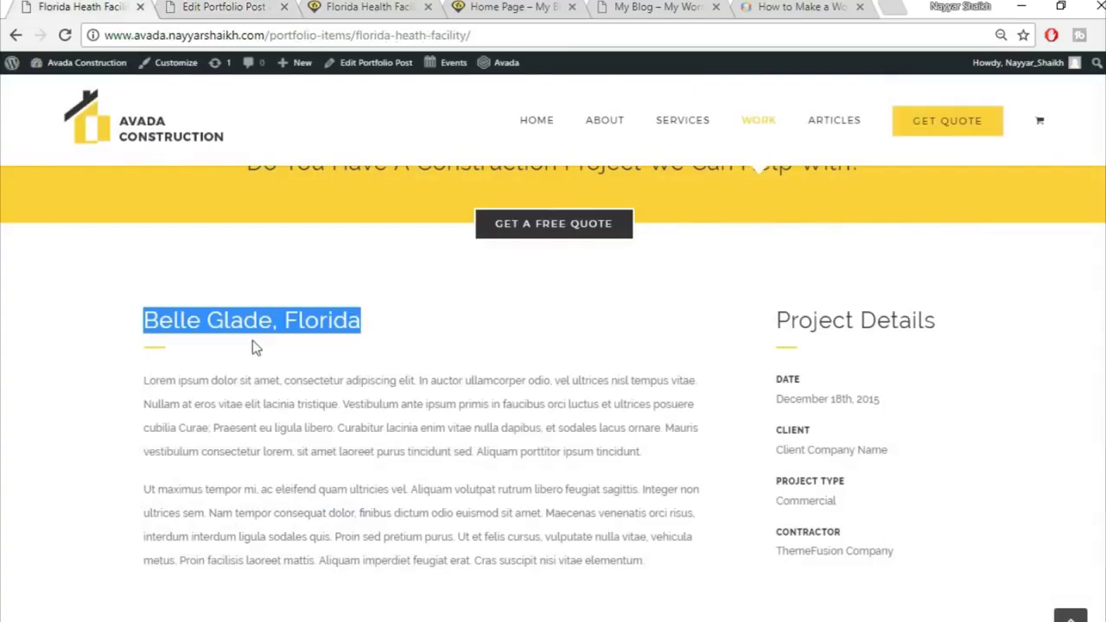
left_click(150, 360)
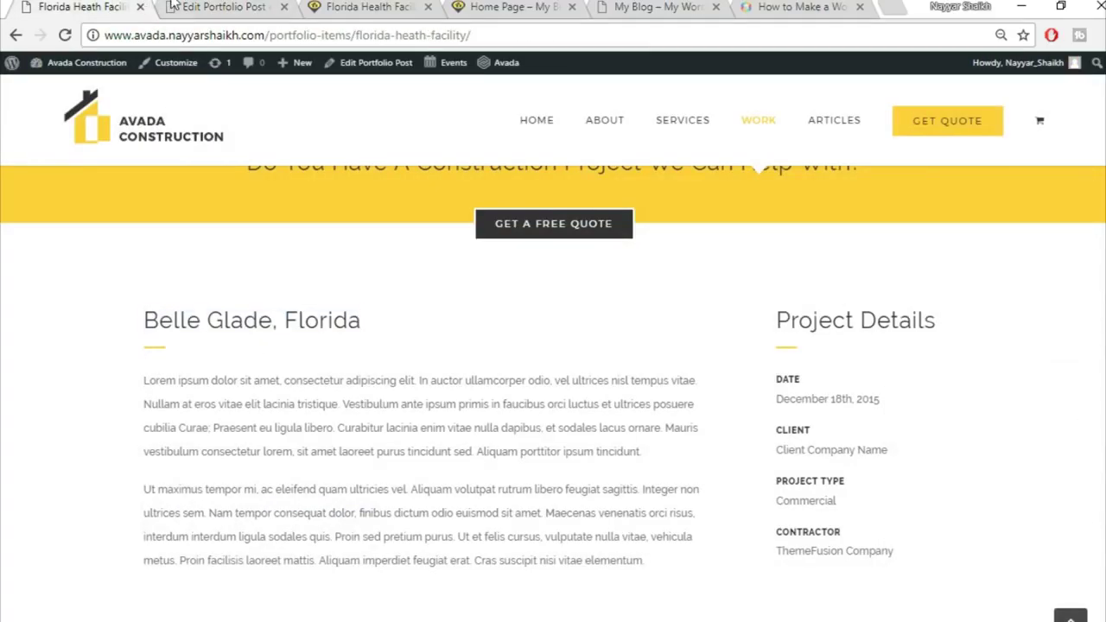
left_click(172, 7)
left_click(404, 373)
Add a Separator element to the wide column with a single solid line style
left_click(849, 101)
type("sepa")
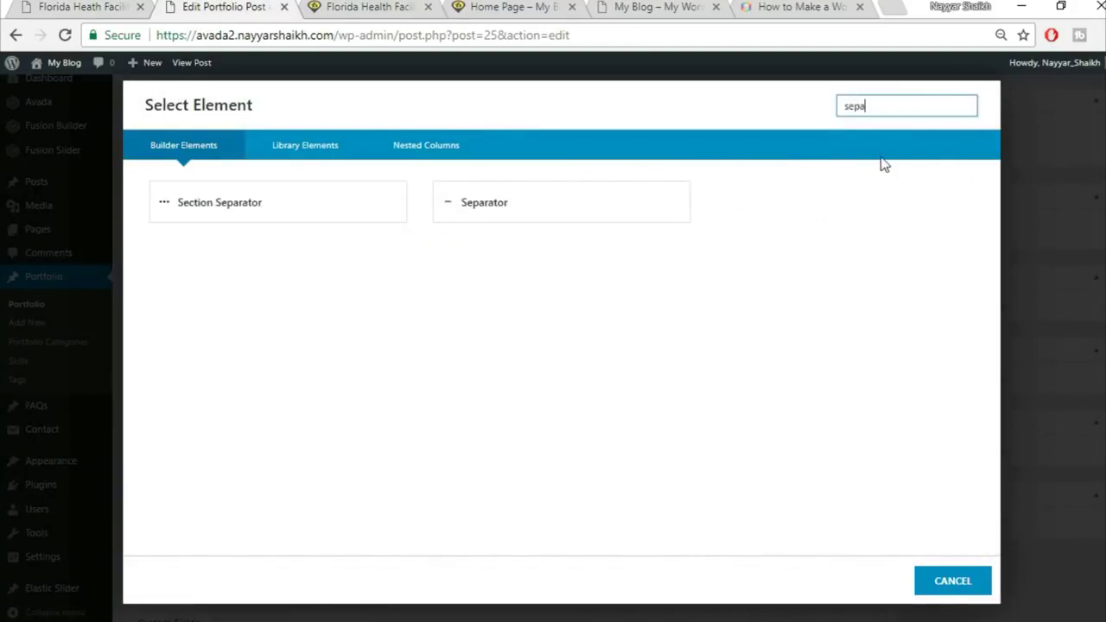
left_click(684, 206)
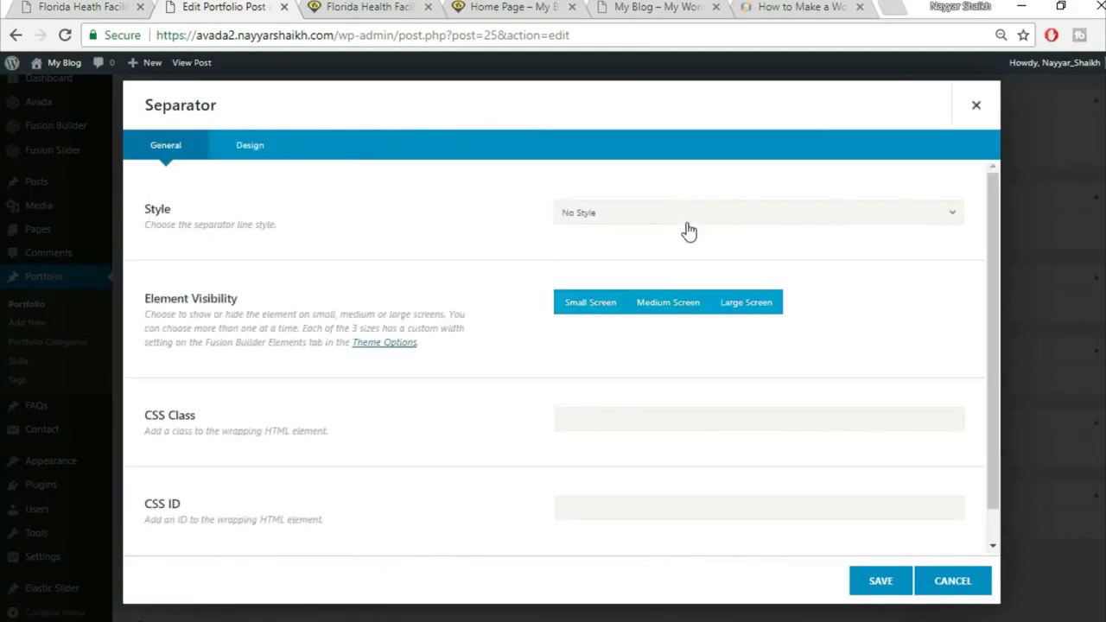
left_click(683, 216)
left_click(630, 259)
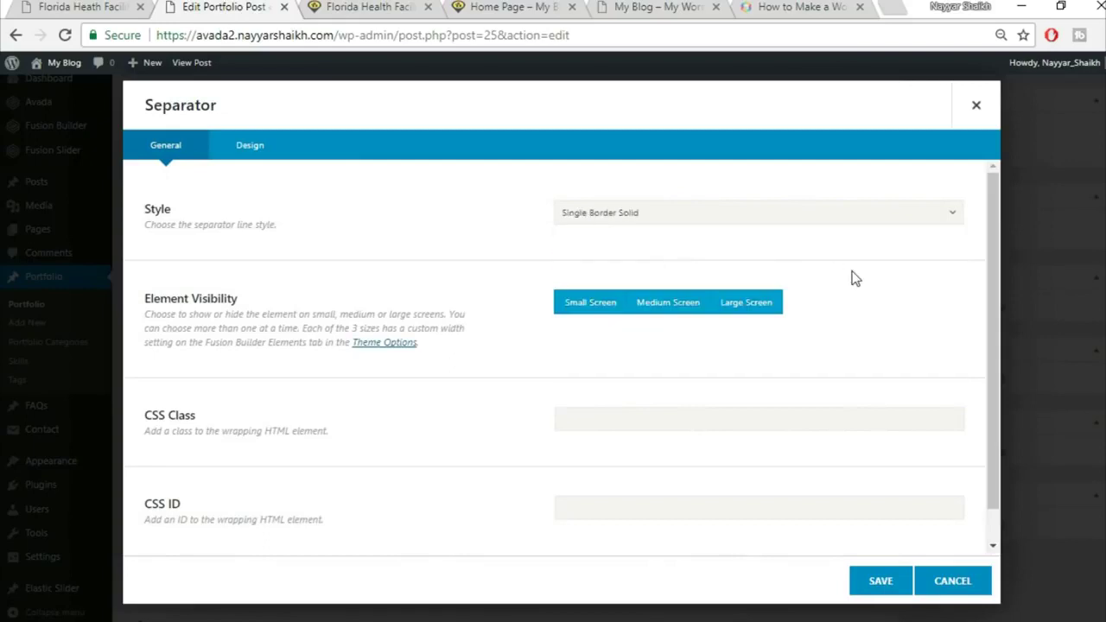
scroll(590, 348, "down", 1)
Set the separator colour to Fed83d and its border size to 2
left_click(250, 146)
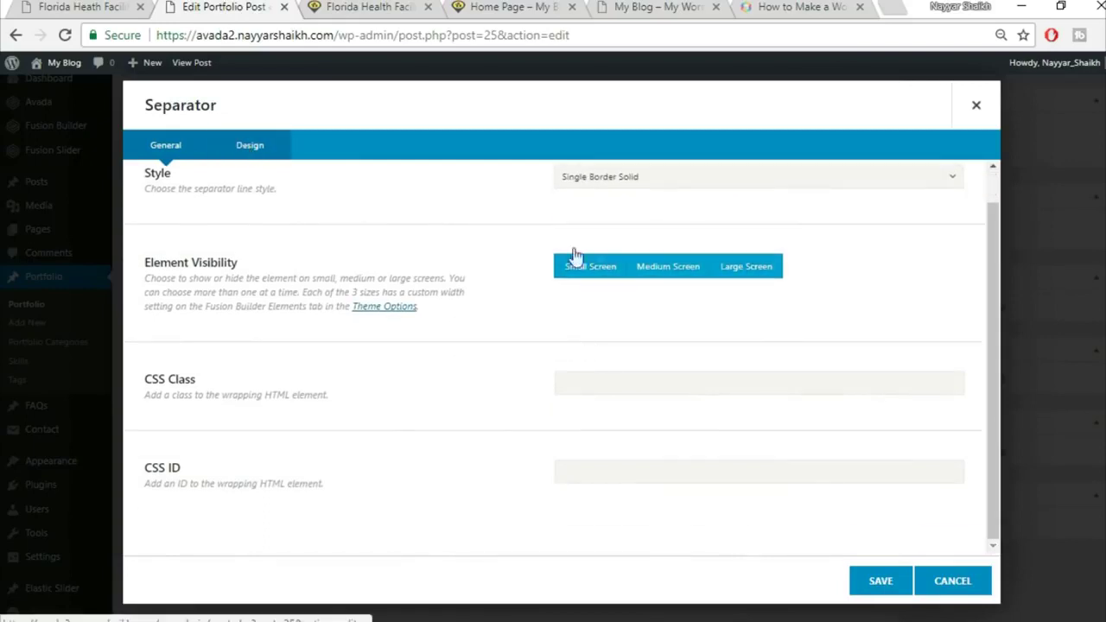
scroll(626, 262, "up", 1)
left_click(637, 214)
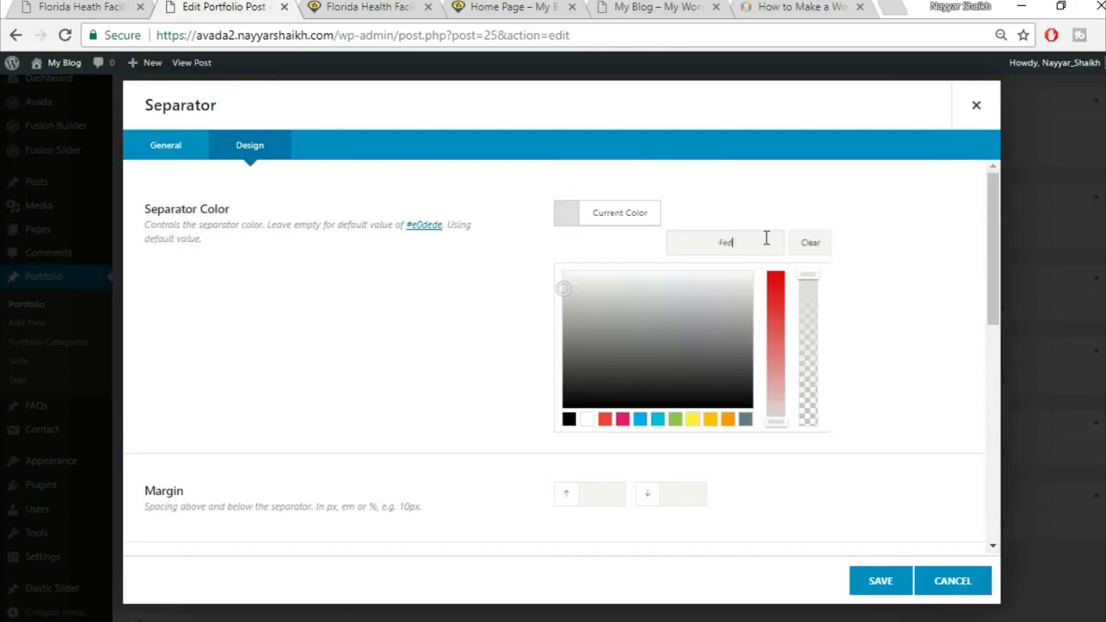
type("Fed83d")
left_click(799, 202)
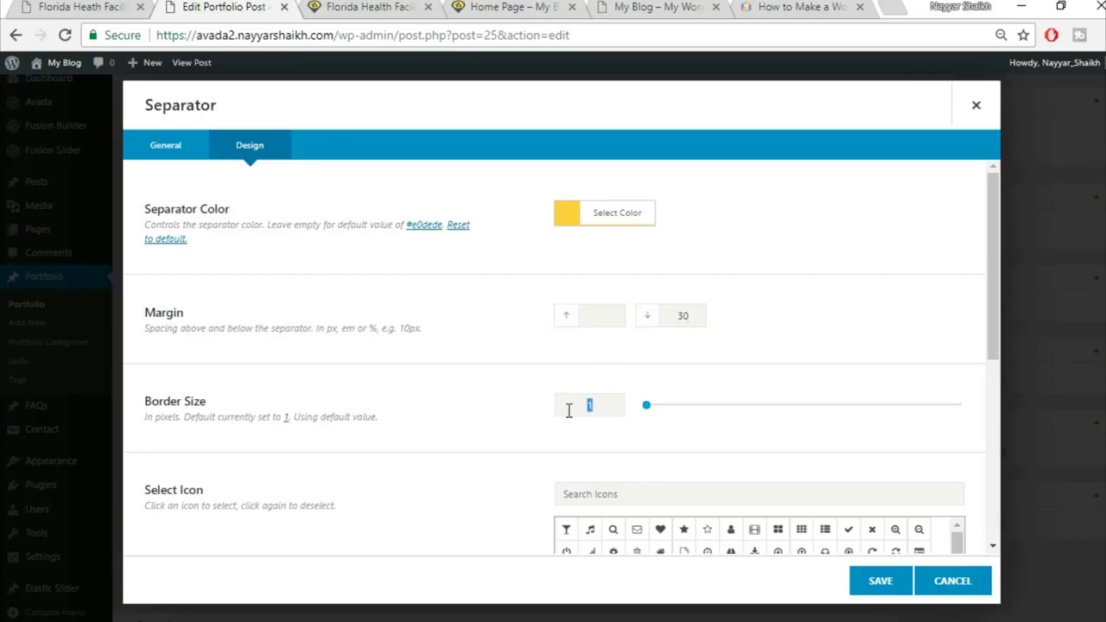
type("2")
scroll(484, 376, "down", 4)
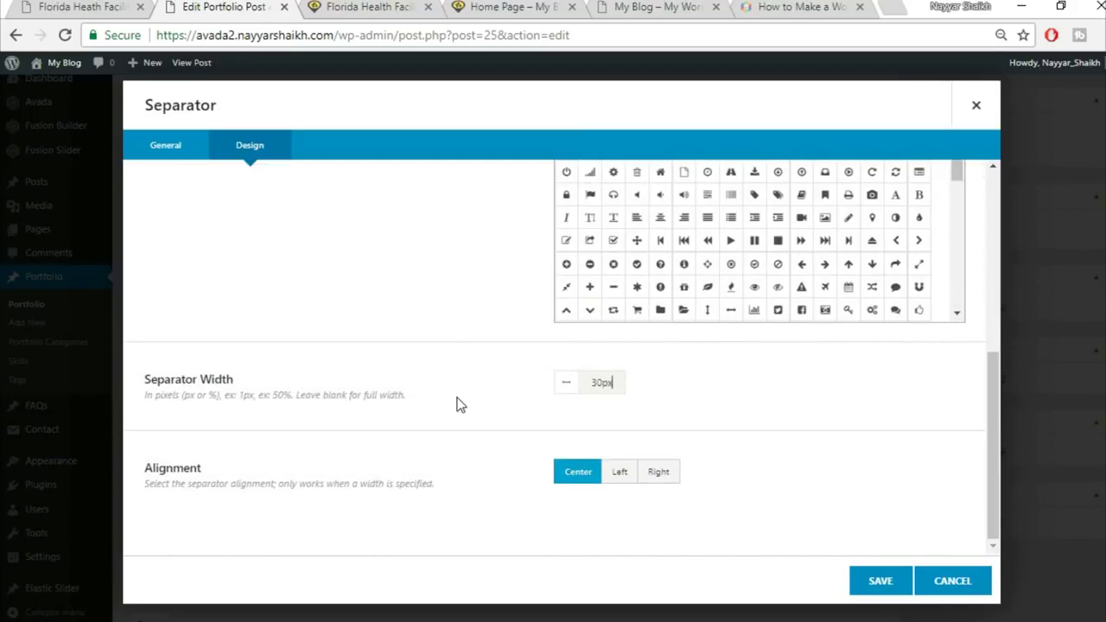
Left-align the separator and save it
left_click(117, 6)
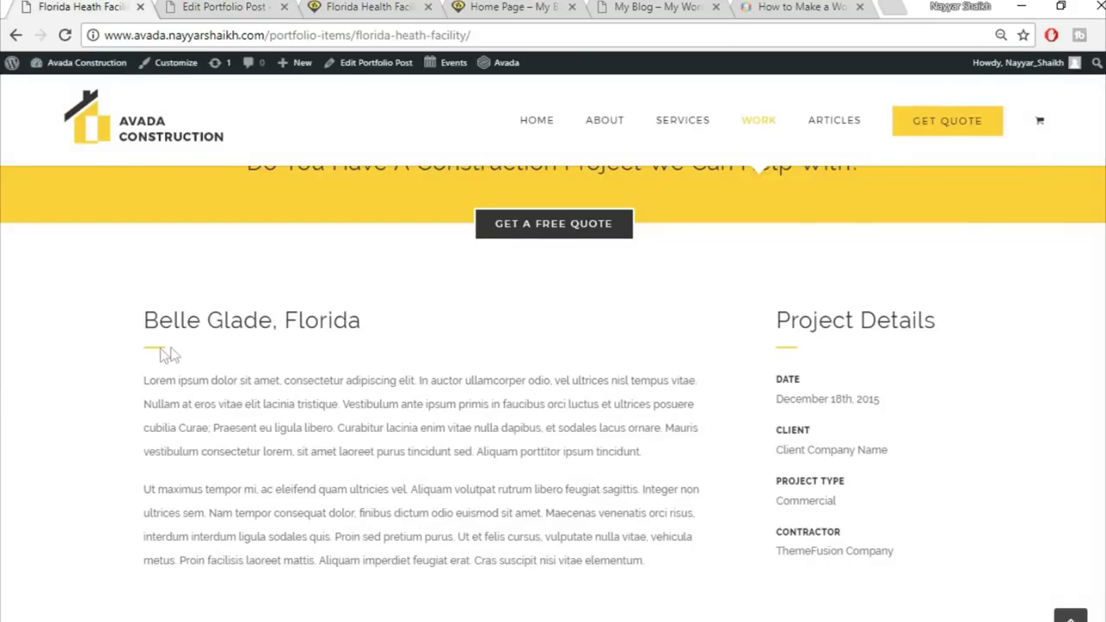
left_click(192, 6)
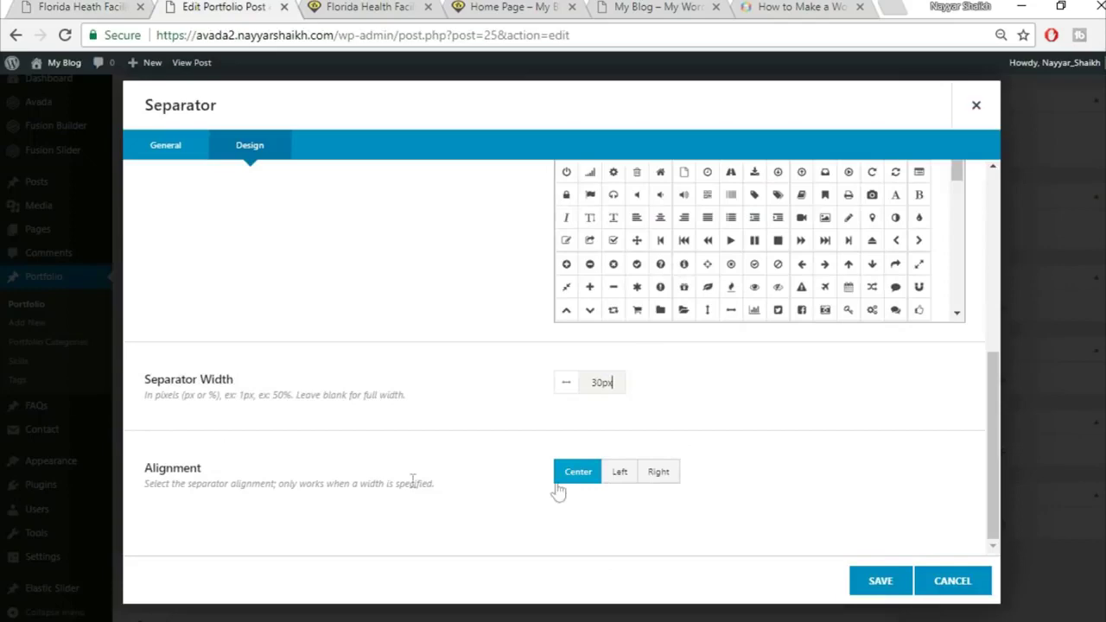
left_click(630, 478)
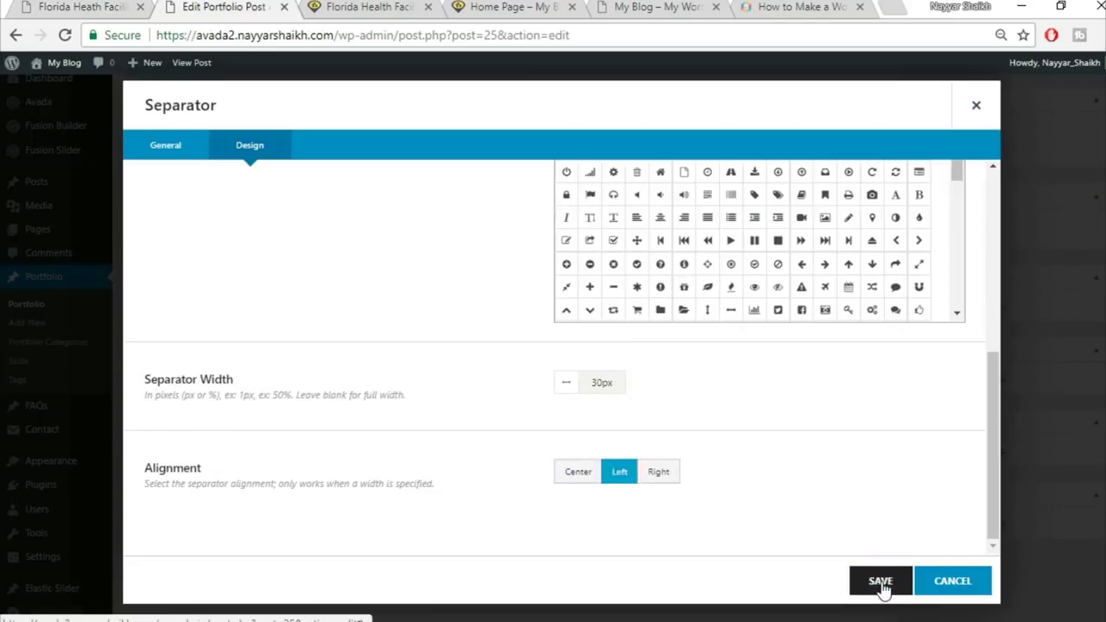
left_click(881, 585)
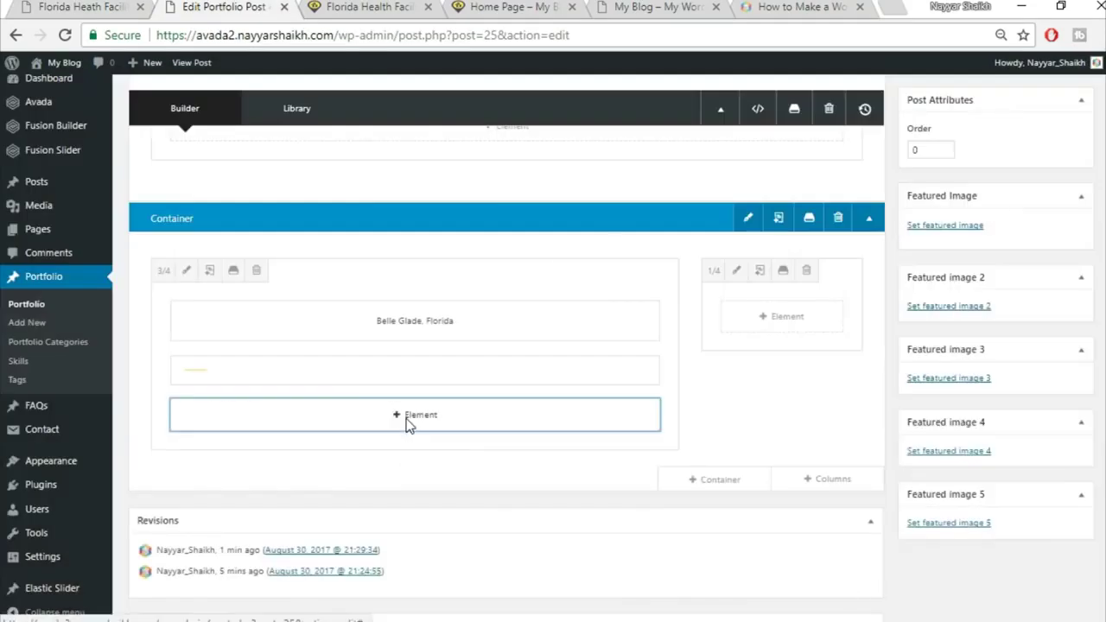
left_click(415, 415)
left_click(78, 6)
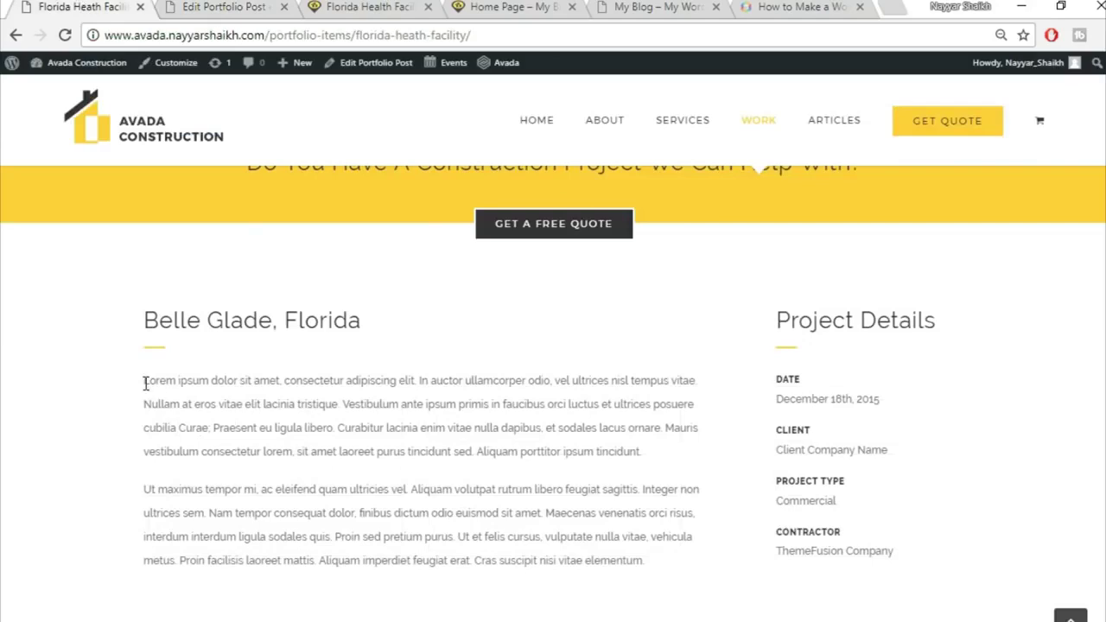
Add a Text Block holding the two pasted Lorem ipsum paragraphs below the separator
left_click_drag(146, 383, 667, 560)
key("ctrl+c")
left_click(268, 6)
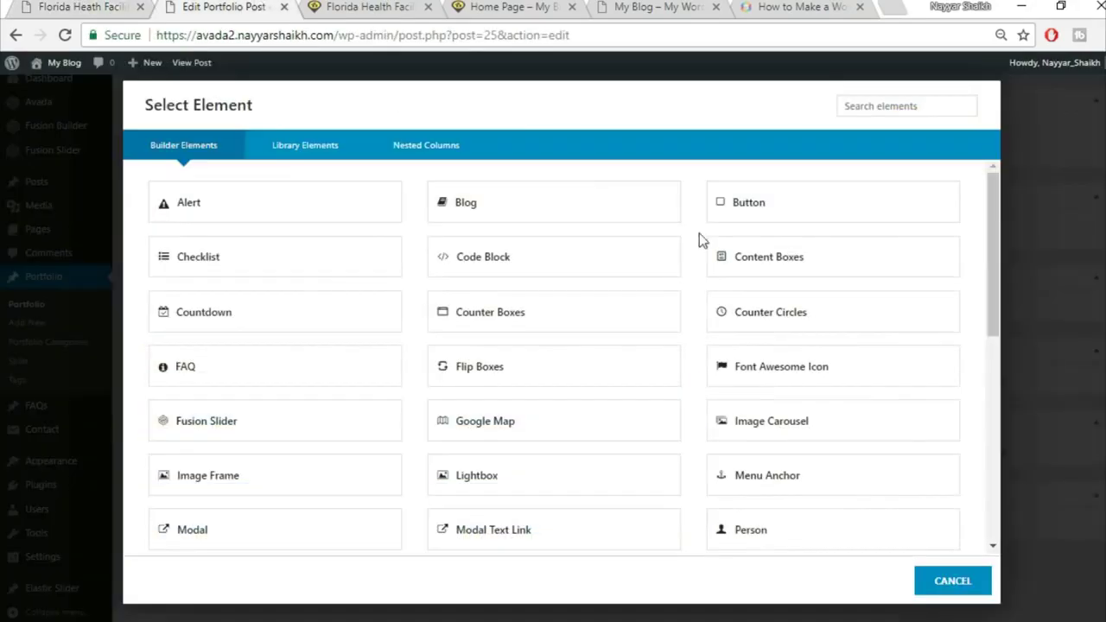
left_click(870, 107)
type("tex")
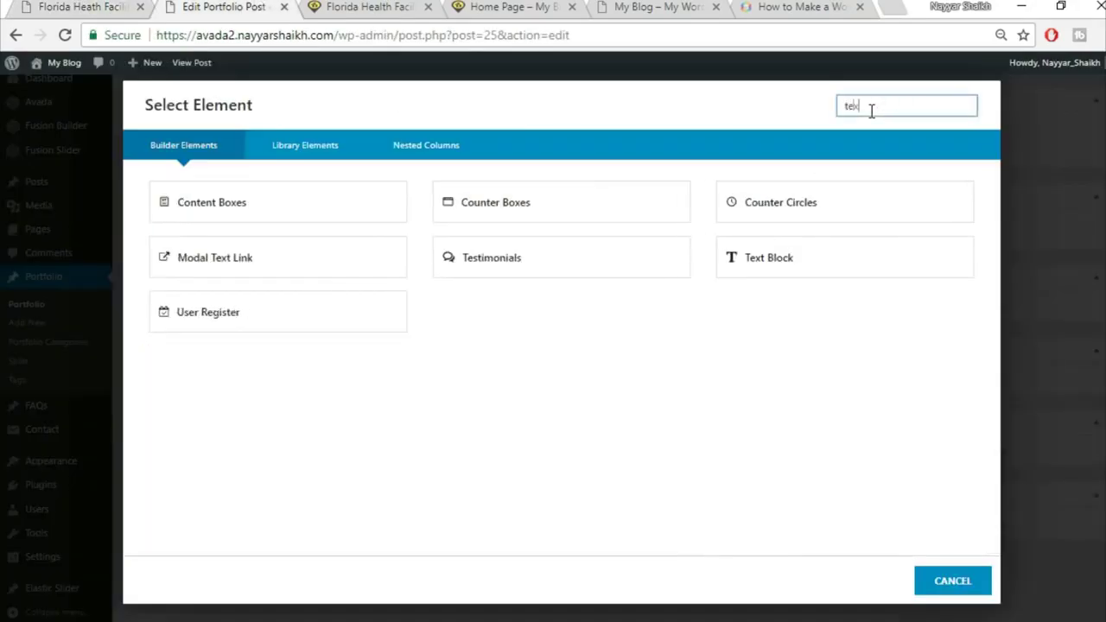
left_click(560, 227)
left_click(652, 398)
key("ctrl+a")
key("BackSpace")
key("ctrl+v")
left_click(881, 591)
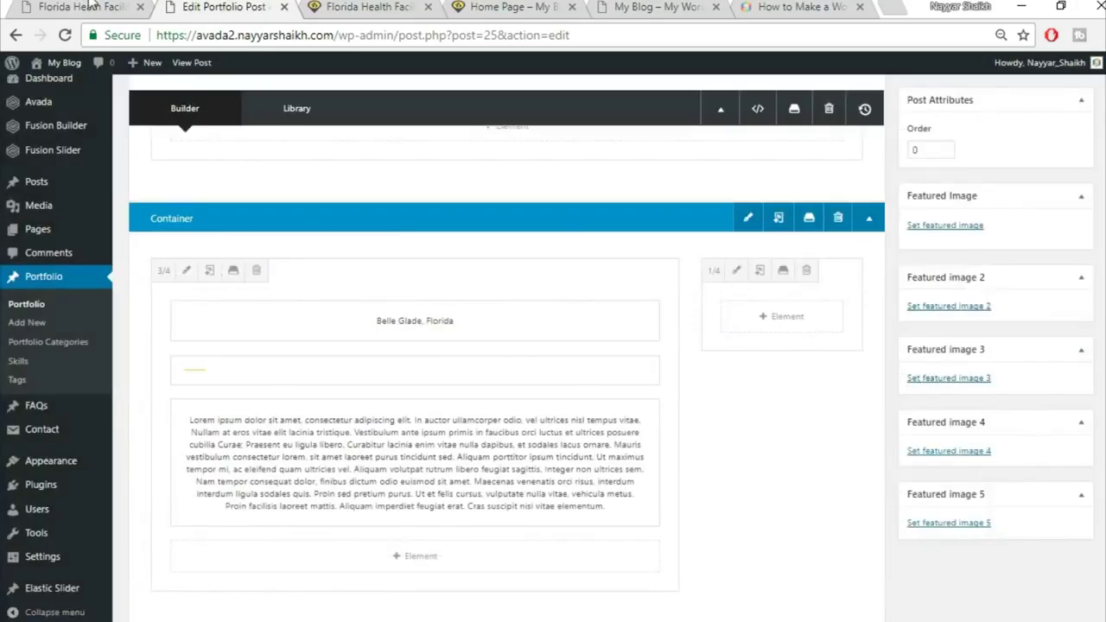
Add a Text Block with the pasted 'Project Details' heading to the 1/4 column
left_click(91, 6)
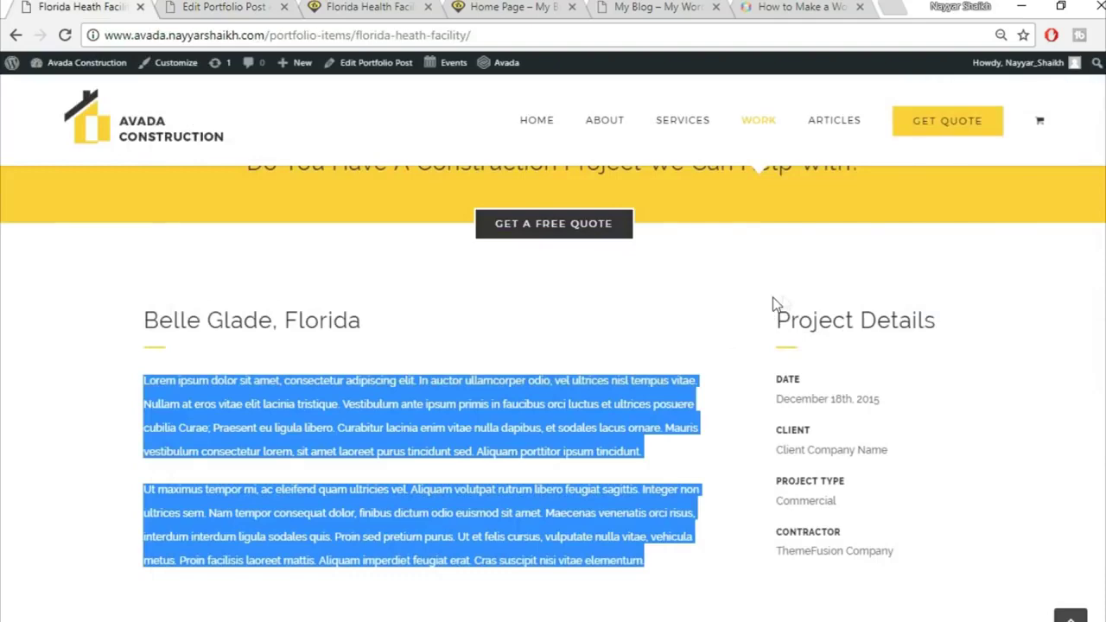
left_click(259, 6)
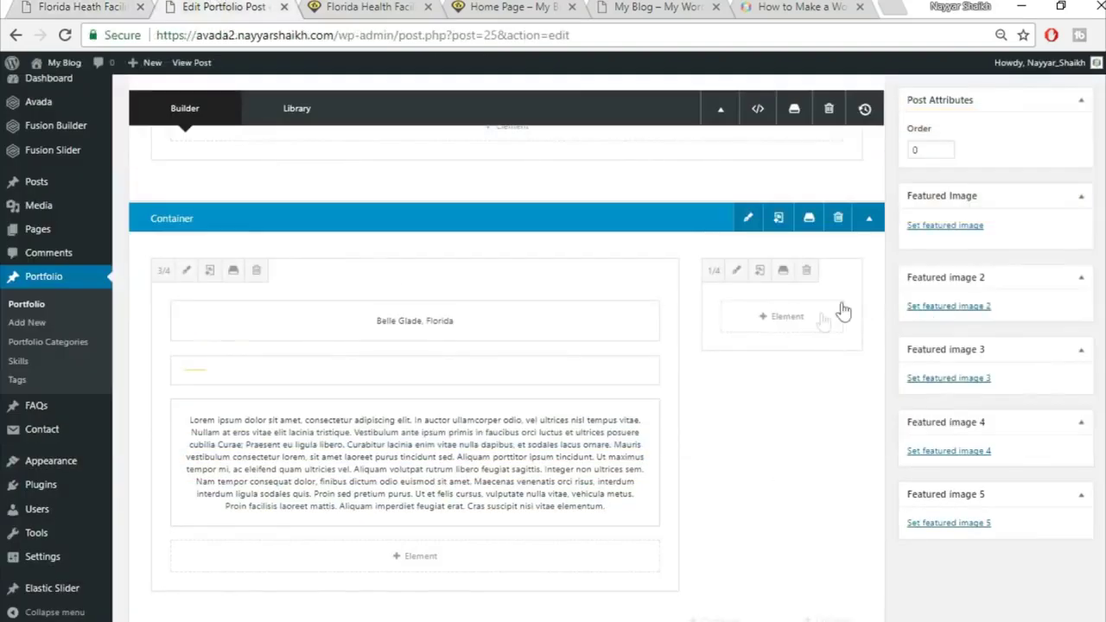
left_click(780, 321)
left_click(882, 105)
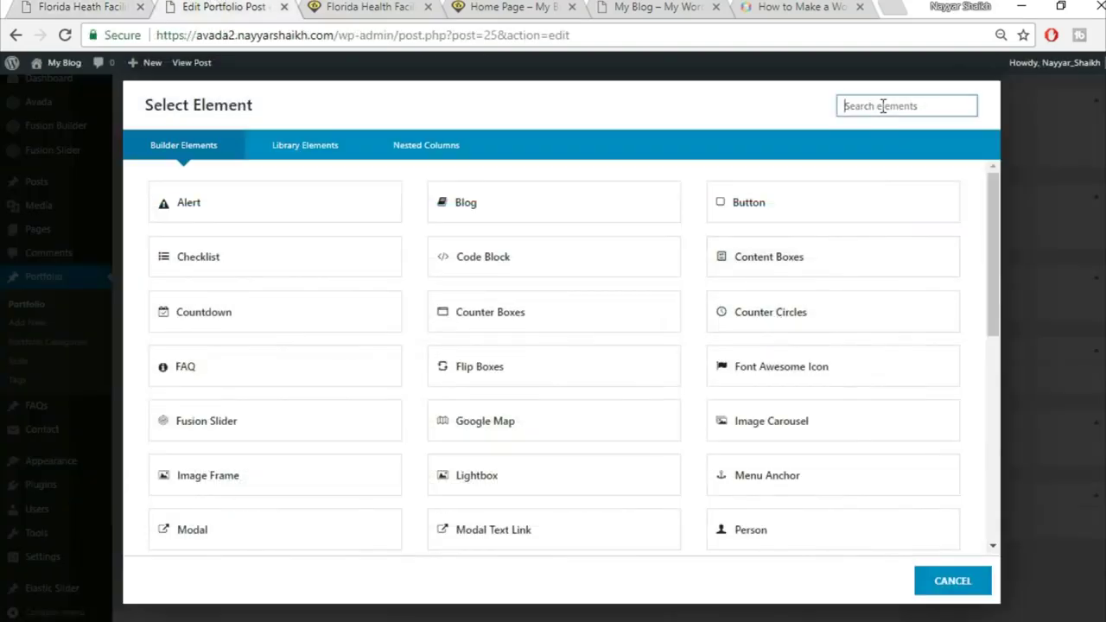
type("tex")
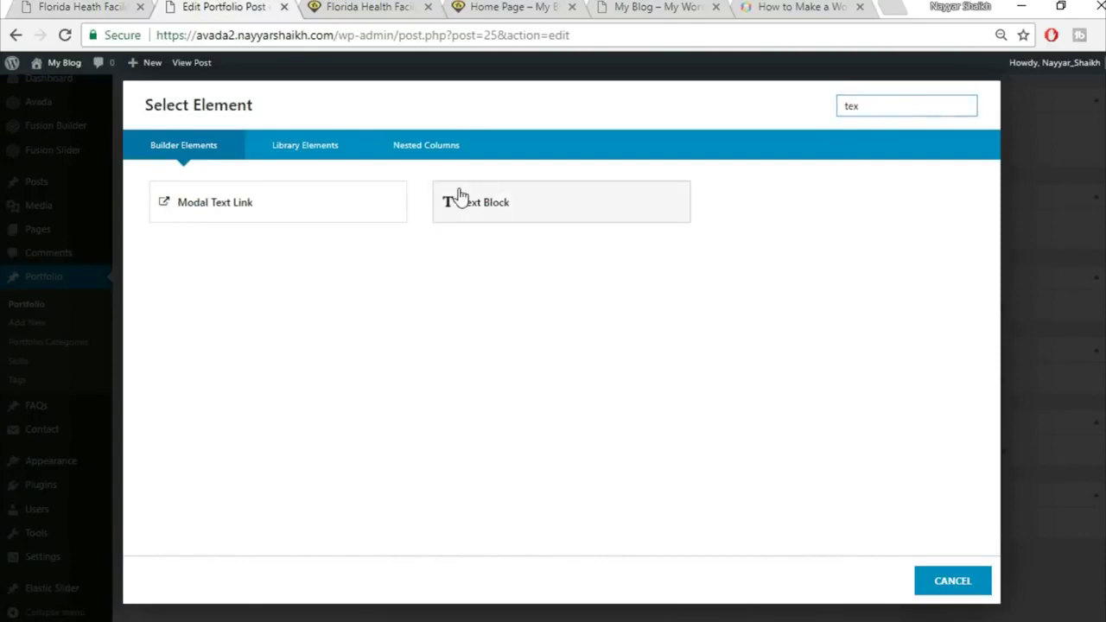
left_click(457, 200)
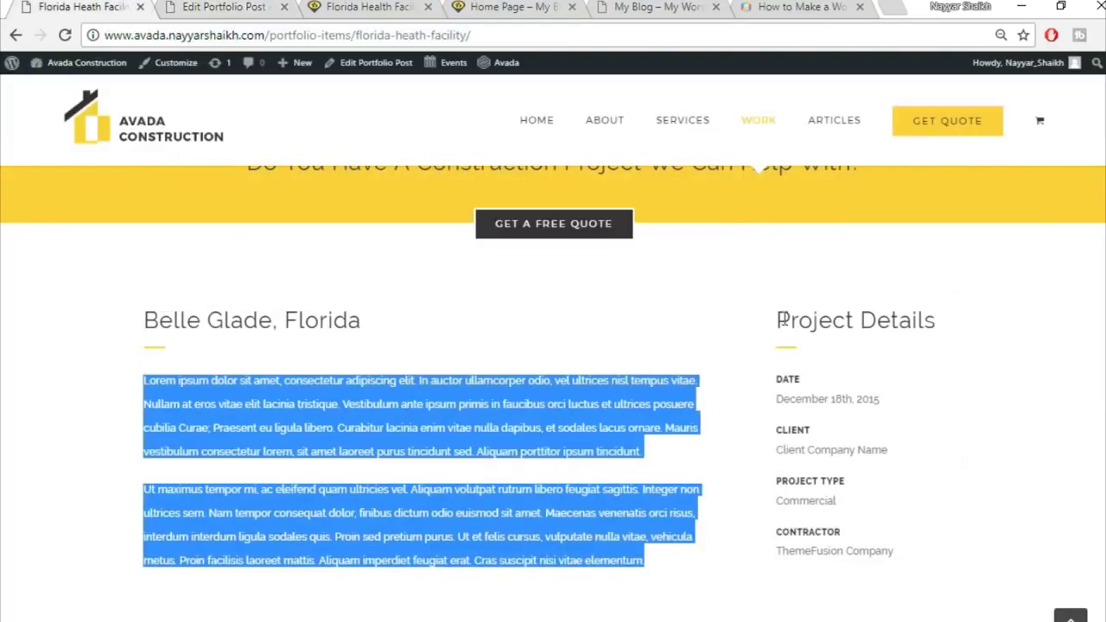
left_click_drag(782, 320, 950, 304)
key("ctrl+c")
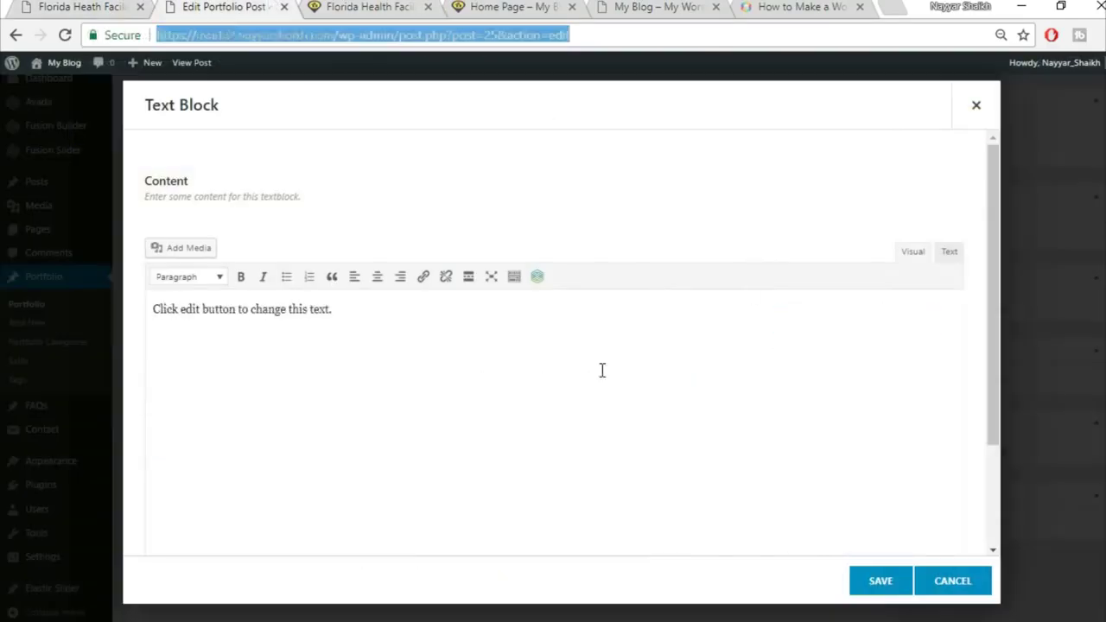
left_click(604, 370)
key("ctrl+a")
key("ctrl+v")
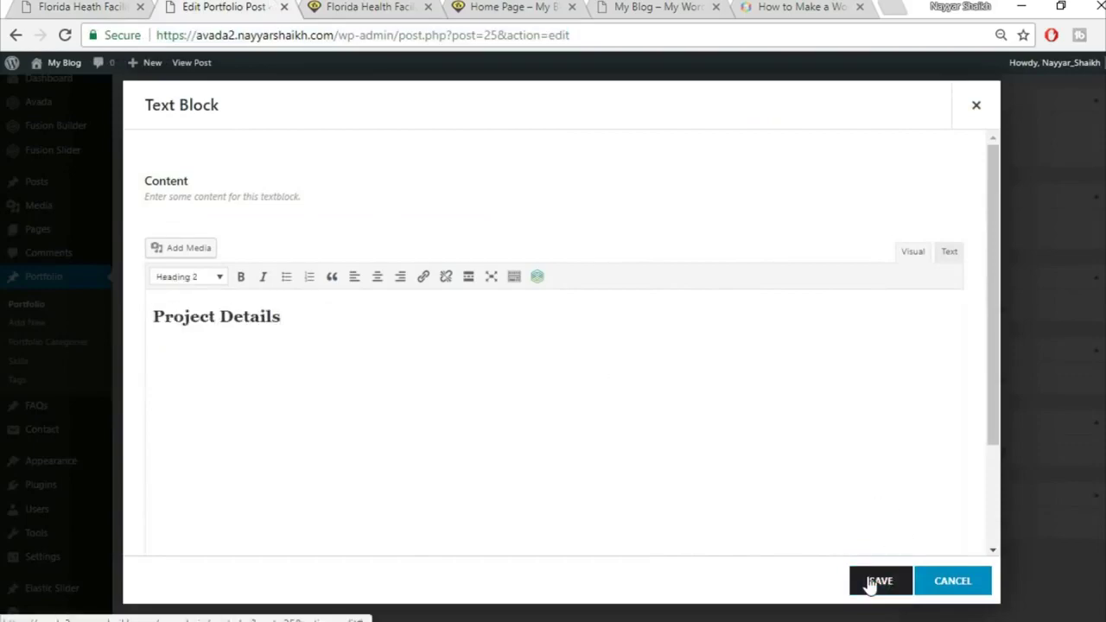
left_click(871, 584)
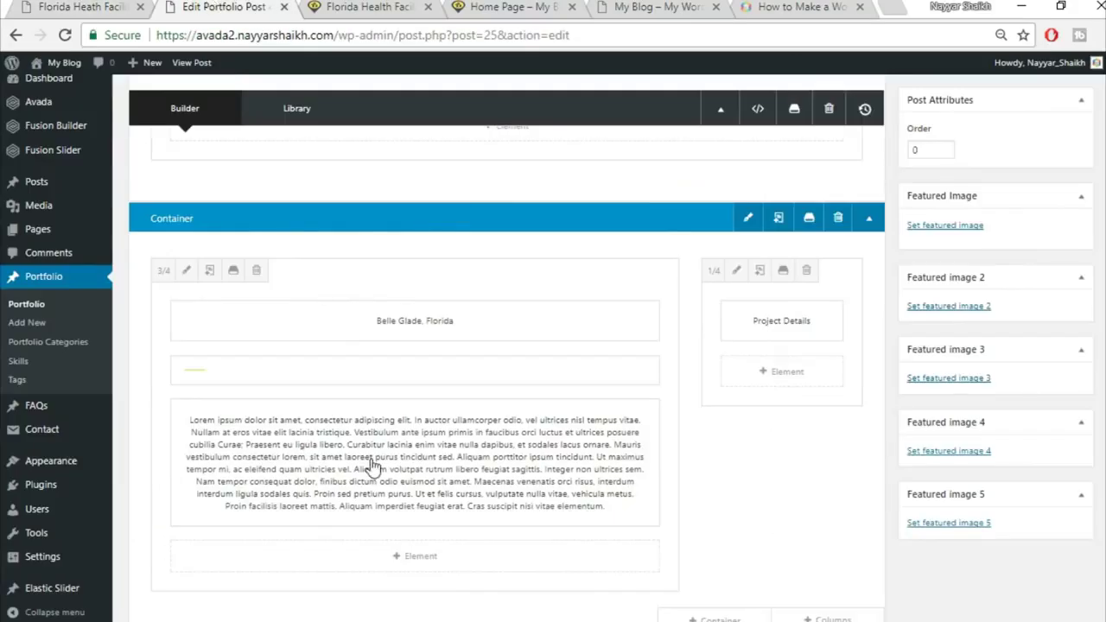
Clone the yellow separator and drag the copy under Project Details
mouse_move(388, 389)
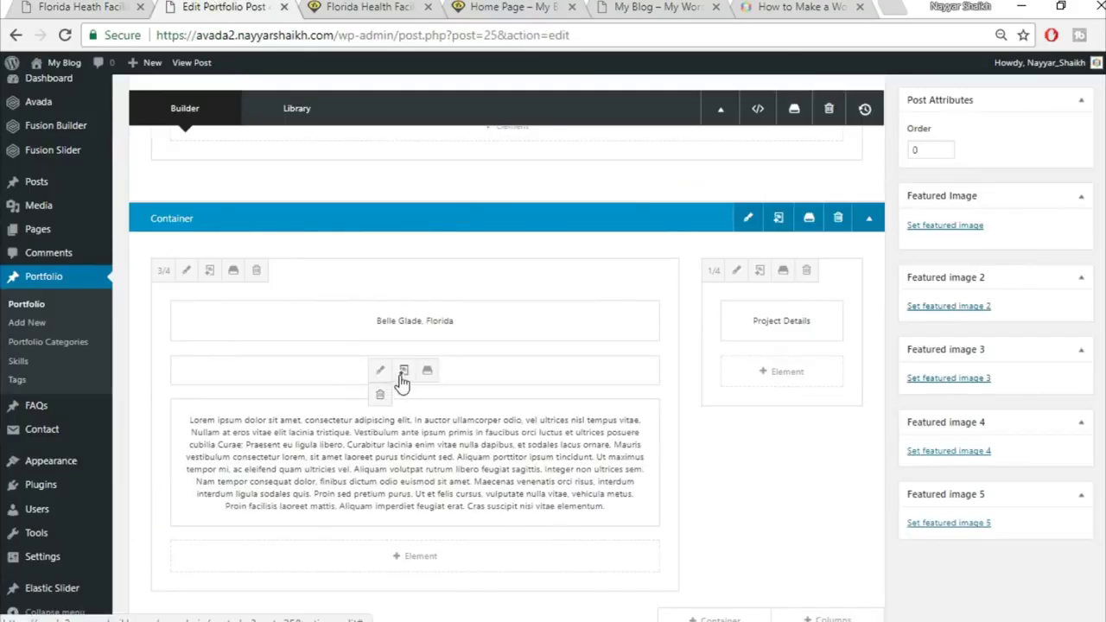
left_click(402, 378)
mouse_move(279, 377)
left_mouse_down()
mouse_move(546, 346)
mouse_move(769, 348)
mouse_move(790, 402)
mouse_move(821, 414)
left_mouse_up()
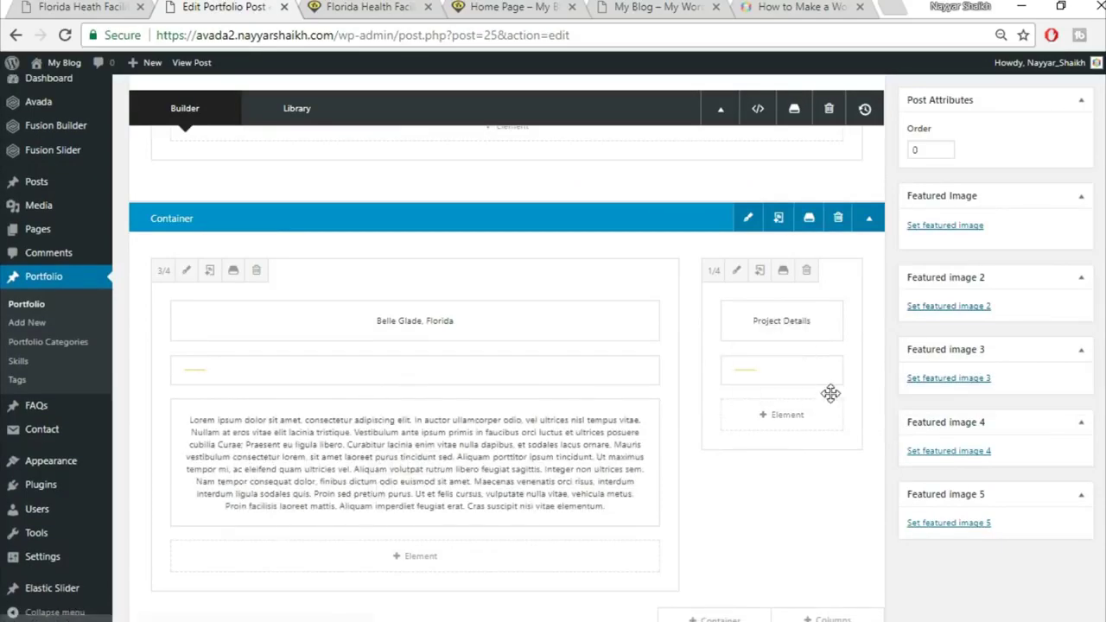
key("ctrl+shift+Tab")
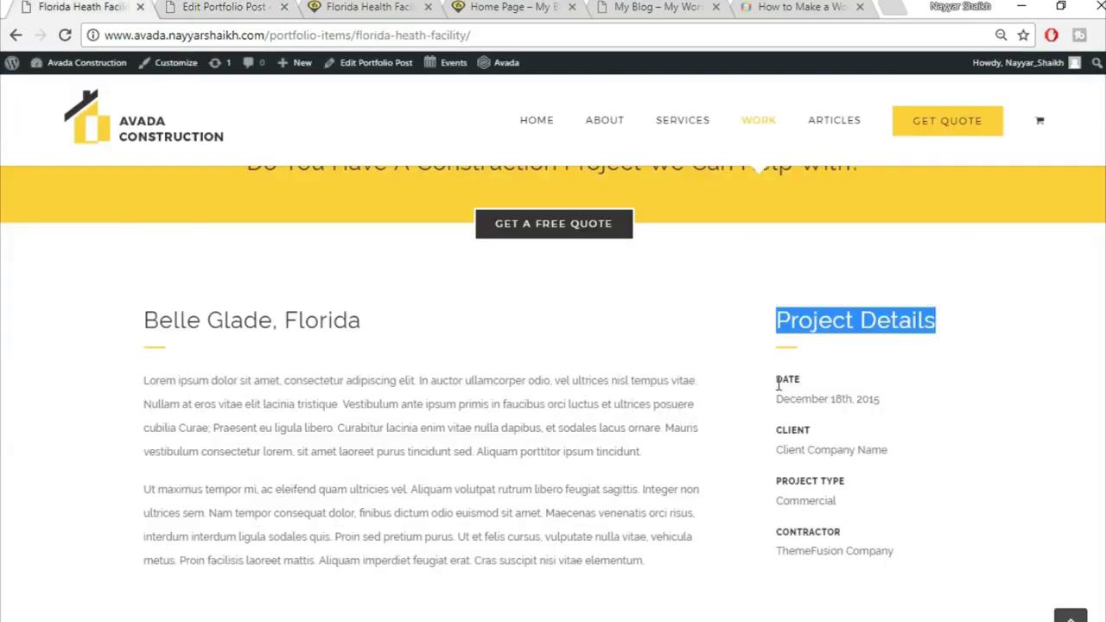
left_click(231, 6)
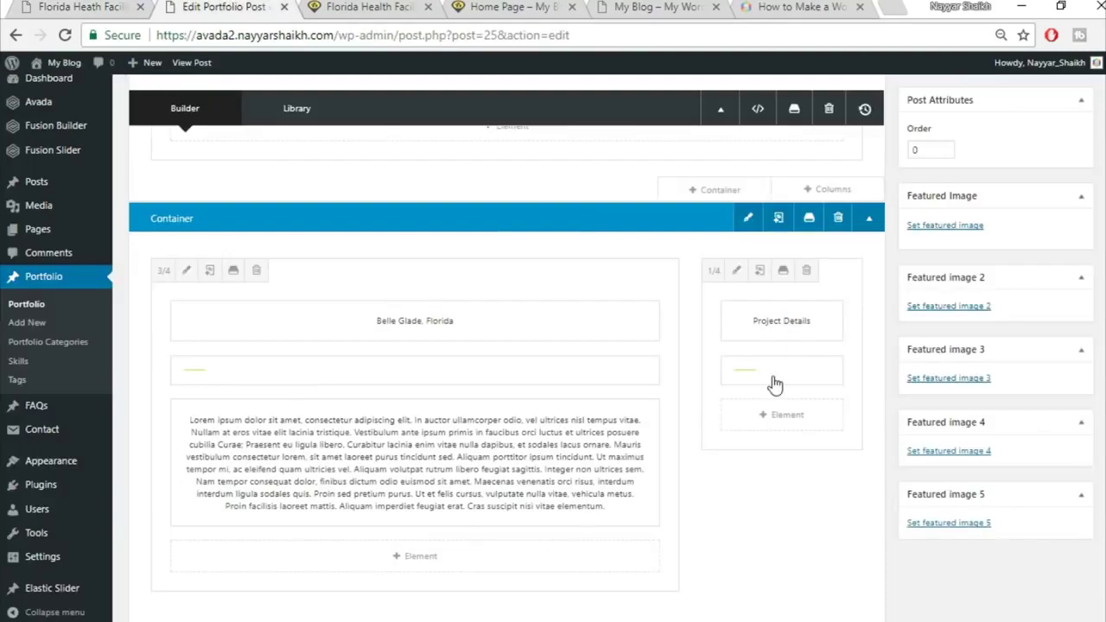
left_click(813, 421)
Add a Text Block and replace its placeholder with DATE and December 18th, 2015 copied from the live page
left_click(915, 100)
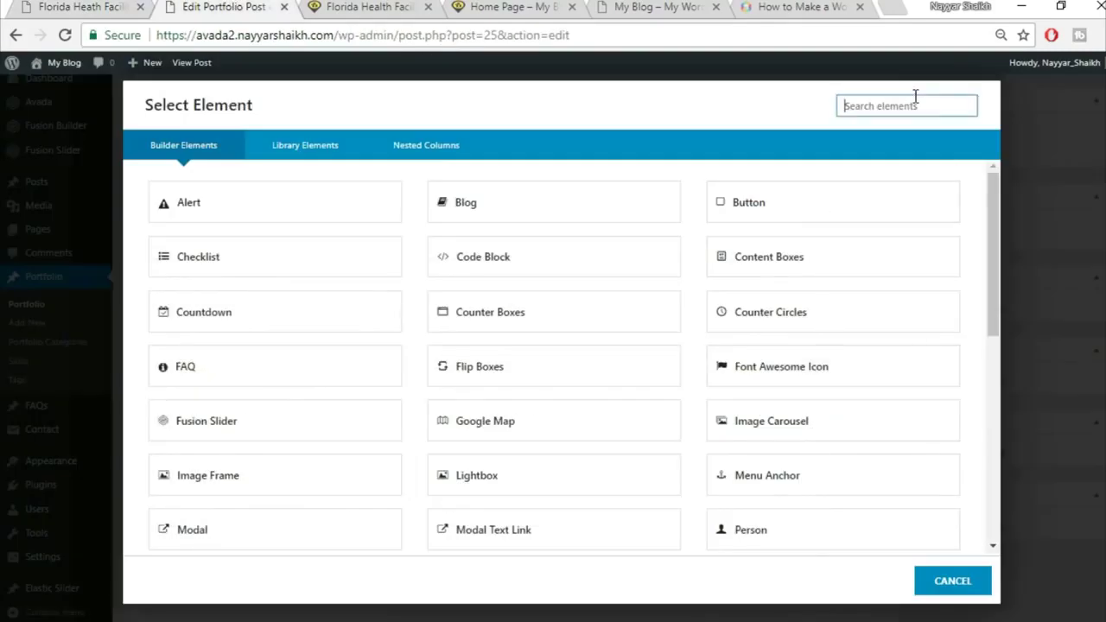
type("text")
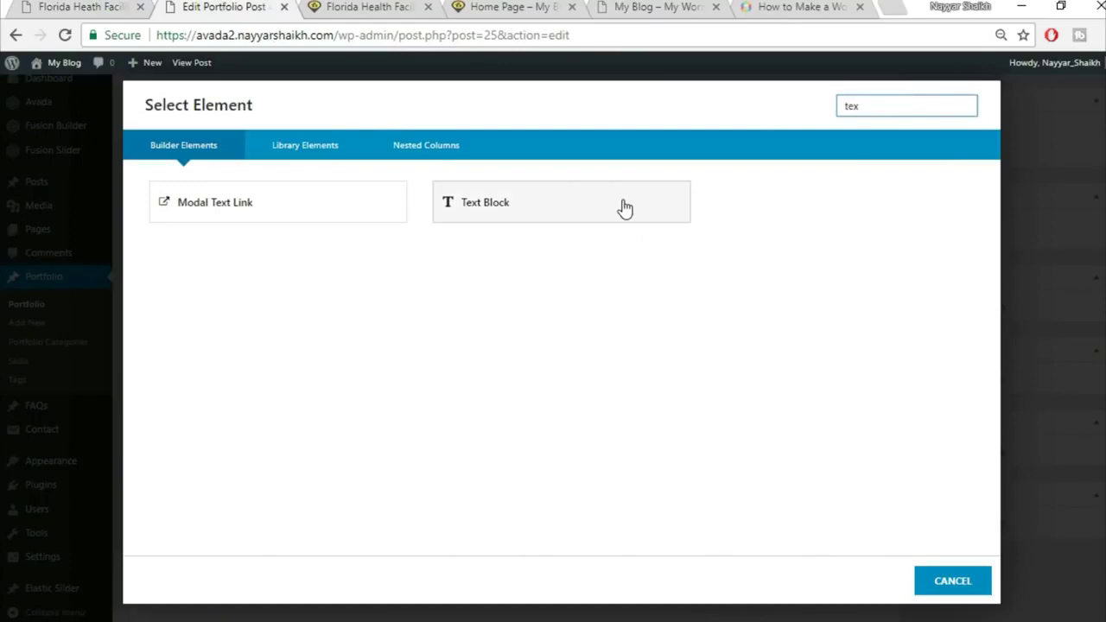
left_click(620, 207)
left_click(45, 6)
left_click_drag(773, 377, 931, 399)
key("ctrl+c")
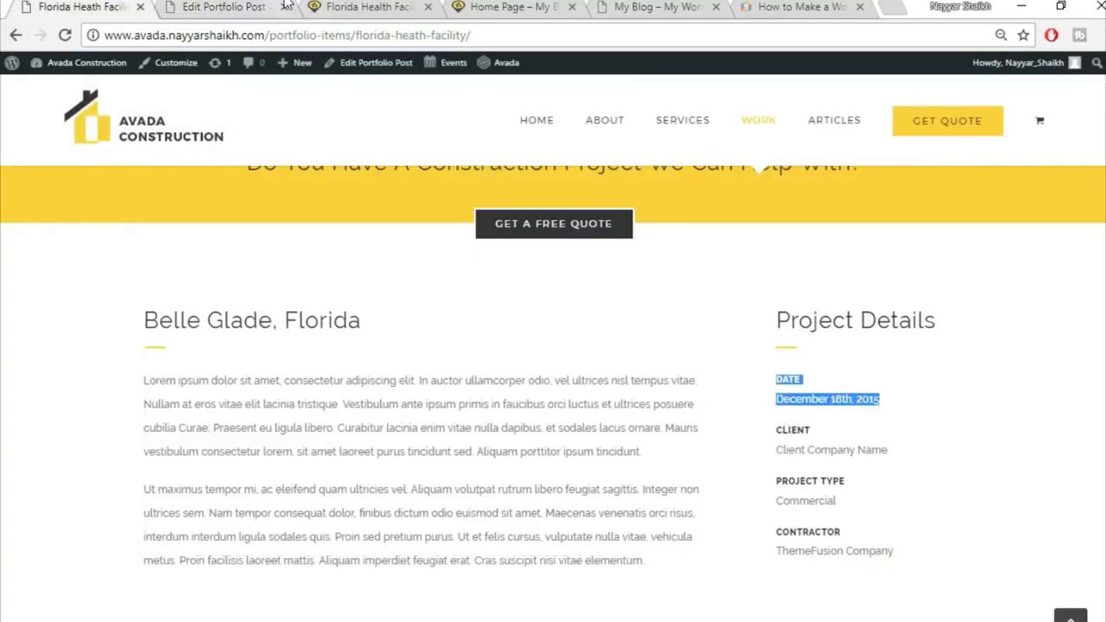
left_click(286, 6)
left_click(469, 343)
key("ctrl+a")
key("Delete")
key("ctrl+v")
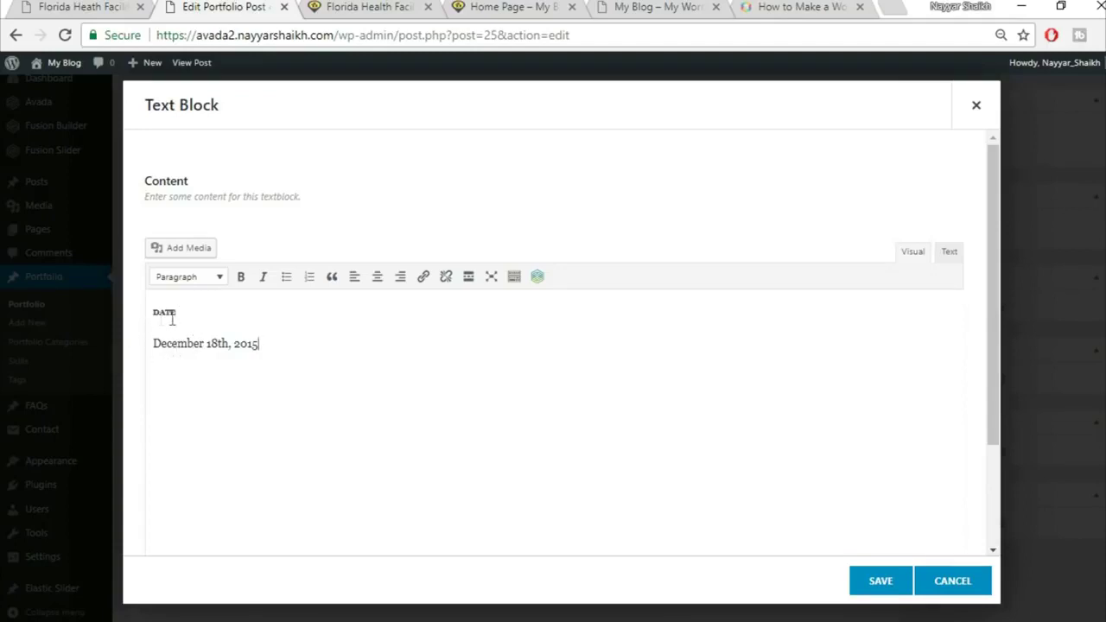
Remove the font-size and line-height attributes from the DATE heading in the HTML source
left_click_drag(183, 312, 151, 313)
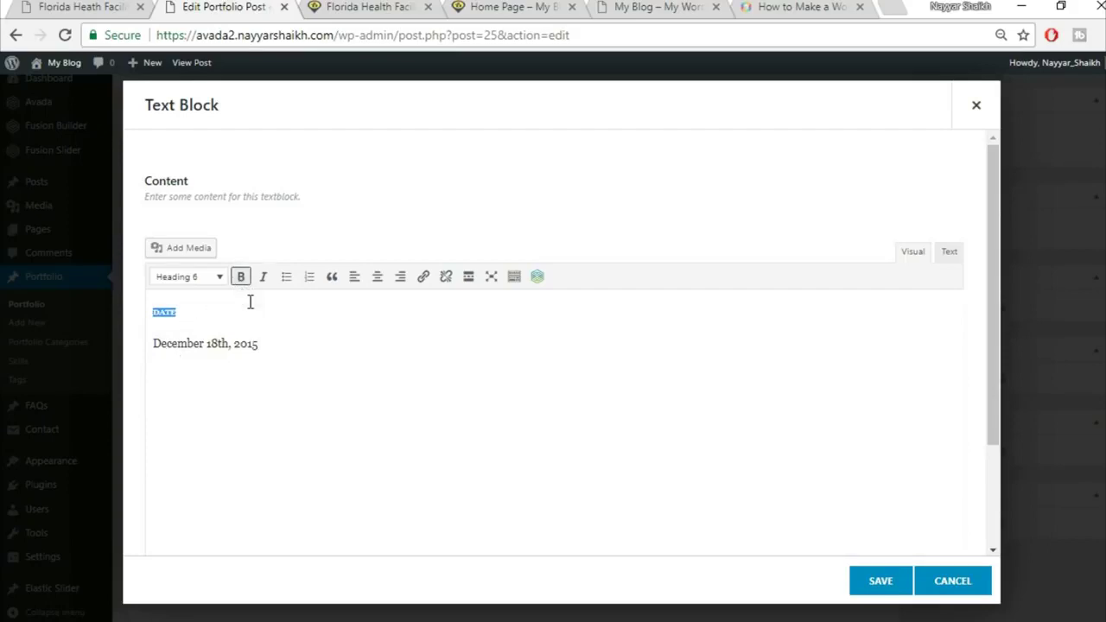
left_click(204, 285)
left_click(207, 307)
left_click_drag(205, 312, 138, 311)
left_click(949, 254)
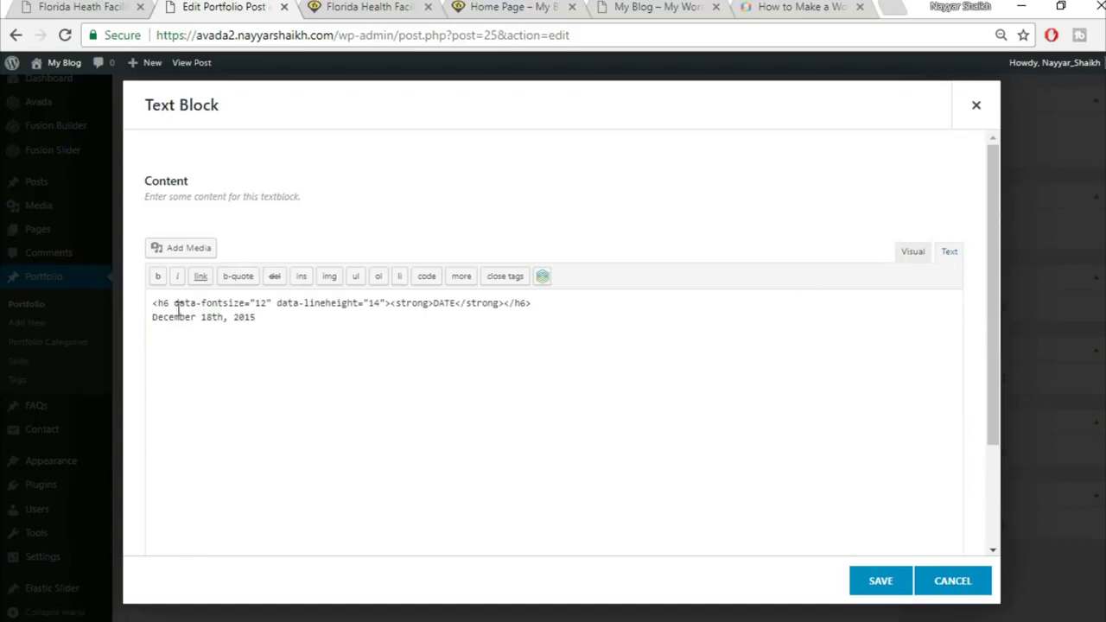
left_click_drag(175, 309, 381, 296)
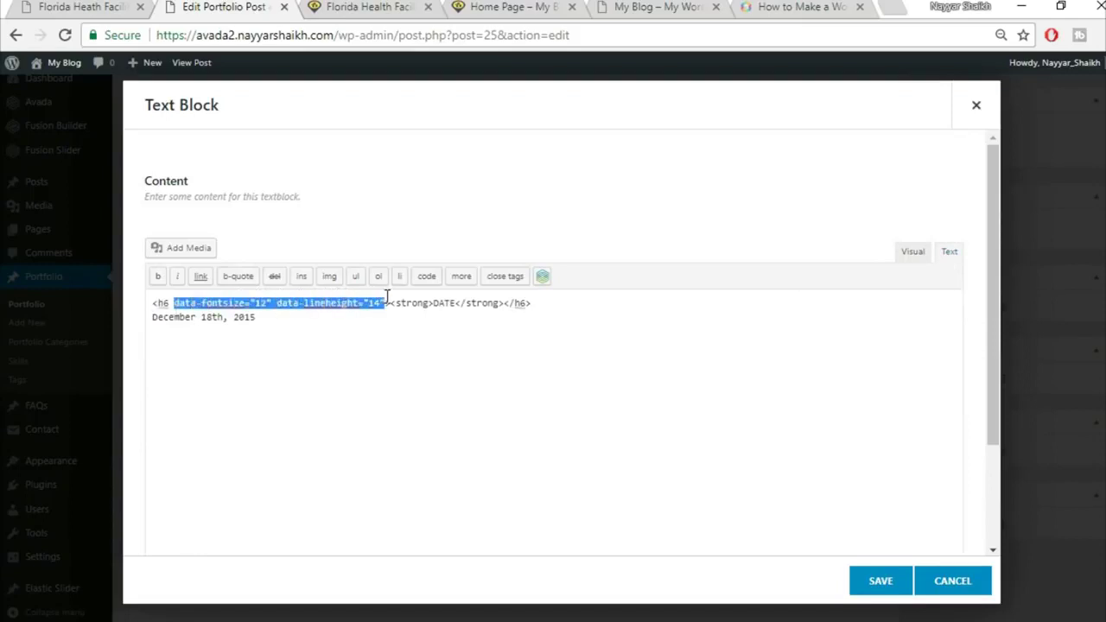
key("BackSpace")
key("BackSpace")
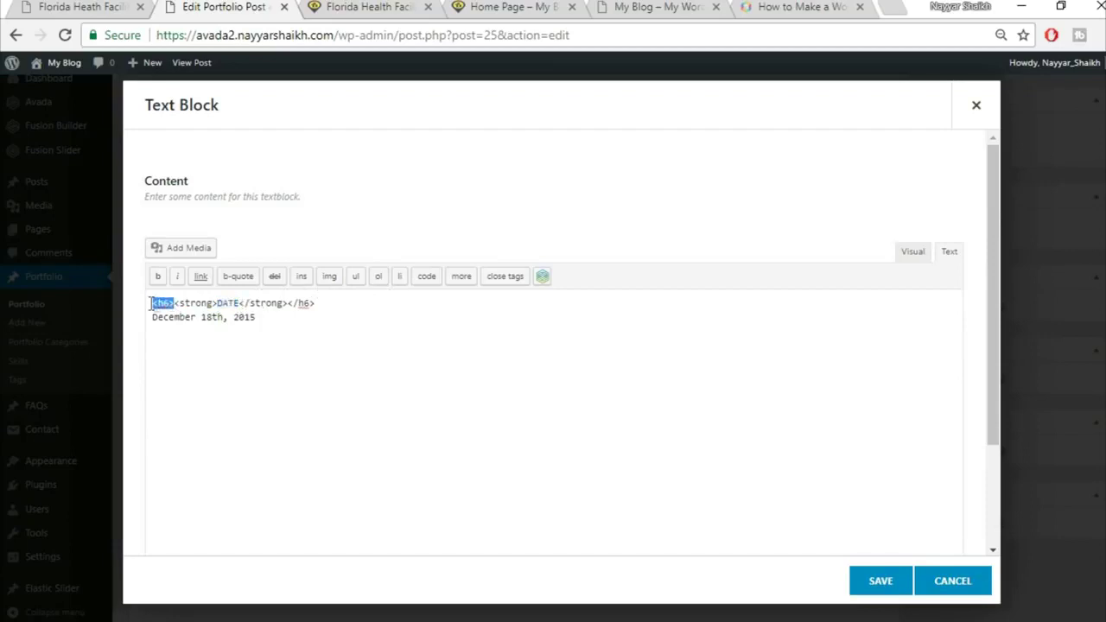
Make the December 18th, 2015 line a Paragraph in the Visual editor and save the block
left_click_drag(320, 307, 291, 309)
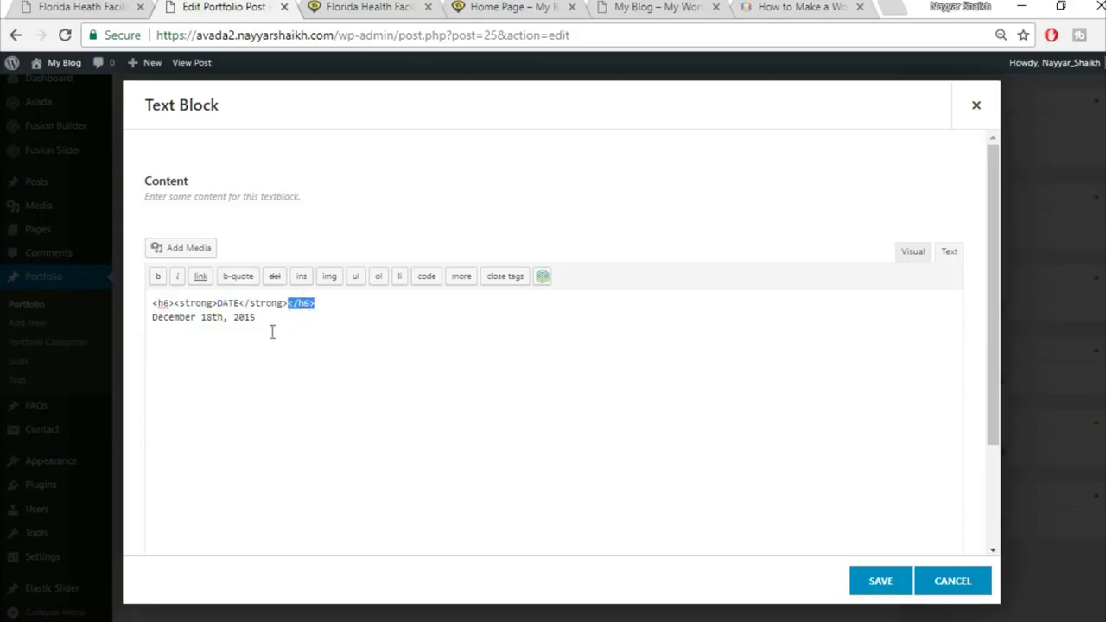
left_click(909, 251)
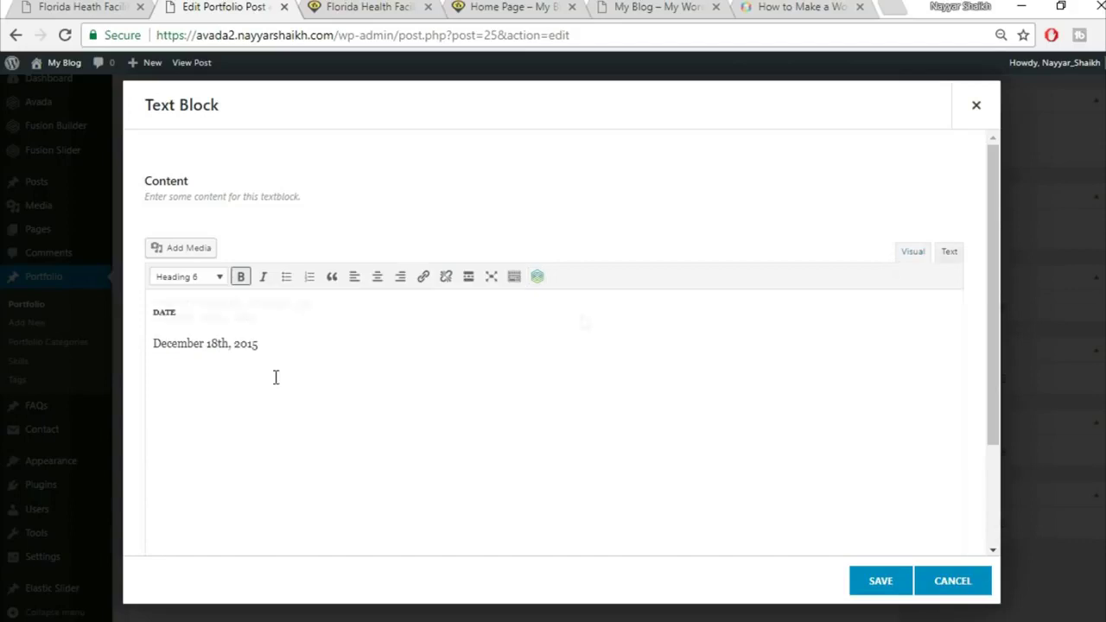
left_click_drag(283, 339, 152, 342)
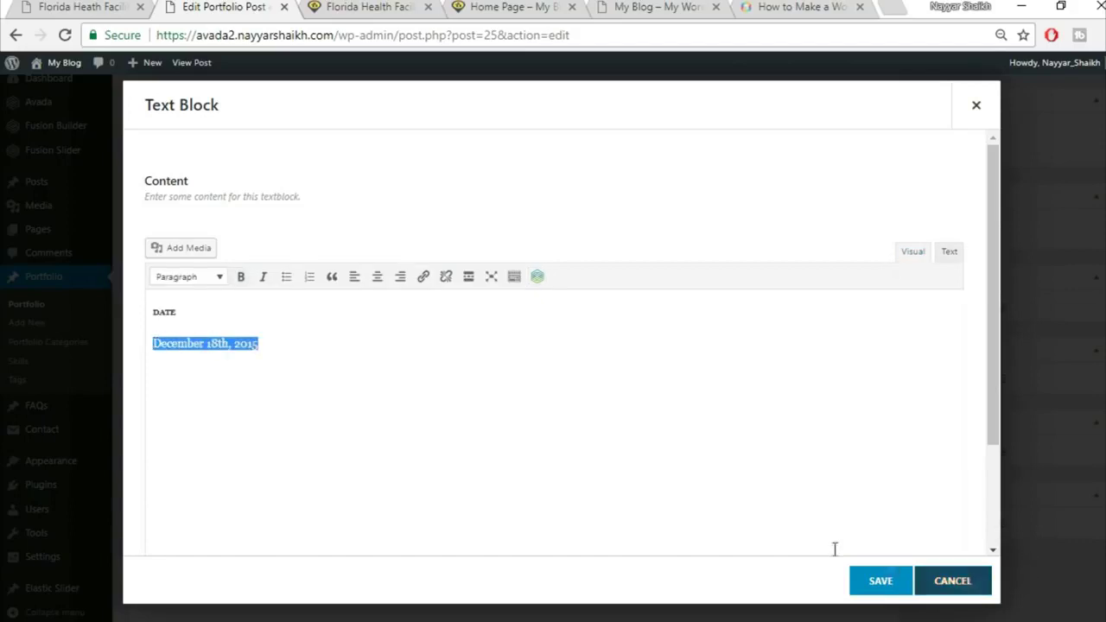
left_click(878, 587)
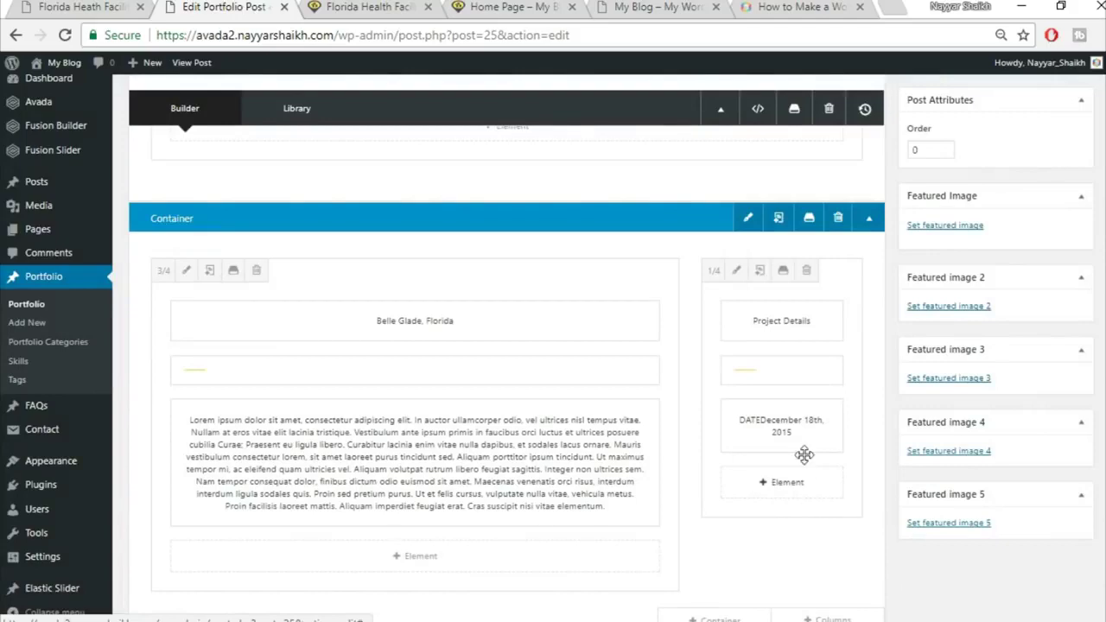
Duplicate the DATE text block and update the portfolio post
left_click(770, 426)
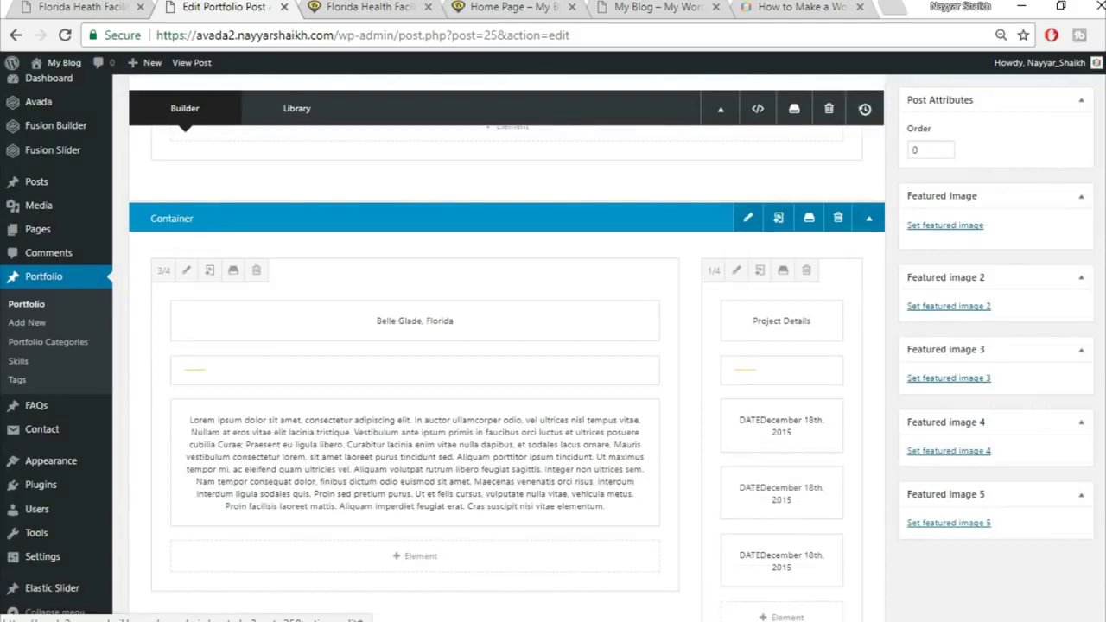
scroll(773, 449, "down", 2)
scroll(778, 482, "up", 3)
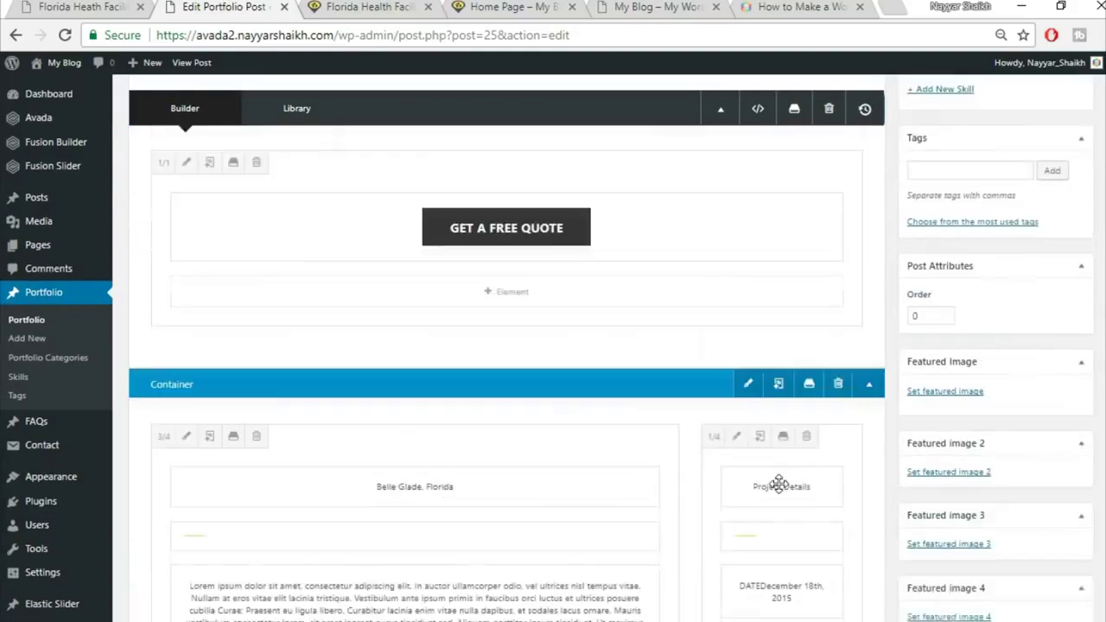
key("ctrl+shift+Tab")
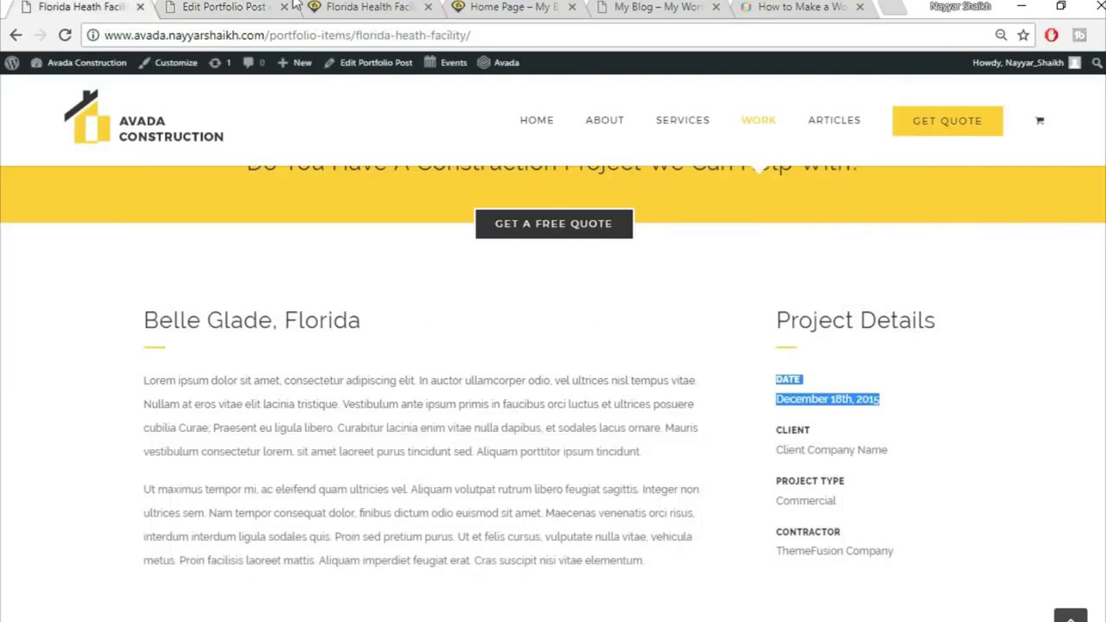
left_click(242, 7)
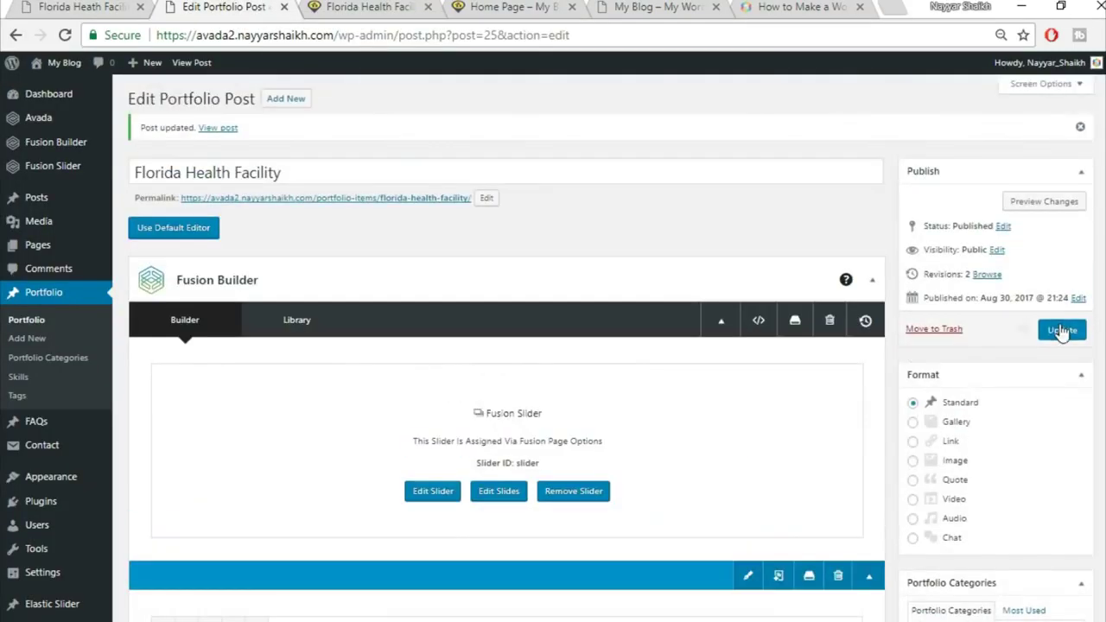
left_click(1062, 329)
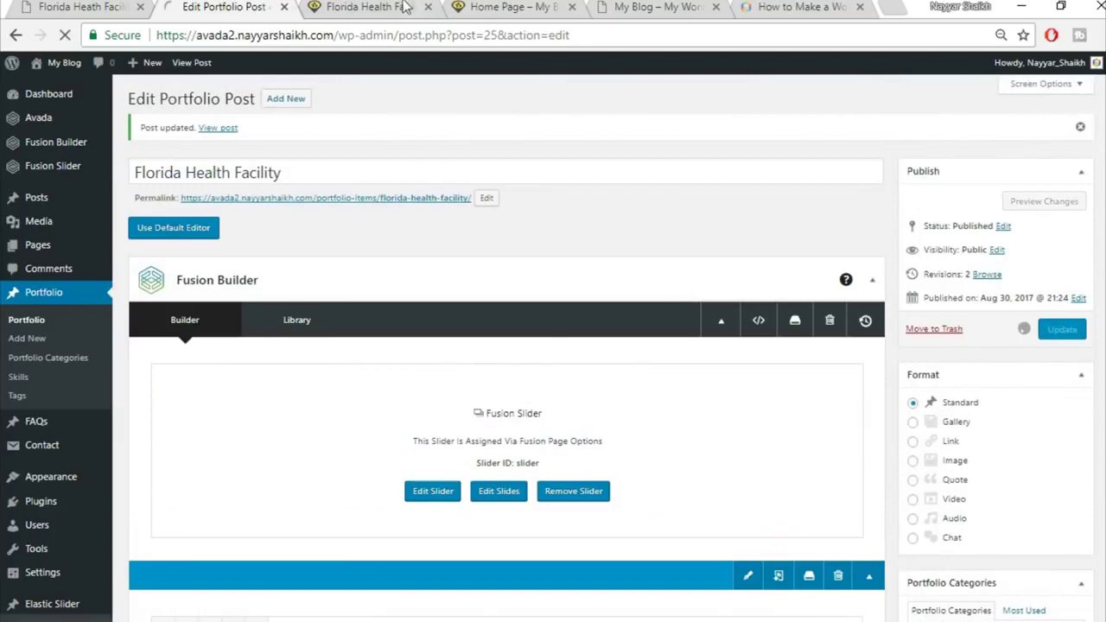
Reload the live Florida Health Facility page and compare it with the demo project page
left_click(108, 6)
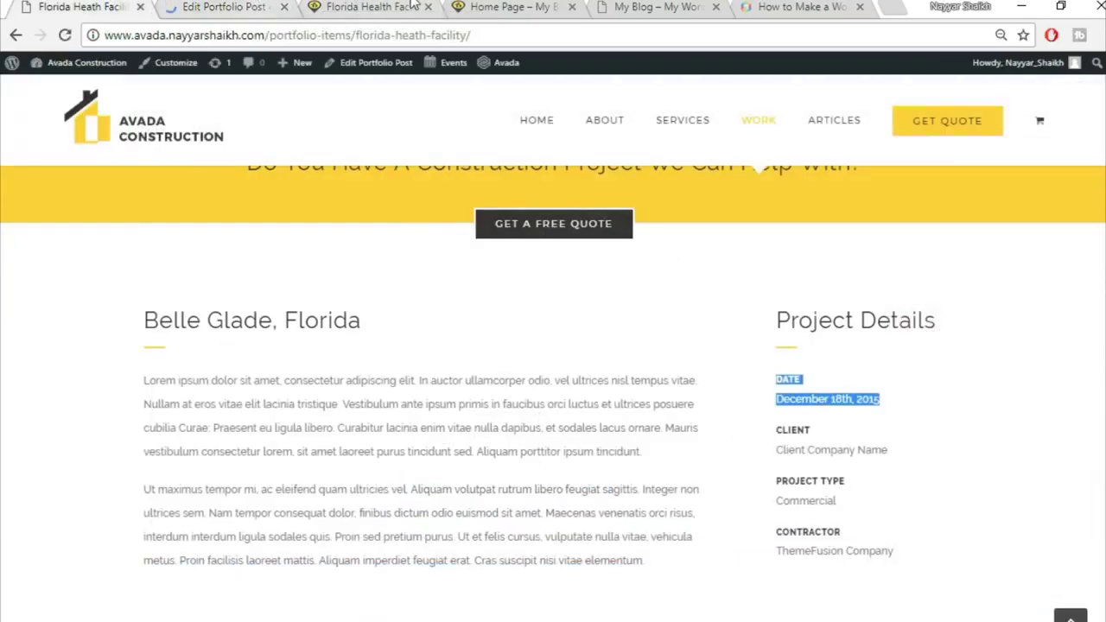
left_click(380, 7)
left_click(404, 35)
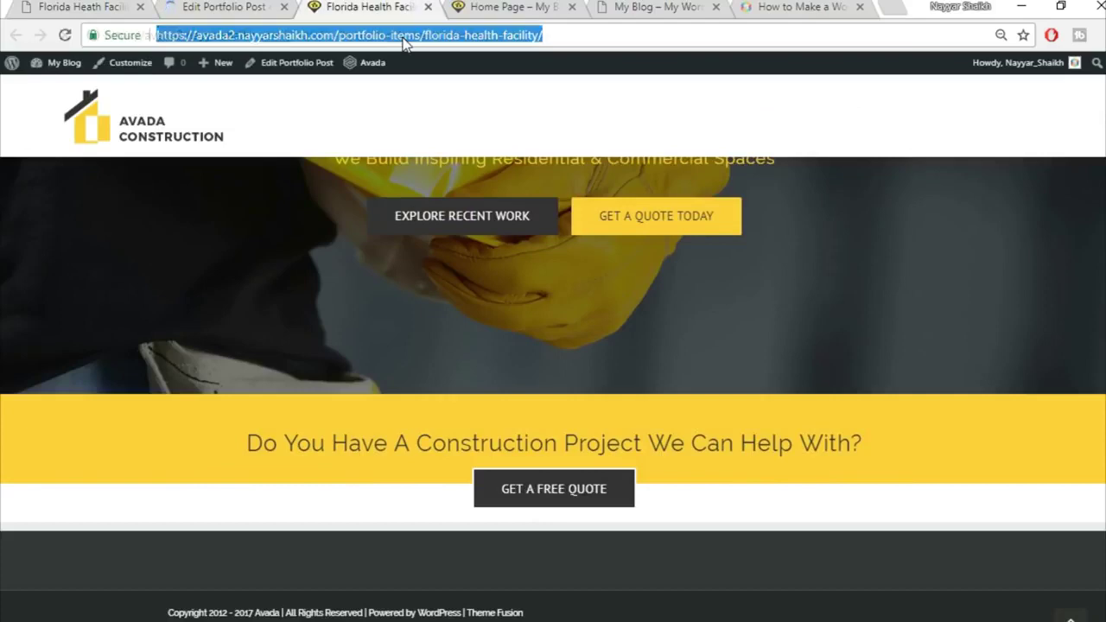
key("Return")
scroll(1072, 403, "down", 5)
scroll(1056, 407, "up", 2)
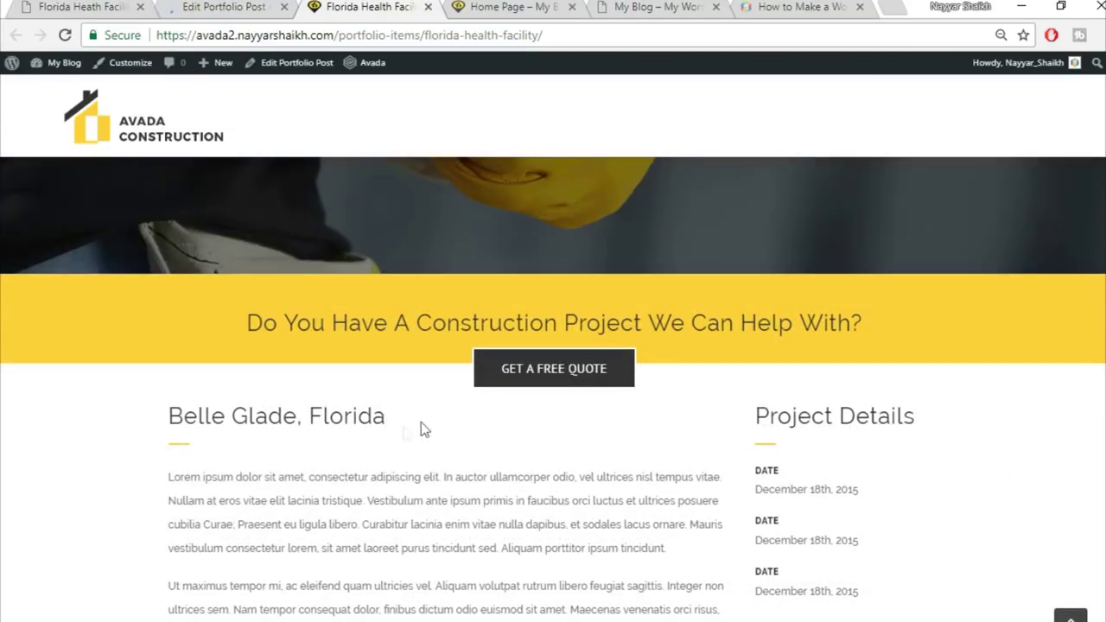
left_click(86, 7)
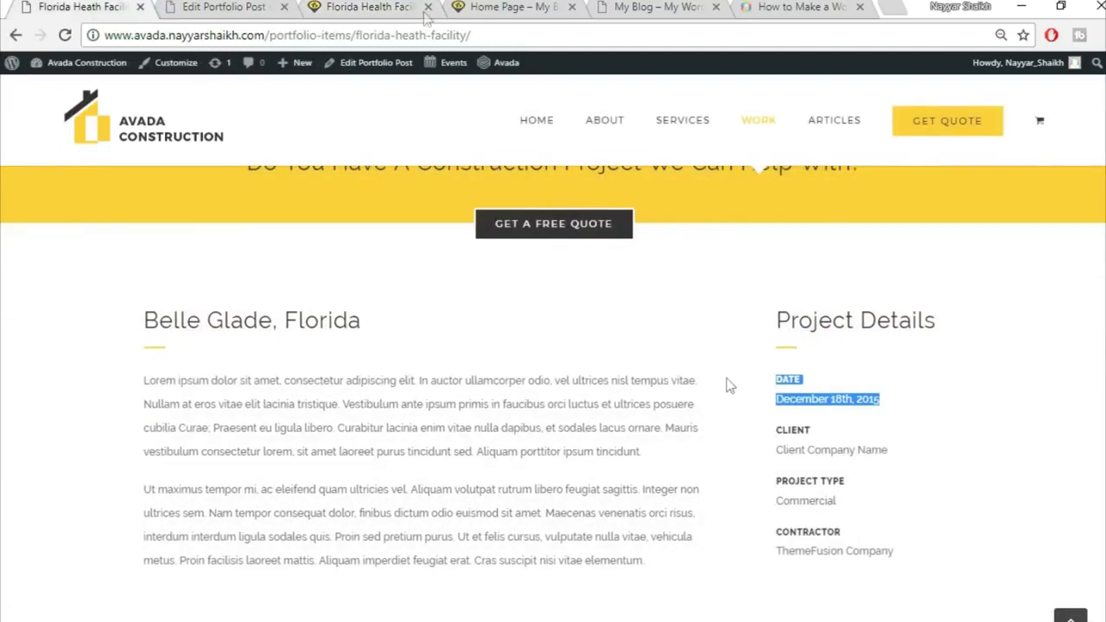
key("ctrl+3")
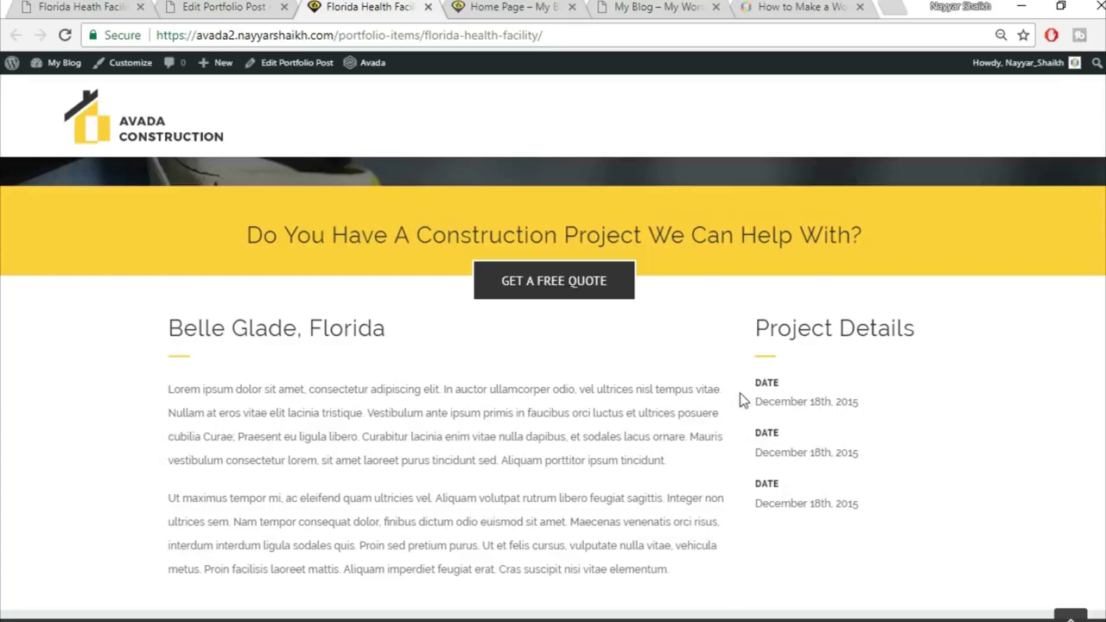
left_click(239, 6)
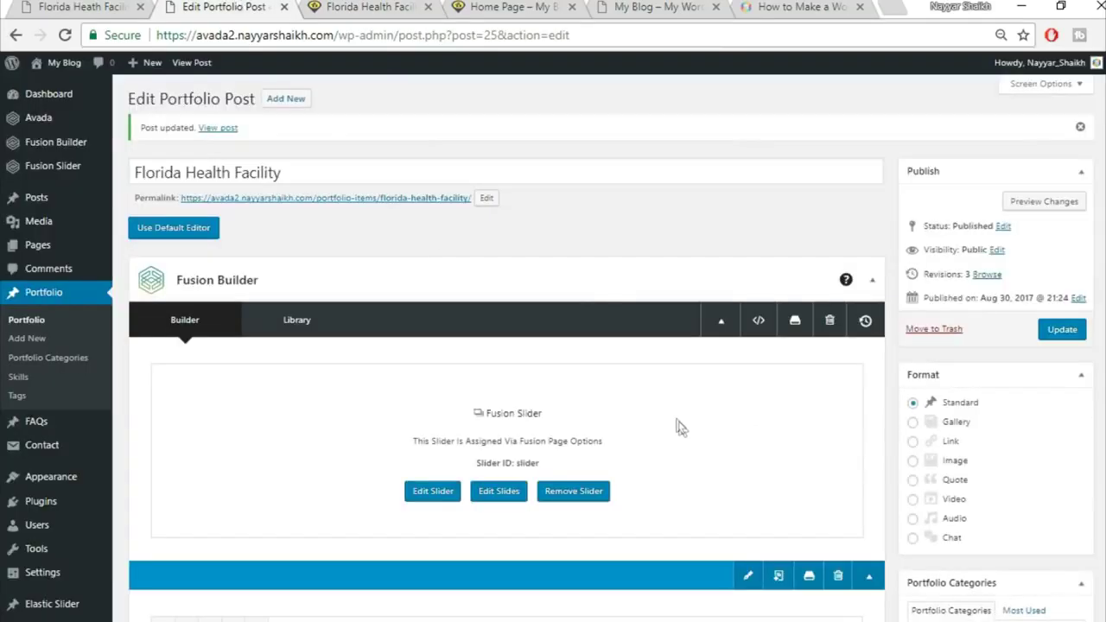
scroll(677, 424, "down", 6)
scroll(699, 456, "down", 2)
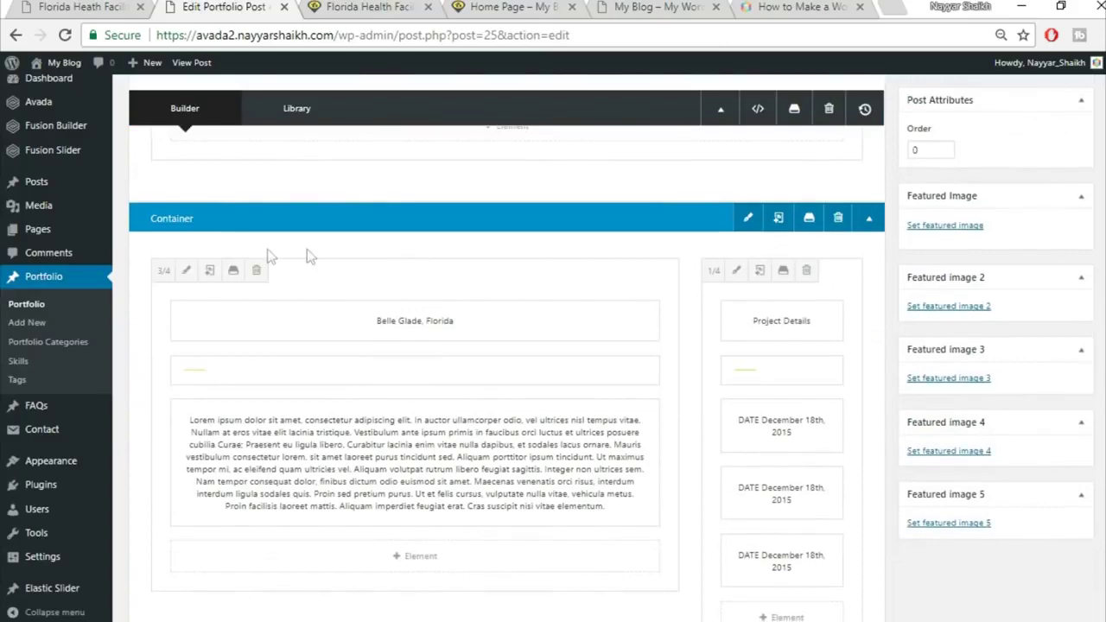
Set the Belle Glade 3/4 column's padding to 30 px top and 20 px right, and save
left_click(185, 270)
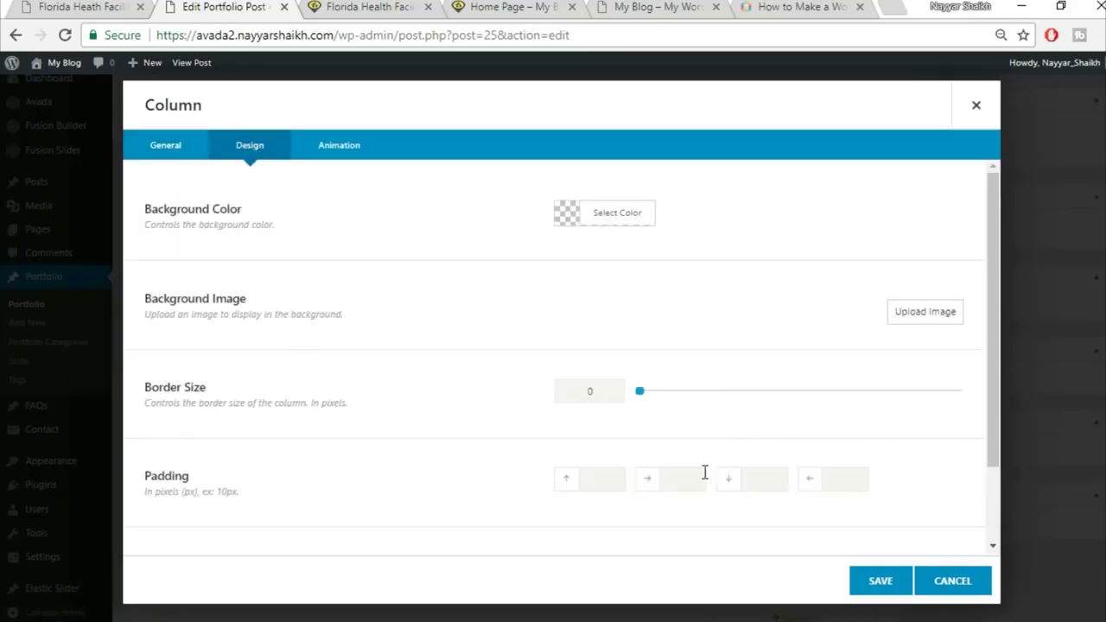
scroll(697, 474, "down", 2)
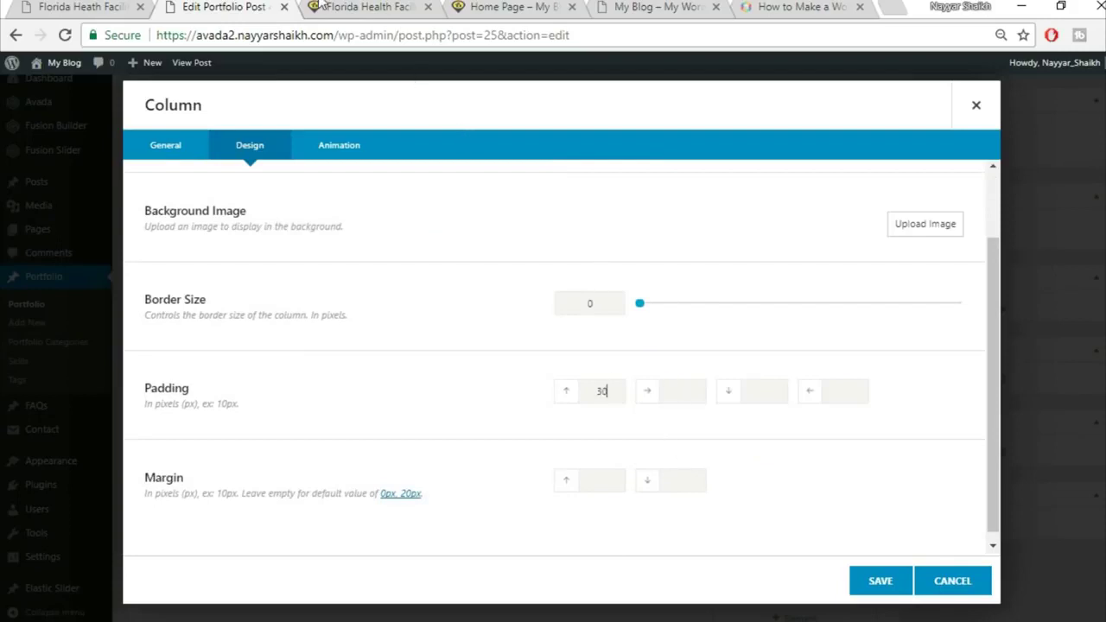
left_click(62, 7)
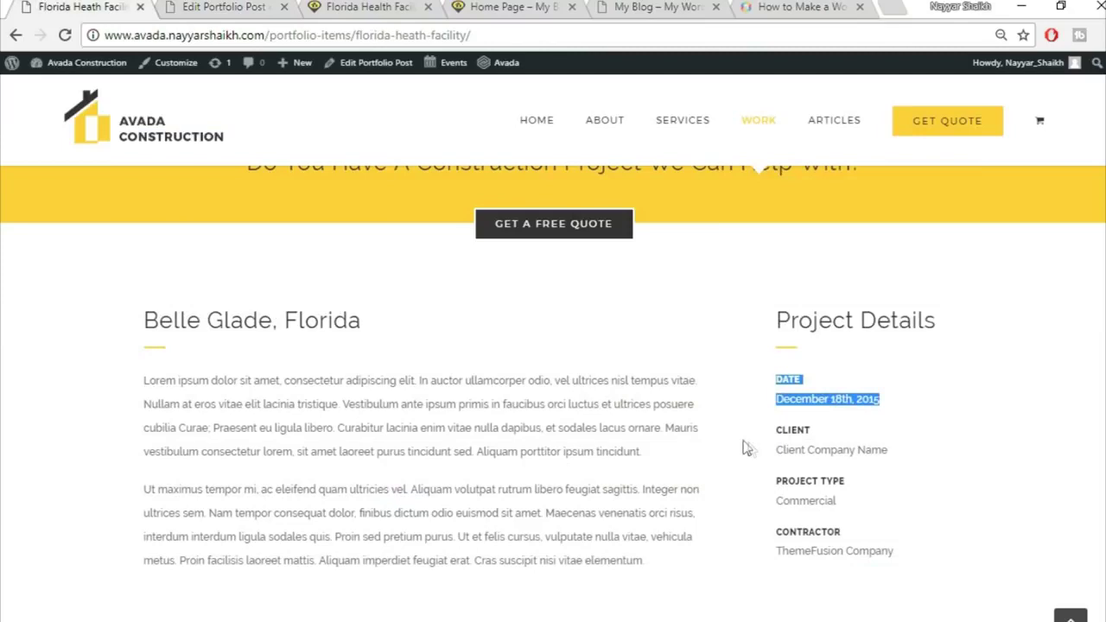
left_click(211, 7)
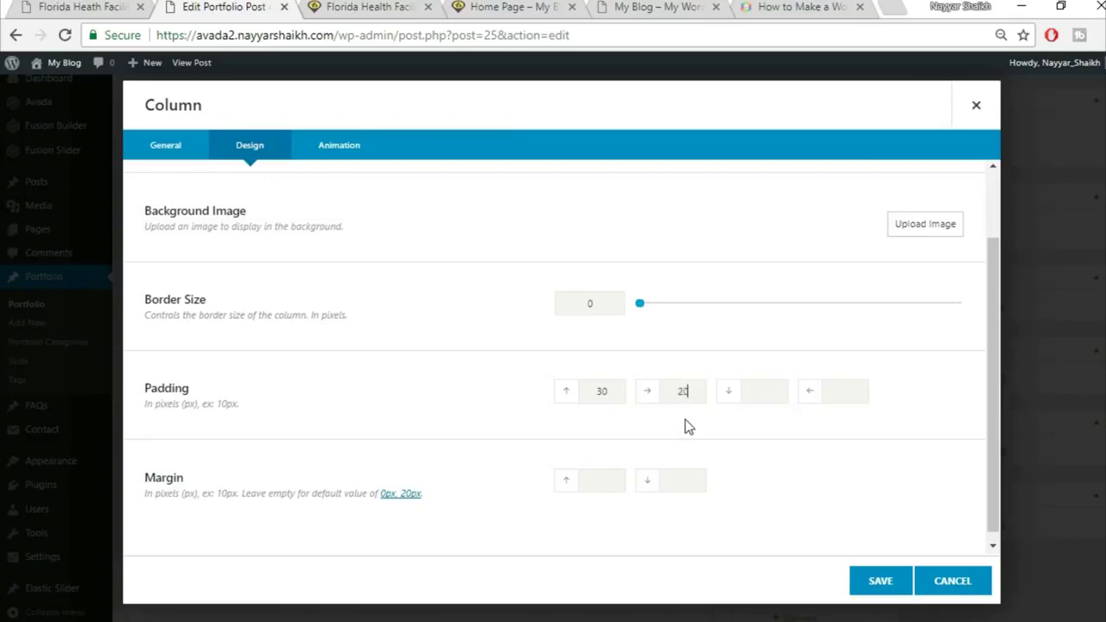
left_click(878, 582)
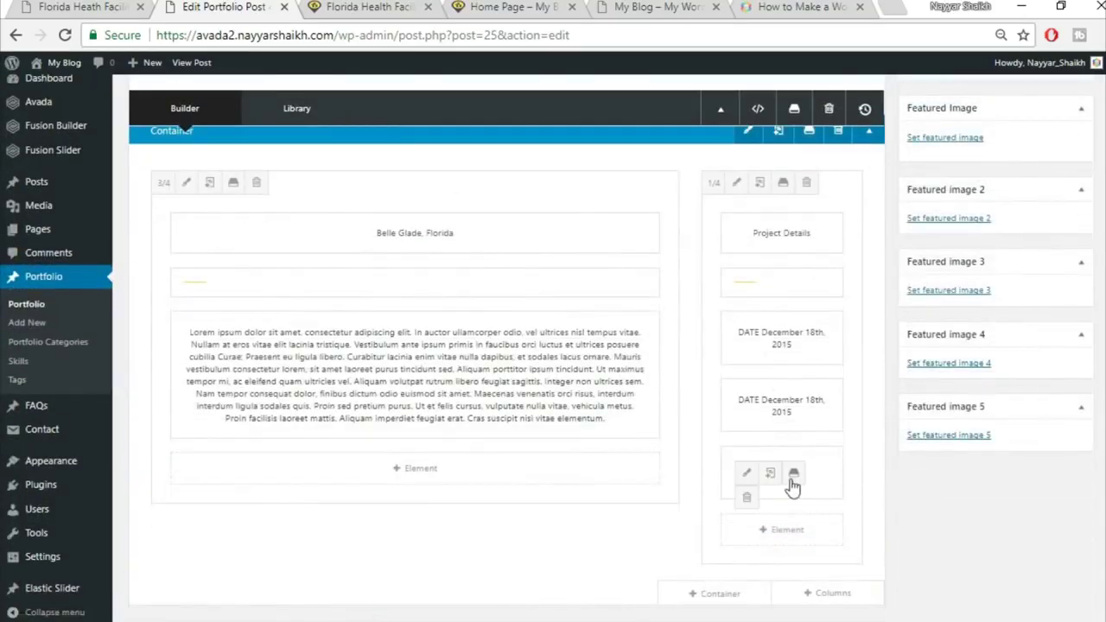
scroll(919, 544, "up", 10)
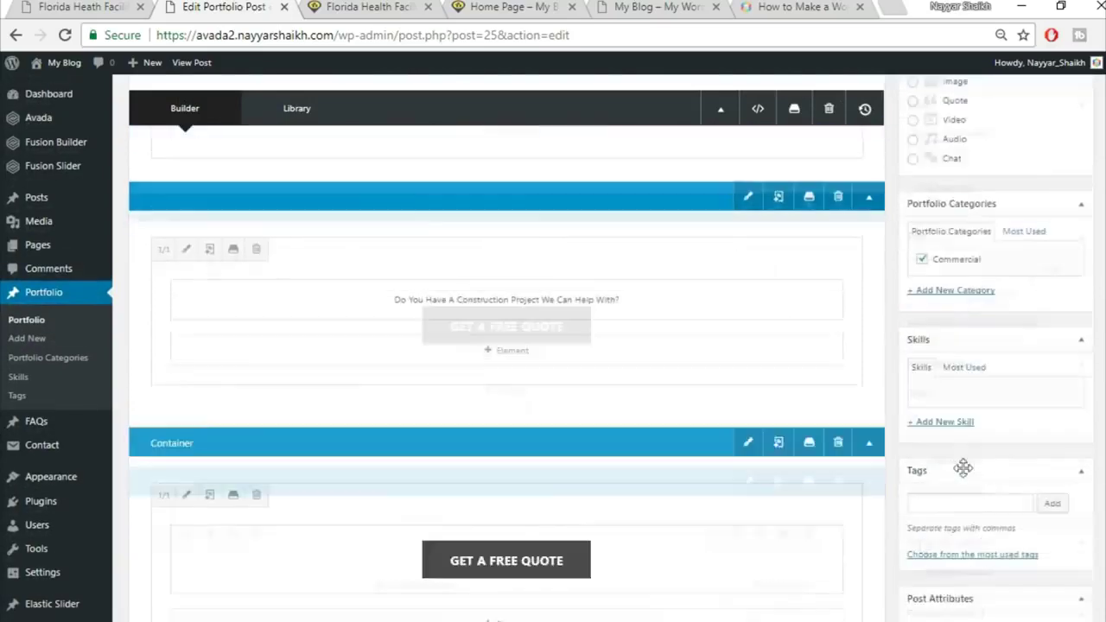
Update the post and reload the live page to check the padded Belle Glade column and DATE entries
left_click(1066, 163)
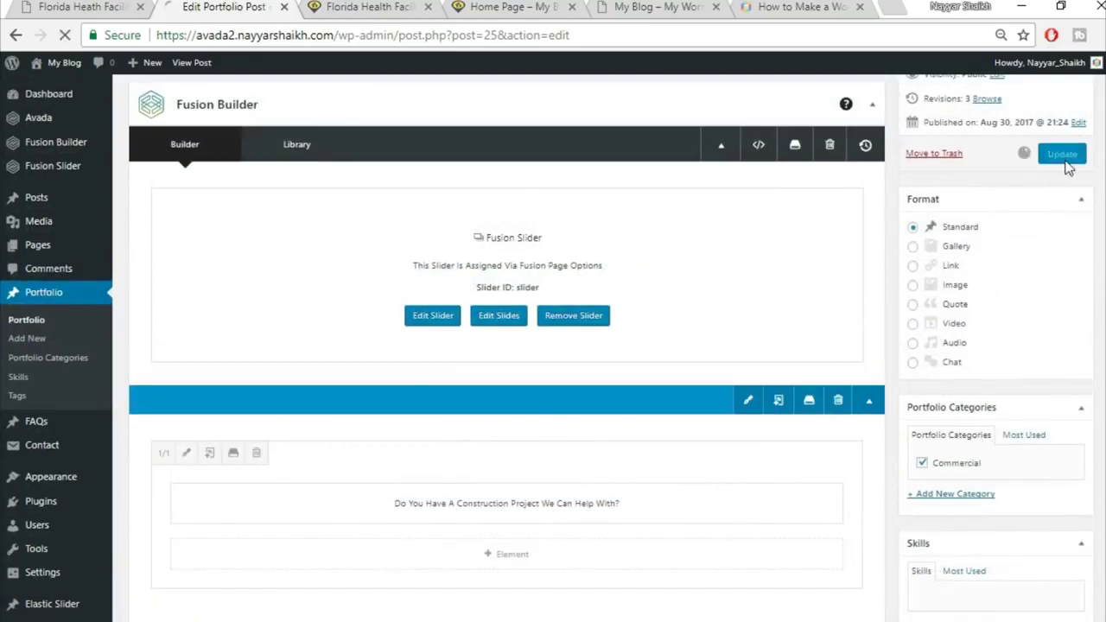
left_click(352, 7)
left_click(362, 35)
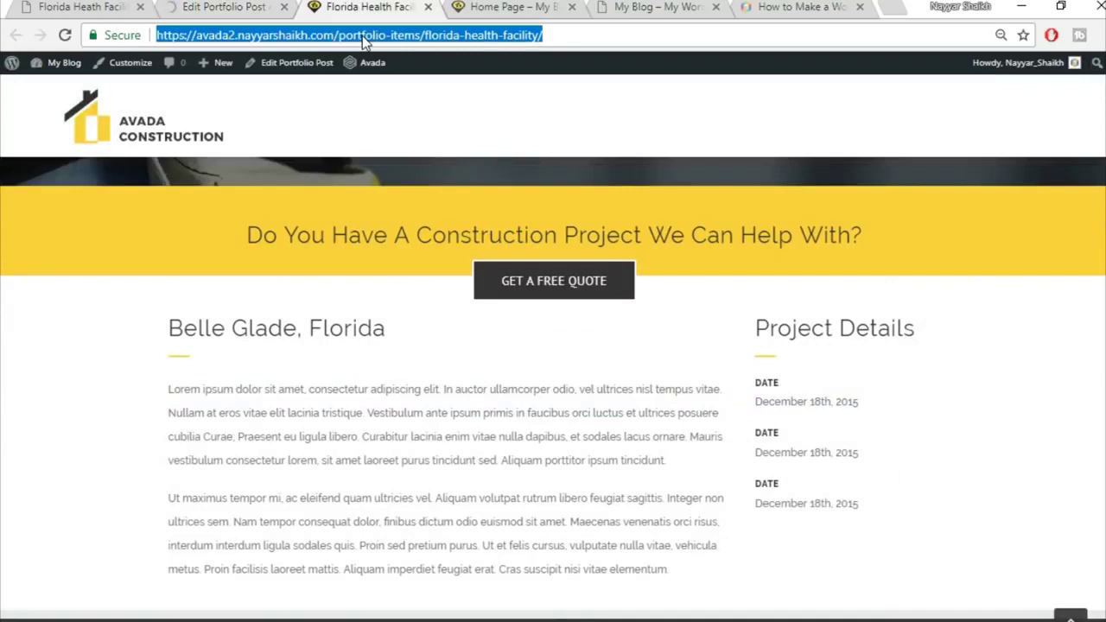
key("Return")
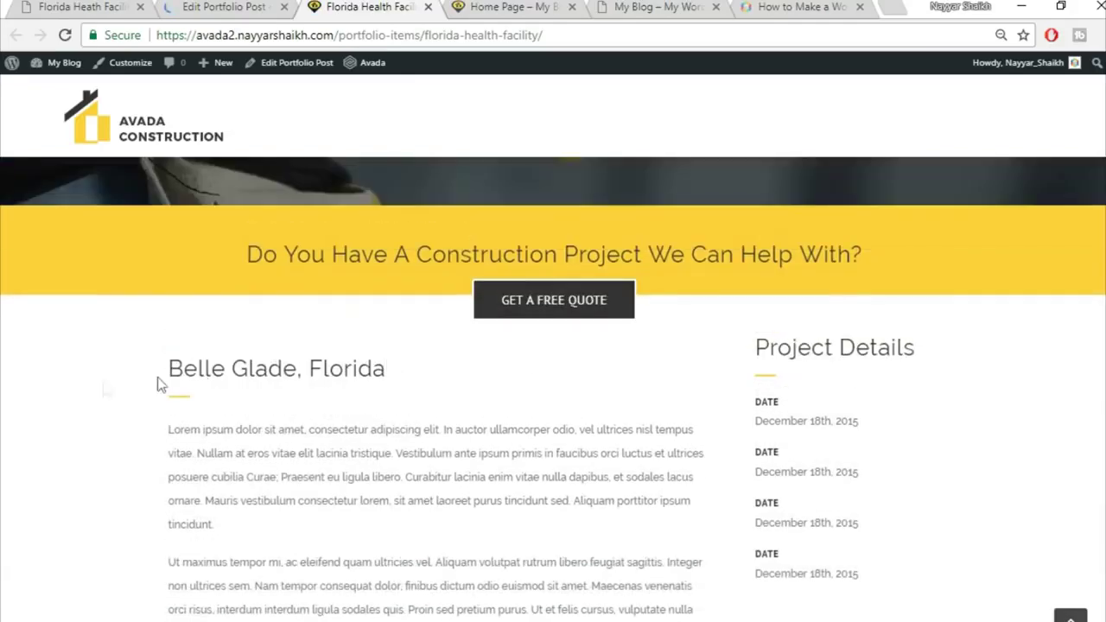
left_click_drag(148, 370, 424, 369)
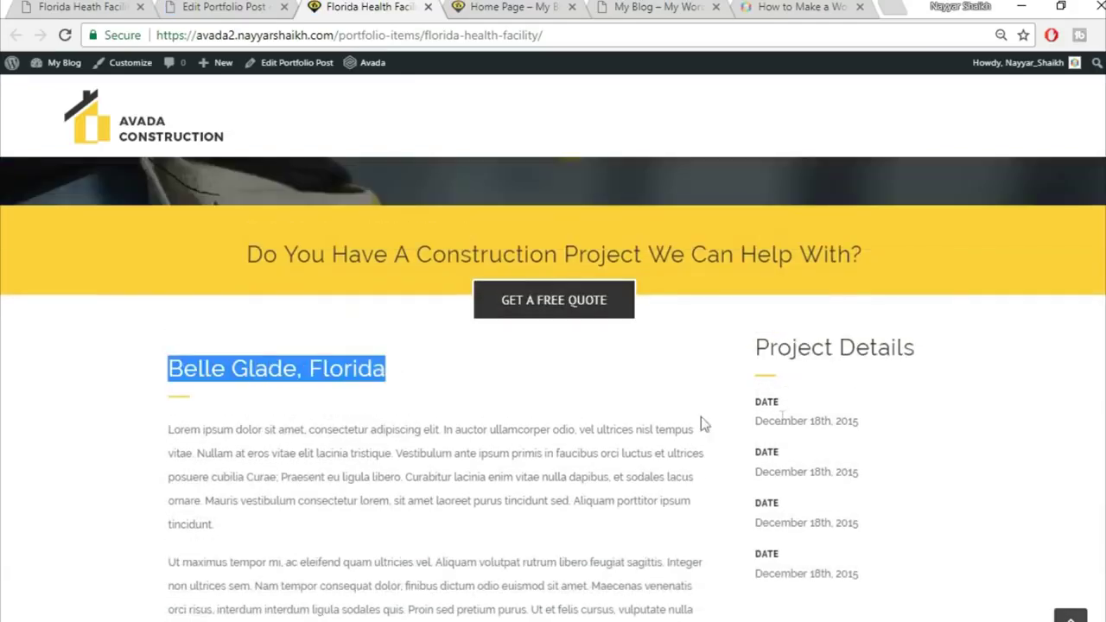
scroll(874, 415, "down", 1)
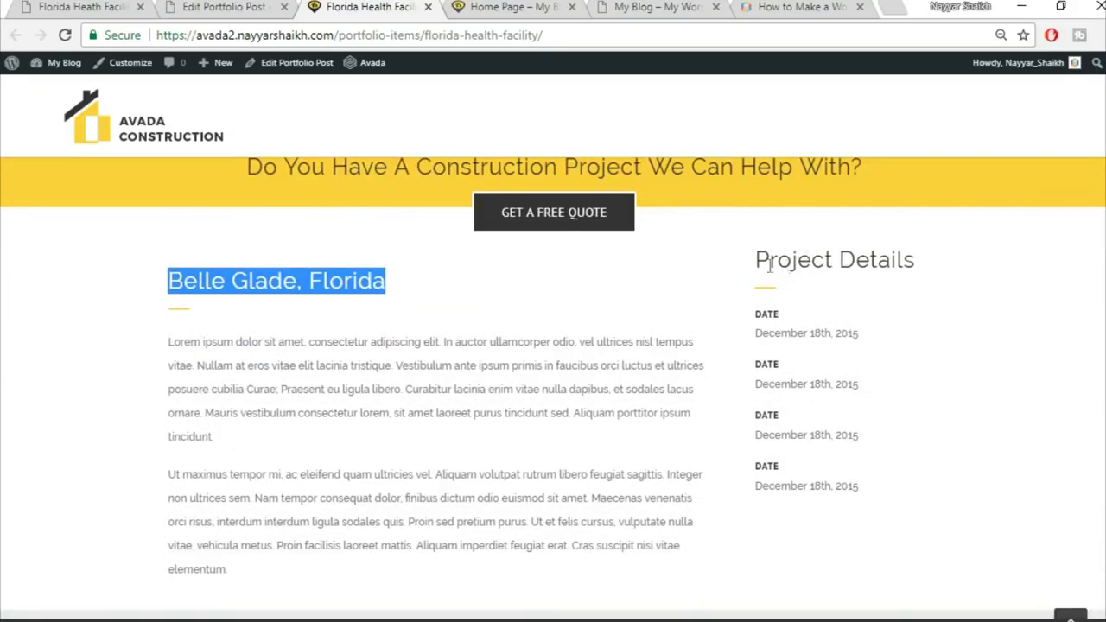
left_click(842, 251)
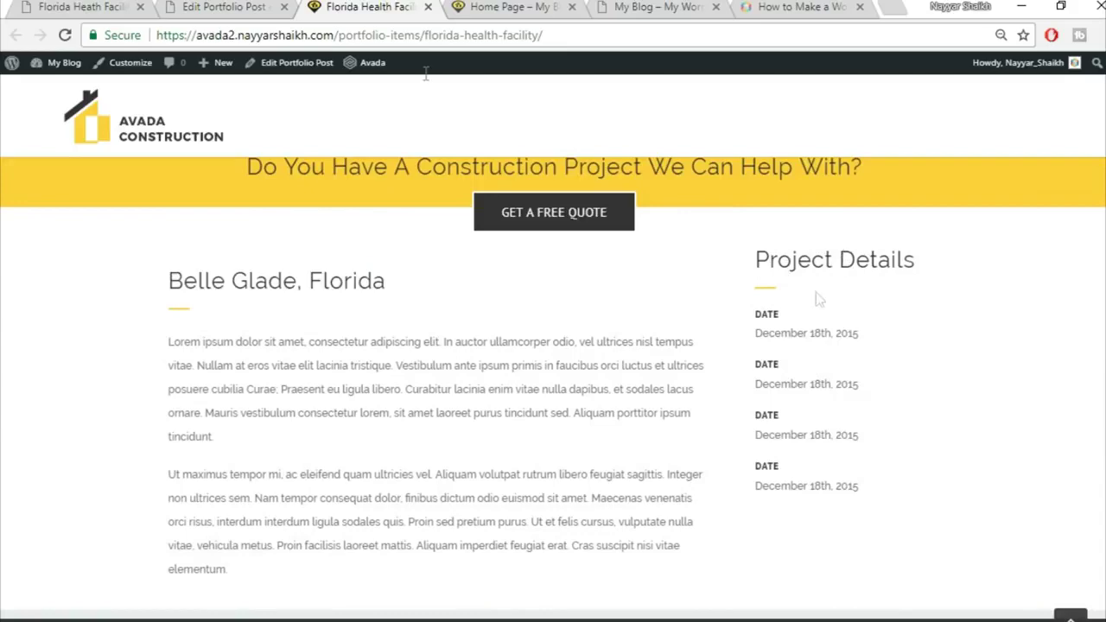
left_click(230, 7)
scroll(579, 350, "down", 3)
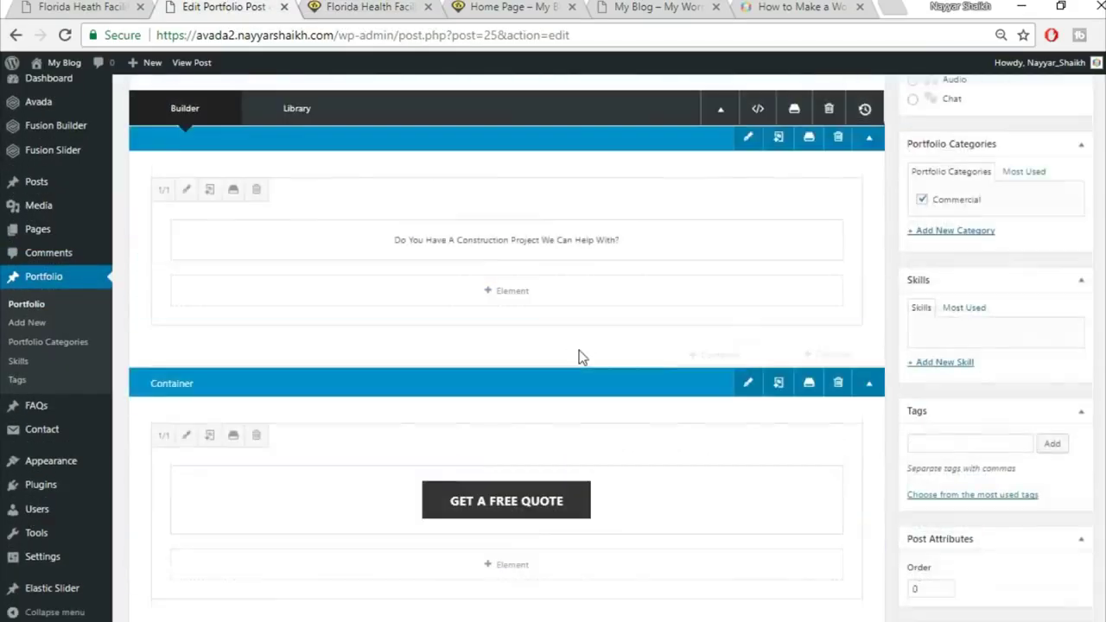
scroll(579, 350, "down", 5)
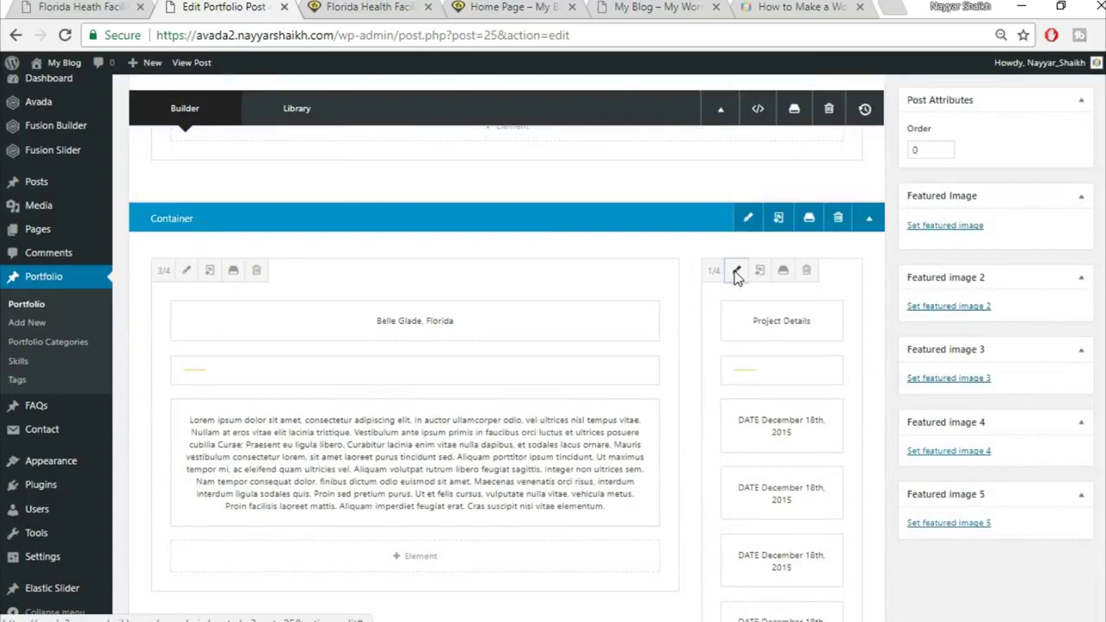
Save the Project Details column's 30 px top padding, update the post, and reload the live page
left_click(737, 272)
left_click(252, 149)
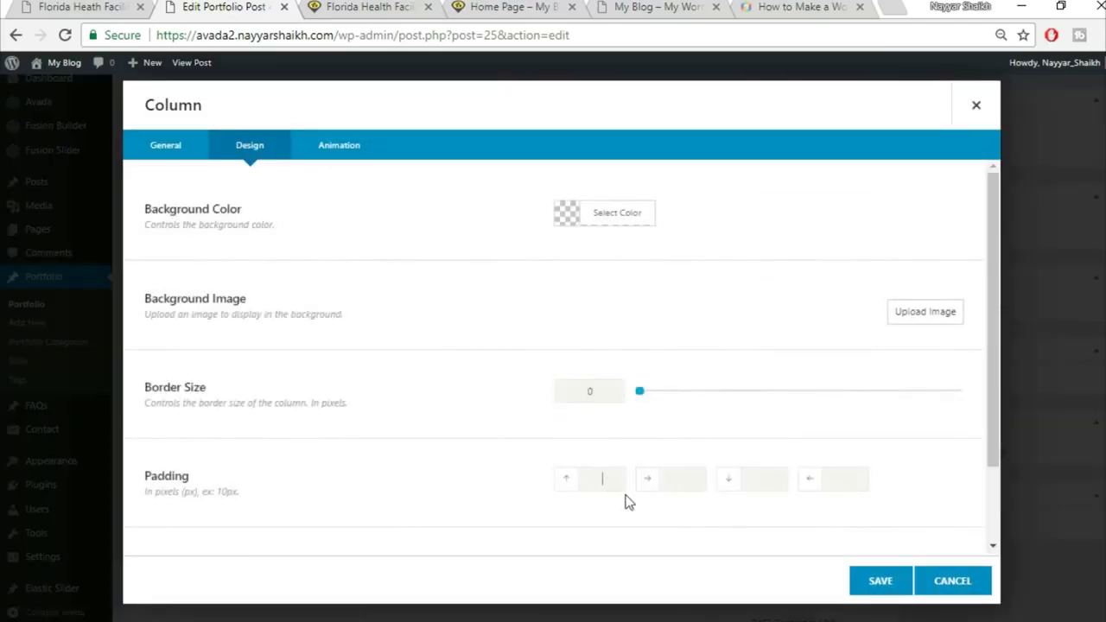
left_click(861, 582)
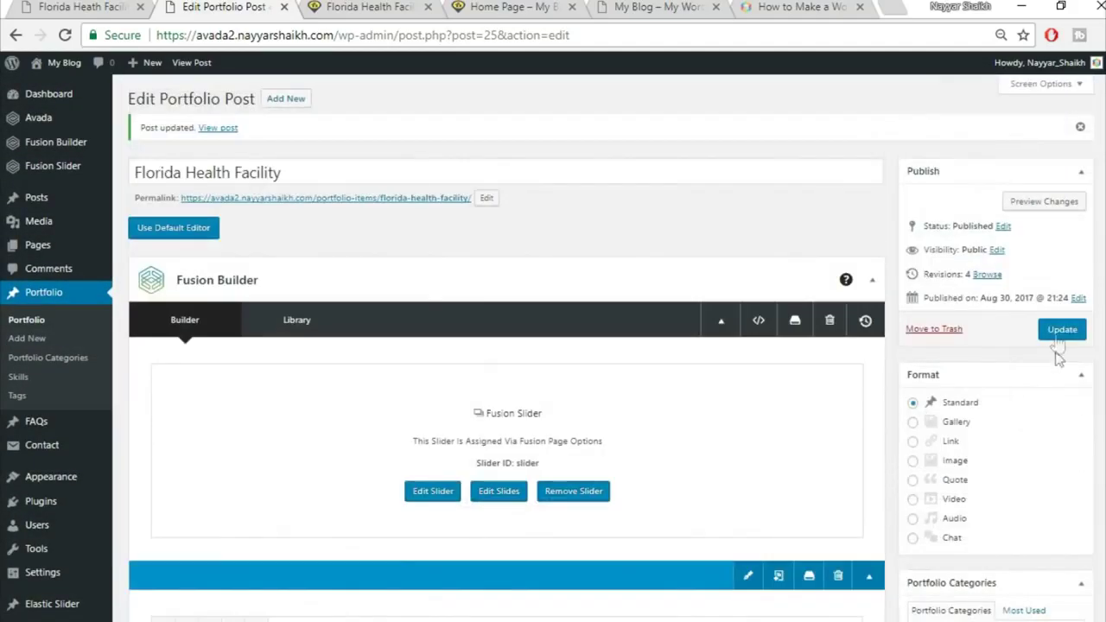
left_click(1061, 331)
left_click(380, 9)
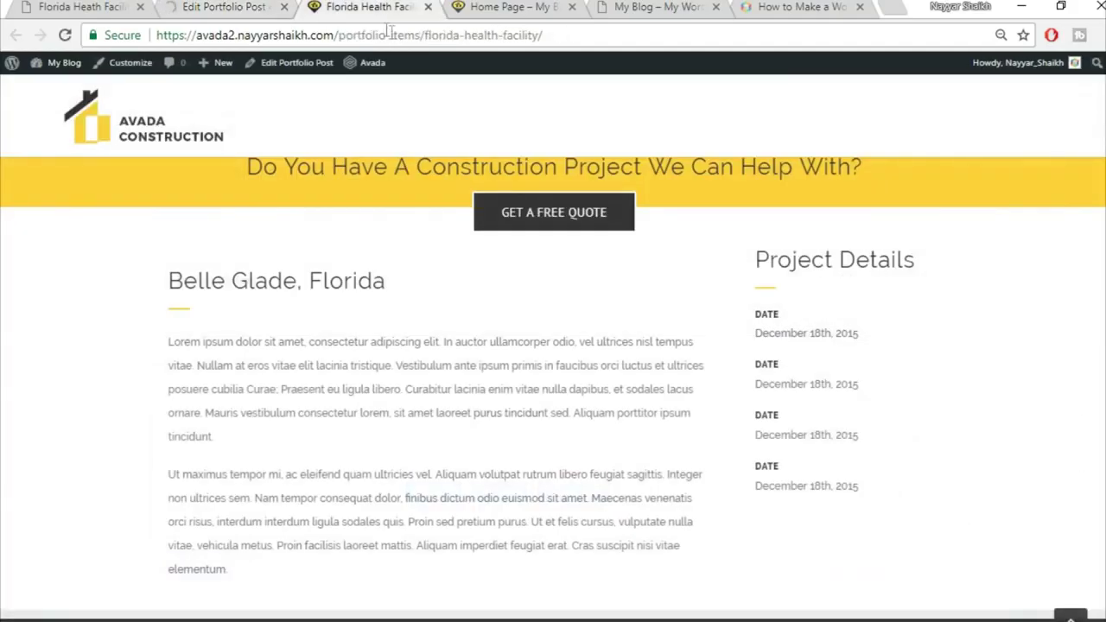
left_click(422, 34)
key("Return")
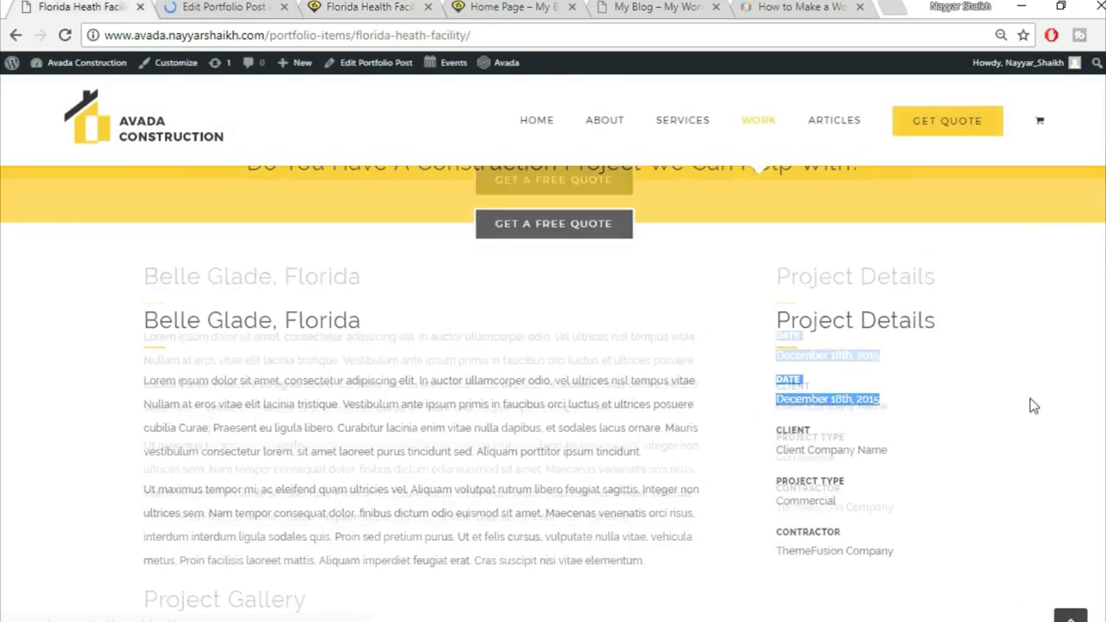
scroll(1030, 399, "down", 3)
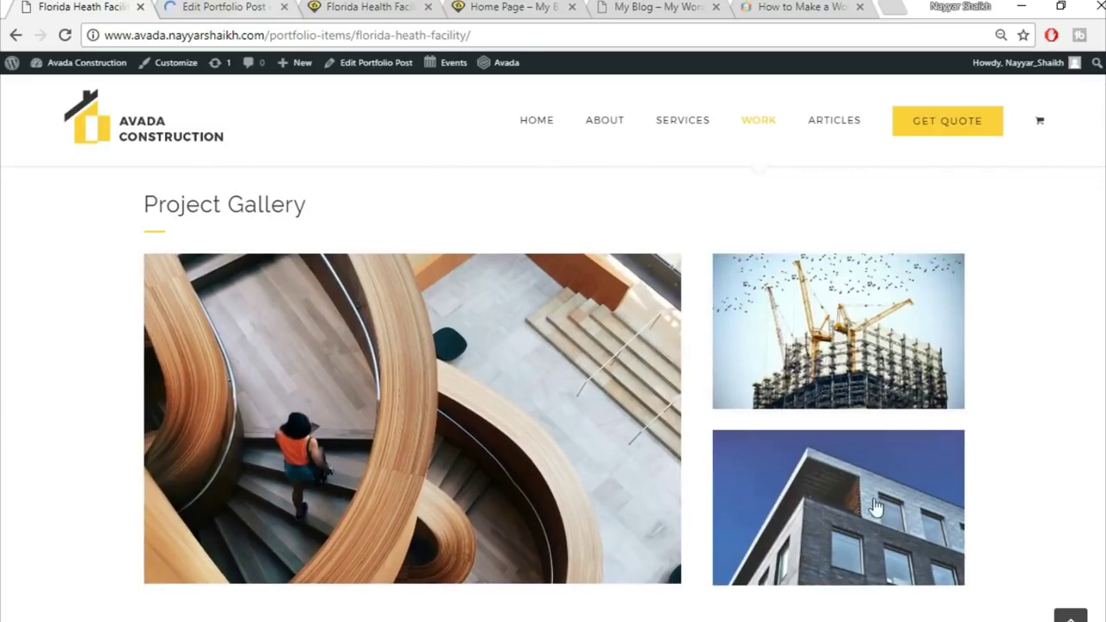
Copy the Project Gallery heading text from the reference demo page
left_click(220, 7)
scroll(828, 380, "down", 10)
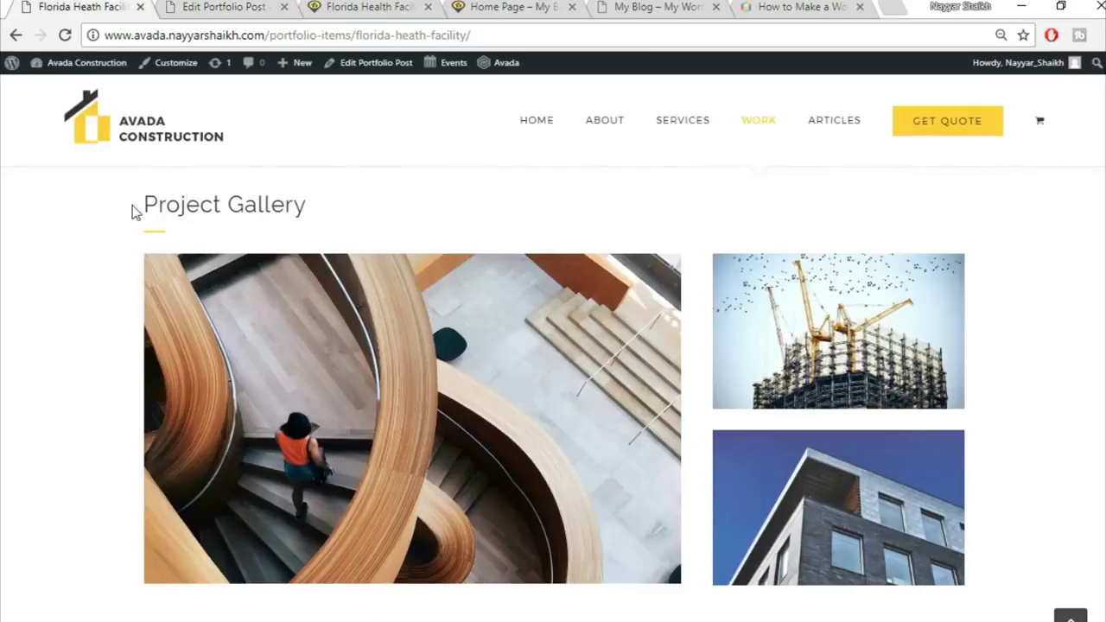
left_click_drag(132, 212, 242, 256)
key("ctrl+c")
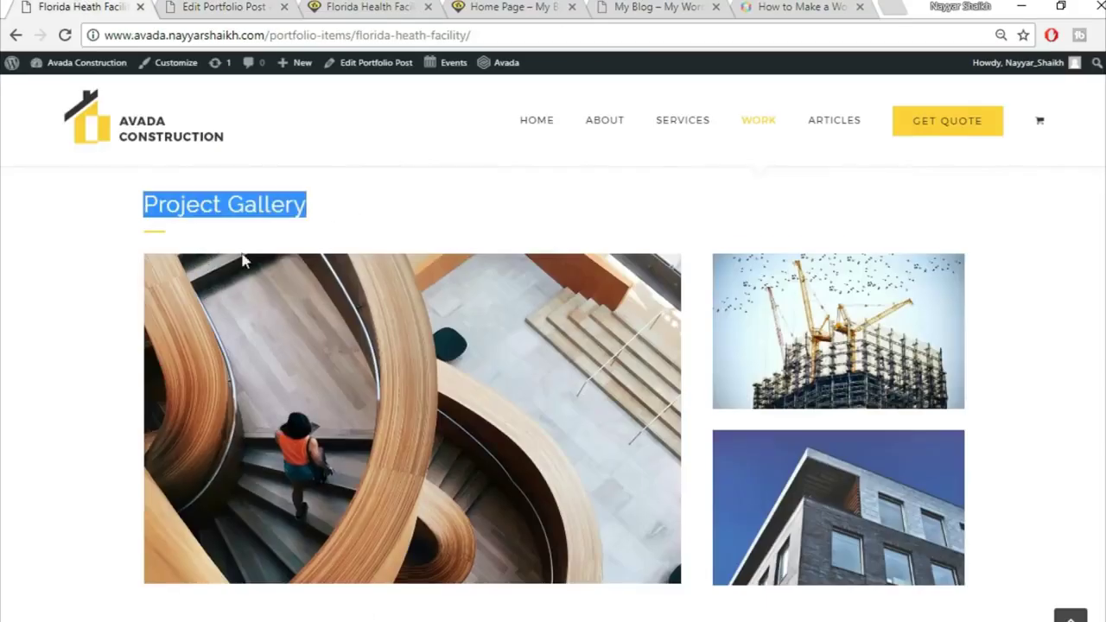
left_click(232, 7)
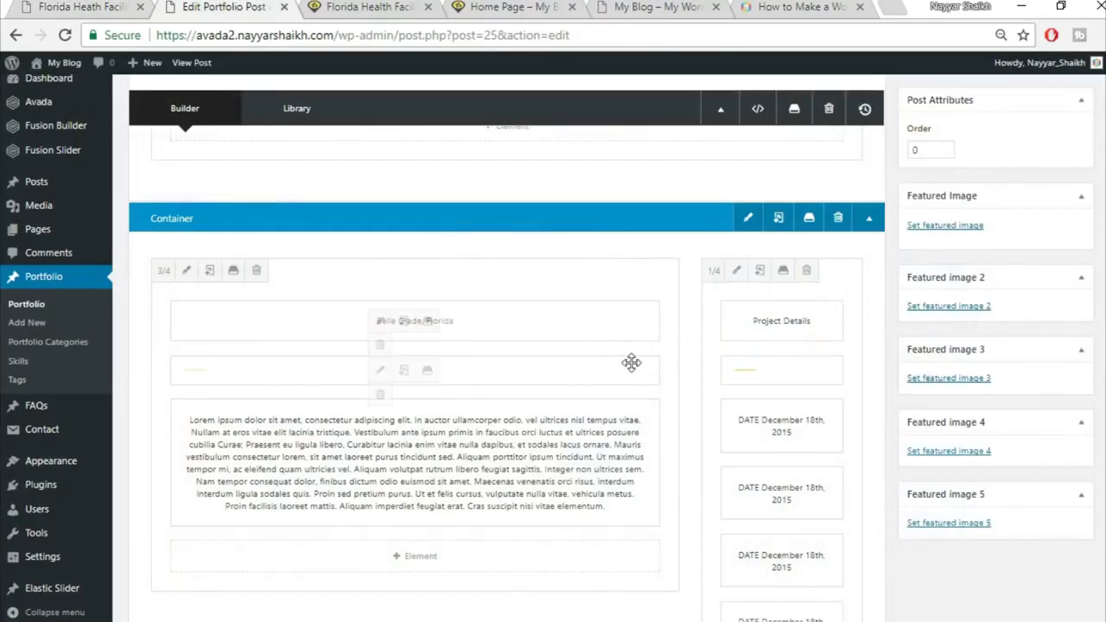
scroll(674, 398, "down", 3)
Add a 1/1 container with a Text Block holding the pasted 'Project Gallery' heading
left_click(730, 311)
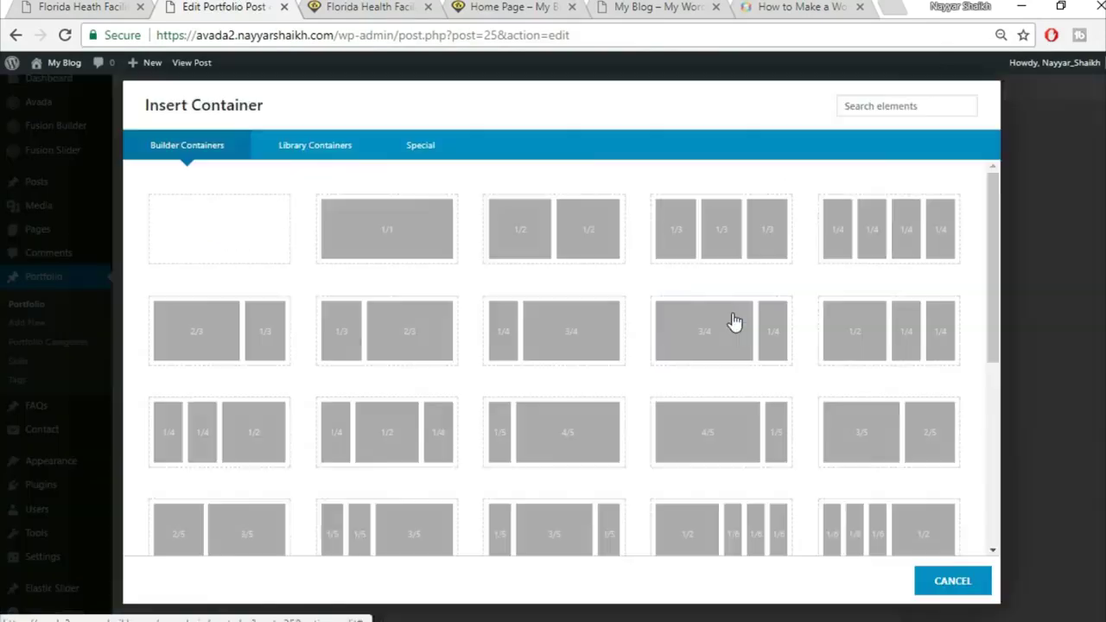
left_click(423, 249)
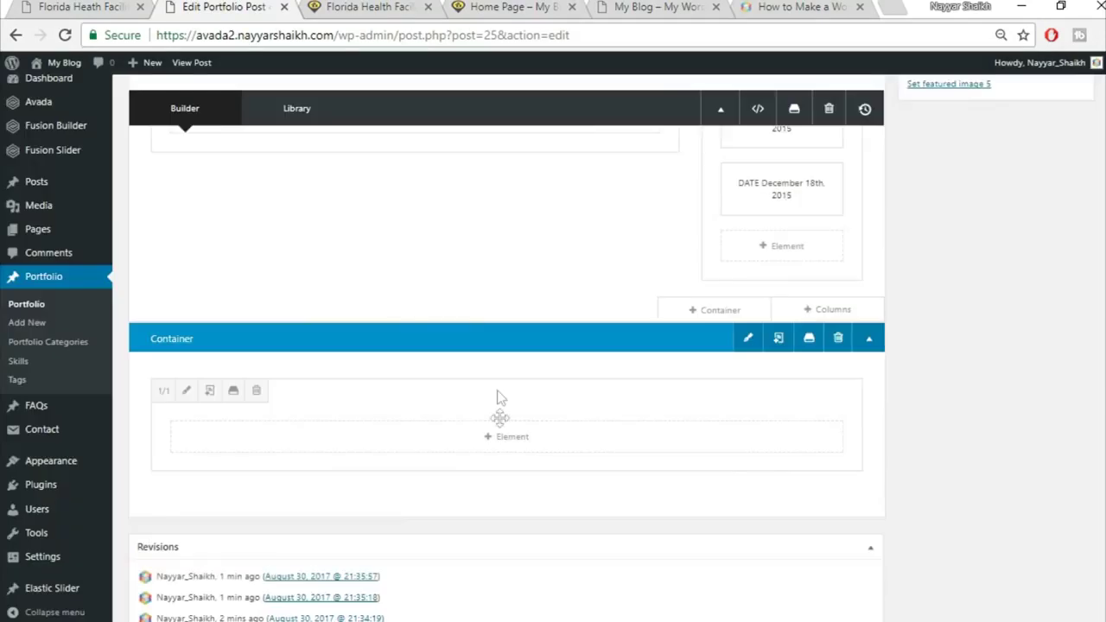
left_click(500, 443)
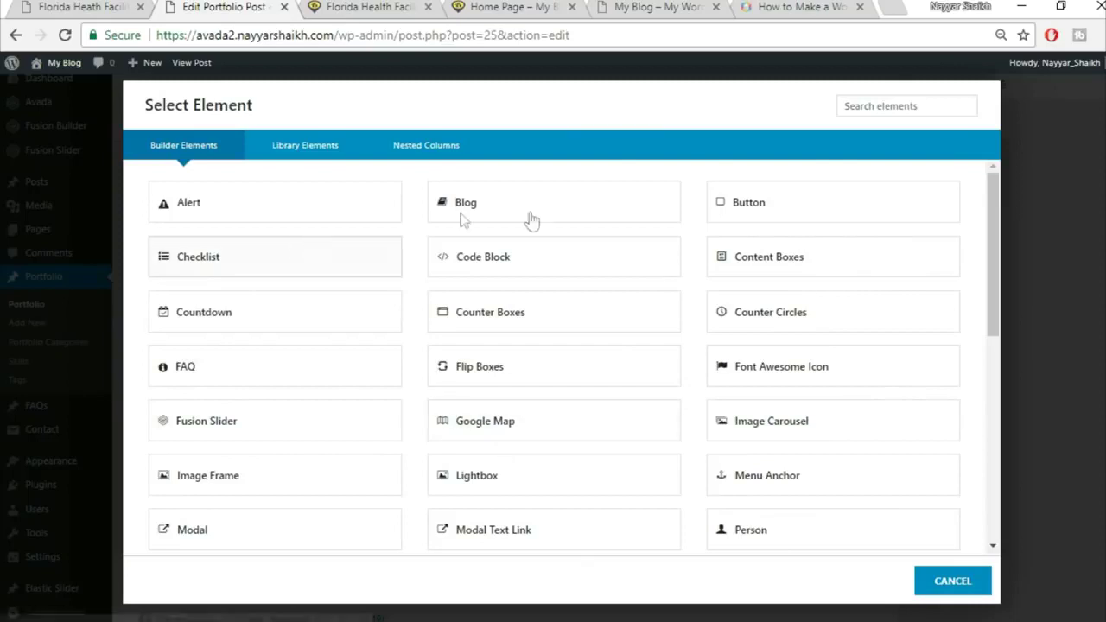
left_click(875, 103)
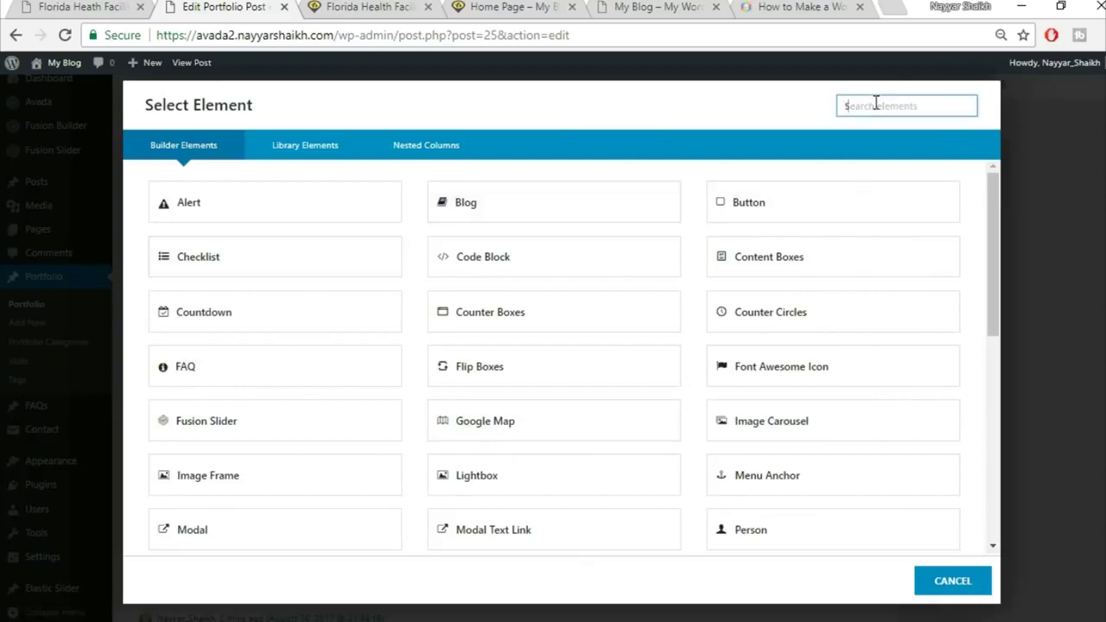
type("text")
left_click(554, 202)
key("ctrl+v")
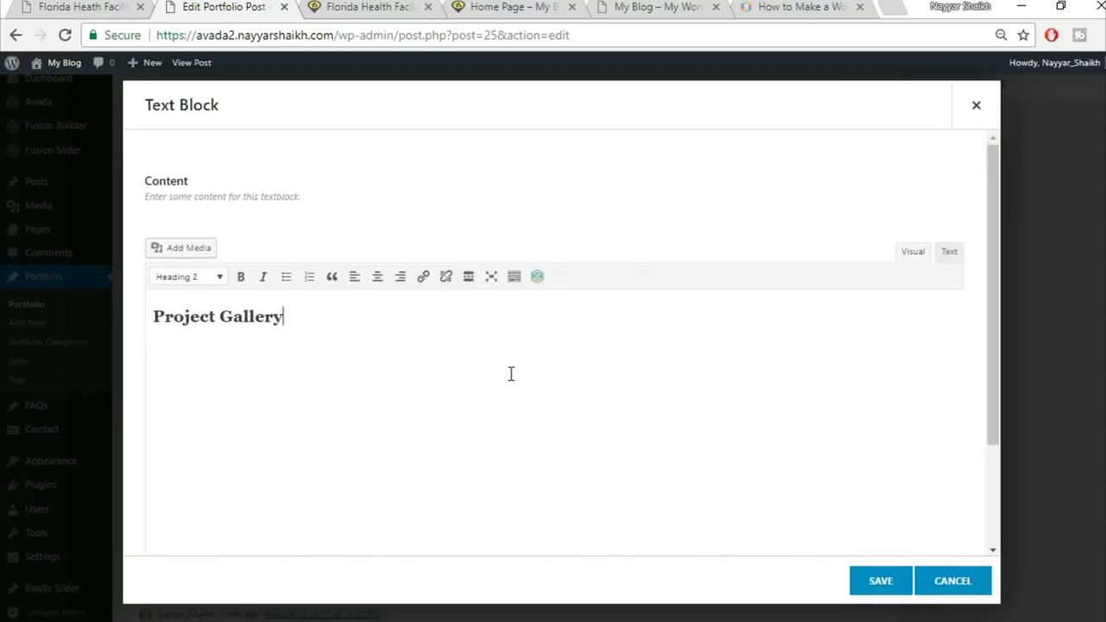
left_click(878, 581)
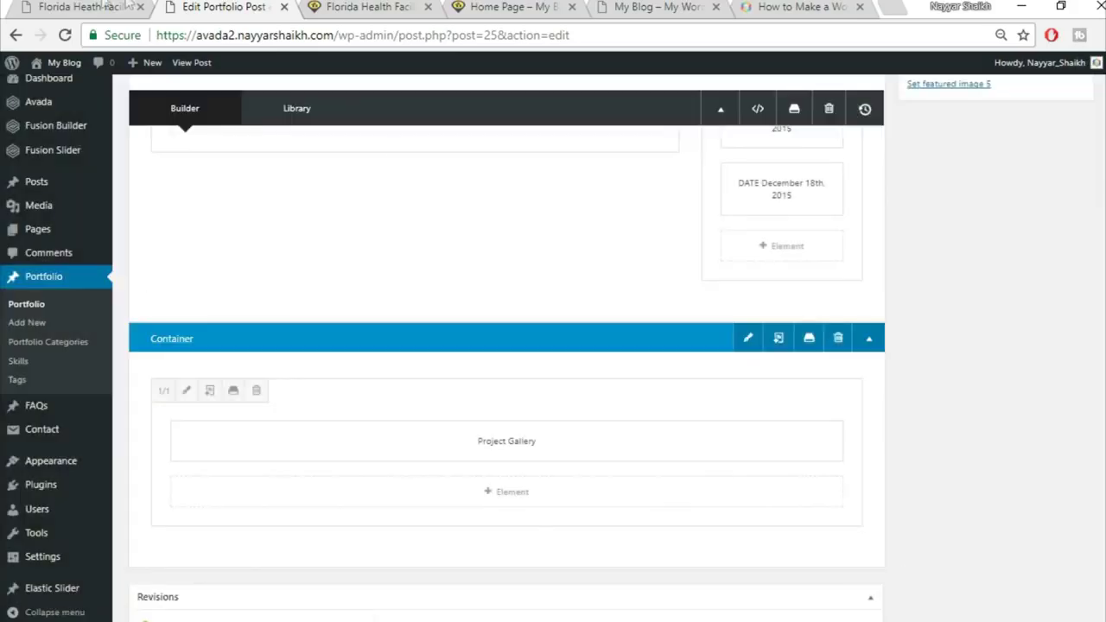
Move the copied separator down to sit under the Project Gallery heading
scroll(576, 322, "up", 5)
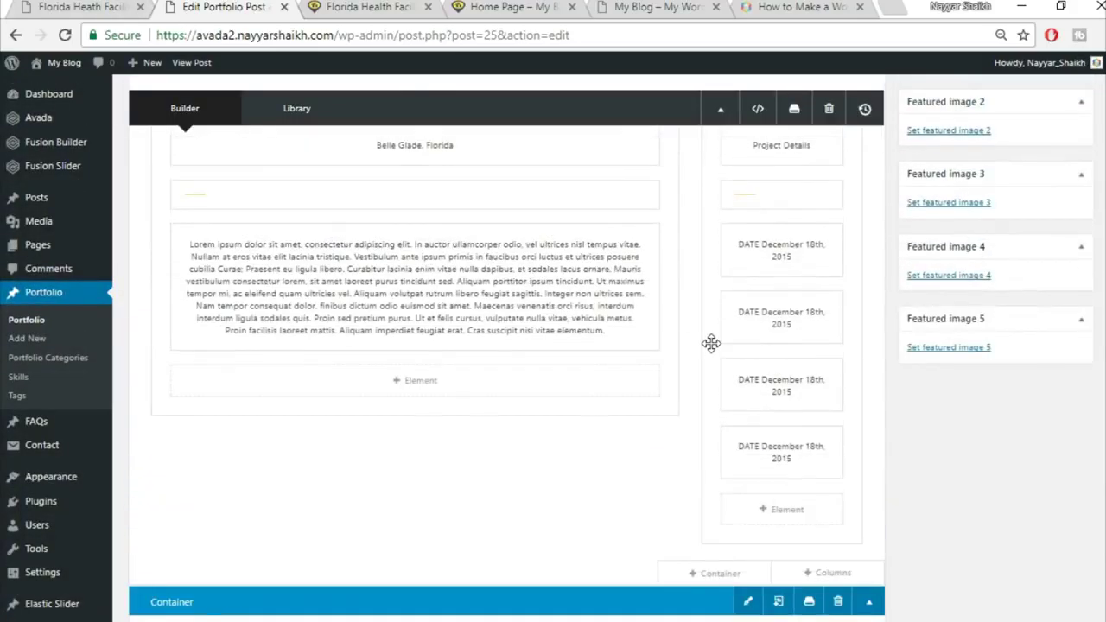
left_click_drag(799, 345, 790, 286)
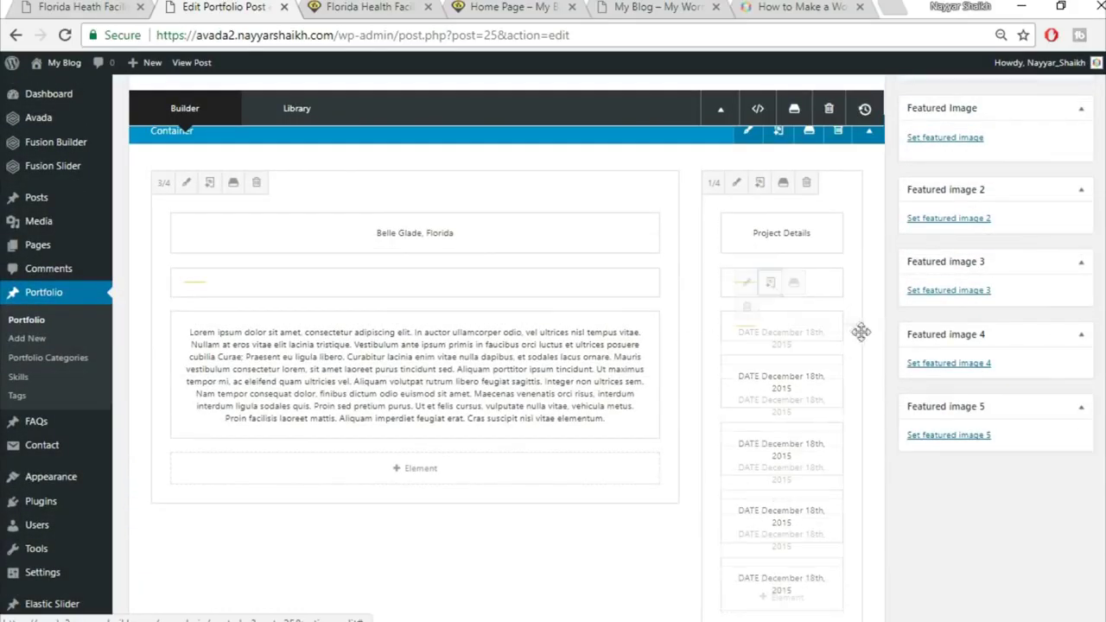
left_click_drag(835, 318, 768, 562)
scroll(768, 562, "down", 4)
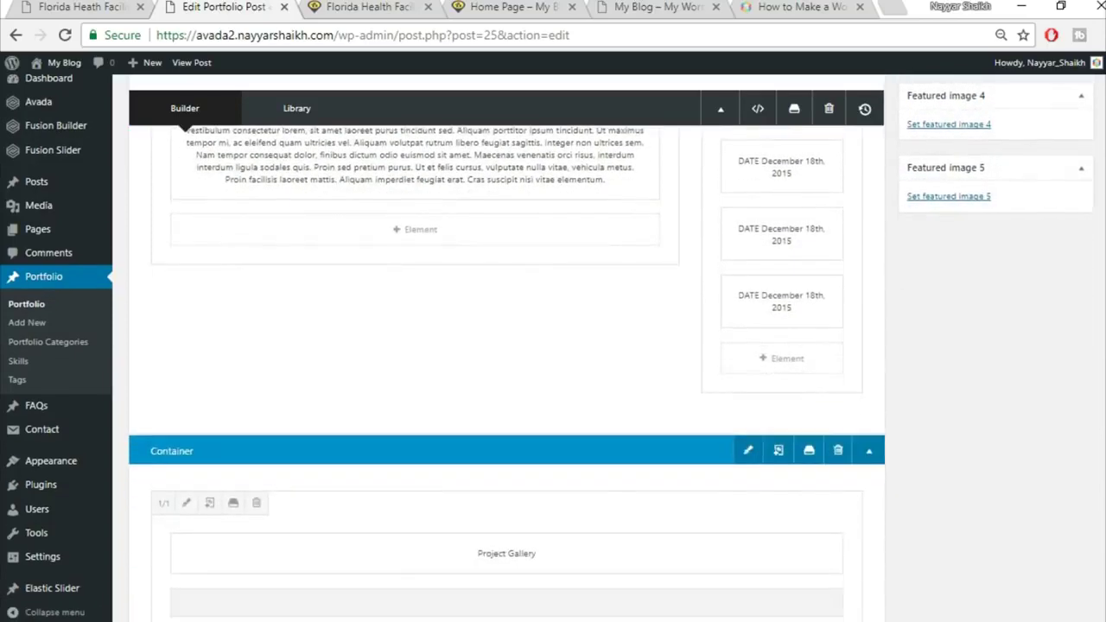
left_click_drag(593, 527, 597, 519)
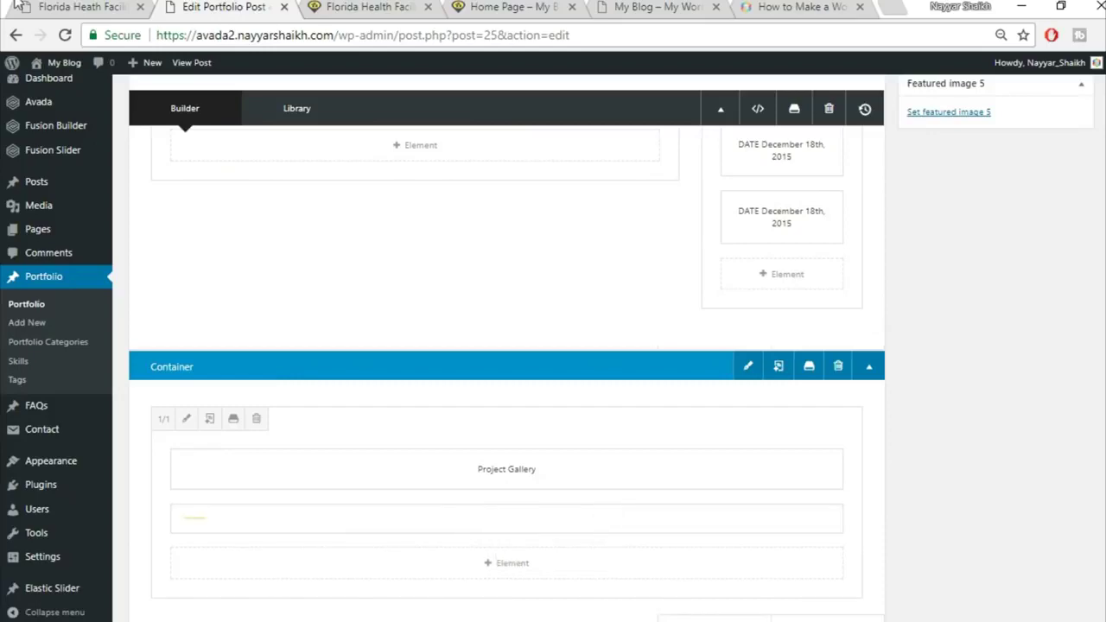
Insert a 2/3 + 1/3 column row below Project Gallery, matching the reference layout
left_click(36, 6)
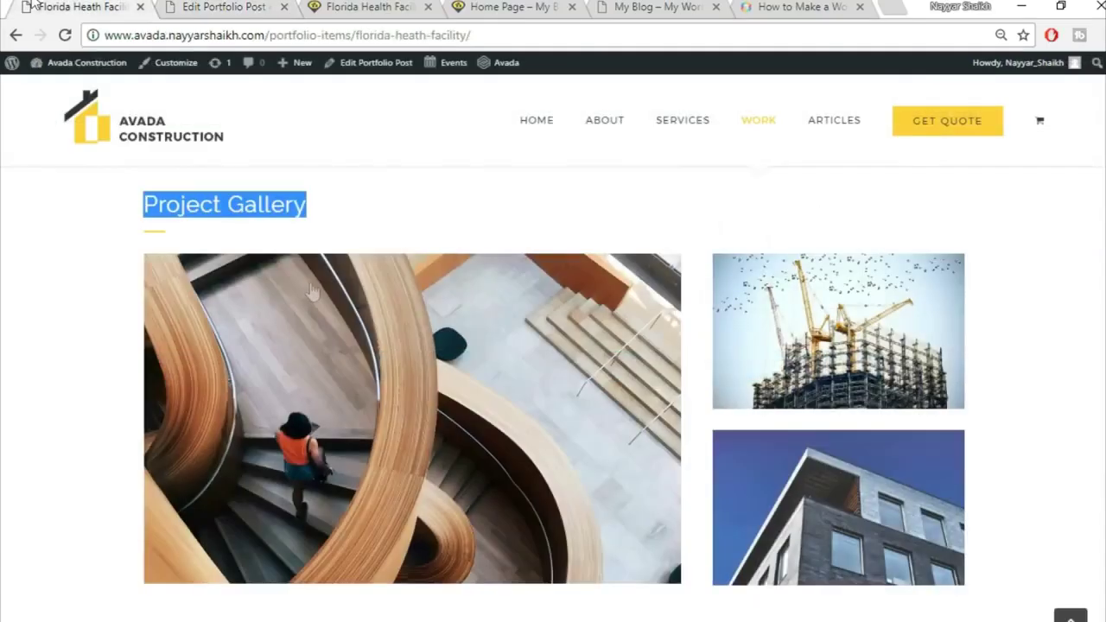
left_click(189, 232)
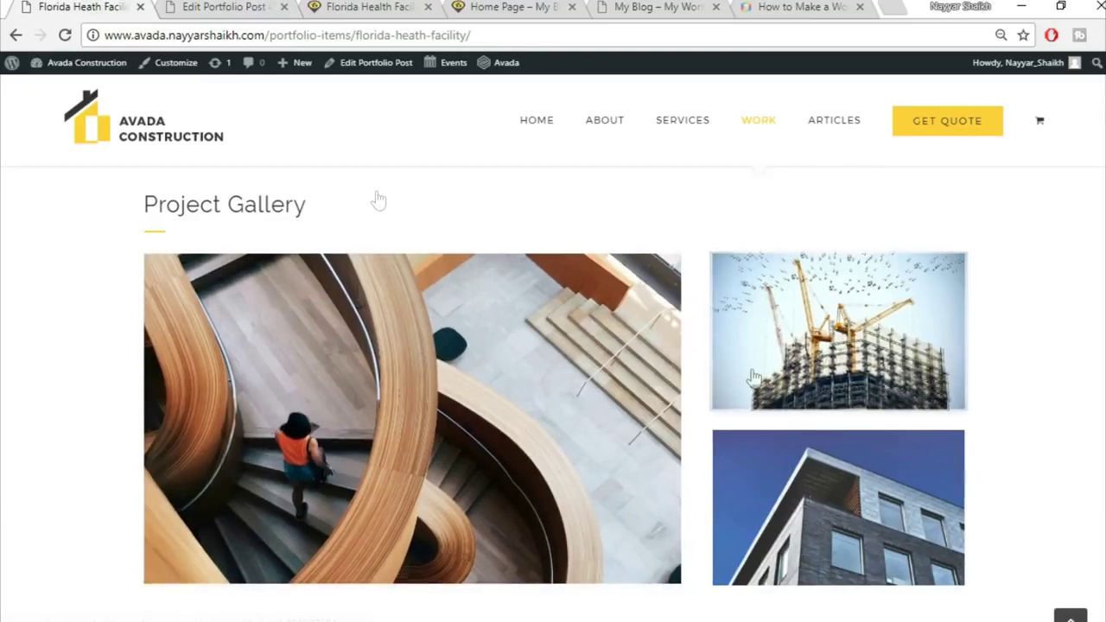
left_click(195, 7)
scroll(713, 475, "down", 2)
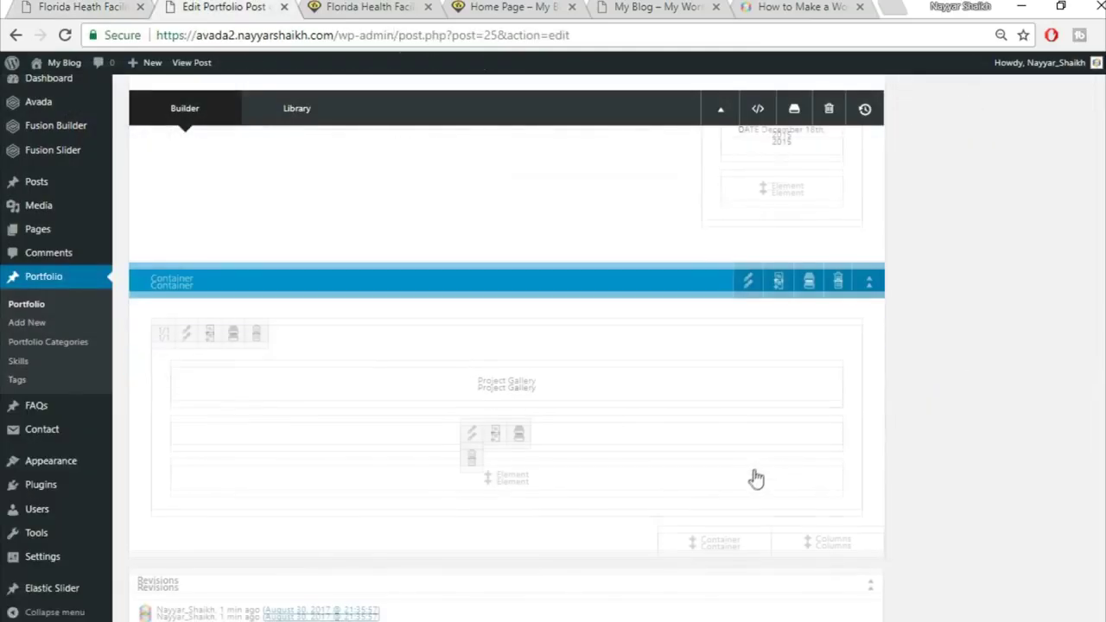
left_click(828, 452)
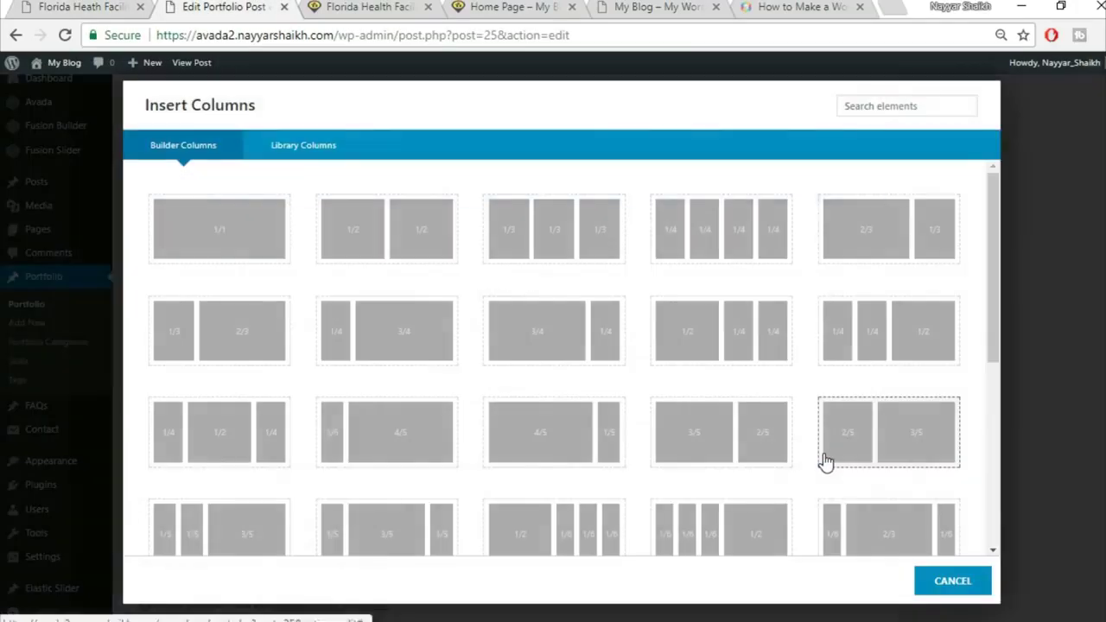
left_click(135, 5)
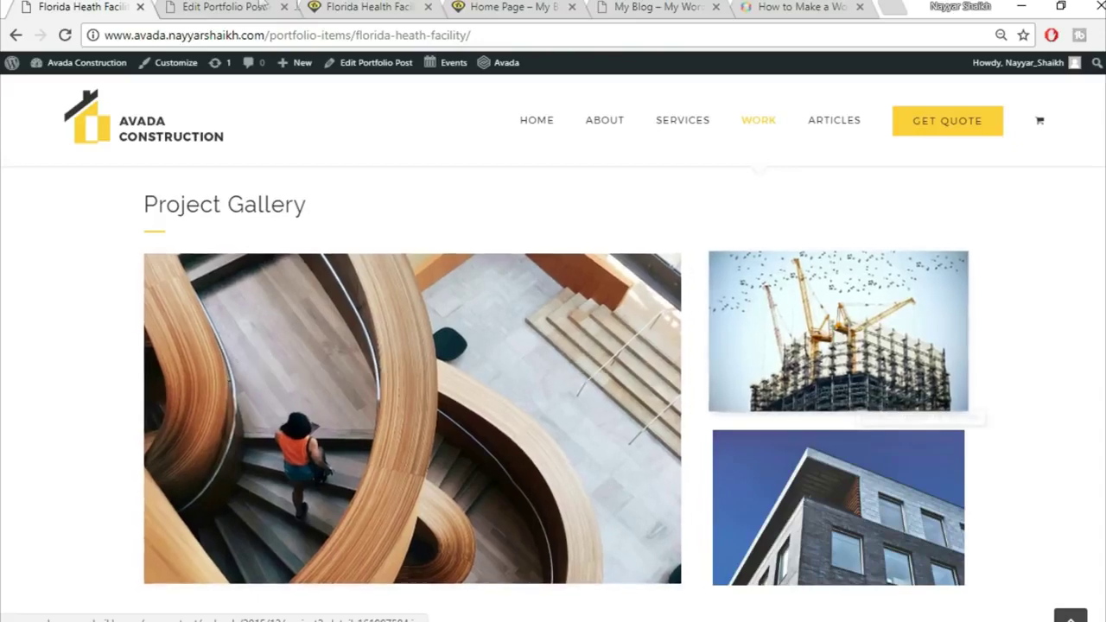
left_click(223, 7)
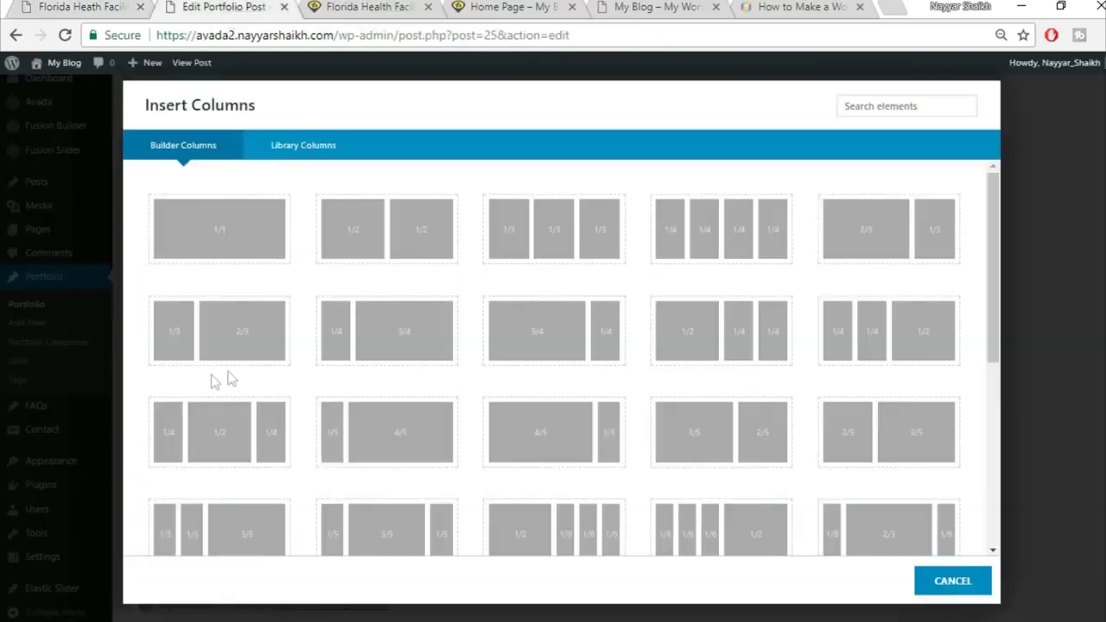
left_click(879, 245)
scroll(1040, 314, "down", 5)
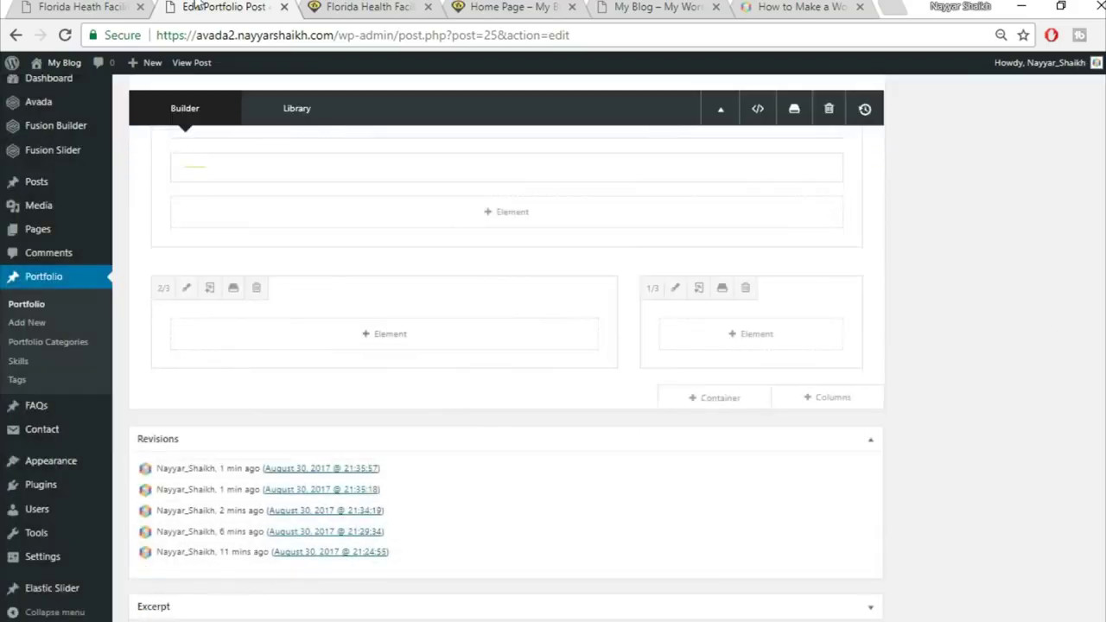
left_click(103, 7)
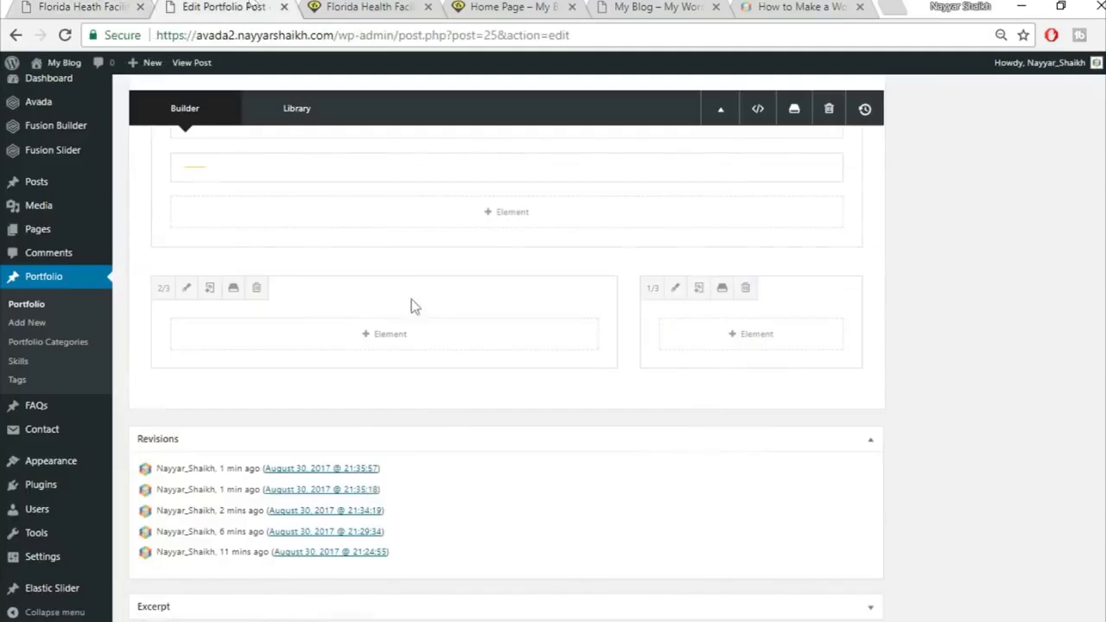
Add an Image Frame element to the two-thirds column
left_click(388, 337)
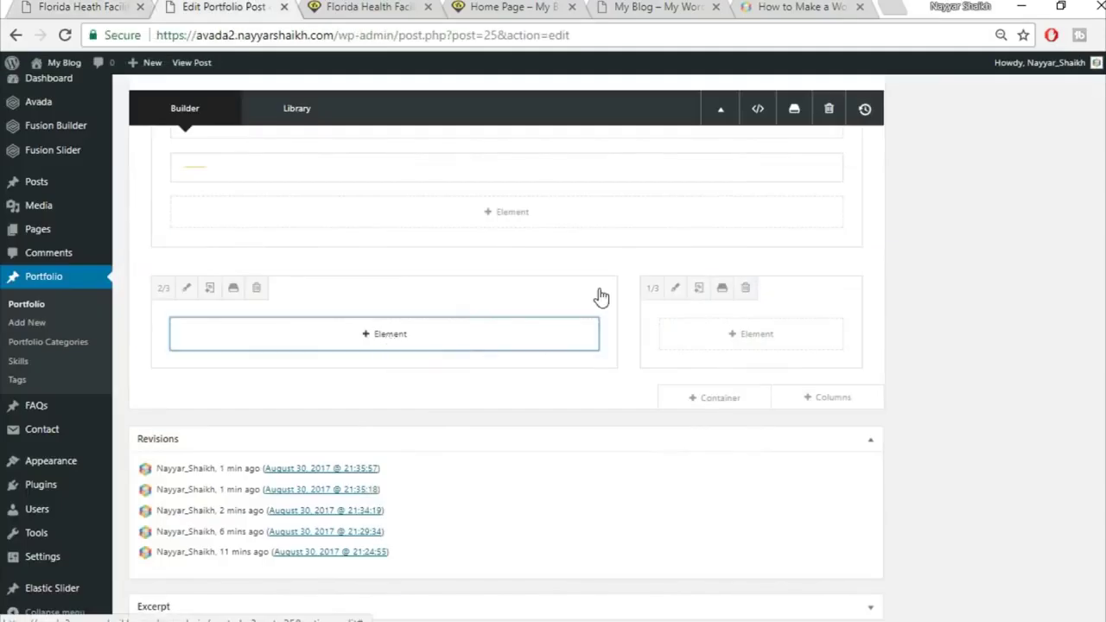
left_click(896, 104)
type("ima")
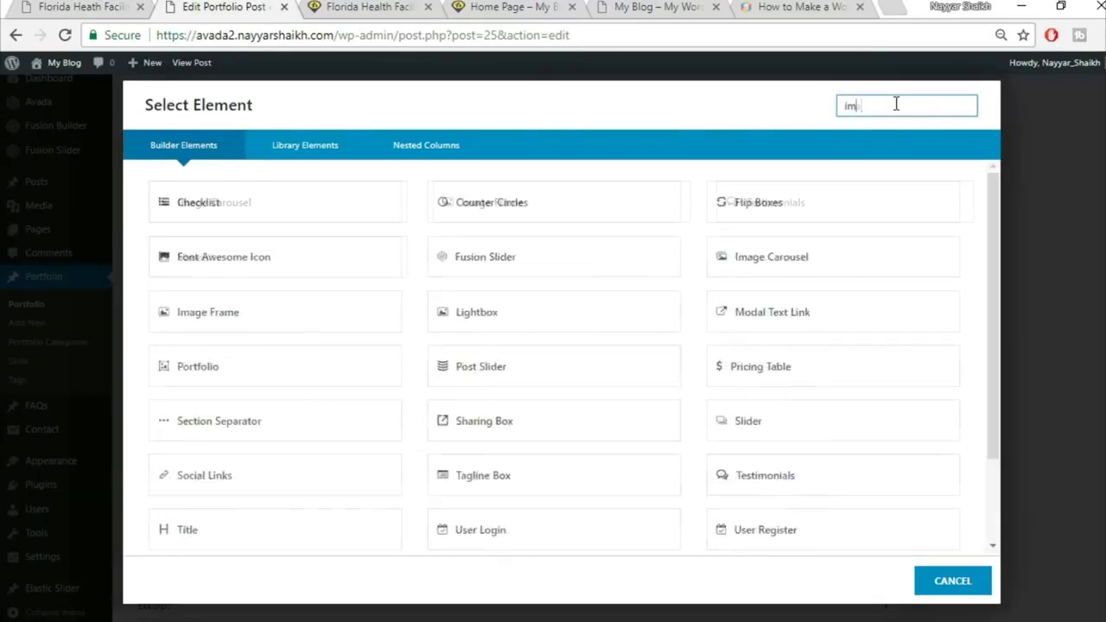
left_click(605, 208)
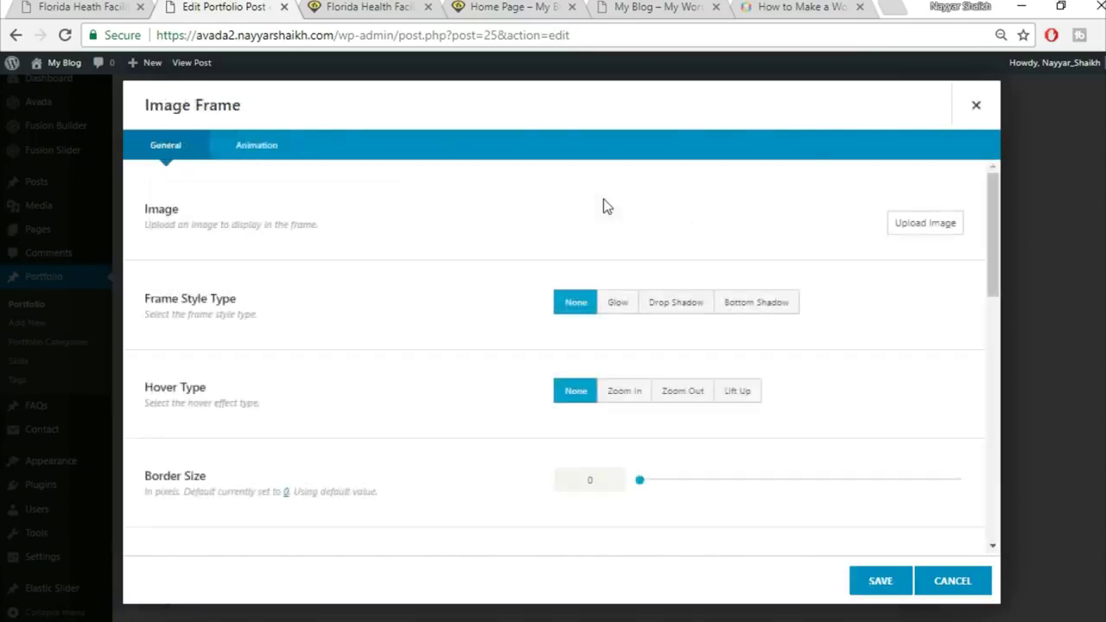
Upload project2-detail-97066739 and insert it at Full Size, 1200 × 738
left_click(903, 231)
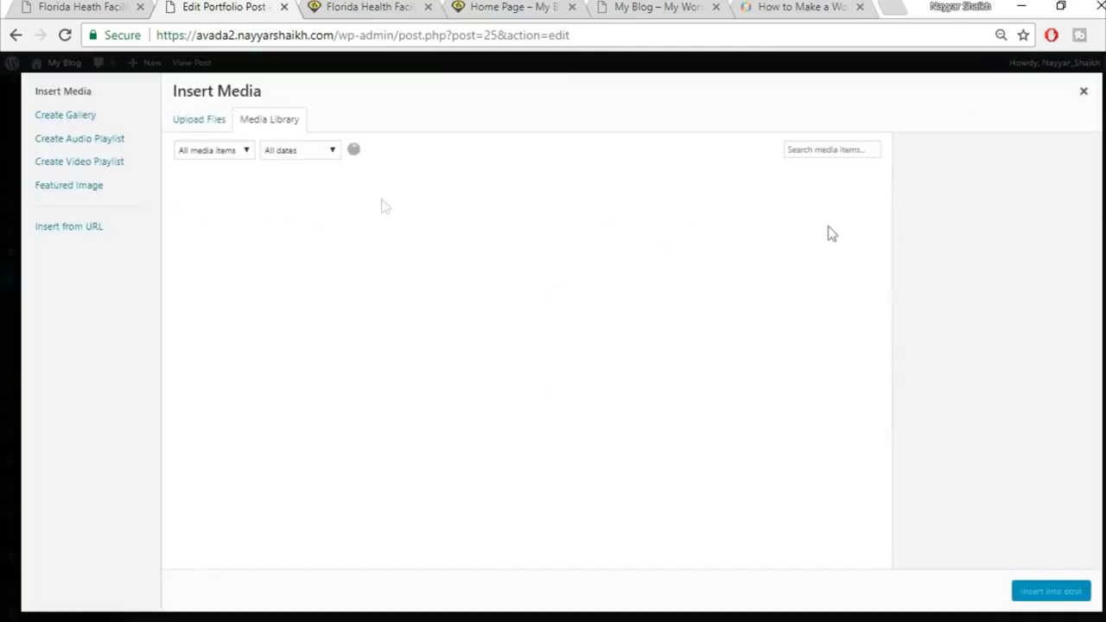
left_click(223, 123)
left_click(648, 339)
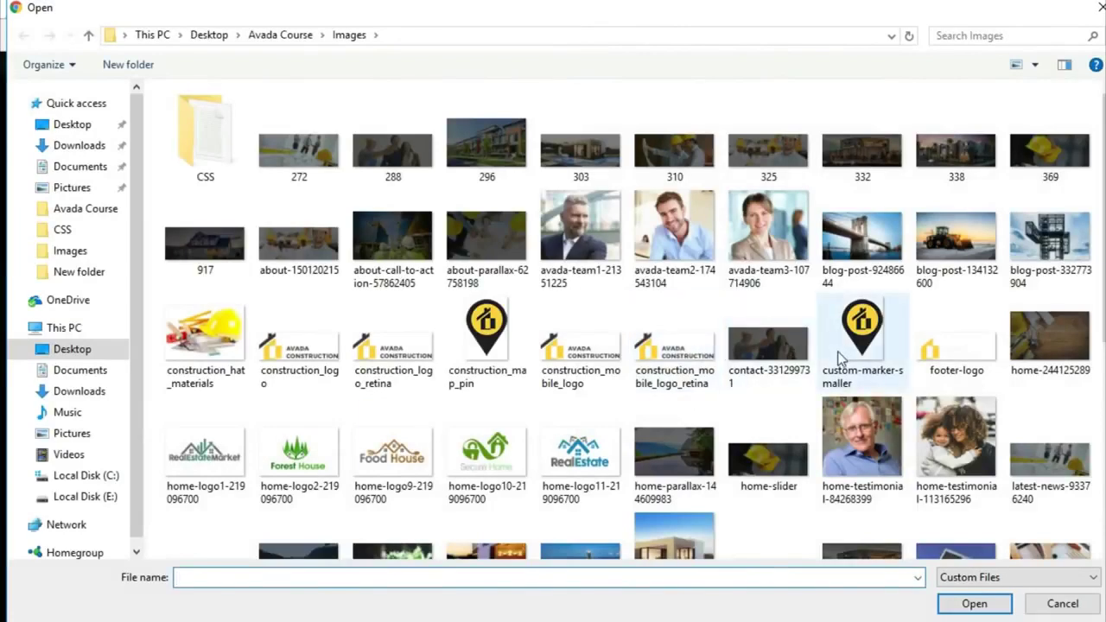
scroll(838, 356, "down", 3)
left_click(1066, 258)
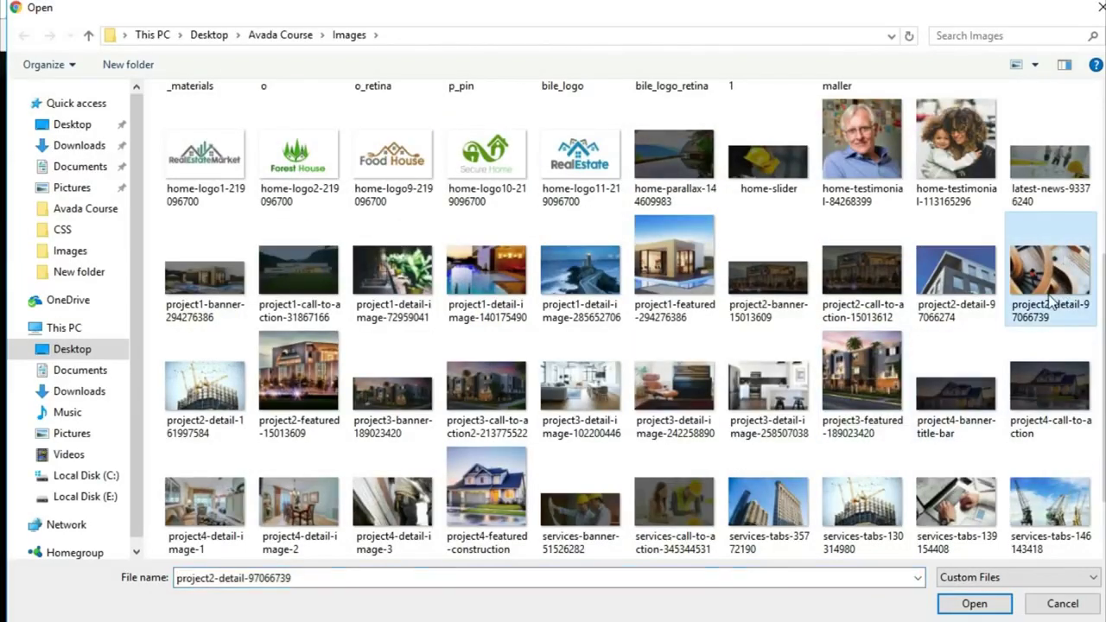
left_click(973, 605)
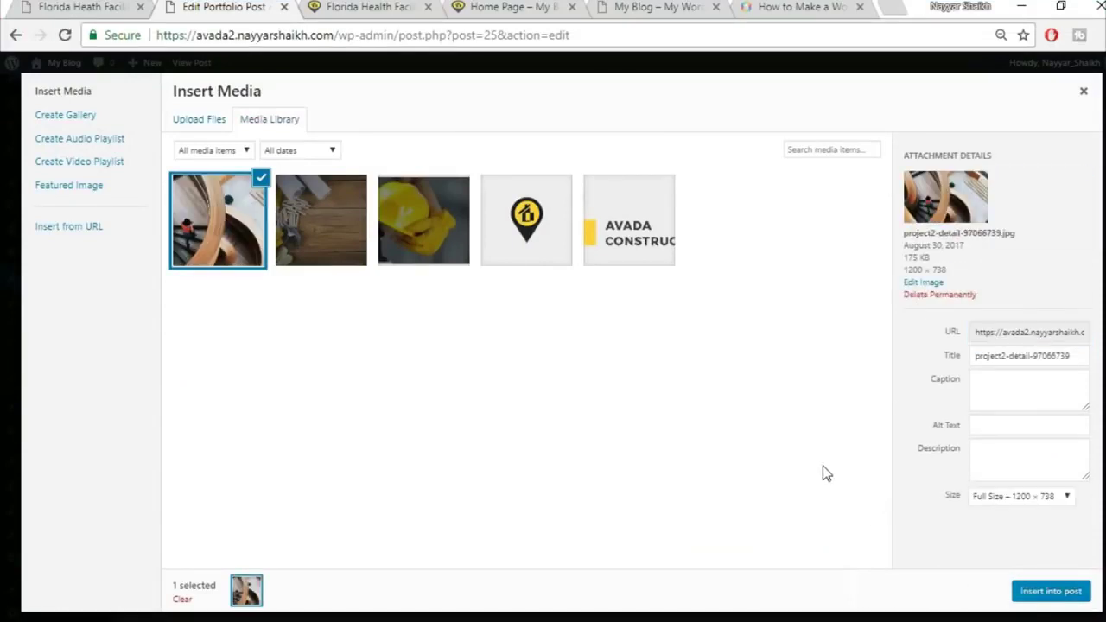
left_click(1014, 500)
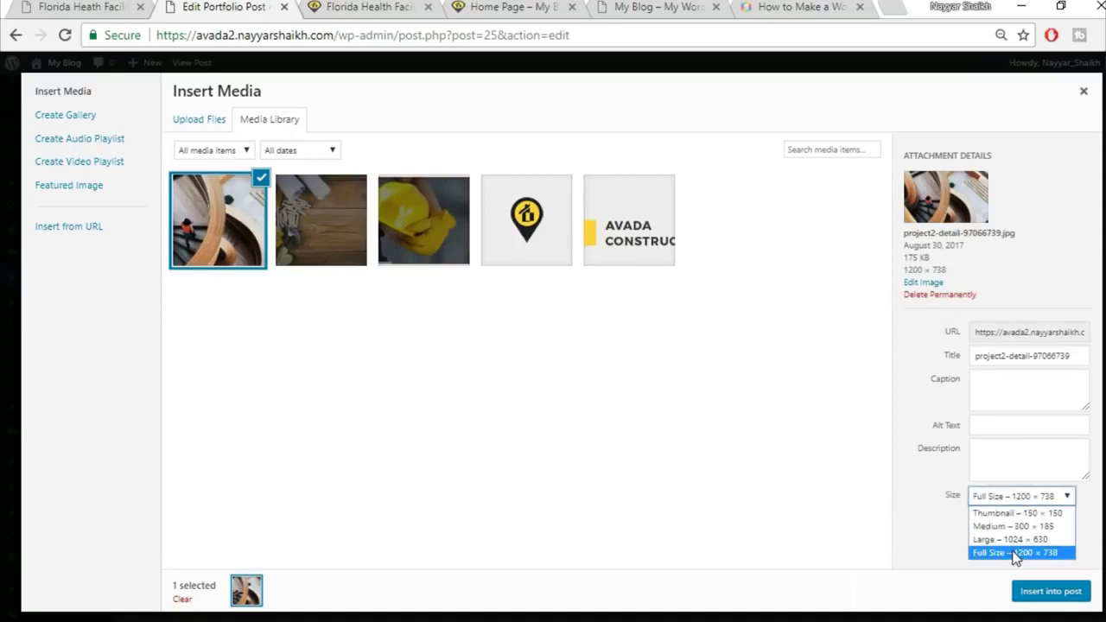
left_click(1016, 555)
left_click(1045, 593)
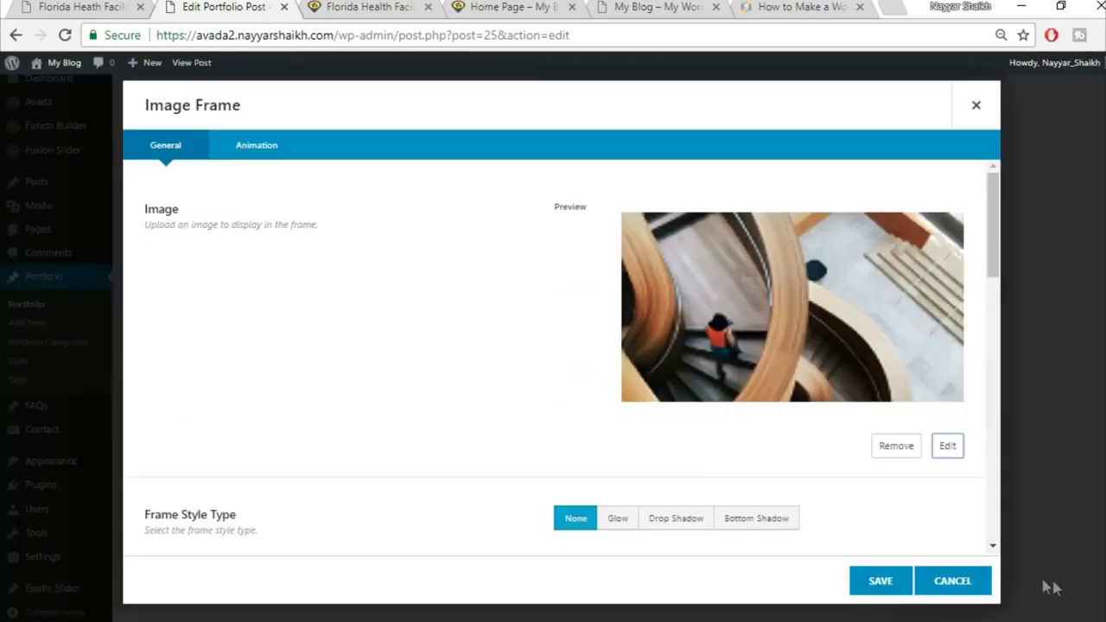
Set the staircase image frame's Hover Type to Lift Up instead of Zoom In
scroll(750, 458, "down", 2)
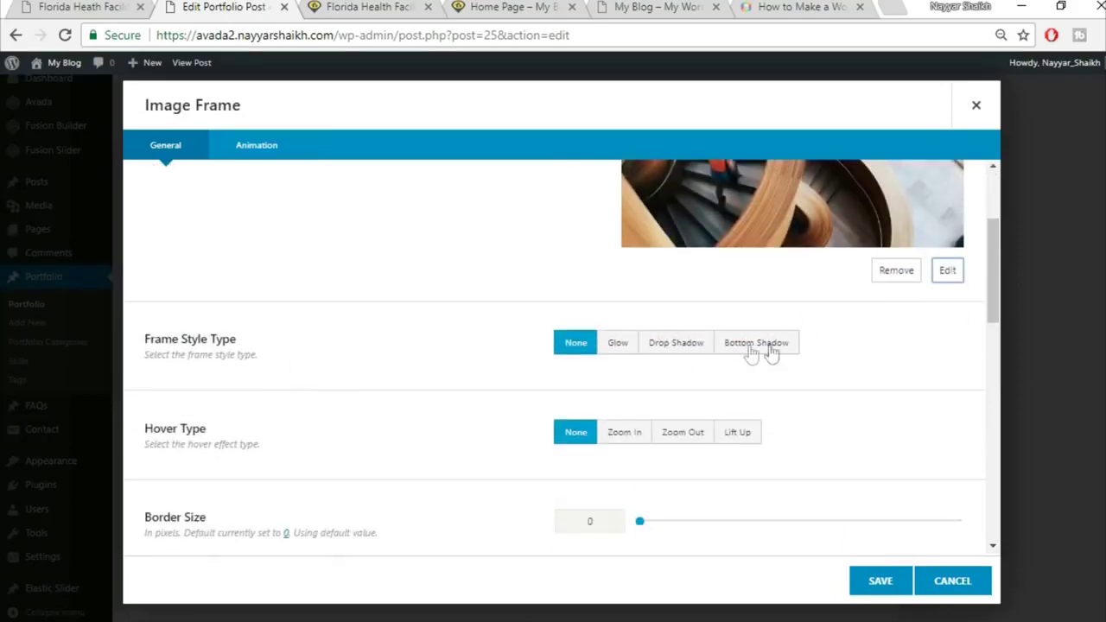
scroll(803, 421, "down", 1)
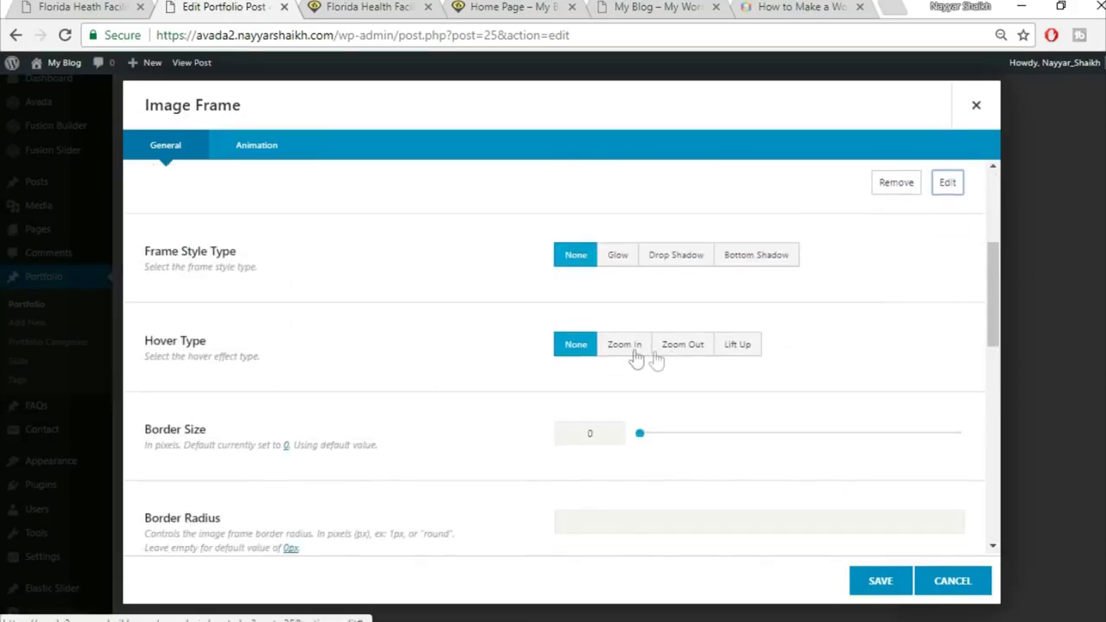
left_click(84, 7)
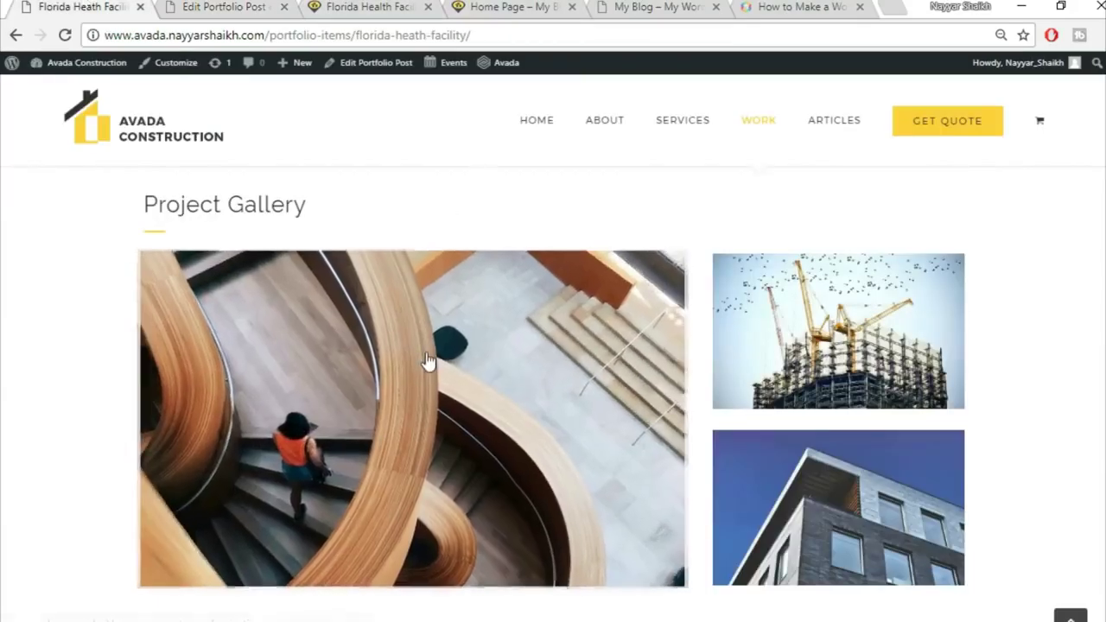
key("ctrl+Tab")
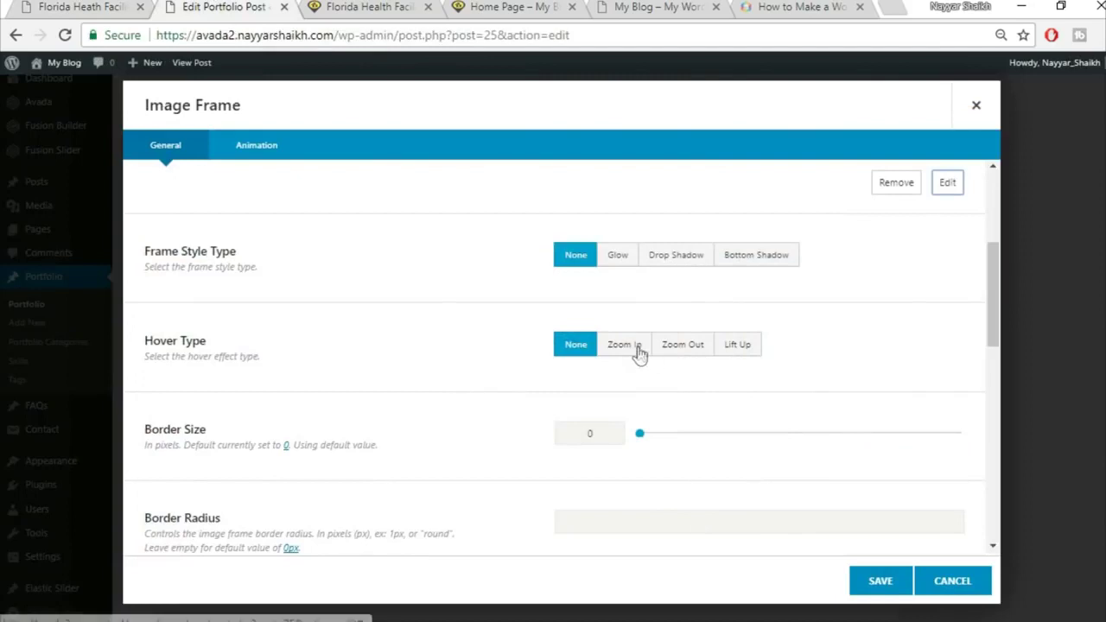
left_click(640, 352)
left_click(734, 350)
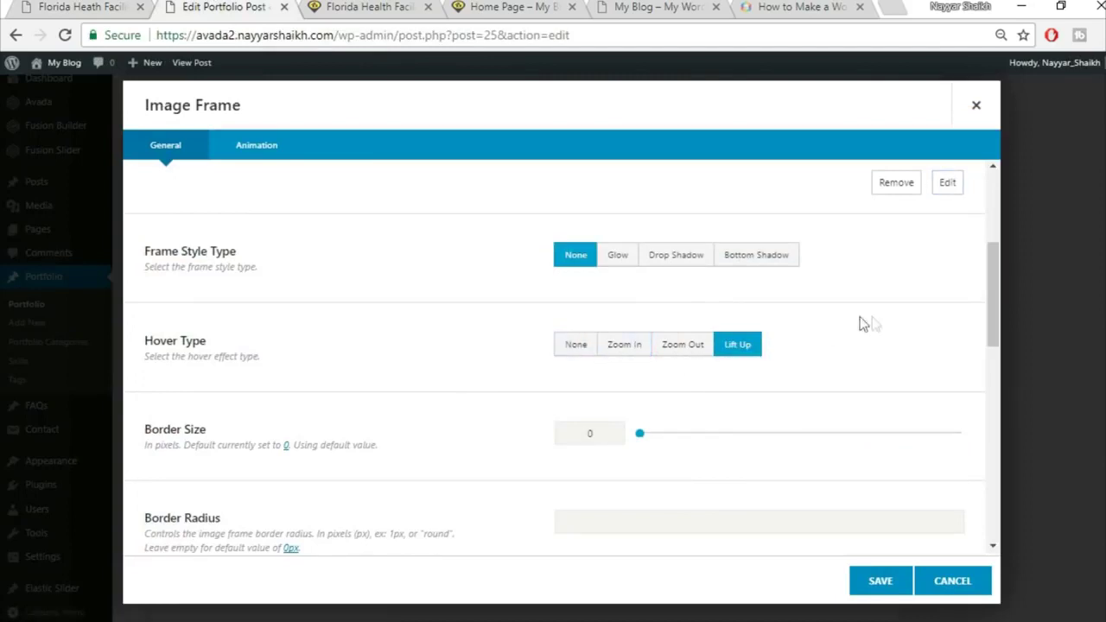
scroll(276, 384, "down", 1)
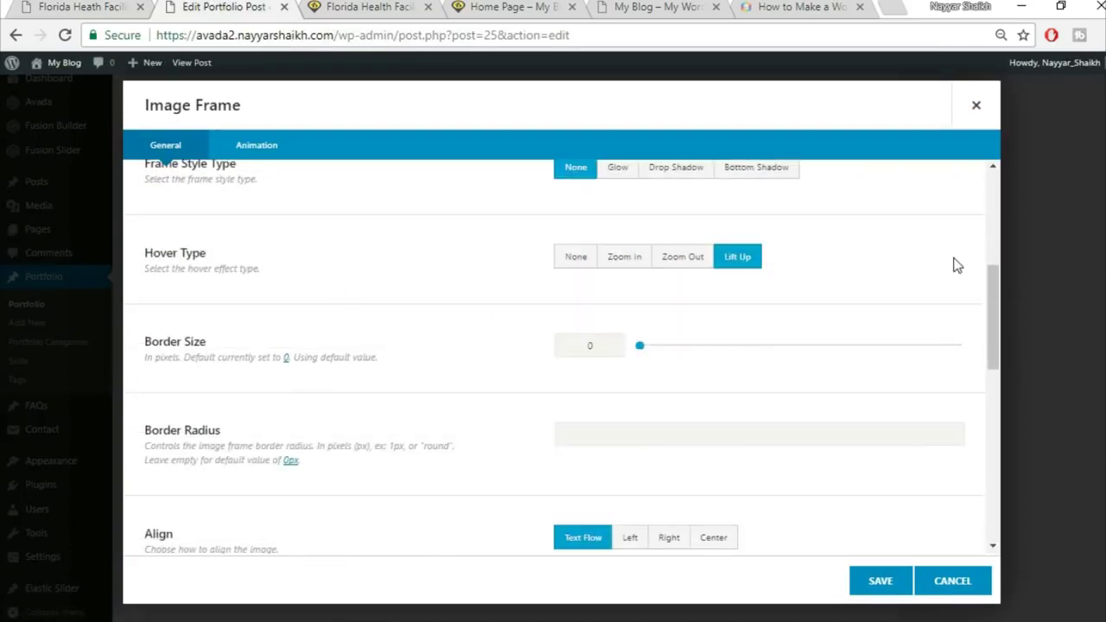
scroll(864, 293, "down", 1)
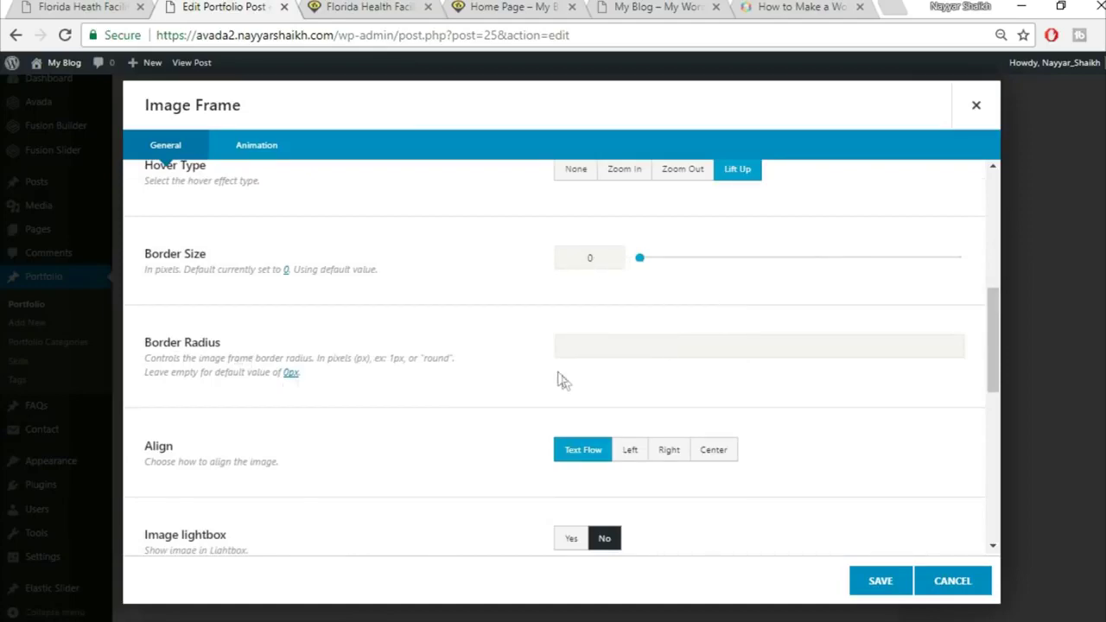
Compare against the live portfolio page, then save the staircase image frame
left_click(62, 6)
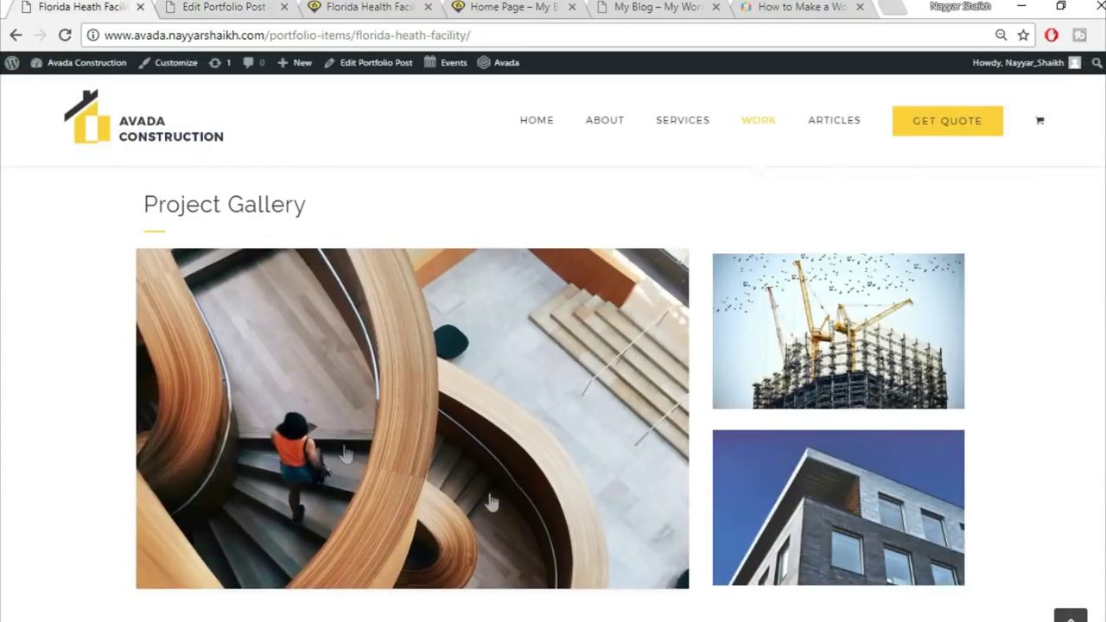
left_click(168, 6)
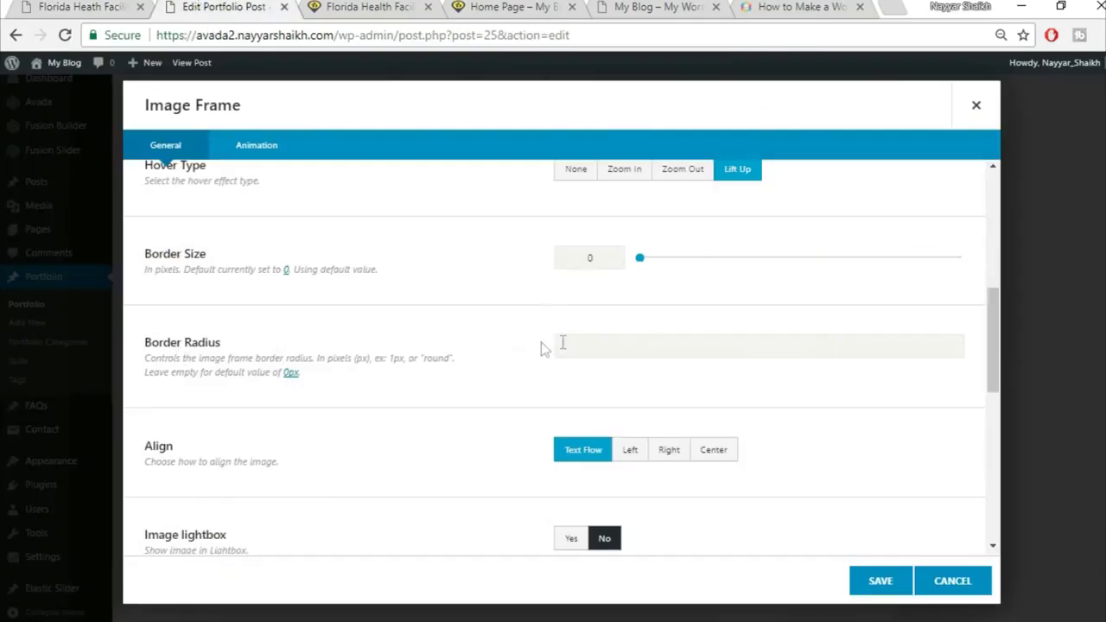
left_click(36, 6)
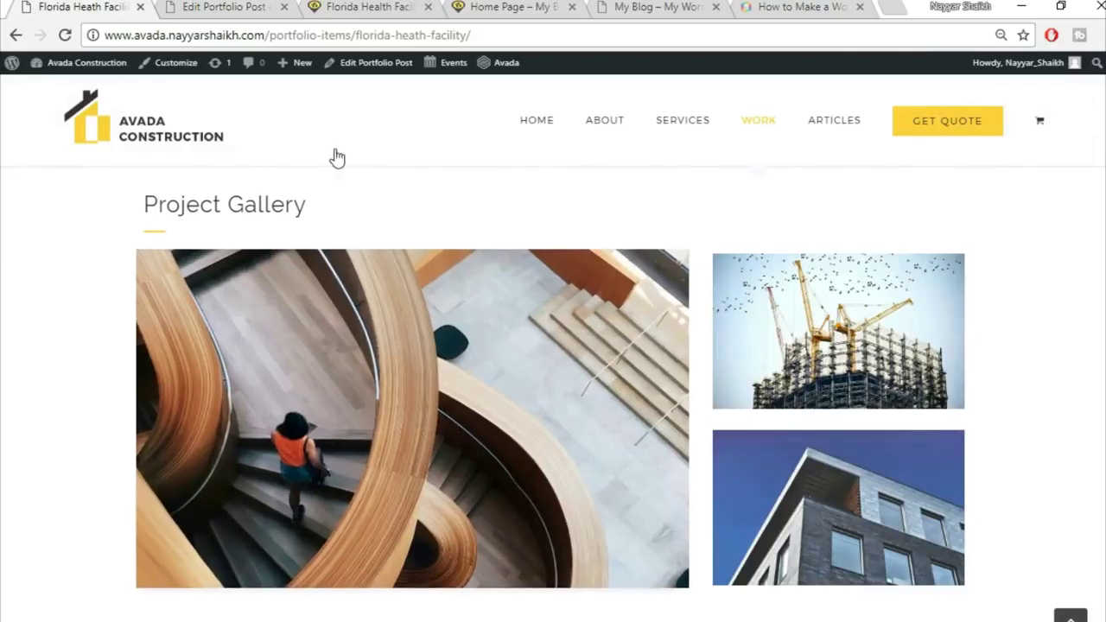
key("ctrl+Tab")
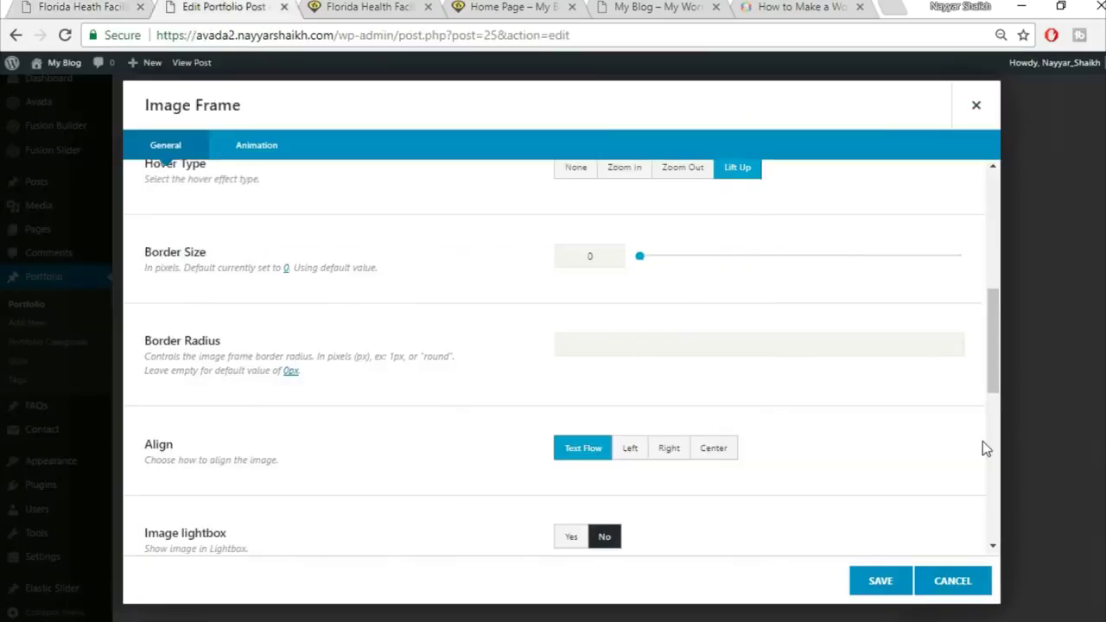
scroll(724, 404, "down", 1)
scroll(812, 441, "down", 5)
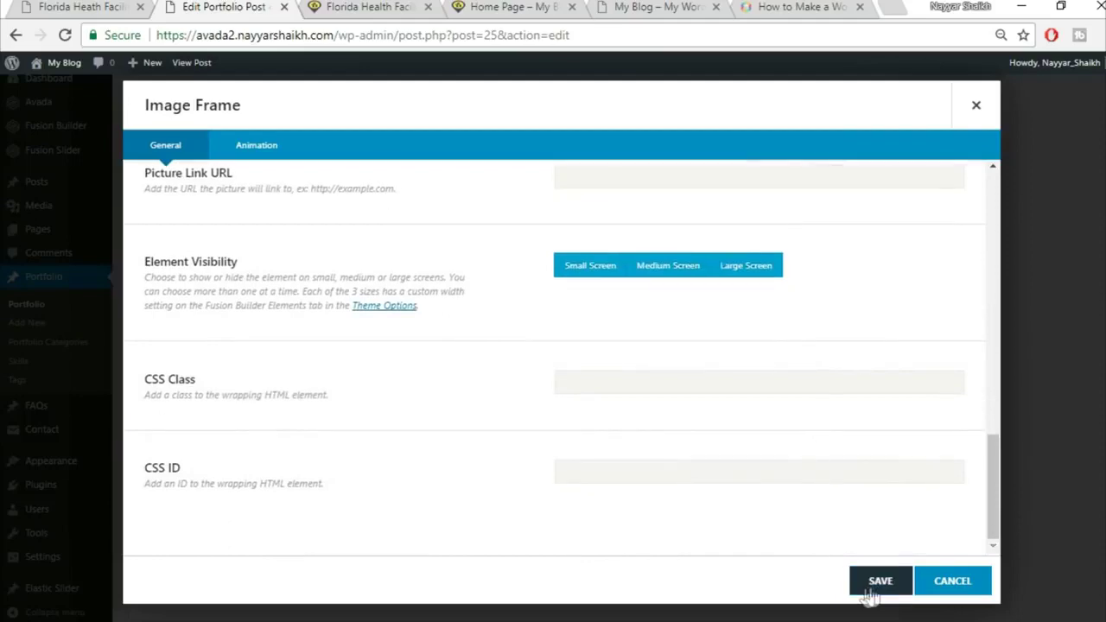
left_click(873, 591)
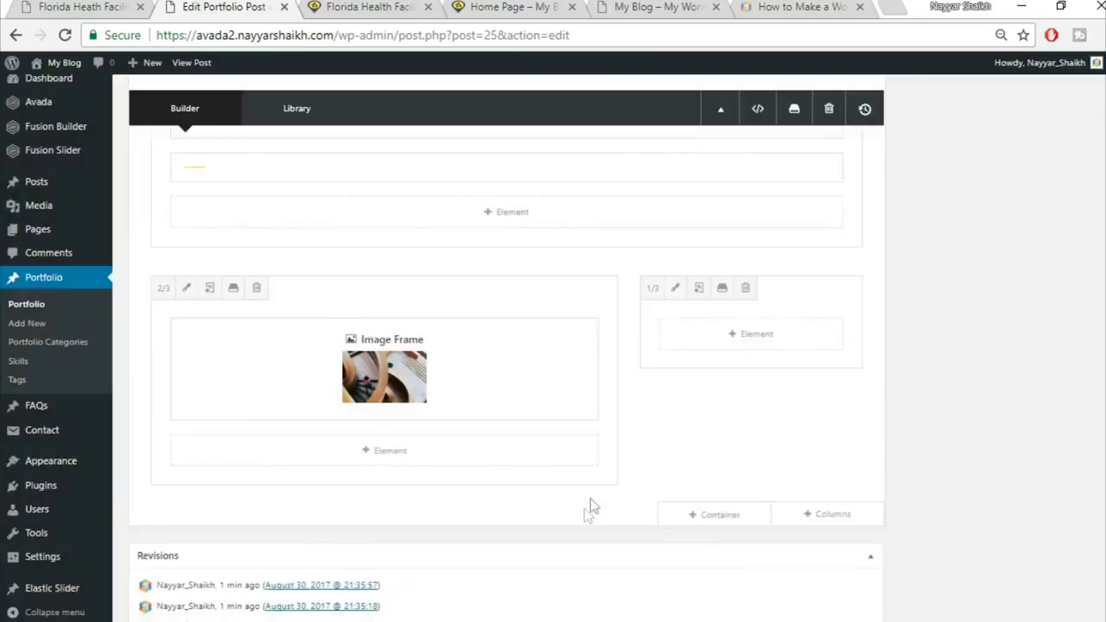
Add an Image Frame element to the narrow 1/3 right column, found by searching 'ima'
key("ctrl+shift+Tab")
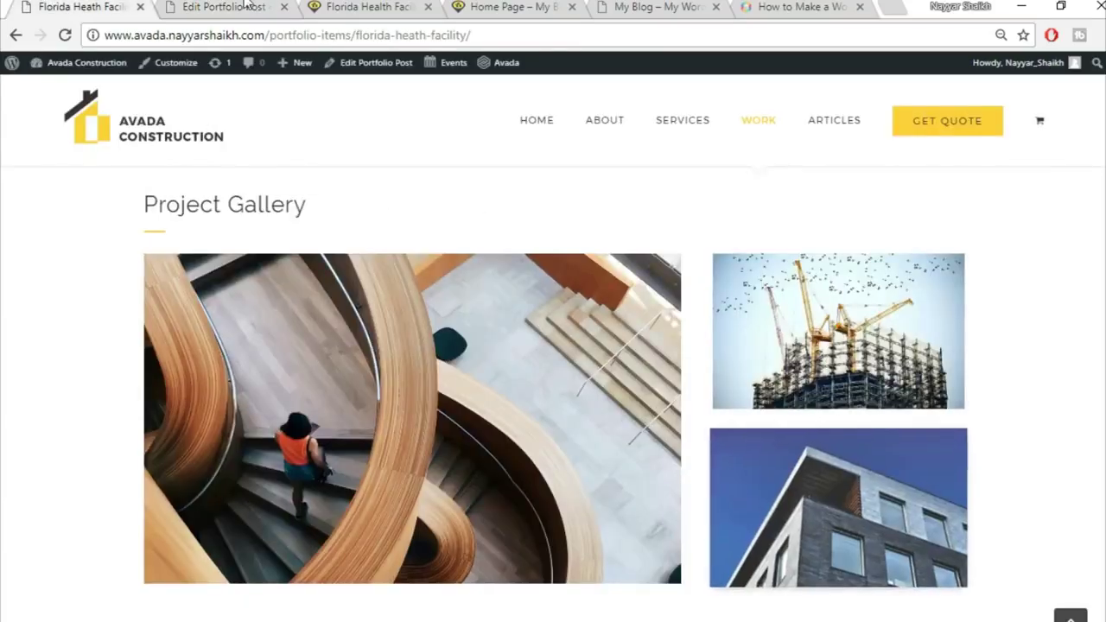
key("ctrl+Tab")
left_click(751, 337)
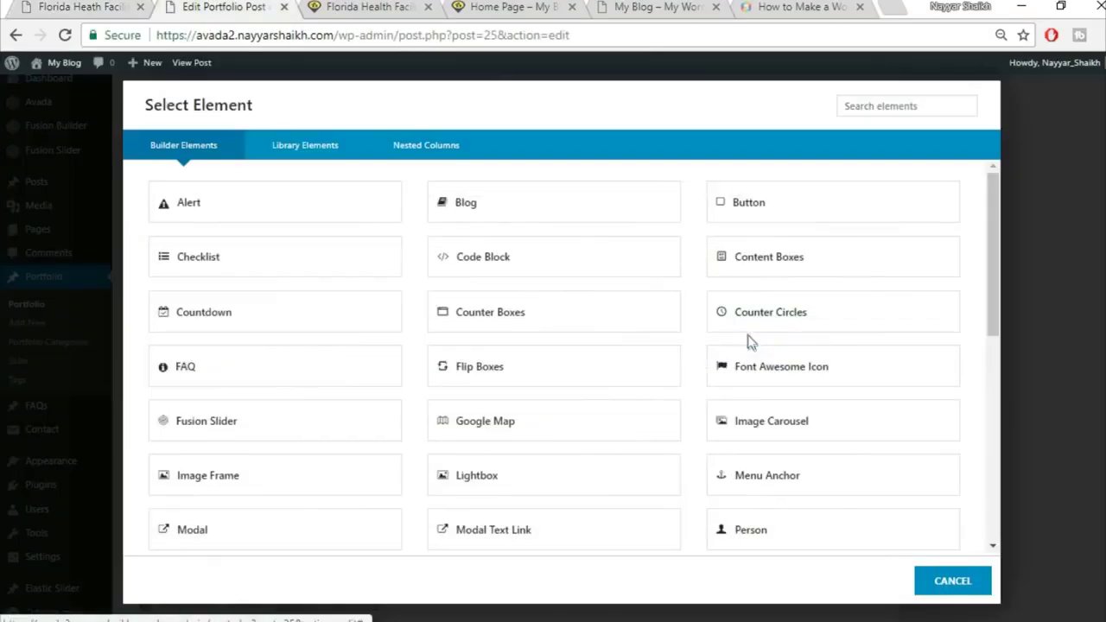
left_click(868, 106)
type("ima")
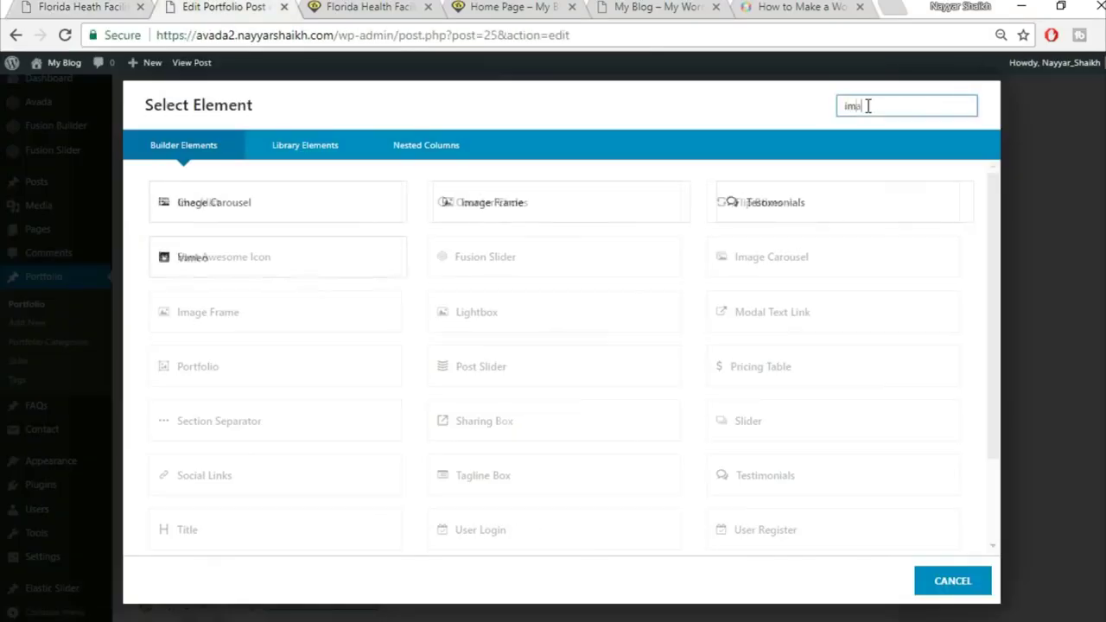
left_click(572, 216)
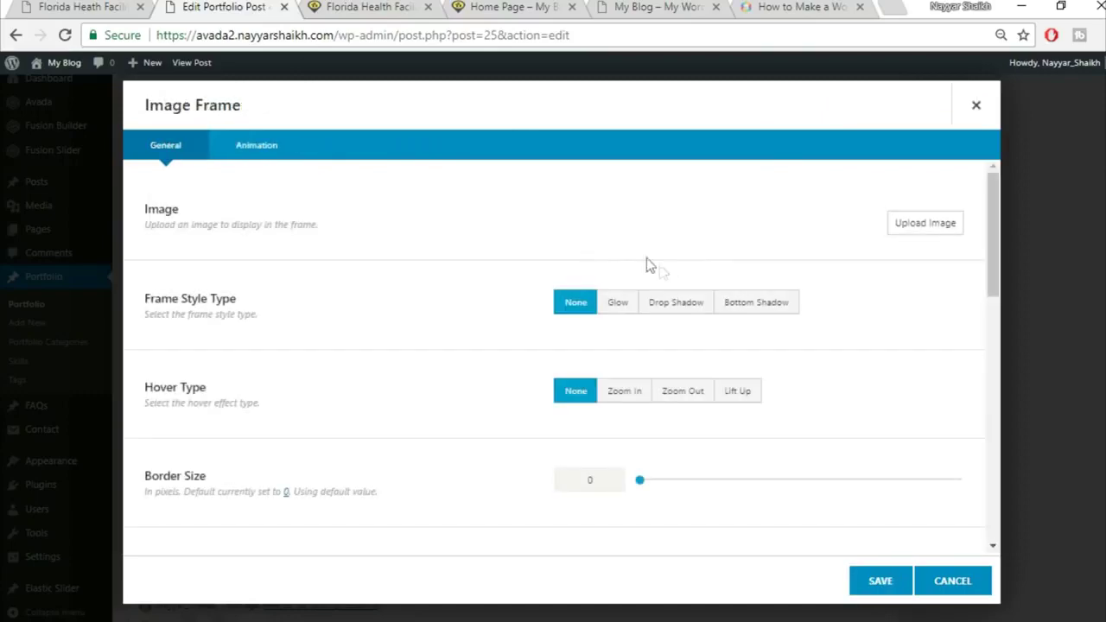
Upload the project2-detail-97066274 building photo and insert it into the frame
left_click(920, 225)
left_click(30, 6)
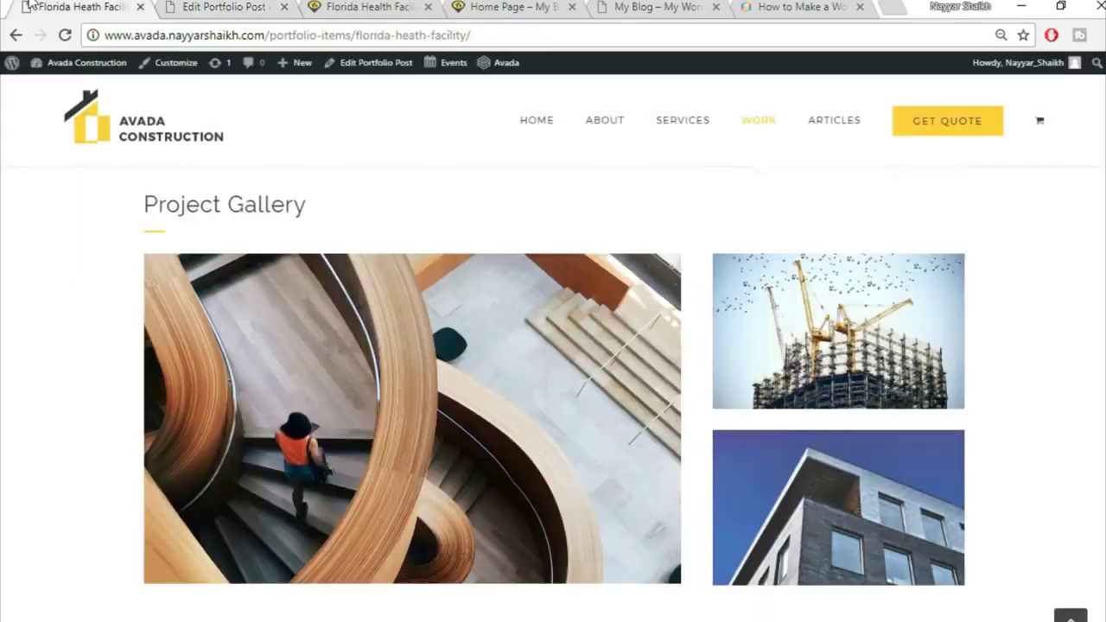
key("ctrl+Tab")
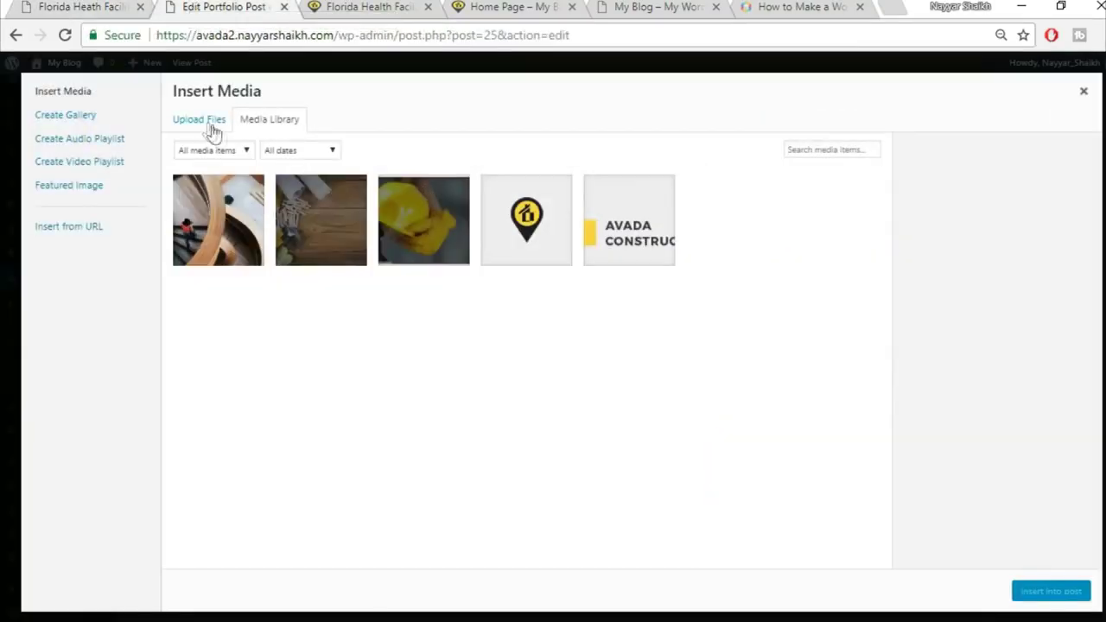
left_click(208, 127)
left_click(674, 341)
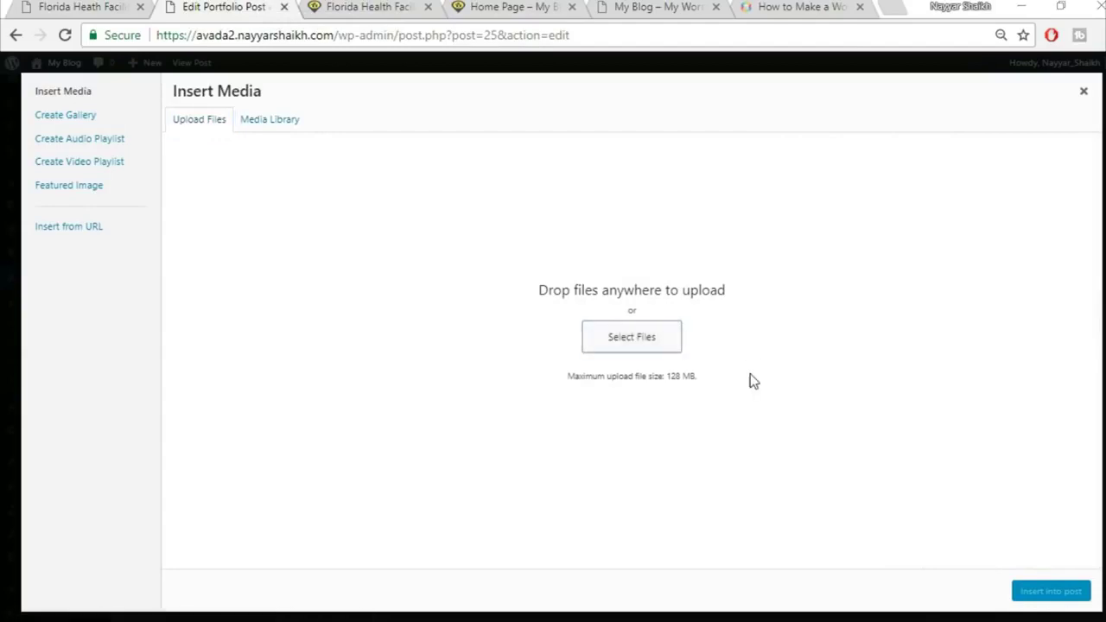
scroll(1028, 424, "down", 5)
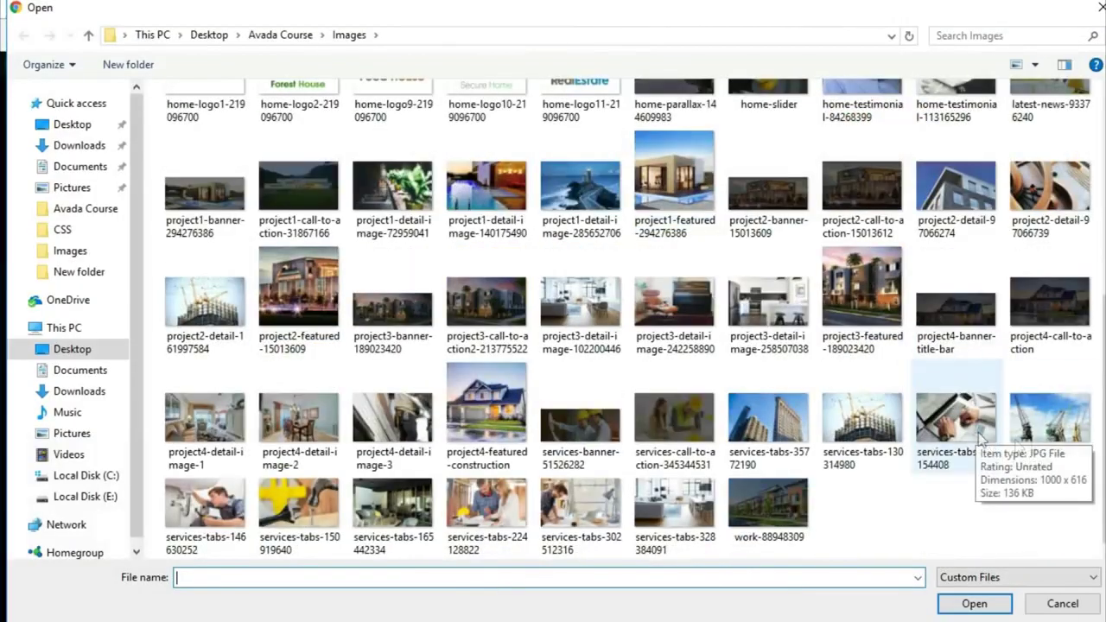
scroll(1037, 418, "up", 5)
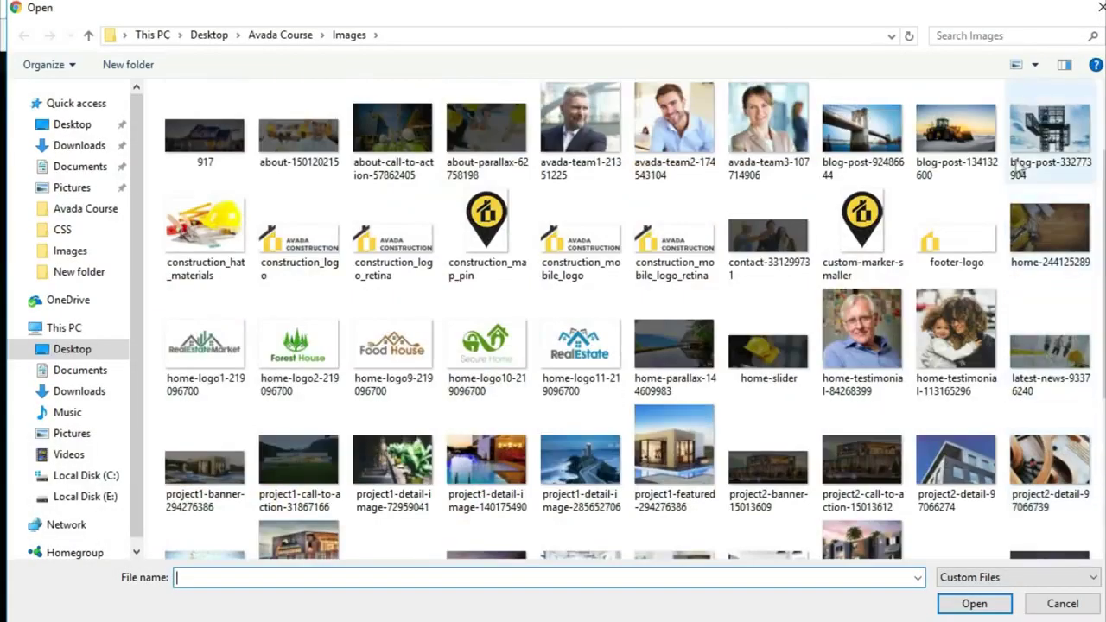
left_click(968, 479)
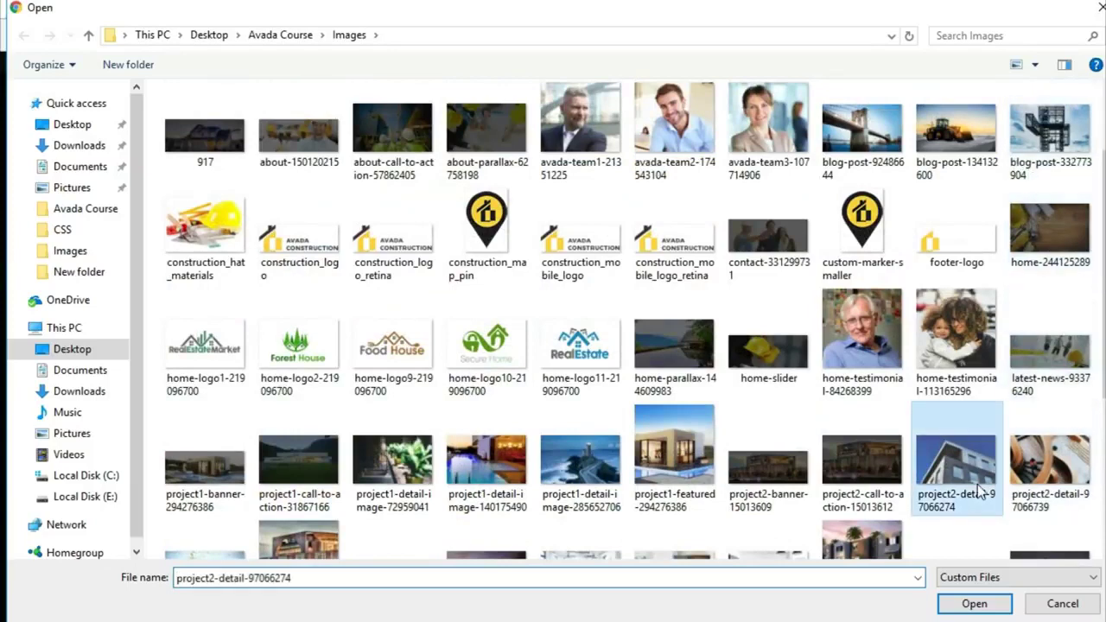
left_click(970, 605)
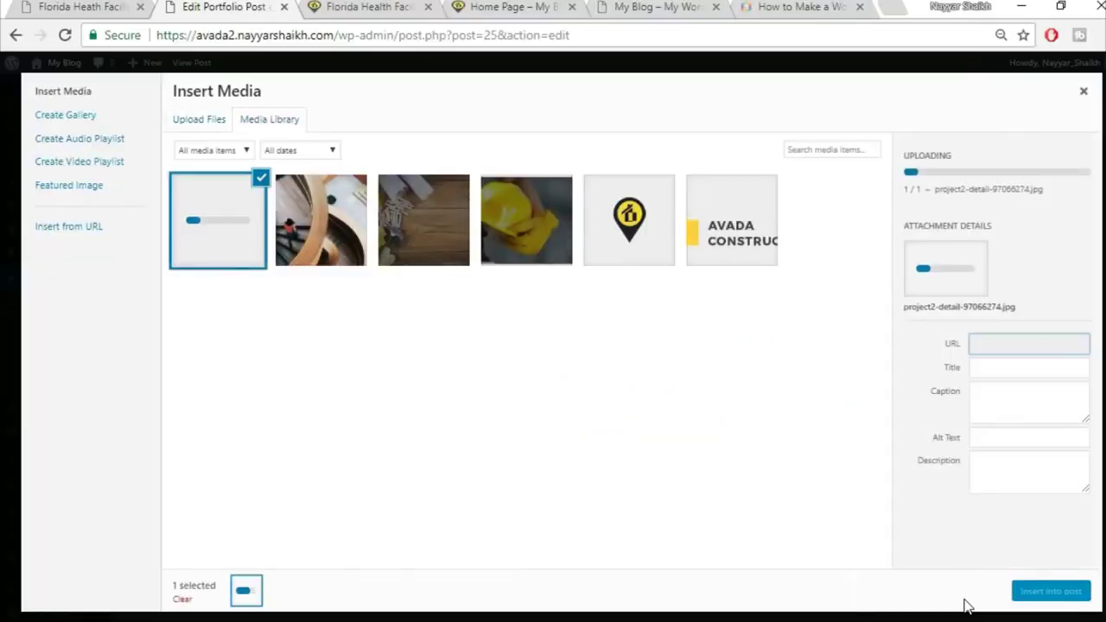
left_click(1035, 595)
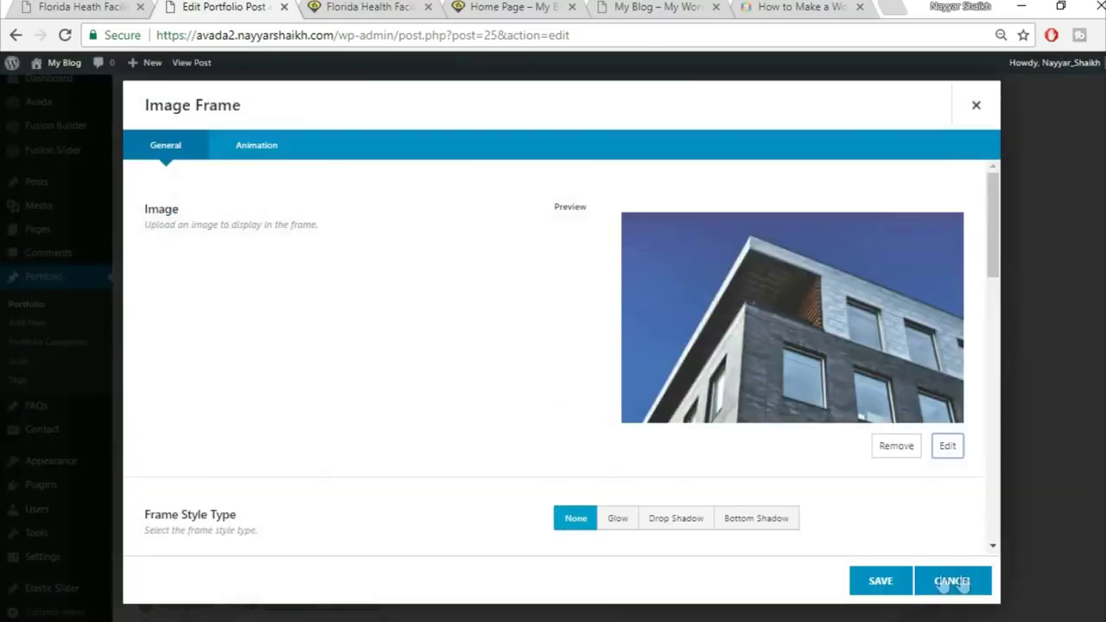
Set the building photo's hover to Lift Up and save the frame
scroll(731, 474, "down", 2)
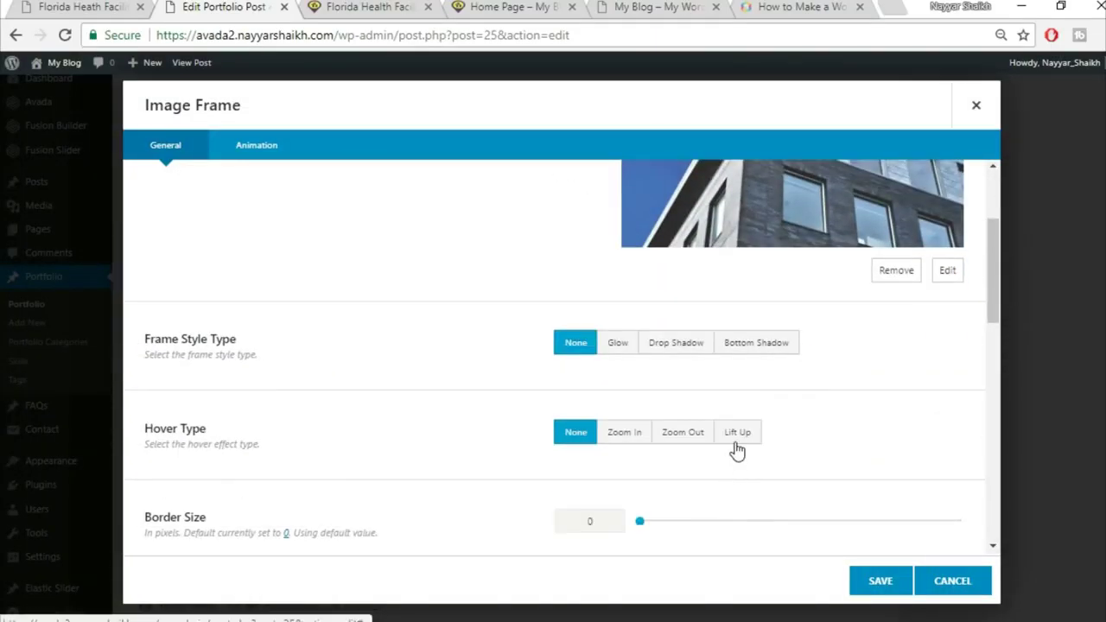
left_click(736, 433)
left_click(879, 583)
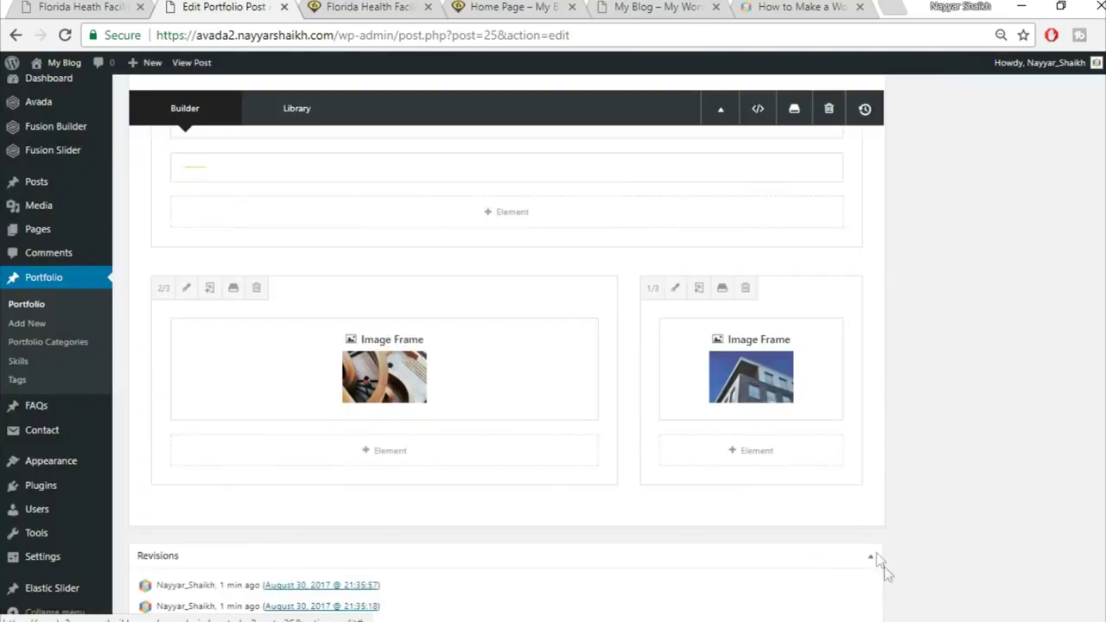
Add a Separator element, found by searching 'sepa', below the building photo
left_click(746, 451)
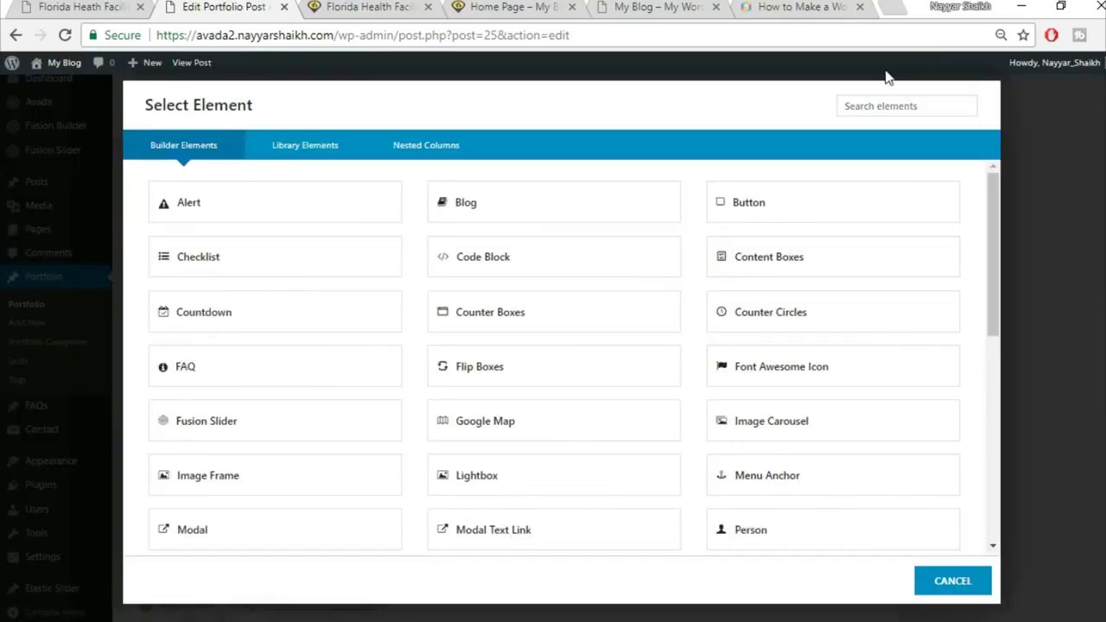
left_click(897, 104)
type("sepa")
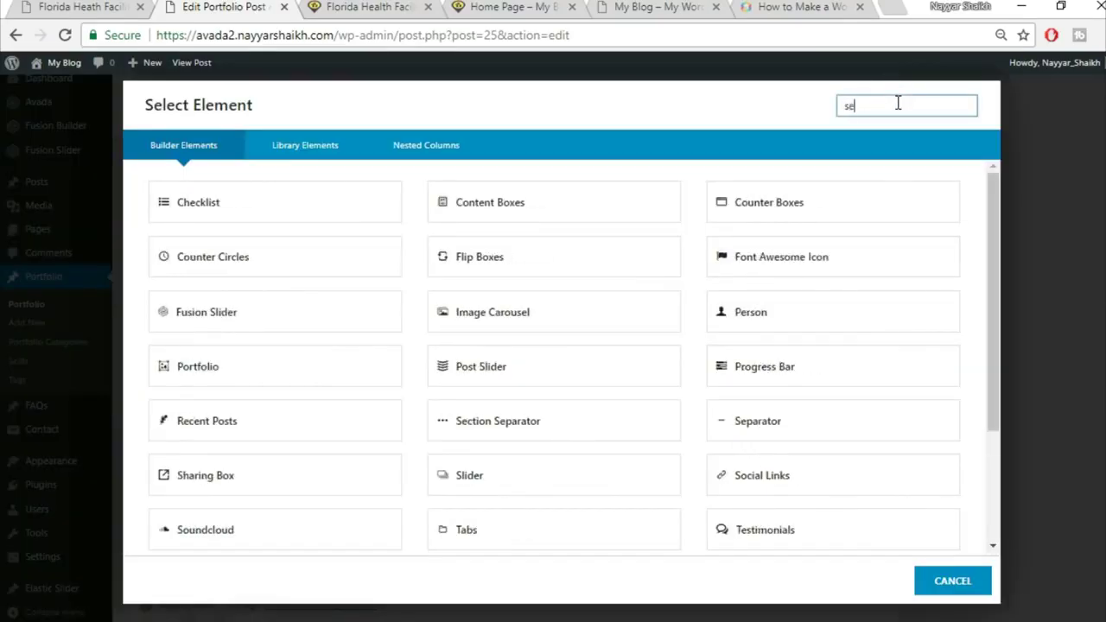
left_click(542, 199)
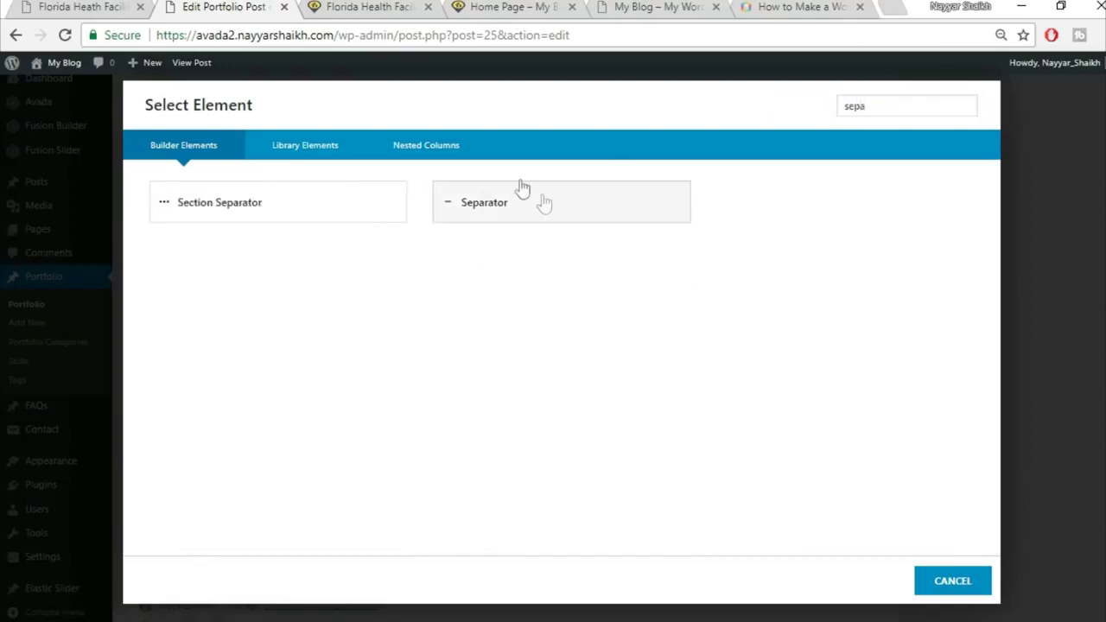
left_click(108, 6)
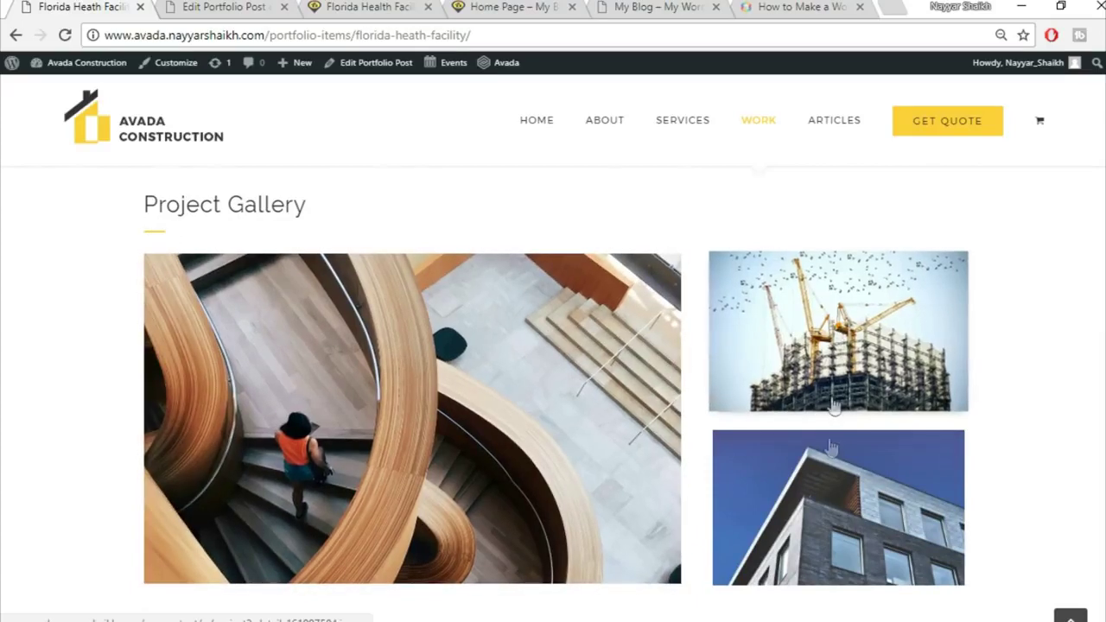
left_click(226, 7)
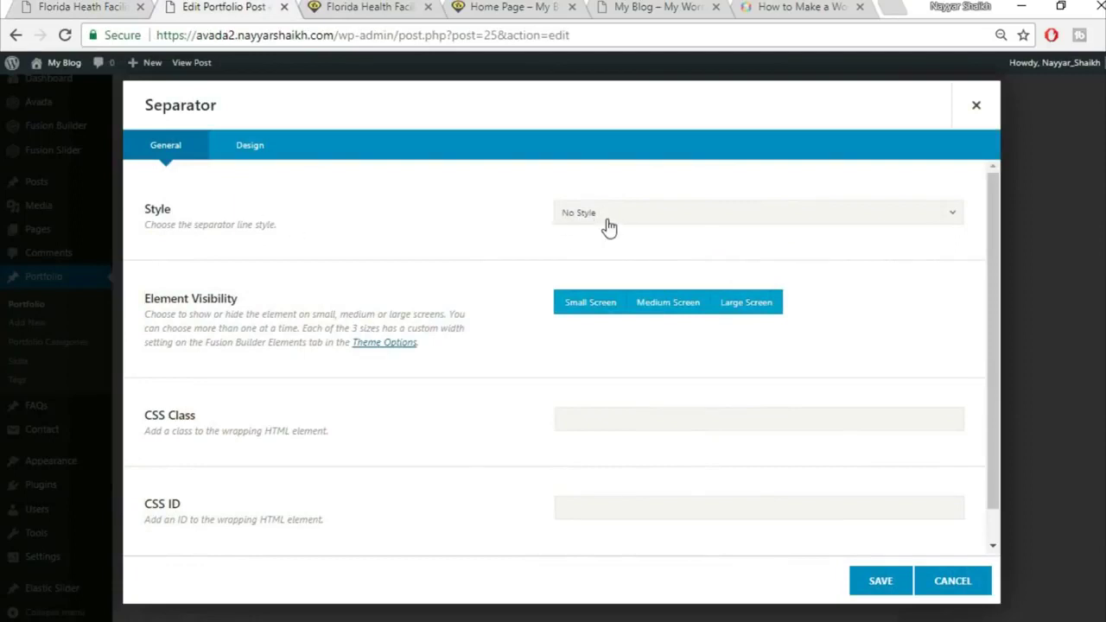
Give the separator a 28 bottom margin in its design settings and save it
left_click(267, 156)
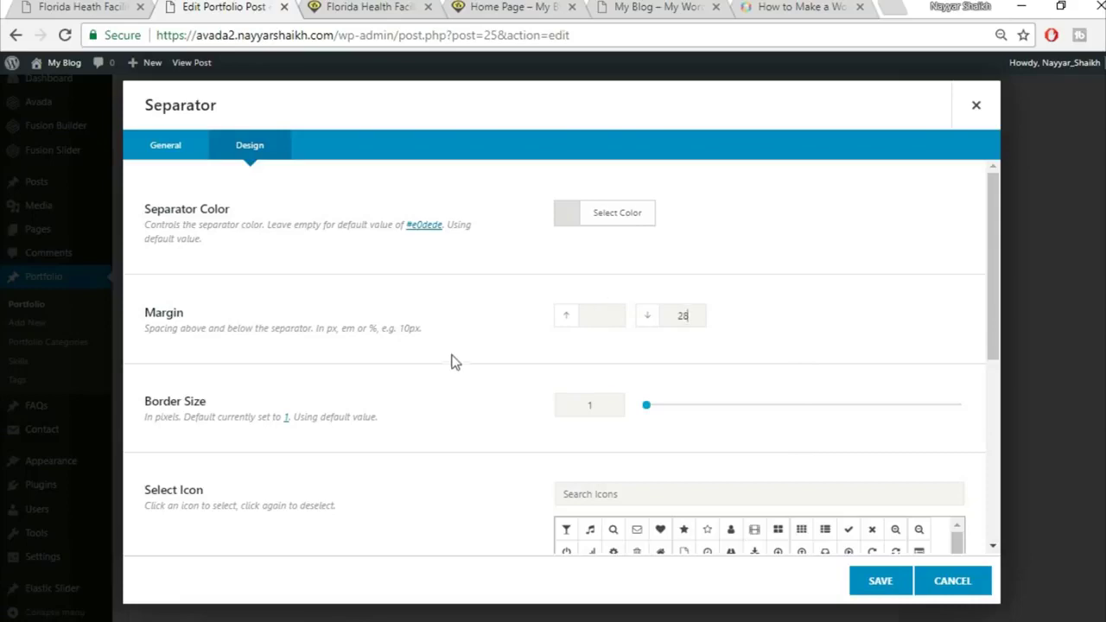
scroll(456, 363, "down", 5)
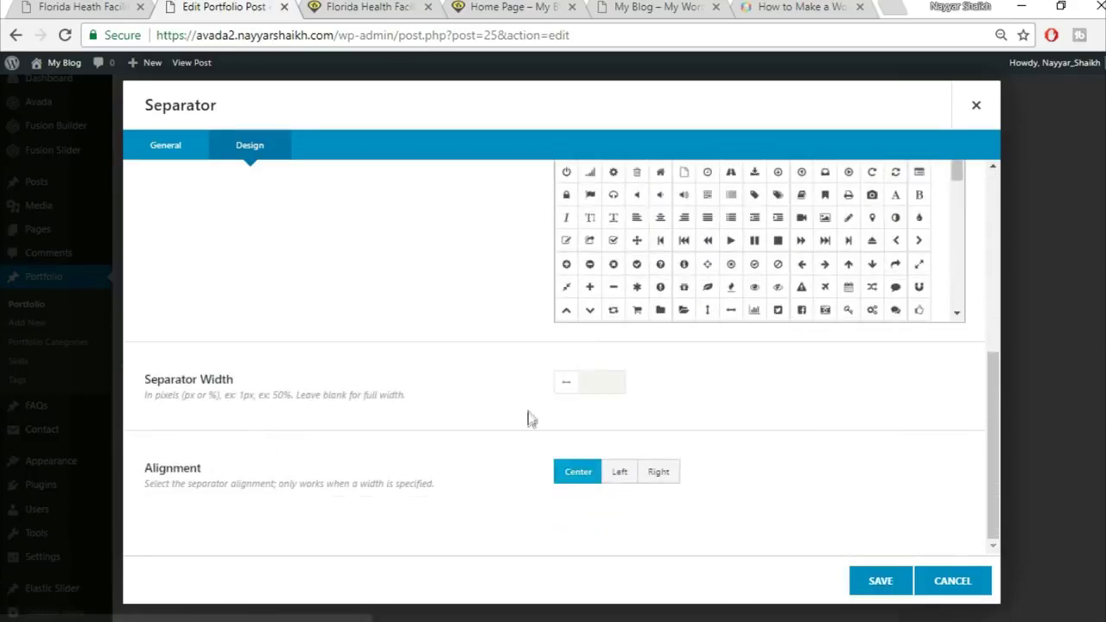
left_click(898, 589)
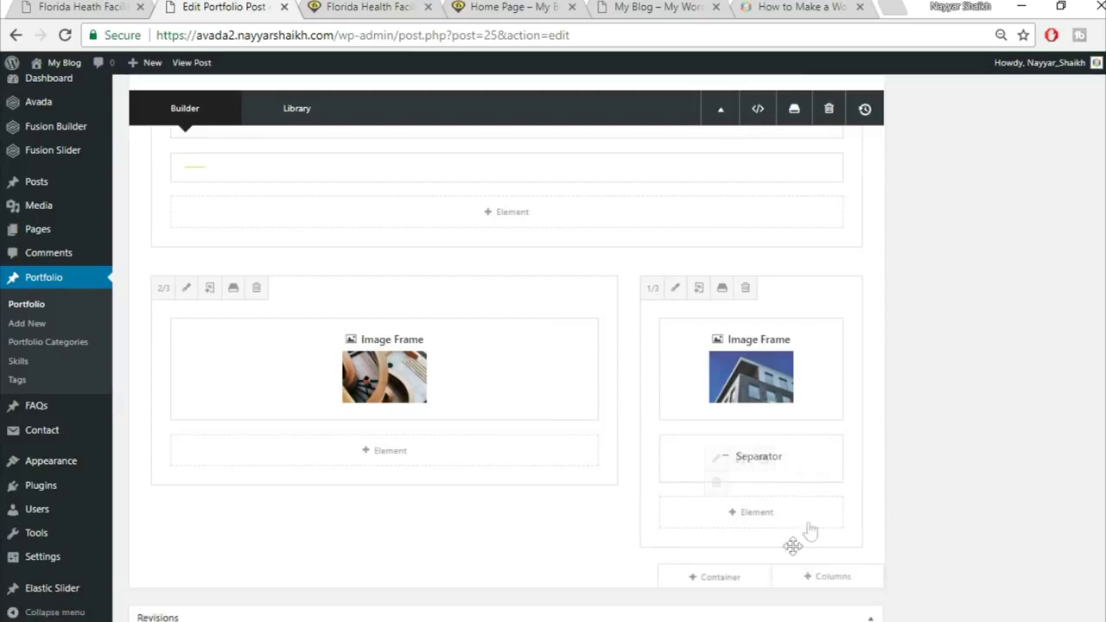
left_click(765, 517)
Add another Image Frame element to the right column beneath the separator
left_click(866, 101)
type("ima")
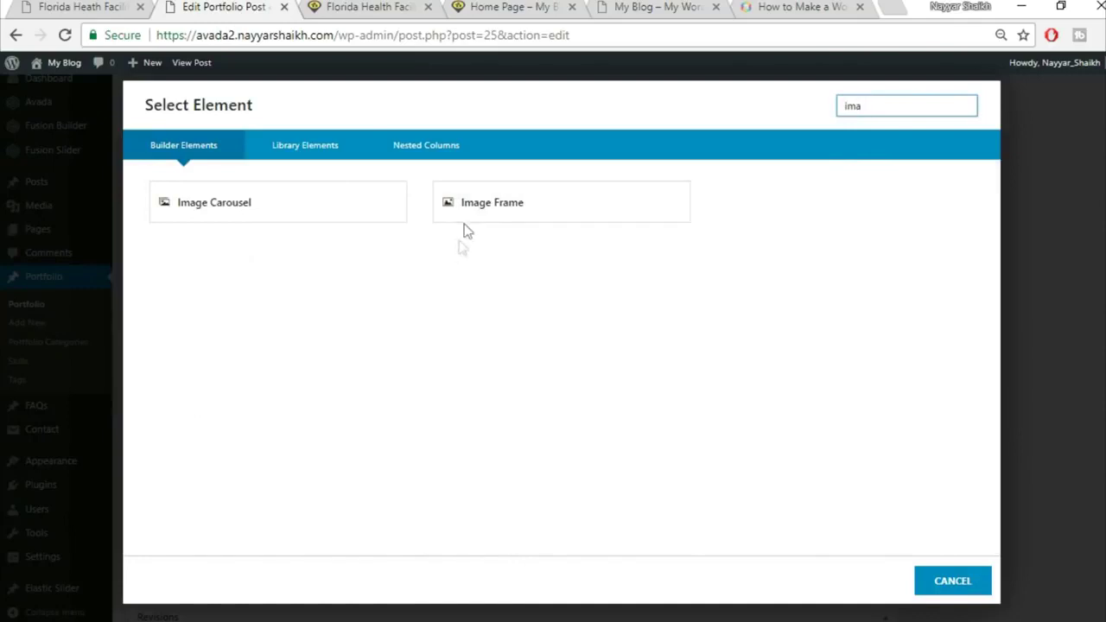
left_click(486, 212)
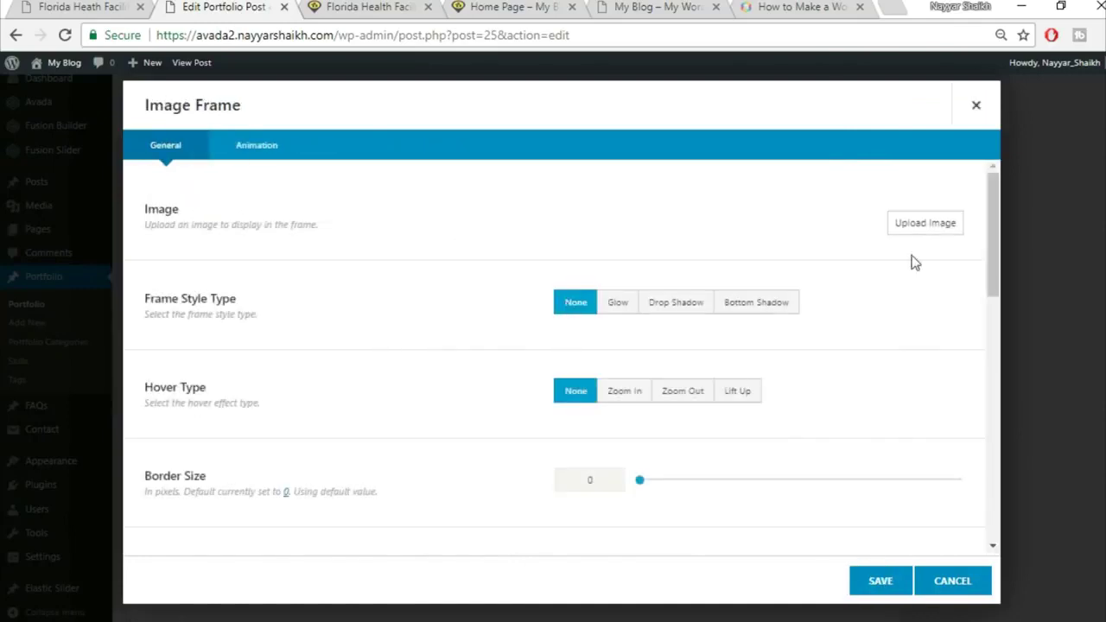
Upload the project2-detail-161997584 crane photo, insert it into the frame, and save
left_click(922, 224)
left_click(186, 118)
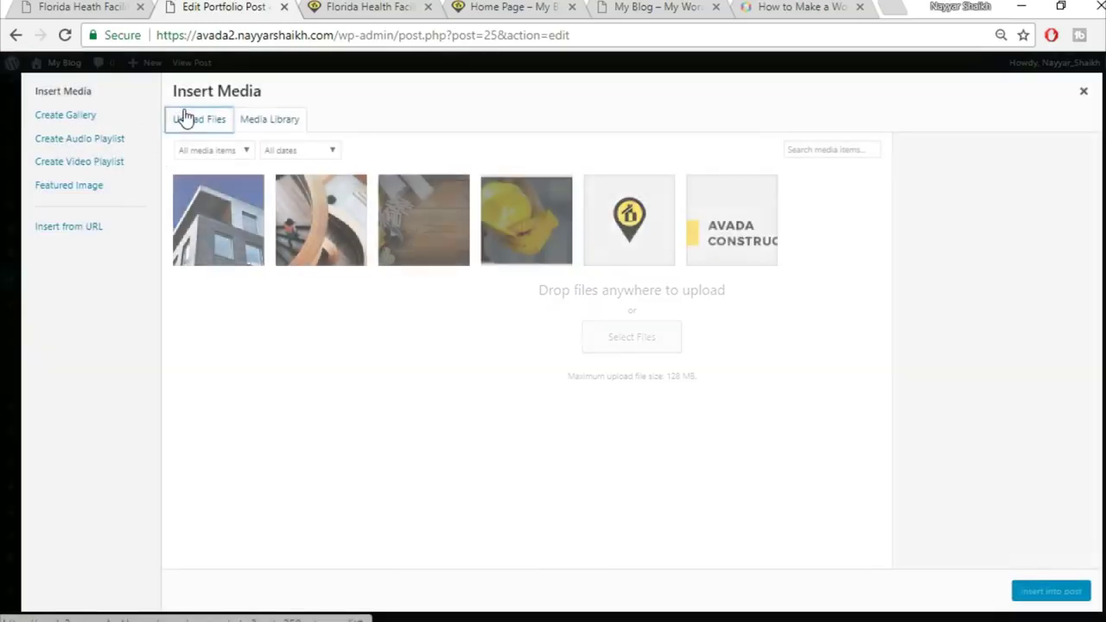
left_click(646, 341)
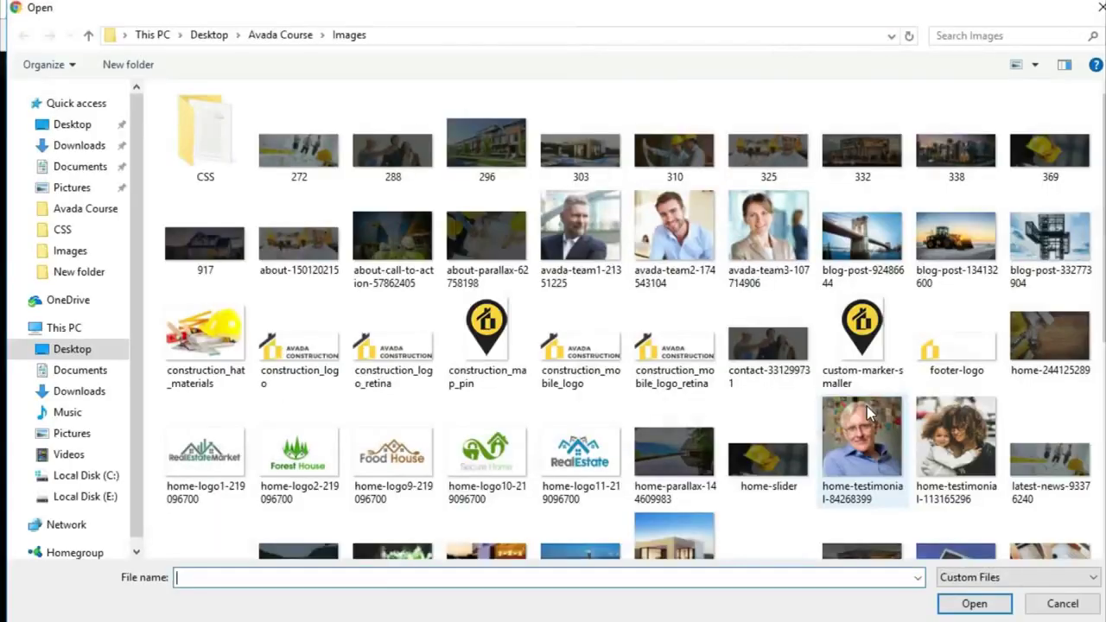
scroll(866, 406, "down", 5)
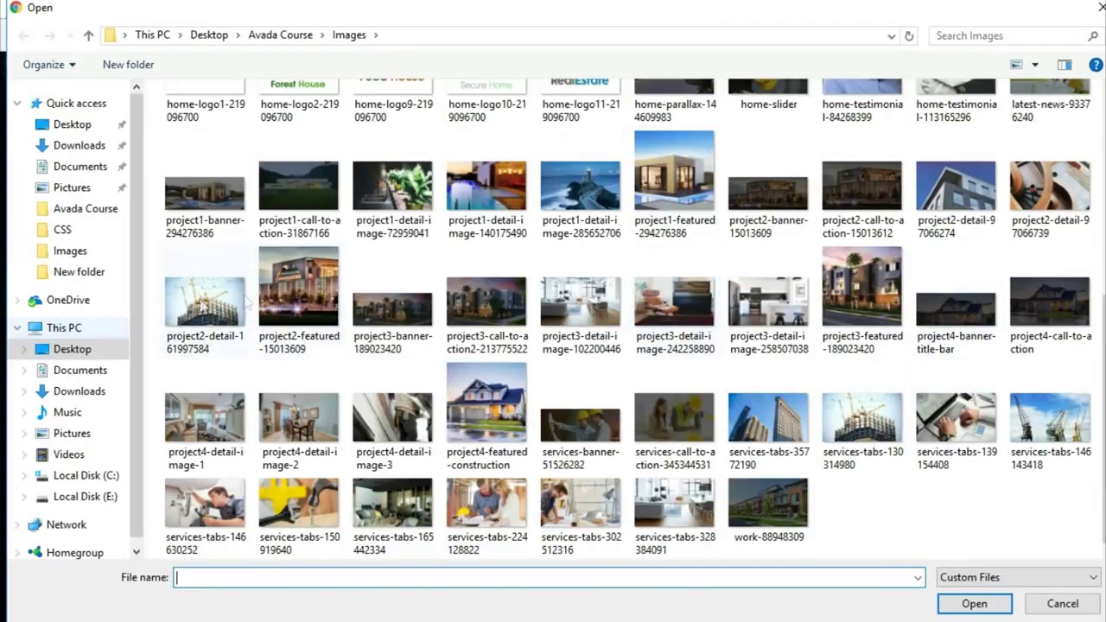
left_click(206, 301)
left_click(973, 603)
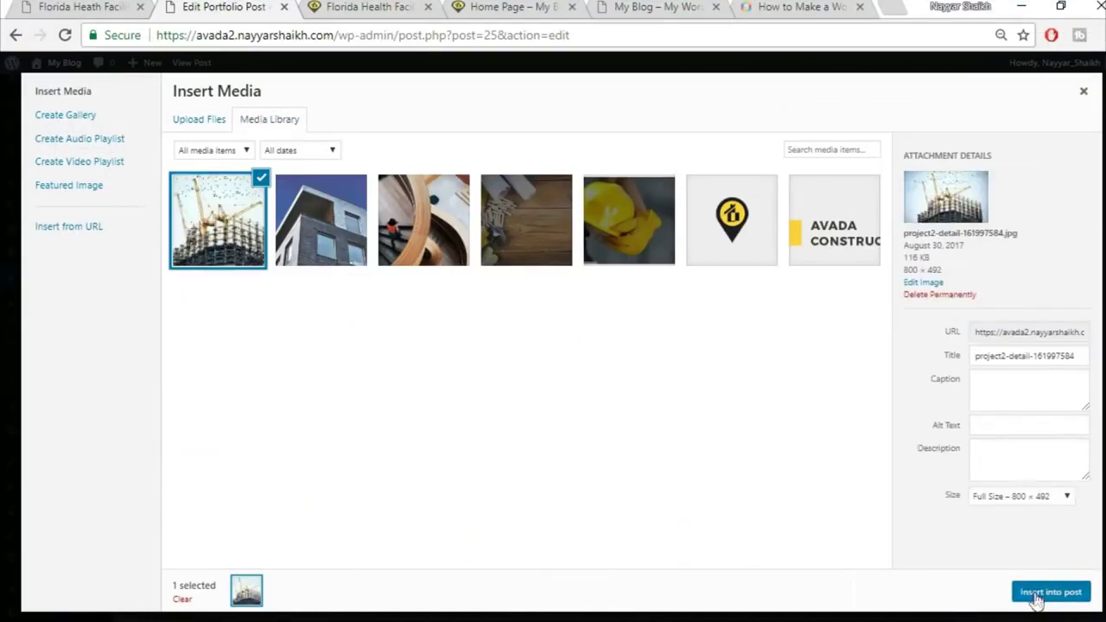
left_click(1040, 598)
left_click(884, 587)
Reopen the crane image frame, set its hover to Lift Up, and save
mouse_move(735, 548)
left_click(715, 547)
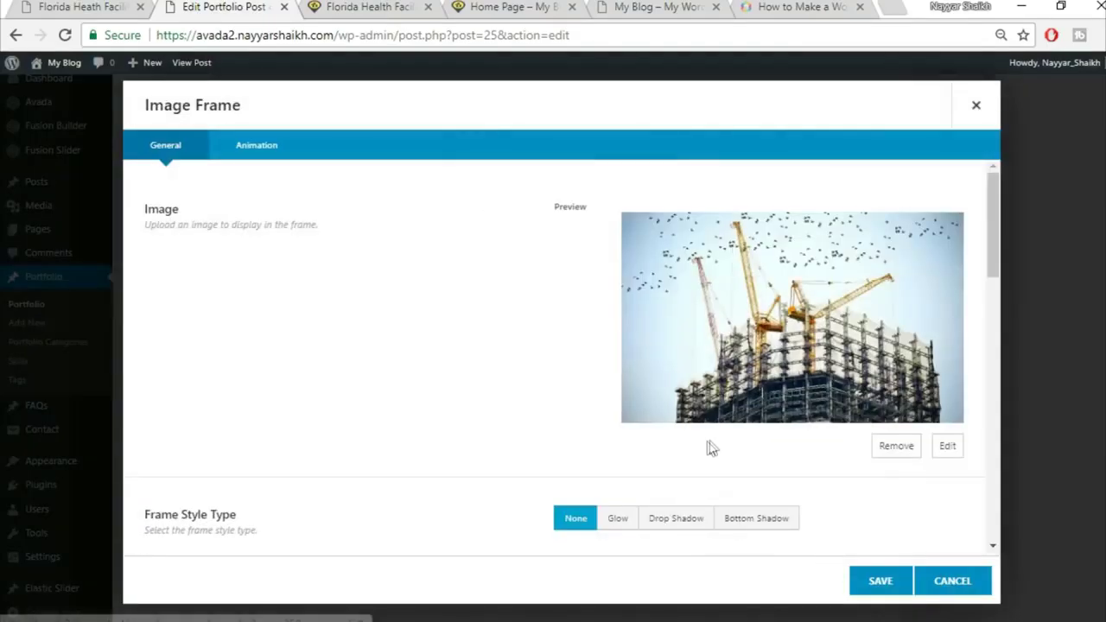
scroll(708, 445, "down", 3)
left_click(737, 432)
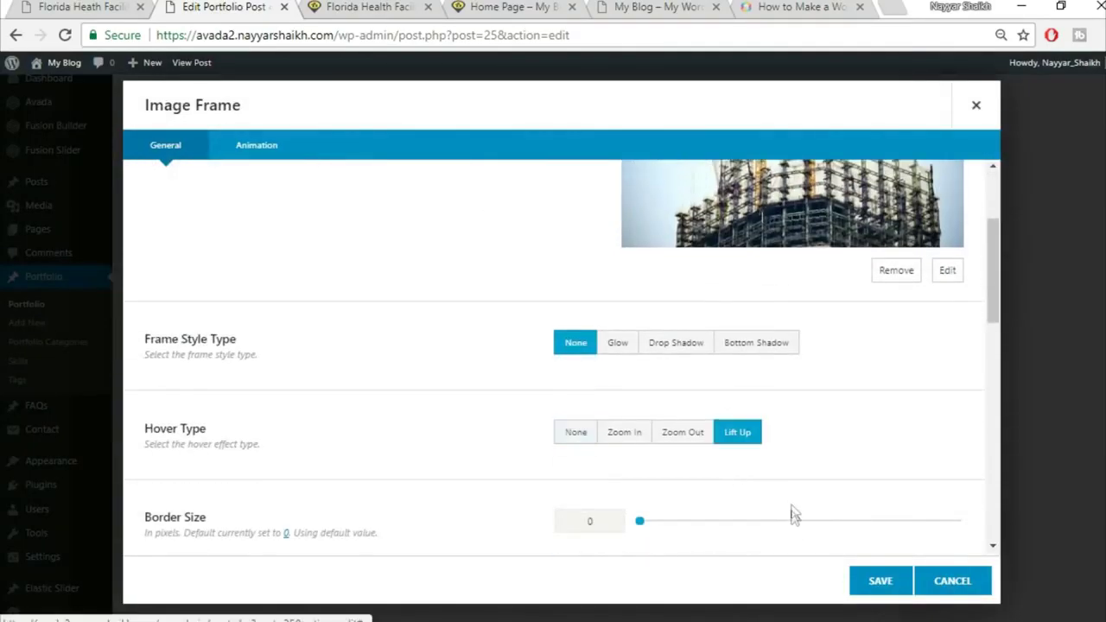
left_click(881, 584)
scroll(1046, 553, "up", 10)
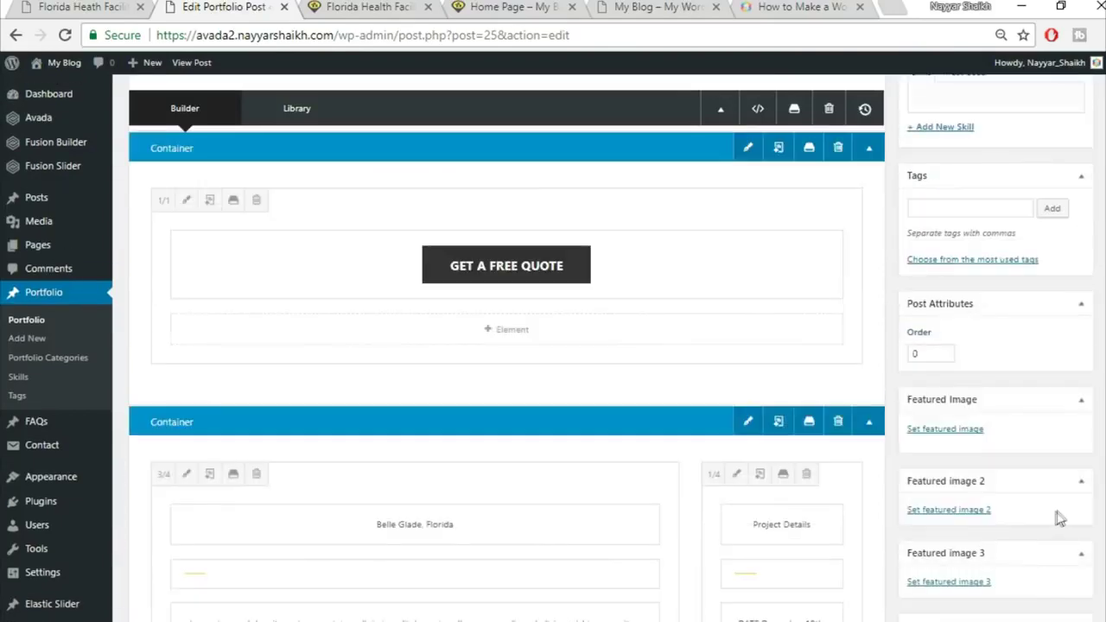
Update the post, then reload the live portfolio page and scroll to the Project Gallery
left_click(1062, 95)
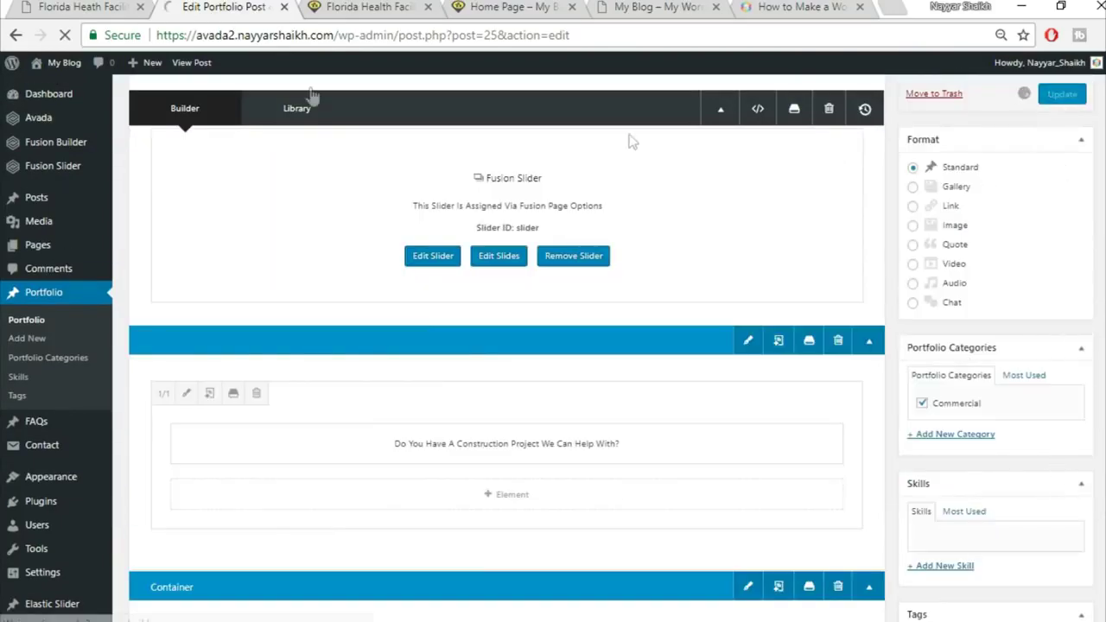
left_click(359, 6)
left_click(383, 36)
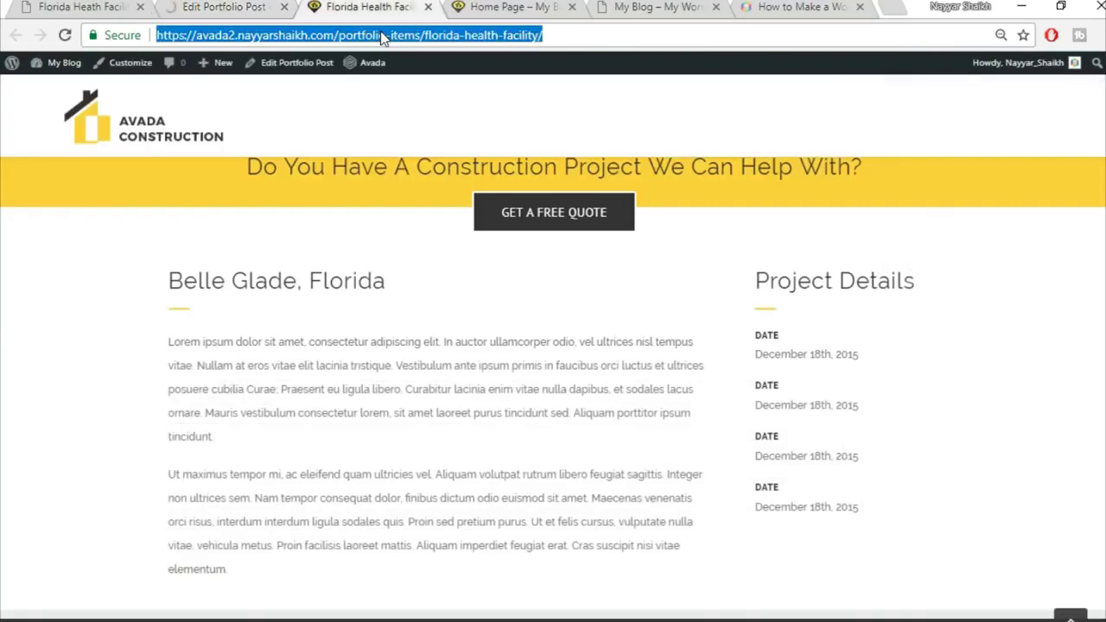
key("Return")
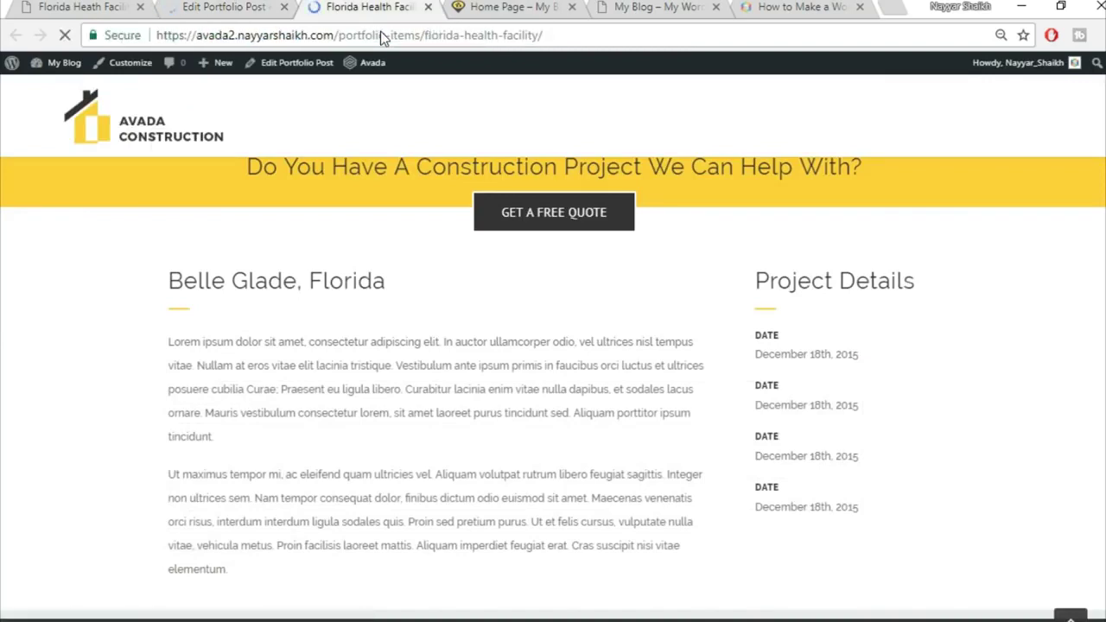
scroll(979, 359, "down", 3)
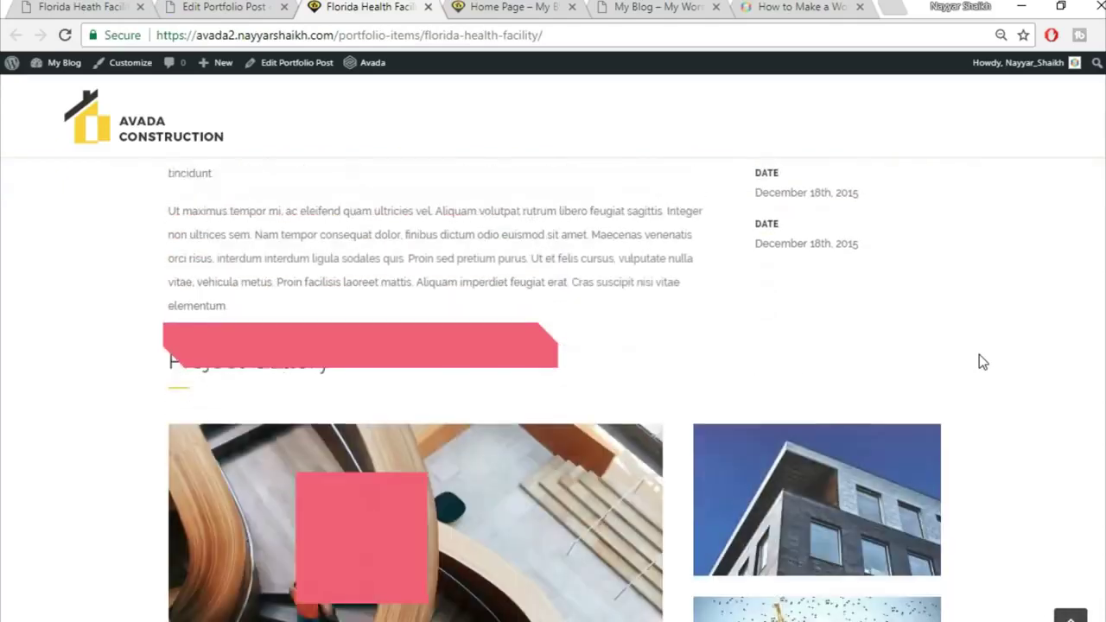
scroll(982, 362, "down", 2)
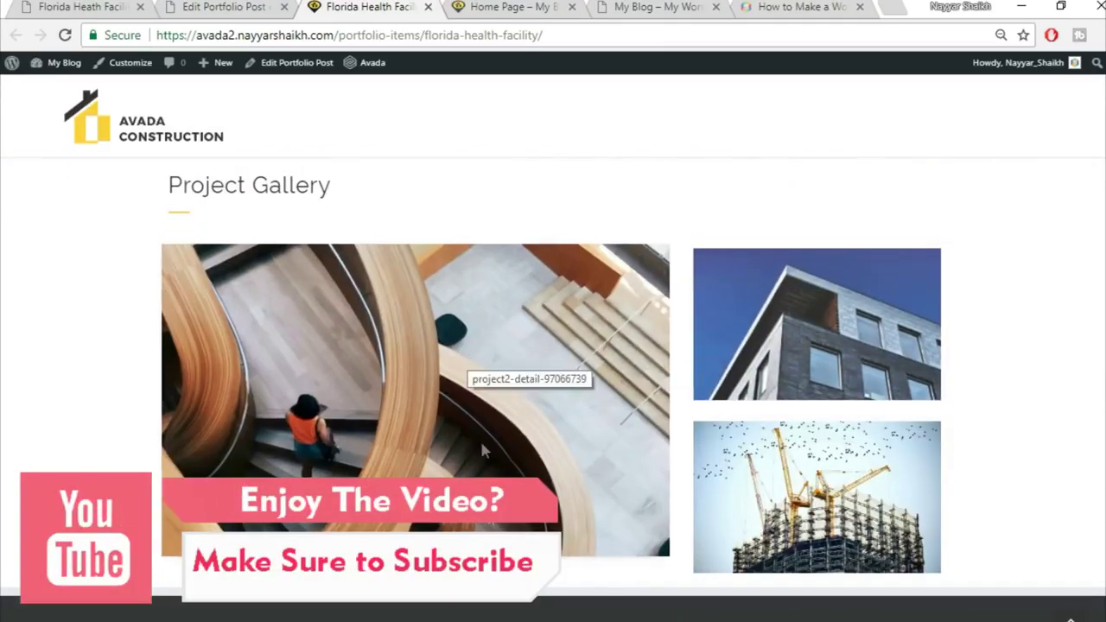
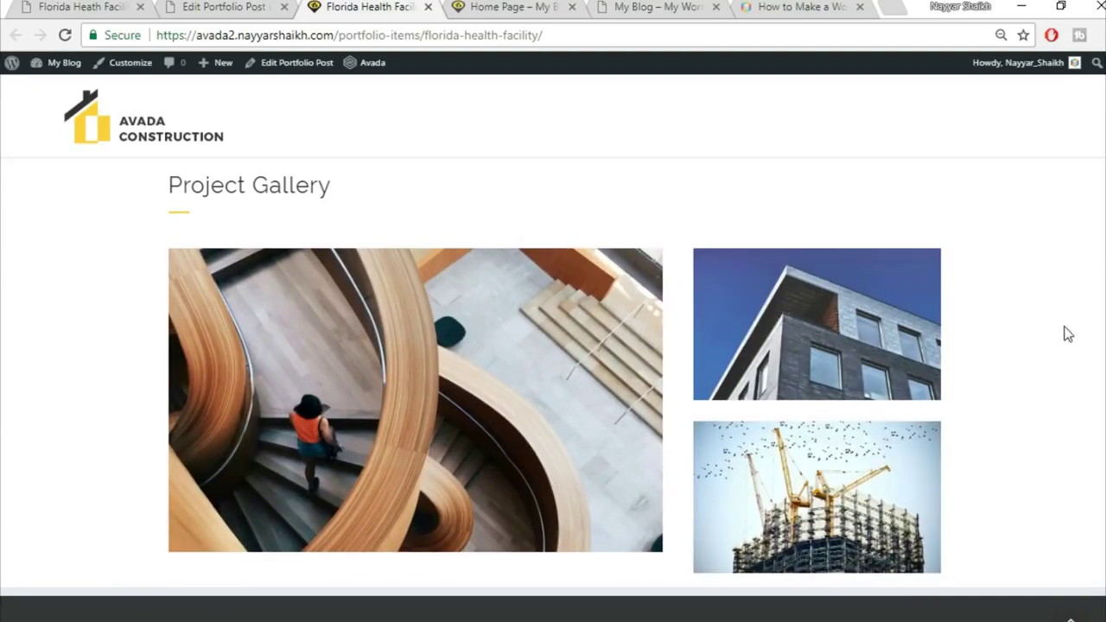
Review the quote form on the live portfolio page
left_click(93, 5)
scroll(1018, 333, "down", 6)
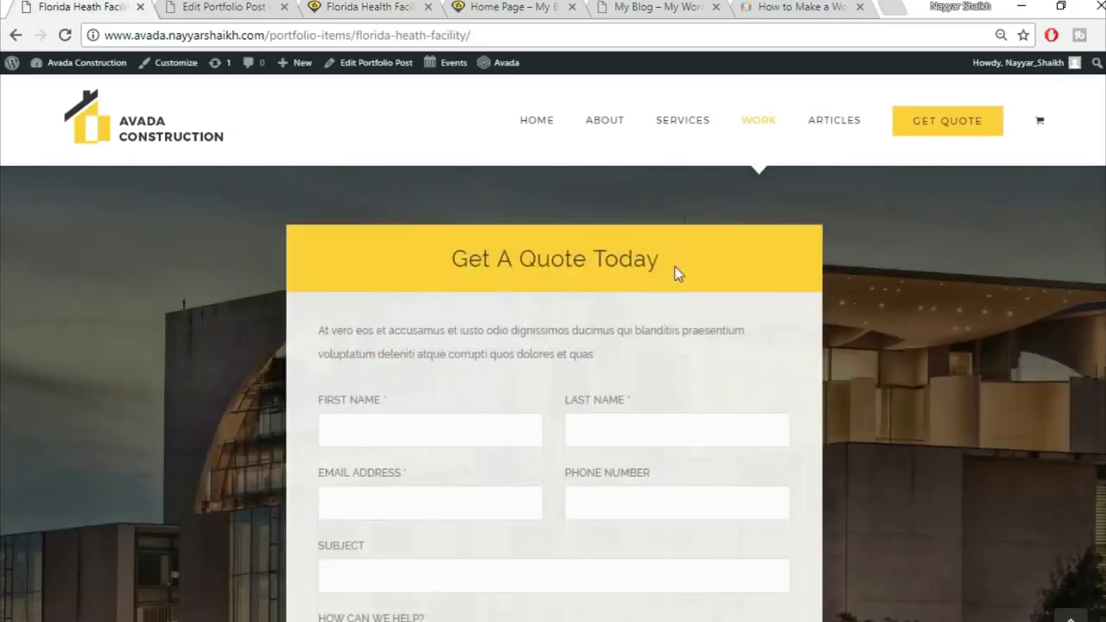
scroll(679, 273, "down", 1)
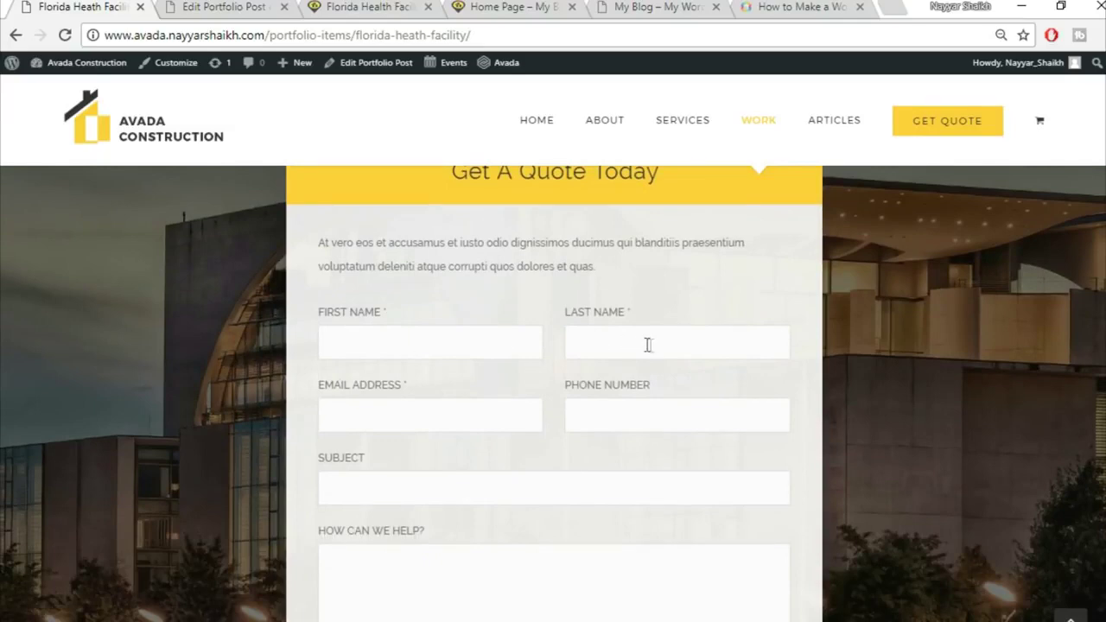
scroll(420, 360, "down", 2)
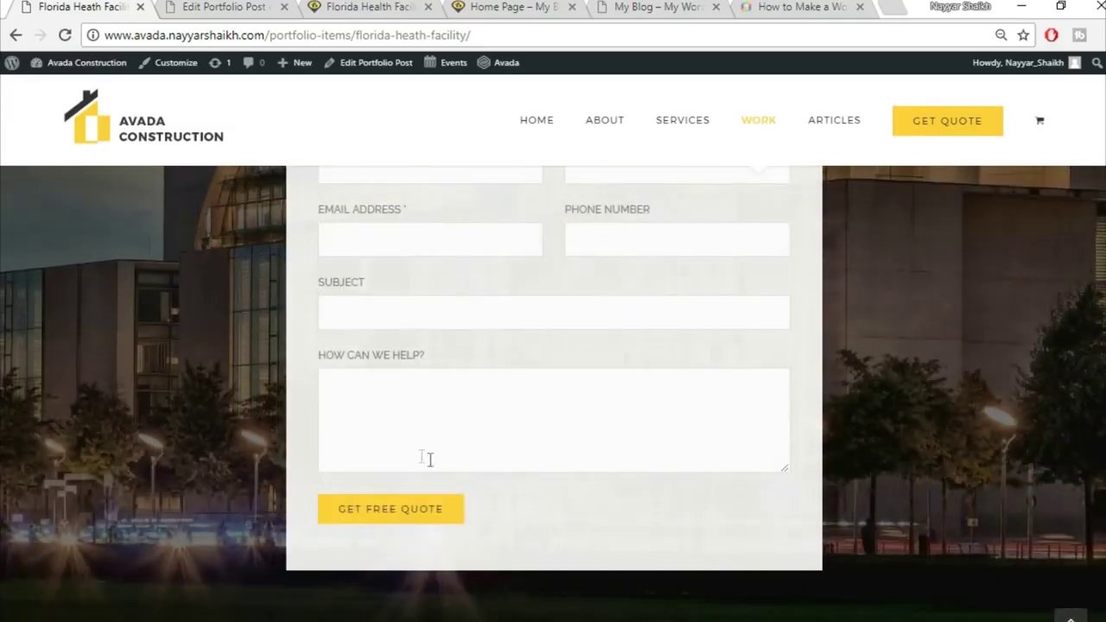
scroll(590, 493, "up", 3)
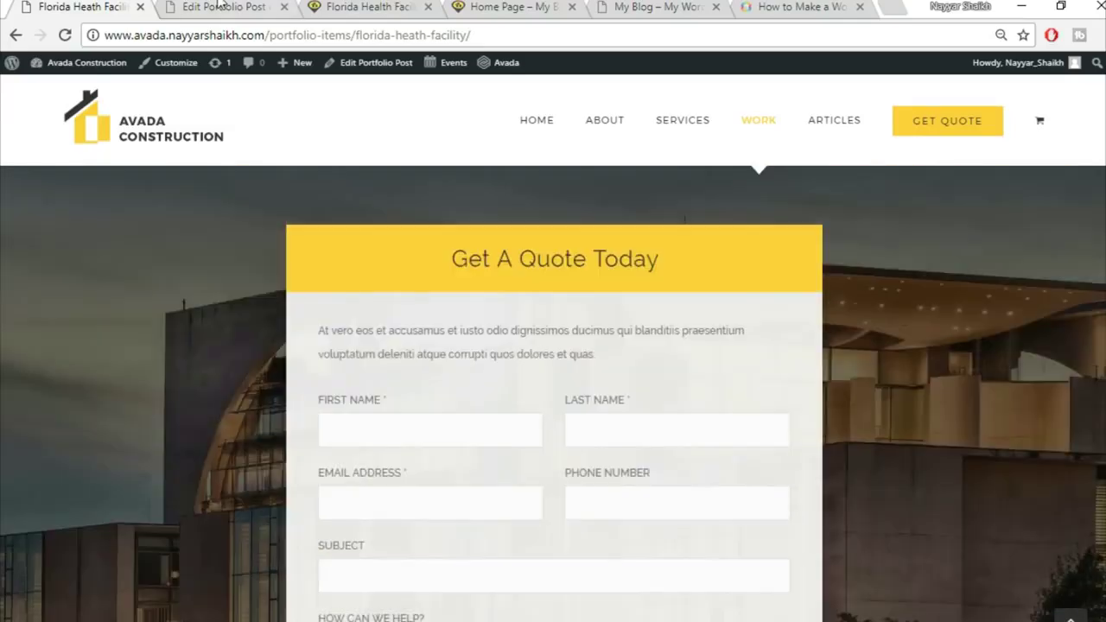
Open Contact > Add New from the portfolio post editor in its own new tab
left_click(223, 7)
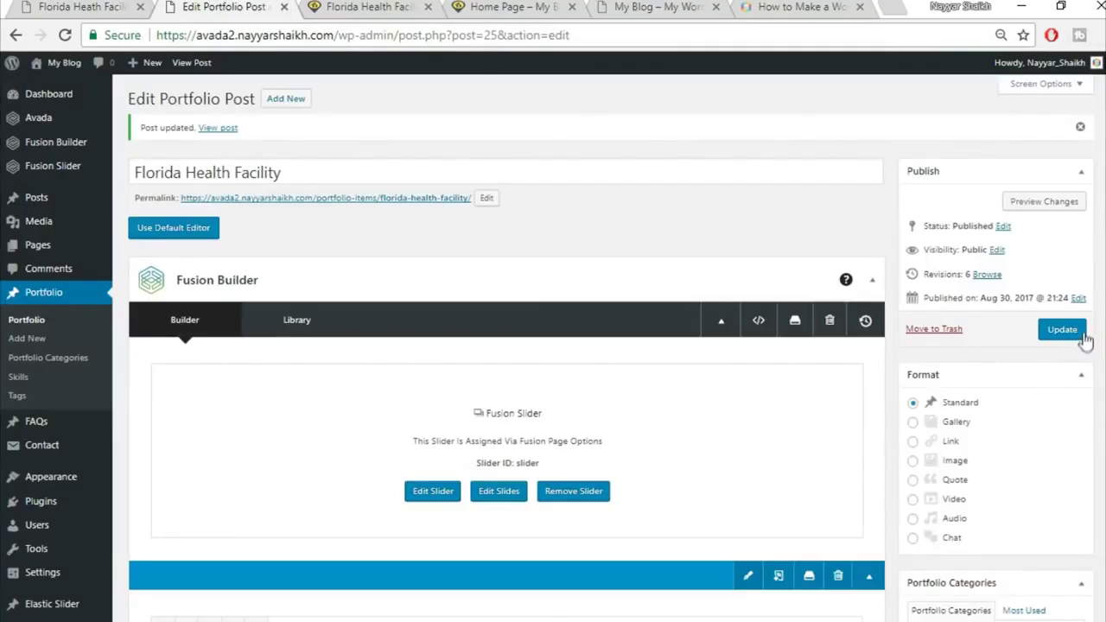
mouse_move(44, 451)
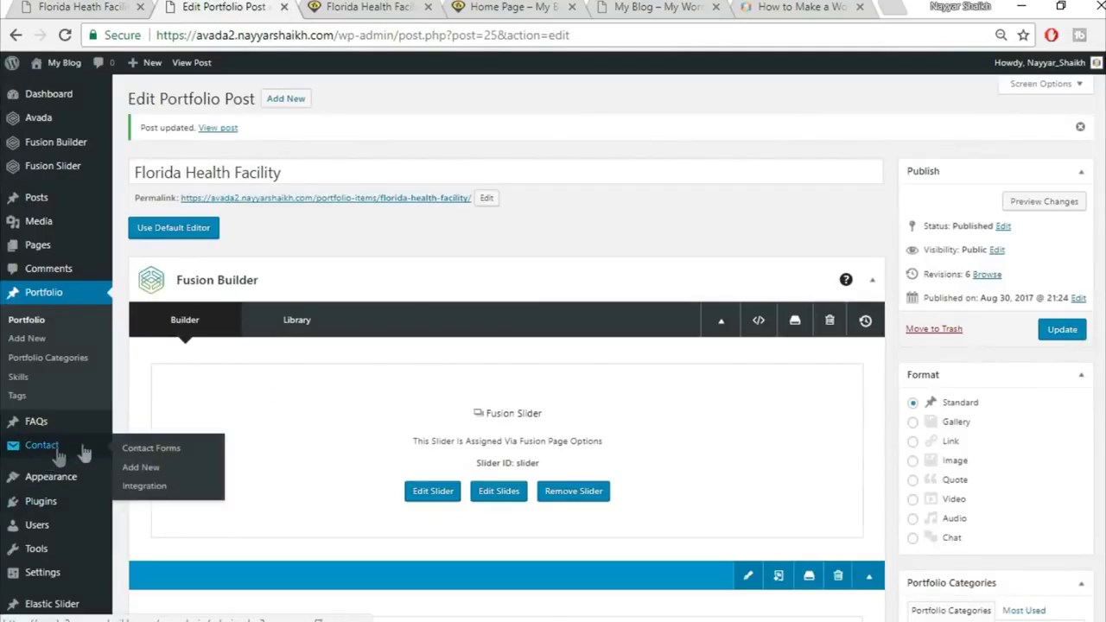
right_click(153, 475)
left_click(229, 308)
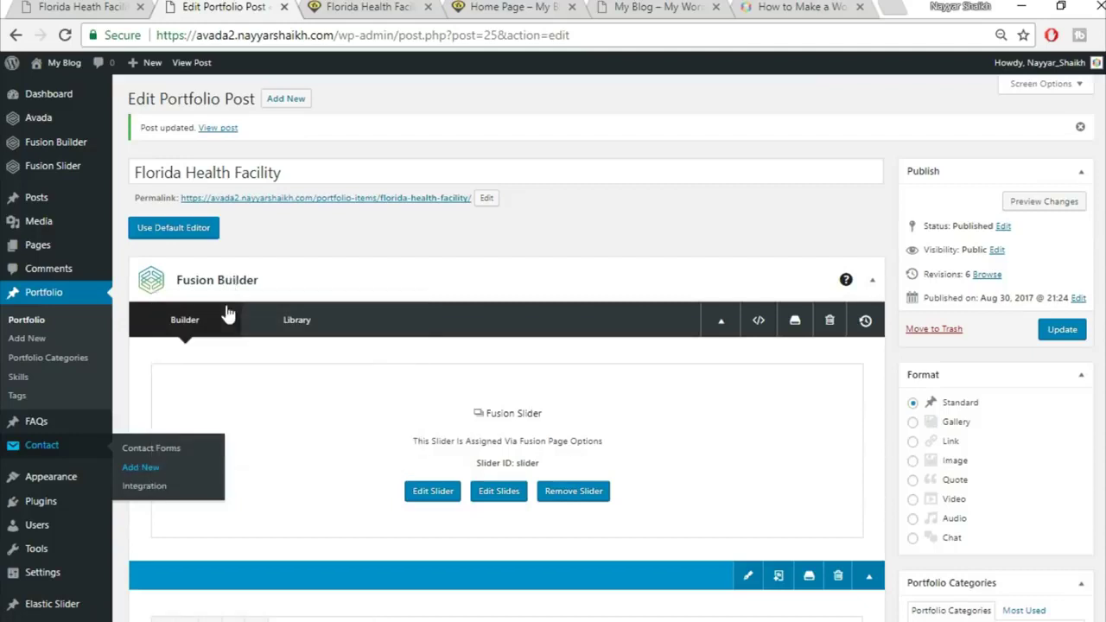
left_click(341, 6)
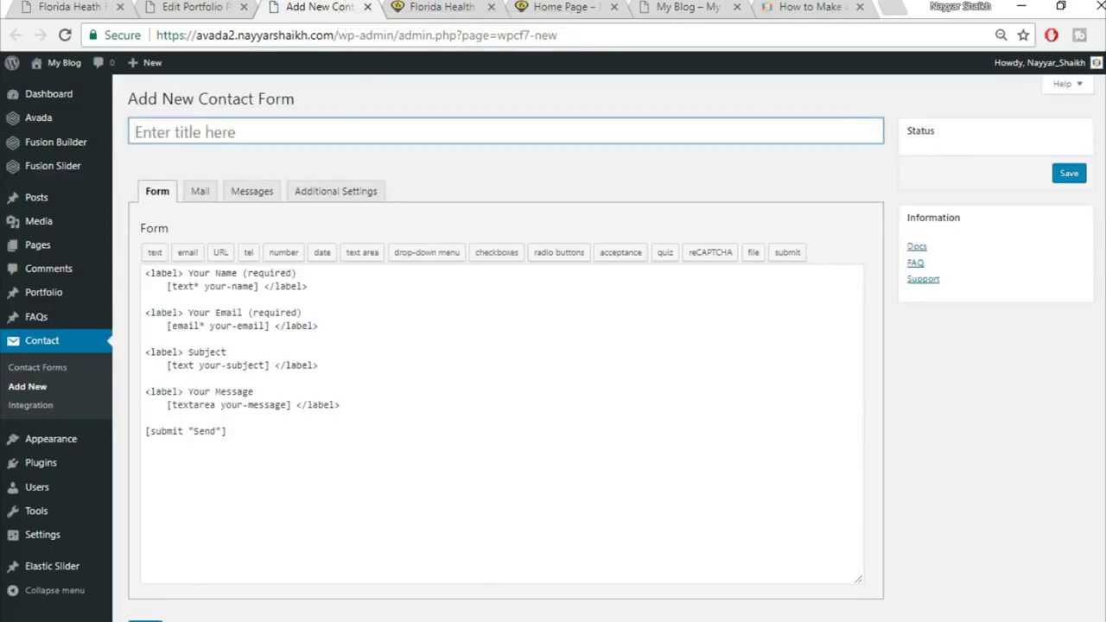
key("alt+Tab")
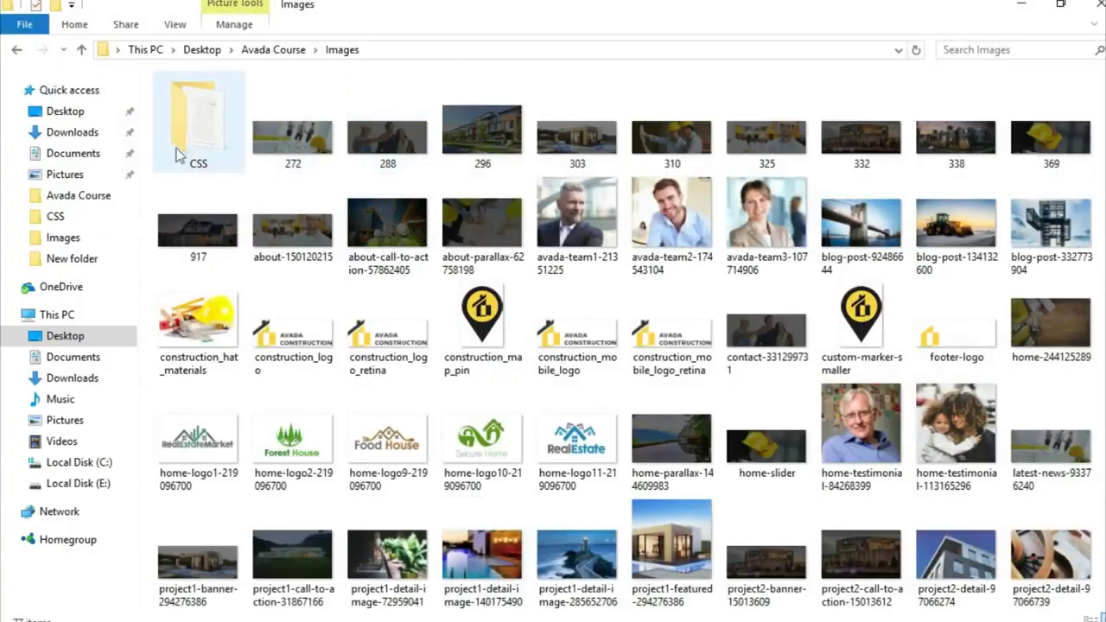
Copy the Contact Form Portfolio Page code from Images\CSS\CSS.txt, through the GET FREE QUOTE line
double_click(195, 134)
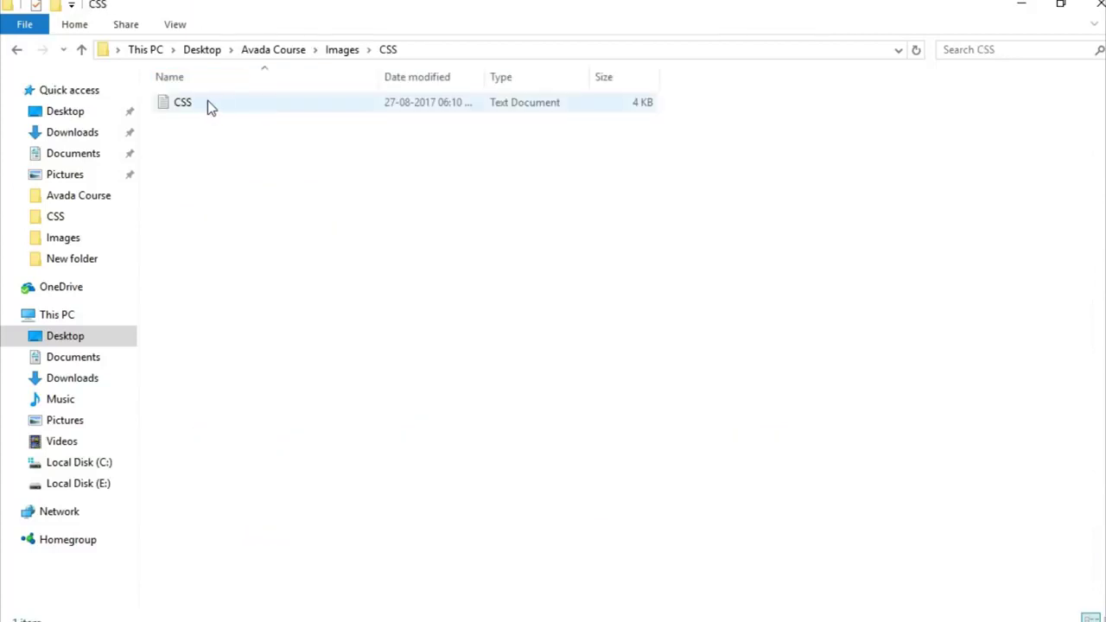
double_click(207, 102)
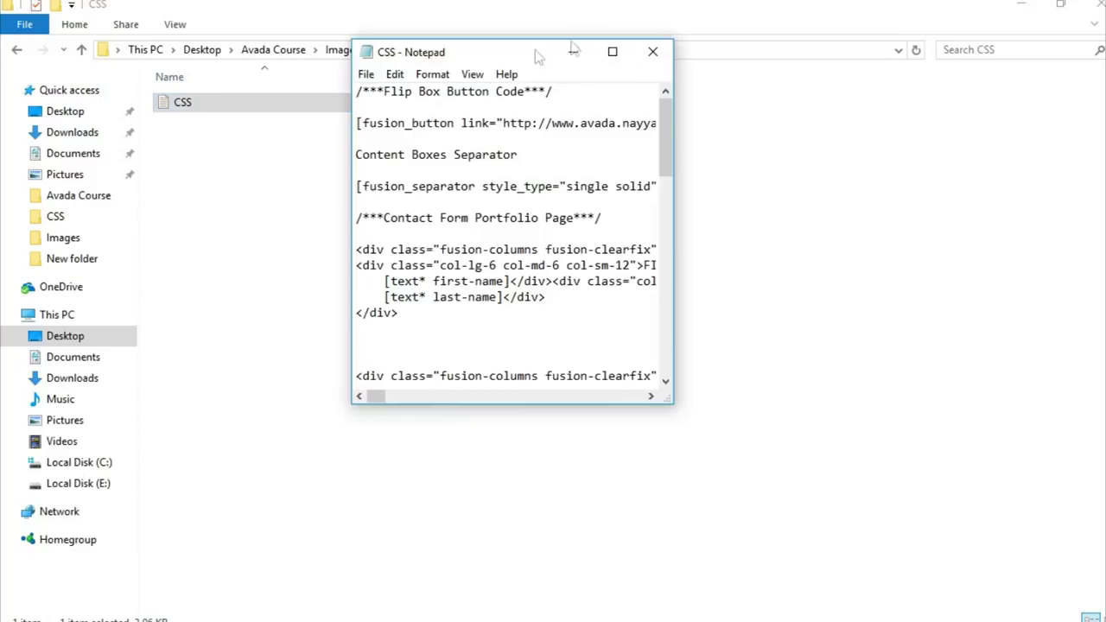
left_click(612, 52)
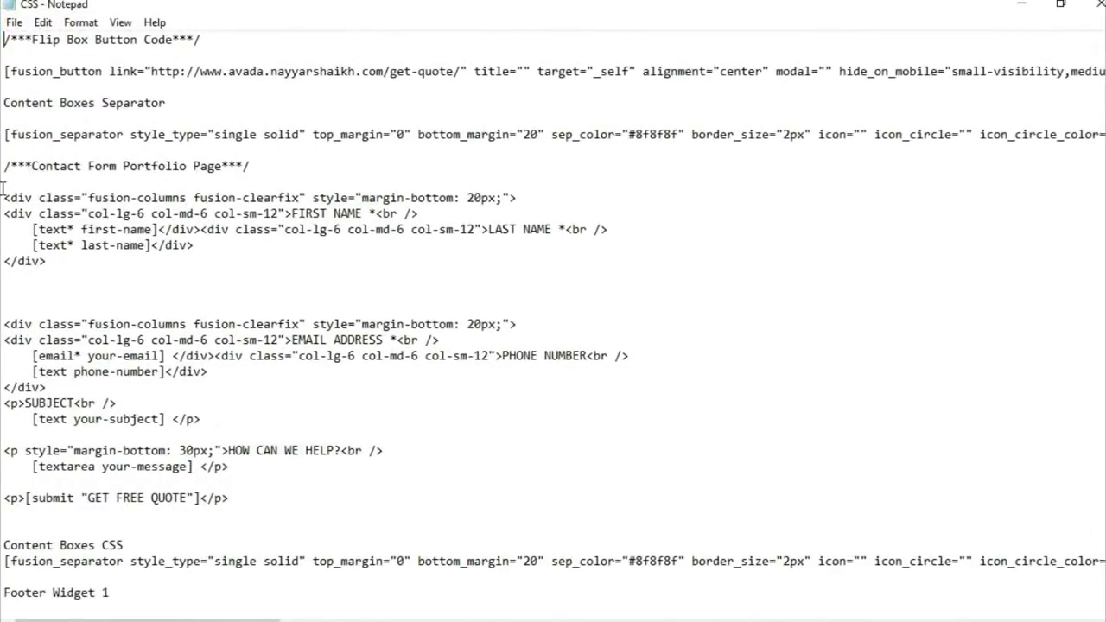
left_click_drag(4, 190, 299, 502)
key("ctrl+c")
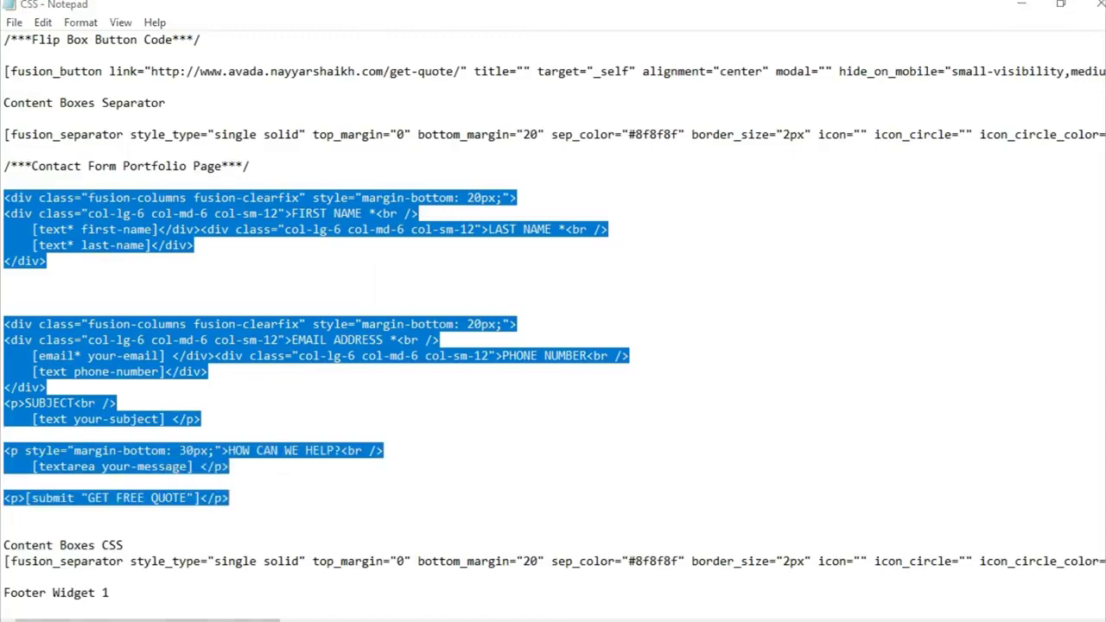
key("alt+Tab")
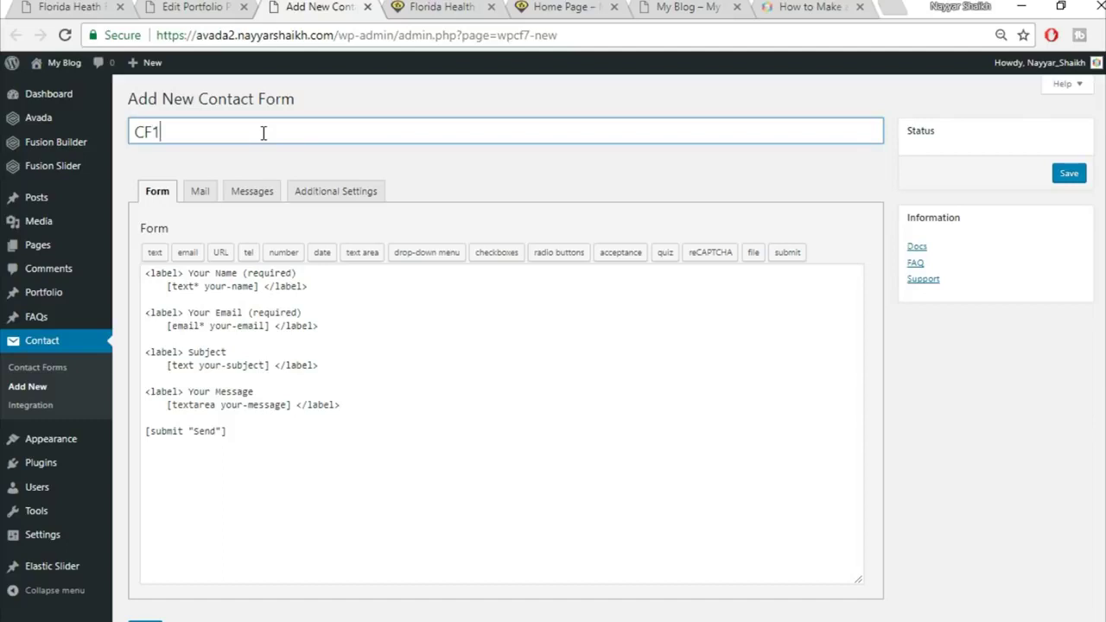
Replace CF1's default form code with the pasted quote-form markup and save the form
left_click(270, 391)
key("ctrl+a")
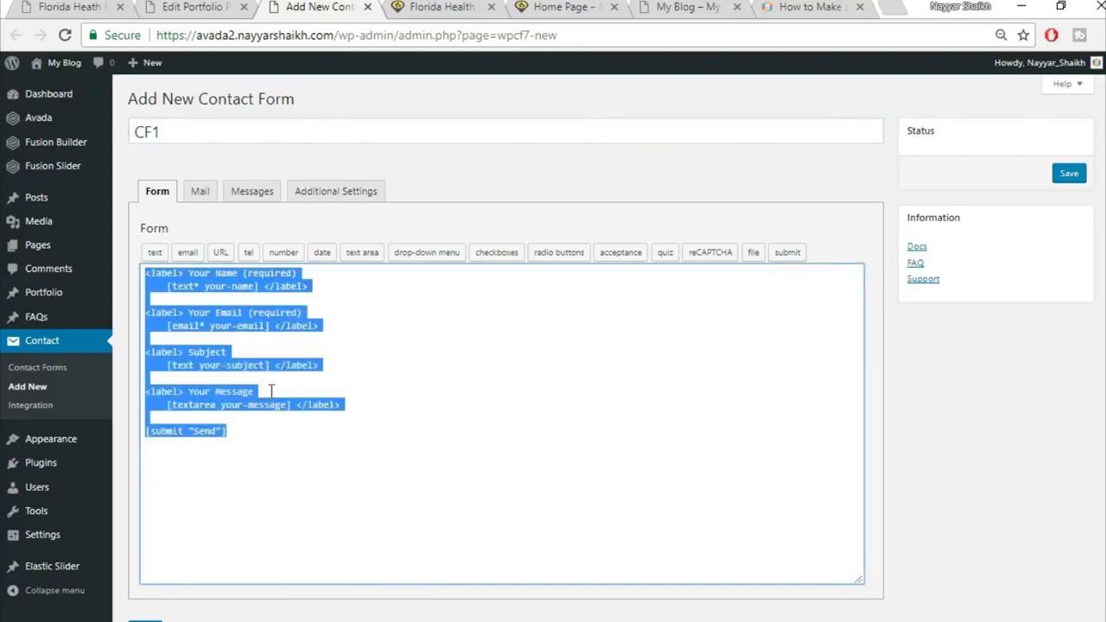
key("Delete")
key("ctrl+v")
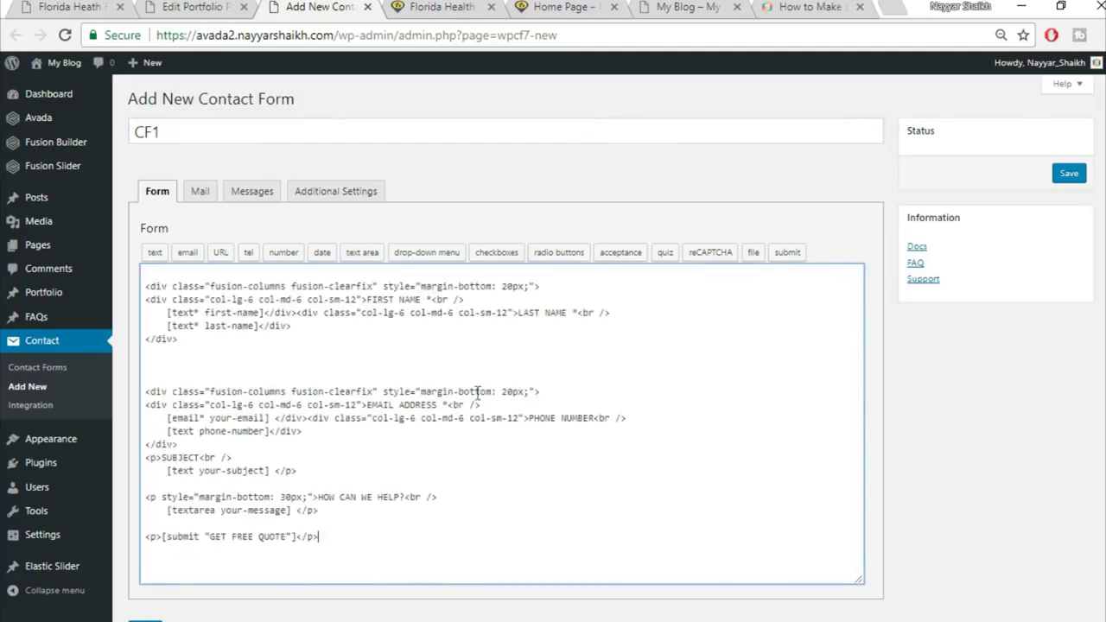
scroll(859, 351, "down", 1)
left_click(147, 563)
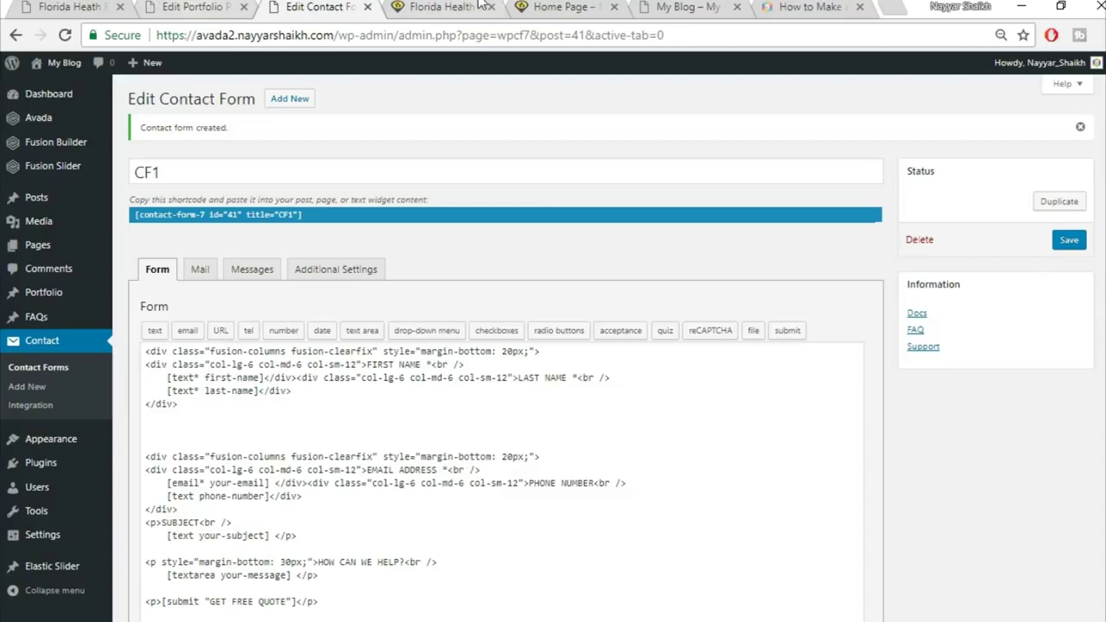
Compare the live portfolio page's quote form with the portfolio post editor
left_click(188, 13)
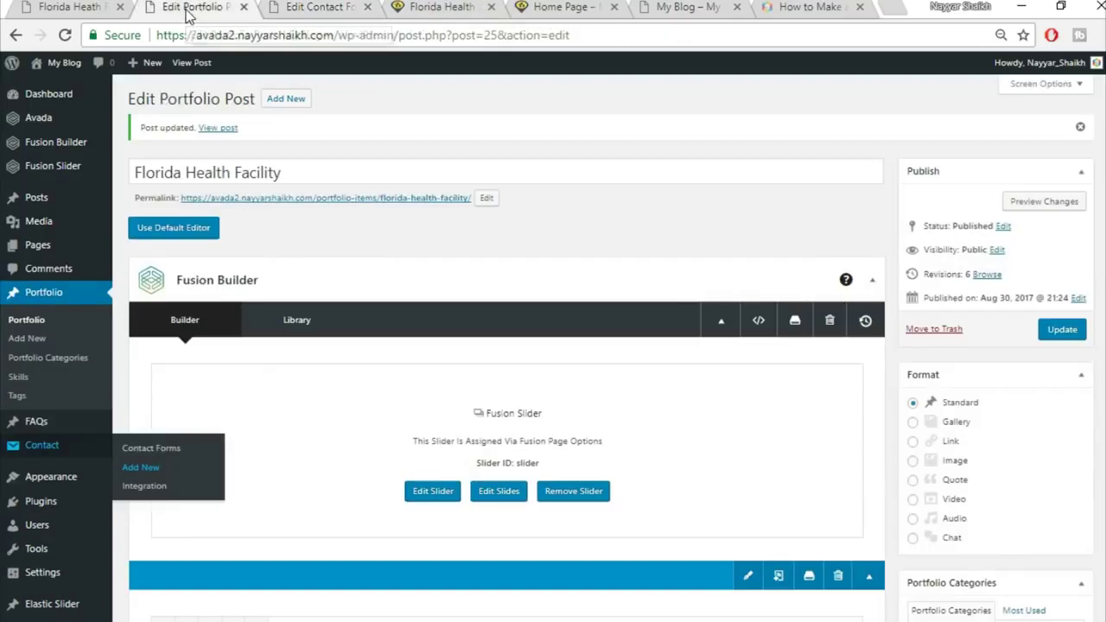
scroll(645, 274, "down", 10)
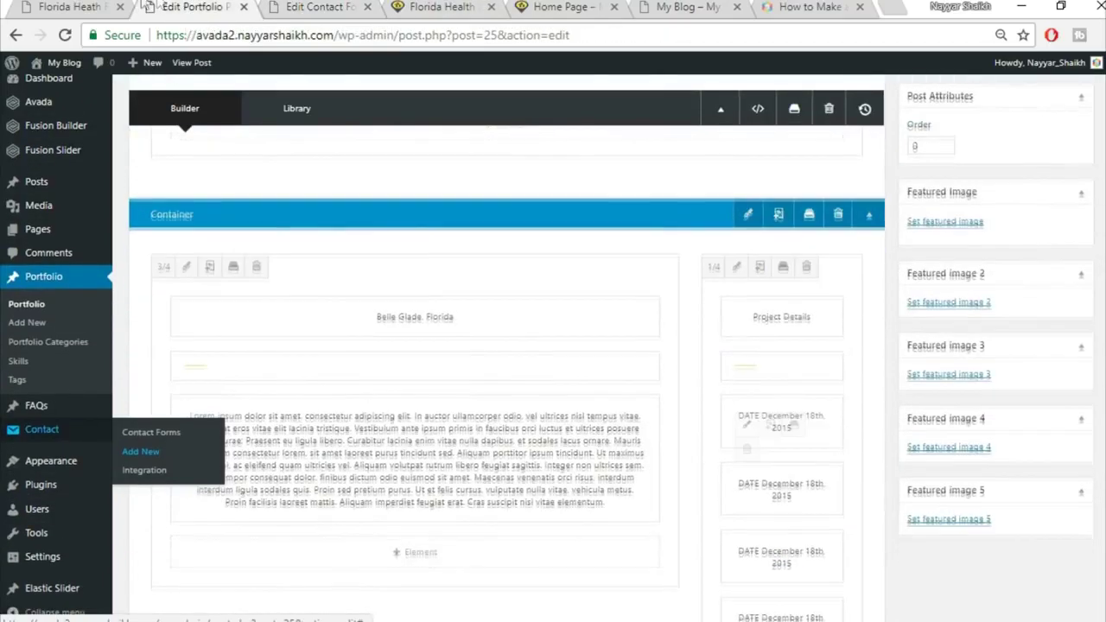
left_click(138, 7)
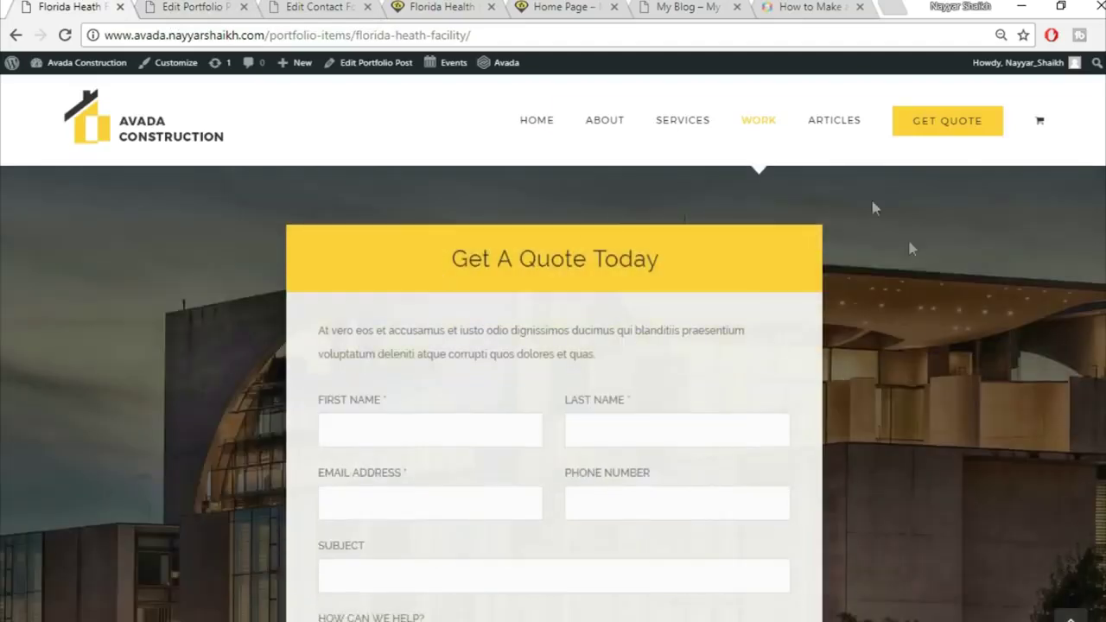
scroll(910, 248, "down", 2)
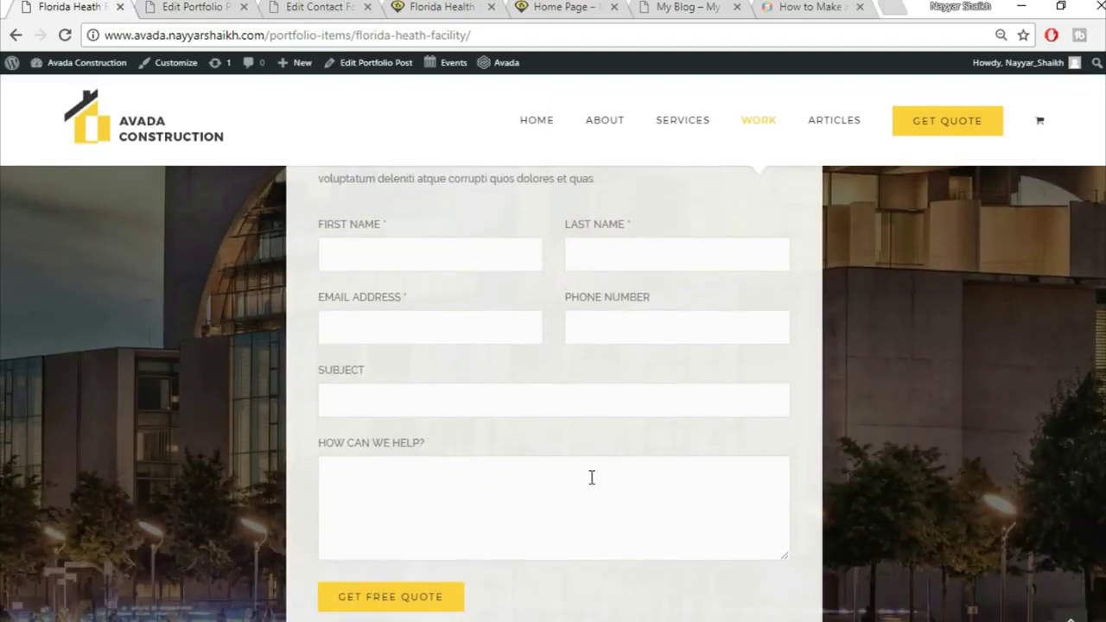
scroll(592, 476, "up", 2)
left_click(197, 7)
scroll(919, 507, "down", 8)
scroll(1044, 510, "down", 1)
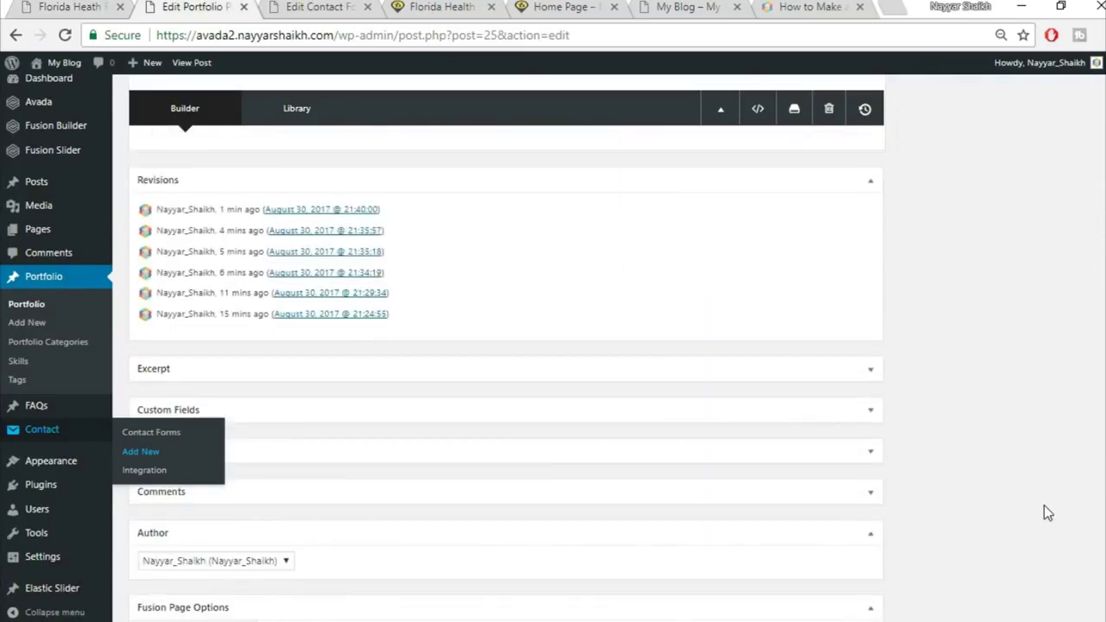
Add a container with 1/6, 2/3 and 1/6 columns to the portfolio post
left_click(702, 490)
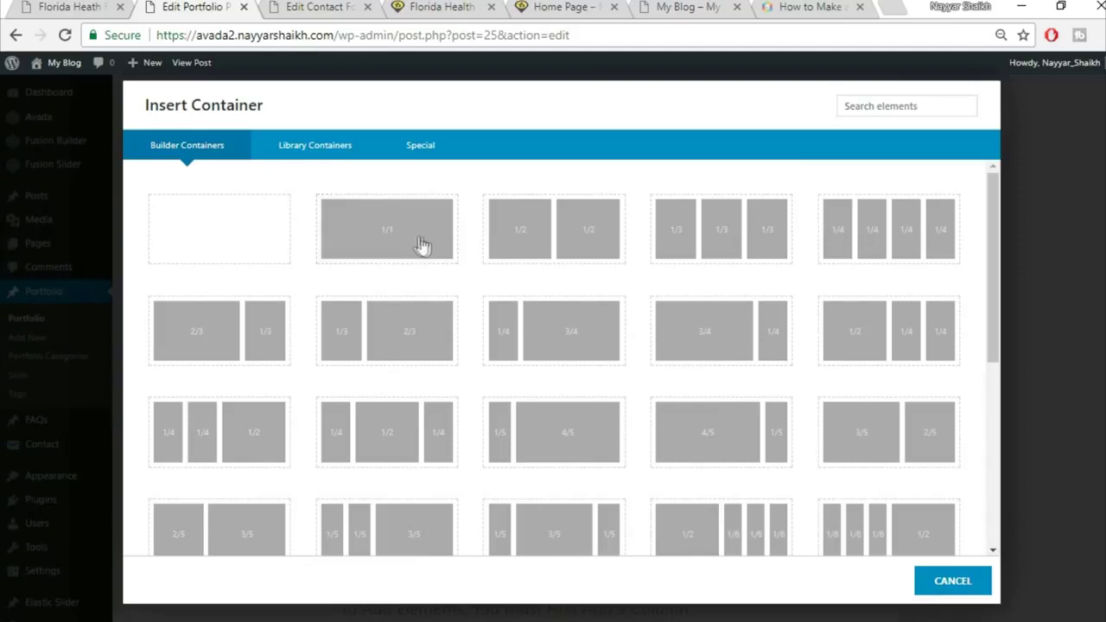
left_click(68, 7)
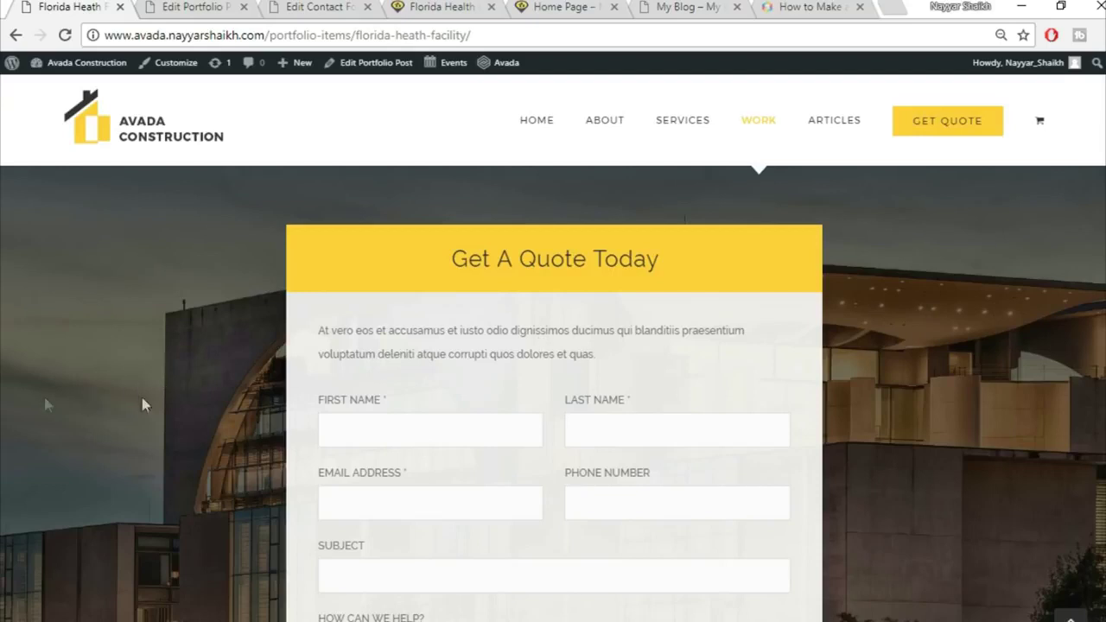
left_click(213, 7)
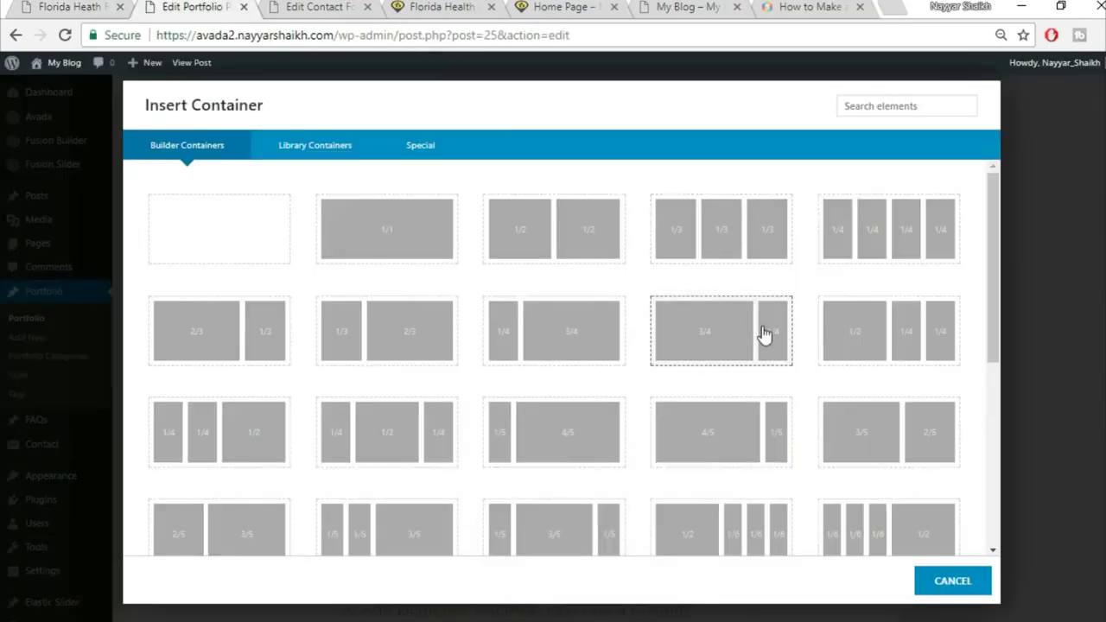
scroll(768, 343, "down", 3)
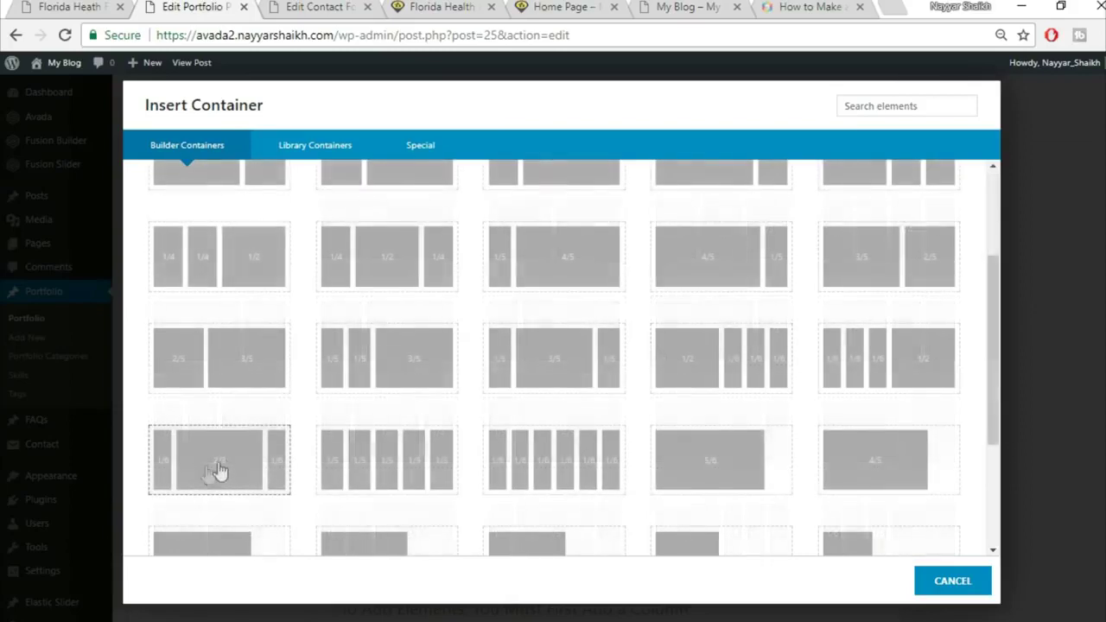
left_click(216, 469)
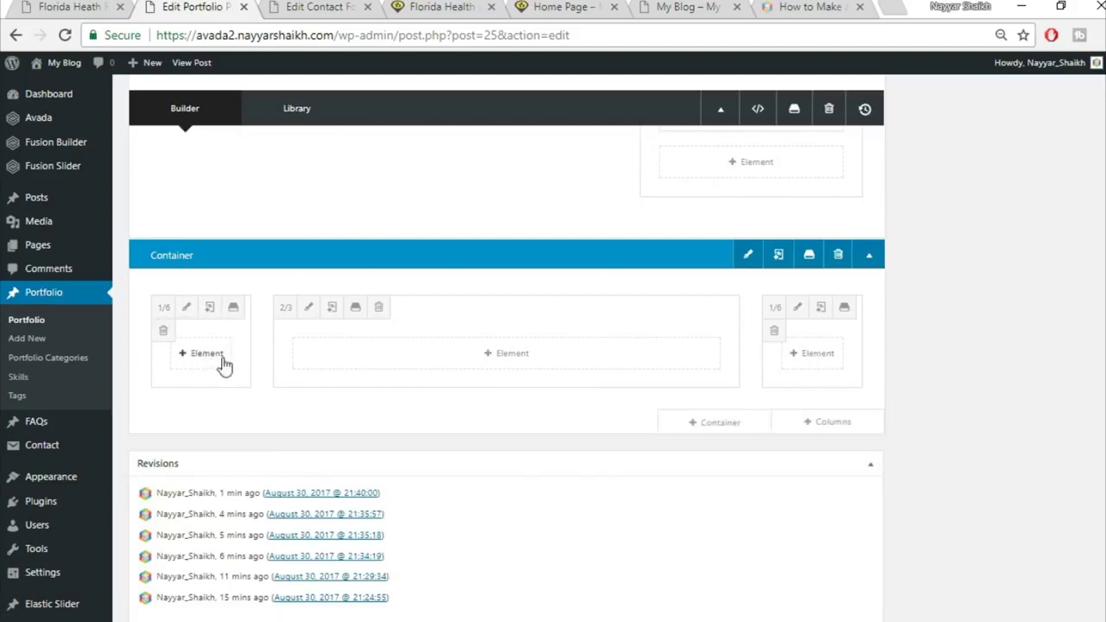
left_click(56, 4)
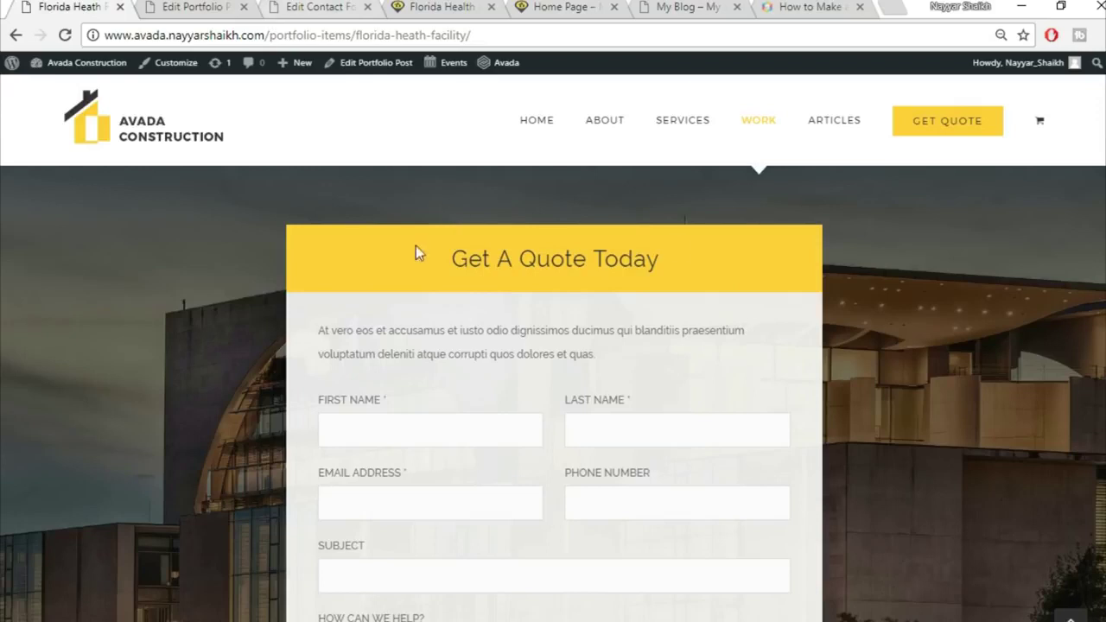
left_click(184, 4)
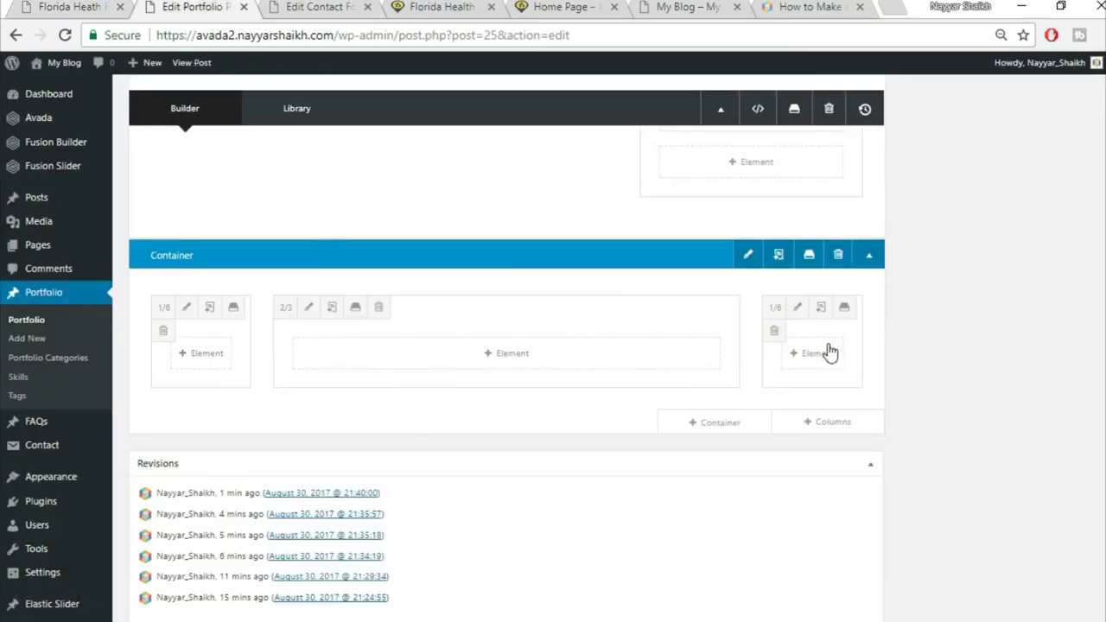
Copy the 'Get A Quote Today' heading from the live page and add a Tagline Box to the middle column
left_click(518, 358)
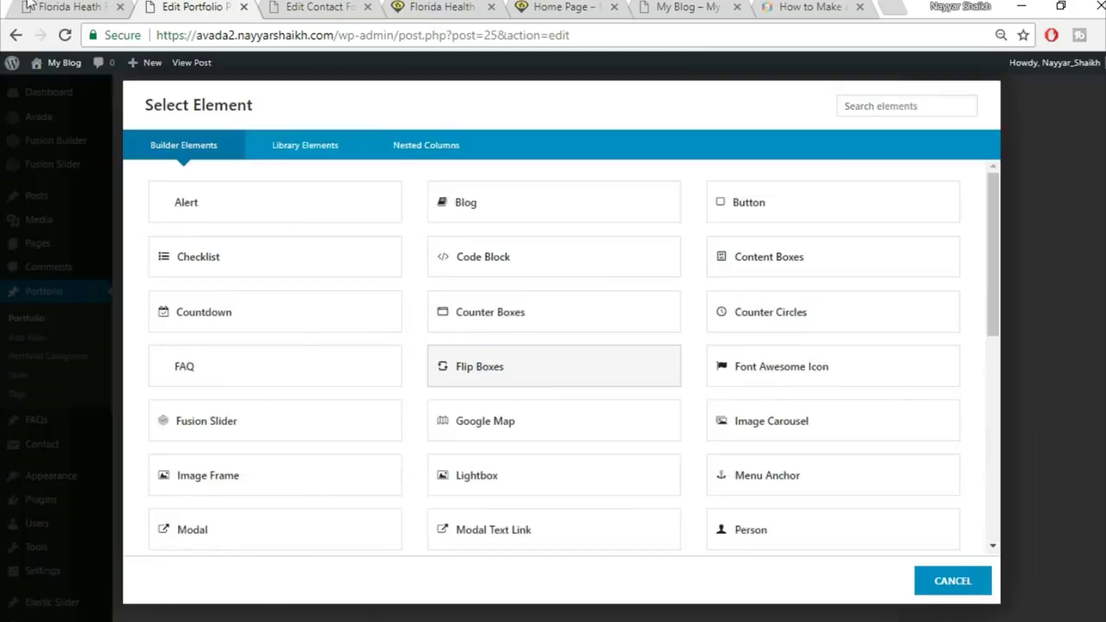
left_click(28, 5)
left_click_drag(418, 267, 712, 244)
key("ctrl+c")
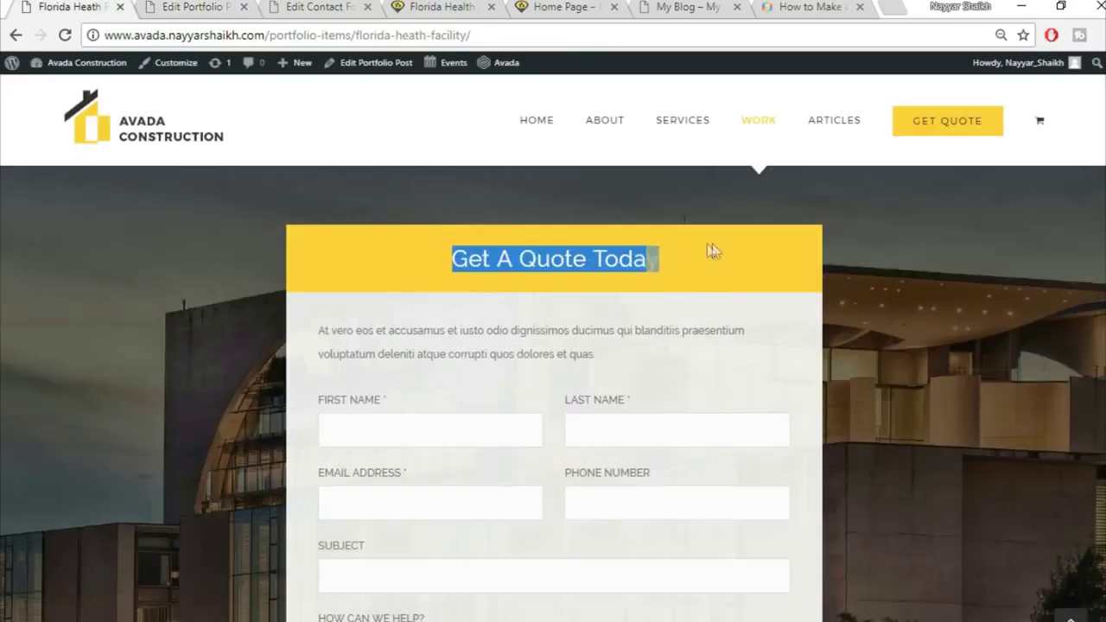
left_click(216, 4)
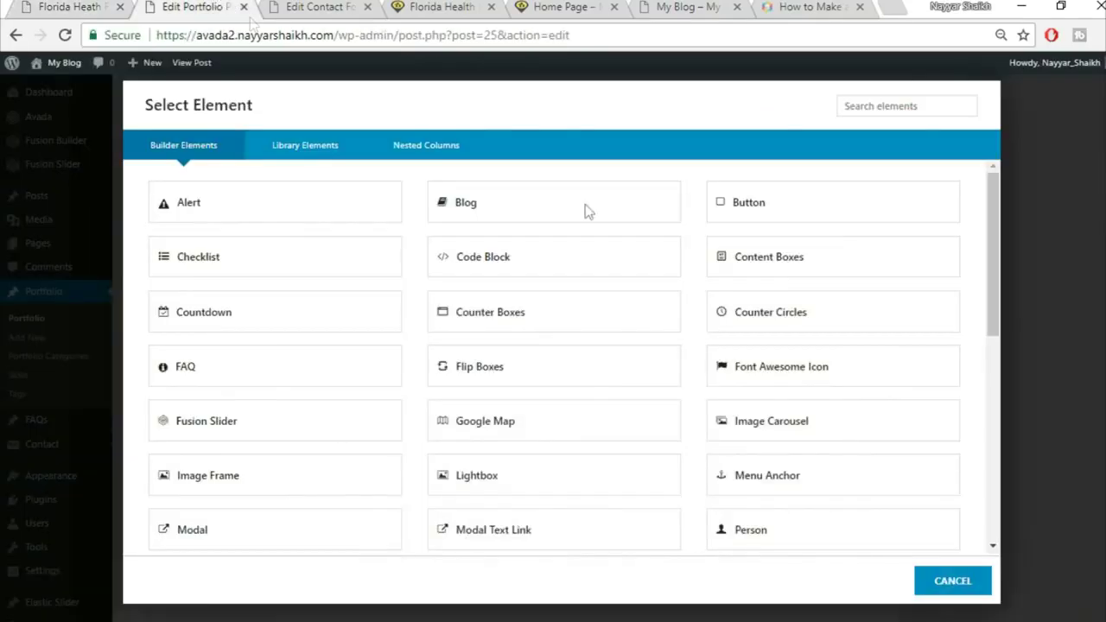
left_click(878, 109)
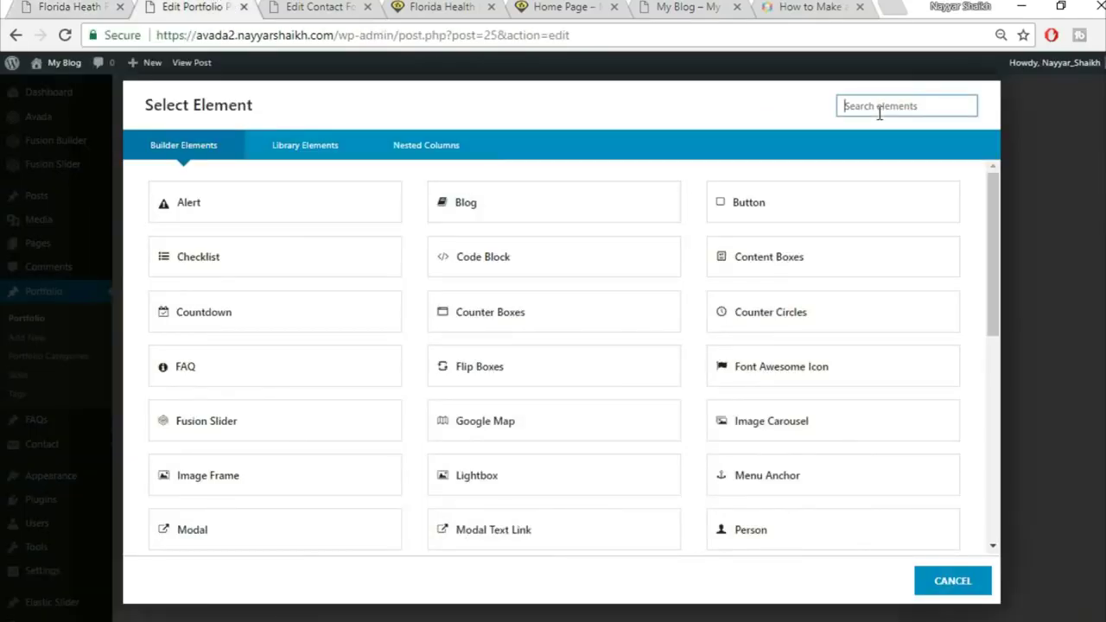
type("tag")
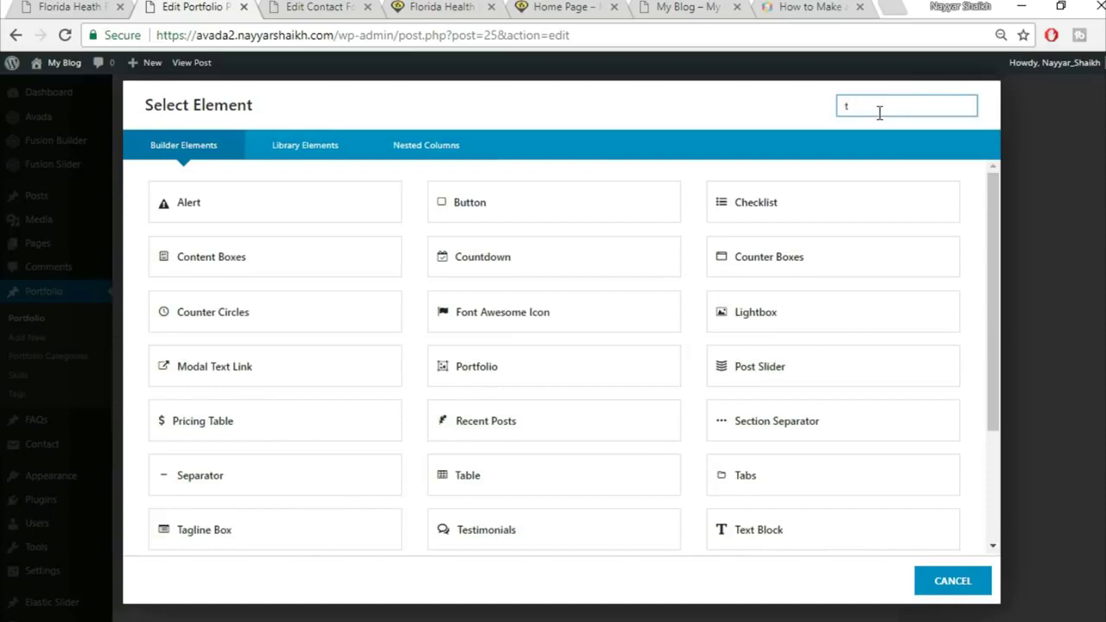
left_click(310, 213)
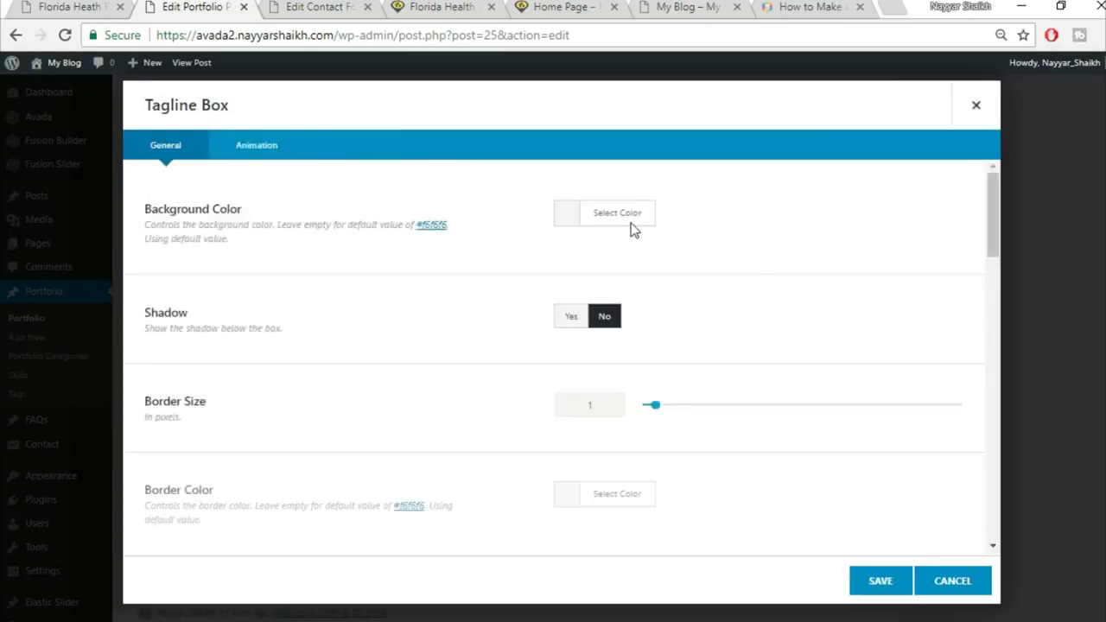
Give the Tagline Box background colour #fed833 and border size 0
left_click(632, 216)
left_click(743, 234)
left_click(77, 4)
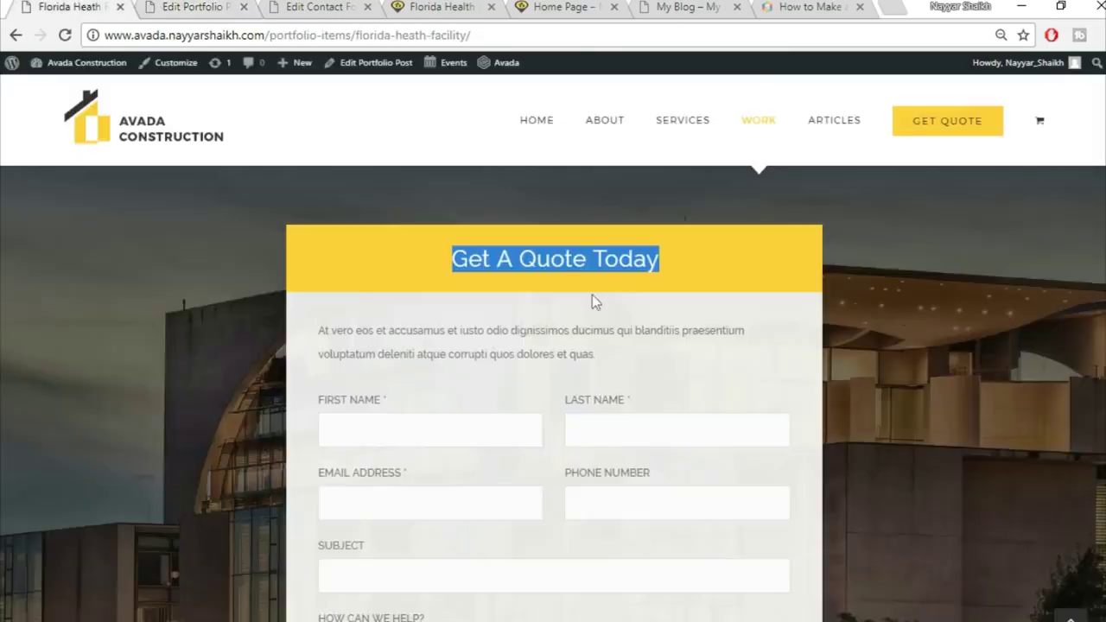
left_click(786, 260)
left_click(195, 6)
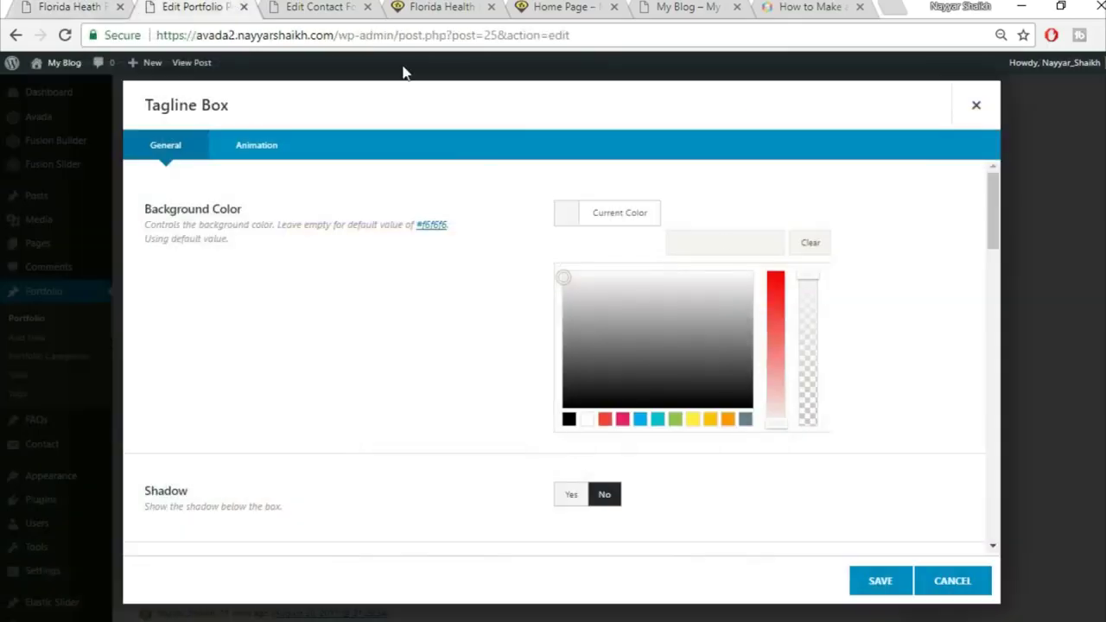
type("fed833")
left_click(884, 183)
scroll(630, 283, "down", 2)
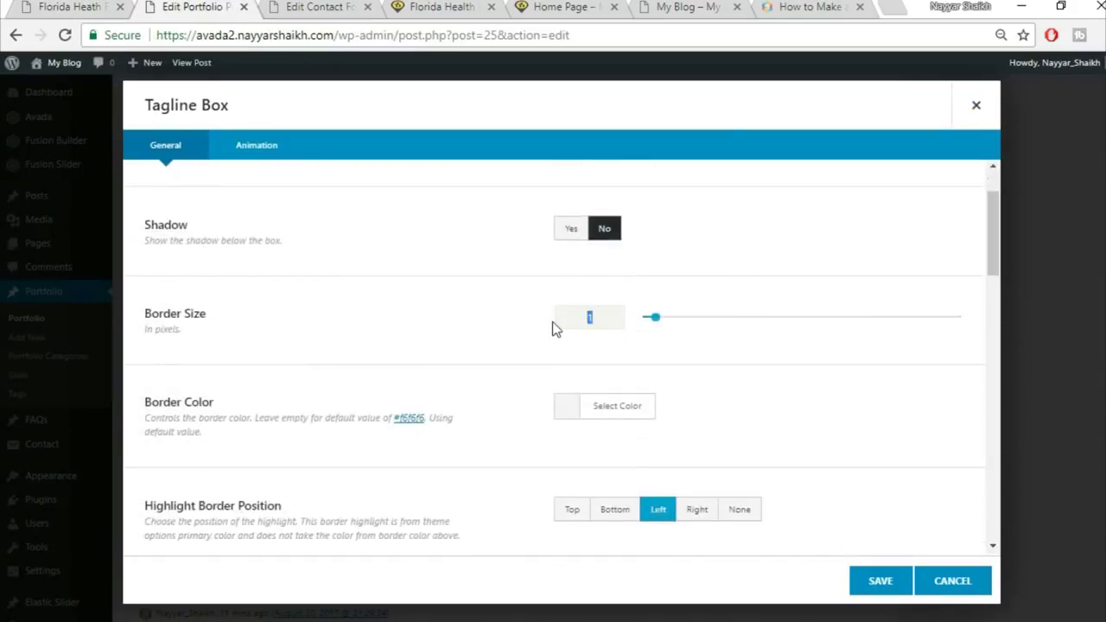
type("0")
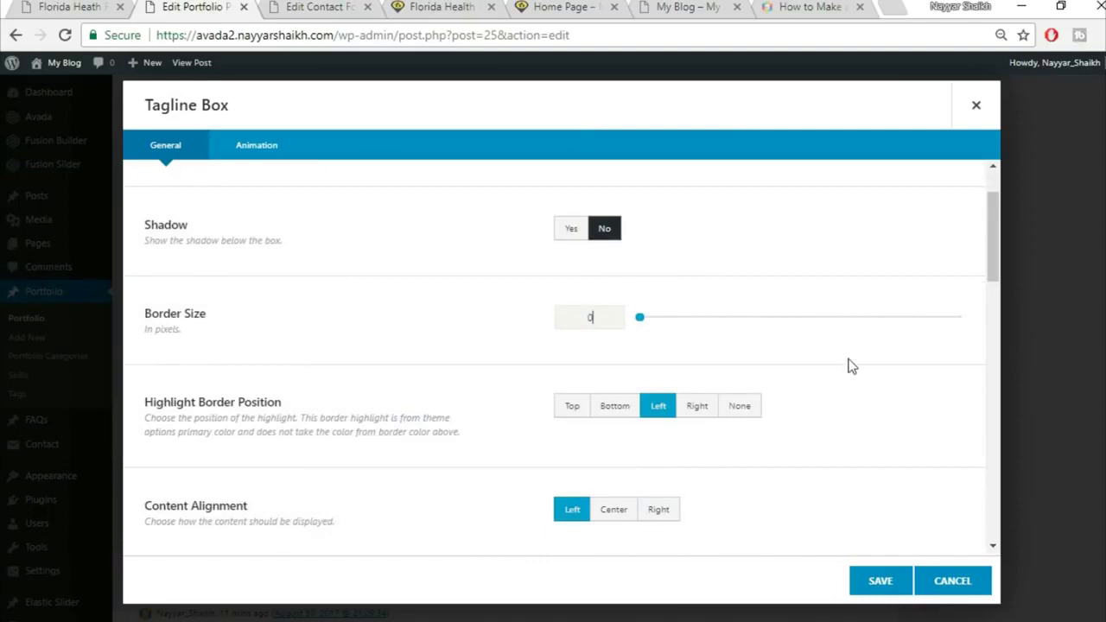
Centre the tagline content and set its title to 'Get A Quote Today'
scroll(853, 380, "down", 1)
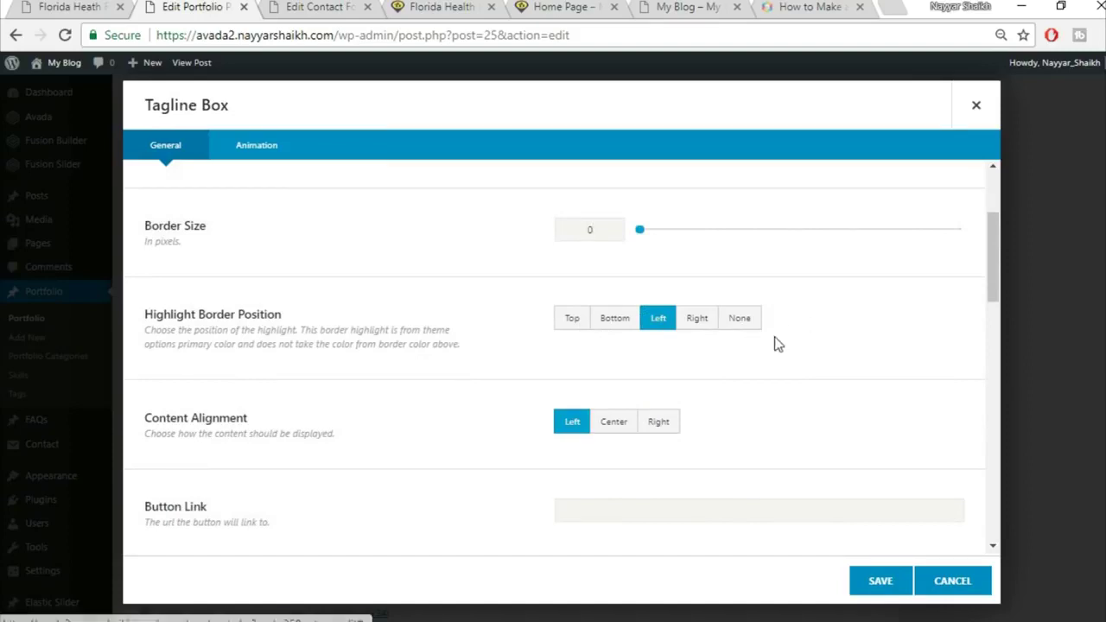
scroll(342, 418, "down", 2)
left_click(614, 251)
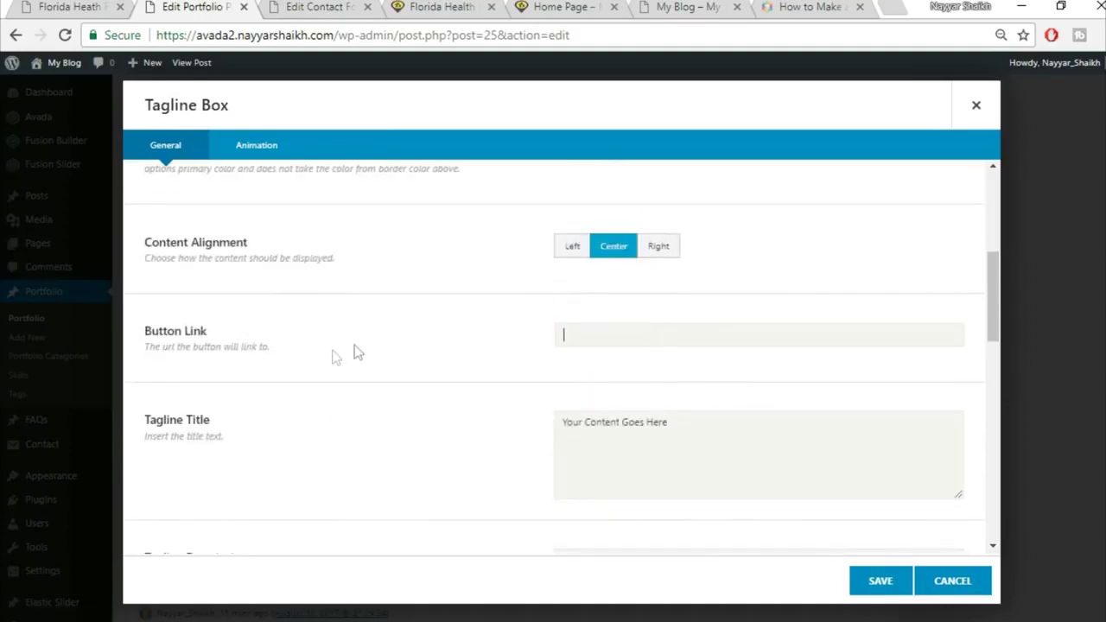
scroll(870, 405, "down", 1)
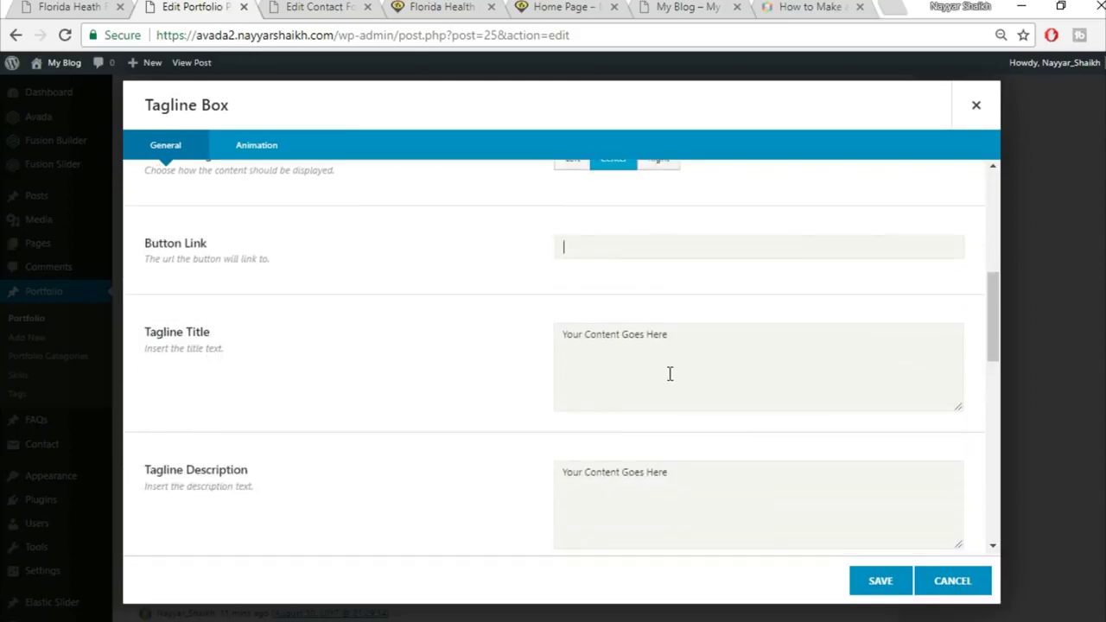
left_click(718, 363)
key("ctrl+v")
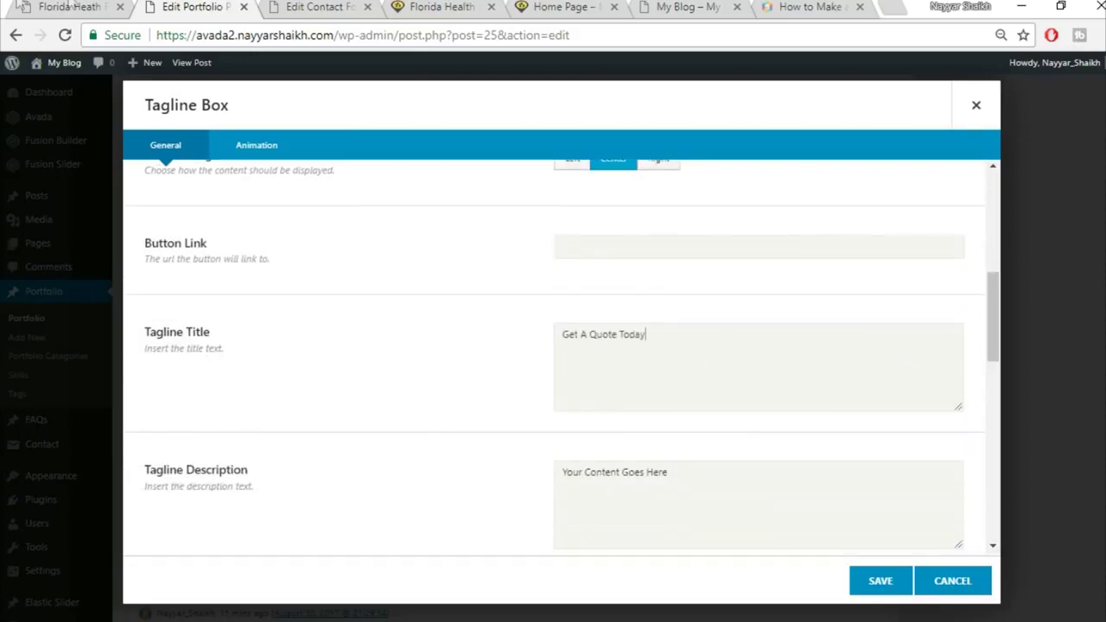
Clear the placeholder tagline description and additional content
left_click(71, 6)
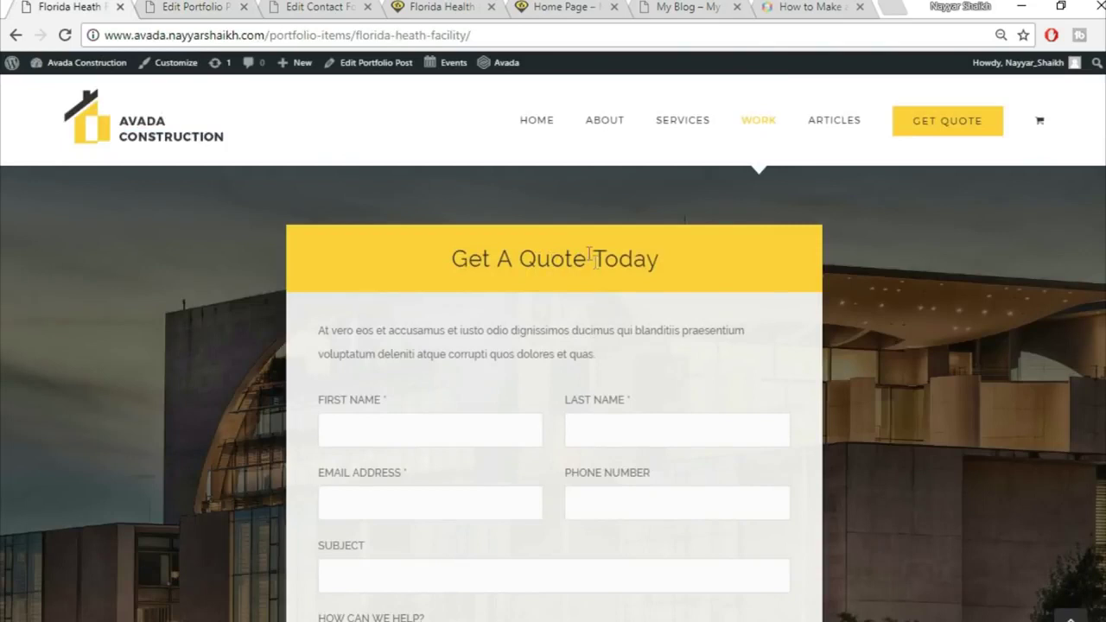
left_click(239, 6)
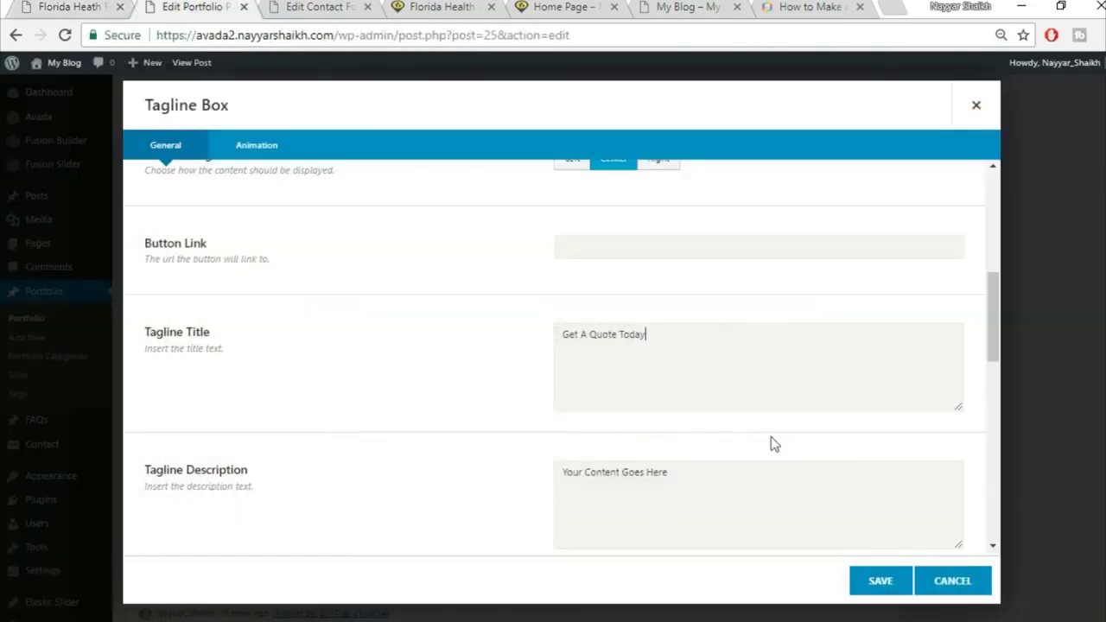
left_click(764, 494)
scroll(181, 360, "down", 2)
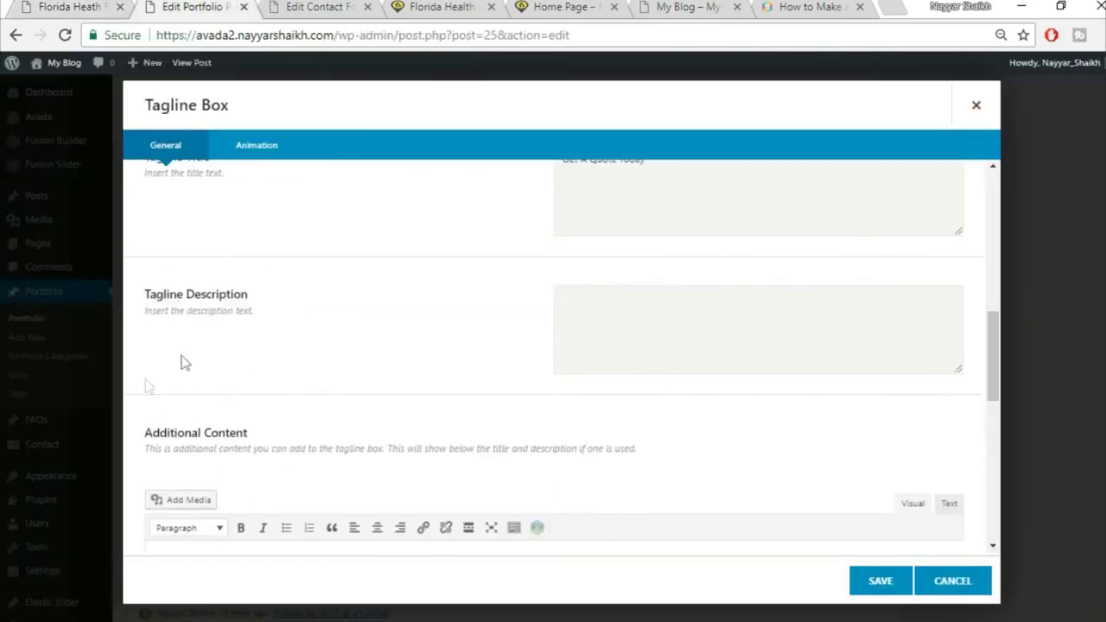
scroll(609, 355, "down", 3)
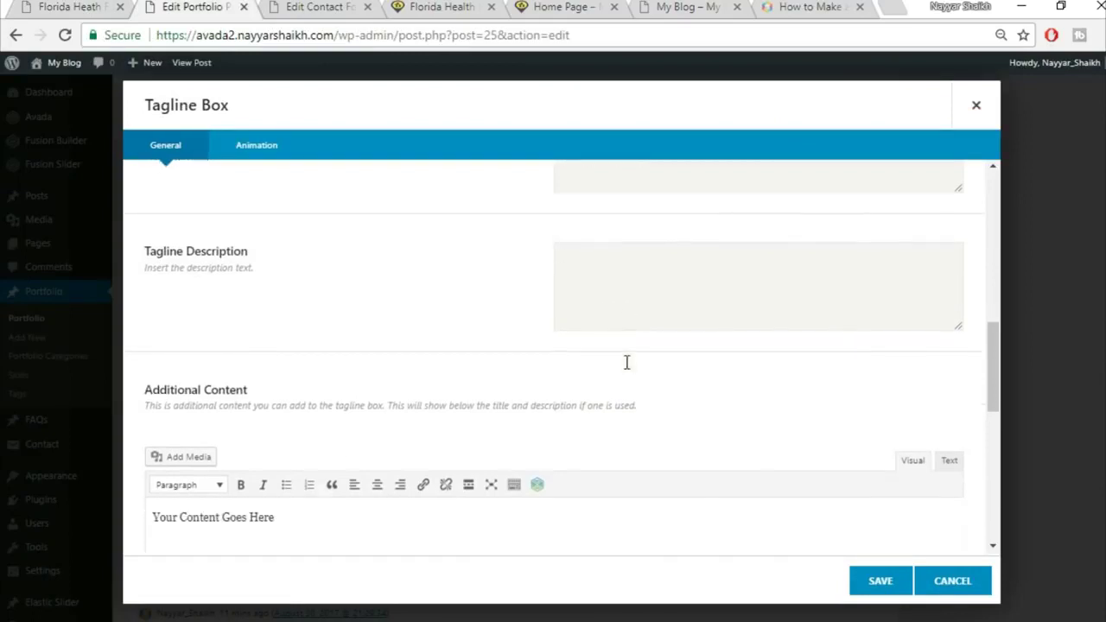
left_click(439, 413)
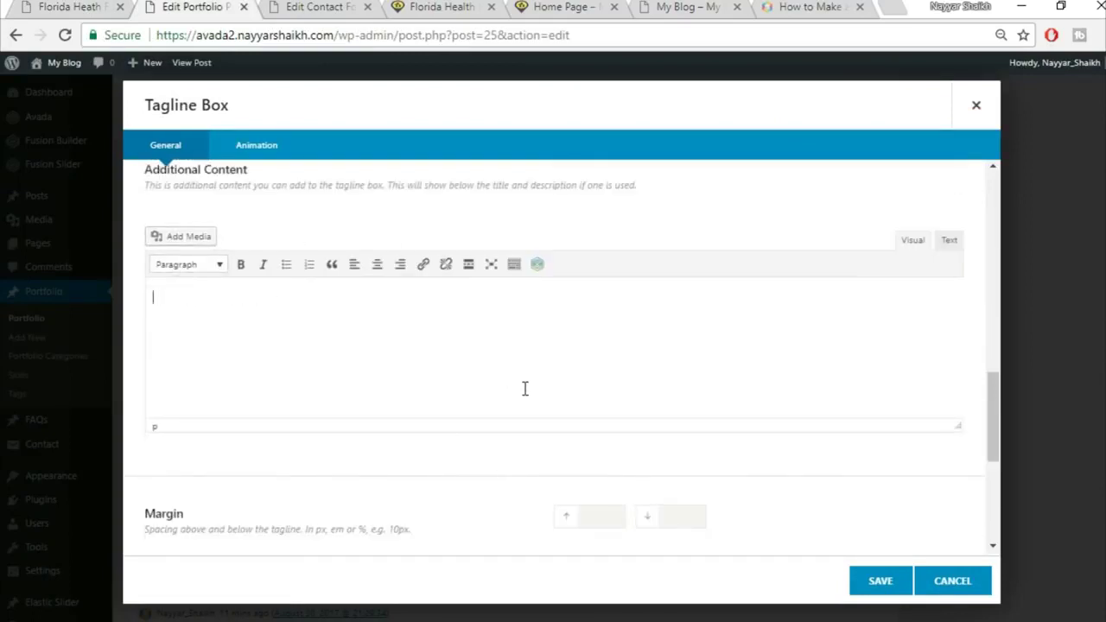
Set the Tagline Box's top and bottom margins to 0 and save it
scroll(523, 388, "down", 2)
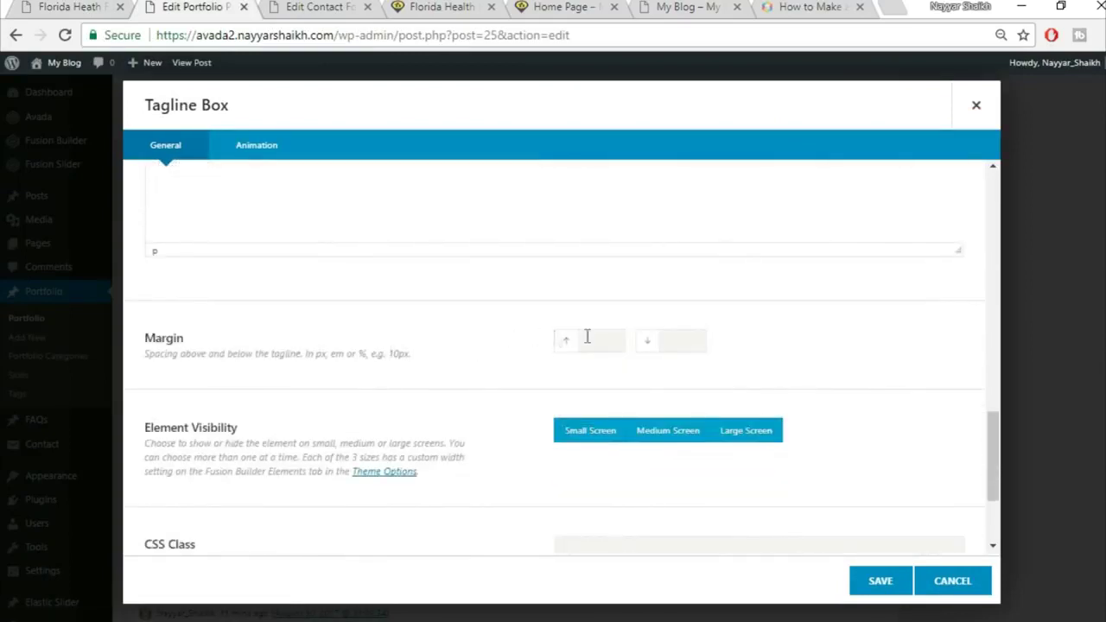
type("0")
key("Tab")
left_click(111, 6)
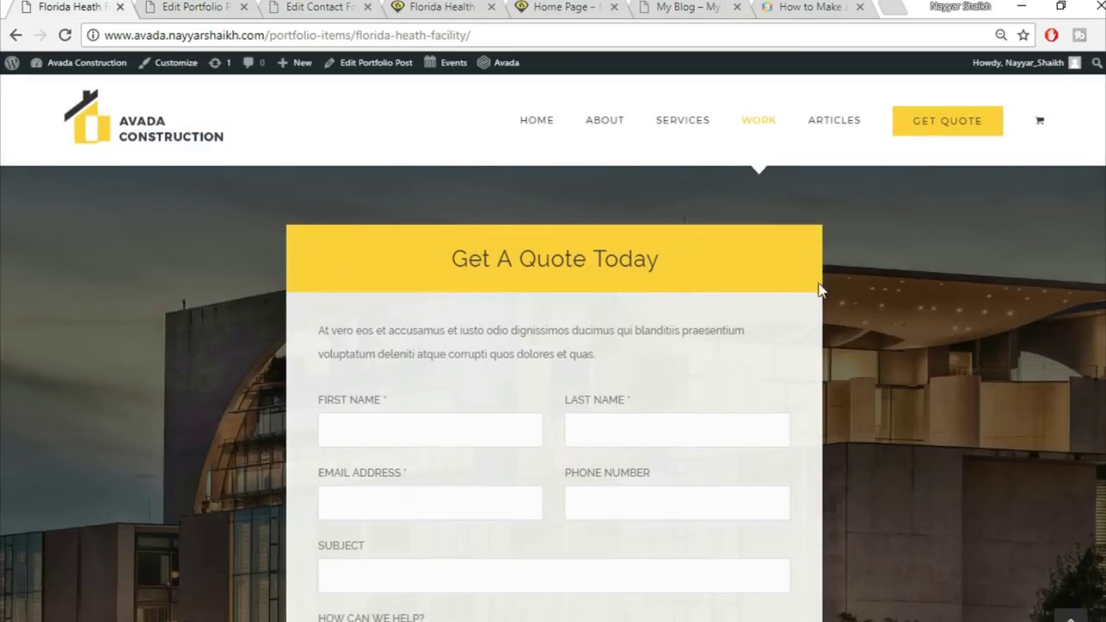
scroll(416, 304, "down", 1)
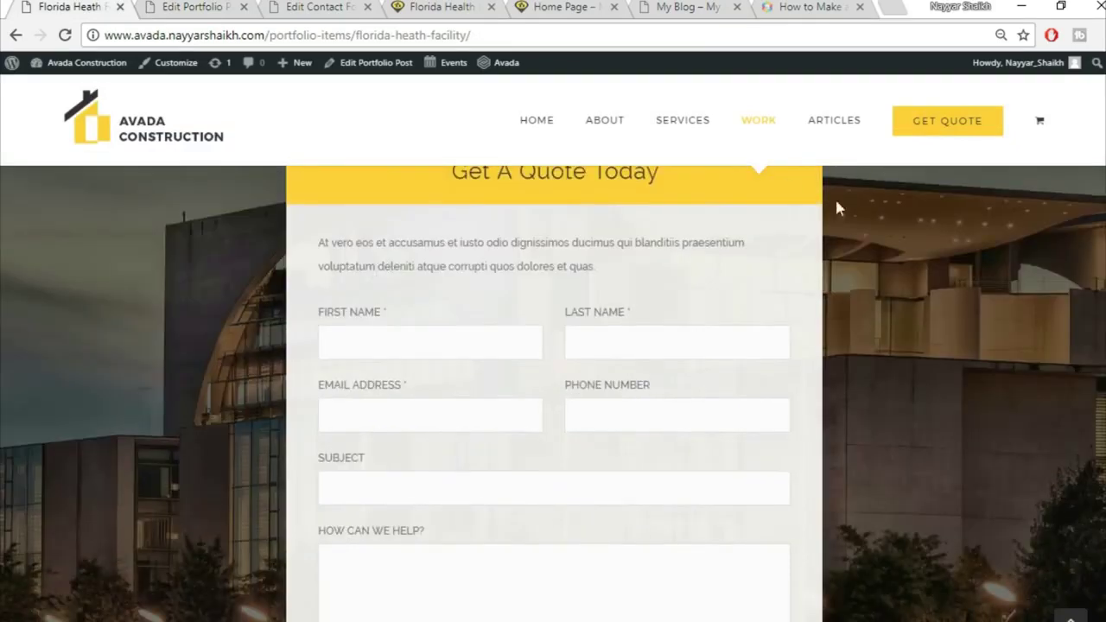
left_click(150, 7)
left_click_drag(610, 337, 554, 345)
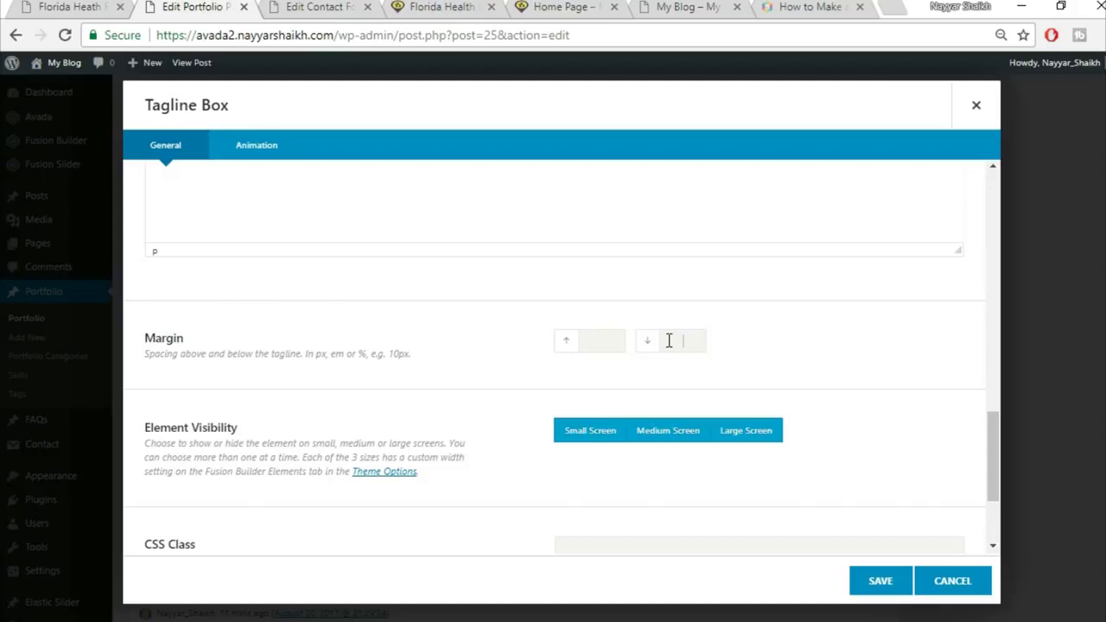
scroll(929, 404, "down", 2)
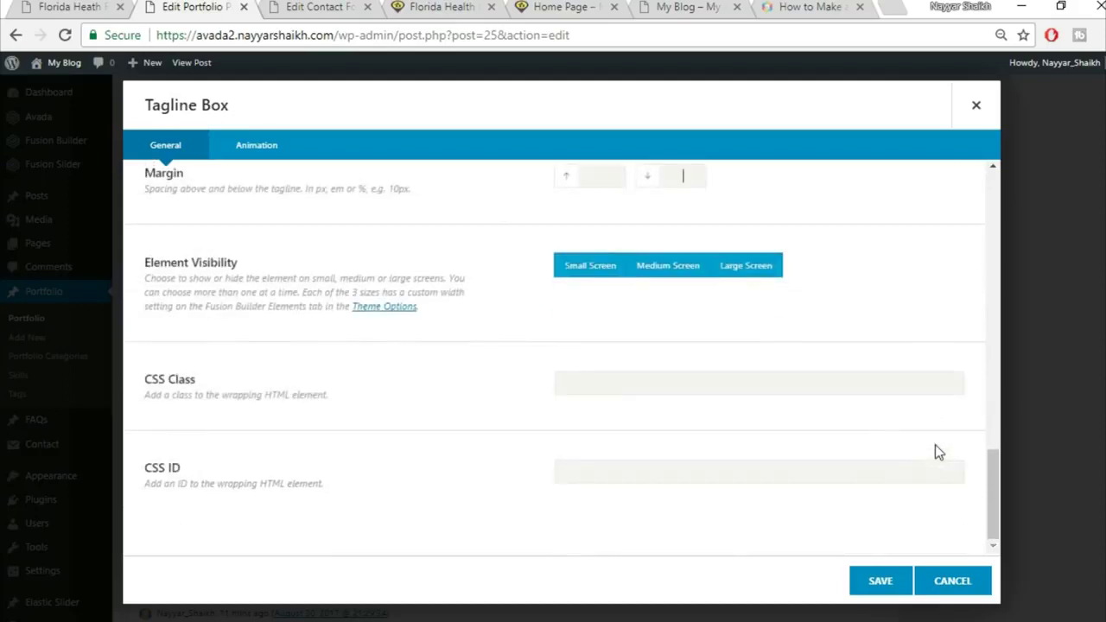
left_click(868, 591)
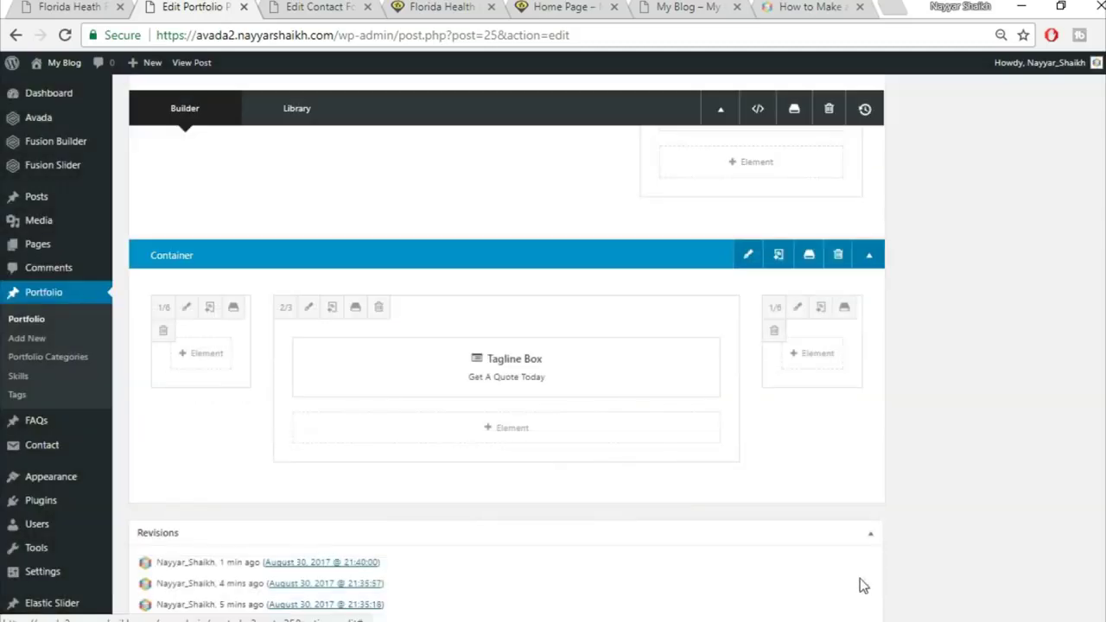
Add a single full-width nested column below the tagline box and open it for editing
left_click(532, 429)
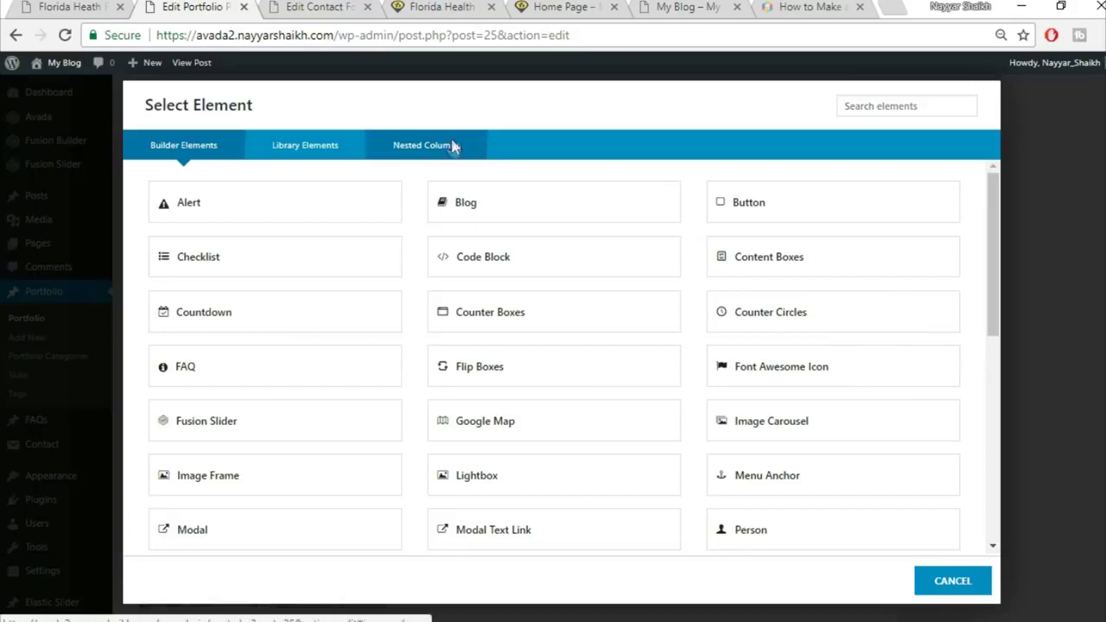
left_click(453, 149)
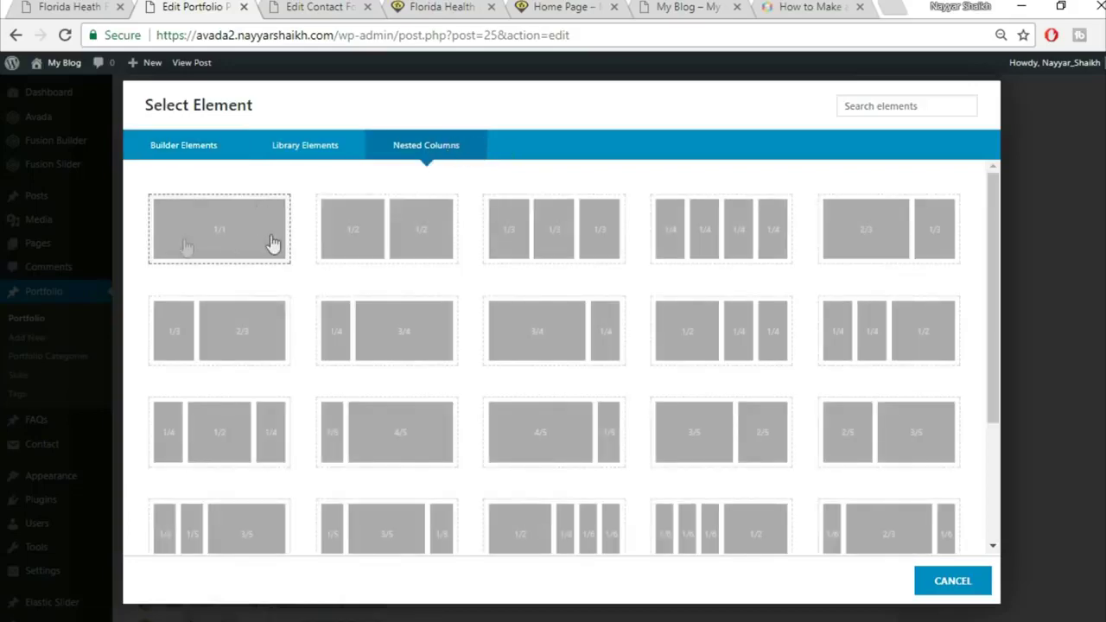
left_click(211, 249)
scroll(765, 348, "down", 1)
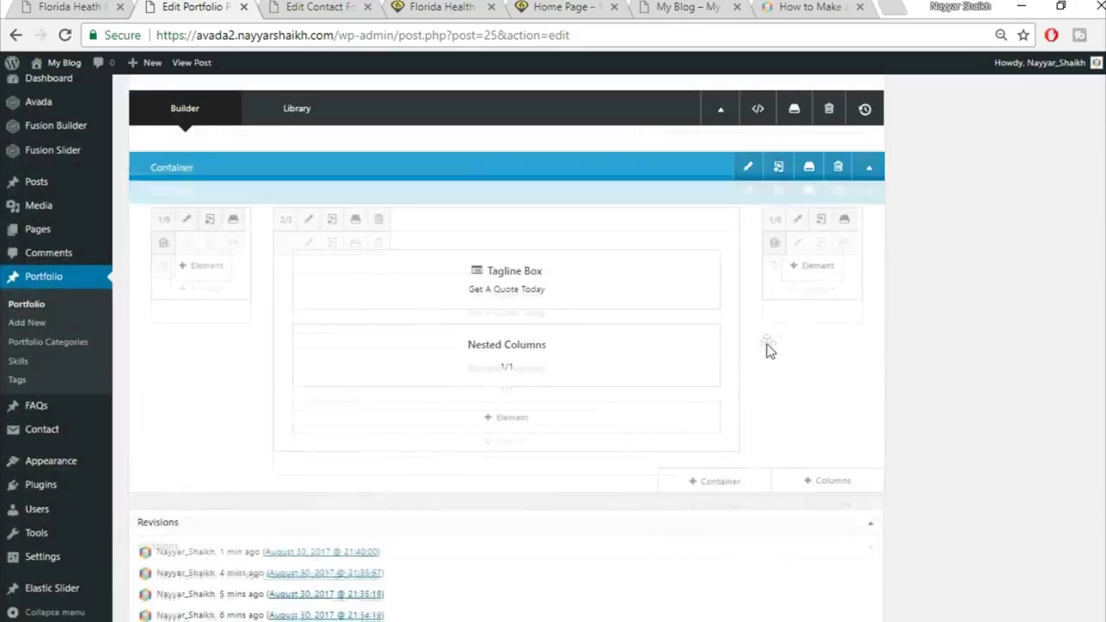
mouse_move(525, 375)
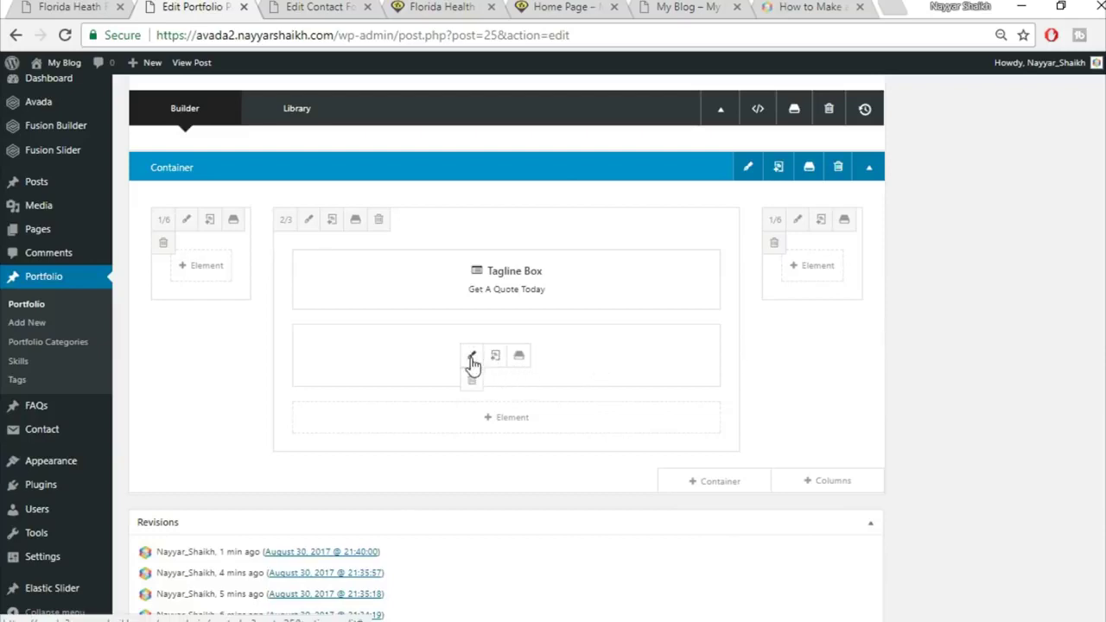
left_click(472, 362)
Copy the 'At vero eos…' intro paragraph from the live page and add a Text Block to the nested column
left_click(87, 7)
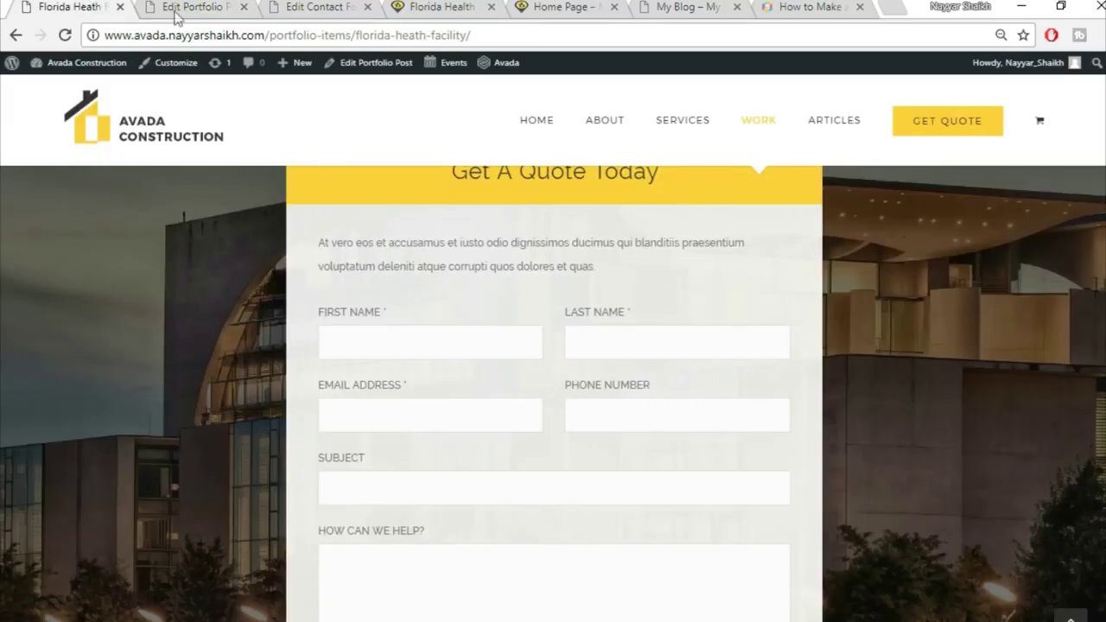
scroll(501, 276, "up", 1)
left_click_drag(311, 331, 620, 358)
key("ctrl+c")
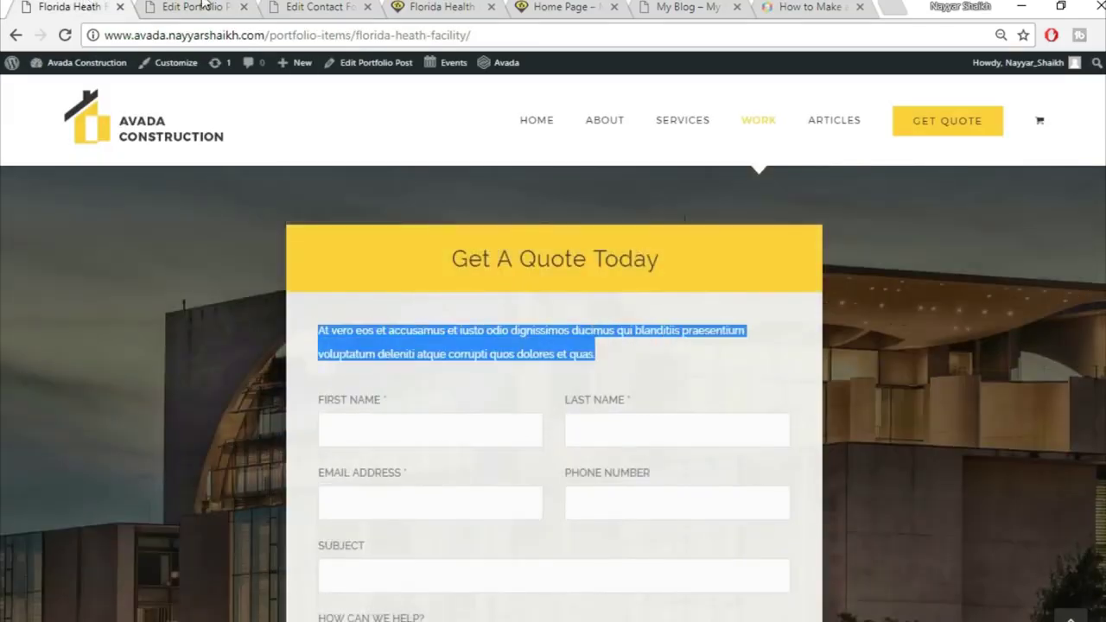
key("ctrl+shift+Tab")
left_click(633, 204)
left_click(878, 105)
type("tex")
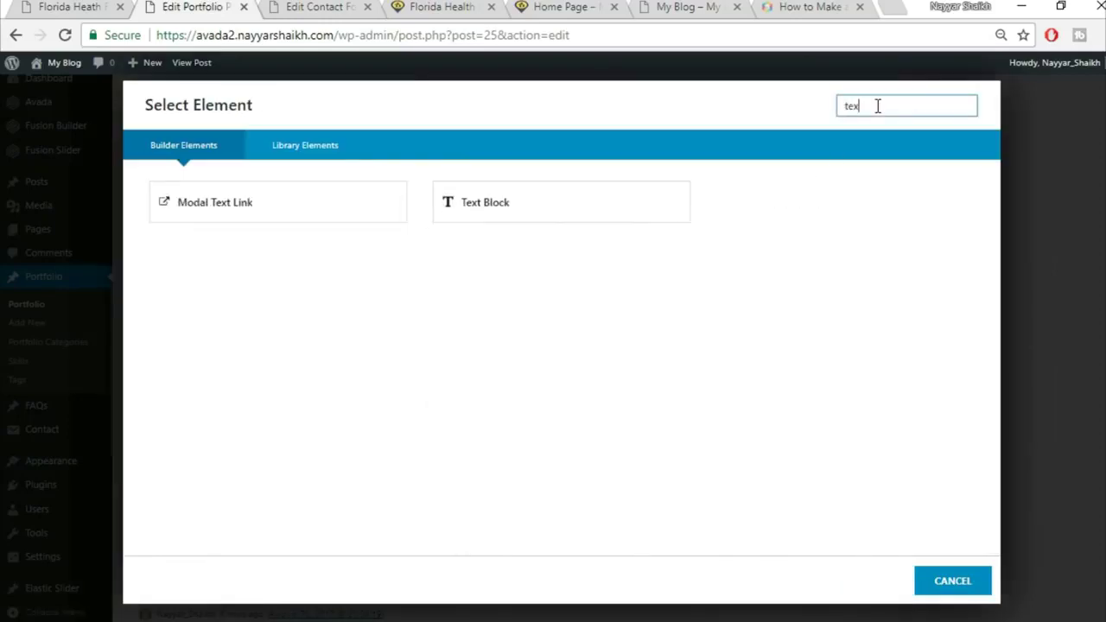
left_click(586, 203)
Replace the Text Block's placeholder with the pasted intro paragraph in Text mode and save it
left_click(430, 364)
key("ctrl+a")
key("BackSpace")
left_click(952, 255)
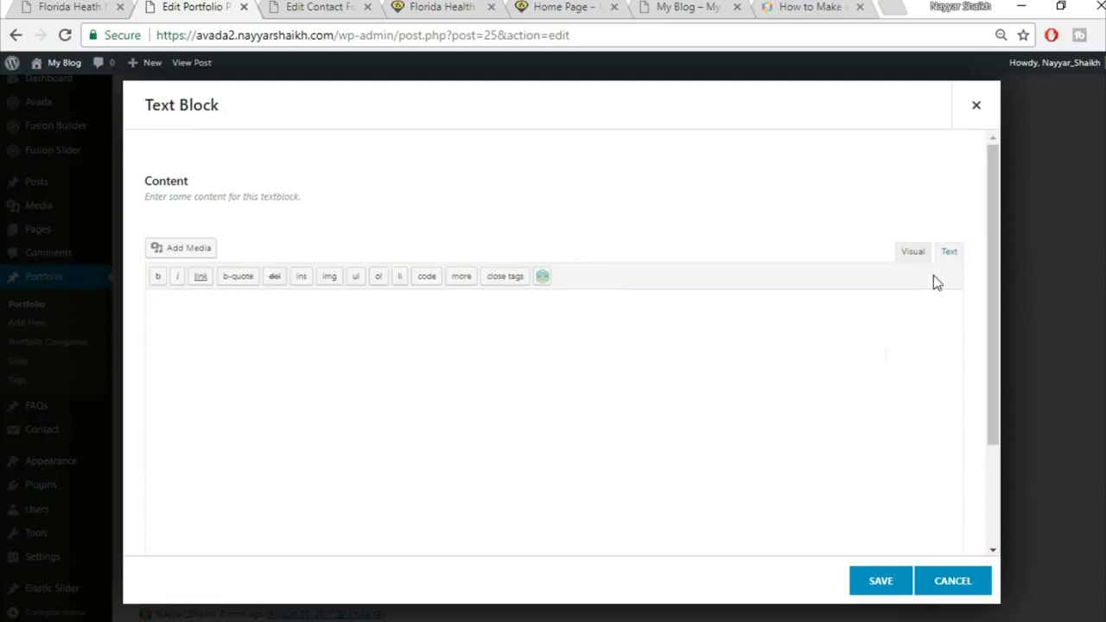
key("ctrl+v")
left_click(886, 583)
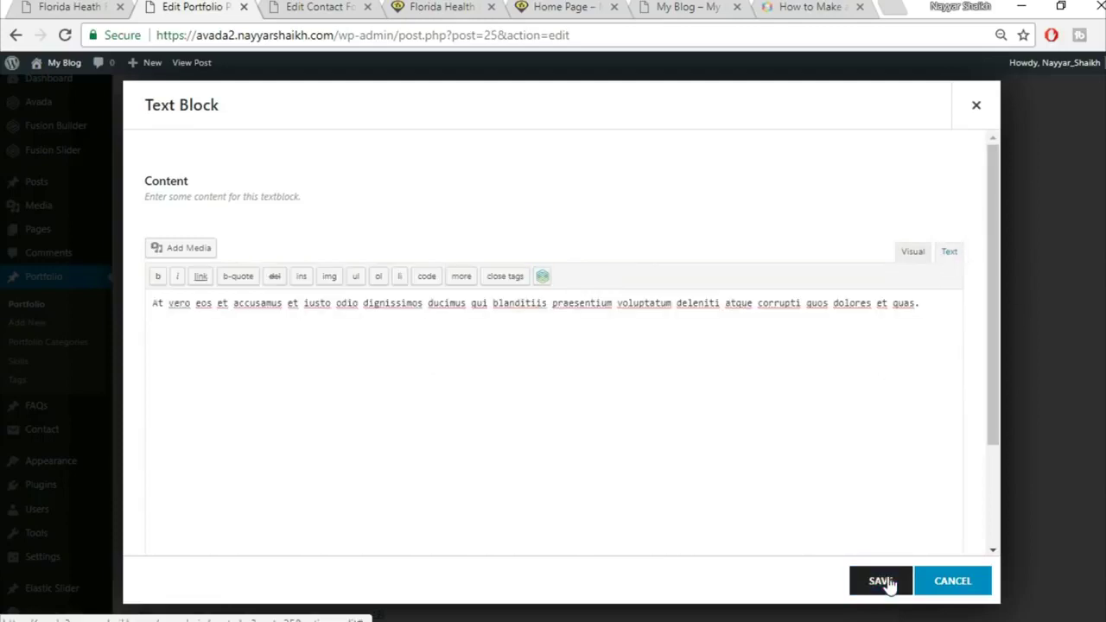
left_click(72, 6)
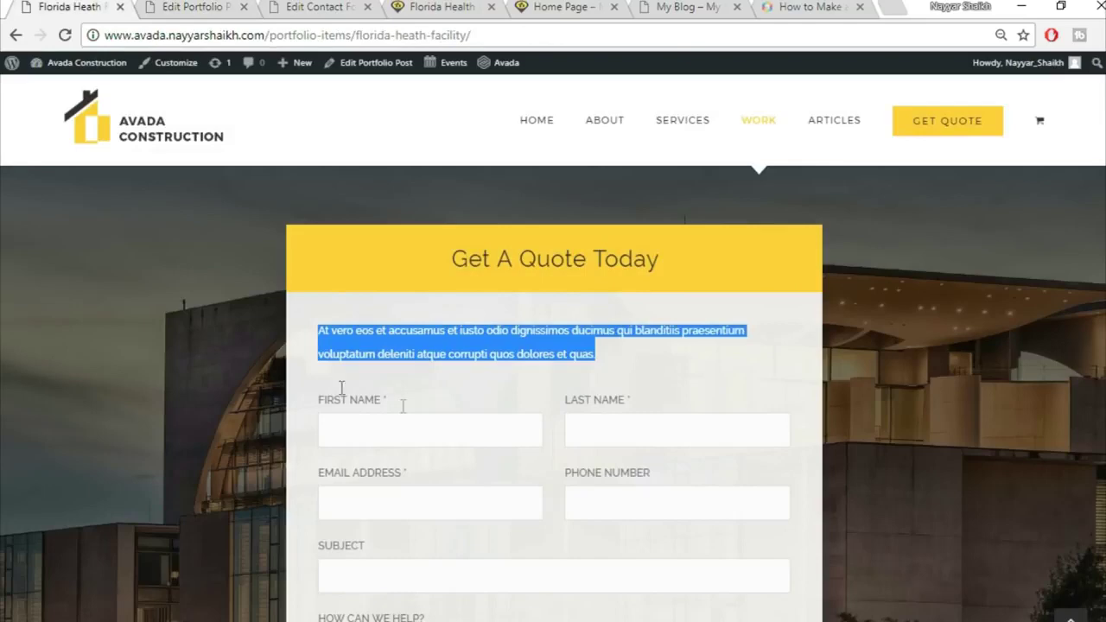
scroll(694, 398, "down", 2)
Add a Code Block holding the CF1 contact form shortcode and save the nested columns
left_click(172, 6)
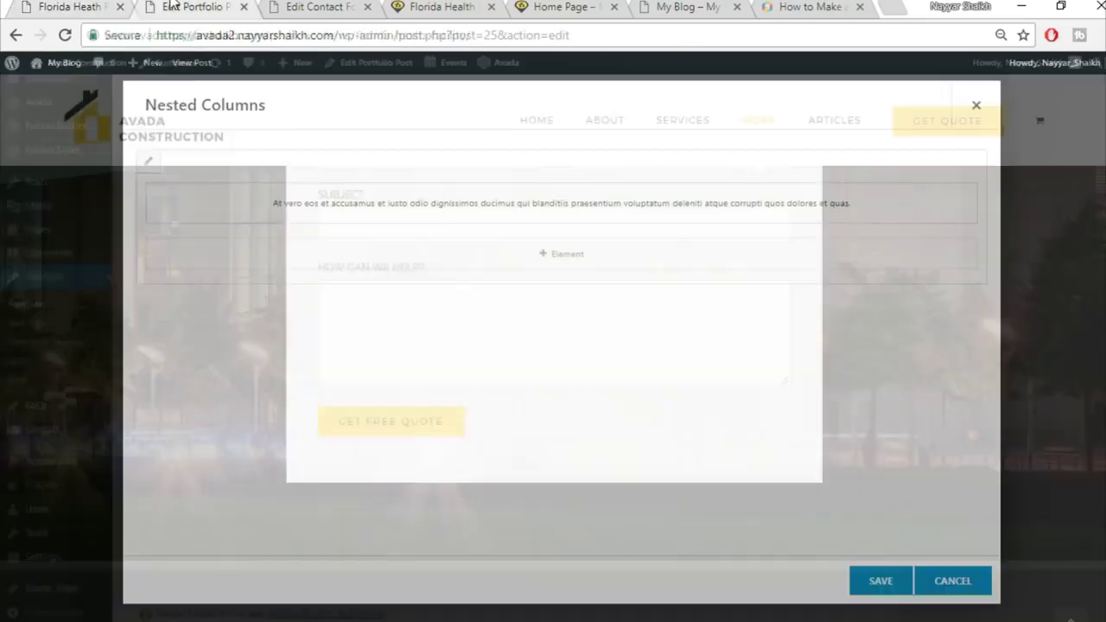
left_click(597, 255)
left_click(880, 101)
type("cod")
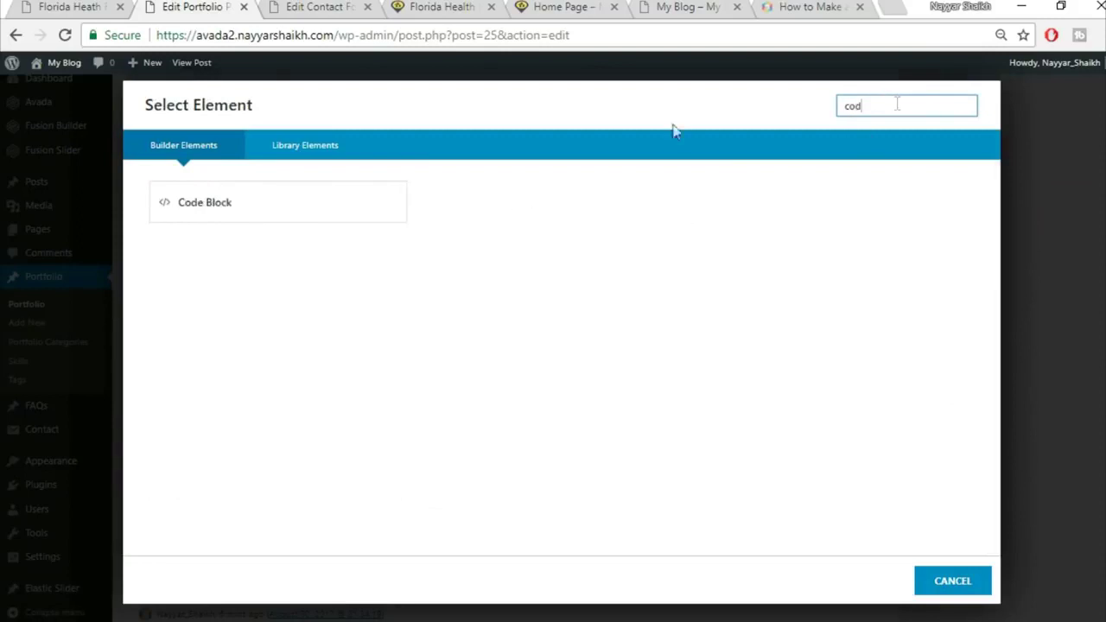
left_click(318, 216)
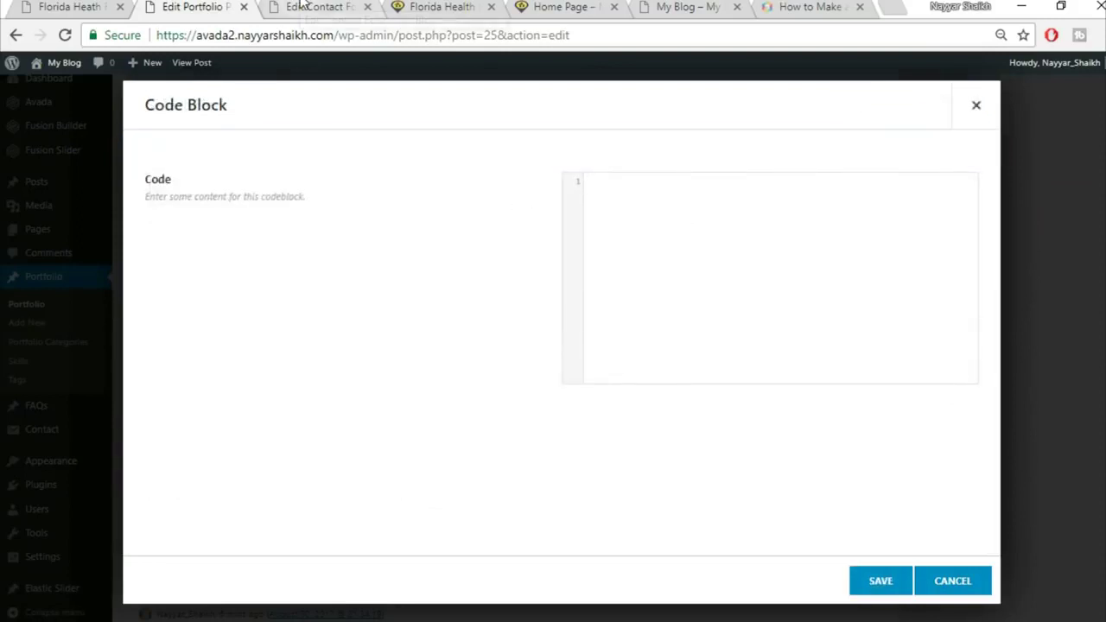
left_click(302, 5)
left_click(275, 217)
key("ctrl+c")
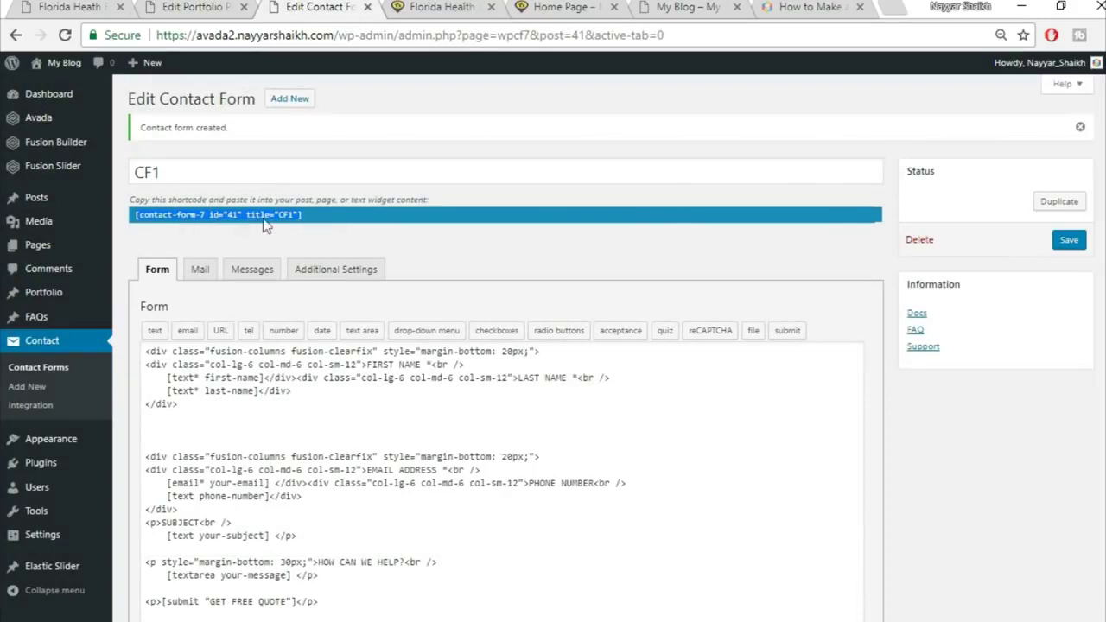
left_click(192, 7)
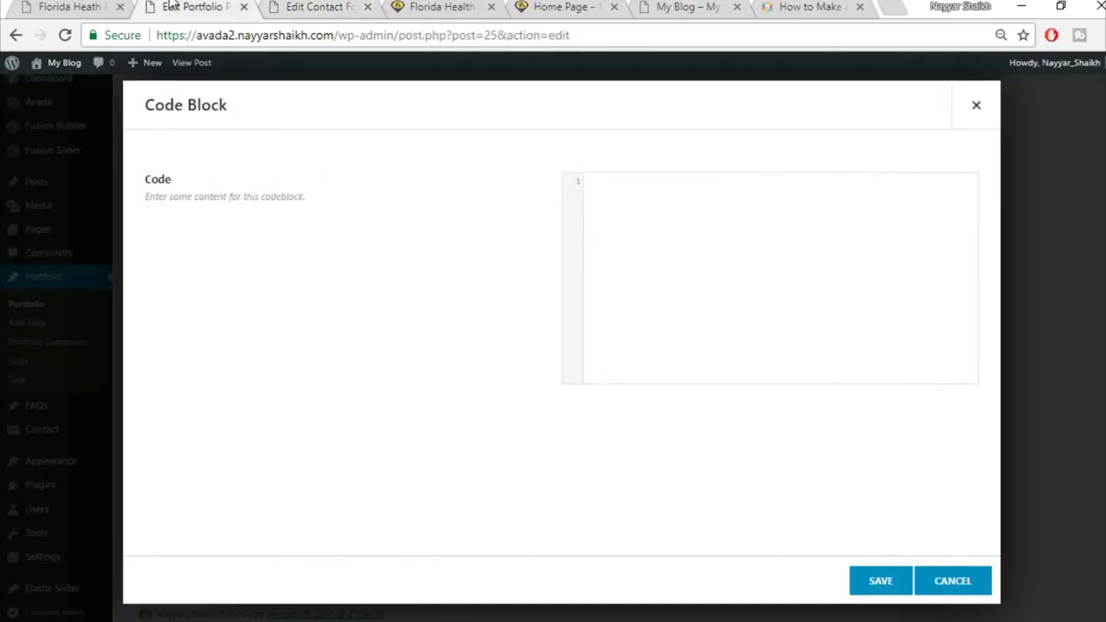
key("ctrl+v")
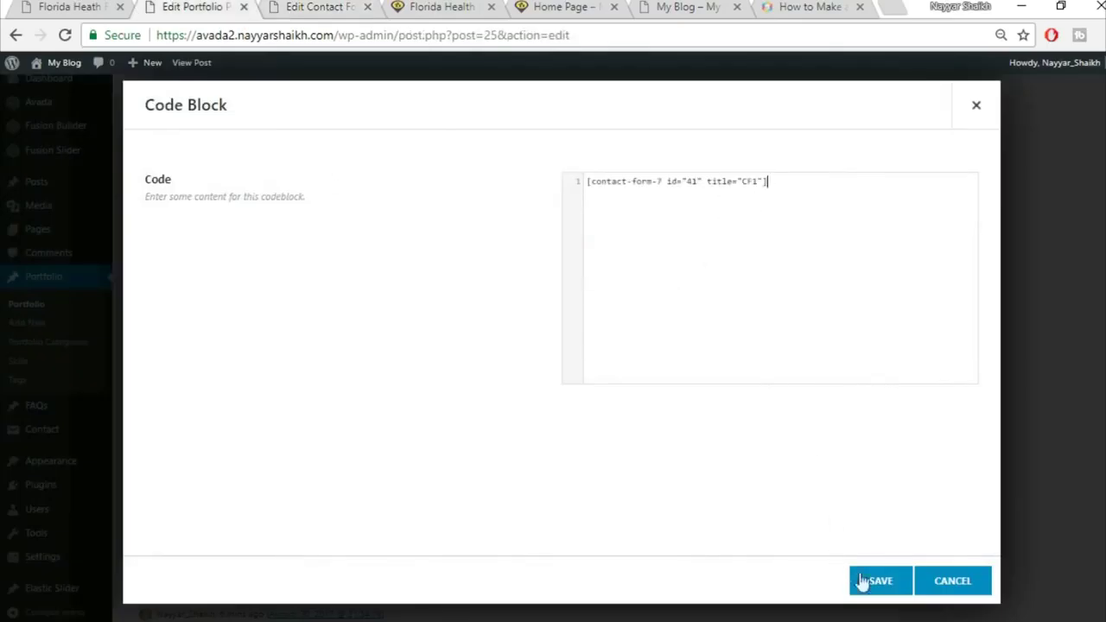
left_click(874, 586)
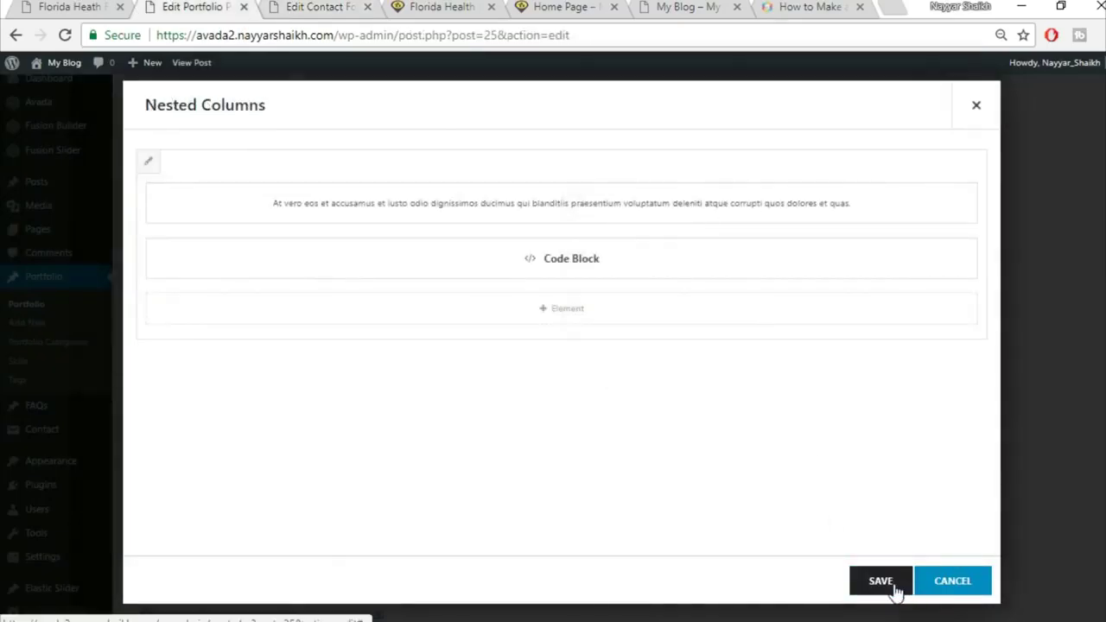
left_click(894, 586)
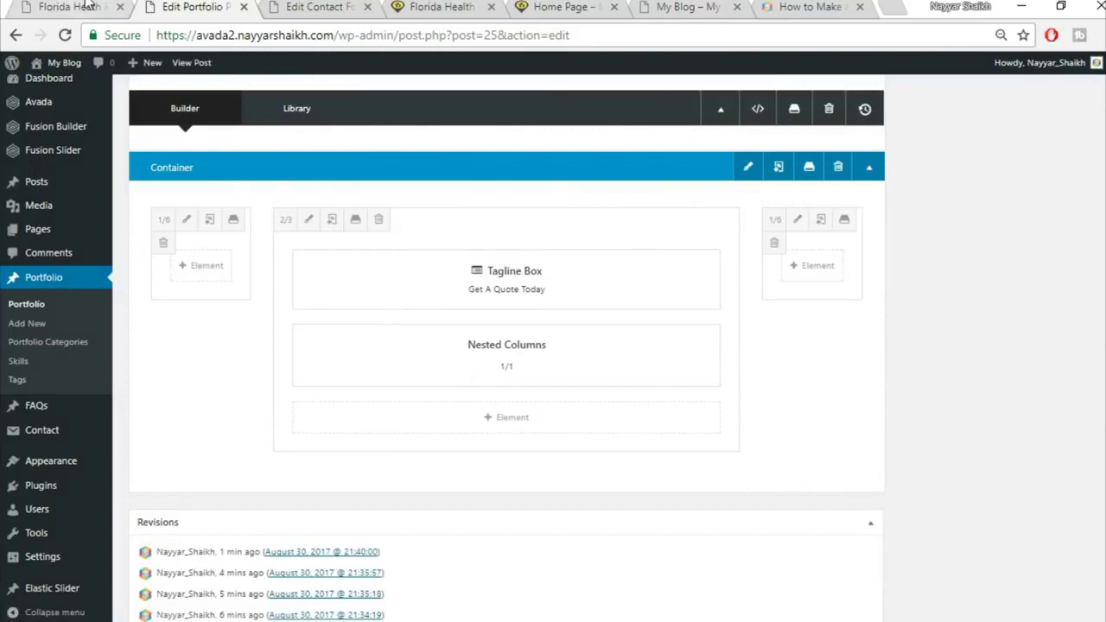
Check the live page's Get A Quote Today form layout for reference
left_click(91, 6)
scroll(585, 353, "up", 6)
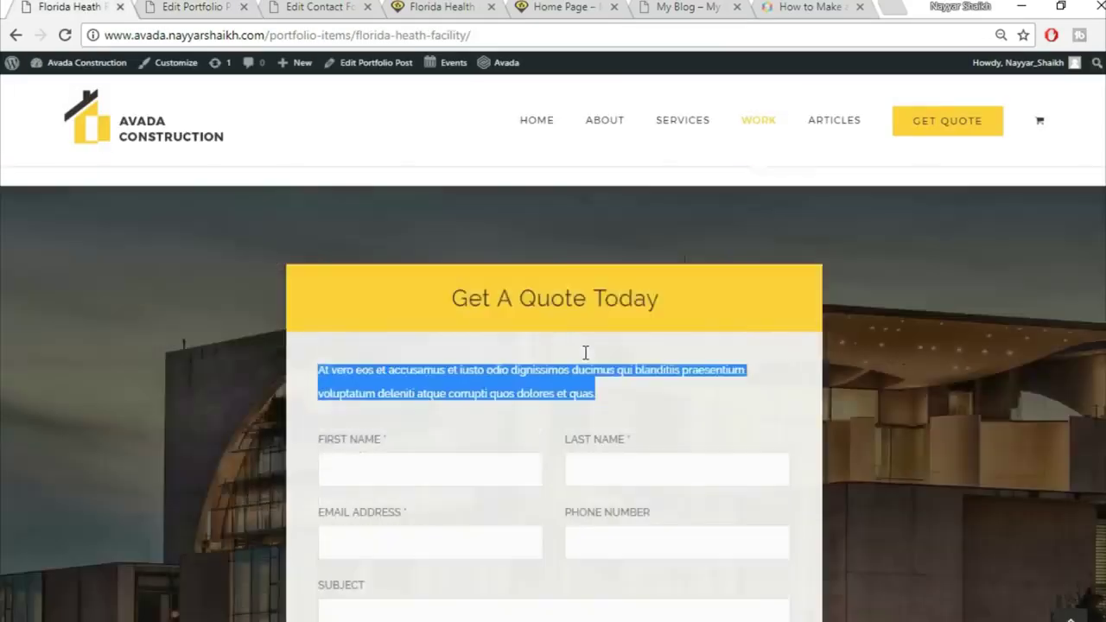
scroll(582, 348, "down", 2)
scroll(585, 359, "down", 6)
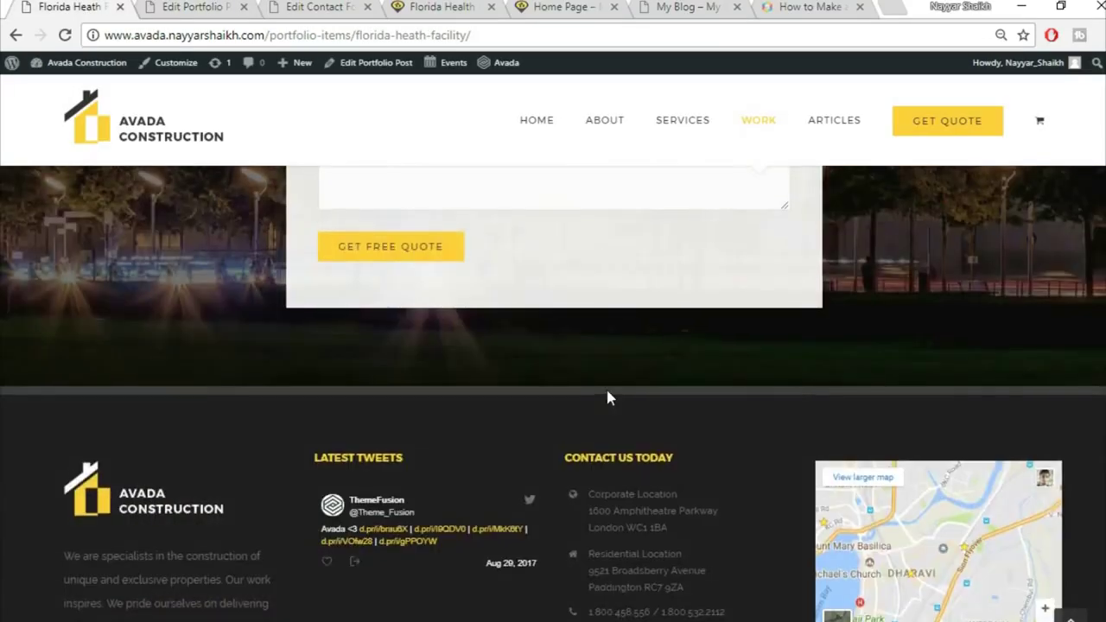
scroll(607, 393, "up", 4)
scroll(608, 391, "up", 3)
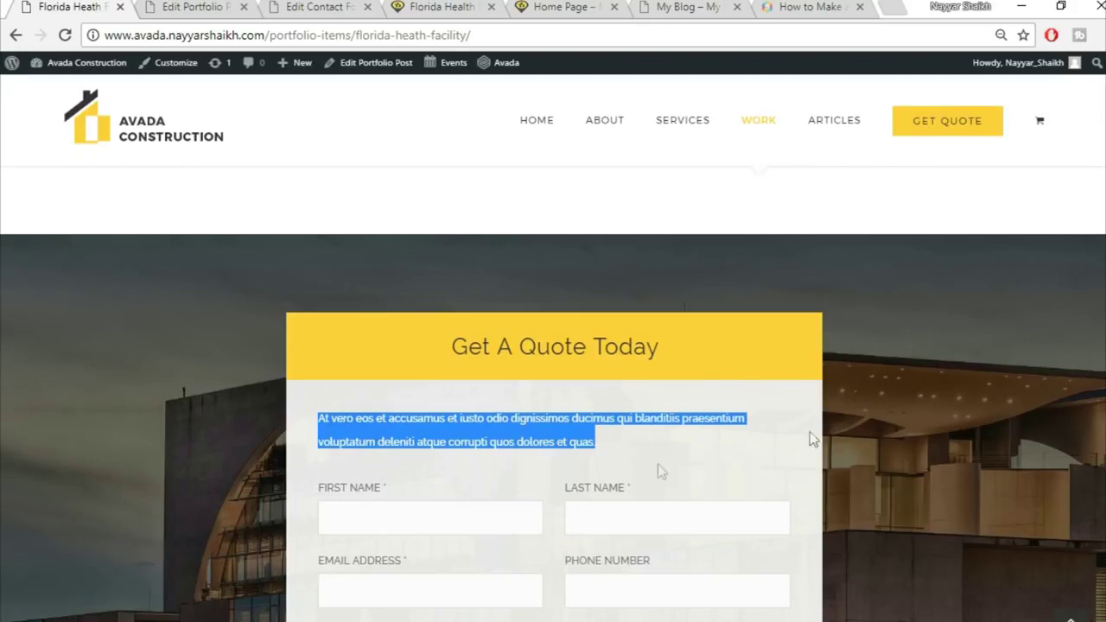
left_click(753, 455)
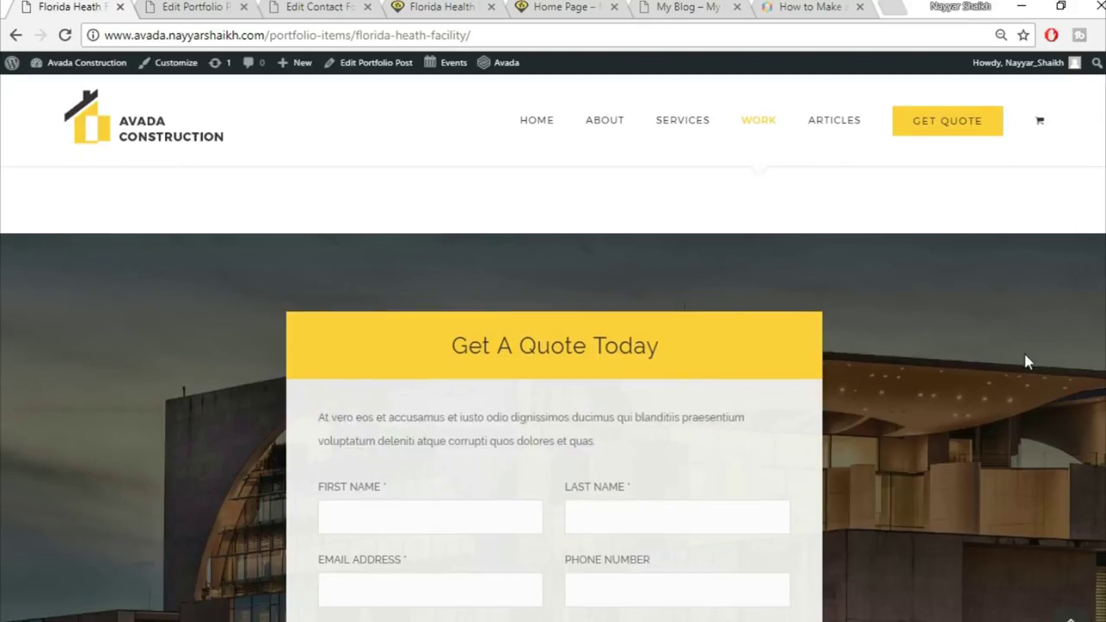
scroll(1025, 360, "down", 5)
left_click(214, 6)
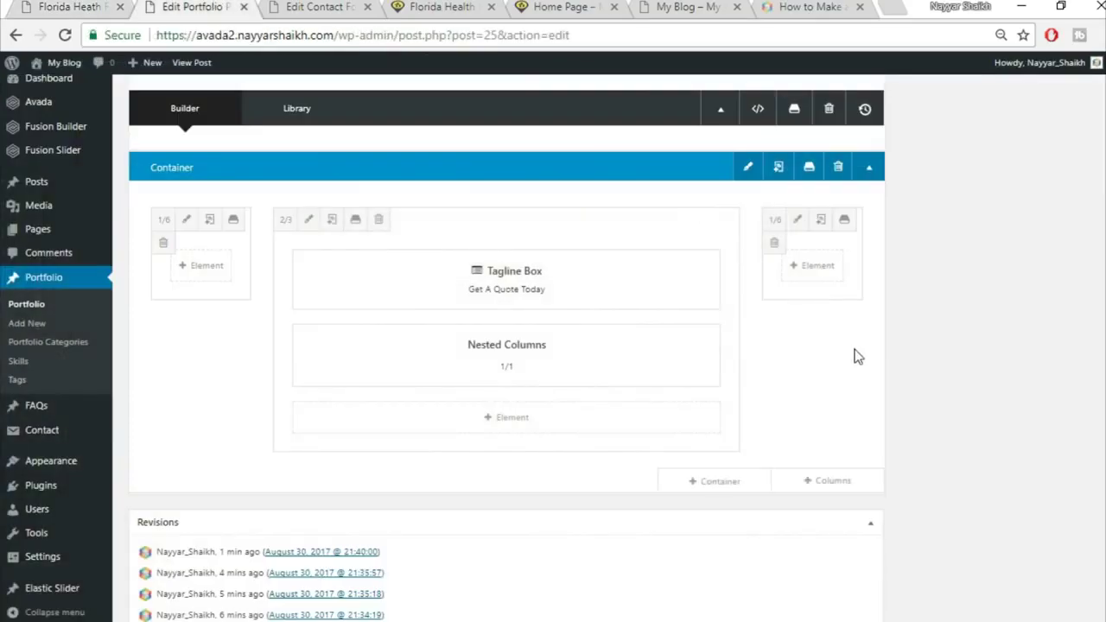
Upload image 332.jpg and set it as the container's background image
scroll(841, 338, "up", 1)
left_click(749, 255)
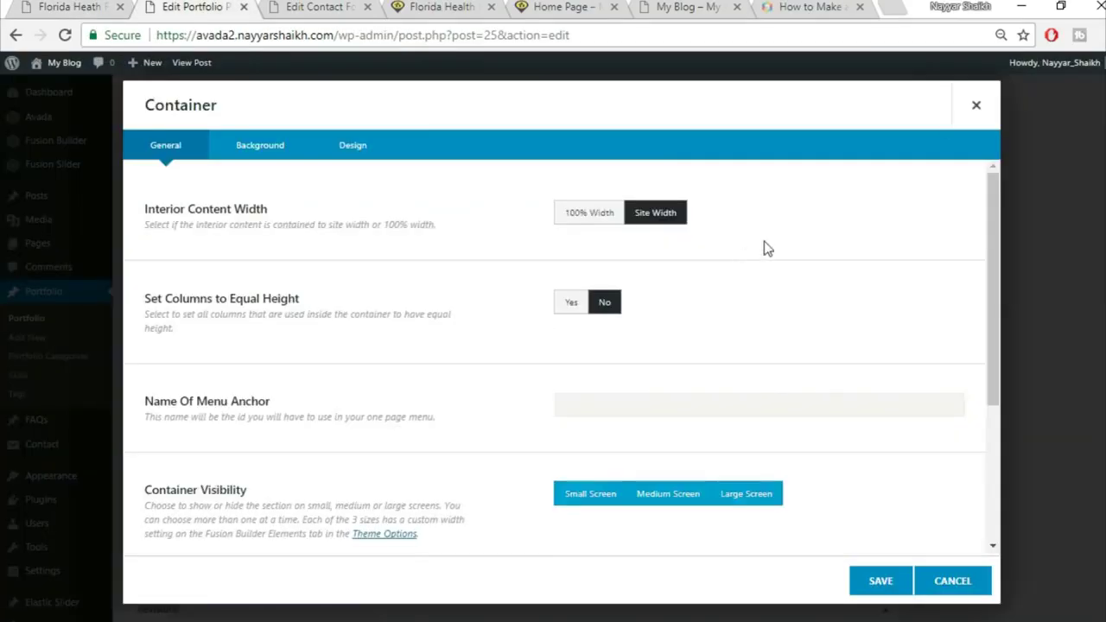
left_click(260, 147)
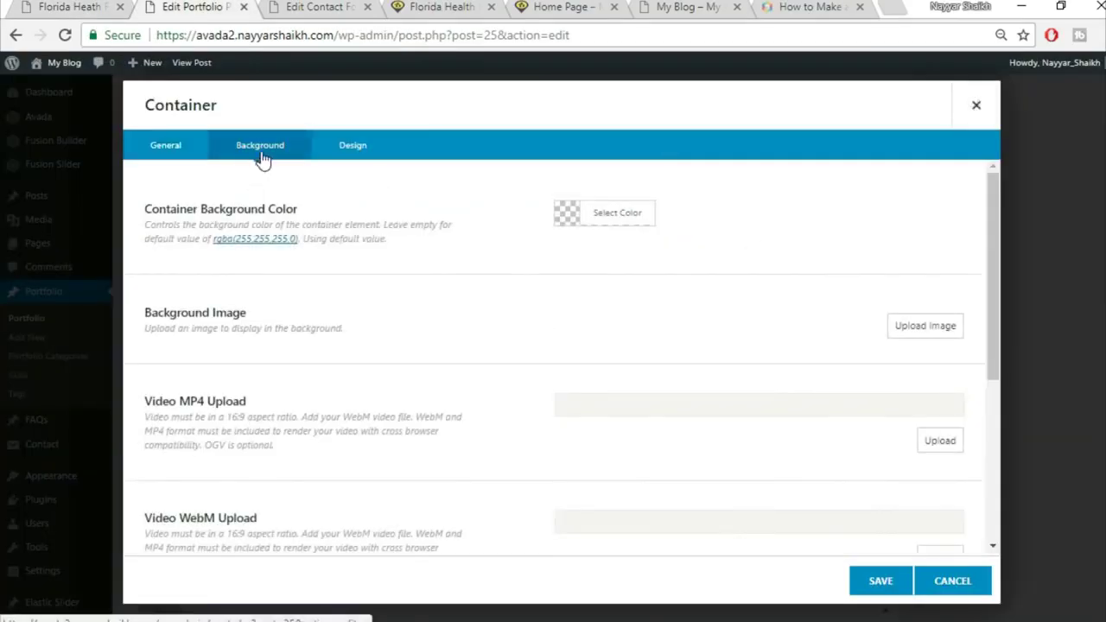
left_click(931, 334)
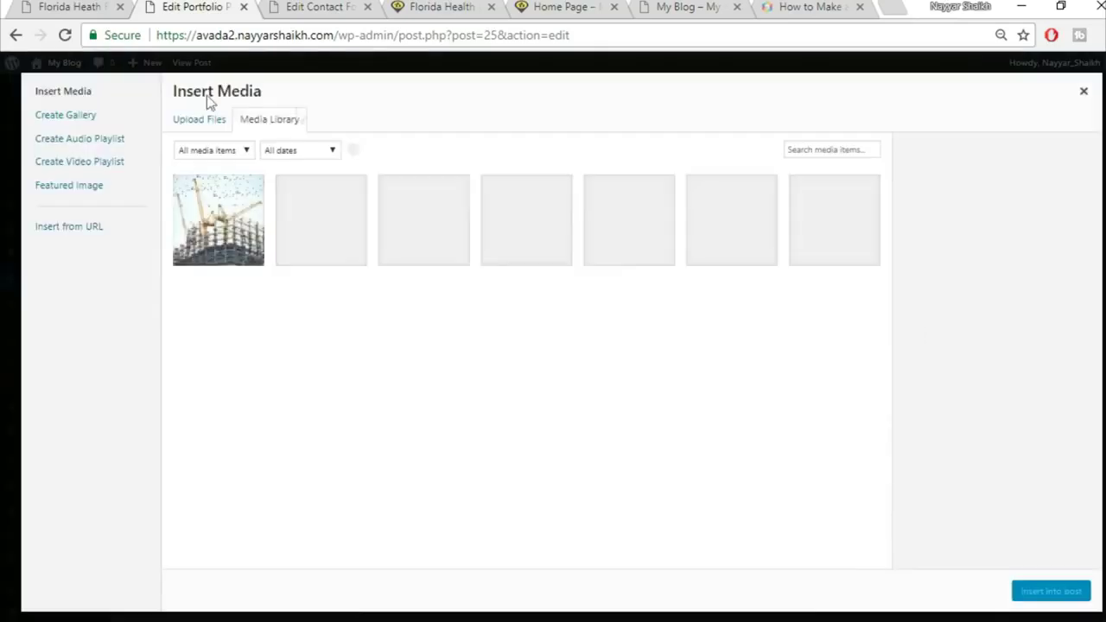
left_click(183, 126)
left_click(627, 337)
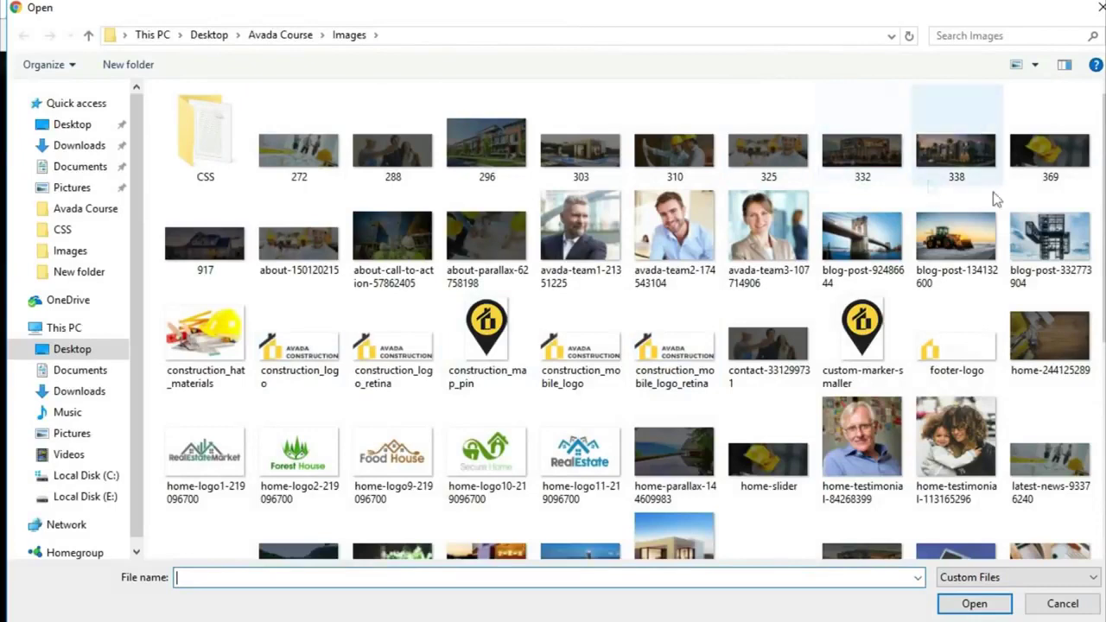
left_click(883, 170)
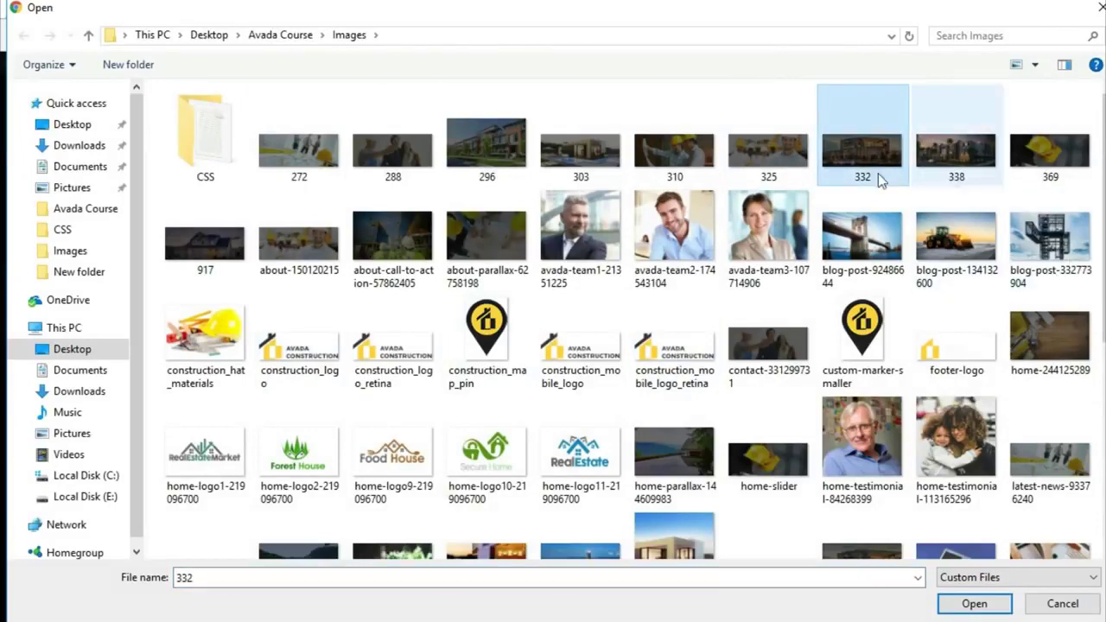
left_click(973, 603)
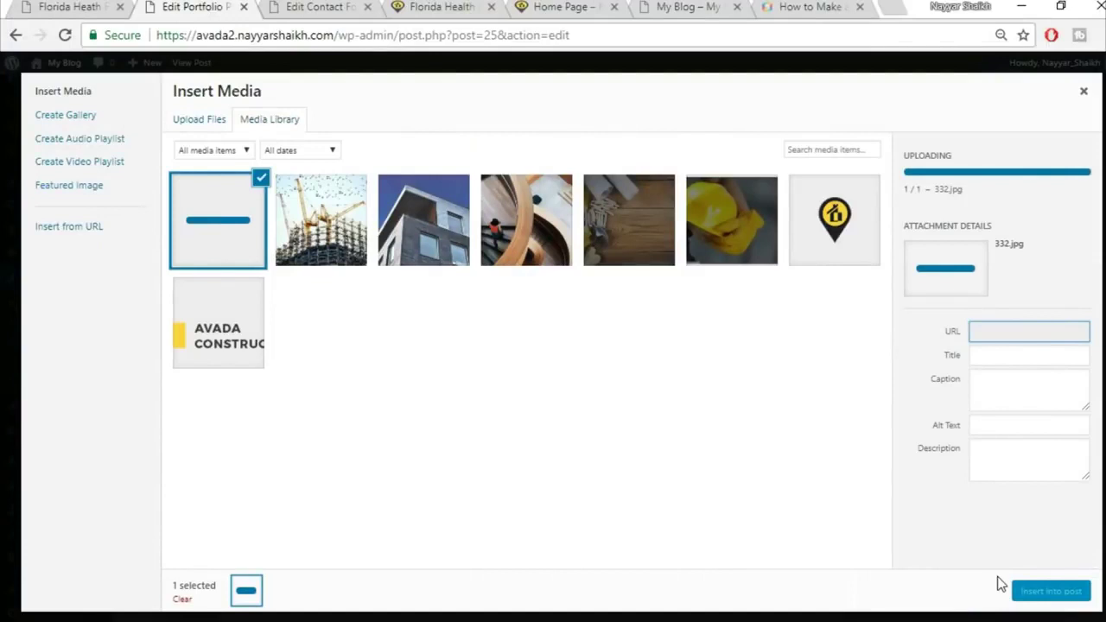
left_click(1051, 593)
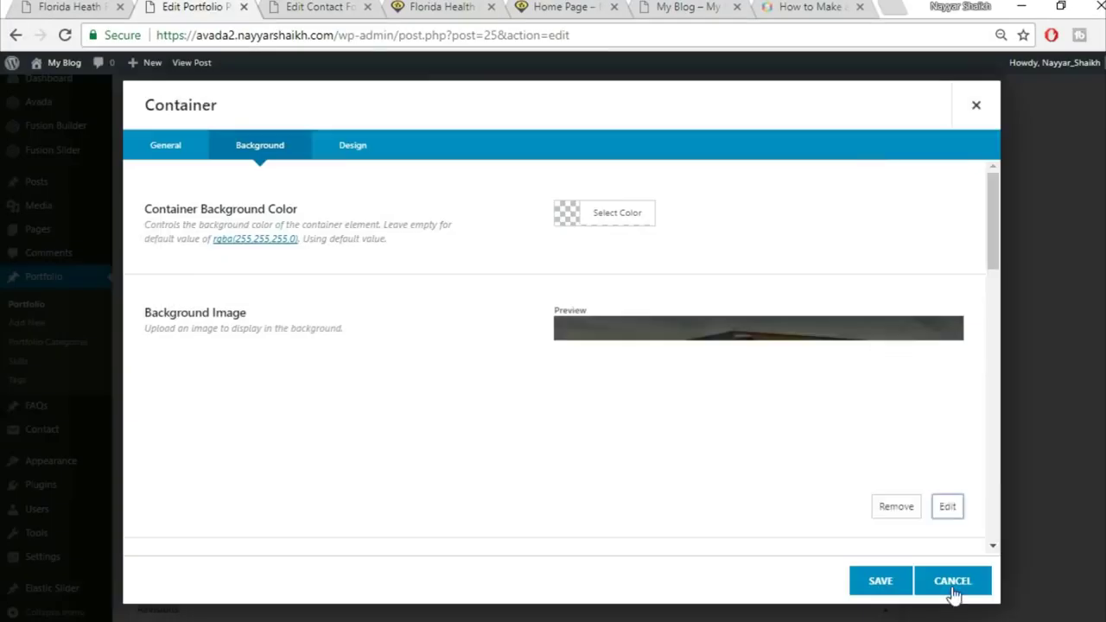
left_click(876, 585)
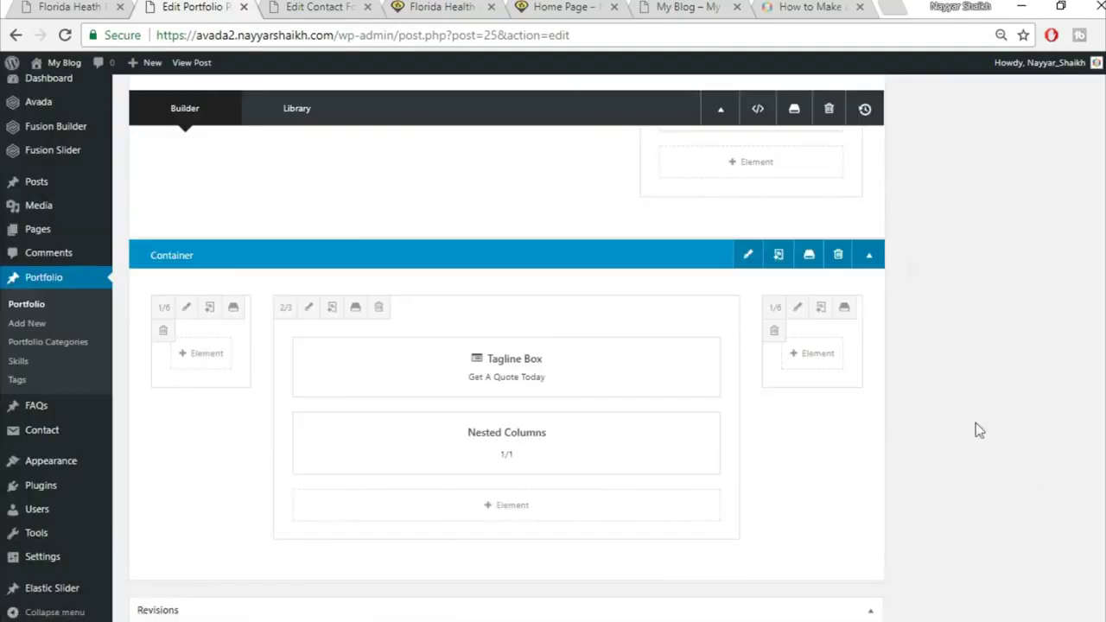
left_click(69, 7)
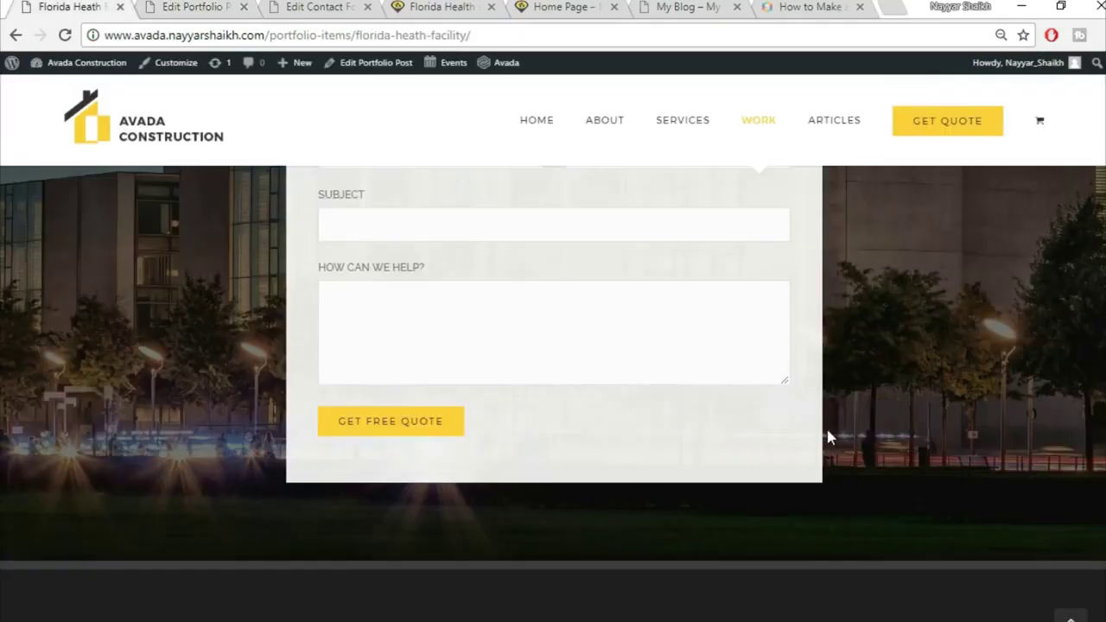
scroll(817, 398, "up", 3)
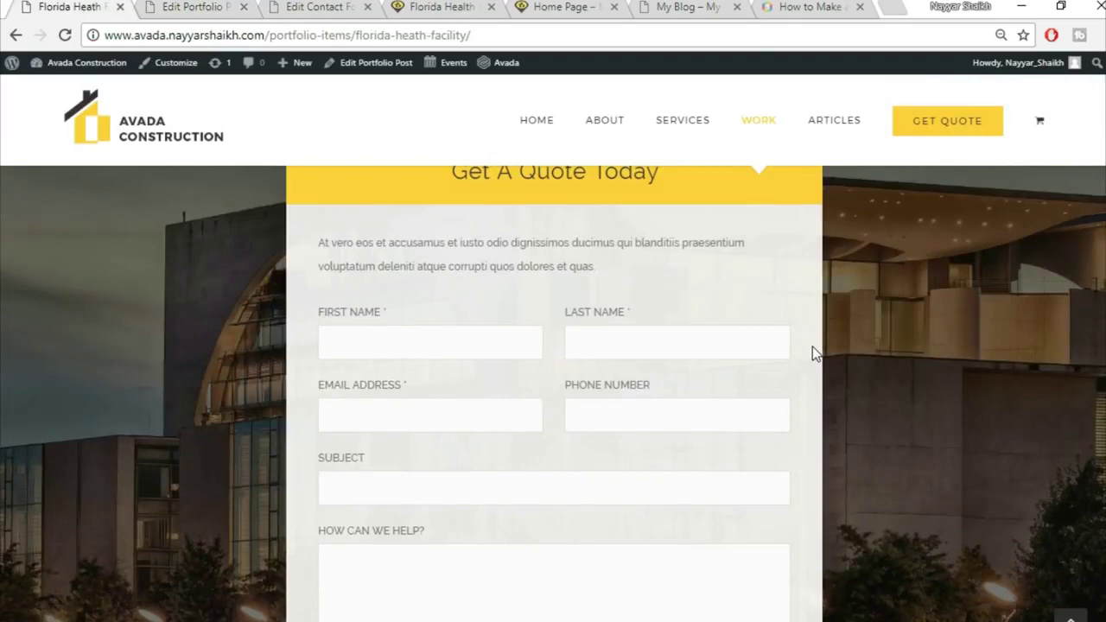
Save the Florida Health Facility portfolio post with Update
scroll(811, 369, "up", 1)
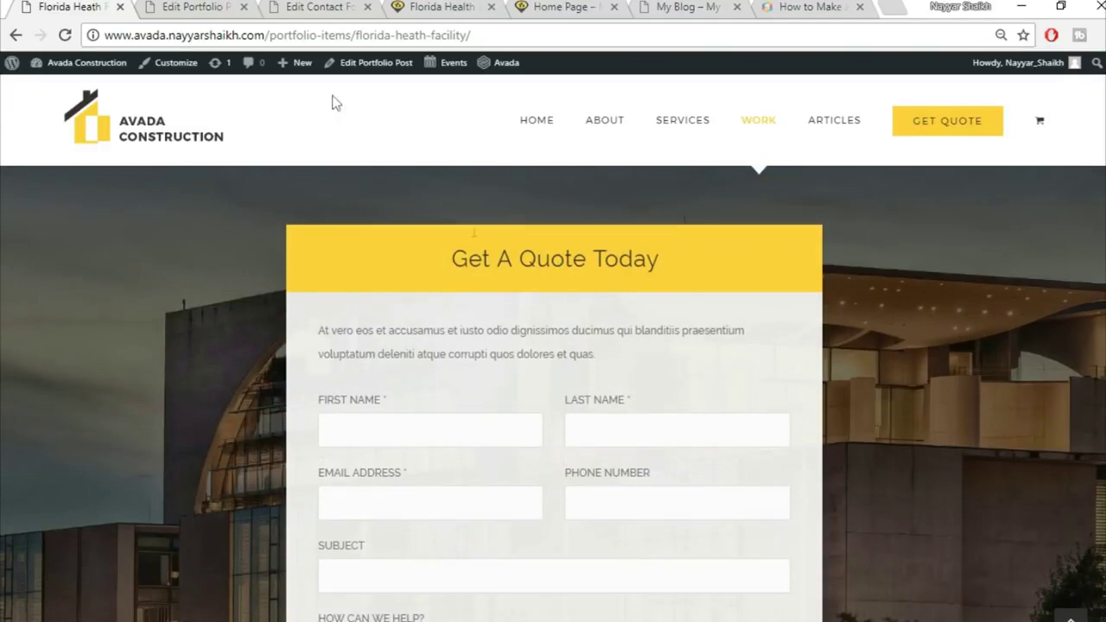
left_click(218, 12)
scroll(864, 458, "down", 5)
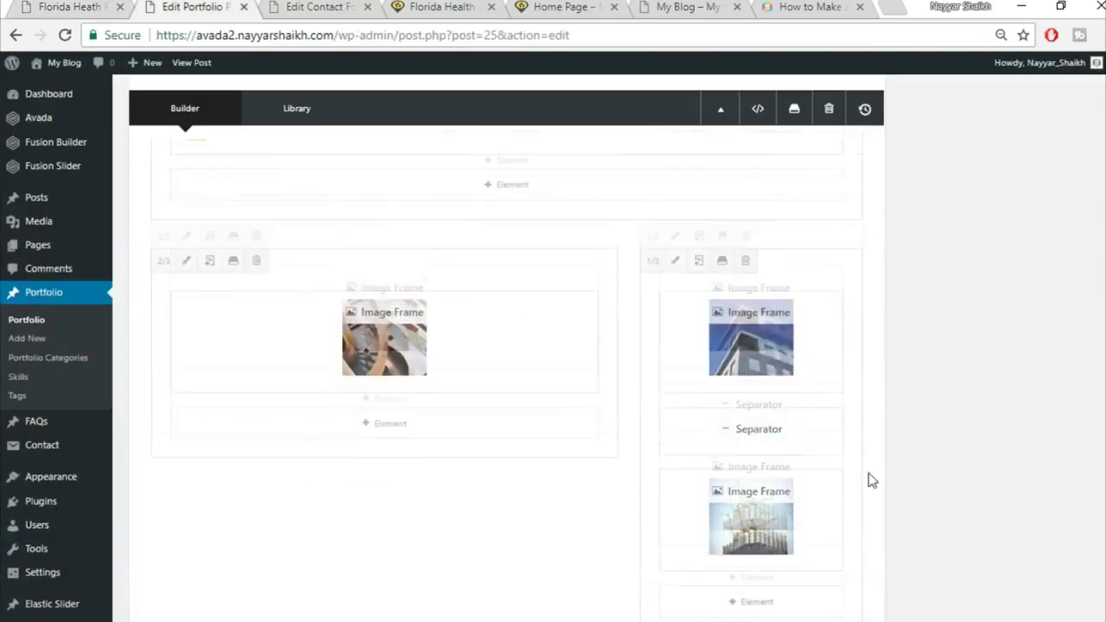
scroll(869, 479, "down", 5)
left_click(1071, 330)
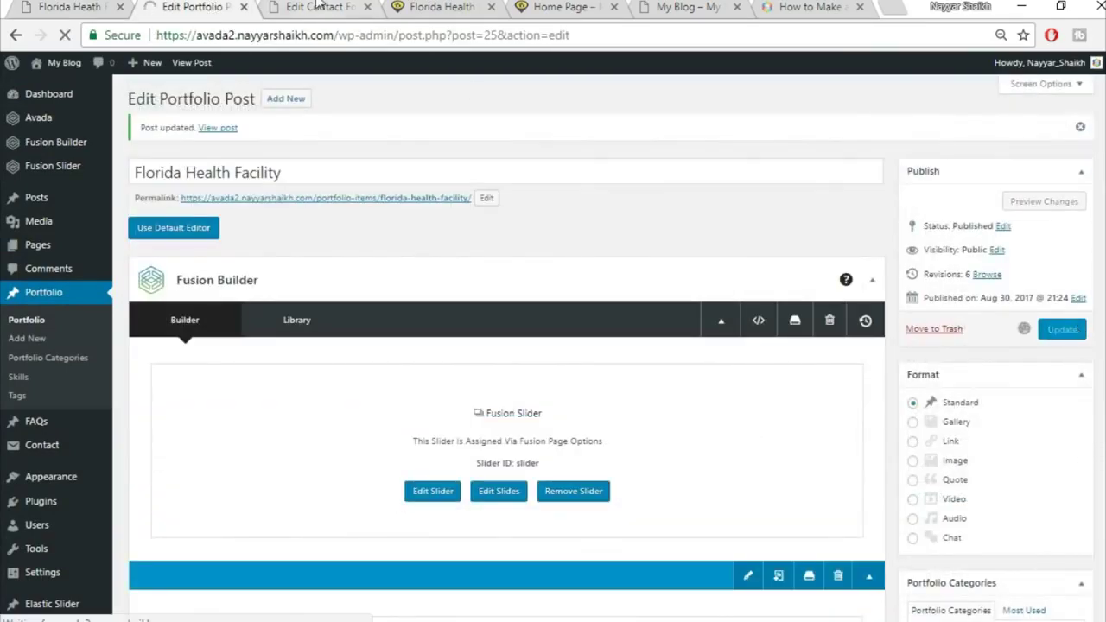
Move the contact form tab to the end, then reload the live page and review its quote section
left_click(317, 6)
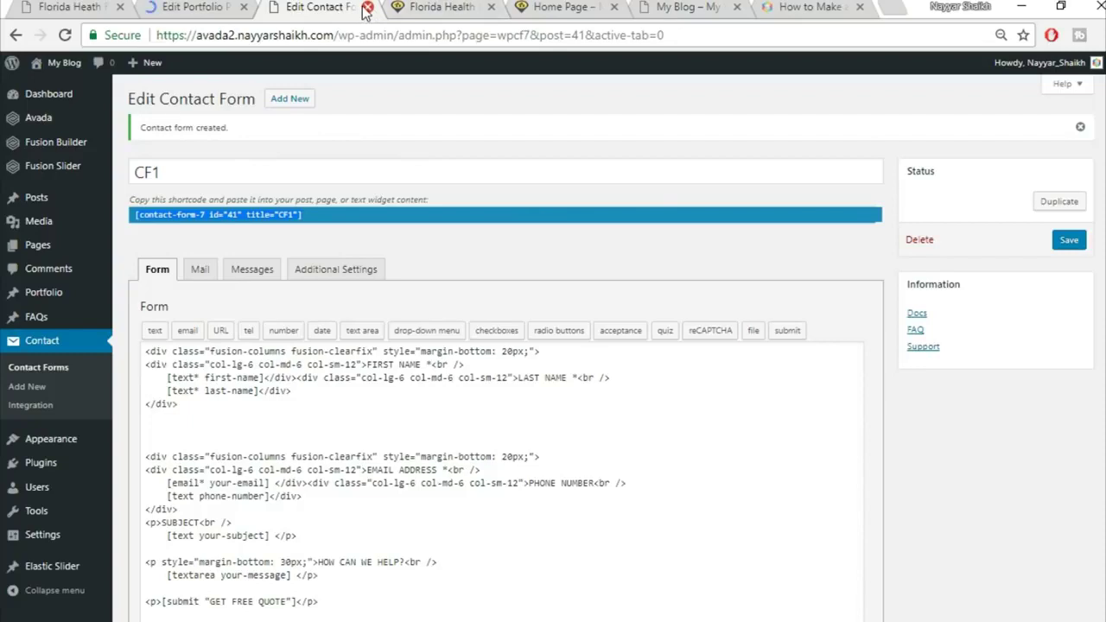
left_click_drag(340, 8, 882, 5)
left_click(311, 7)
left_click(337, 36)
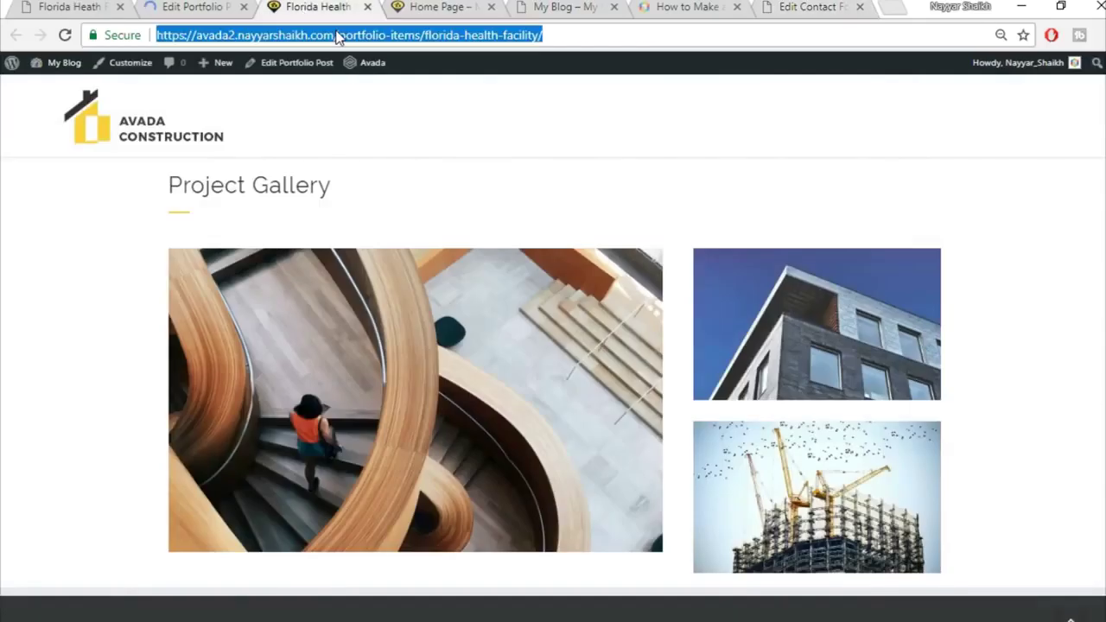
left_click(337, 36)
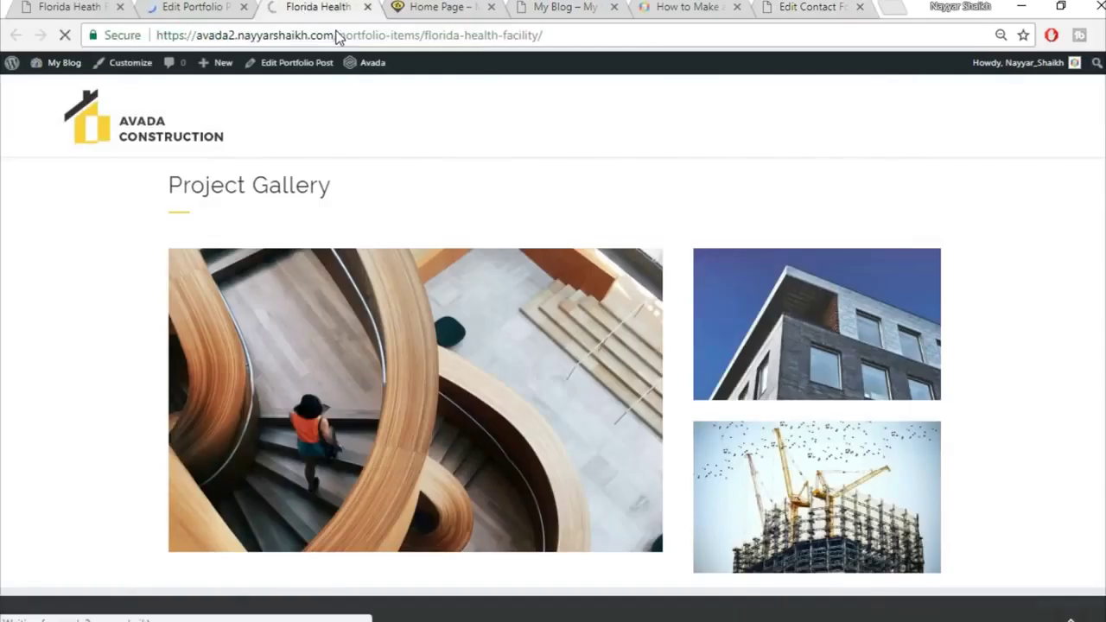
scroll(1080, 322, "down", 3)
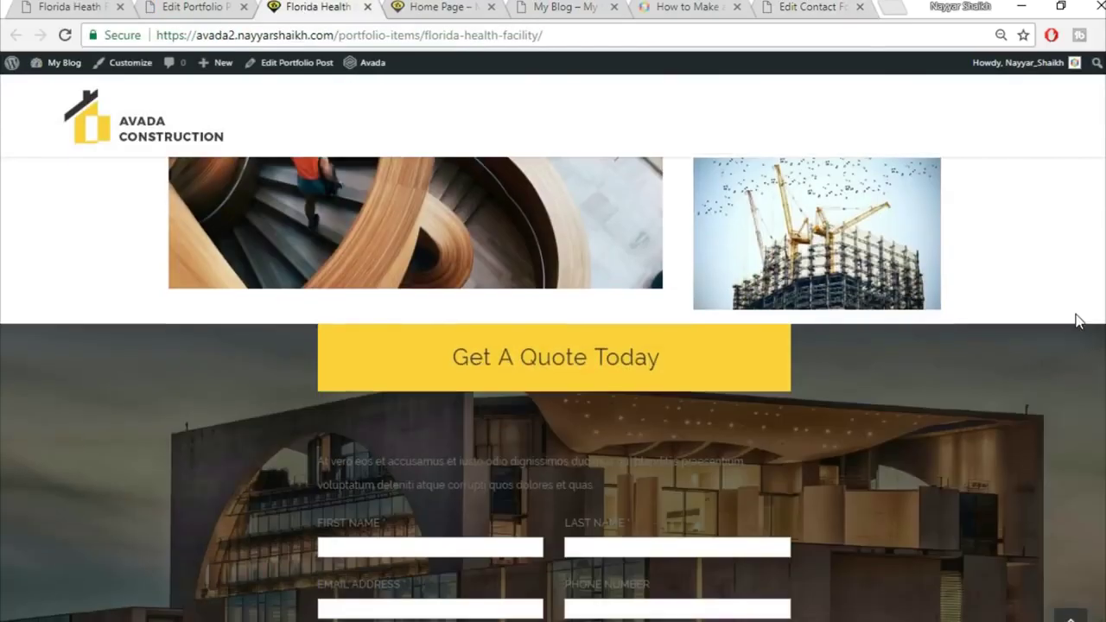
scroll(1079, 321, "down", 1)
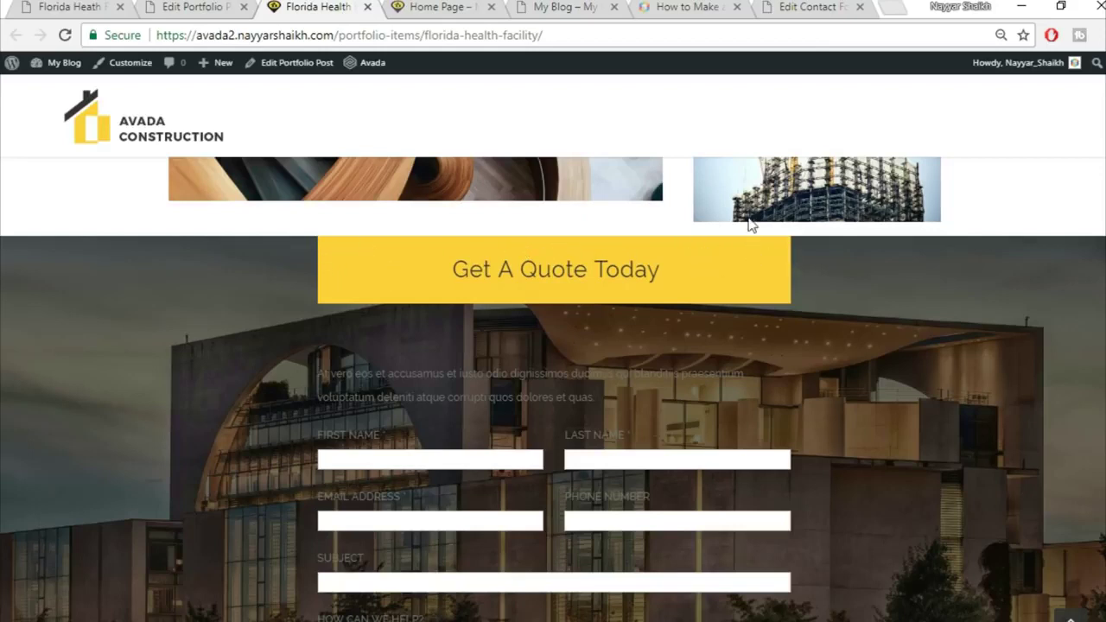
scroll(778, 345, "down", 2)
scroll(760, 363, "up", 2)
Review the demo site's quote form intro text for reference
left_click(190, 7)
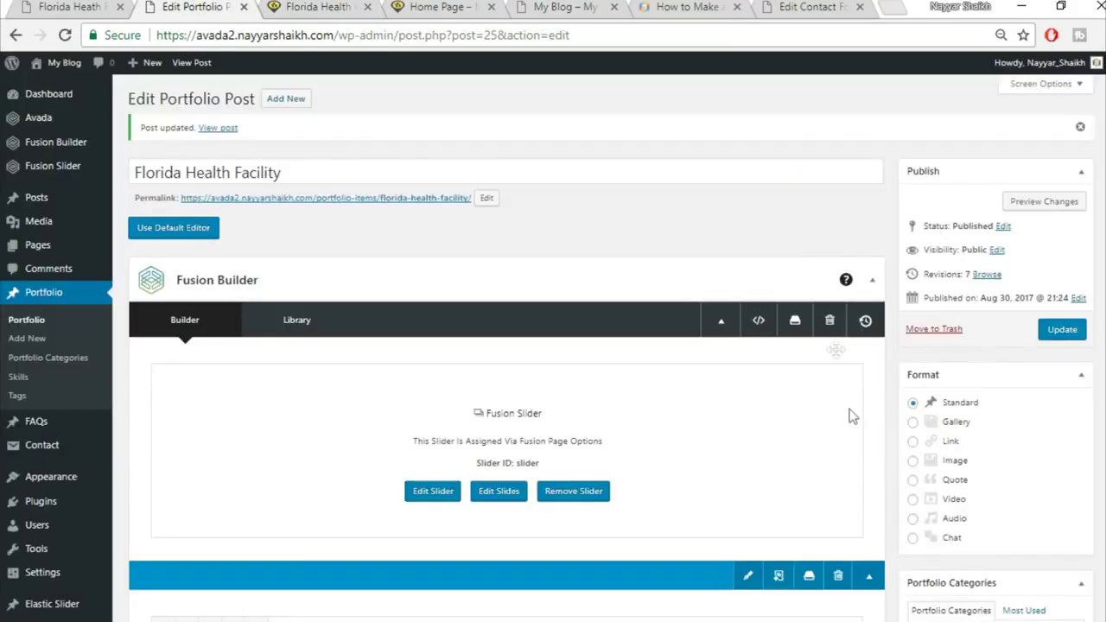
scroll(857, 445, "down", 15)
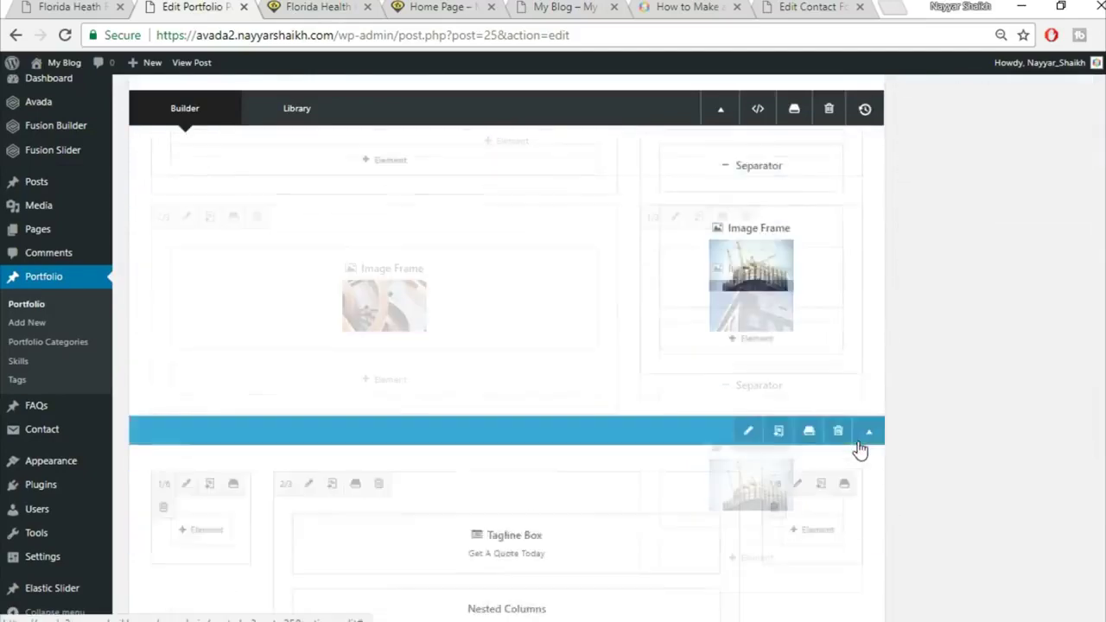
scroll(855, 445, "down", 1)
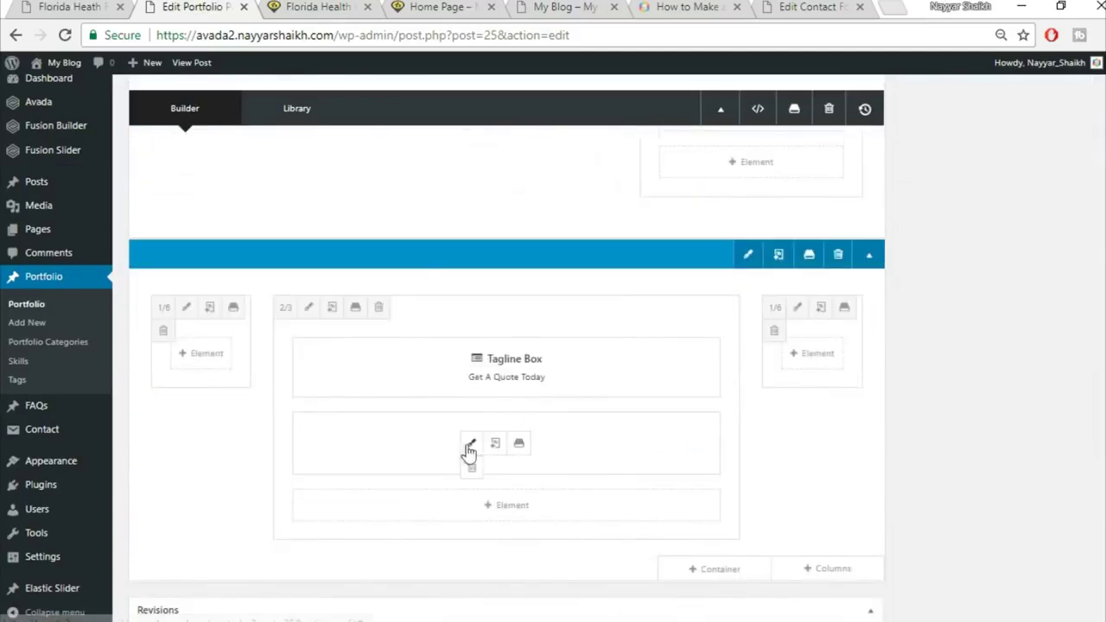
left_click(44, 6)
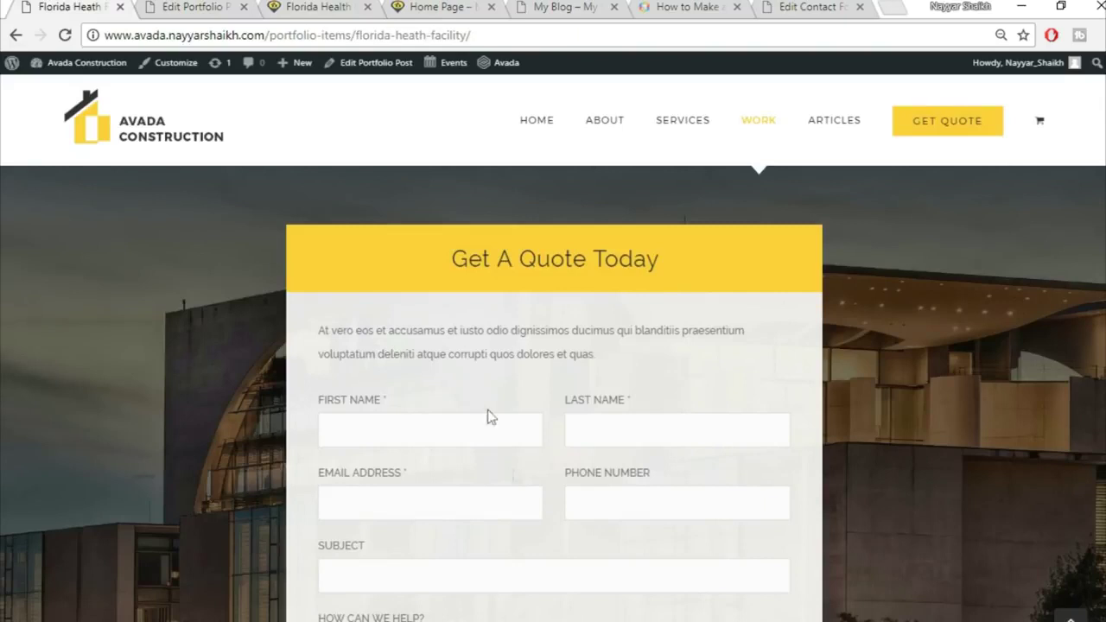
left_click_drag(330, 330, 550, 329)
left_click(509, 424)
left_click(156, 6)
Give the Nested Columns inner column a #f5f5f5 background, save both dialogs, and update the post
mouse_move(469, 459)
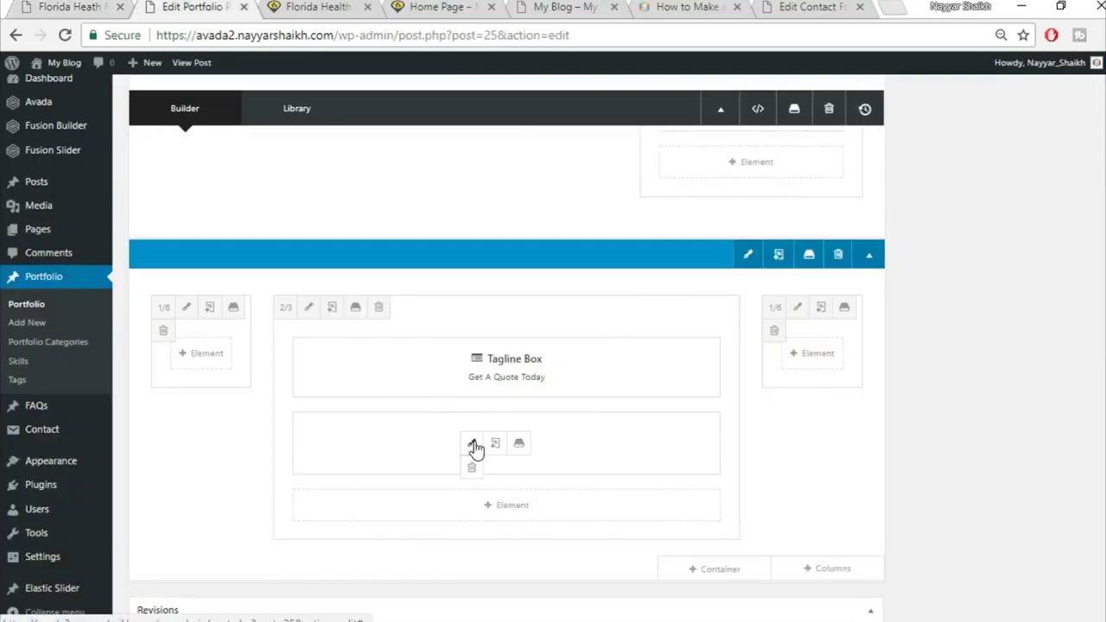
left_click(471, 446)
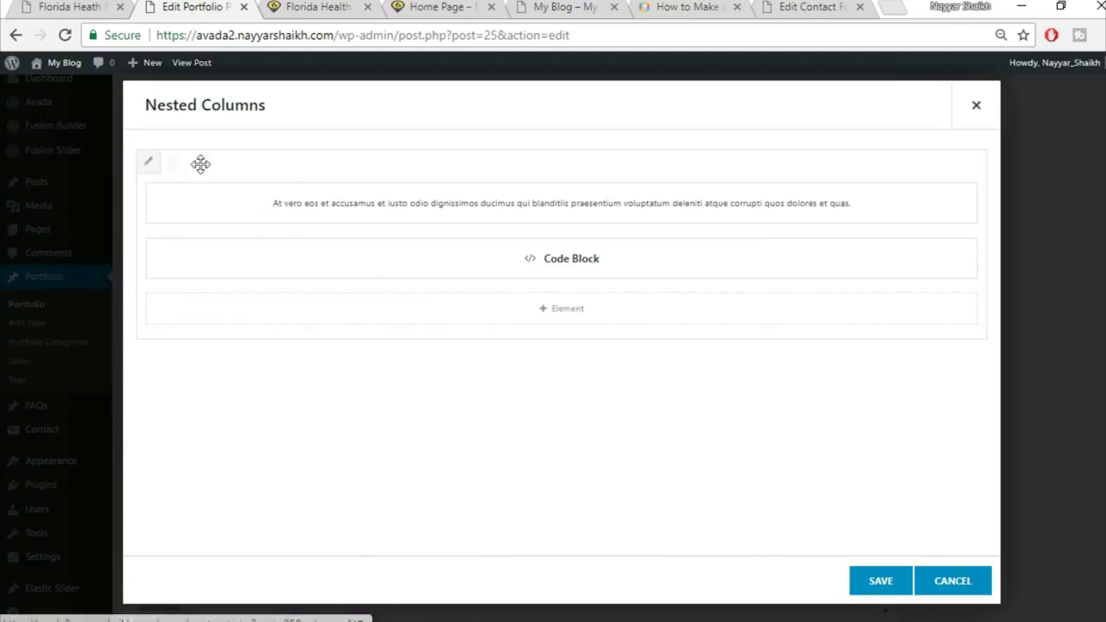
left_click(149, 165)
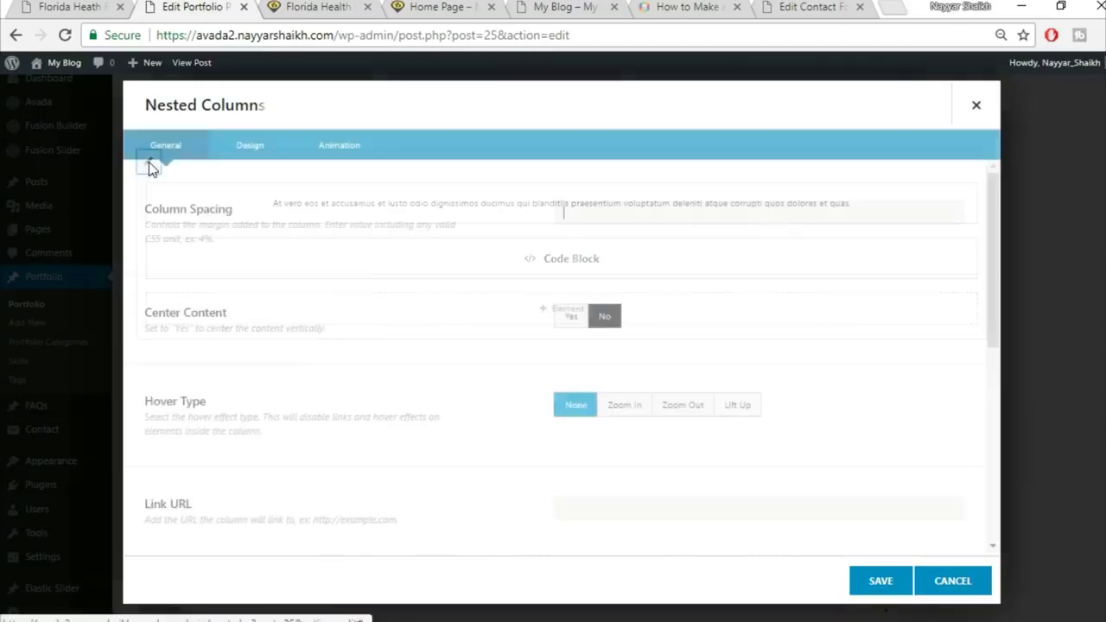
left_click(250, 147)
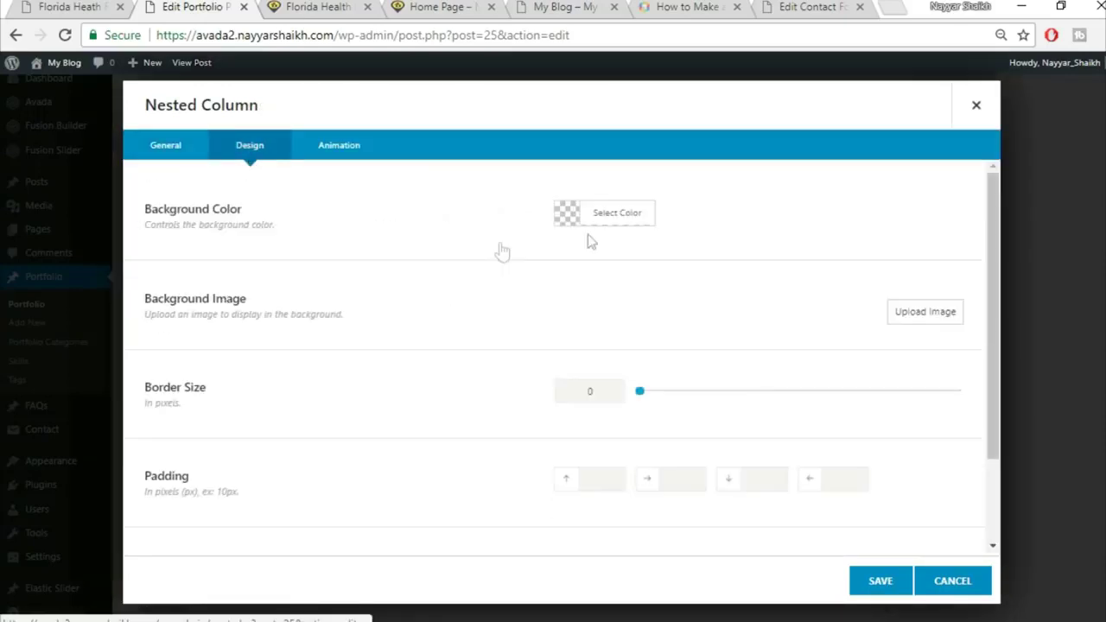
left_click(627, 215)
left_click(730, 245)
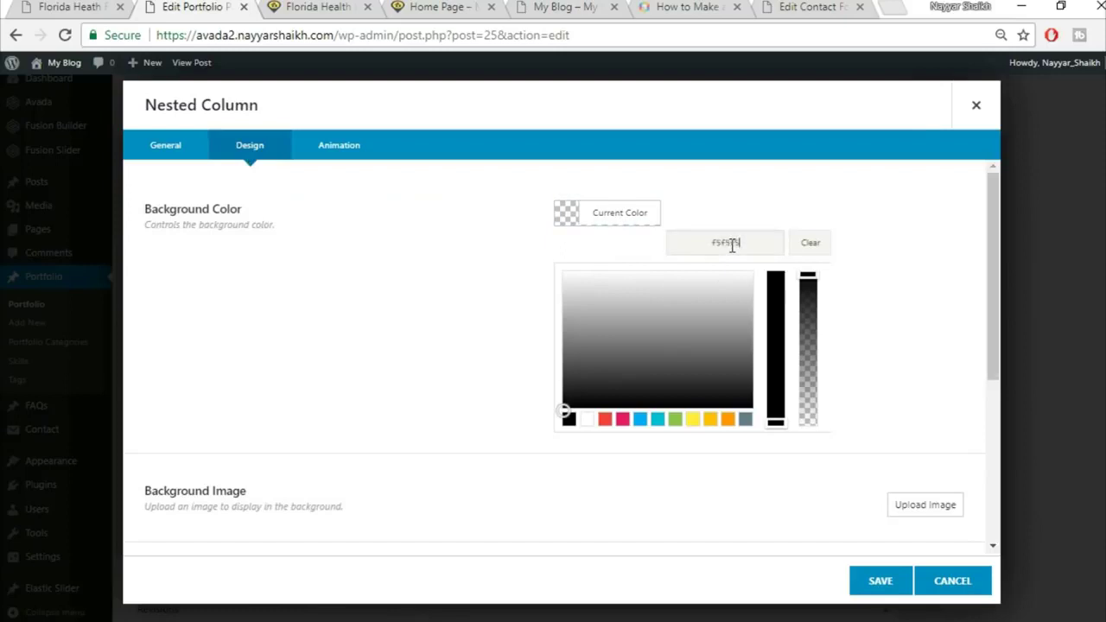
type("f5f5f5")
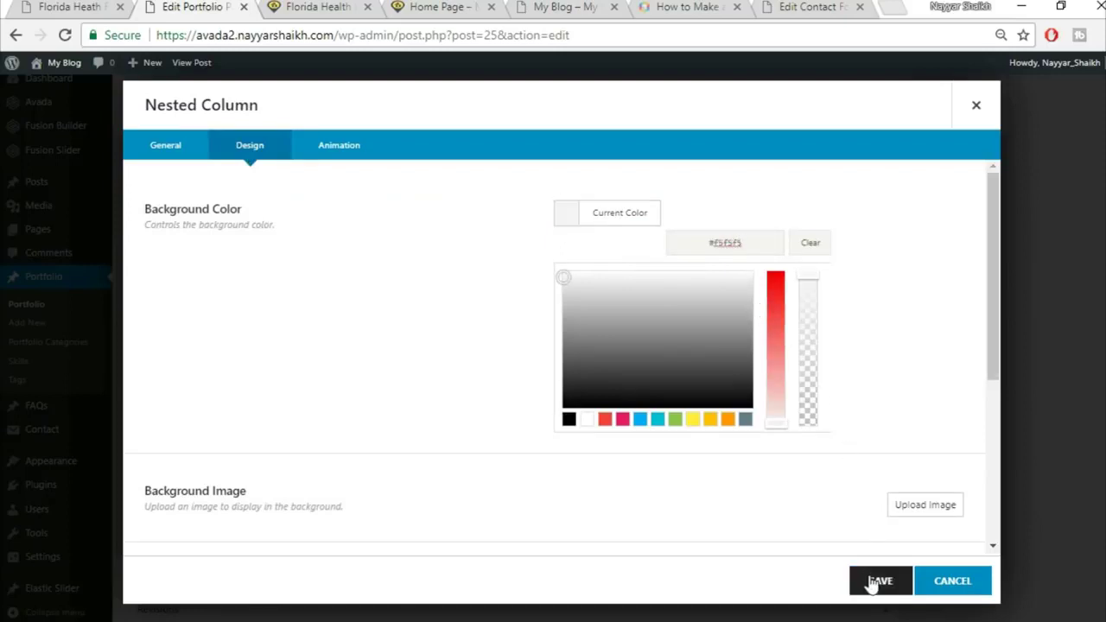
left_click(874, 584)
left_click(878, 581)
scroll(994, 302, "up", 10)
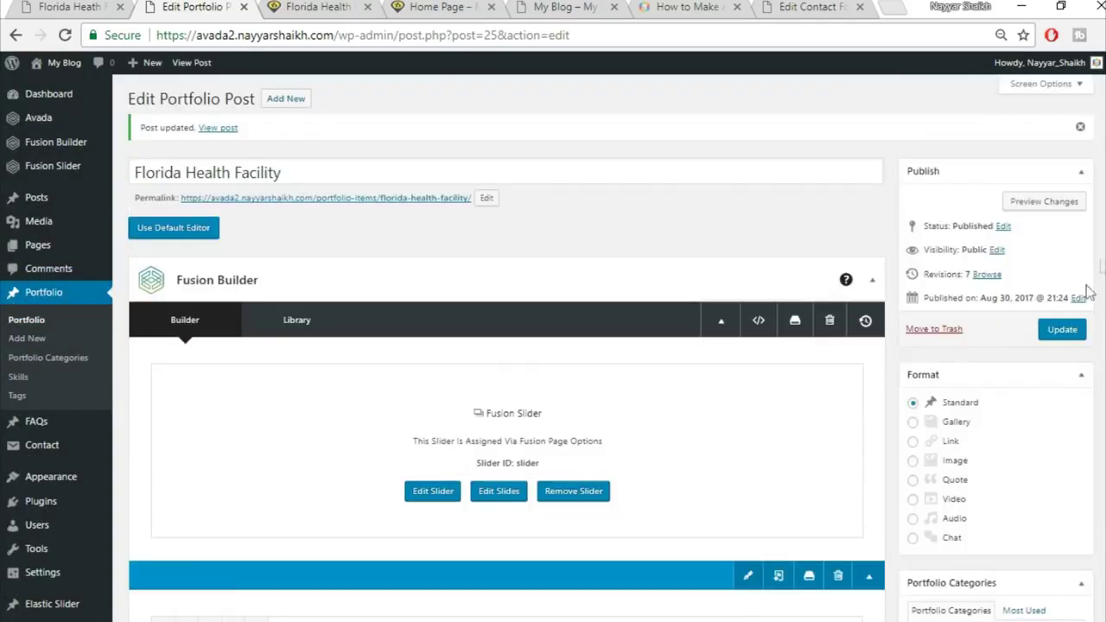
left_click(1062, 329)
Reload the live page and scroll through the quote form on its light grey panel
left_click(331, 6)
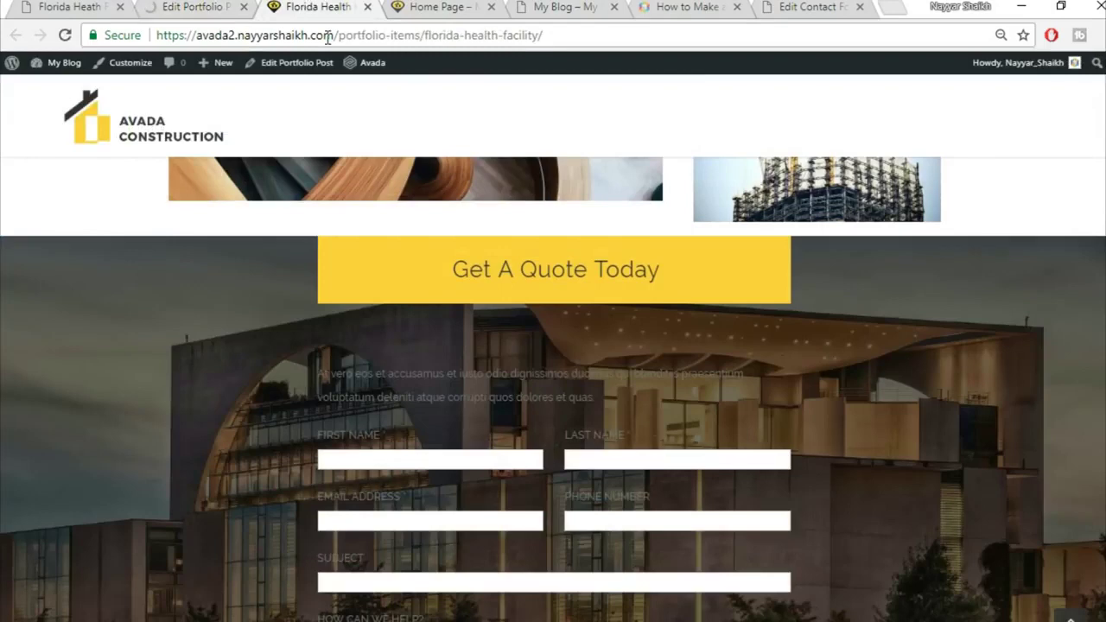
left_click(329, 39)
key("Return")
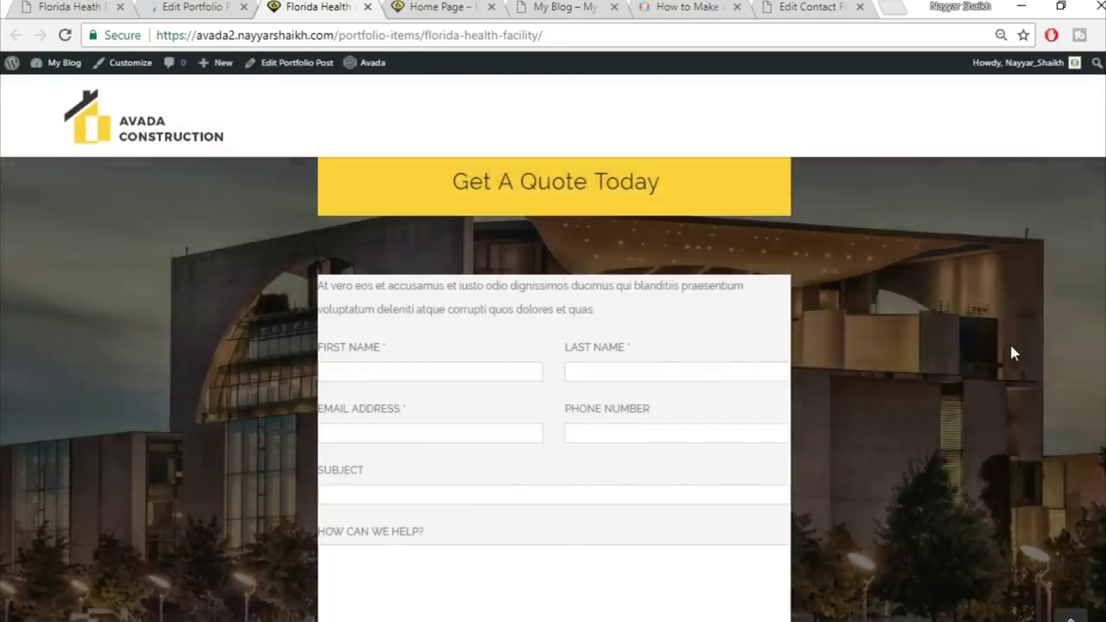
scroll(1013, 353, "down", 1)
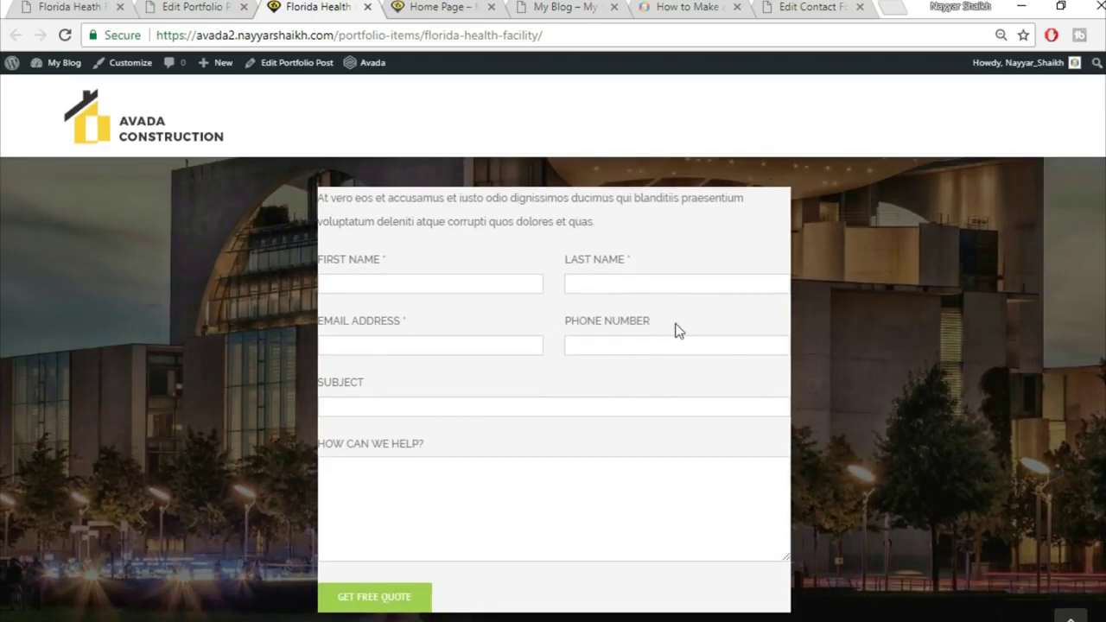
scroll(676, 321, "up", 2)
scroll(907, 348, "down", 3)
scroll(844, 378, "up", 3)
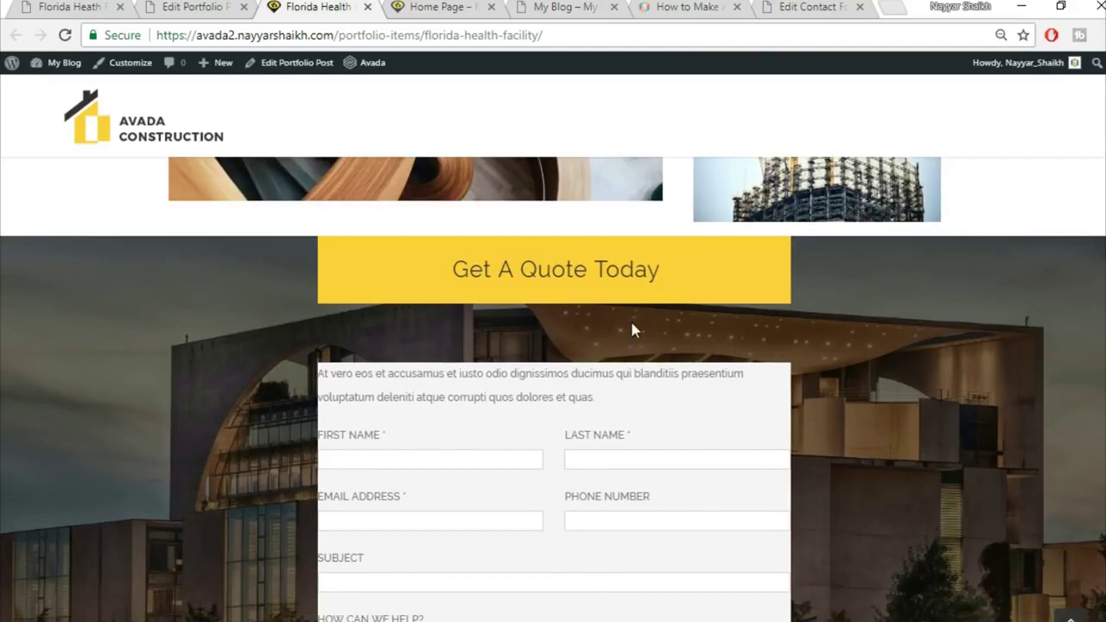
scroll(448, 373, "down", 1)
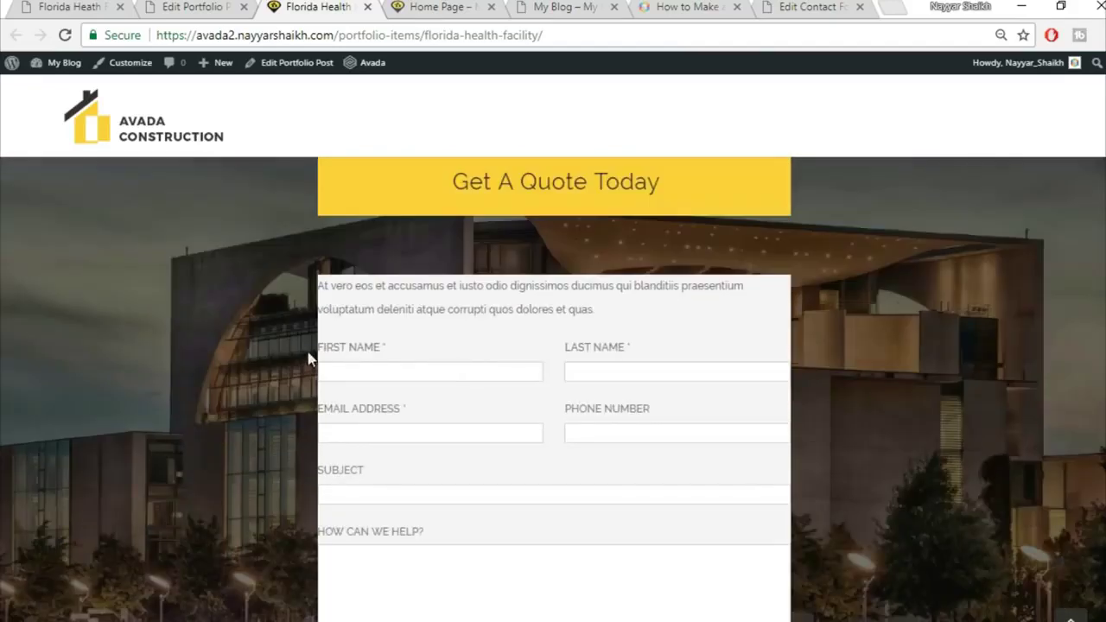
scroll(759, 240, "up", 1)
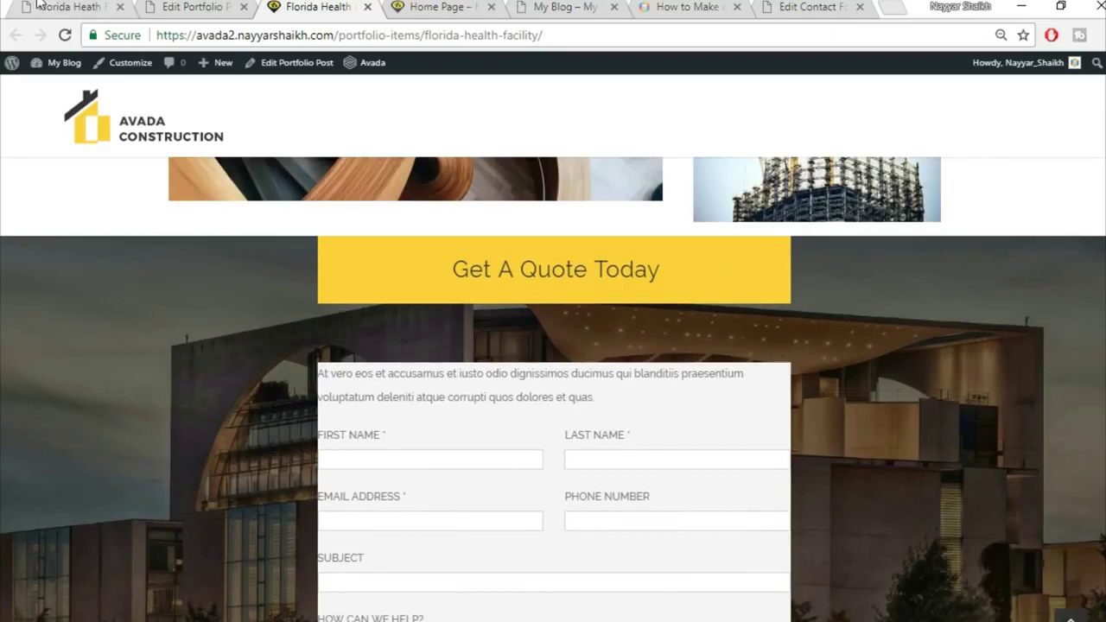
Compare against the demo site's quote form, then return to the portfolio post editor
left_click(69, 6)
scroll(570, 275, "up", 2)
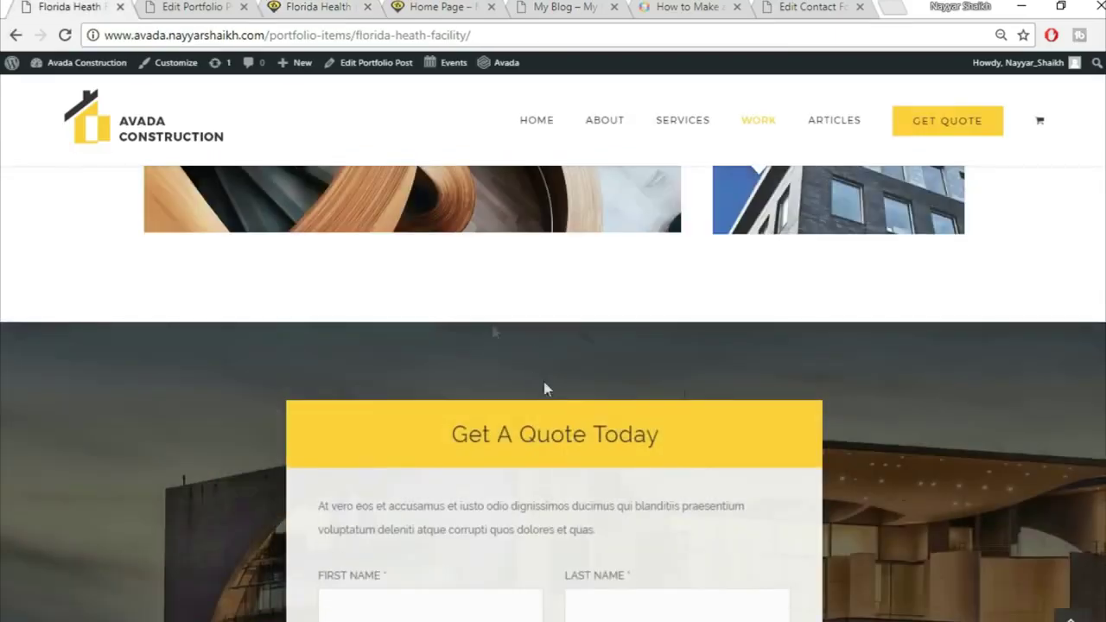
left_click(211, 7)
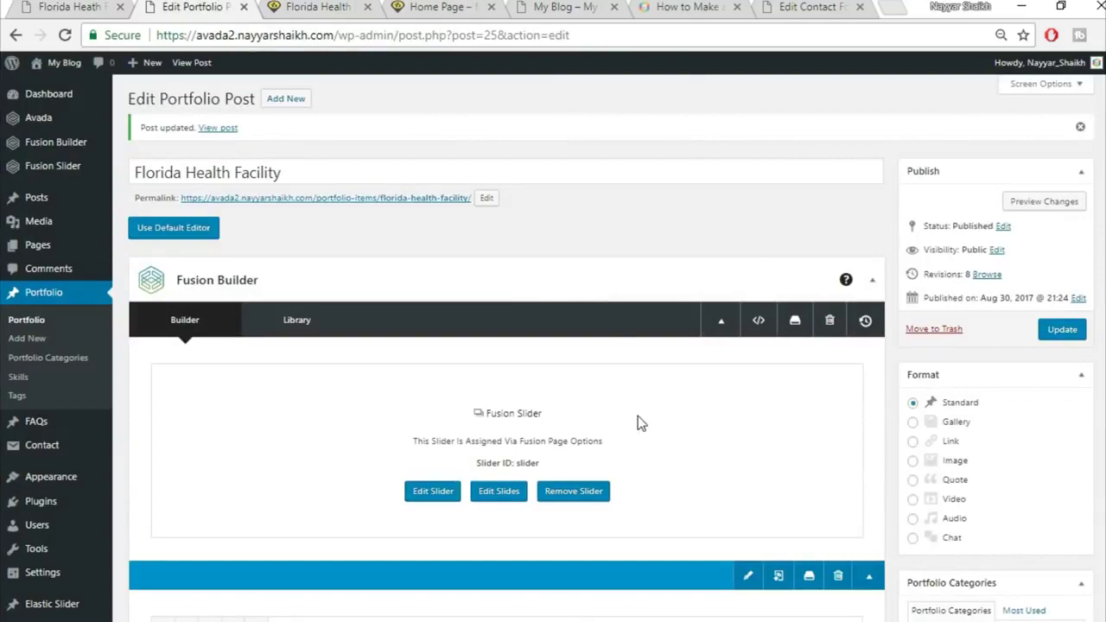
scroll(640, 423, "down", 10)
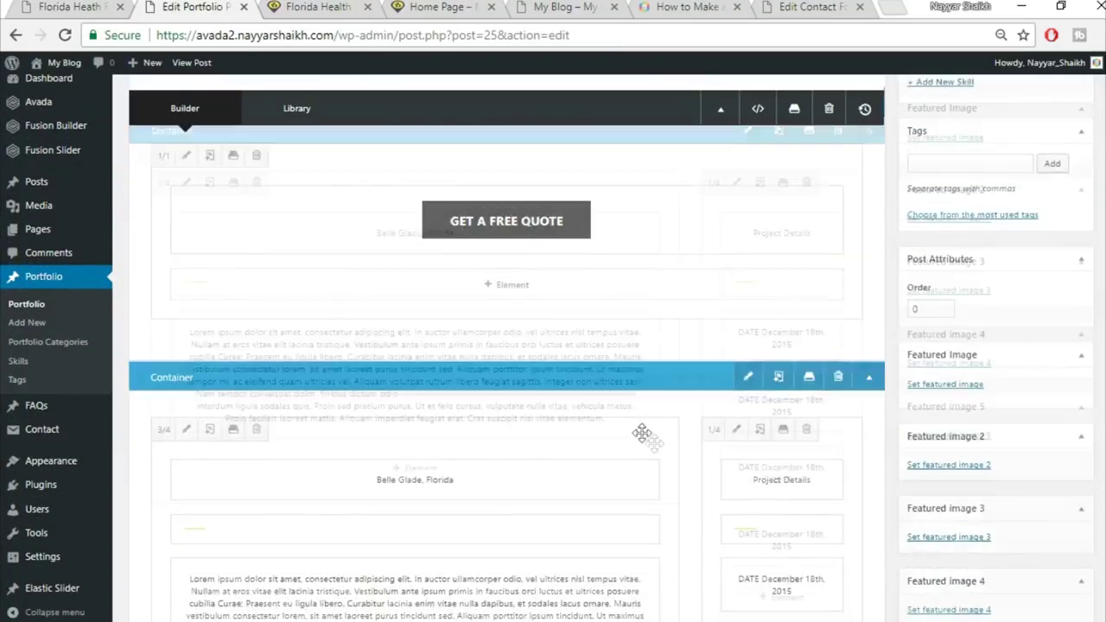
scroll(641, 432, "down", 5)
scroll(659, 447, "down", 10)
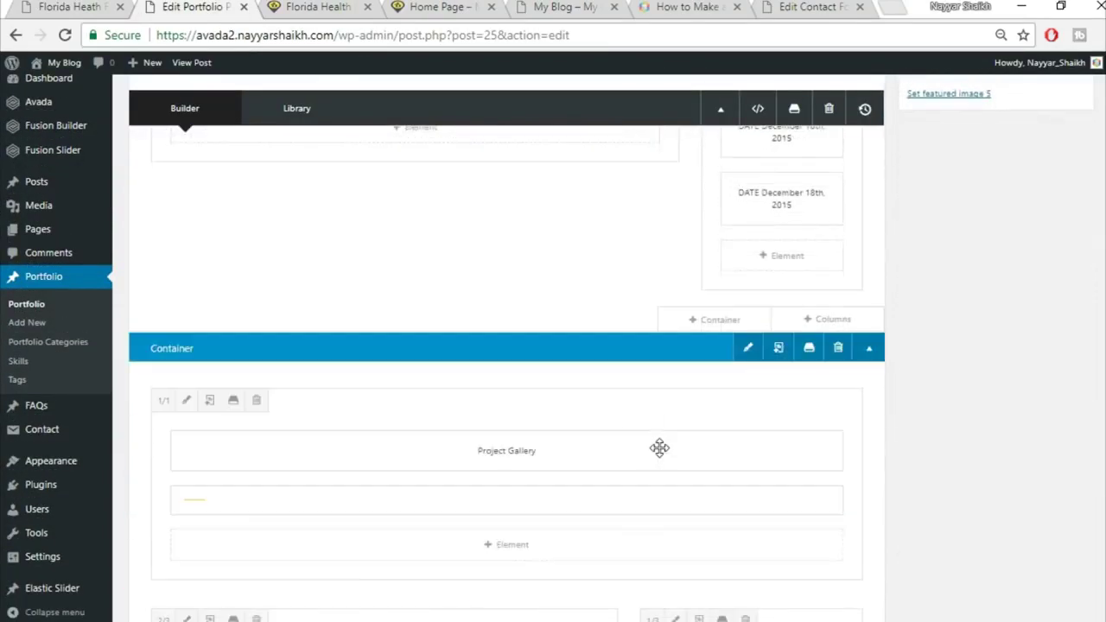
scroll(662, 449, "up", 5)
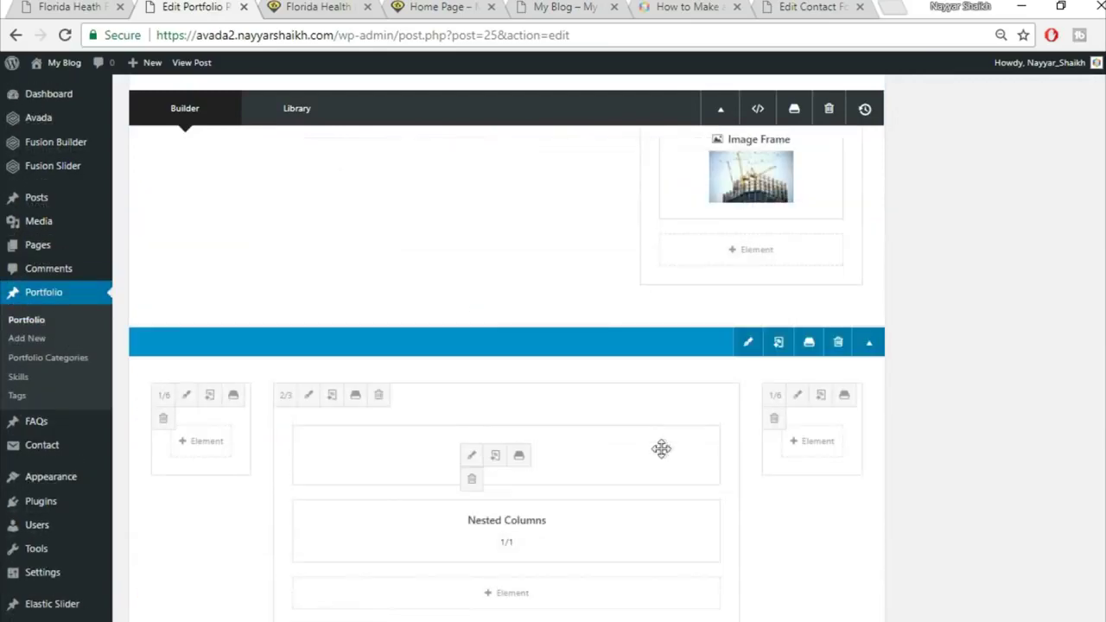
scroll(758, 474, "down", 1)
mouse_move(469, 376)
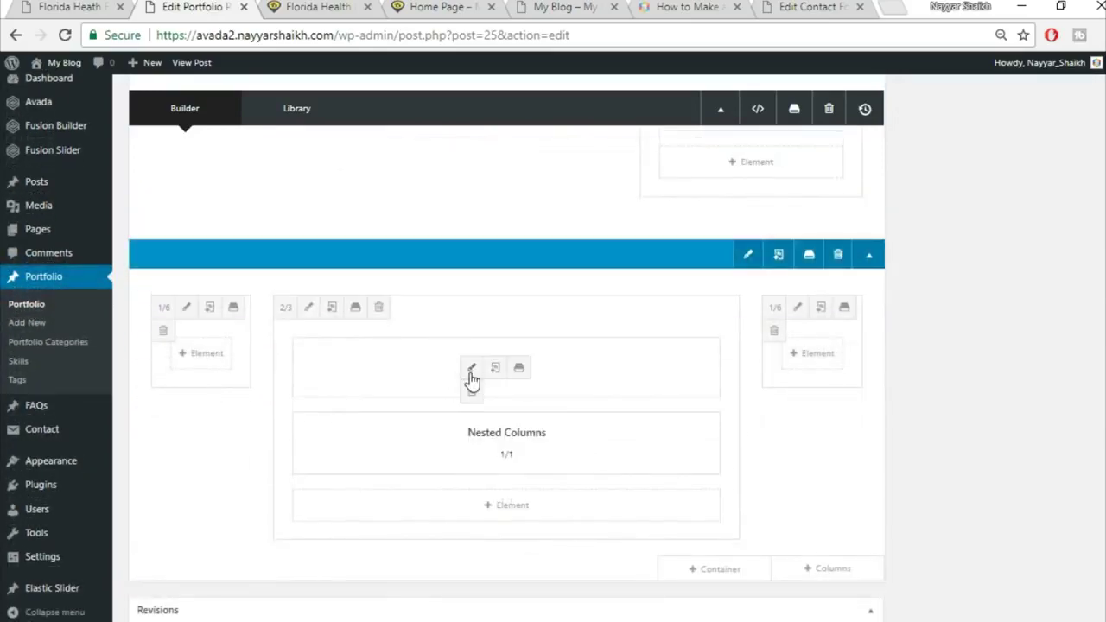
left_click(470, 372)
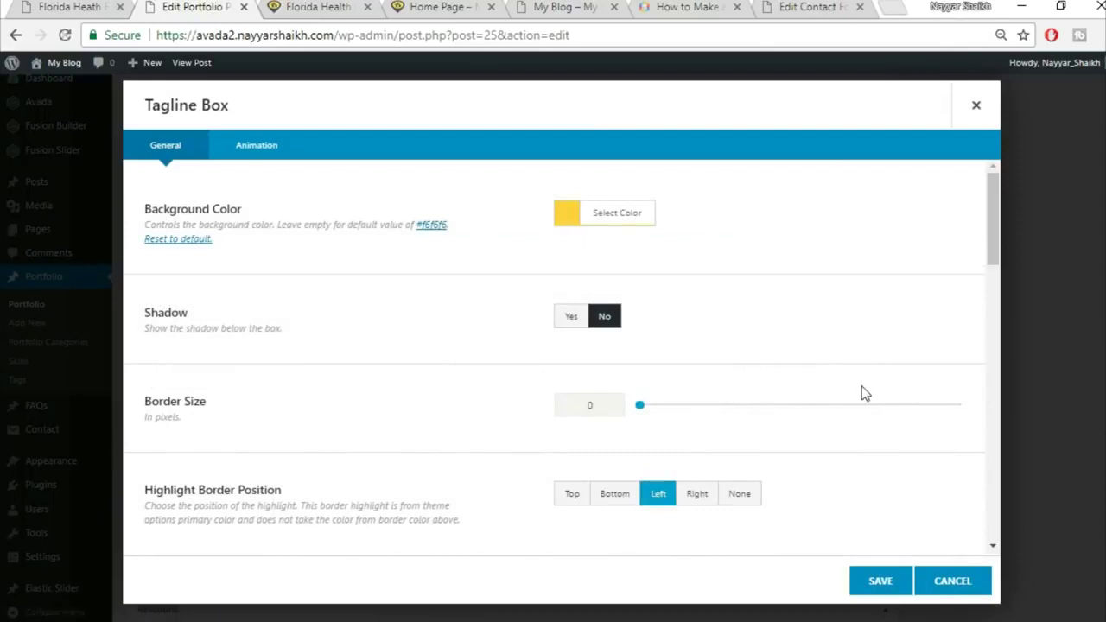
scroll(864, 393, "down", 10)
scroll(595, 222, "down", 1)
scroll(593, 234, "up", 1)
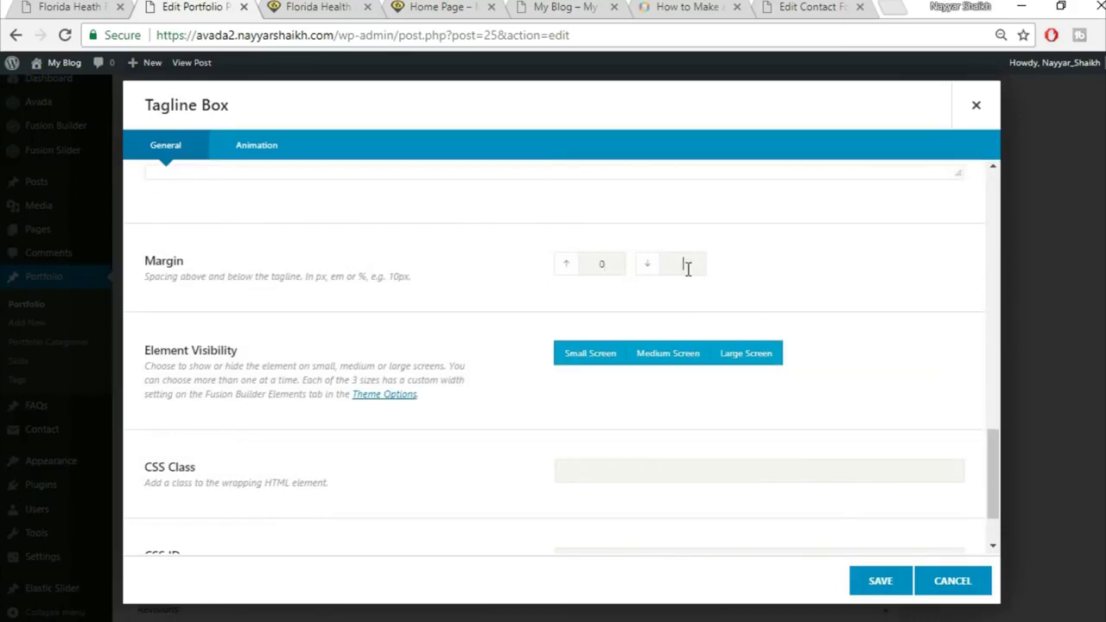
left_click(904, 583)
left_click(337, 5)
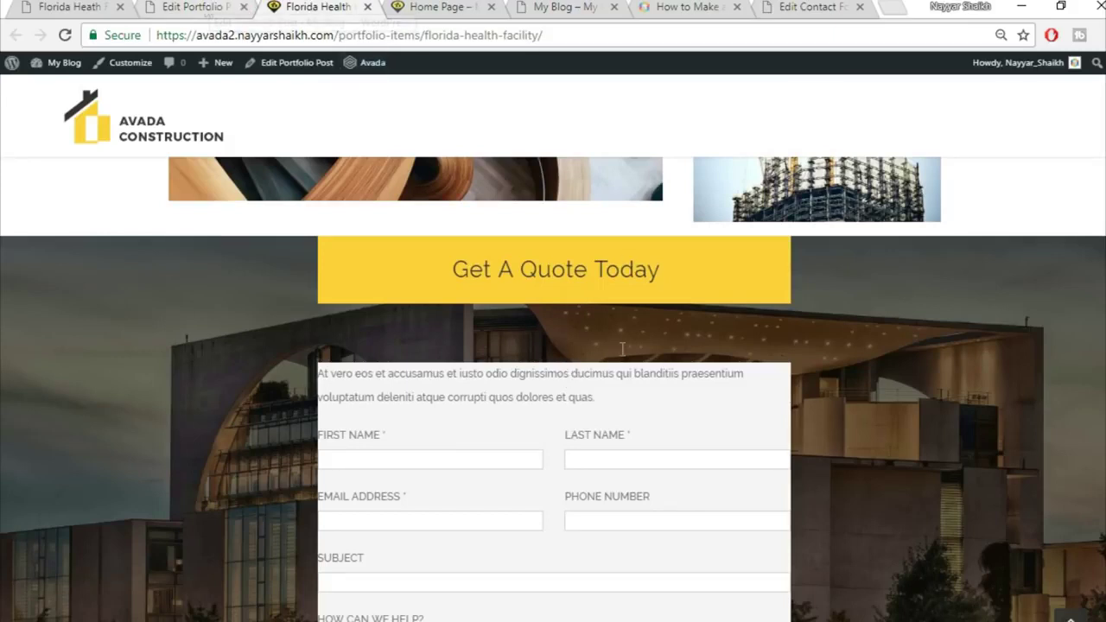
left_click(211, 6)
mouse_move(528, 440)
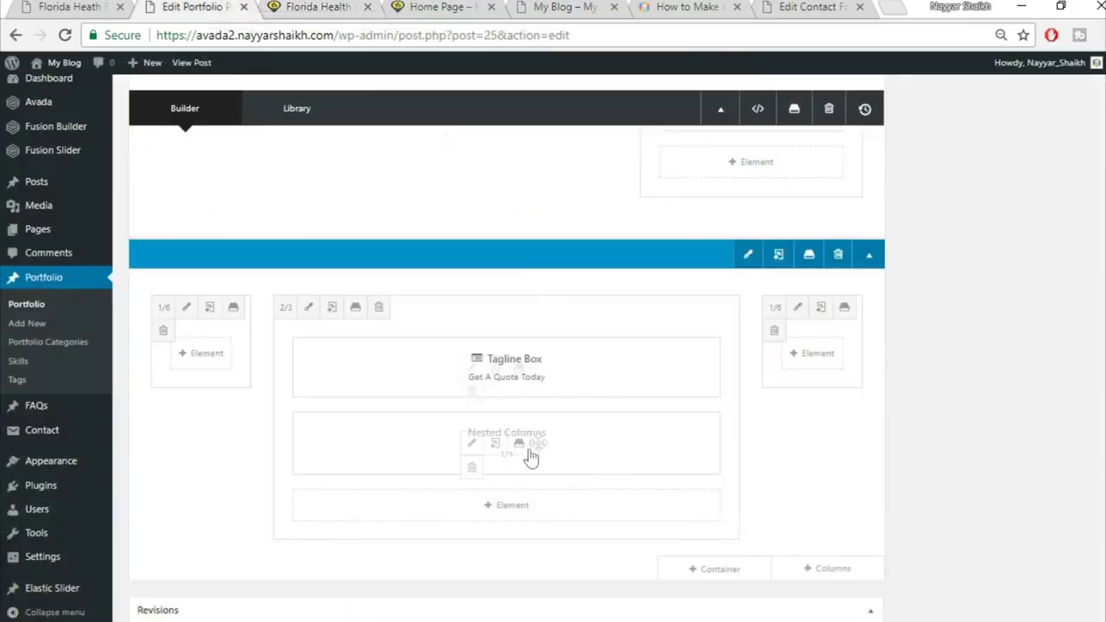
In the nested column's Design settings, enter 6% padding and a 0 margin
left_click(470, 444)
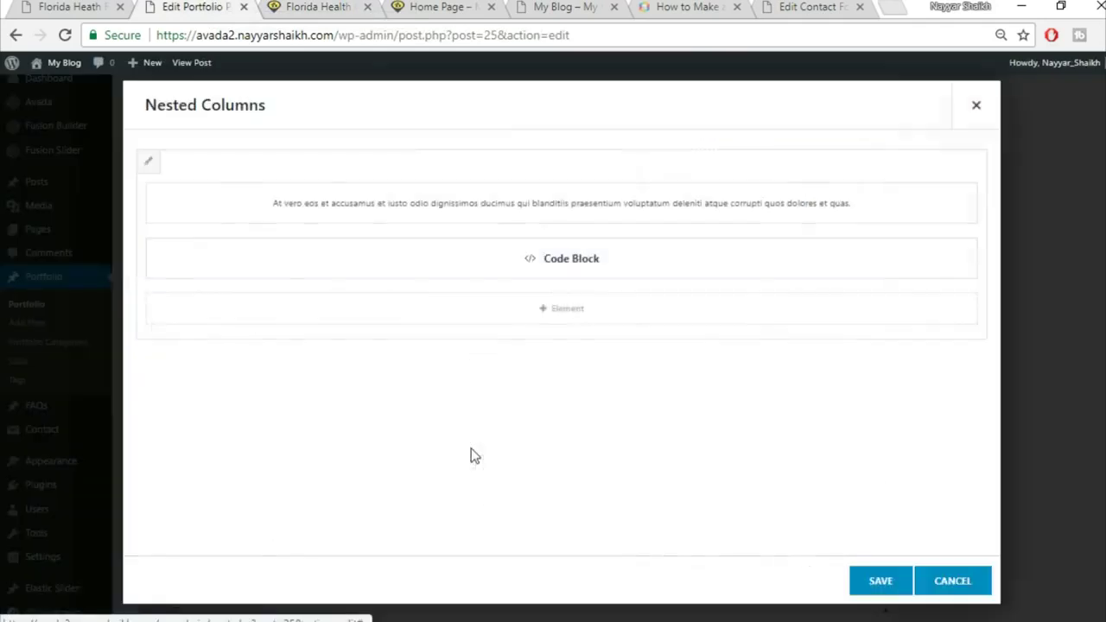
left_click(149, 163)
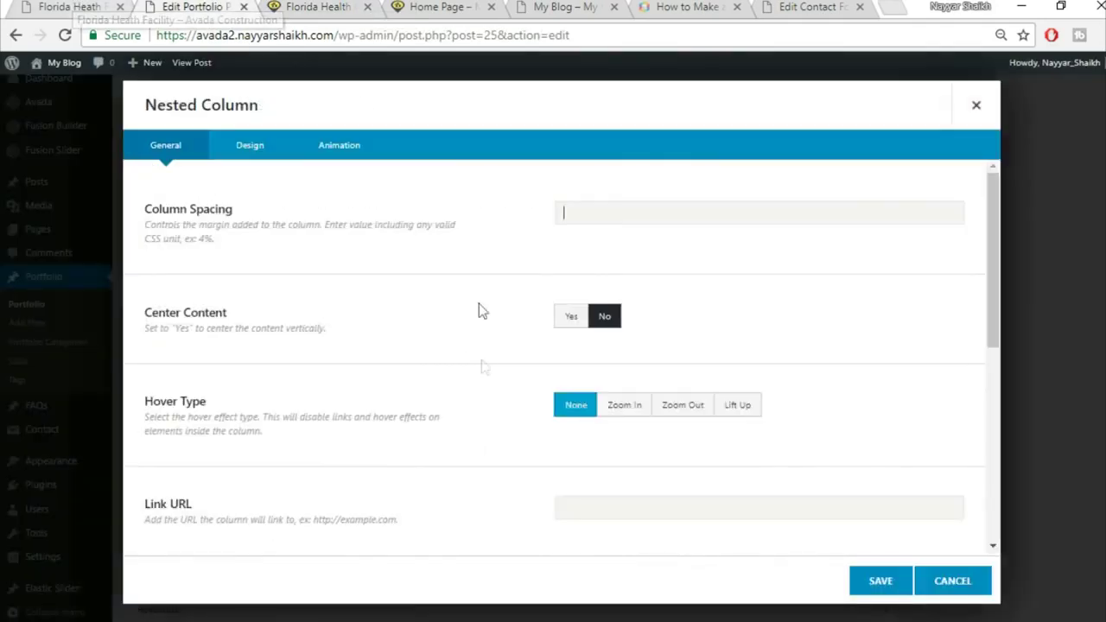
left_click(265, 146)
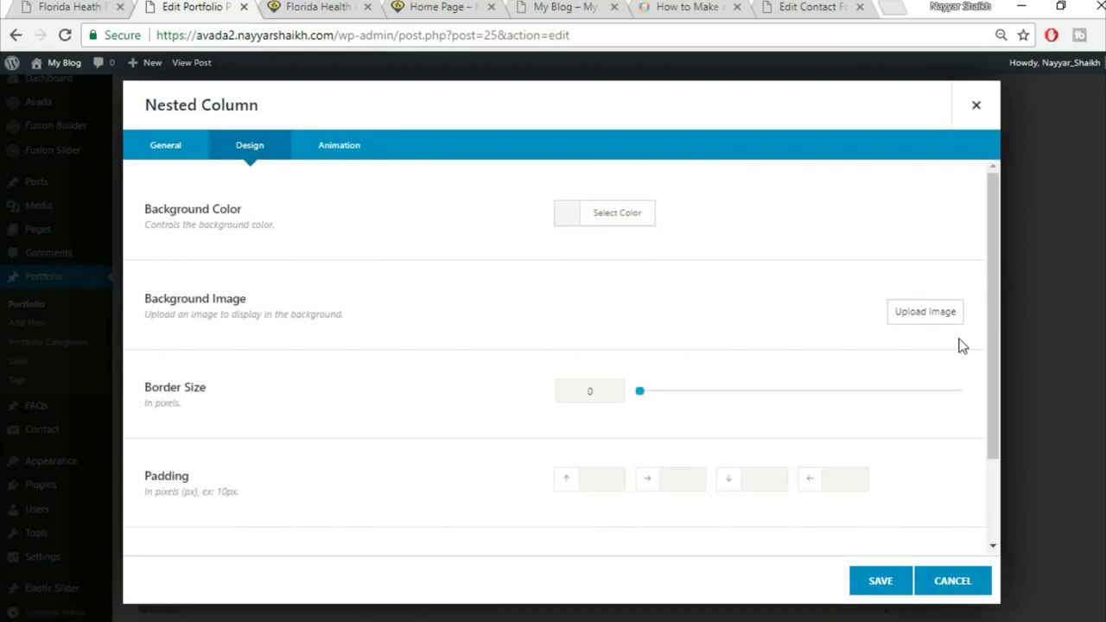
scroll(778, 372, "down", 1)
left_click(596, 396)
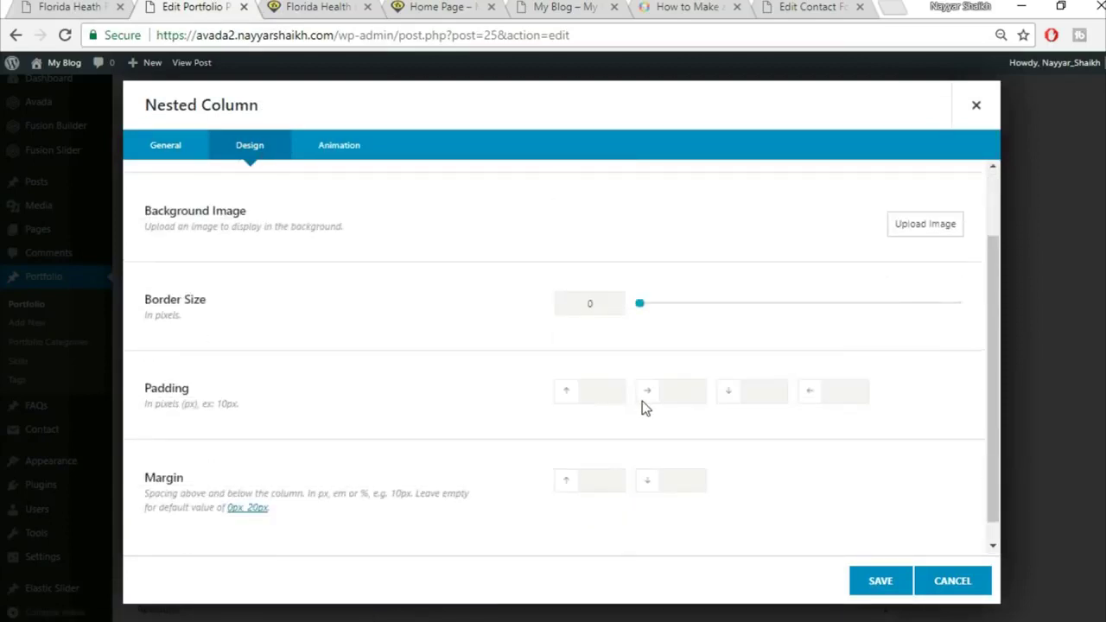
type("6%6%")
key("Tab")
type("6%")
key("Tab")
type("6")
key("Tab")
type("0")
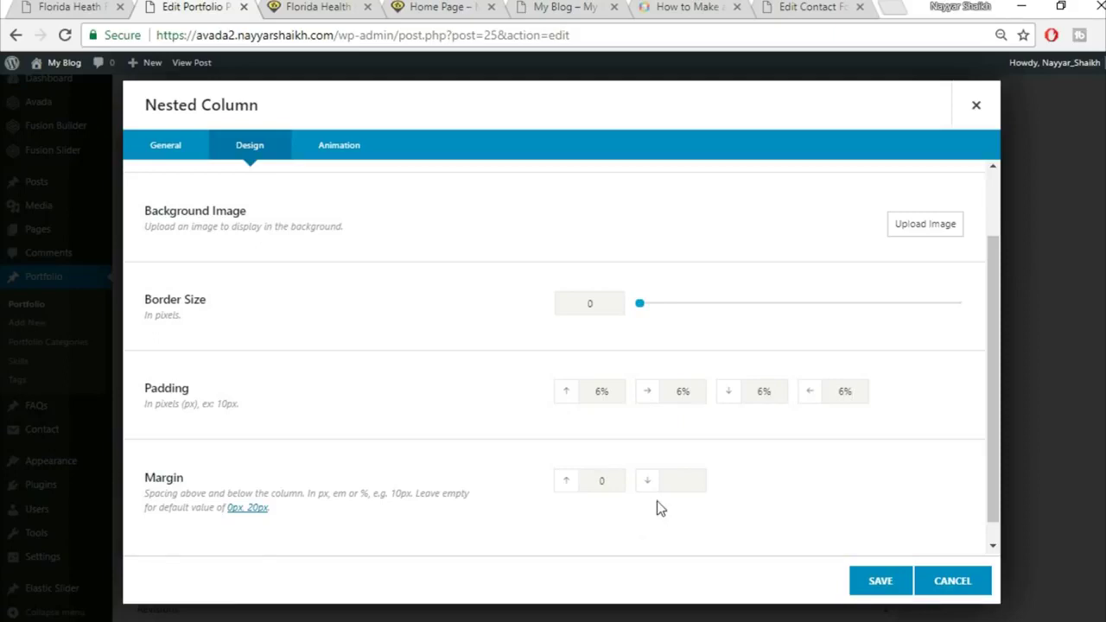
After a glance at the live page, save the nested column and the Nested Columns element
key("ctrl+Tab")
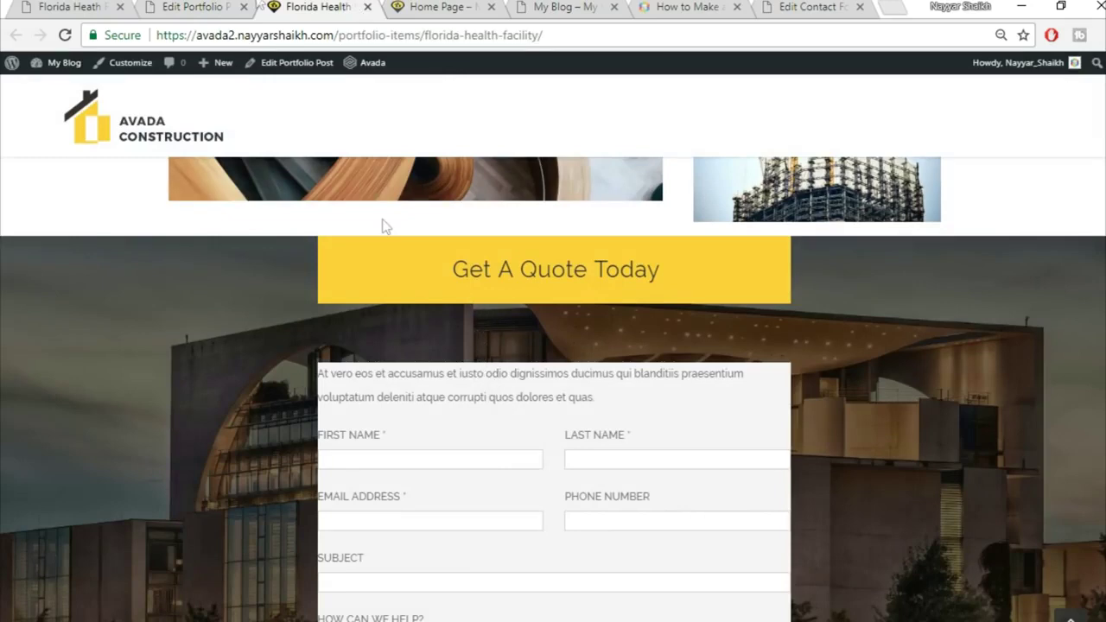
key("ctrl+shift+Tab")
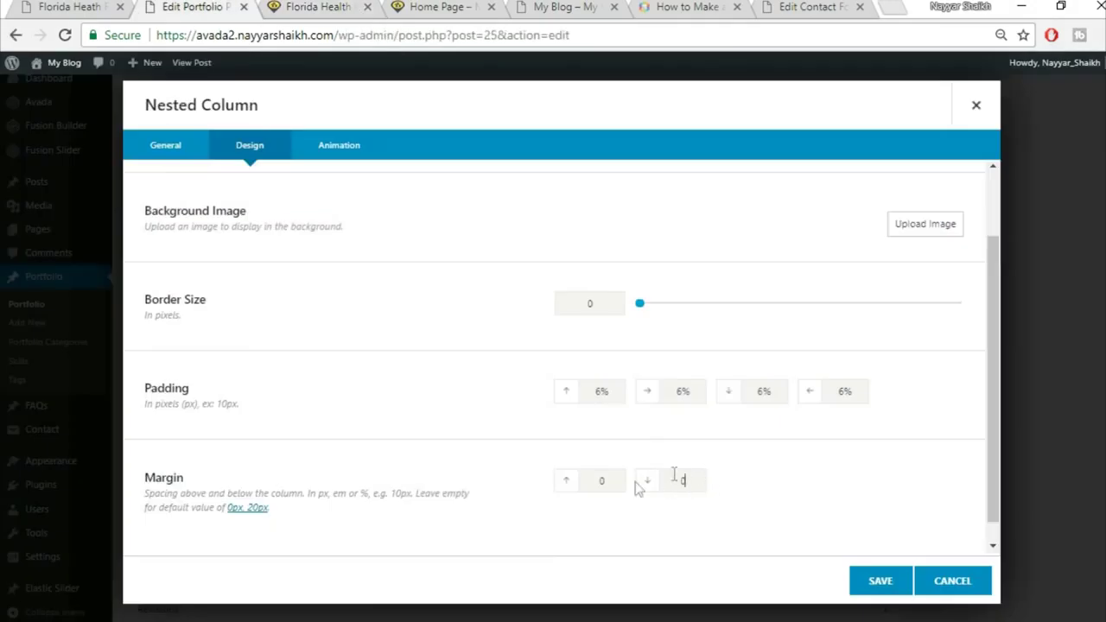
left_click(871, 594)
left_click(887, 592)
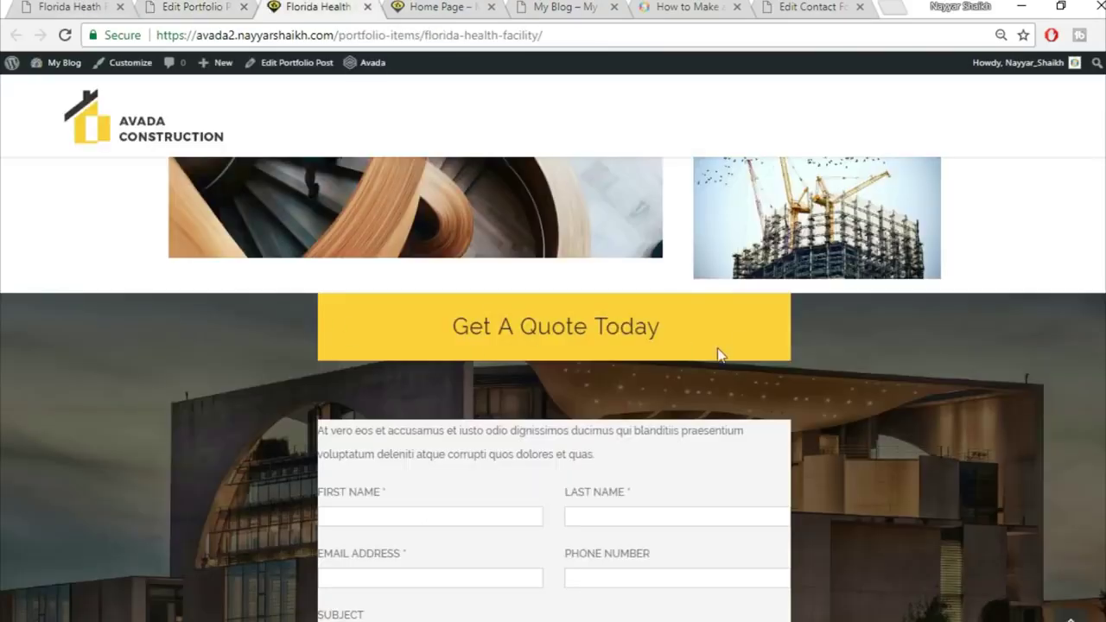
scroll(795, 494, "down", 4)
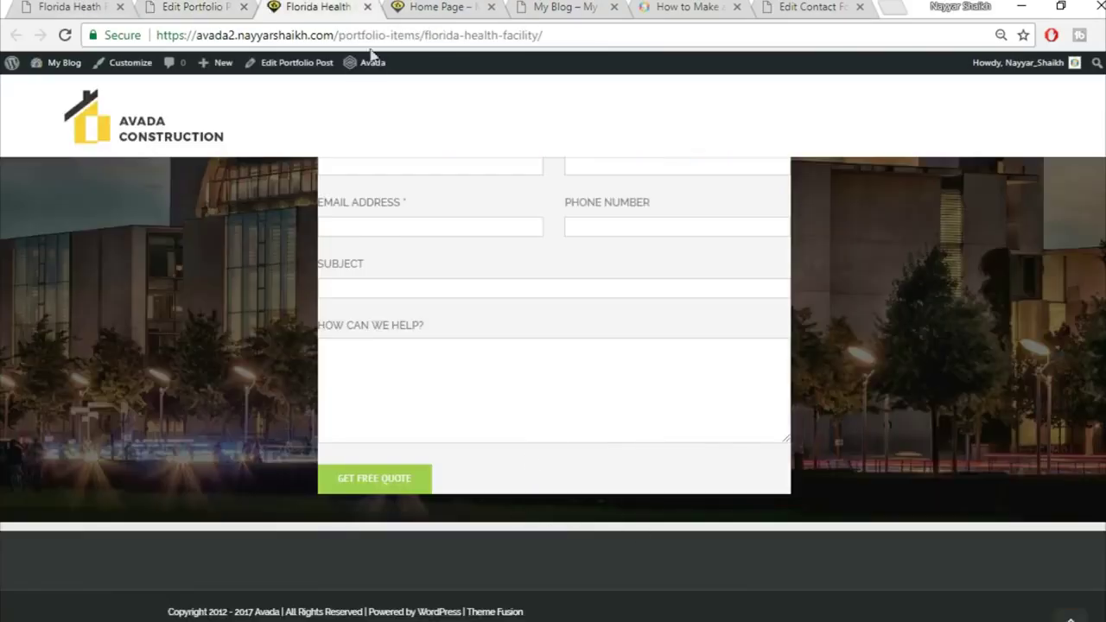
Set the container's top and bottom padding to 6% and save it
left_click(227, 6)
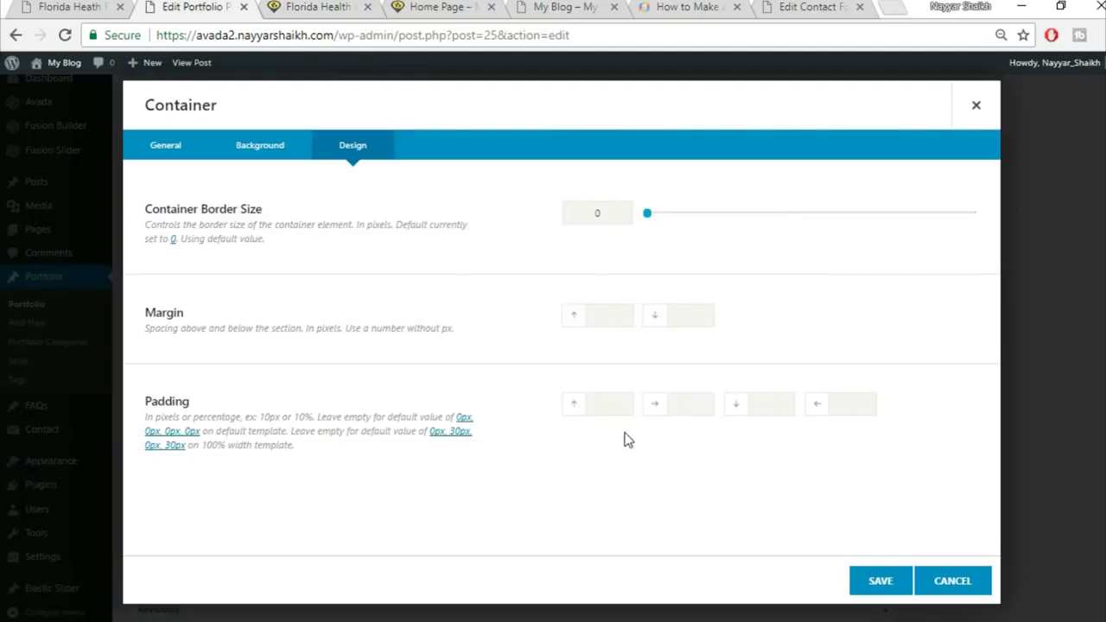
left_click(613, 404)
type("6%")
key("Tab")
key("Tab")
type("6%")
left_click(879, 582)
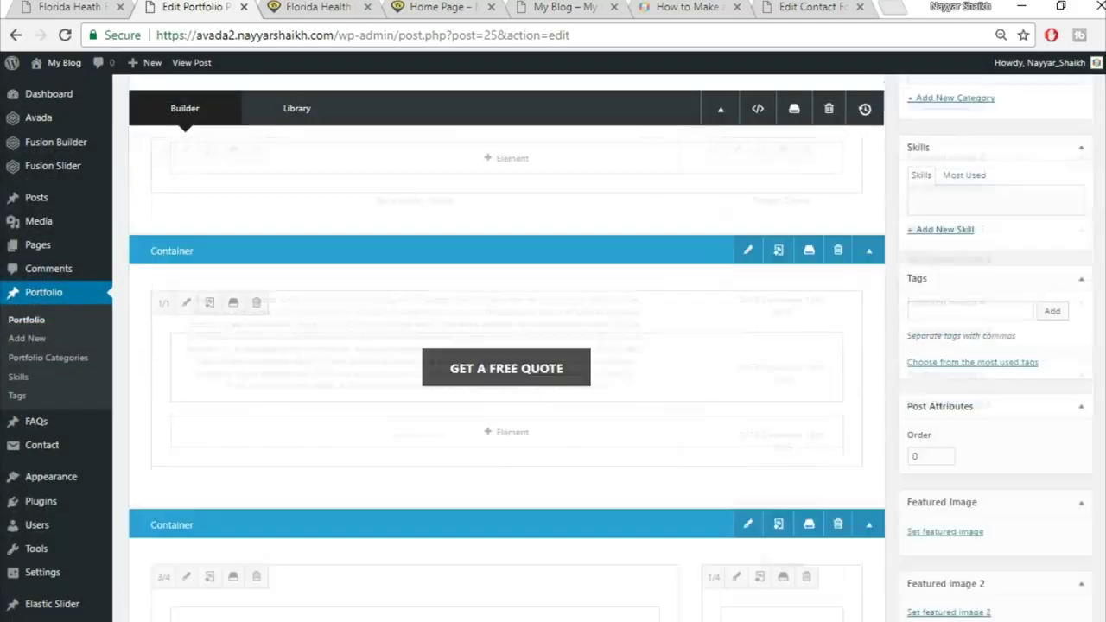
Update the portfolio post and go to the live page's address bar
scroll(1059, 345, "up", 10)
left_click(1060, 337)
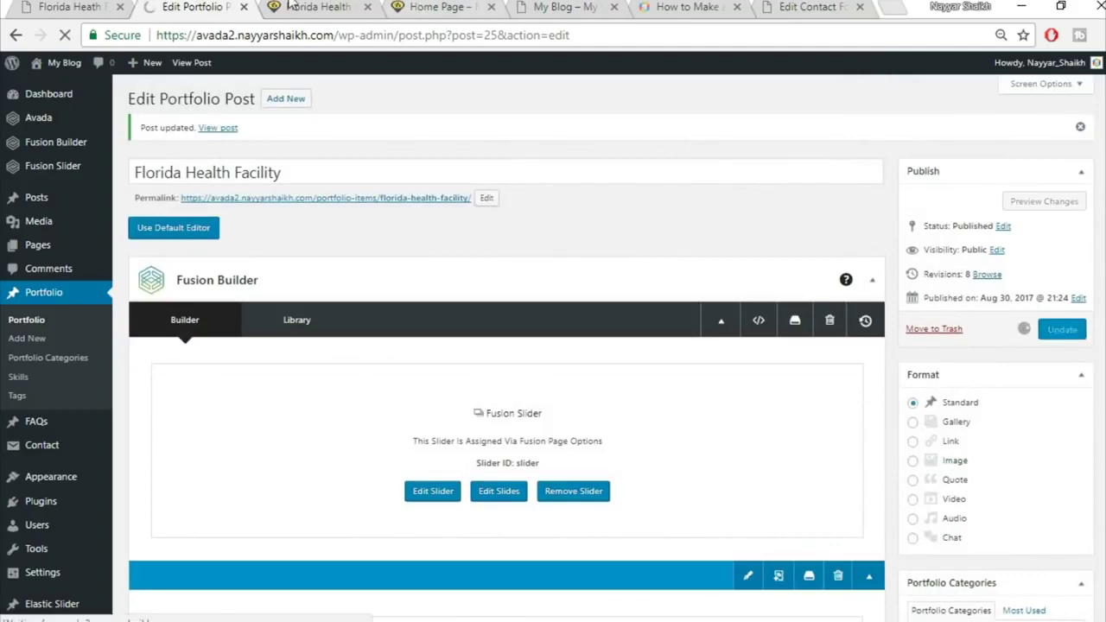
left_click(320, 7)
left_click(353, 36)
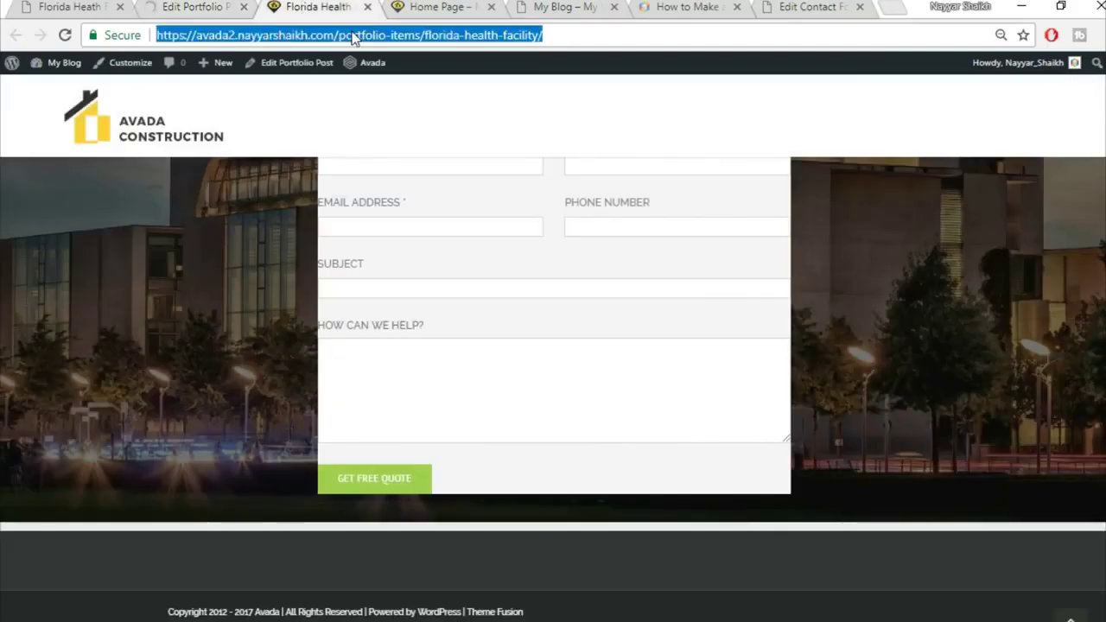
Reload the live Florida Health Facility page and scroll through the padded quote form
left_click(352, 35)
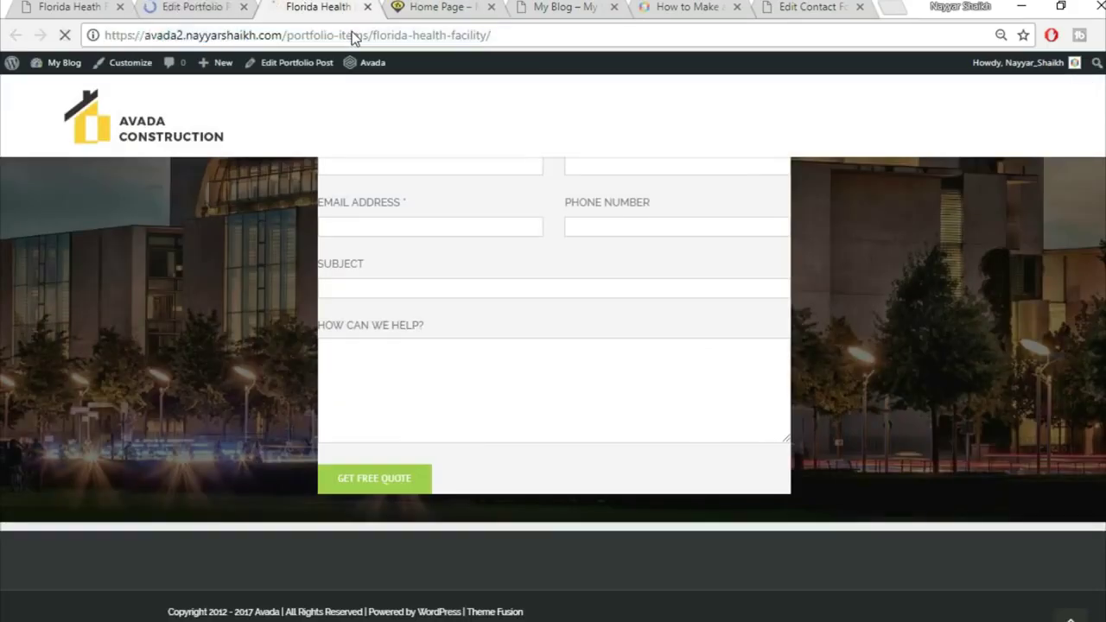
key("Return")
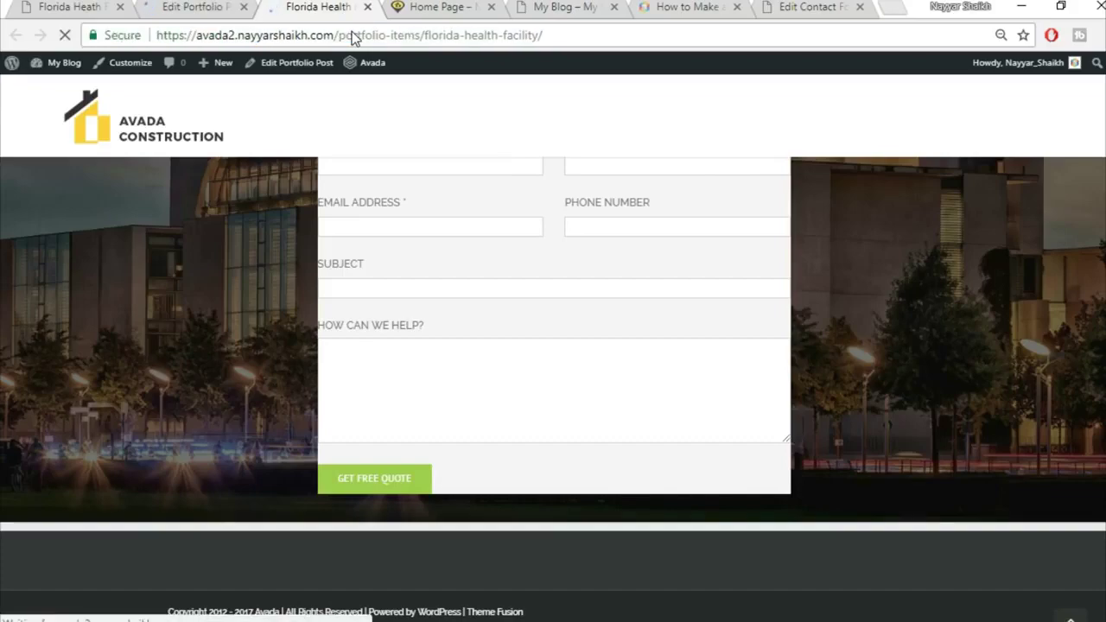
scroll(966, 405, "down", 5)
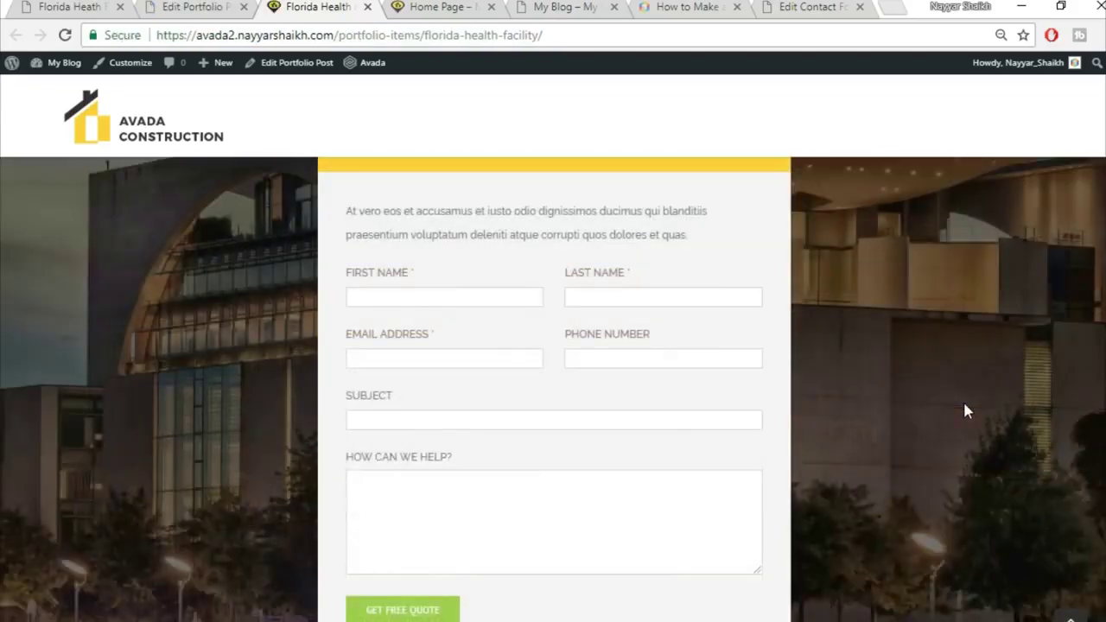
scroll(965, 404, "up", 5)
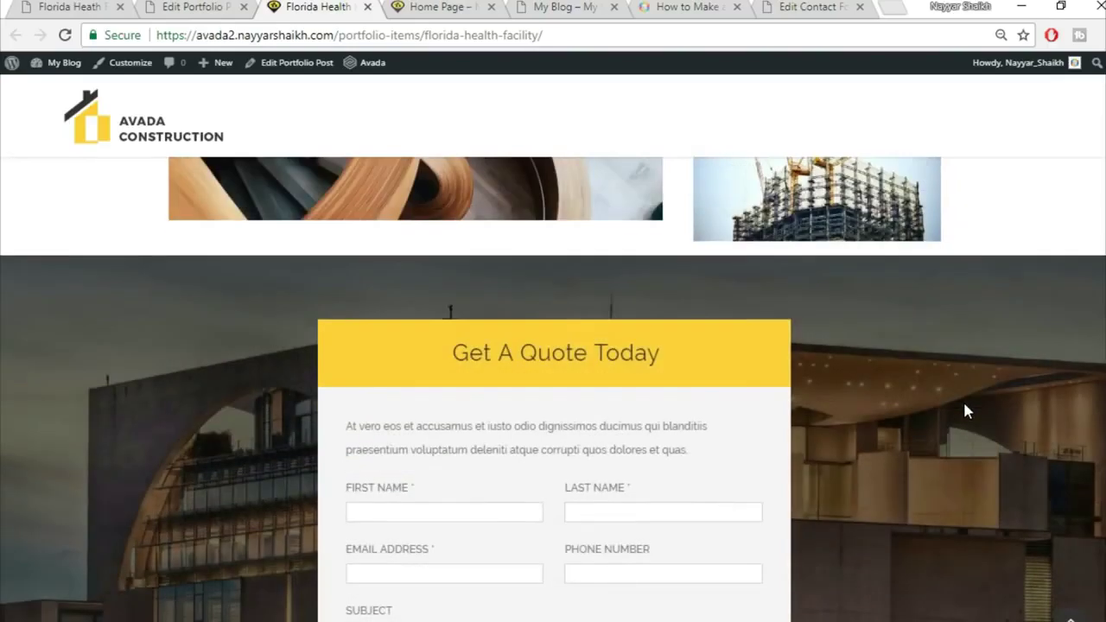
scroll(964, 404, "up", 5)
scroll(966, 411, "up", 10)
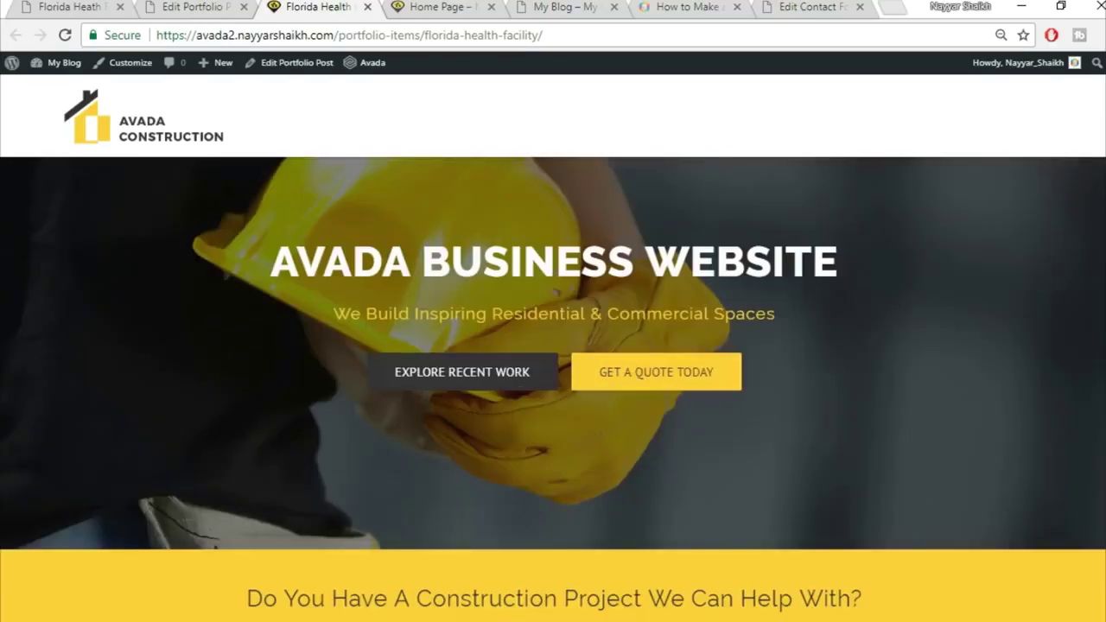
scroll(1061, 239, "down", 12)
scroll(553, 389, "down", 3)
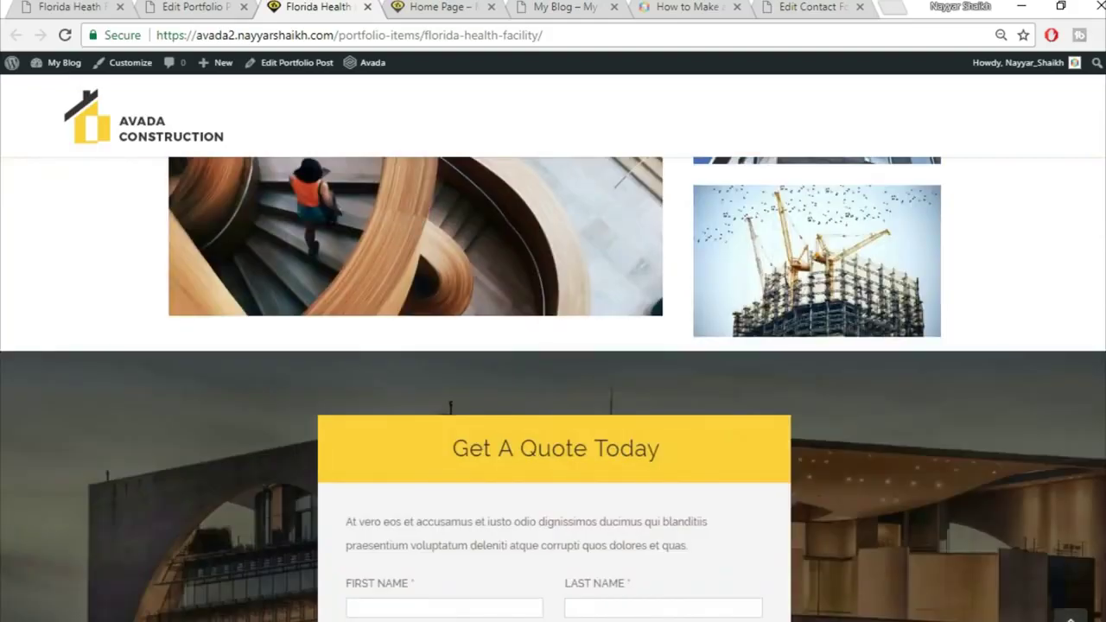
scroll(553, 389, "down", 3)
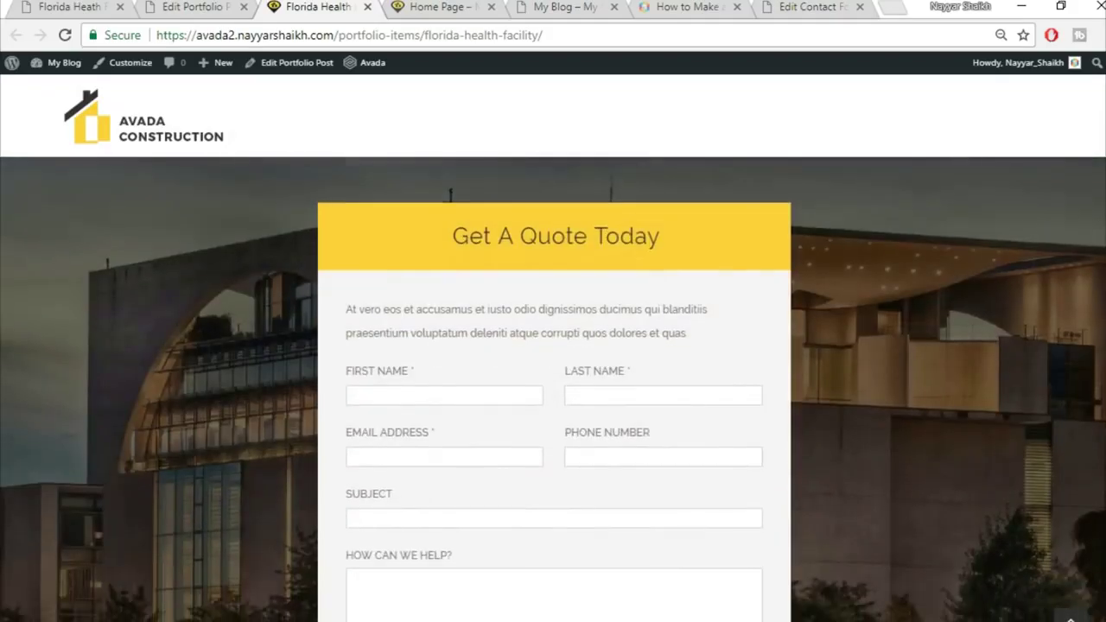
scroll(553, 389, "down", 1)
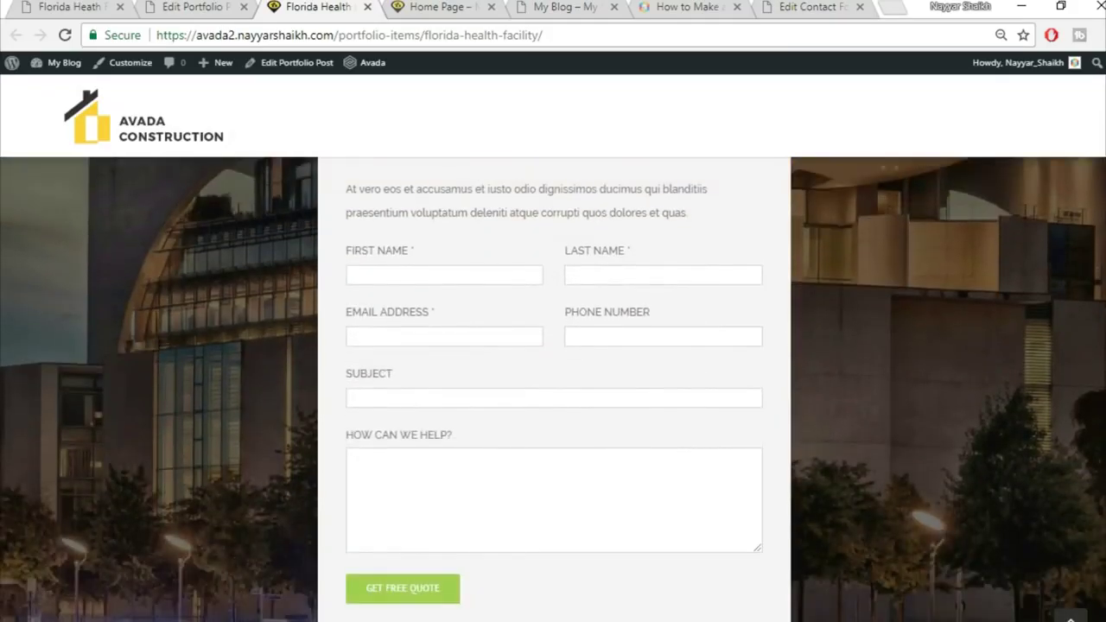
scroll(553, 389, "down", 2)
scroll(553, 389, "up", 3)
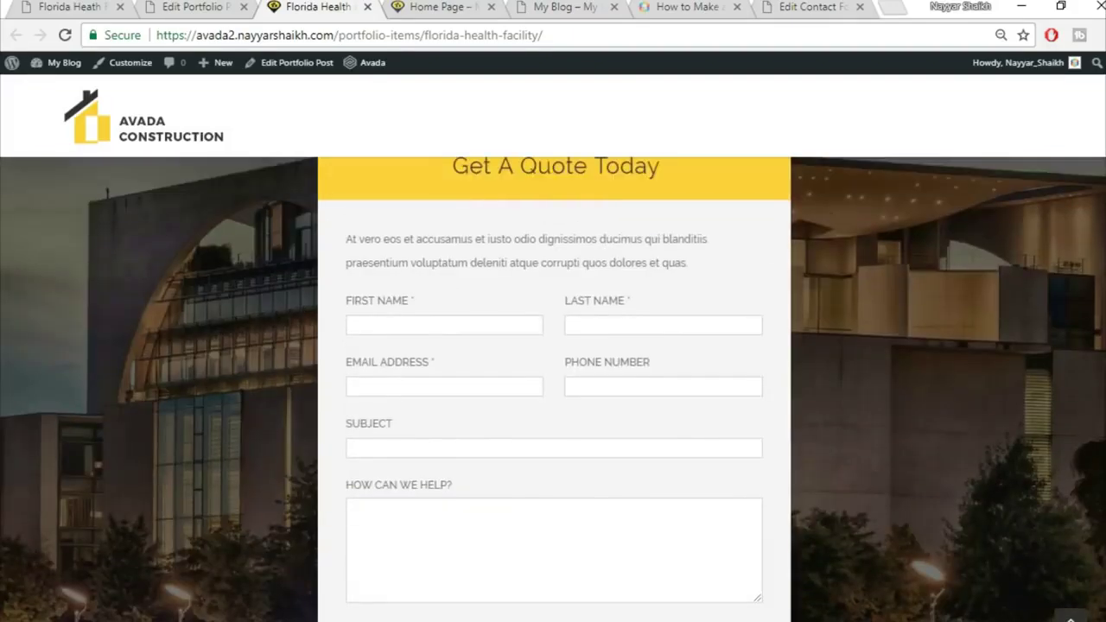
scroll(553, 389, "up", 1)
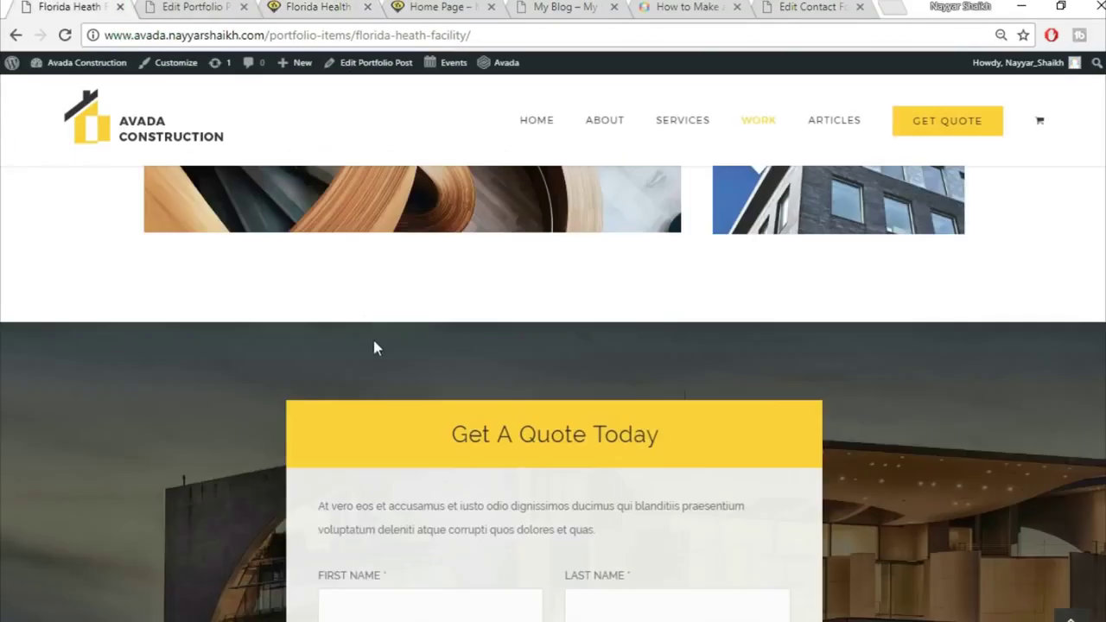
scroll(372, 346, "down", 6)
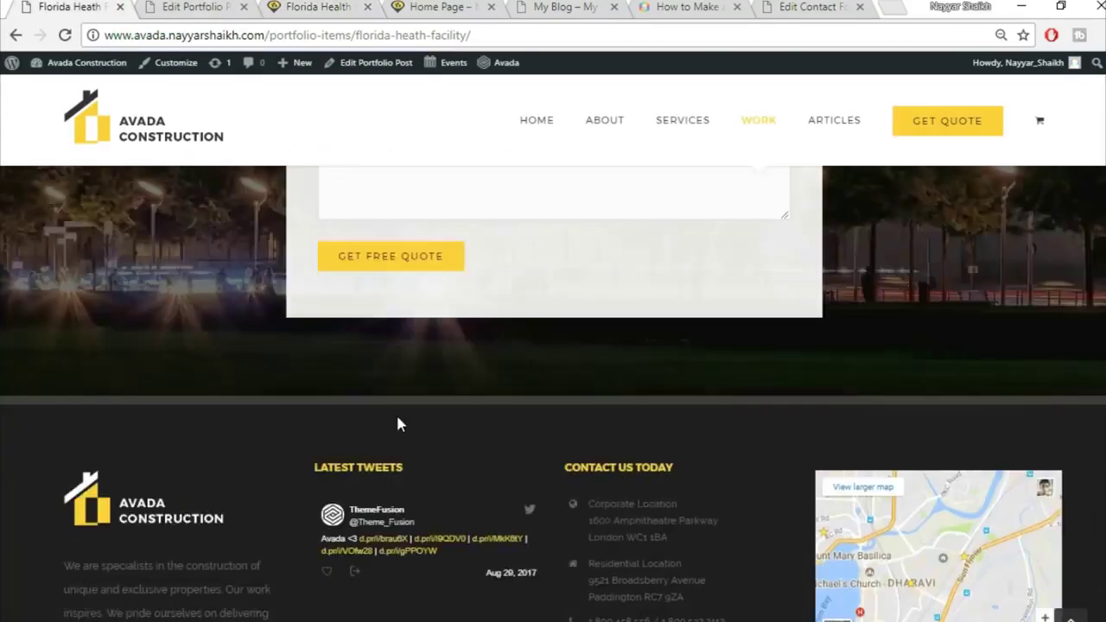
scroll(397, 424, "up", 10)
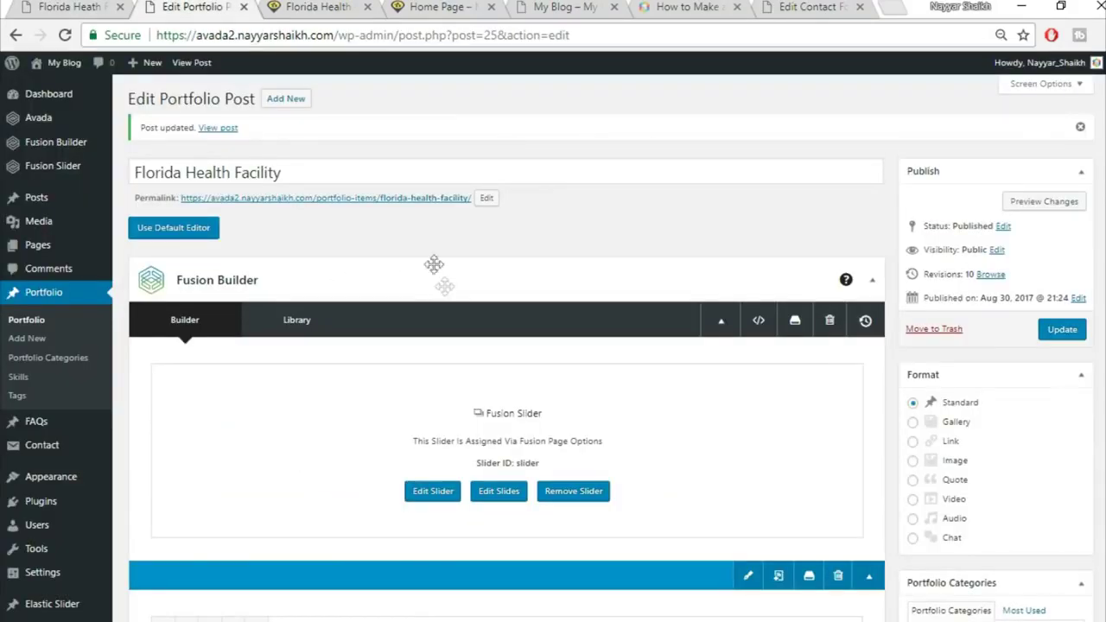
Close the Florida Health Facility live page and portfolio editor tabs
left_click(441, 6)
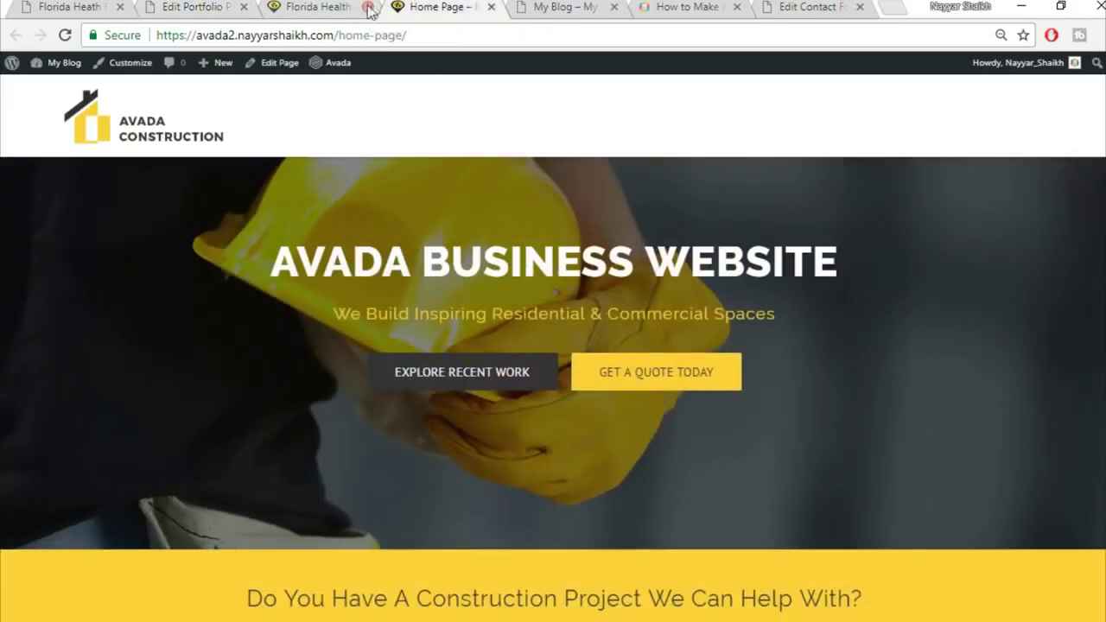
left_click(367, 7)
left_click(78, 7)
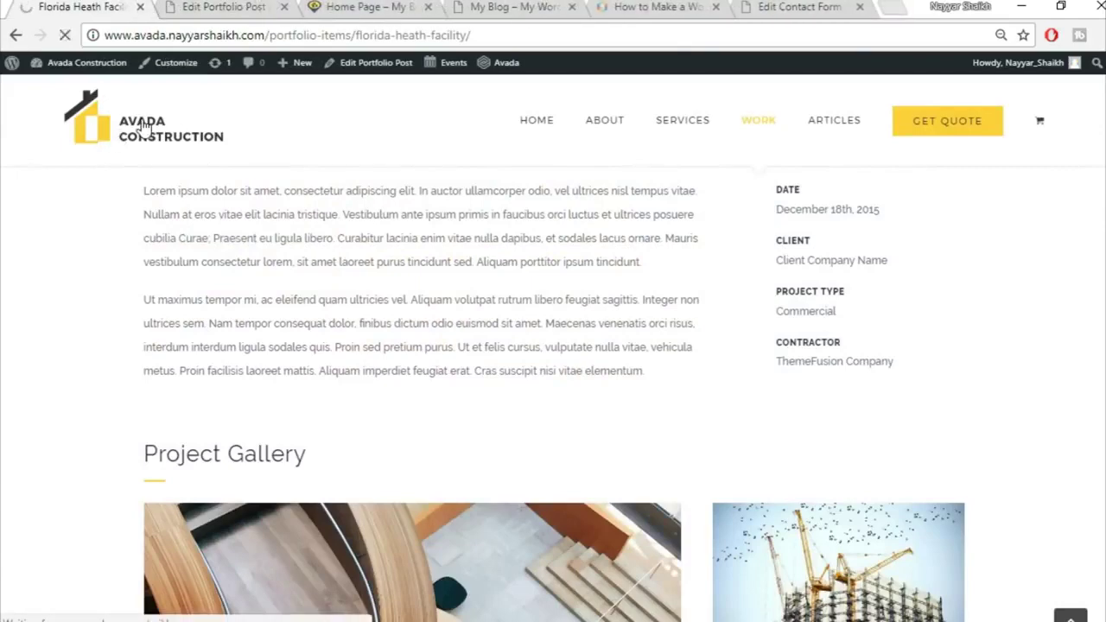
left_click(204, 7)
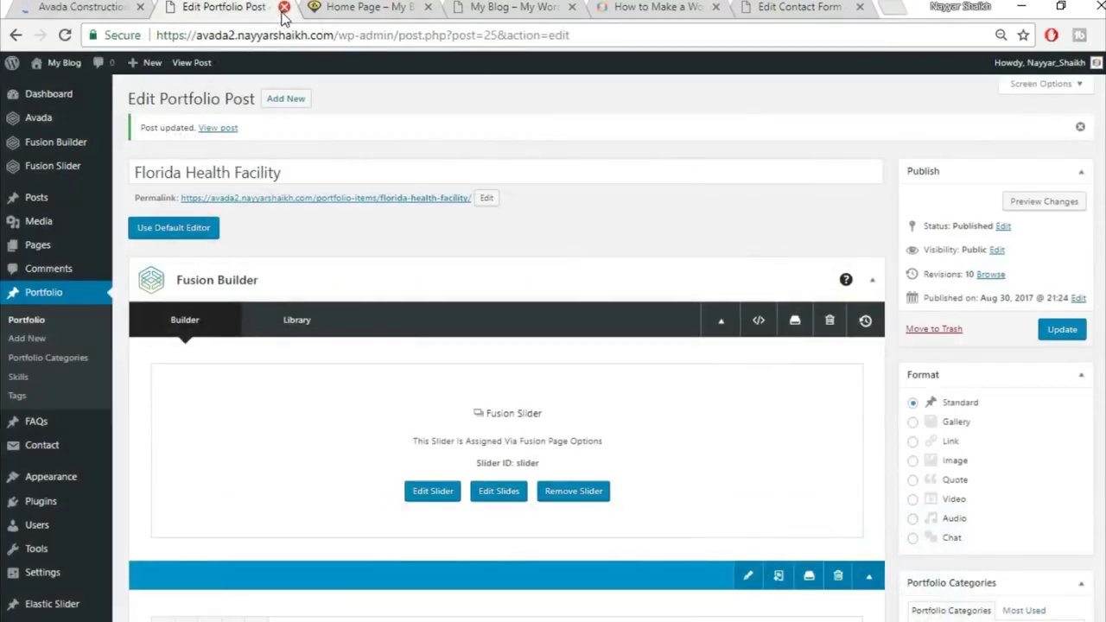
left_click(284, 7)
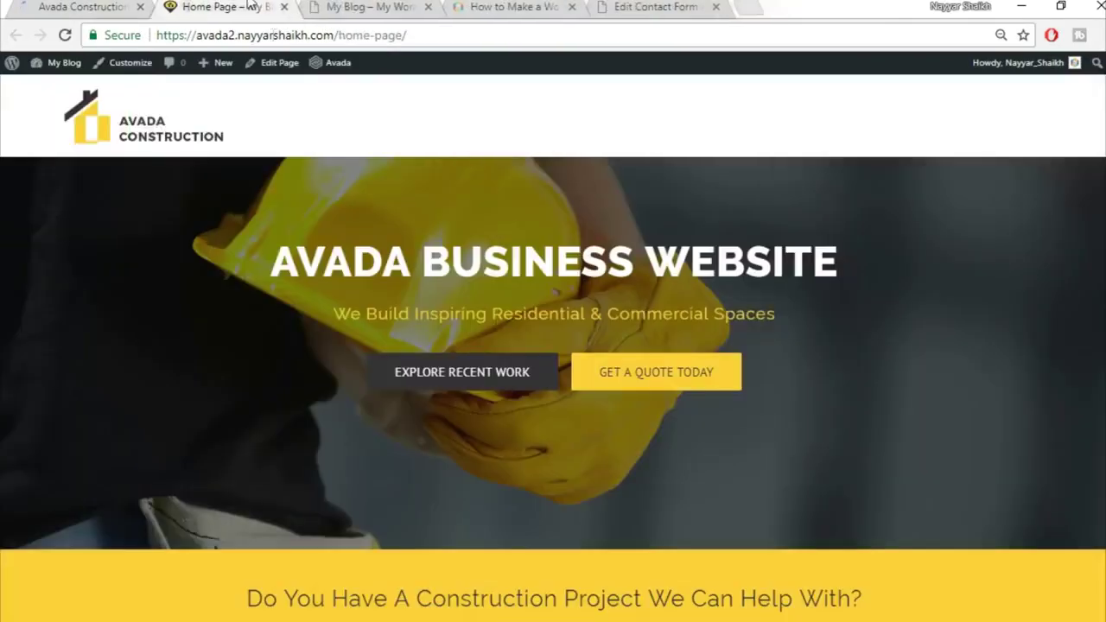
Open the Home Page's Edit Page link in a new tab
right_click(270, 76)
left_click(298, 80)
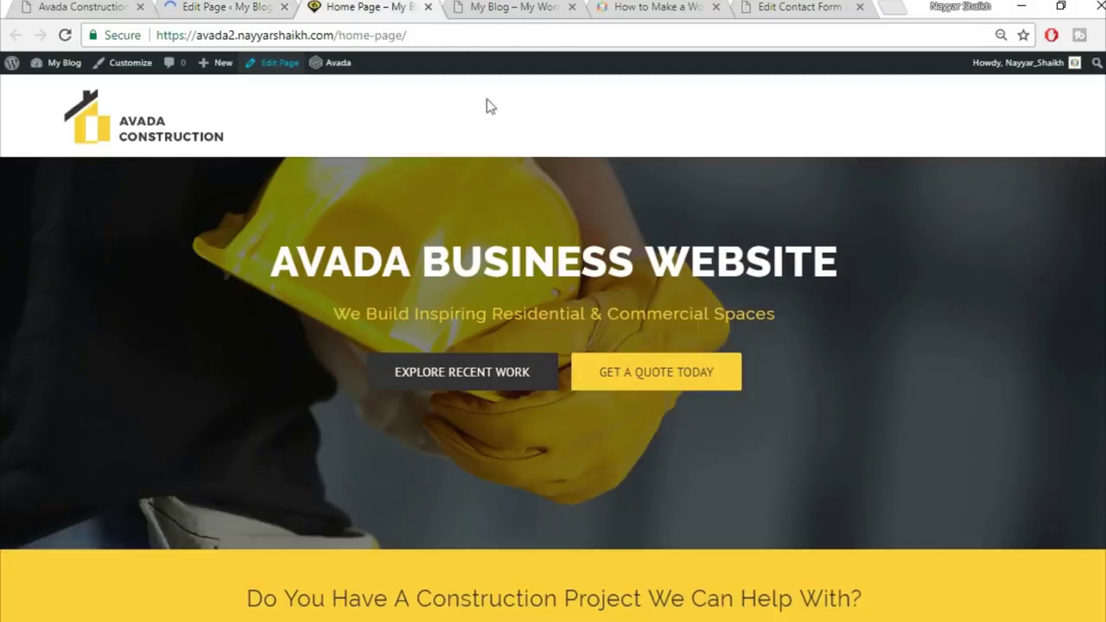
scroll(800, 371, "down", 15)
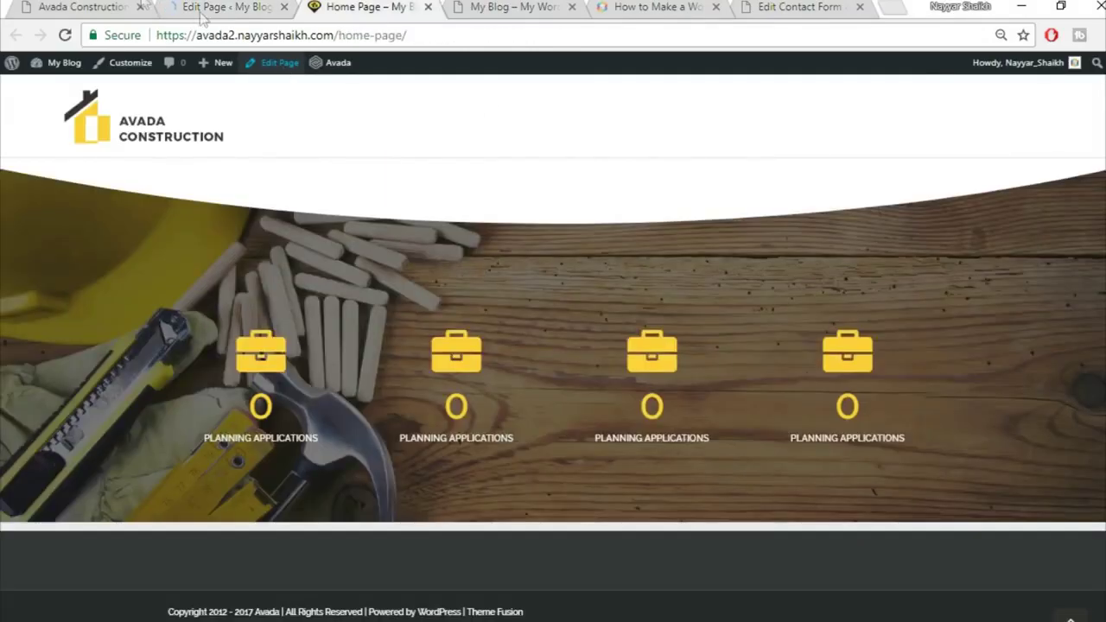
Scroll the Avada Construction demo to view its Explore Recent Work section
left_click(90, 6)
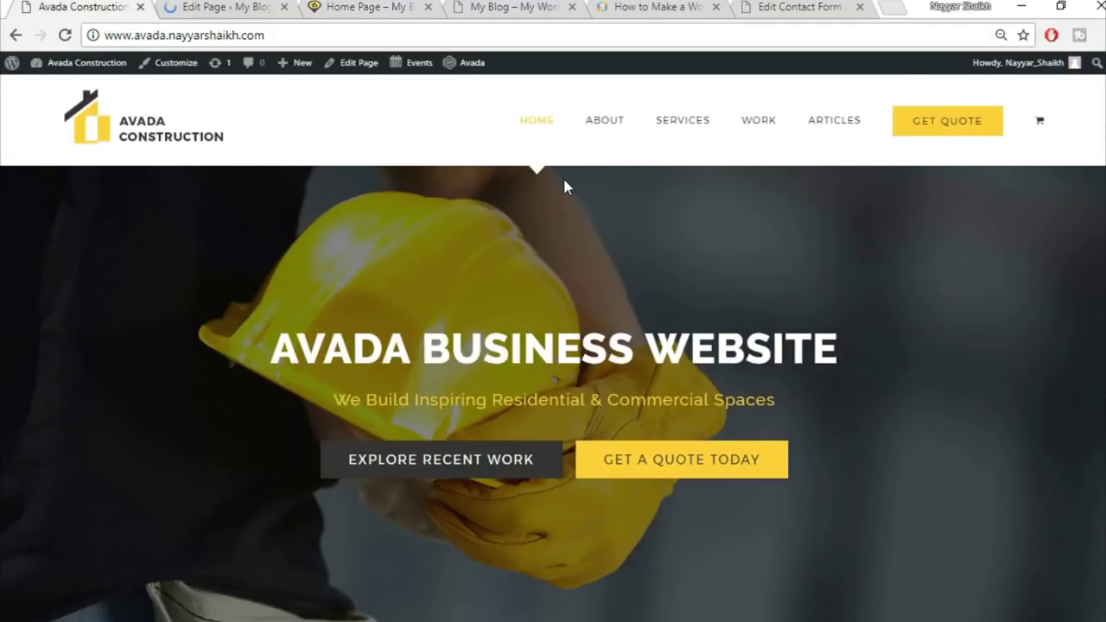
scroll(583, 226, "down", 10)
scroll(583, 227, "down", 4)
scroll(588, 289, "up", 3)
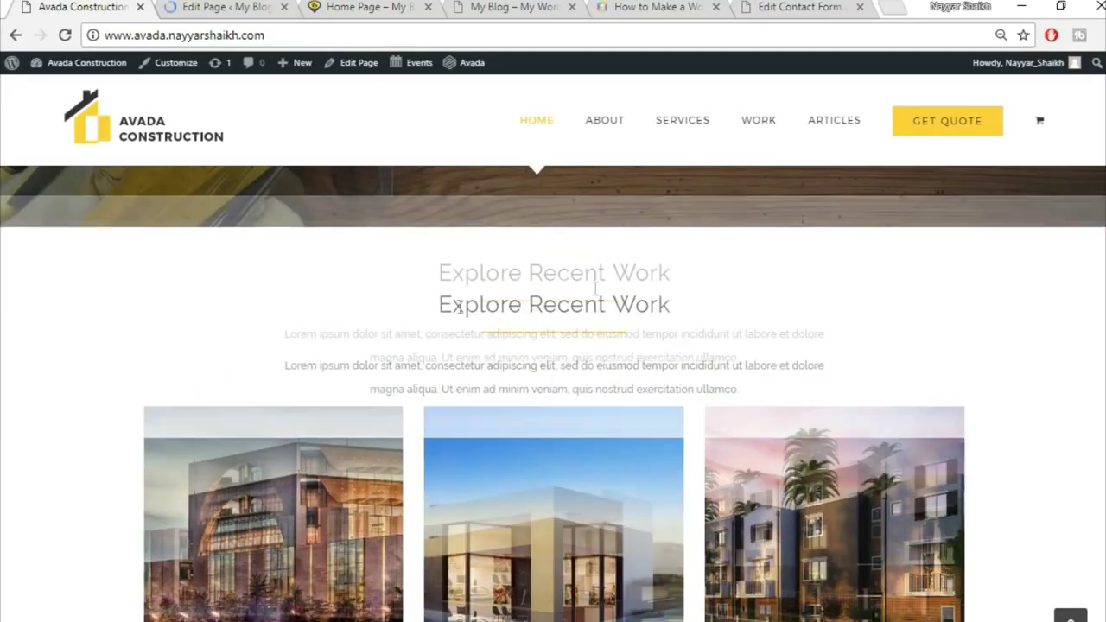
scroll(591, 387, "down", 3)
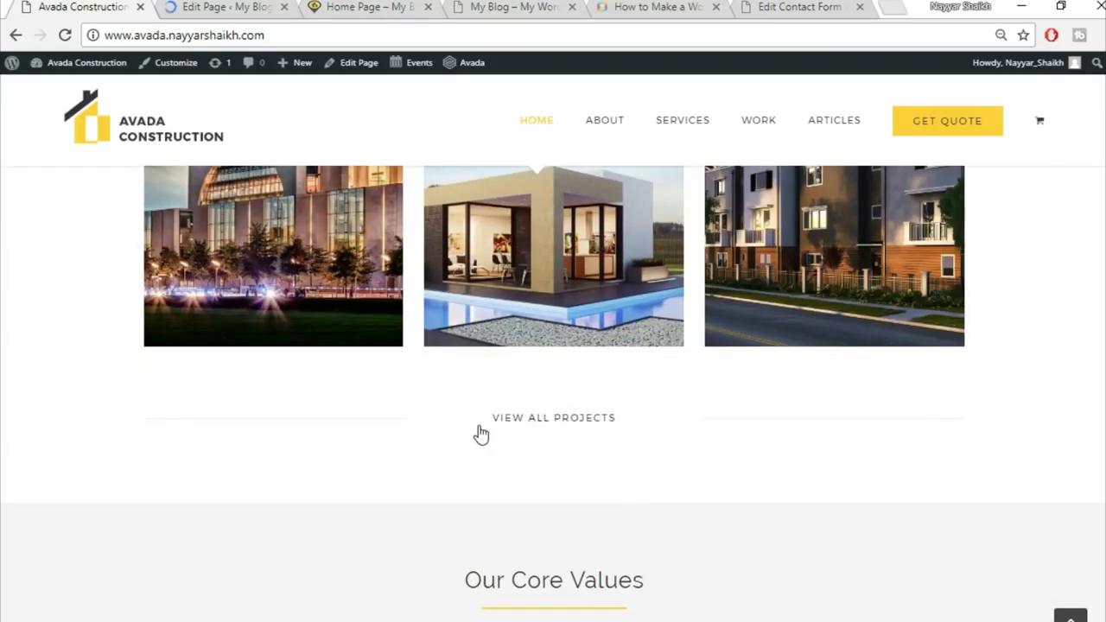
scroll(725, 455, "up", 3)
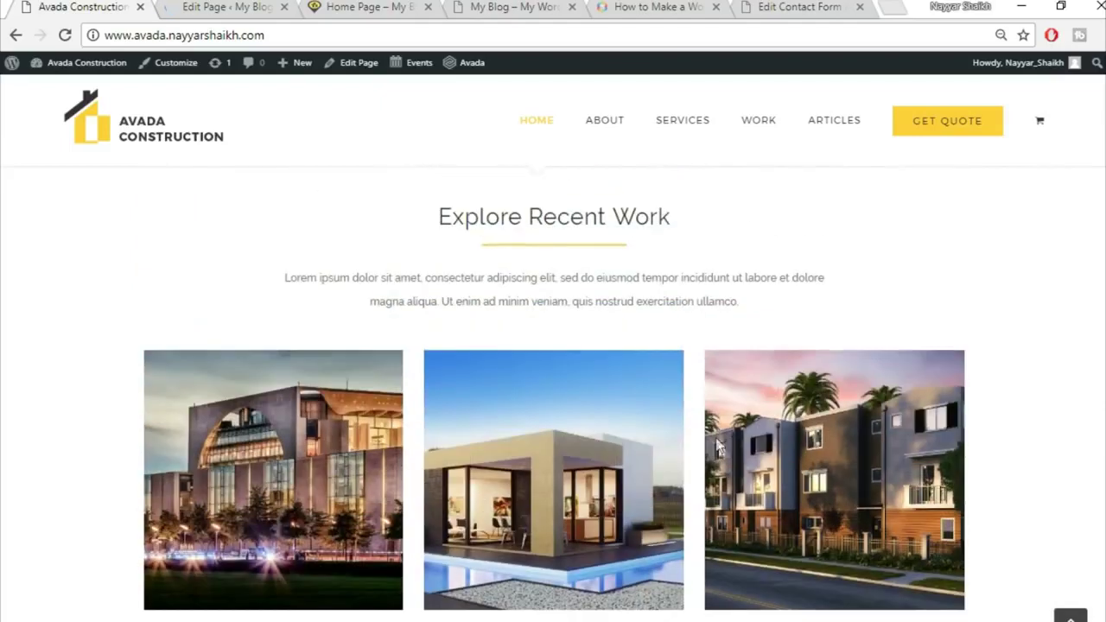
Scroll the Home Page Fusion Builder layout down past the slider and Counter Boxes
left_click(222, 7)
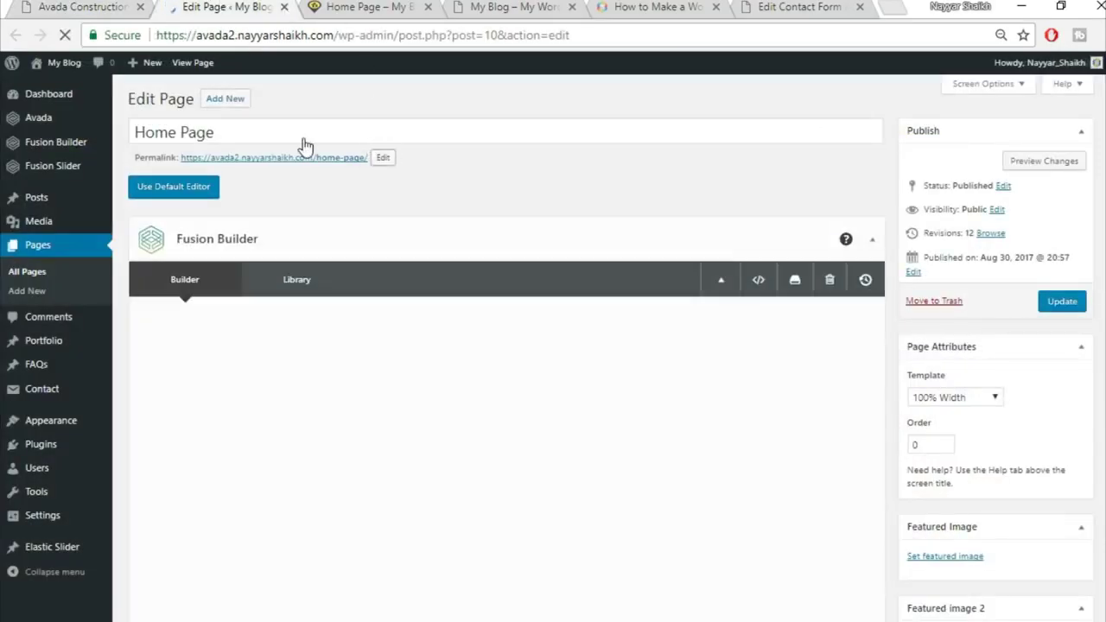
scroll(762, 229, "down", 10)
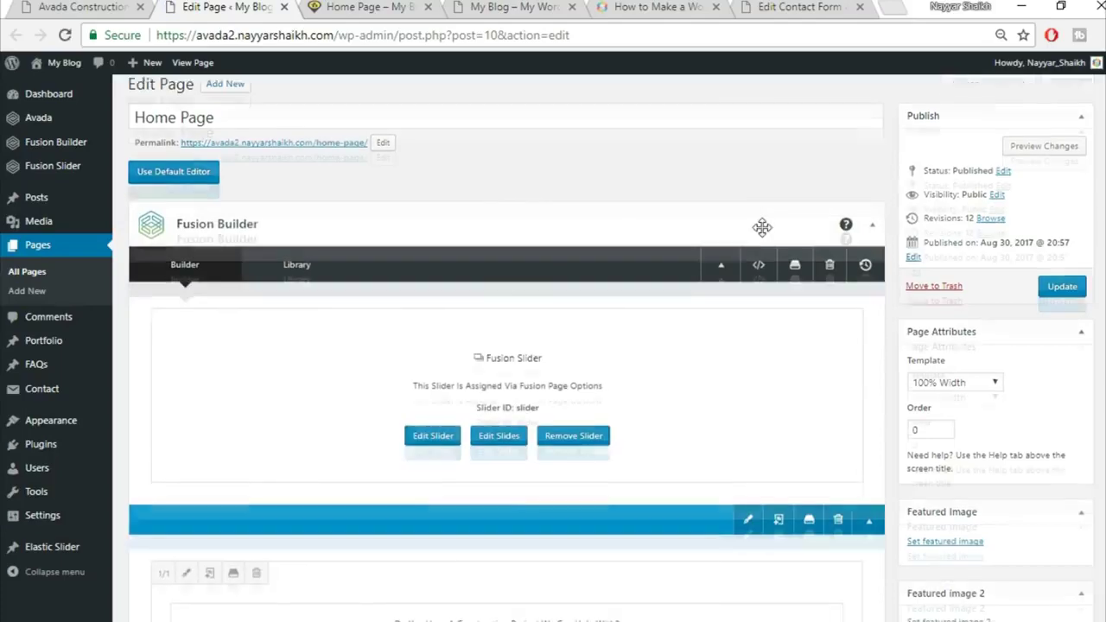
scroll(762, 228, "down", 12)
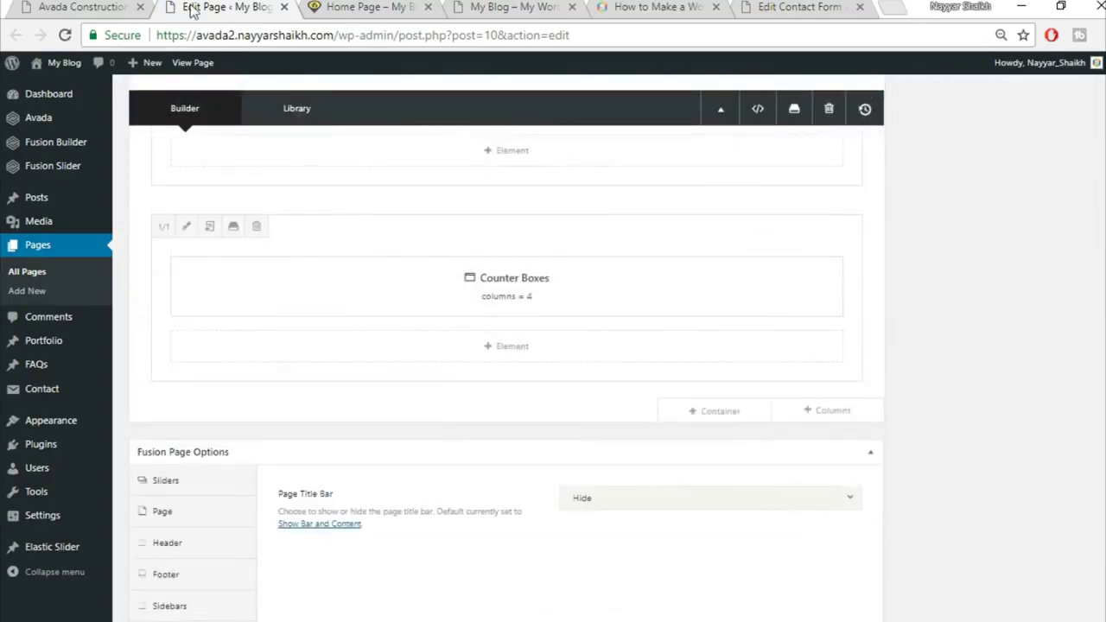
Insert the saved Title container from the library into the Home Page
left_click(82, 7)
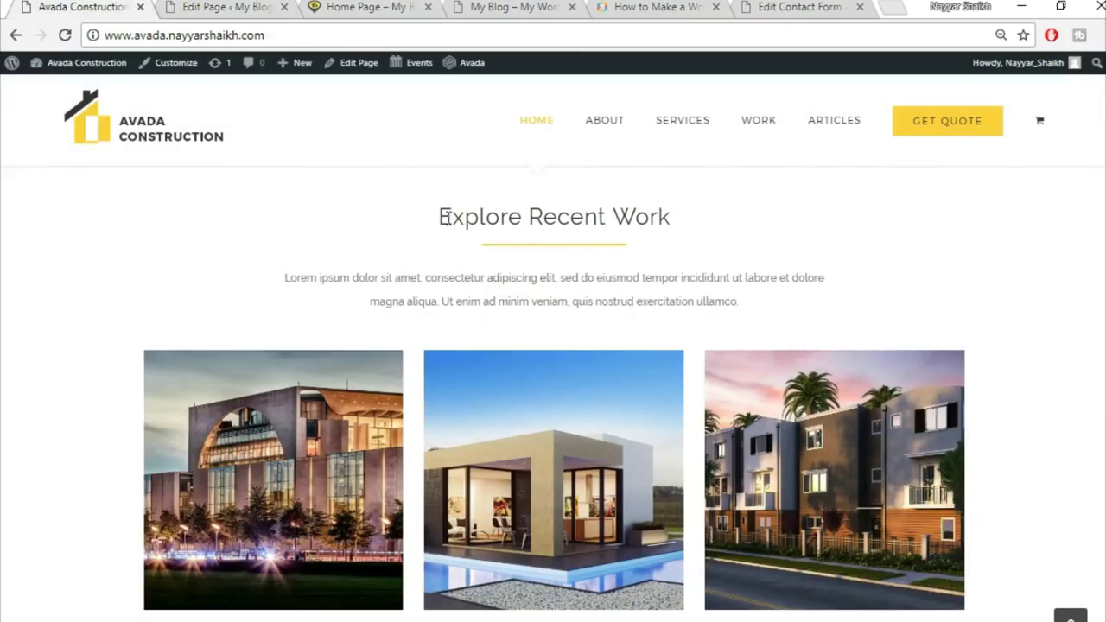
left_click(232, 7)
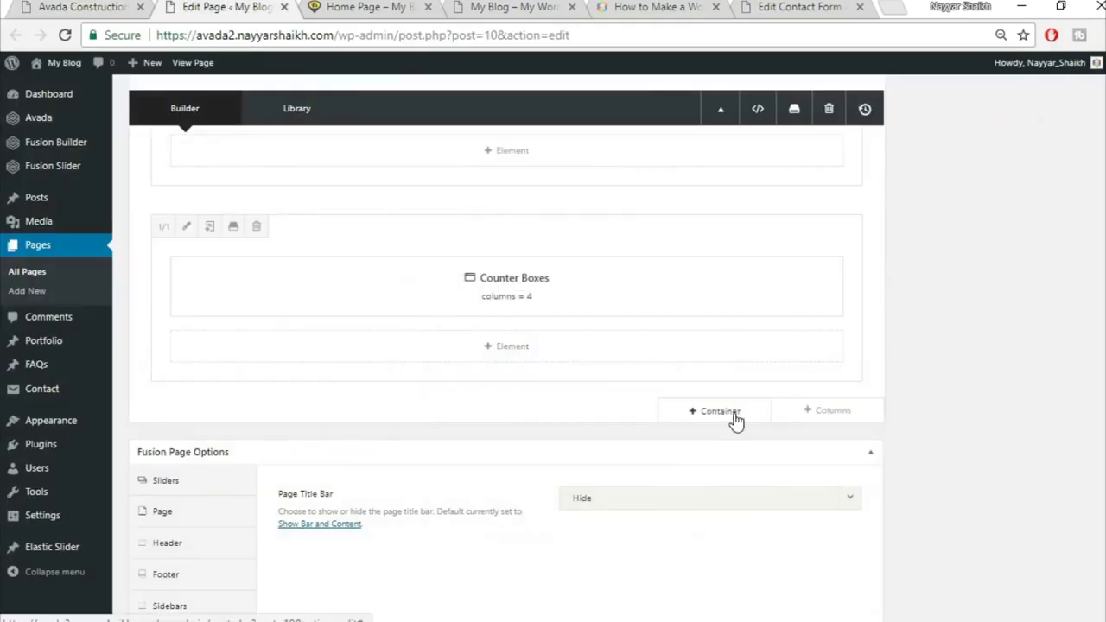
left_click(735, 413)
left_click(307, 148)
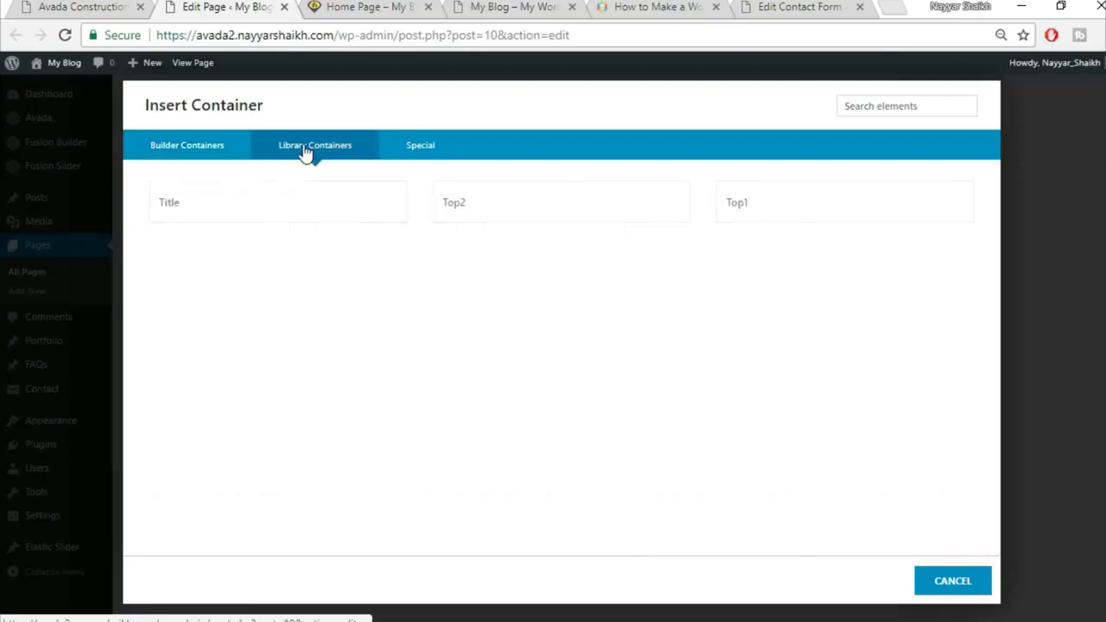
left_click(216, 219)
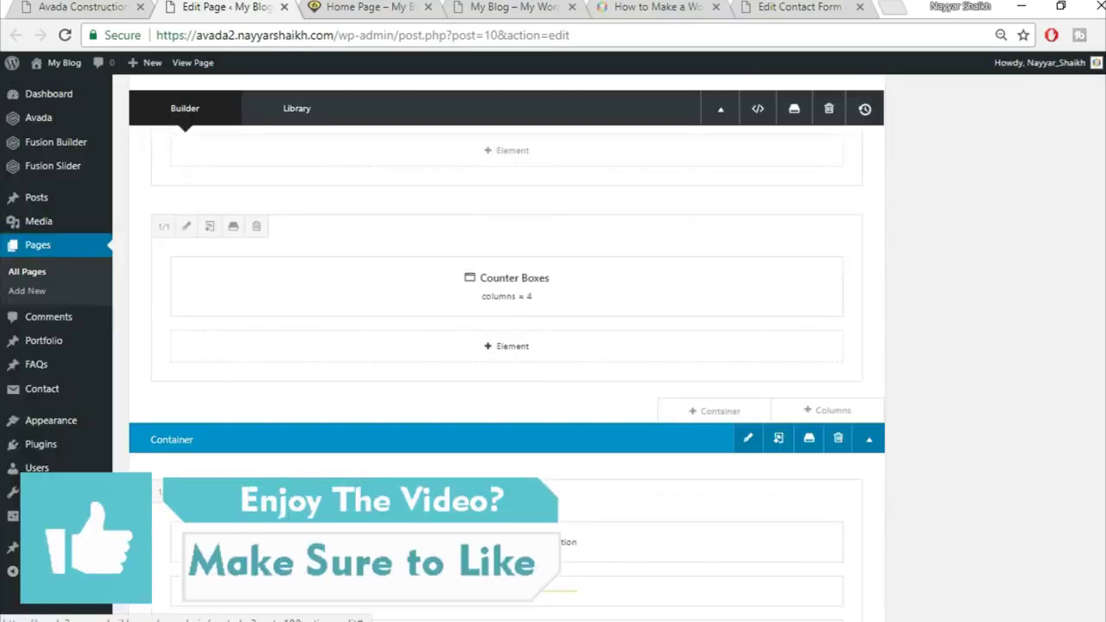
Add a single full-width column row to the page
left_click(82, 6)
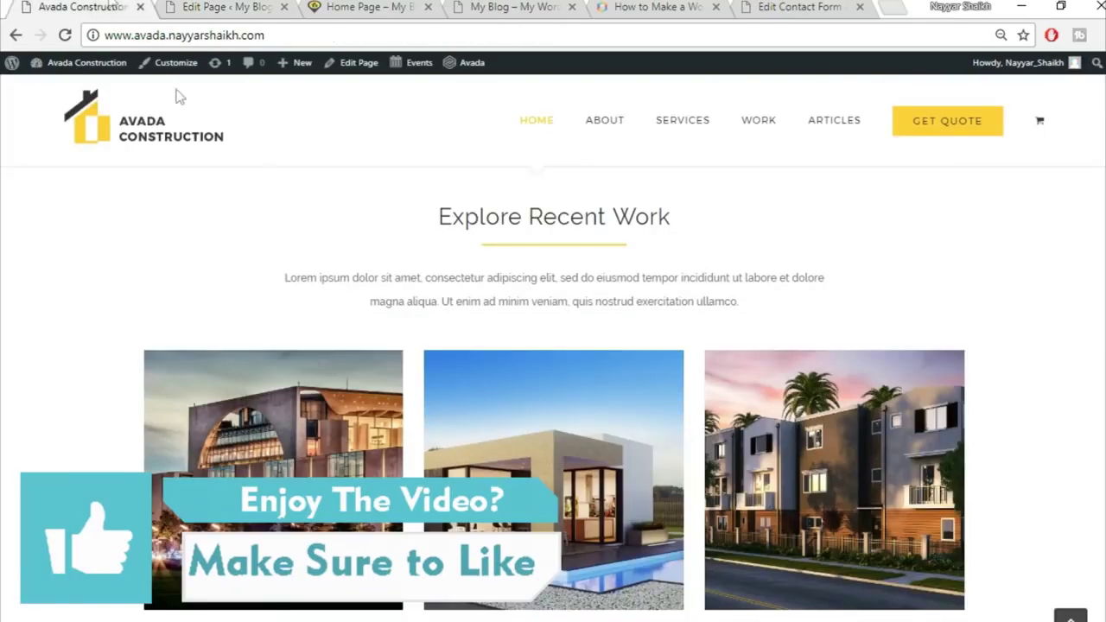
scroll(835, 504, "down", 2)
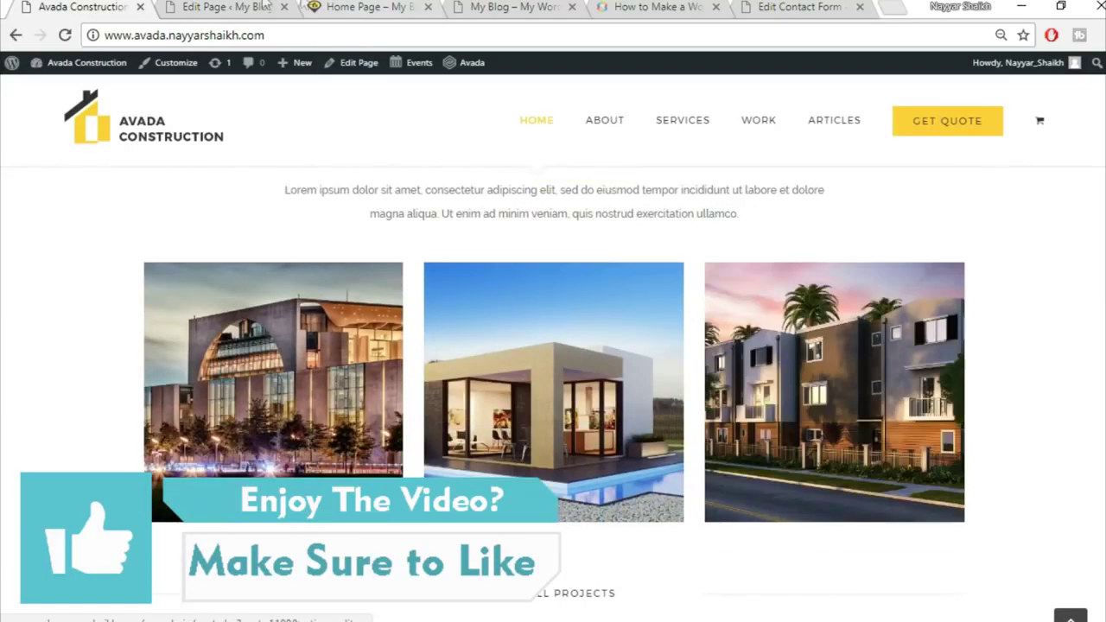
left_click(226, 6)
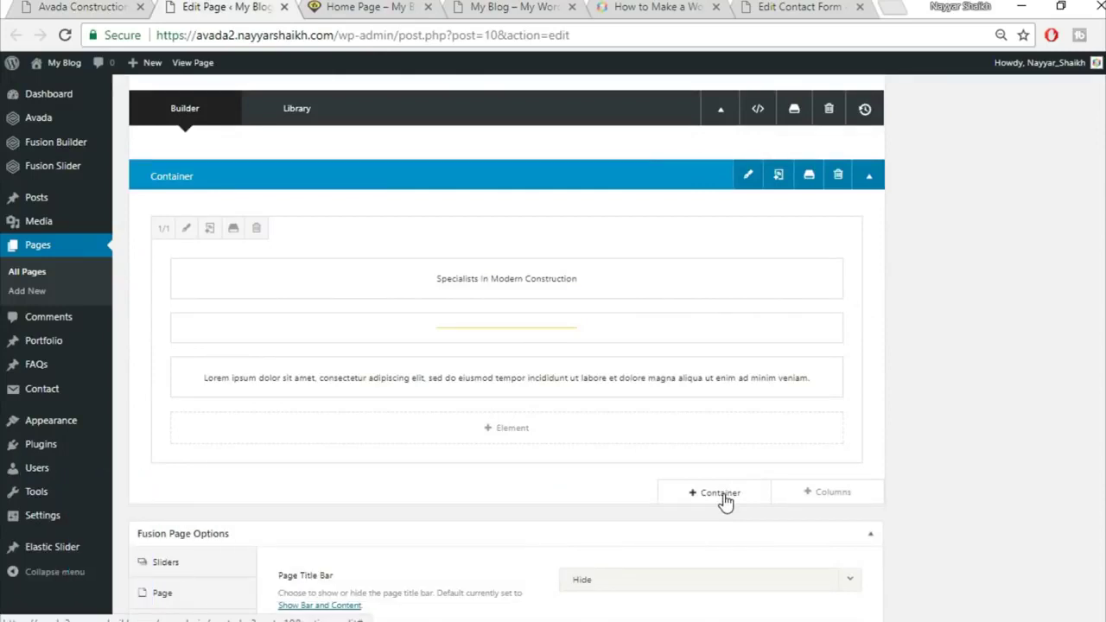
left_click(828, 494)
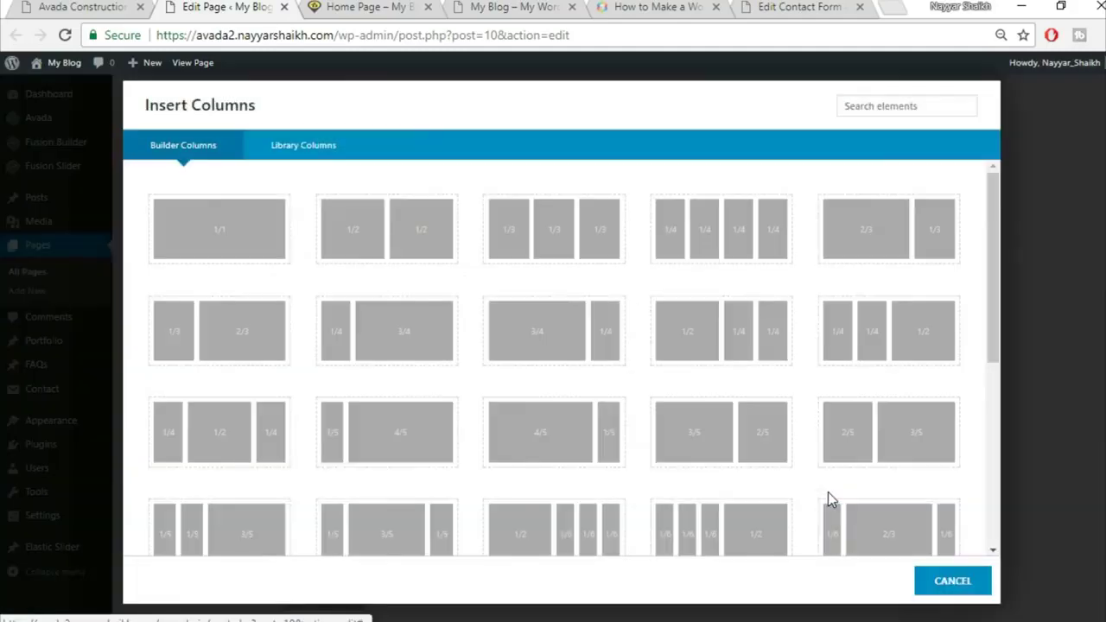
left_click(222, 240)
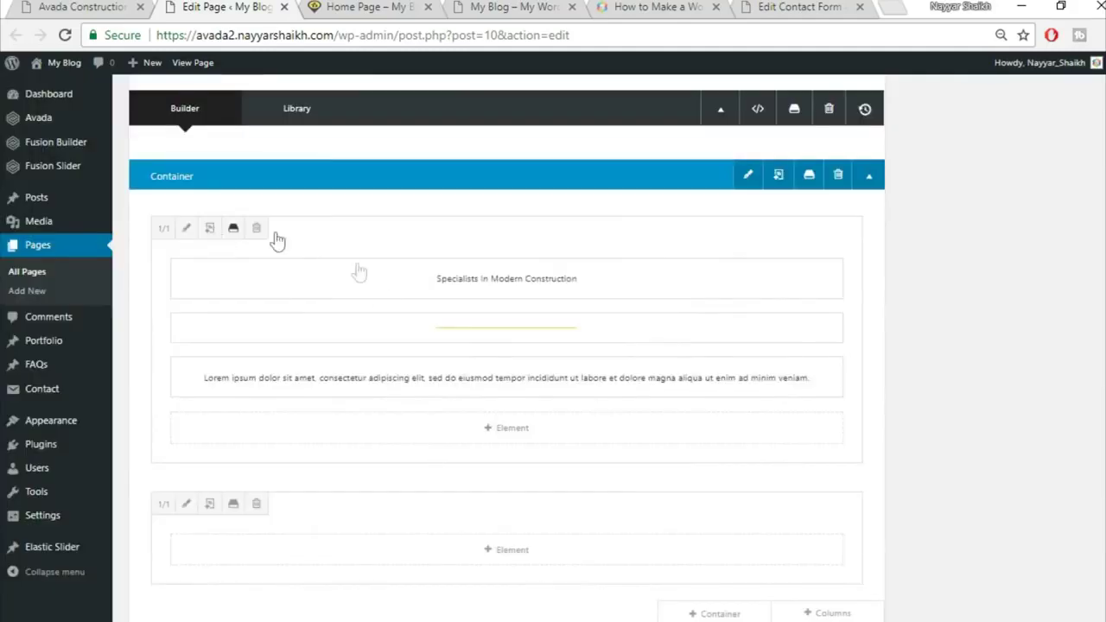
Add a Portfolio element to the new column with the Grid layout
left_click(515, 553)
scroll(602, 518, "down", 2)
left_click(867, 104)
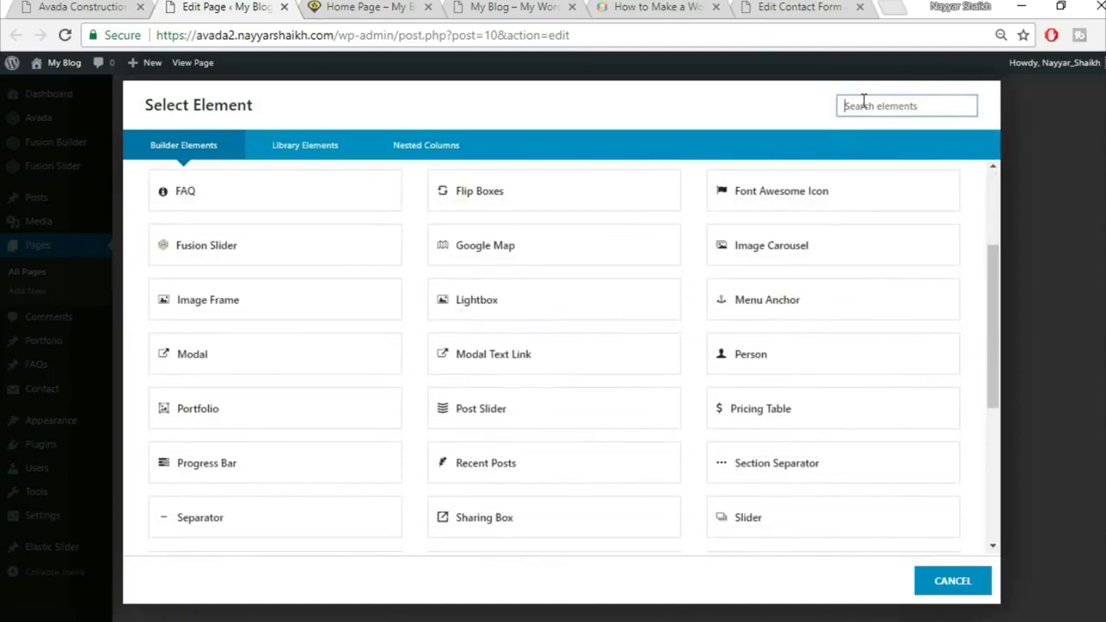
type("por")
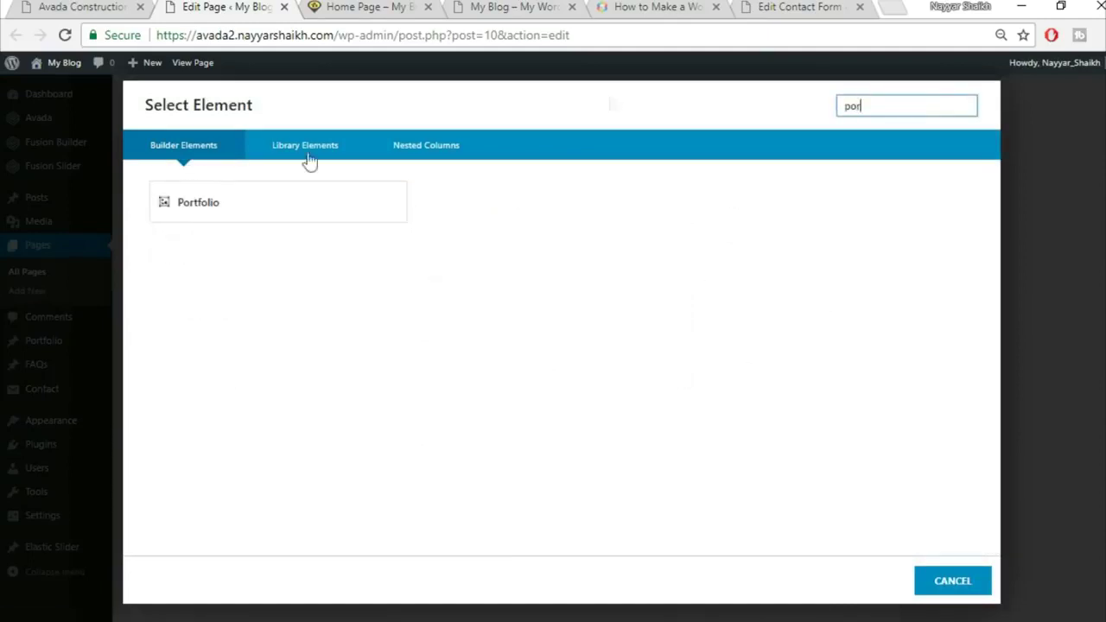
left_click(271, 220)
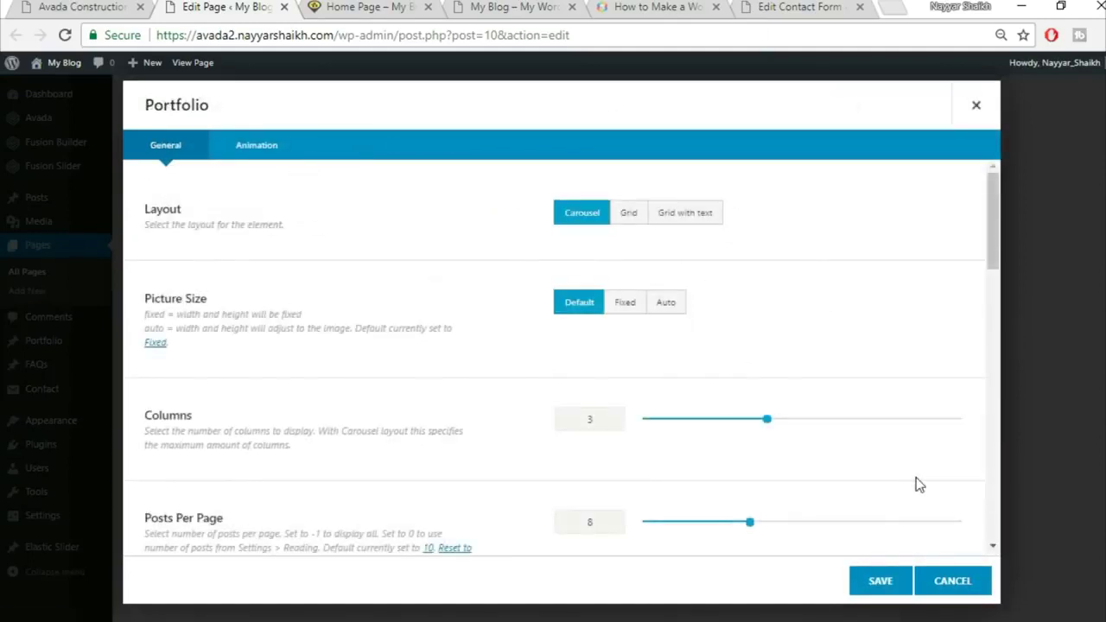
left_click(633, 221)
Set the portfolio Picture Size to Auto and Column Spacing to 30
left_click(137, 7)
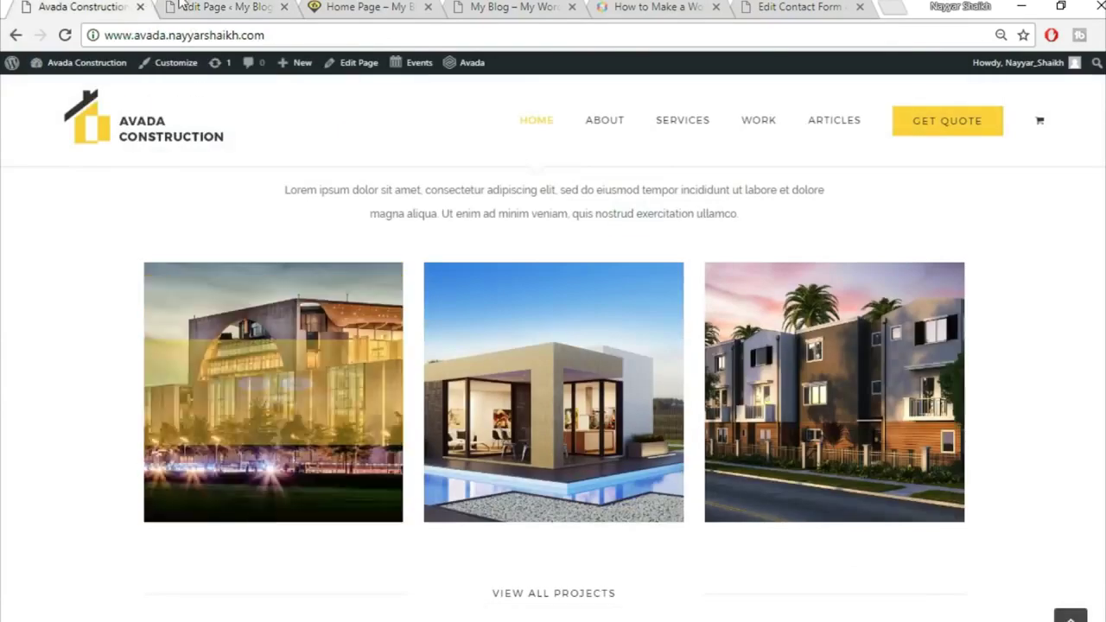
left_click(186, 6)
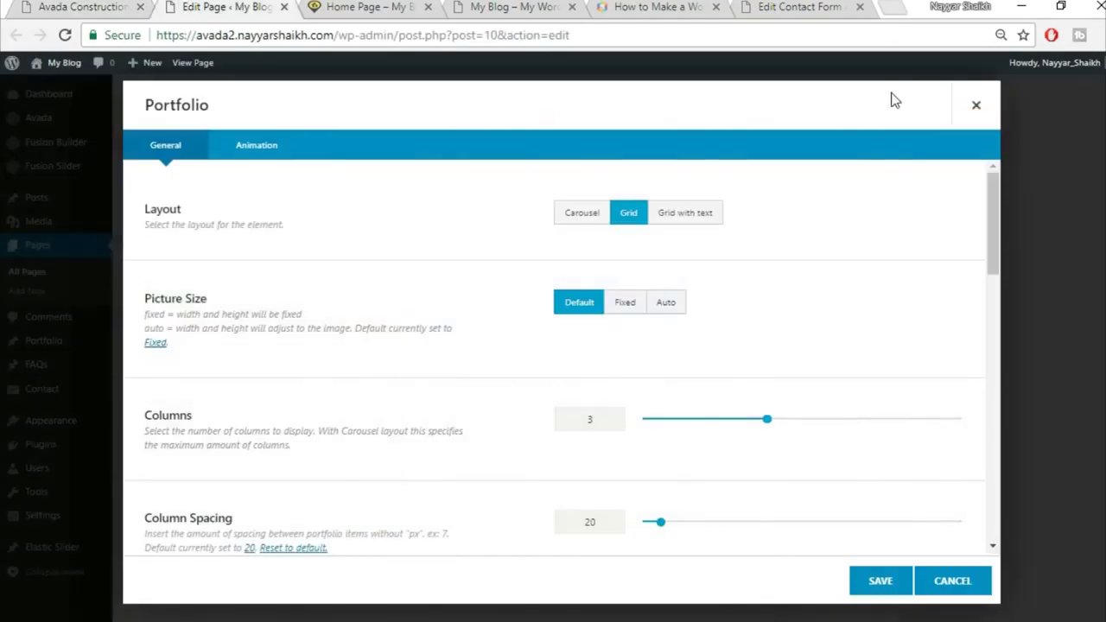
left_click(682, 311)
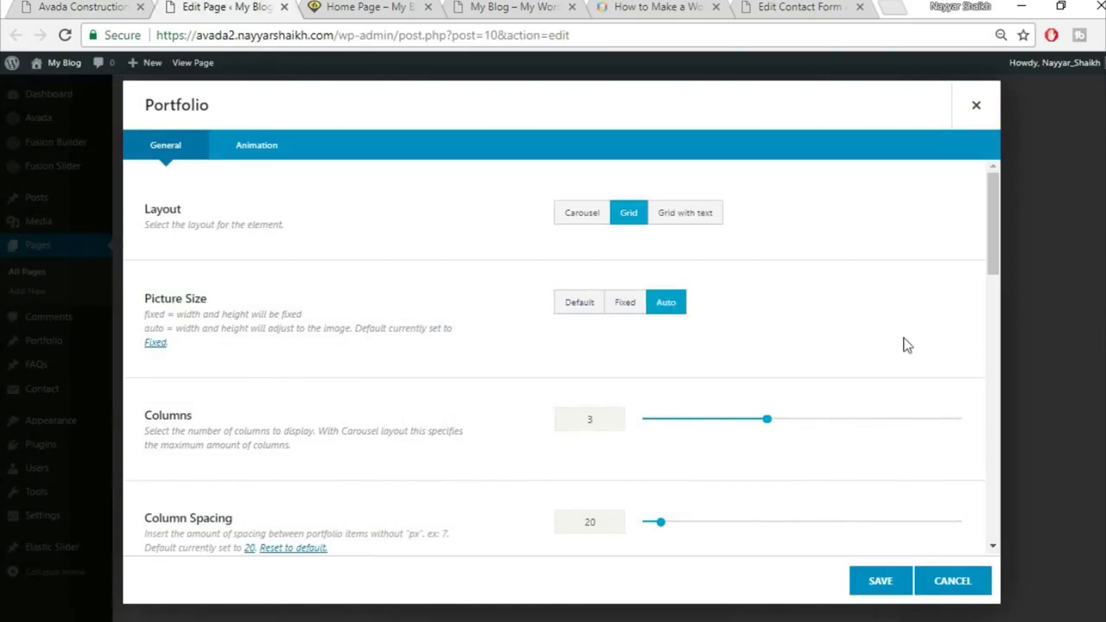
scroll(926, 337, "down", 2)
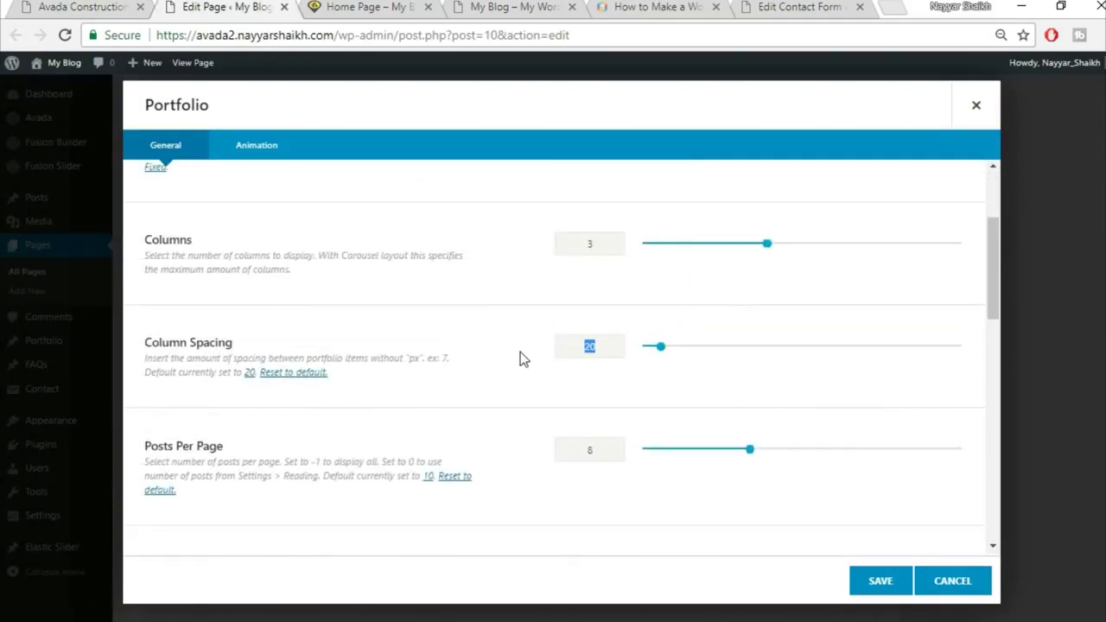
type("30")
scroll(565, 420, "down", 1)
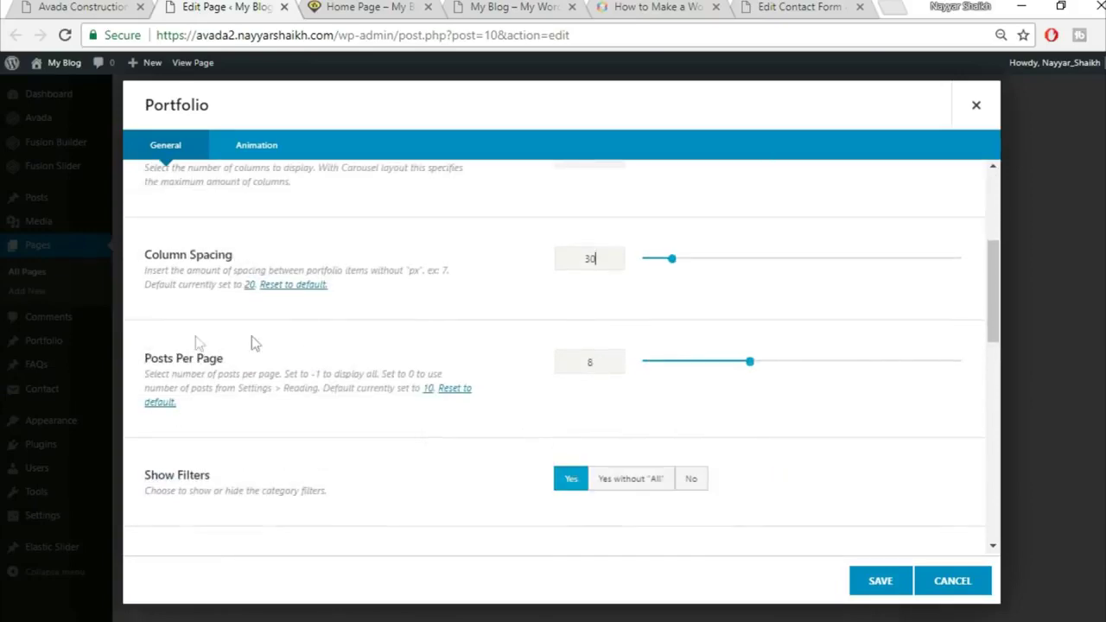
Show 3 posts per page with filters turned off, and save the Portfolio element
left_click(53, 6)
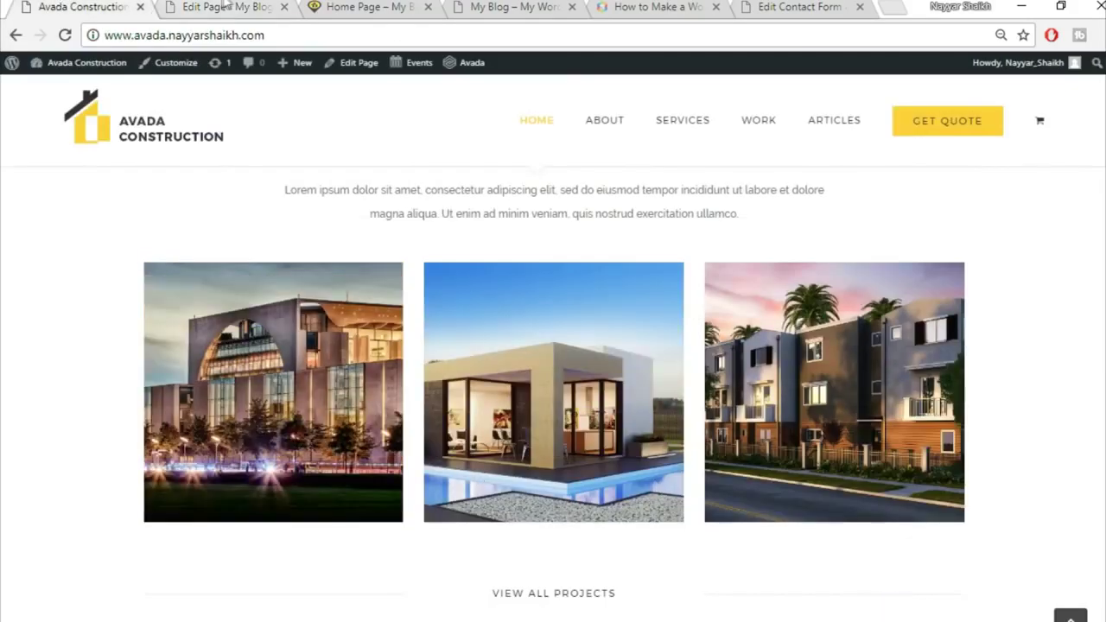
left_click(227, 6)
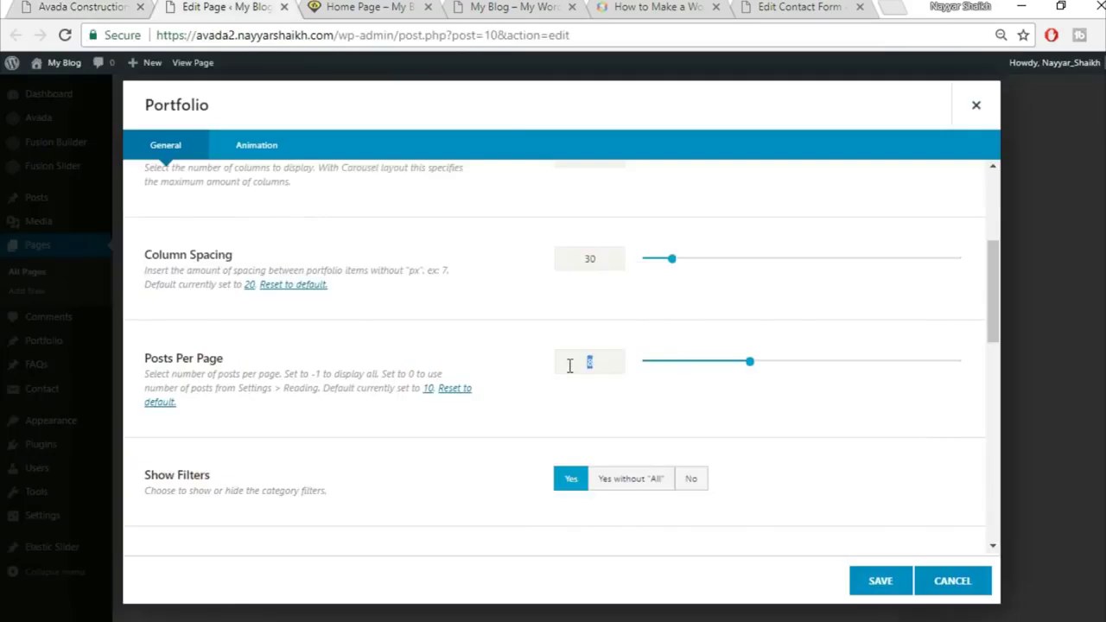
type("3")
scroll(575, 406, "down", 2)
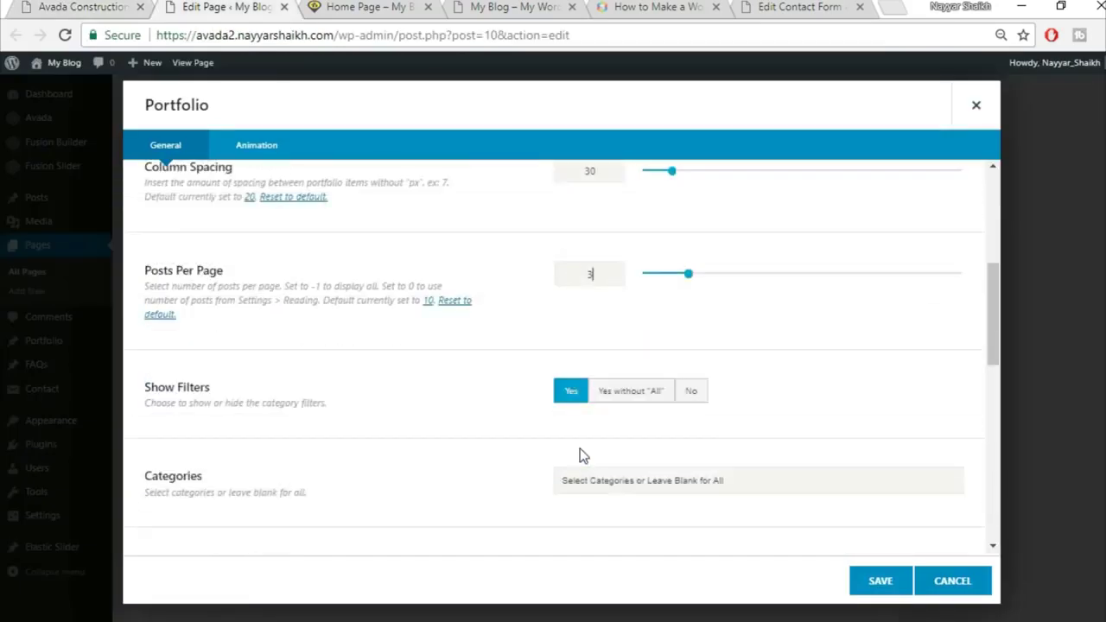
left_click(694, 314)
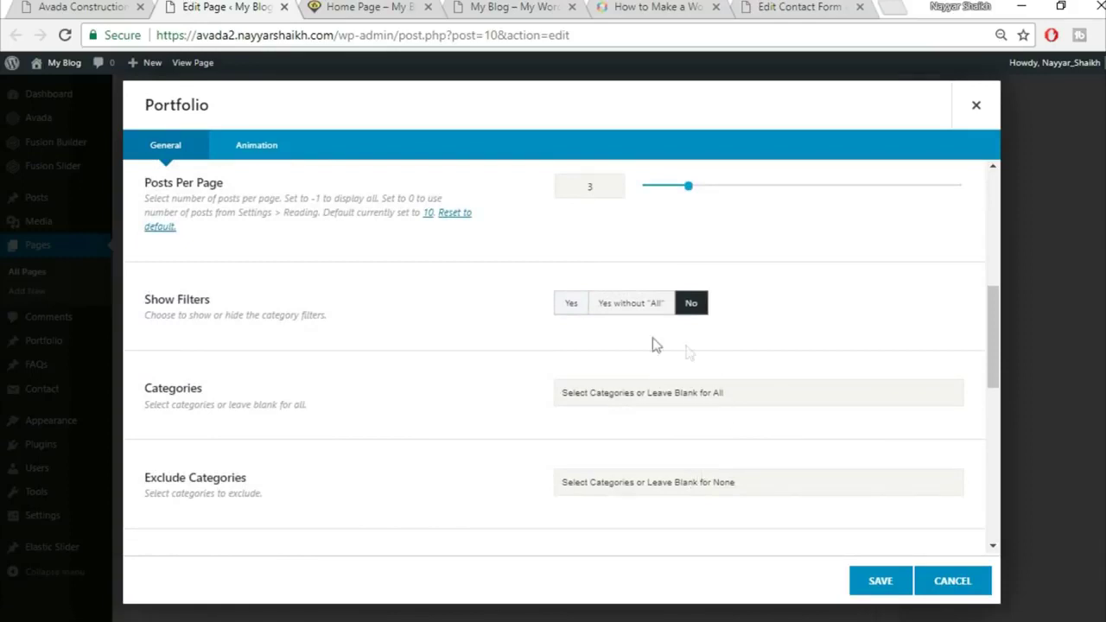
scroll(510, 409, "down", 1)
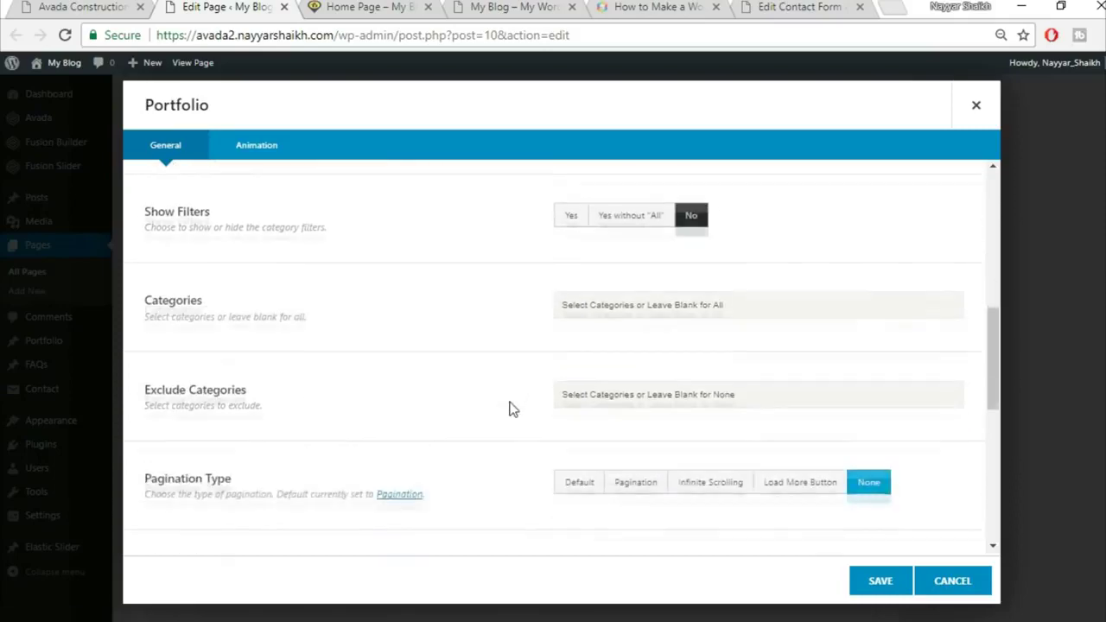
scroll(511, 409, "down", 2)
scroll(640, 406, "down", 2)
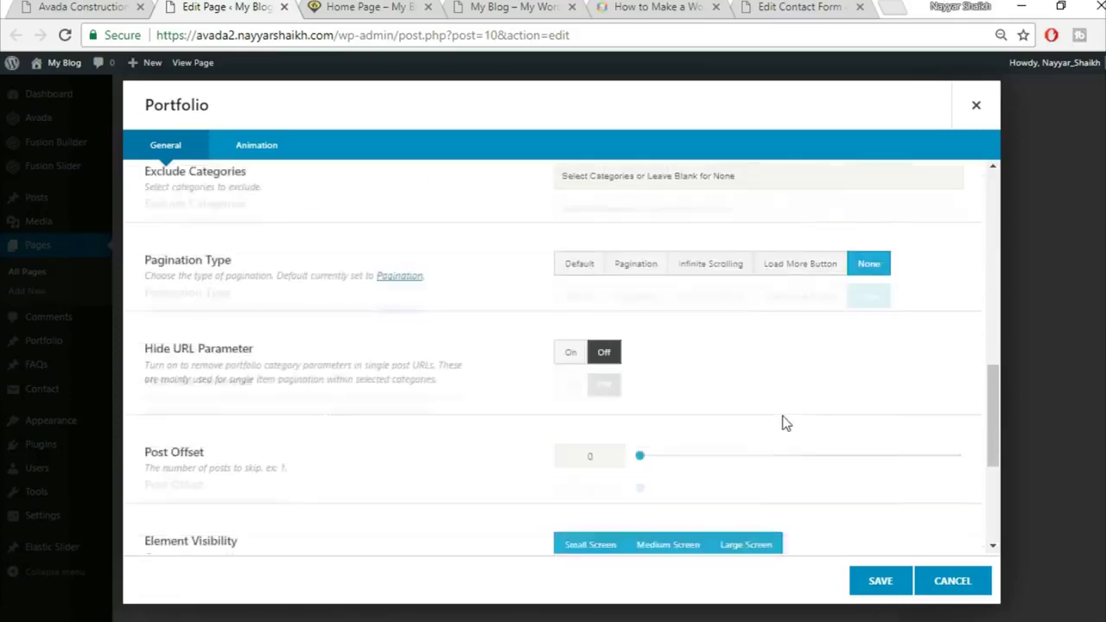
scroll(320, 468, "down", 2)
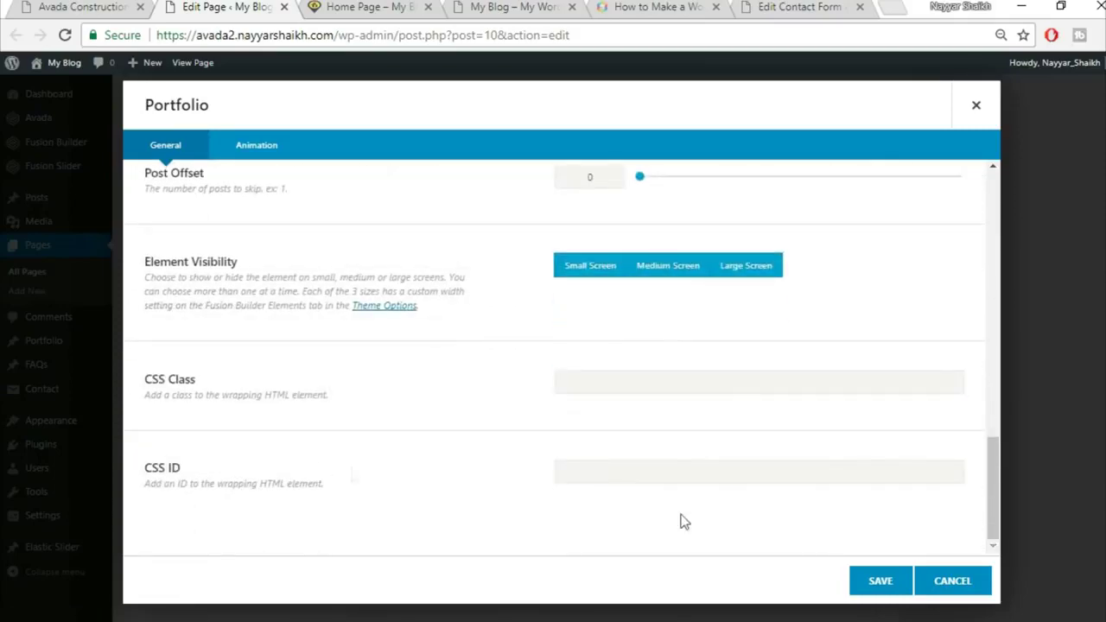
left_click(879, 585)
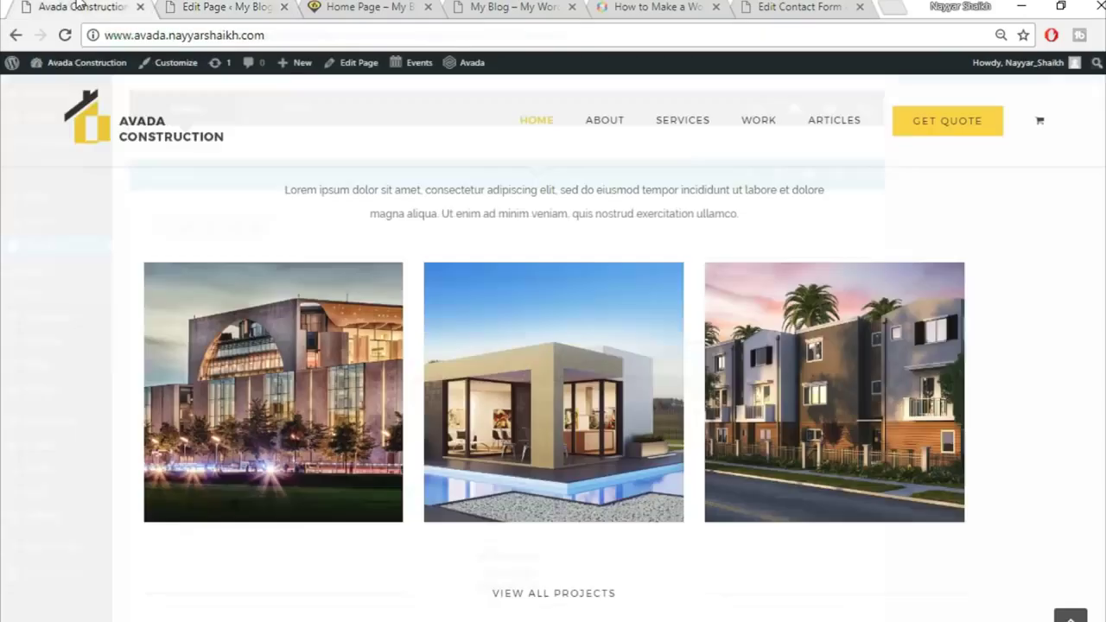
Add a new row of three equal columns to the Home page layout
left_click(82, 6)
scroll(497, 439, "down", 3)
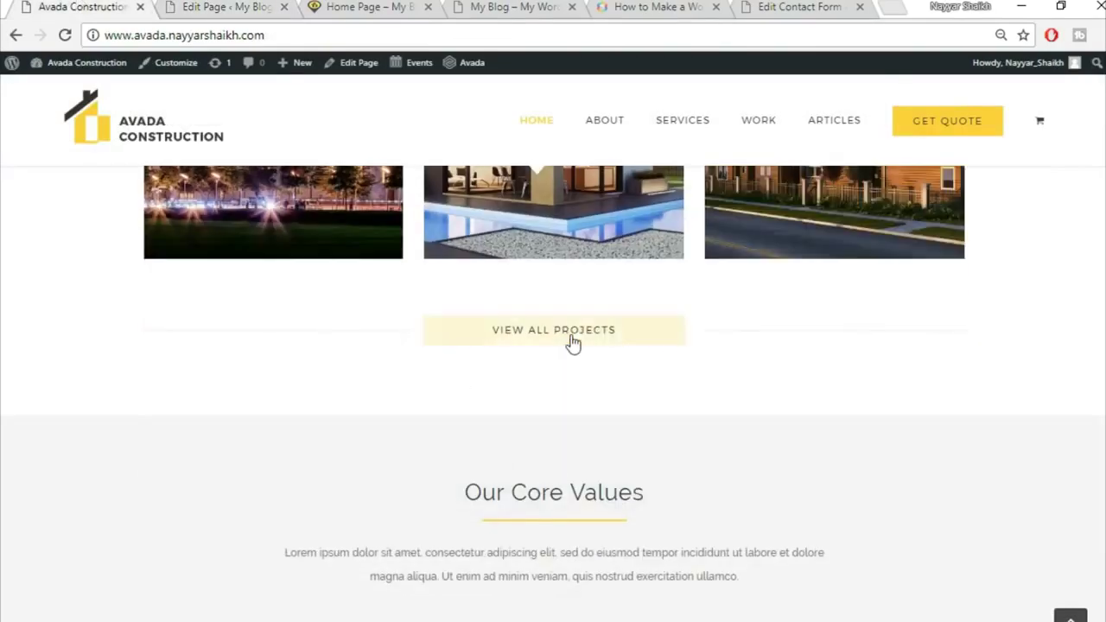
left_click(290, 6)
scroll(647, 444, "down", 5)
left_click(825, 438)
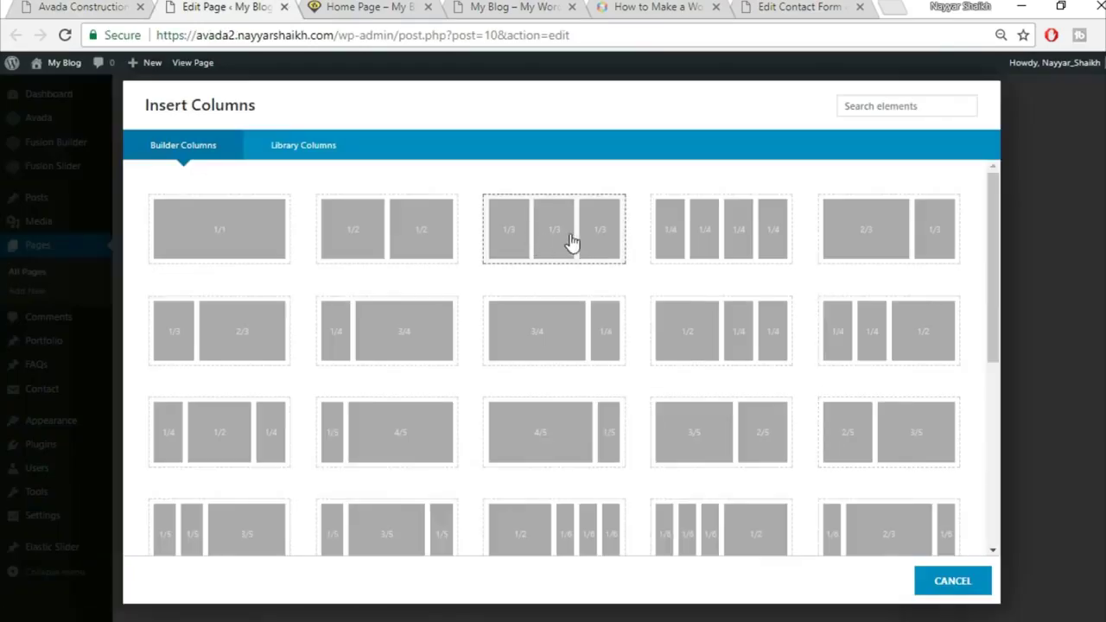
left_click(567, 245)
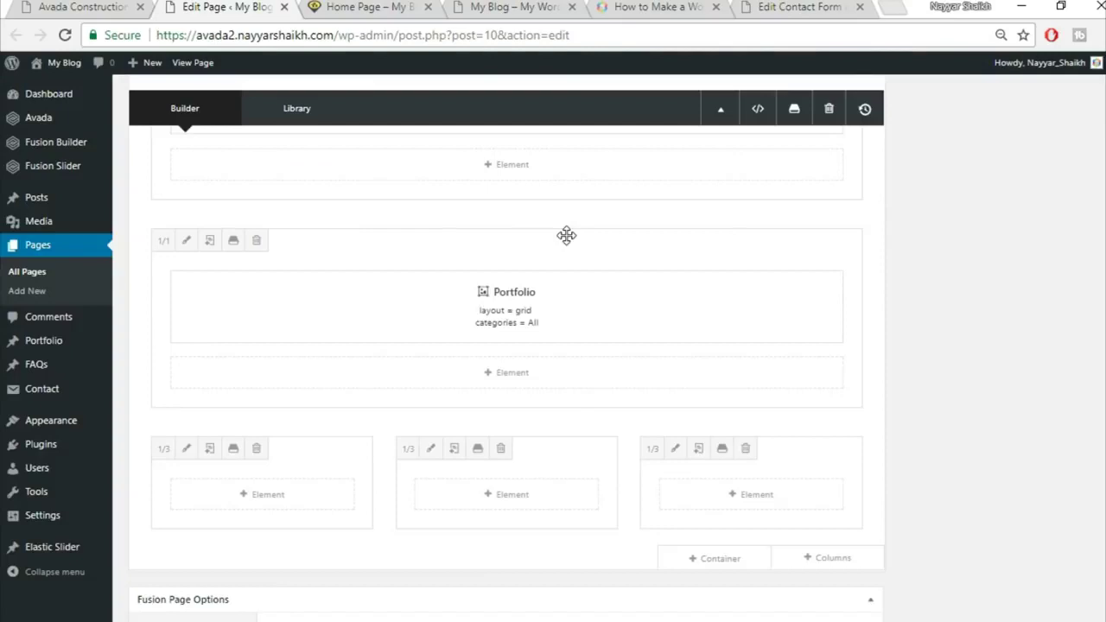
Add a Separator to the first new column and make it a single solid line
left_click(282, 505)
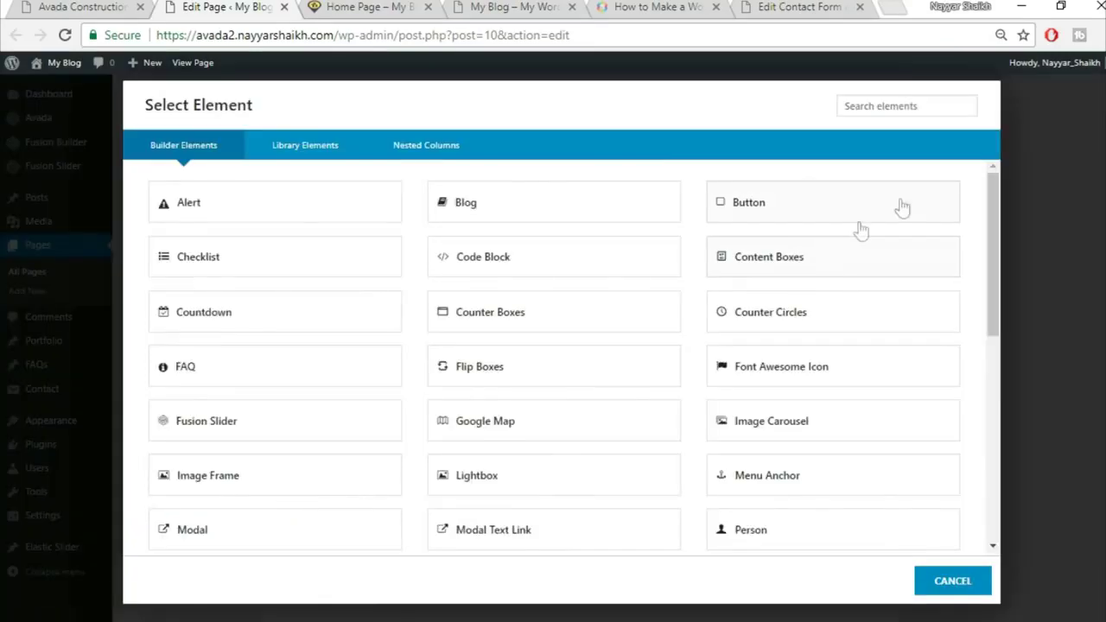
left_click(883, 110)
type("sep")
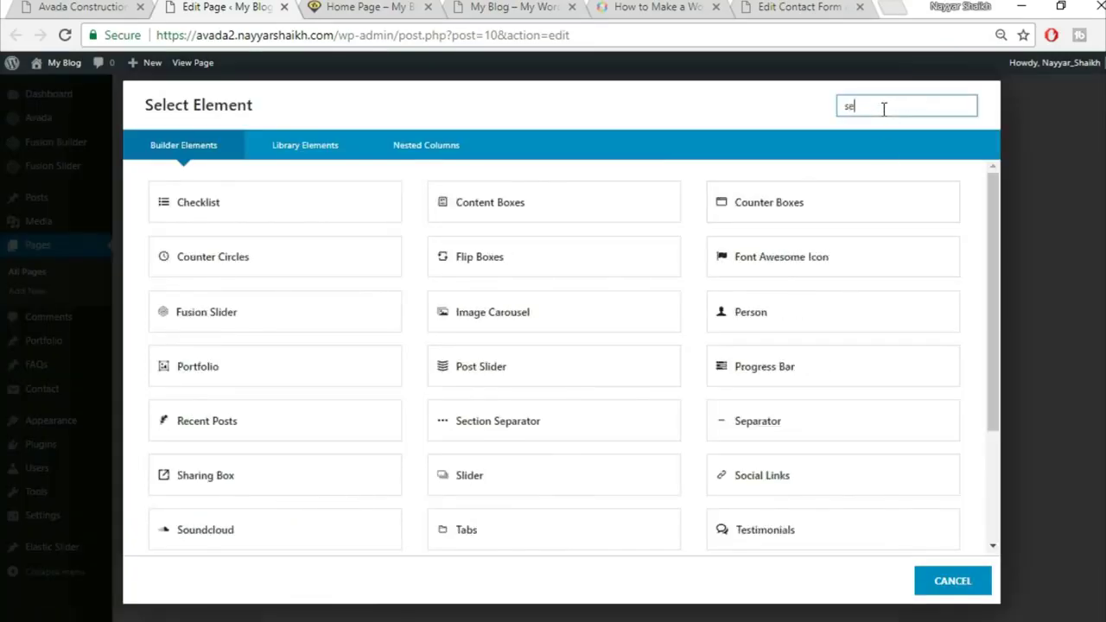
left_click(530, 217)
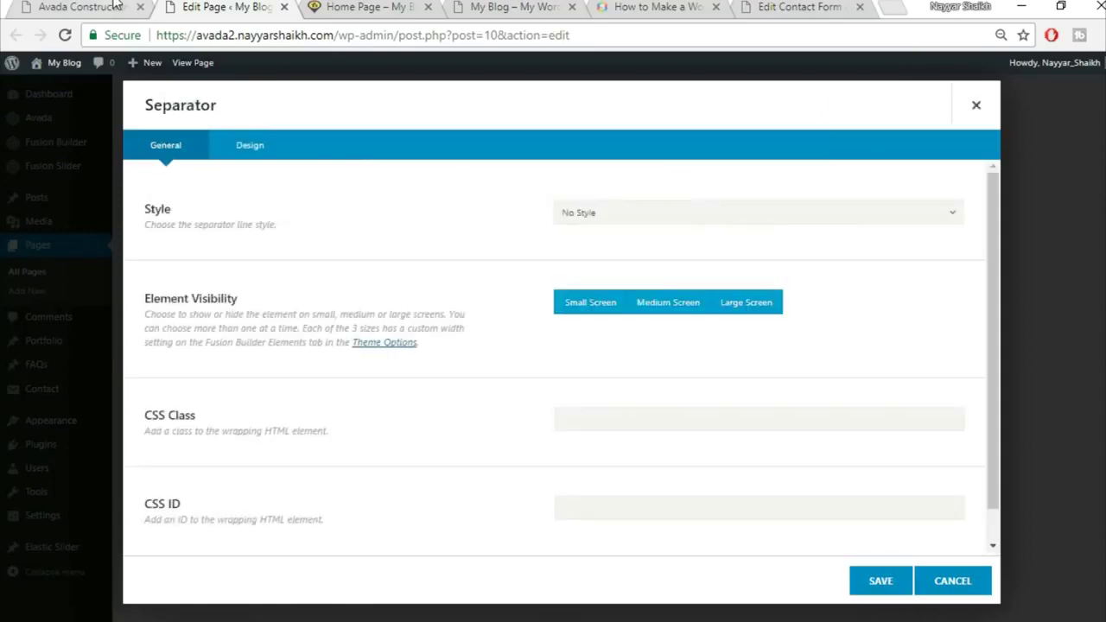
left_click(115, 6)
scroll(487, 302, "down", 2)
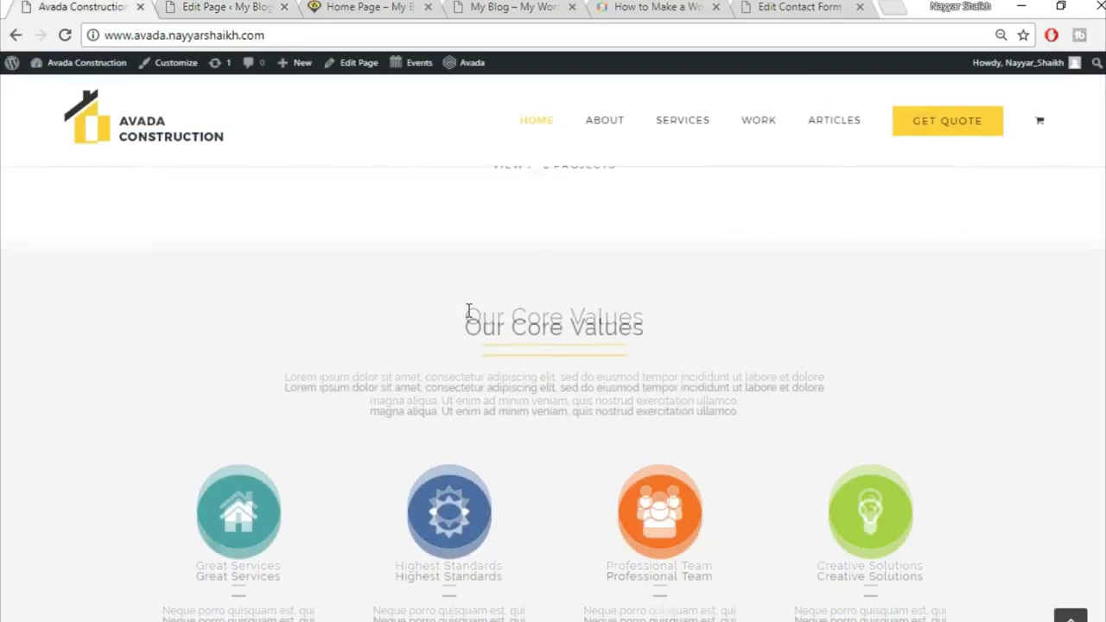
scroll(469, 315, "up", 2)
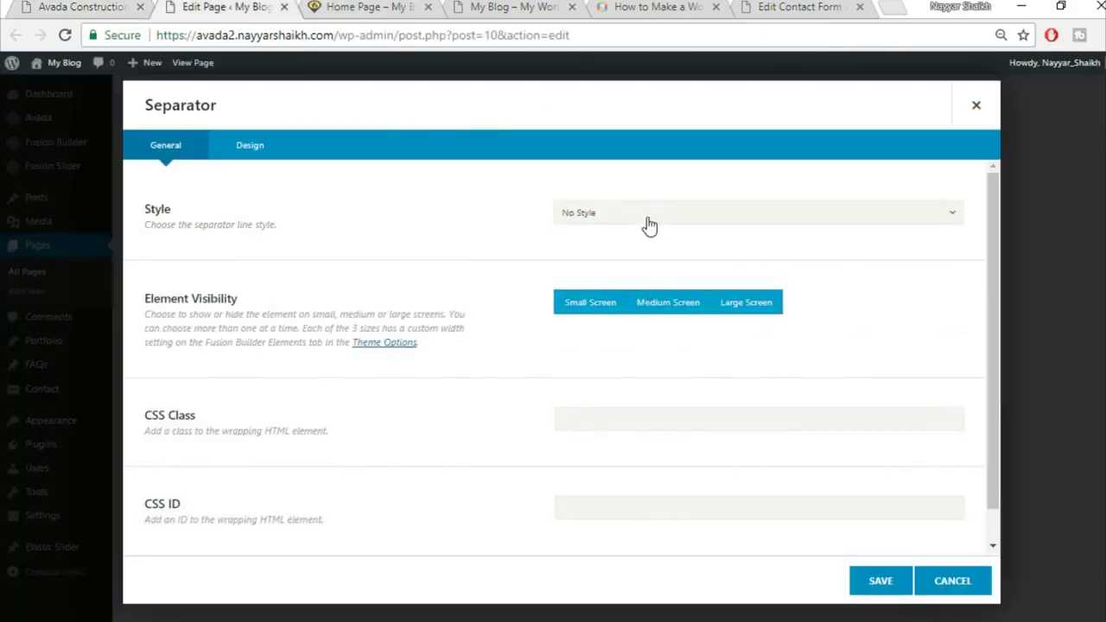
left_click(650, 220)
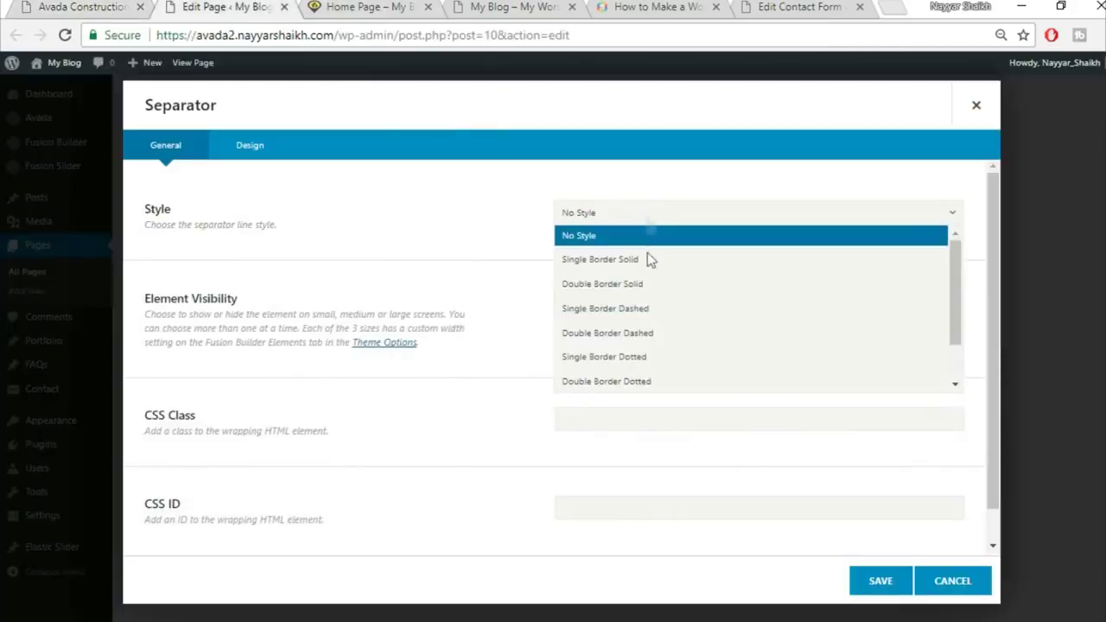
left_click(649, 255)
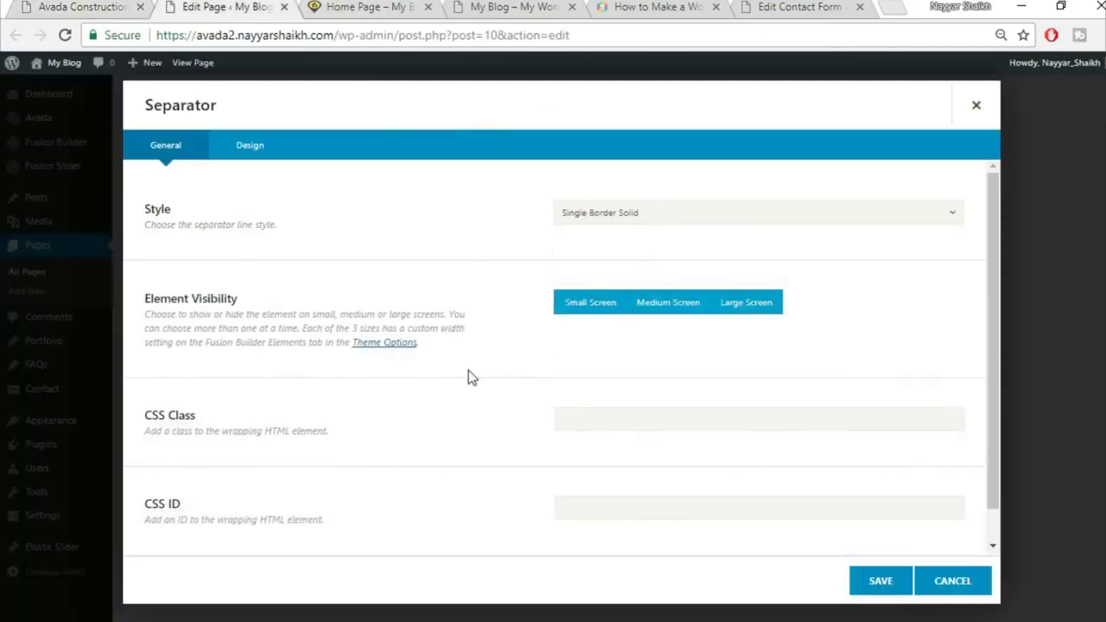
Set the separator colour to #f5f5f5 and enter 2 in the next design field
scroll(415, 329, "down", 1)
left_click(264, 147)
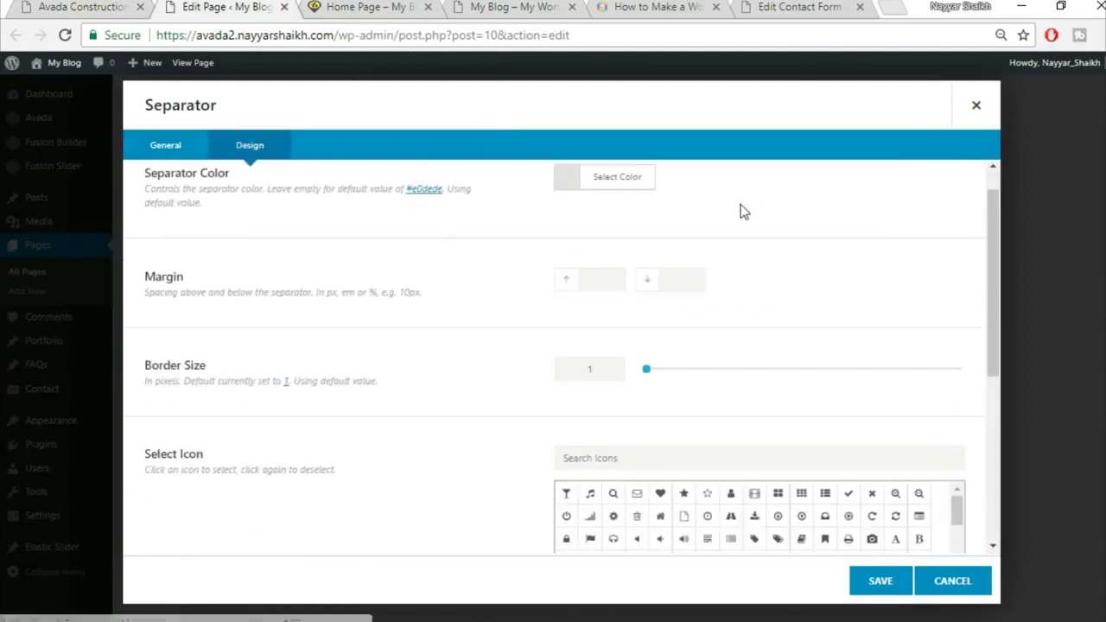
left_click(636, 223)
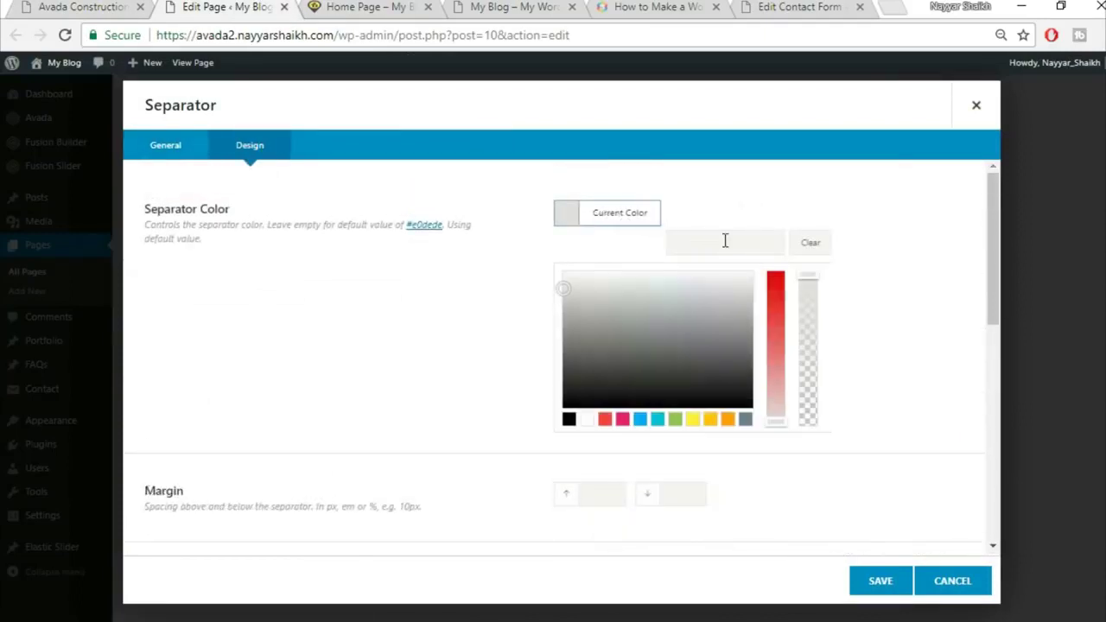
left_click(726, 242)
type("#f5f5f5")
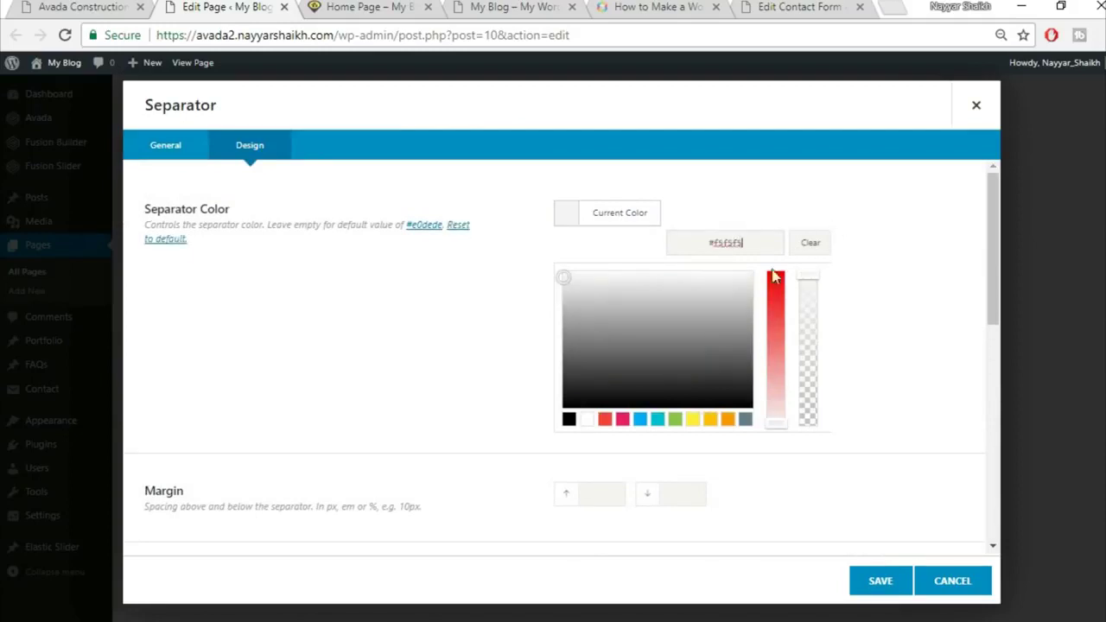
left_click(464, 287)
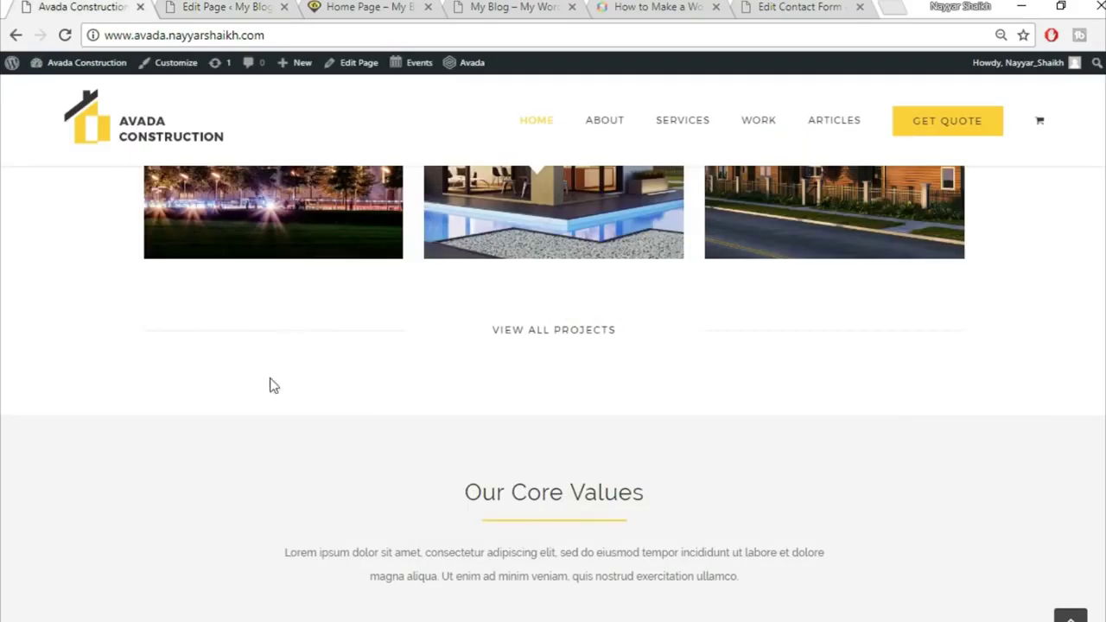
left_click(188, 7)
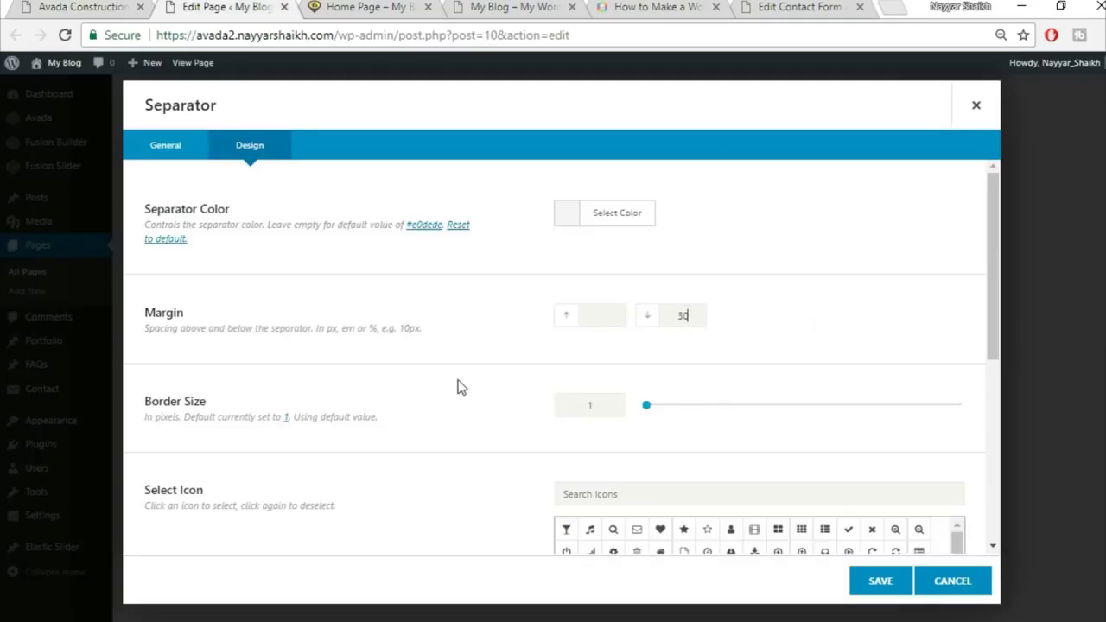
scroll(579, 389, "down", 1)
type("2")
Set the separator width to 100% and save the element
scroll(480, 402, "down", 2)
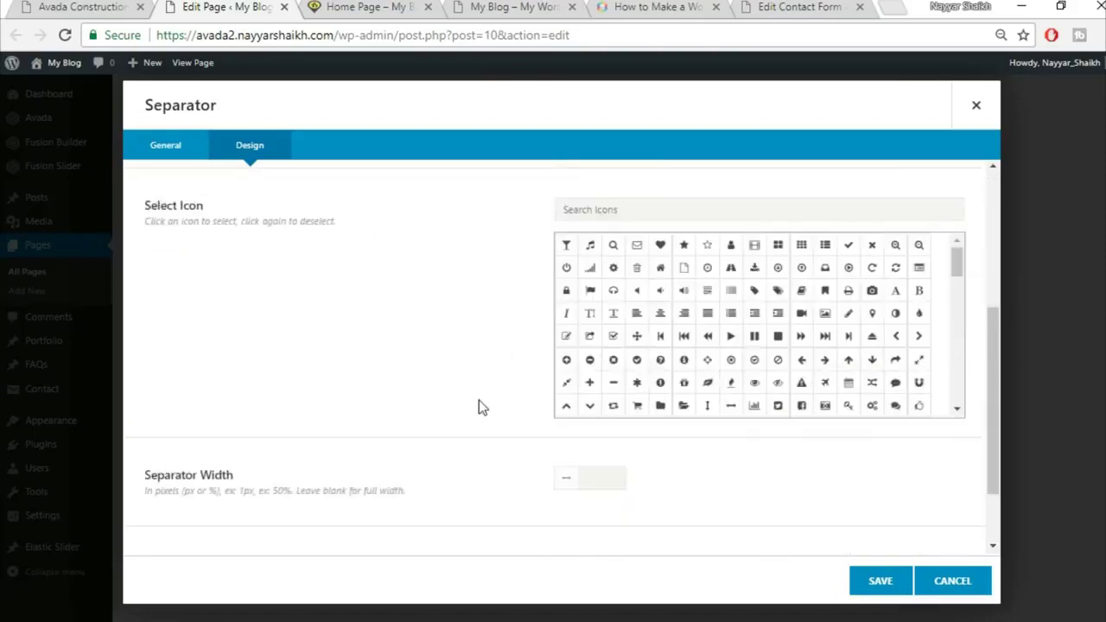
scroll(480, 407, "down", 1)
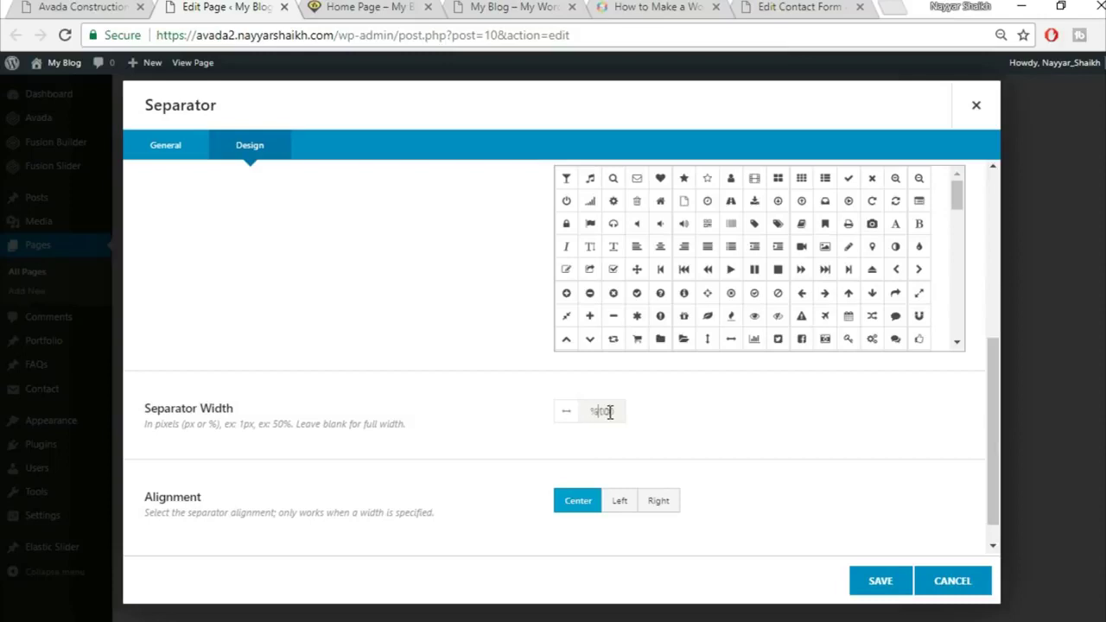
key("BackSpace")
key("shift+Left")
key("shift+Left")
key("shift+Left")
key("BackSpace")
type("100%")
left_click(871, 588)
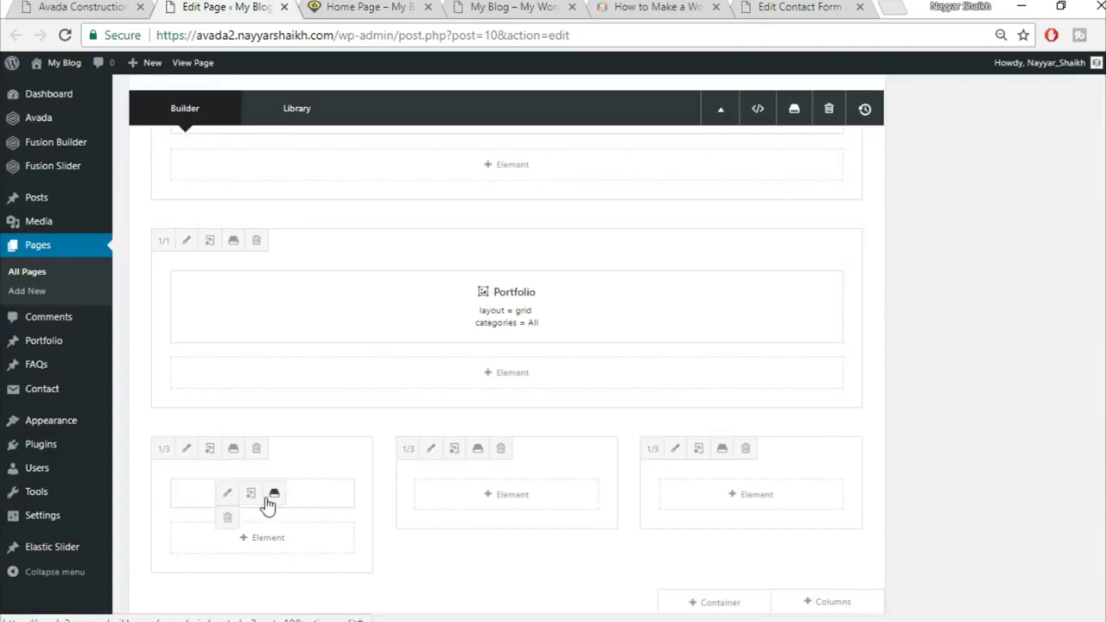
Duplicate the separator and move the copy into the right column
left_click(250, 492)
mouse_move(324, 494)
left_mouse_down()
mouse_move(696, 511)
mouse_move(847, 492)
left_mouse_up()
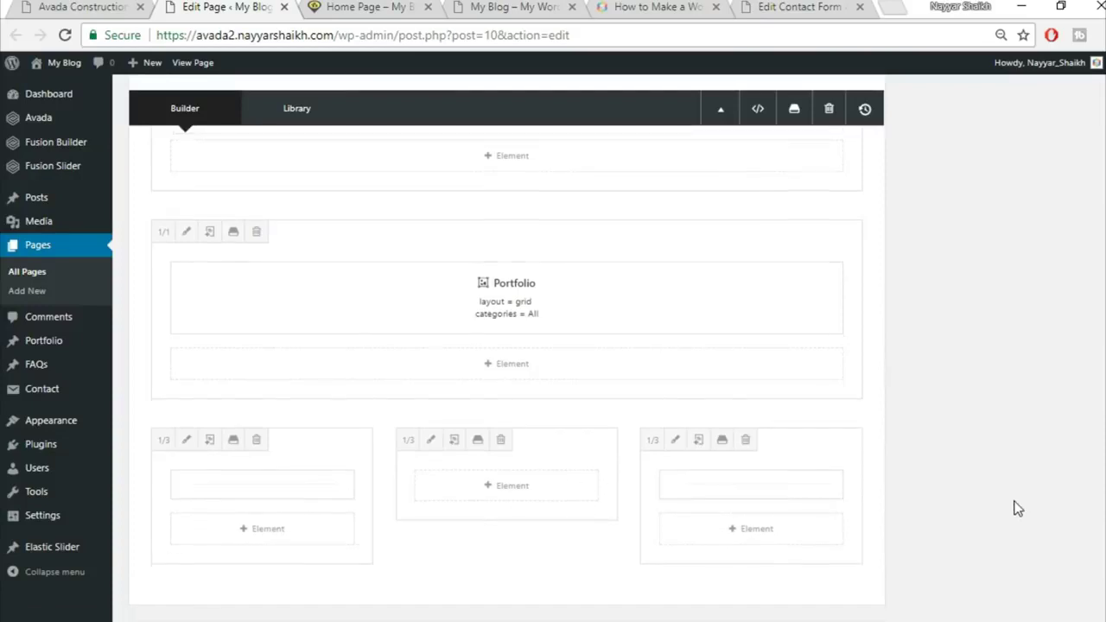
left_click(125, 6)
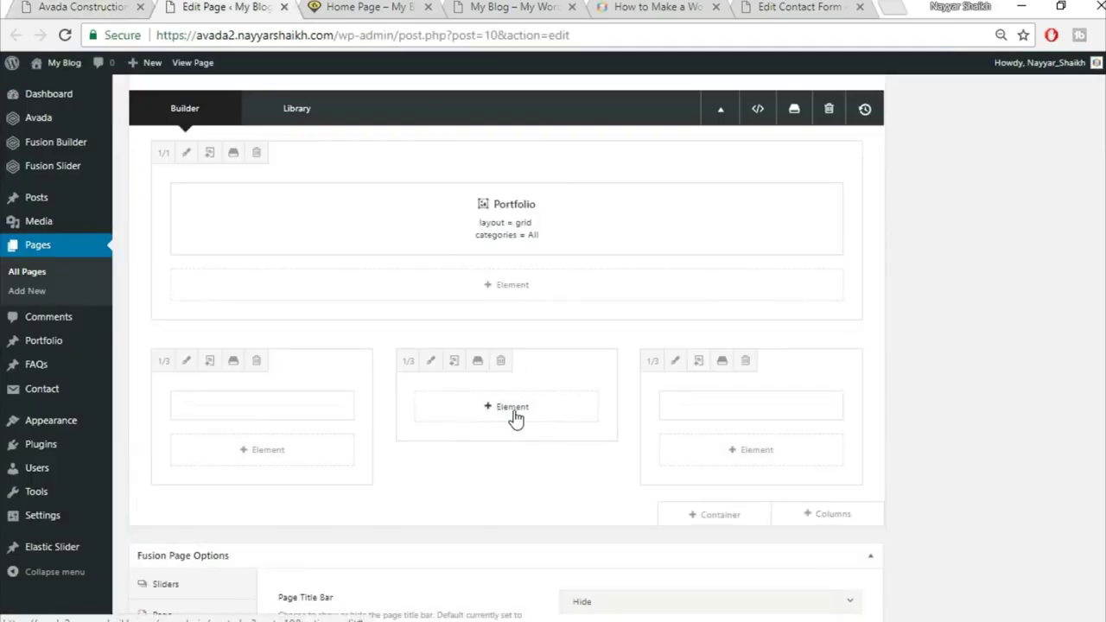
Add a Button to the middle column linking to '#' with text 'View All Projects'
left_click(503, 410)
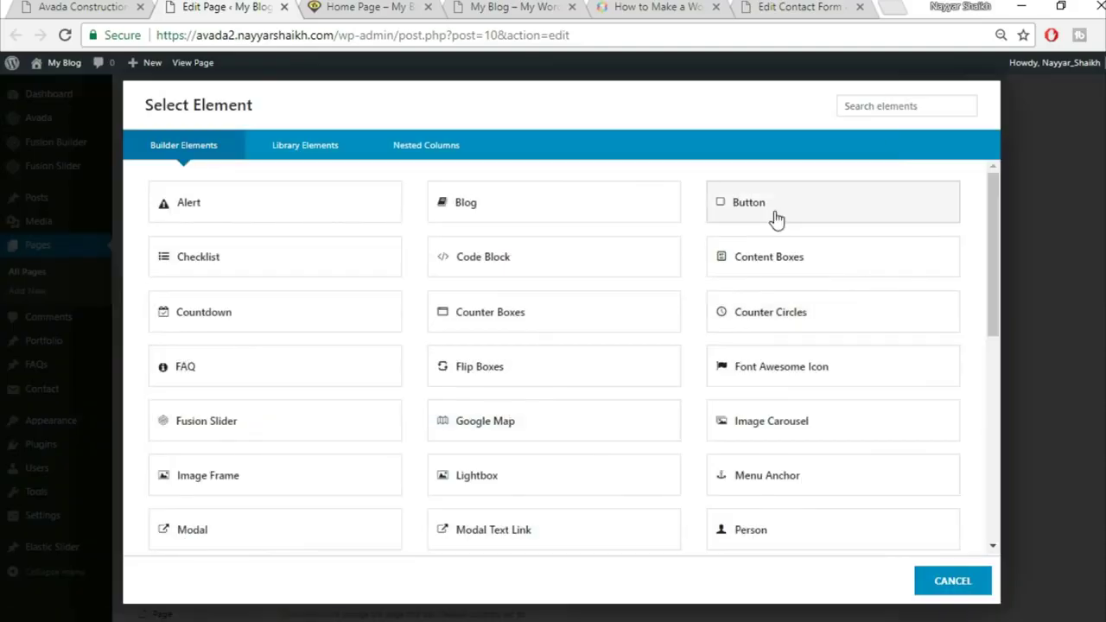
left_click(813, 211)
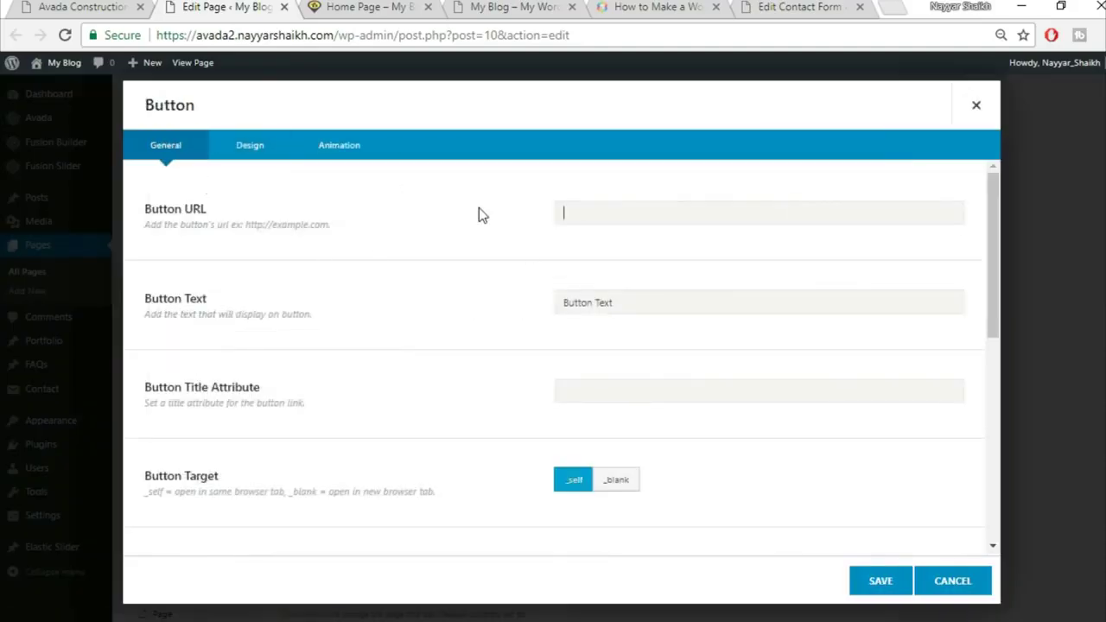
type("#")
key("Tab")
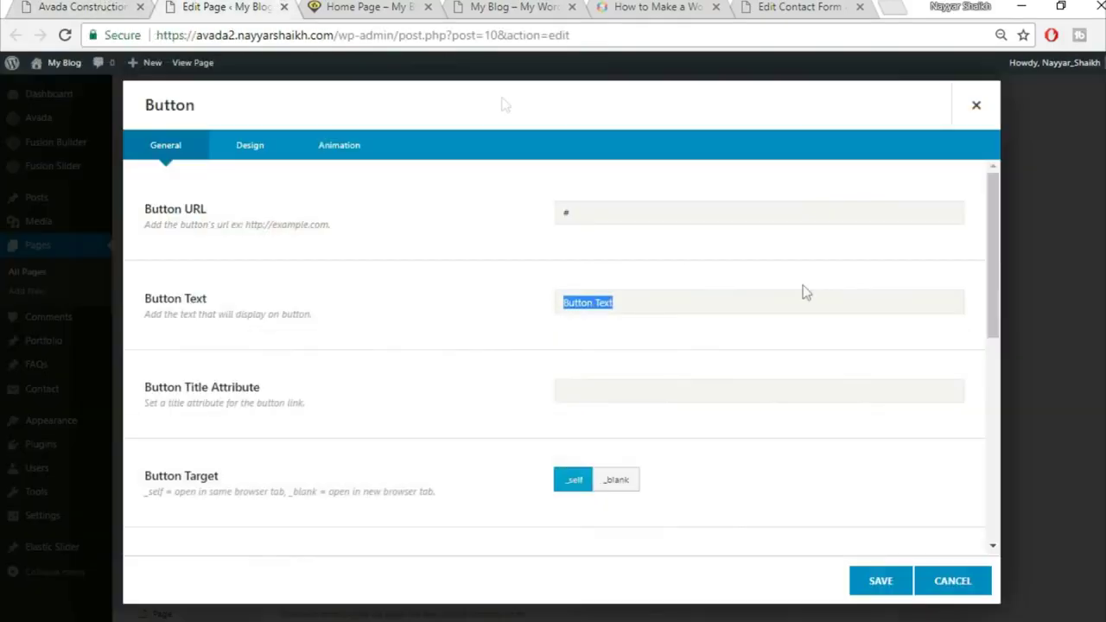
type("VIEW ALL PROJECTS")
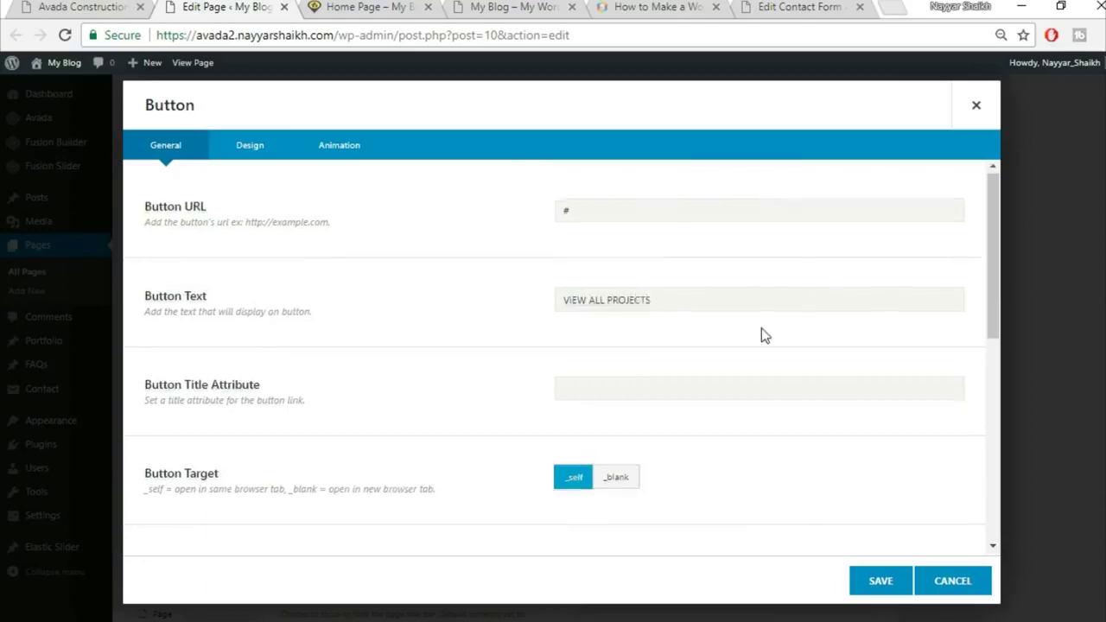
scroll(761, 328, "down", 4)
scroll(292, 398, "down", 2)
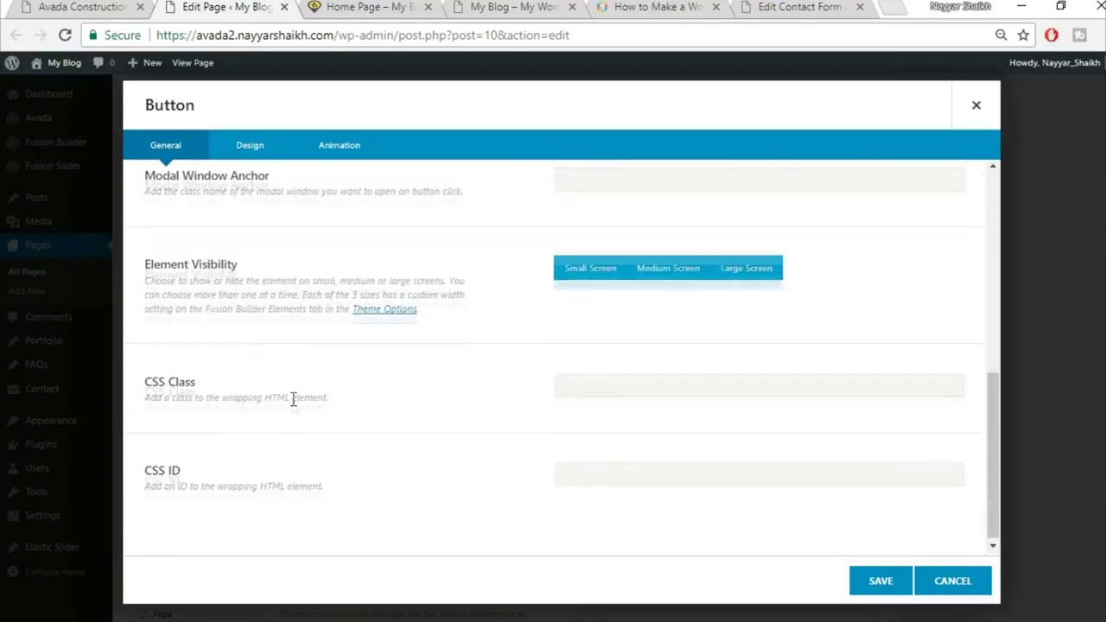
Switch the button's design to the Custom style
left_click(250, 145)
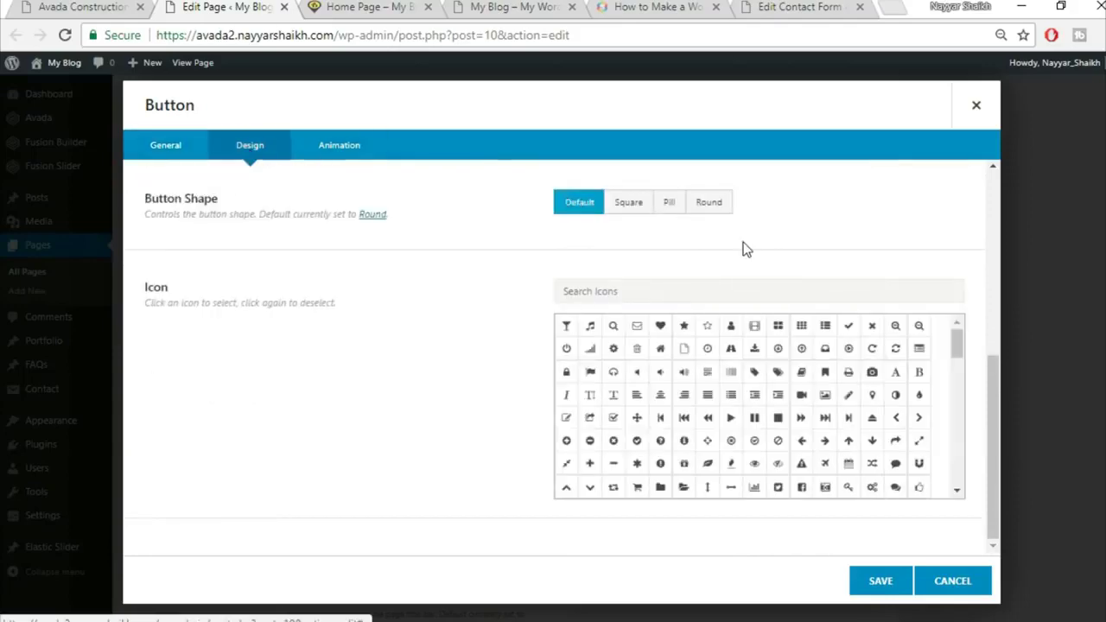
scroll(743, 242, "up", 5)
left_click(691, 213)
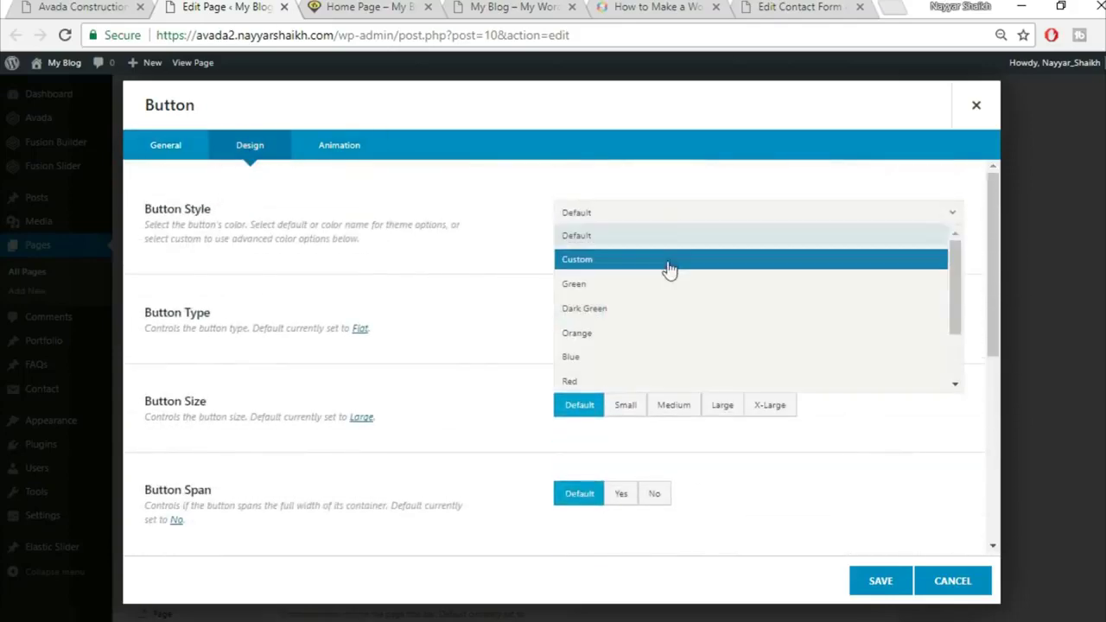
left_click(666, 261)
left_click(61, 5)
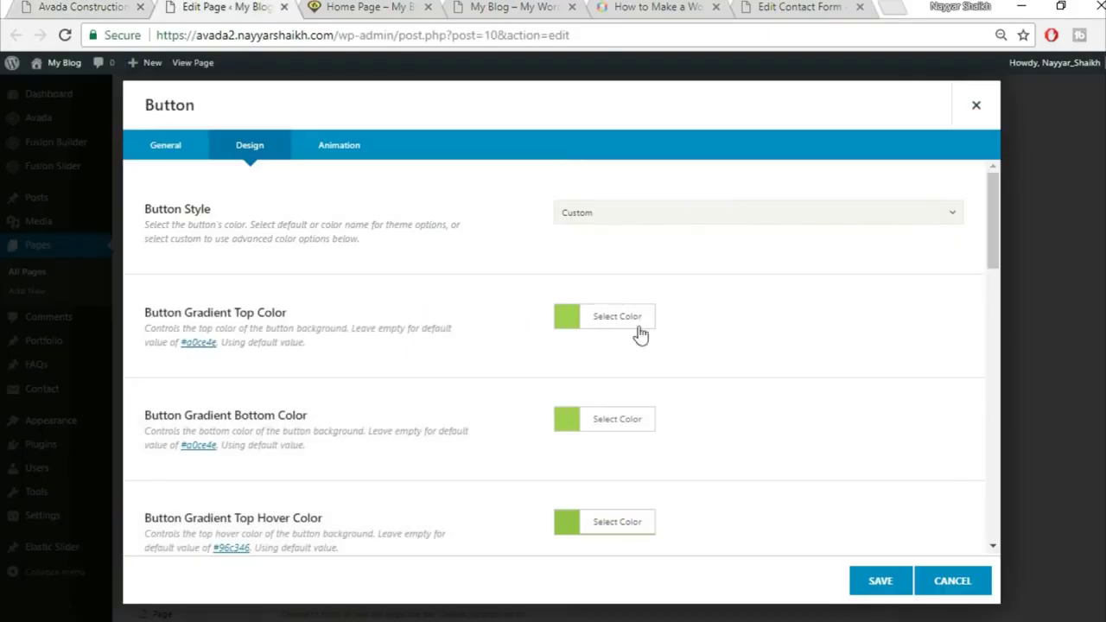
Set both the top and bottom gradient colours of the button to white
left_click(639, 333)
left_click(706, 343)
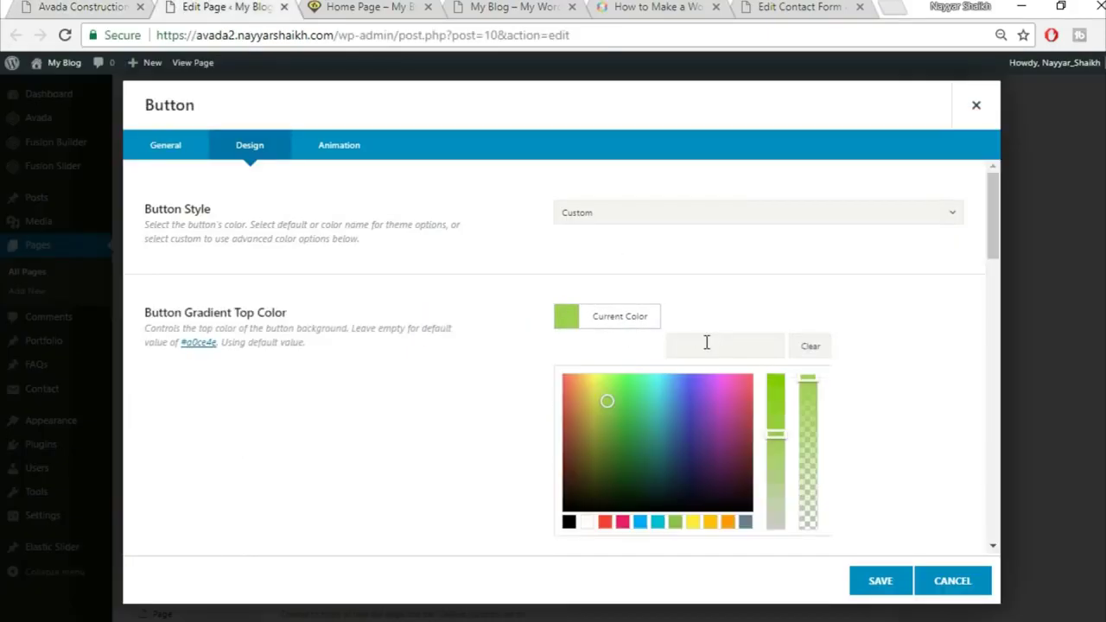
left_click(587, 522)
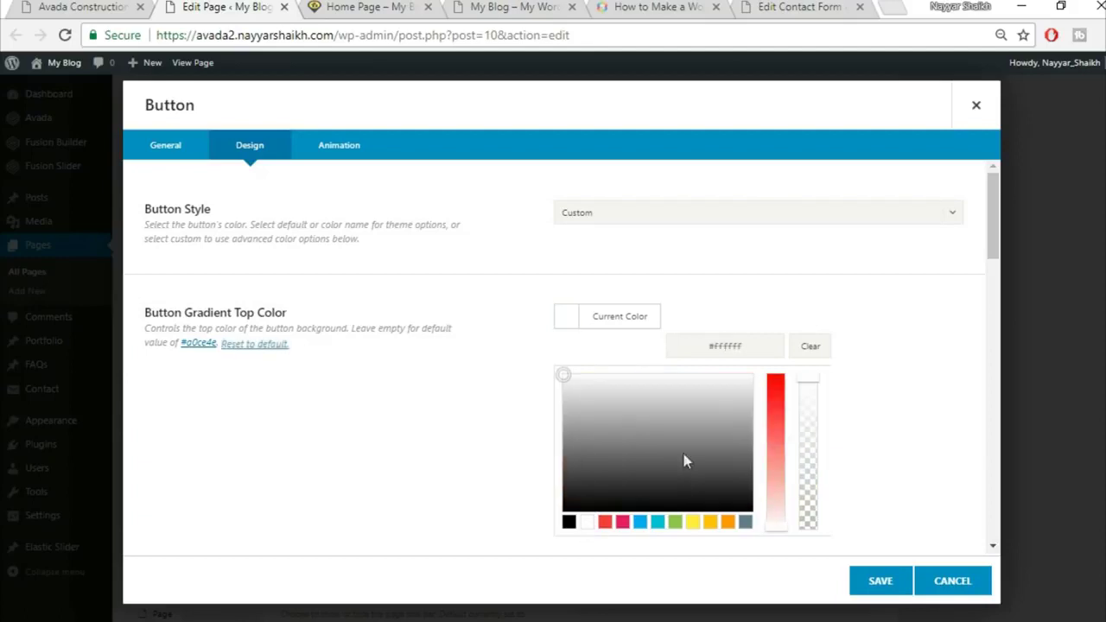
scroll(867, 353, "down", 1)
left_click(867, 348)
left_click(630, 334)
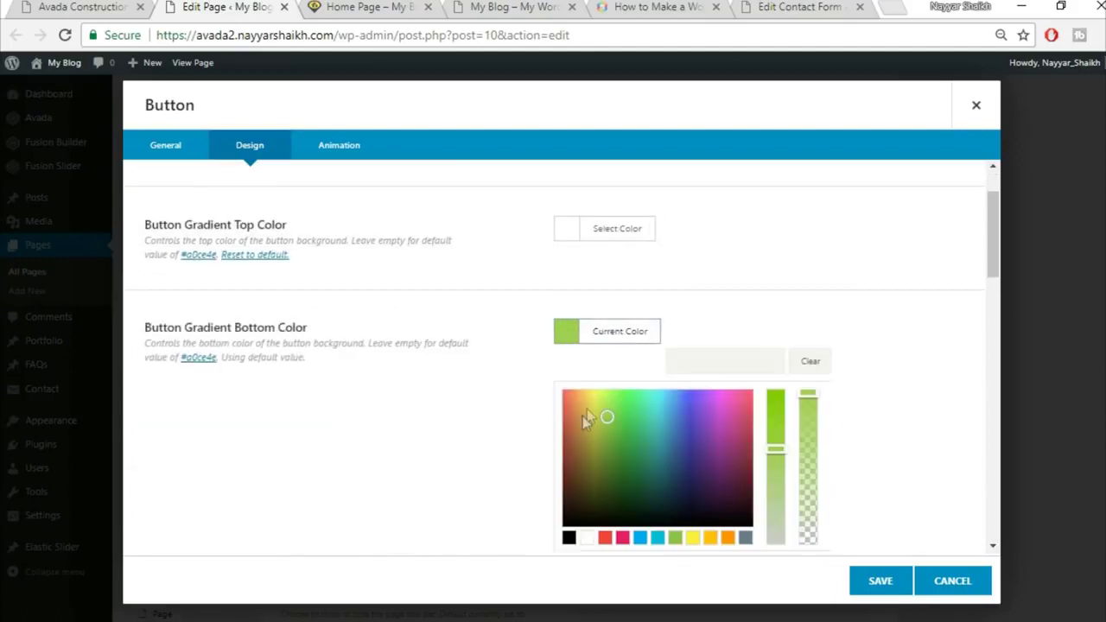
left_click(587, 537)
scroll(866, 400, "down", 2)
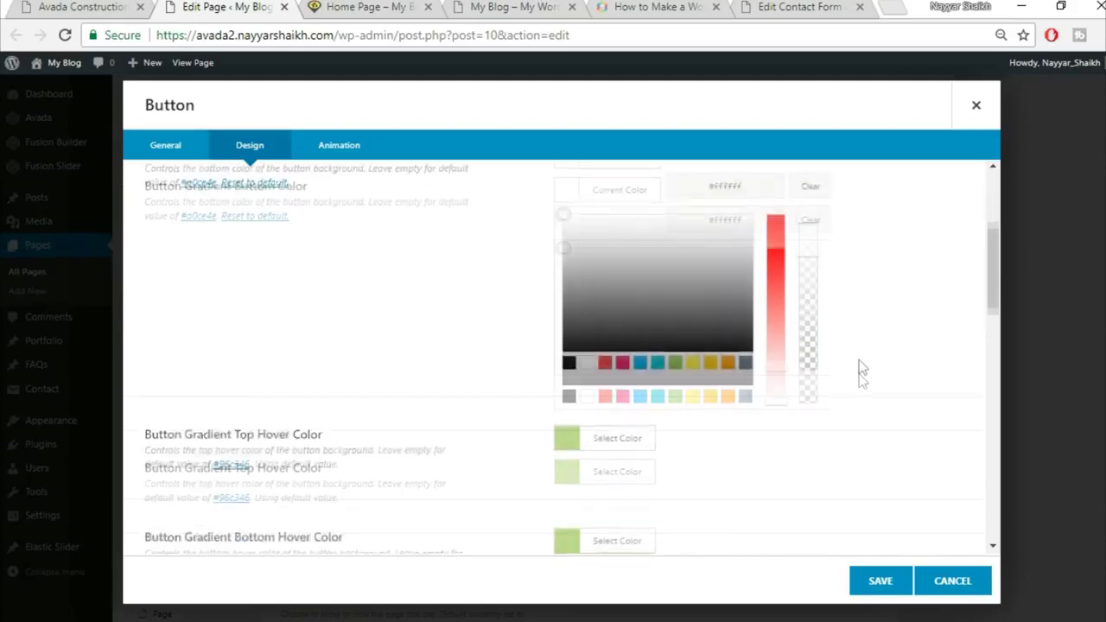
left_click(858, 359)
scroll(612, 323, "up", 1)
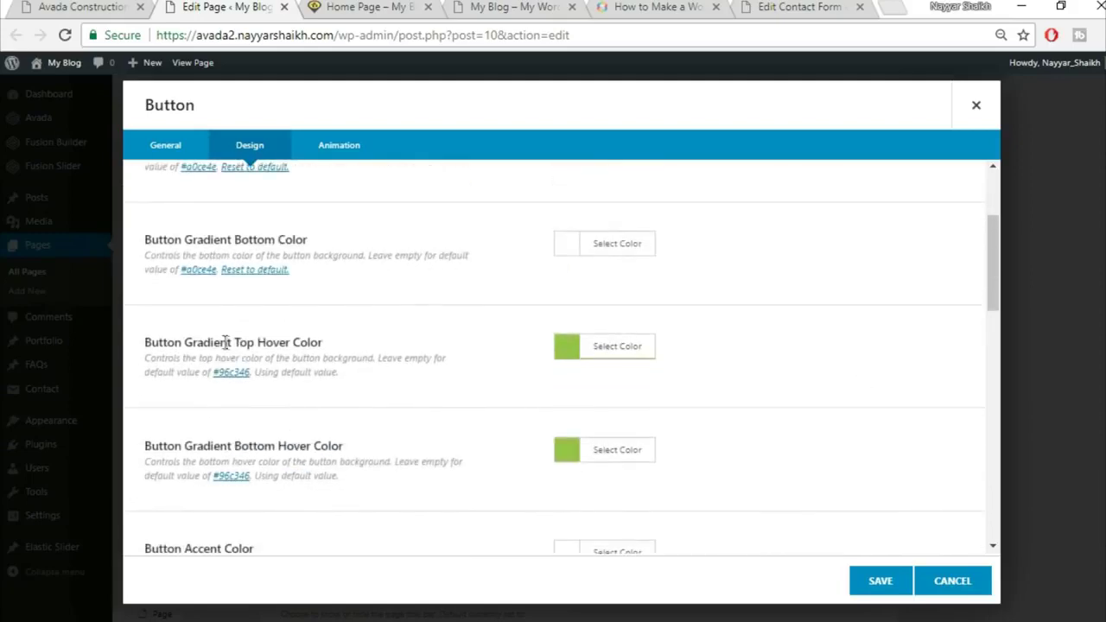
left_click_drag(175, 343, 350, 342)
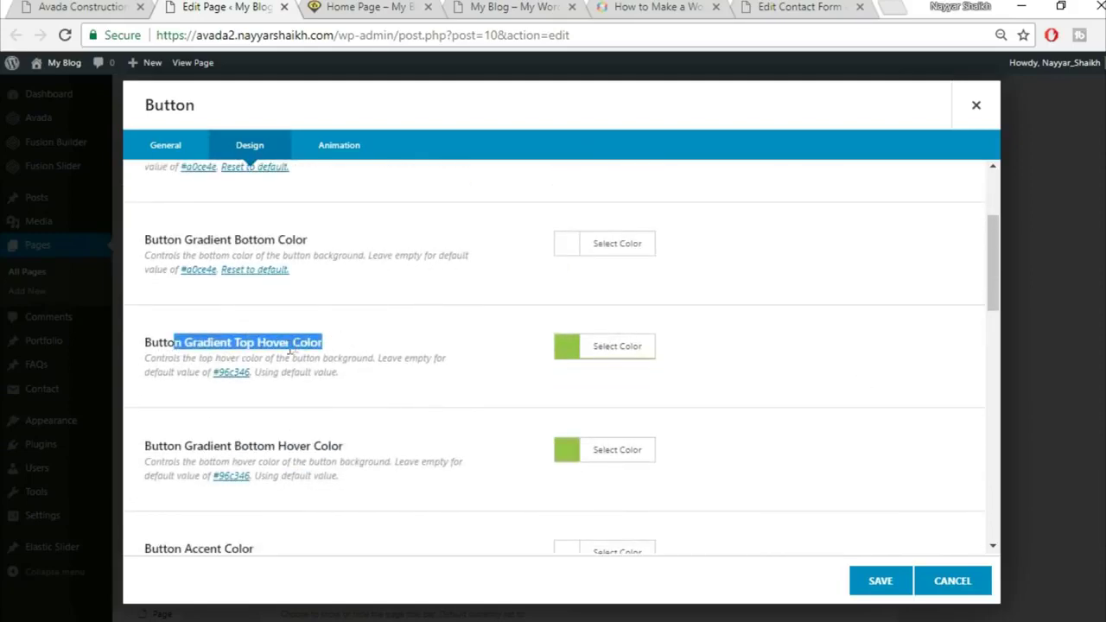
Set the button's hover gradient colours, with the bottom hover colour FED03D
left_click(643, 350)
left_click(722, 375)
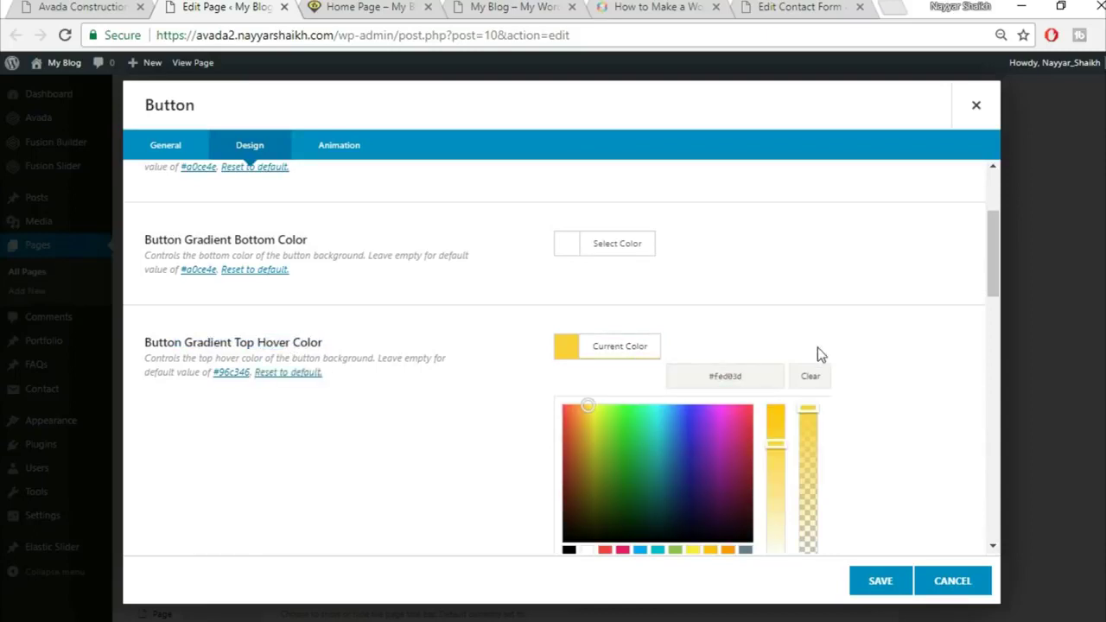
scroll(819, 354, "down", 1)
left_click(894, 370)
left_click(636, 361)
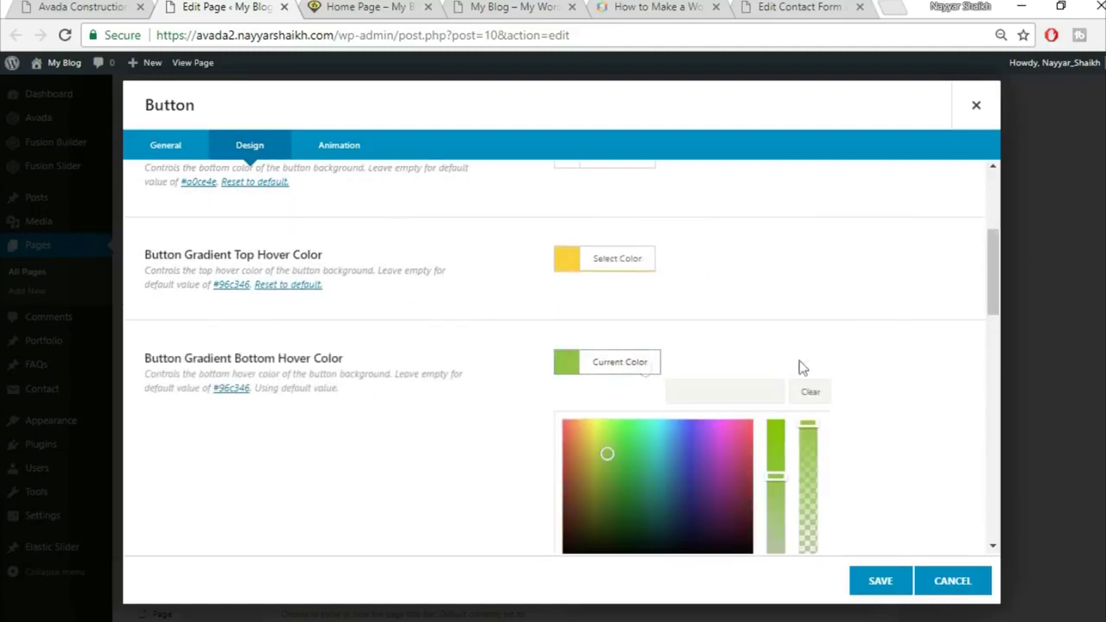
left_click(756, 397)
type("FED03D")
left_click(829, 331)
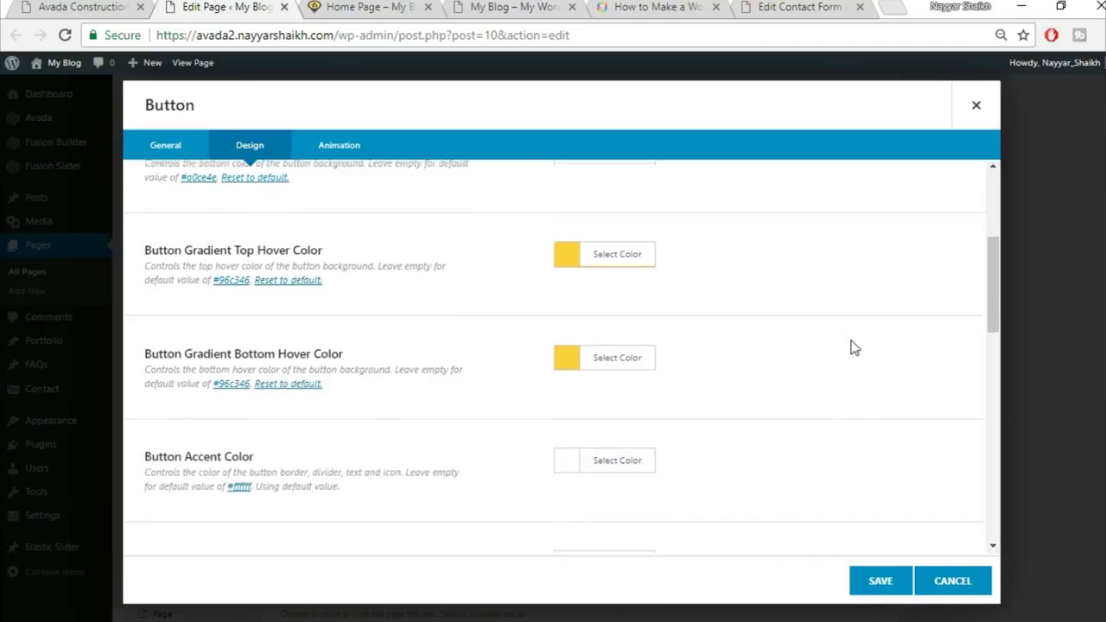
scroll(755, 394, "down", 1)
left_click(111, 6)
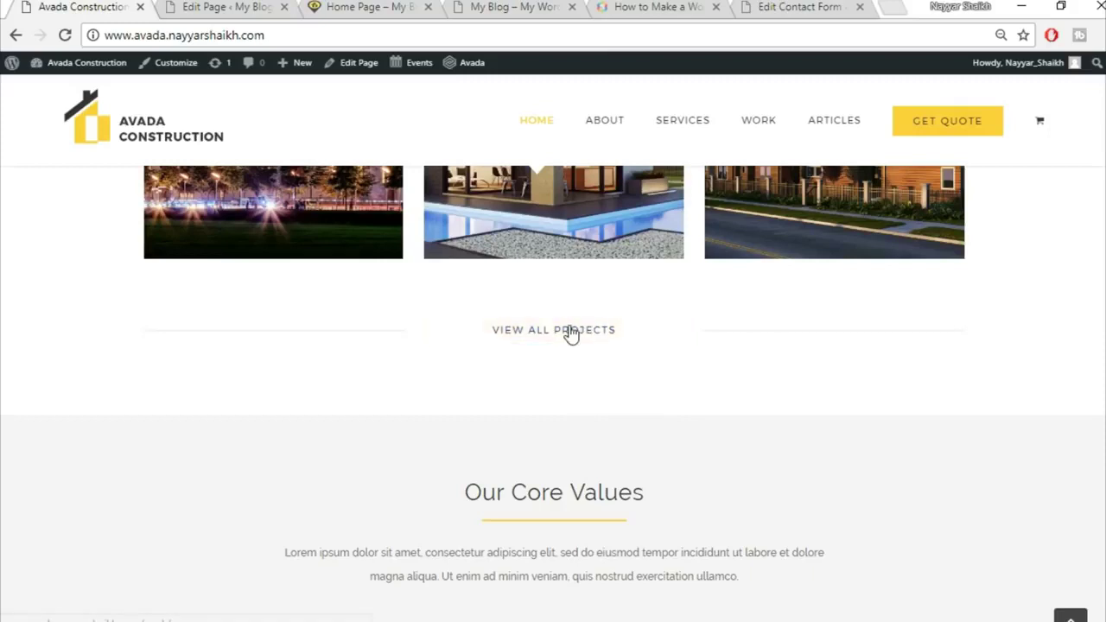
left_click(226, 7)
Make the button's accent and accent hover colours black
left_click(631, 389)
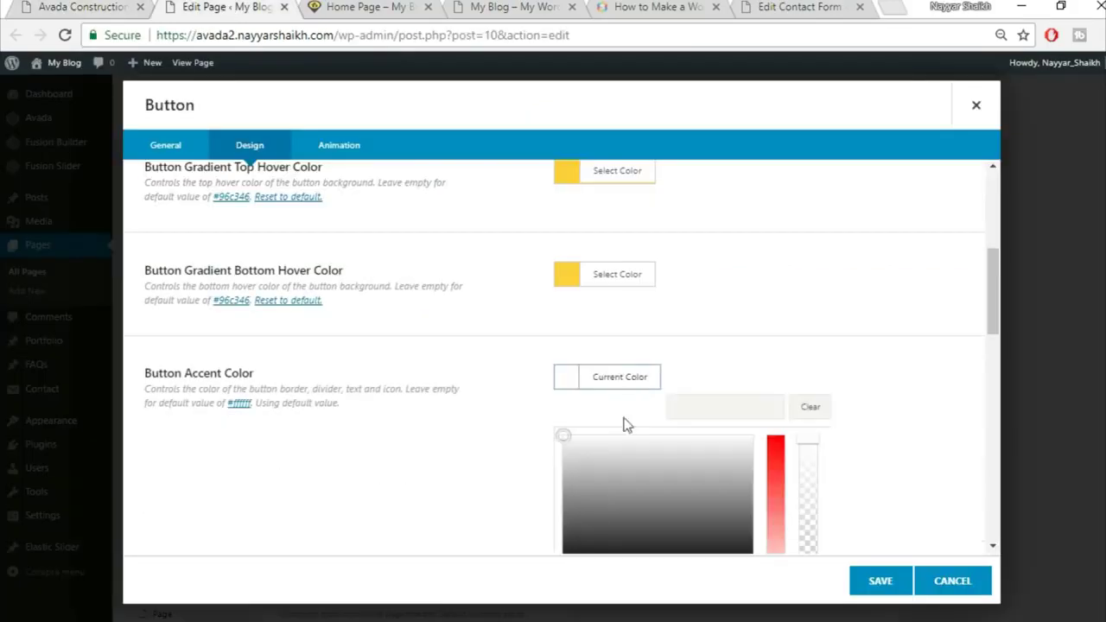
scroll(619, 459, "down", 2)
left_click(569, 407)
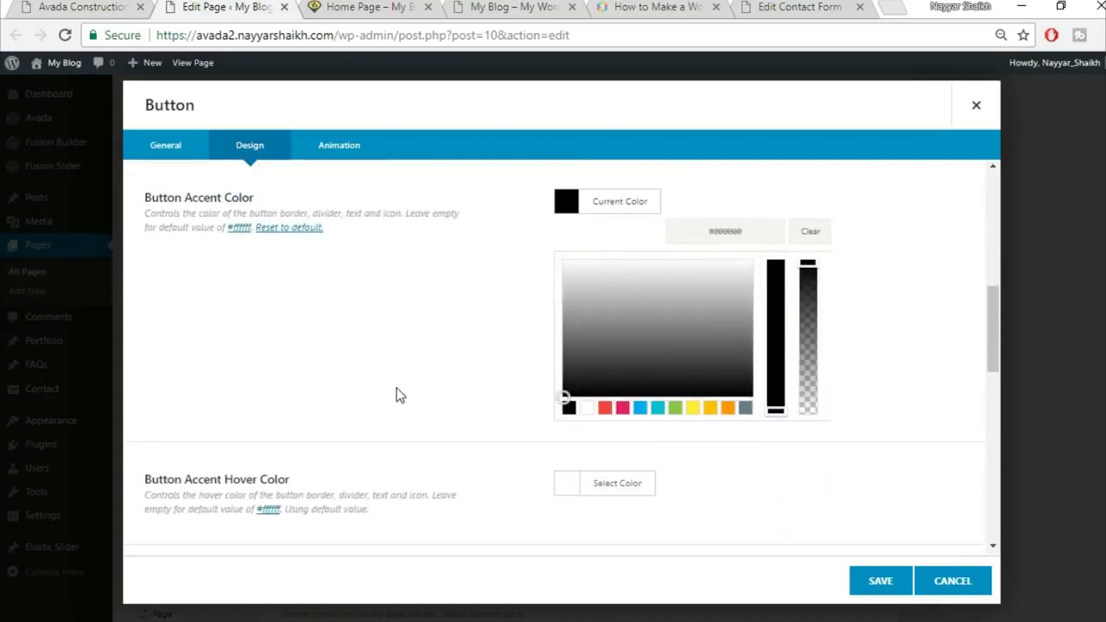
left_click(402, 395)
left_click(576, 304)
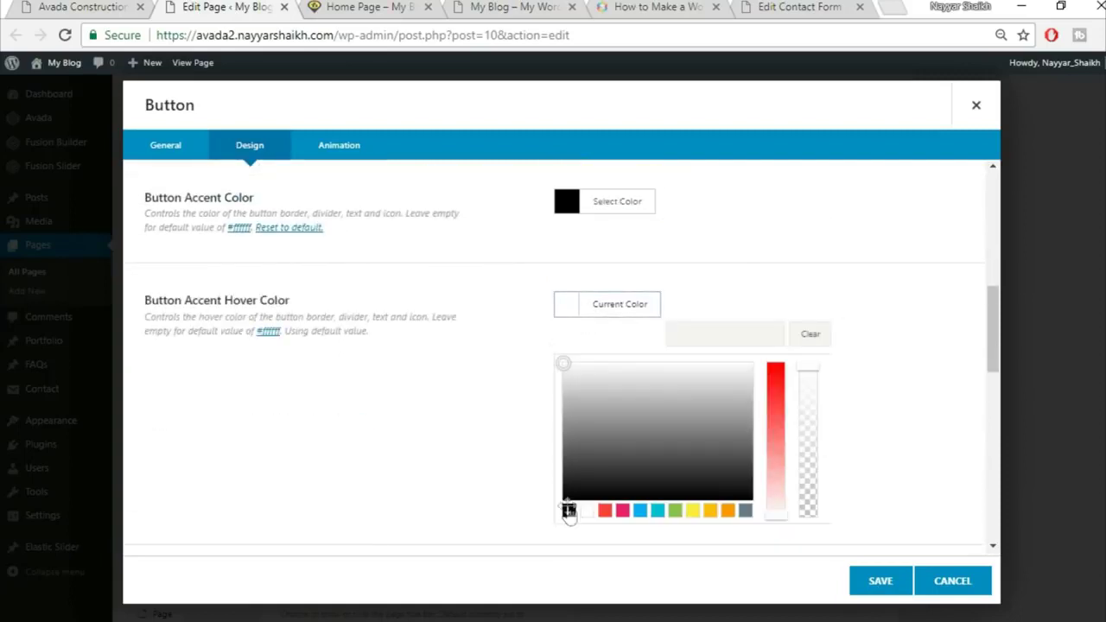
left_click(568, 511)
left_click(944, 363)
Set the button size to X-Large and save the button
scroll(753, 369, "down", 2)
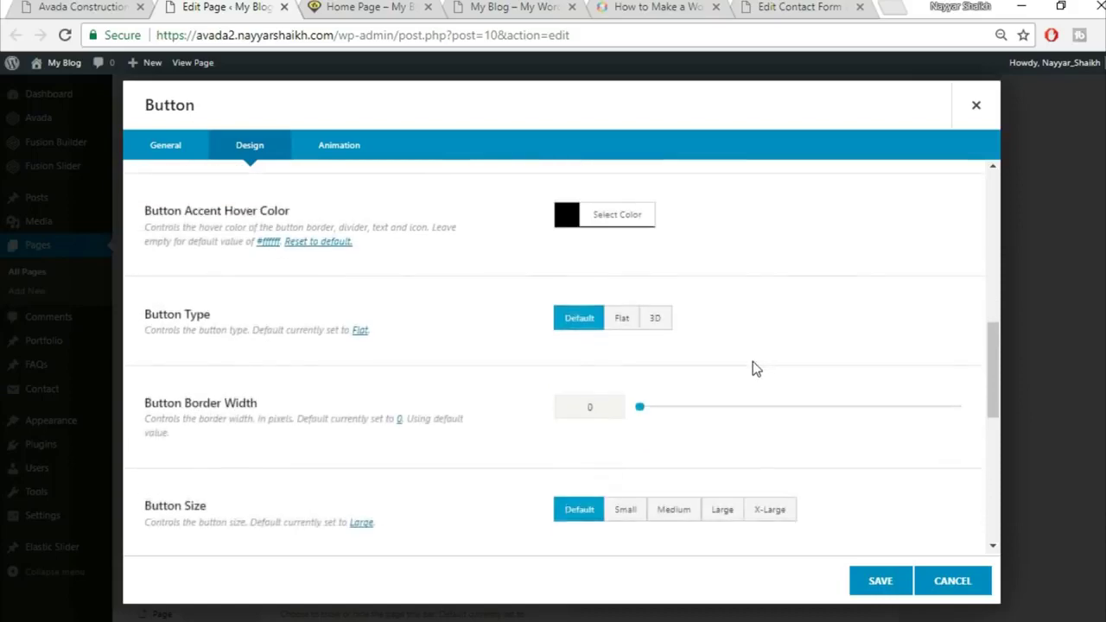
scroll(917, 349, "down", 1)
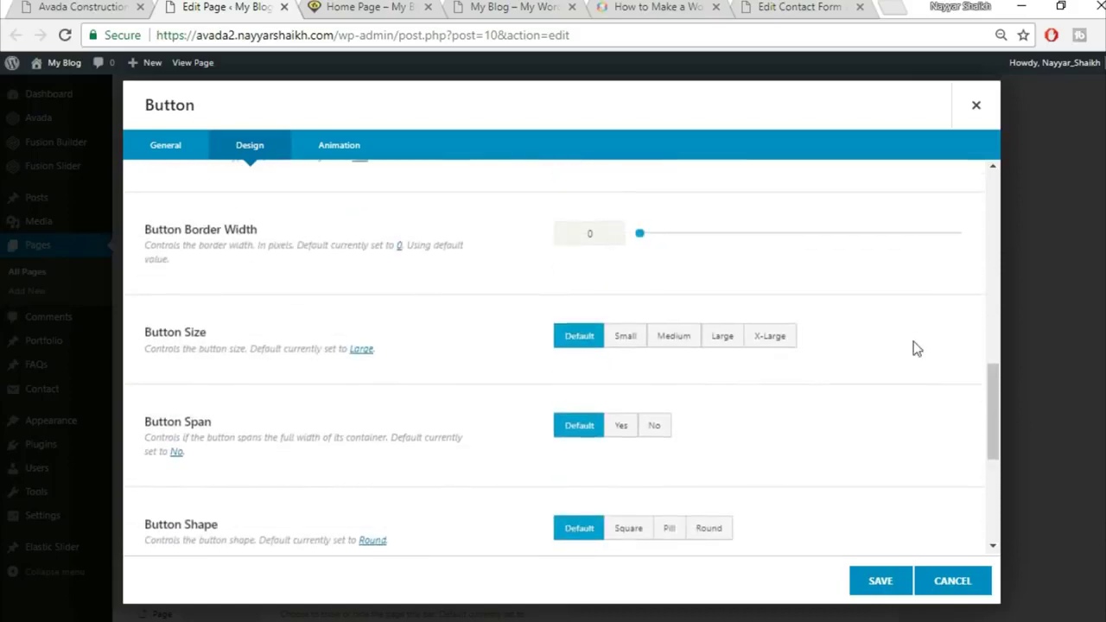
left_click(787, 341)
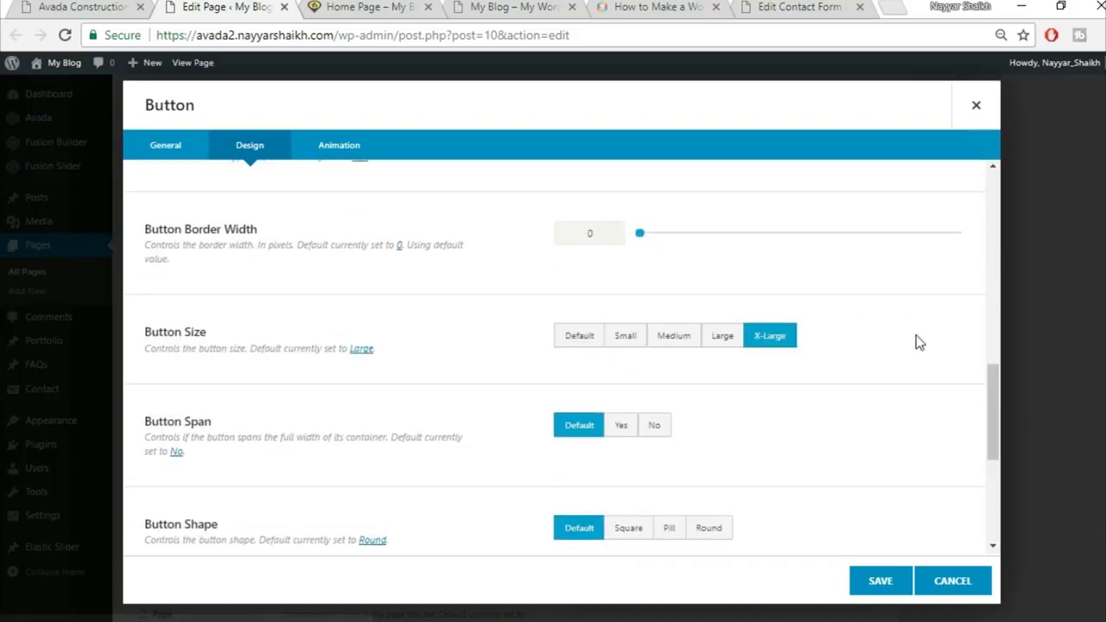
scroll(913, 340, "down", 1)
scroll(410, 380, "down", 3)
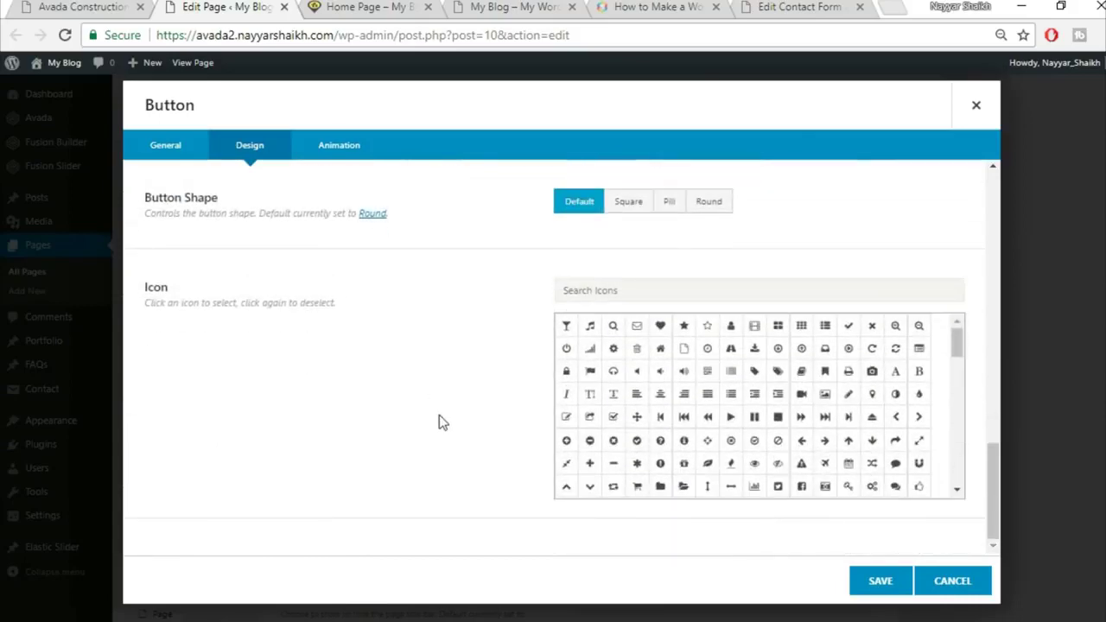
left_click(894, 588)
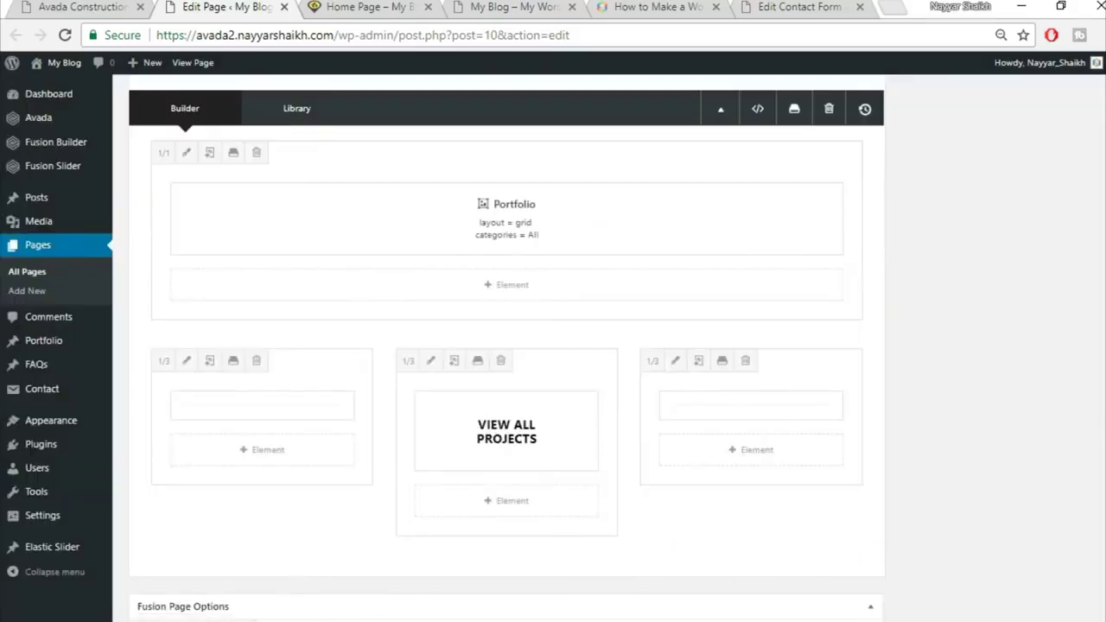
scroll(1025, 279, "up", 15)
Update the Home page and reload its live view to check the portfolio tile
left_click(1061, 237)
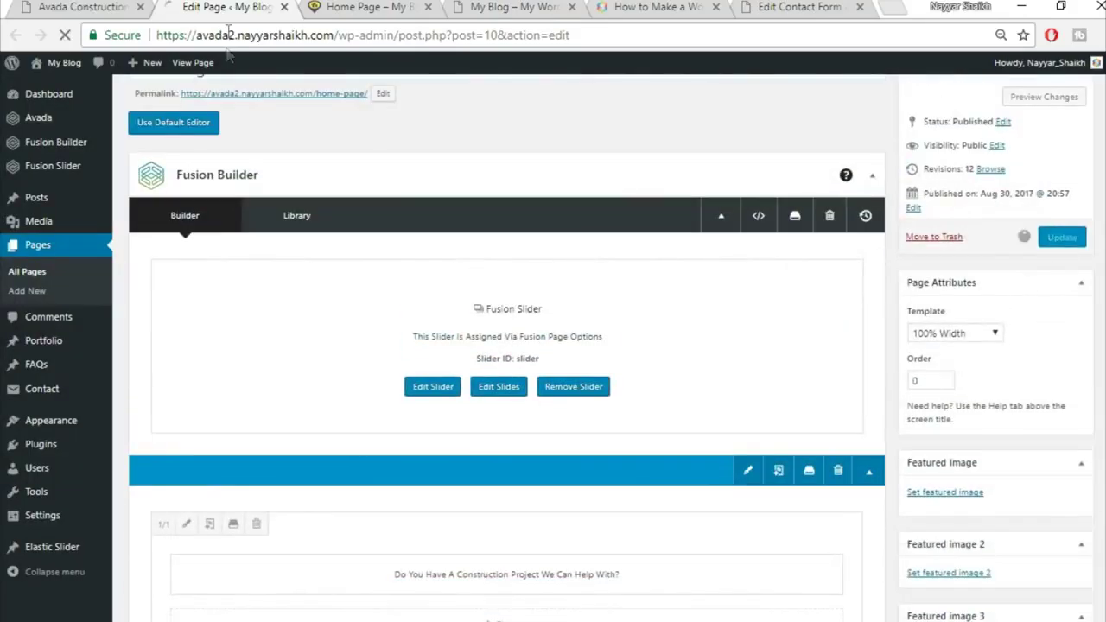
left_click(365, 6)
left_click(395, 39)
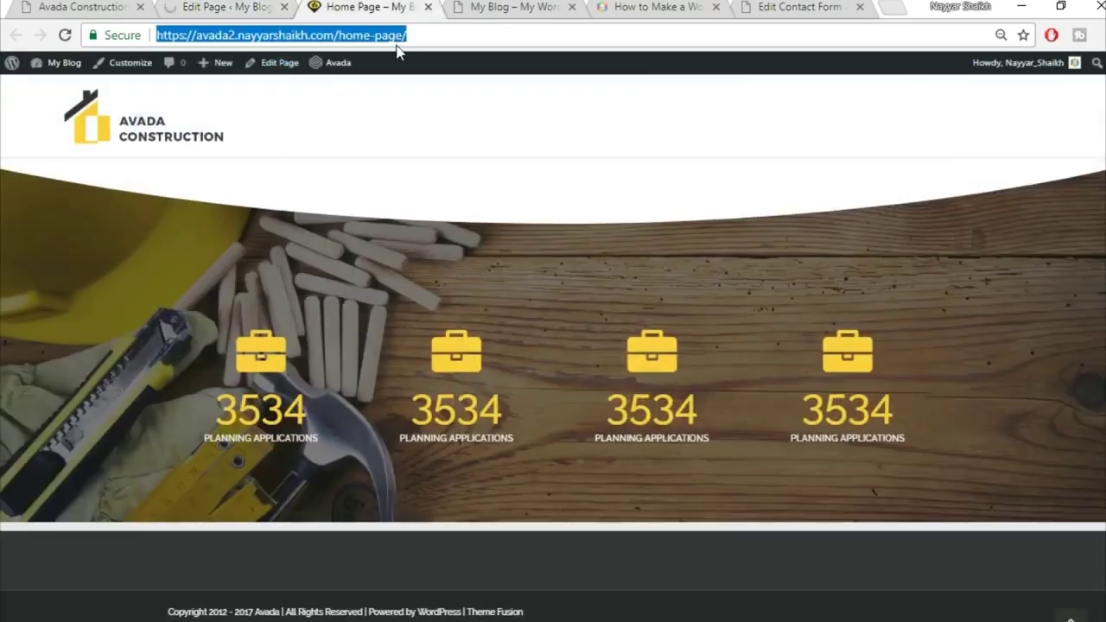
key("Return")
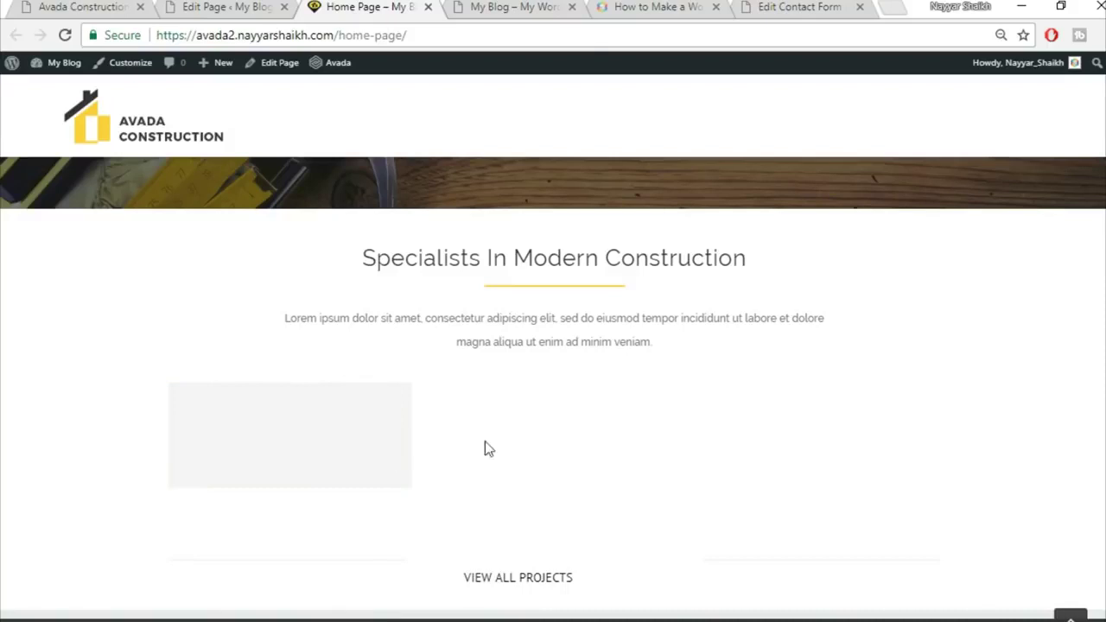
mouse_move(311, 475)
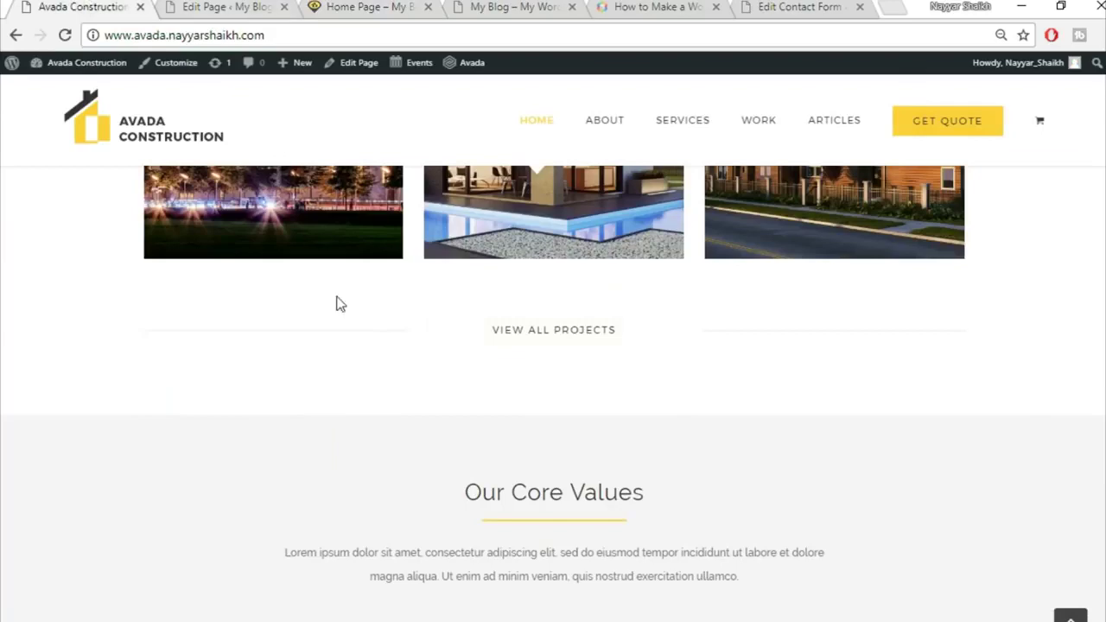
scroll(338, 303, "up", 2)
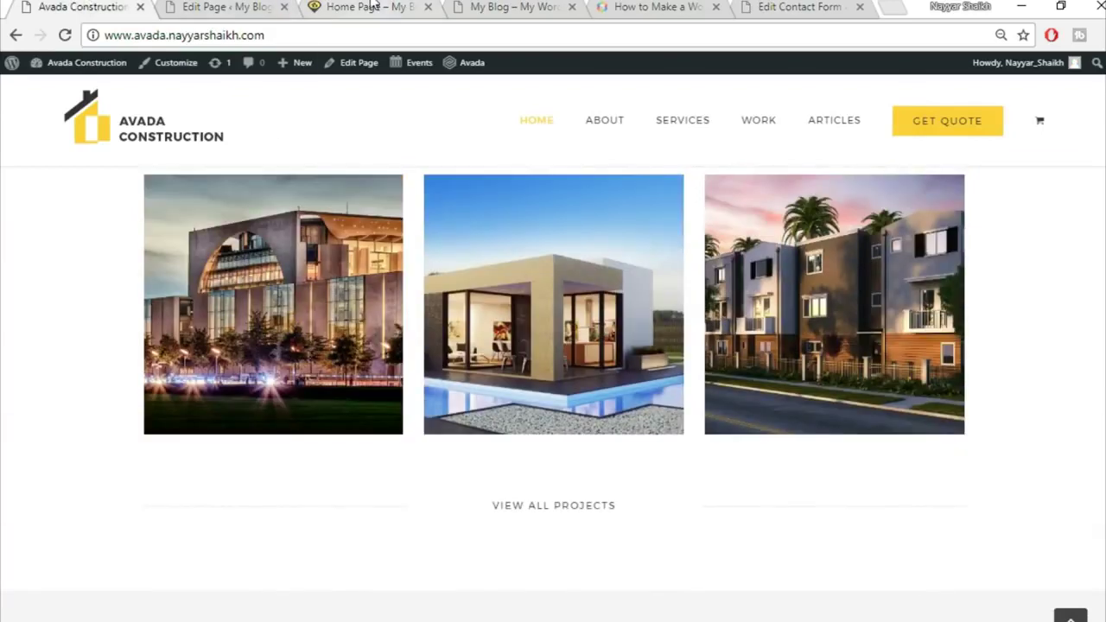
Back in the editor, bring up link options for Portfolio in the sidebar
left_click(251, 7)
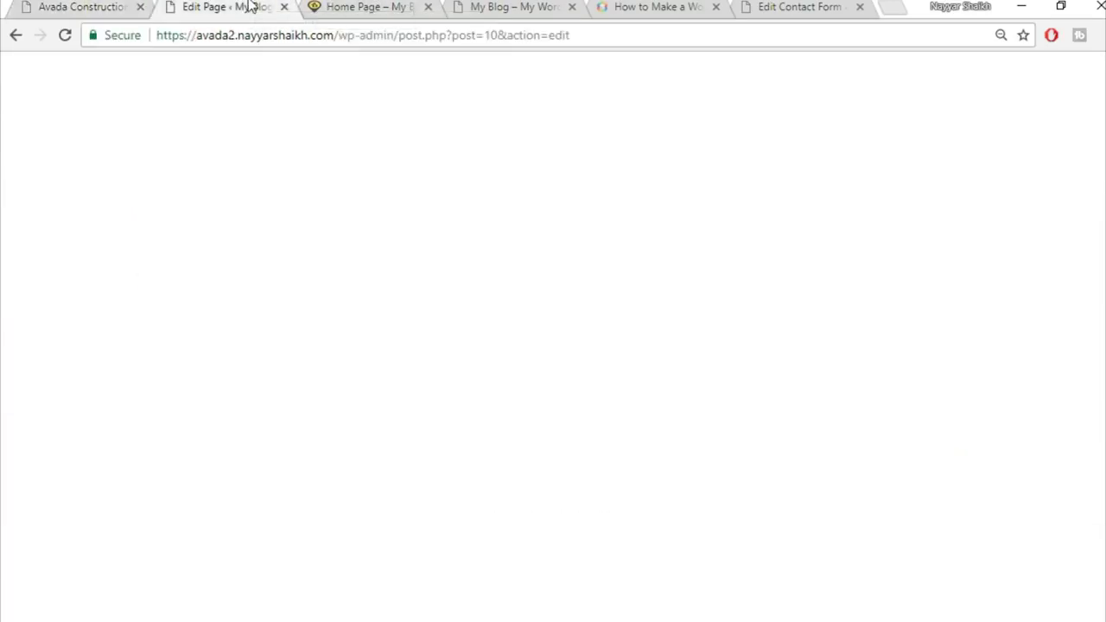
left_click(368, 7)
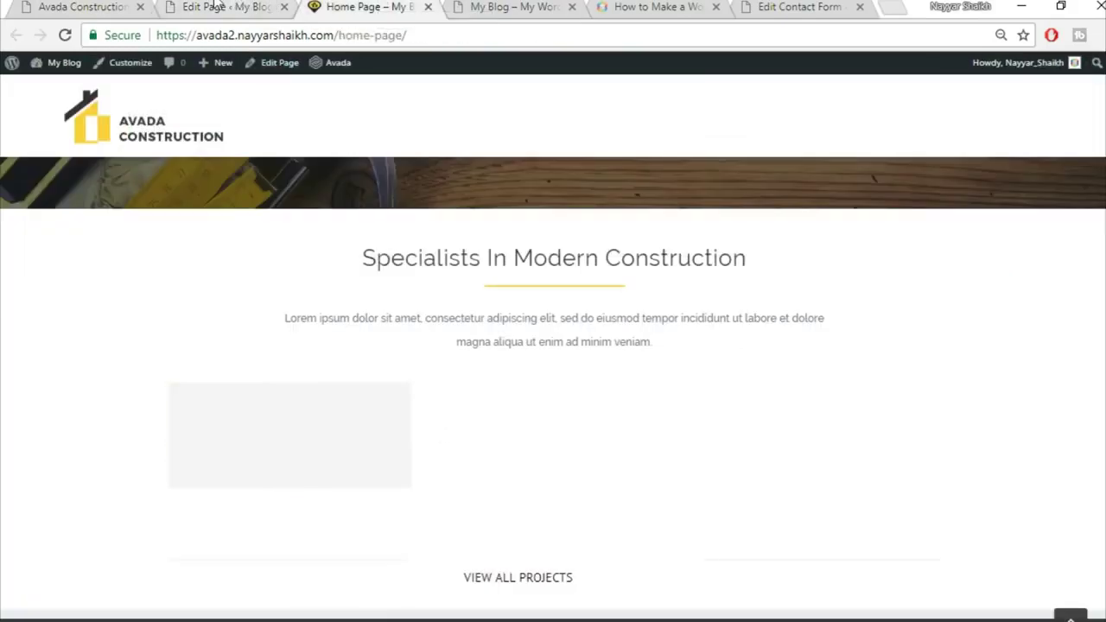
left_click(216, 6)
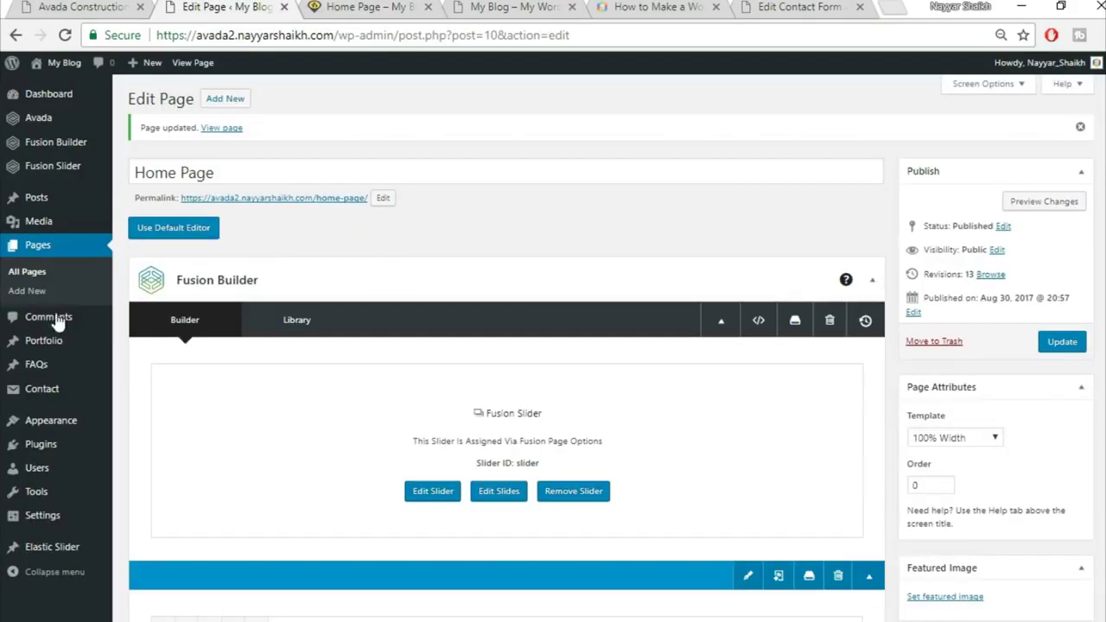
right_click(57, 348)
Open the Portfolio list in a new tab and edit the Florida Health Facility item
left_click(135, 355)
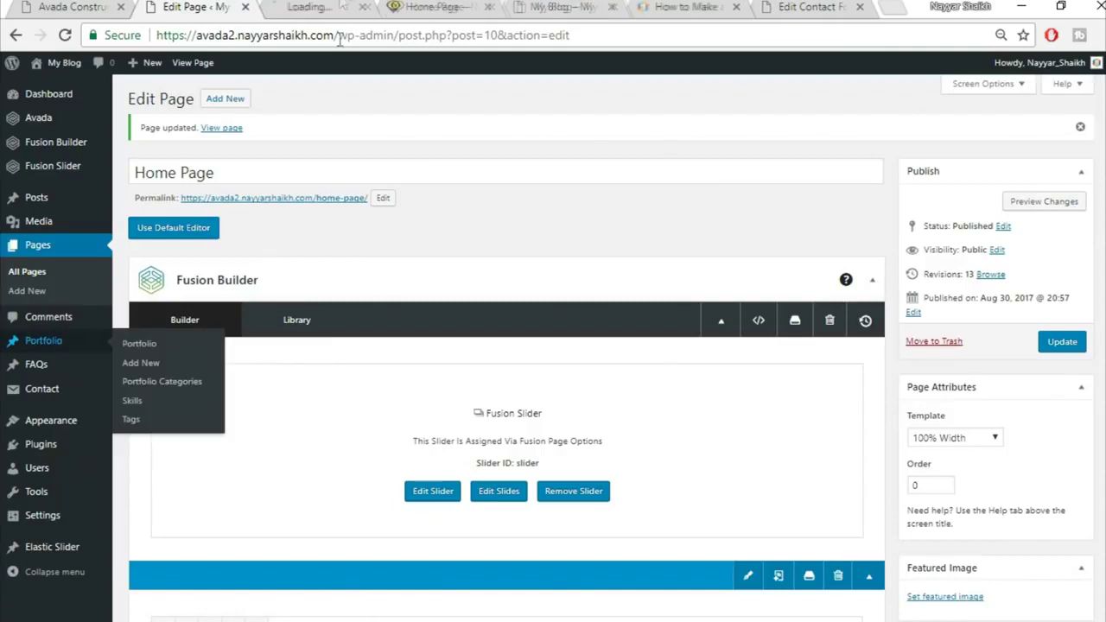
left_click(343, 7)
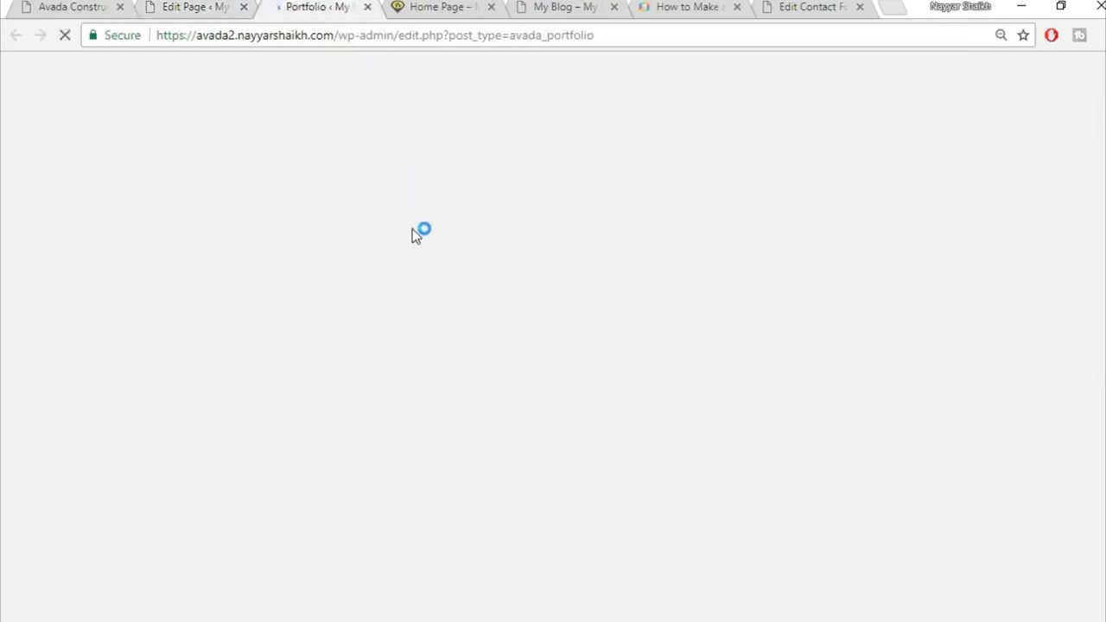
mouse_move(173, 217)
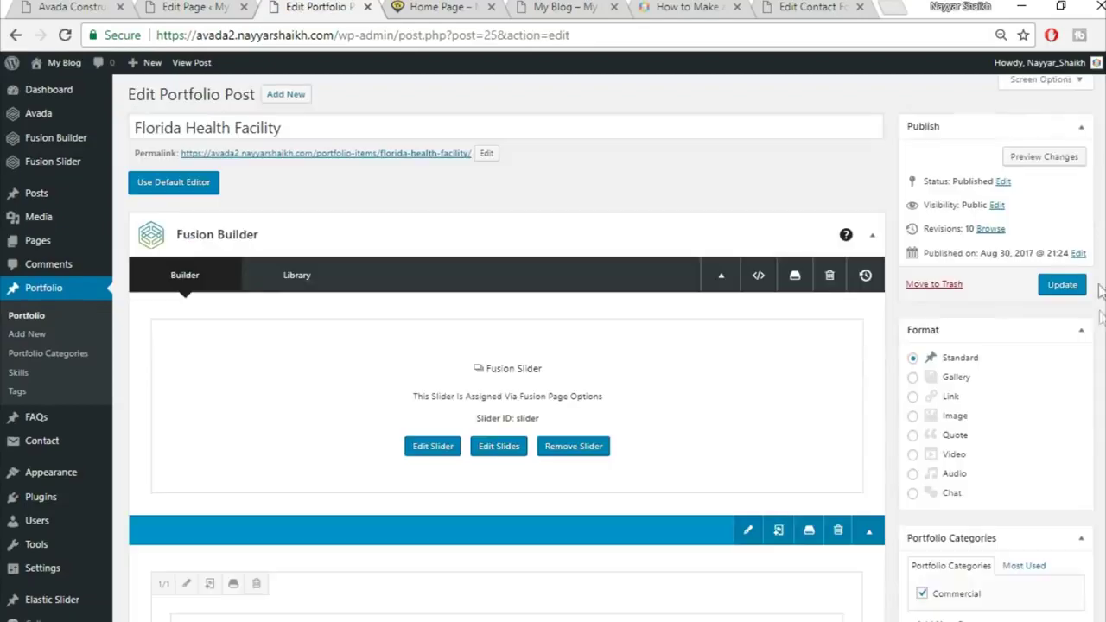
scroll(1100, 328, "down", 3)
scroll(1100, 328, "down", 3)
scroll(1100, 328, "up", 4)
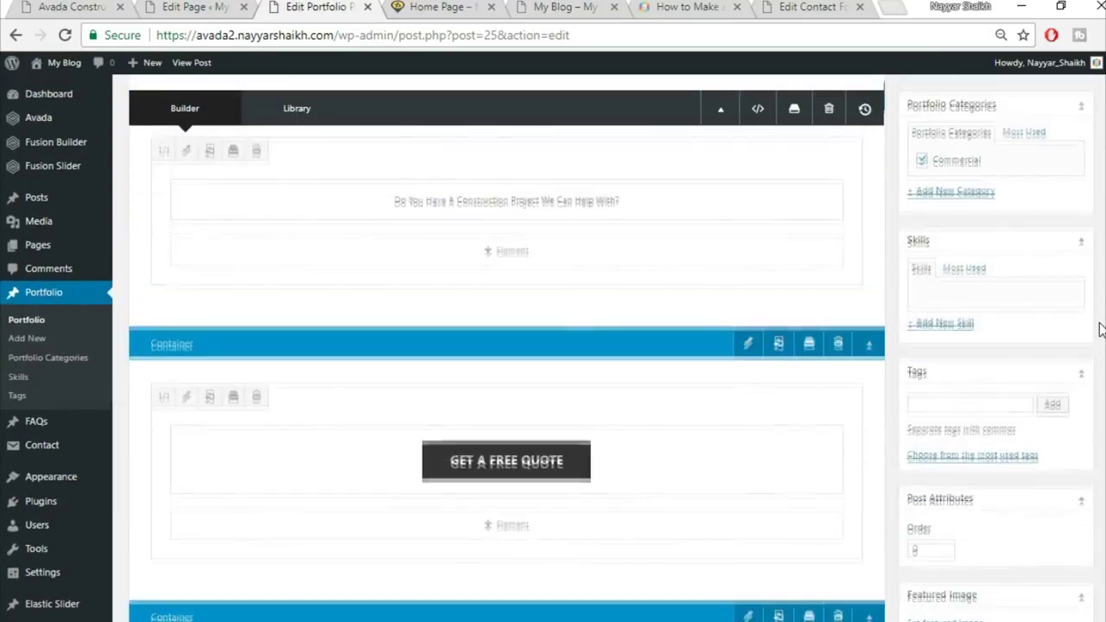
scroll(1100, 328, "down", 3)
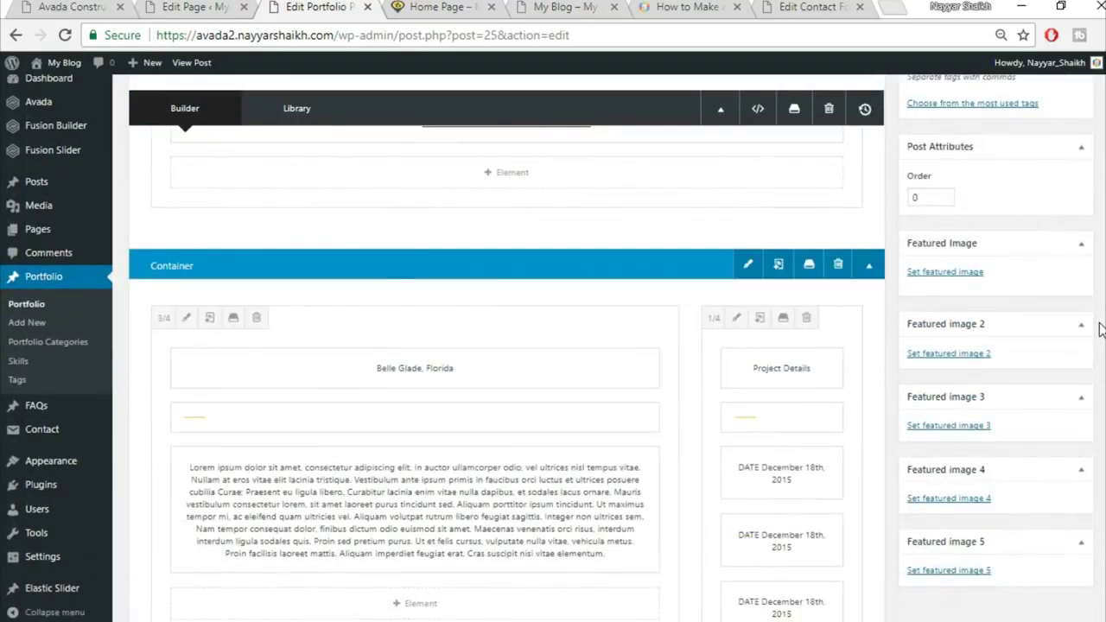
Upload project2-featured-15013609 and set it as the item's featured image
left_click(956, 272)
left_click(60, 121)
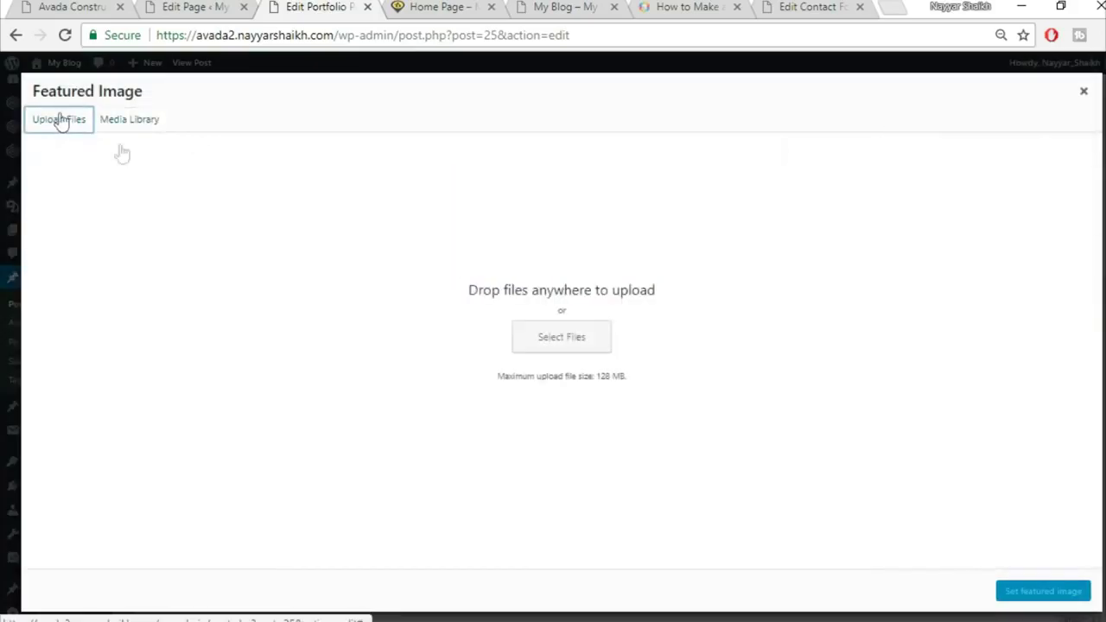
left_click(523, 336)
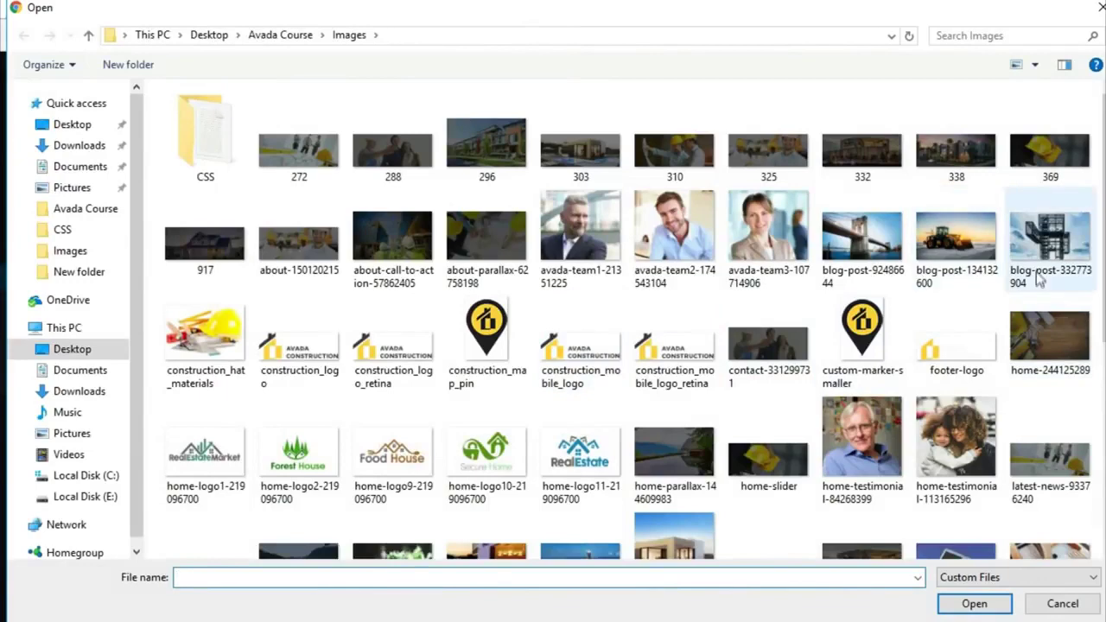
scroll(1037, 313, "down", 4)
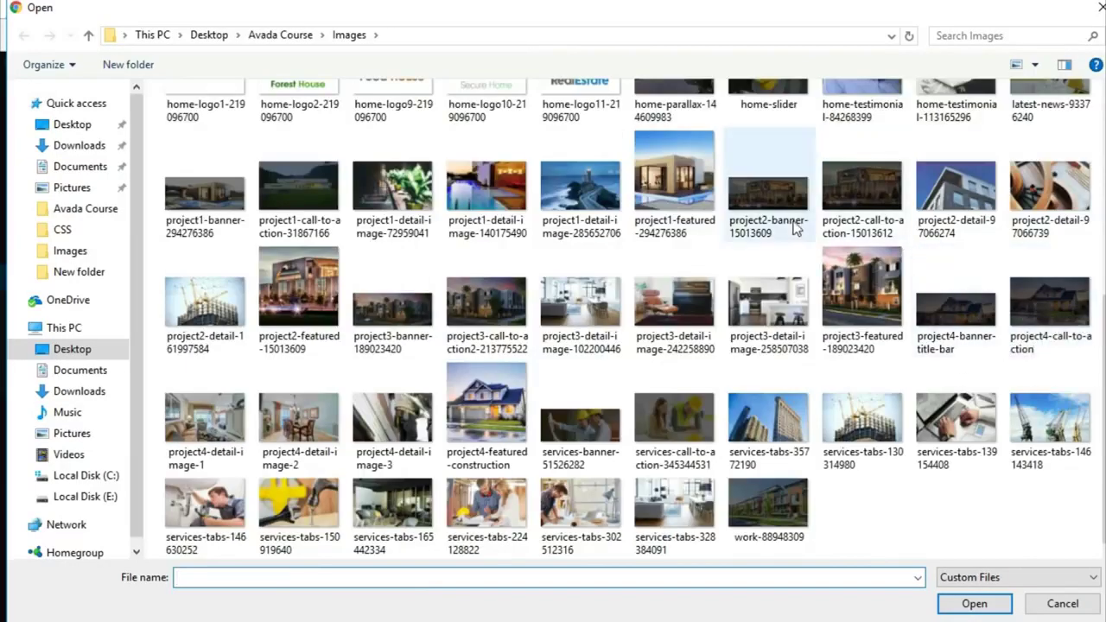
left_click(298, 294)
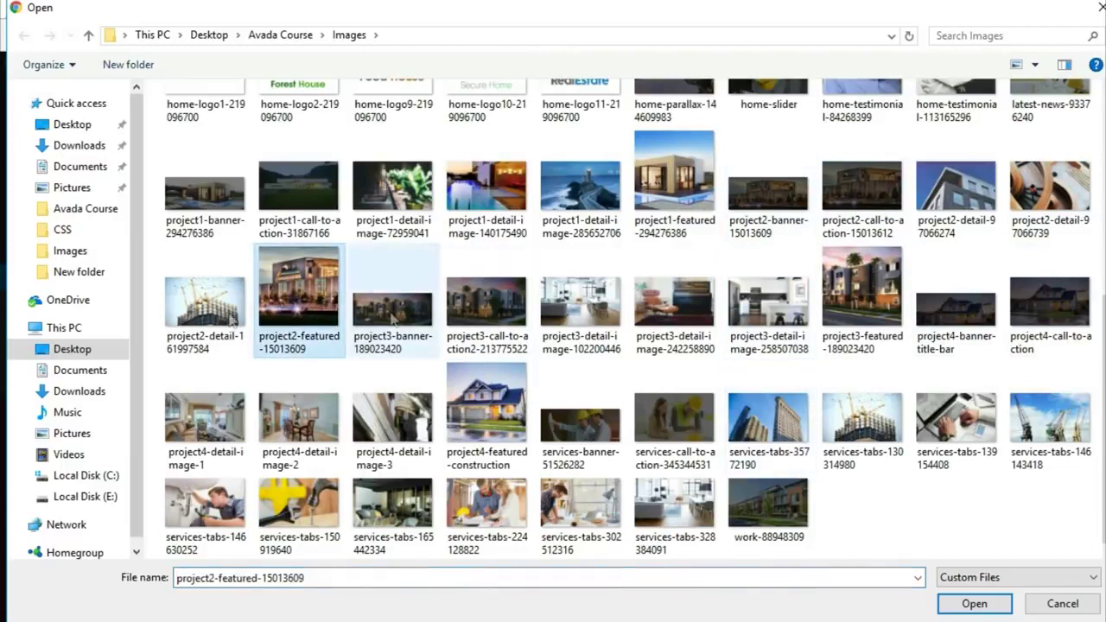
left_click(964, 604)
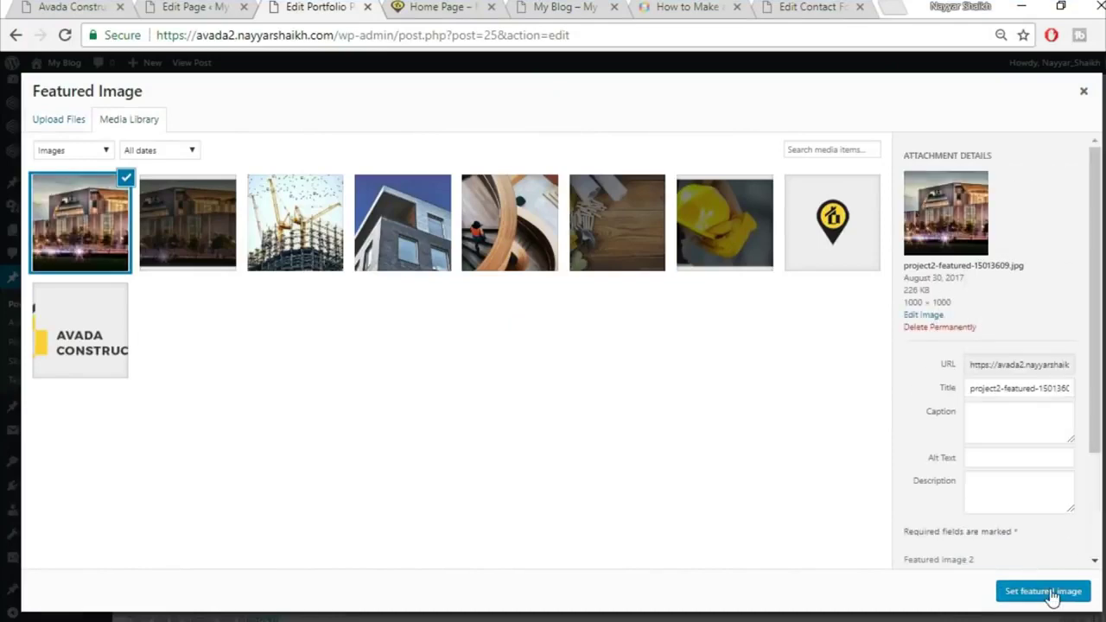
left_click(1043, 593)
scroll(1054, 518, "up", 10)
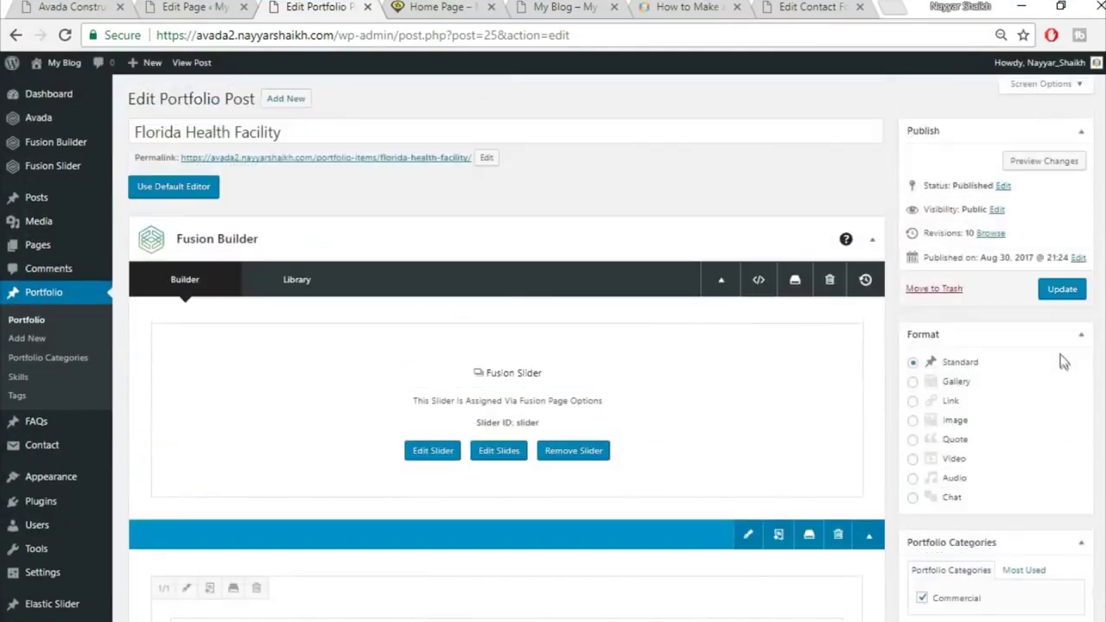
Update the Florida Health Facility item and reload the live Home page to see its photo
left_click(1059, 292)
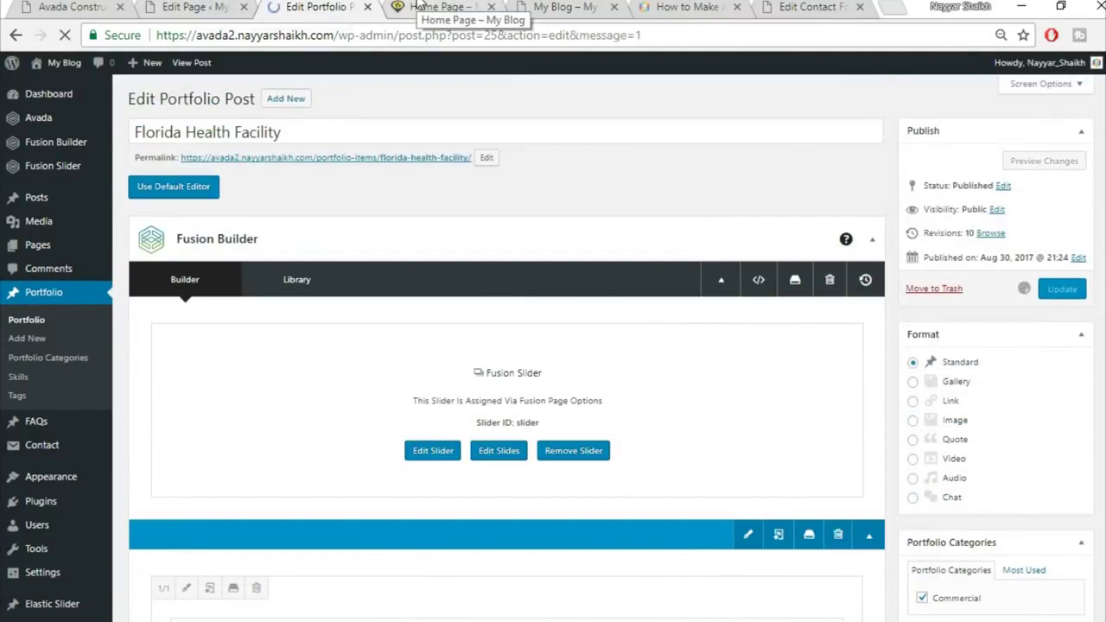
left_click(421, 7)
left_click(422, 29)
key("Return")
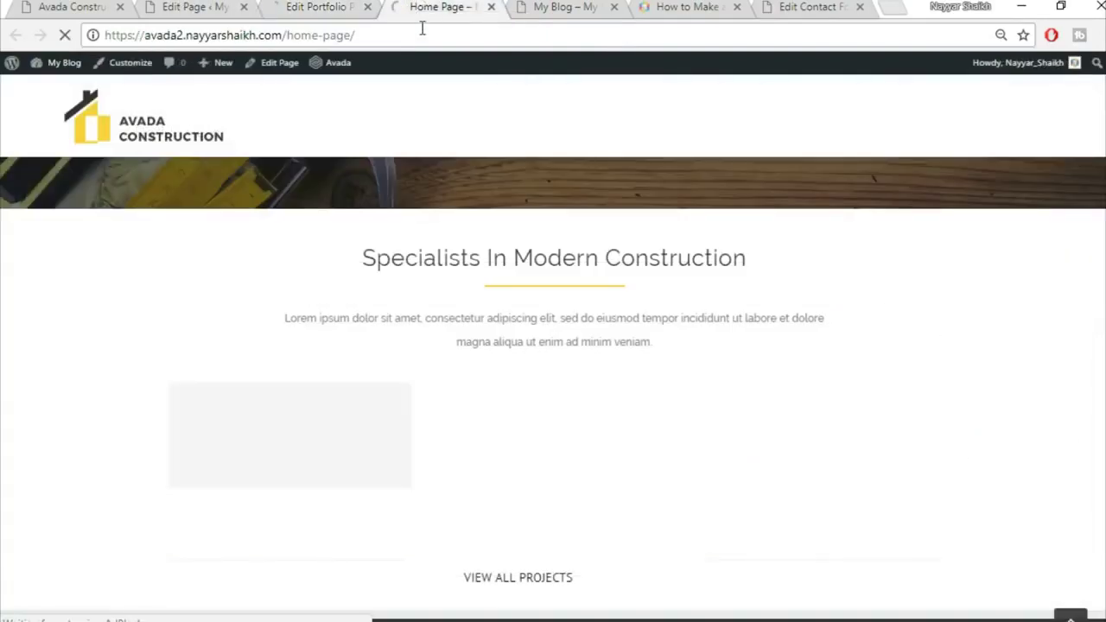
scroll(536, 259, "down", 1)
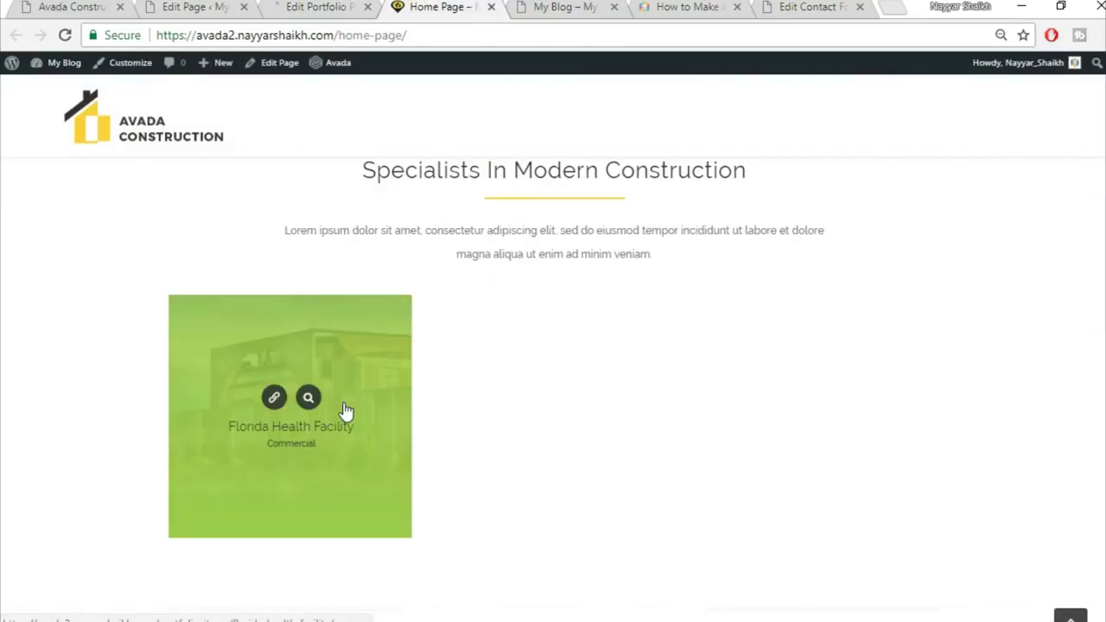
scroll(830, 400, "up", 2)
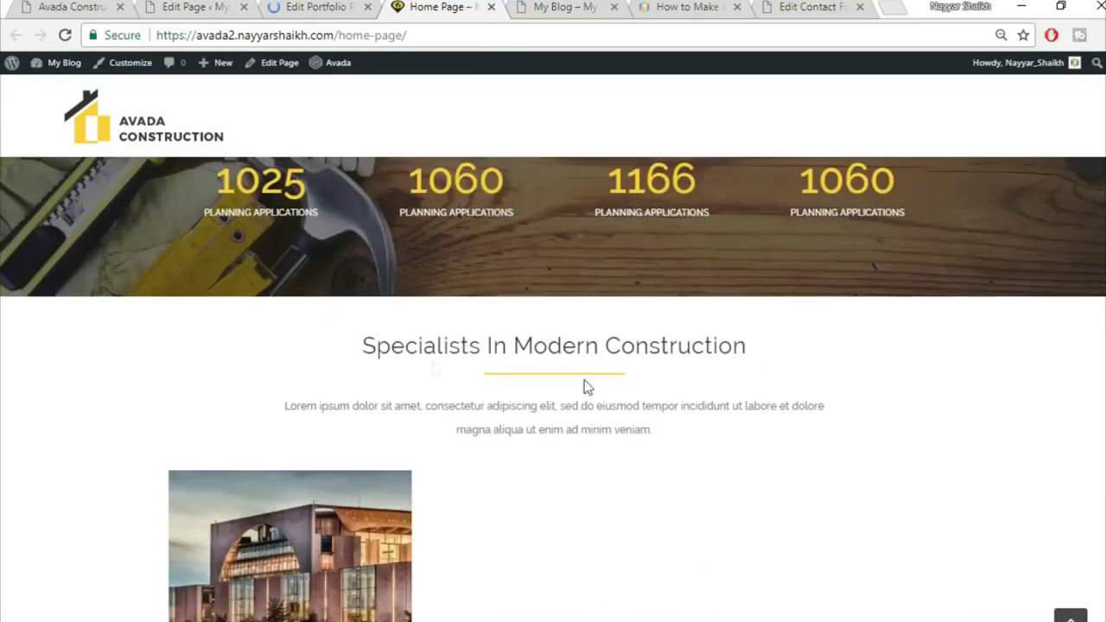
scroll(786, 359, "down", 3)
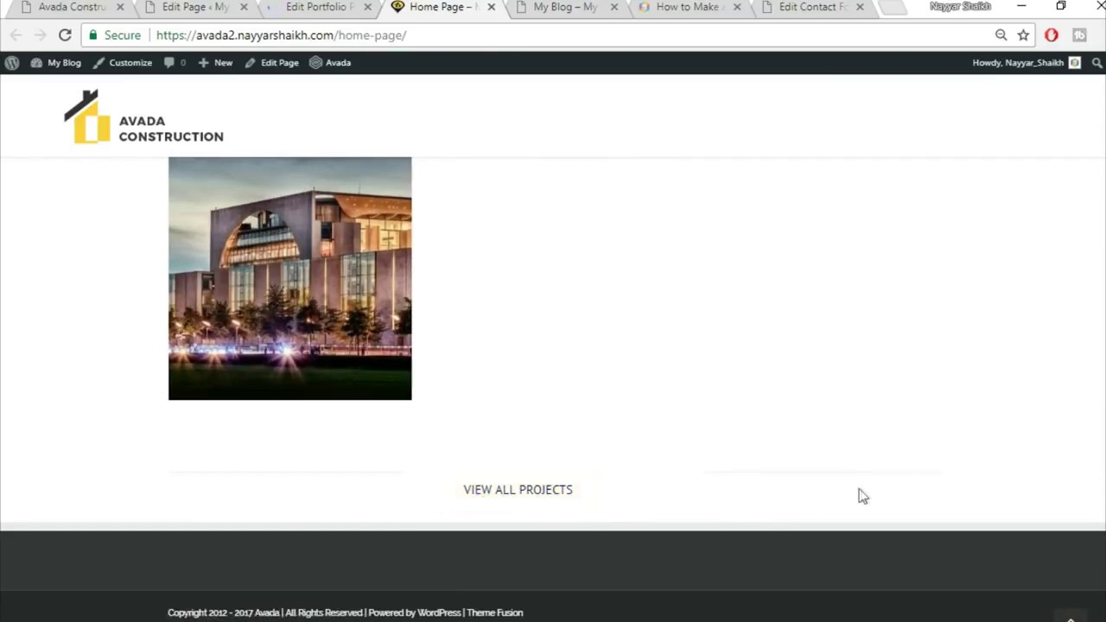
scroll(921, 510, "up", 1)
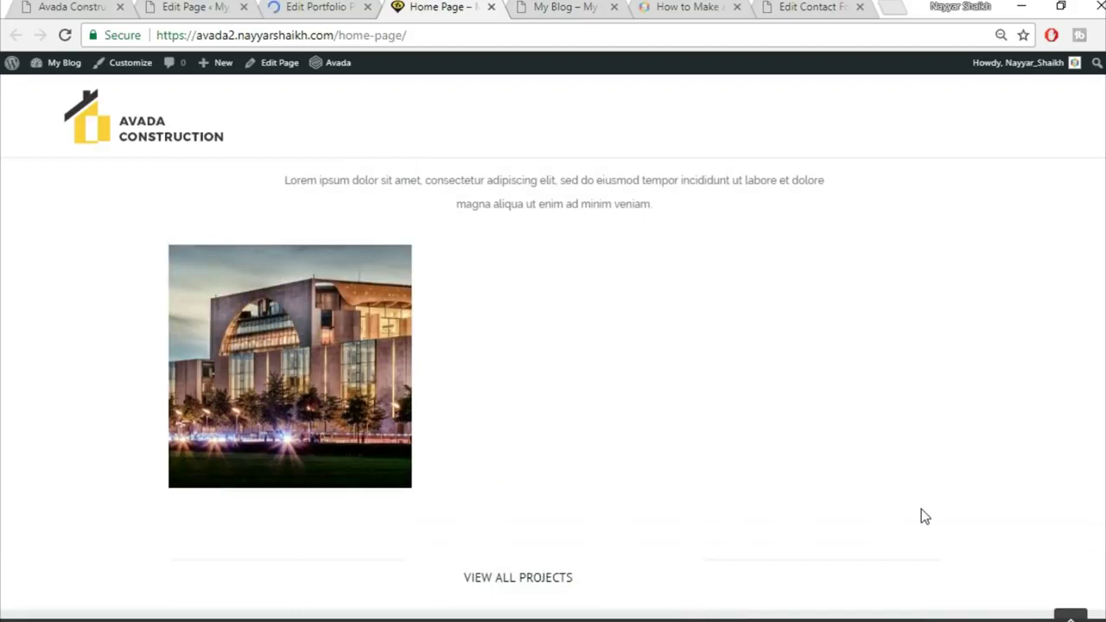
scroll(921, 510, "down", 1)
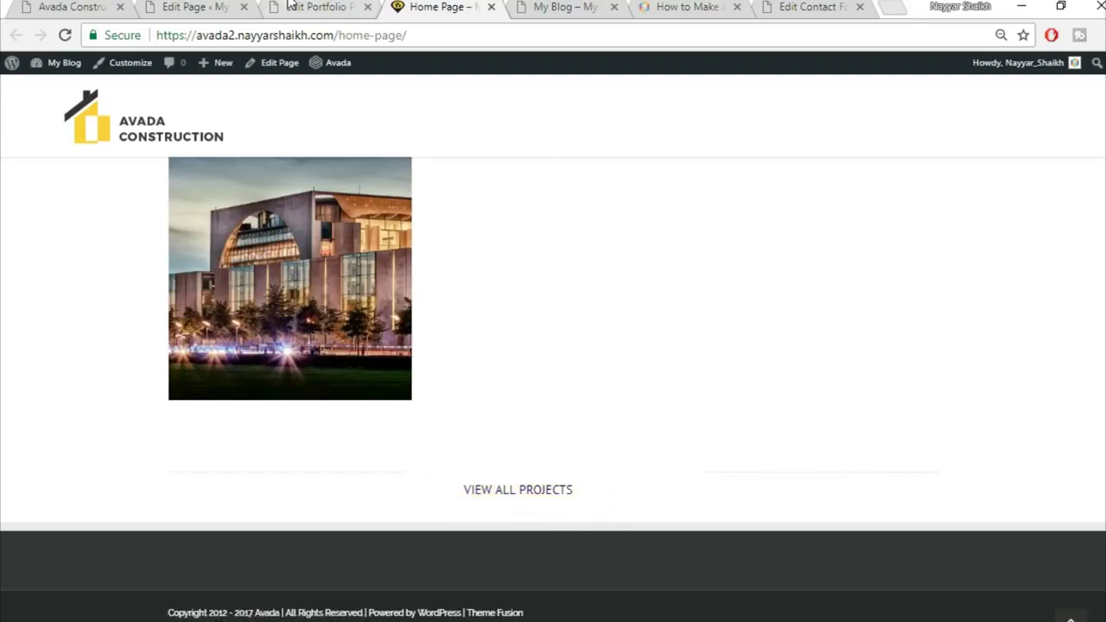
Scroll through the demo site's Our Core Values section and the Home Page builder
left_click(91, 7)
scroll(970, 375, "down", 3)
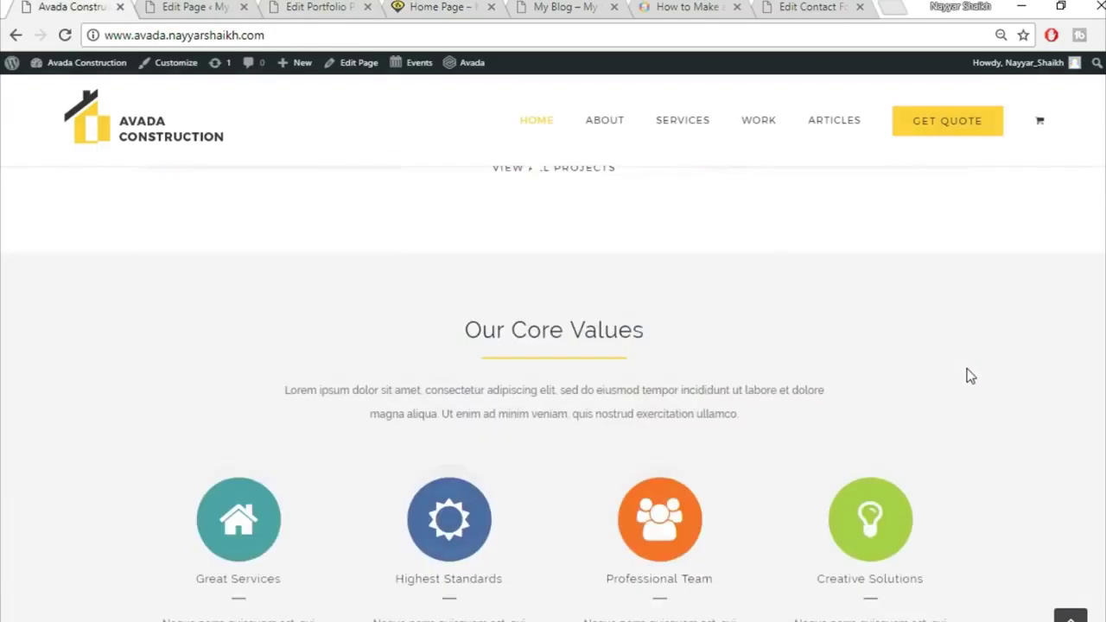
scroll(602, 392, "up", 2)
scroll(671, 407, "down", 2)
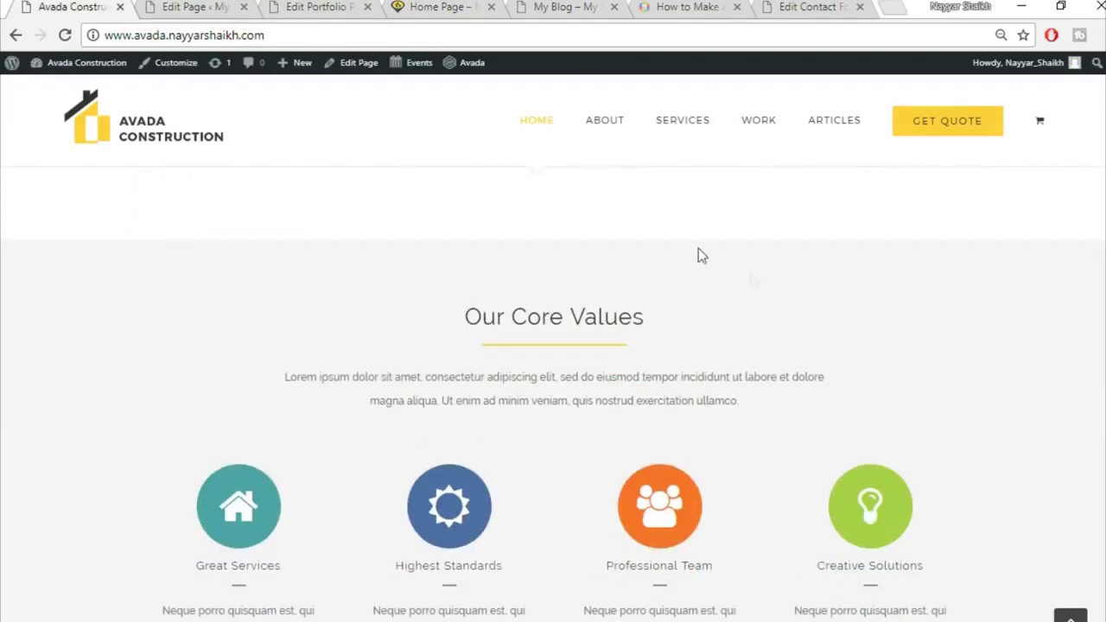
scroll(773, 328, "up", 1)
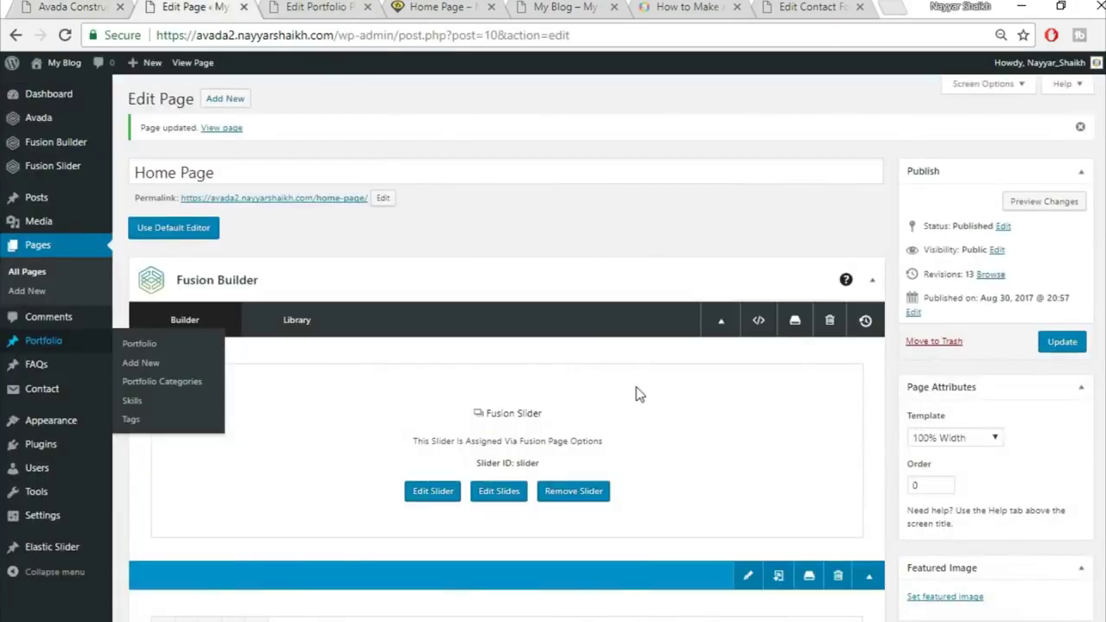
scroll(696, 426, "down", 15)
scroll(698, 430, "down", 15)
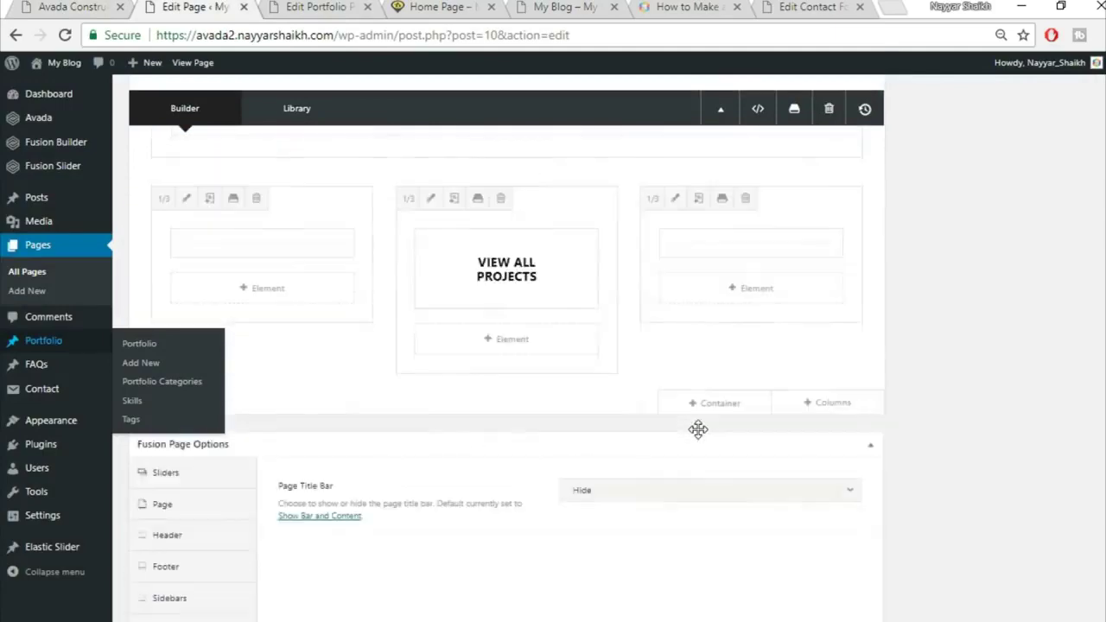
scroll(563, 363, "up", 1)
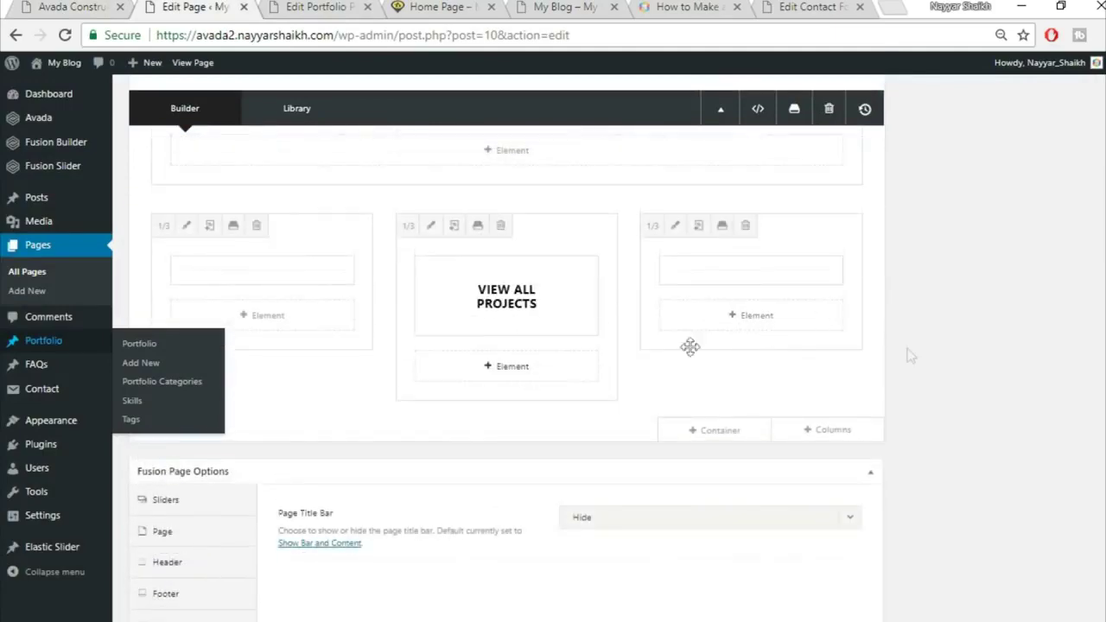
scroll(906, 353, "up", 8)
scroll(766, 395, "down", 2)
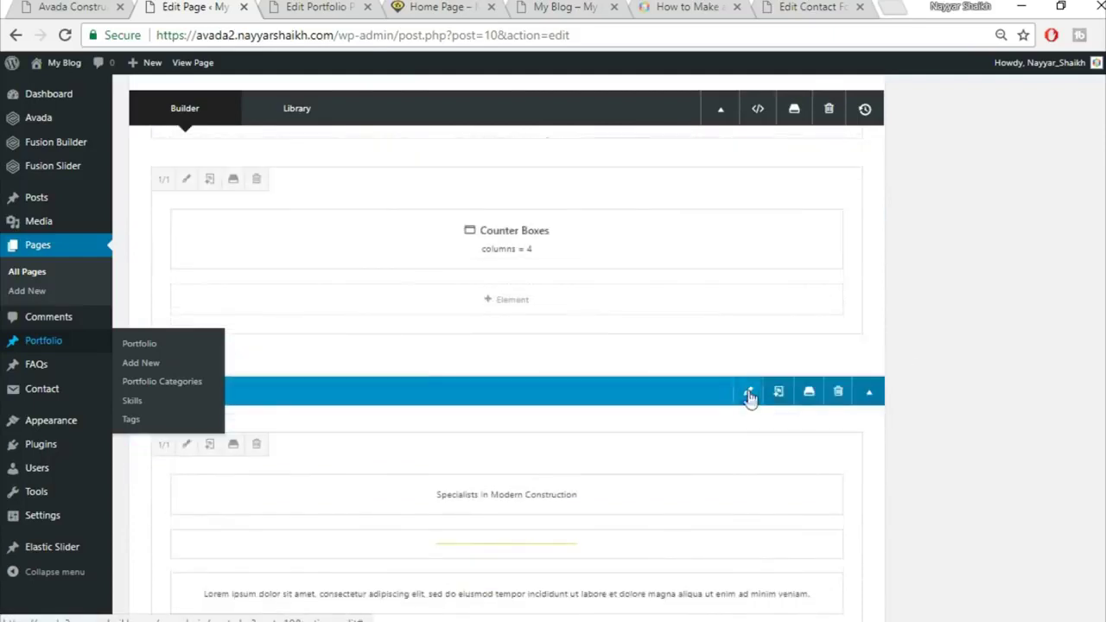
Set the Specialists container's Design padding to 30 top and 50 bottom, save, and update the Home Page
left_click(749, 393)
left_click(318, 148)
left_click(348, 152)
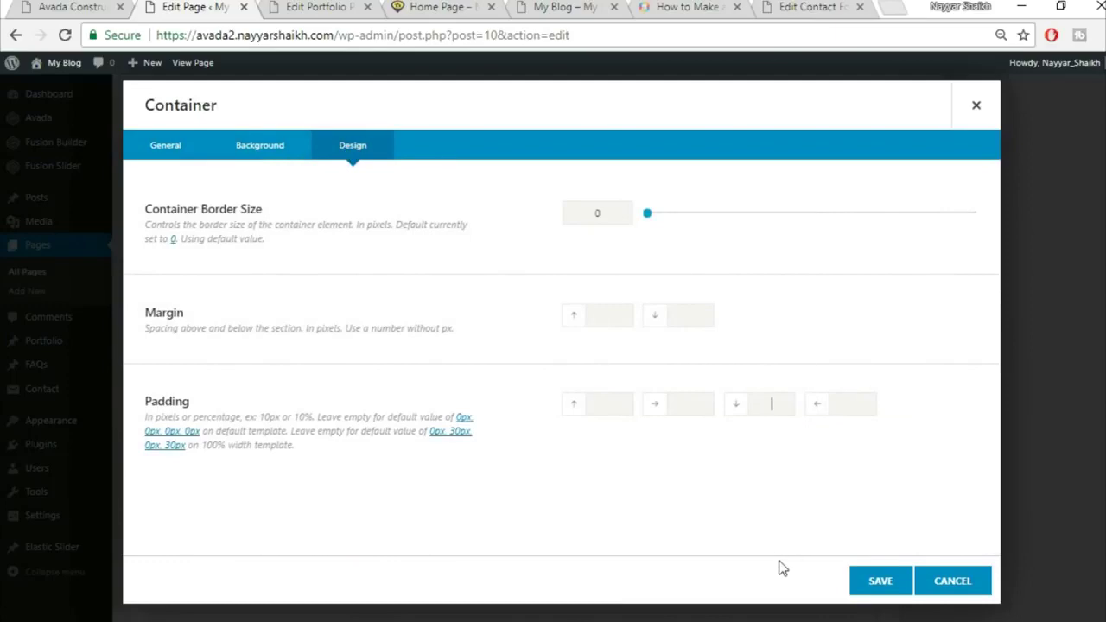
left_click(441, 6)
scroll(675, 326, "up", 4)
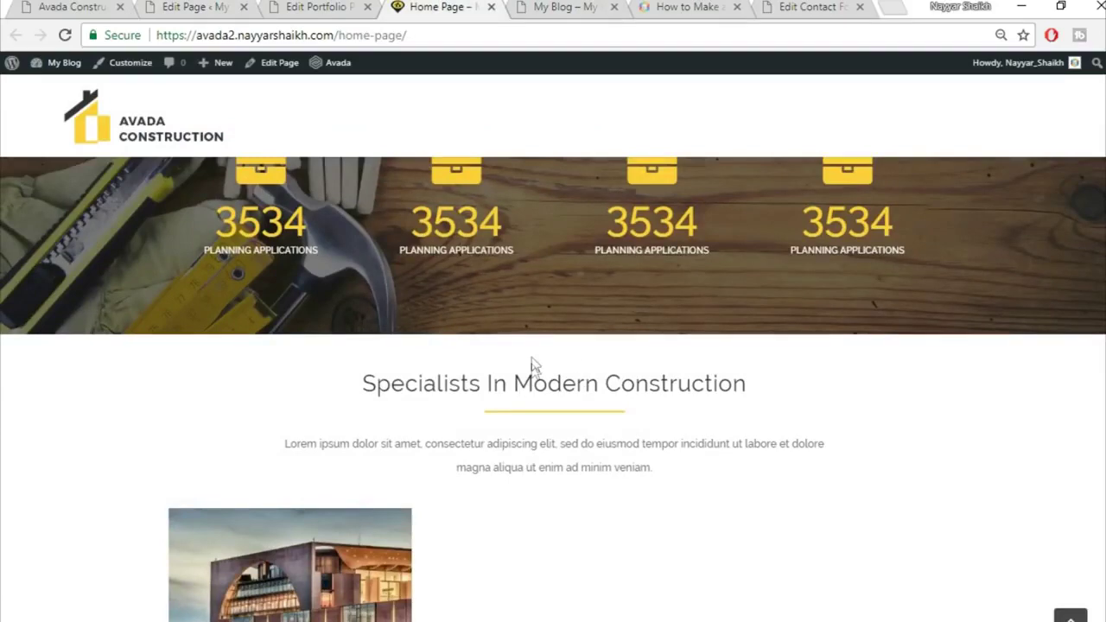
key("ctrl+2")
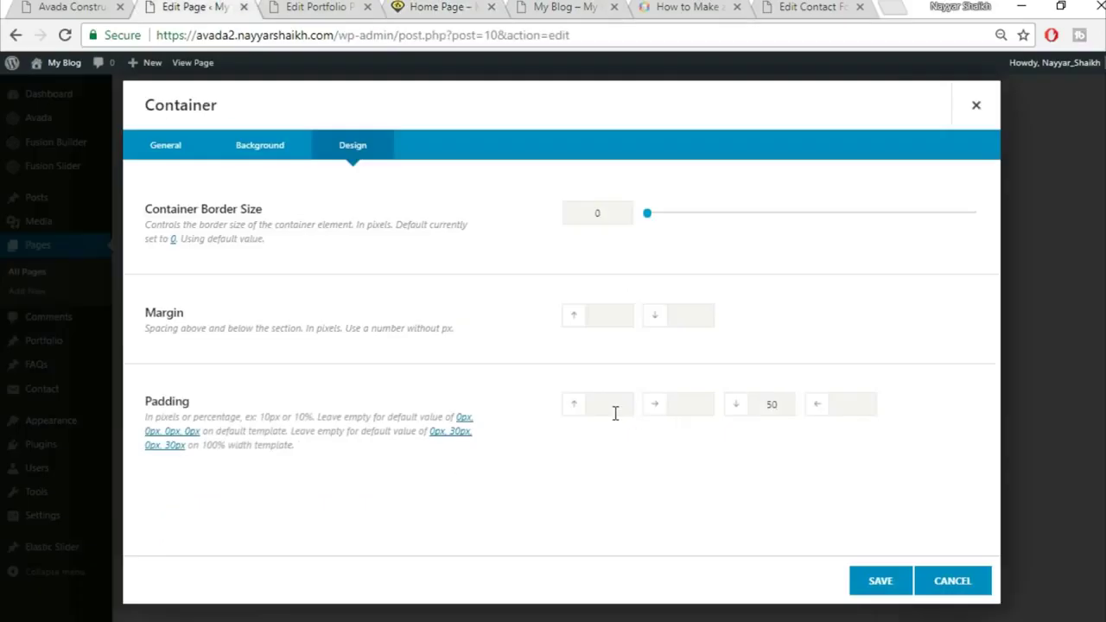
left_click(883, 582)
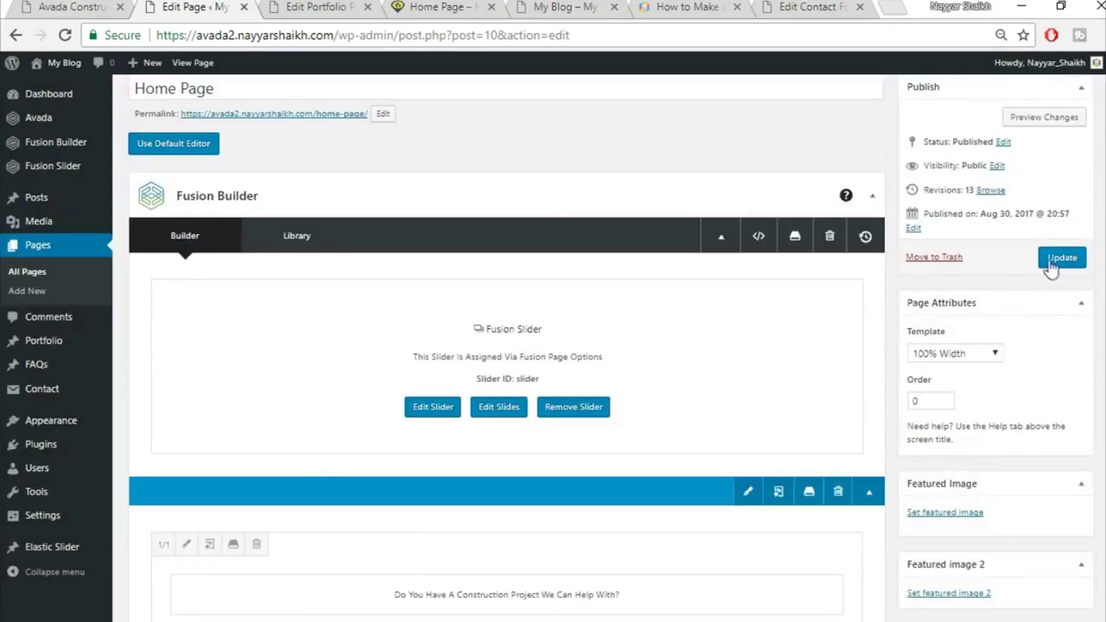
left_click(1056, 259)
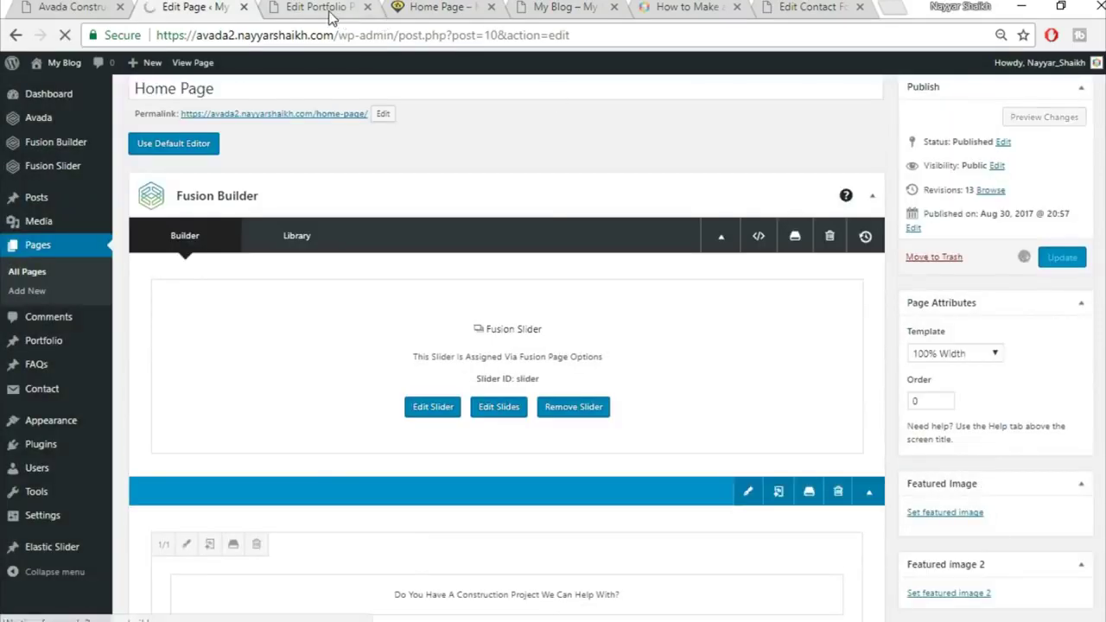
left_click(329, 13)
Close the Edit Portfolio tab and reload the live Home Page to review the new spacing
left_click(367, 7)
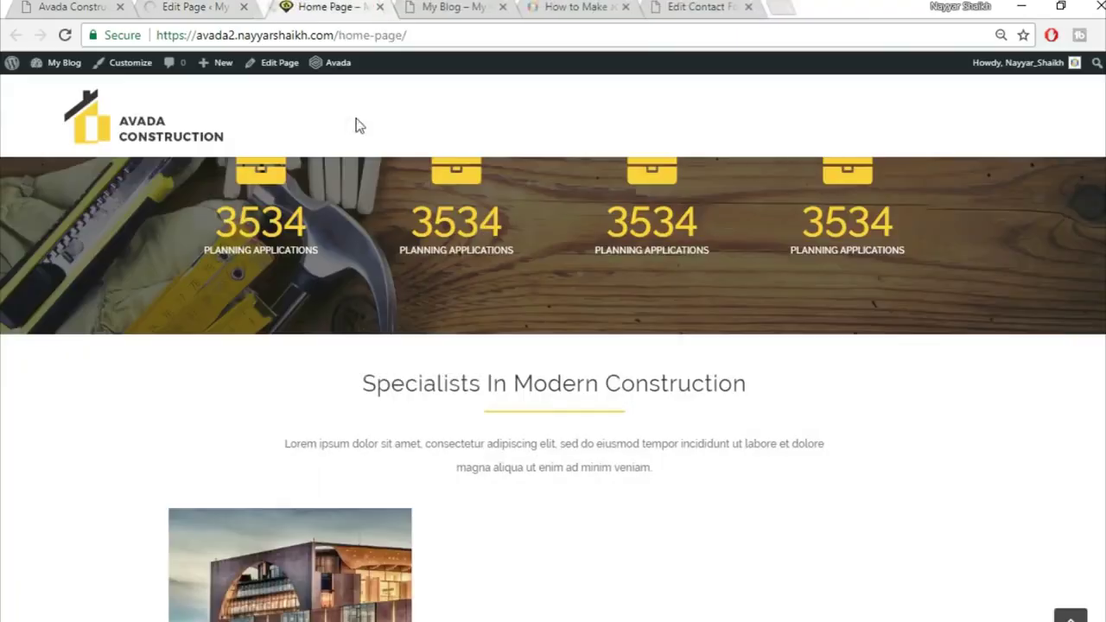
left_click(401, 34)
key("Return")
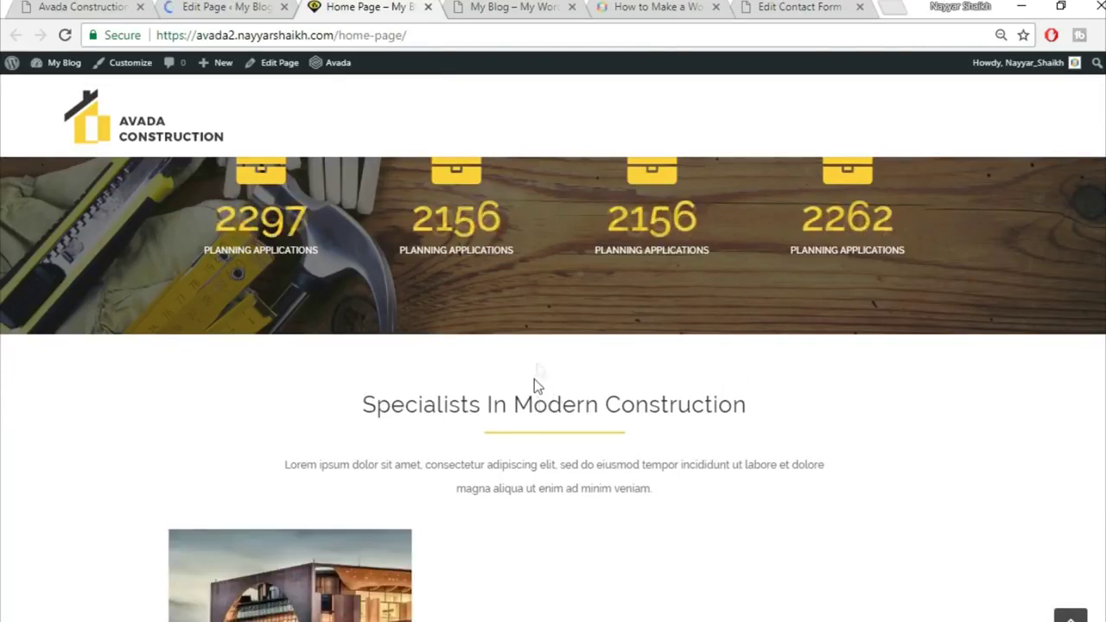
scroll(543, 425, "down", 3)
mouse_move(333, 400)
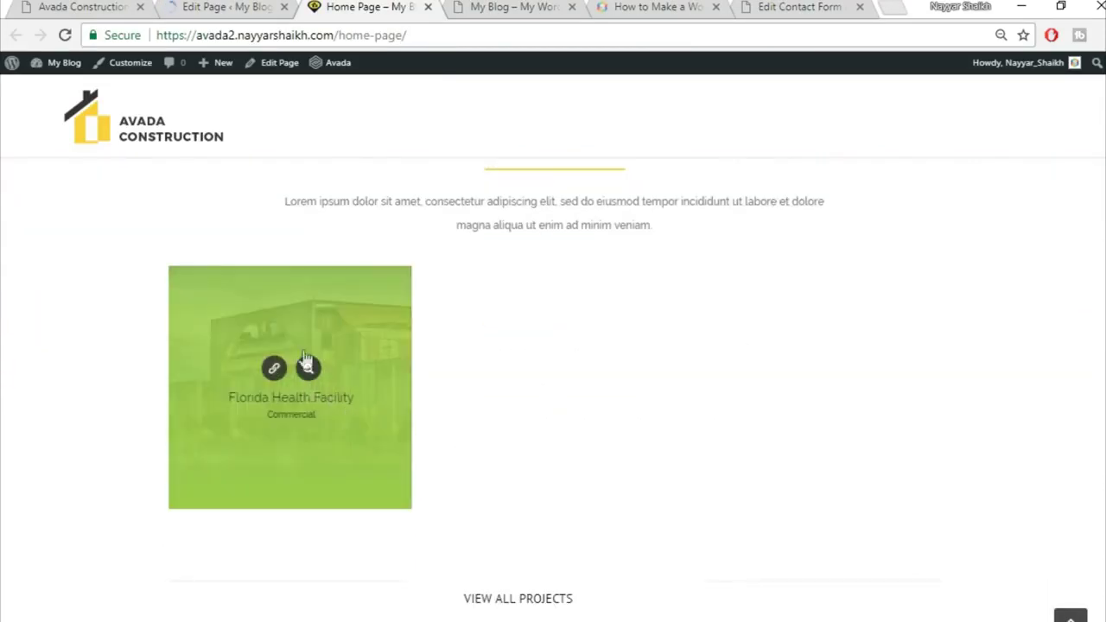
scroll(380, 389, "down", 2)
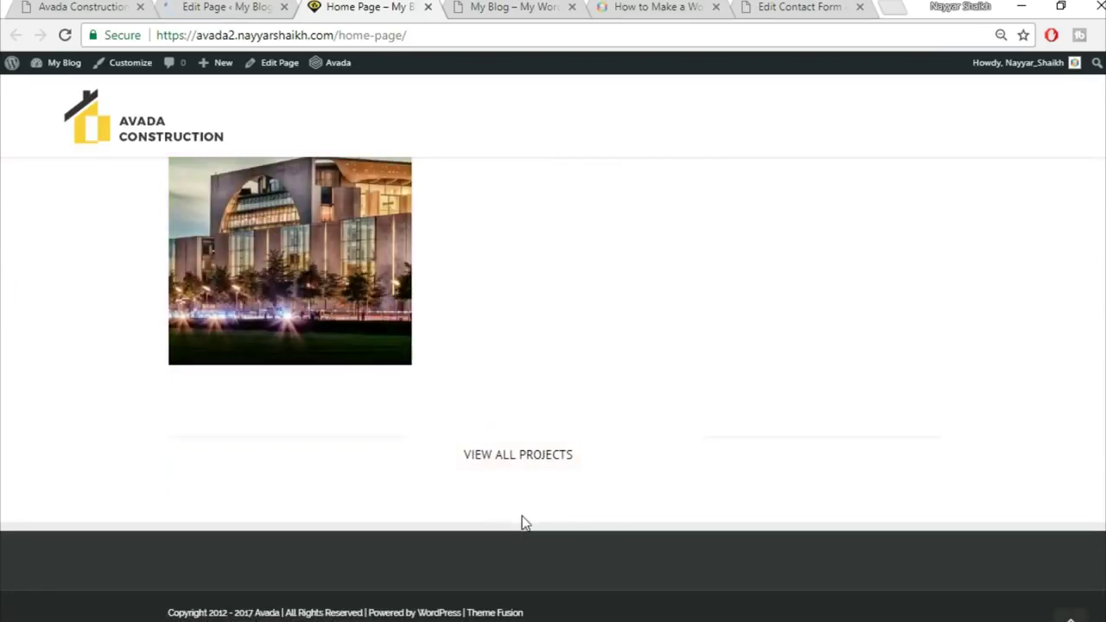
Compare against the demo site's Our Core Values section, then return to the editor
left_click(79, 6)
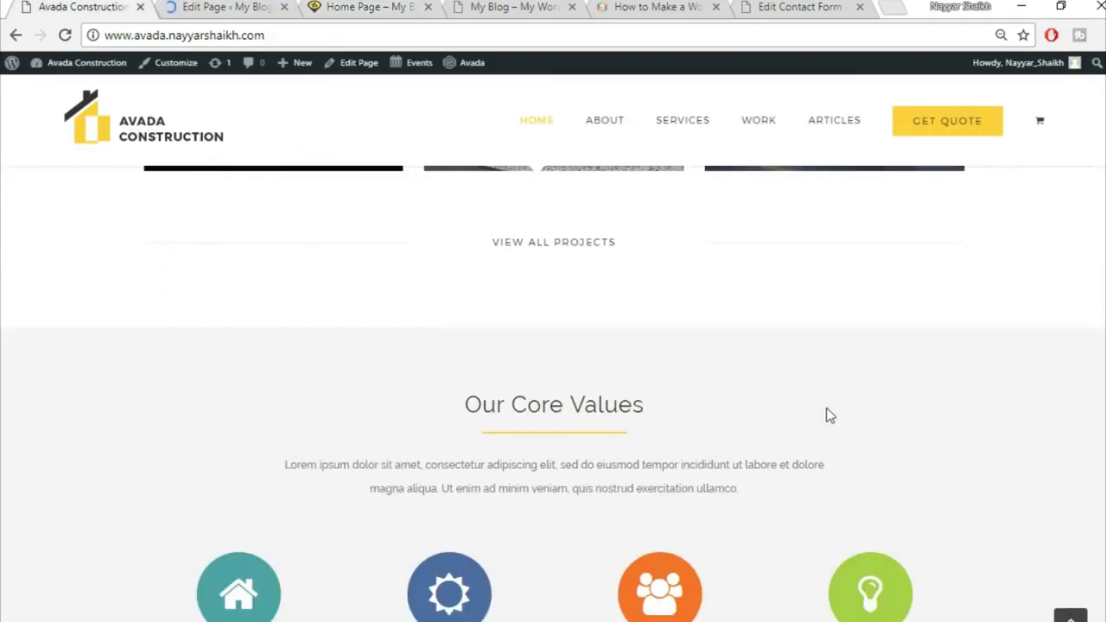
scroll(535, 399, "down", 2)
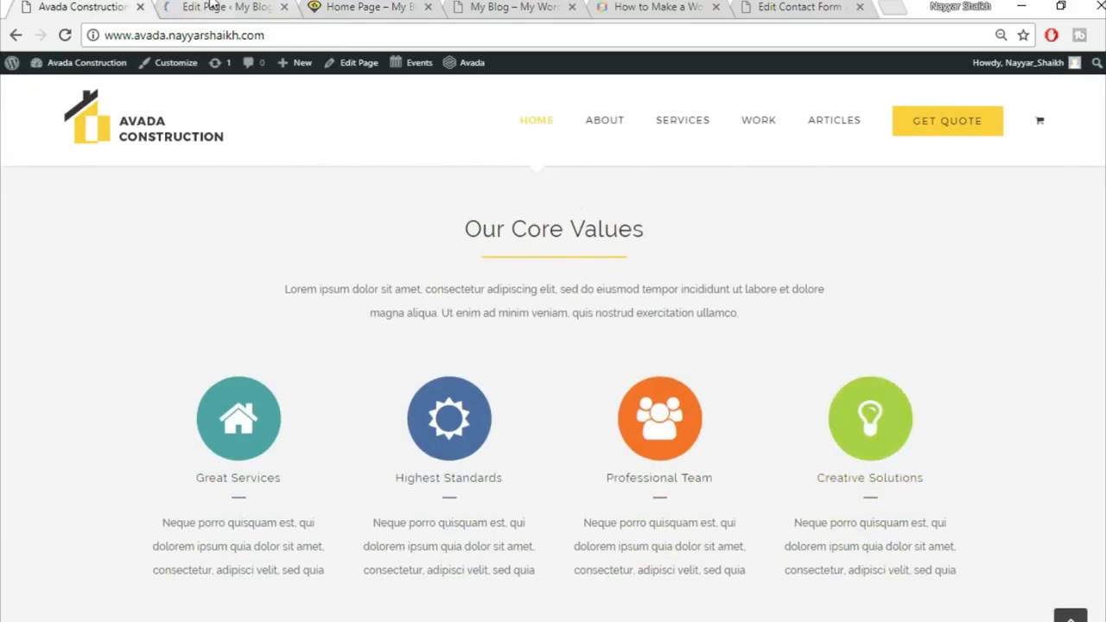
left_click(212, 7)
Add the saved Title library container at the bottom of the Home Page
scroll(610, 268, "down", 10)
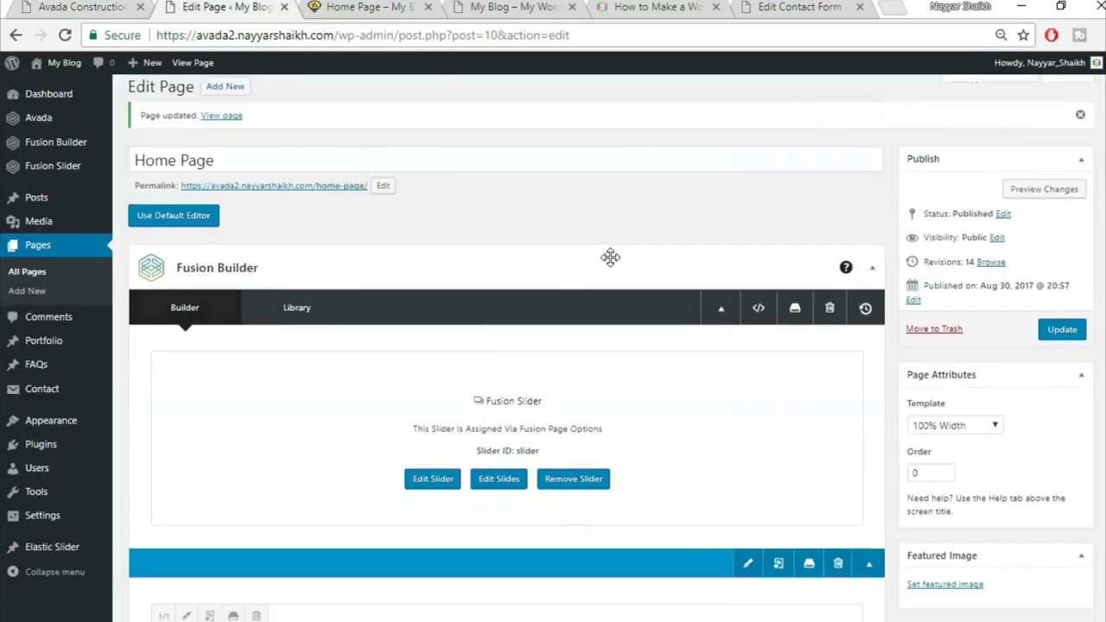
scroll(617, 292, "down", 15)
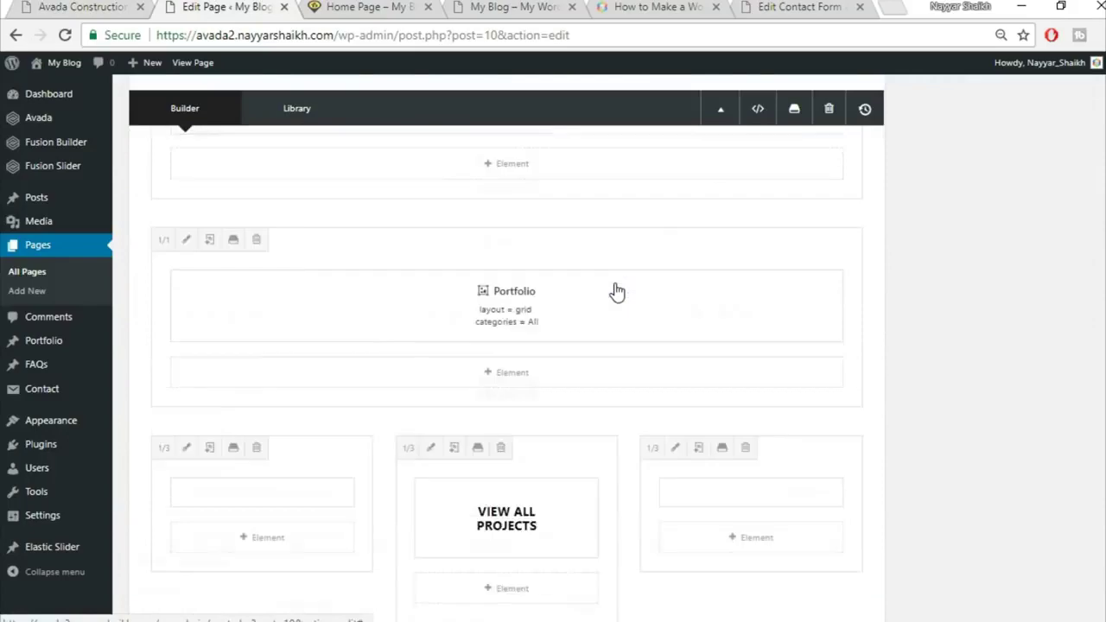
left_click(729, 346)
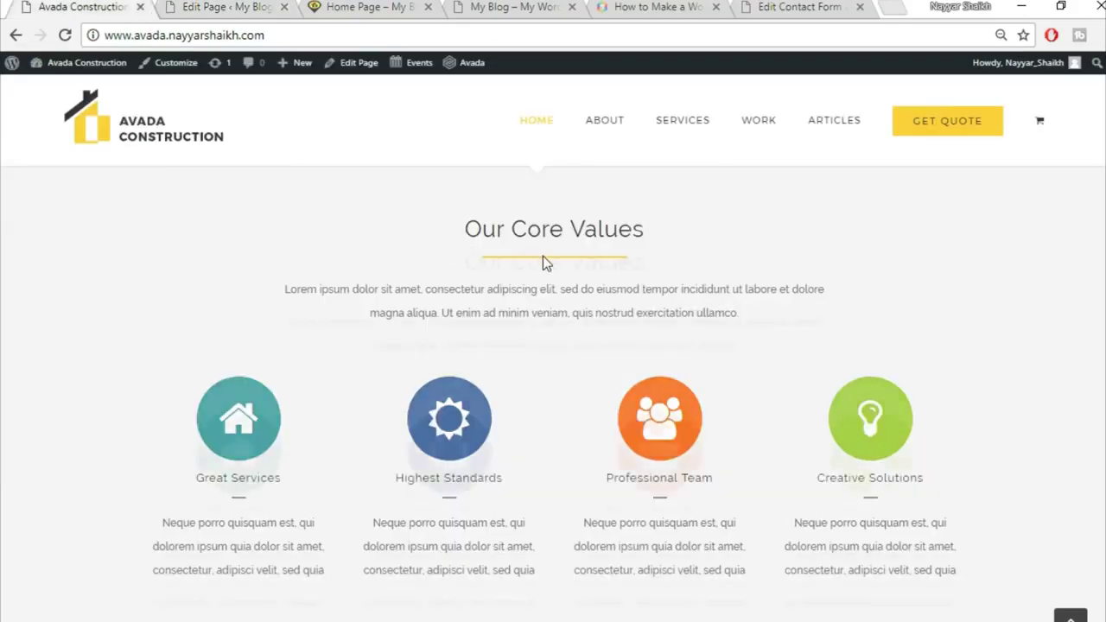
left_click(214, 7)
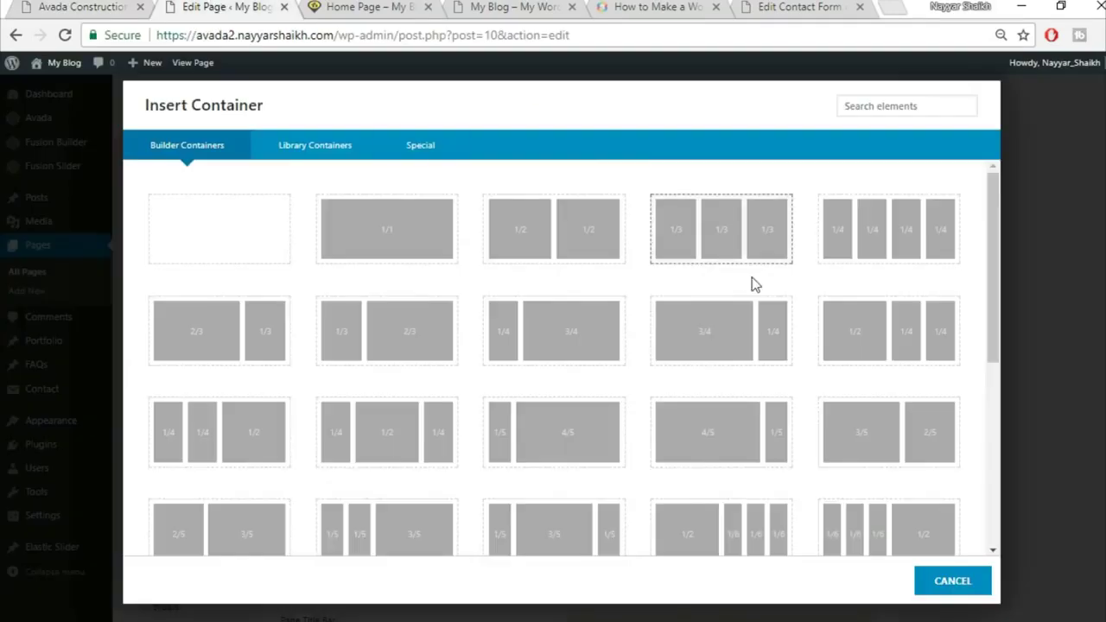
left_click(331, 163)
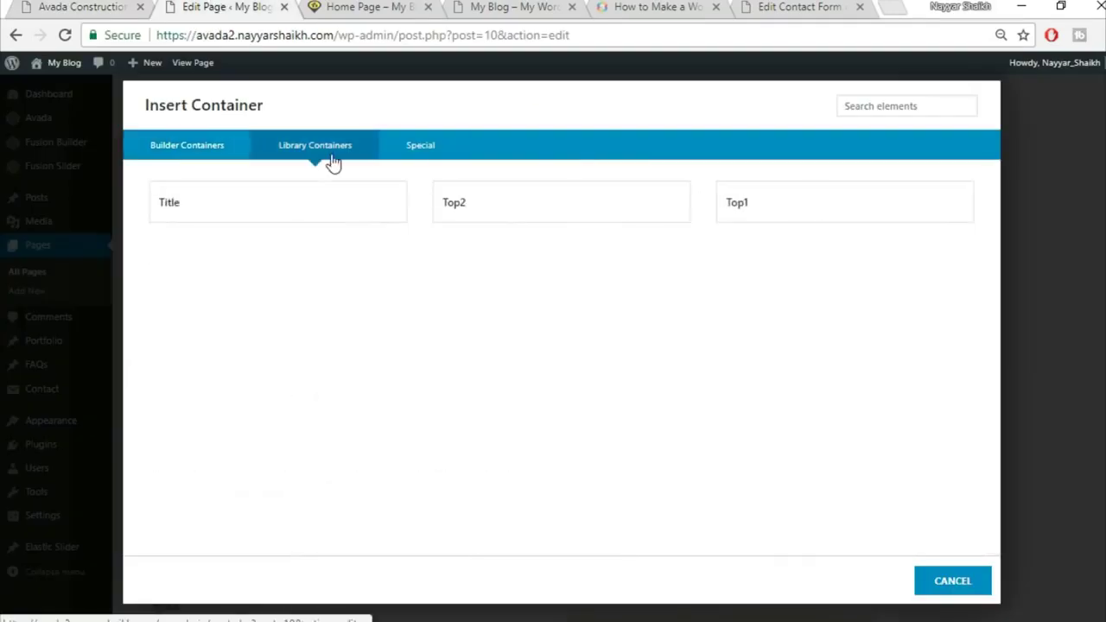
left_click(296, 216)
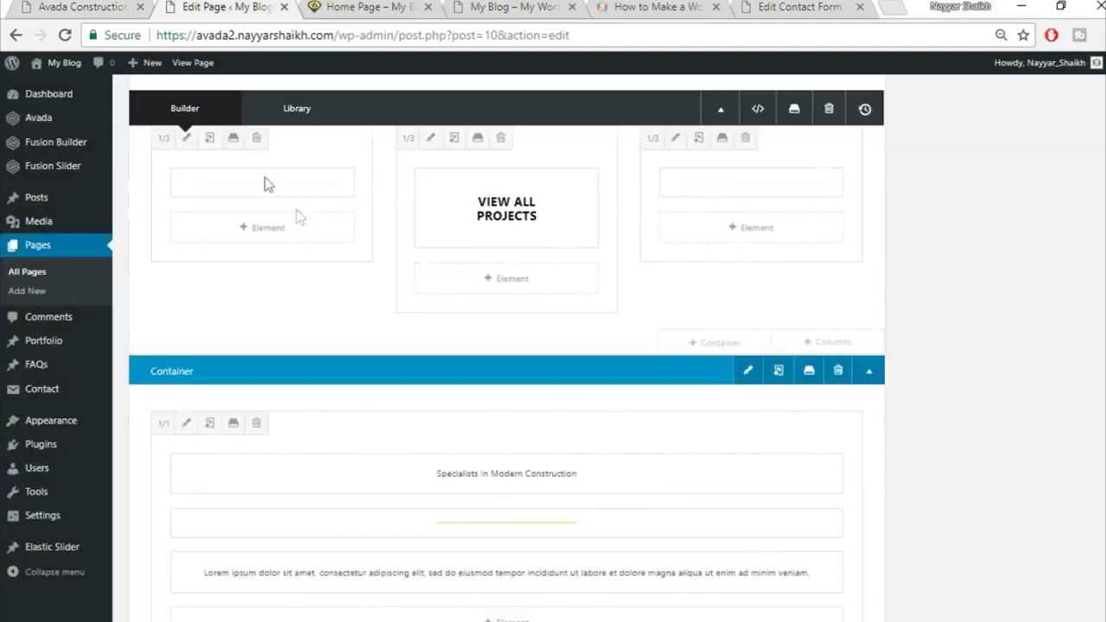
Copy the 'Our Core Values' heading text from the demo site
left_click(104, 5)
left_click_drag(458, 318, 696, 314)
key("ctrl+c")
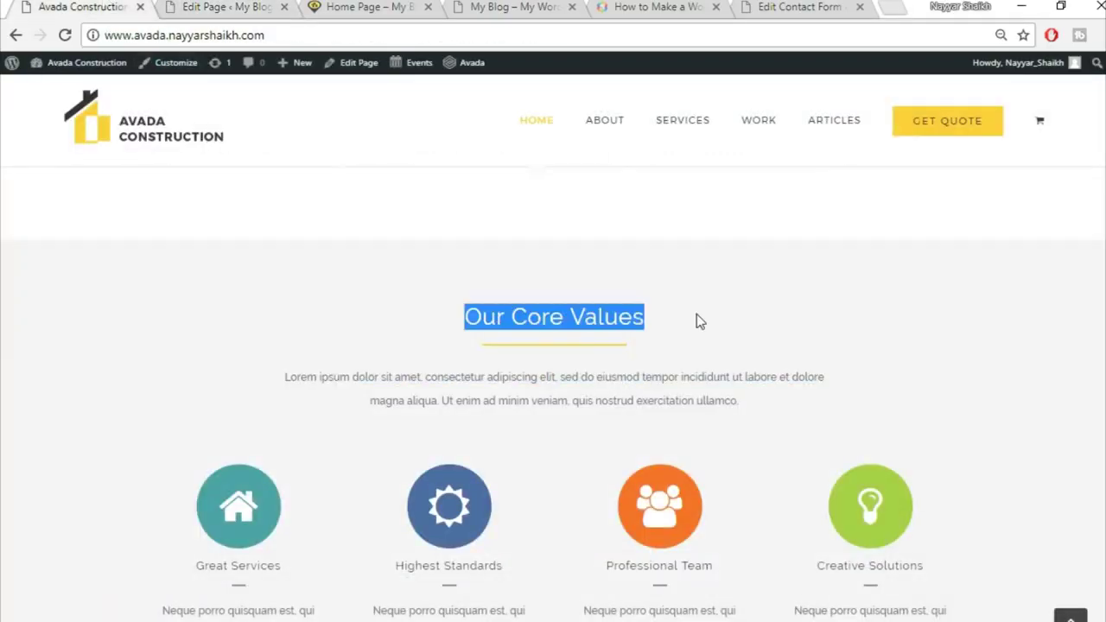
left_click(227, 6)
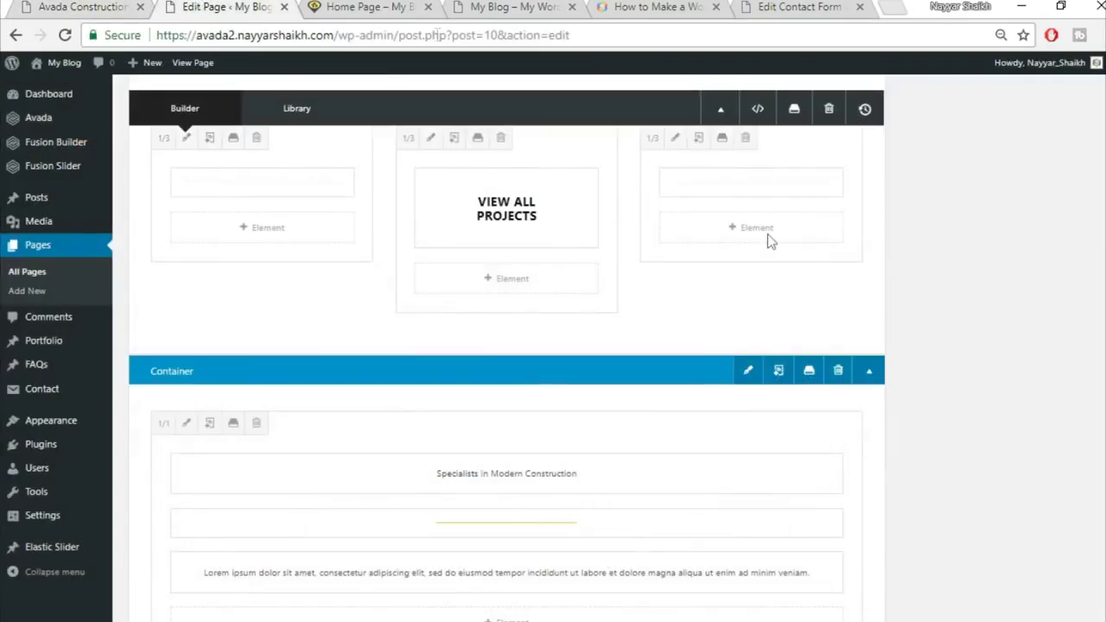
scroll(974, 416, "down", 1)
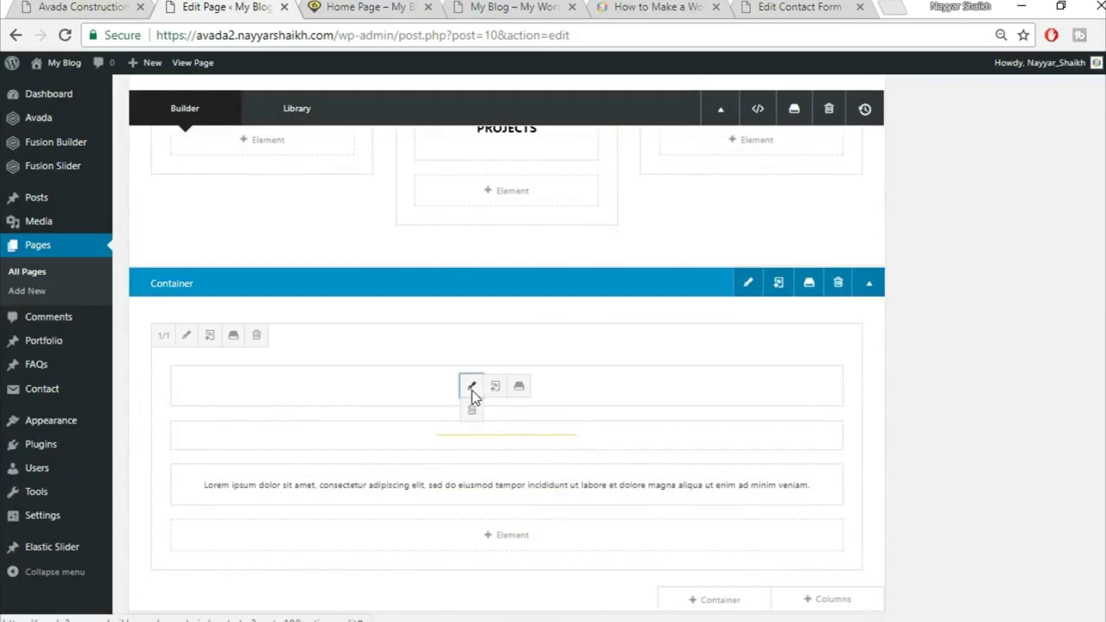
Replace the new container's heading with 'Our Core Values', center it, and save
left_click(472, 390)
triple_click(553, 321)
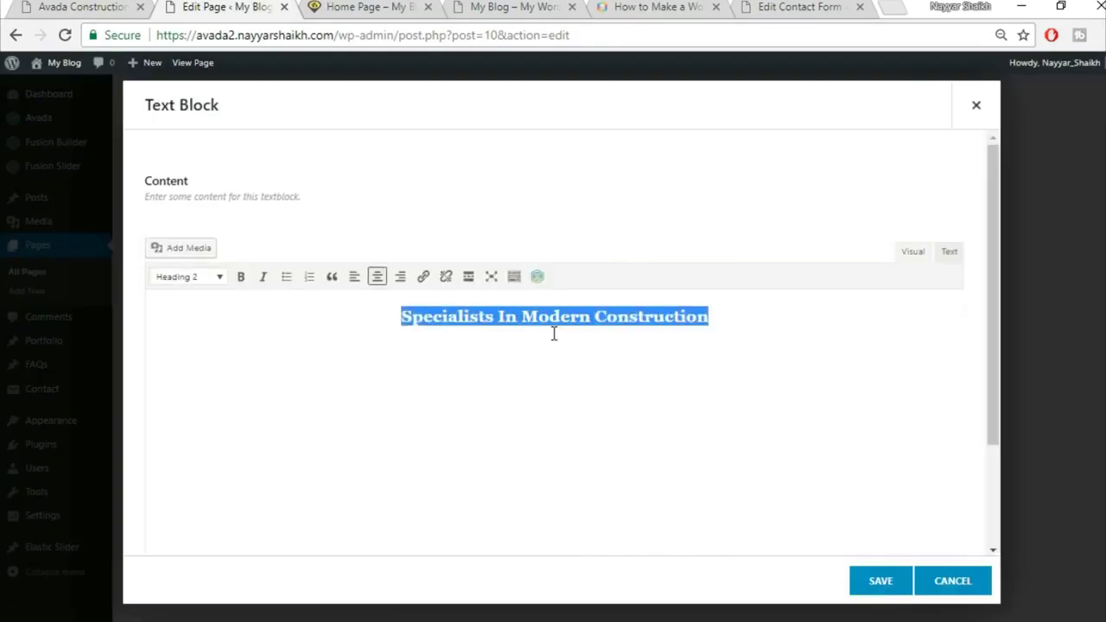
key("ctrl+v")
key("ctrl+a")
left_click(376, 278)
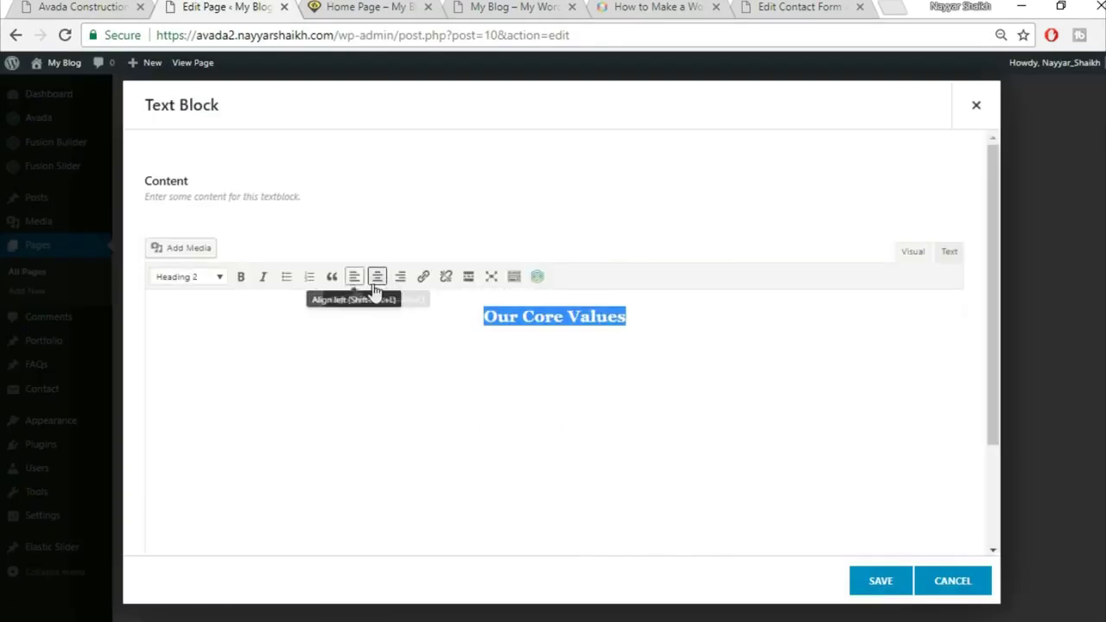
left_click(879, 583)
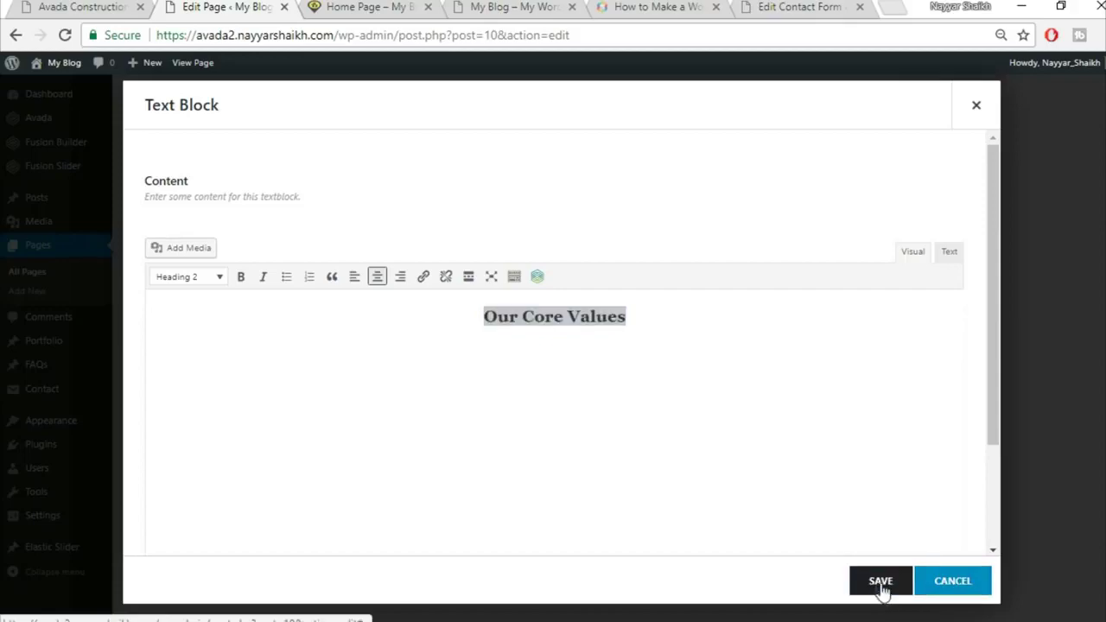
Compare with the demo site, then scroll to the bottom of the editor container
left_click(95, 6)
scroll(656, 416, "down", 2)
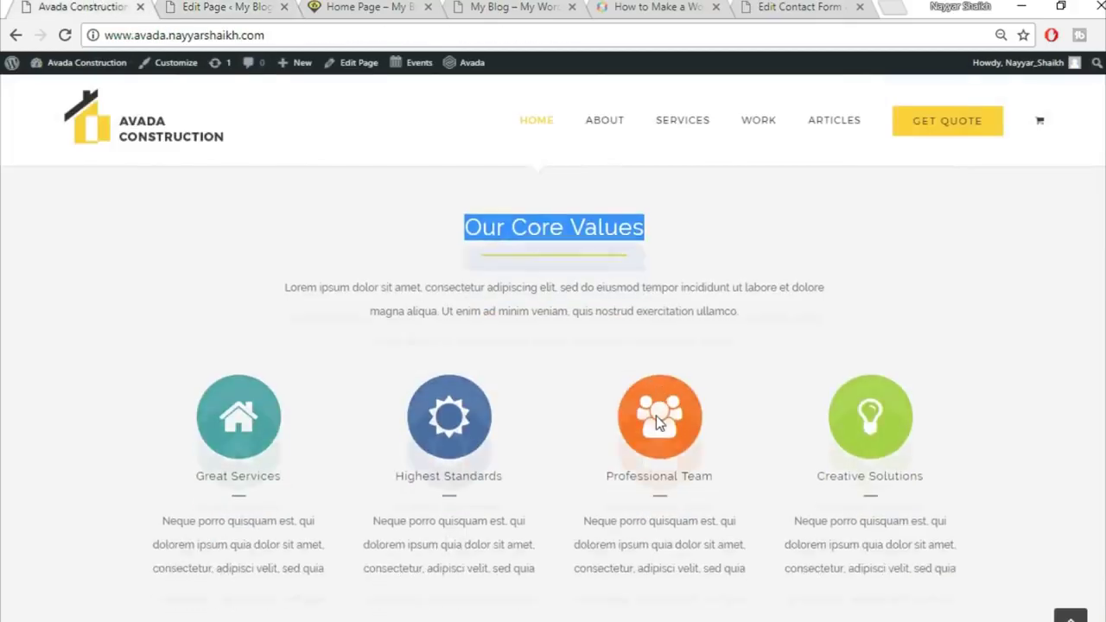
key("ctrl+Tab")
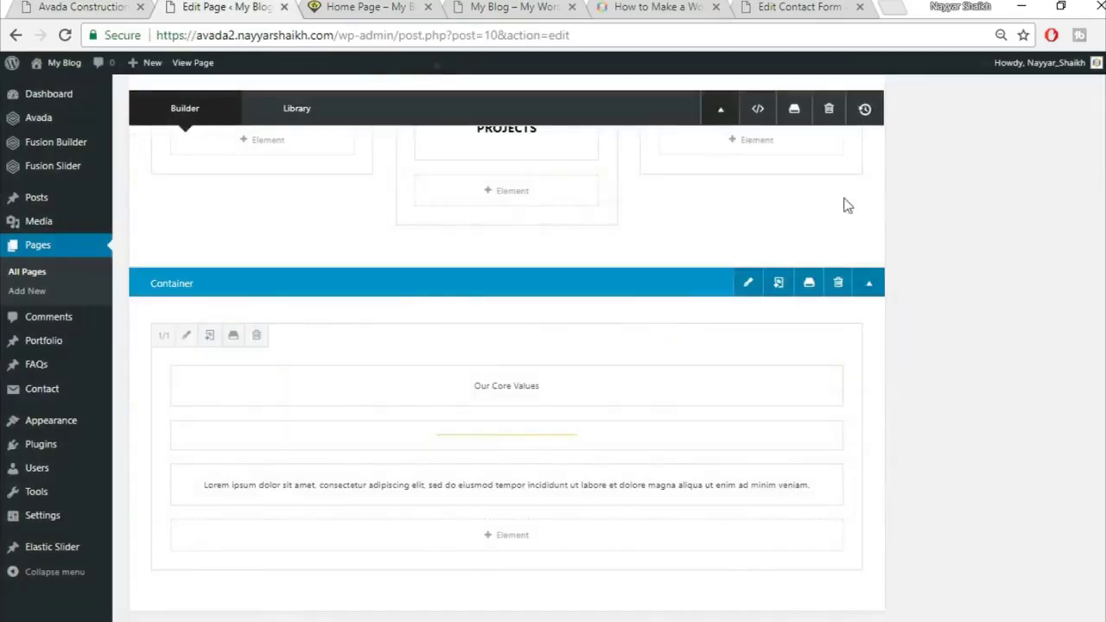
scroll(794, 436, "down", 2)
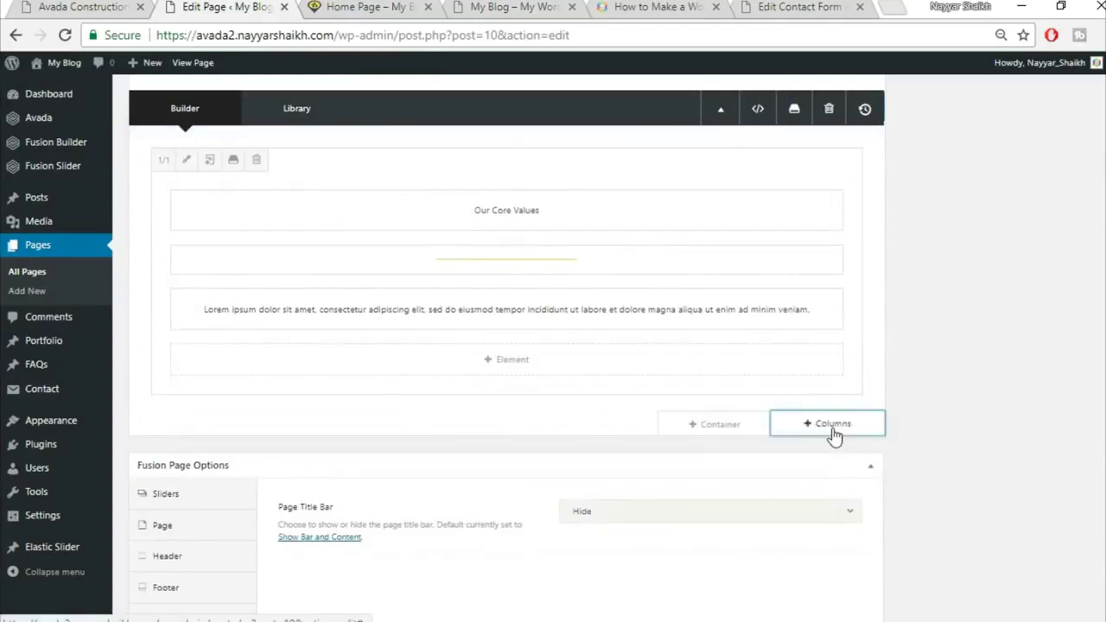
Add a new row with a single full-width column below the heading
left_click(827, 425)
left_click(222, 238)
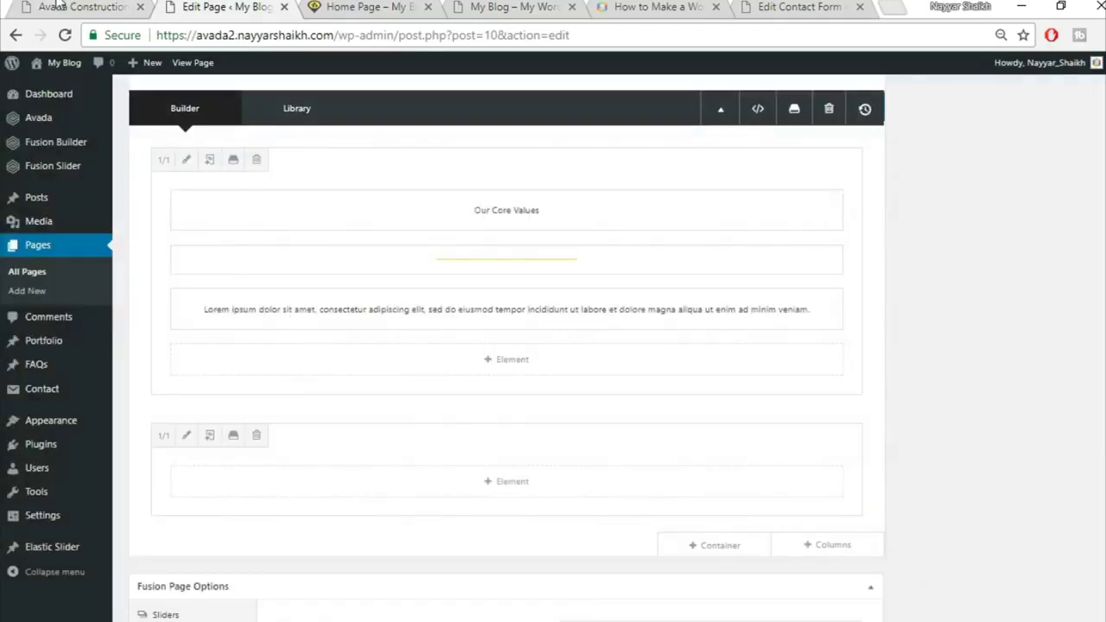
key("ctrl+shift+Tab")
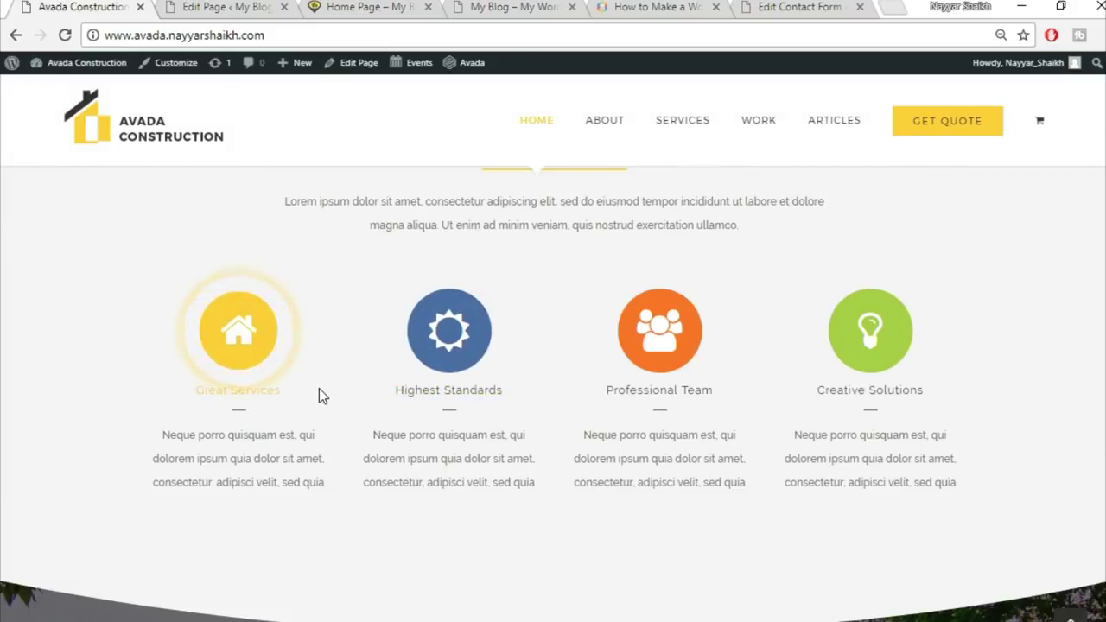
left_click(214, 7)
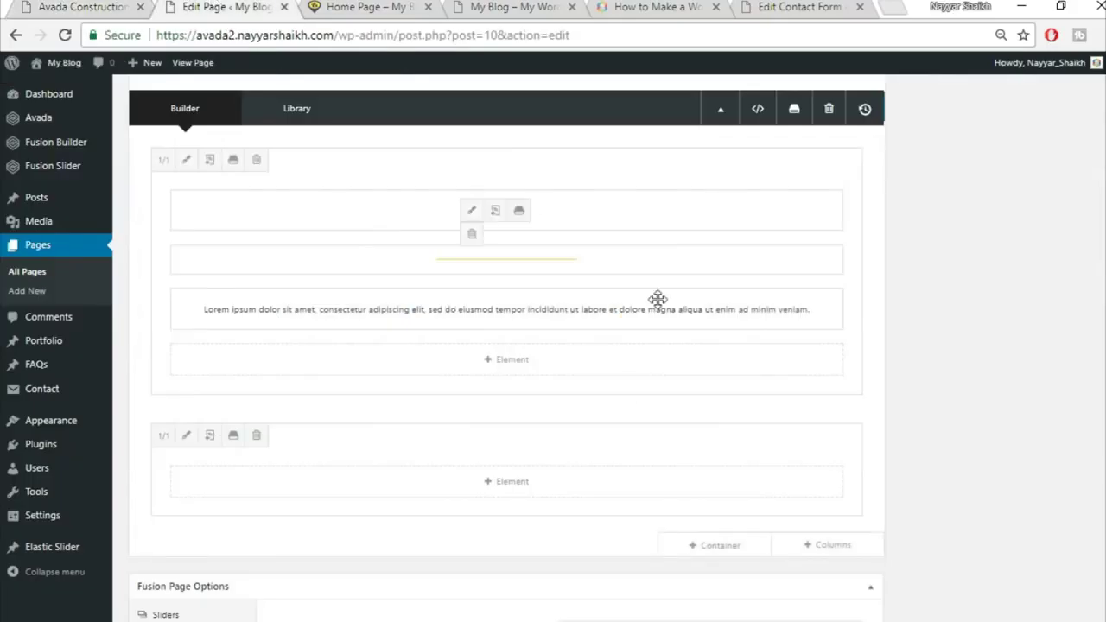
Insert a Content Boxes element, choose the Classic Icon On Top layout, and enter 4
left_click(518, 482)
left_click(880, 111)
type("con")
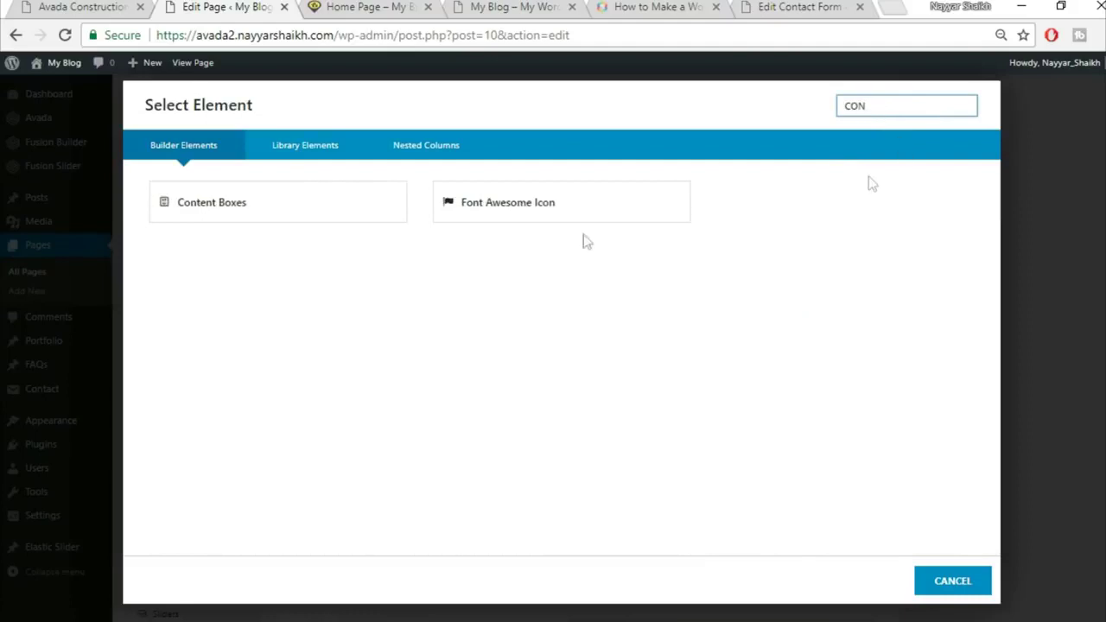
left_click(259, 203)
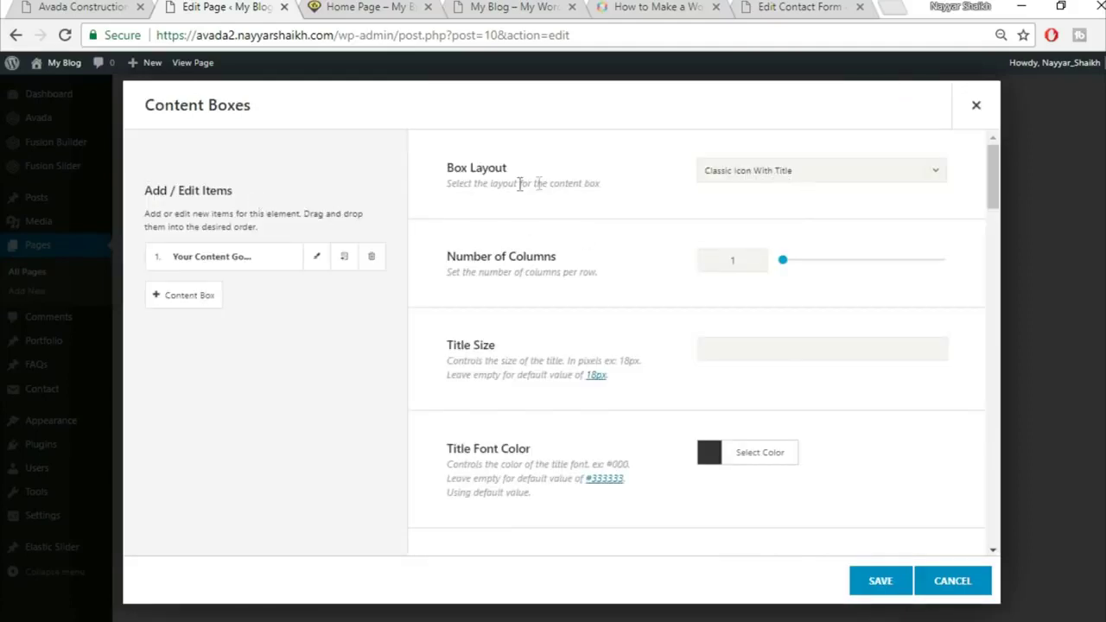
left_click(762, 176)
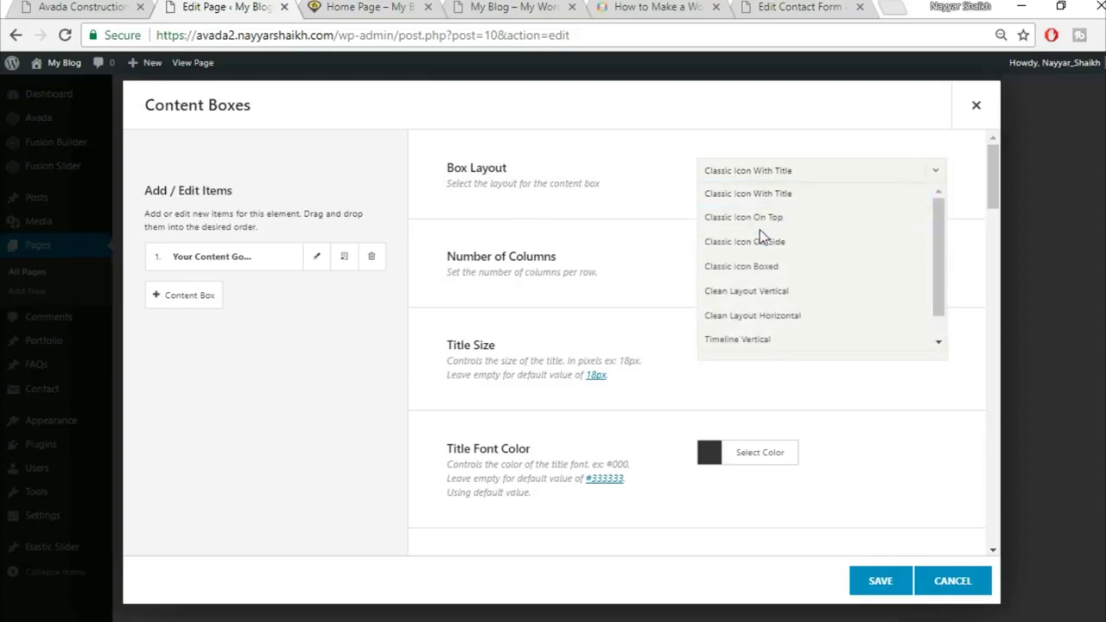
left_click(775, 223)
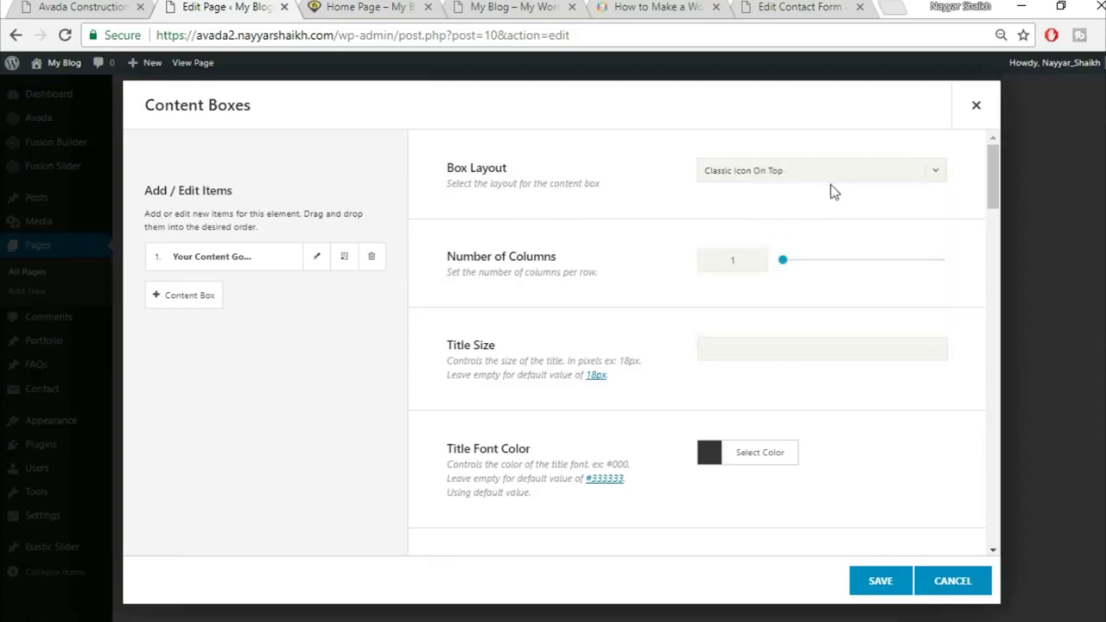
type("4")
Set the content boxes' icon size to 60 after checking the live site's icon styling
left_click(121, 5)
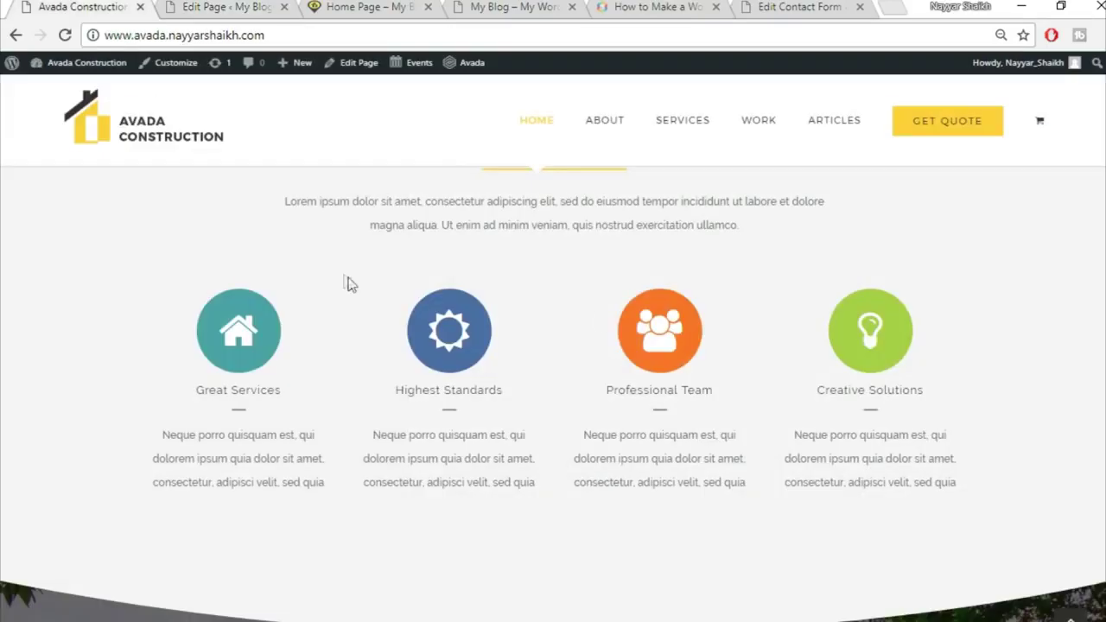
left_click(223, 7)
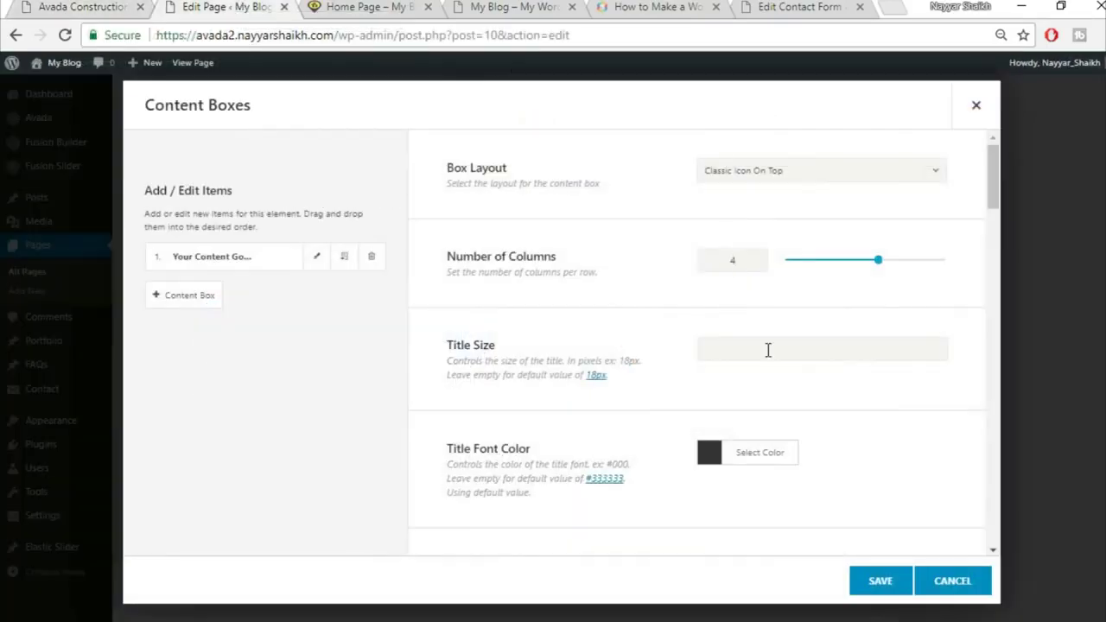
scroll(775, 354, "down", 2)
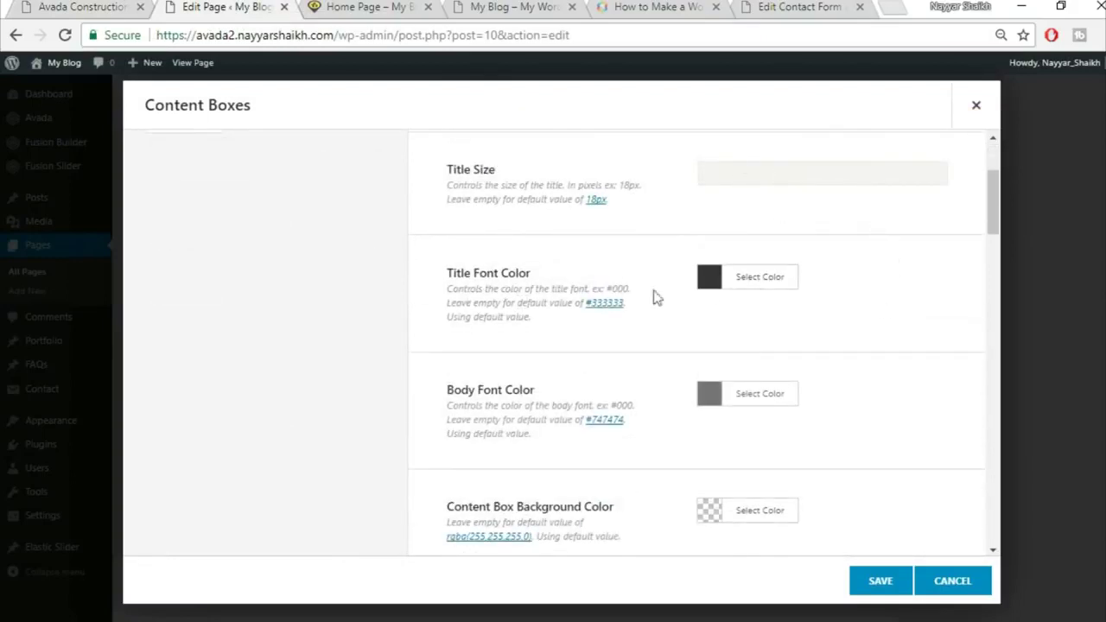
left_click(121, 6)
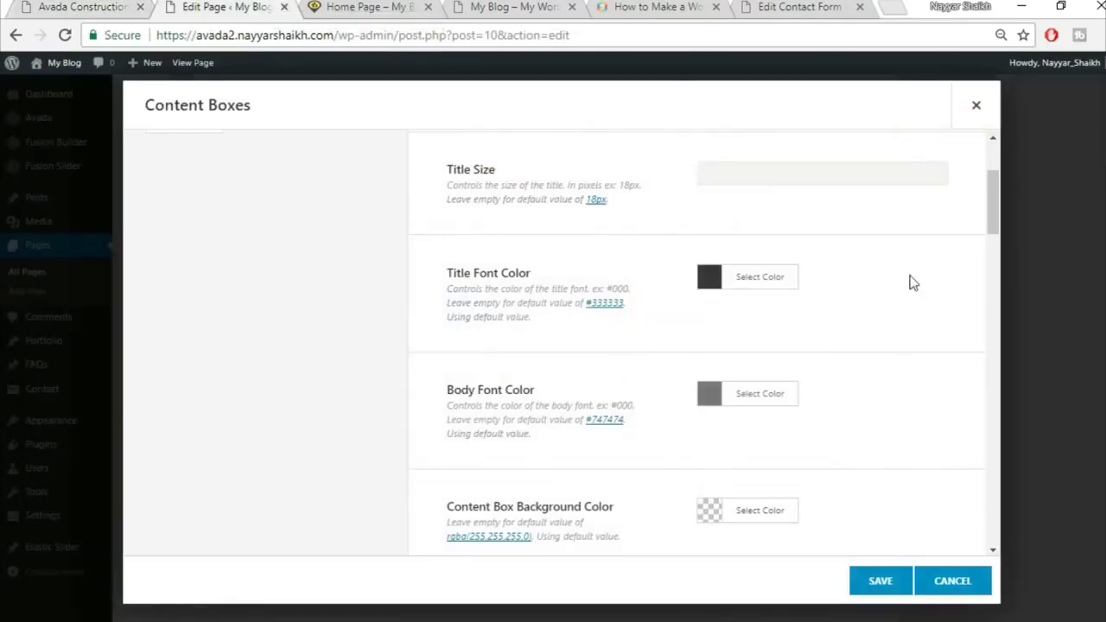
scroll(915, 311, "down", 1)
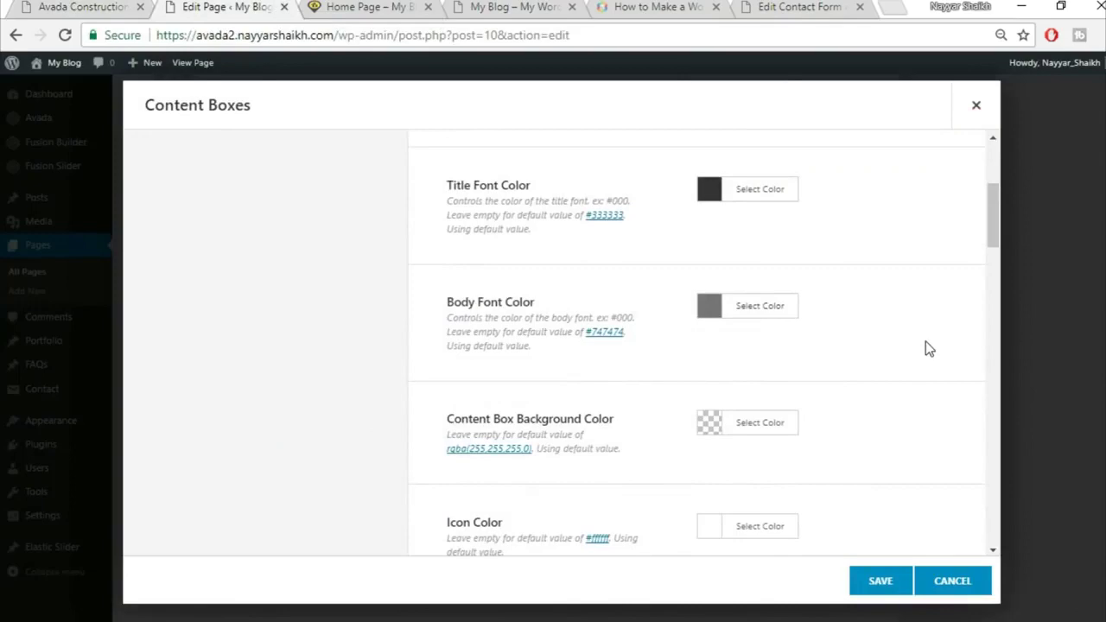
scroll(927, 346, "down", 1)
scroll(893, 361, "down", 1)
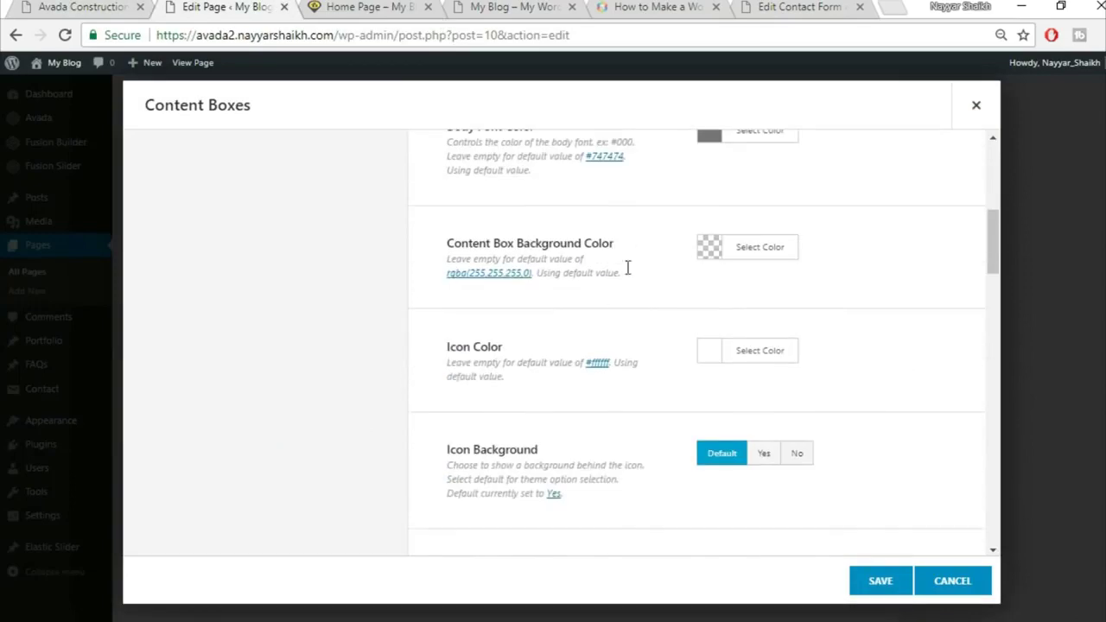
scroll(901, 324, "down", 1)
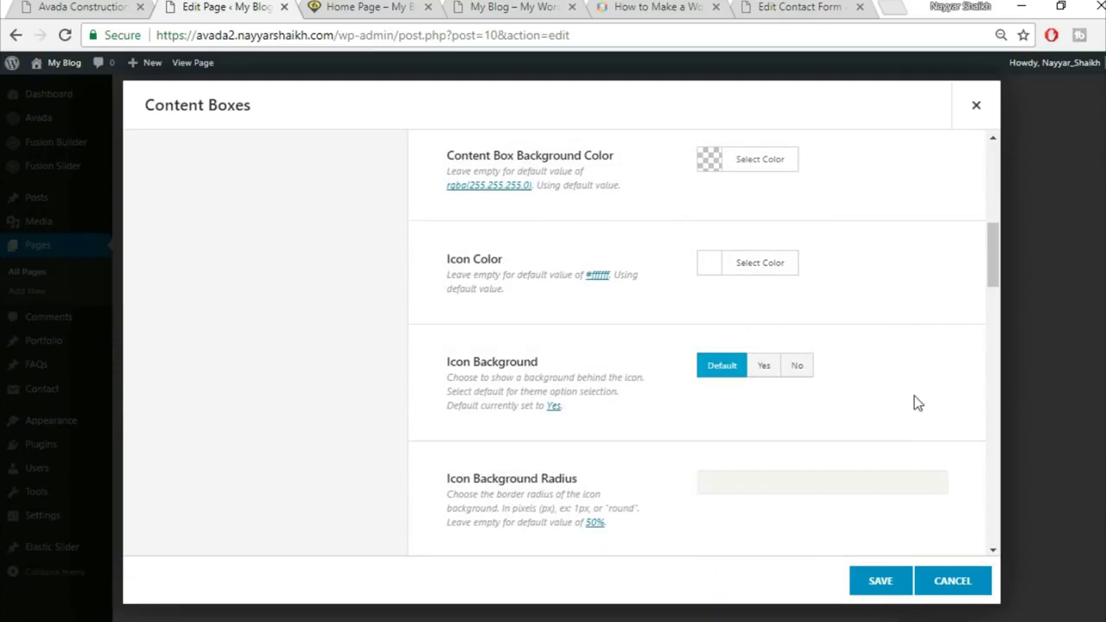
scroll(914, 395, "down", 1)
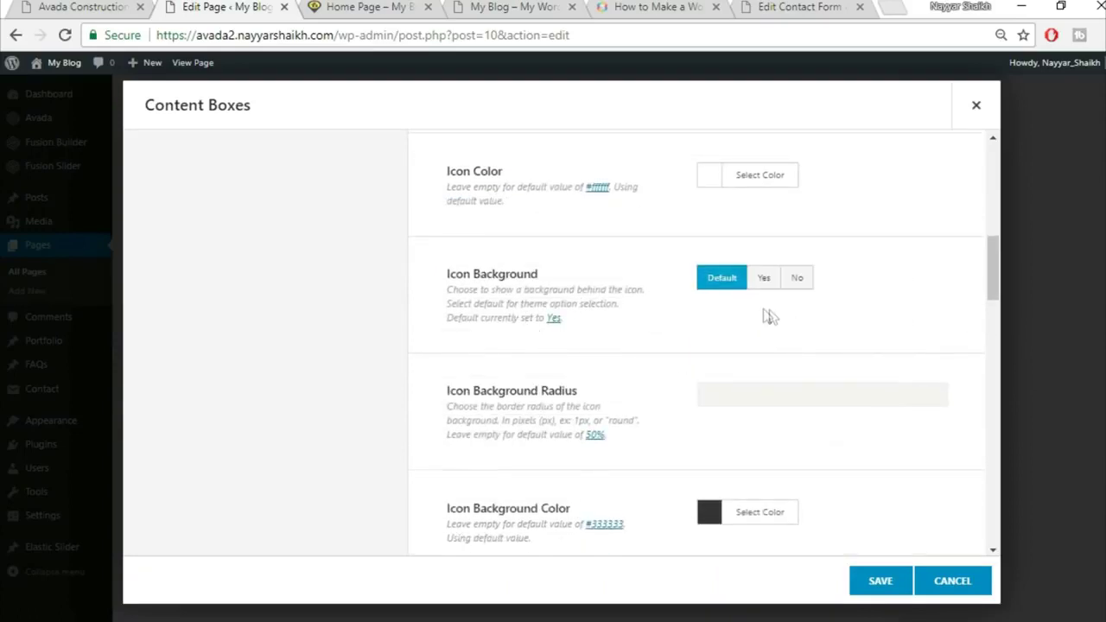
scroll(932, 344, "down", 3)
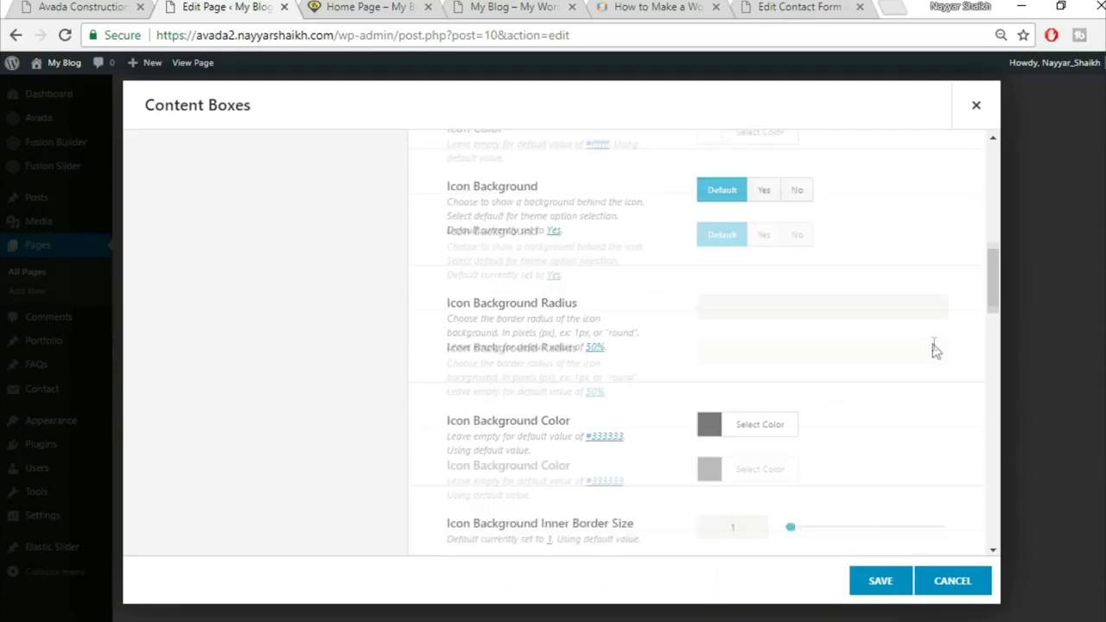
scroll(932, 351, "down", 1)
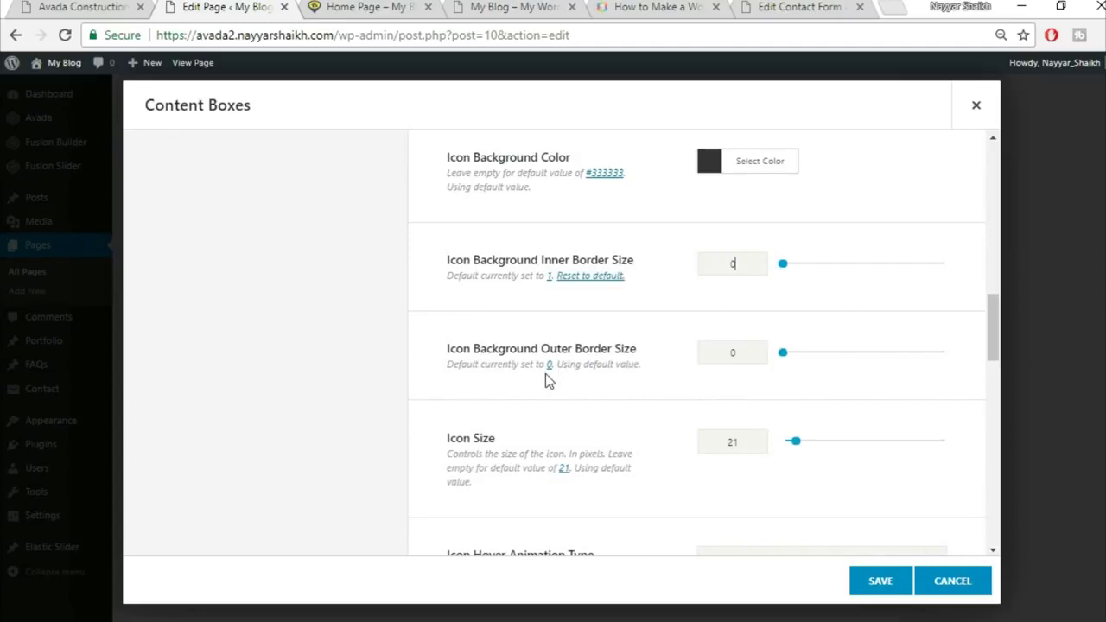
scroll(818, 386, "down", 1)
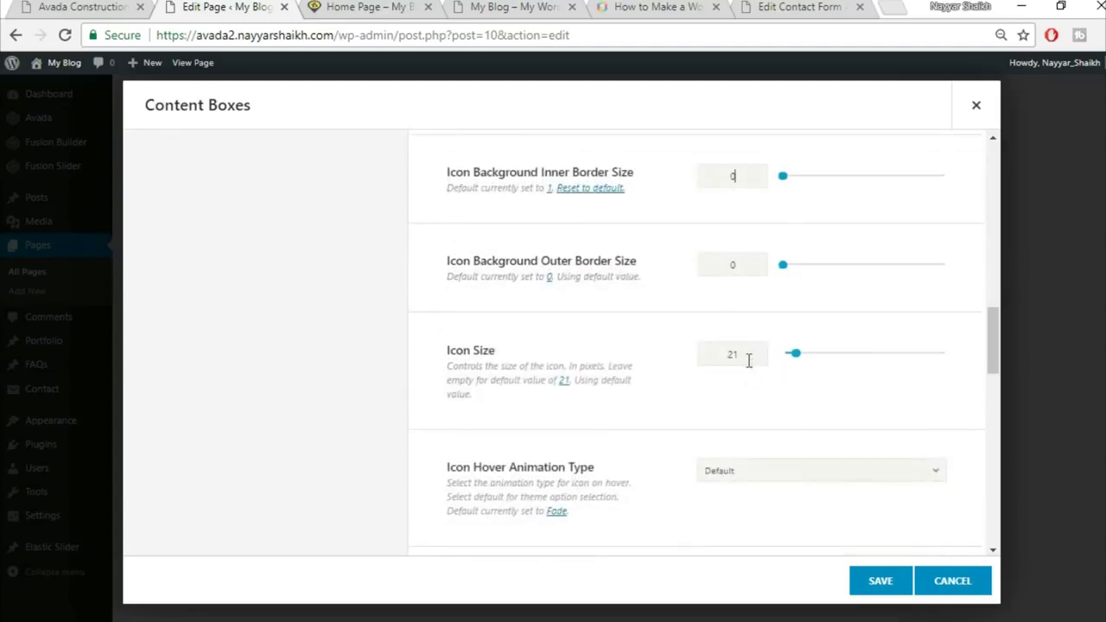
type("60")
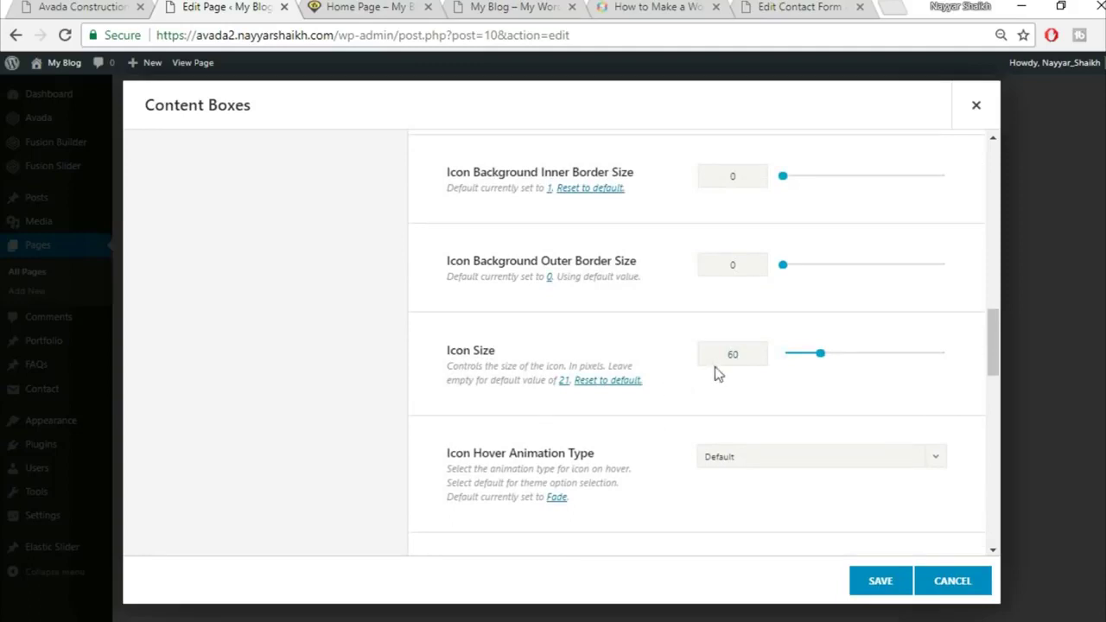
Set the icon hover animation to Pulsate
scroll(655, 406, "down", 1)
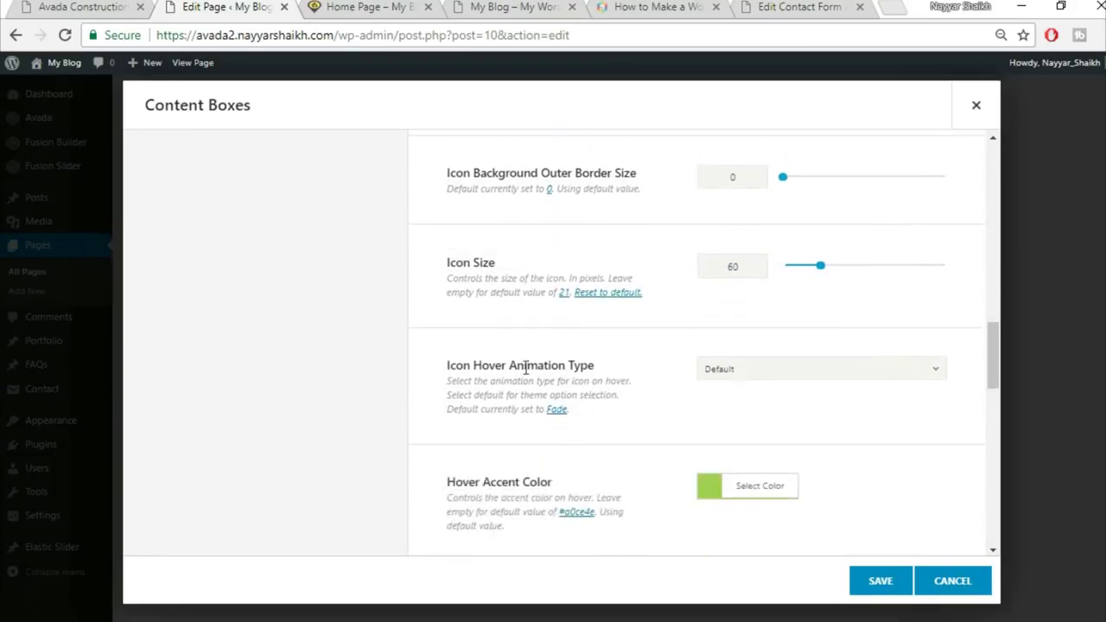
left_click(724, 371)
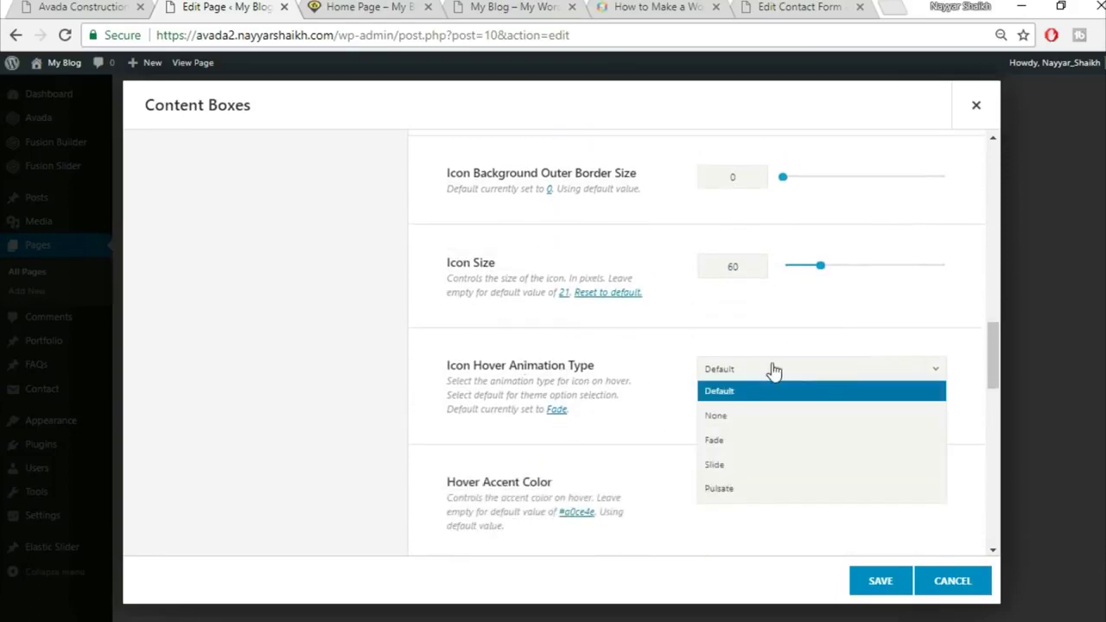
left_click(748, 493)
left_click(73, 6)
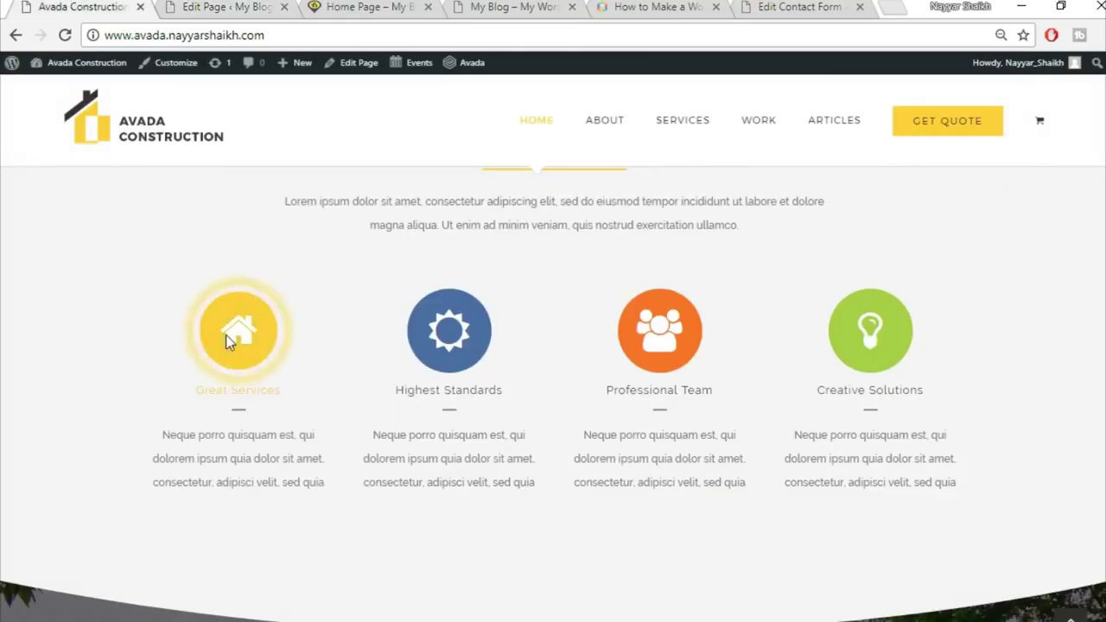
left_click(220, 6)
Set the hover accent colour to yellow and review the remaining options down to CSS ID
scroll(911, 397, "down", 2)
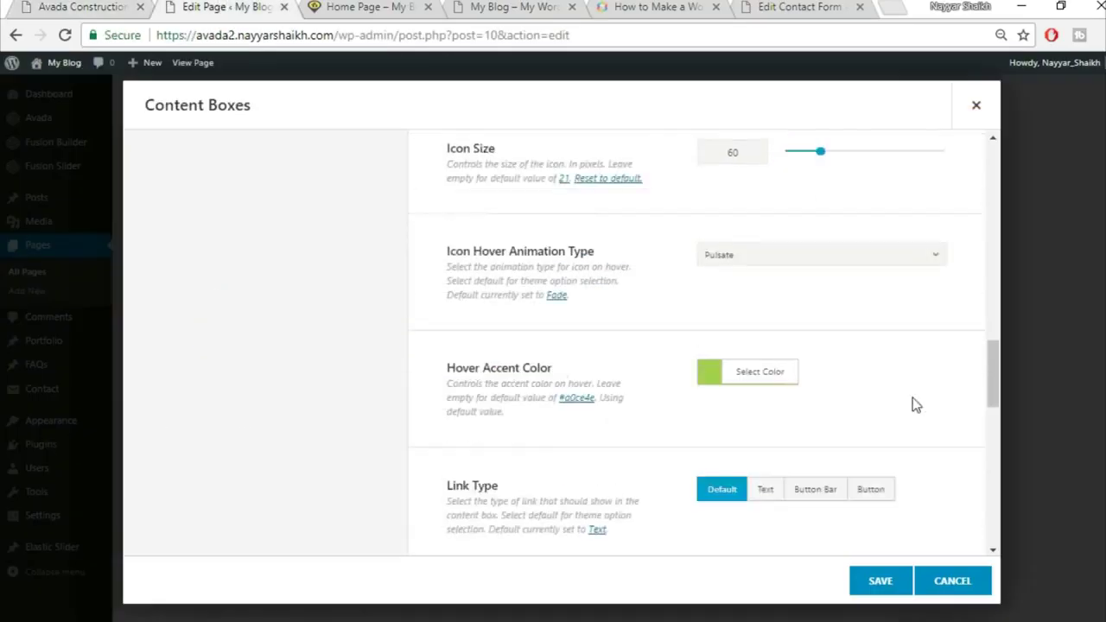
left_click(789, 316)
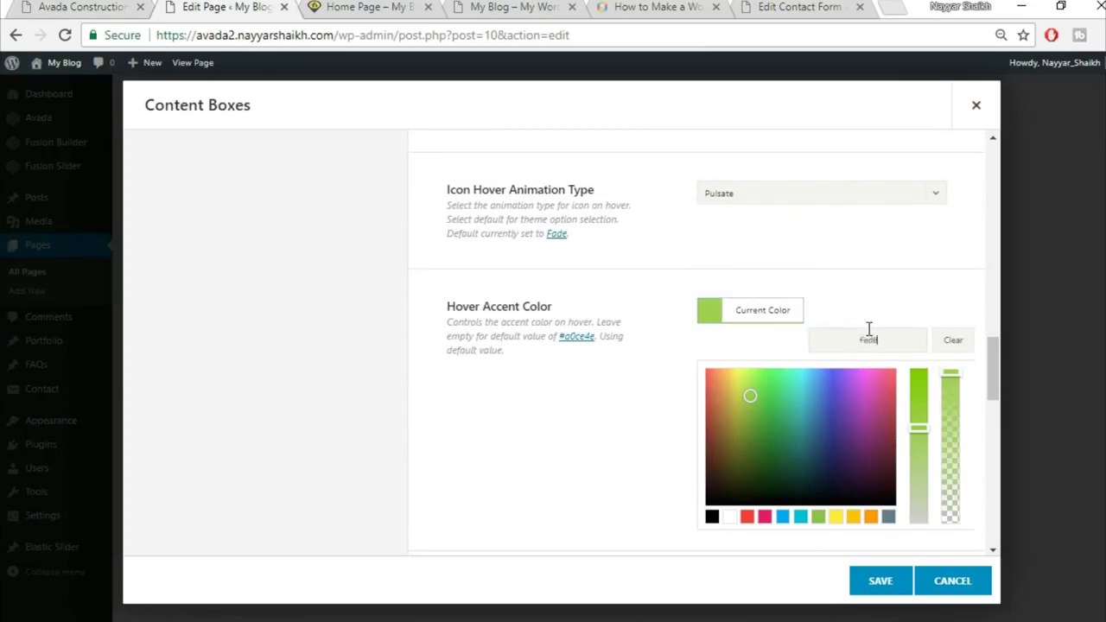
type("3")
left_click(861, 262)
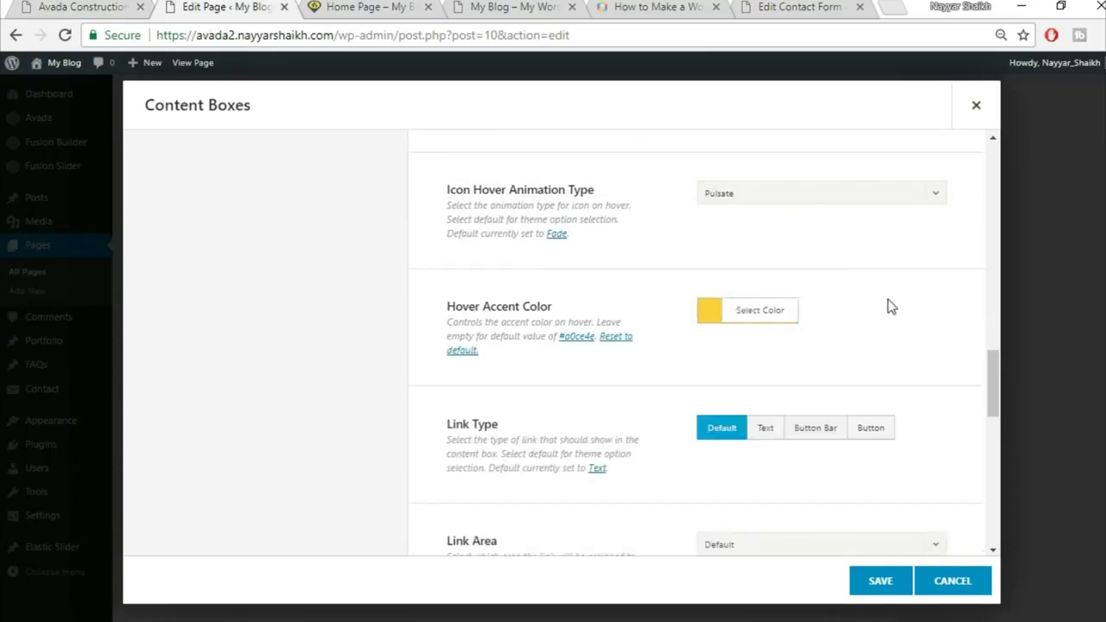
scroll(889, 306, "down", 1)
scroll(884, 379, "down", 2)
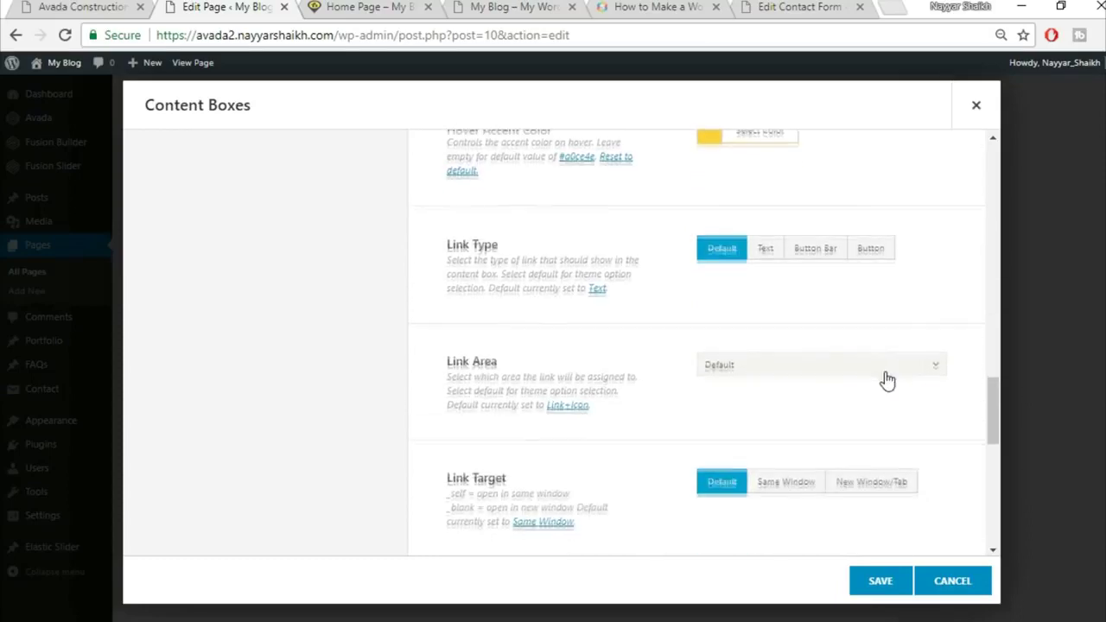
scroll(885, 373, "down", 2)
scroll(885, 373, "down", 2)
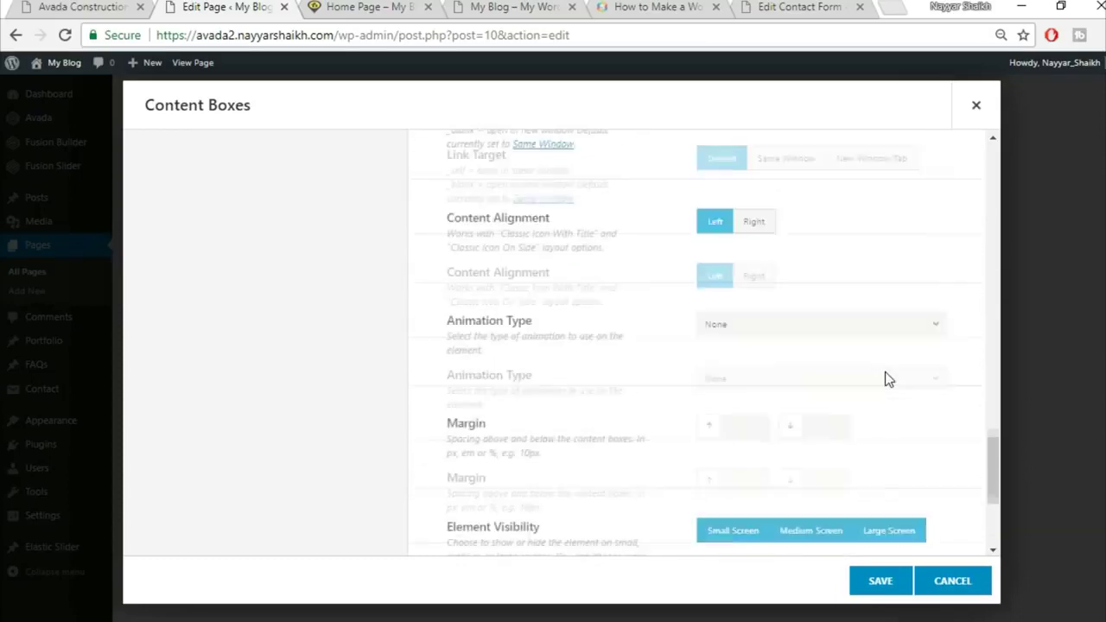
scroll(885, 371, "down", 1)
scroll(880, 372, "down", 1)
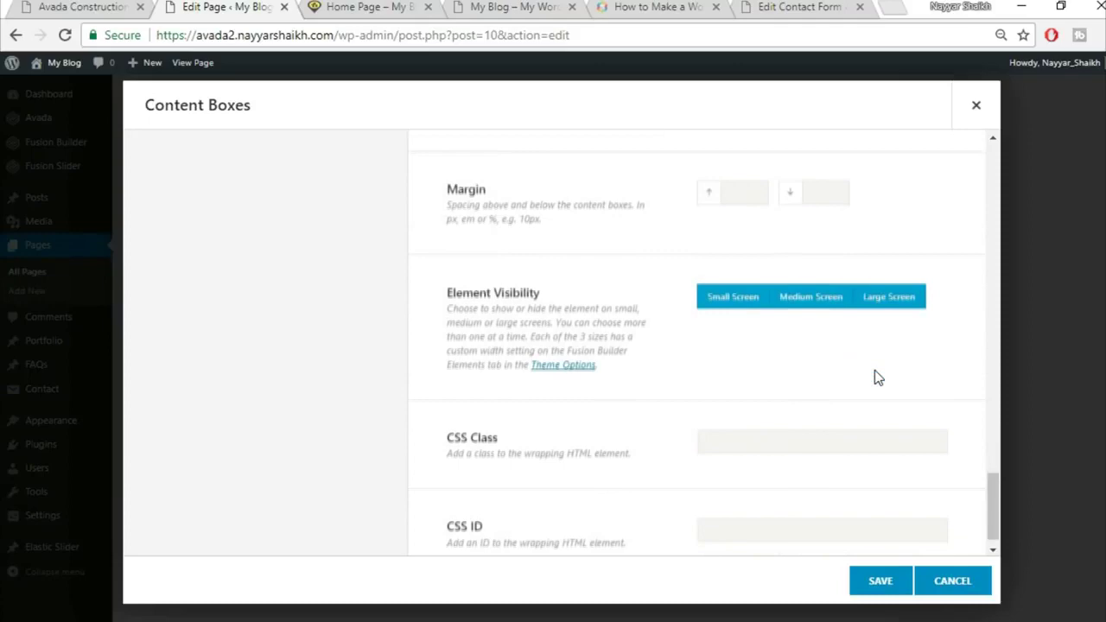
scroll(882, 380, "up", 20)
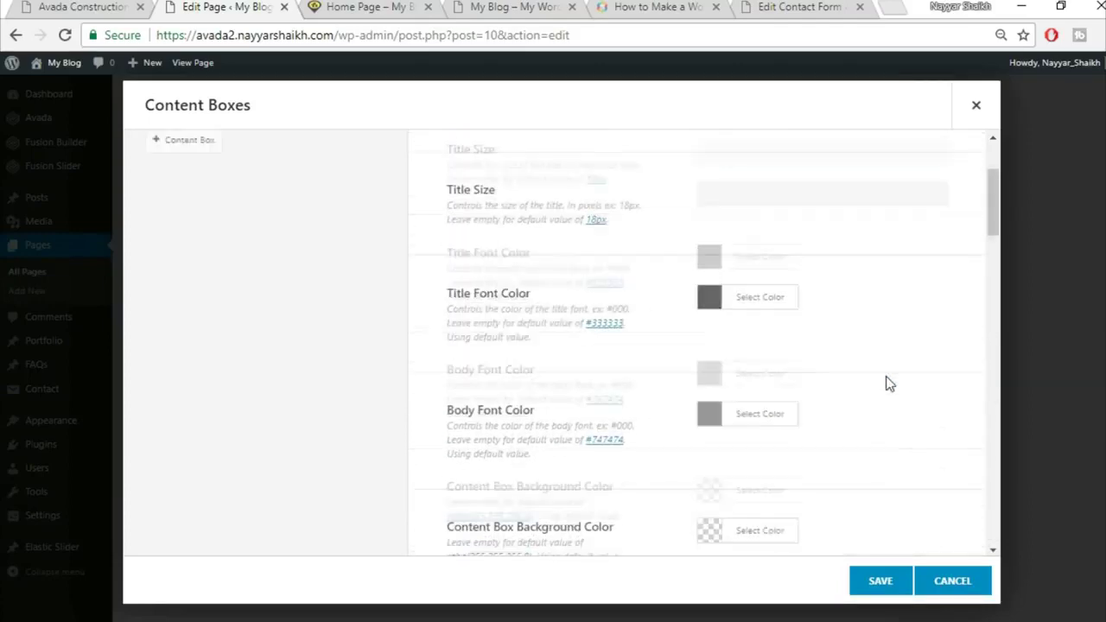
Title the first content box 'Great Services', copied from the live homepage
left_click(135, 3)
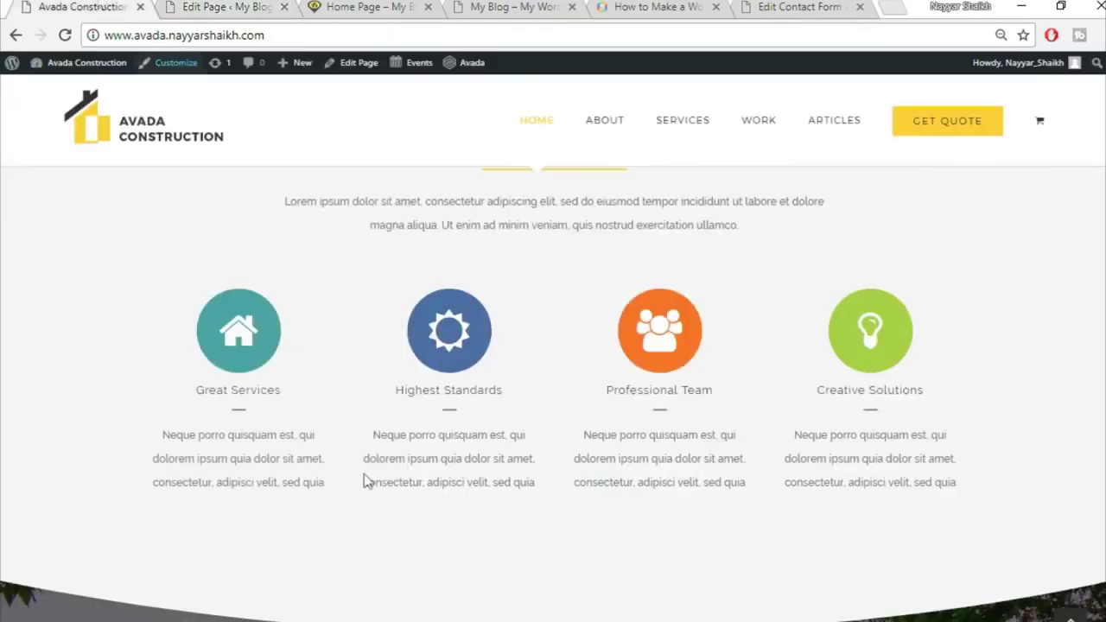
left_click(221, 6)
left_click(320, 258)
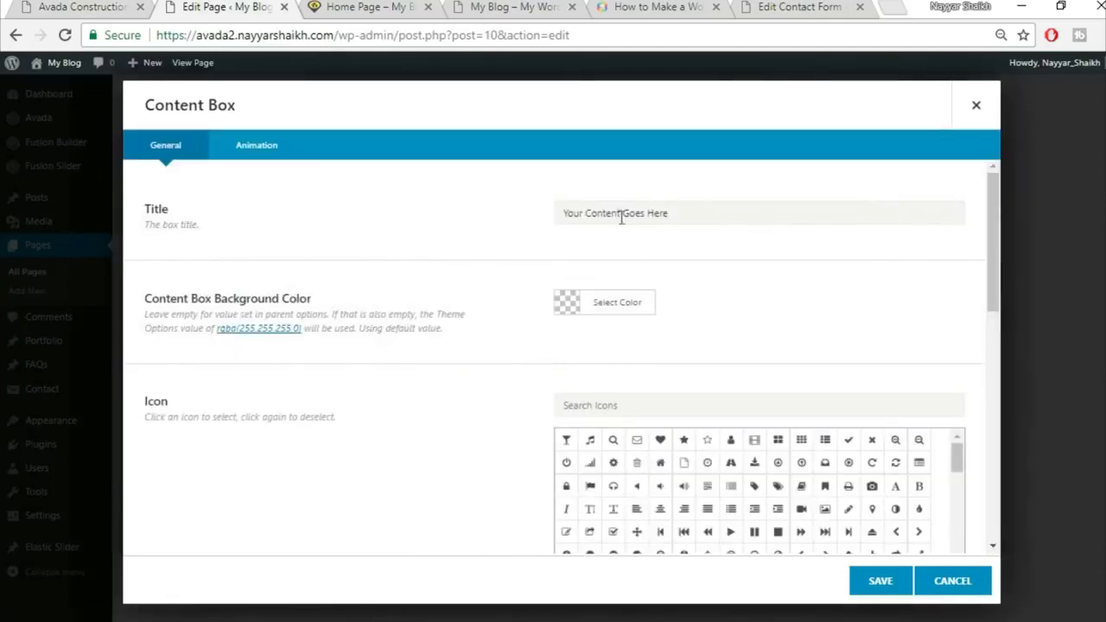
left_click(56, 6)
left_click_drag(195, 390, 301, 395)
key("ctrl+c")
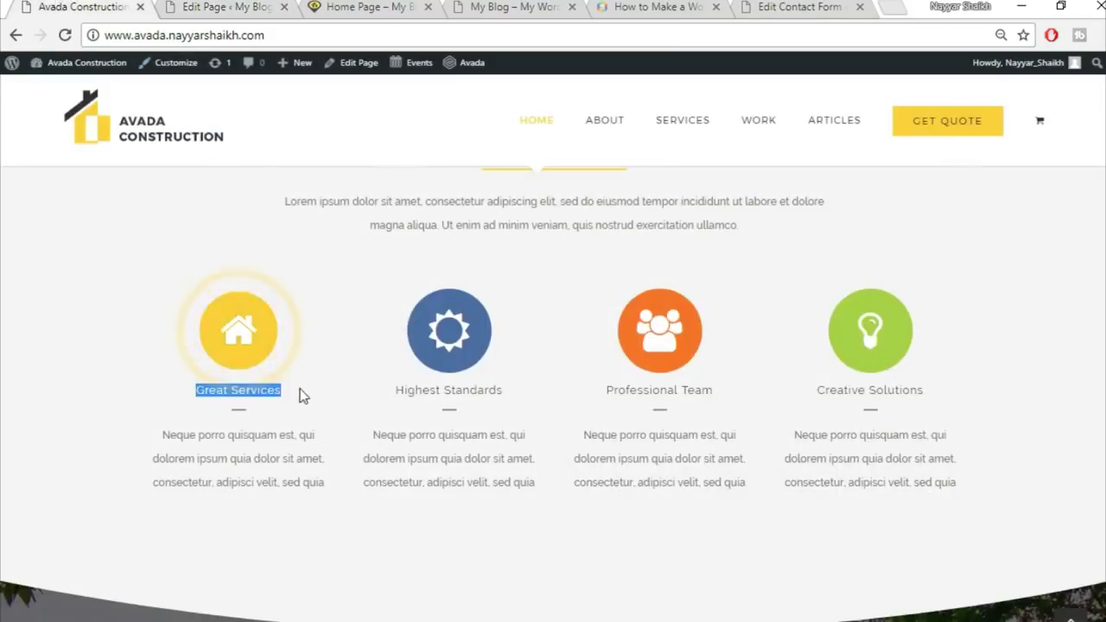
left_click(220, 6)
left_click(630, 214)
key("ctrl+v")
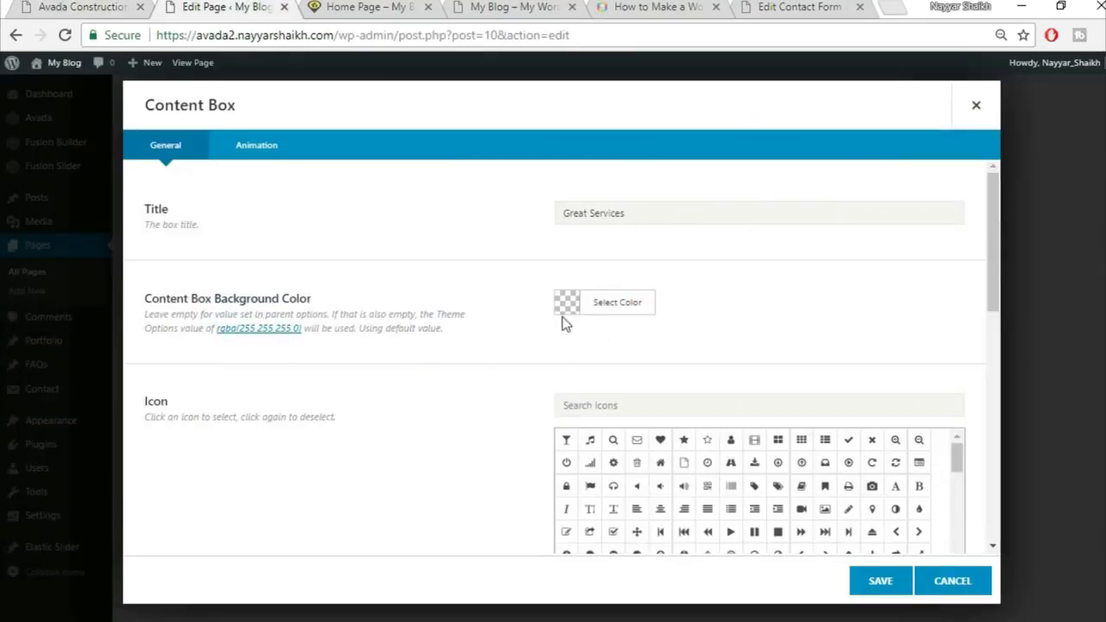
Search the icons for 'ho' and assign the home icon to the box
left_click(95, 6)
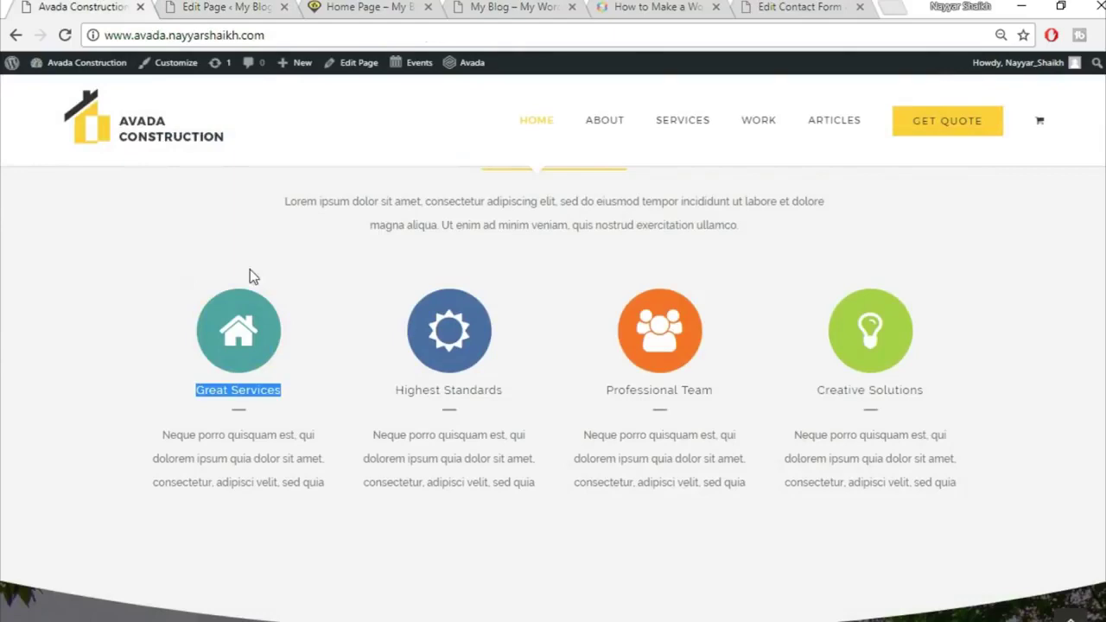
left_click(267, 459)
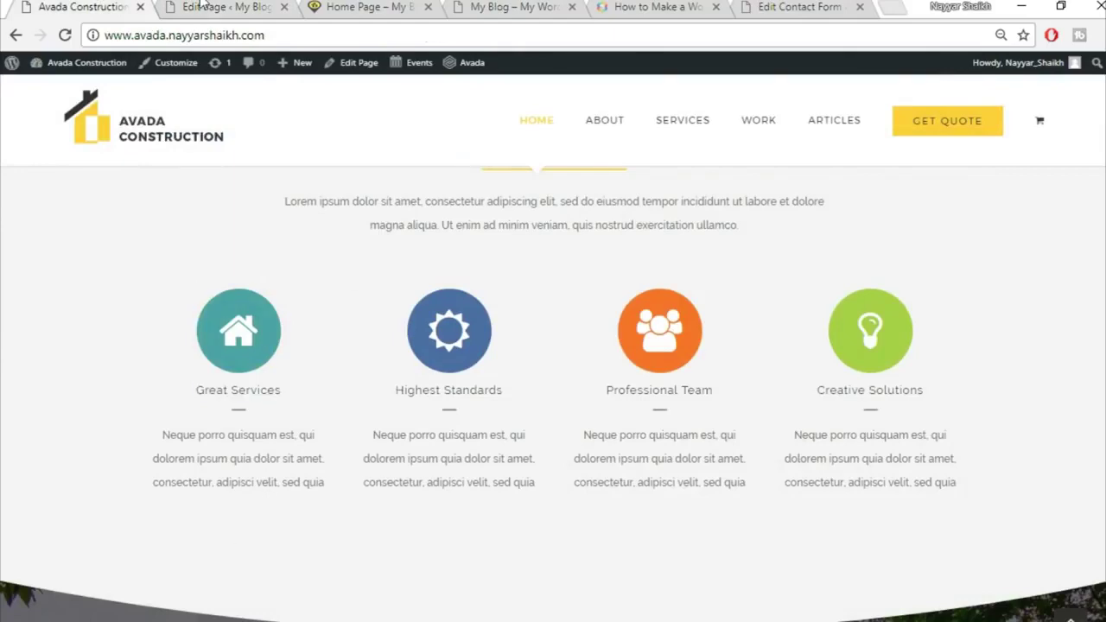
left_click(204, 6)
left_click(95, 6)
left_click(229, 7)
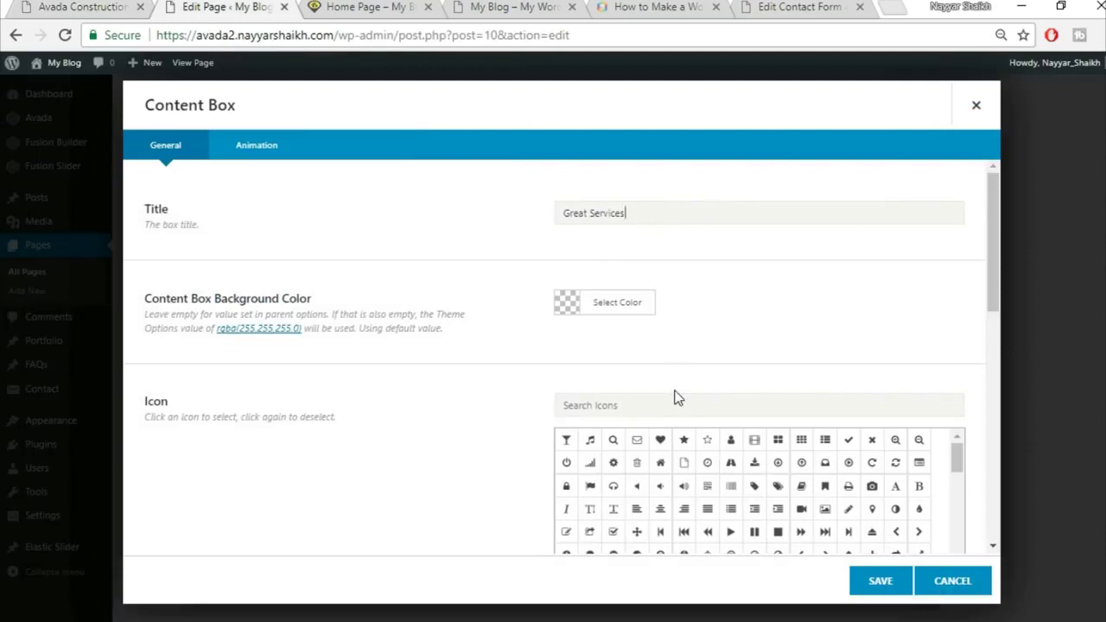
type("a")
key("BackSpace")
type("home")
left_click(566, 441)
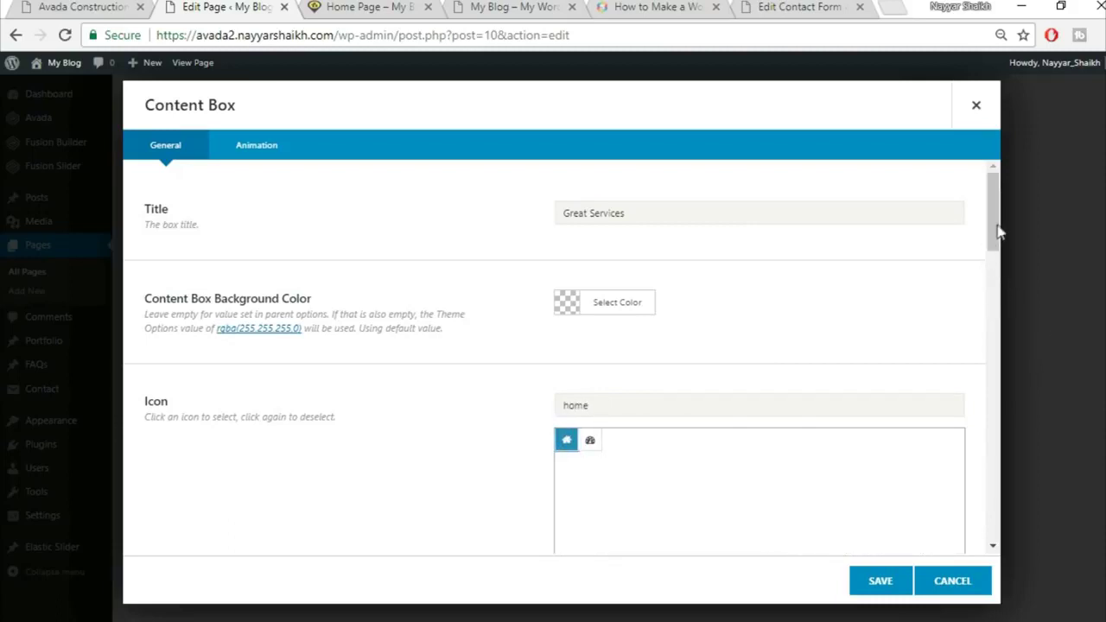
Review the box's icon colour options and compare them with the live homepage's icon boxes
scroll(994, 268, "down", 6)
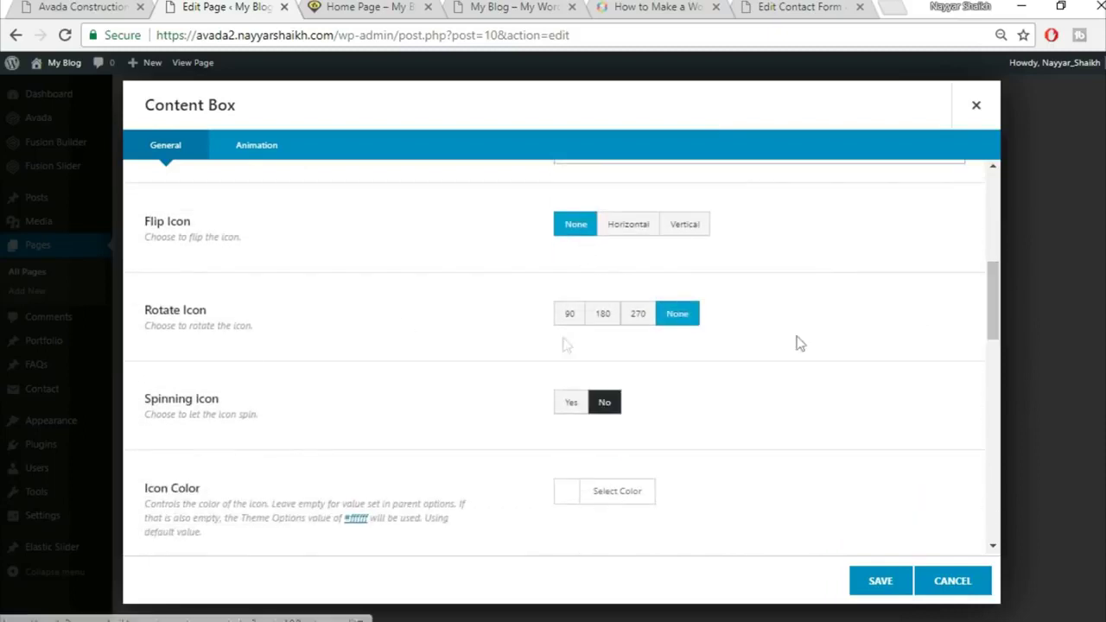
scroll(748, 383, "down", 1)
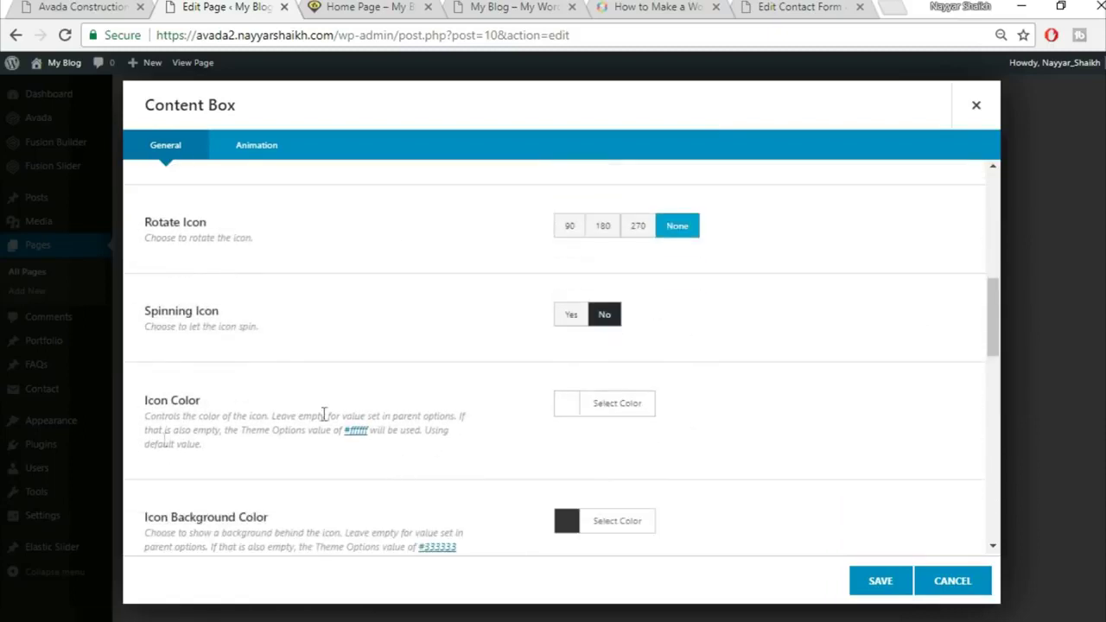
scroll(836, 406, "down", 2)
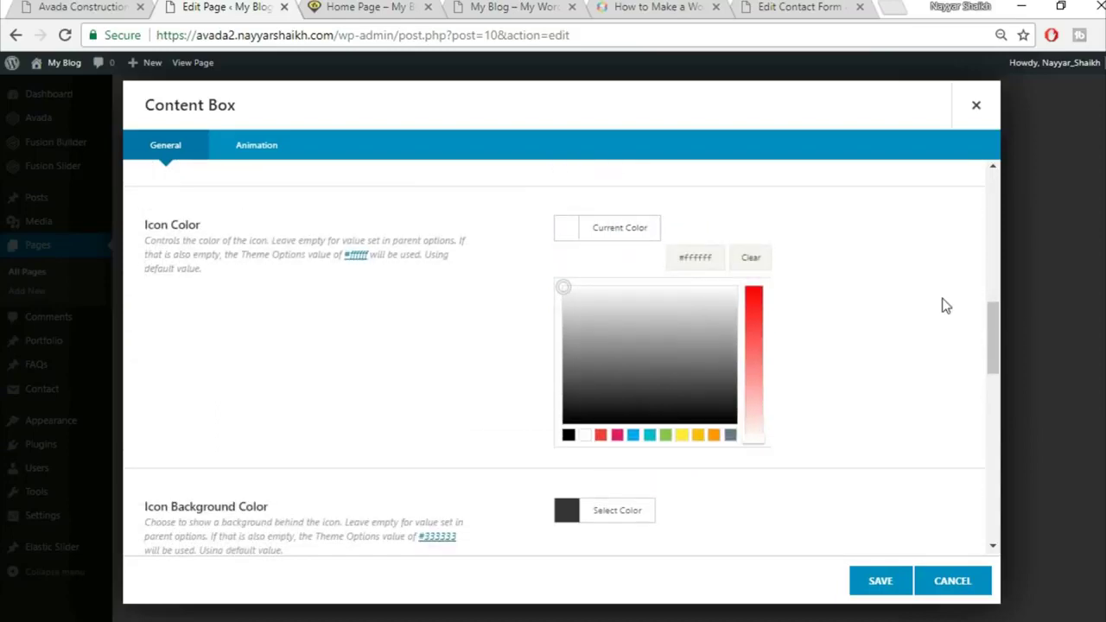
left_click(943, 300)
left_click(78, 7)
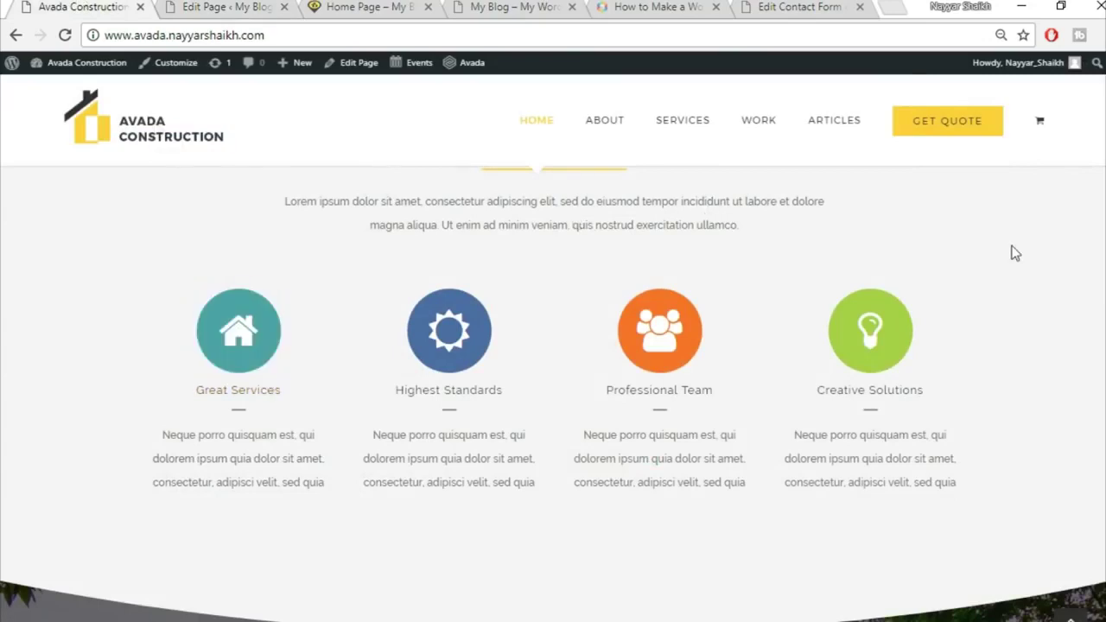
scroll(541, 349, "down", 1)
scroll(540, 348, "up", 1)
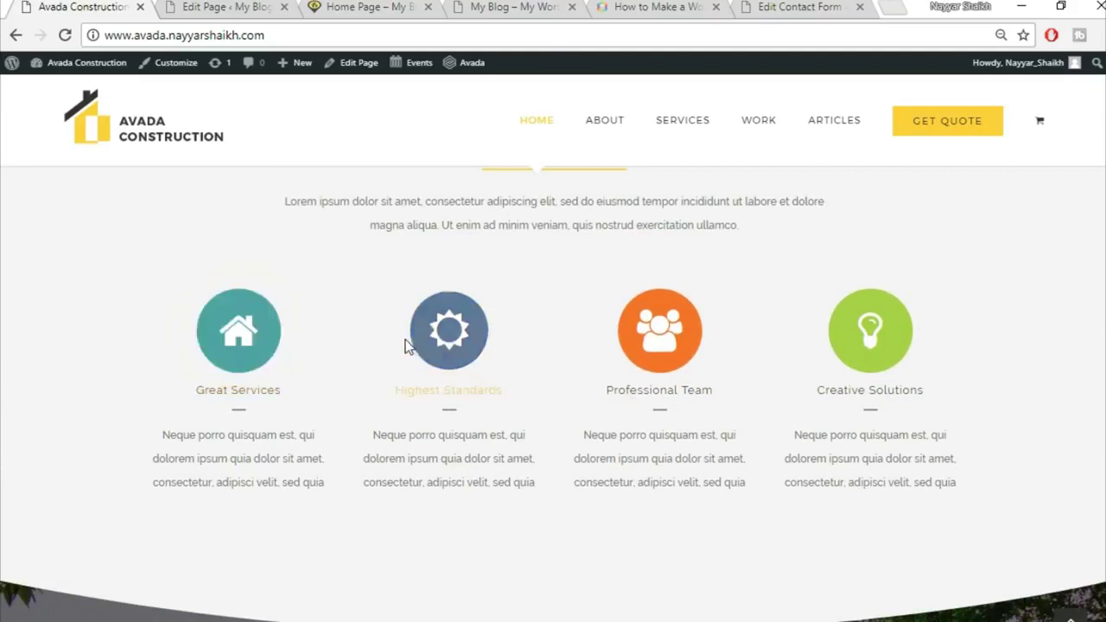
Inspect the Great Services and Highest Standards icons to copy their #4ea4a5 background colour
right_click(256, 346)
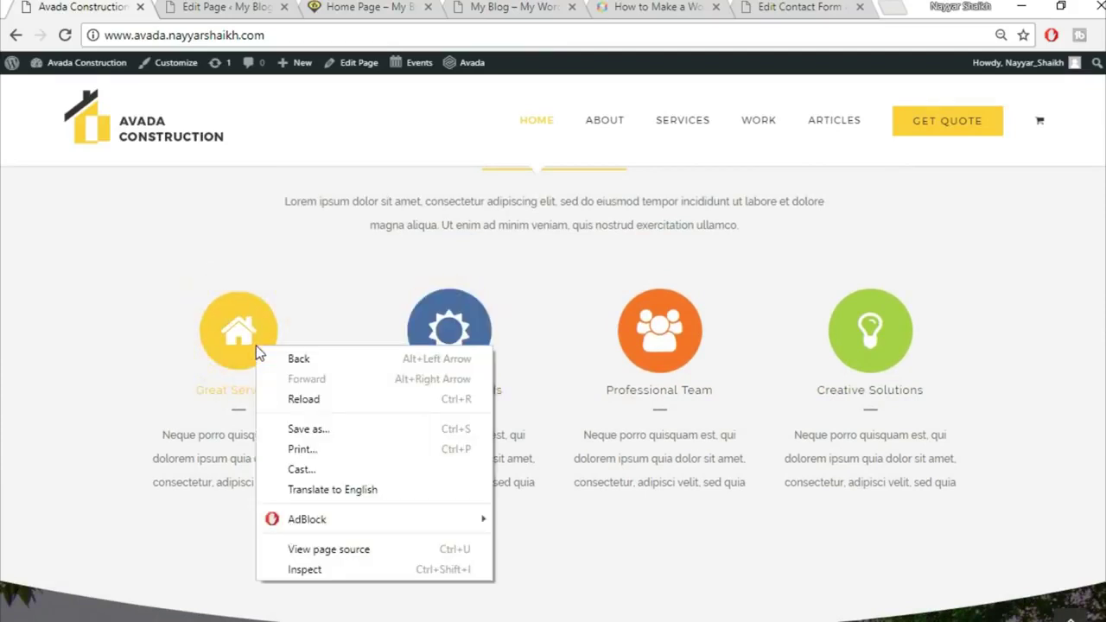
left_click(312, 571)
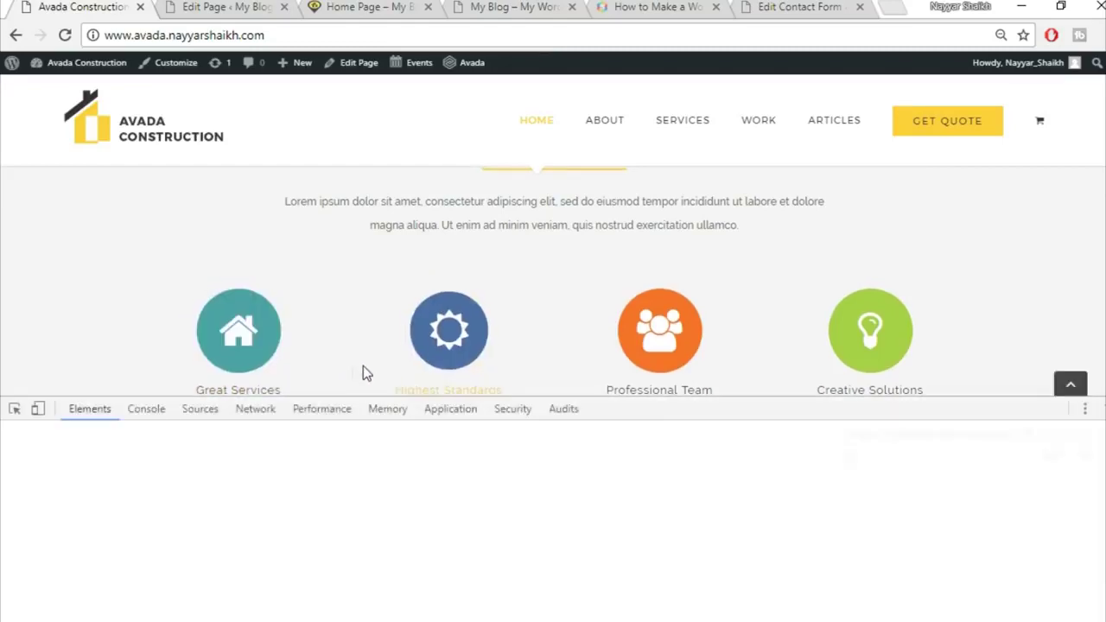
scroll(351, 362, "down", 1)
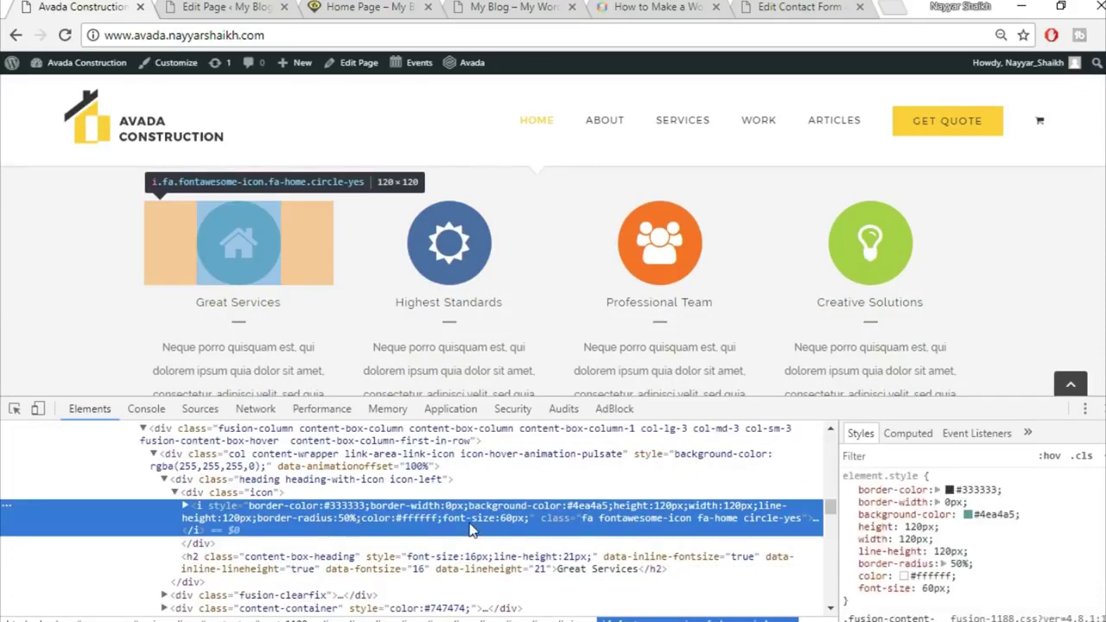
left_click(990, 513)
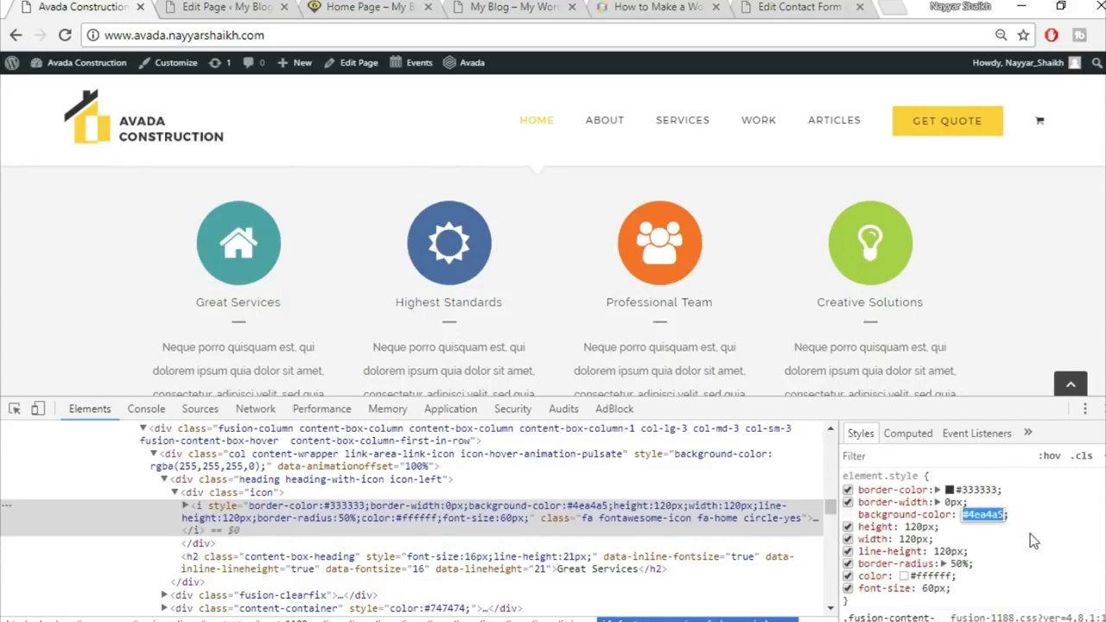
left_click(1031, 535)
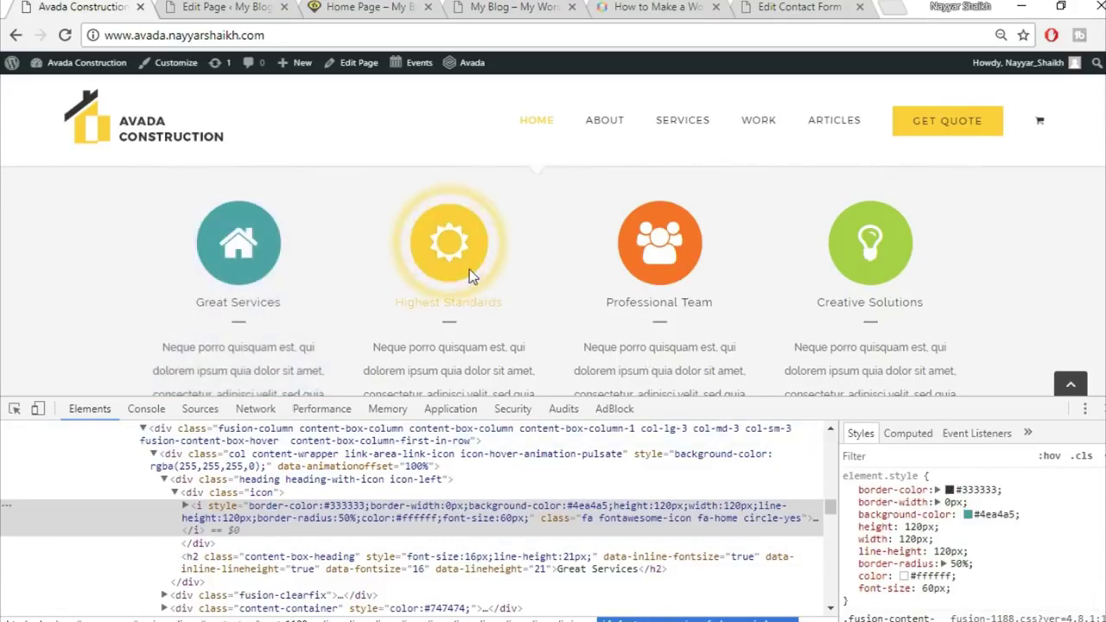
right_click(469, 268)
left_click(527, 494)
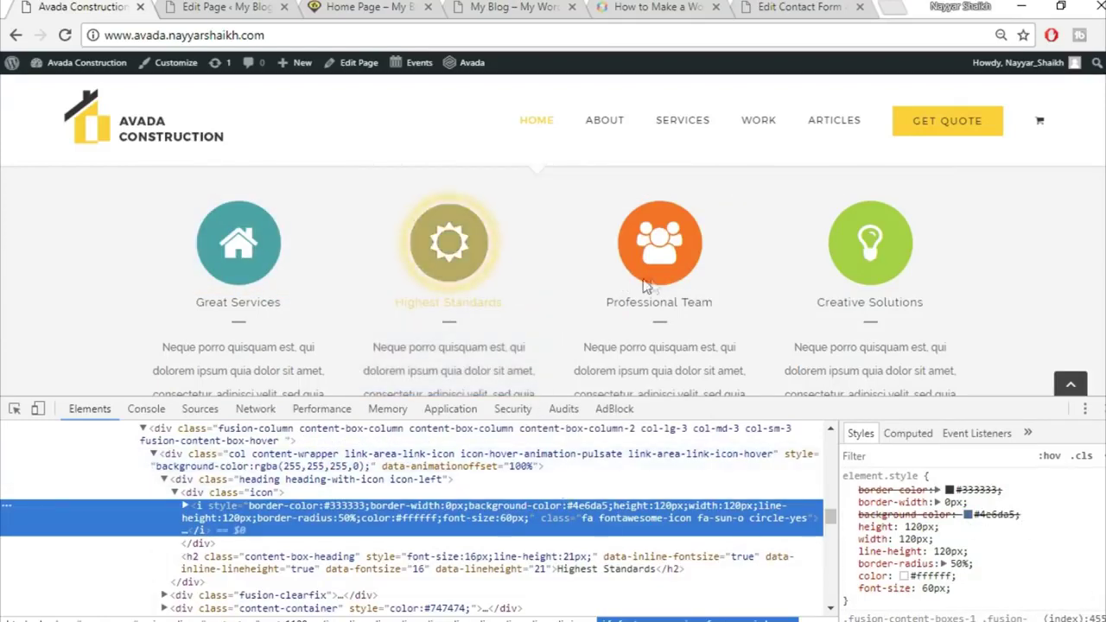
key("F12")
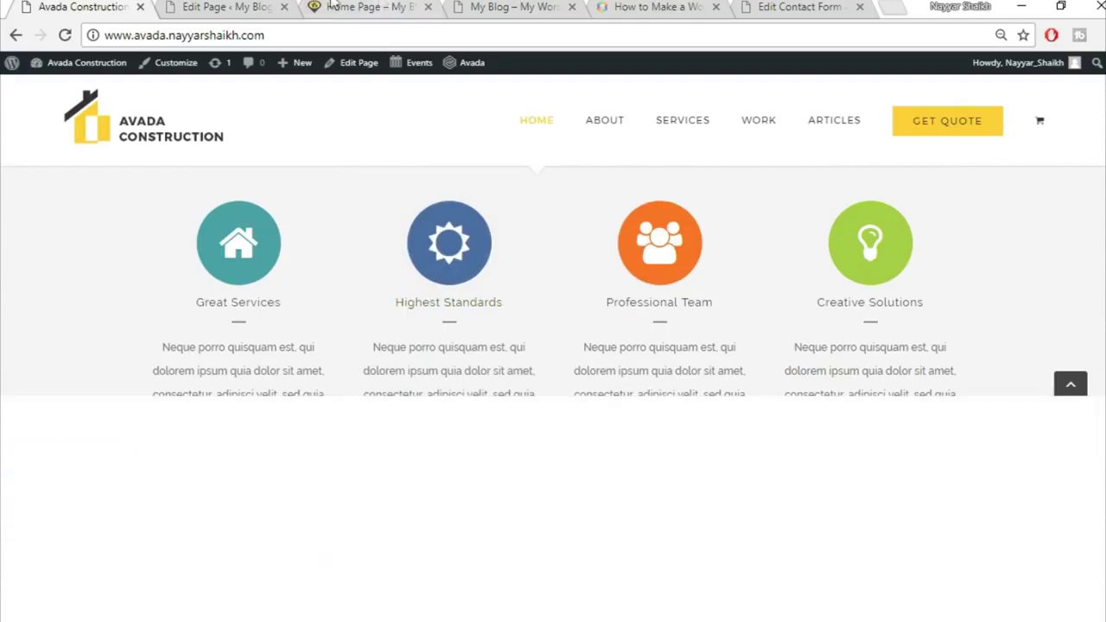
Apply the teal #4ea4a5 background colour to the content box icon
left_click(238, 6)
left_click(624, 347)
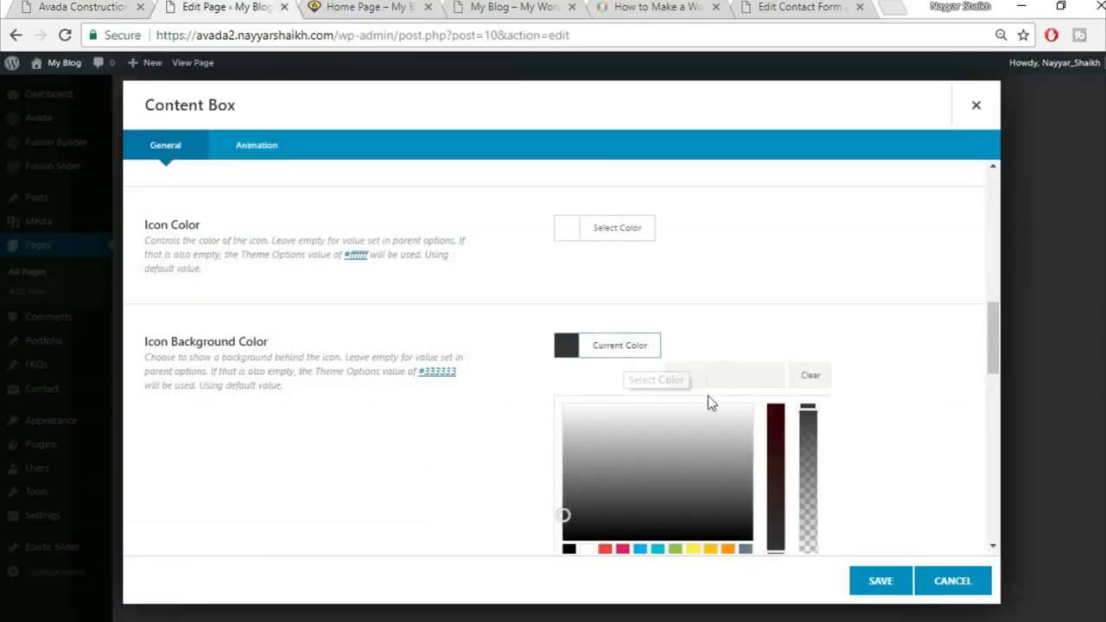
left_click(926, 344)
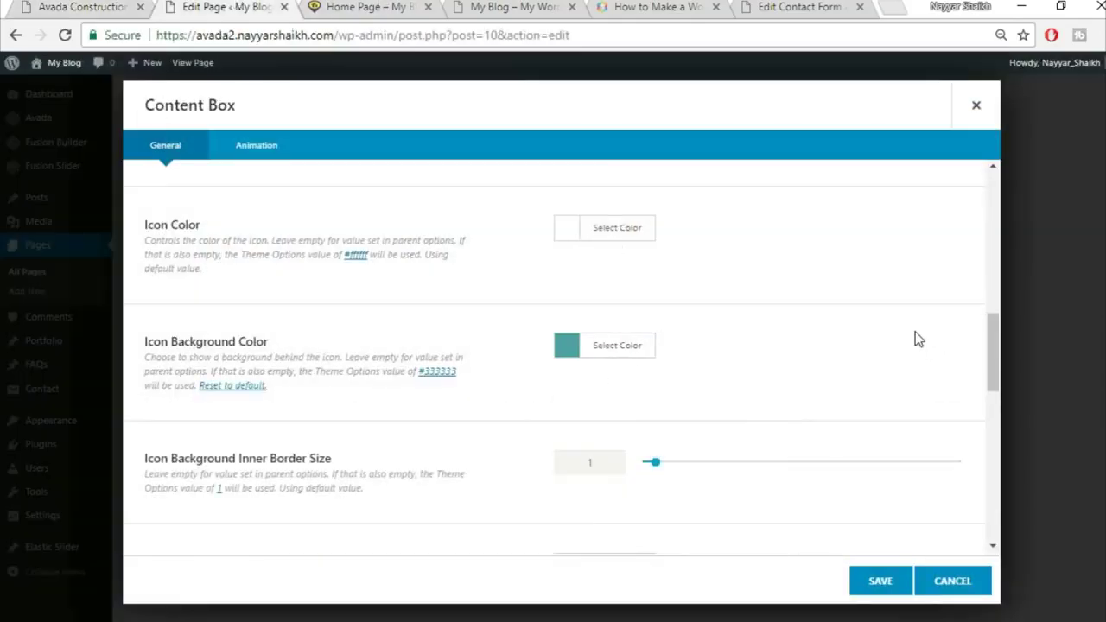
scroll(694, 420, "down", 1)
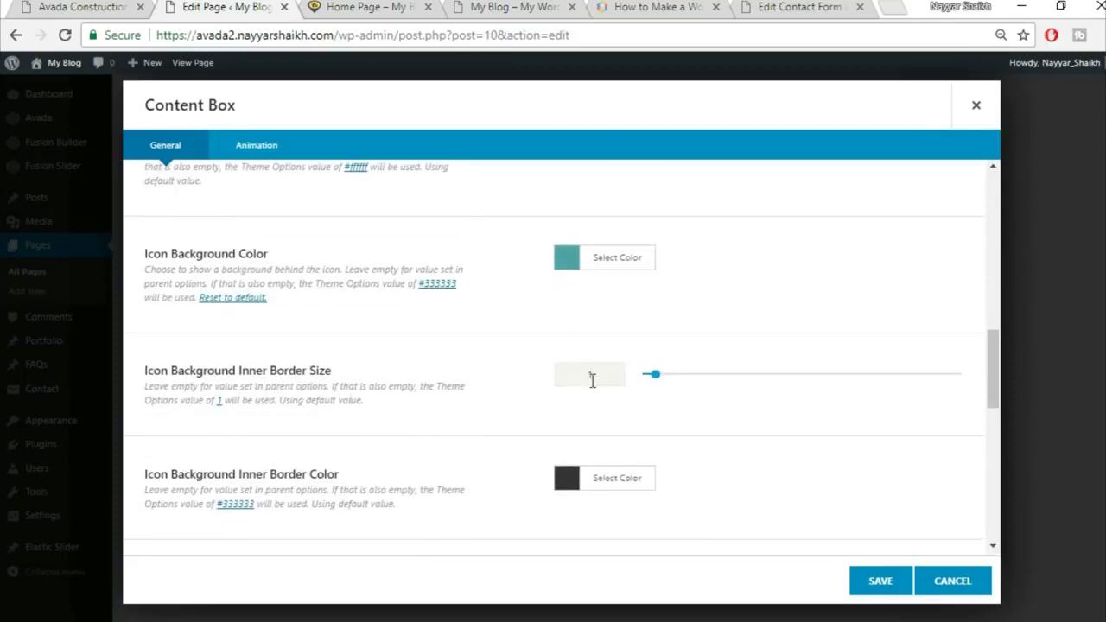
type("0")
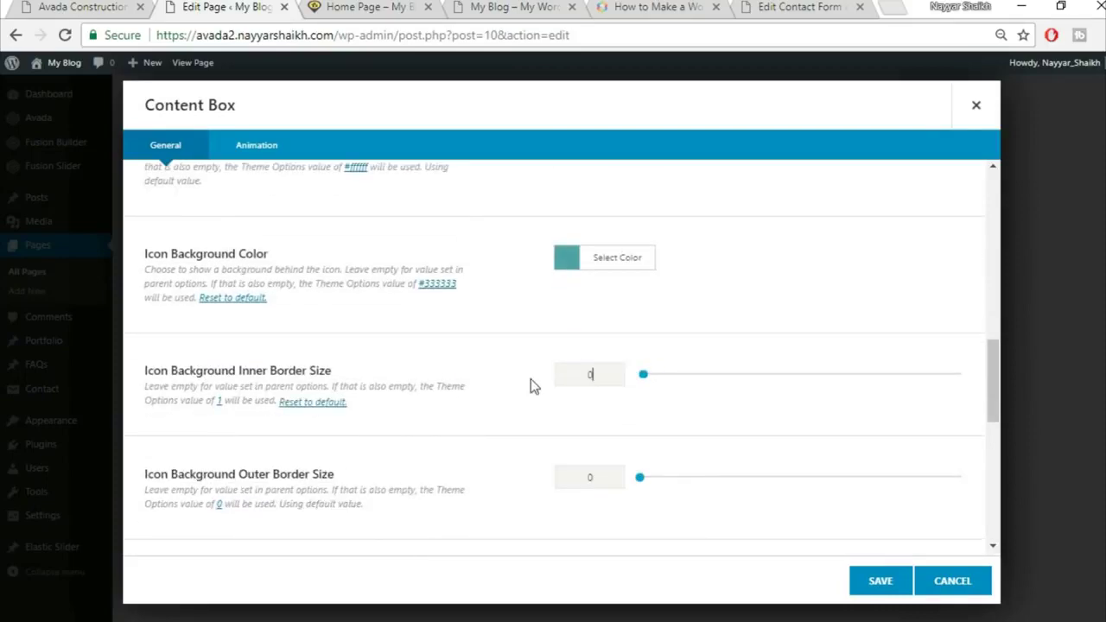
scroll(530, 400, "down", 3)
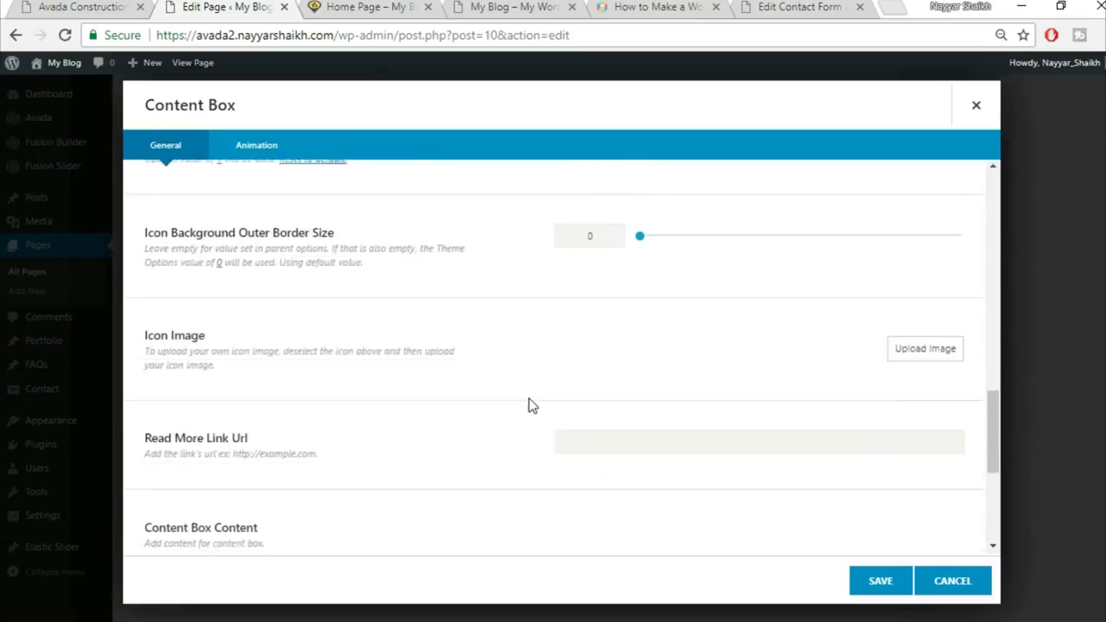
scroll(505, 401, "down", 3)
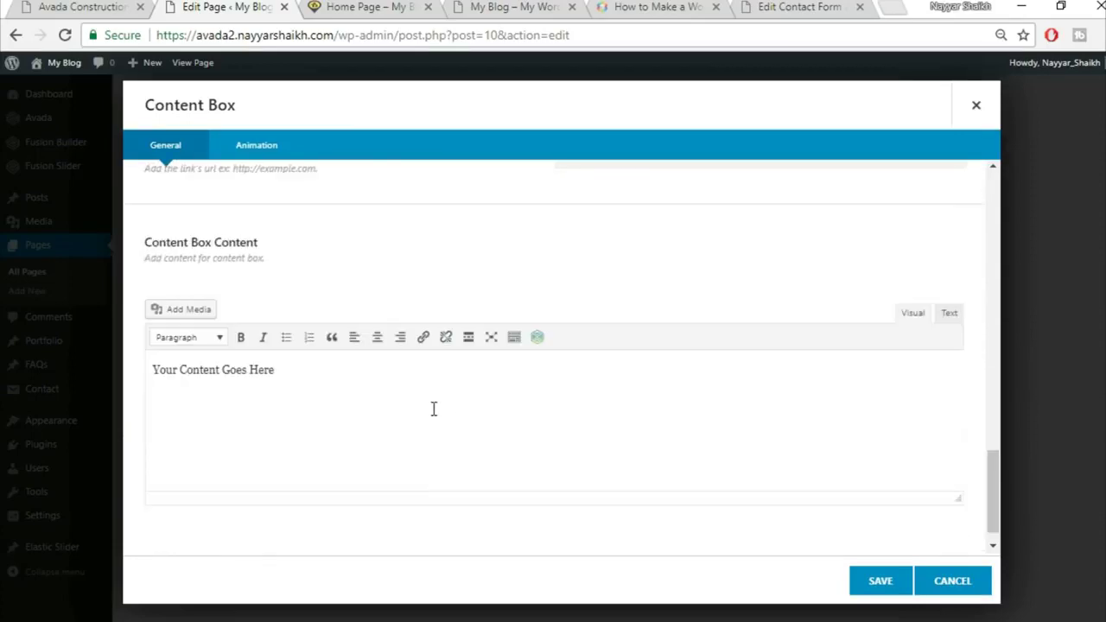
Replace the placeholder content with the Neque porro paragraph copied from the live homepage, then save
key("ctrl+a")
key("BackSpace")
left_click(82, 7)
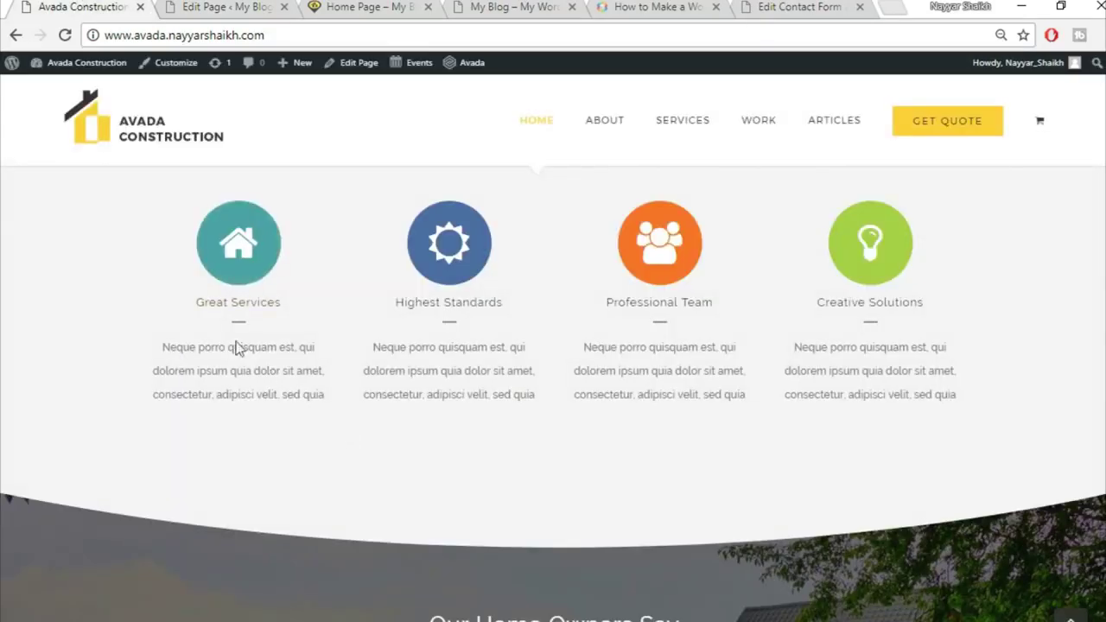
left_click_drag(156, 359, 338, 414)
key("ctrl+c")
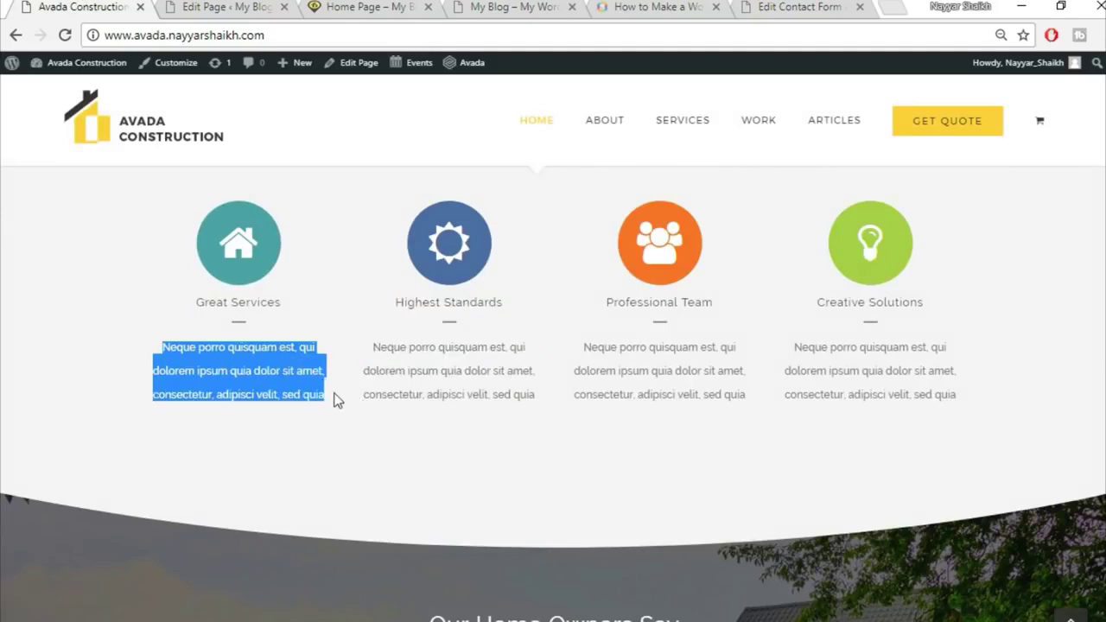
left_click(213, 6)
key("ctrl+v")
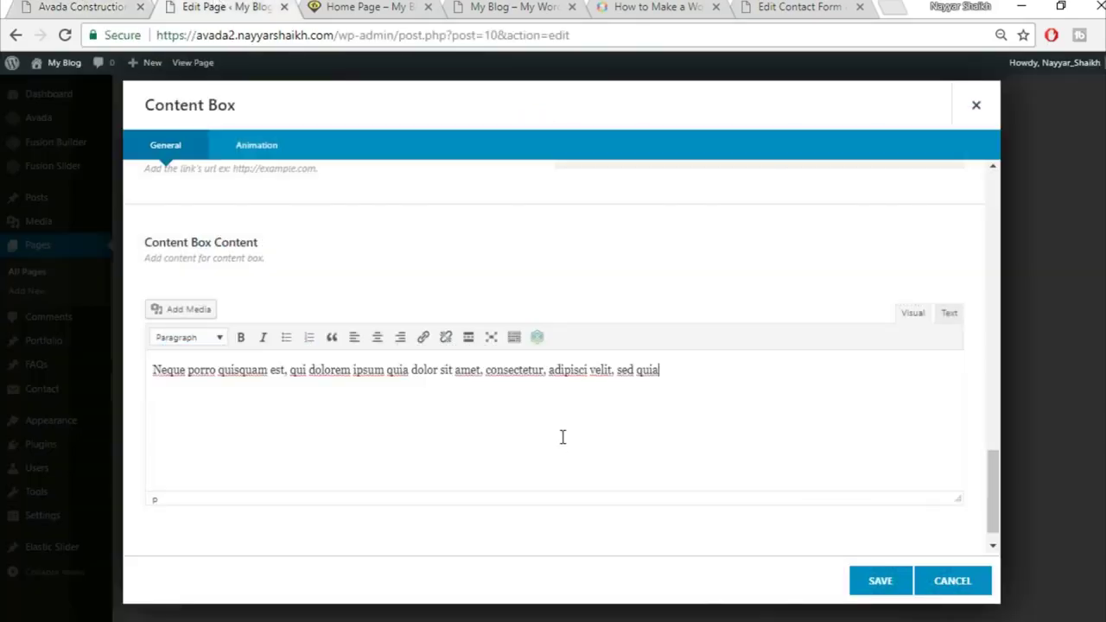
left_click(891, 587)
Clone the first box into four Great Services boxes and save the Content Boxes element
left_click(343, 260)
left_click(343, 261)
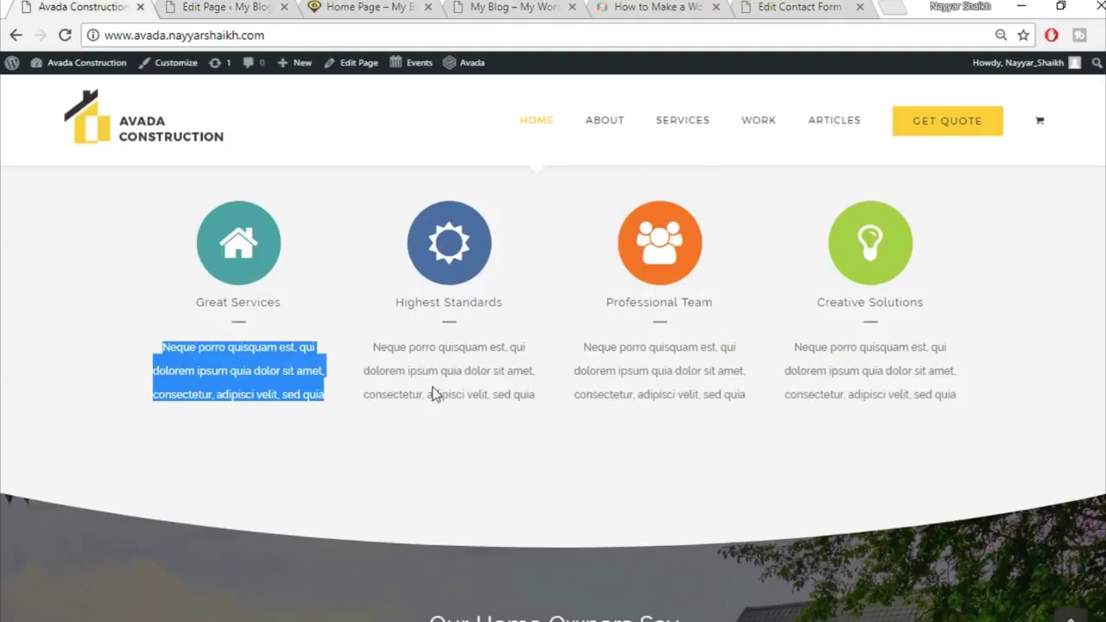
left_click(413, 406)
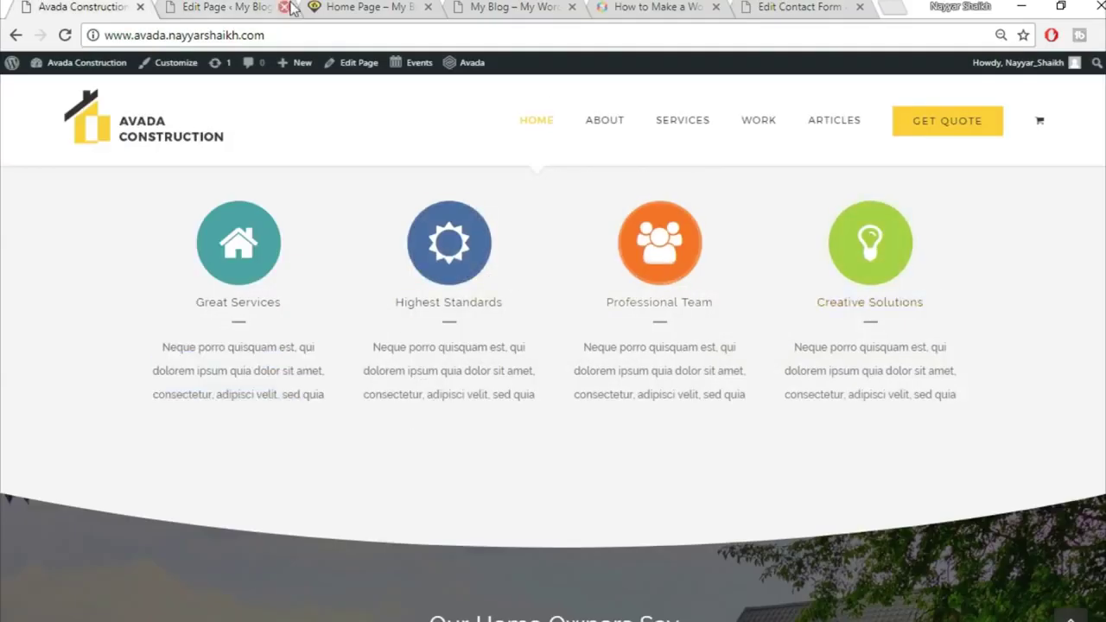
left_click(227, 7)
left_click(871, 601)
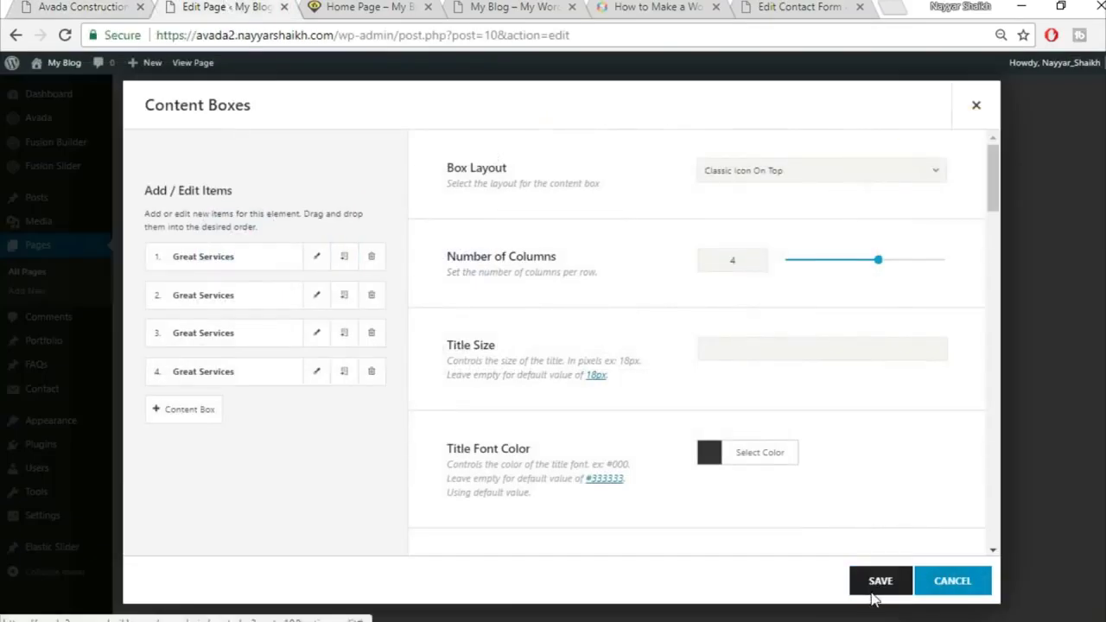
left_click(91, 7)
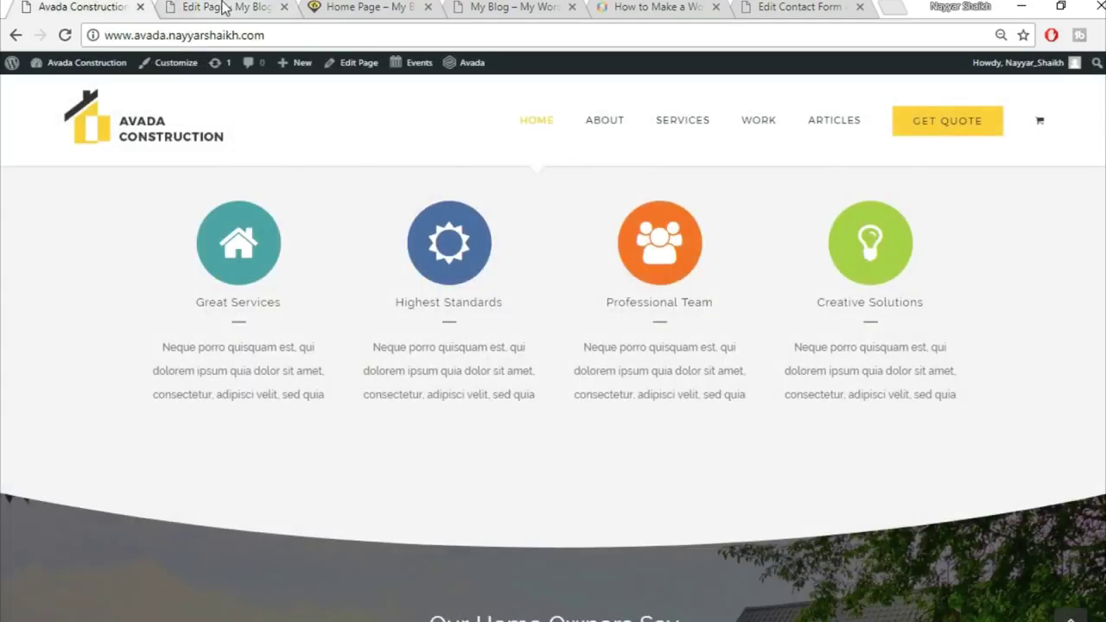
scroll(919, 478, "up", 3)
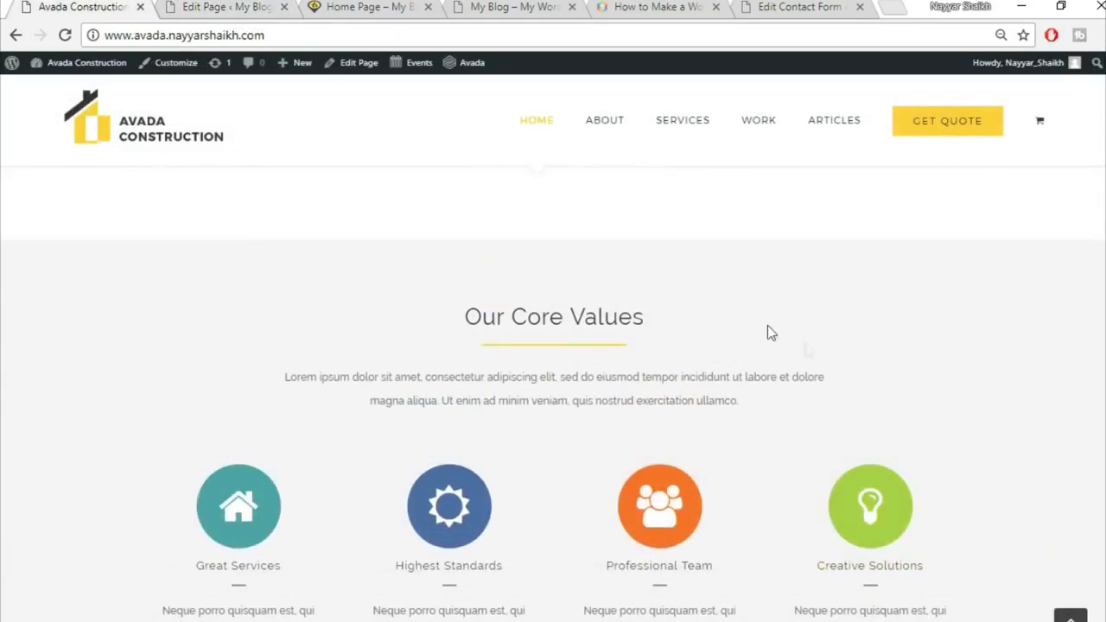
scroll(1069, 375, "up", 2)
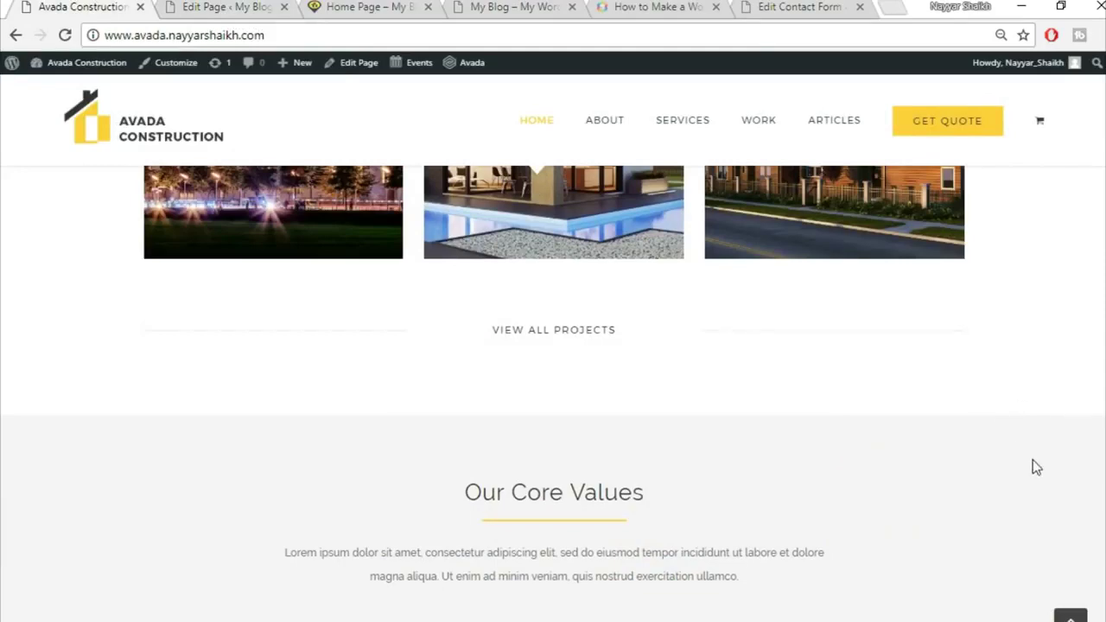
scroll(1026, 453, "down", 1)
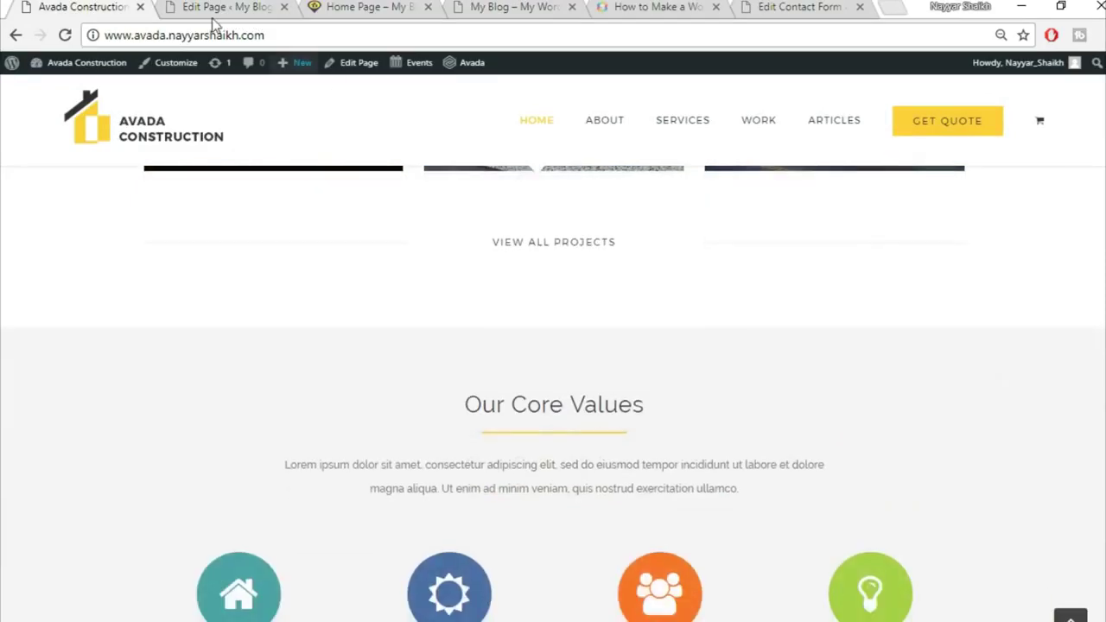
left_click(220, 8)
scroll(835, 405, "up", 2)
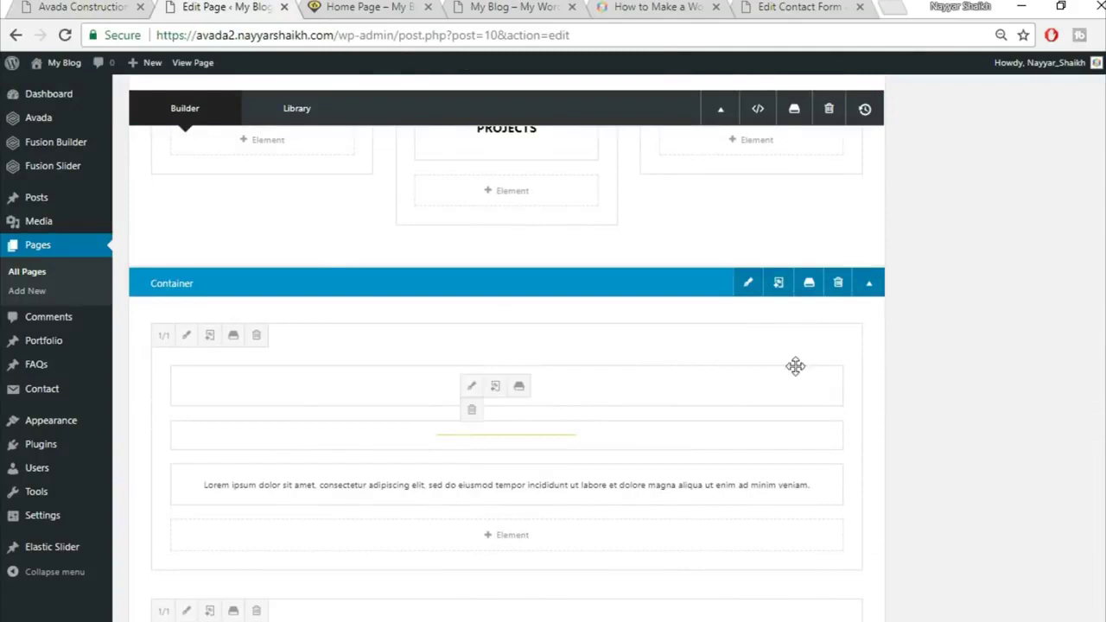
Set the Our Core Values container background colour to #f5f5f5 and save it
left_click(750, 285)
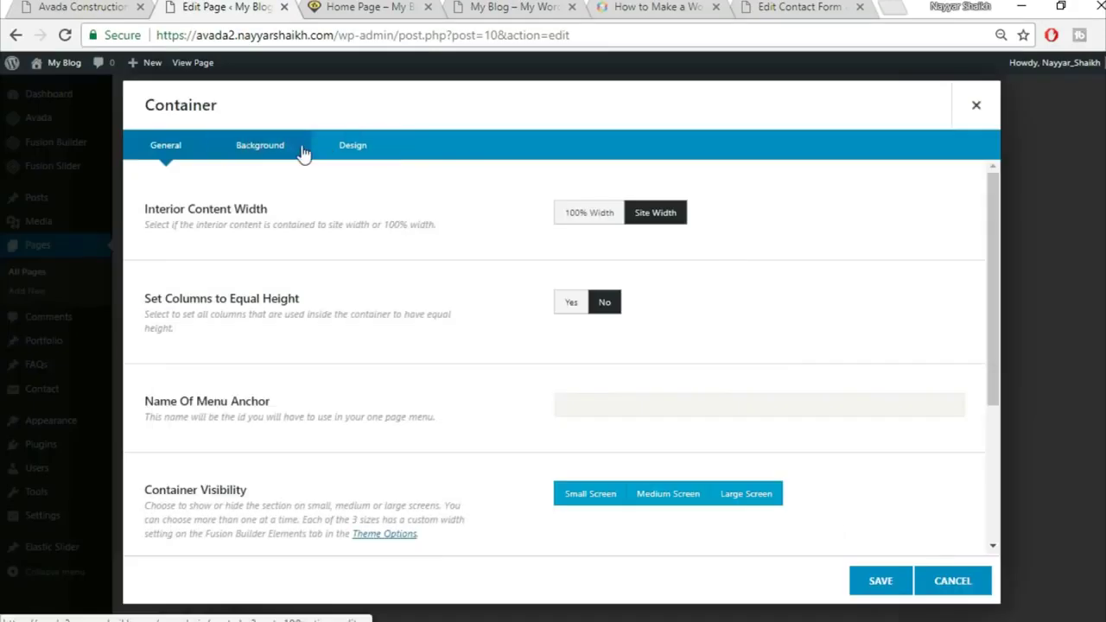
left_click(301, 149)
left_click(626, 217)
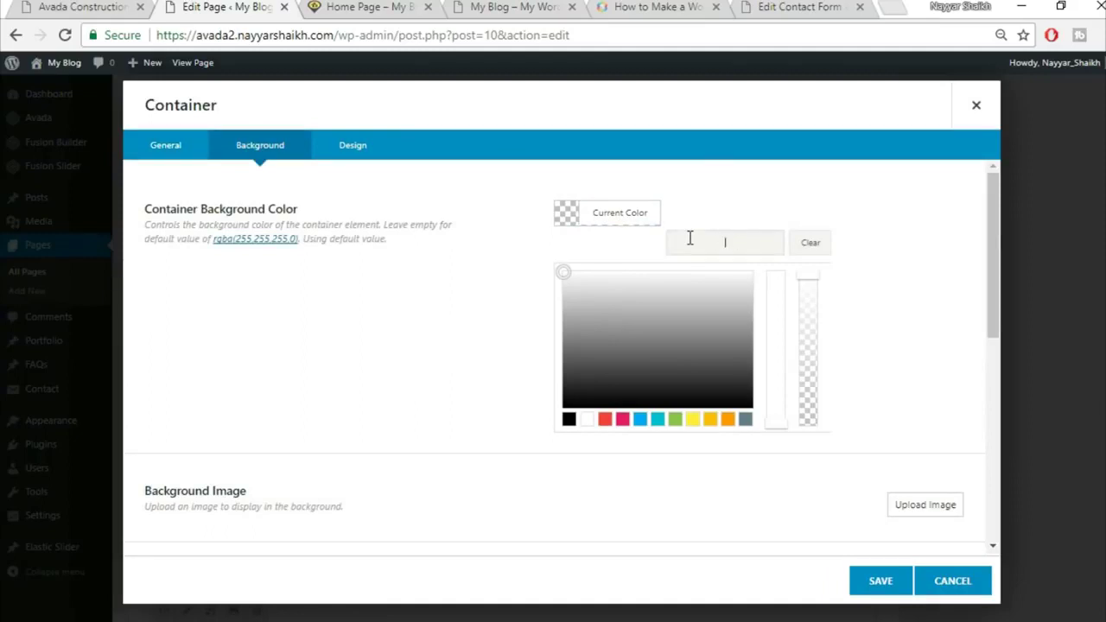
type("#f5f5f5")
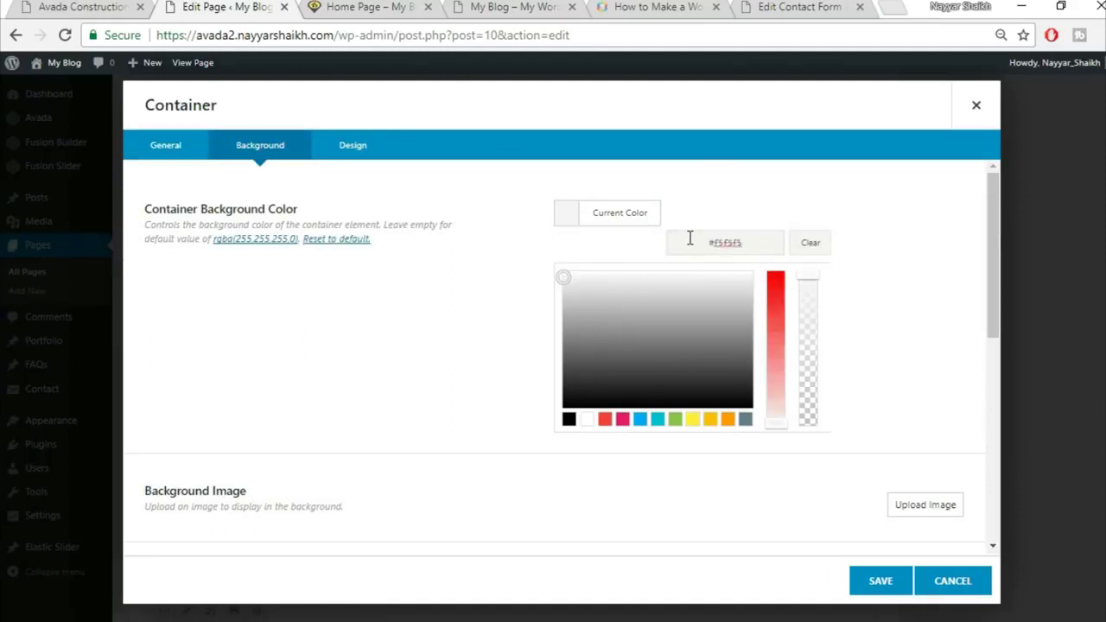
left_click(879, 580)
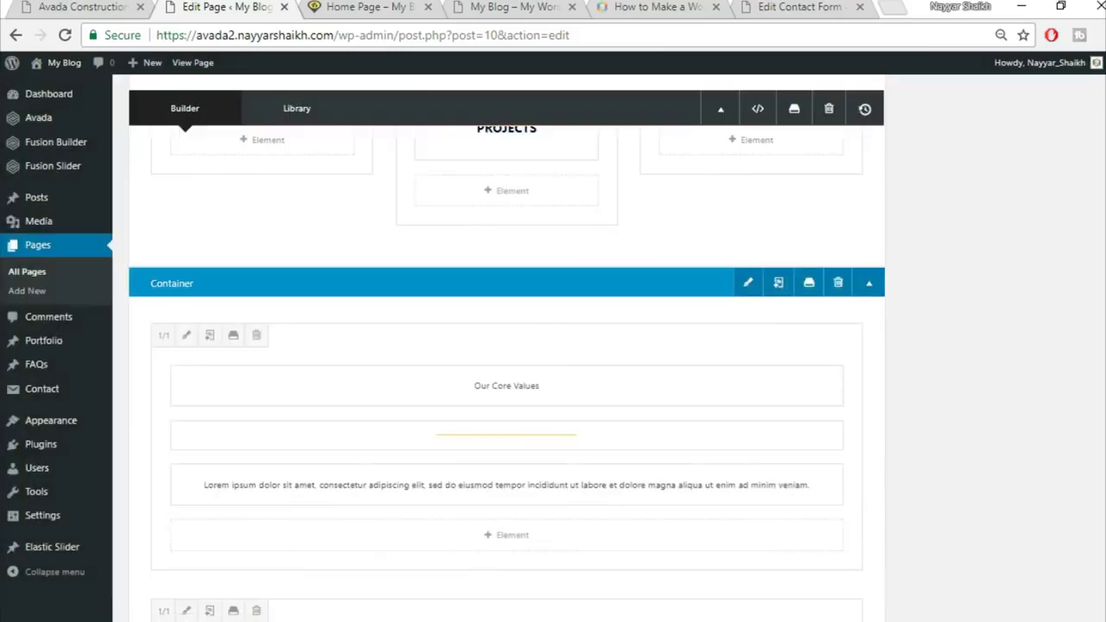
Update the page and reload the live home page to check the changes
scroll(1052, 326, "up", 2)
left_click(1061, 321)
left_click(363, 7)
left_click(416, 34)
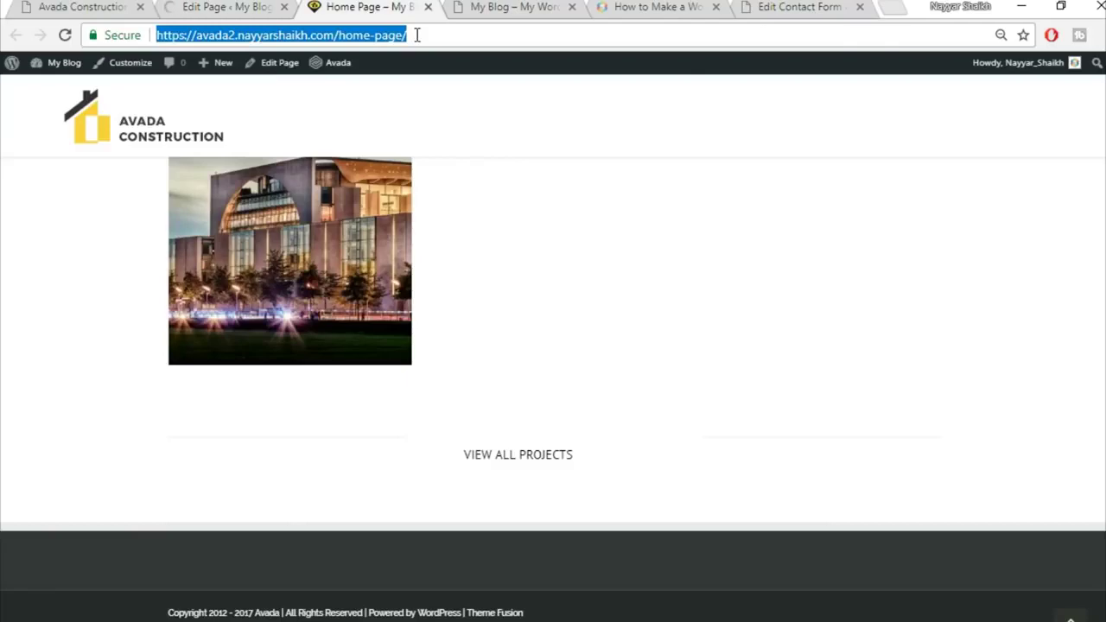
key("Return")
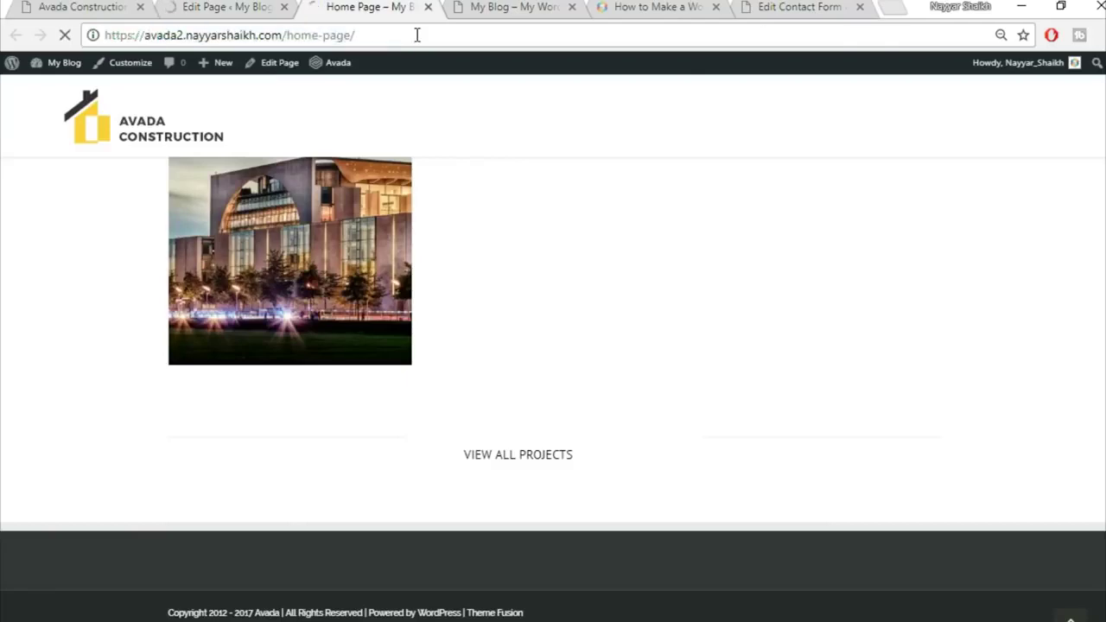
scroll(847, 394, "down", 4)
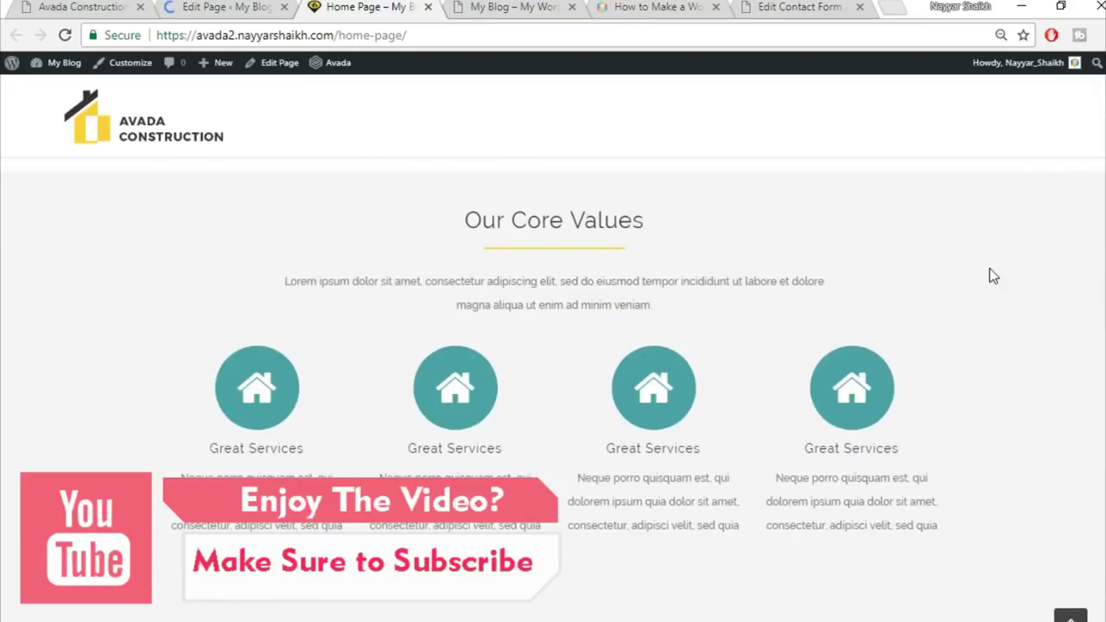
scroll(993, 275, "up", 1)
scroll(1042, 387, "down", 1)
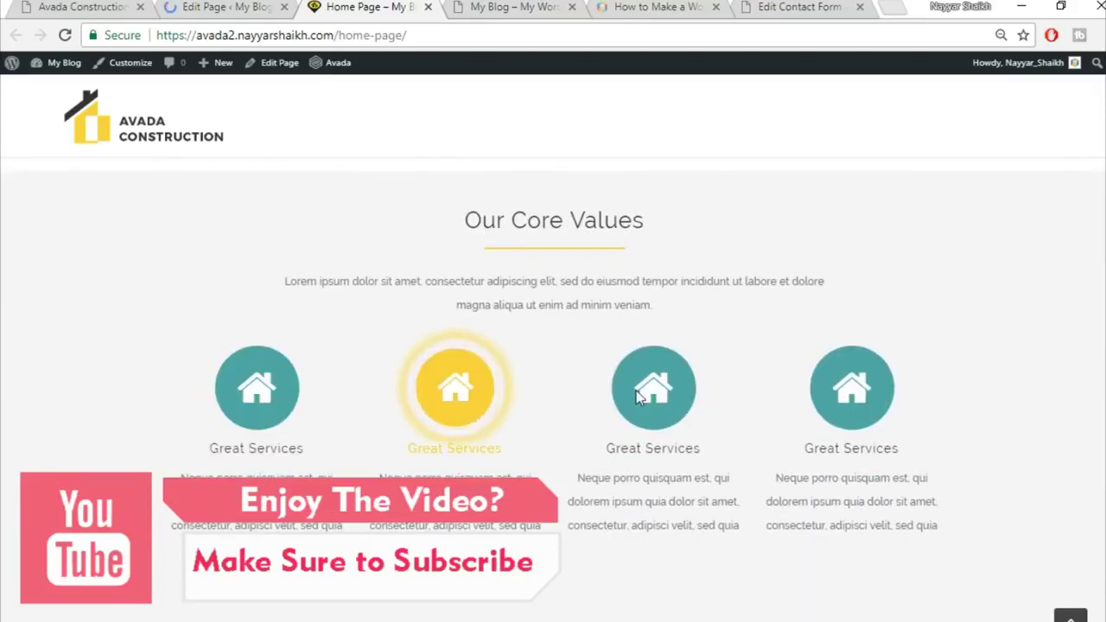
scroll(935, 384, "down", 1)
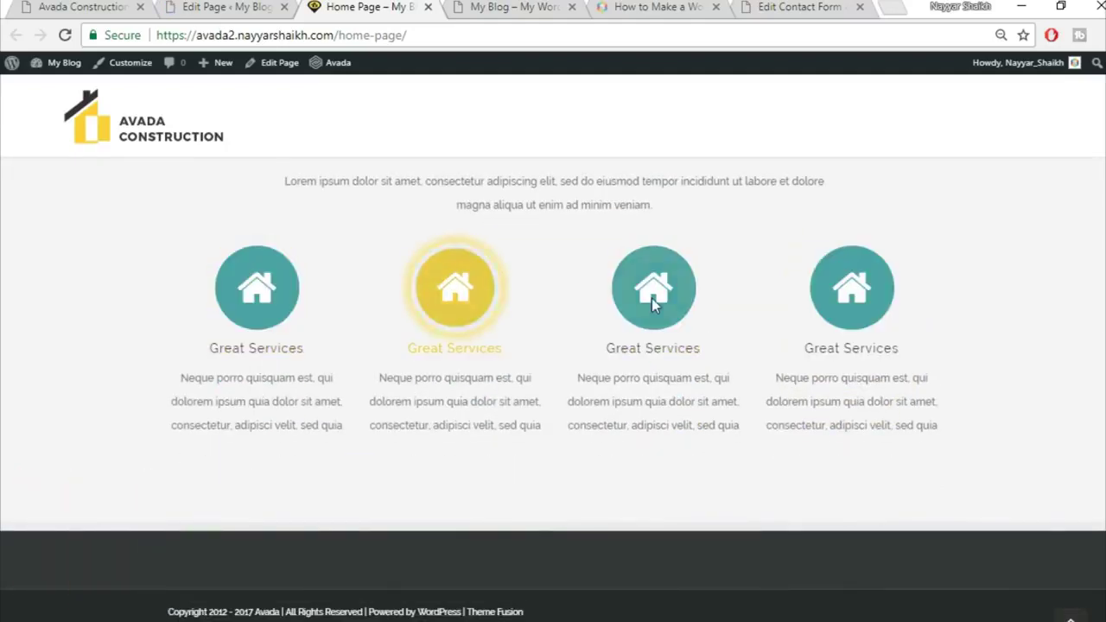
Compare the live home page against the demo site, then return to the page builder
left_click(51, 6)
scroll(462, 389, "down", 4)
left_click(240, 5)
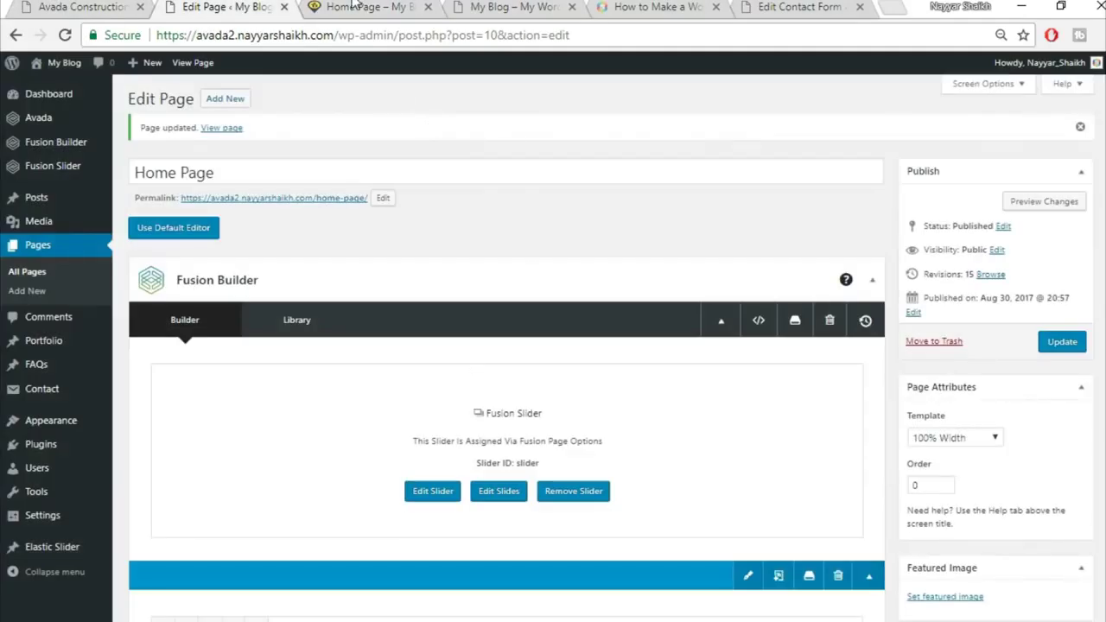
left_click(353, 4)
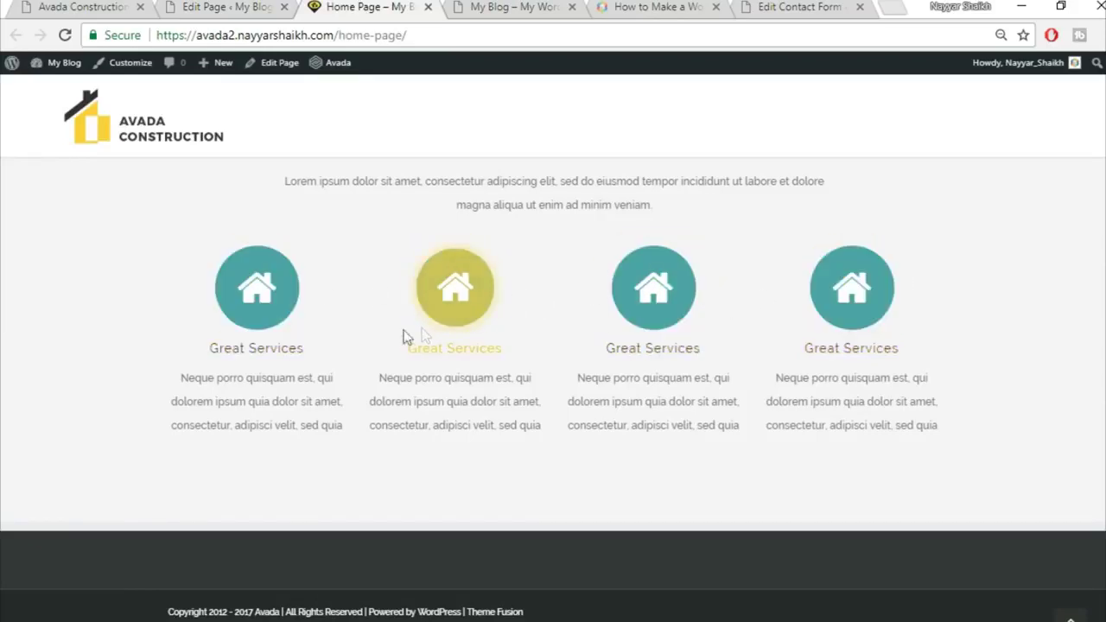
left_click(89, 5)
scroll(752, 442, "down", 5)
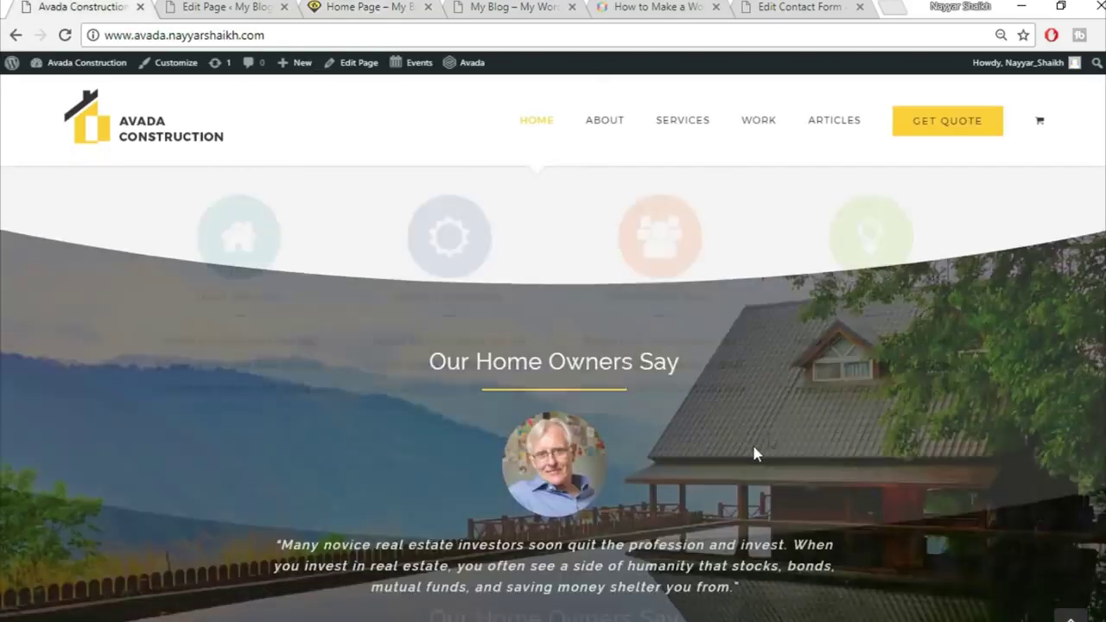
scroll(874, 404, "up", 2)
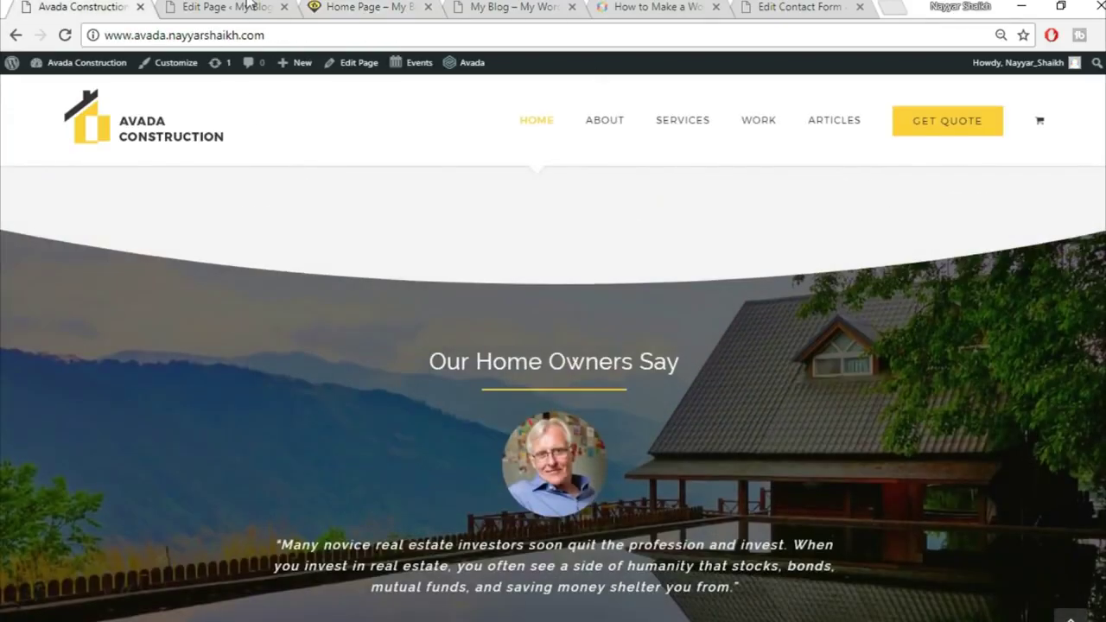
left_click(227, 6)
scroll(1005, 450, "down", 20)
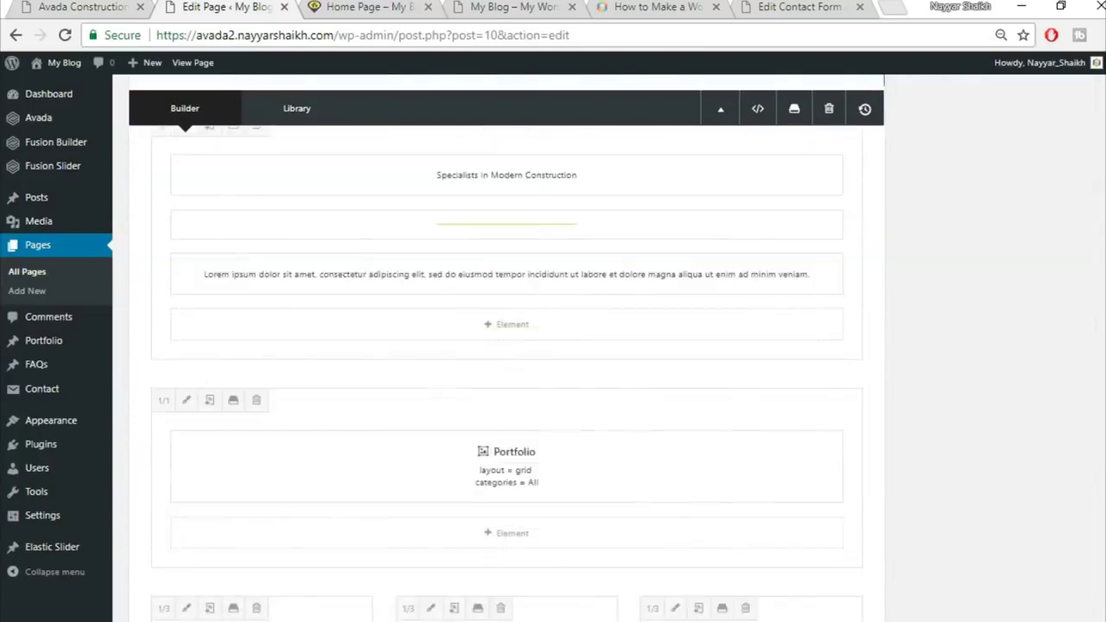
scroll(1004, 451, "down", 4)
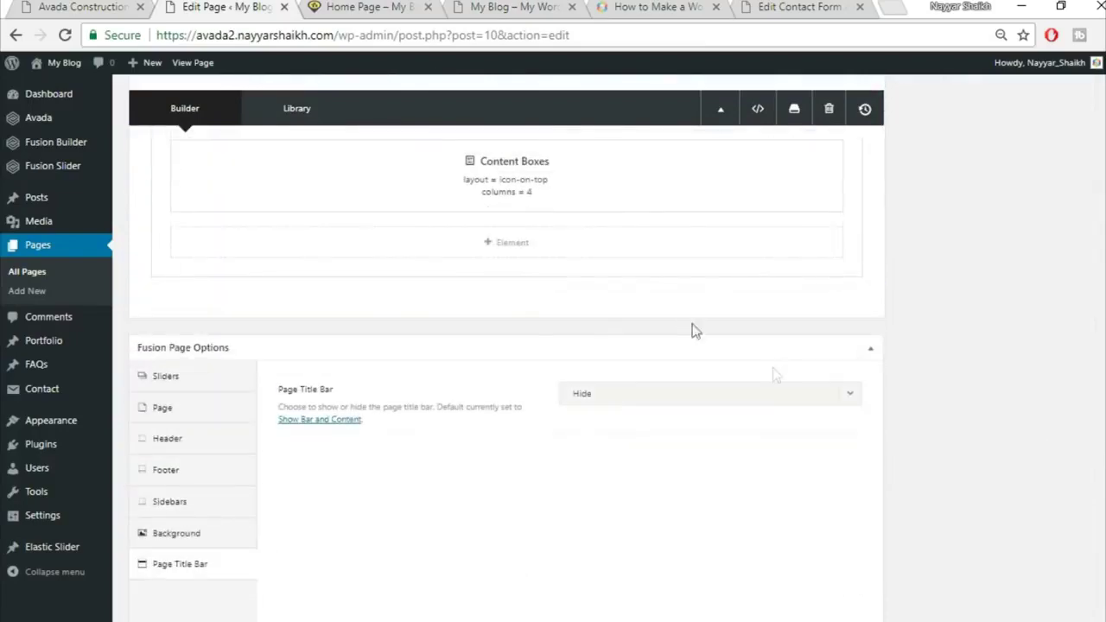
Add a new single full-width column container holding a Section Separator element
left_click(724, 310)
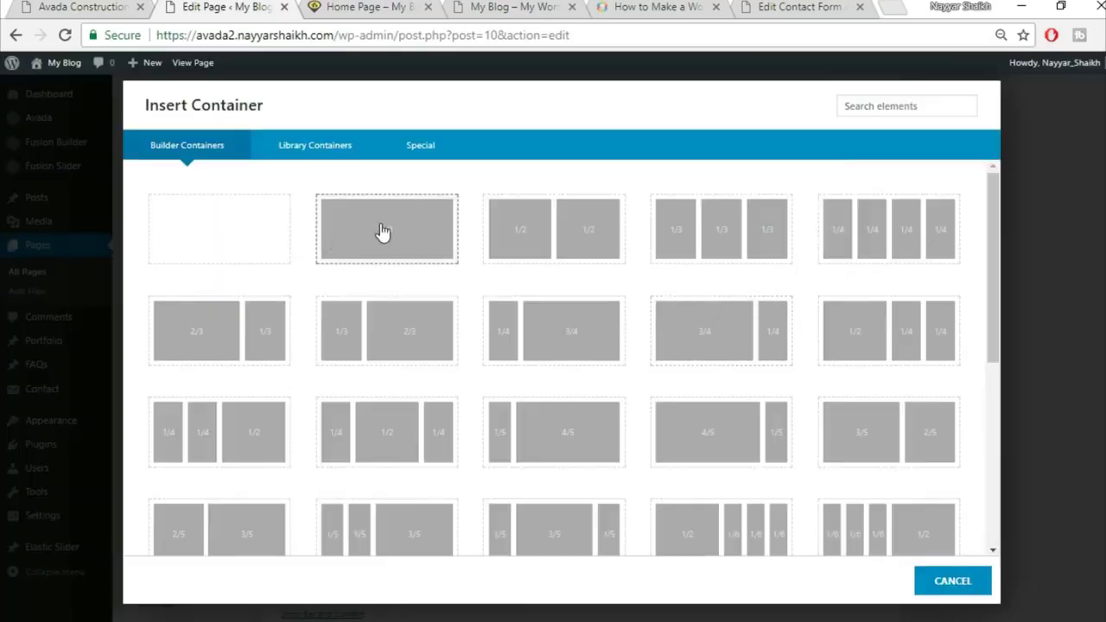
left_click(380, 226)
key("ctrl+shift+Tab")
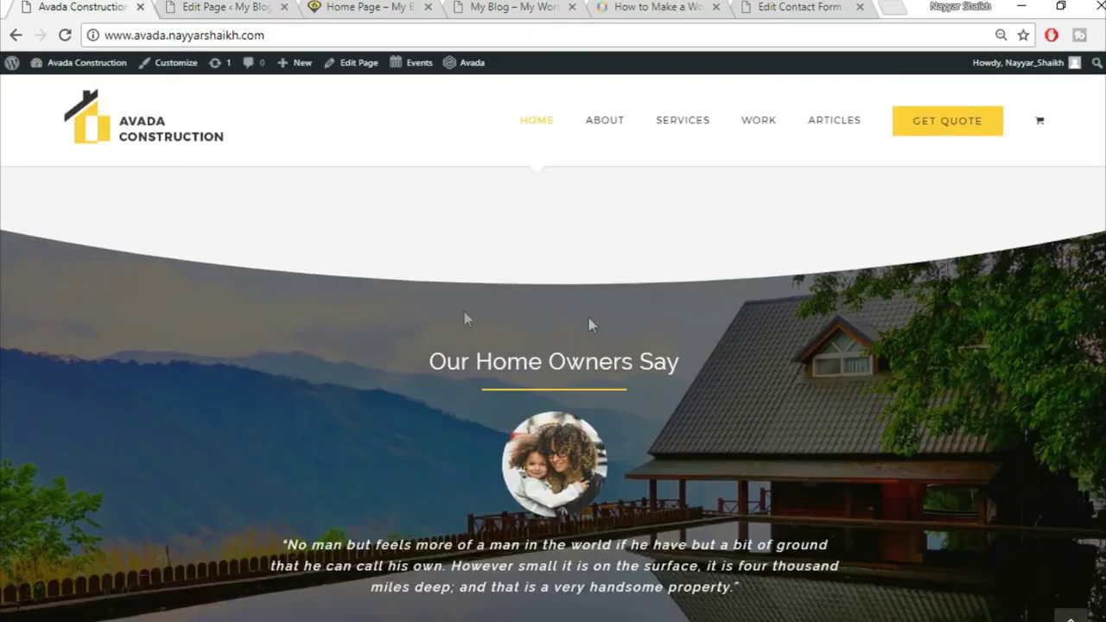
left_click(204, 5)
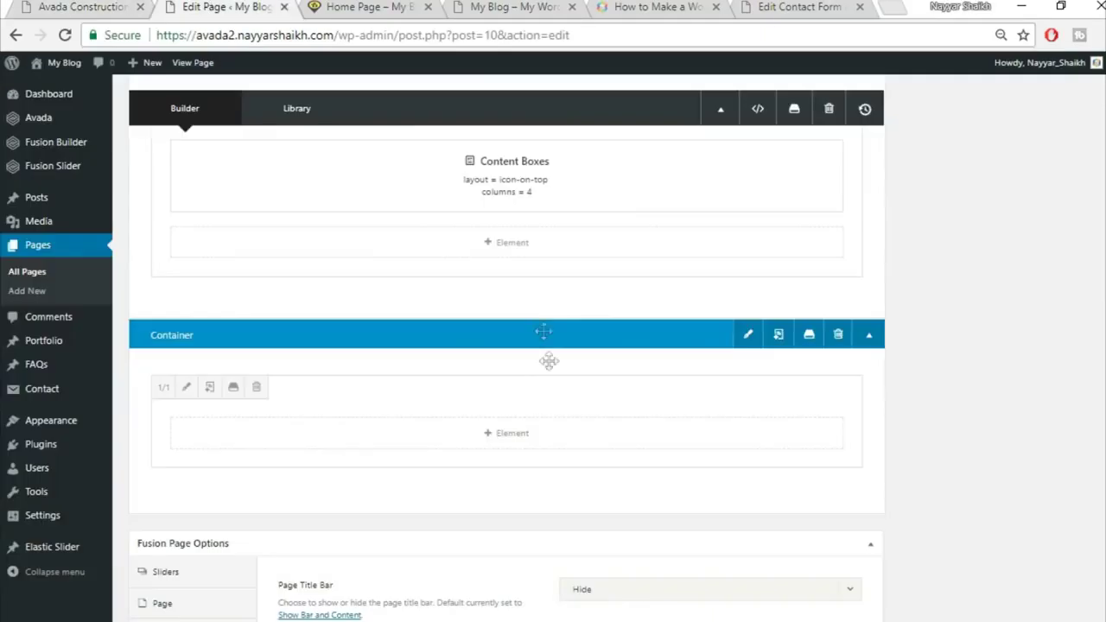
left_click(529, 443)
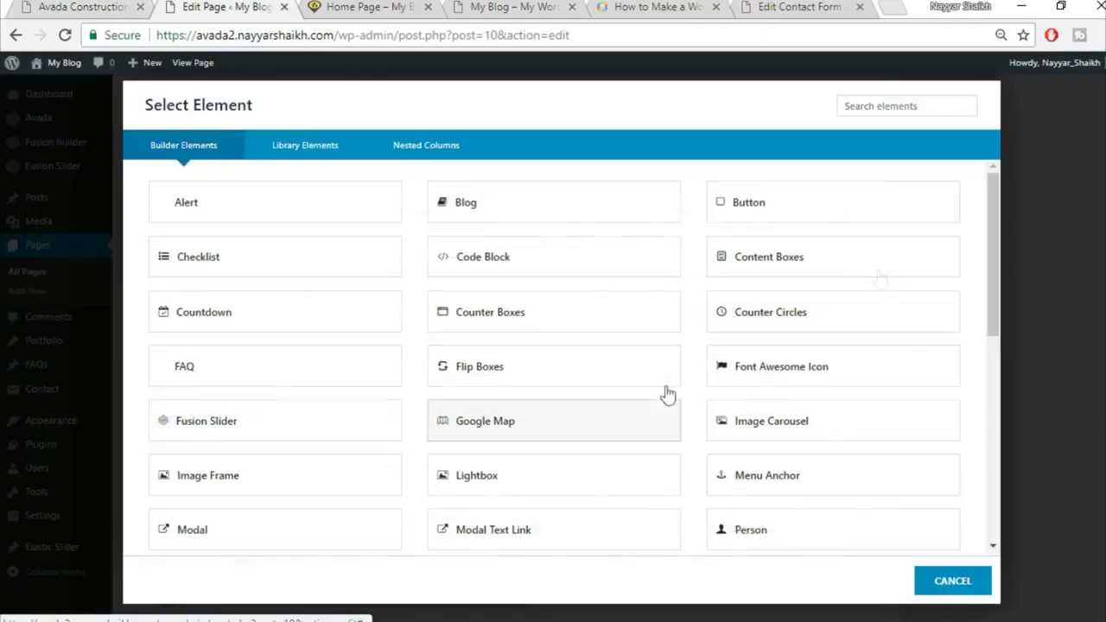
left_click(881, 102)
type("sex")
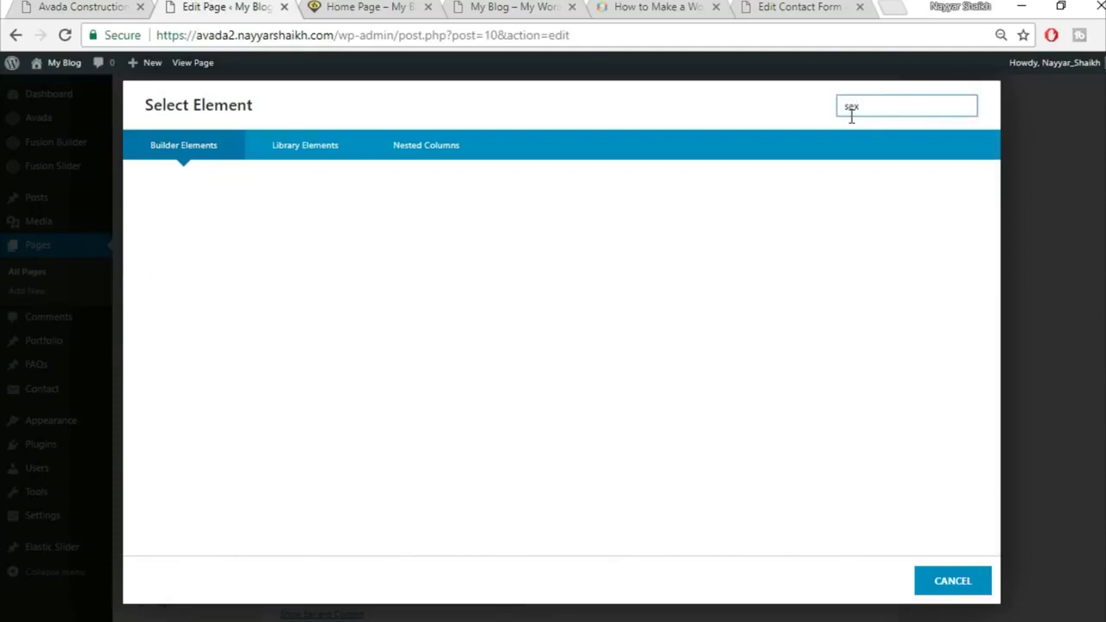
type("c")
left_click(229, 220)
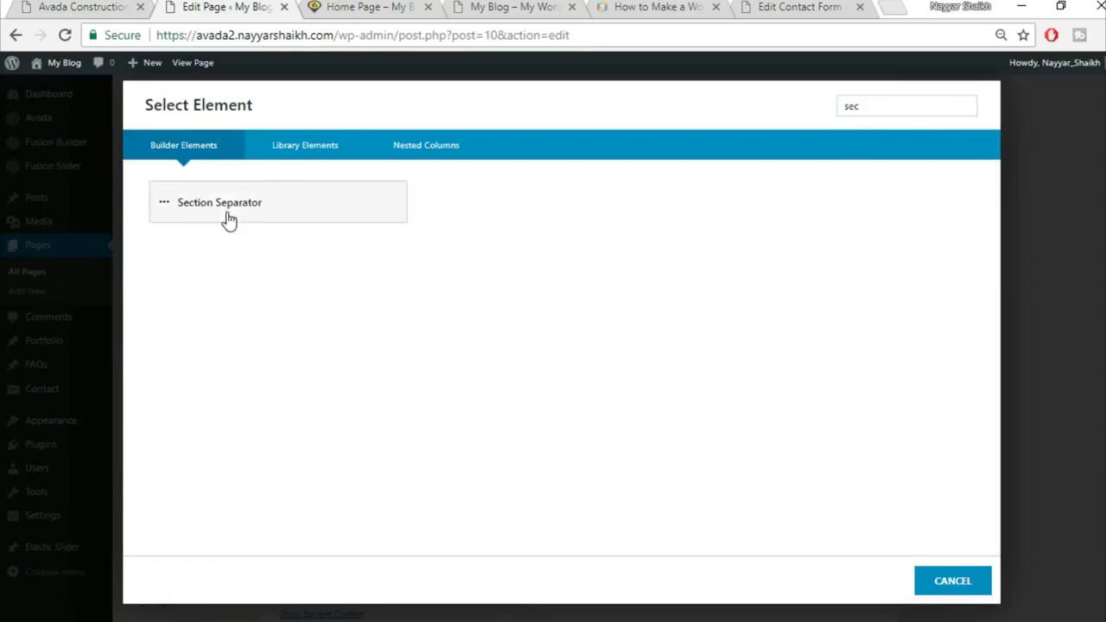
Set the separator to Big Half Circle, bottom position, #f5f5f5 background, and save
left_click(647, 191)
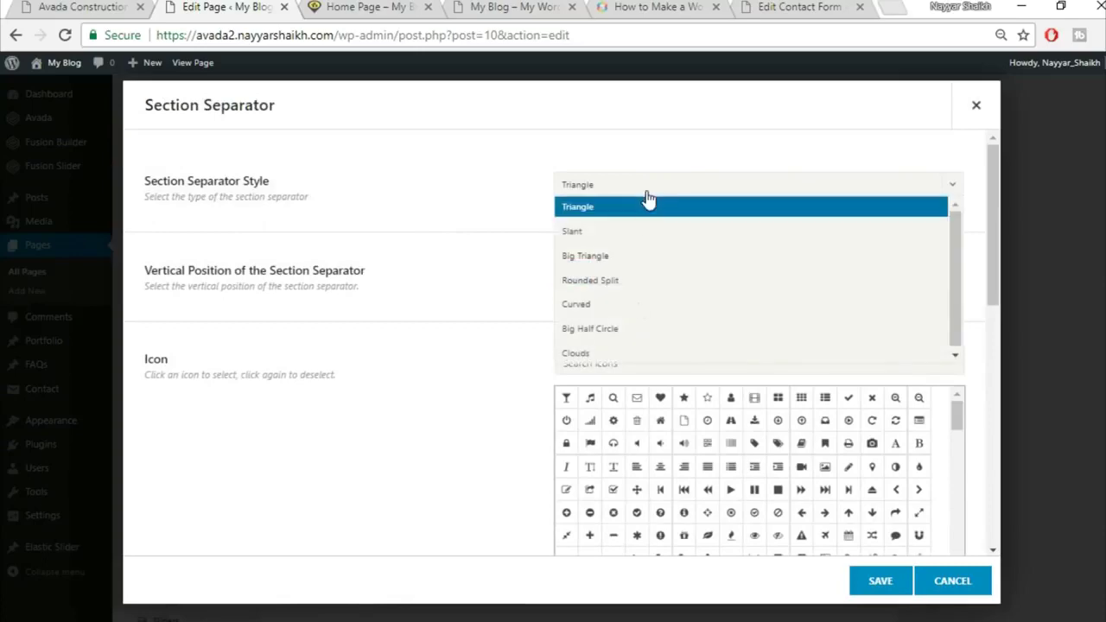
left_click(639, 337)
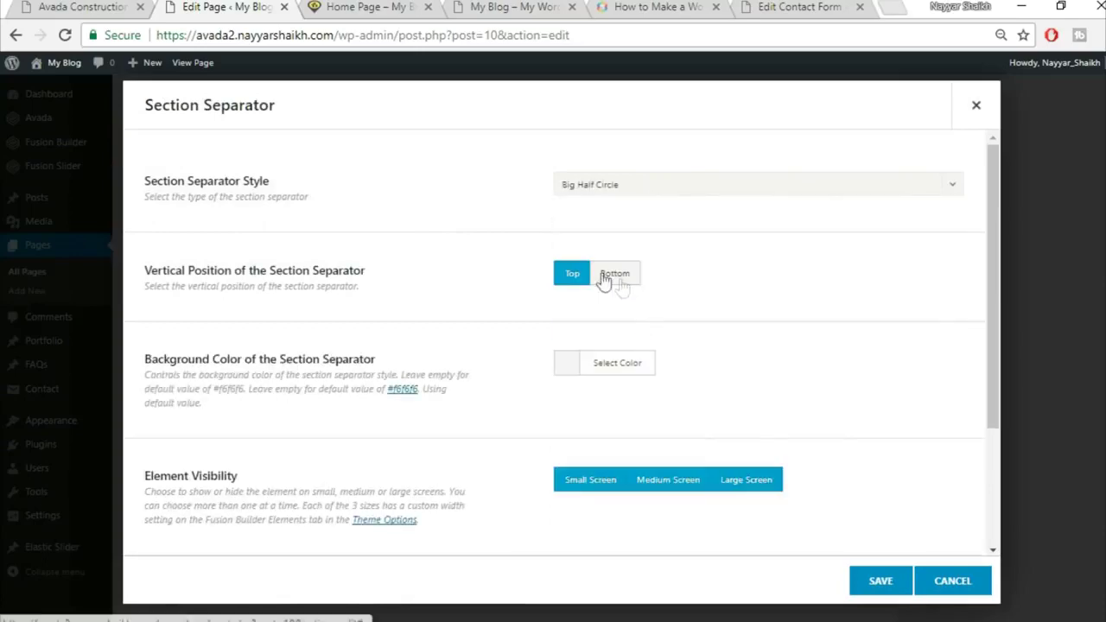
left_click(629, 280)
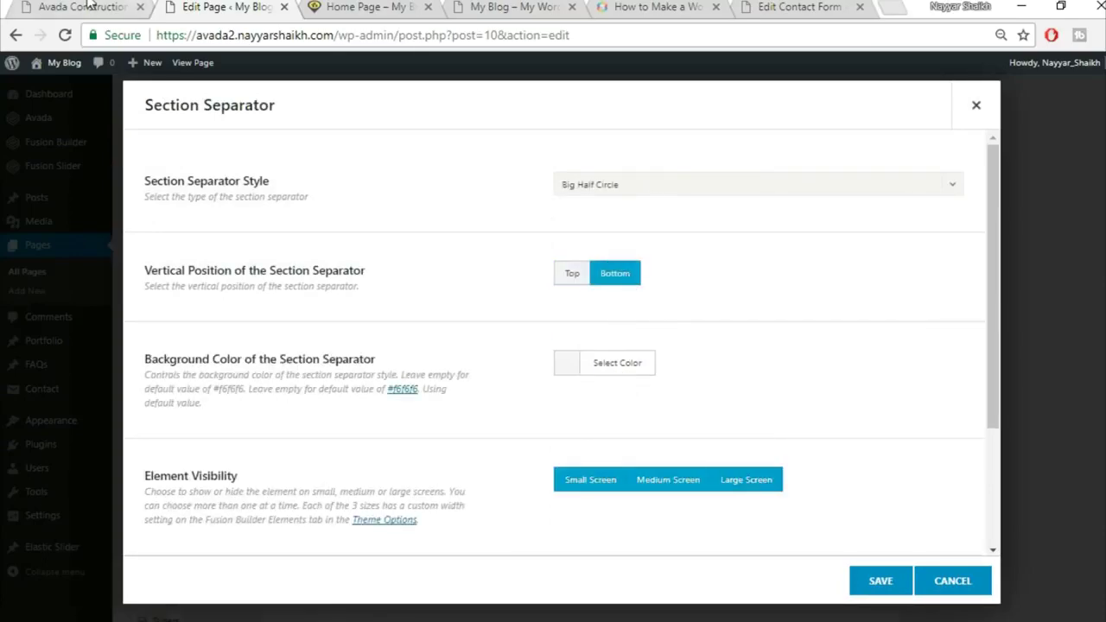
left_click(90, 6)
scroll(1096, 323, "up", 3)
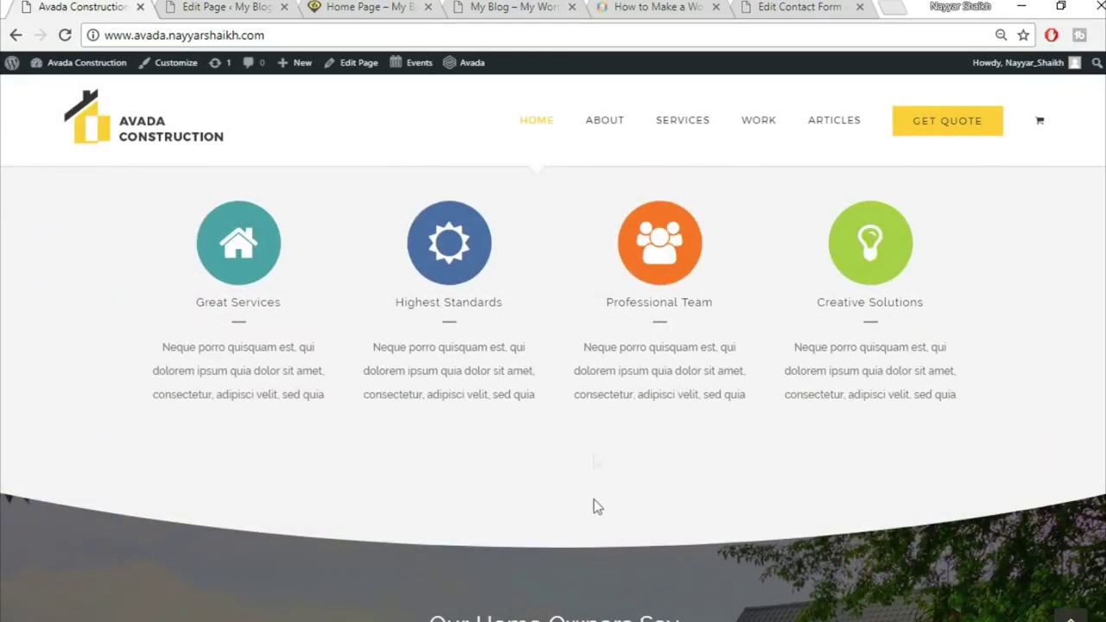
left_click(275, 6)
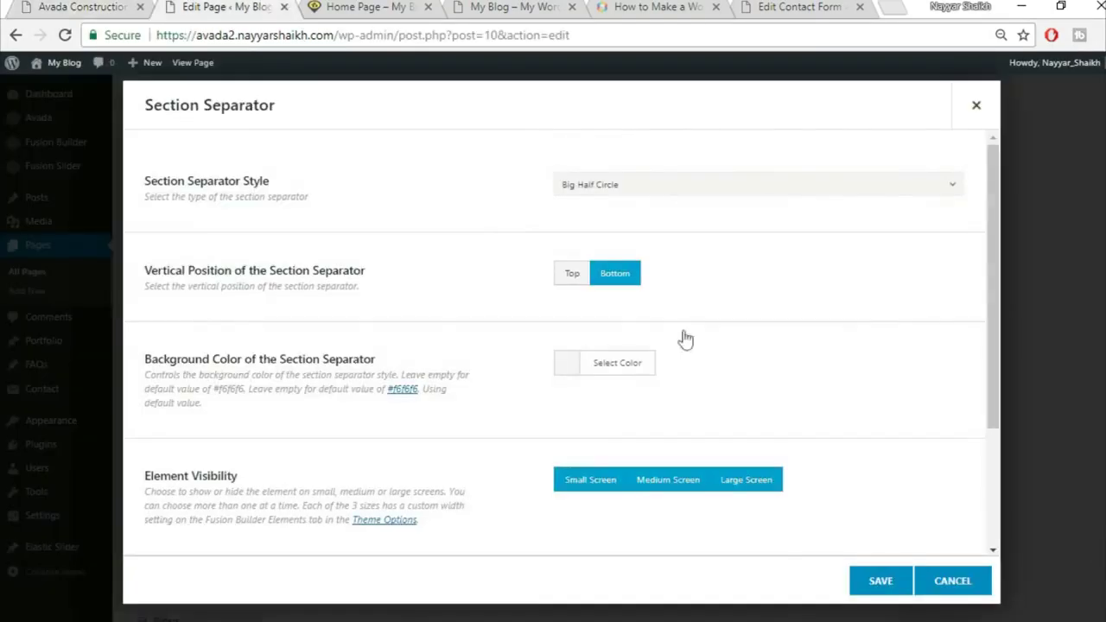
left_click(617, 368)
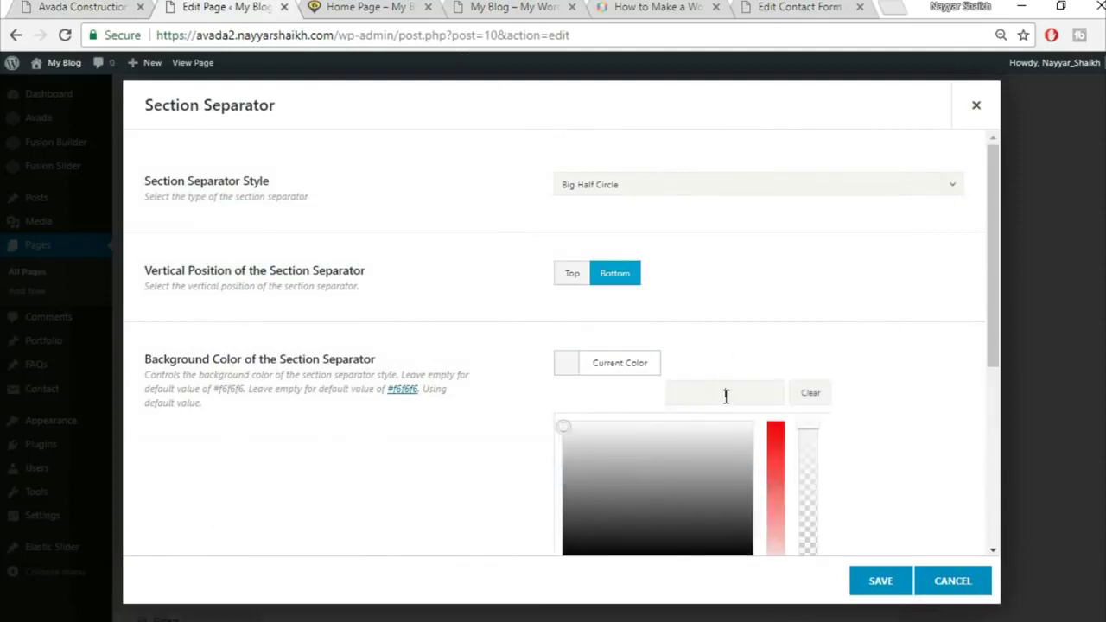
left_click(921, 434)
left_click(921, 442)
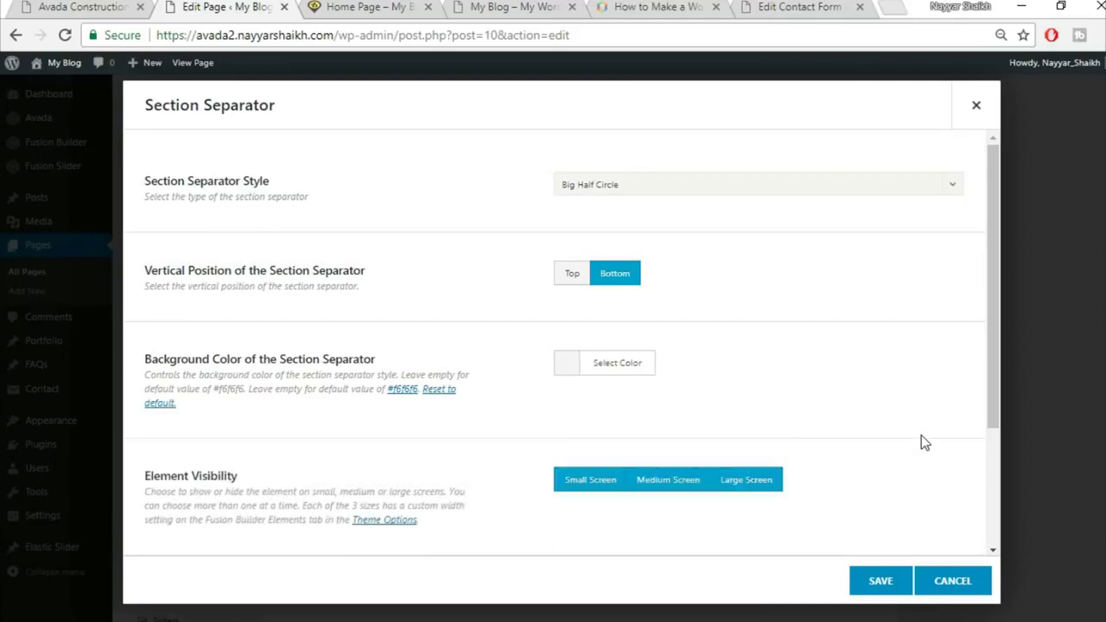
scroll(886, 399, "down", 2)
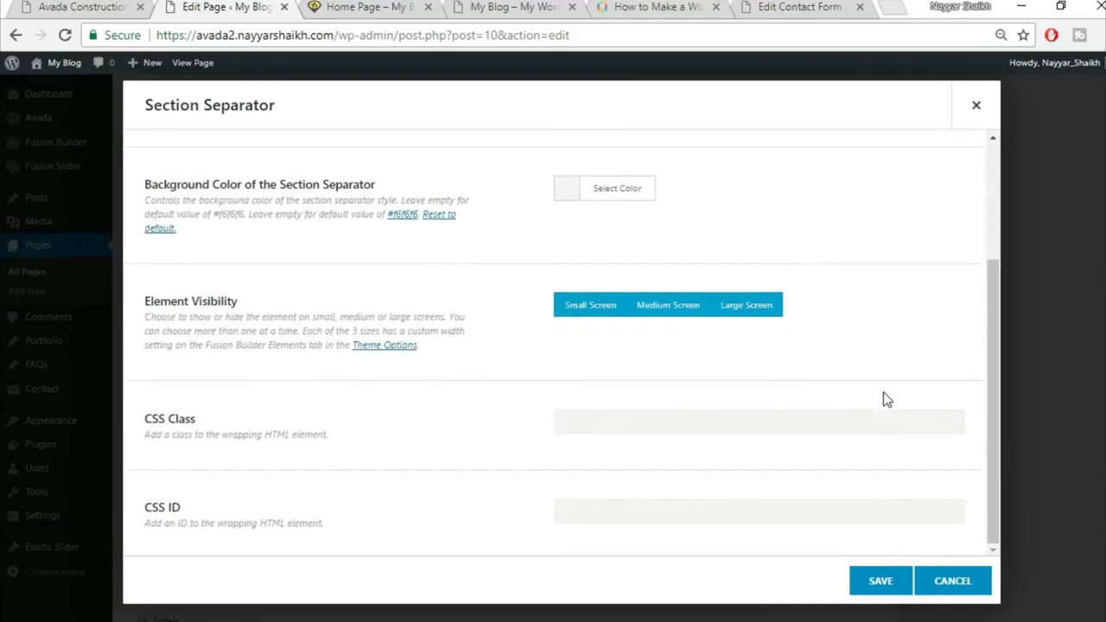
left_click(876, 583)
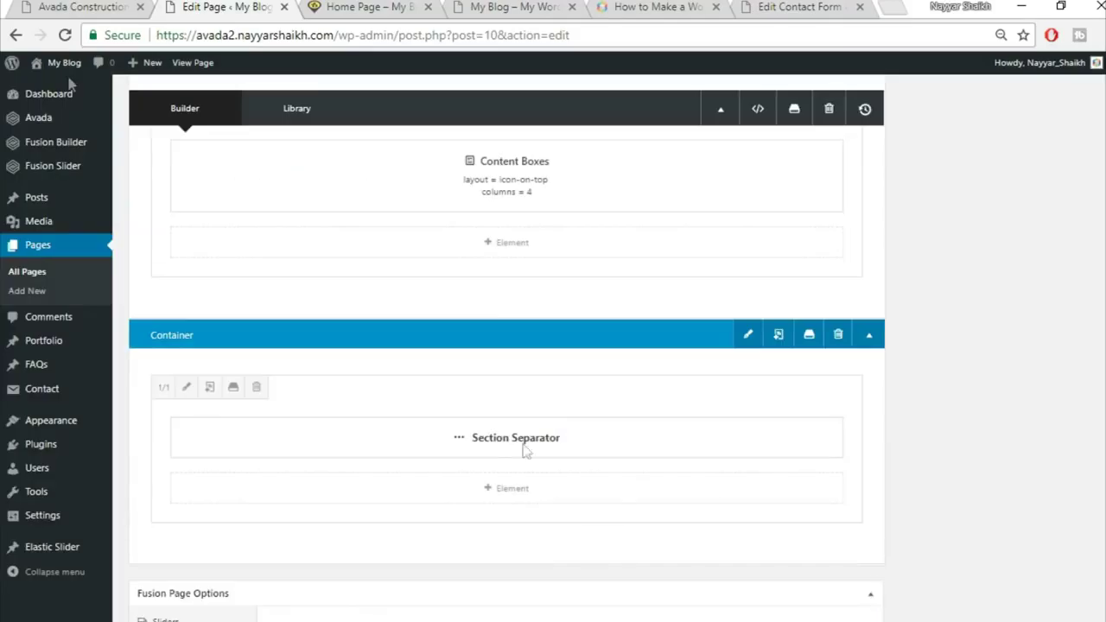
Insert the saved Title library container below the separator and drag its element upward
left_click(60, 6)
scroll(861, 399, "up", 1)
scroll(861, 399, "down", 5)
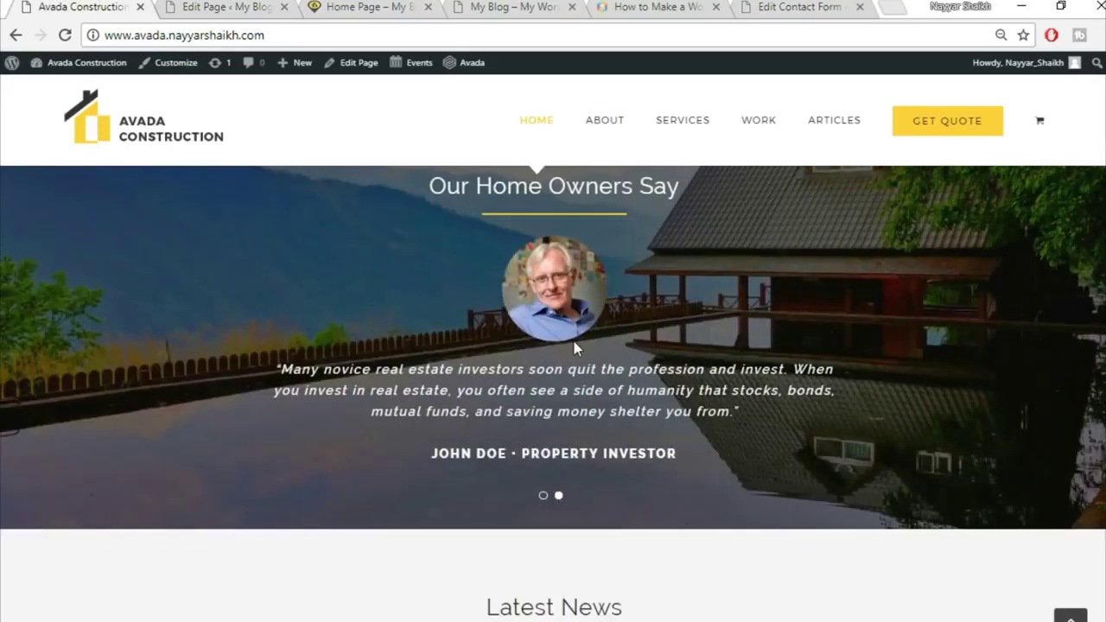
scroll(491, 320, "up", 1)
left_click(233, 6)
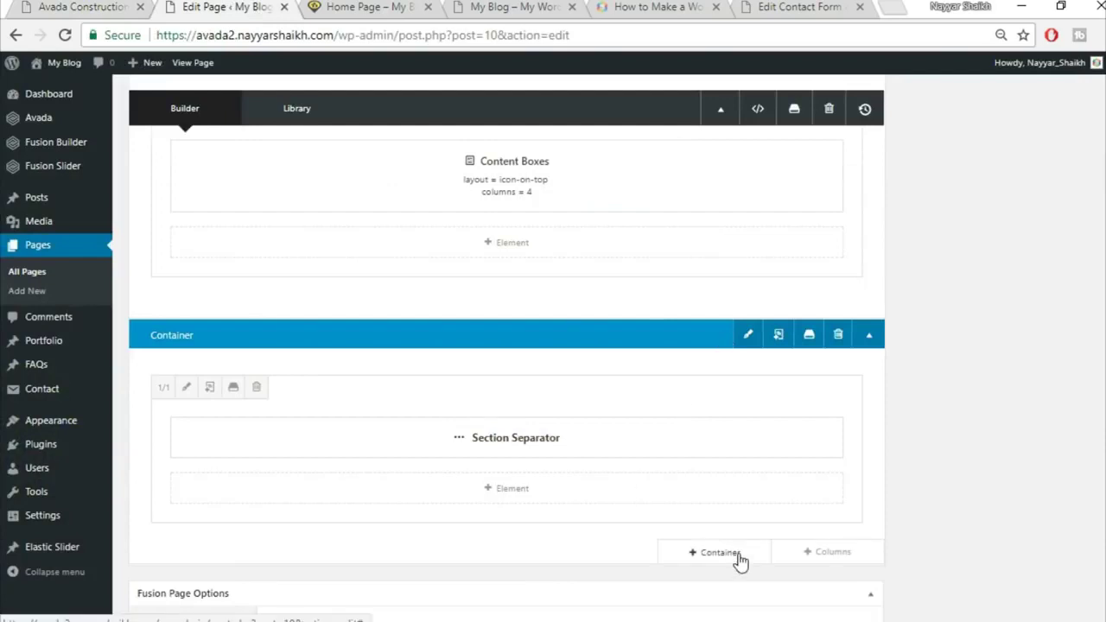
left_click(739, 557)
left_click(305, 155)
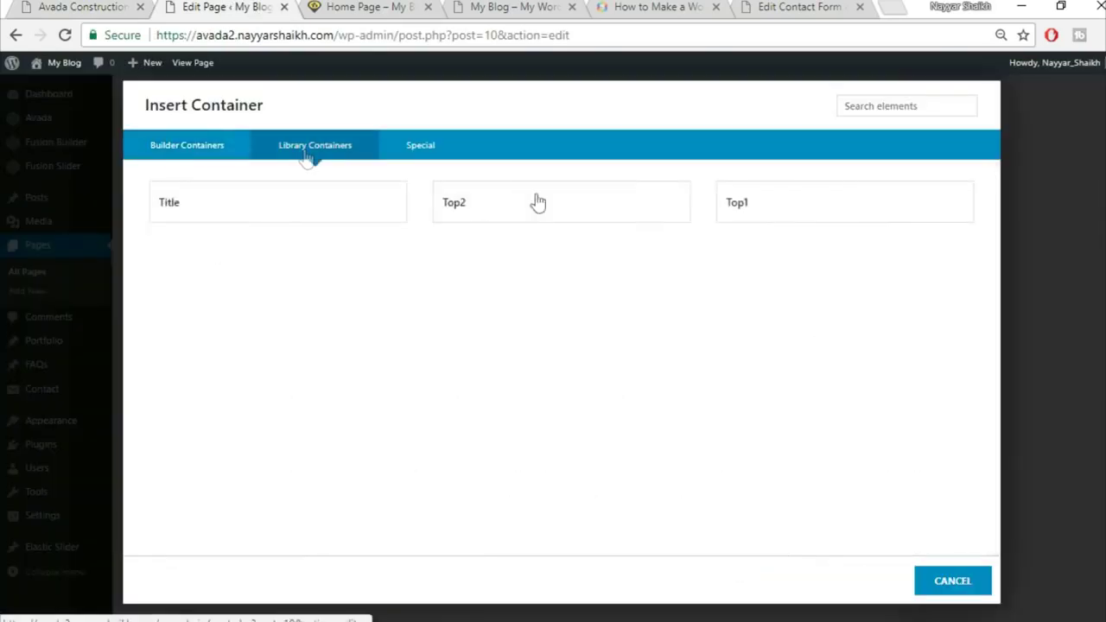
left_click(332, 223)
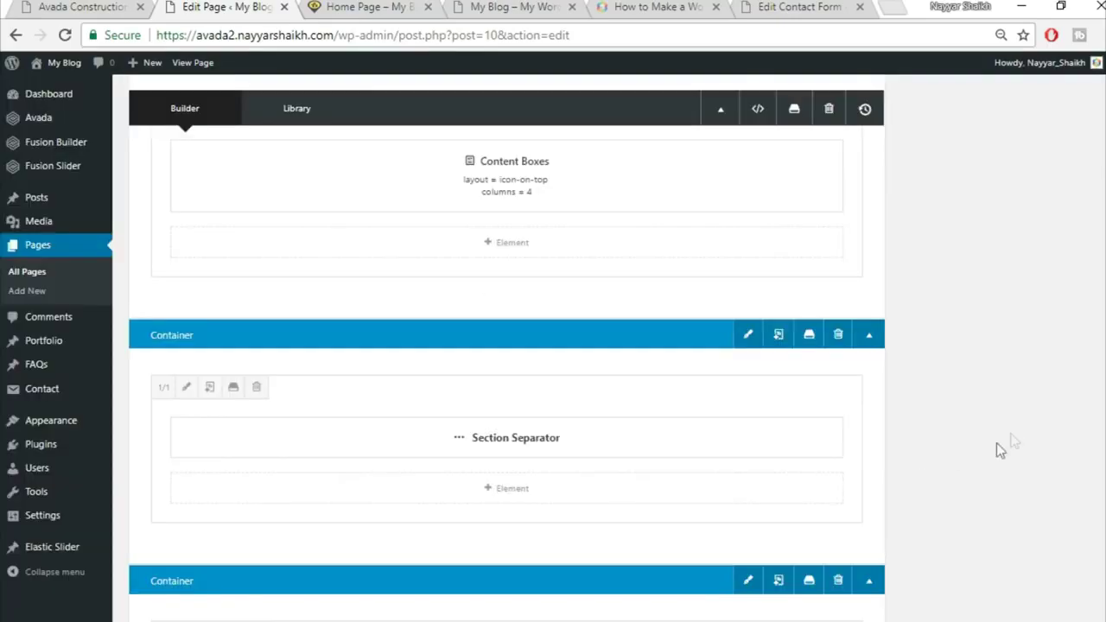
scroll(1003, 442, "down", 3)
left_click_drag(587, 519, 570, 533)
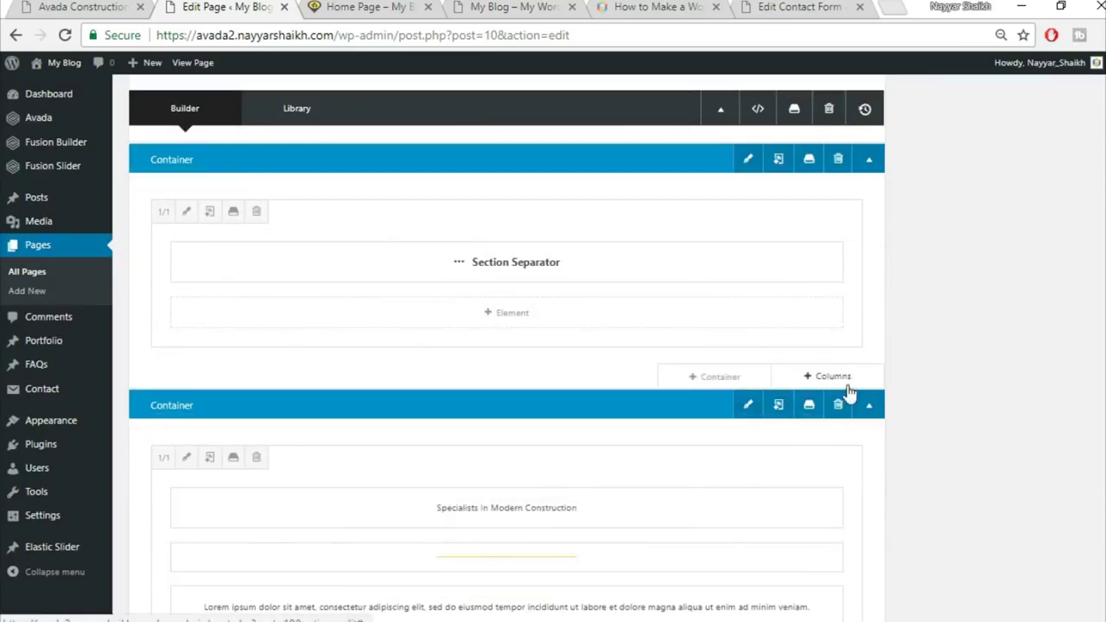
Add a 1/1 column, move the heading and divider into it, and delete the leftover Lorem ipsum container
left_click(847, 391)
left_click(252, 245)
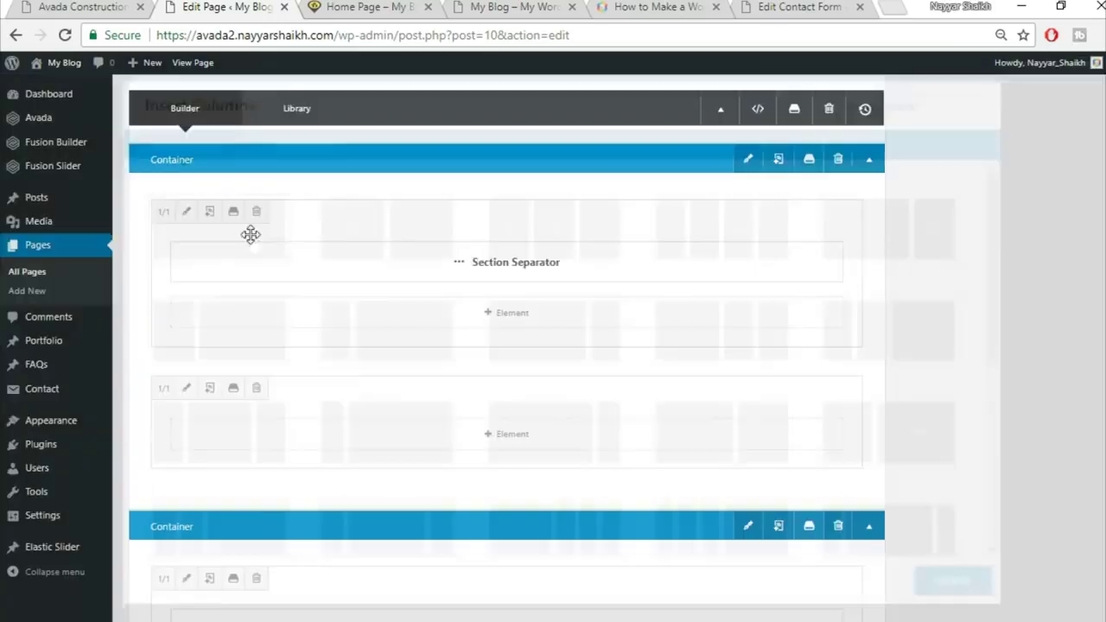
left_click_drag(605, 375, 598, 177)
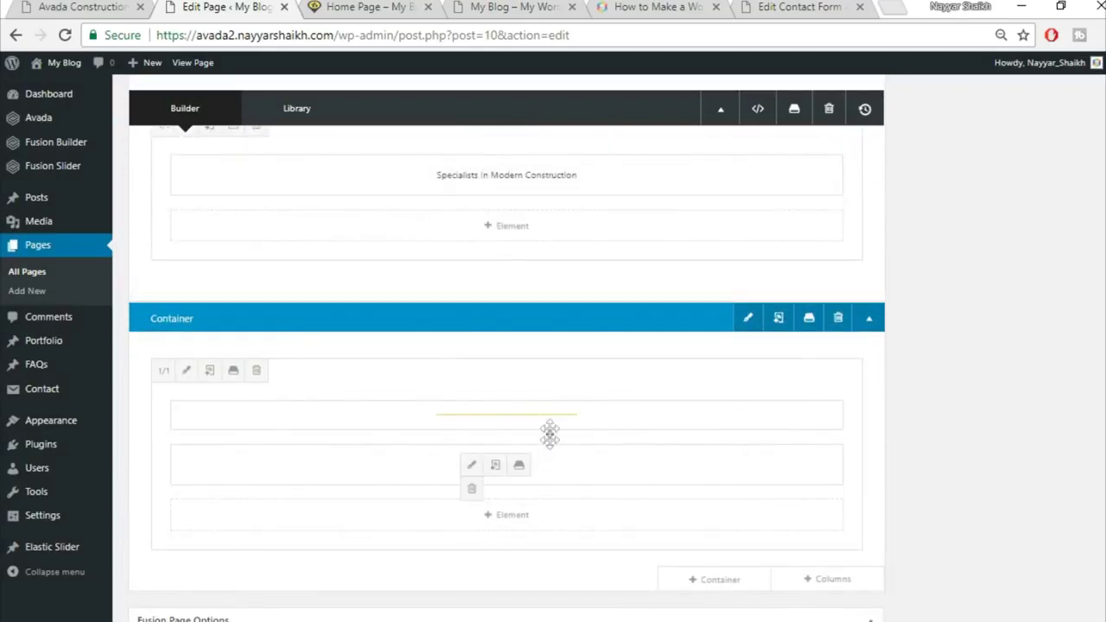
left_click_drag(551, 420, 529, 231)
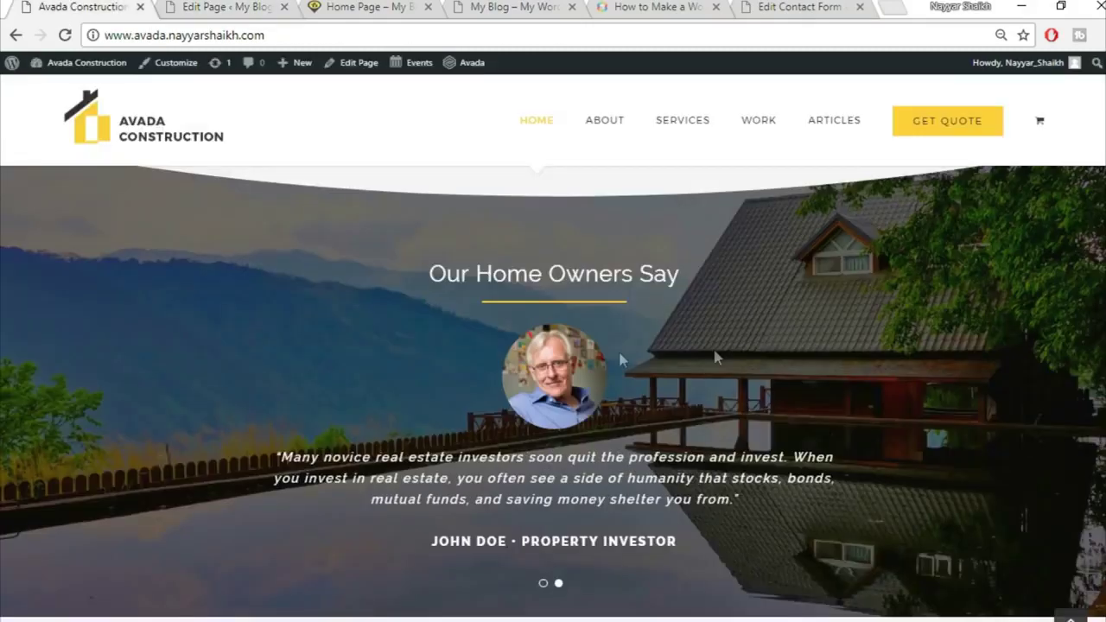
left_click(205, 6)
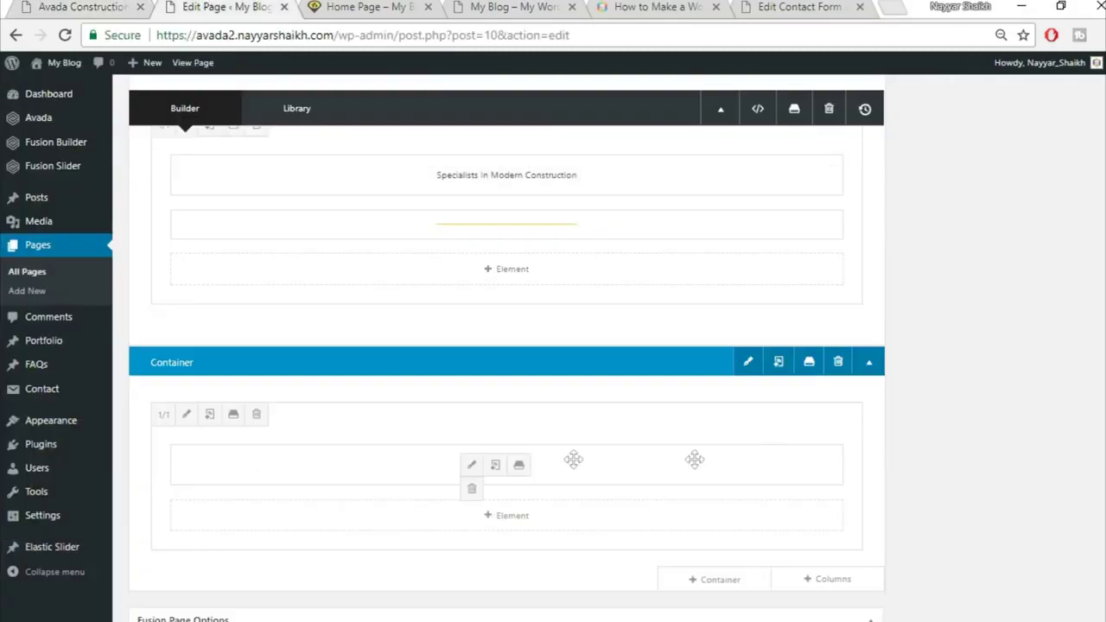
left_click(837, 365)
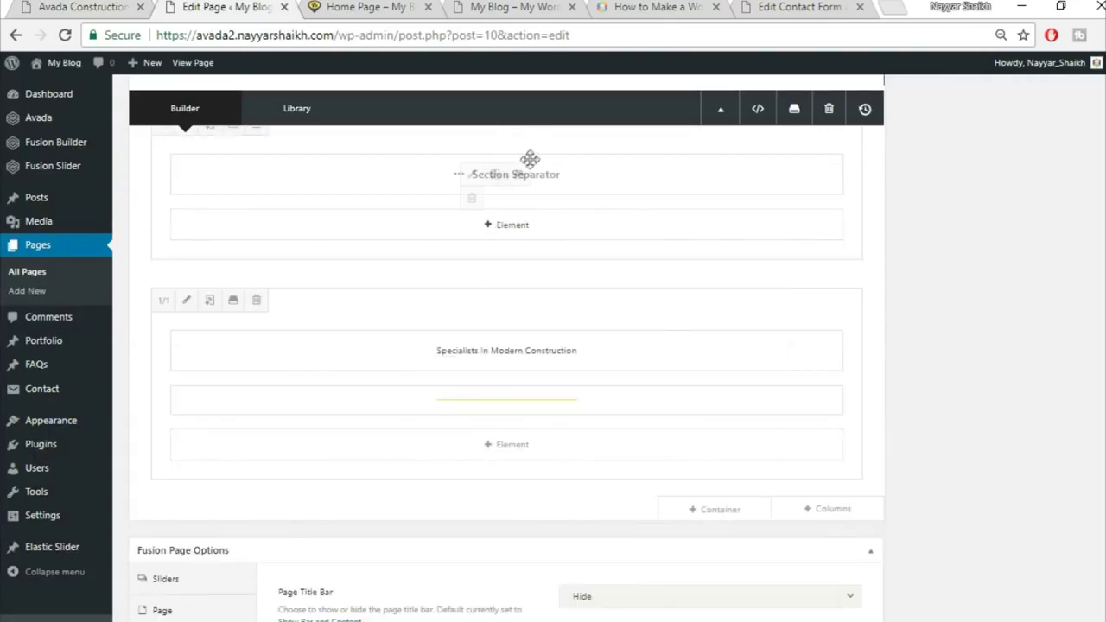
left_click(82, 8)
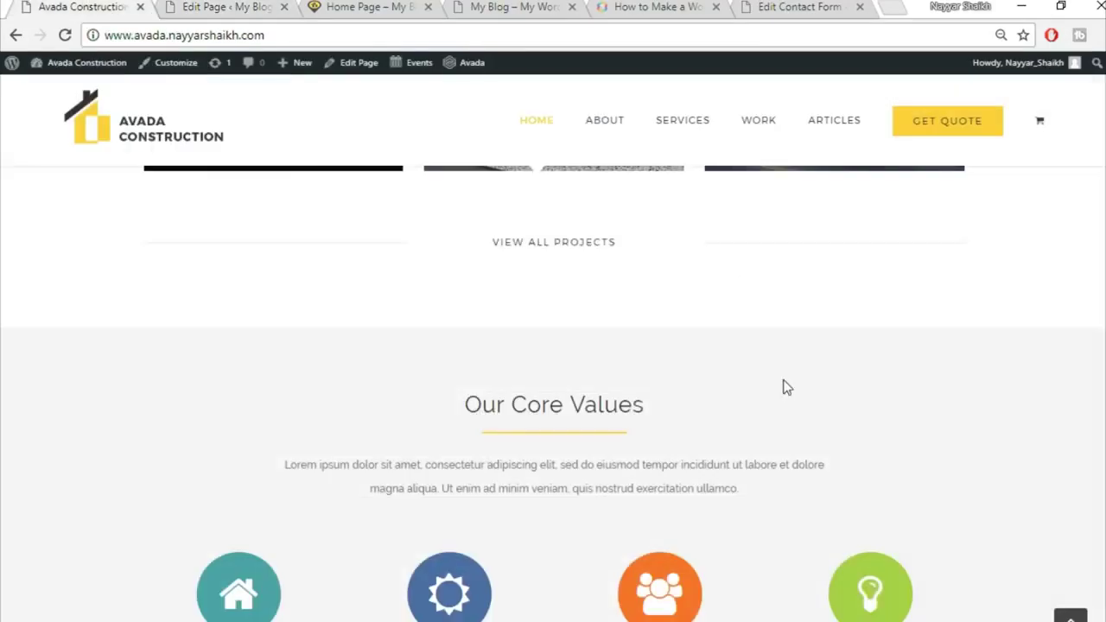
scroll(786, 387, "down", 8)
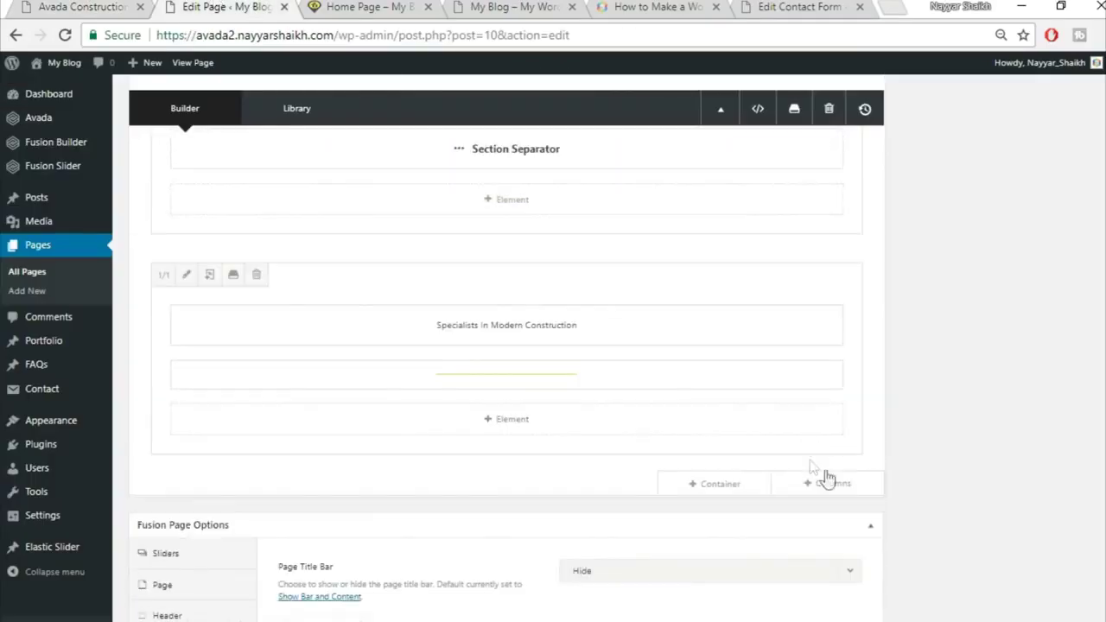
left_click(848, 489)
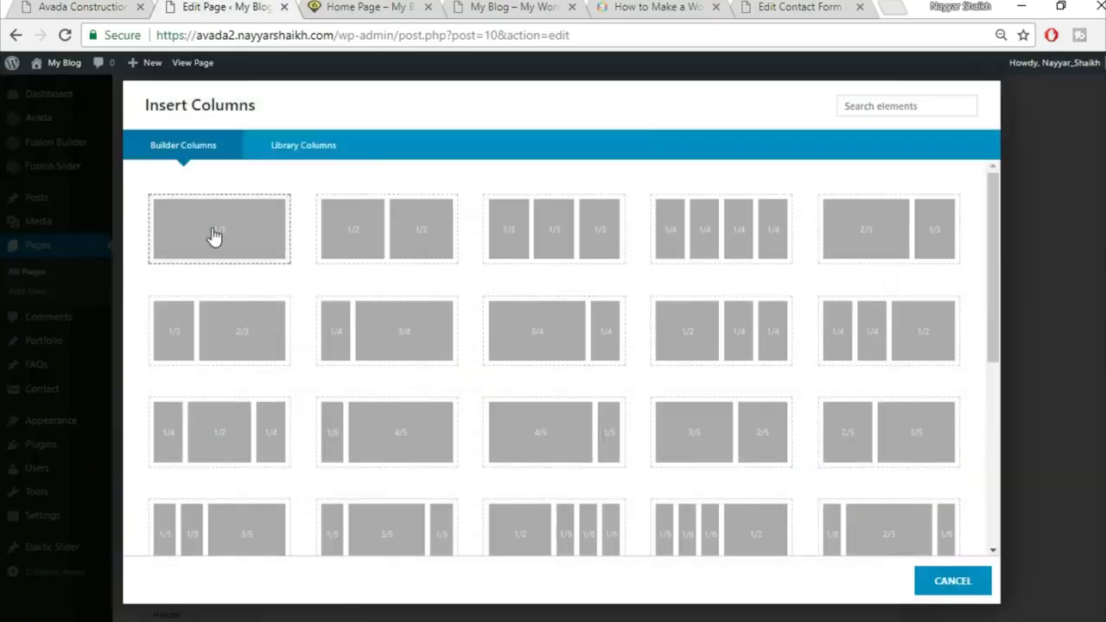
Add a full-width column containing a Testimonials element in the Clean design
left_click(216, 233)
scroll(782, 432, "down", 1)
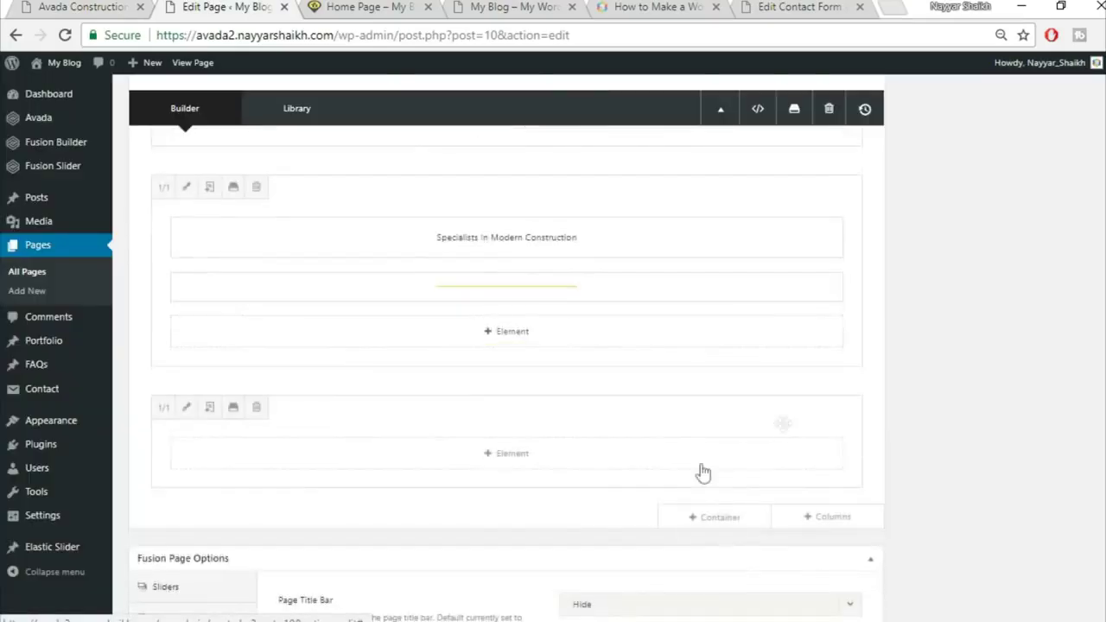
left_click(556, 467)
left_click(897, 111)
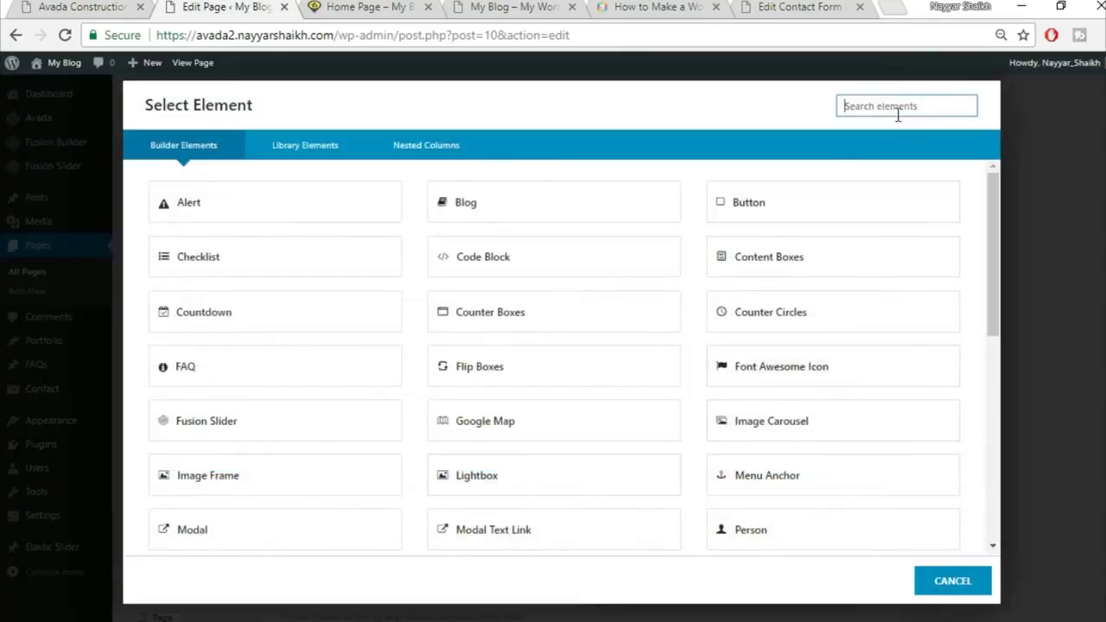
type("test")
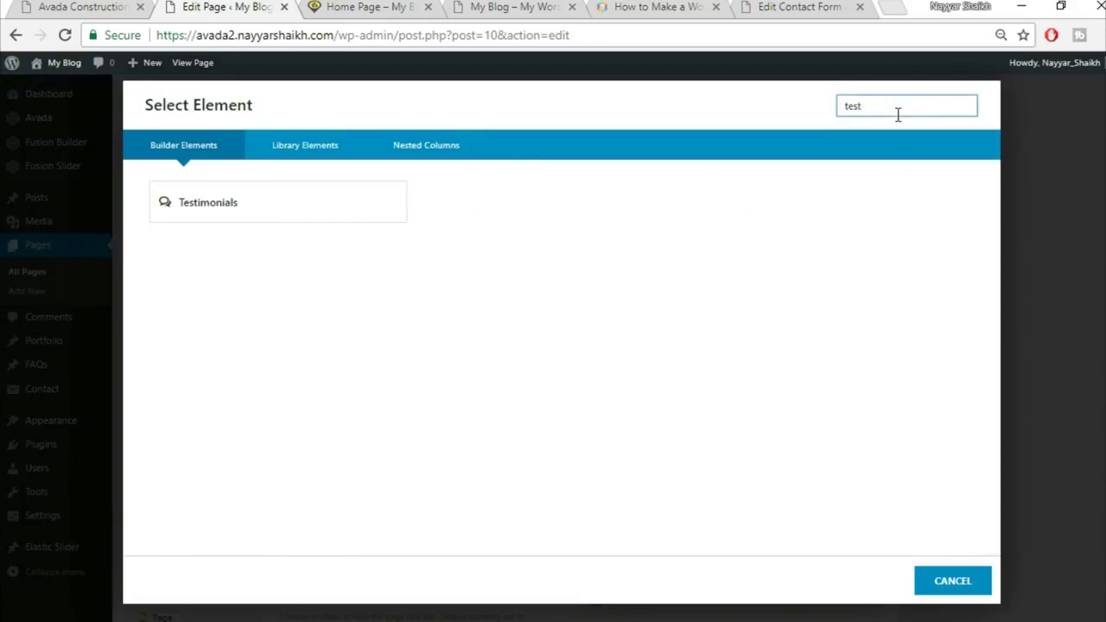
left_click(366, 215)
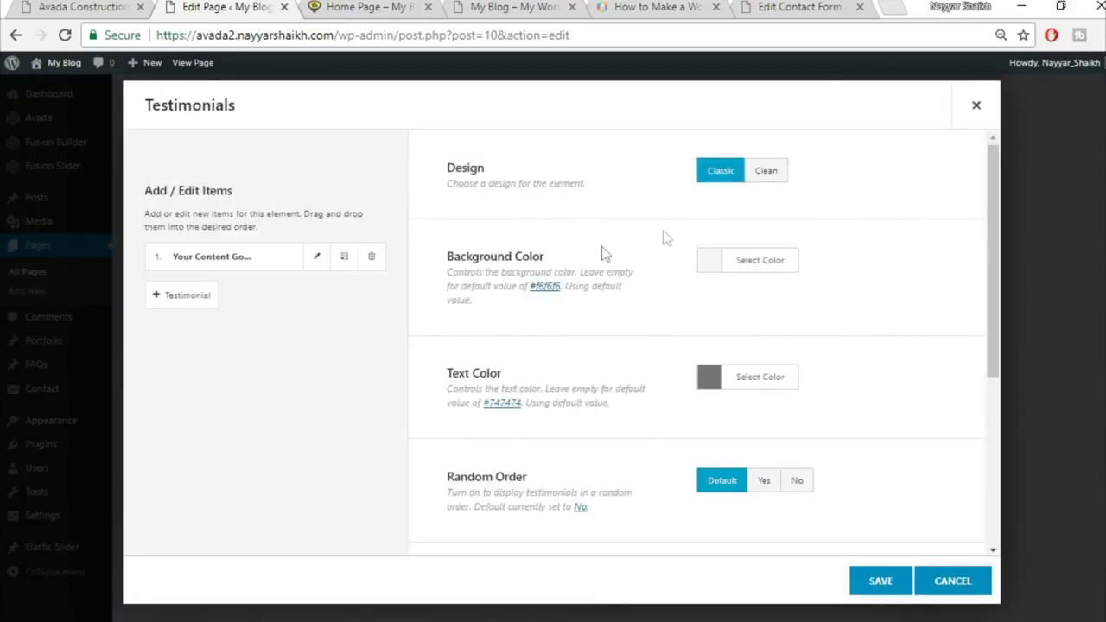
left_click(771, 178)
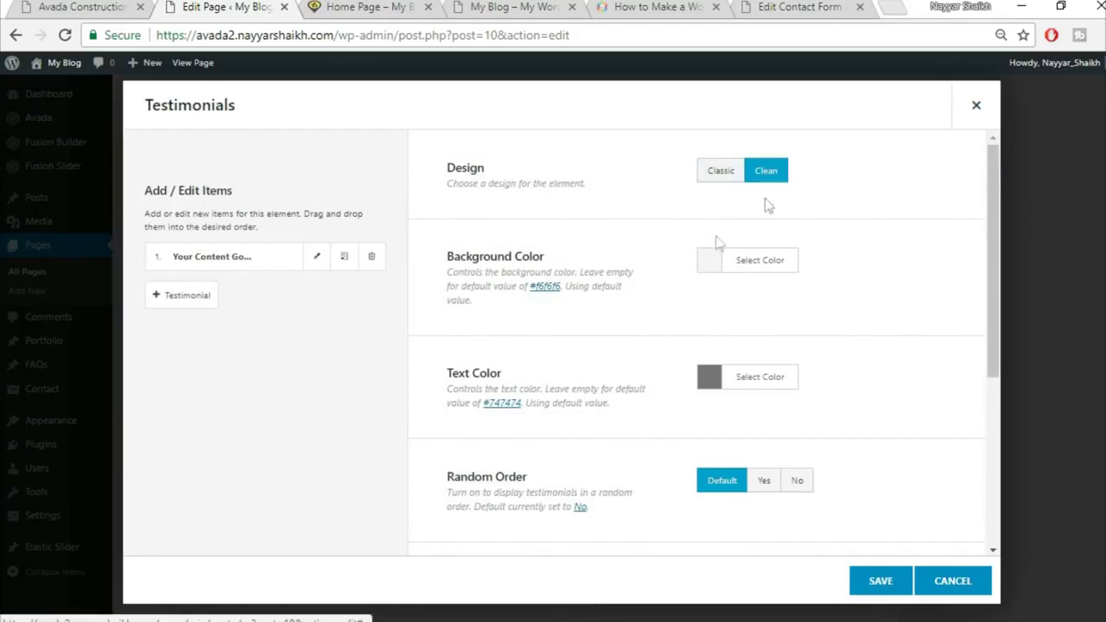
Make the testimonials background colour fully transparent
left_click(82, 7)
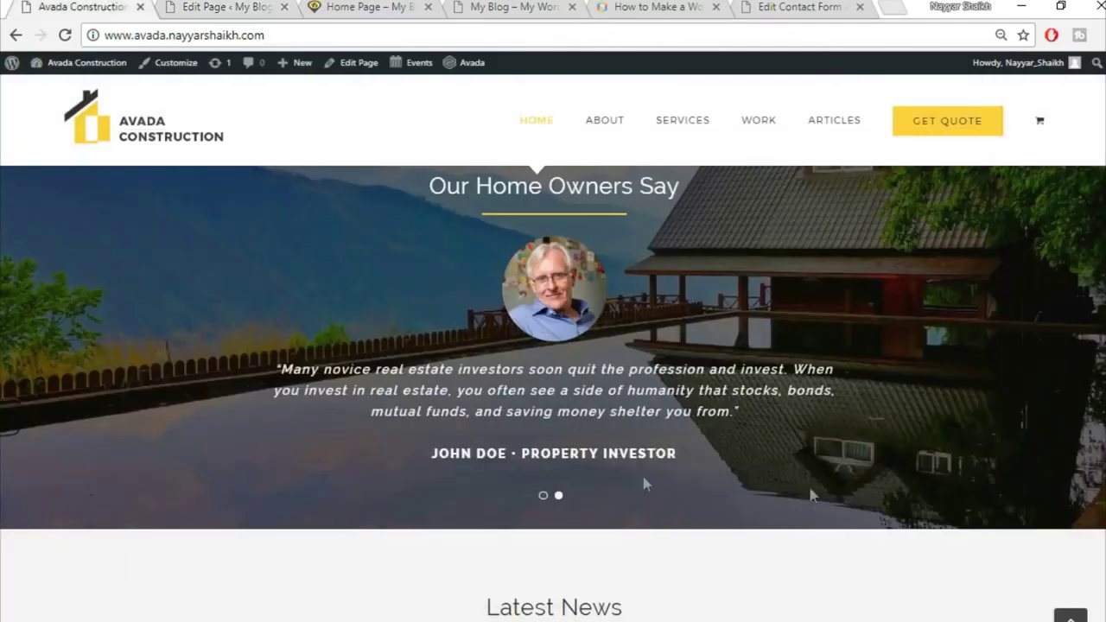
left_click(252, 7)
left_click(790, 266)
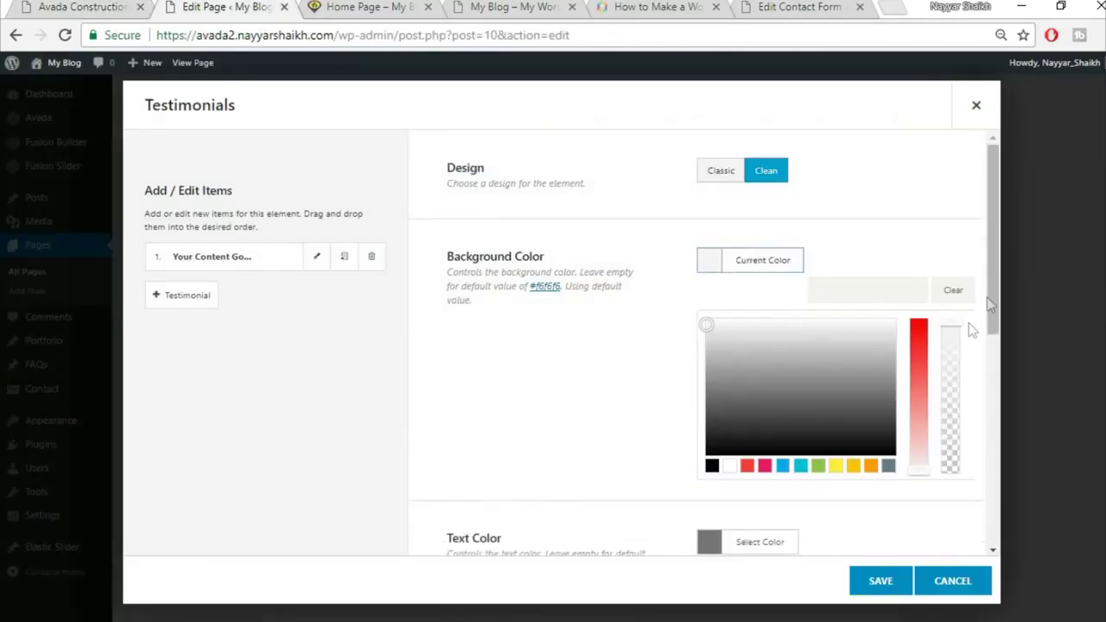
left_click_drag(956, 323, 955, 486)
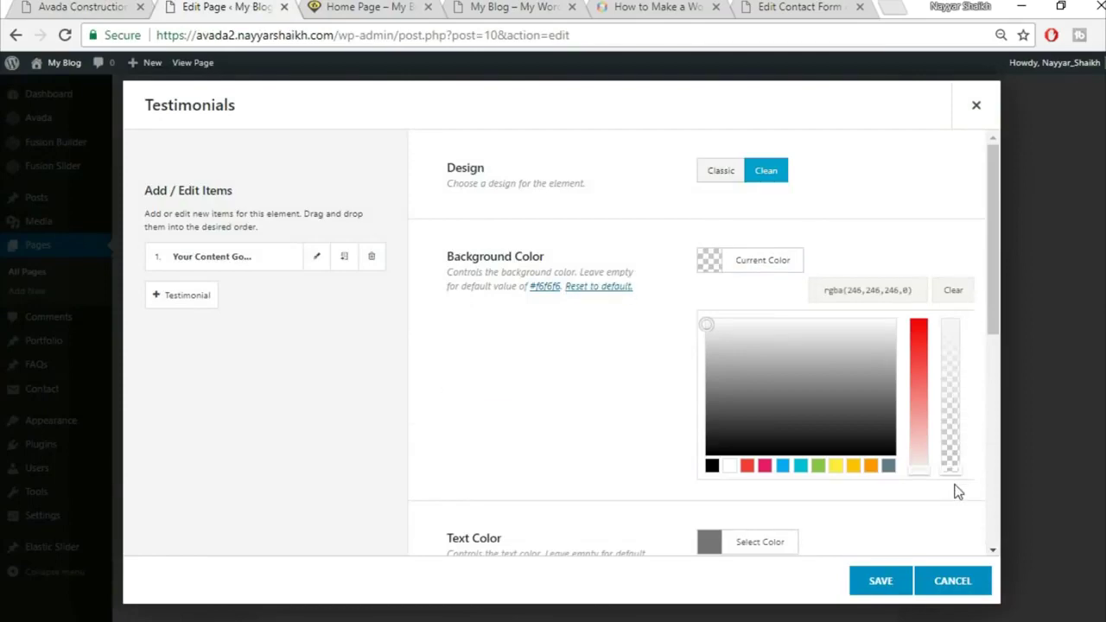
left_click(646, 403)
scroll(856, 346, "down", 1)
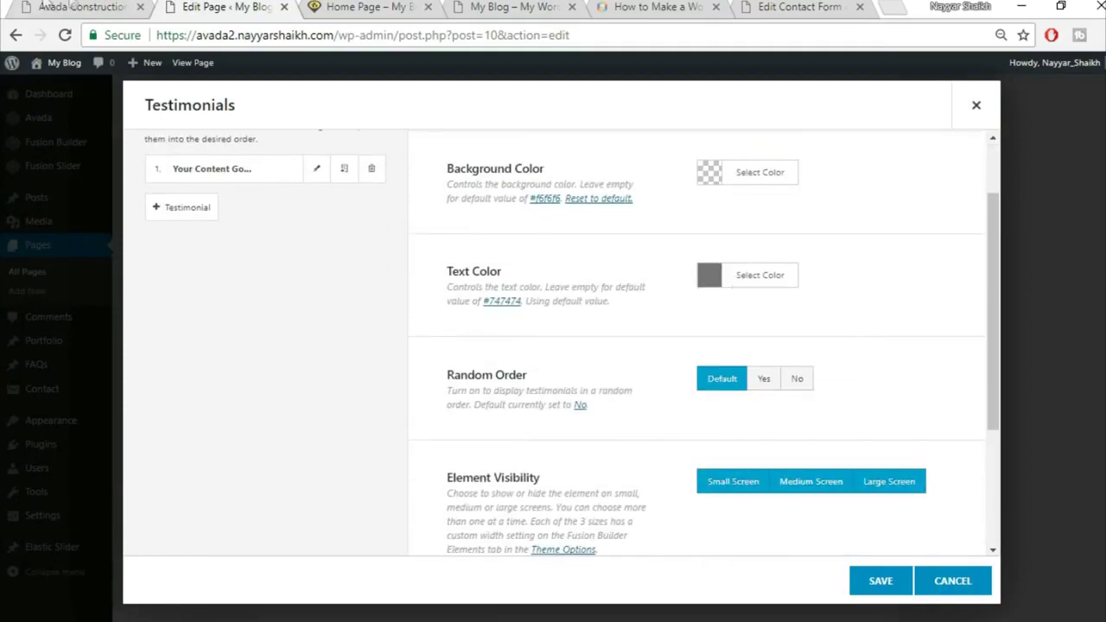
Set the testimonial text colour to white (#ffffff) and open the first testimonial item
left_click(48, 7)
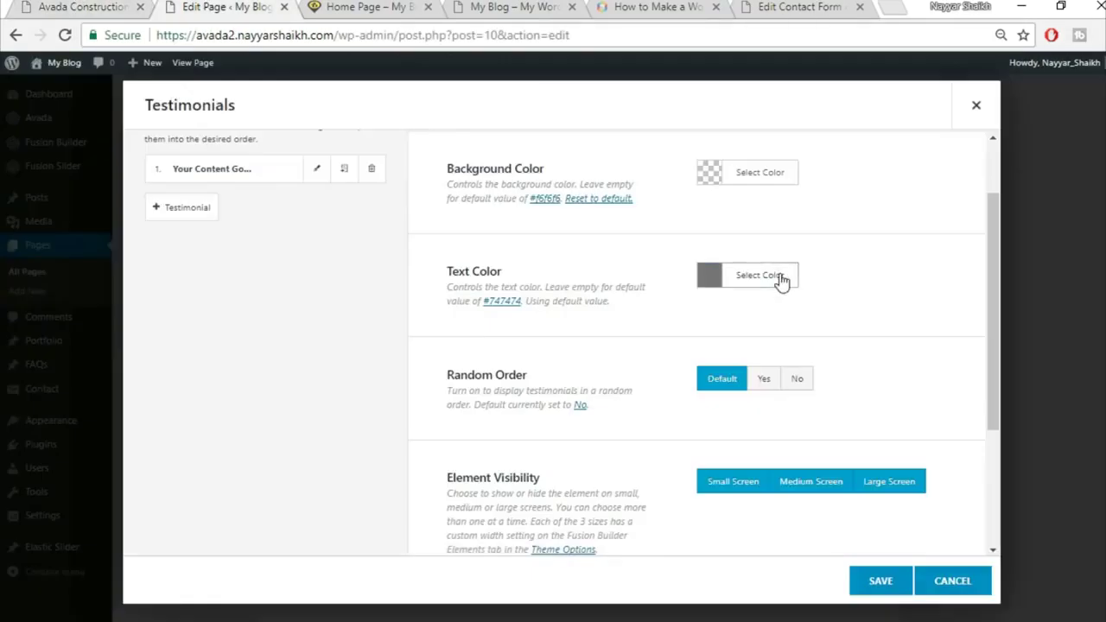
left_click(781, 277)
left_click(725, 484)
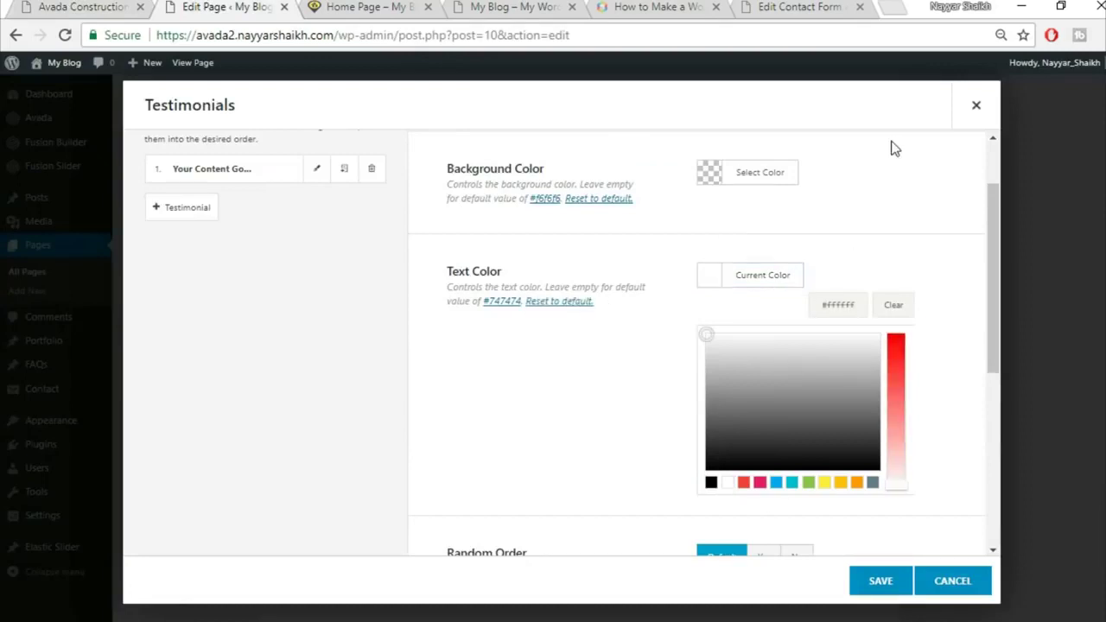
left_click(887, 200)
scroll(897, 213, "down", 1)
scroll(896, 212, "down", 1)
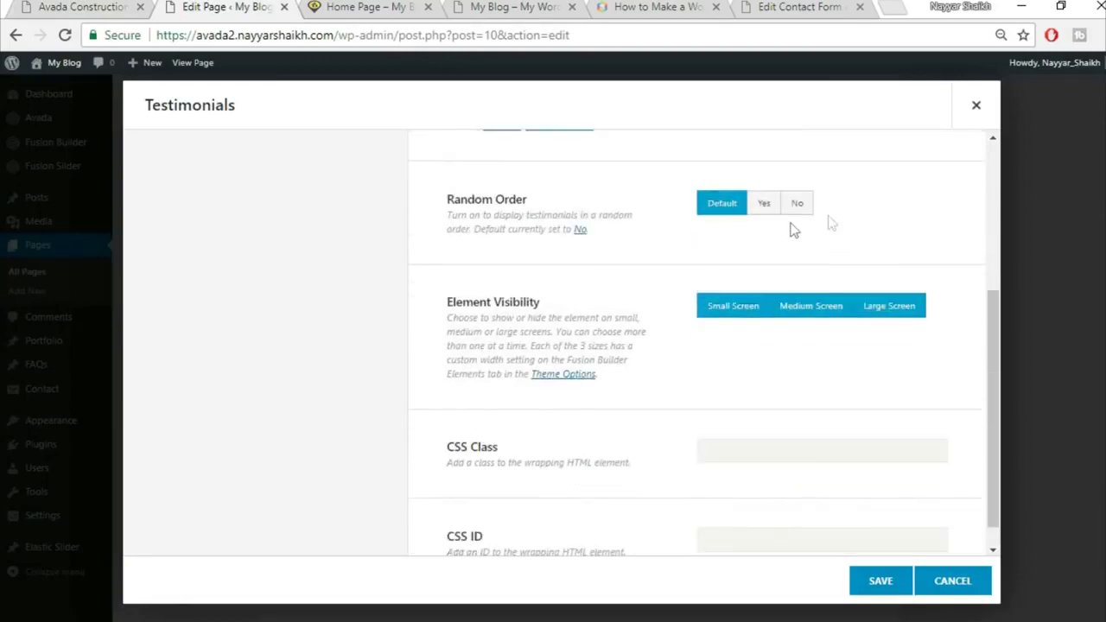
scroll(786, 284, "down", 1)
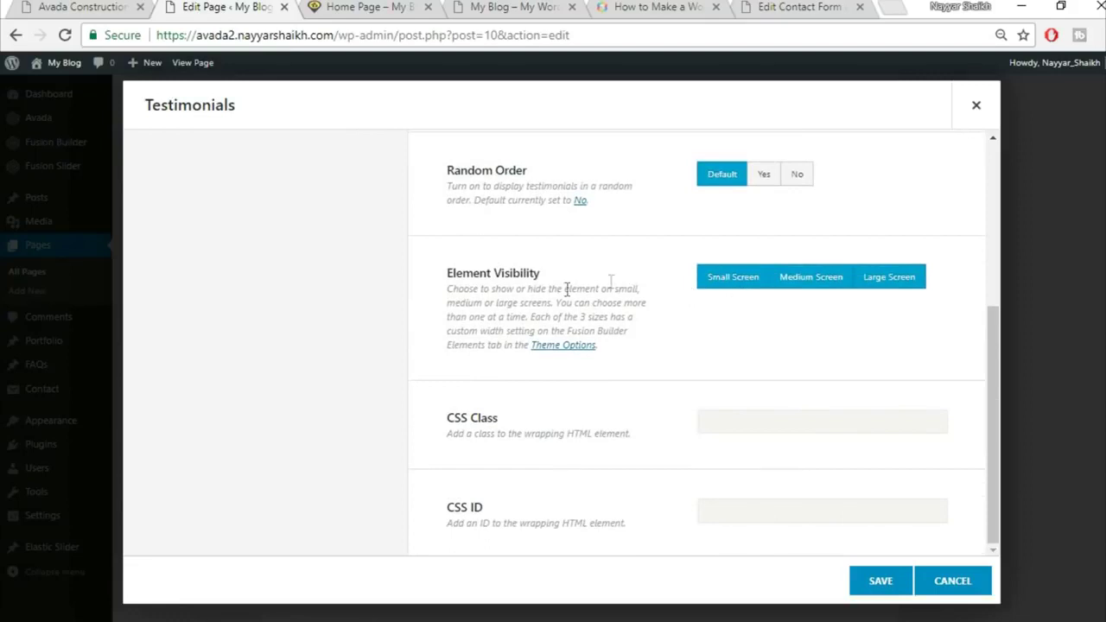
scroll(691, 324, "up", 5)
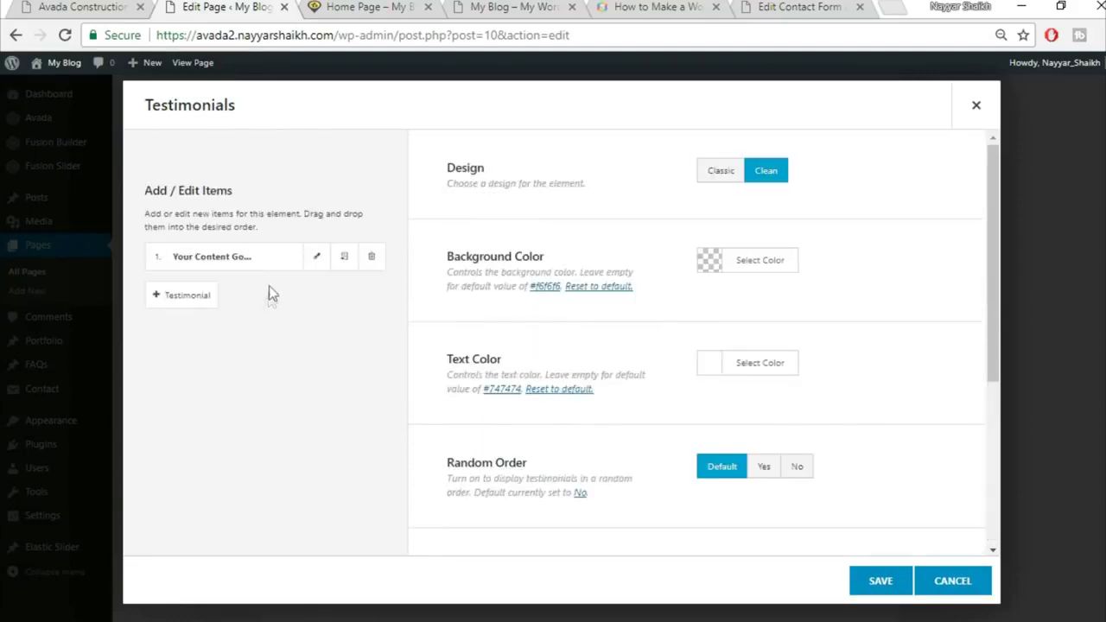
left_click(315, 259)
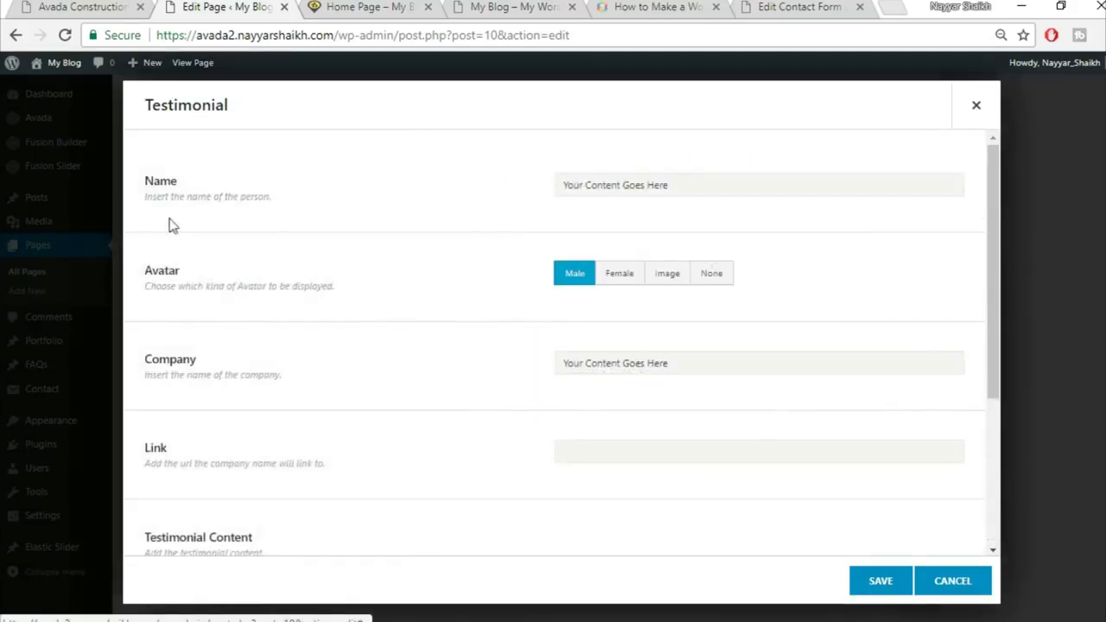
Paste the investor's name and title from the live site into the testimonial's Name field
left_click(82, 7)
left_click_drag(434, 458, 708, 459)
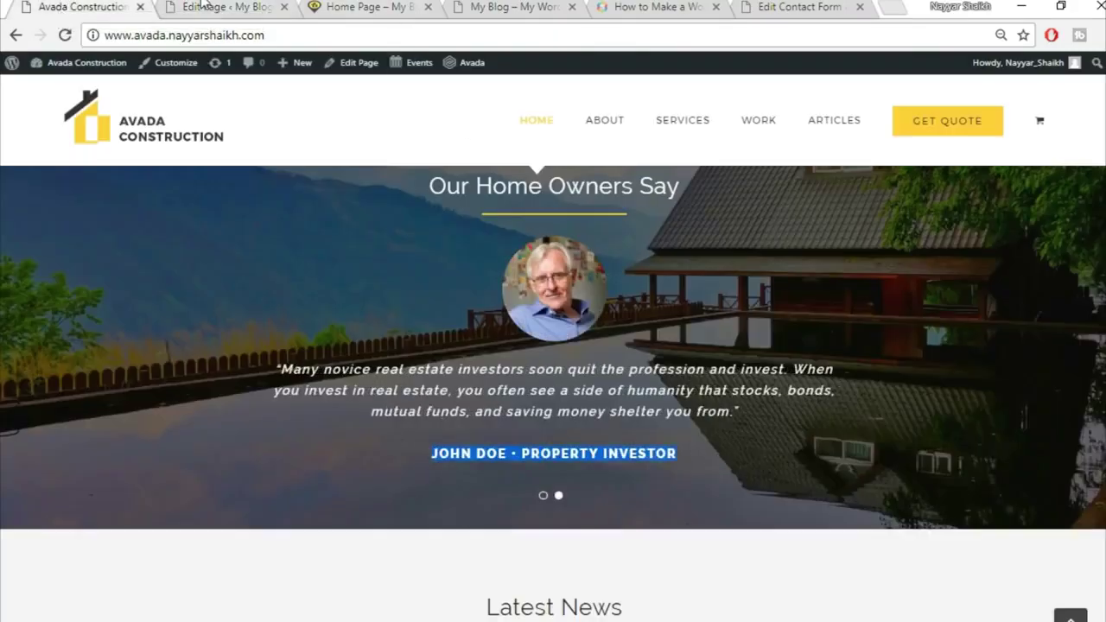
left_click(208, 7)
left_click(674, 184)
type("JOHN DOE • PROPERTY INVESTOR")
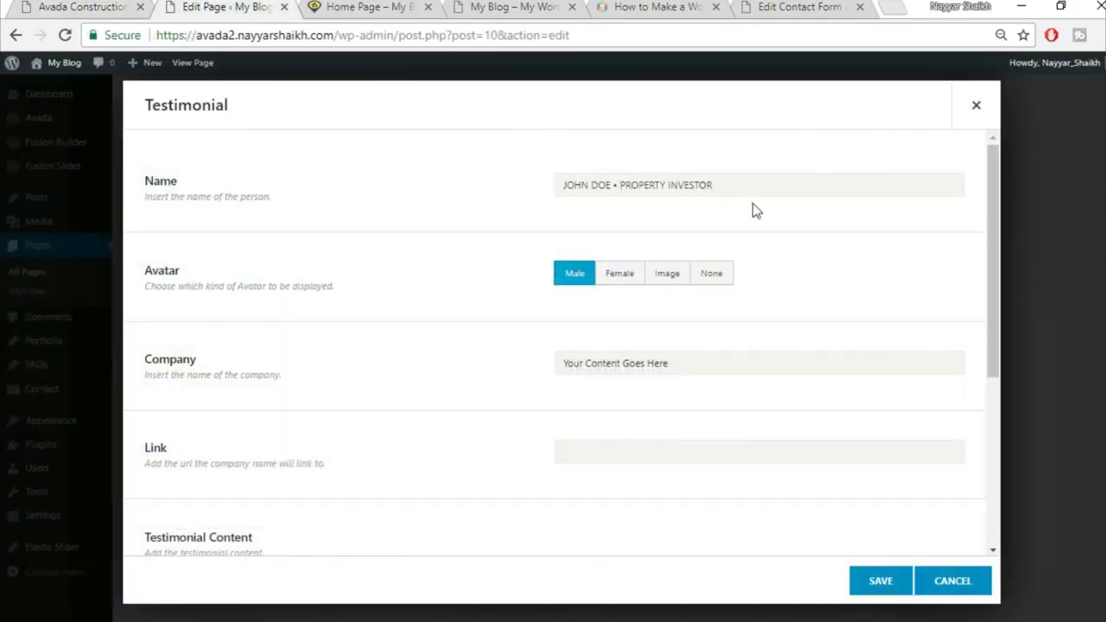
Set the avatar to Image and upload the home-testimonial-84268399 photo as the custom avatar
left_click(671, 276)
left_click(99, 4)
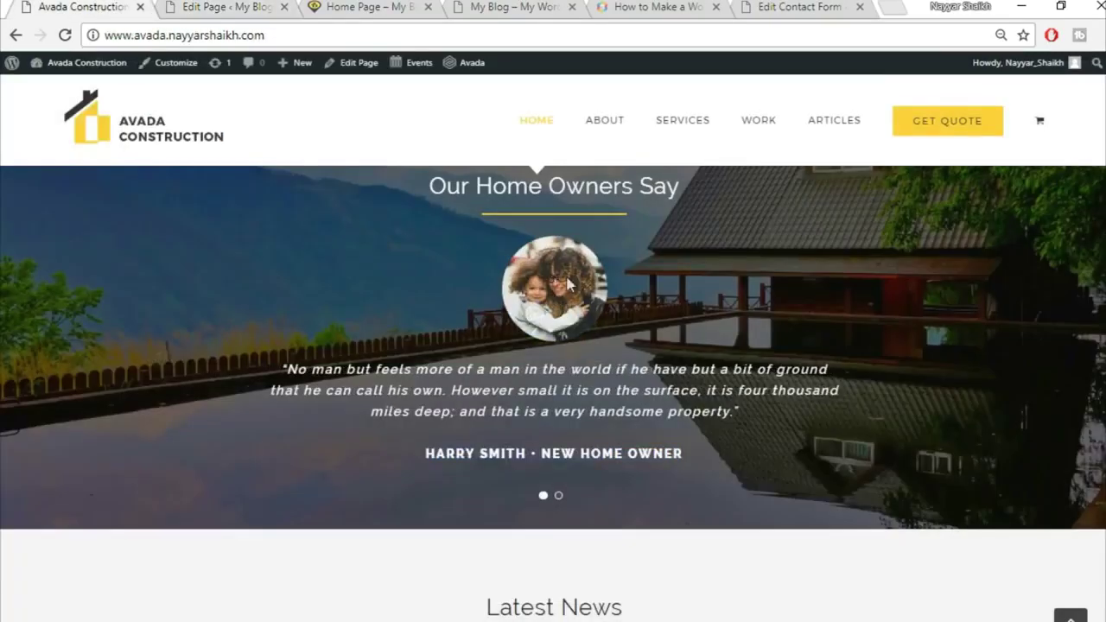
left_click(223, 6)
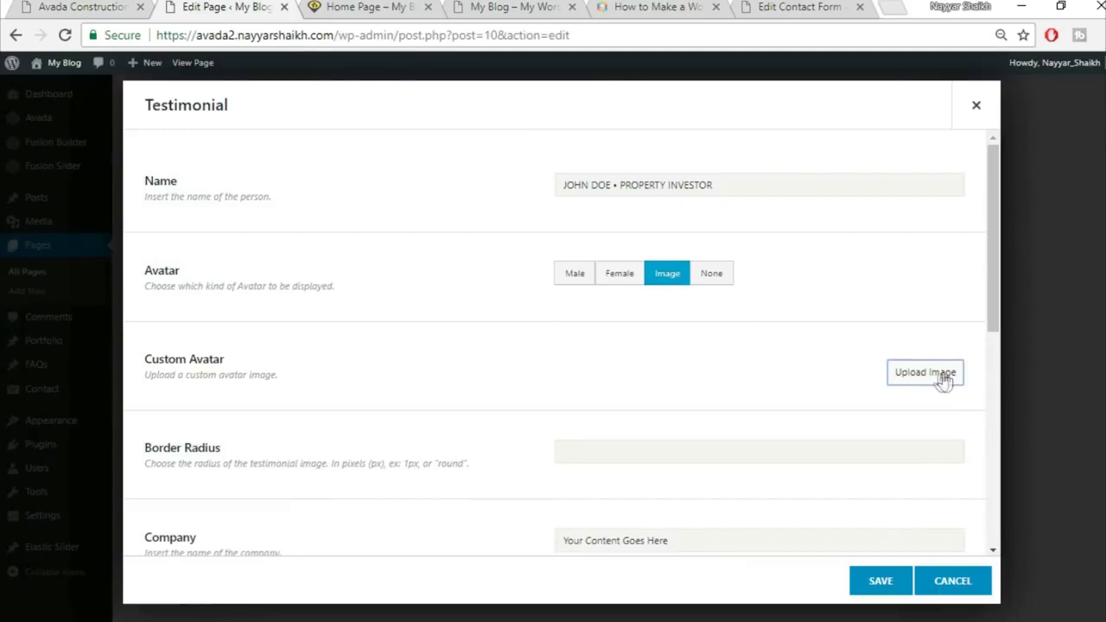
left_click(944, 380)
left_click(189, 126)
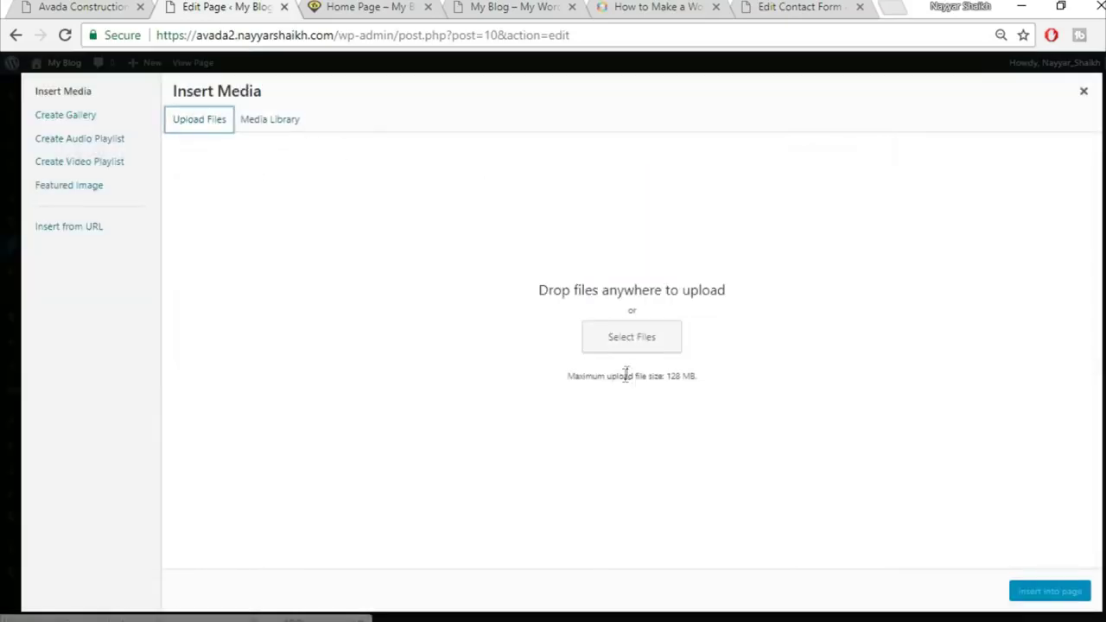
left_click(607, 344)
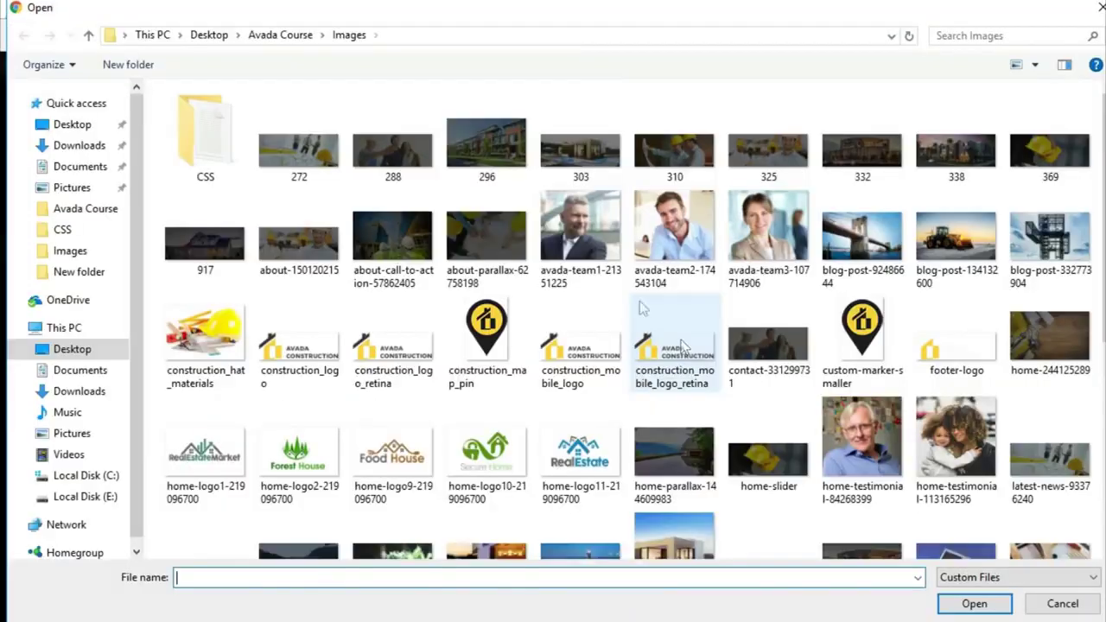
scroll(777, 259, "down", 3)
left_click(860, 125)
left_click(974, 603)
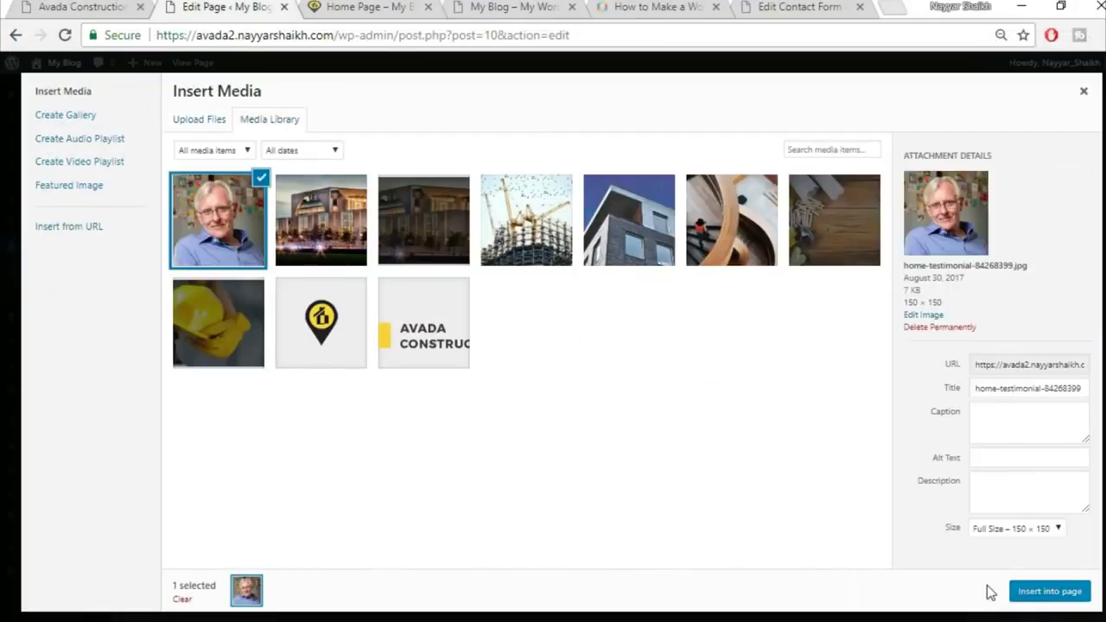
left_click(1027, 596)
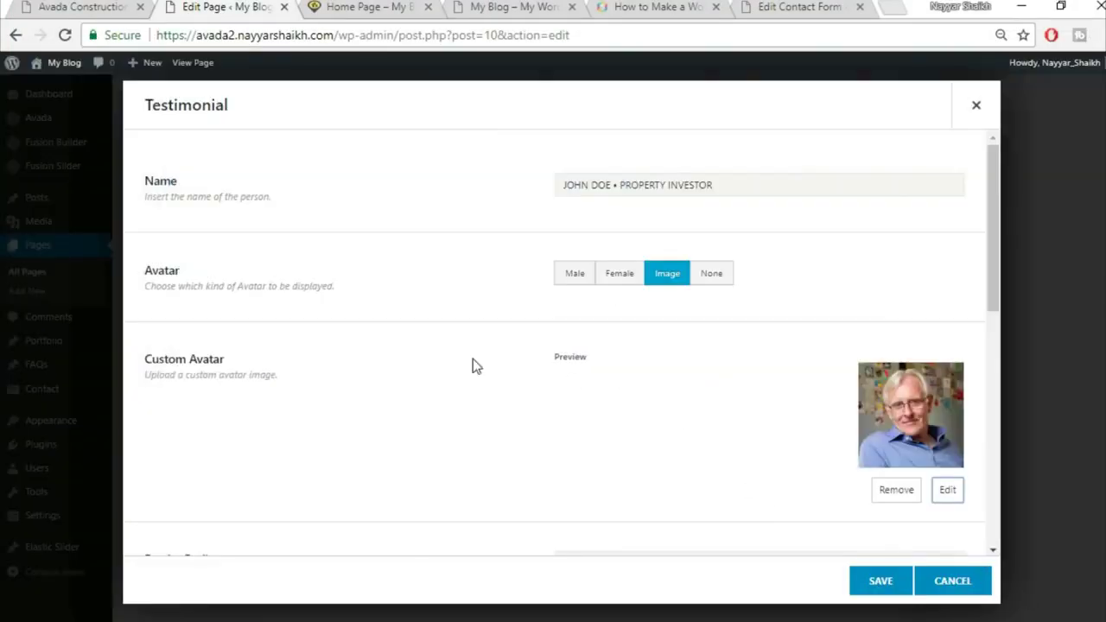
scroll(477, 402, "down", 3)
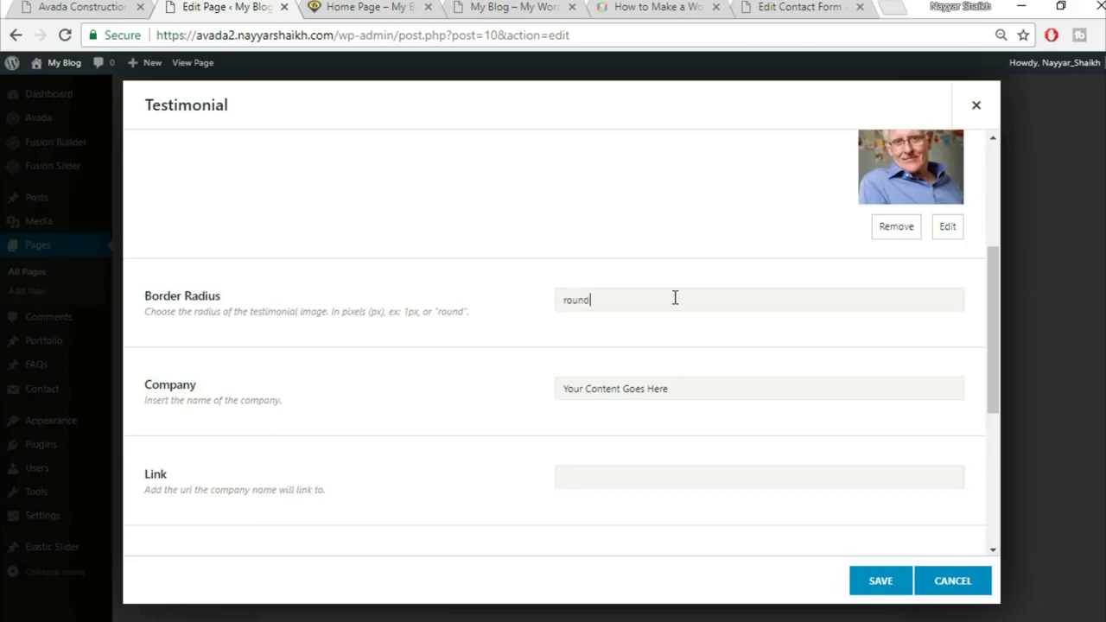
scroll(684, 299, "up", 2)
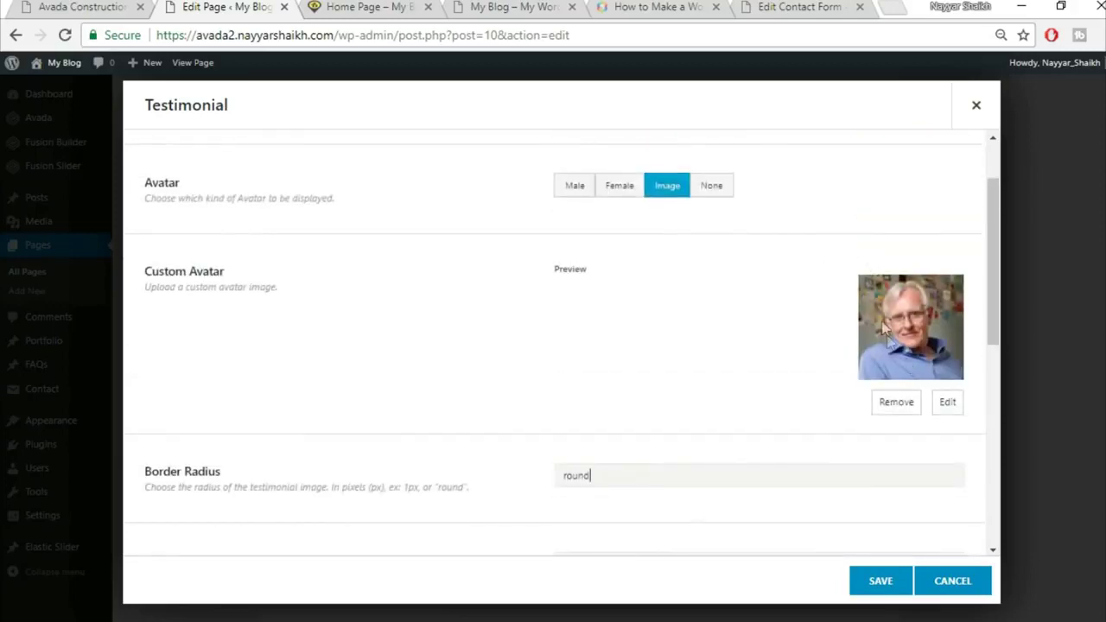
Clear the placeholder company name after comparing with the live site's testimonial
left_click(30, 6)
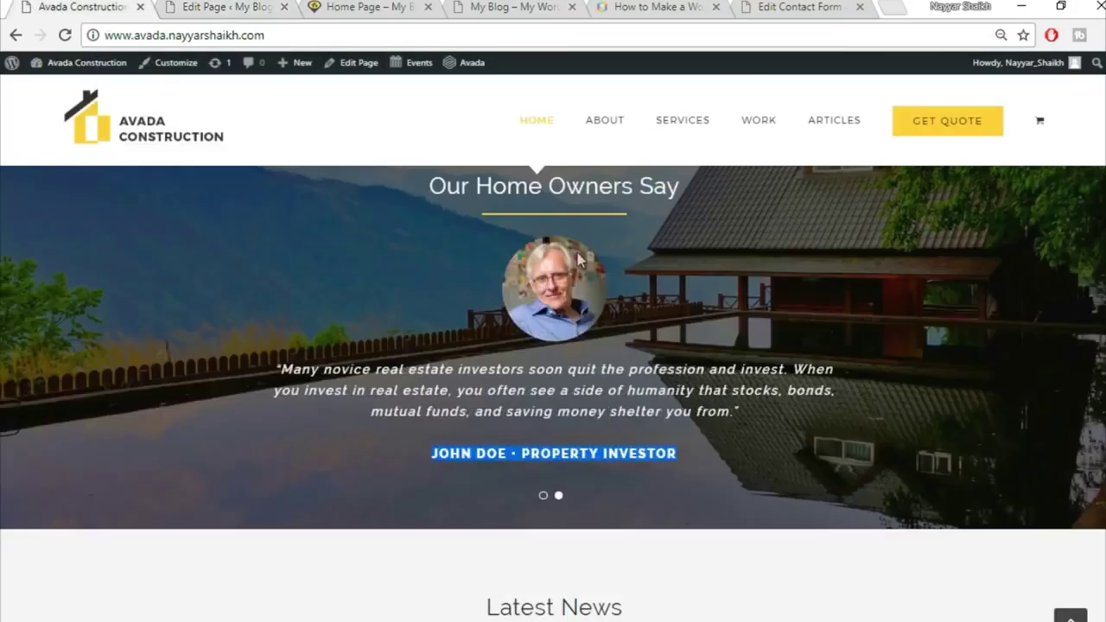
left_click(213, 6)
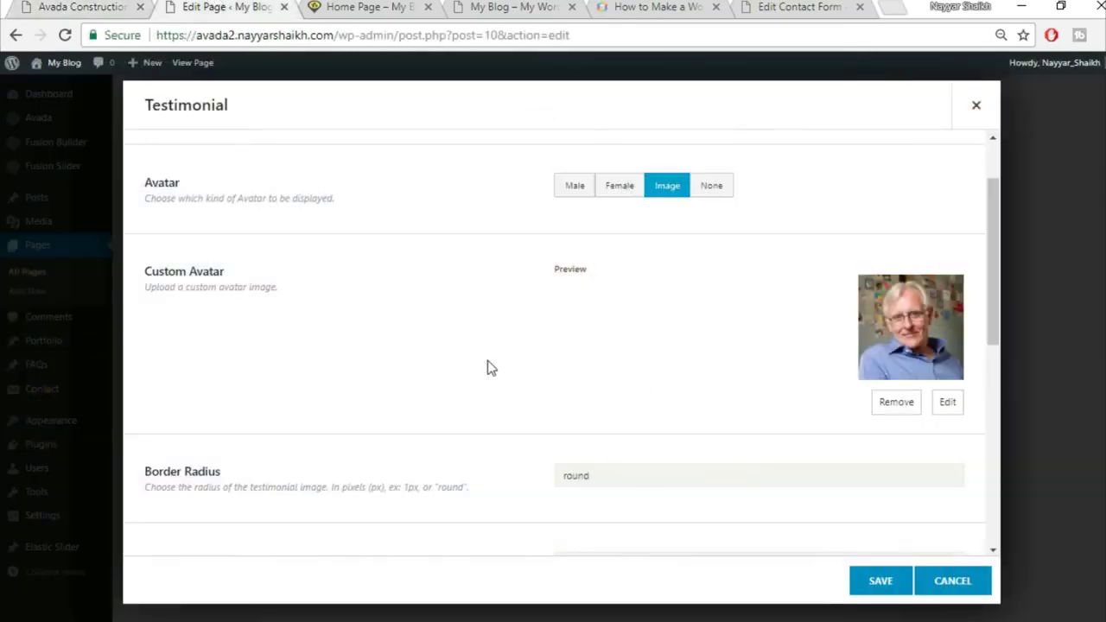
scroll(486, 368, "down", 3)
left_click(708, 297)
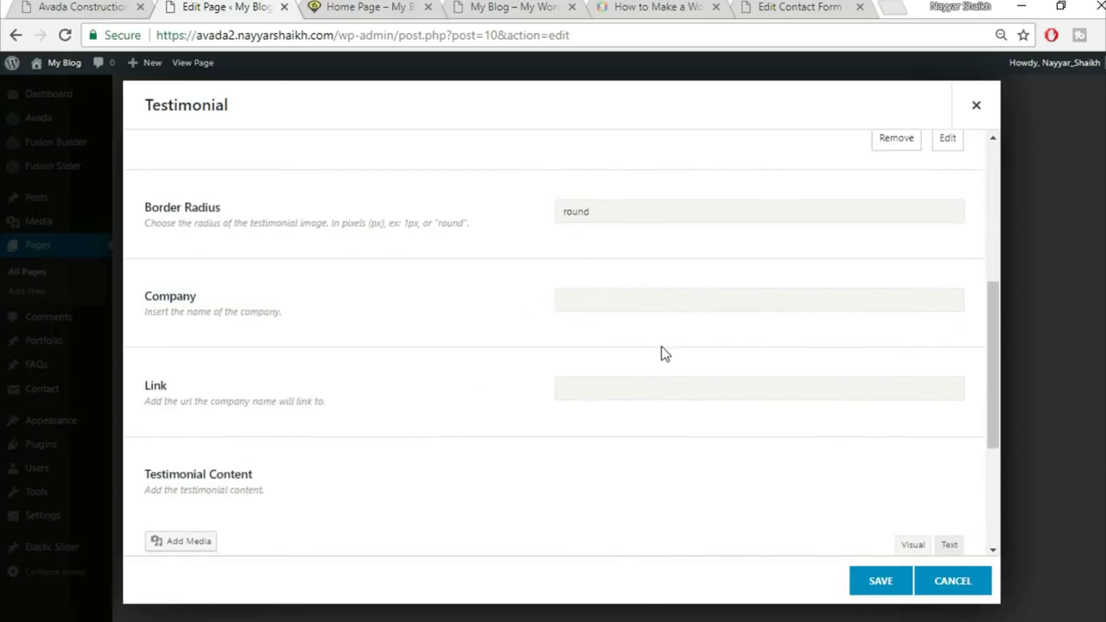
scroll(663, 353, "down", 3)
Replace the placeholder testimonial content with the homeowner's quote from the live site, centred
left_click(82, 6)
left_click_drag(287, 370, 737, 471)
key("ctrl+c")
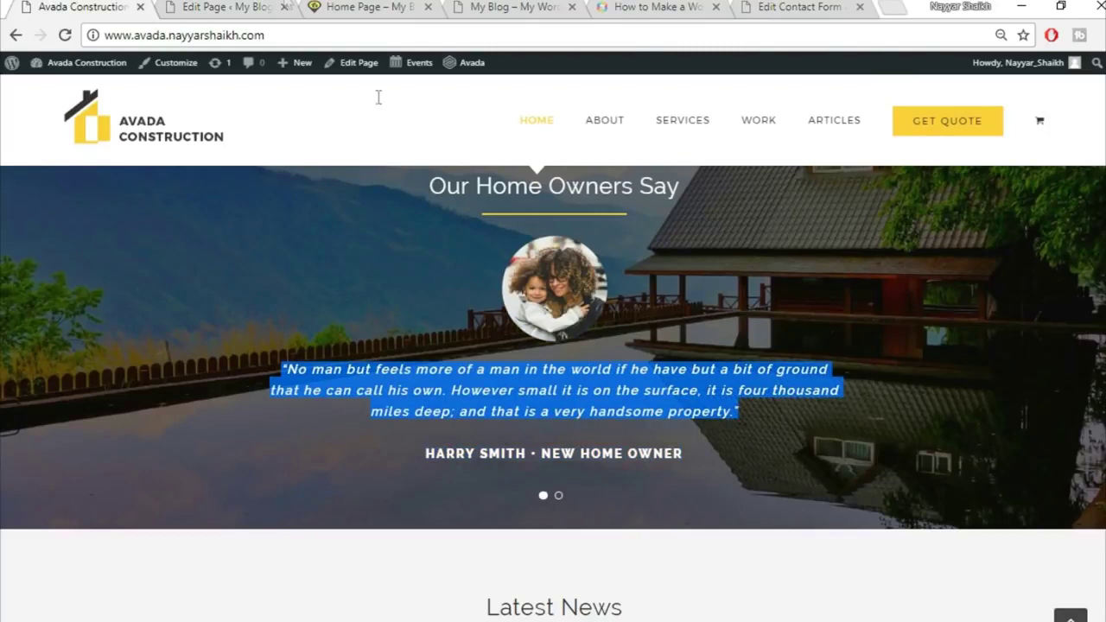
left_click(229, 6)
left_click(570, 450)
key("ctrl+a")
key("BackSpace")
key("ctrl+v")
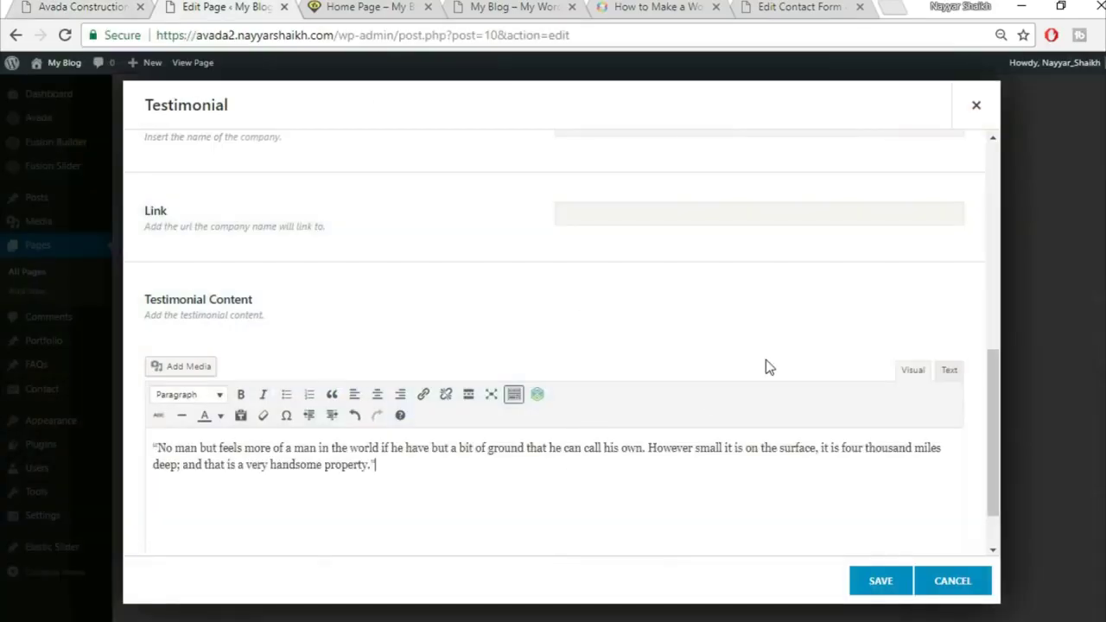
scroll(766, 359, "down", 1)
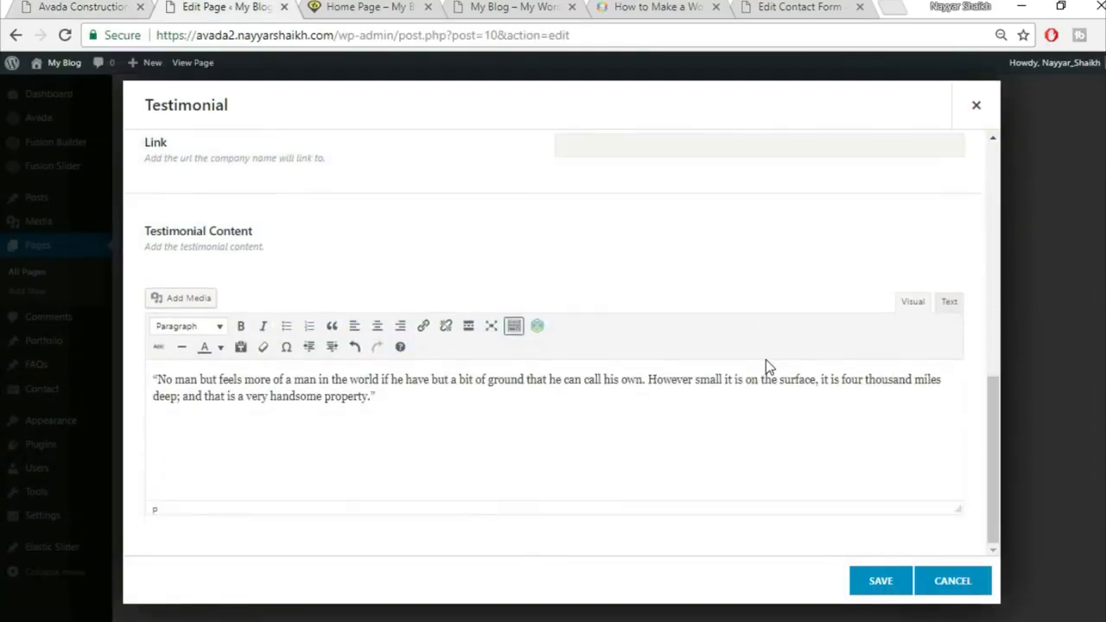
key("ctrl+a")
left_click(376, 326)
scroll(567, 476, "up", 1)
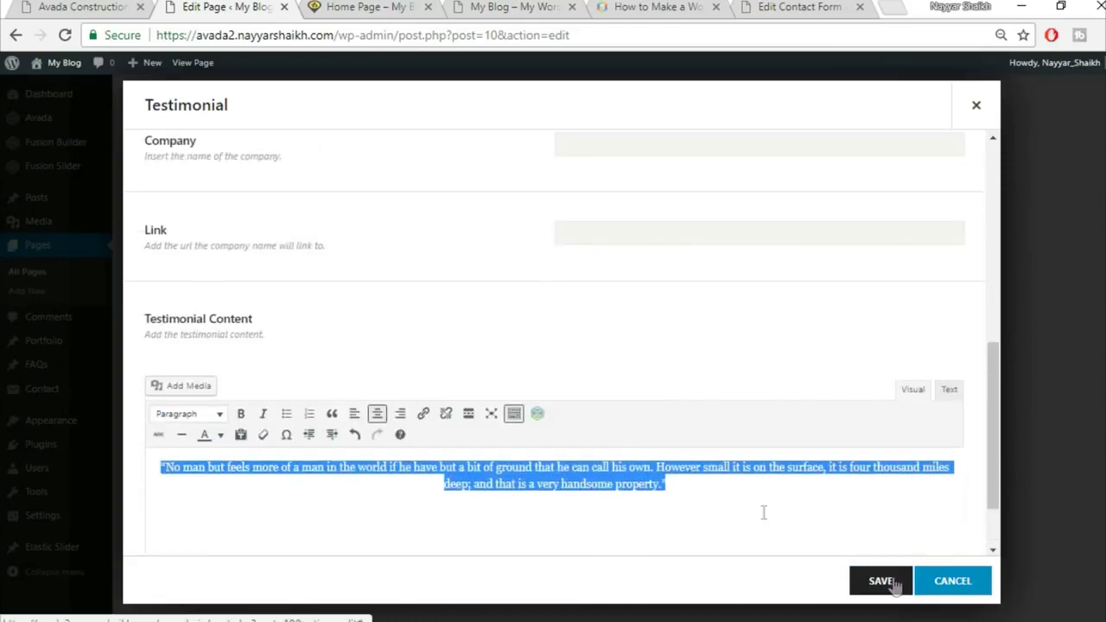
scroll(679, 451, "up", 1)
scroll(679, 451, "down", 2)
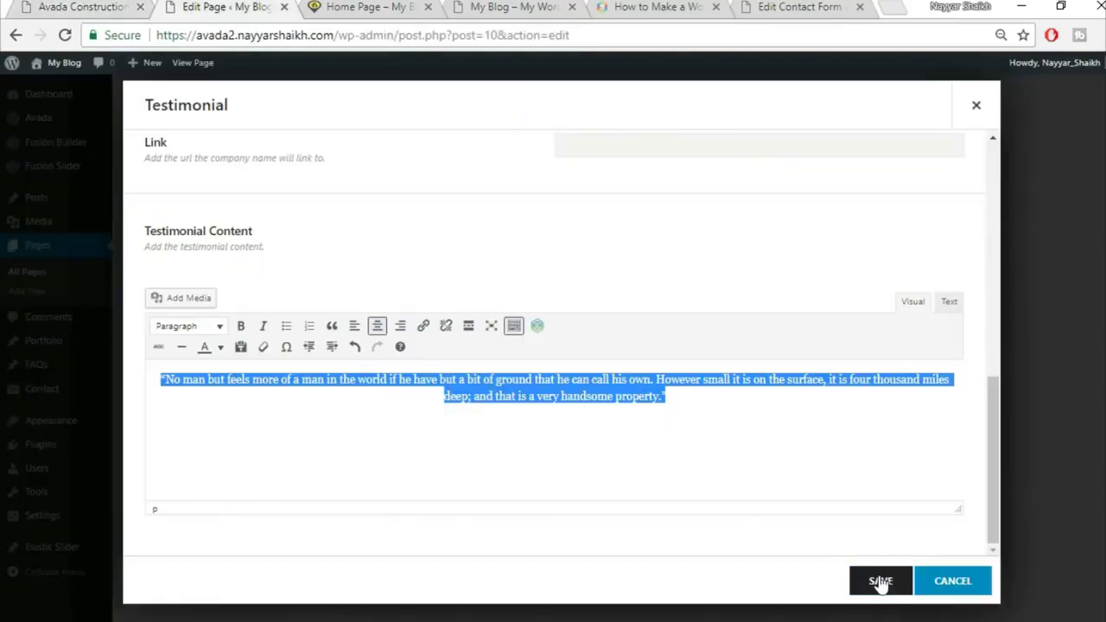
Save the testimonial item, clone it, and save the Testimonials element
left_click(879, 581)
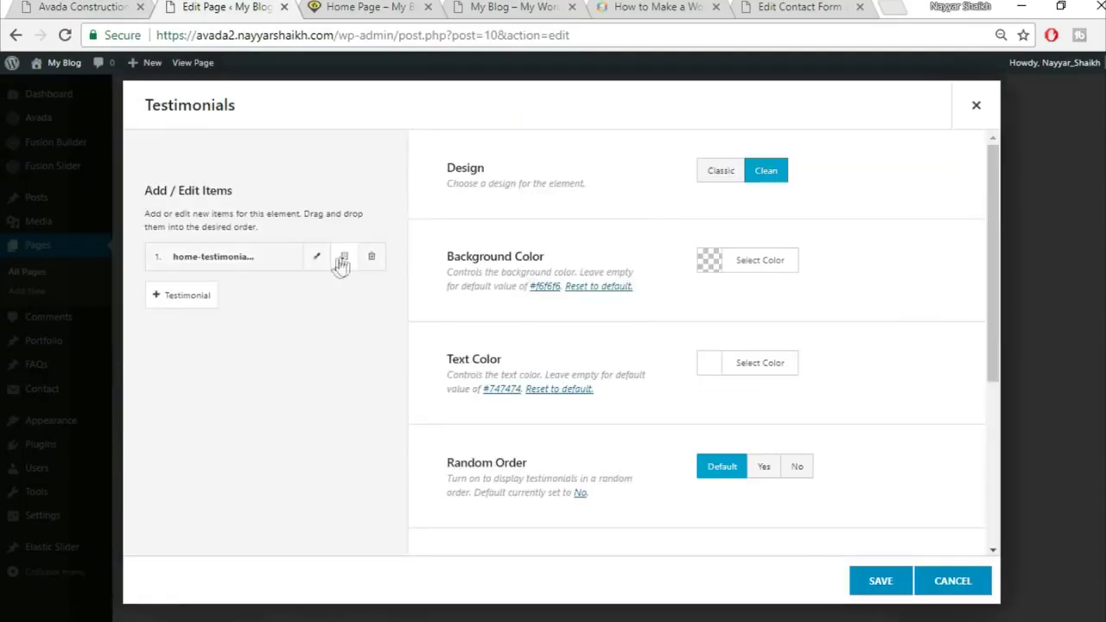
left_click(345, 258)
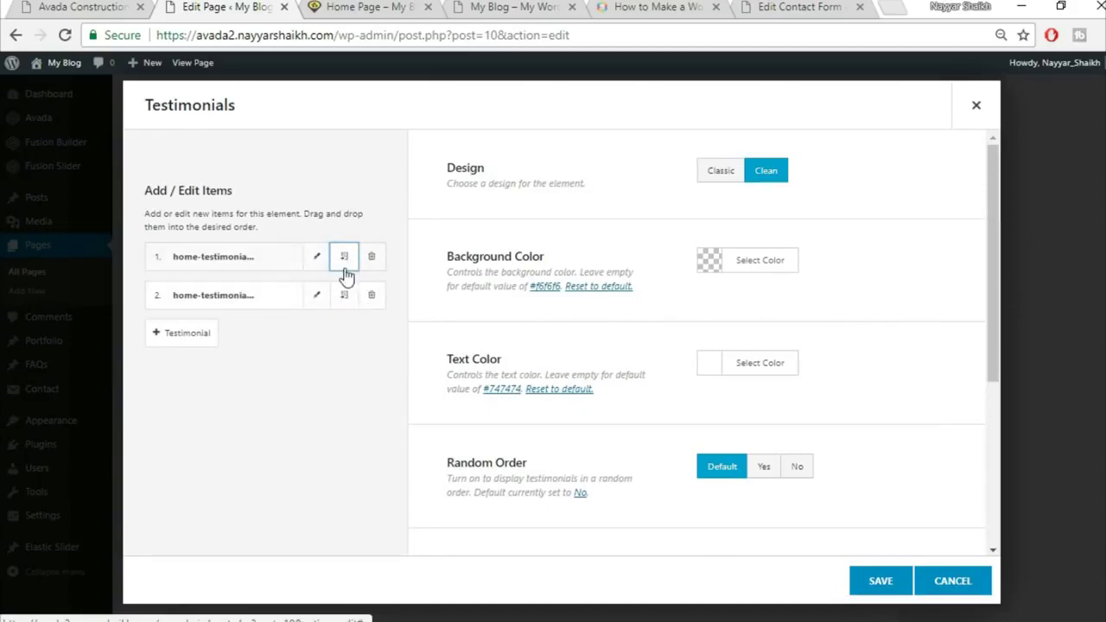
left_click(890, 583)
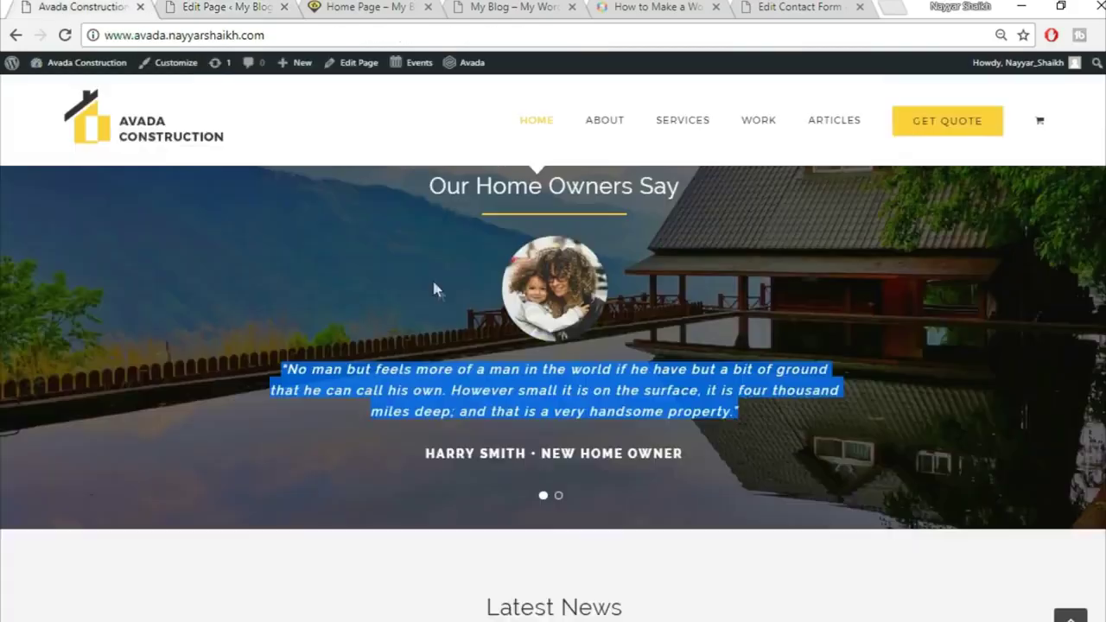
Open the Testimonials container's settings at the Background section
scroll(436, 285, "up", 1)
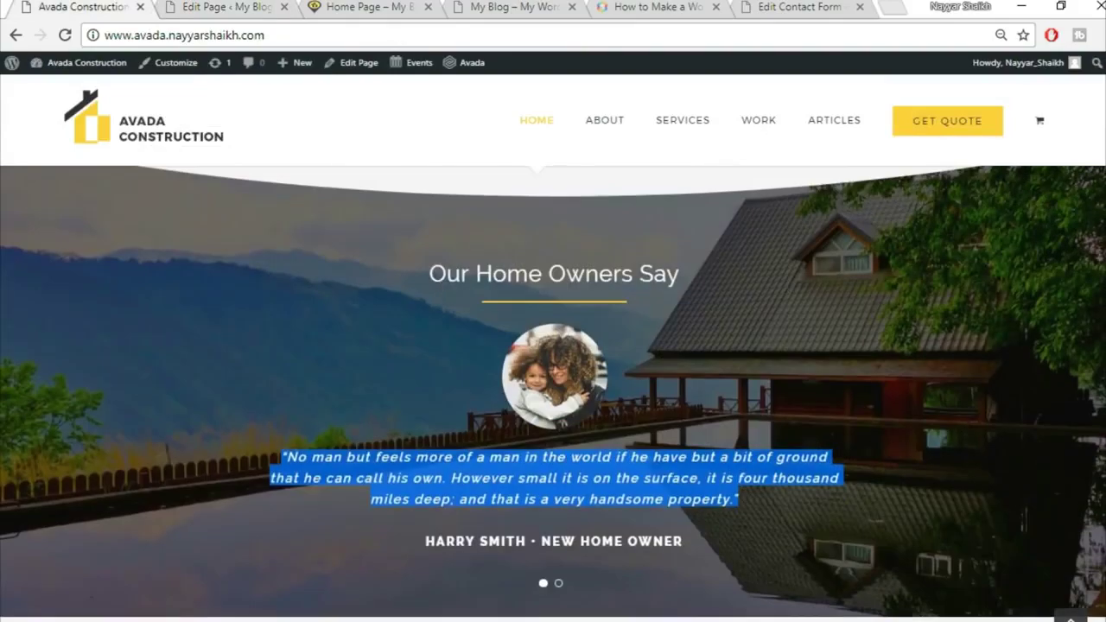
left_click(216, 7)
key("alt+space")
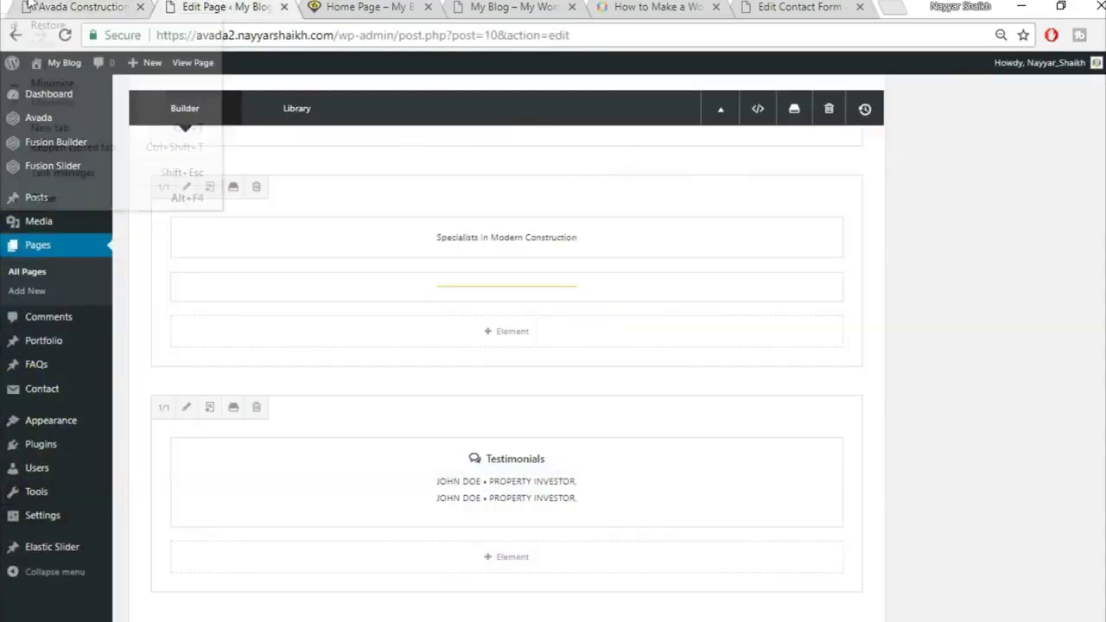
left_click(82, 7)
key("ctrl+Tab")
scroll(906, 524, "up", 3)
left_click(749, 222)
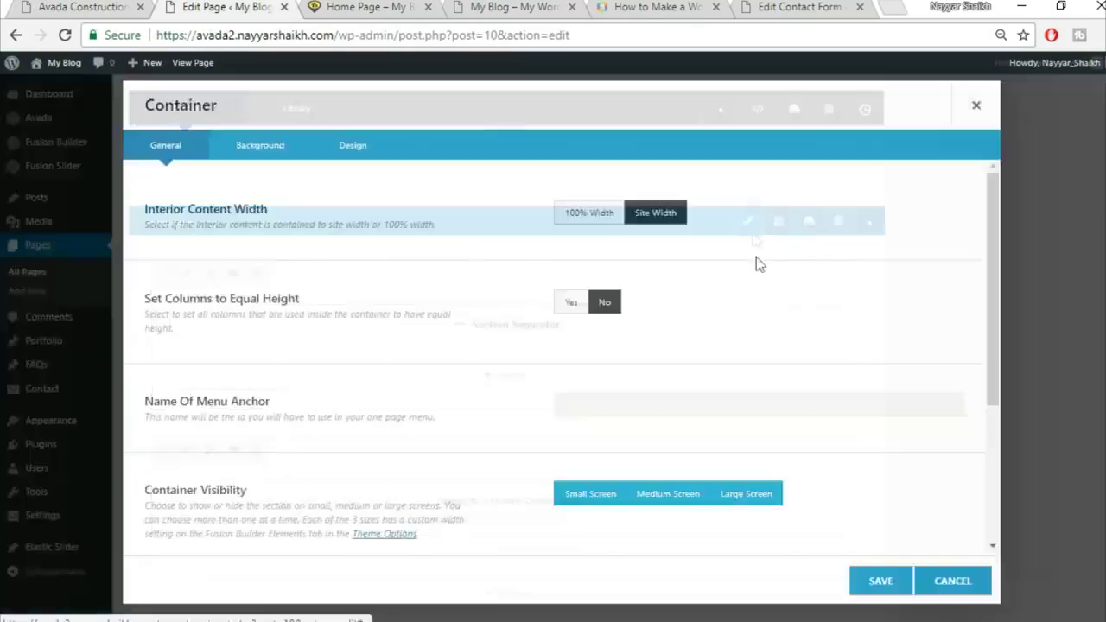
left_click(259, 145)
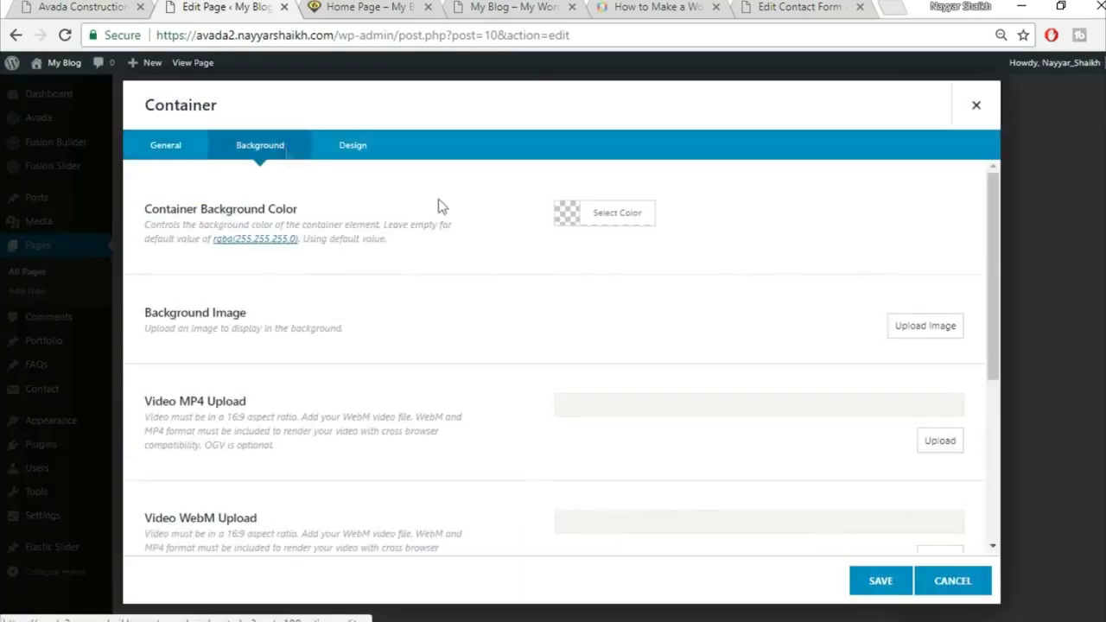
Upload home-parallax-144609983.jpg as the container's background image and save
left_click(896, 328)
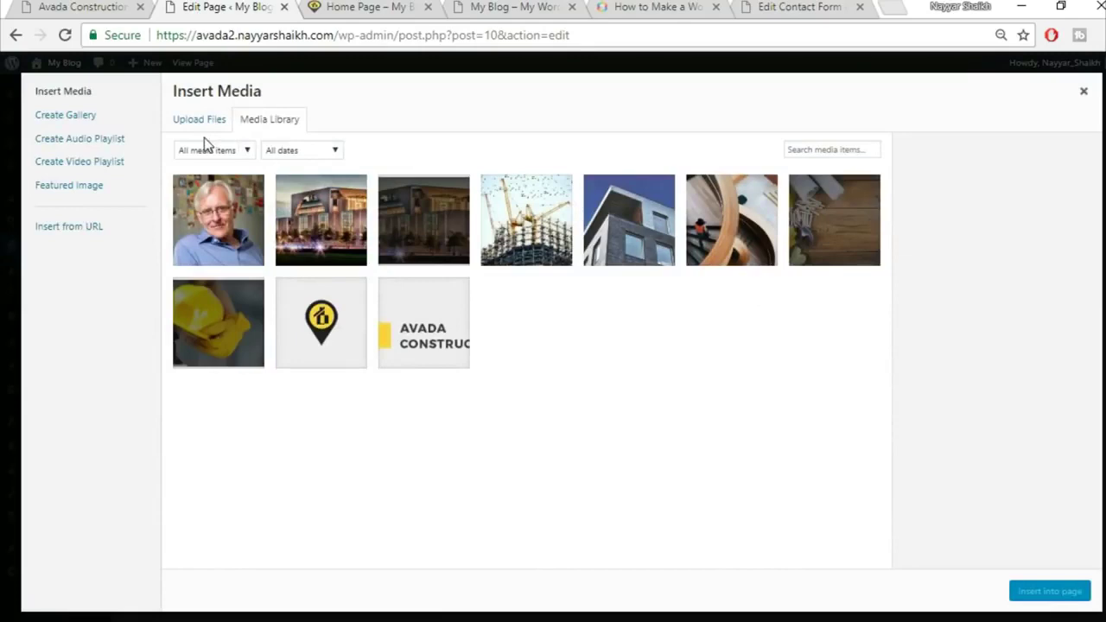
left_click(203, 125)
left_click(629, 344)
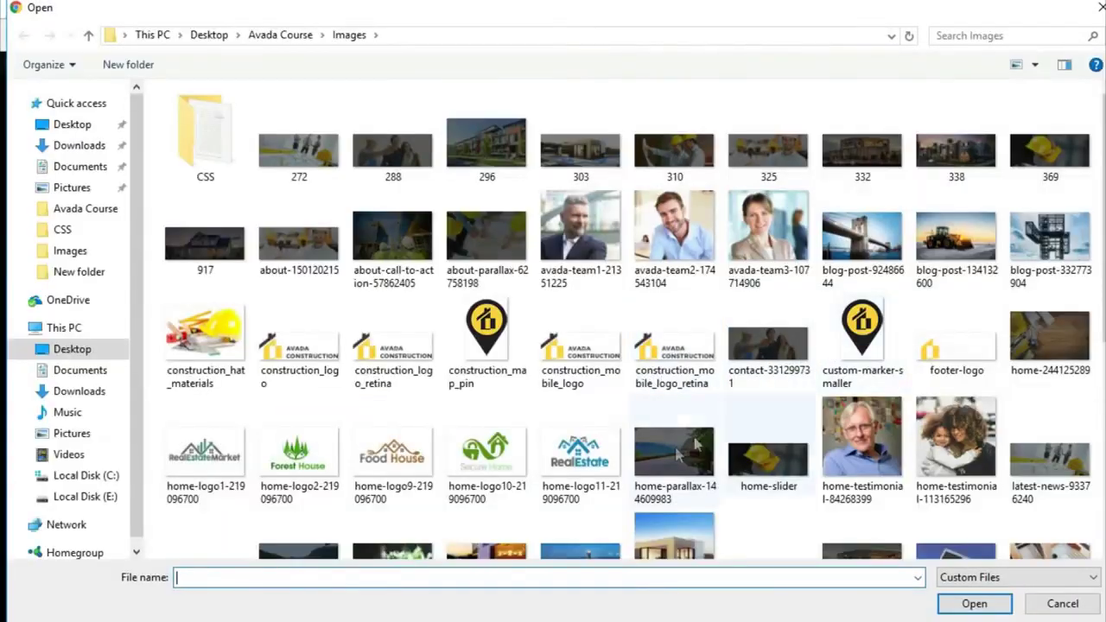
left_click(656, 458)
left_click(974, 600)
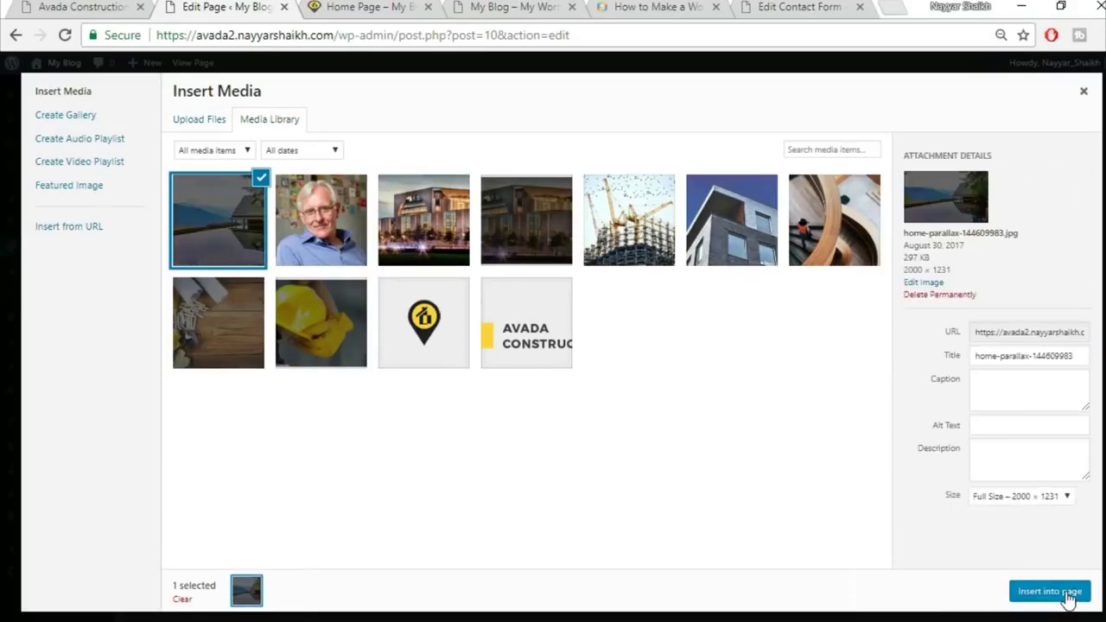
left_click(1067, 592)
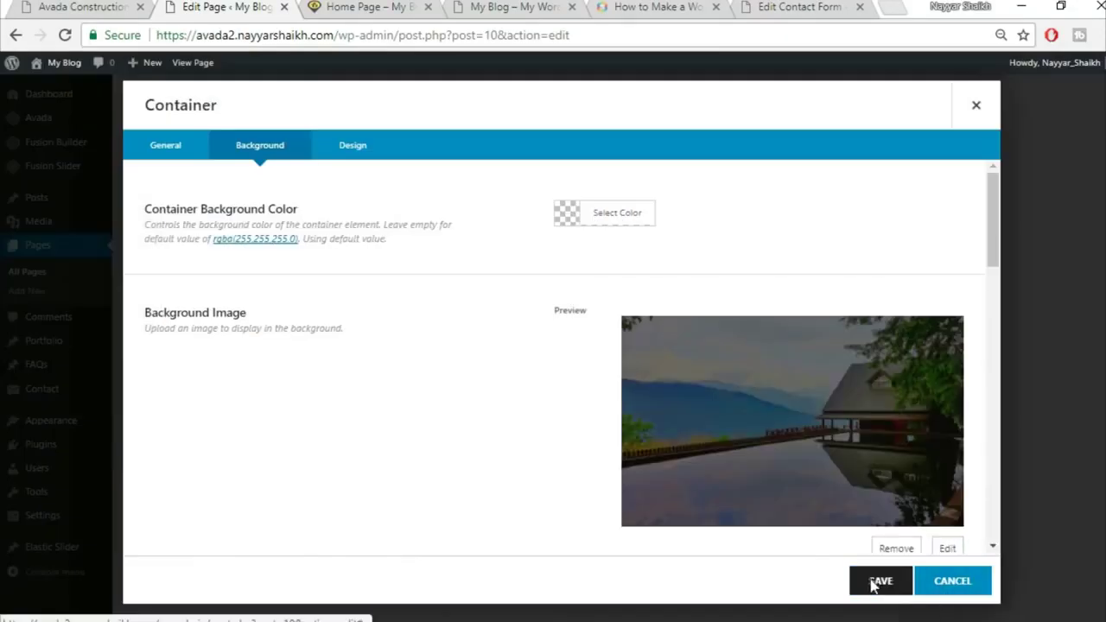
left_click(871, 582)
scroll(870, 579, "up", 10)
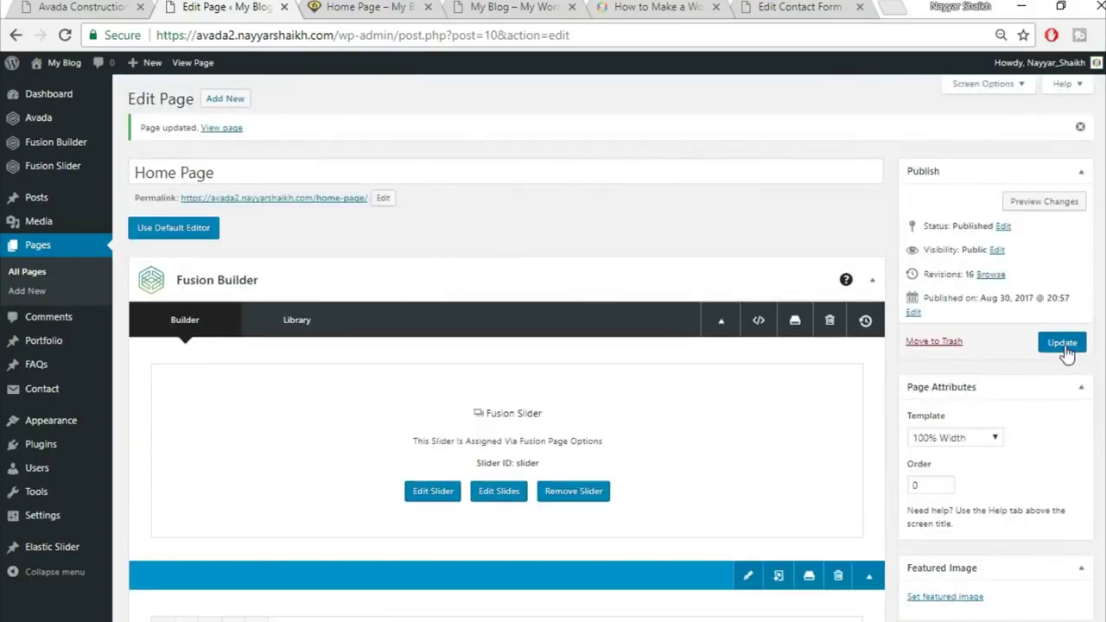
Update the home page and reload the live home page to check the testimonials
left_click(1062, 343)
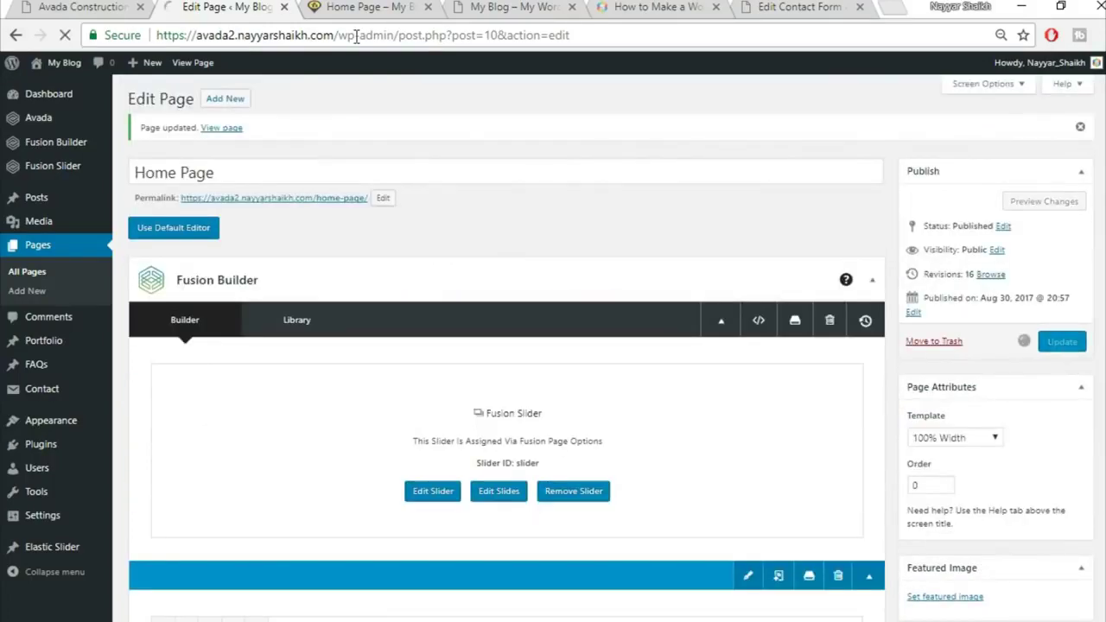
left_click(358, 7)
left_click(376, 36)
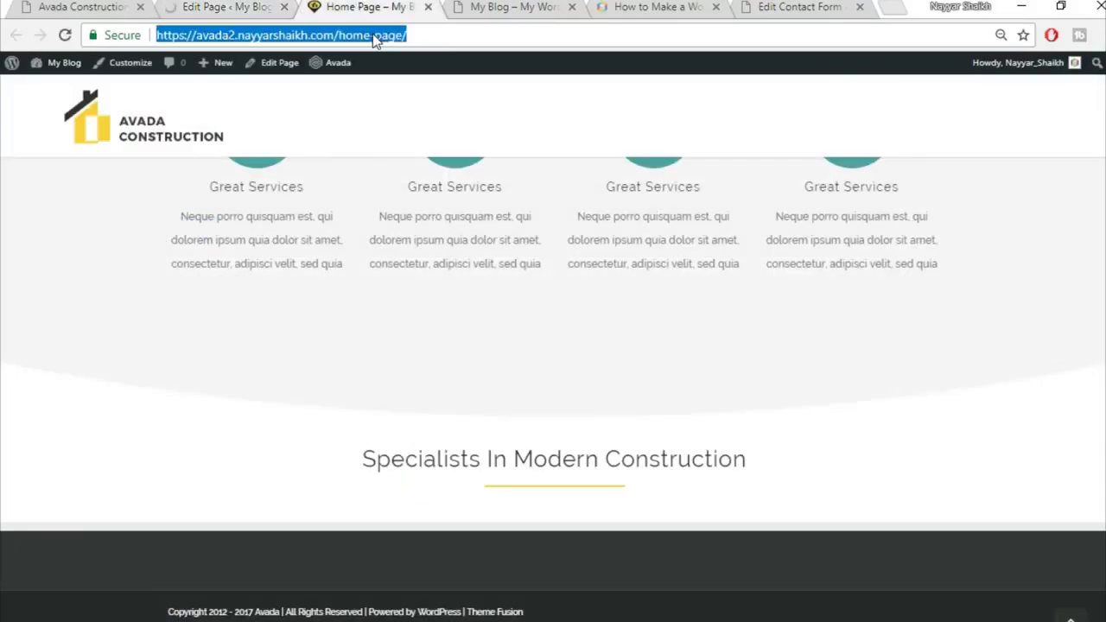
key("Return")
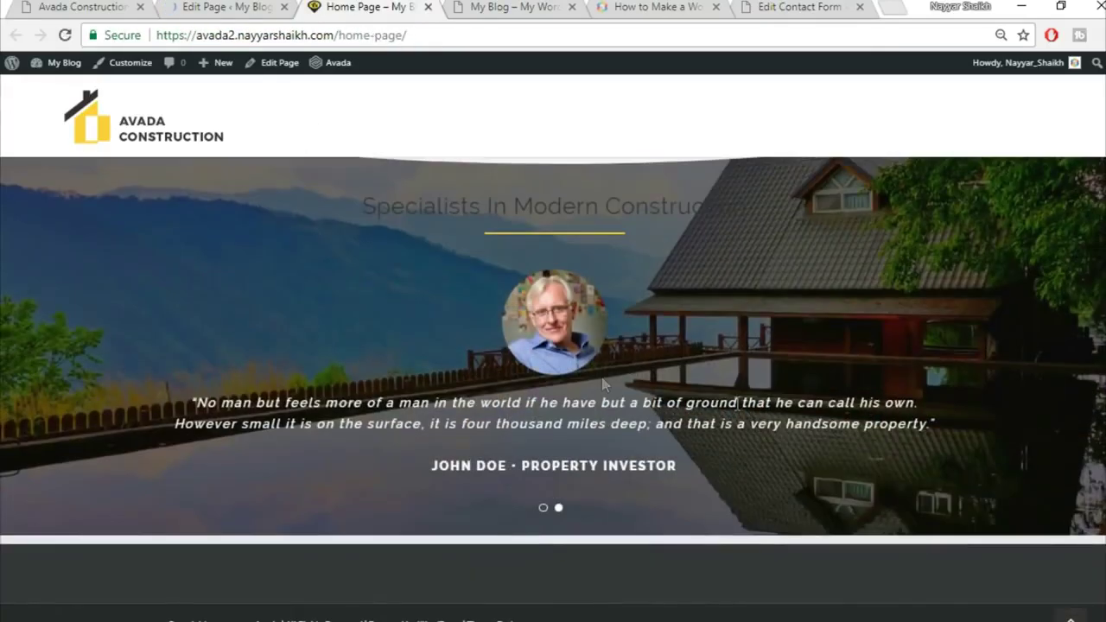
scroll(729, 358, "up", 2)
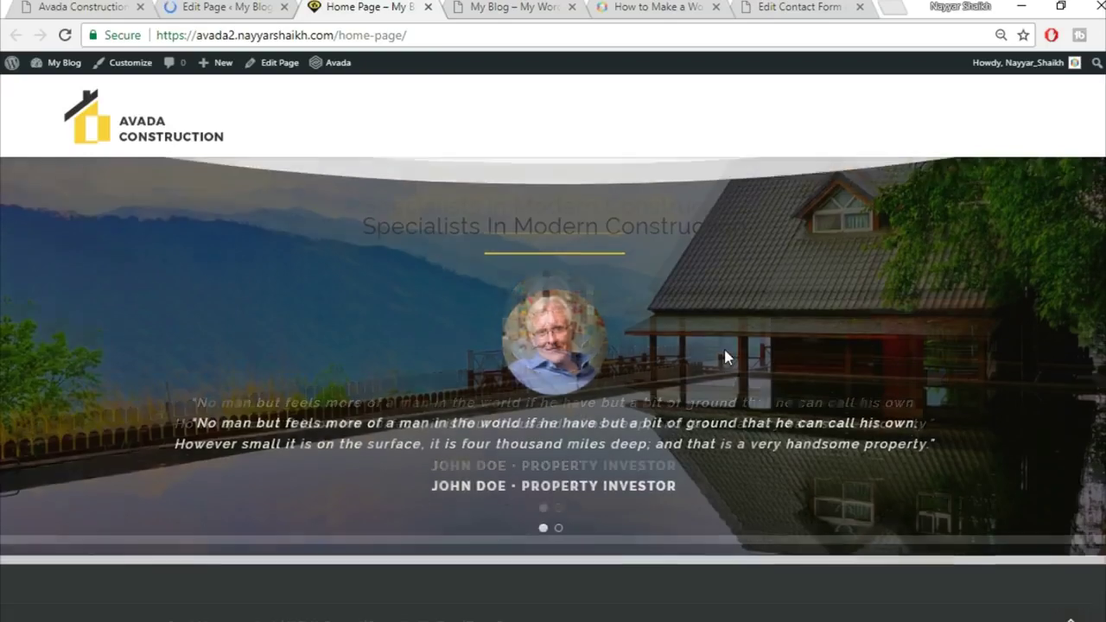
scroll(815, 359, "down", 2)
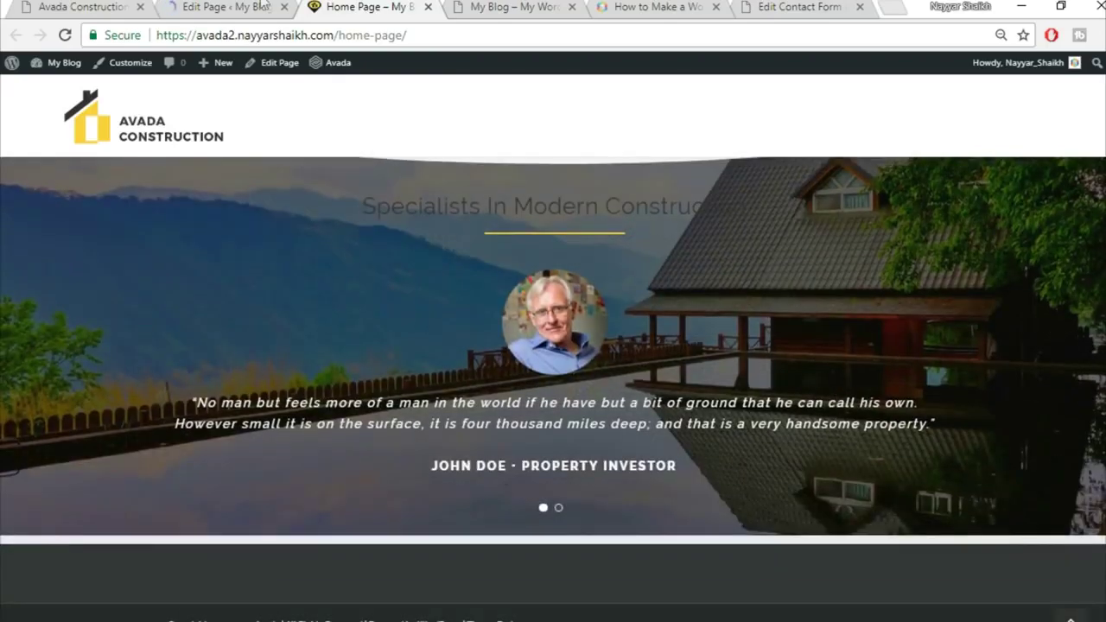
Browse the Avada Construction demo site down to its Trusted Partners logos, then return to the editor
key("alt+space")
key("ctrl+1")
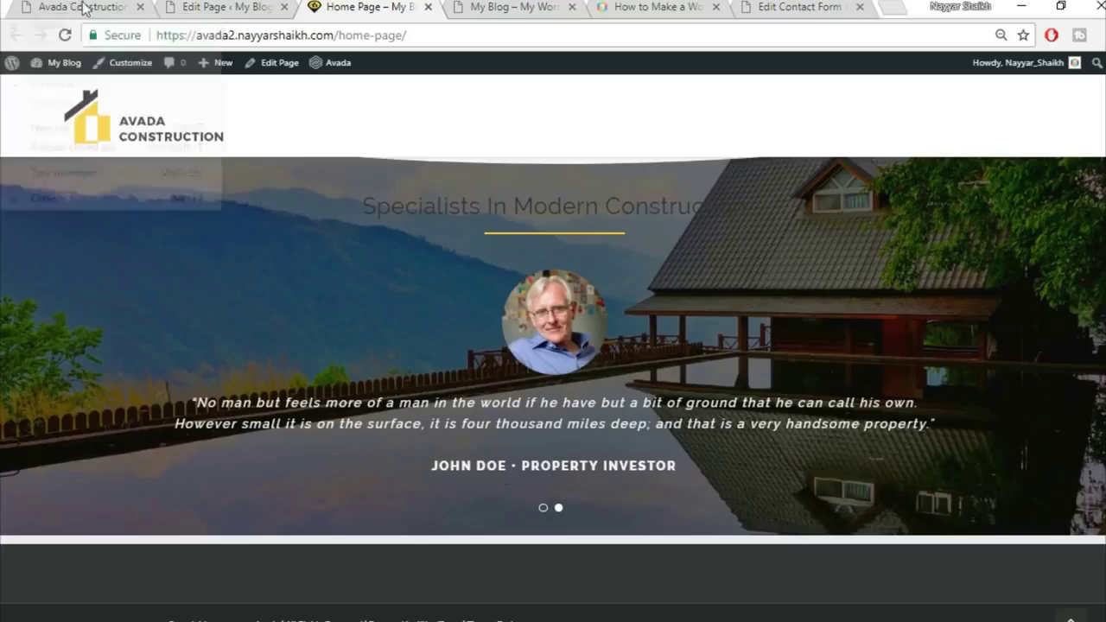
scroll(706, 386, "down", 7)
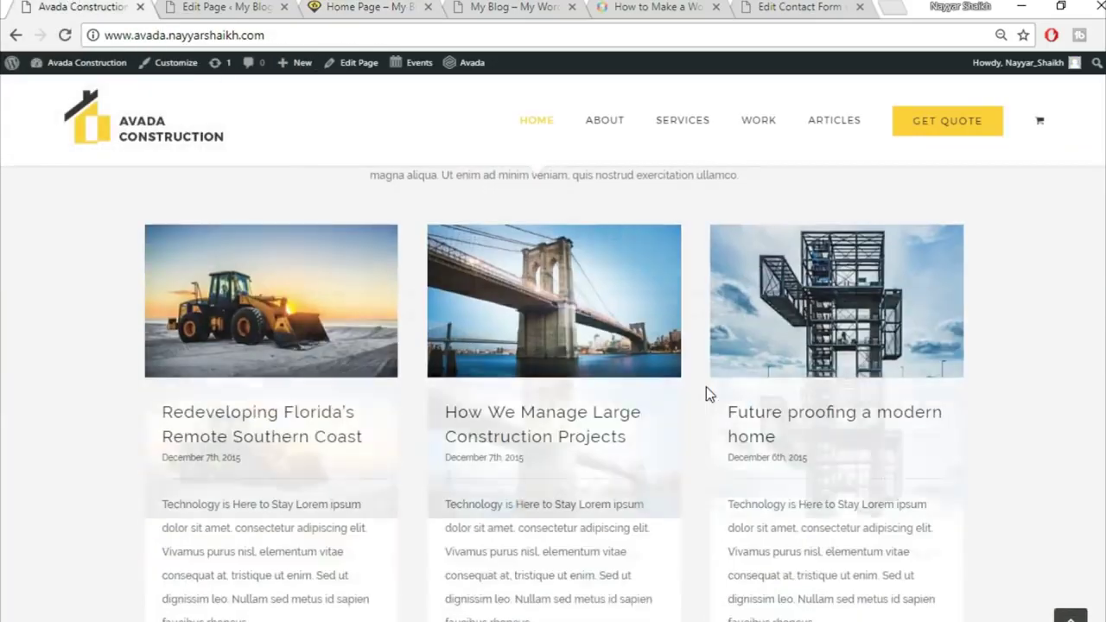
scroll(701, 397, "up", 2)
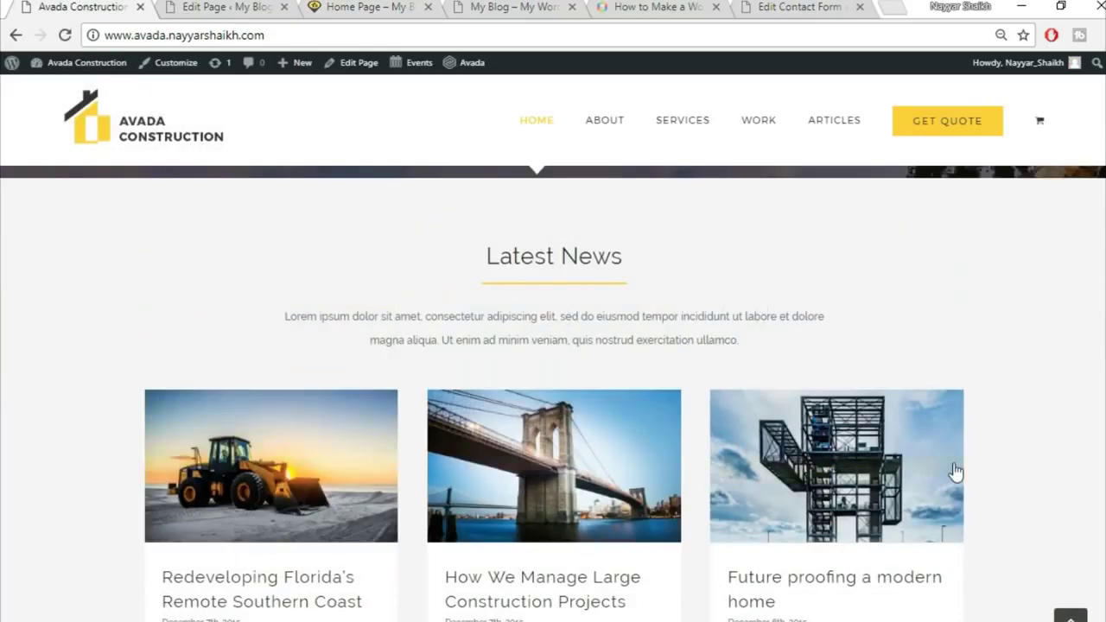
mouse_move(941, 476)
scroll(942, 477, "down", 1)
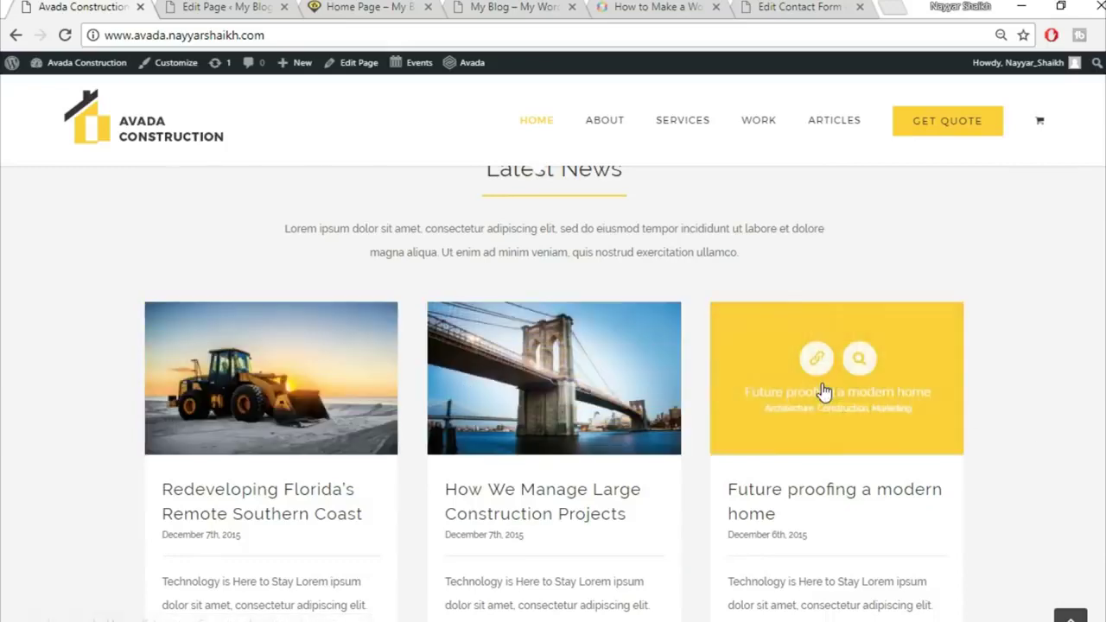
scroll(662, 296, "up", 1)
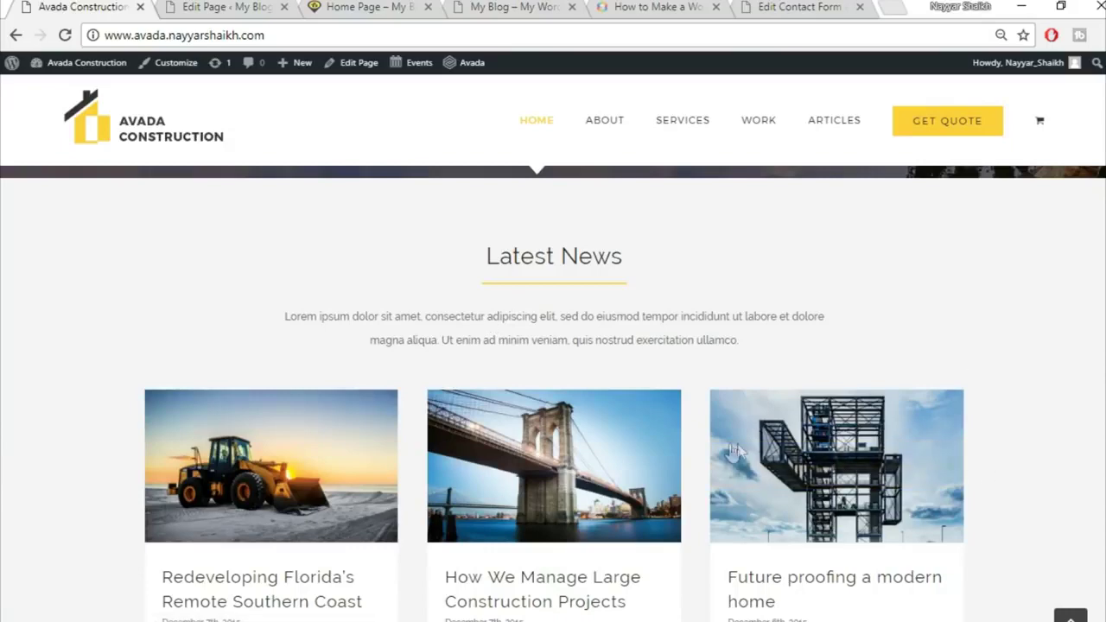
scroll(1098, 451, "down", 8)
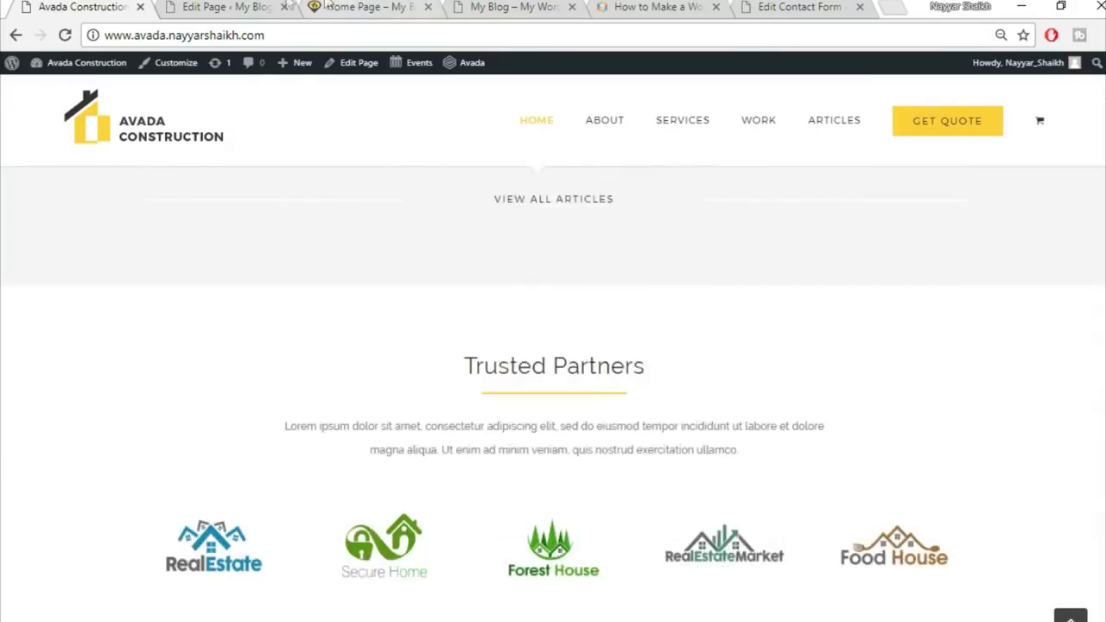
left_click(255, 7)
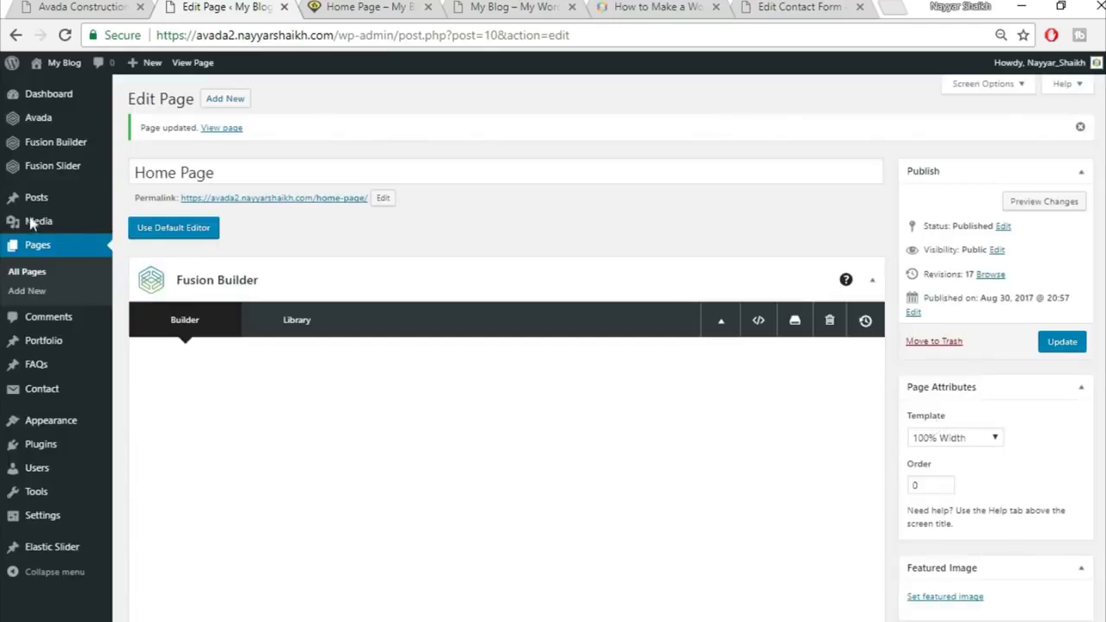
Open Posts > Add New in a separate browser tab
mouse_move(34, 199)
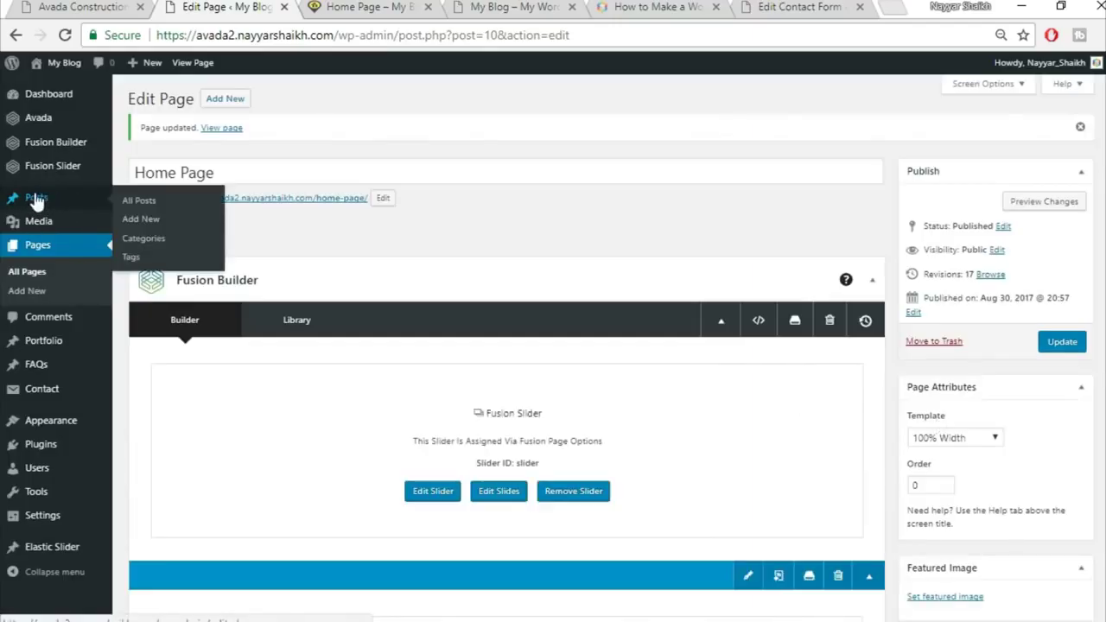
right_click(140, 223)
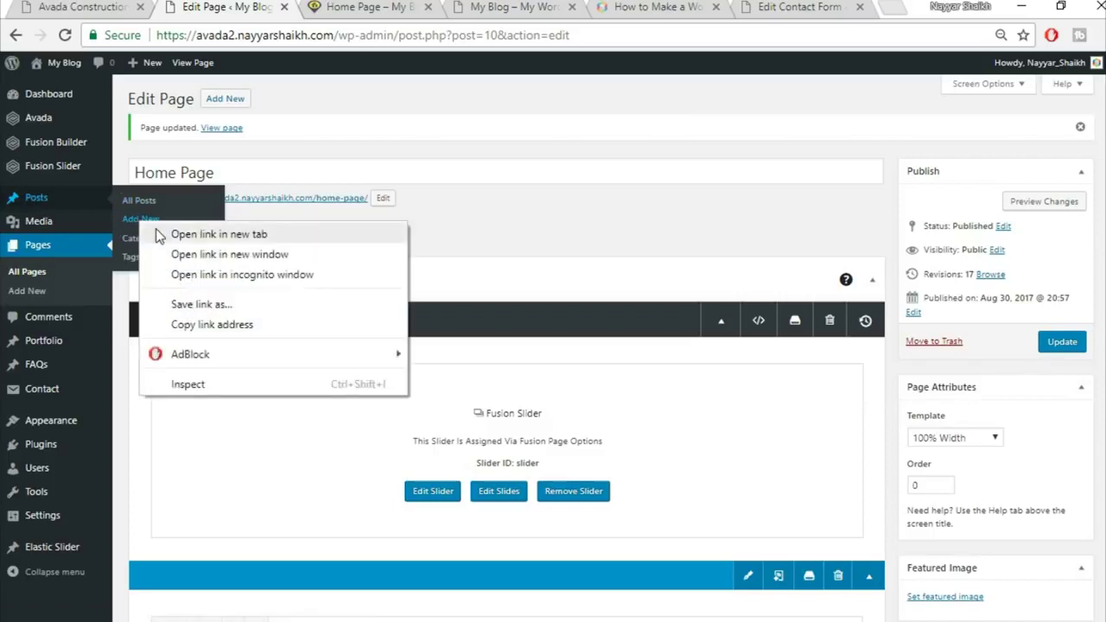
left_click(160, 236)
left_click(318, 6)
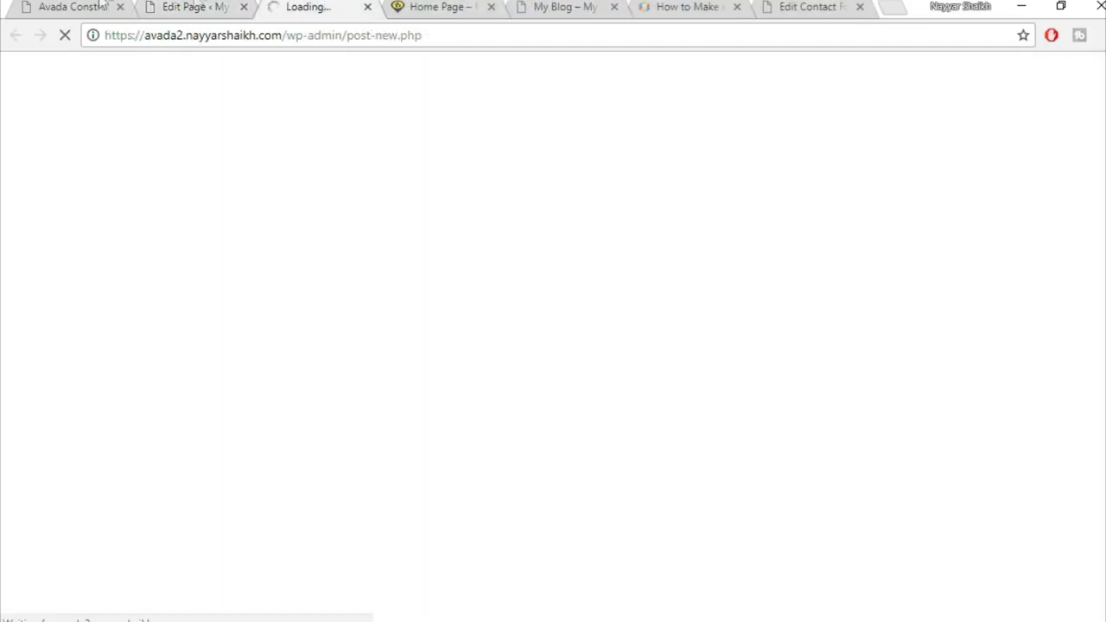
Open the demo's 'Redeveloping Florida's Remote Southern Coast' article and select its title
left_click(61, 6)
scroll(462, 311, "up", 5)
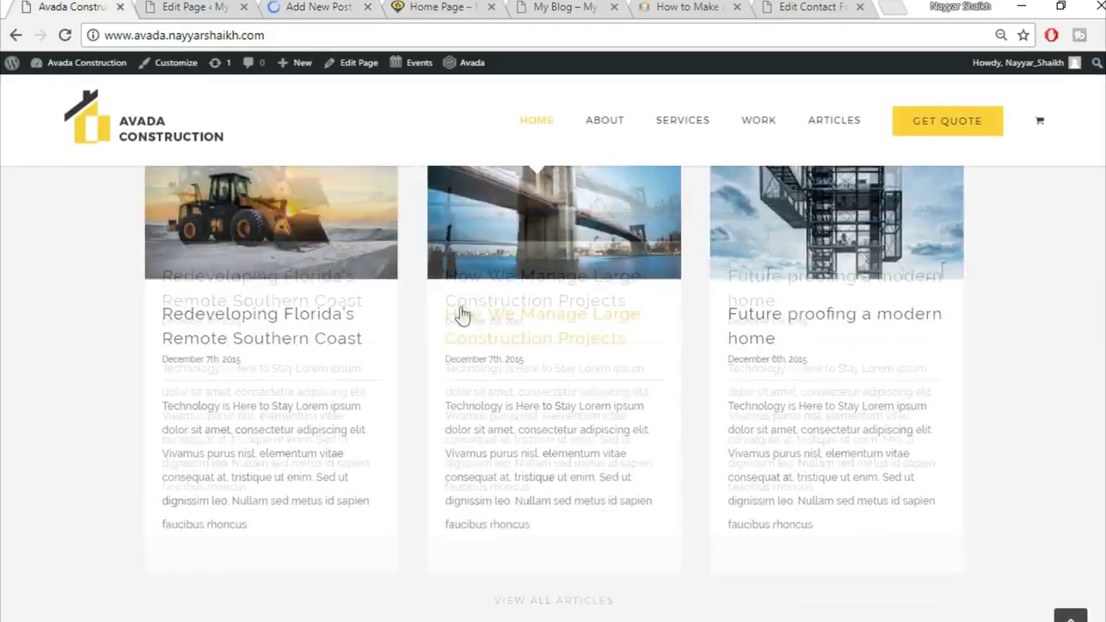
left_click(292, 231)
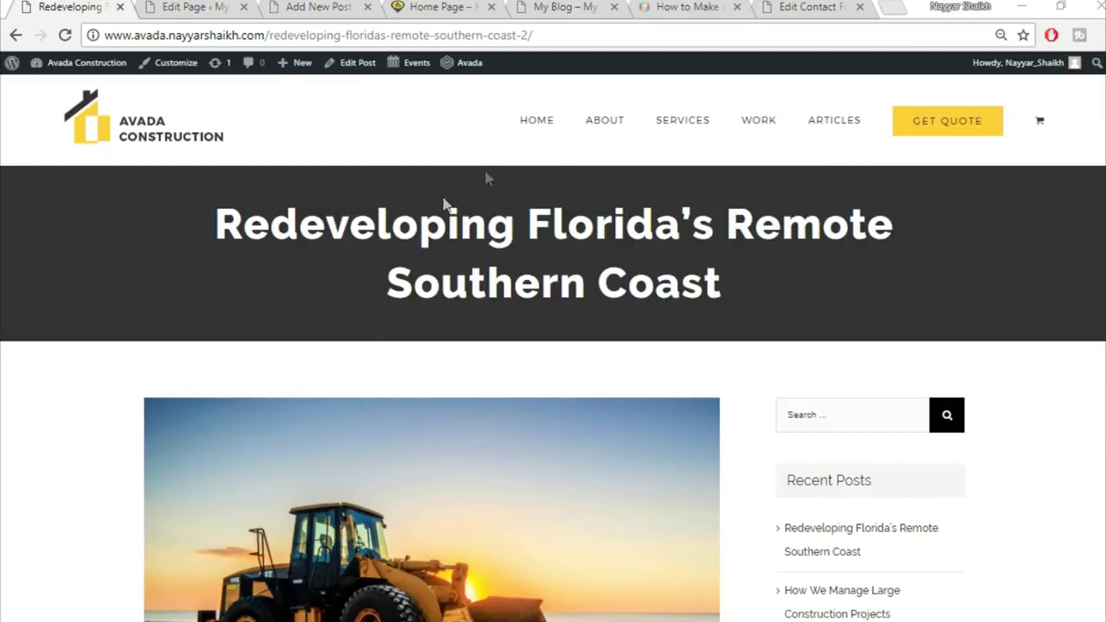
left_click_drag(212, 204, 768, 285)
left_click(769, 285)
left_click_drag(201, 231, 868, 266)
left_click(868, 265)
left_click_drag(210, 218, 711, 287)
Reselect the full article title for copying after checking the new post editor
scroll(434, 568, "down", 7)
scroll(434, 568, "up", 6)
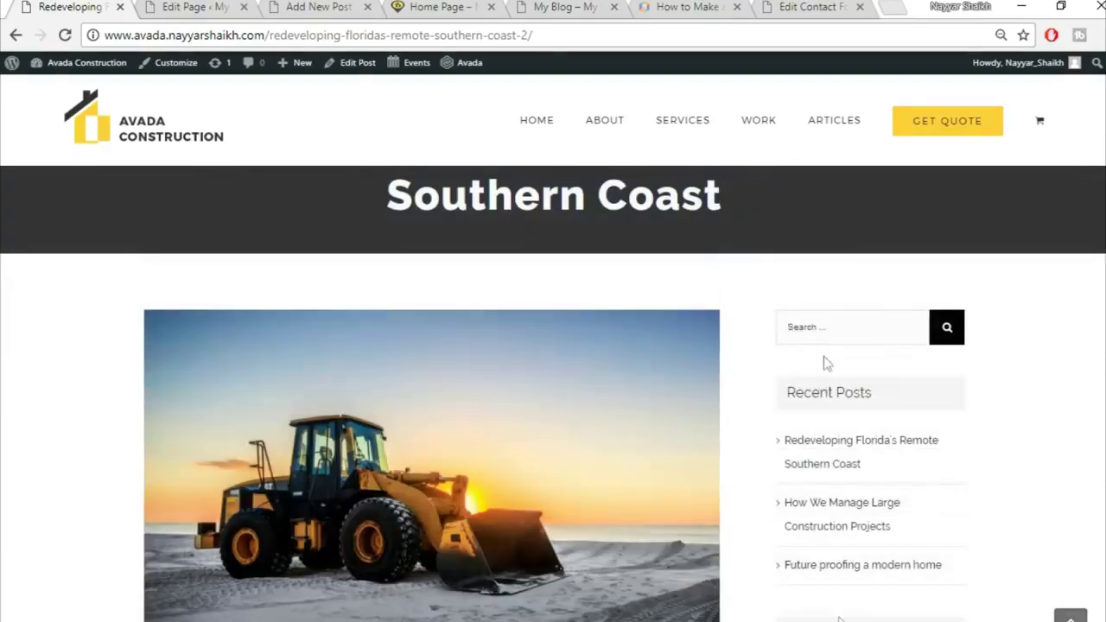
scroll(908, 457, "down", 8)
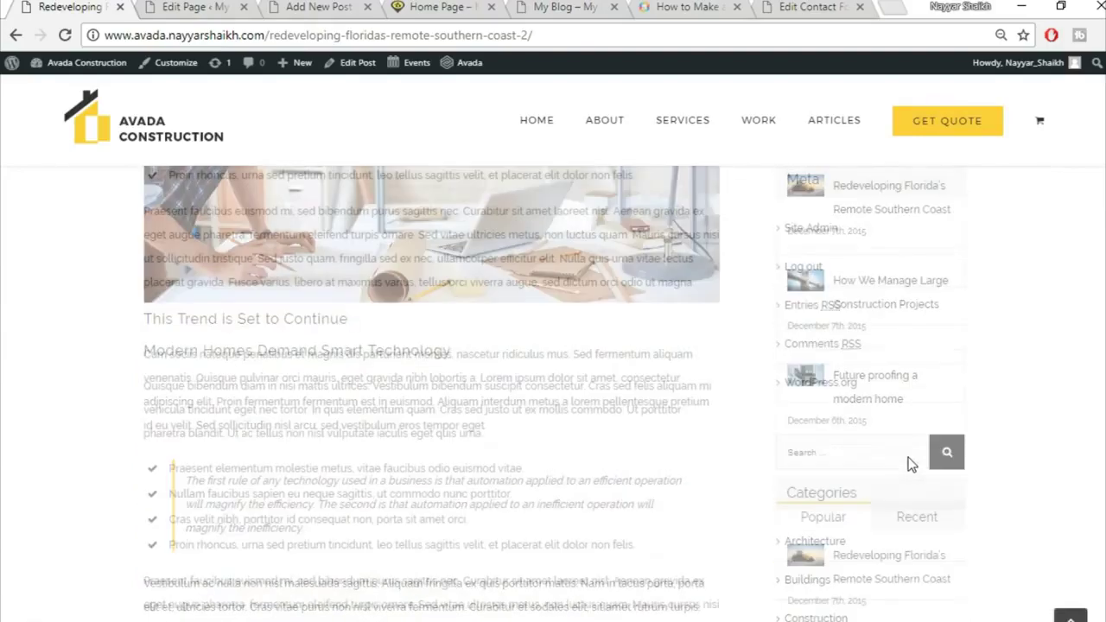
scroll(908, 457, "up", 4)
left_click(171, 6)
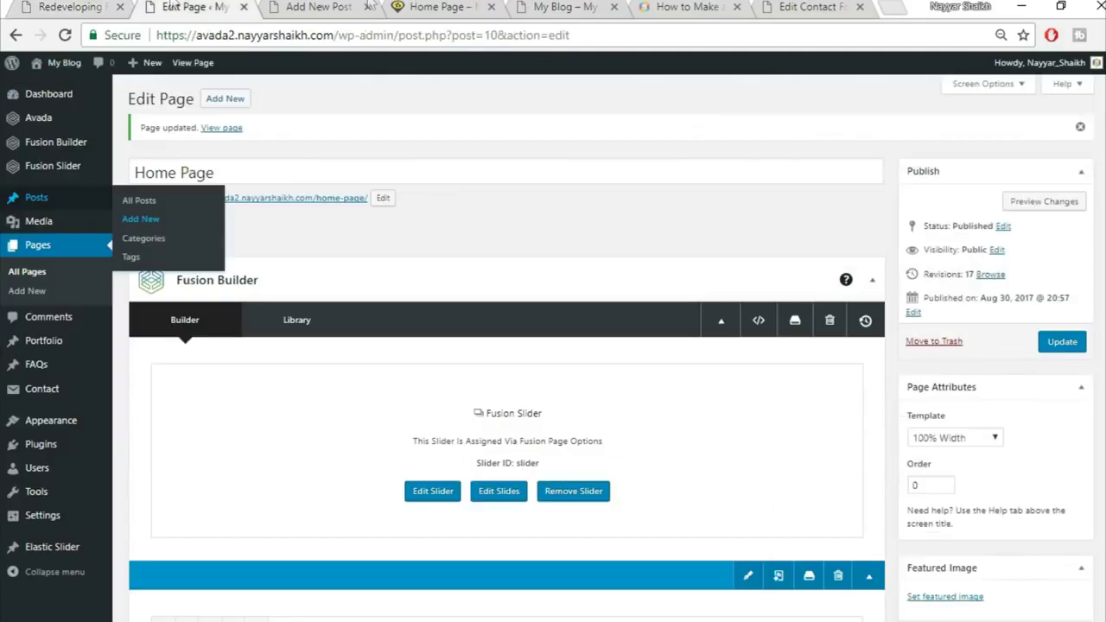
left_click(319, 6)
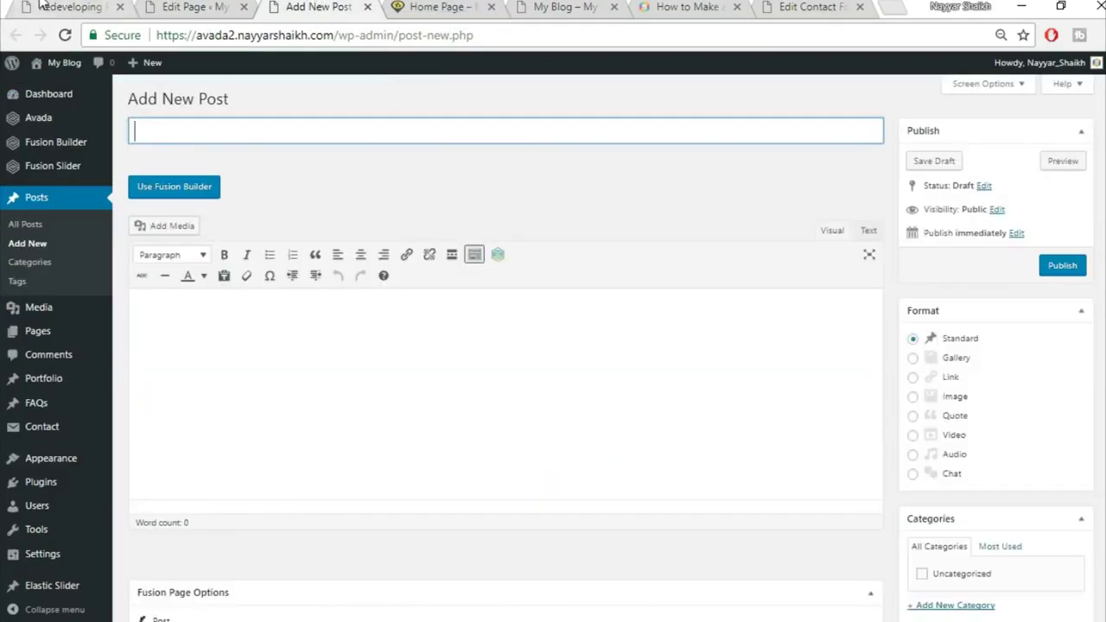
left_click(41, 4)
scroll(423, 419, "up", 6)
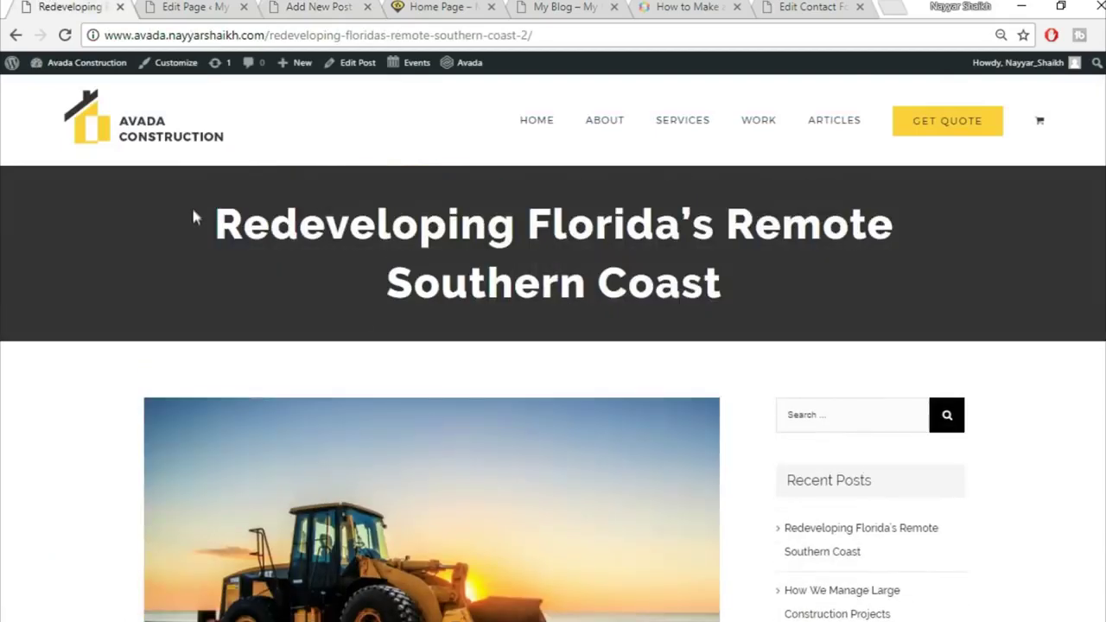
left_click_drag(197, 219, 781, 286)
key("ctrl+c")
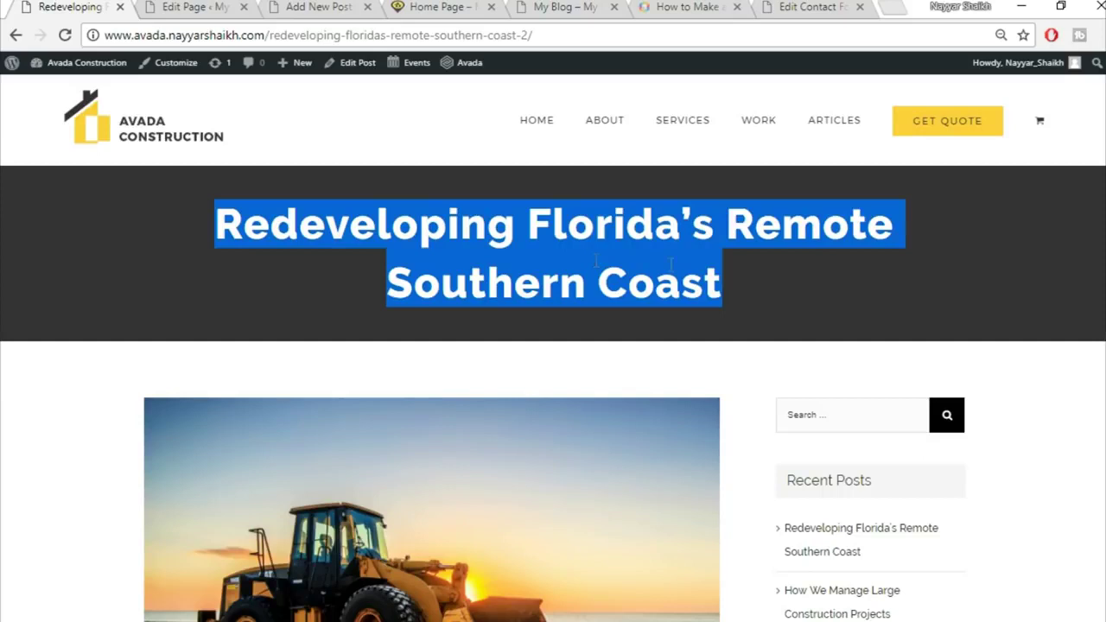
Paste 'Redeveloping Florida's Remote Southern Coast' as the new post's title
left_click_drag(311, 5, 216, 6)
left_click(281, 134)
key("ctrl+v")
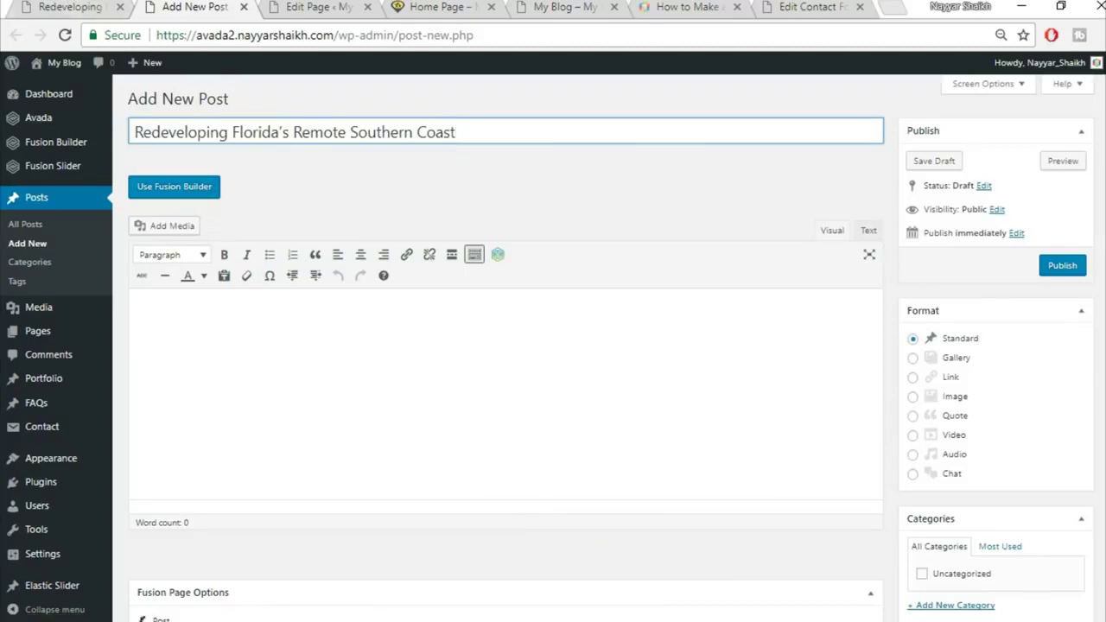
scroll(958, 328, "down", 1)
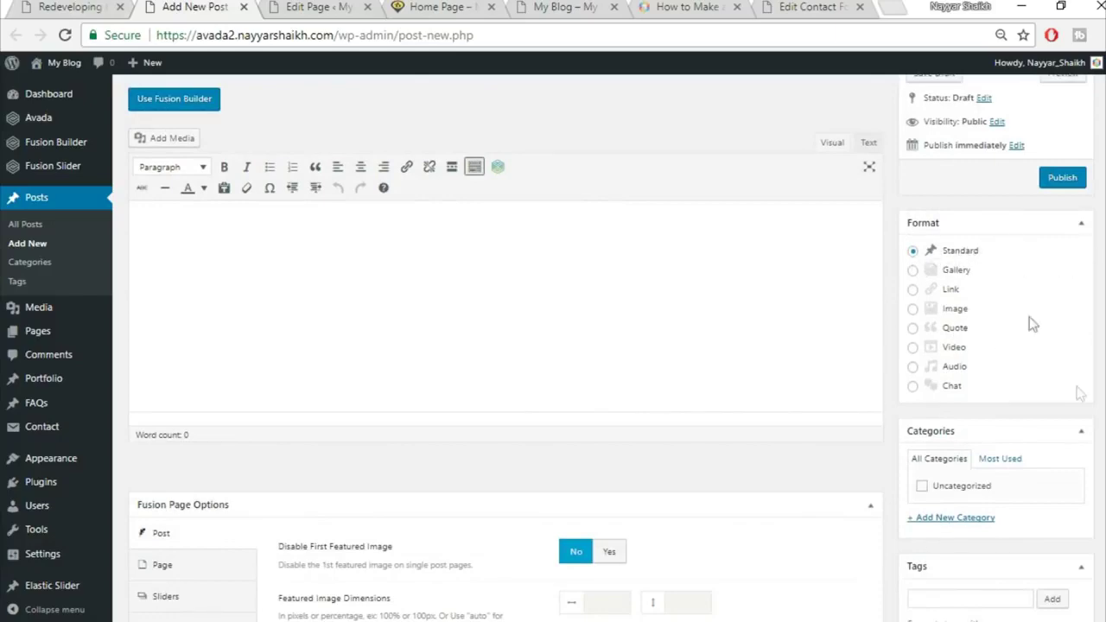
scroll(1037, 346, "down", 2)
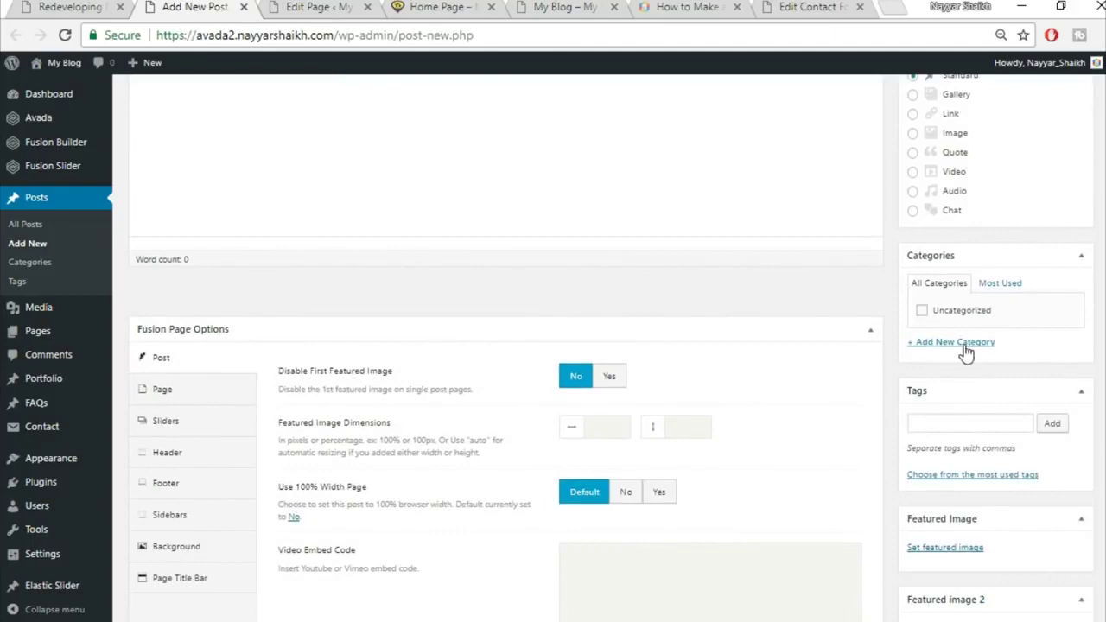
Create a new Commercial category and assign it to the post
left_click(965, 342)
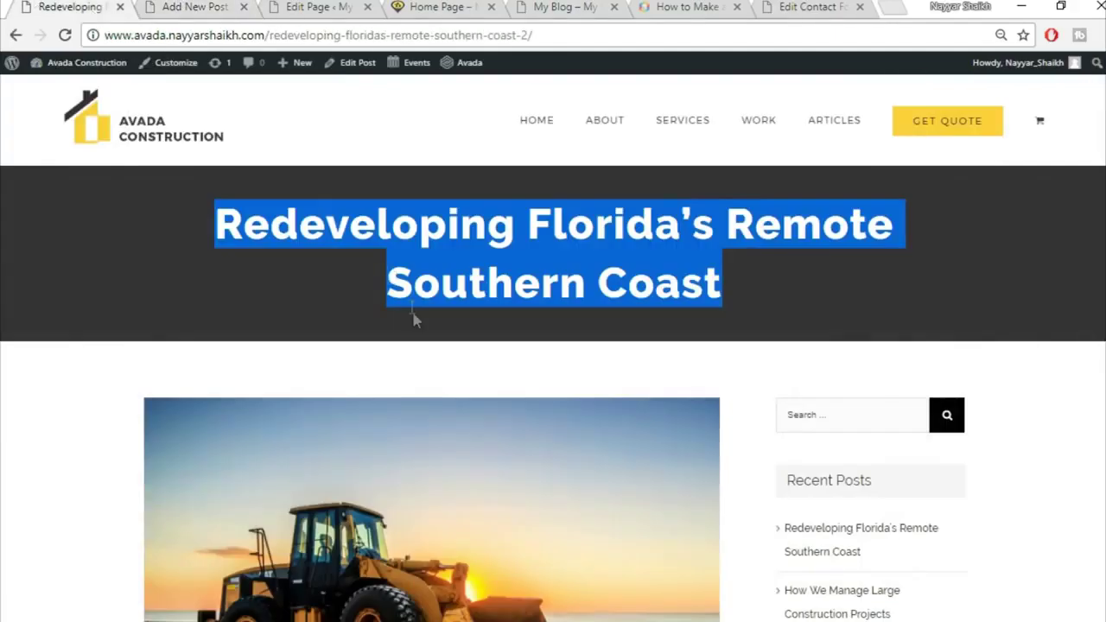
left_click(408, 311)
scroll(426, 340, "down", 4)
scroll(424, 348, "down", 5)
scroll(442, 417, "up", 10)
left_click(213, 6)
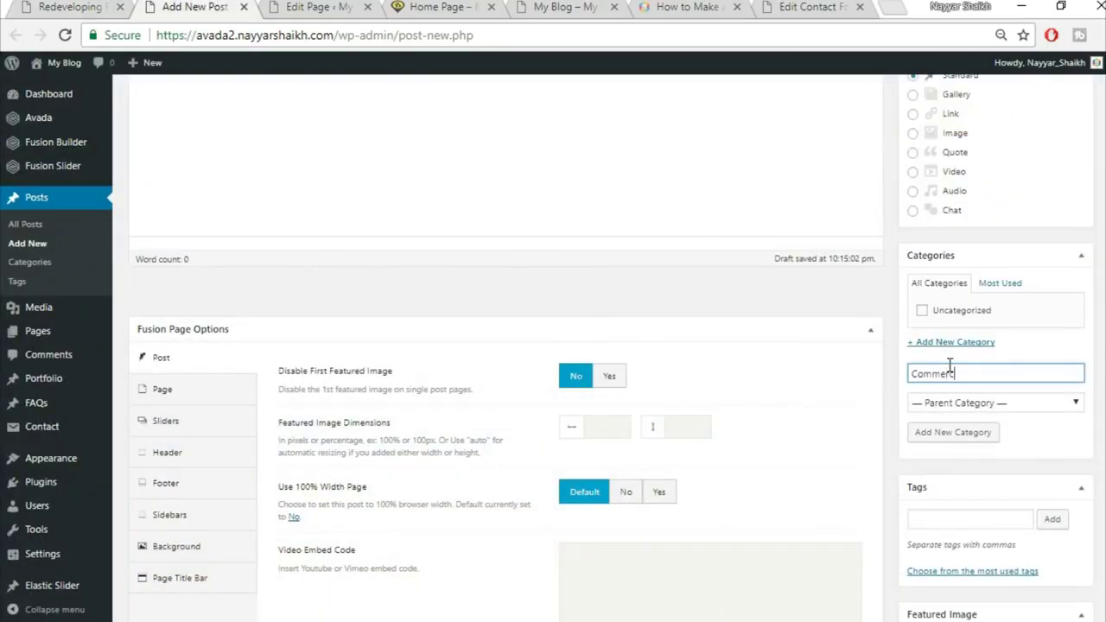
left_click(985, 432)
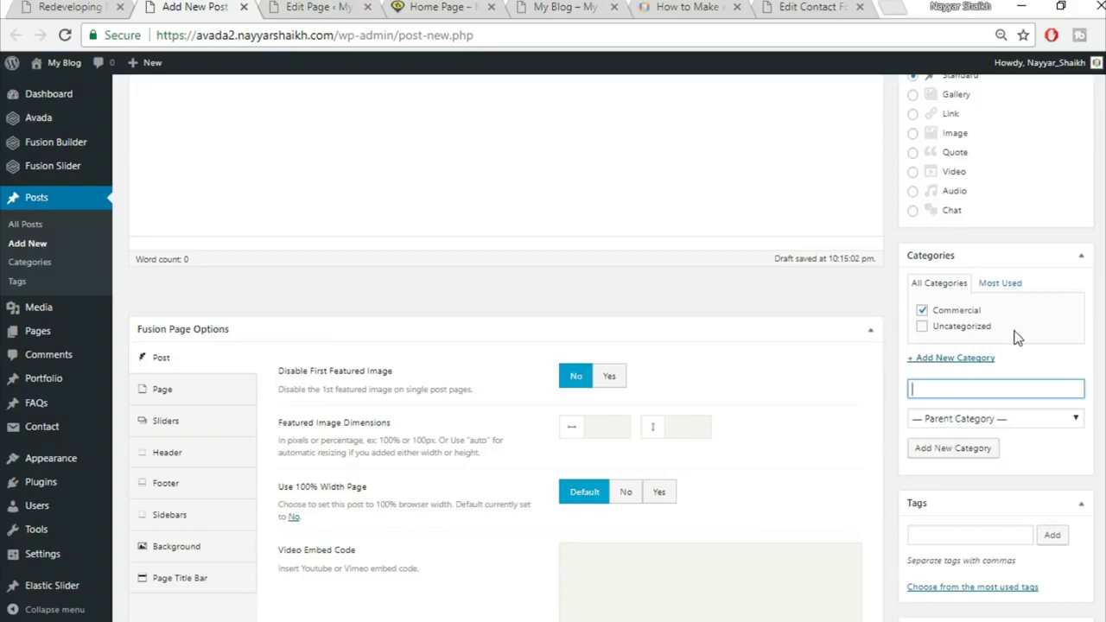
scroll(1096, 357, "up", 1)
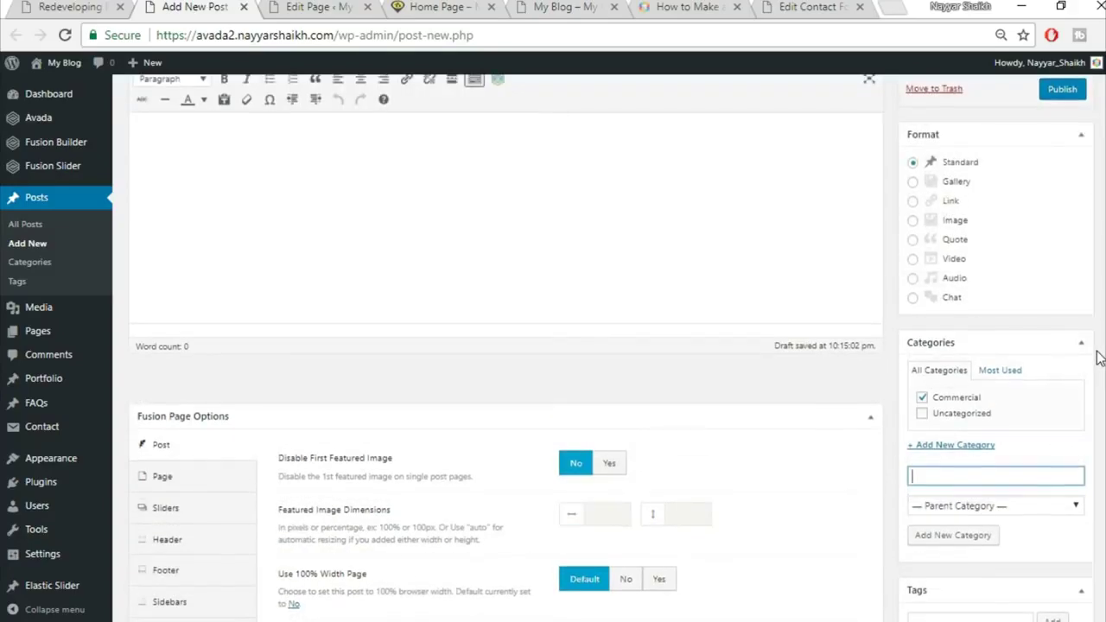
scroll(1097, 358, "down", 2)
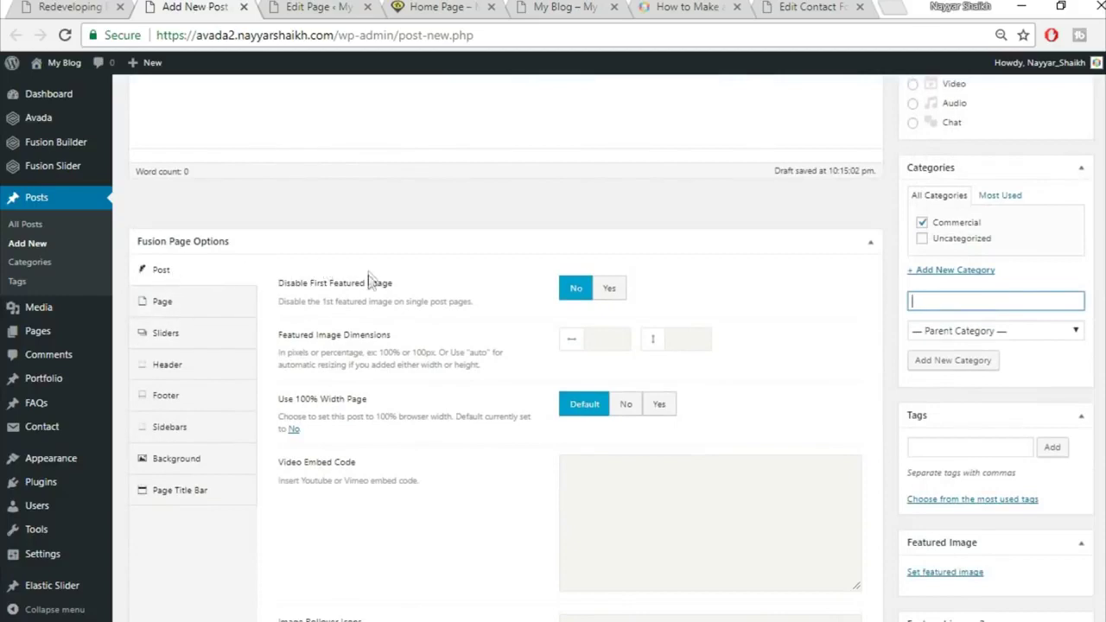
Set Disable First Featured Image in the page options, comparing with the published post
left_click(619, 292)
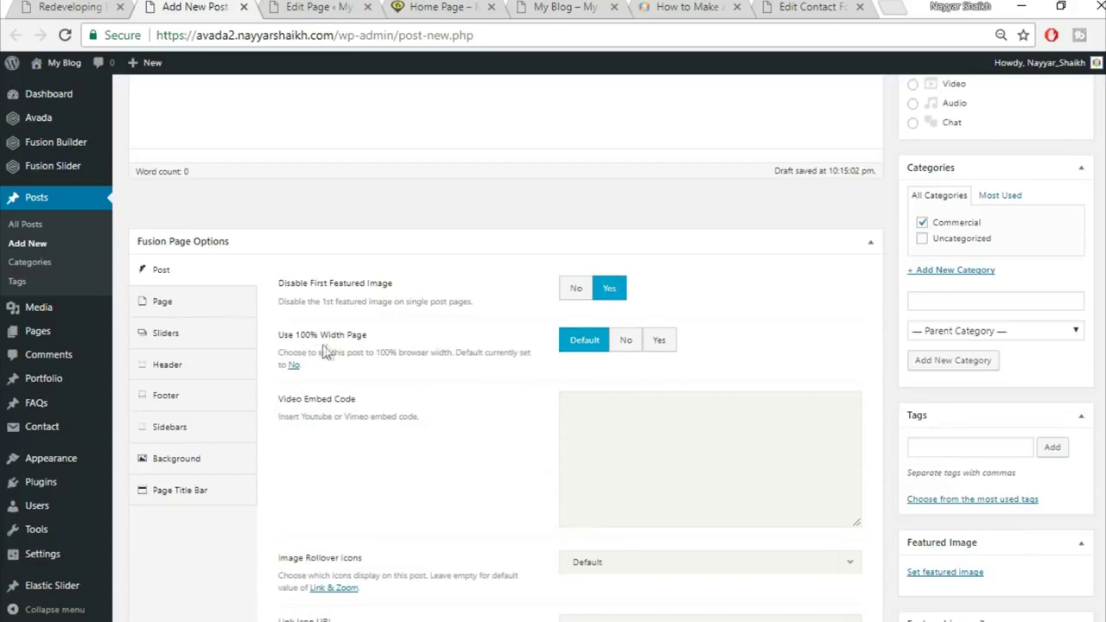
left_click(73, 7)
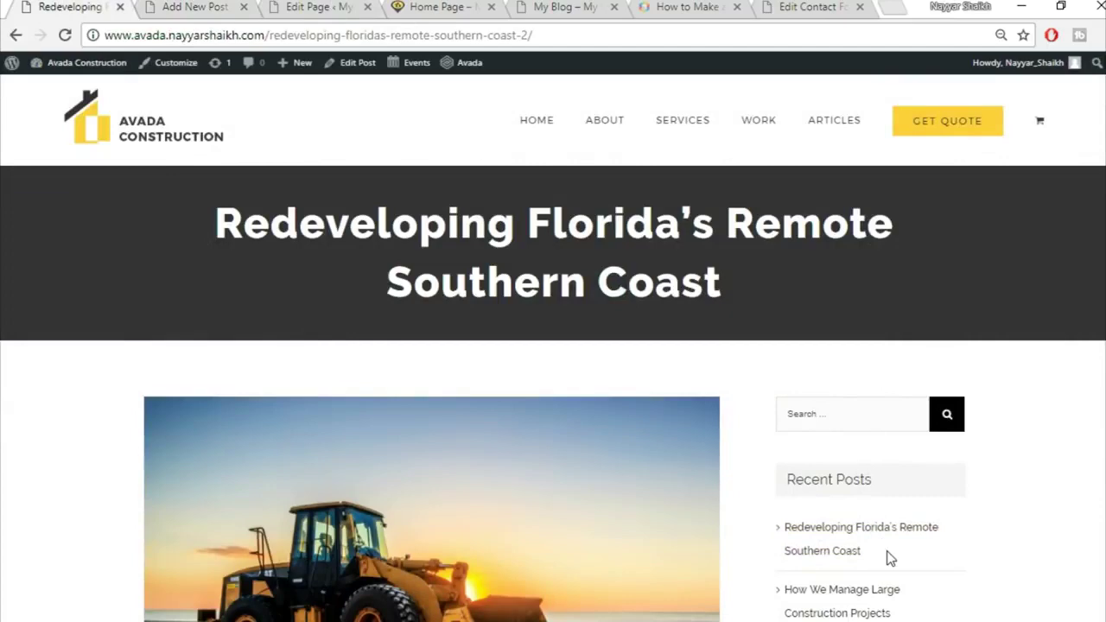
scroll(890, 558, "down", 5)
scroll(856, 593, "up", 3)
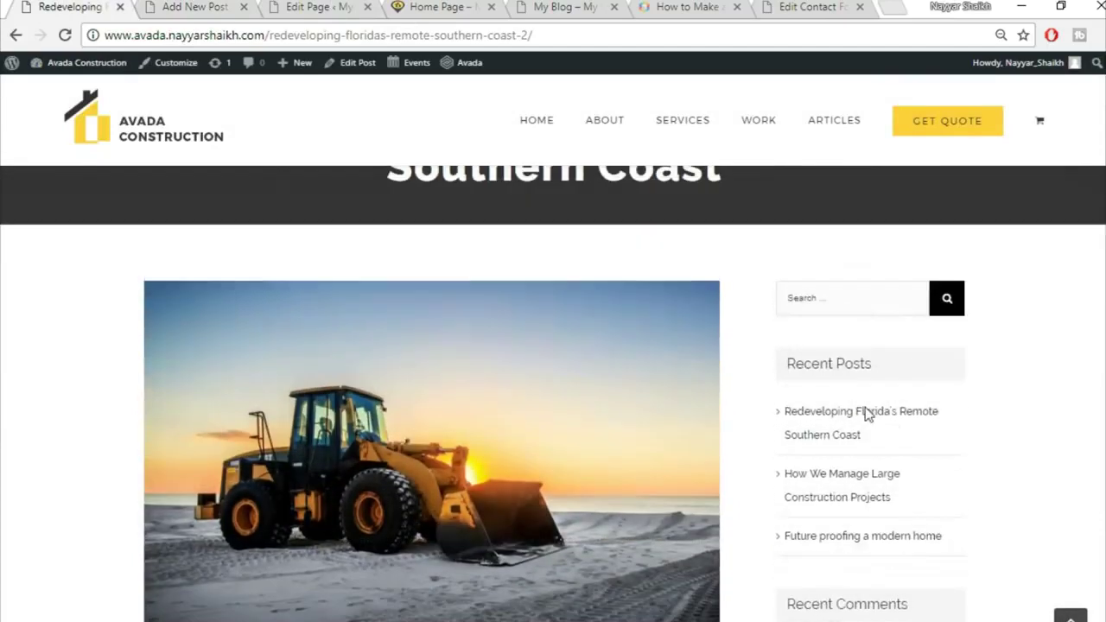
left_click(195, 7)
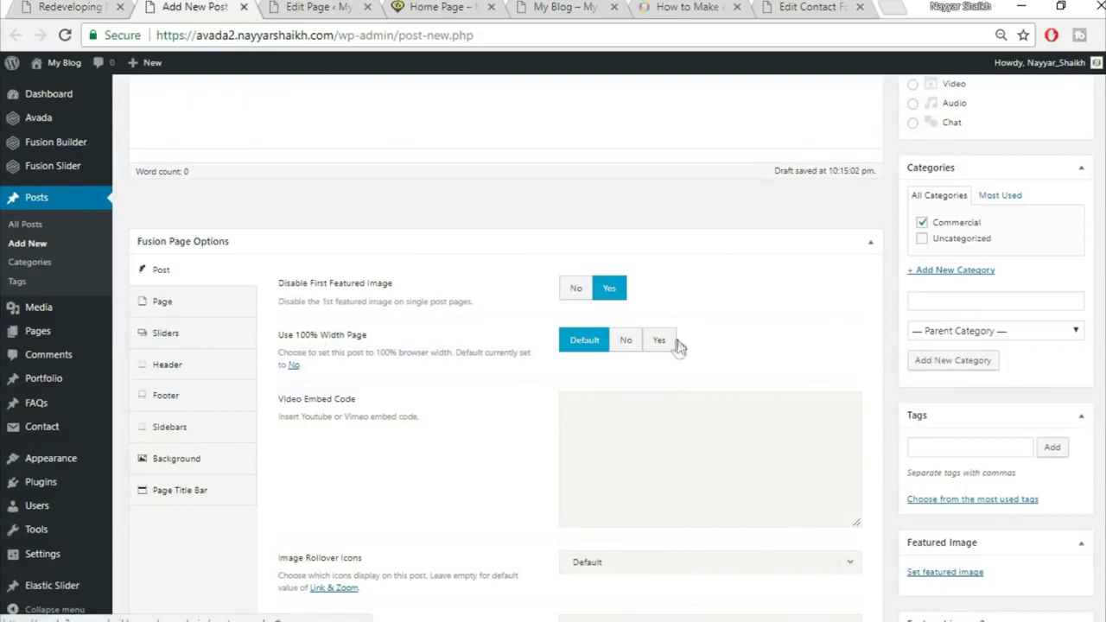
Turn off the full-width layout and hide the social share box and related posts
left_click(627, 340)
scroll(763, 335, "down", 1)
scroll(790, 456, "down", 4)
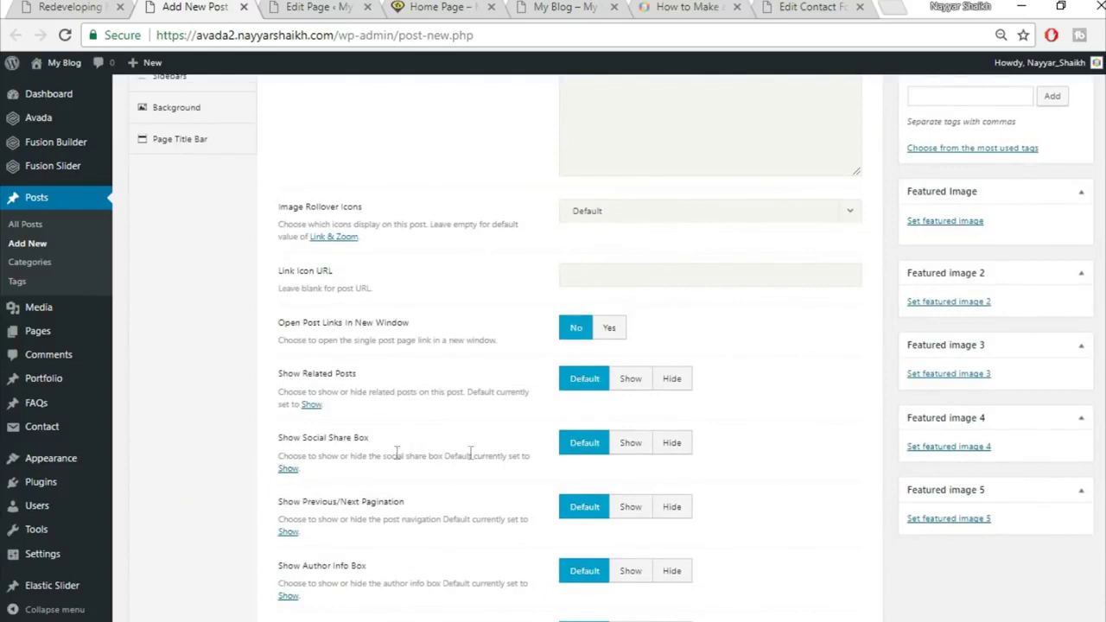
left_click(674, 444)
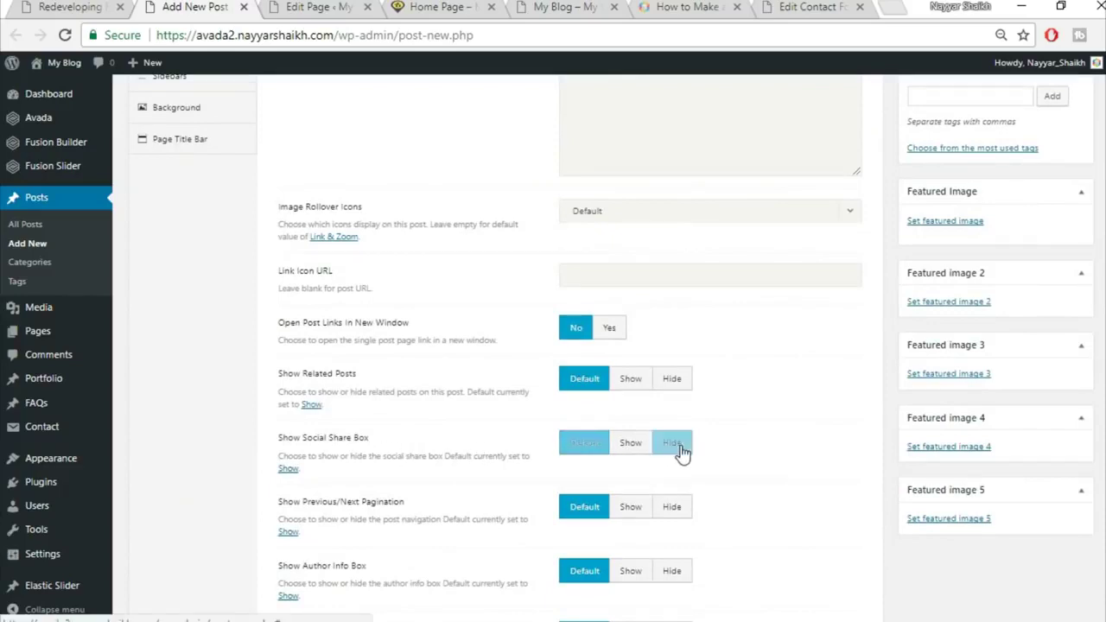
left_click(674, 381)
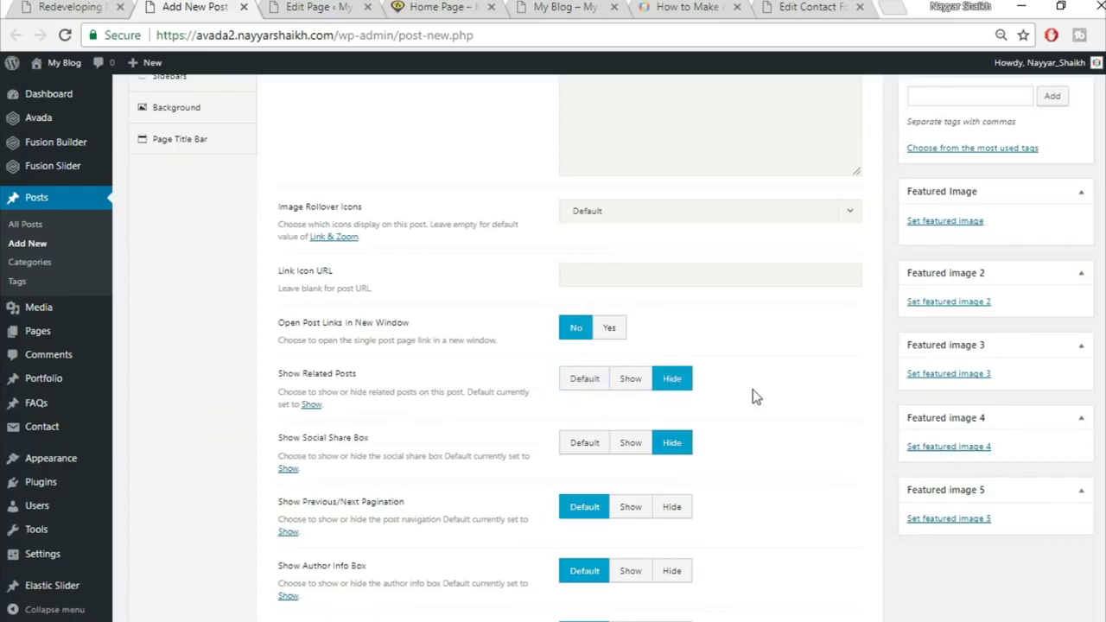
After checking the published post, reset related posts and the social share box to default
left_click(71, 7)
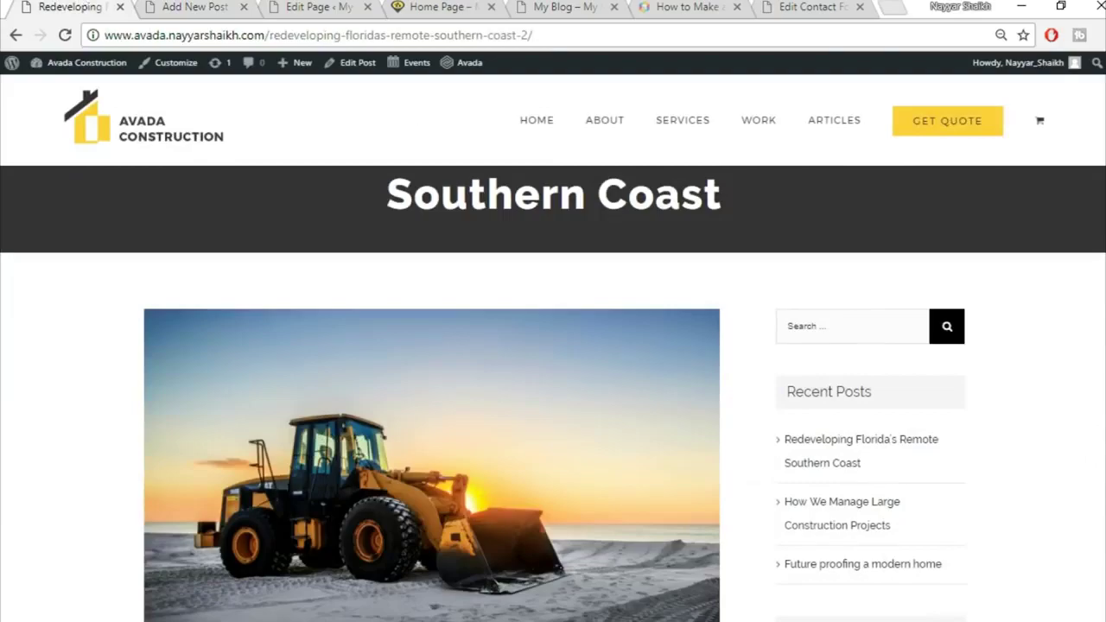
scroll(553, 393, "down", 15)
scroll(553, 394, "up", 5)
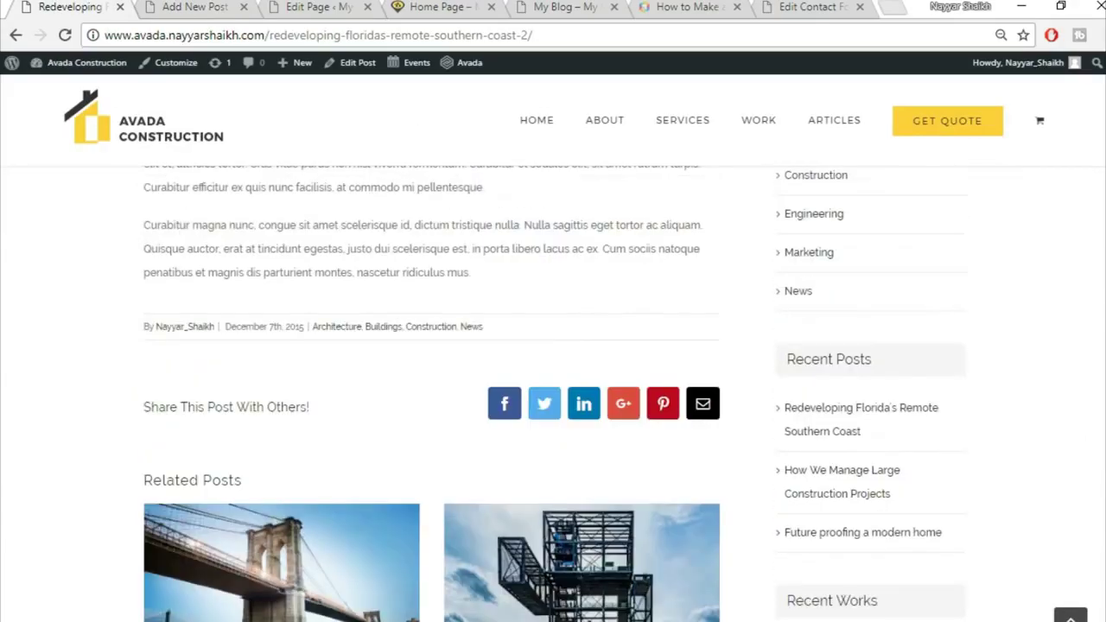
scroll(291, 319, "down", 2)
scroll(317, 395, "down", 4)
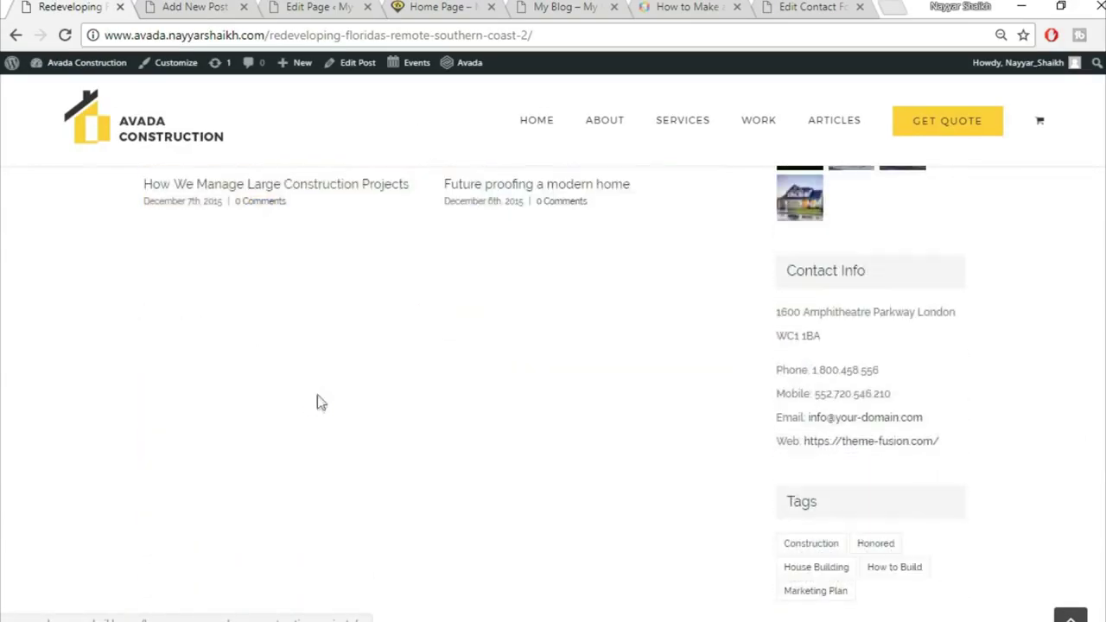
scroll(317, 397, "down", 4)
scroll(323, 435, "up", 8)
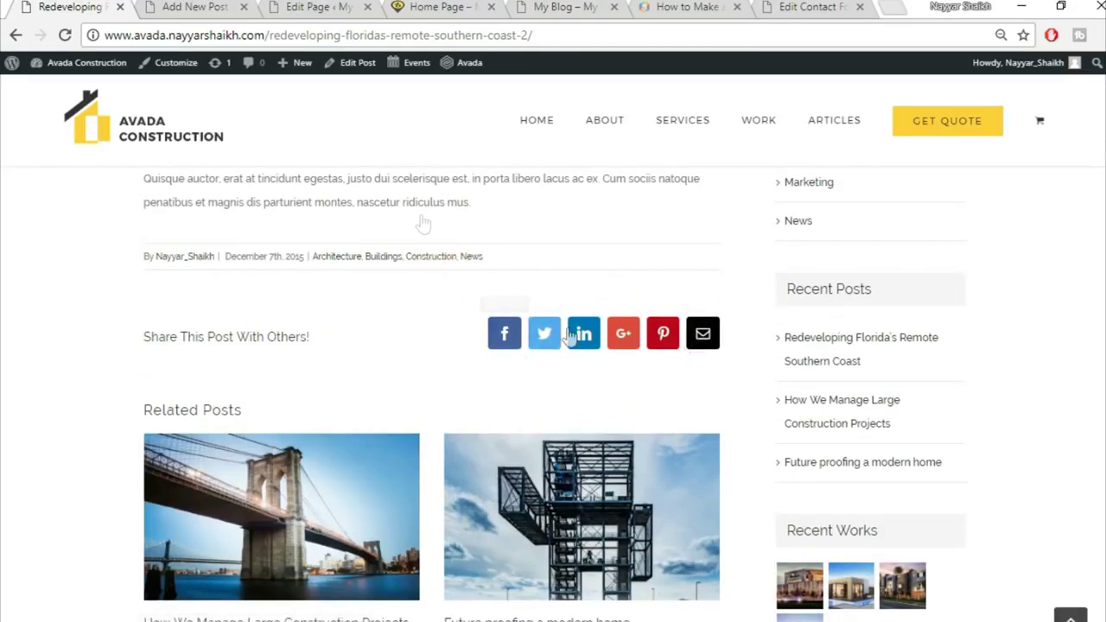
left_click(195, 6)
left_click(576, 385)
left_click(582, 444)
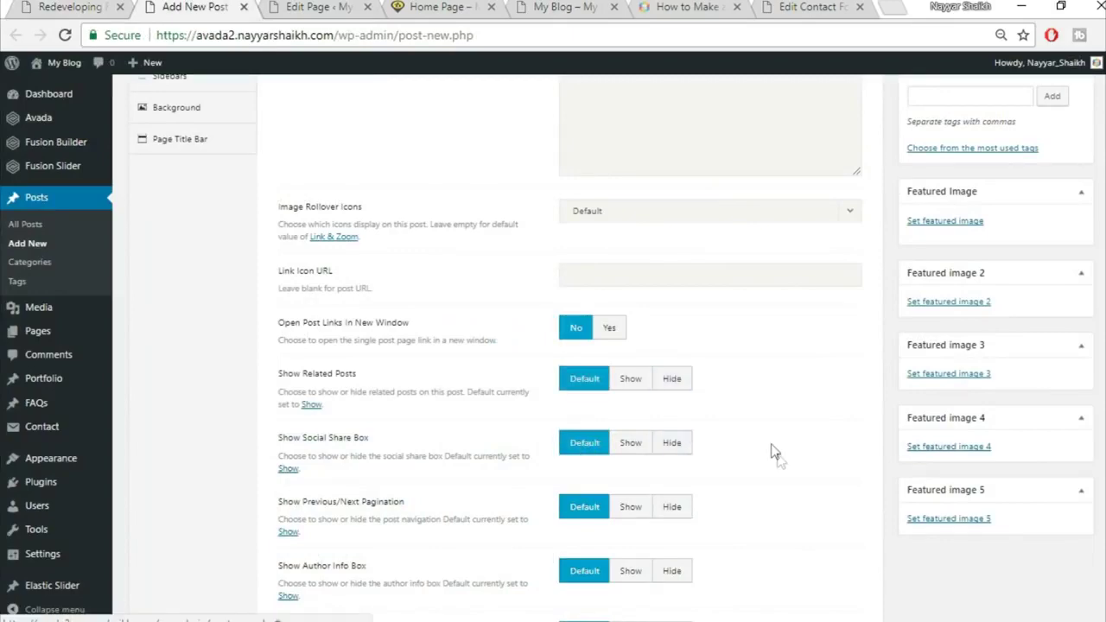
scroll(772, 454, "down", 5)
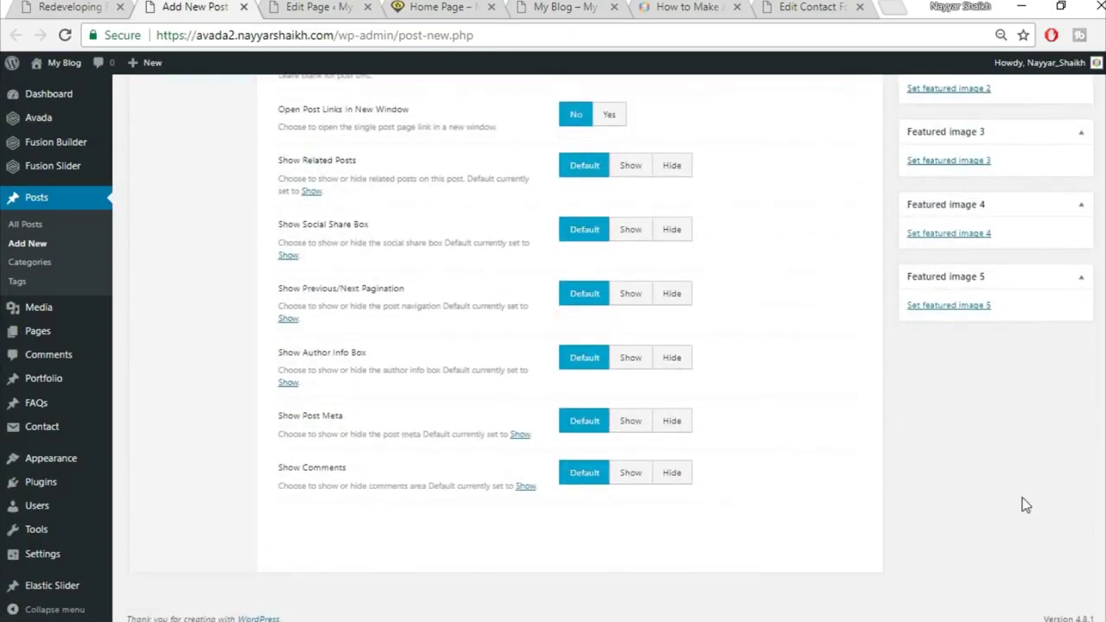
scroll(808, 476, "up", 6)
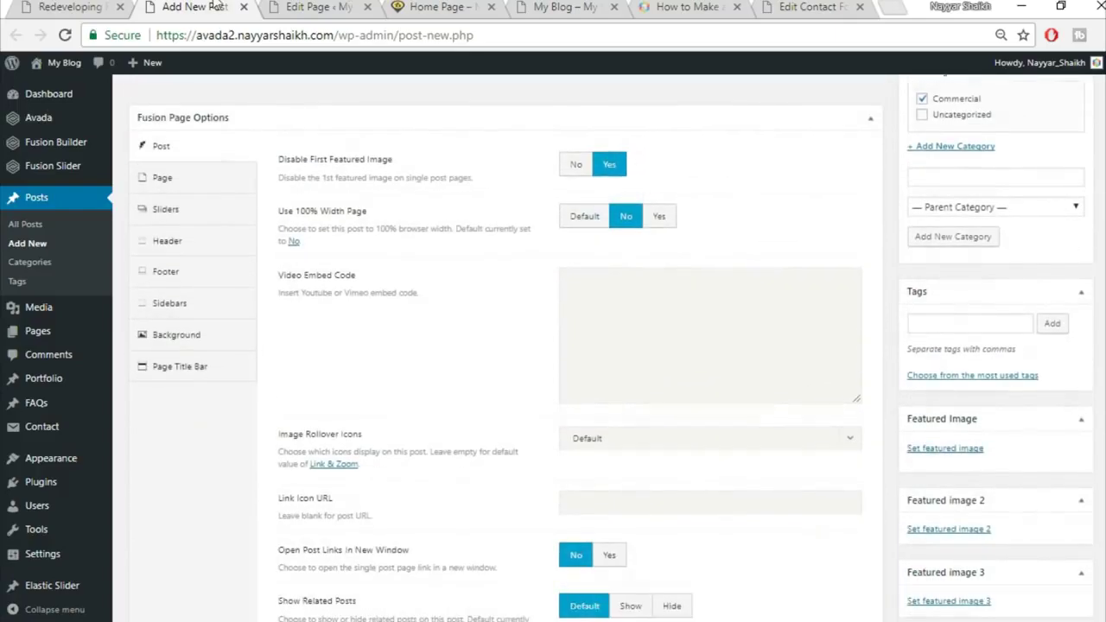
Reload the published post, then set Disable First Featured Image back to No
left_click(82, 7)
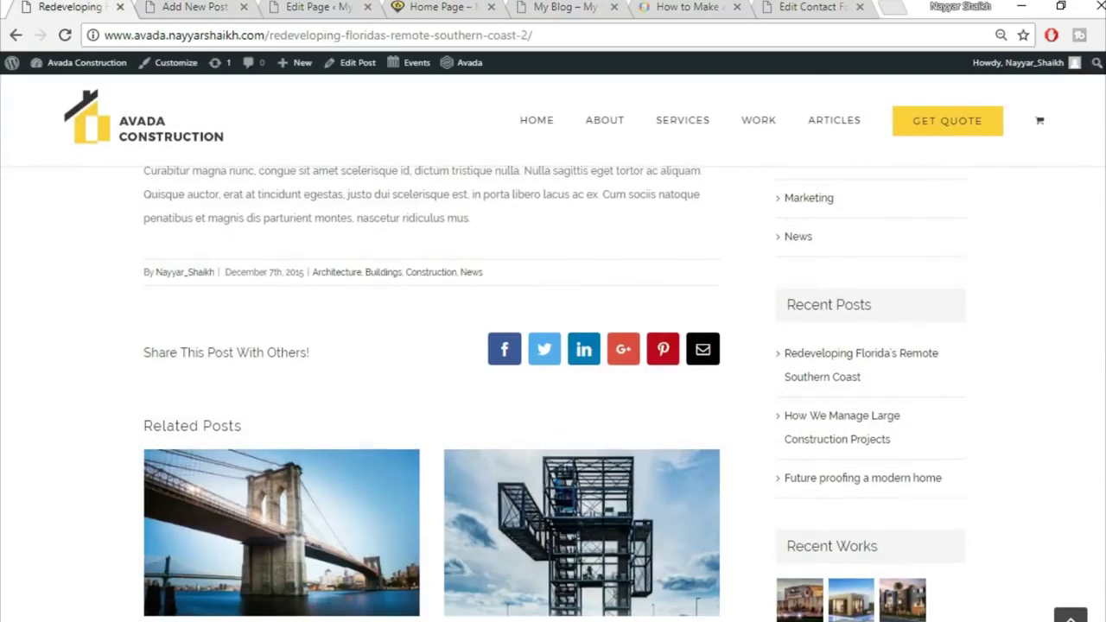
key("F5")
scroll(697, 446, "down", 3)
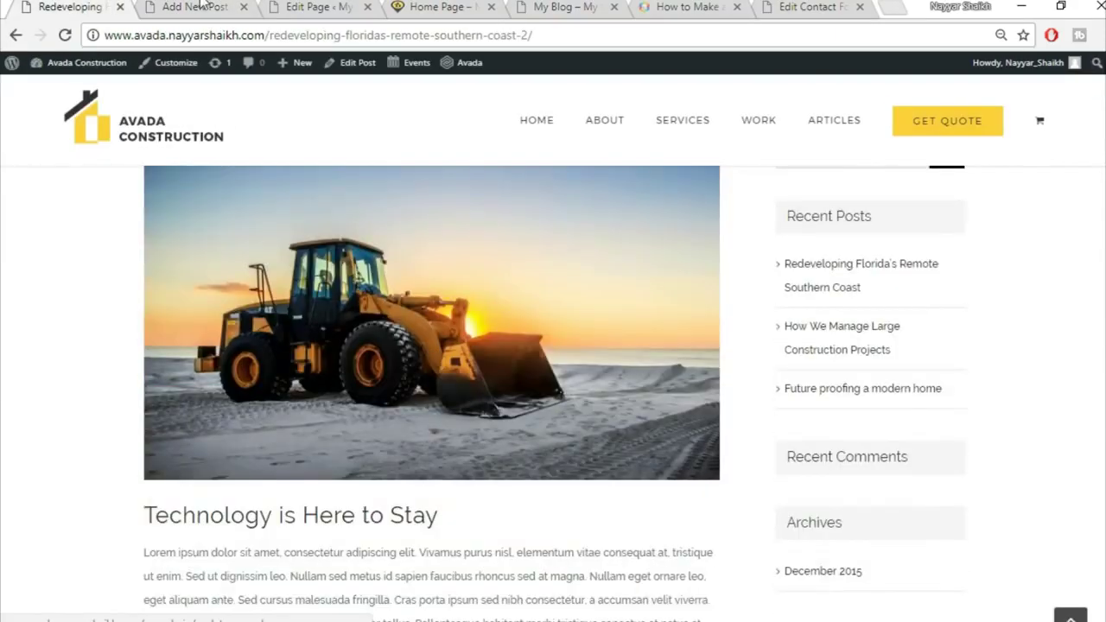
left_click(204, 6)
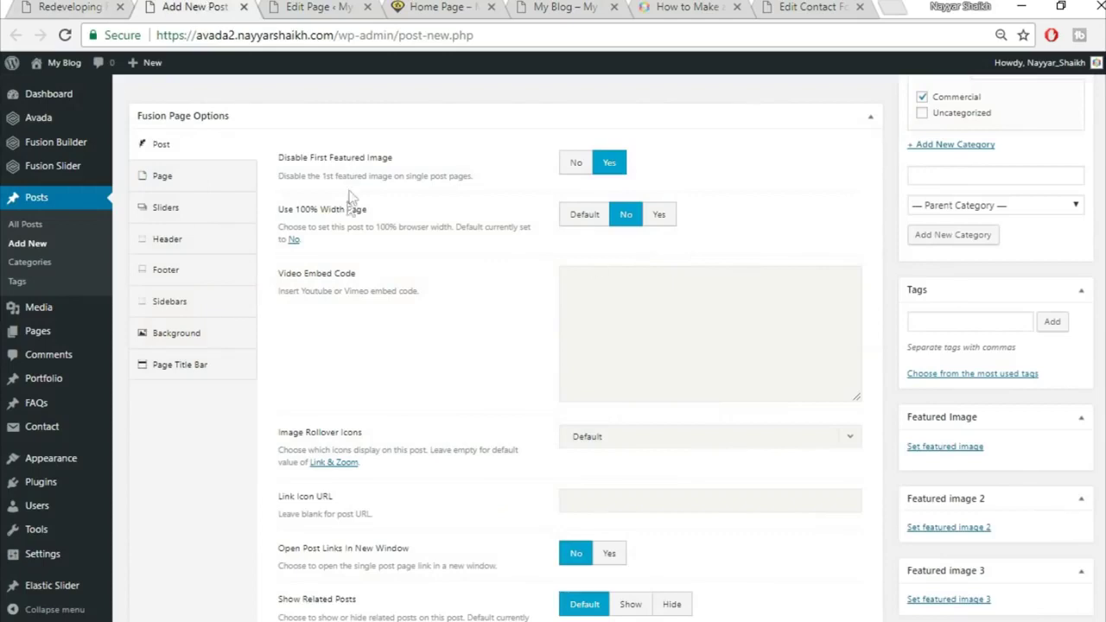
left_click(575, 165)
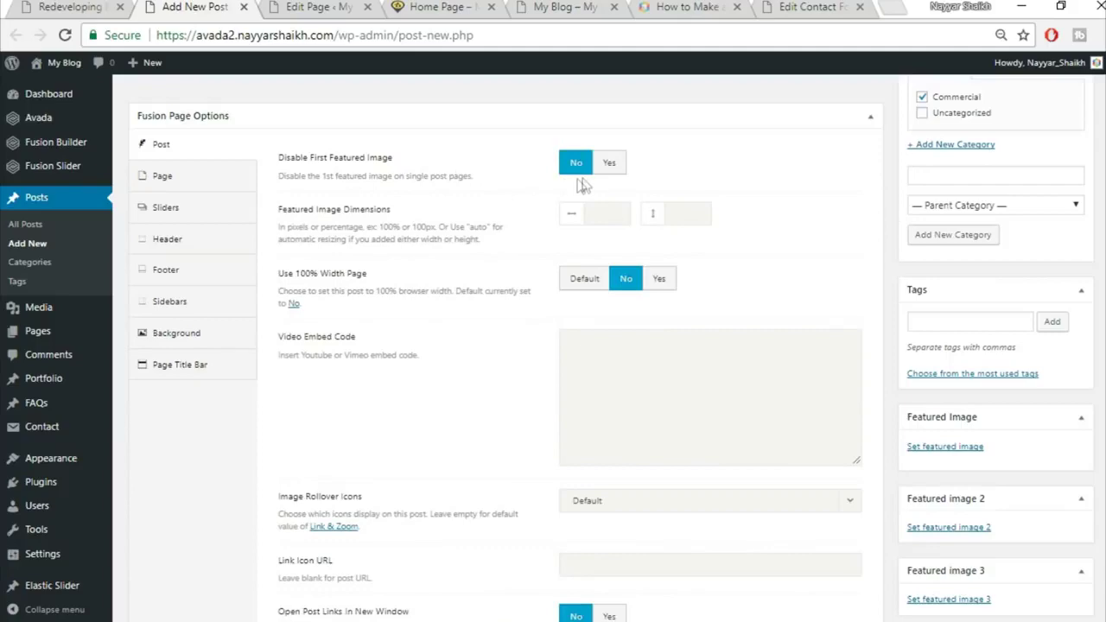
left_click(610, 163)
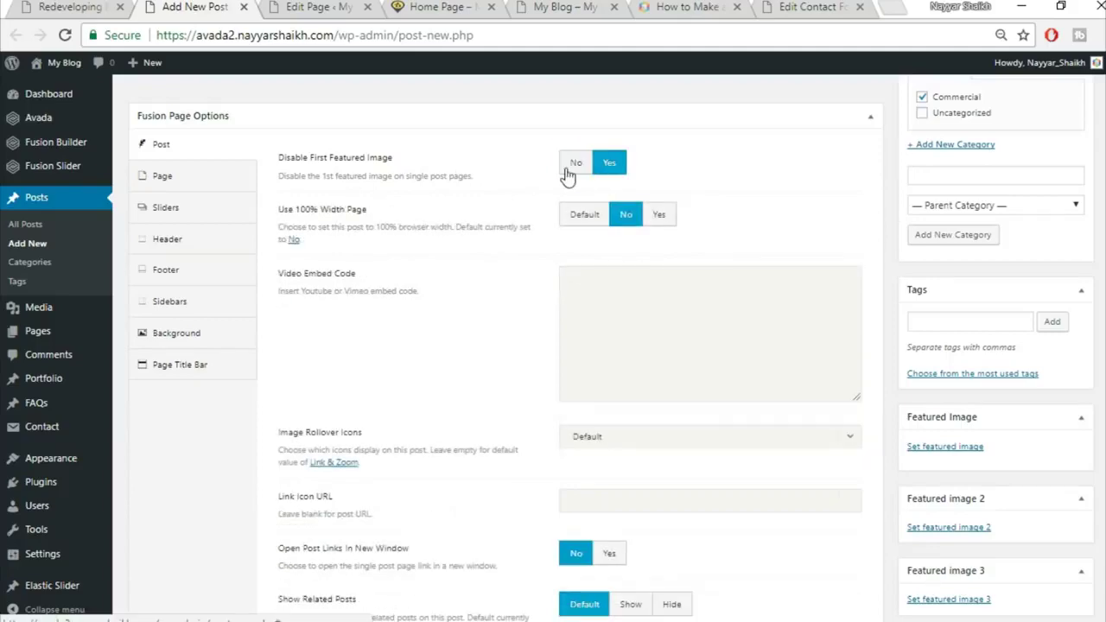
left_click(567, 170)
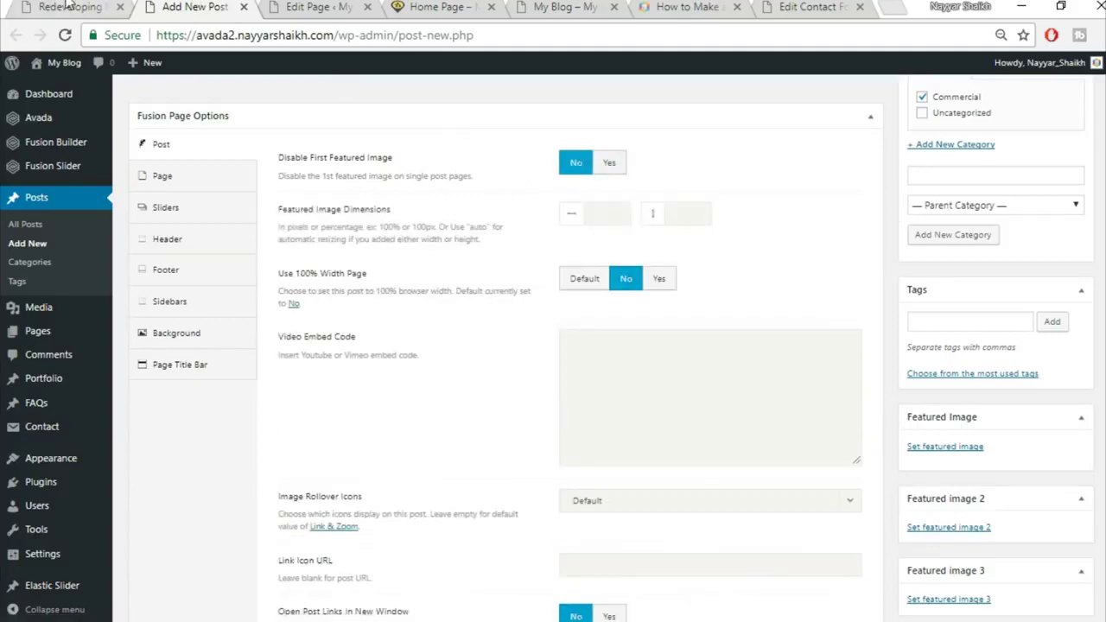
left_click(67, 7)
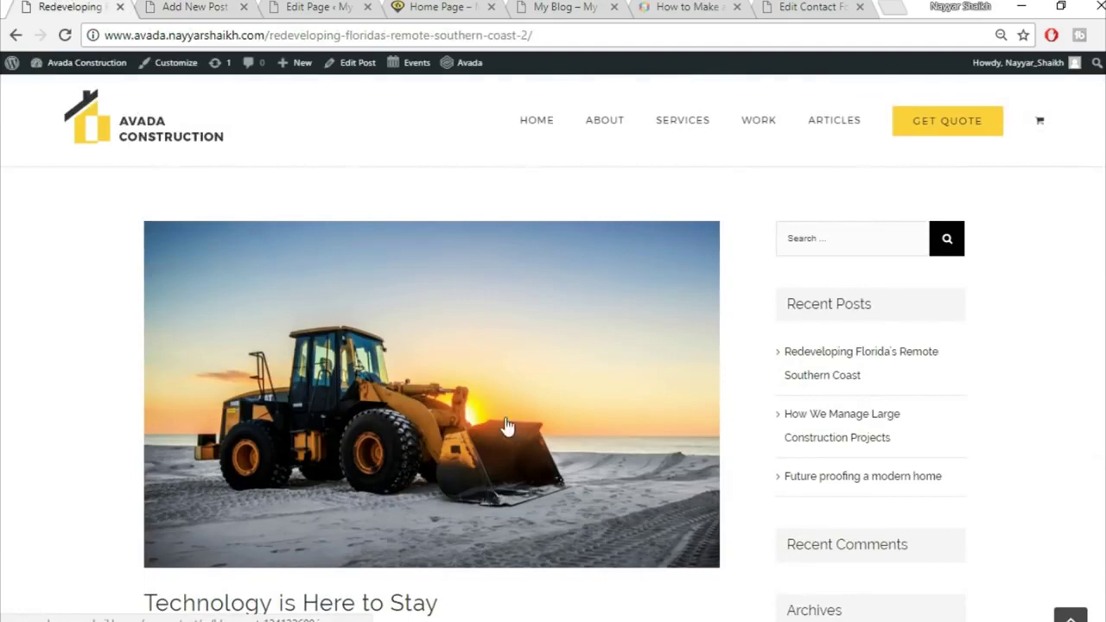
key("ctrl+Tab")
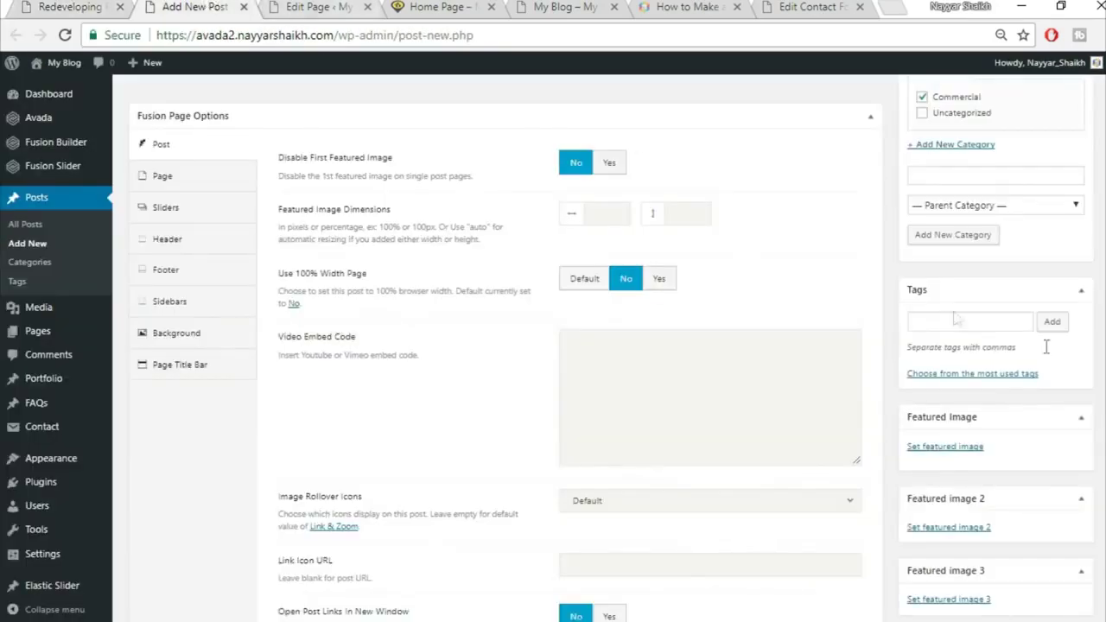
Upload the bulldozer photo blog-post-134132600.jpg and set it as the post's featured image
scroll(951, 372, "down", 1)
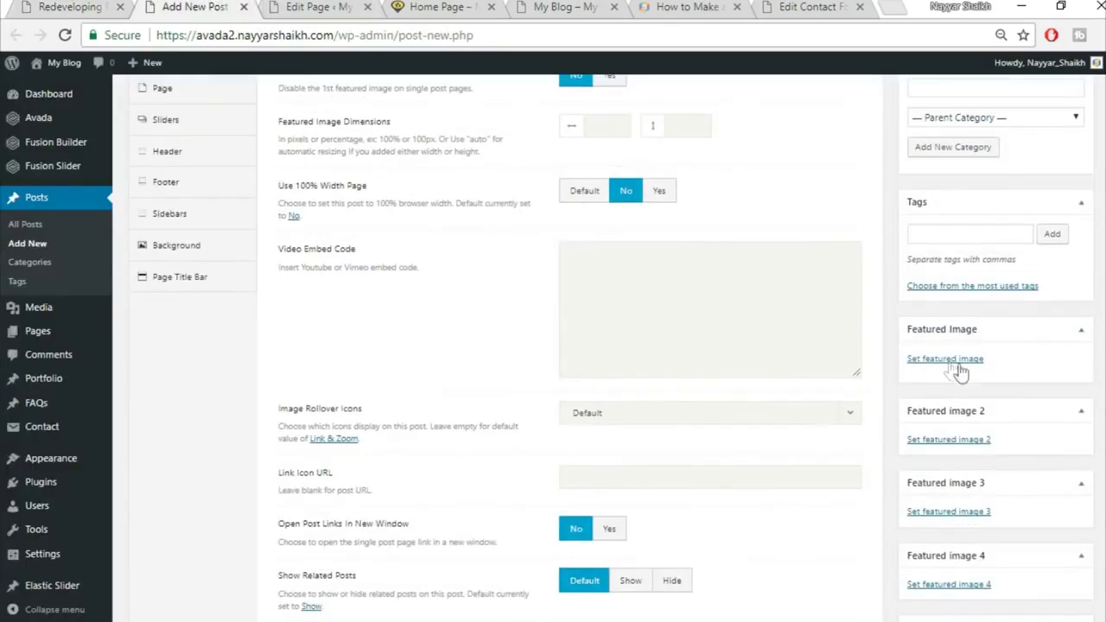
left_click(946, 361)
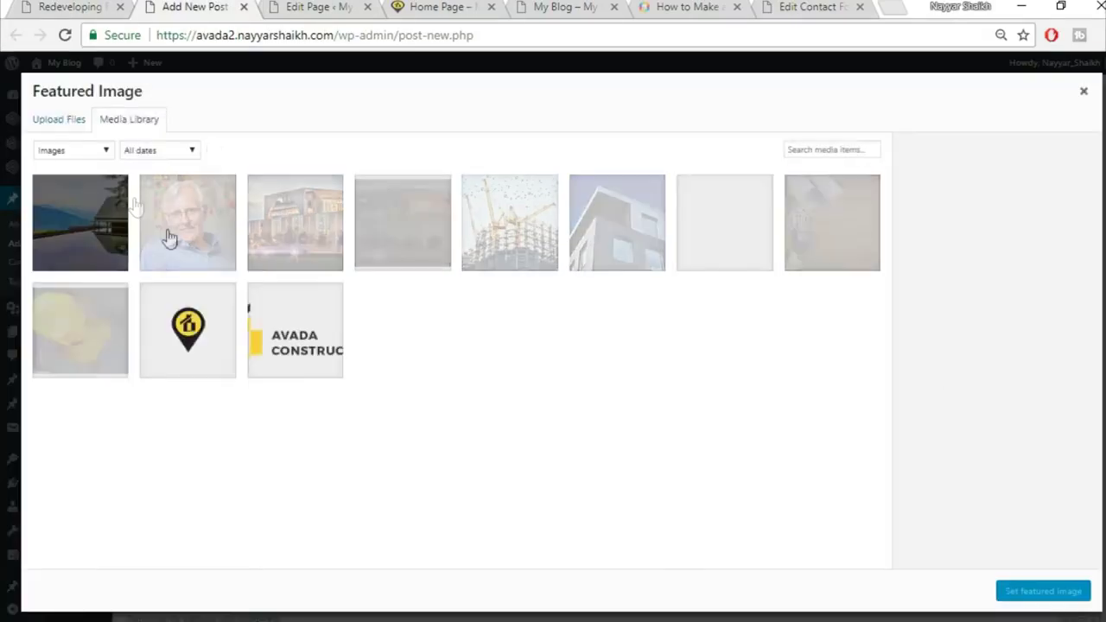
left_click(57, 122)
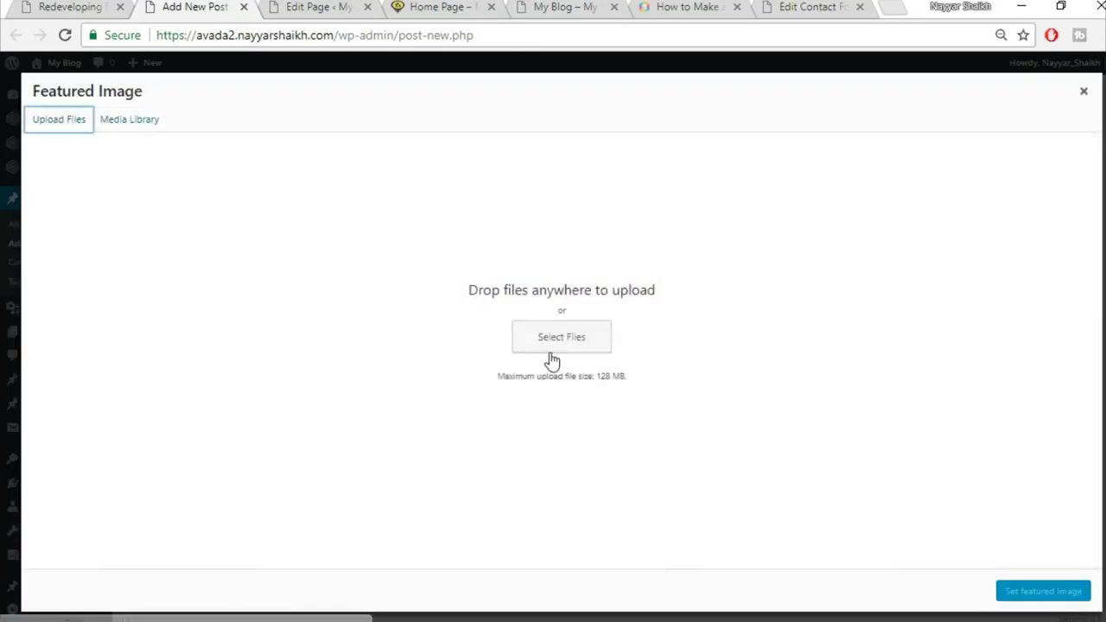
left_click(553, 339)
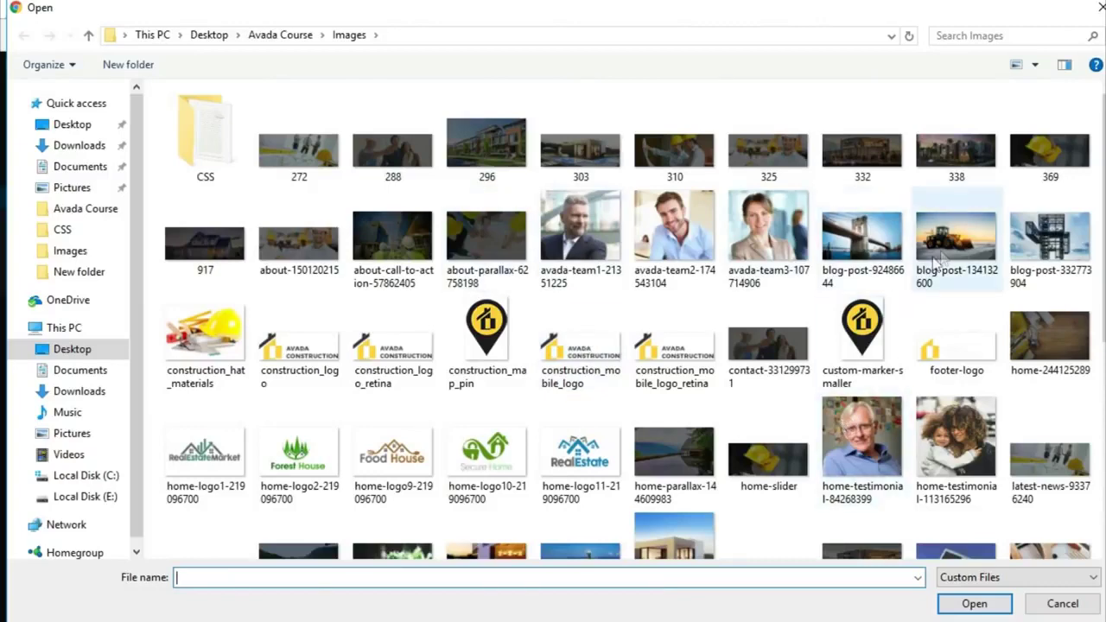
left_click(955, 237)
left_click(969, 604)
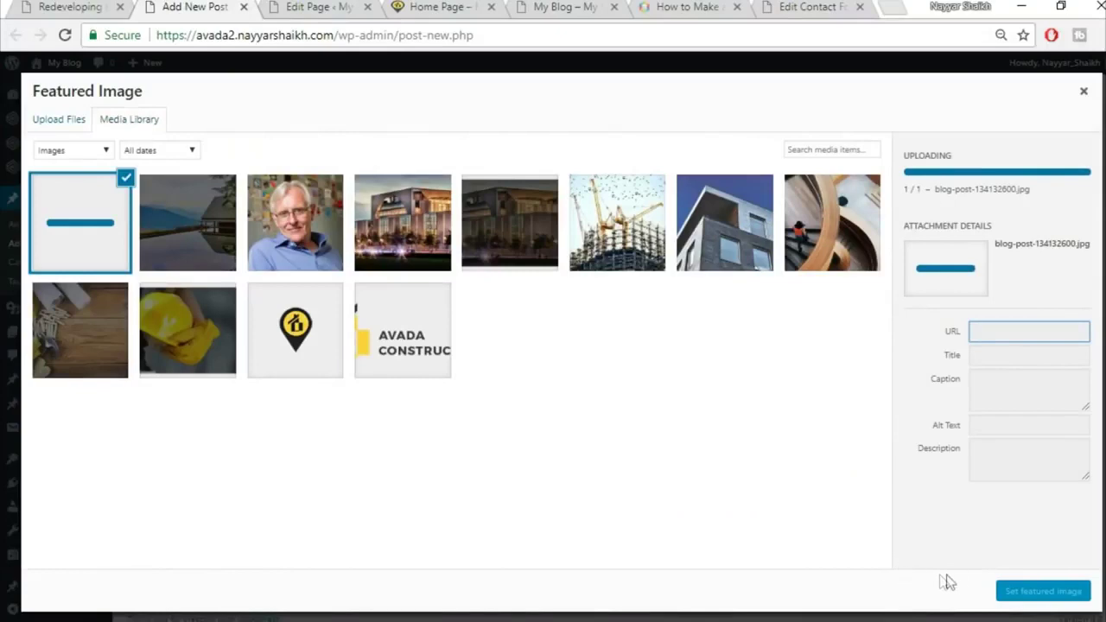
left_click(1043, 591)
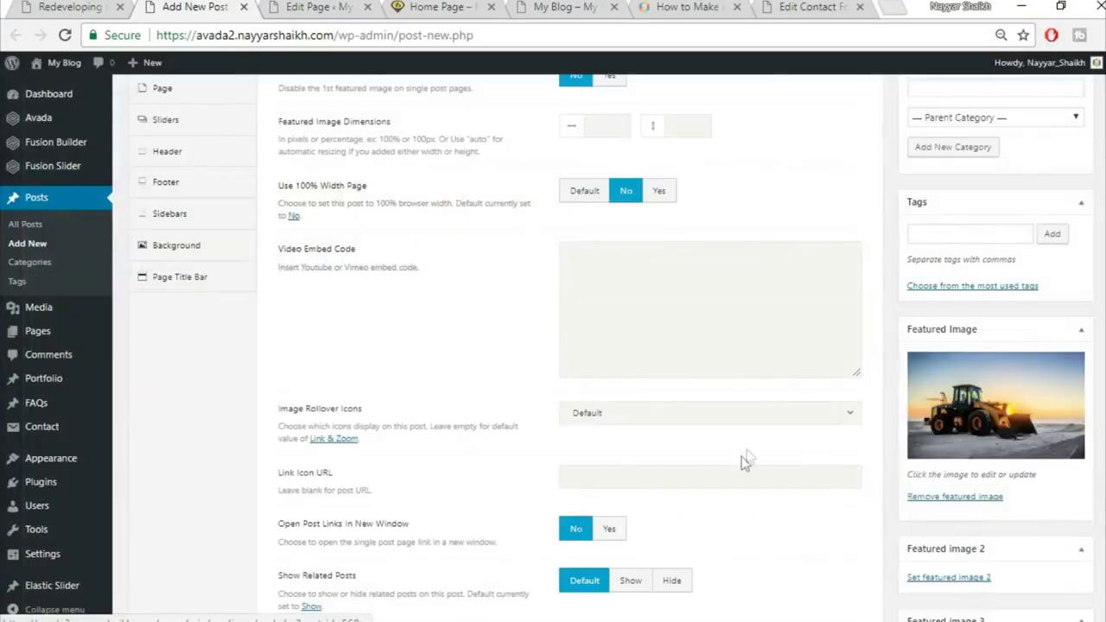
Set both Page Content Padding values to 0 in Fusion Page Options
left_click(199, 183)
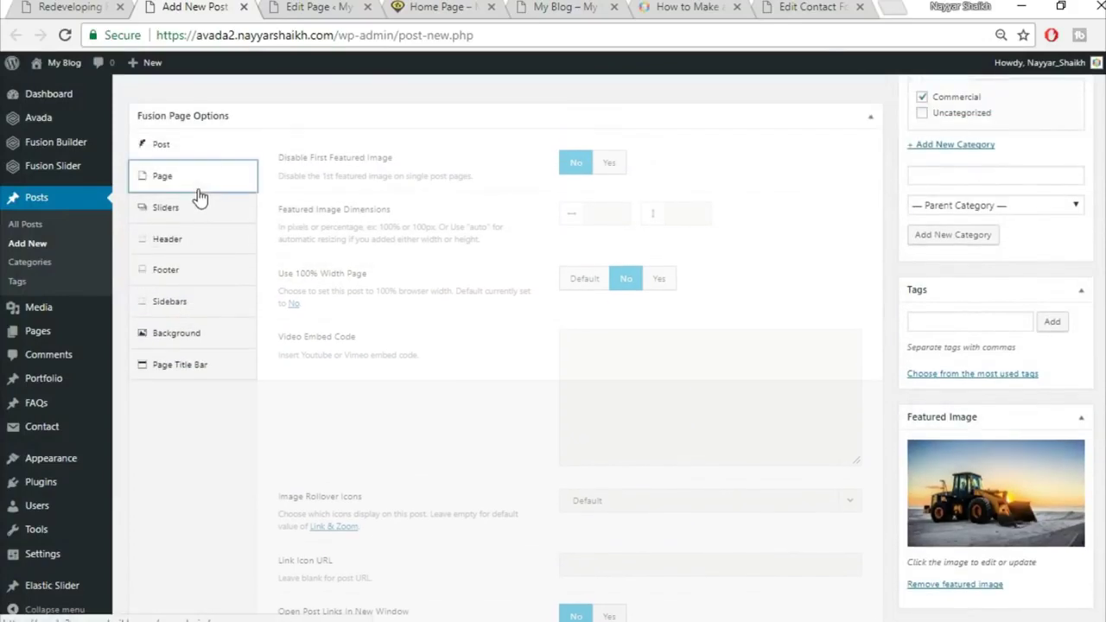
left_click(609, 161)
type("0")
key("Tab")
type("0")
left_click(201, 364)
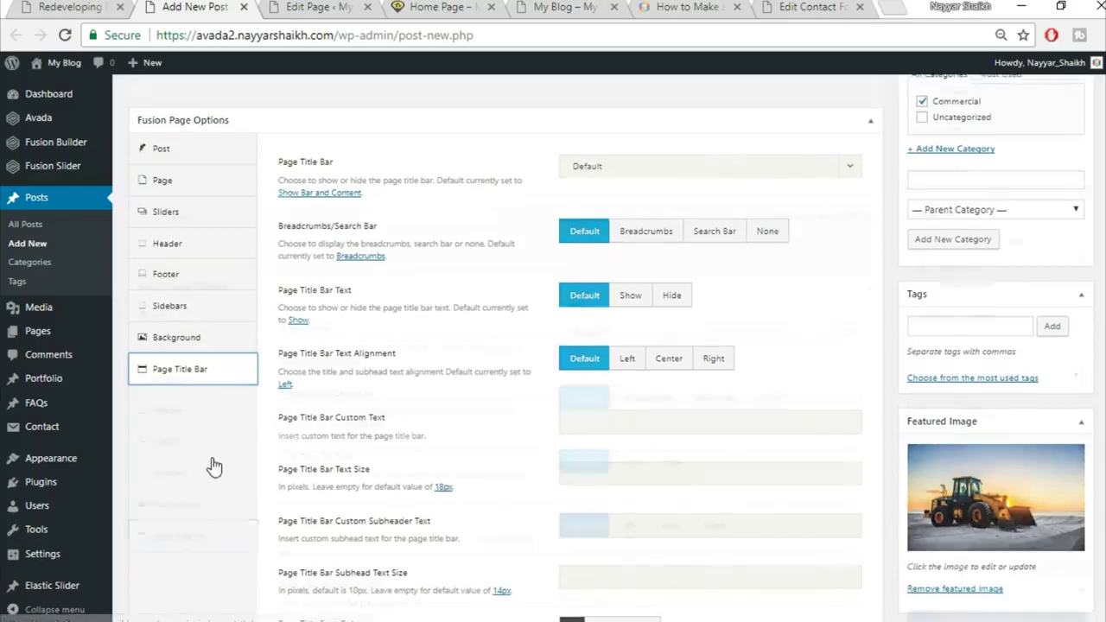
On the published post, select the paragraph under 'Technology is Here to Stay'
scroll(214, 467, "up", 5)
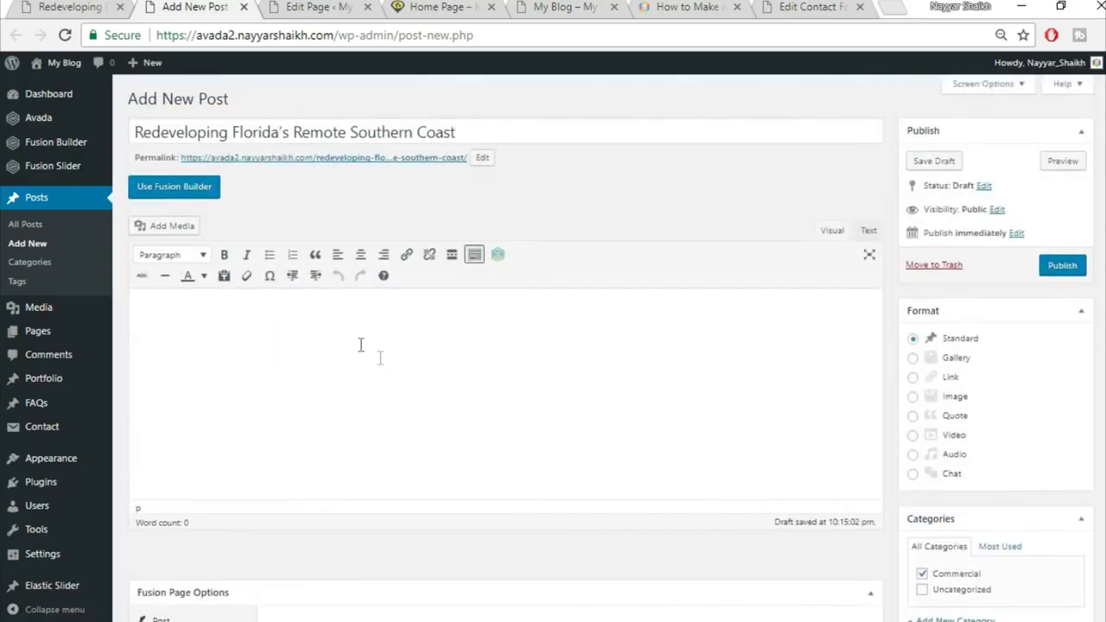
left_click(99, 6)
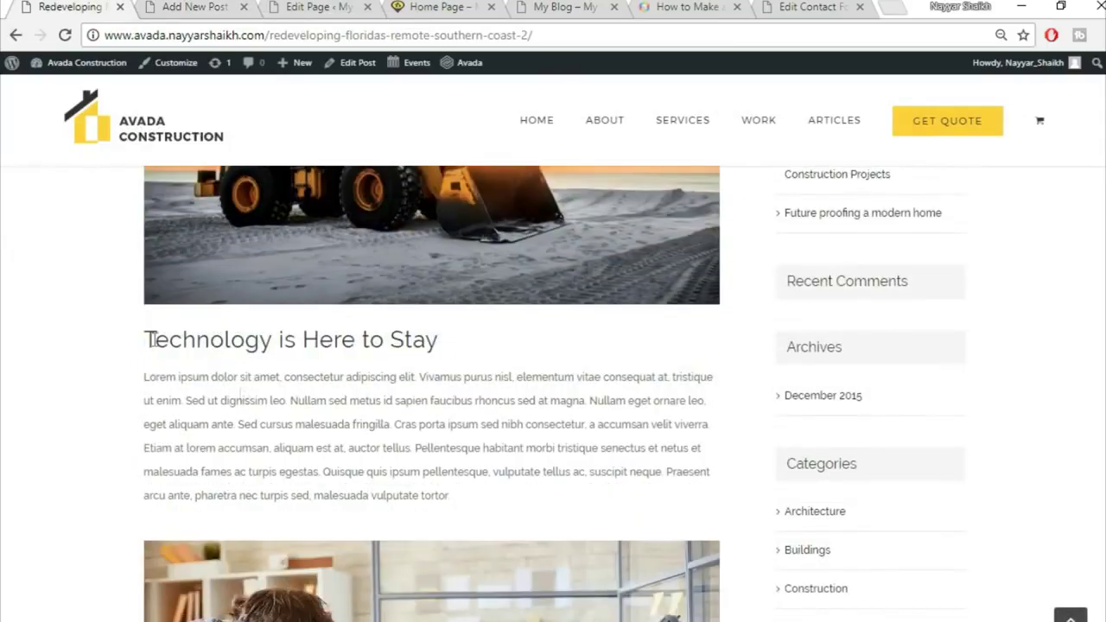
left_click_drag(149, 340, 449, 618)
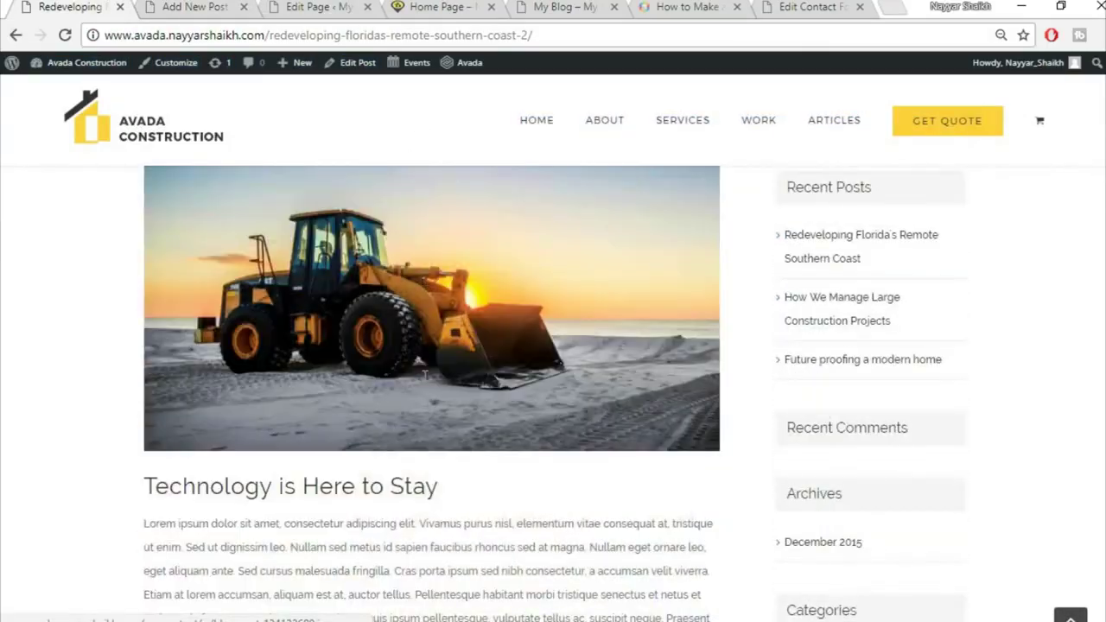
left_click_drag(144, 484, 449, 618)
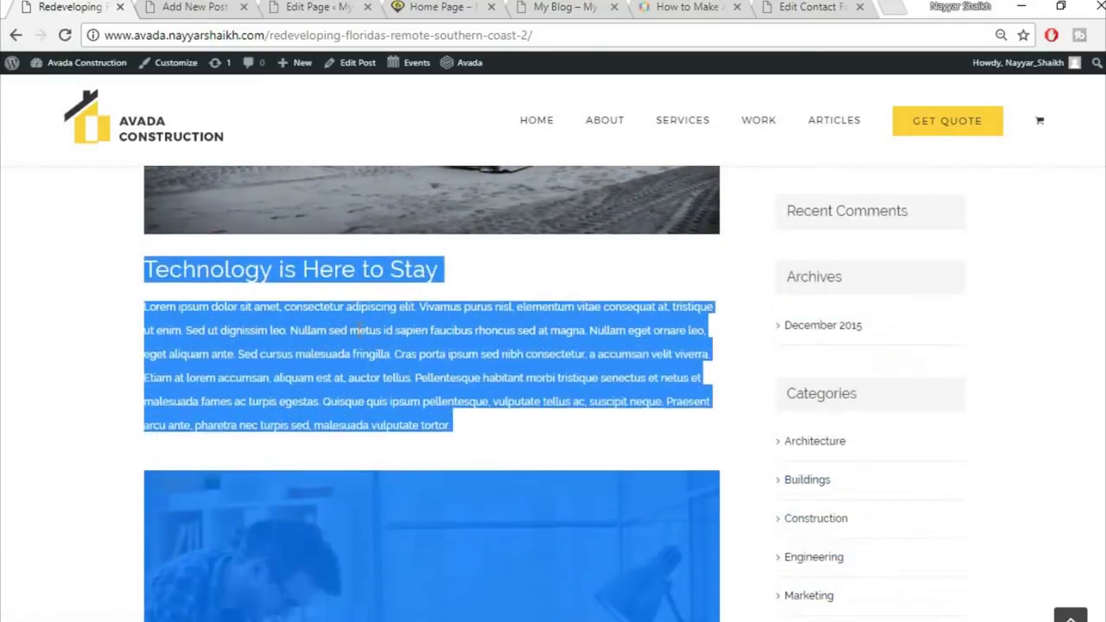
left_click_drag(358, 330, 303, 354)
left_click(211, 326)
left_click_drag(151, 309, 508, 424)
key("ctrl+c")
Paste the Lorem ipsum paragraph into the post body and split off its first sentence
left_click(200, 6)
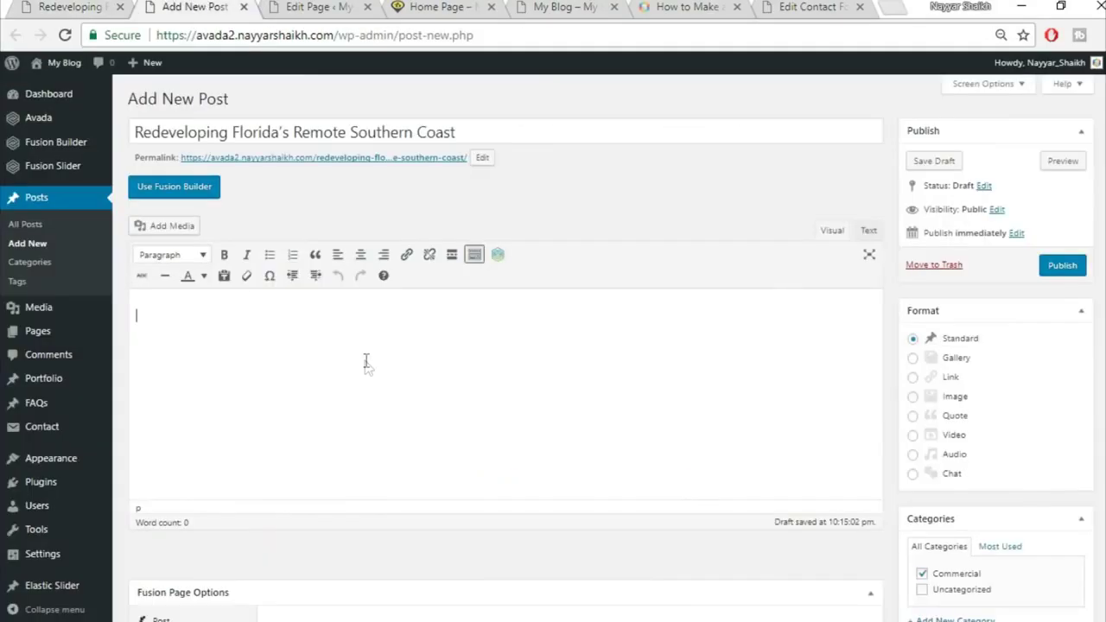
key("ctrl+v")
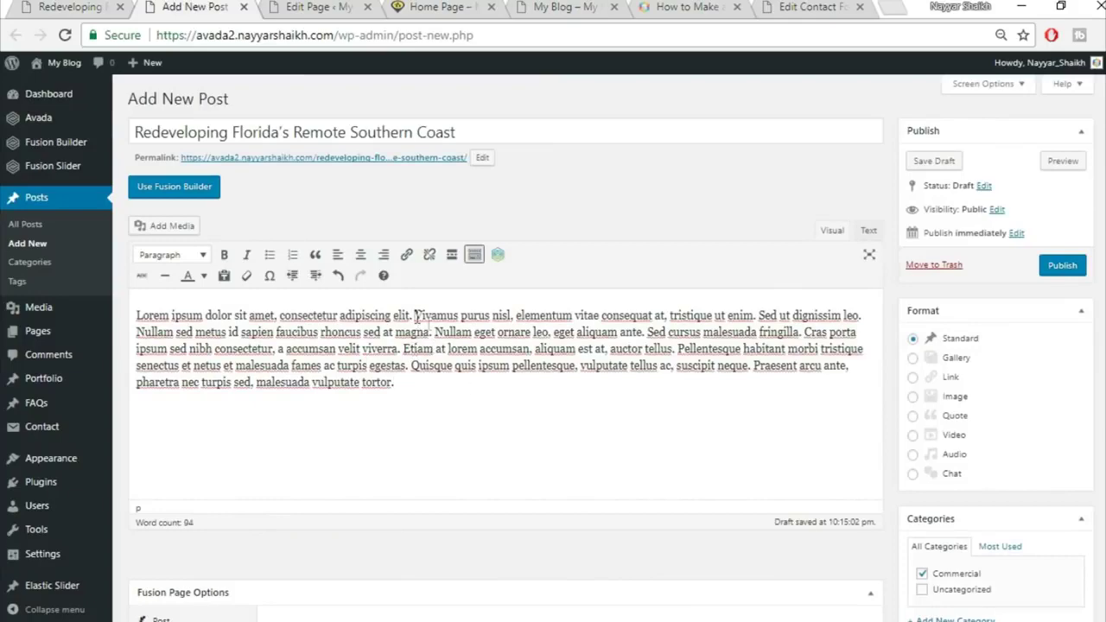
key("Return")
left_click_drag(427, 307, 127, 315)
Format the first sentence 'Lorem ipsum … elit.' as Heading 2, matching the live post
left_click(24, 7)
left_click(398, 289)
left_click_drag(195, 277, 401, 334)
left_click(350, 330)
left_click(195, 7)
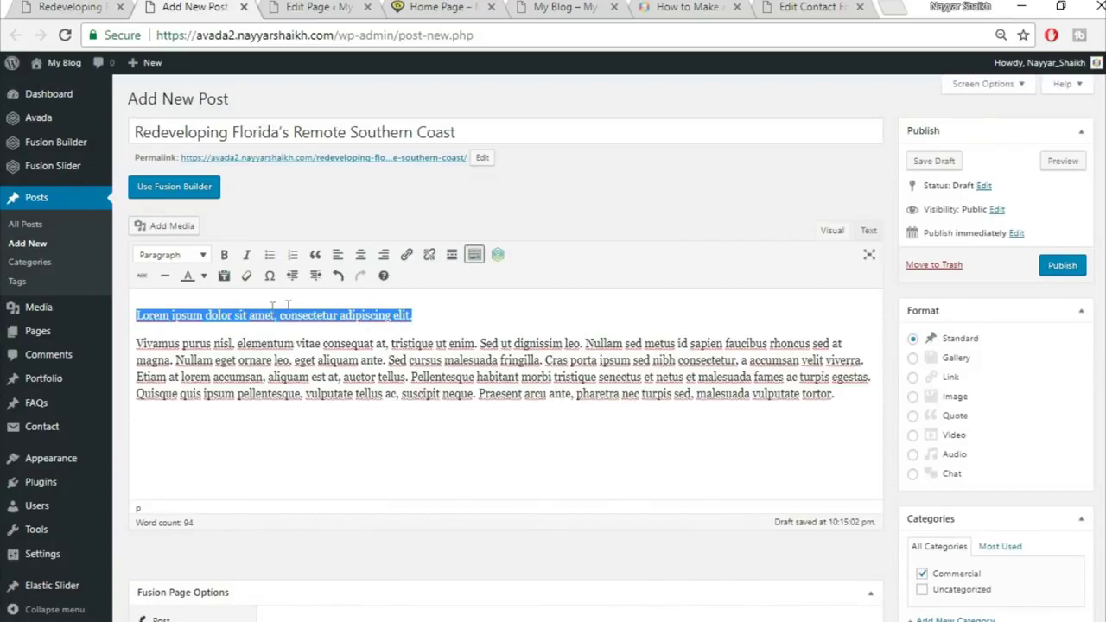
left_click(177, 255)
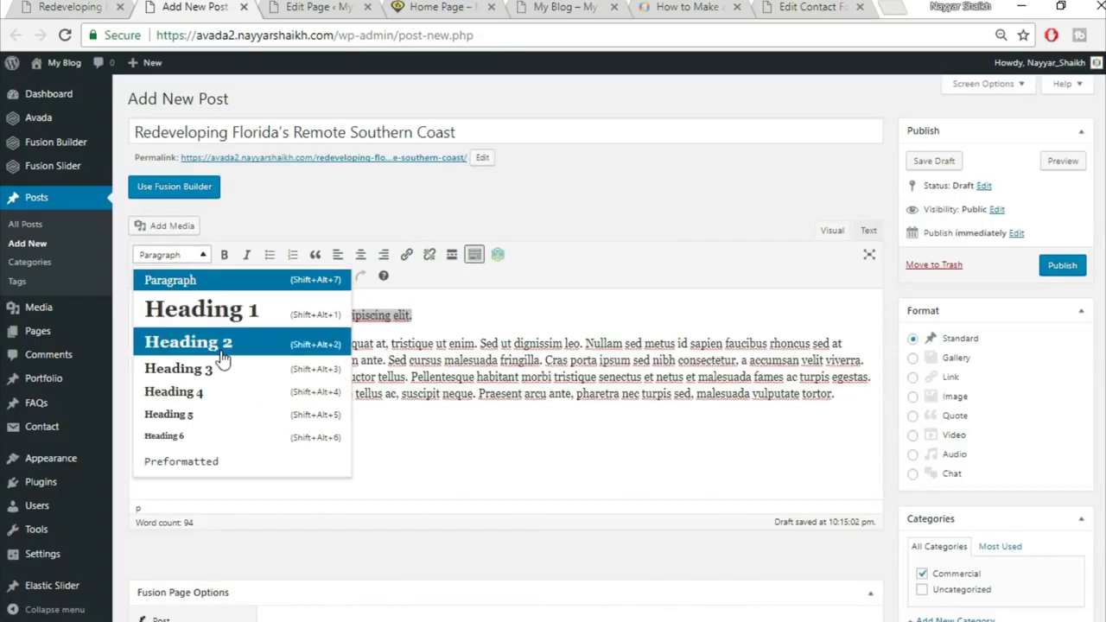
left_click(222, 343)
left_click(309, 356)
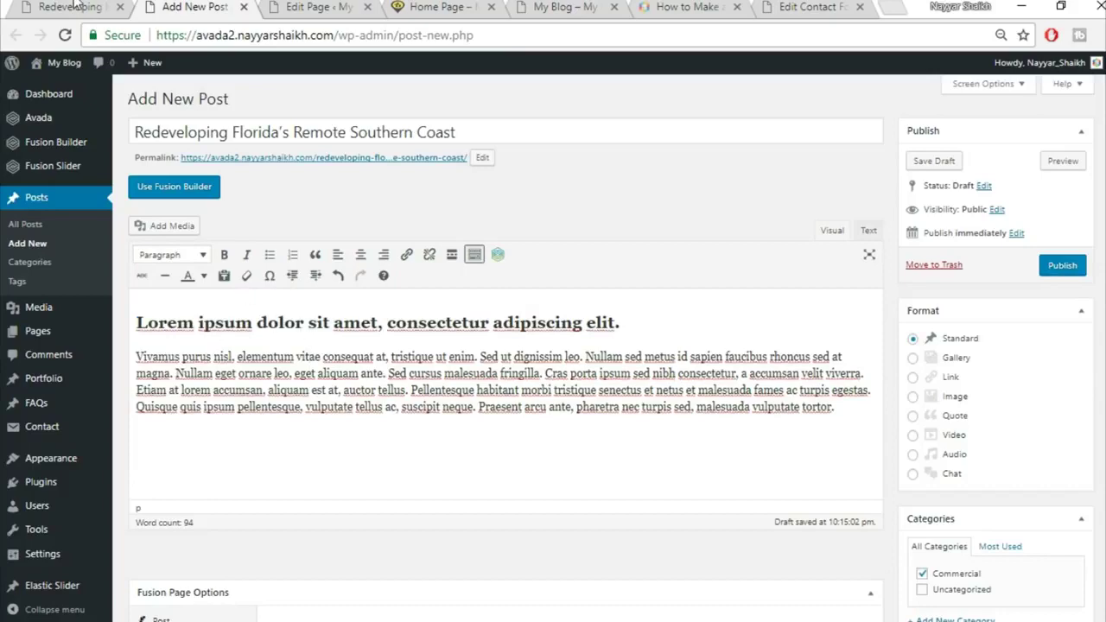
left_click(76, 7)
scroll(451, 308, "down", 3)
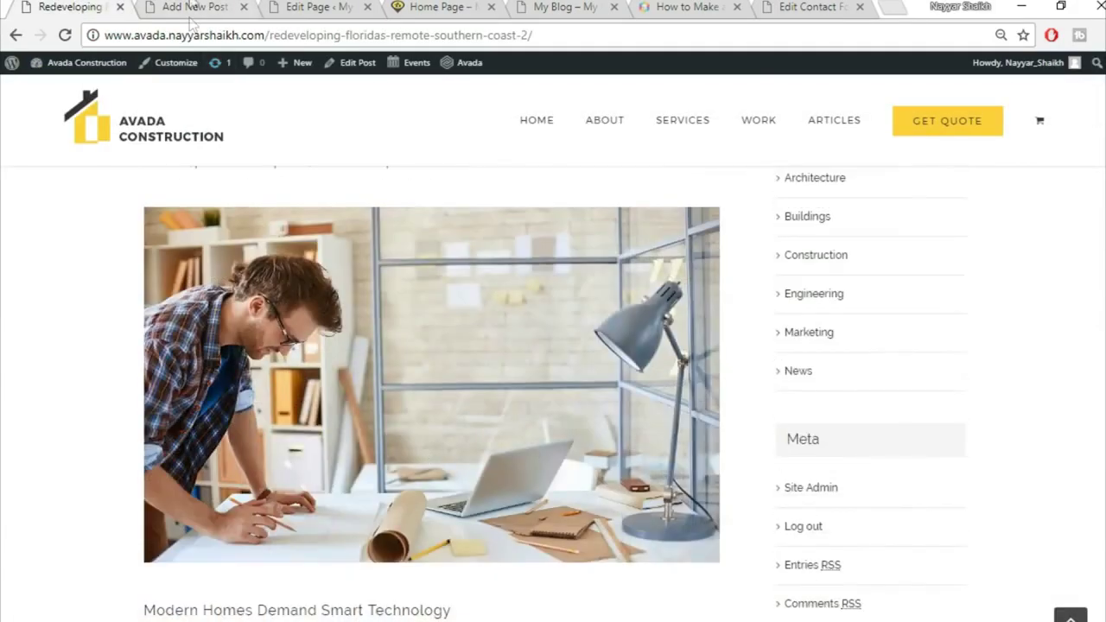
left_click(192, 7)
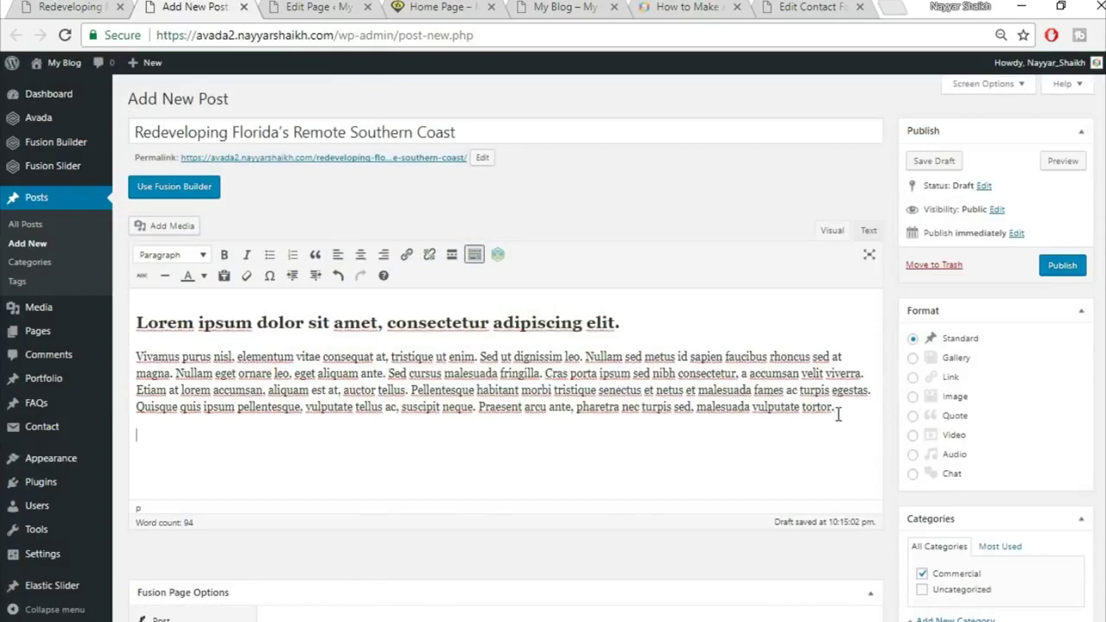
Insert the wooden staircase photo from the media library below the body text
left_click(178, 228)
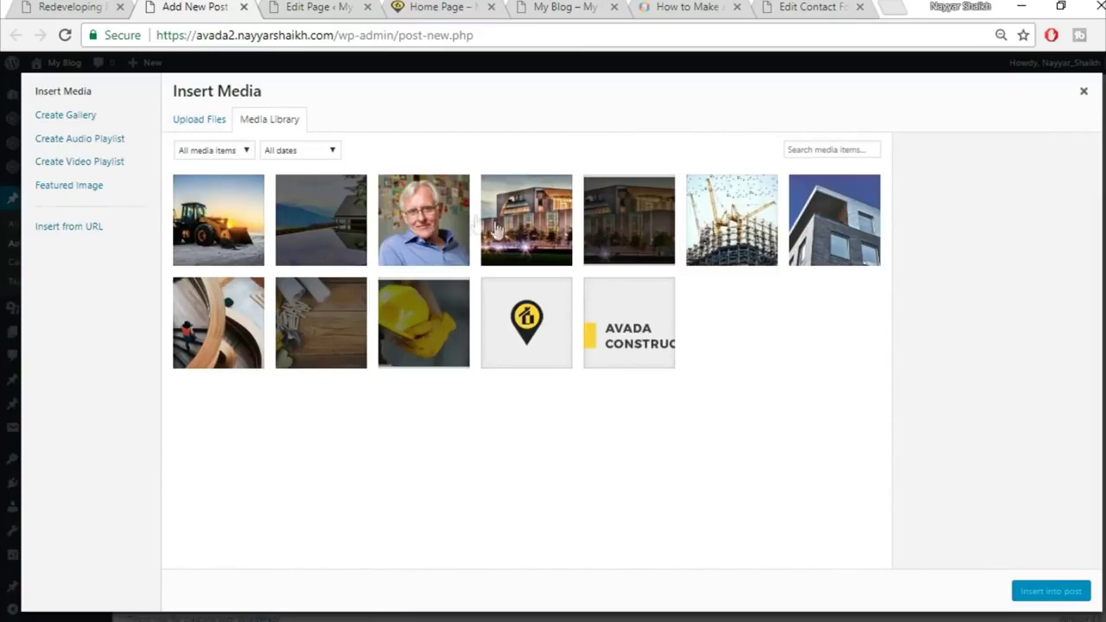
left_click(231, 329)
left_click(1050, 591)
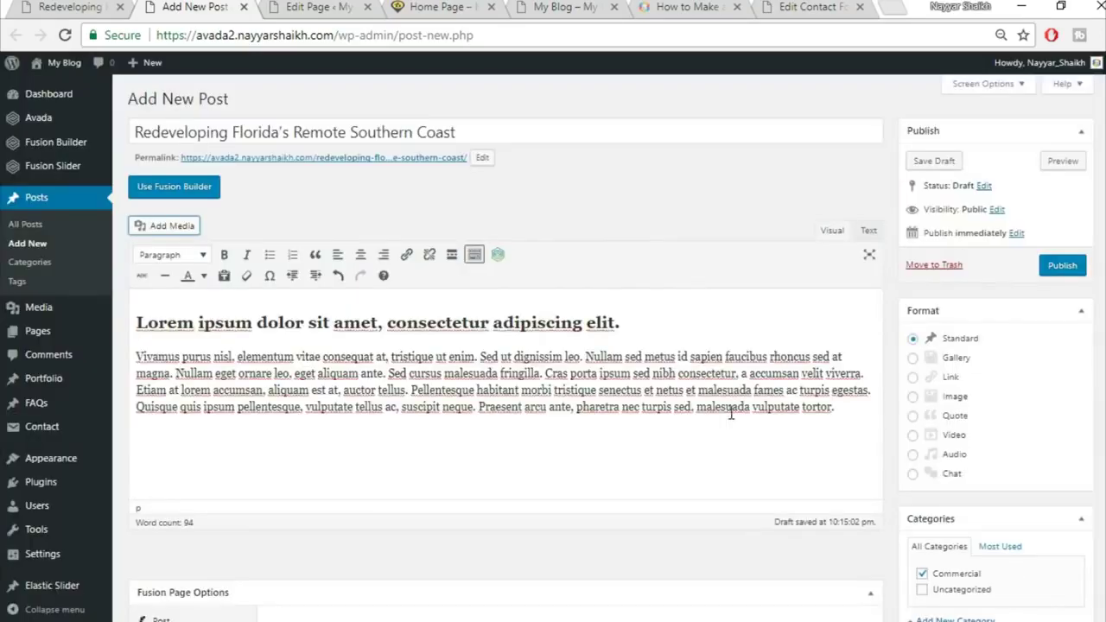
scroll(775, 400, "down", 1)
scroll(775, 402, "down", 1)
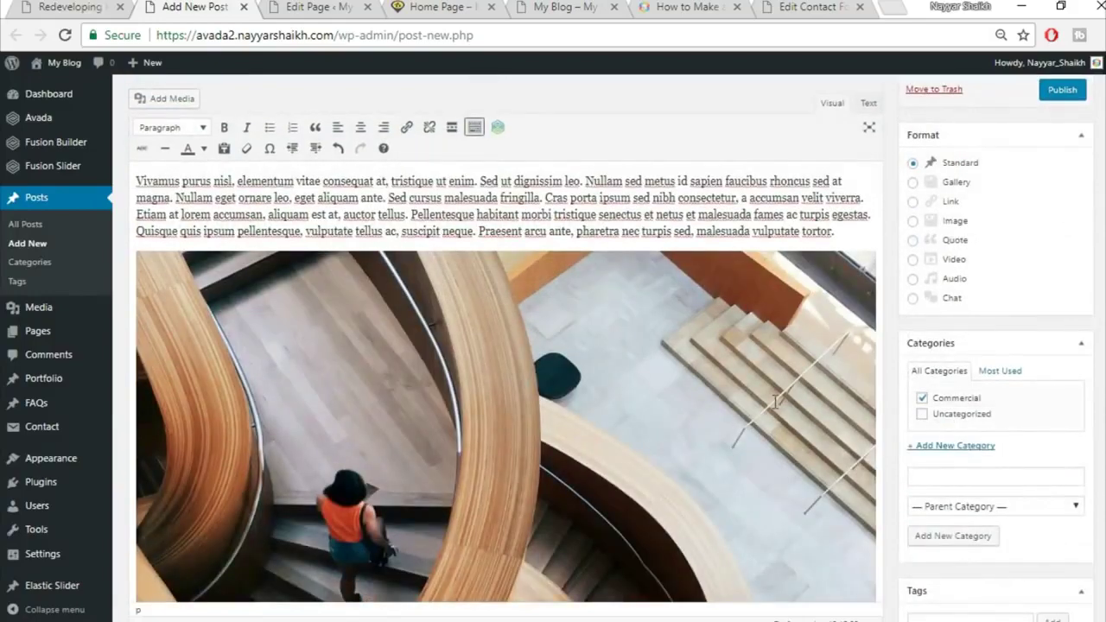
scroll(586, 359, "down", 2)
On the published post, select the first paragraph under 'Modern Homes Demand Smart Technology'
left_click(101, 5)
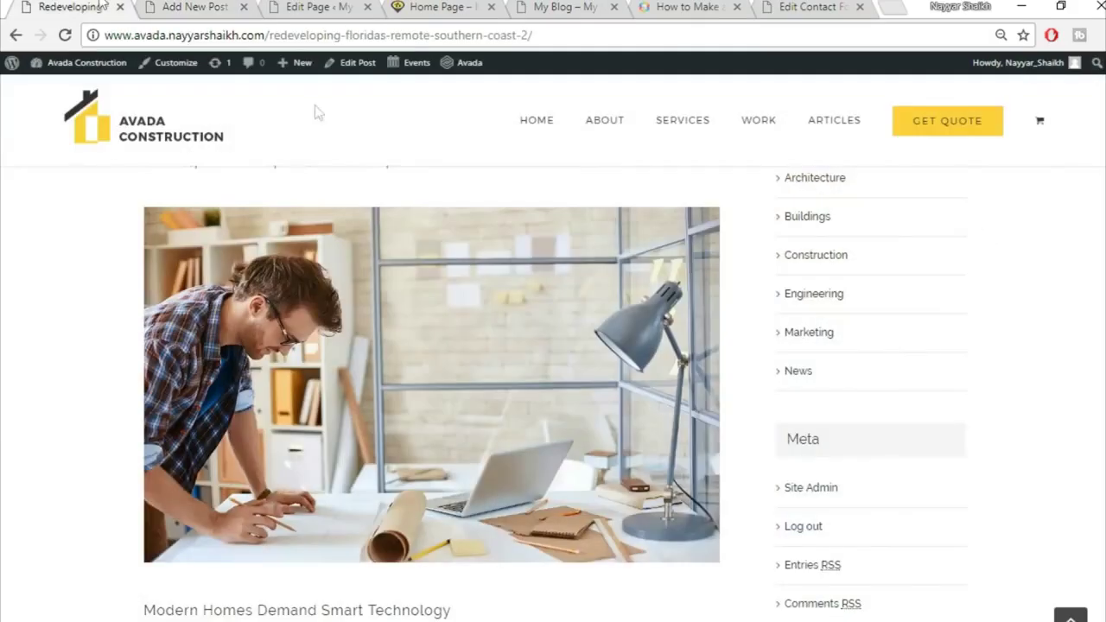
scroll(458, 327, "down", 5)
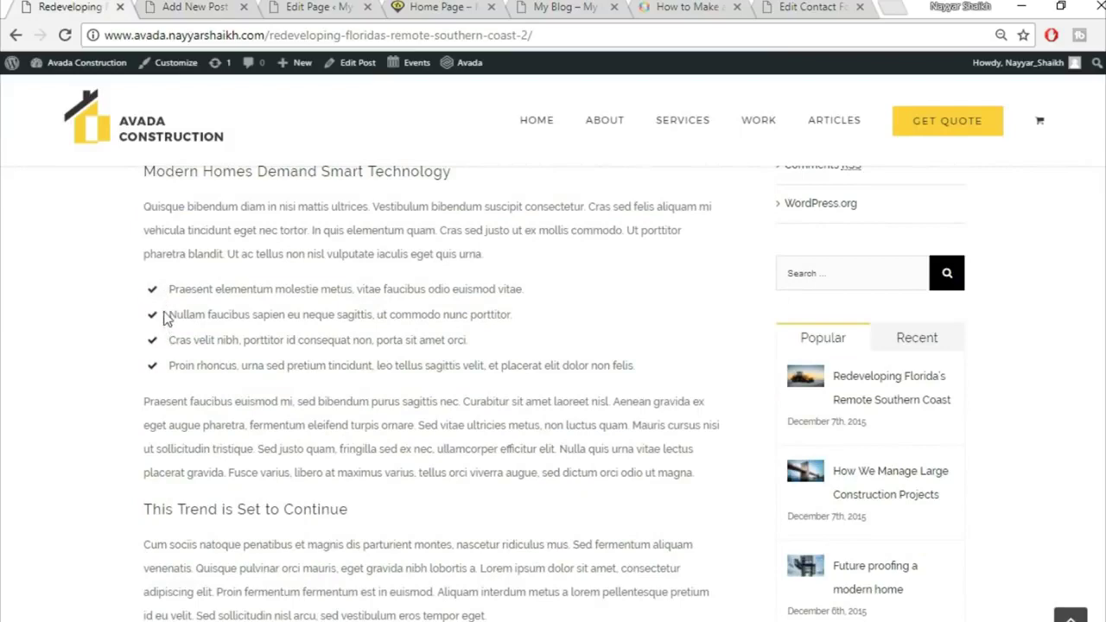
left_click(178, 6)
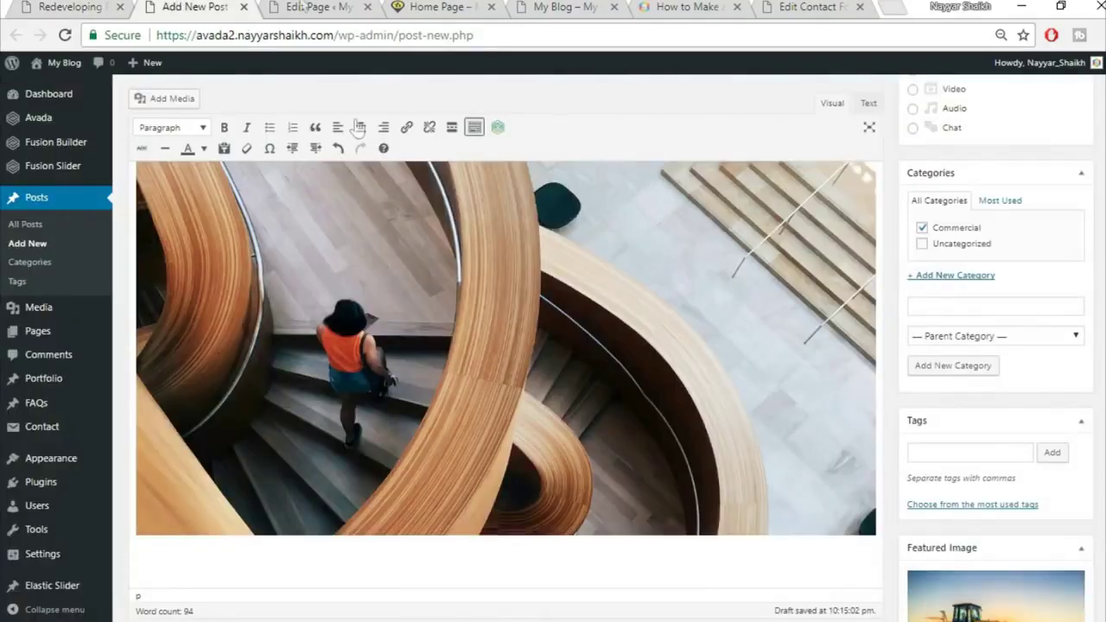
left_click(102, 6)
left_click_drag(144, 207, 529, 250)
key("ctrl+c")
Paste the Quisque paragraph below the staircase photo and break it into four paragraphs
left_click(195, 7)
key("ctrl+v")
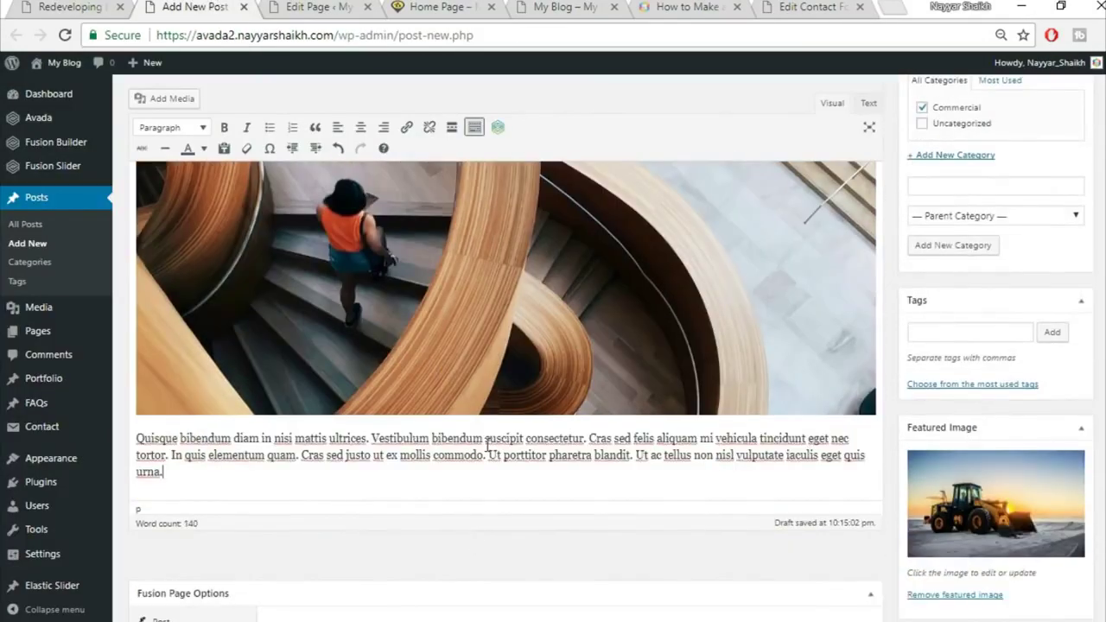
left_click(488, 444)
key("Return")
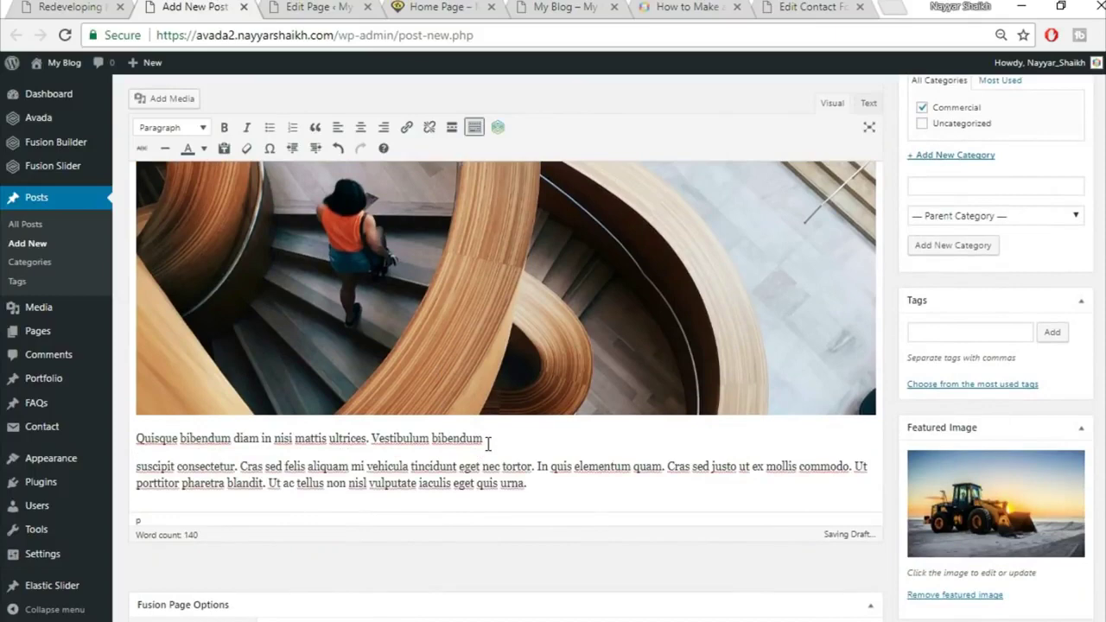
left_click(542, 464)
key("shift+Down")
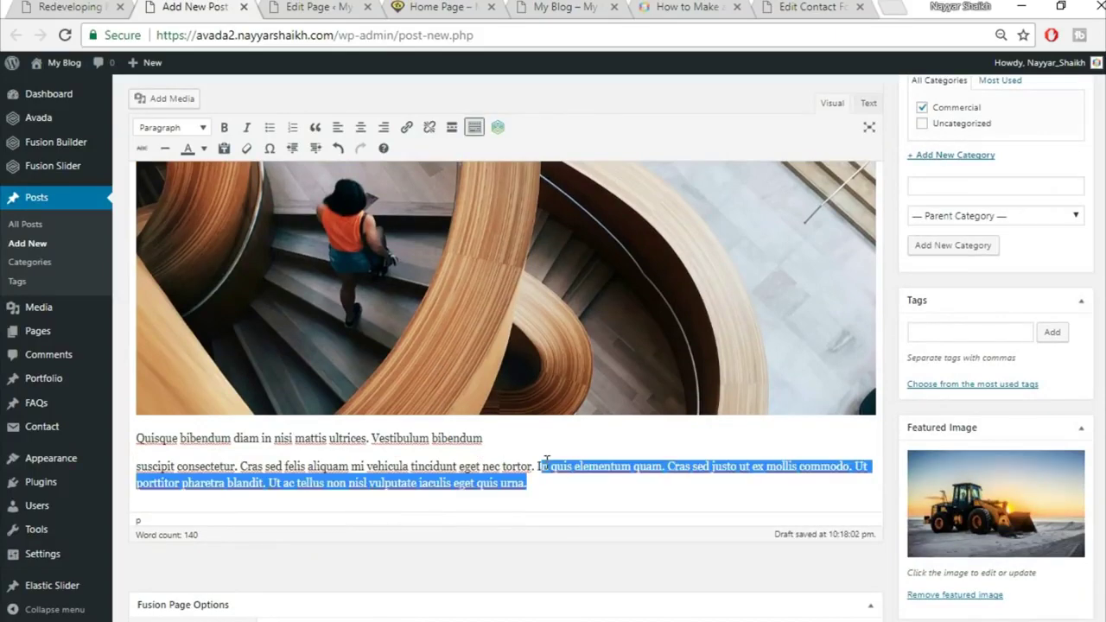
left_click(546, 462)
key("Return")
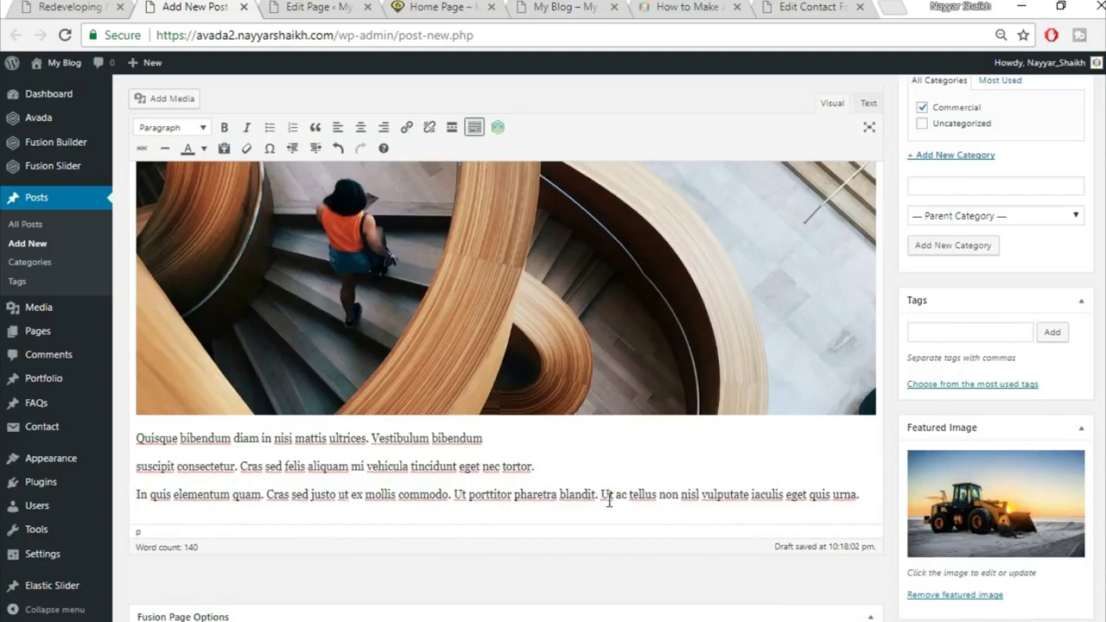
left_click(609, 499)
key("Return")
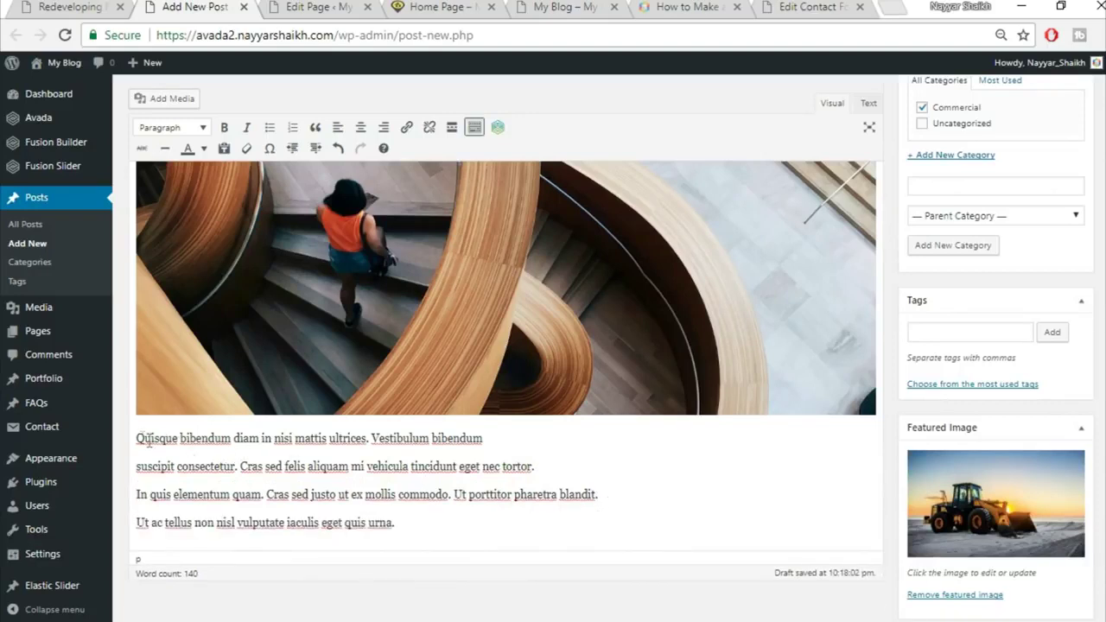
Turn the four Quisque paragraphs into a bulleted list
left_click_drag(138, 438, 471, 513)
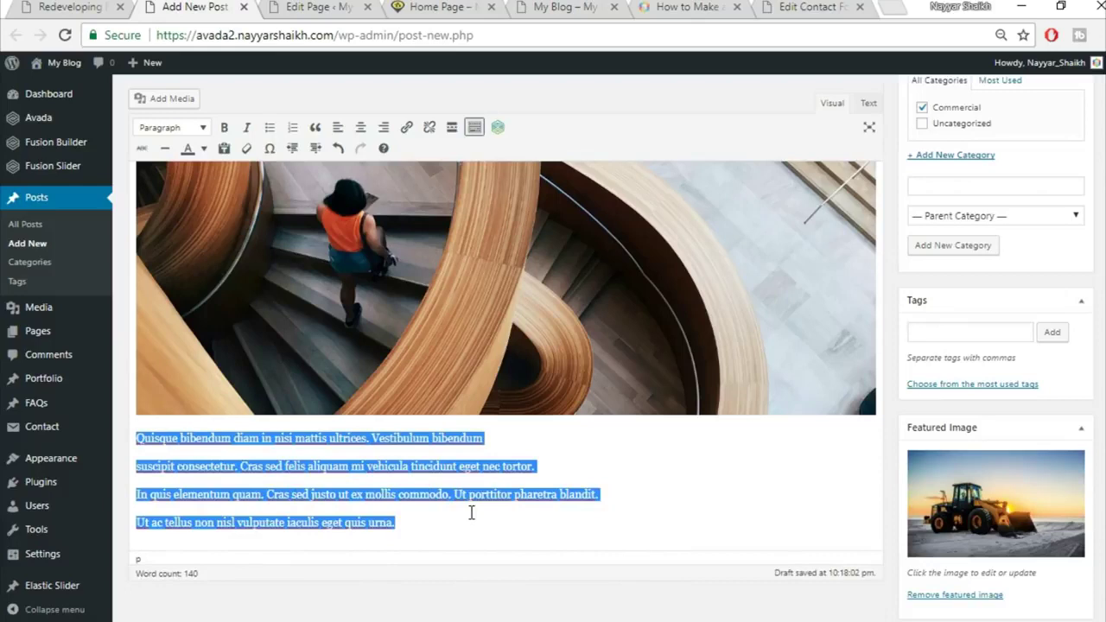
left_click(269, 130)
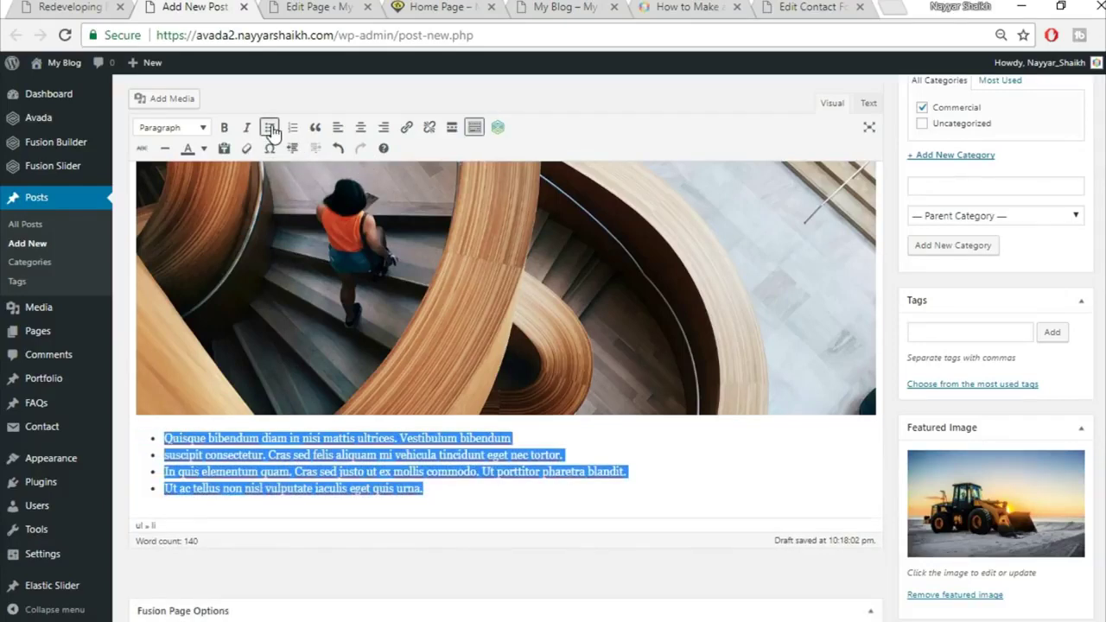
left_click(276, 506)
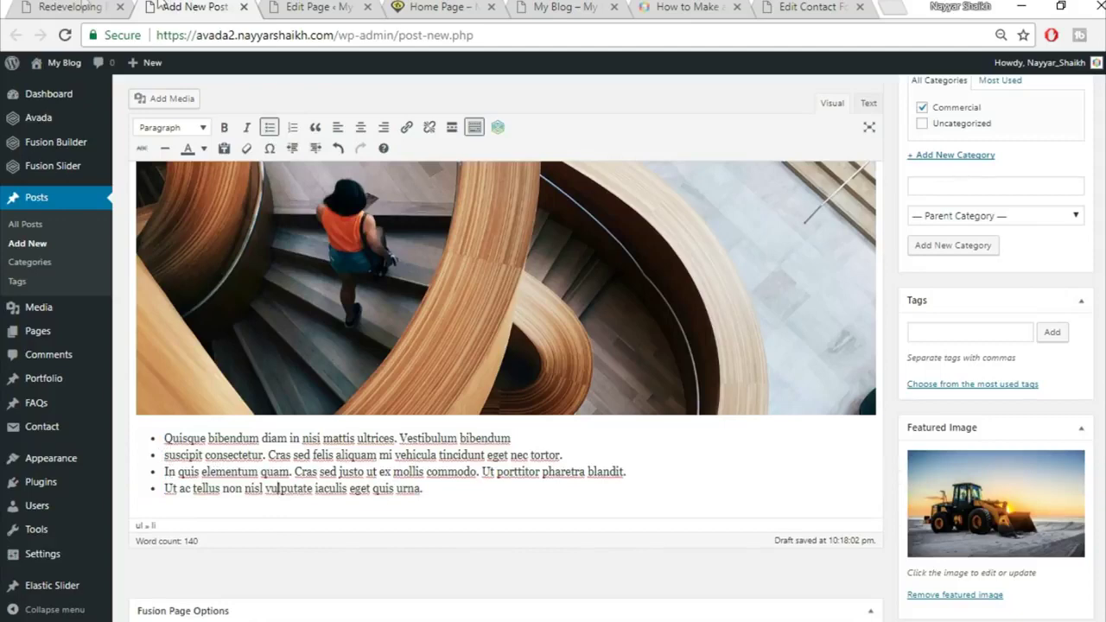
left_click(86, 6)
scroll(486, 447, "down", 4)
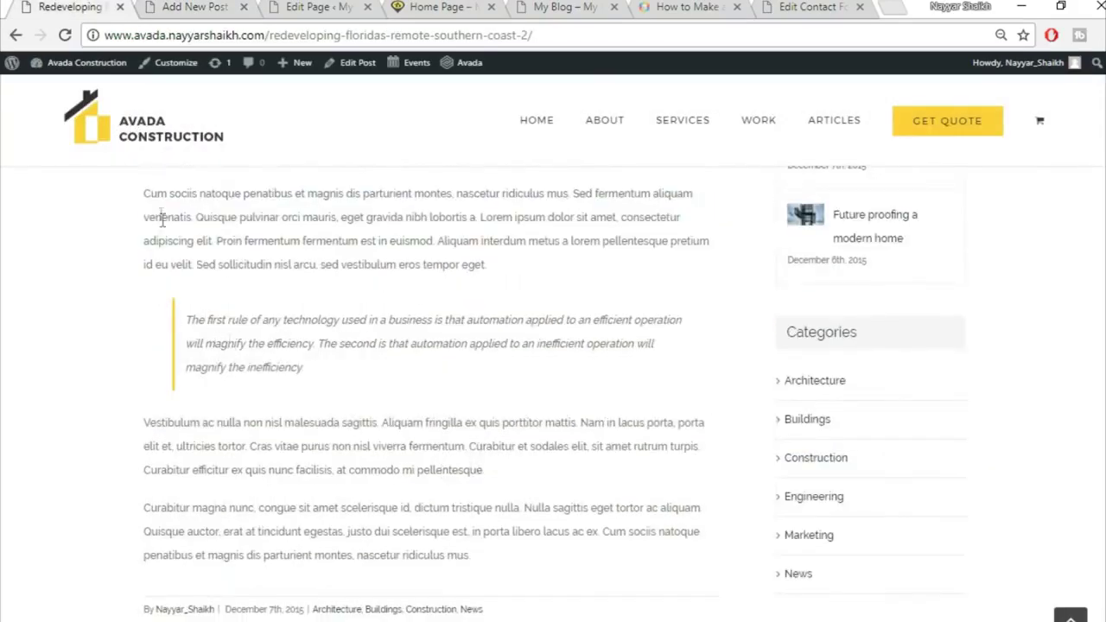
scroll(212, 298, "up", 1)
left_click_drag(147, 278, 110, 276)
key("ctrl+c")
left_click(506, 366)
Add the 'Cum sociis…' paragraph below the list as a blockquote
left_click(228, 6)
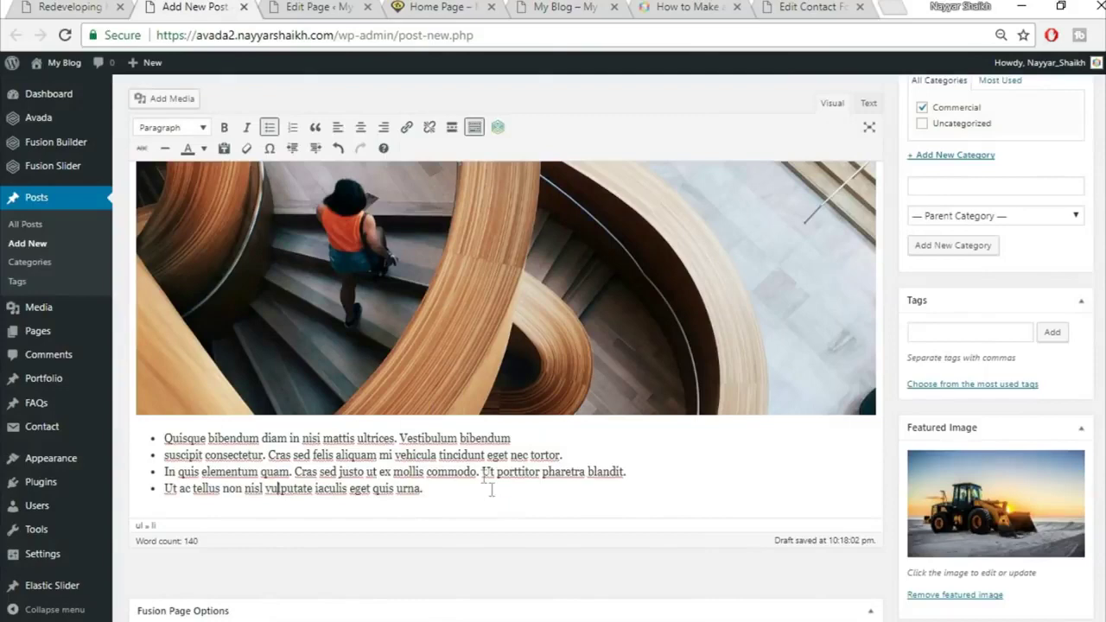
key("Return")
key("Return")
key("ctrl+v")
scroll(546, 442, "down", 1)
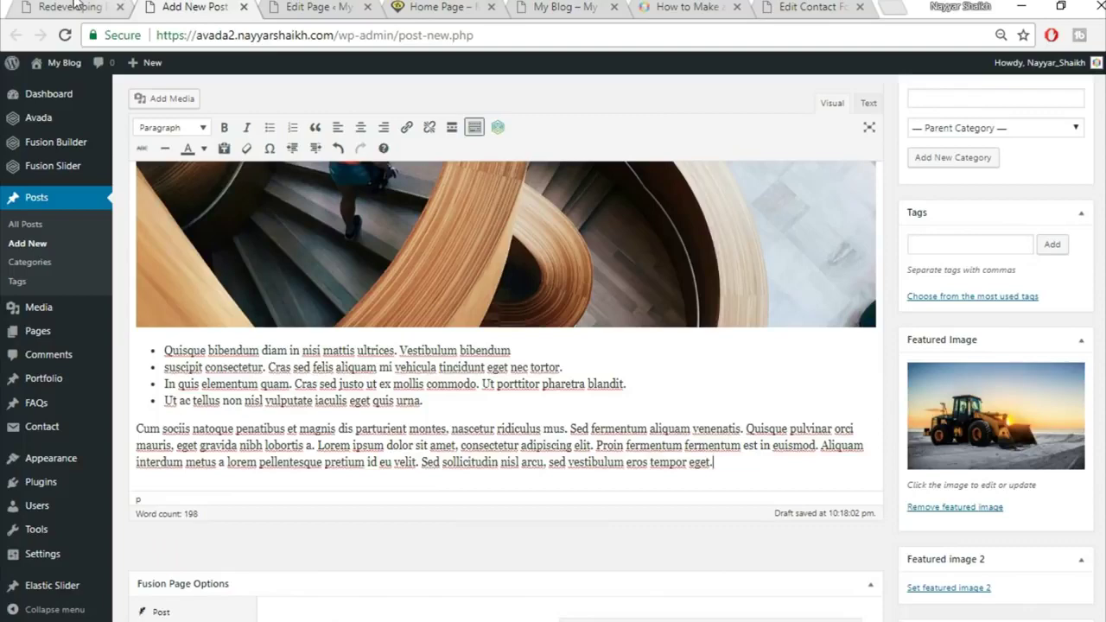
left_click(75, 6)
left_click(260, 396)
left_click(149, 6)
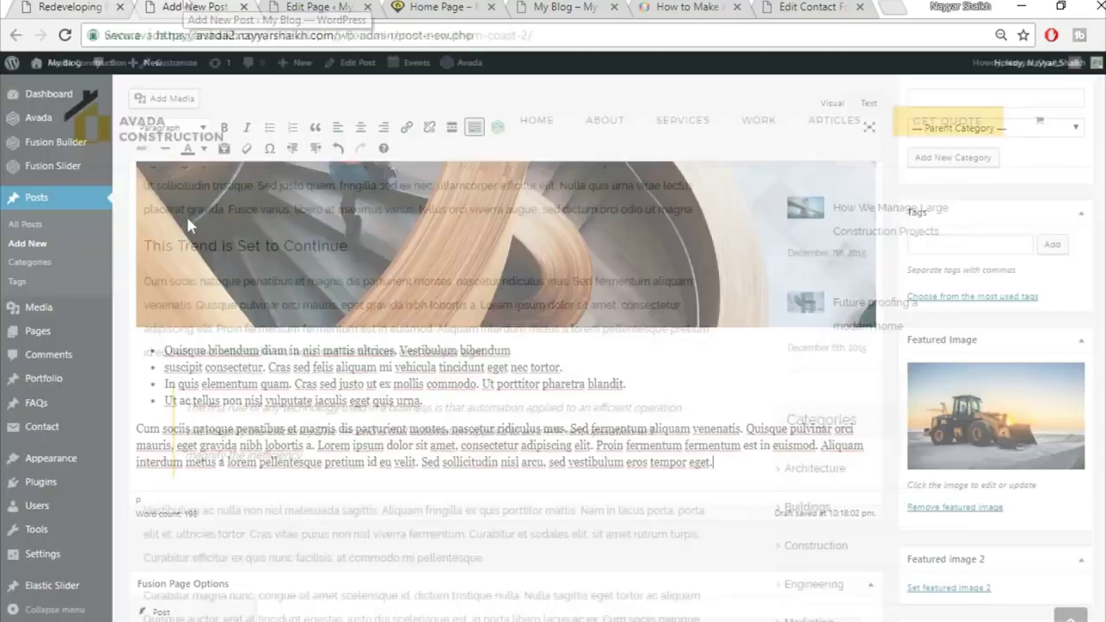
left_click_drag(139, 430, 821, 459)
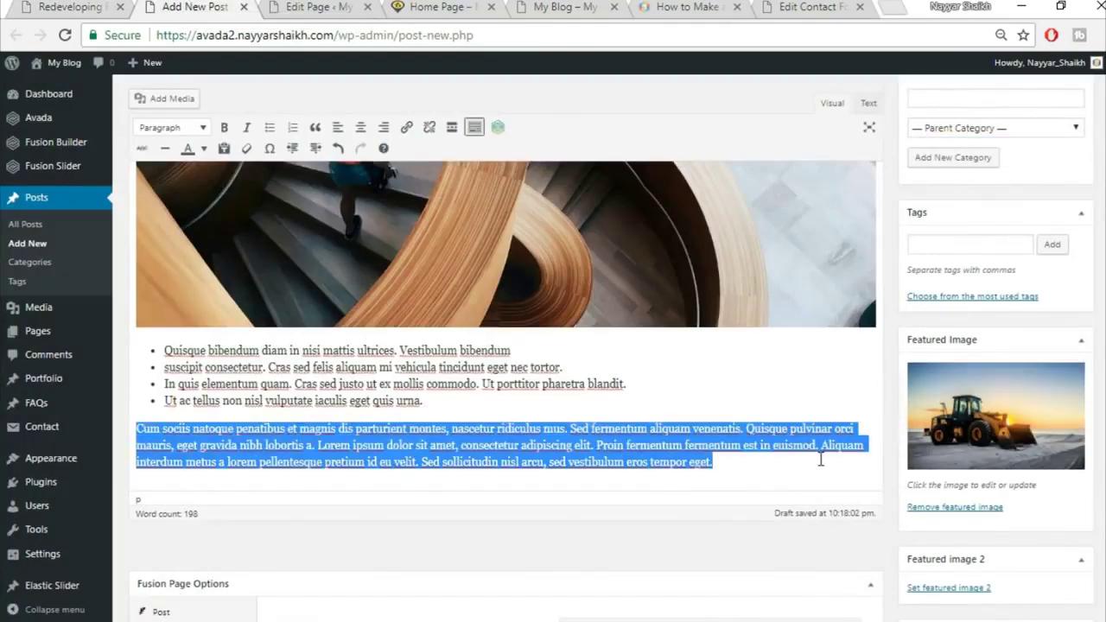
left_click(316, 128)
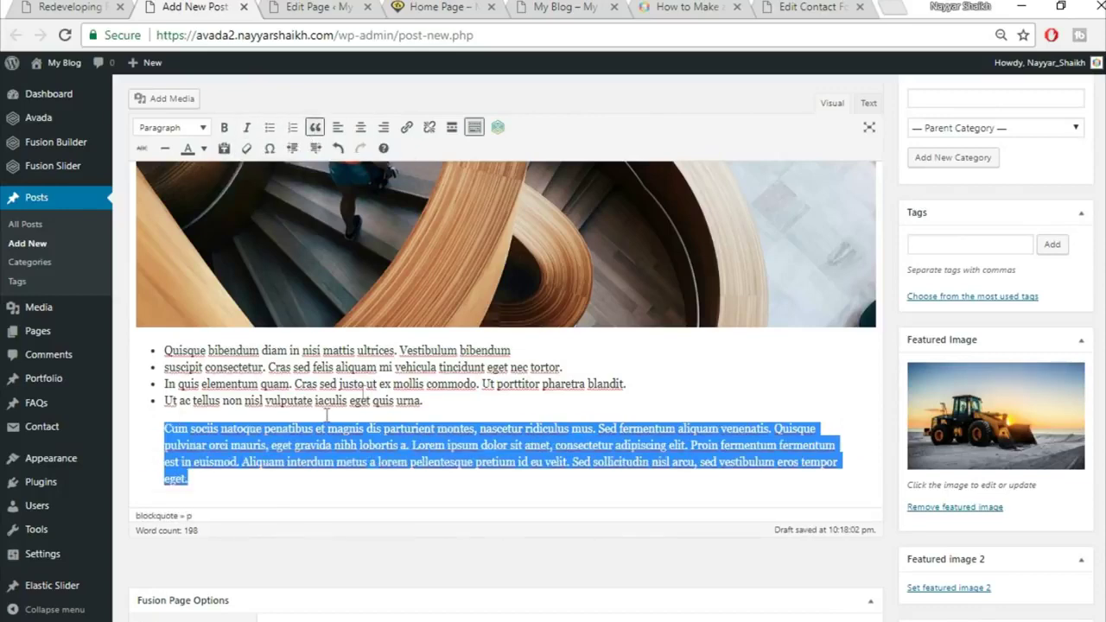
Compare with the live post, then publish the new post
left_click(41, 6)
scroll(351, 388, "down", 5)
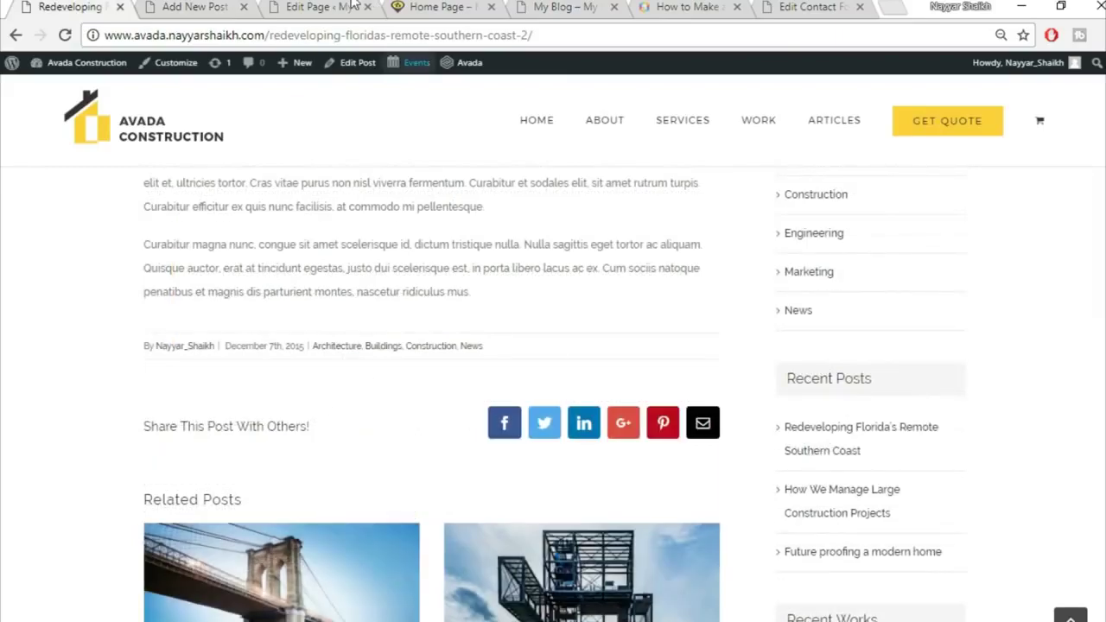
left_click(197, 7)
scroll(850, 411, "down", 3)
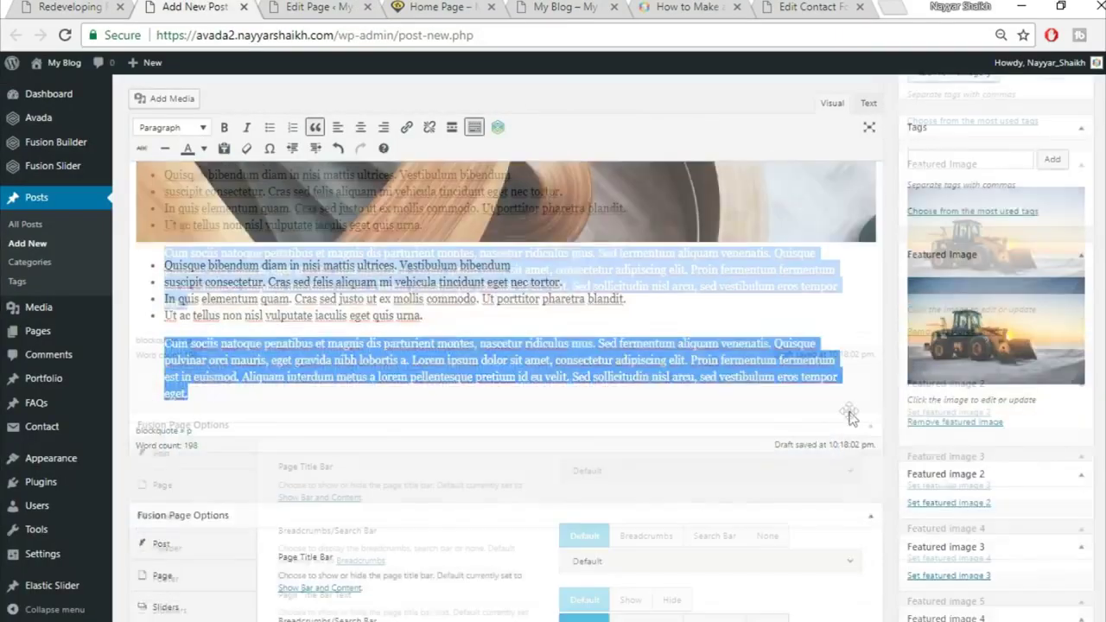
scroll(852, 420, "up", 8)
scroll(828, 422, "up", 2)
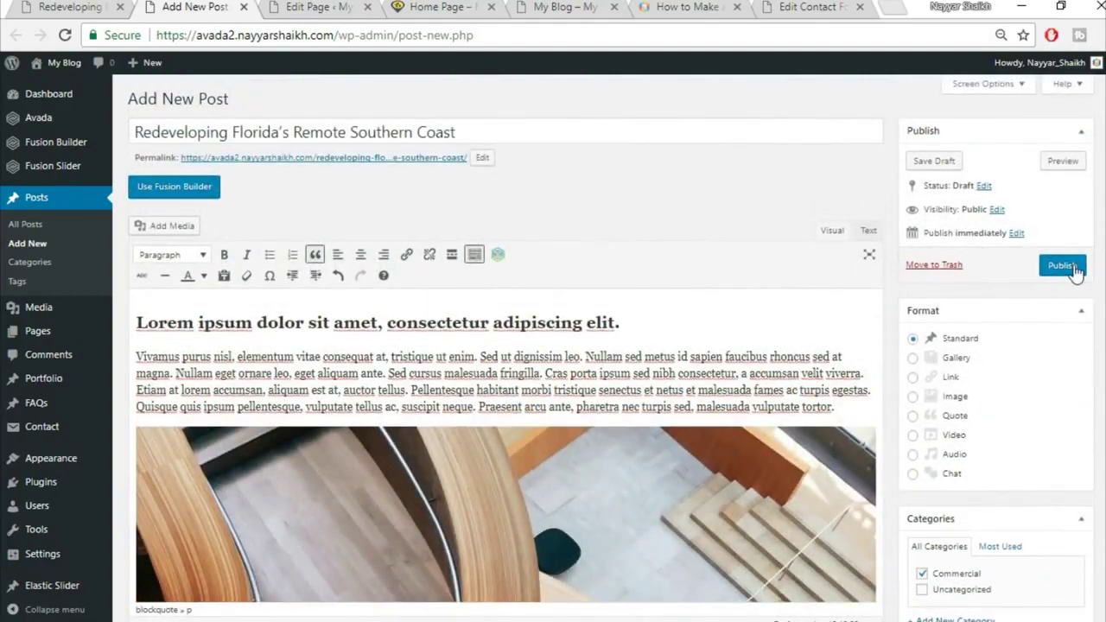
left_click(1072, 266)
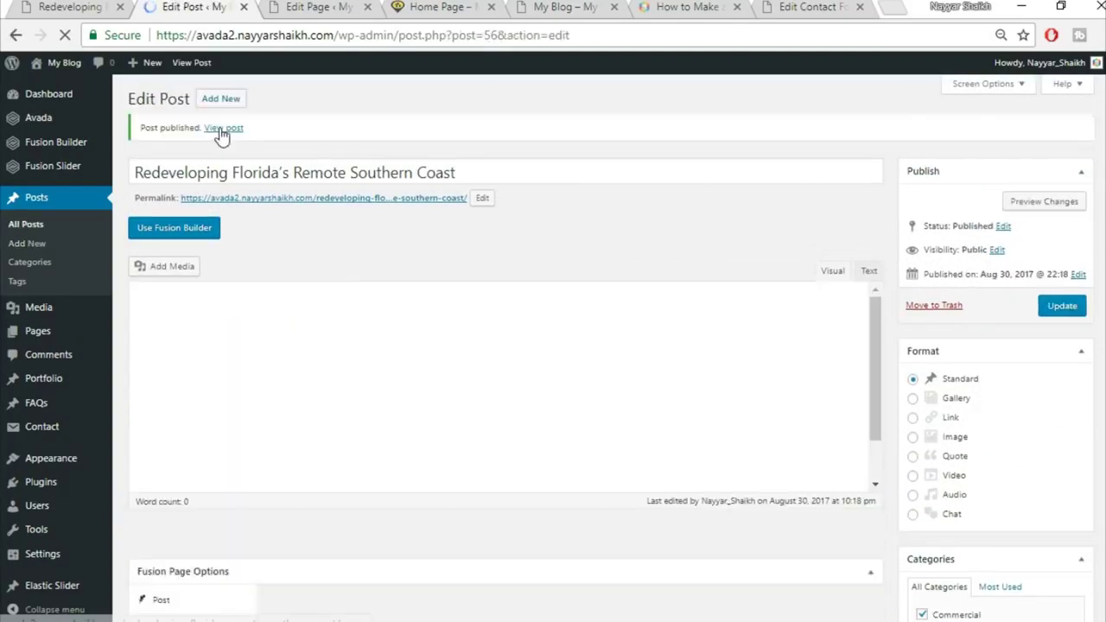
Open the published post in a new tab and scroll through it
right_click(224, 129)
left_click(245, 140)
left_click(289, 6)
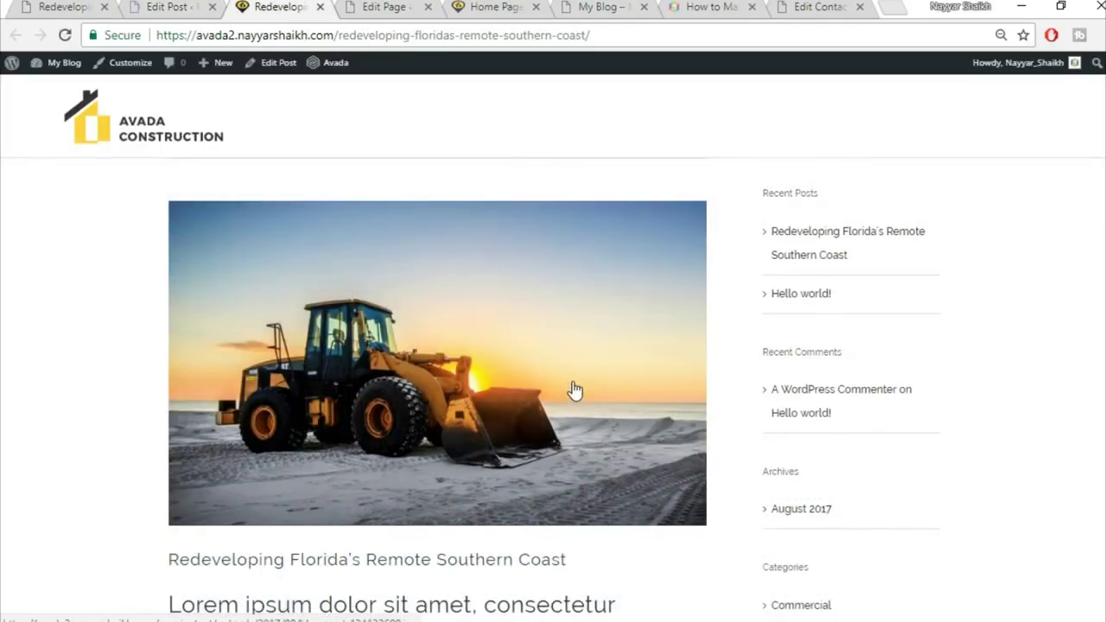
scroll(574, 387, "down", 2)
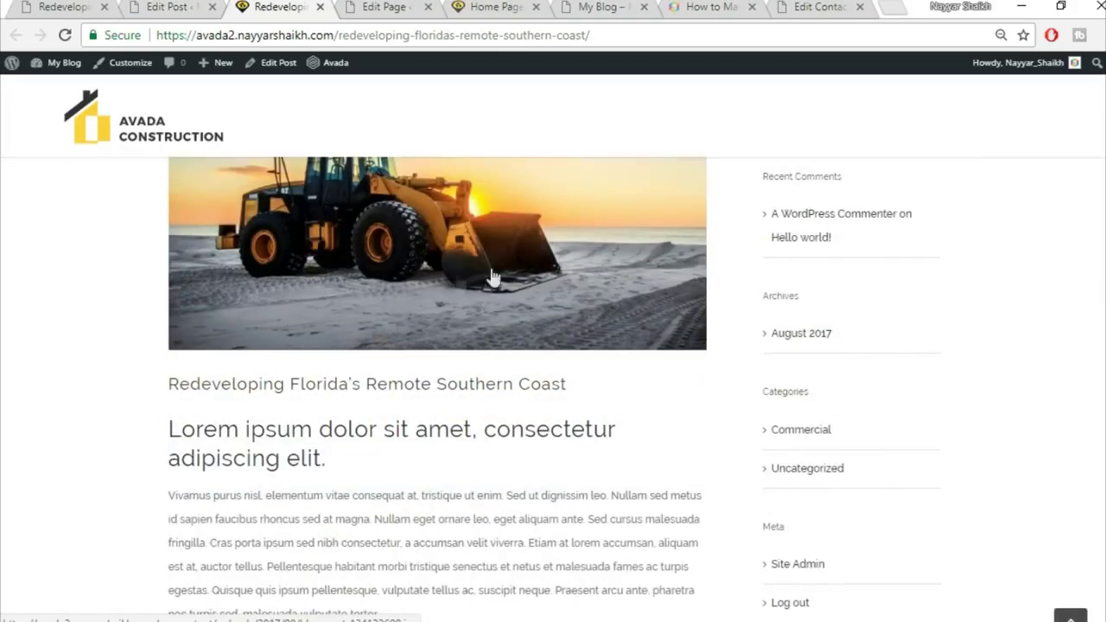
scroll(519, 317, "down", 1)
scroll(518, 318, "down", 2)
scroll(395, 254, "up", 3)
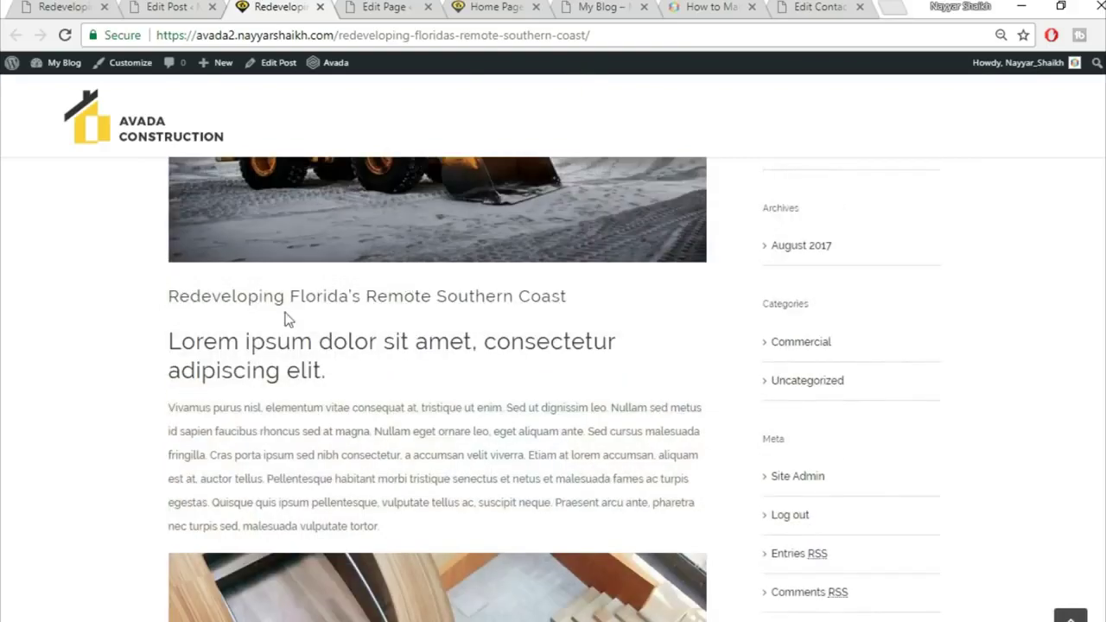
scroll(331, 378, "down", 2)
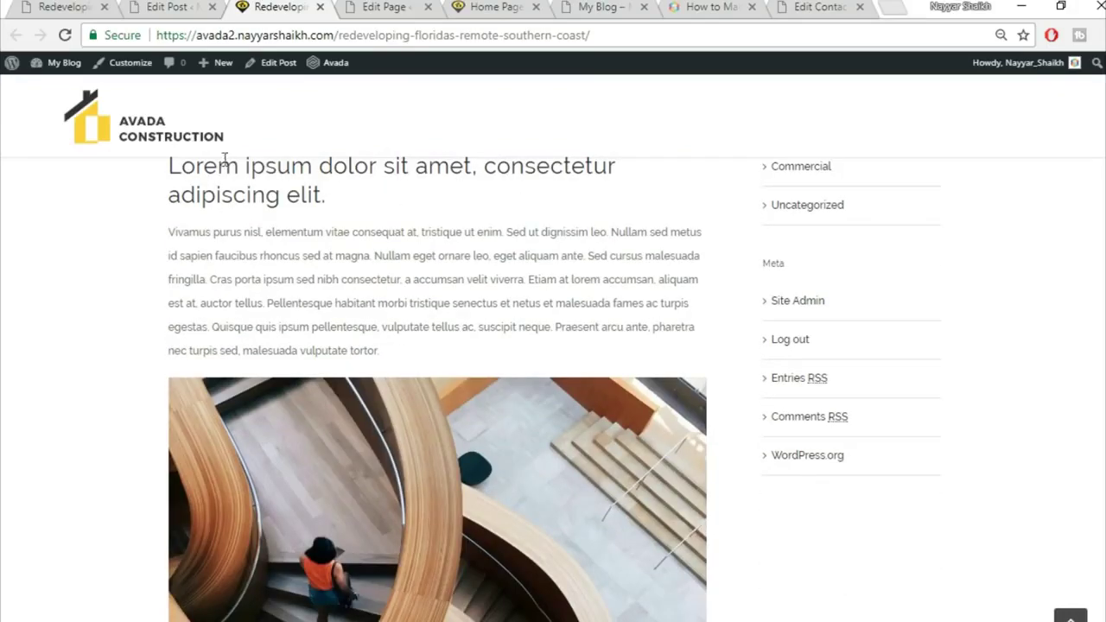
scroll(268, 233, "up", 1)
Check the heading and body text on the live post, then go back to the post editor
left_click_drag(341, 288, 171, 246)
left_click(245, 253)
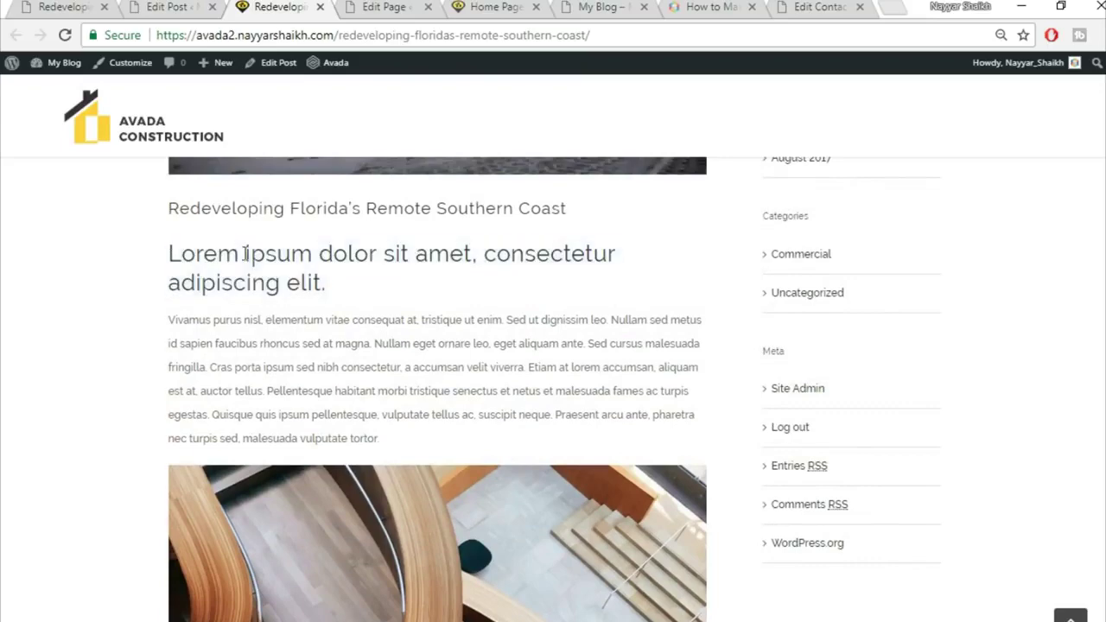
scroll(362, 277, "down", 7)
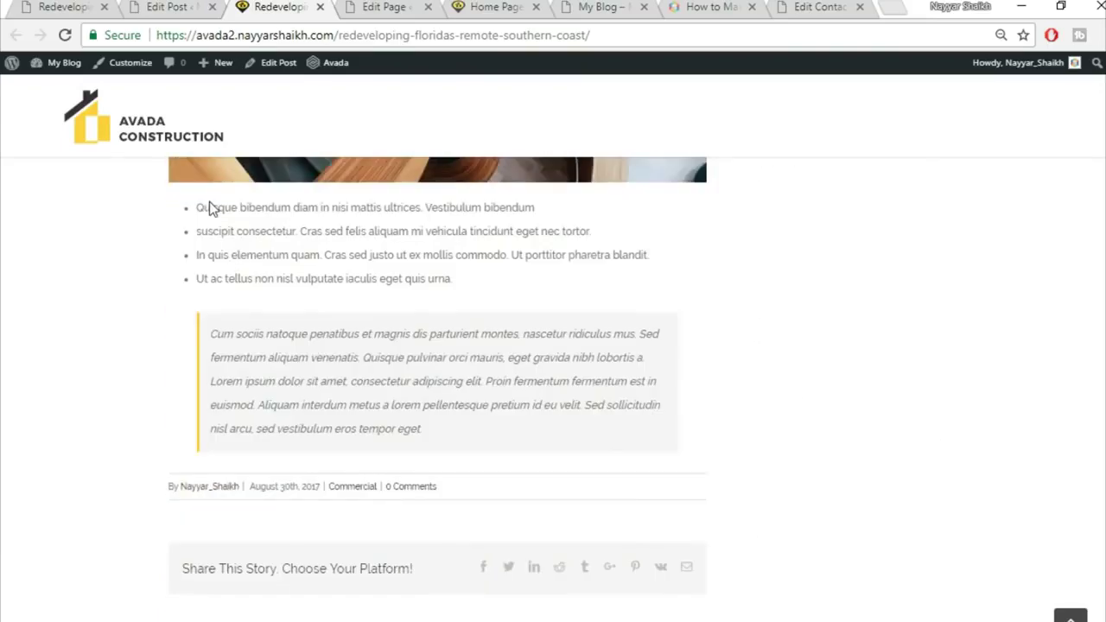
left_click_drag(210, 210, 279, 378)
left_click(279, 378)
scroll(545, 455, "up", 5)
scroll(546, 454, "up", 6)
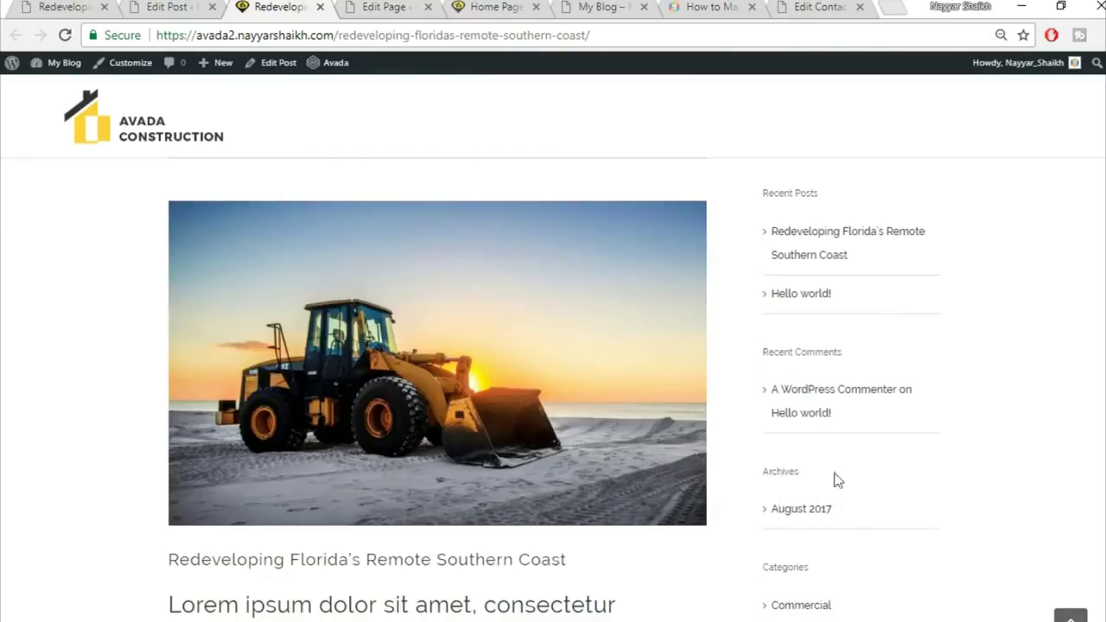
left_click(188, 6)
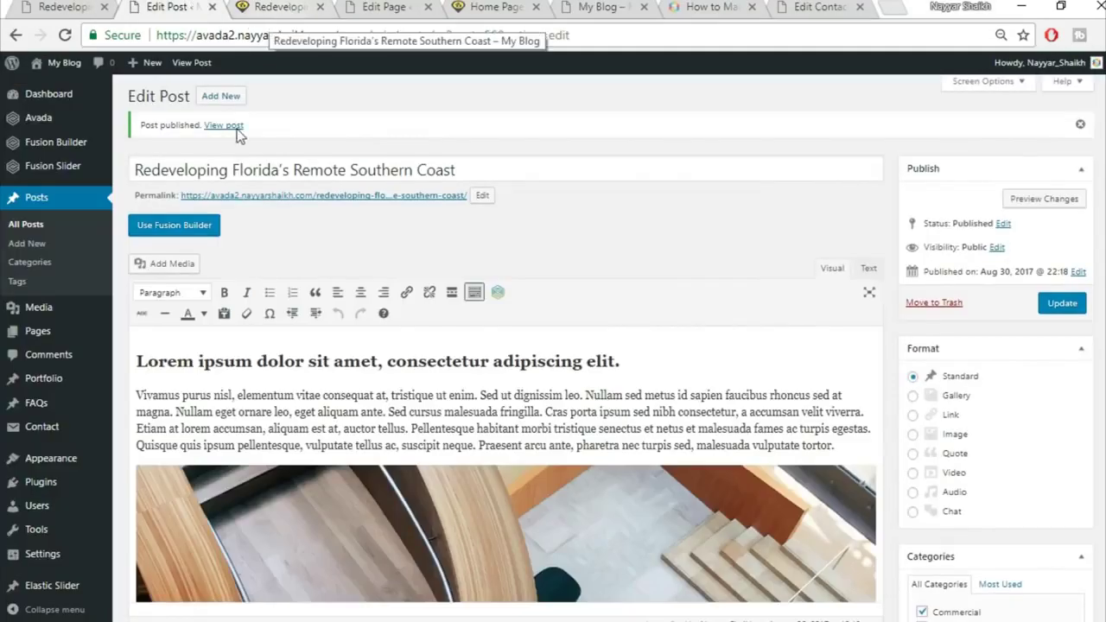
scroll(197, 235, "down", 2)
mouse_move(67, 467)
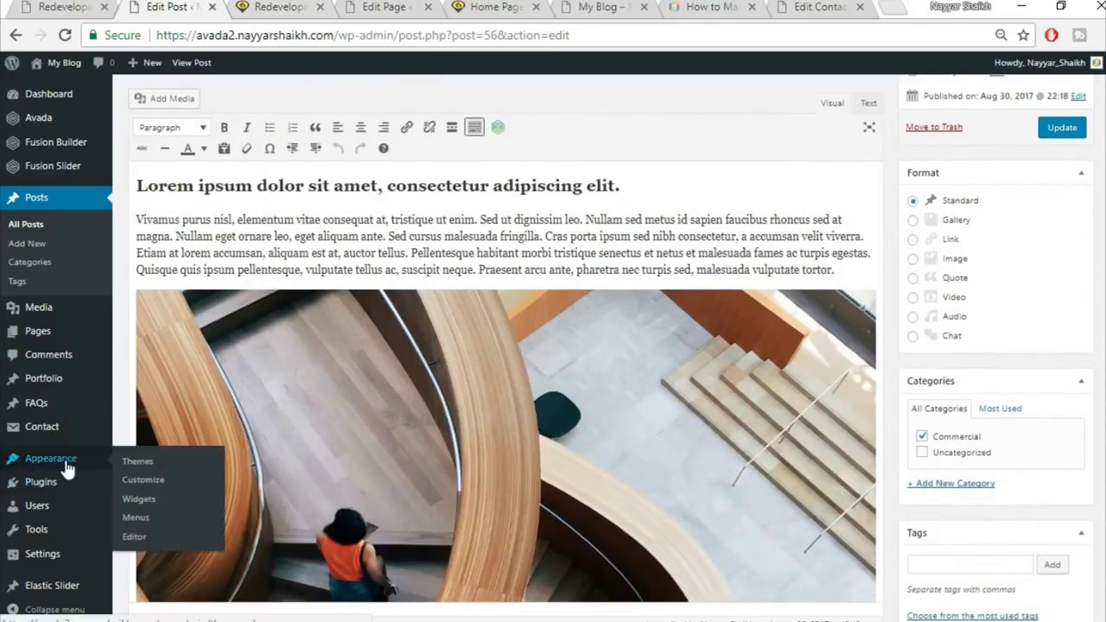
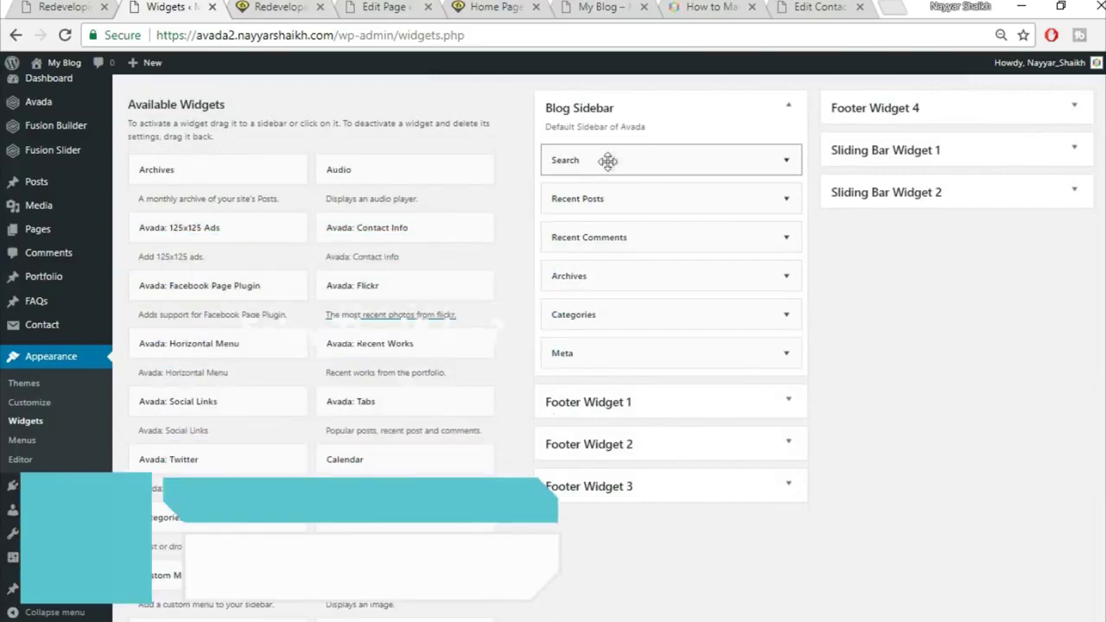
Replace the Recent Posts widget in the Blog Sidebar with the Calendar widget
left_click(313, 7)
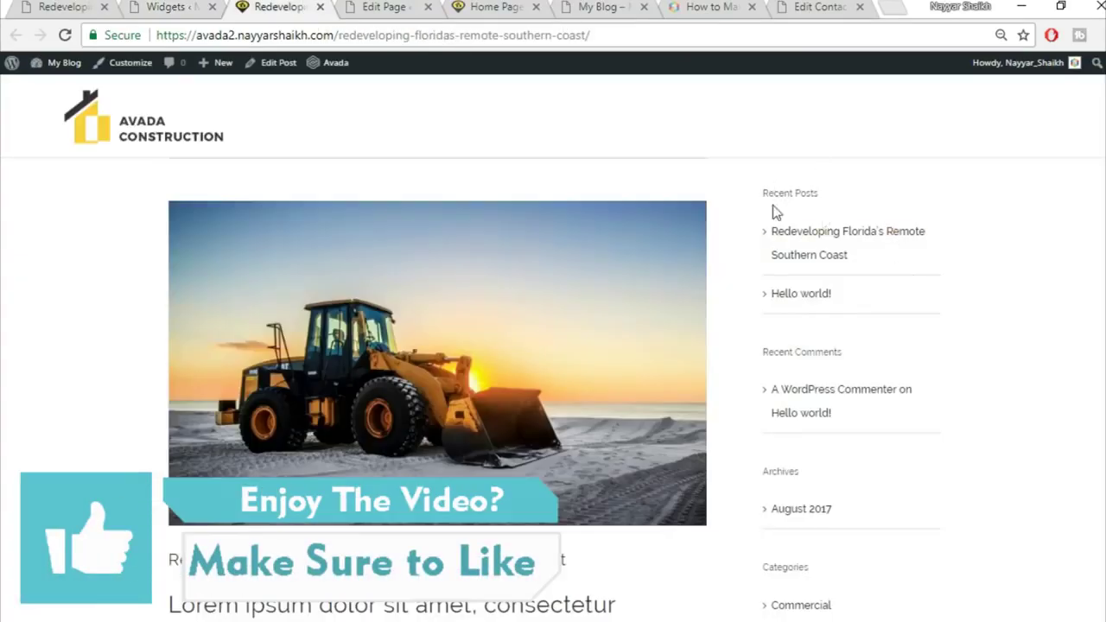
scroll(835, 486, "down", 1)
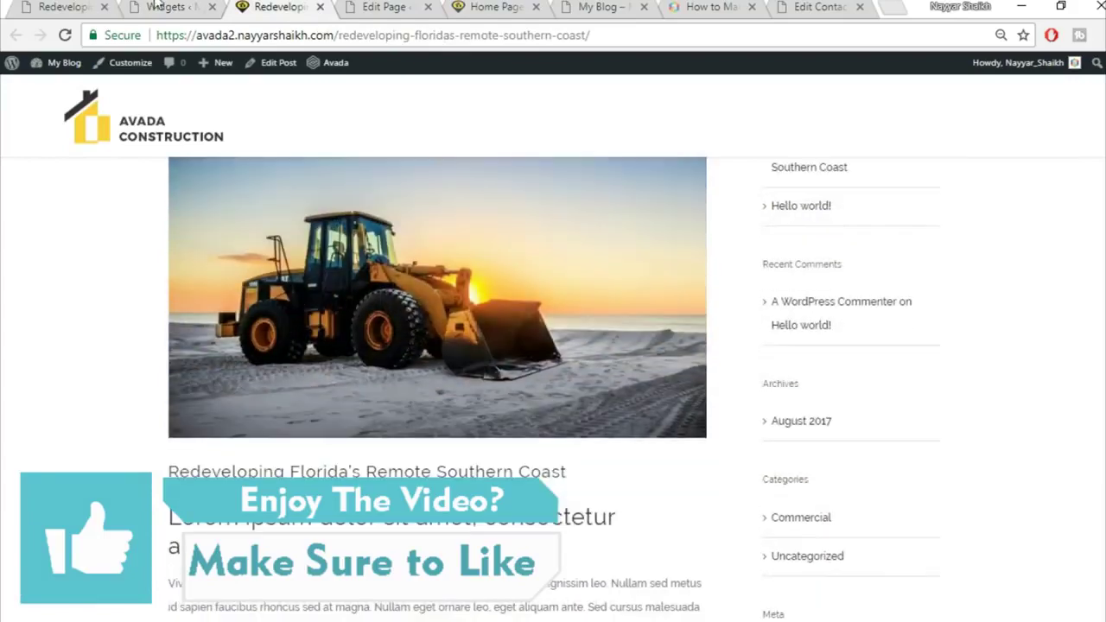
left_click(198, 7)
left_click(786, 199)
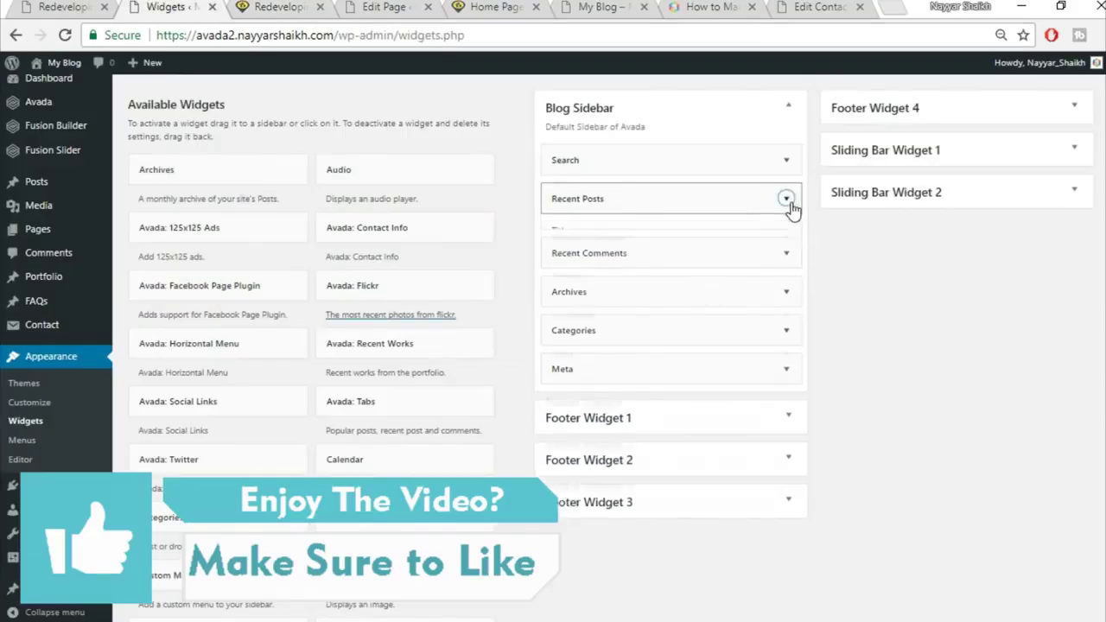
left_click(556, 331)
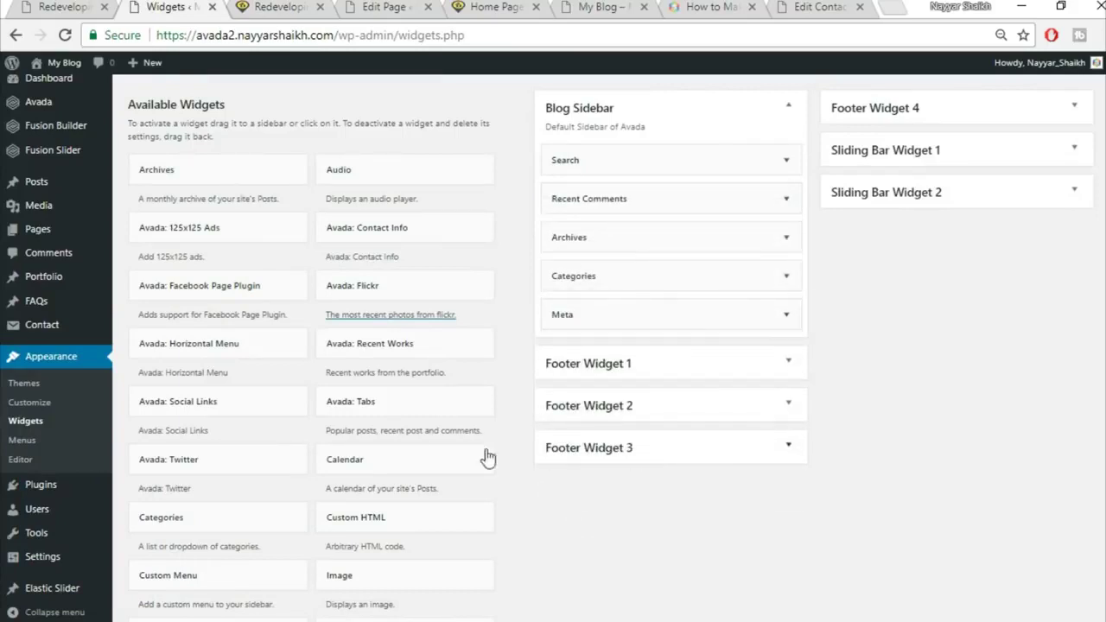
left_click_drag(432, 461, 667, 185)
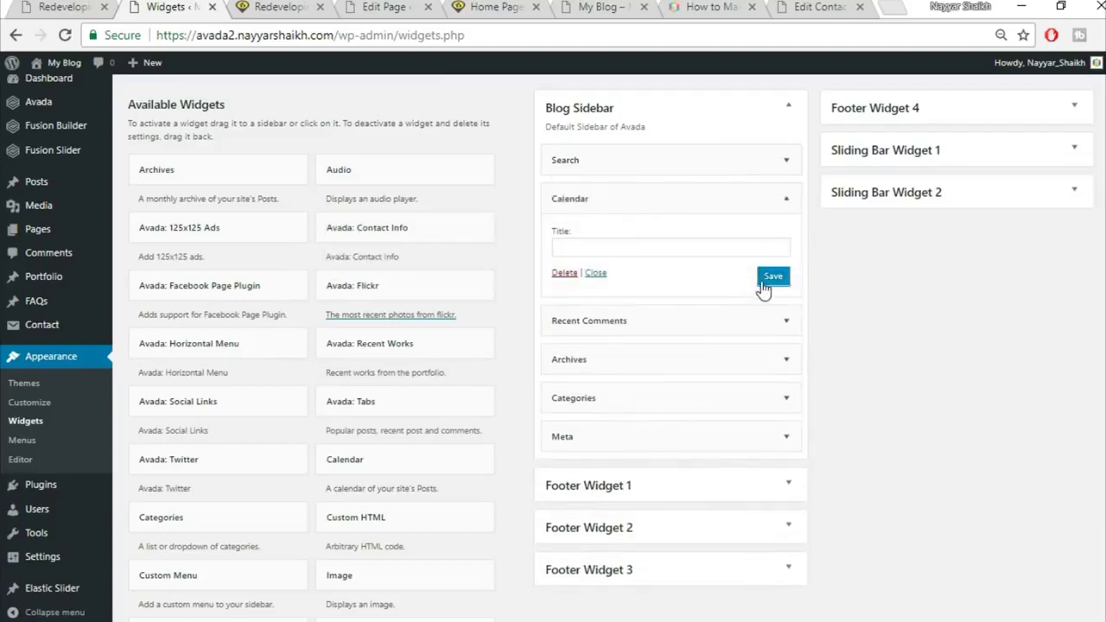
Reload the blog post to confirm the calendar widget, then close the widget settings page
left_click(281, 6)
left_click(310, 36)
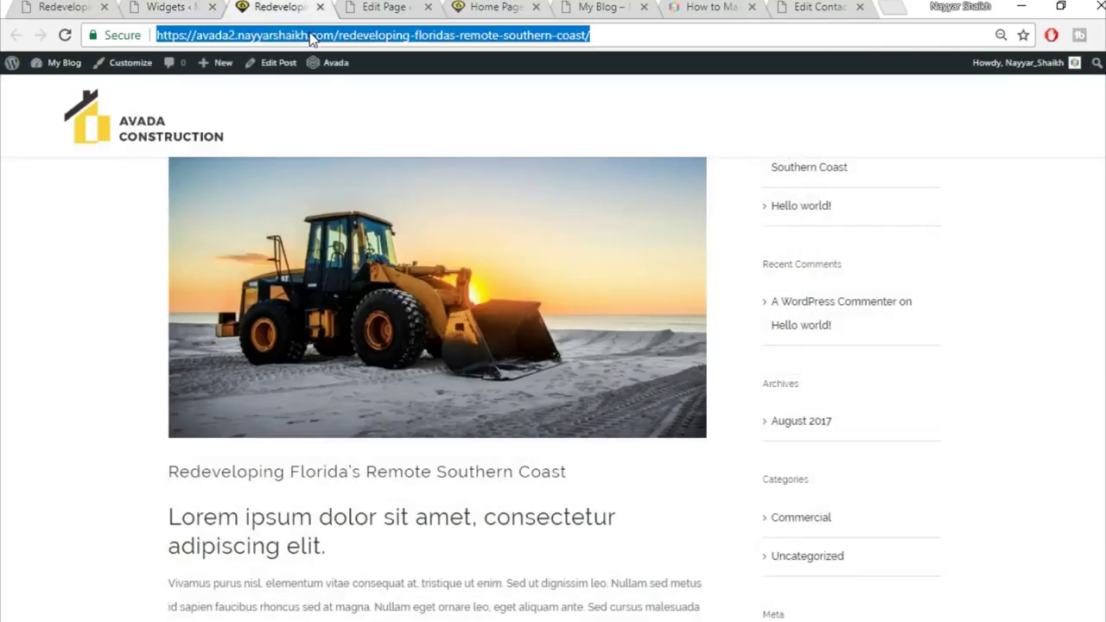
key("Return")
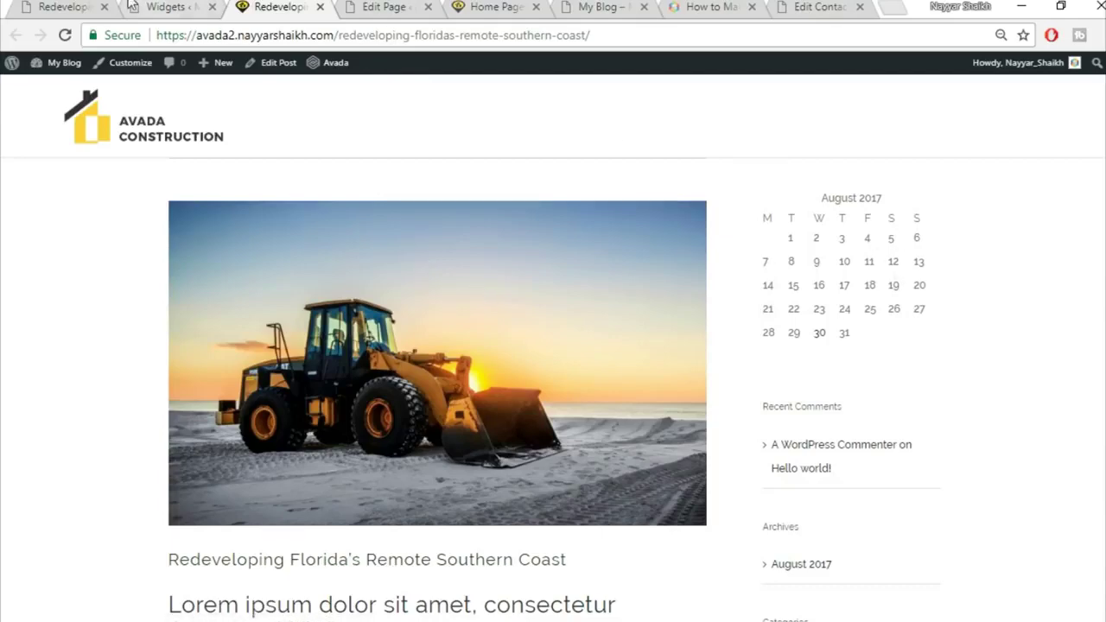
left_click(69, 7)
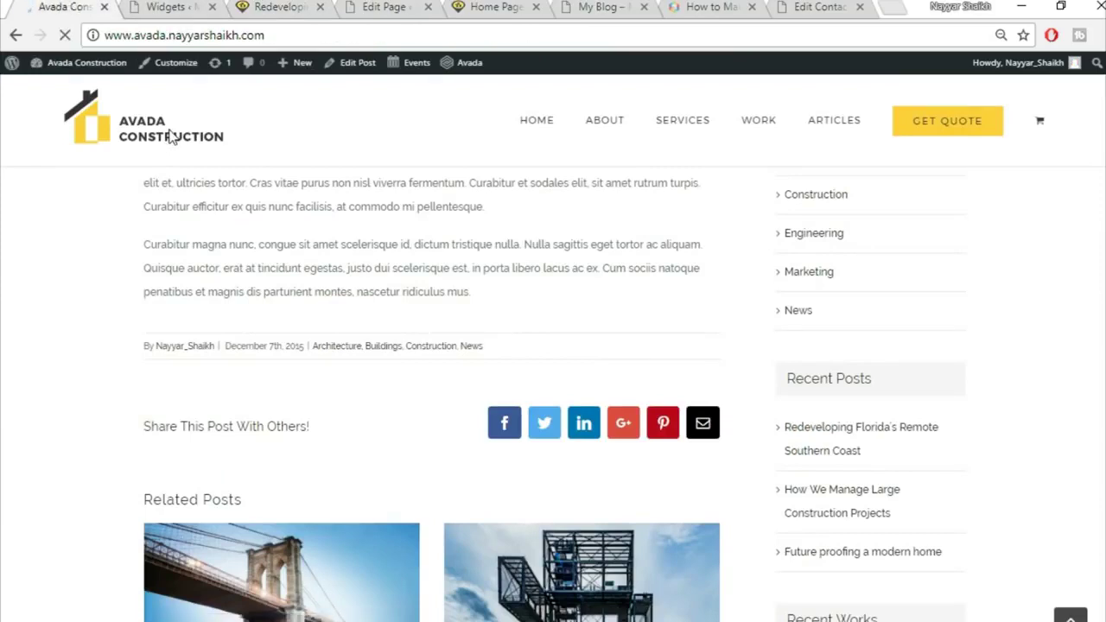
scroll(434, 294, "down", 10)
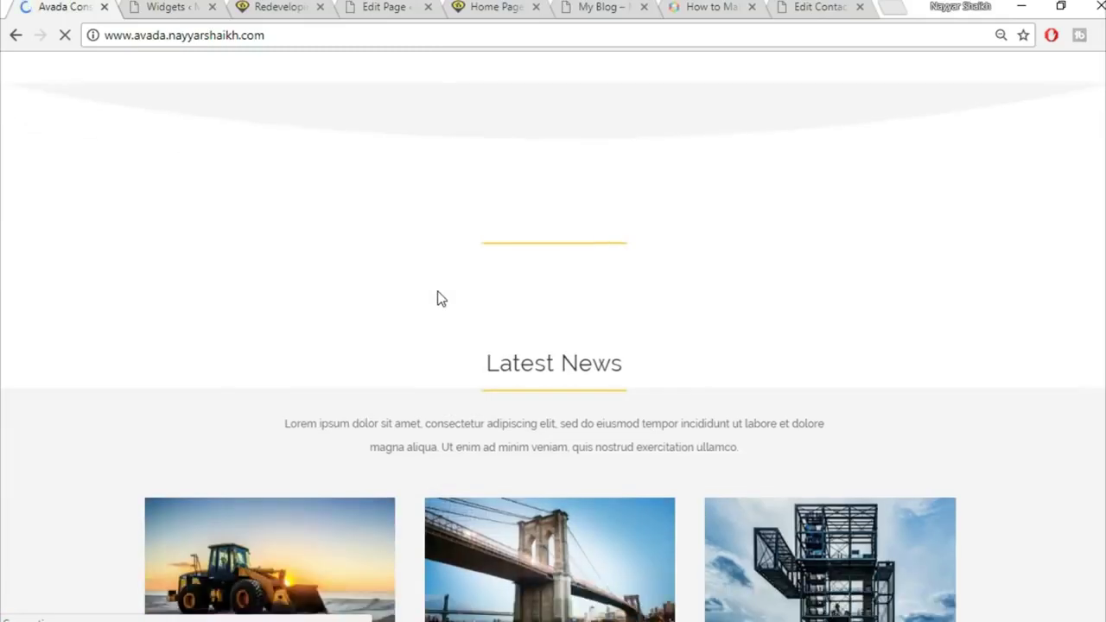
scroll(604, 346, "down", 2)
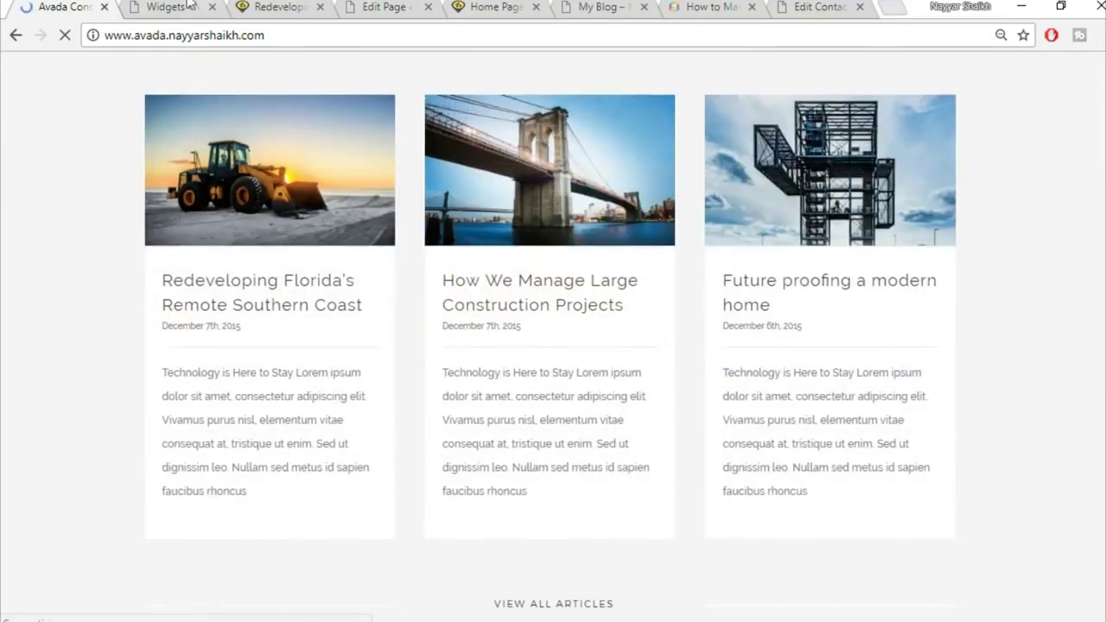
left_click(204, 9)
left_click(212, 8)
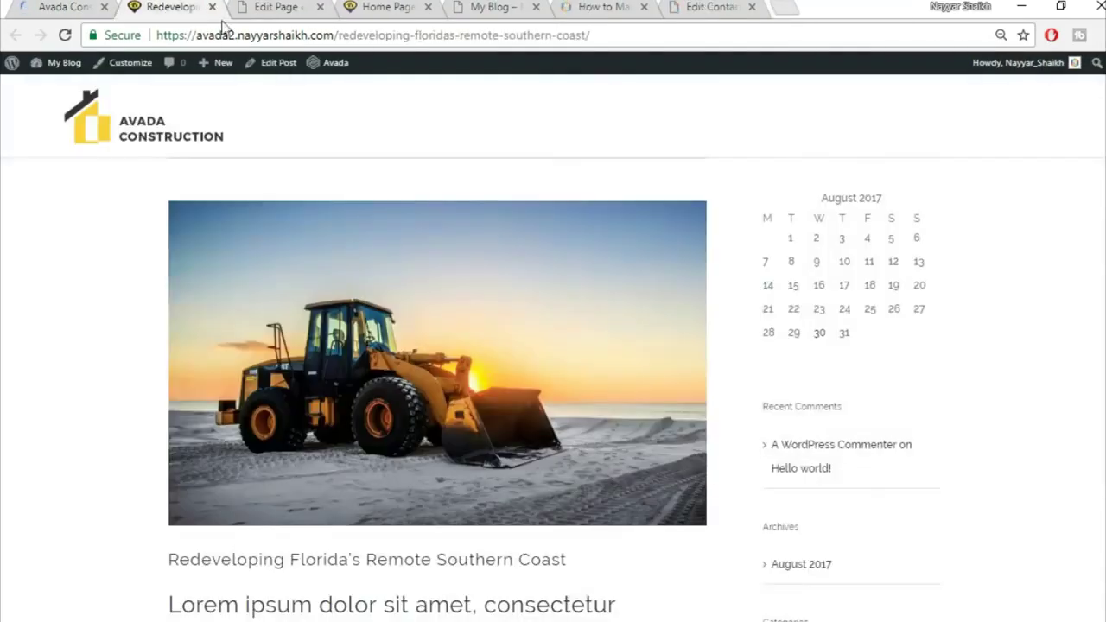
Insert a saved library container at the bottom of the home page
left_click(212, 7)
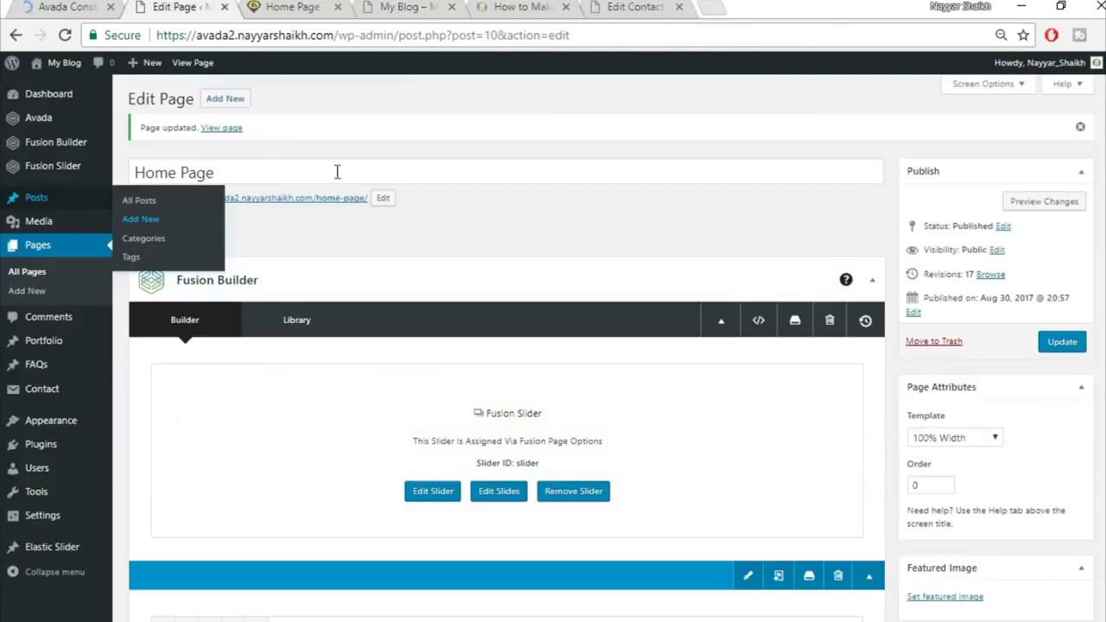
scroll(642, 234, "down", 4)
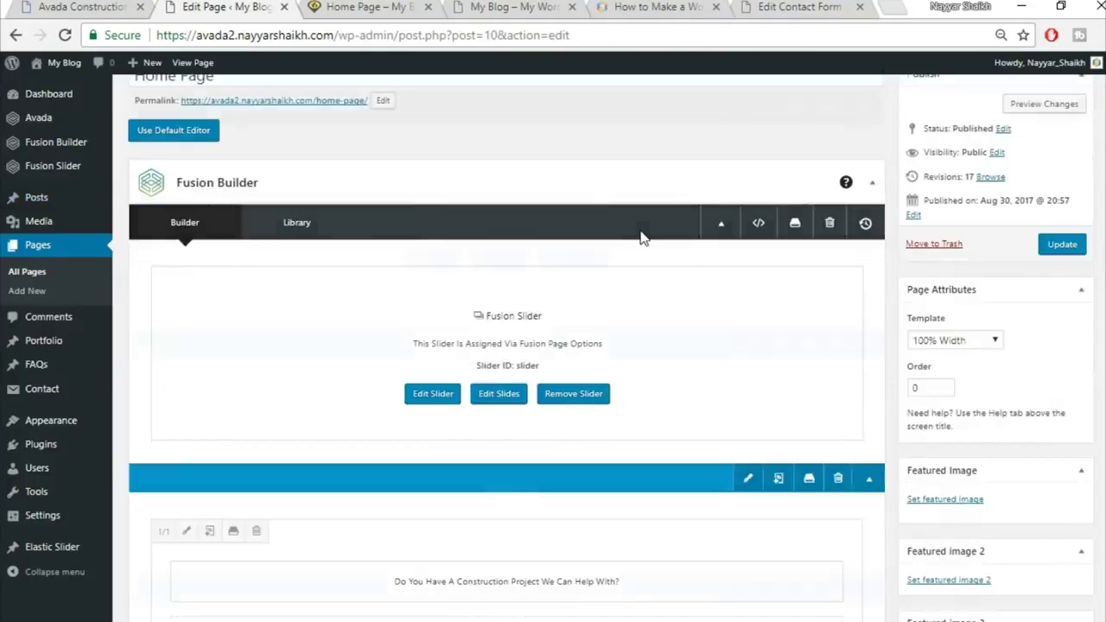
scroll(647, 244, "down", 10)
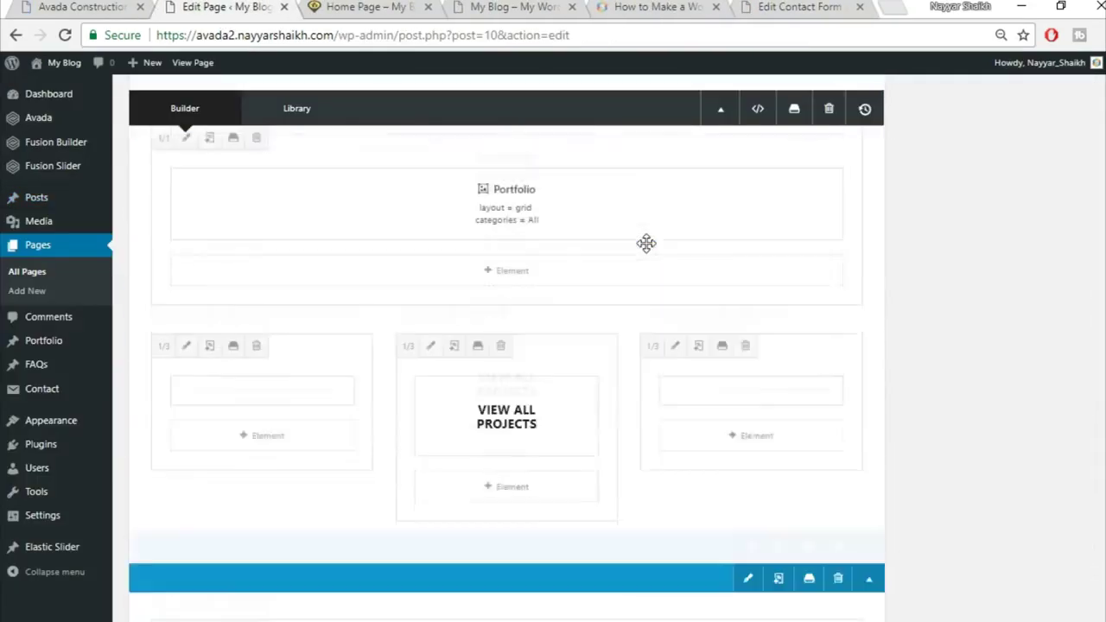
scroll(694, 259, "down", 12)
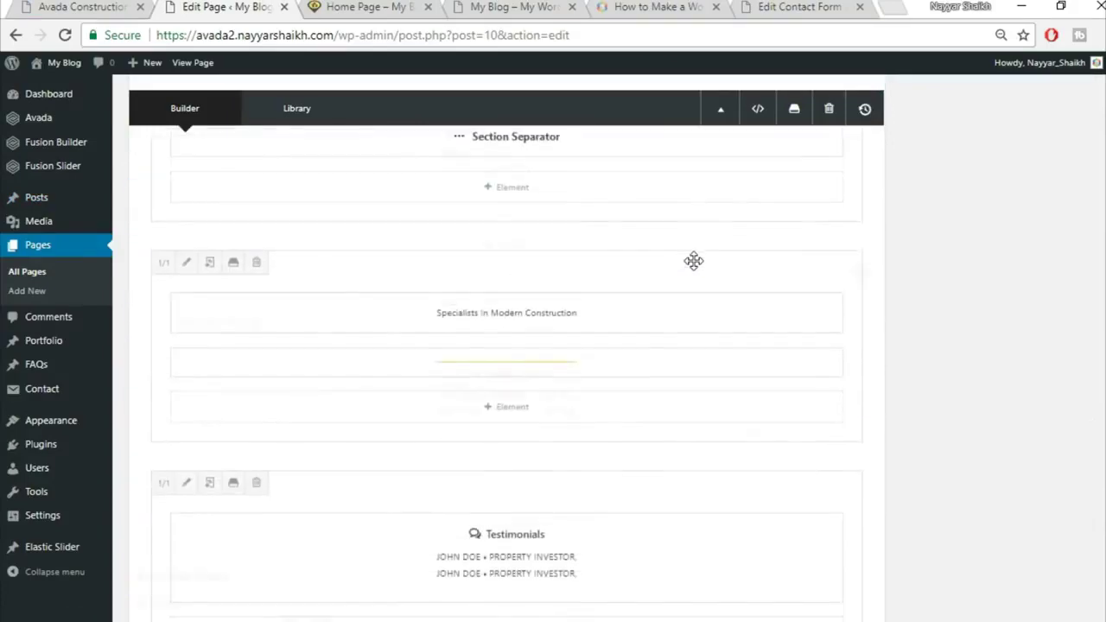
scroll(924, 319, "down", 2)
scroll(906, 333, "up", 3)
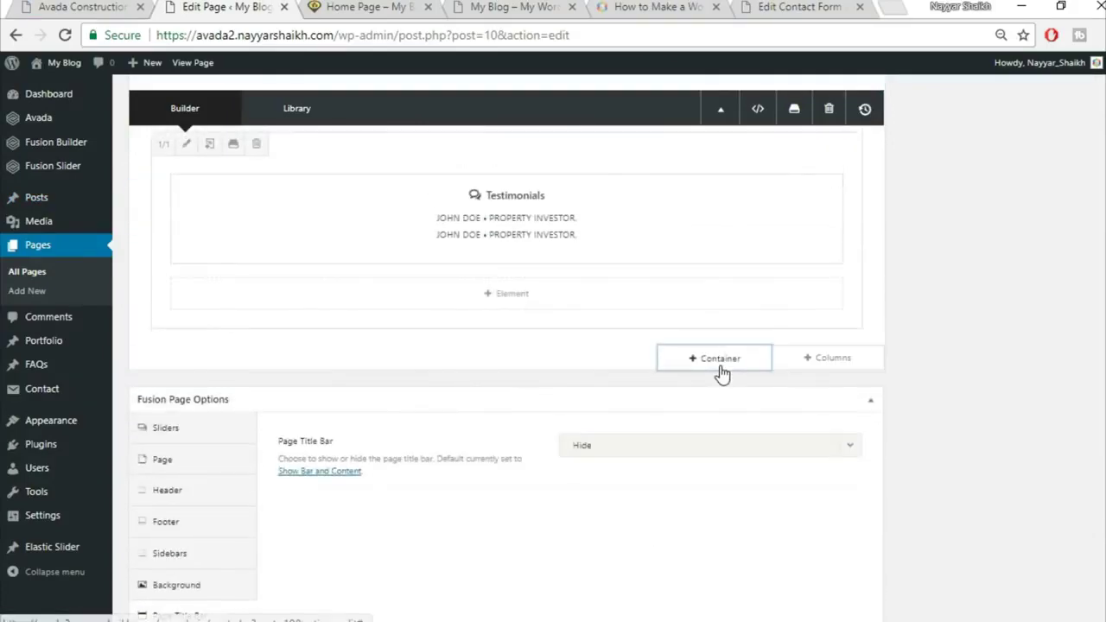
left_click(728, 358)
left_click(298, 145)
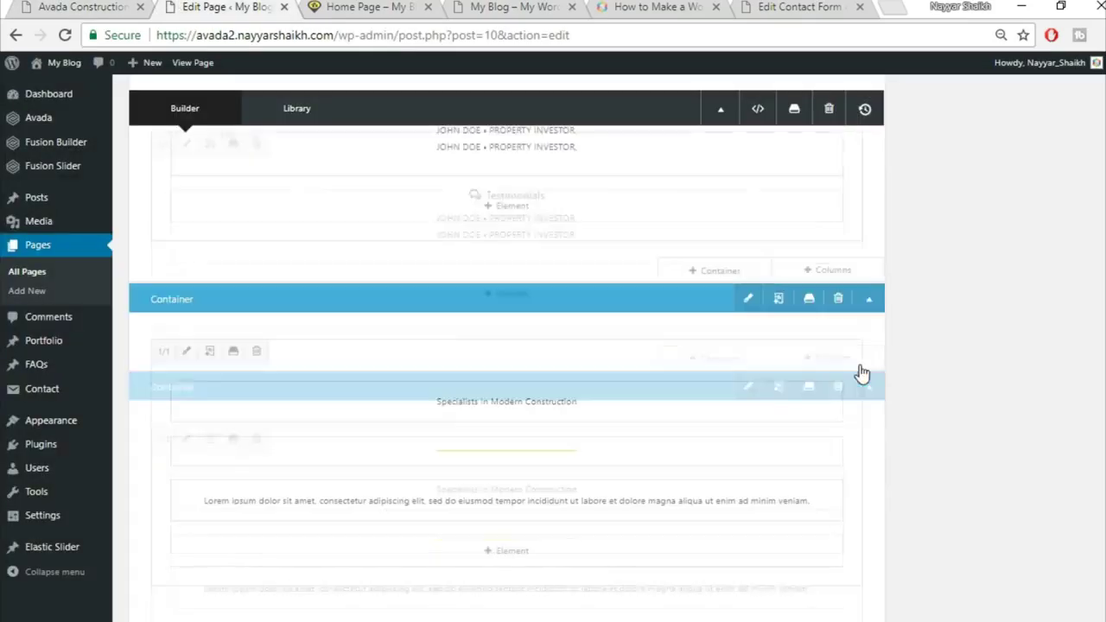
Change the container's heading to a centred 'Latest News' and save it
left_click(471, 402)
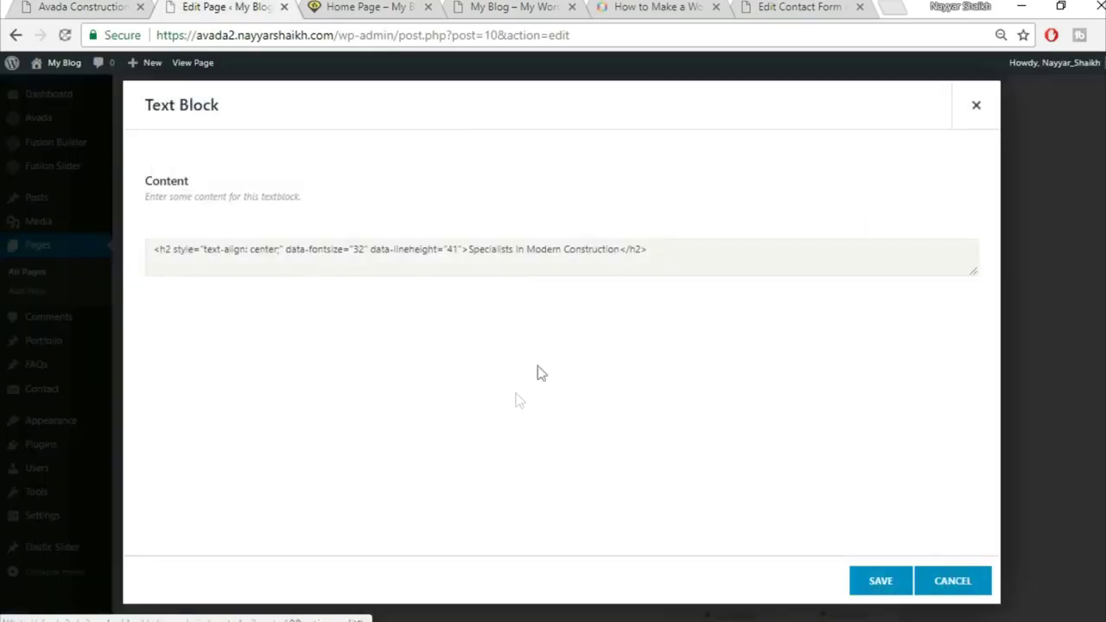
triple_click(560, 337)
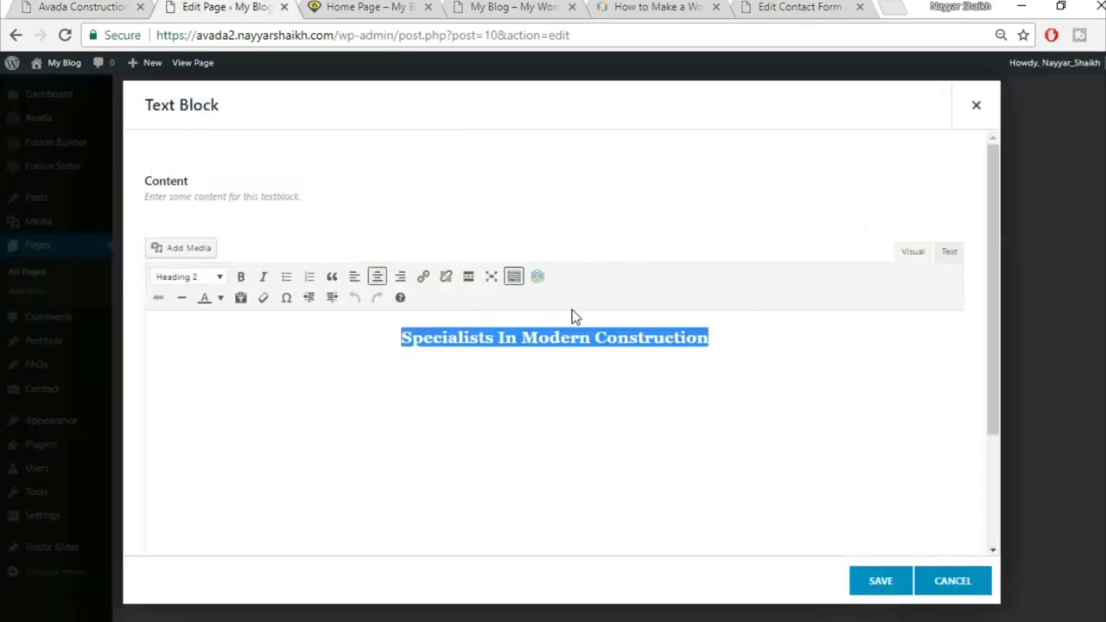
left_click(40, 5)
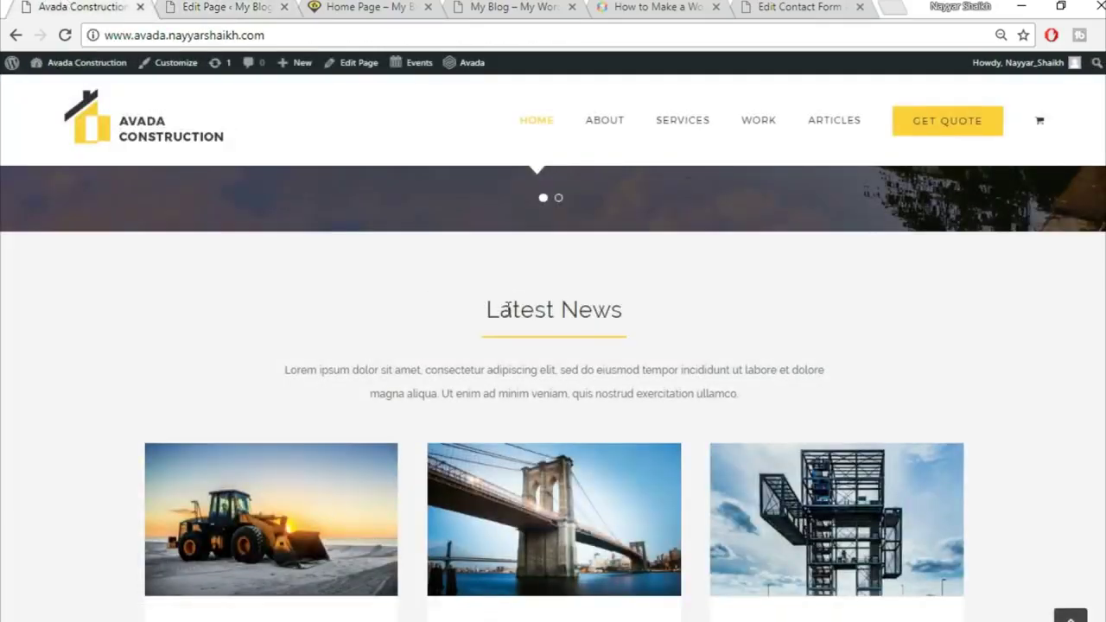
triple_click(505, 308)
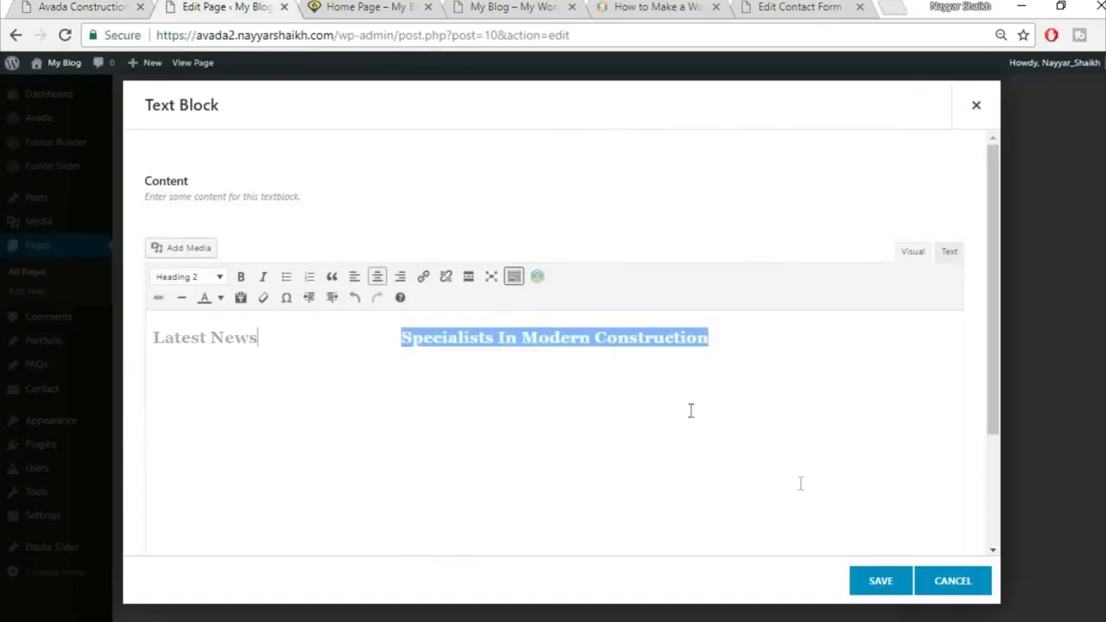
key("Delete")
left_click(377, 279)
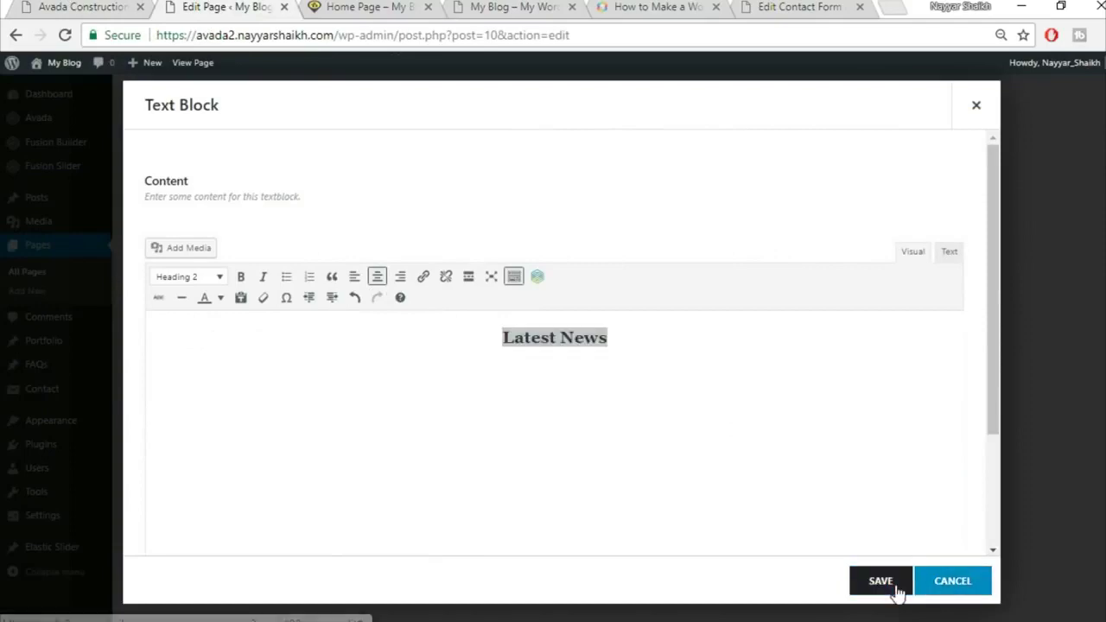
left_click(891, 584)
Add a 1/1 full-width column row below Latest News and search the element list
left_click(152, 4)
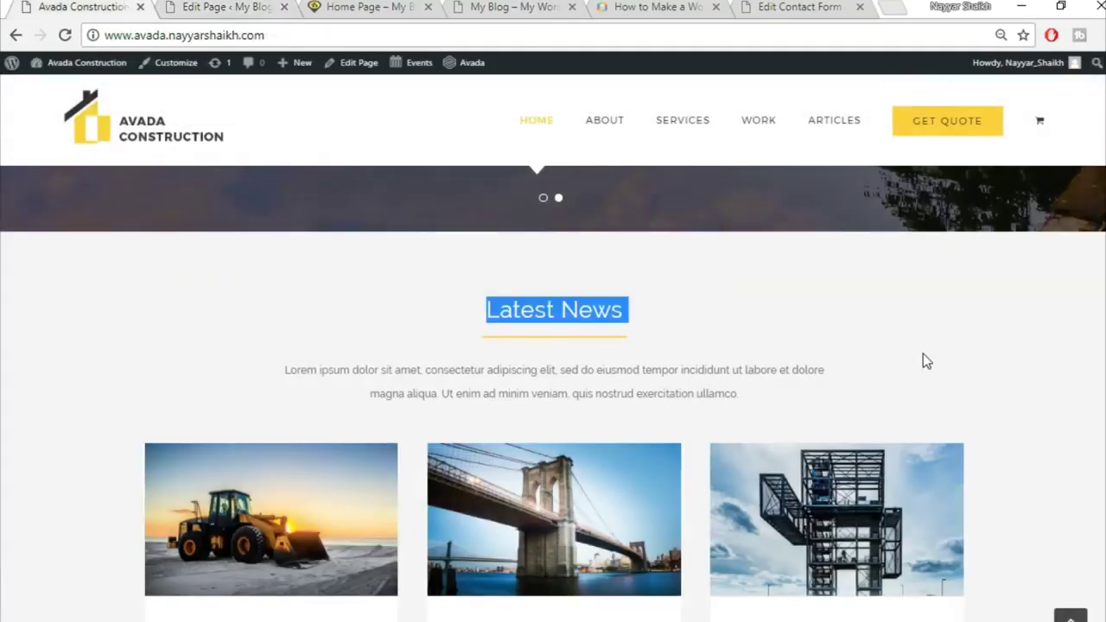
scroll(923, 354, "down", 3)
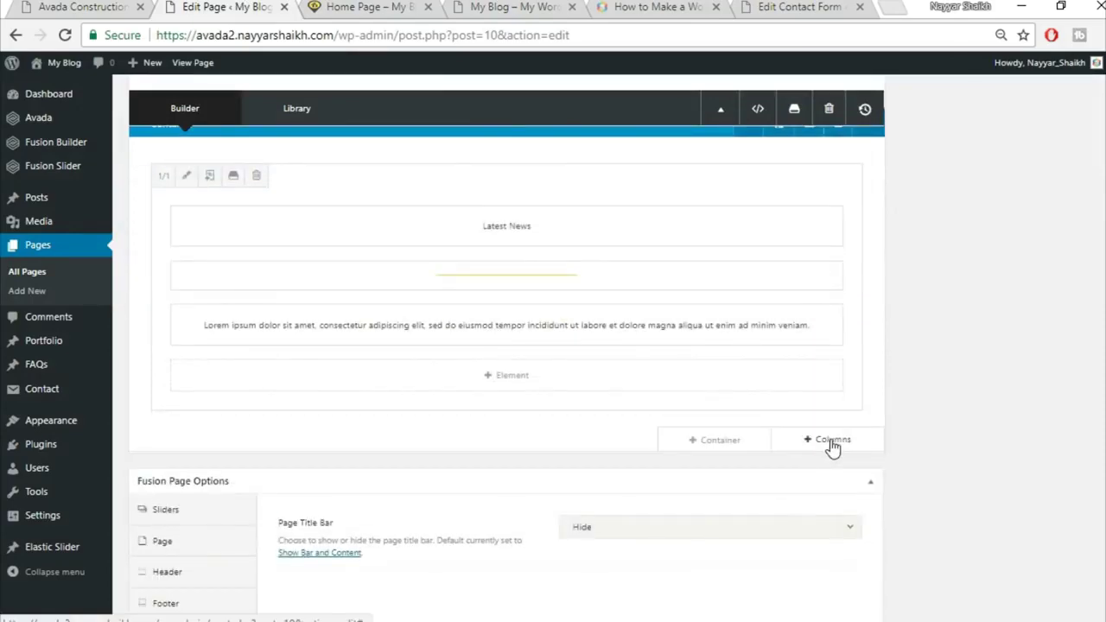
left_click(820, 438)
left_click(228, 216)
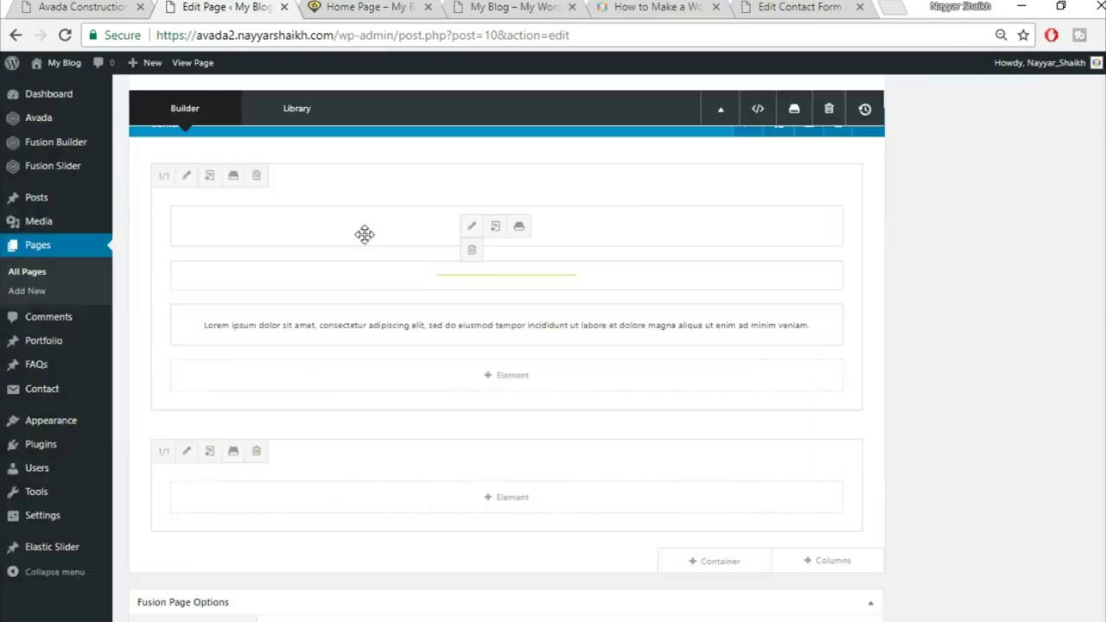
left_click(557, 506)
left_click(877, 105)
Add a Blog element via the 'blo' search and set its layout to Grid
type("blo")
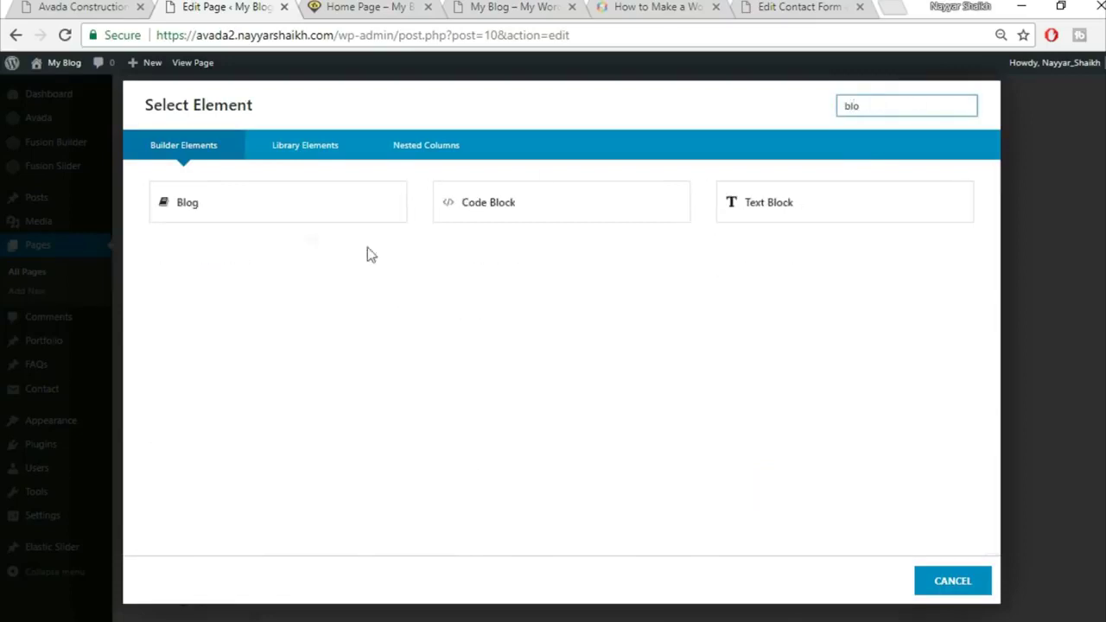
left_click(246, 204)
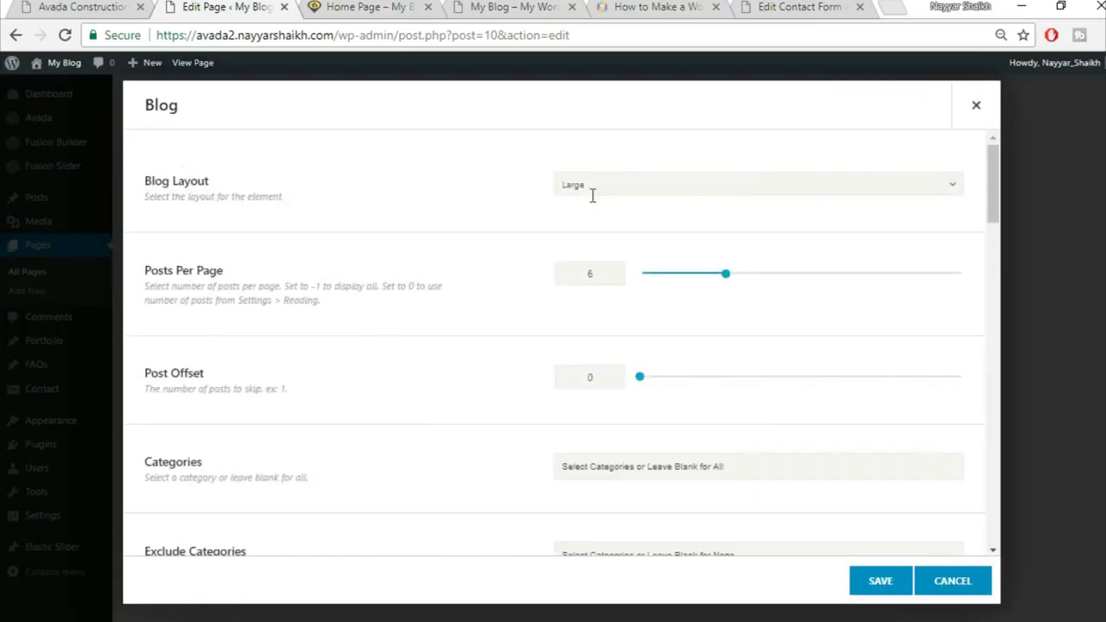
left_click(728, 185)
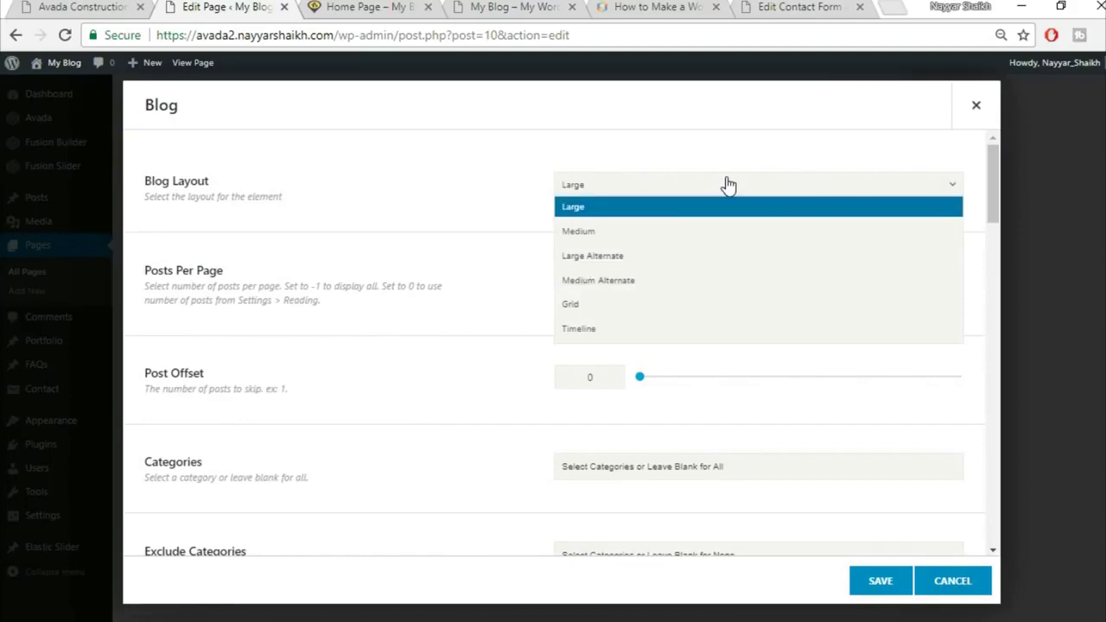
left_click(653, 304)
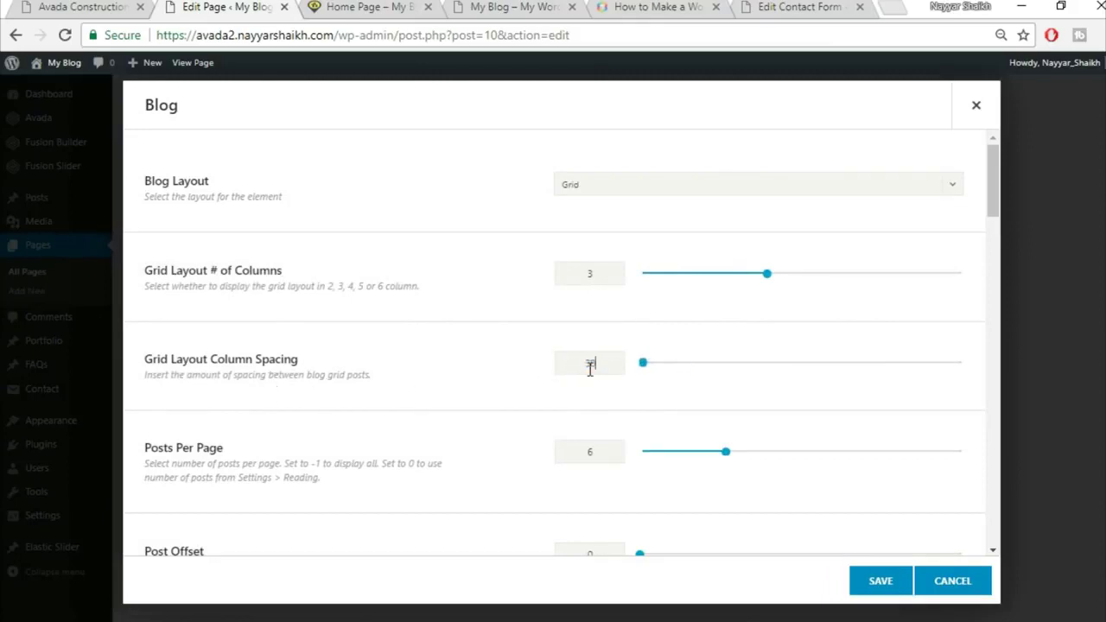
Compare the Blog element settings against the live demo site's news posts
scroll(587, 420, "down", 1)
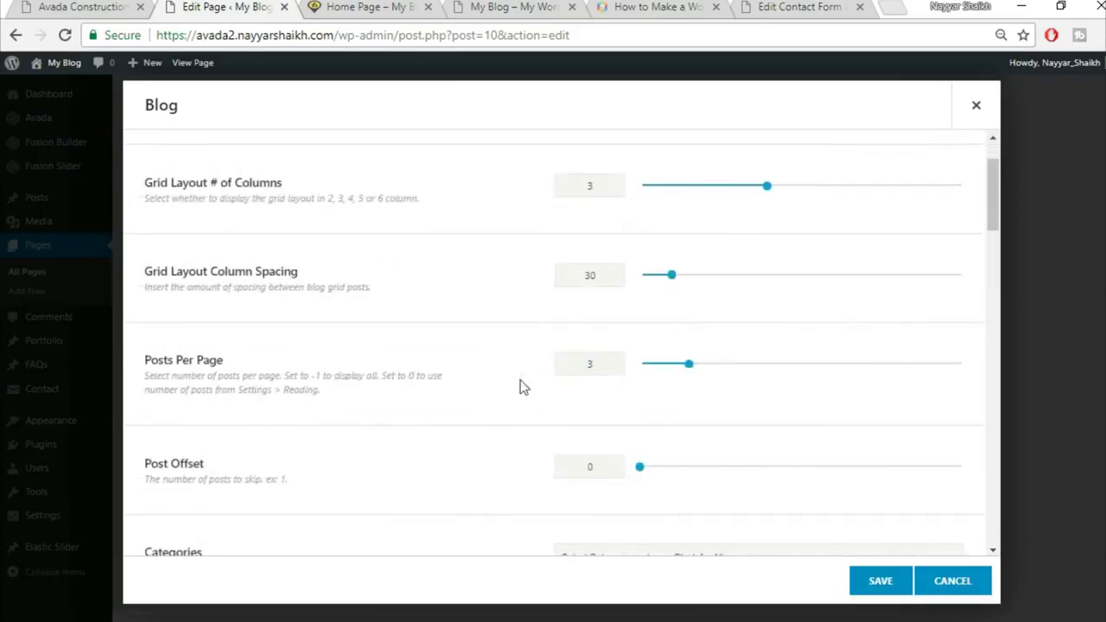
scroll(522, 387, "down", 2)
scroll(534, 414, "down", 4)
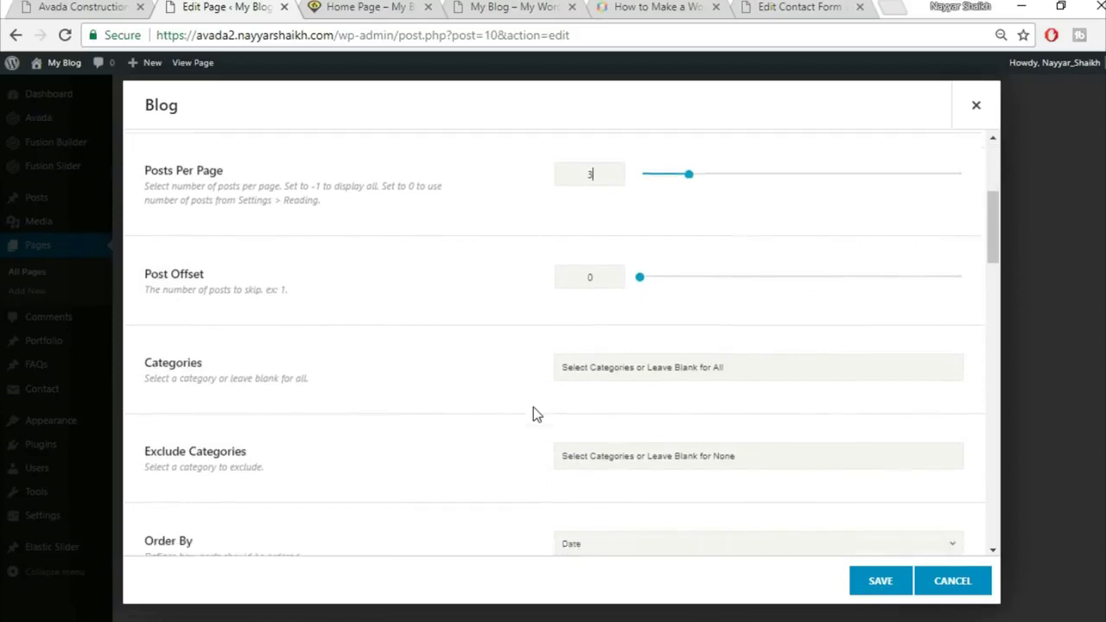
scroll(533, 415, "down", 1)
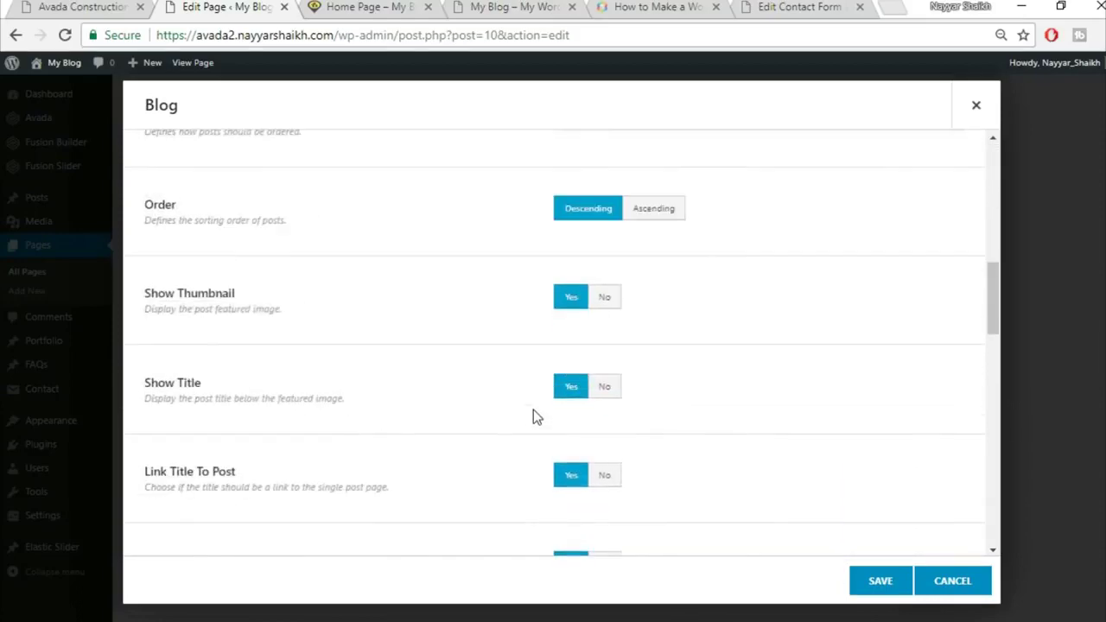
left_click(36, 6)
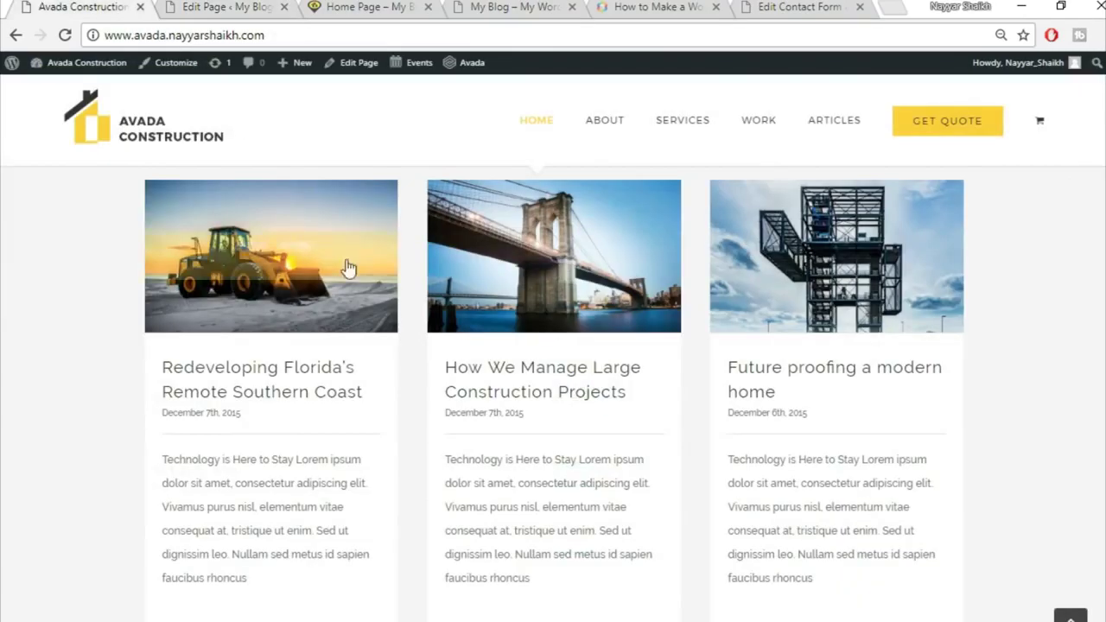
key("ctrl+Tab")
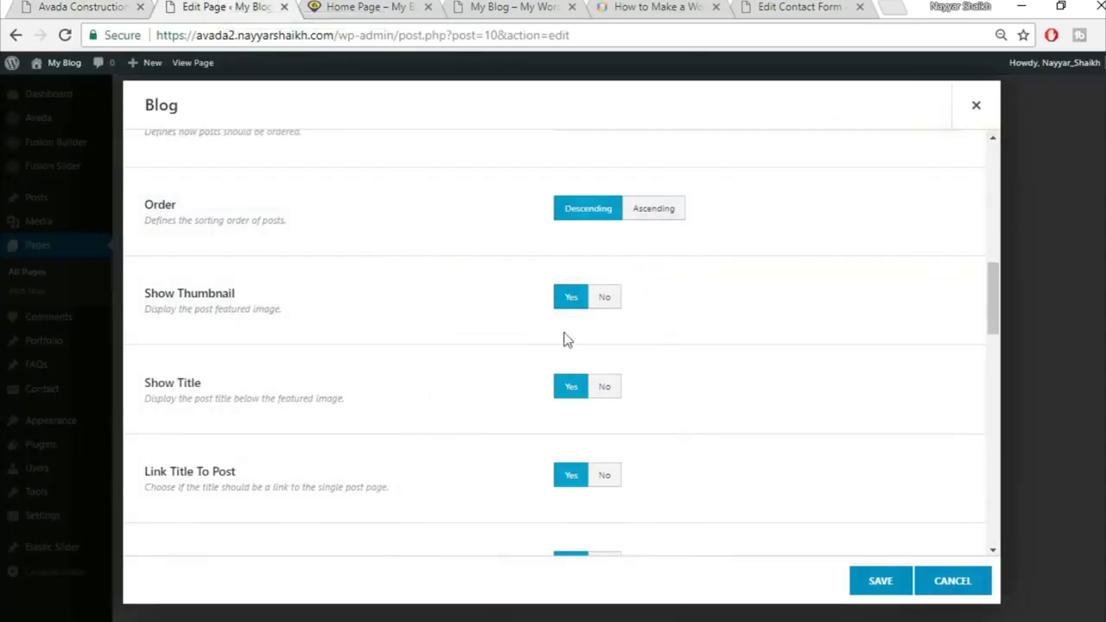
scroll(478, 404, "down", 1)
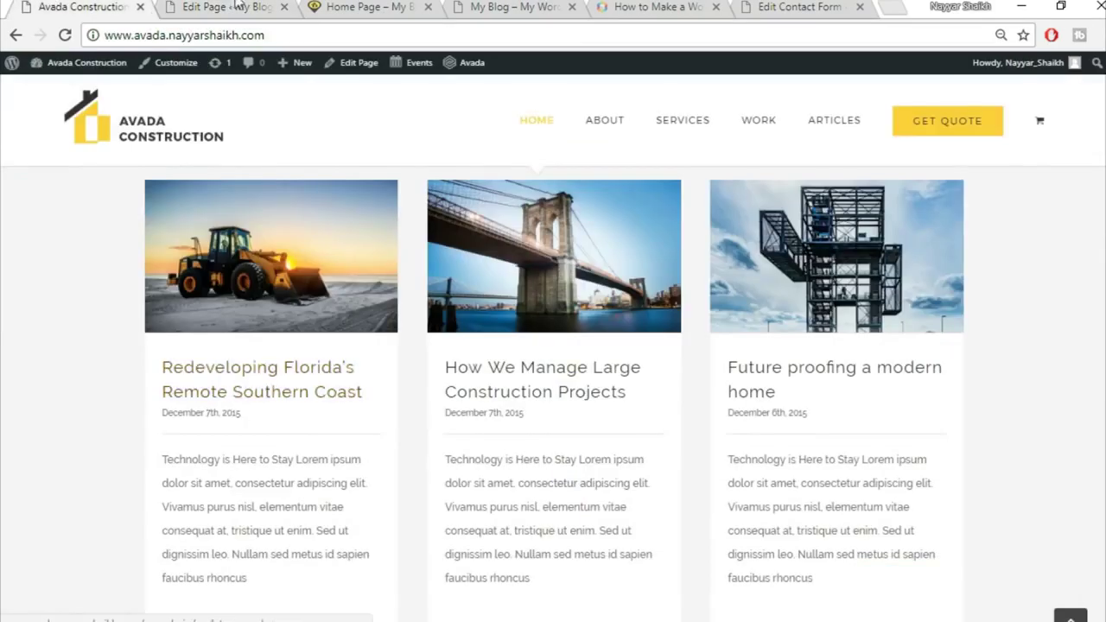
key("ctrl+Tab")
scroll(287, 437, "down", 1)
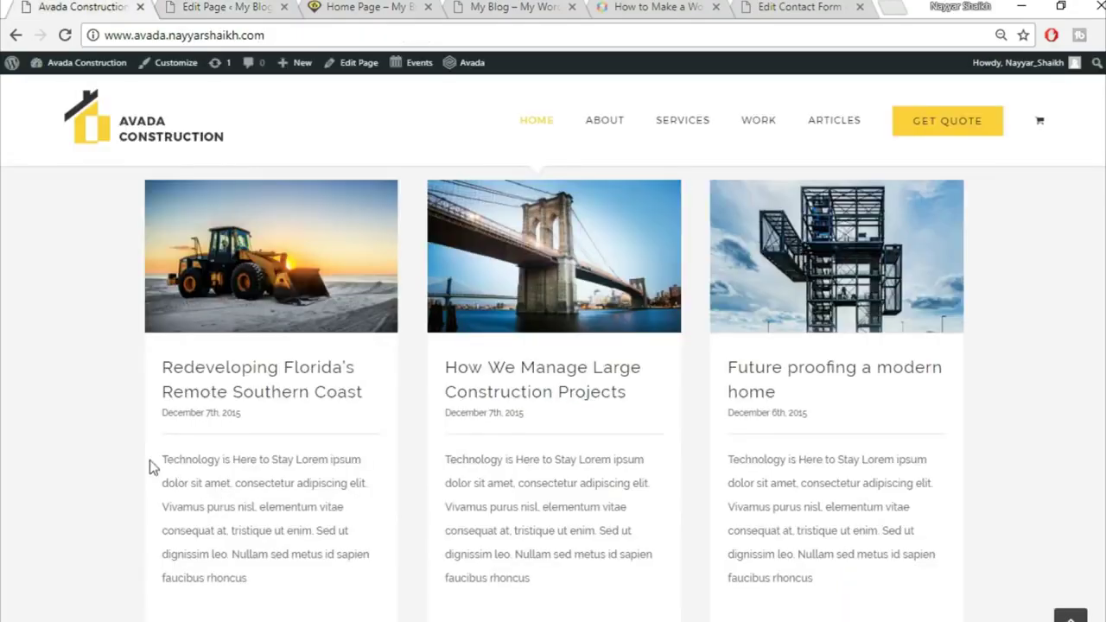
left_click_drag(149, 466, 289, 596)
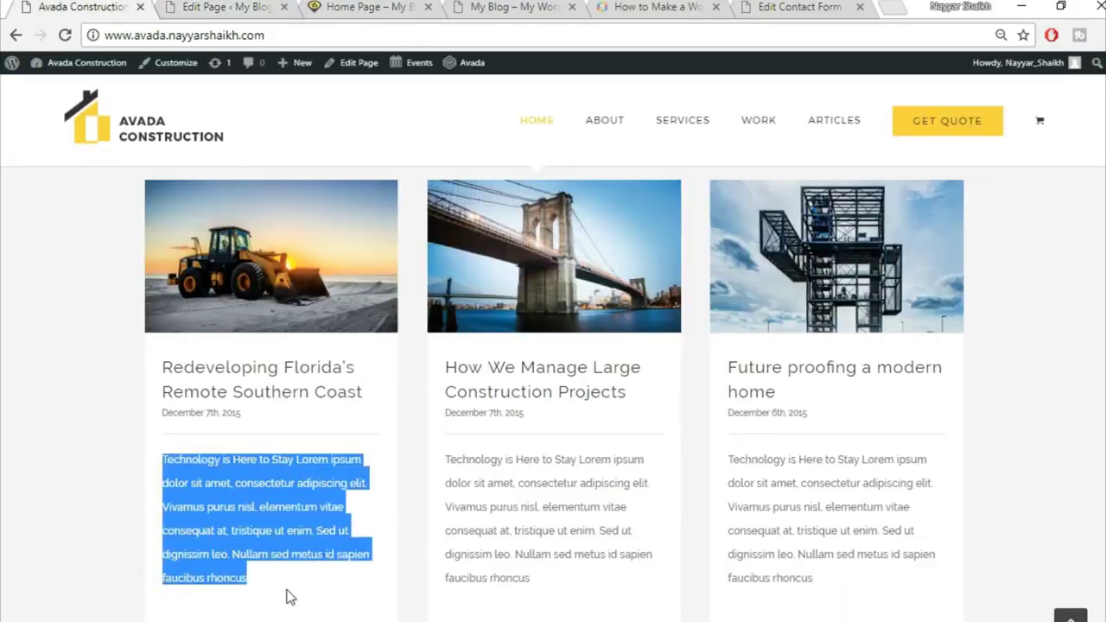
left_click(289, 596)
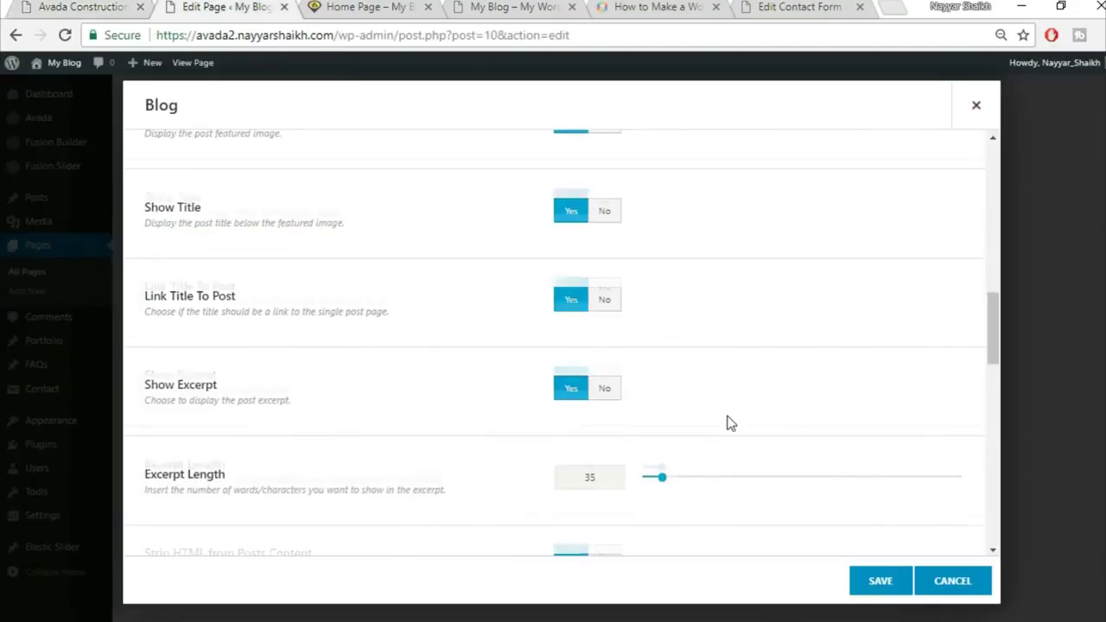
Set Show Comment Count, Show Categories, Show Author Name and Show Tags to No
scroll(728, 420, "down", 2)
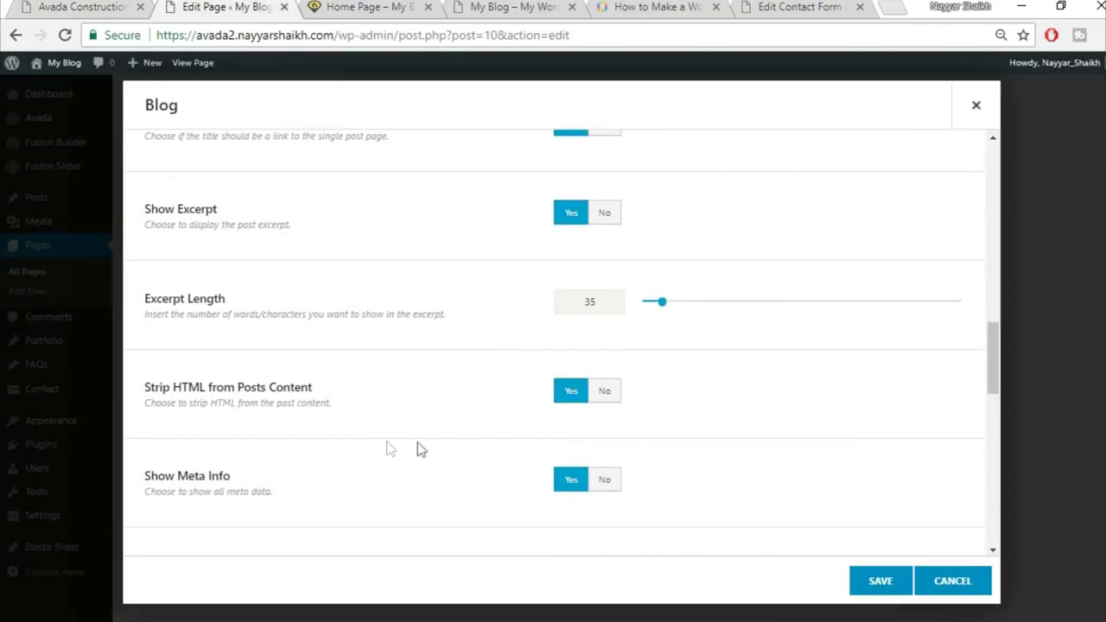
scroll(469, 452, "down", 2)
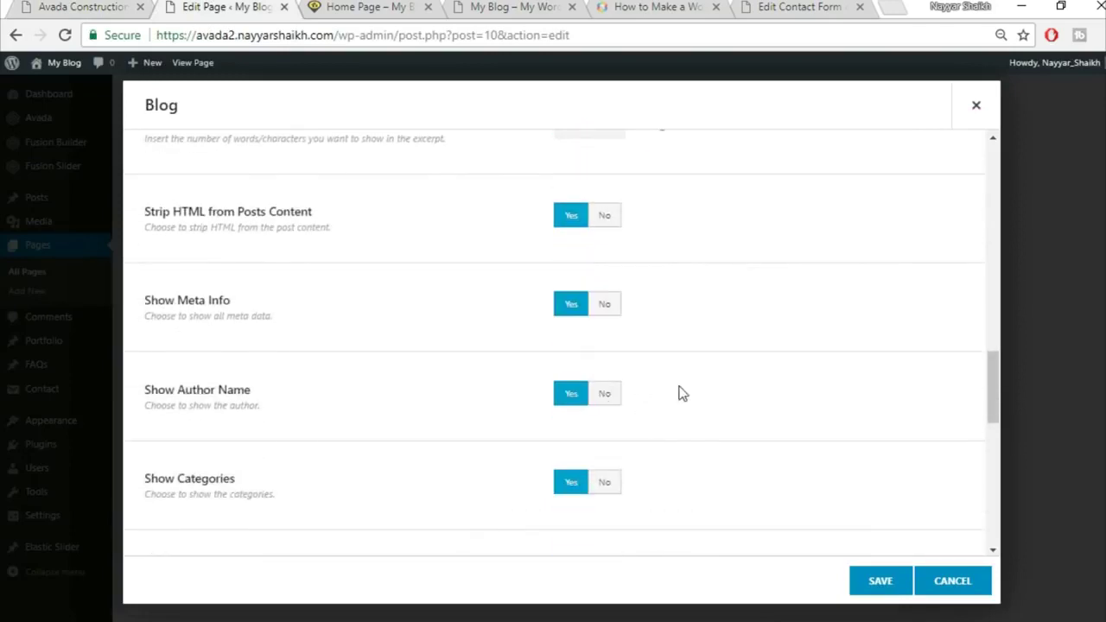
scroll(679, 397, "down", 1)
scroll(709, 440, "down", 1)
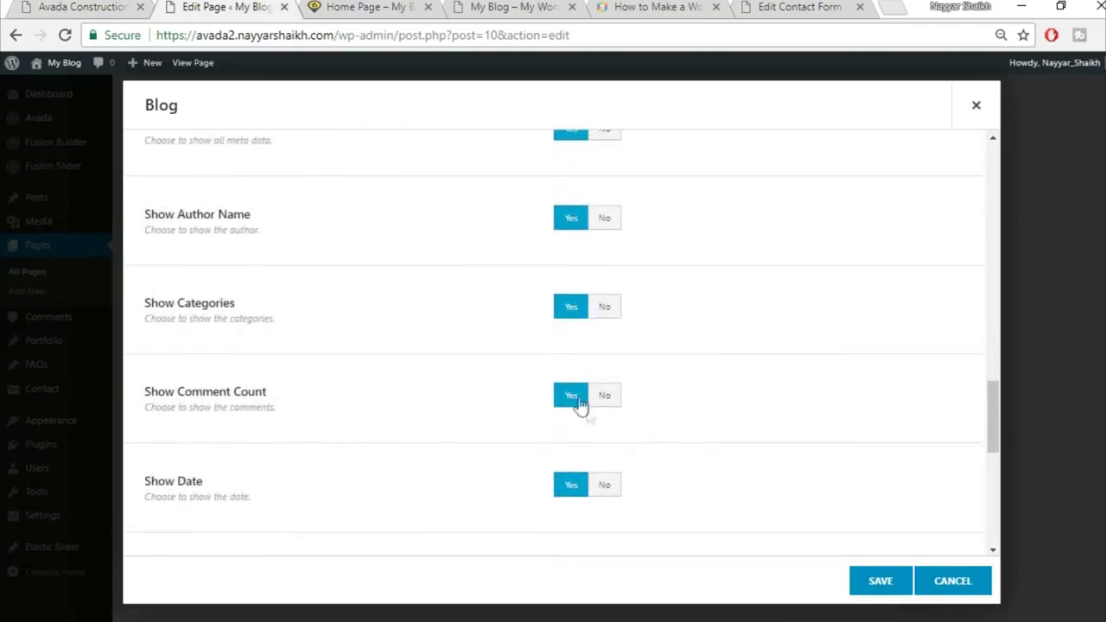
left_click(609, 396)
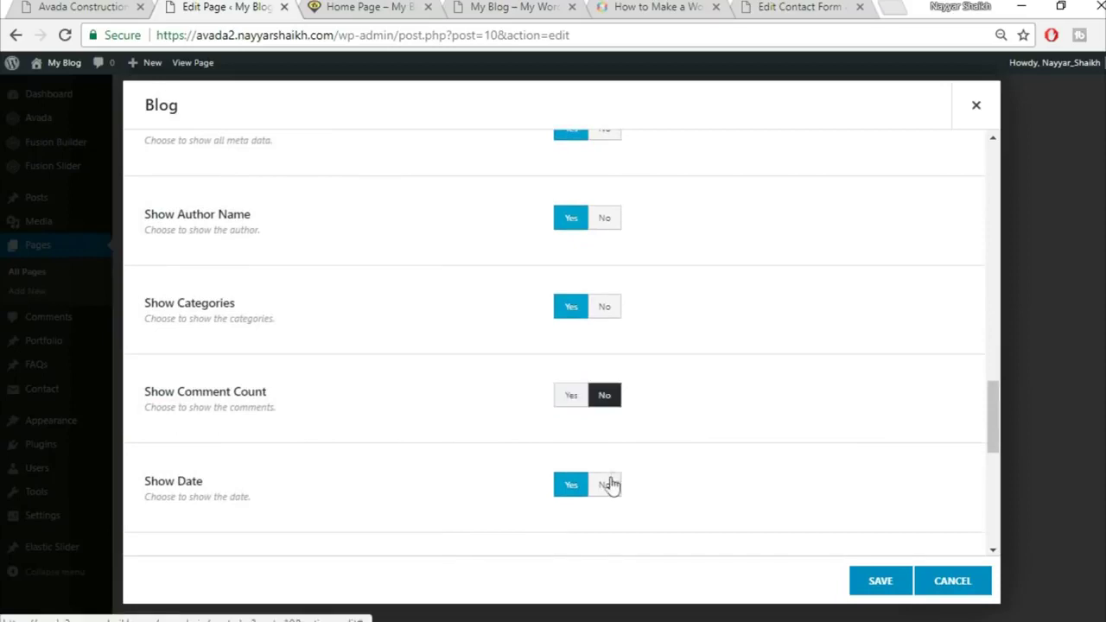
left_click(605, 307)
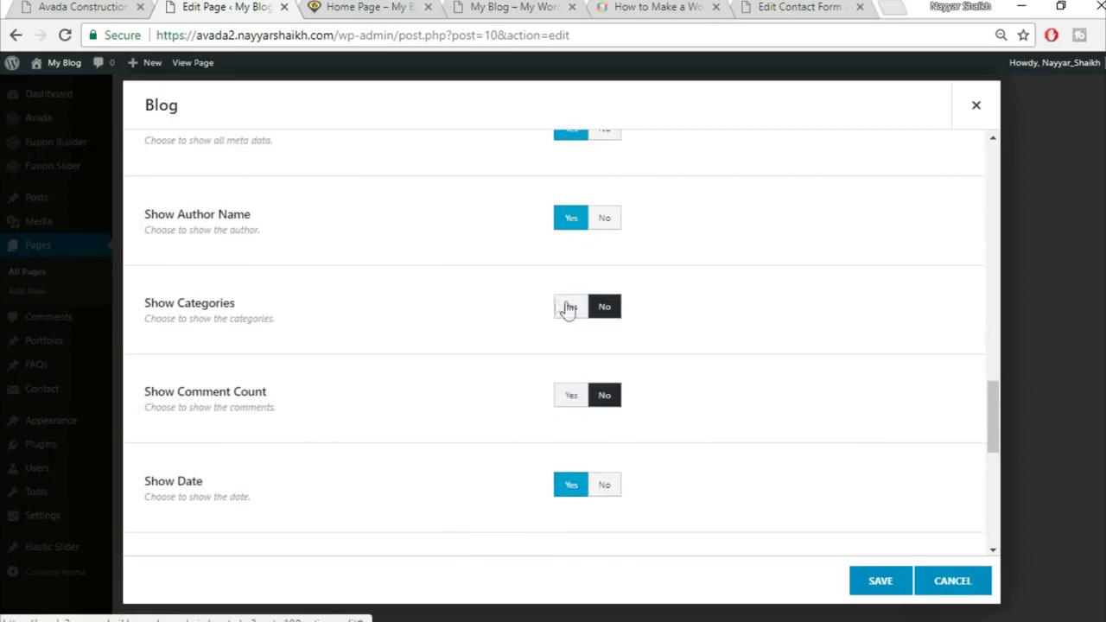
left_click(606, 220)
scroll(691, 337, "down", 2)
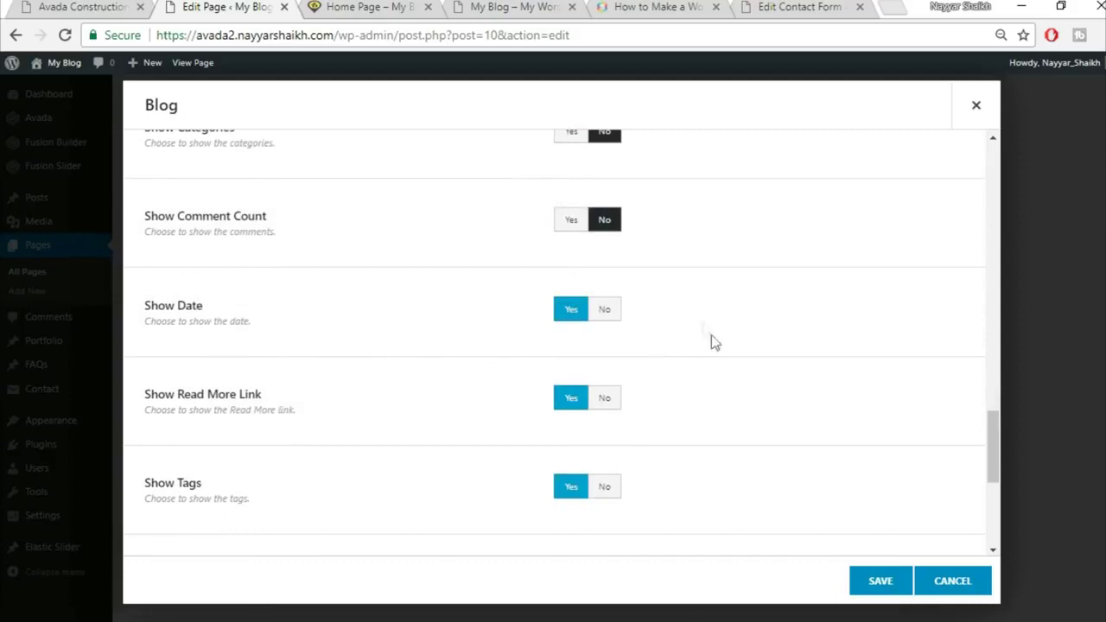
scroll(717, 346, "down", 1)
scroll(587, 361, "down", 1)
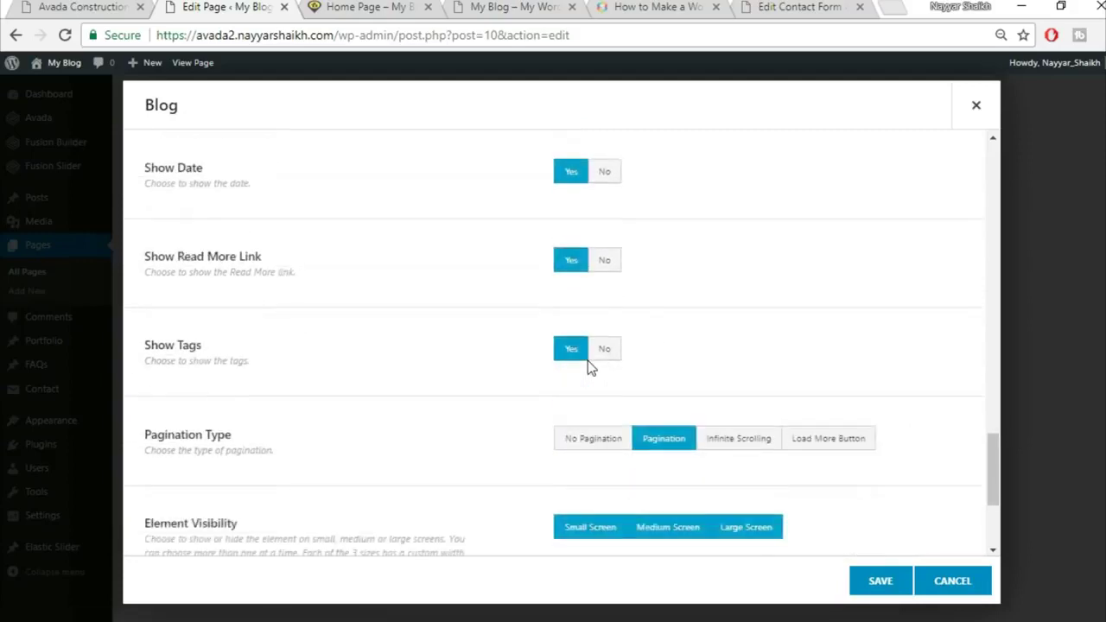
left_click(602, 312)
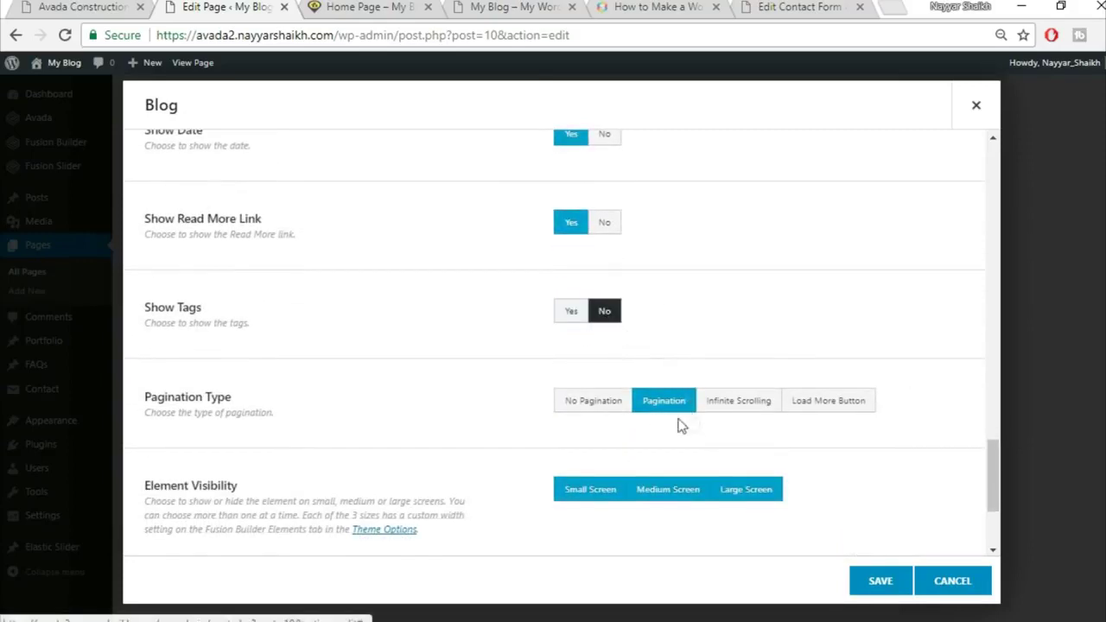
Set Pagination Type to No Pagination and save the Blog element
scroll(860, 361, "down", 1)
left_click(615, 326)
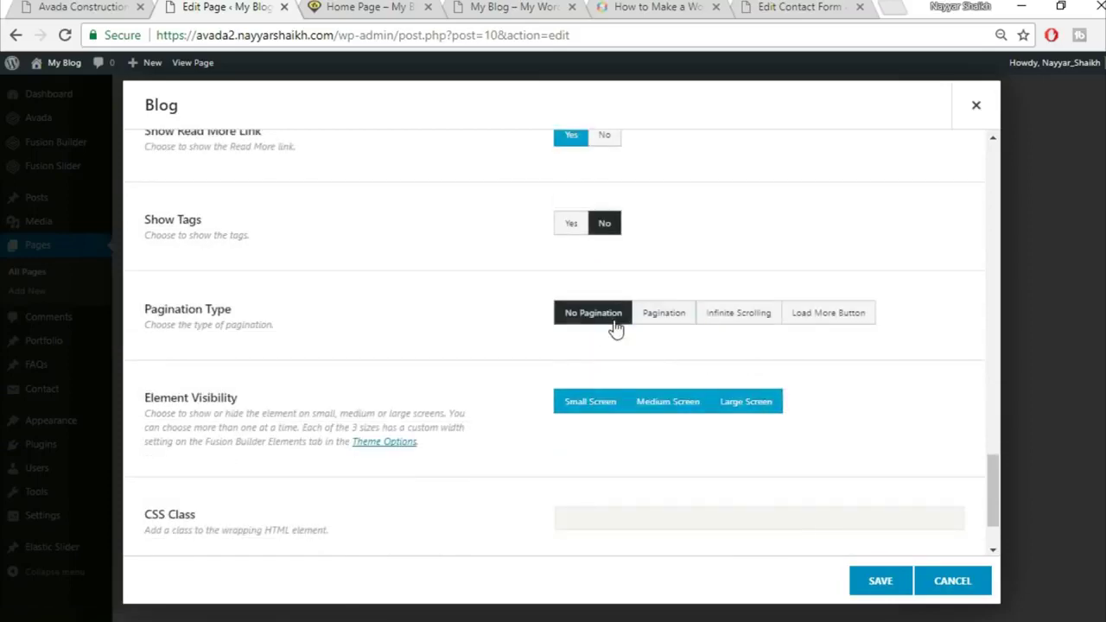
scroll(439, 409, "down", 1)
scroll(452, 424, "up", 10)
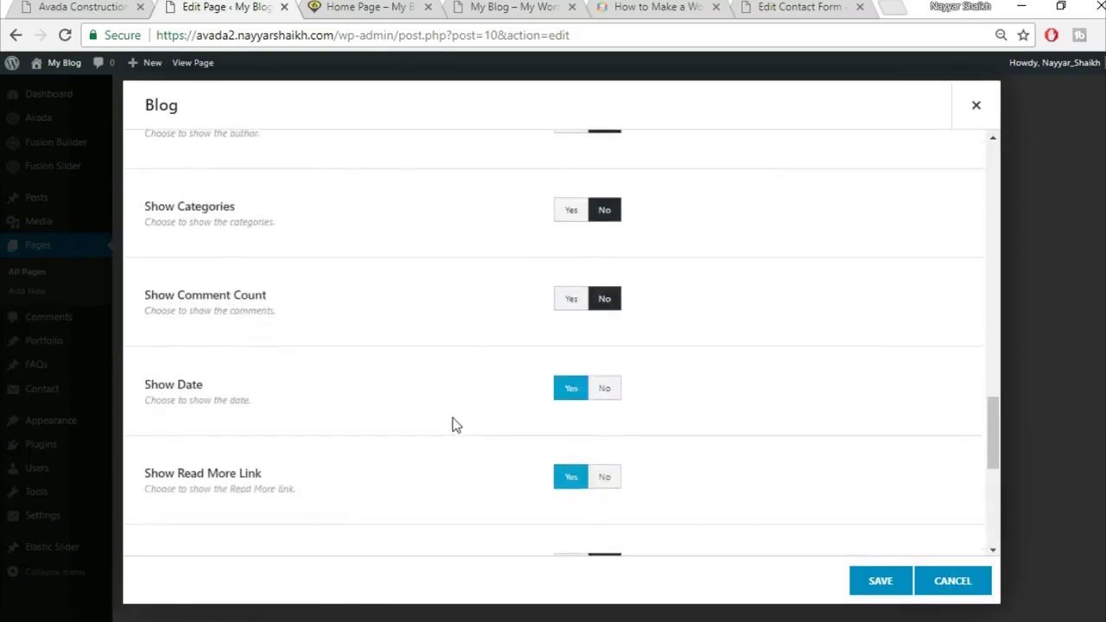
scroll(452, 424, "up", 6)
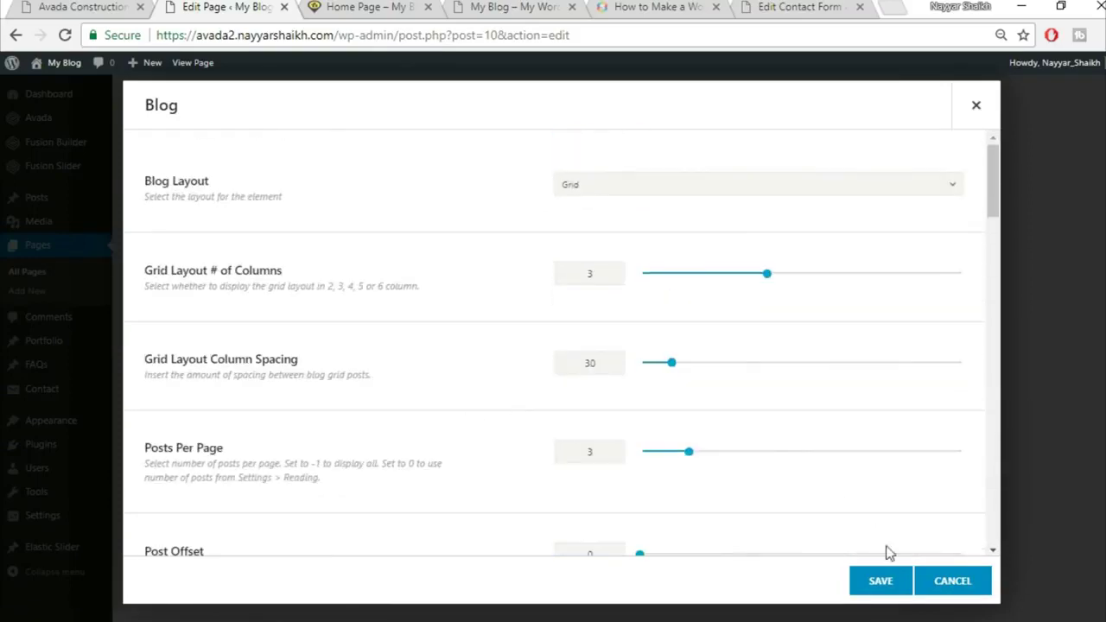
scroll(842, 497, "down", 15)
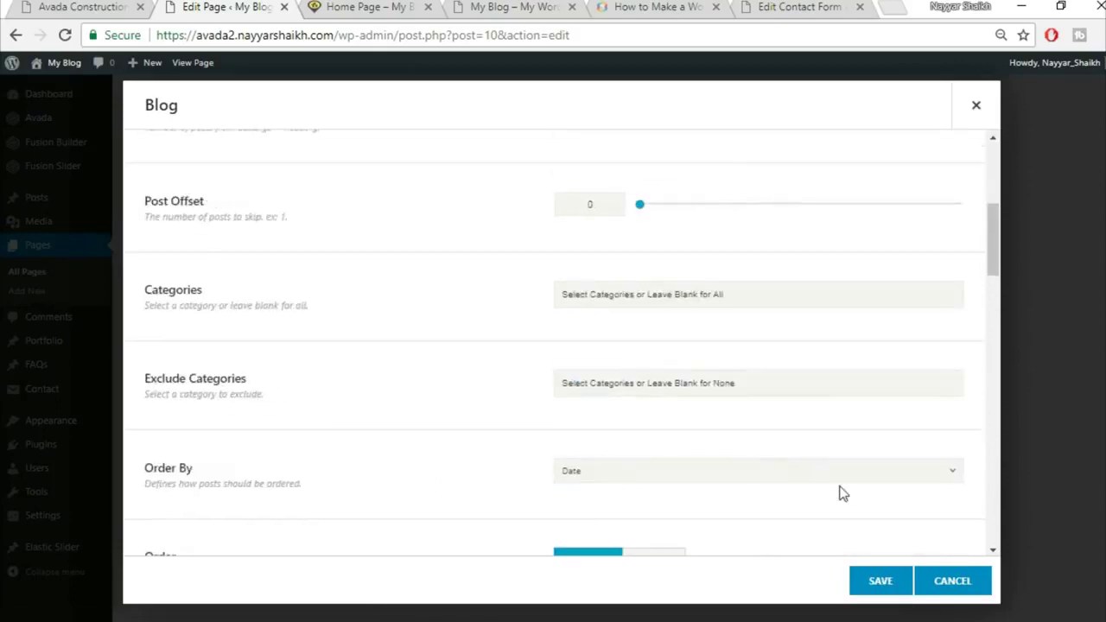
left_click(882, 579)
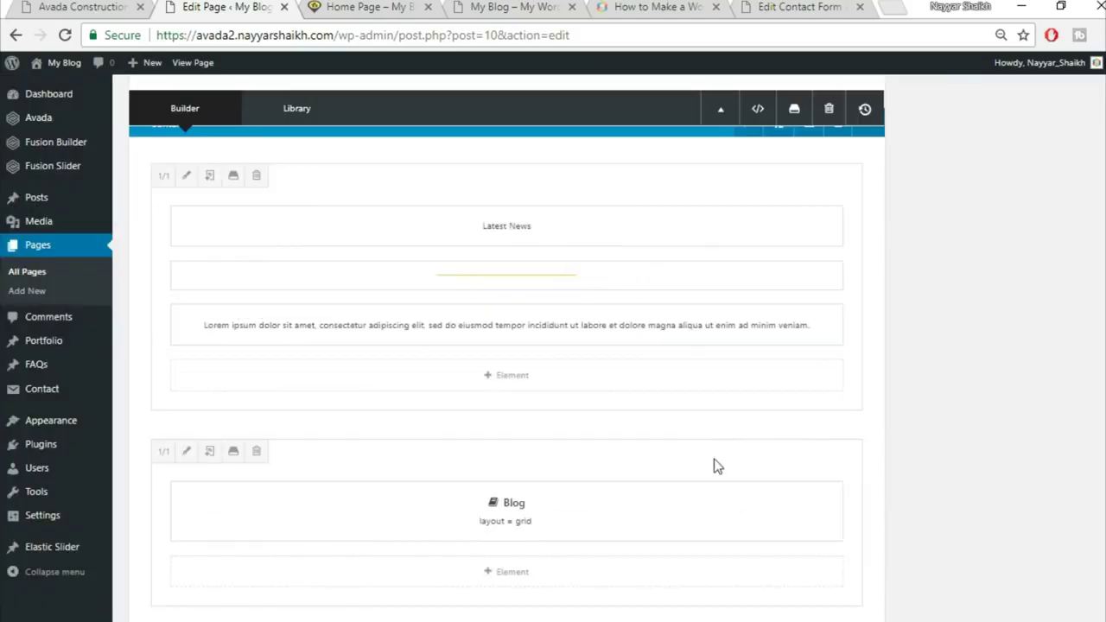
scroll(714, 454, "down", 2)
Compare the live Avada demo site with the page in the editor
left_click(69, 6)
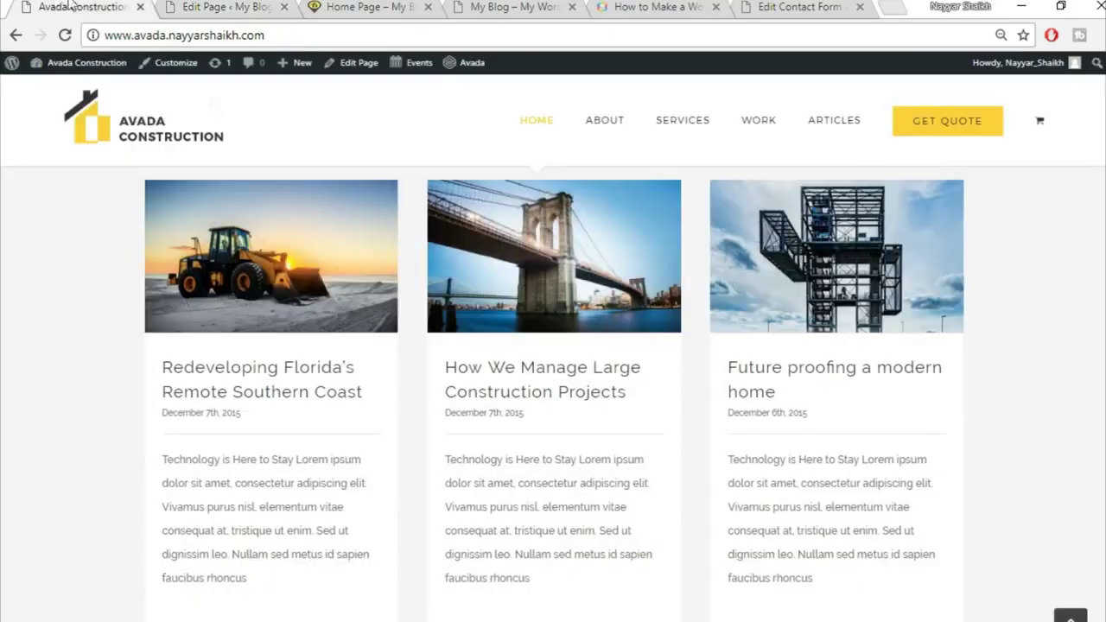
scroll(314, 353, "up", 1)
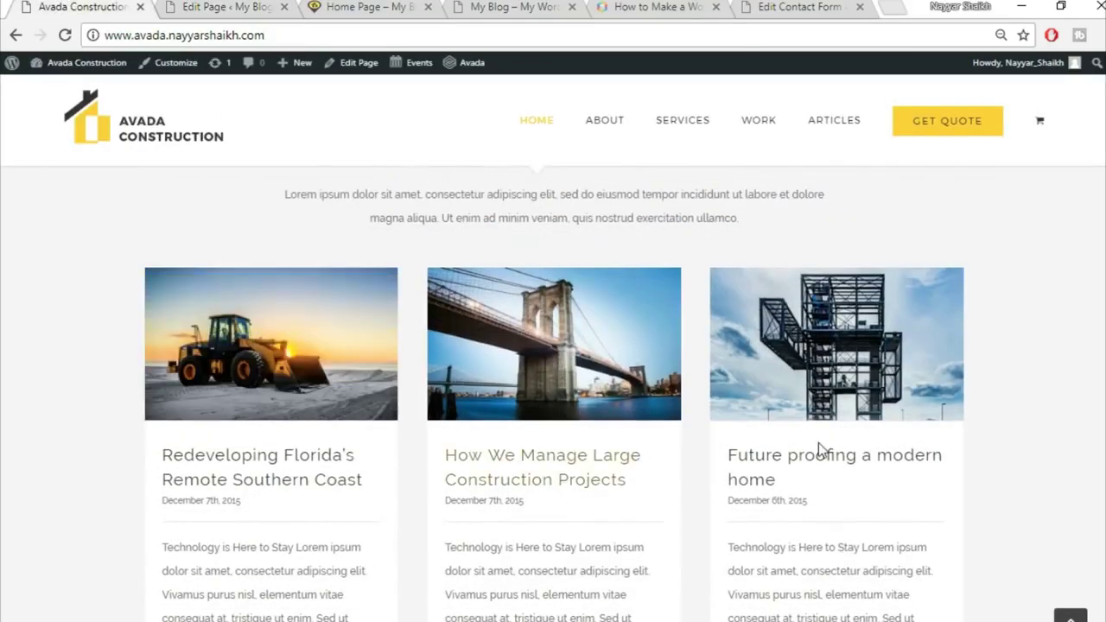
left_click(183, 7)
scroll(996, 482, "up", 15)
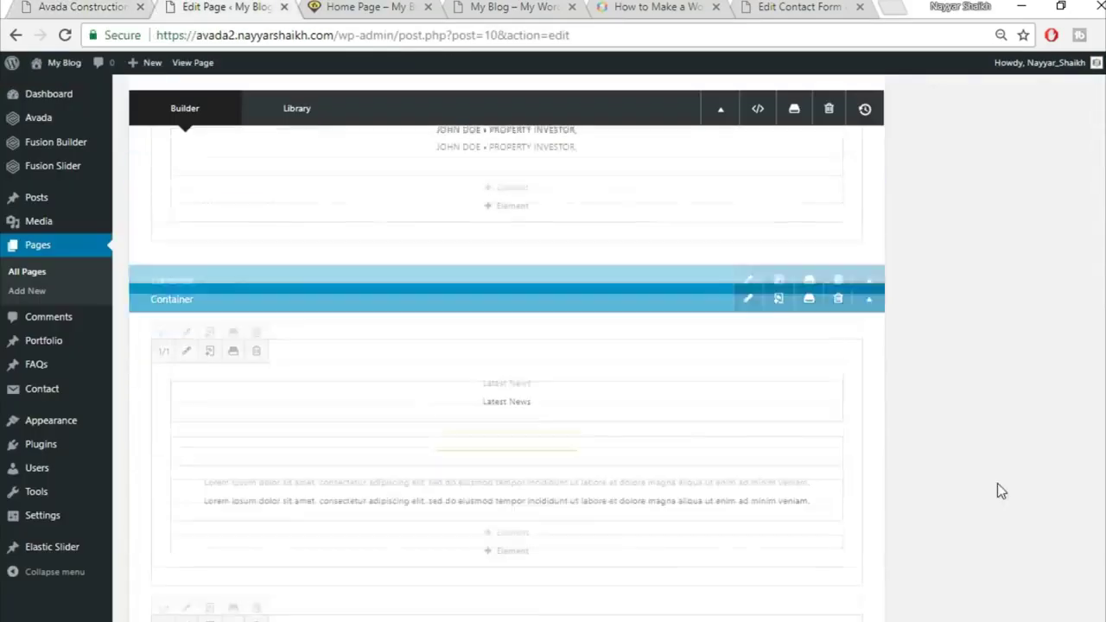
scroll(1099, 176, "up", 3)
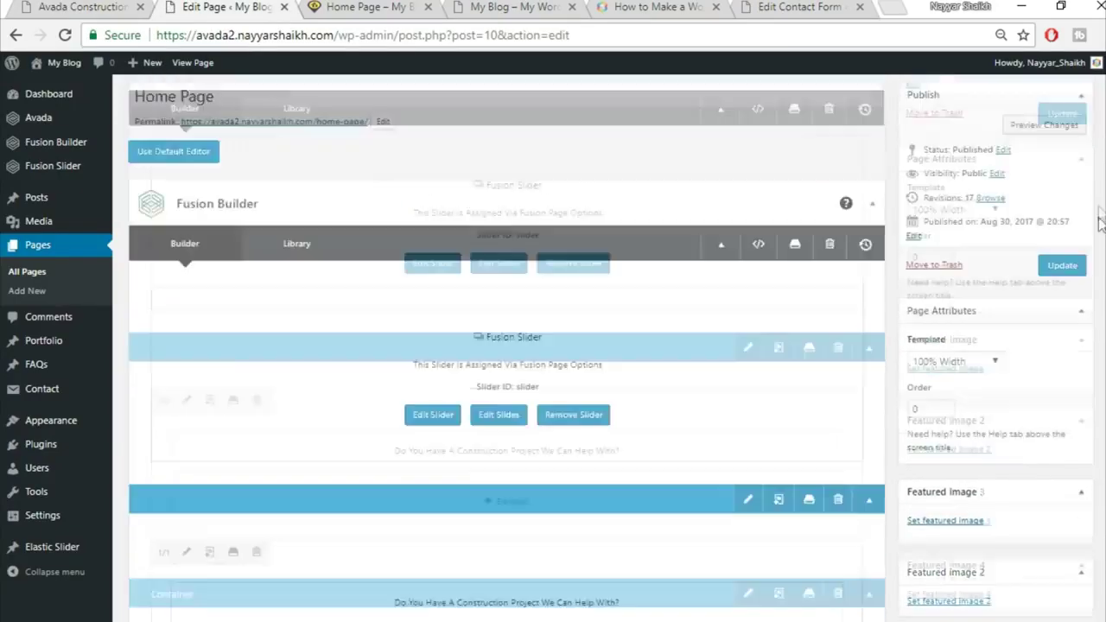
Reload the published Home Page preview to see the new Blog section
left_click(350, 6)
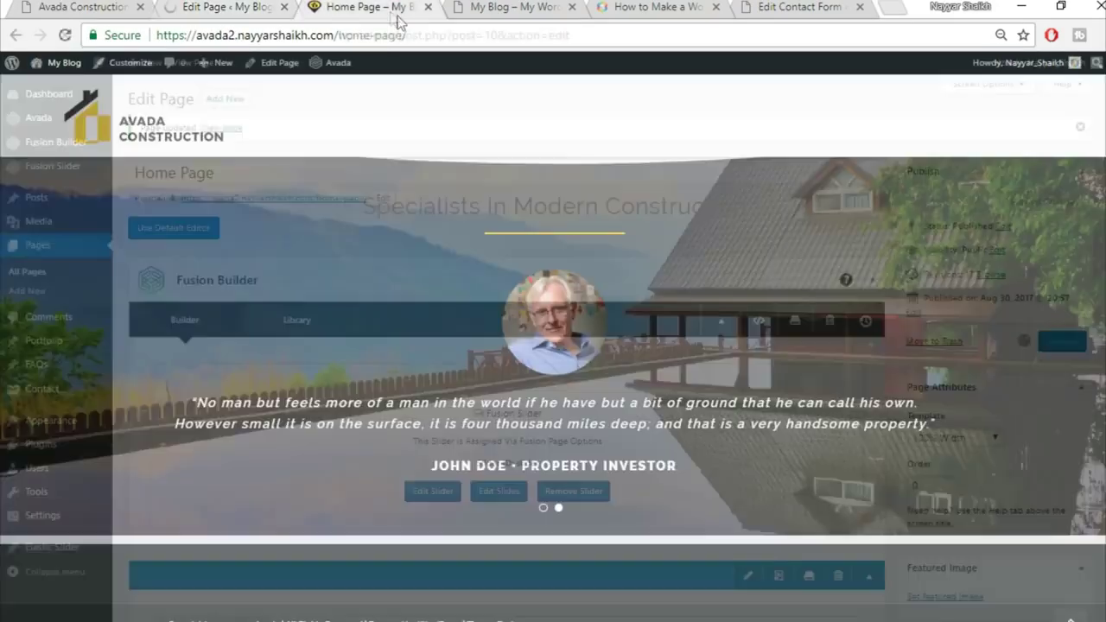
left_click(409, 34)
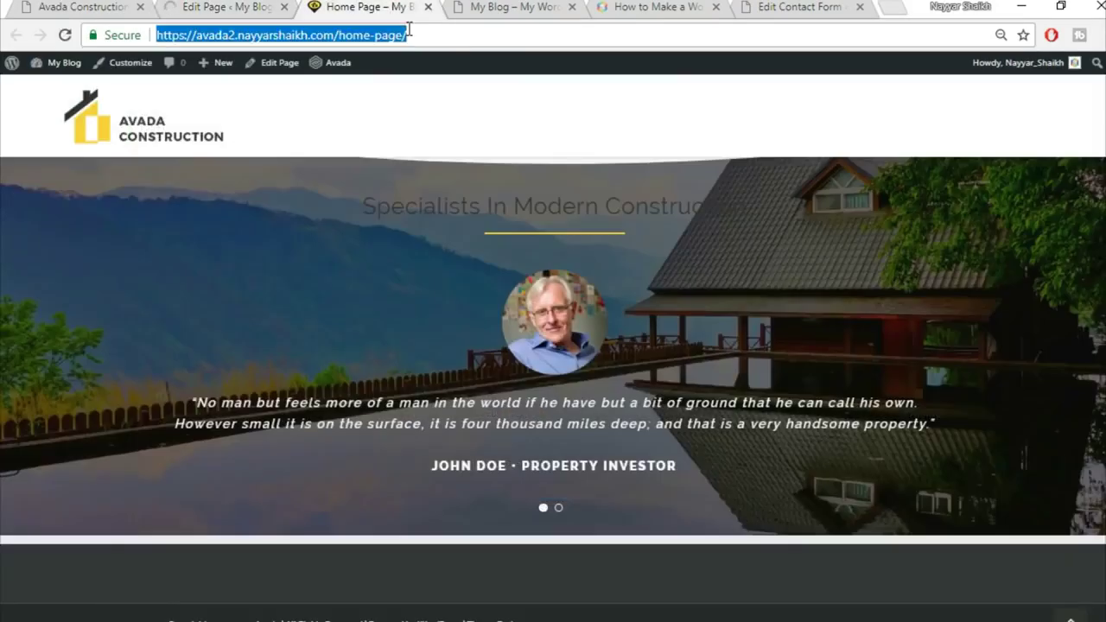
key("Return")
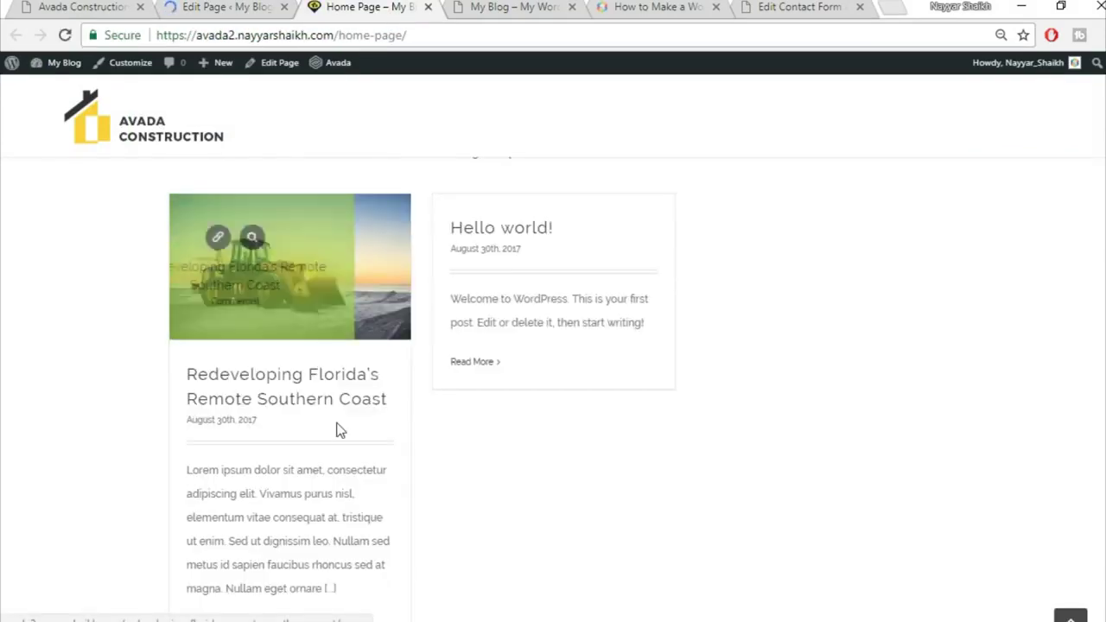
scroll(338, 425, "down", 1)
scroll(317, 380, "up", 1)
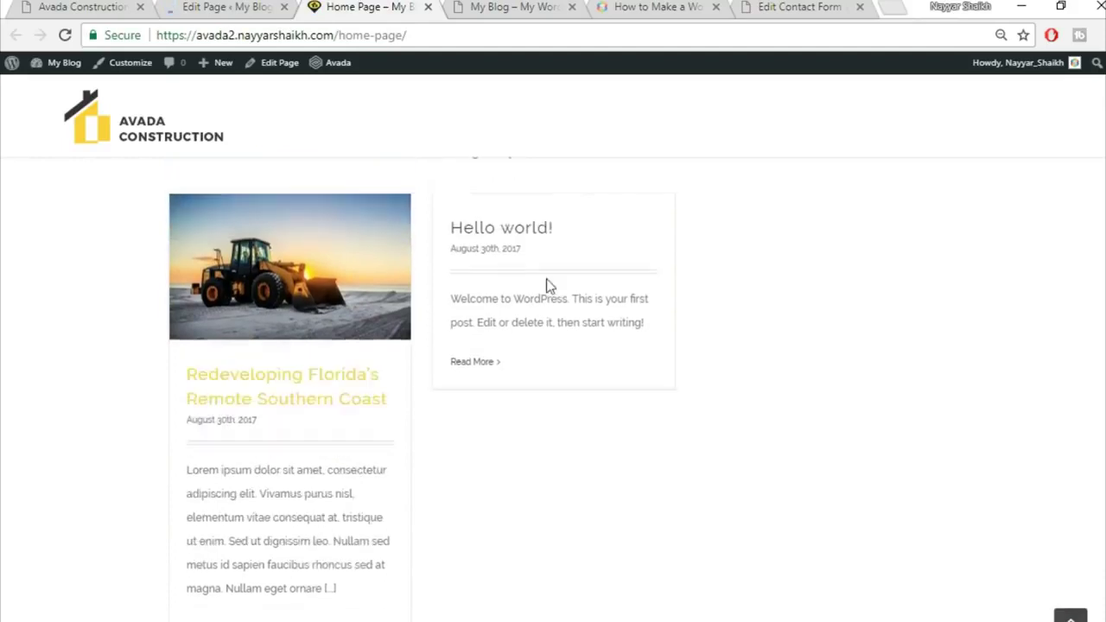
mouse_move(306, 259)
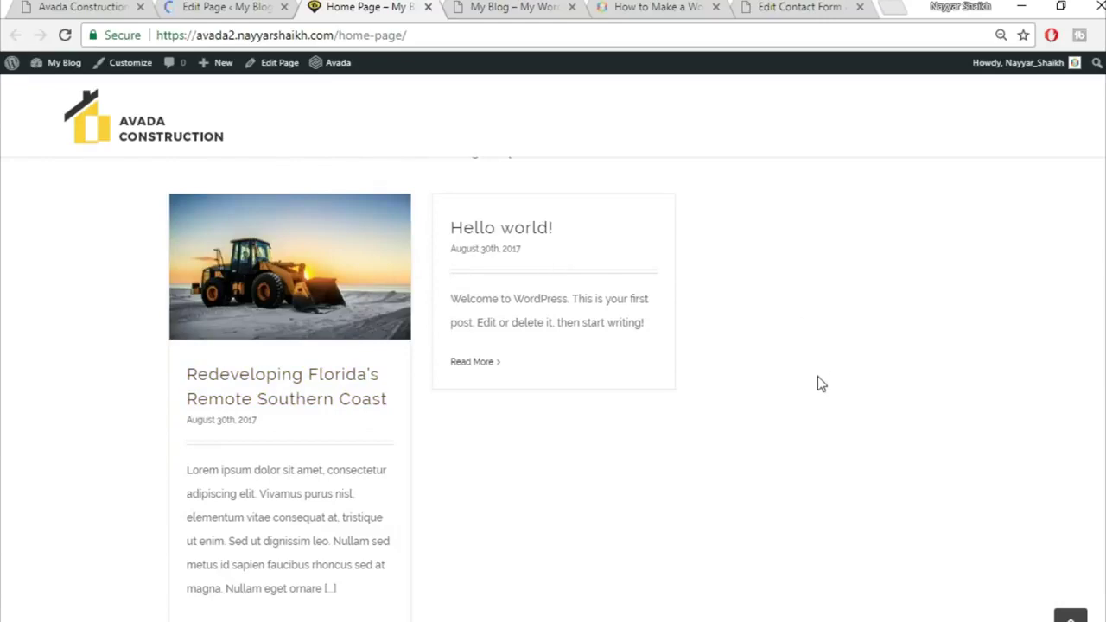
Scroll through the home page sections, then return to the Edit Page tab
scroll(819, 380, "up", 2)
scroll(826, 395, "down", 2)
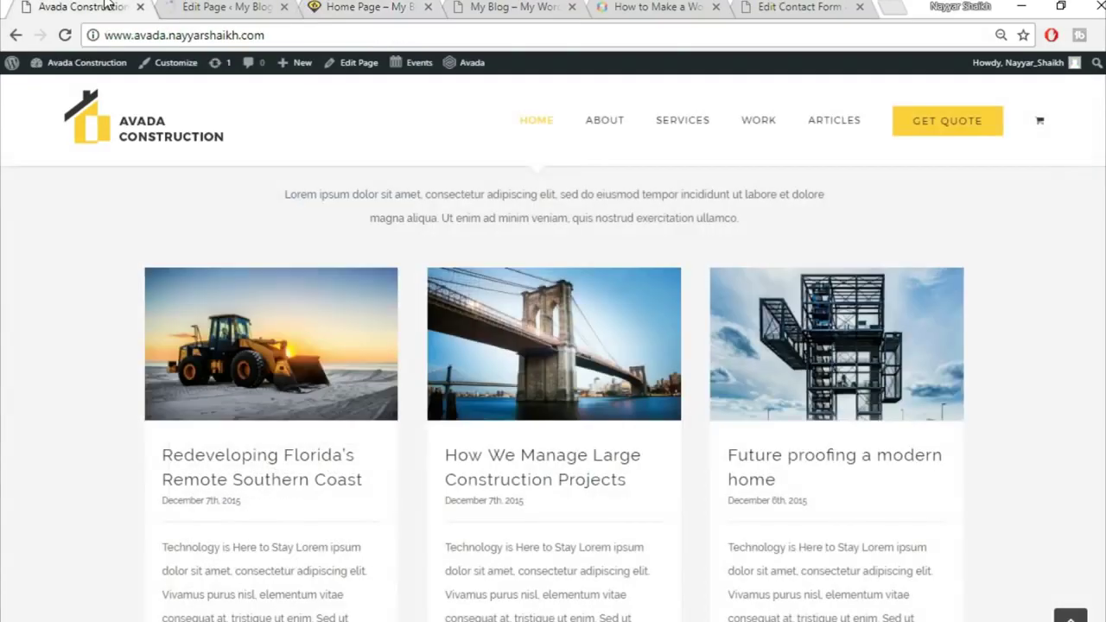
scroll(958, 361, "down", 5)
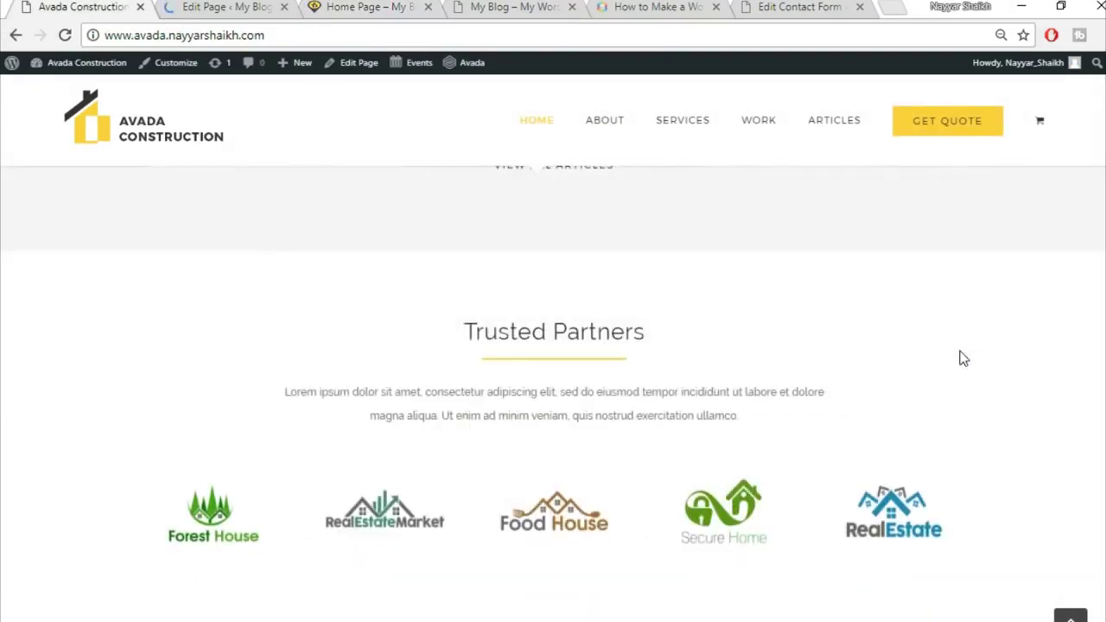
scroll(960, 358, "up", 3)
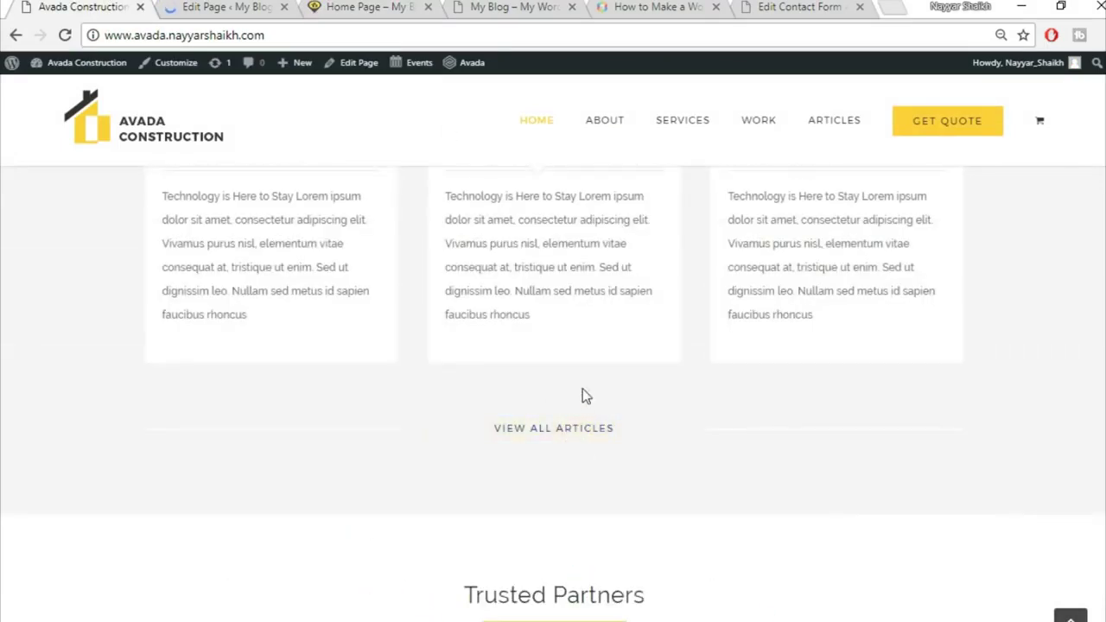
scroll(670, 478, "up", 8)
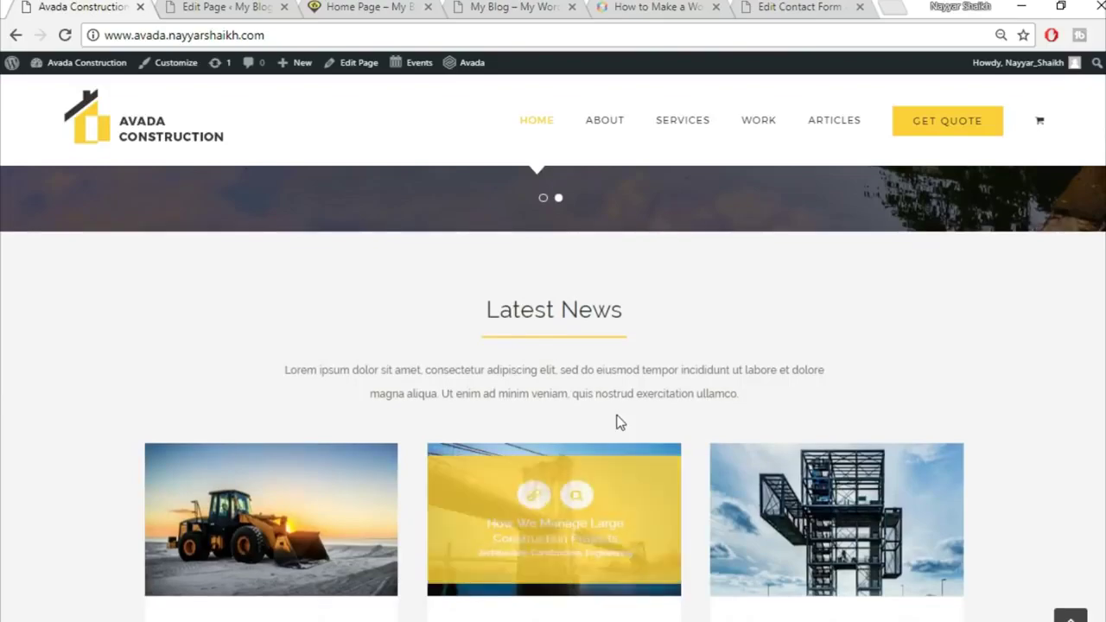
scroll(615, 421, "up", 10)
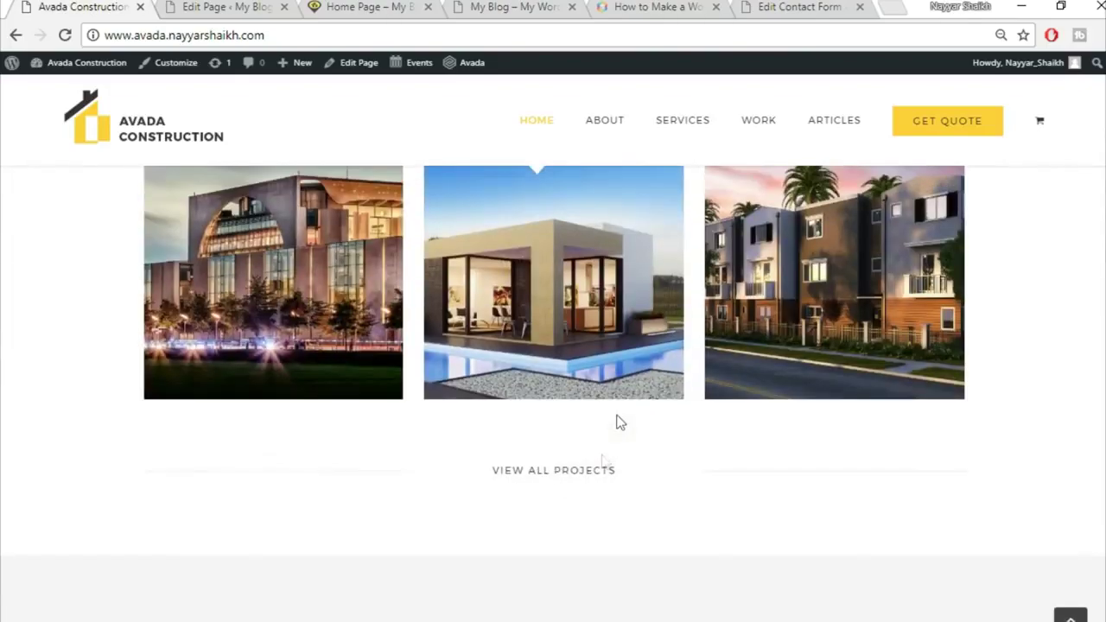
scroll(843, 523, "down", 15)
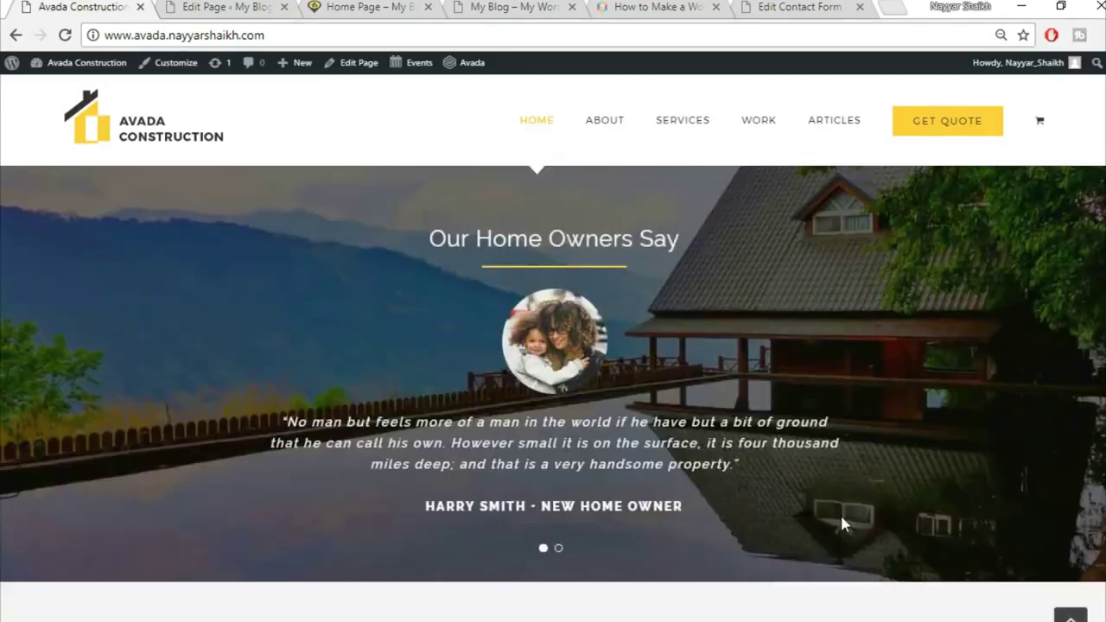
scroll(842, 523, "down", 6)
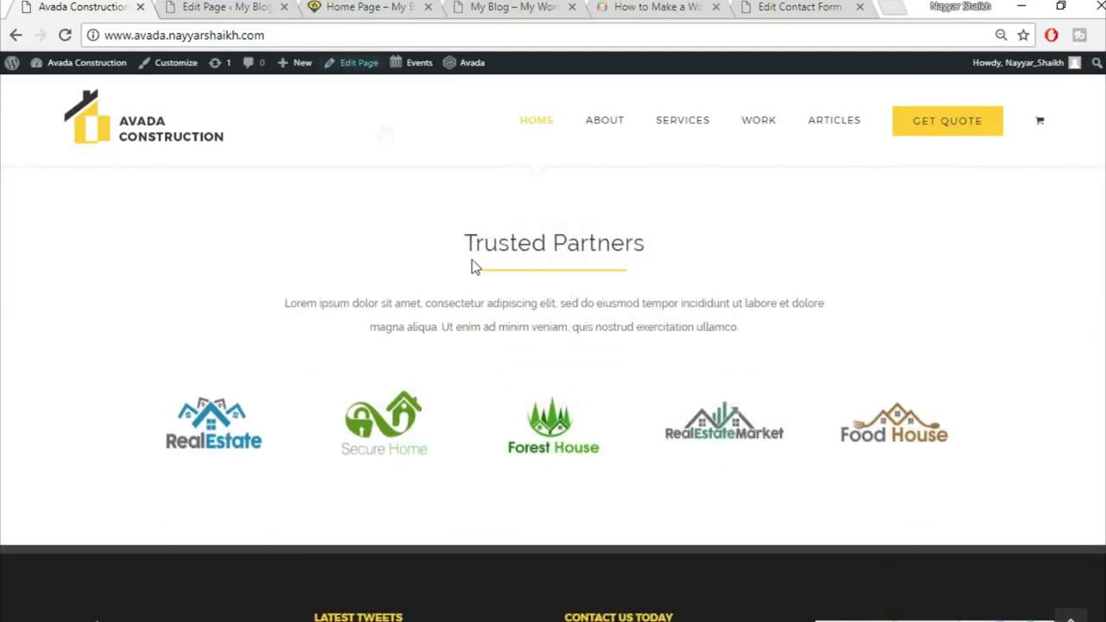
left_click(241, 6)
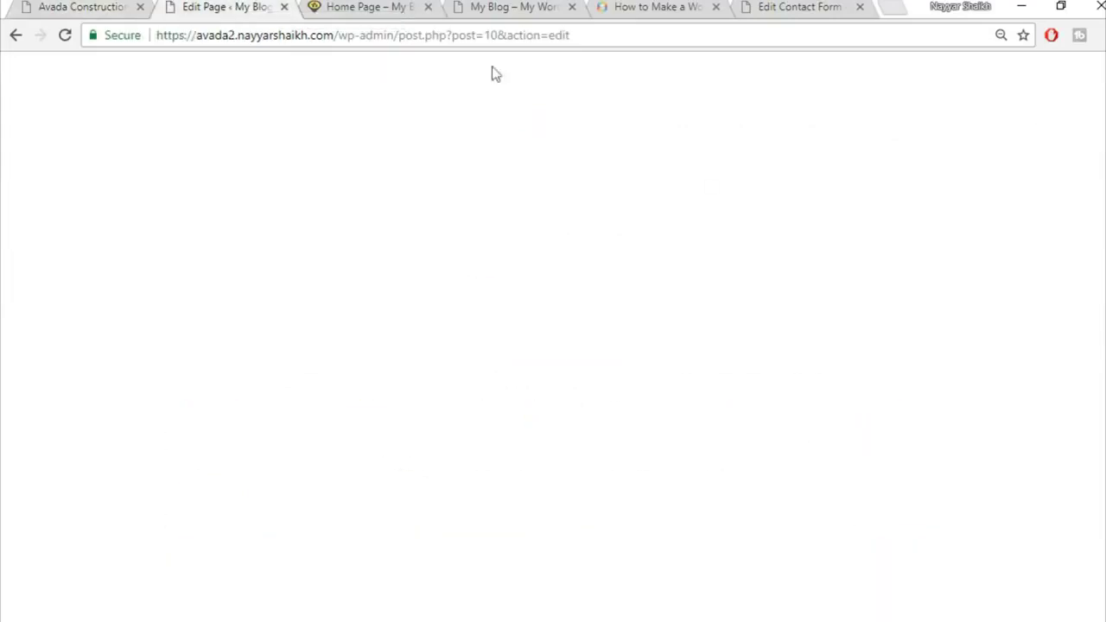
Add an empty full-width container, then delete it again
scroll(921, 422, "down", 8)
scroll(921, 423, "down", 15)
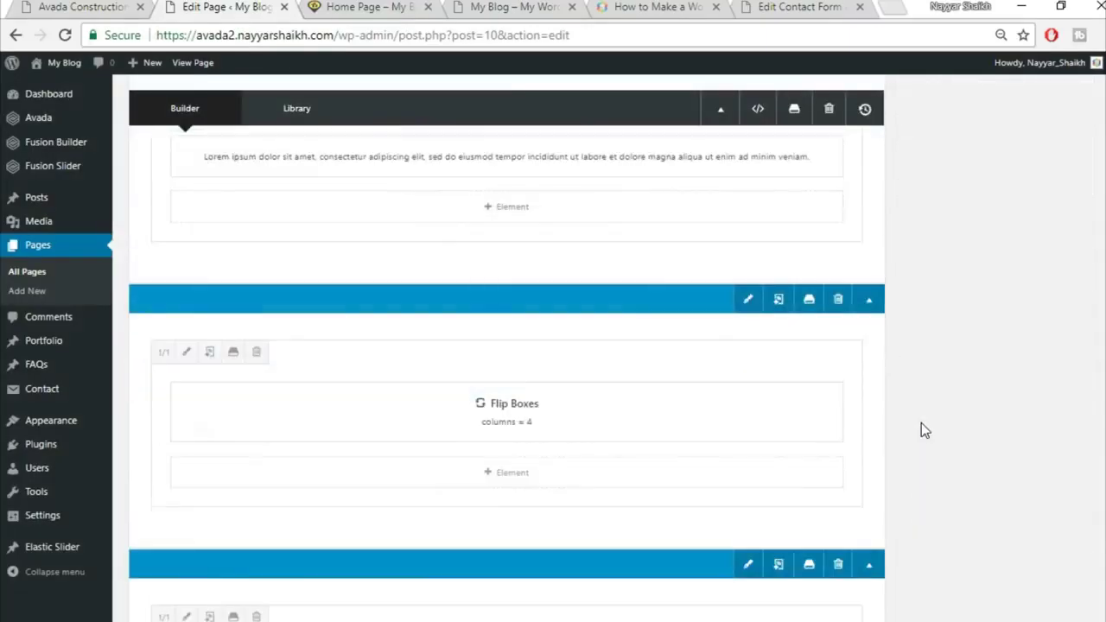
scroll(923, 429, "down", 15)
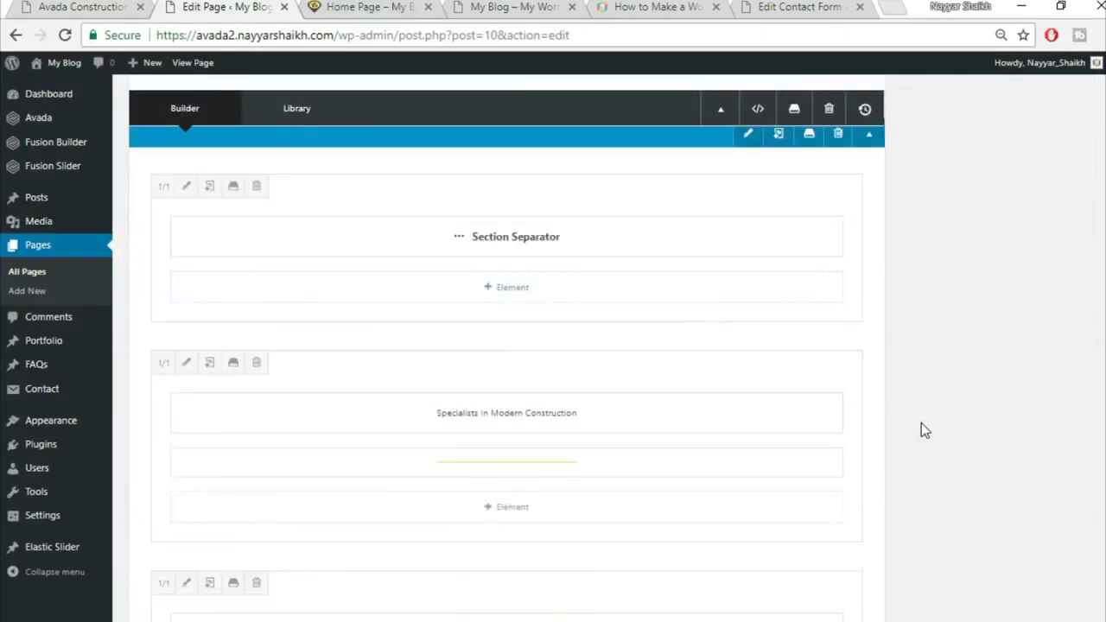
scroll(921, 429, "up", 5)
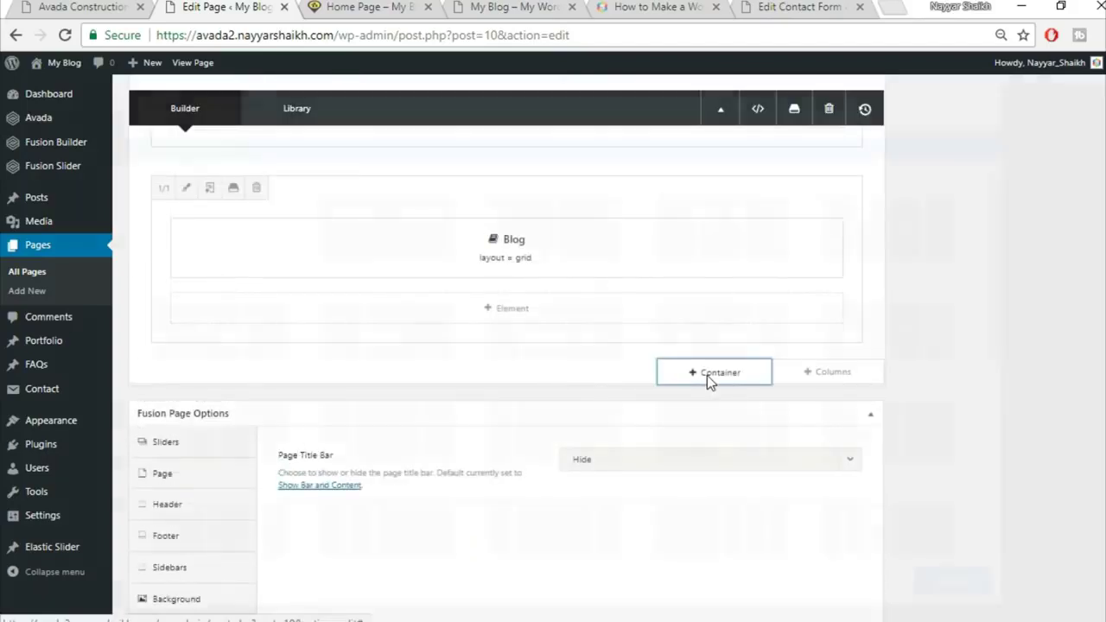
left_click(707, 375)
left_click(385, 230)
scroll(561, 496, "up", 1)
scroll(985, 470, "down", 1)
left_click(837, 398)
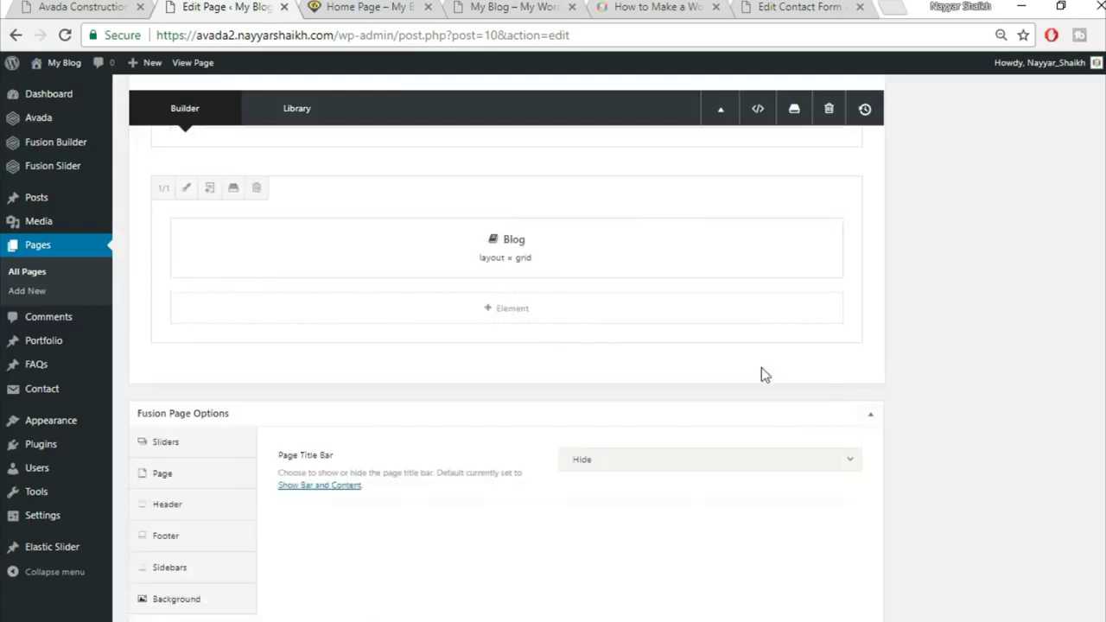
Insert the saved Title library container and copy 'Trusted Partners' from the live site
left_click(733, 383)
left_click(321, 149)
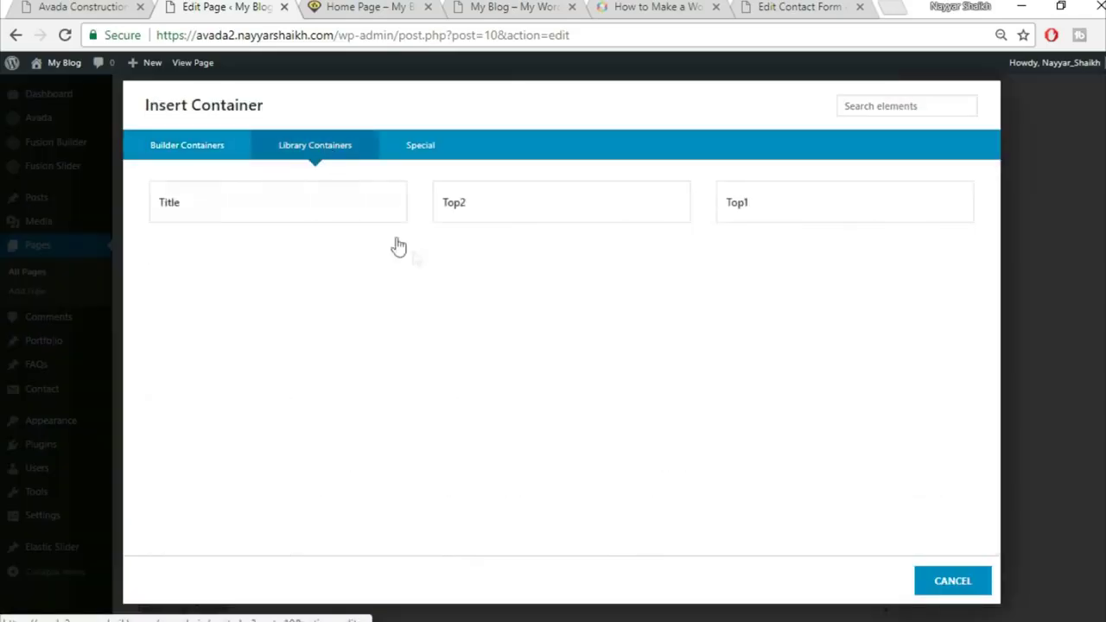
left_click(230, 211)
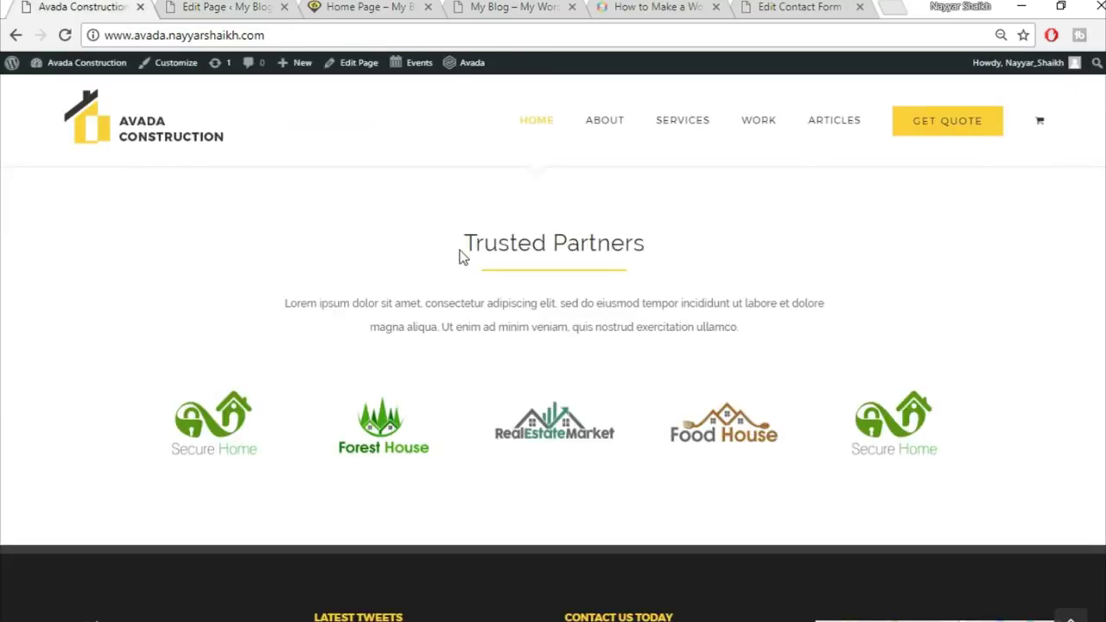
left_click_drag(459, 247, 706, 254)
key("ctrl+c")
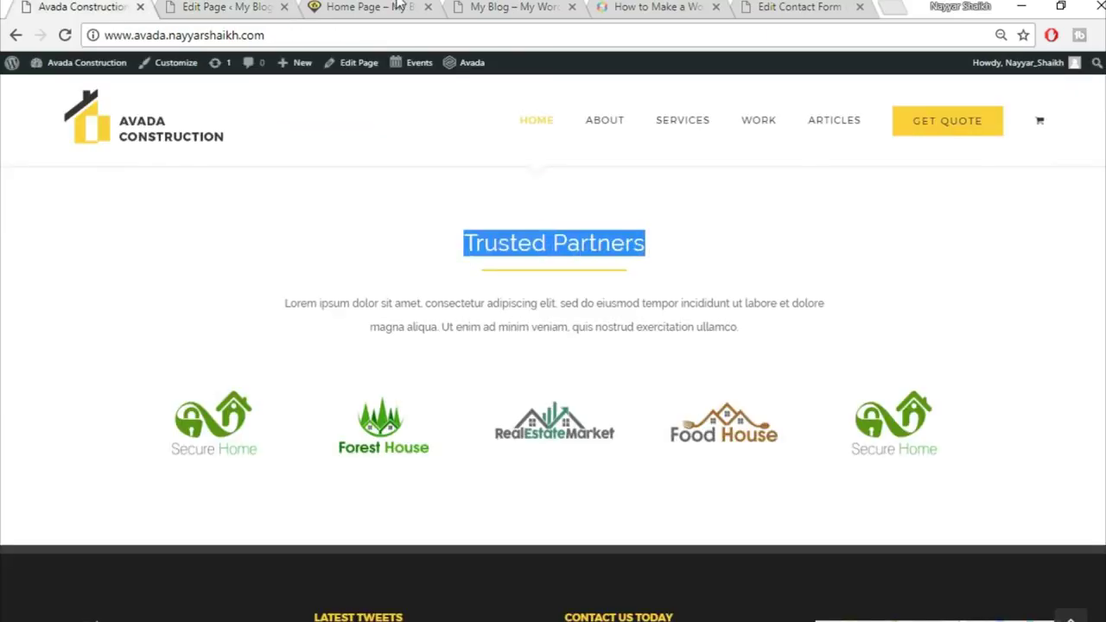
left_click(227, 7)
Replace the Title heading with a centred 'Trusted Partners' and save it
scroll(525, 452, "down", 2)
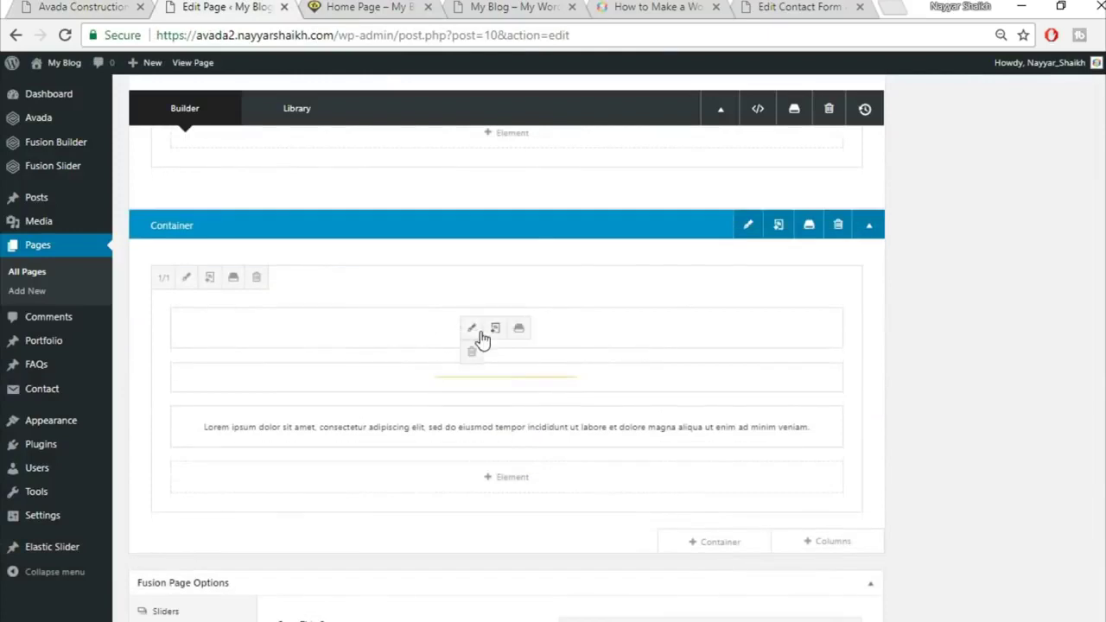
left_click(479, 332)
triple_click(549, 350)
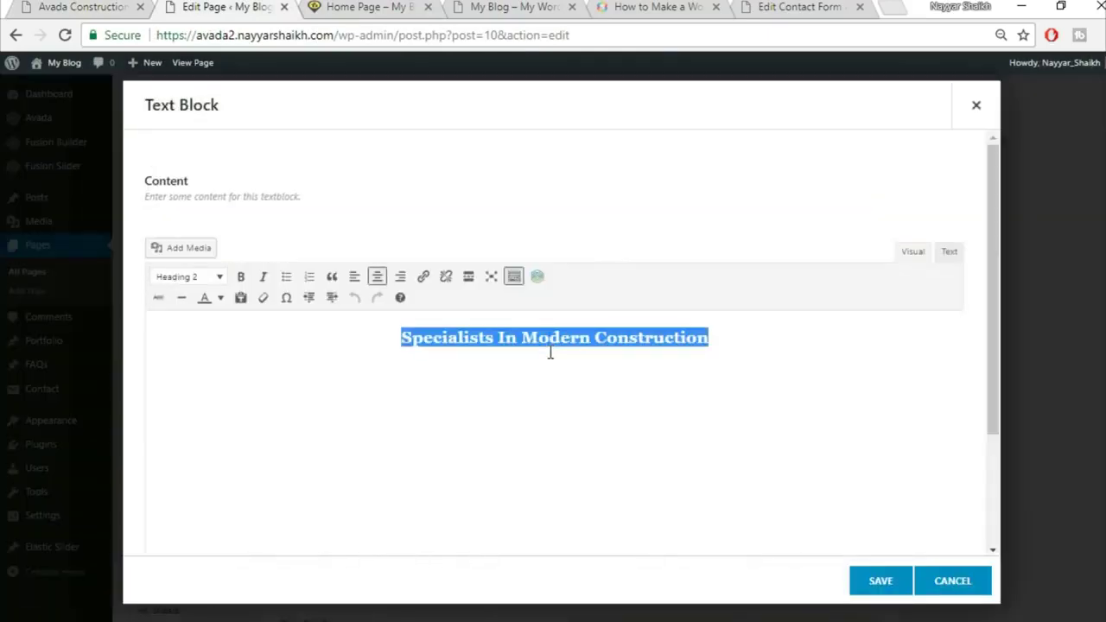
key("ctrl+v")
left_click(376, 277)
left_click(876, 583)
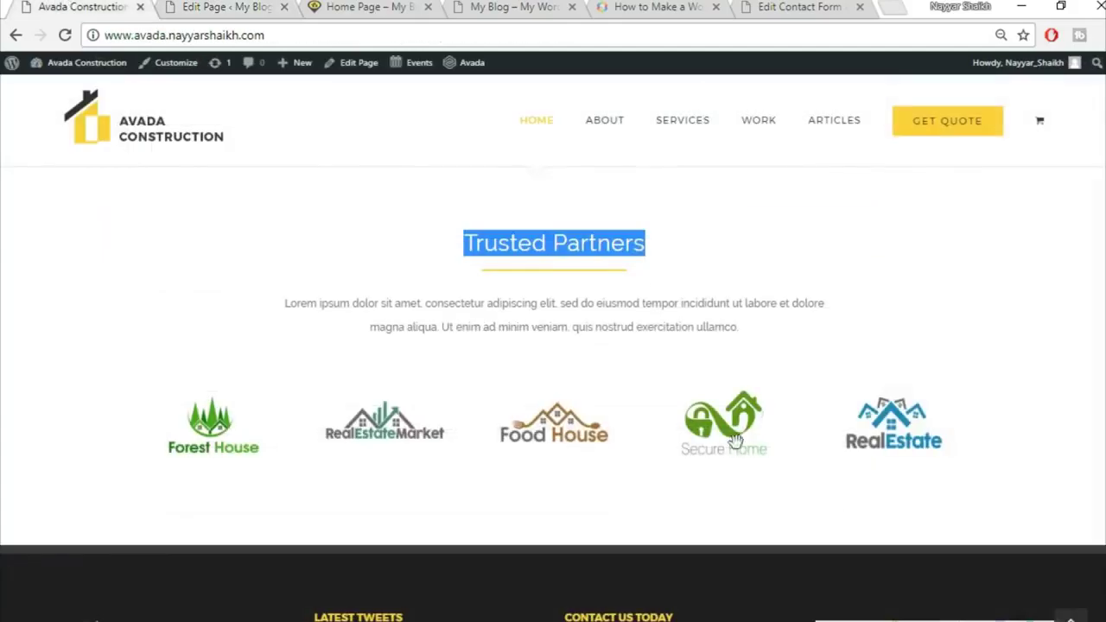
Bring up the column layout choices below the Trusted Partners heading
scroll(735, 440, "down", 2)
left_click(281, 2)
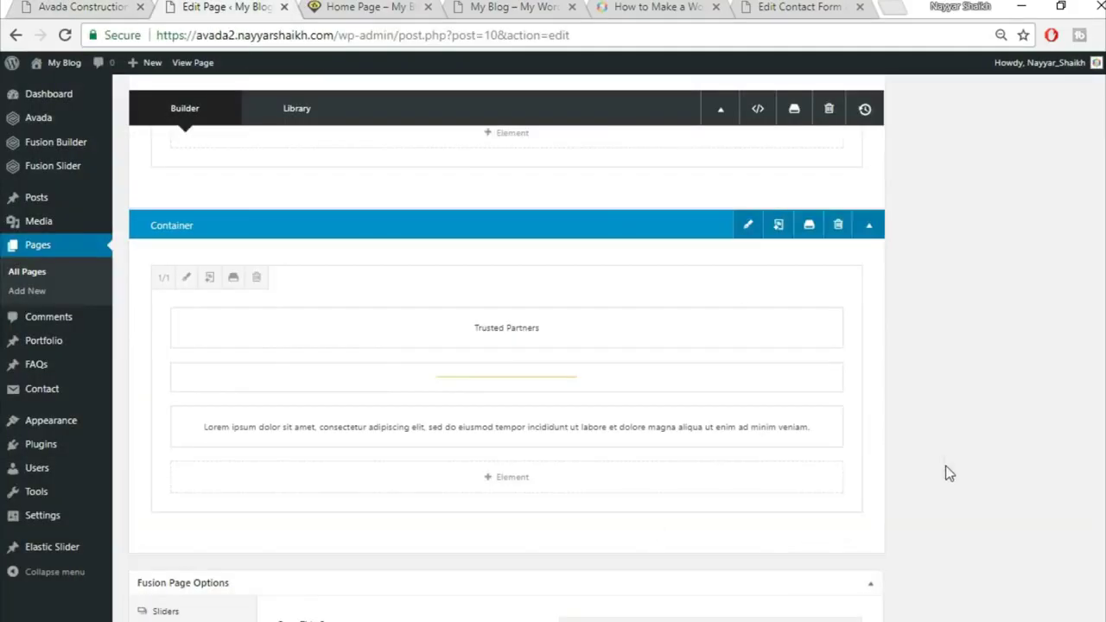
scroll(945, 473, "down", 2)
left_click(820, 372)
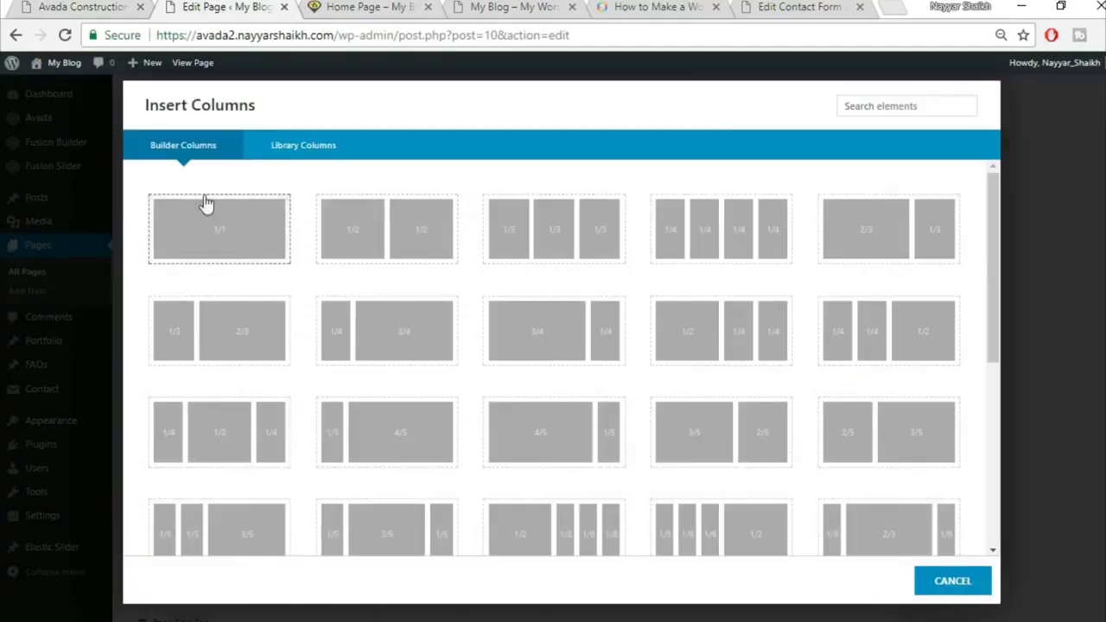
Add a full-width single-column row containing an Image Carousel element
left_click(216, 250)
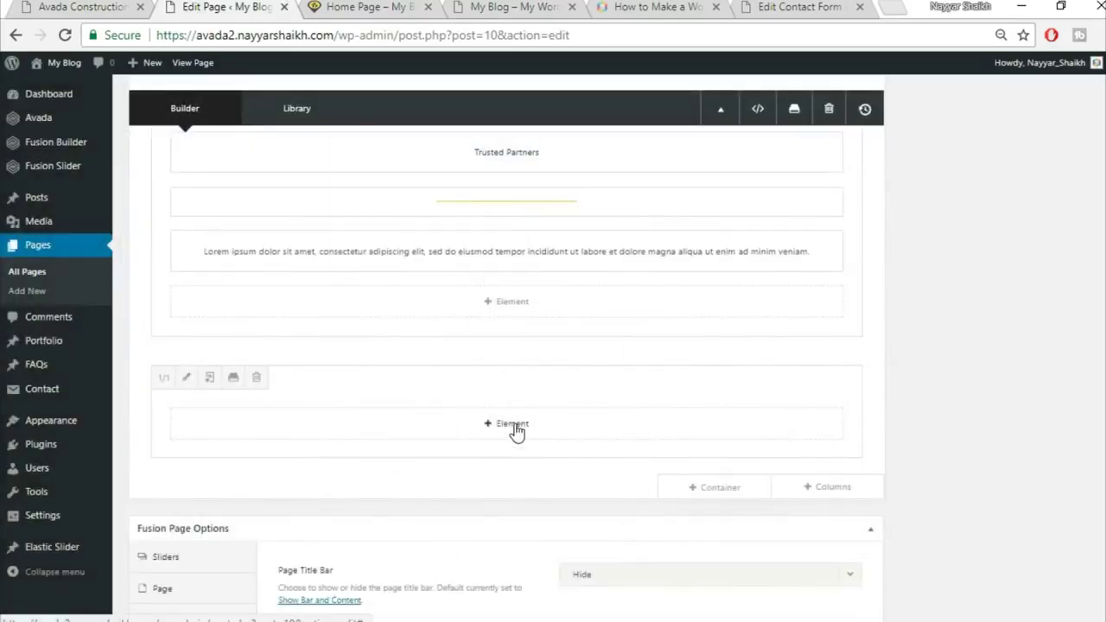
left_click(516, 430)
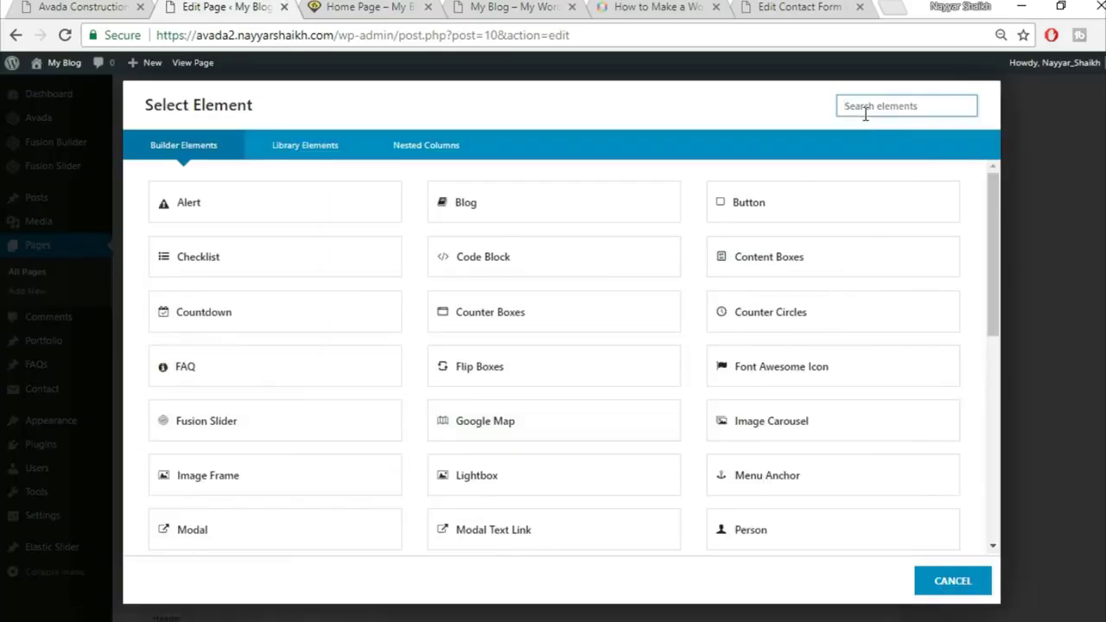
type("ima")
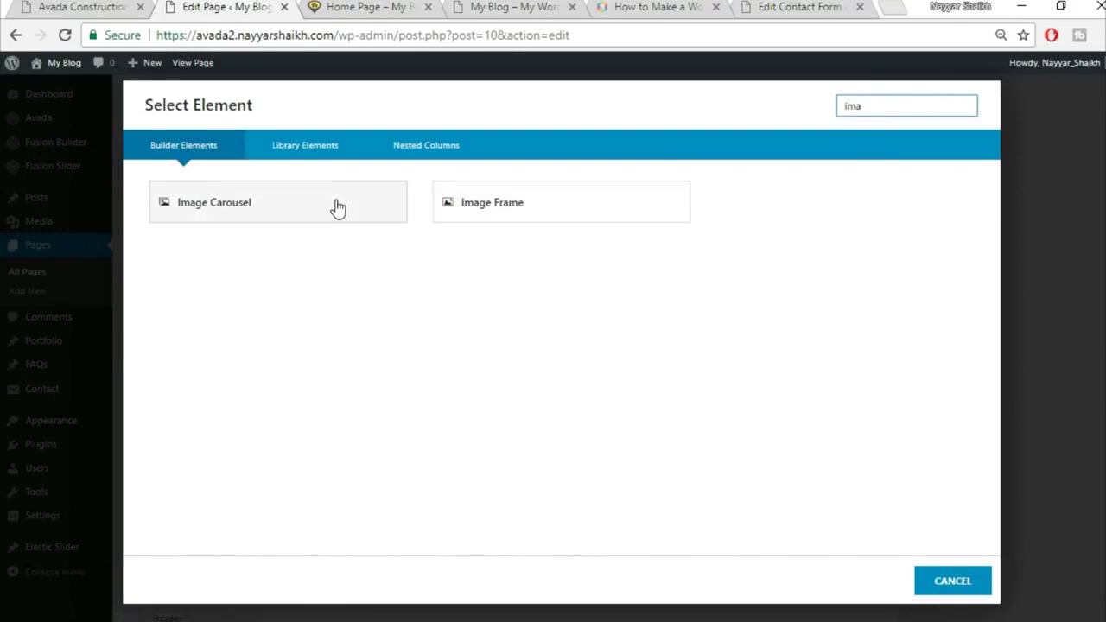
left_click(338, 208)
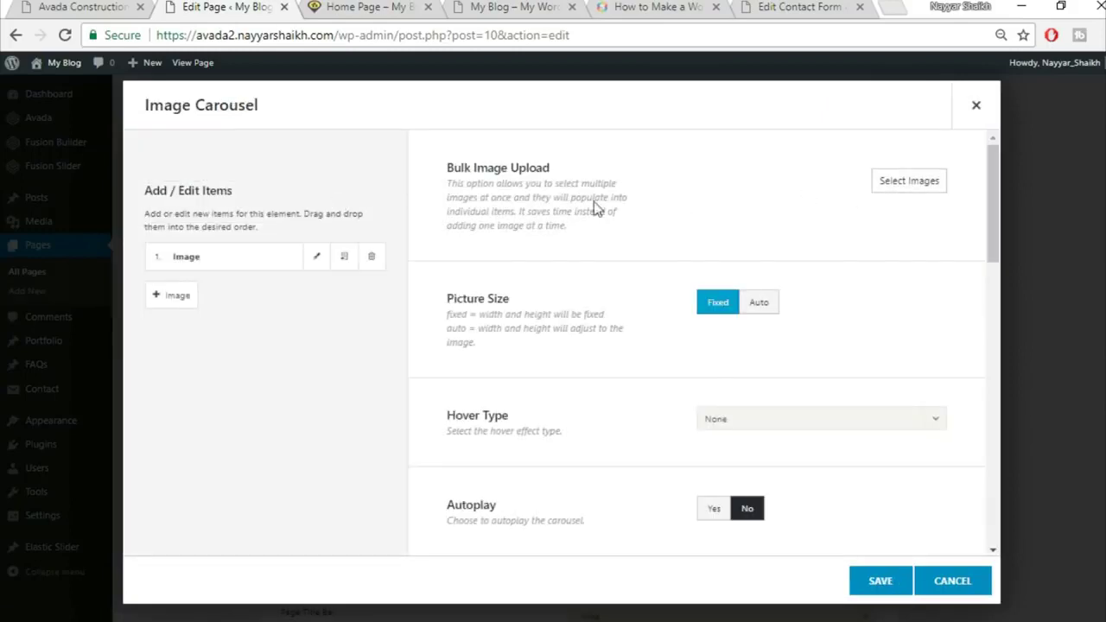
Upload home-logo1, home-logo2, home-logo9, home-logo10 and home-logo11 and insert them into the carousel
left_click(906, 183)
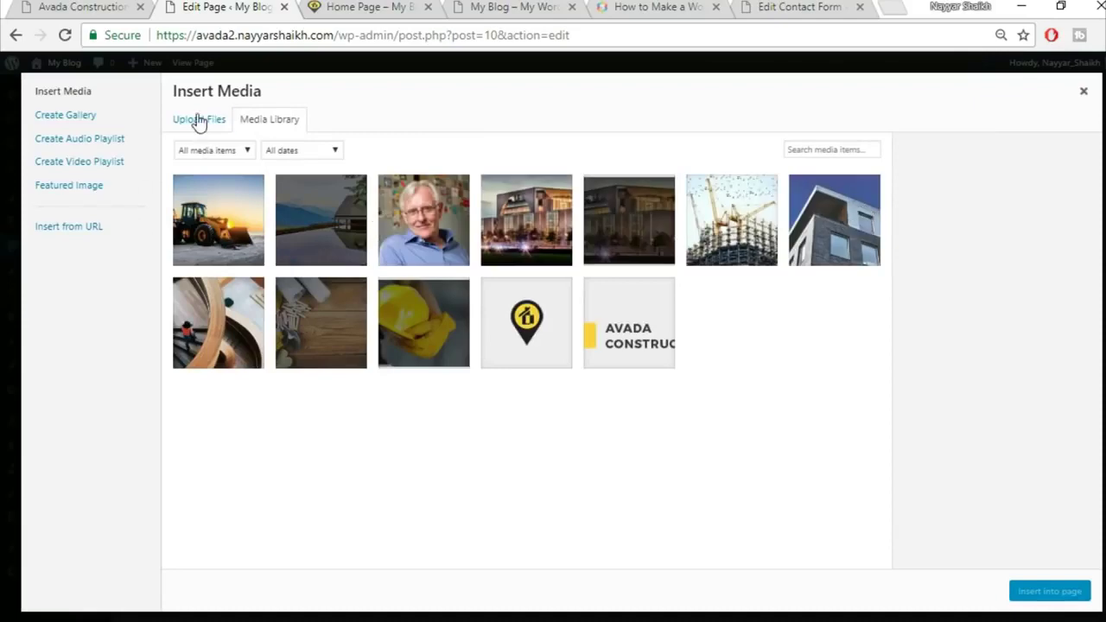
left_click(198, 120)
left_click(602, 338)
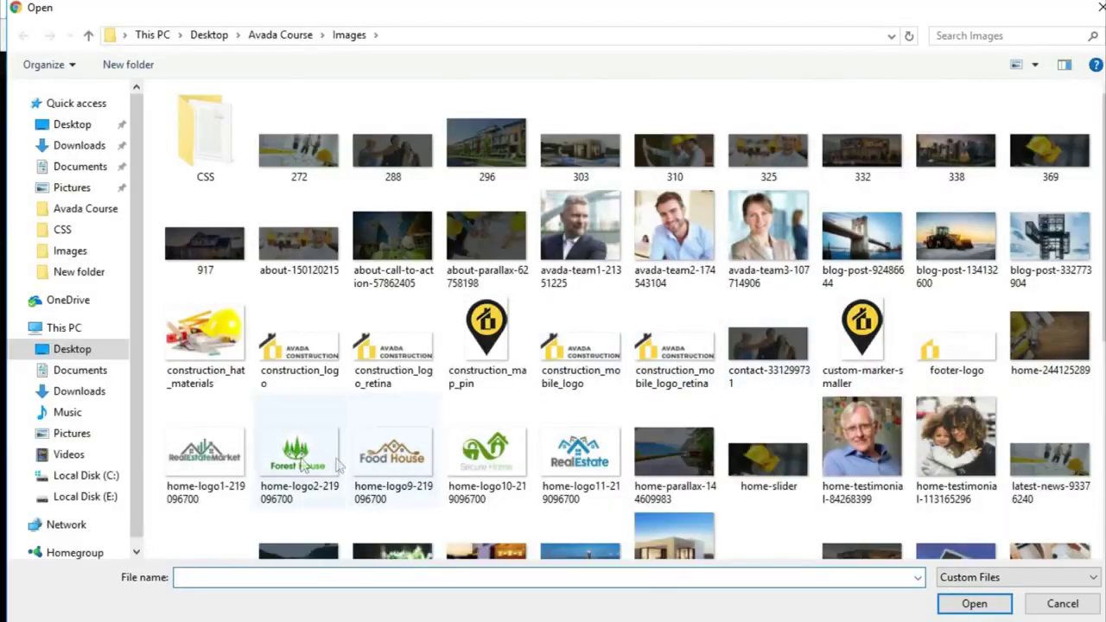
left_click(205, 451)
left_click(298, 454, "ctrl")
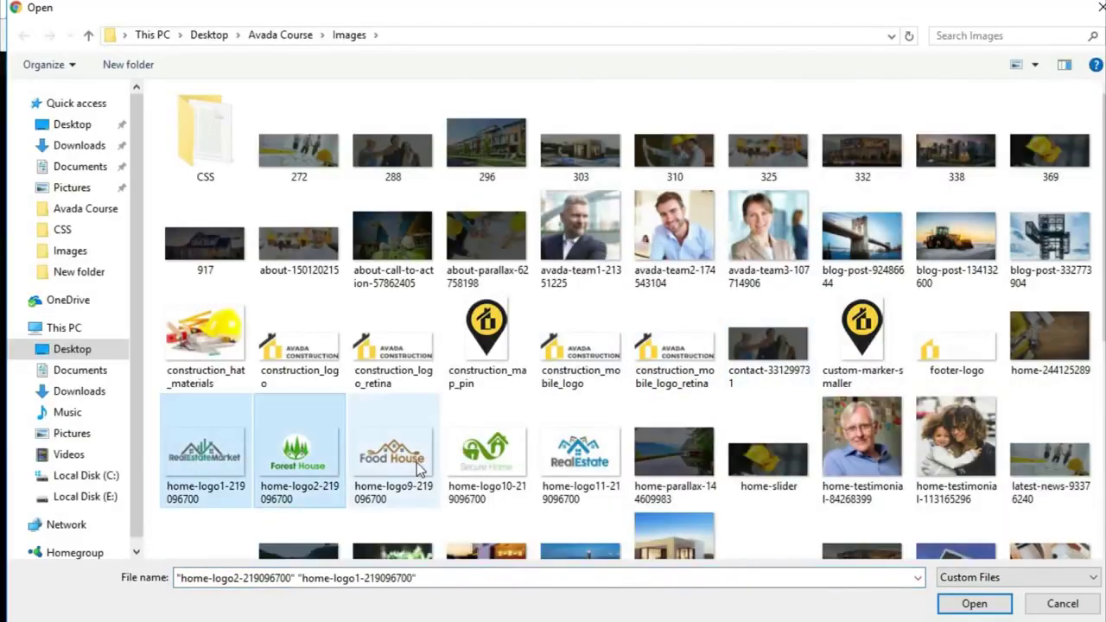
left_click(393, 454, "ctrl")
left_click(497, 457, "ctrl")
left_click(591, 464, "ctrl")
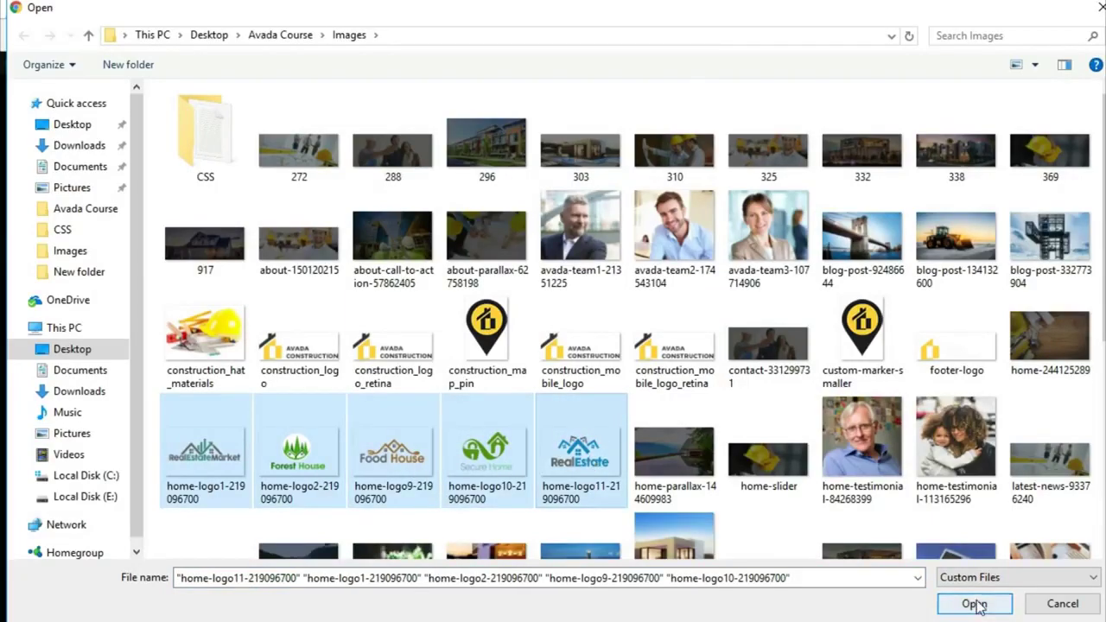
left_click(974, 603)
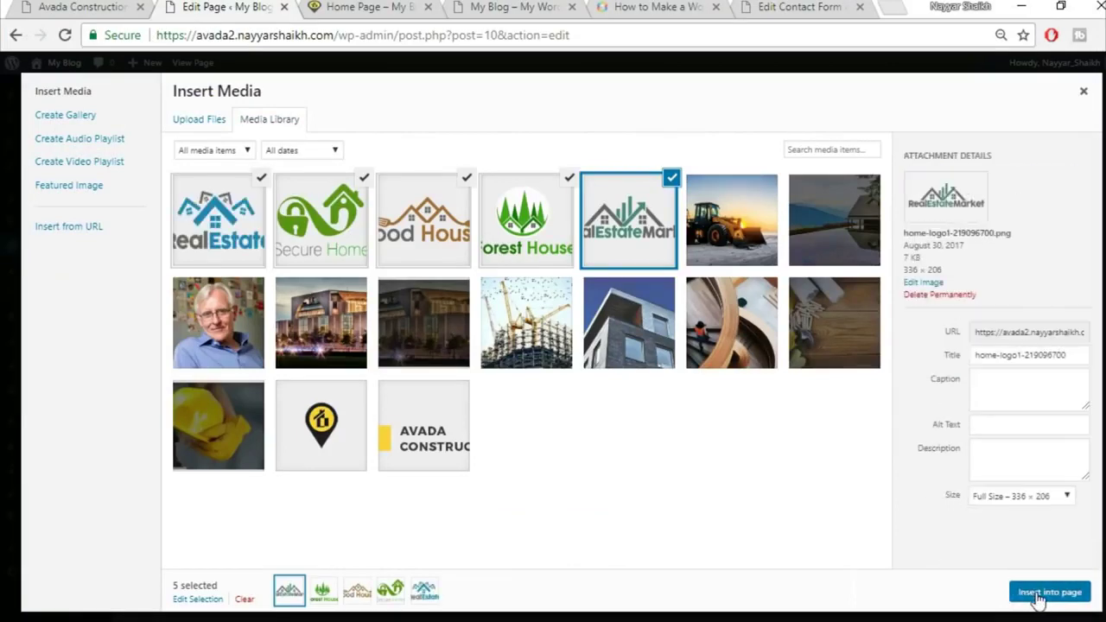
left_click(1028, 595)
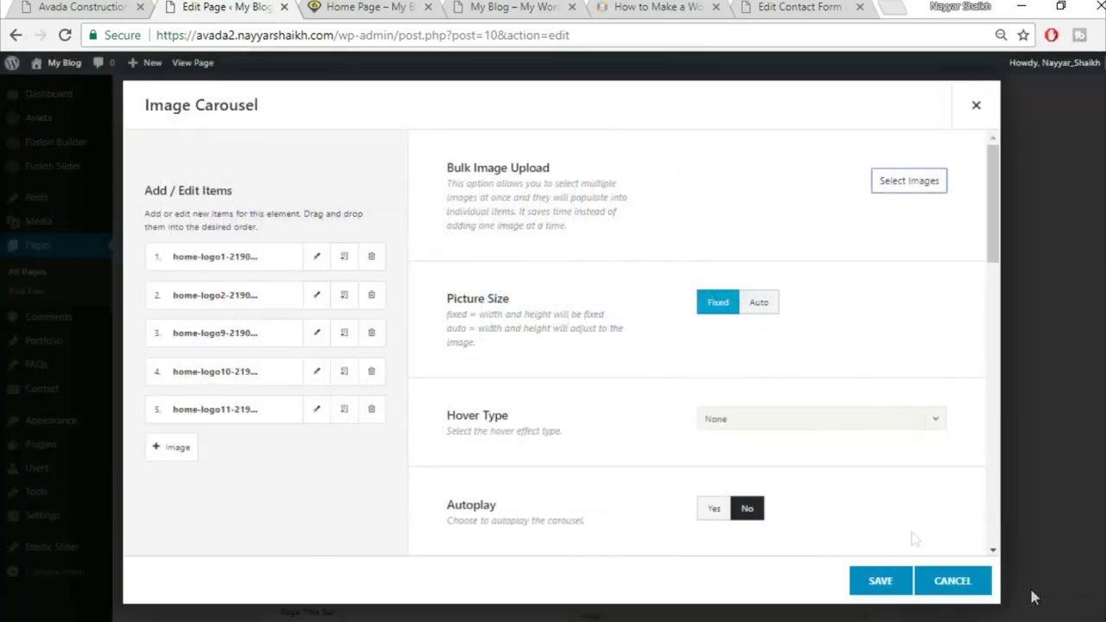
Upload home-logo9 again, select the partner logos including RealEstateMarket, and insert them into the carousel
left_click(909, 182)
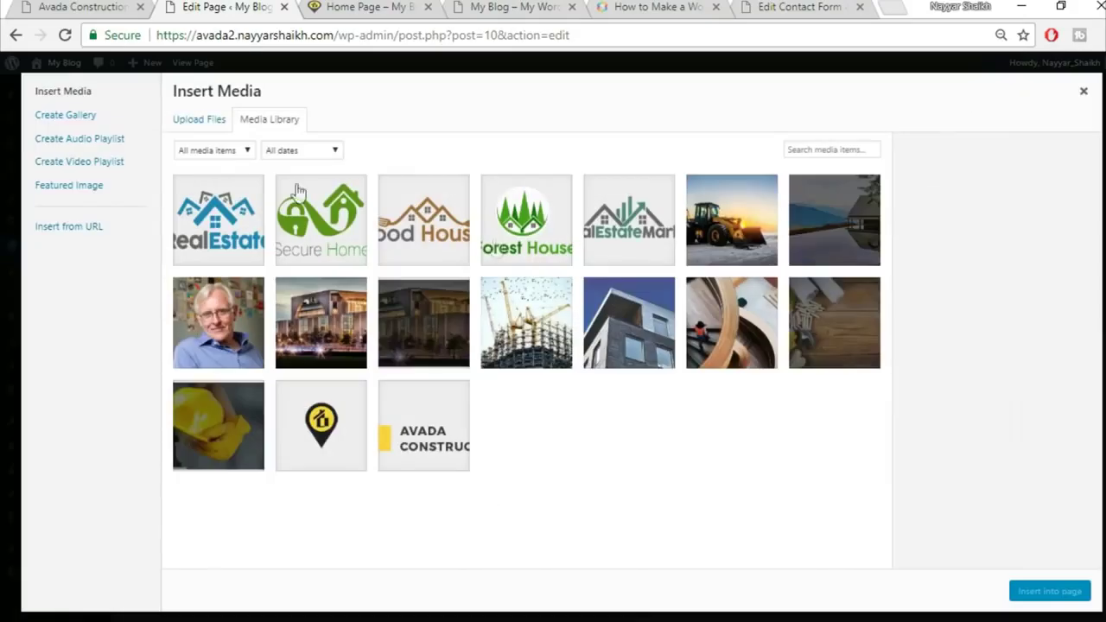
left_click(201, 123)
left_click(619, 338)
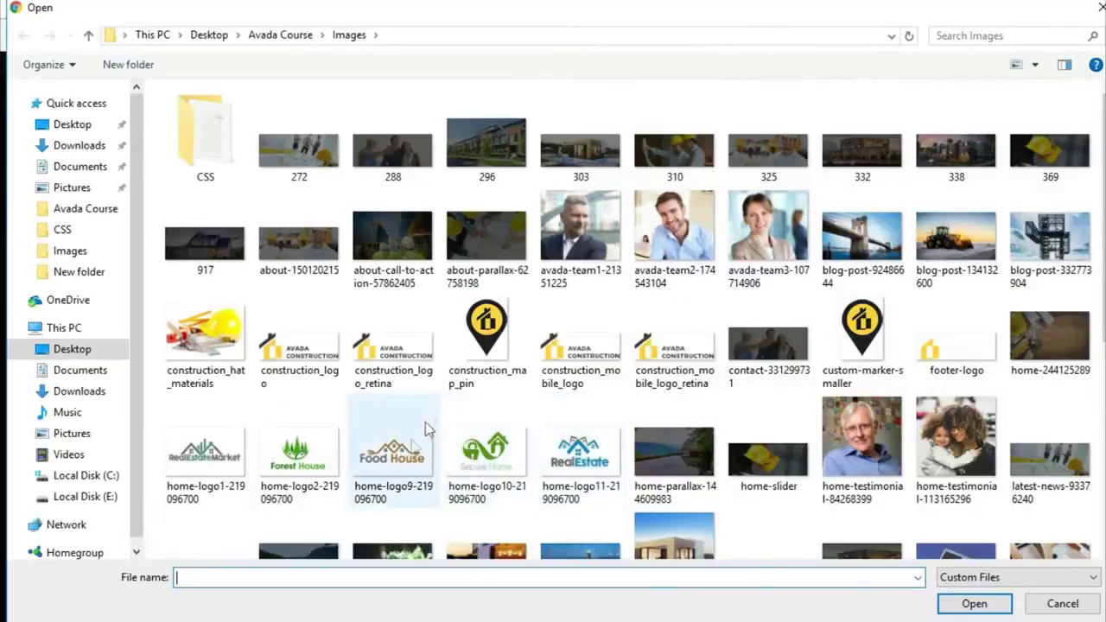
left_click(423, 432)
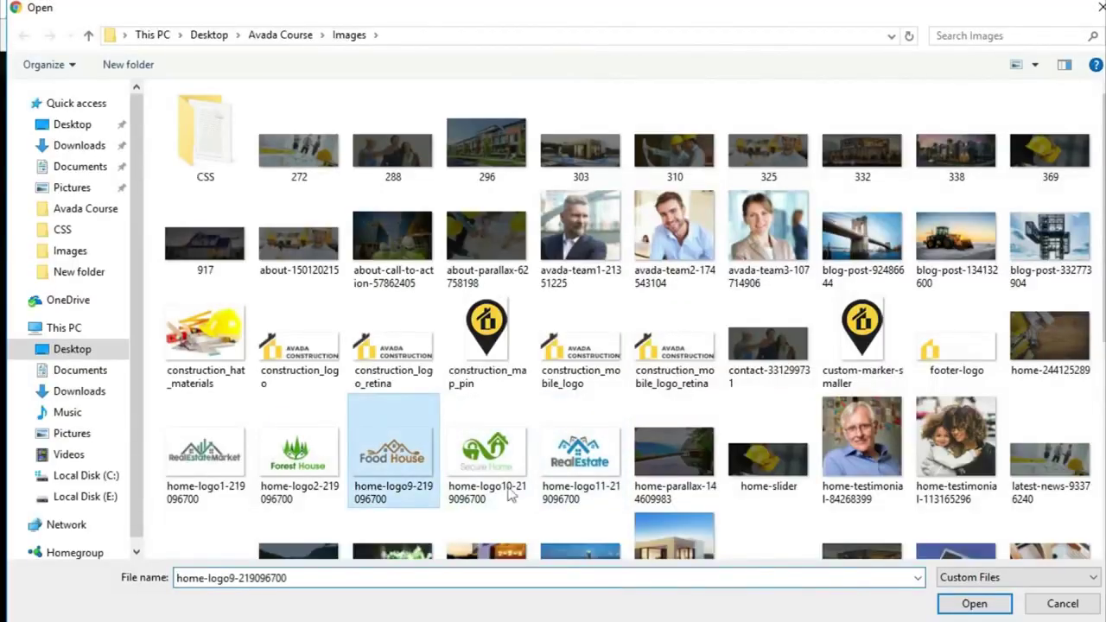
left_click(974, 603)
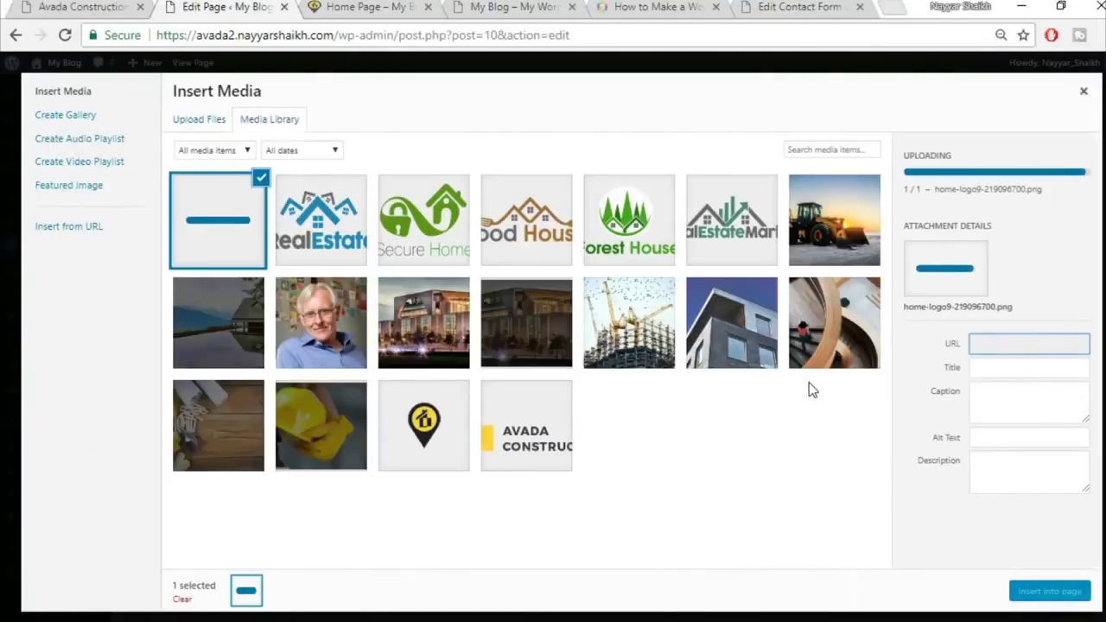
left_click(321, 220)
left_click(423, 220)
left_click(527, 220)
left_click(629, 220)
left_click(728, 216)
left_click(1035, 594)
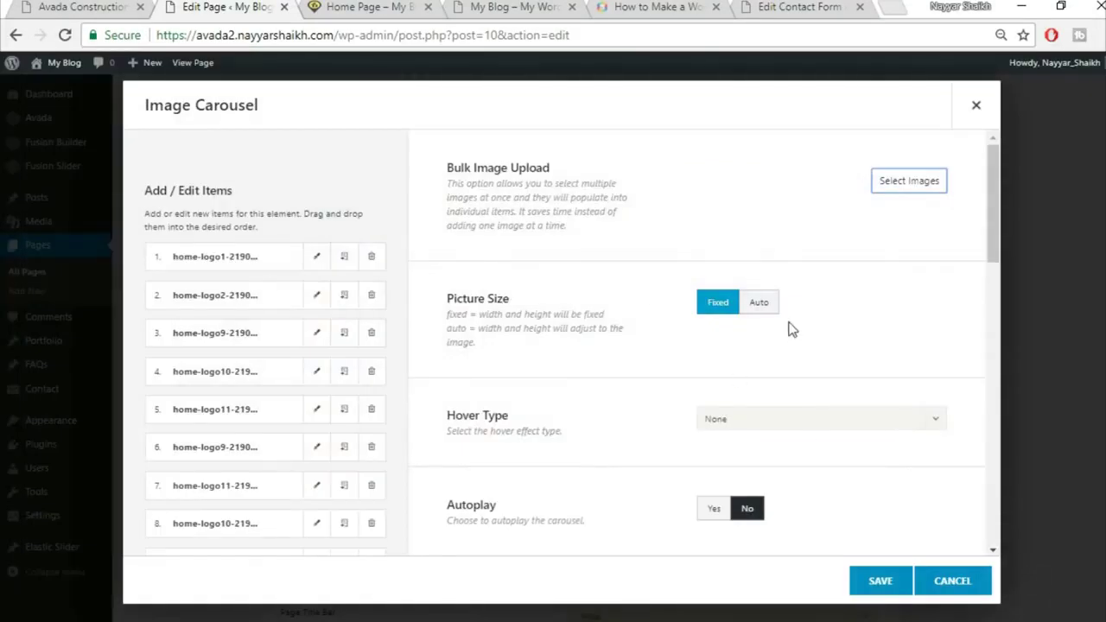
Turn on carousel autoplay, comparing against how the live demo's logo carousel slides
scroll(596, 359, "down", 1)
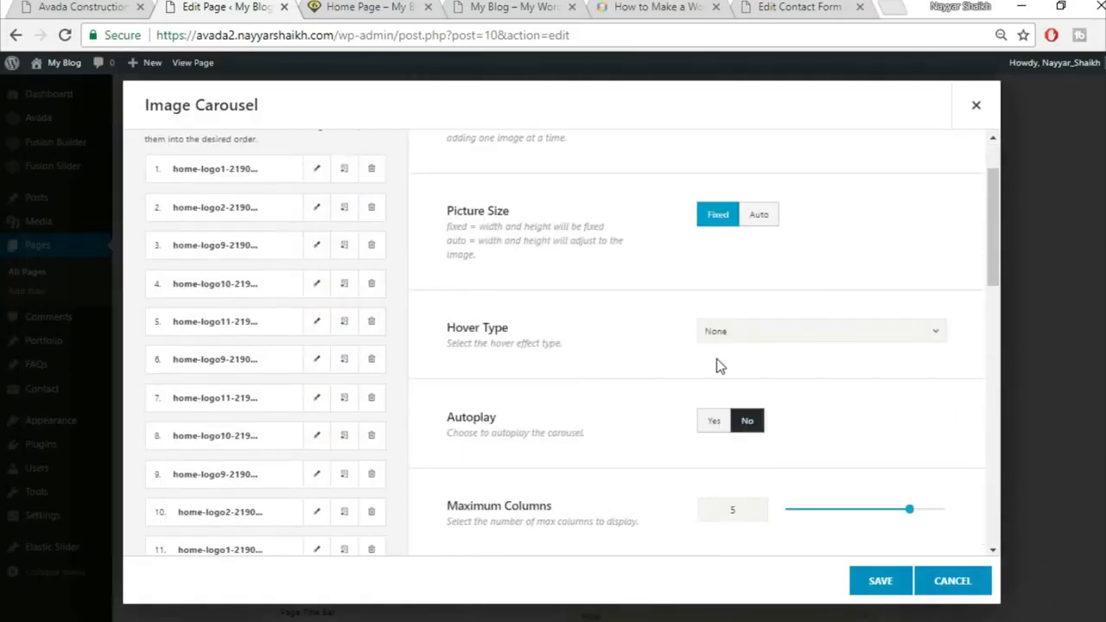
scroll(687, 350, "down", 2)
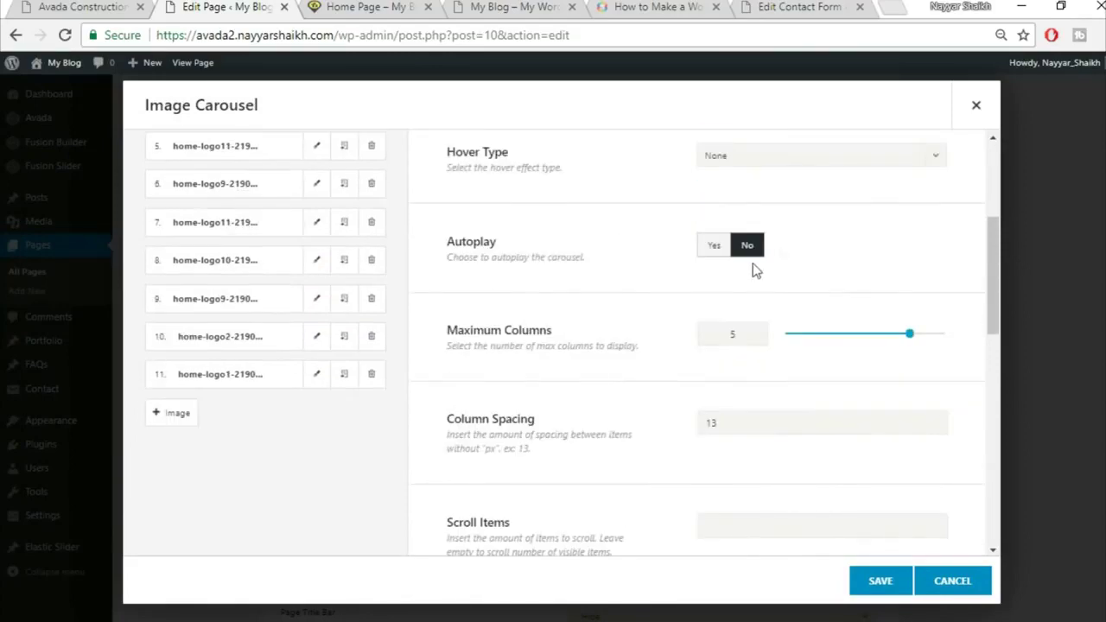
left_click(727, 251)
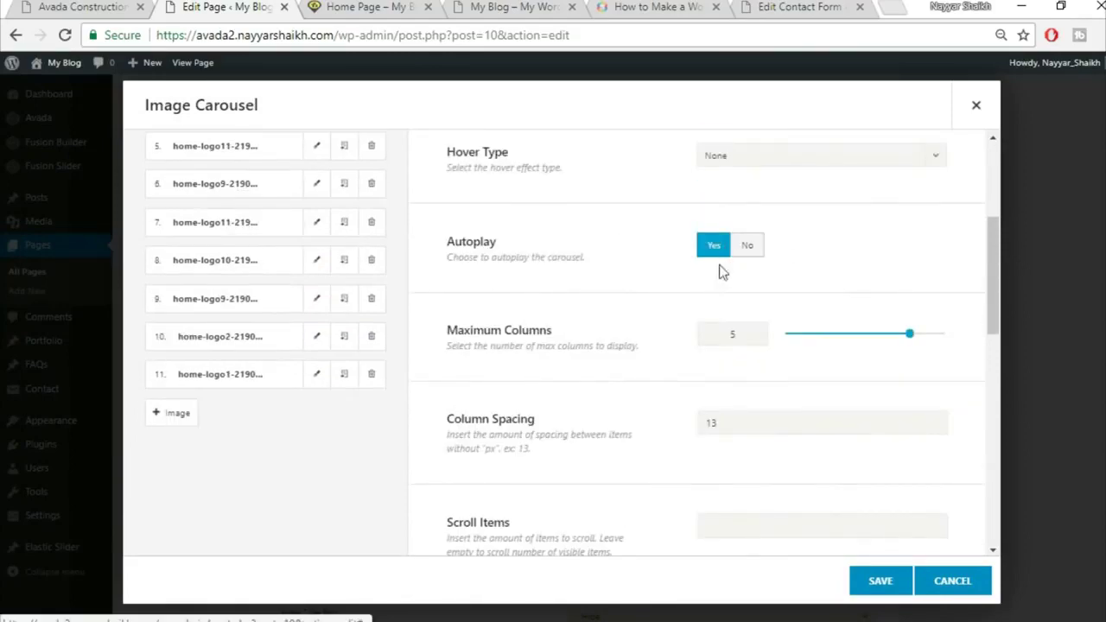
left_click(48, 6)
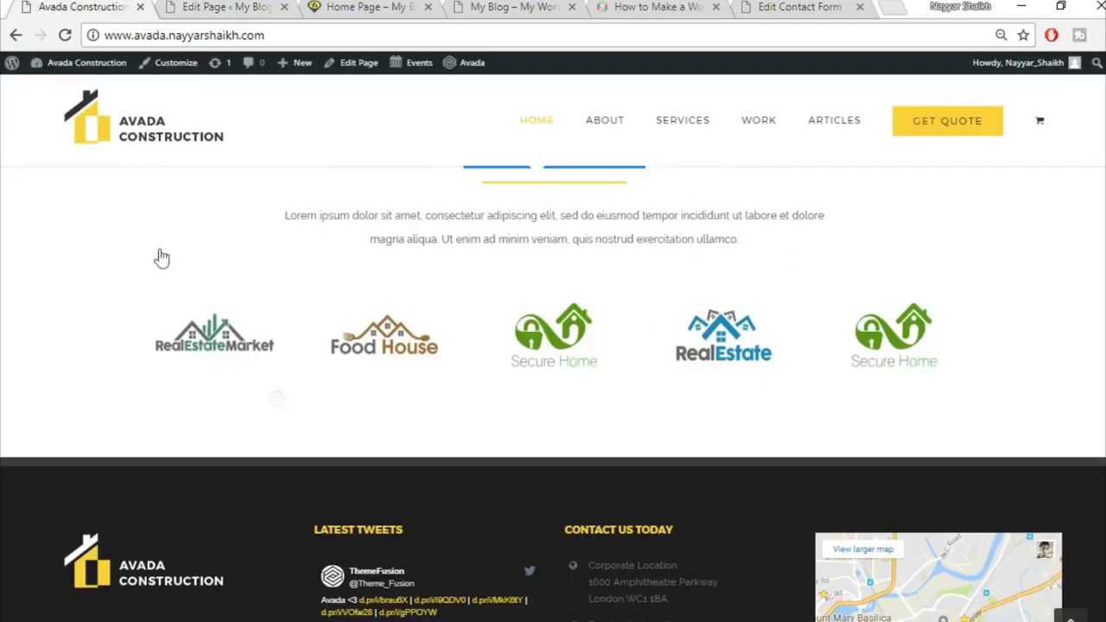
left_click(298, 6)
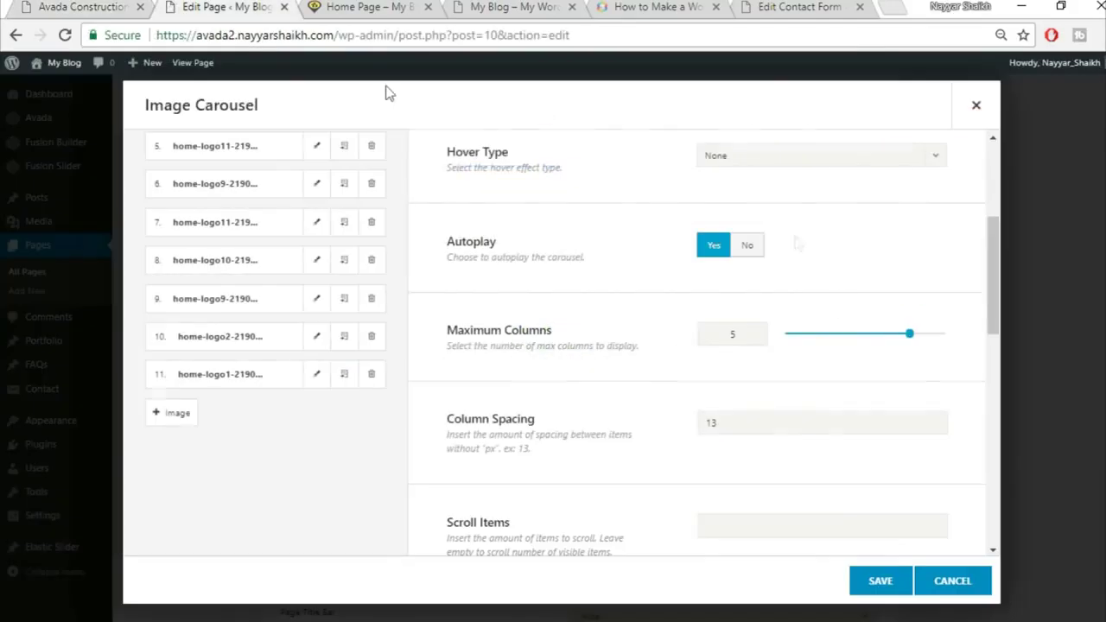
scroll(774, 368, "down", 1)
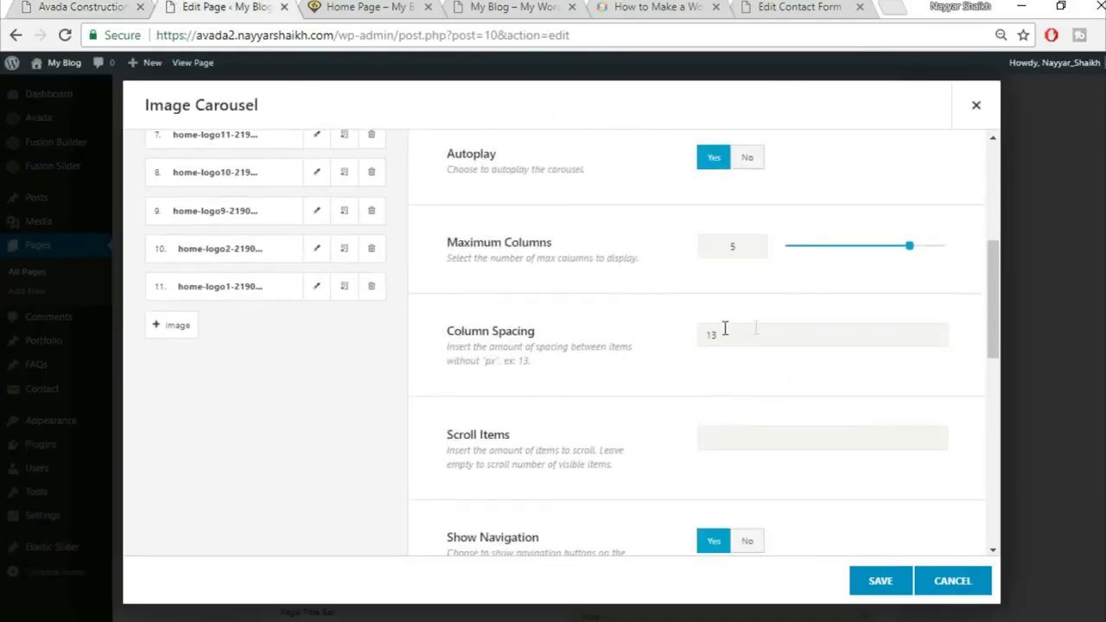
scroll(689, 434, "down", 2)
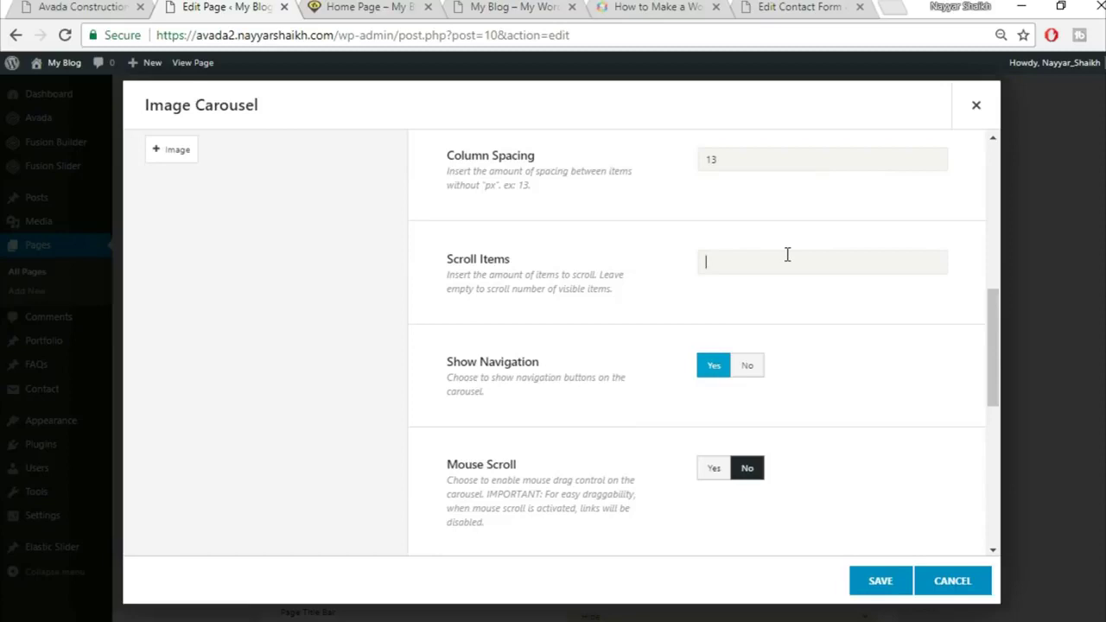
left_click(125, 5)
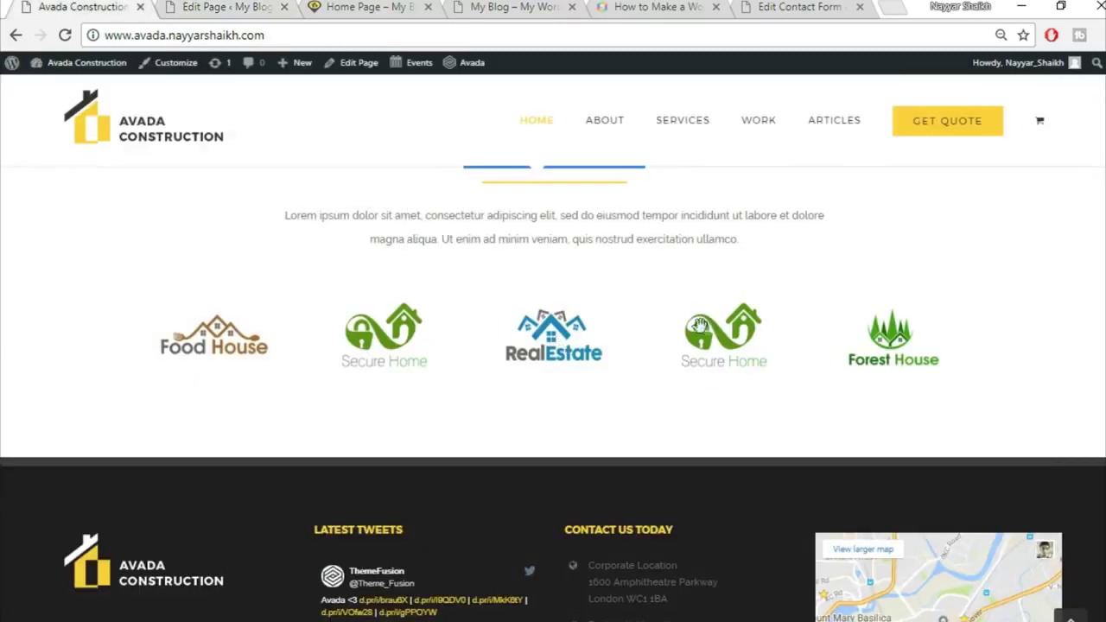
left_click_drag(895, 346, 724, 344)
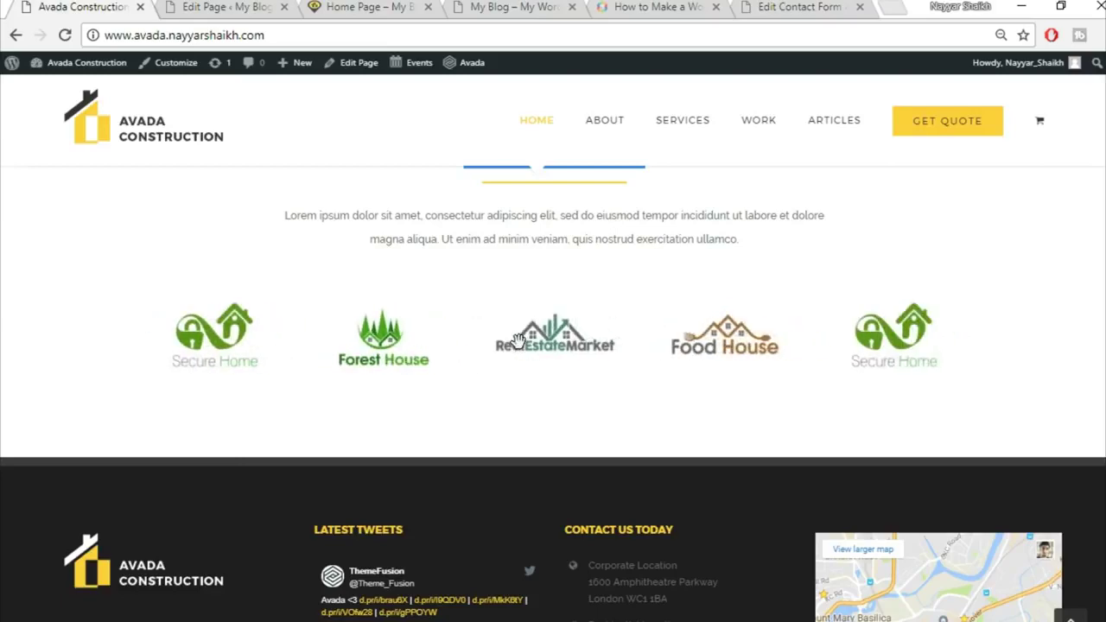
left_click(210, 6)
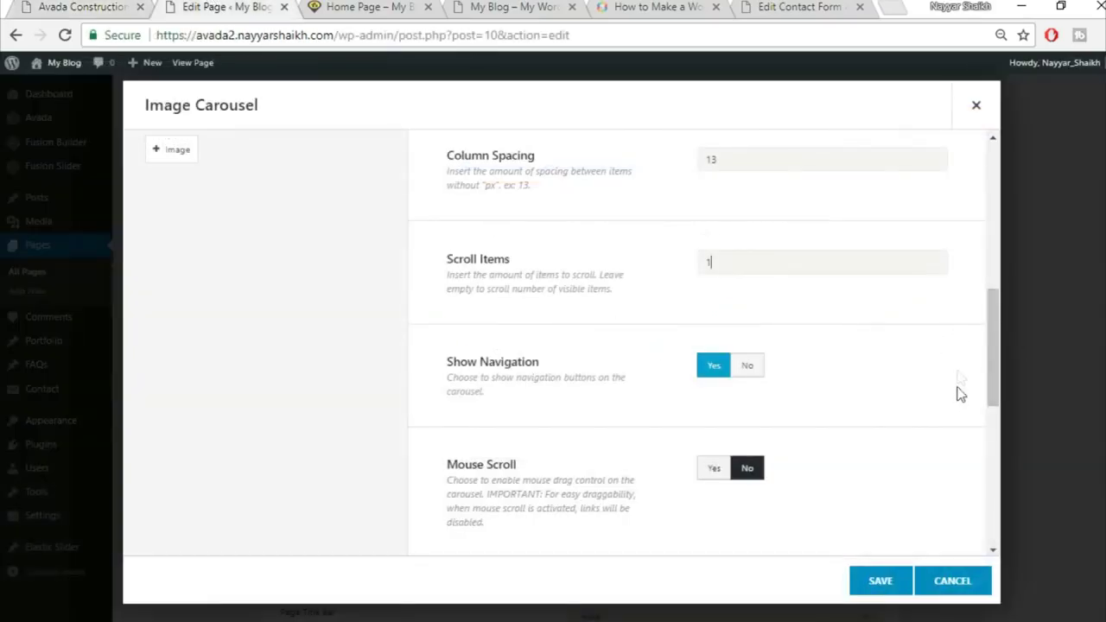
Set carousel Navigation to No, Mouse Scroll to Yes, Border to No, and save the element
scroll(960, 397, "down", 1)
left_click(747, 279)
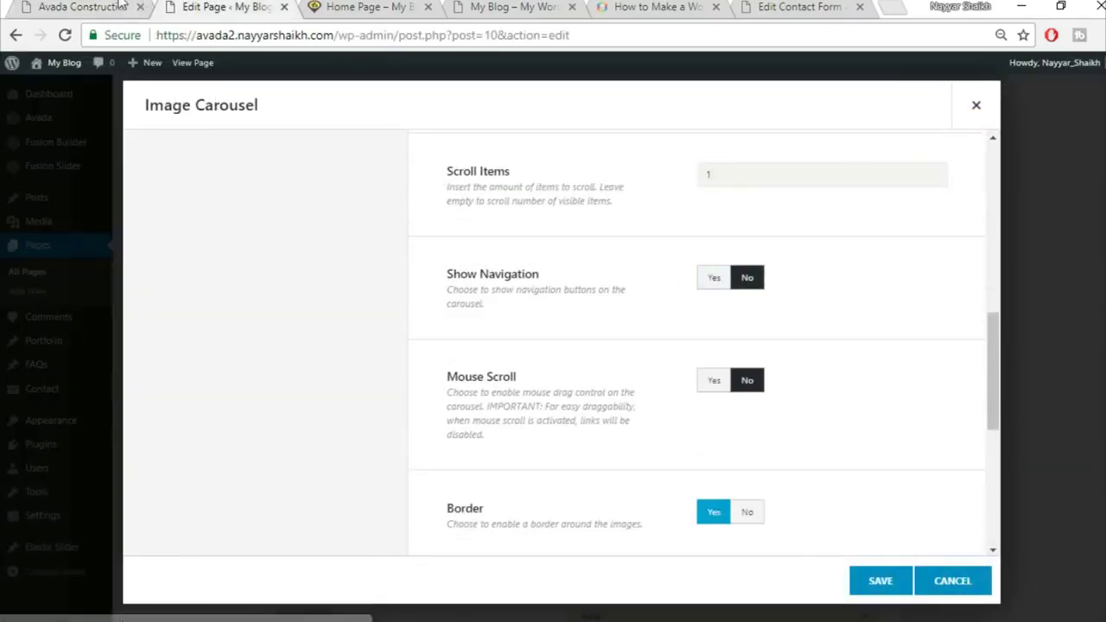
key("ctrl+1")
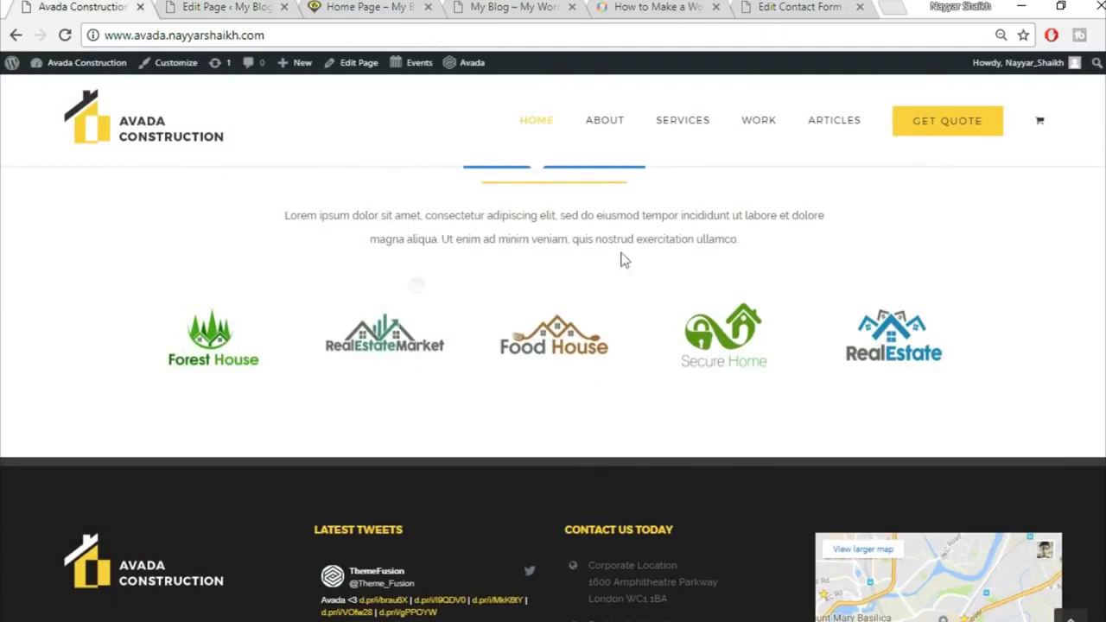
left_click(259, 5)
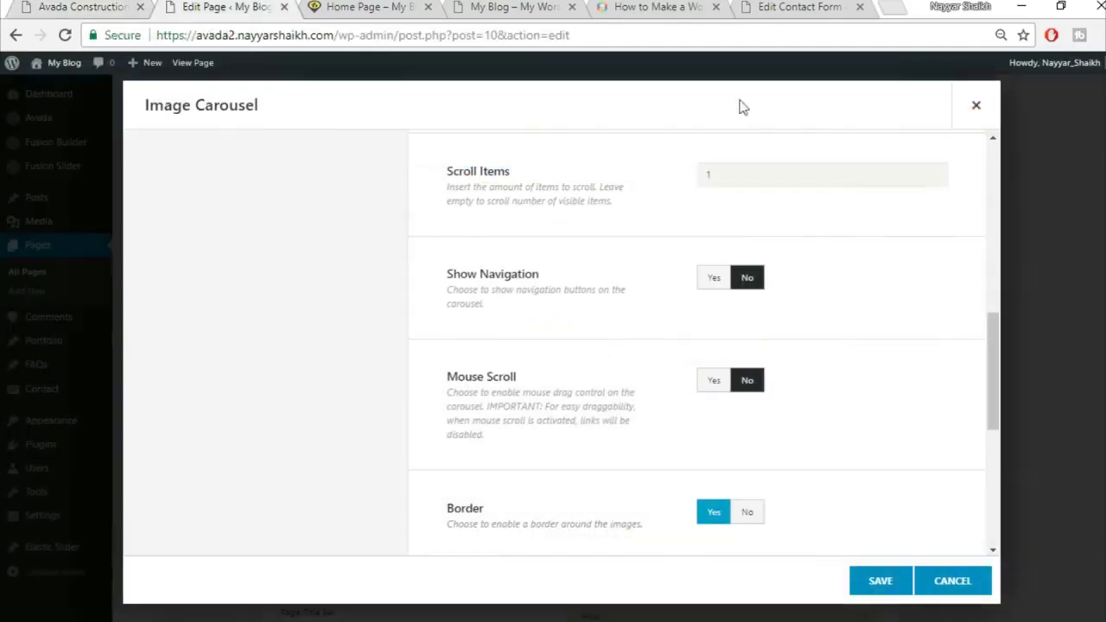
left_click(712, 382)
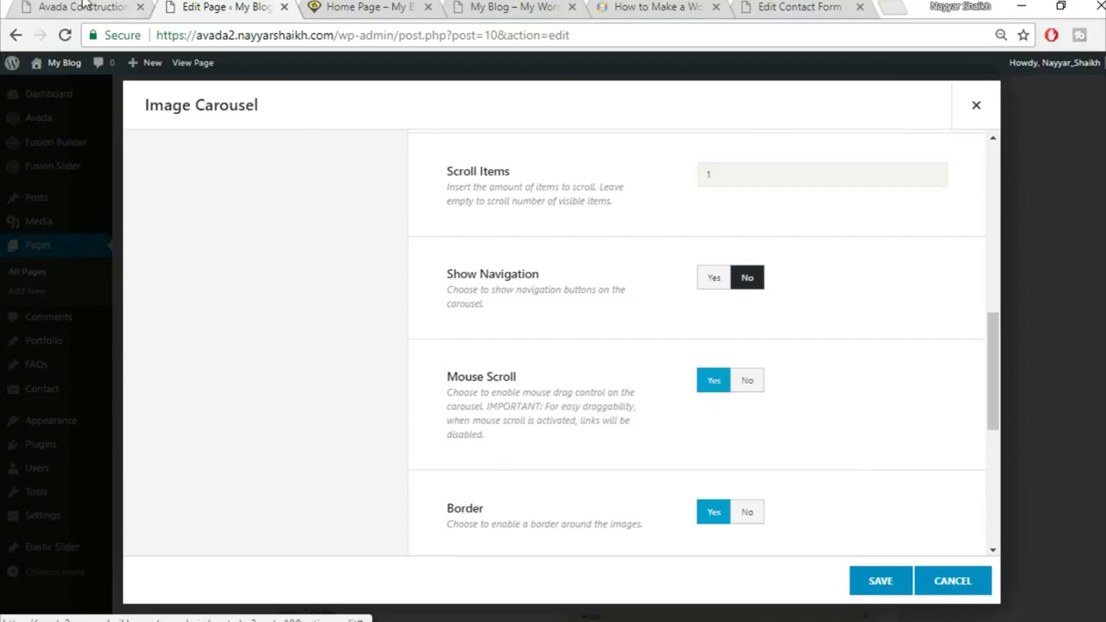
left_click(86, 6)
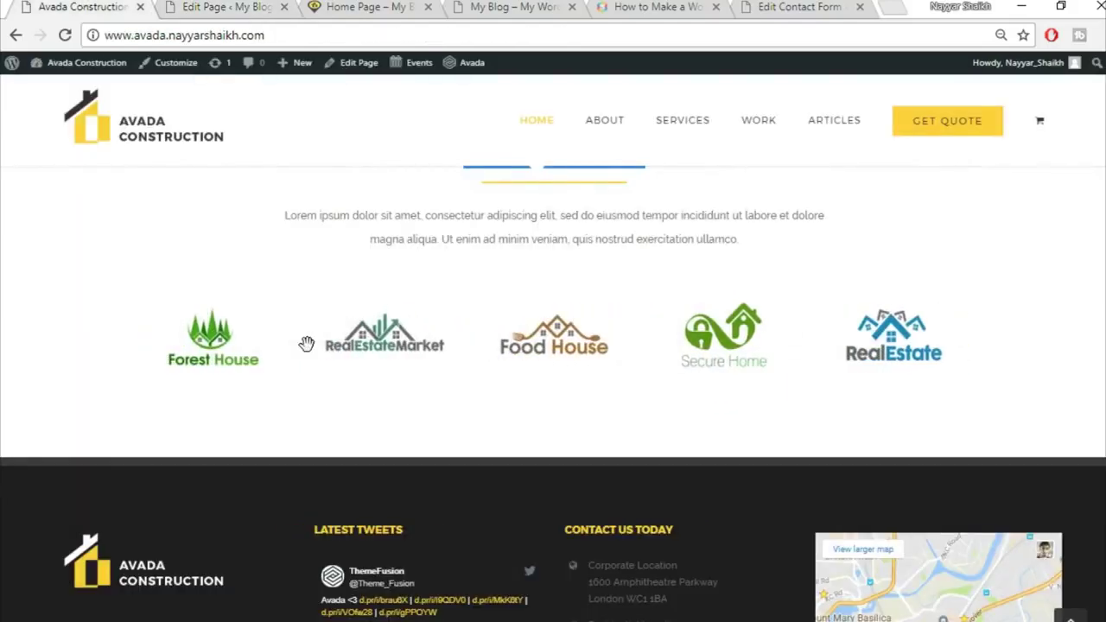
left_click(271, 5)
scroll(942, 390, "down", 2)
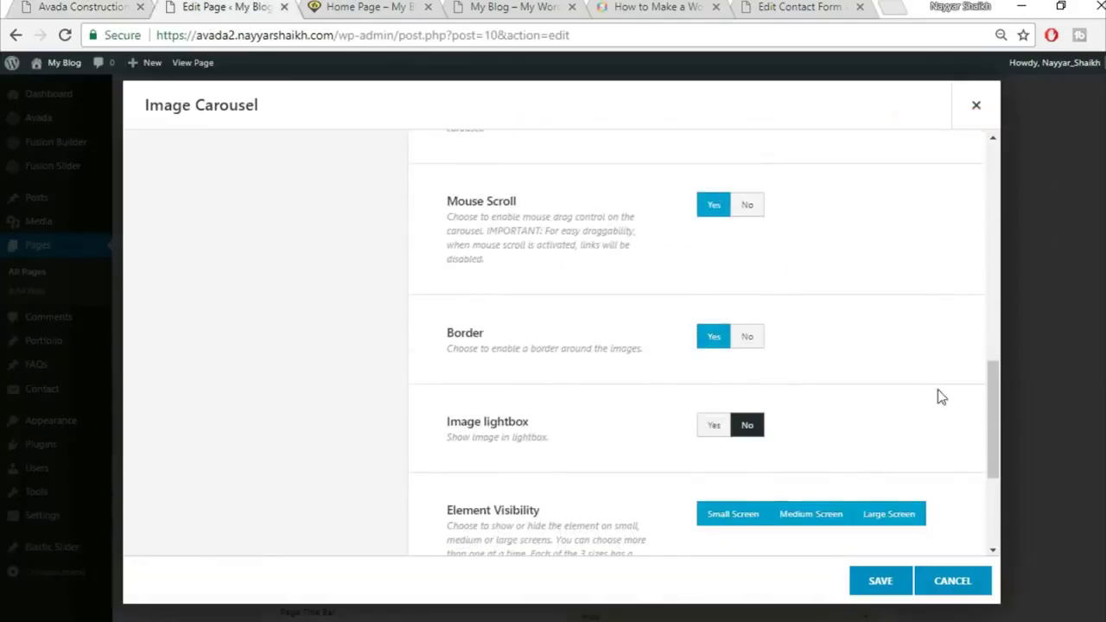
left_click(750, 337)
scroll(896, 390, "down", 2)
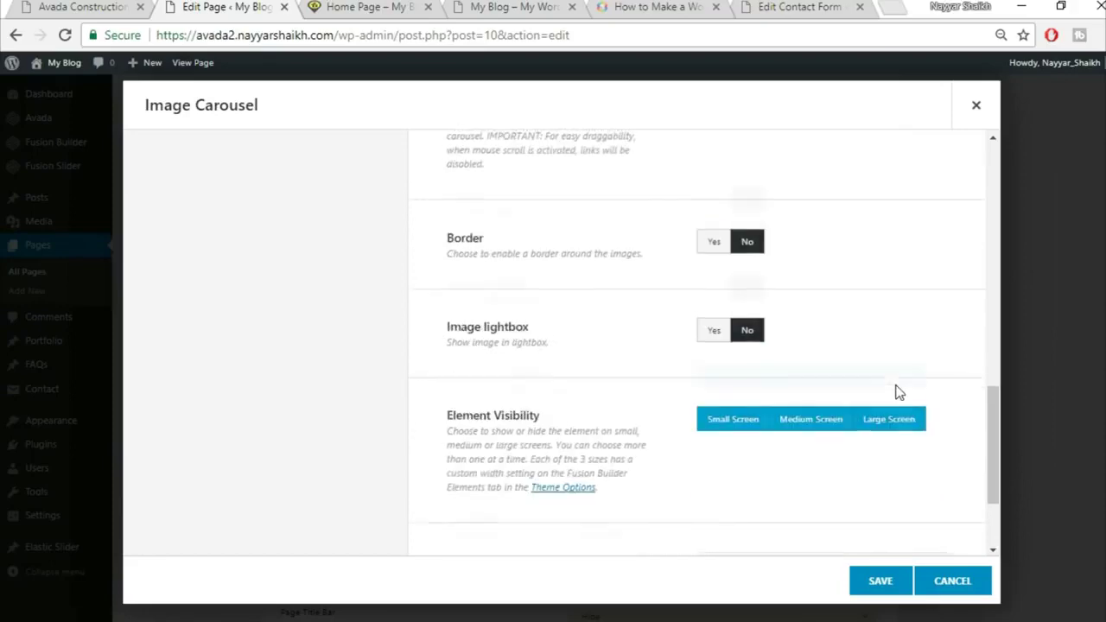
scroll(896, 534, "down", 1)
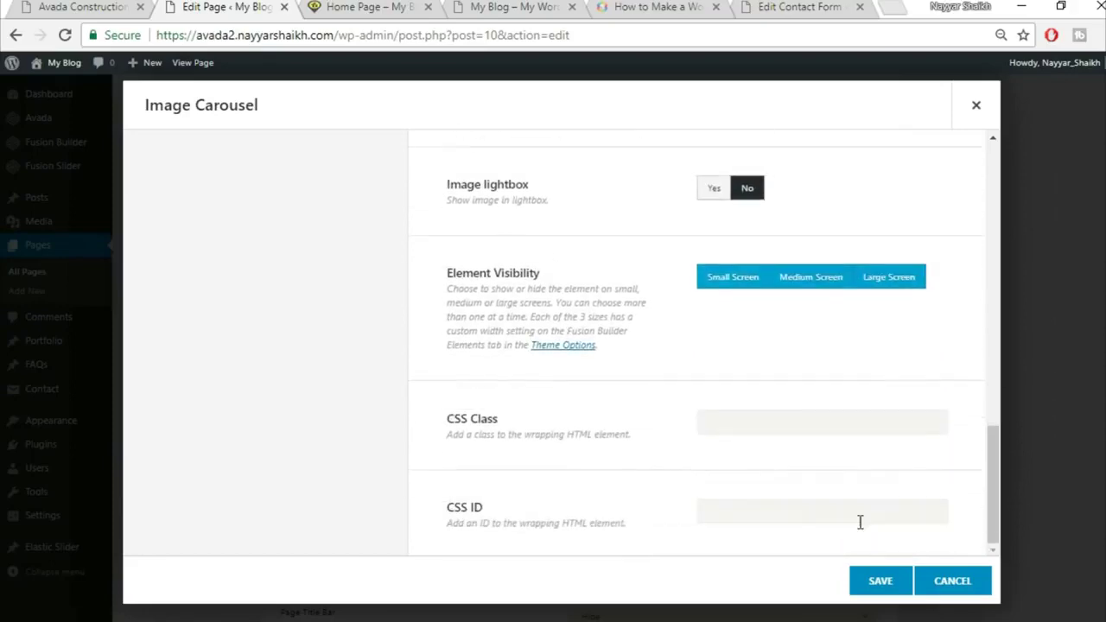
left_click(878, 591)
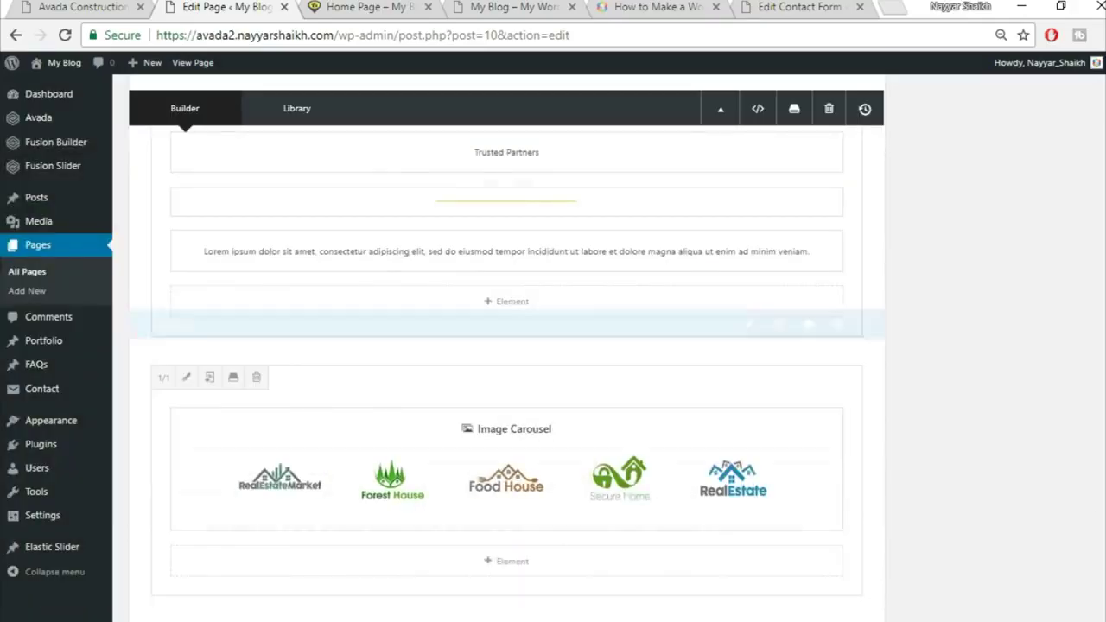
Update the Home Page and reload its front-end view
scroll(1099, 212, "up", 10)
left_click(1052, 221)
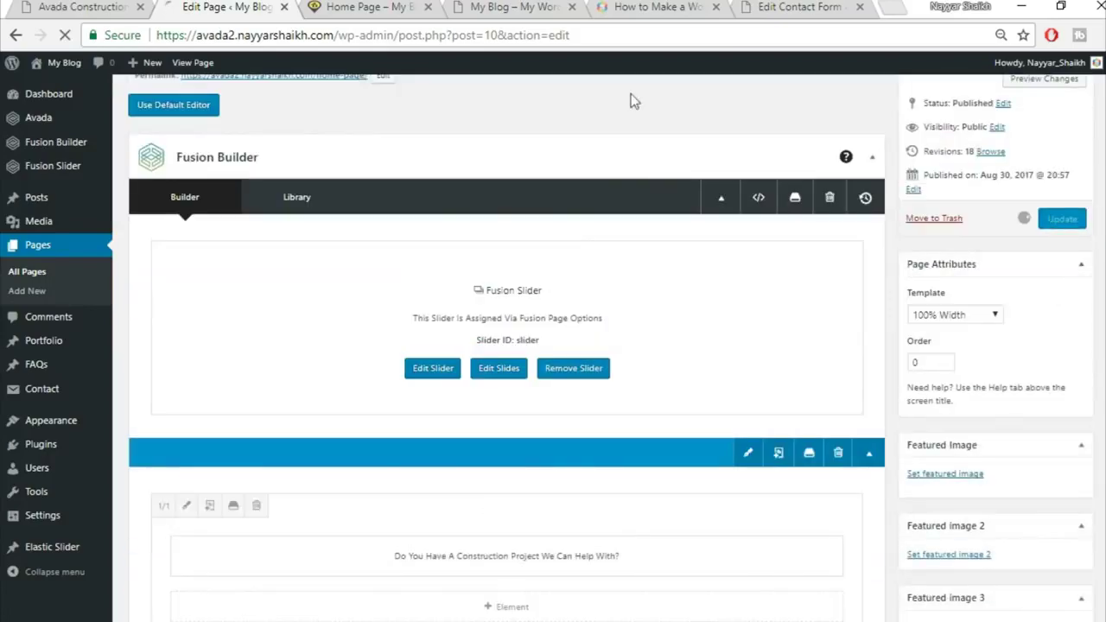
left_click(354, 7)
left_click(367, 36)
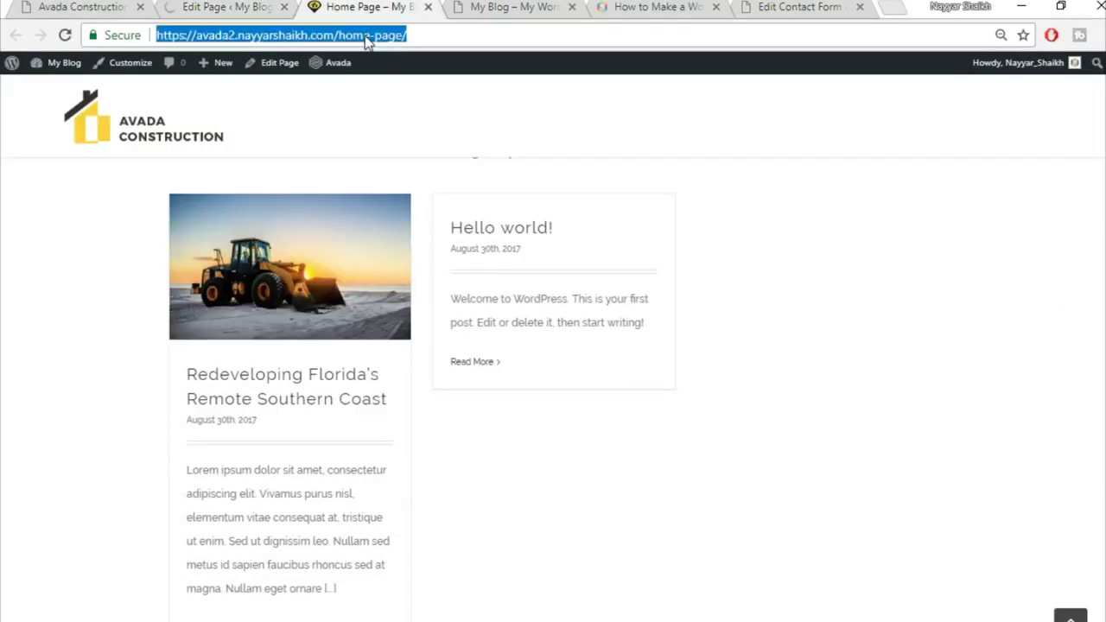
key("Return")
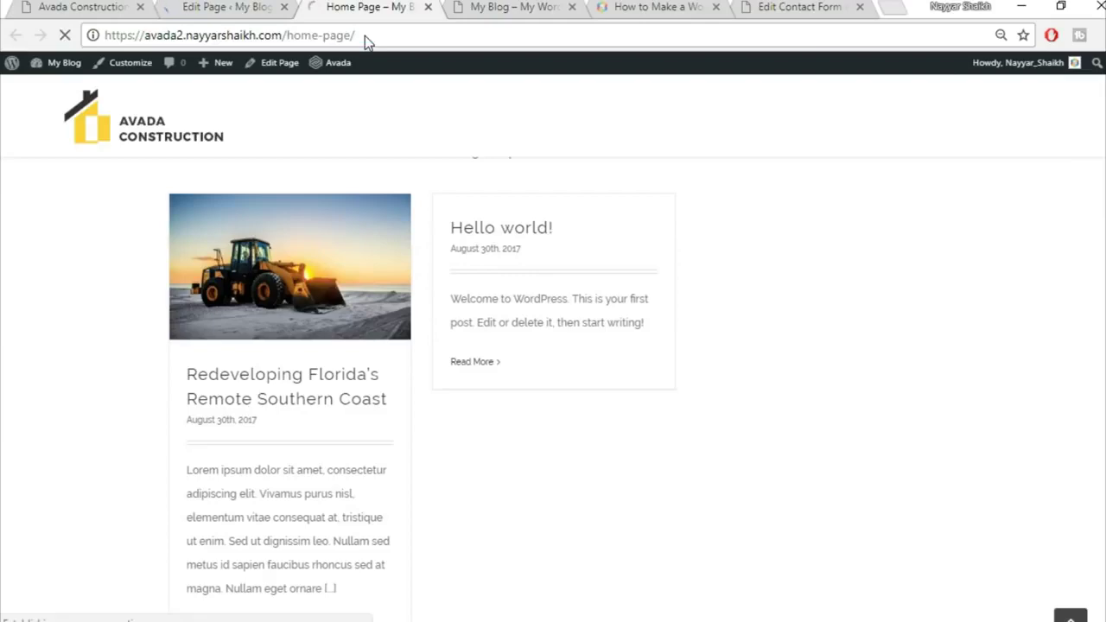
Compare the updated home page's partner carousel with the live demo site
scroll(462, 278, "down", 5)
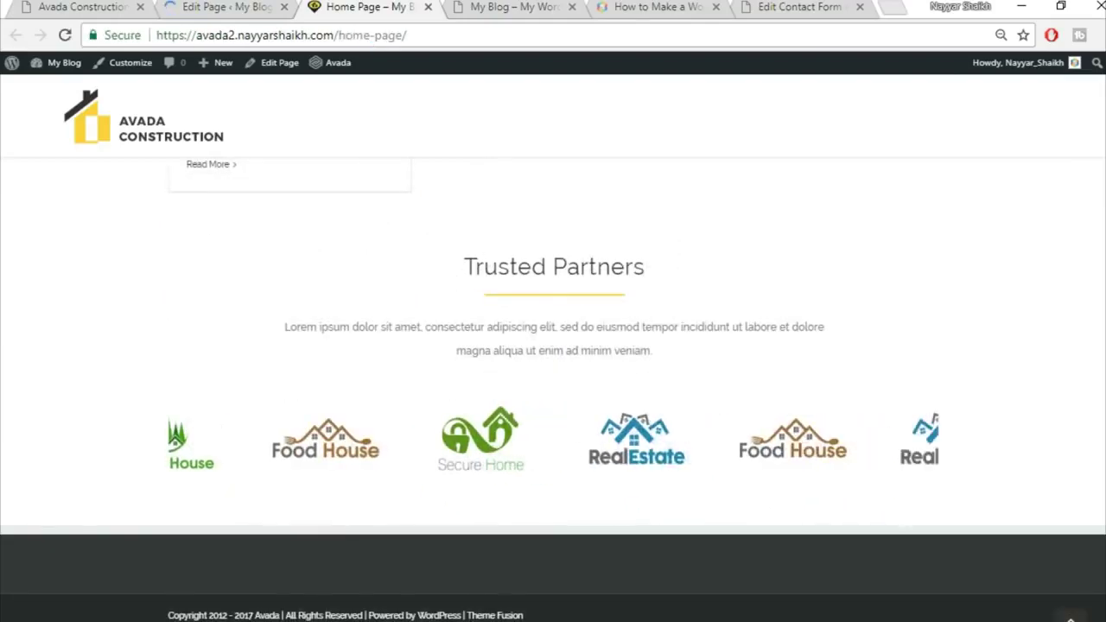
left_click(104, 15)
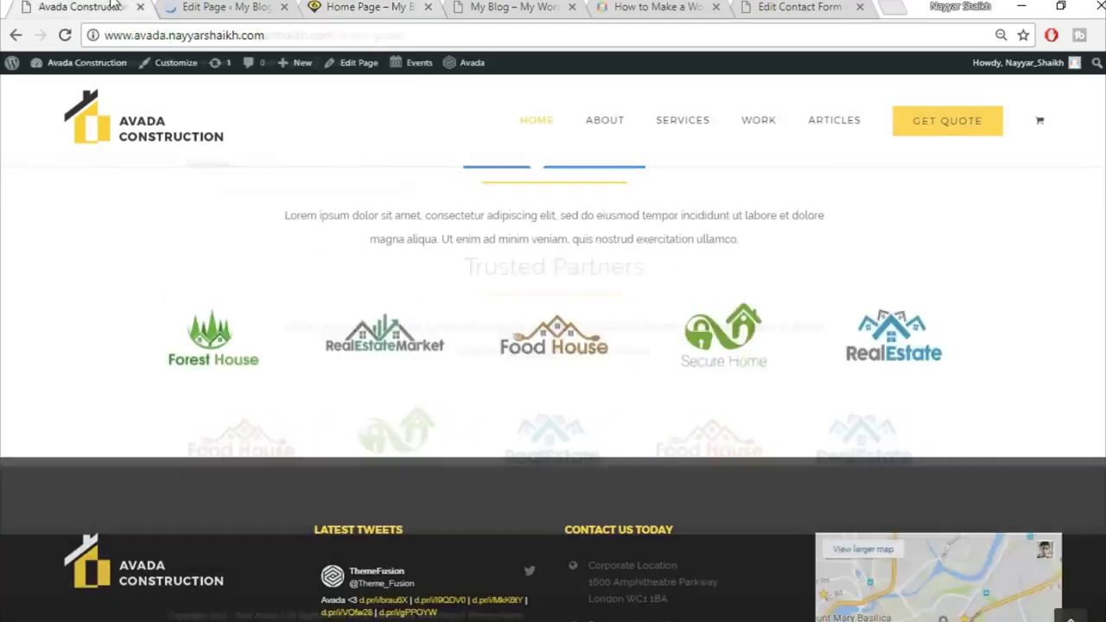
scroll(538, 437, "up", 2)
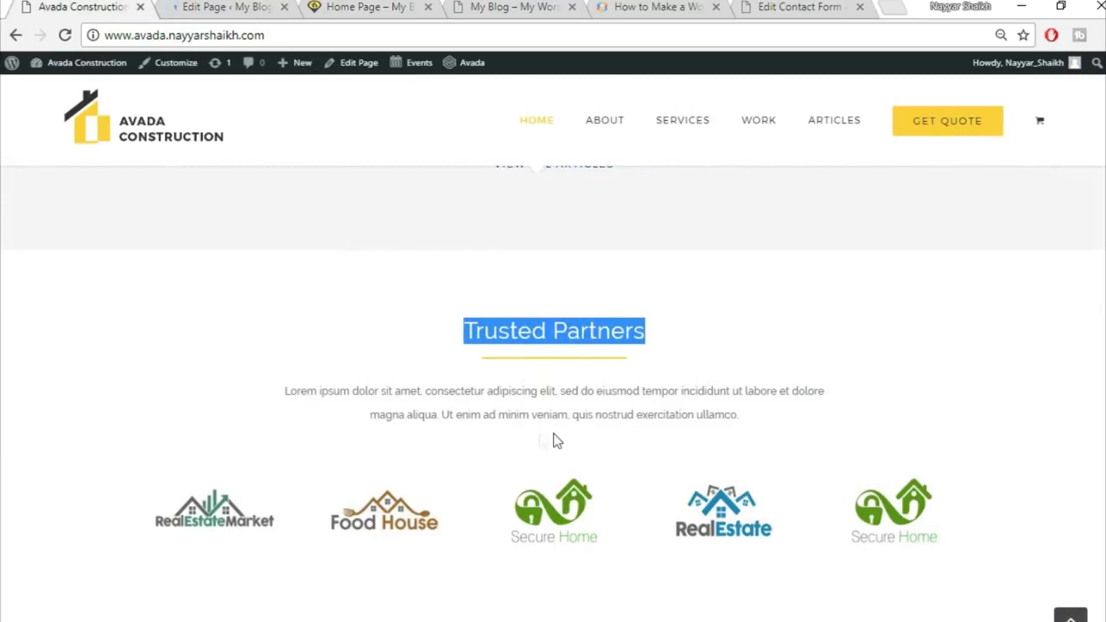
scroll(555, 441, "up", 3)
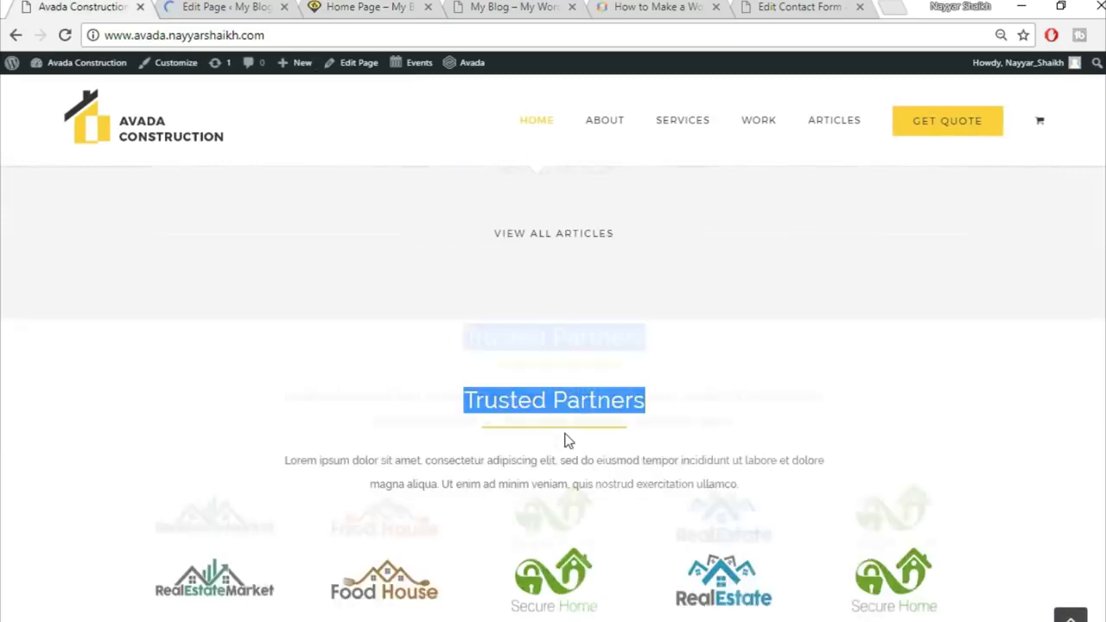
scroll(562, 439, "down", 3)
scroll(636, 448, "down", 3)
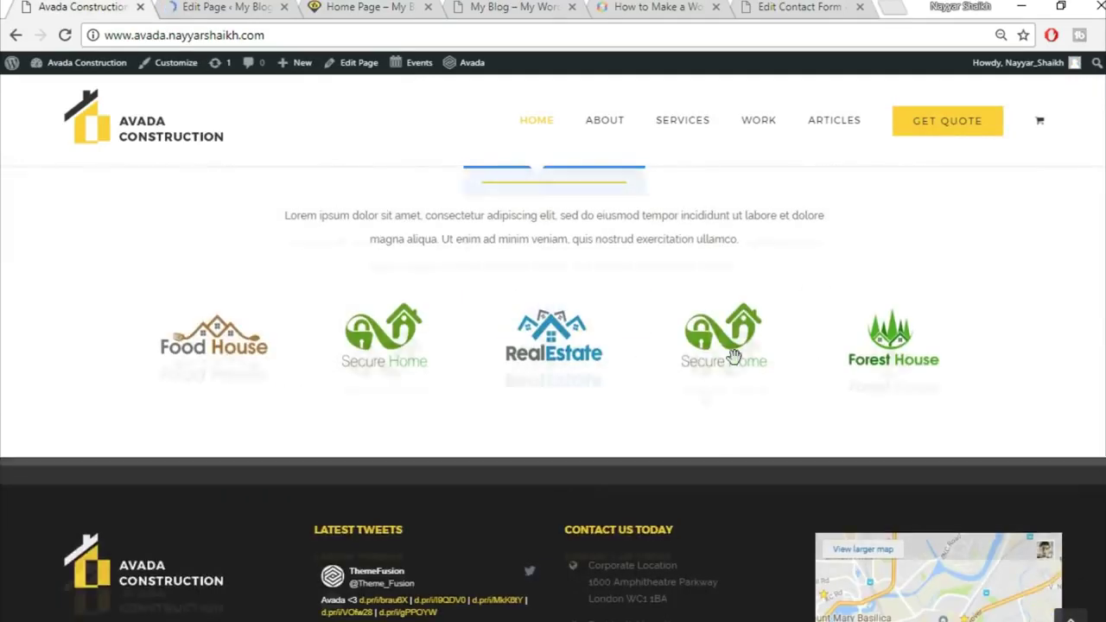
left_click(223, 7)
left_click(380, 6)
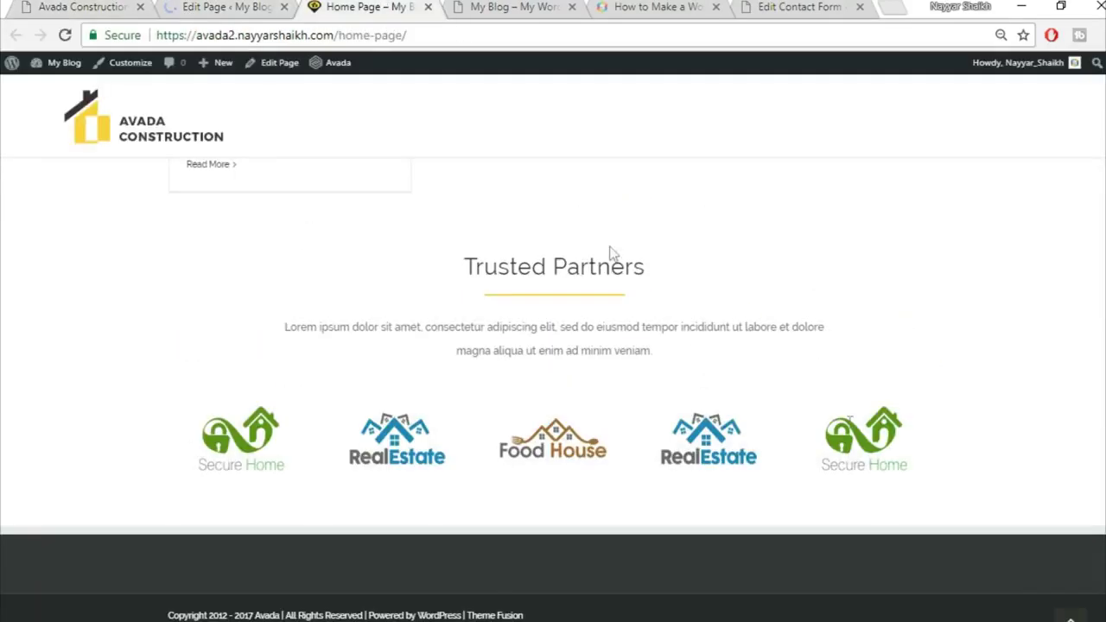
scroll(553, 389, "up", 15)
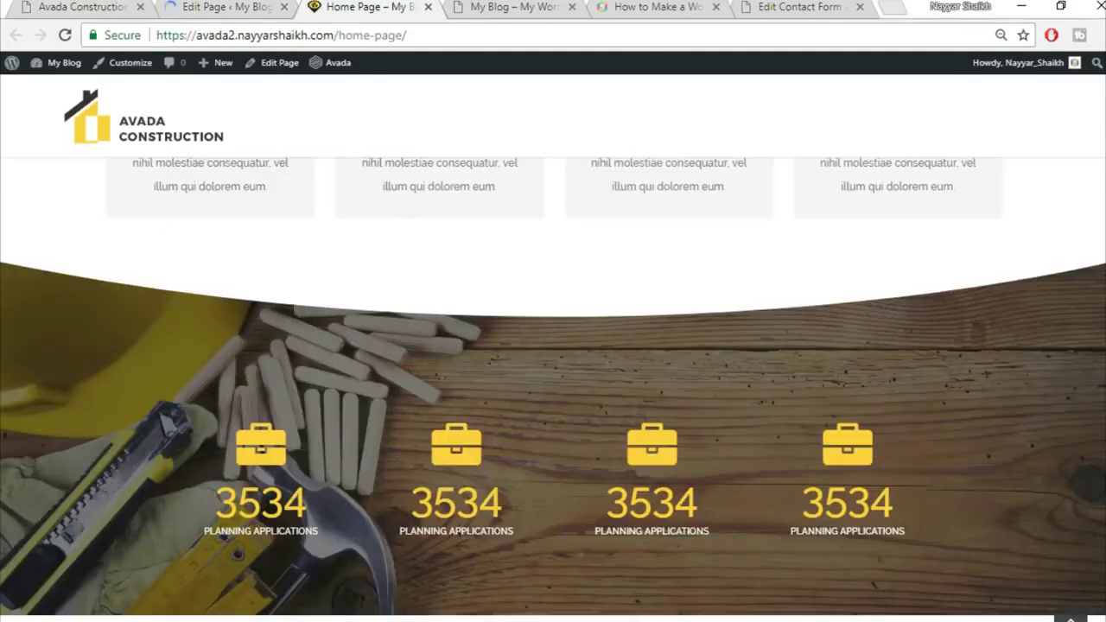
scroll(553, 389, "up", 1)
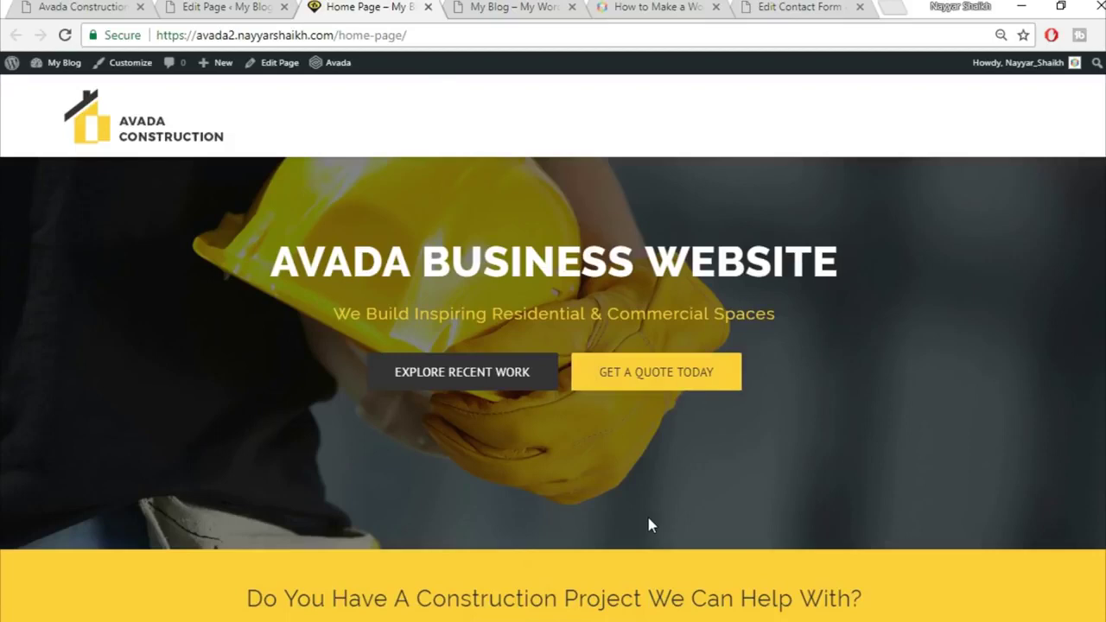
scroll(648, 523, "down", 2)
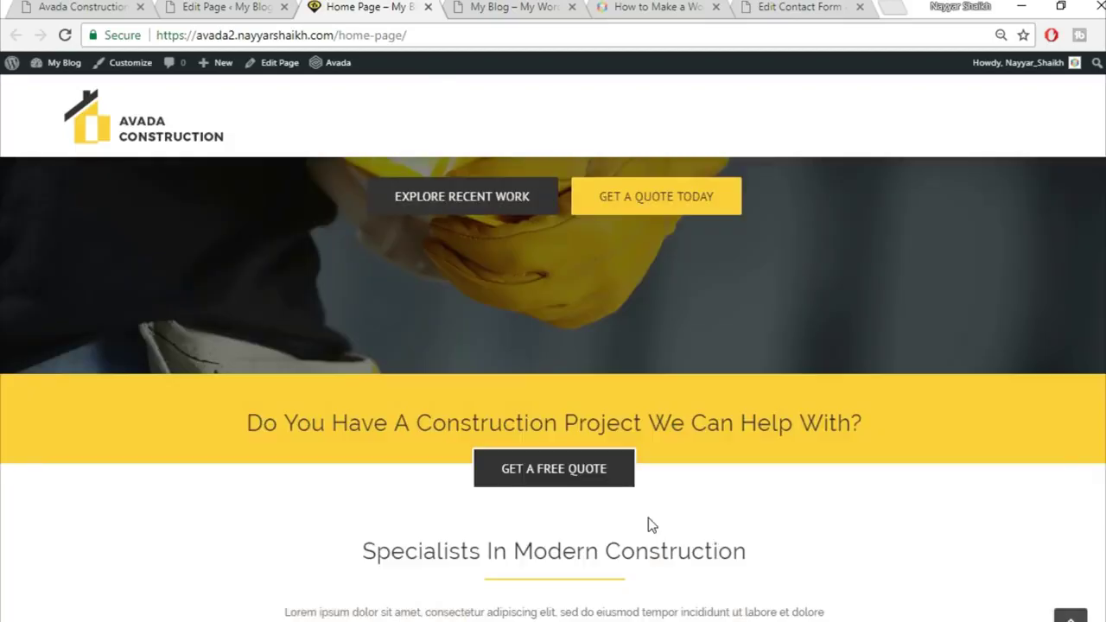
scroll(553, 389, "up", 2)
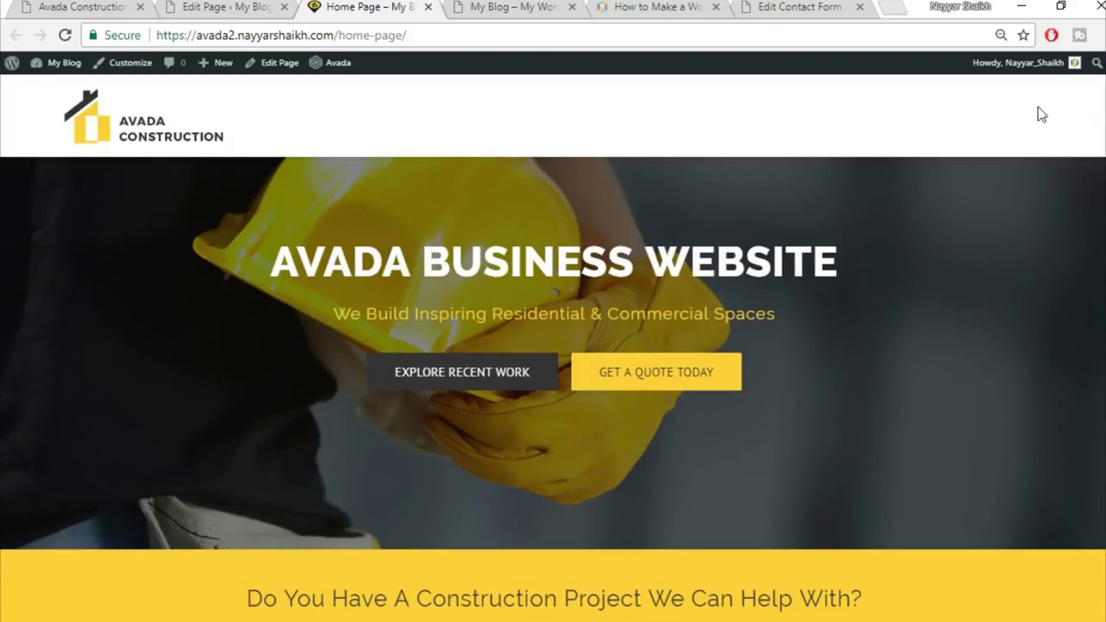
Open the demo site's About page, then return to the Home Page editor
left_click(84, 6)
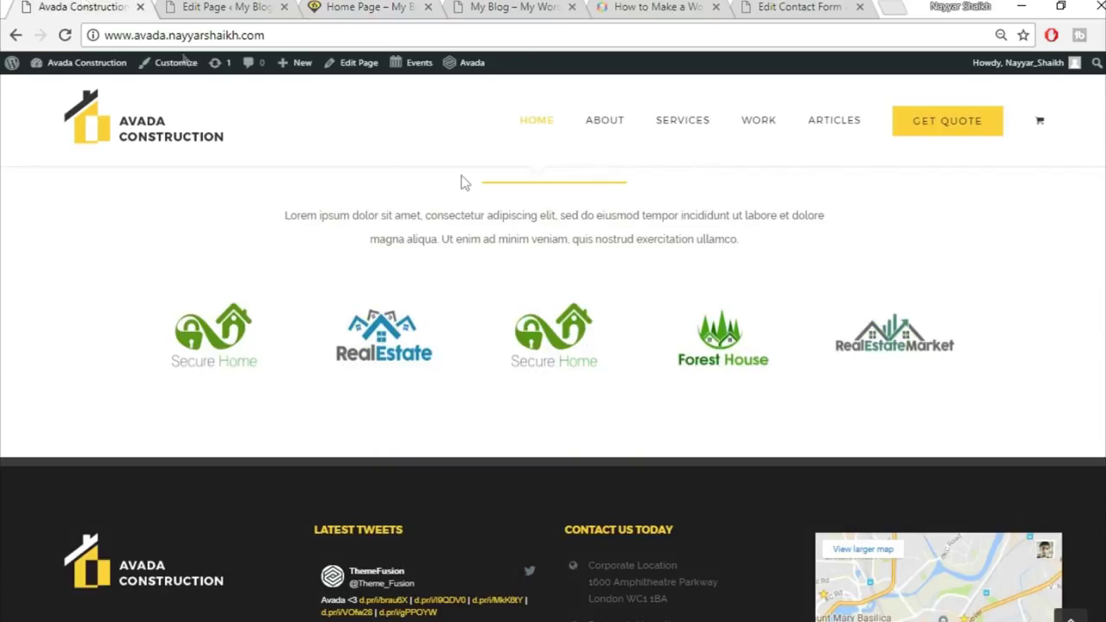
left_click(1072, 617)
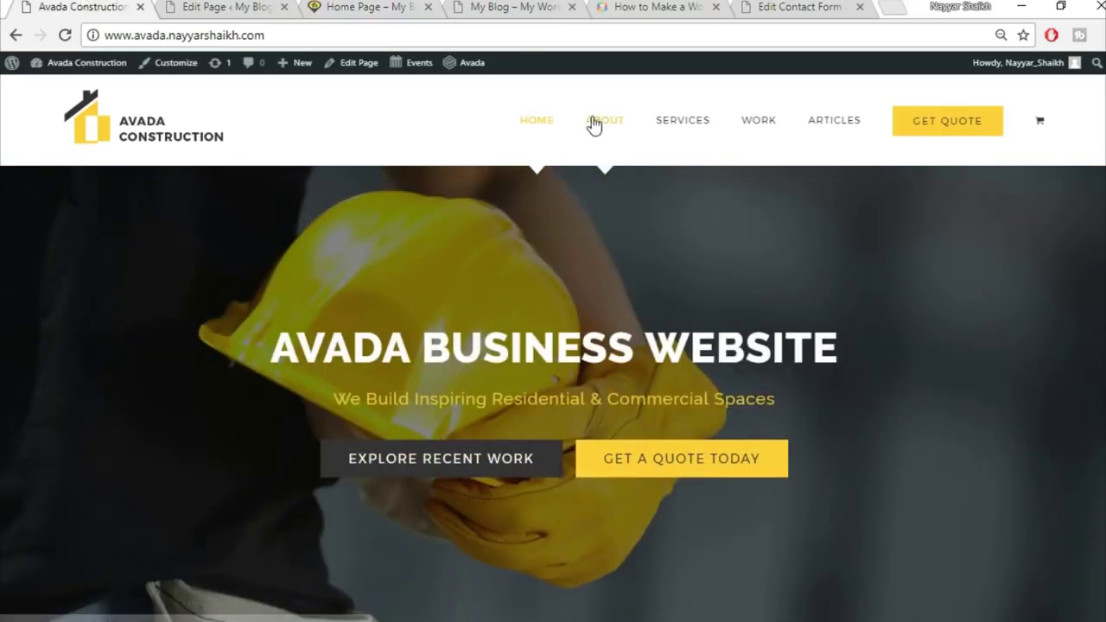
left_click(605, 124)
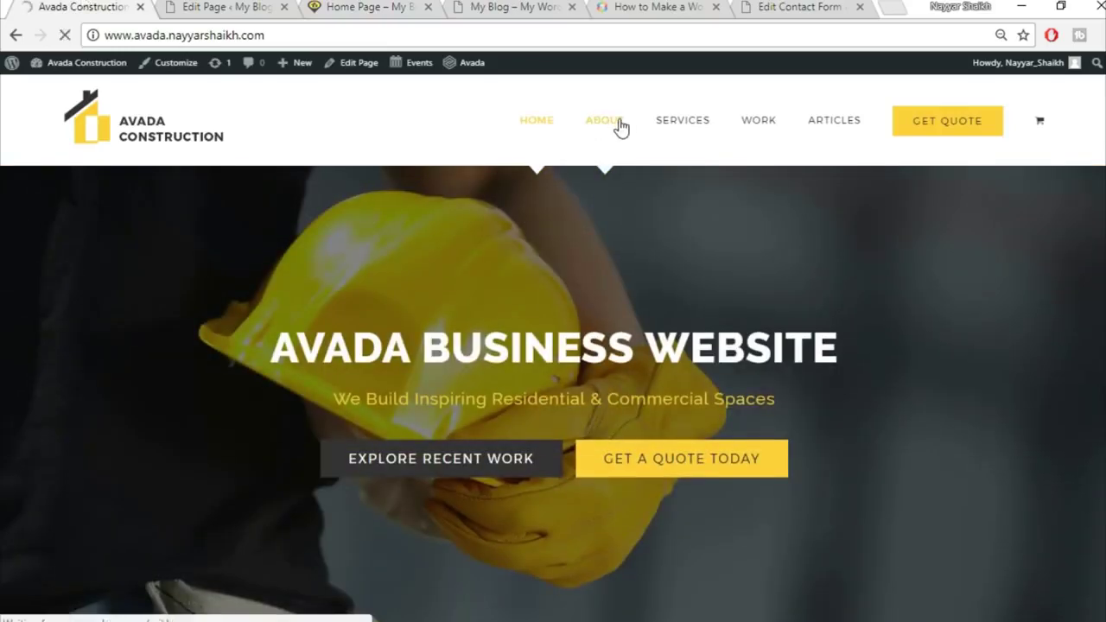
left_click(225, 8)
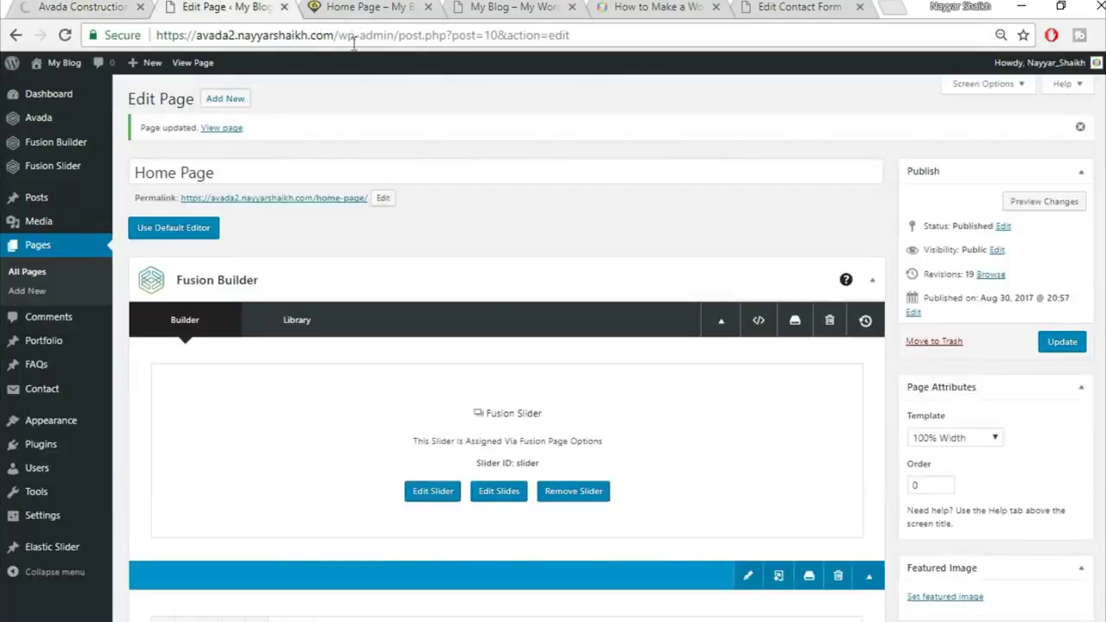
Create a new page titled About using the 100% Width template
left_click(233, 102)
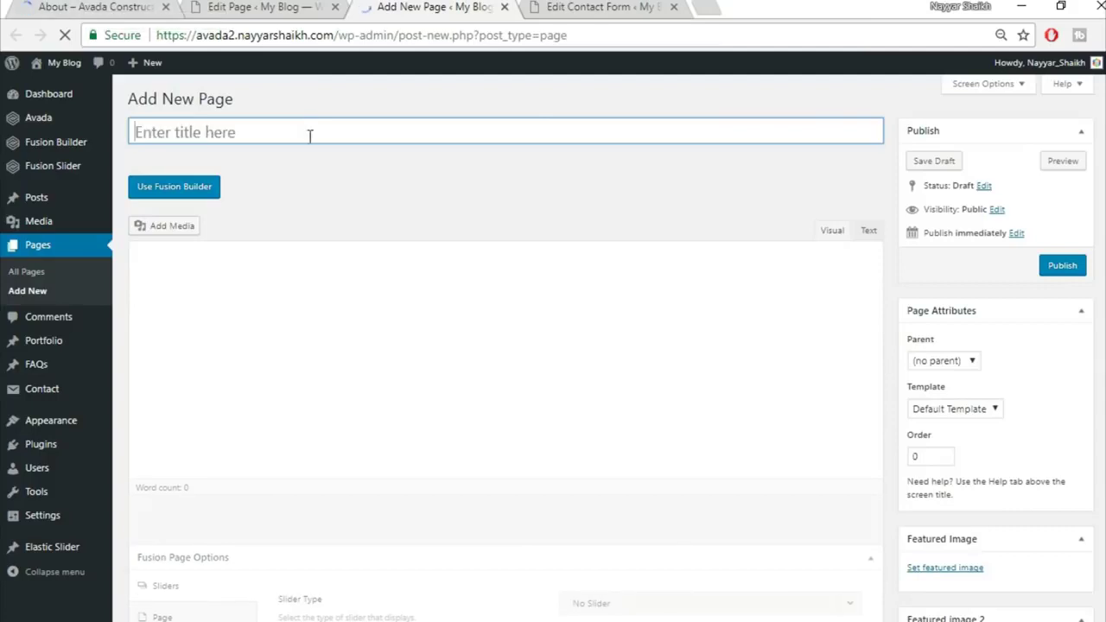
type("About")
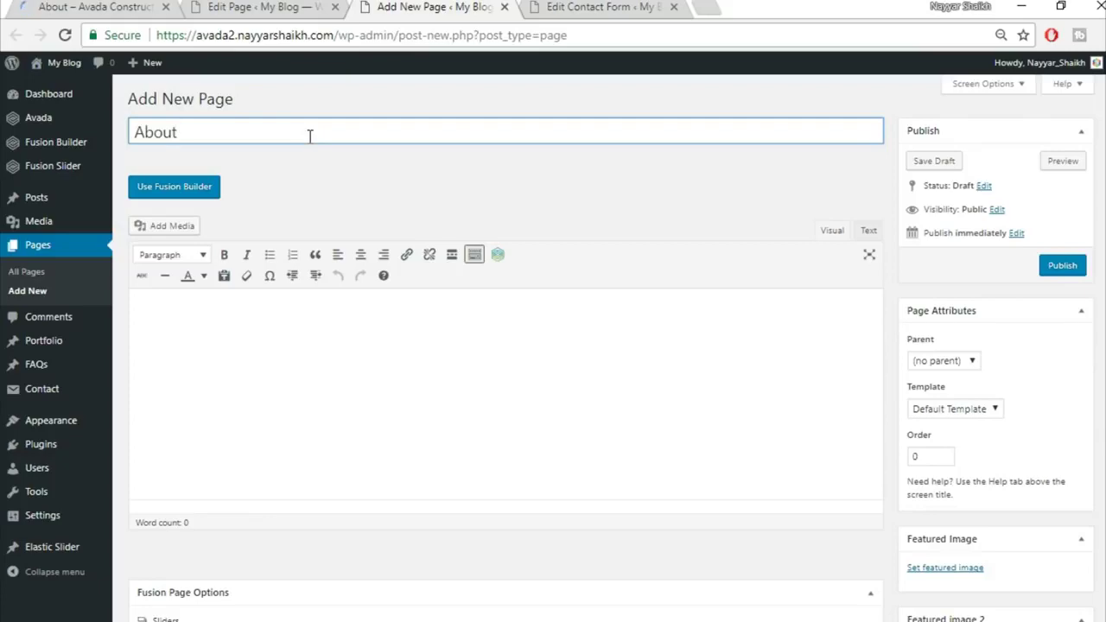
left_click(969, 409)
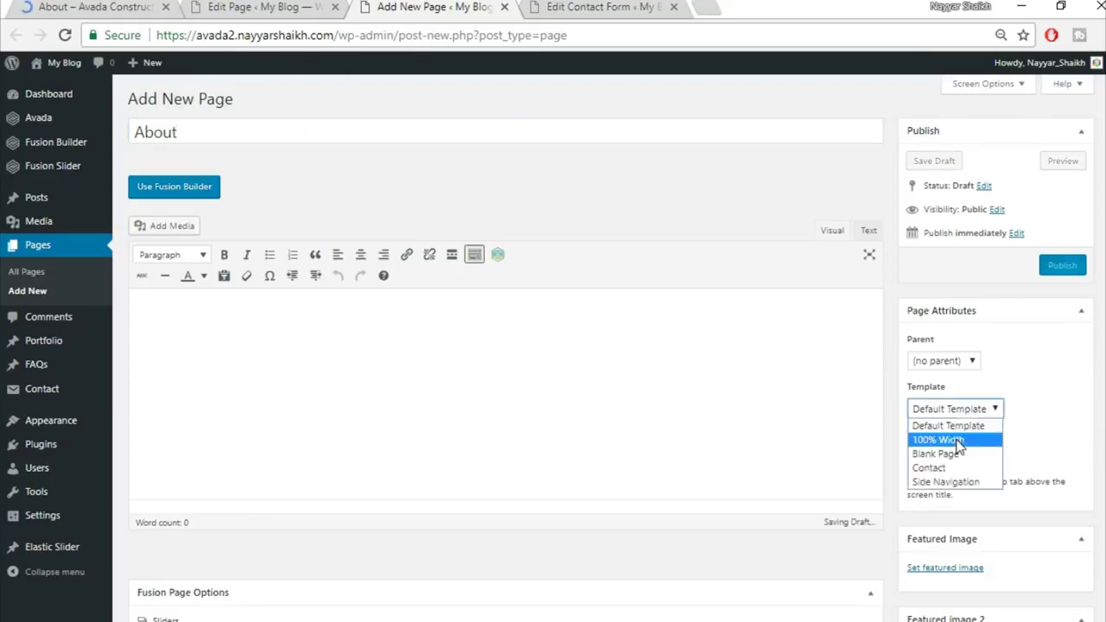
left_click(946, 438)
Review the demo About page and reorder the browser tabs for reference
scroll(390, 510, "down", 3)
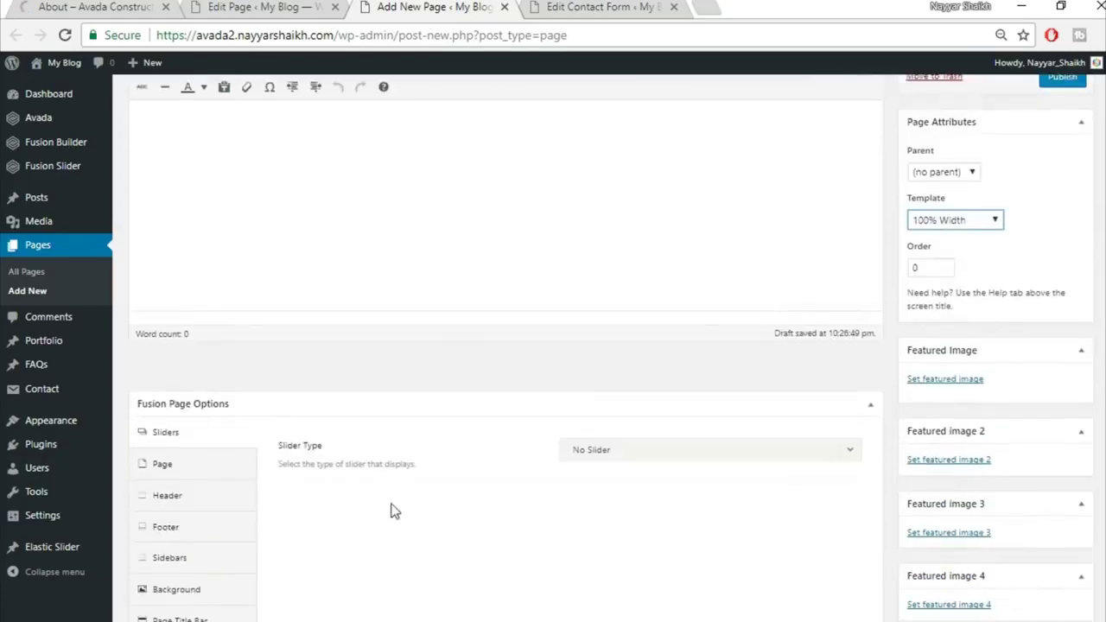
left_click(689, 395)
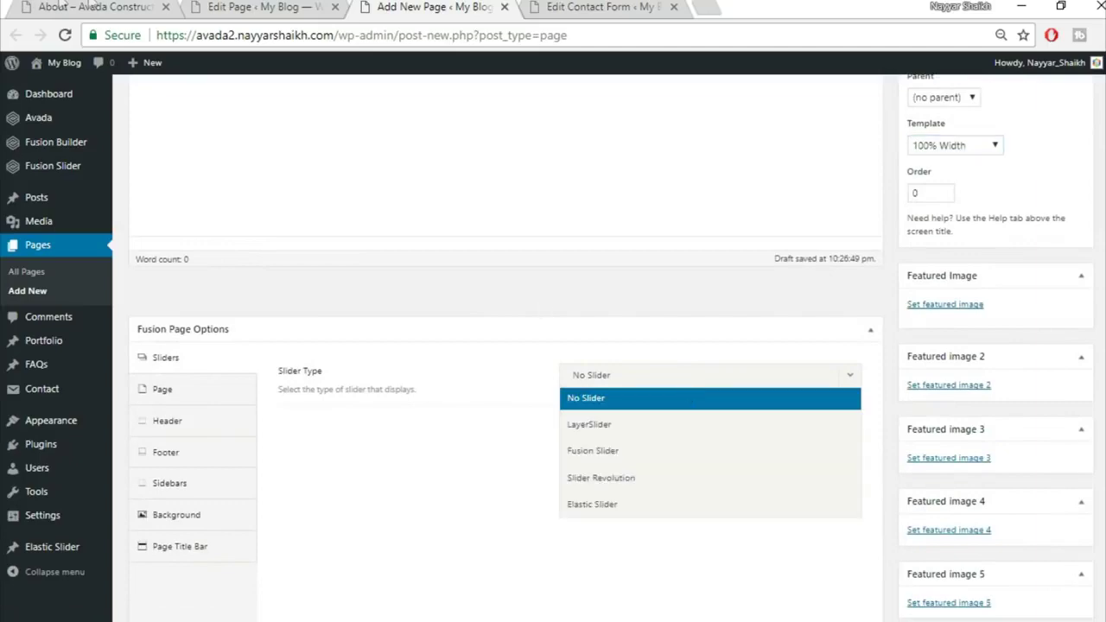
left_click(60, 5)
scroll(582, 442, "down", 3)
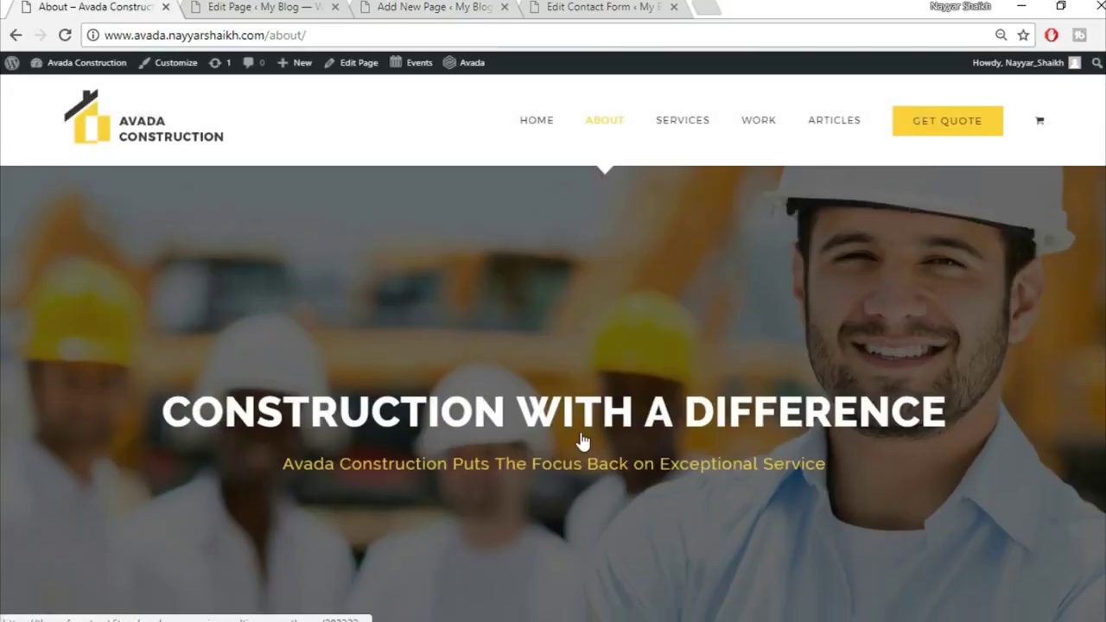
left_click(259, 7)
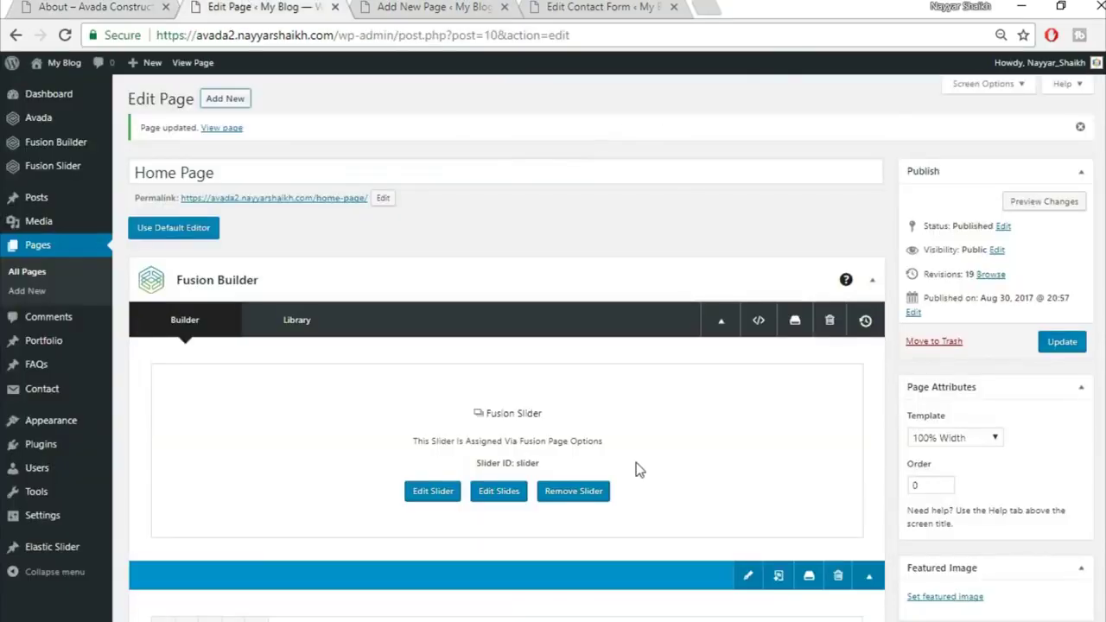
scroll(635, 469, "down", 2)
scroll(604, 355, "down", 2)
left_click_drag(388, 5, 259, 8)
mouse_move(600, 7)
left_mouse_down()
mouse_move(415, 8)
mouse_move(605, 7)
left_mouse_up()
Set the slider type to Fusion Slider using the slider named 'Slider'
left_click(259, 7)
left_click(651, 451)
left_click(650, 426)
left_click(654, 478)
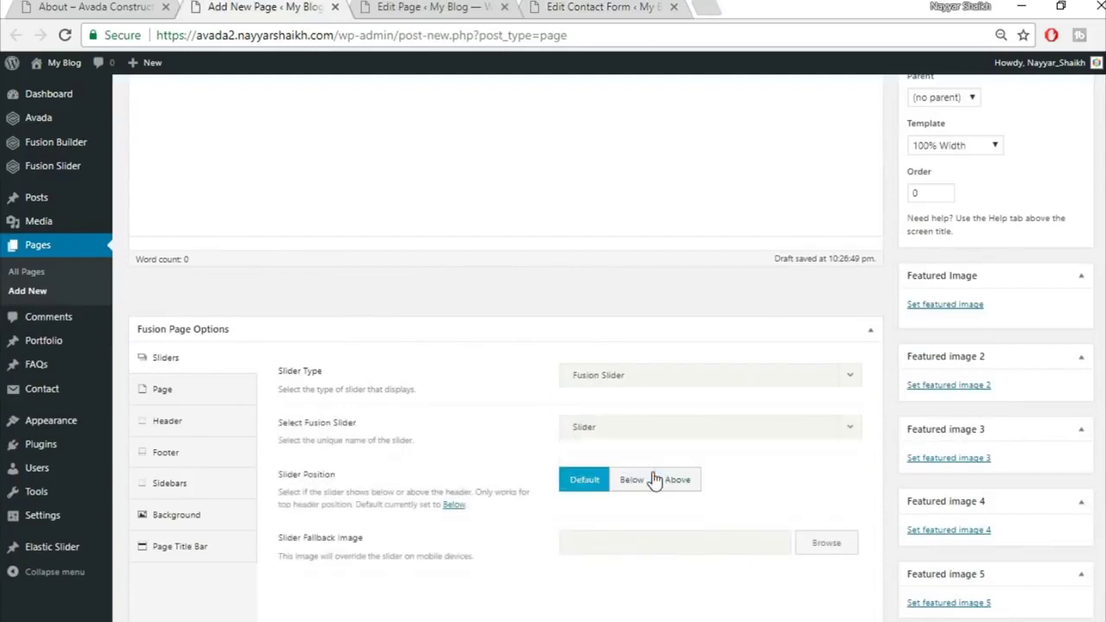
Set the page content top and bottom padding to 0
left_click(145, 392)
left_click(596, 379)
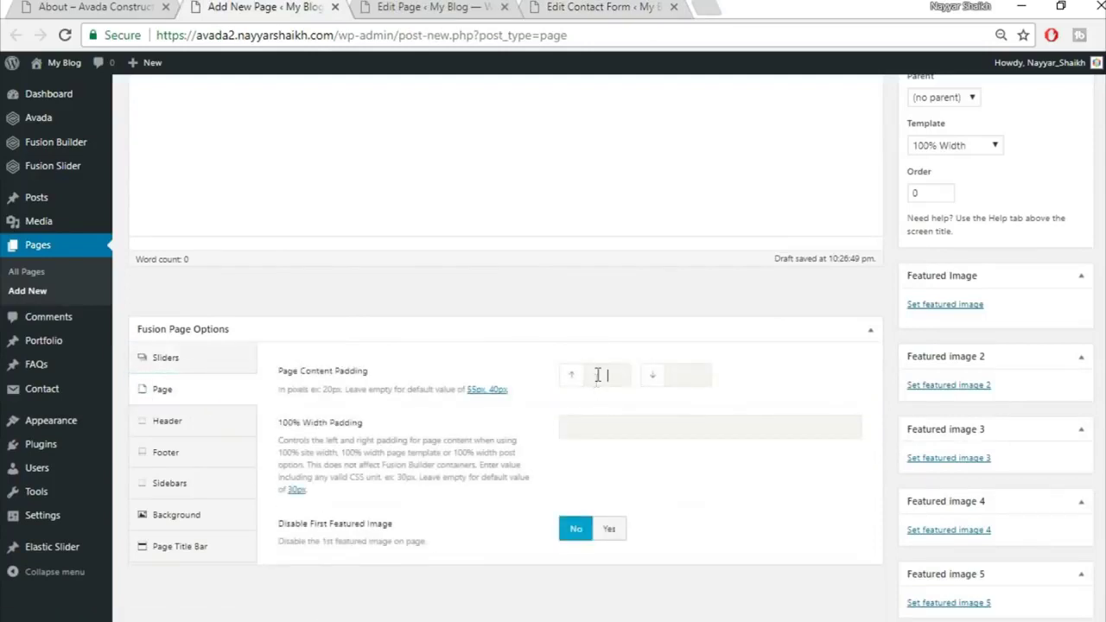
type("0")
key("Tab")
type("0")
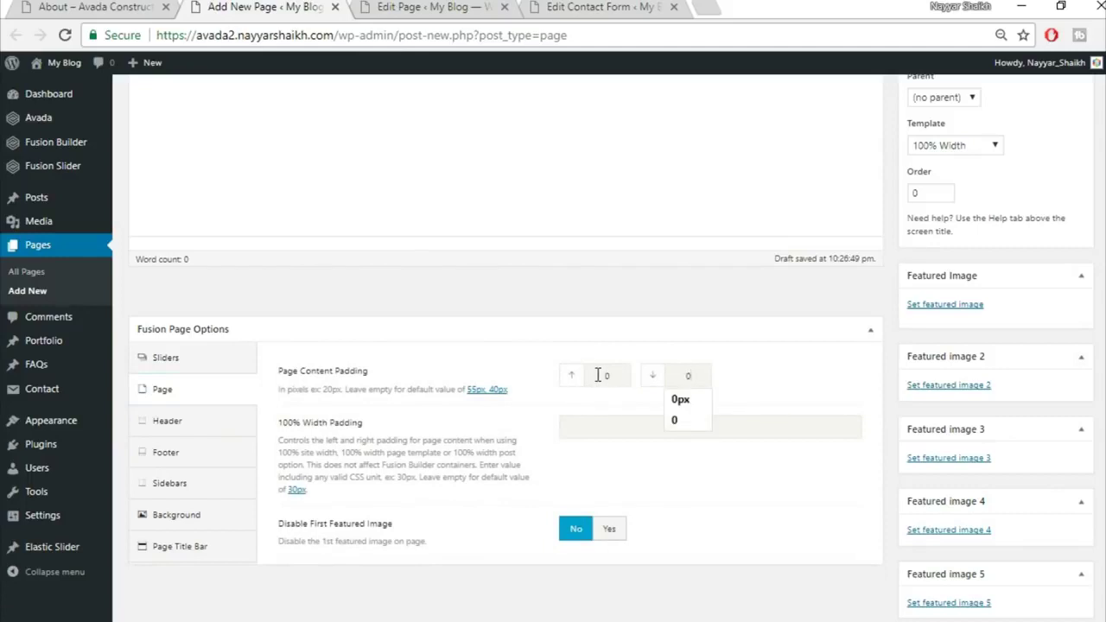
left_click(608, 328)
left_click(864, 334)
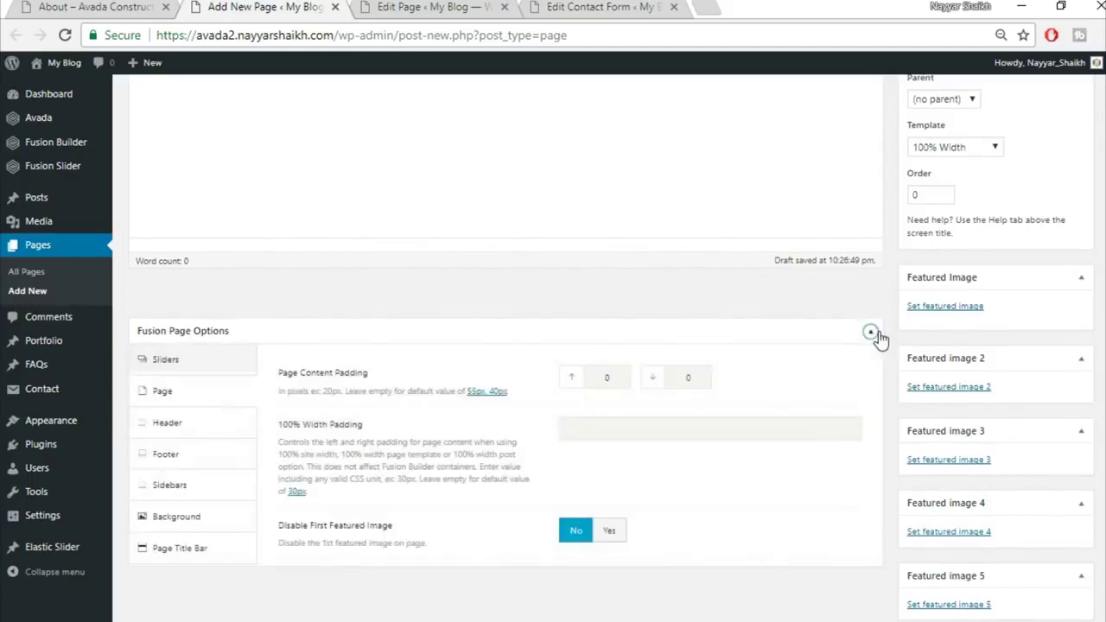
Hide the page title bar
left_click(216, 555)
left_click(659, 380)
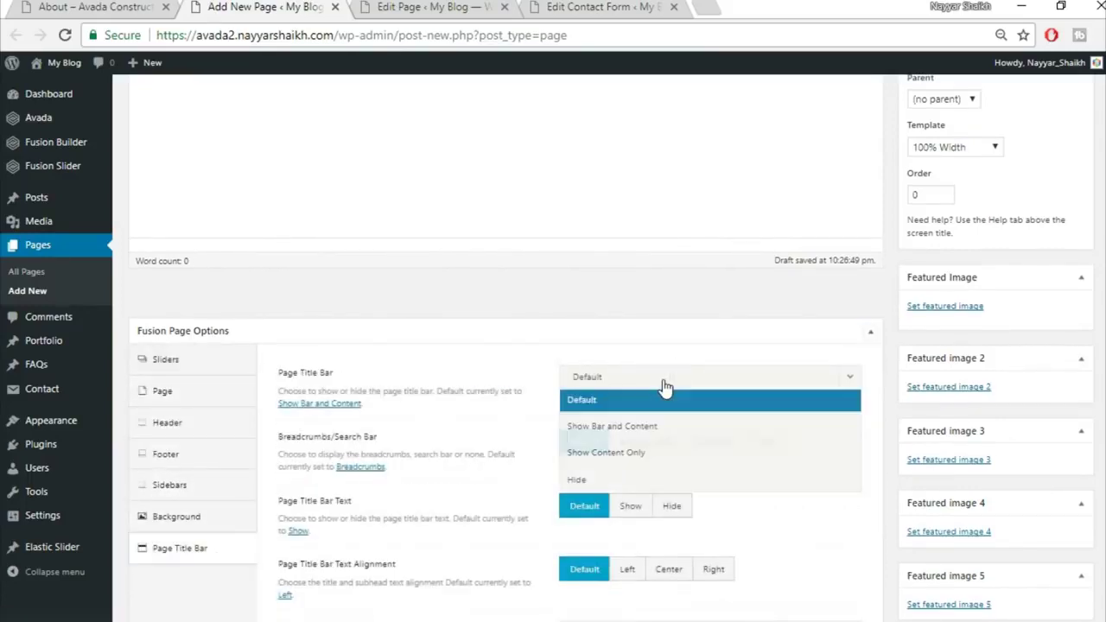
left_click(620, 478)
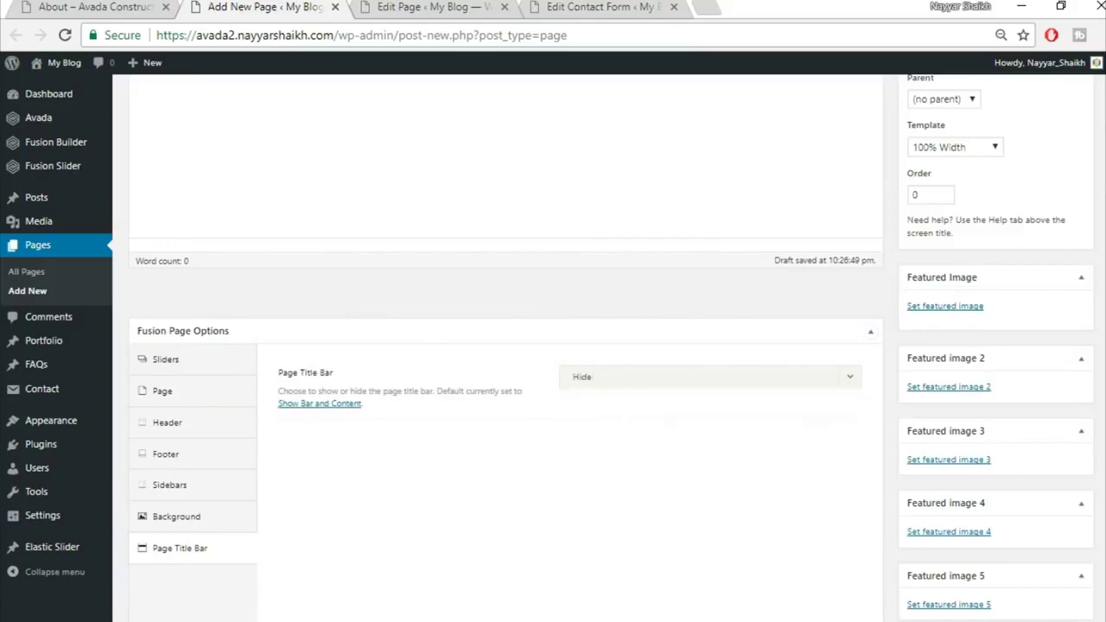
scroll(505, 346, "up", 3)
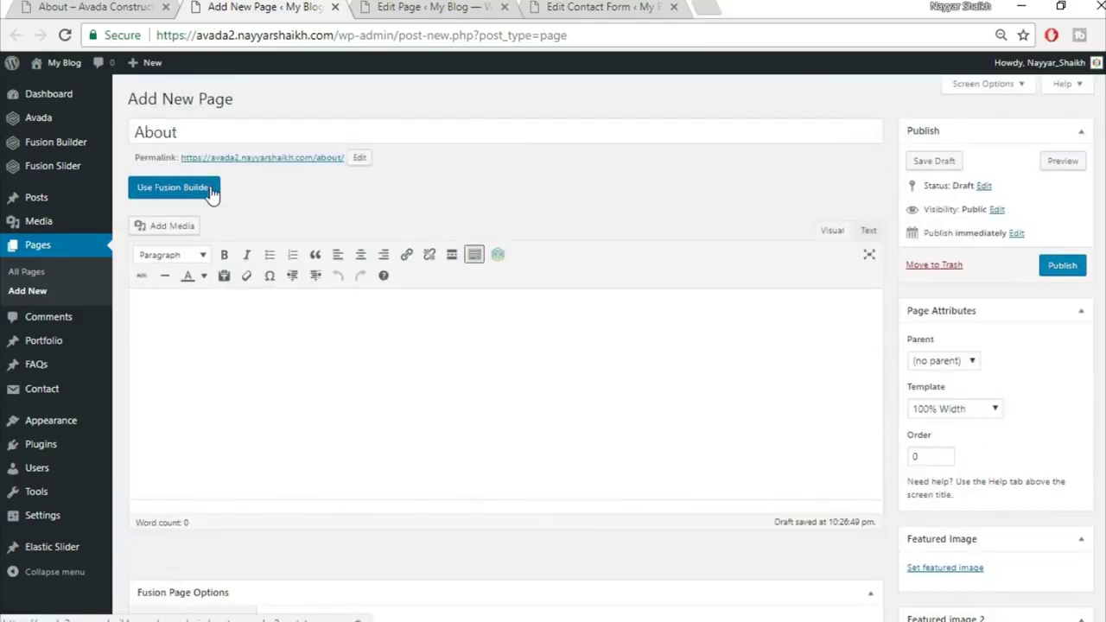
Switch to the visual builder and insert the saved Top1 library container
left_click(173, 188)
key("ctrl+shift+Tab")
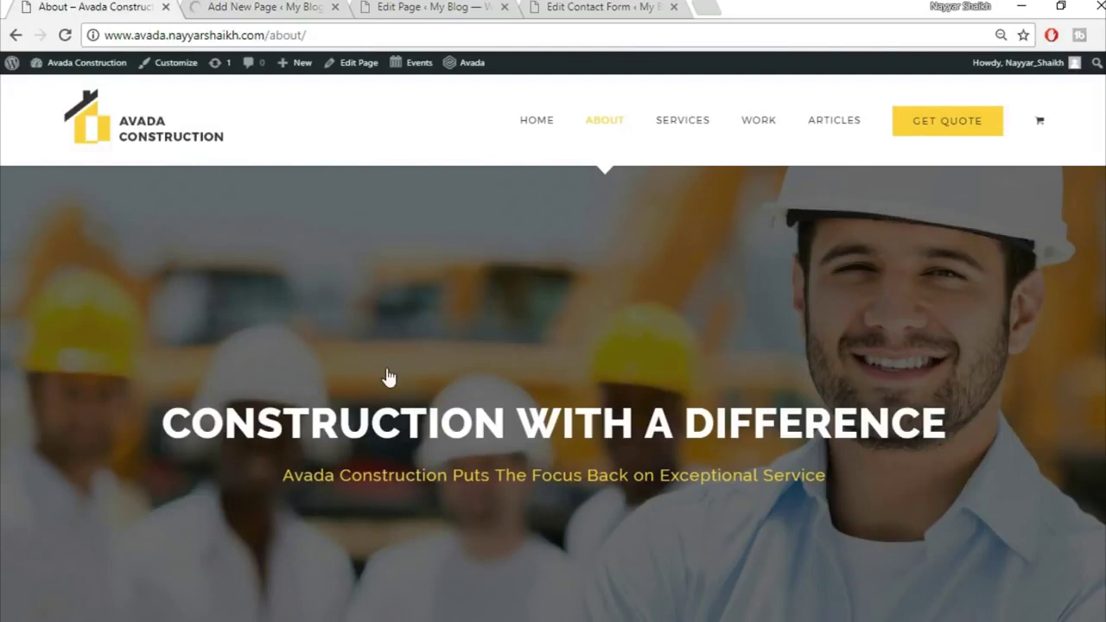
left_click(267, 6)
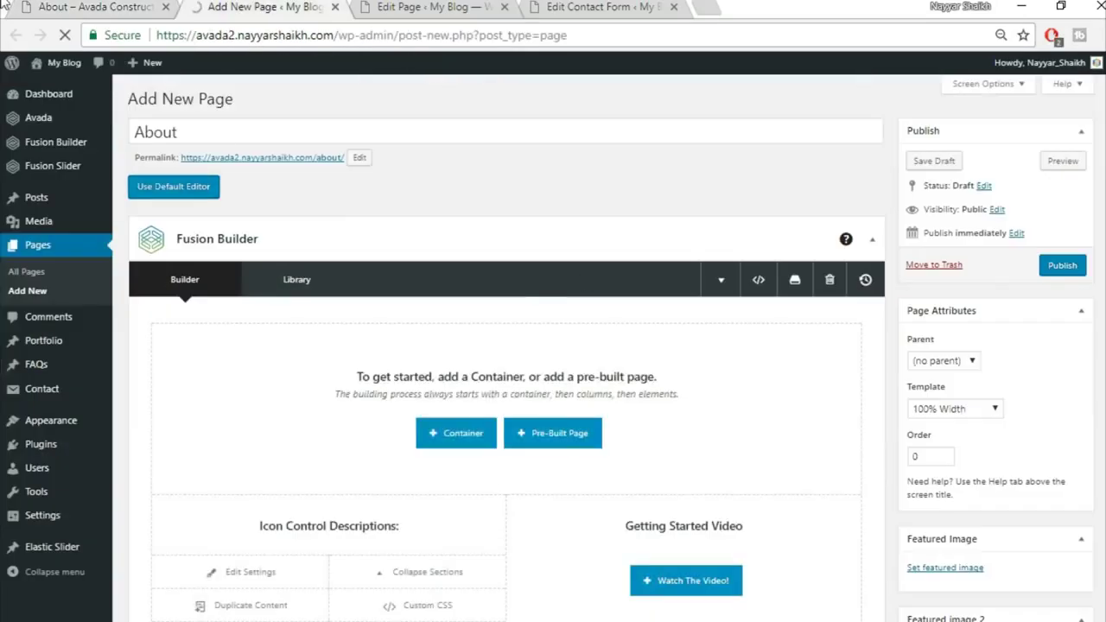
left_click(64, 7)
scroll(674, 362, "down", 5)
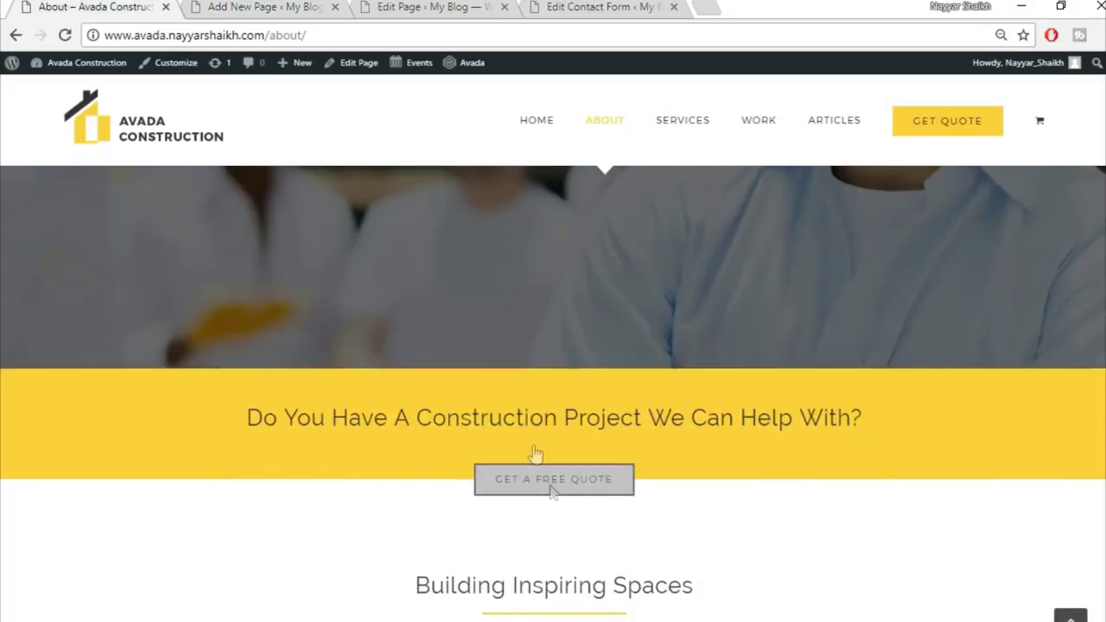
left_click(298, 7)
scroll(766, 464, "down", 2)
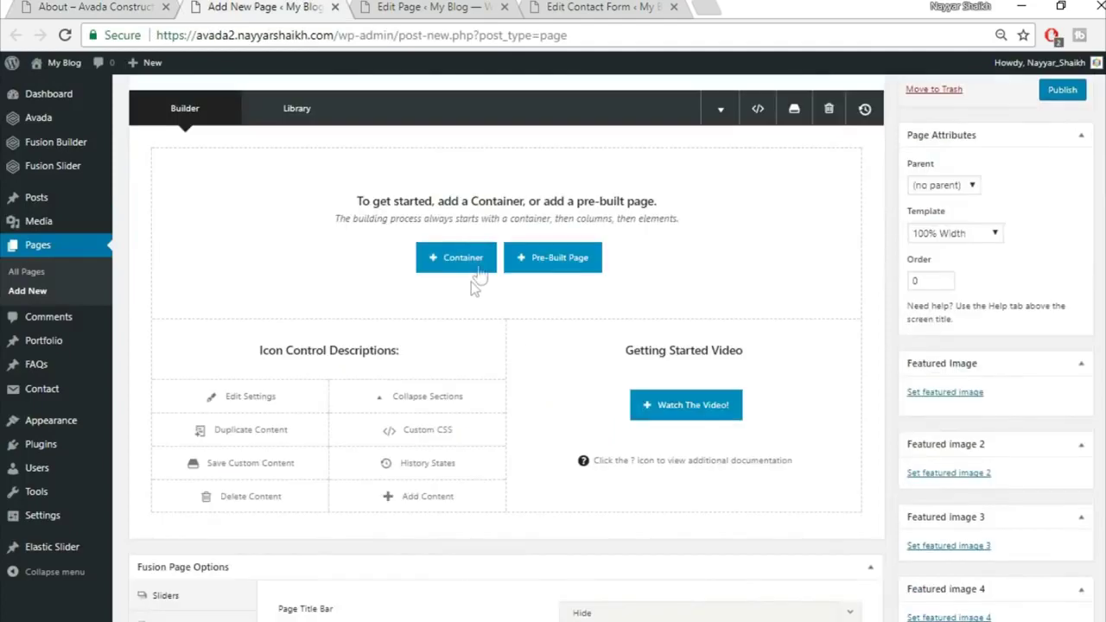
left_click(458, 257)
left_click(342, 151)
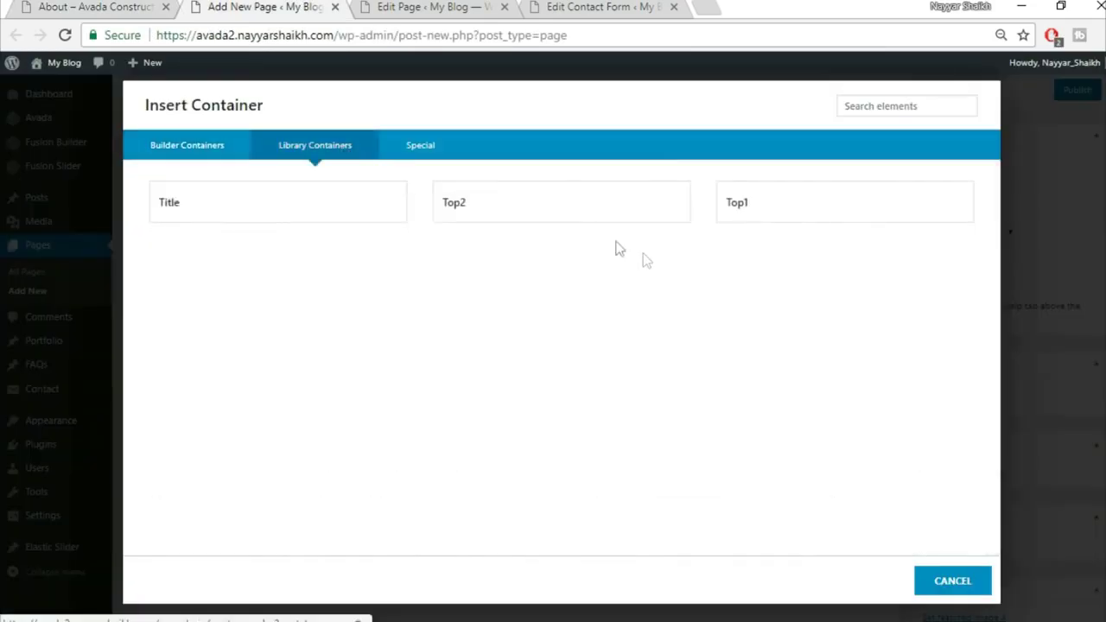
left_click(809, 218)
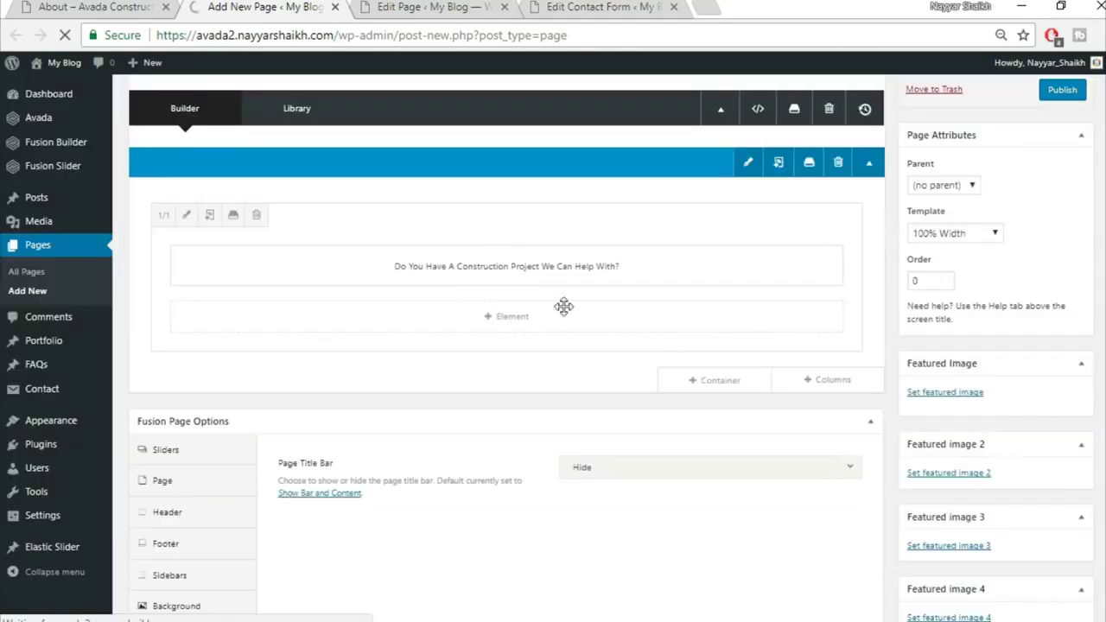
Add the saved Top2 library container below the first one
left_click(745, 382)
left_click(363, 153)
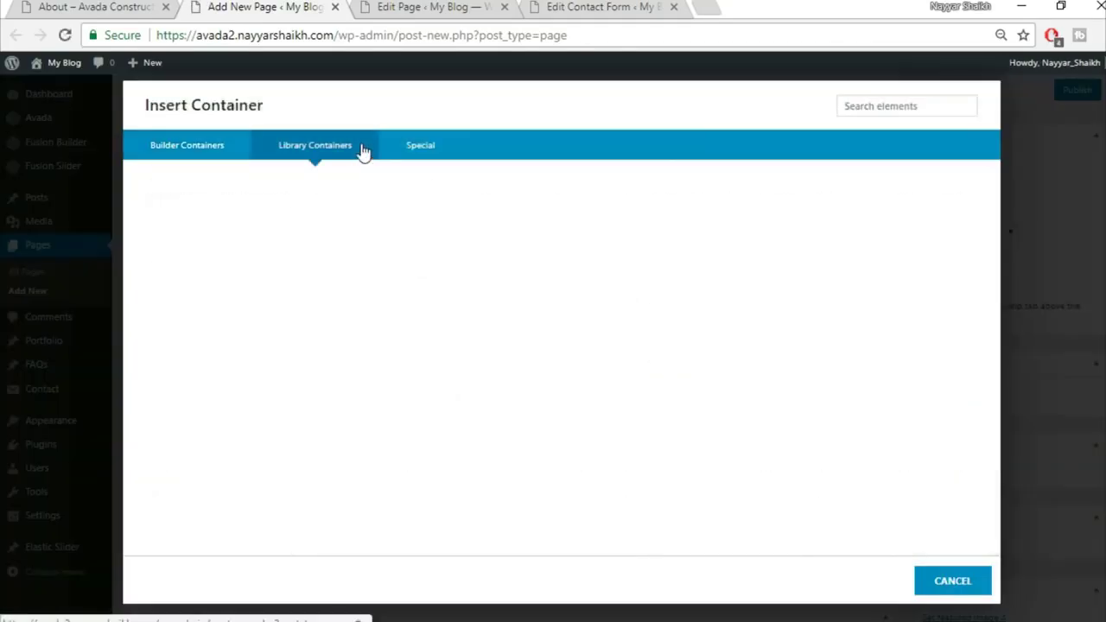
left_click(576, 212)
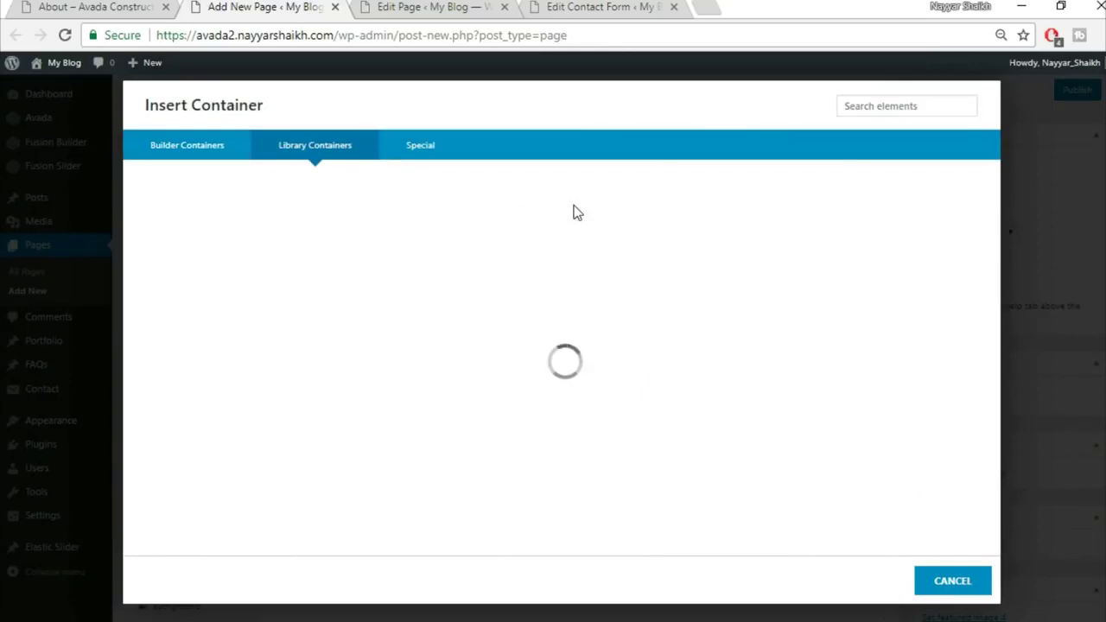
left_click(95, 6)
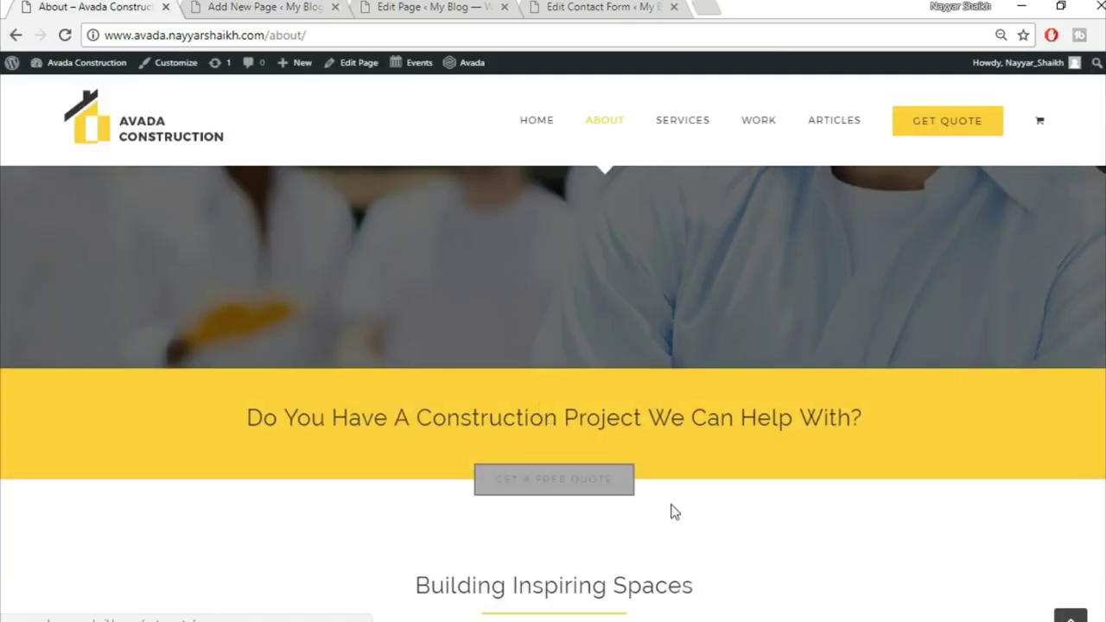
scroll(671, 510, "down", 4)
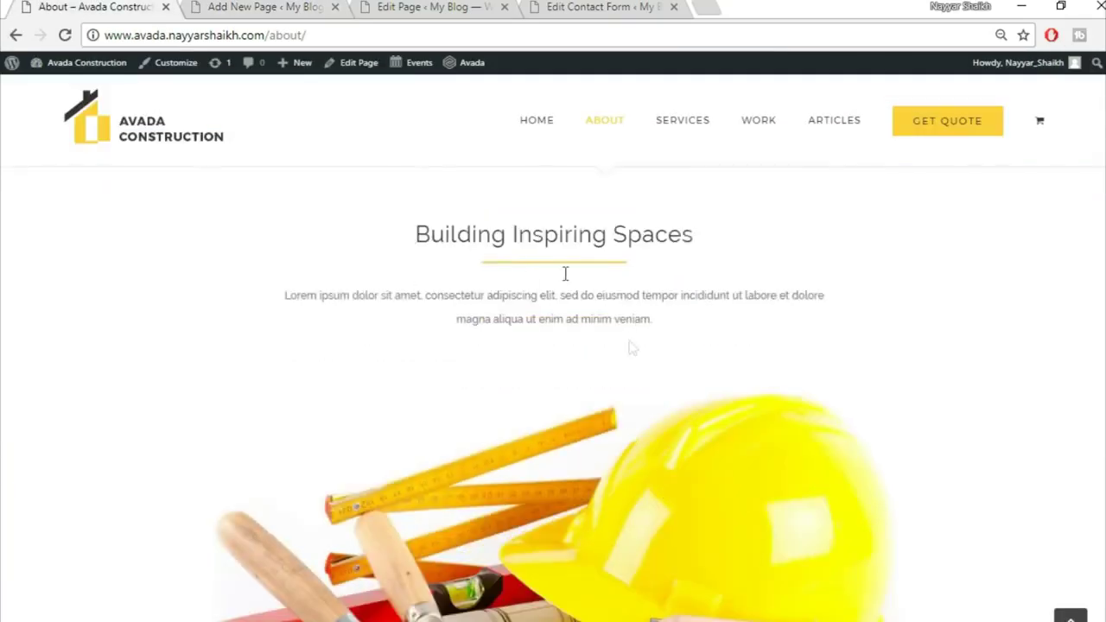
left_click(229, 6)
scroll(585, 595, "down", 3)
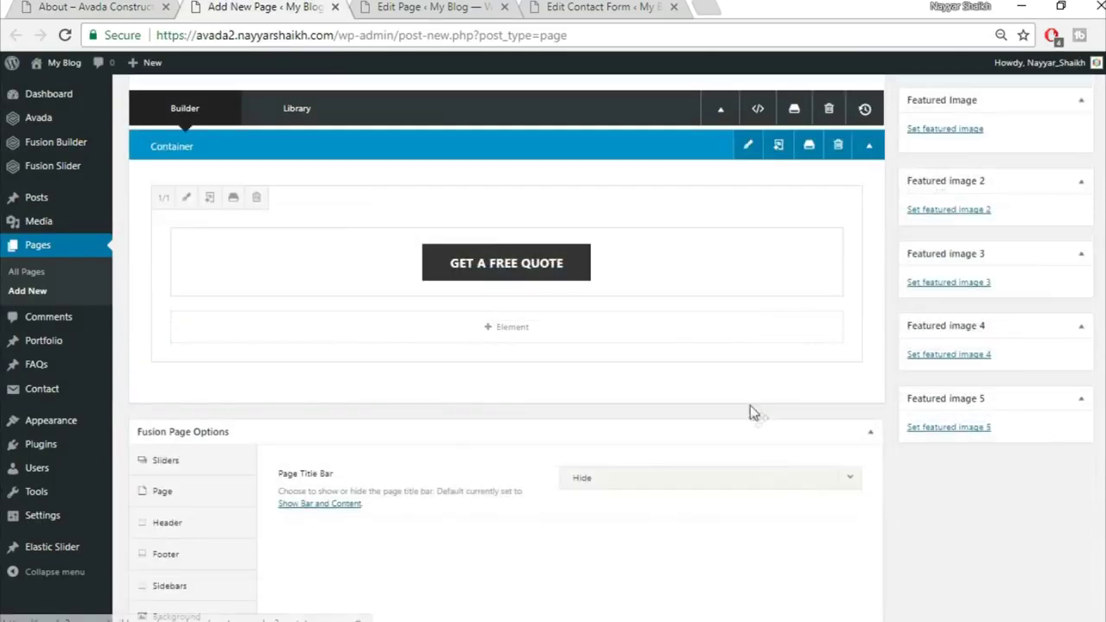
Insert the saved Title container and copy the 'Building Inspiring Spaces' heading from the demo About page
left_click(745, 400)
left_click(316, 152)
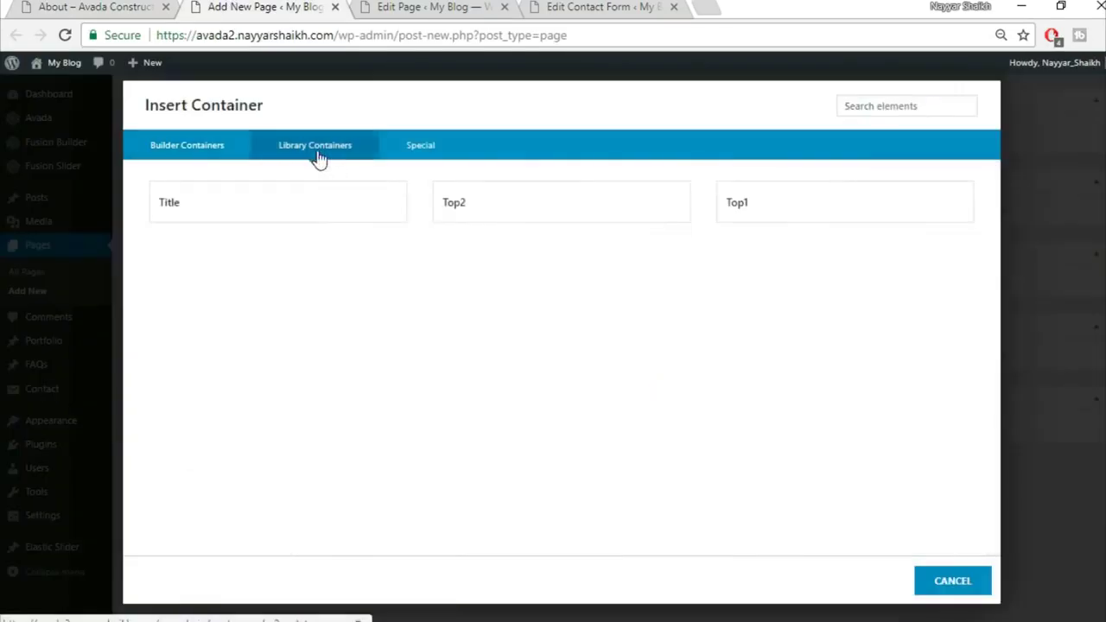
left_click(260, 201)
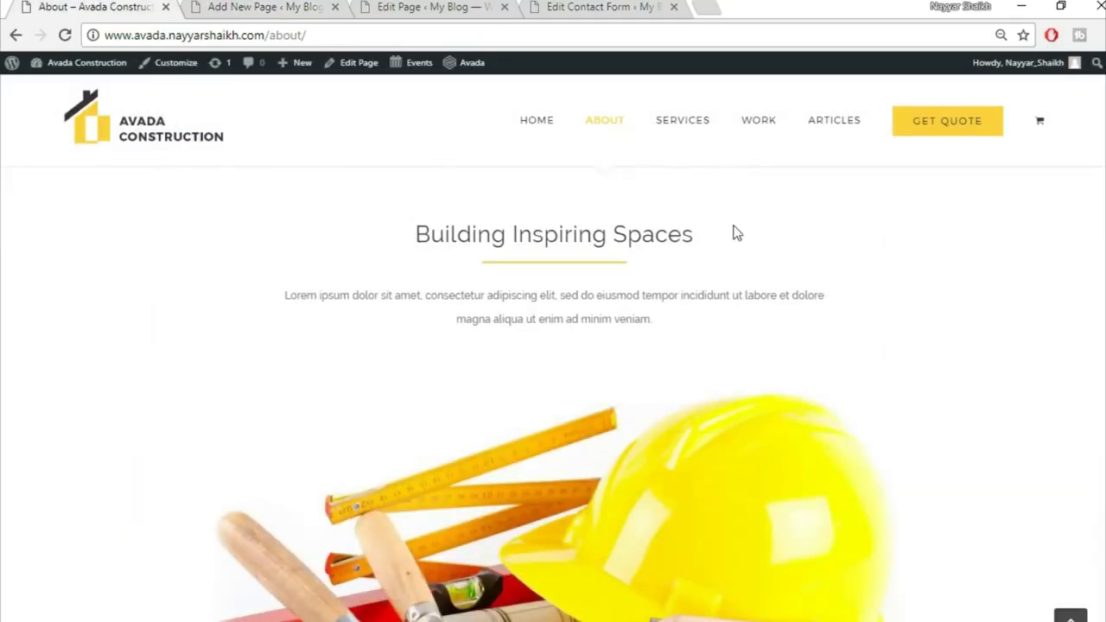
left_click_drag(416, 235, 797, 244)
key("ctrl+c")
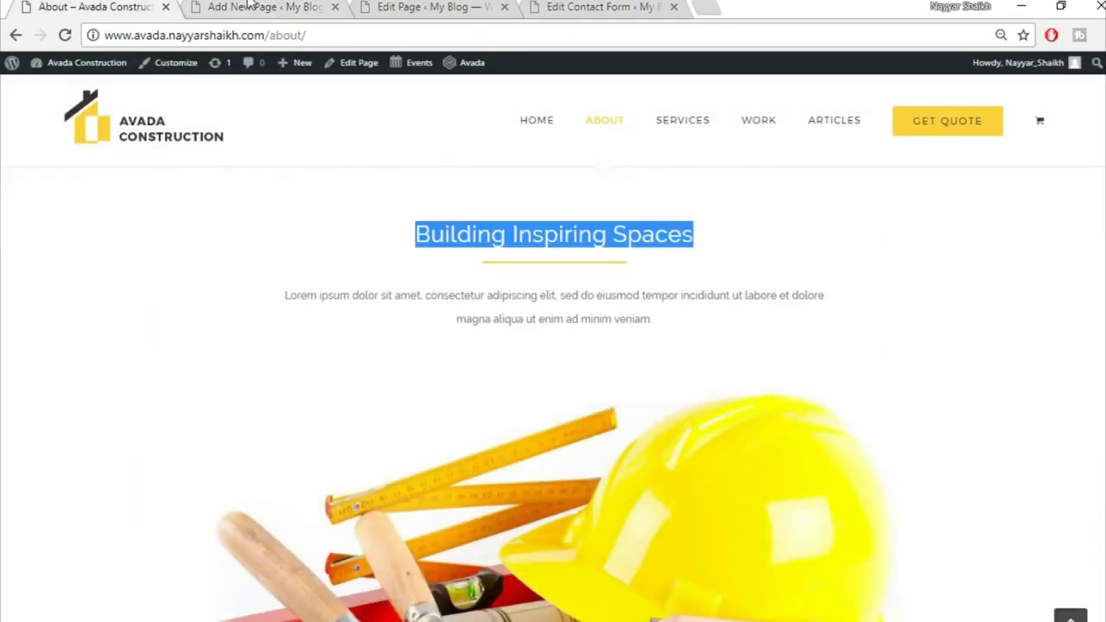
left_click(248, 6)
scroll(570, 398, "down", 4)
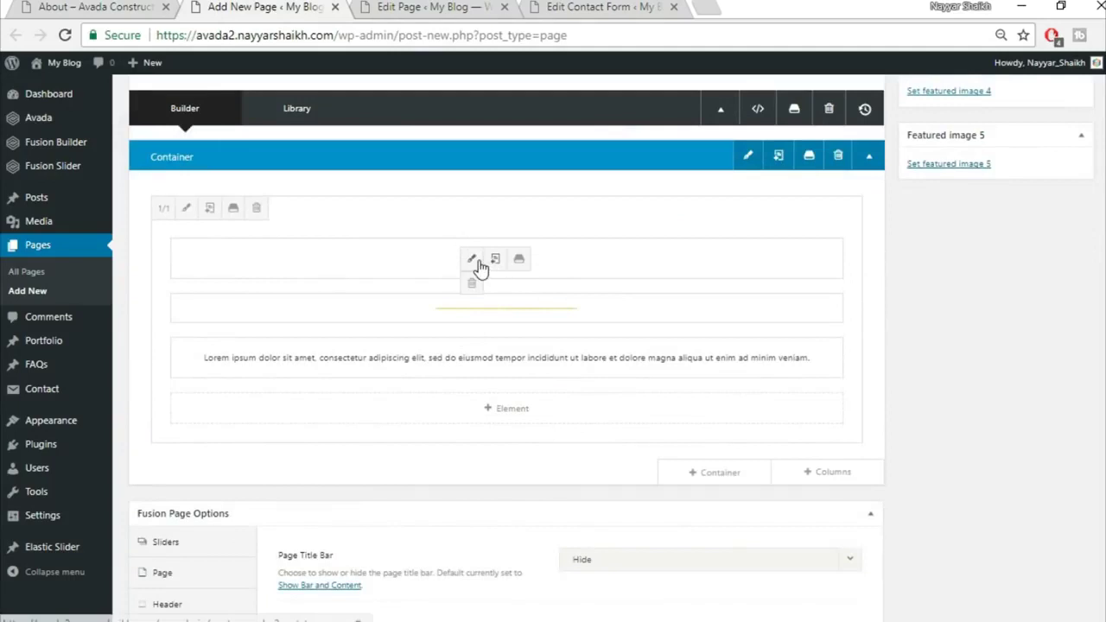
Replace the text block's heading with 'Building Inspiring Spaces', centre it, and save
left_click(475, 262)
triple_click(484, 337)
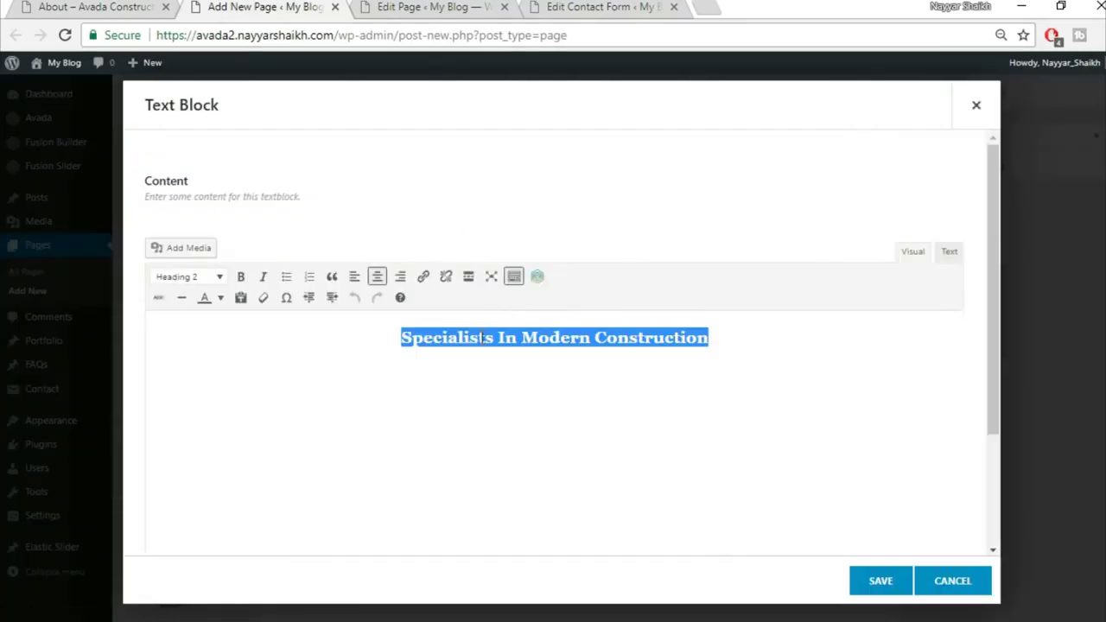
key("ctrl+v")
left_click(377, 275)
left_click(880, 580)
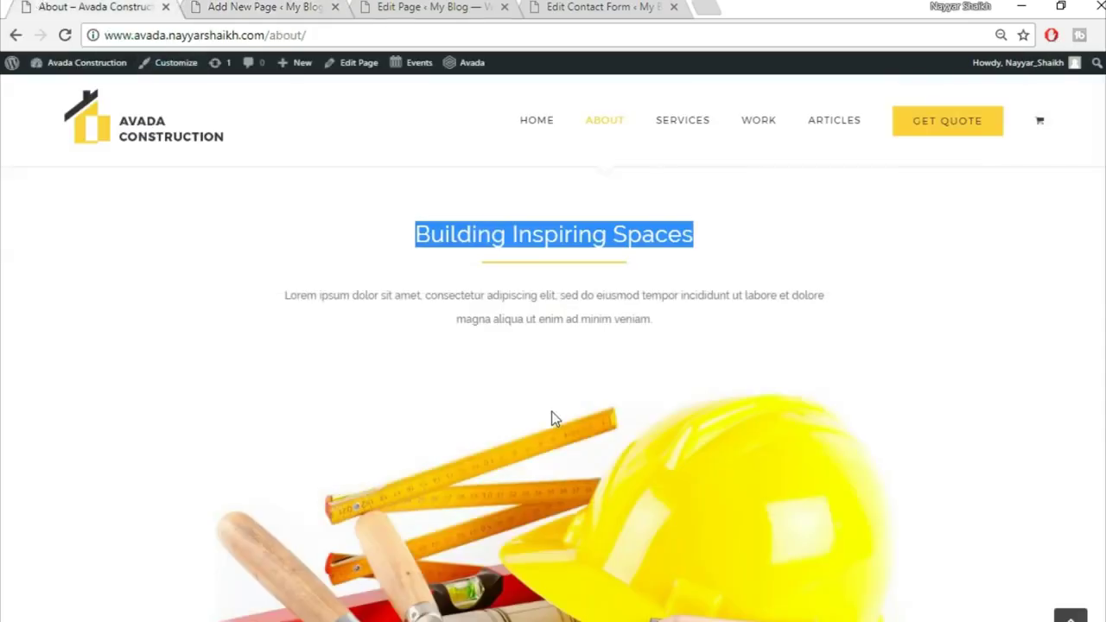
scroll(552, 411, "down", 3)
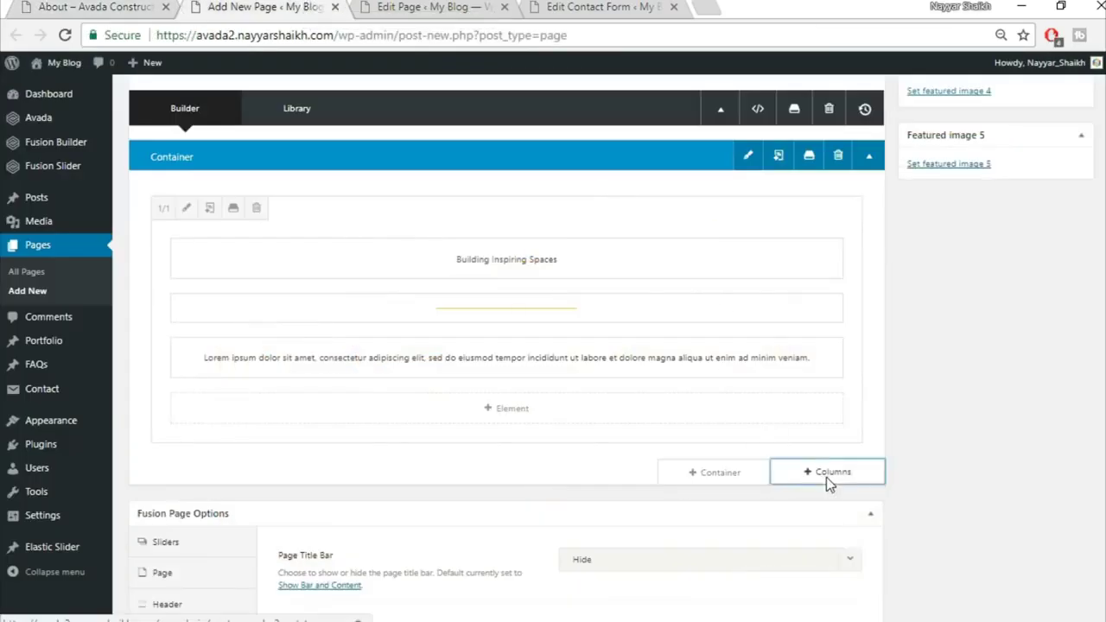
Add a full-width 1/1 column holding a new Image Frame element
left_click(827, 477)
left_click(259, 238)
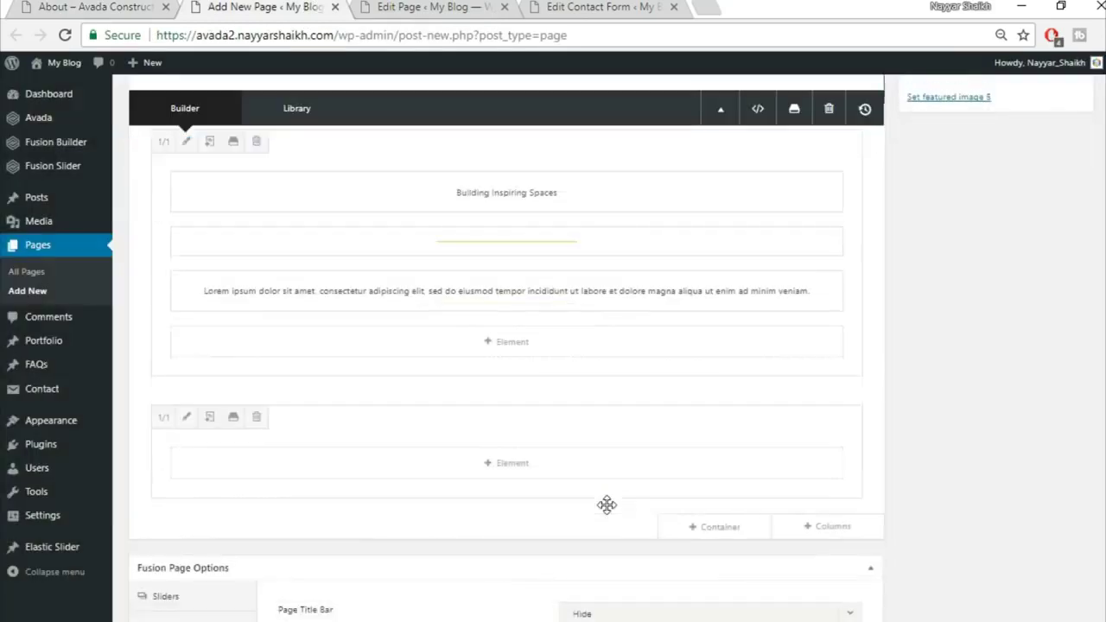
left_click(507, 442)
left_click(855, 112)
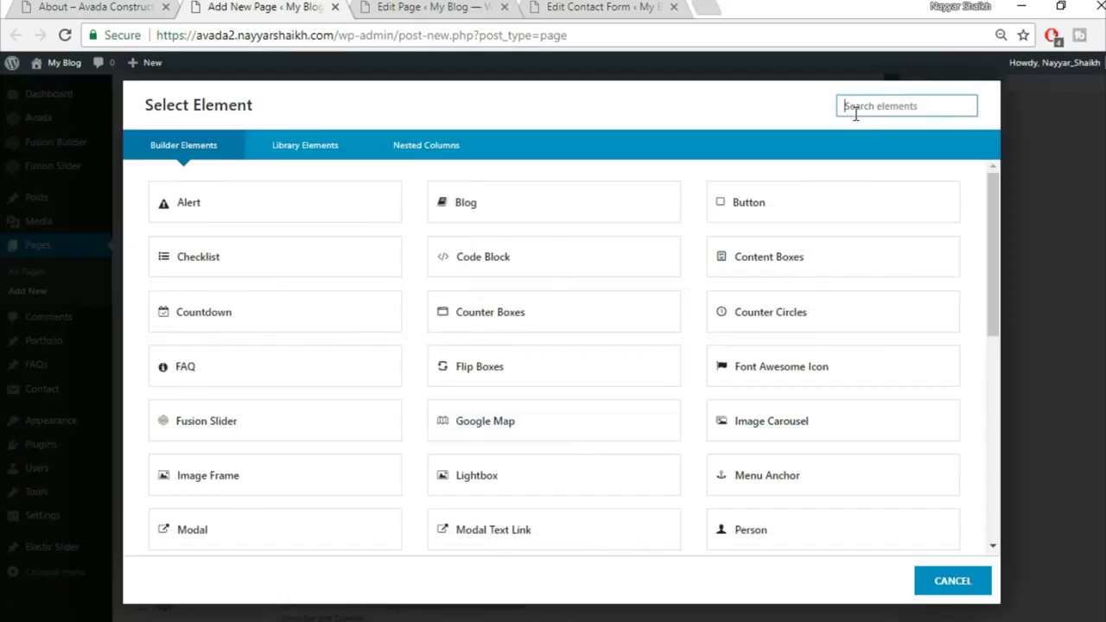
type("ima")
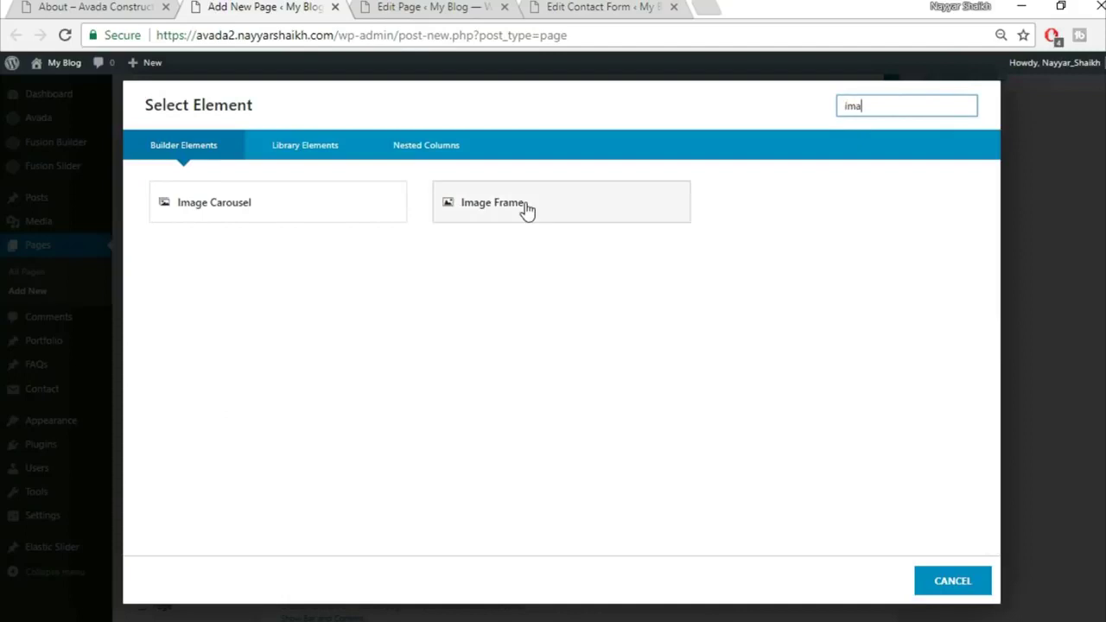
left_click(525, 202)
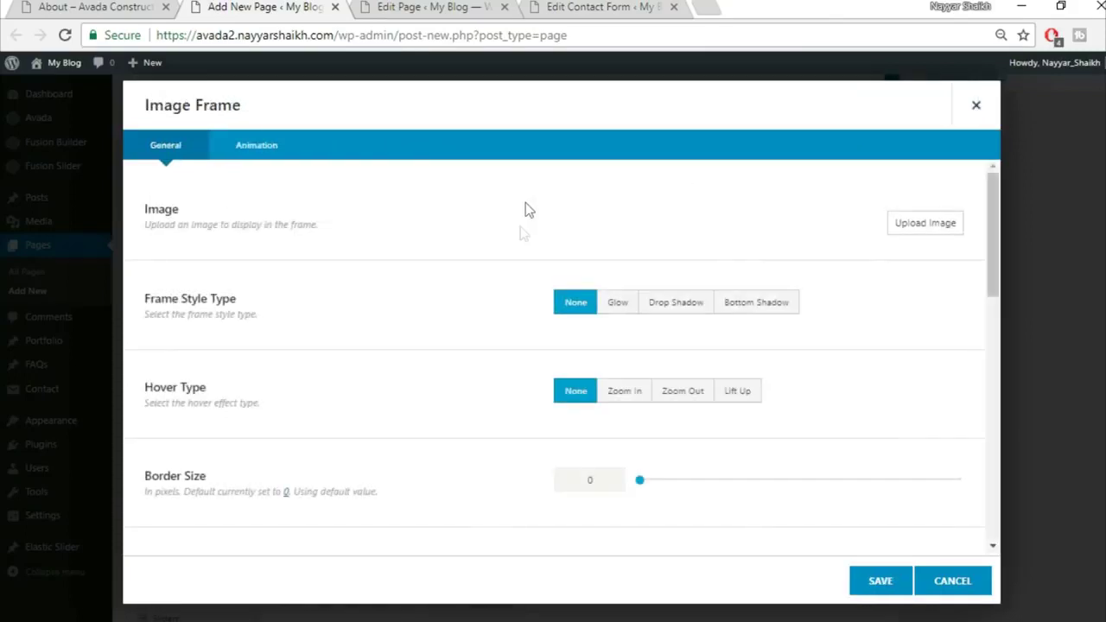
Upload the construction_hat_materials image from the computer and insert it into the frame
left_click(935, 232)
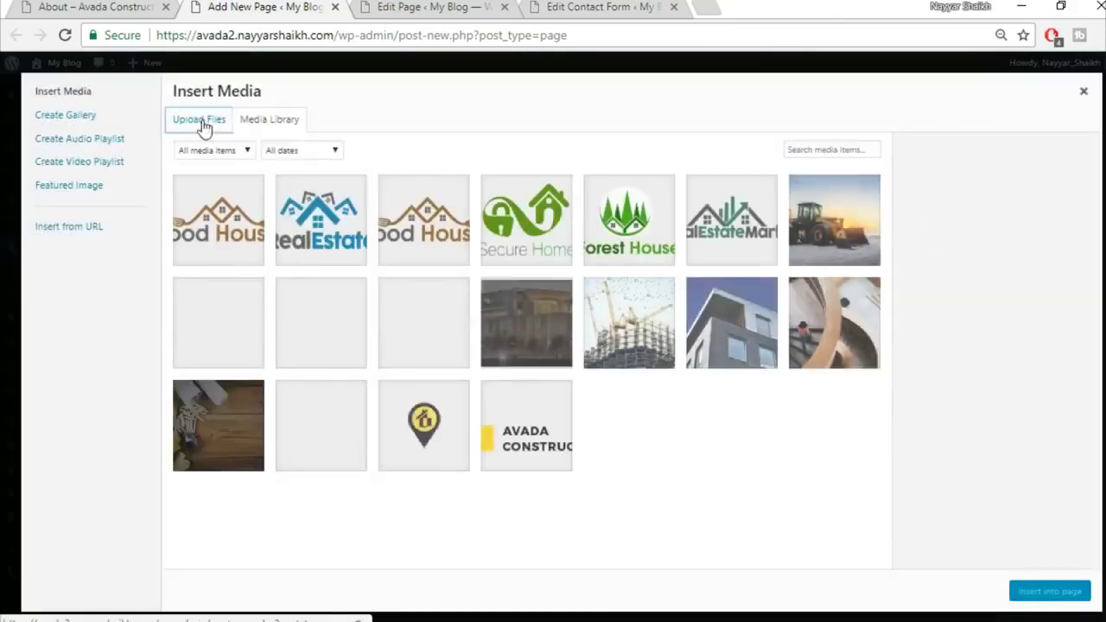
left_click(201, 121)
left_click(642, 340)
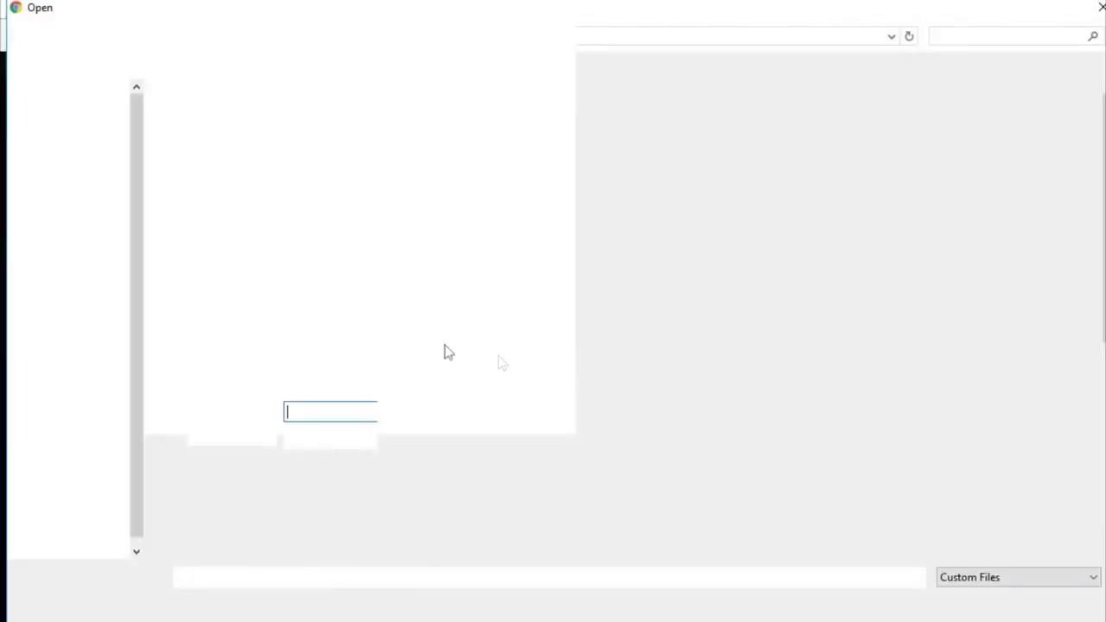
left_click(205, 337)
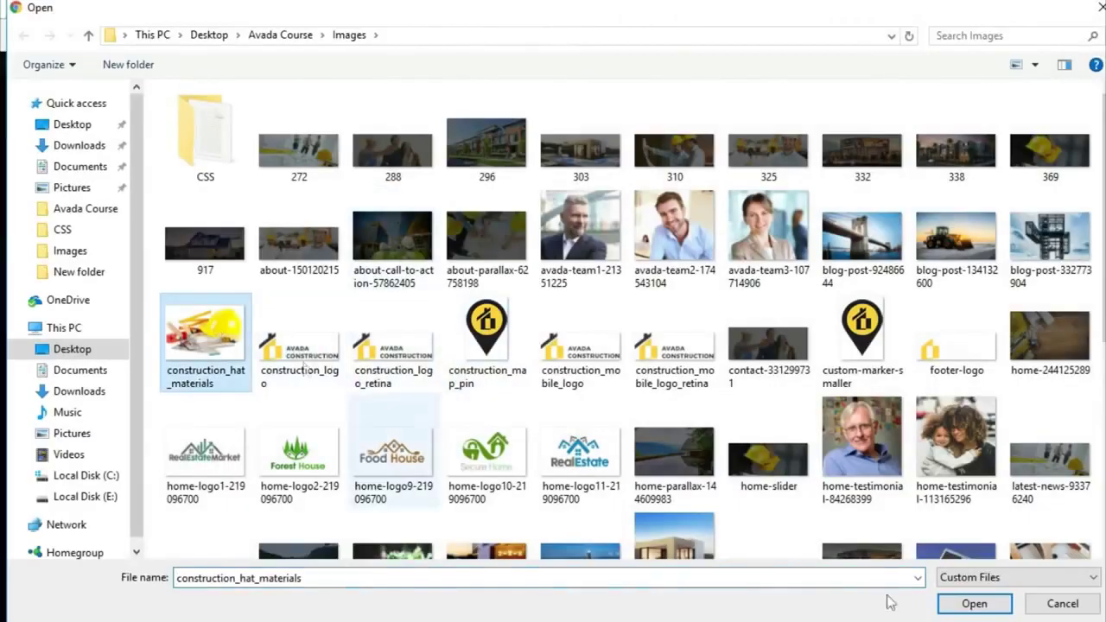
left_click(985, 609)
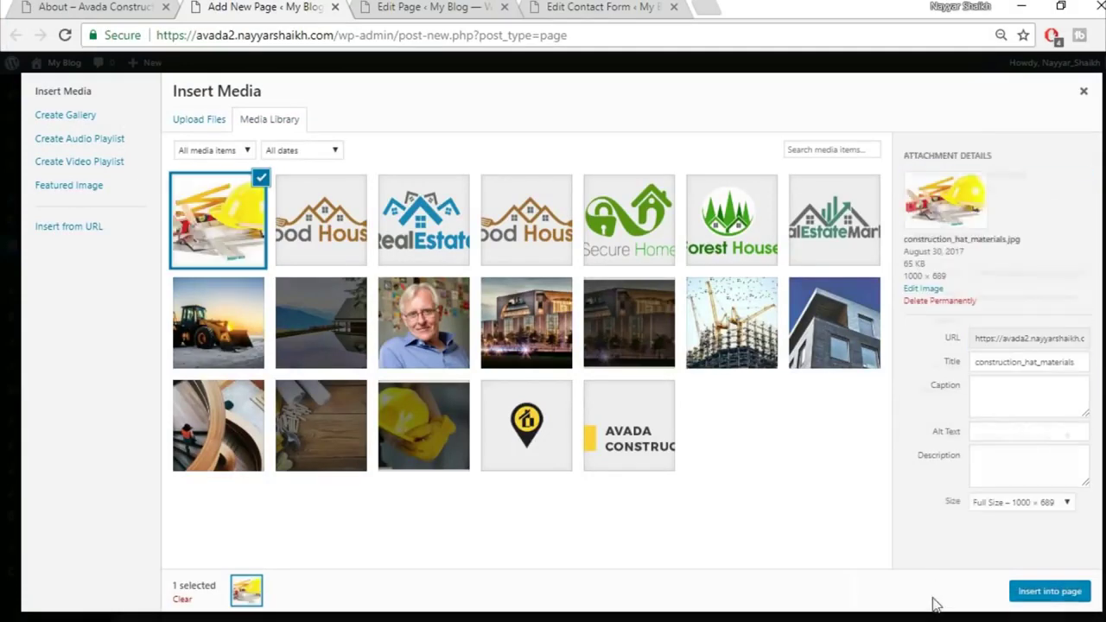
left_click(1053, 592)
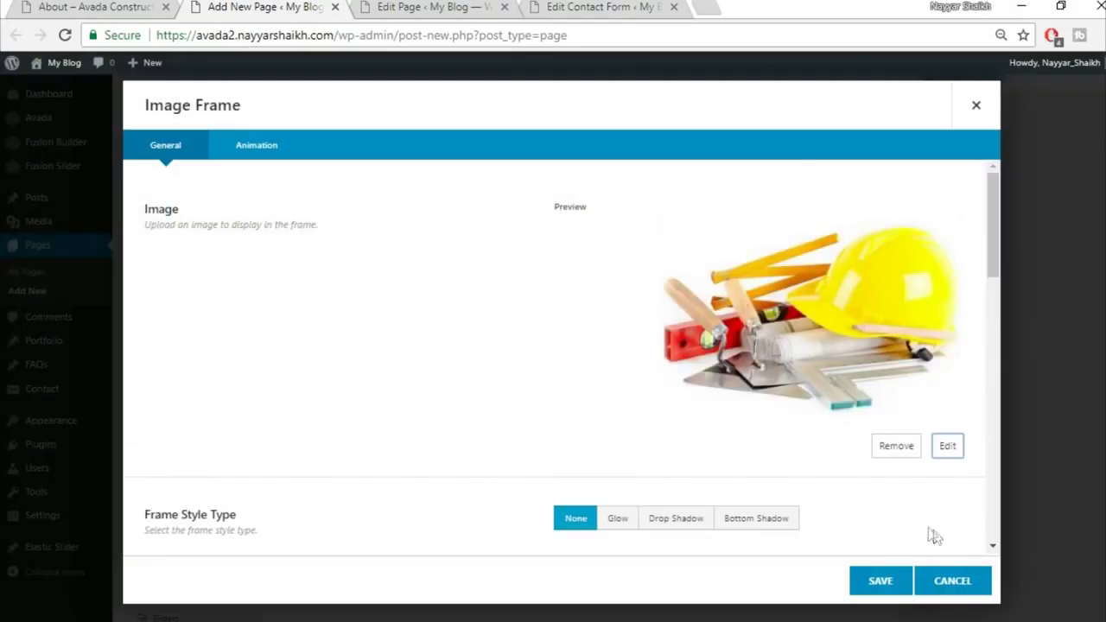
Centre-align the Image Frame, save it, and compare with the live About page
scroll(790, 488, "down", 5)
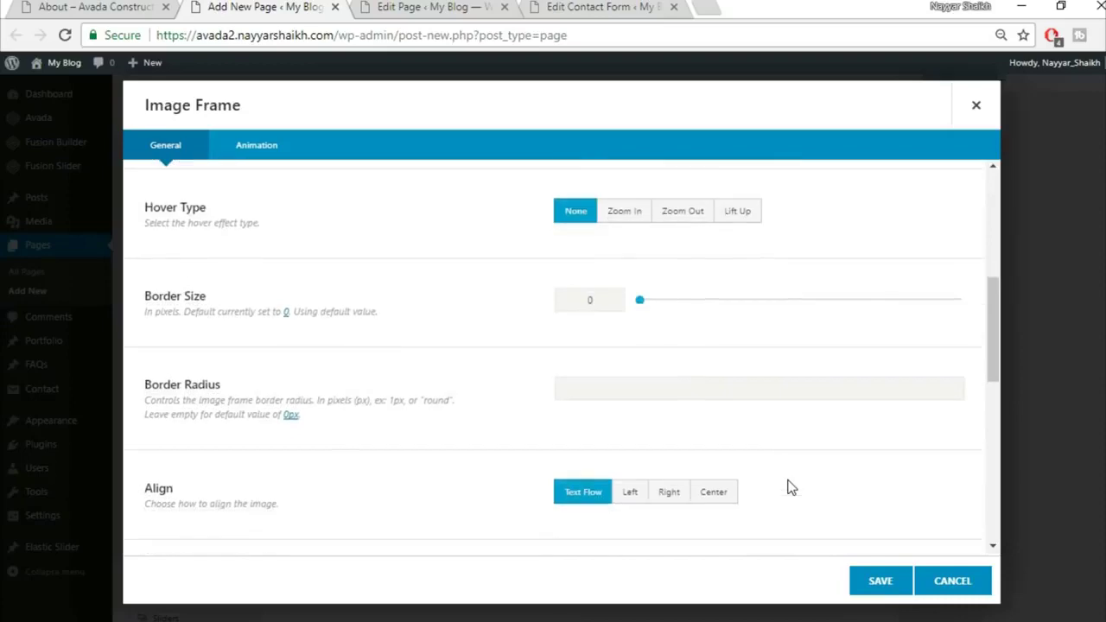
left_click(714, 456)
scroll(821, 438, "down", 6)
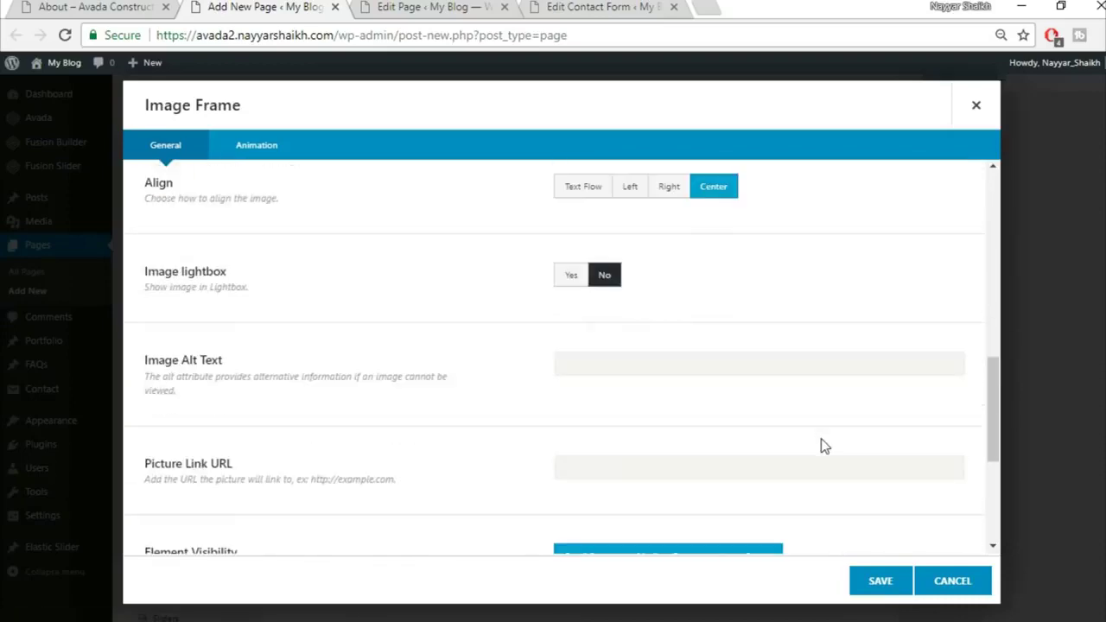
left_click(881, 580)
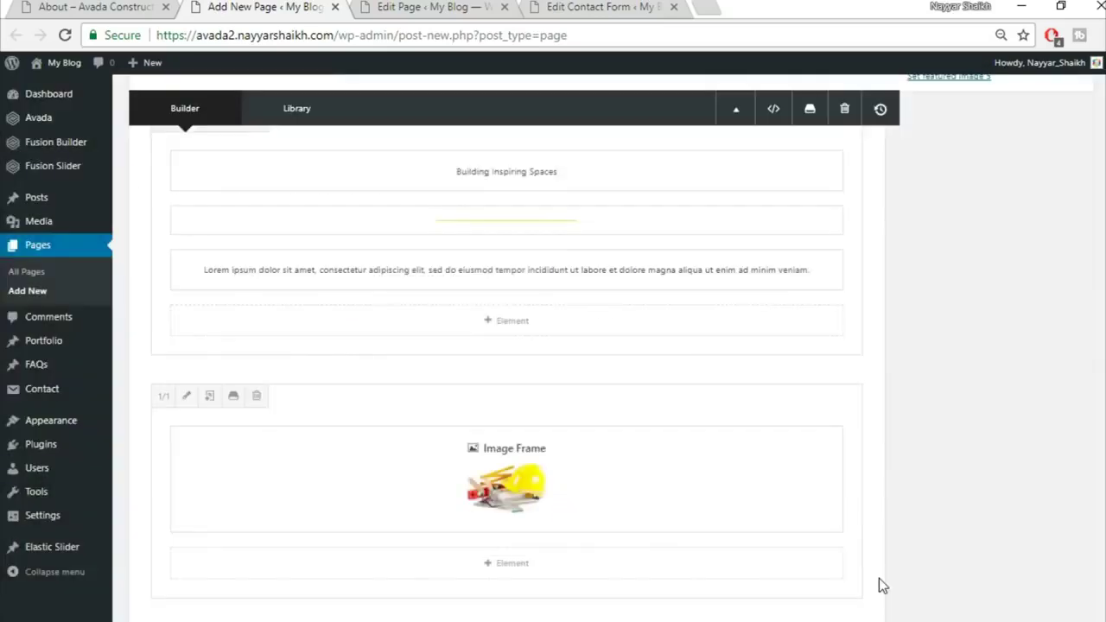
left_click(87, 7)
scroll(961, 421, "down", 5)
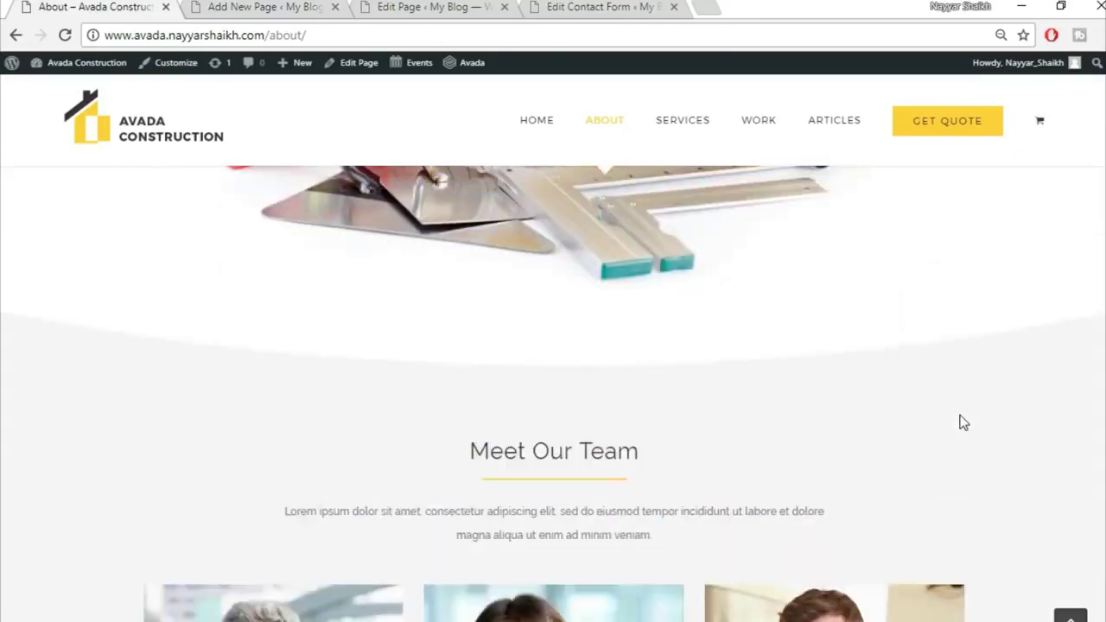
scroll(625, 371, "up", 2)
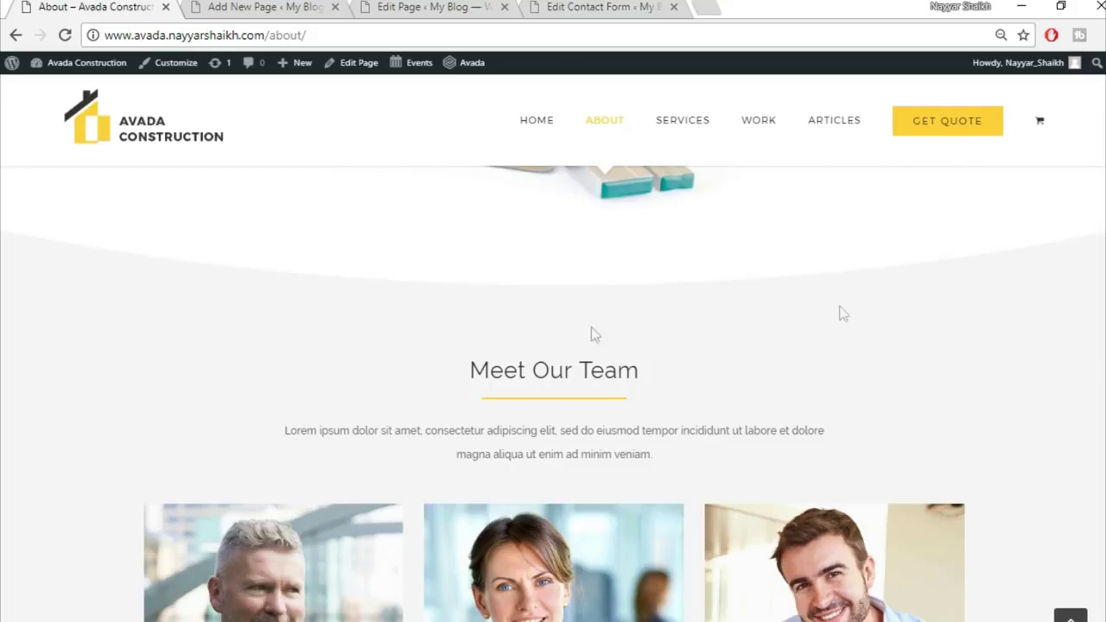
left_click(320, 7)
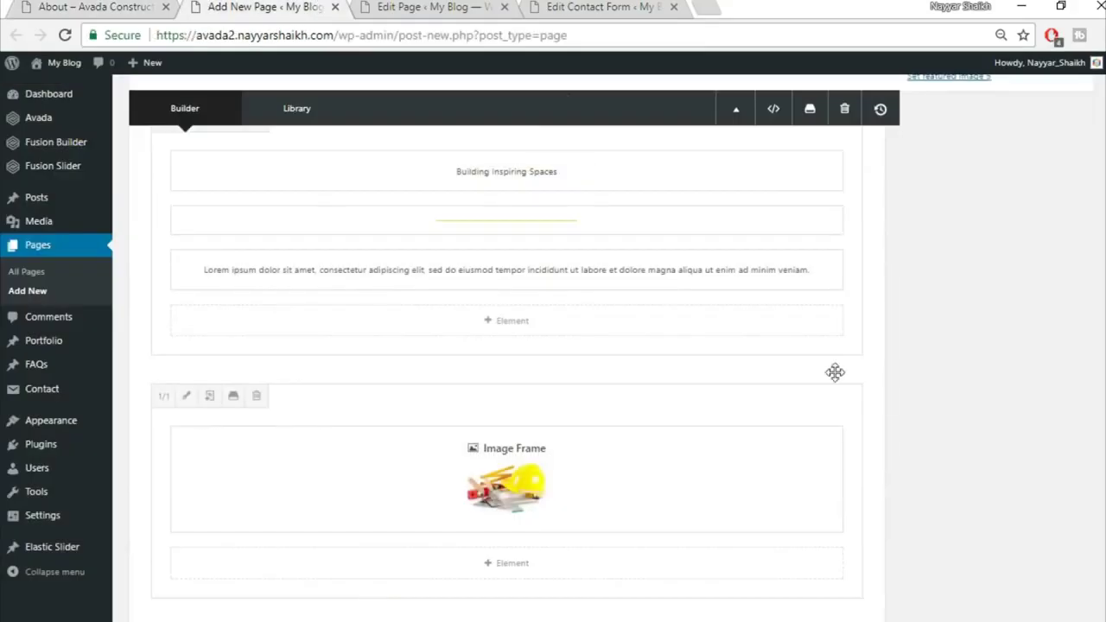
scroll(834, 370, "down", 2)
Add a full-width container holding a new Section Separator element
left_click(736, 540)
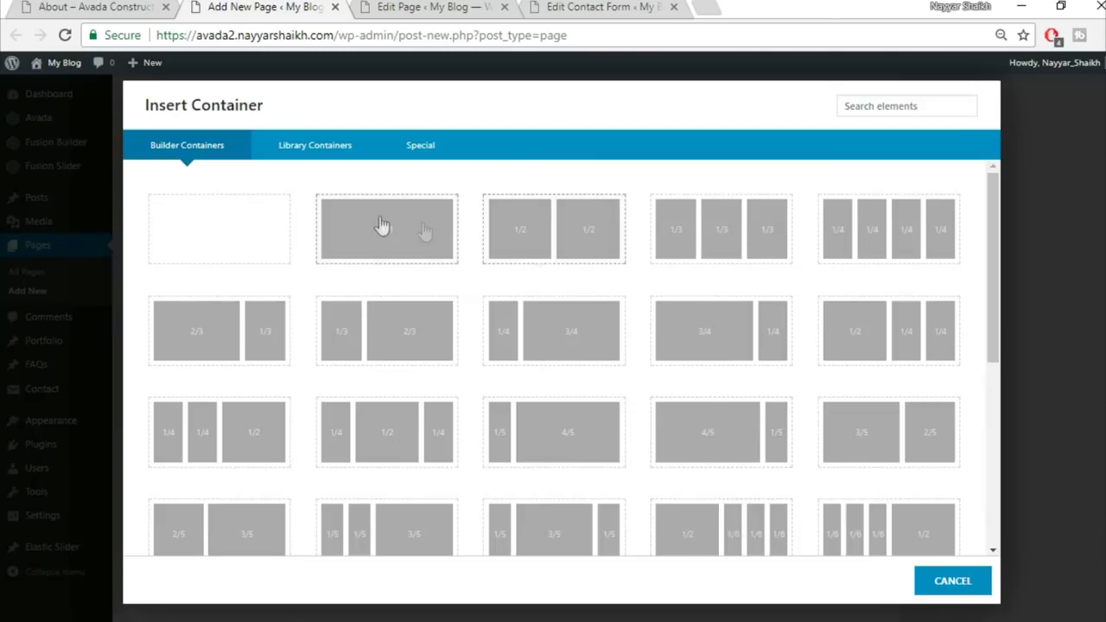
left_click(383, 227)
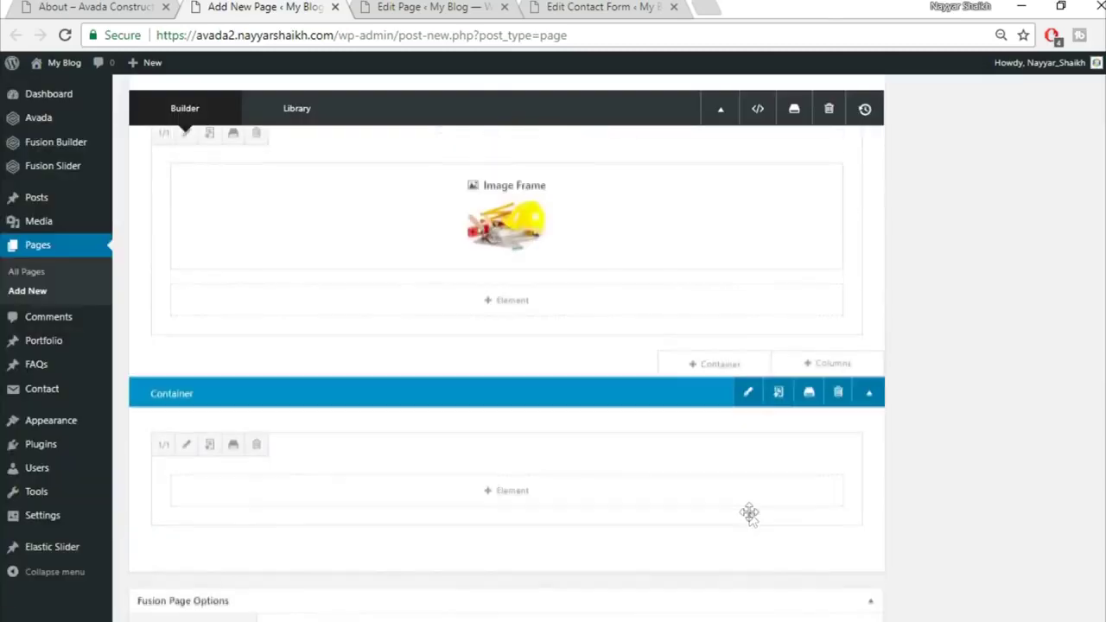
left_click(526, 490)
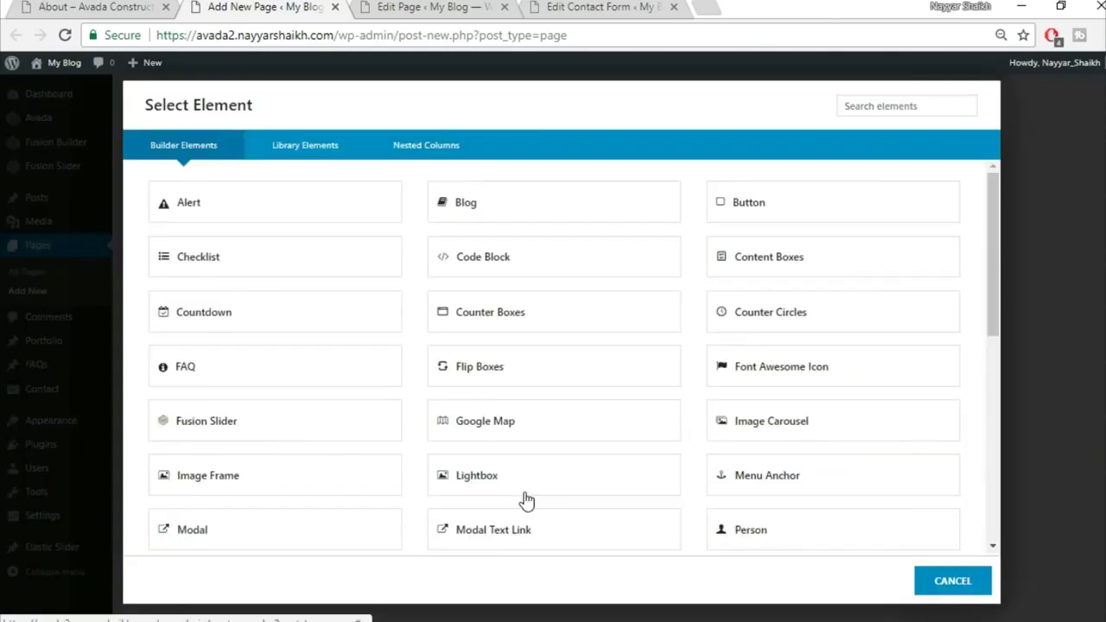
left_click(878, 108)
type("sec")
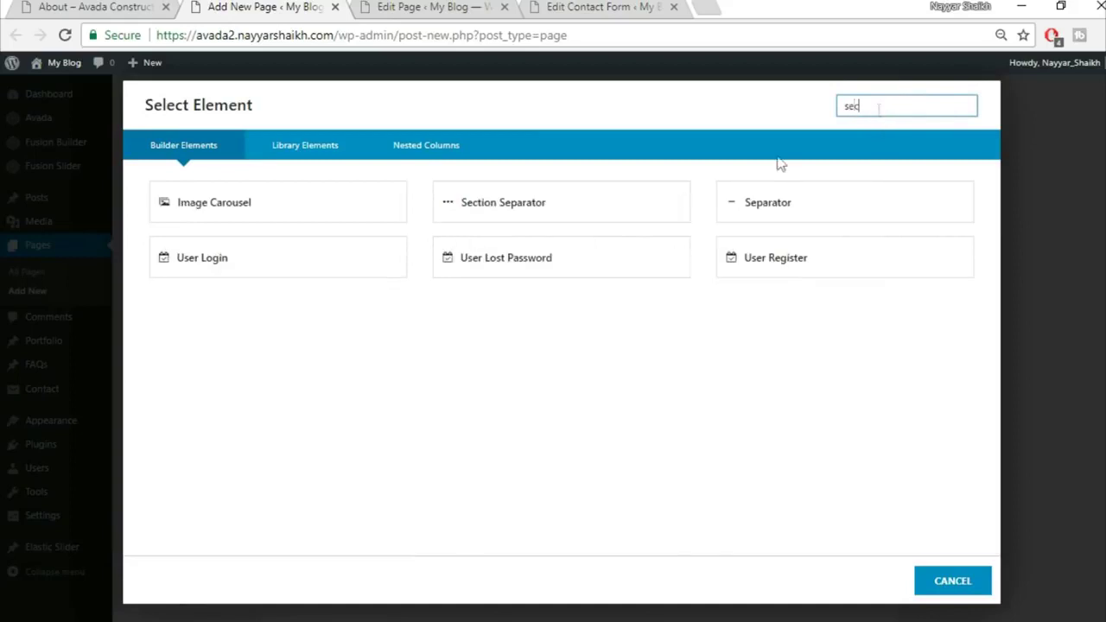
left_click(333, 224)
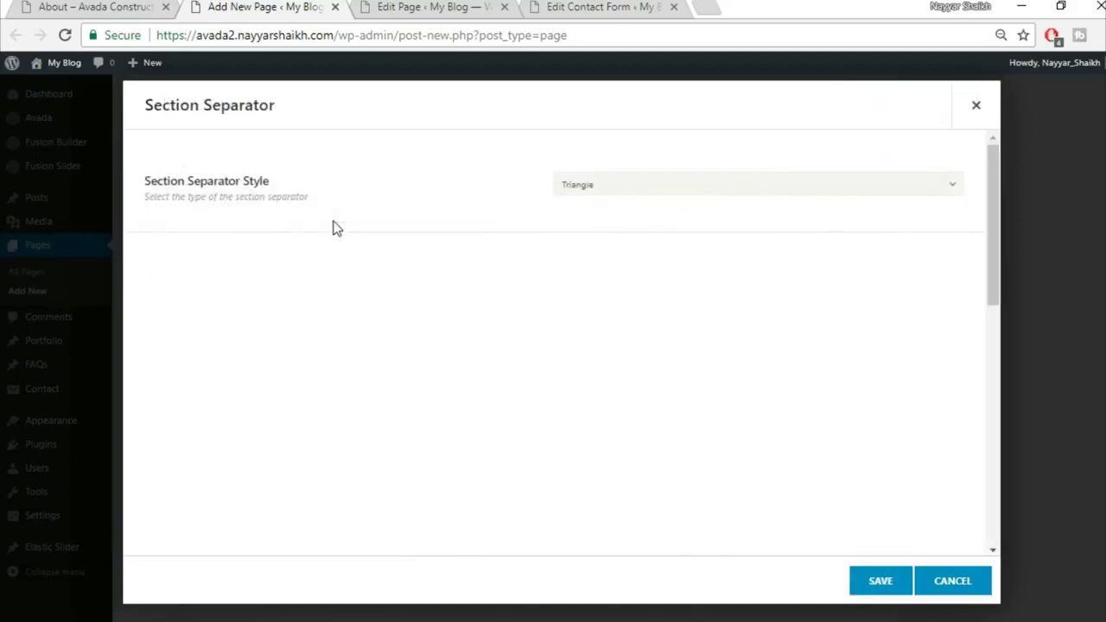
Set the separator style to Big Half Circle, positioned at the bottom
left_click(652, 195)
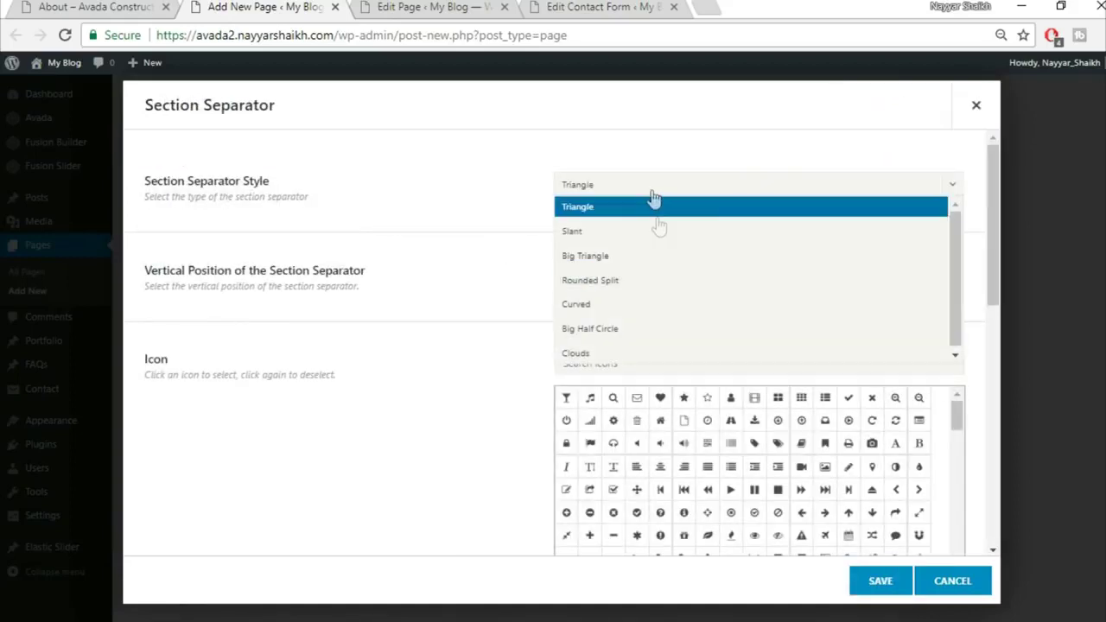
left_click(667, 330)
left_click(632, 275)
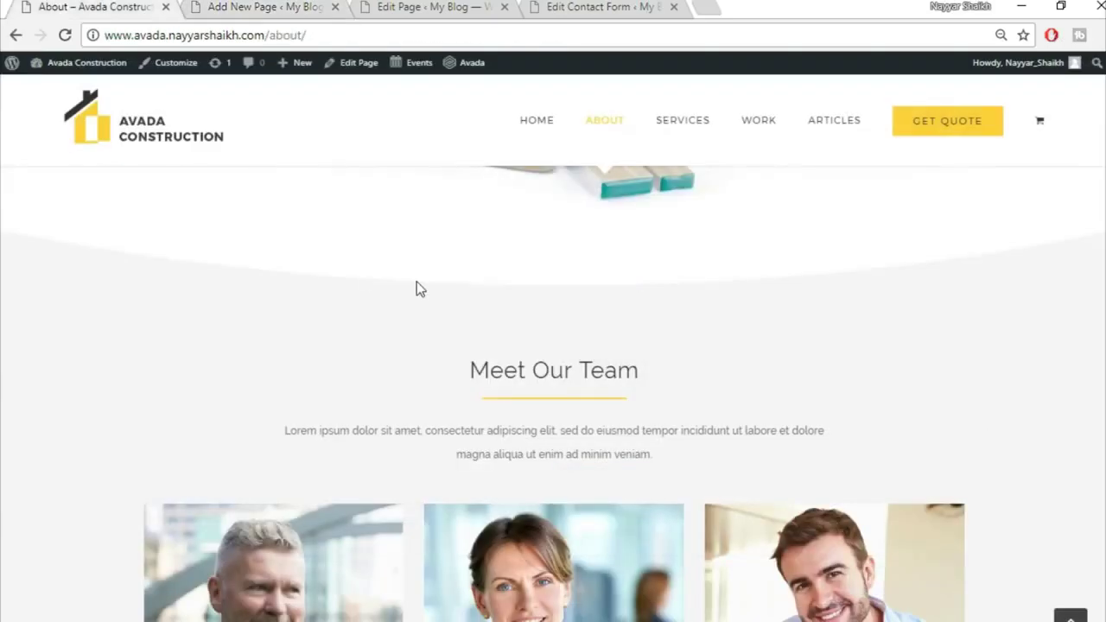
scroll(416, 289, "up", 2)
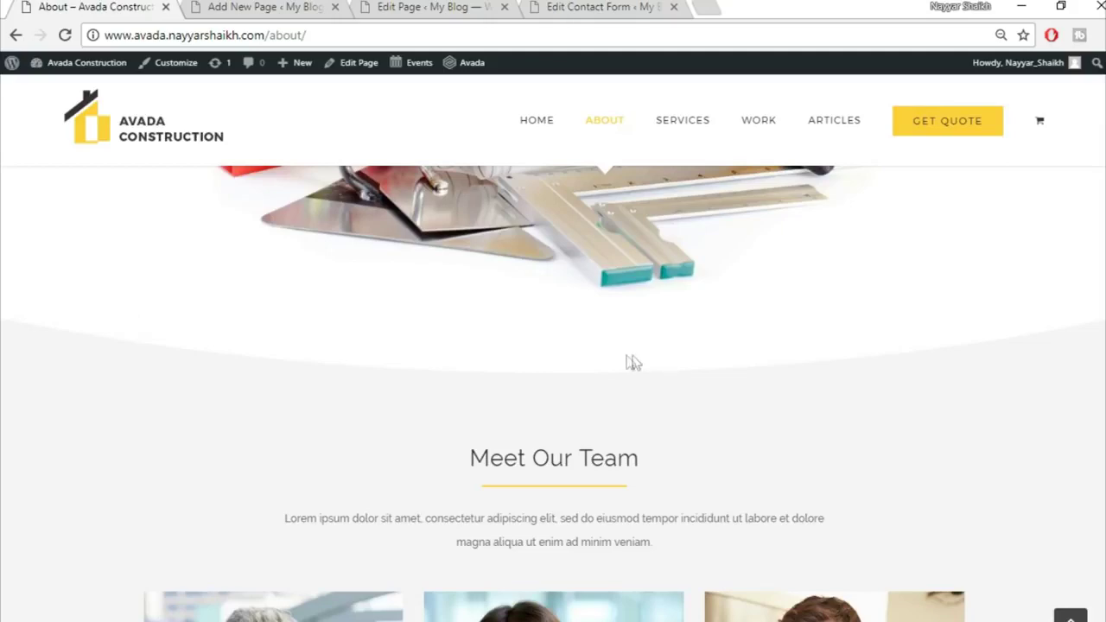
left_click(279, 5)
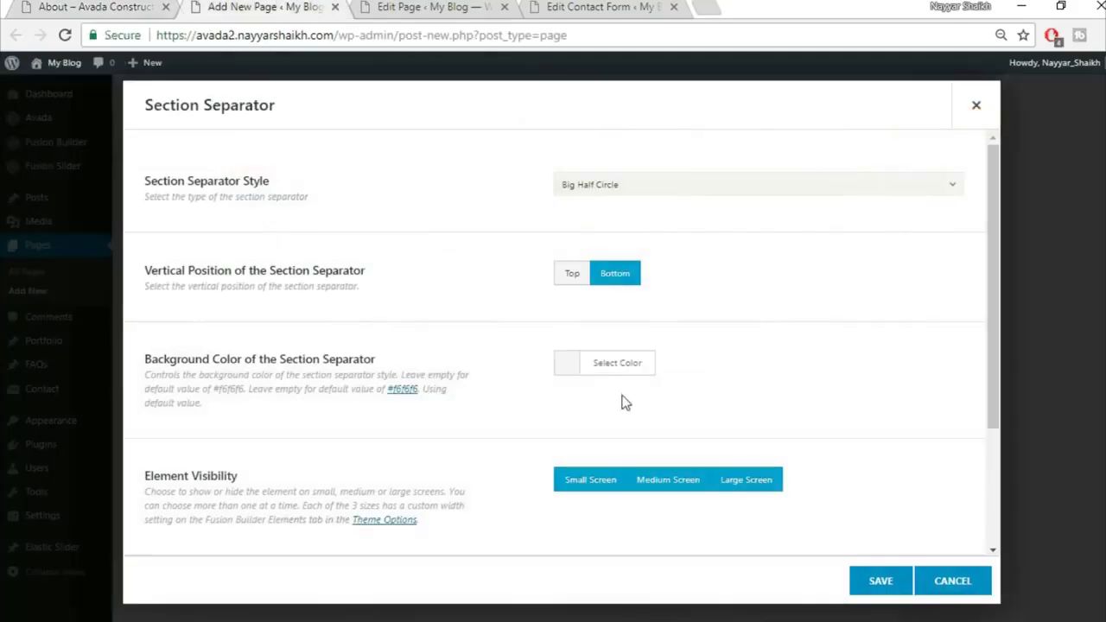
Give the separator a white background colour and save it
left_click(607, 363)
scroll(664, 440, "down", 1)
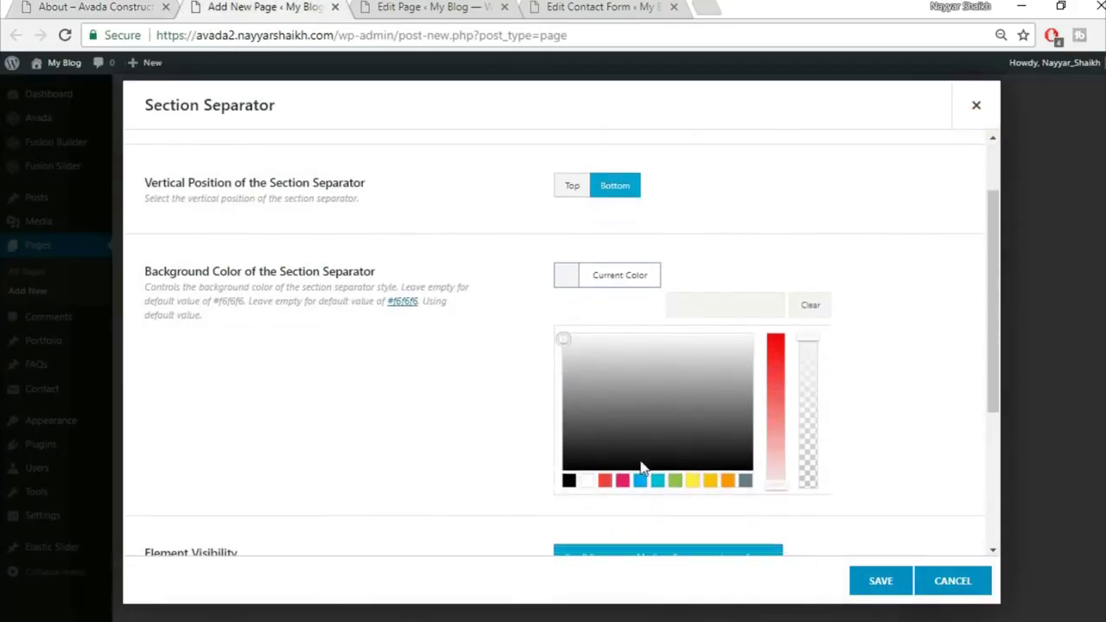
left_click(586, 482)
left_click(469, 432)
scroll(469, 432, "down", 1)
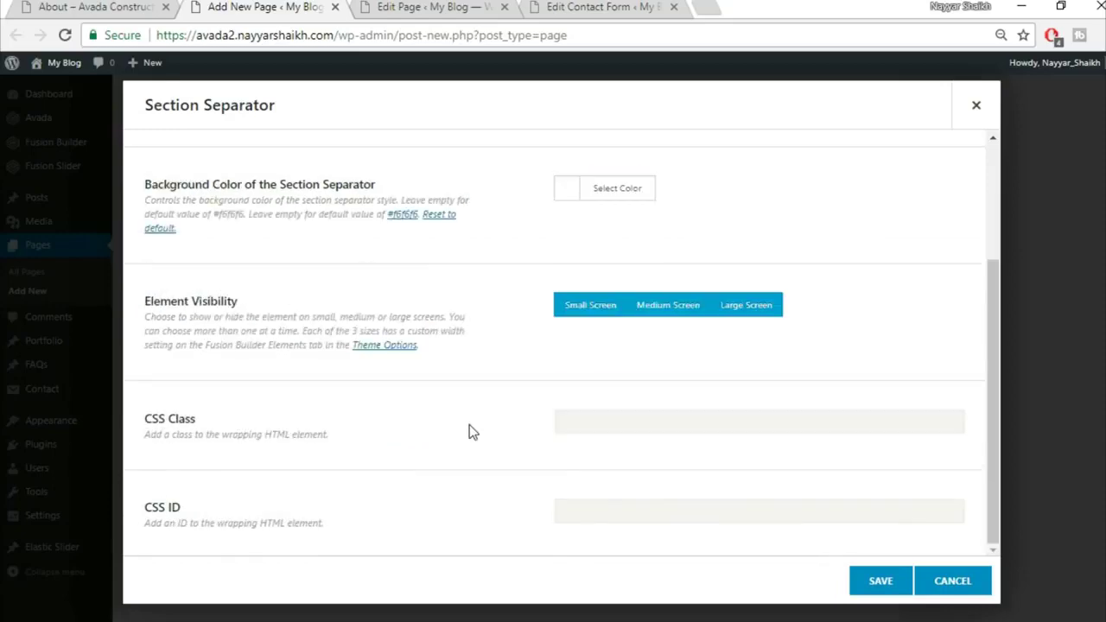
left_click(867, 588)
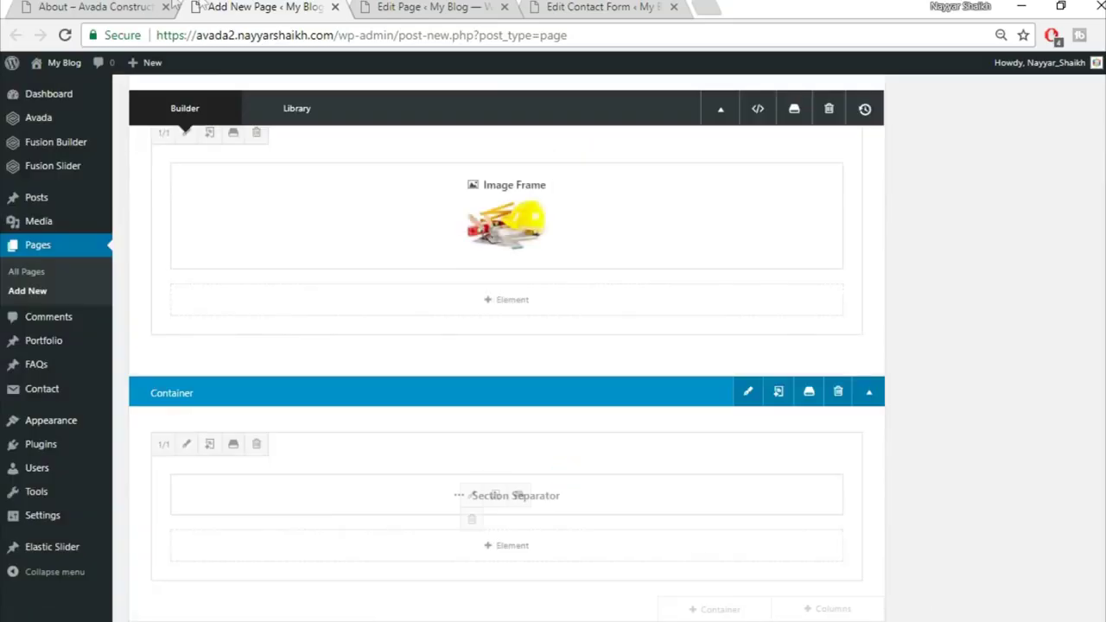
left_click(136, 6)
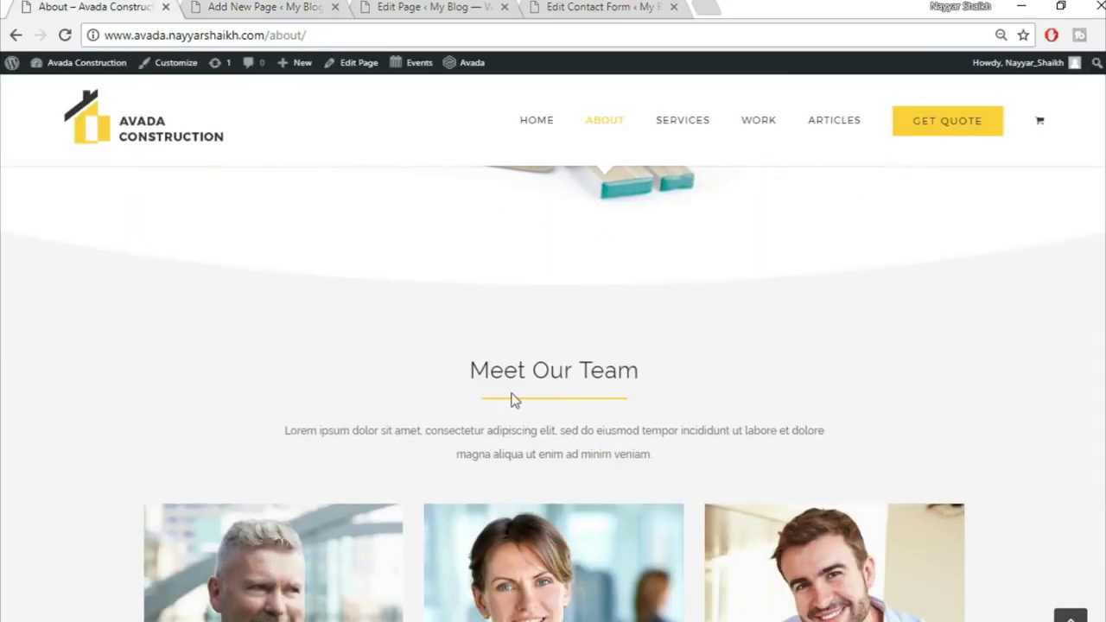
left_click(302, 6)
scroll(884, 378, "down", 3)
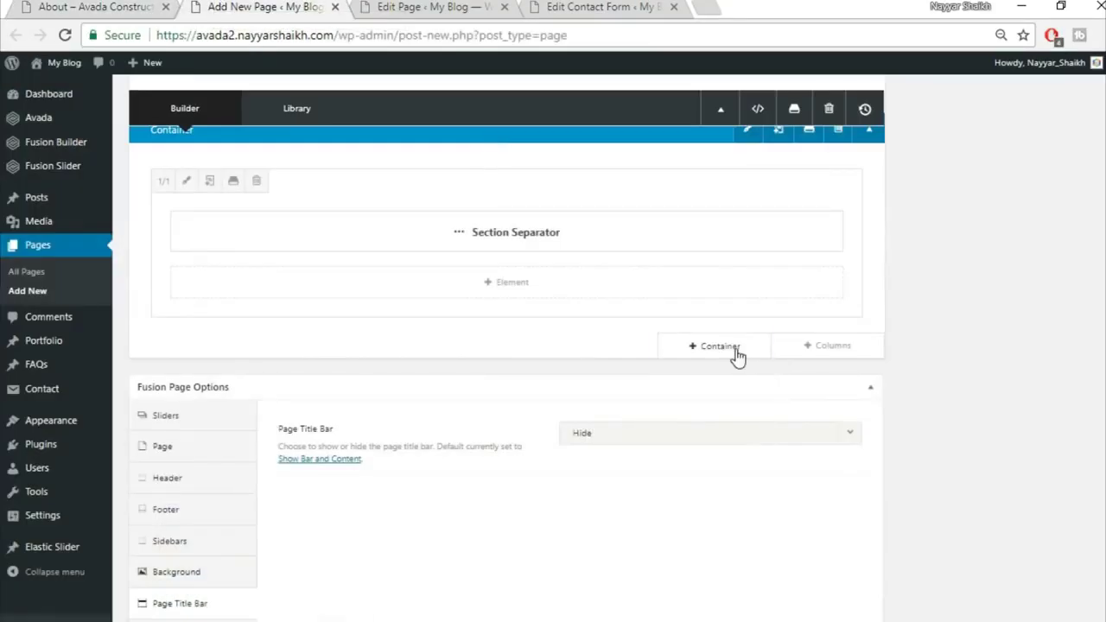
Insert the saved Title container from the container library
left_click(733, 355)
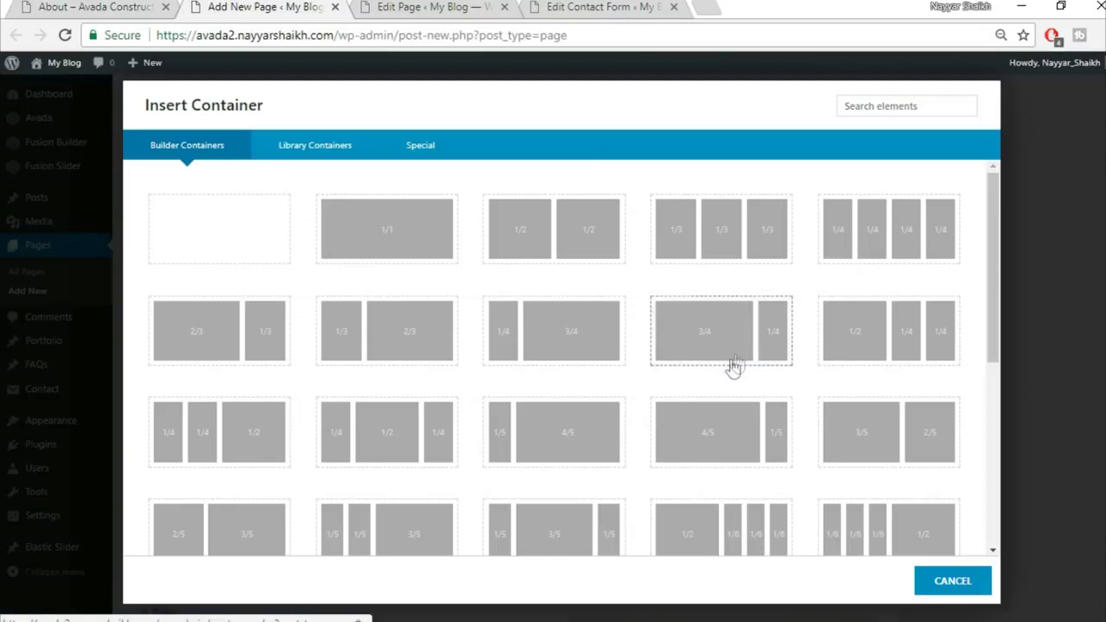
left_click(329, 147)
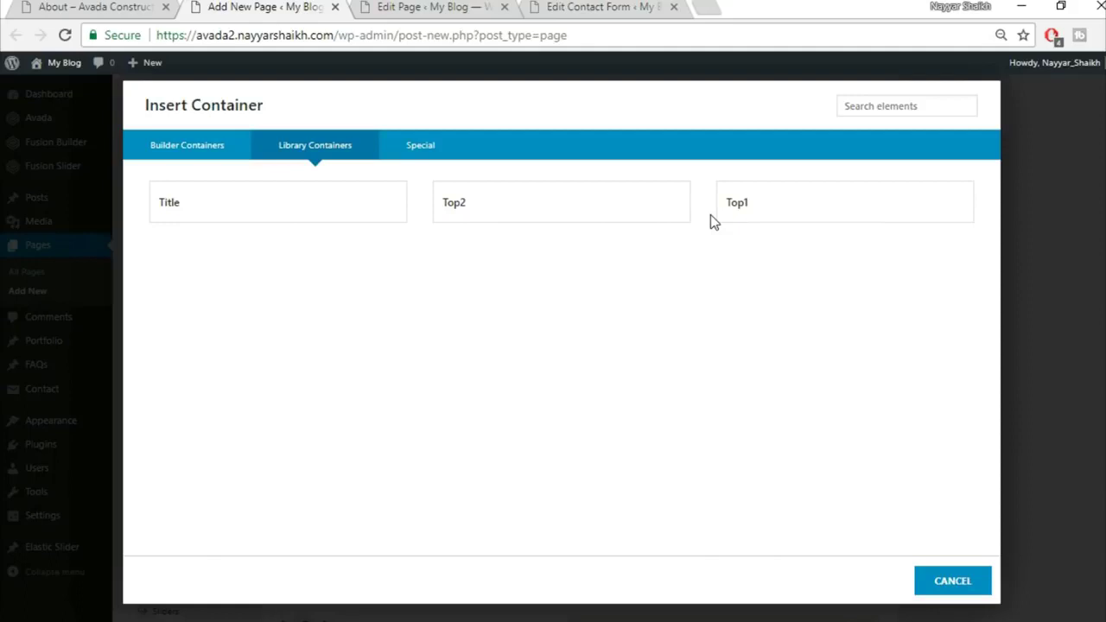
left_click(289, 219)
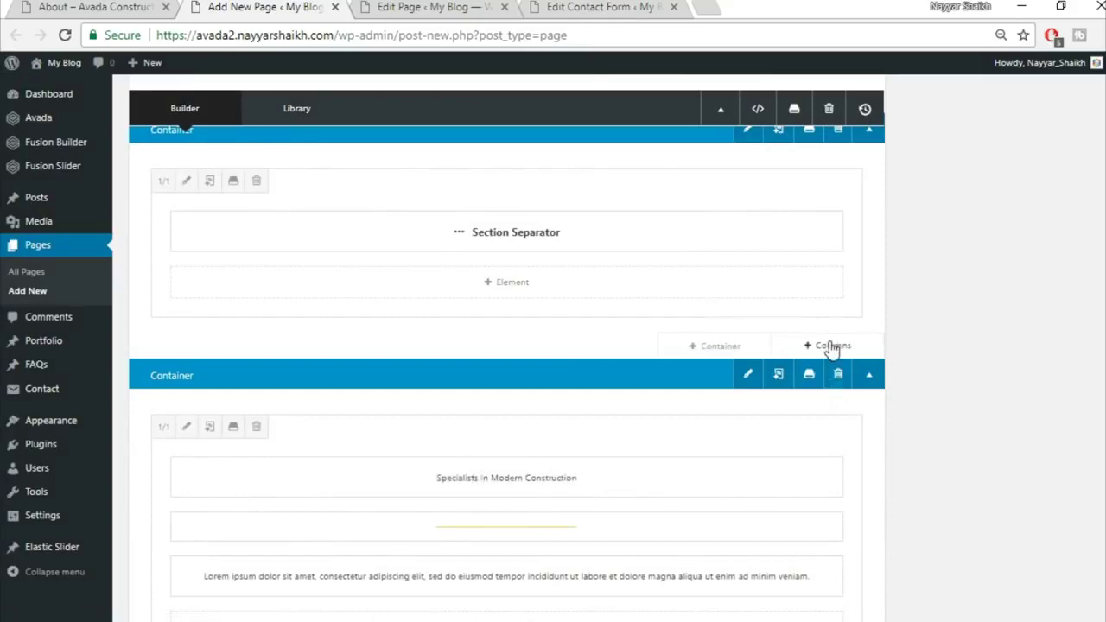
Add a 1/1 column under the separator and drag the heading, yellow divider and Lorem ipsum text into it
left_click(834, 350)
left_click(254, 234)
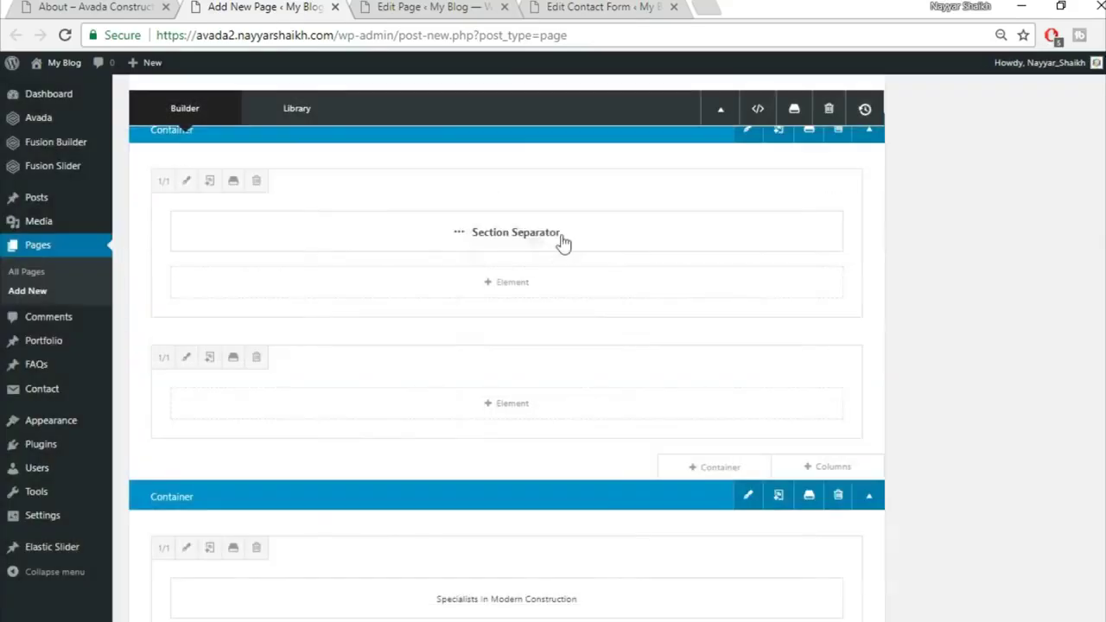
scroll(618, 564, "down", 1)
left_click_drag(625, 526, 612, 320)
left_click_drag(644, 578, 601, 369)
left_click_drag(634, 605, 629, 432)
Delete the leftover empty container and check the result against the live About page
scroll(864, 481, "down", 3)
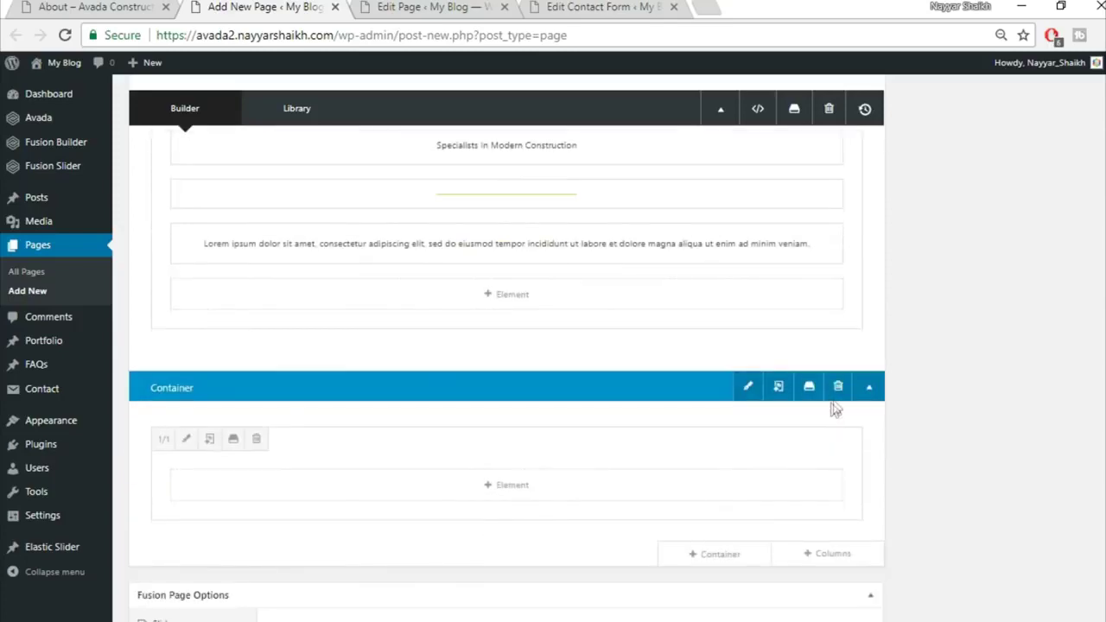
left_click(834, 389)
scroll(745, 412, "up", 3)
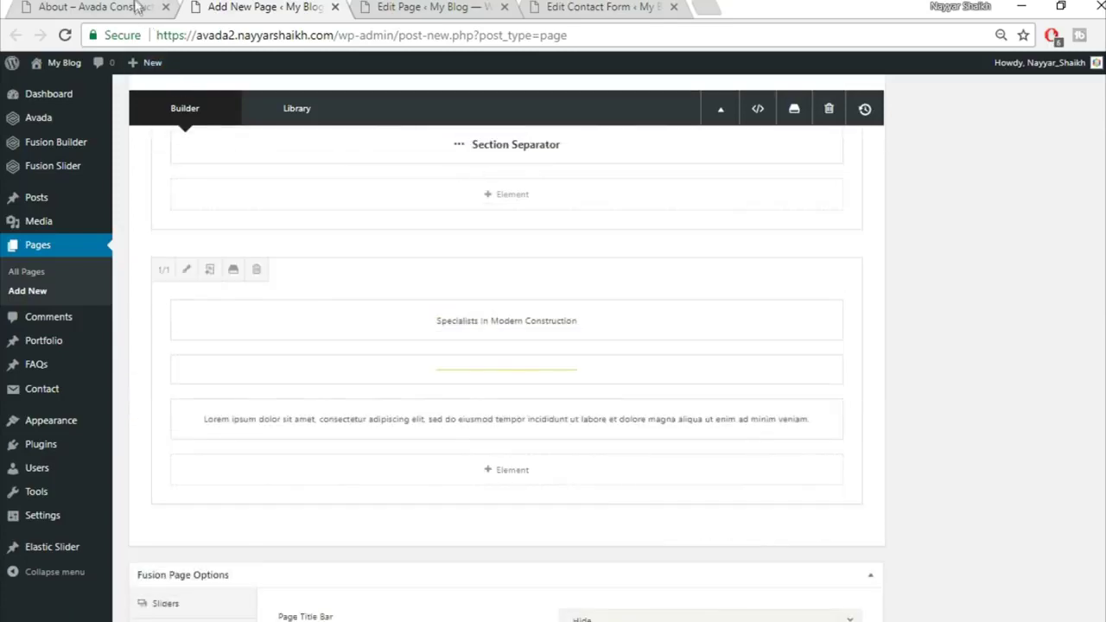
key("ctrl+Page_Up")
scroll(635, 447, "down", 2)
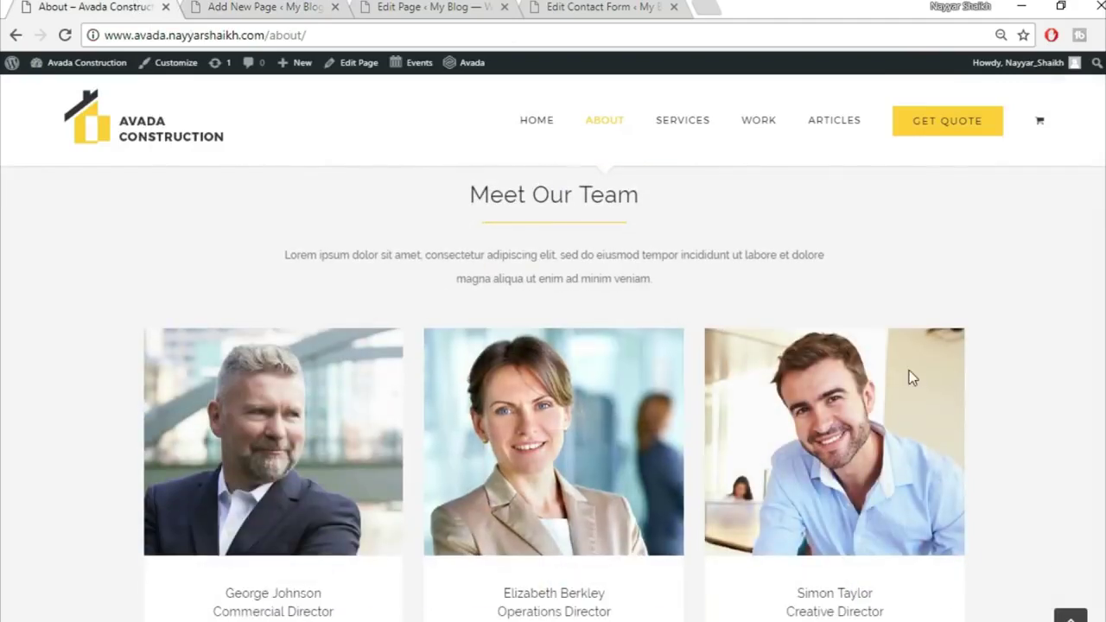
scroll(959, 420, "down", 1)
left_click(274, 7)
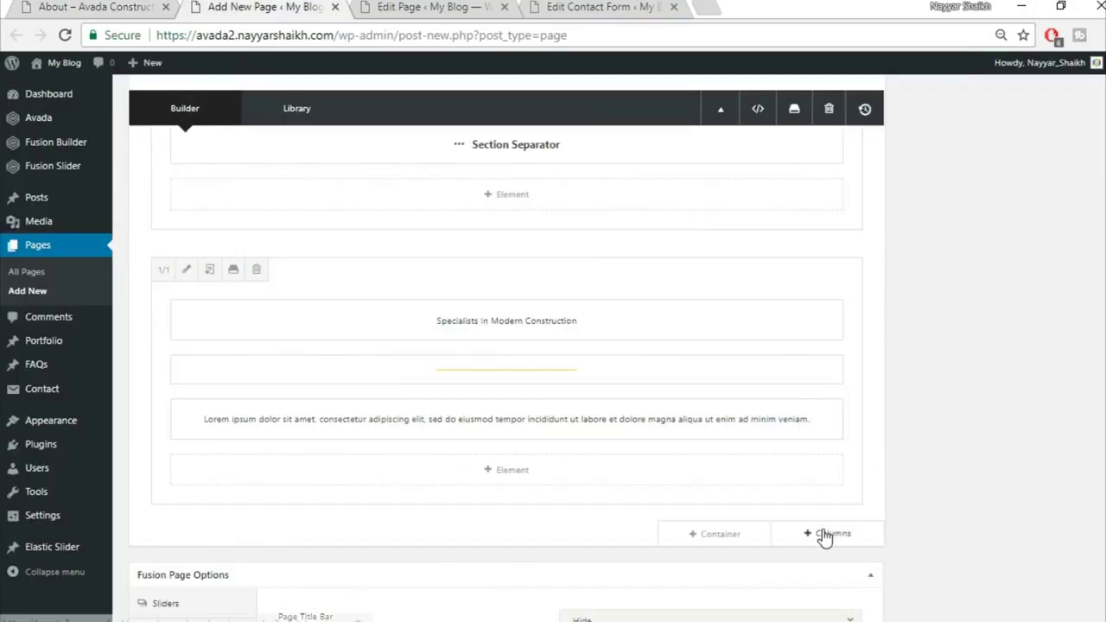
Add a row of three 1/3 columns with a Person element in the first
left_click(821, 536)
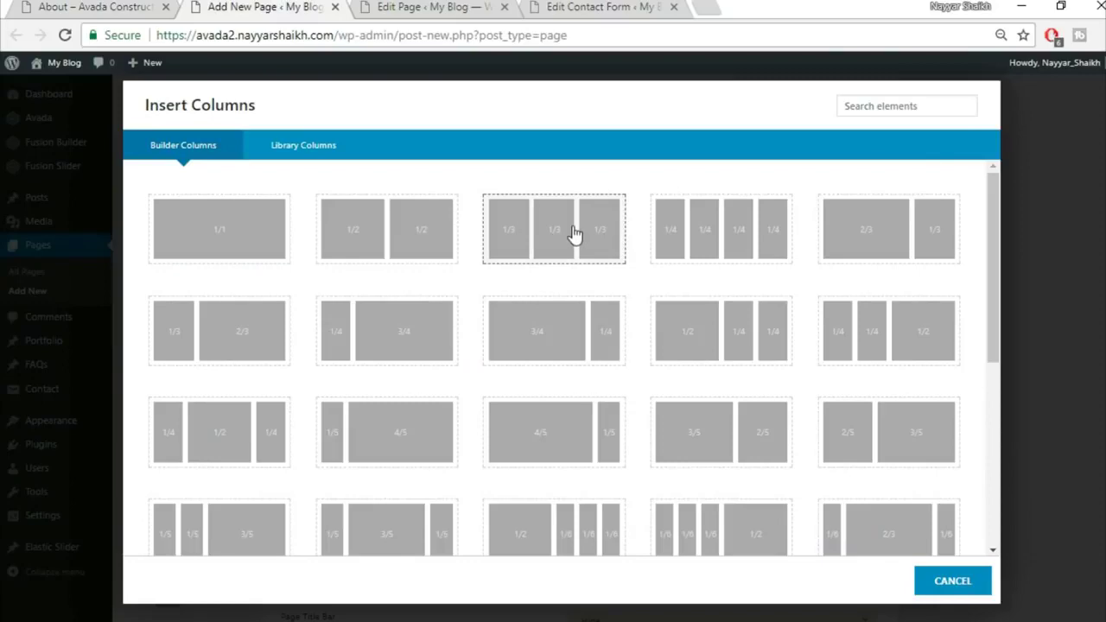
left_click(573, 229)
scroll(980, 351, "down", 2)
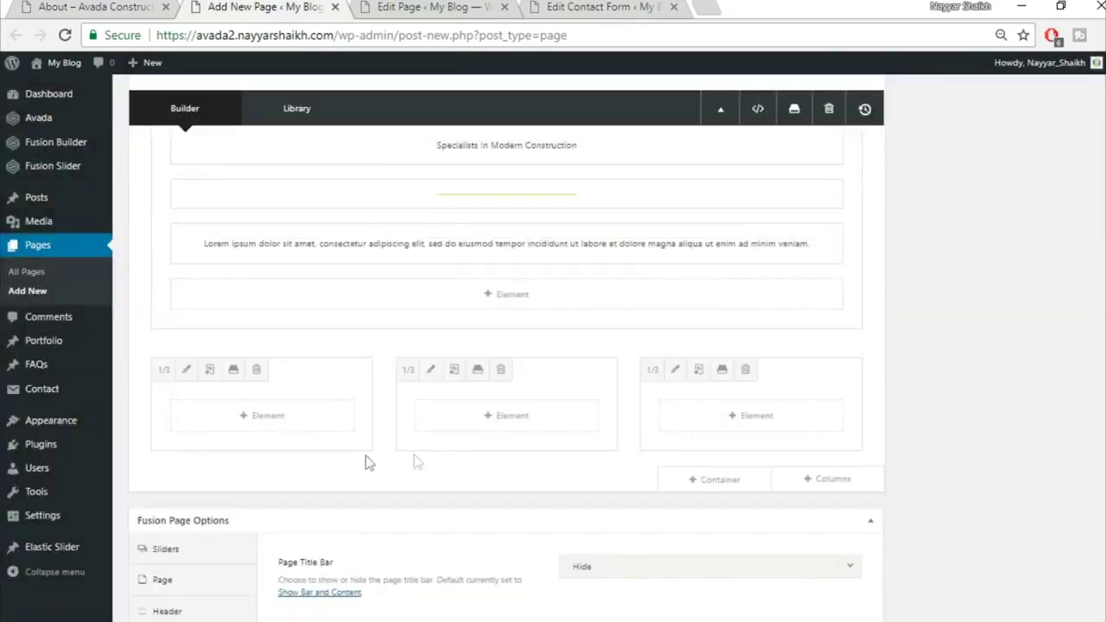
left_click(291, 419)
left_click(873, 99)
type("per")
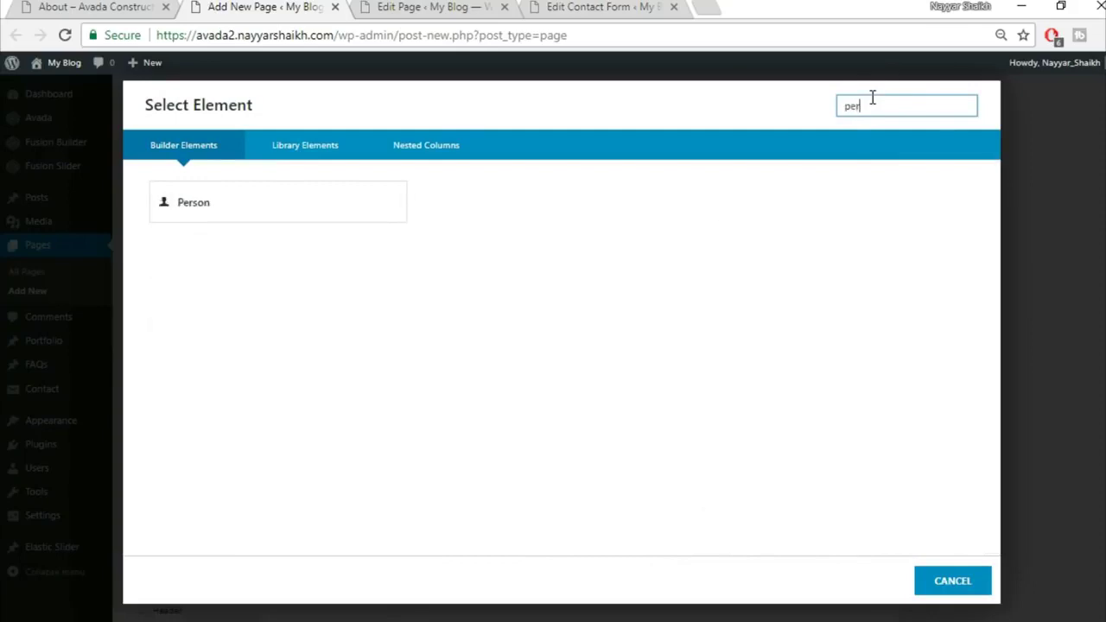
left_click(305, 223)
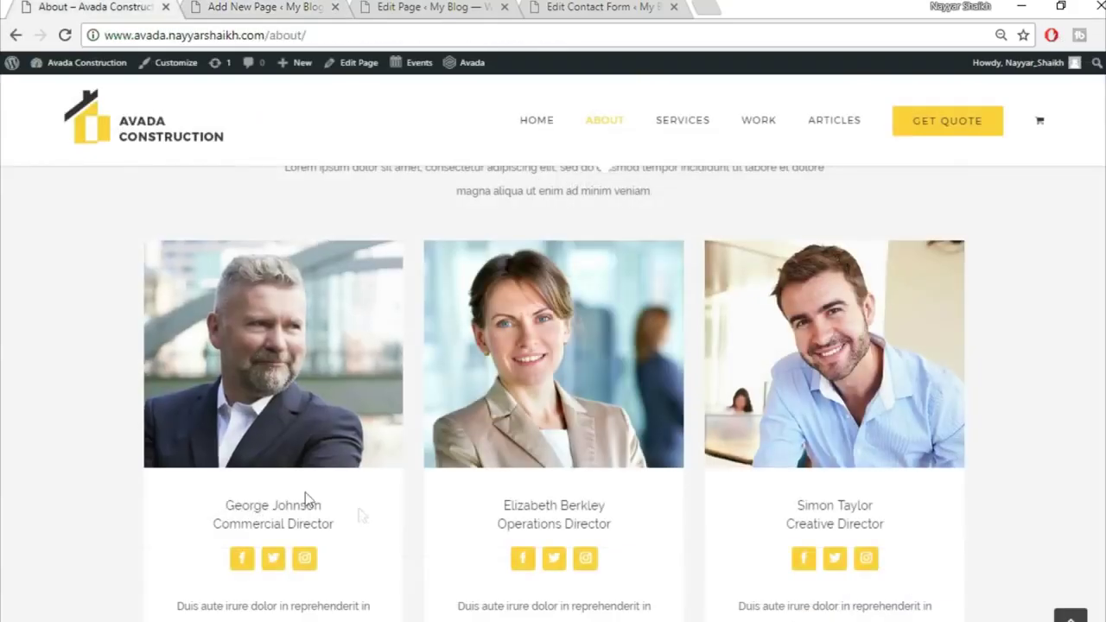
Fill in the team member's name and the Commercial Director title
double_click(296, 506)
triple_click(296, 506)
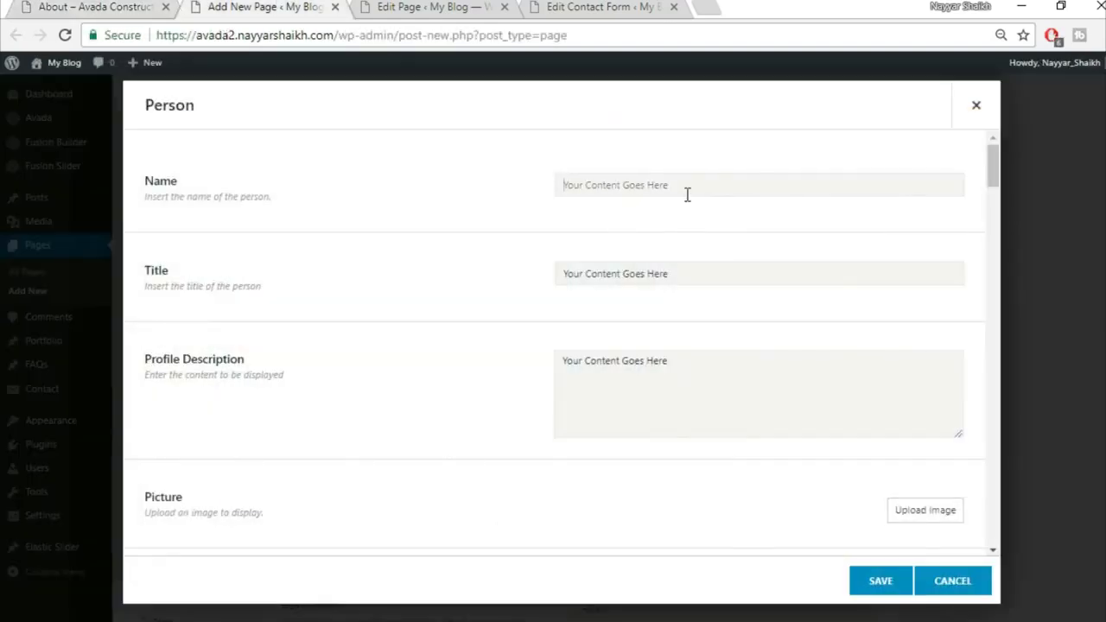
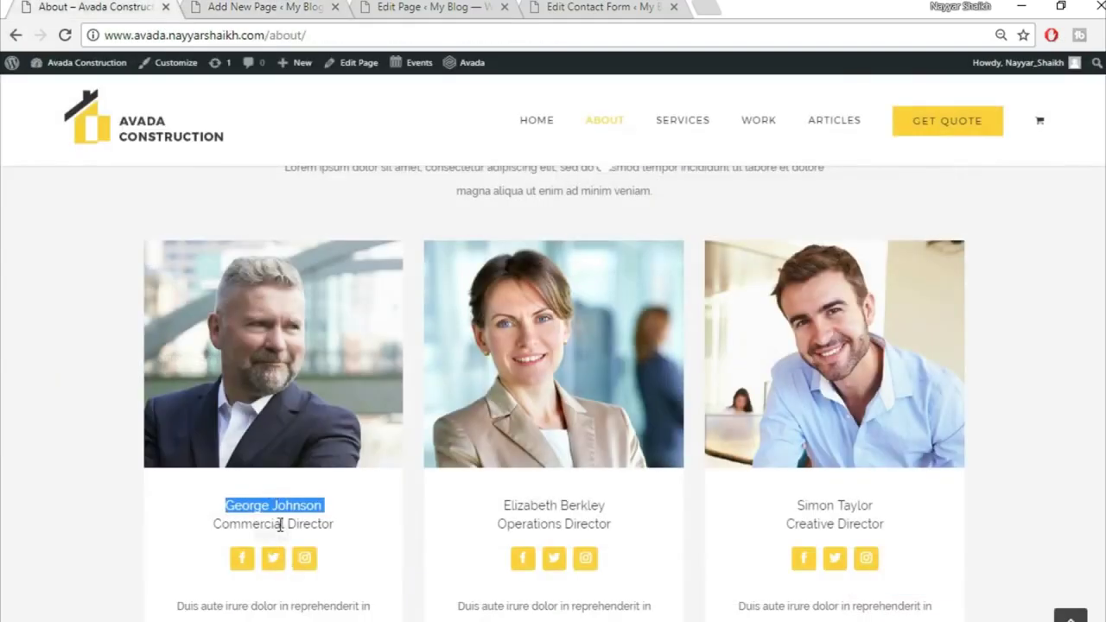
triple_click(280, 524)
key("ctrl+c")
left_click(291, 6)
left_click(671, 273)
key("ctrl+v")
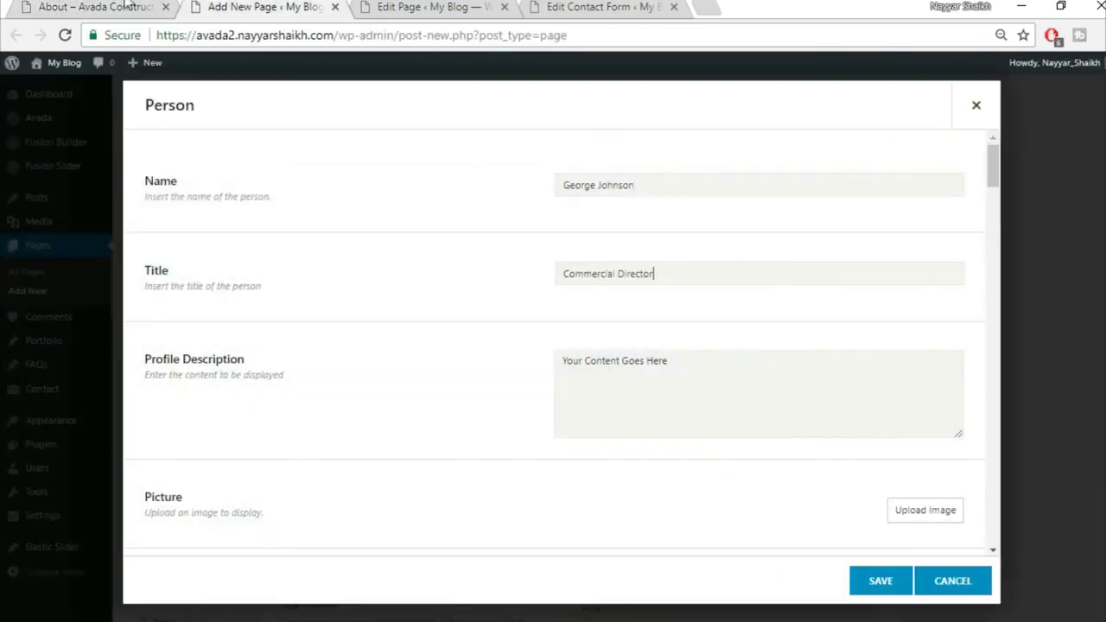
Copy the first card's description paragraph from the live page into the profile description
left_click(126, 6)
scroll(333, 573, "down", 3)
left_click_drag(171, 346, 395, 415)
key("ctrl+c")
left_click(267, 6)
left_click(648, 380)
key("ctrl+v")
scroll(695, 554, "down", 3)
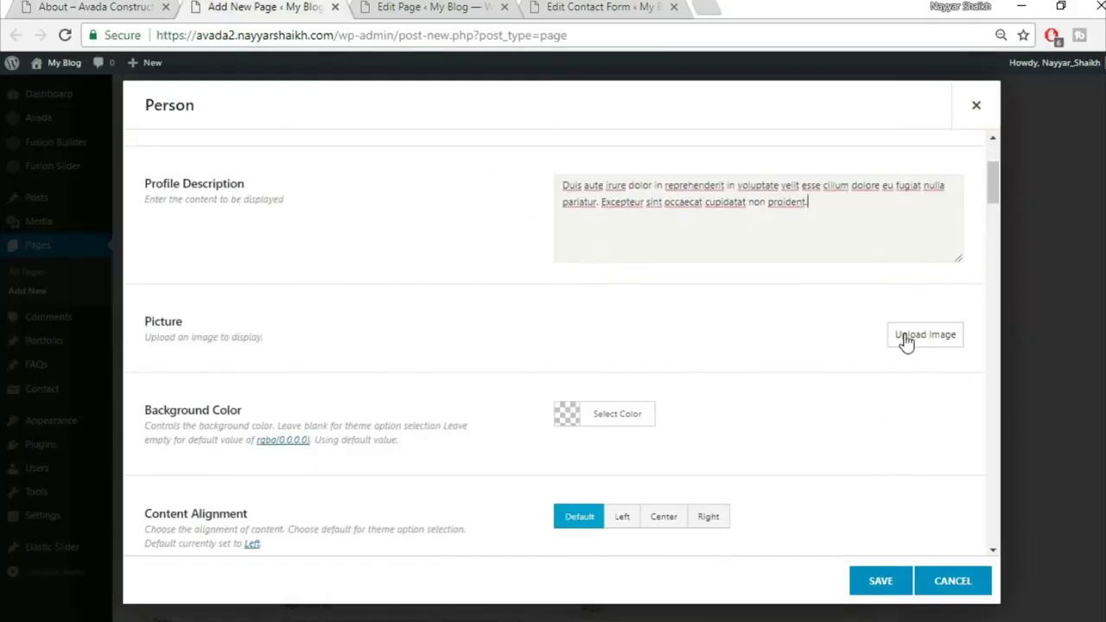
Upload the avada-team1-21351225 photo and use it as the person's picture
left_click(899, 343)
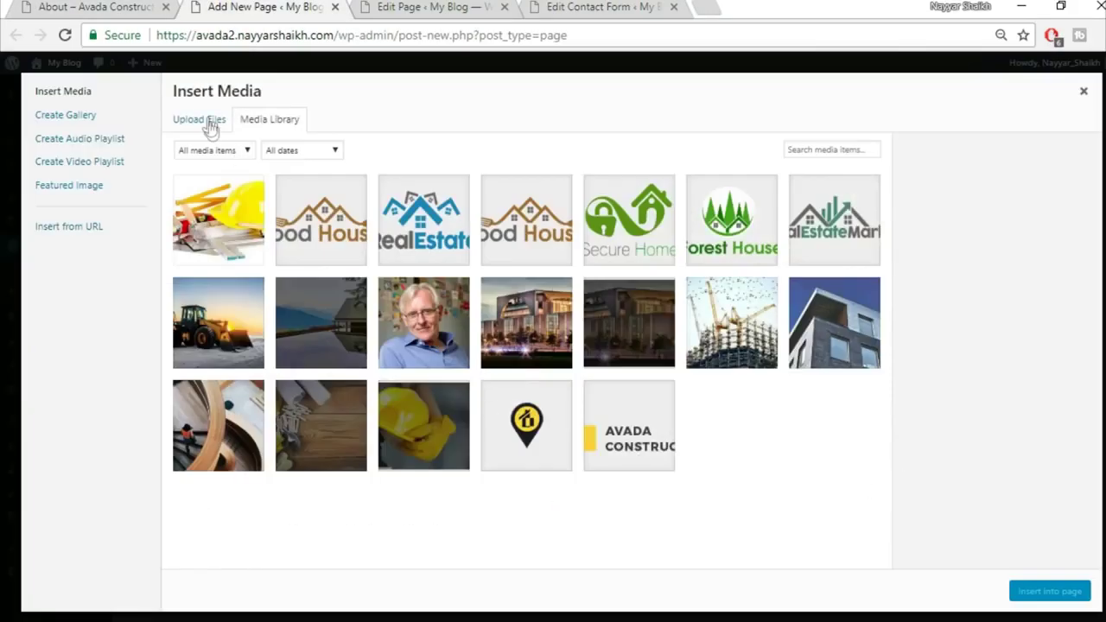
left_click(211, 122)
left_click(636, 341)
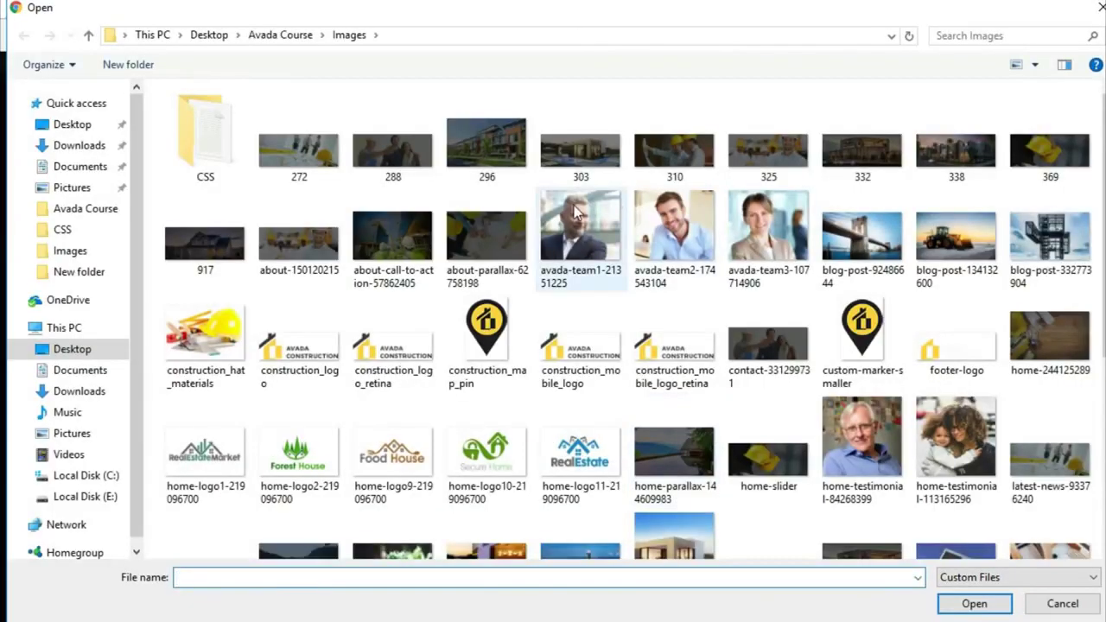
left_click(580, 238)
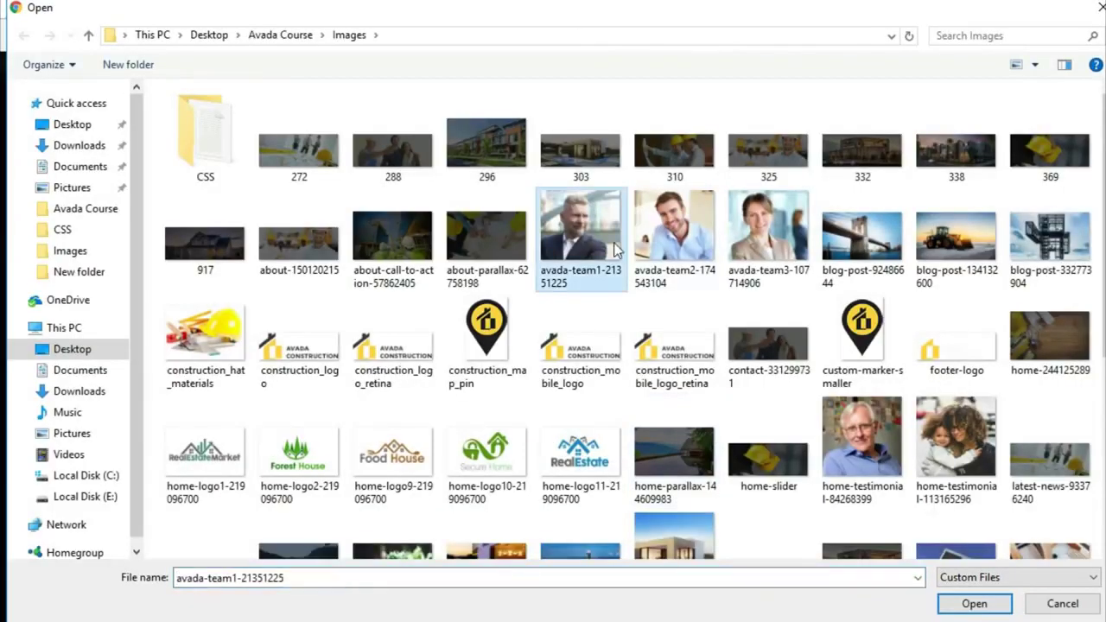
left_click(974, 601)
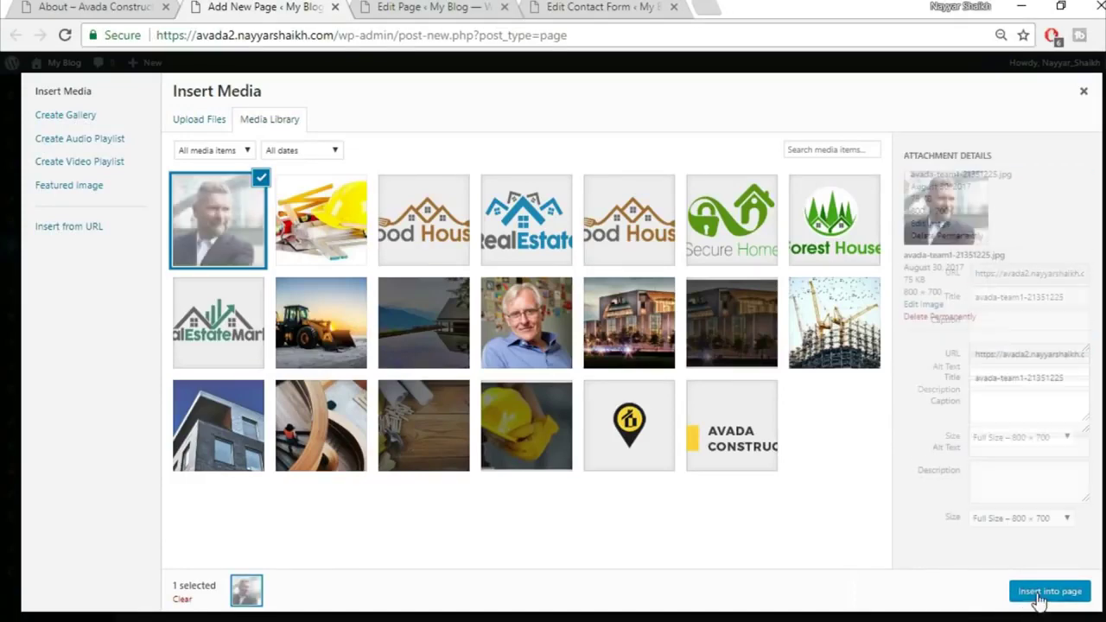
left_click(1045, 593)
Set the Person's hover type to Zoom Out
scroll(485, 386, "down", 5)
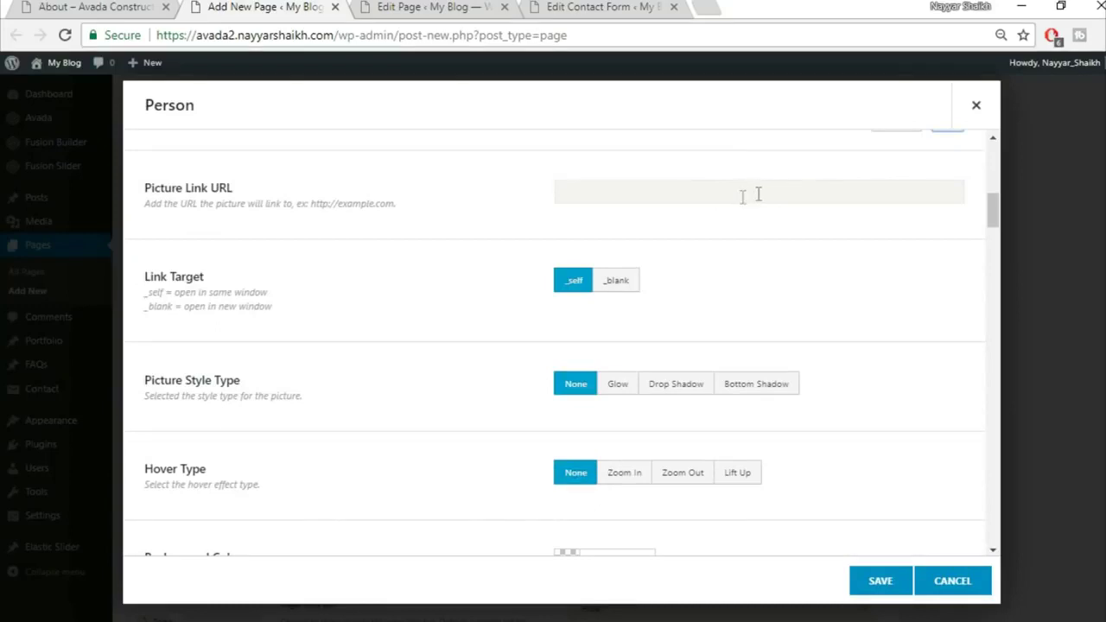
scroll(871, 251, "down", 1)
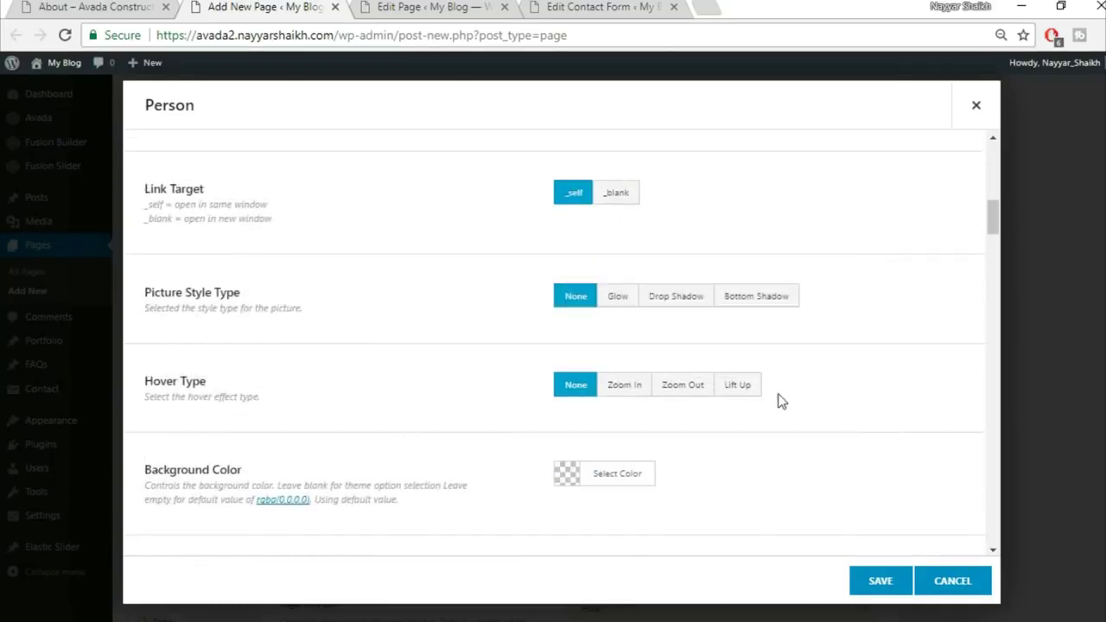
left_click(735, 388)
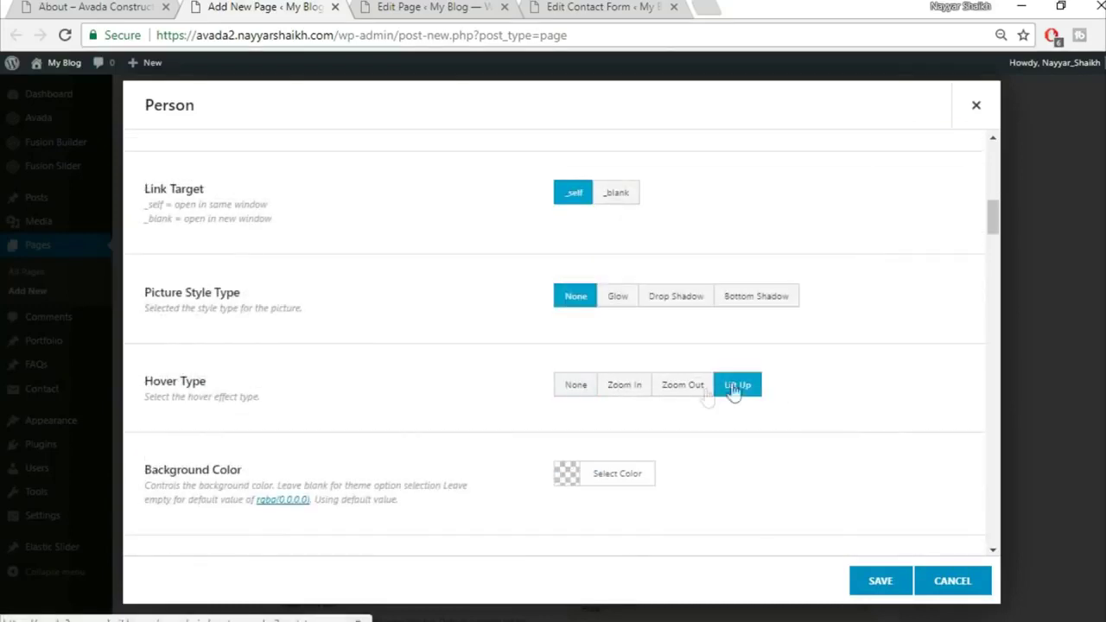
left_click(687, 390)
scroll(900, 361, "down", 2)
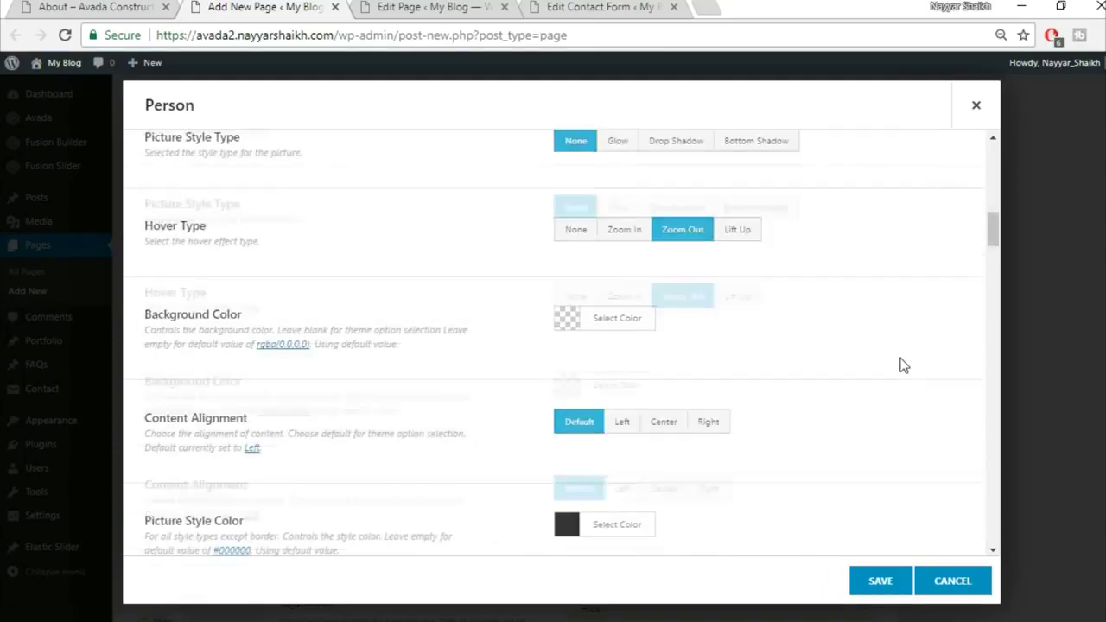
Clear the Person's background colour value
left_click(135, 7)
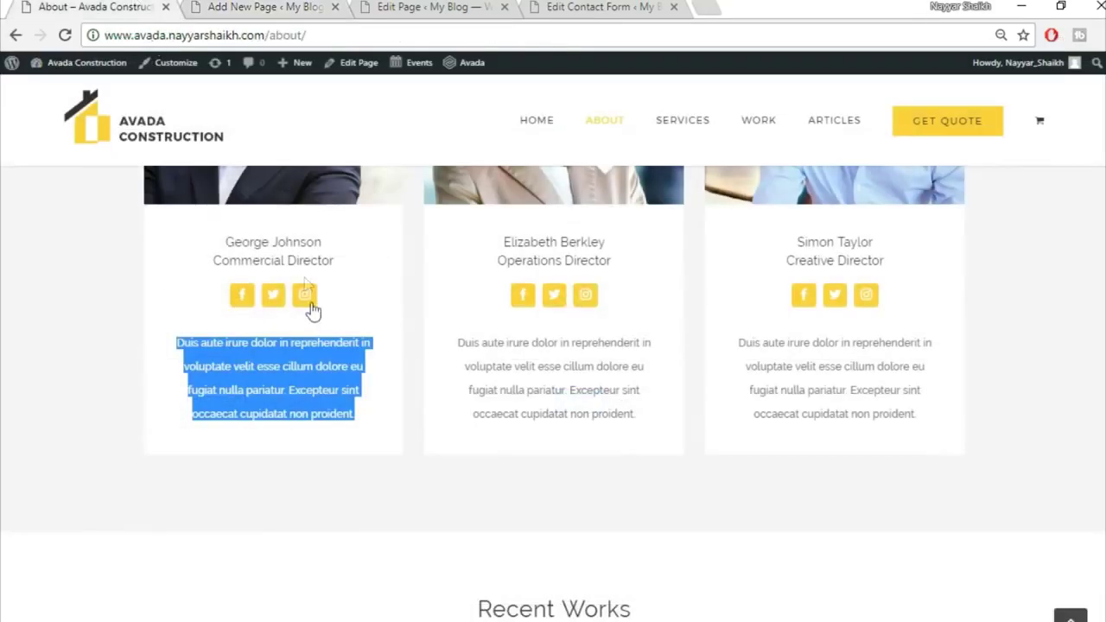
scroll(311, 303, "up", 2)
left_click(372, 454)
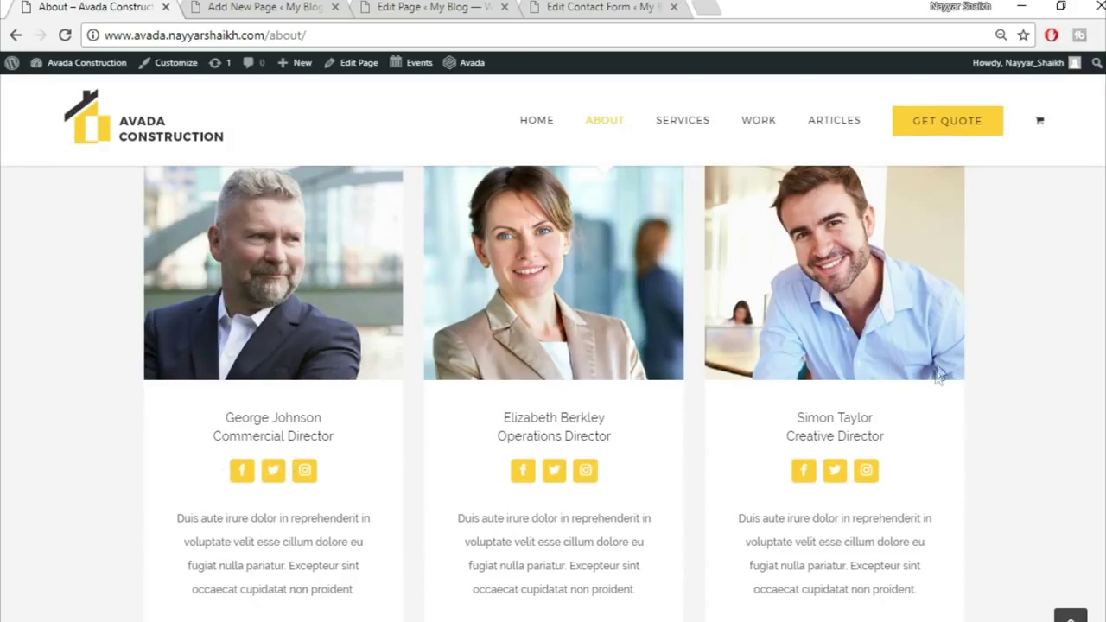
left_click(201, 9)
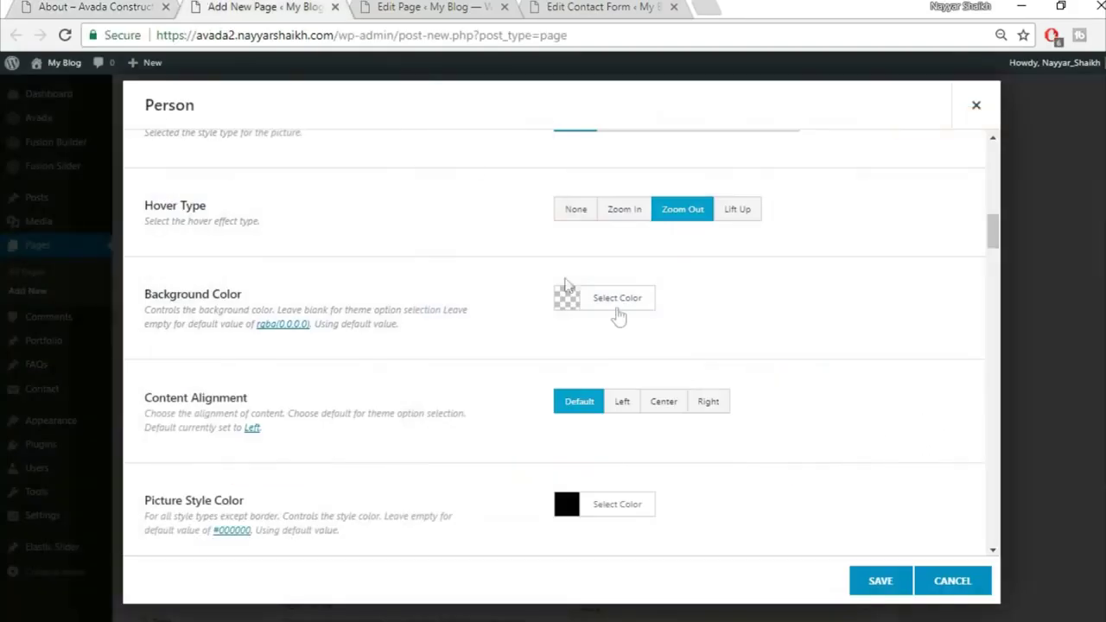
left_click(635, 305)
left_click(585, 508)
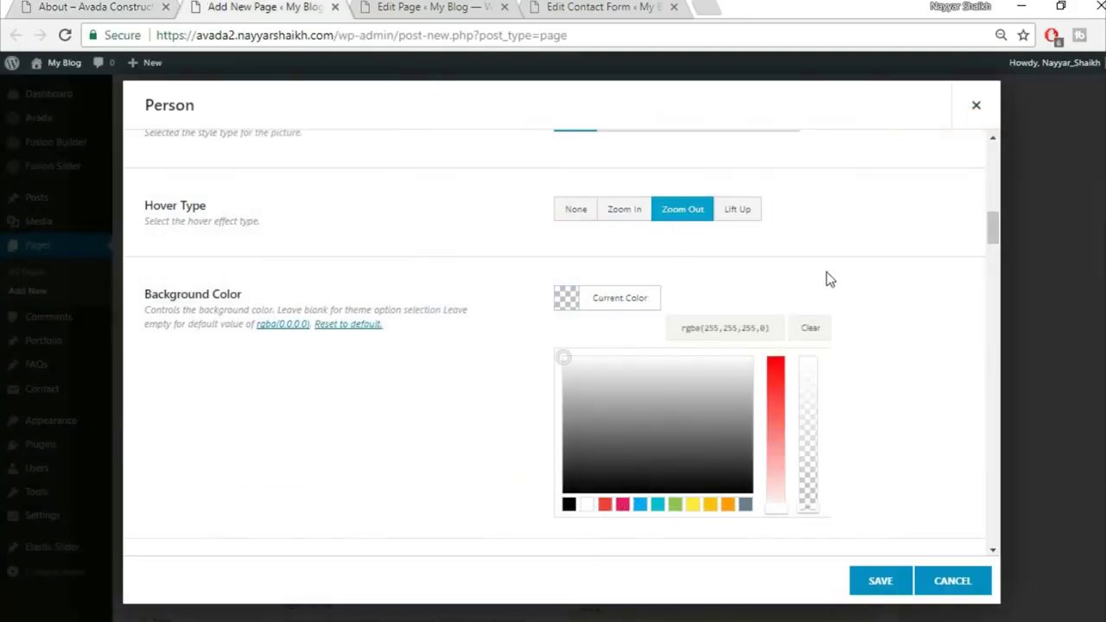
left_click(827, 277)
left_click(645, 297)
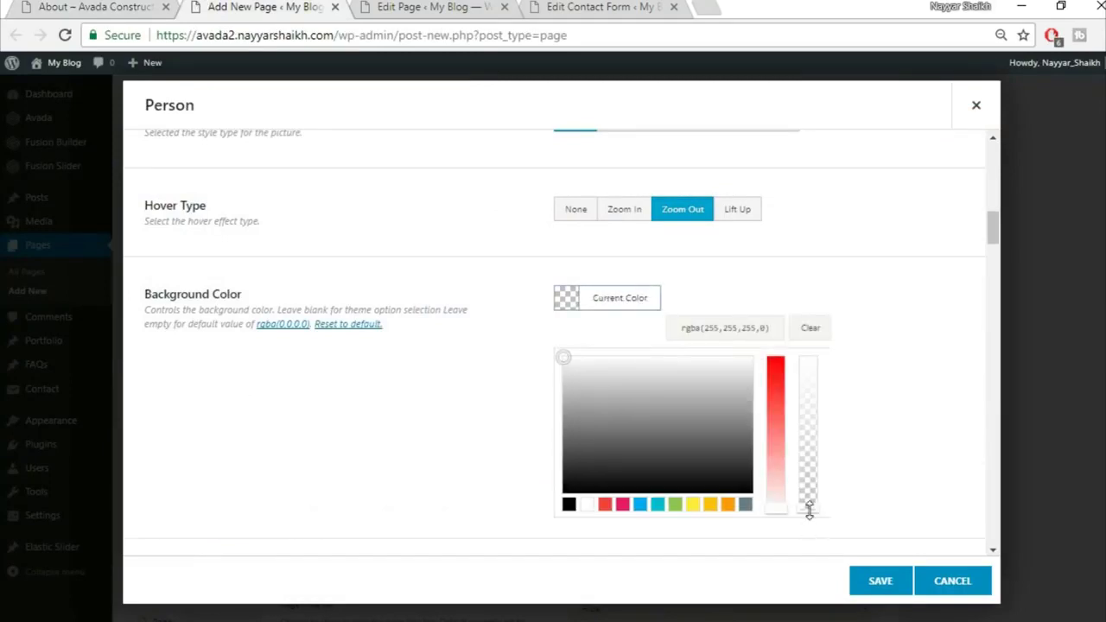
left_click(823, 331)
left_click(882, 302)
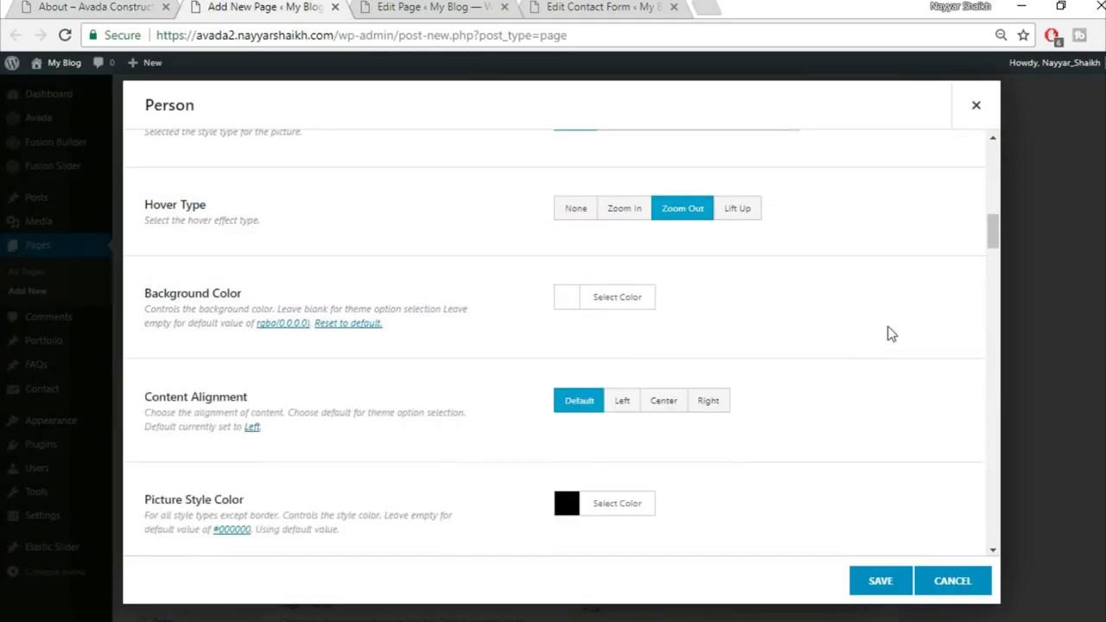
Set the Person's content alignment to Center
scroll(892, 334, "down", 1)
left_click(662, 317)
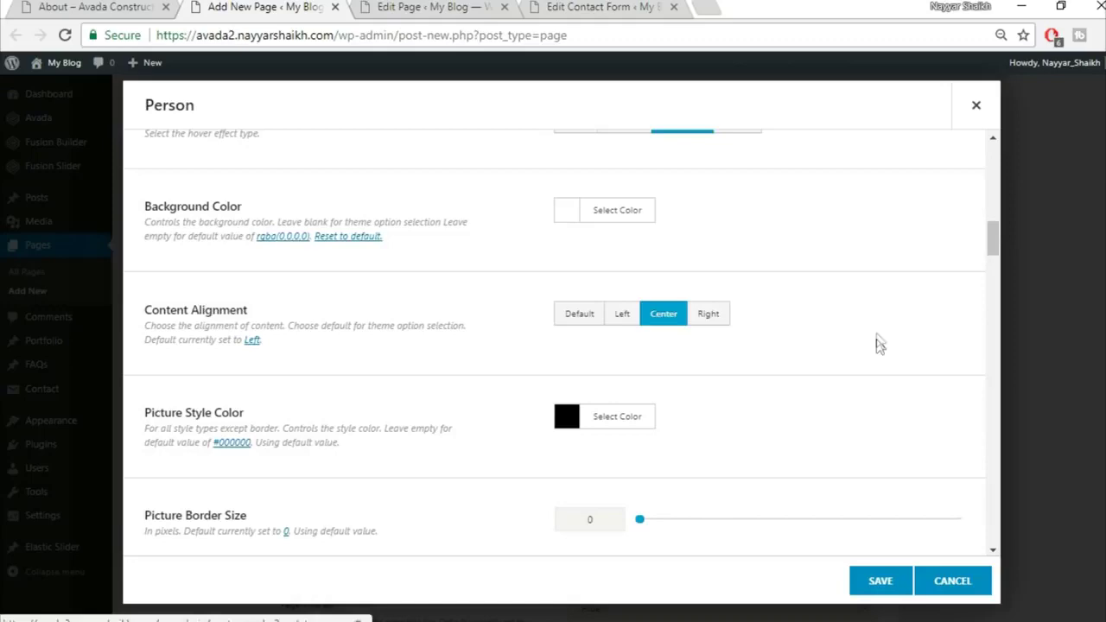
scroll(777, 371, "down", 1)
scroll(785, 329, "down", 2)
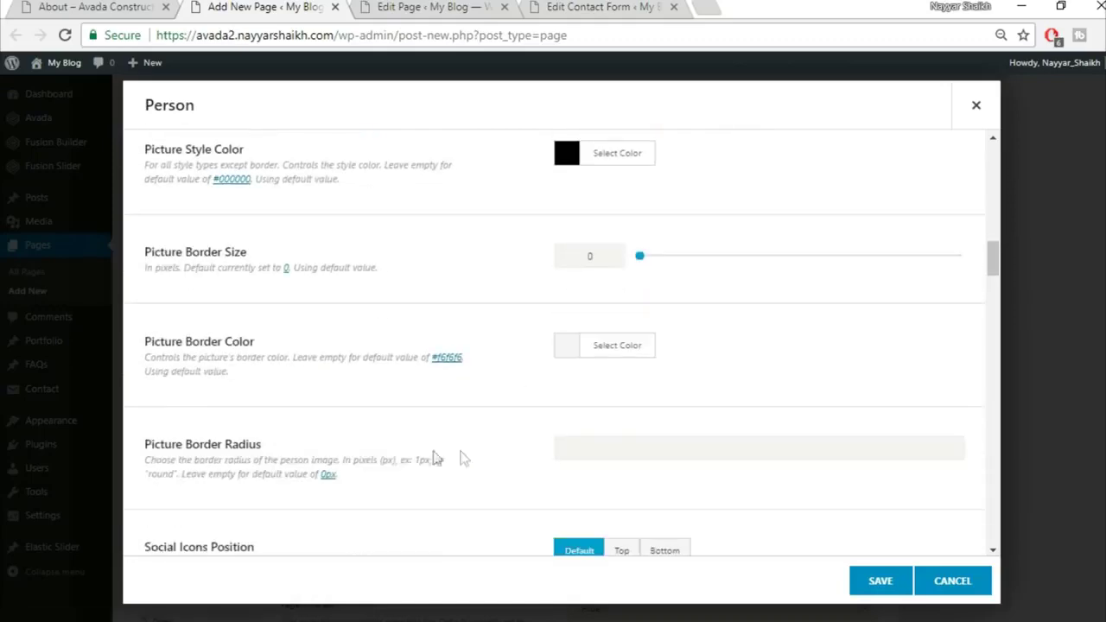
scroll(367, 447, "down", 3)
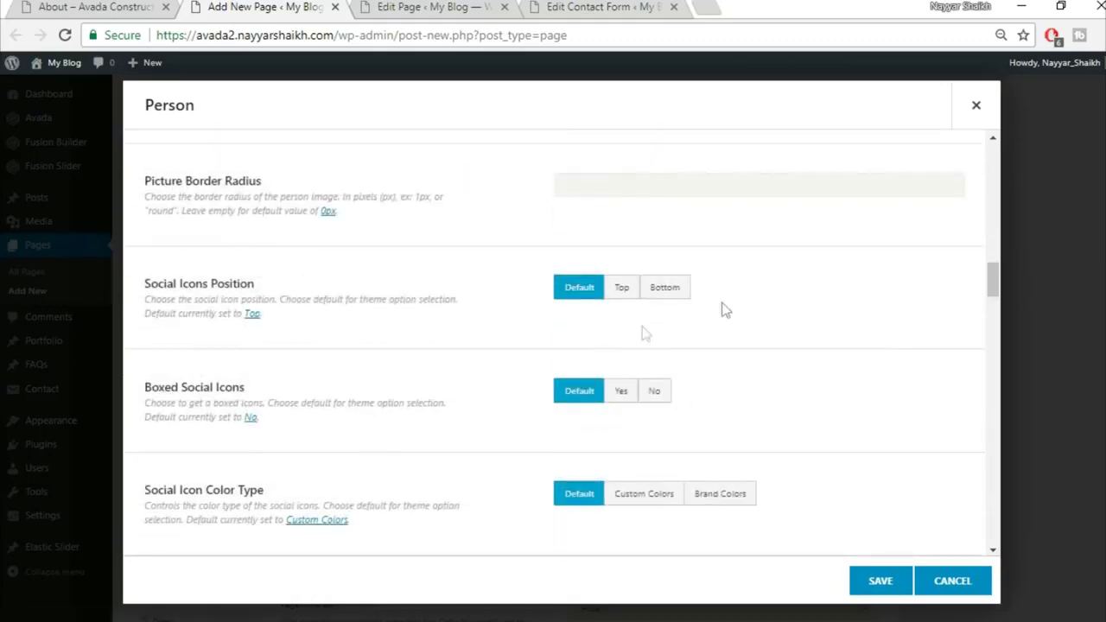
scroll(654, 325, "down", 1)
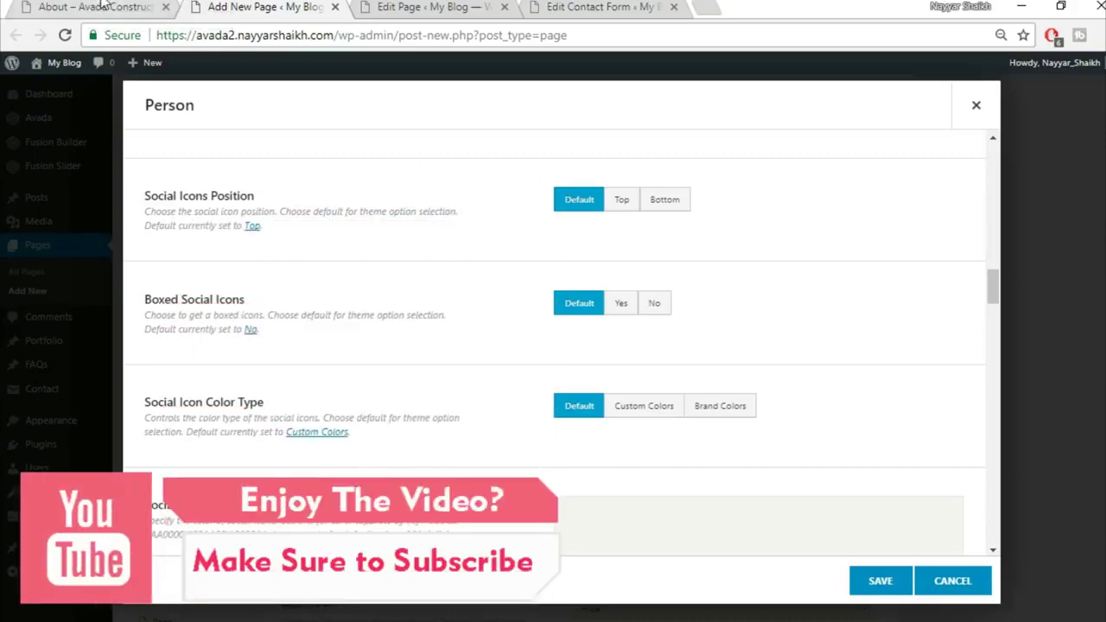
Set Boxed Social Icons to Yes on the Person element
left_click(102, 4)
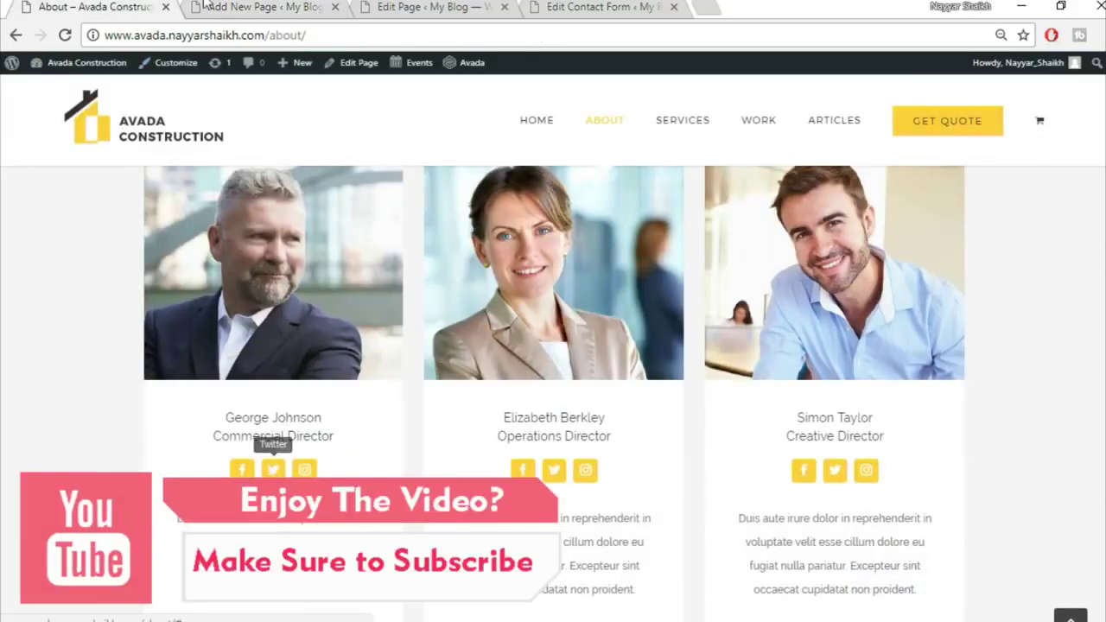
left_click(204, 5)
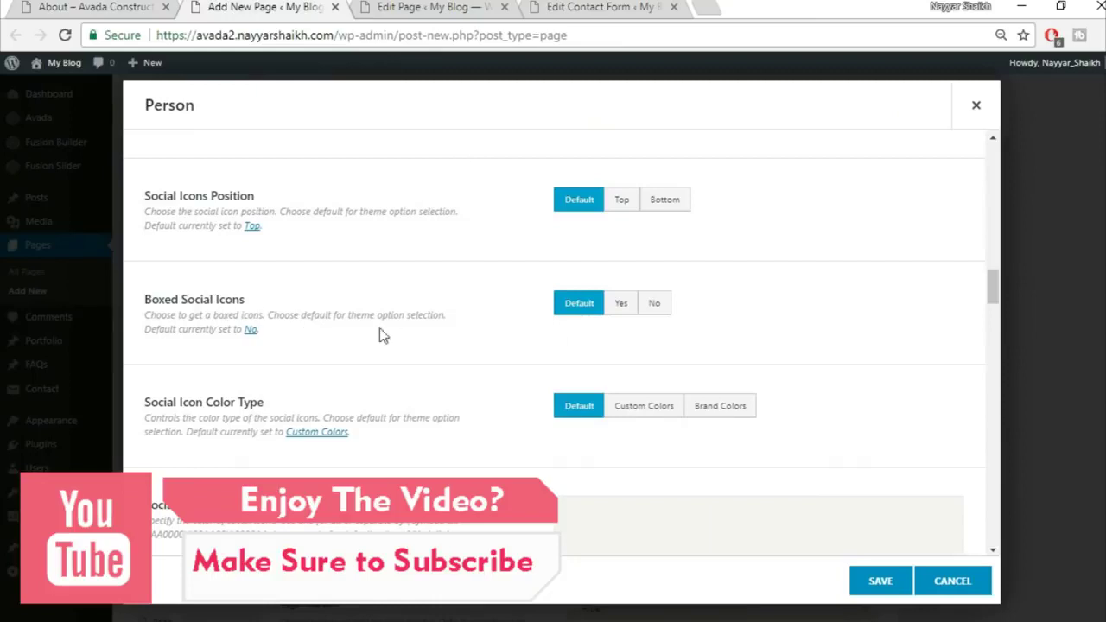
left_click(621, 304)
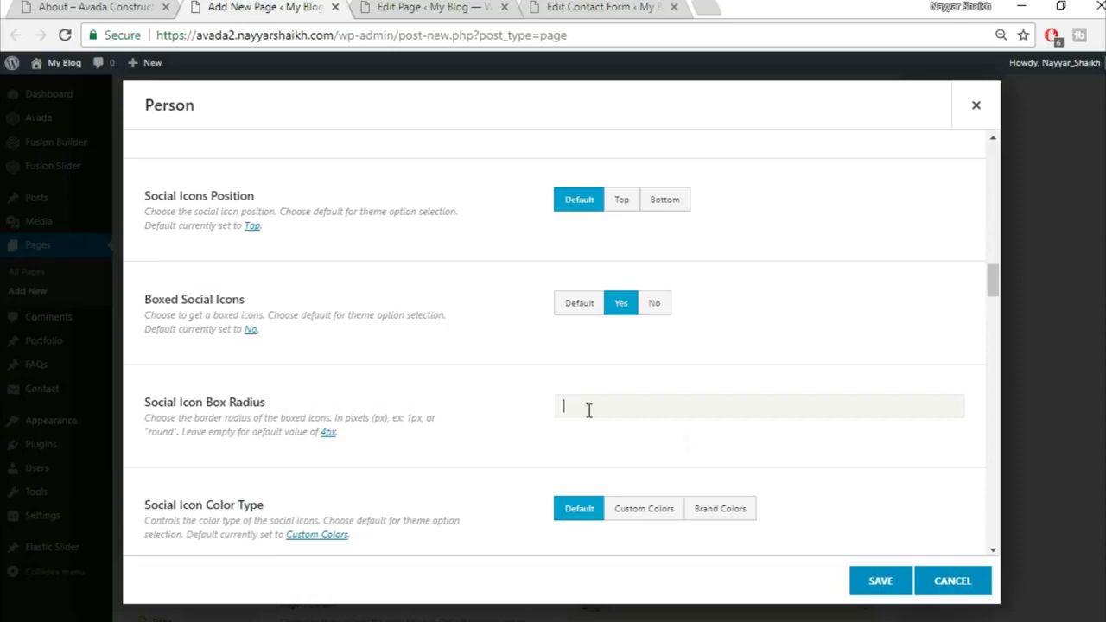
scroll(521, 458, "down", 2)
scroll(519, 462, "down", 2)
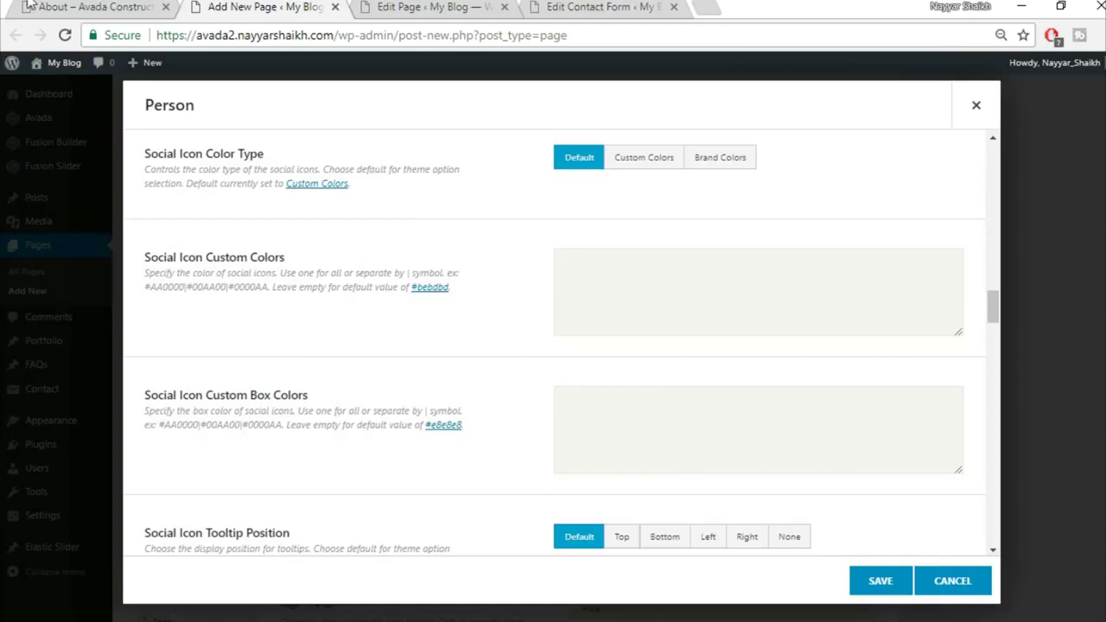
Compare the Person's social icon settings with the reference team section's icons
left_click(65, 6)
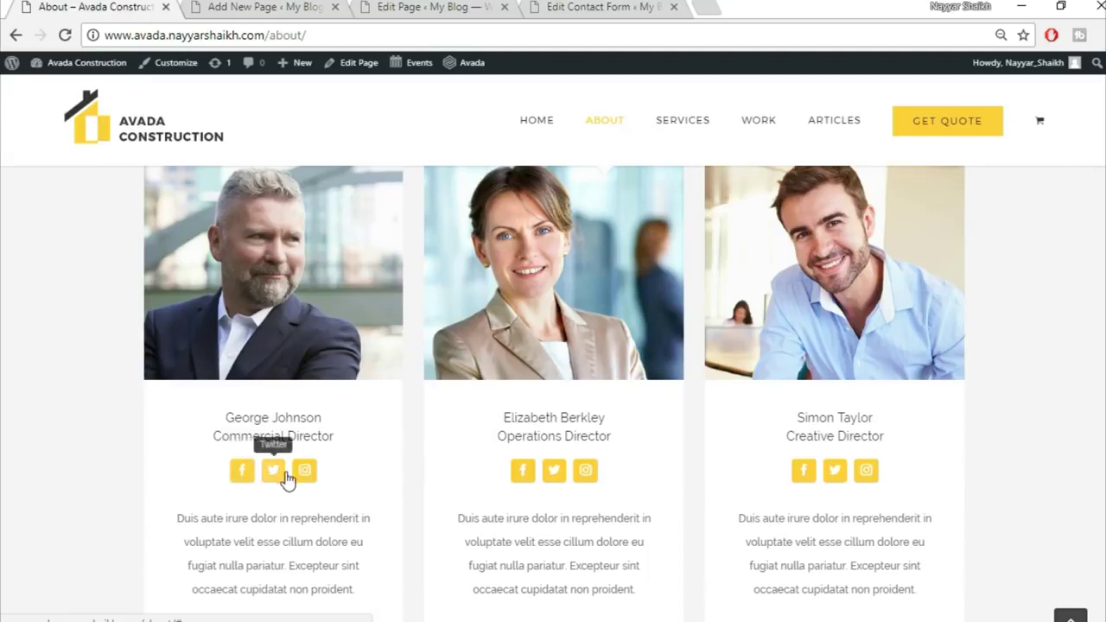
key("ctrl+Tab")
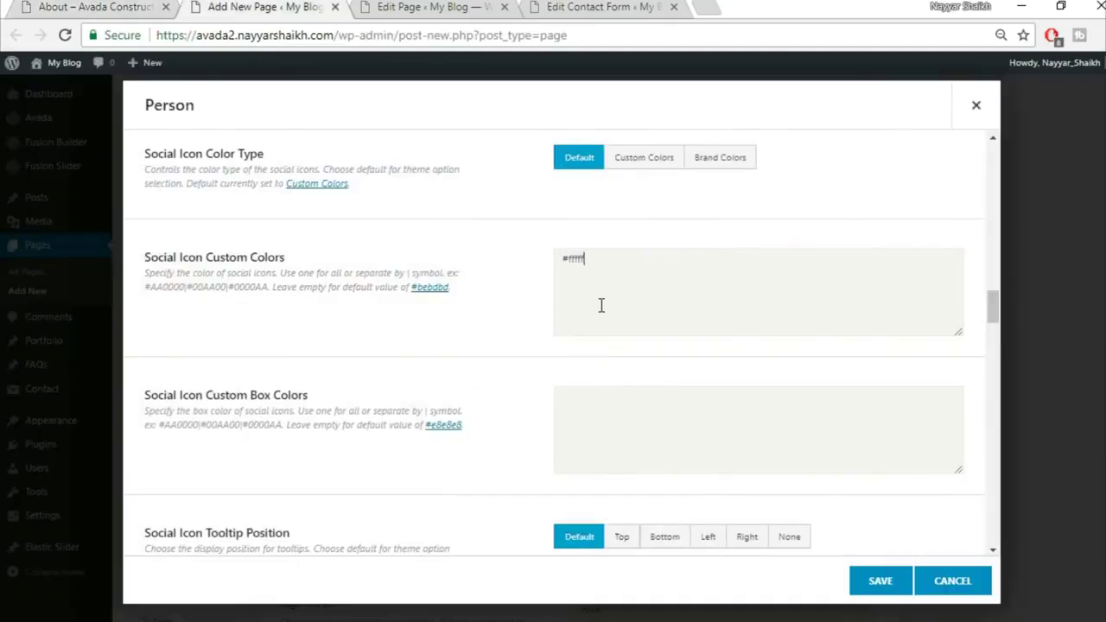
left_click(163, 6)
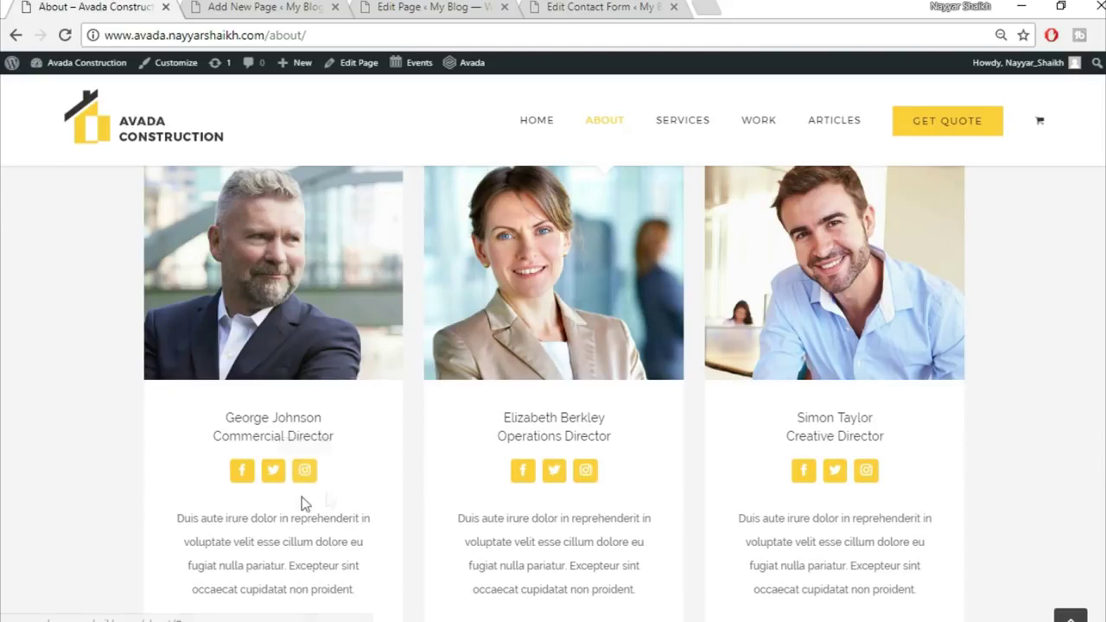
left_click(231, 7)
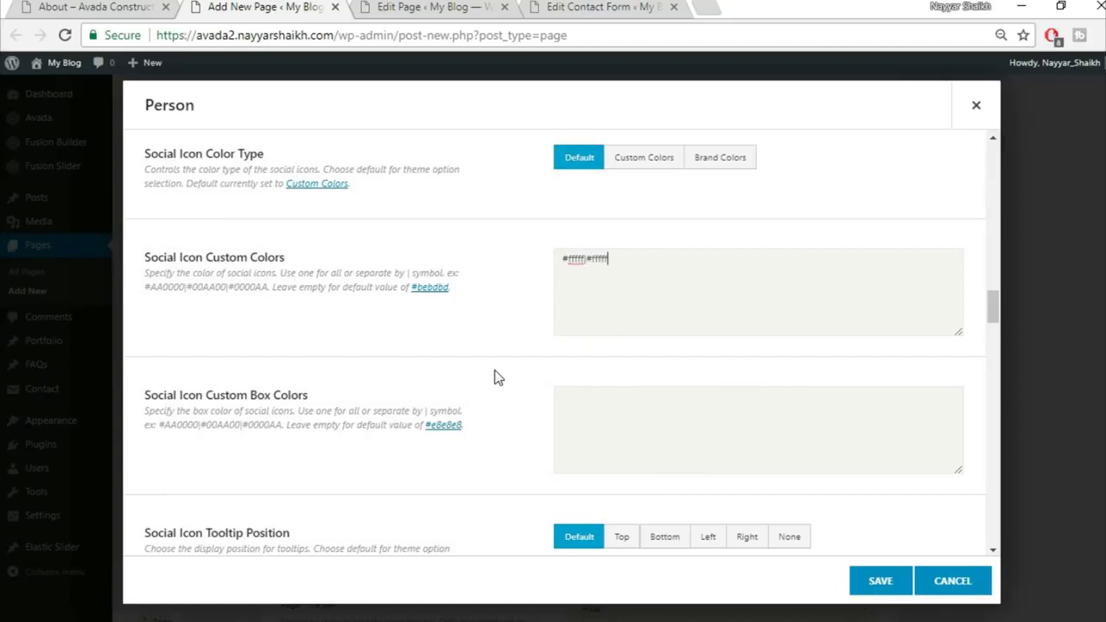
scroll(519, 388, "down", 7)
scroll(691, 367, "up", 4)
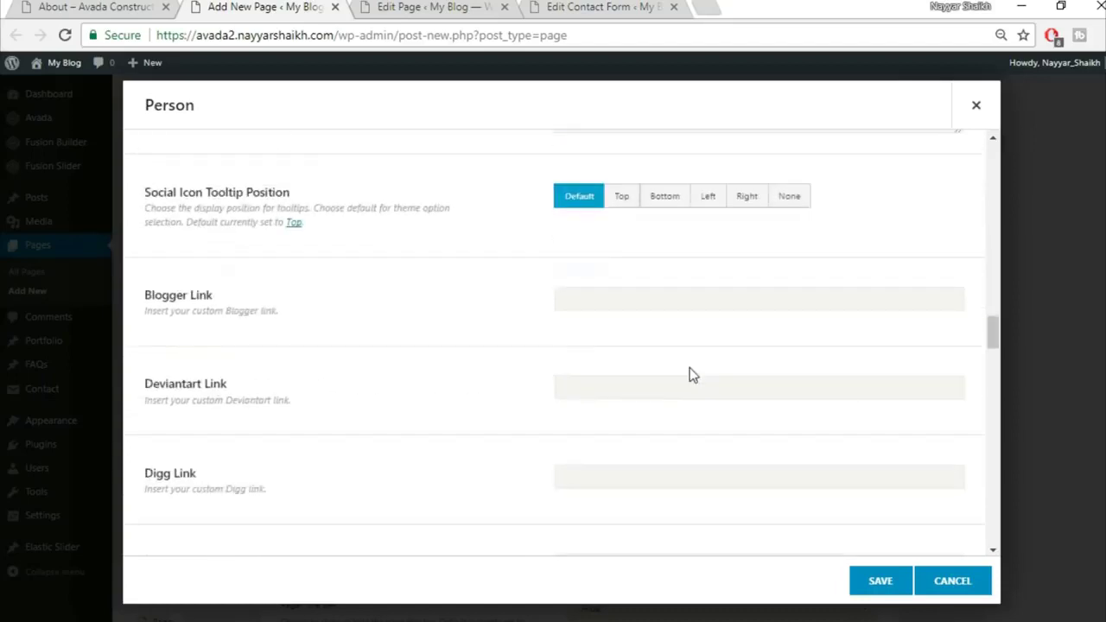
scroll(686, 372, "up", 3)
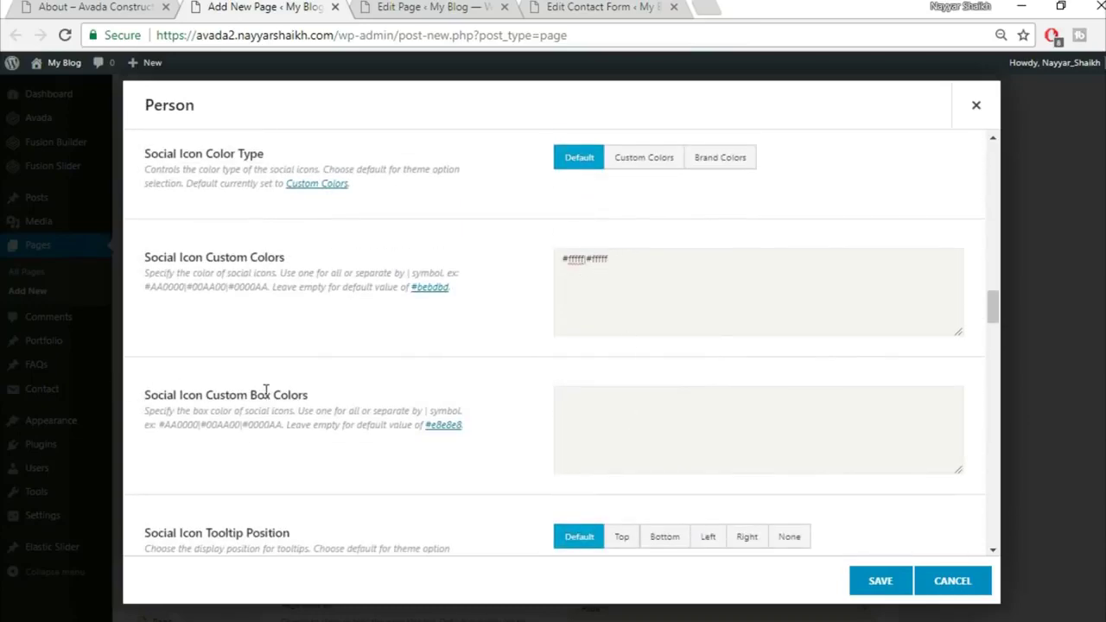
left_click(69, 7)
key("ctrl+Tab")
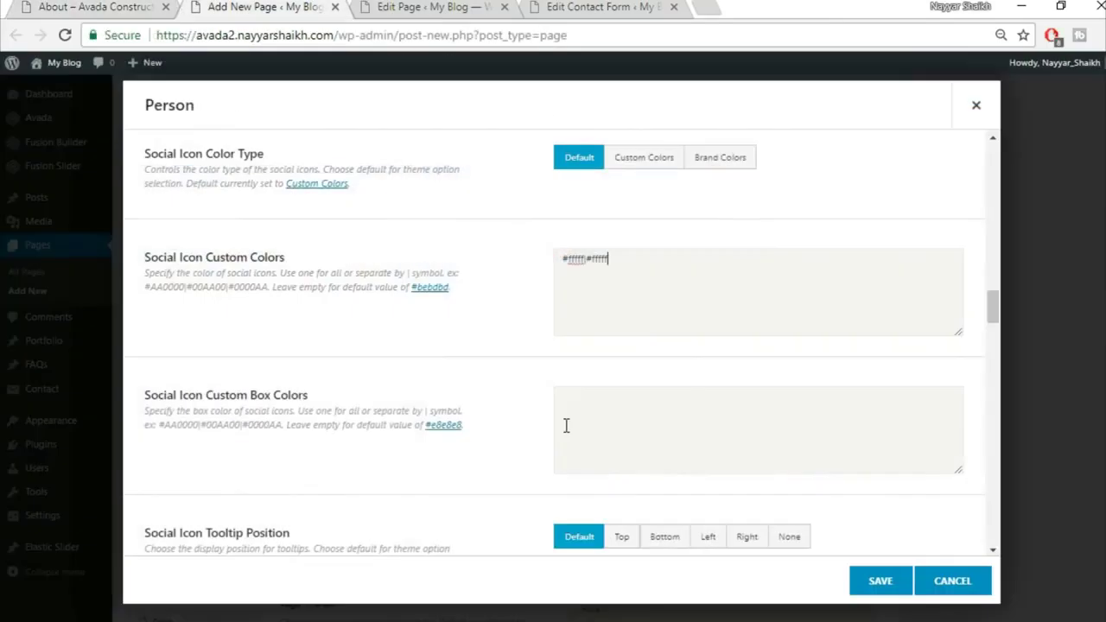
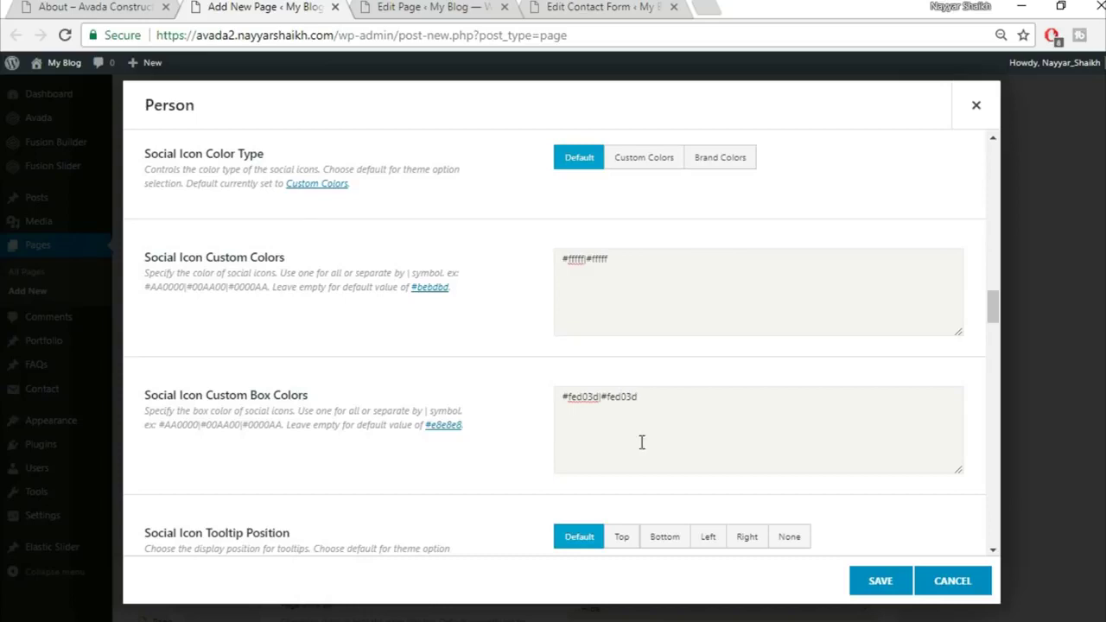
scroll(647, 444, "down", 1)
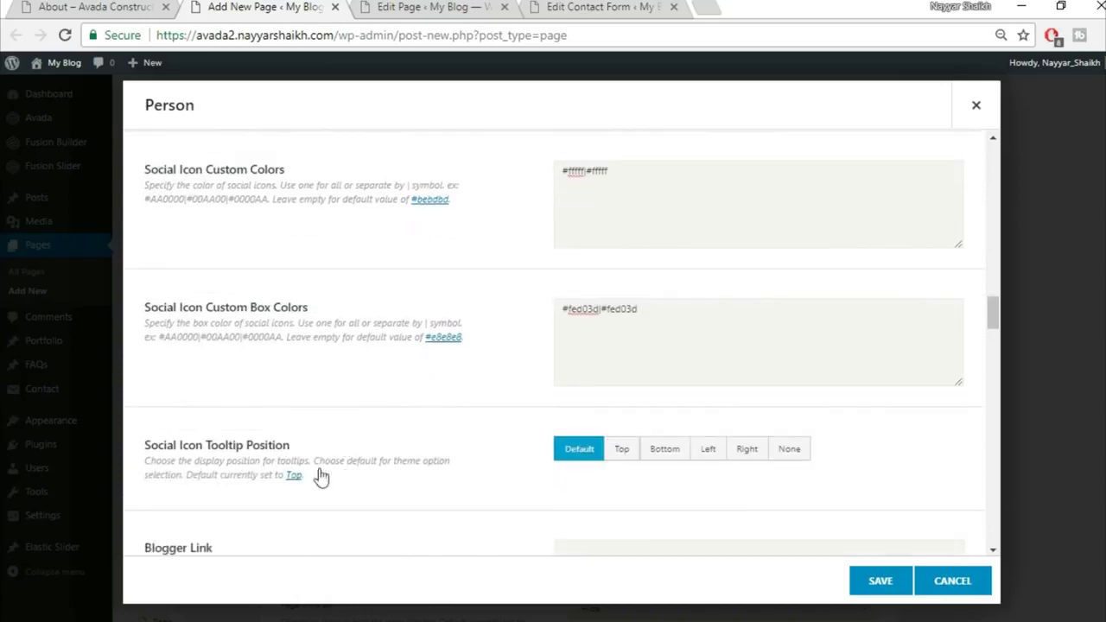
scroll(409, 473, "down", 1)
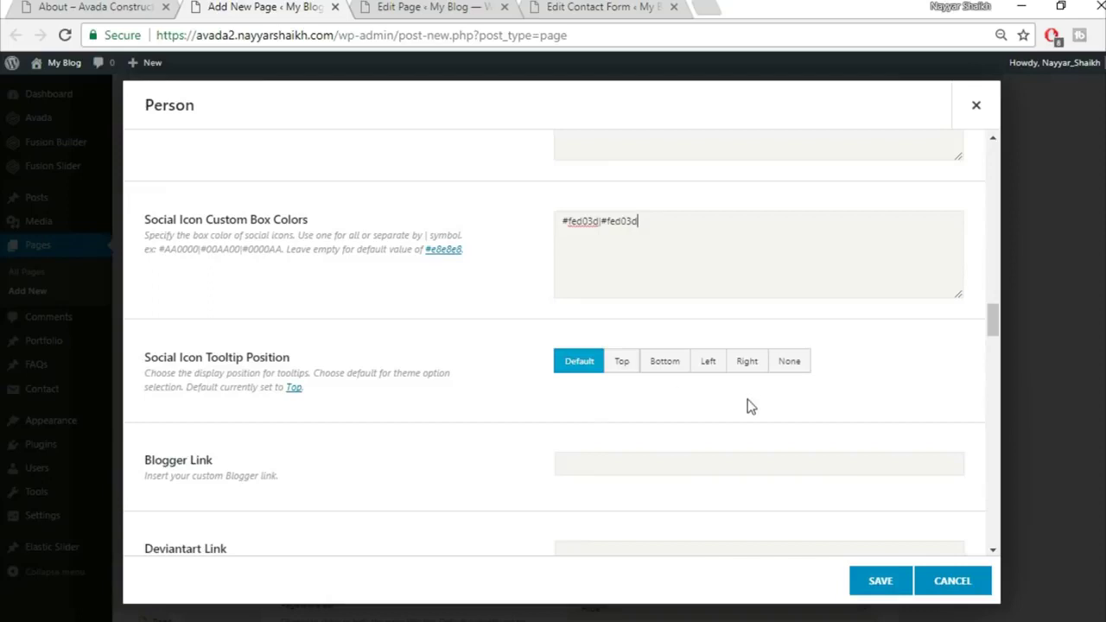
scroll(748, 402, "down", 1)
scroll(748, 403, "down", 1)
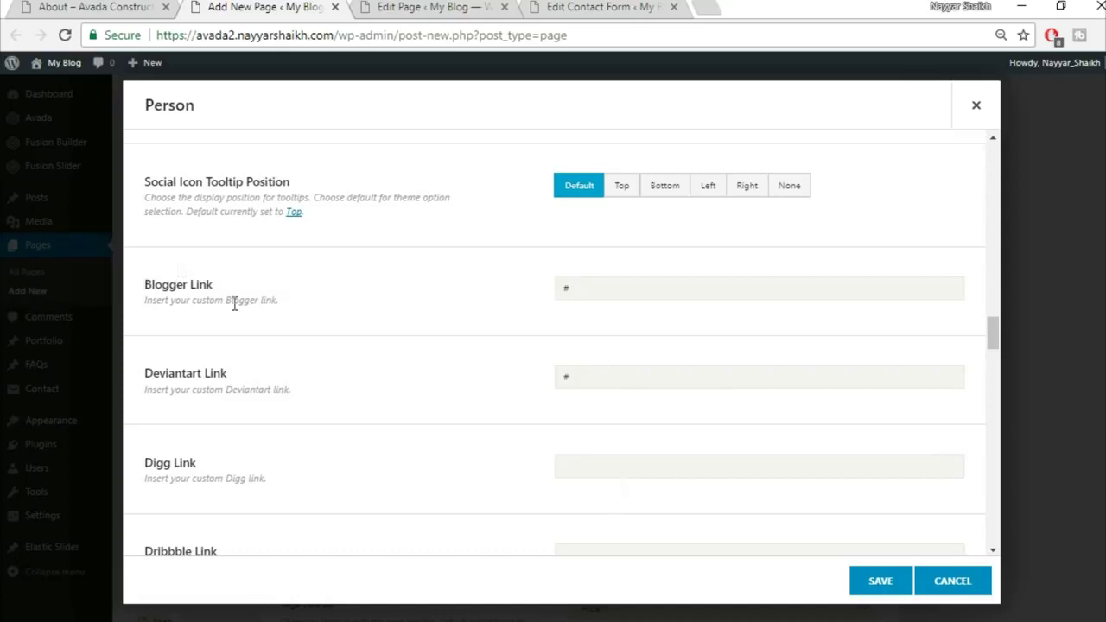
scroll(407, 363, "down", 8)
scroll(480, 386, "down", 6)
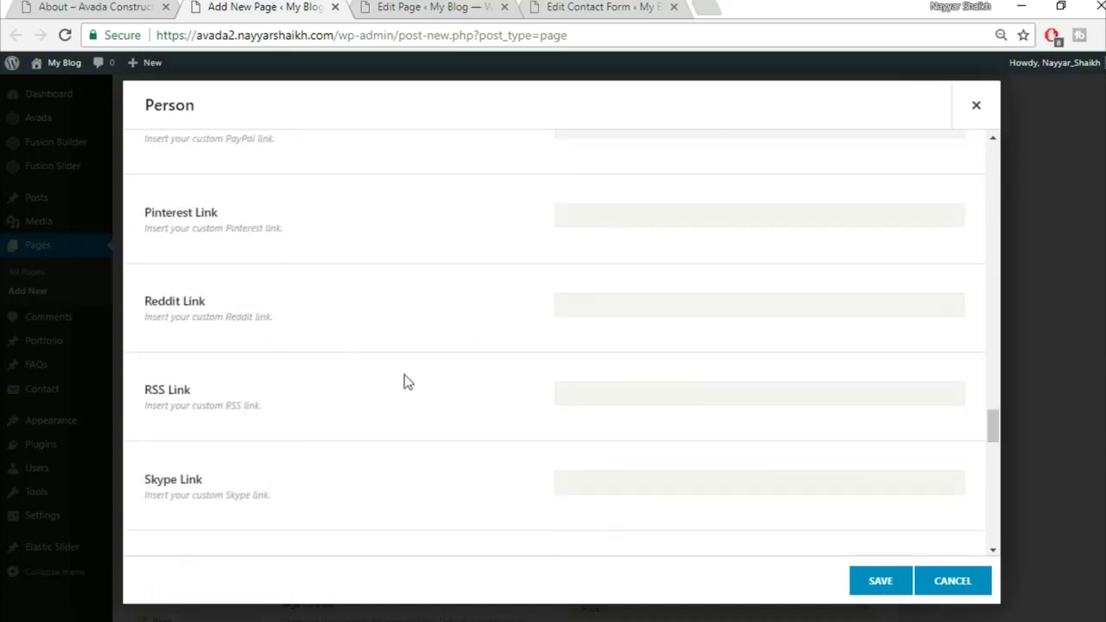
scroll(523, 373, "down", 6)
scroll(523, 373, "down", 8)
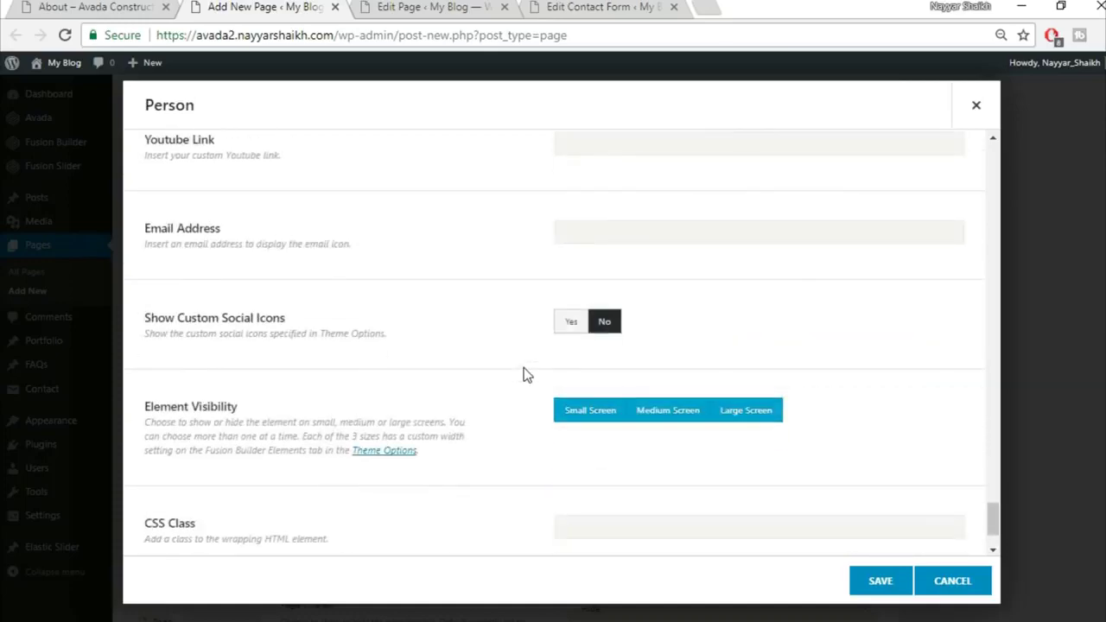
scroll(457, 385, "down", 2)
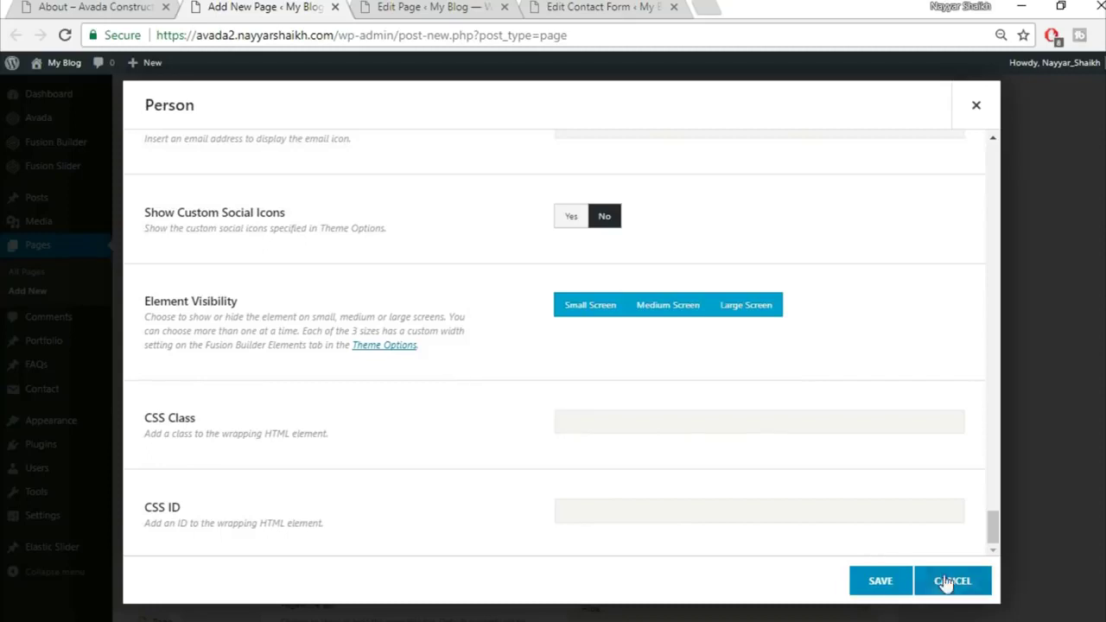
left_click(874, 582)
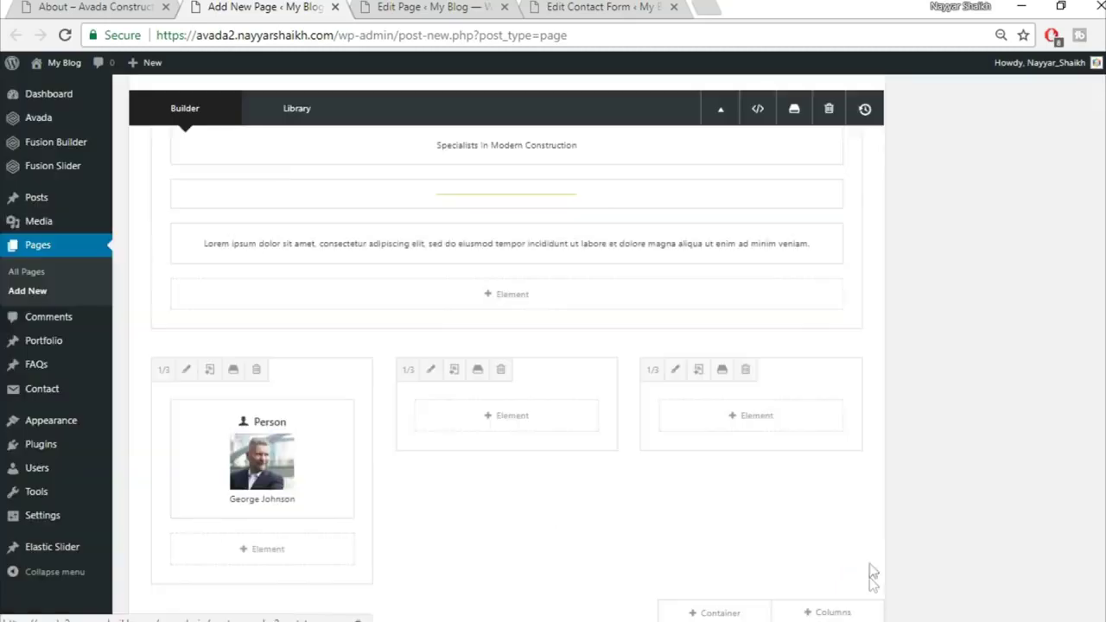
left_click(252, 463)
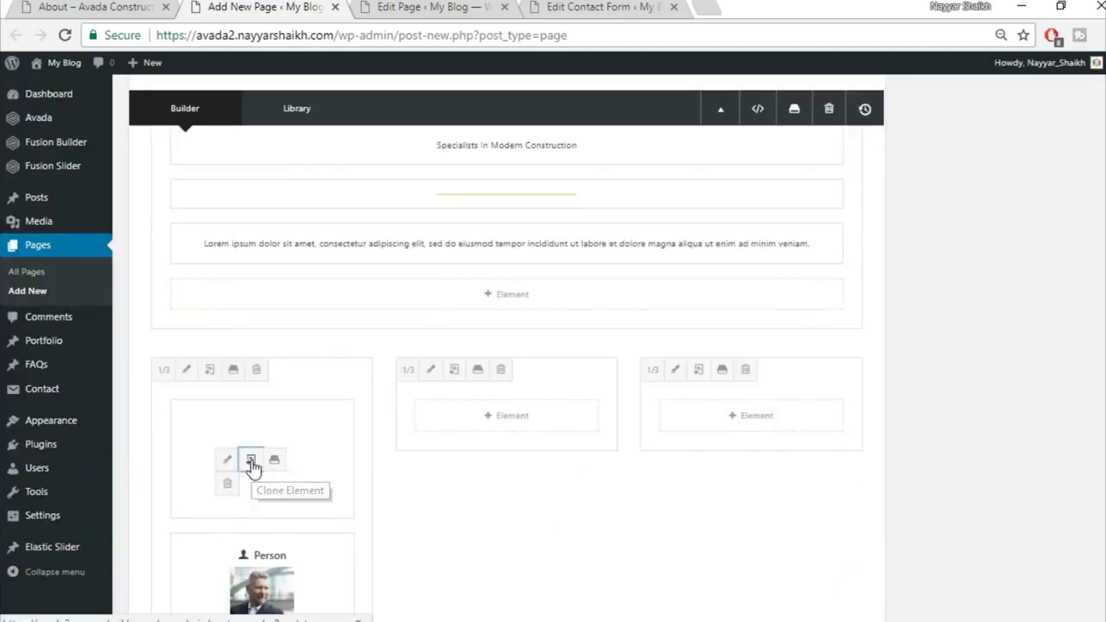
left_click_drag(230, 437, 497, 432)
left_click_drag(308, 405, 1007, 427)
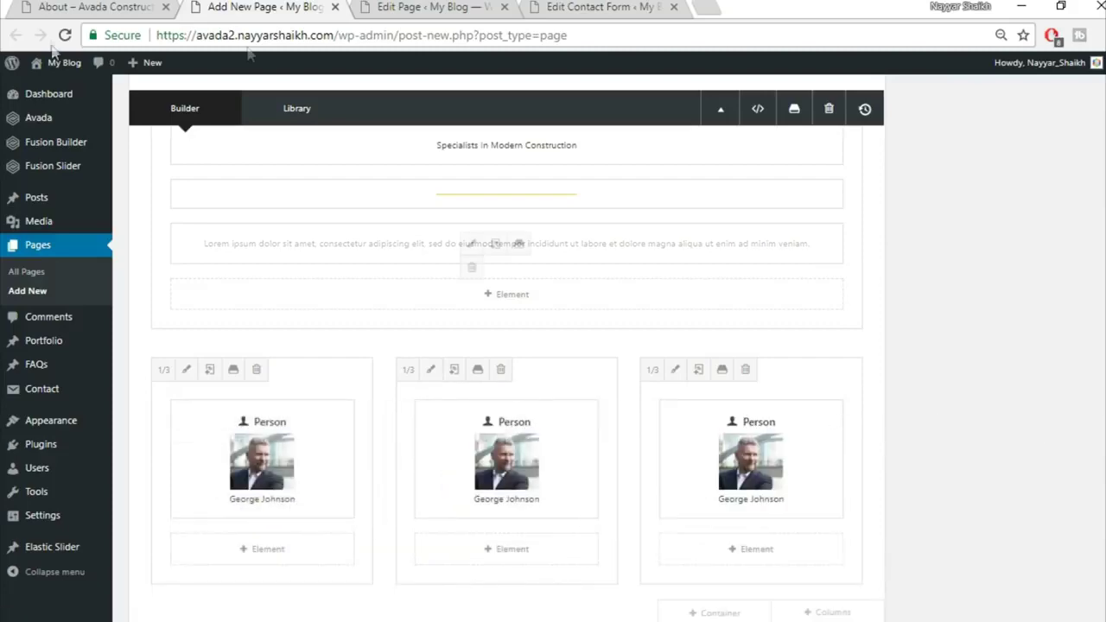
Review the demo About page for reference, then return to the page being built
left_click(93, 7)
scroll(613, 349, "down", 5)
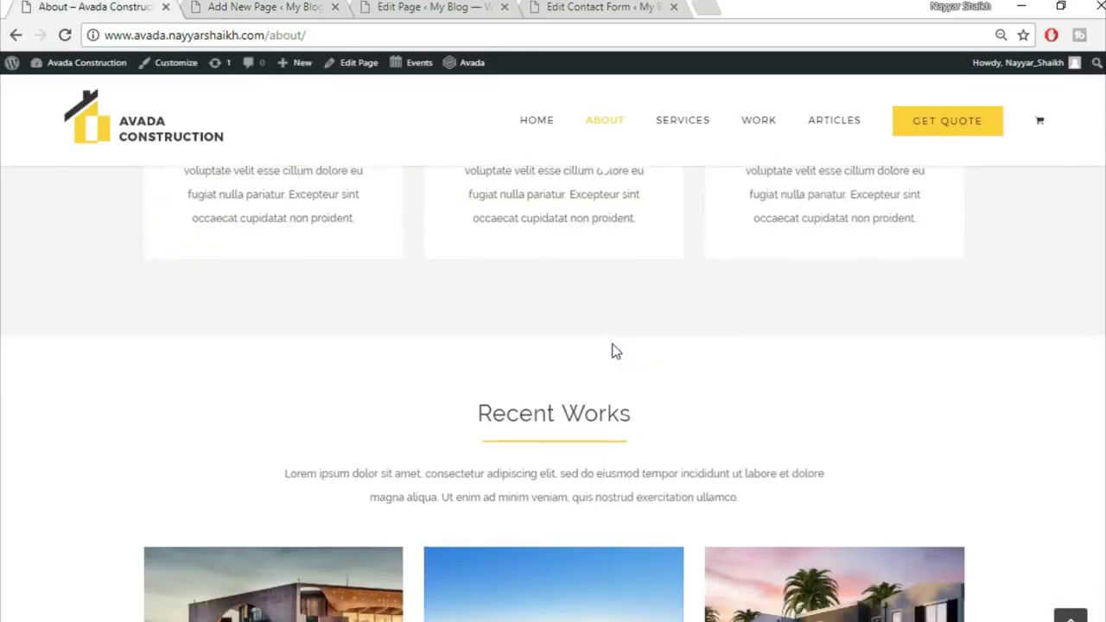
scroll(613, 350, "down", 3)
scroll(619, 310, "up", 1)
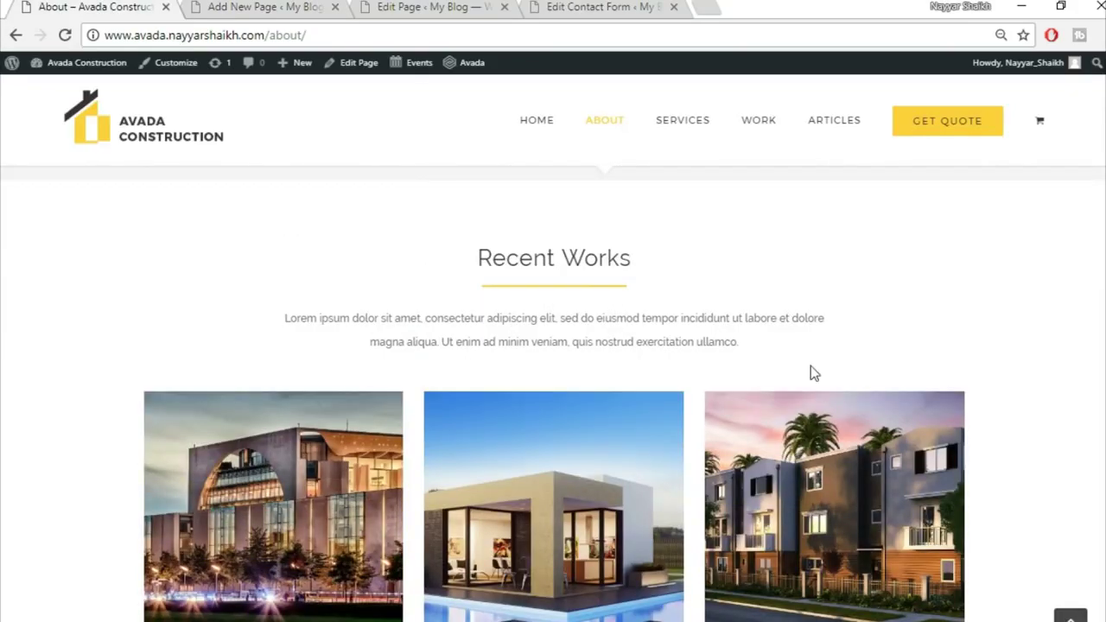
scroll(810, 365, "down", 7)
scroll(871, 571, "down", 1)
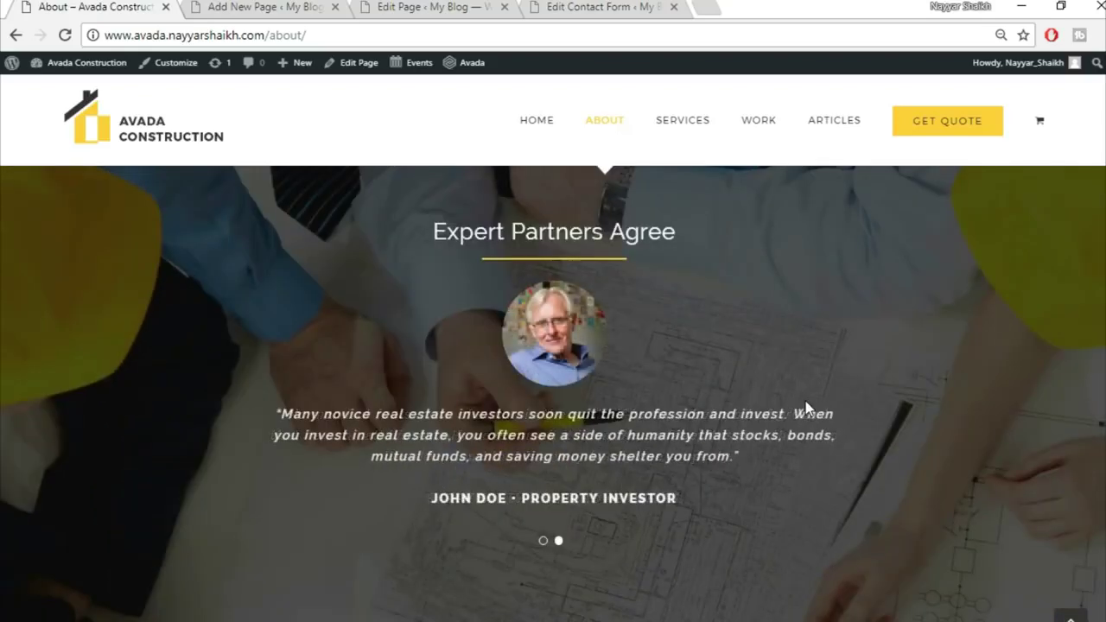
scroll(805, 406, "down", 5)
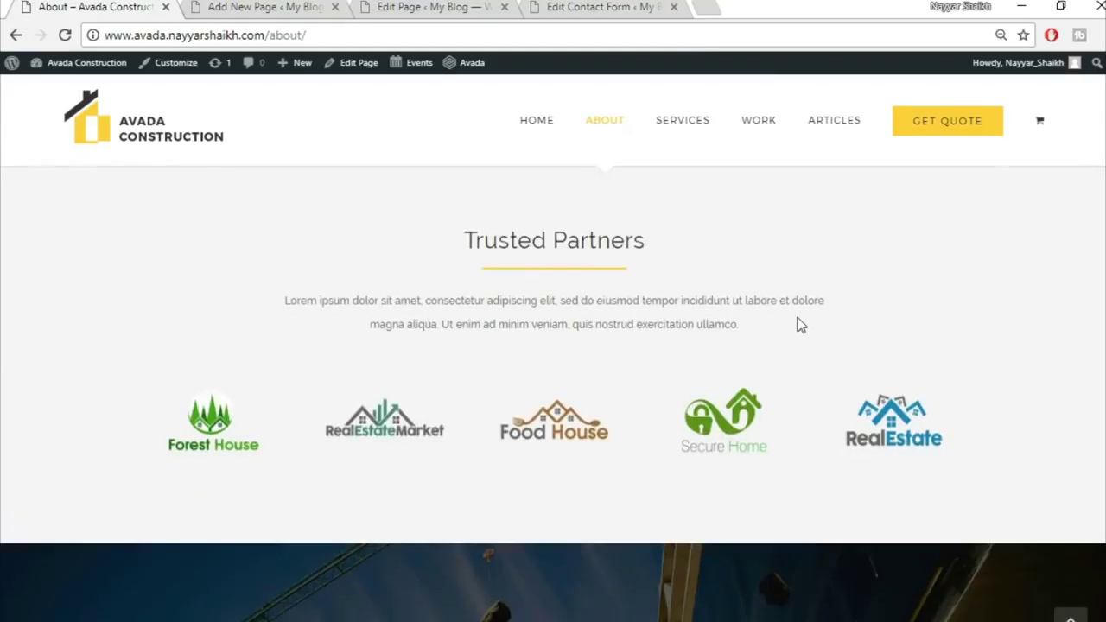
scroll(800, 329, "down", 5)
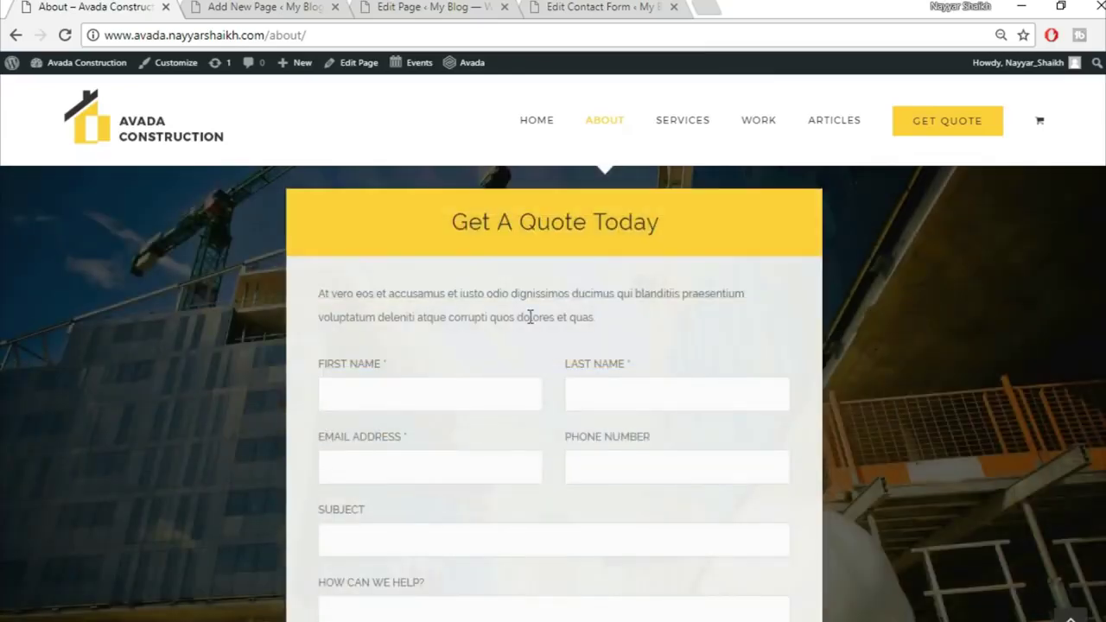
scroll(293, 333, "up", 1)
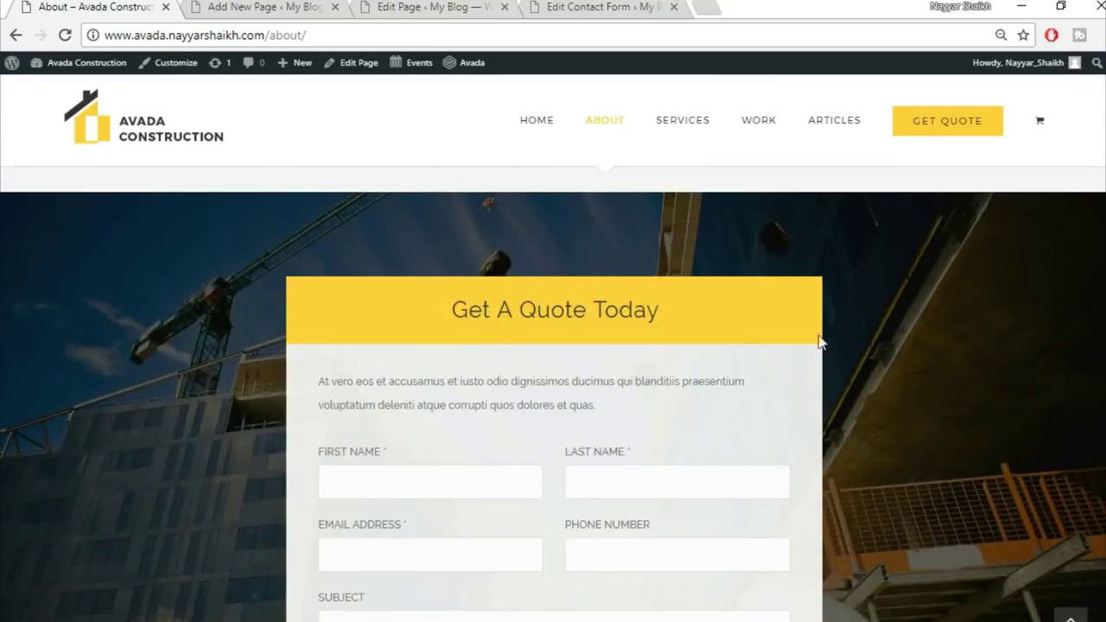
scroll(684, 298, "up", 1)
scroll(736, 496, "down", 8)
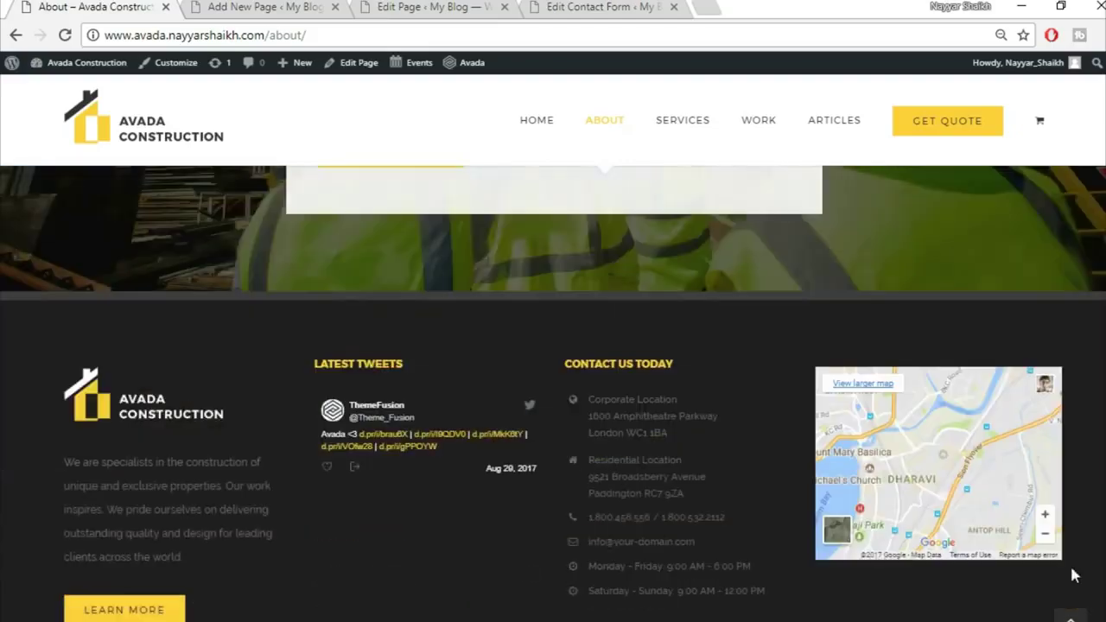
scroll(1074, 575, "down", 2)
left_click(1071, 616)
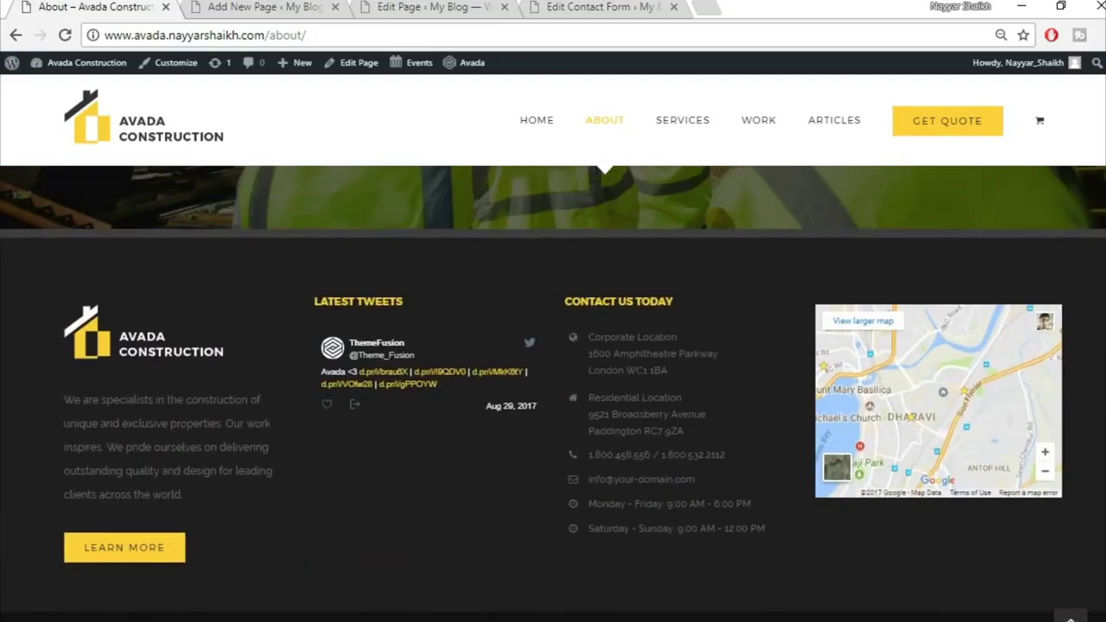
left_click(240, 7)
scroll(1056, 268, "up", 10)
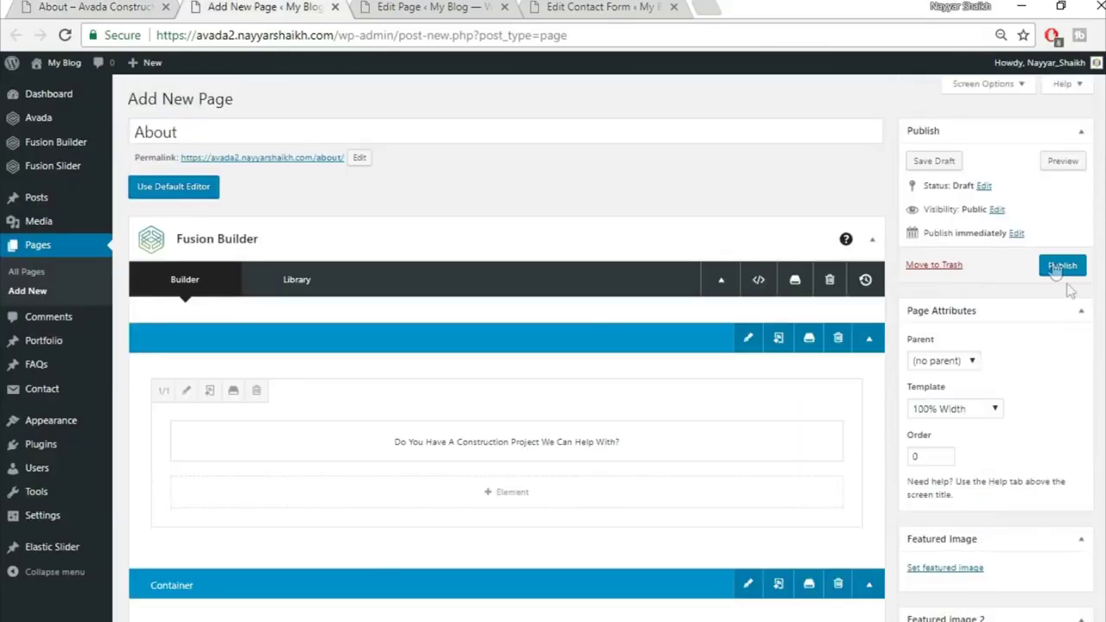
Publish the new About page and view the published page in a new tab
left_click(1059, 267)
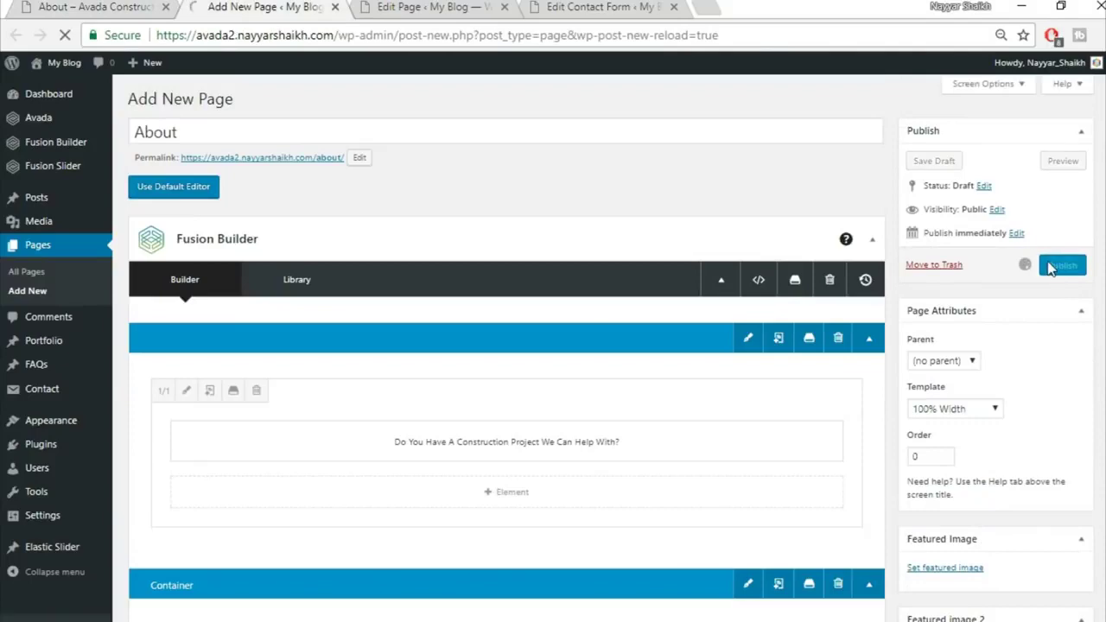
right_click(231, 130)
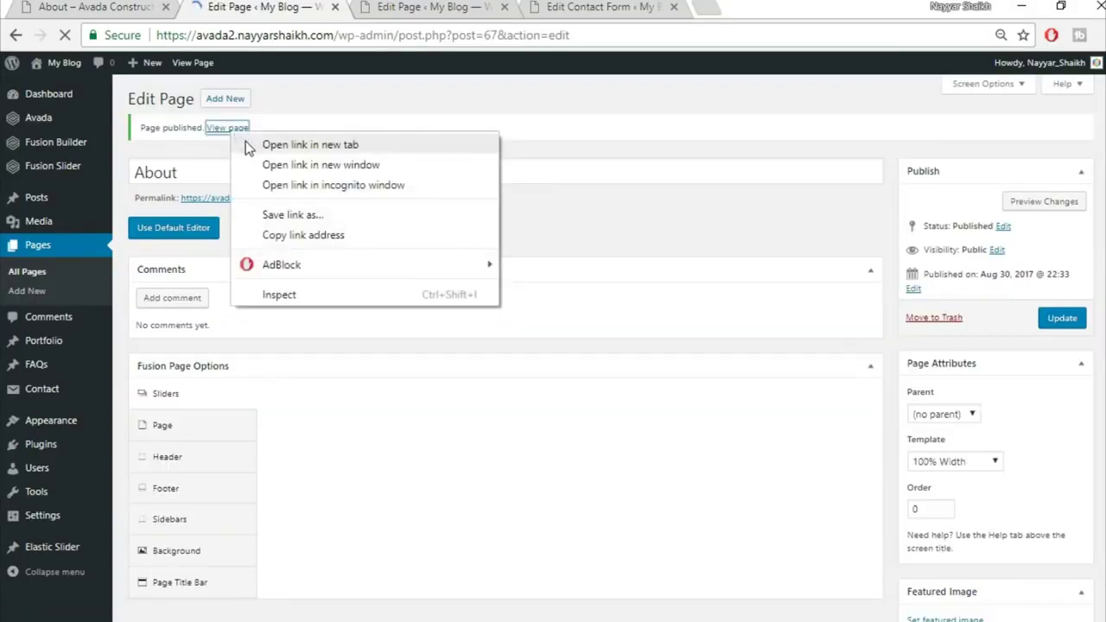
left_click(246, 142)
left_click(399, 7)
scroll(870, 356, "down", 5)
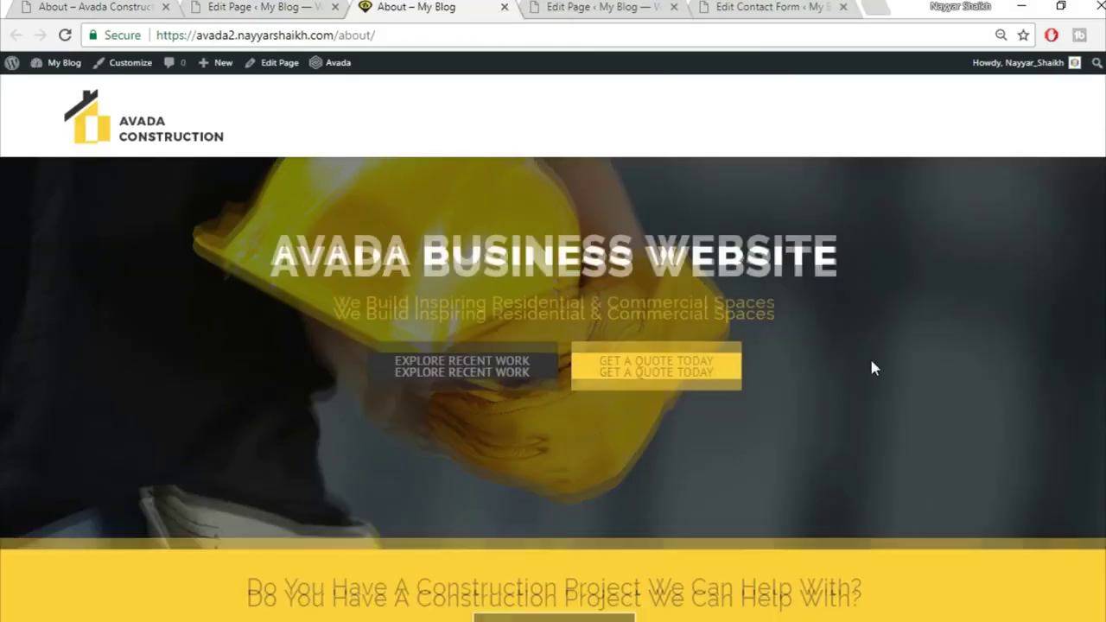
scroll(587, 354, "down", 8)
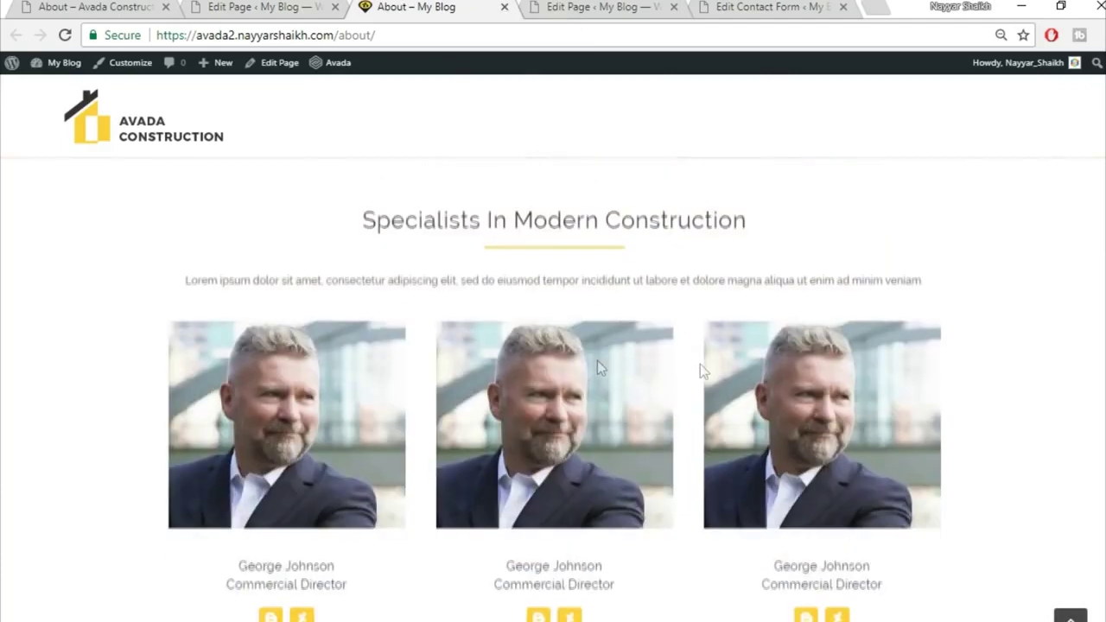
scroll(757, 435, "up", 2)
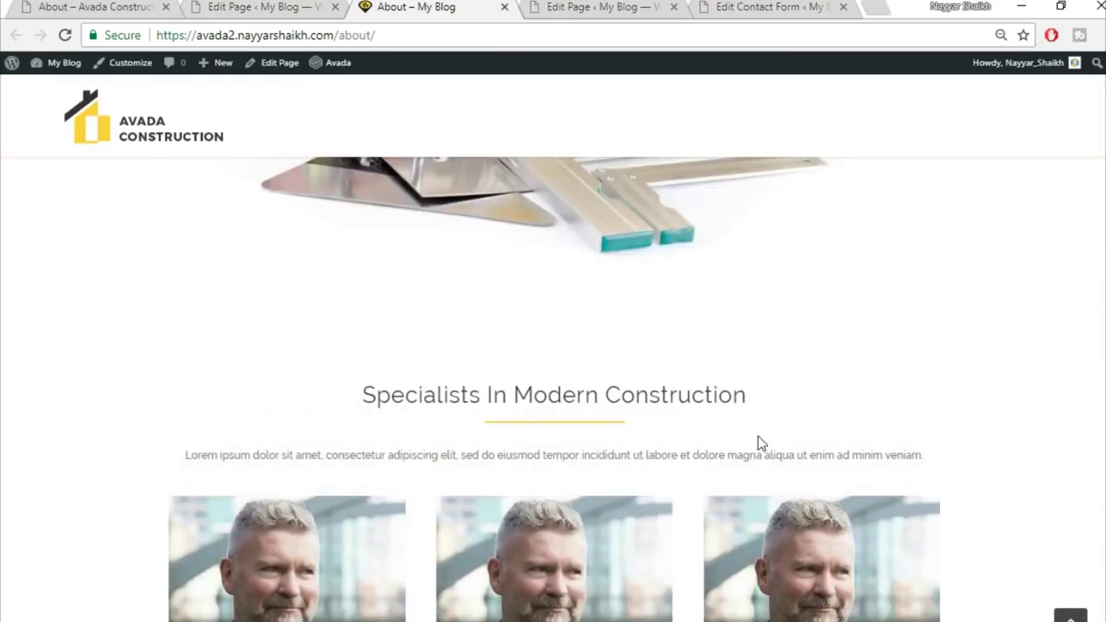
Compare the published page with the demo About page, then return to the editor
left_click(102, 6)
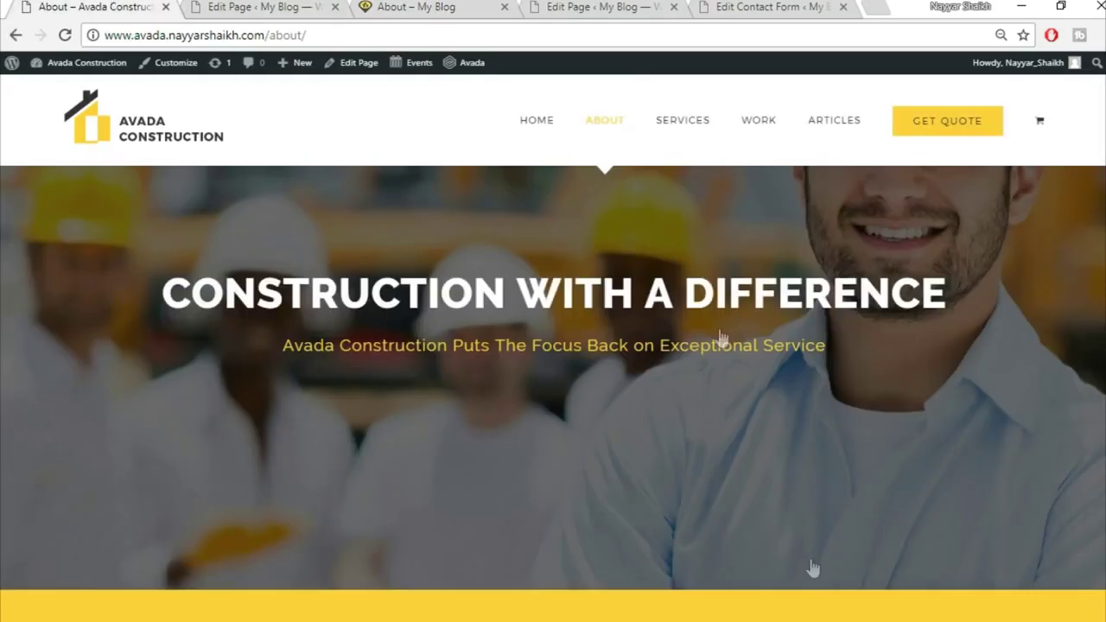
scroll(813, 565, "down", 6)
scroll(813, 565, "down", 5)
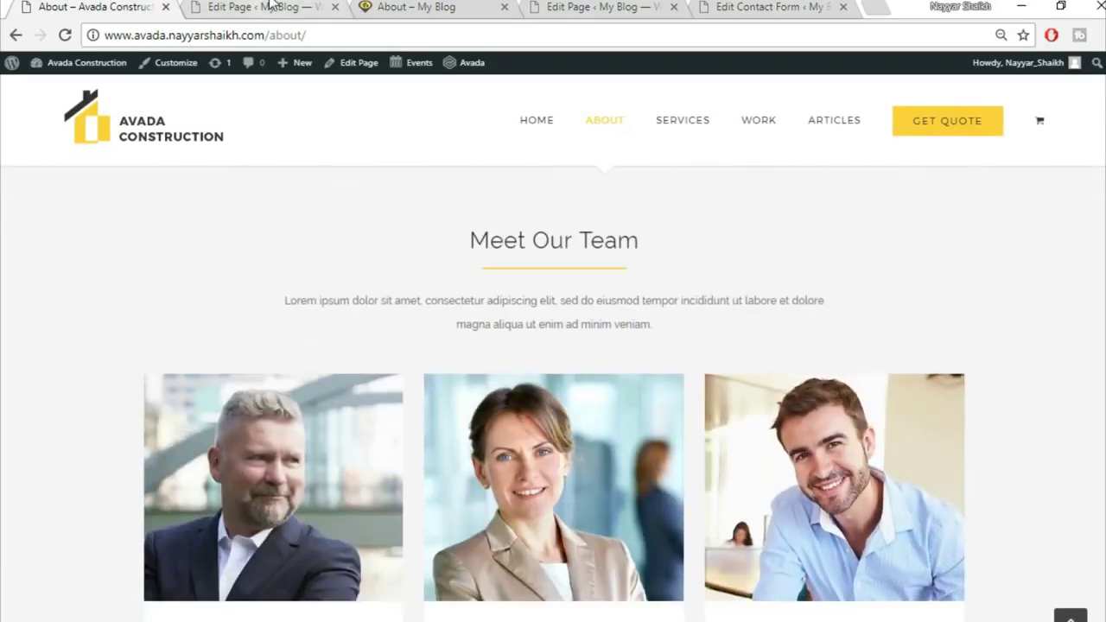
left_click(270, 6)
Give the Specialists In Modern Construction container a #f5f5f5 background colour
scroll(767, 341, "down", 10)
scroll(767, 340, "down", 4)
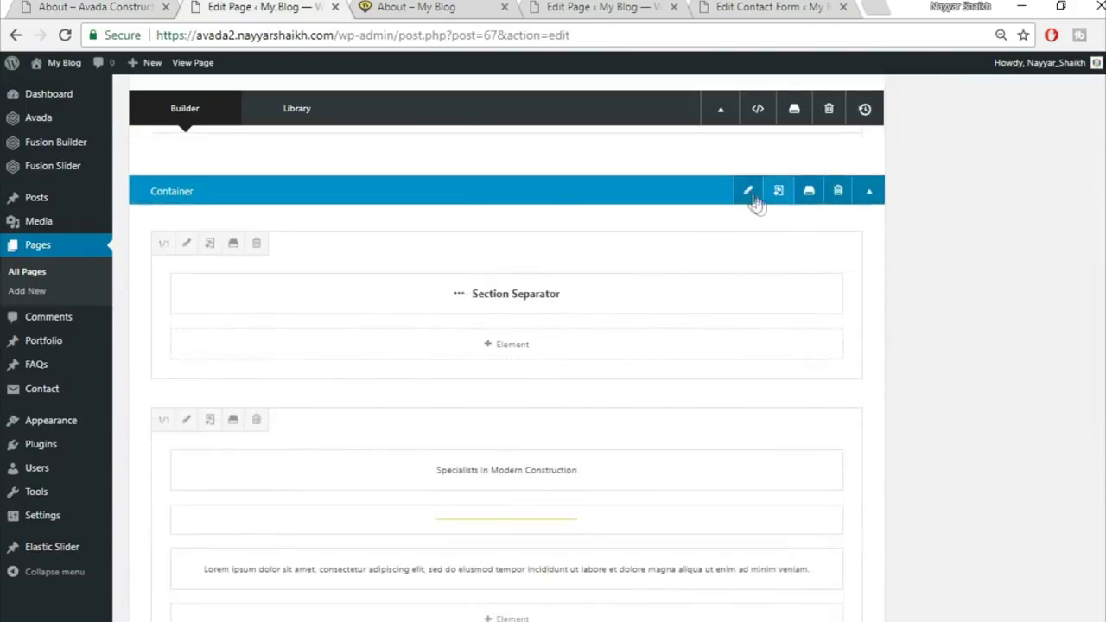
left_click(750, 191)
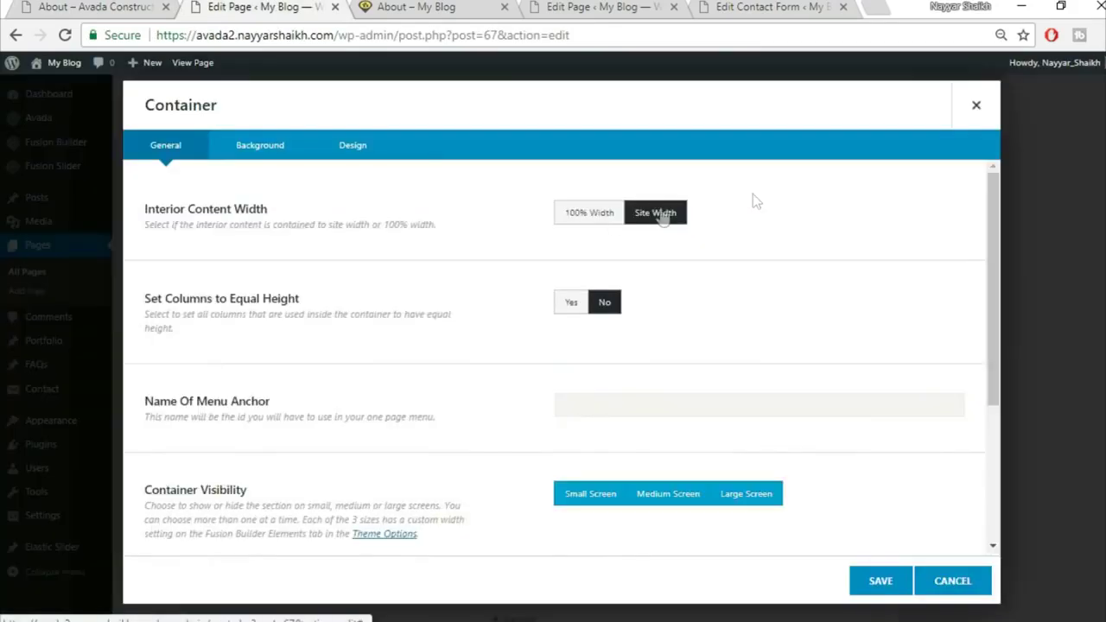
left_click(259, 145)
left_click(612, 220)
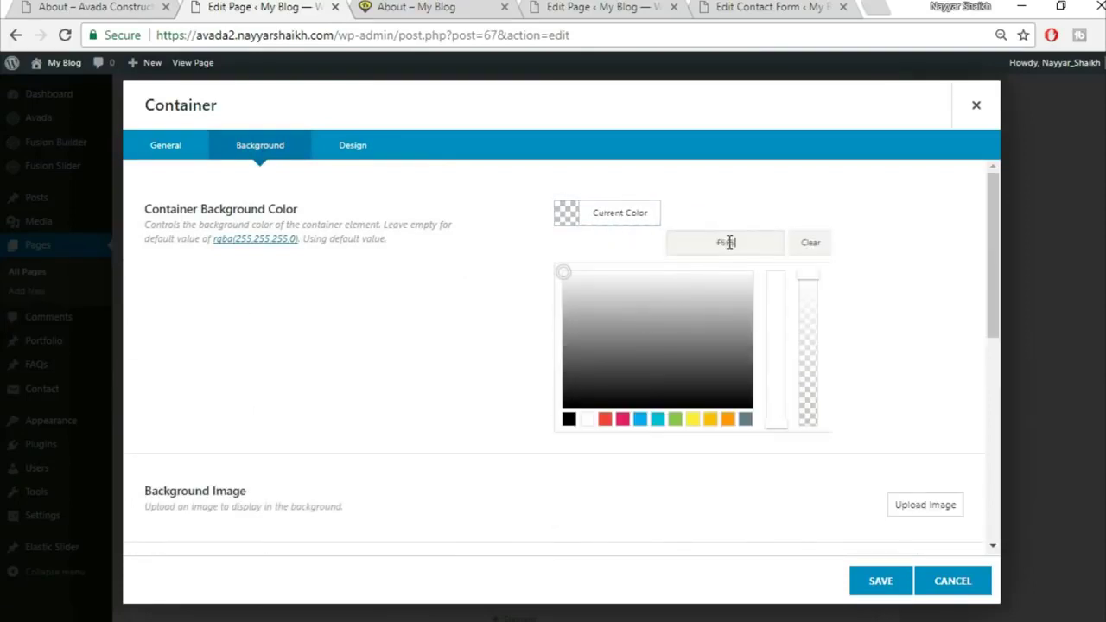
left_click(878, 581)
Update the About page and switch to its published view
scroll(1051, 409, "up", 3)
left_click(1062, 242)
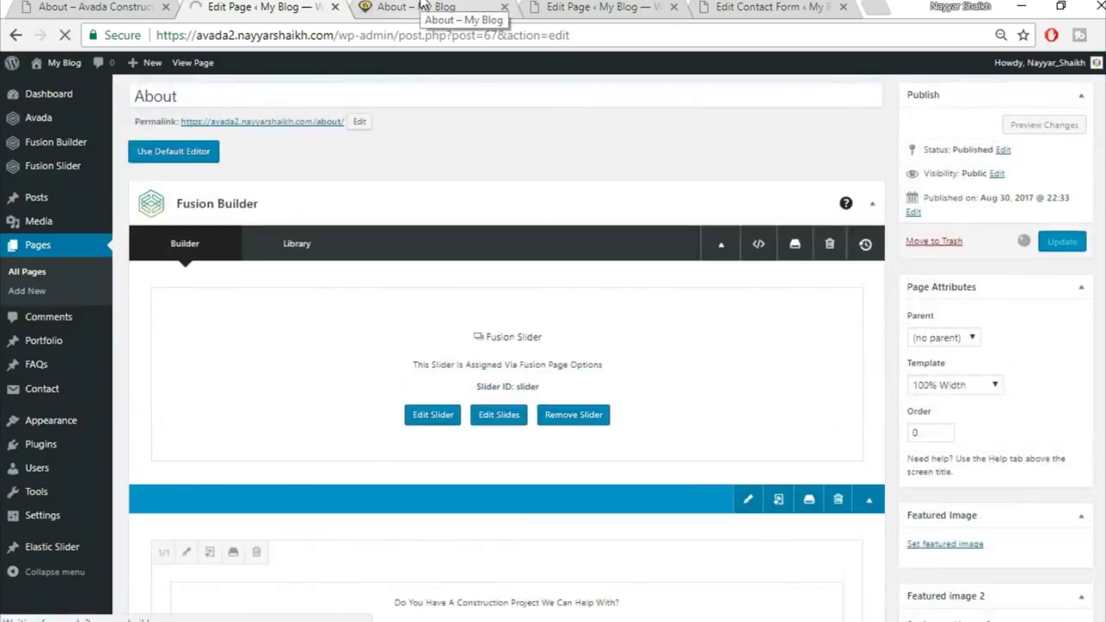
left_click(423, 6)
left_click(427, 28)
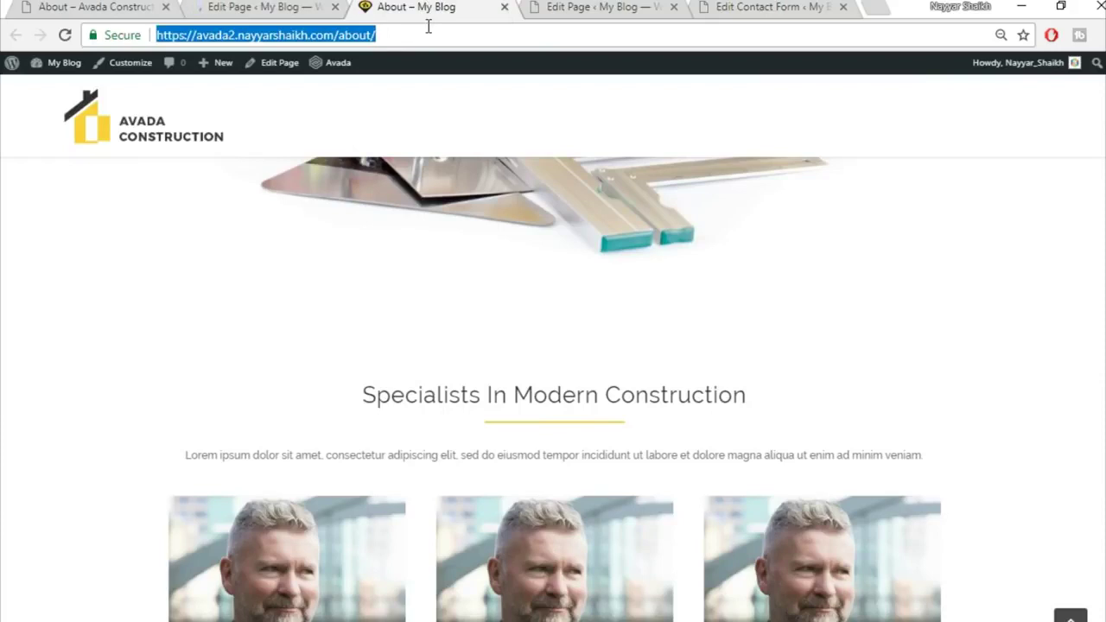
Reload the rebuilt About page and compare it with the demo's About page
key("Return")
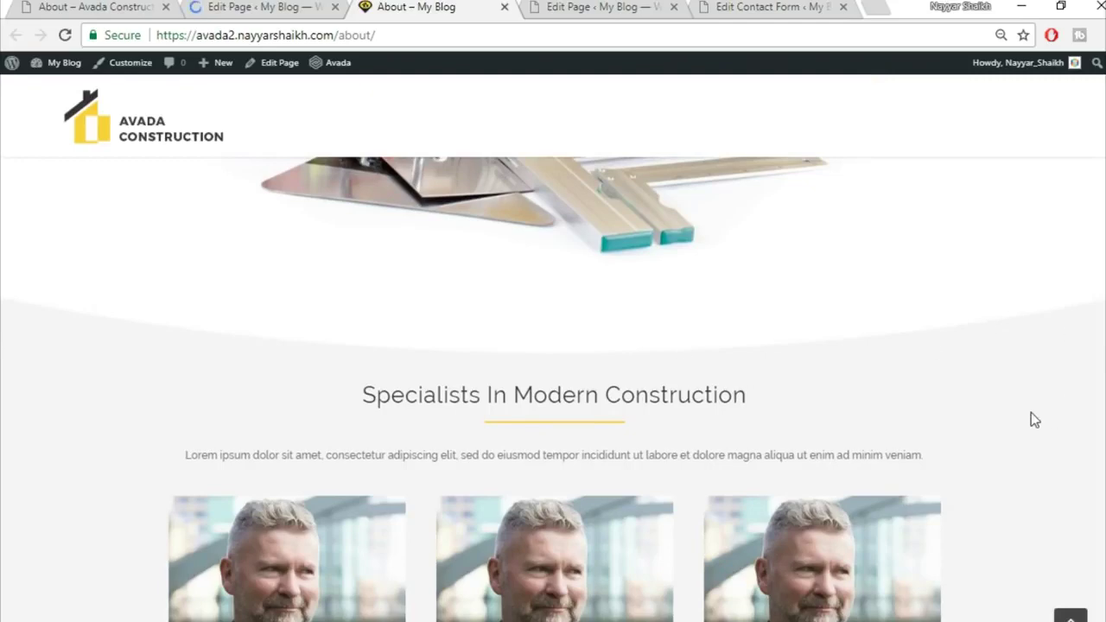
scroll(994, 410, "down", 4)
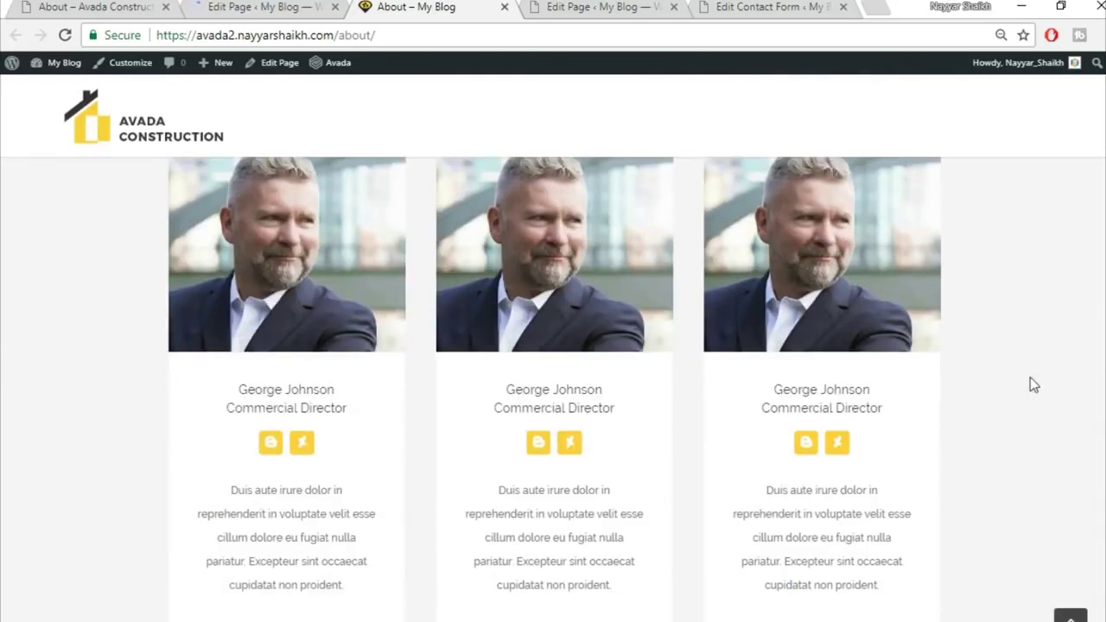
scroll(1030, 377, "down", 1)
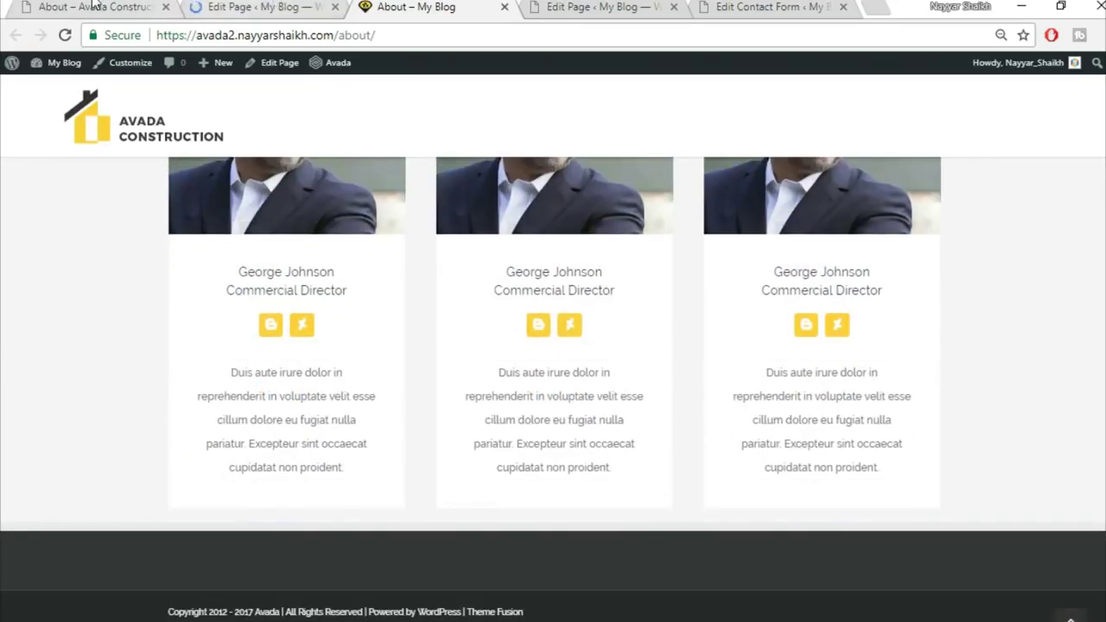
left_click(95, 6)
scroll(873, 415, "down", 8)
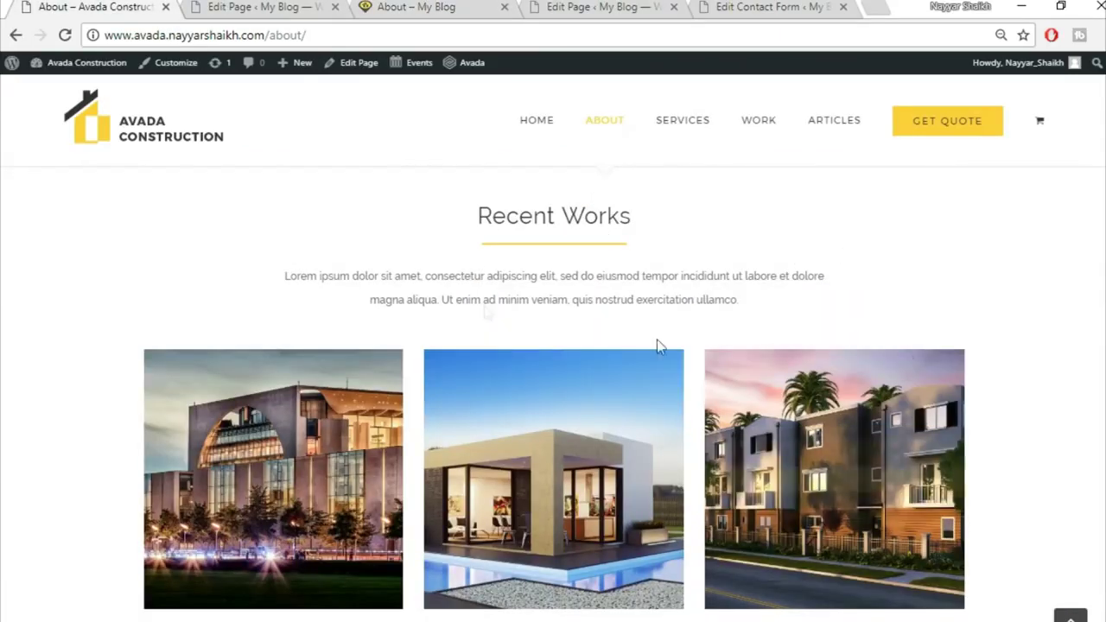
scroll(576, 275, "up", 1)
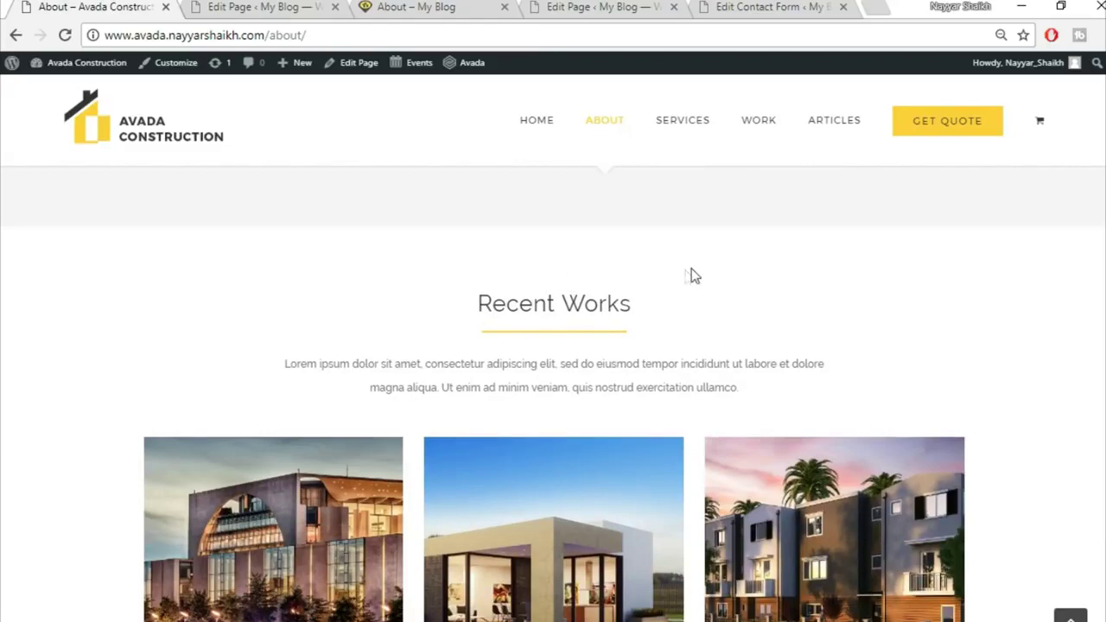
scroll(813, 406, "down", 7)
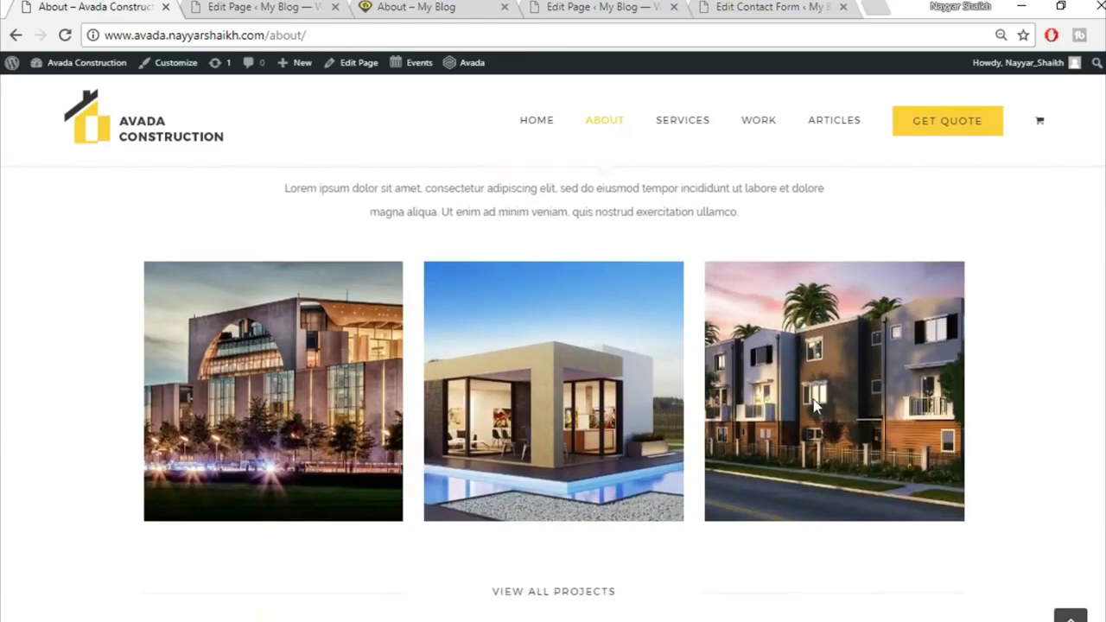
scroll(560, 529, "down", 3)
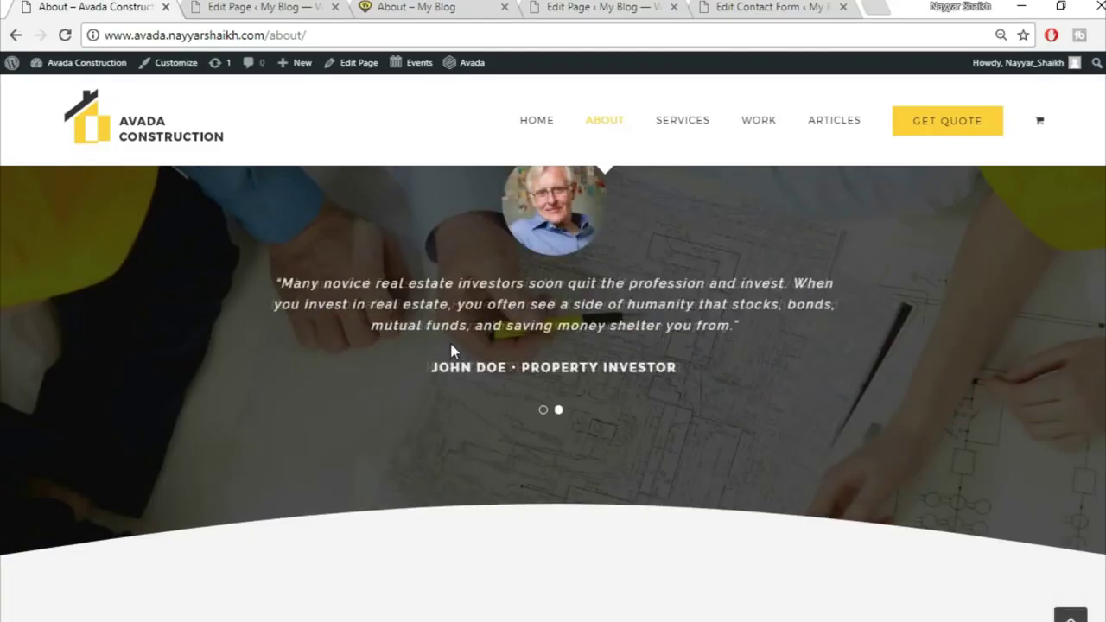
scroll(452, 351, "up", 2)
scroll(692, 509, "down", 7)
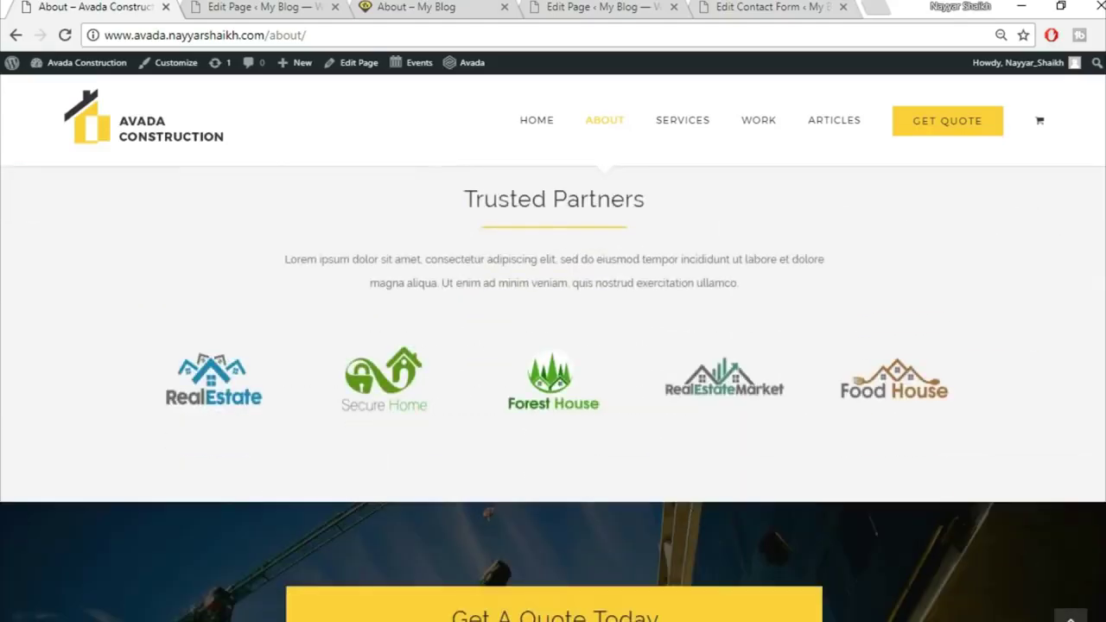
scroll(553, 393, "up", 5)
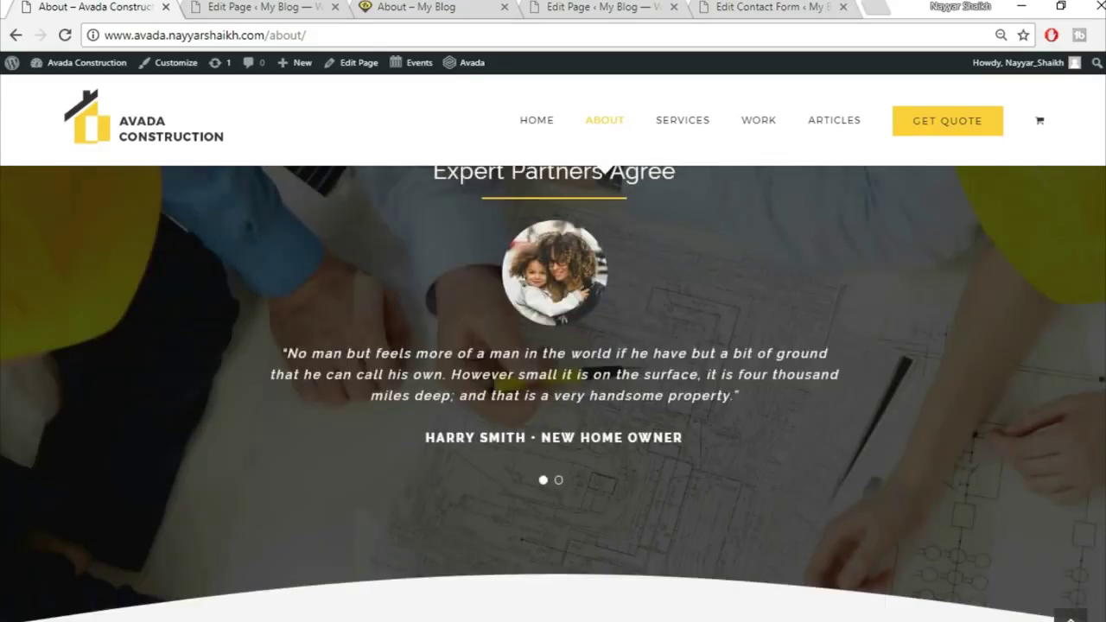
scroll(538, 414, "up", 10)
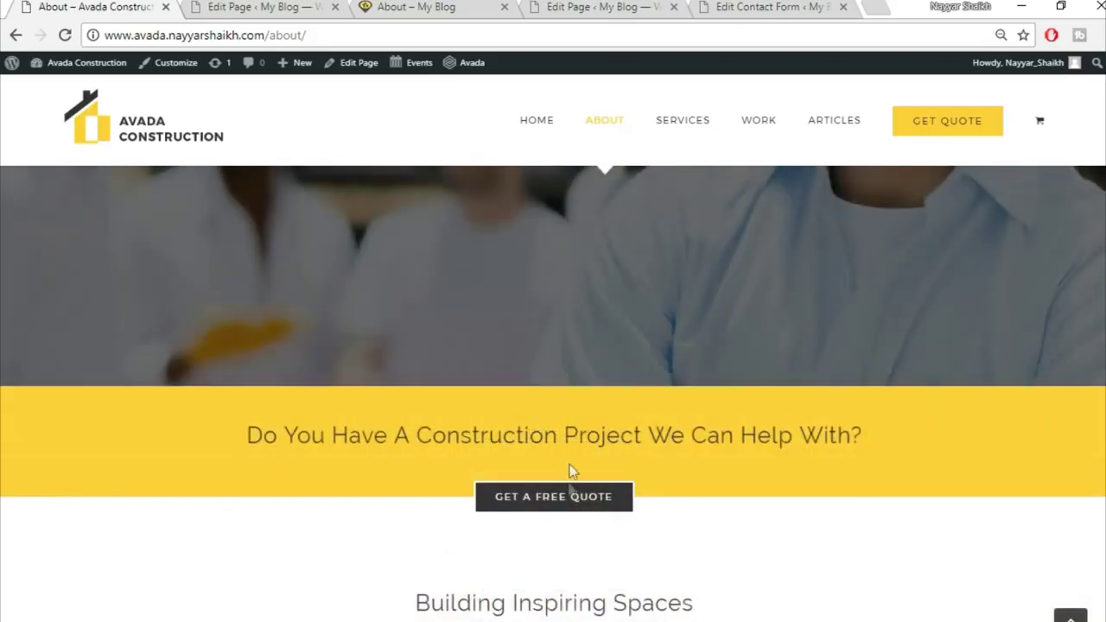
Recheck the rebuilt About page from the top, then return to the demo site
left_click(294, 7)
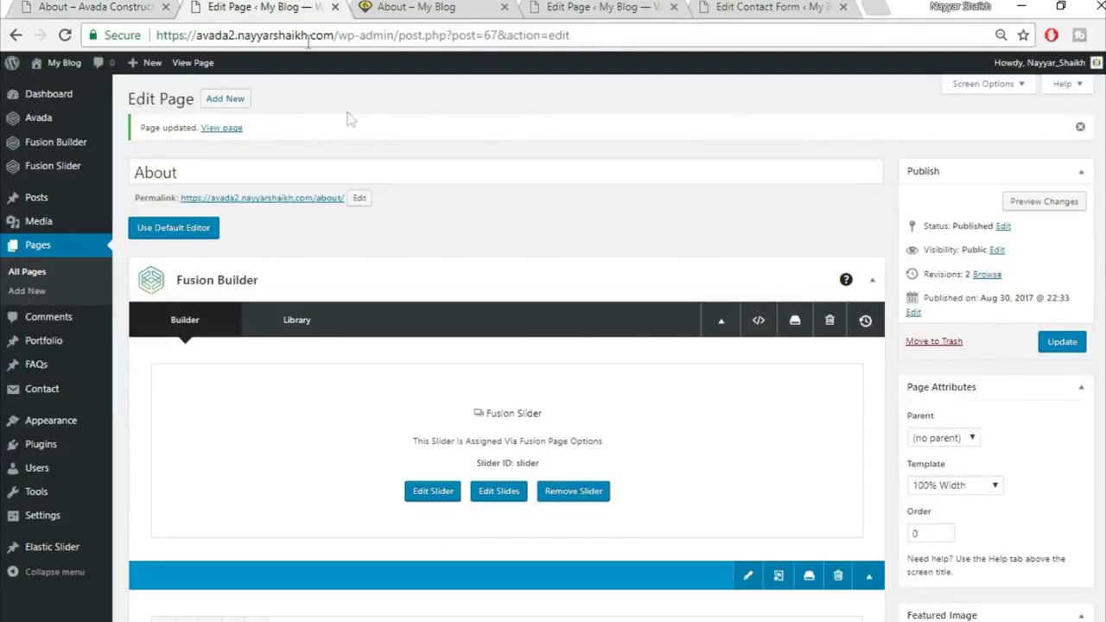
left_click(430, 7)
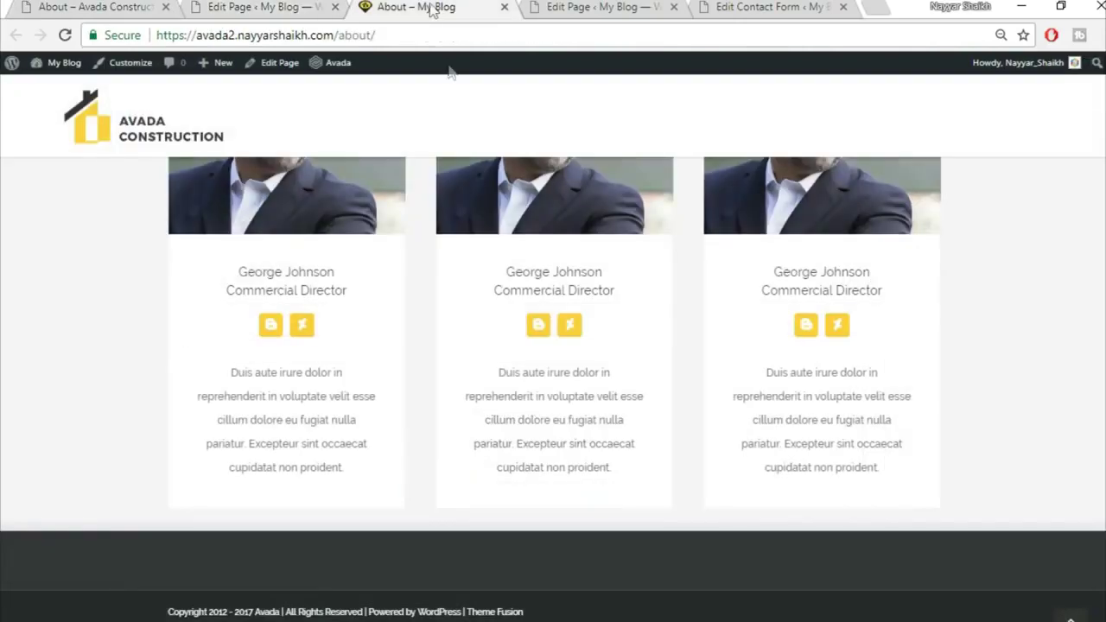
left_click(1069, 615)
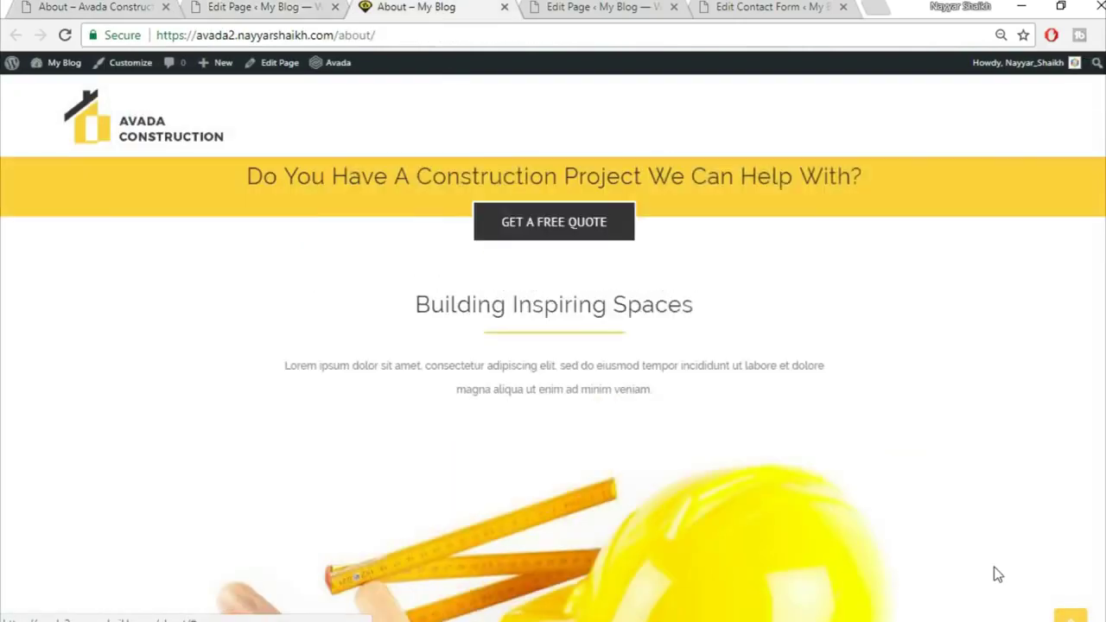
left_click(121, 7)
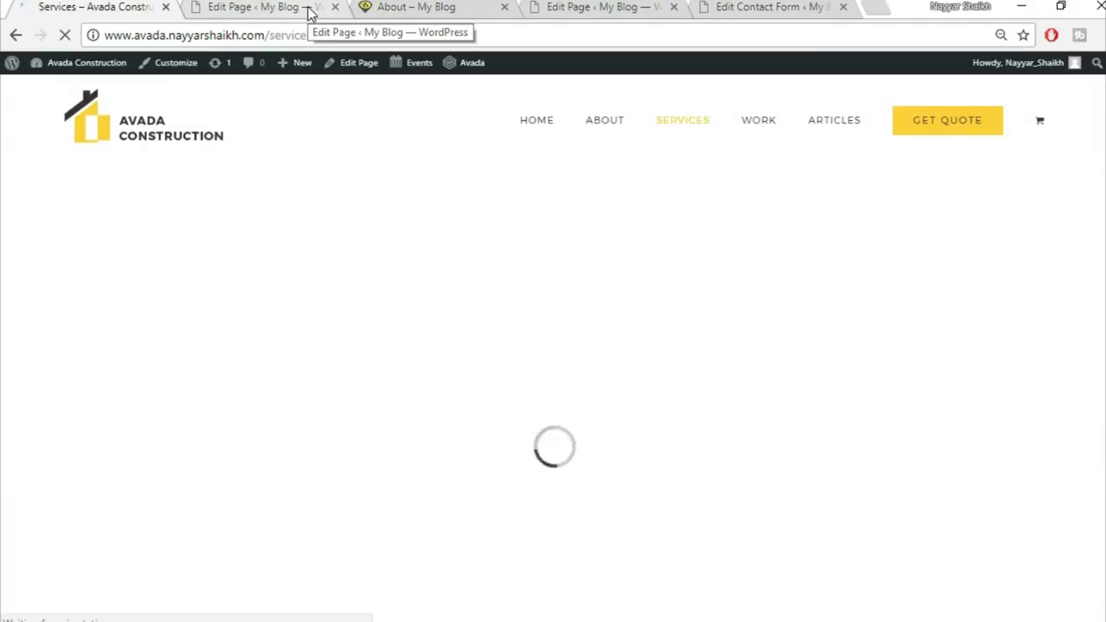
Create a new page titled Services using the 100% Width template
left_click(306, 10)
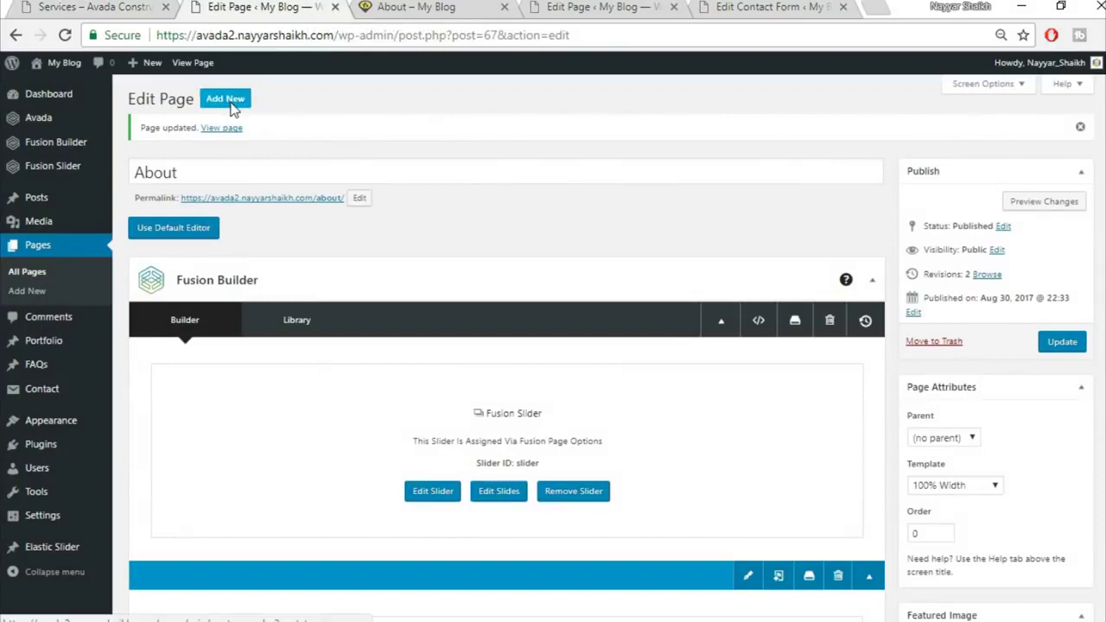
left_click(229, 101)
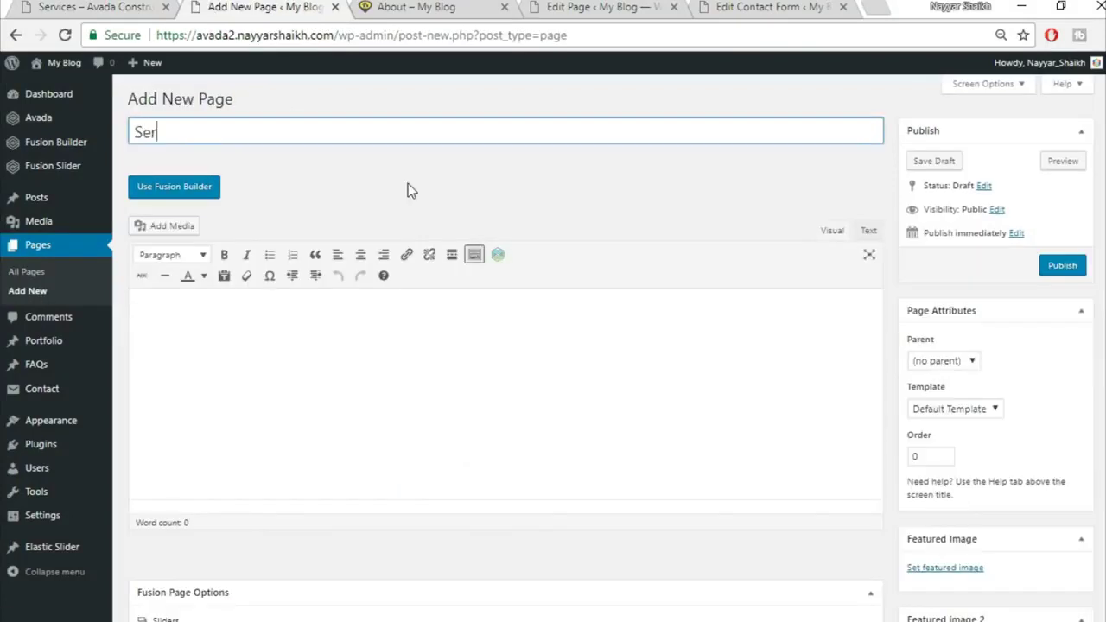
type("Services")
scroll(983, 337, "down", 1)
left_click(980, 329)
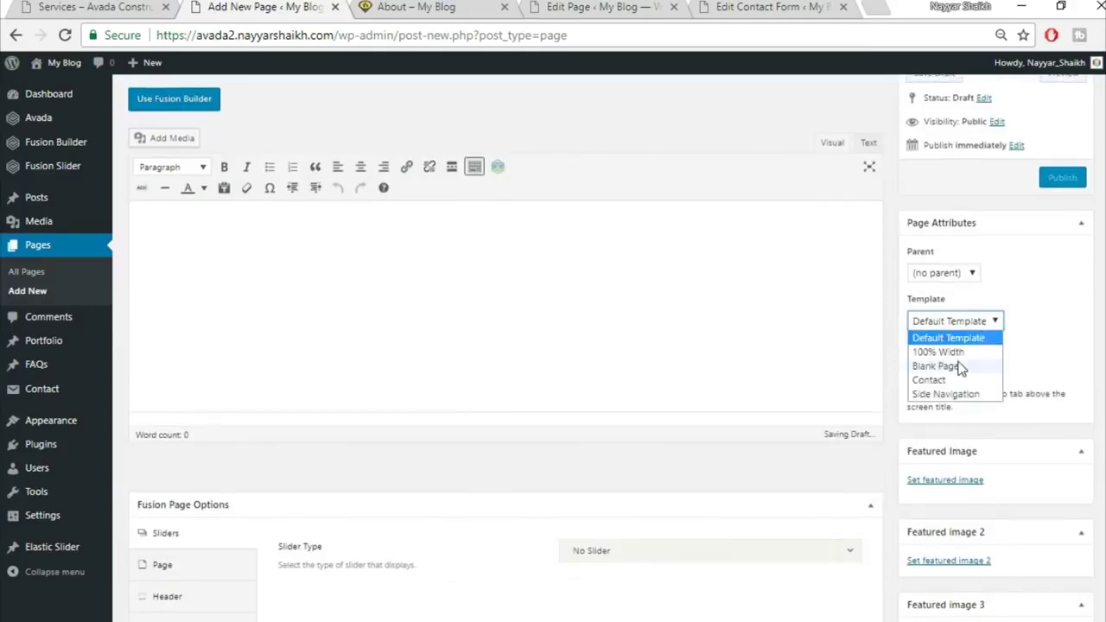
left_click(976, 351)
Set the page slider type to Fusion Slider and attach the slider named Slider
scroll(976, 351, "down", 1)
scroll(161, 346, "down", 3)
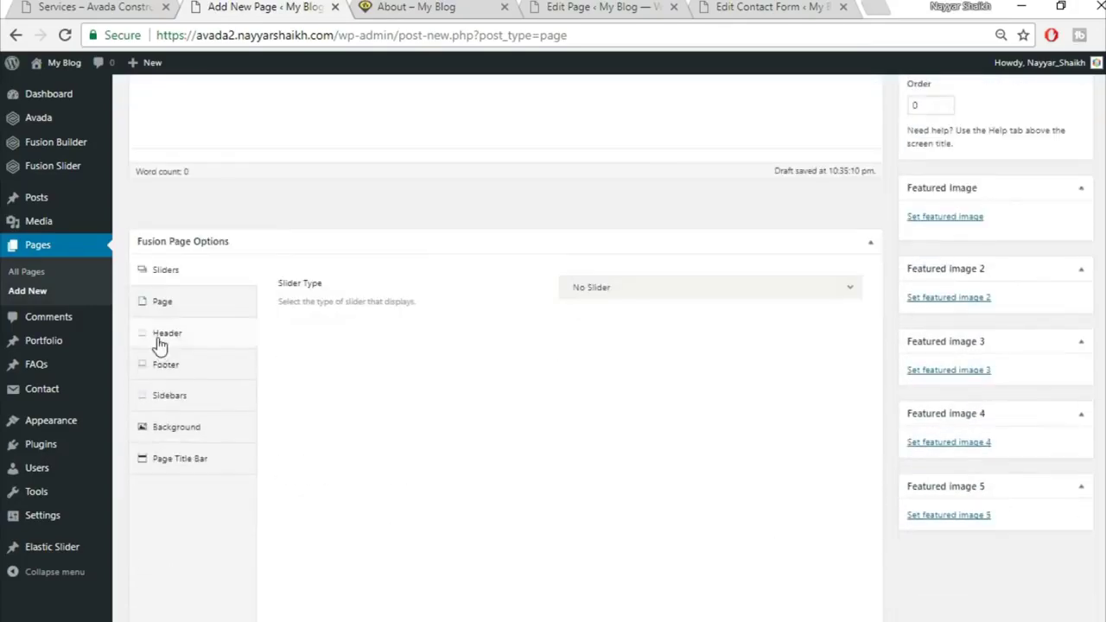
left_click(624, 289)
left_click(621, 364)
left_click(637, 340)
left_click(642, 390)
Set the page padding fields to 0
left_click(176, 306)
left_click(603, 335)
type("0")
key("Tab")
type("0")
Hide the page title bar in Fusion Page Options
left_click(870, 284)
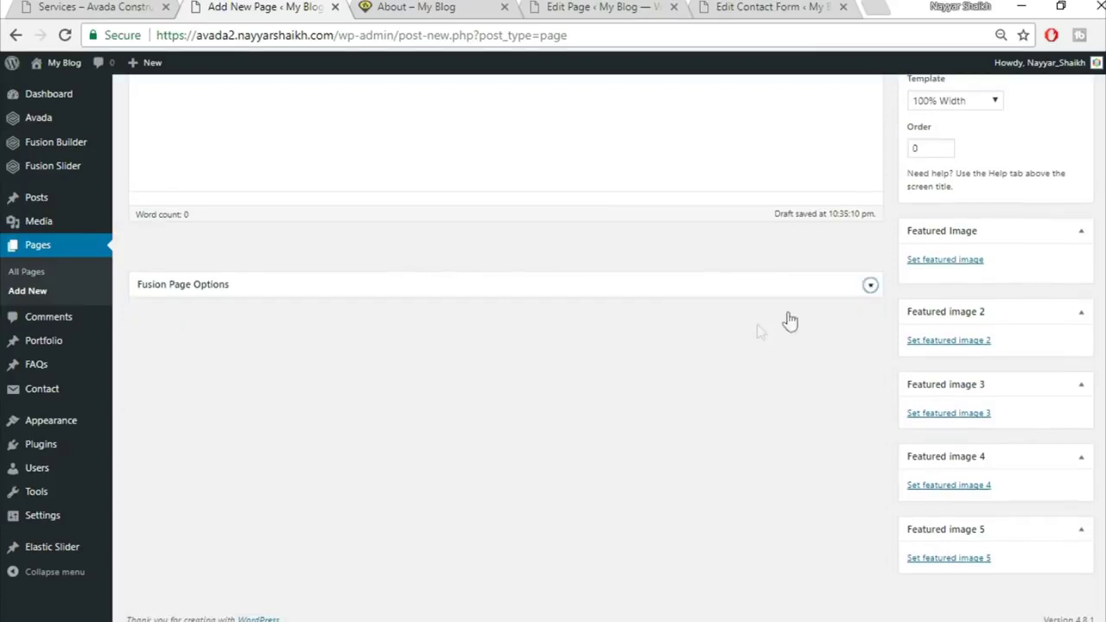
left_click(870, 285)
left_click(179, 502)
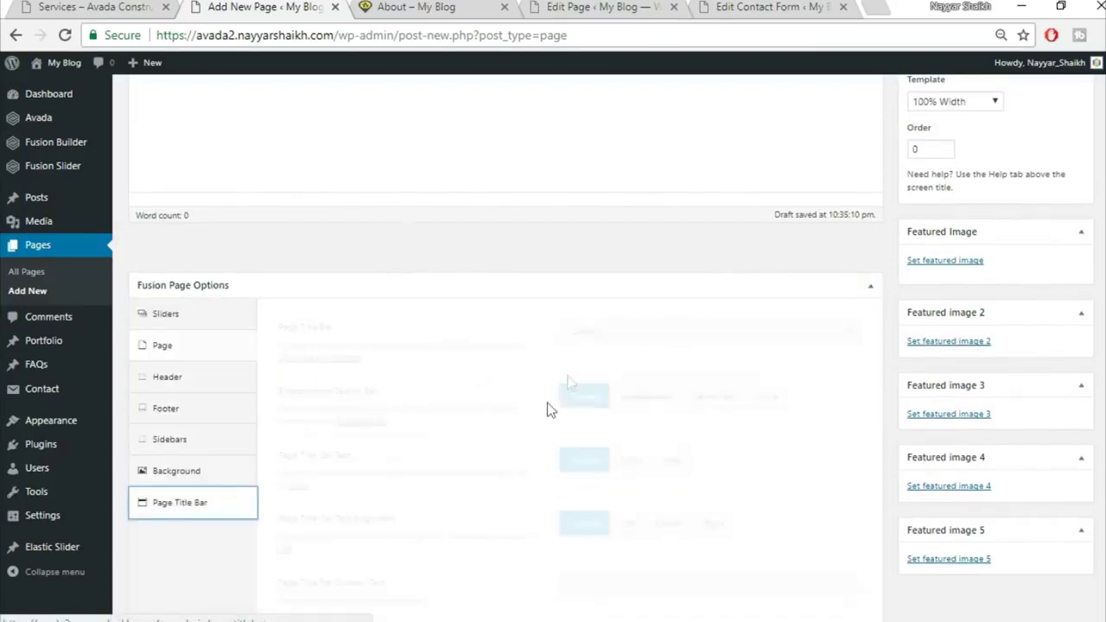
left_click(607, 331)
left_click(613, 433)
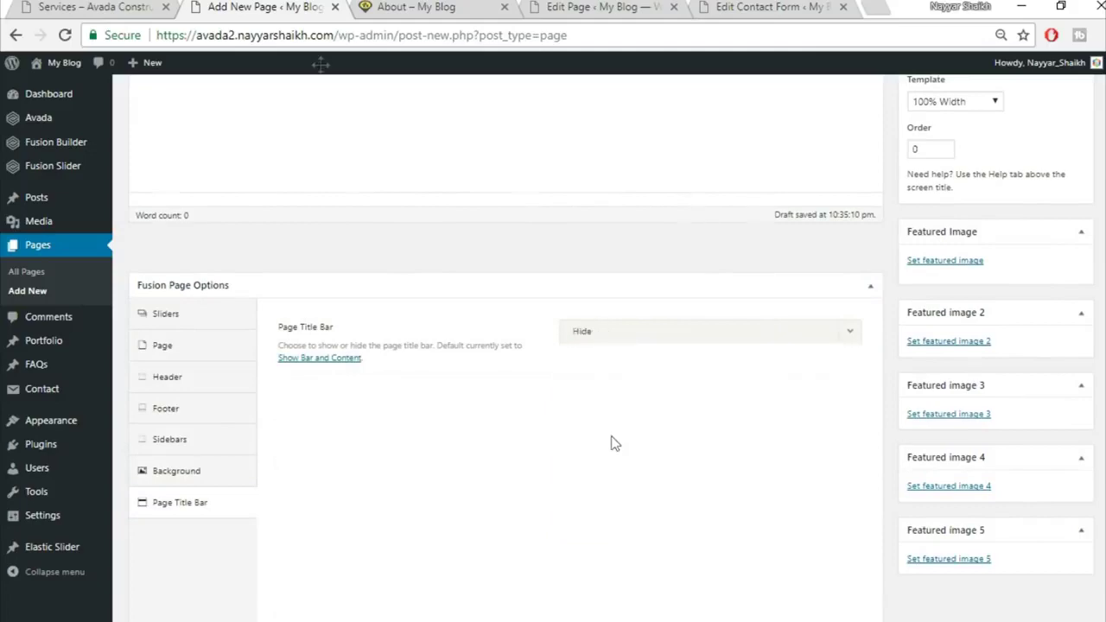
Check the demo Services page, then switch the new page to Fusion Builder
left_click(111, 6)
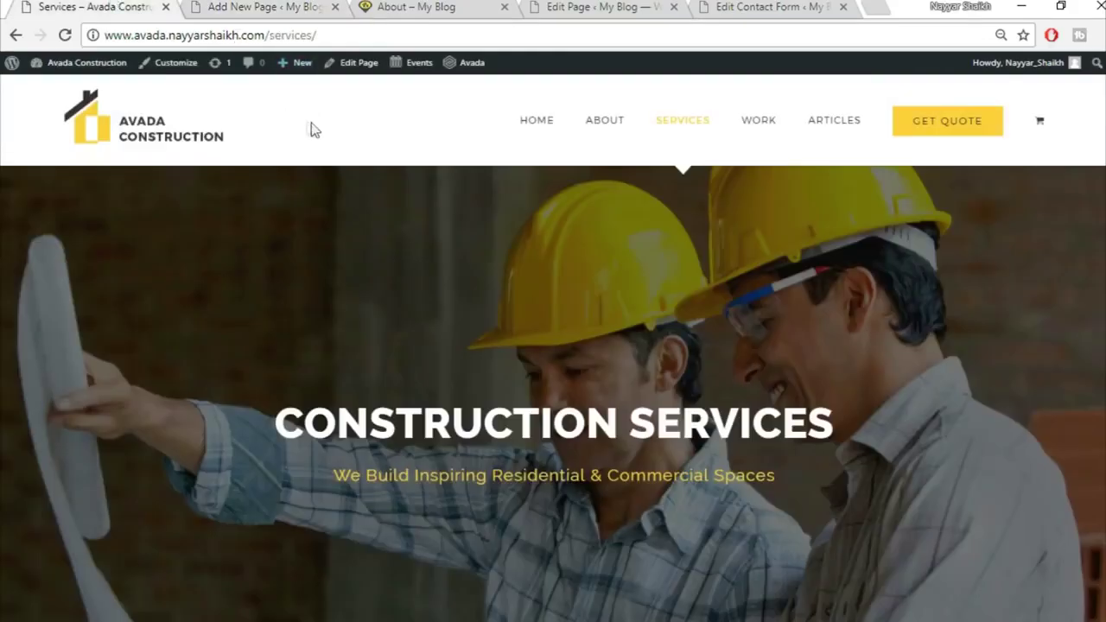
scroll(316, 294, "down", 6)
scroll(550, 401, "up", 2)
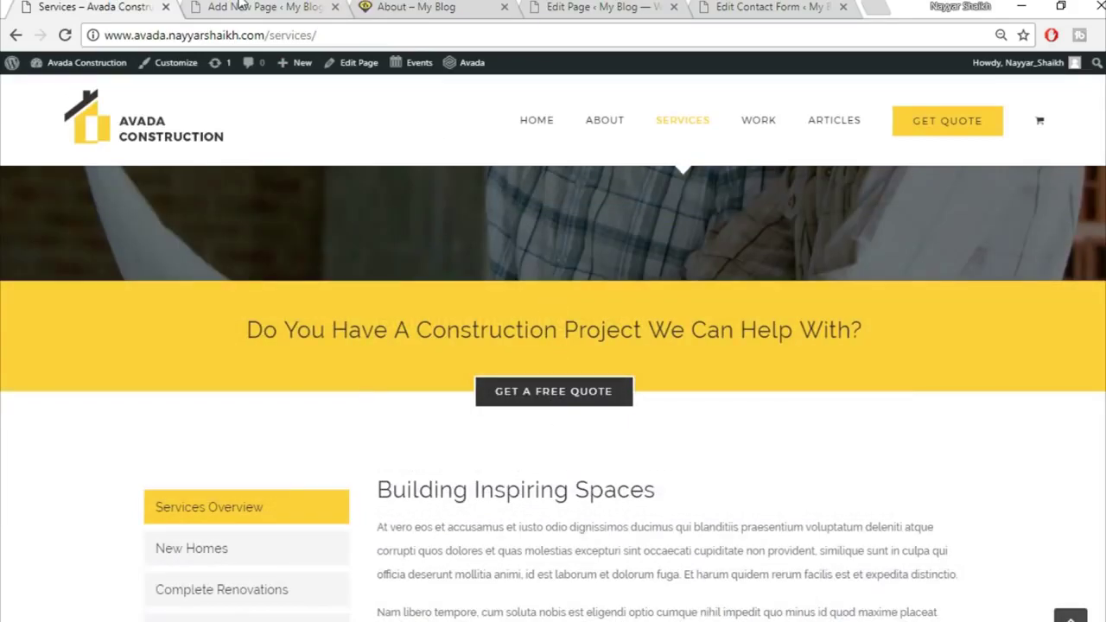
left_click(242, 6)
scroll(584, 366, "up", 4)
left_click(168, 187)
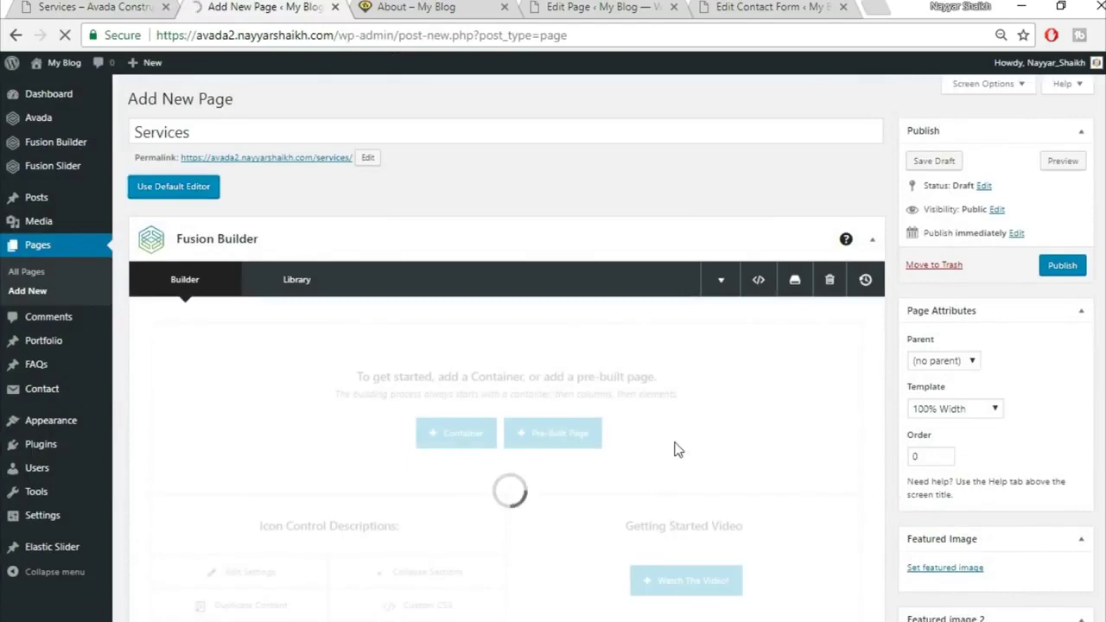
scroll(610, 440, "down", 1)
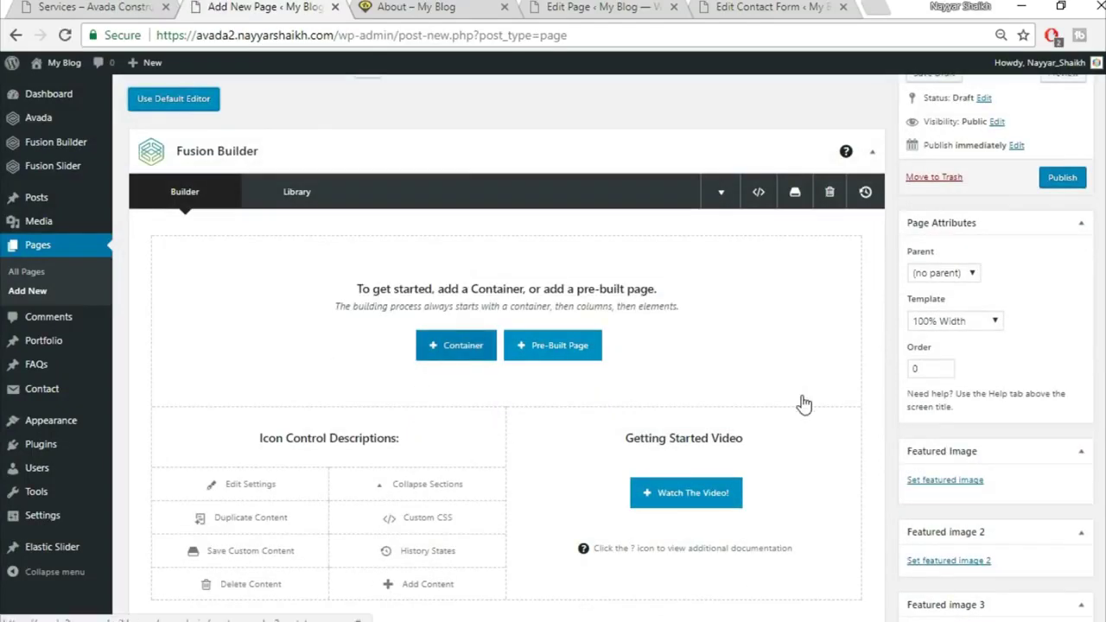
scroll(477, 299, "down", 1)
Discard a stray 1/1 container and insert the saved Top1 library container instead
left_click(465, 259)
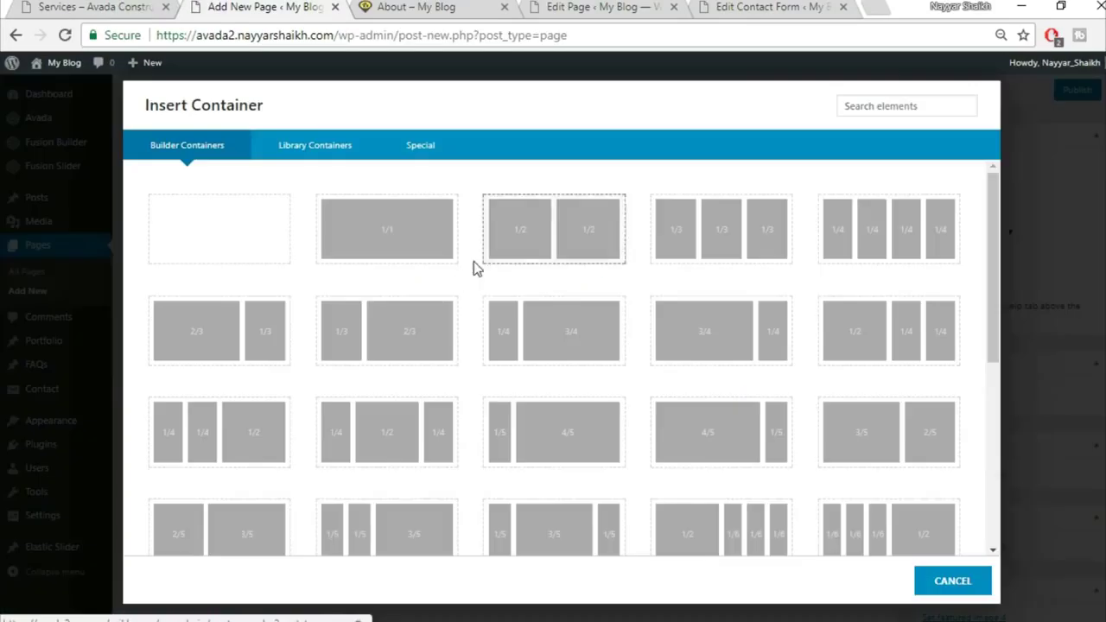
left_click(409, 261)
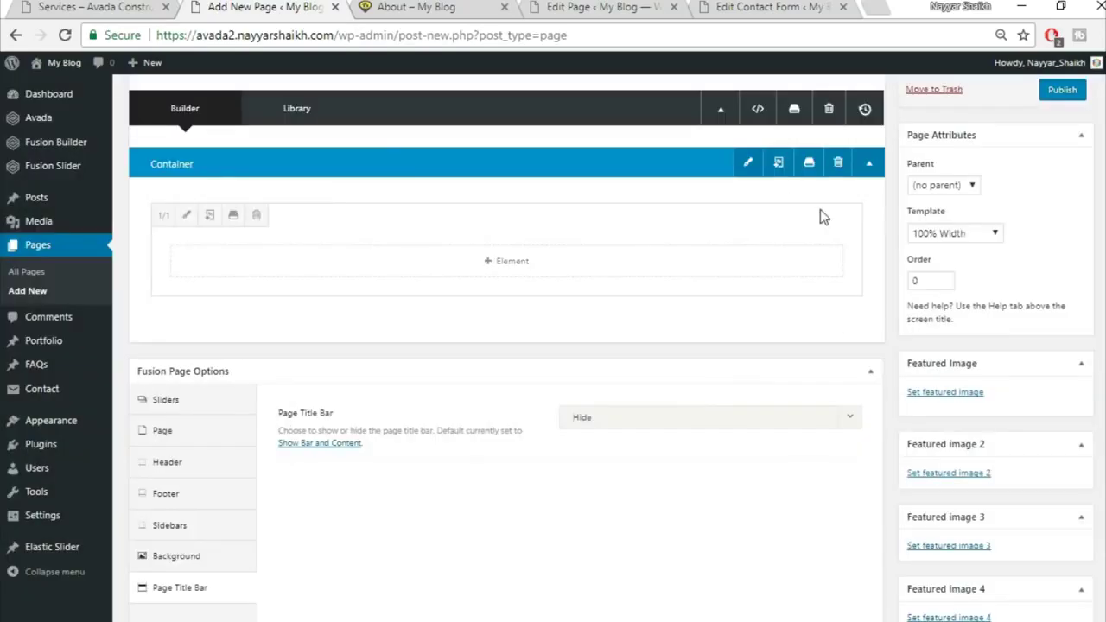
left_click(834, 163)
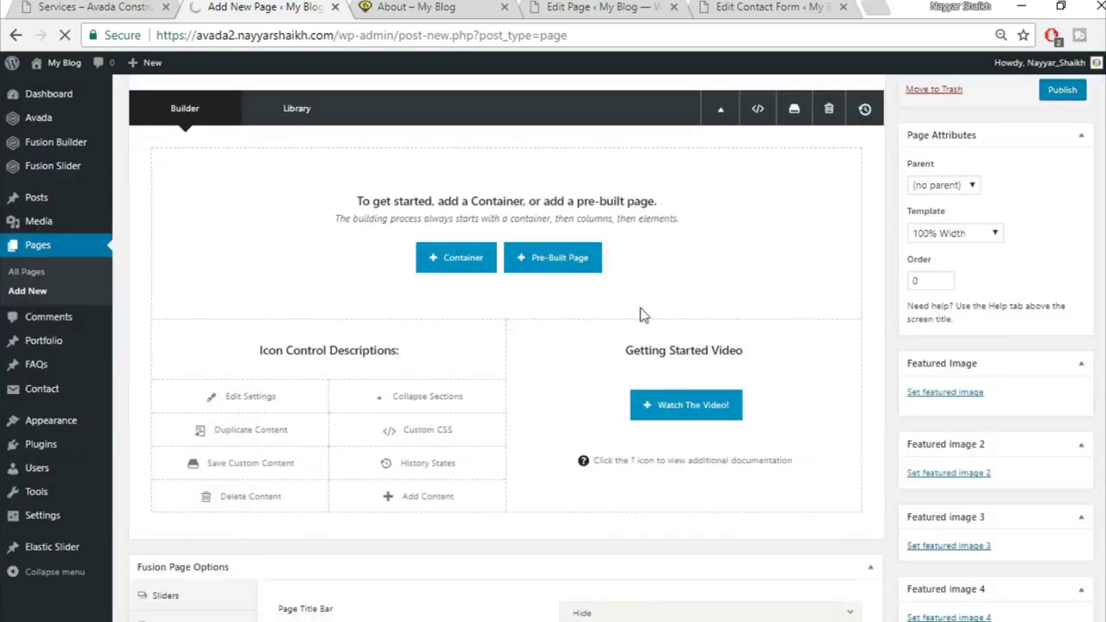
scroll(640, 314, "up", 2)
left_click(484, 439)
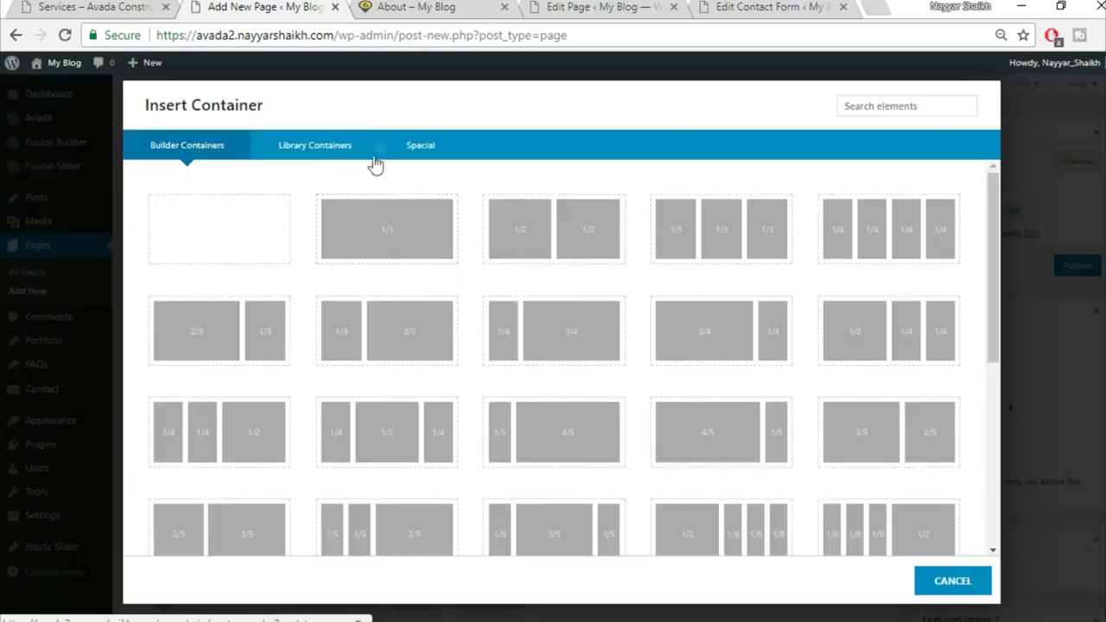
left_click(314, 144)
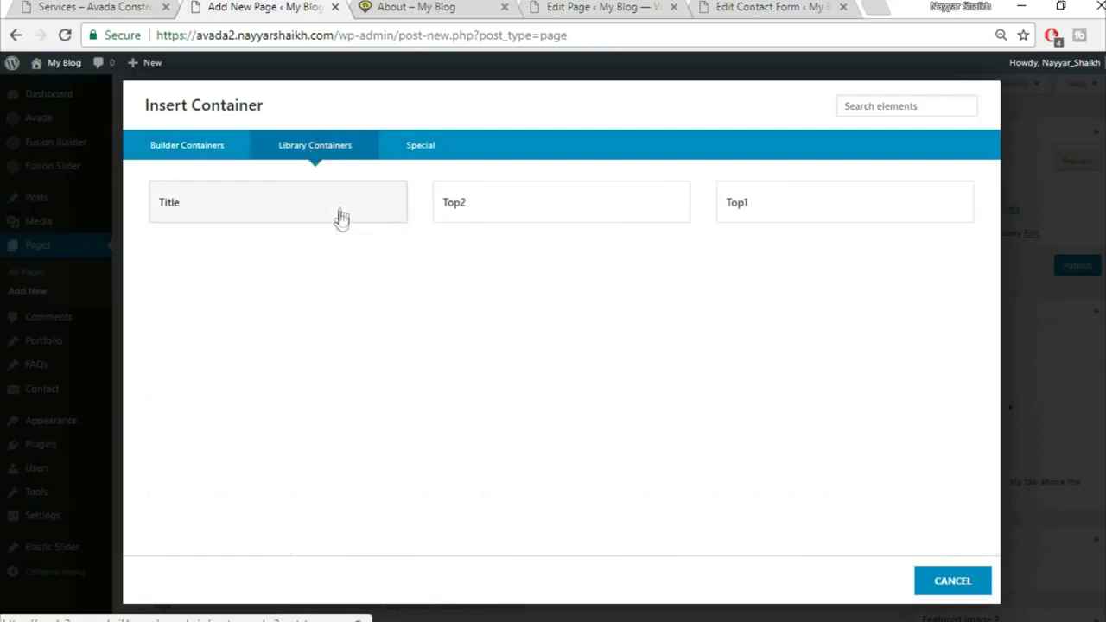
left_click(785, 219)
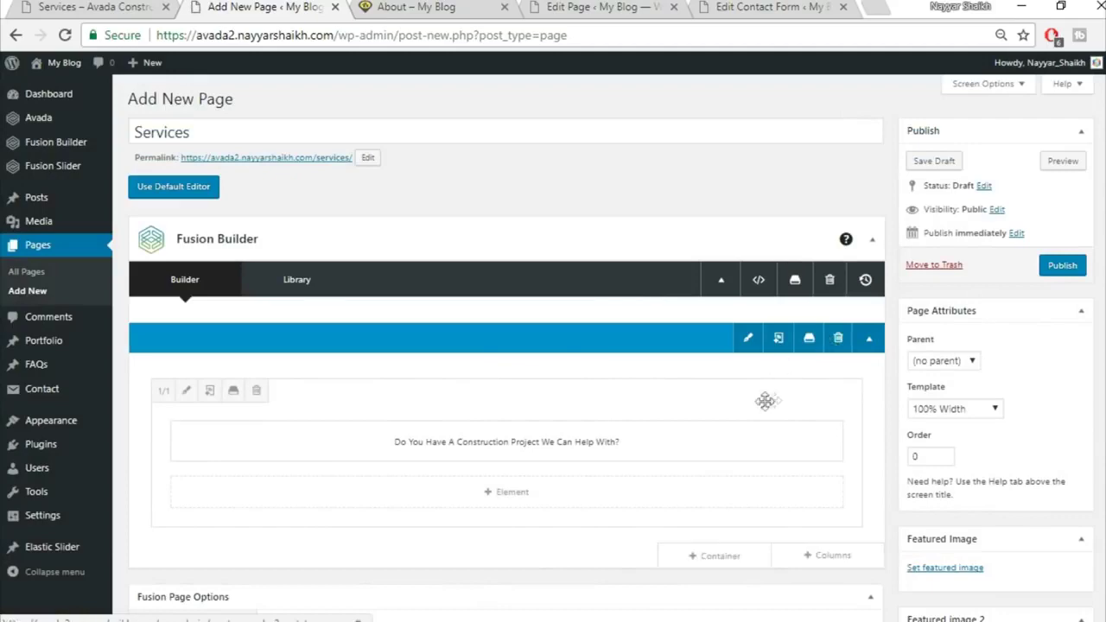
Insert the saved Top2 library container below Top1
scroll(765, 400, "down", 1)
left_click(740, 469)
left_click(356, 148)
left_click(499, 220)
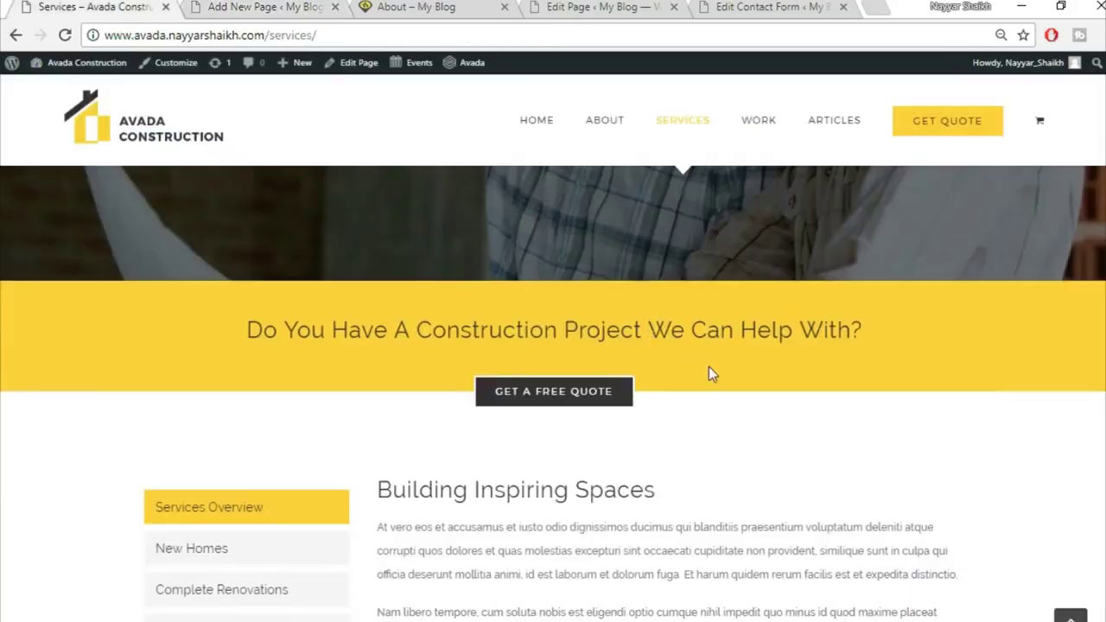
Add an empty 1/1 container below the library sections
scroll(711, 369, "down", 3)
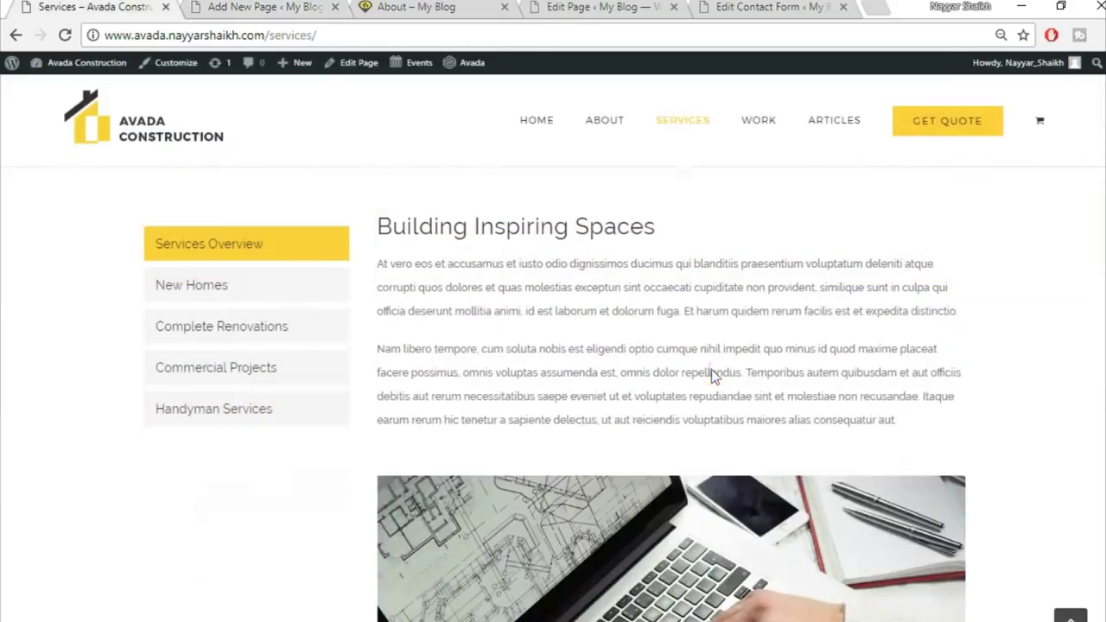
scroll(684, 348, "up", 1)
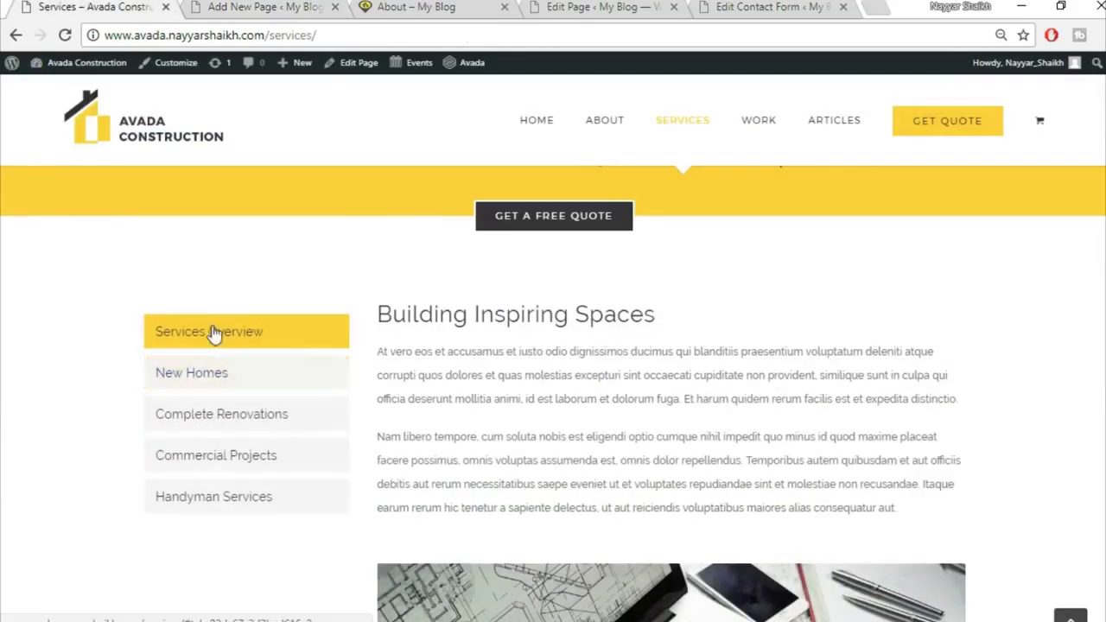
left_click(261, 7)
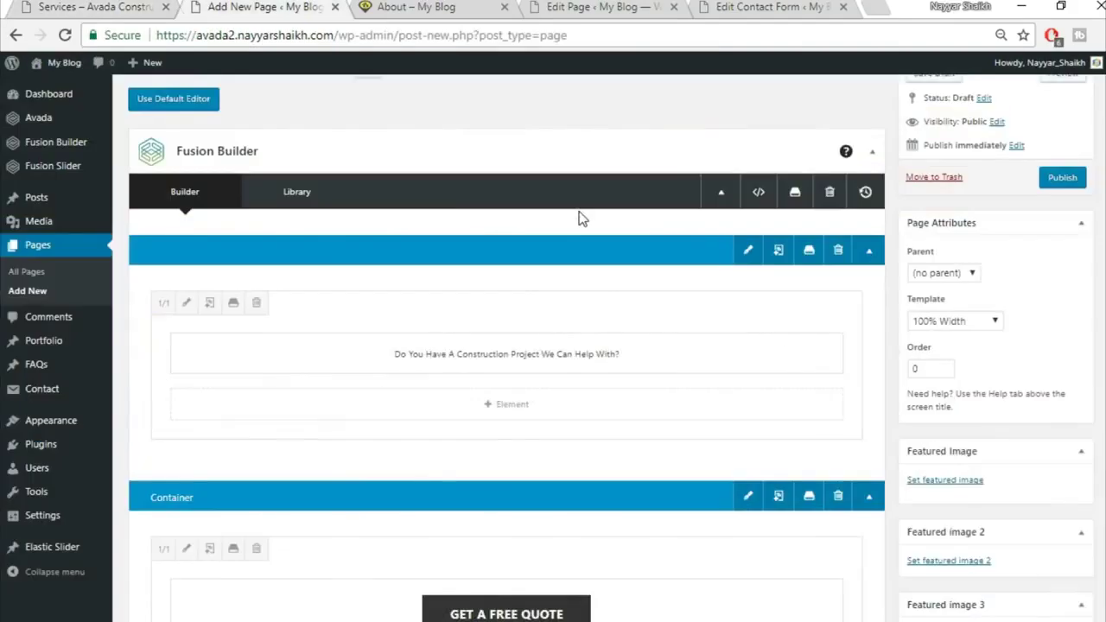
scroll(605, 225, "down", 4)
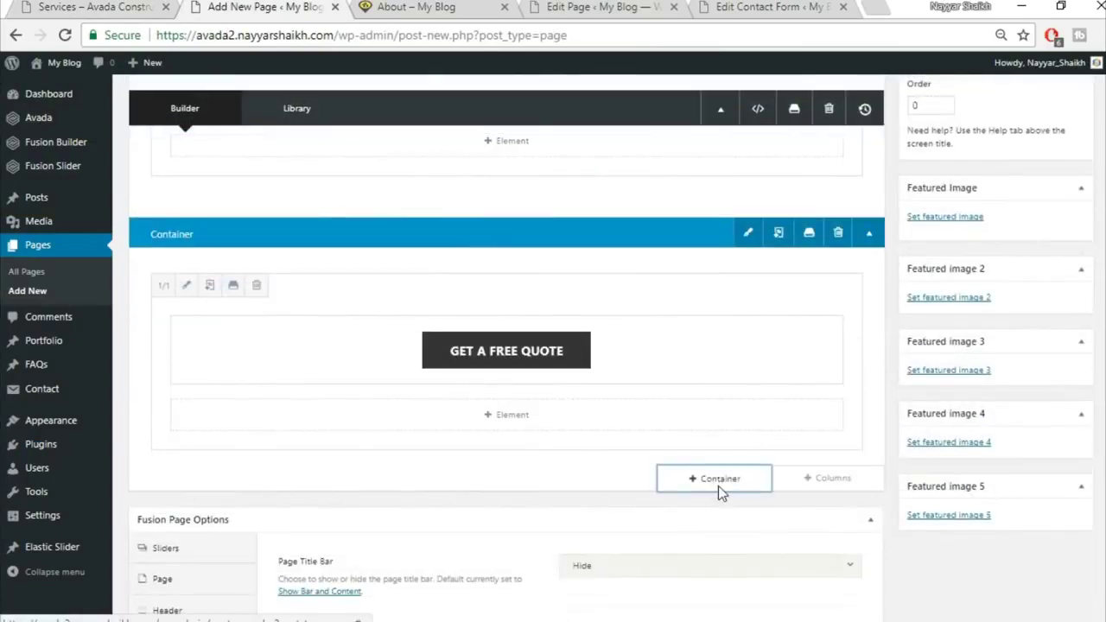
left_click(718, 484)
left_click(378, 239)
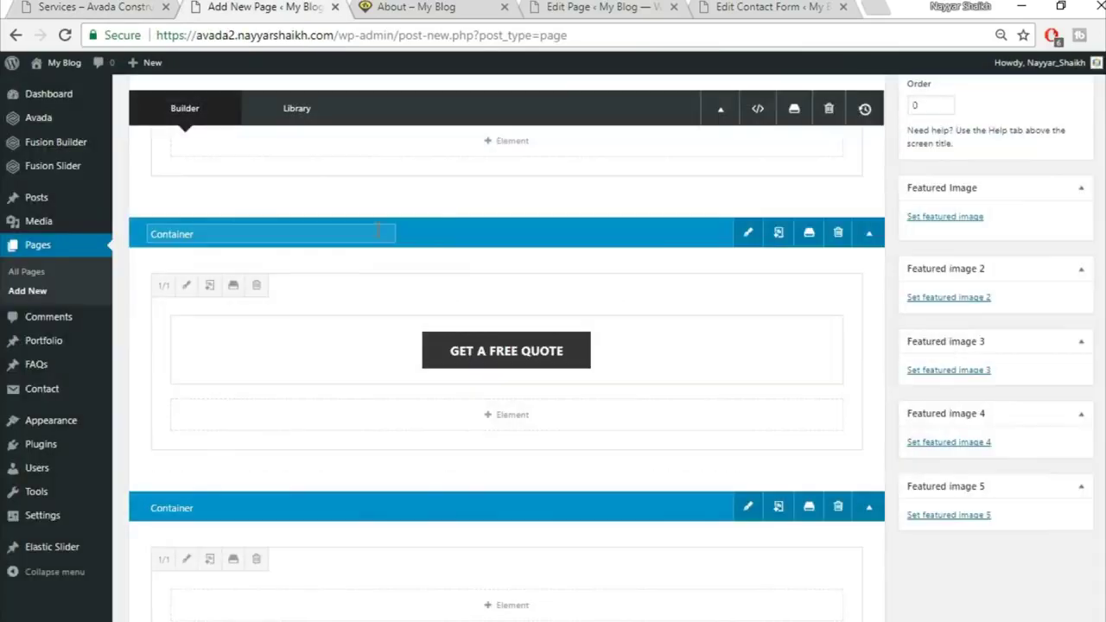
scroll(755, 529, "down", 2)
Search 'tabs' in the element list and add a Tabs element to the container
left_click(526, 341)
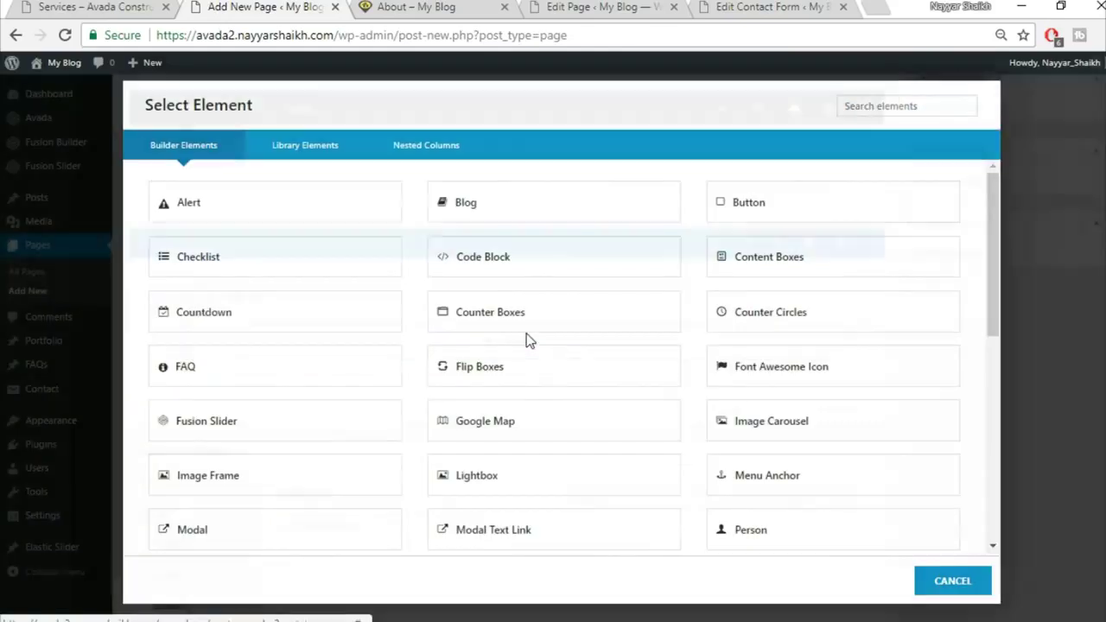
left_click(870, 106)
type("t")
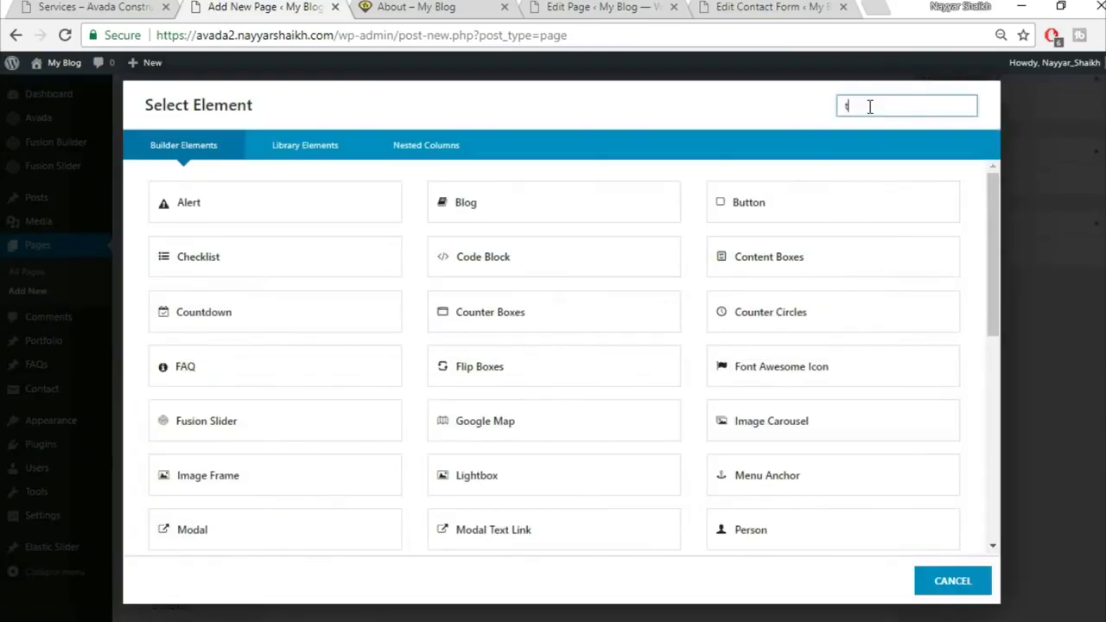
type("abs")
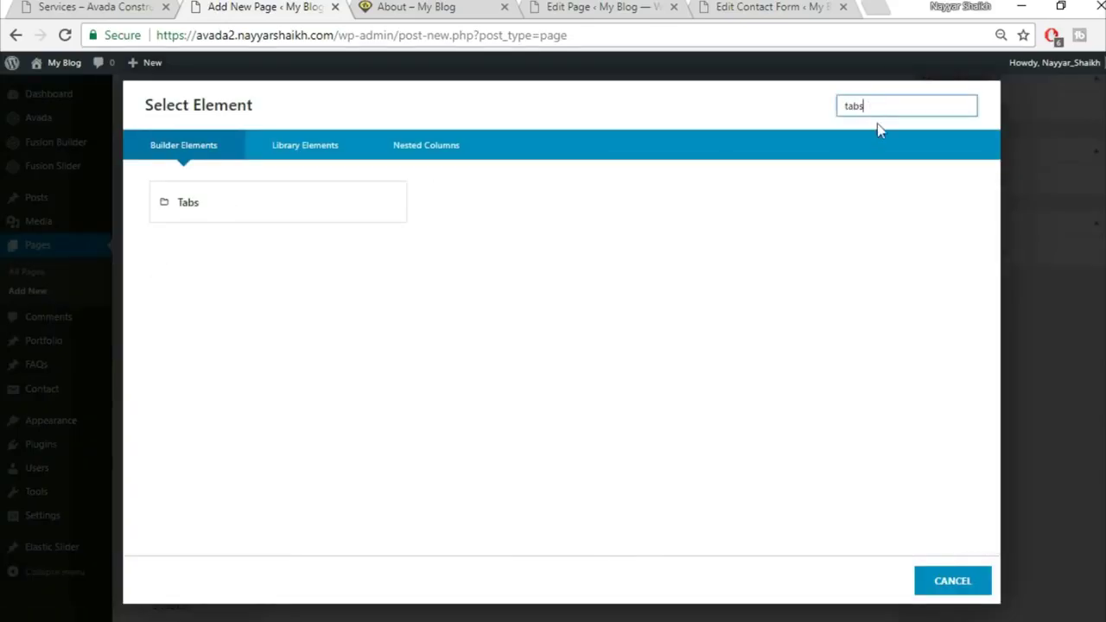
left_click(342, 218)
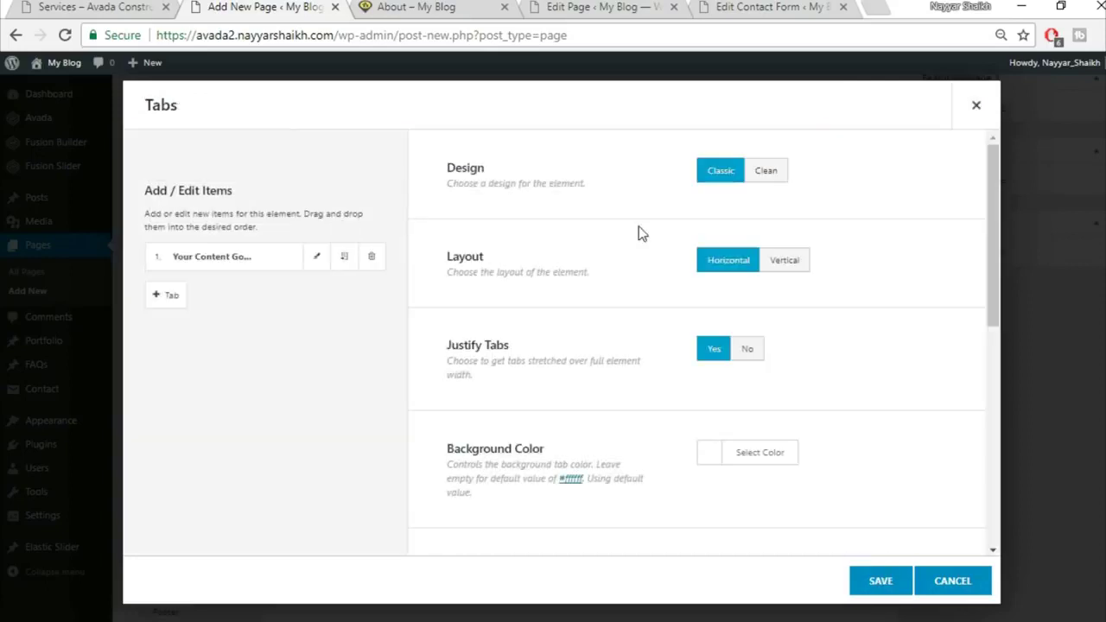
Set the Tabs design to Clean with a Vertical layout
left_click(772, 172)
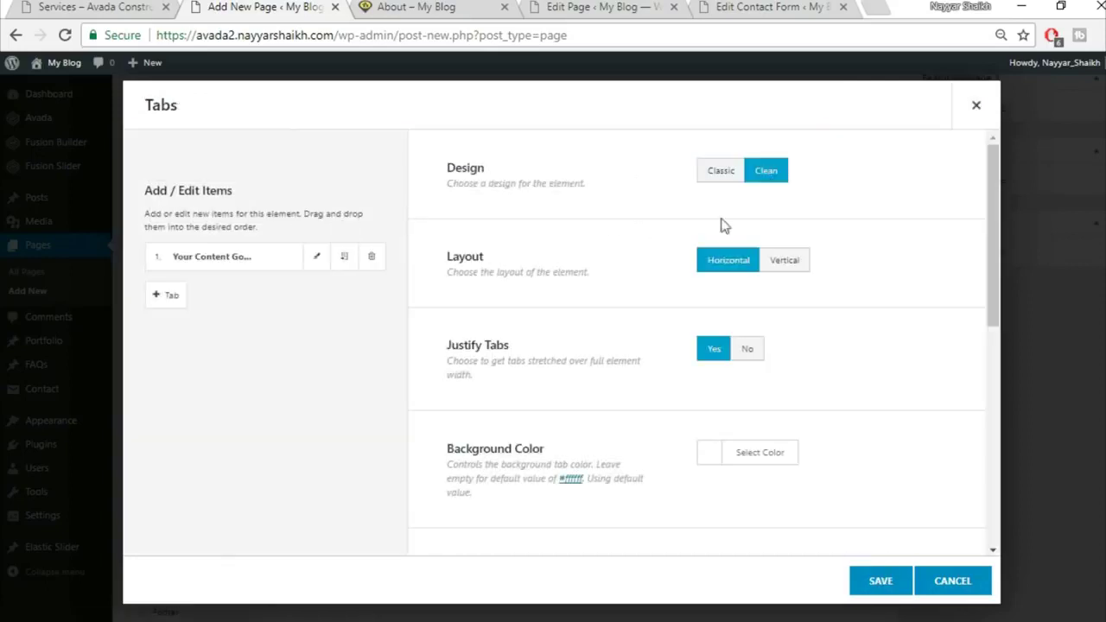
left_click(801, 262)
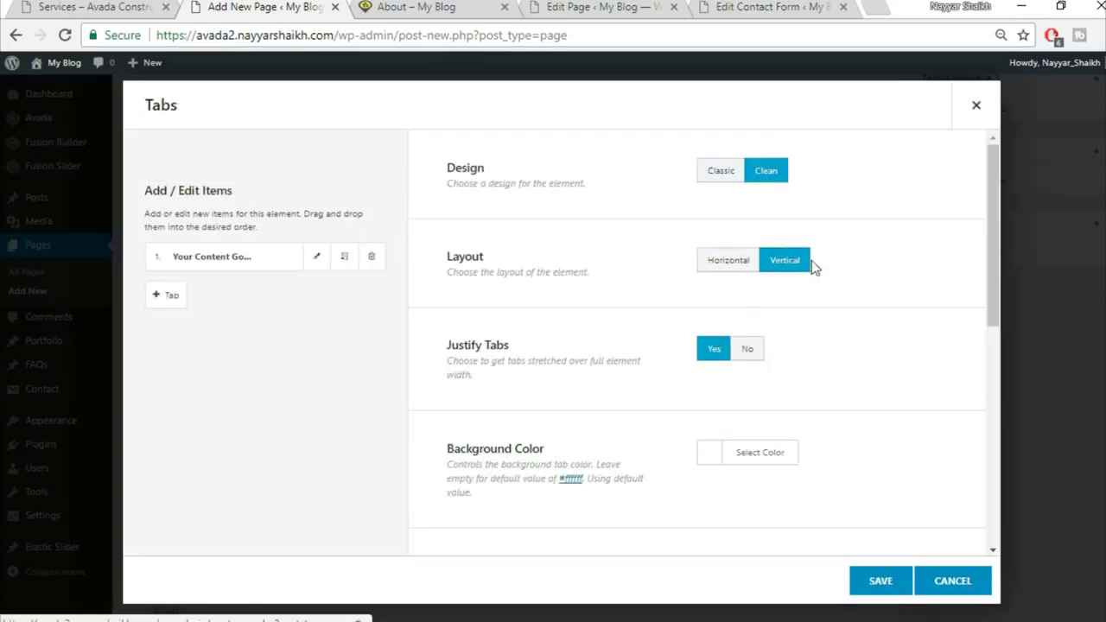
scroll(812, 285, "down", 1)
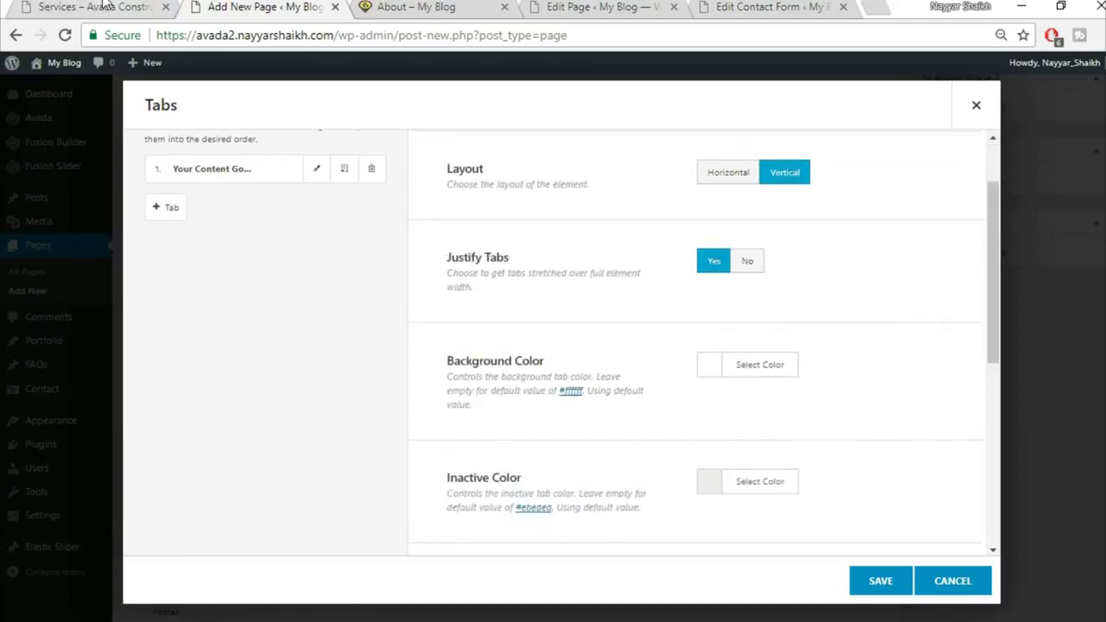
left_click(102, 7)
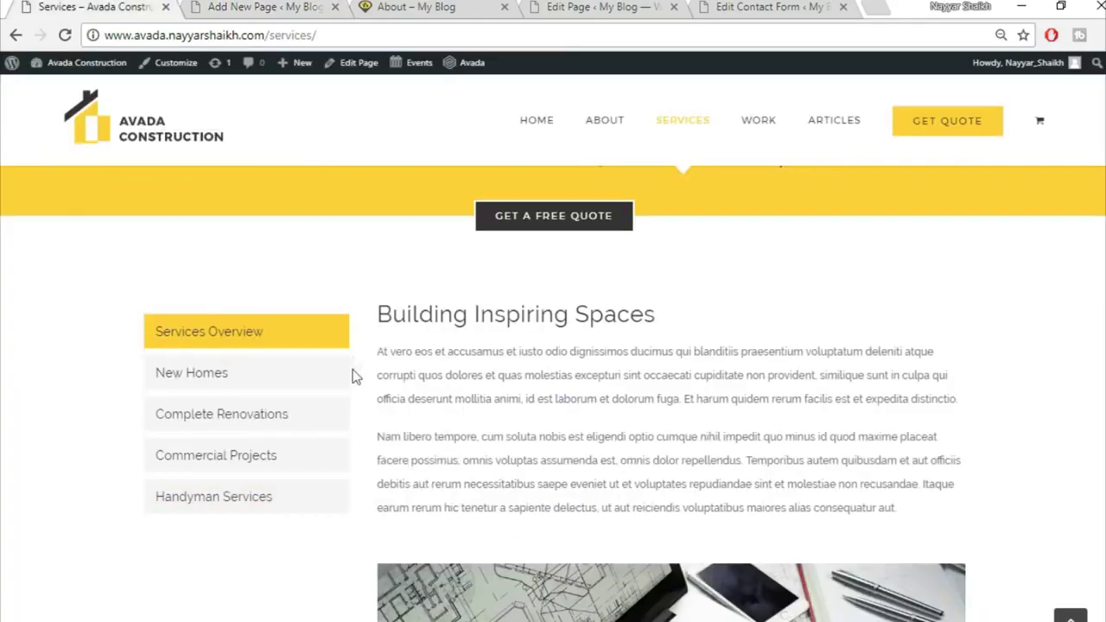
left_click(263, 7)
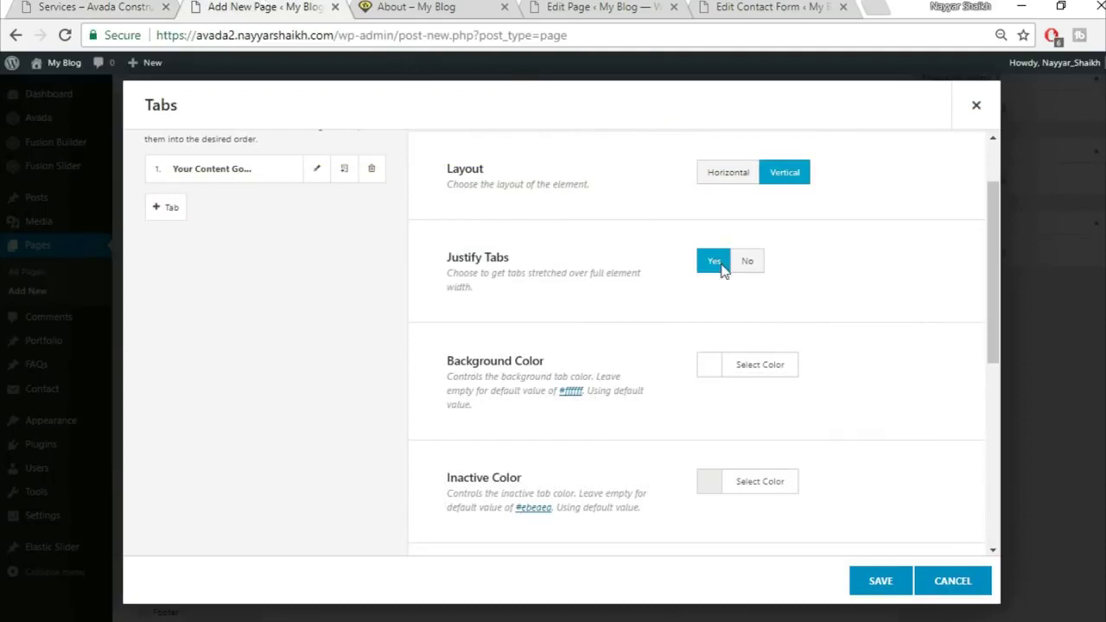
scroll(797, 366, "down", 1)
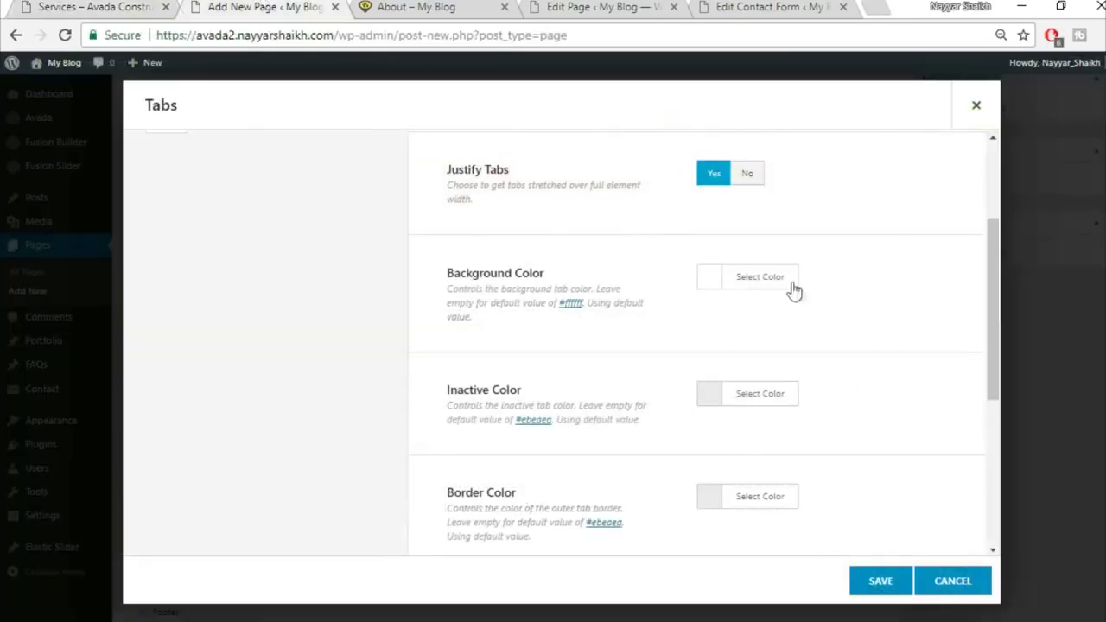
Give the tabs a #fed83d background and #f5f5f5 inactive colour
left_click(783, 278)
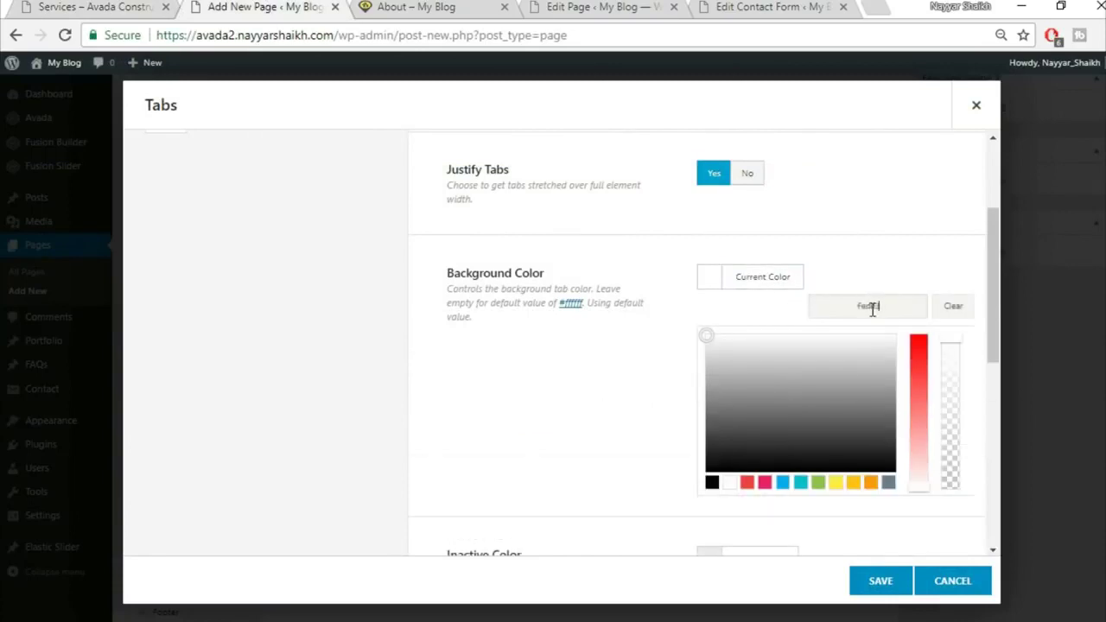
type("fed83d")
left_click(907, 272)
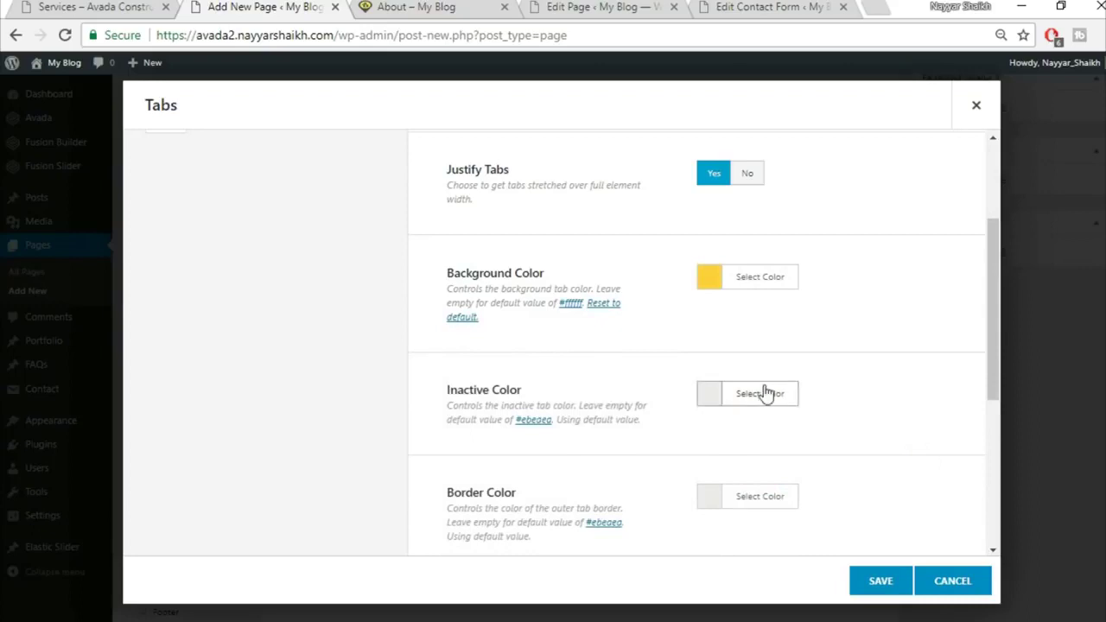
left_click(756, 399)
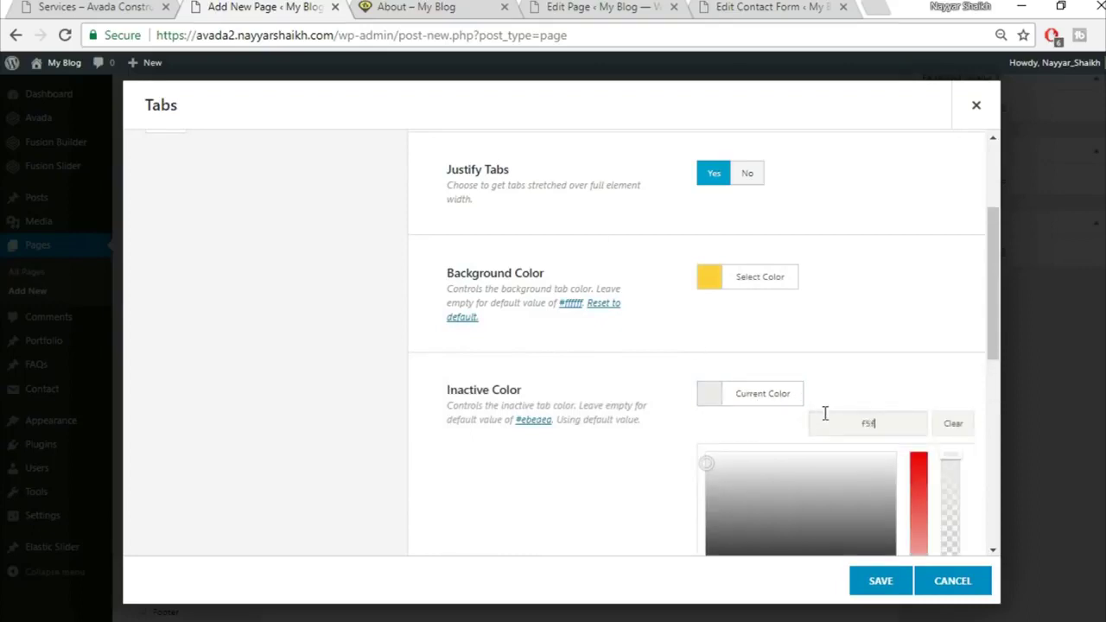
type("5f5")
left_click(865, 329)
Make the tab border colour fully transparent, then check the live Services page
scroll(867, 331, "down", 3)
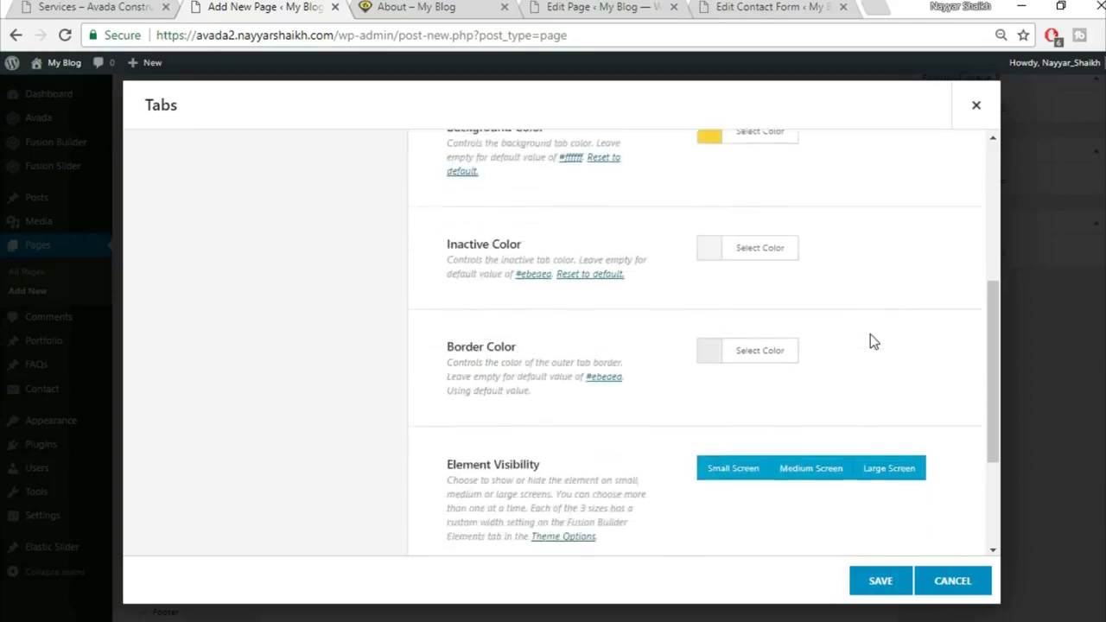
left_click(777, 325)
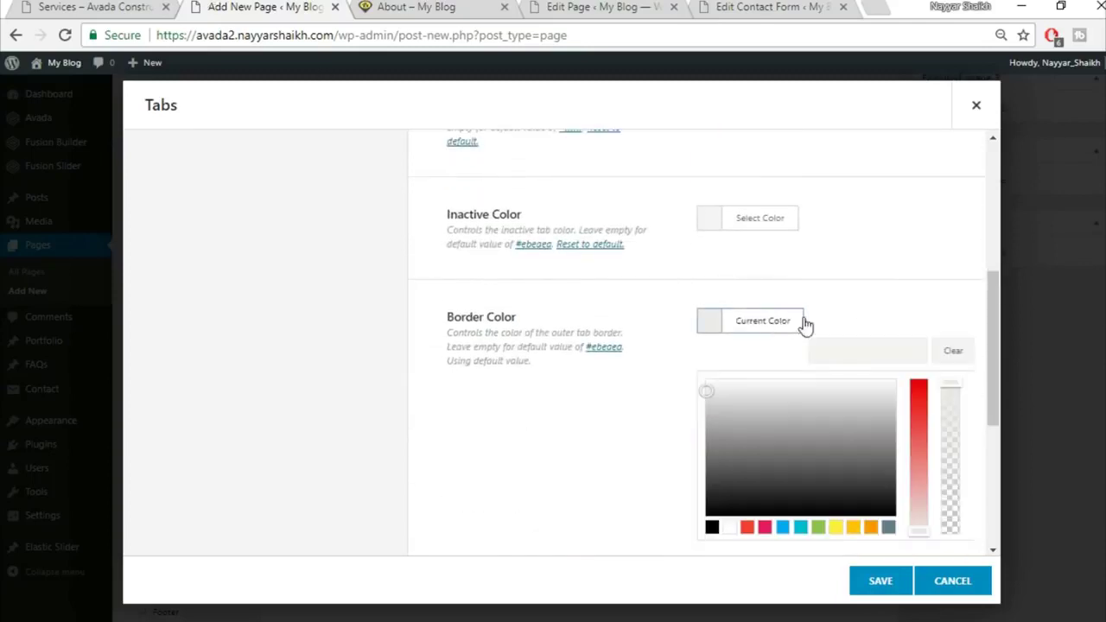
left_click_drag(956, 395, 950, 530)
left_click(909, 279)
scroll(910, 279, "down", 3)
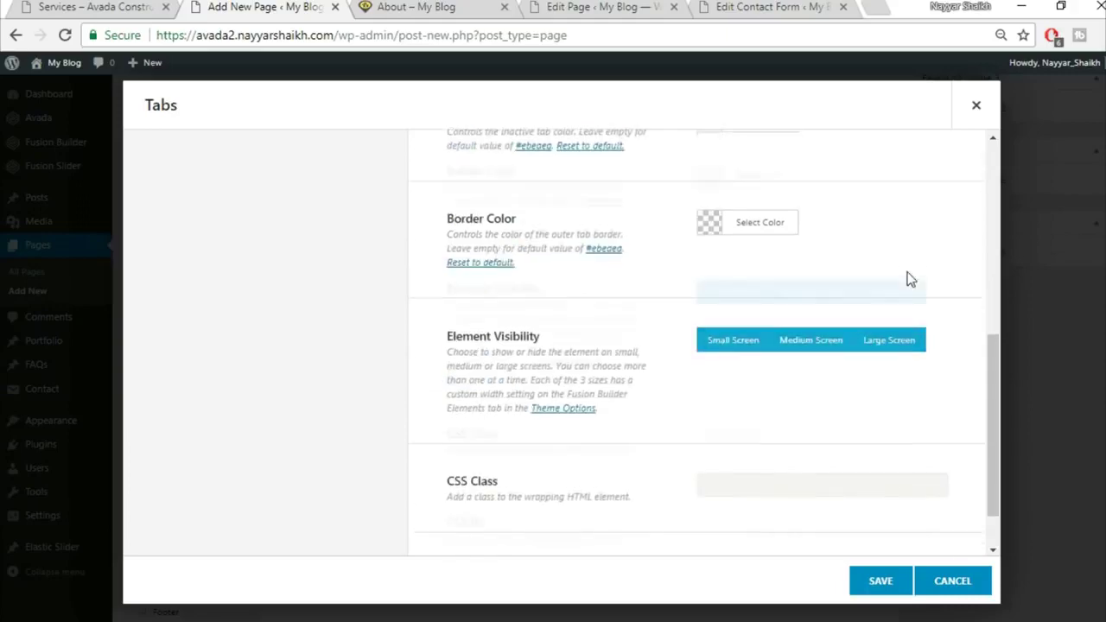
scroll(891, 358, "up", 3)
scroll(890, 357, "up", 3)
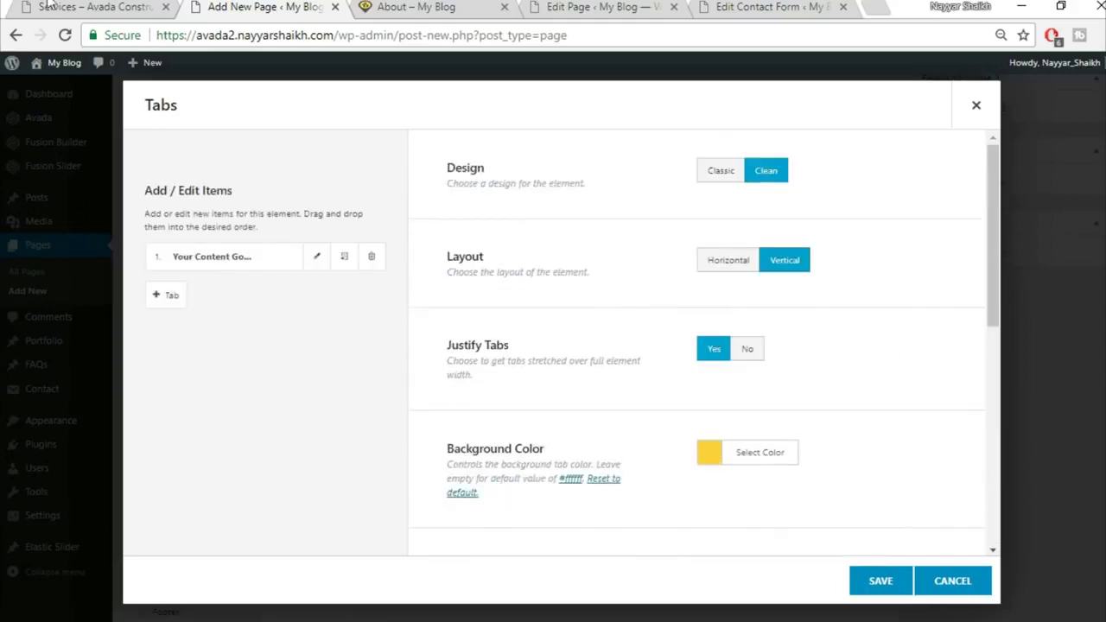
left_click(49, 5)
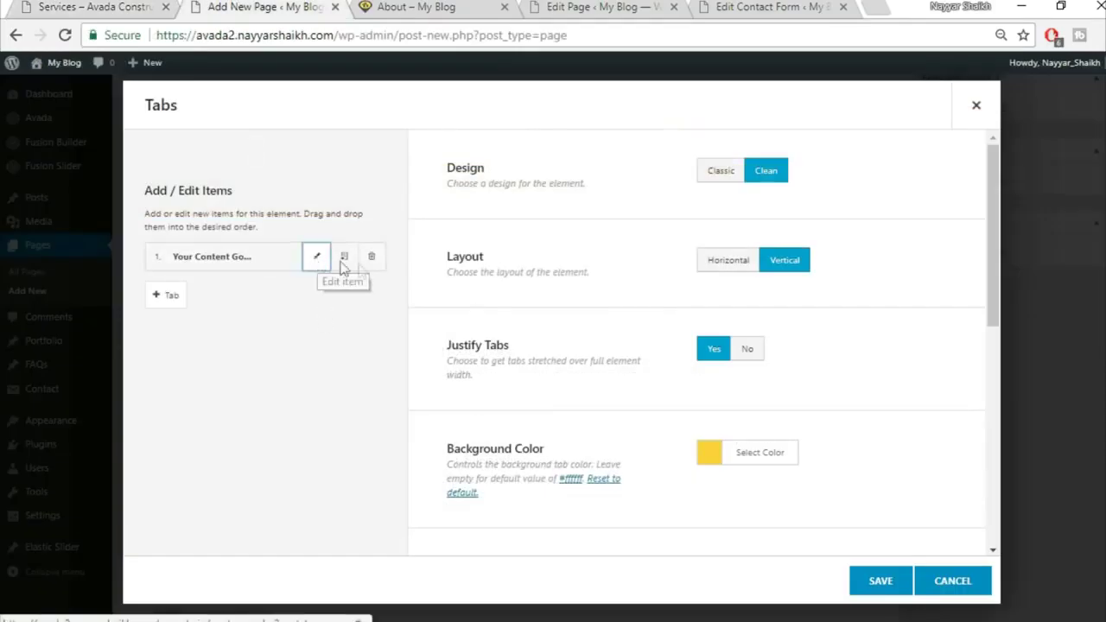
Open the first tab item and grab the lorem ipsum text from the live Services page
left_click(342, 261)
left_click(683, 187)
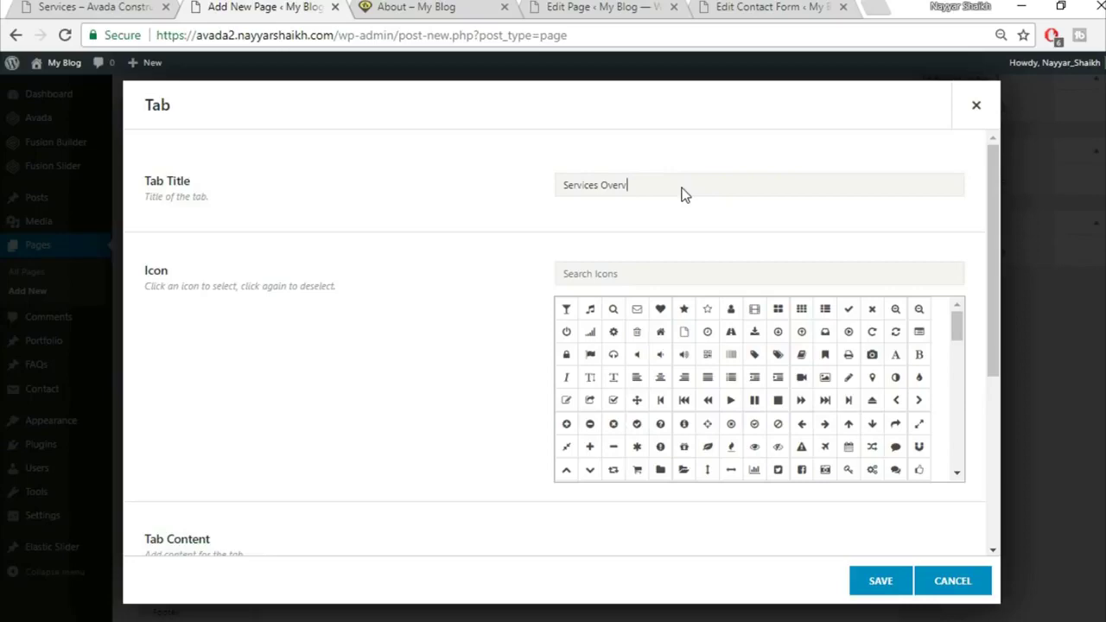
left_click(129, 7)
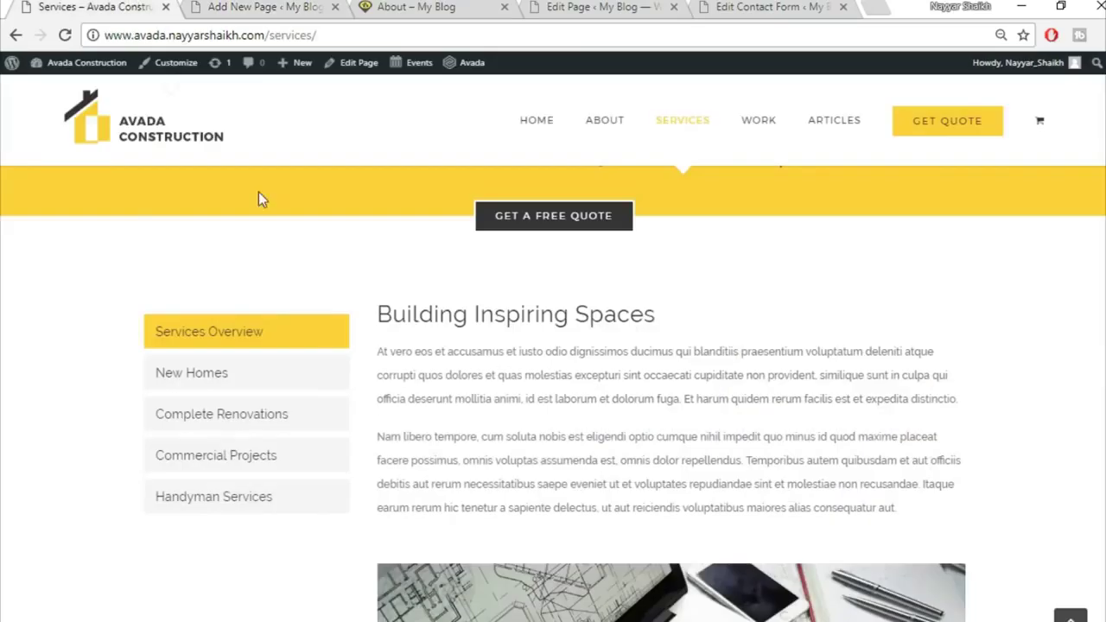
left_click_drag(380, 307, 704, 583)
scroll(637, 346, "down", 5)
left_click(838, 441)
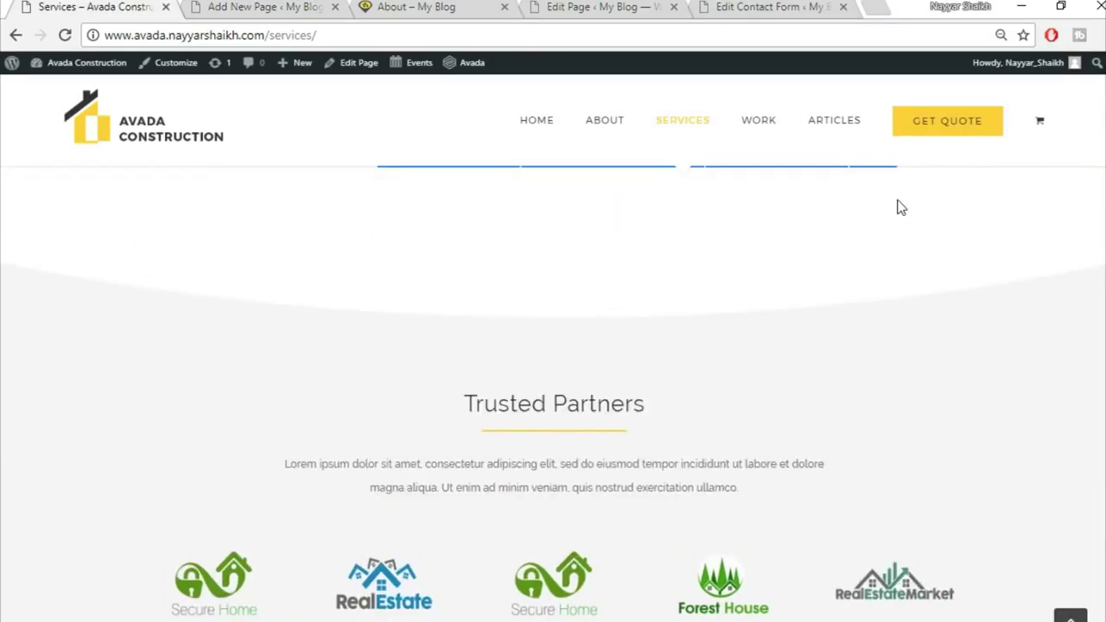
left_click(270, 7)
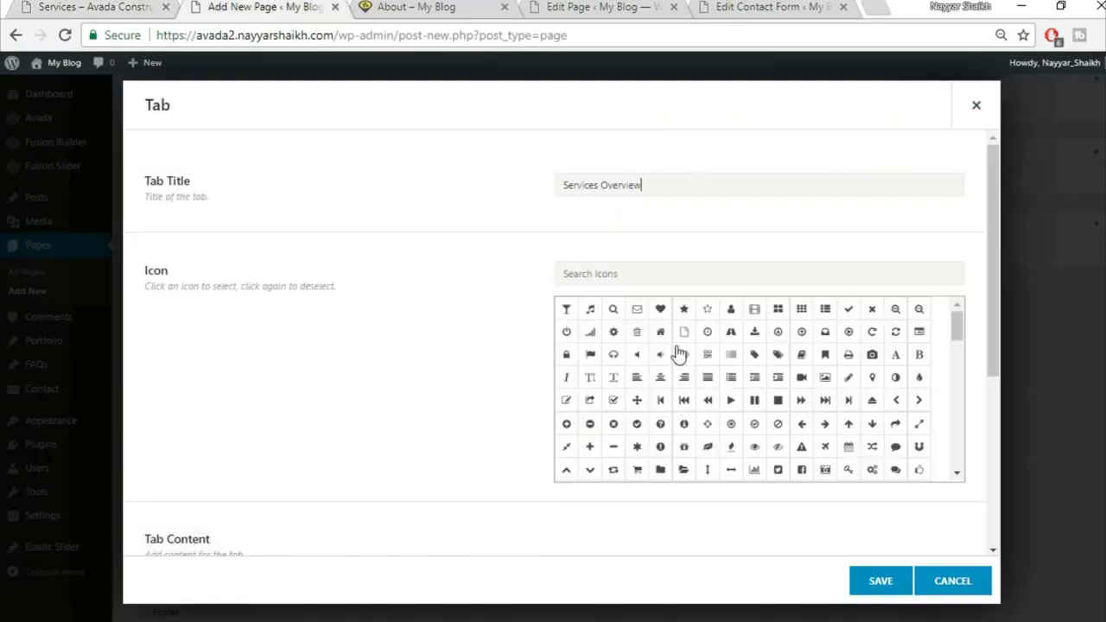
Replace the first tab's placeholder with two lorem ipsum paragraphs and save it
scroll(270, 373, "down", 4)
left_click(406, 427)
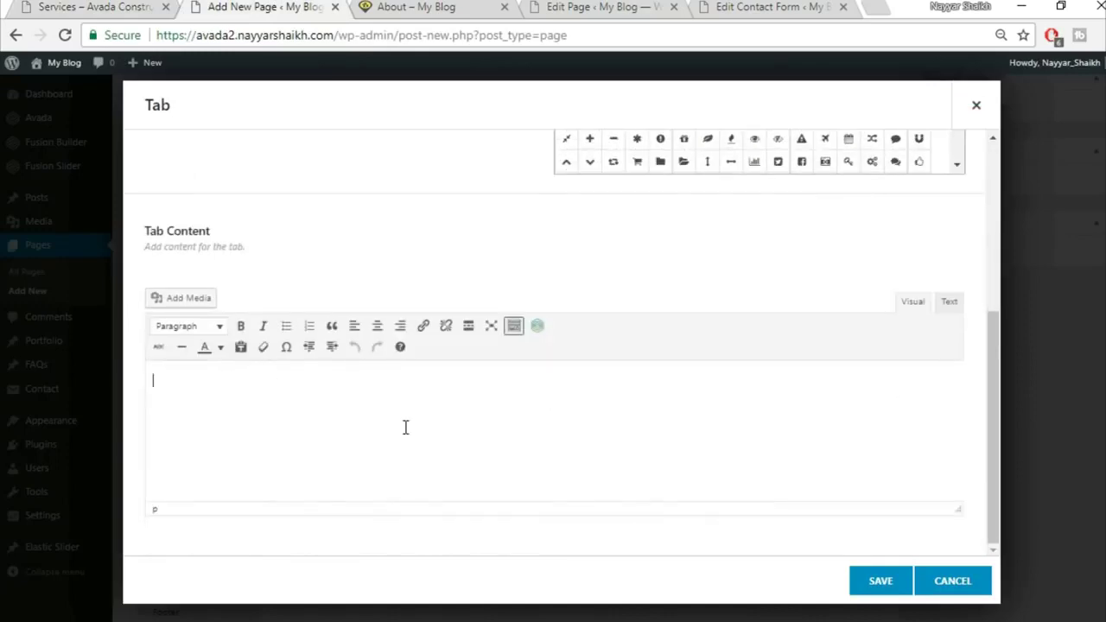
key("ctrl+v")
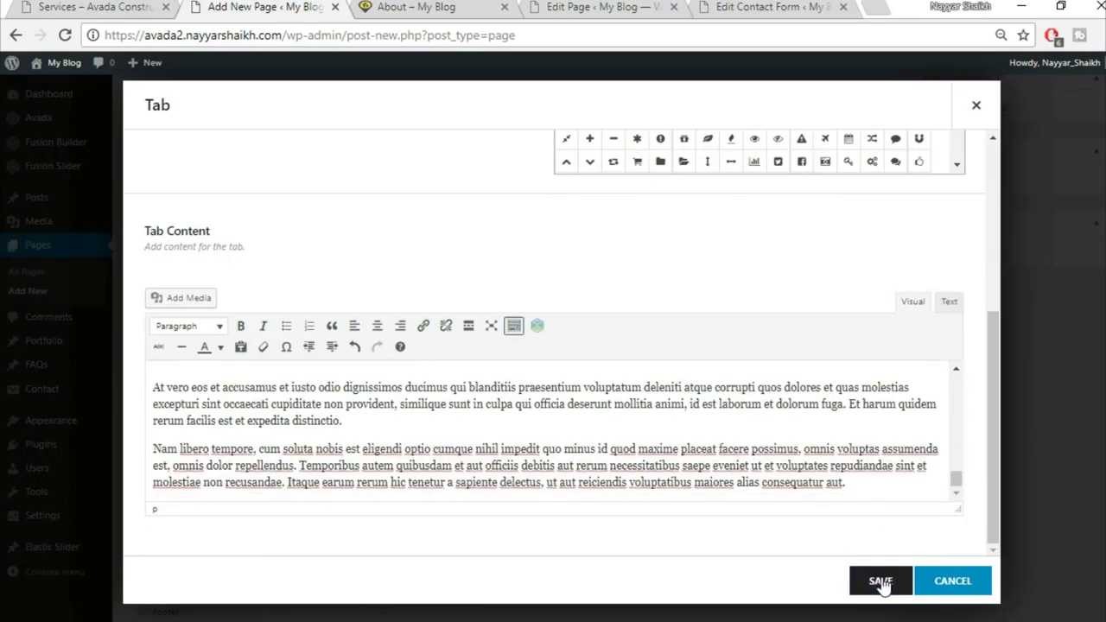
left_click(882, 583)
Clone the tab three times into four Services Overview tabs and save the Tabs element
left_click(341, 258)
left_click(340, 259)
left_click(340, 259)
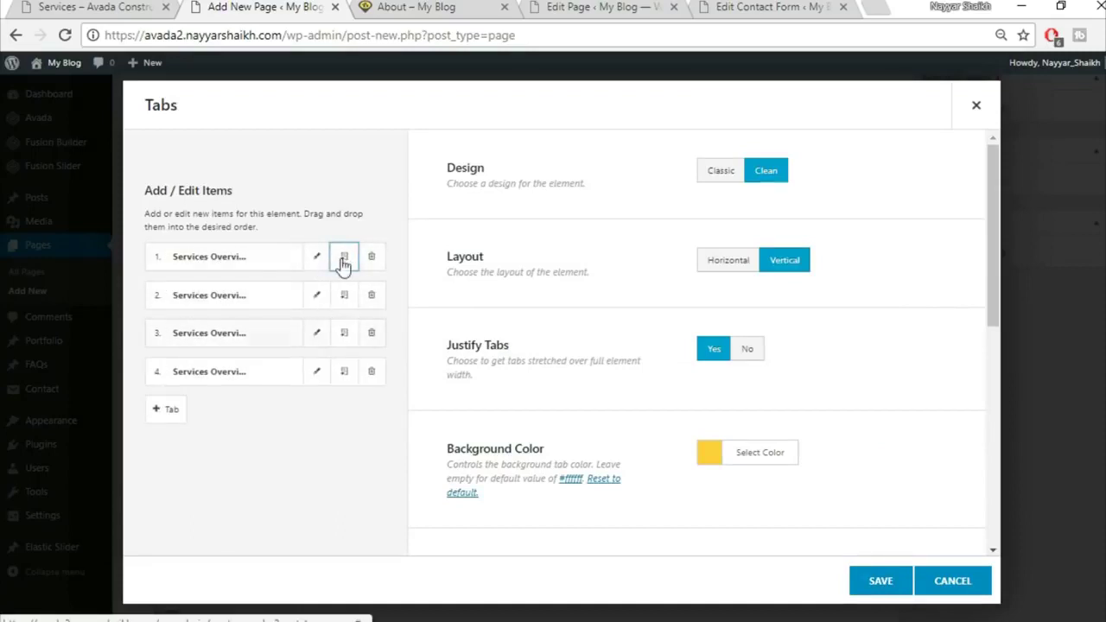
left_click(881, 582)
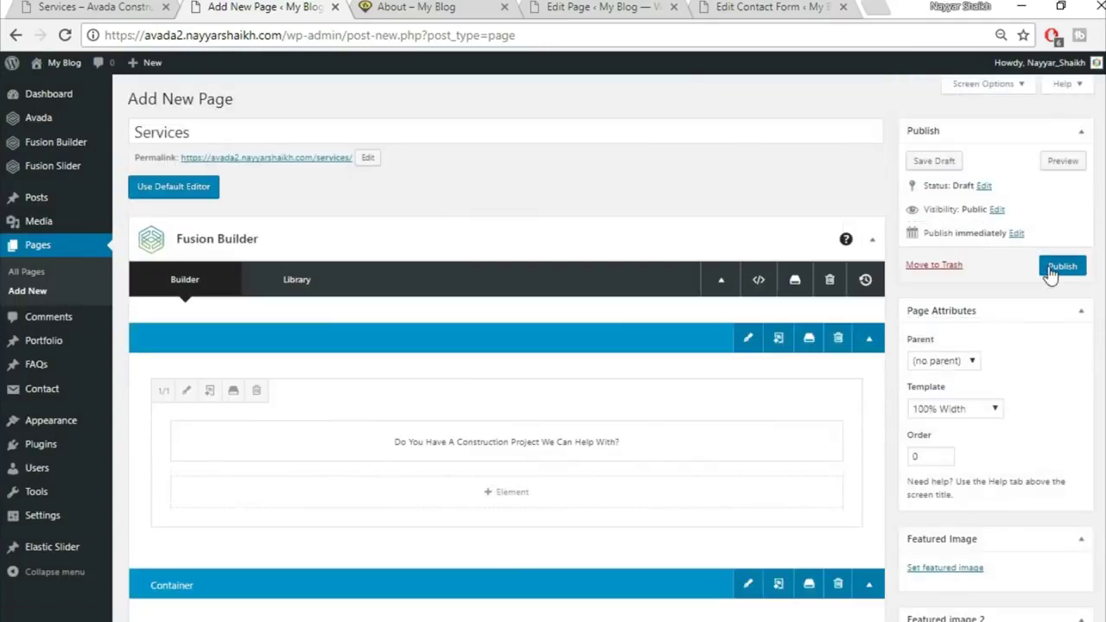
Publish the Services page and compare it with the demo Services page
left_click(1061, 266)
left_click(94, 7)
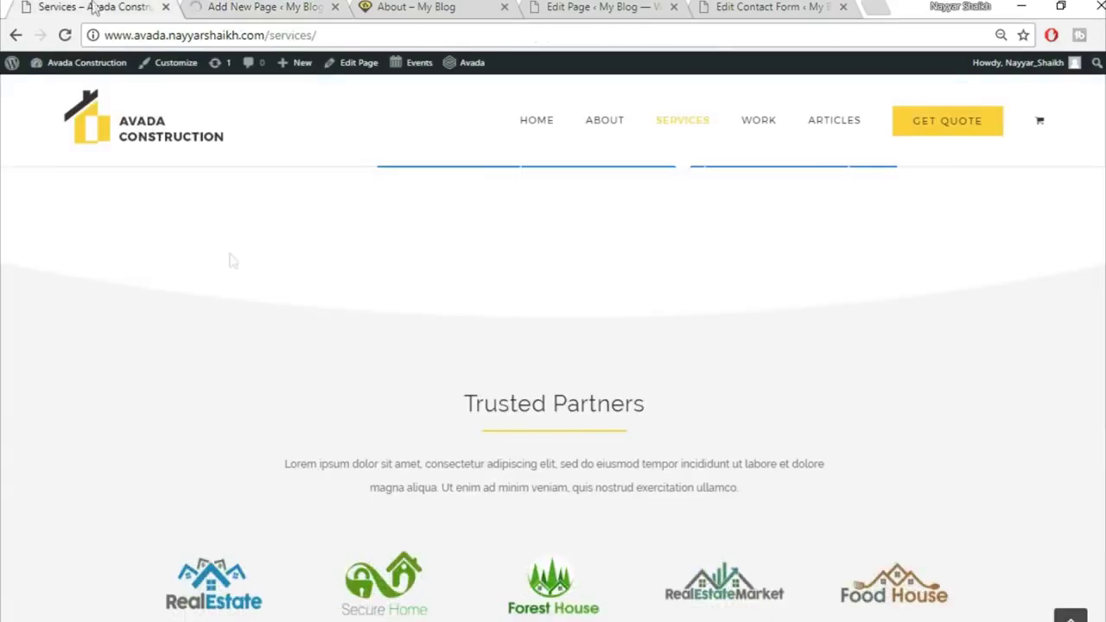
scroll(317, 452, "up", 7)
left_click(240, 461)
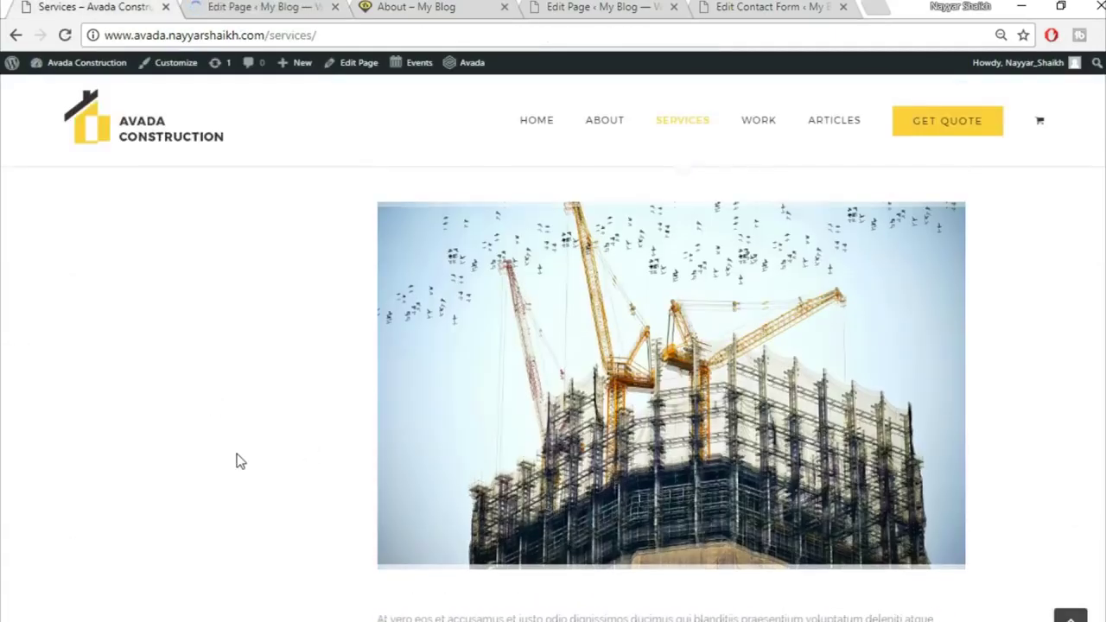
scroll(242, 458, "up", 10)
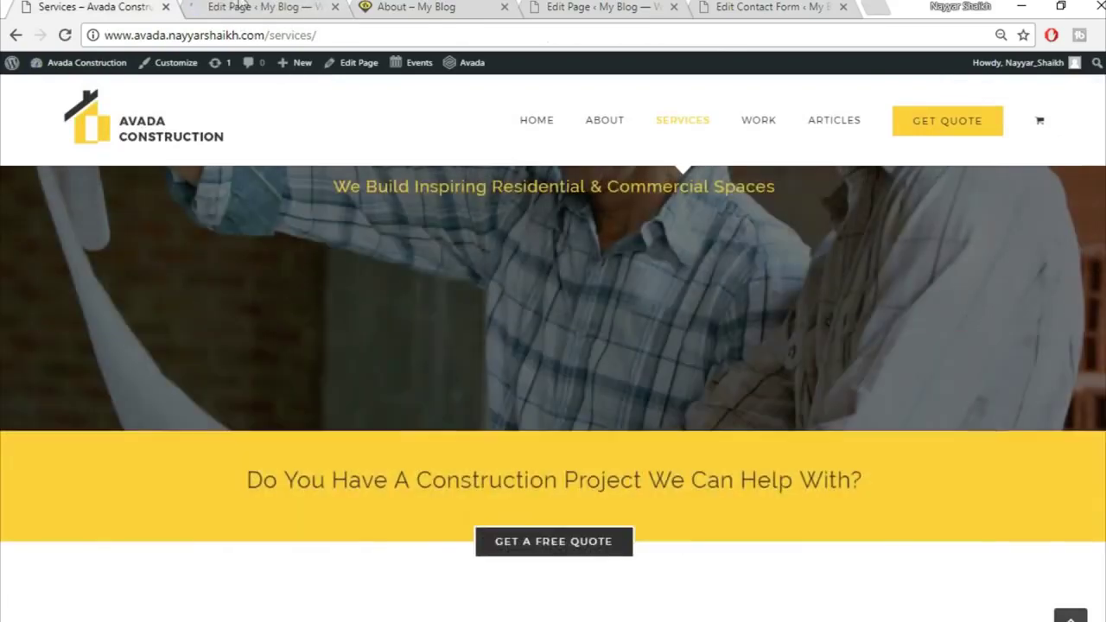
left_click(259, 7)
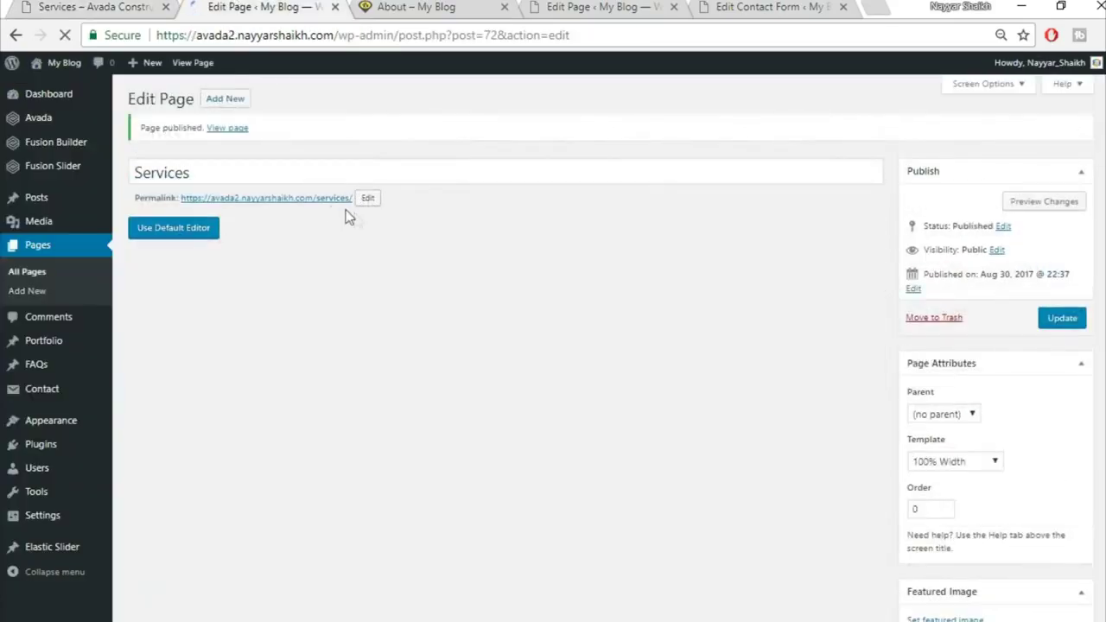
Open the published Services page from its permalink in a new browser tab
right_click(325, 200)
left_click(385, 213)
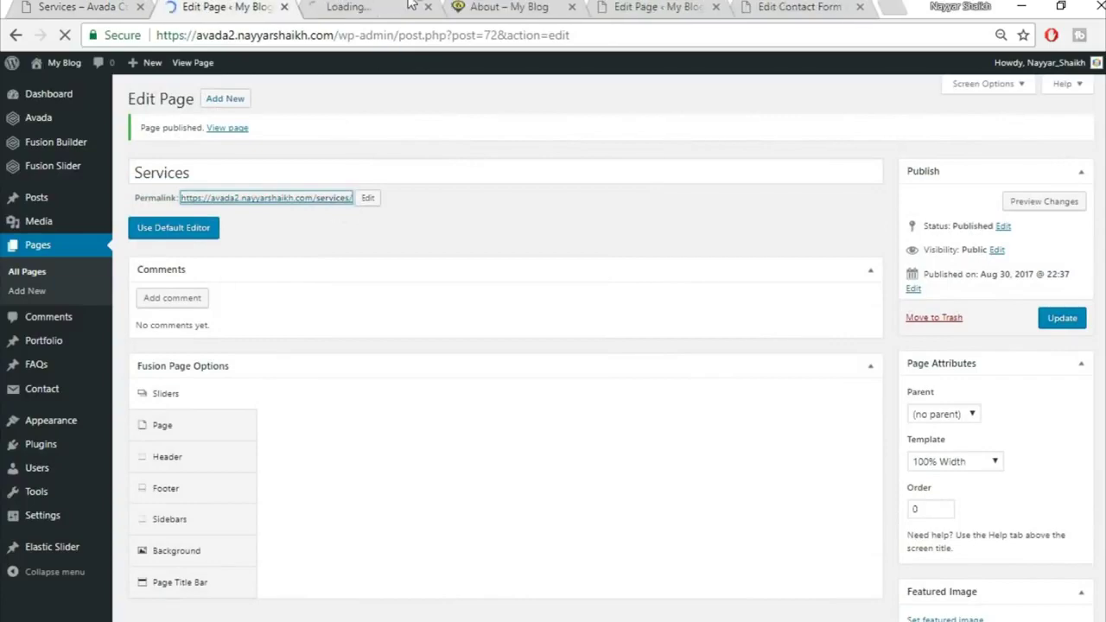
left_click(410, 7)
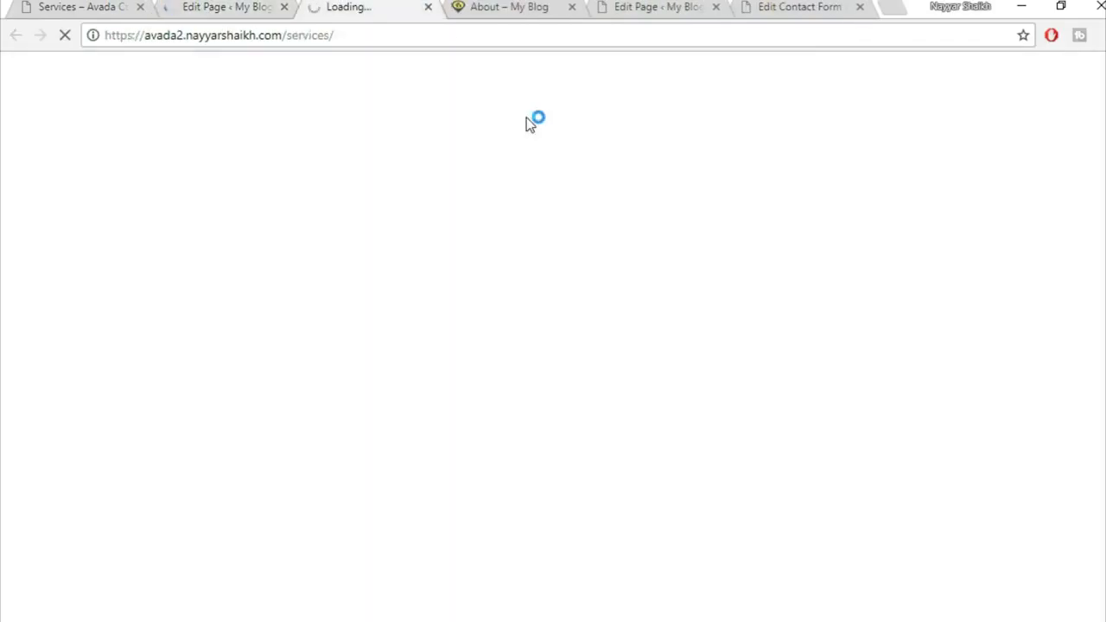
scroll(738, 325, "down", 4)
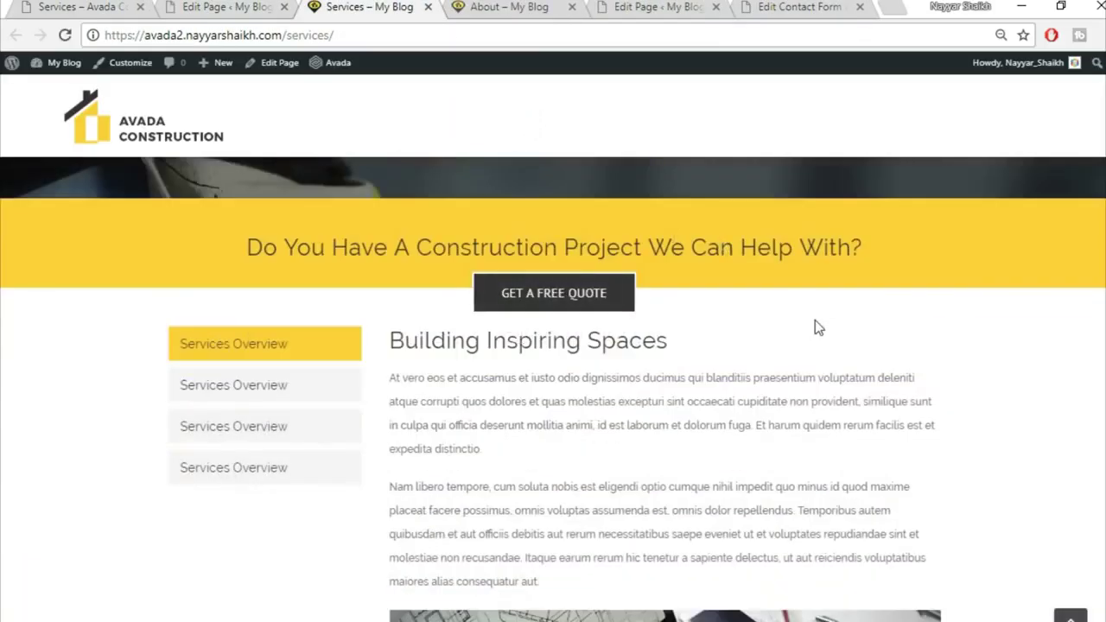
scroll(814, 321, "down", 1)
Check all four Services Overview tabs on the live page, then return to the editor
left_click(210, 296)
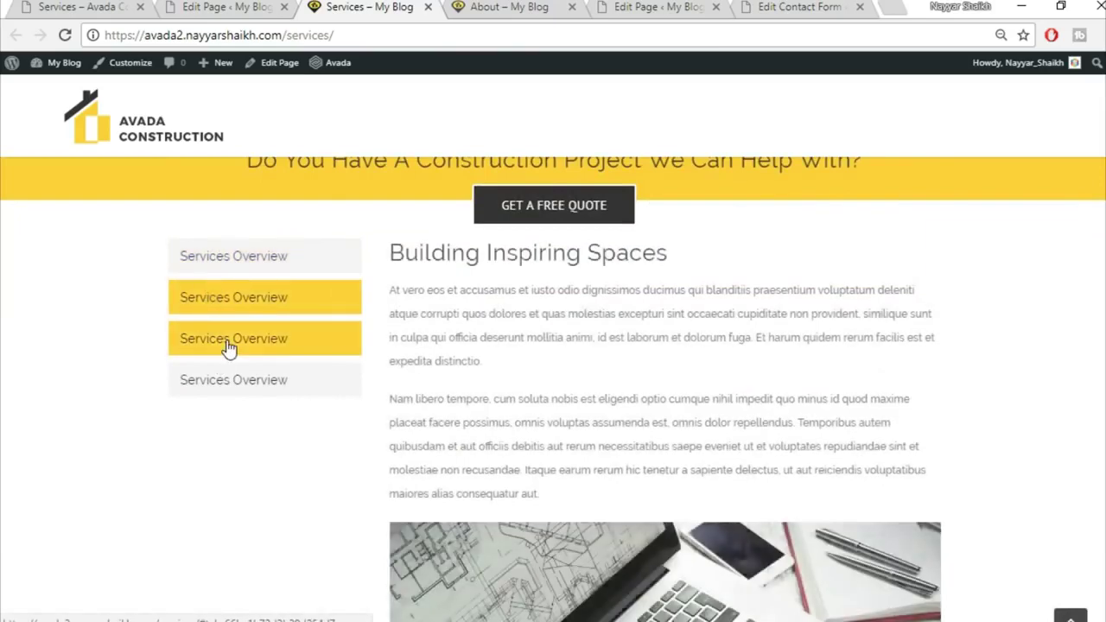
left_click(229, 346)
left_click(251, 298)
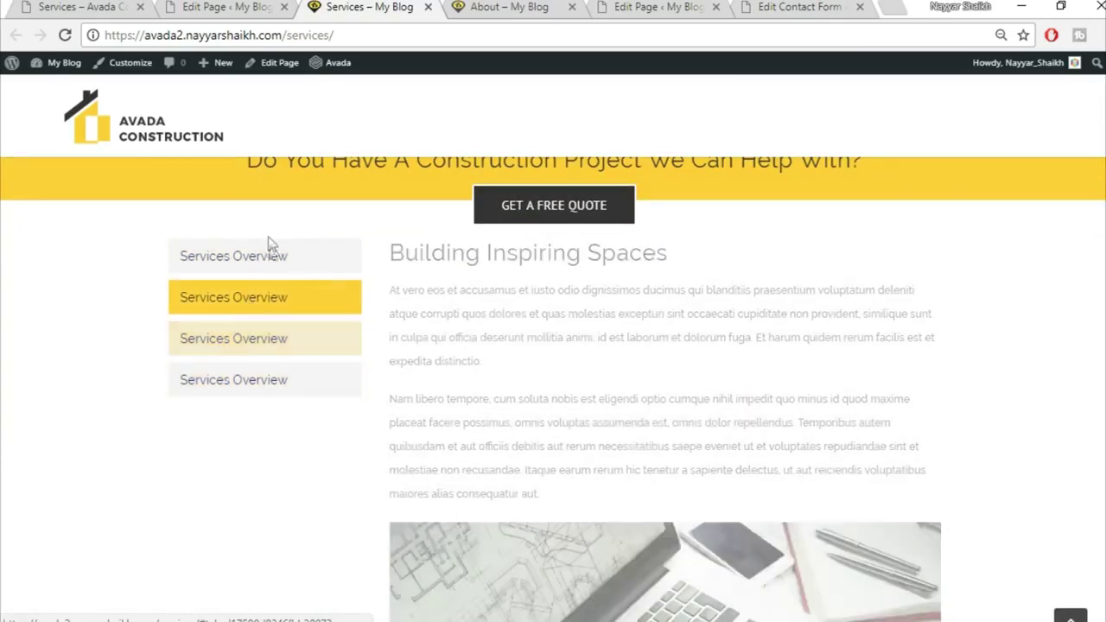
left_click(271, 258)
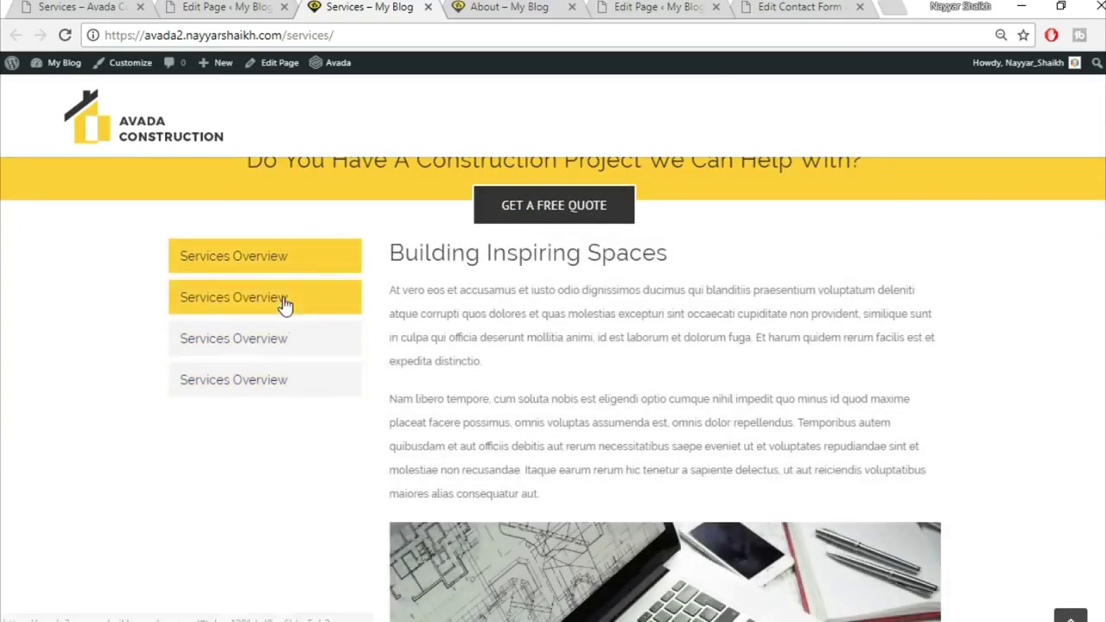
left_click(283, 301)
left_click(273, 341)
left_click(256, 381)
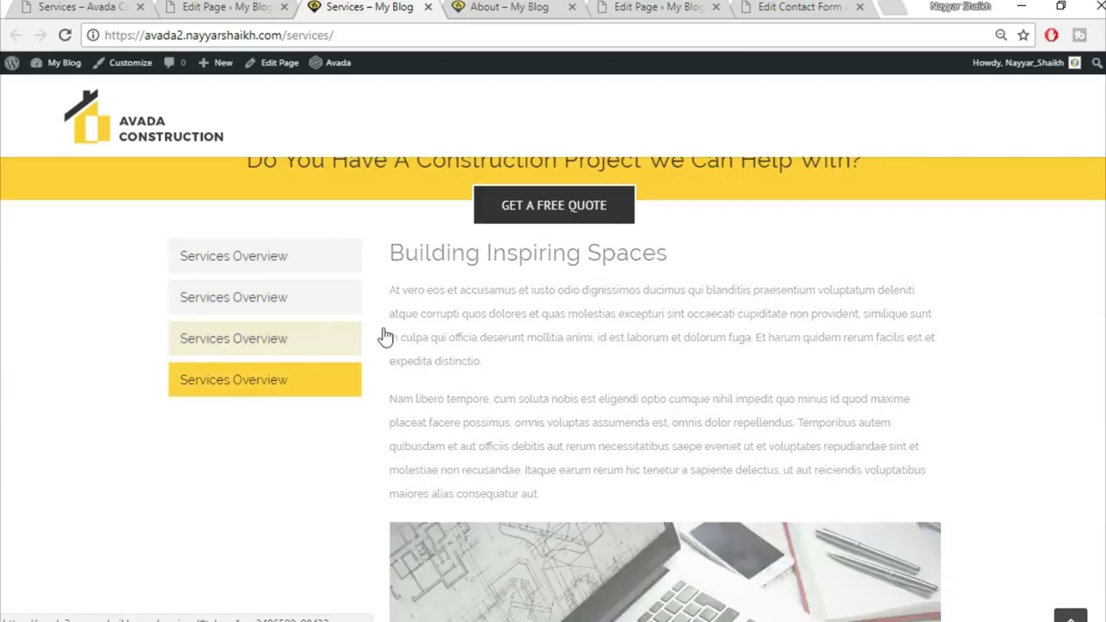
left_click(192, 6)
scroll(858, 404, "down", 5)
scroll(857, 405, "down", 2)
Adjust the tabs container's top padding in its Design settings and save it
left_click(749, 307)
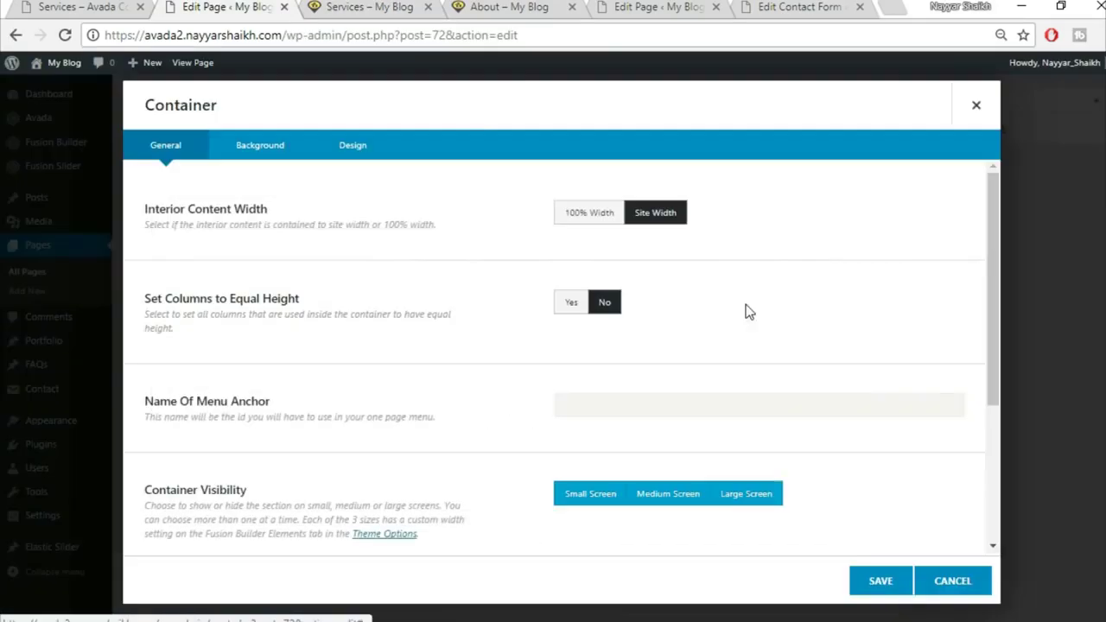
left_click(353, 145)
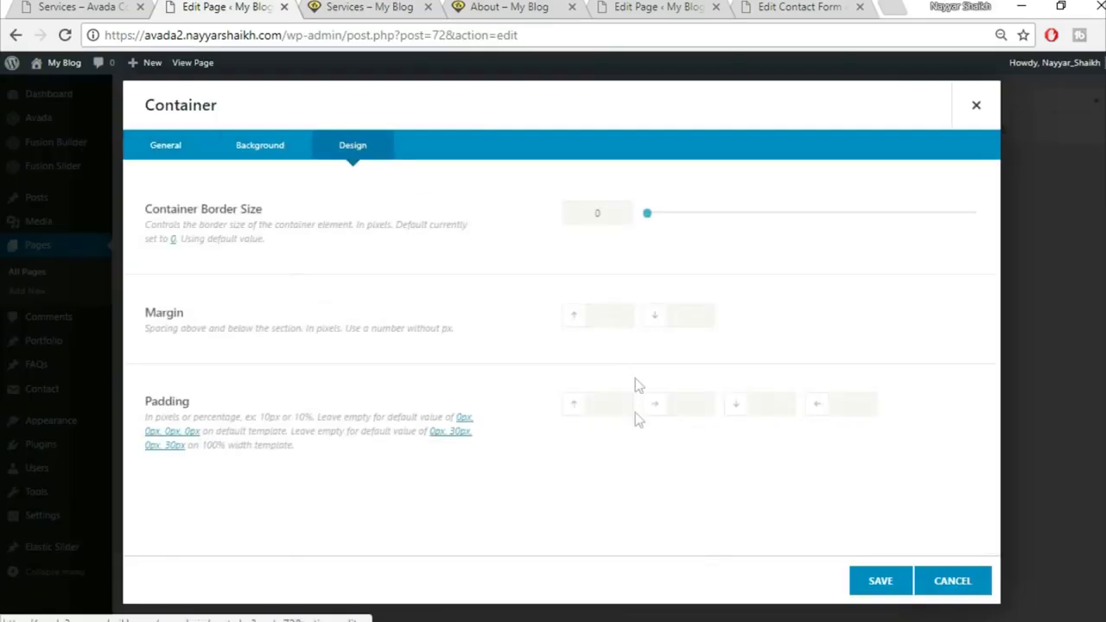
left_click(607, 413)
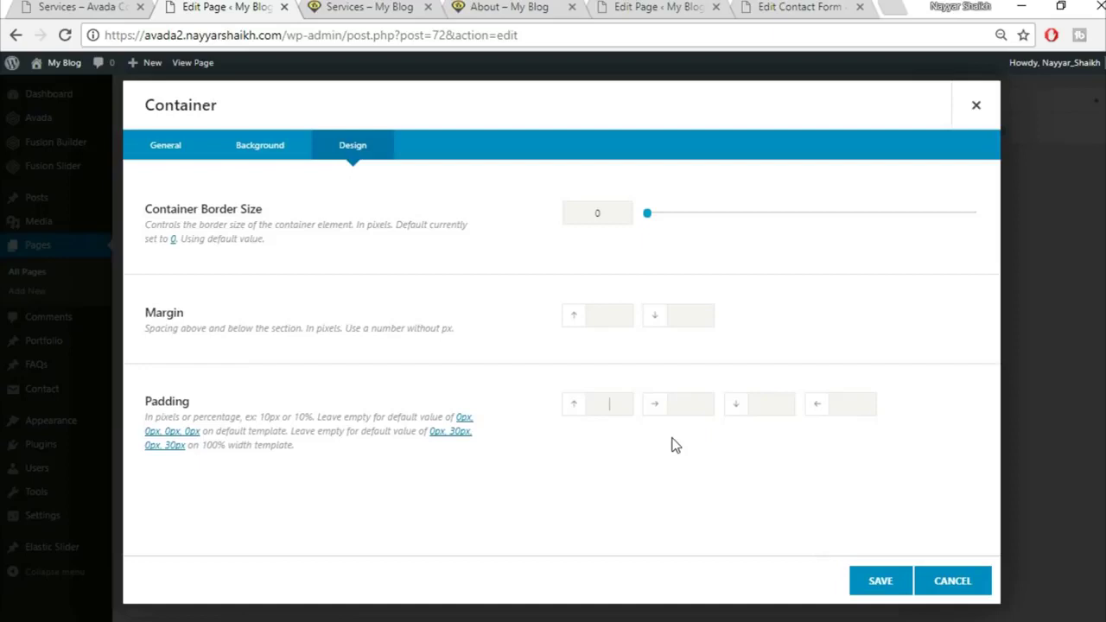
left_click(886, 585)
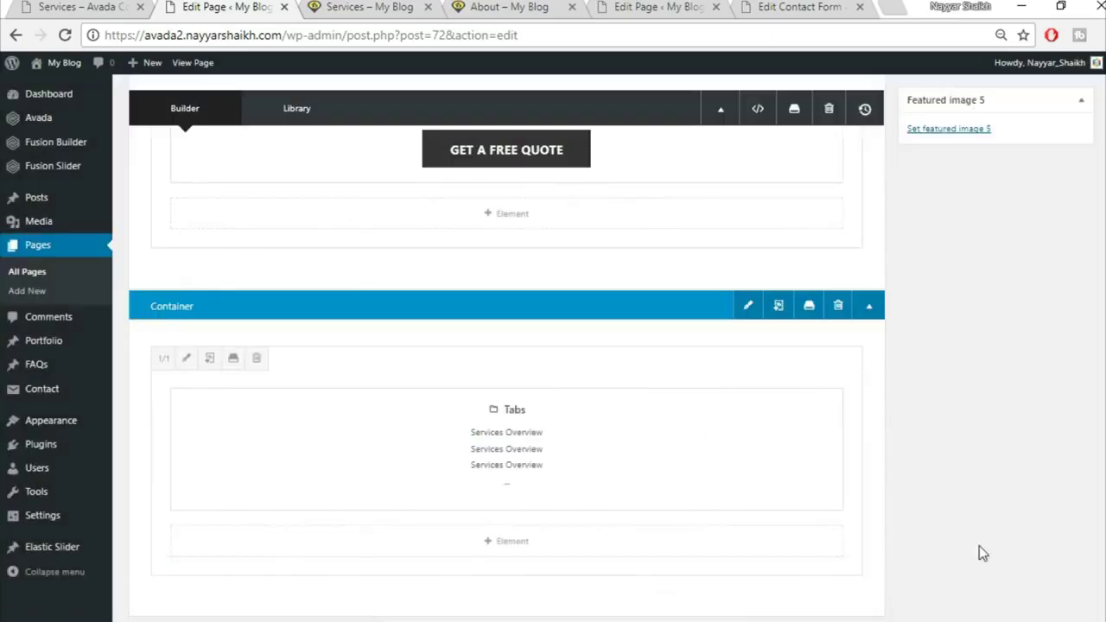
Update the Services page and reload the live page to see the changes
scroll(979, 546, "up", 10)
left_click(1061, 319)
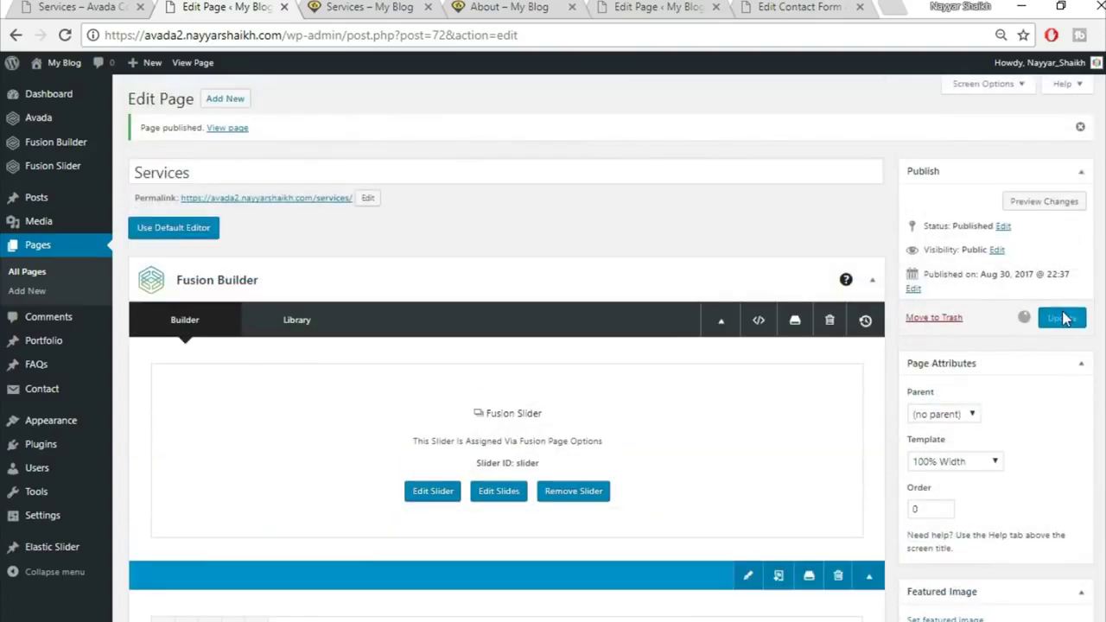
left_click(354, 6)
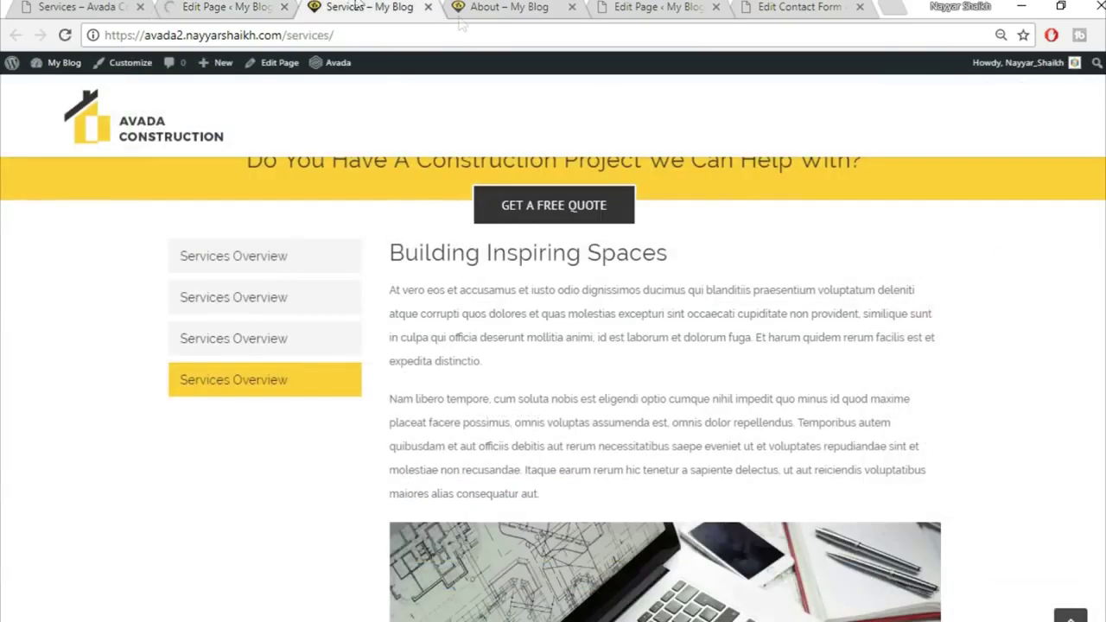
left_click(65, 36)
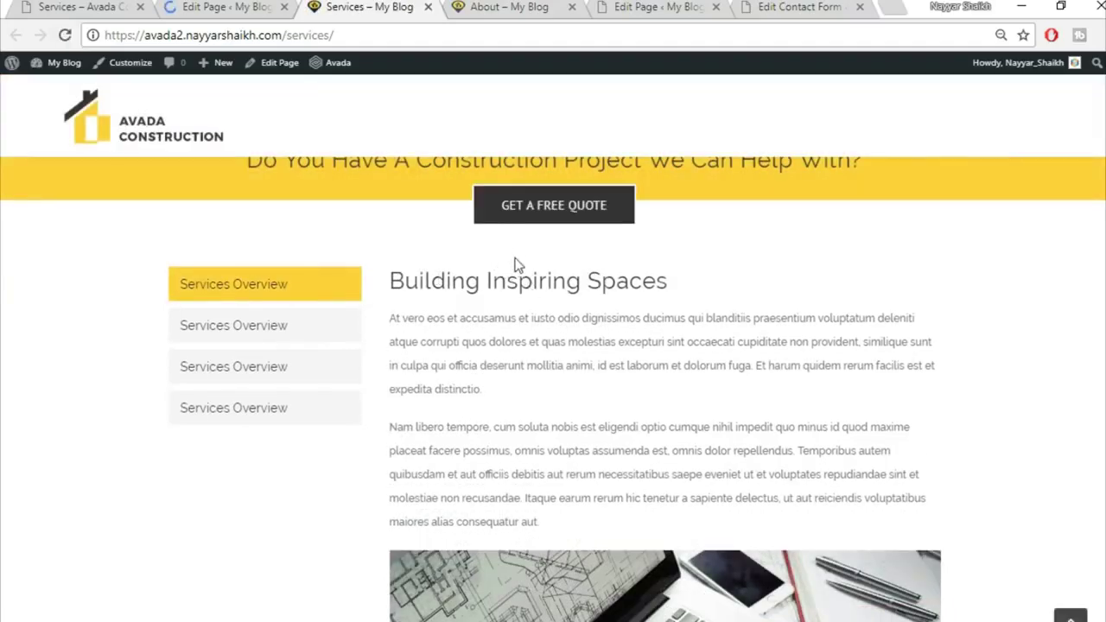
Compare against the demo Services page, then start adding a new page
left_click(99, 6)
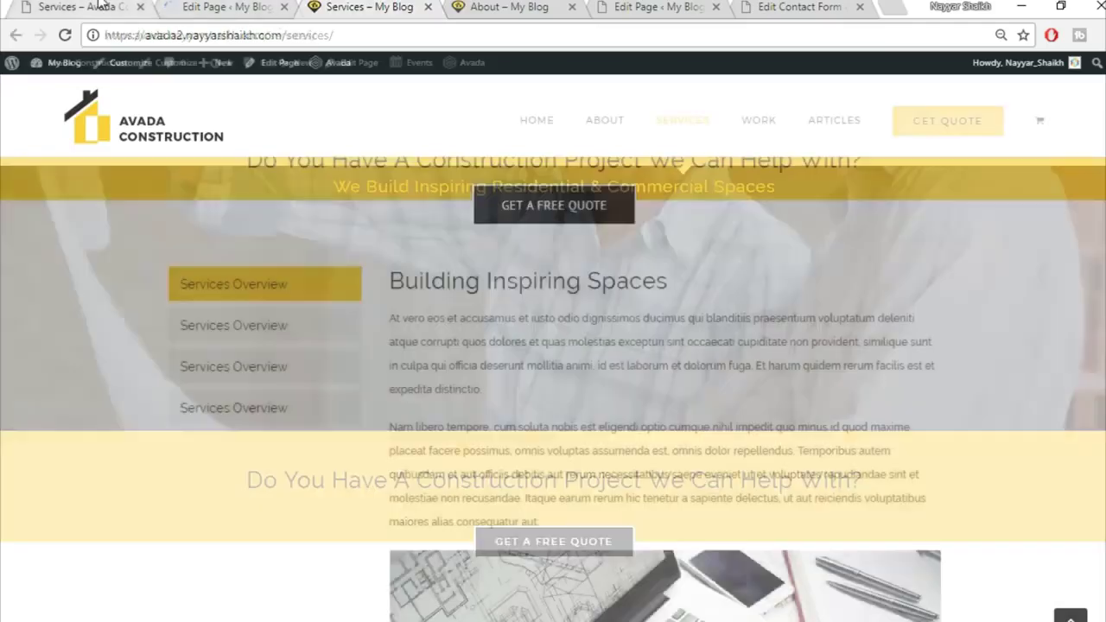
scroll(553, 388, "down", 15)
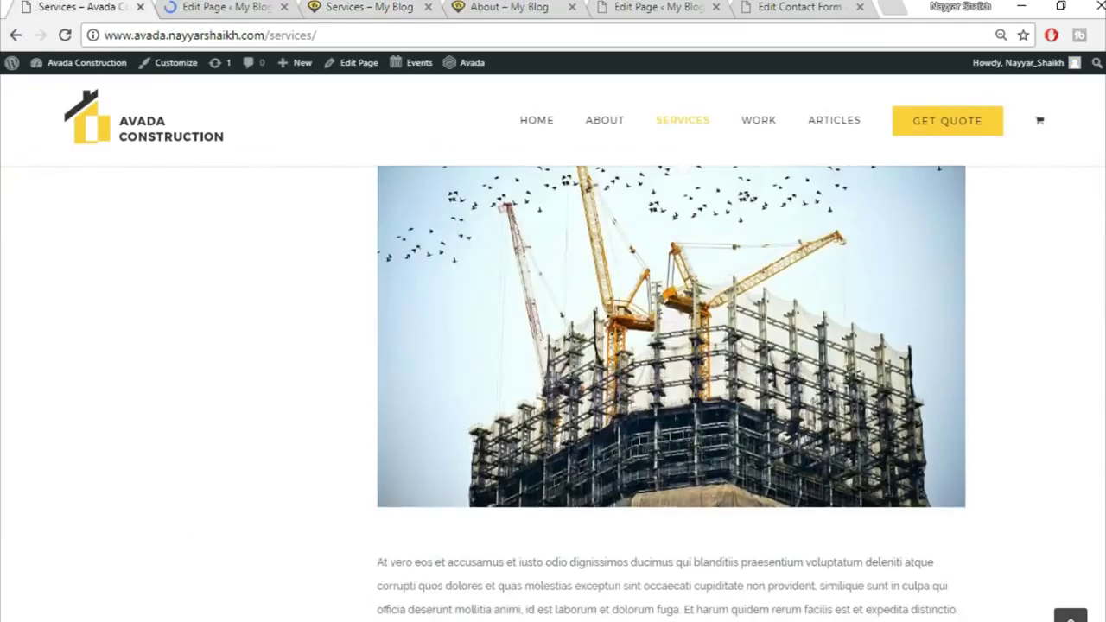
scroll(1105, 338, "down", 10)
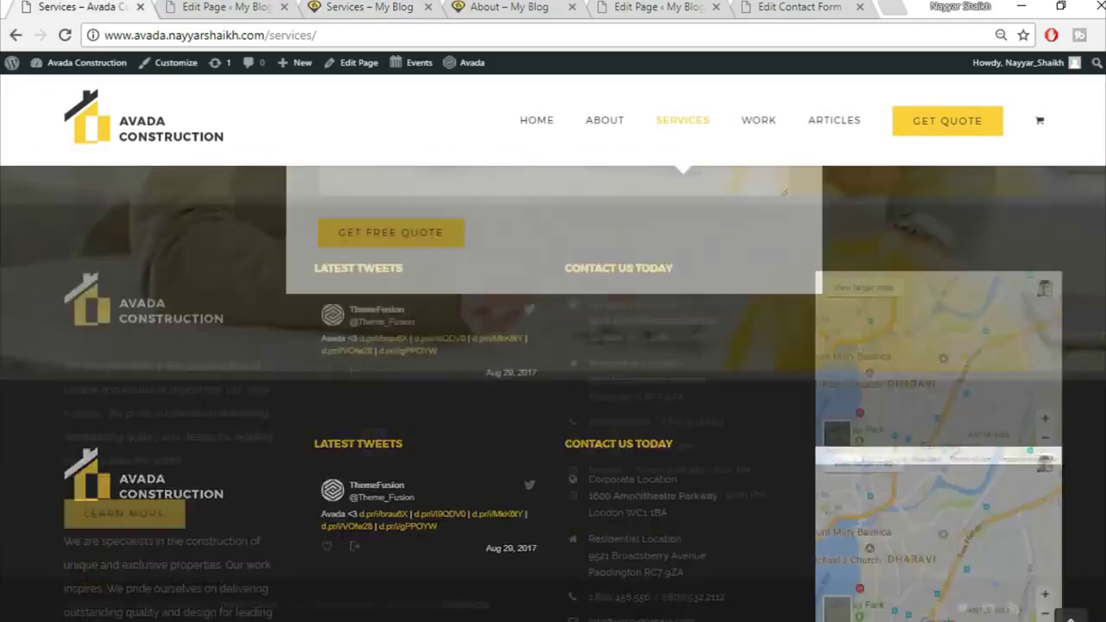
scroll(1104, 339, "up", 12)
scroll(1104, 339, "up", 15)
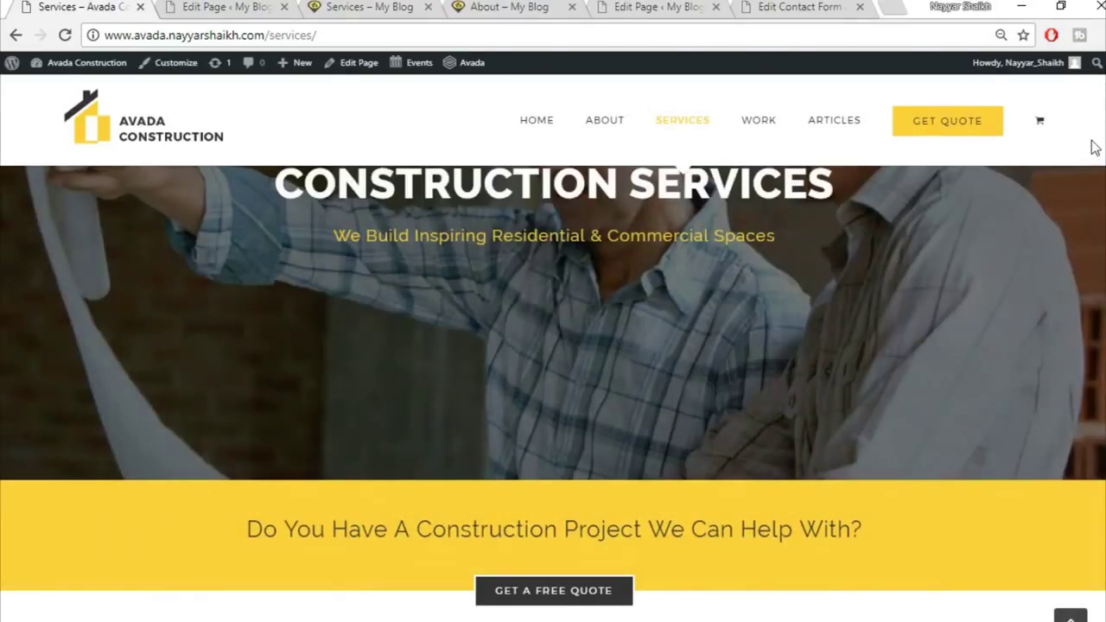
mouse_move(758, 122)
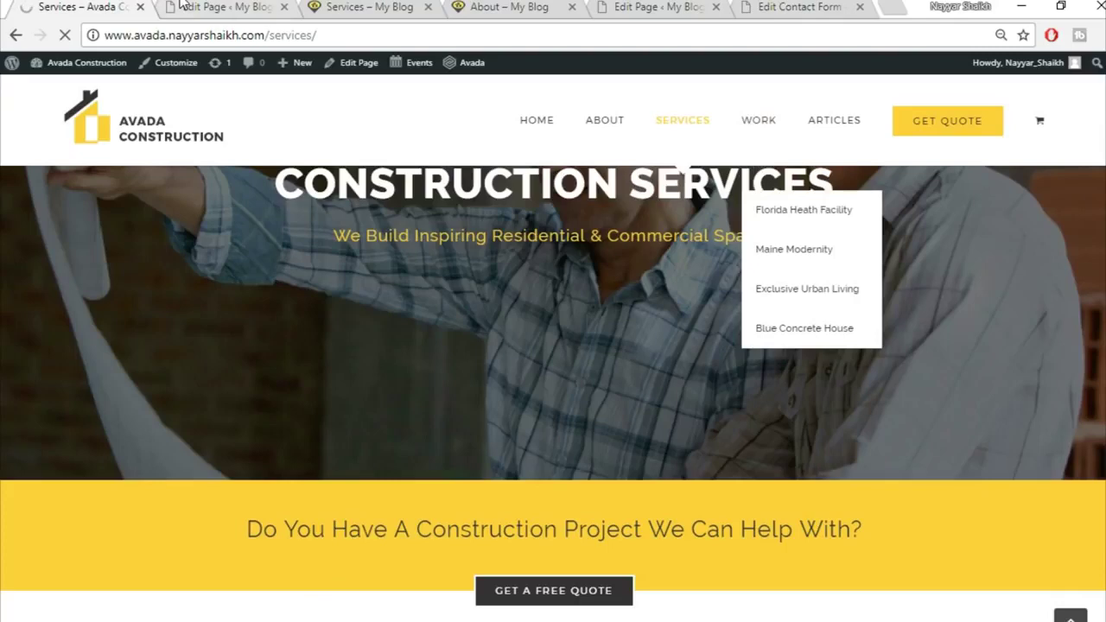
left_click(212, 9)
left_click(234, 105)
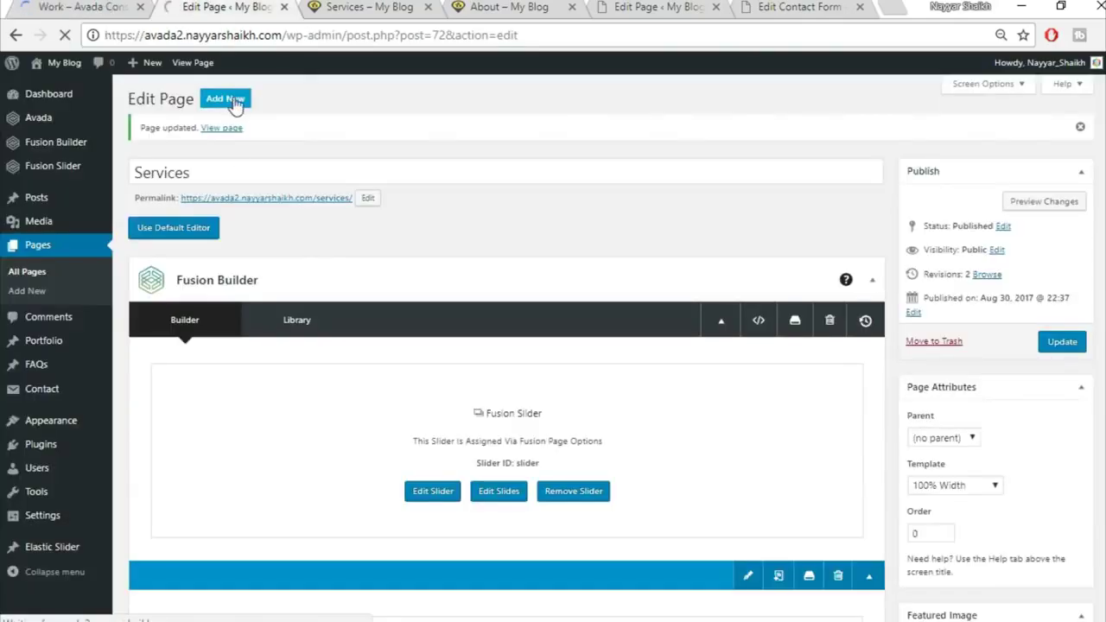
Close the old Services and About tabs, open the demo Work page, and title the new page 'Work'
left_click(367, 8)
left_click(427, 7)
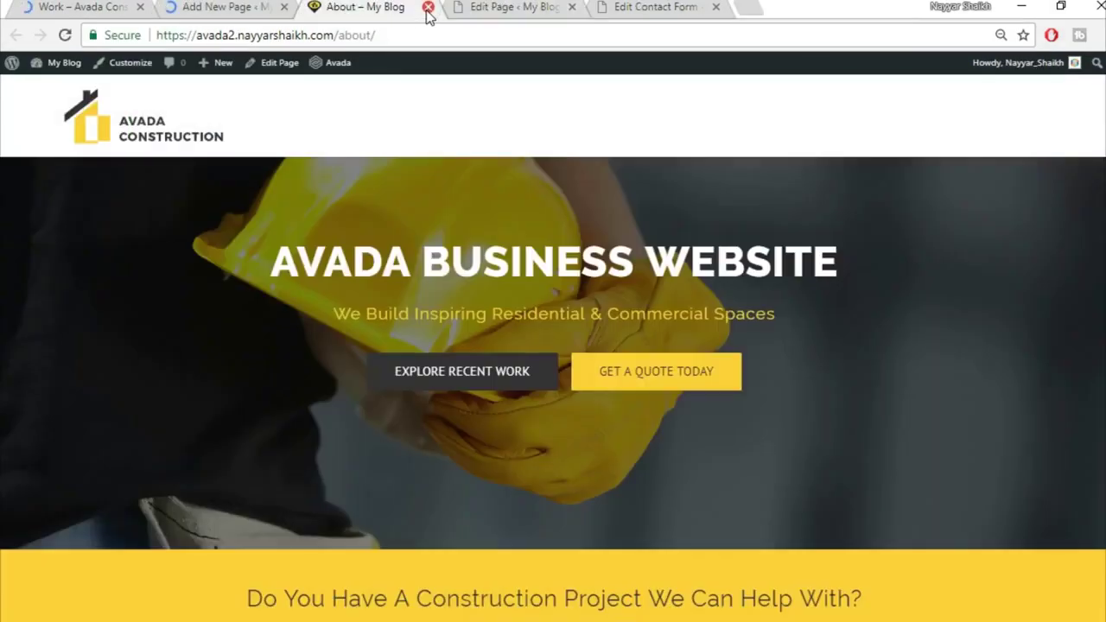
left_click(426, 8)
left_click(84, 7)
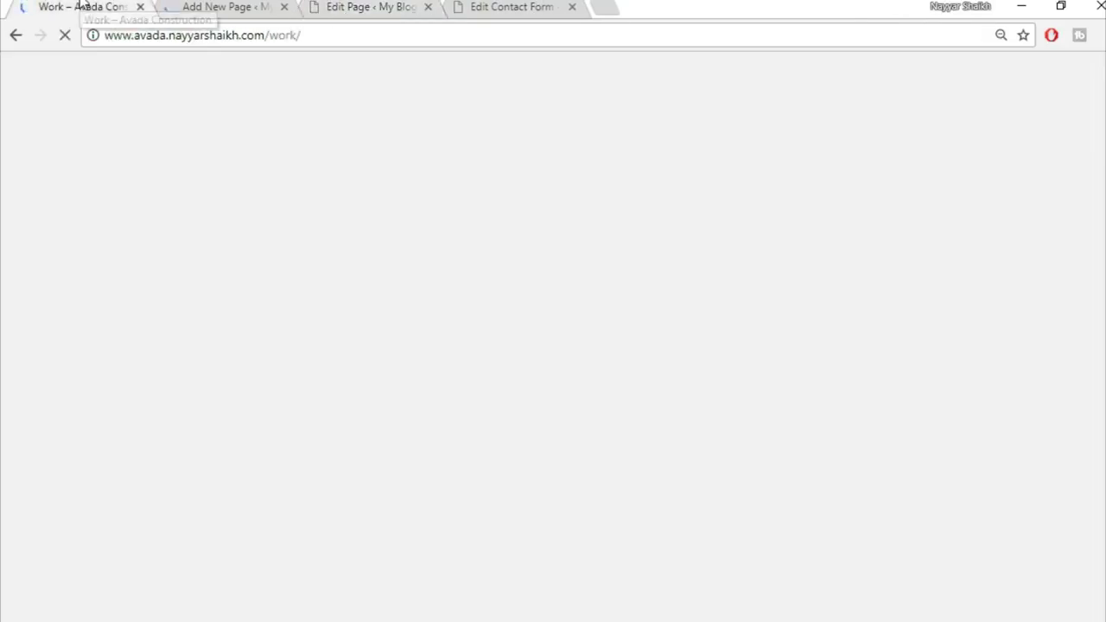
left_click(275, 6)
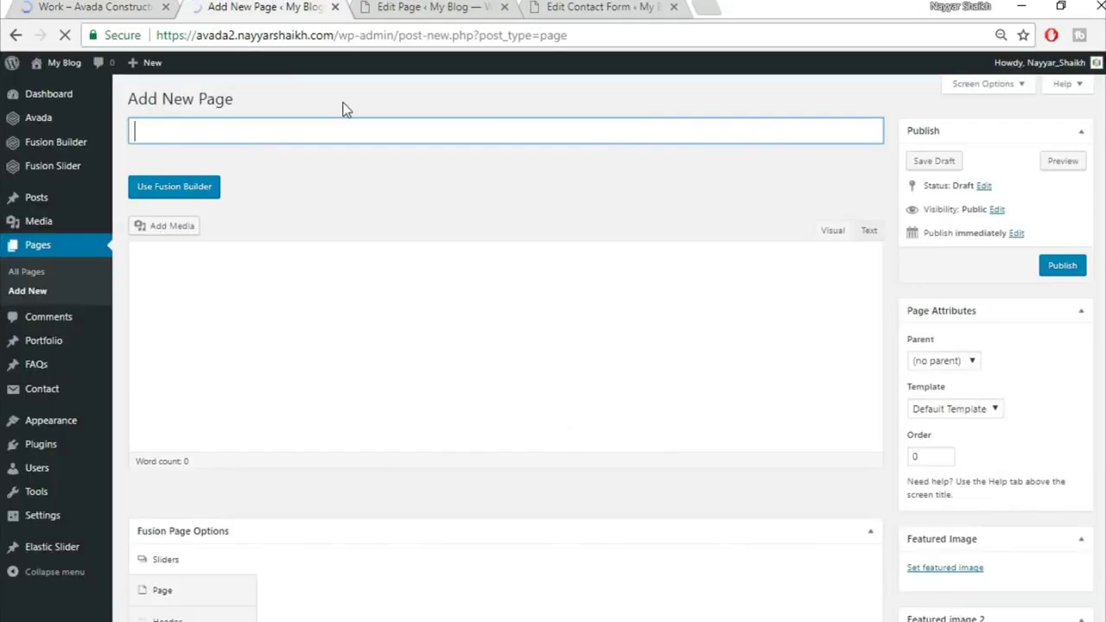
type("Work")
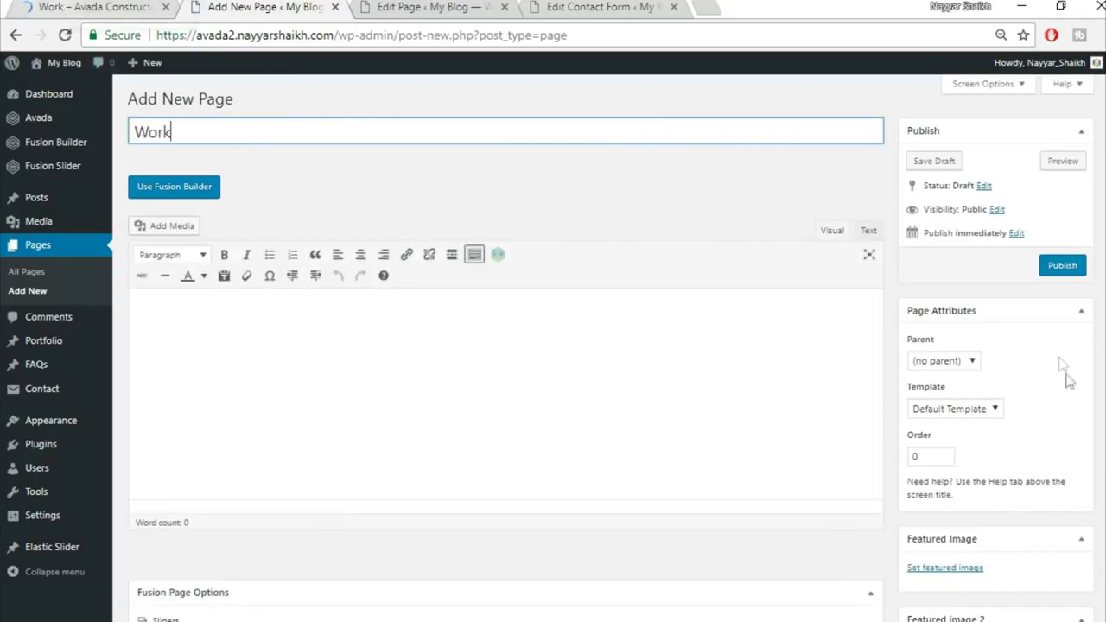
Set the template to 100% Width and the slider to Fusion Slider 'Slider'
scroll(1065, 371, "down", 2)
left_click(977, 233)
left_click(965, 265)
scroll(576, 244, "down", 3)
left_click(602, 209)
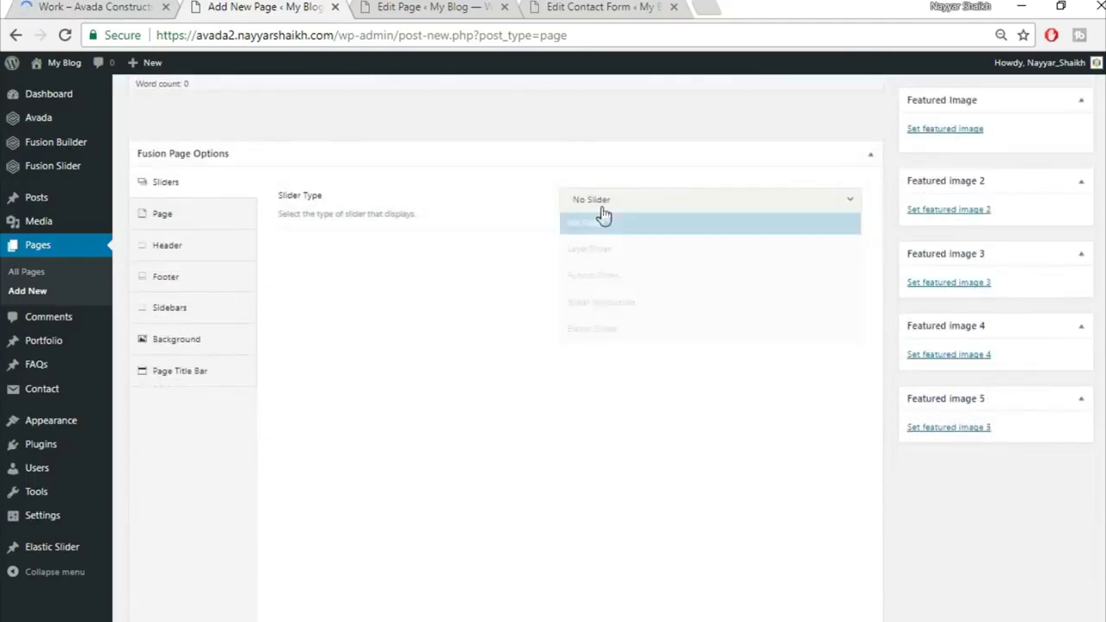
left_click(630, 277)
left_click(631, 251)
left_click(628, 301)
Set page content bottom padding to 0, hide the title bar, and enable Fusion Builder
left_click(183, 220)
left_click(605, 328)
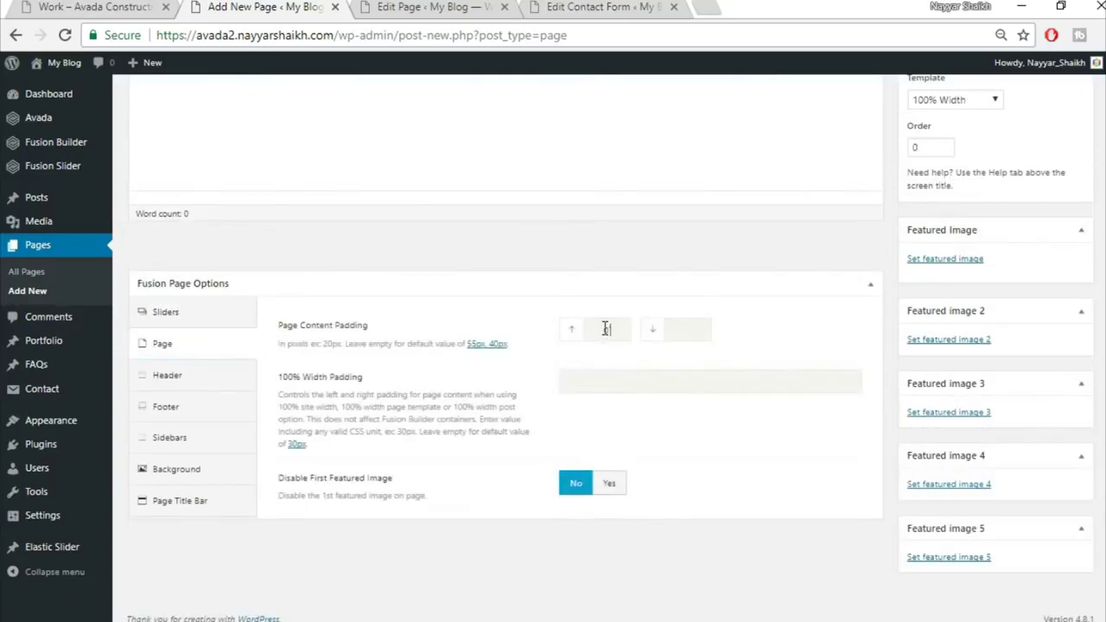
type("0")
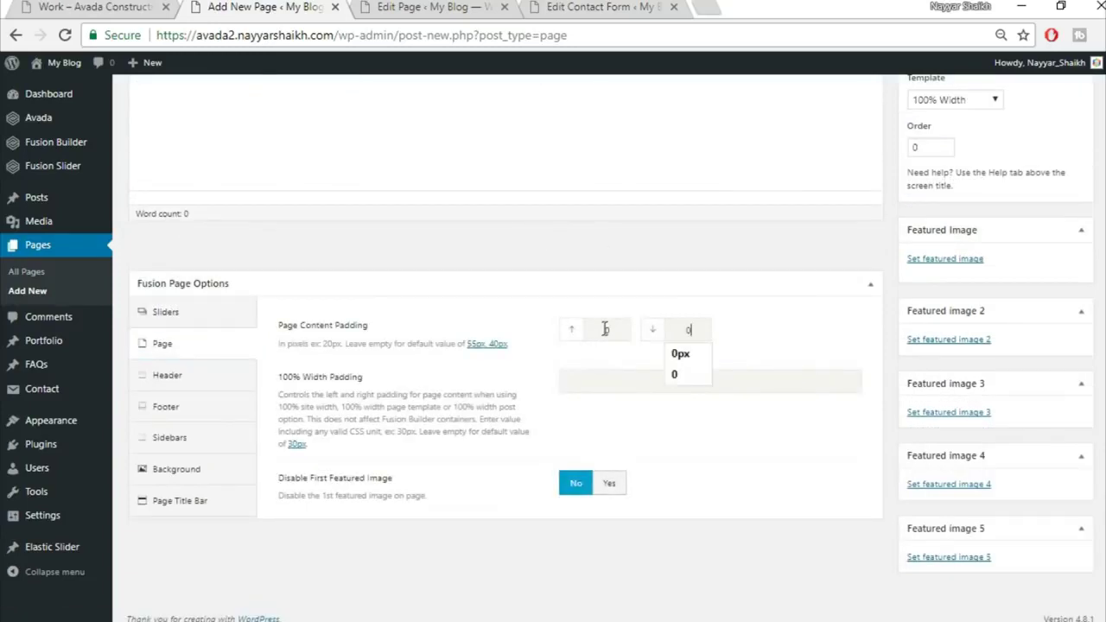
left_click(195, 505)
left_click(704, 205)
left_click(636, 302)
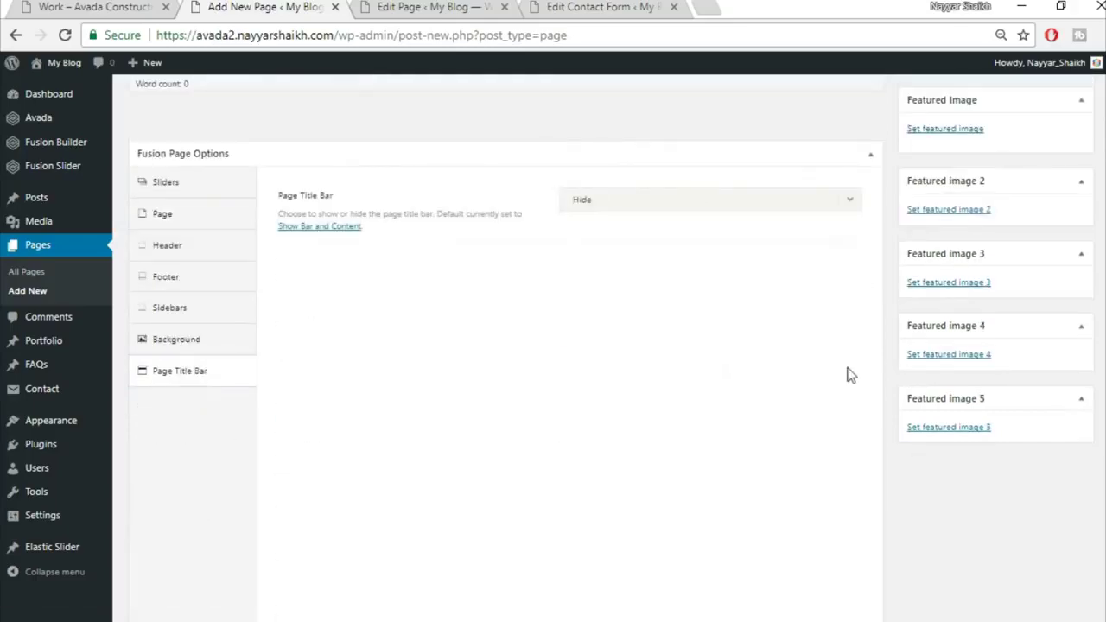
scroll(849, 368, "up", 5)
left_click(173, 188)
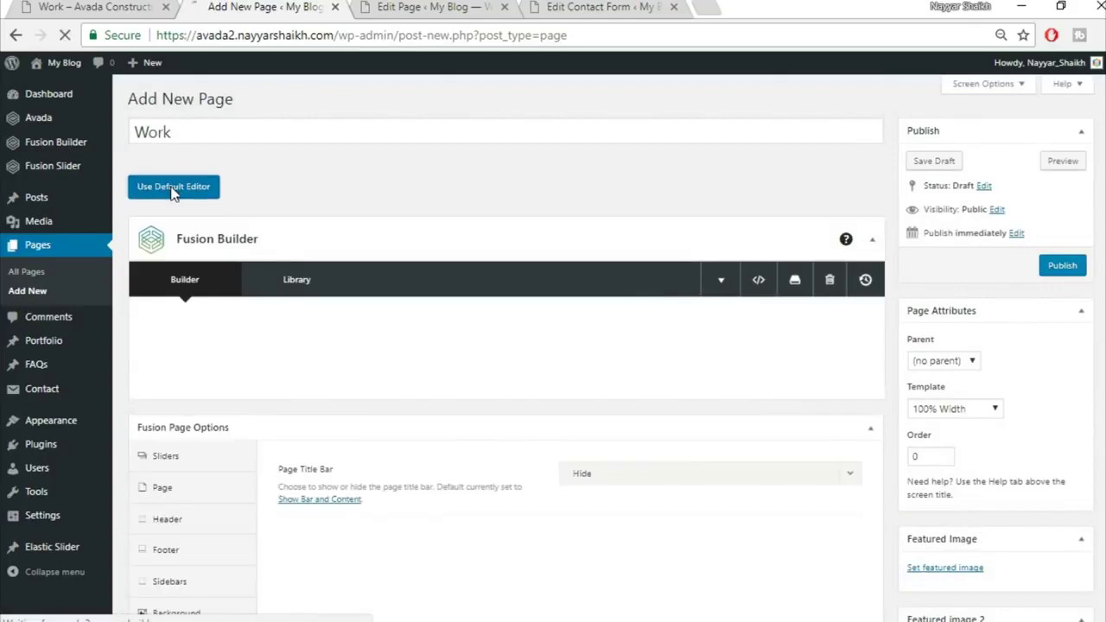
Insert the saved Top1 container from the library, using the live Work page as reference
left_click(95, 7)
scroll(691, 455, "down", 4)
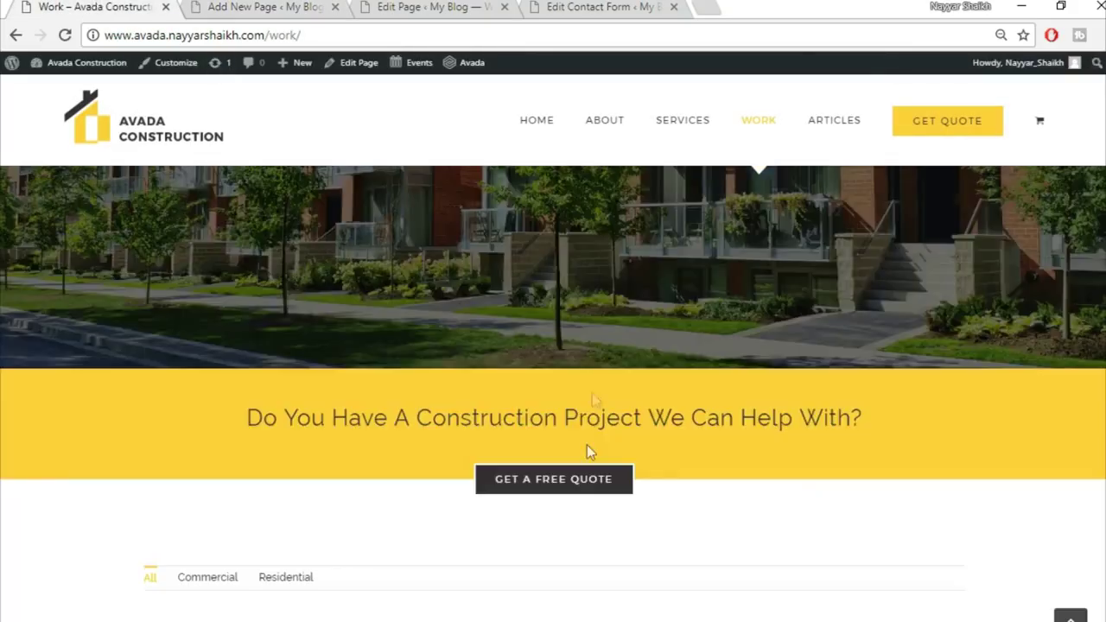
scroll(570, 427, "up", 4)
left_click(290, 6)
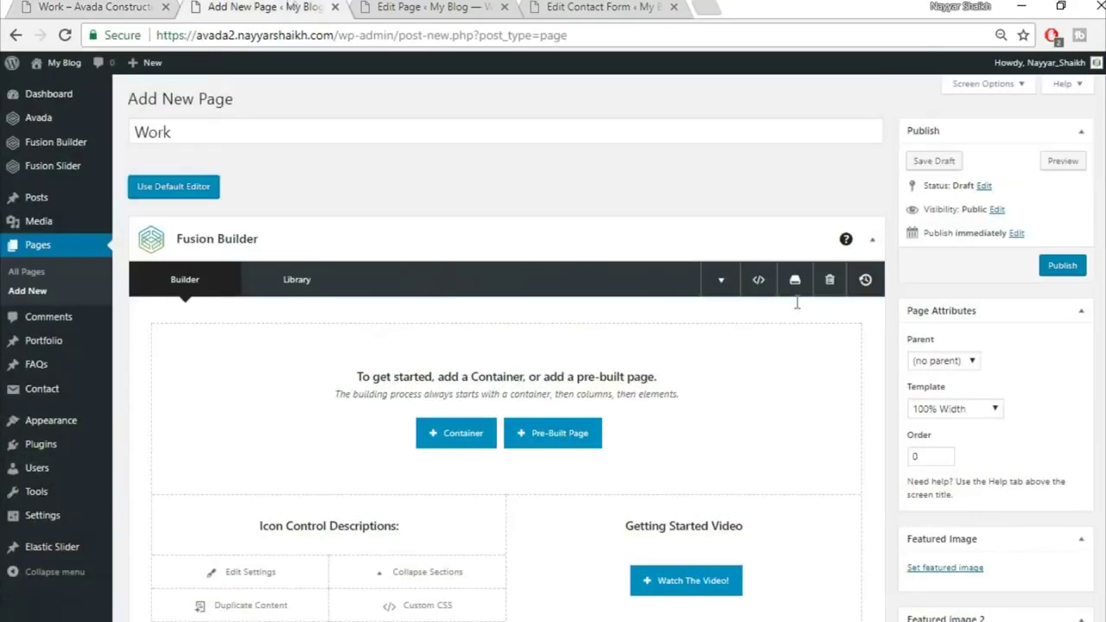
scroll(496, 331, "down", 2)
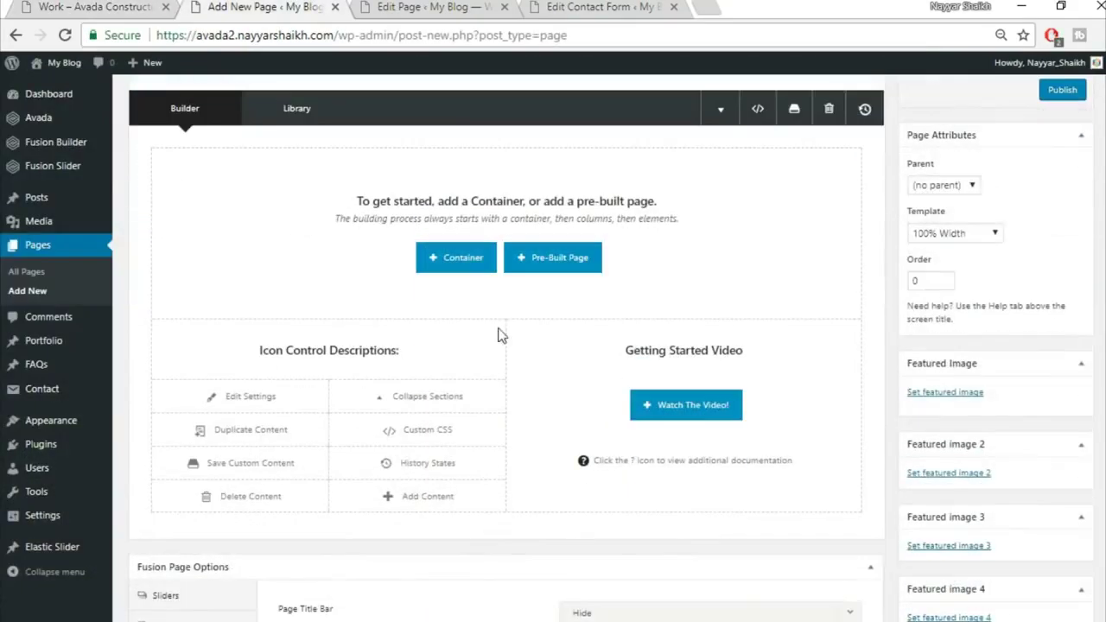
left_click(455, 259)
left_click(341, 149)
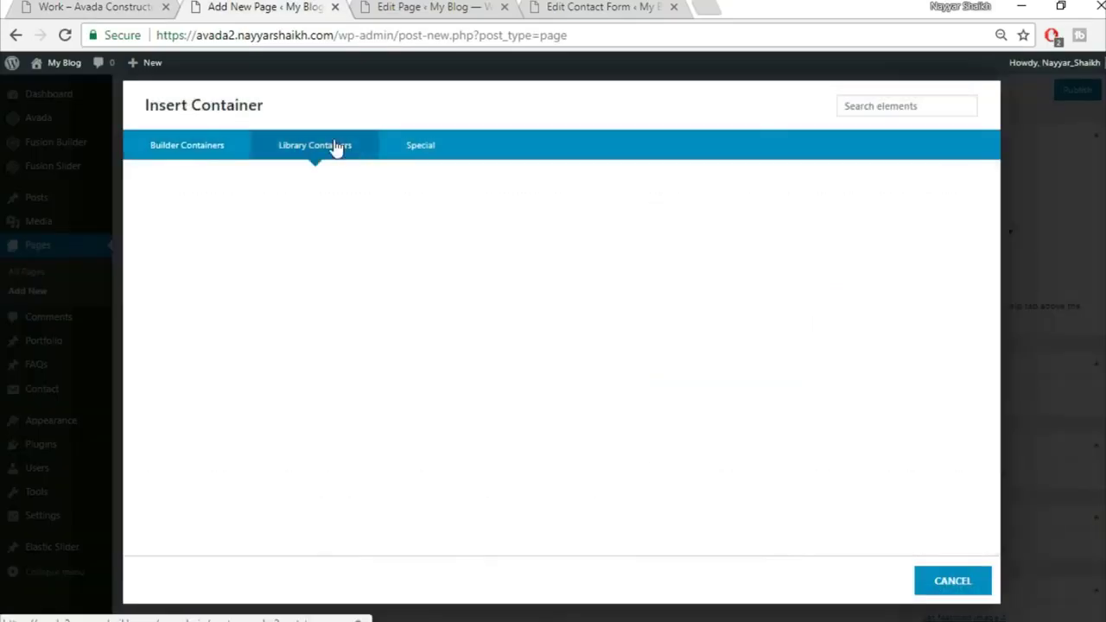
left_click(800, 197)
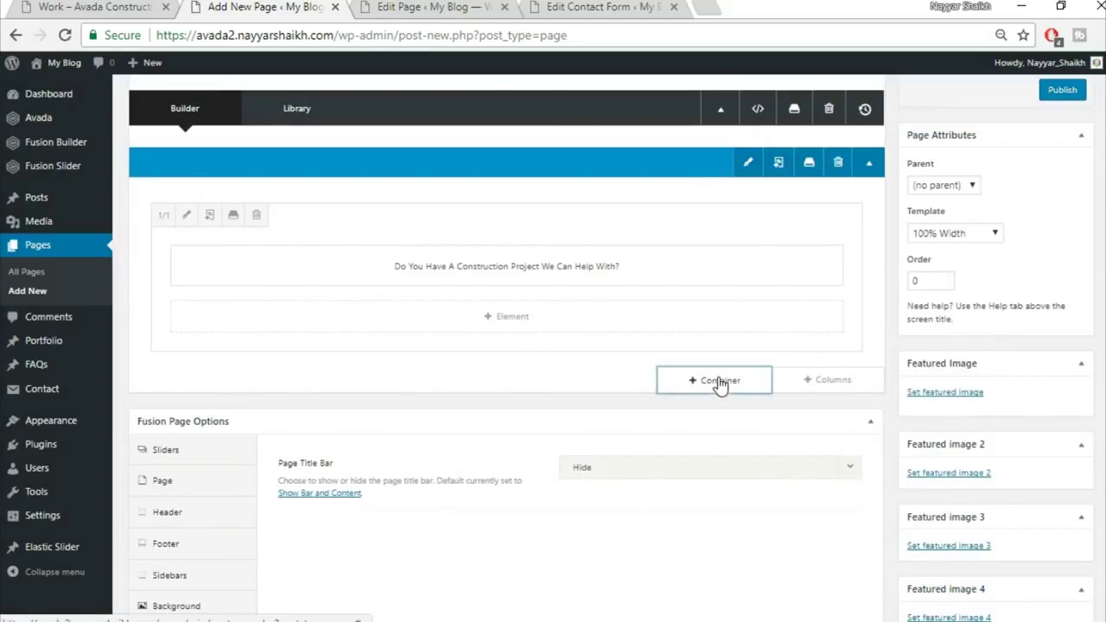
Insert the saved Top2 container below it and check the live quote band
left_click(721, 381)
left_click(317, 147)
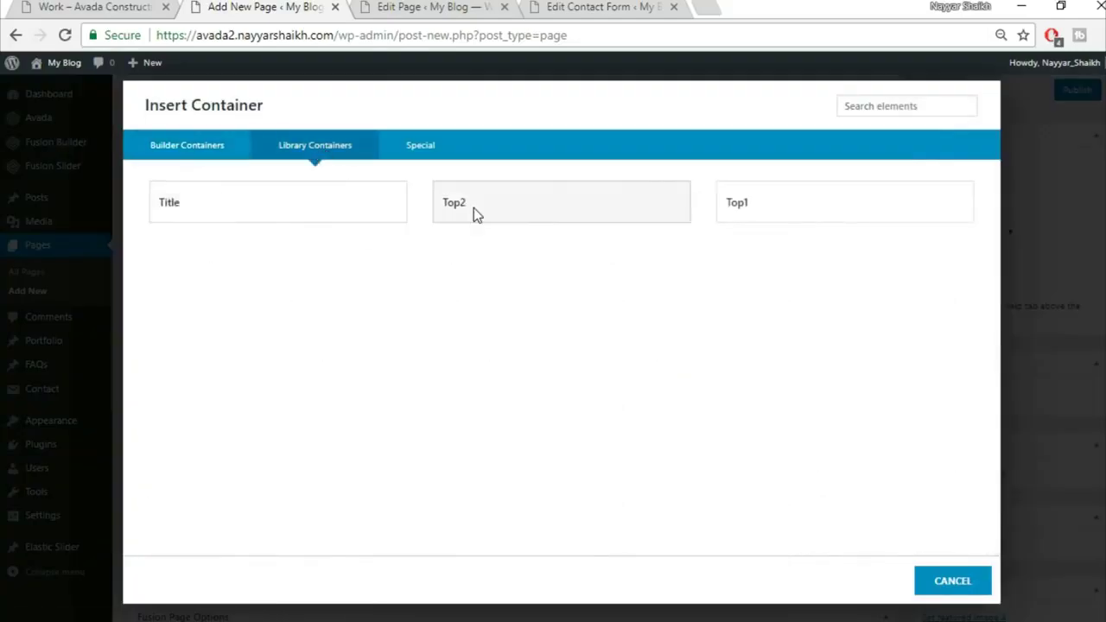
left_click(475, 213)
left_click(98, 9)
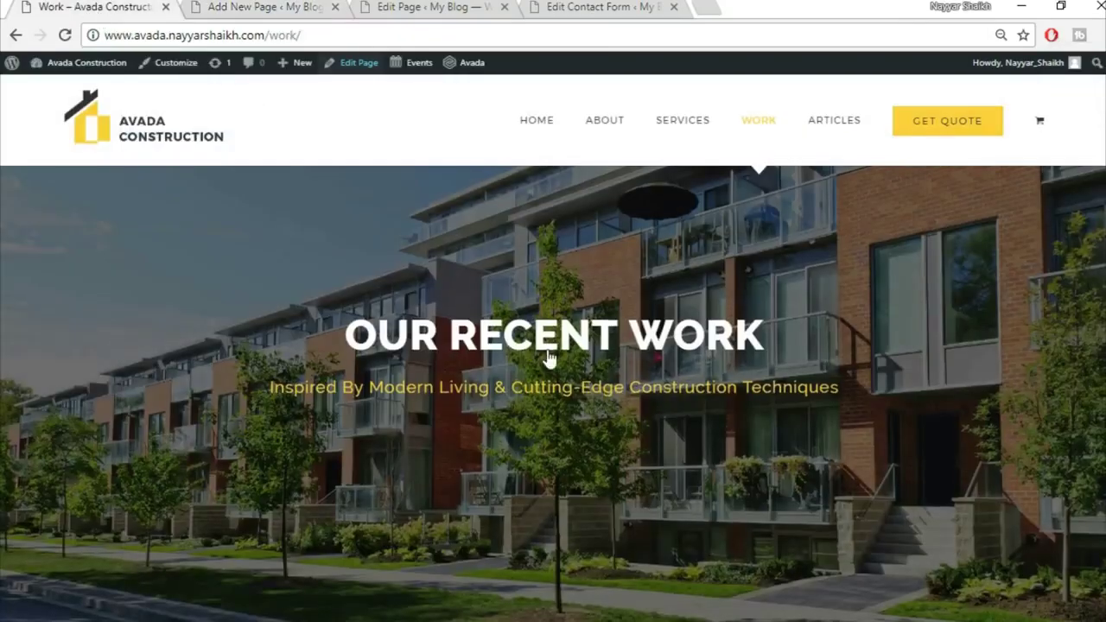
scroll(533, 542, "down", 5)
scroll(533, 551, "down", 4)
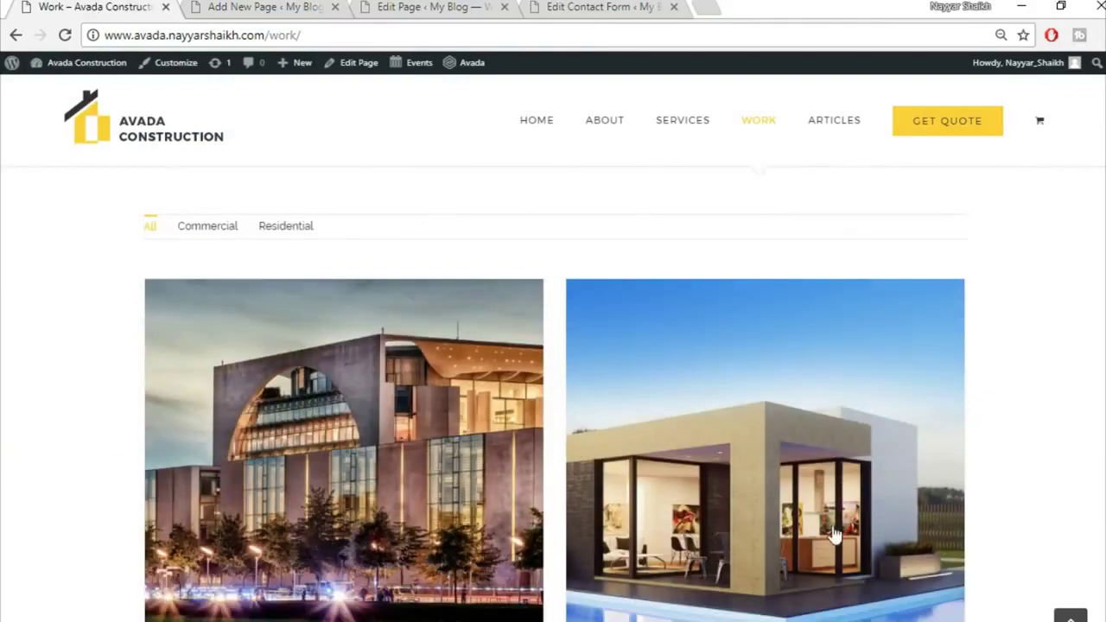
left_click(268, 7)
scroll(816, 380, "down", 4)
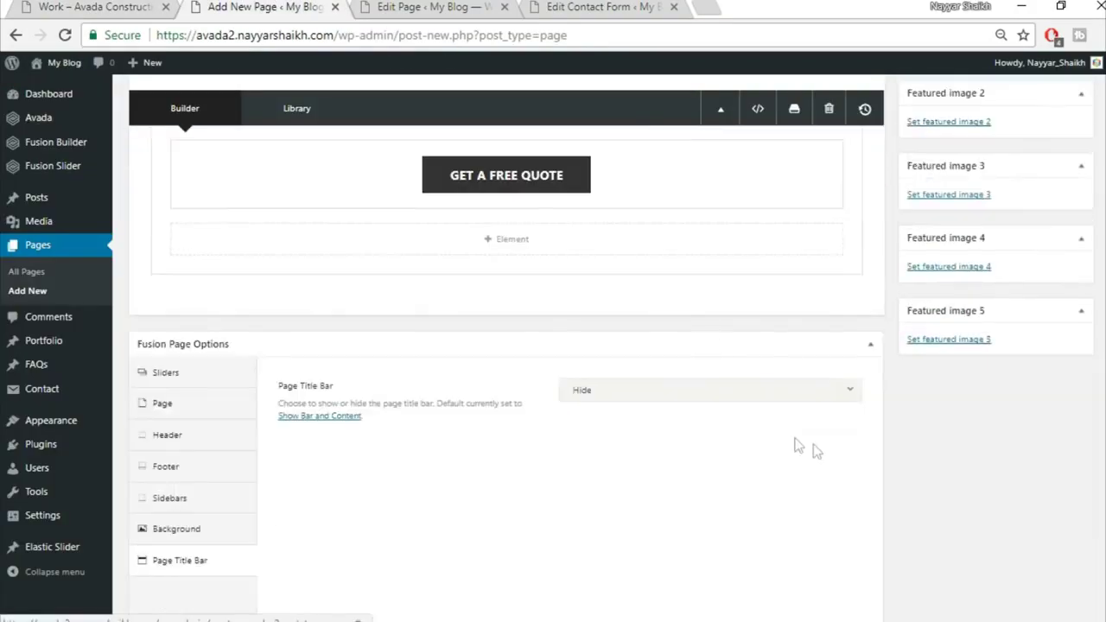
Add a full-width single-column container holding a Portfolio element
left_click(718, 303)
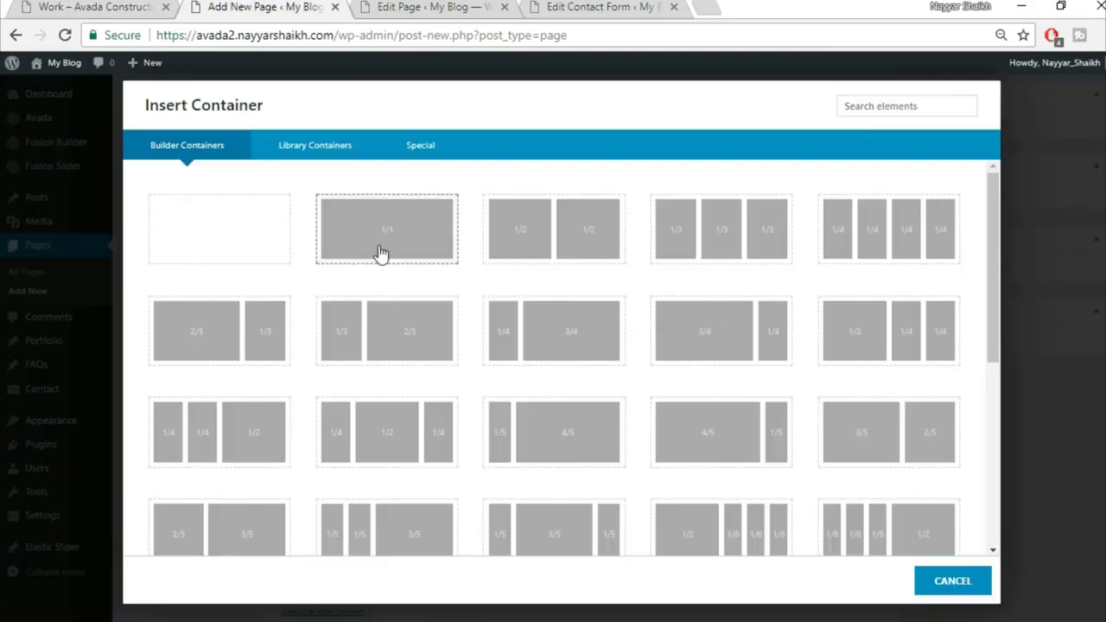
left_click(377, 249)
left_click(519, 444)
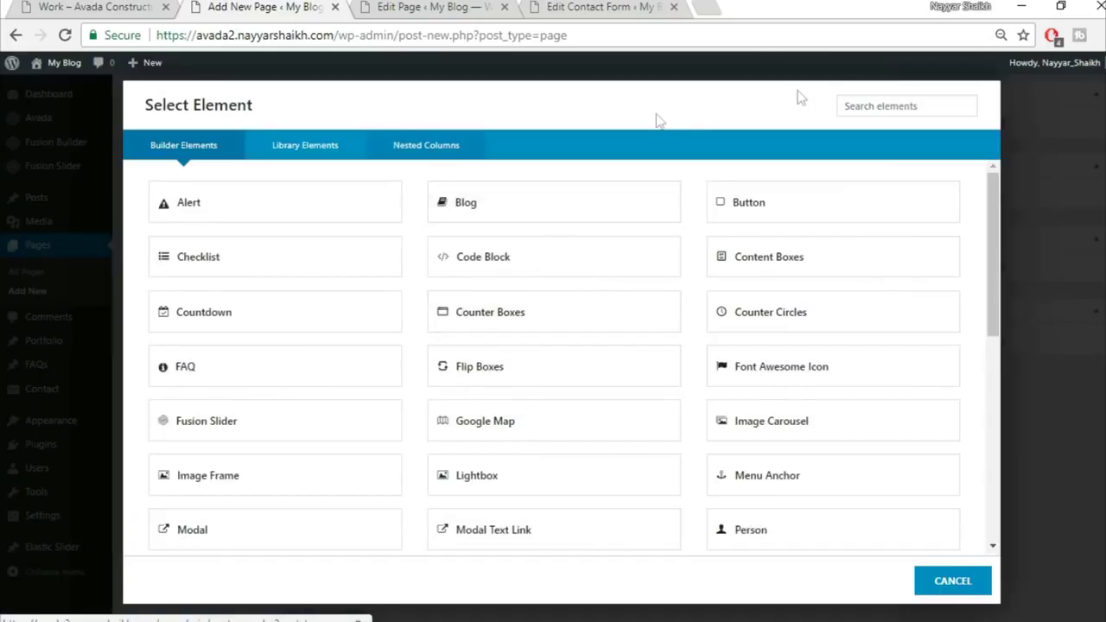
left_click(903, 107)
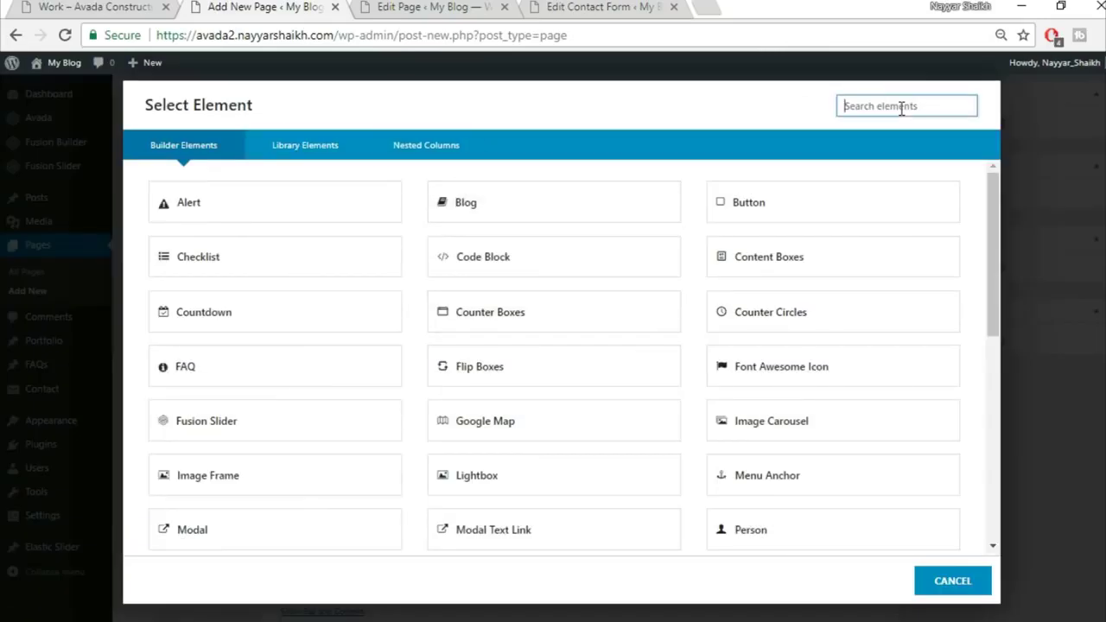
type("por")
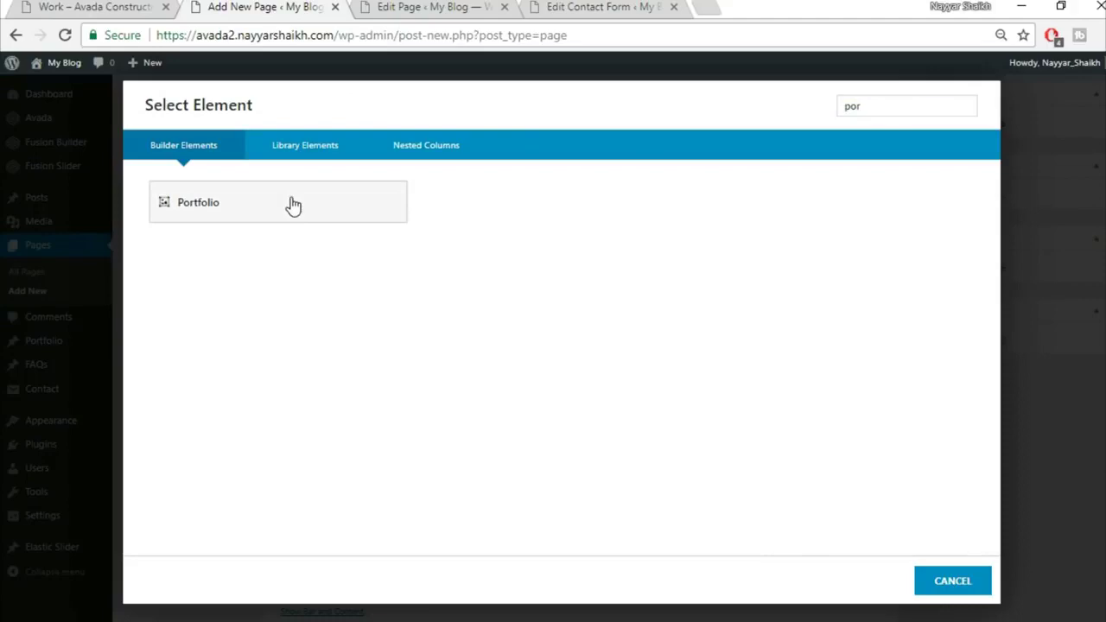
left_click(292, 205)
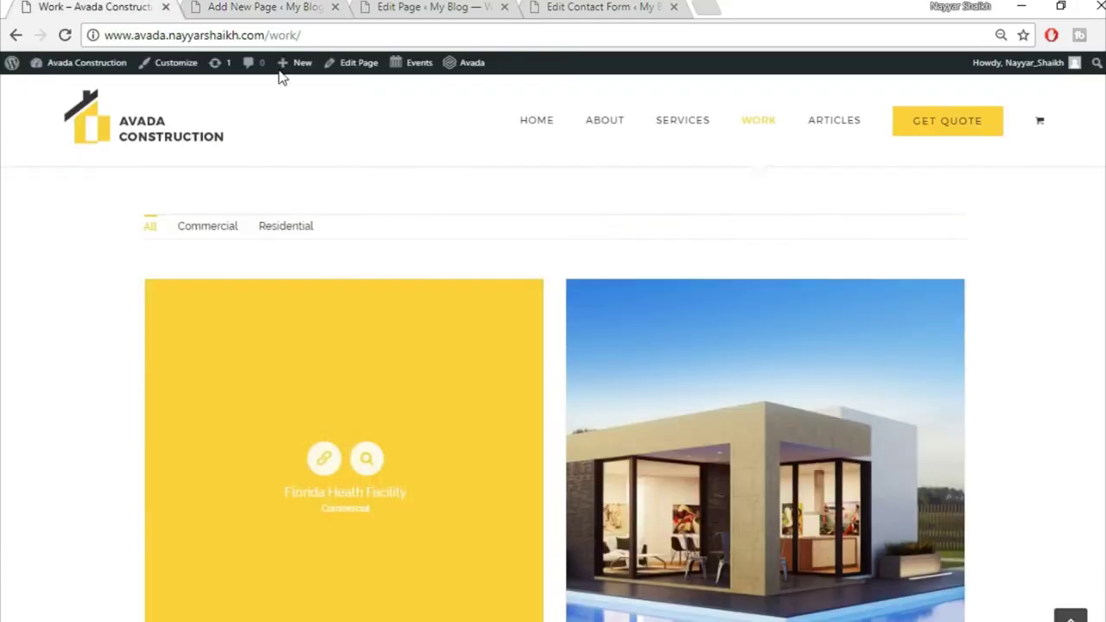
Set the portfolio to a grid layout with auto picture size and enter 30
left_click(263, 6)
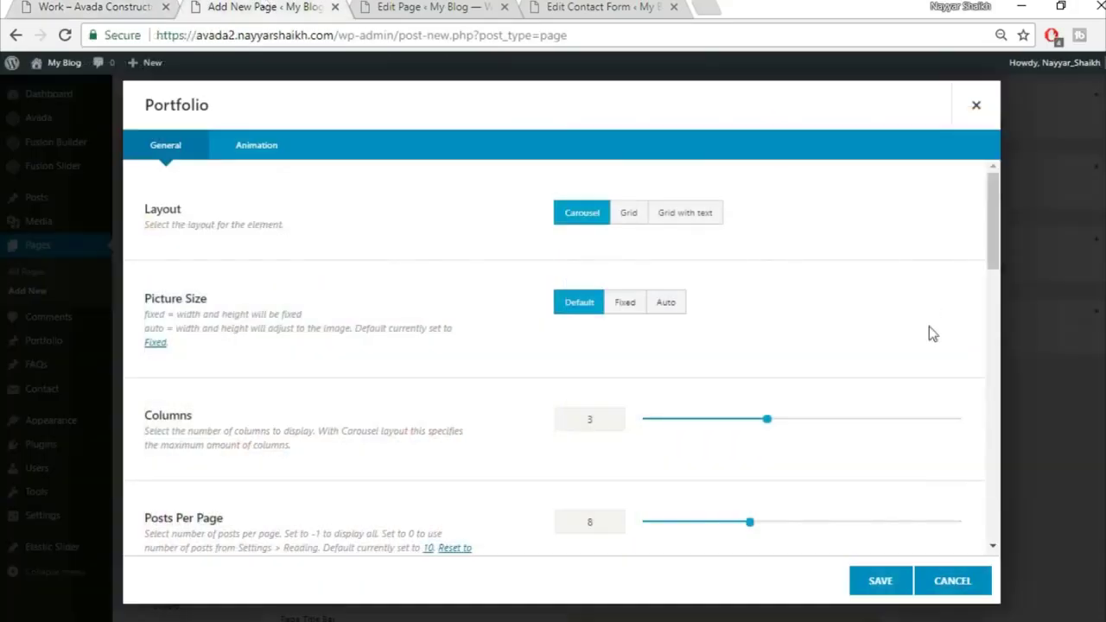
left_click(627, 218)
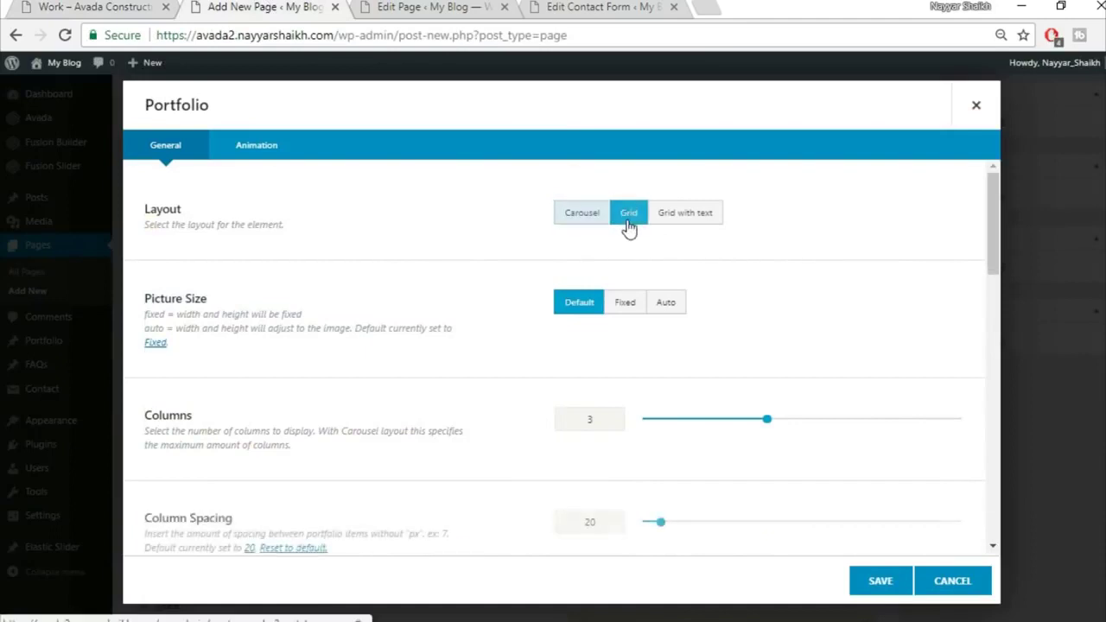
left_click(672, 311)
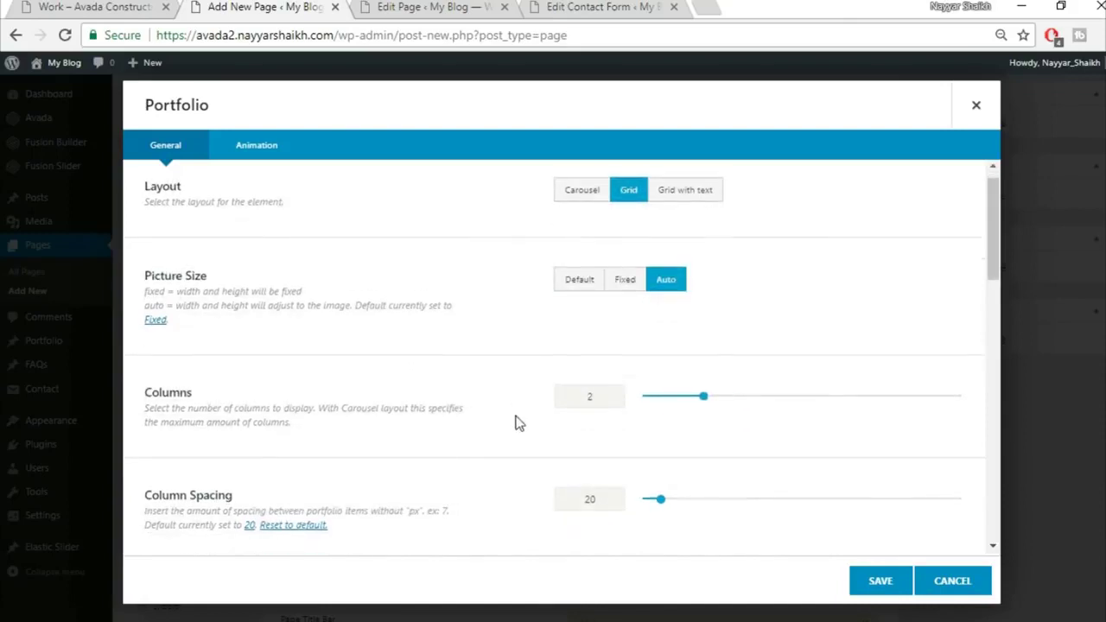
scroll(553, 415, "down", 2)
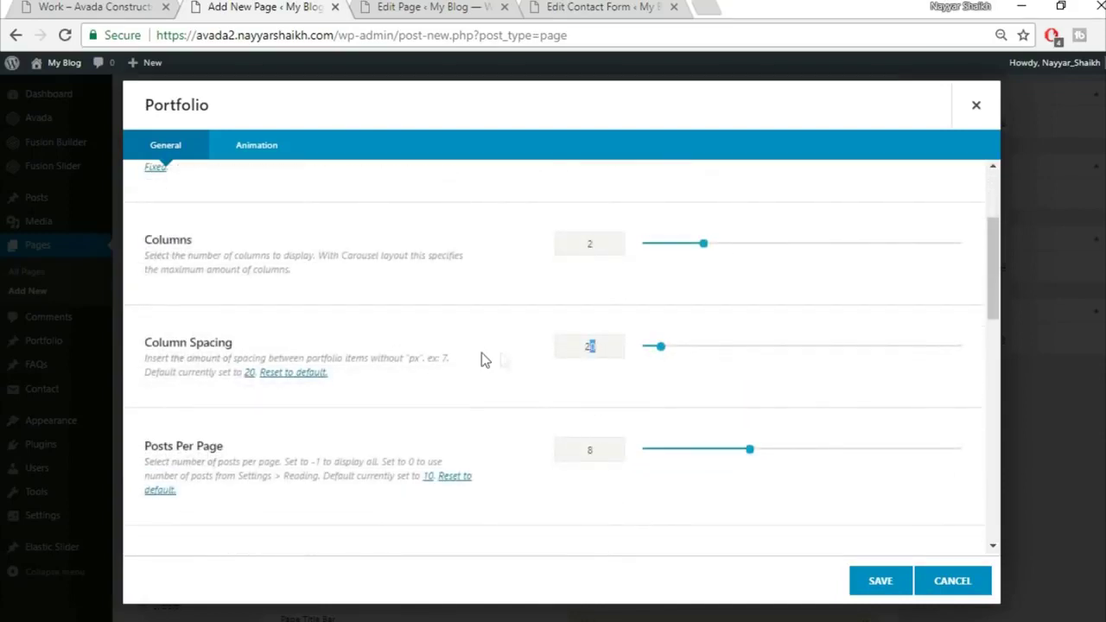
type("30")
scroll(534, 418, "down", 3)
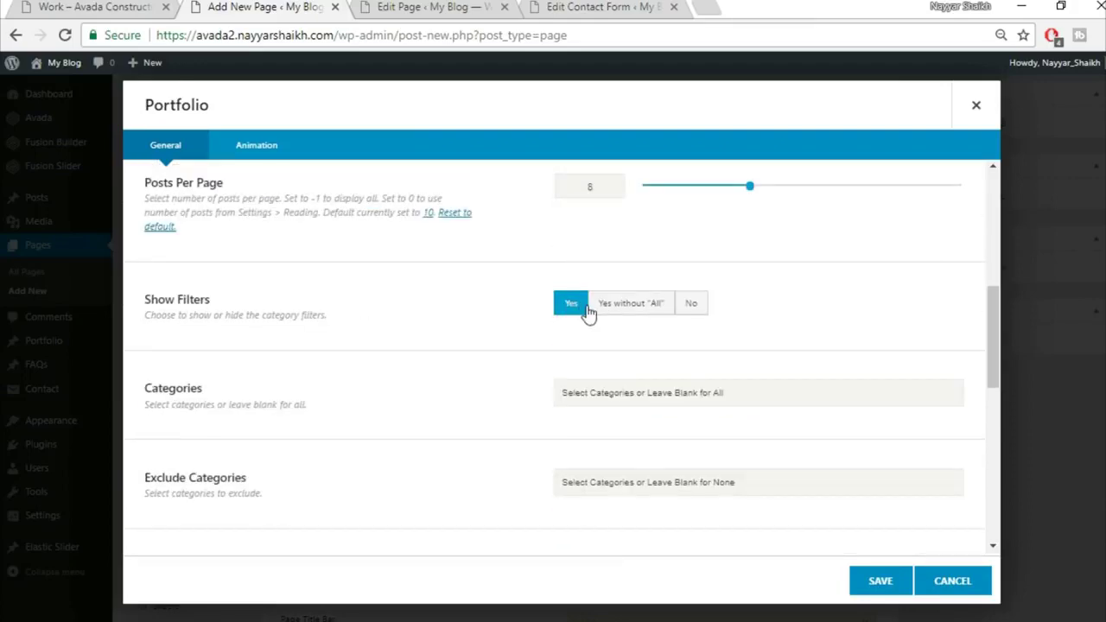
Choose numbered Pagination after checking the live Work portfolio, and save the Portfolio element
left_click(82, 7)
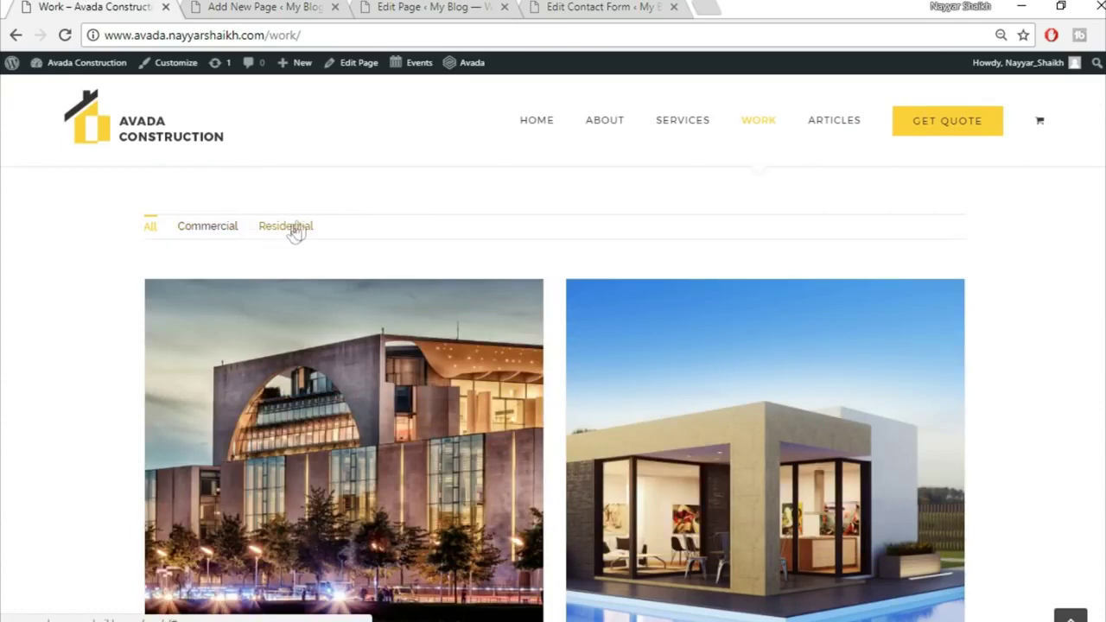
left_click(259, 7)
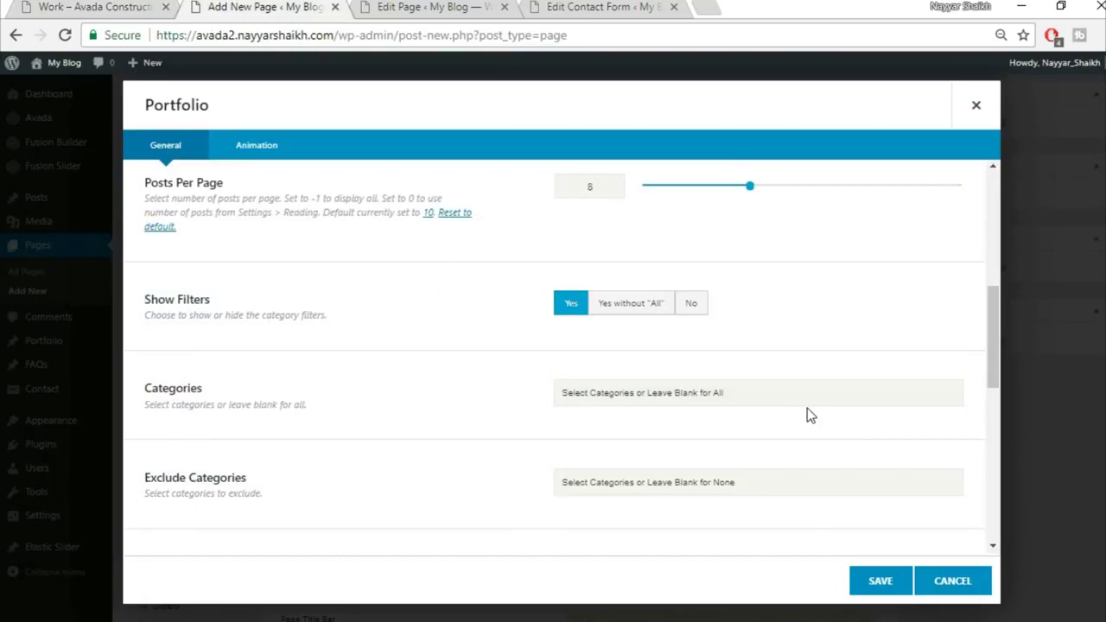
scroll(807, 415, "down", 3)
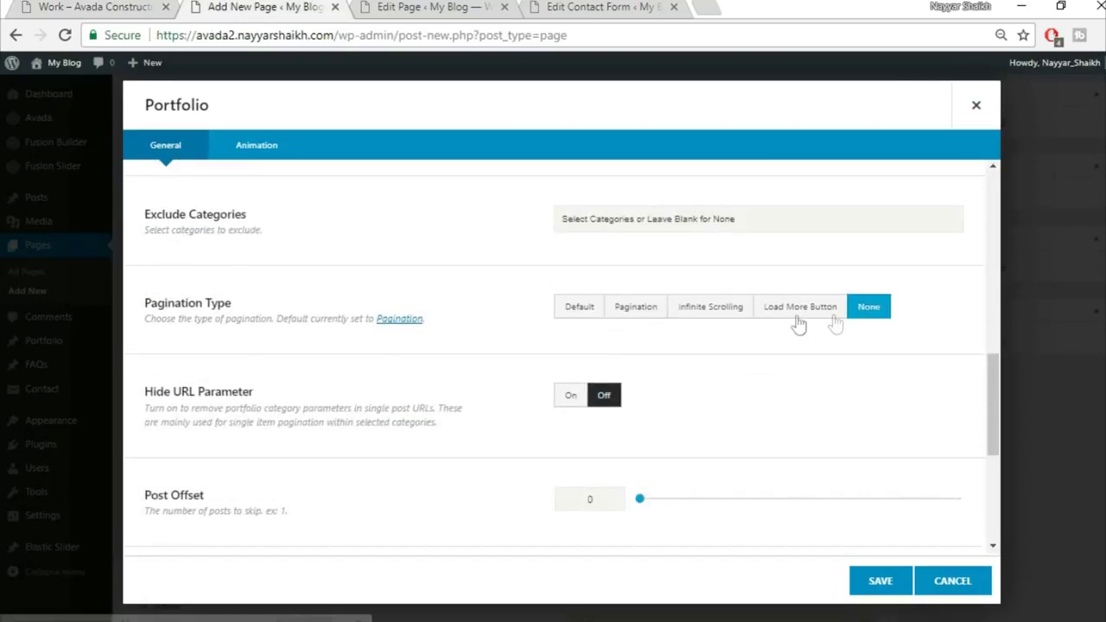
left_click(636, 310)
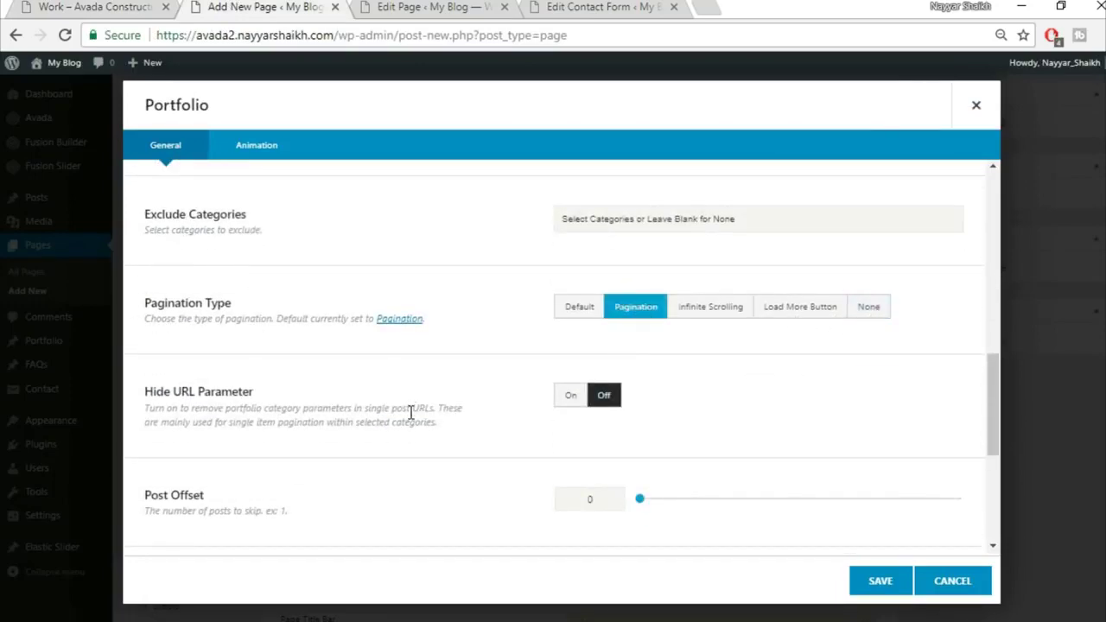
left_click(105, 5)
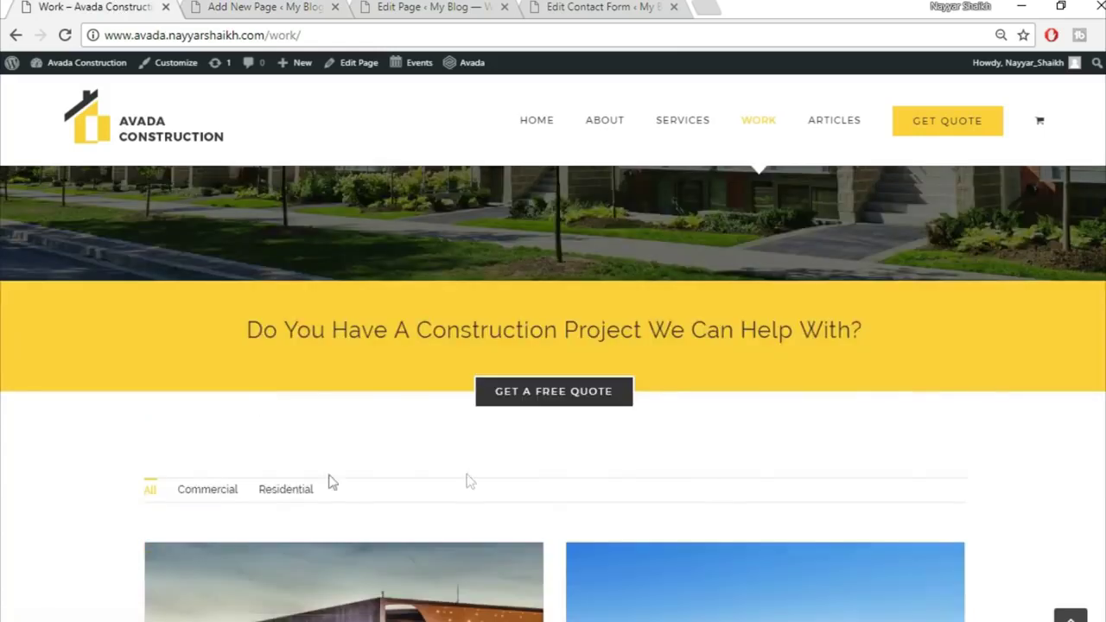
scroll(366, 488, "down", 1)
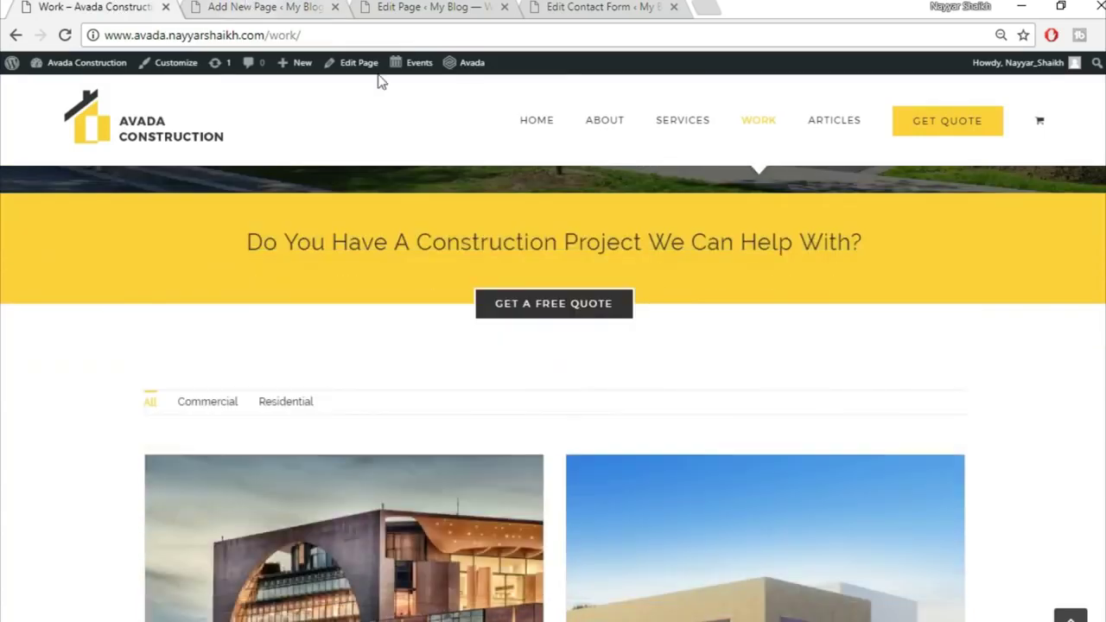
key("ctrl+Tab")
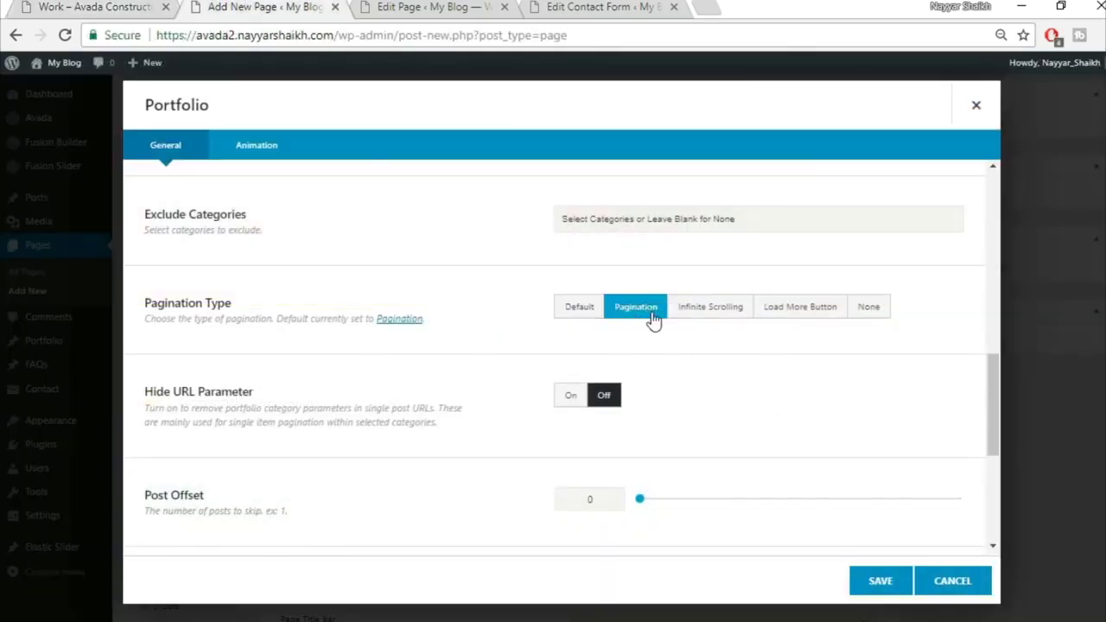
scroll(381, 480, "down", 2)
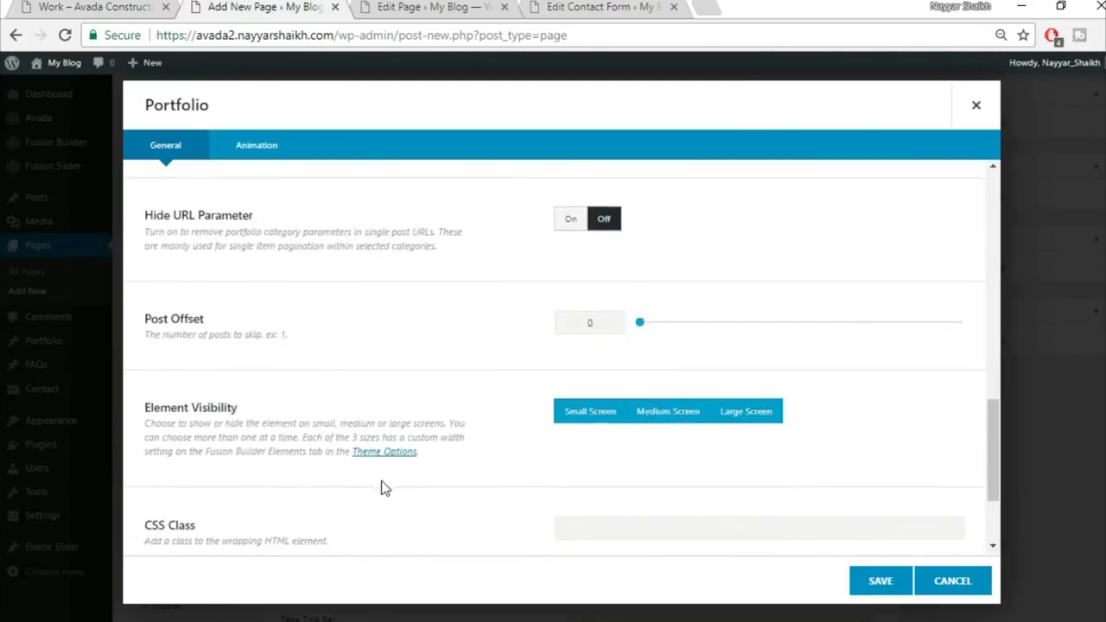
scroll(385, 488, "down", 2)
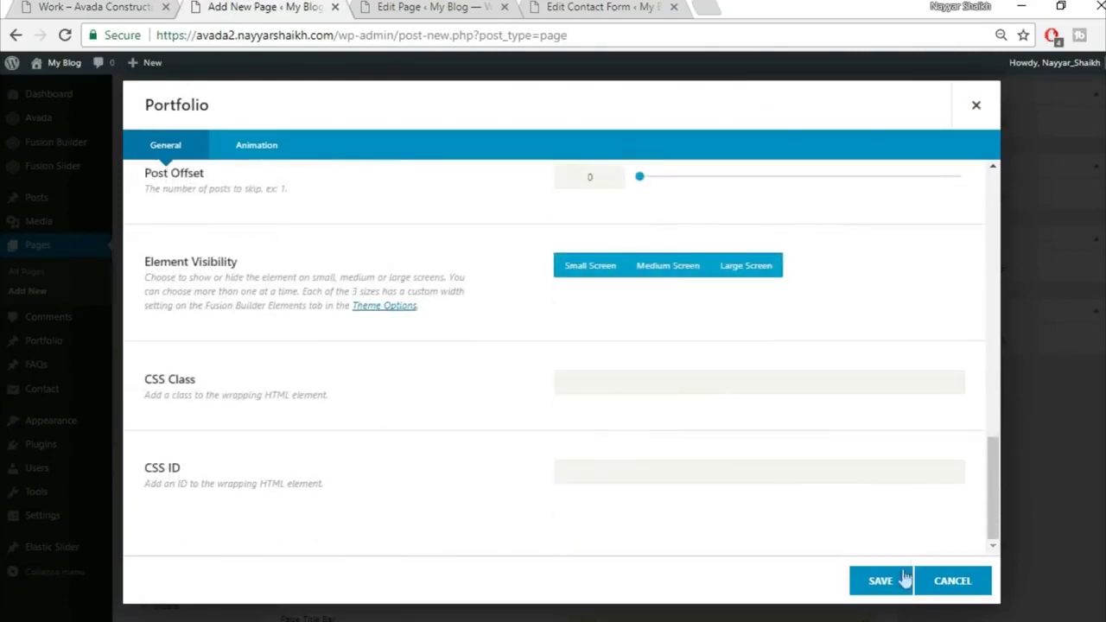
left_click(873, 581)
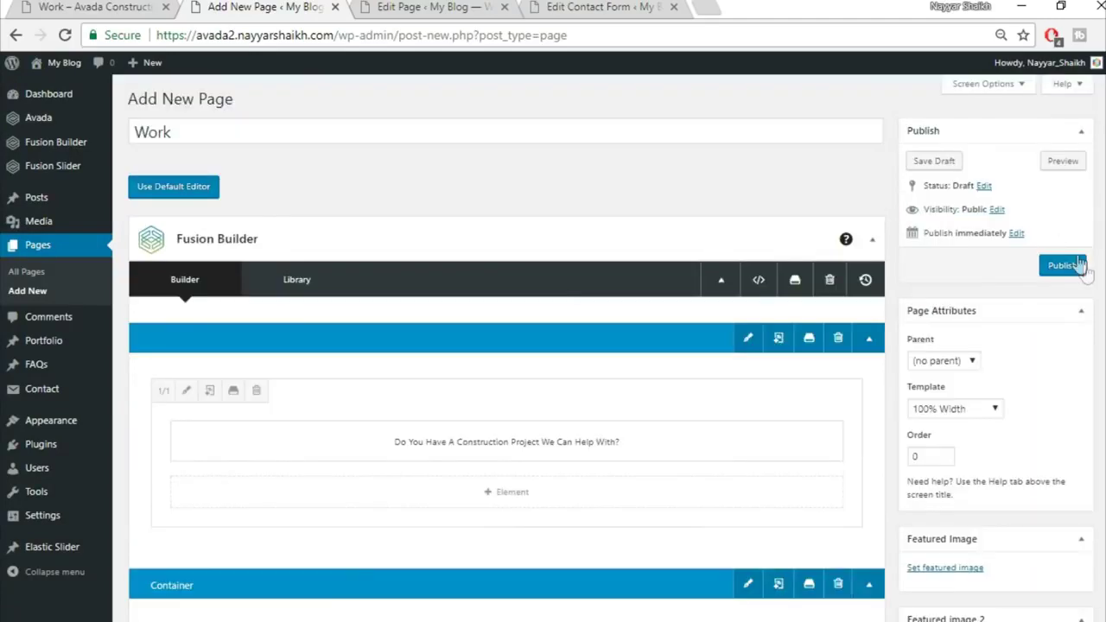
Publish the Work page and view it live
left_click(1078, 266)
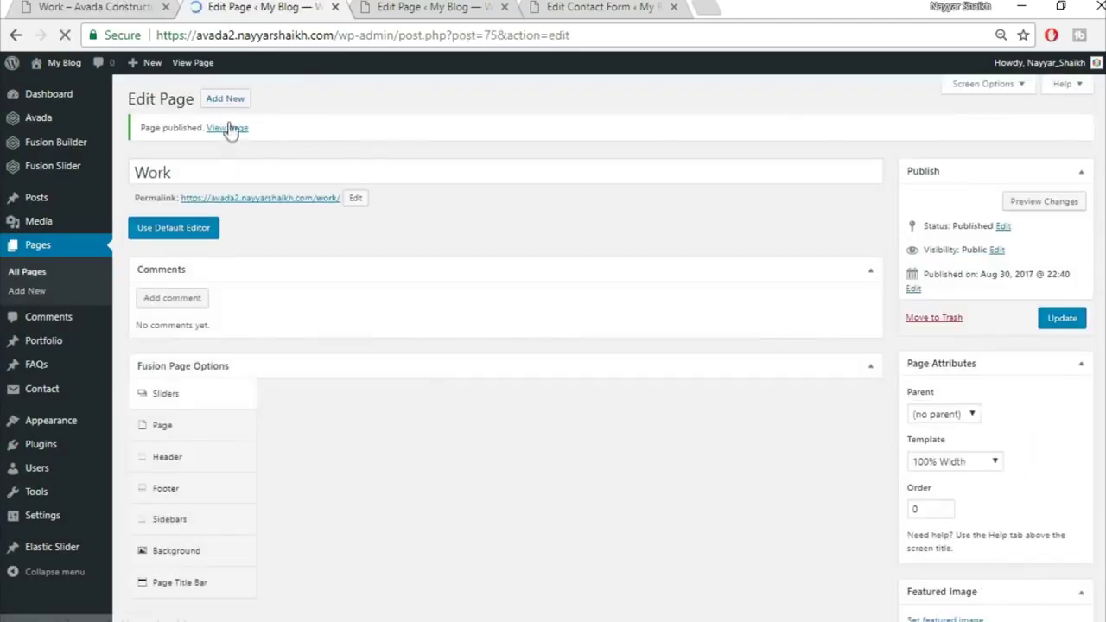
left_click(226, 128)
scroll(666, 258, "down", 5)
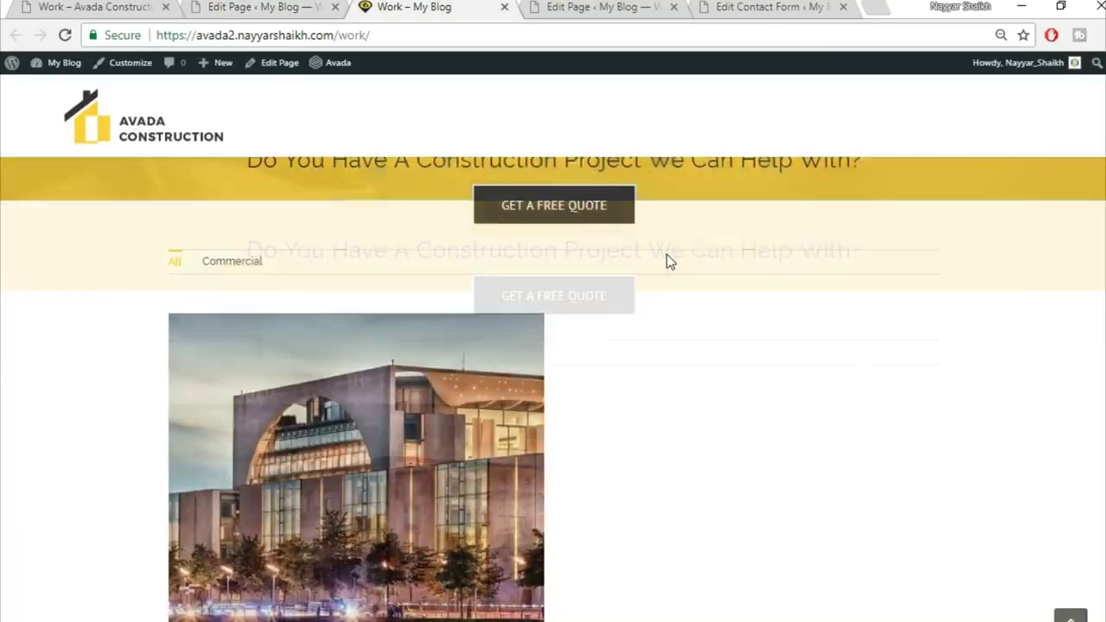
mouse_move(358, 404)
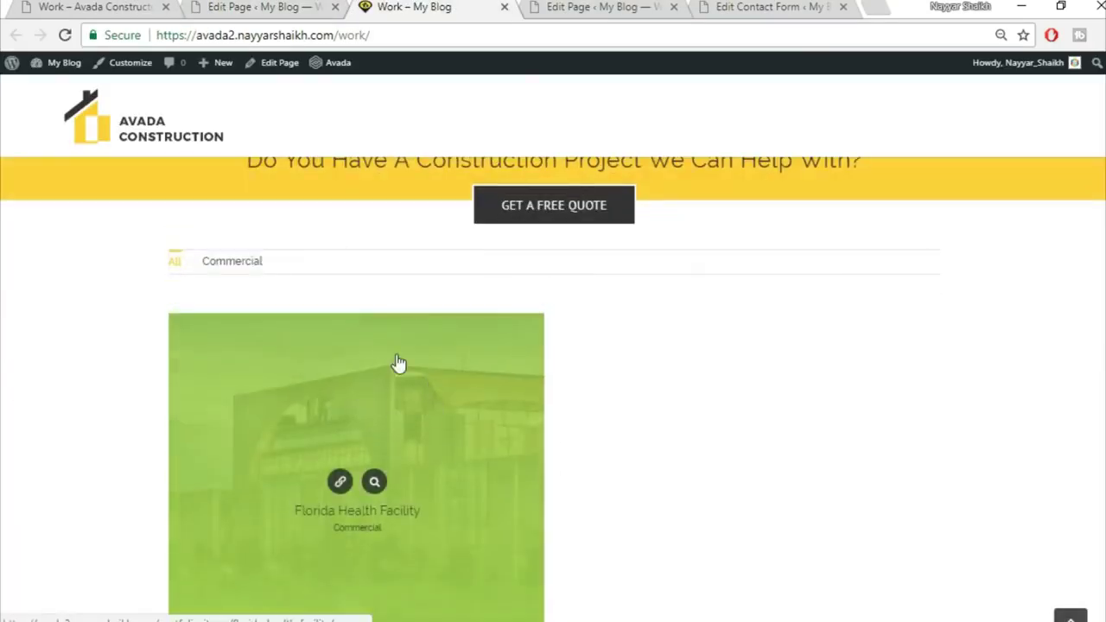
scroll(691, 489, "down", 2)
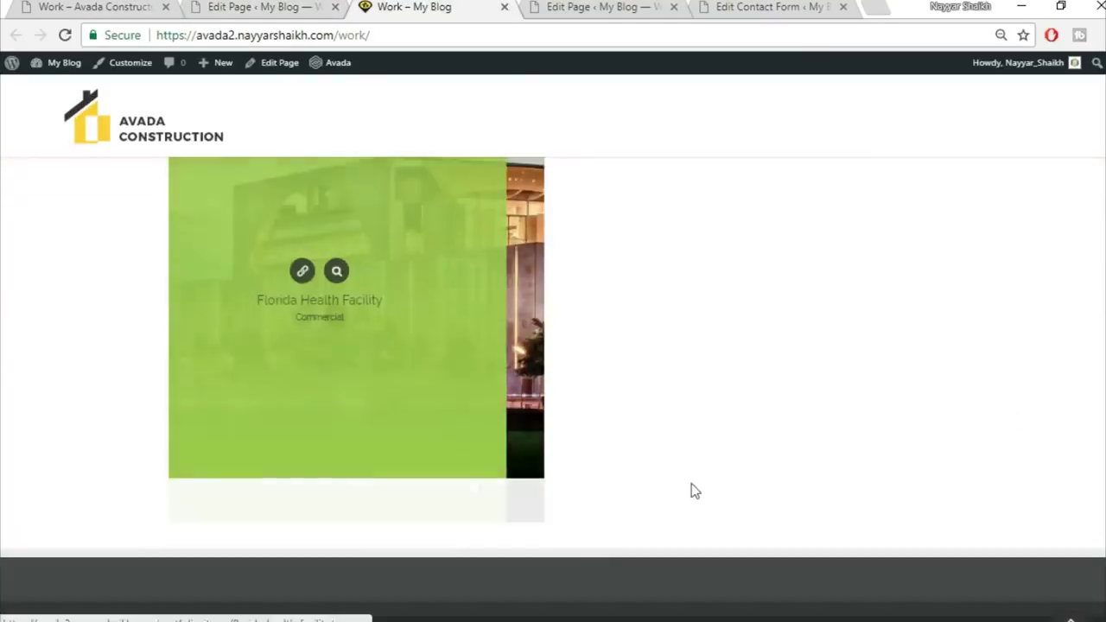
scroll(698, 489, "up", 7)
Compare with the demo Work page, open its Articles page, and close the live preview
left_click(160, 6)
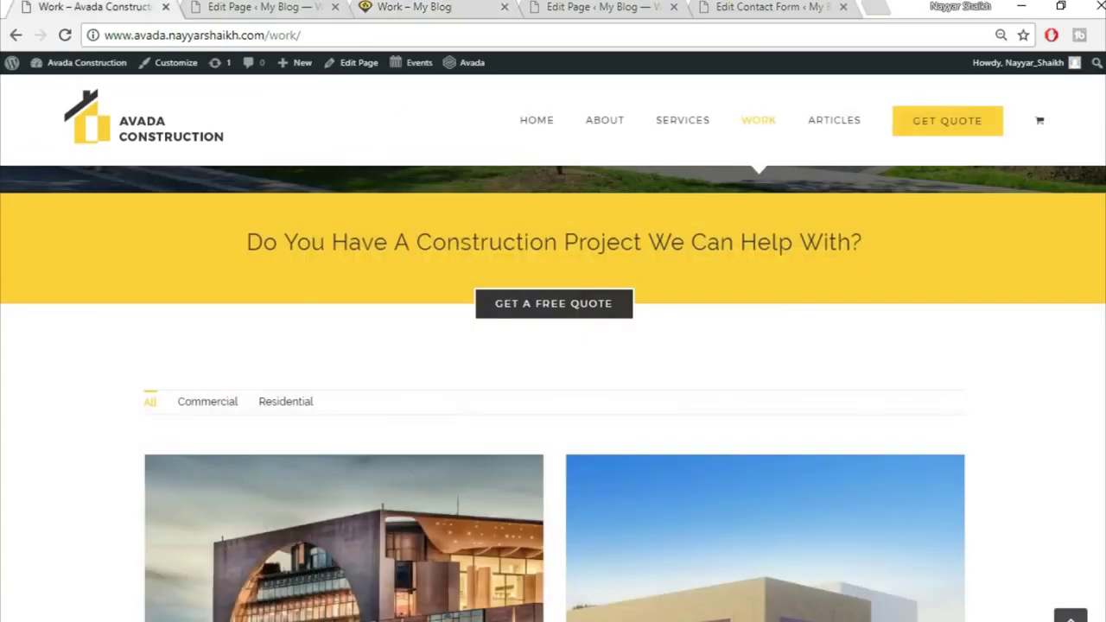
scroll(948, 395, "down", 10)
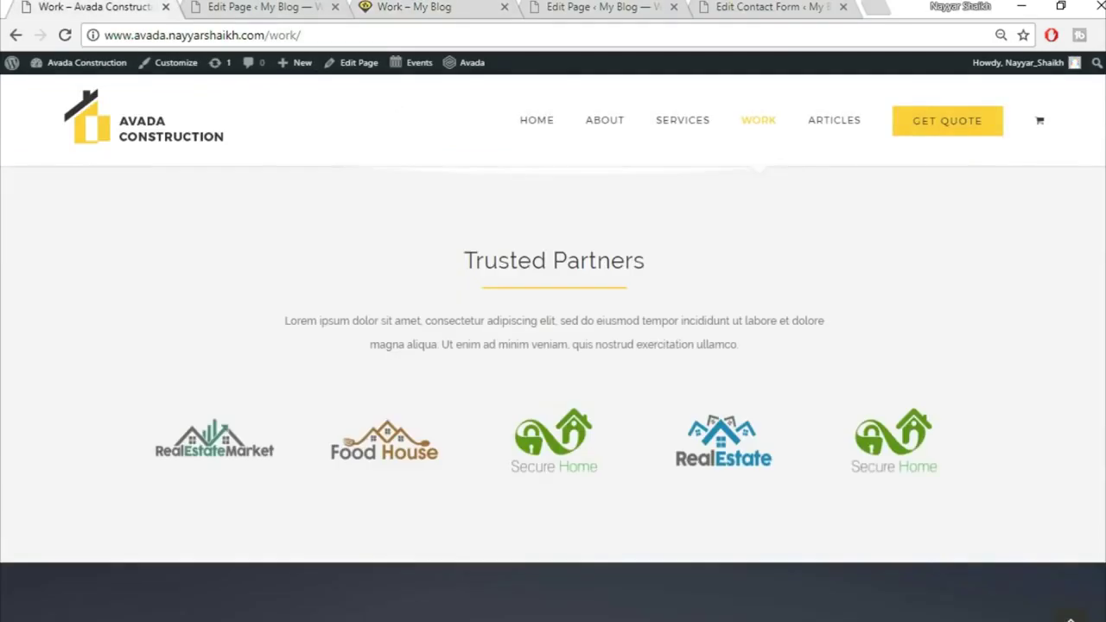
scroll(921, 269, "down", 8)
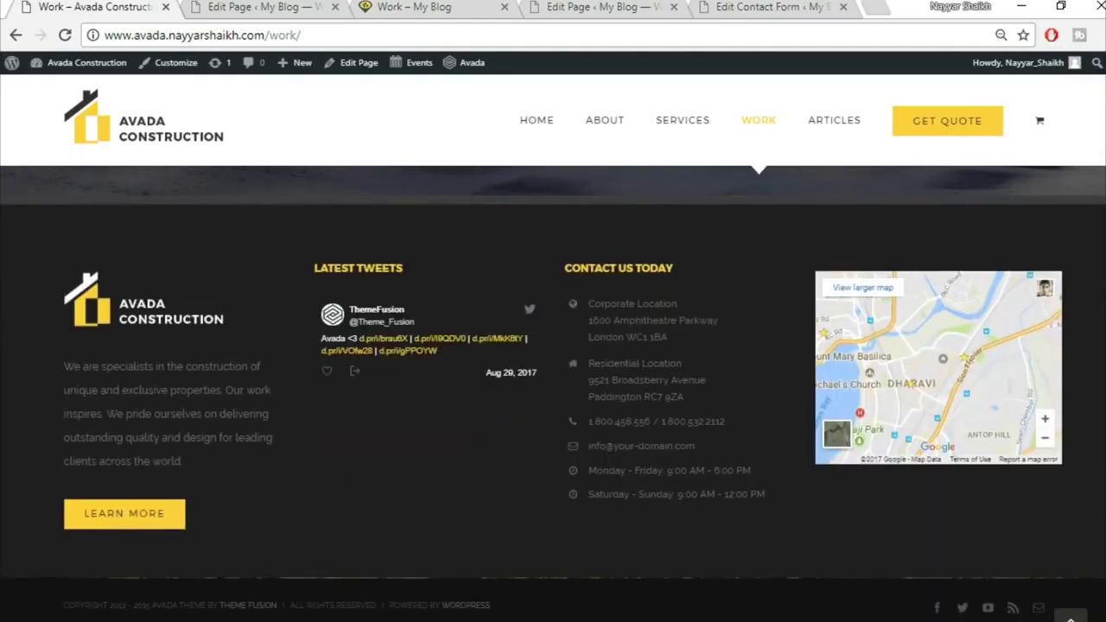
left_click(1070, 617)
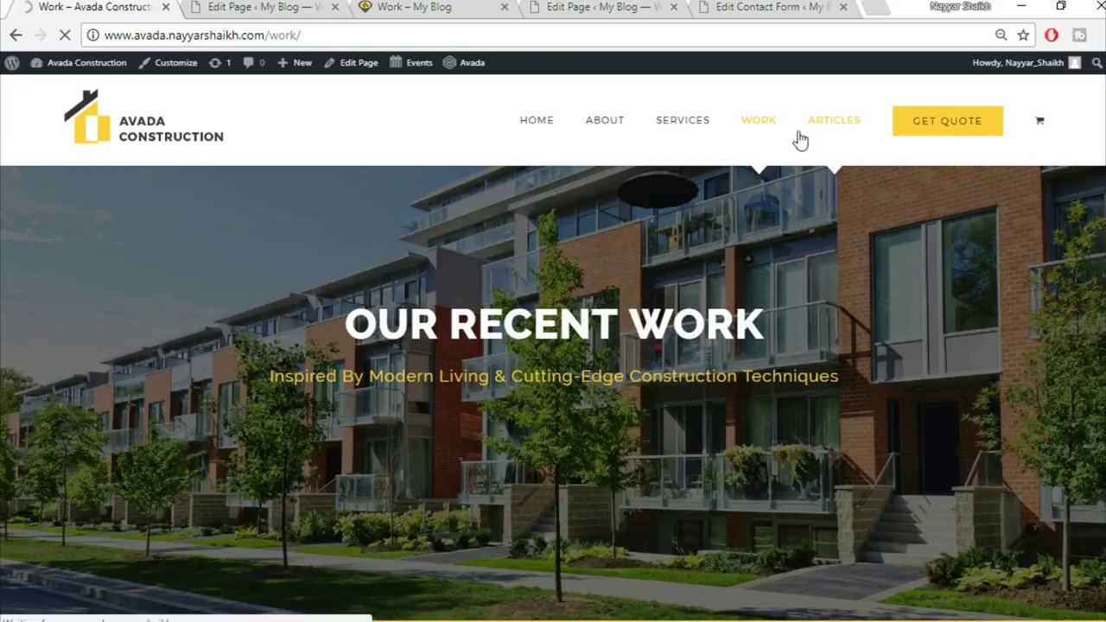
left_click(304, 10)
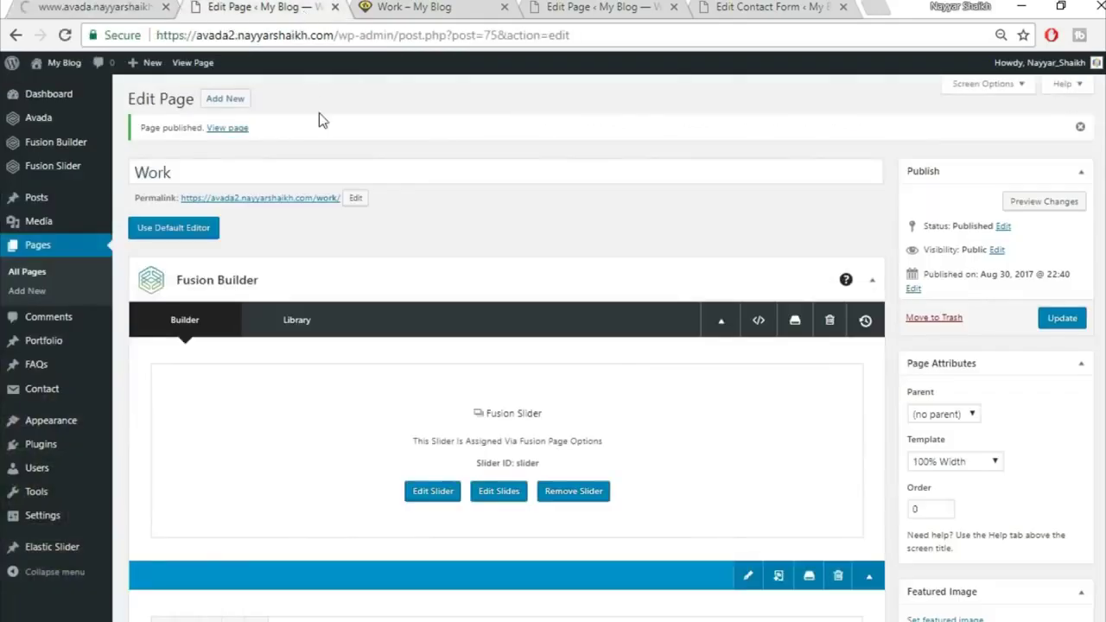
left_click(491, 9)
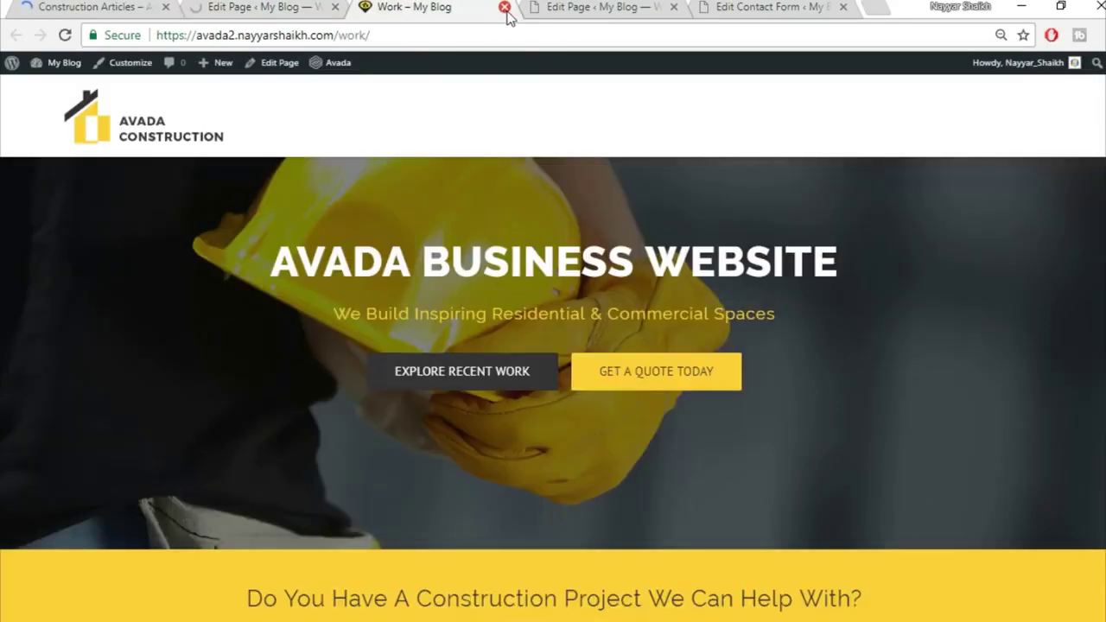
left_click(504, 8)
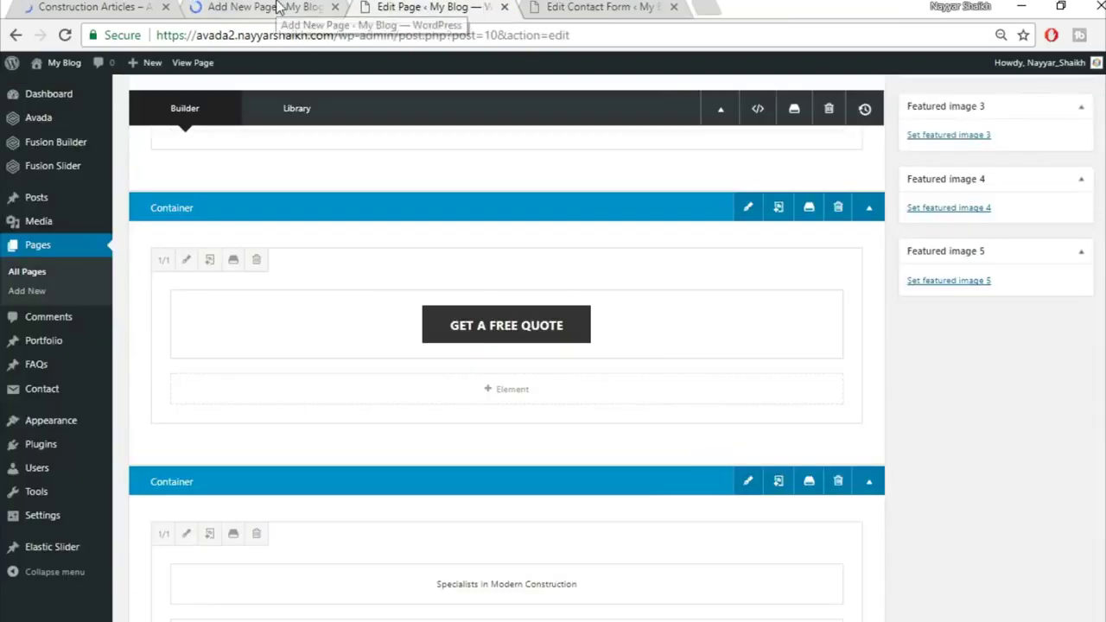
Start a new page titled 'Articles', checking the demo Construction Articles page for reference
left_click(279, 7)
left_click(130, 7)
left_click(279, 7)
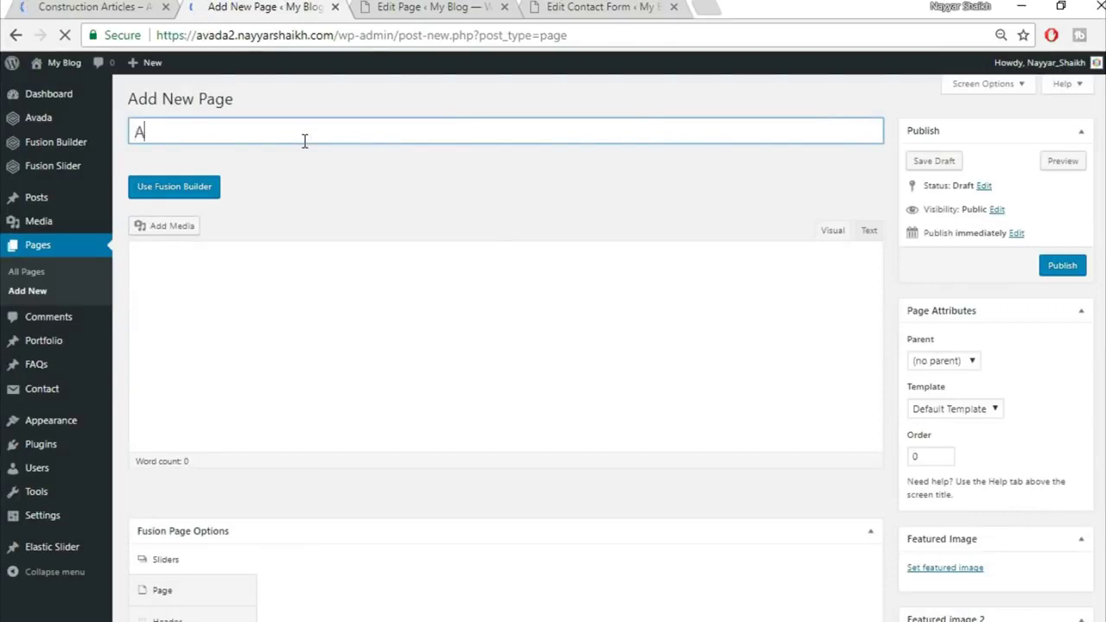
type("rtcles")
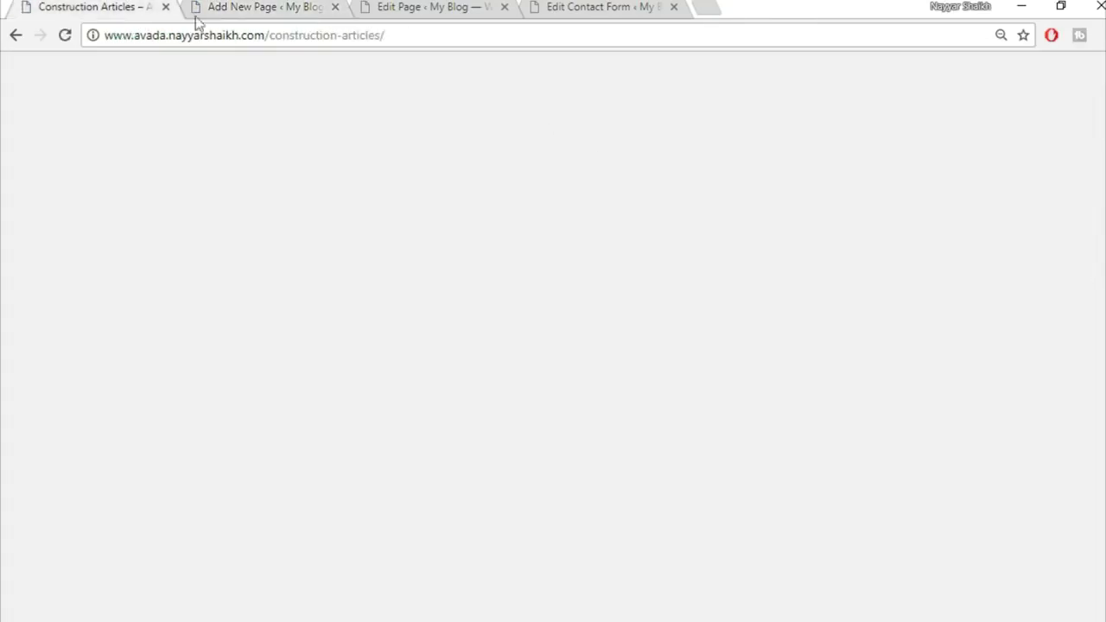
scroll(648, 292, "down", 7)
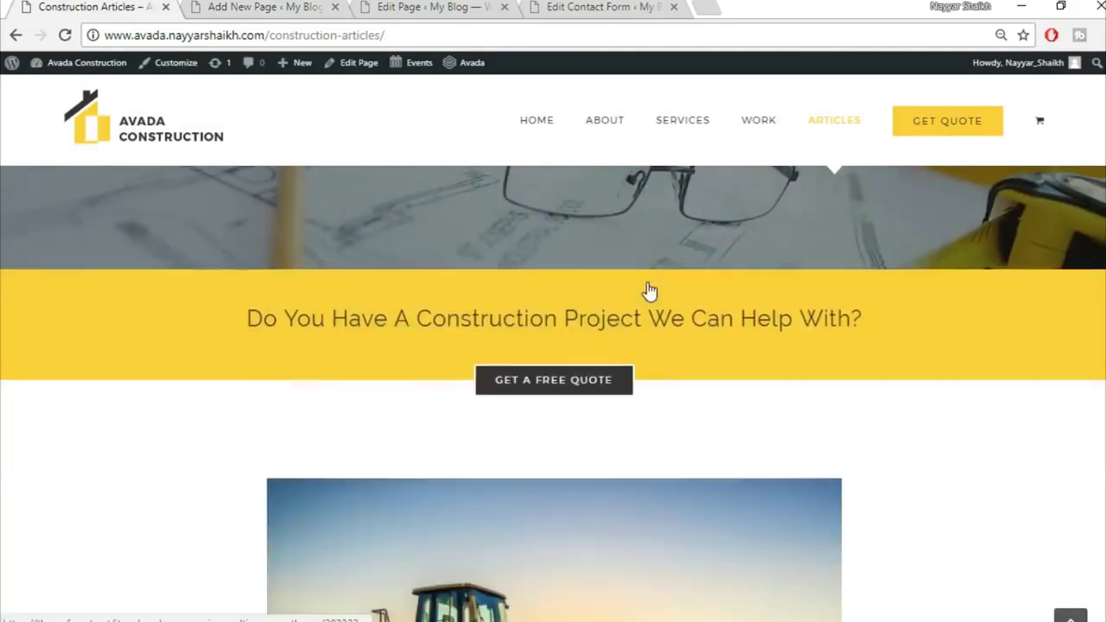
scroll(647, 328, "up", 5)
scroll(634, 439, "down", 10)
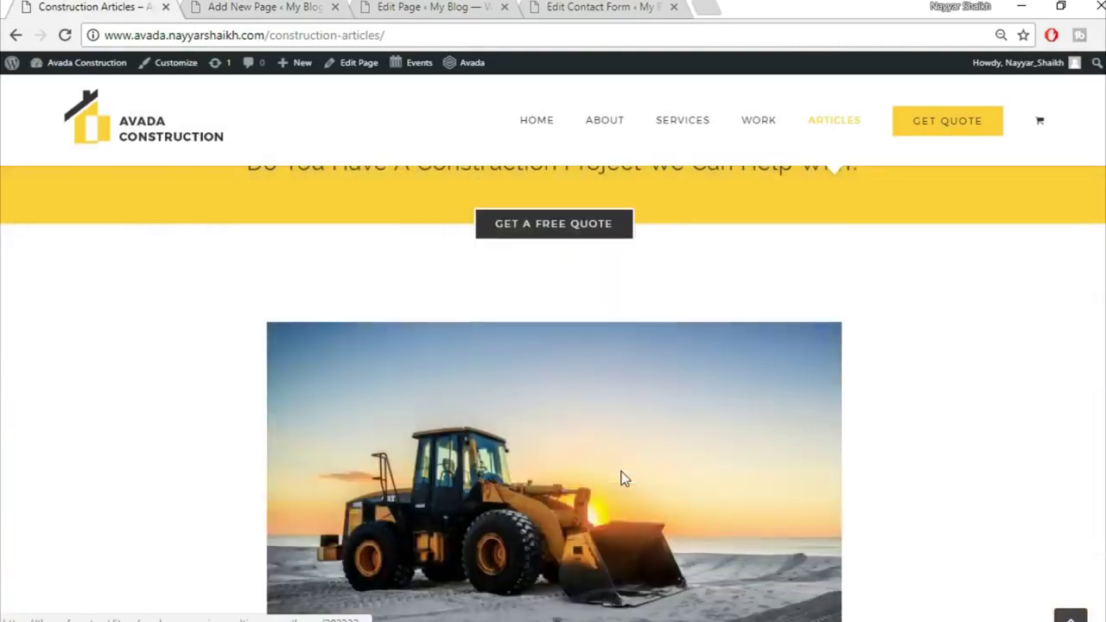
scroll(579, 501, "up", 6)
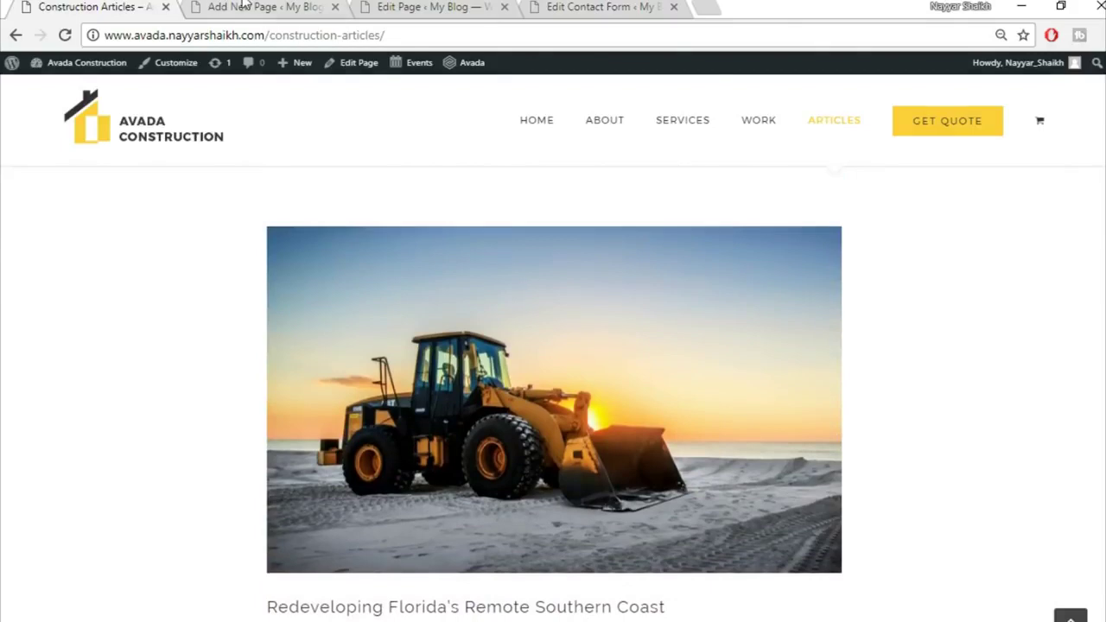
left_click(311, 8)
Set the template to 100% Width and assign the Fusion Slider named 'Slider'
left_click(968, 411)
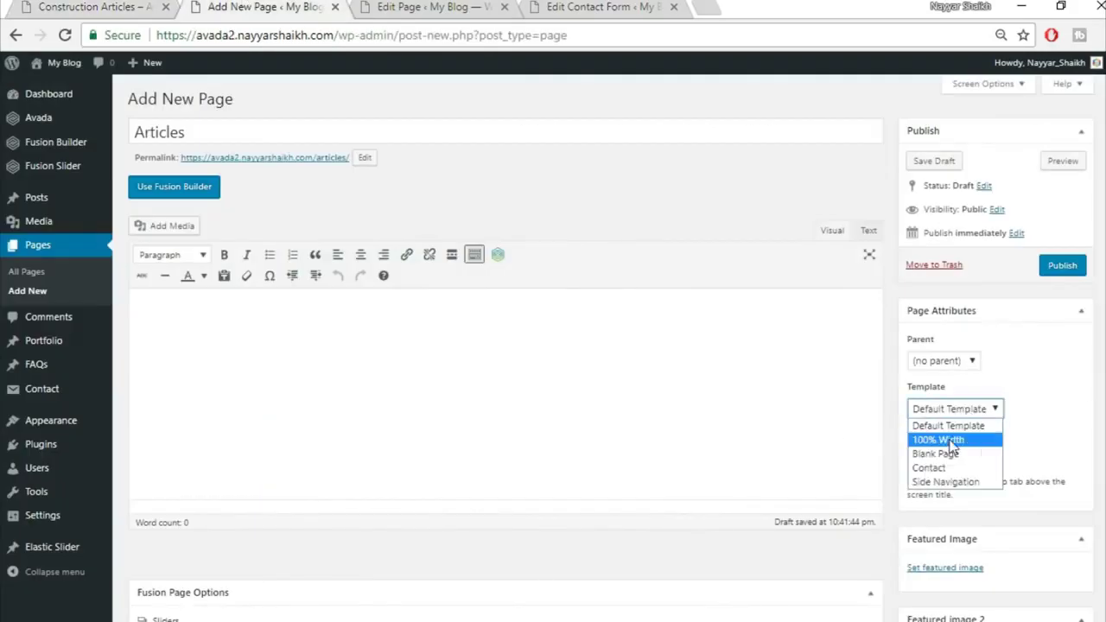
left_click(946, 437)
scroll(946, 438, "down", 1)
scroll(625, 306, "down", 3)
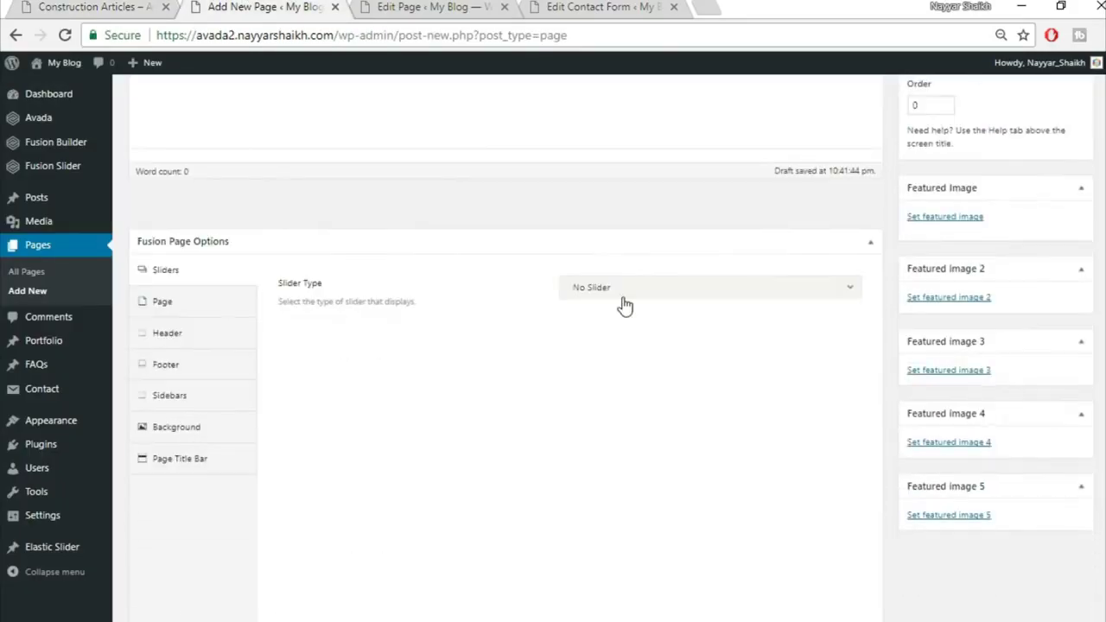
left_click(622, 296)
left_click(654, 362)
left_click(650, 342)
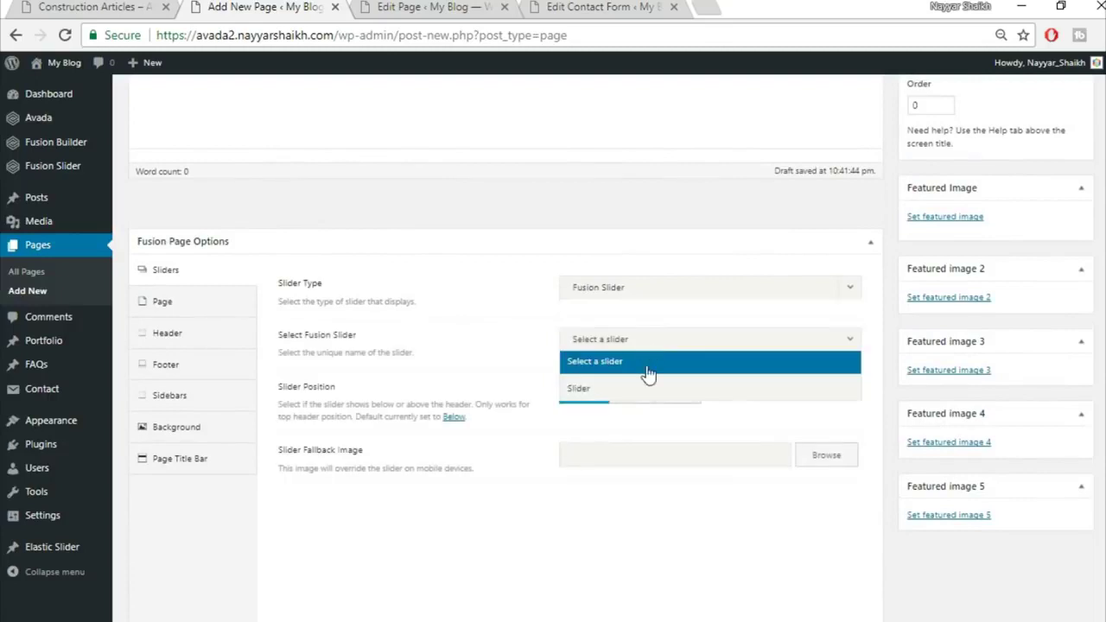
left_click(648, 389)
Set page content padding to 0, hide the page title bar, and enable Fusion Builder
left_click(163, 300)
left_click(609, 329)
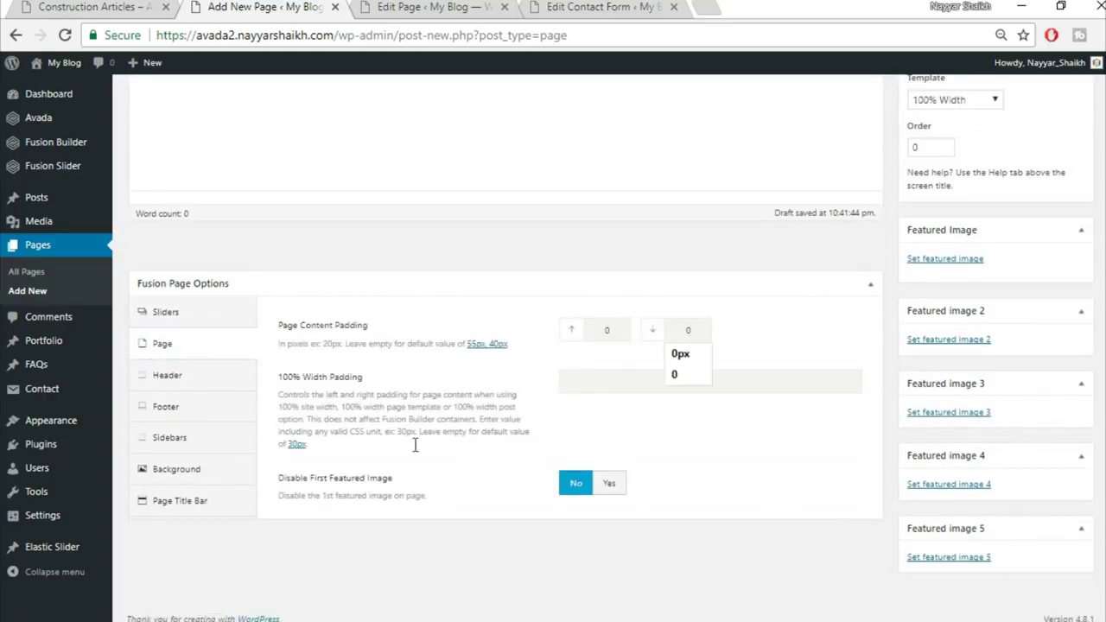
left_click(207, 499)
left_click(626, 288)
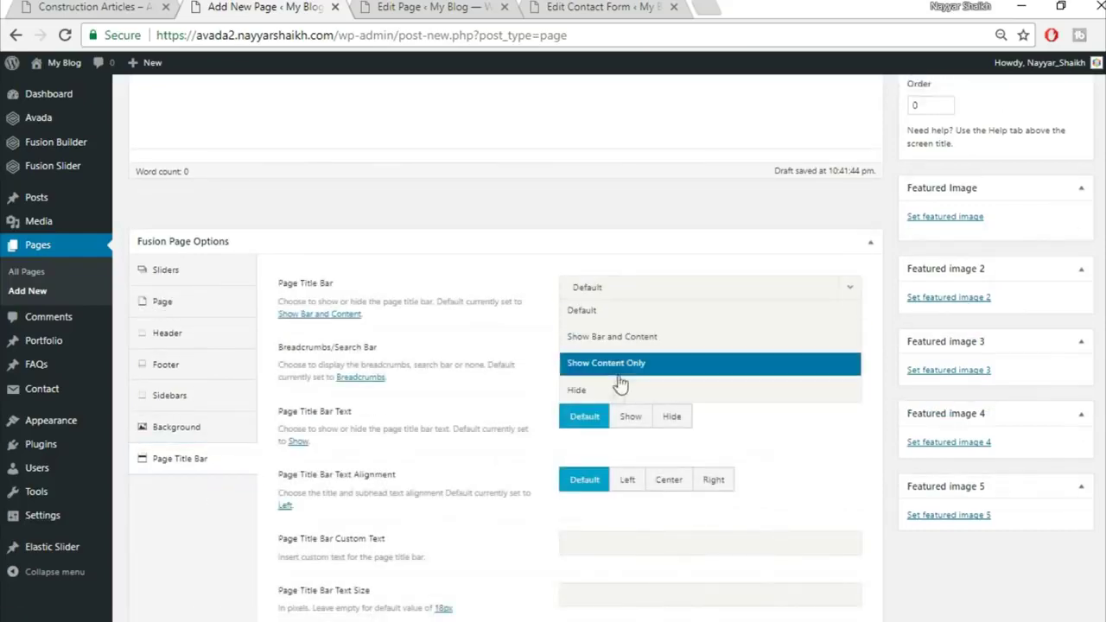
left_click(624, 390)
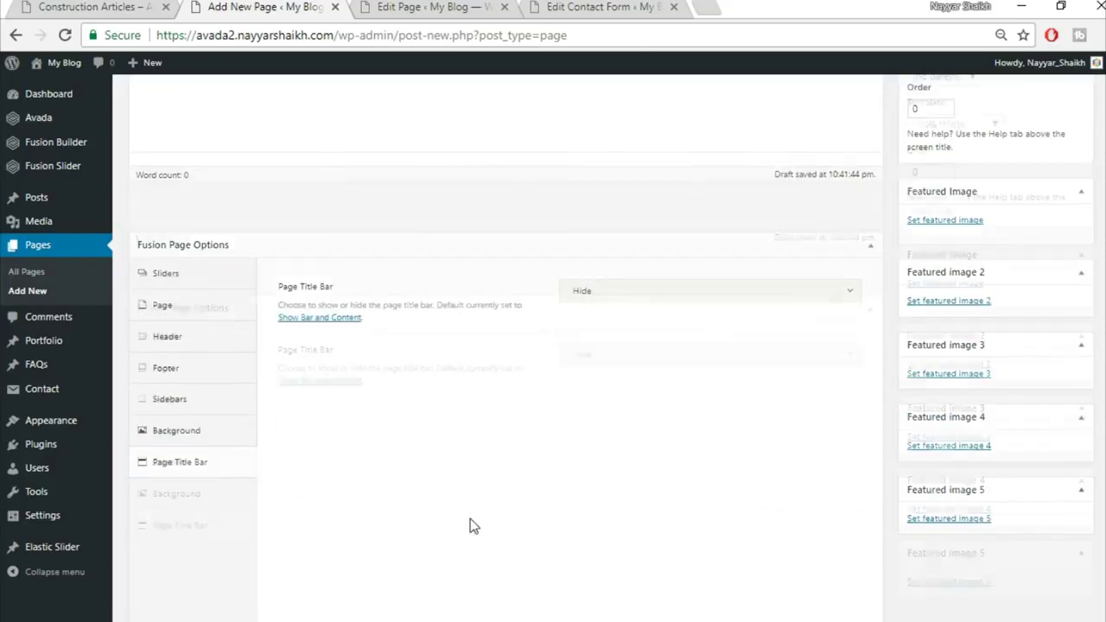
scroll(470, 518, "up", 4)
left_click(174, 184)
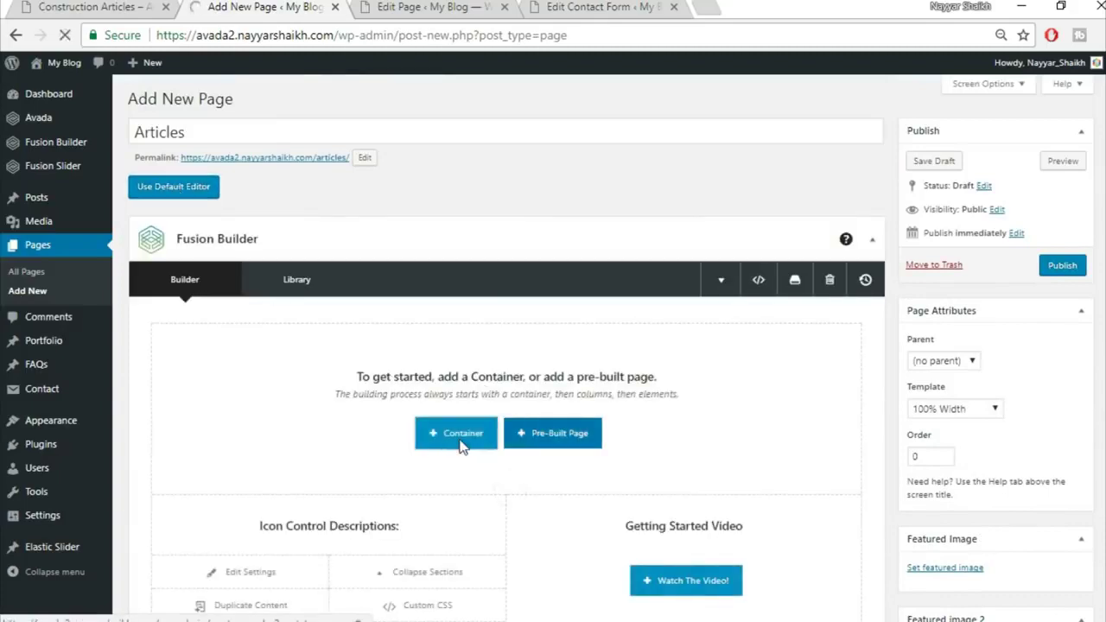
Insert saved library containers, including Top2, into the page
left_click(459, 442)
left_click(338, 162)
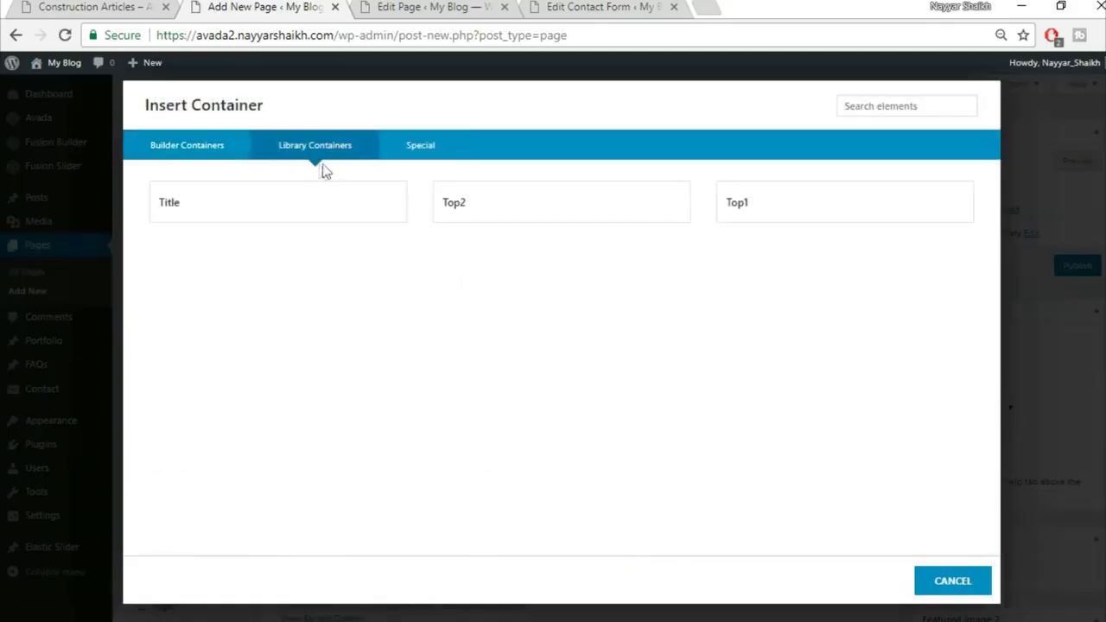
left_click(820, 218)
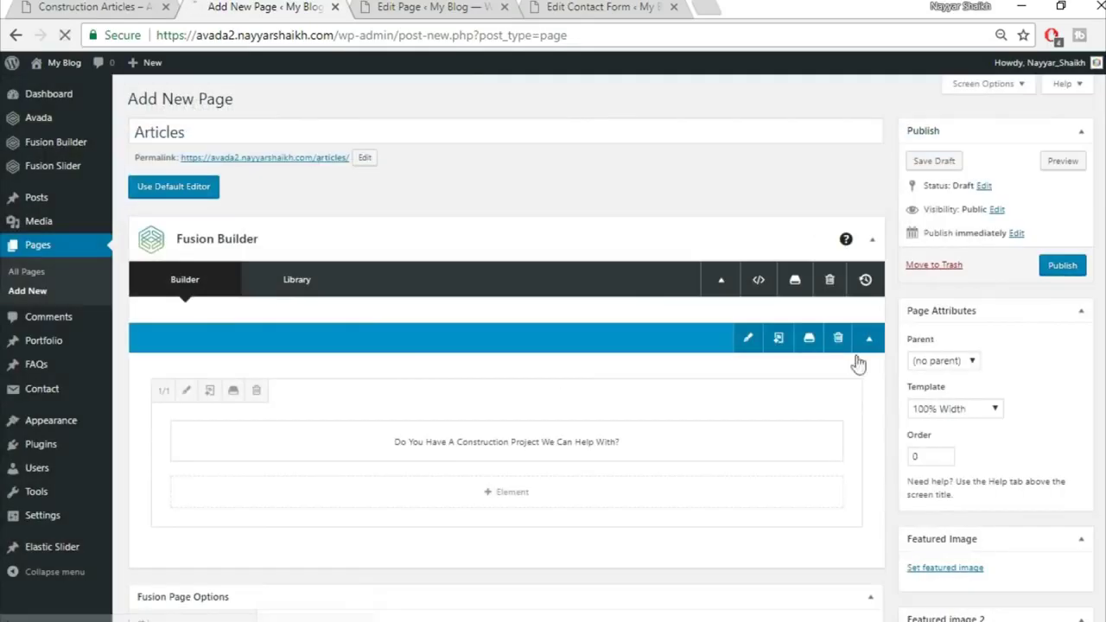
scroll(807, 388, "down", 2)
left_click(730, 381)
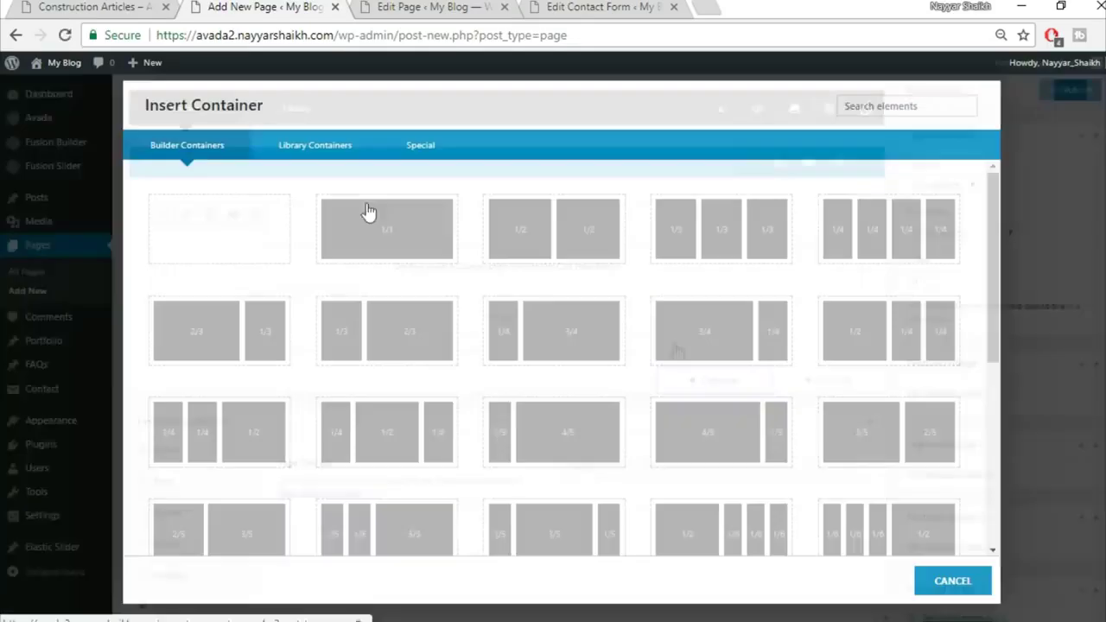
left_click(302, 142)
left_click(527, 214)
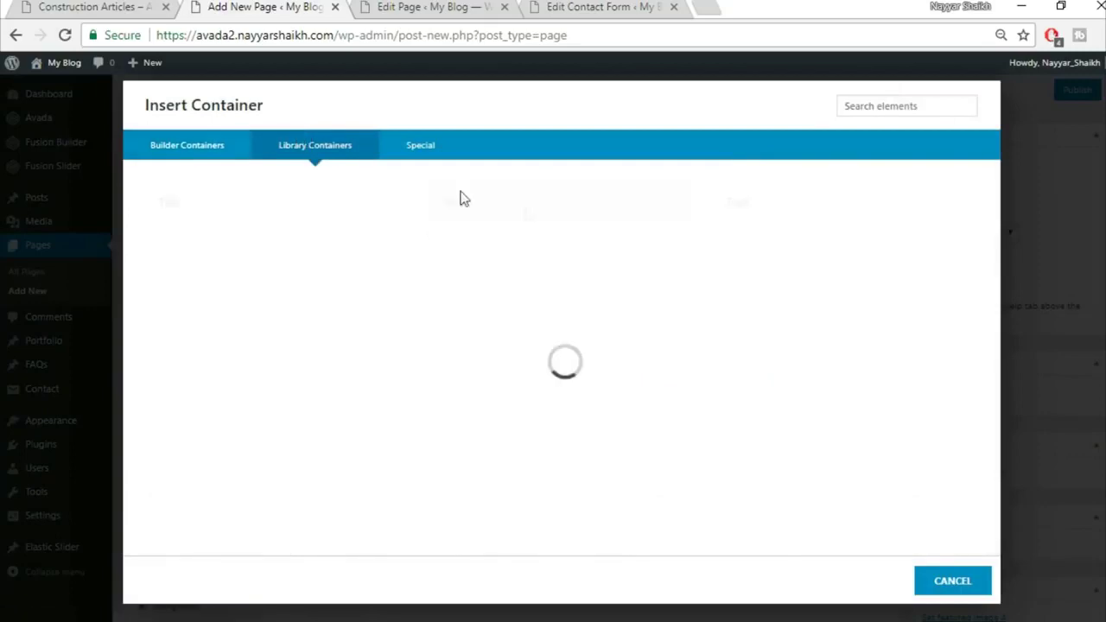
After checking the live Articles page, add a 1/1 container and open its element choices
left_click(67, 6)
scroll(530, 375, "up", 2)
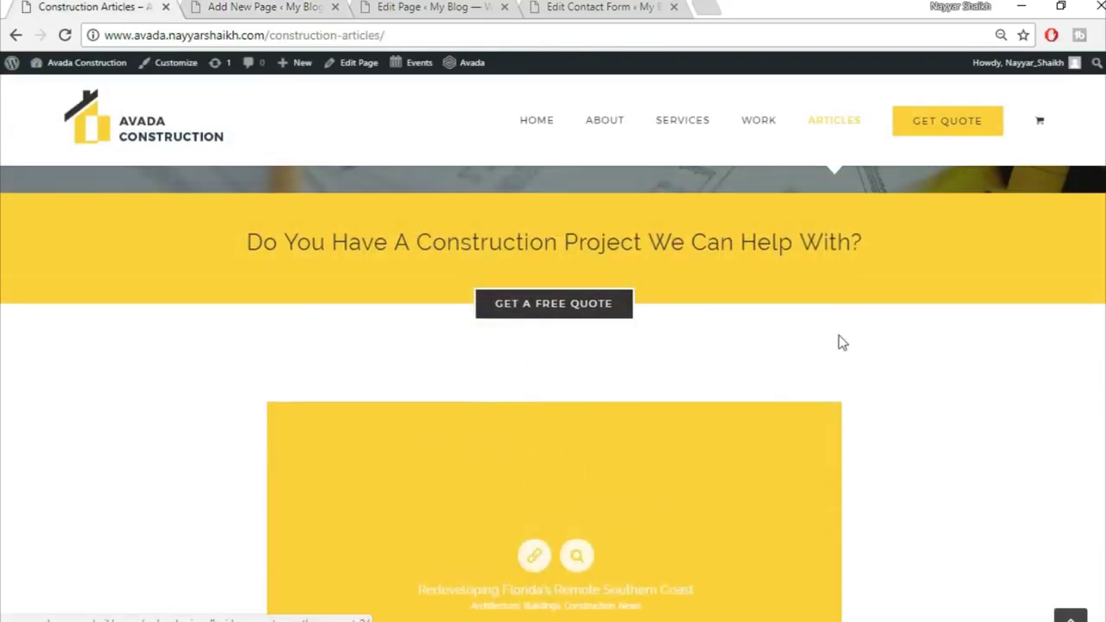
left_click(331, 6)
scroll(648, 390, "down", 5)
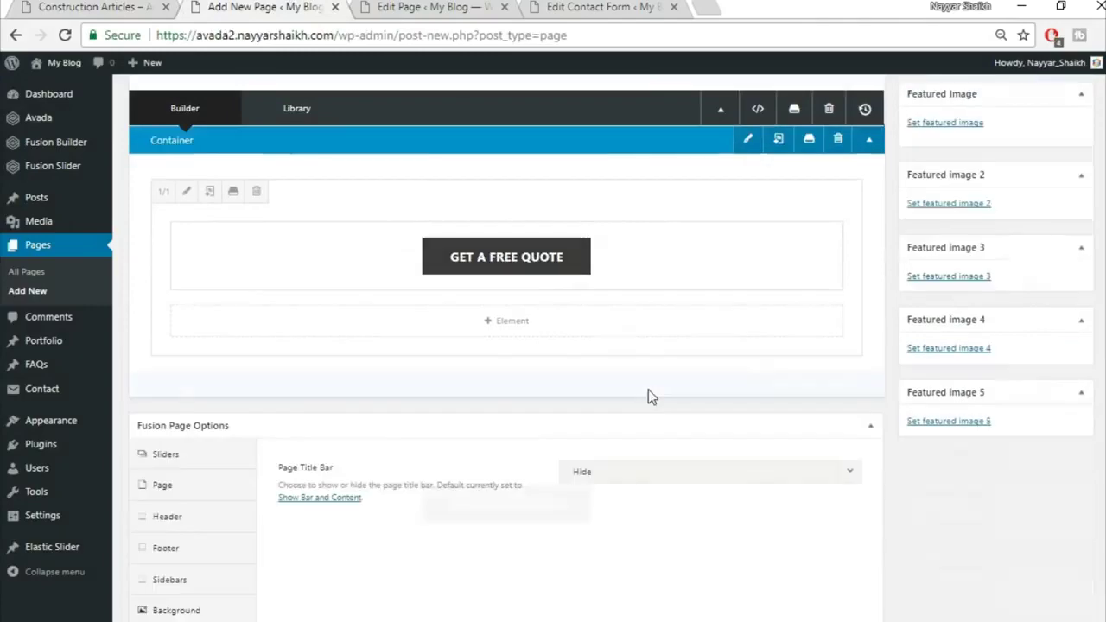
left_click(712, 302)
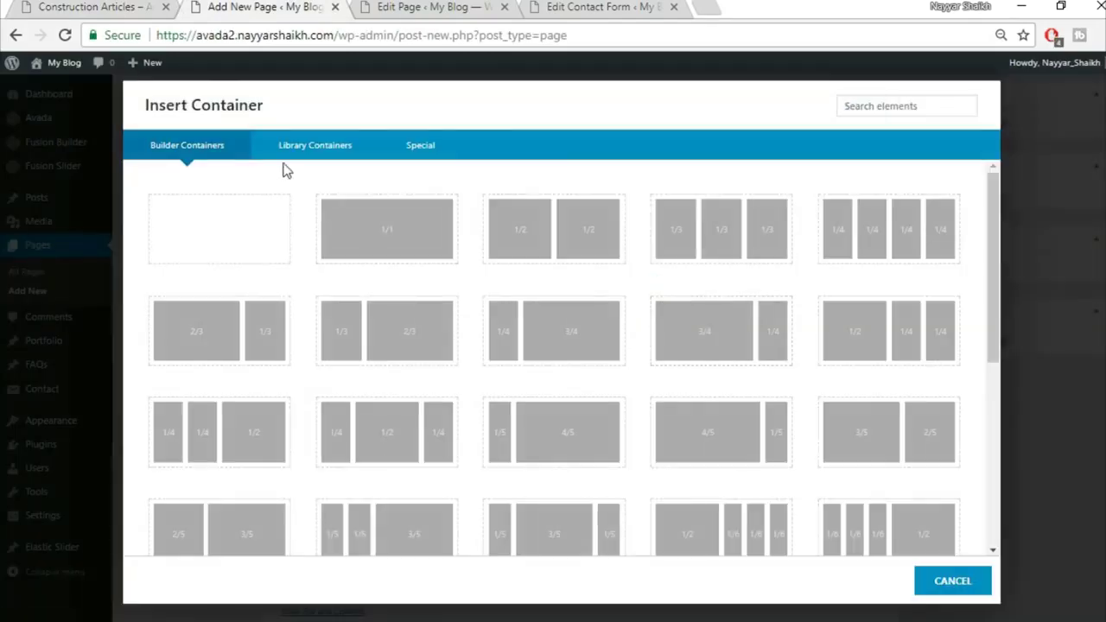
left_click(390, 238)
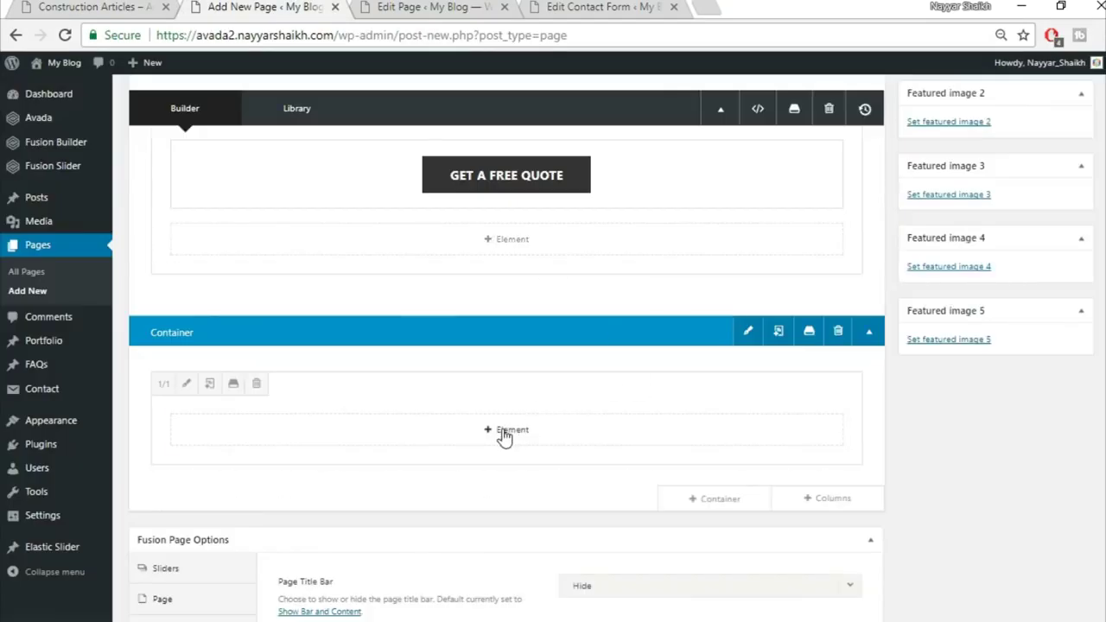
left_click(506, 435)
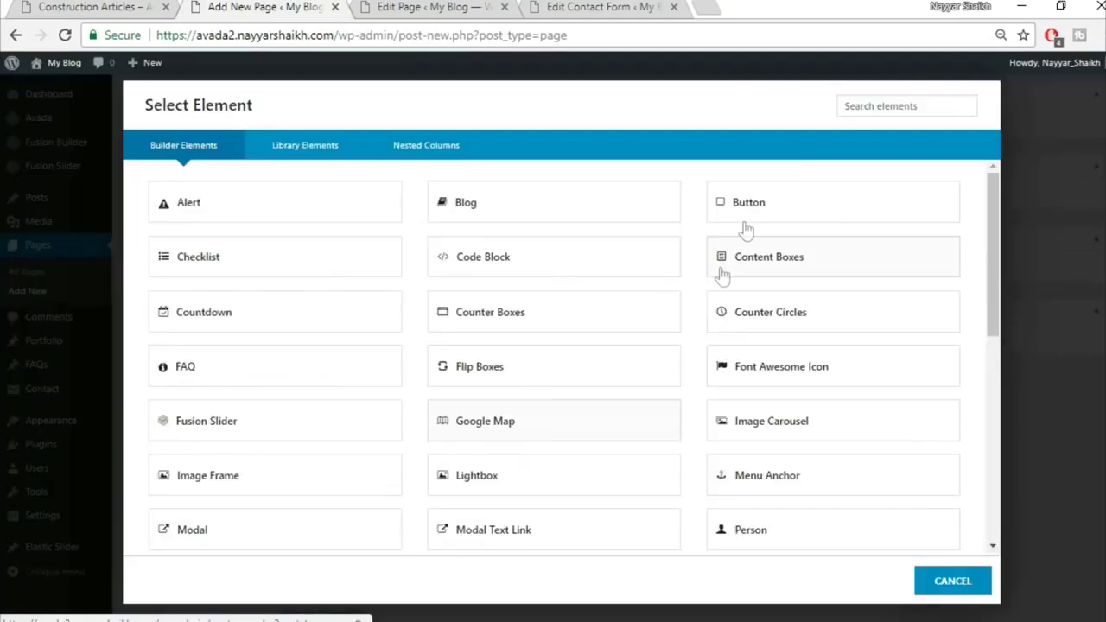
Insert a Blog element into the new column, keeping the Large blog layout
left_click(527, 216)
left_click(622, 188)
left_click(626, 190)
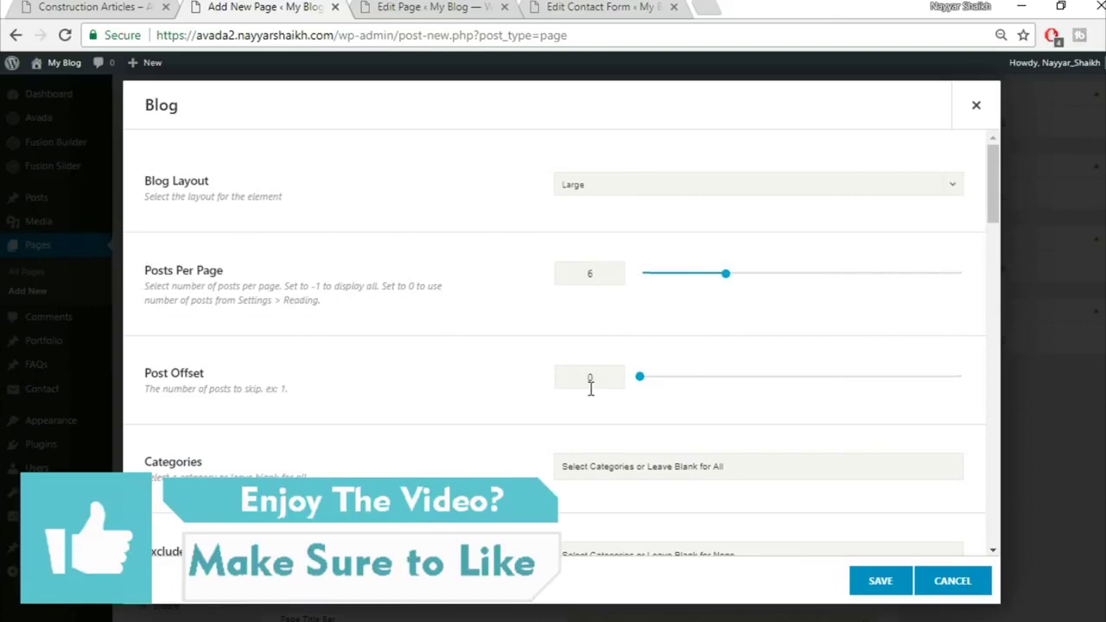
scroll(590, 389, "down", 3)
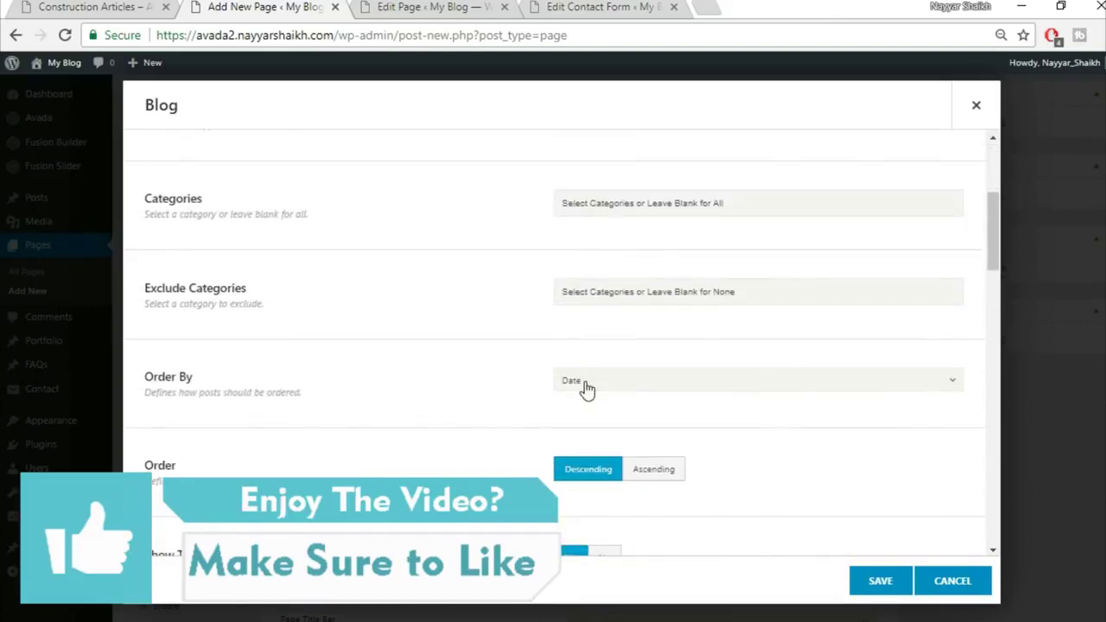
scroll(519, 397, "down", 1)
scroll(864, 388, "down", 2)
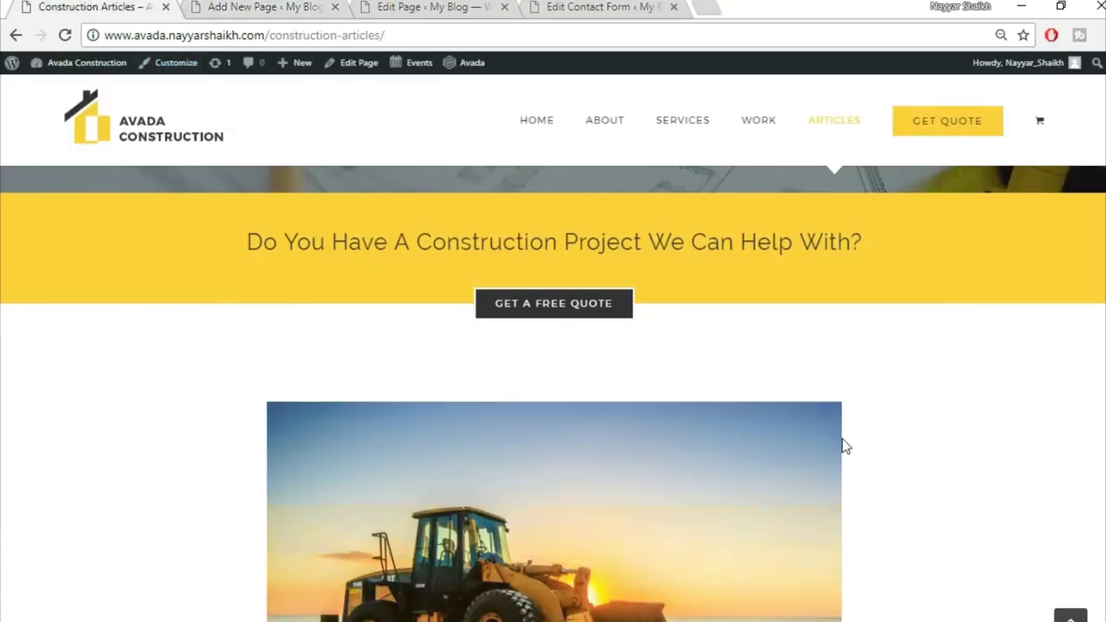
scroll(791, 432, "down", 3)
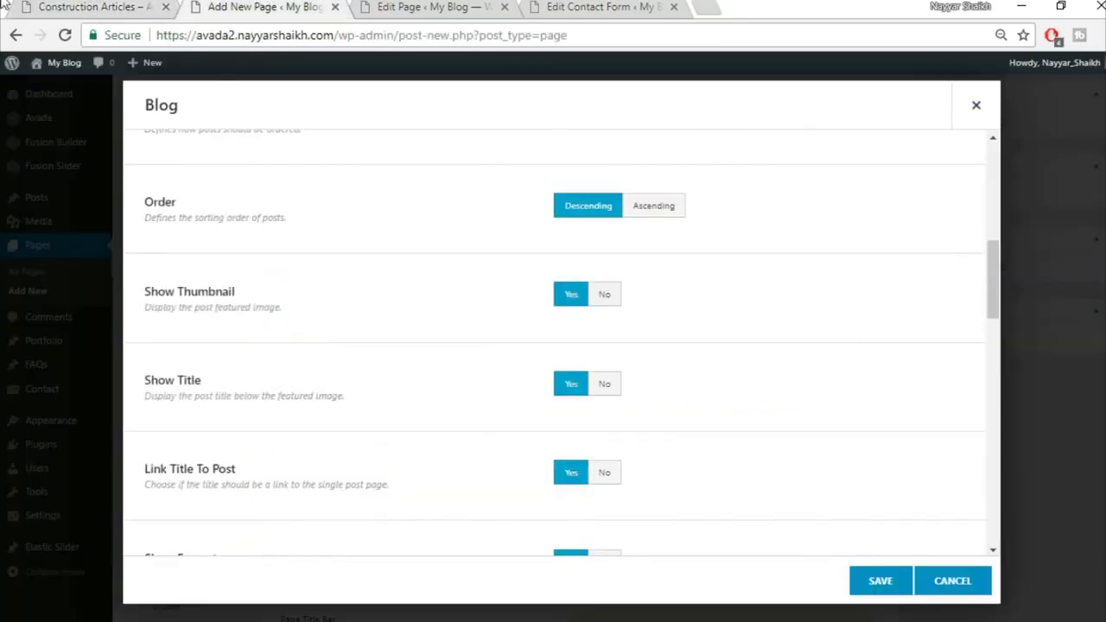
right_click(4, 5)
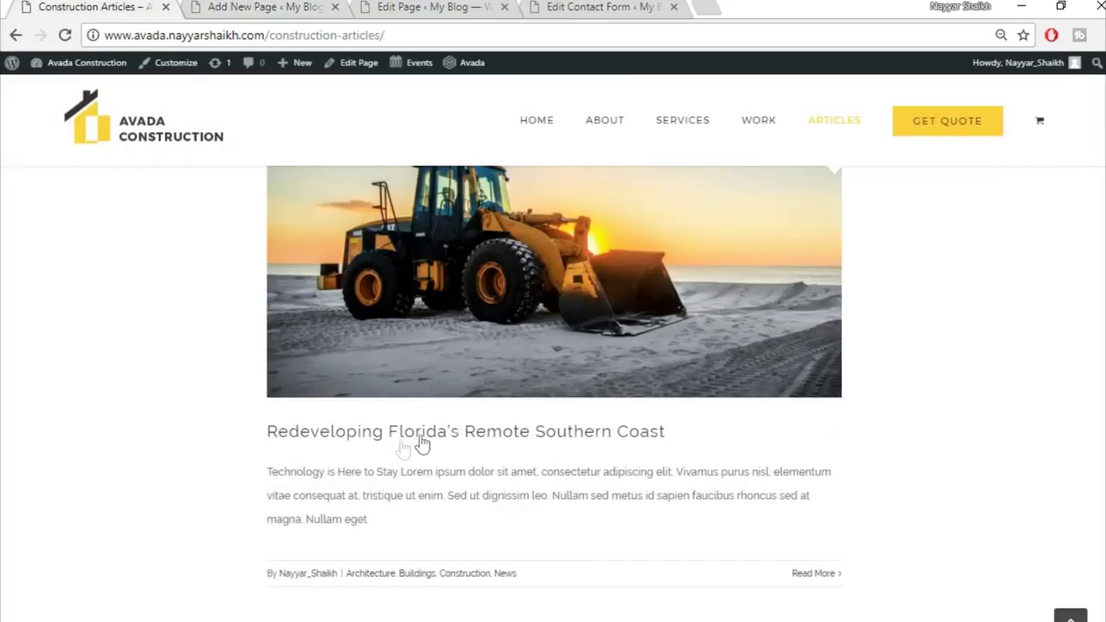
scroll(485, 354, "down", 2)
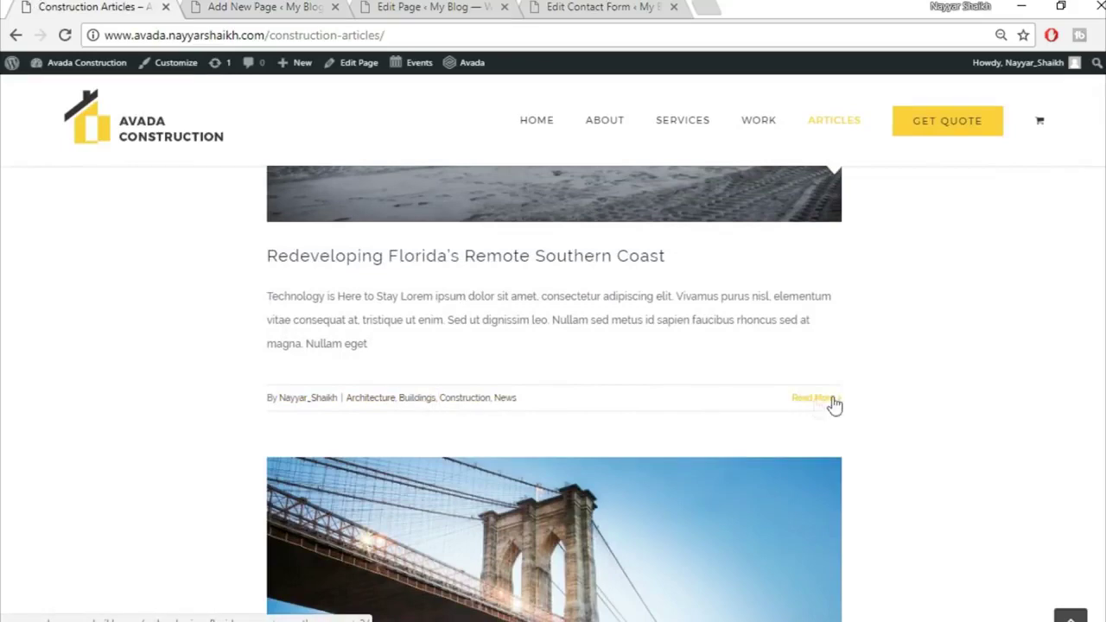
Set Show Author Name to No, compare with the live Articles page, and save the Blog element
left_click(285, 6)
scroll(521, 432, "down", 1)
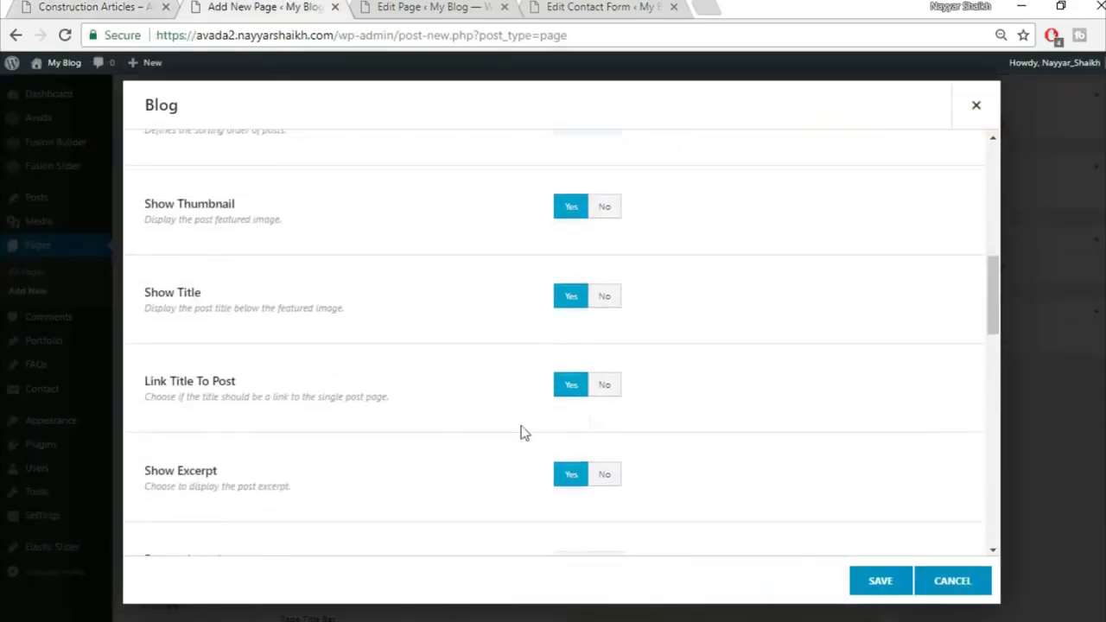
scroll(510, 378, "down", 3)
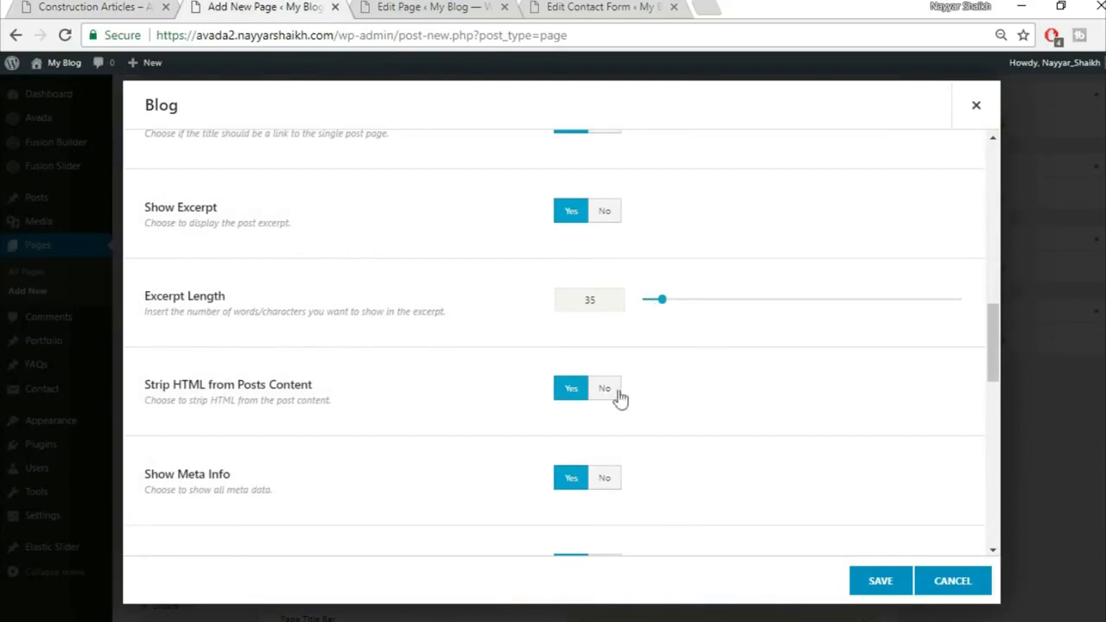
scroll(359, 342, "down", 2)
left_click(611, 399)
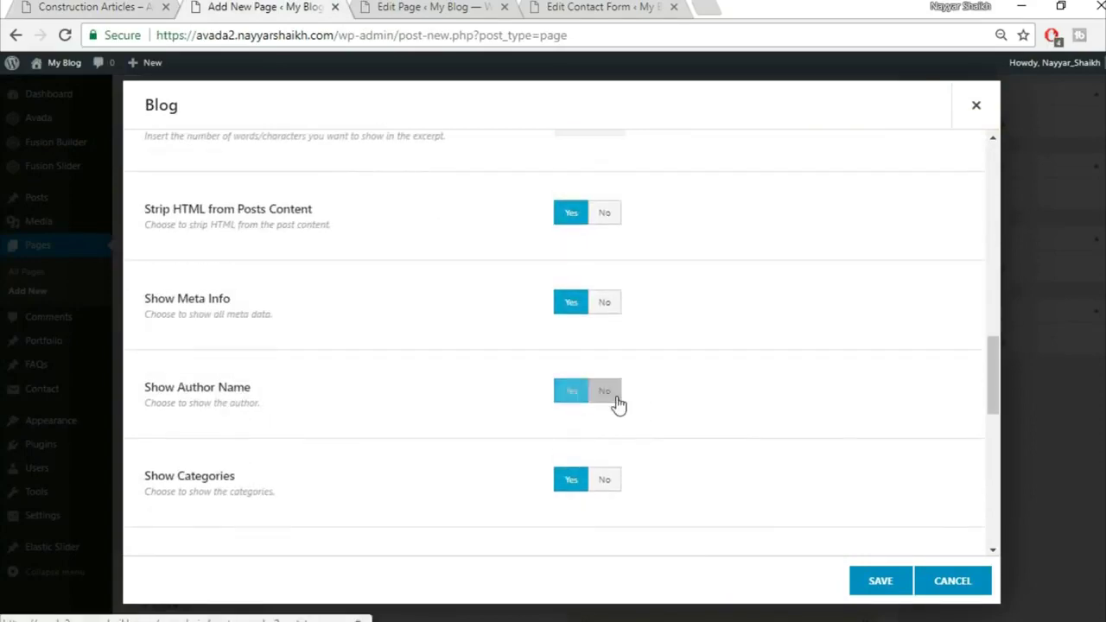
key("ctrl+shift+Tab")
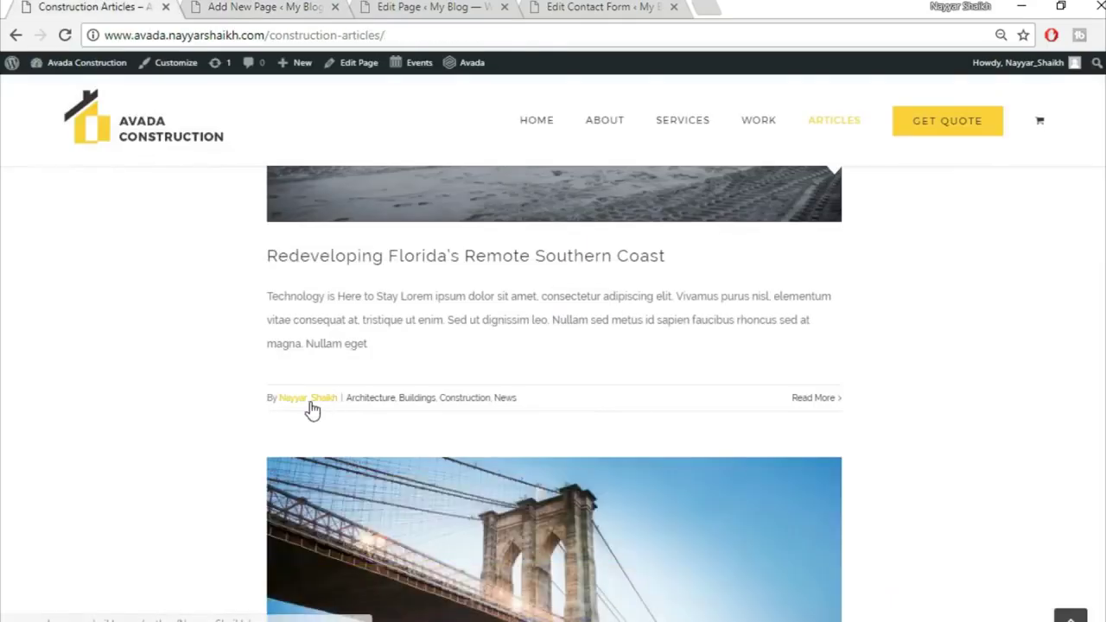
left_click(221, 6)
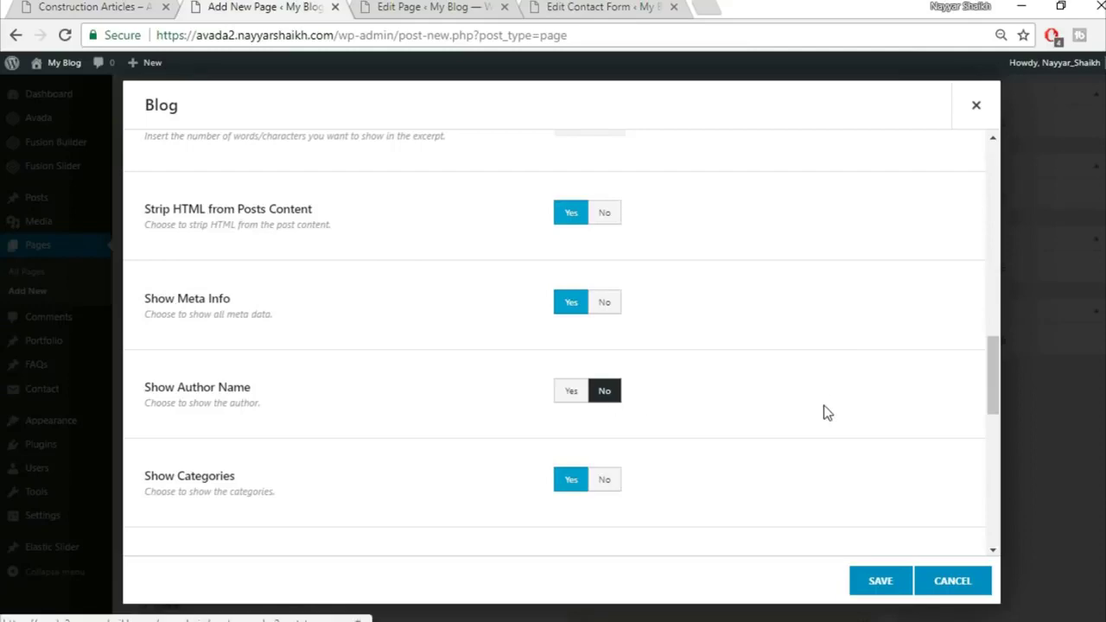
scroll(824, 407, "down", 3)
scroll(825, 414, "down", 5)
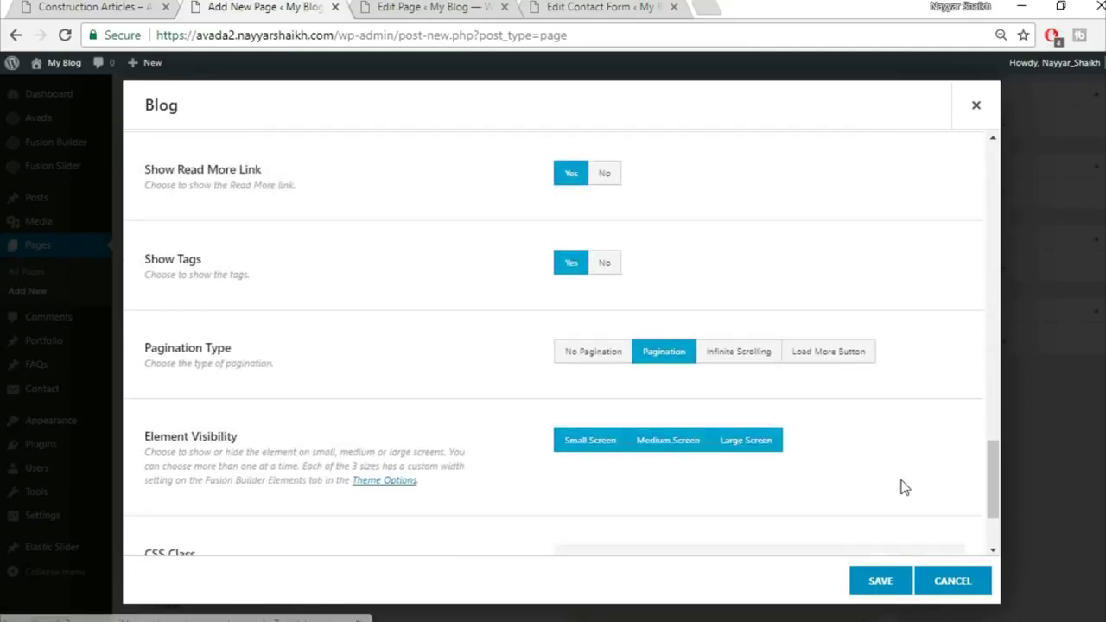
scroll(902, 488, "up", 15)
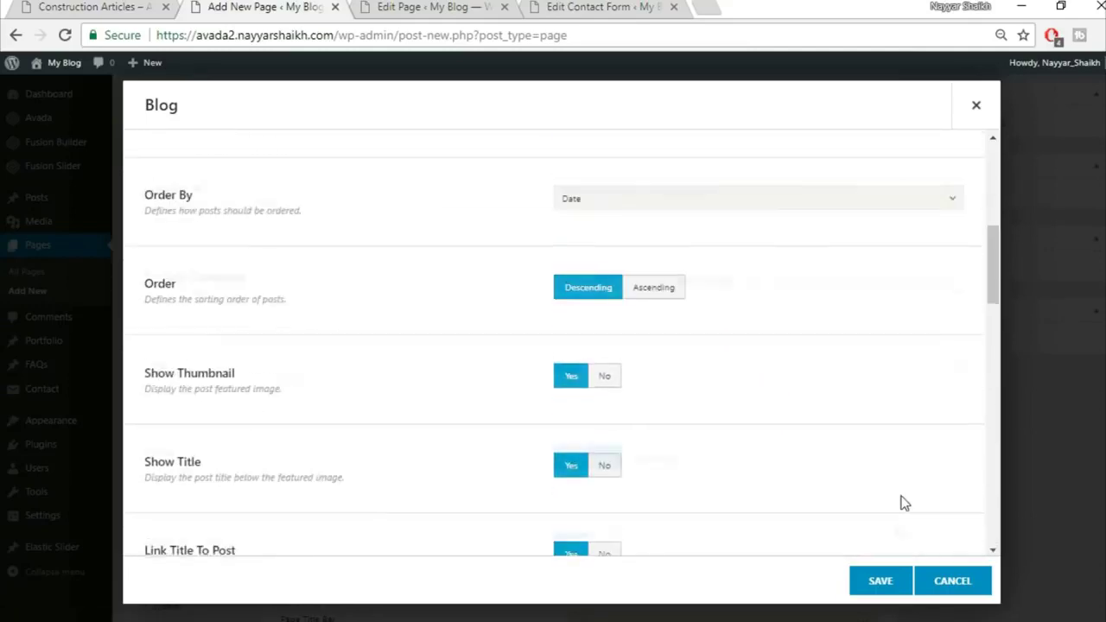
left_click(888, 591)
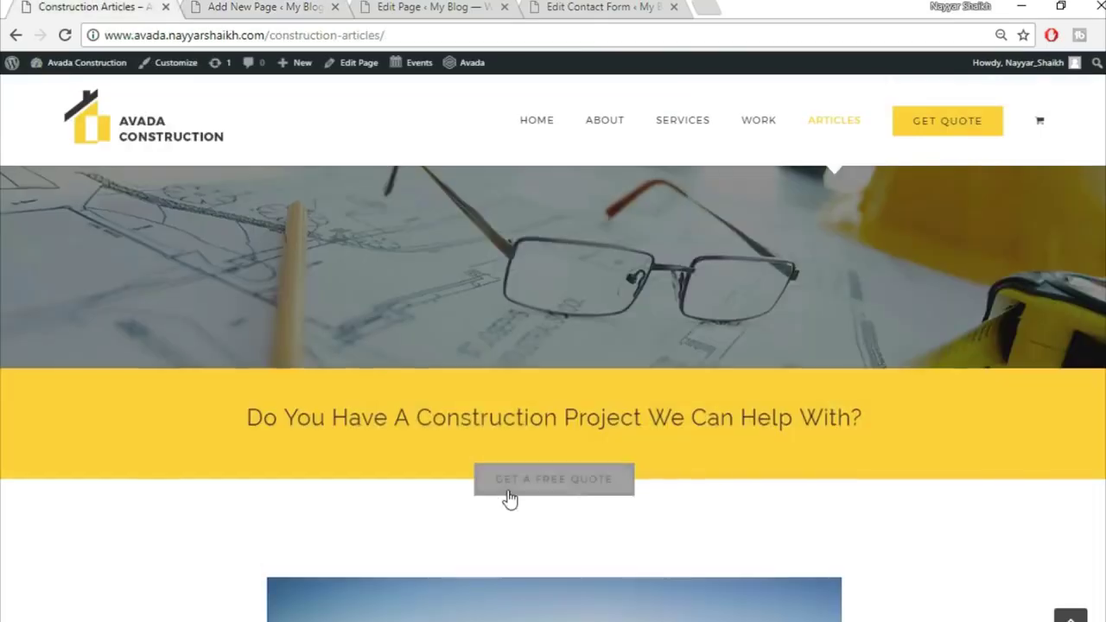
scroll(510, 500, "down", 2)
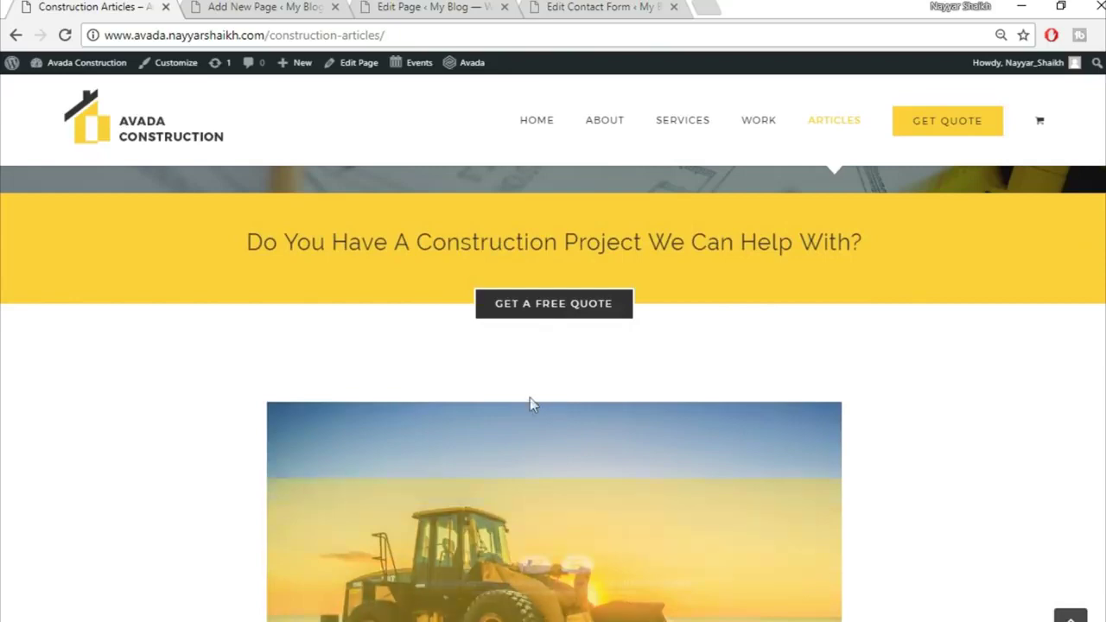
left_click(259, 6)
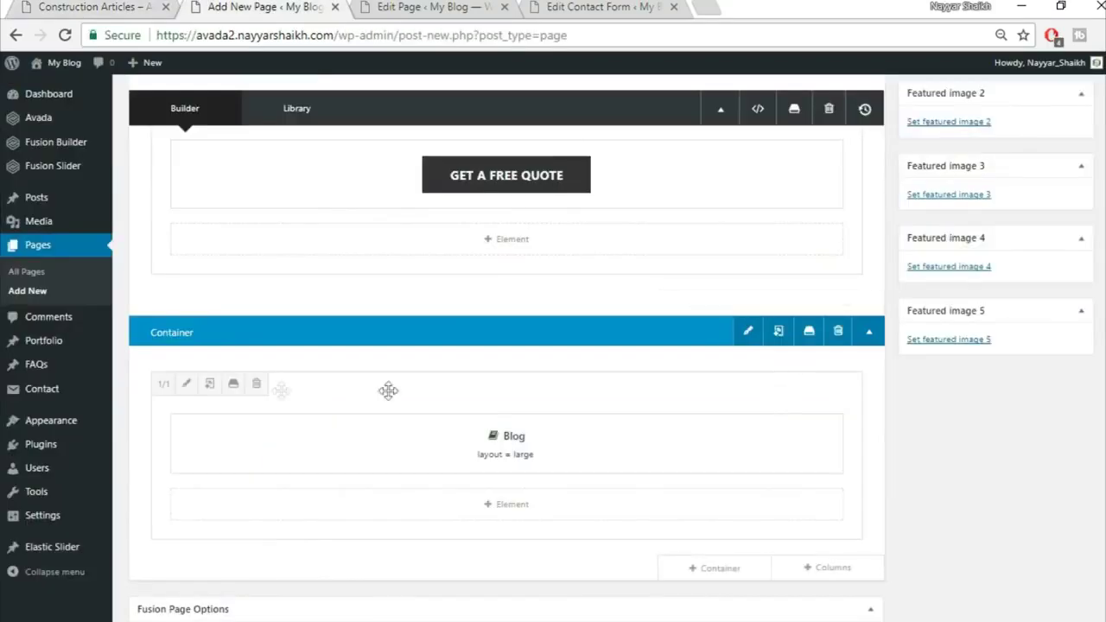
Give the Blog column a top padding of 50 in its Design settings
left_click(184, 386)
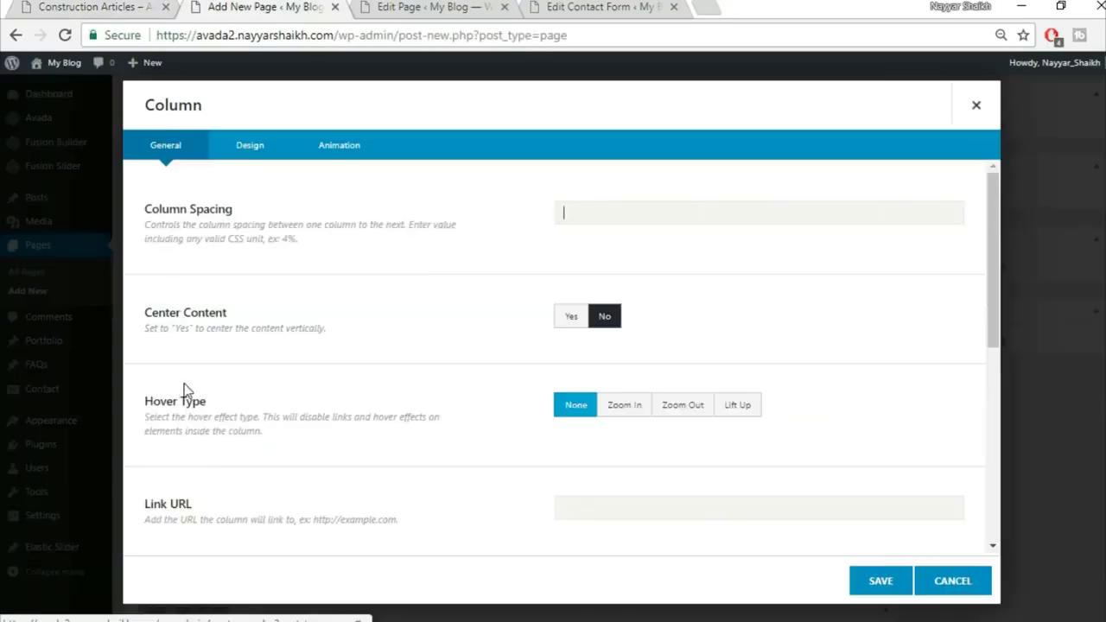
left_click(980, 104)
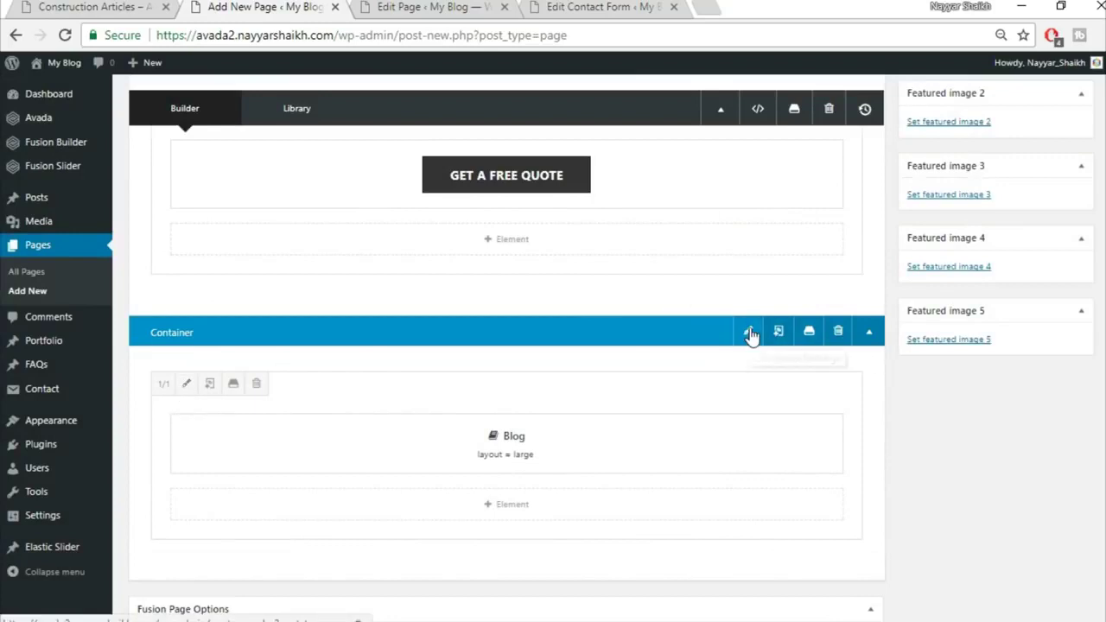
left_click(185, 384)
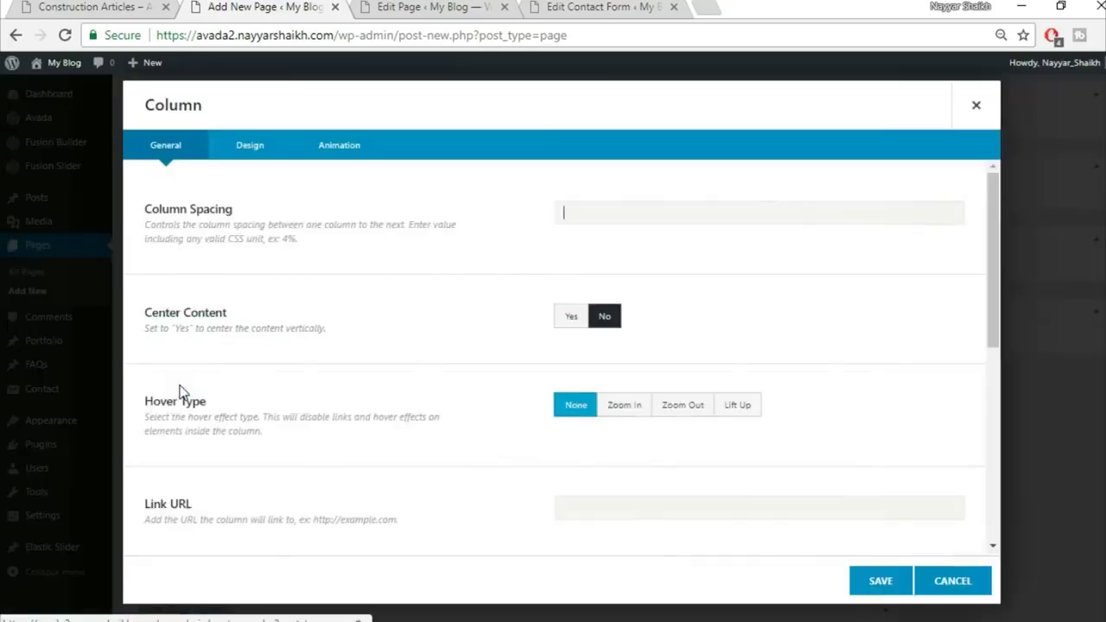
left_click(244, 153)
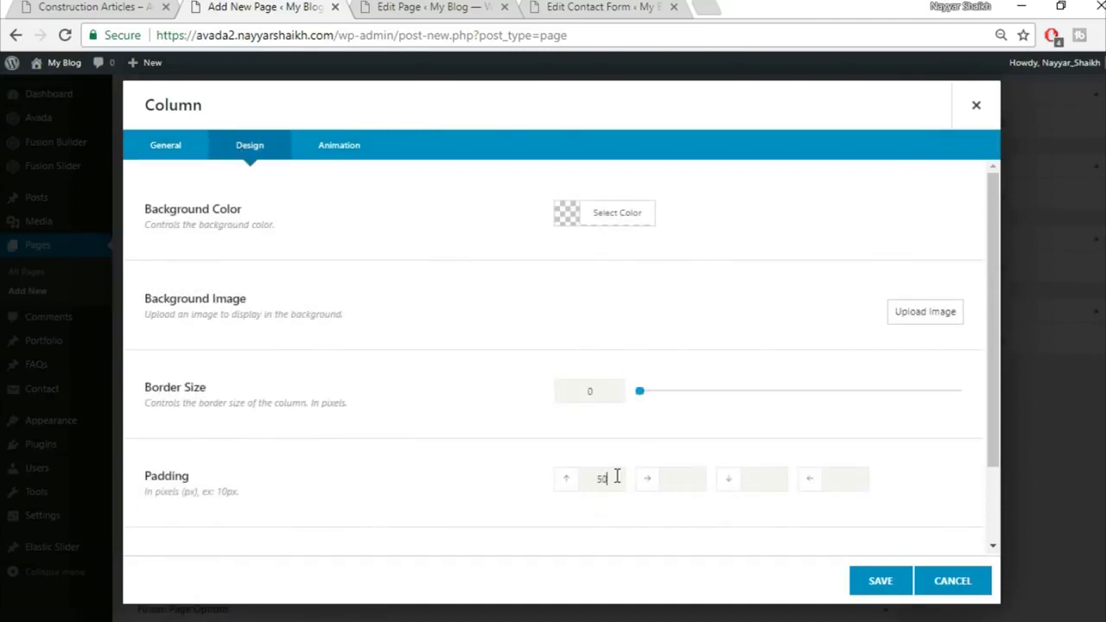
left_click(877, 580)
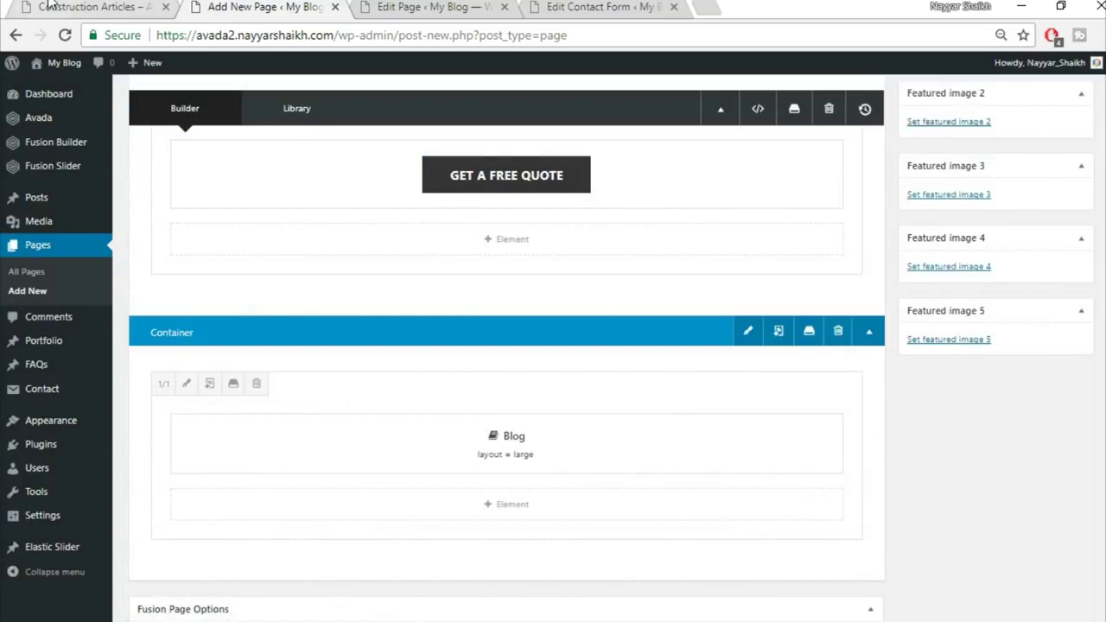
After checking the live Articles page, set the column's left and right padding to 15% and save
left_click(49, 6)
scroll(120, 388, "down", 3)
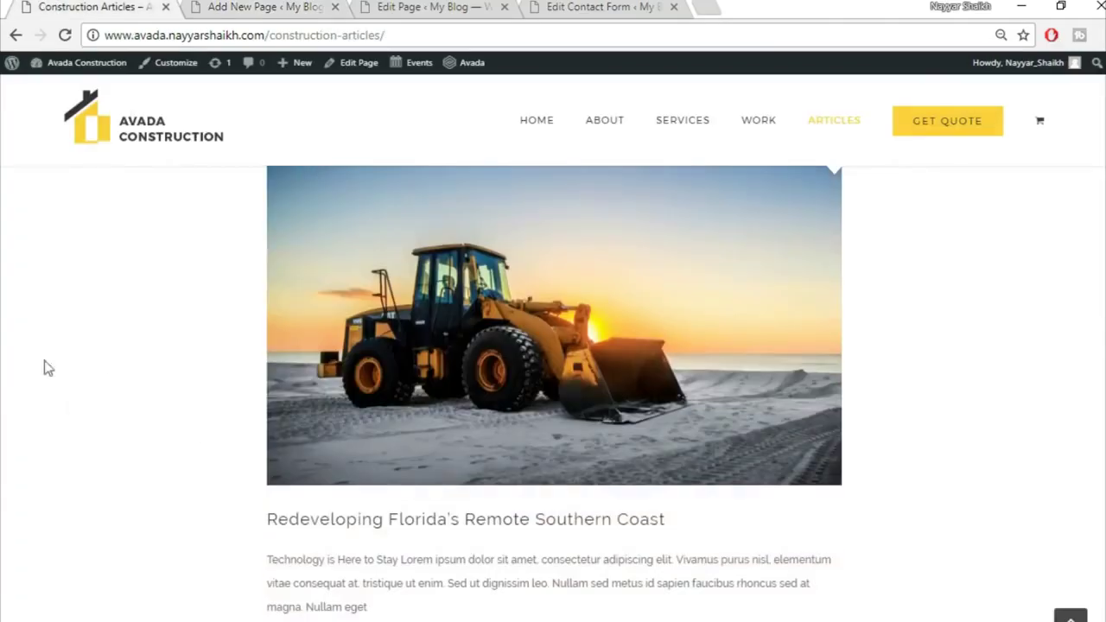
scroll(1050, 363, "up", 2)
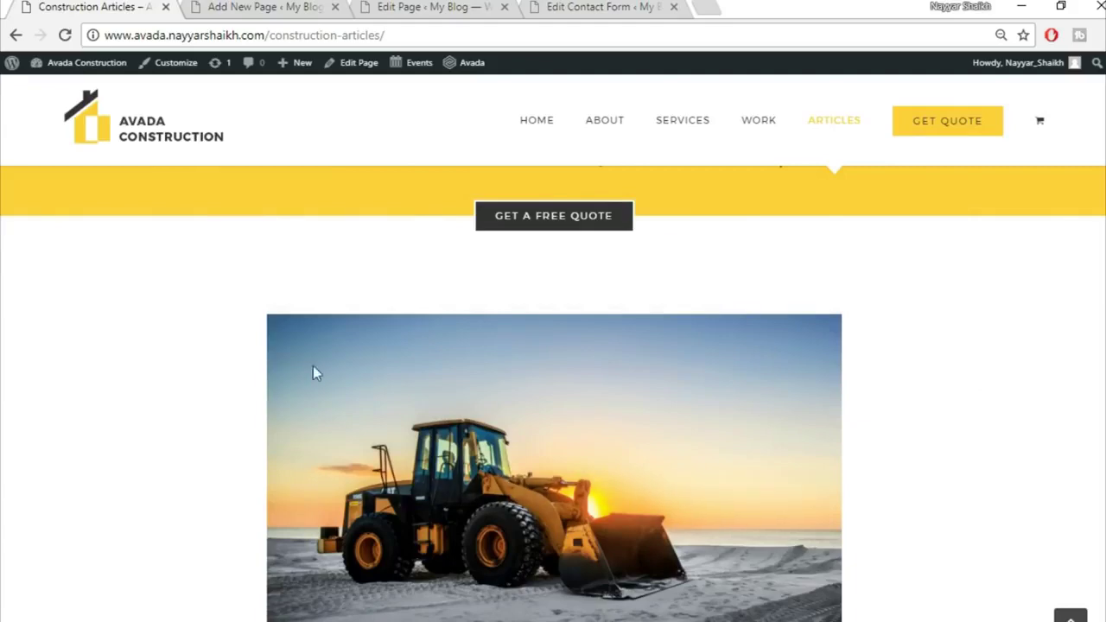
scroll(553, 393, "down", 2)
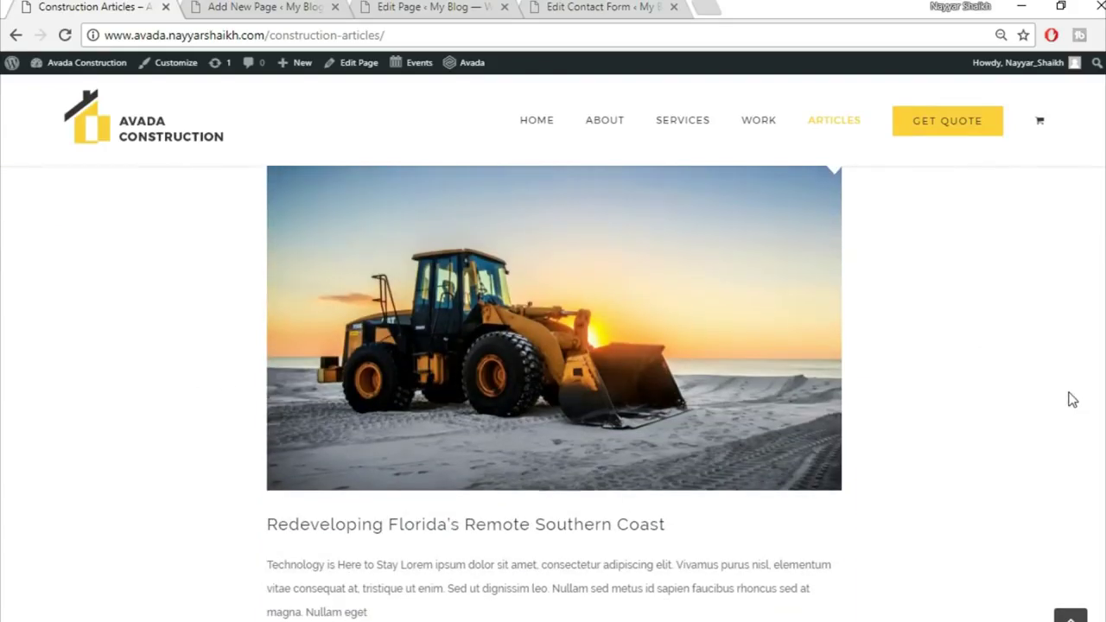
scroll(1072, 393, "up", 2)
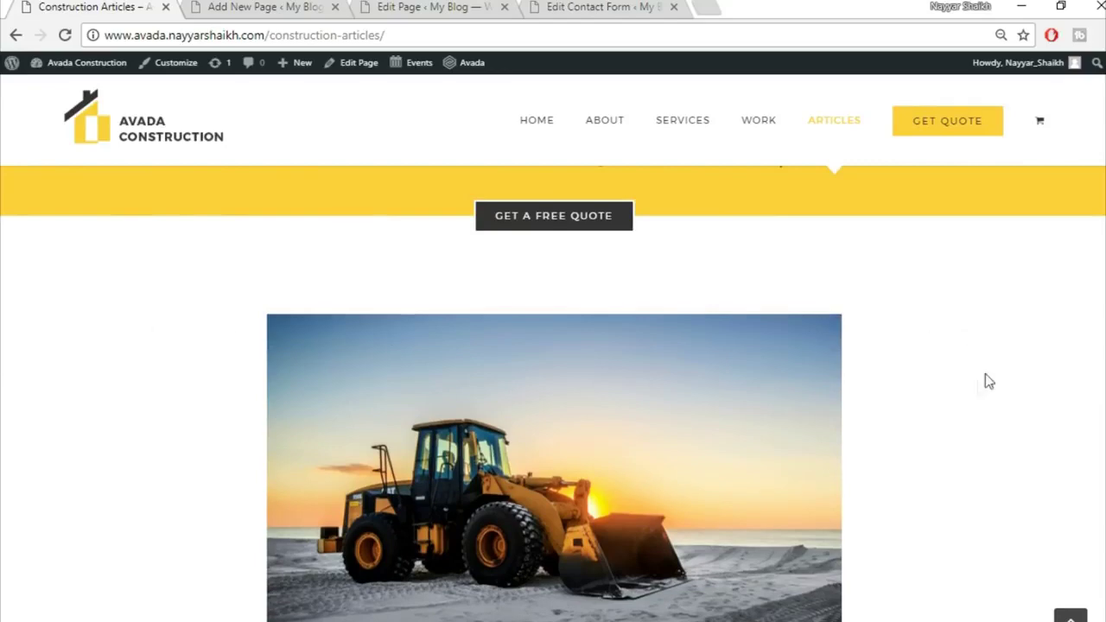
scroll(966, 424, "down", 2)
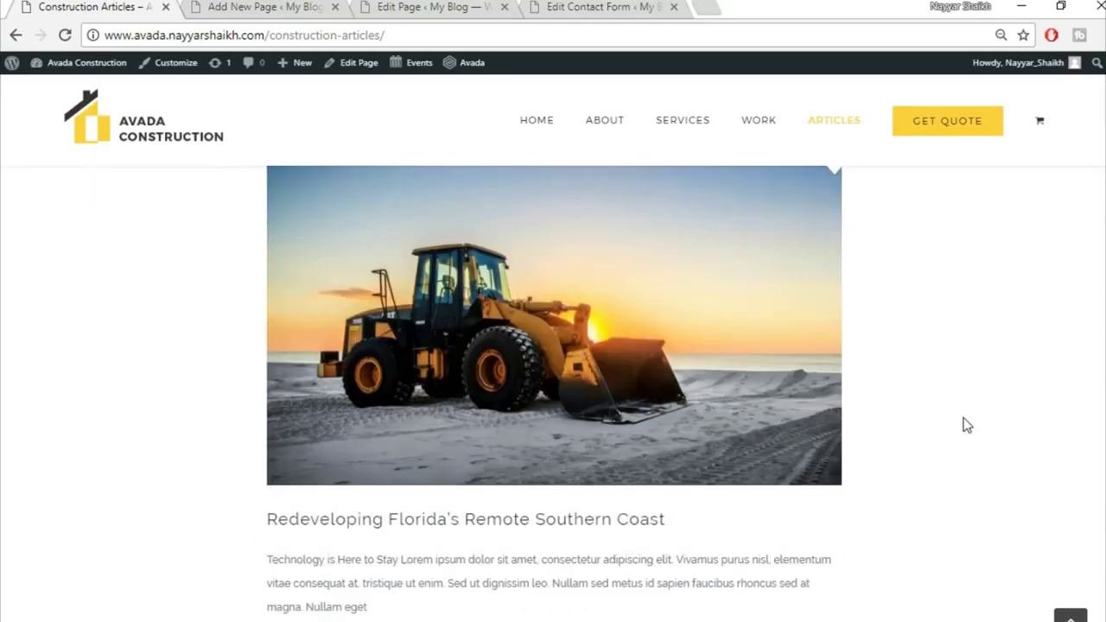
left_click(251, 7)
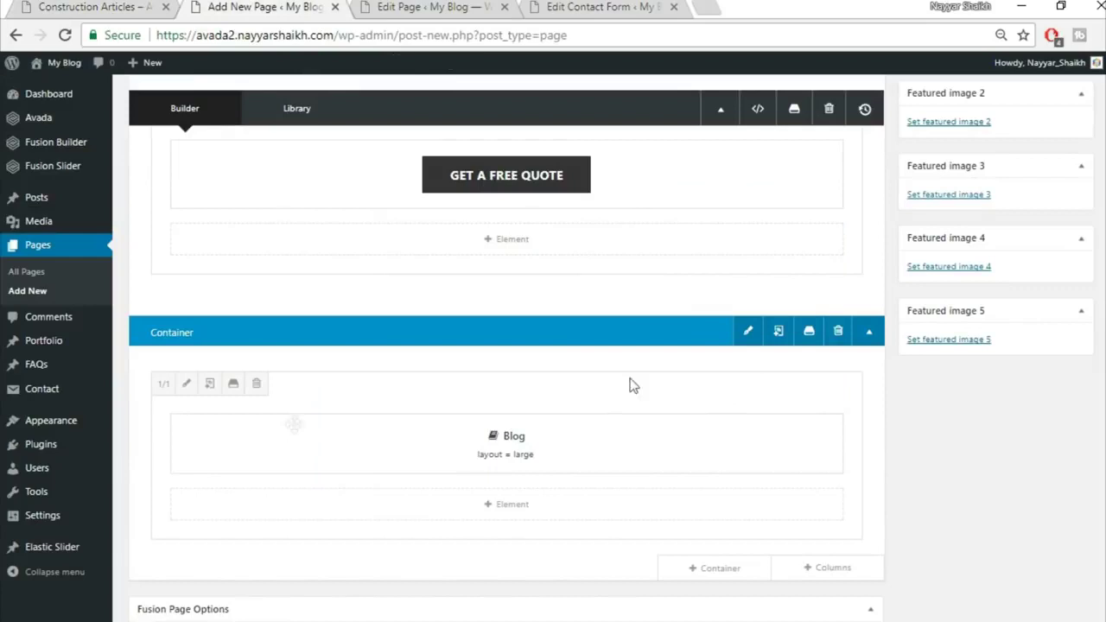
left_click(187, 385)
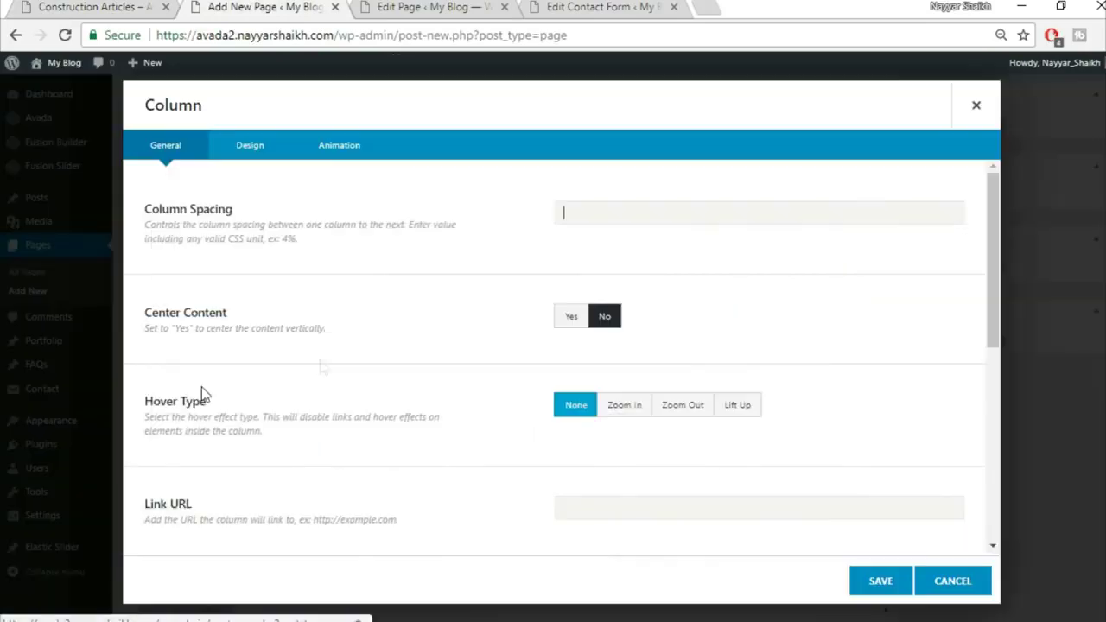
left_click(250, 147)
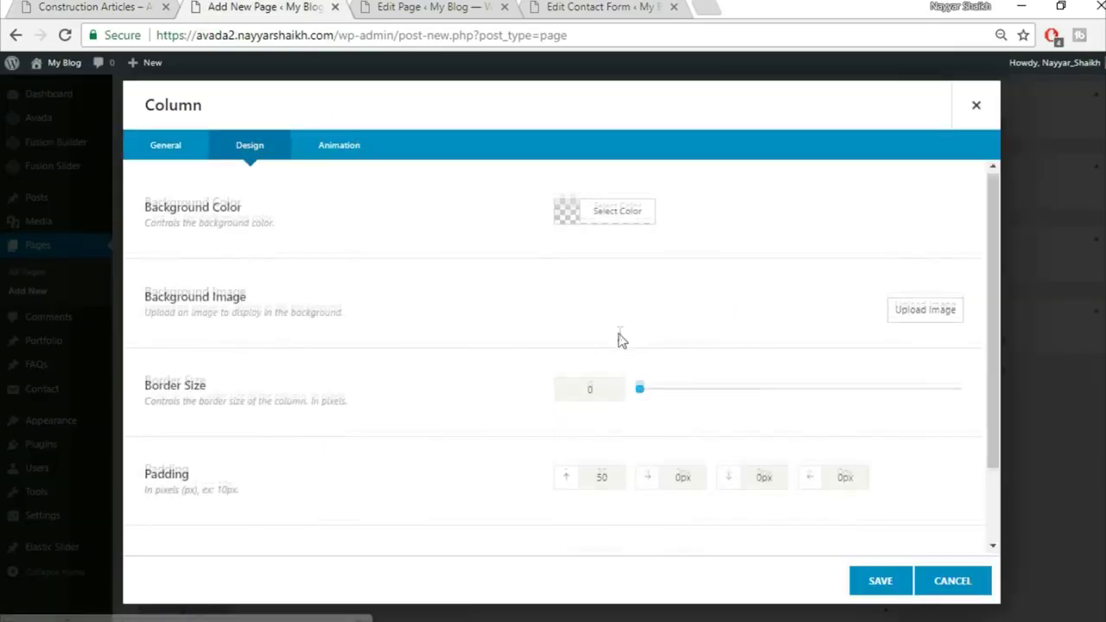
scroll(622, 397, "down", 2)
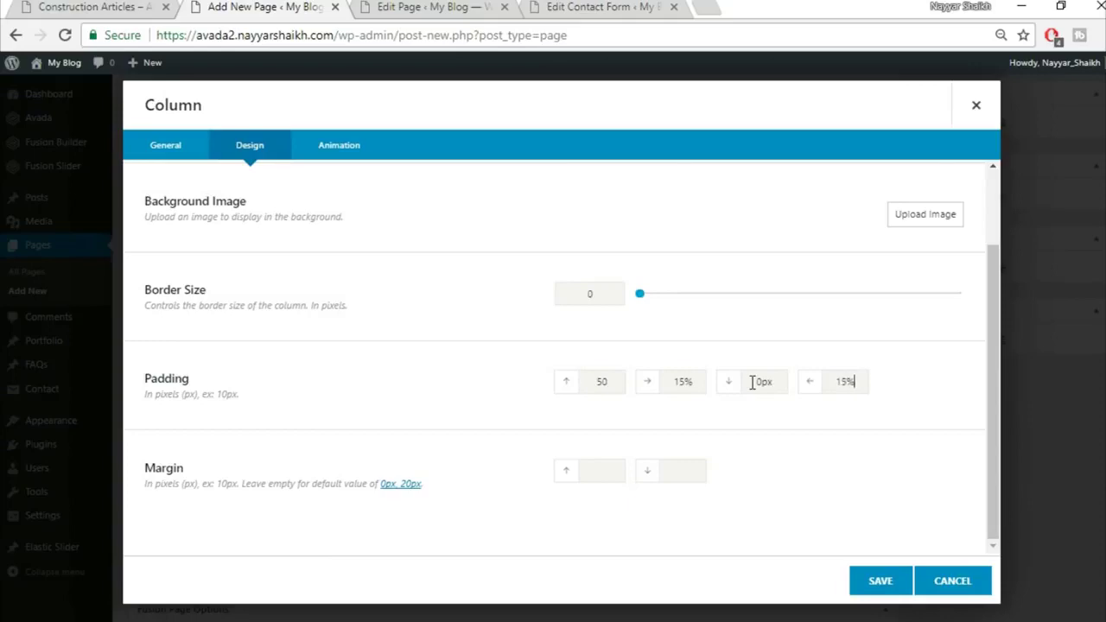
left_click(895, 584)
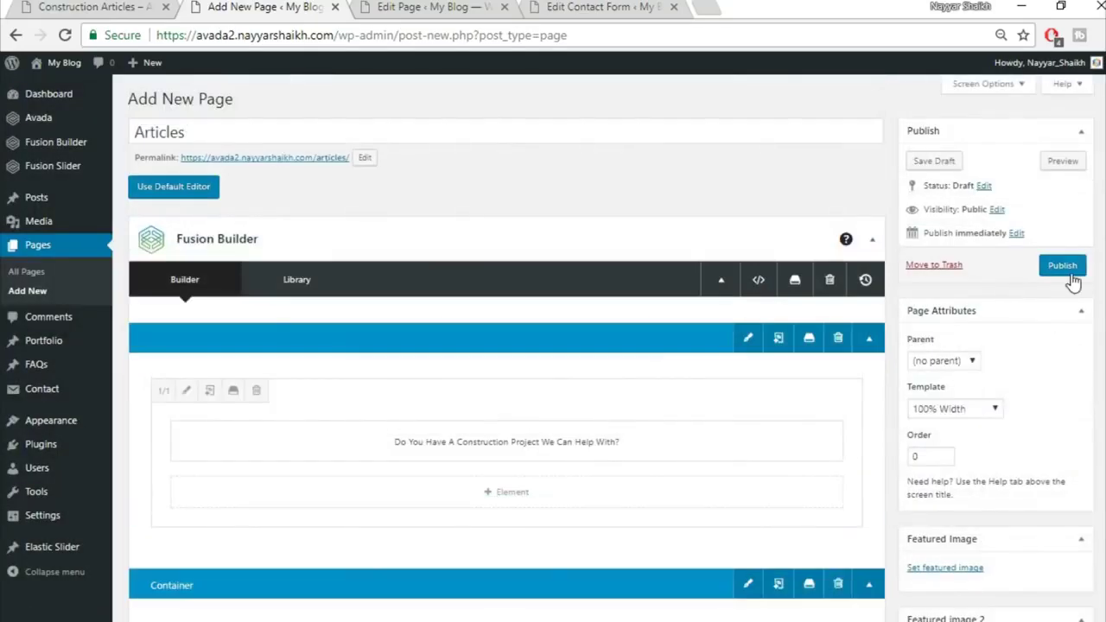
Publish the Articles page and review the live page in a new tab
left_click(1063, 266)
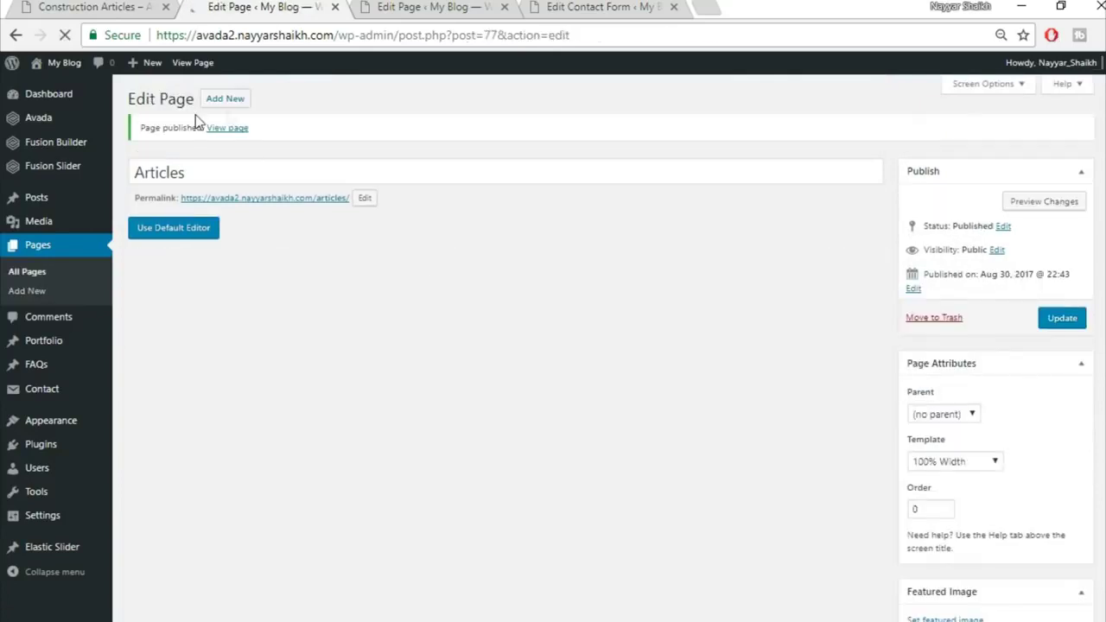
right_click(234, 136)
left_click(313, 145)
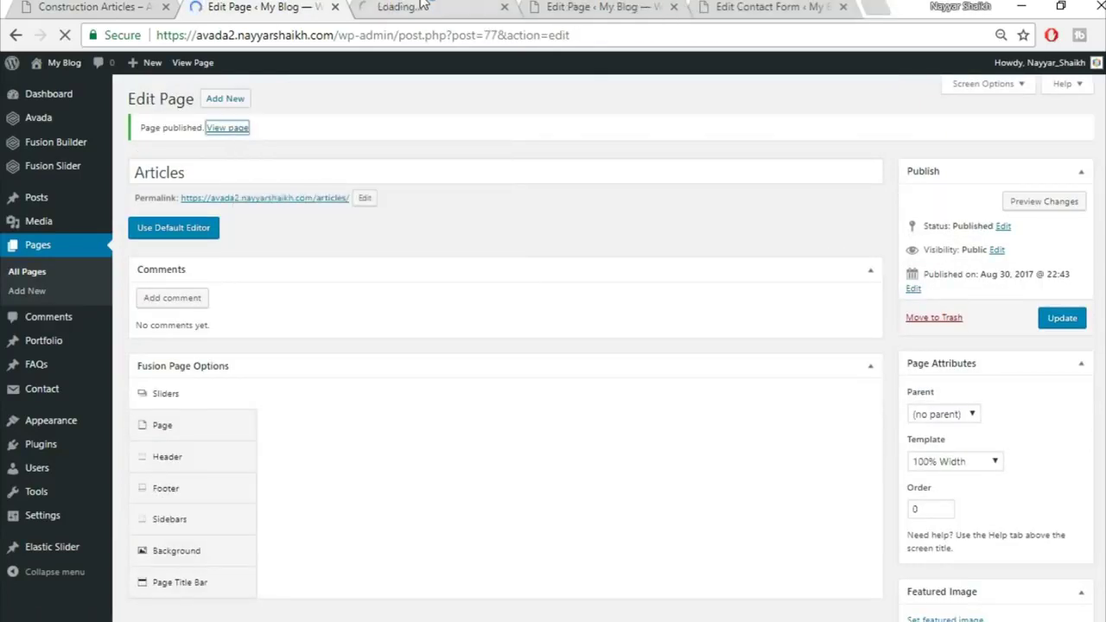
left_click(419, 7)
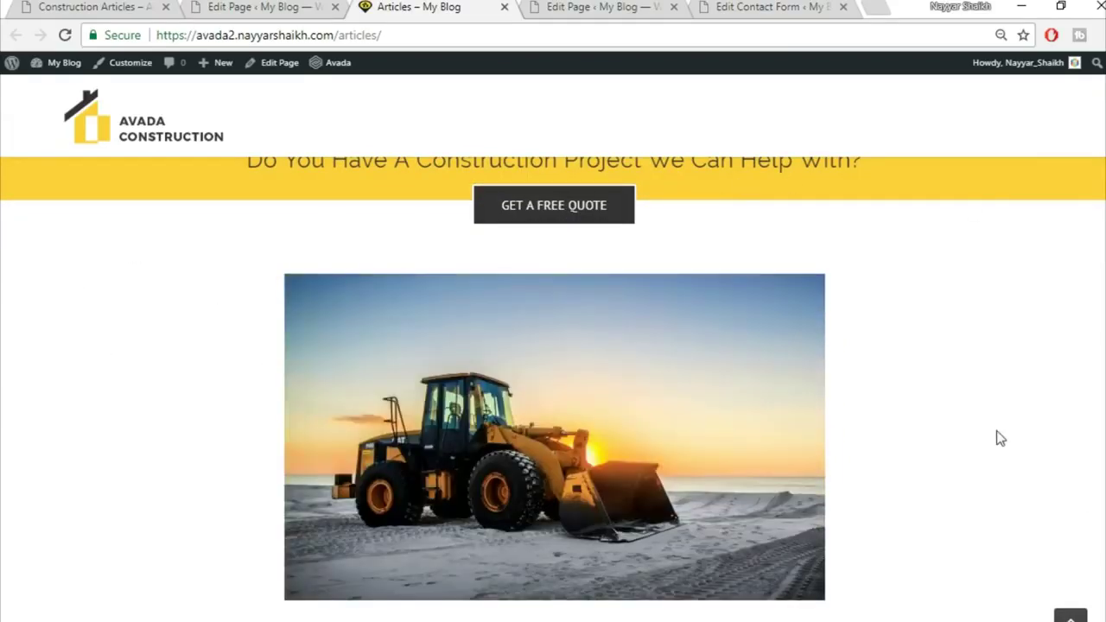
scroll(1000, 438, "down", 3)
scroll(999, 439, "up", 2)
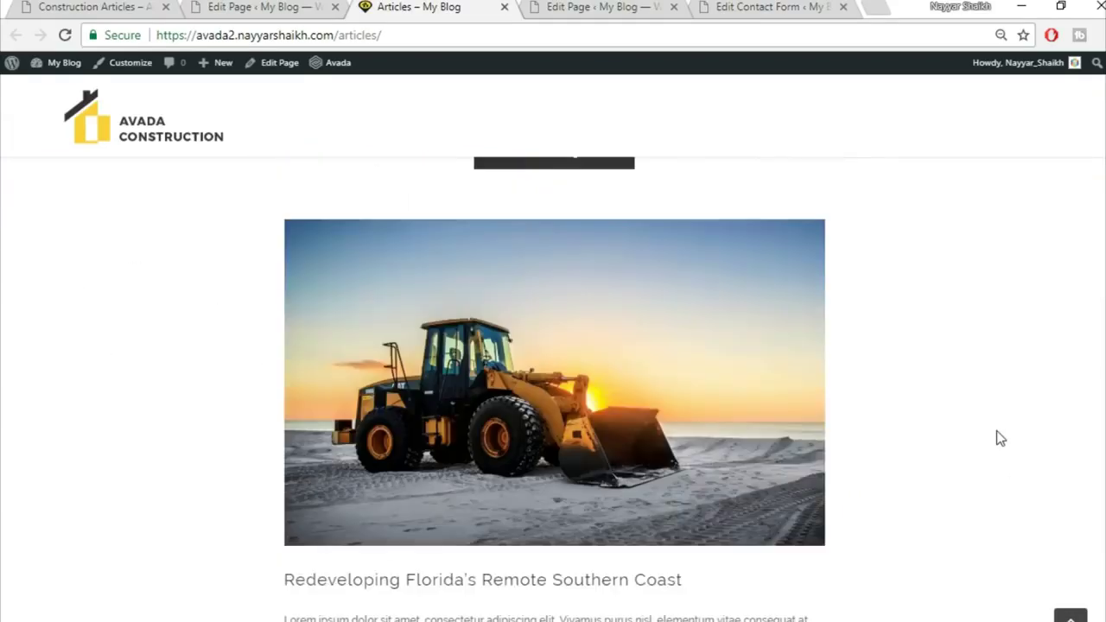
scroll(996, 438, "up", 5)
Compare it with the demo Construction Articles page, then return to the page editor
left_click(158, 6)
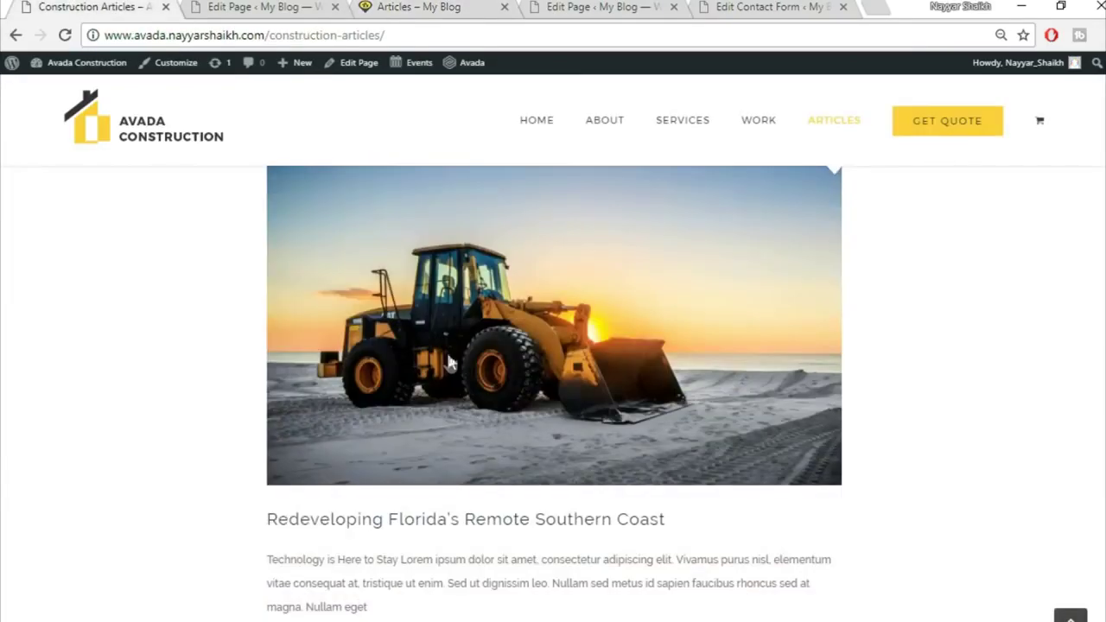
scroll(471, 484, "down", 5)
scroll(471, 490, "down", 10)
scroll(471, 490, "up", 6)
scroll(467, 490, "up", 8)
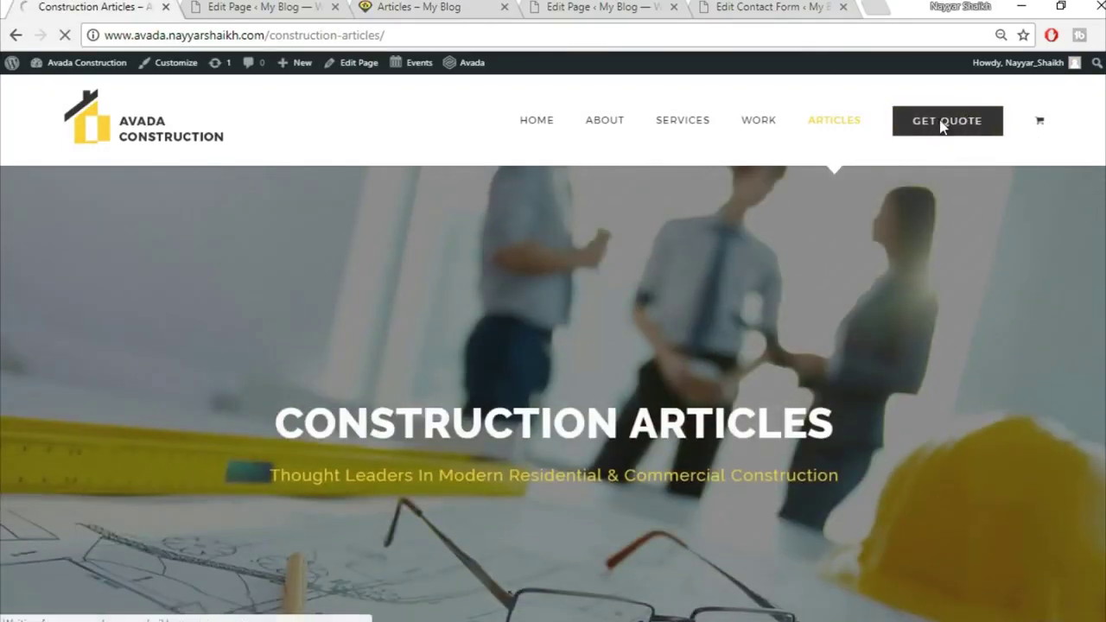
left_click(248, 6)
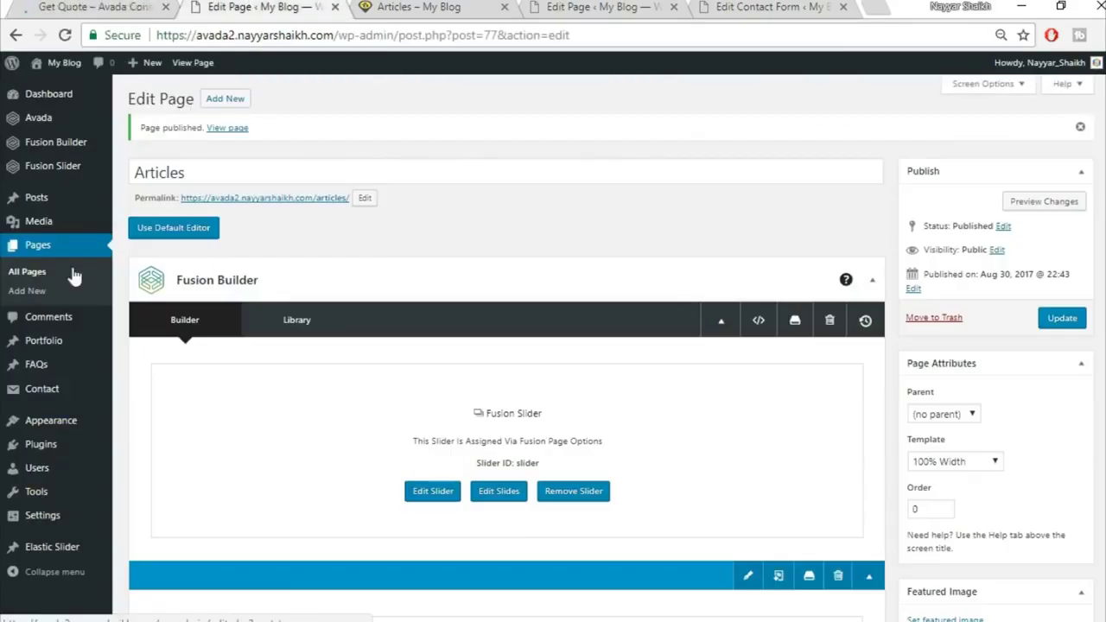
Start a new 'Get Quote' page using the 100% Width template and the existing Fusion Slider
left_click(233, 101)
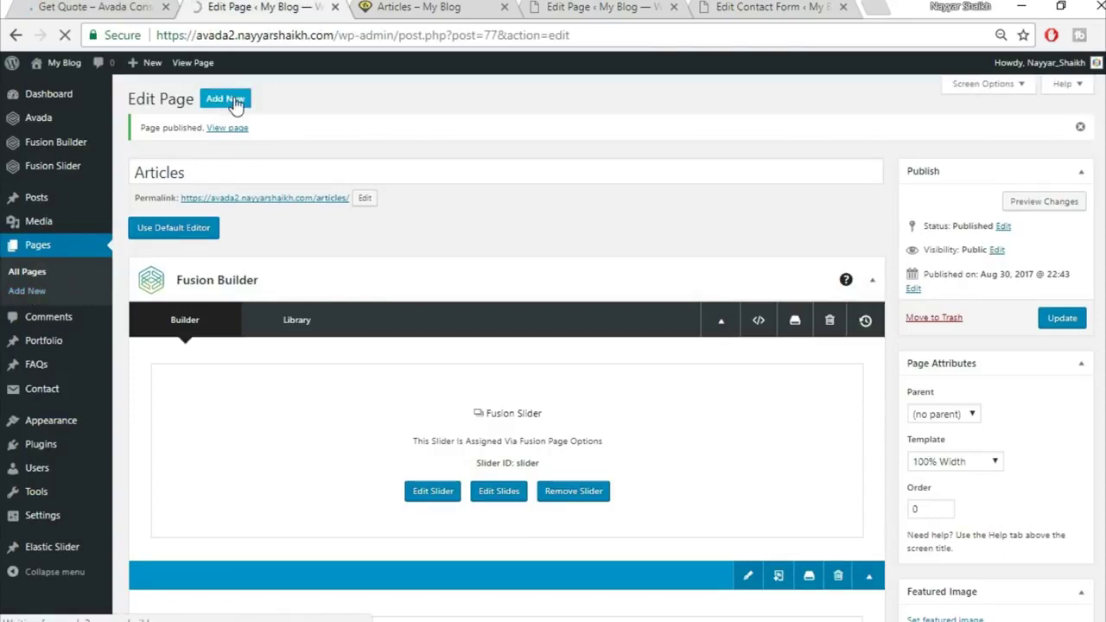
left_click(277, 122)
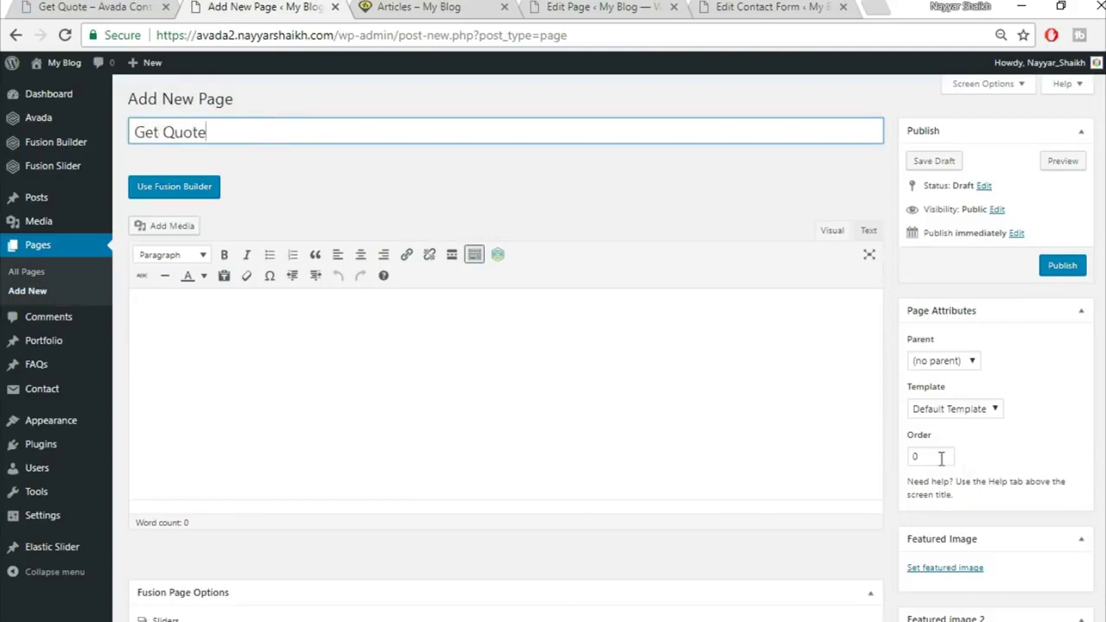
left_click(953, 410)
left_click(951, 424)
scroll(581, 276, "down", 5)
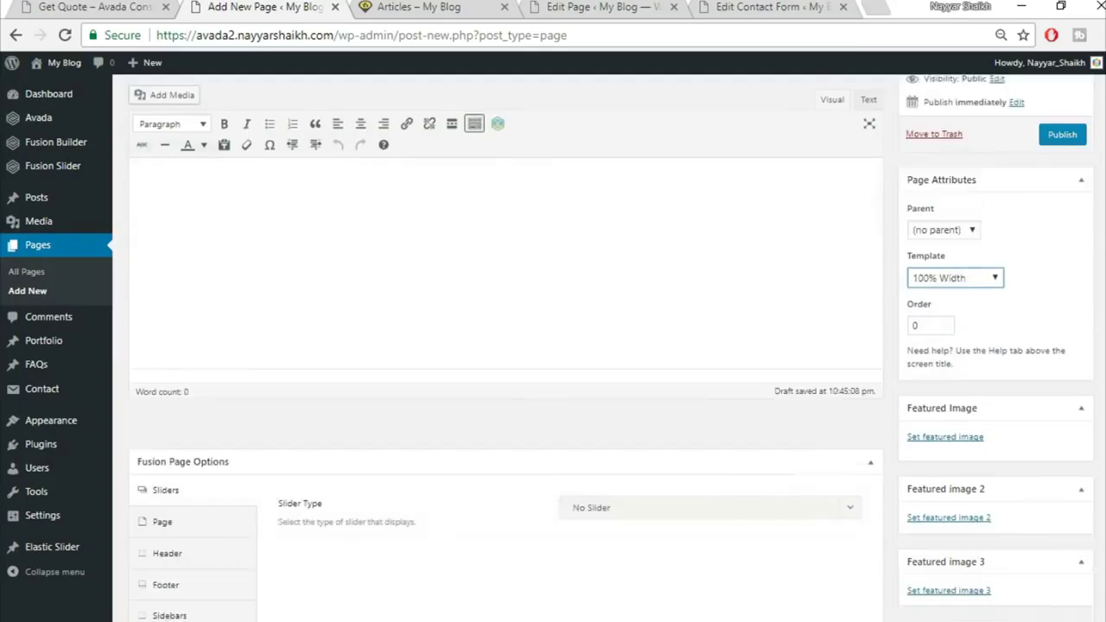
left_click(642, 204)
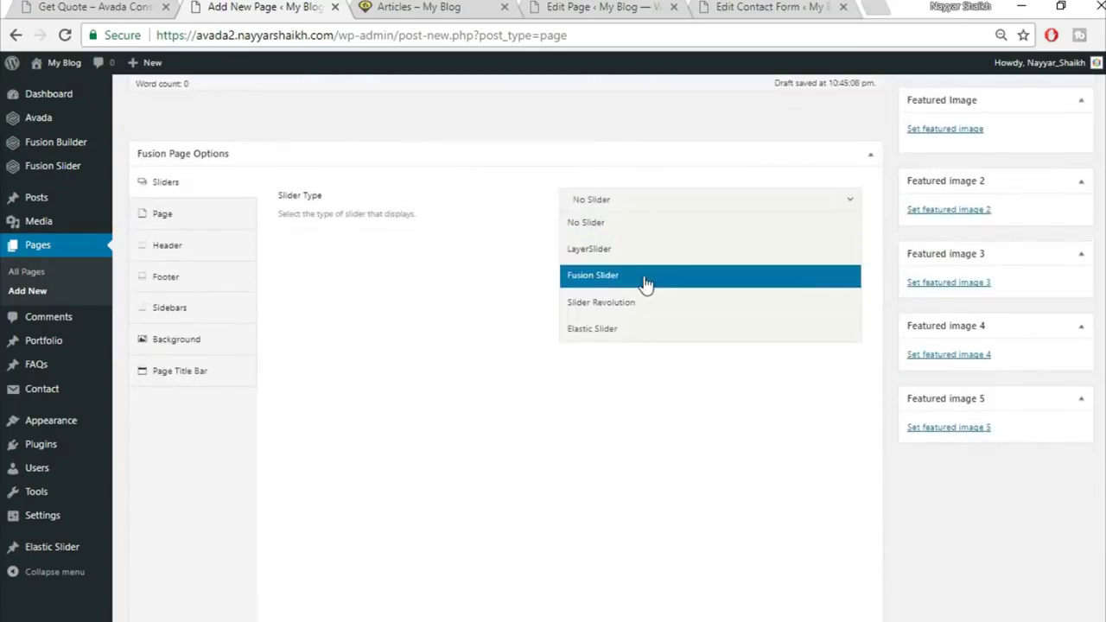
left_click(647, 278)
left_click(671, 264)
left_click(637, 299)
Set top and bottom content padding to 0, hide the page title bar, and enable Fusion Builder
scroll(327, 216, "up", 2)
left_click(596, 337)
type("0")
key("Tab")
type("0")
left_click(232, 494)
scroll(599, 222, "down", 3)
left_click(607, 206)
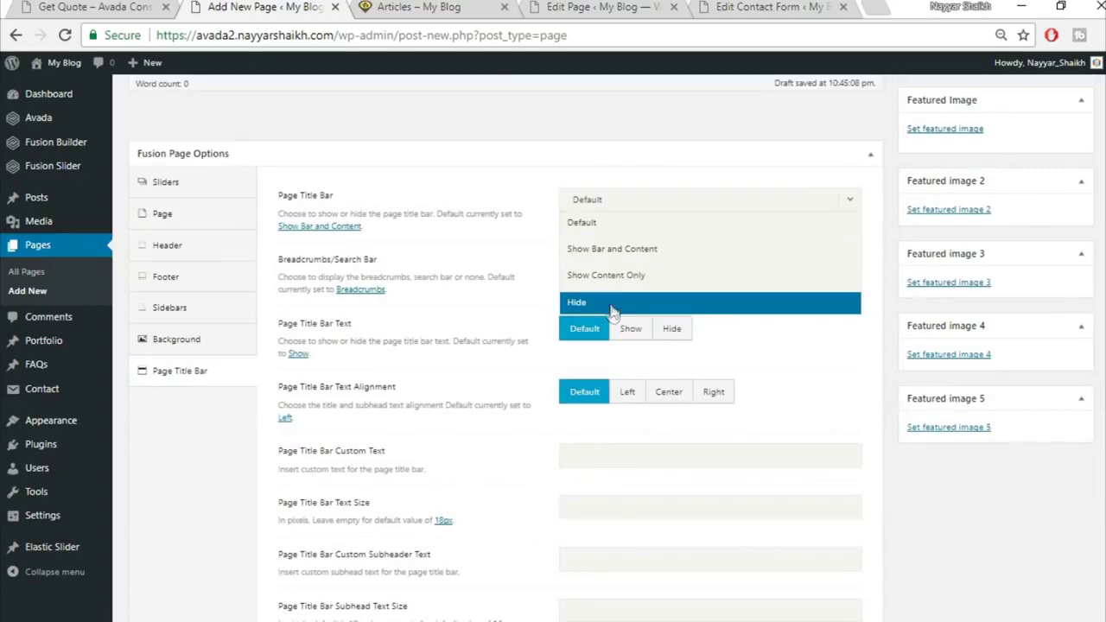
left_click(611, 305)
scroll(710, 464, "up", 6)
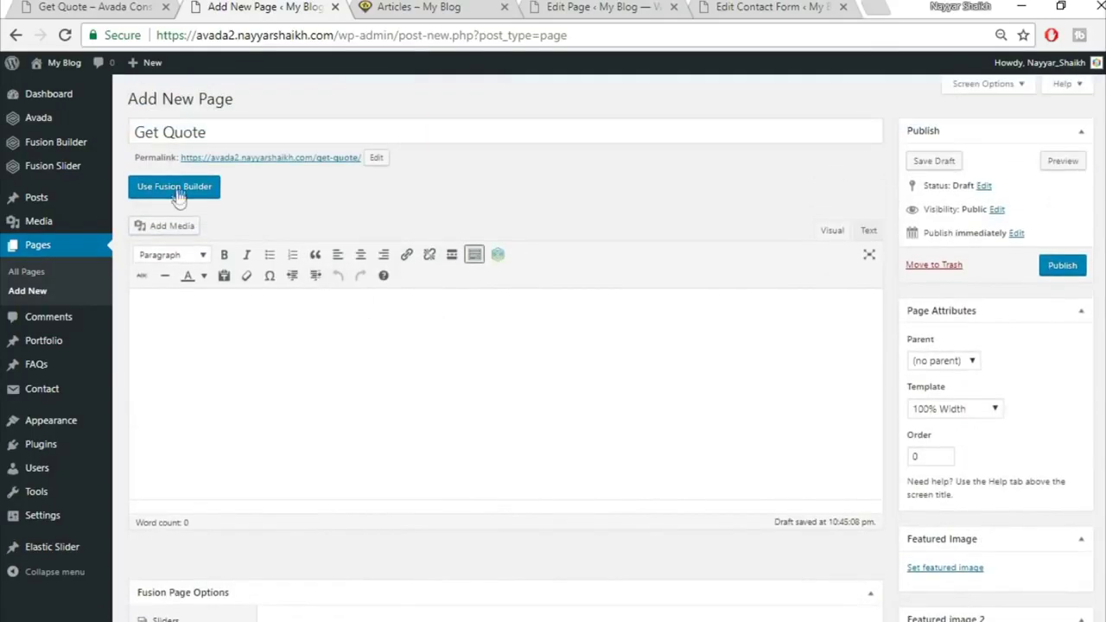
left_click(177, 188)
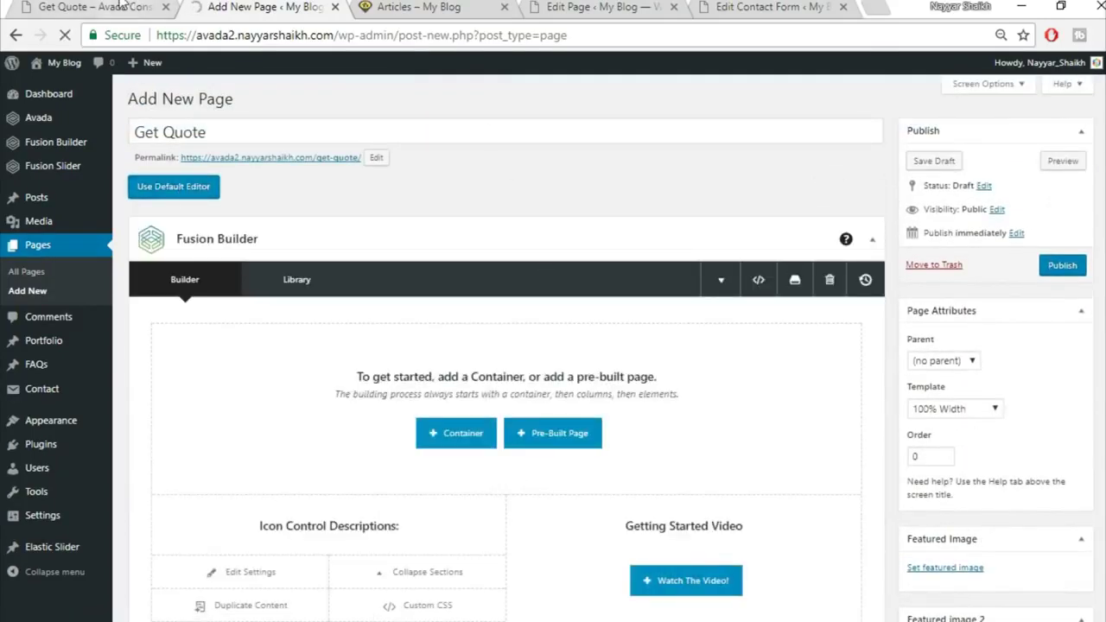
Review the demo Get Quote page with its contact details and quote form
left_click(124, 5)
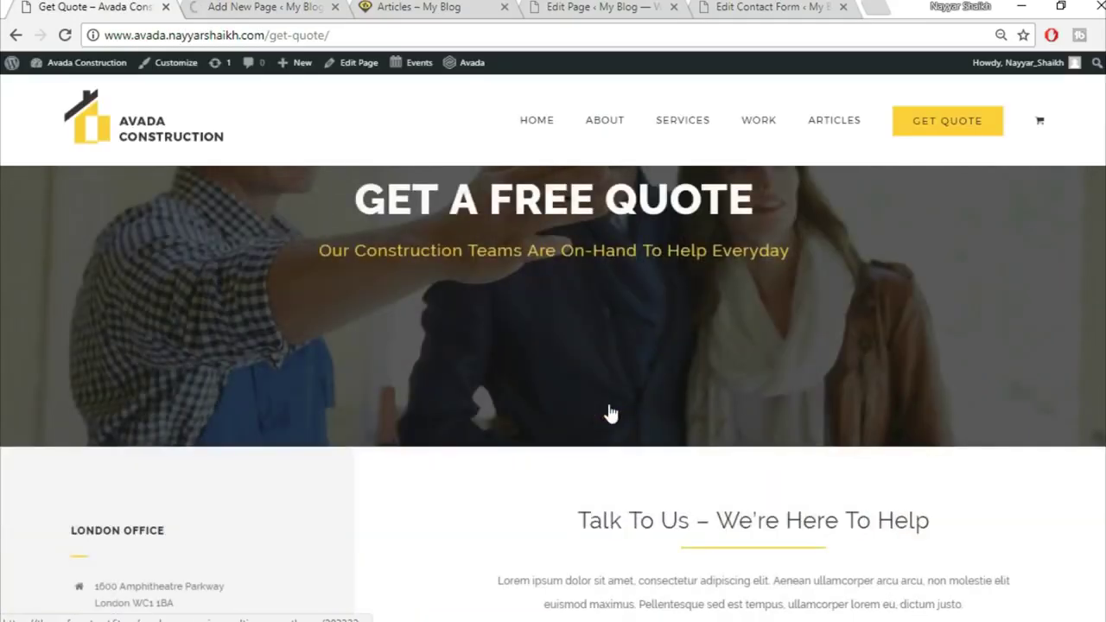
scroll(610, 411, "down", 3)
scroll(590, 371, "up", 3)
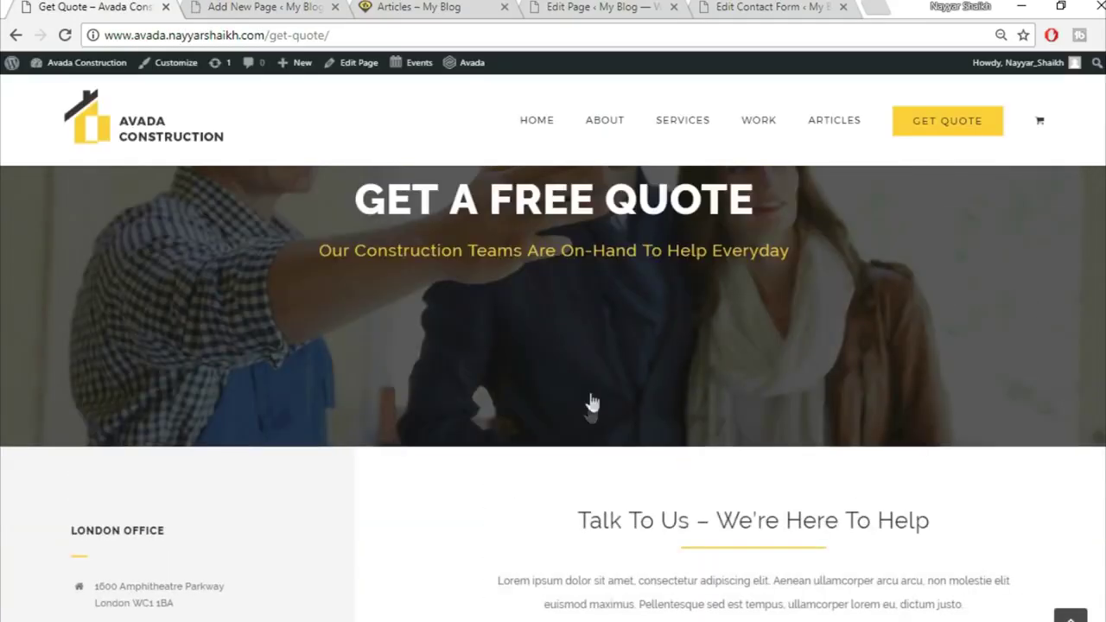
scroll(890, 438, "down", 3)
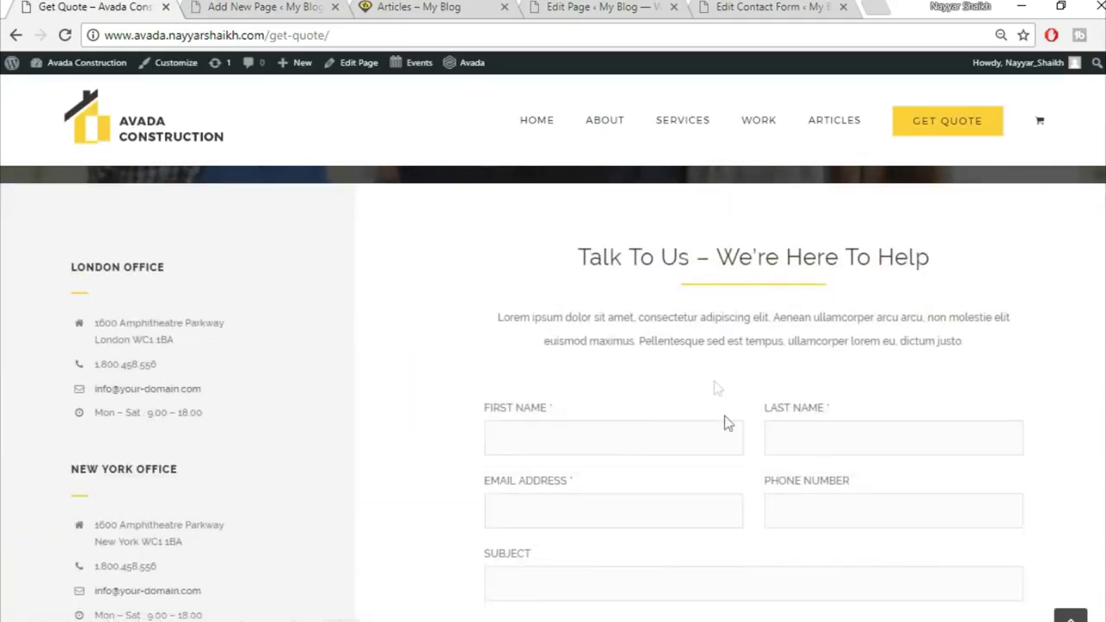
scroll(701, 372, "up", 1)
scroll(590, 402, "down", 2)
scroll(588, 396, "up", 2)
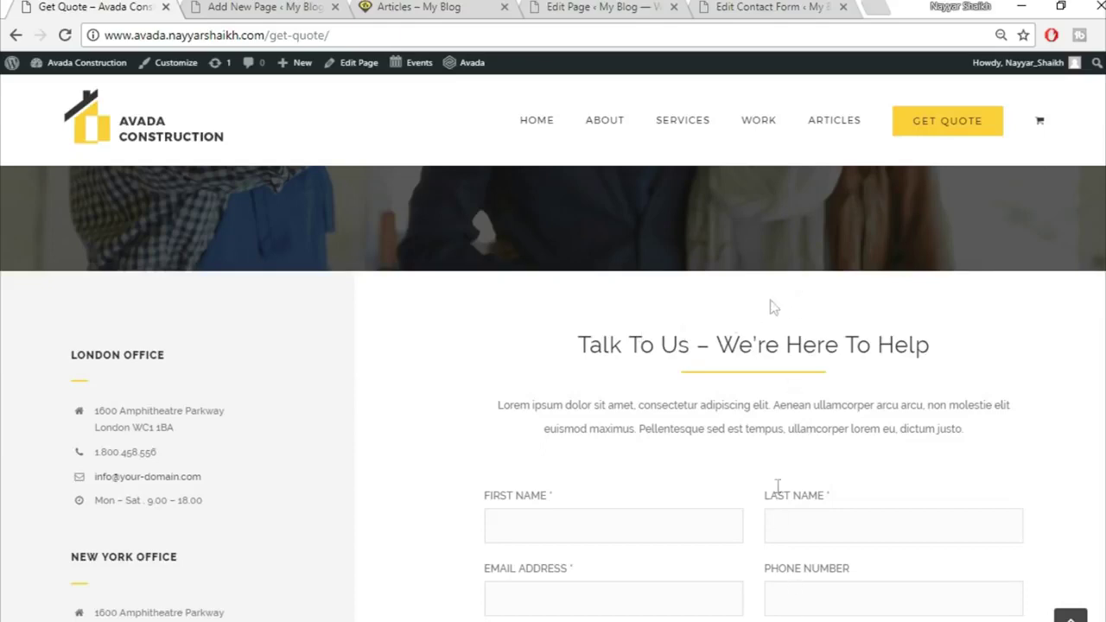
Insert a one-third/two-thirds container on the new page
left_click(327, 7)
scroll(585, 383, "down", 3)
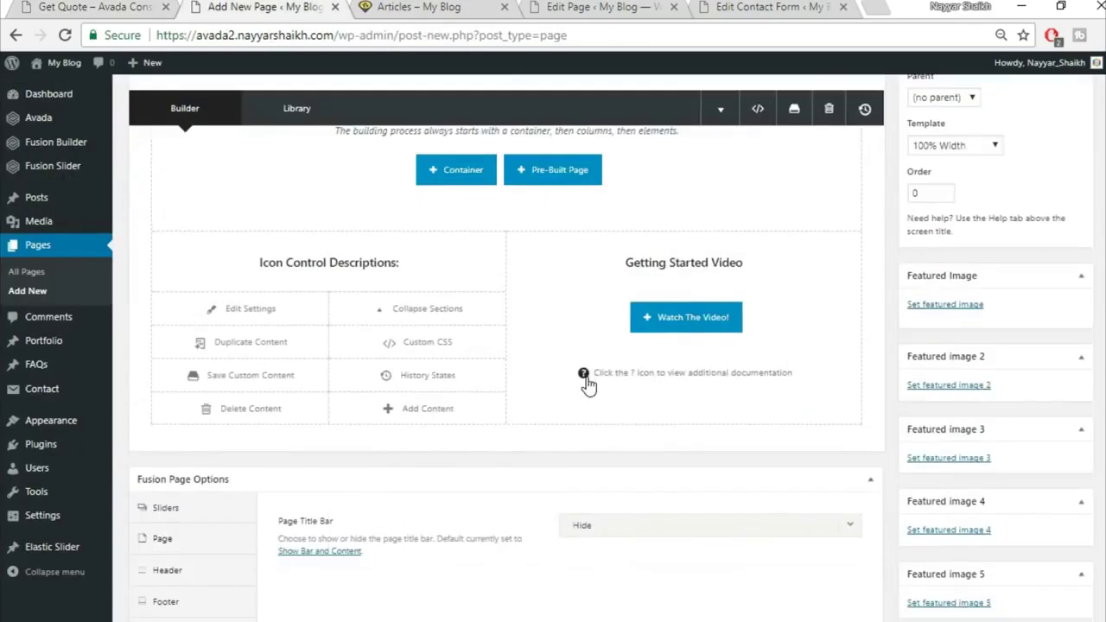
scroll(518, 363, "up", 2)
left_click(456, 344)
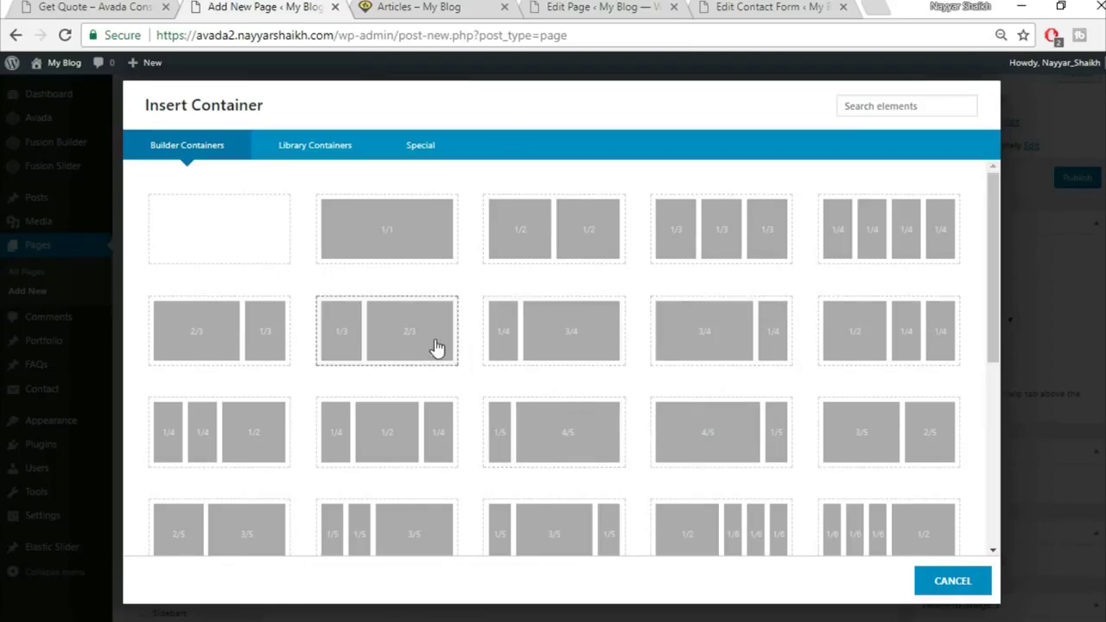
left_click(432, 348)
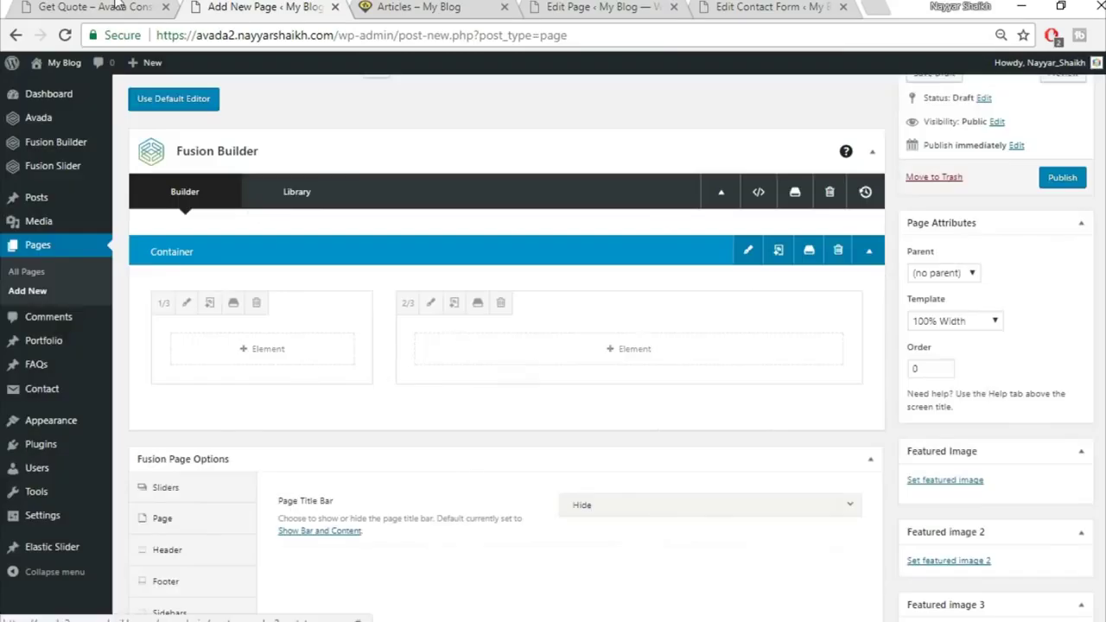
Copy LONDON OFFICE from the Get Quote page into a new Text Block in the 1/3 column
key("ctrl+shift+Tab")
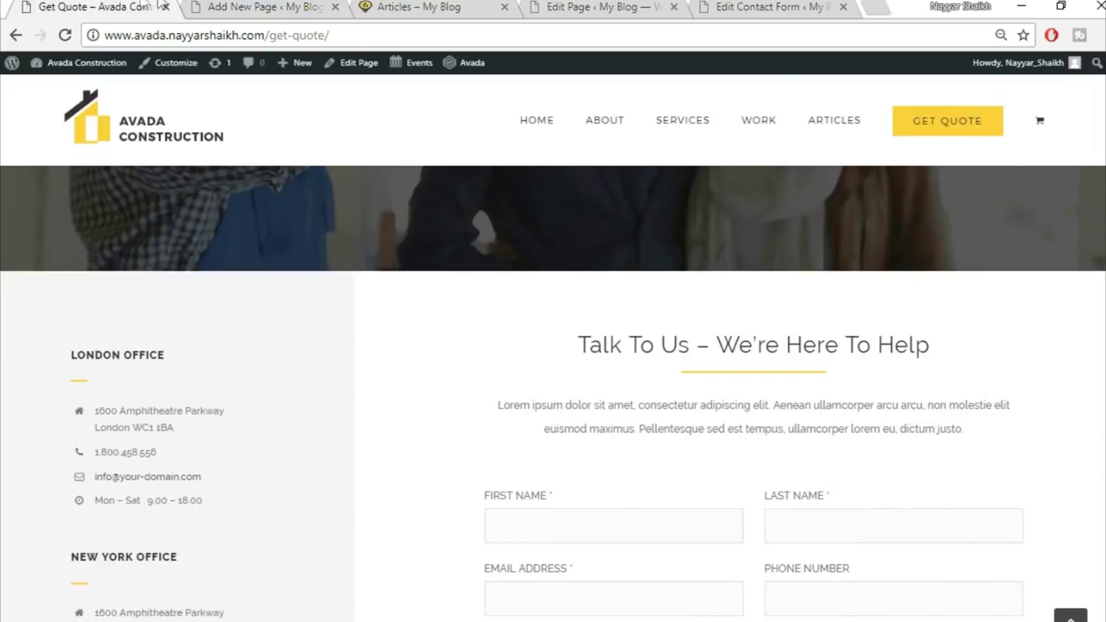
left_click_drag(70, 353, 225, 362)
key("ctrl+c")
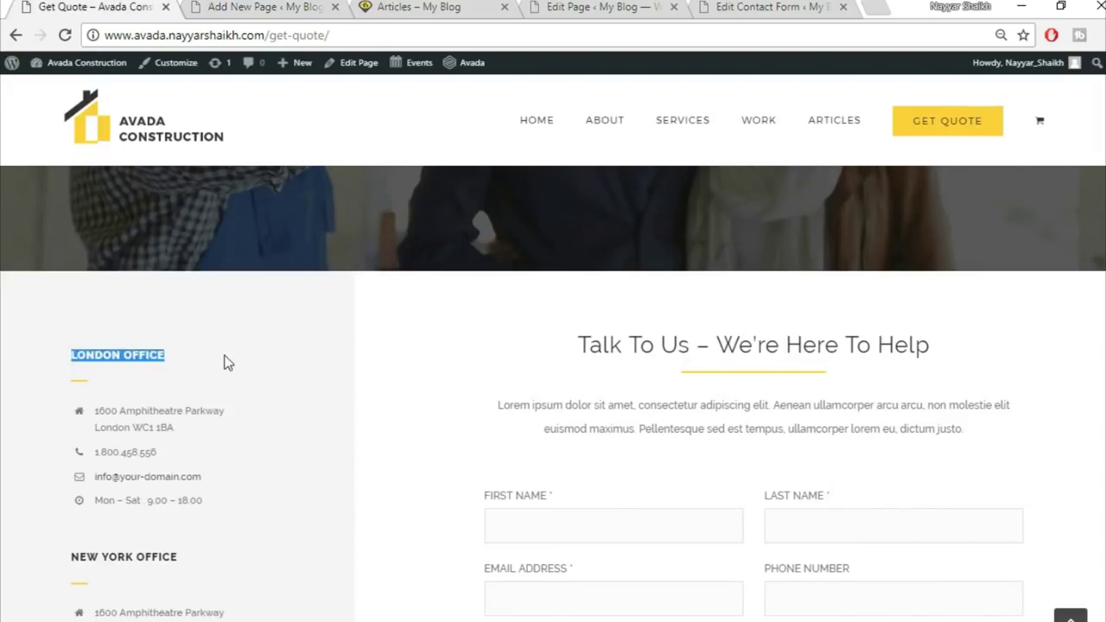
left_click(232, 7)
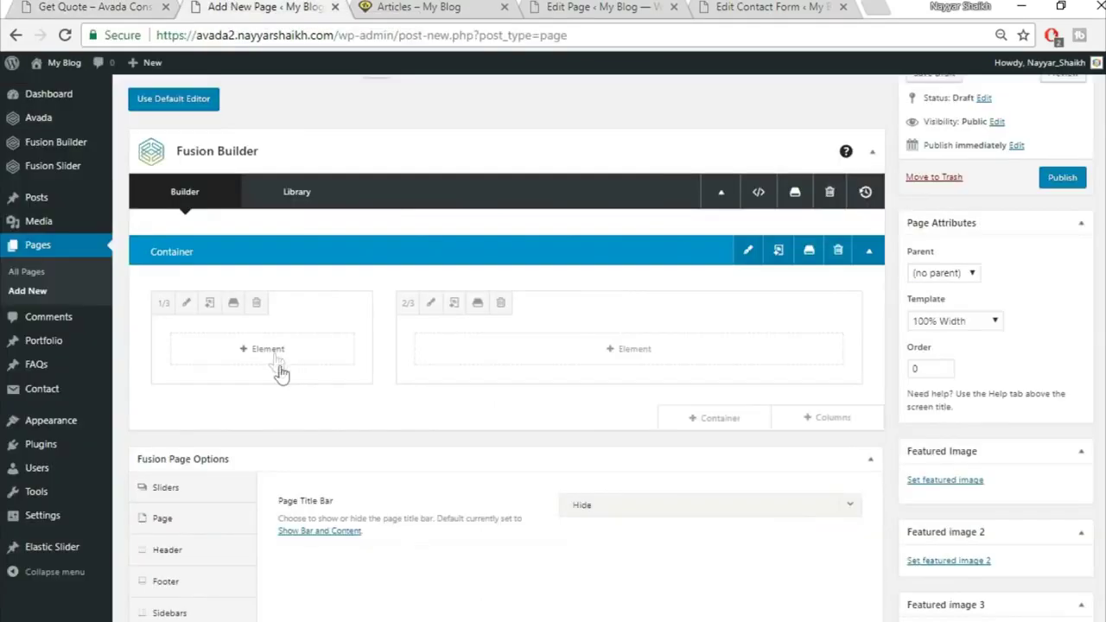
left_click(279, 367)
left_click(879, 108)
type("tex")
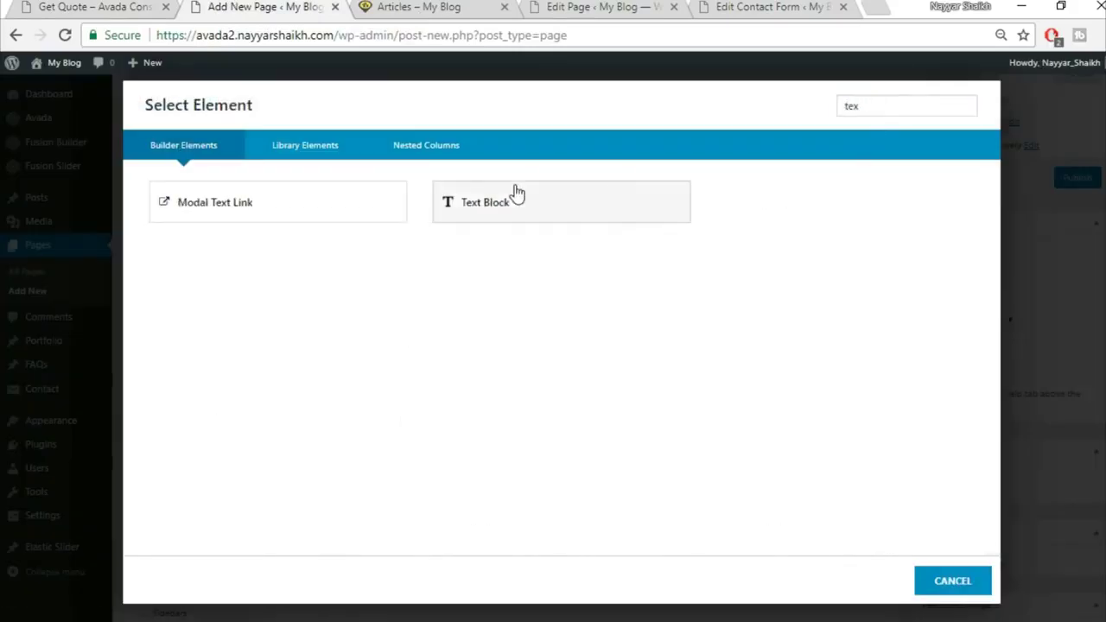
left_click(516, 194)
key("ctrl+a")
key("Delete")
key("ctrl+v")
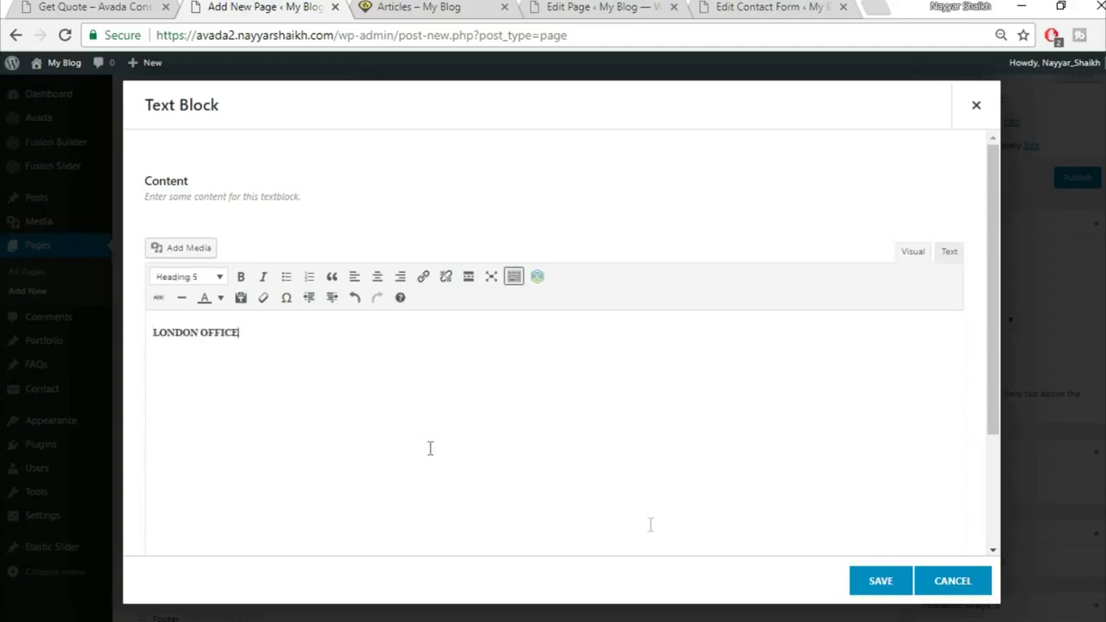
left_click(880, 580)
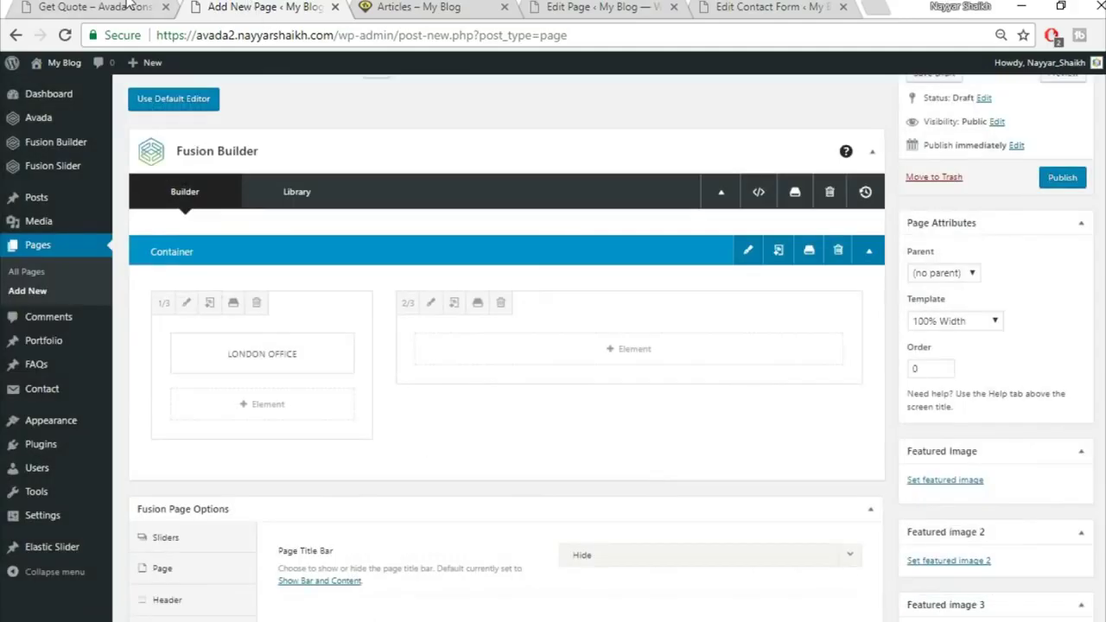
left_click(95, 7)
Add a Separator under the LONDON OFFICE heading with a single solid border style
left_click(55, 395)
left_click(206, 6)
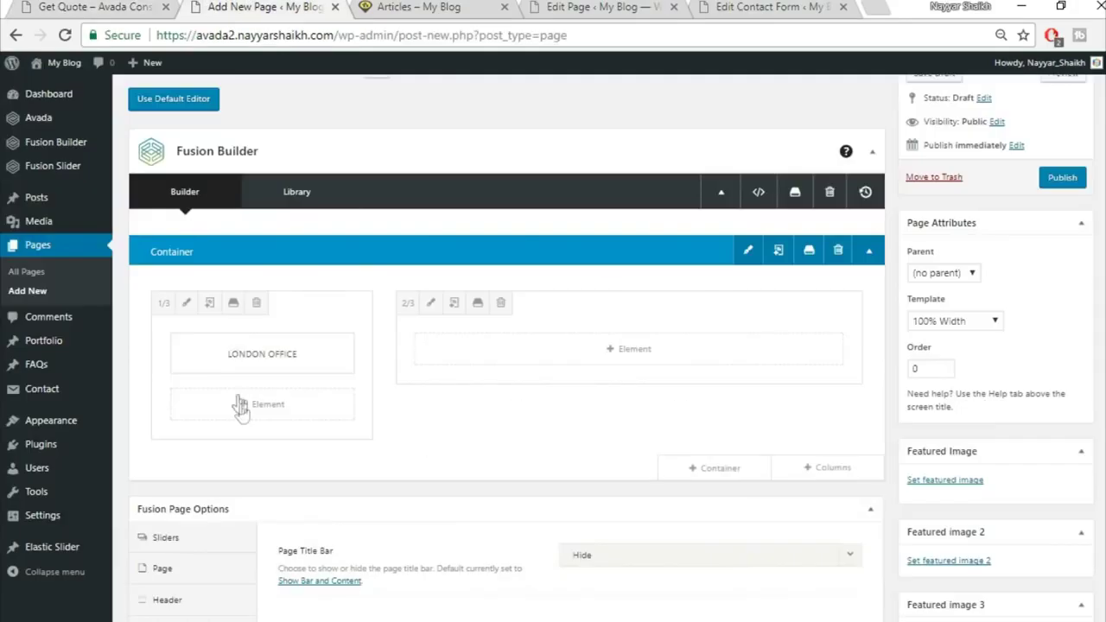
left_click(244, 410)
left_click(881, 108)
type("sepa")
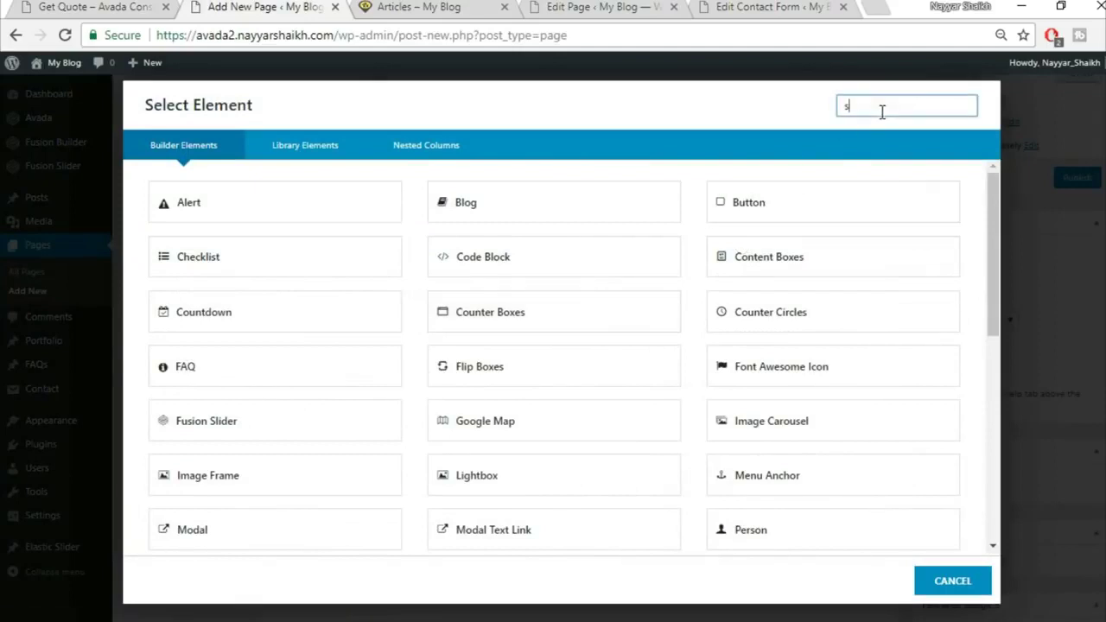
left_click(636, 210)
left_click(632, 216)
left_click(636, 261)
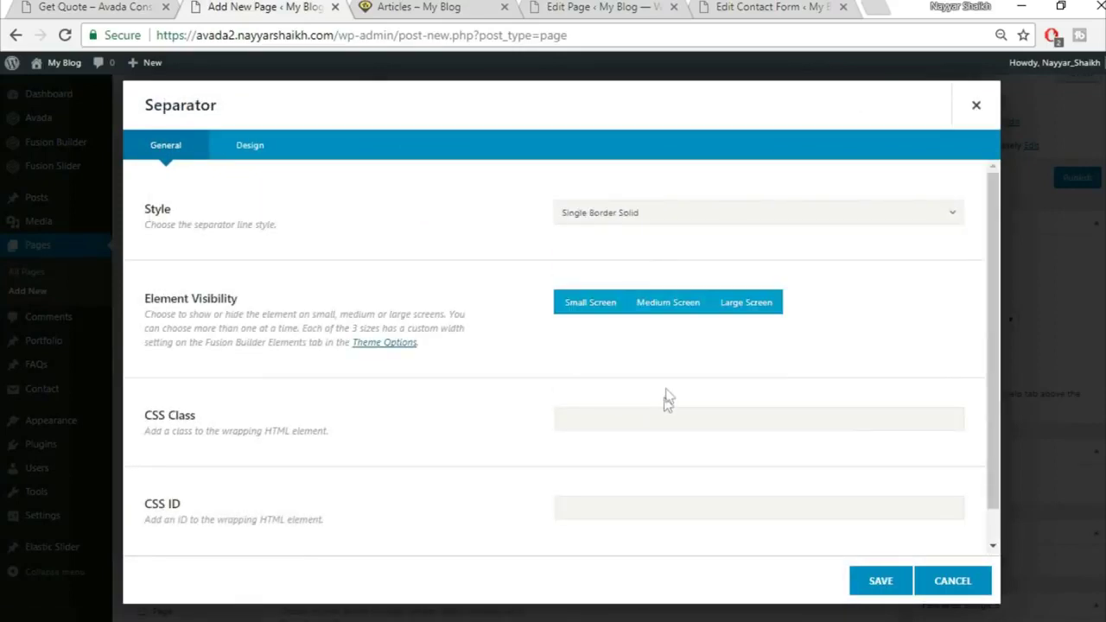
Give the separator colour #fed03d, border size 2, 30px width, 20 bottom margin, left alignment, and save
left_click(264, 144)
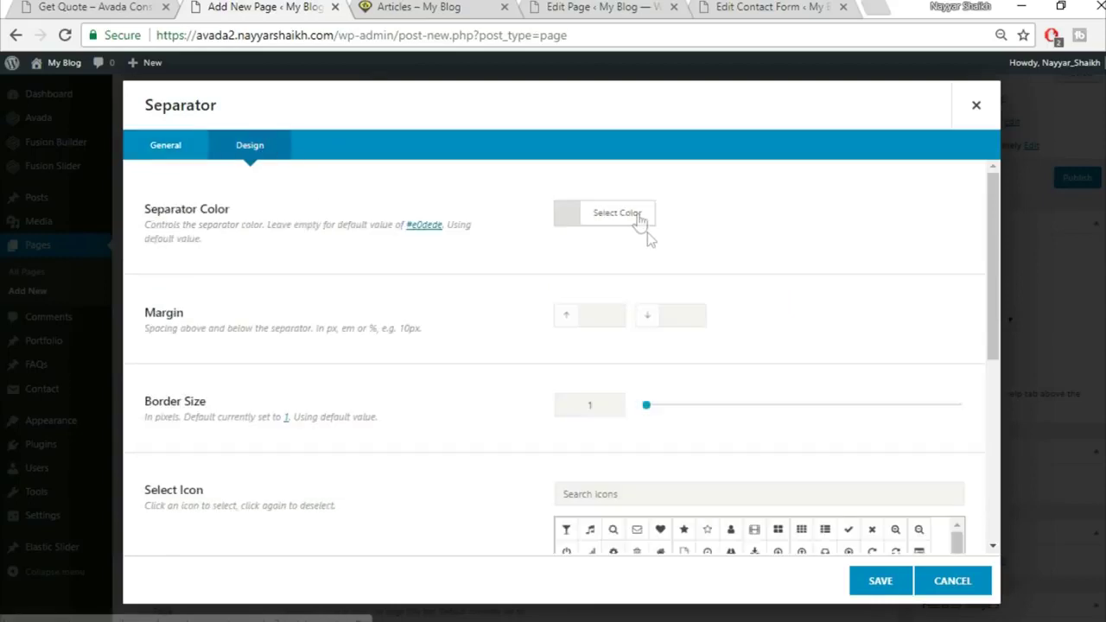
left_click(641, 226)
left_click(770, 242)
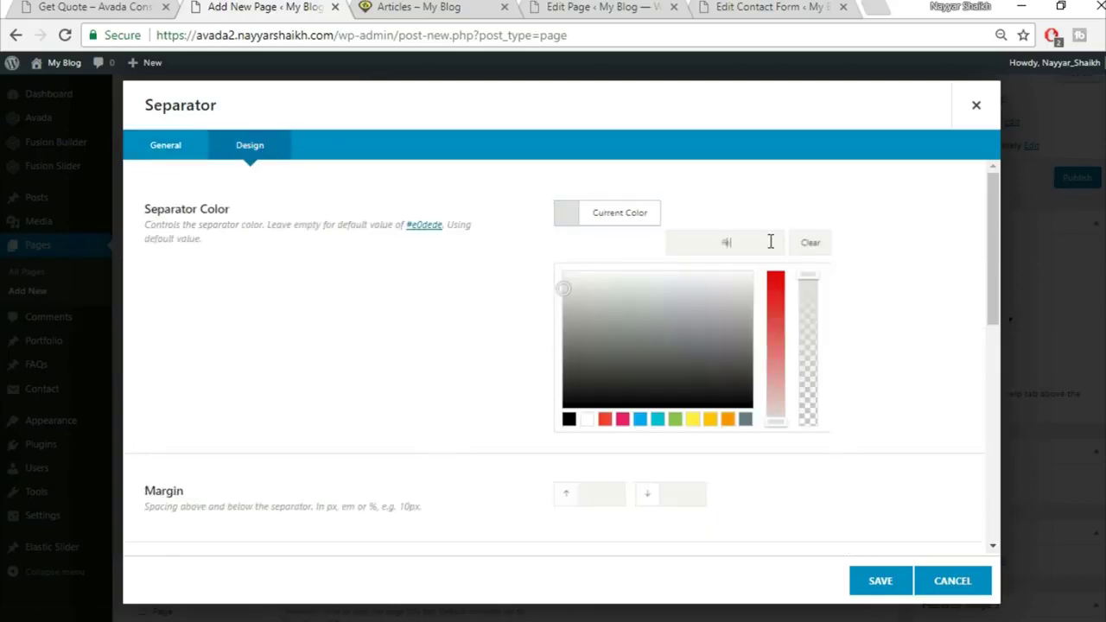
type("fed03d")
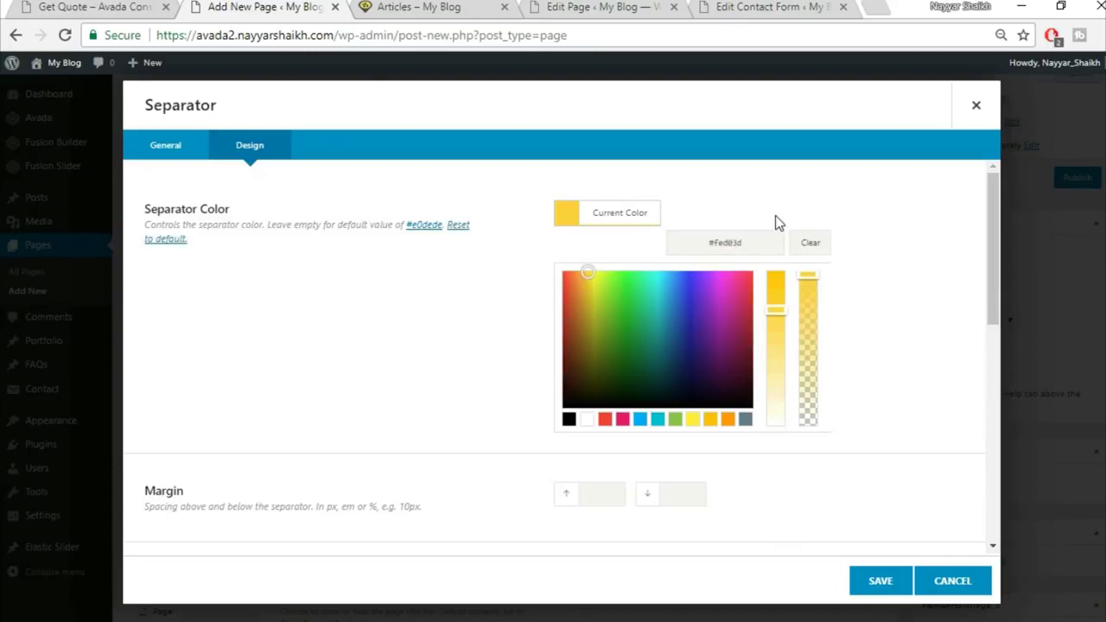
scroll(864, 276, "down", 1)
scroll(871, 279, "down", 3)
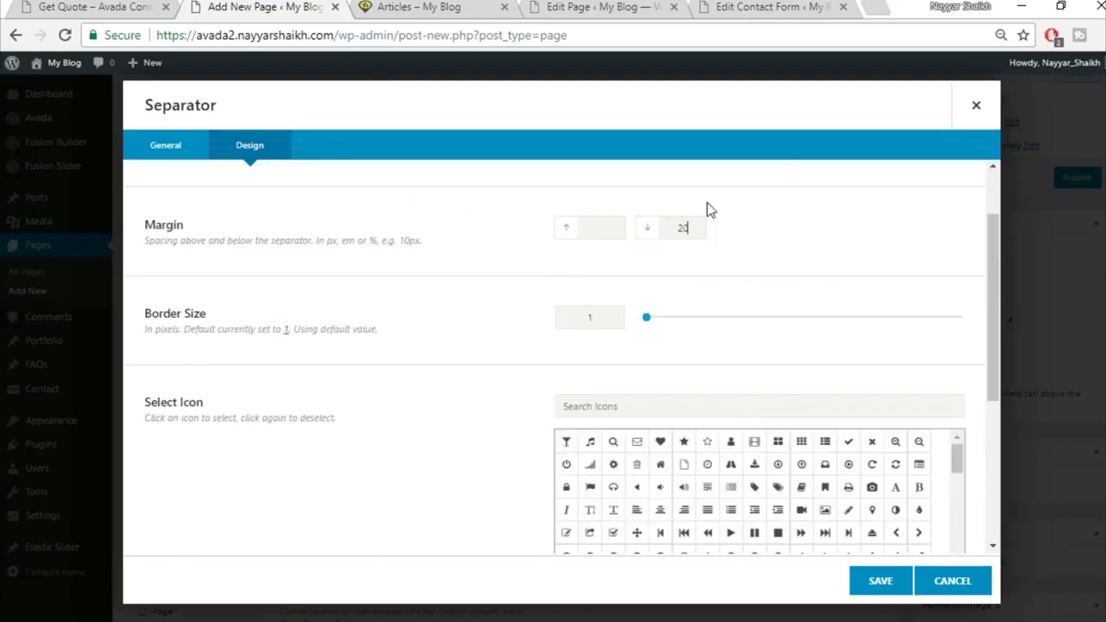
type("21")
key("BackSpace")
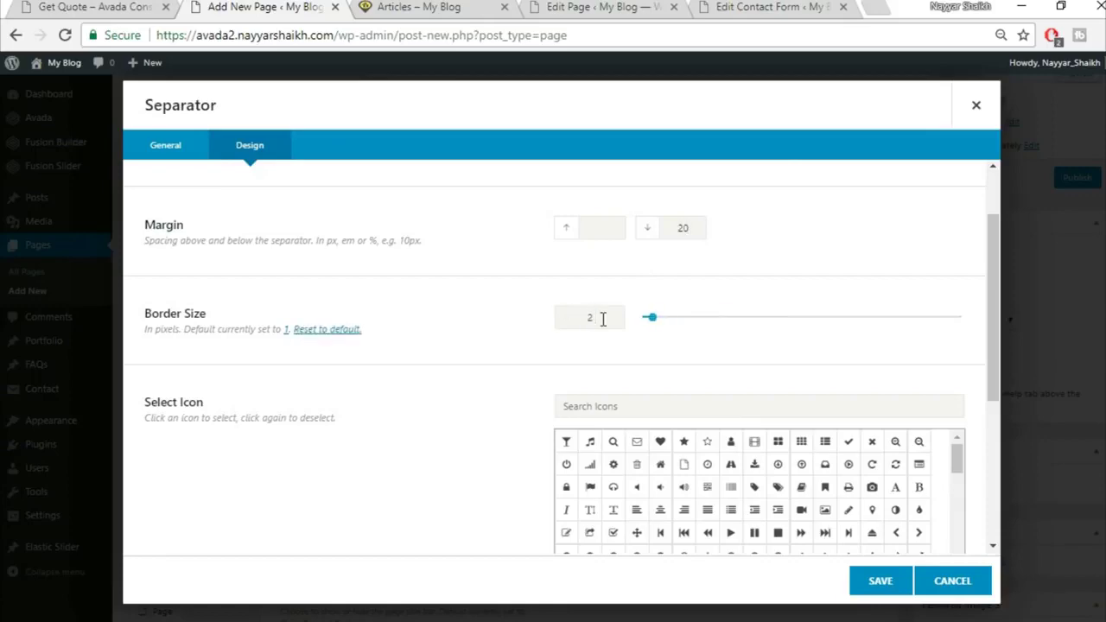
scroll(404, 407, "down", 4)
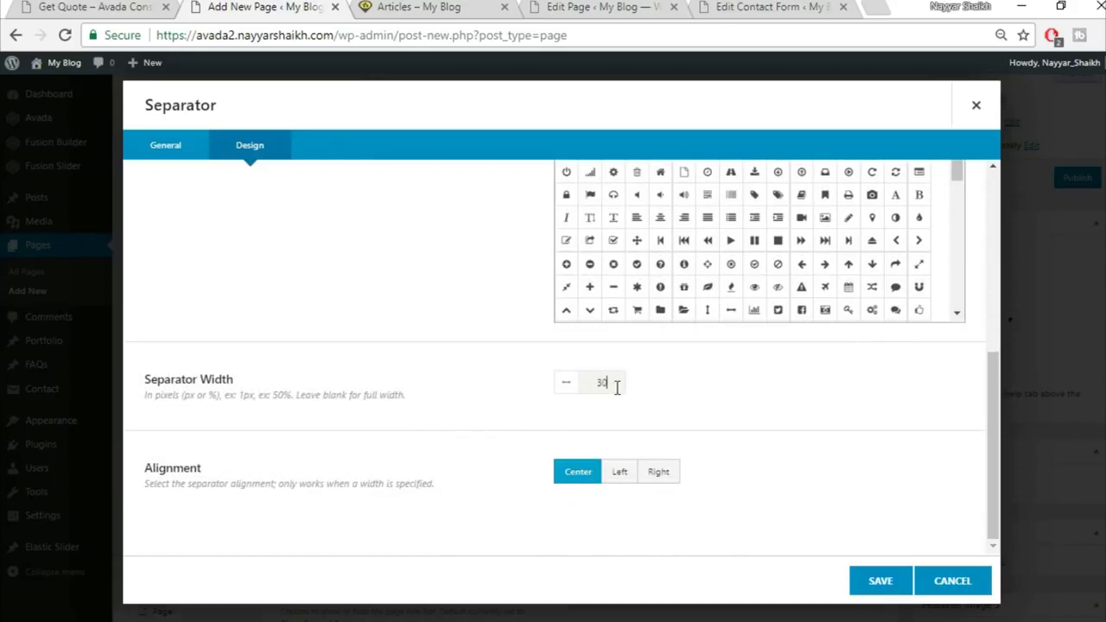
left_click(155, 7)
left_click(269, 7)
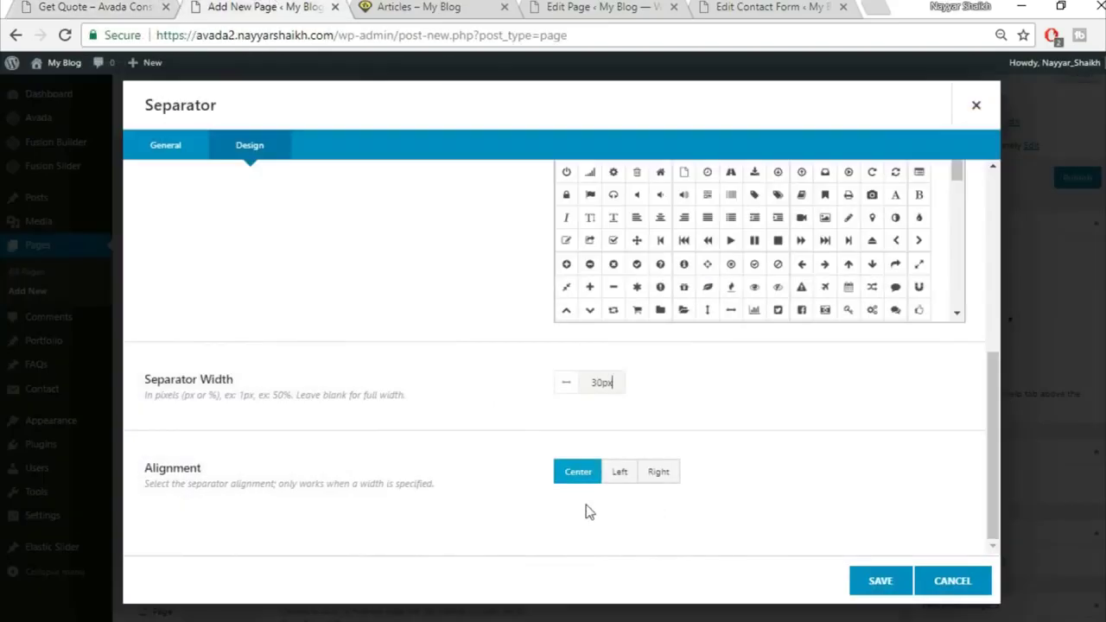
left_click(619, 472)
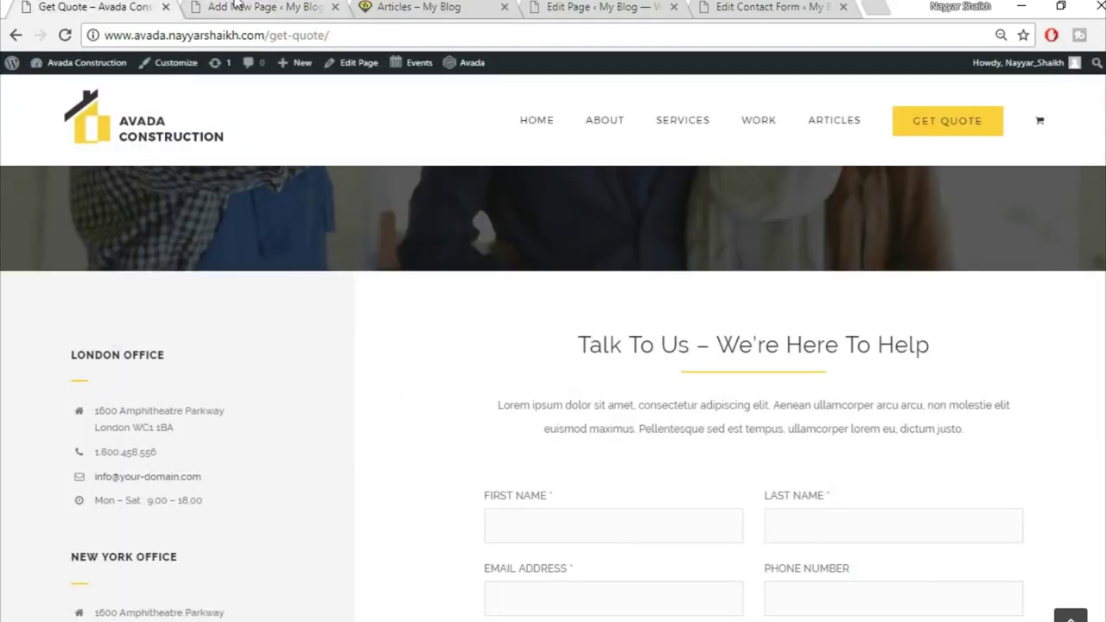
left_click(878, 582)
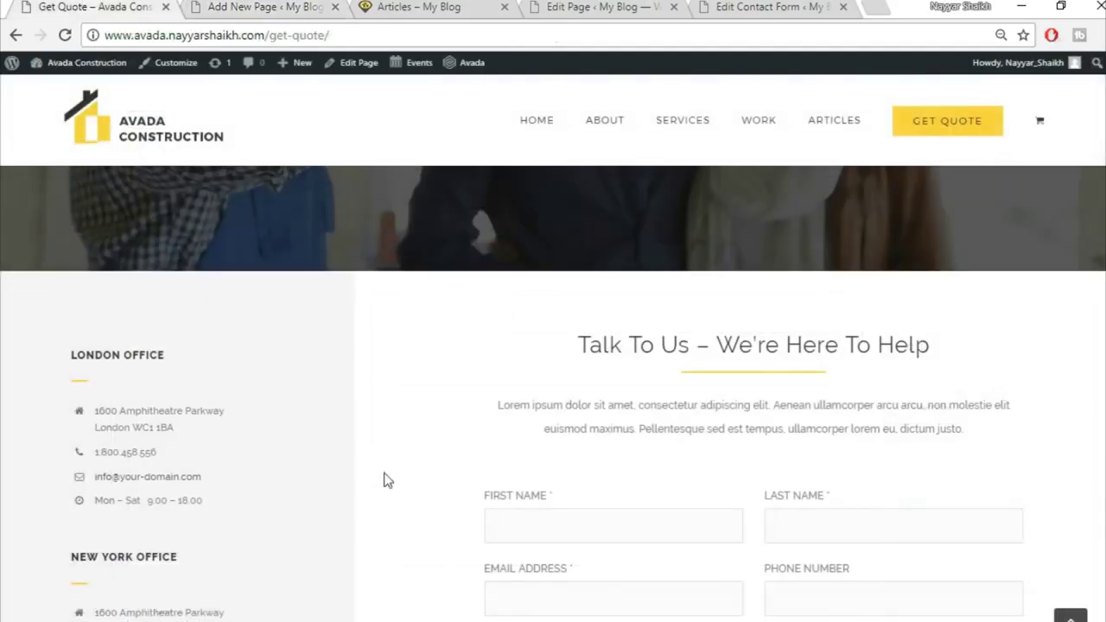
Add a Checklist element to the left column
scroll(180, 424, "down", 1)
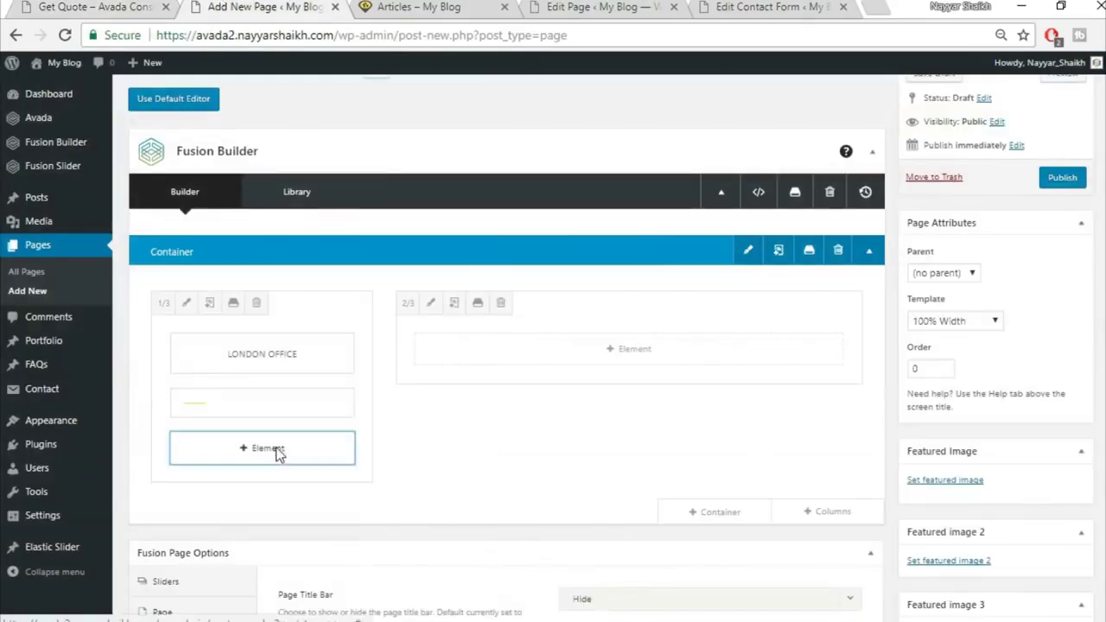
left_click(279, 449)
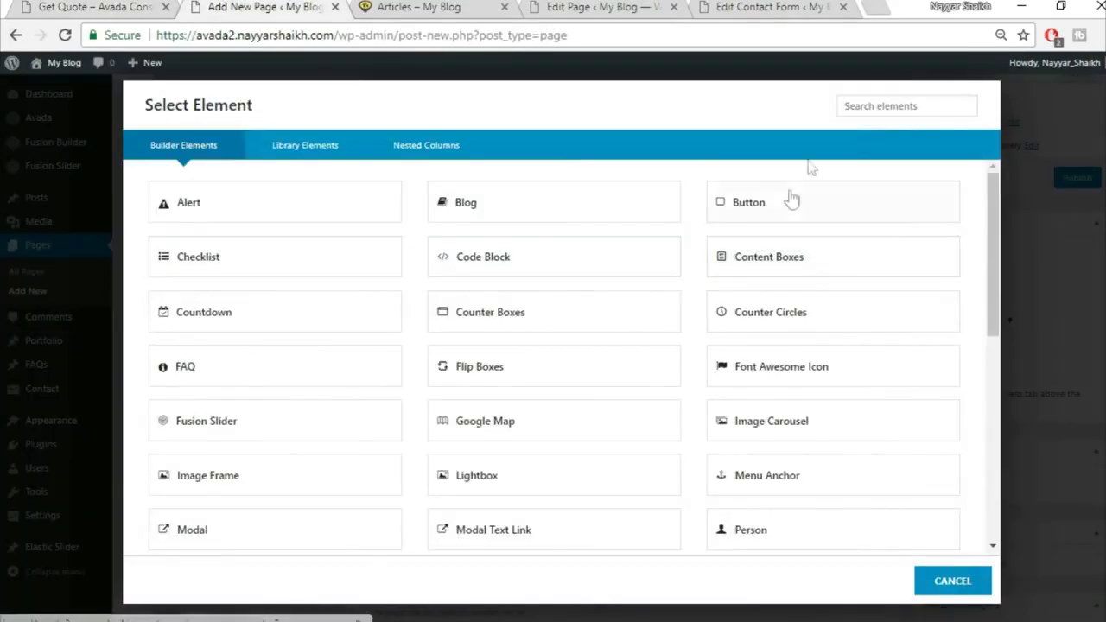
left_click(863, 106)
type("chec")
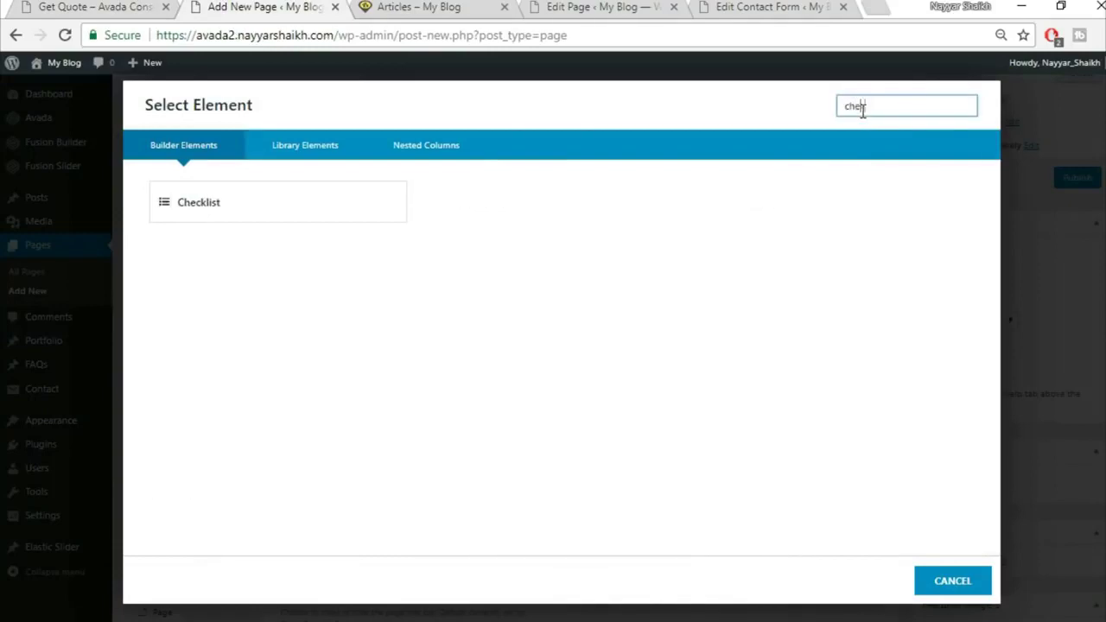
left_click(334, 207)
Set Checklist Circle to No and item size 15px, then open the first item for editing
scroll(449, 222, "down", 1)
left_click(97, 7)
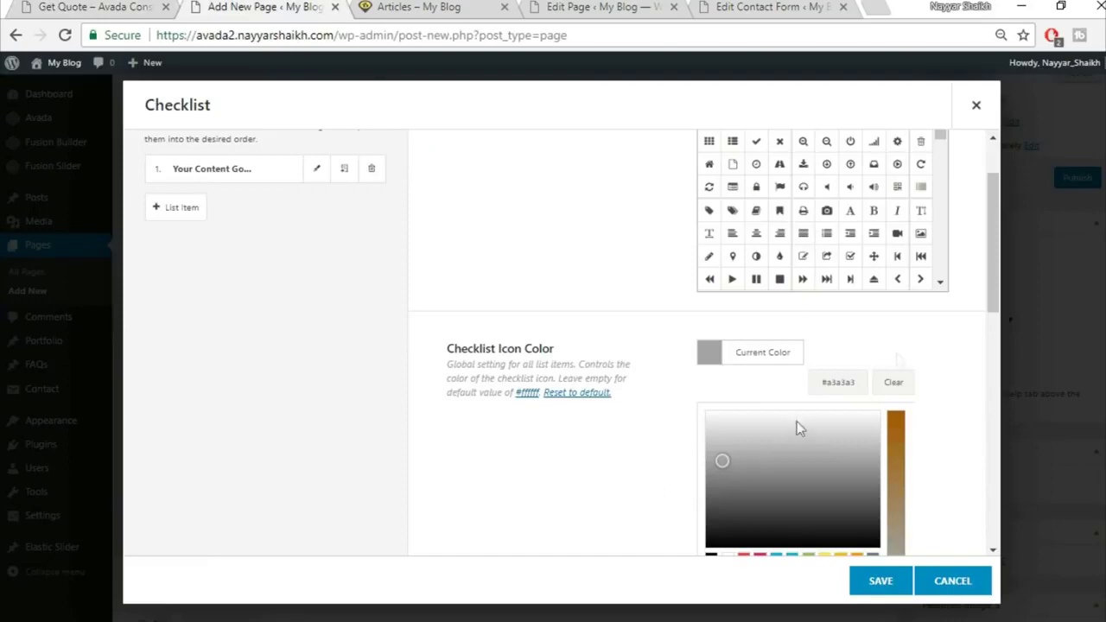
left_click(894, 346)
scroll(941, 424, "down", 2)
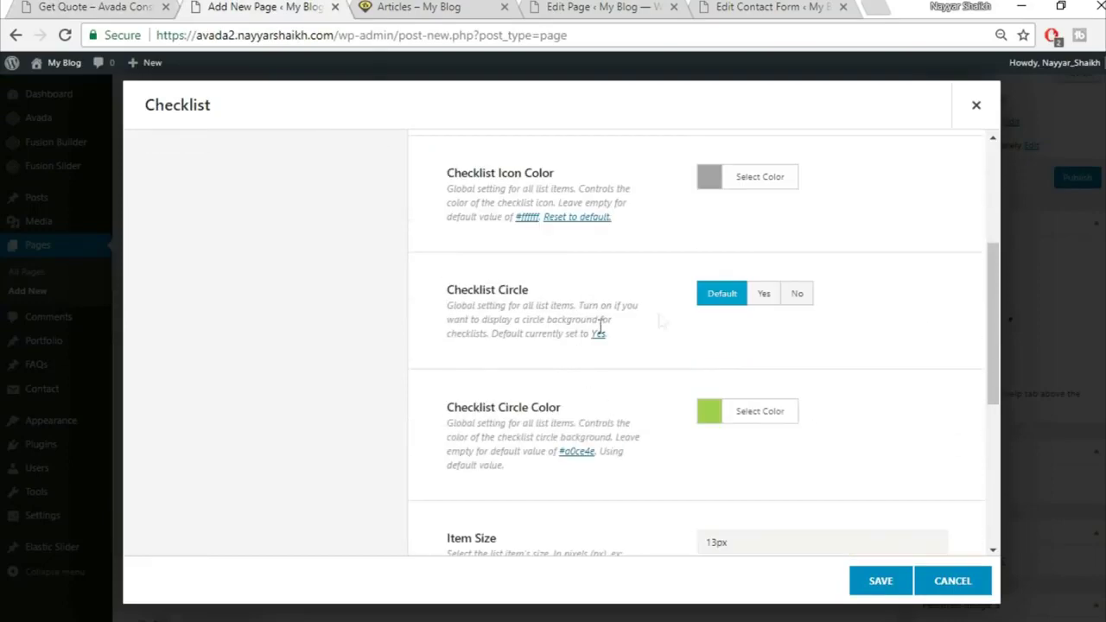
left_click(788, 302)
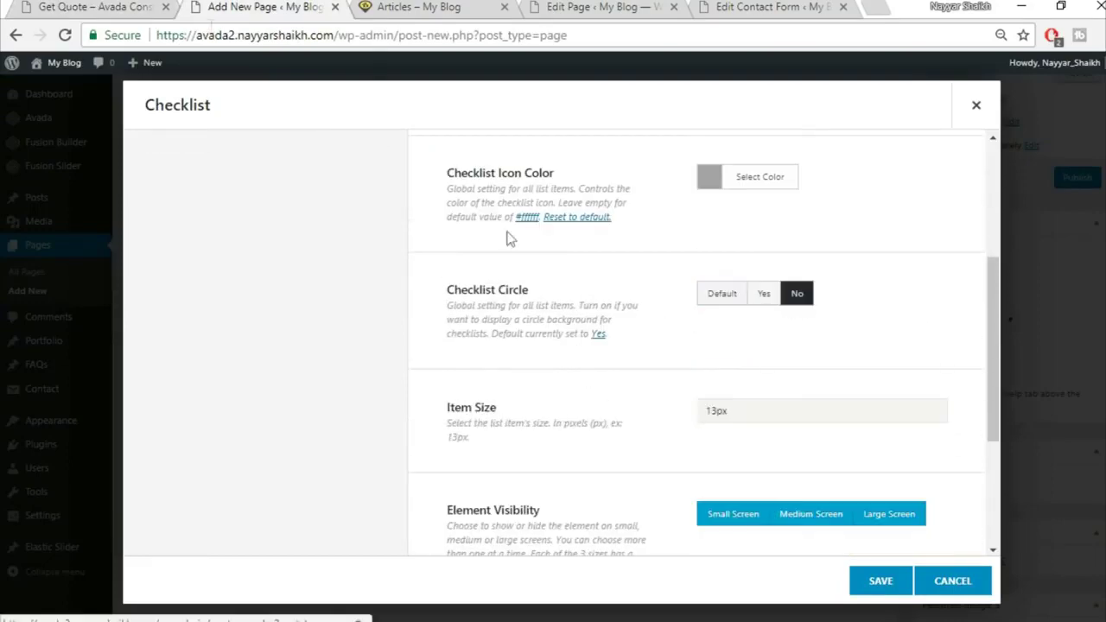
left_click(95, 6)
left_click(197, 5)
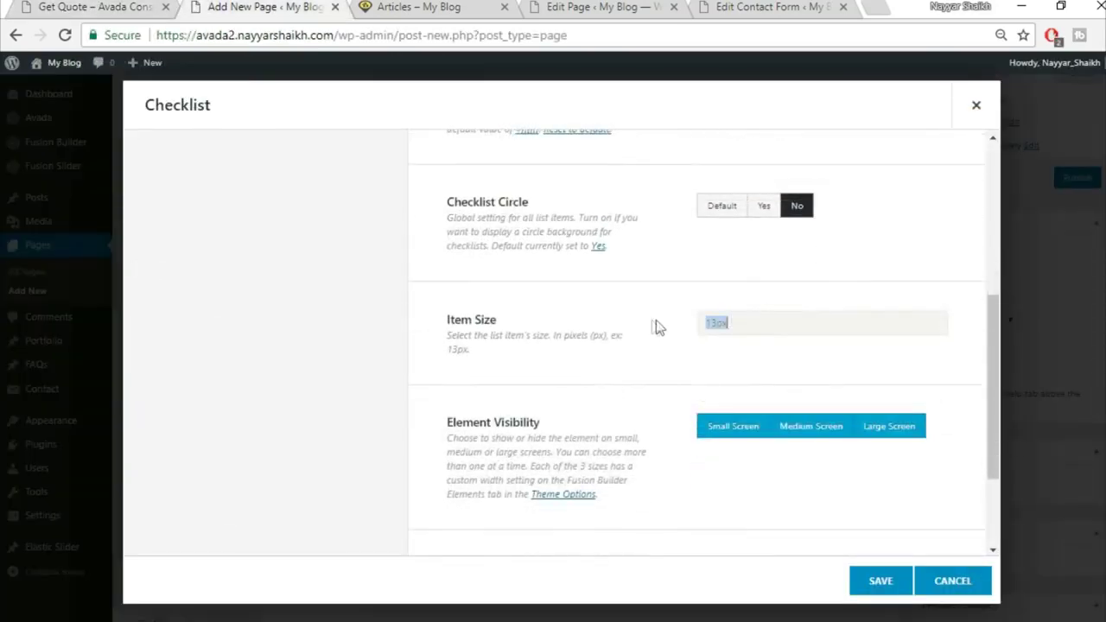
type("15px")
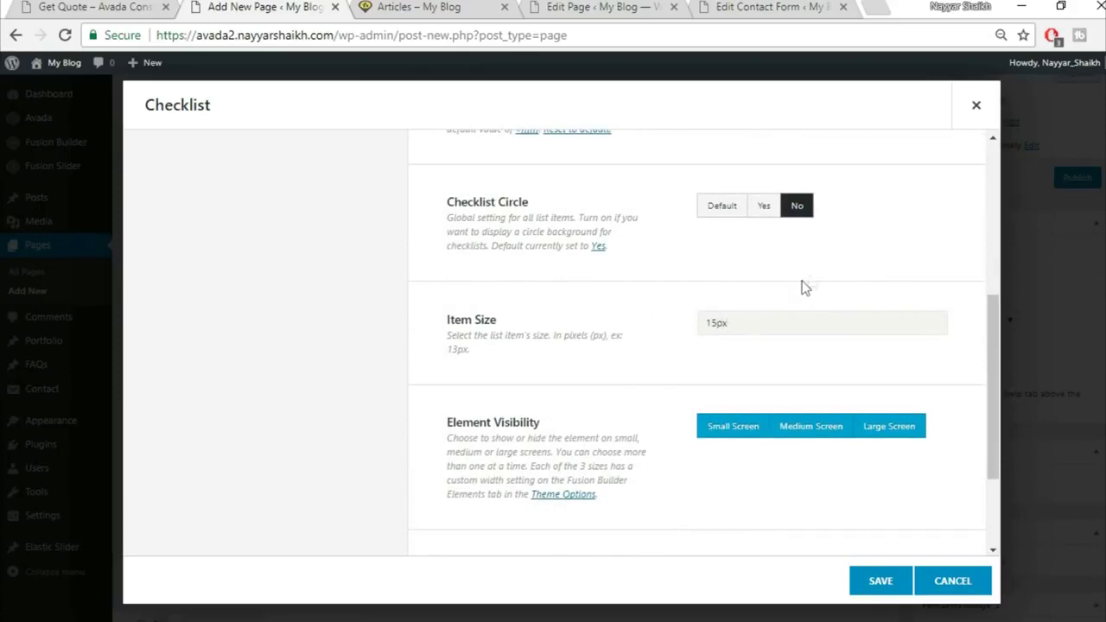
scroll(600, 371, "down", 2)
scroll(629, 432, "up", 5)
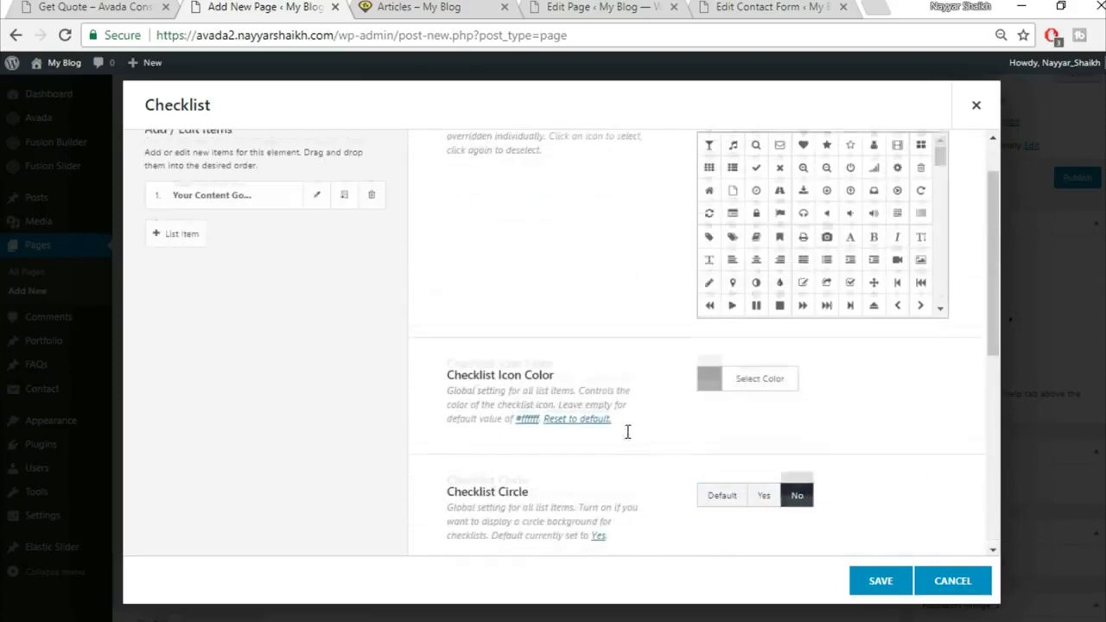
scroll(628, 432, "up", 1)
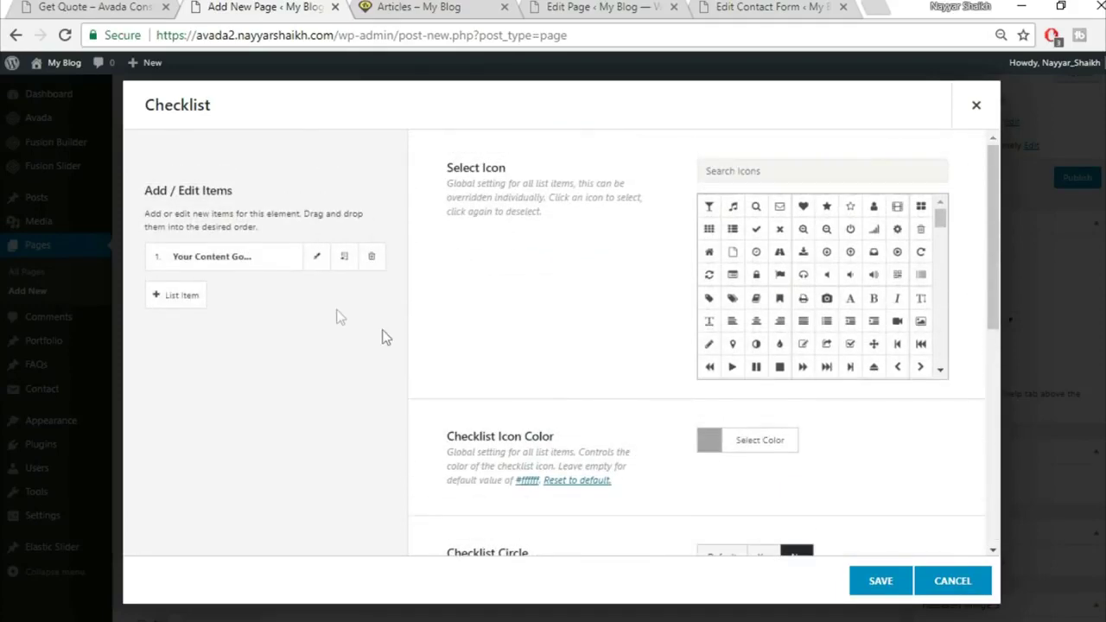
left_click(317, 260)
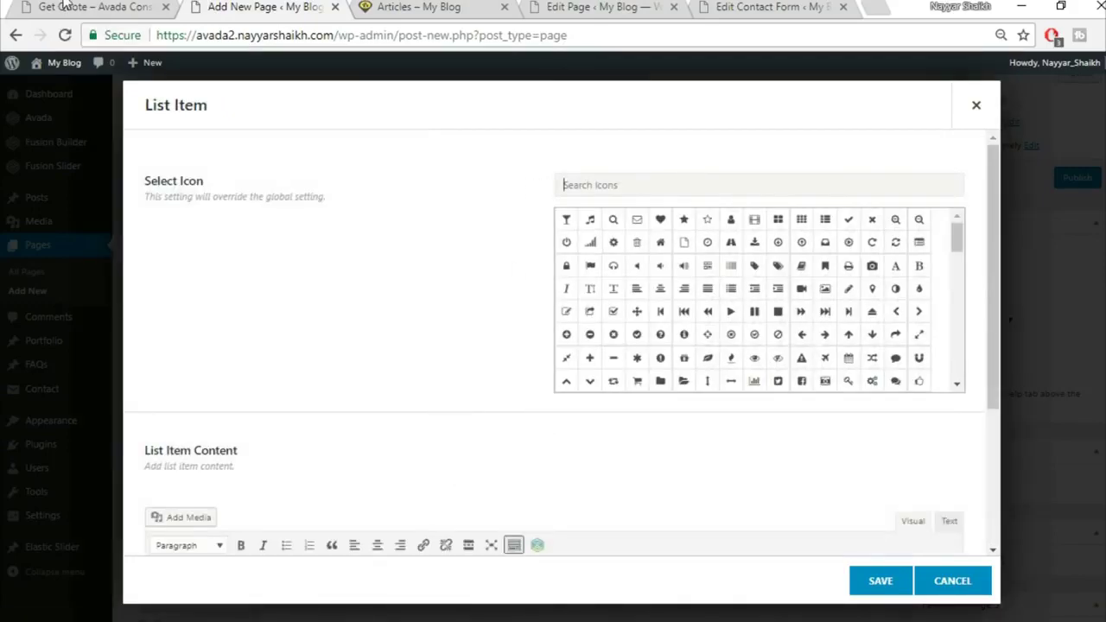
Give the list item a house icon and the London office address copied from Get Quote
left_click(65, 4)
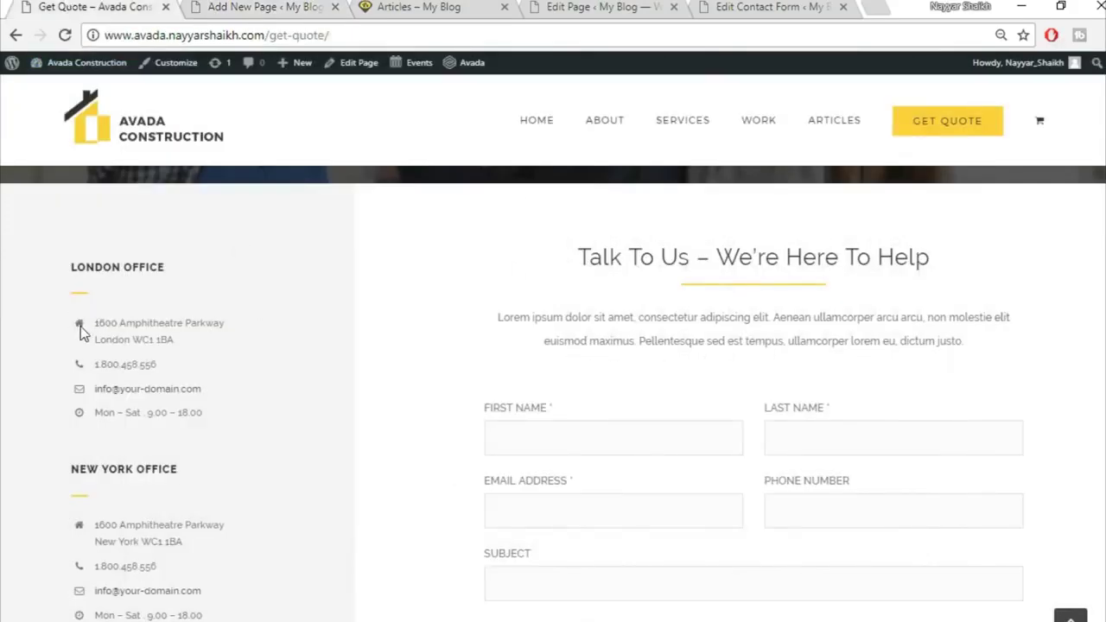
left_click_drag(97, 319, 244, 354)
key("ctrl+c")
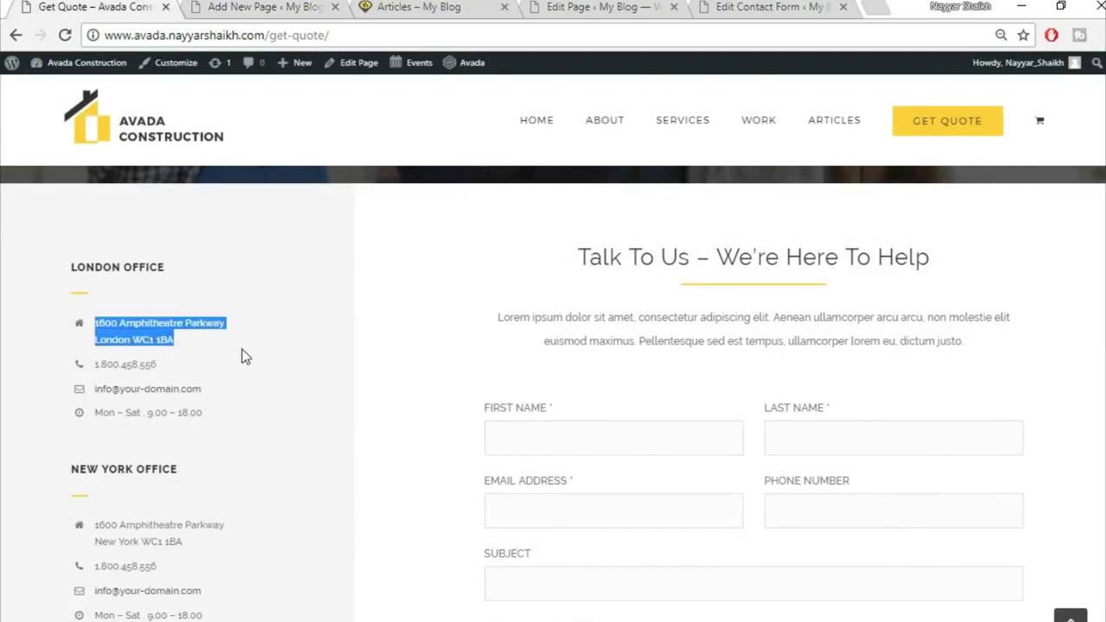
left_click(232, 4)
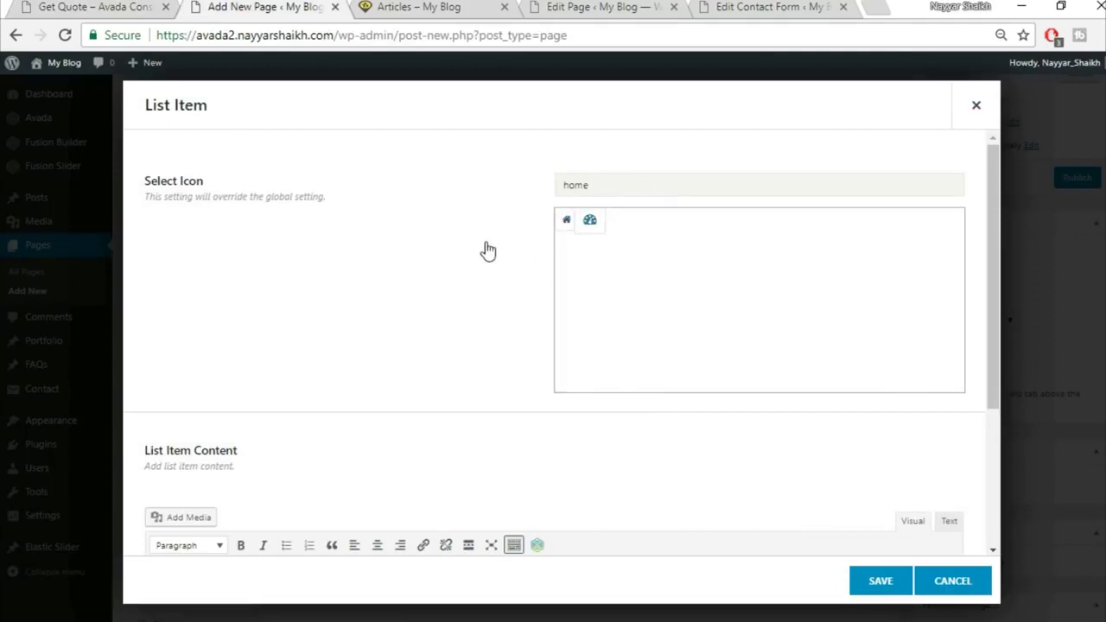
left_click(566, 223)
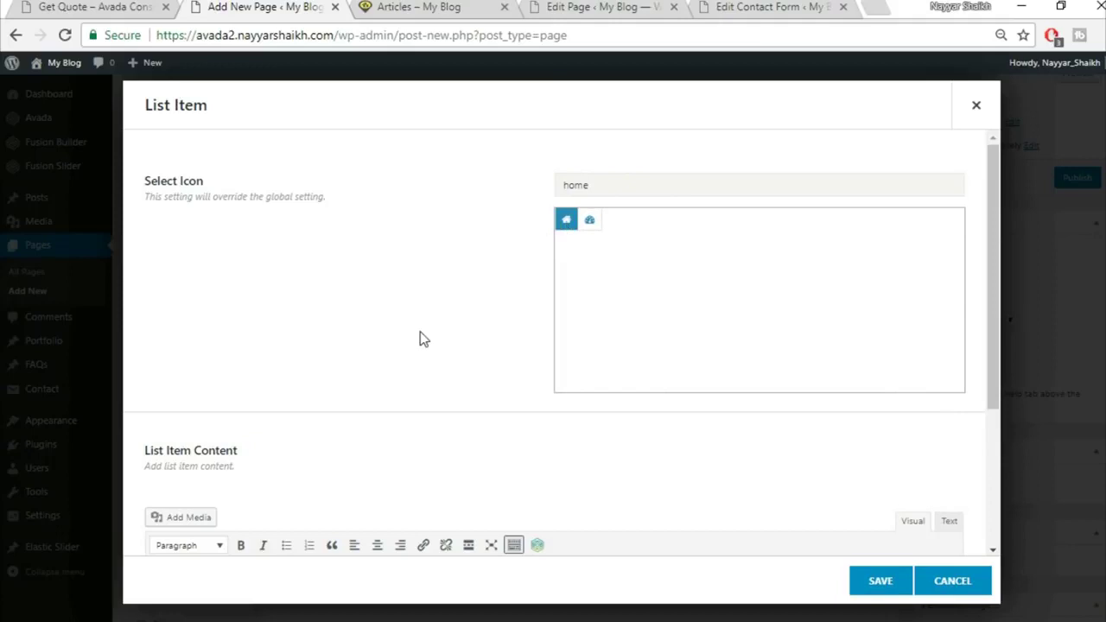
scroll(514, 291, "down", 2)
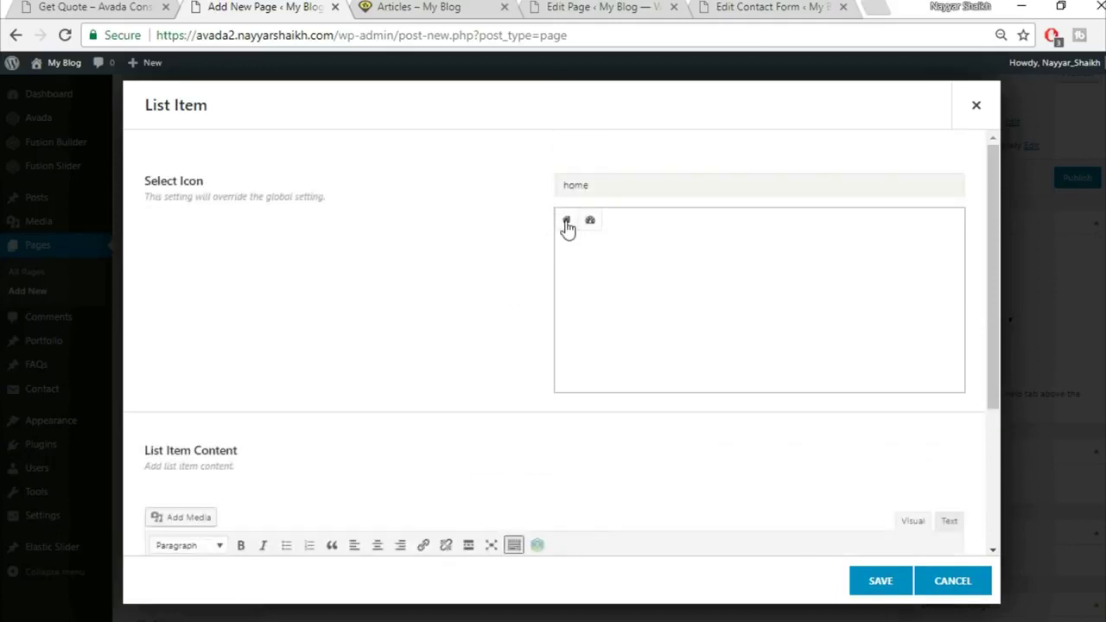
scroll(447, 343, "down", 2)
left_click(446, 463)
key("ctrl+v")
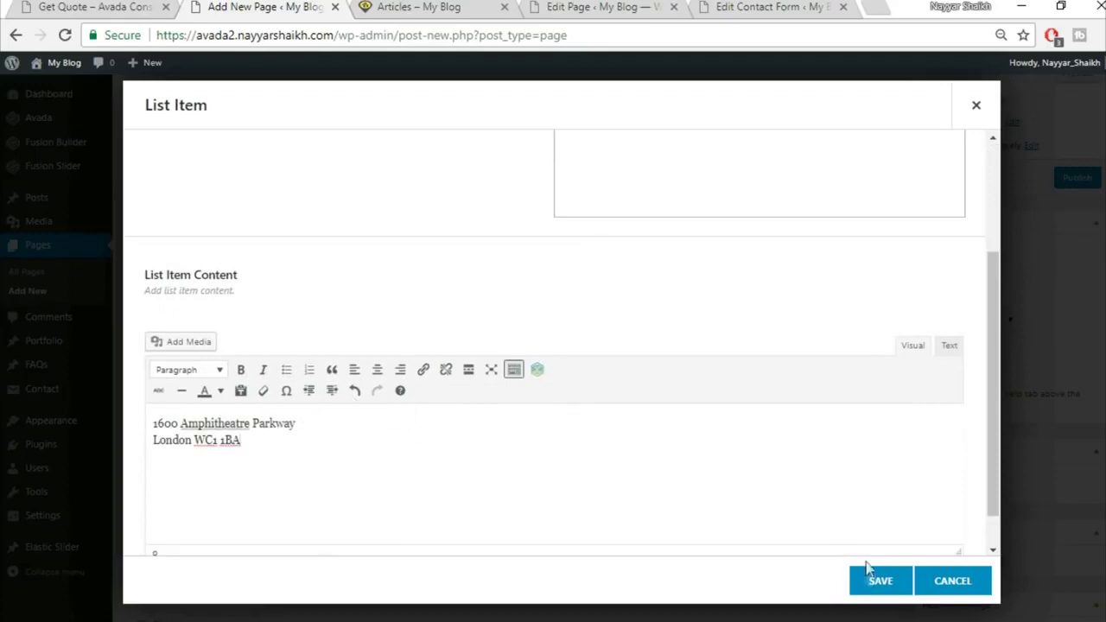
left_click(879, 581)
Clone the address item three times and save the four-item checklist
left_click(344, 256)
left_click(344, 257)
left_click(344, 257)
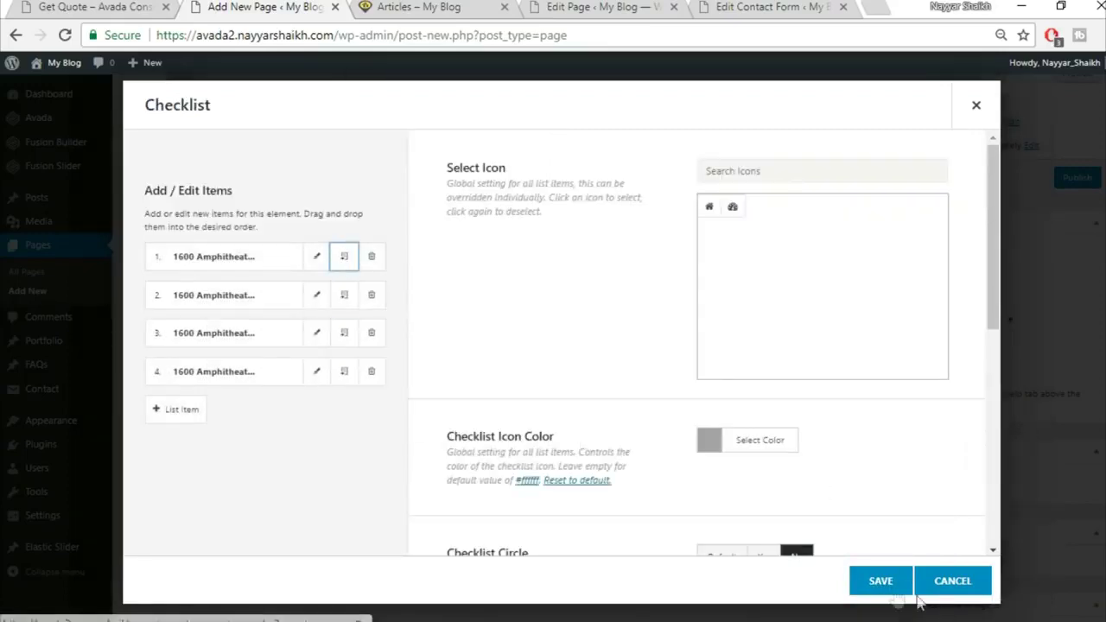
left_click(882, 593)
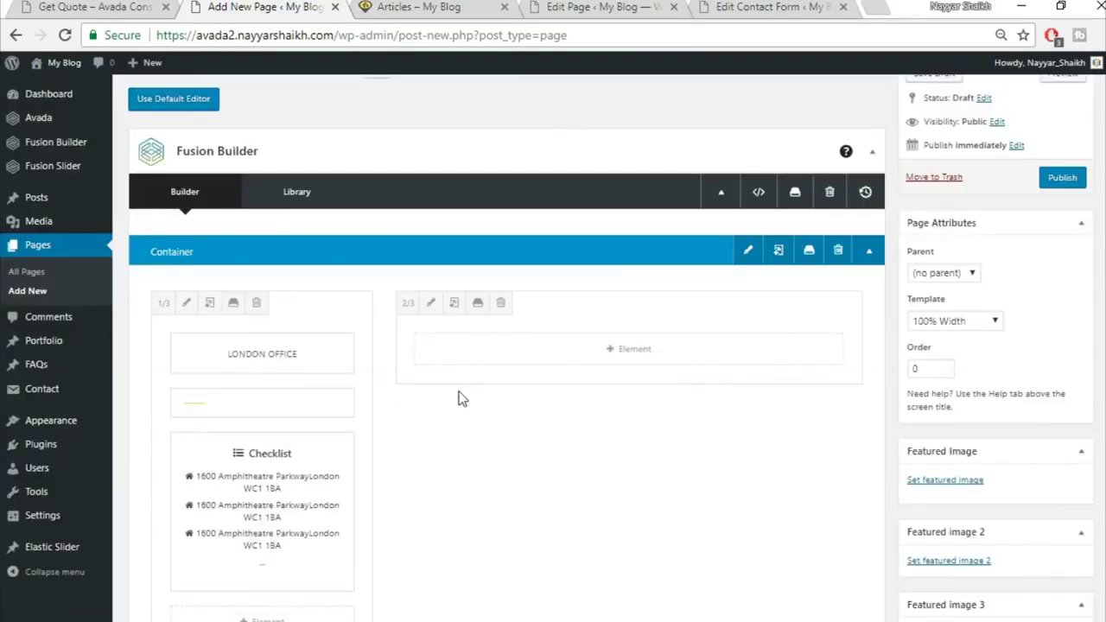
scroll(459, 395, "down", 2)
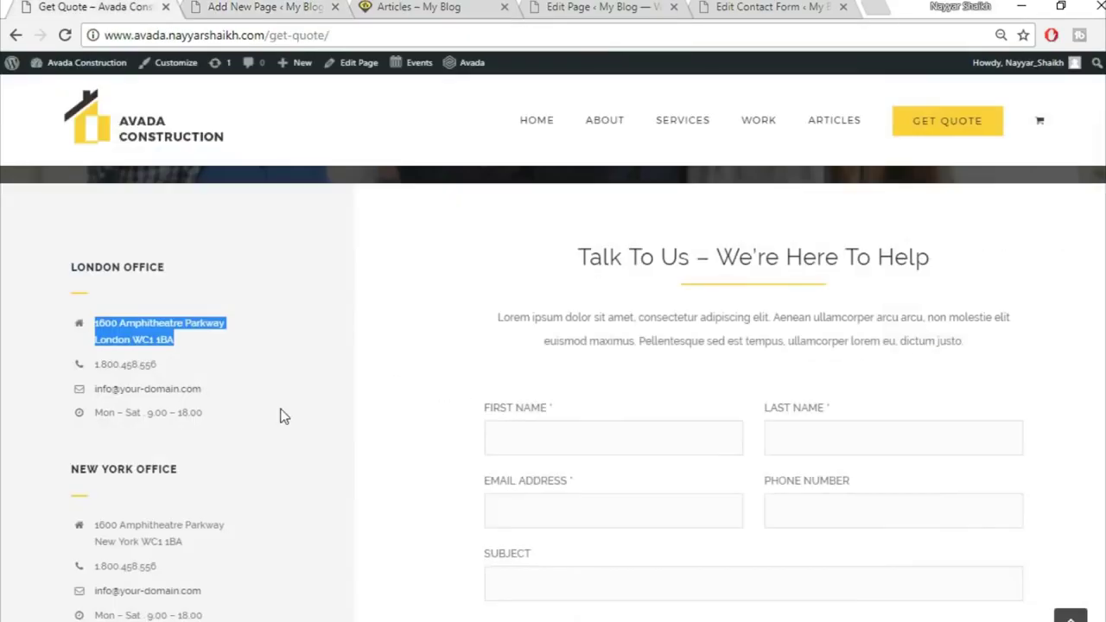
left_click(280, 417)
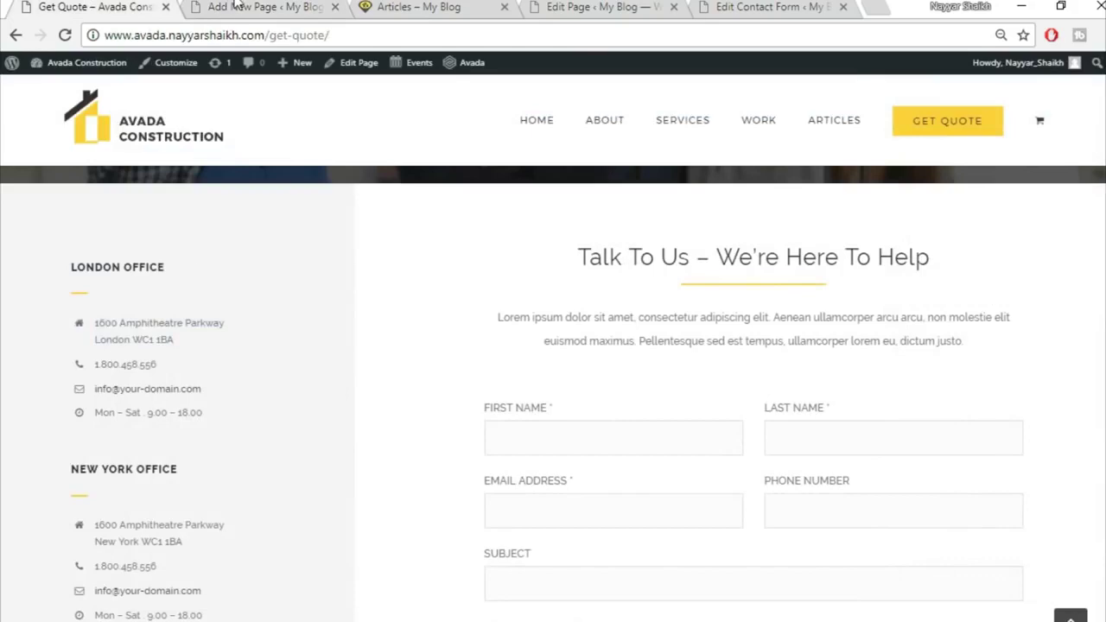
left_click(236, 4)
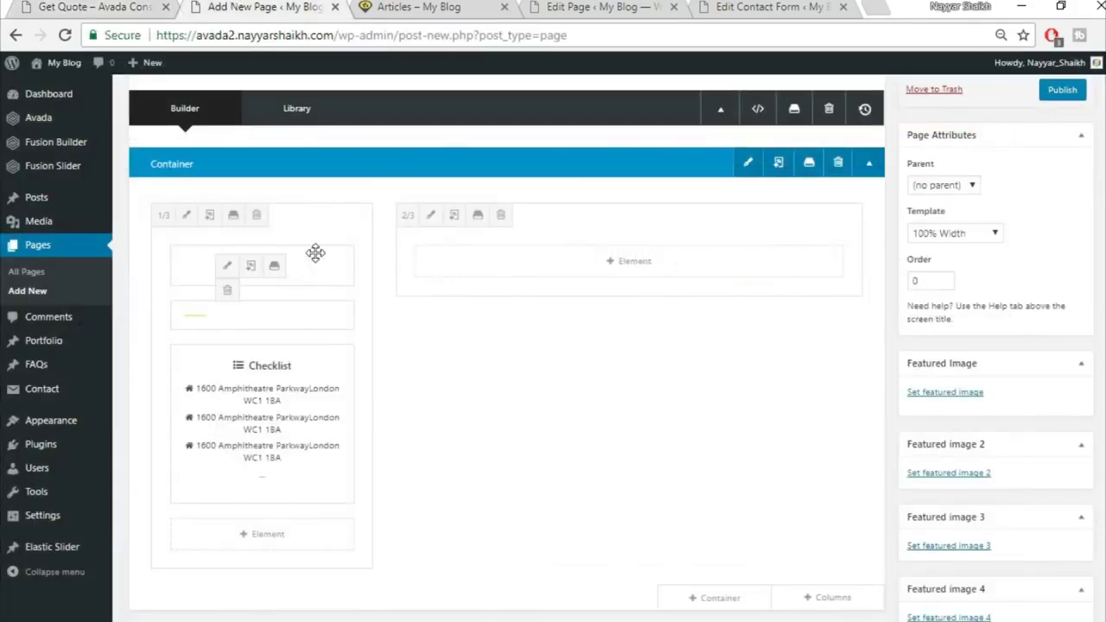
scroll(351, 271, "down", 2)
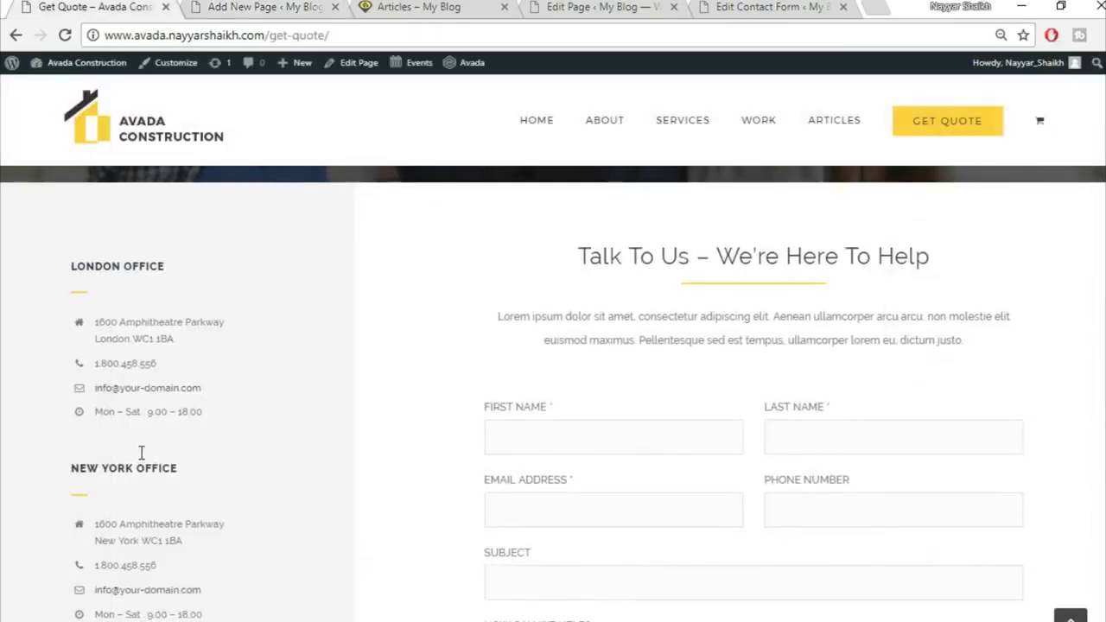
scroll(76, 281, "down", 2)
scroll(180, 357, "up", 2)
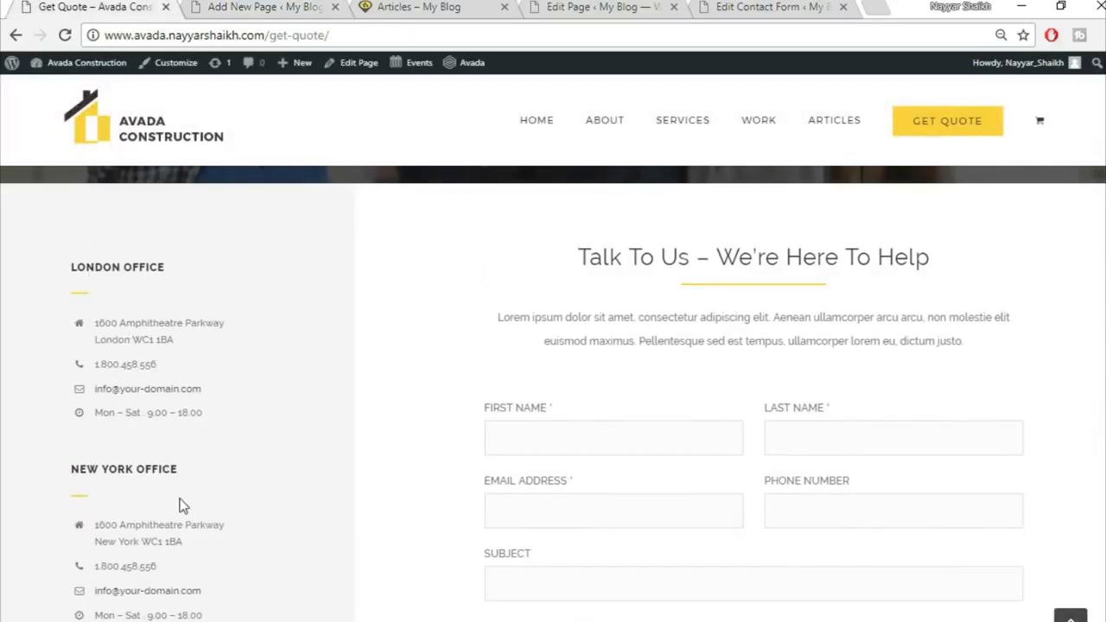
Review the Get Quote London Office block, then return to the page being built
scroll(214, 421, "down", 3)
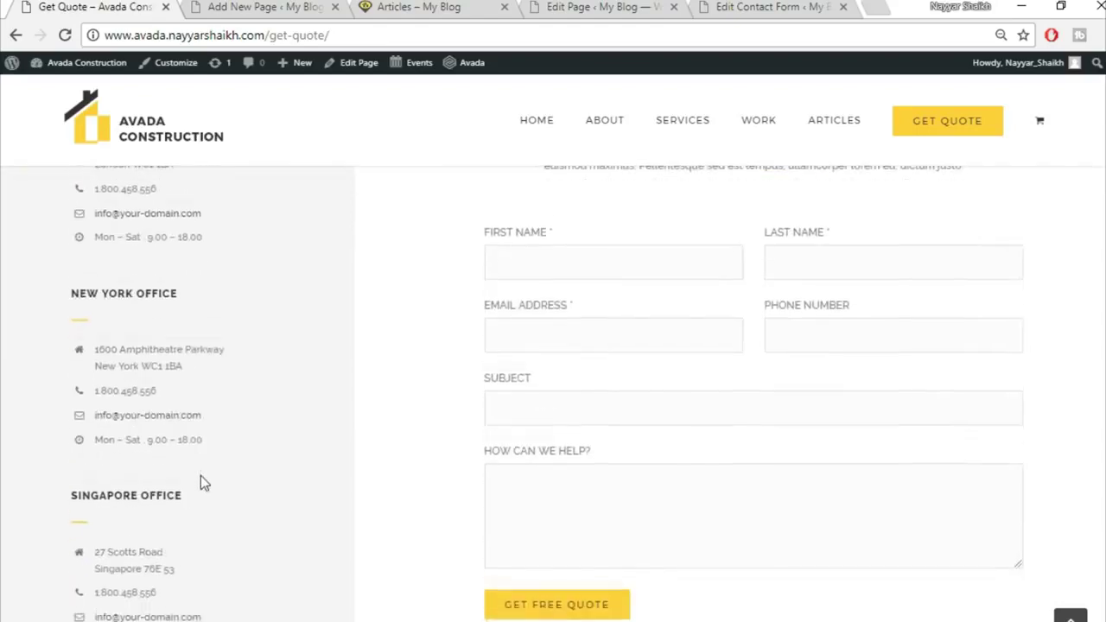
scroll(208, 546, "up", 4)
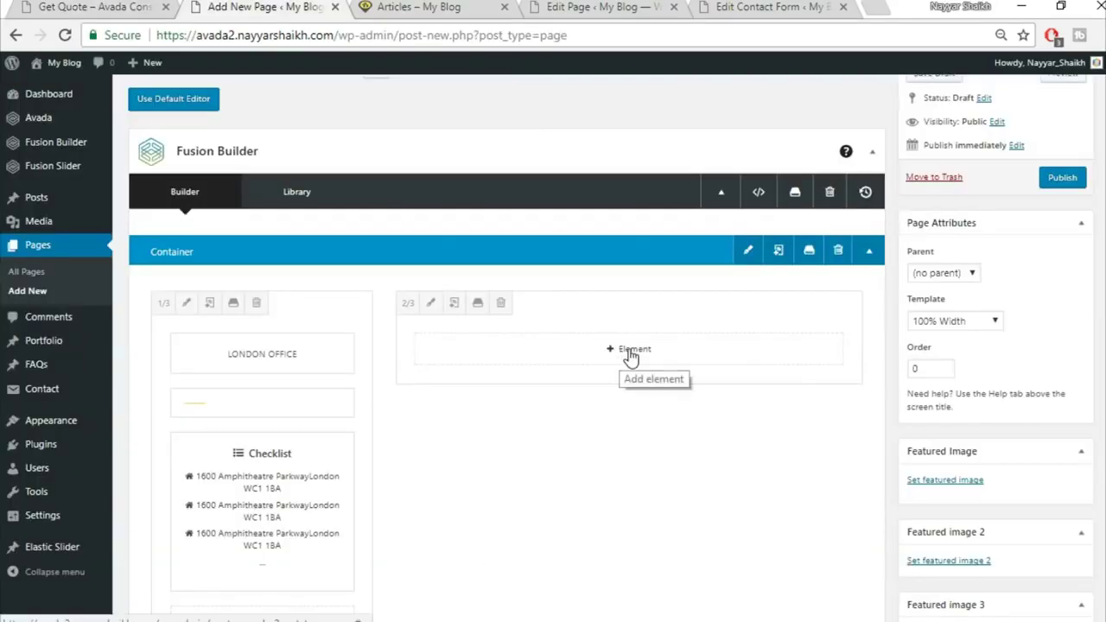
left_click(630, 359)
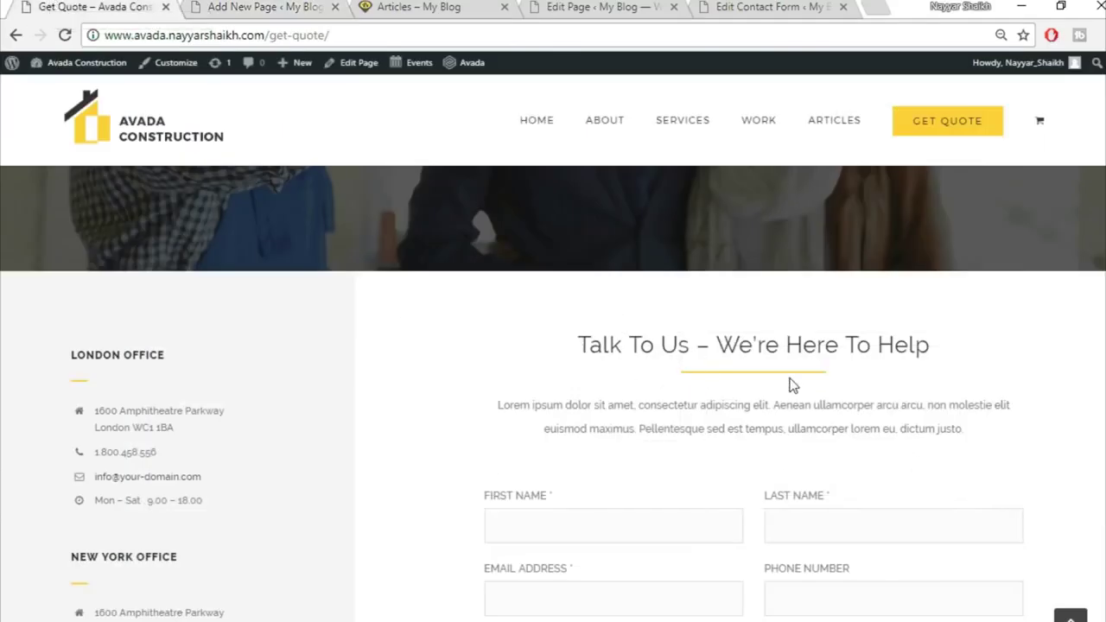
Dismiss the element picker and insert the Title container from the library
left_click(288, 6)
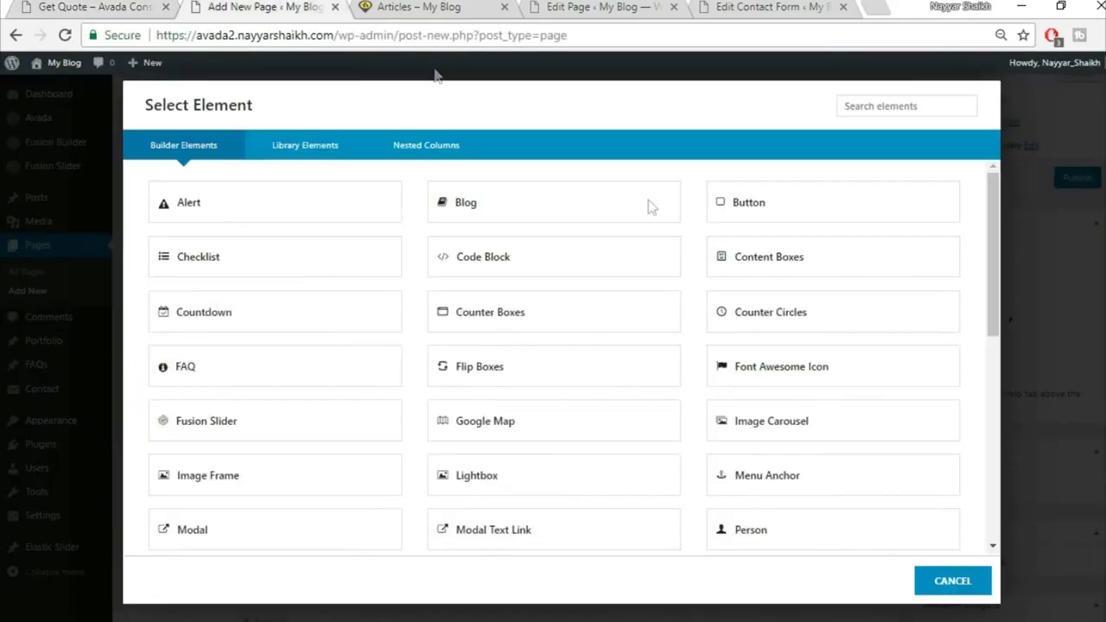
left_click(950, 581)
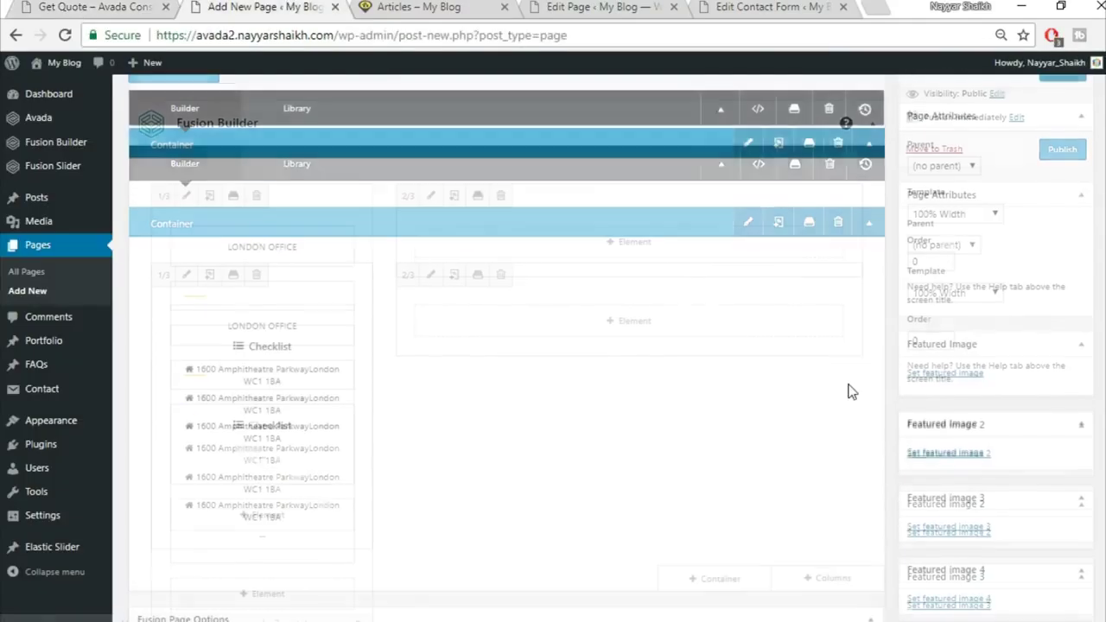
scroll(813, 424, "down", 3)
left_click(732, 431)
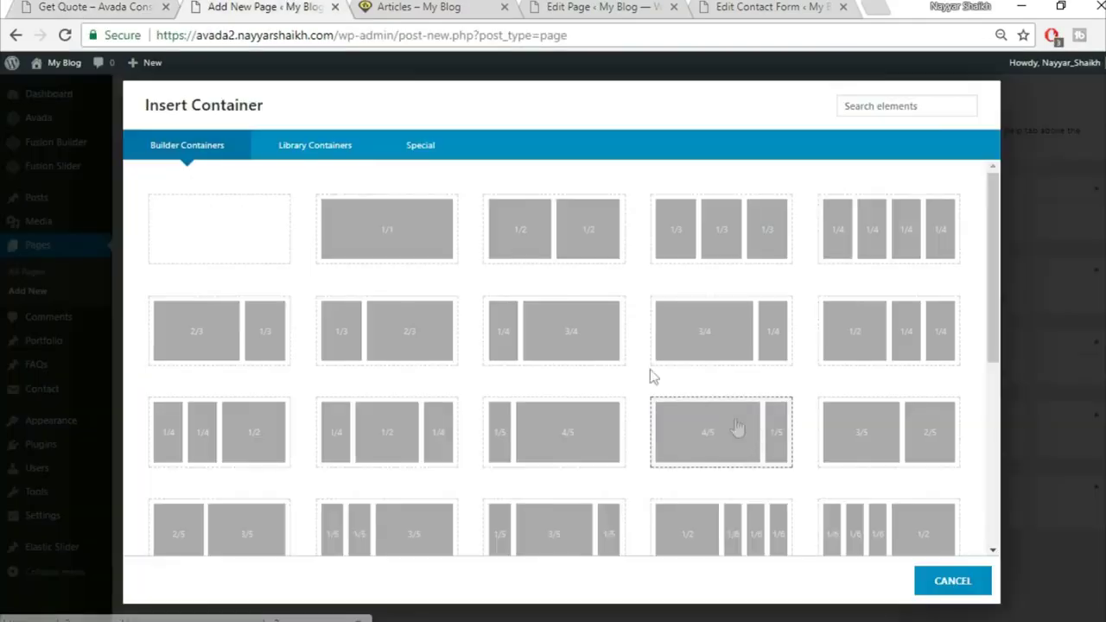
left_click(308, 154)
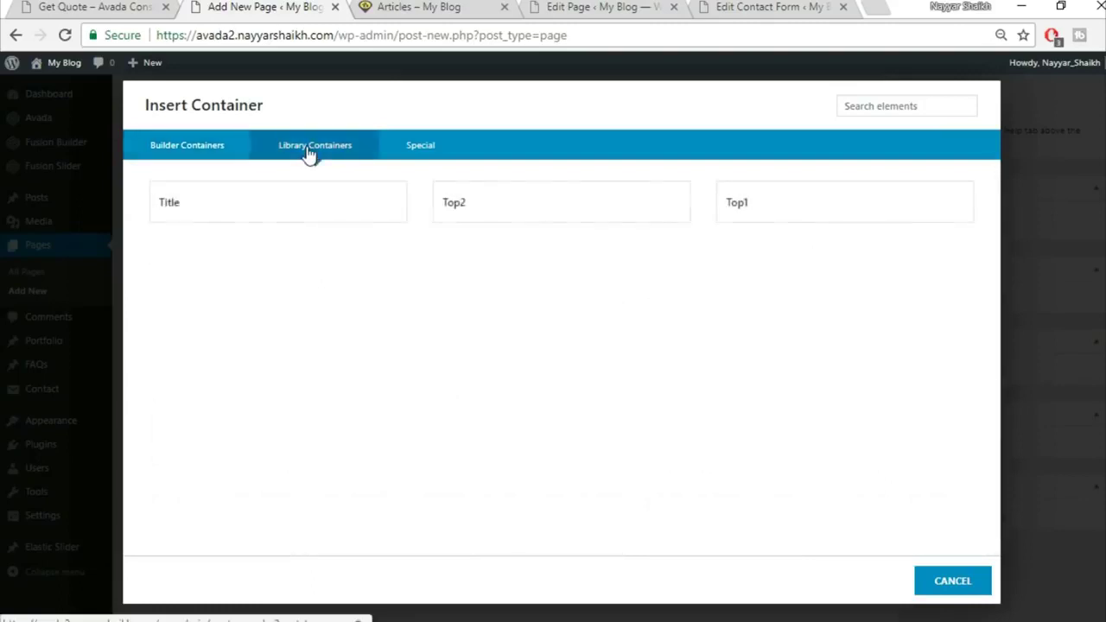
left_click(352, 212)
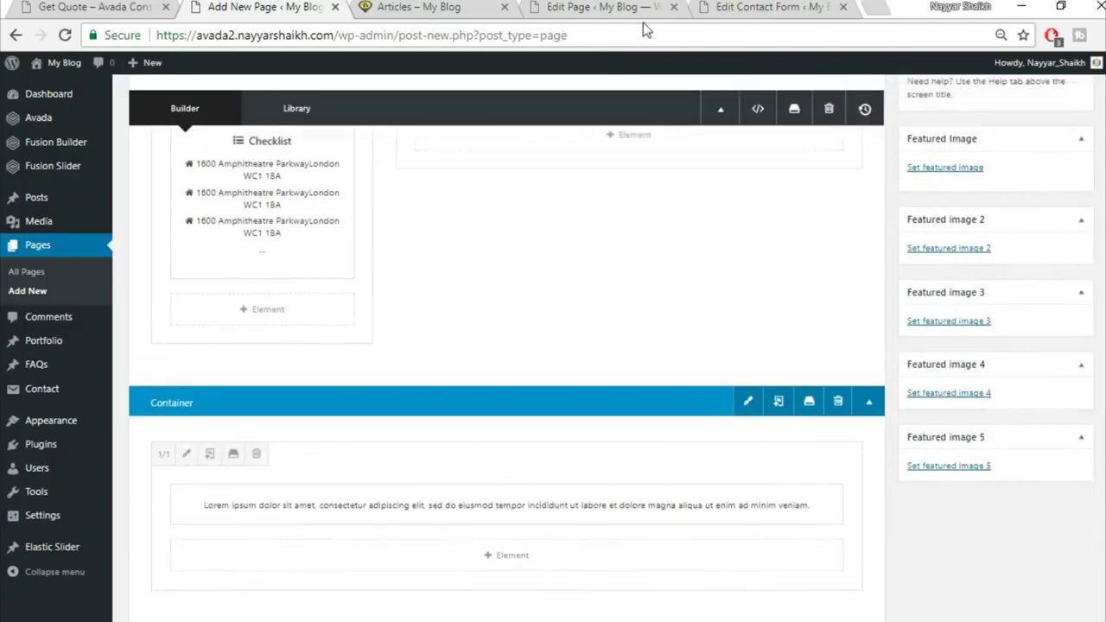
Move the Title container's lorem text into the 2/3 column and delete the empty container
left_click_drag(560, 561, 649, 207)
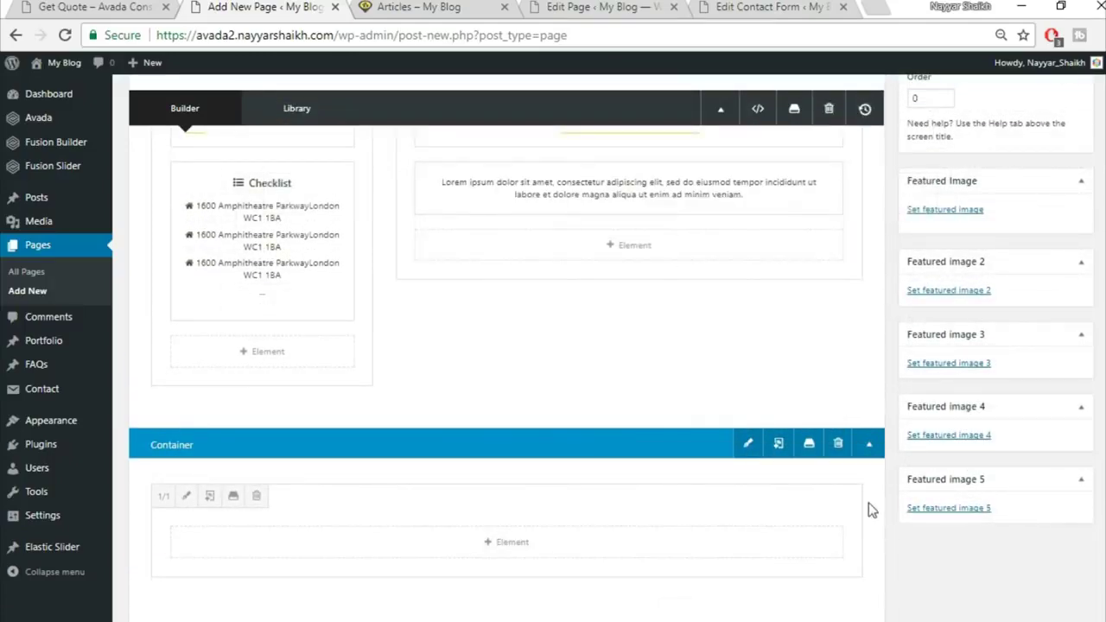
left_click(837, 443)
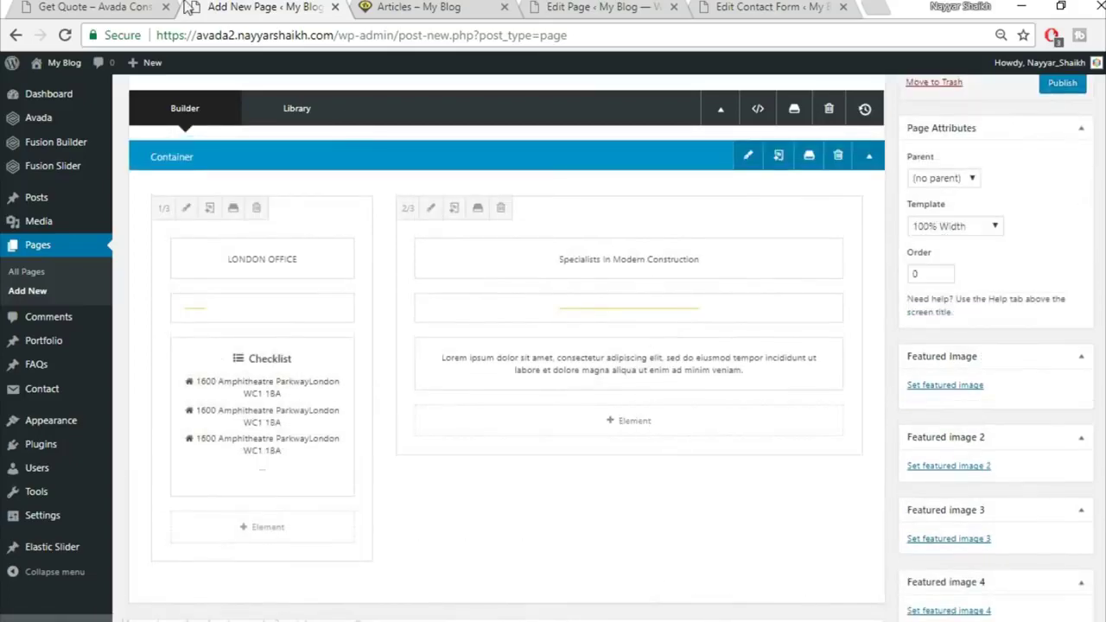
left_click(155, 11)
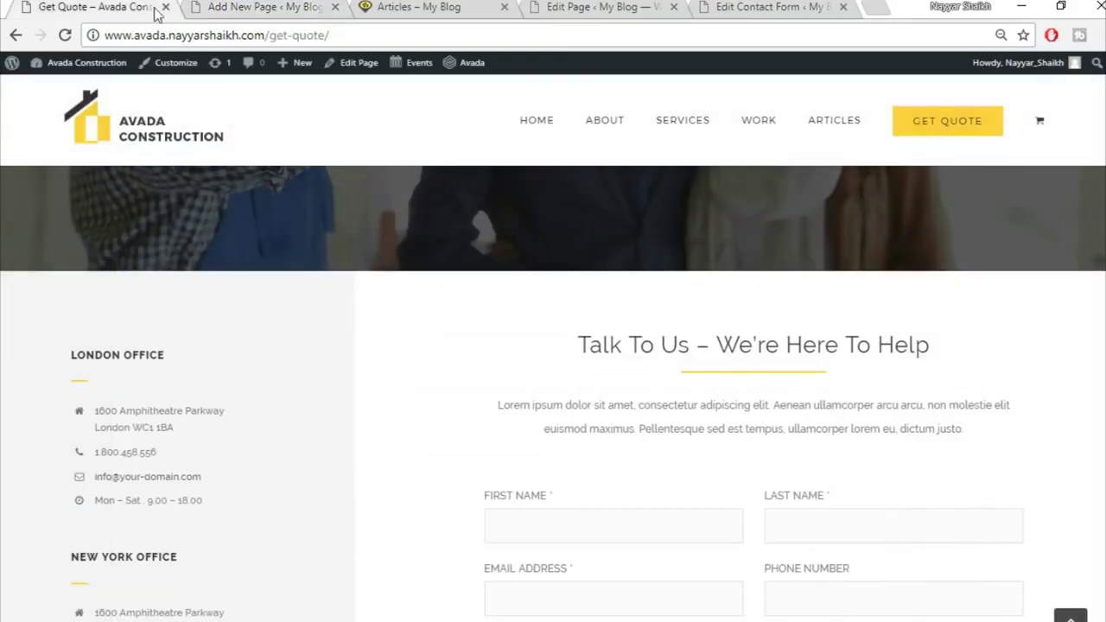
scroll(799, 483, "down", 2)
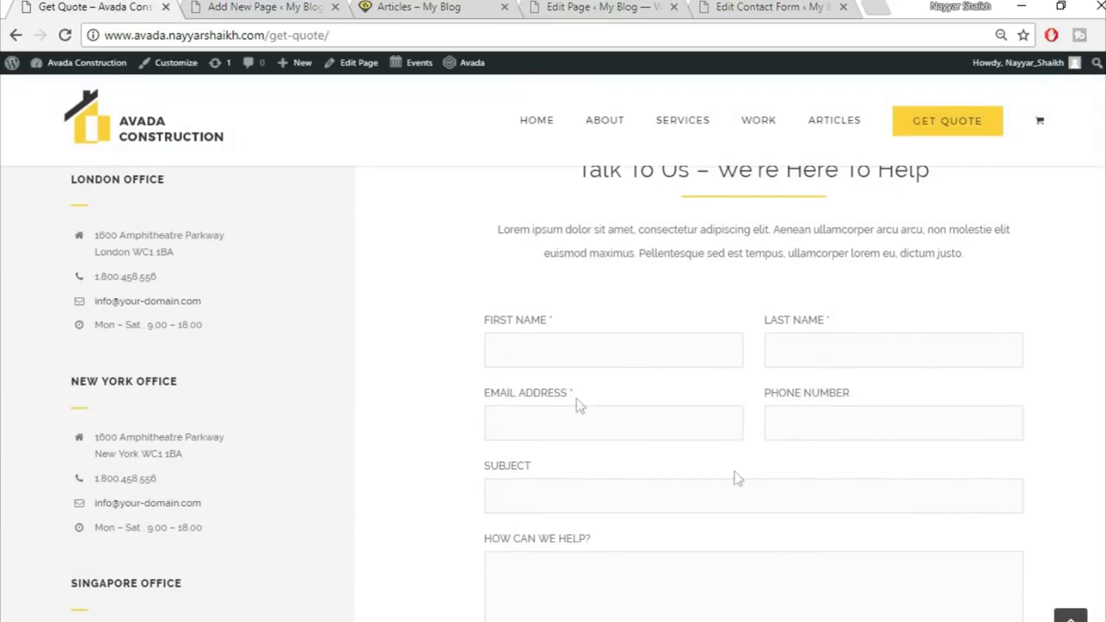
left_click(259, 7)
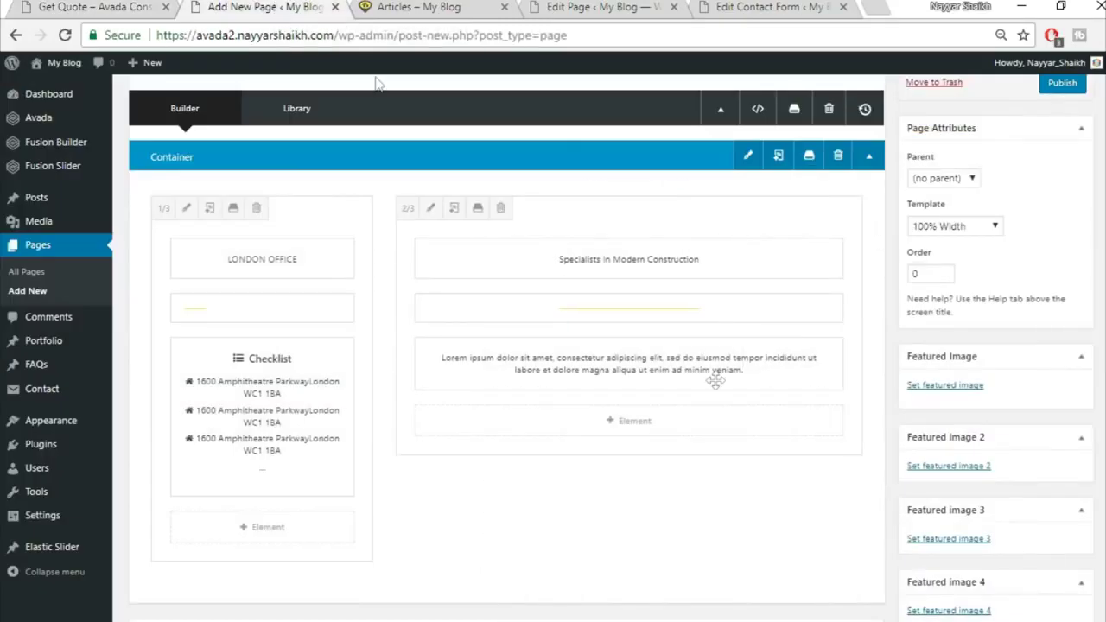
Add a Code Block holding the contact form shortcode to the 2/3 column
left_click(638, 434)
left_click(915, 104)
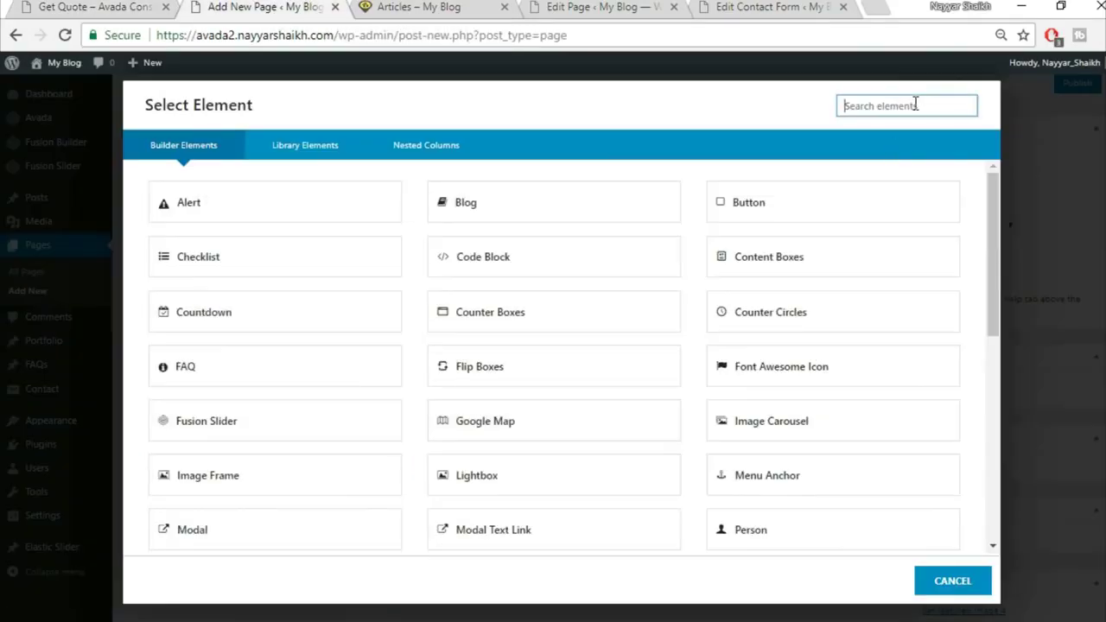
type("cod")
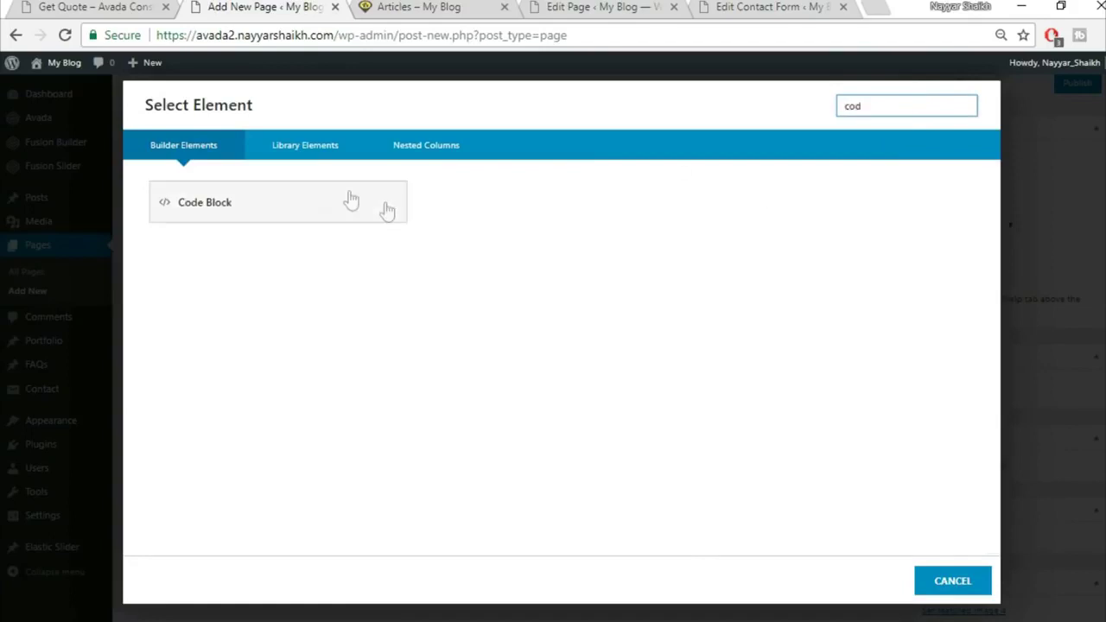
left_click(321, 201)
left_click(721, 7)
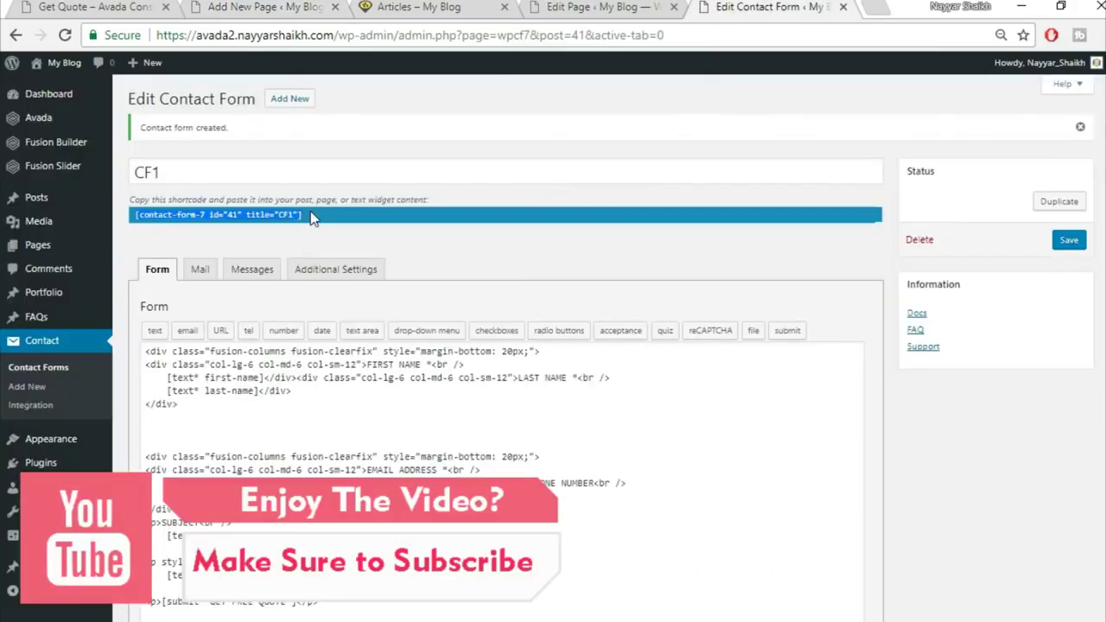
left_click(227, 6)
left_click(763, 342)
type("[contact-form-7 id=\"41\" title=\"CF1\"]")
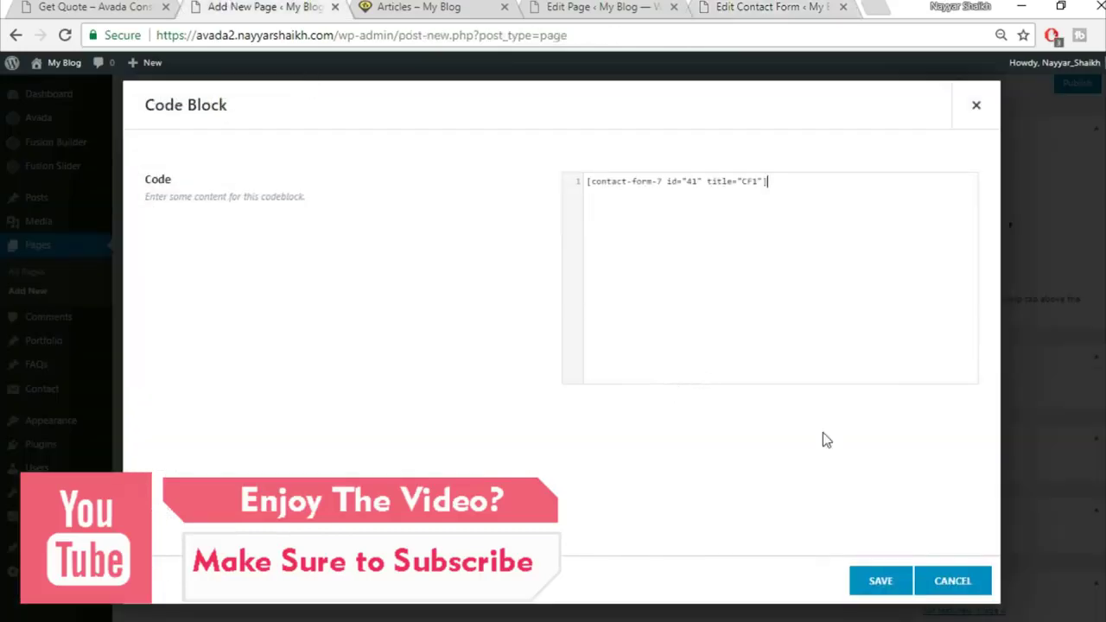
left_click(874, 581)
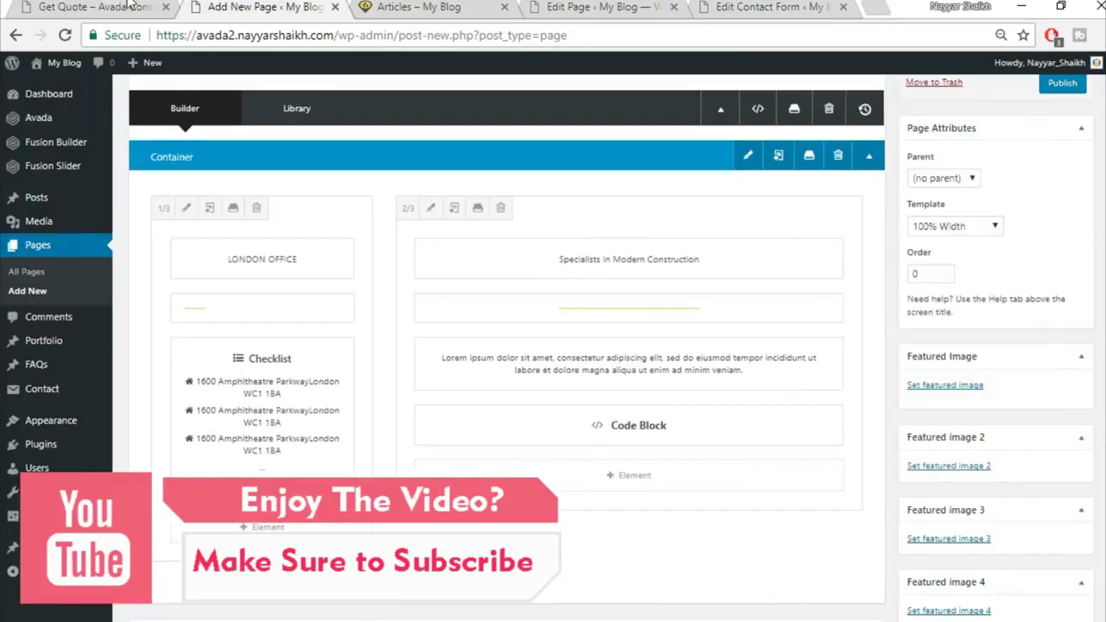
left_click(95, 7)
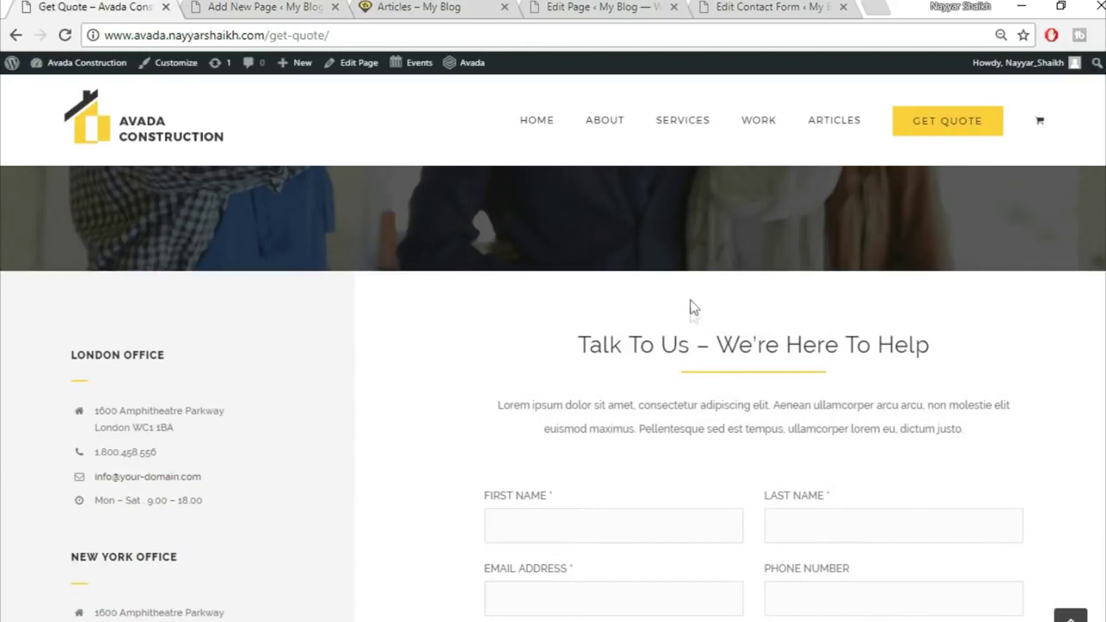
left_click(235, 9)
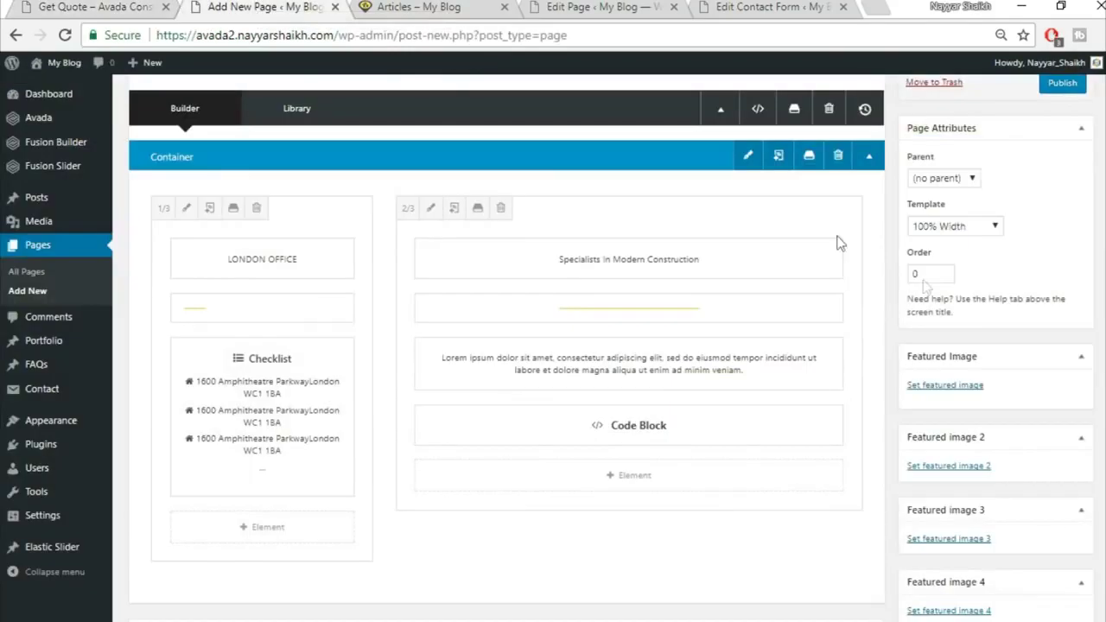
Give the container 60 px top padding
left_click(749, 155)
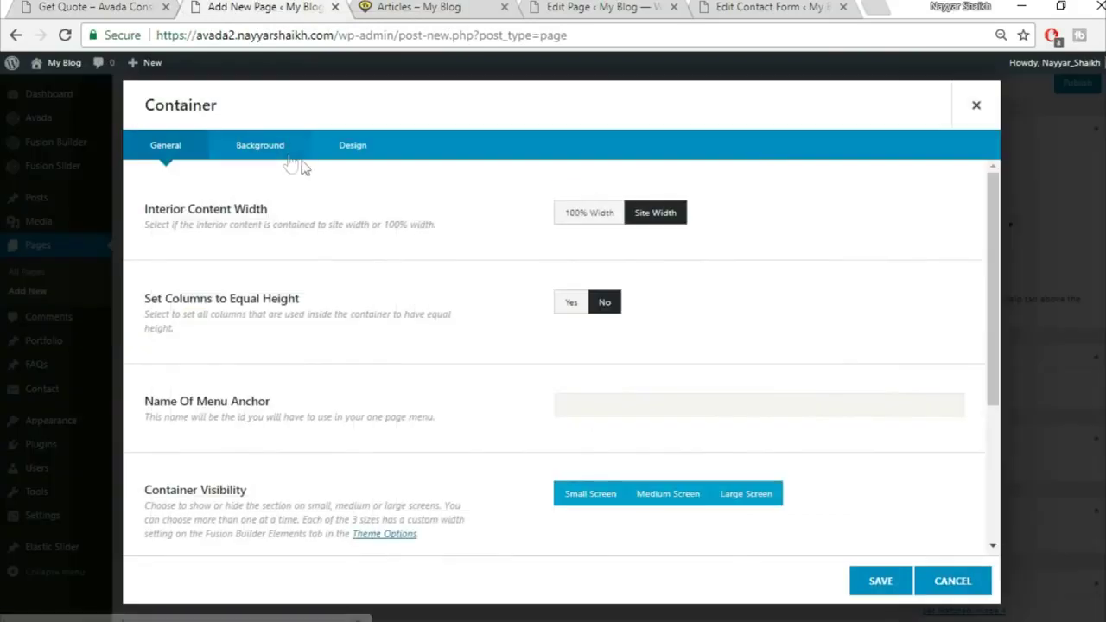
left_click(372, 150)
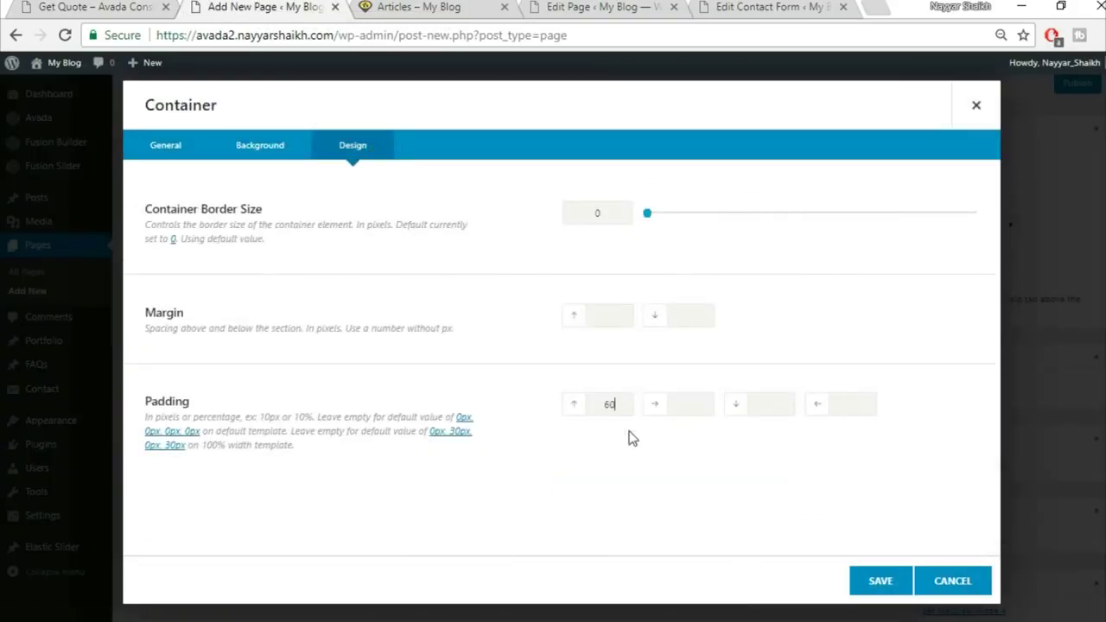
left_click(879, 575)
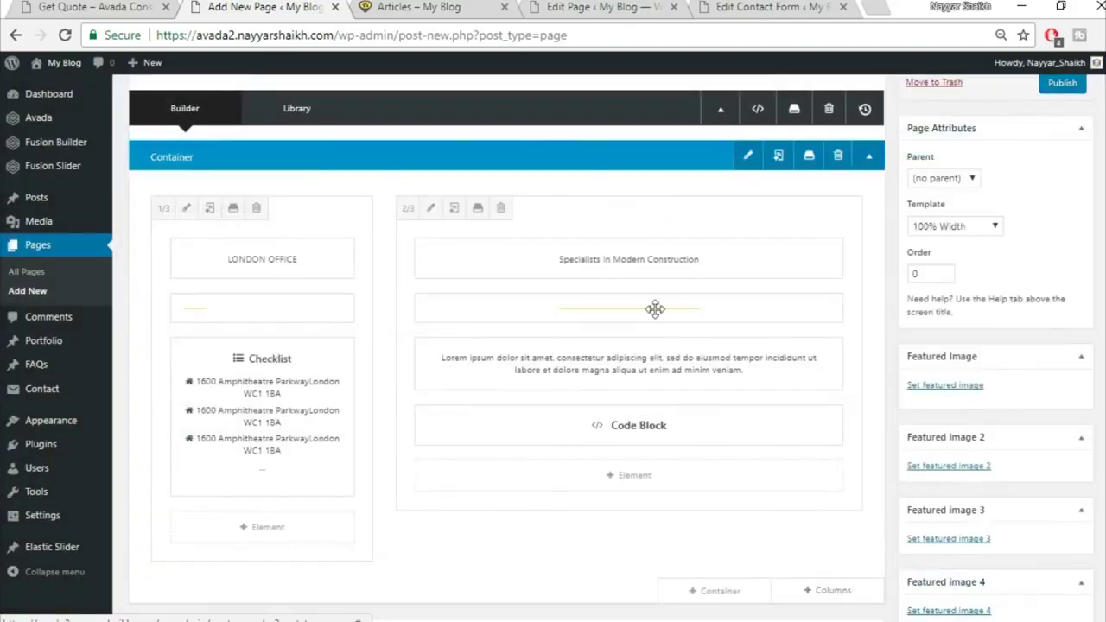
key("ctrl+shift+Tab")
scroll(482, 465, "down", 3)
scroll(484, 555, "up", 3)
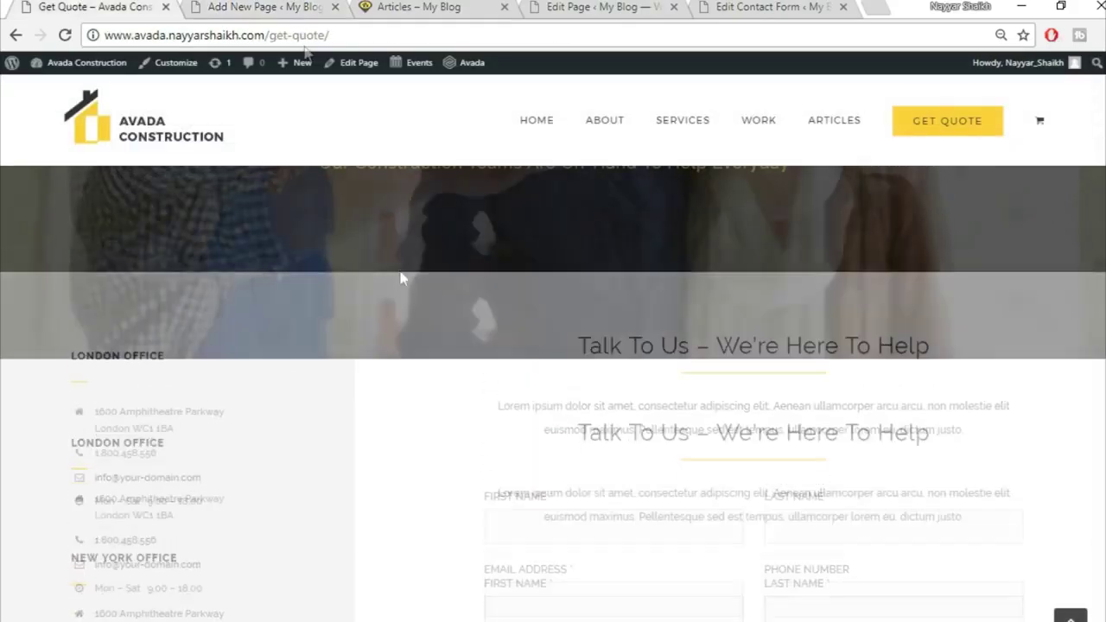
key("ctrl+Tab")
scroll(855, 477, "up", 1)
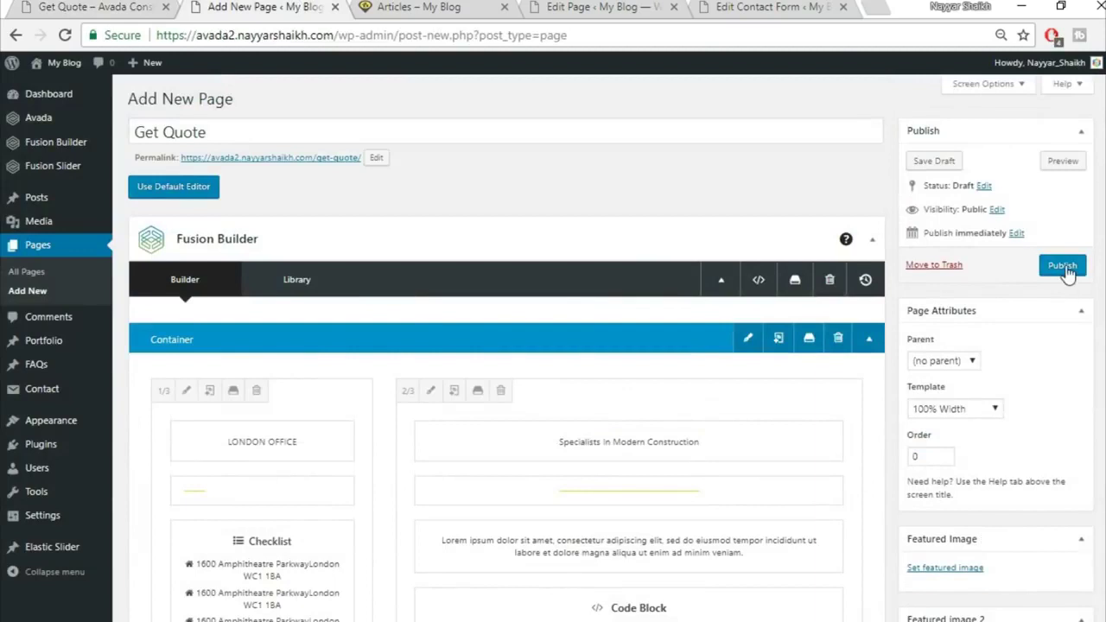
Publish the Get Quote page and view it in a new tab
left_click(1066, 270)
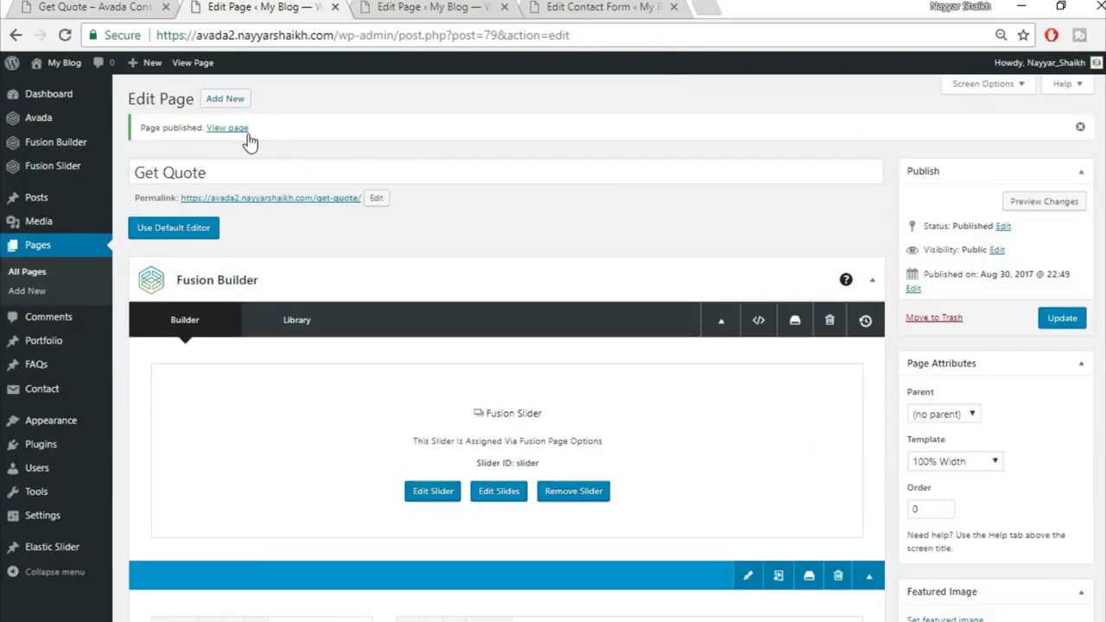
right_click(247, 134)
left_click(285, 141)
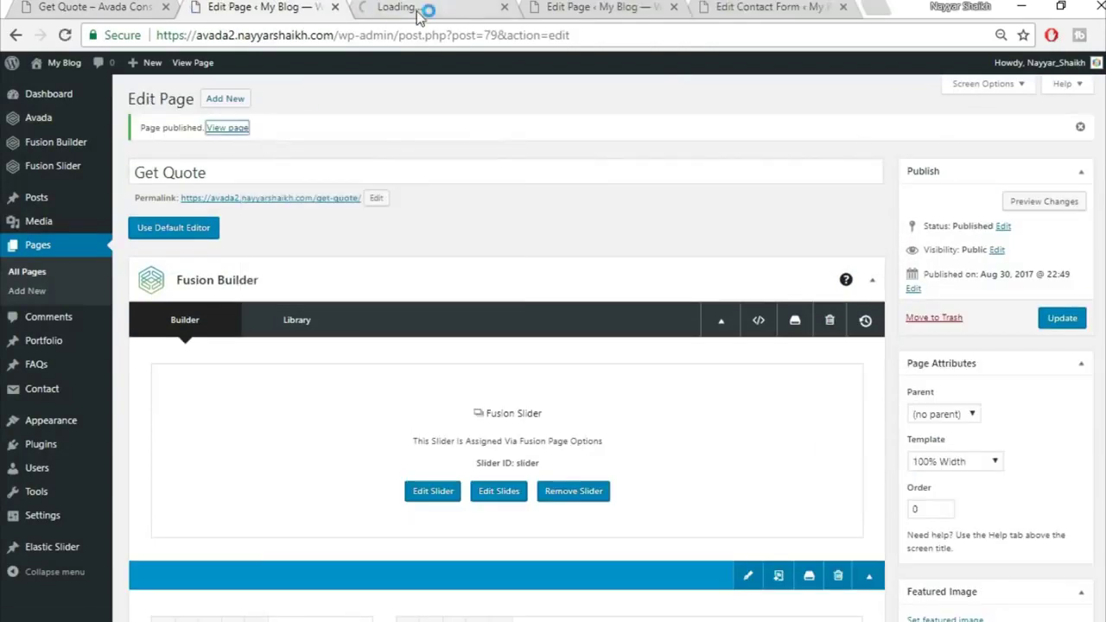
left_click(418, 16)
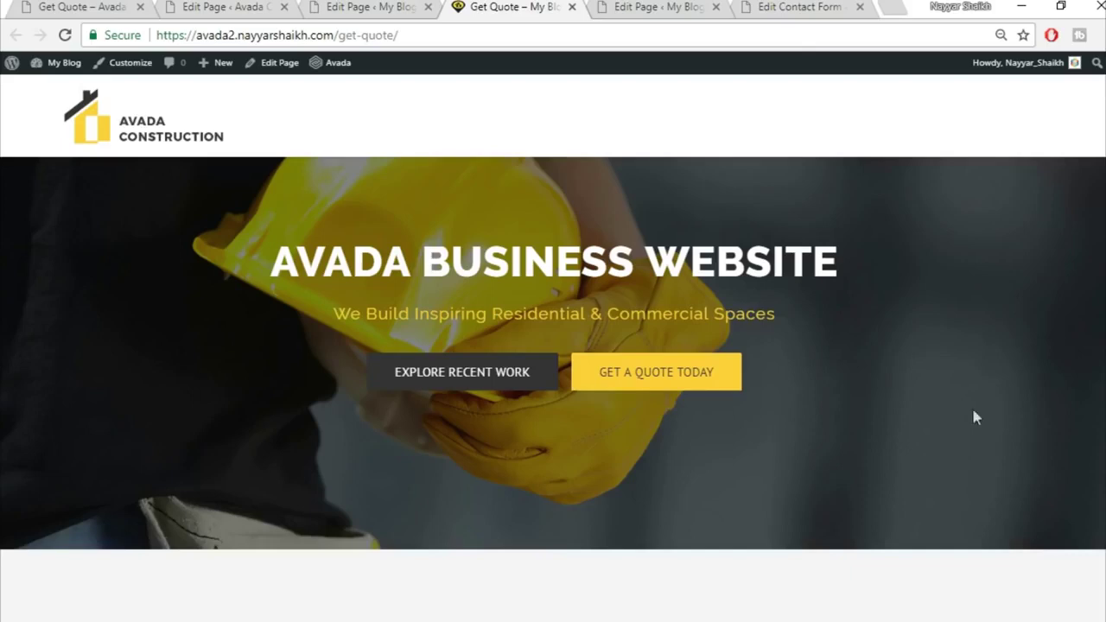
scroll(553, 346, "down", 10)
scroll(553, 345, "up", 10)
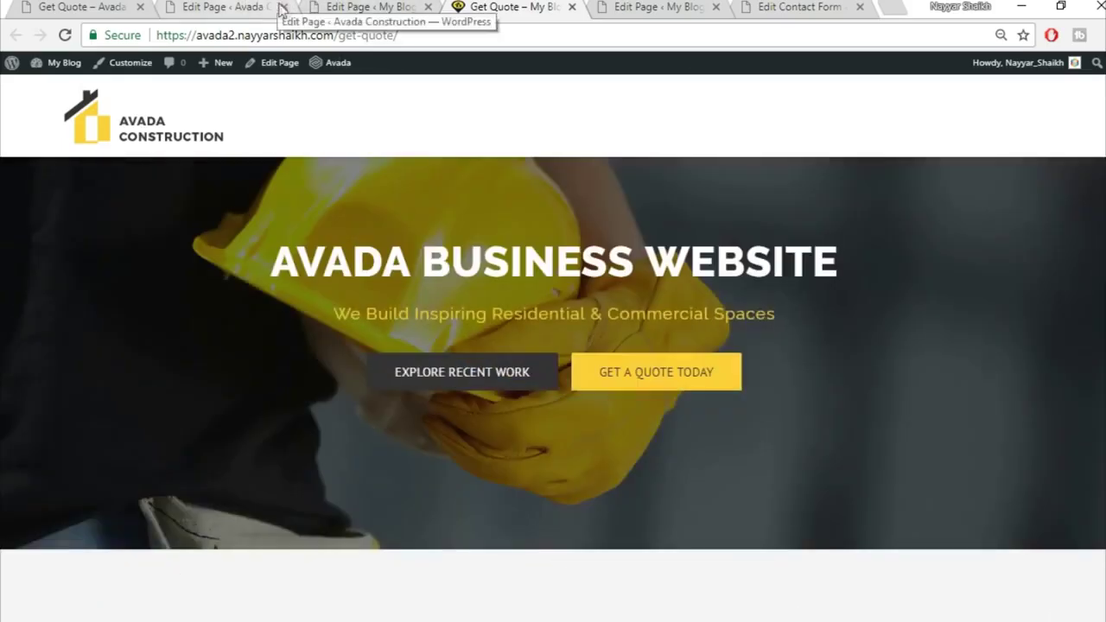
Close the extra editor tab, open the menus settings, and visit the site's home page
left_click(284, 7)
left_click(128, 7)
left_click(242, 7)
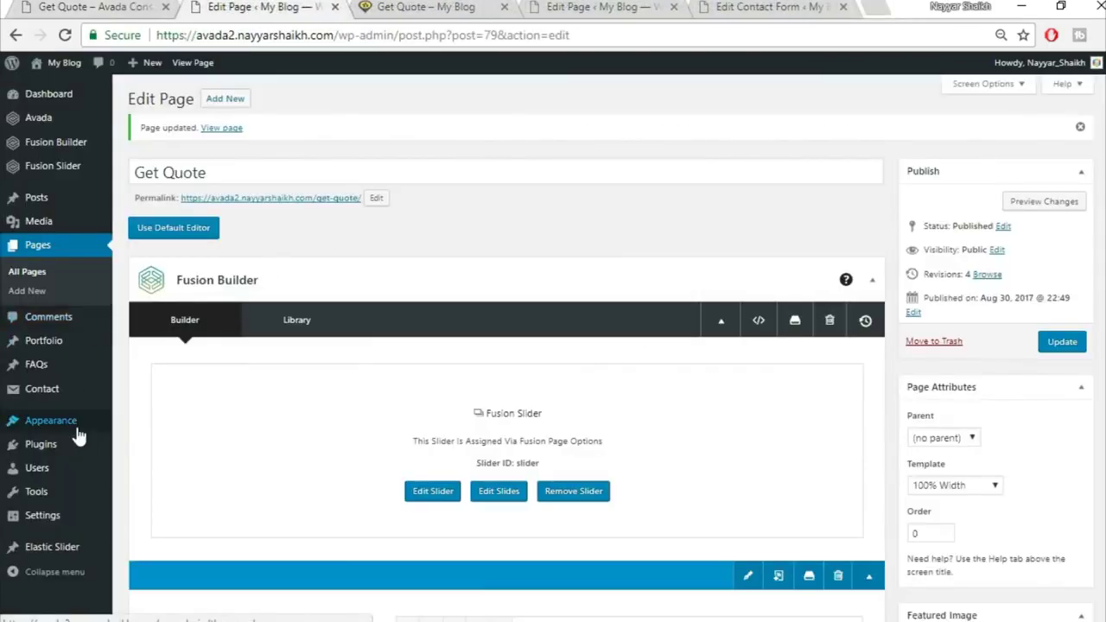
mouse_move(105, 432)
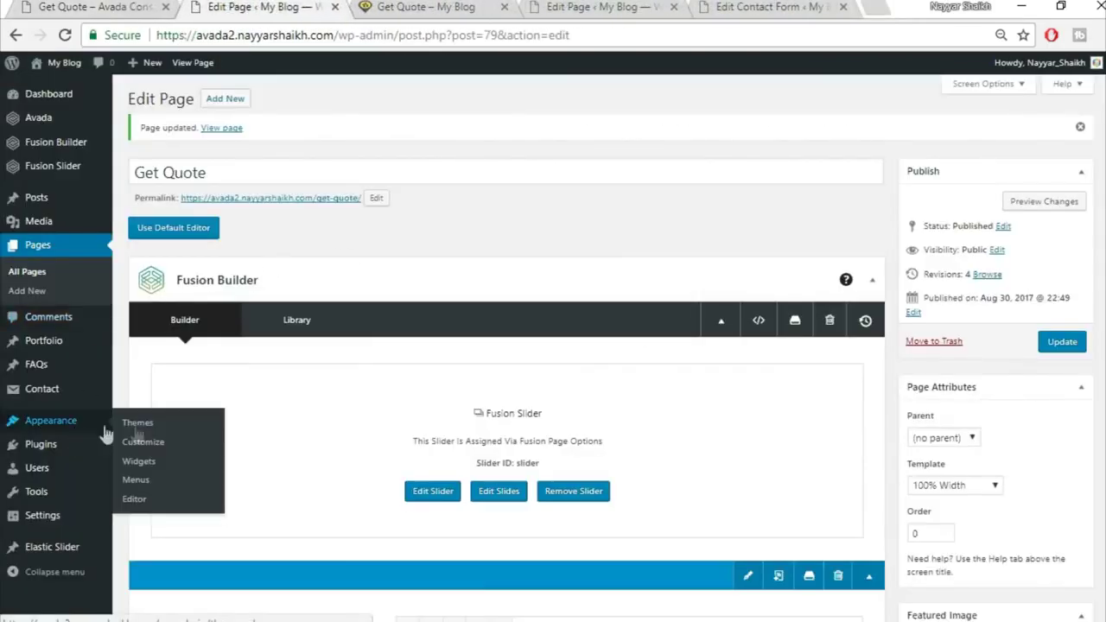
left_click(199, 478)
key("ctrl+Tab")
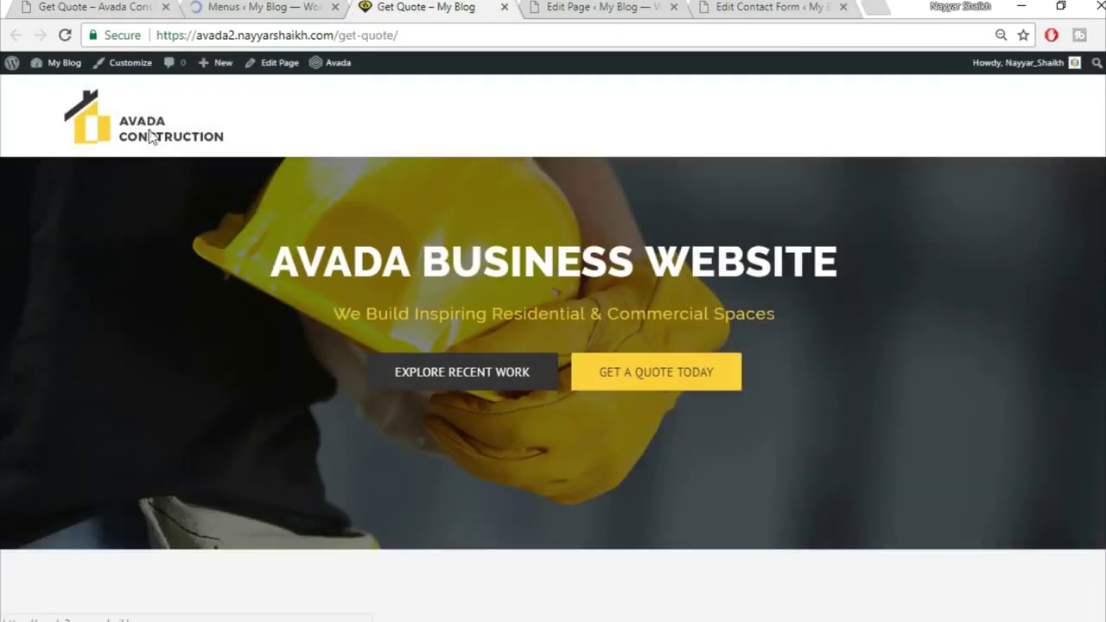
left_click(149, 136)
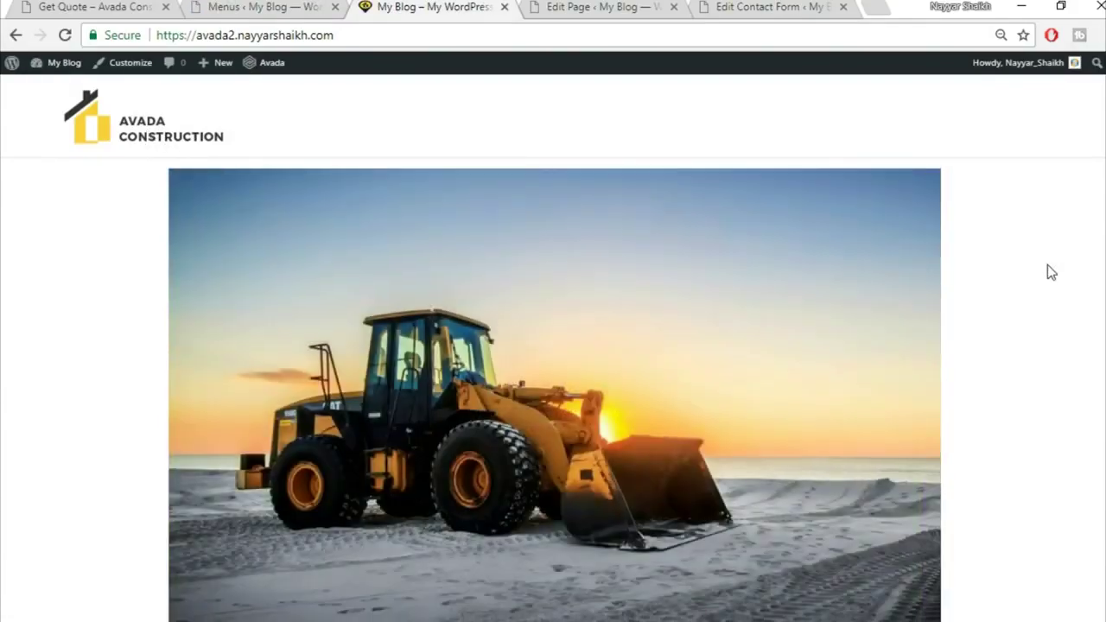
scroll(1047, 265, "down", 10)
scroll(1047, 265, "up", 10)
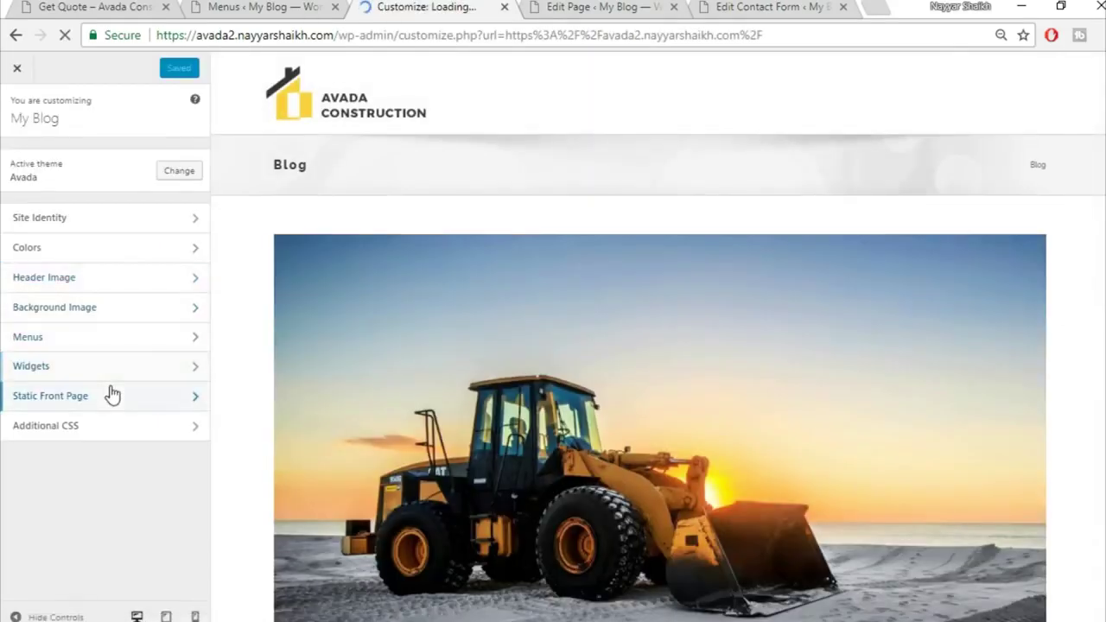
Set a static front page with Home Page as front page and Articles as posts page, then publish
left_click(111, 394)
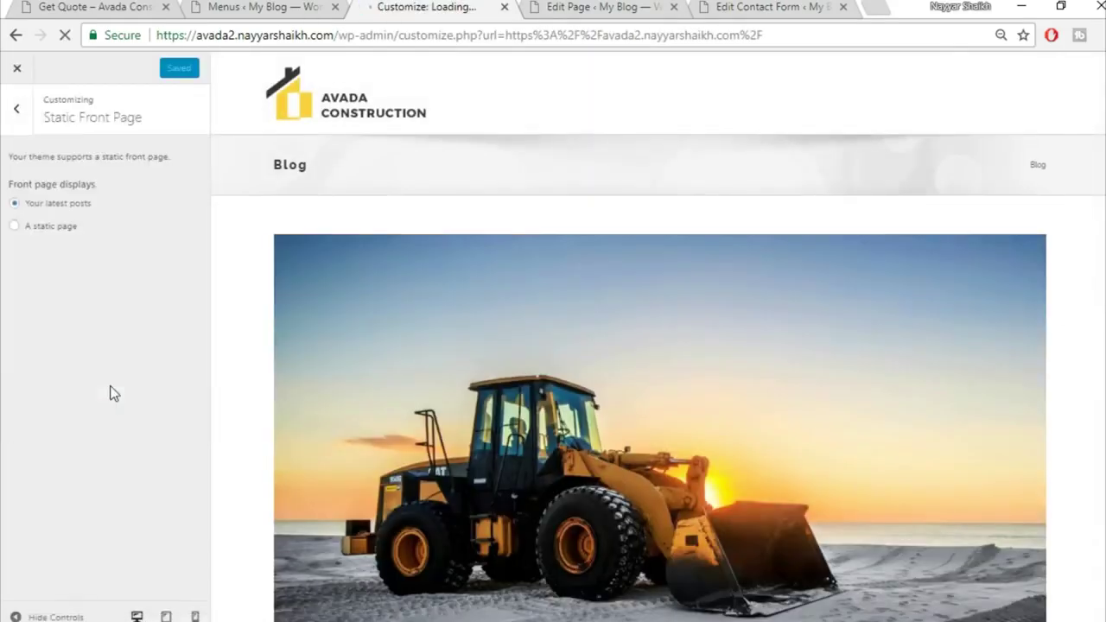
left_click(62, 230)
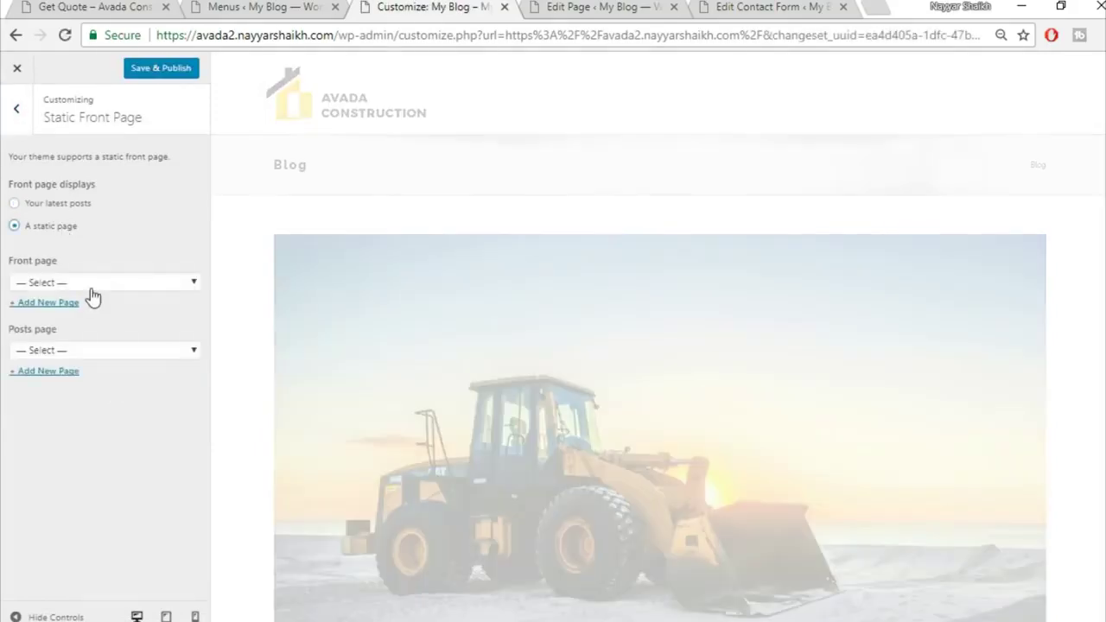
left_click(89, 285)
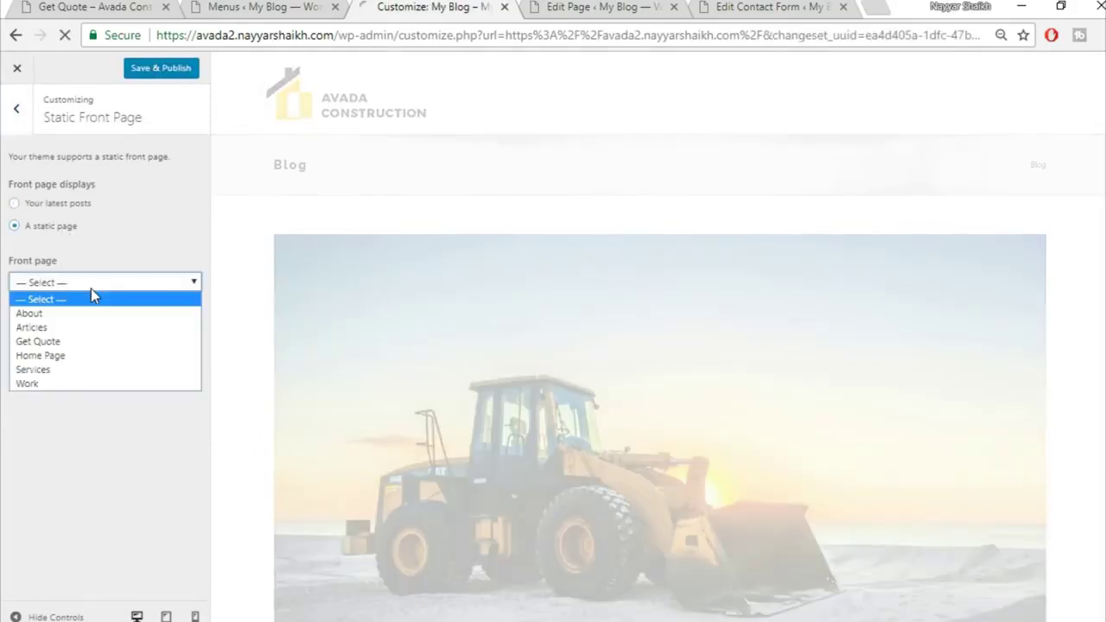
left_click(83, 356)
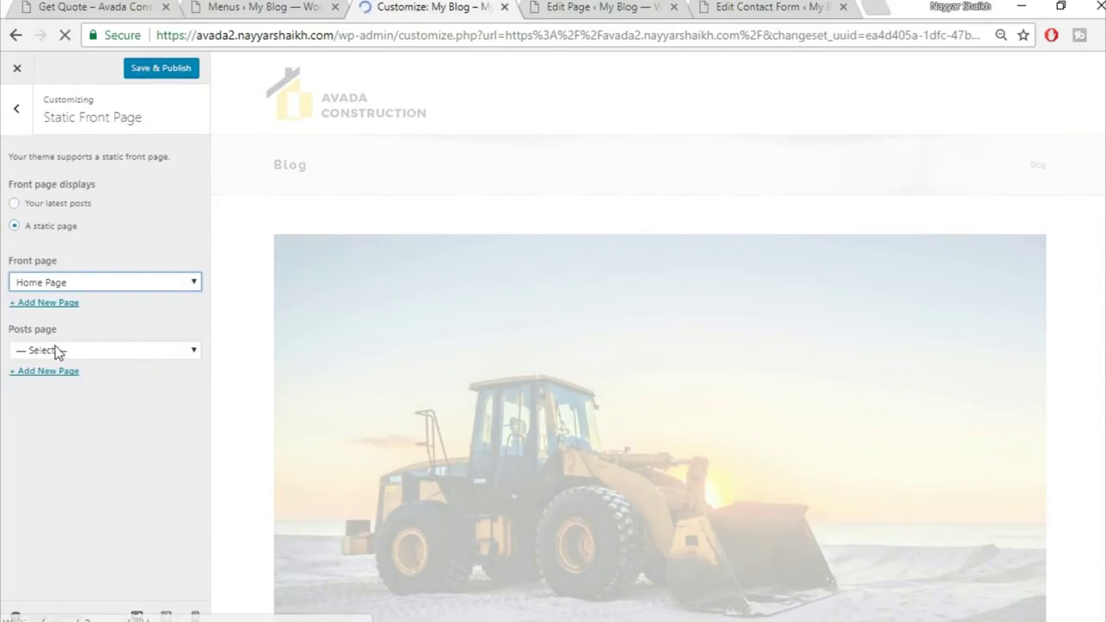
left_click(56, 351)
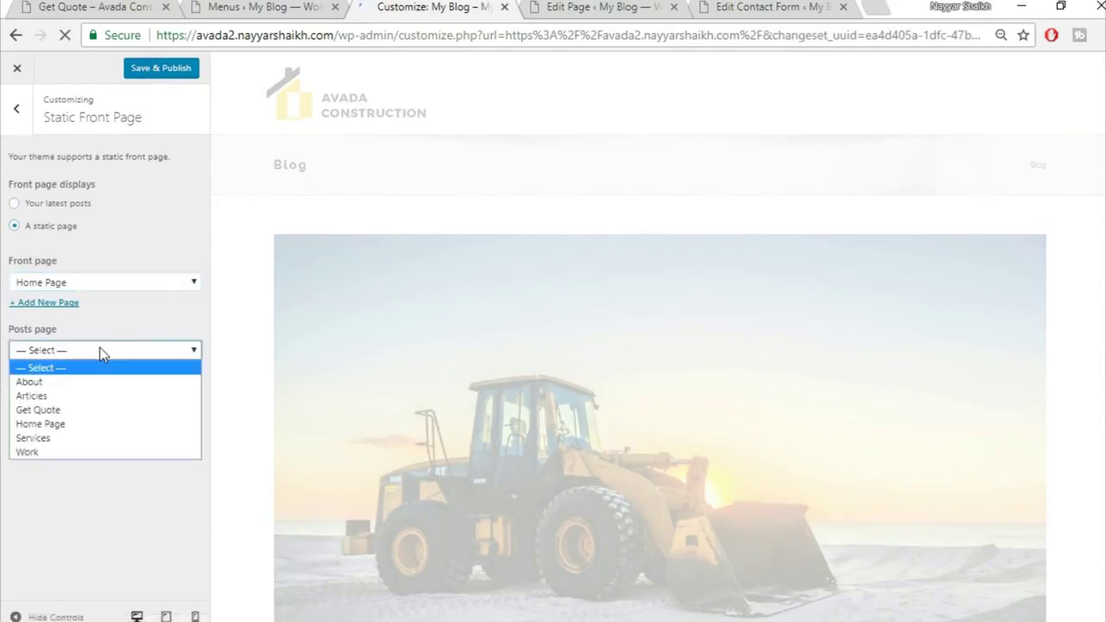
left_click(69, 399)
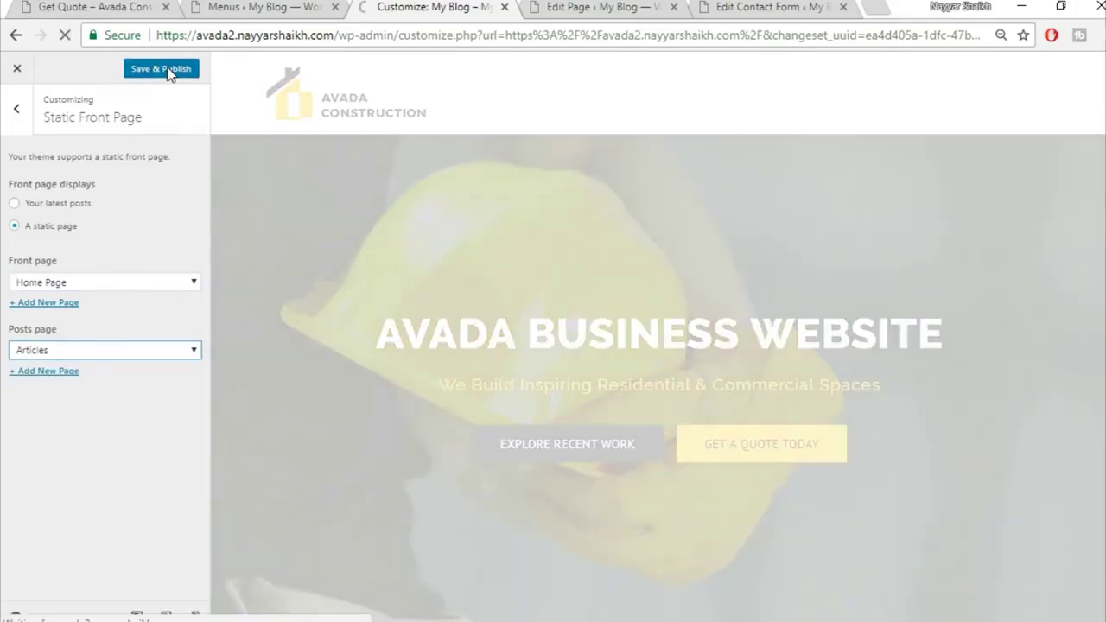
left_click(173, 68)
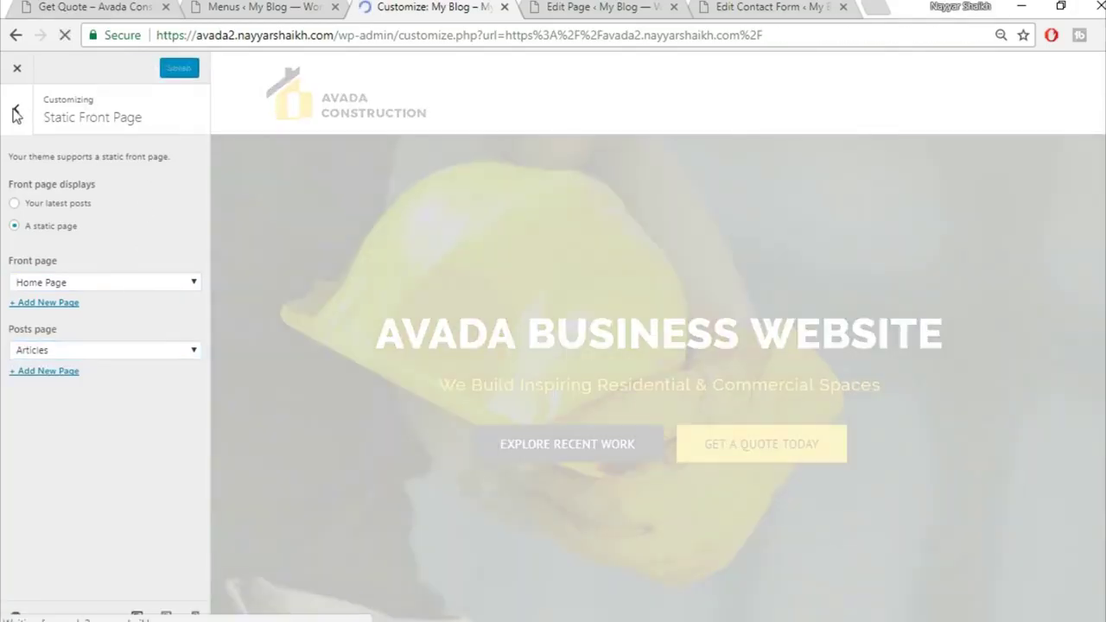
Select the site title in Site Identity, then close the Customizer and go to Menus
left_click(16, 114)
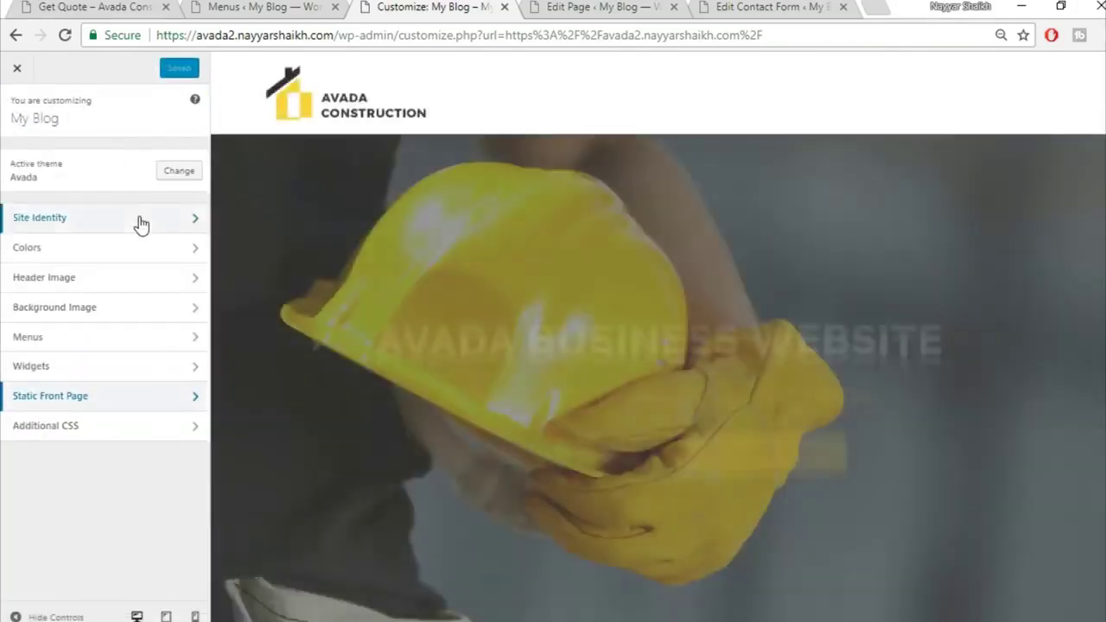
left_click(141, 223)
left_click(108, 176)
triple_click(108, 176)
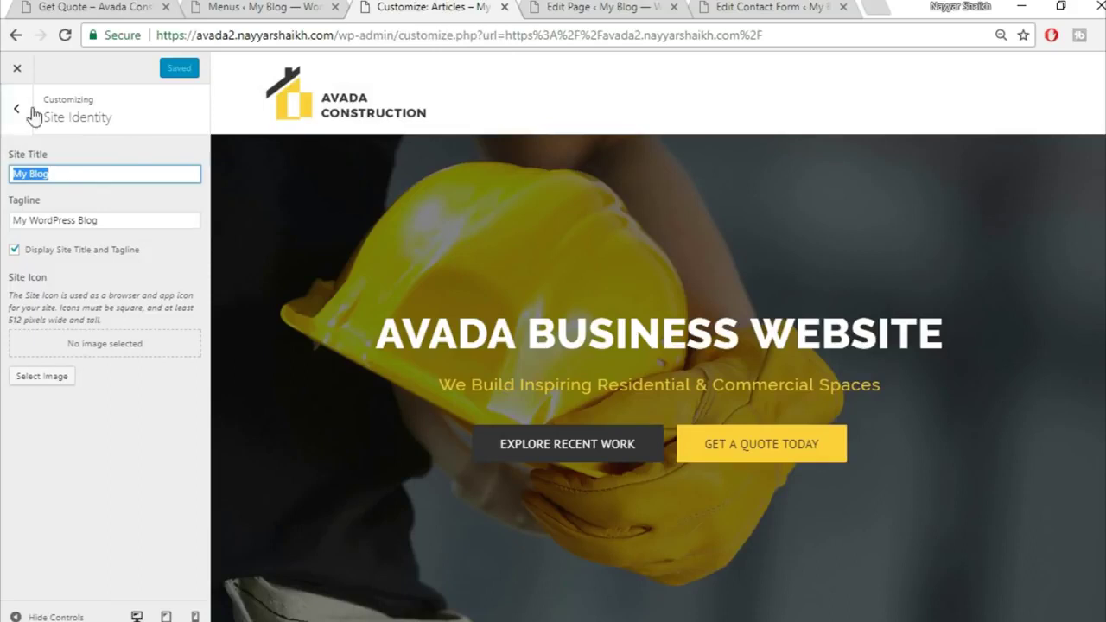
left_click(18, 73)
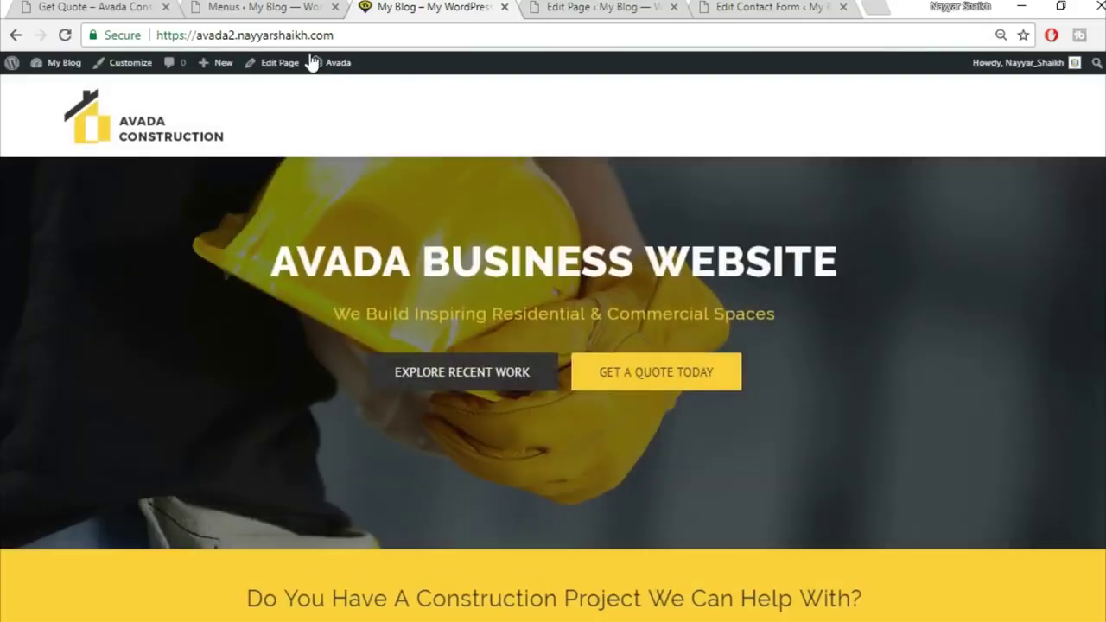
left_click(257, 5)
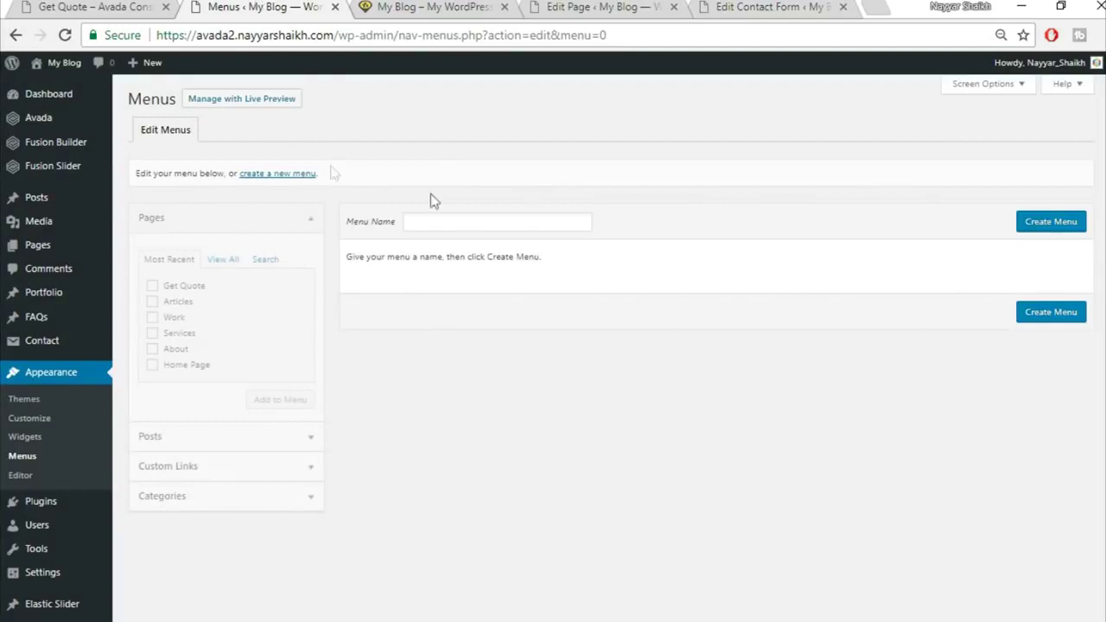
Create a new menu named 'Main' and assign it to Main Navigation
left_click(493, 221)
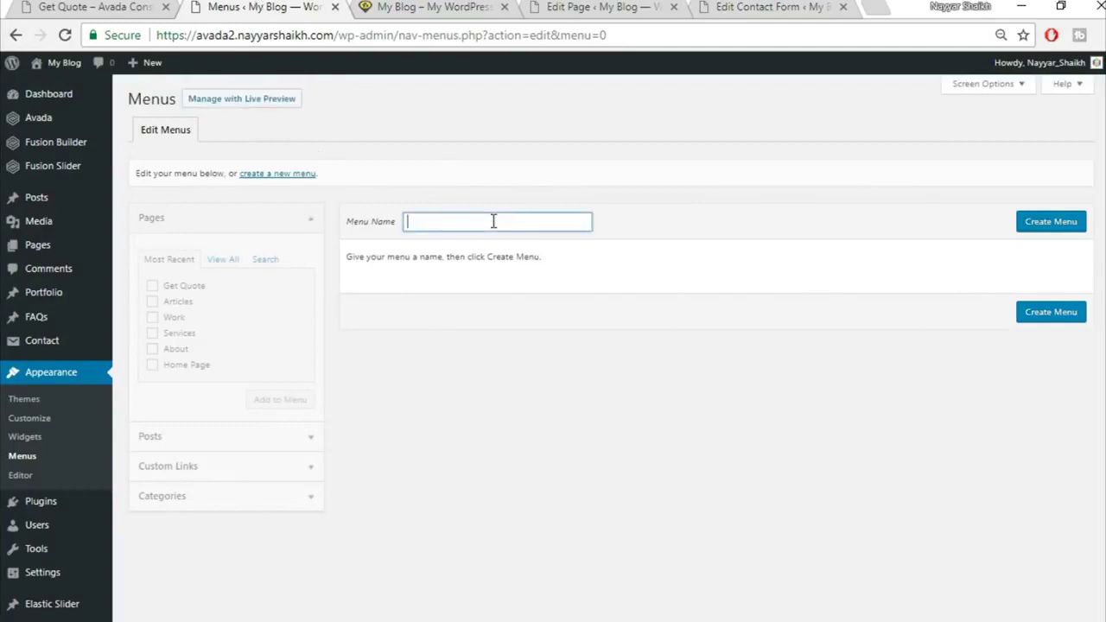
type("Main")
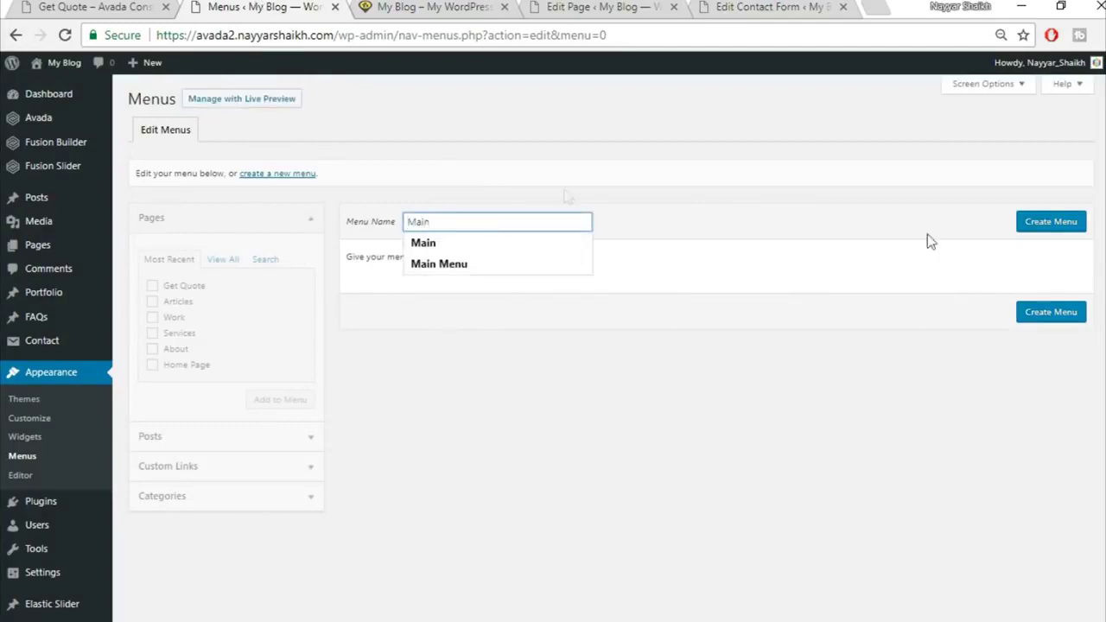
left_click(1034, 221)
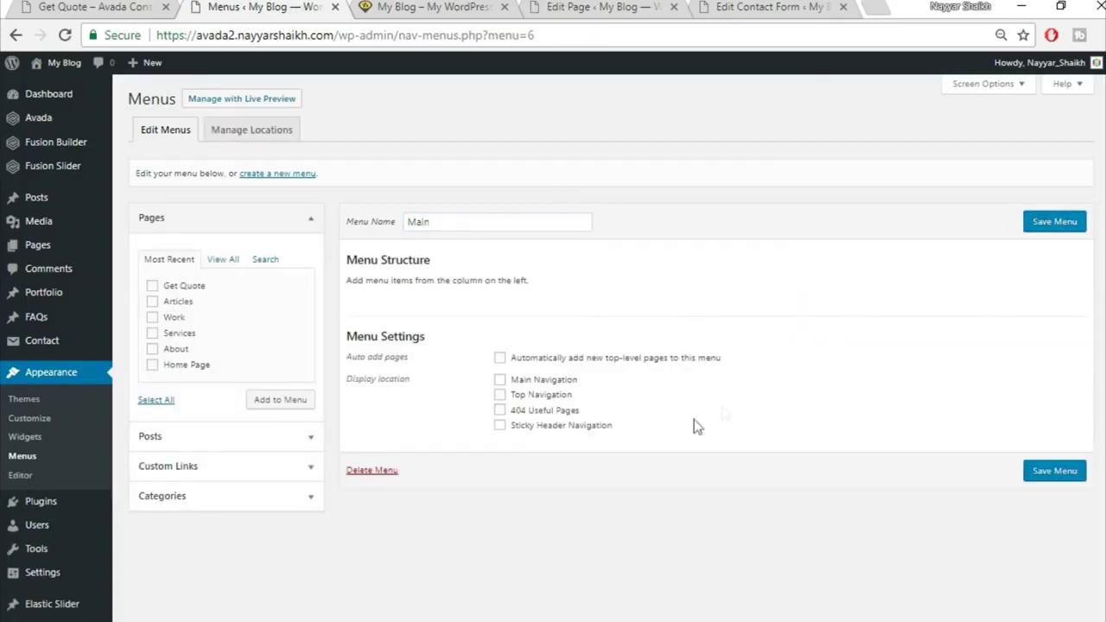
left_click(545, 383)
Add the About, Articles, Get Quote and Home Page pages to the menu
left_click(448, 5)
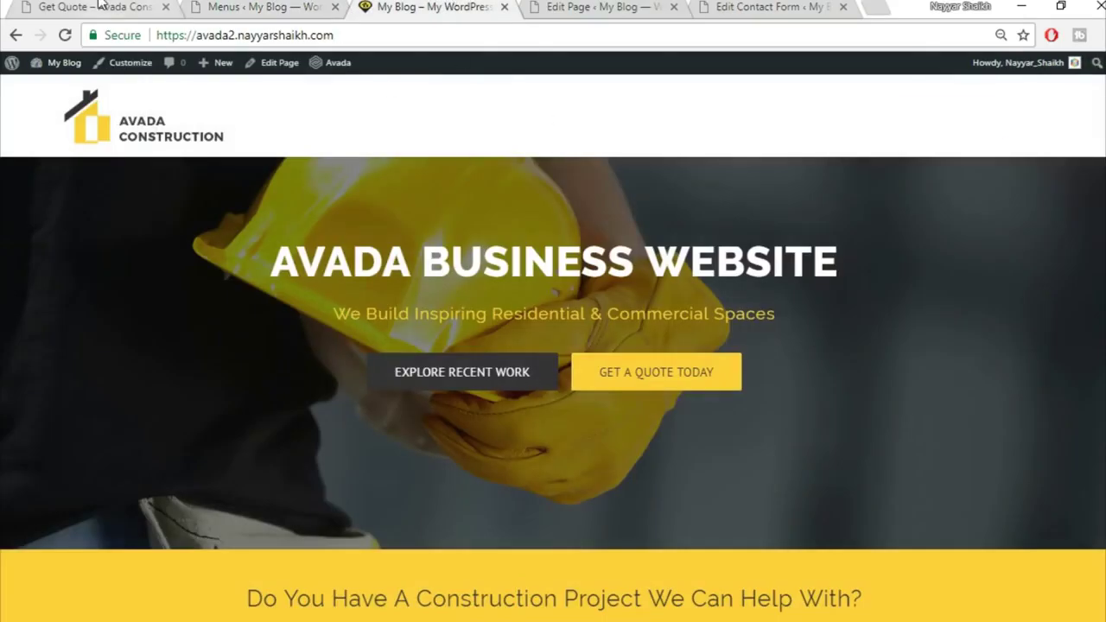
left_click(100, 5)
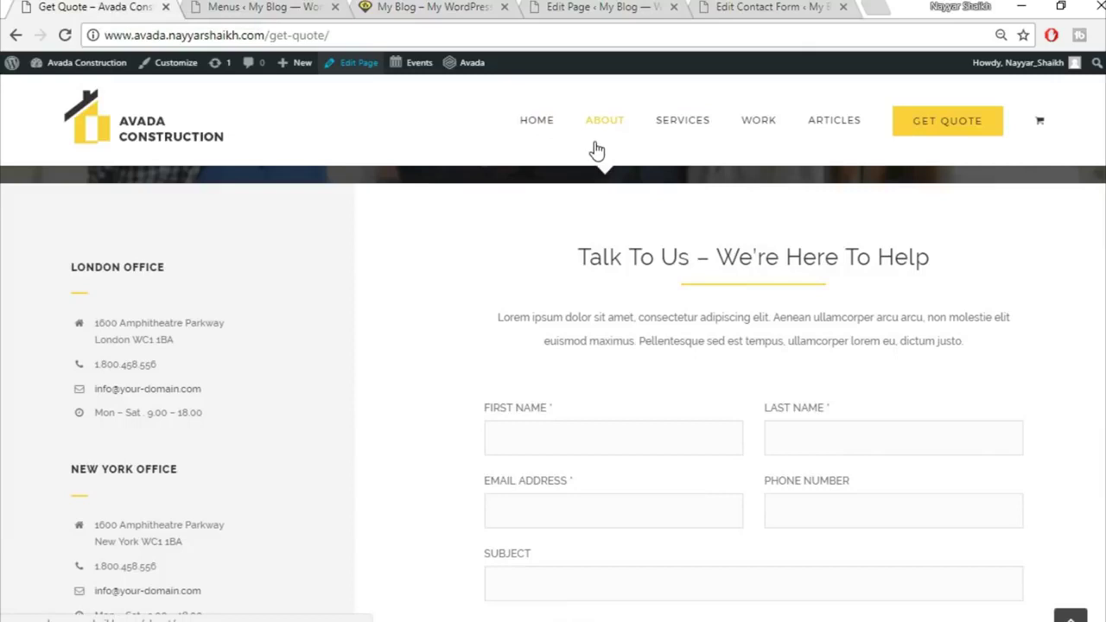
left_click(266, 5)
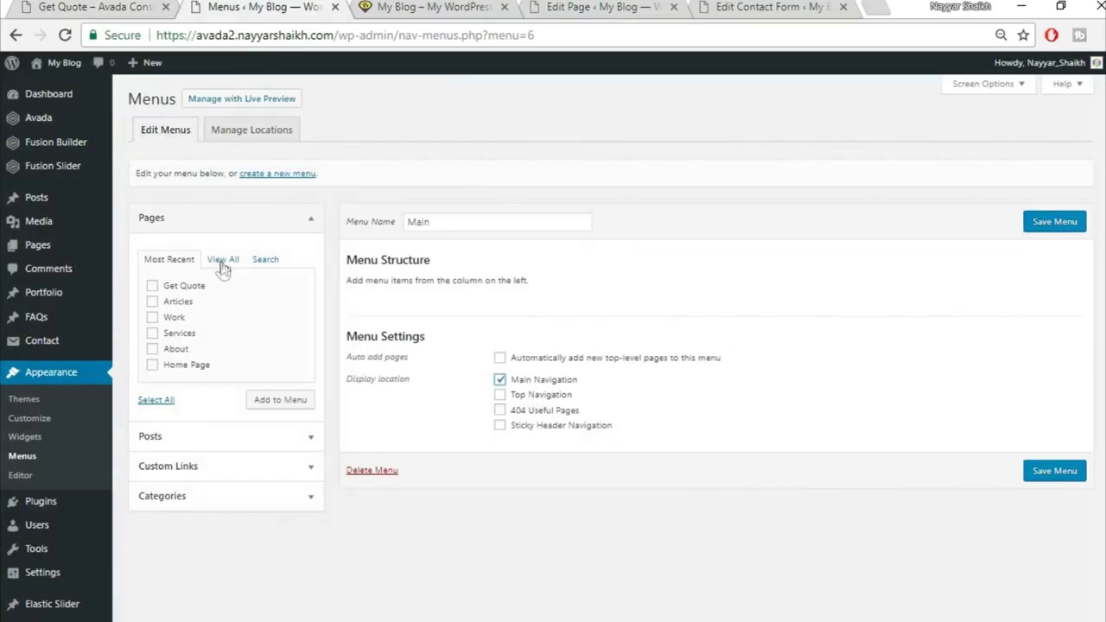
left_click(223, 259)
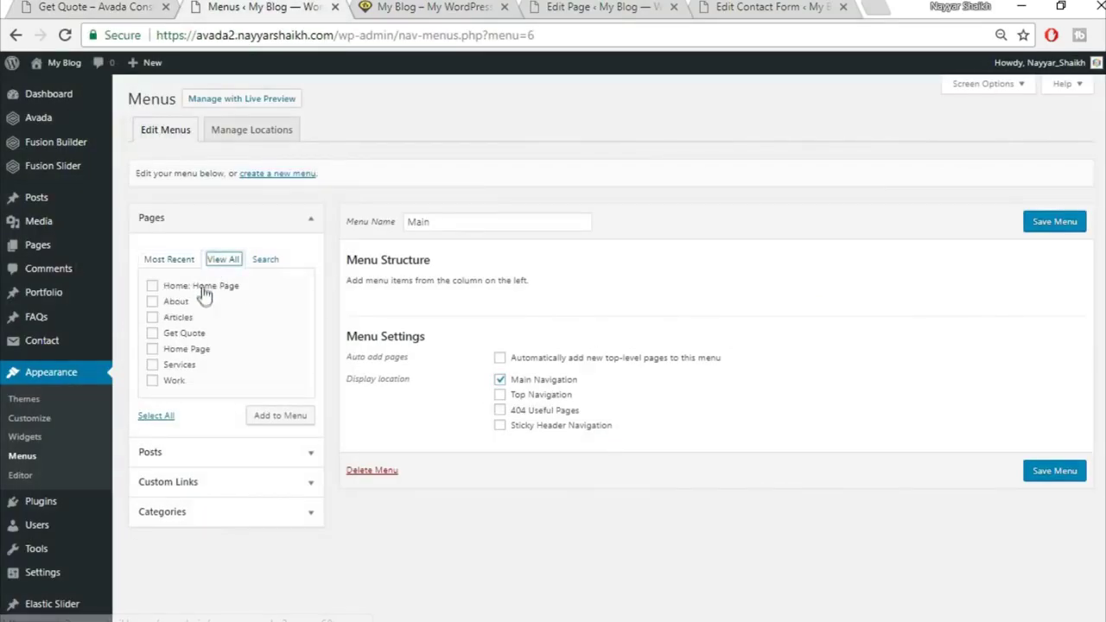
left_click(177, 302)
left_click(178, 317)
left_click(180, 334)
left_click(180, 349)
left_click(273, 416)
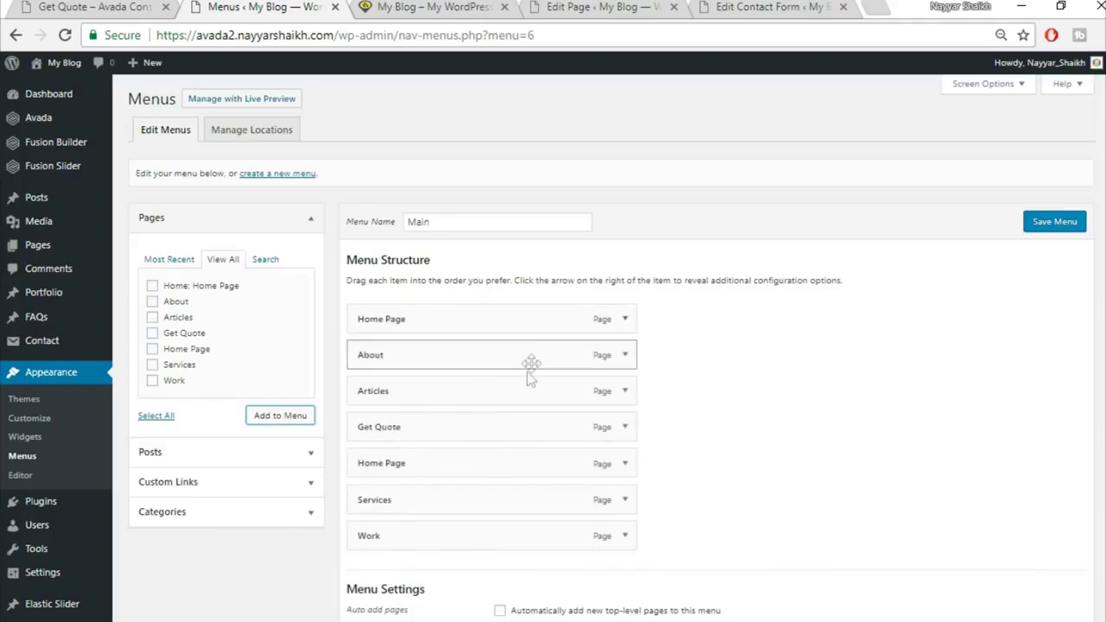
Move Get Quote below Work and style it as Button Large in its Avada options
left_click_drag(447, 423, 445, 537)
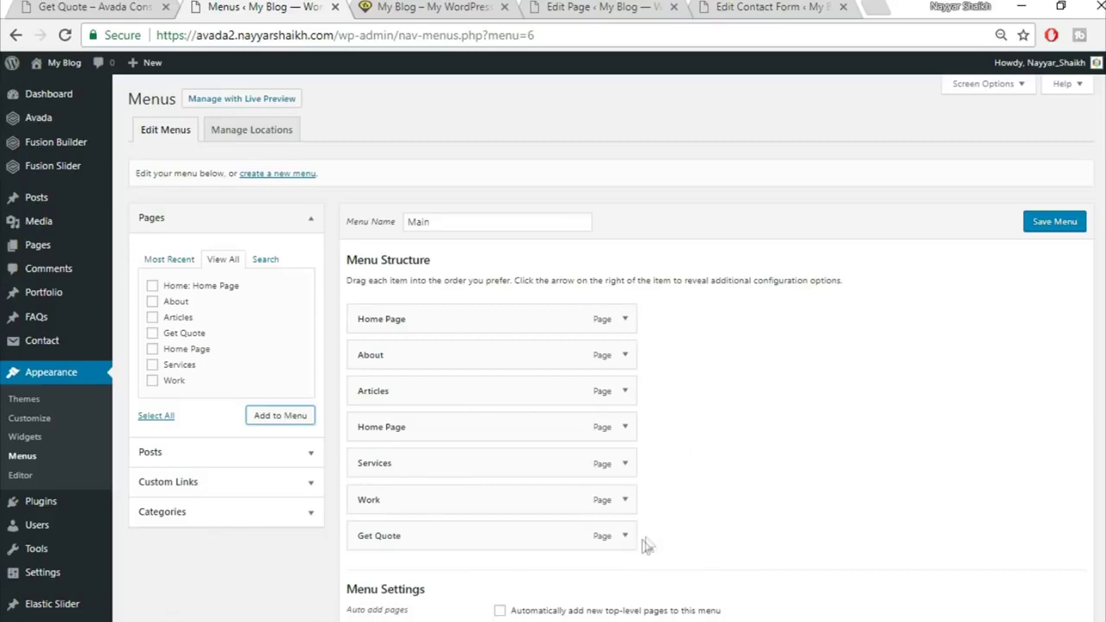
left_click(110, 7)
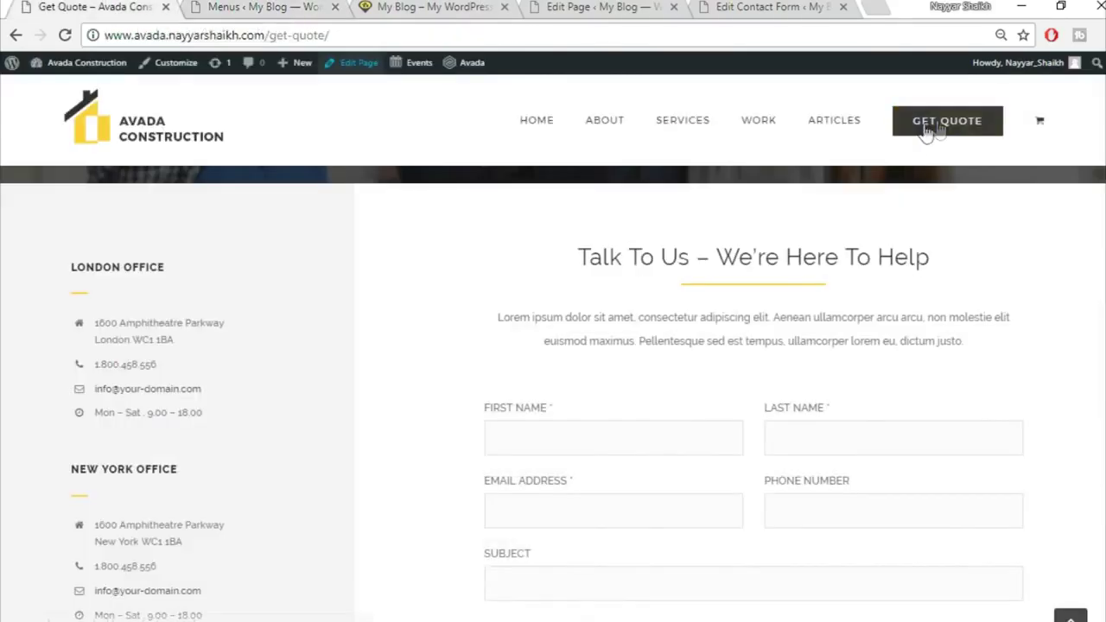
left_click(319, 9)
scroll(654, 216, "down", 1)
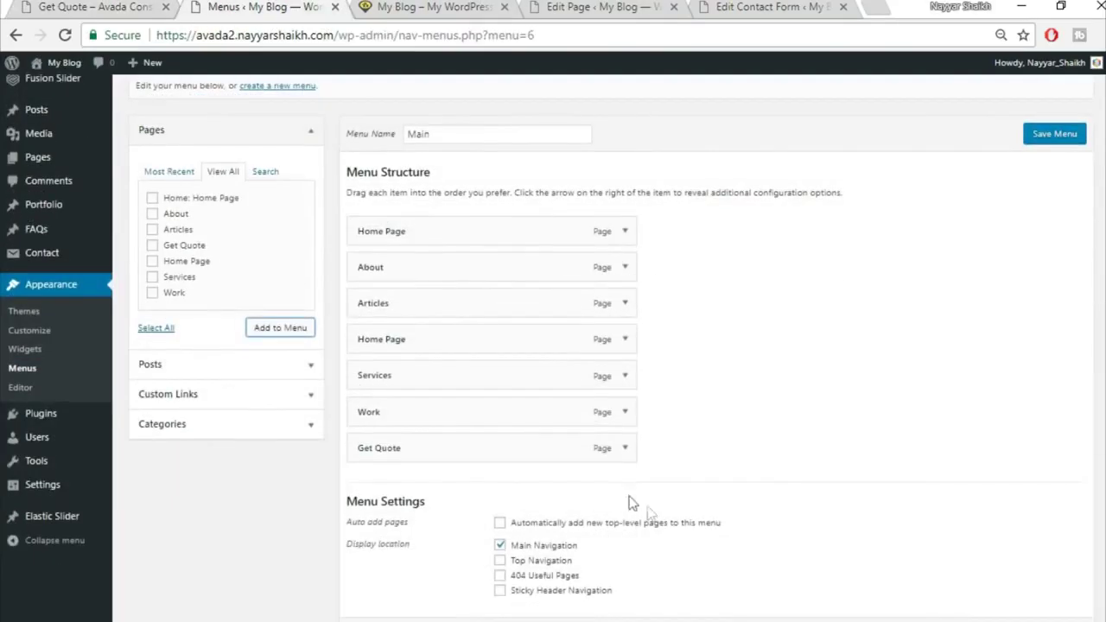
left_click(626, 449)
scroll(809, 428, "down", 2)
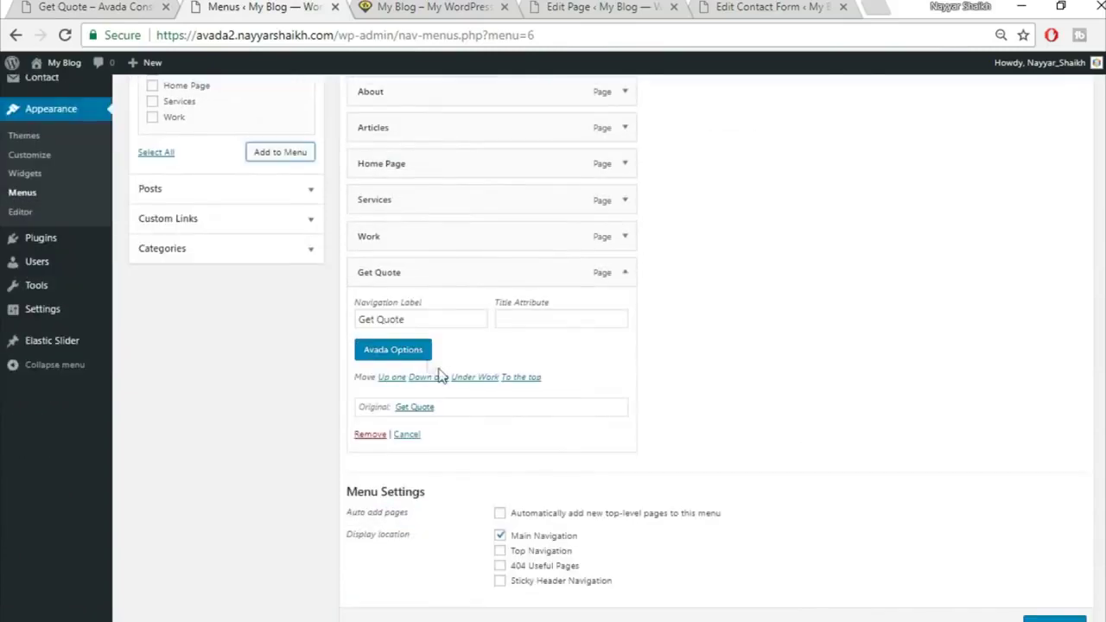
left_click(412, 355)
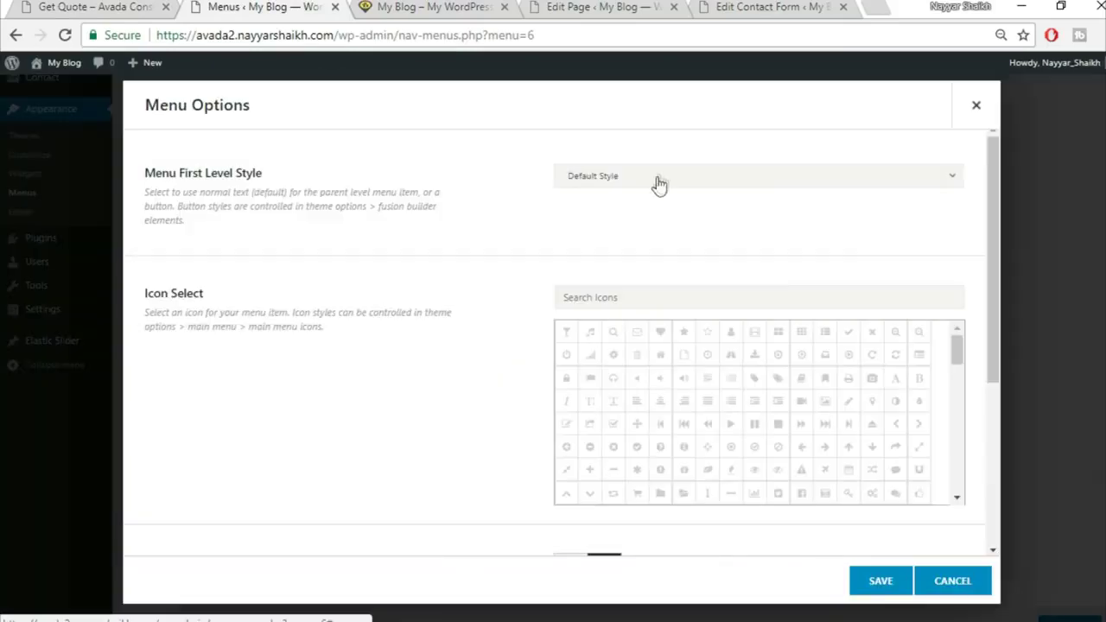
left_click(658, 178)
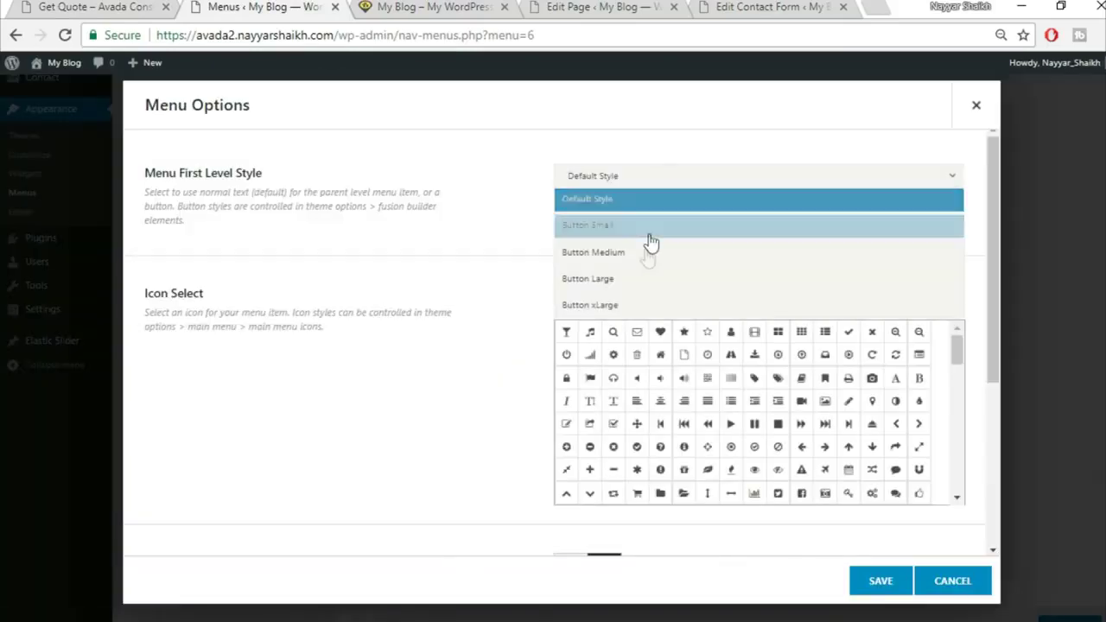
left_click(633, 279)
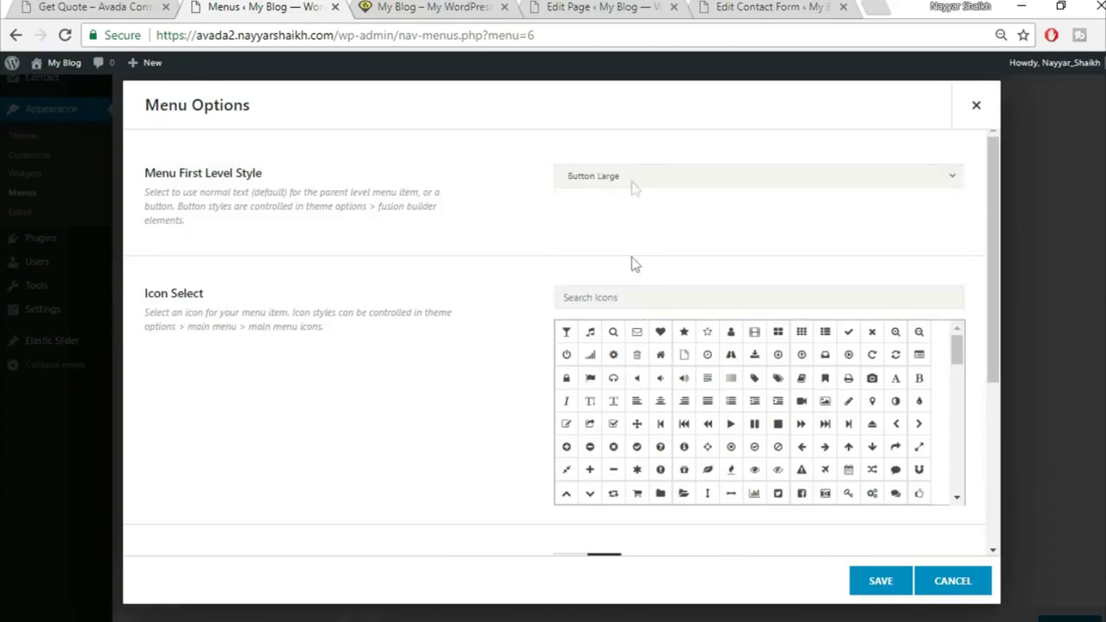
left_click(891, 587)
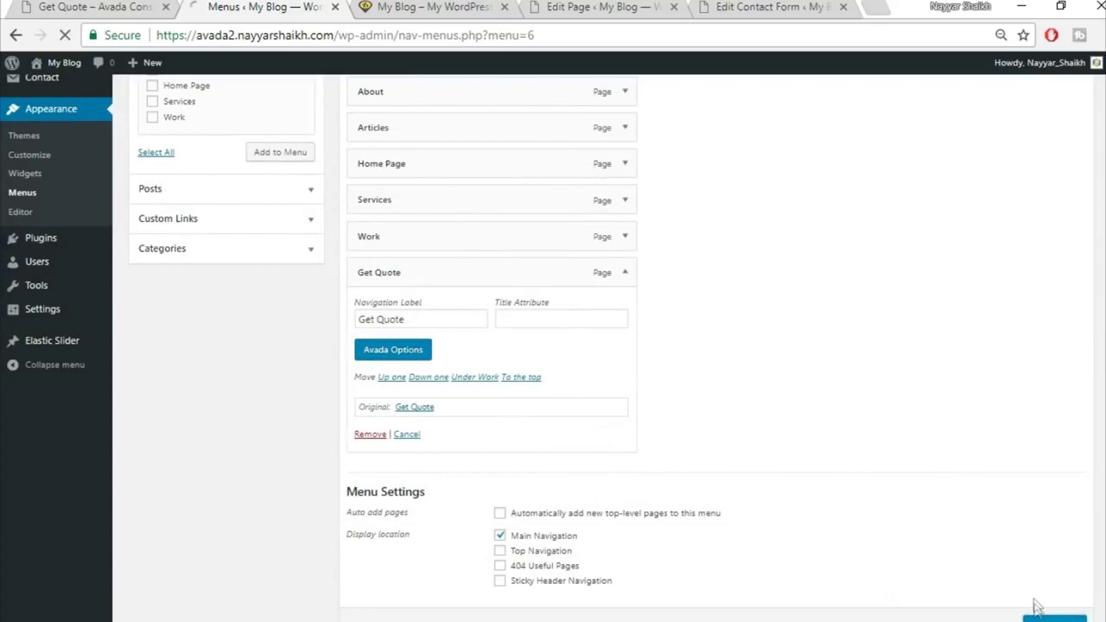
Save the Main menu
scroll(1036, 605, "down", 1)
left_click(1047, 554)
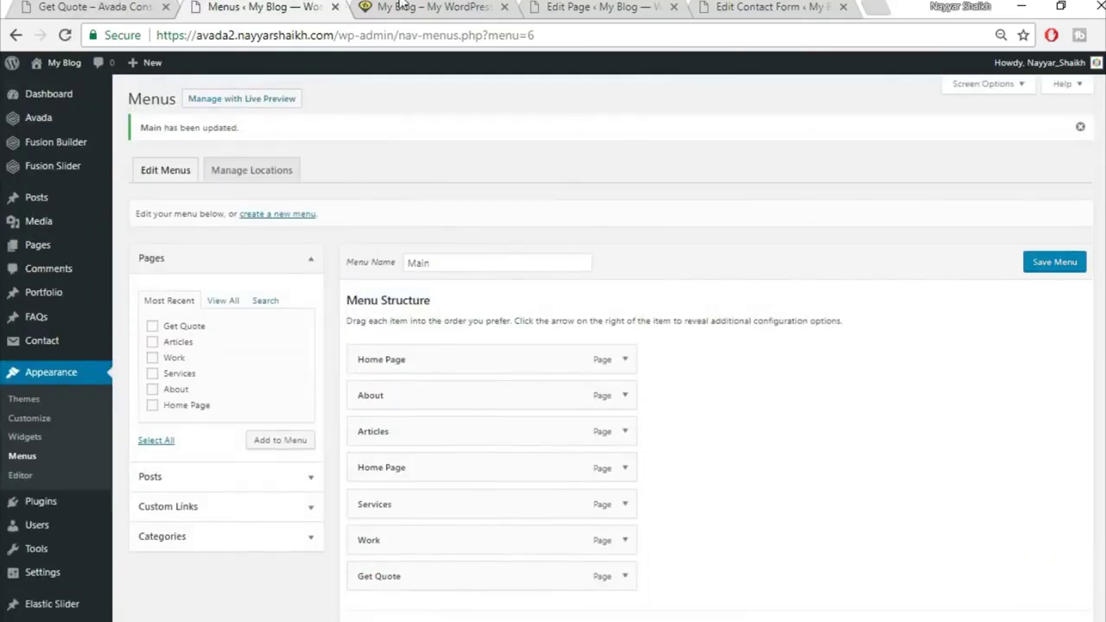
key("ctrl+Tab")
Remove the duplicate Home Page item from the Main menu and save it
left_click(62, 35)
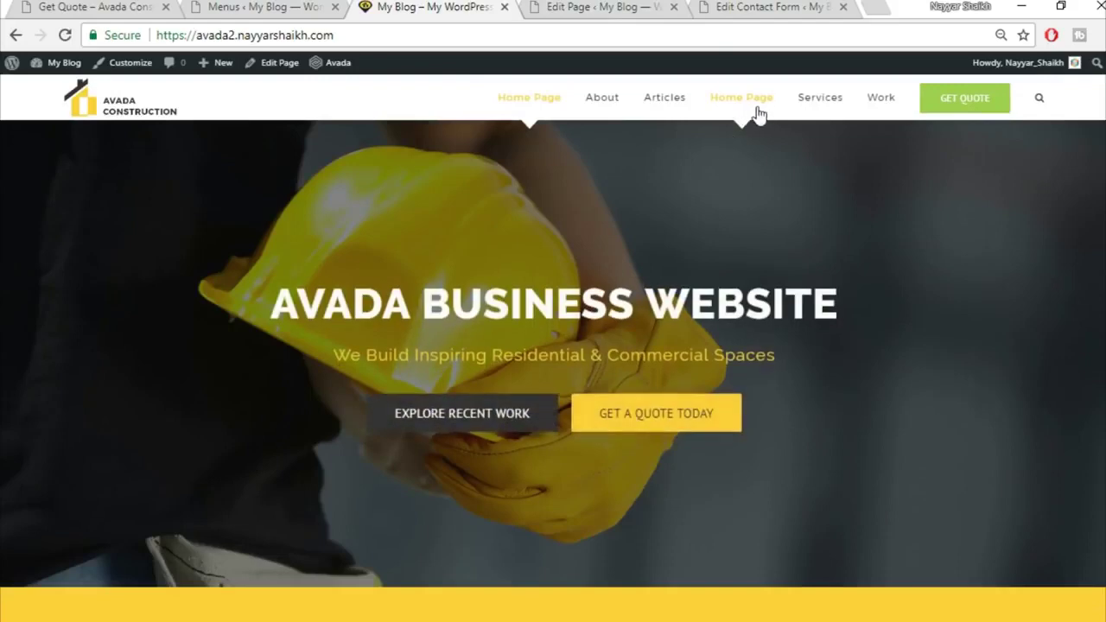
left_click(210, 6)
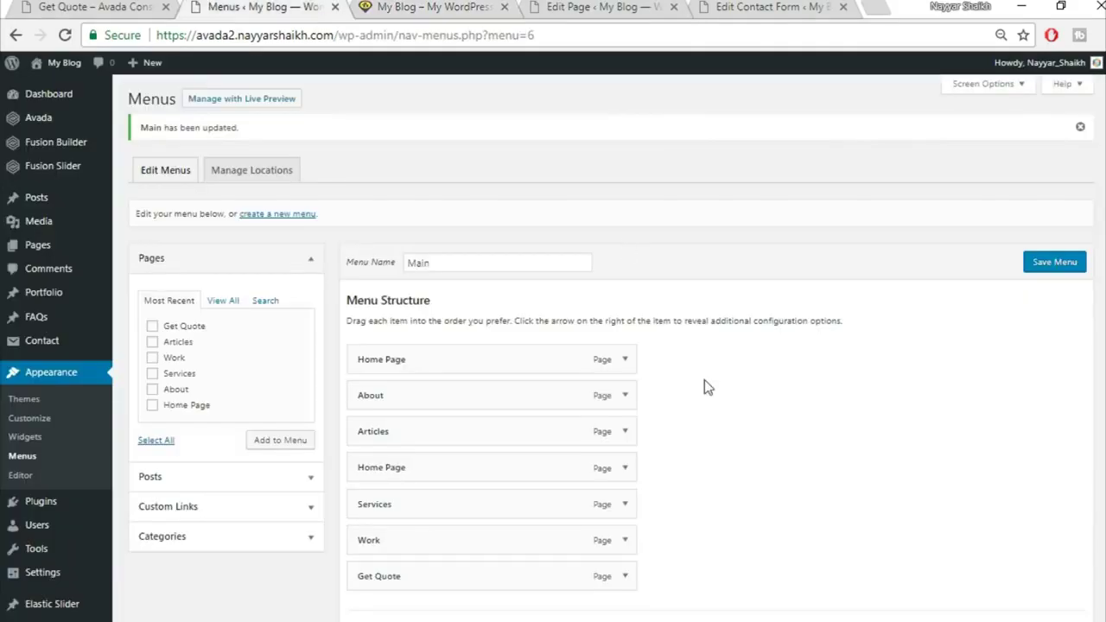
left_click(625, 468)
scroll(743, 476, "down", 2)
left_click(370, 454)
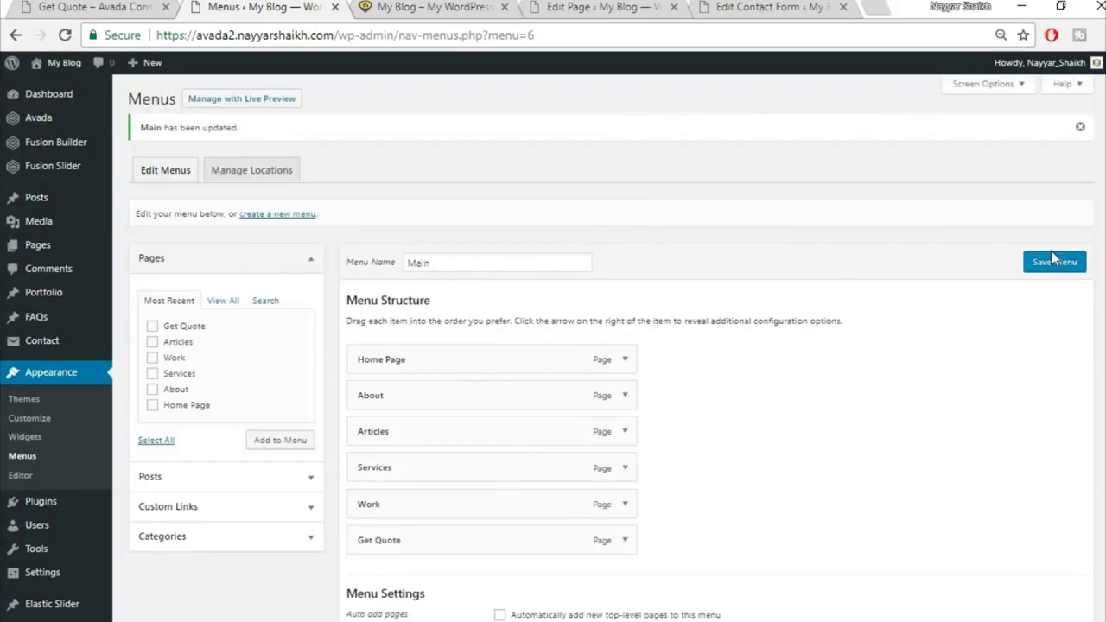
left_click(1059, 264)
Reload the live home page to check the menu, comparing with the demo footer
left_click(406, 7)
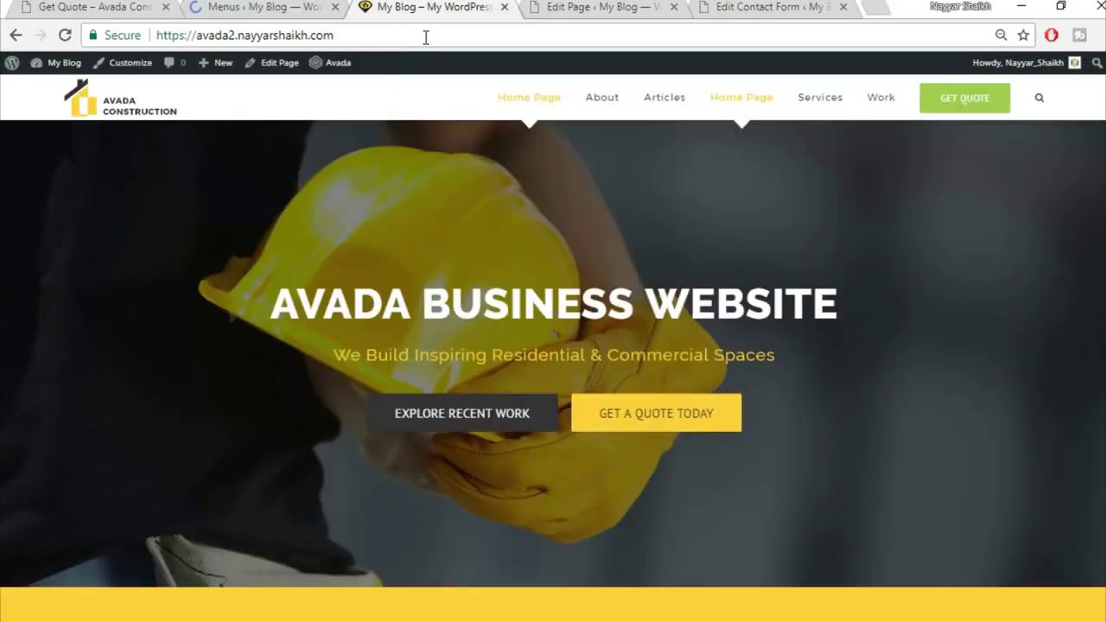
left_click(425, 35)
key("Return")
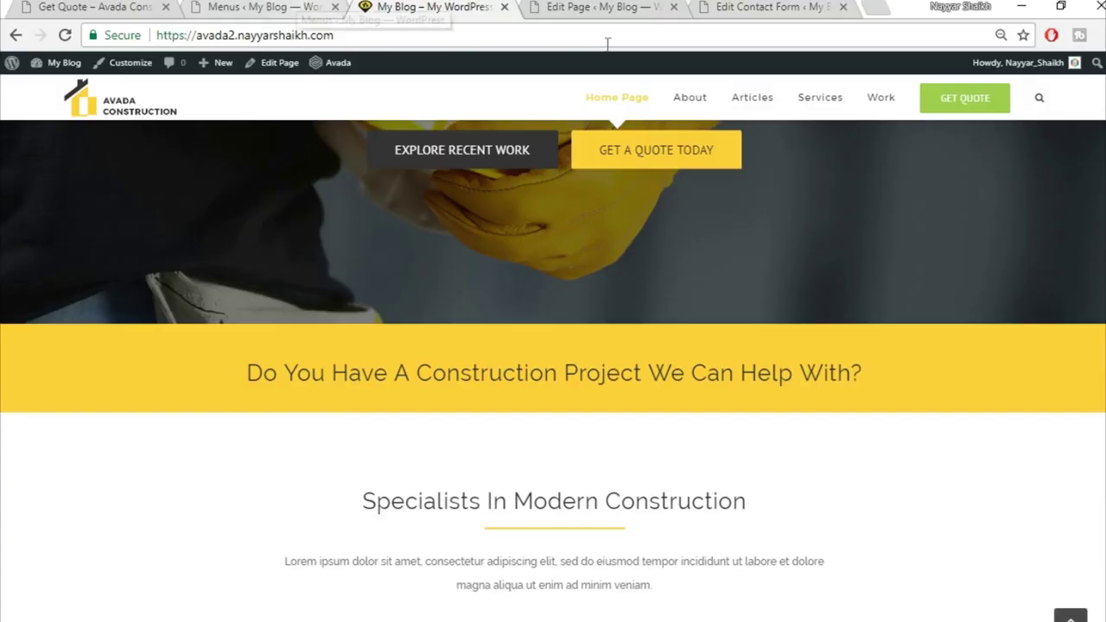
scroll(553, 372, "down", 10)
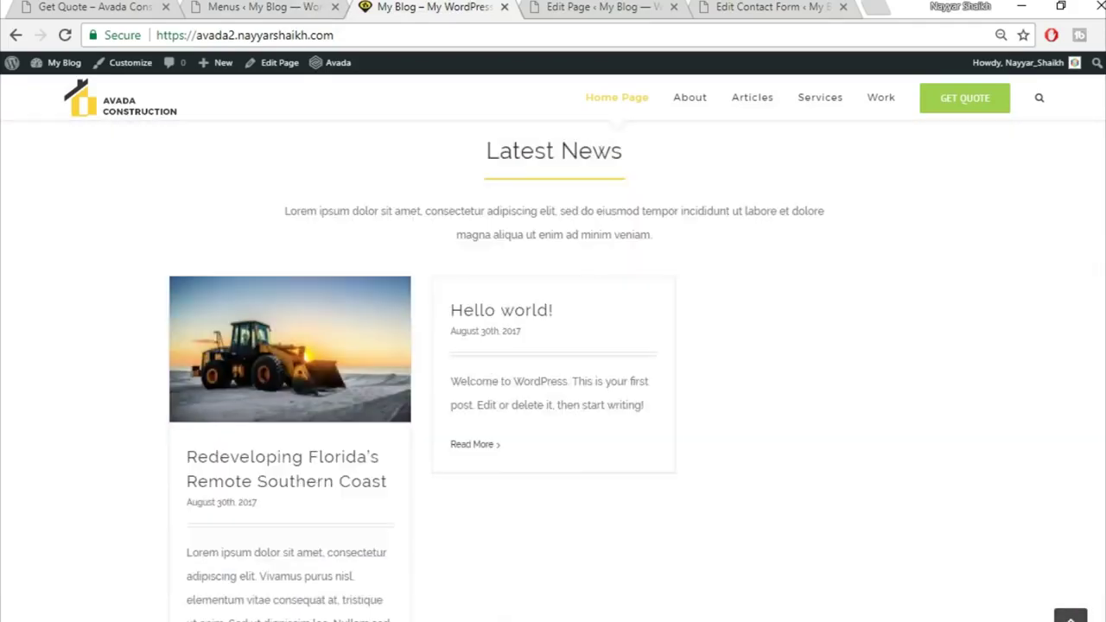
scroll(992, 421, "down", 6)
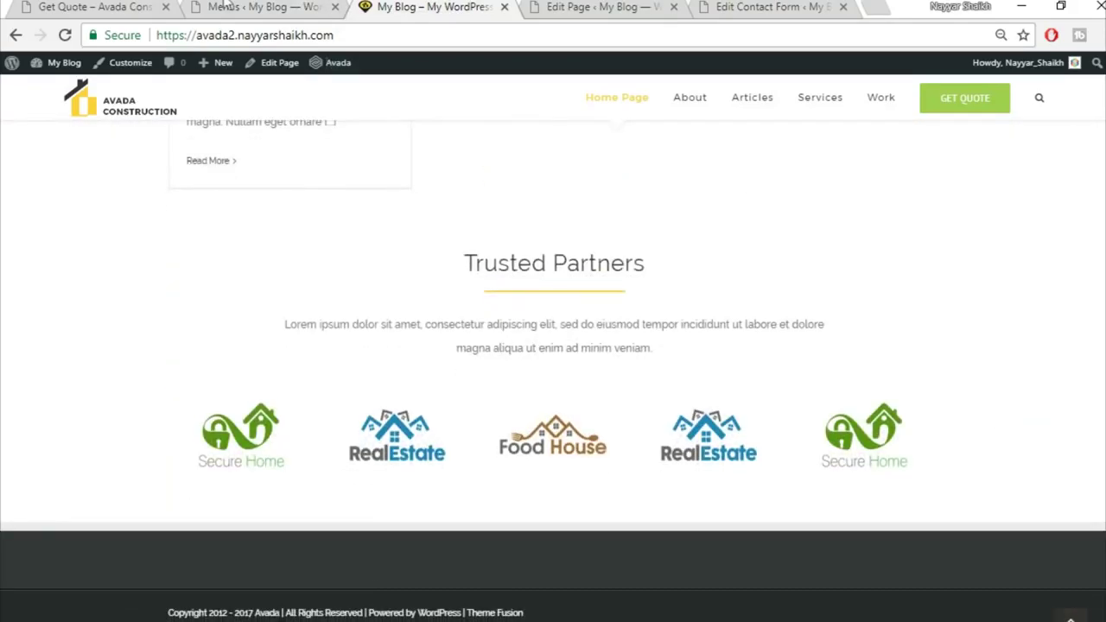
left_click(102, 6)
scroll(876, 544, "down", 10)
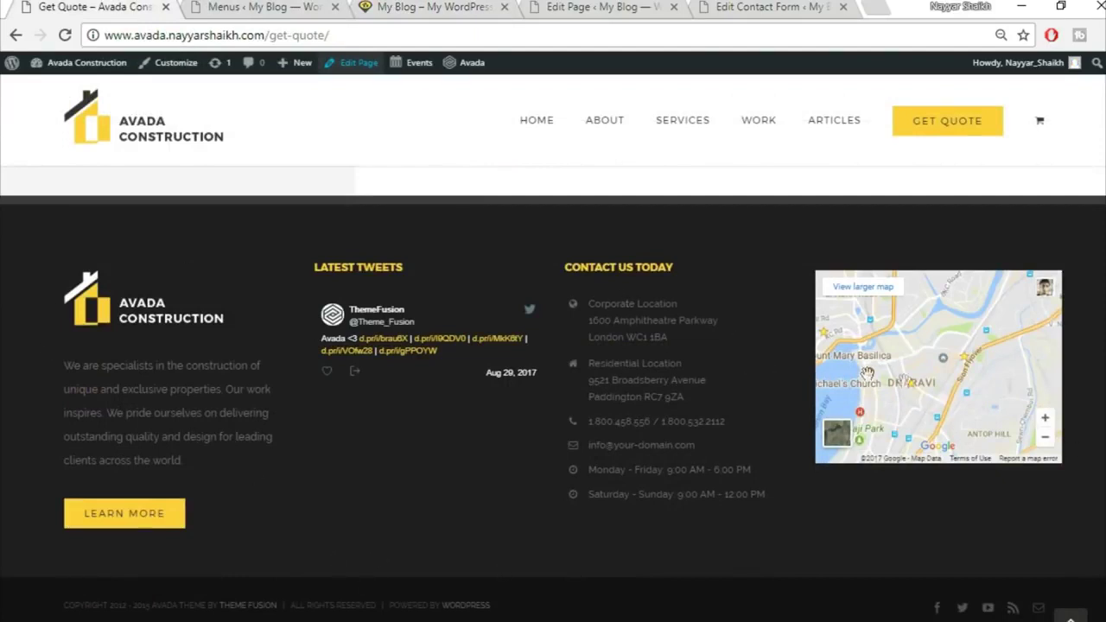
left_click(262, 6)
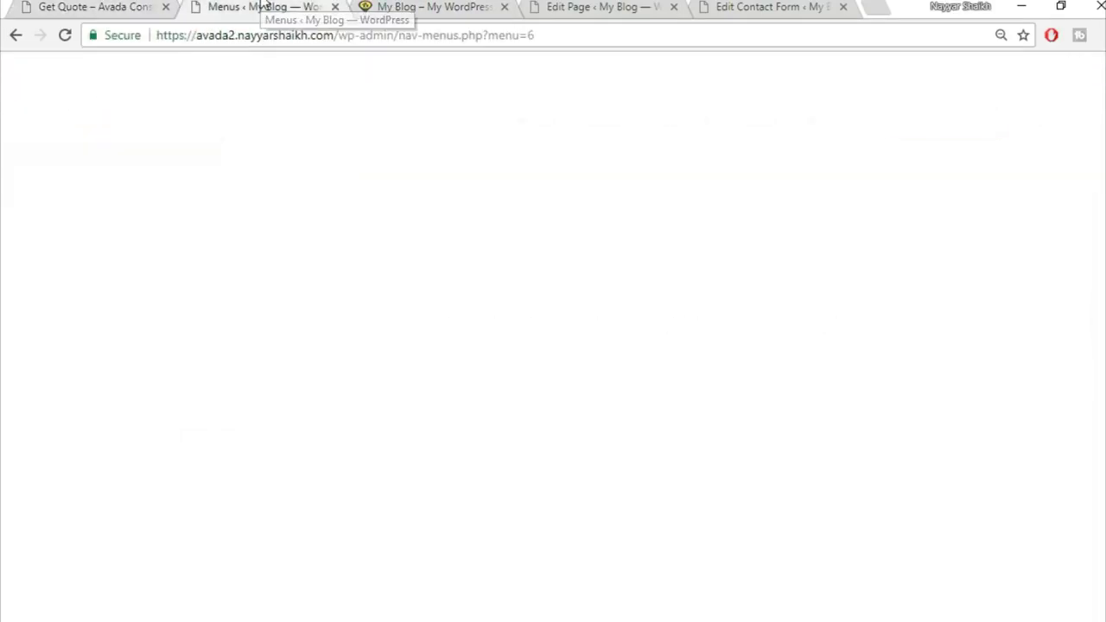
Place a Text widget in the Footer Widget 1 area on the Widgets screen
scroll(230, 254, "down", 2)
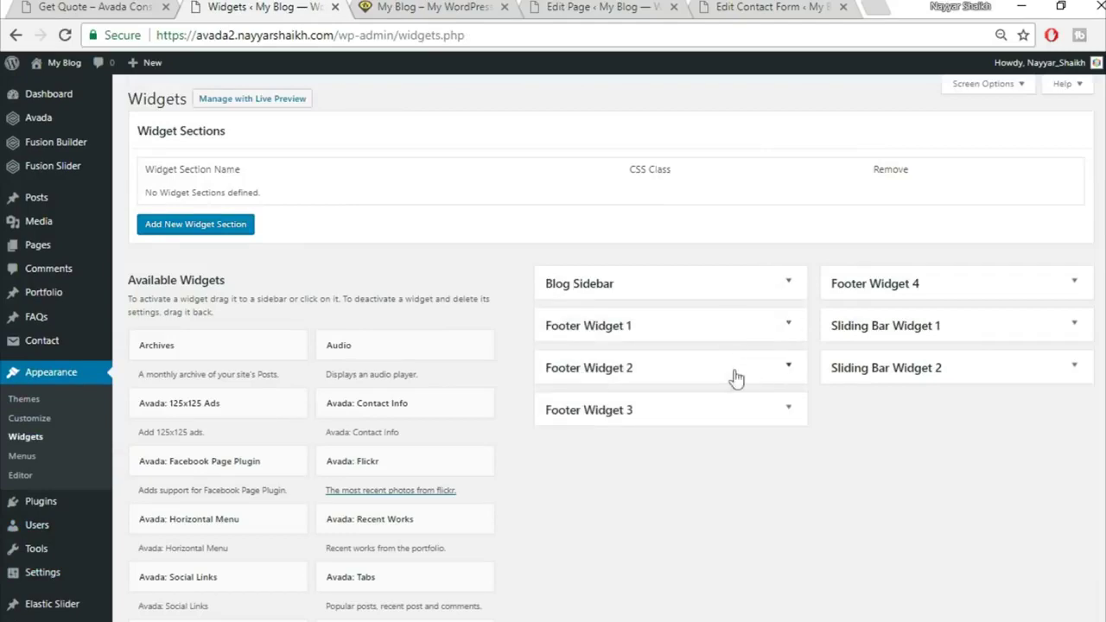
left_click(789, 327)
left_click(788, 327)
scroll(726, 439, "down", 10)
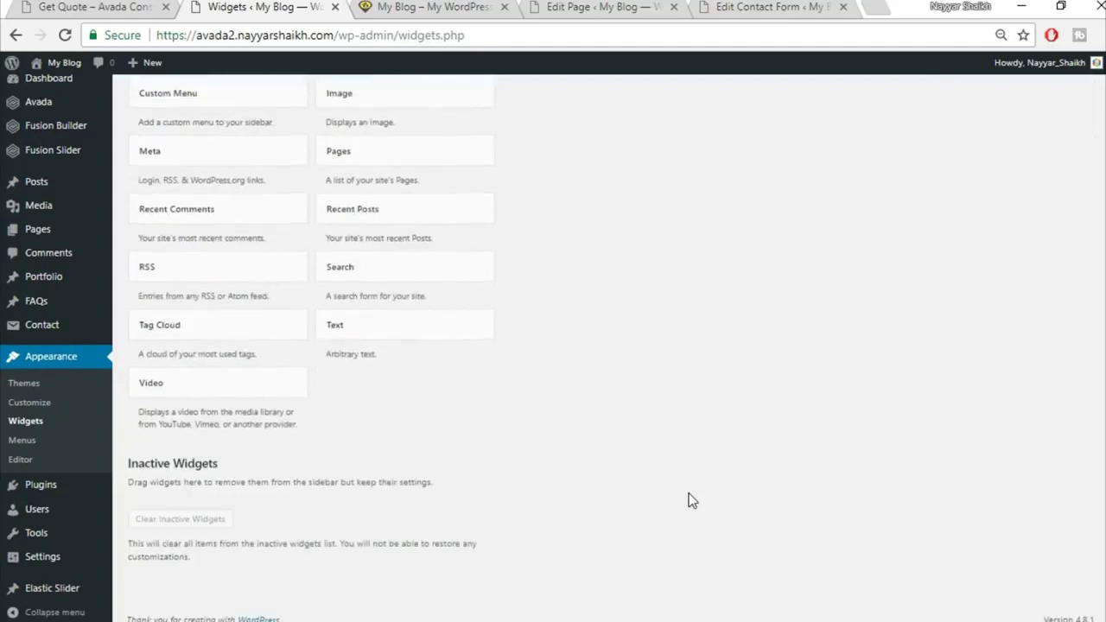
left_click(444, 333)
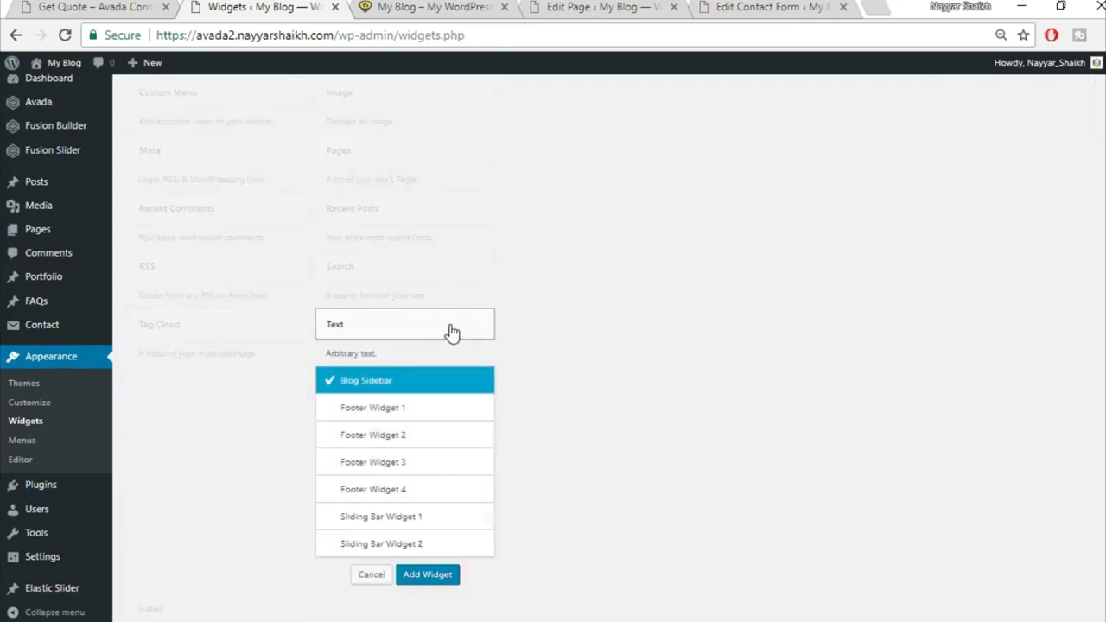
left_click(421, 415)
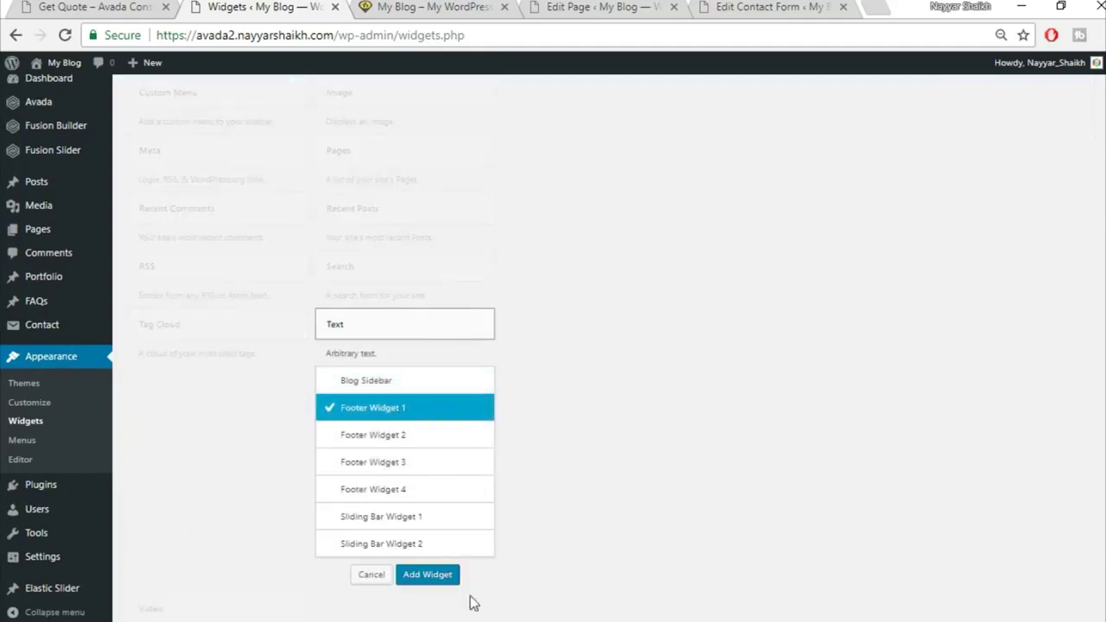
left_click(443, 577)
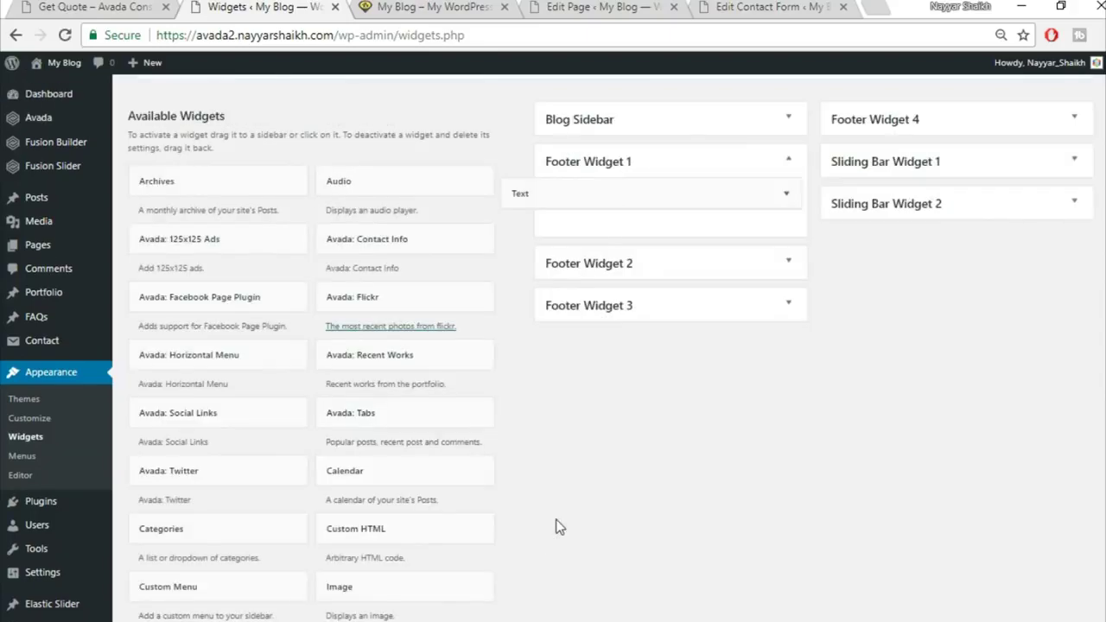
In Notepad, select the Footer Widget 1 code block from the logo line down
key("alt+Tab")
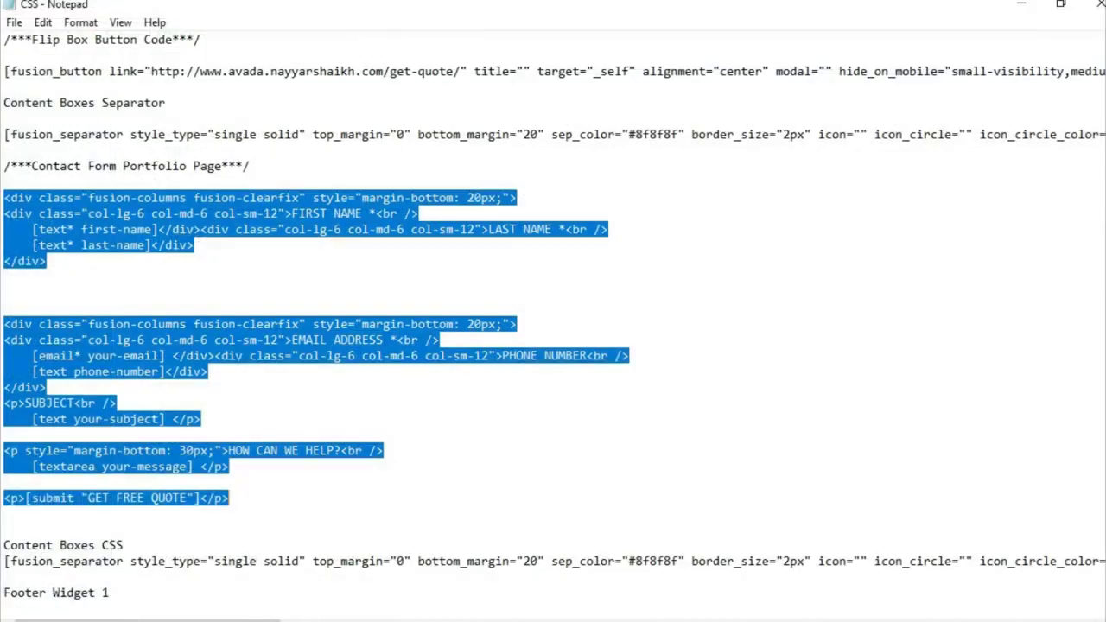
left_click(443, 377)
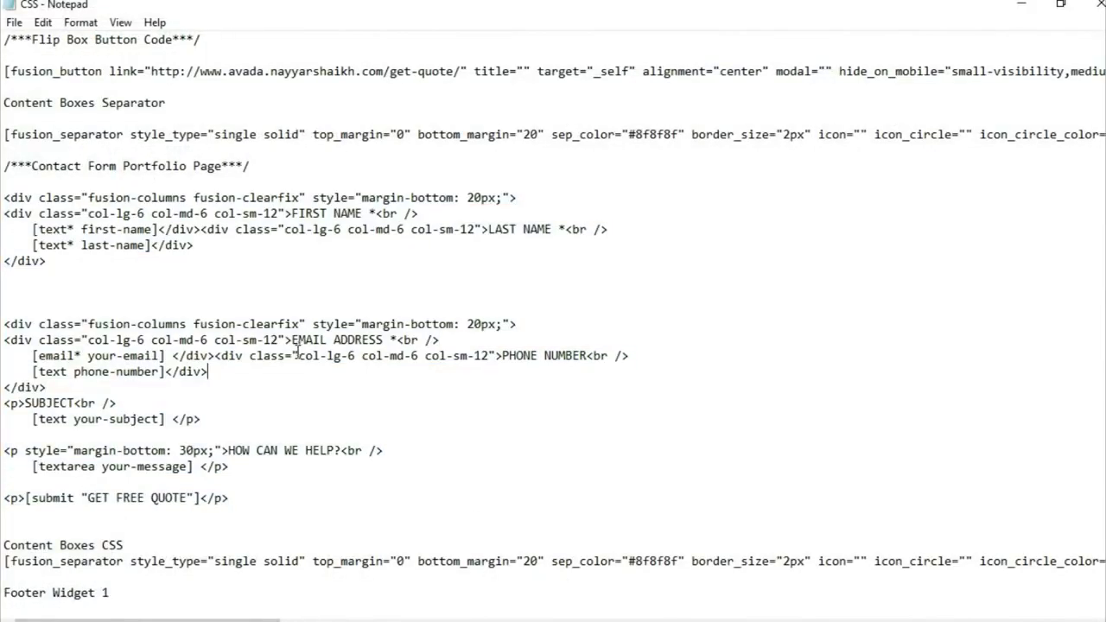
scroll(297, 351, "down", 10)
scroll(125, 369, "up", 1)
left_click_drag(4, 199, 121, 390)
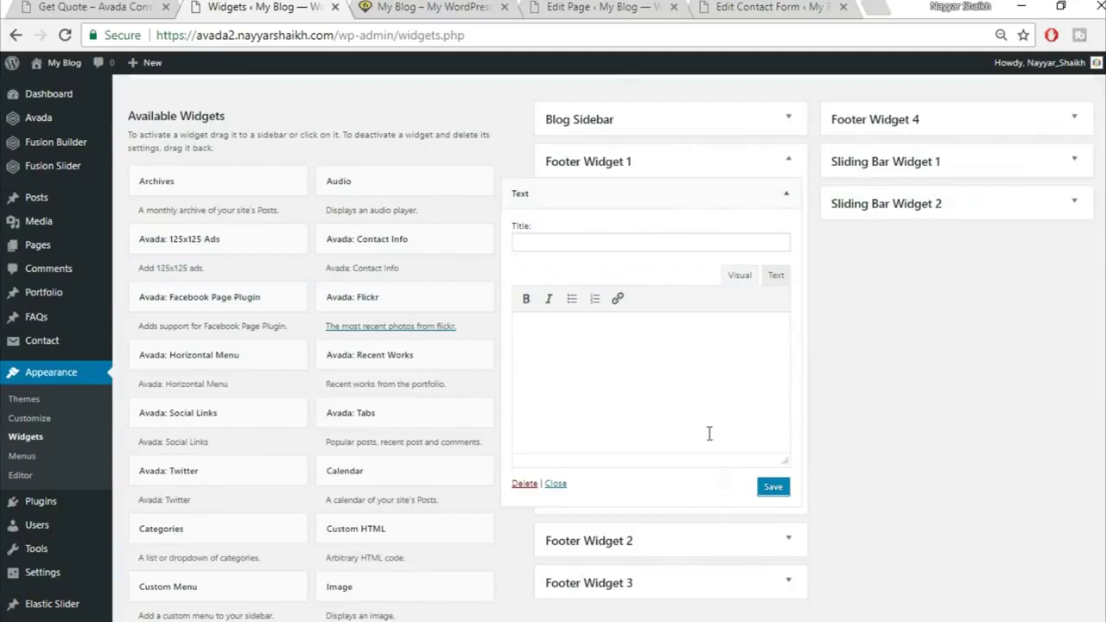
Paste the footer code into the Text widget, delete the stray 'Footer Widget 3' label, and save
left_click(776, 278)
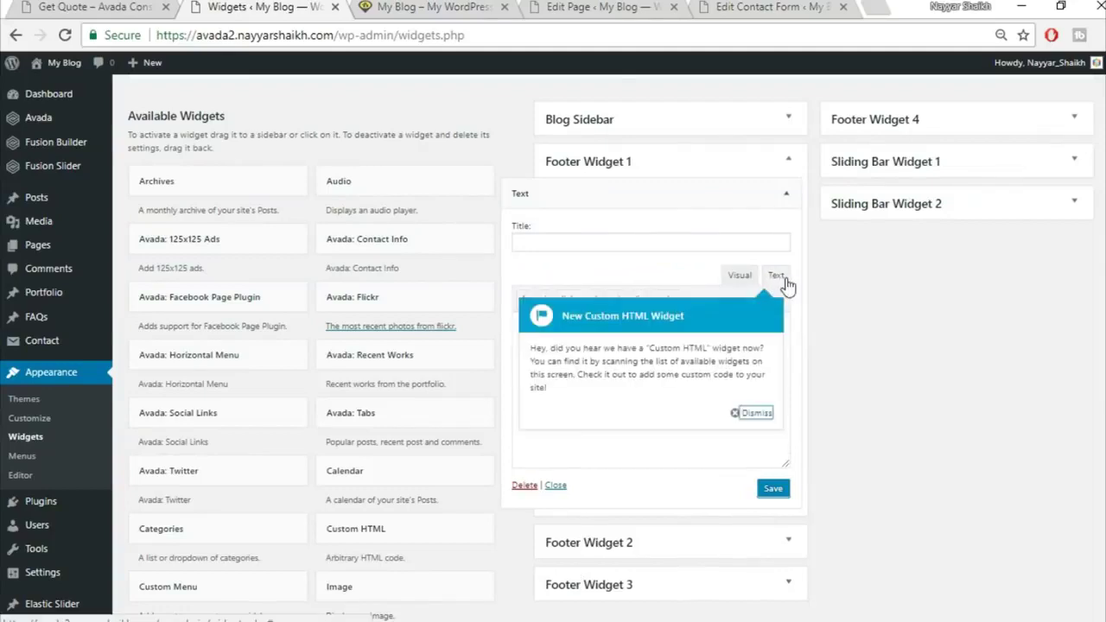
left_click(749, 413)
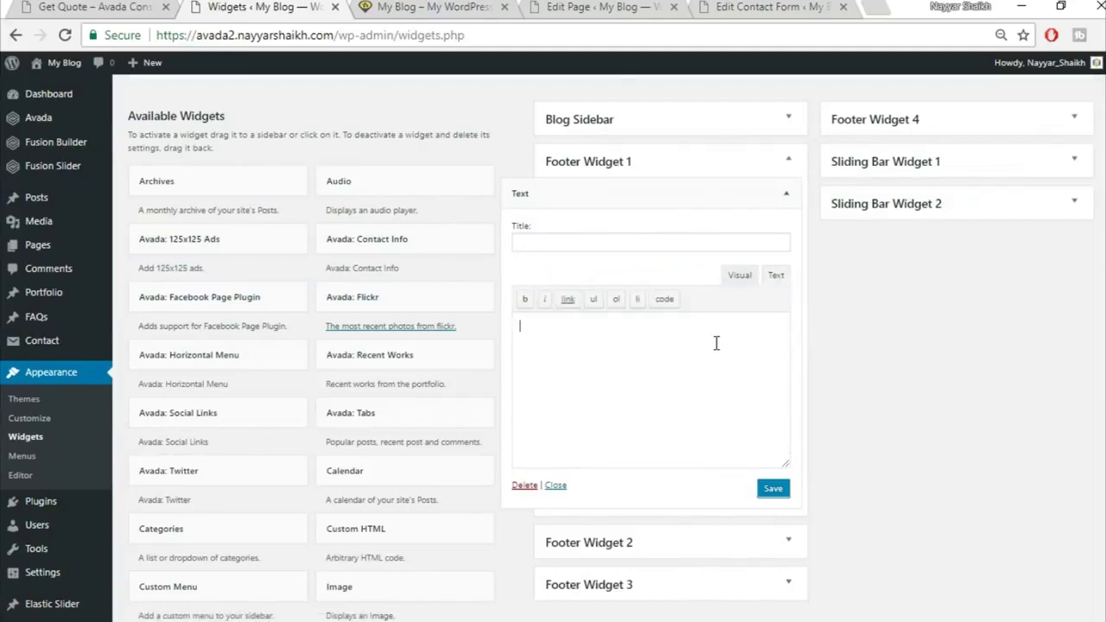
key("ctrl+v")
left_click_drag(630, 448, 485, 452)
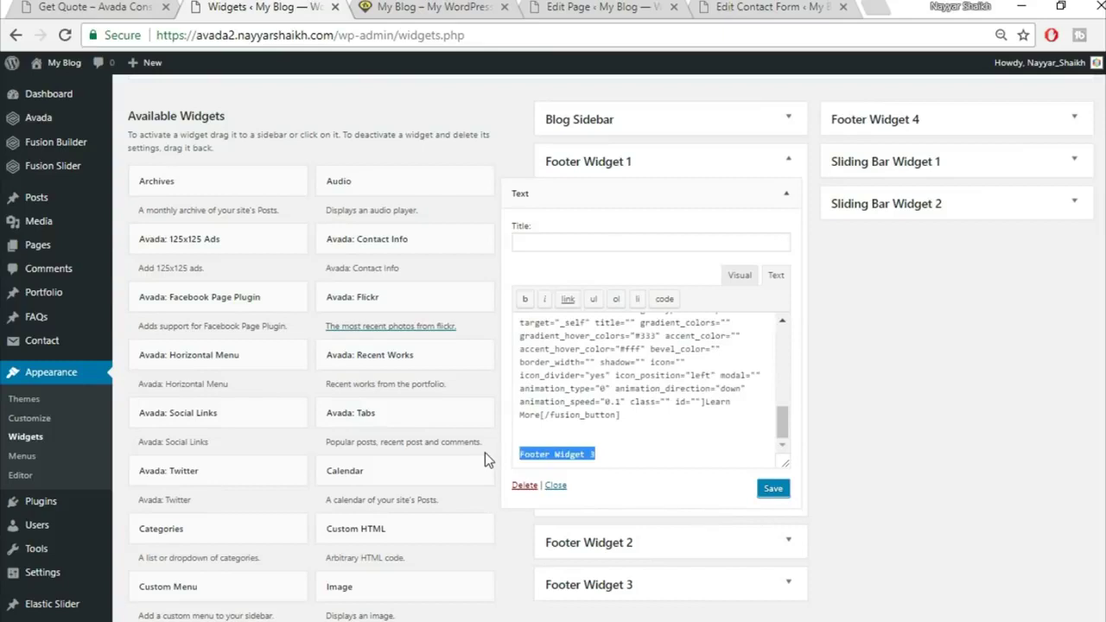
key("BackSpace")
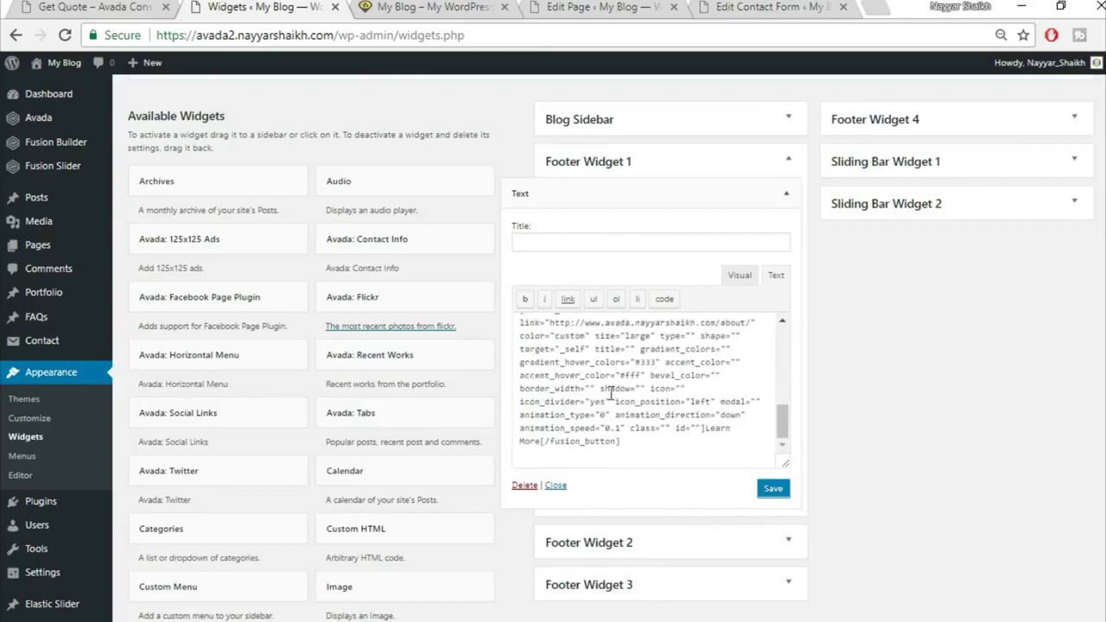
scroll(610, 392, "up", 5)
left_click(771, 489)
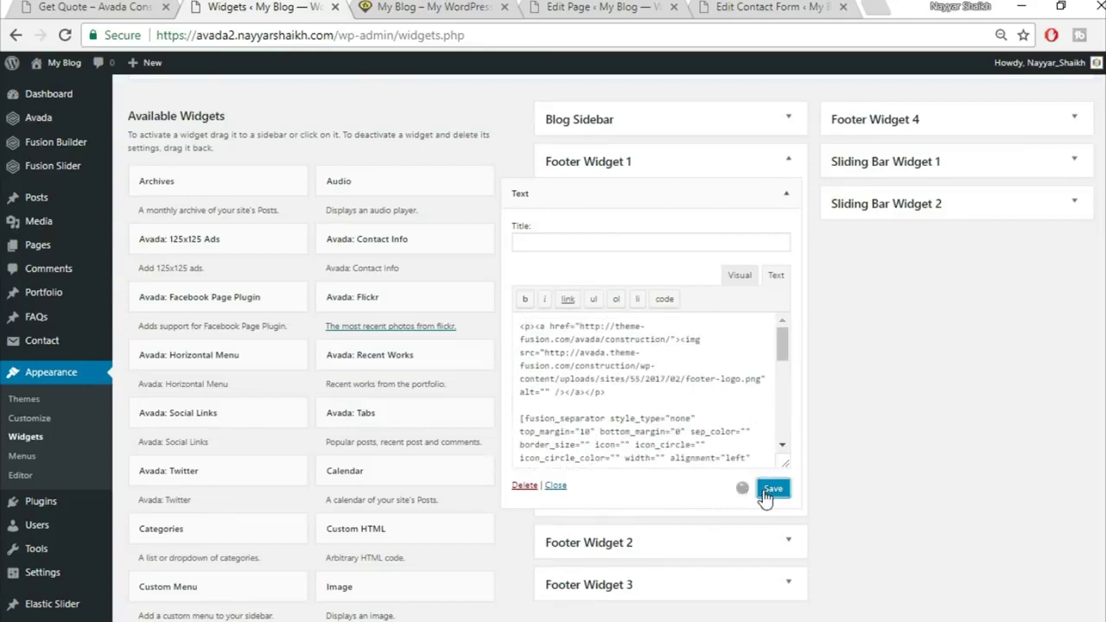
Compare the widget's visual content with the live footer description paragraph
left_click(73, 7)
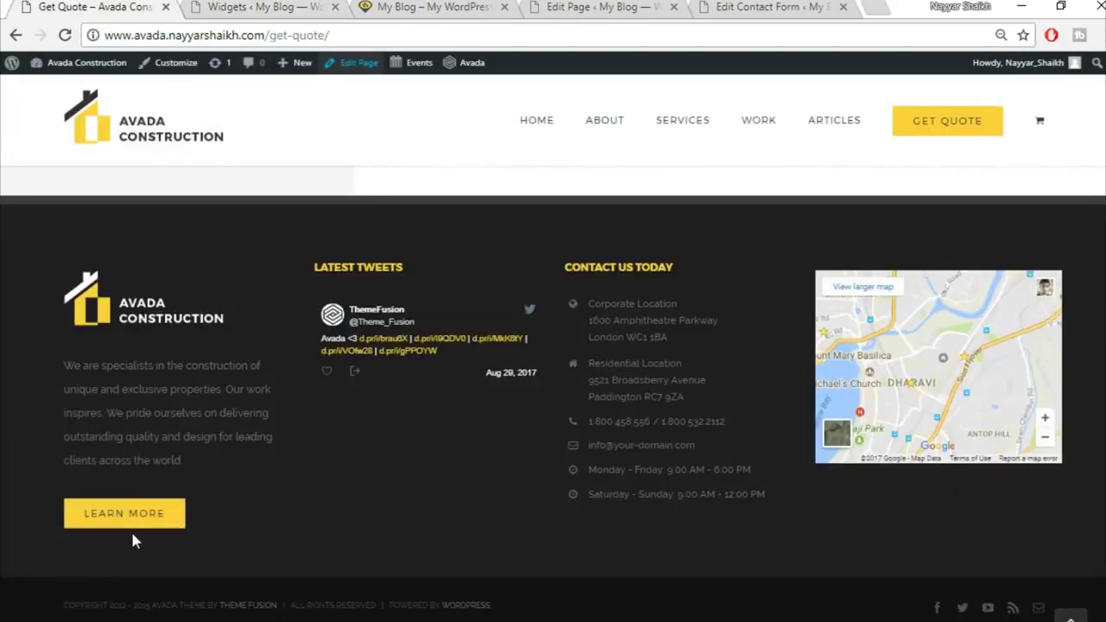
left_click_drag(64, 370, 219, 450)
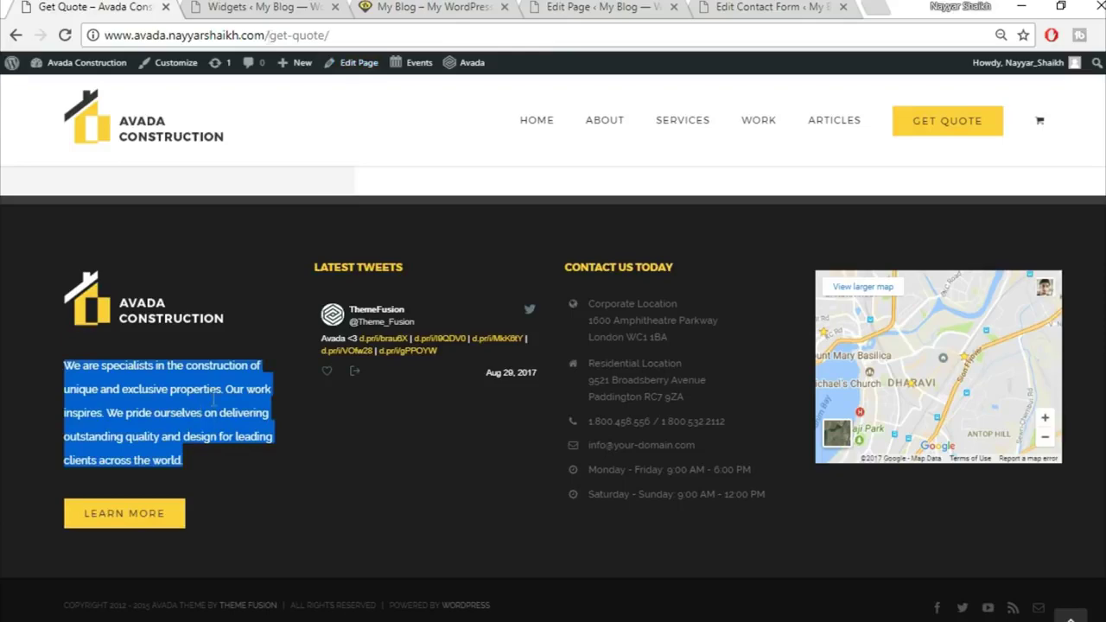
left_click(260, 7)
left_click(739, 275)
scroll(719, 372, "down", 5)
scroll(585, 372, "up", 1)
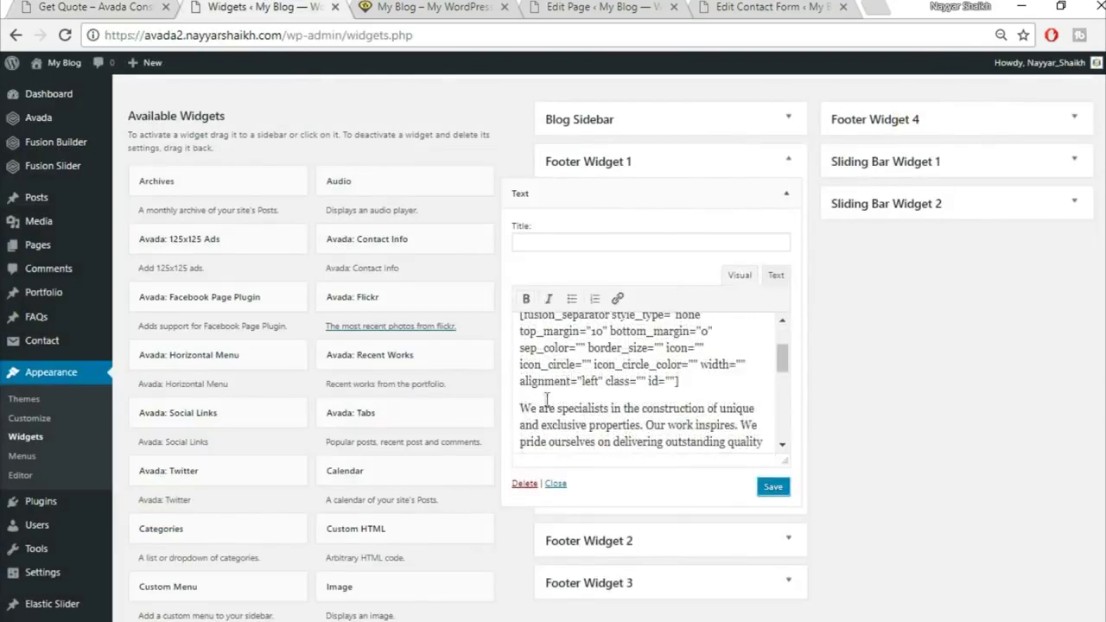
left_click_drag(517, 407, 698, 420)
scroll(619, 356, "down", 3)
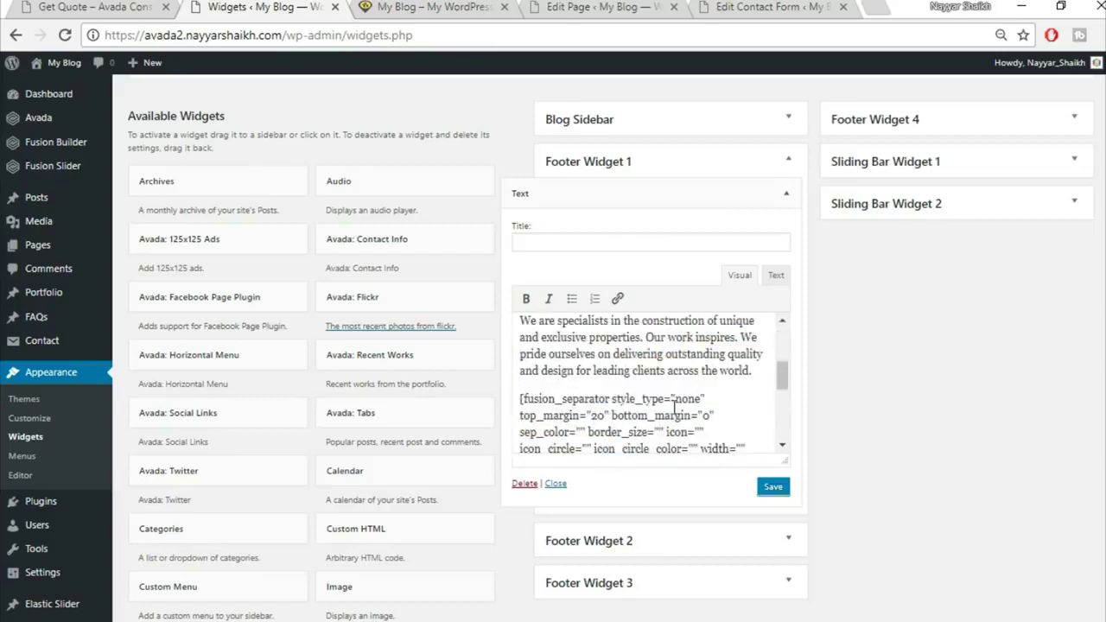
Recheck the live footer, then collapse the Footer Widget 1 Text widget
left_click(112, 6)
left_click(137, 387)
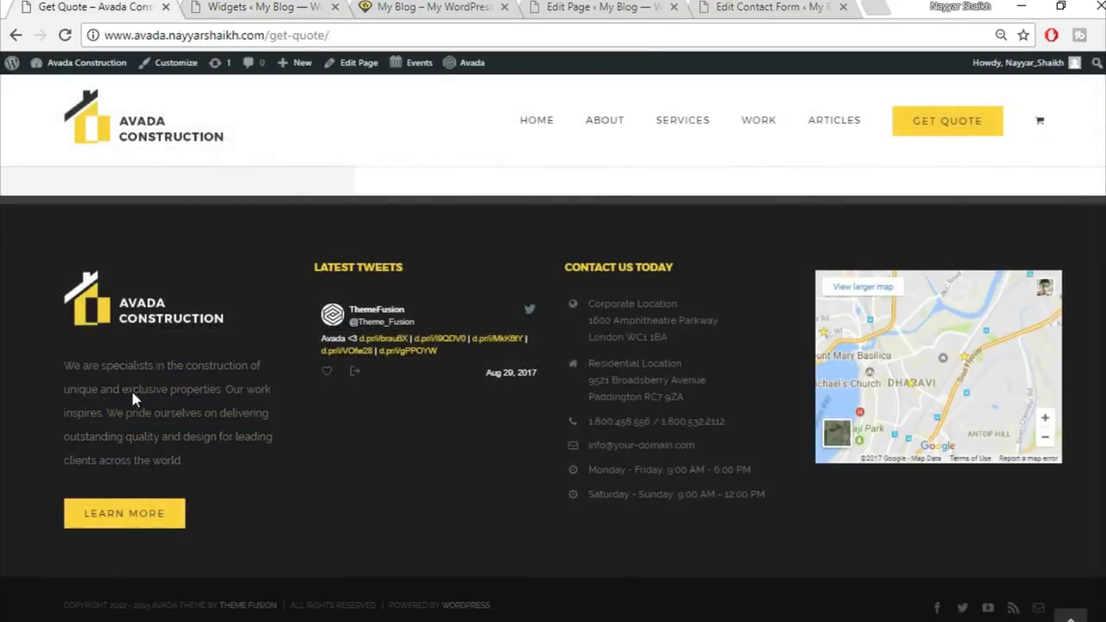
left_click(263, 7)
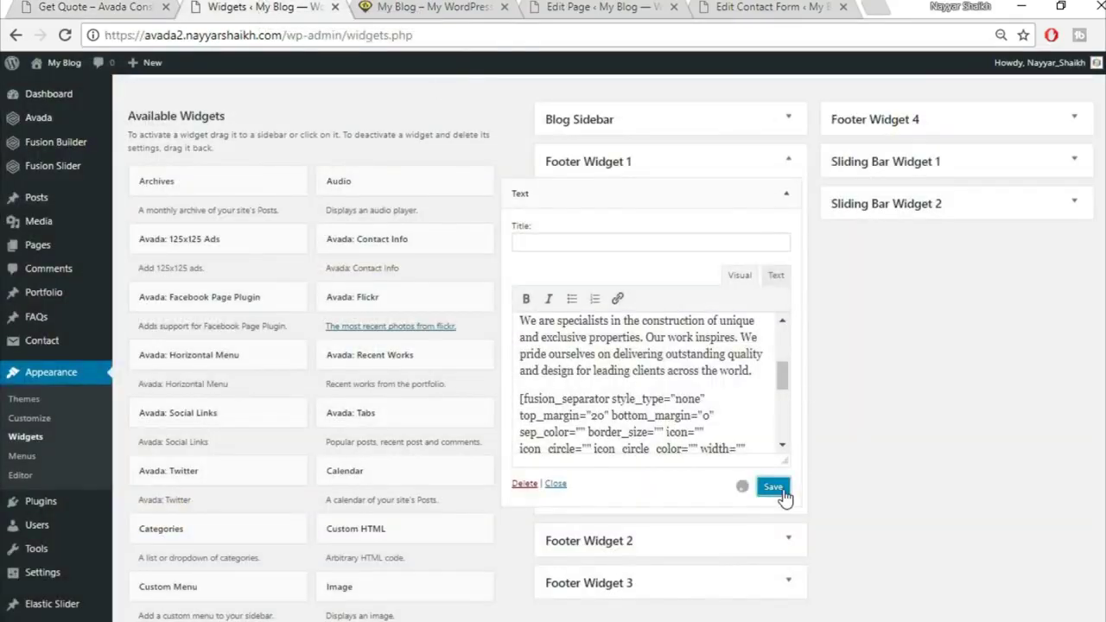
left_click(786, 194)
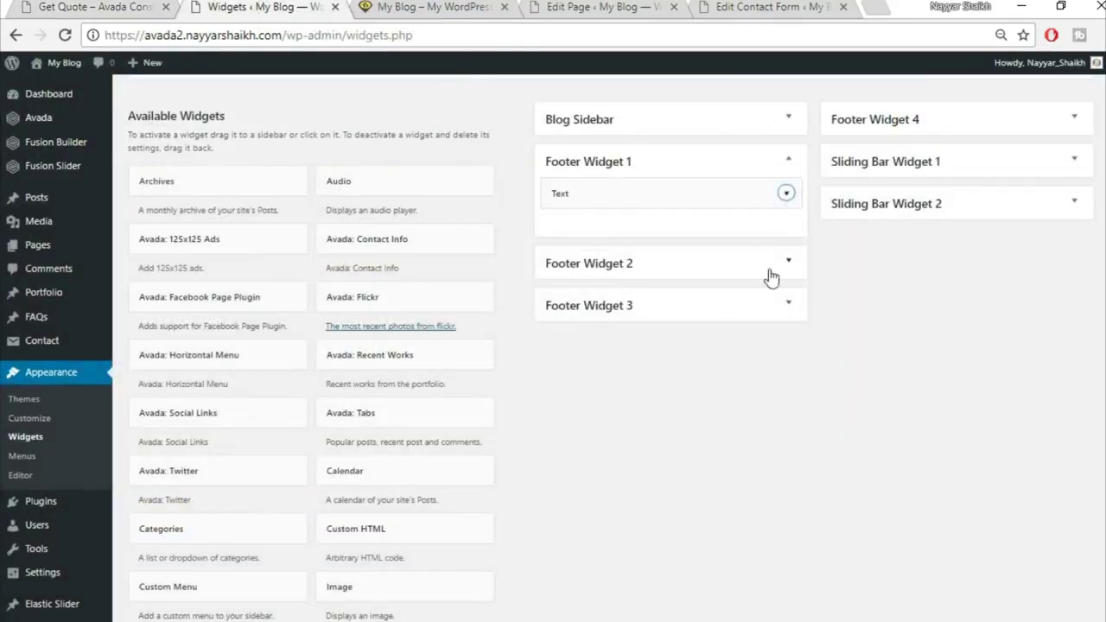
scroll(902, 372, "down", 6)
scroll(902, 373, "up", 2)
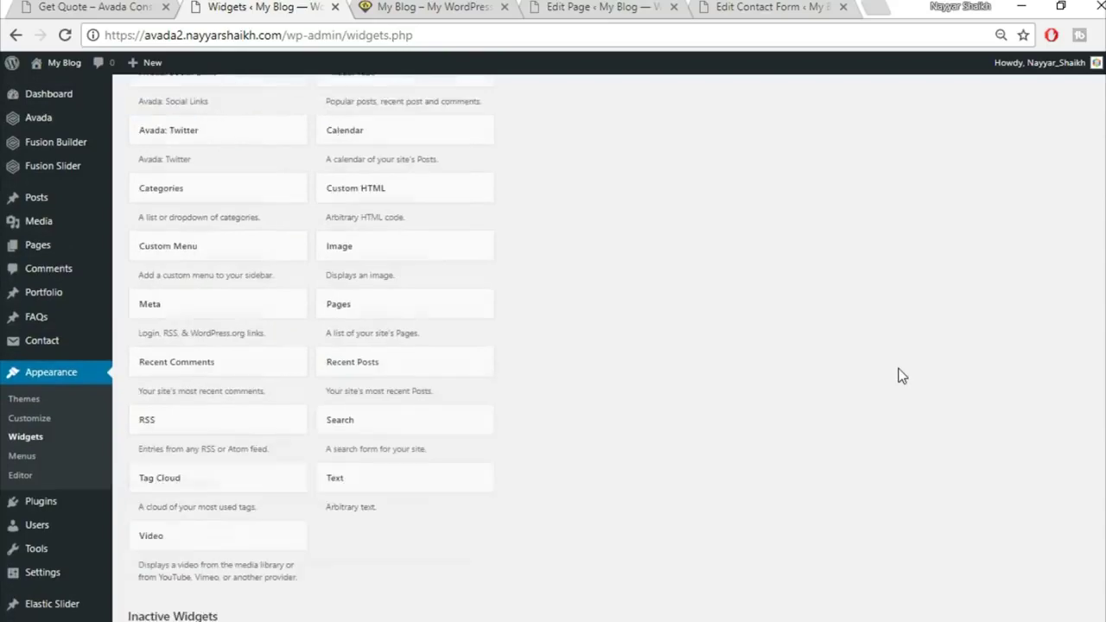
scroll(901, 375, "up", 3)
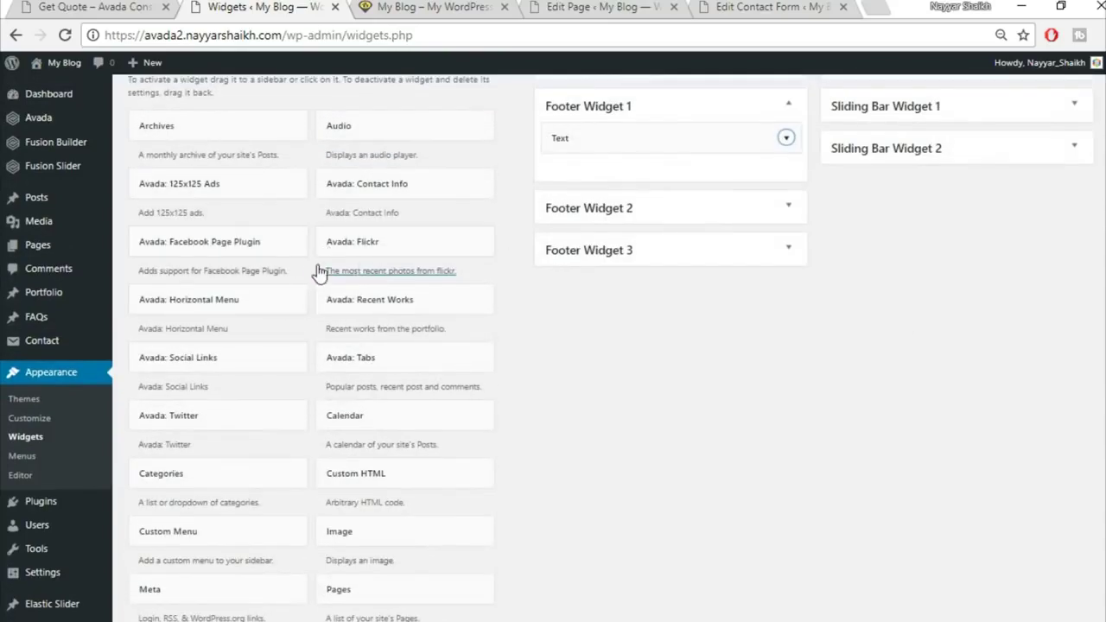
scroll(423, 304, "up", 2)
scroll(452, 388, "down", 2)
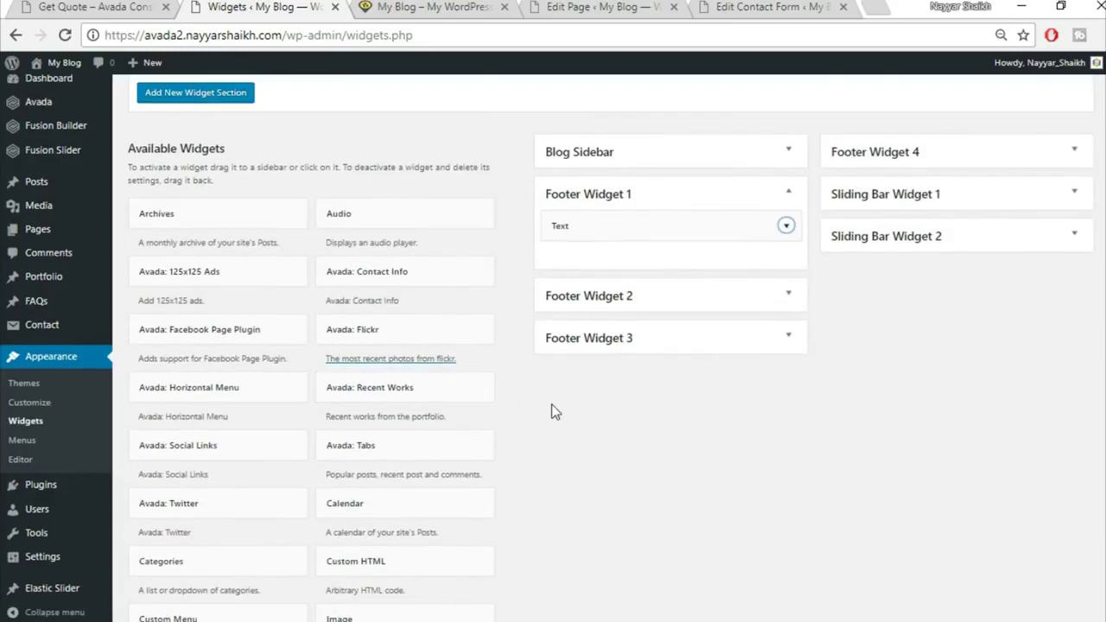
Add an Avada: Twitter widget titled 'Recent Tweets' to Footer Widget 2 and collapse it
scroll(553, 413, "down", 1)
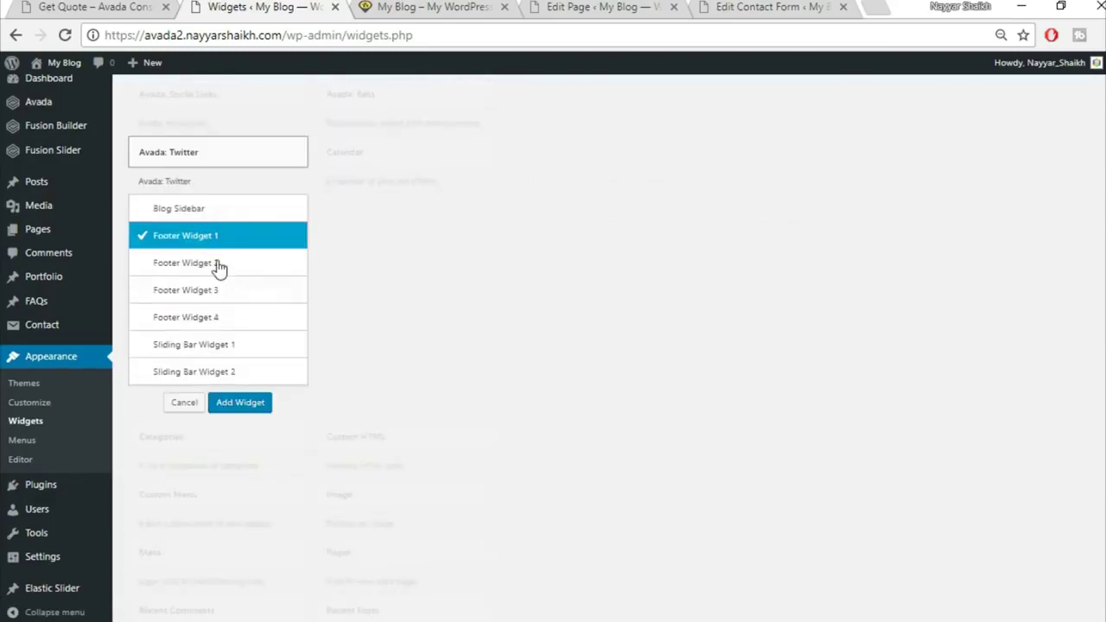
left_click(241, 270)
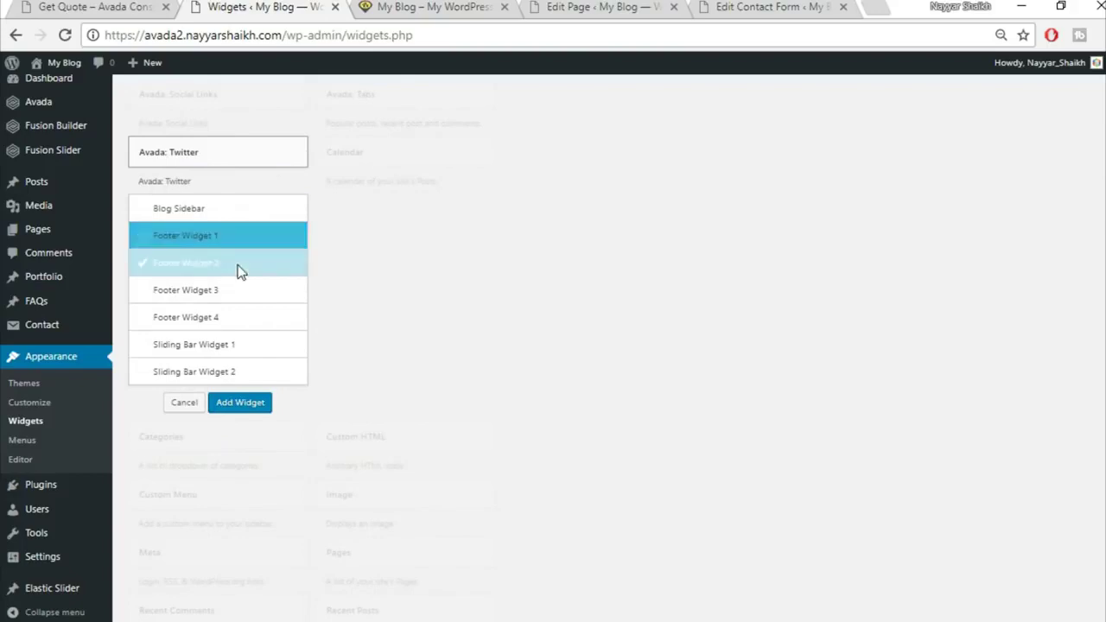
left_click(242, 406)
scroll(788, 346, "down", 1)
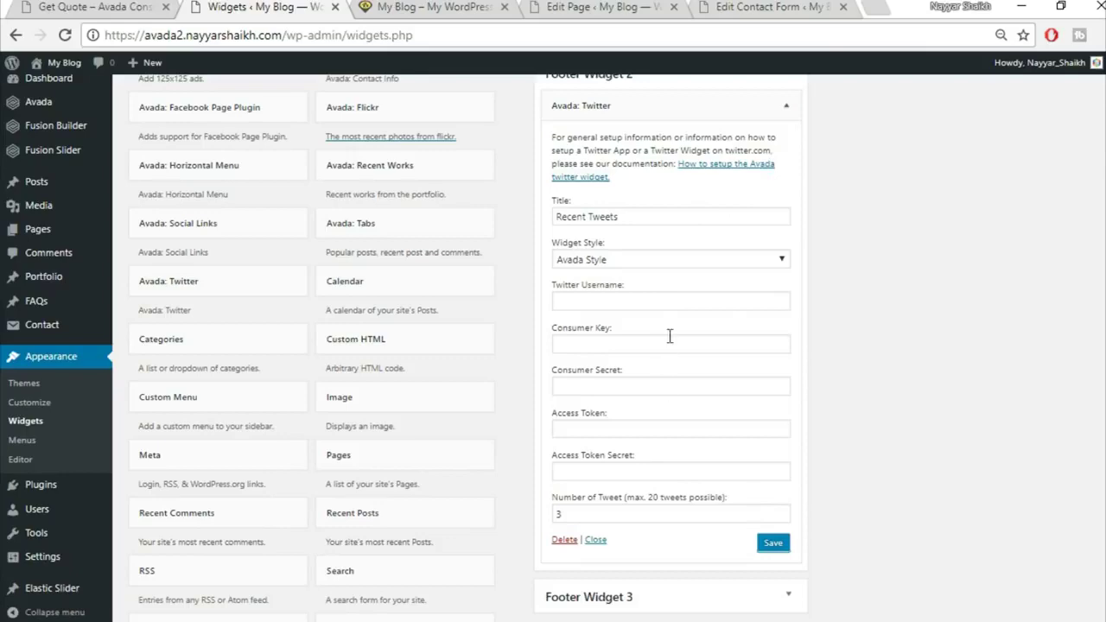
left_click(790, 112)
scroll(830, 207, "up", 2)
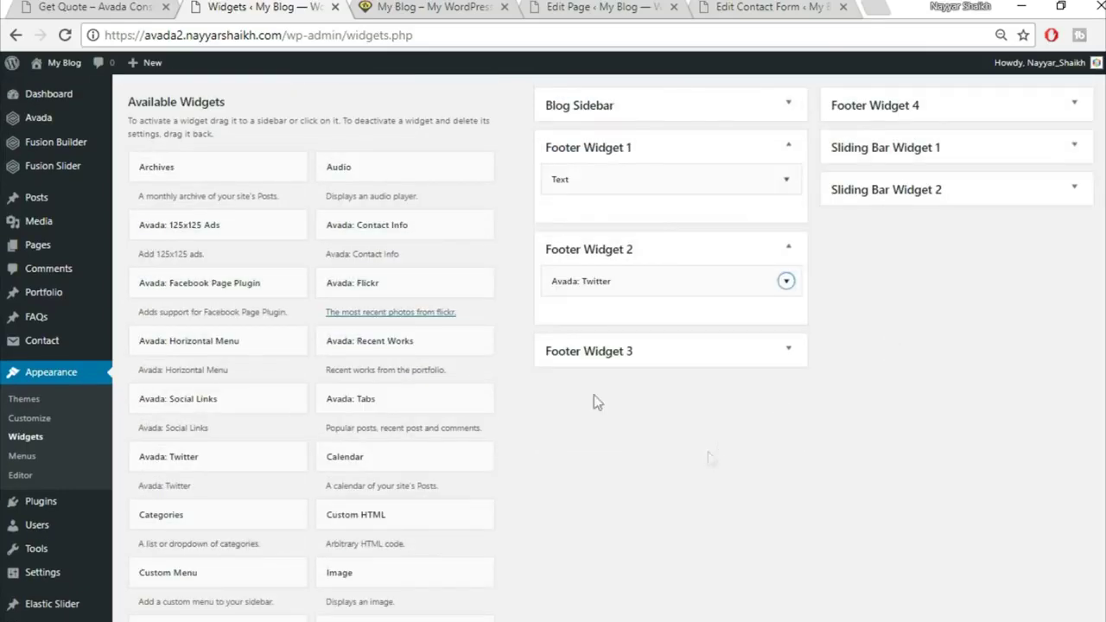
In the code notes, select the contact checklist shortcode block
left_click(111, 7)
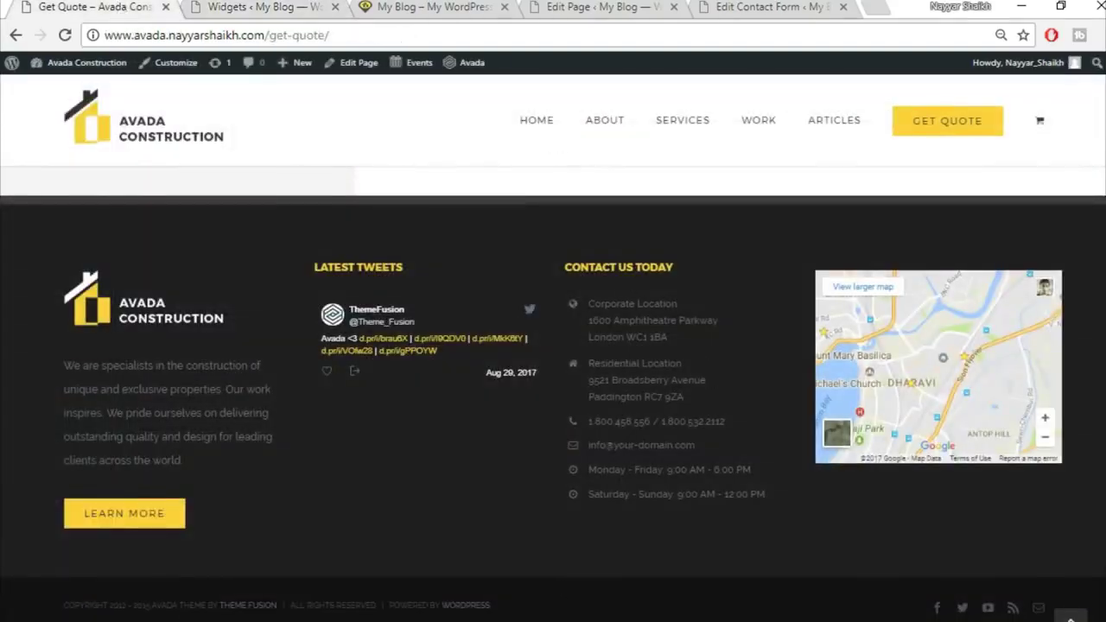
key("alt+Tab")
scroll(269, 464, "down", 1)
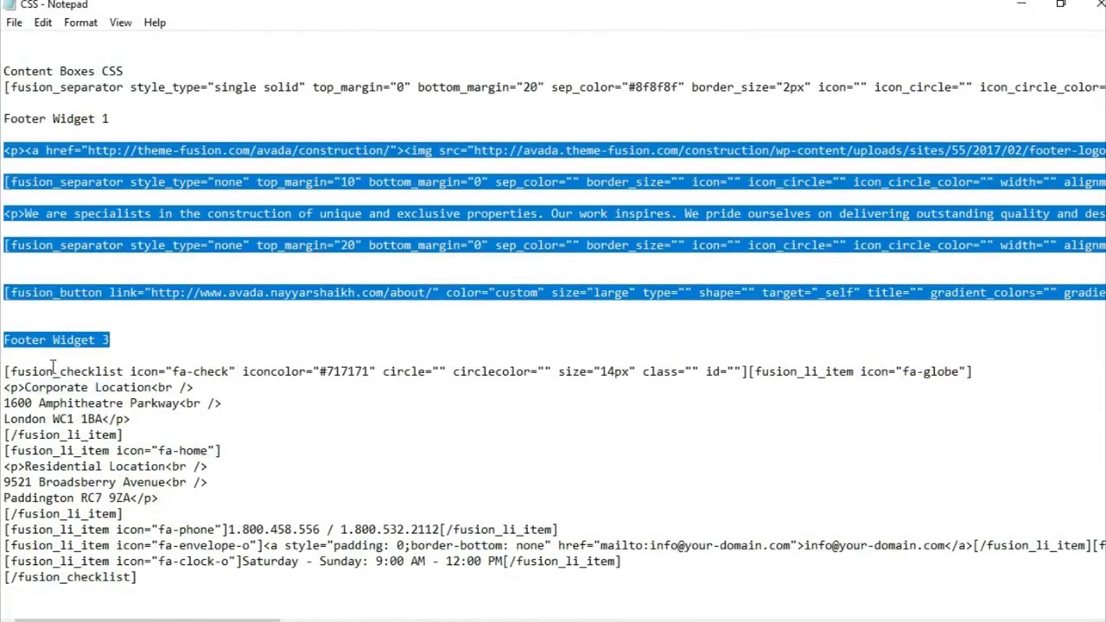
left_click(53, 369)
left_click_drag(4, 371, 220, 608)
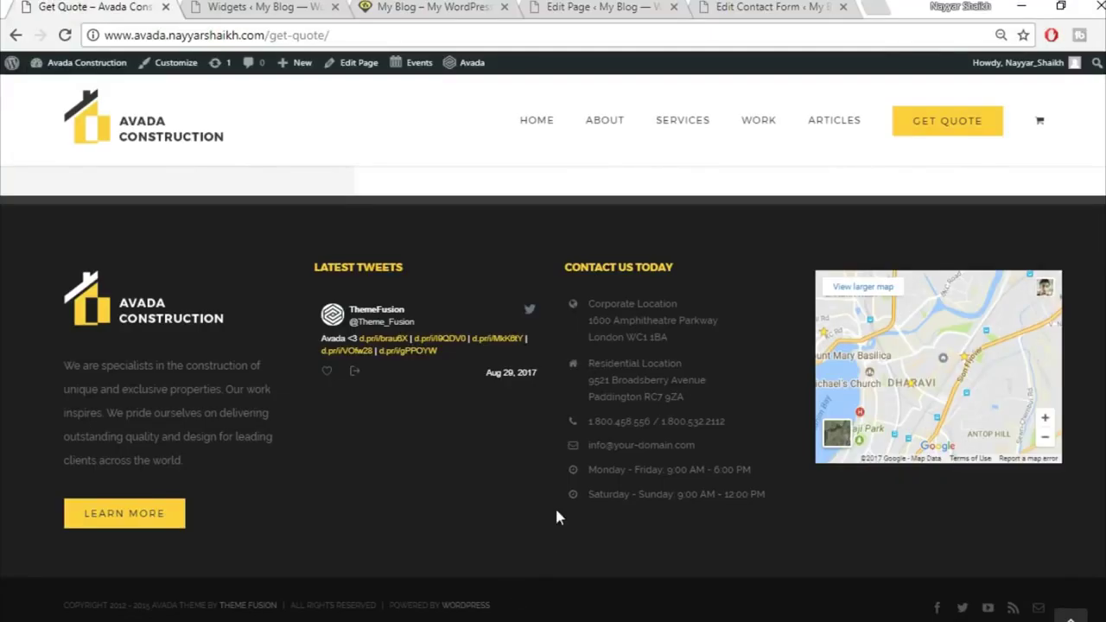
Add a Text widget to the Footer Widget 3 area
left_click(557, 6)
left_click(259, 6)
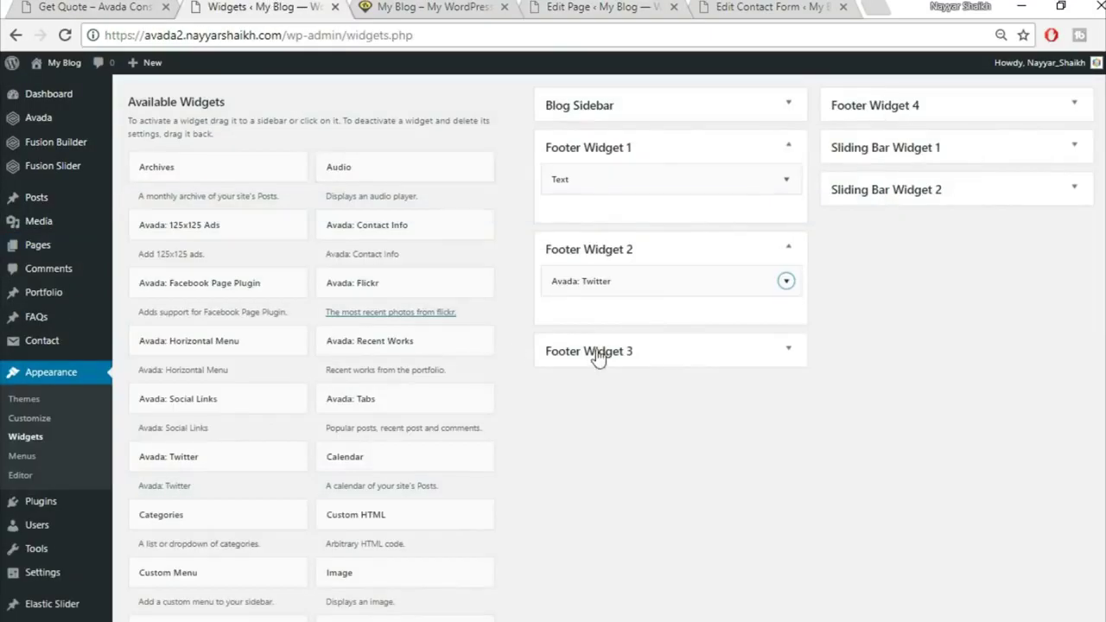
scroll(629, 465, "down", 5)
left_click(380, 323)
left_click(421, 440)
left_click(418, 467)
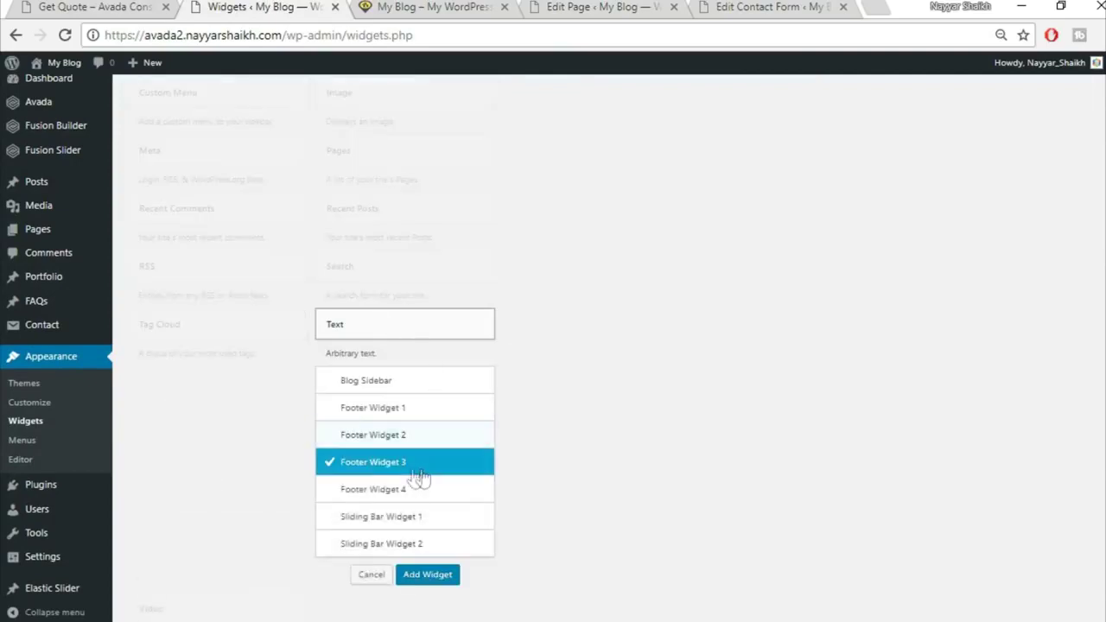
left_click(429, 575)
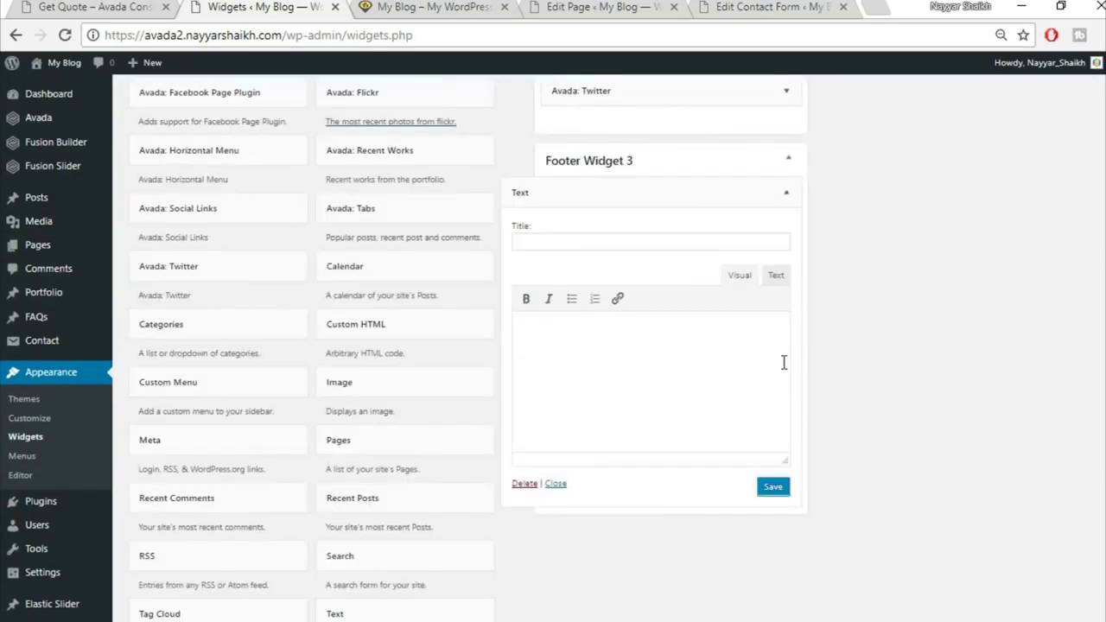
Paste the fusion_checklist shortcode for locations, phone, e-mail and hours, then save and collapse
left_click(778, 276)
key("ctrl+v")
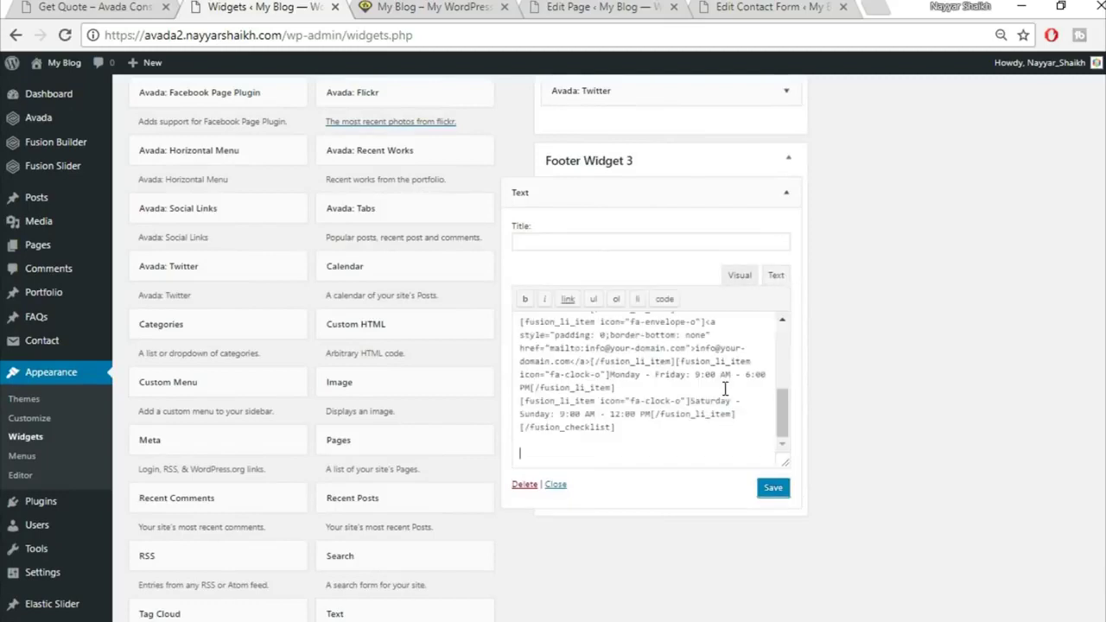
left_click(735, 274)
scroll(626, 384, "down", 2)
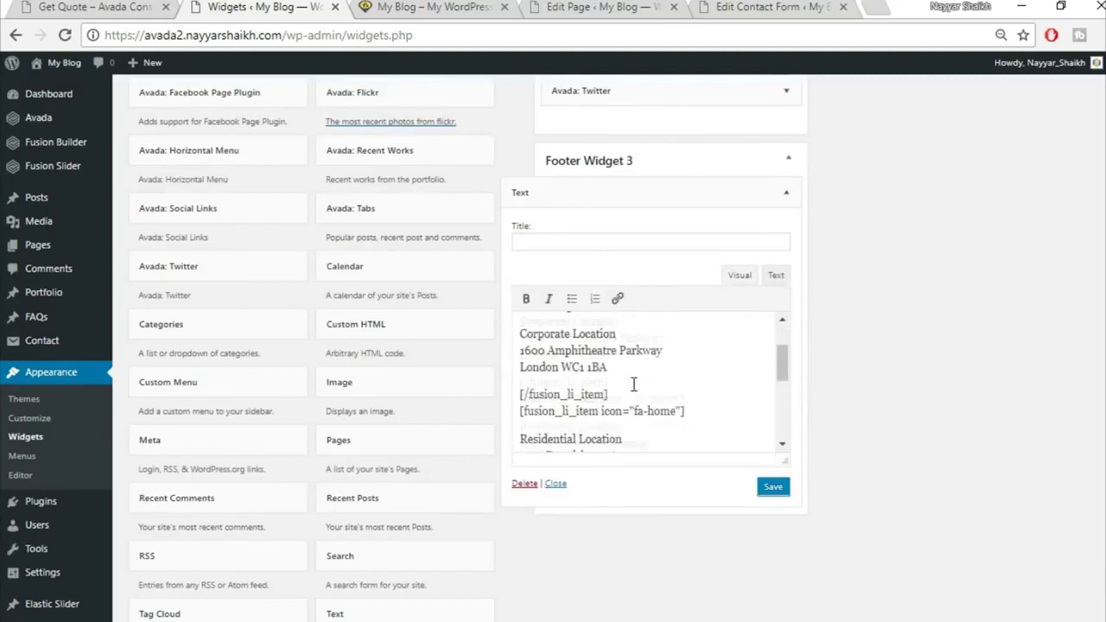
scroll(604, 419, "down", 2)
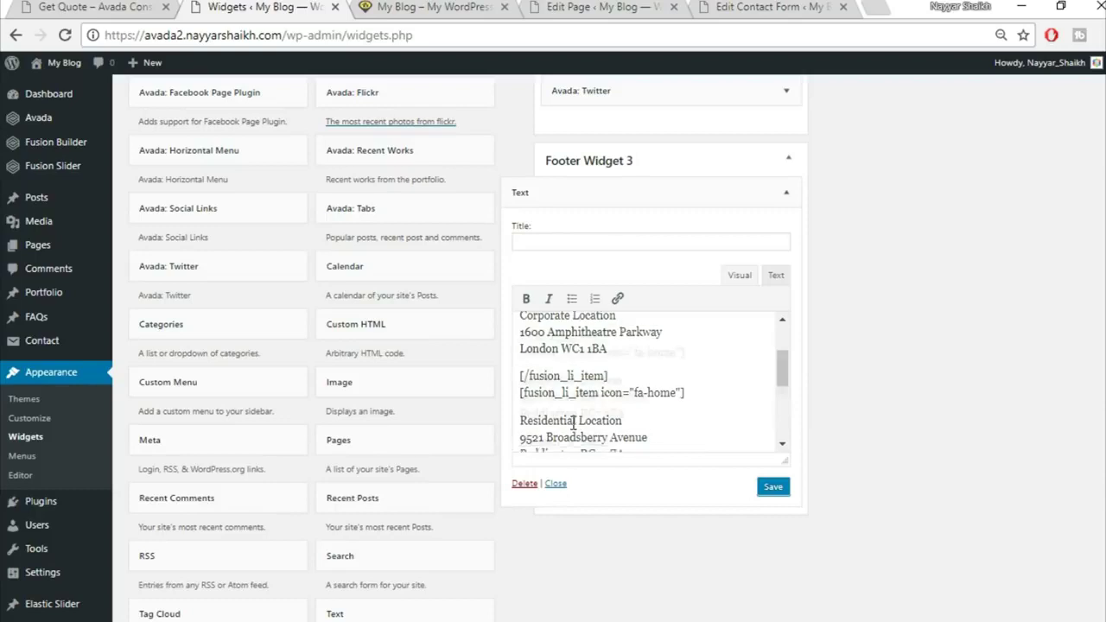
left_click_drag(521, 335, 655, 368)
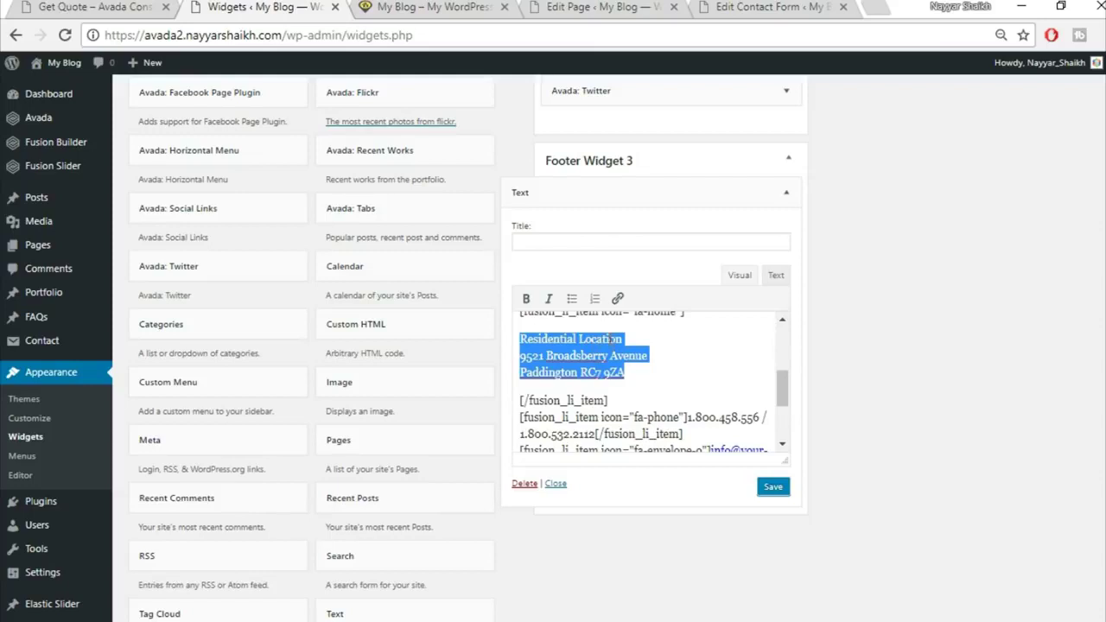
scroll(671, 354, "down", 2)
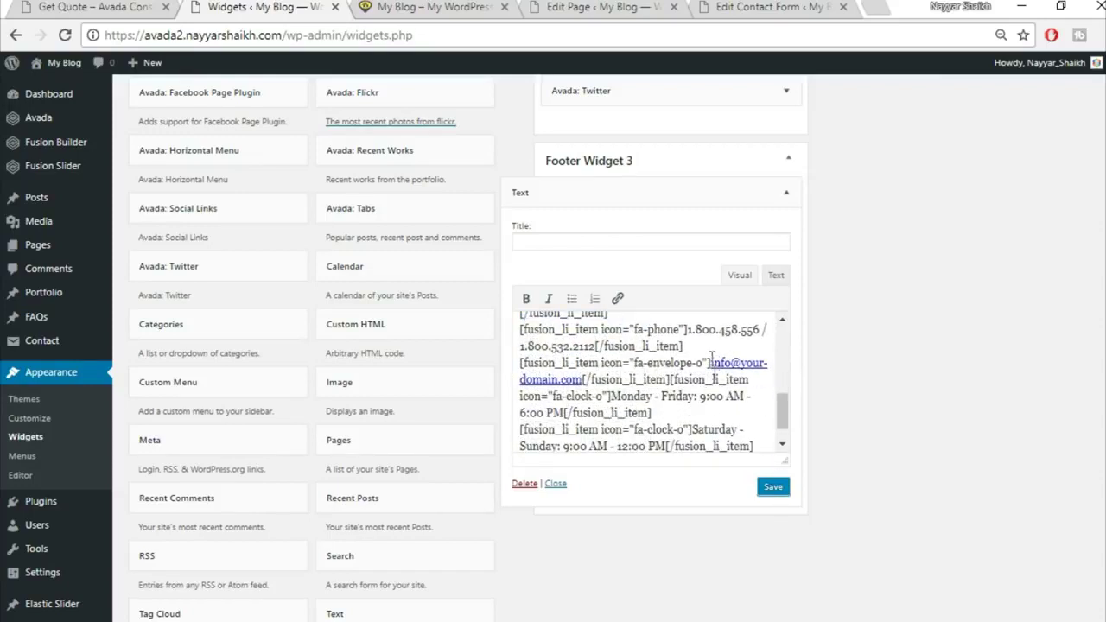
left_click(771, 489)
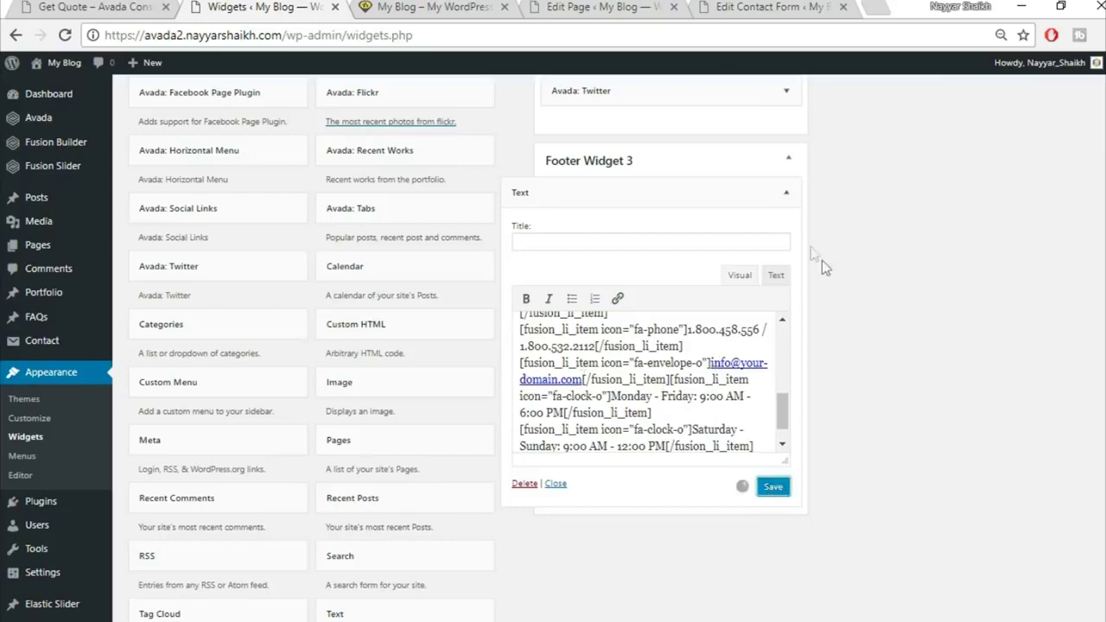
left_click(786, 192)
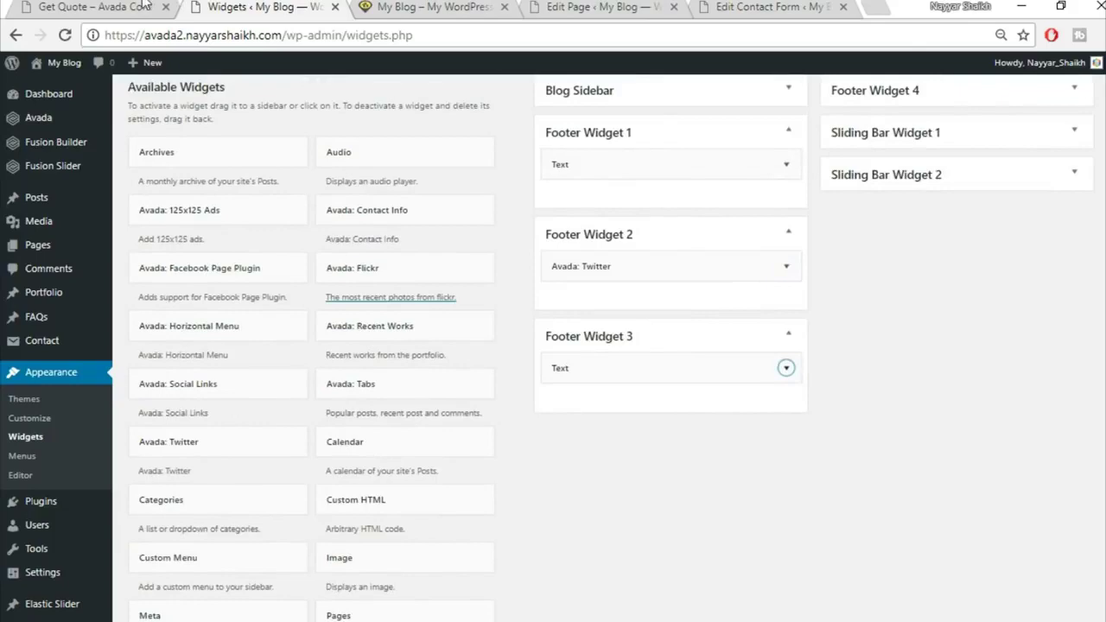
left_click(138, 7)
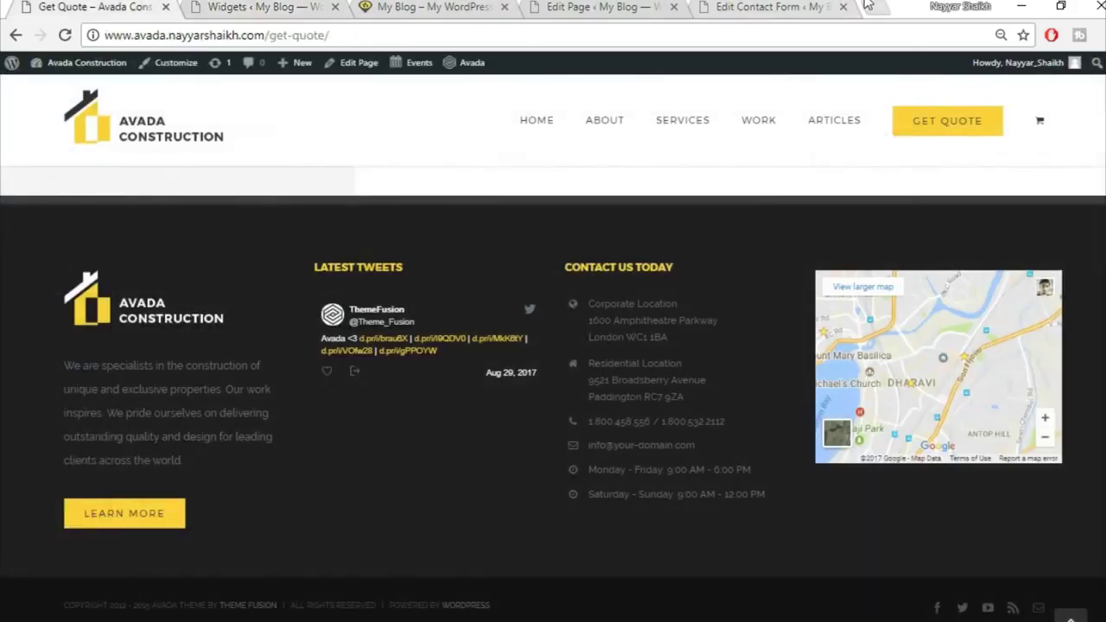
Open Google Maps in a new tab and show the Embed map code
left_click(868, 6)
type("map")
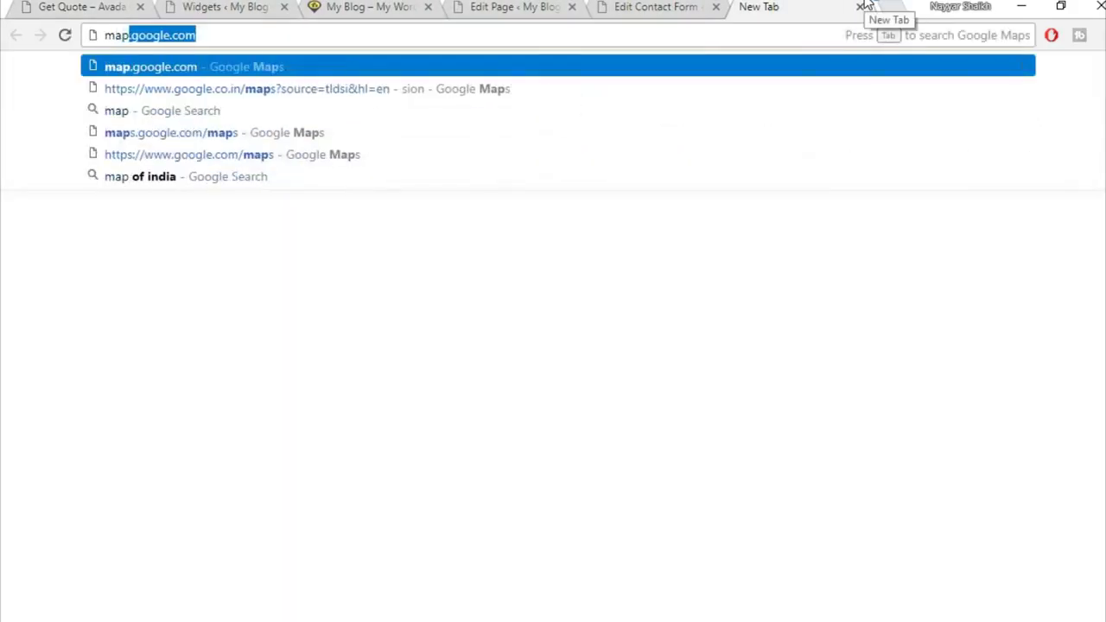
key("Return")
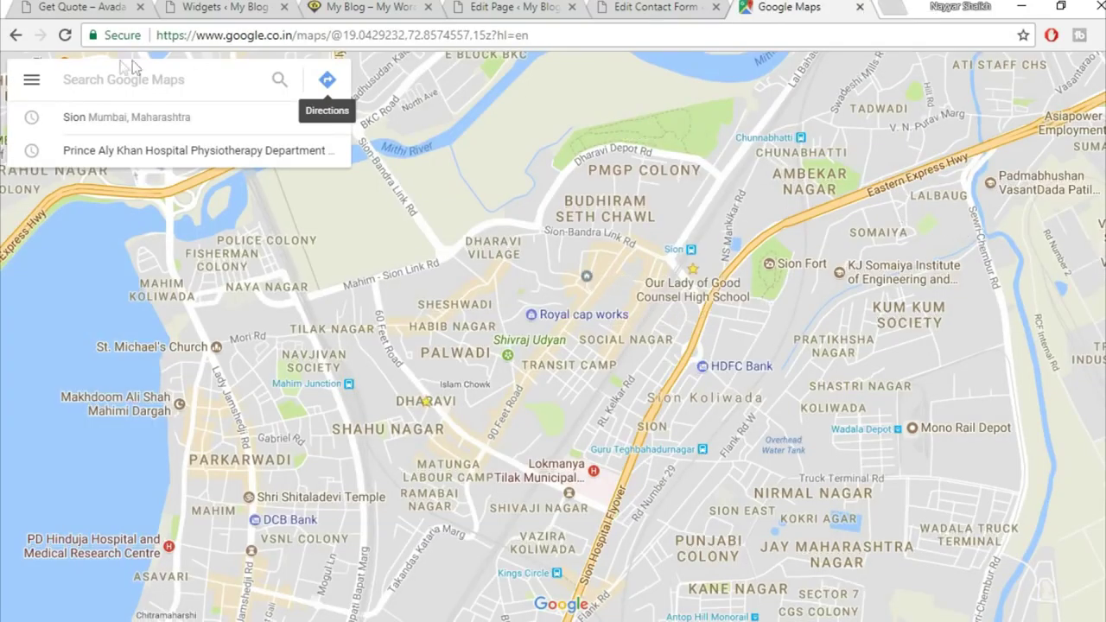
left_click(30, 82)
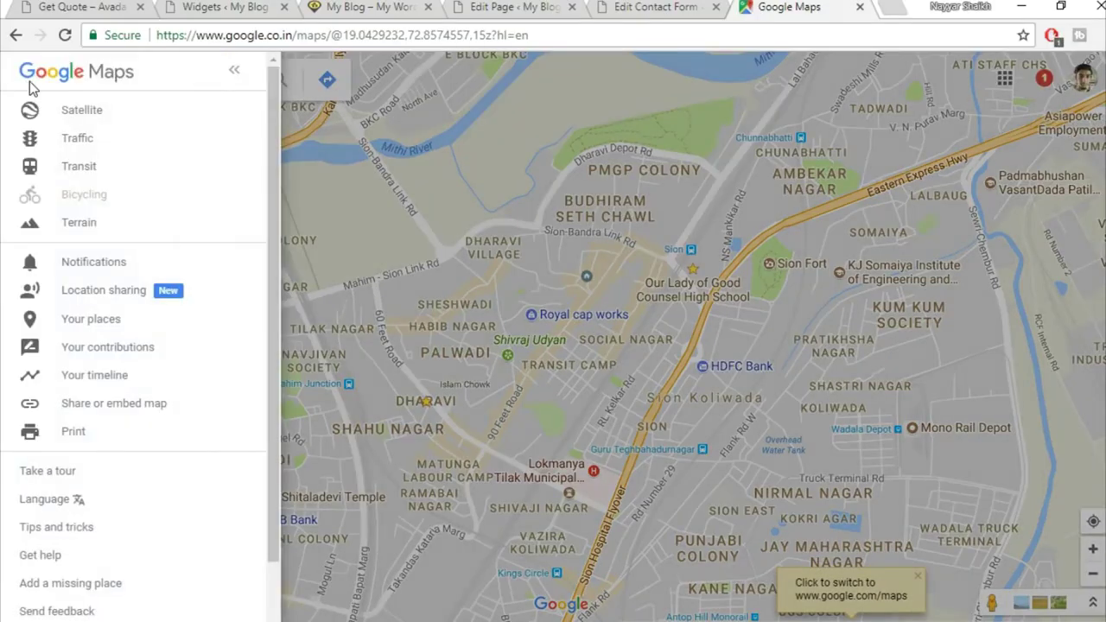
left_click(161, 406)
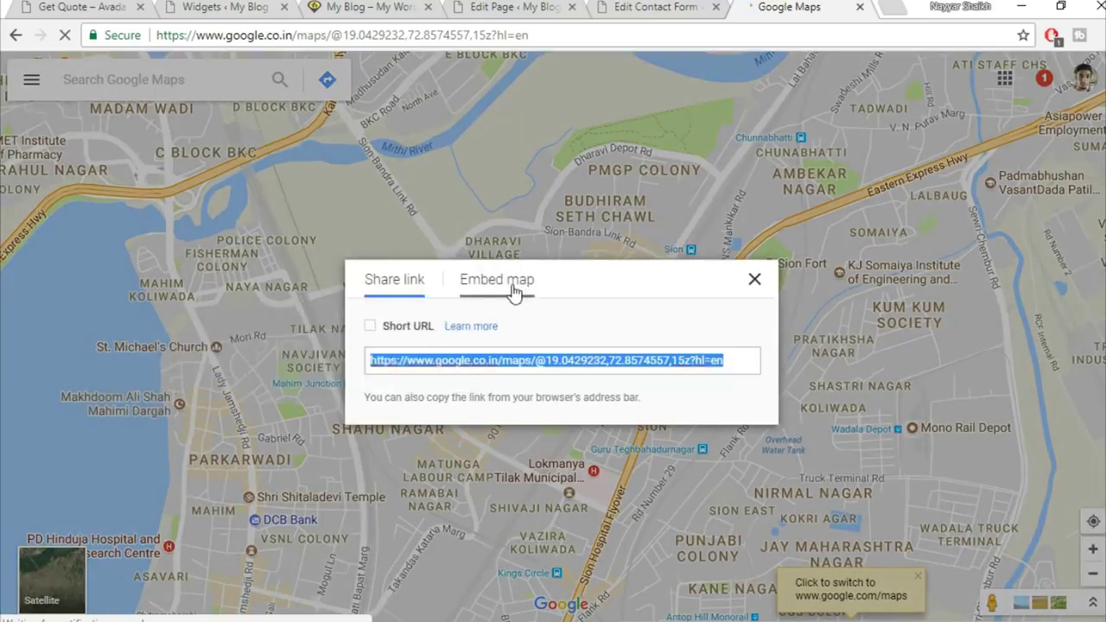
left_click(506, 285)
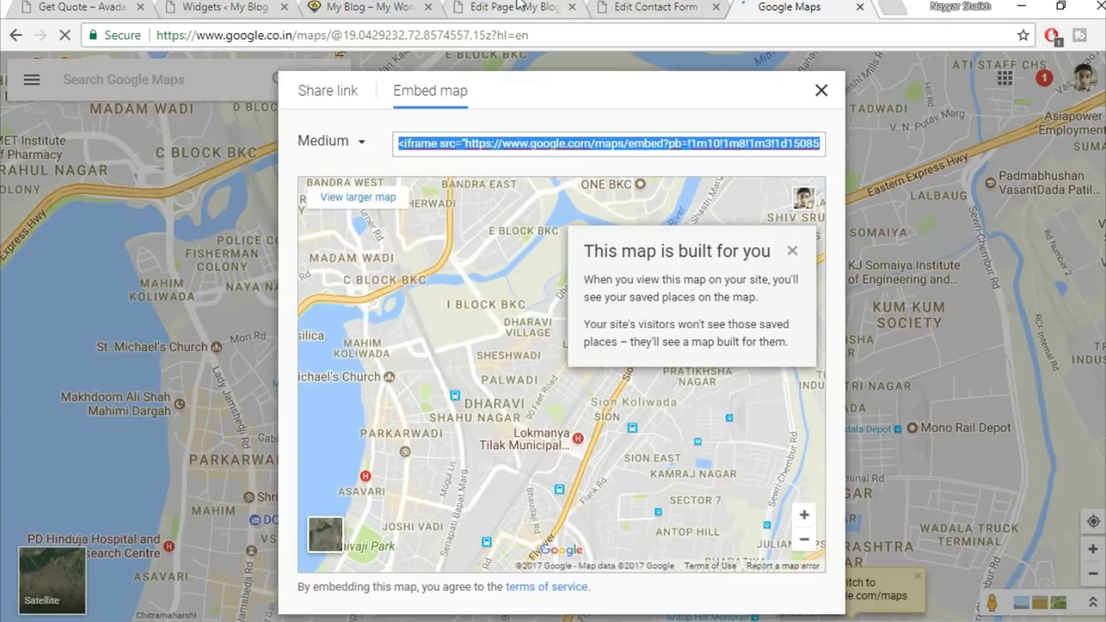
Go back to the WordPress Widgets admin page
left_click(581, 7)
left_click(634, 6)
left_click(223, 7)
scroll(832, 432, "down", 1)
Add a Text widget to Footer Widget 4 and paste the Google Maps iframe code
scroll(834, 449, "down", 5)
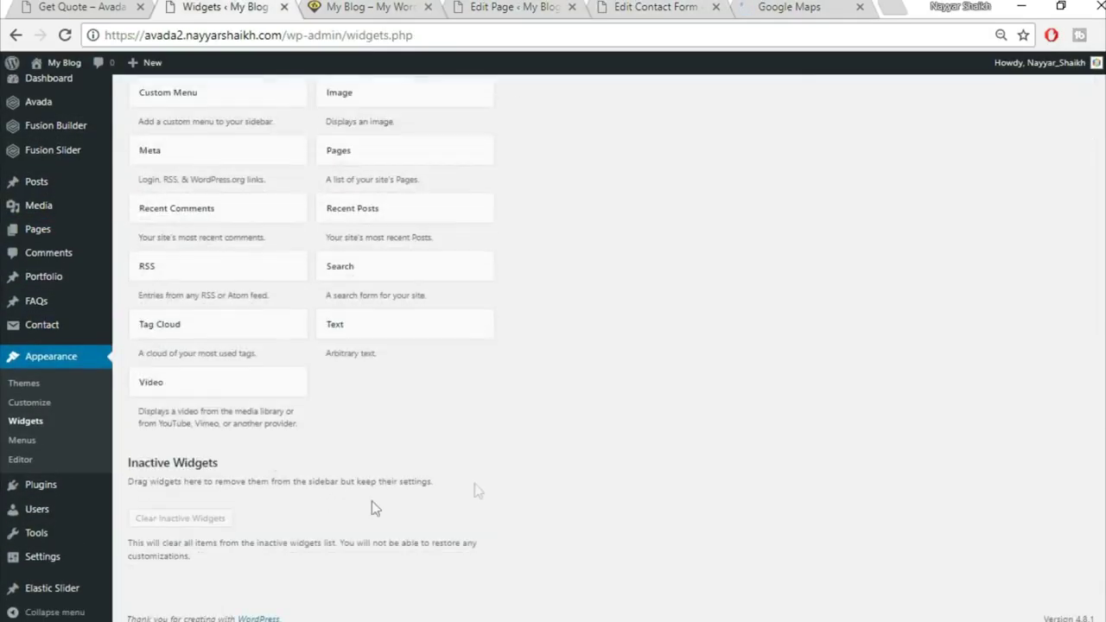
left_click(429, 323)
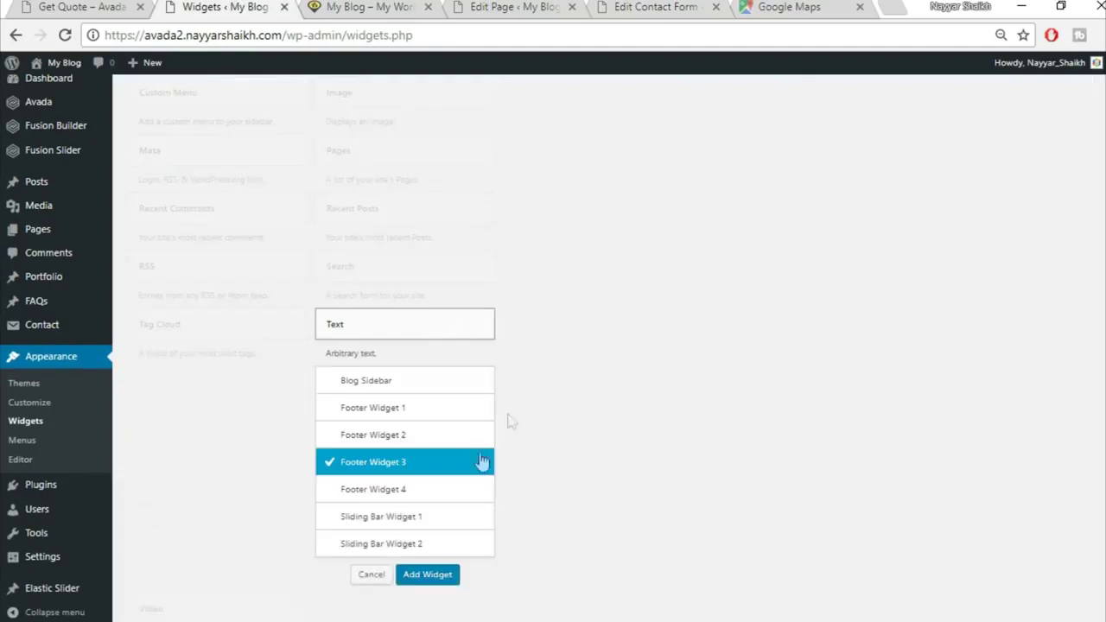
left_click(422, 491)
left_click(447, 576)
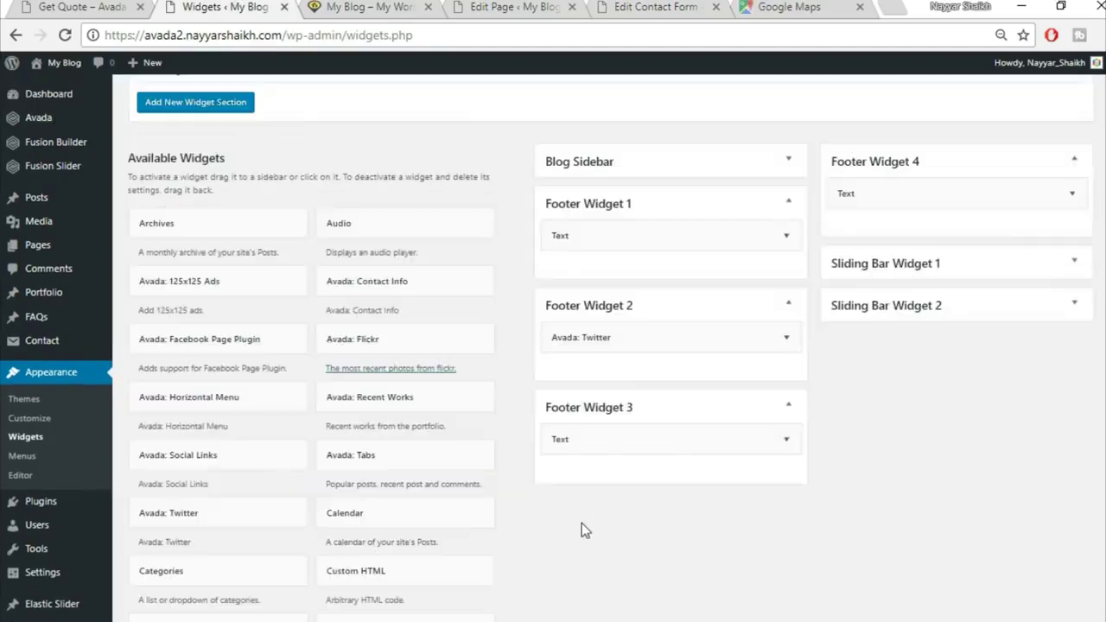
left_click(1062, 277)
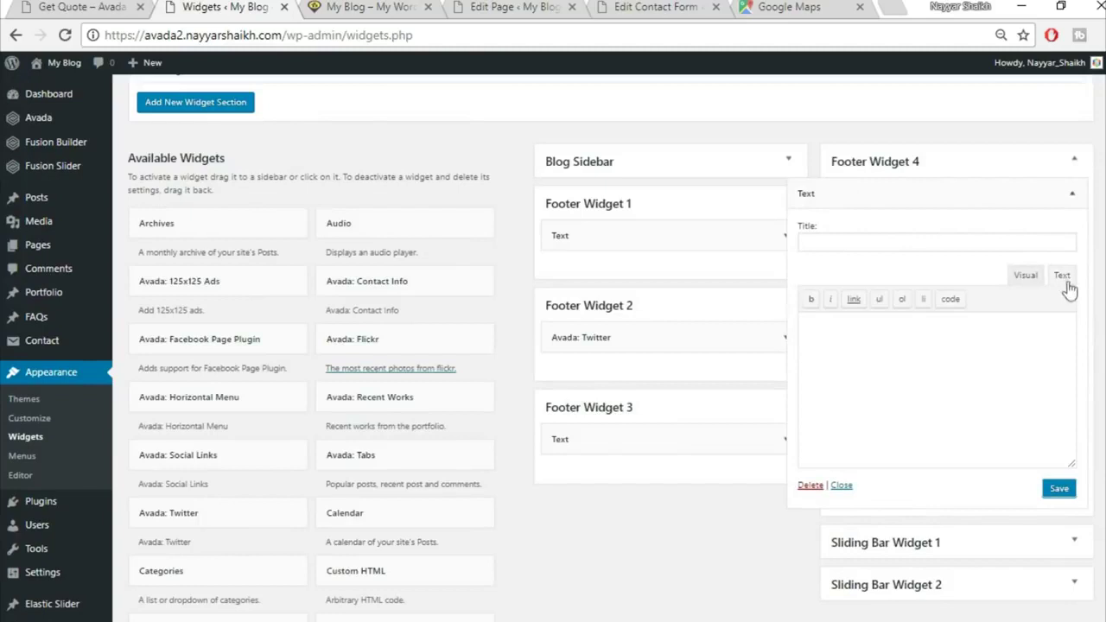
key("ctrl+v")
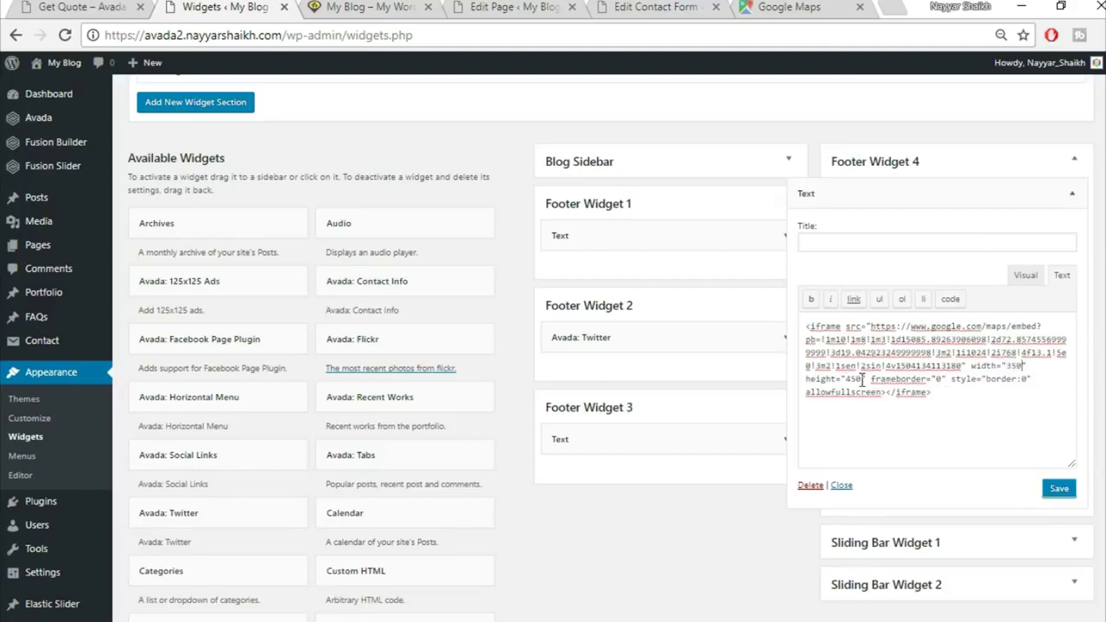
Set the map height to 275, save the widget, and reload the home page
left_click_drag(847, 381, 859, 381)
type("275")
left_click(98, 6)
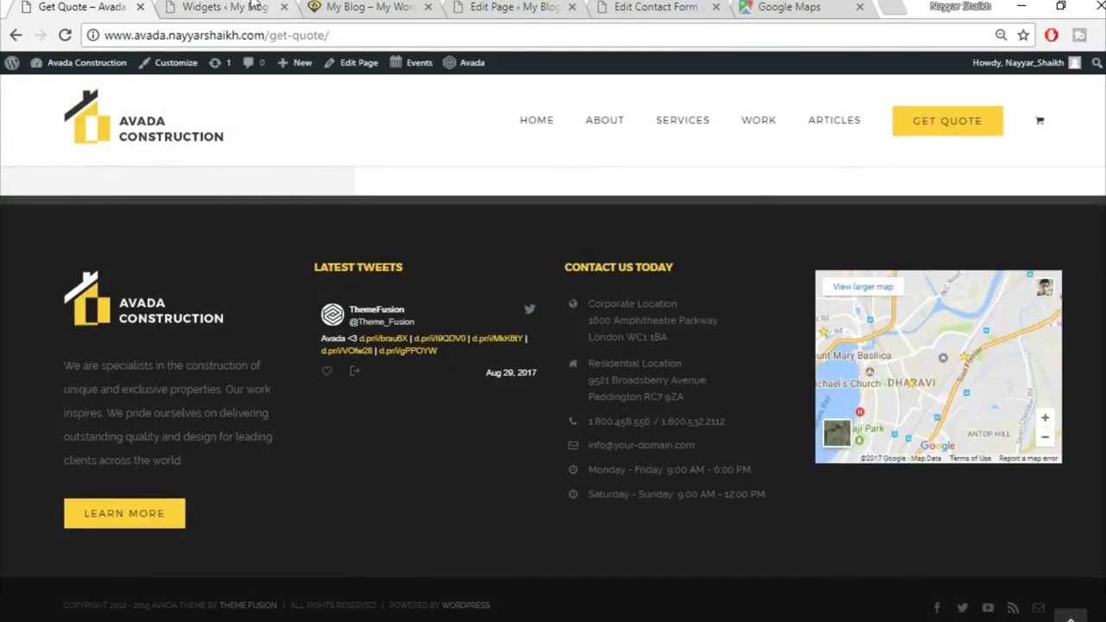
left_click(259, 6)
left_click(62, 6)
left_click(234, 6)
left_click(1060, 490)
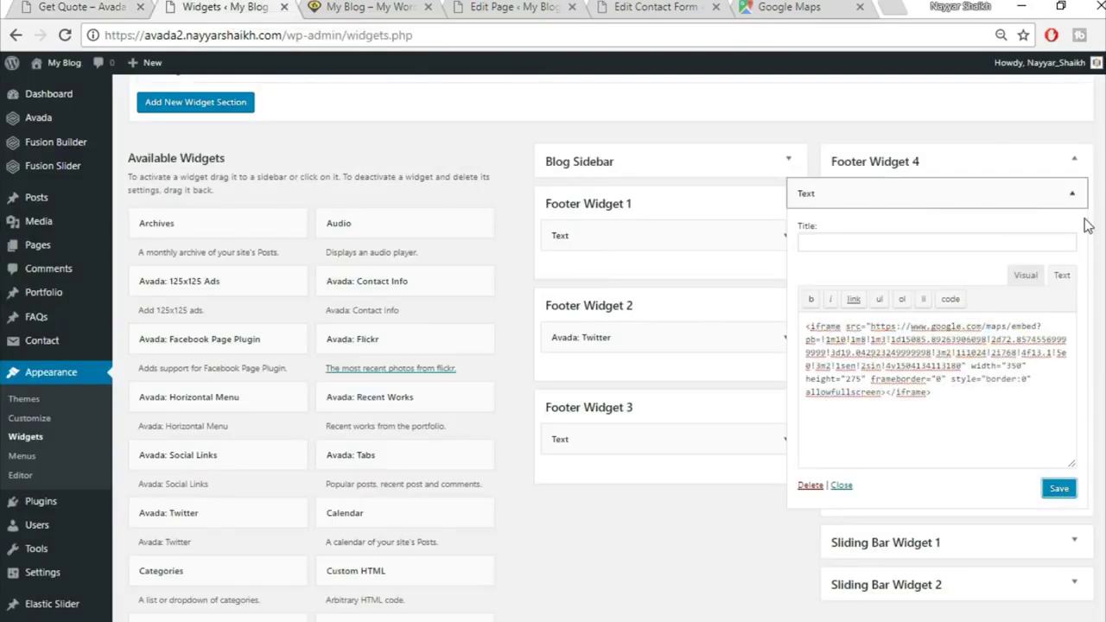
left_click(1071, 193)
left_click(367, 7)
left_click(65, 36)
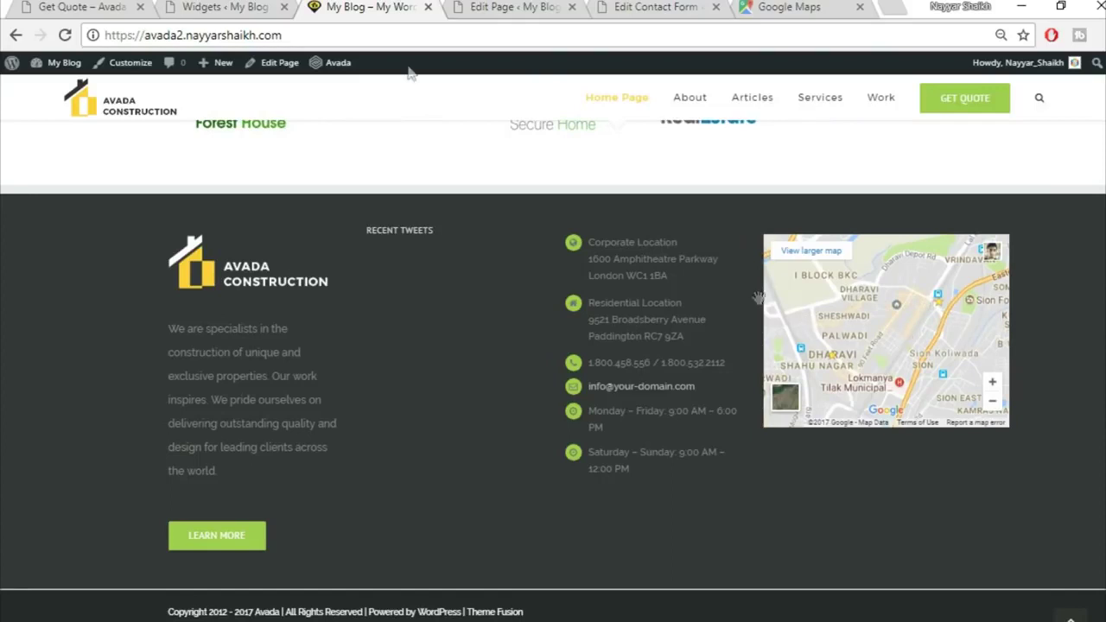
Compare the demo's LATEST TWEETS heading with the Twitter widget's Title field
left_click(57, 6)
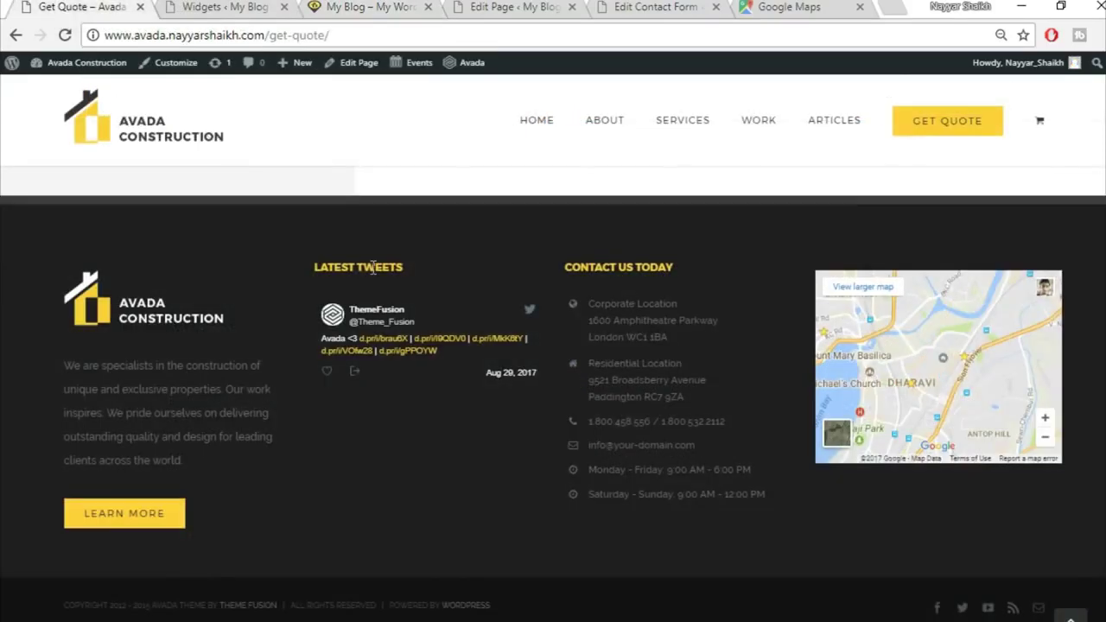
left_click_drag(425, 273, 316, 270)
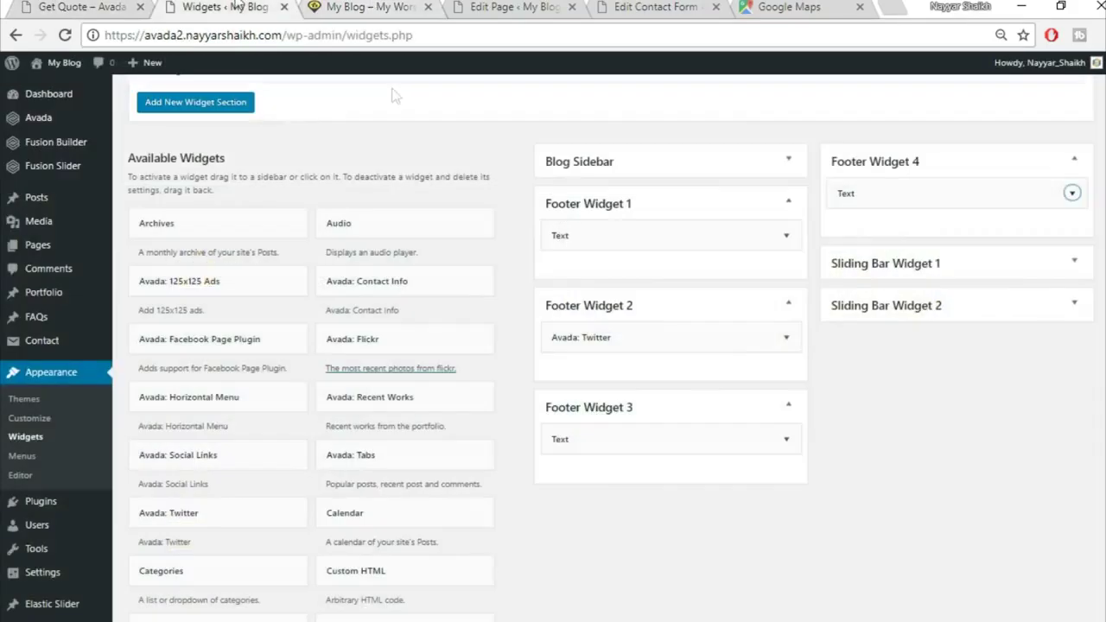
left_click(787, 337)
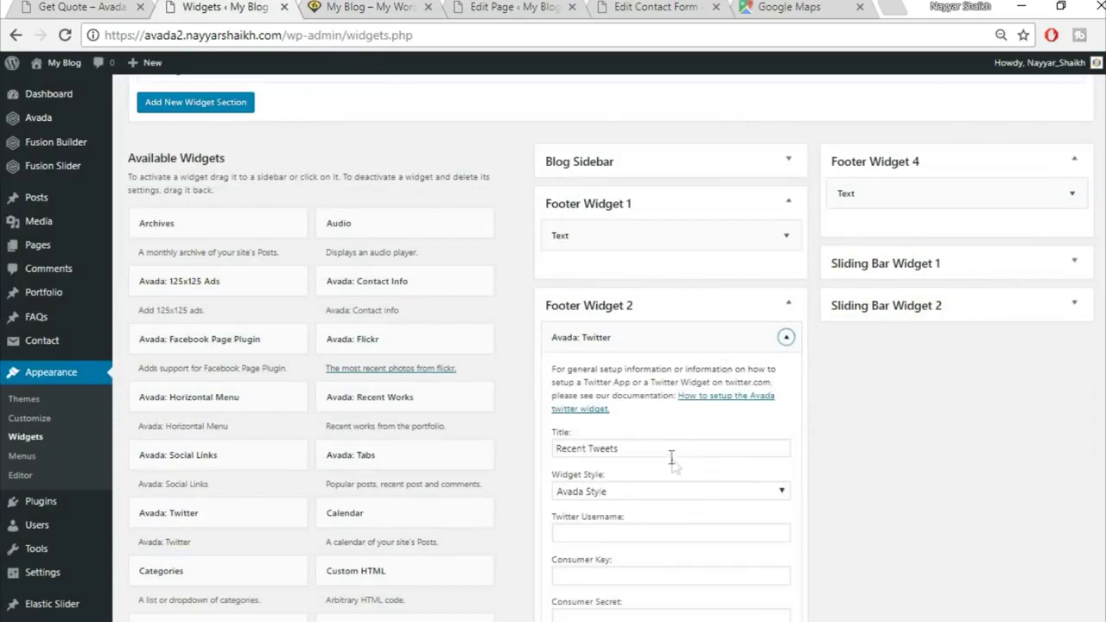
scroll(674, 465, "down", 2)
left_click(630, 363)
left_click(783, 249)
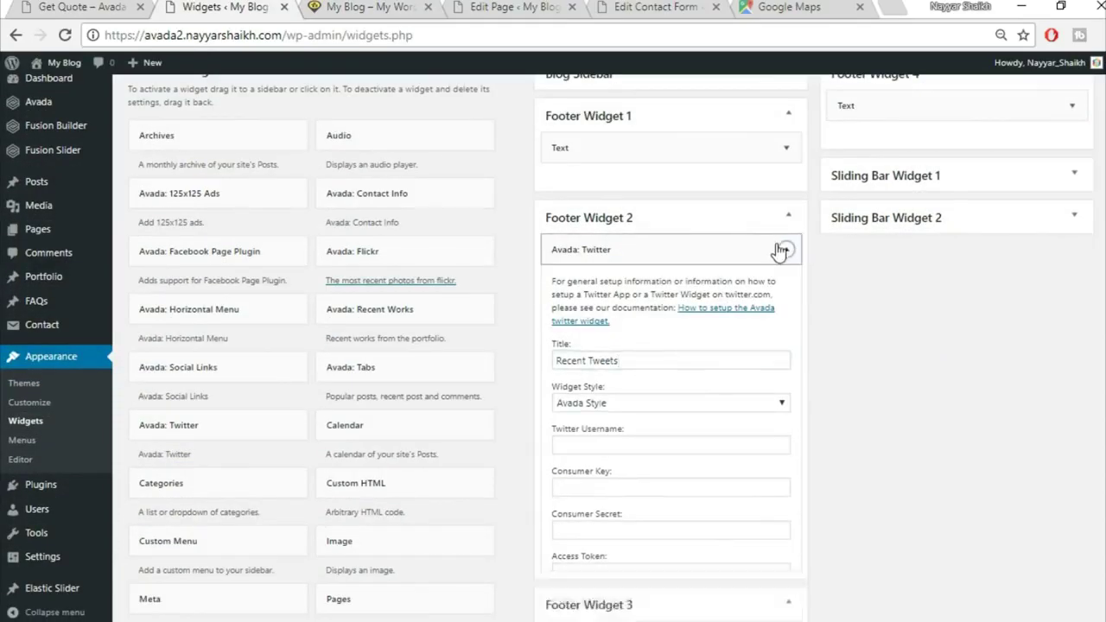
Copy 'CONTACT US TODAY' from the demo into the Footer Widget 3 Text widget's Title
left_click(785, 353)
left_click(613, 401)
left_click(114, 6)
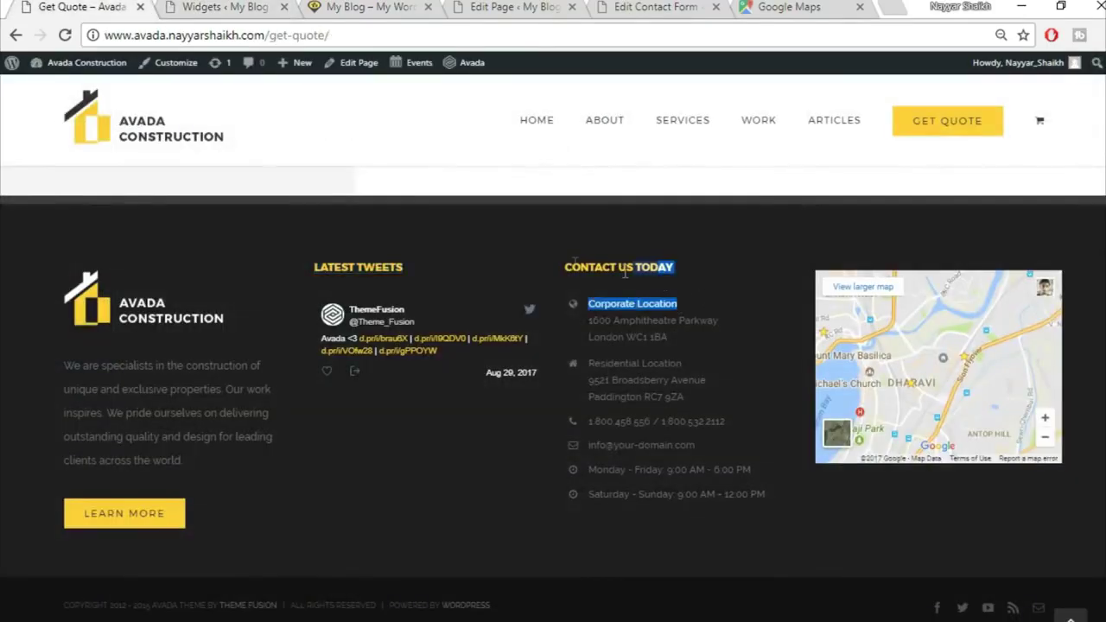
left_click_drag(687, 268, 561, 263)
key("ctrl+c")
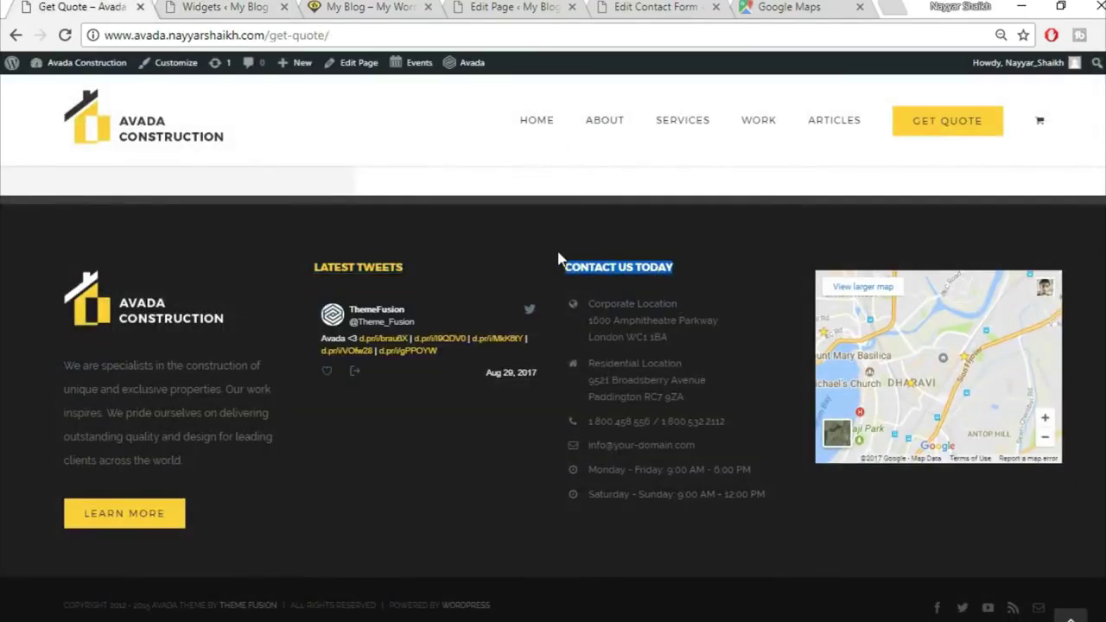
left_click(358, 6)
left_click(224, 6)
key("ctrl+v")
left_click(786, 351)
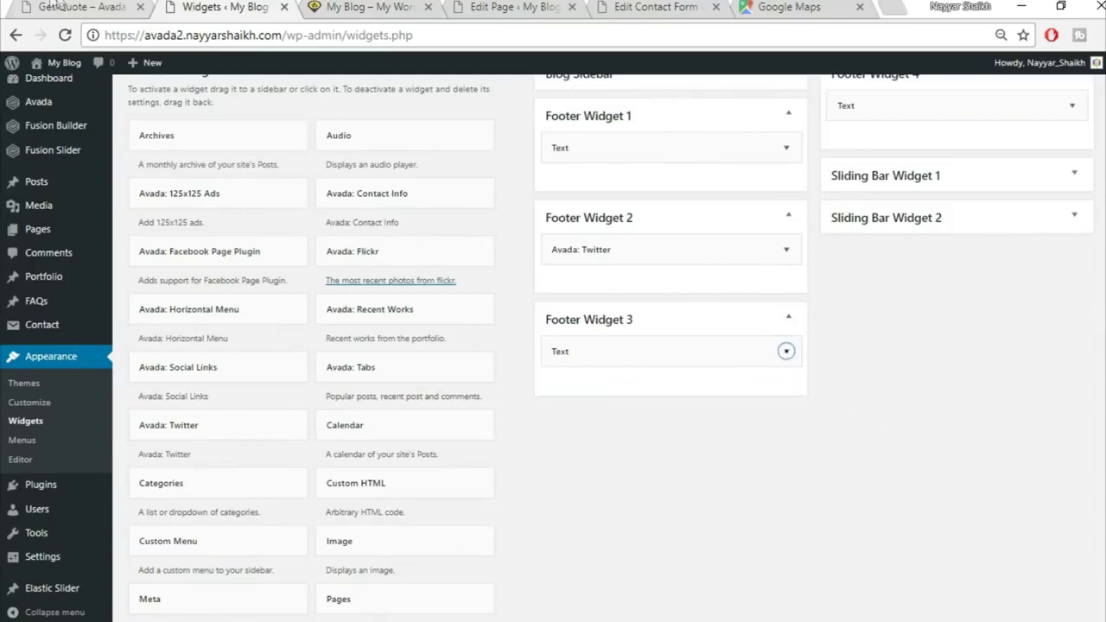
Compare the blog site's four-column footer against the Avada demo footer
left_click(59, 6)
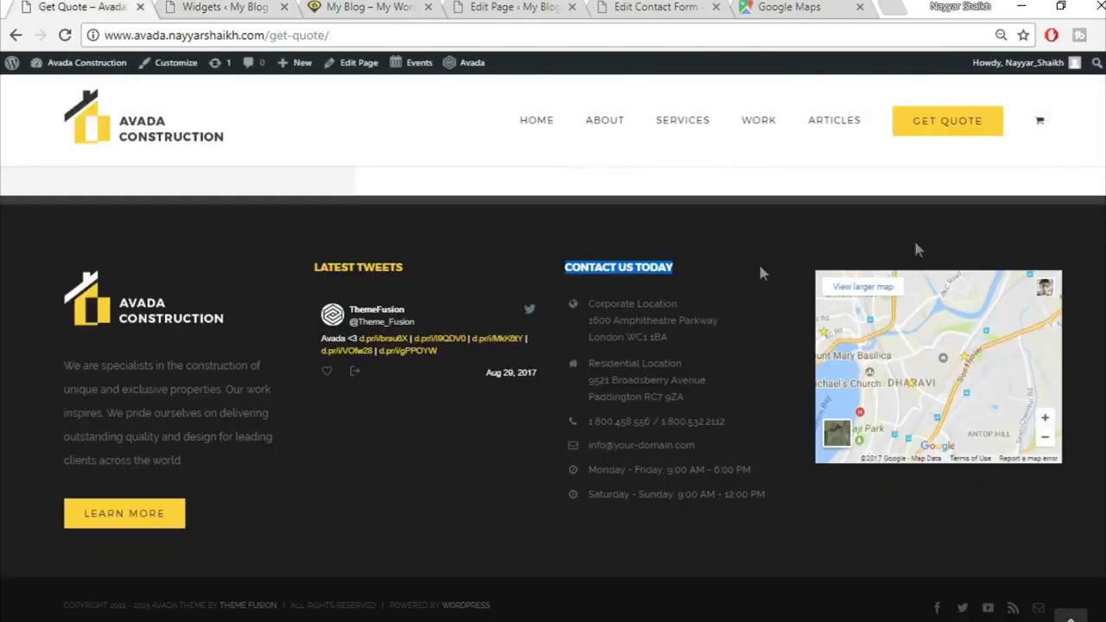
left_click(460, 520)
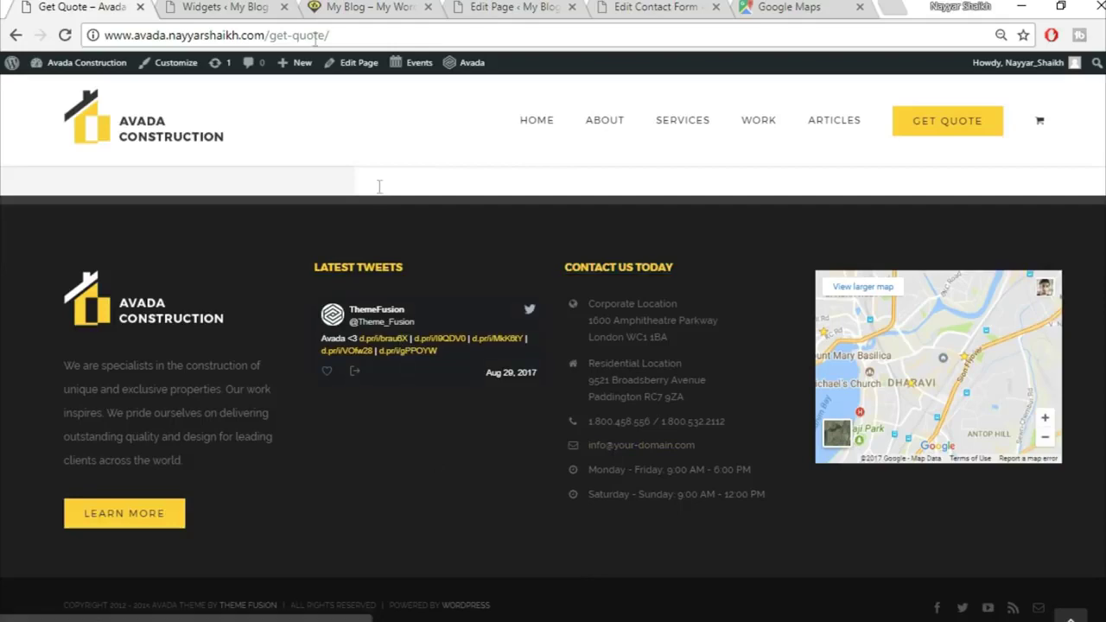
left_click(259, 6)
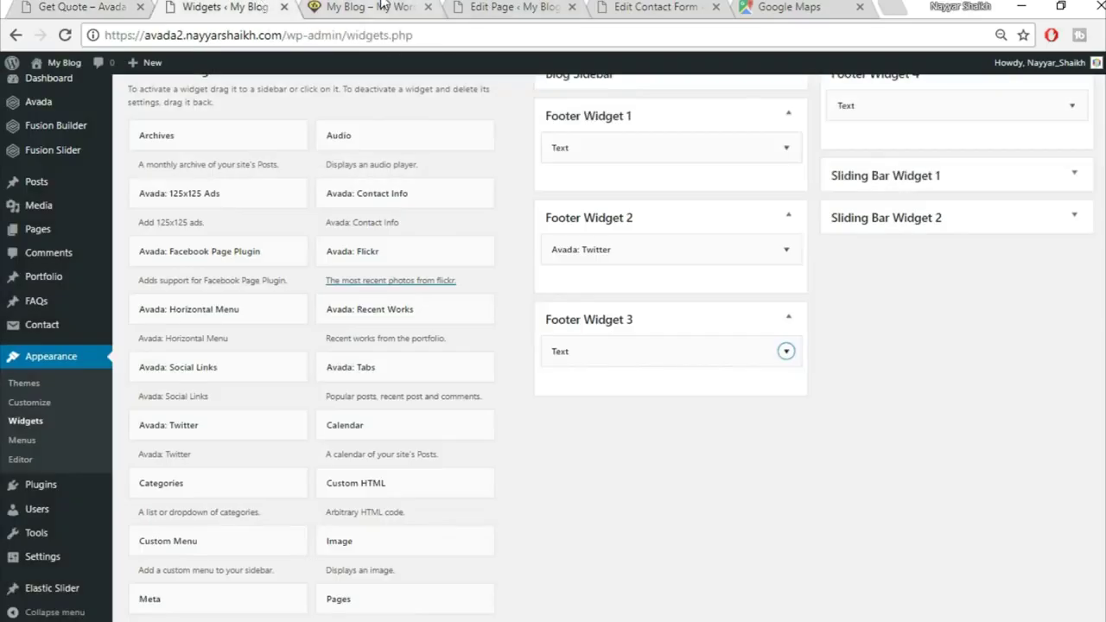
left_click(423, 6)
left_click_drag(355, 233, 474, 230)
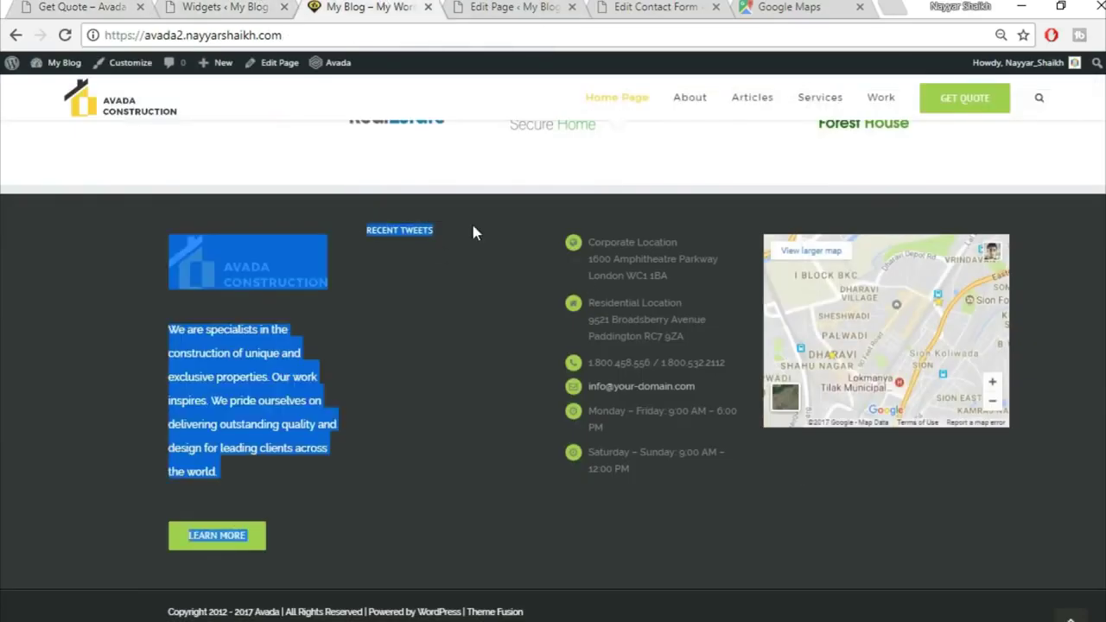
left_click(440, 230)
left_click(98, 6)
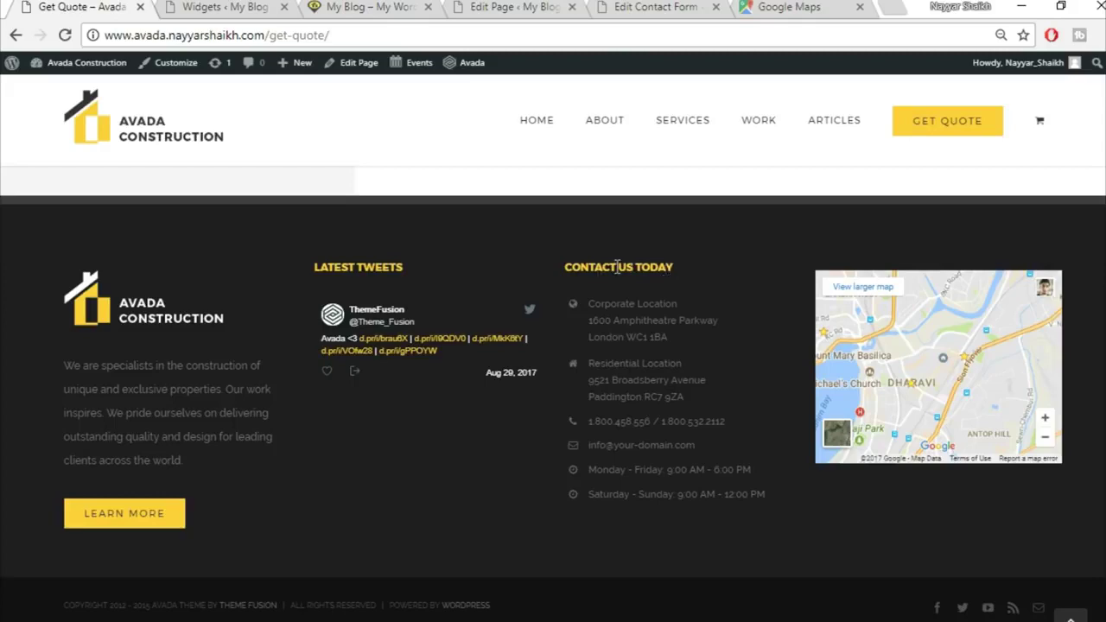
left_click(223, 8)
Recheck the blog footer, then open Avada > Theme Options from the admin sidebar
scroll(992, 454, "up", 5)
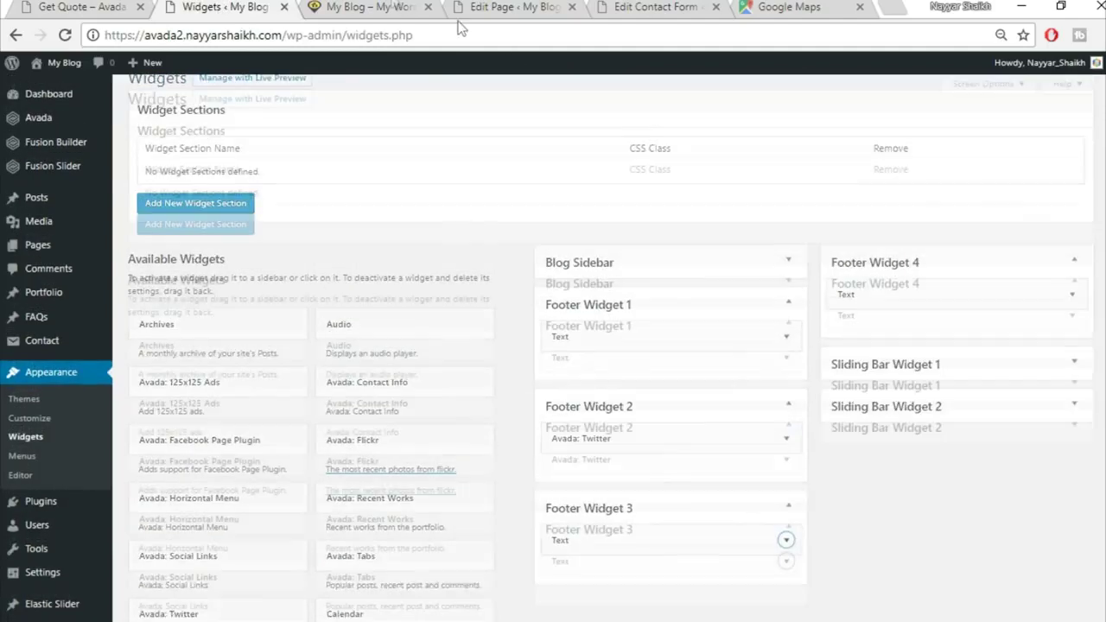
left_click(358, 9)
left_click(218, 8)
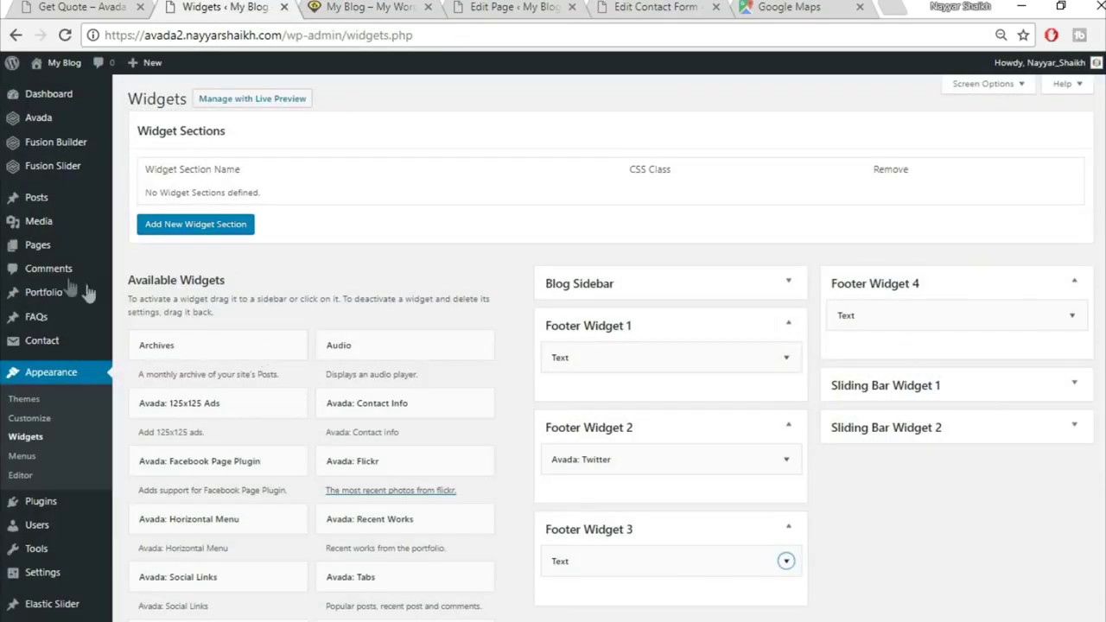
mouse_move(55, 125)
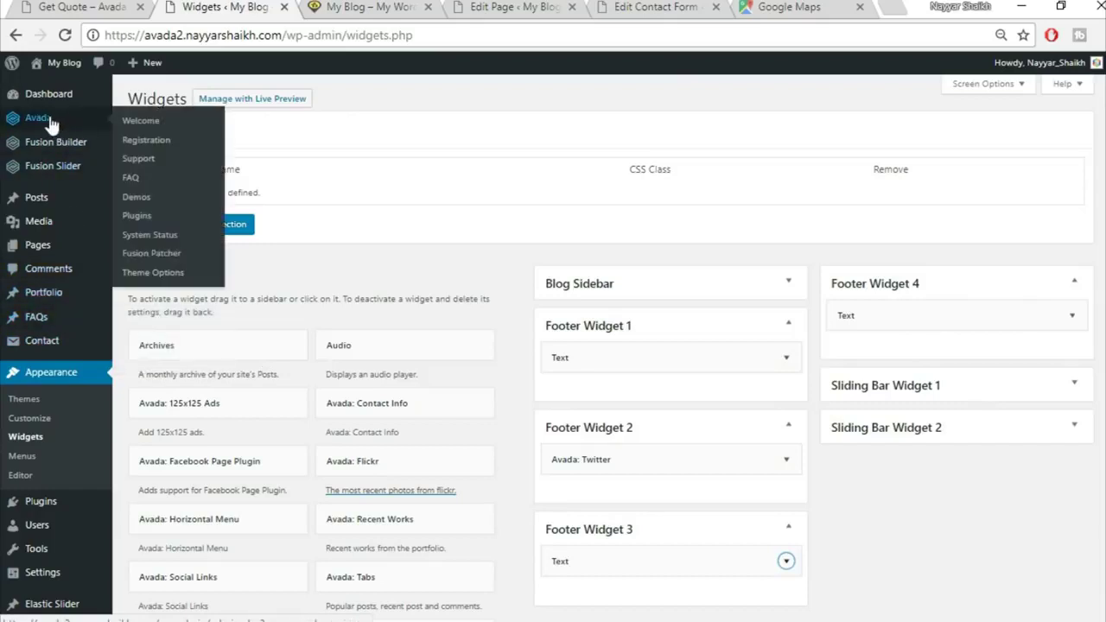
left_click(162, 274)
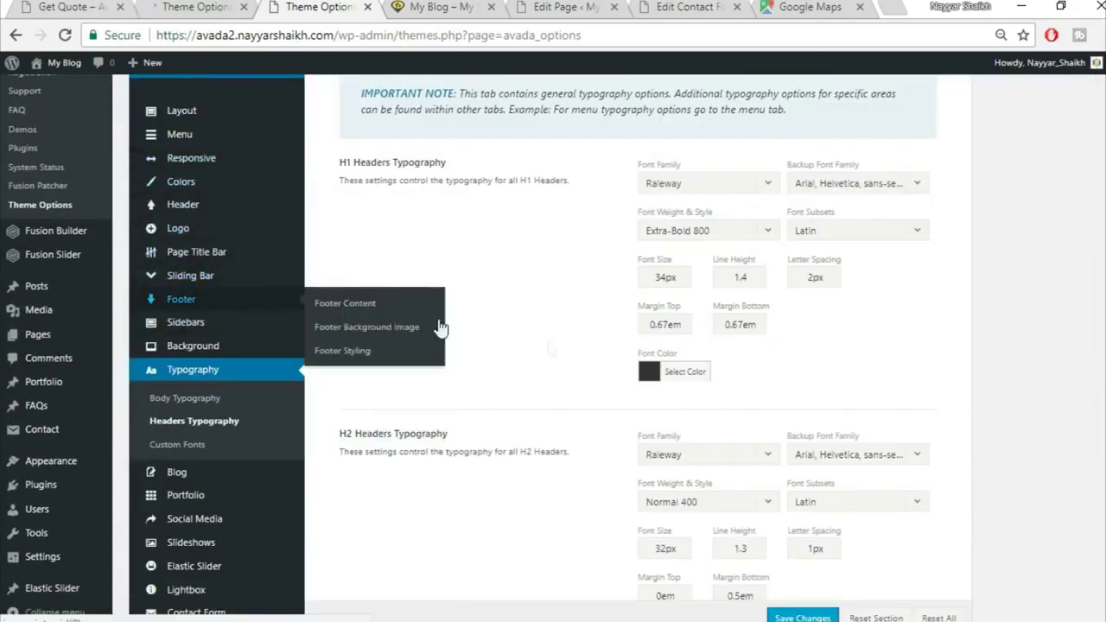
Turn on 100% Footer Width and set footer padding to 80 top, 70 bottom, 4% sides
mouse_move(264, 299)
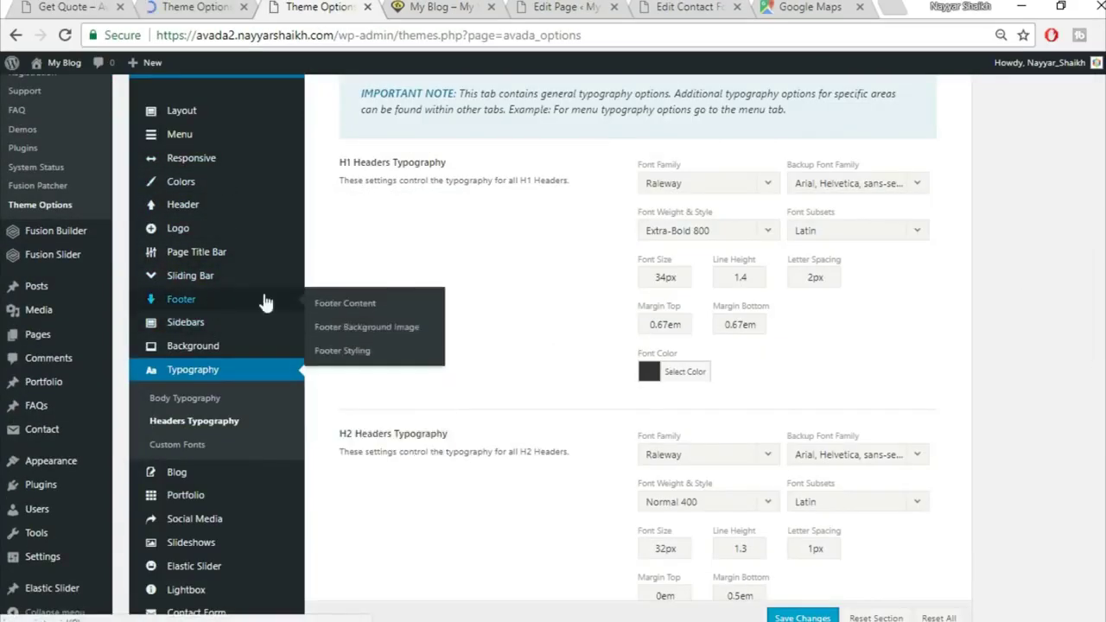
left_click(361, 356)
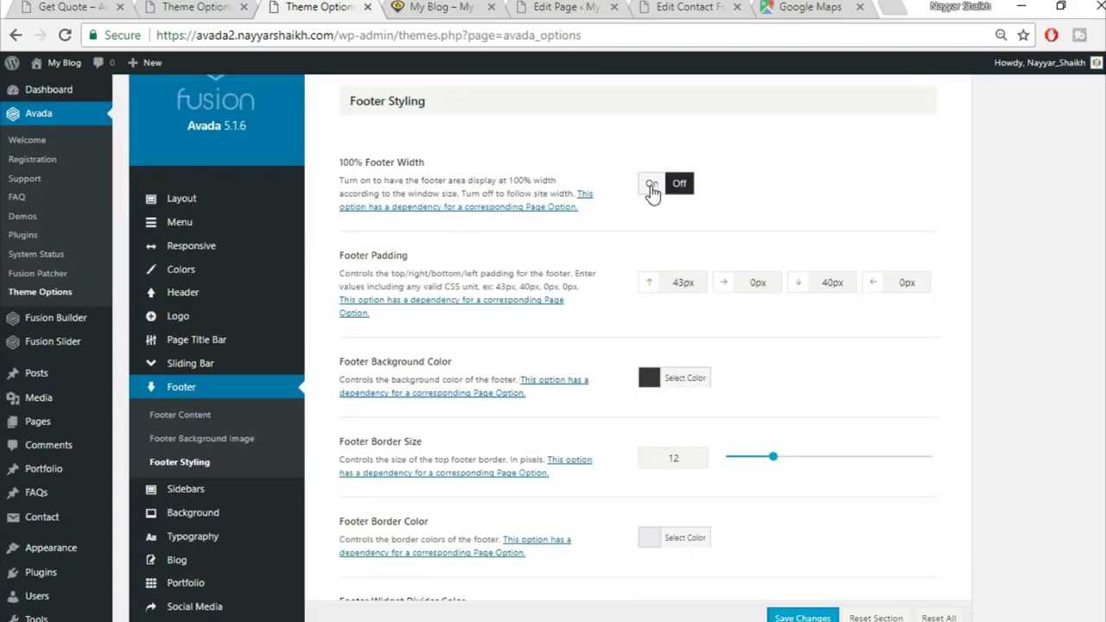
left_click(652, 185)
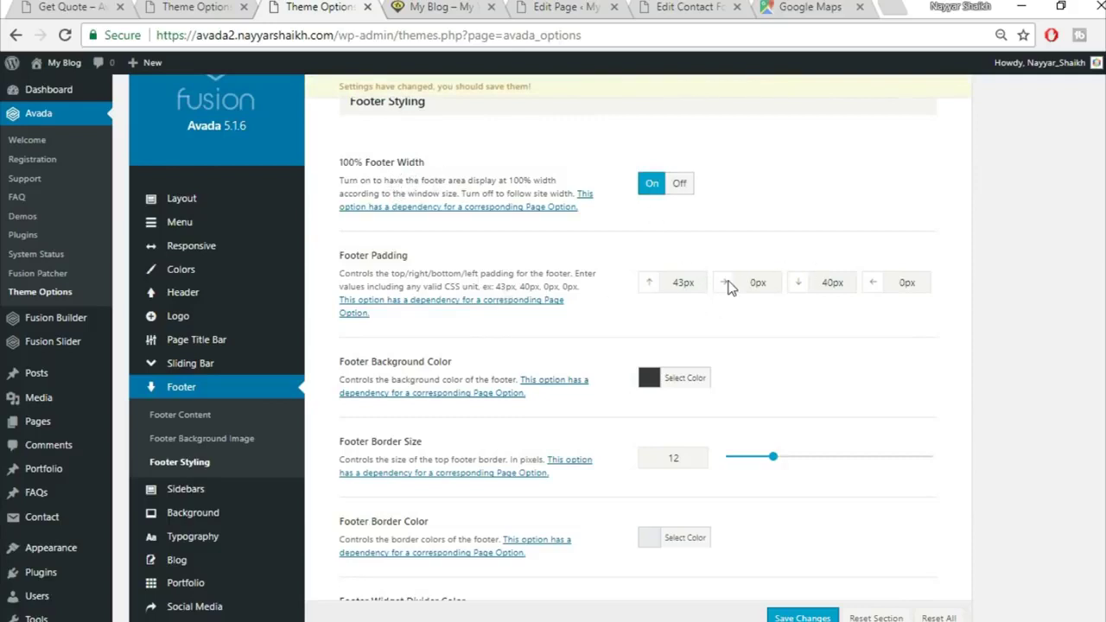
left_click_drag(700, 282, 633, 286)
type("80")
type("4")
key("Tab")
type("70")
key("Tab")
type("4")
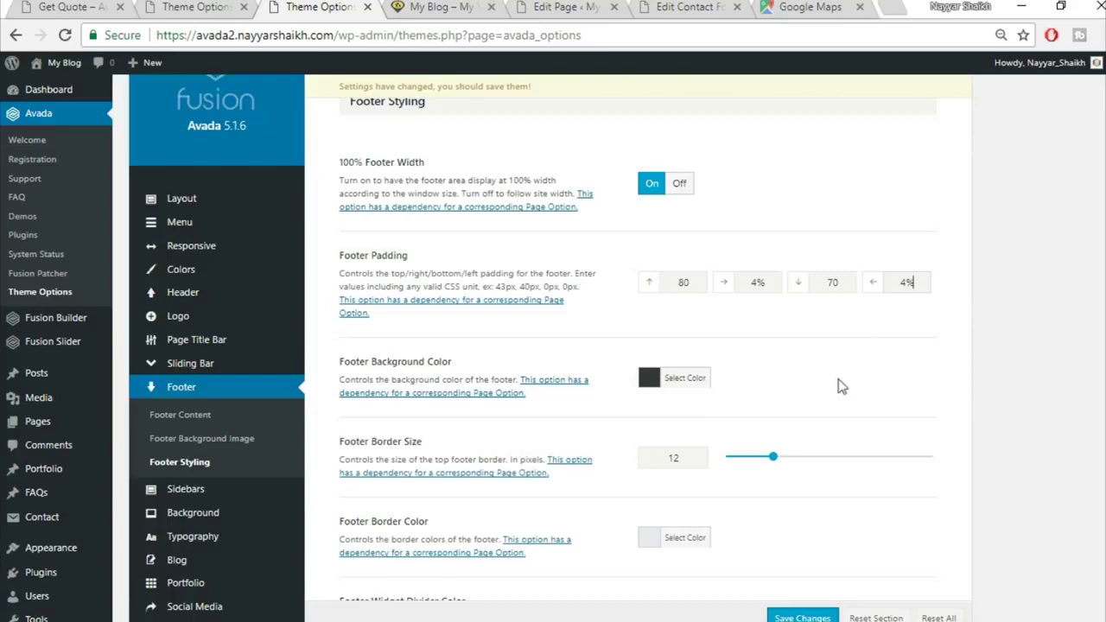
scroll(839, 386, "down", 5)
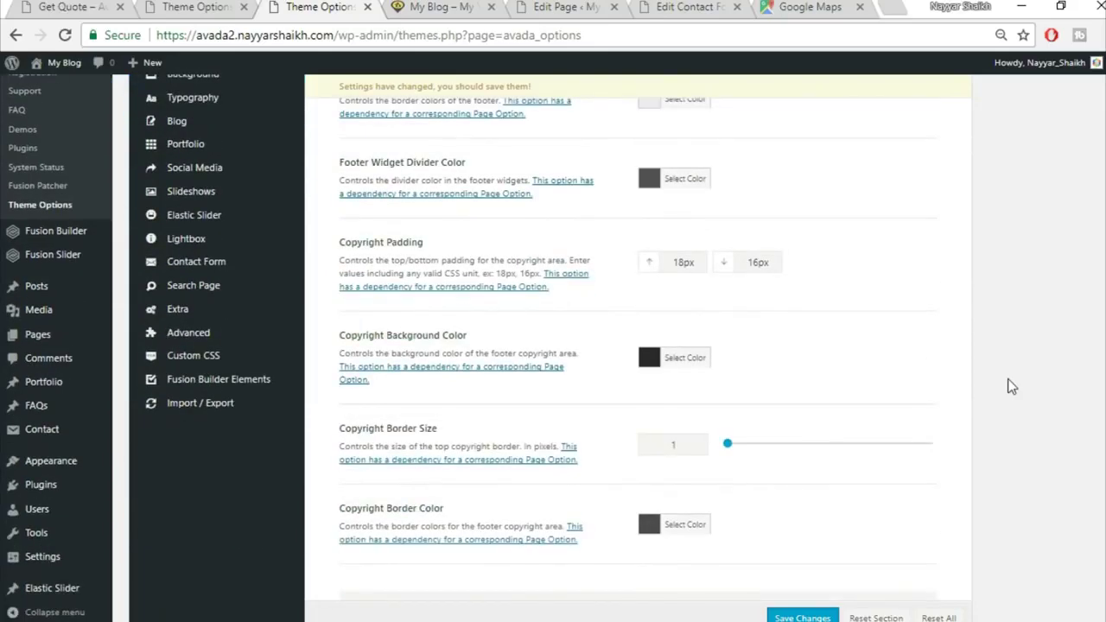
scroll(1012, 386, "down", 4)
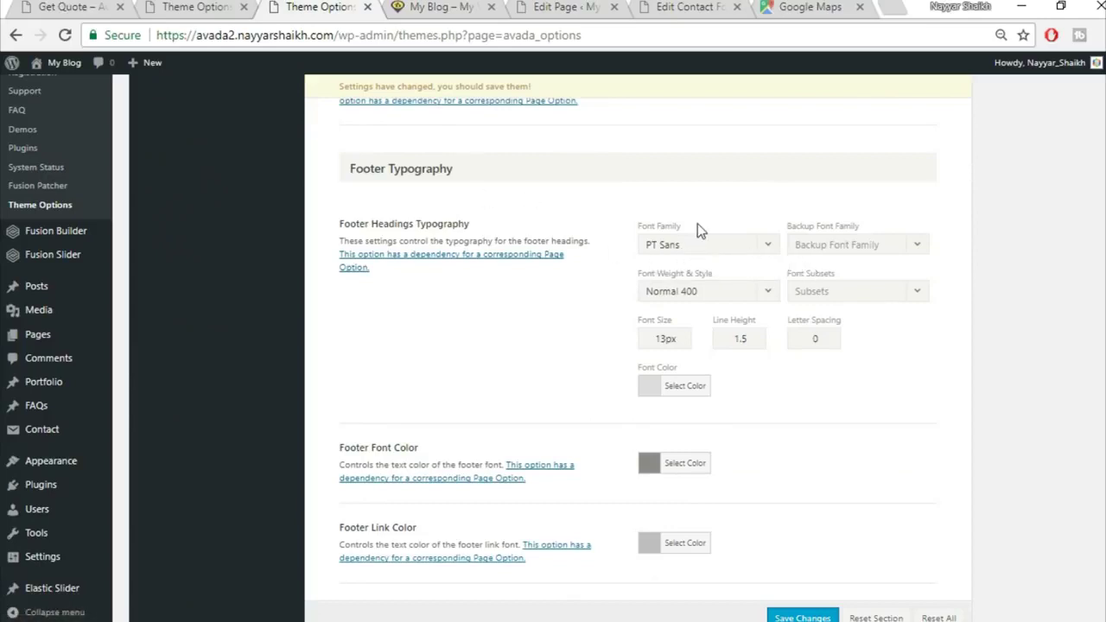
Set footer headings to Montserrat Bold 700 with an Arial, Helvetica, sans-serif backup font
scroll(700, 230, "down", 1)
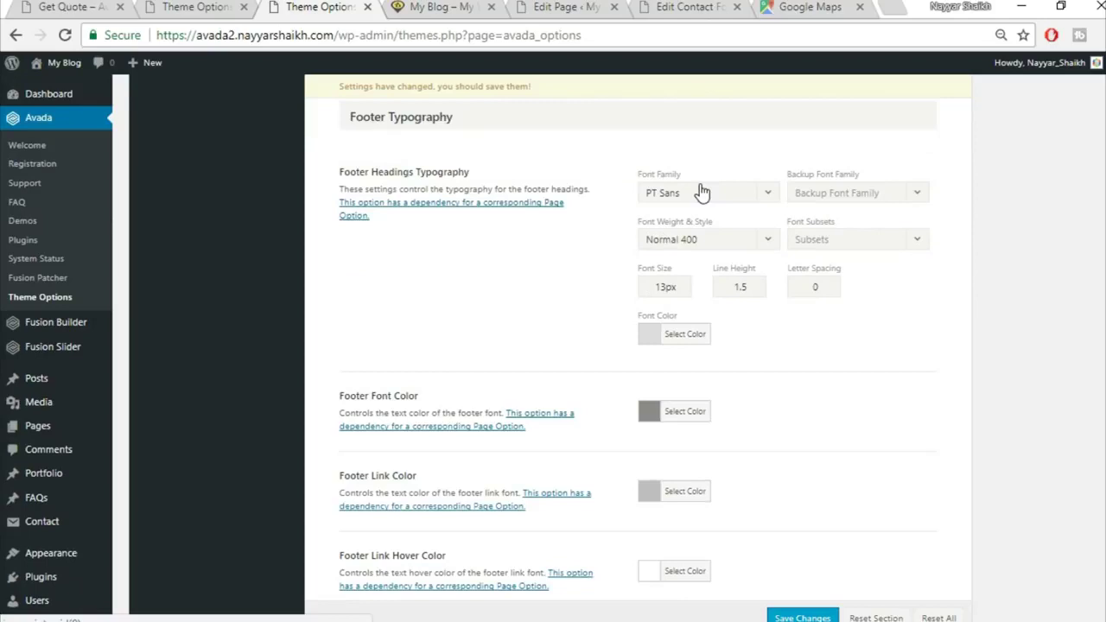
left_click(701, 192)
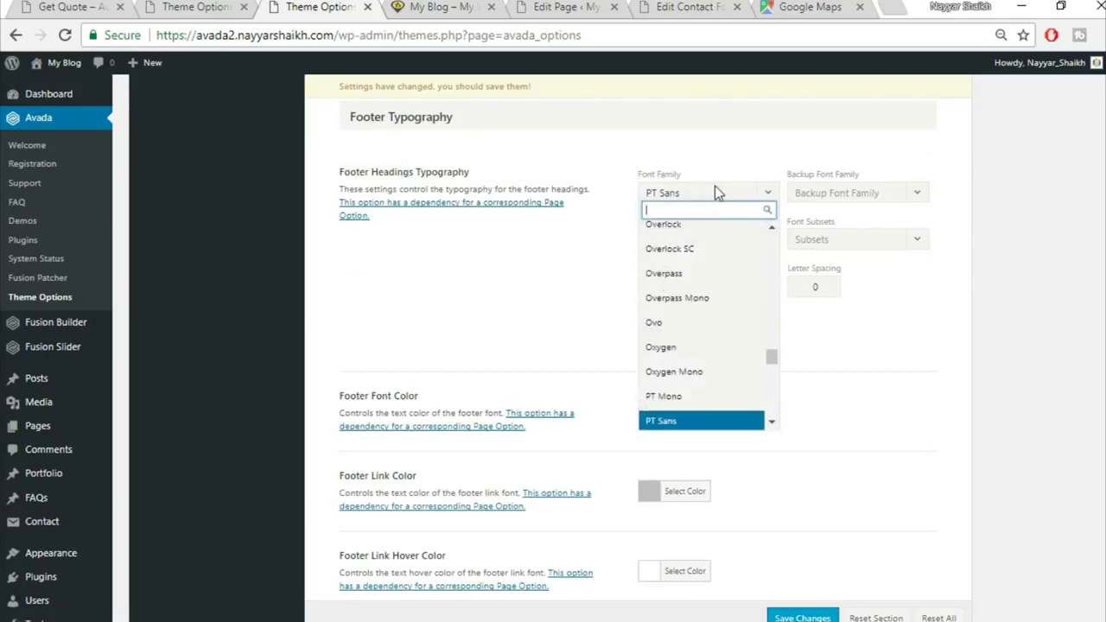
type("montse")
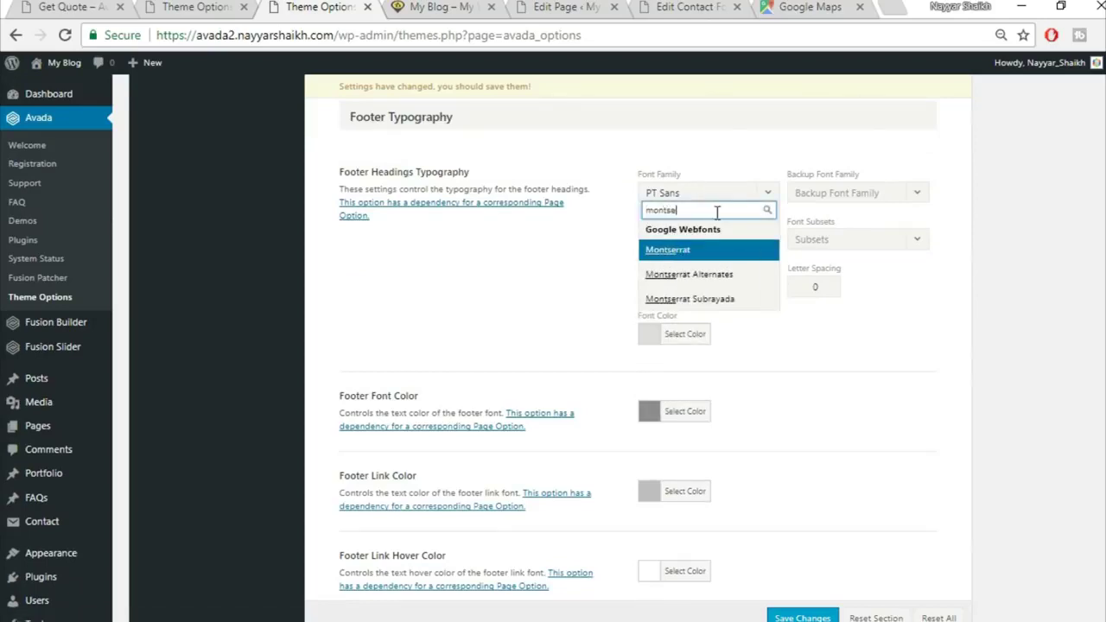
key("Return")
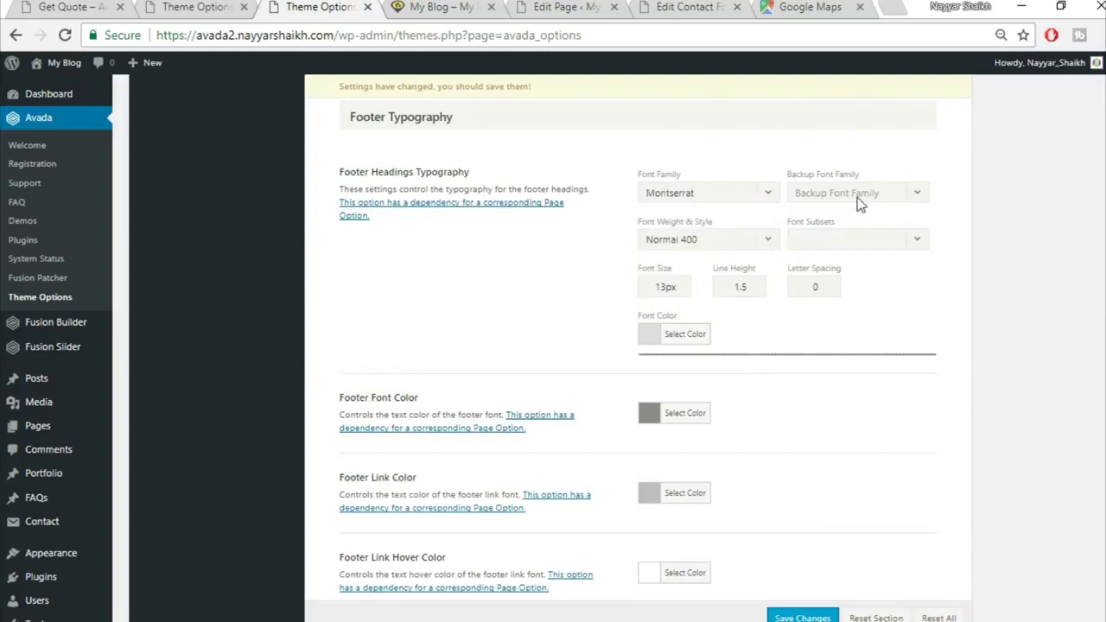
left_click(857, 195)
left_click(875, 218)
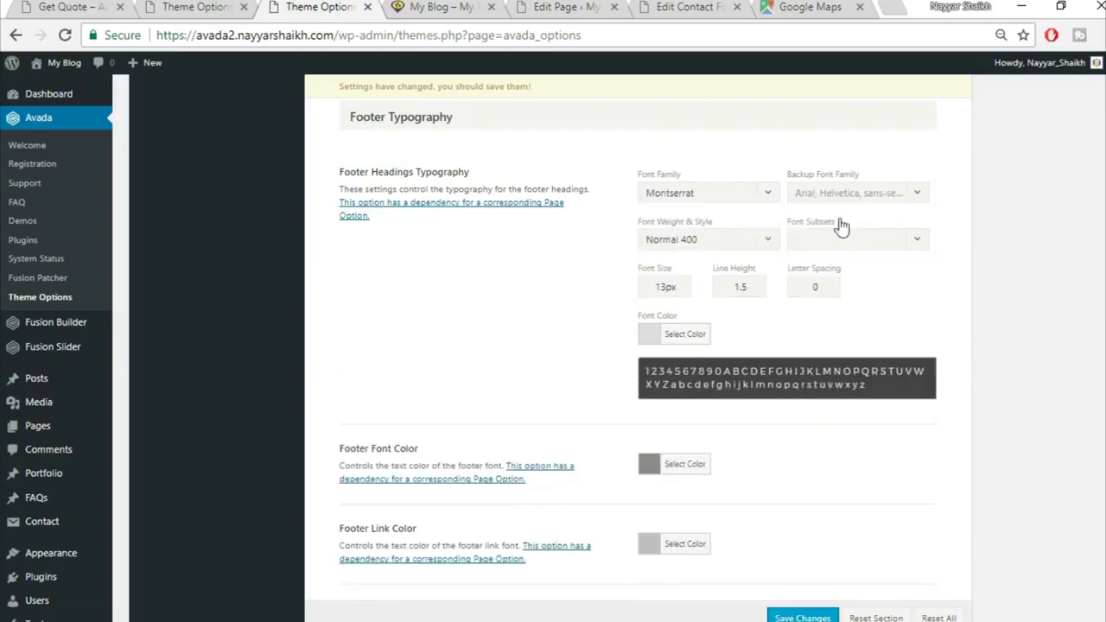
left_click(740, 241)
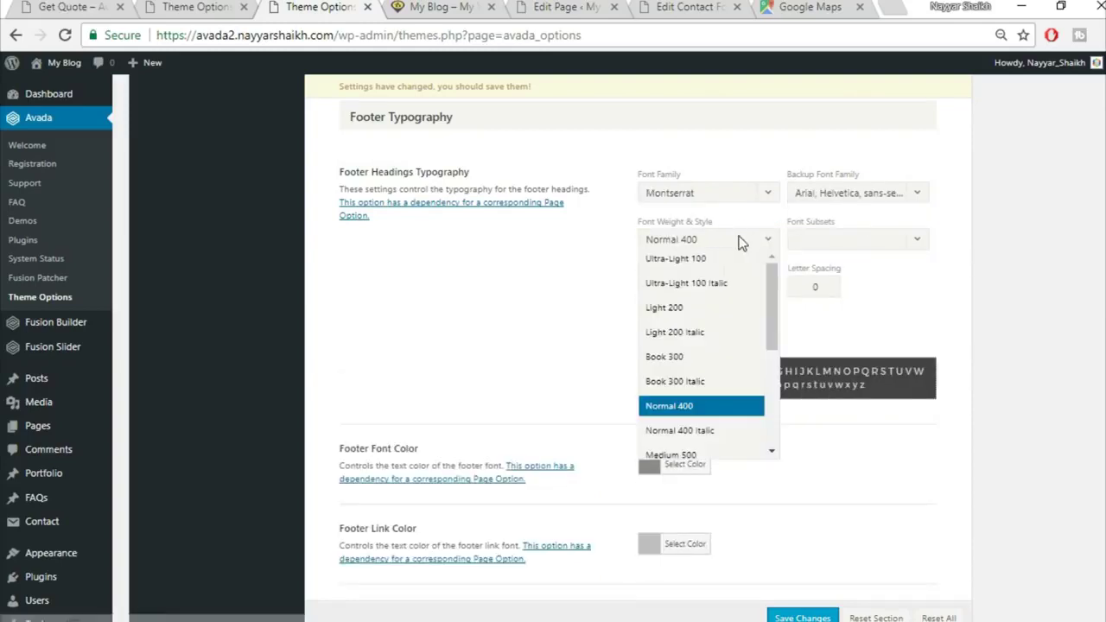
scroll(694, 432, "down", 2)
scroll(697, 428, "down", 2)
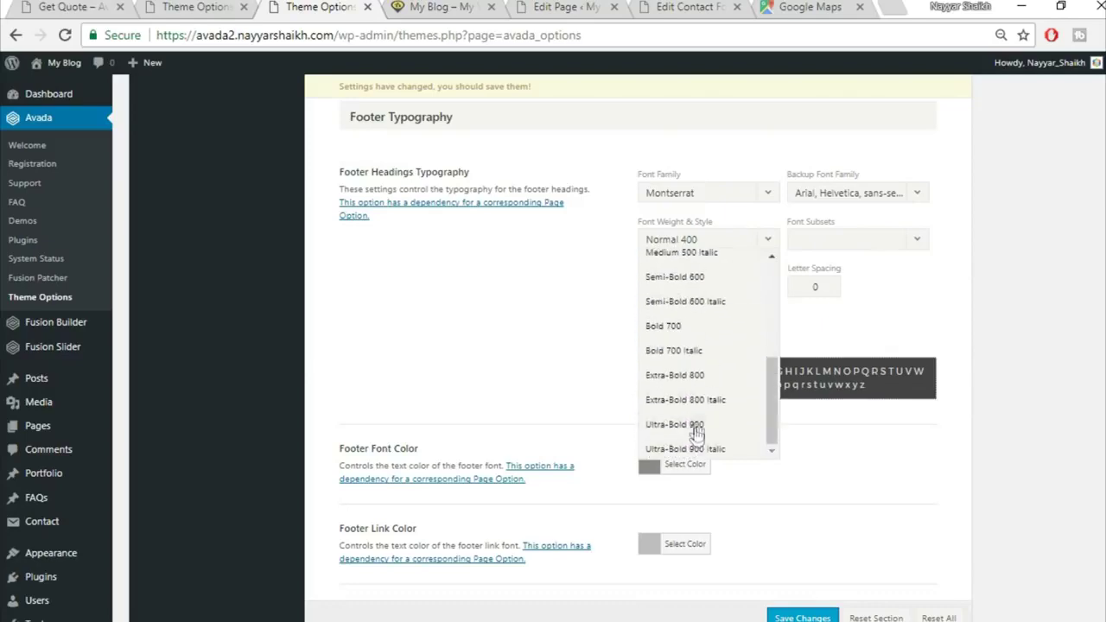
left_click(691, 324)
After checking the demo's headings, set heading size 15 and colour #fed03d
left_click(184, 6)
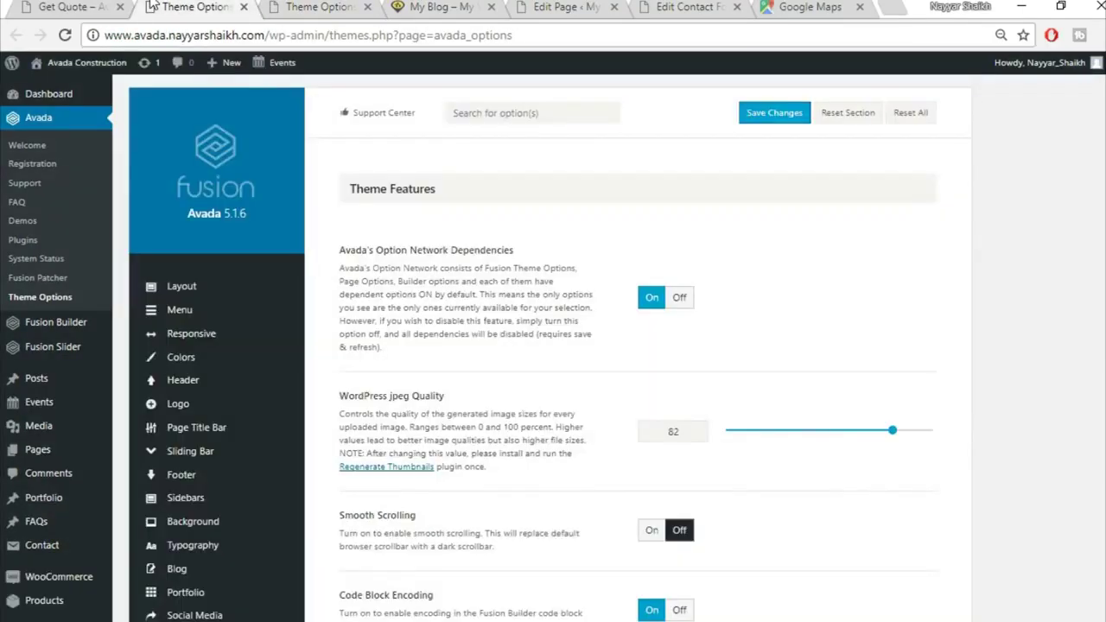
left_click(36, 7)
scroll(413, 550, "down", 5)
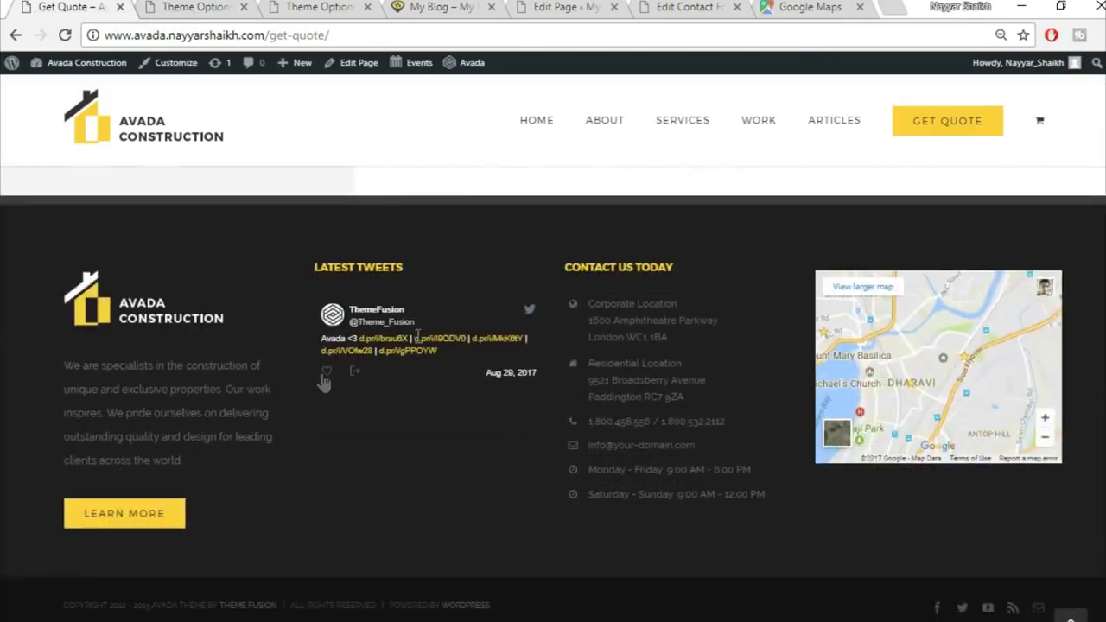
left_click(352, 6)
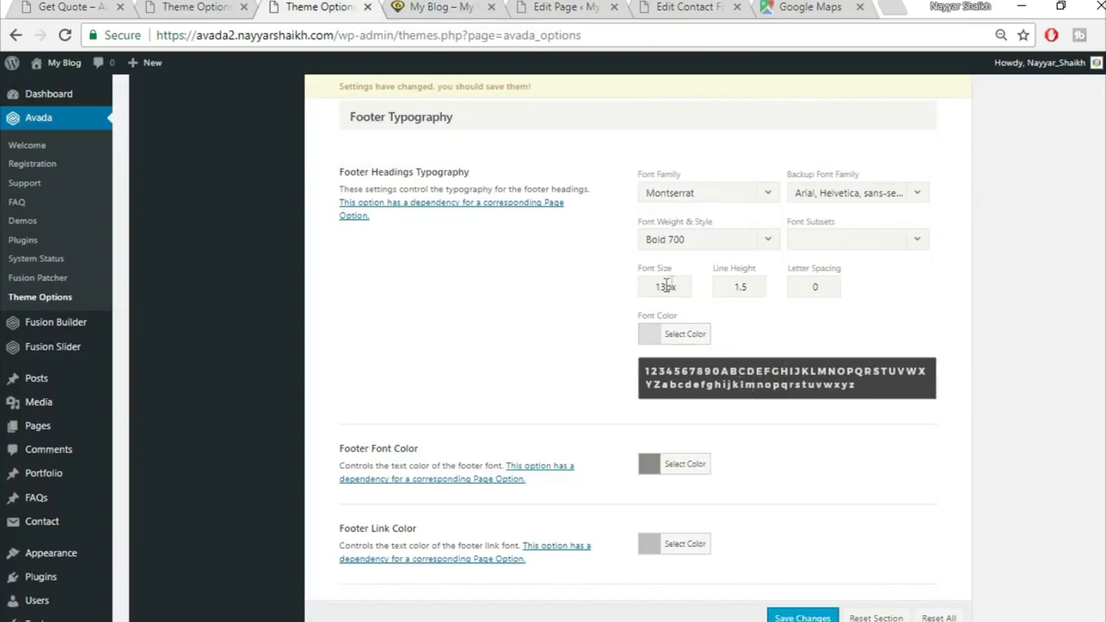
left_click_drag(666, 285, 587, 280)
type("15")
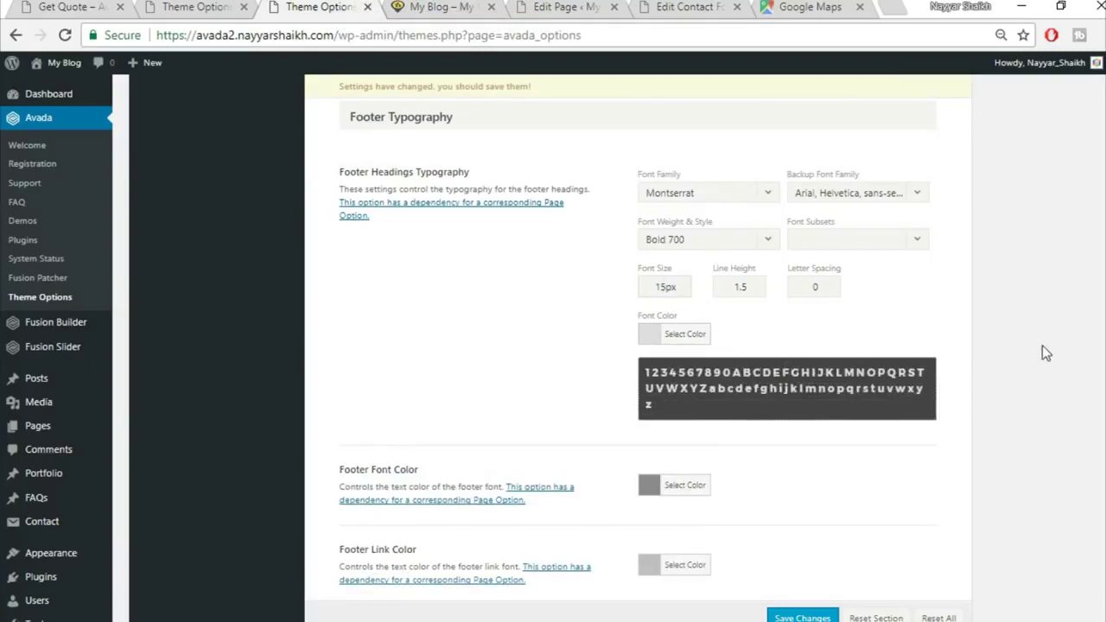
left_click(695, 335)
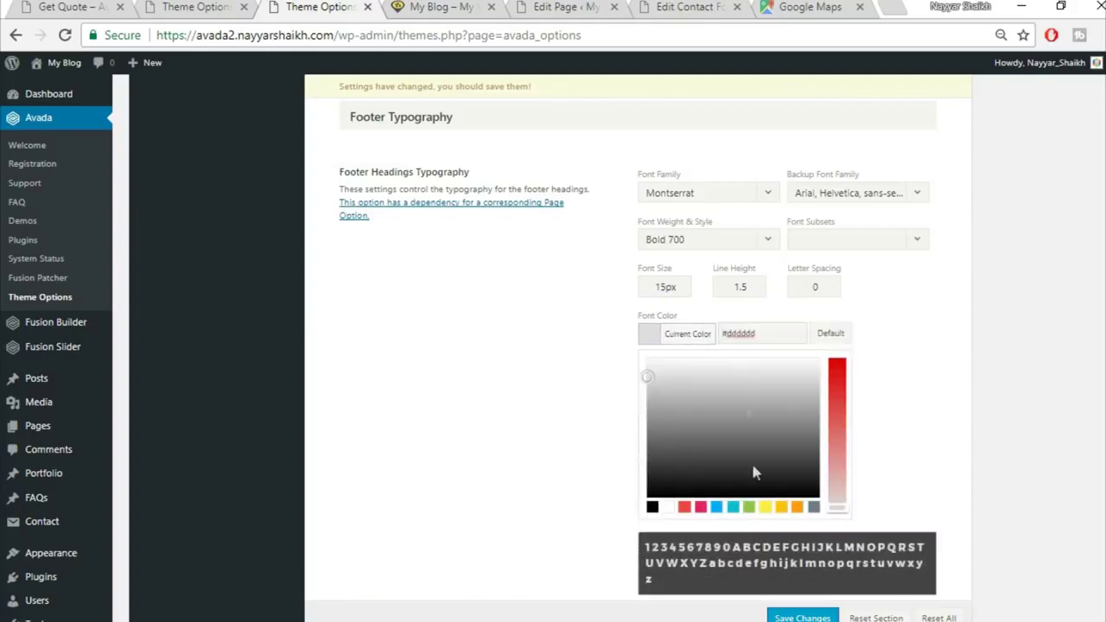
left_click_drag(756, 334, 631, 319)
type("fed03d")
left_click(950, 369)
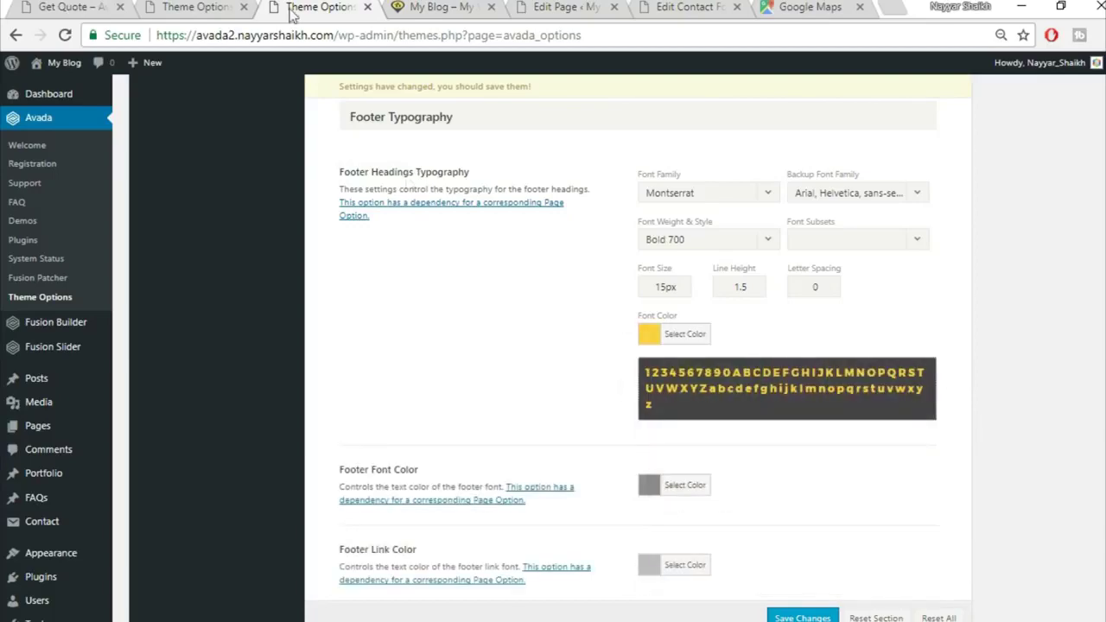
Save the footer typography and reload the live site
scroll(899, 501, "down", 2)
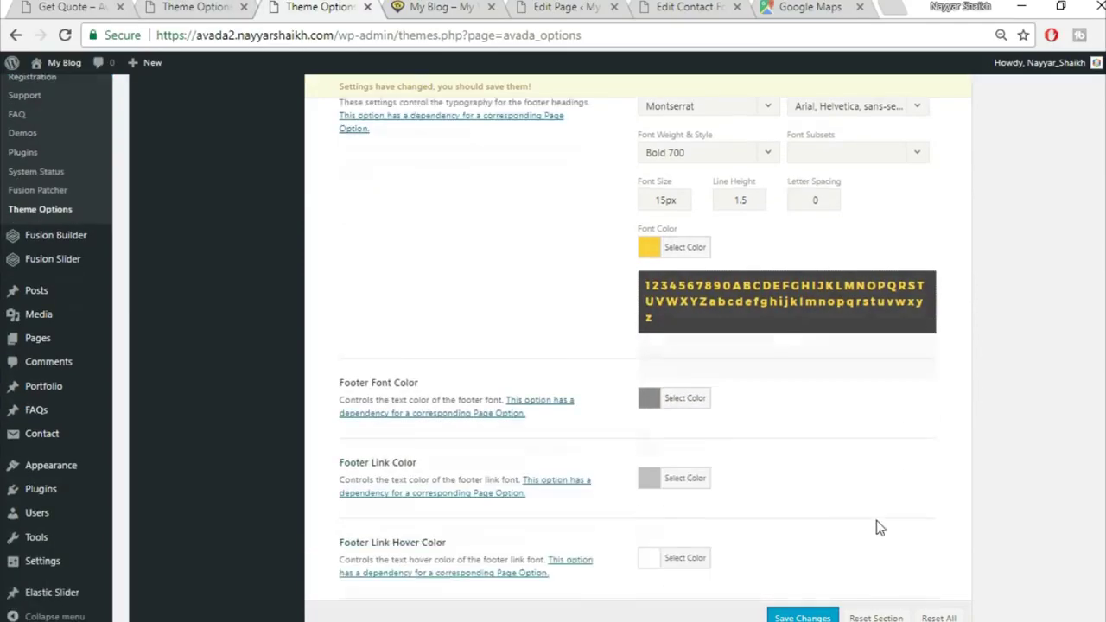
key("ctrl+s")
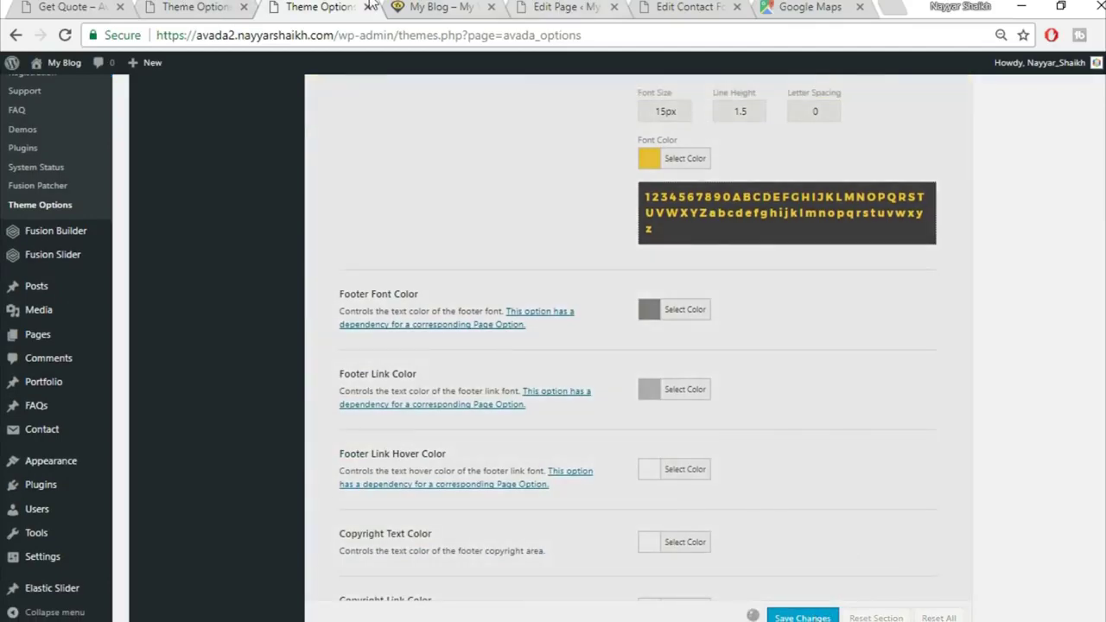
left_click(424, 7)
left_click(73, 40)
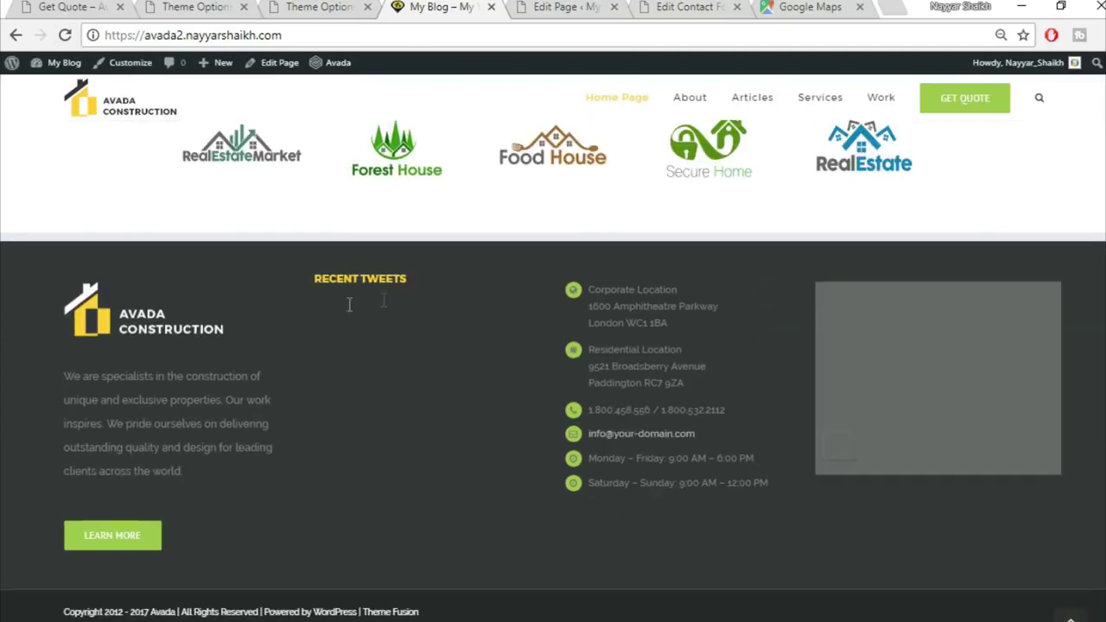
Check the yellow RECENT TWEETS heading live, then scroll back to Footer Styling
left_click_drag(312, 278, 426, 292)
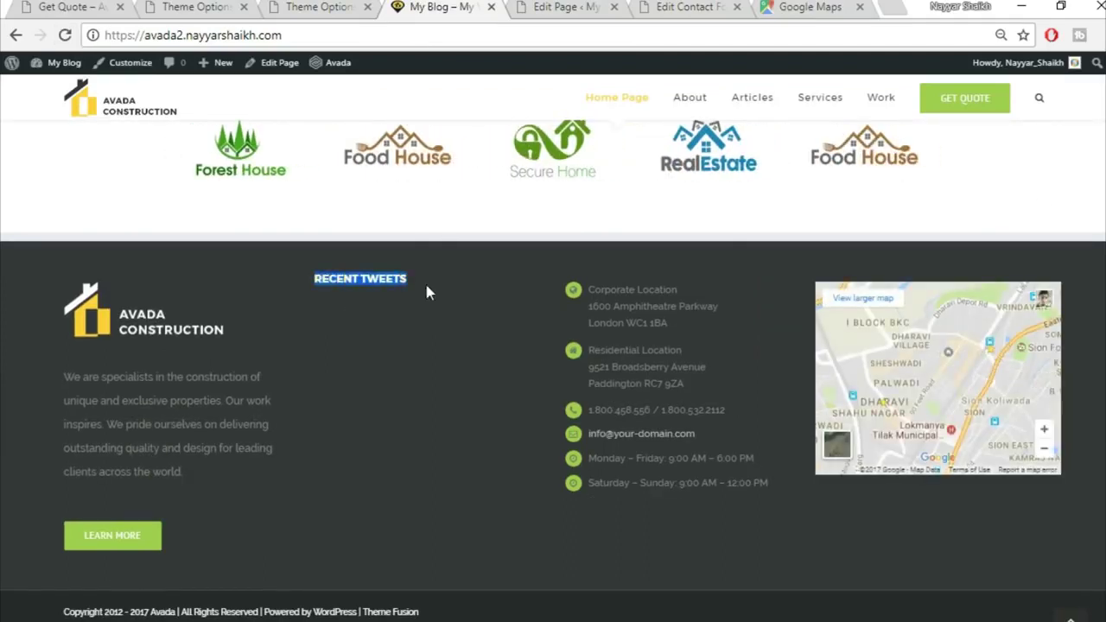
left_click(366, 278)
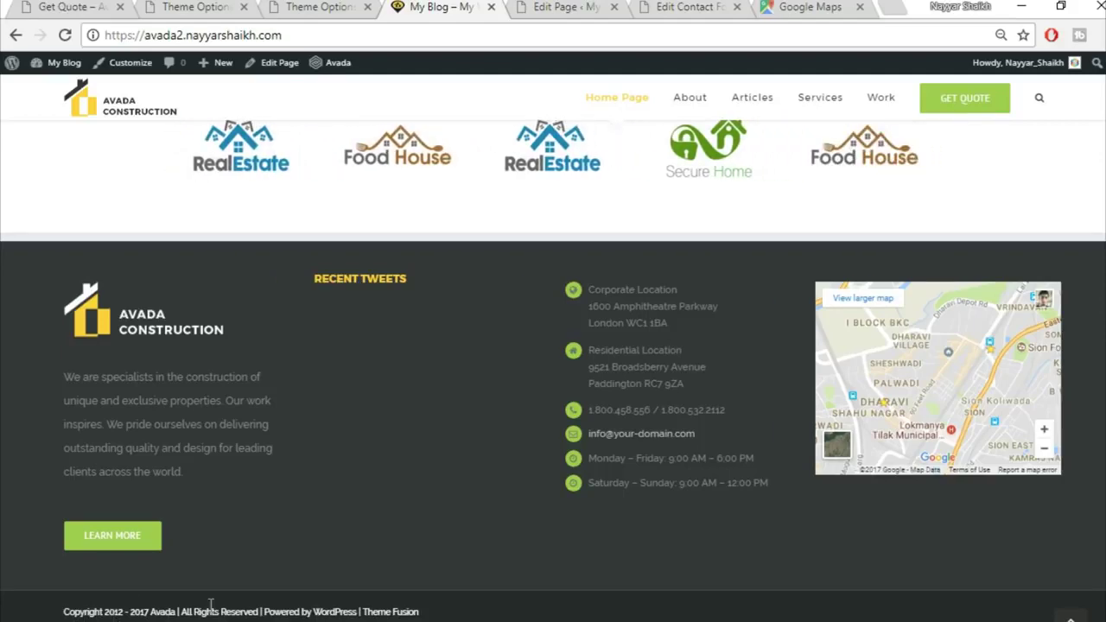
left_click(331, 10)
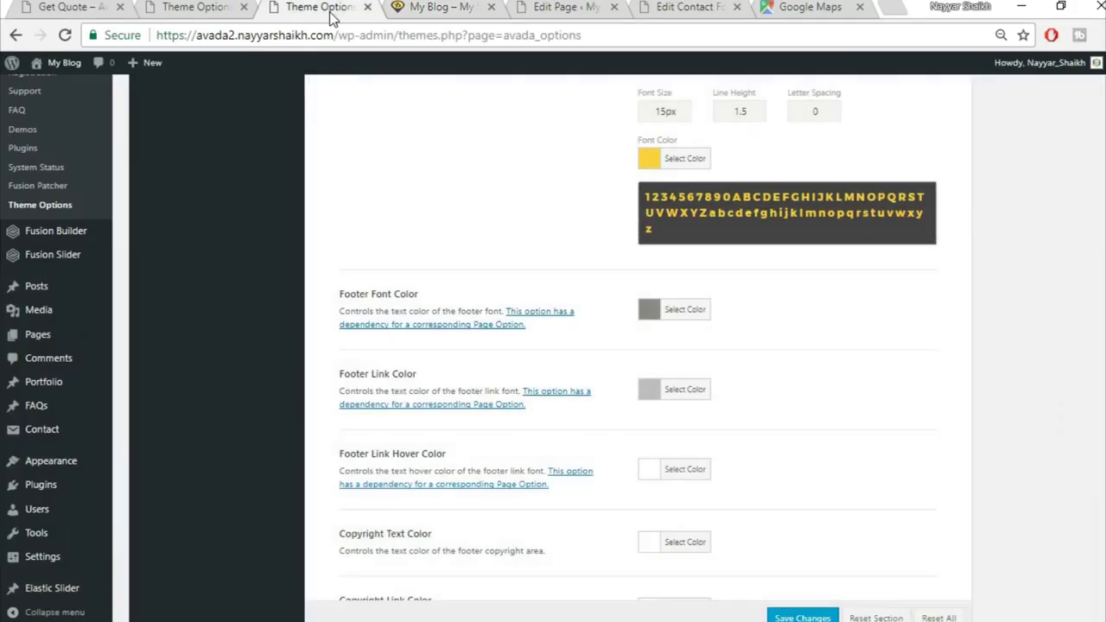
scroll(679, 478, "up", 9)
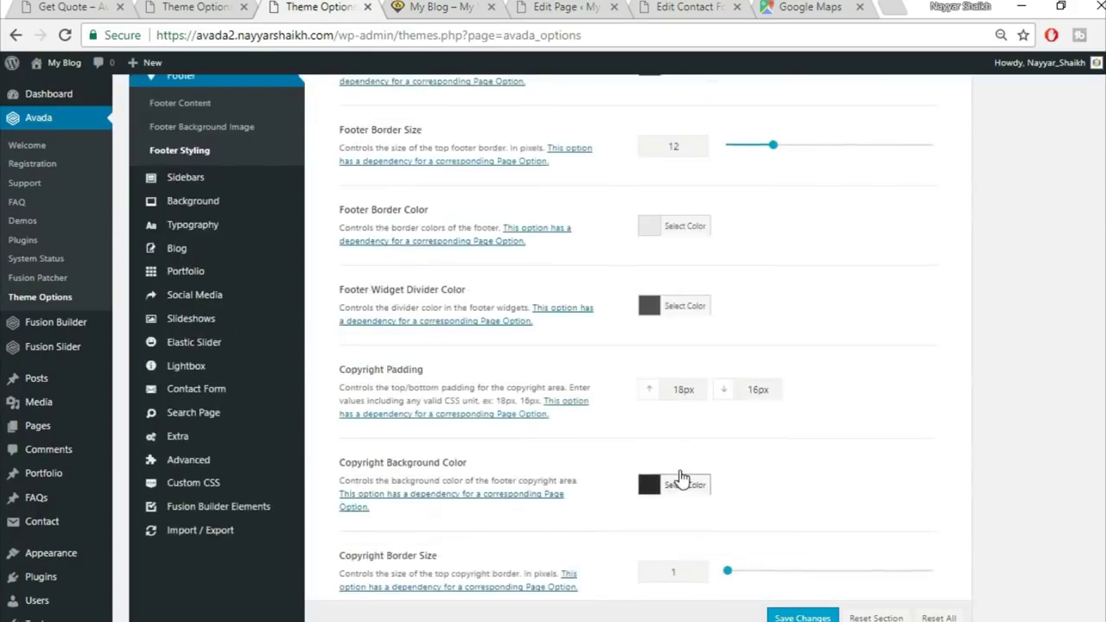
scroll(679, 478, "up", 4)
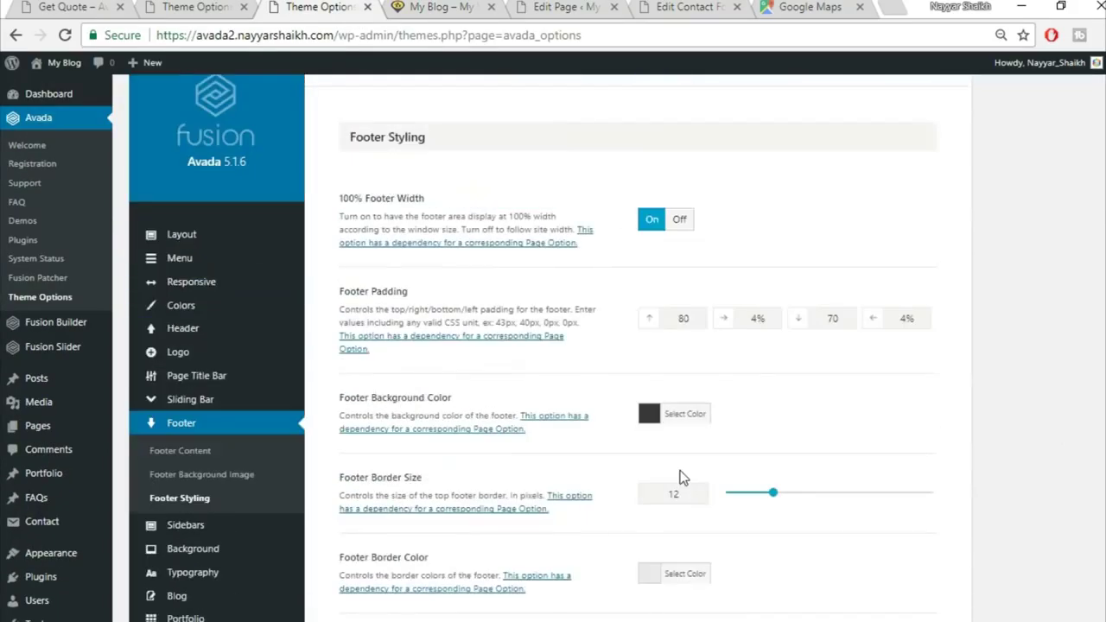
In Footer Content's Copyright Text, delete '2012 -' and replace Avada with BloggDude
left_click(184, 458)
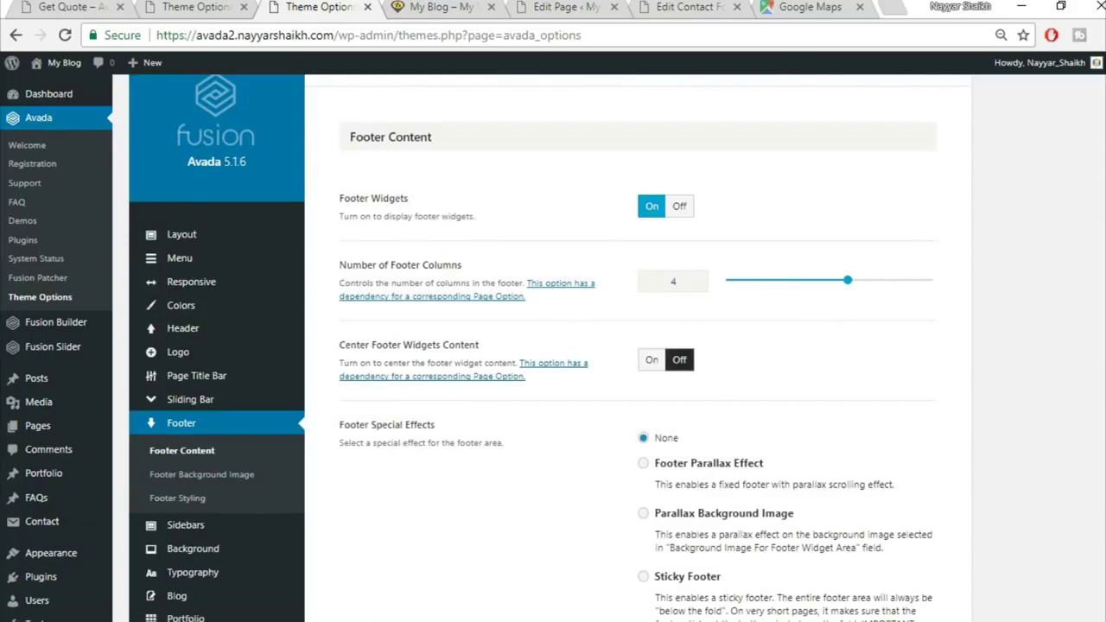
scroll(808, 488, "down", 6)
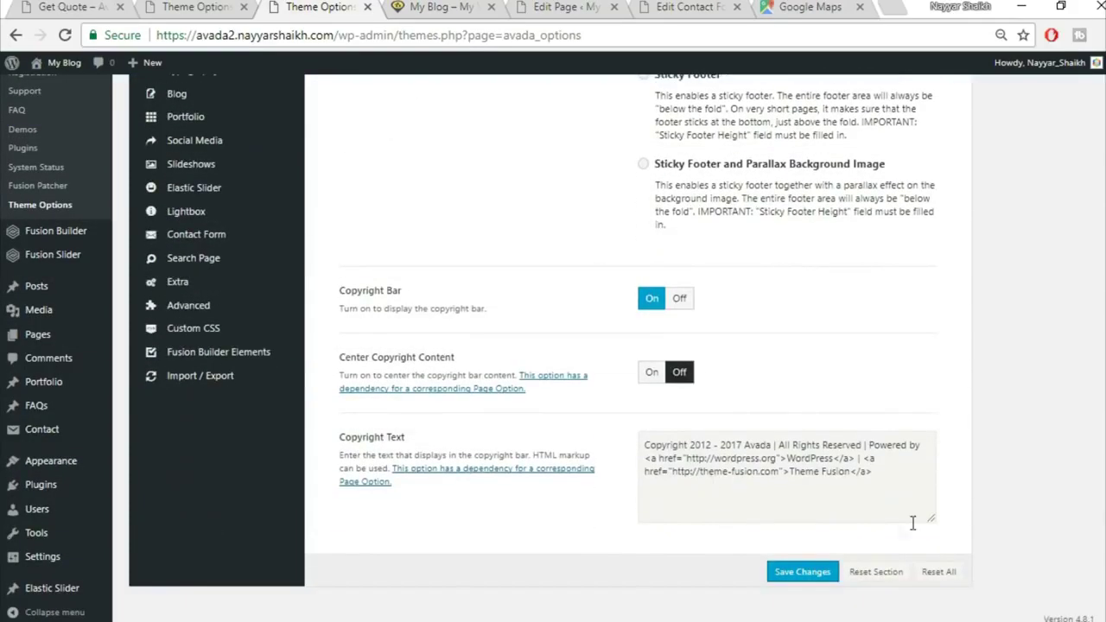
left_click_drag(690, 448, 713, 448)
key("Delete")
key("Delete")
key("Delete")
key("Delete")
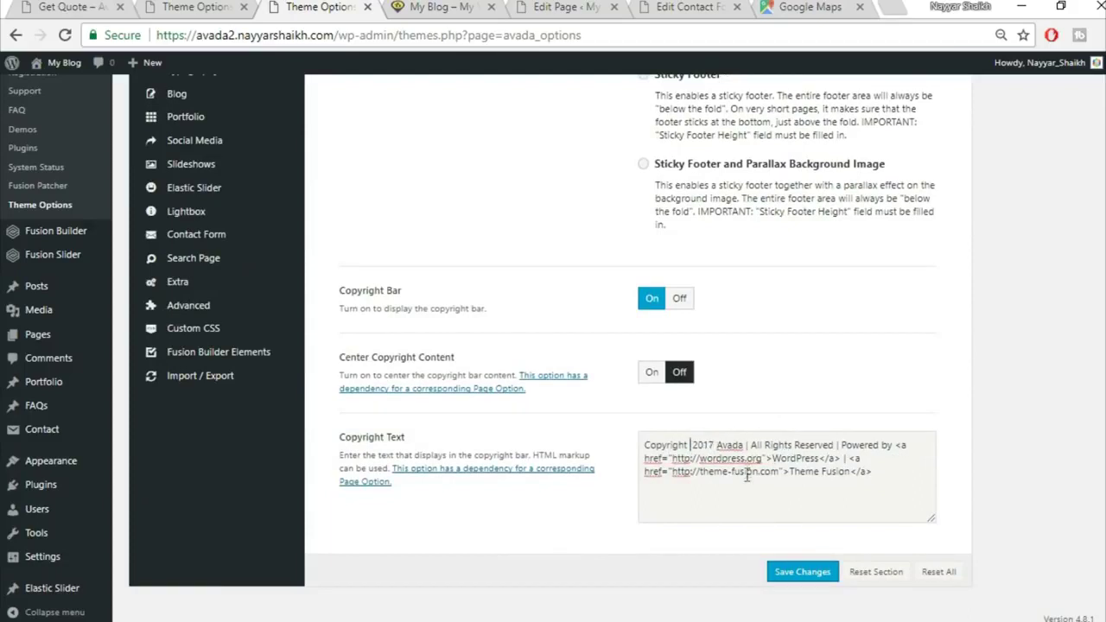
left_click_drag(743, 444, 712, 444)
key("ctrl+shift+End")
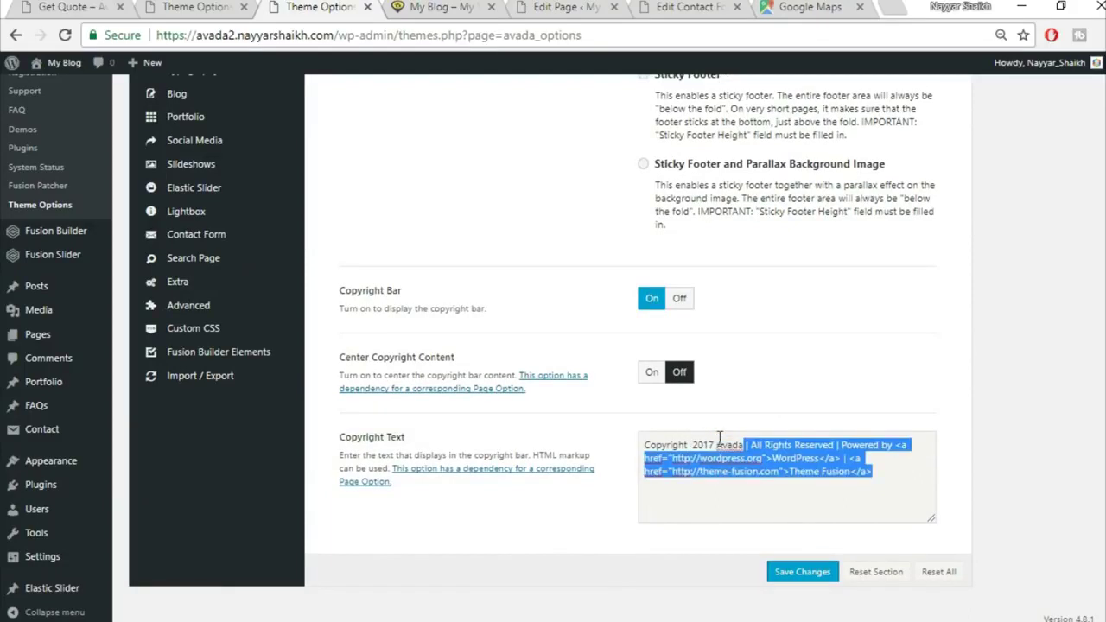
type("BloggDude")
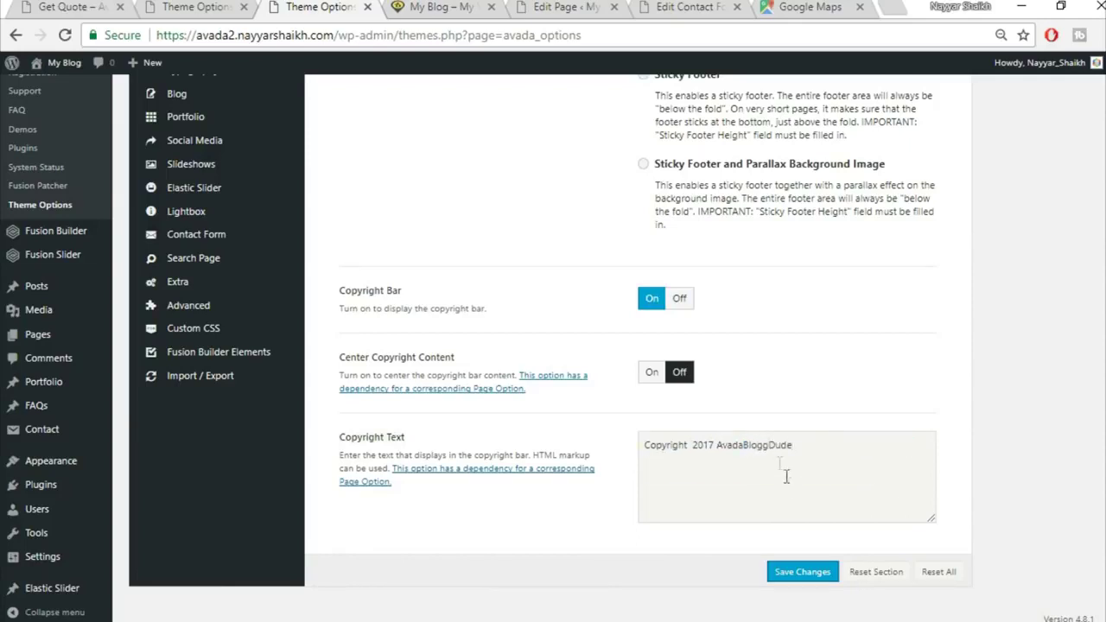
key("ctrl+z")
left_click(747, 443)
left_click_drag(745, 444, 717, 444)
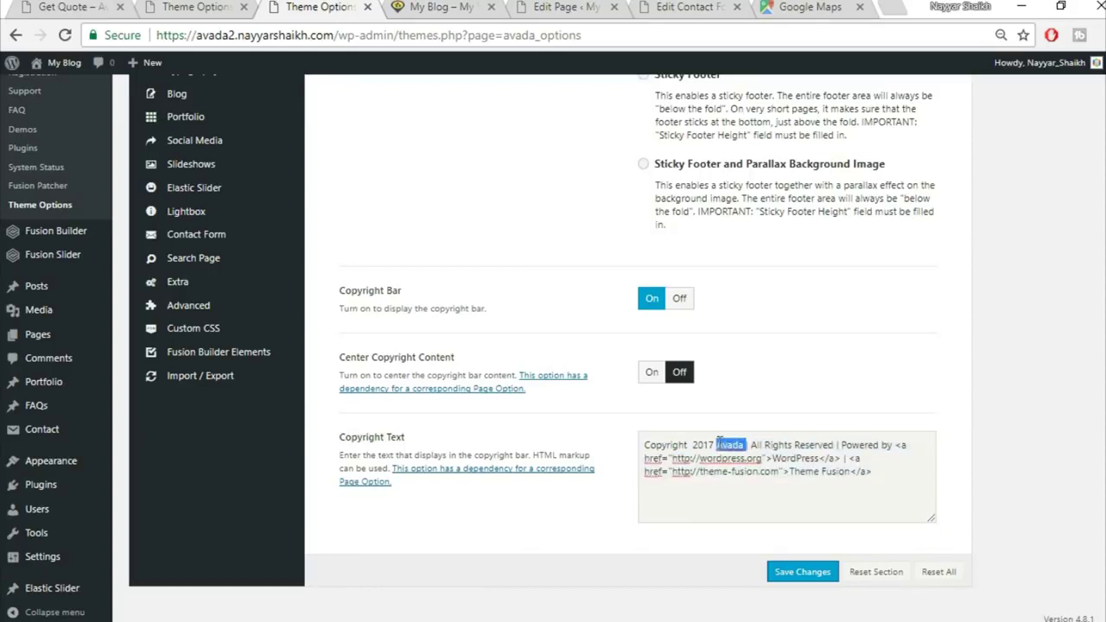
type("BloggDude")
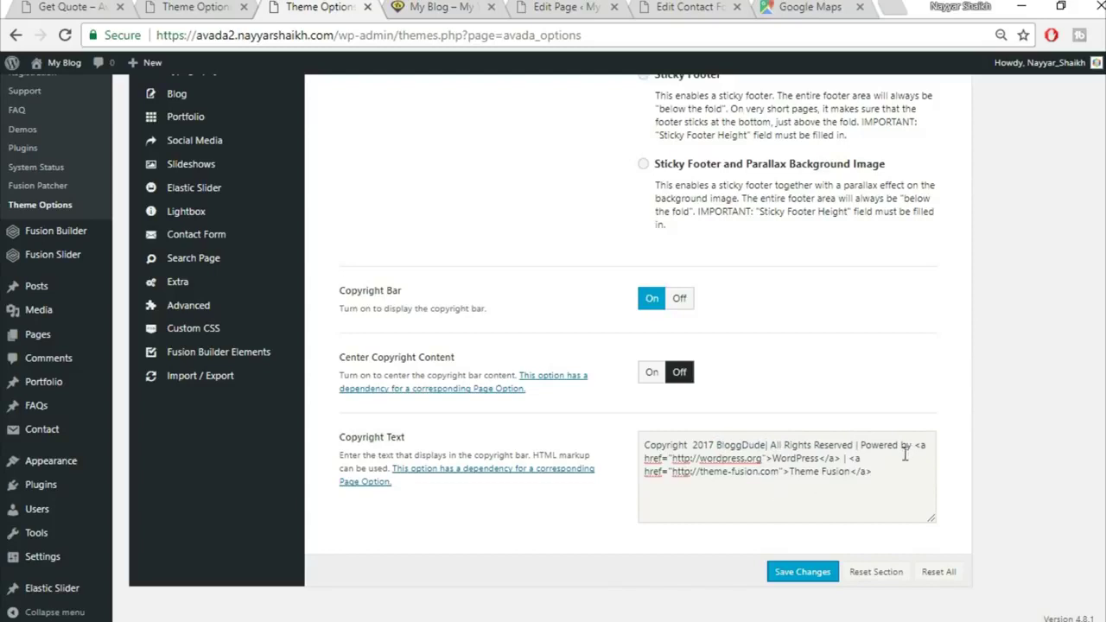
Remove the Powered by WordPress and Theme Fusion credit links from the copyright
left_click_drag(772, 460, 816, 451)
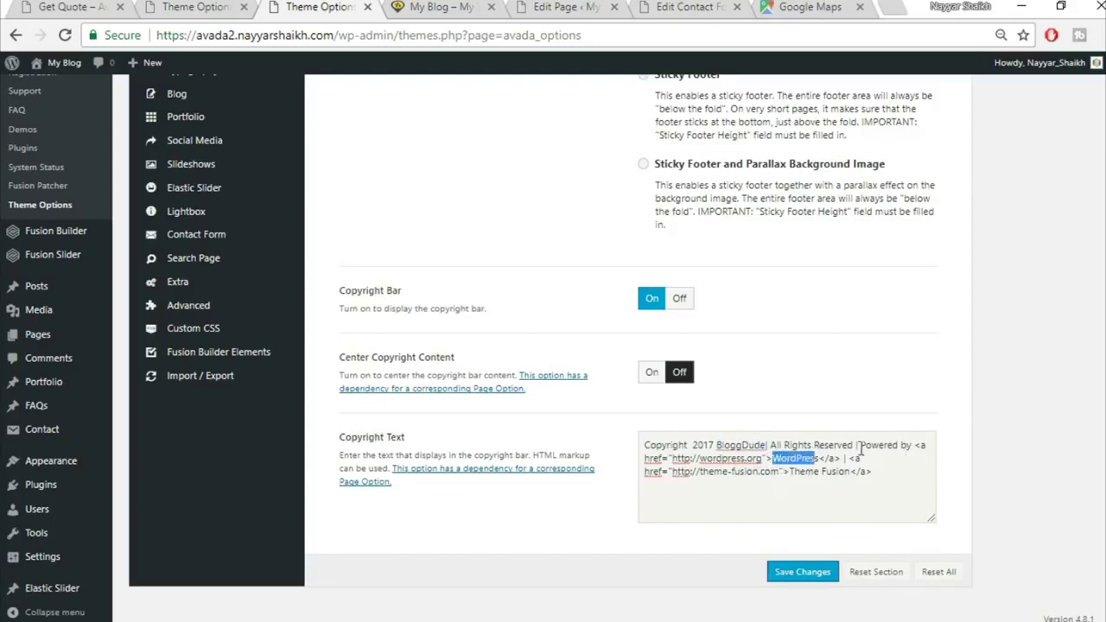
mouse_move(860, 445)
left_mouse_down()
mouse_move(867, 459)
mouse_move(843, 457)
left_mouse_up()
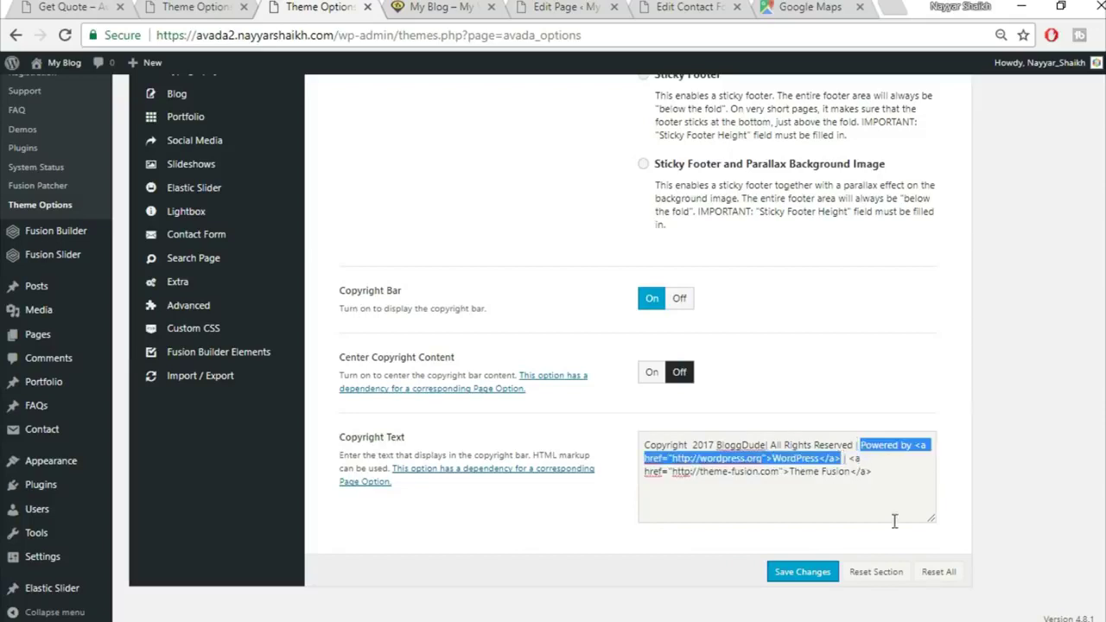
key("BackSpace")
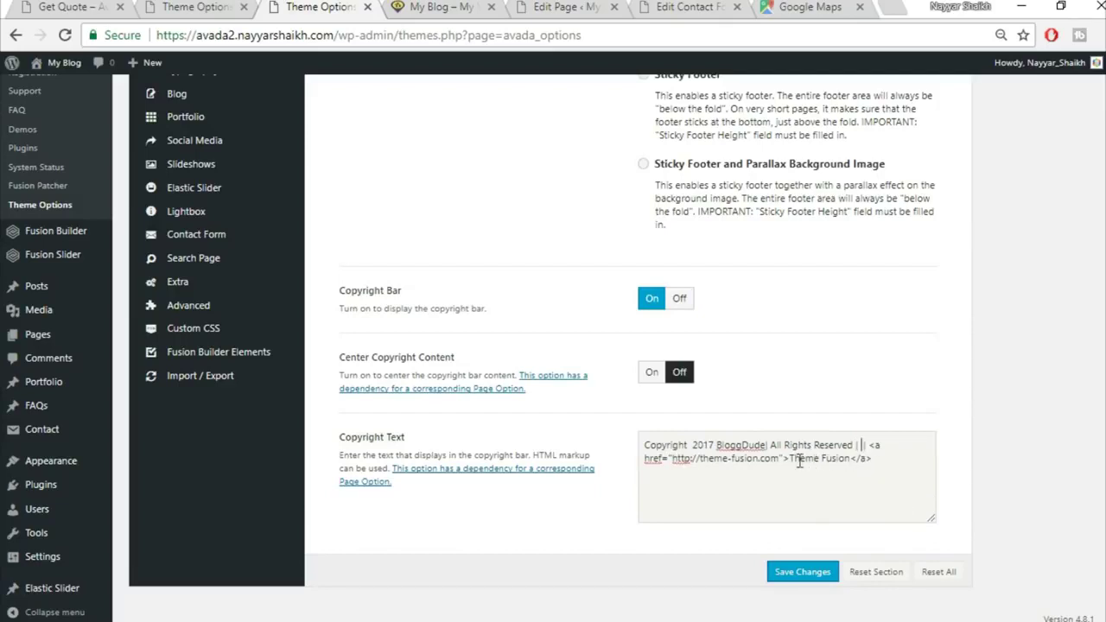
left_click_drag(789, 459, 902, 484)
key("BackSpace")
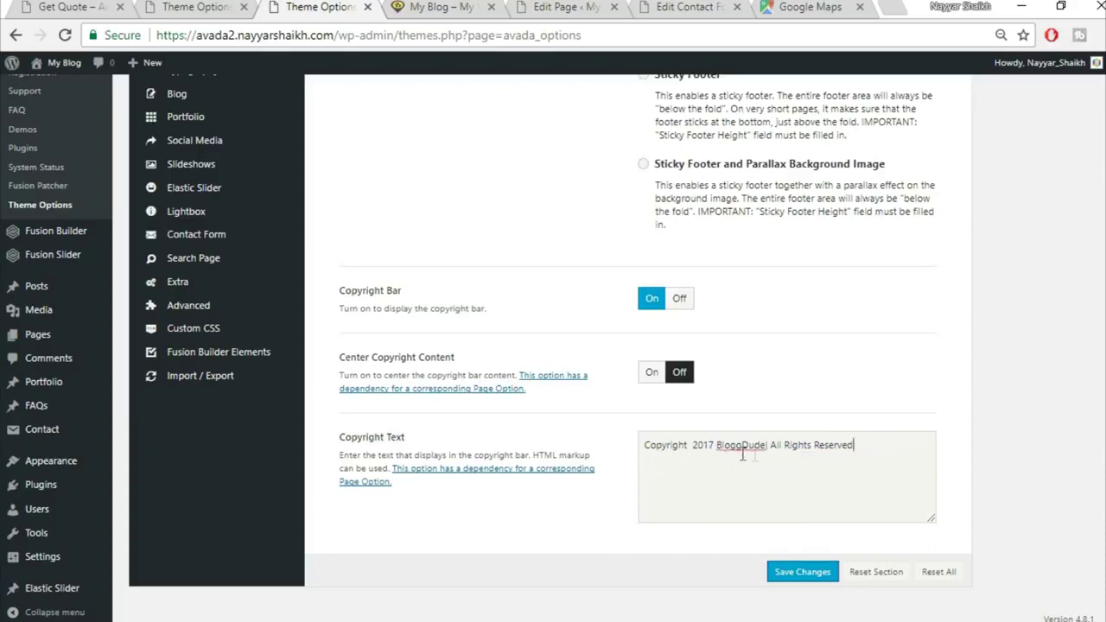
Save the copyright text and reload the live site to view 'Copyright 2017 BloggDude | All Rights Reserved'
left_click(801, 572)
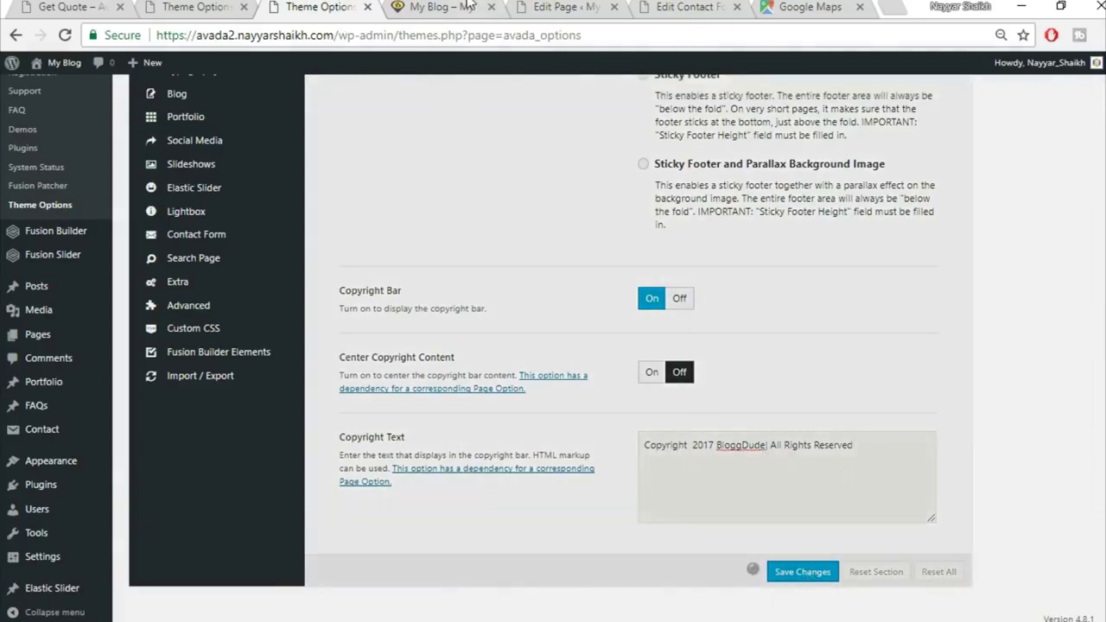
left_click(470, 6)
left_click(469, 32)
key("Return")
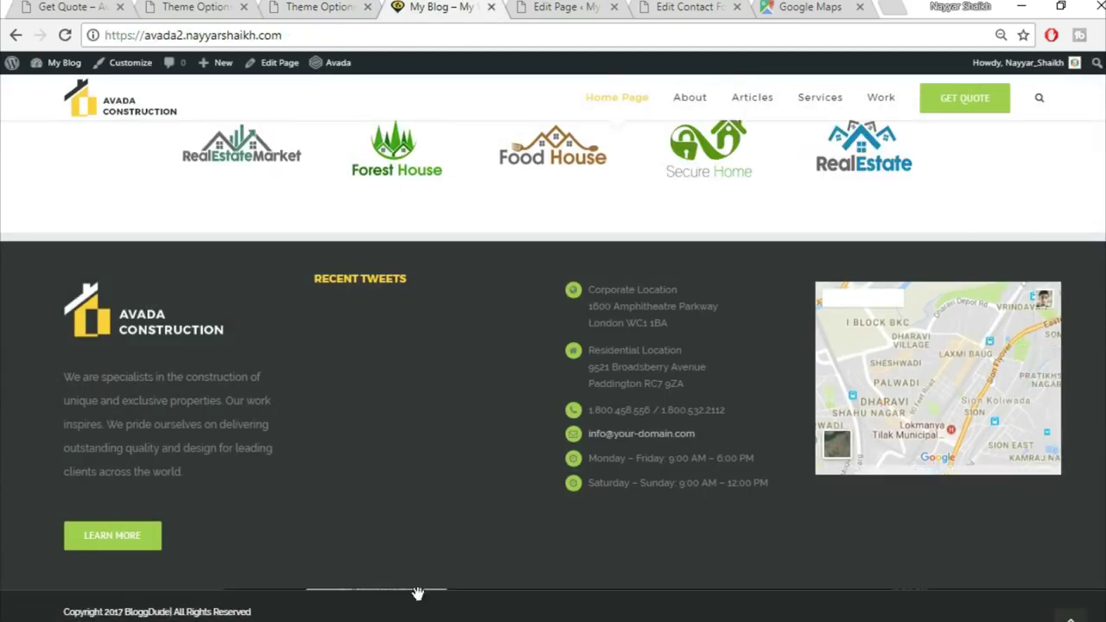
scroll(937, 378, "down", 2)
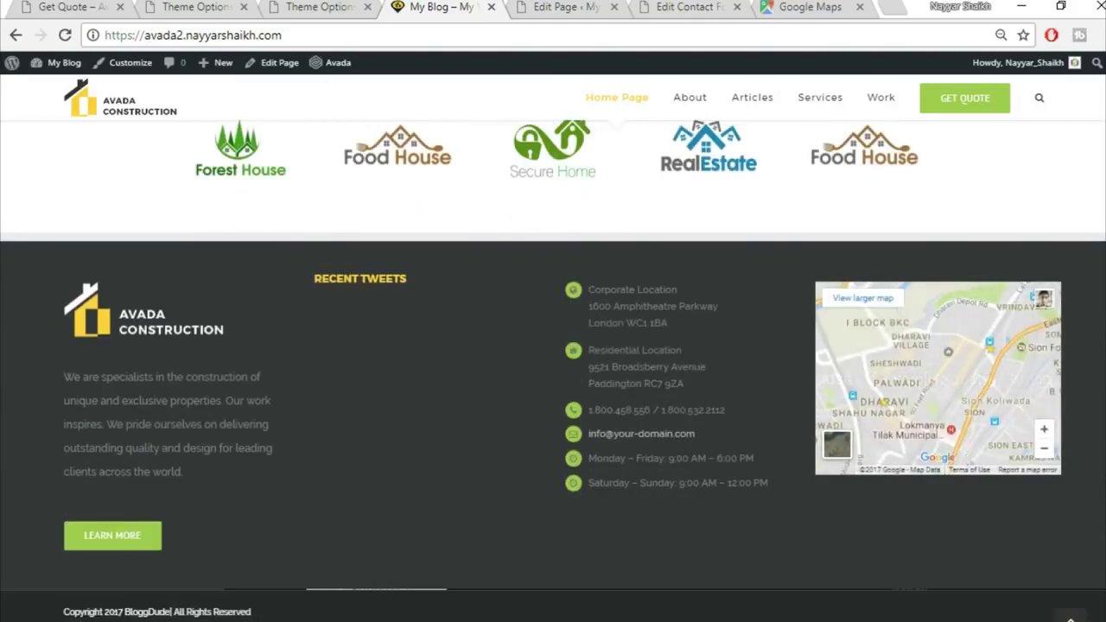
scroll(262, 618, "up", 6)
scroll(553, 372, "up", 15)
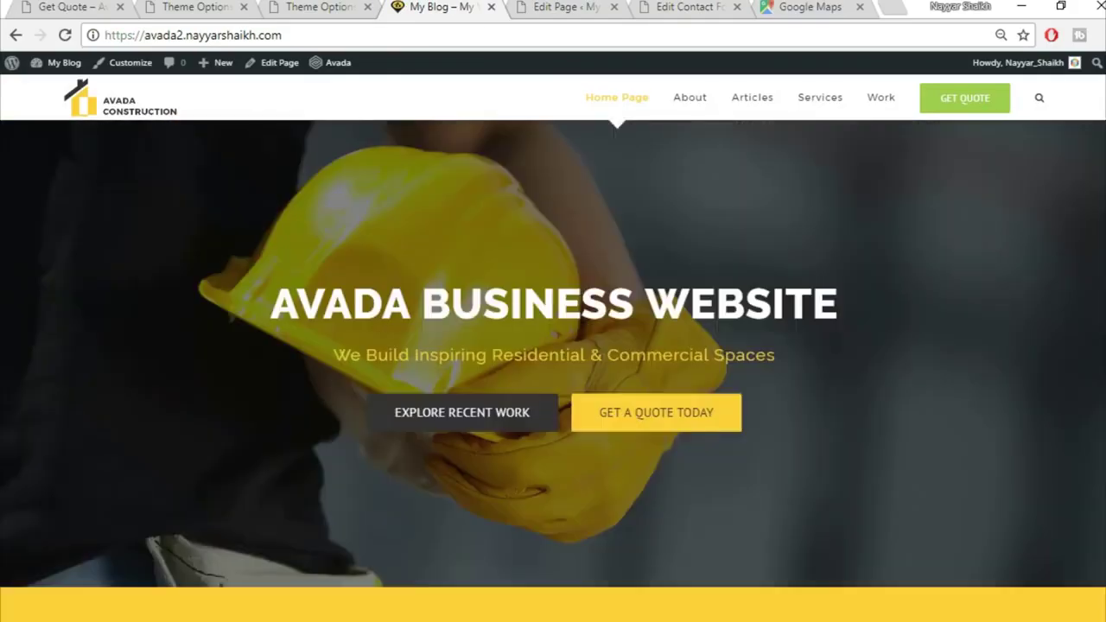